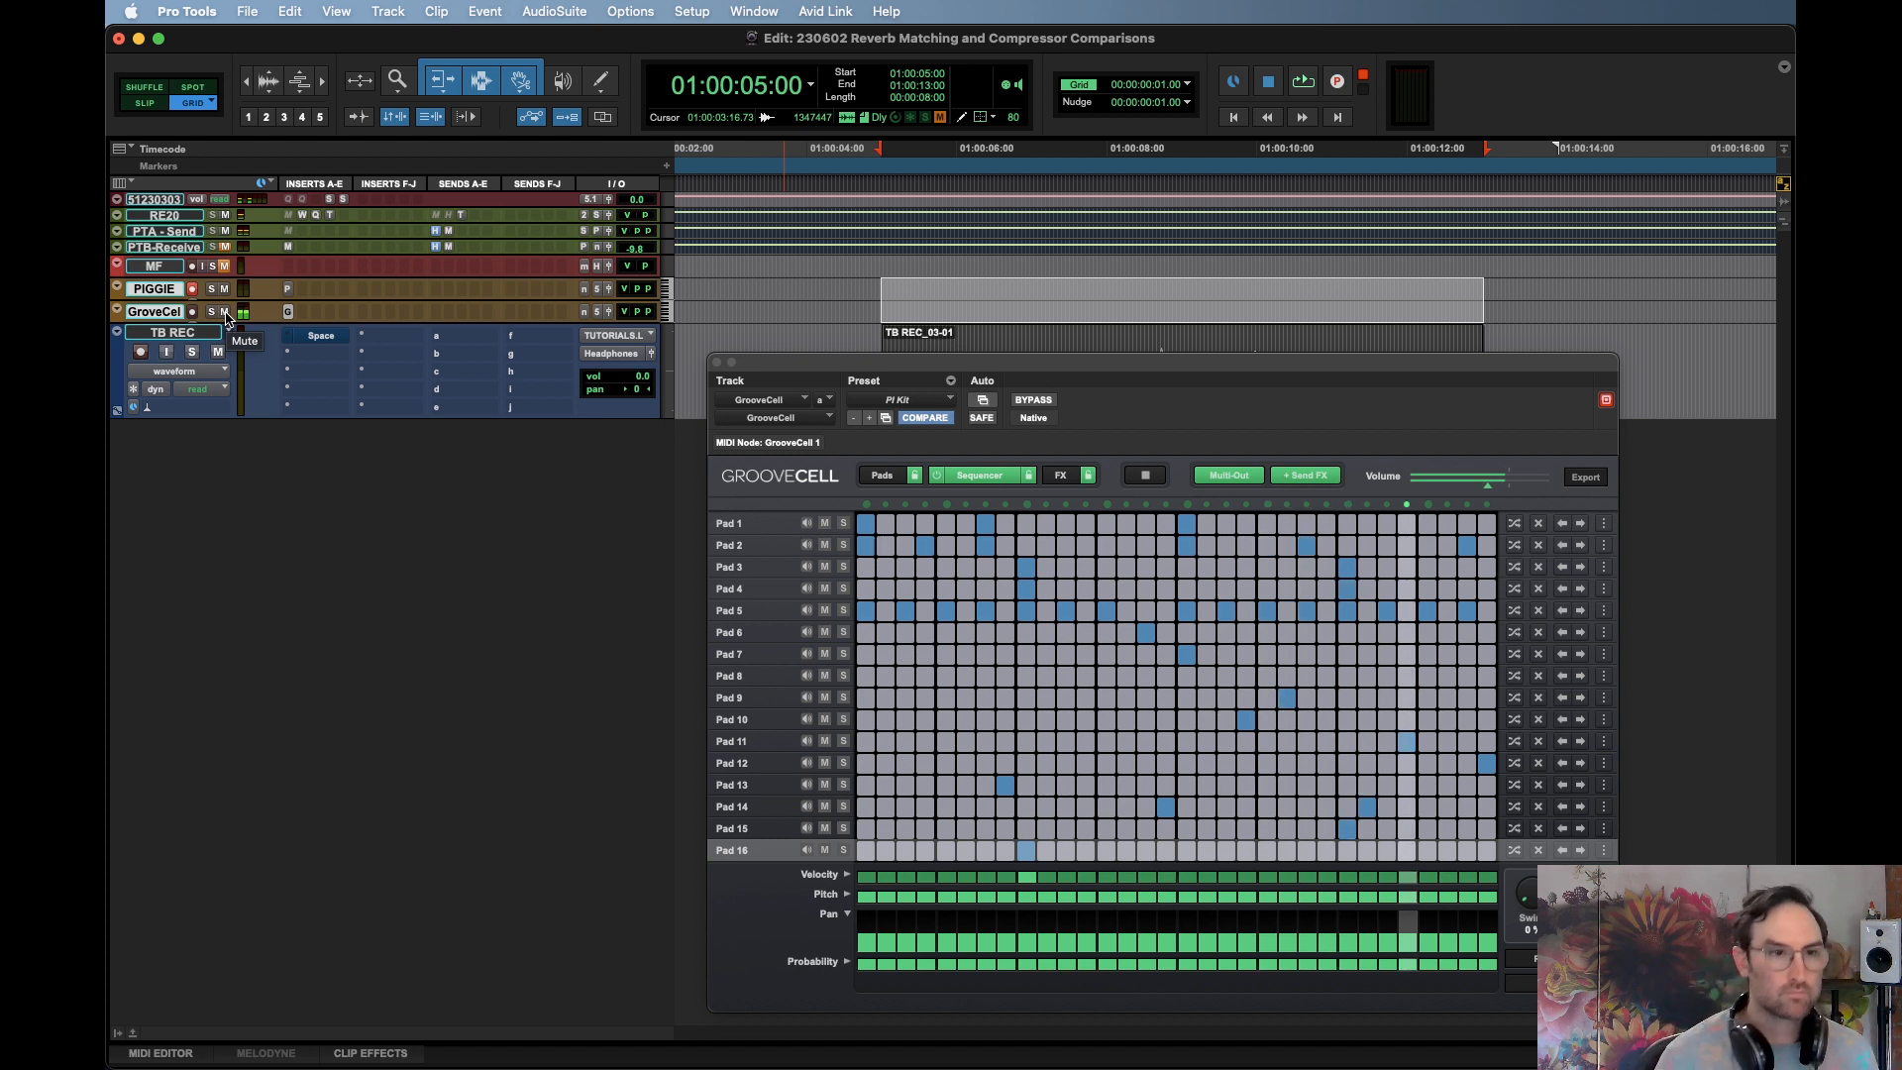
Stop the GrooveCell sequencer and check the available output assignments of the PIGGIE track
left_click(939, 480)
key("space")
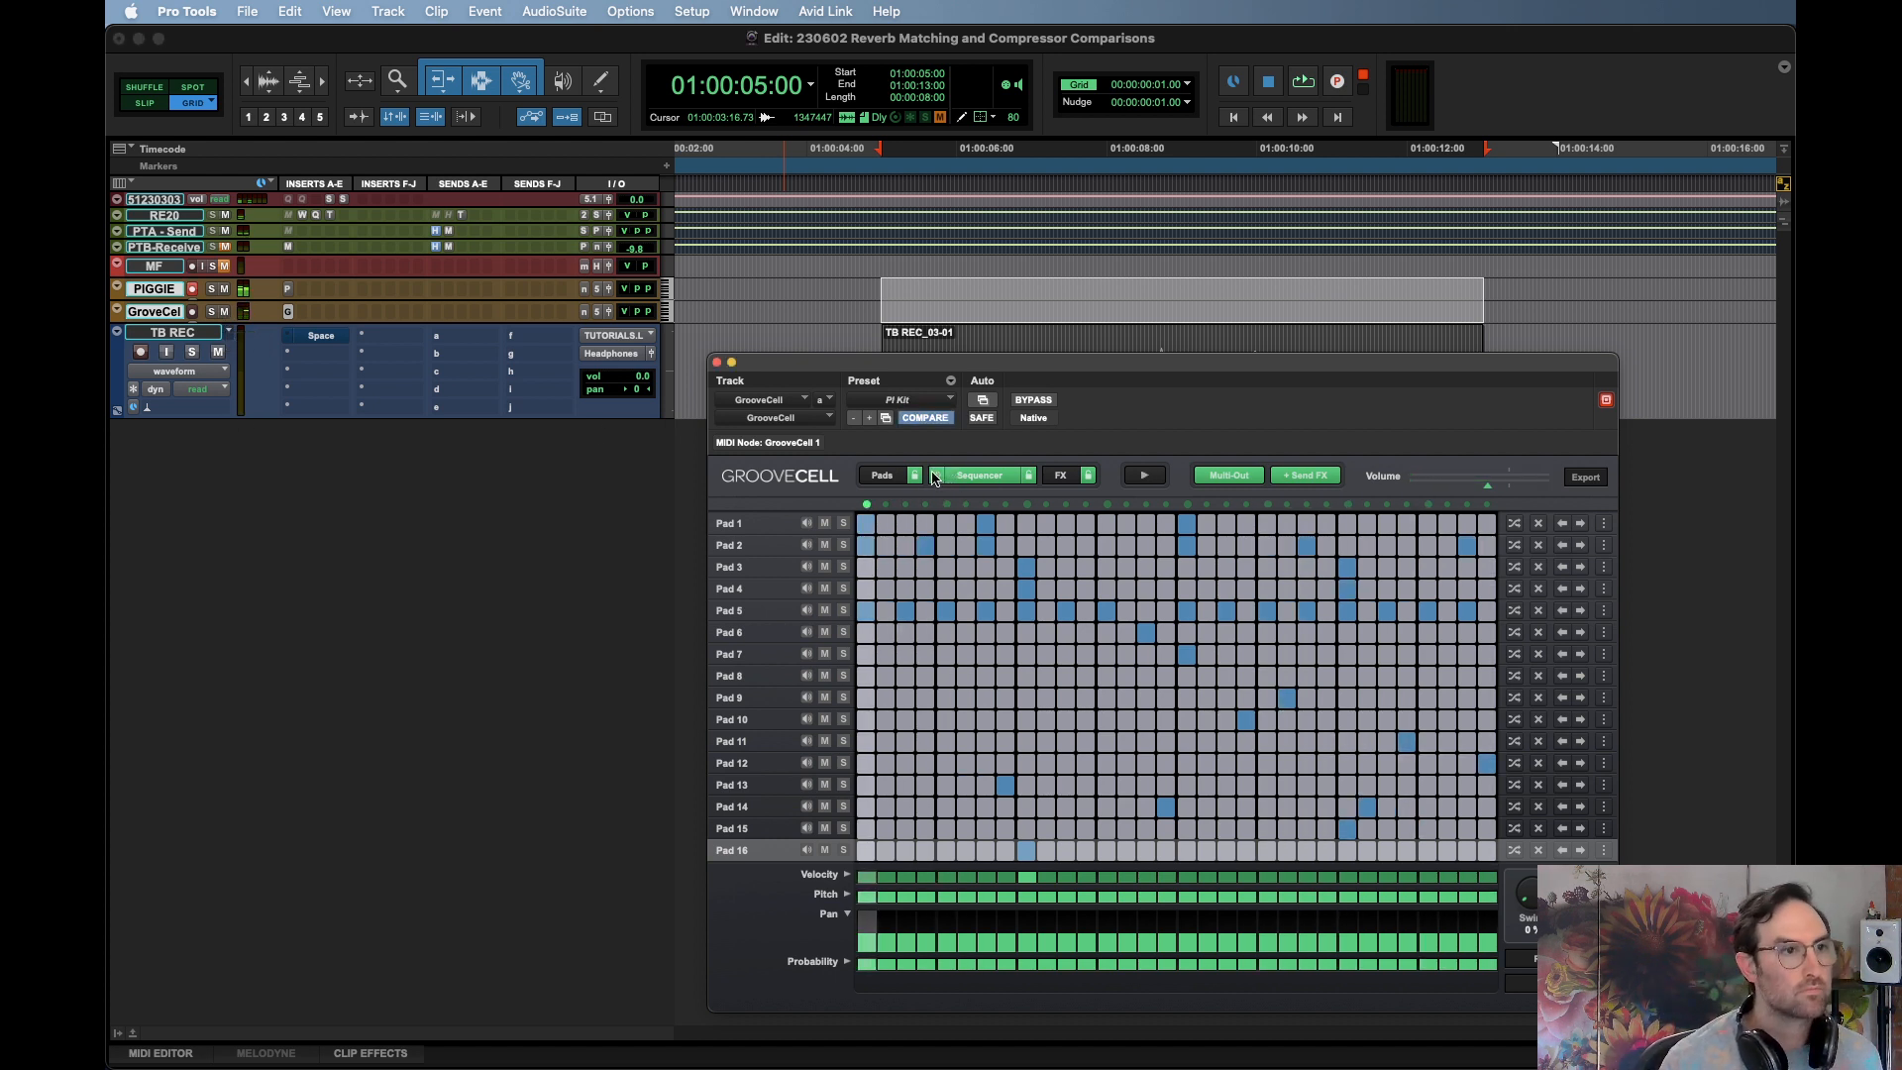
left_click(602, 294)
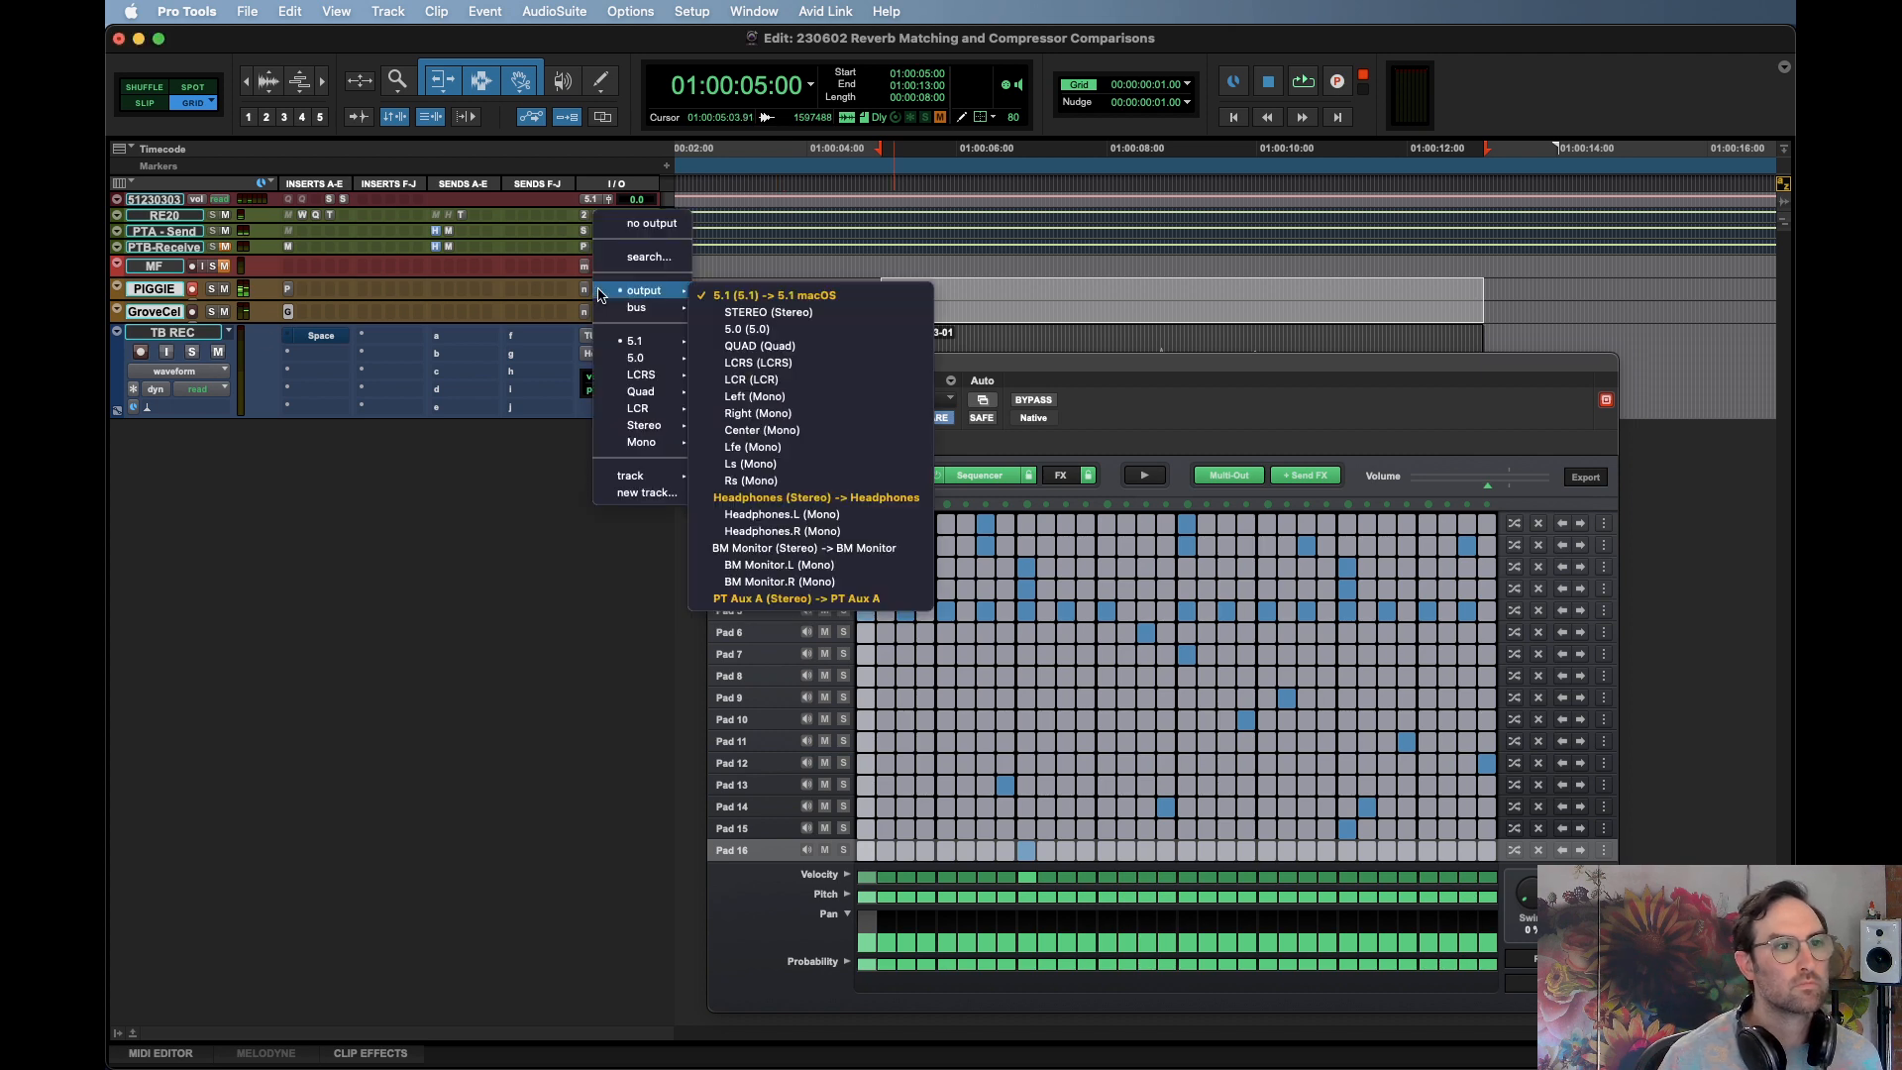
key("Escape")
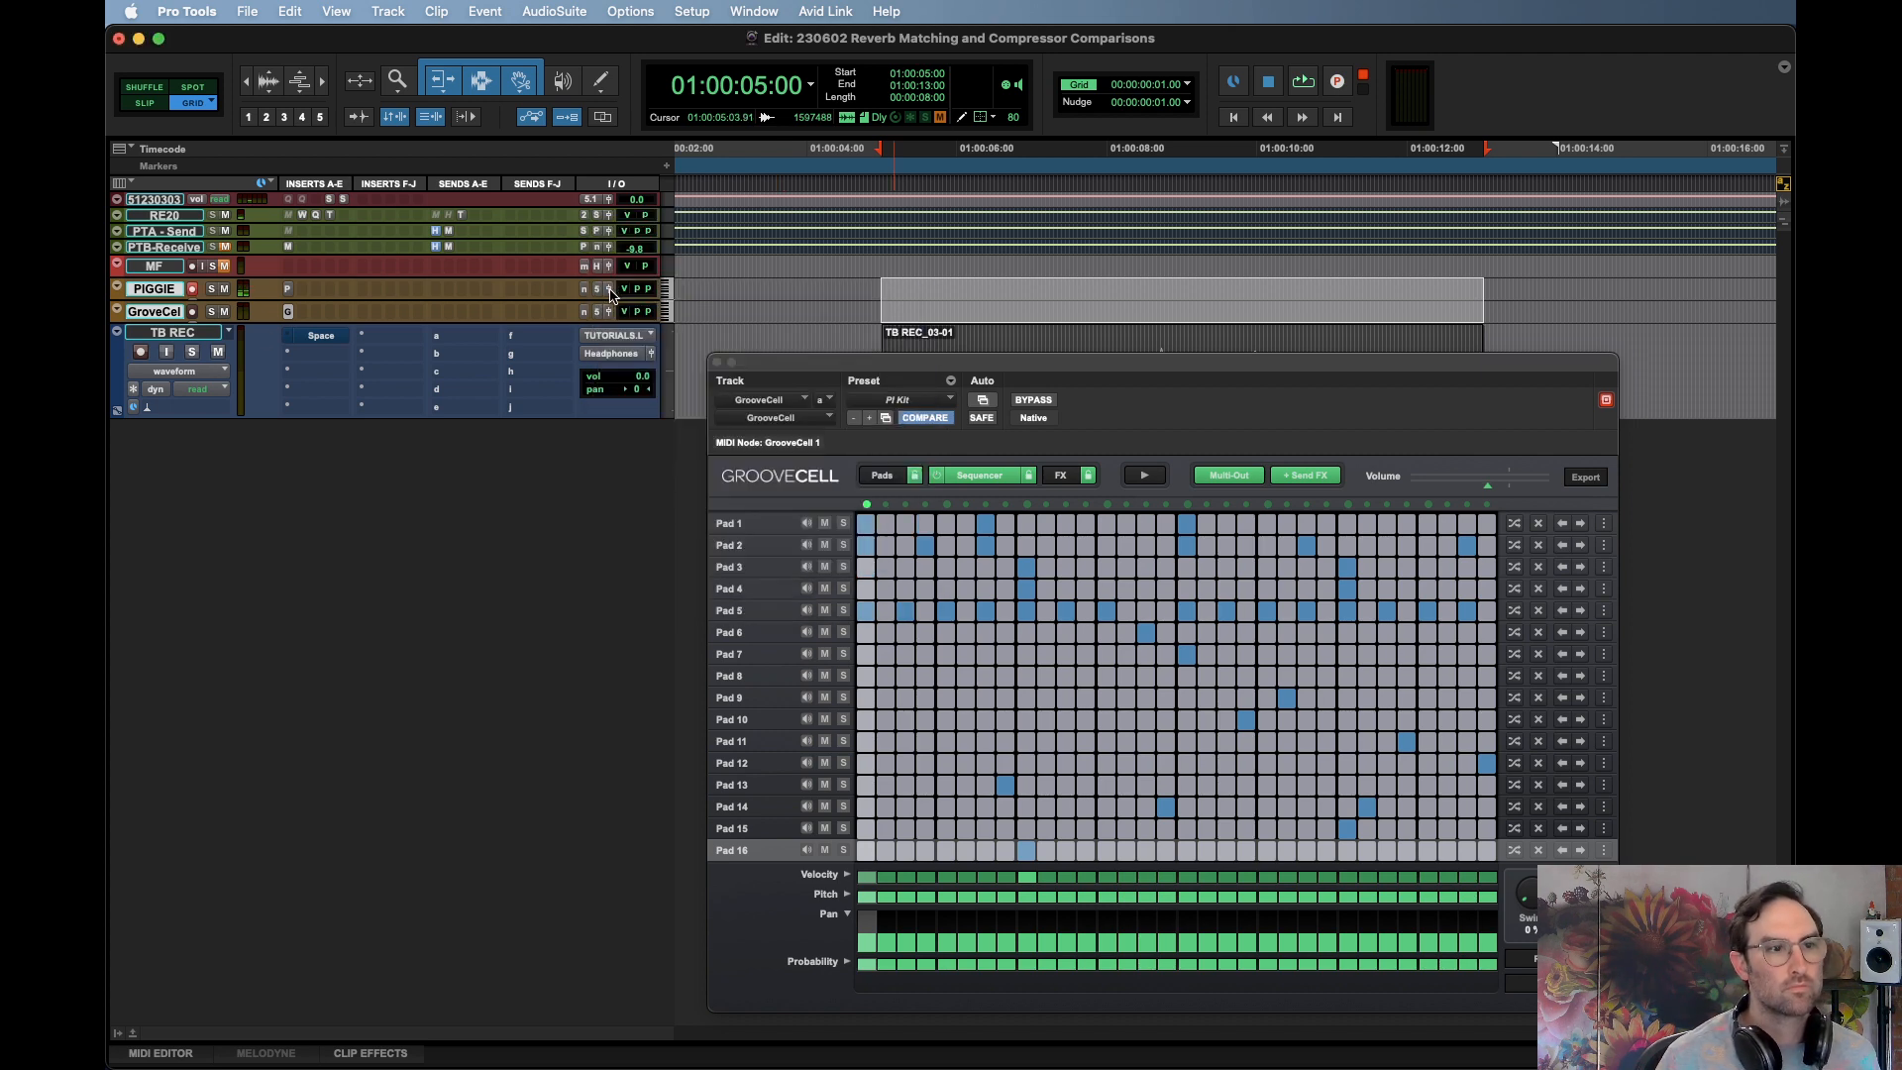
In the I/O setup, map the 5.1 bus to the 5.1 output and apply the change
key("ctrl+i")
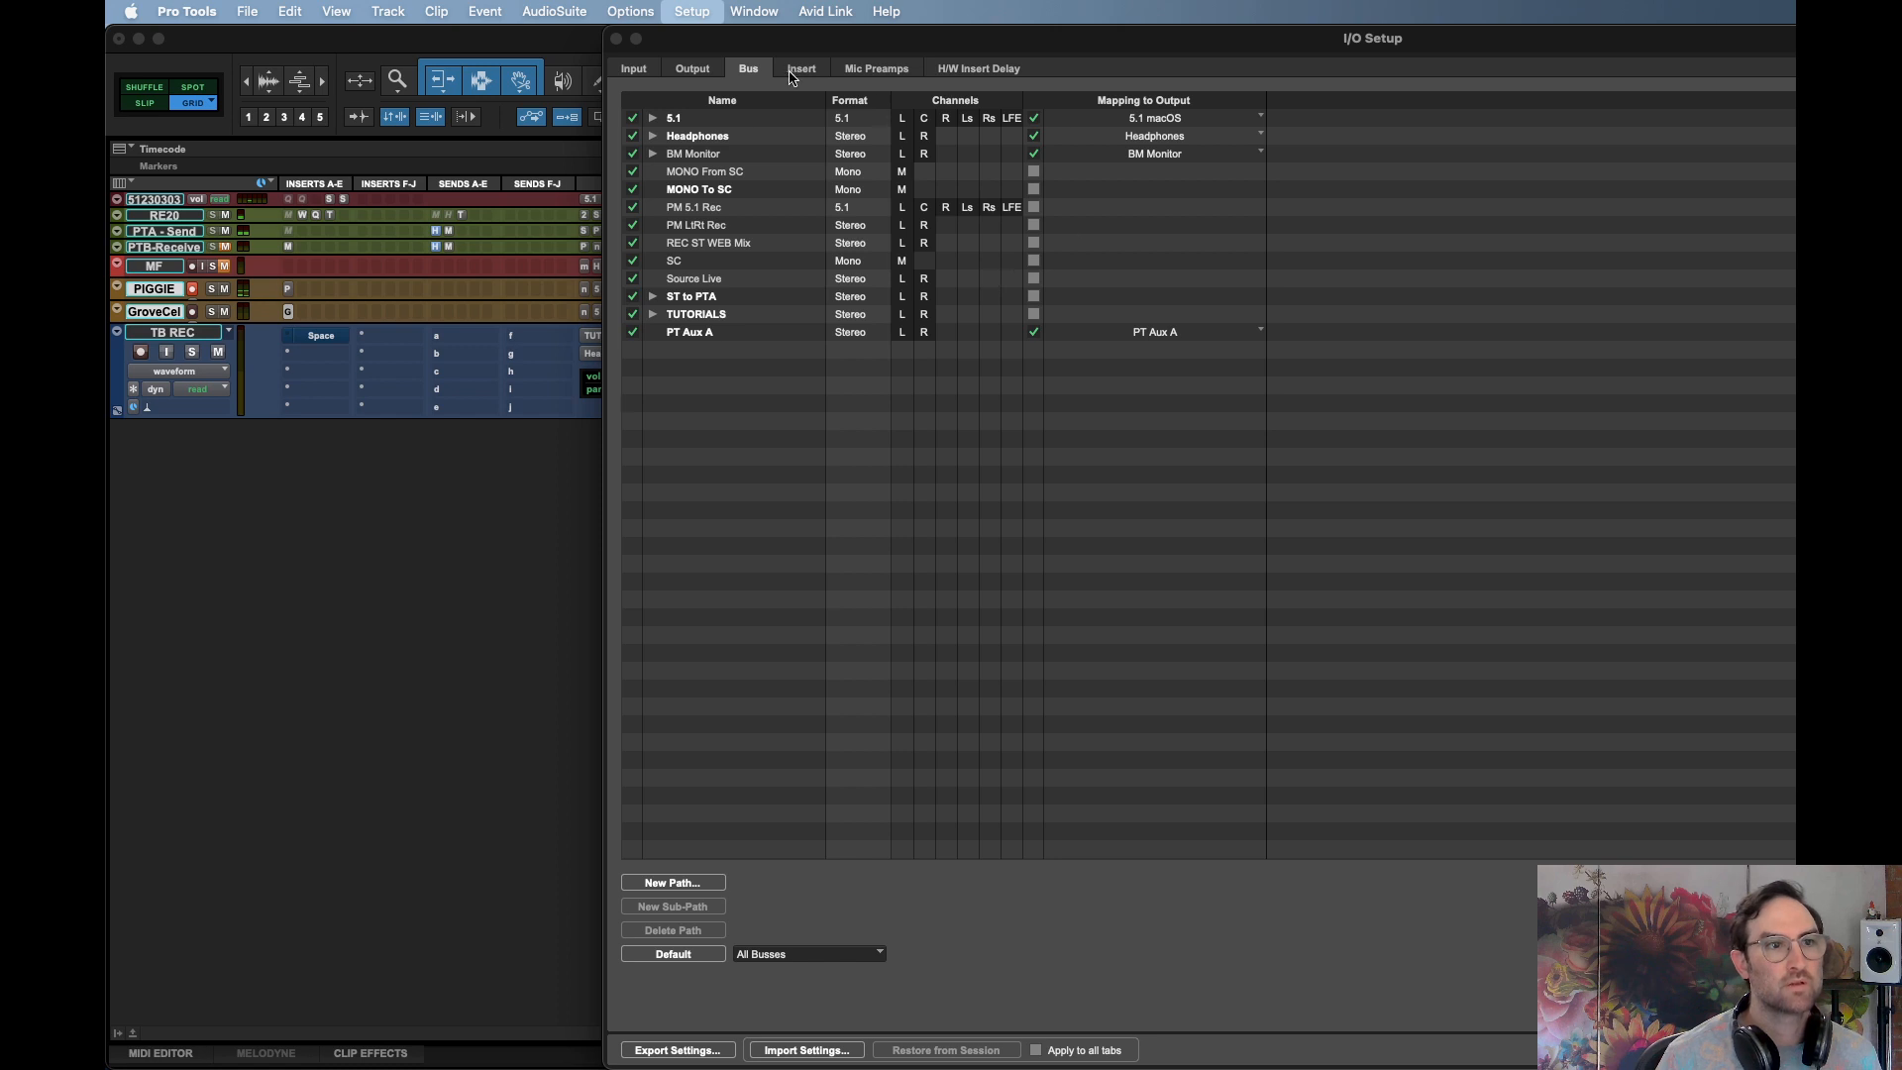
left_click(1106, 119)
left_click(1102, 81)
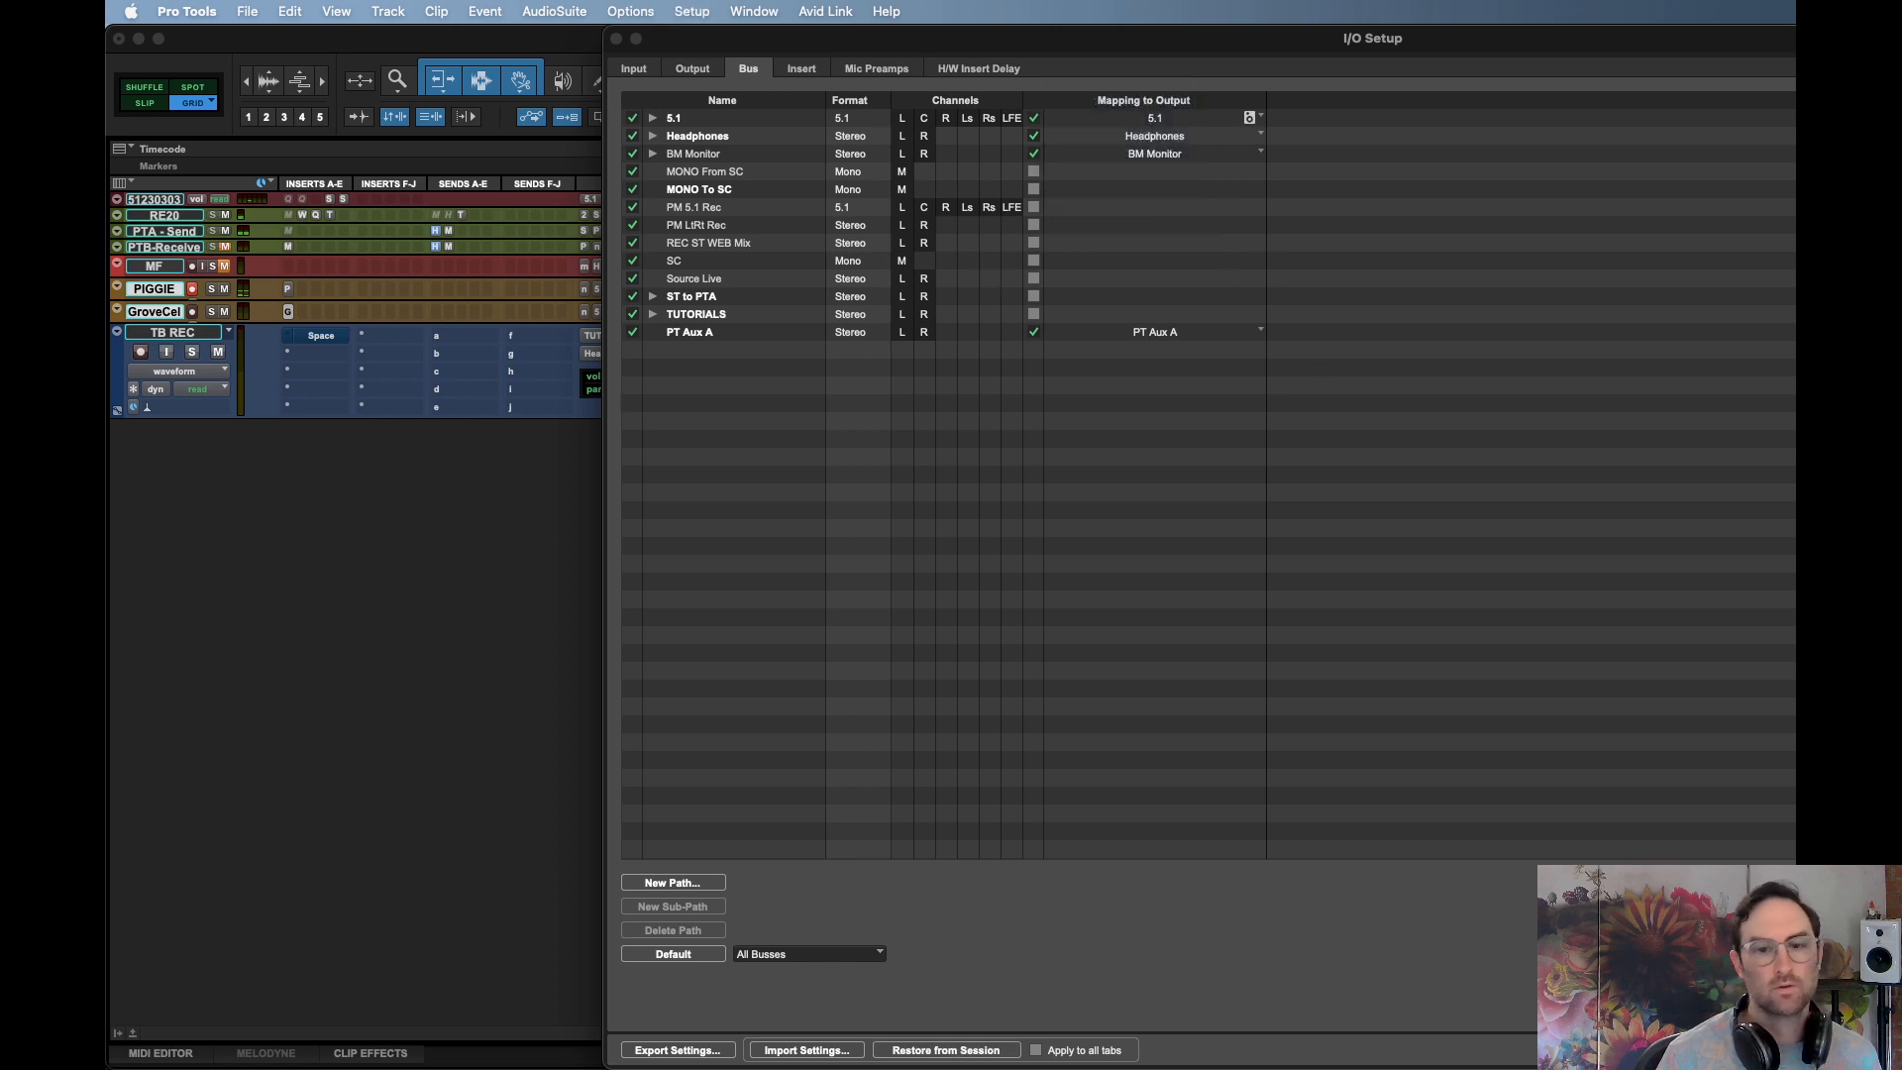
key("Return")
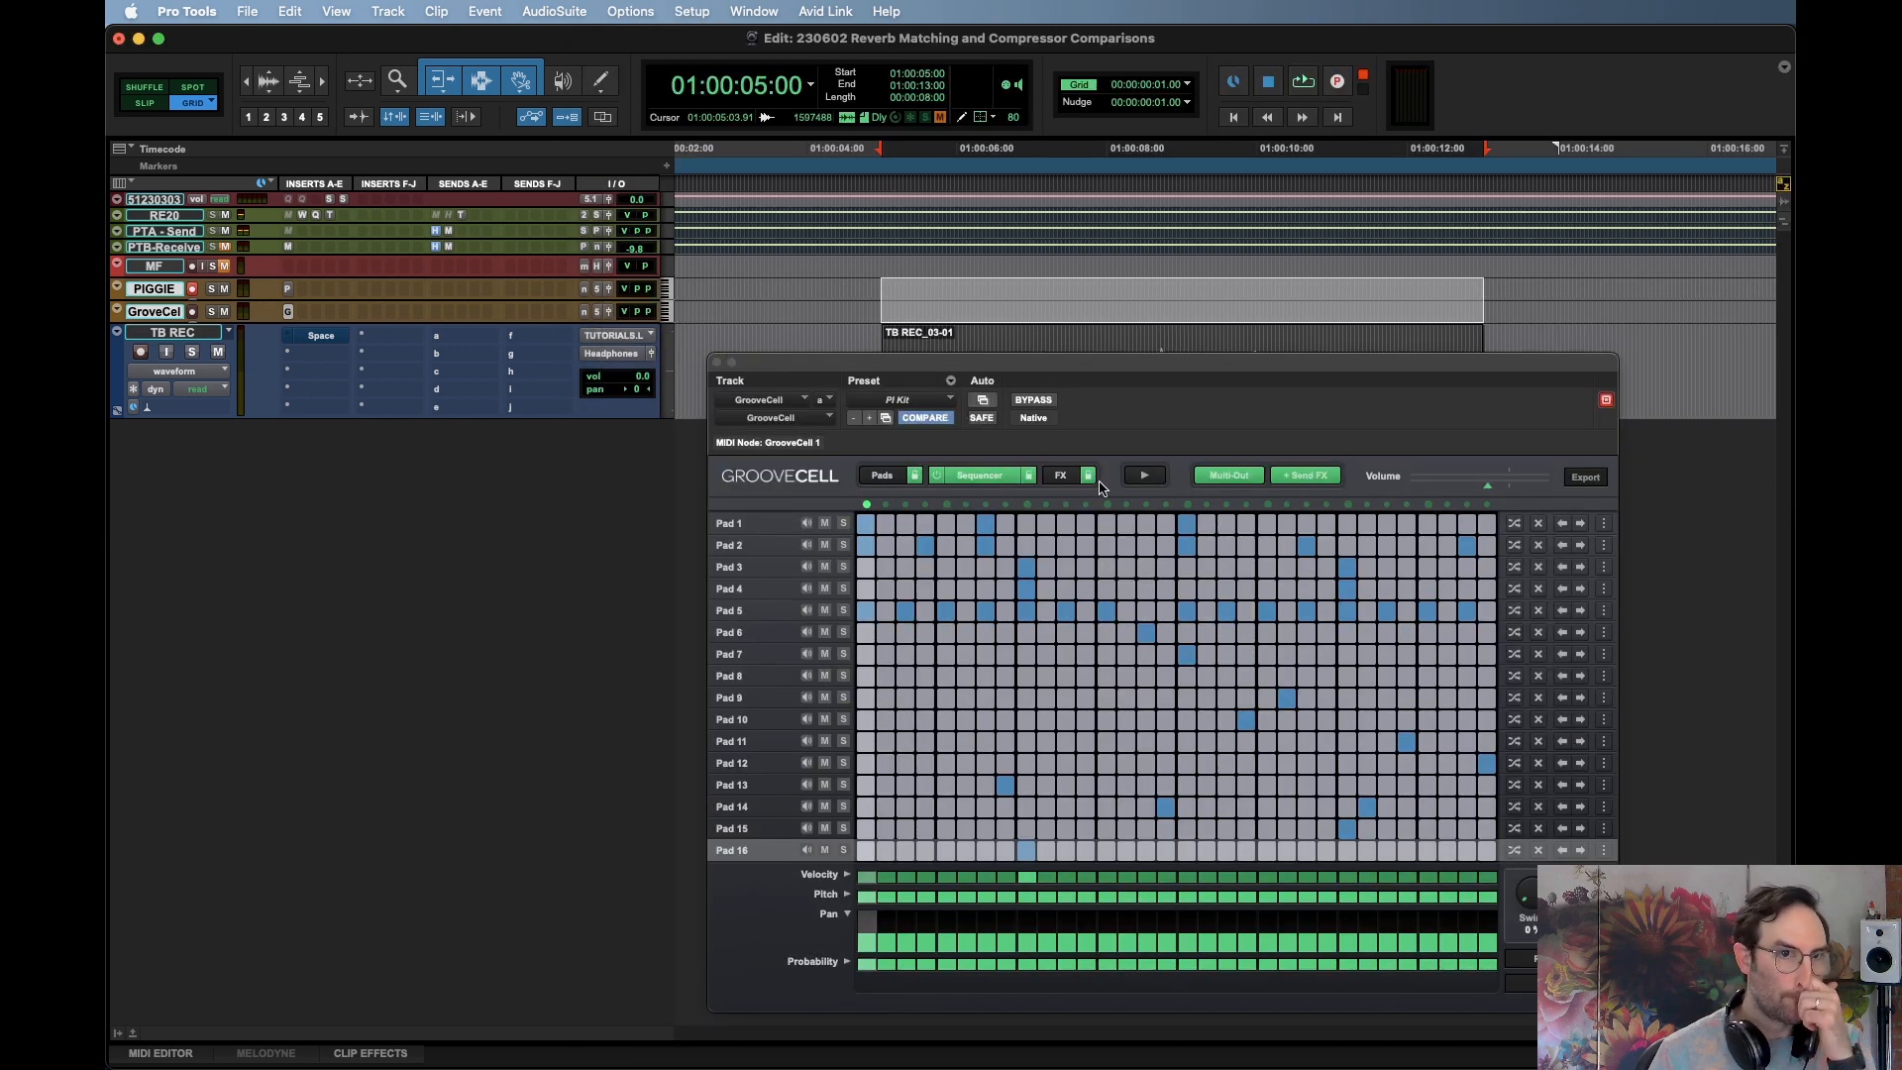
Restart the GrooveCell sequencer and add a Headphones send to the PIGGIE and GroveCel tracks
left_click(1144, 476)
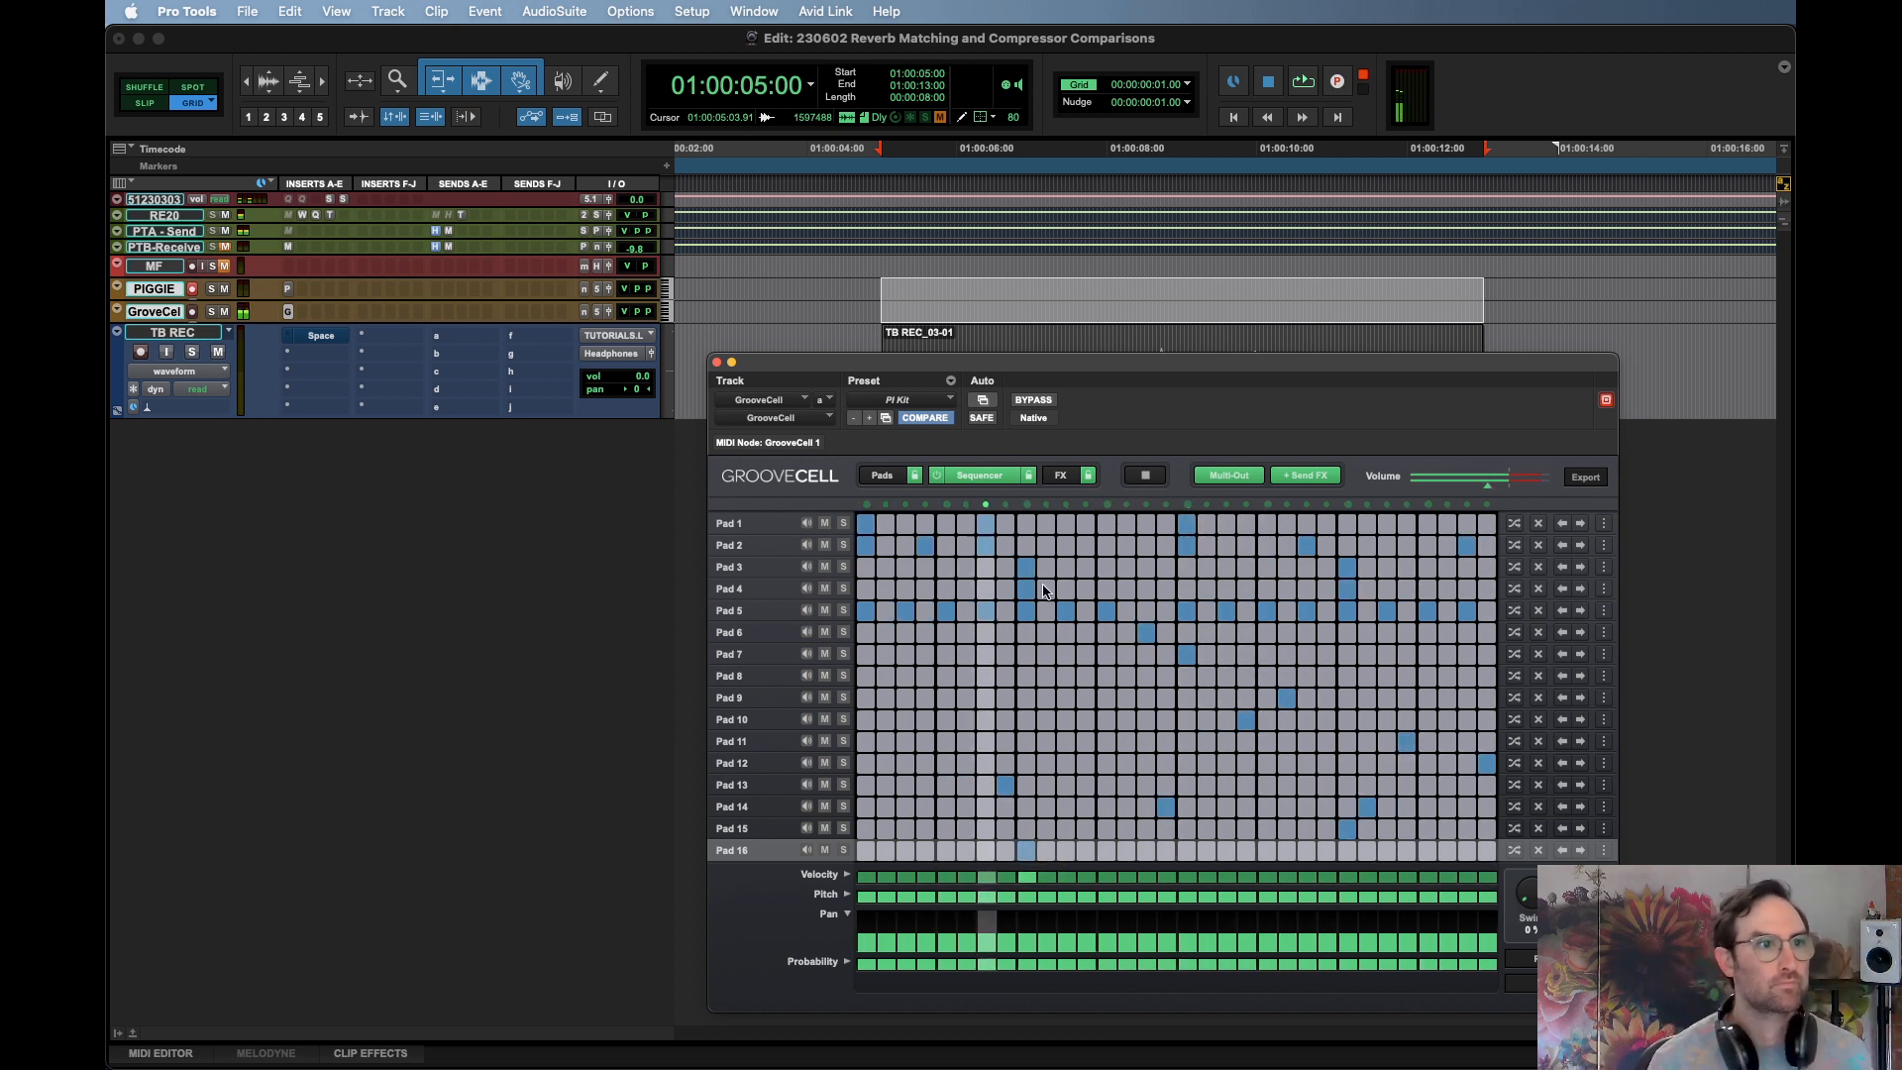
left_click(437, 289)
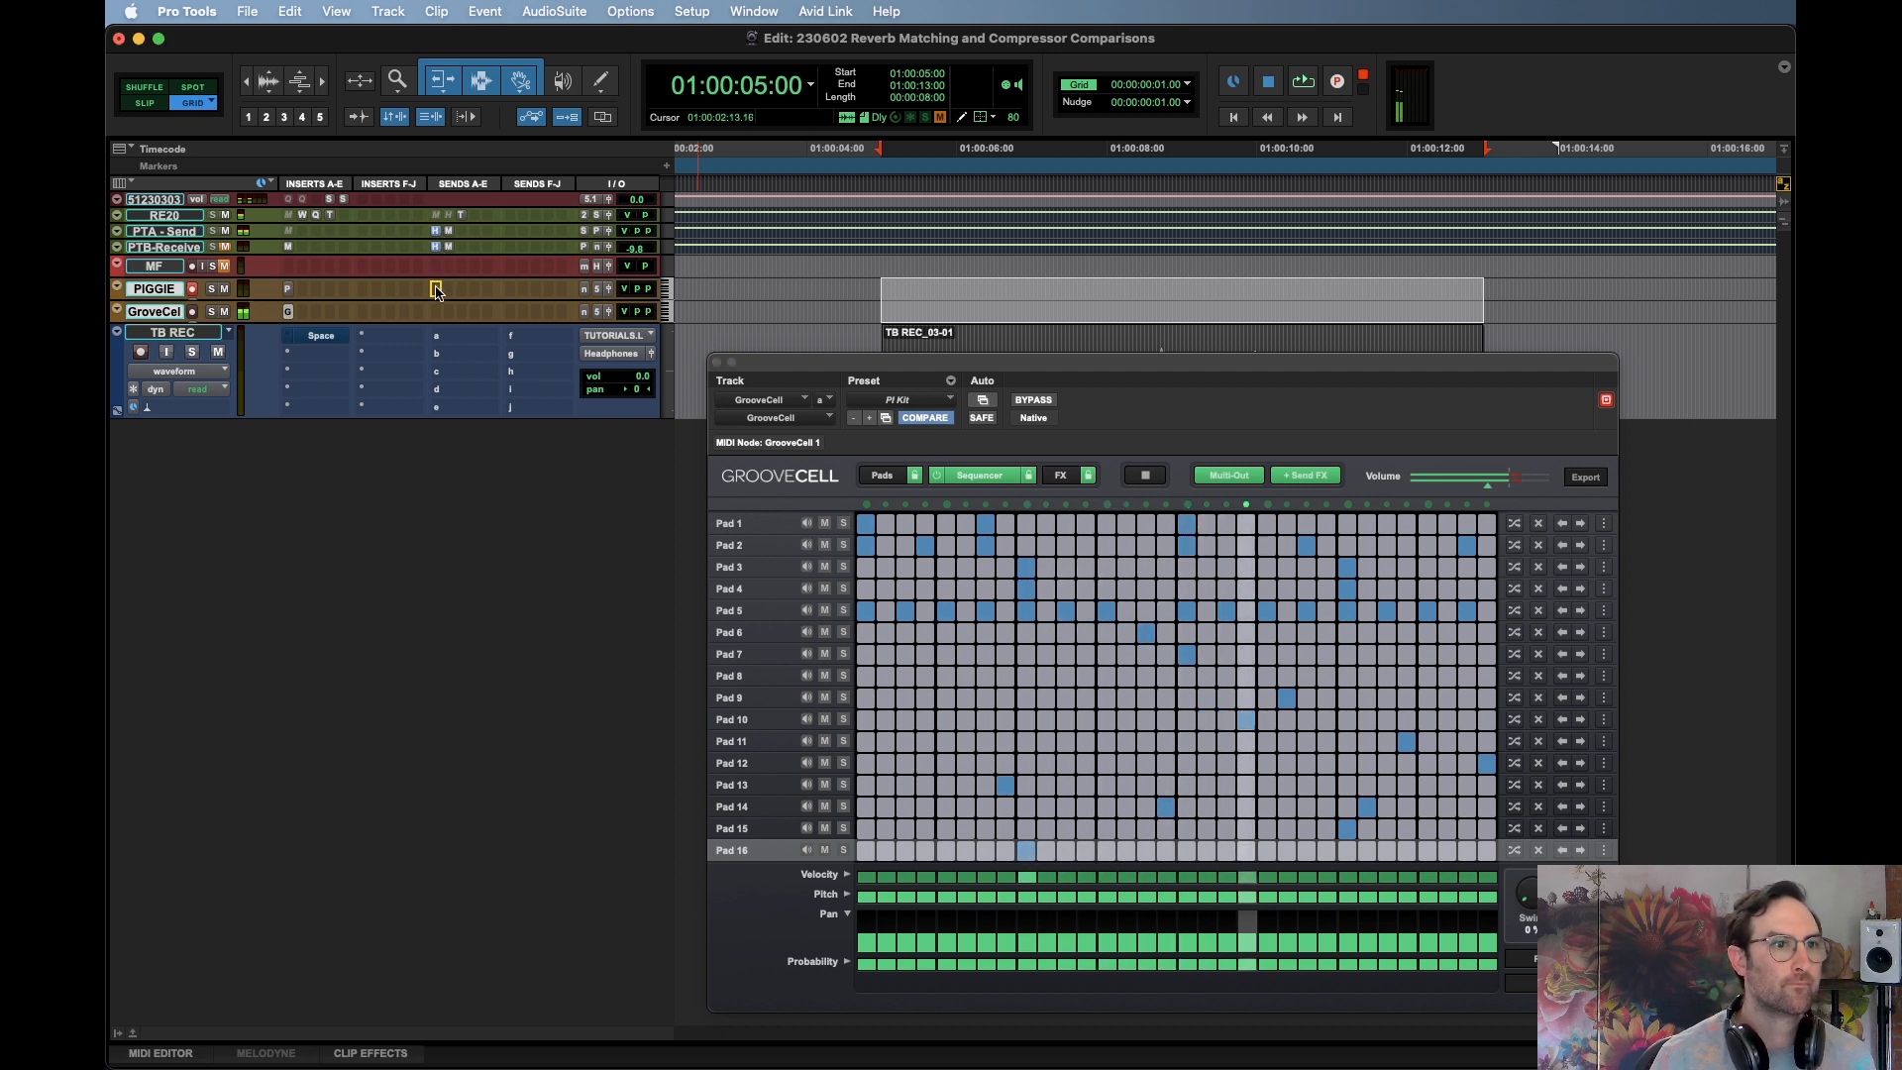
right_click(437, 290)
left_click(458, 310)
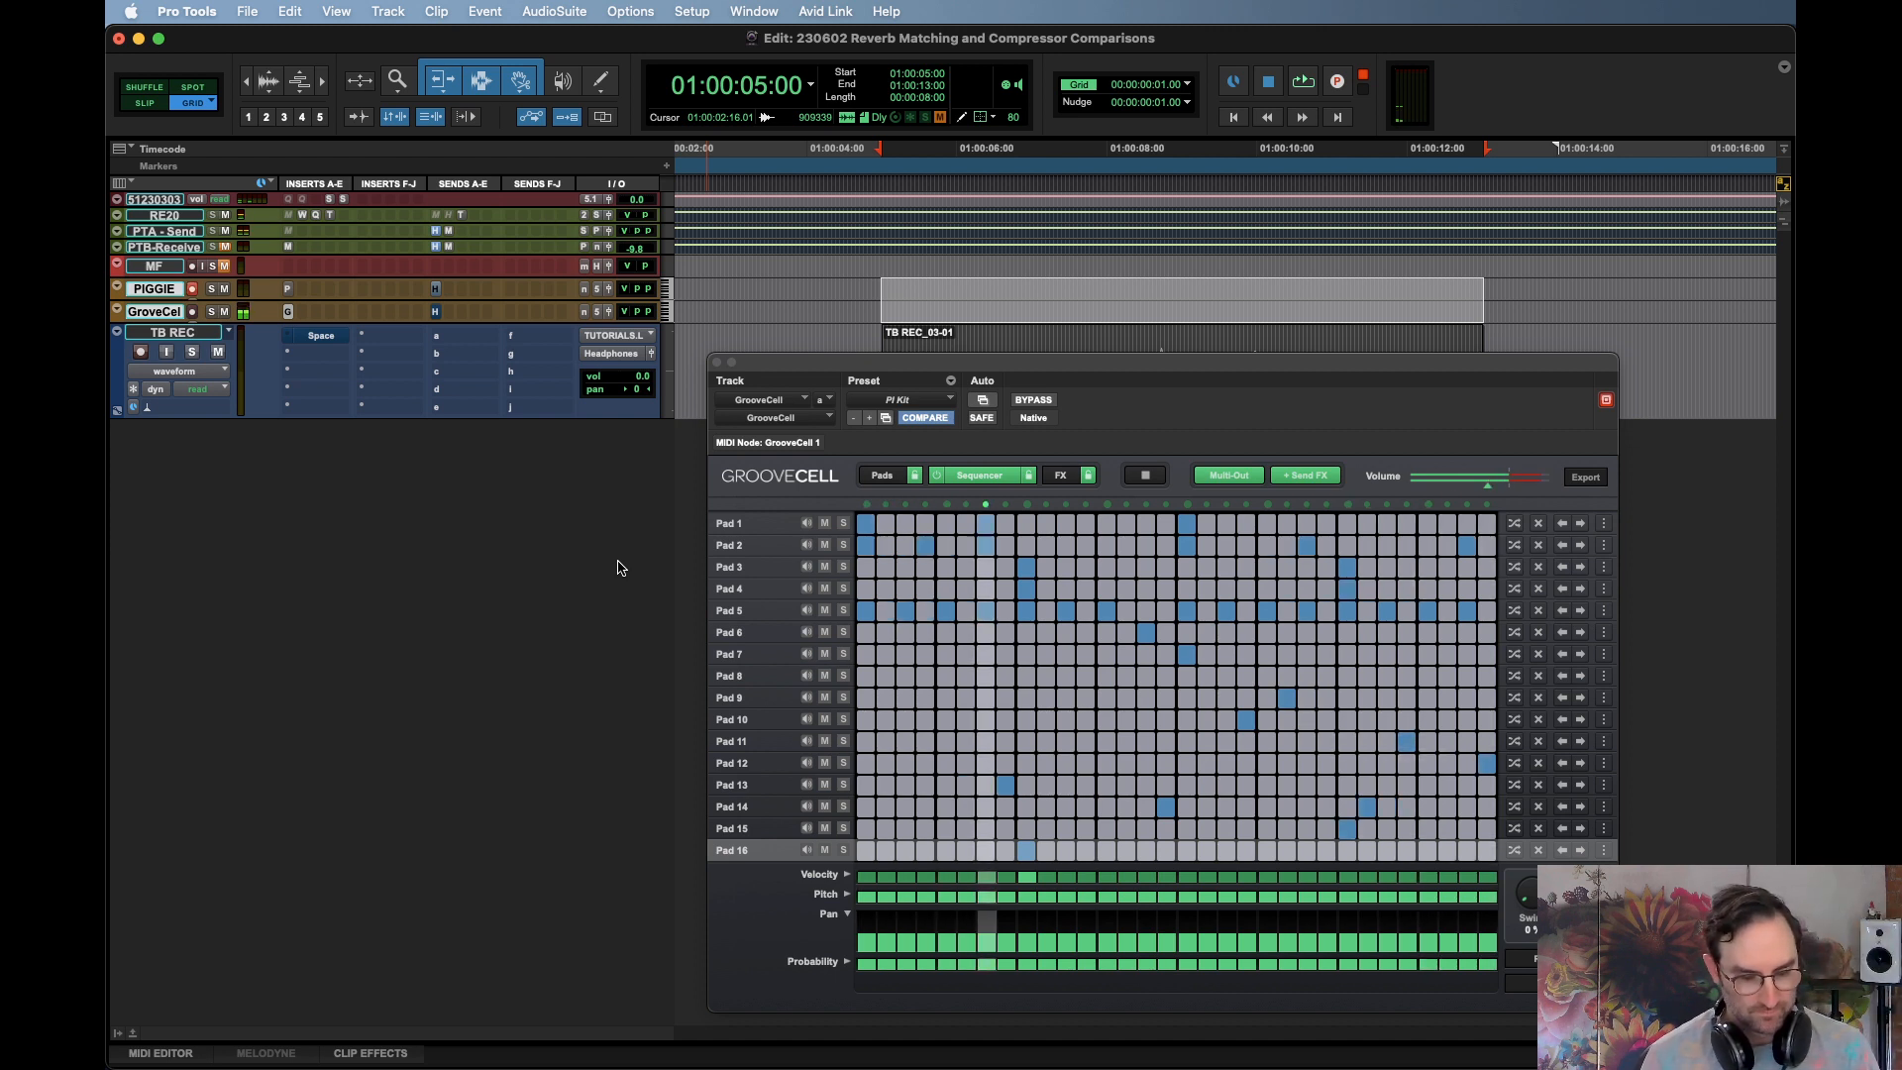
Move the GrooveCell plug-in window slightly and close it
left_click(792, 367)
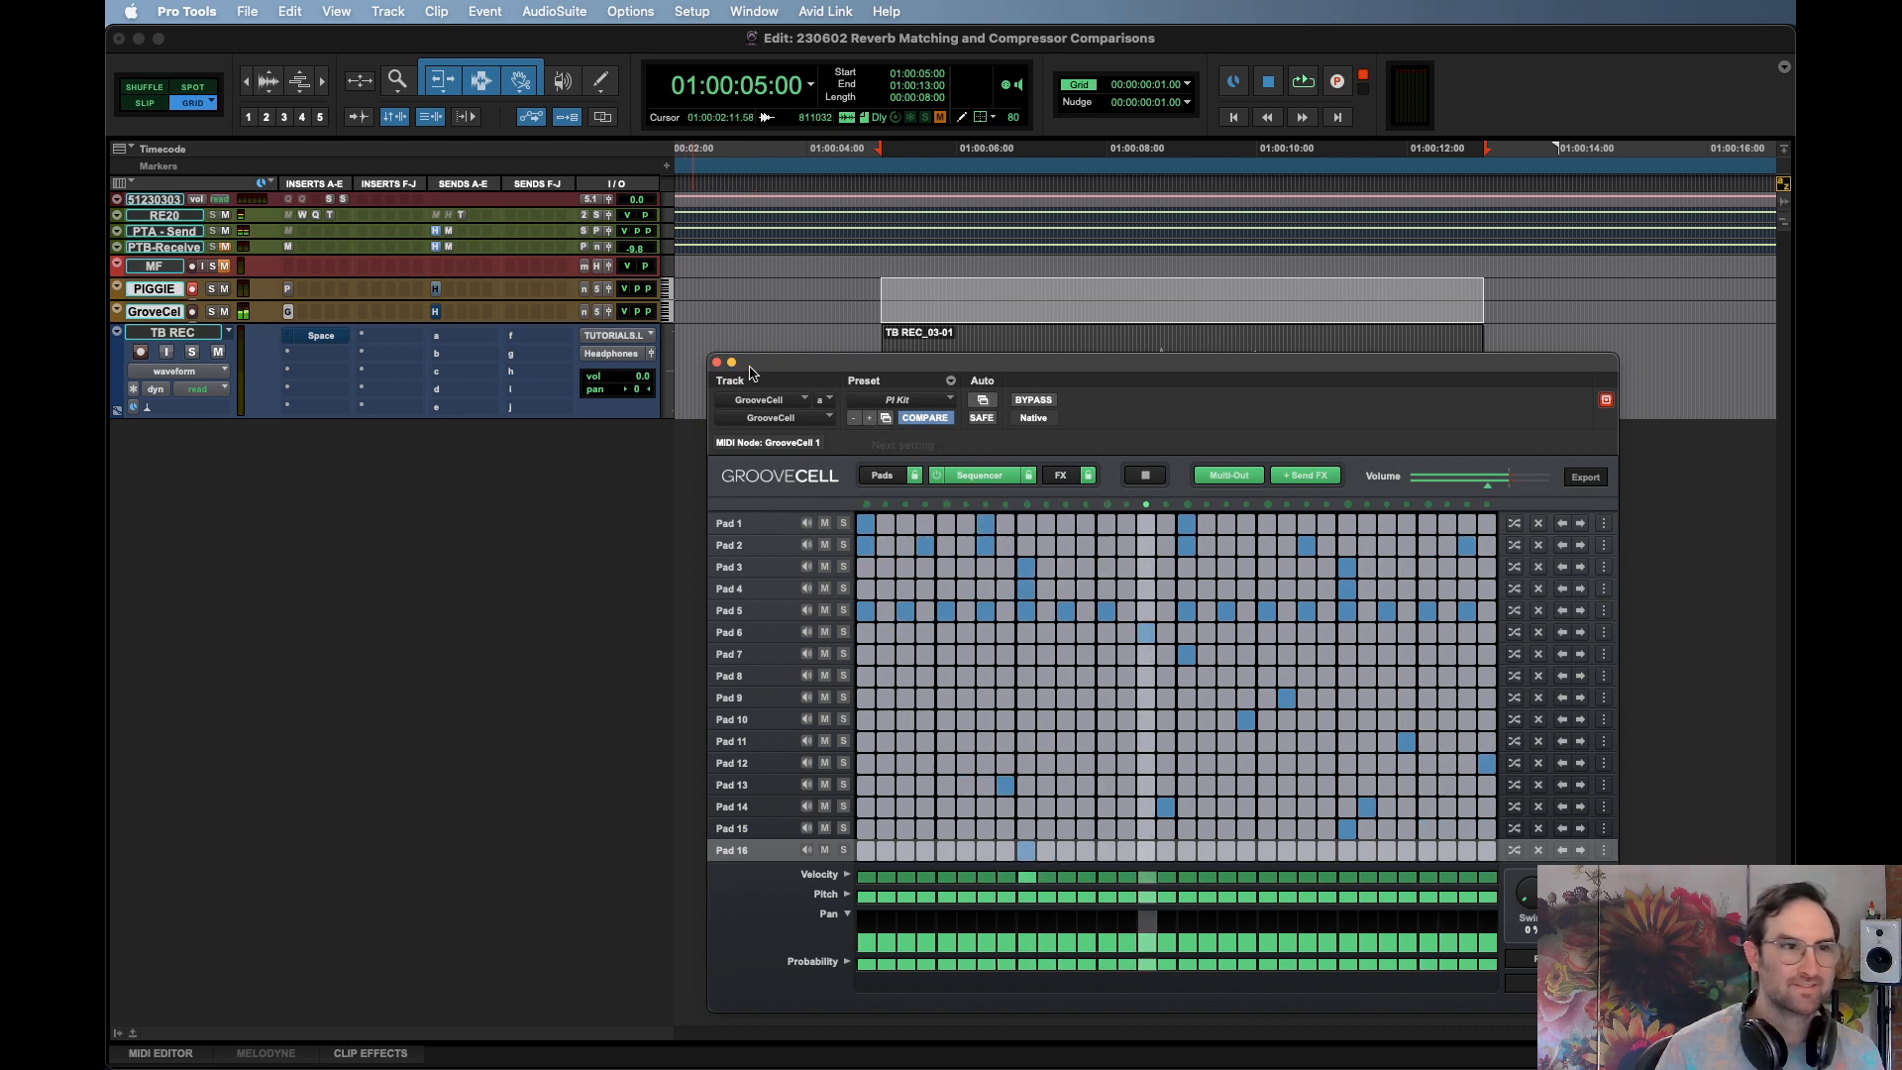
mouse_move(749, 373)
left_mouse_down()
mouse_move(833, 358)
mouse_move(770, 362)
left_mouse_up()
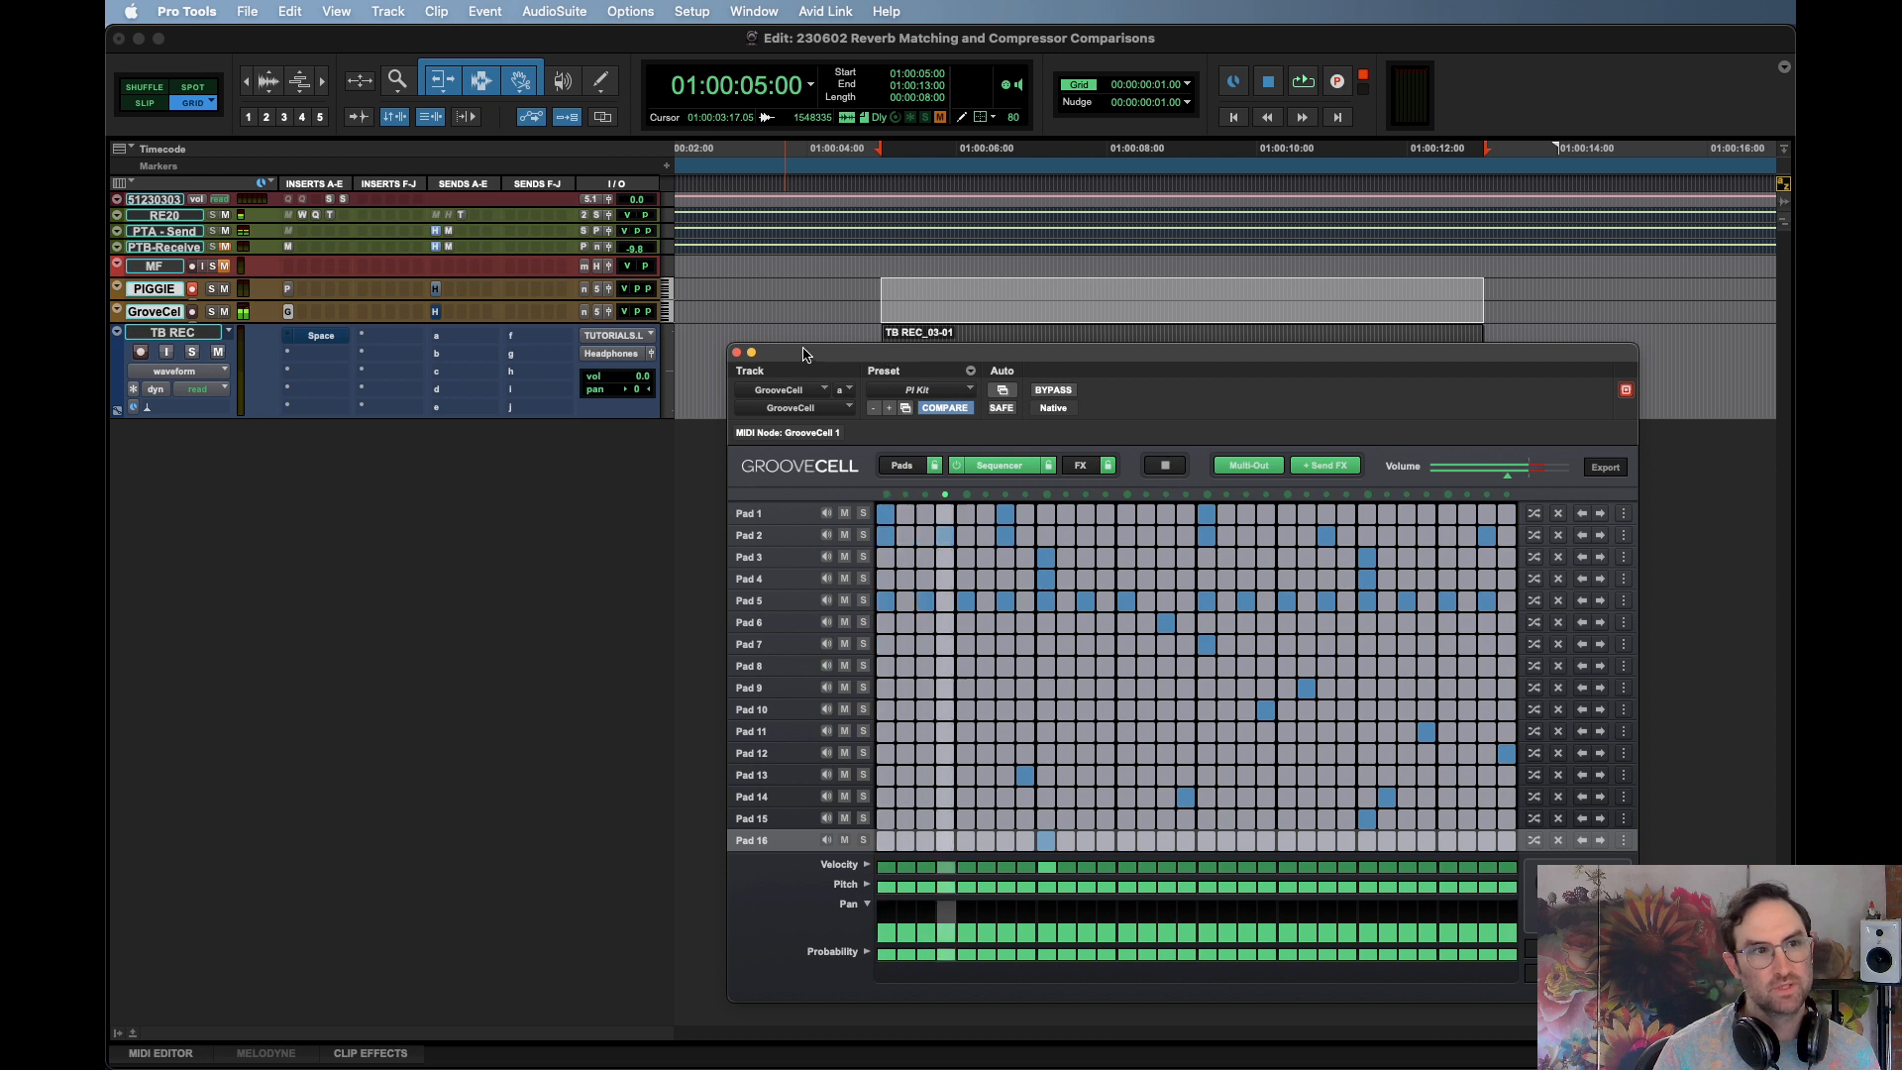
left_click(736, 353)
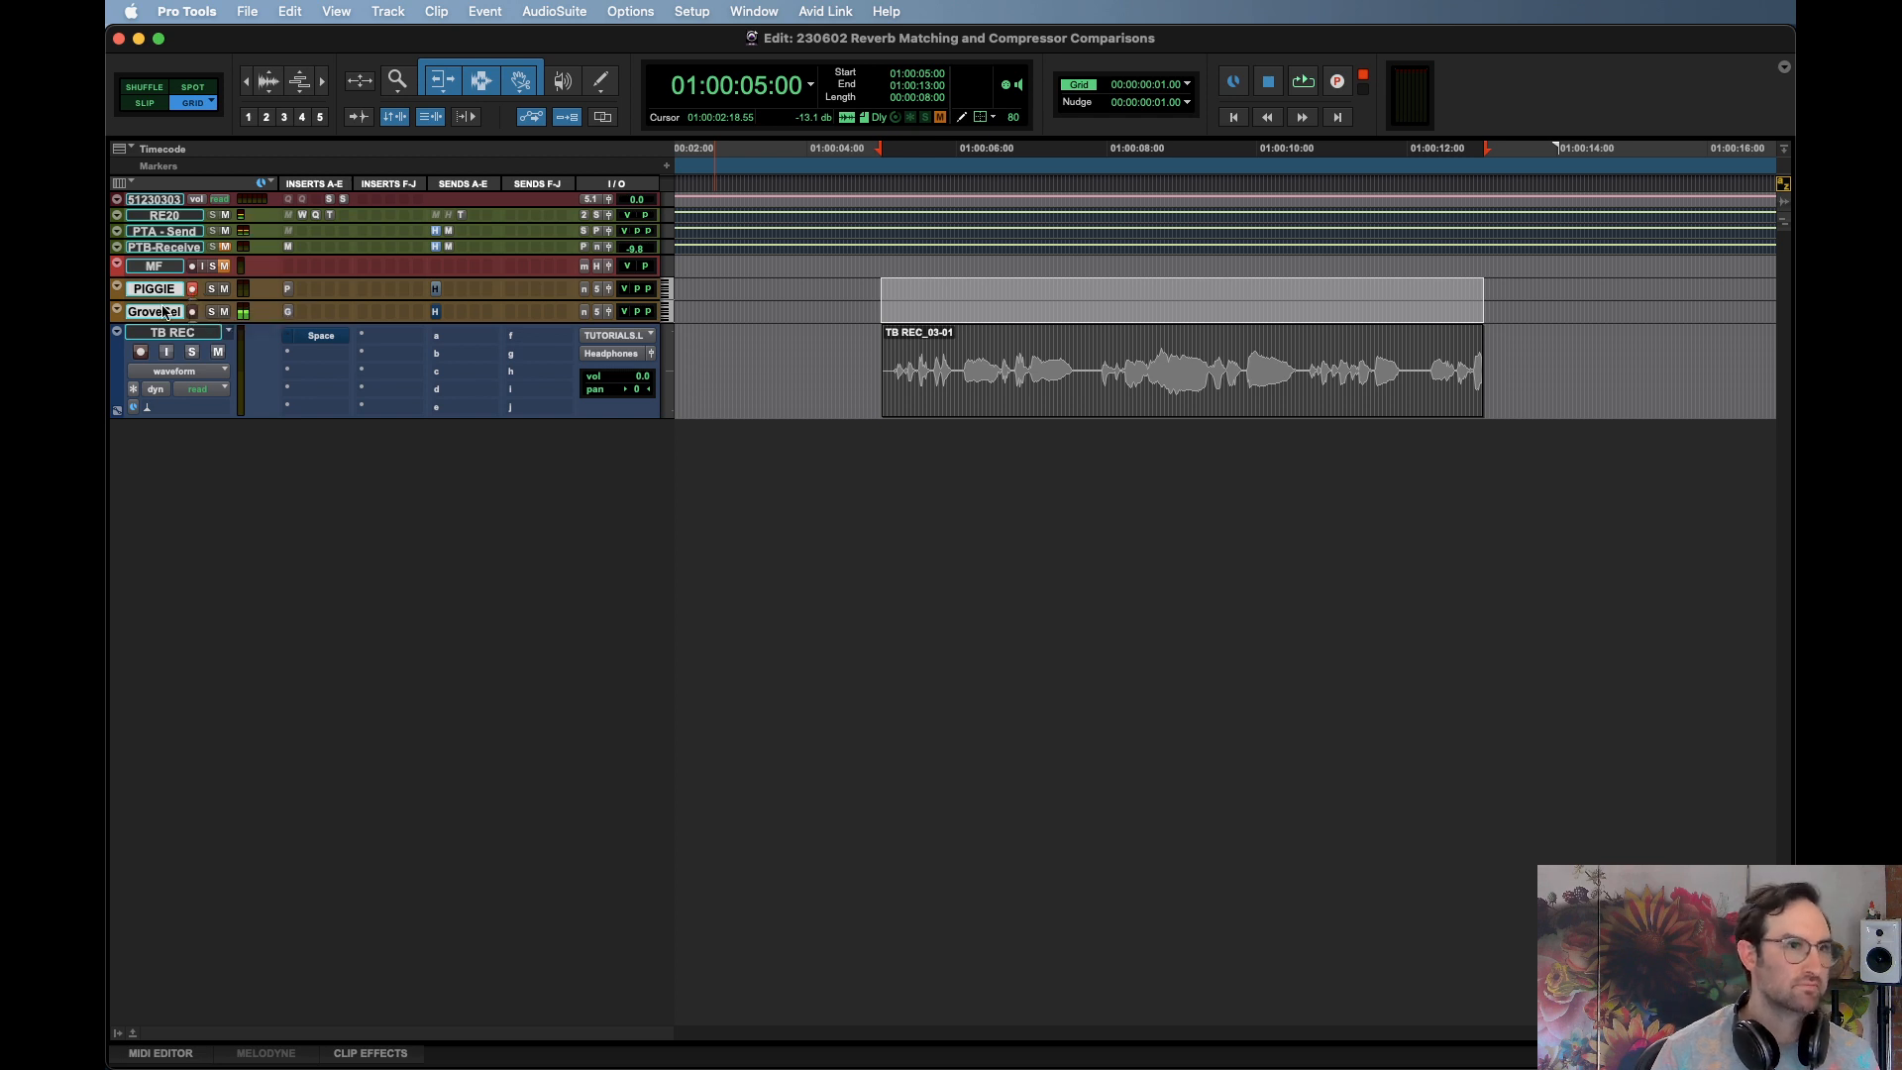
Clear the current track selection, select the TB REC track and save the session
left_click(298, 456)
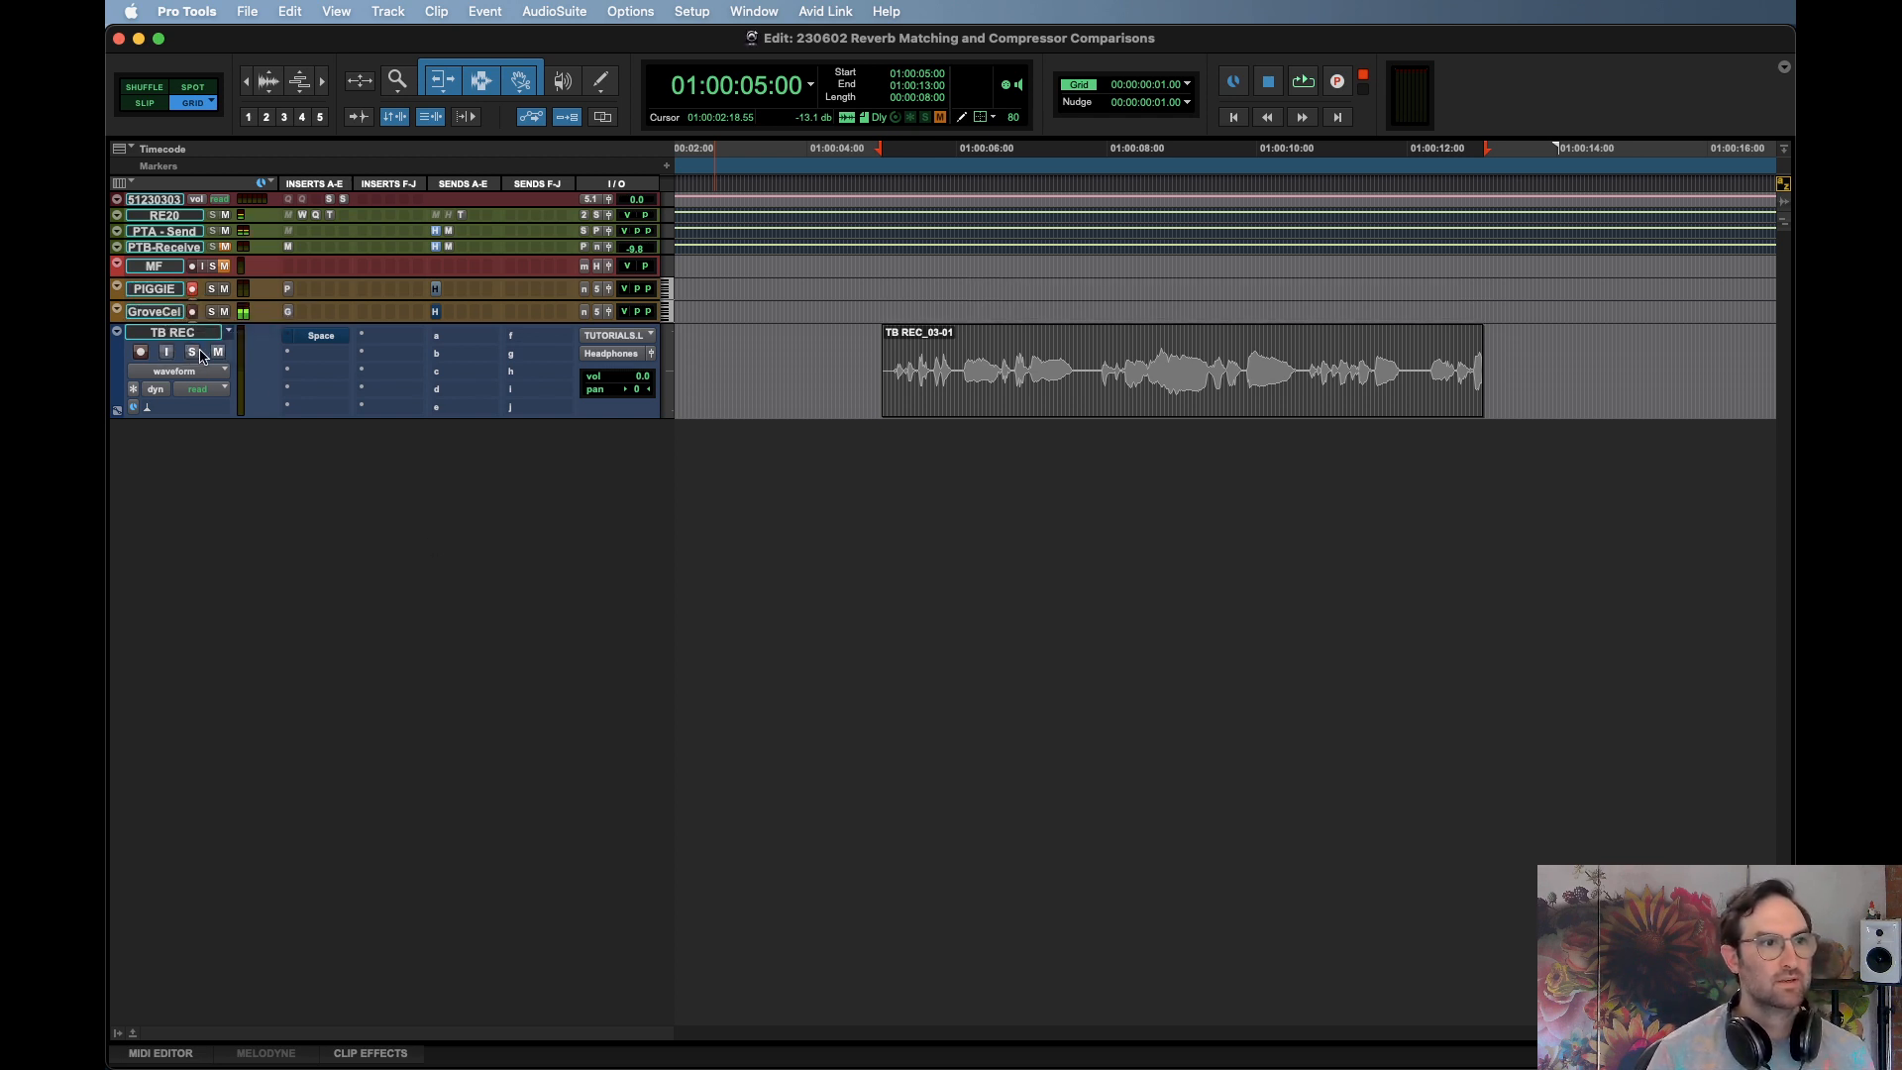
left_click(199, 340)
key("super+s")
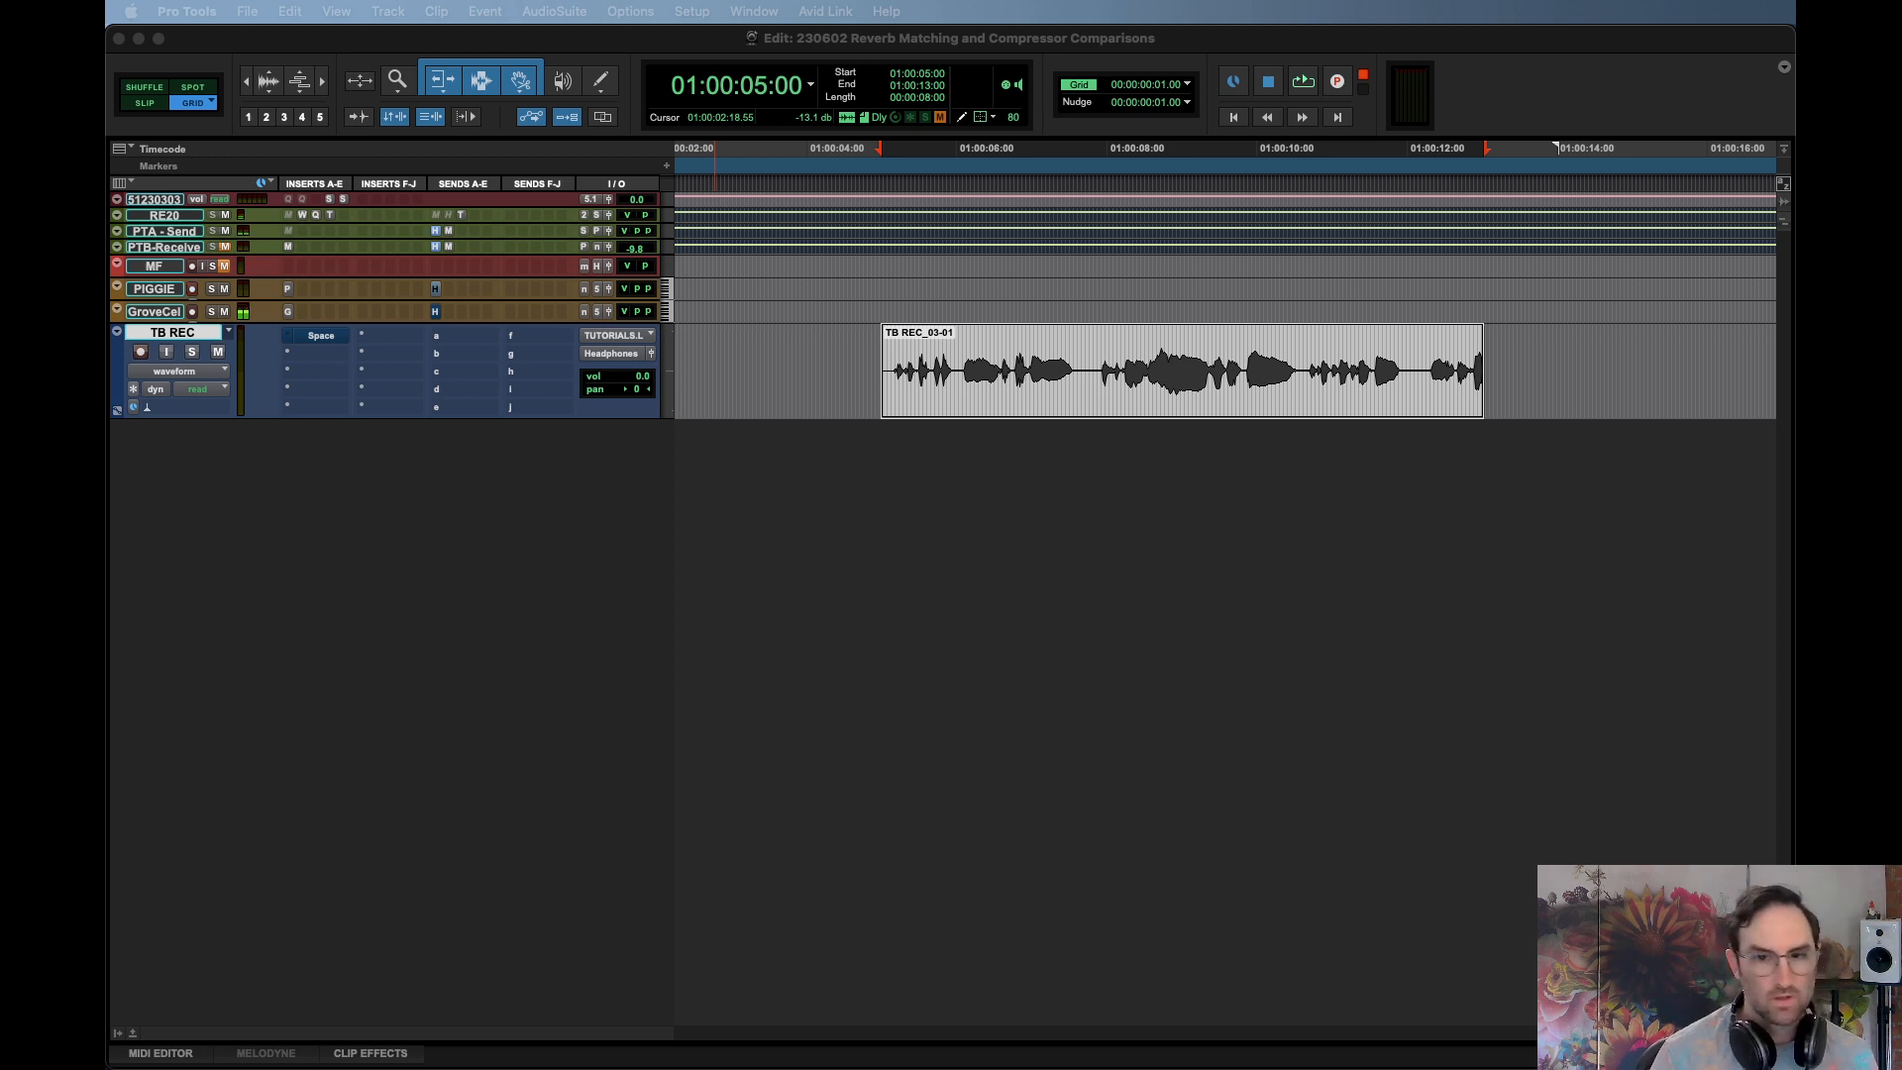
Switch to Chrome, look over the Twitter profile page and expand the Today's Stream tab group
key("super+Tab")
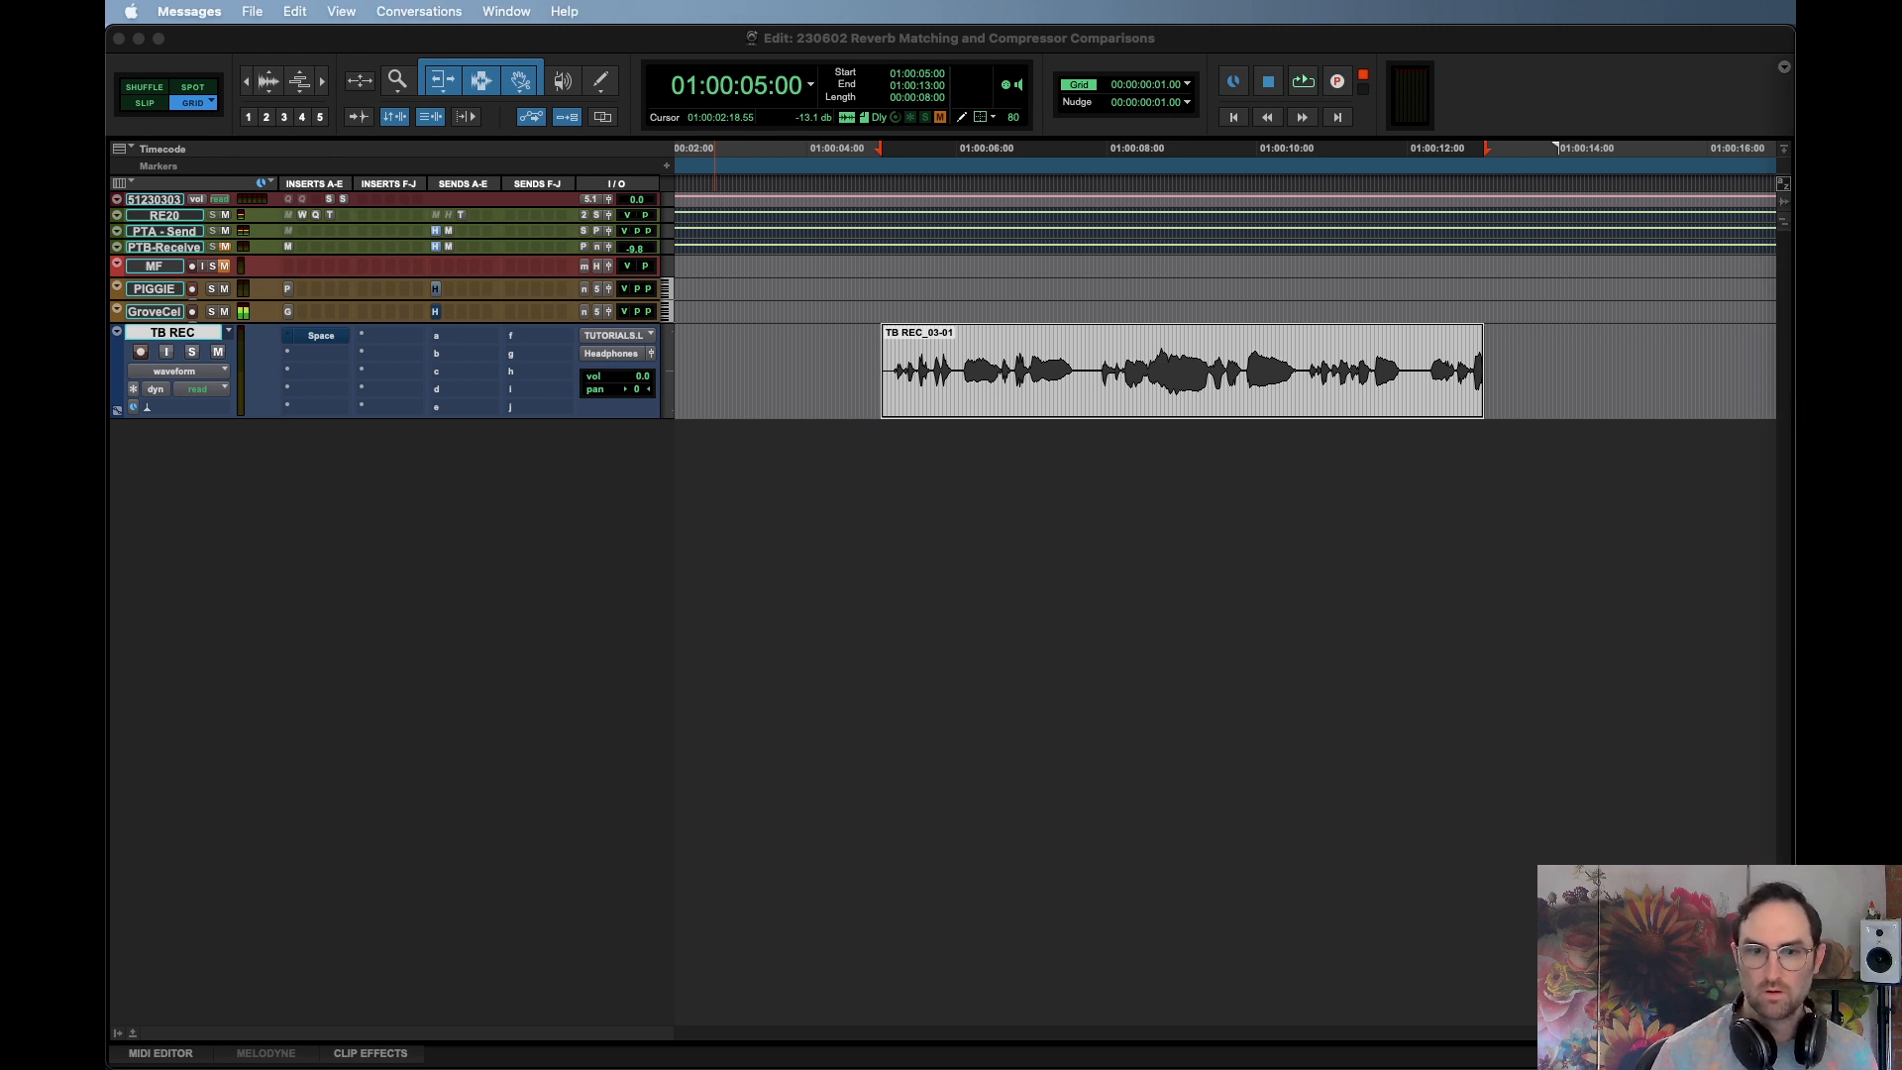
key("super+Tab")
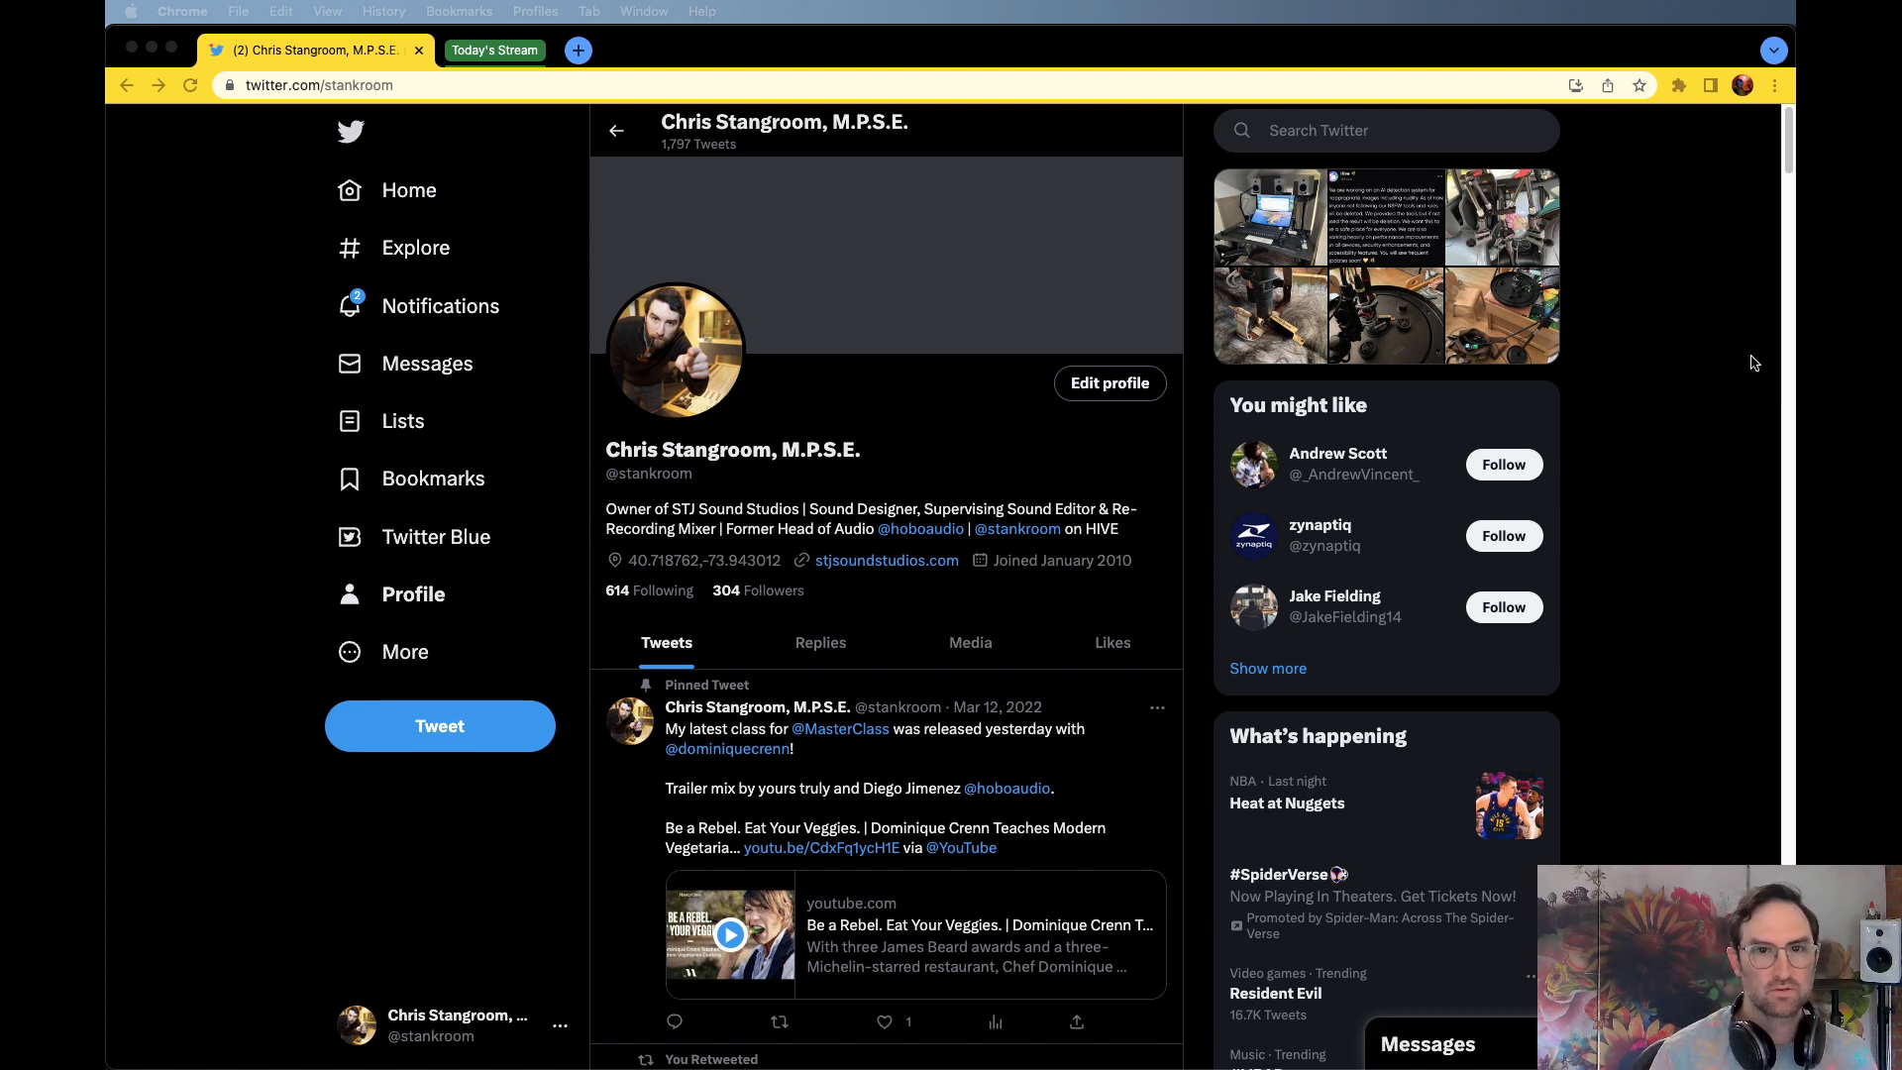
left_click_drag(1788, 143, 1781, 613)
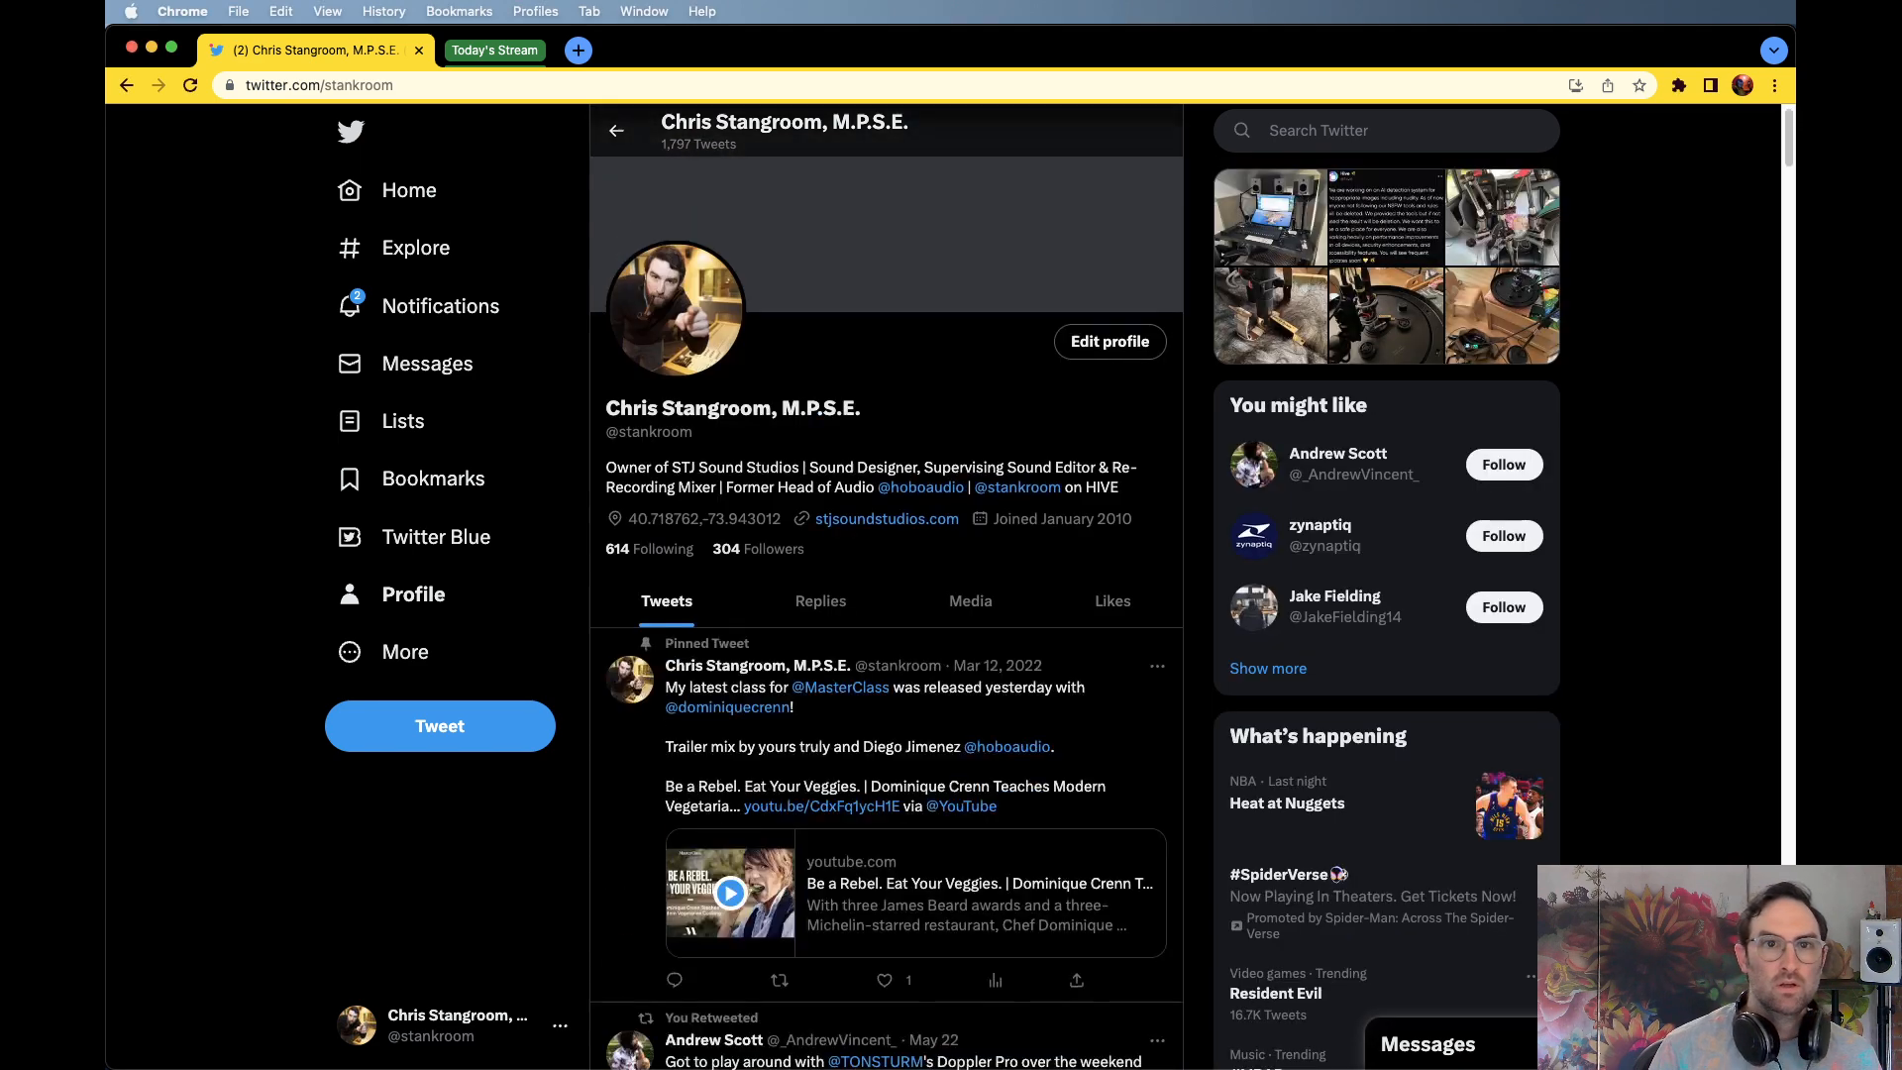
left_click(517, 59)
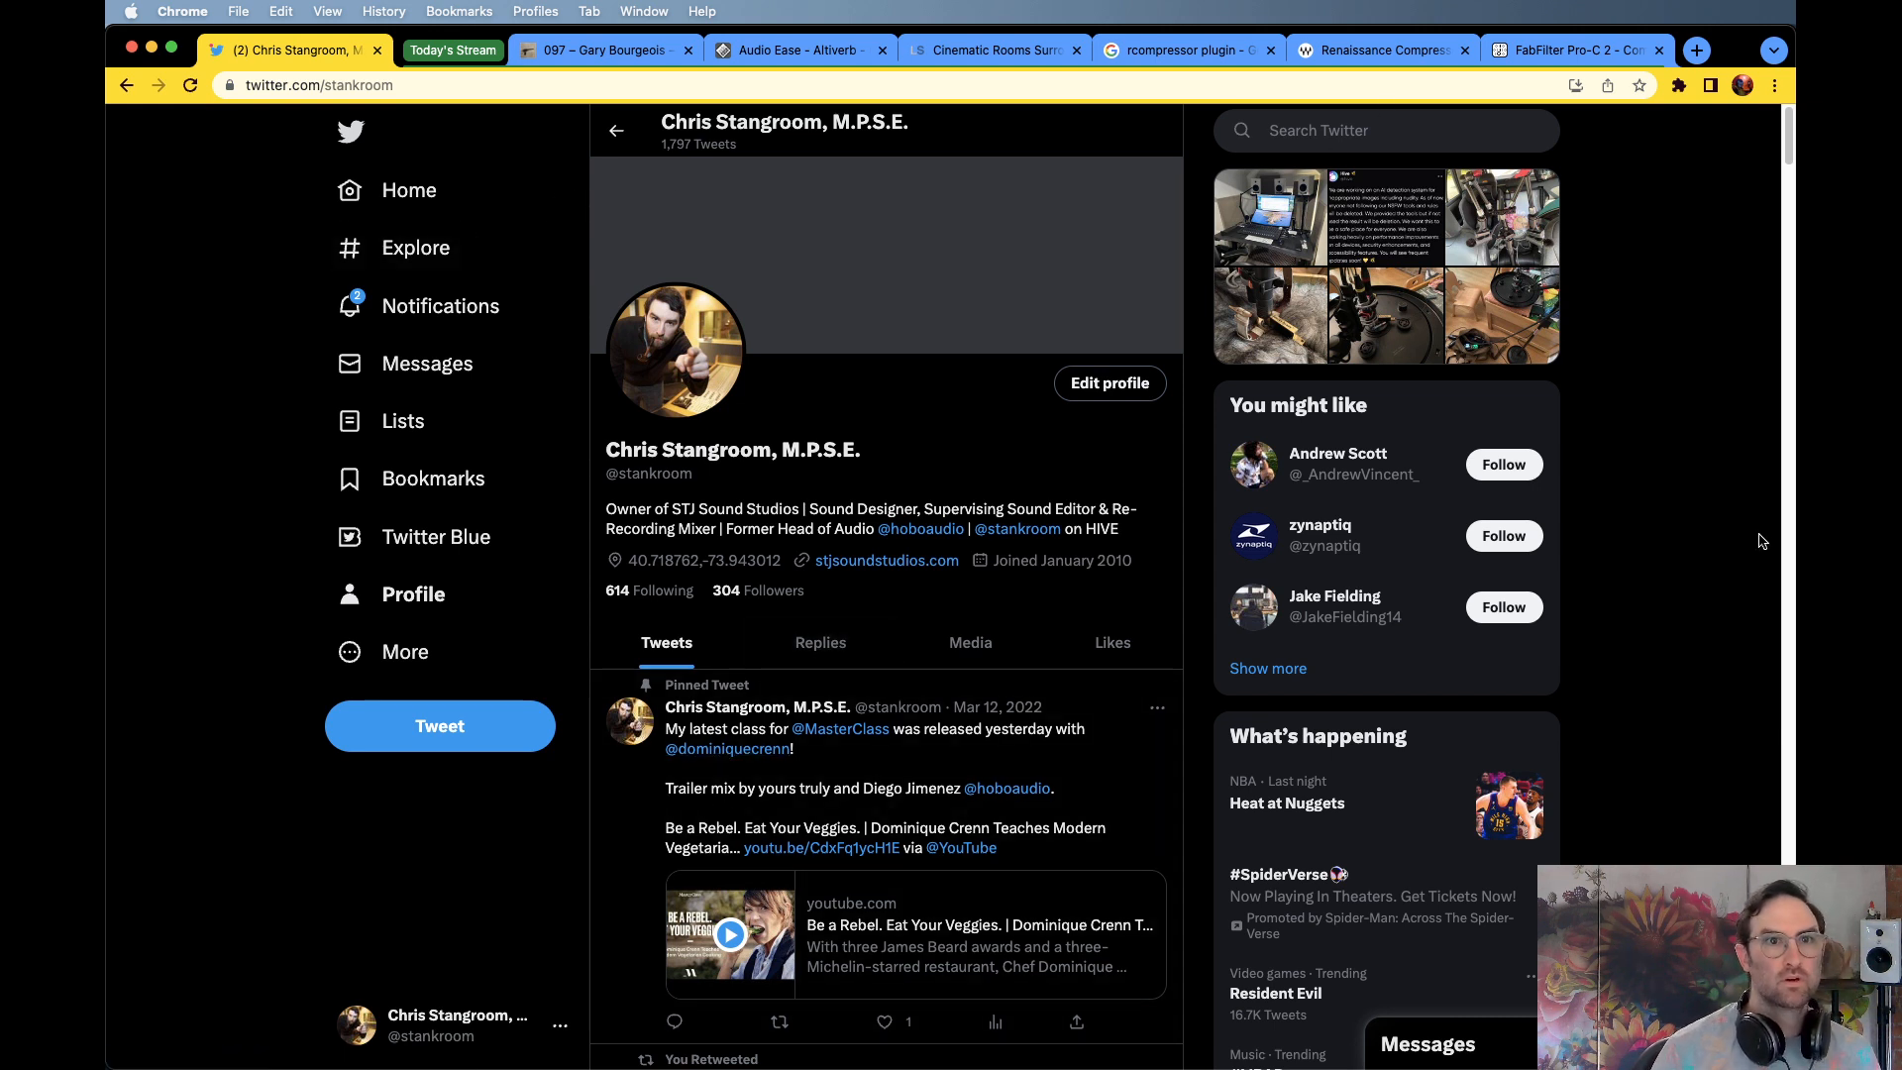
Return to Pro Tools and open ABCStudios_JELLYROLL 230530.1230.ptx from the project's ENGINEERING folder within STJ's _SYNCED folder for session data import
key("super+Tab")
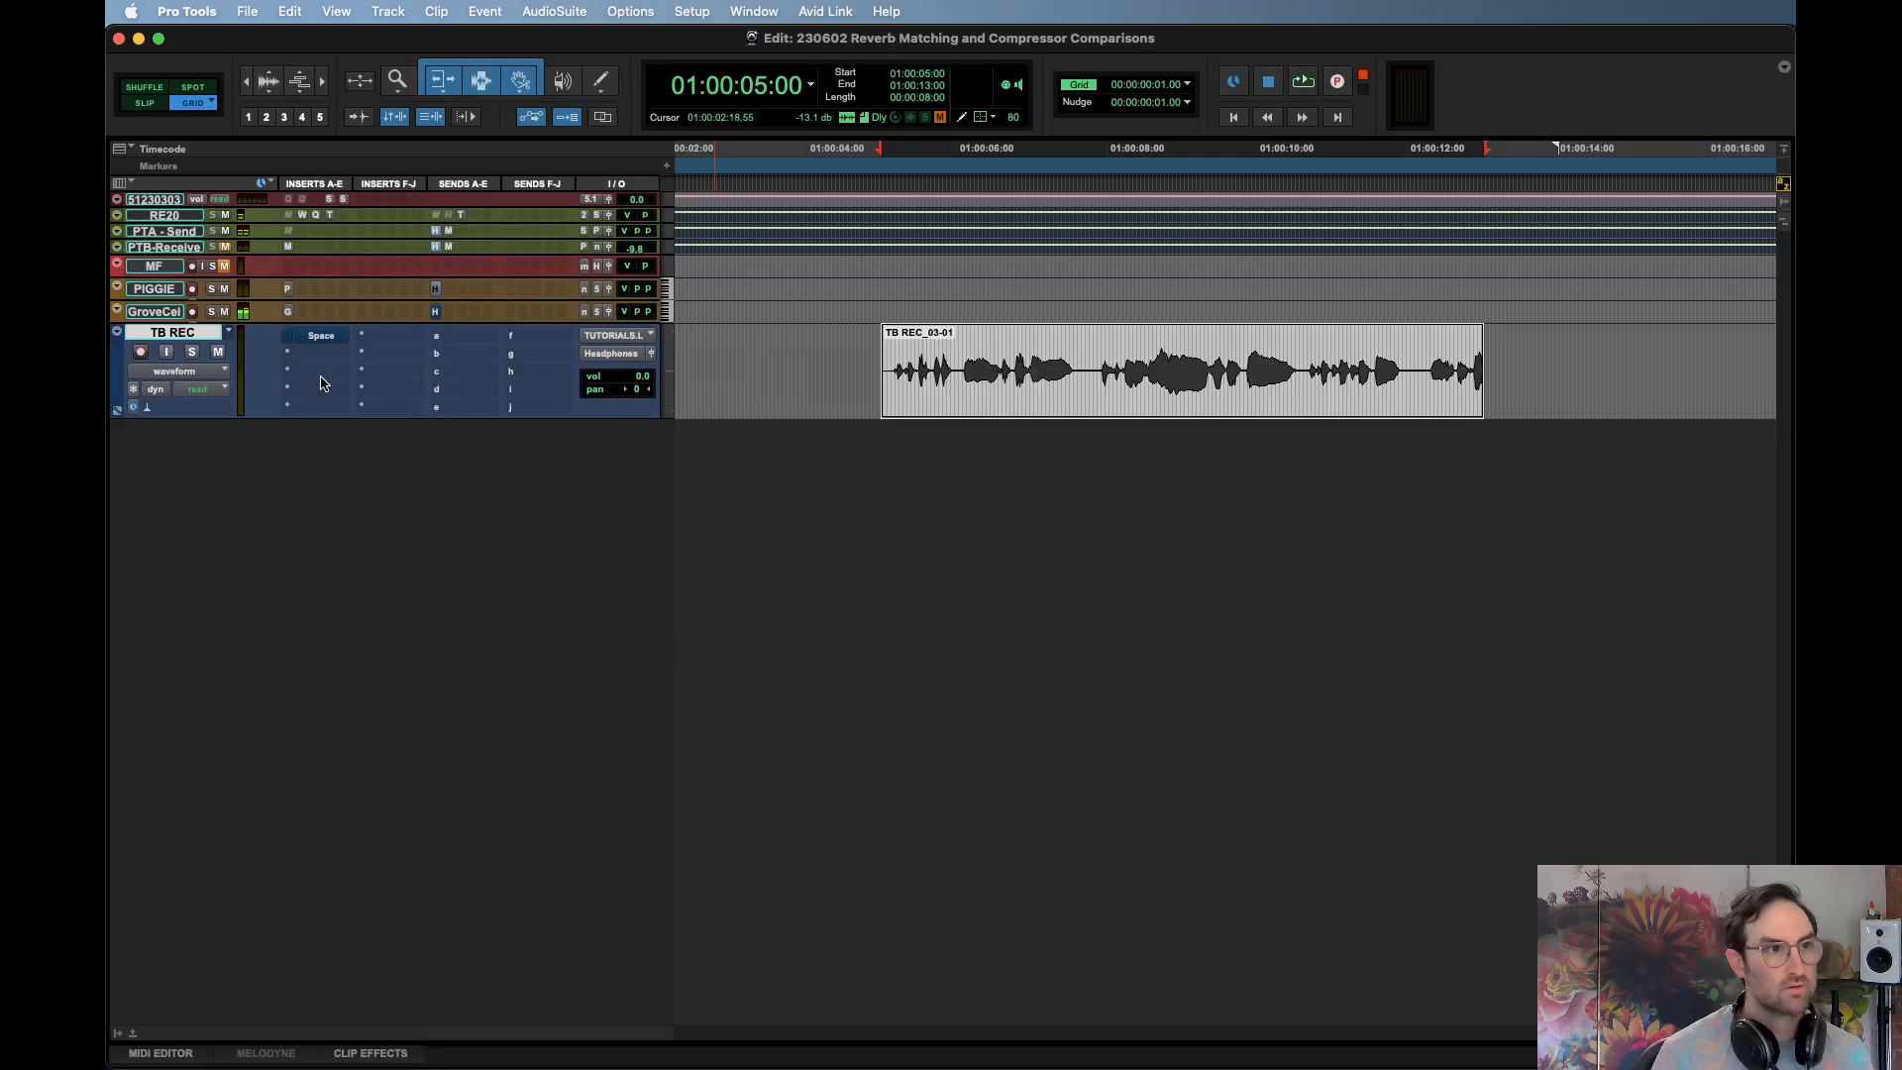
key("alt+shift+i")
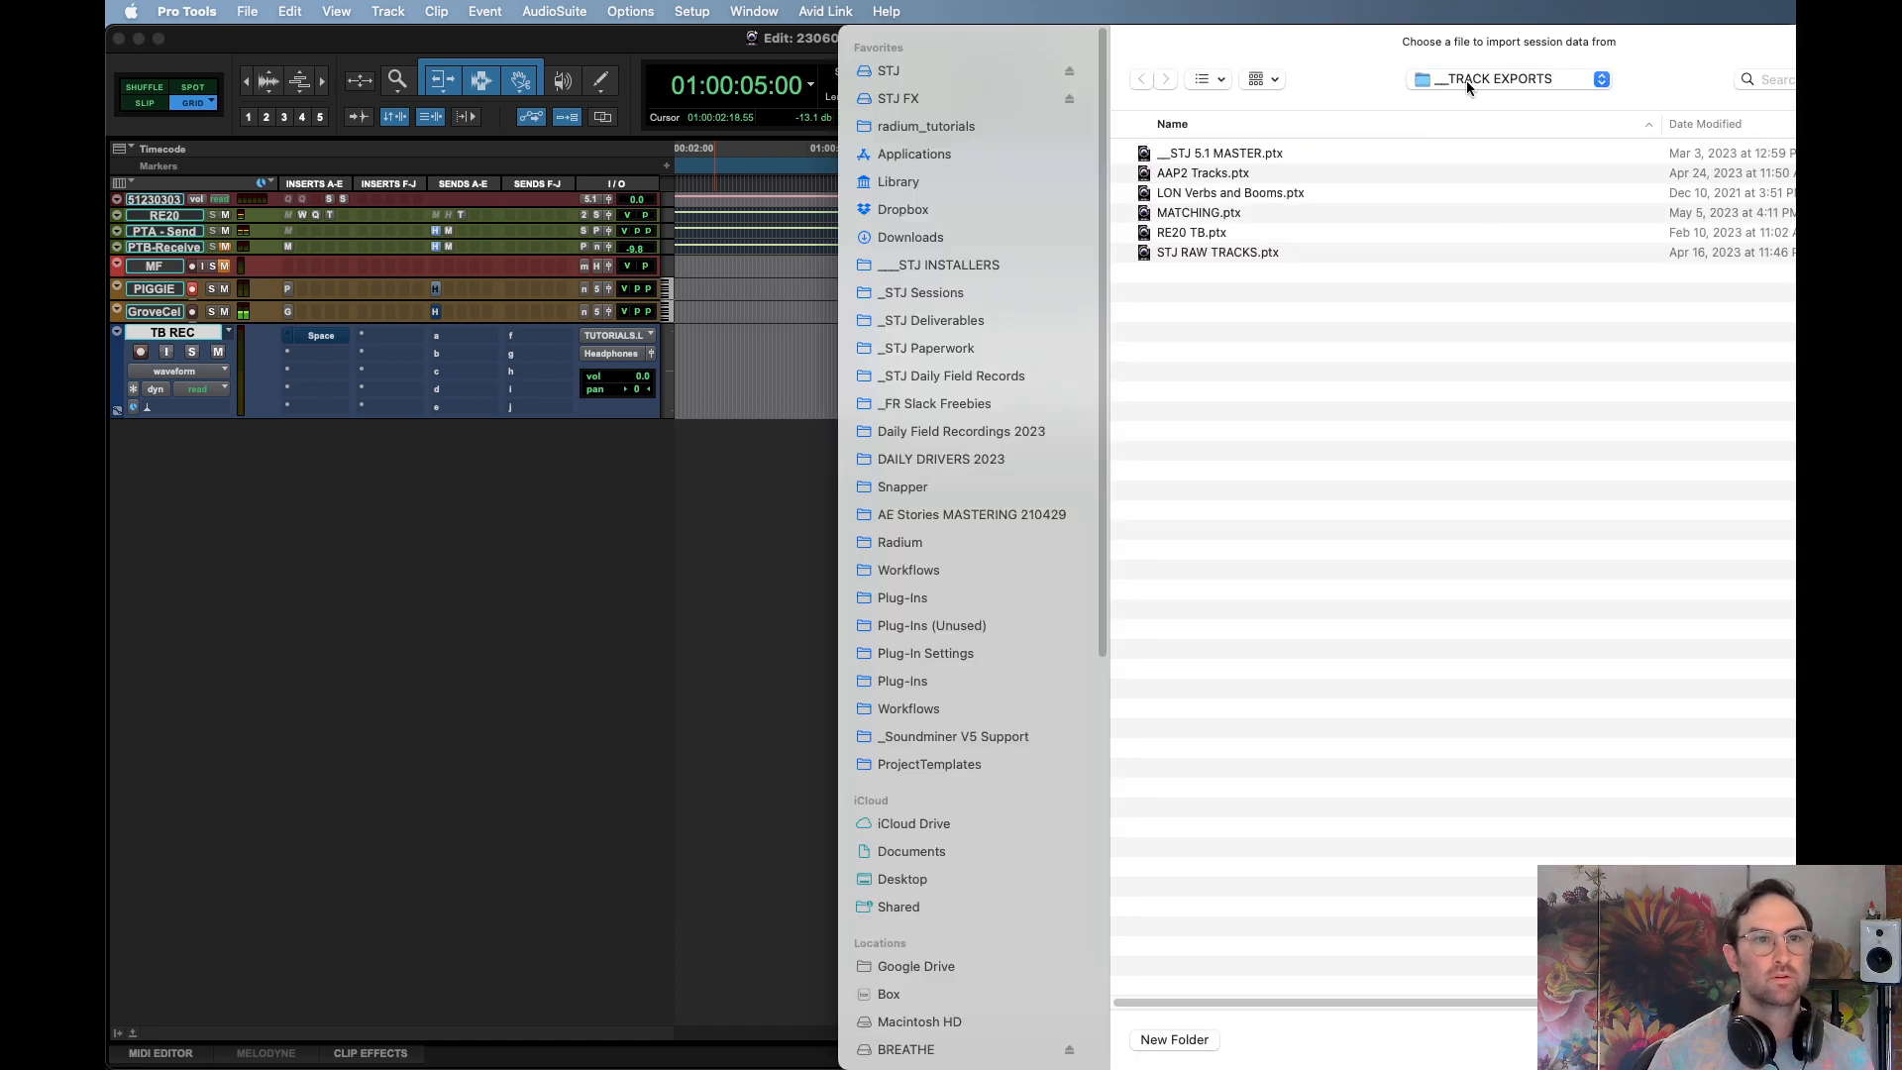
left_click_drag(1638, 41, 1137, 32)
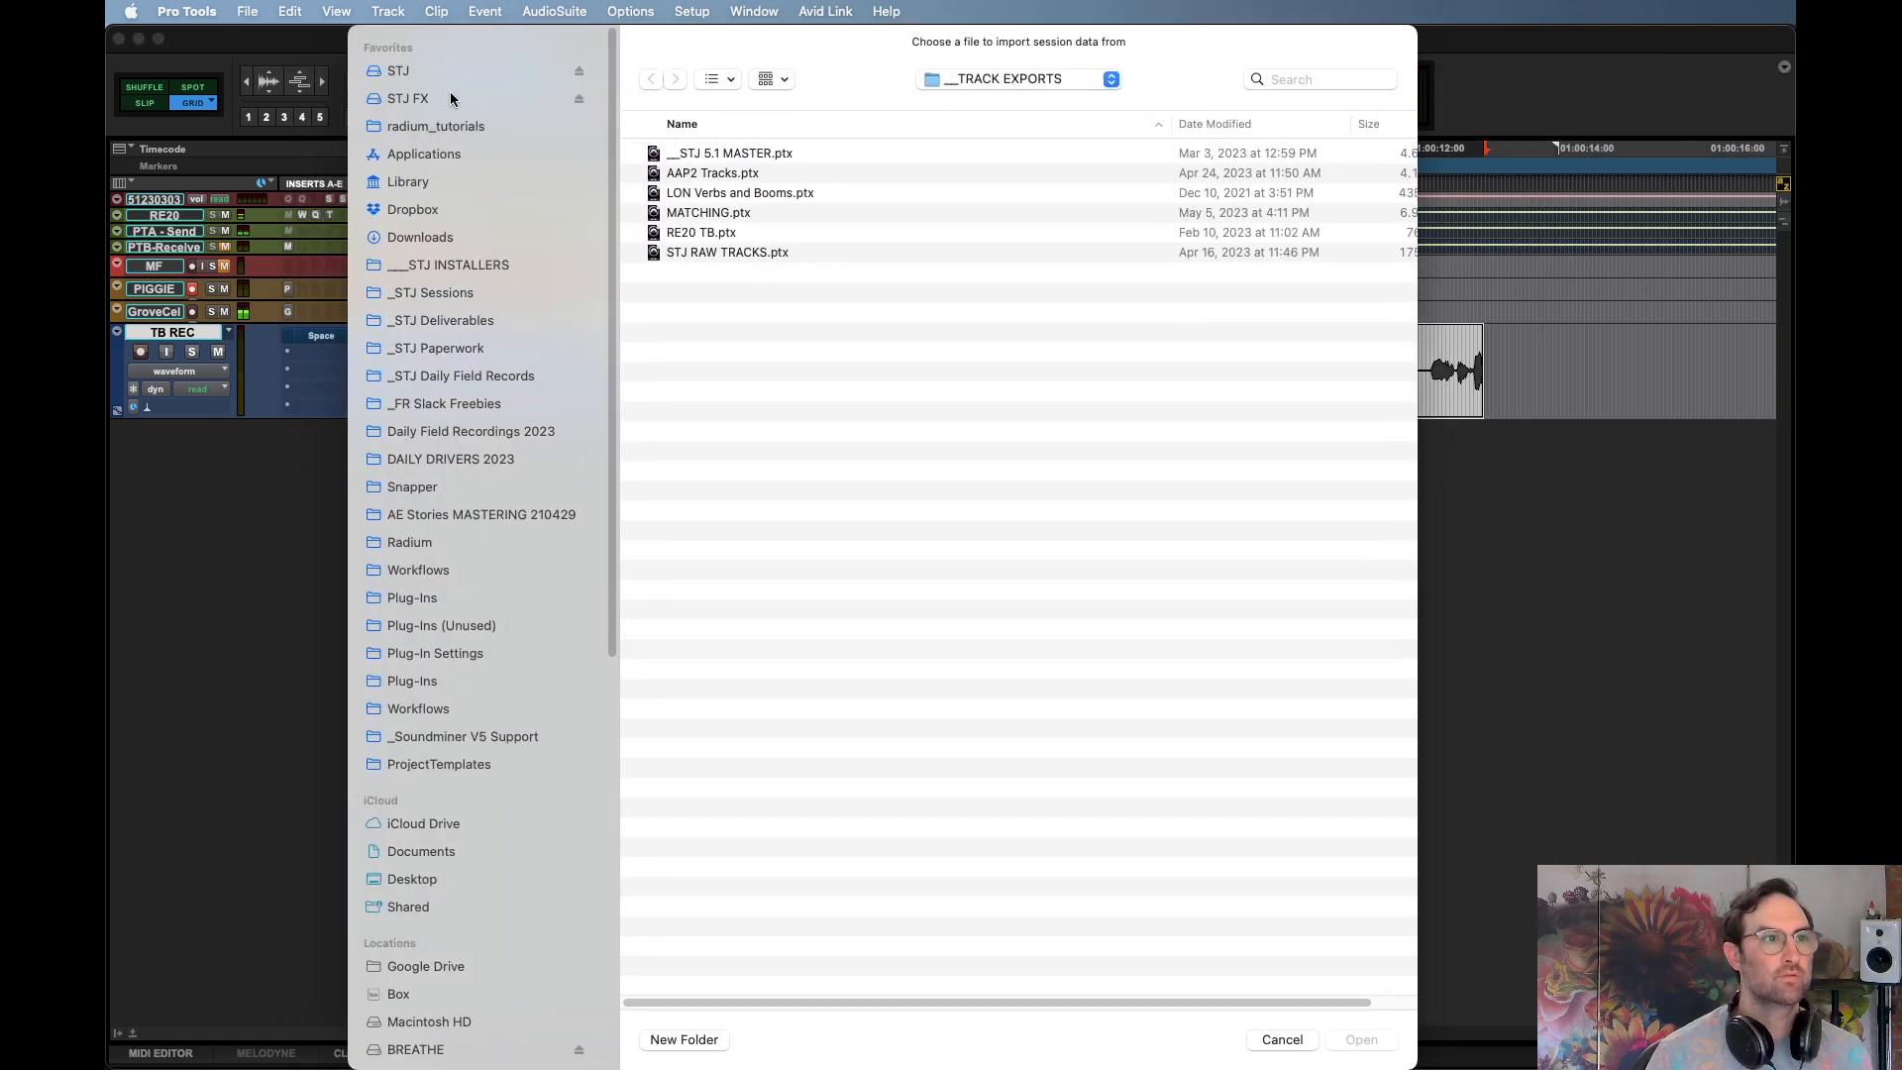
left_click(414, 73)
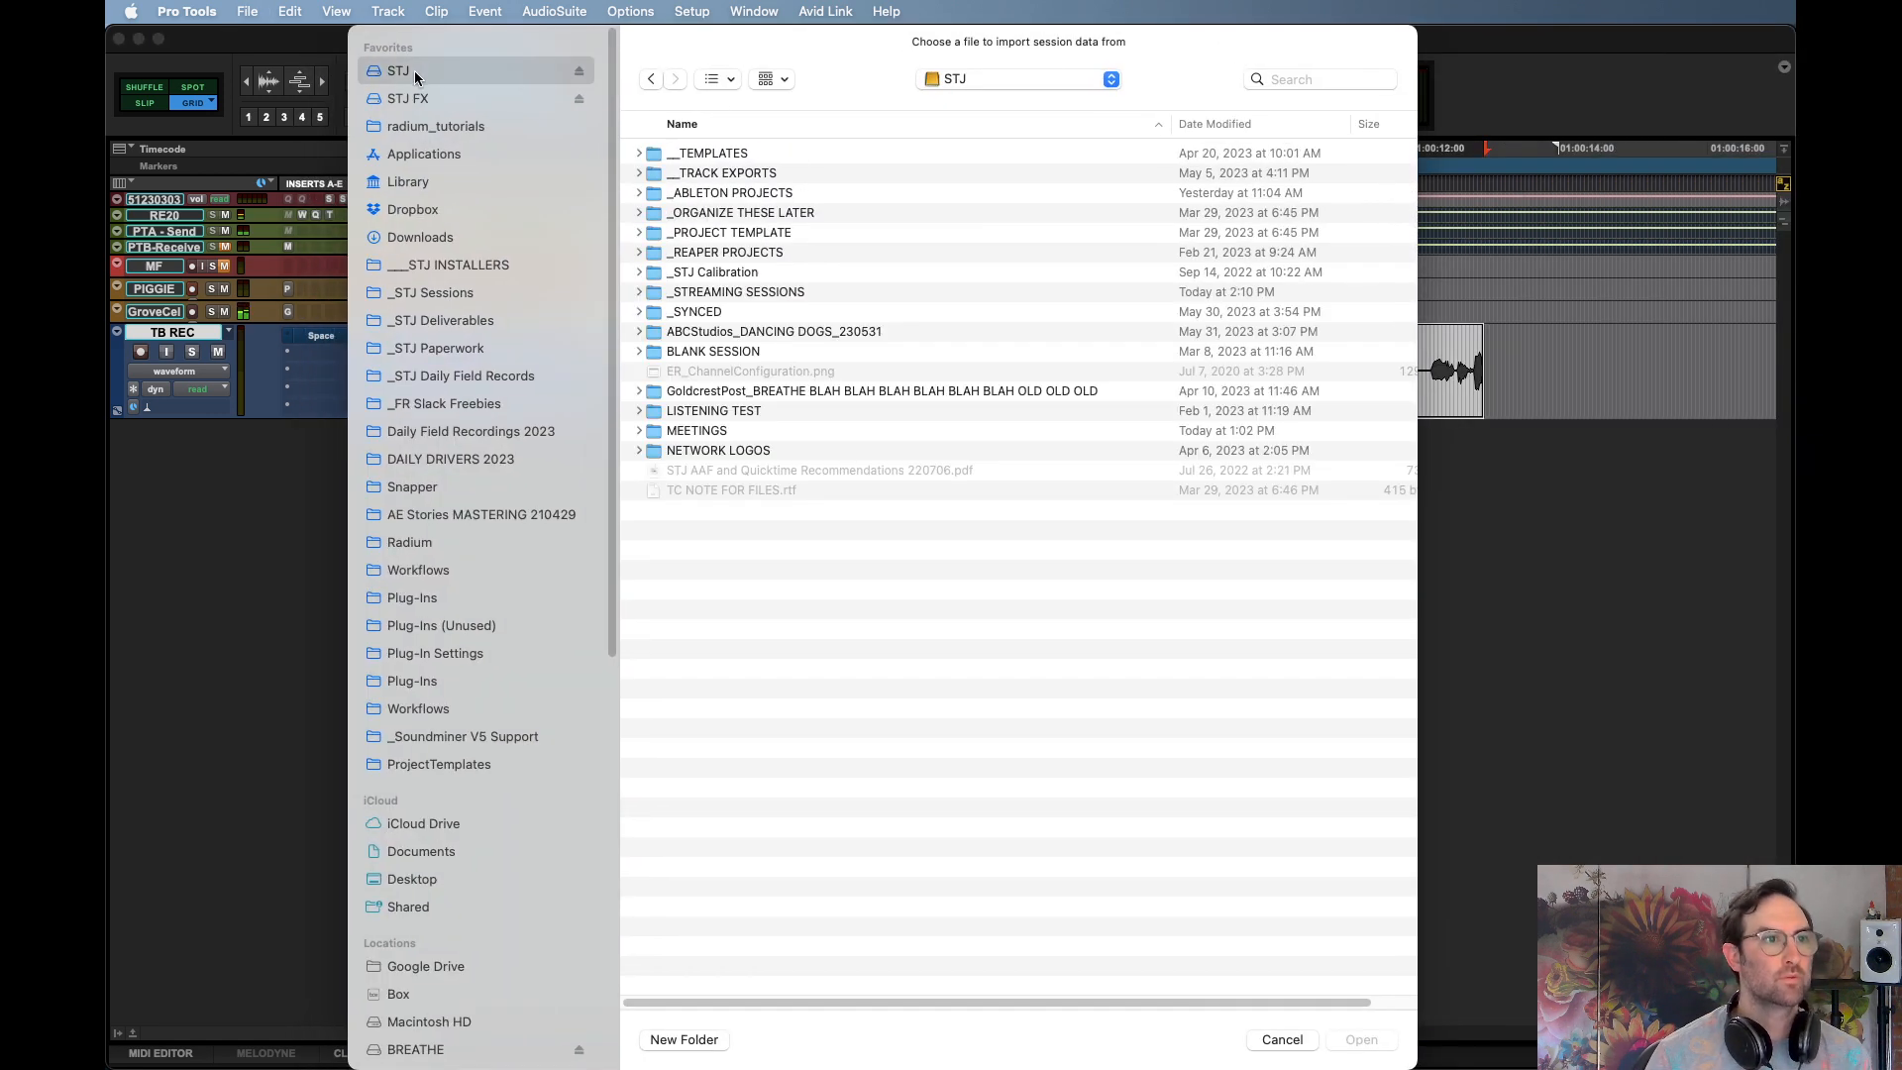
double_click(763, 313)
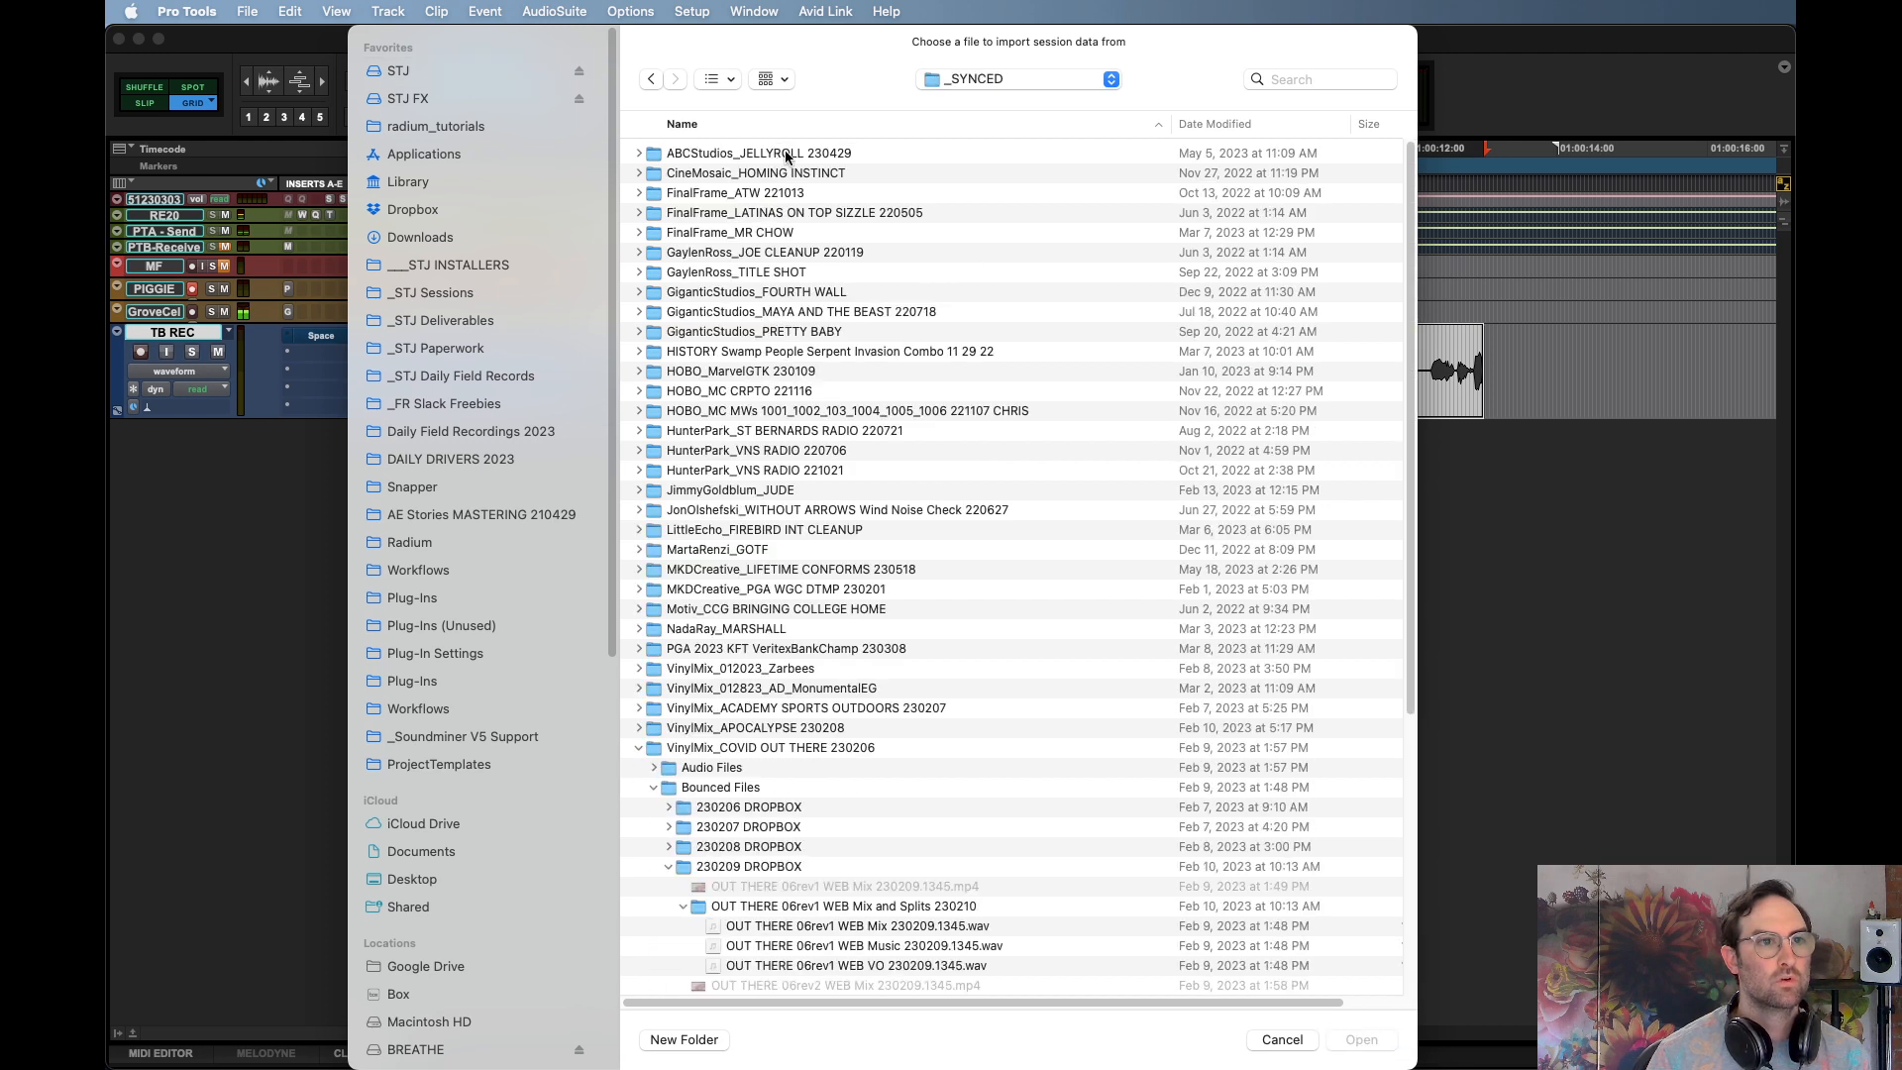
double_click(778, 155)
double_click(759, 161)
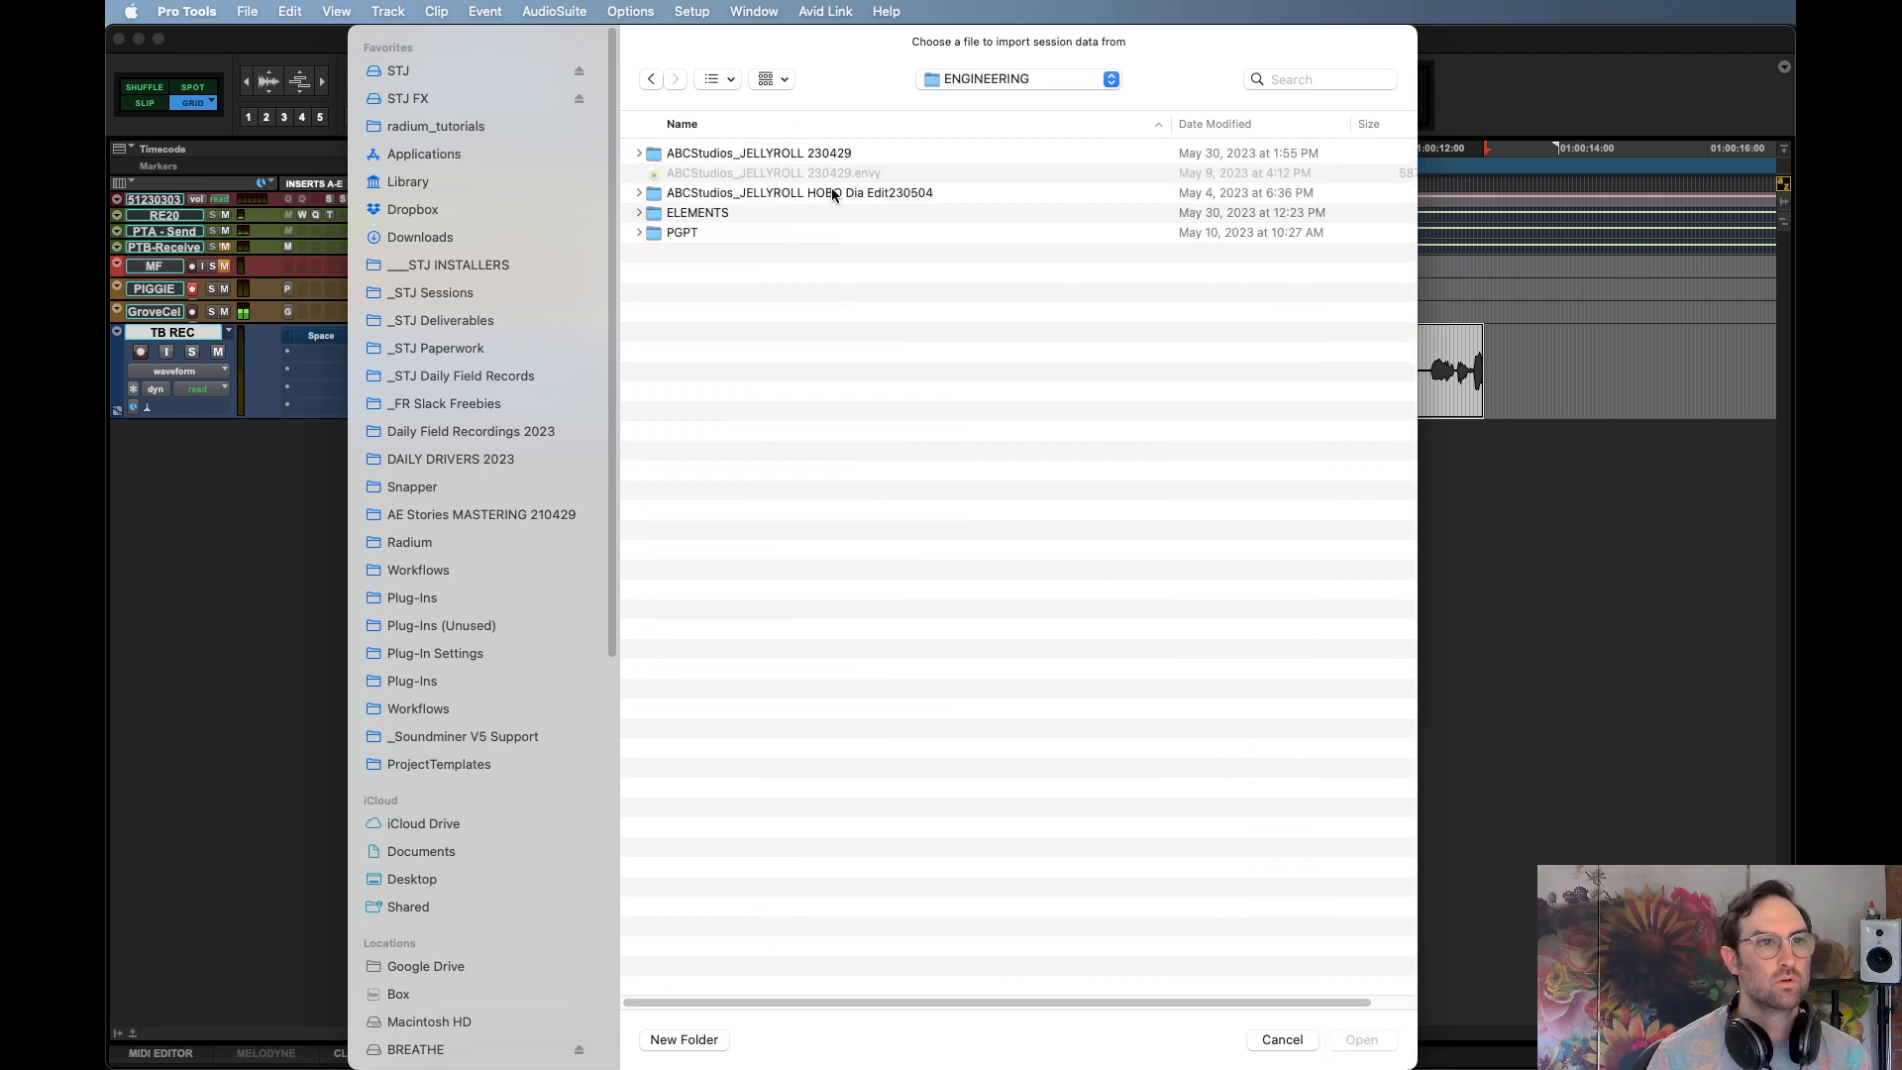
double_click(828, 152)
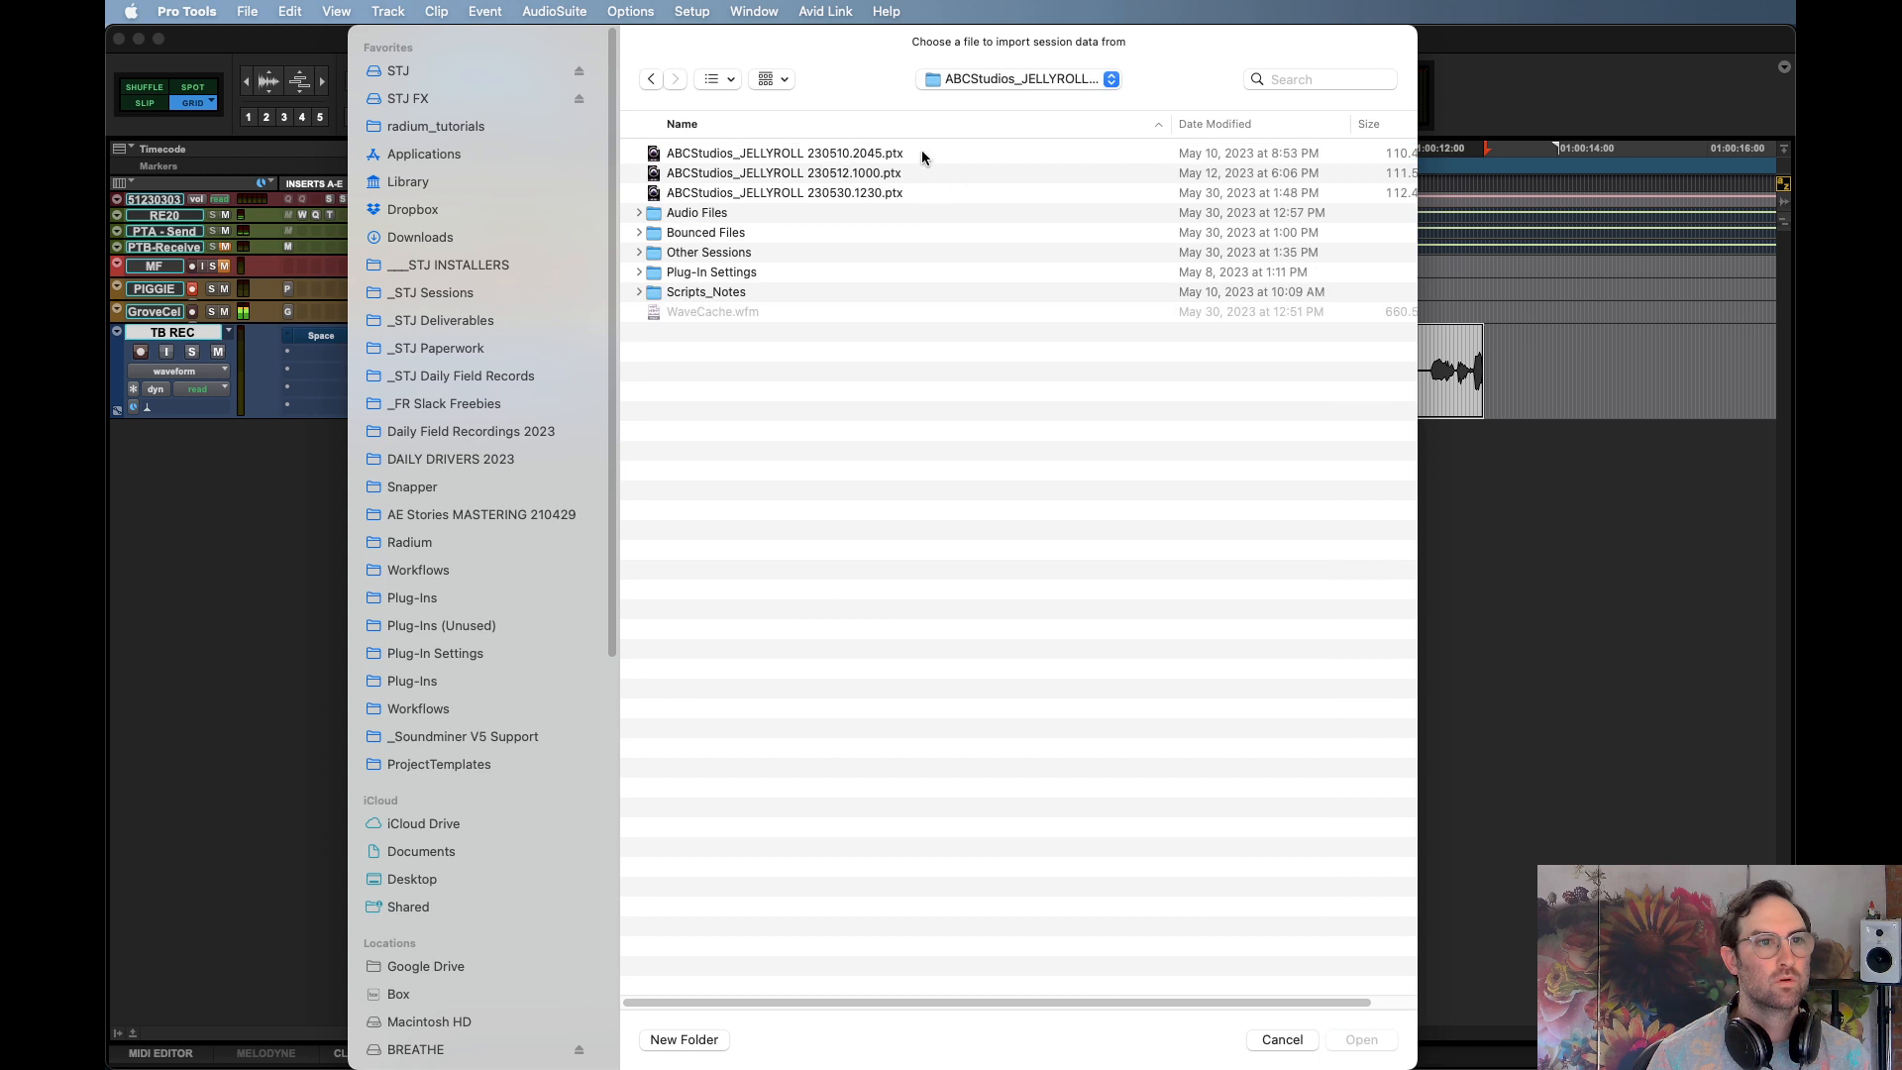
double_click(913, 192)
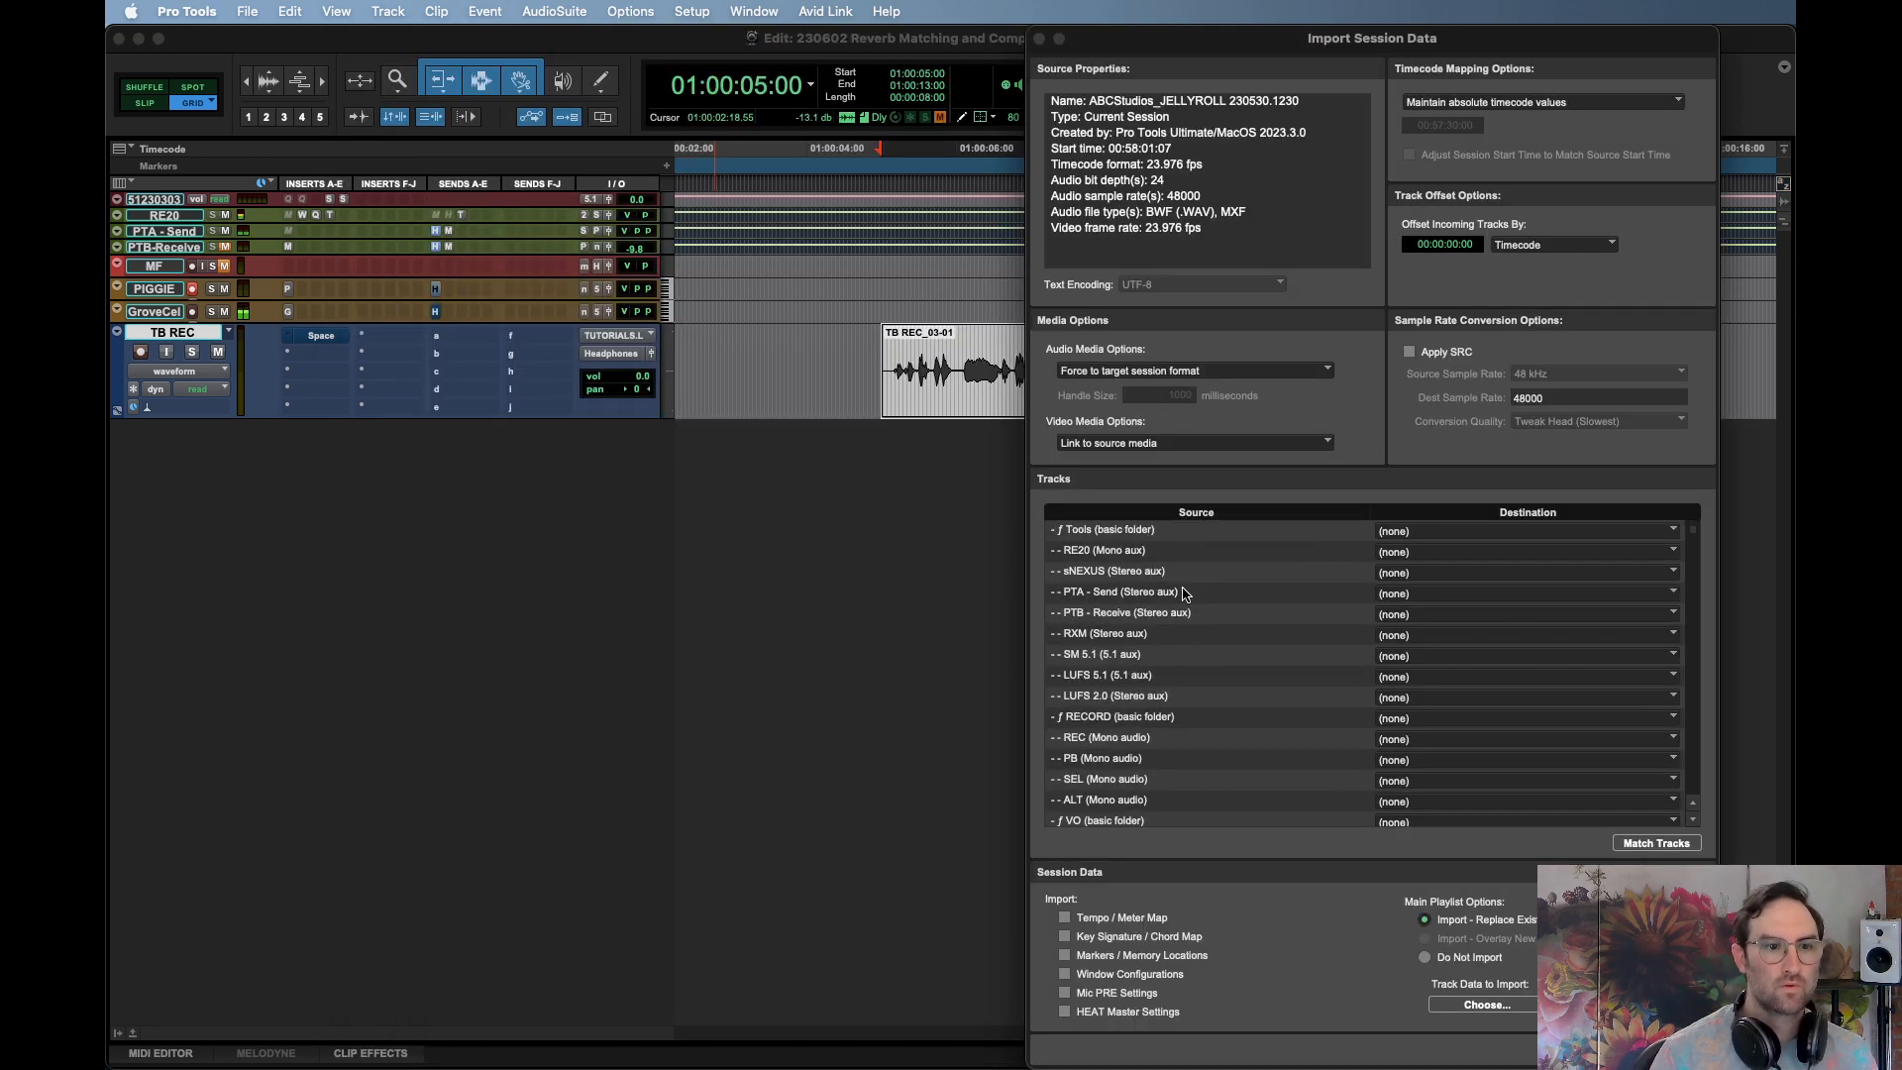
Mark the source tracks MX 1 through MX 6 for import as new tracks
scroll(1188, 611, "down", 8)
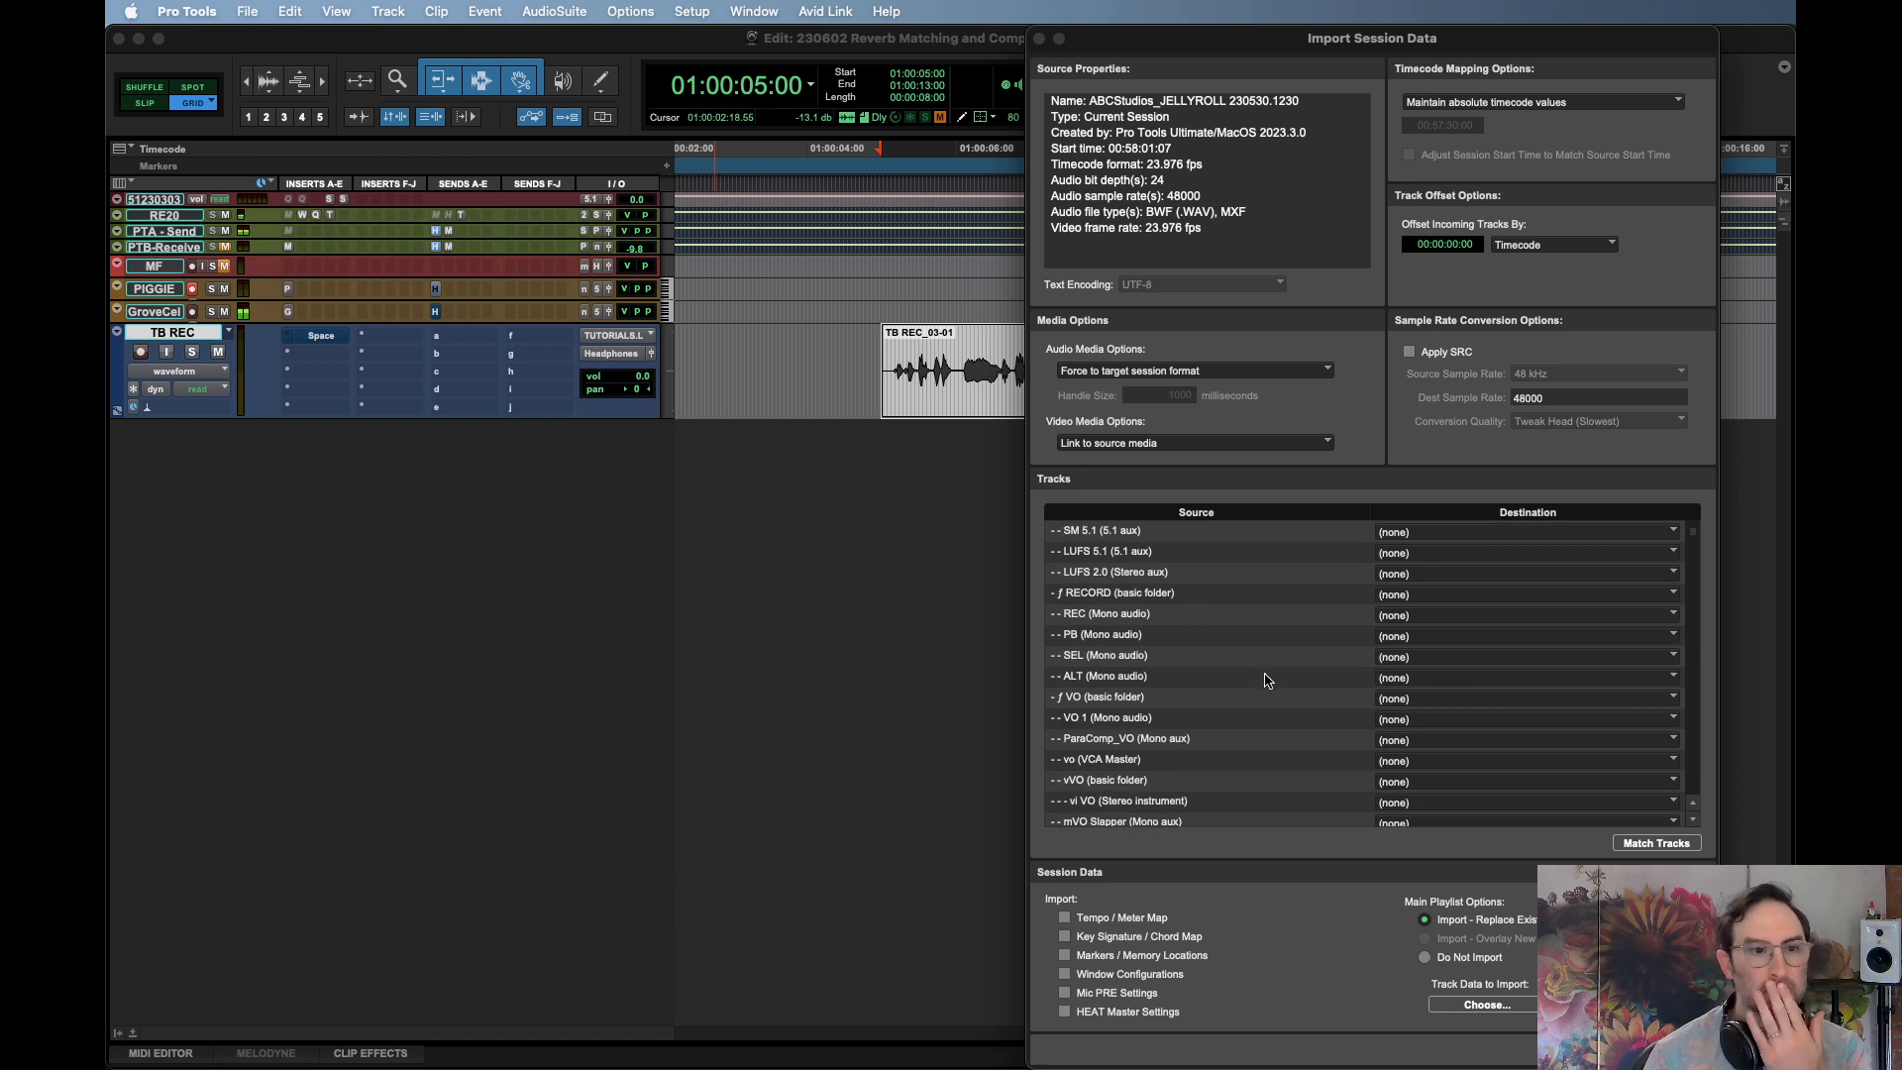
scroll(1265, 684, "down", 10)
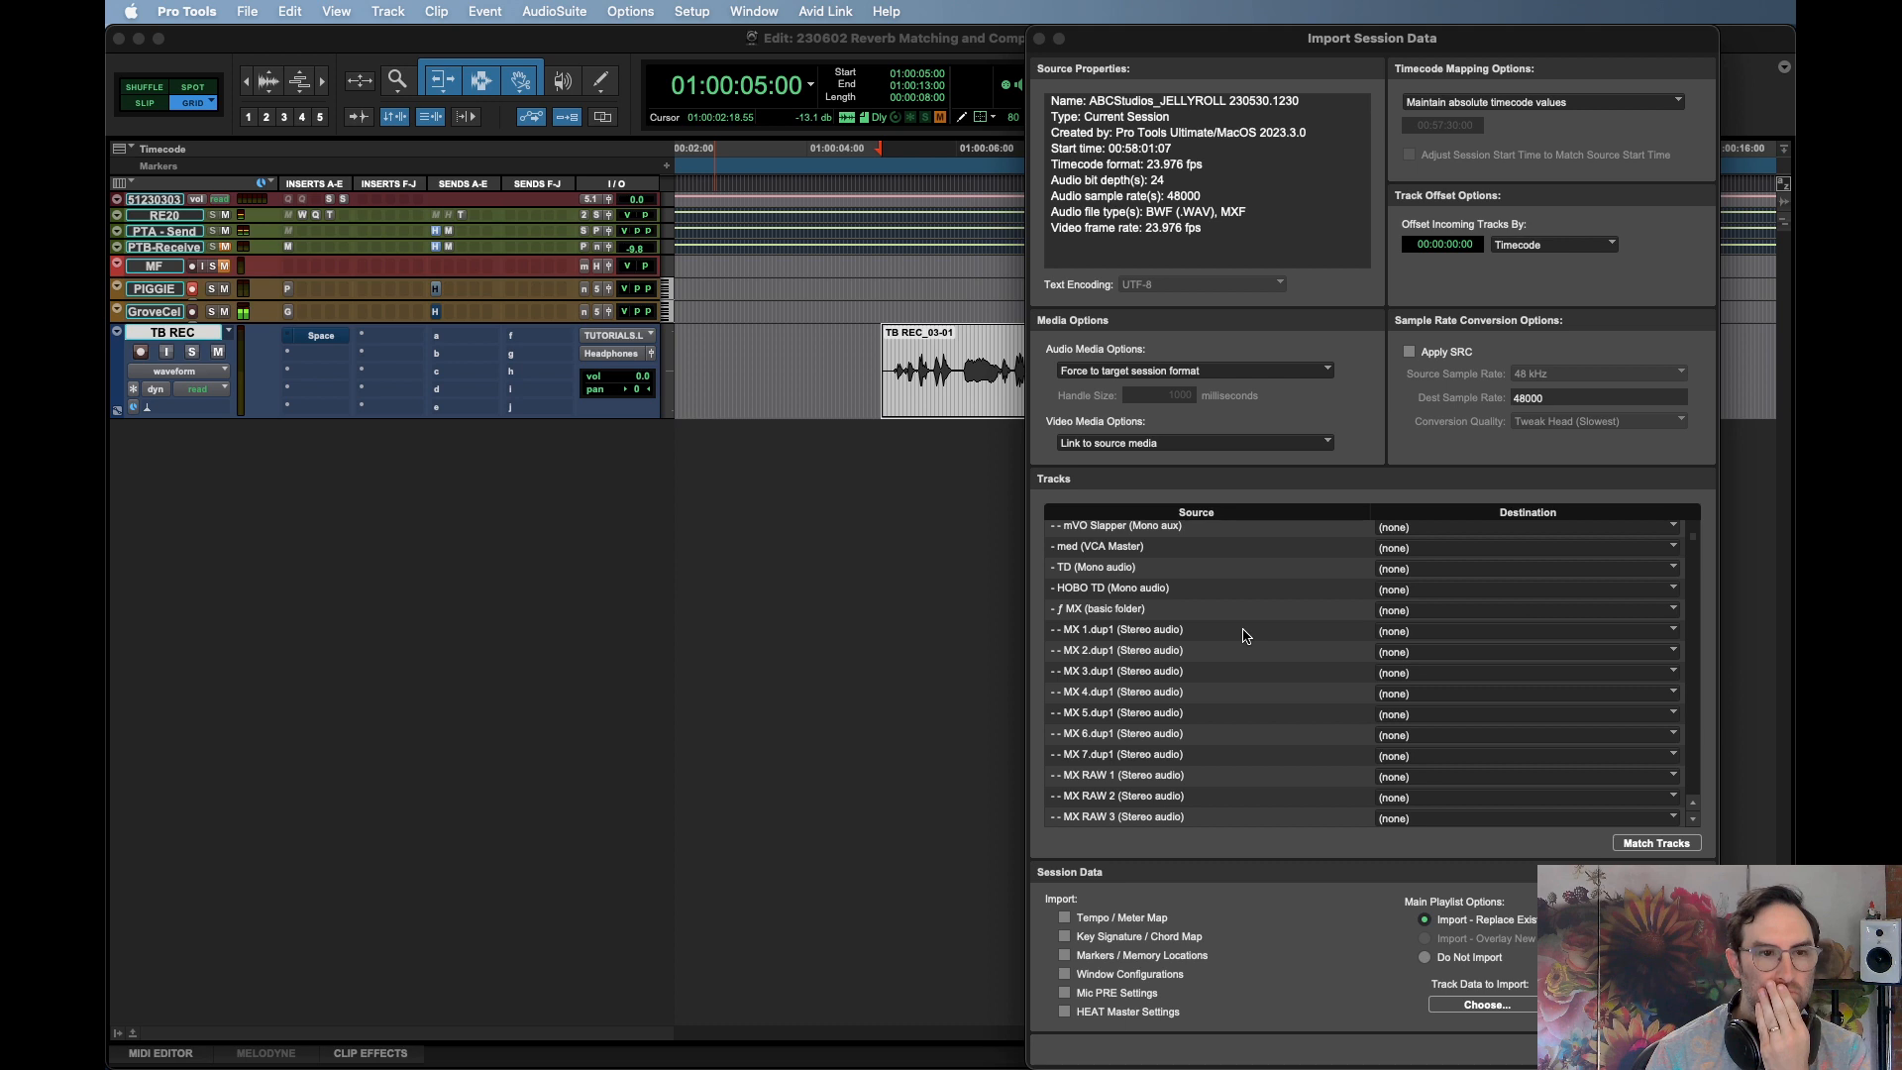
scroll(1246, 635, "down", 5)
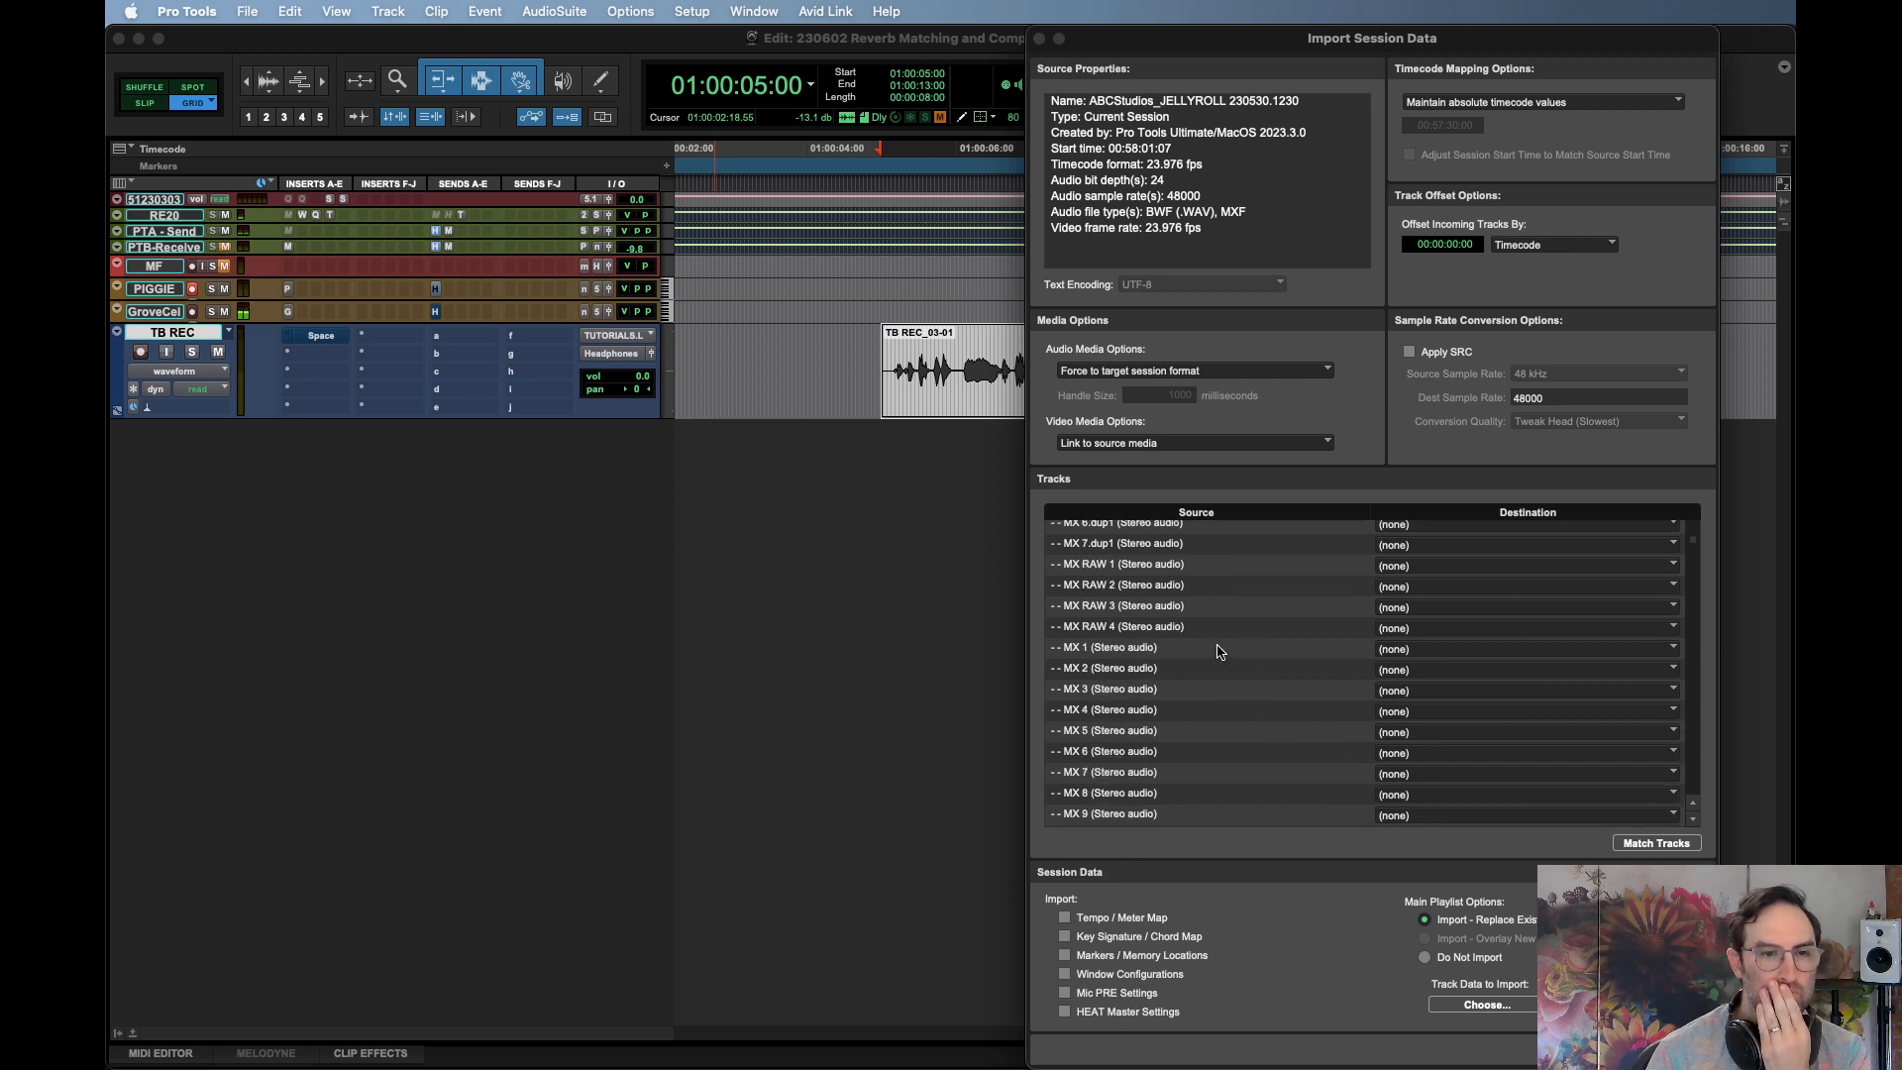
left_click_drag(1218, 650, 1236, 751)
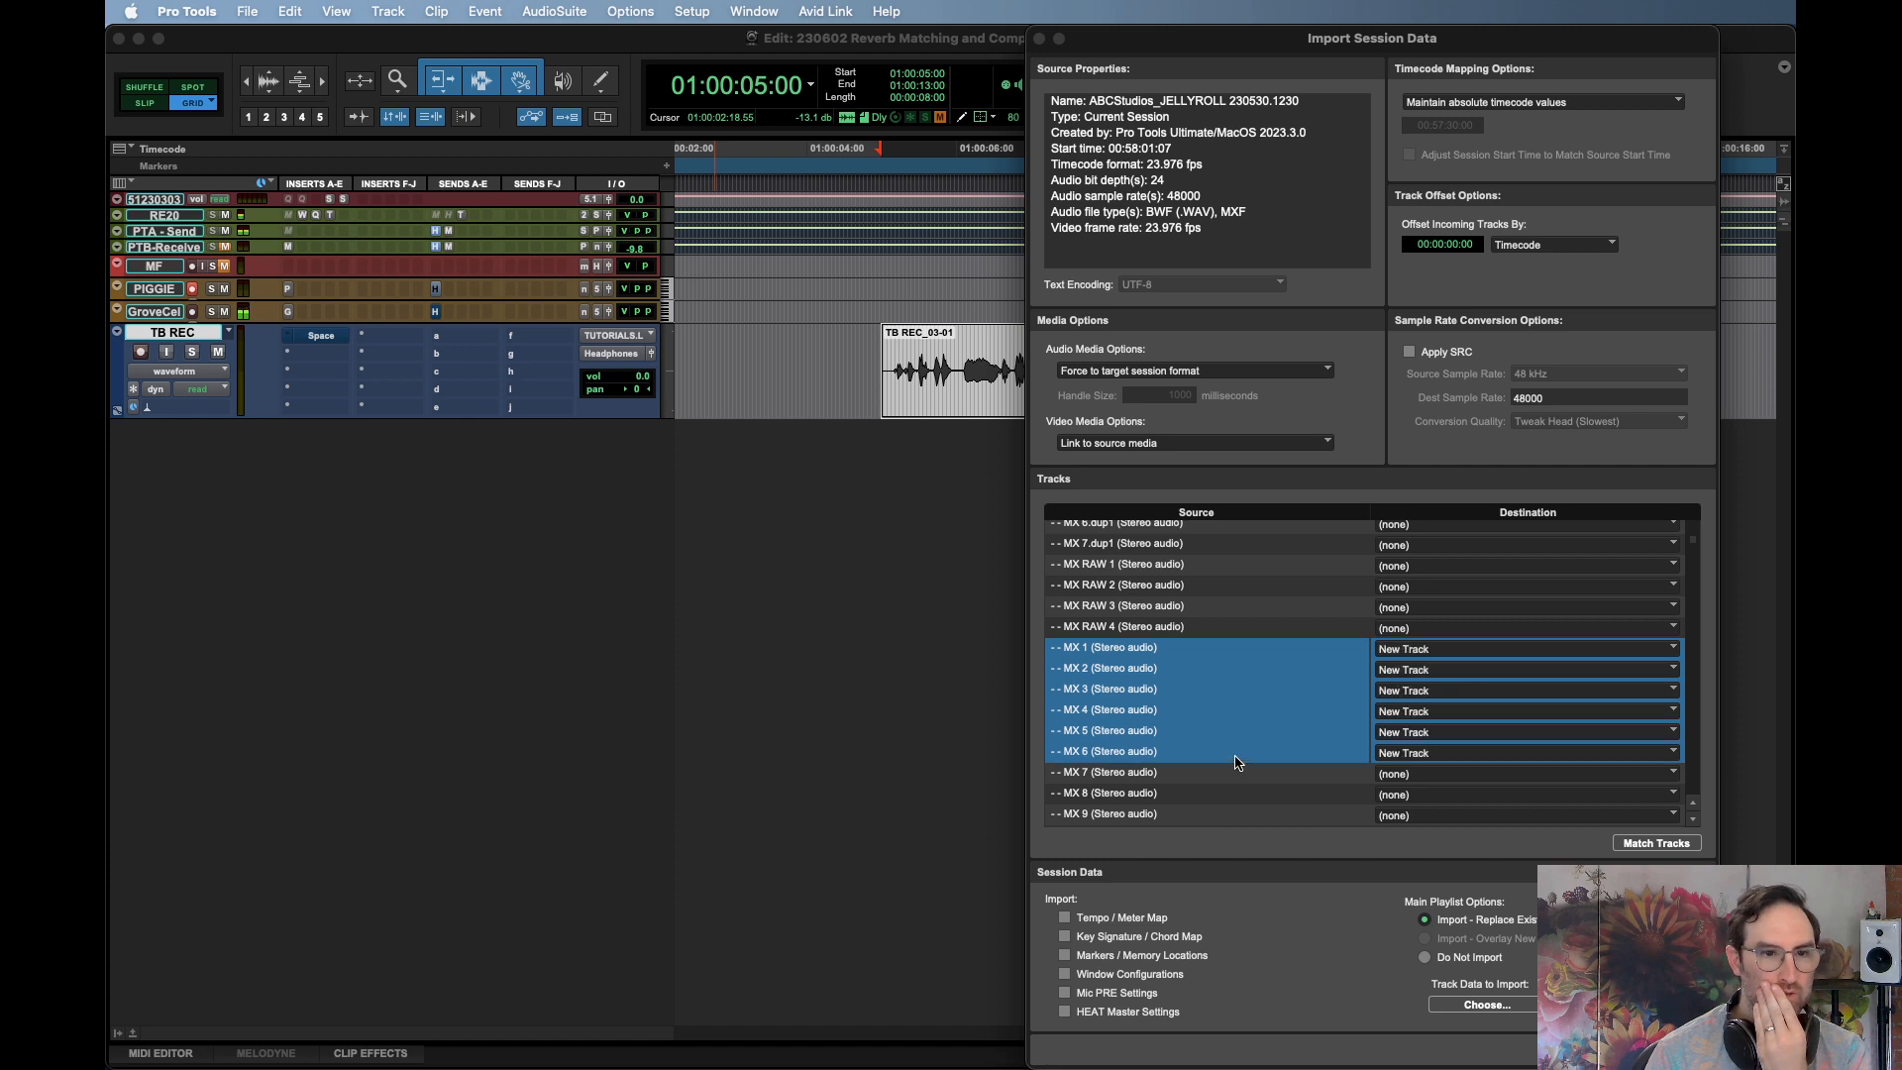
Add MX Upmix, vi MX 5.1 and v MX 5.1 to the tracks marked for import as new tracks
scroll(1230, 743, "down", 2)
scroll(1228, 738, "down", 3)
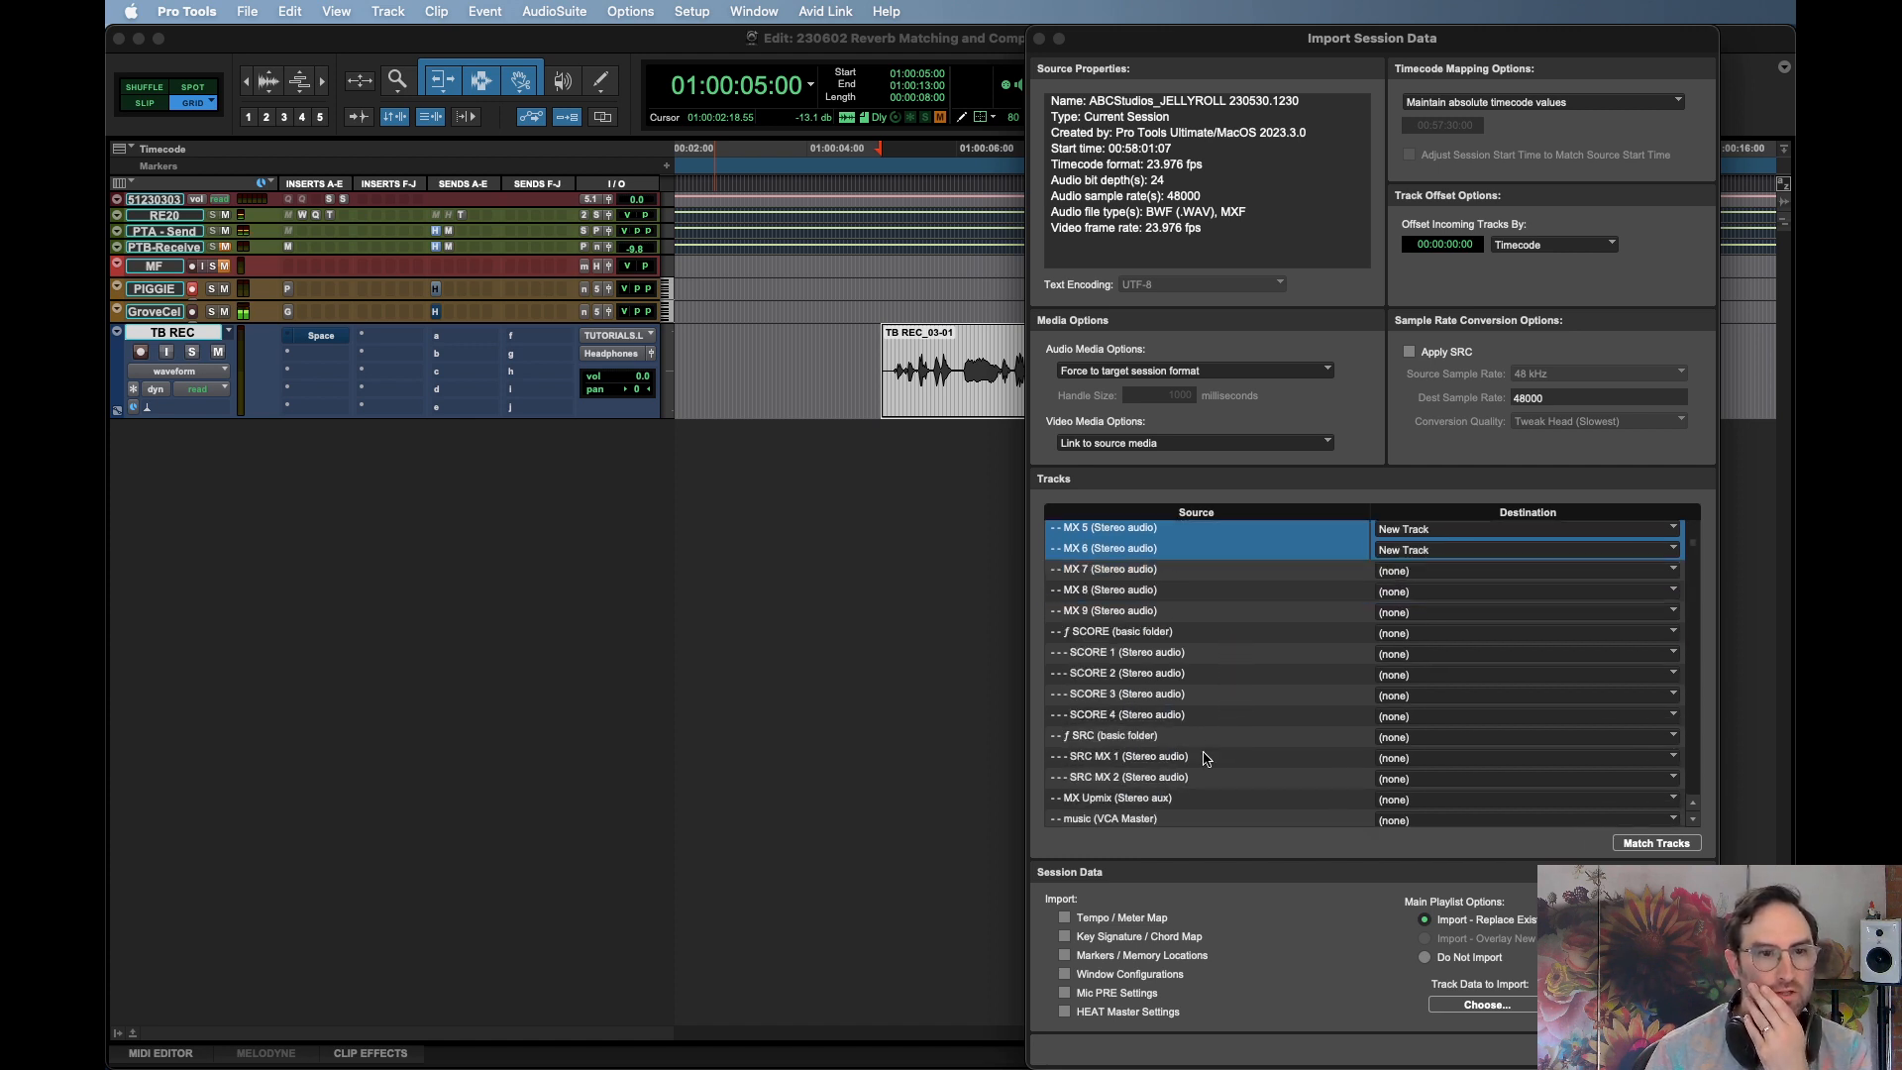
scroll(1207, 757, "down", 2)
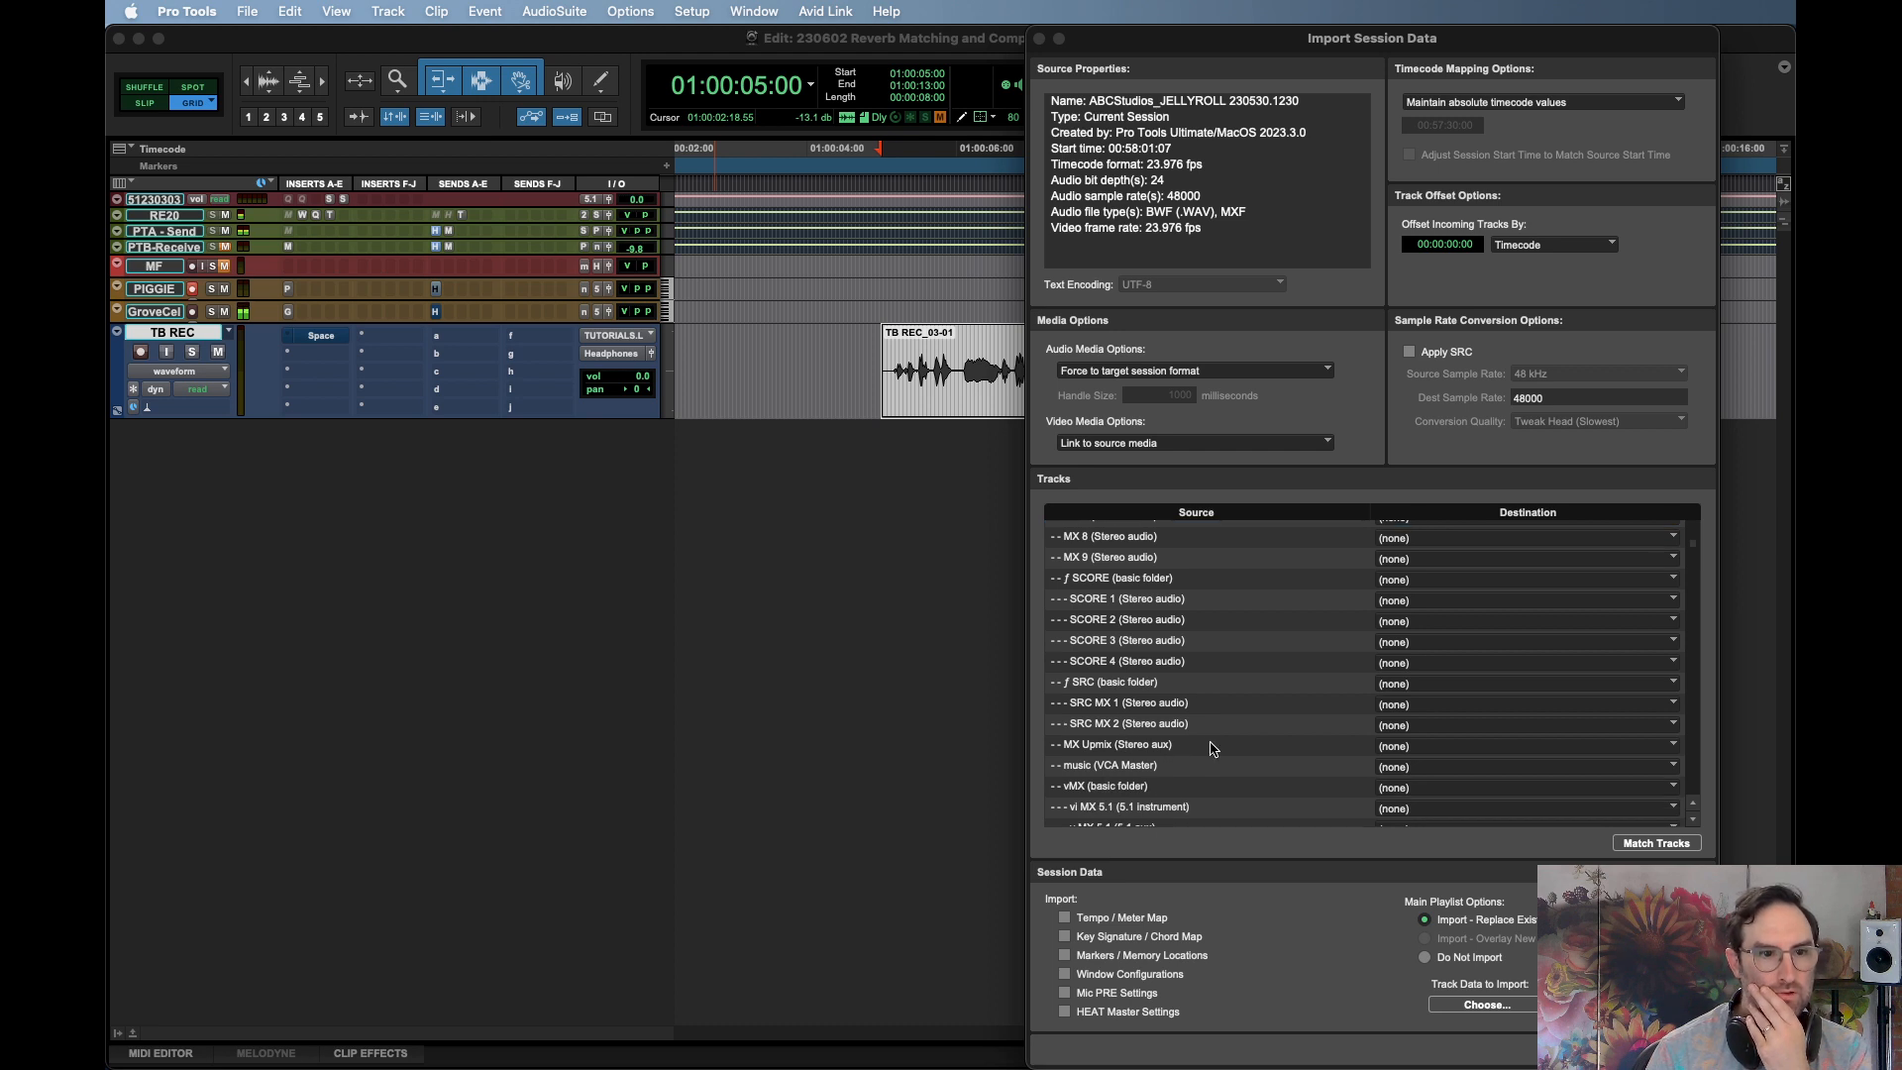
left_click(1213, 748)
scroll(1213, 747, "down", 2)
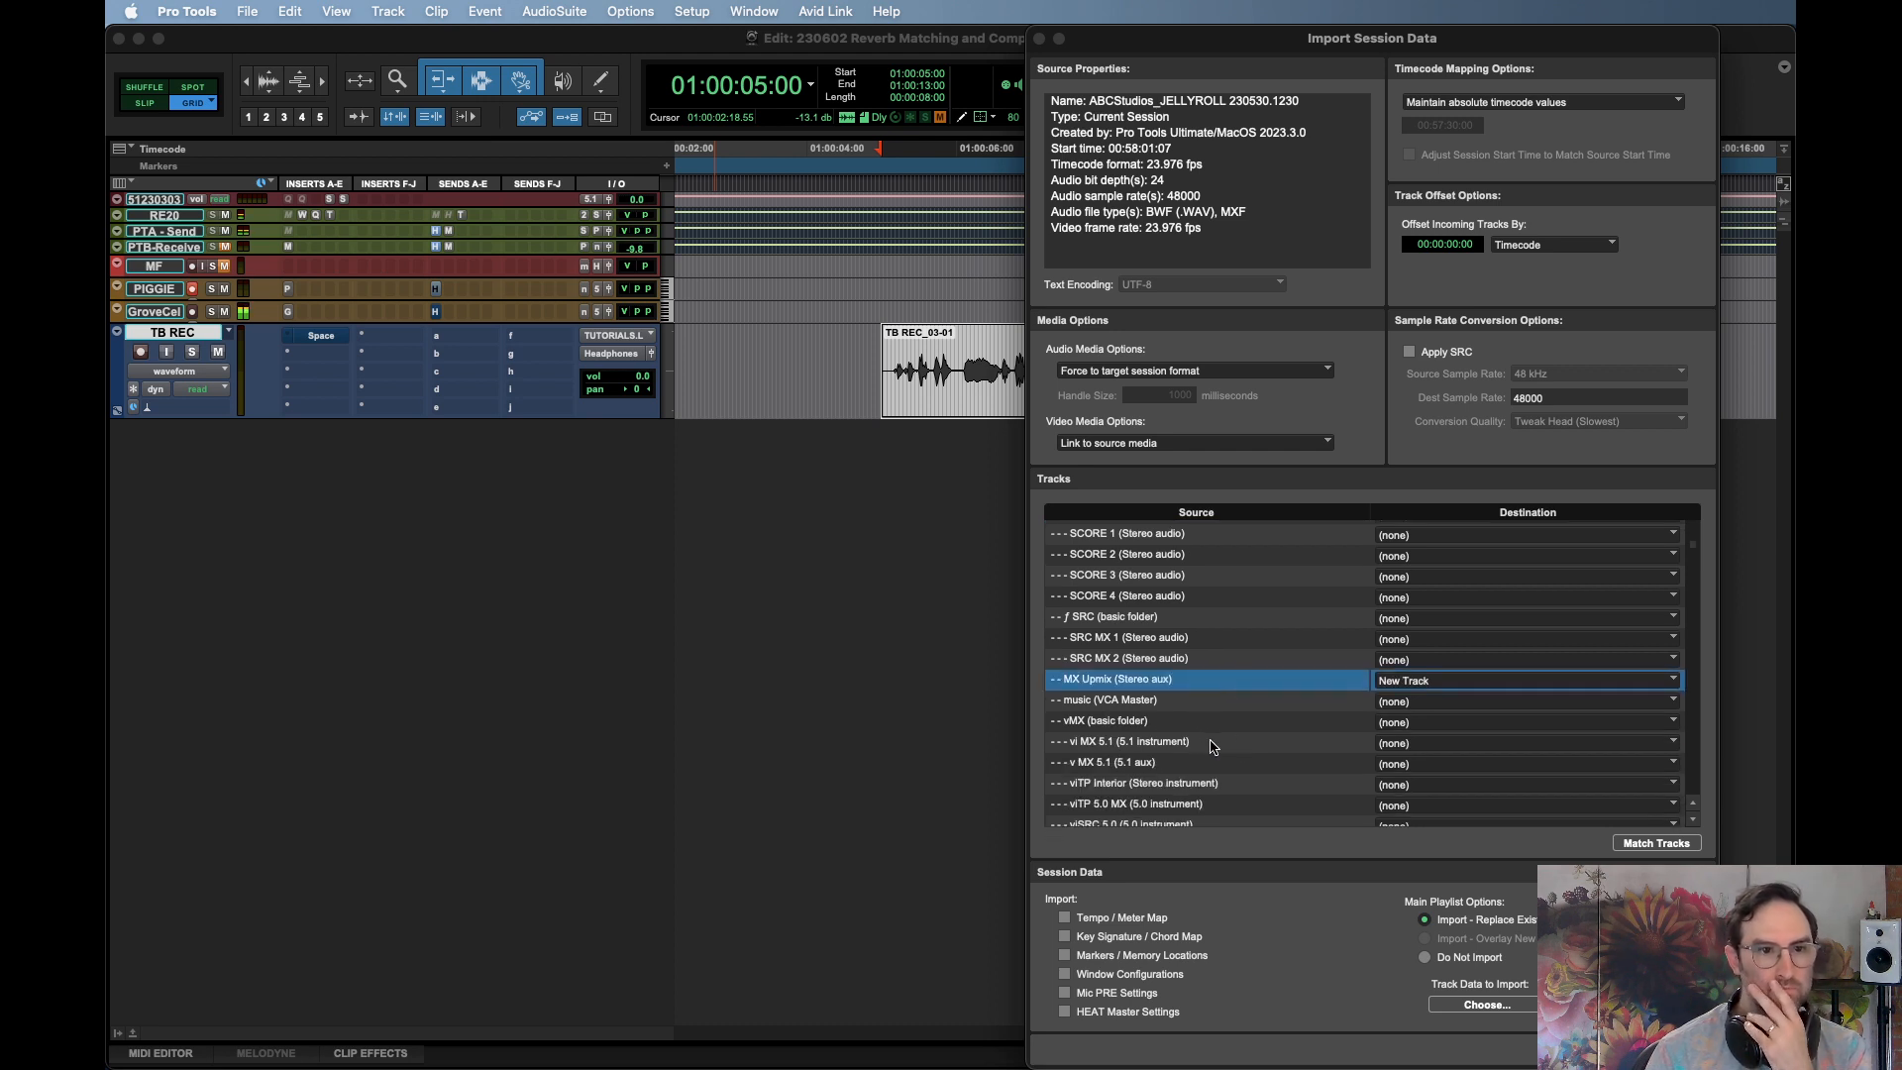
left_click_drag(1238, 743, 1246, 763)
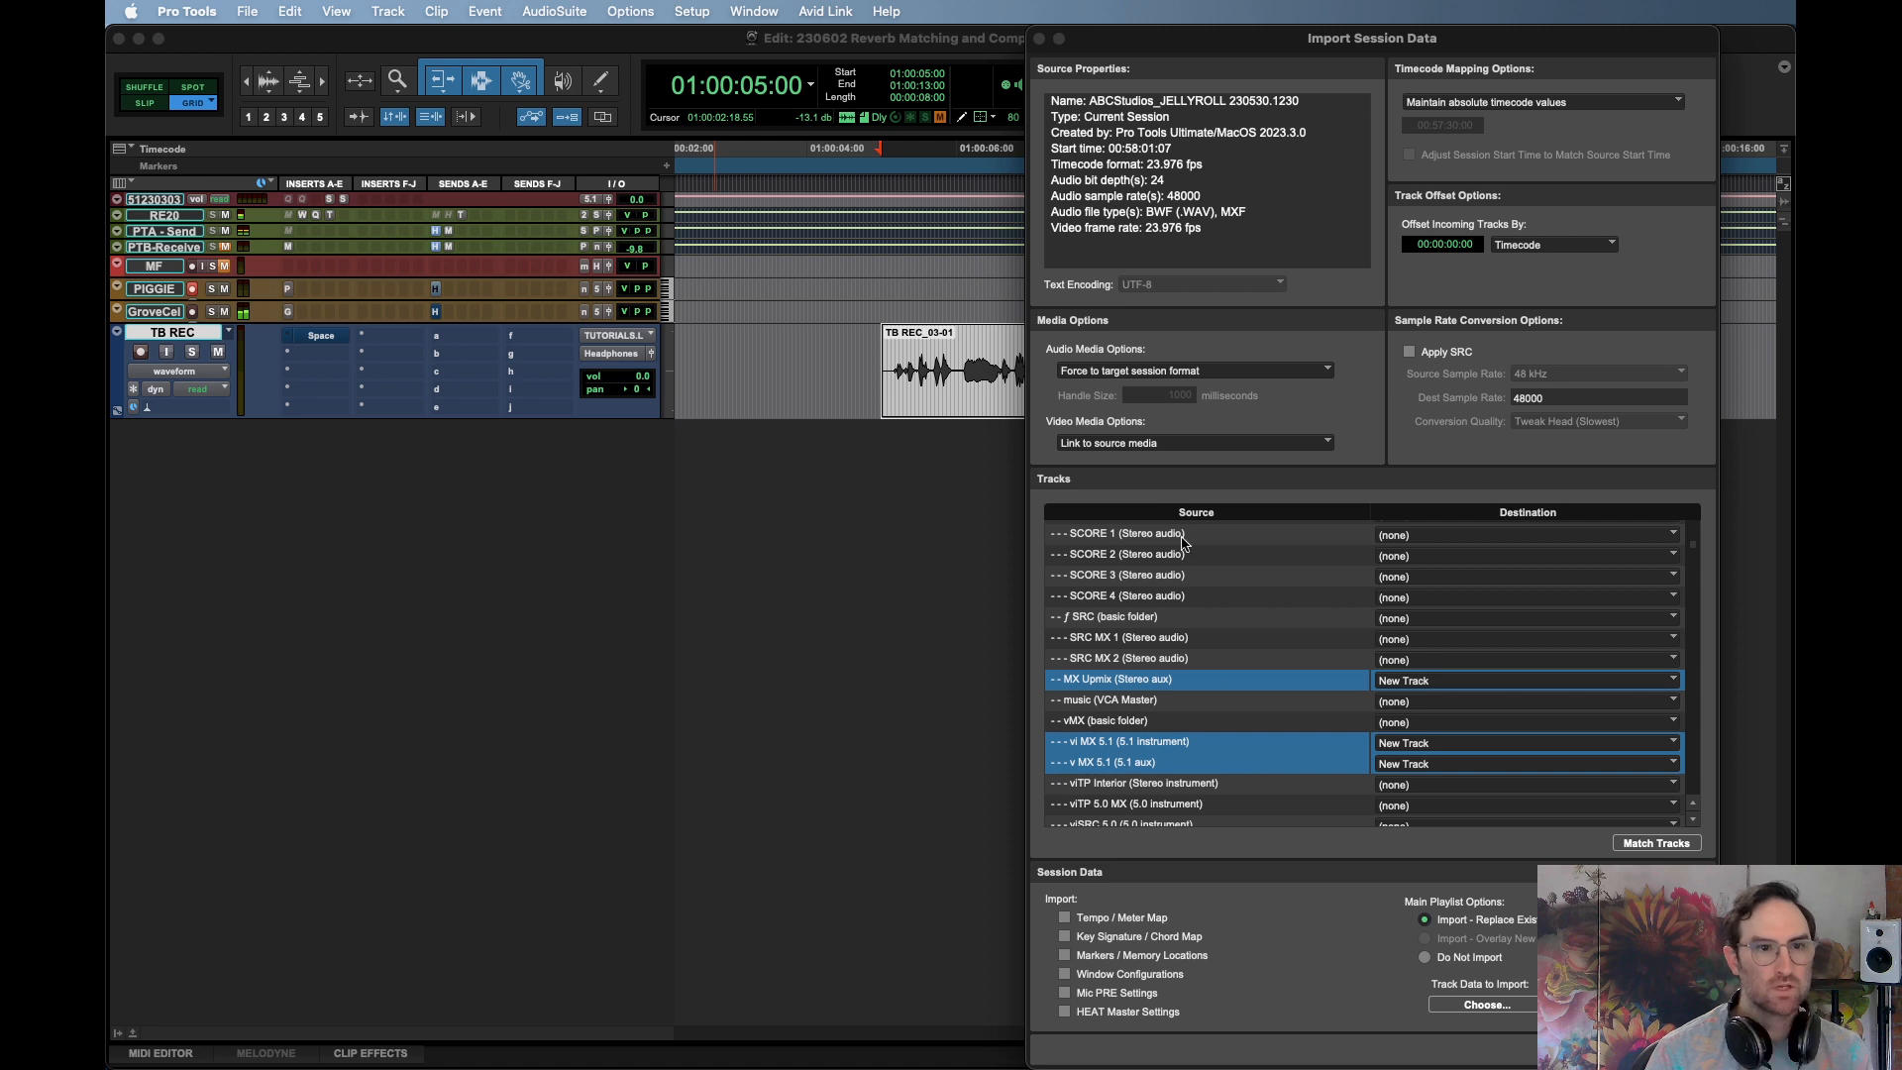
Change the audio media option and import the marked tracks into the session
left_click(1194, 371)
left_click(1149, 315)
key("Return")
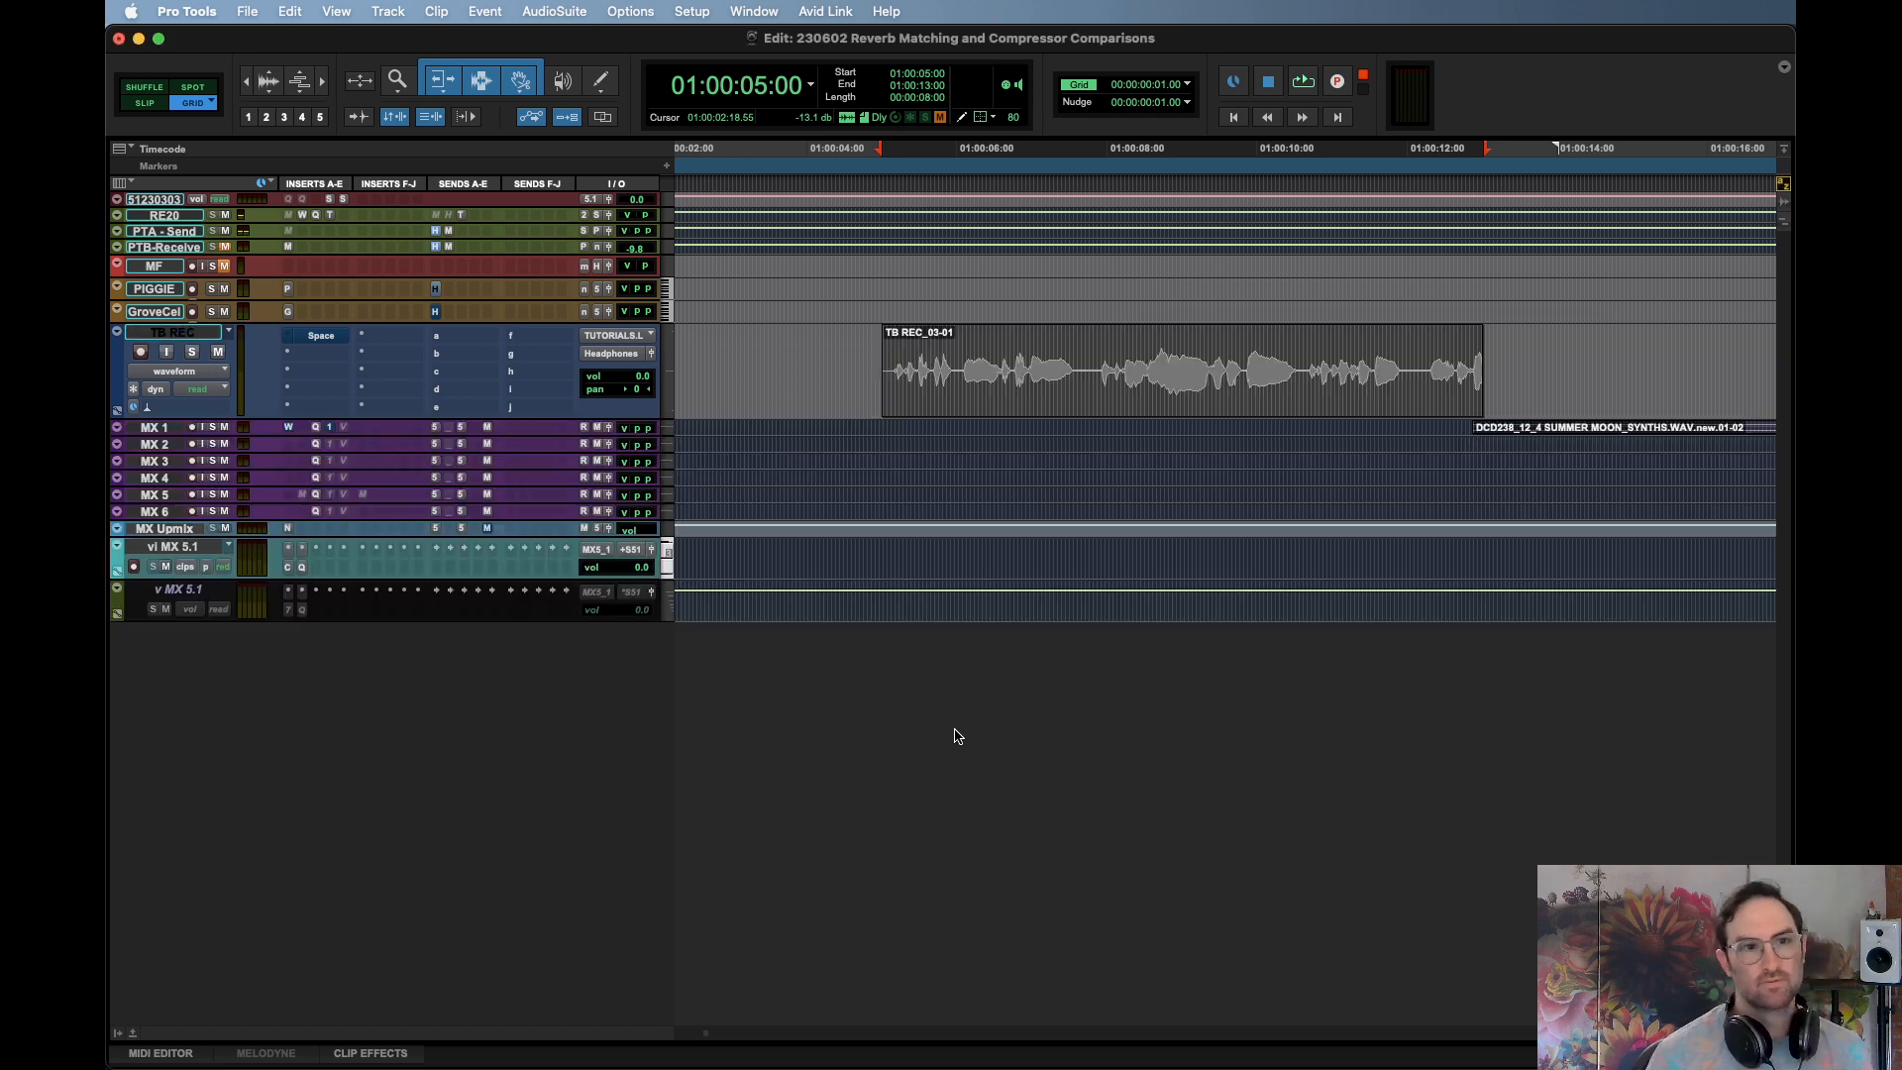
Select tracks MX 1 through MX 6, increase their track height and show the full session timeline
left_click(154, 428)
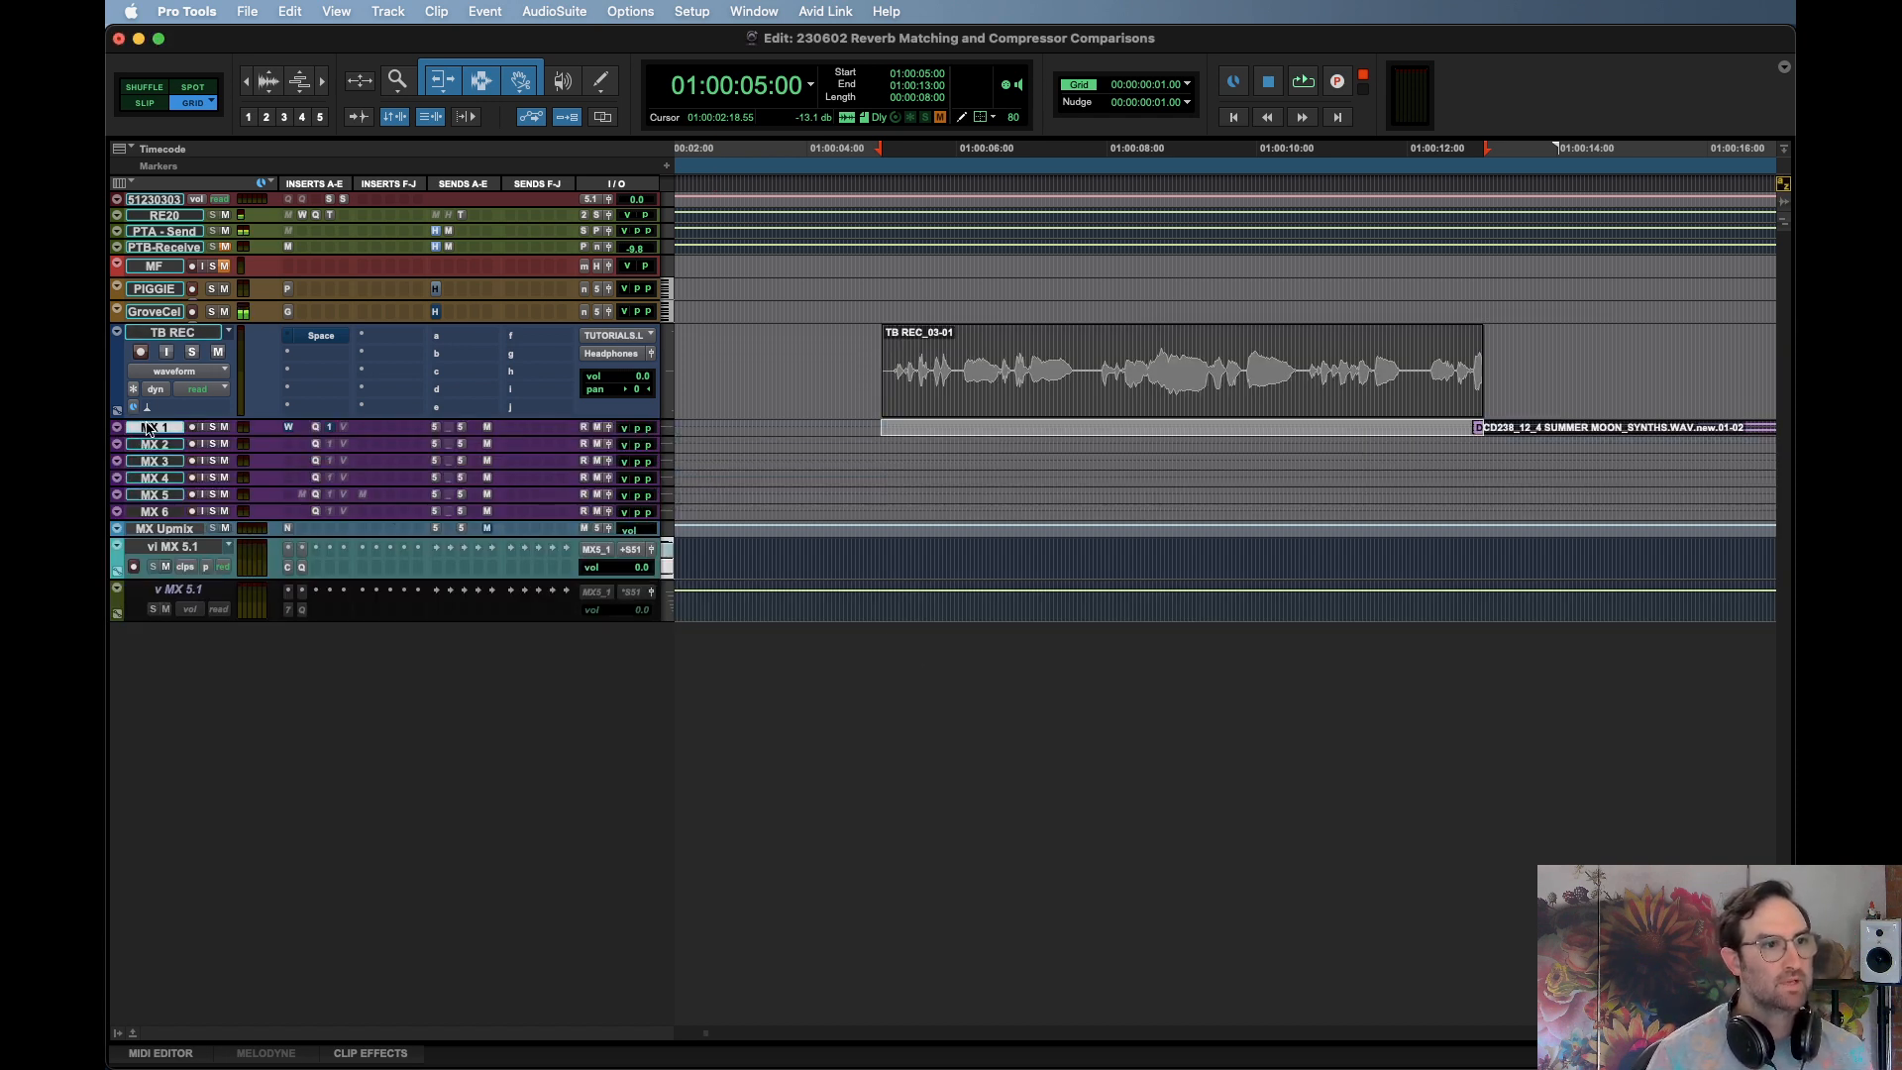
left_click(166, 512, "shift")
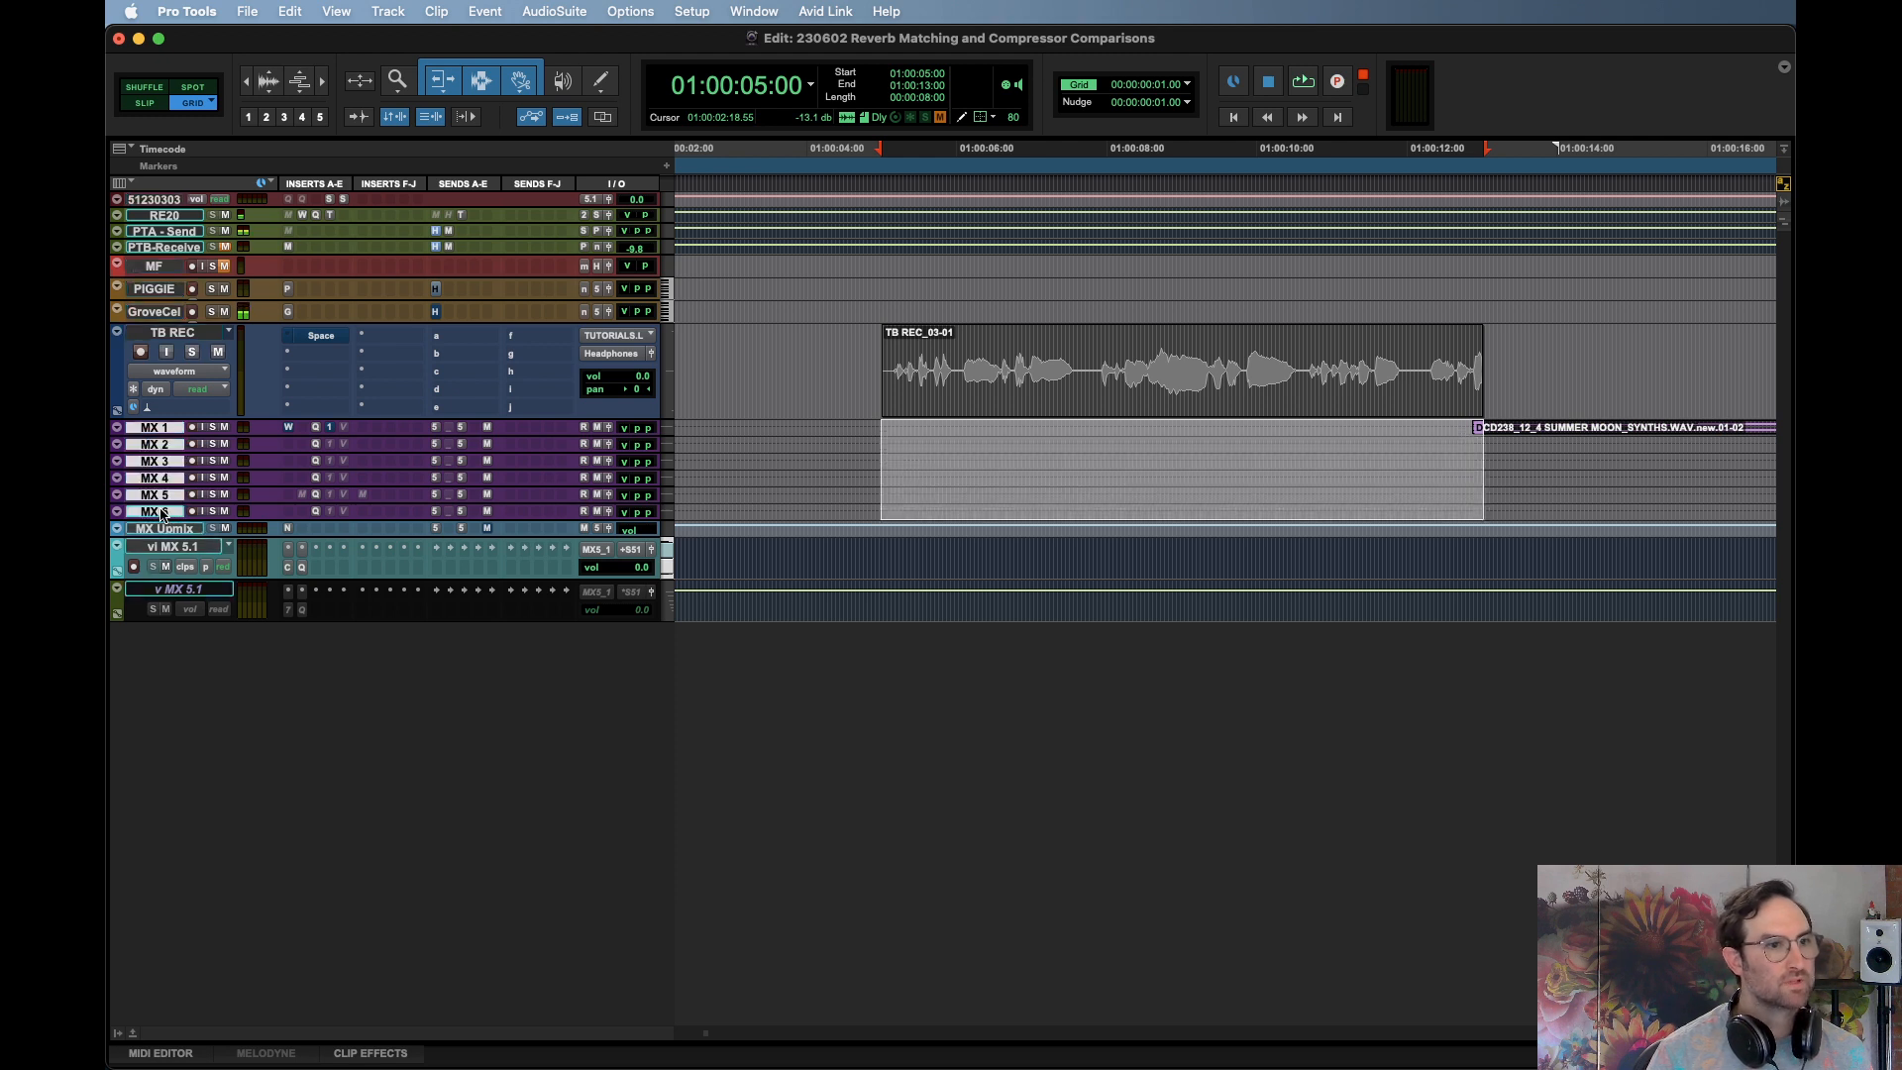
key("ctrl+Down")
key("ctrl+Up")
key("ctrl+Up")
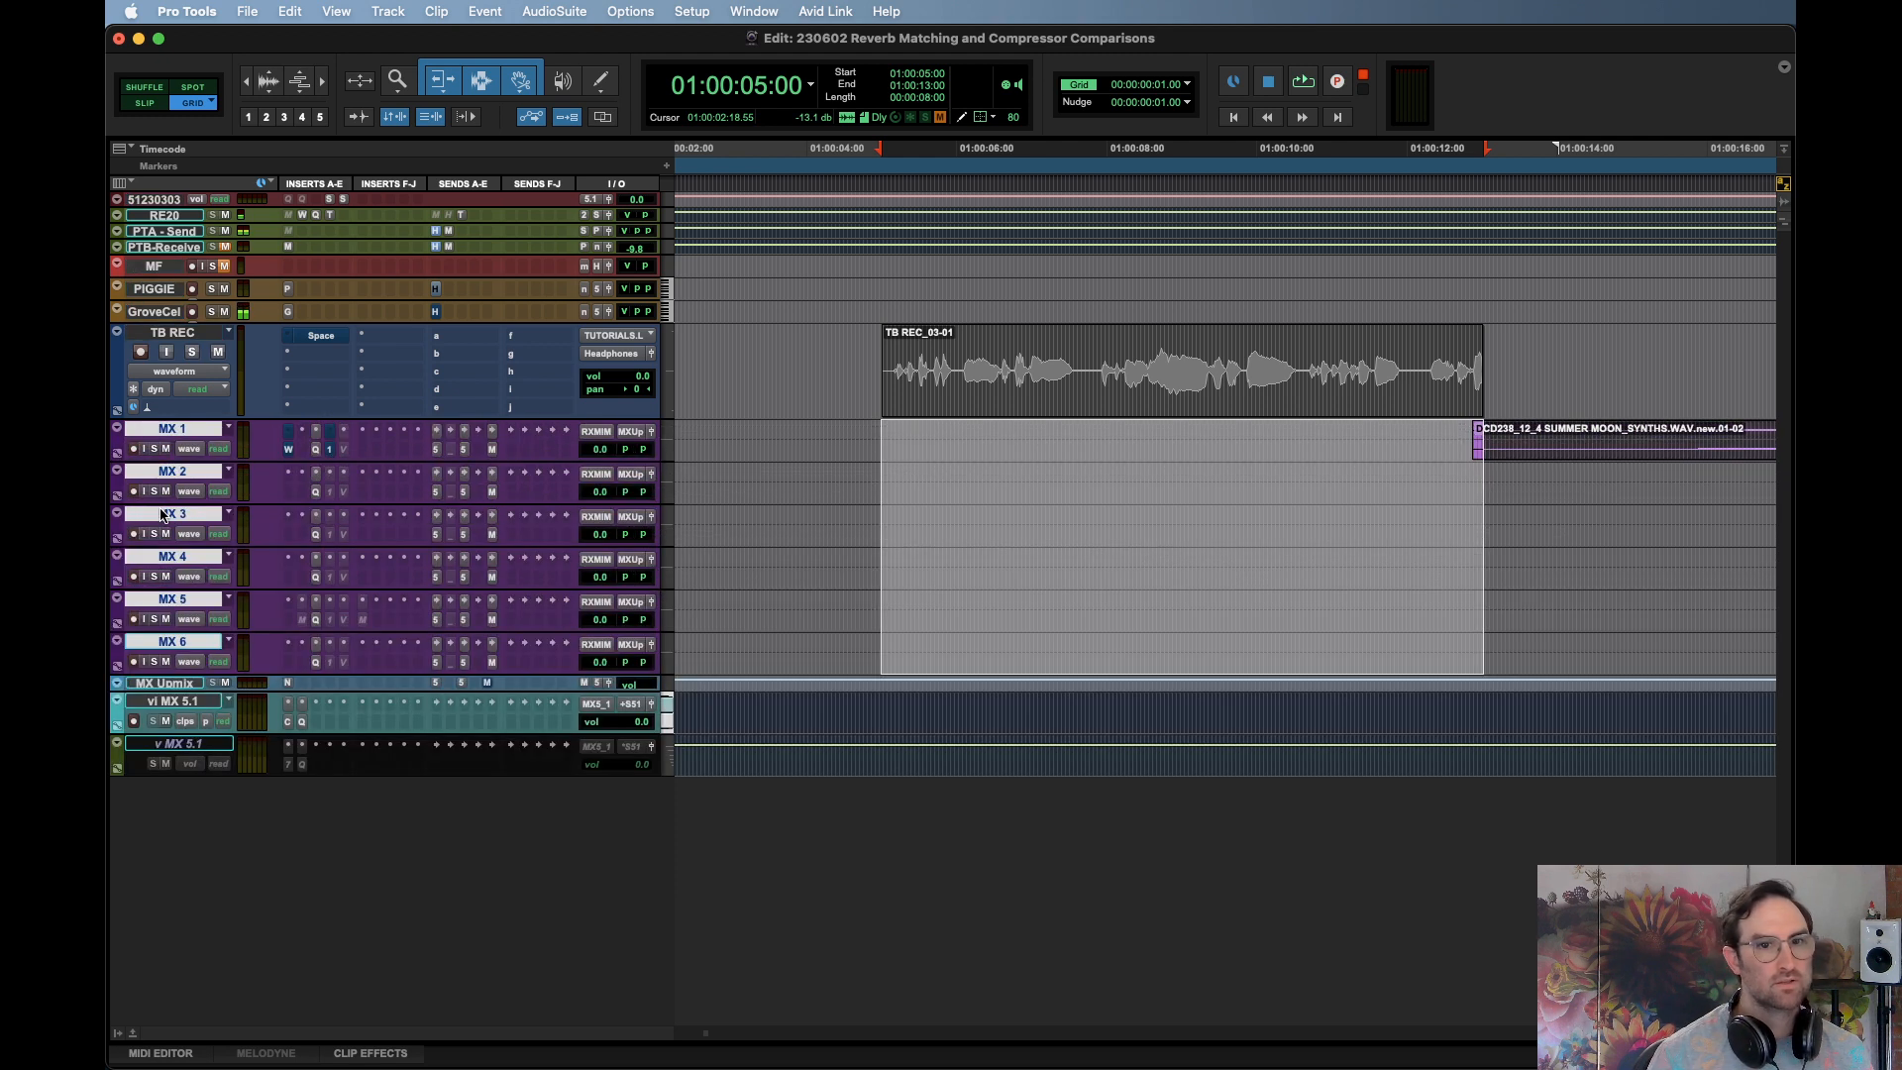
key("alt+a")
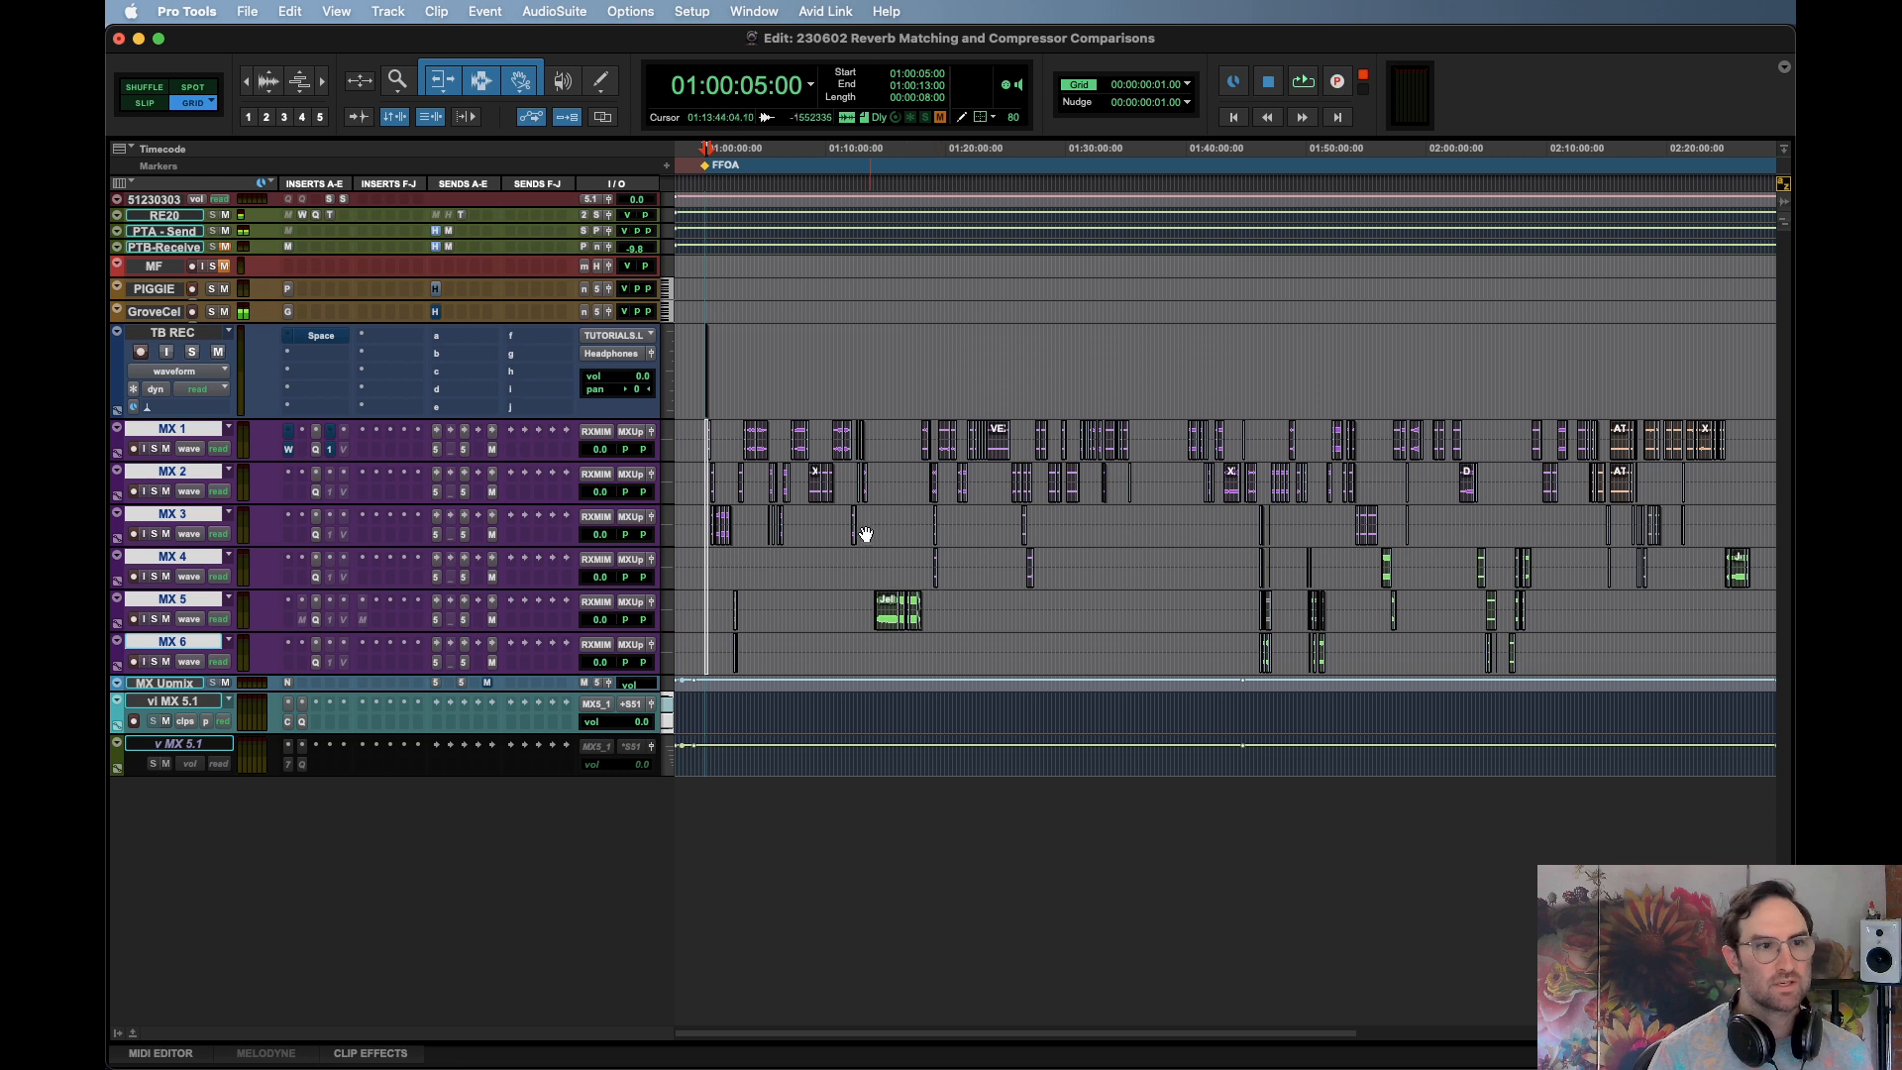
Move the cursor to the start of the first clip on MX 1 and adjust the audio waveform zoom
key("Tab")
key("t")
key("t")
key("t")
key("t")
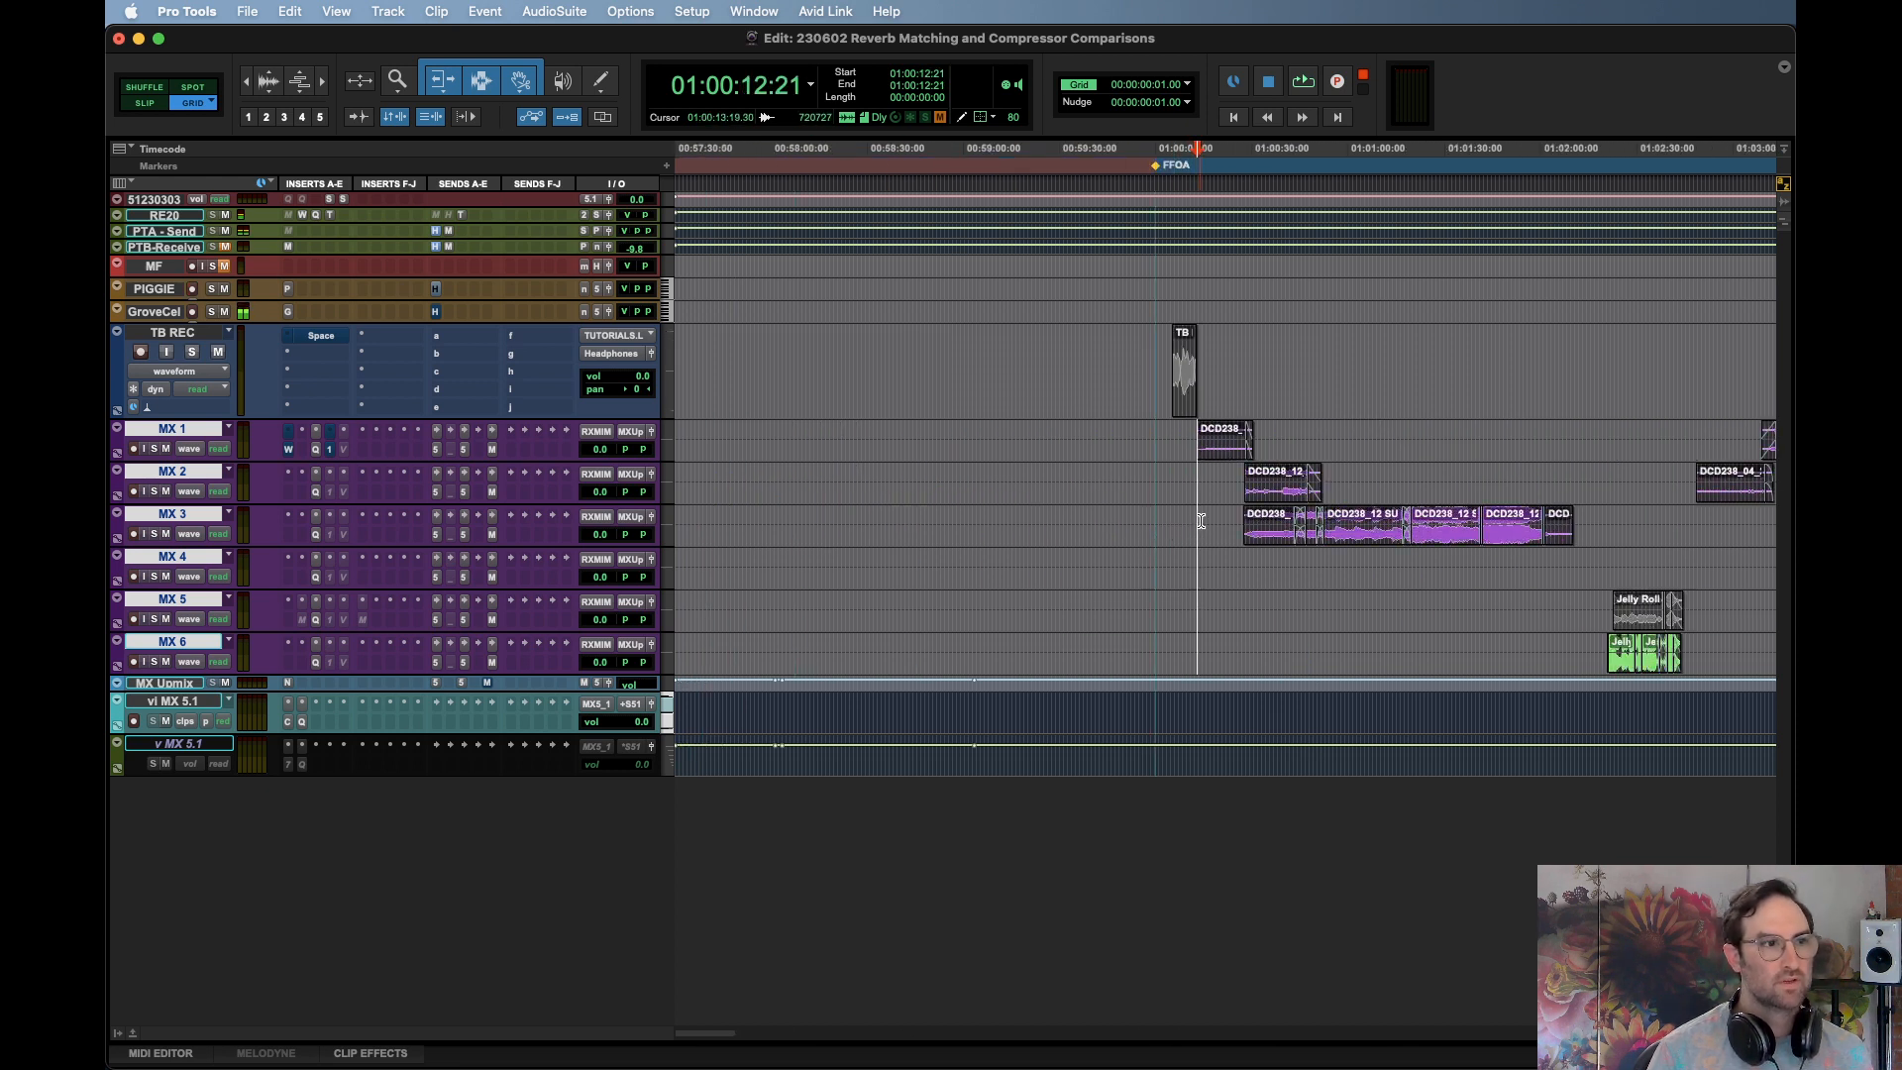
key("t")
key("t")
key("super+alt+bracketright")
key("super+alt+bracketright")
key("super+alt+bracketright")
key("super+alt+bracketright")
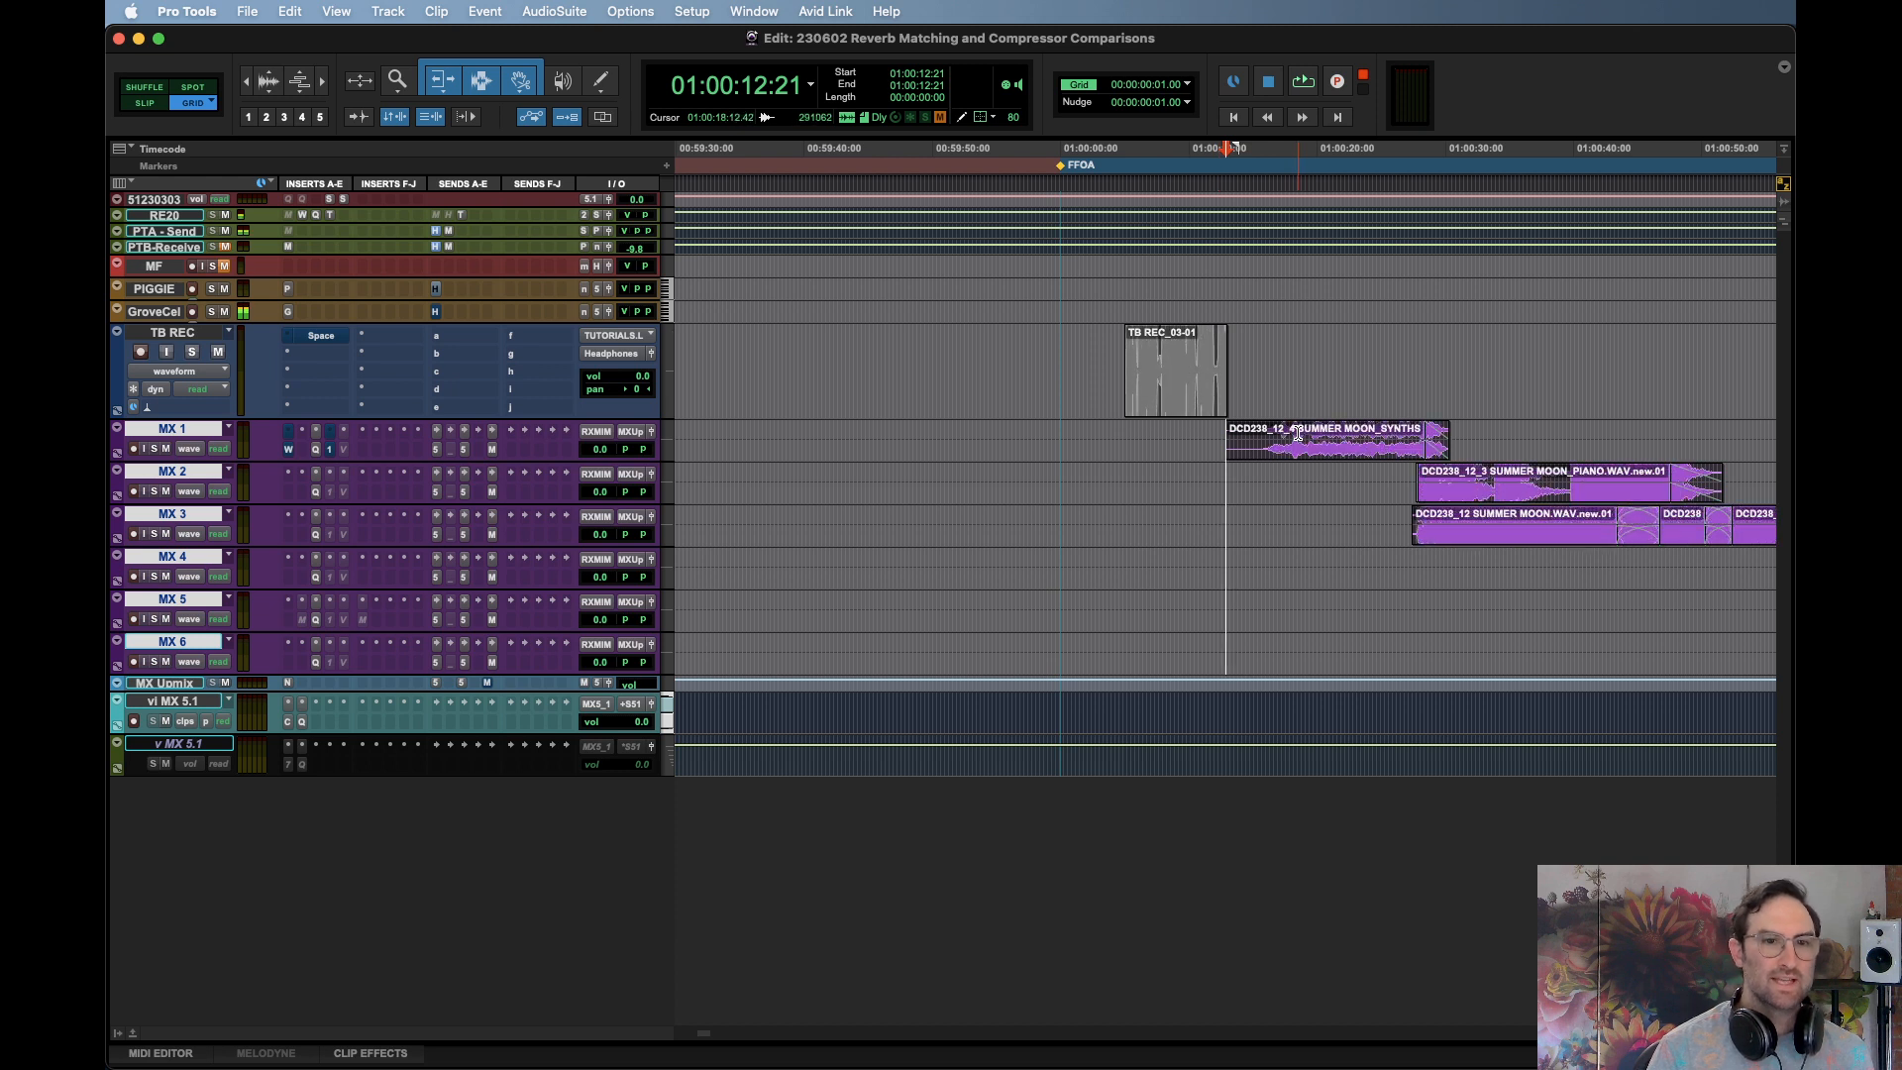
key("super+alt+bracketleft")
key("super+alt+bracketleft")
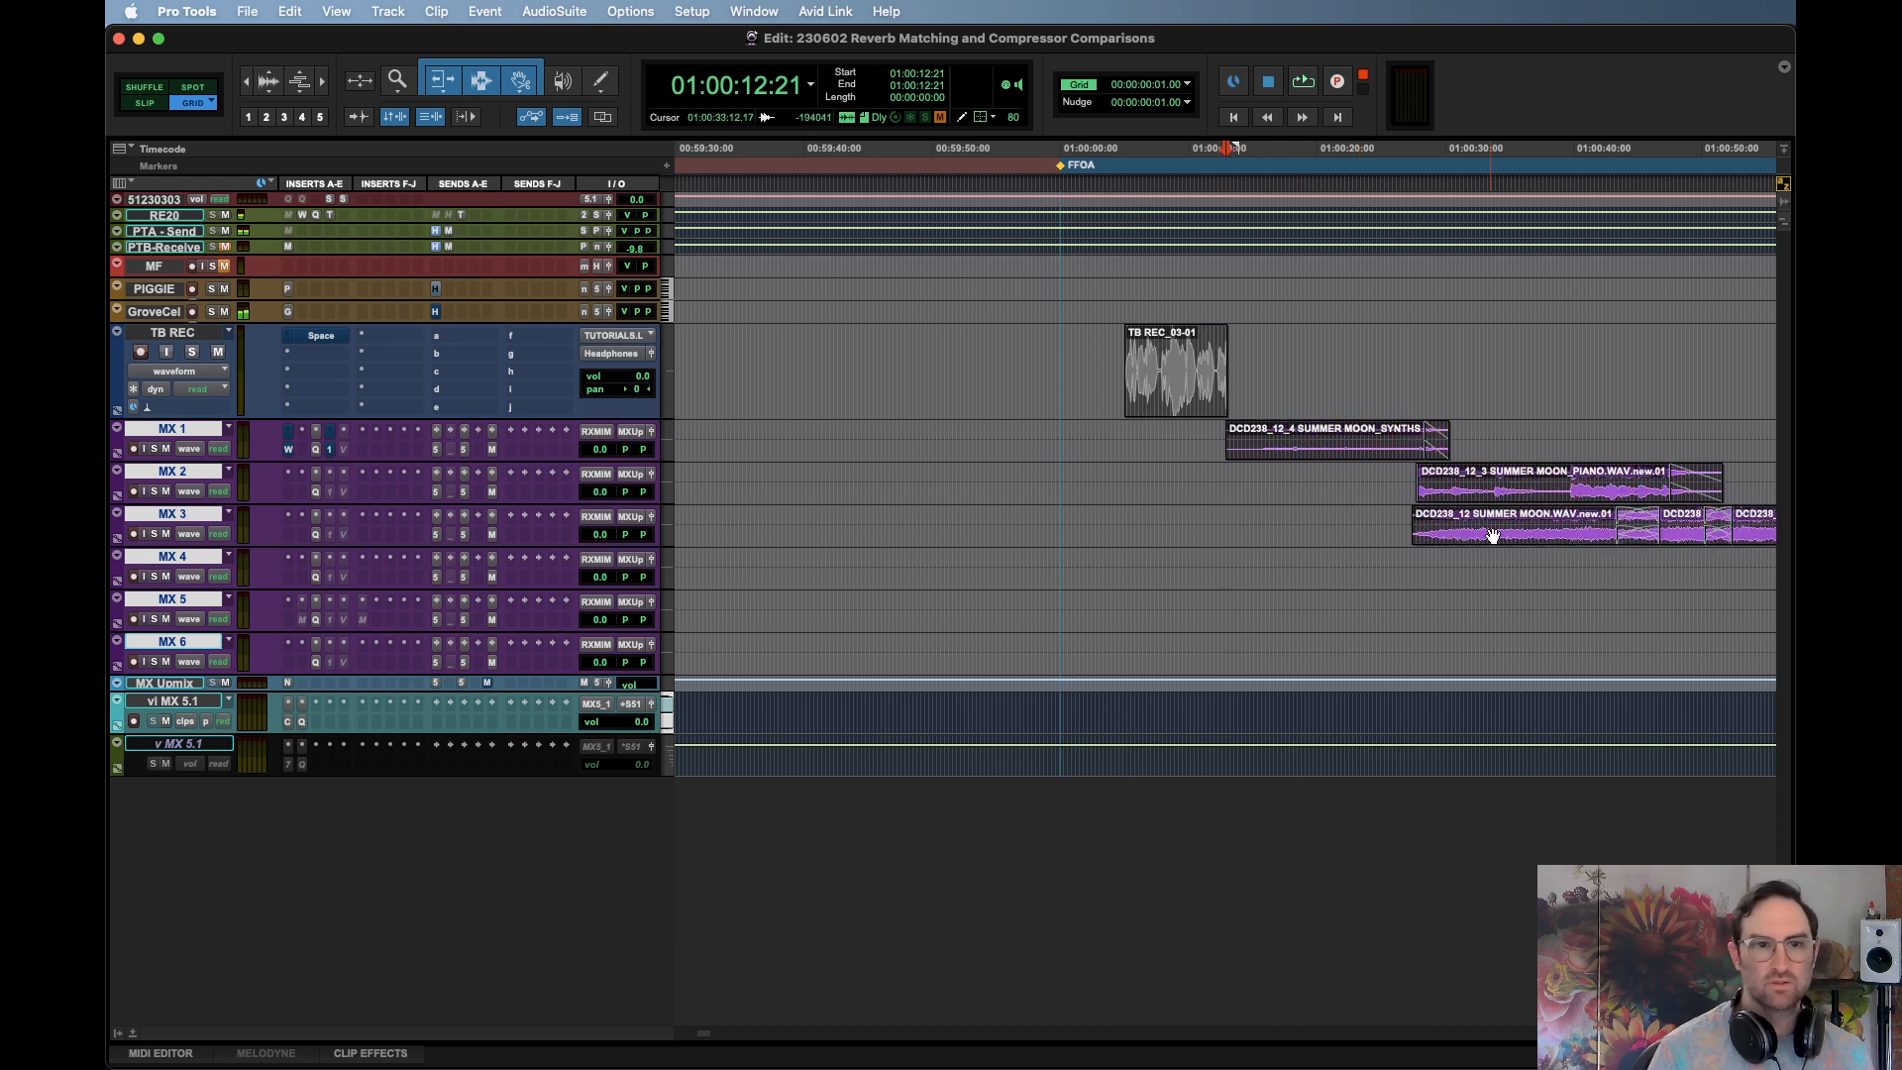
Select the range from 01:02:19:07 to 01:02:31:01 across the MX tracks and enlarge their track height further
scroll(1502, 535, "right", 10)
key("r")
key("r")
key("r")
left_click_drag(1138, 428, 1159, 641)
key("ctrl+Up")
scroll(1157, 636, "down", 2)
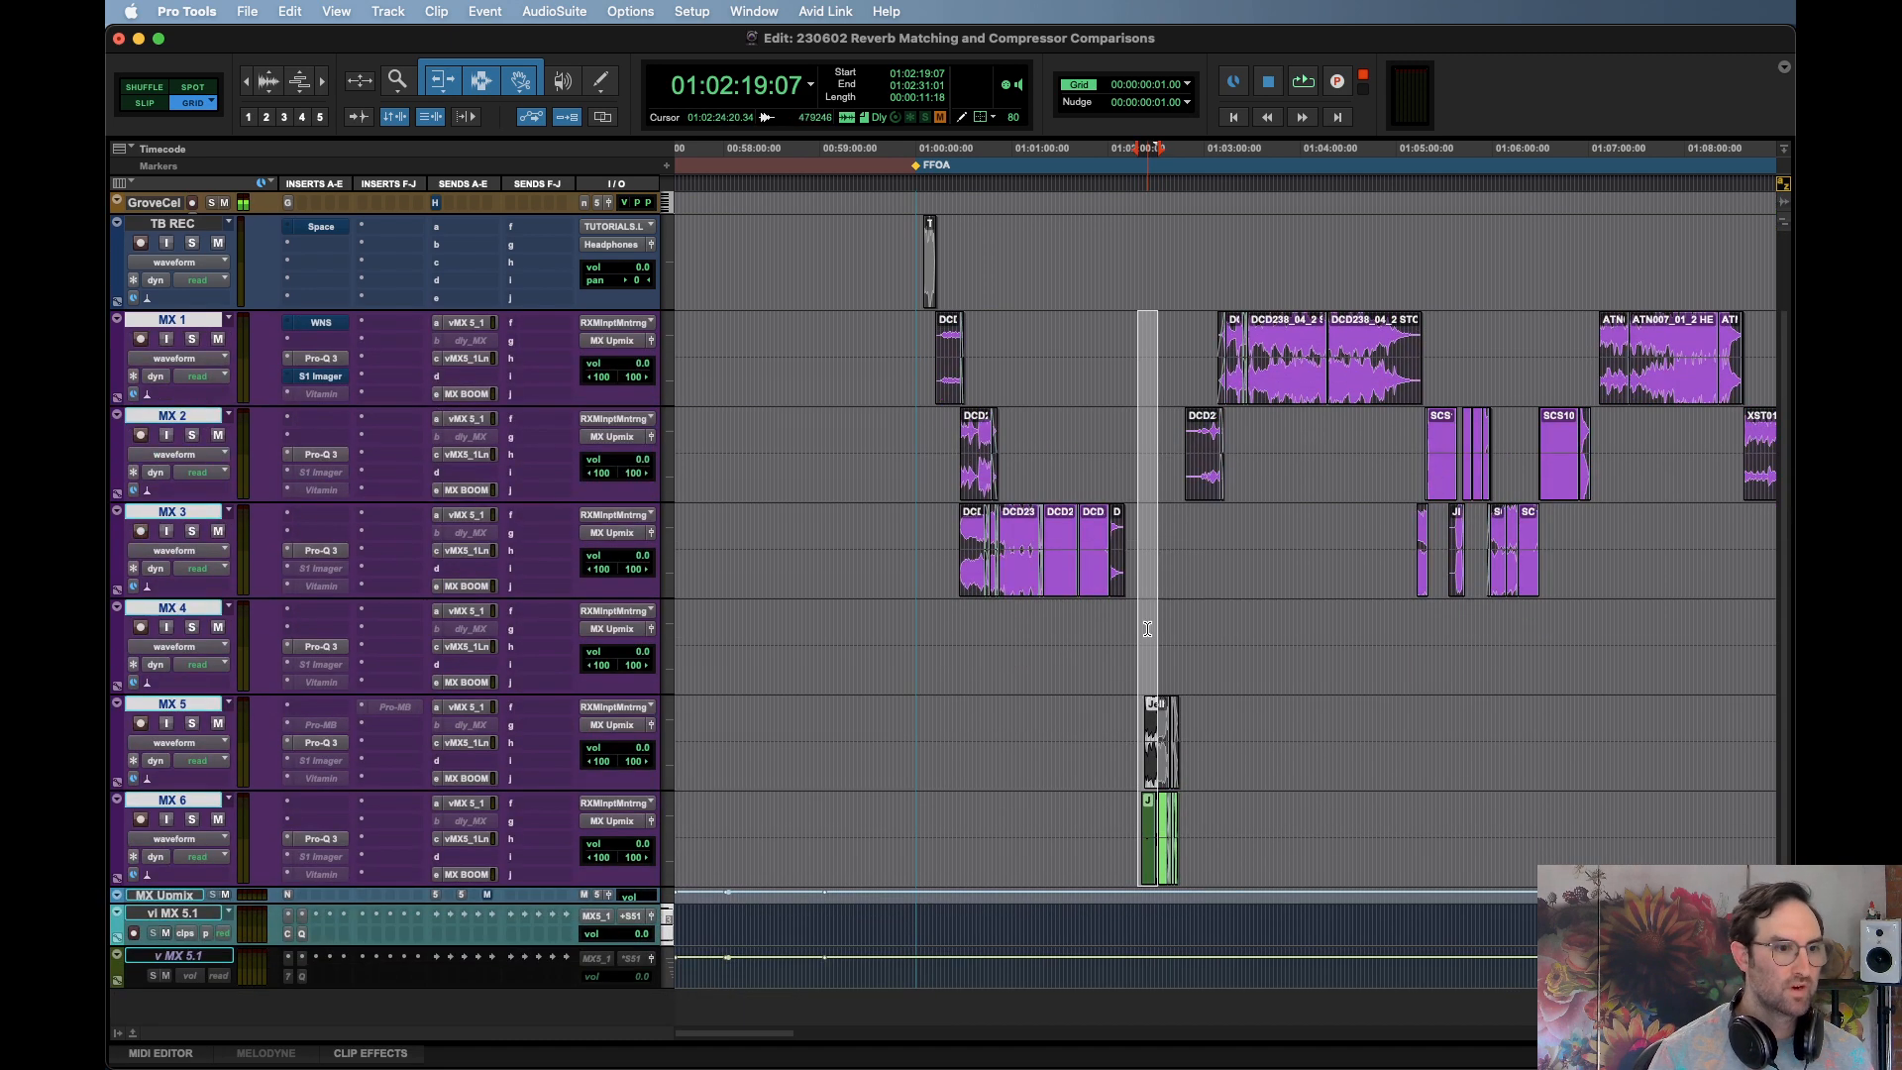
Open the Cinematic Rooms Professional reverb on vi MX 5.1, reposition its window and select the v MX 5.1 track
left_click(288, 933)
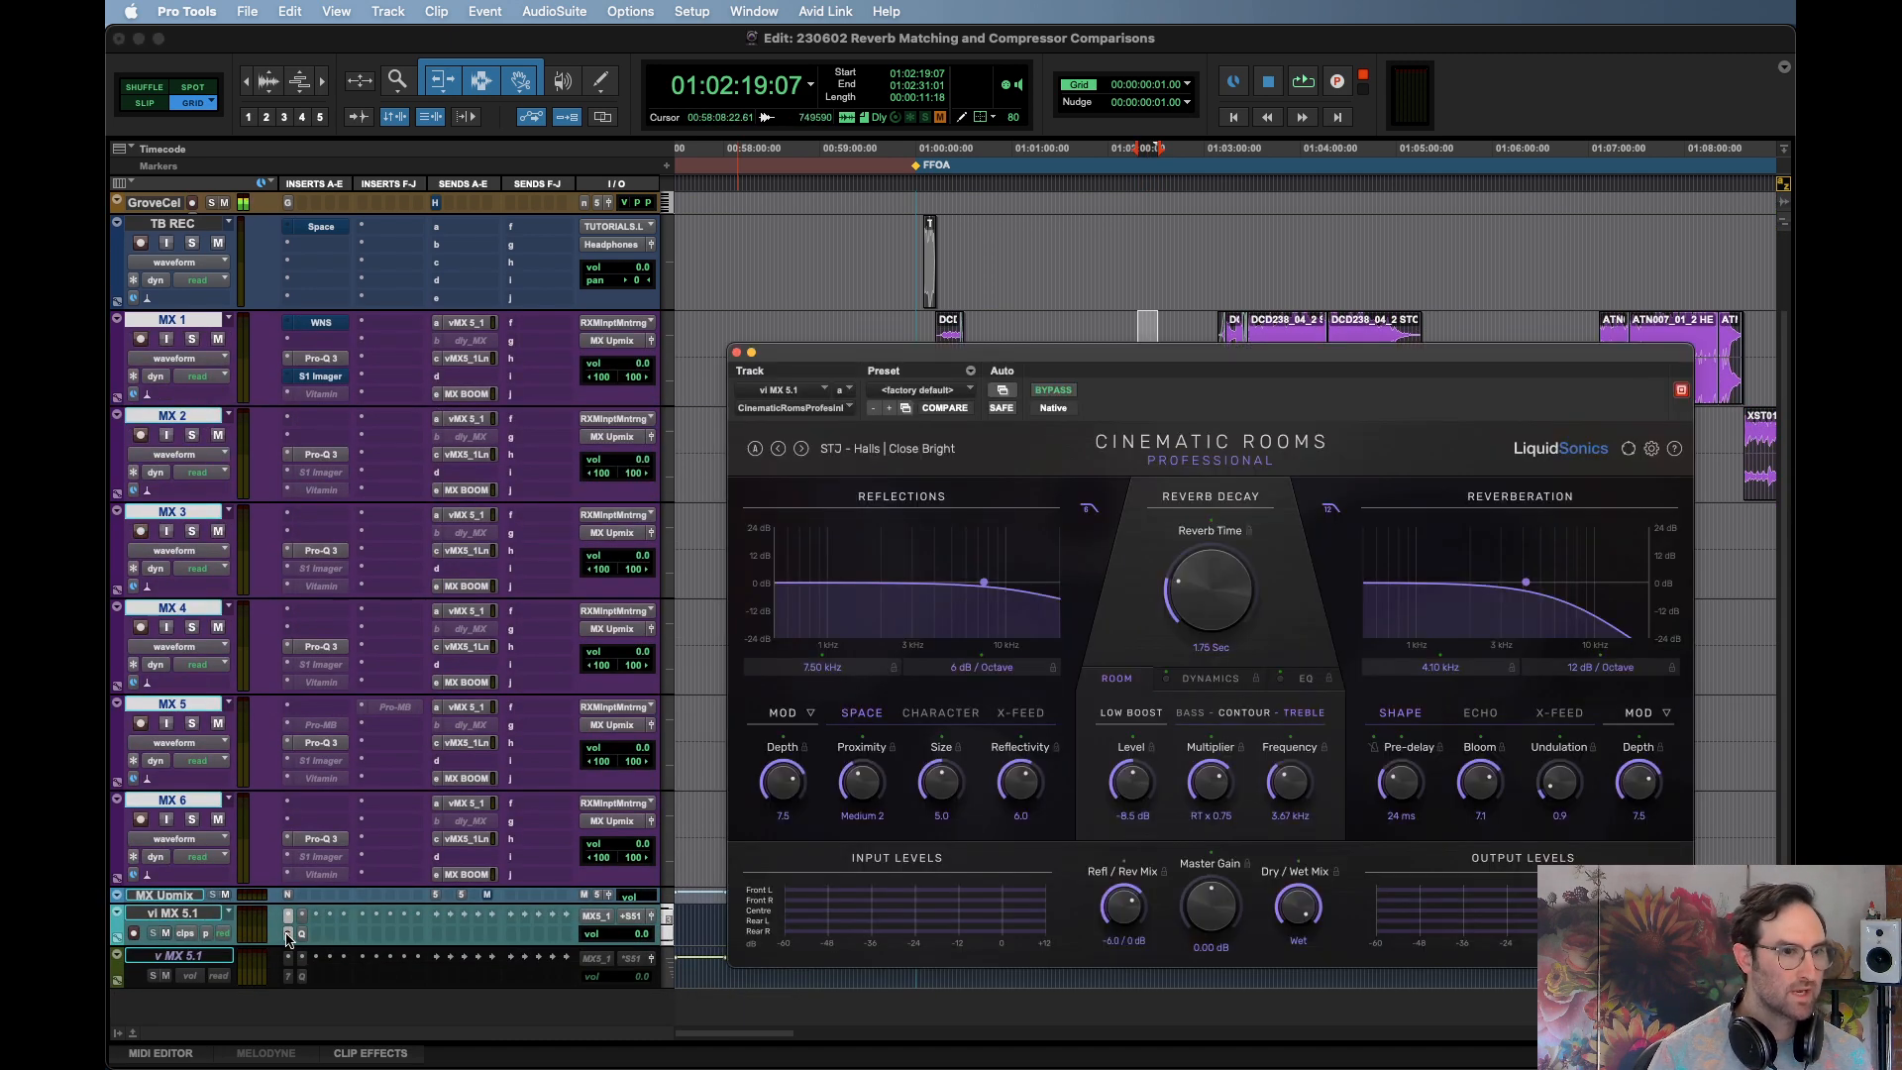
left_click_drag(1263, 366, 1184, 278)
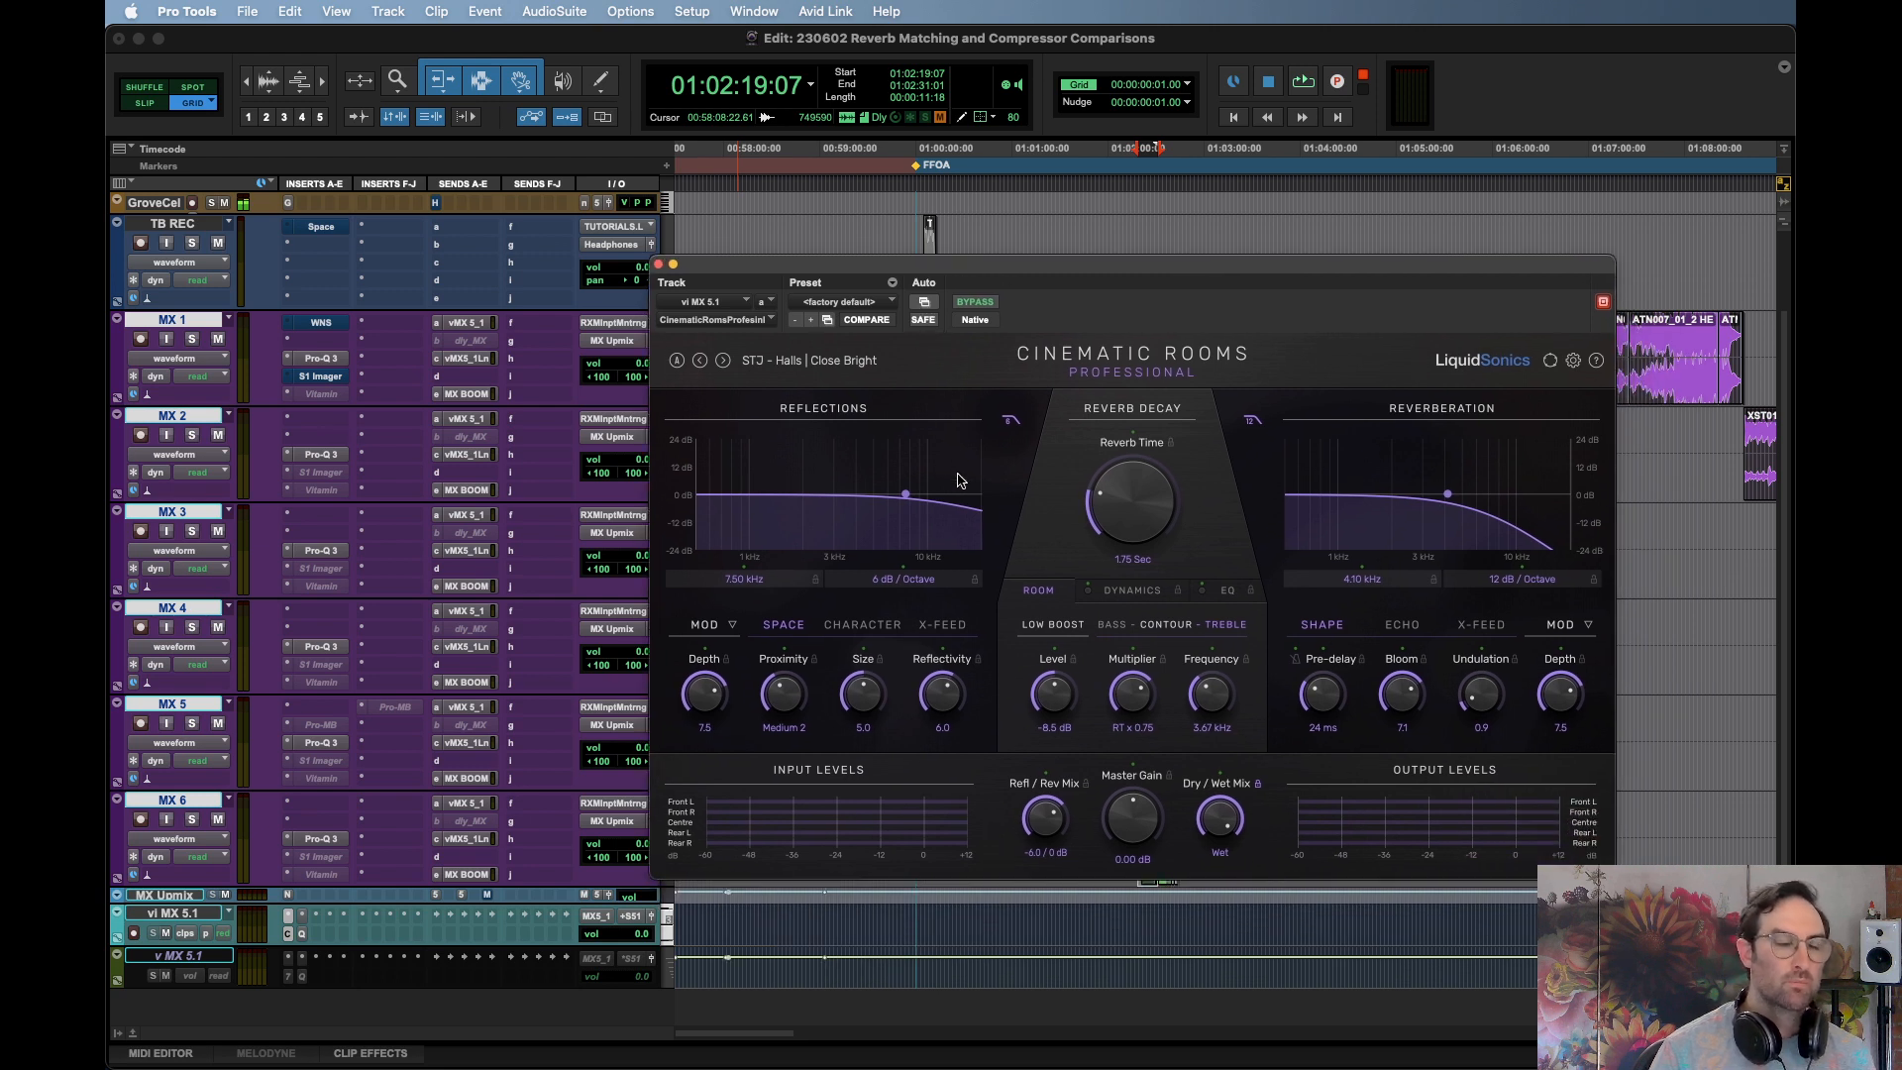
left_click(174, 958)
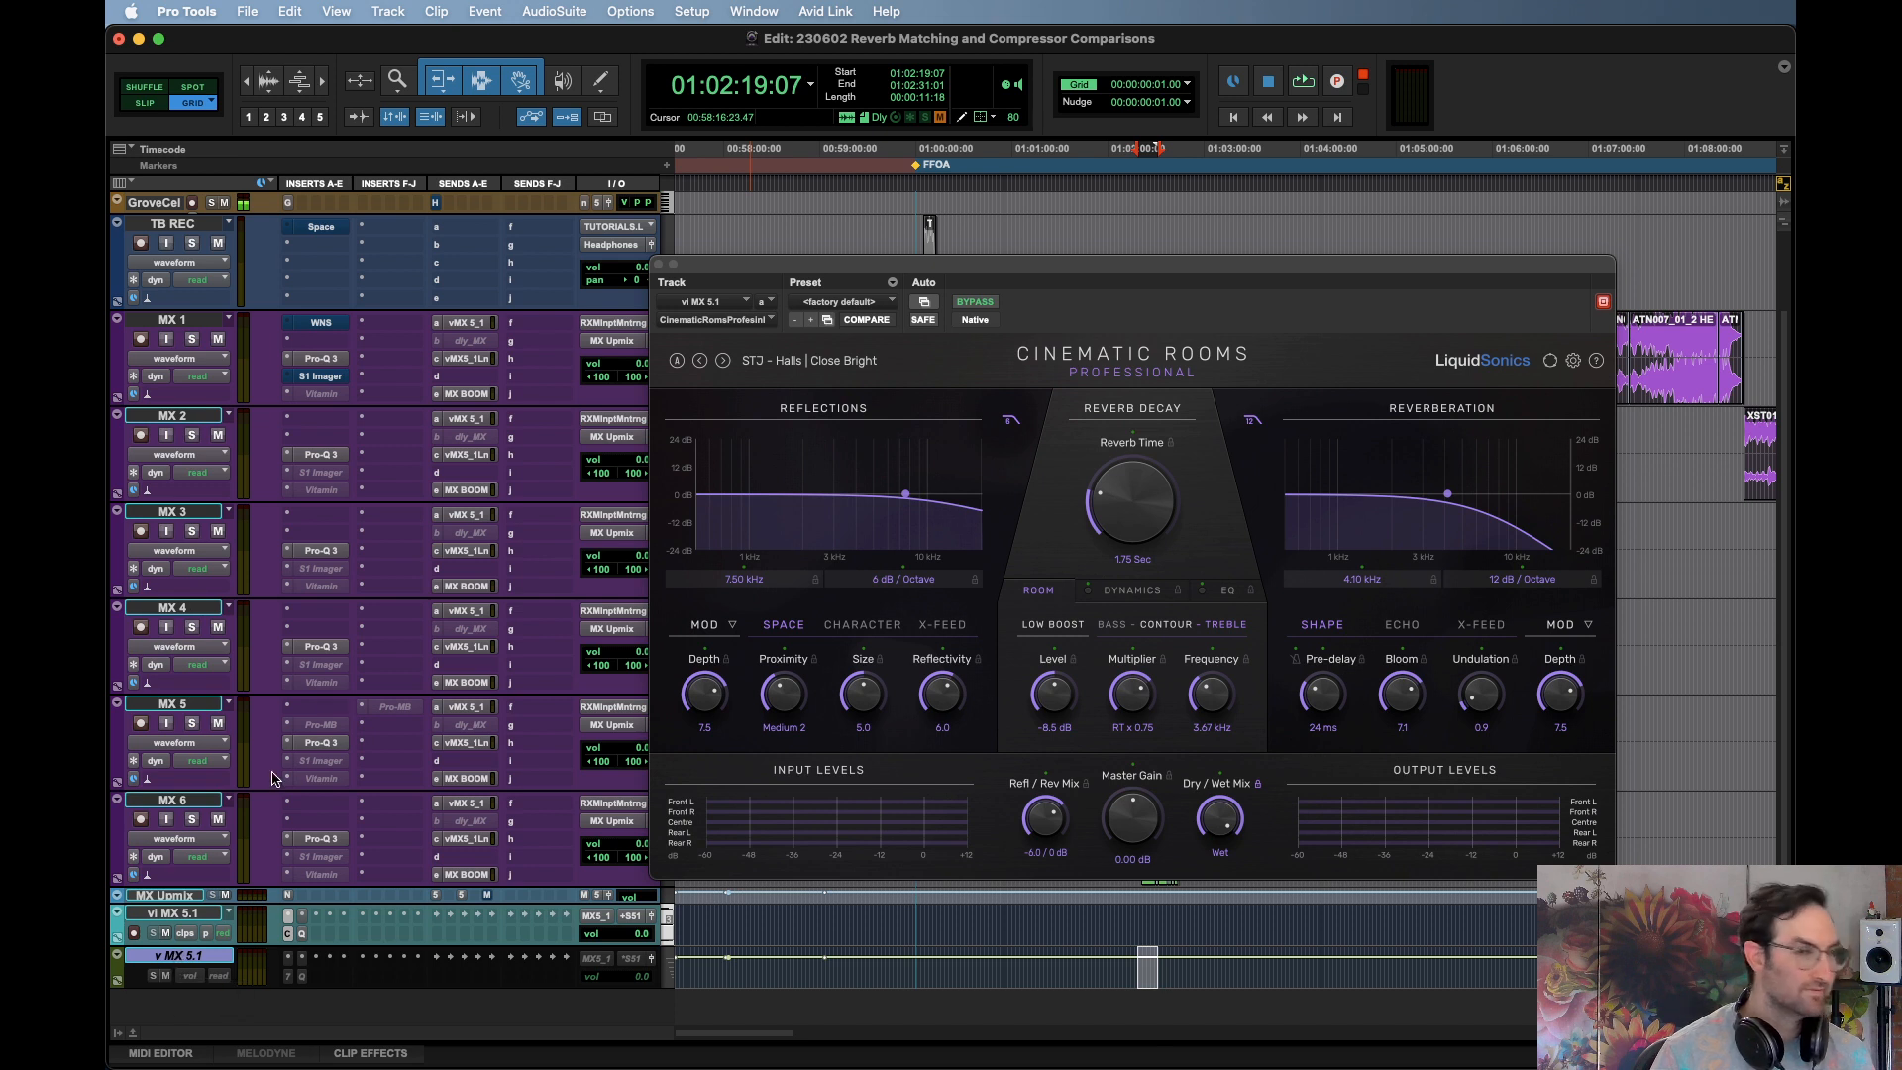
left_click_drag(1066, 271, 1151, 247)
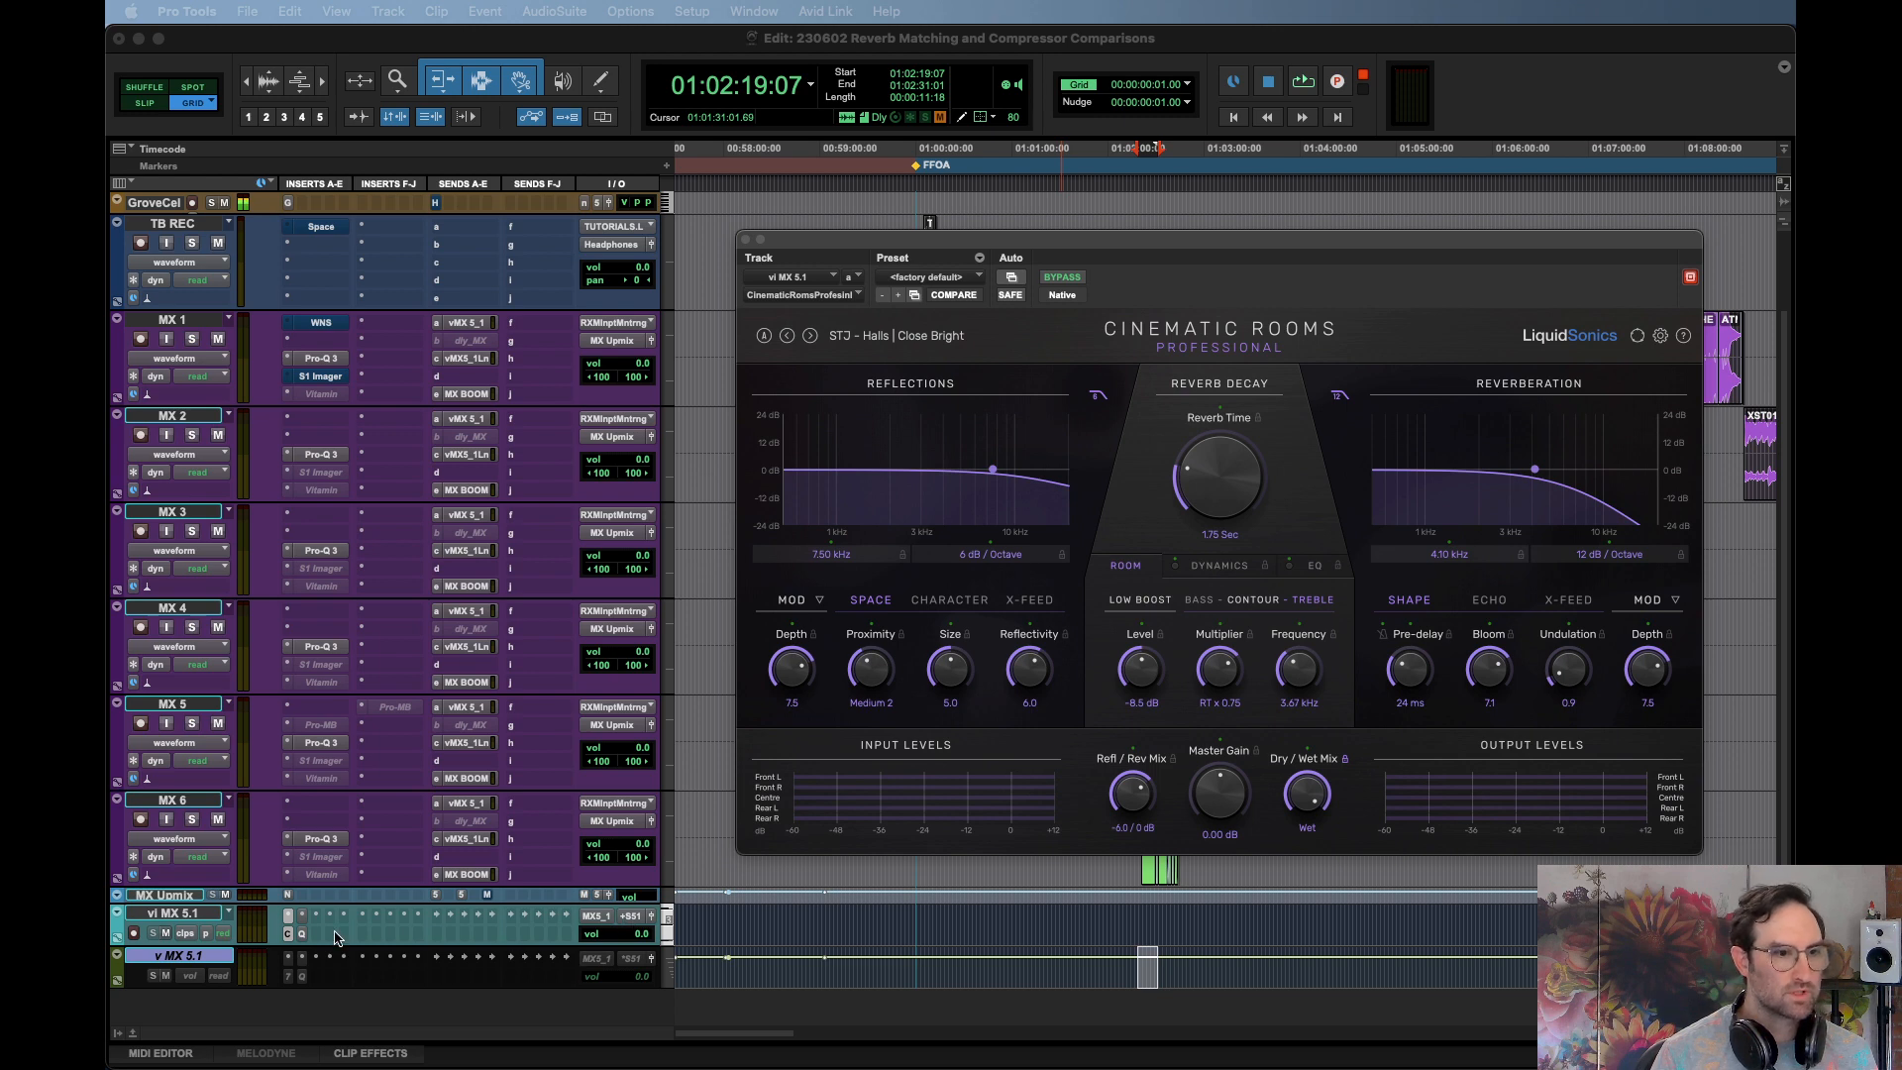
Make the inactive v MX 5.1 track active, dismiss the alert and check its first insert
left_click(175, 914, "shift")
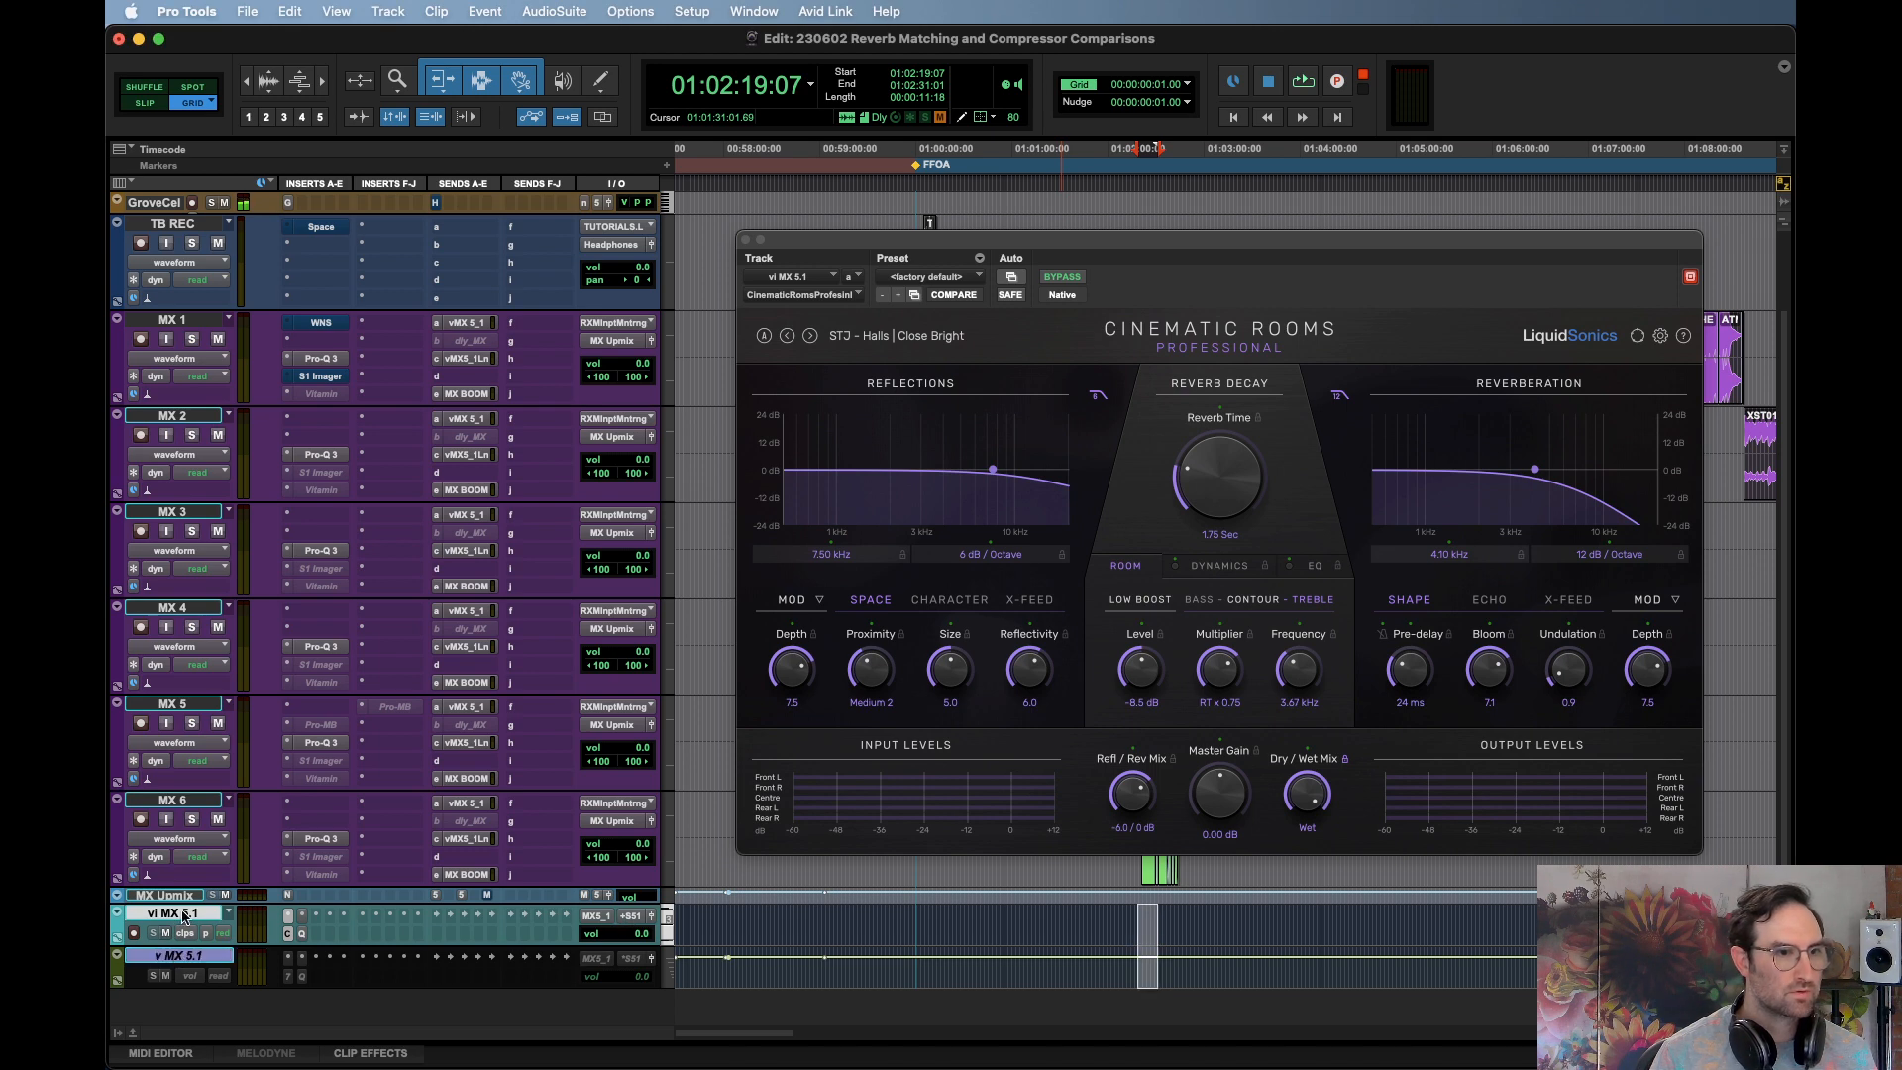
left_click(188, 956)
key("super+alt+shift+a")
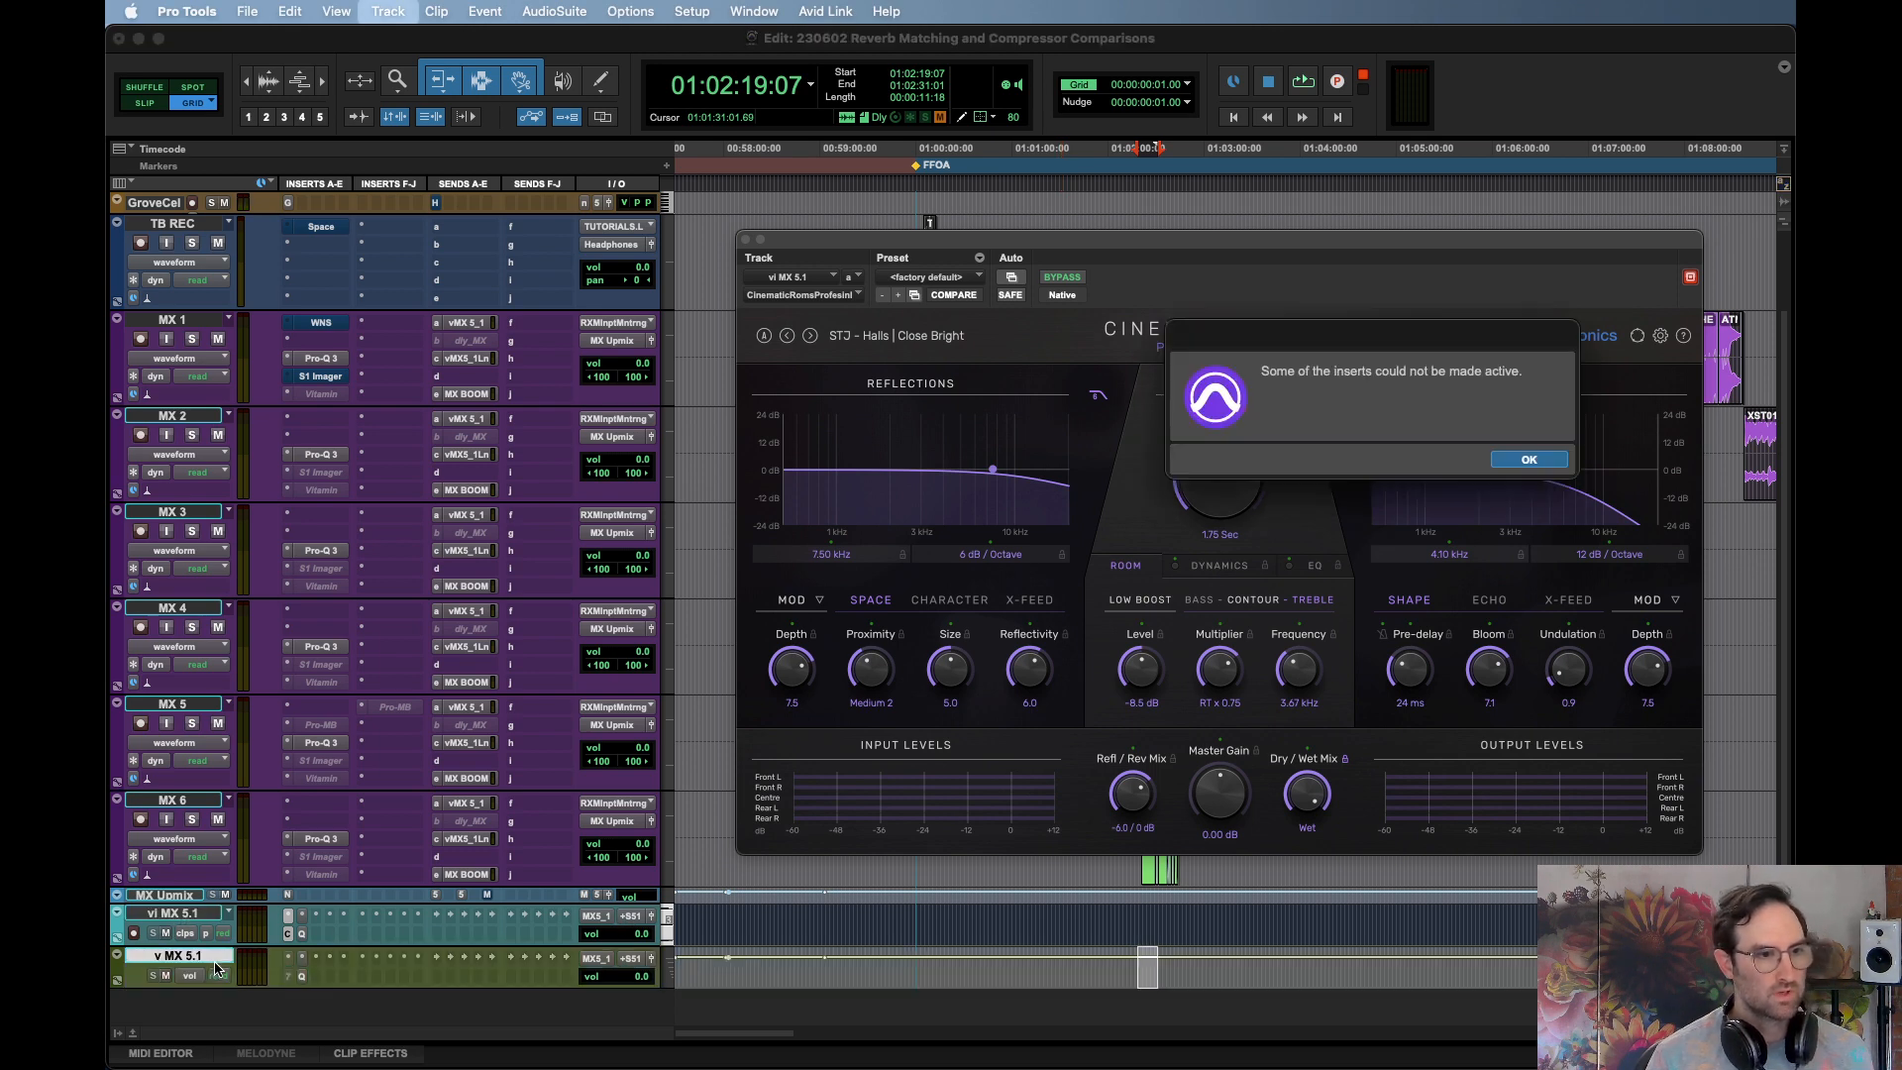
left_click(1541, 463)
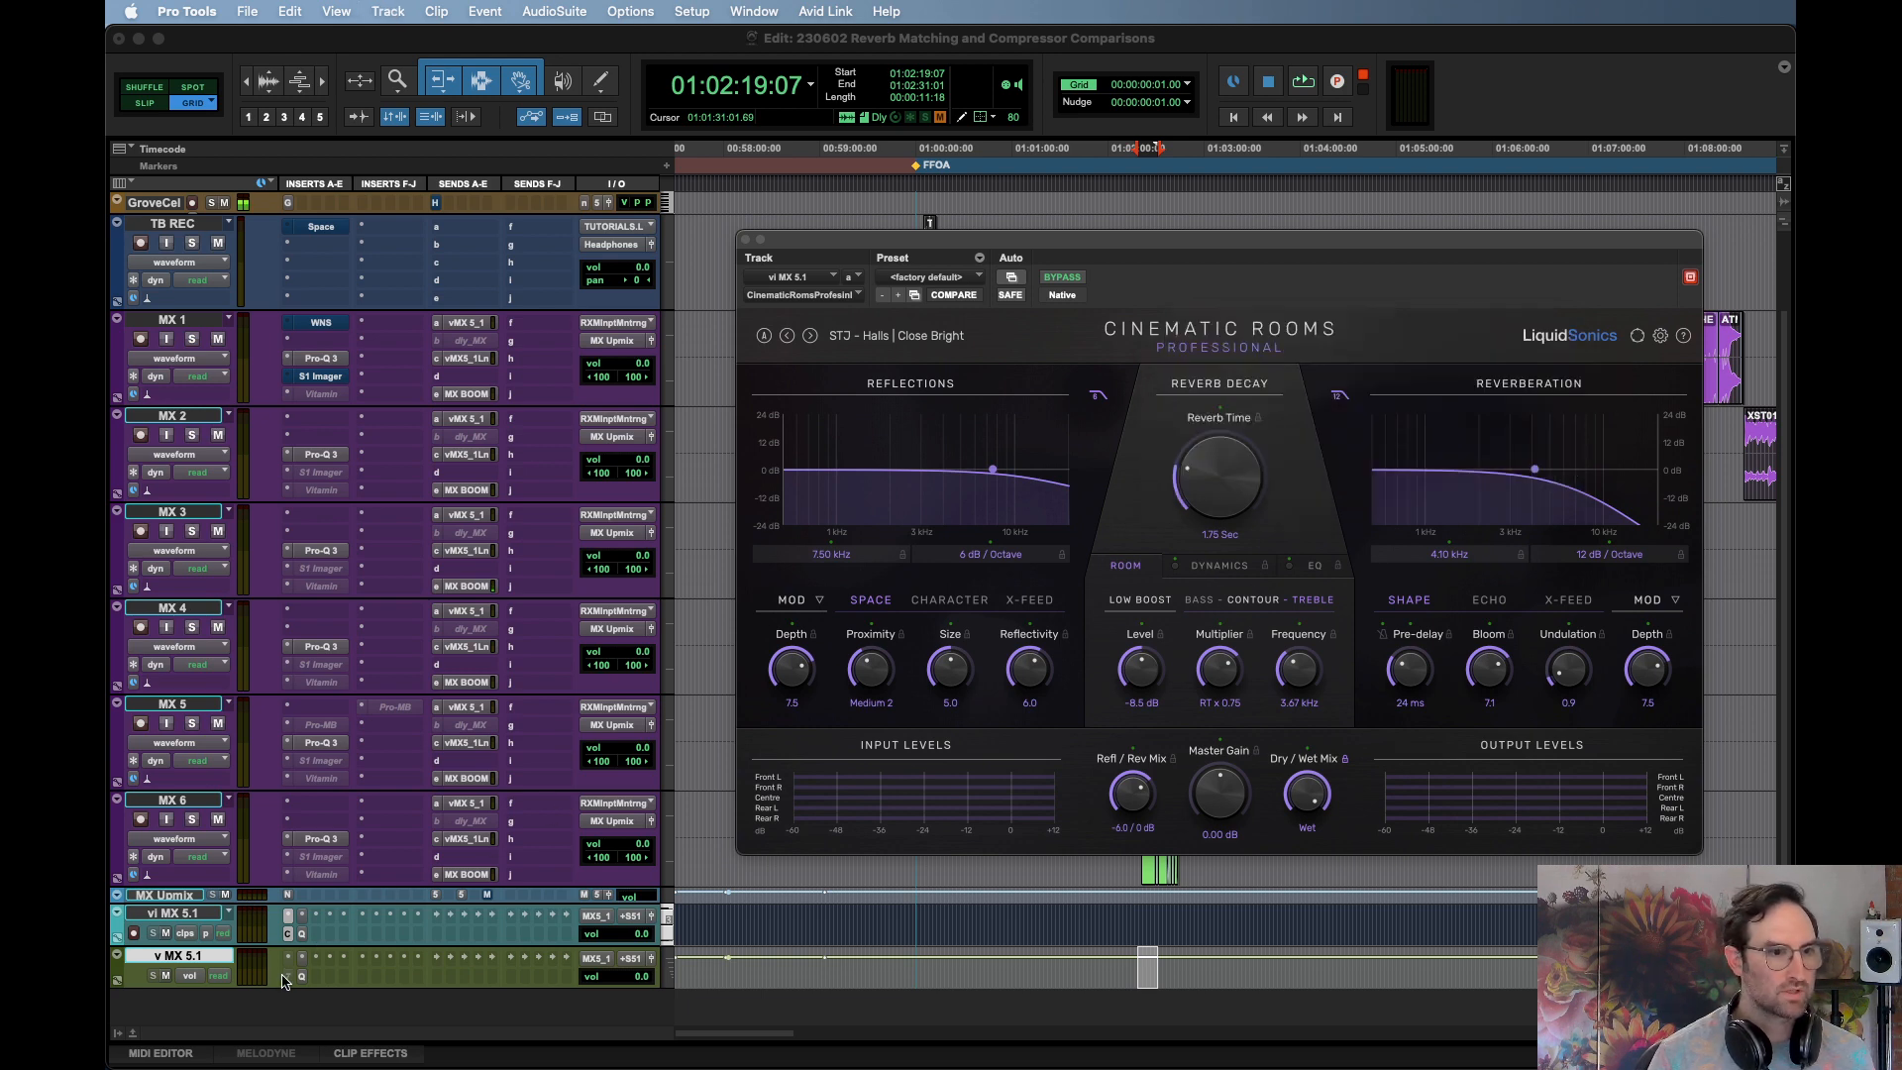
left_click(285, 976)
left_click(285, 977)
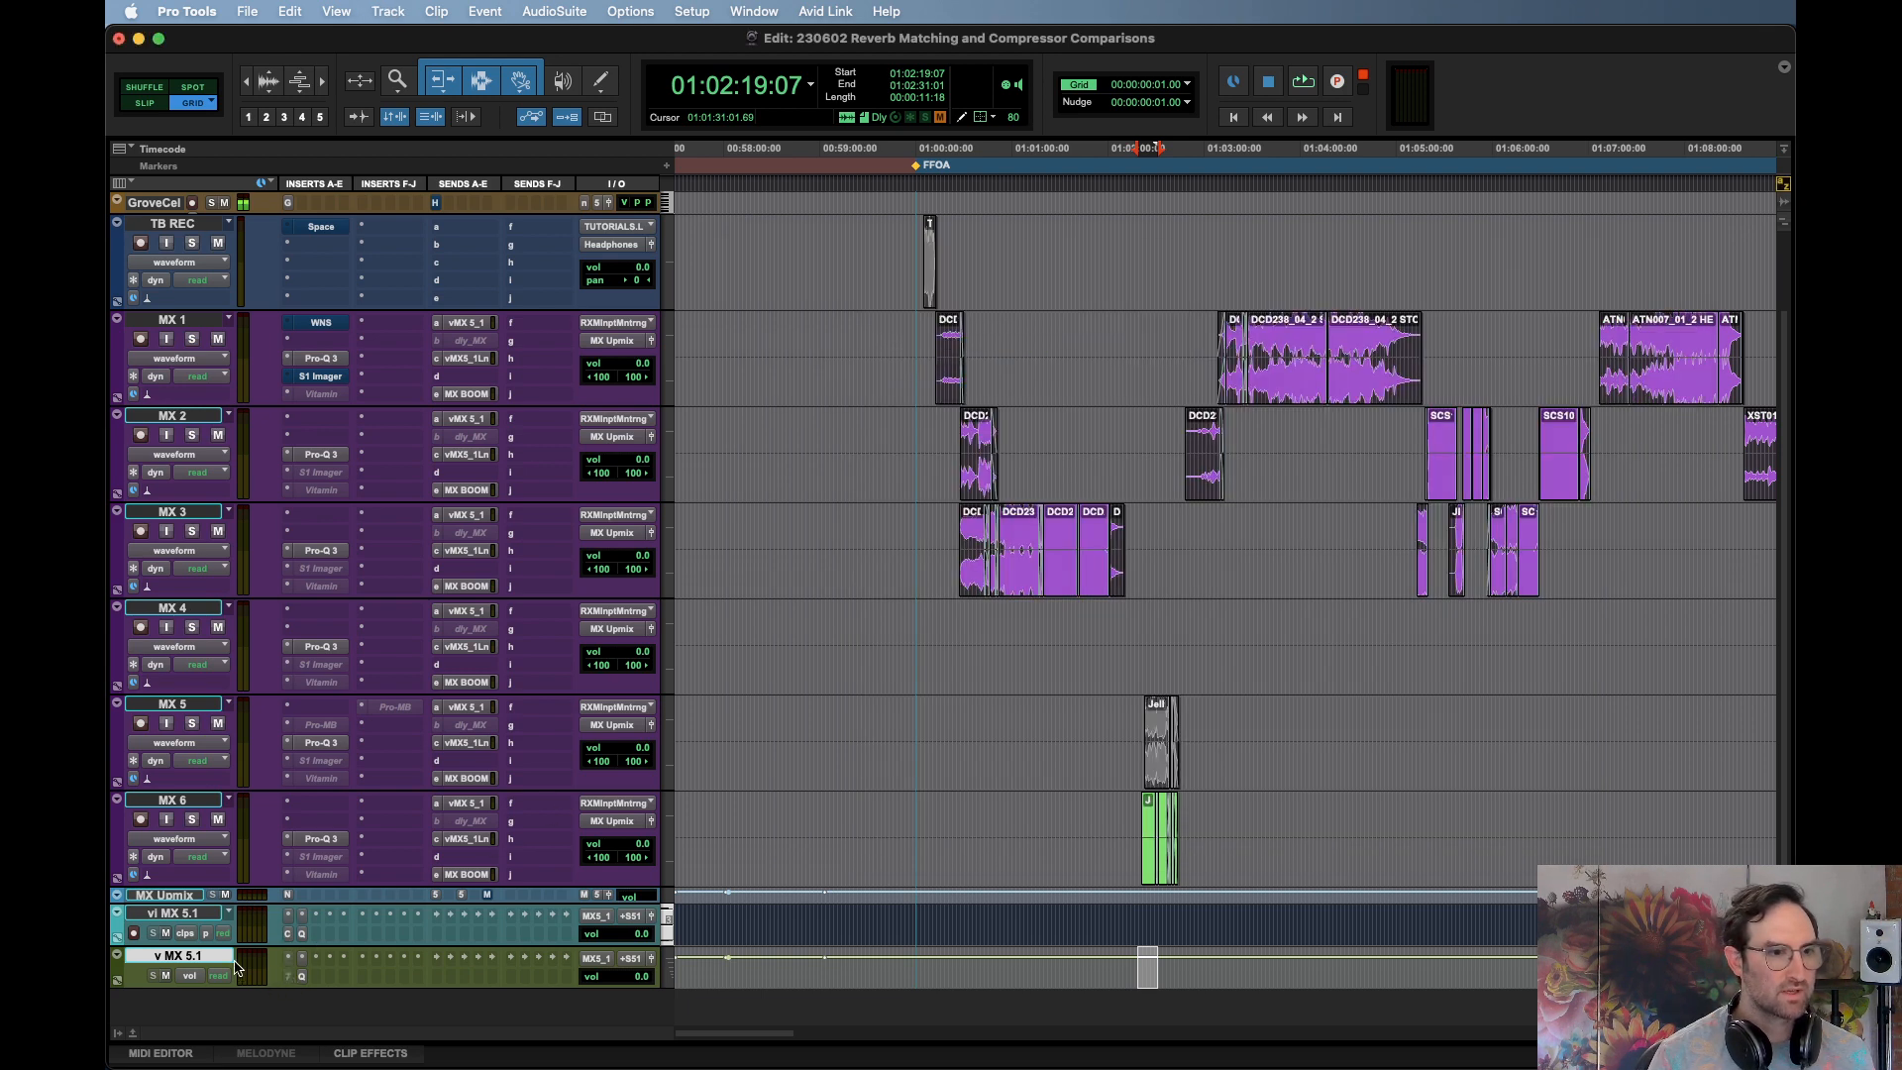
Duplicate the vi MX 5.1 track once, including its playlists, automation, inserts, sends and group assignments
left_click(179, 912)
key("alt+shift+d")
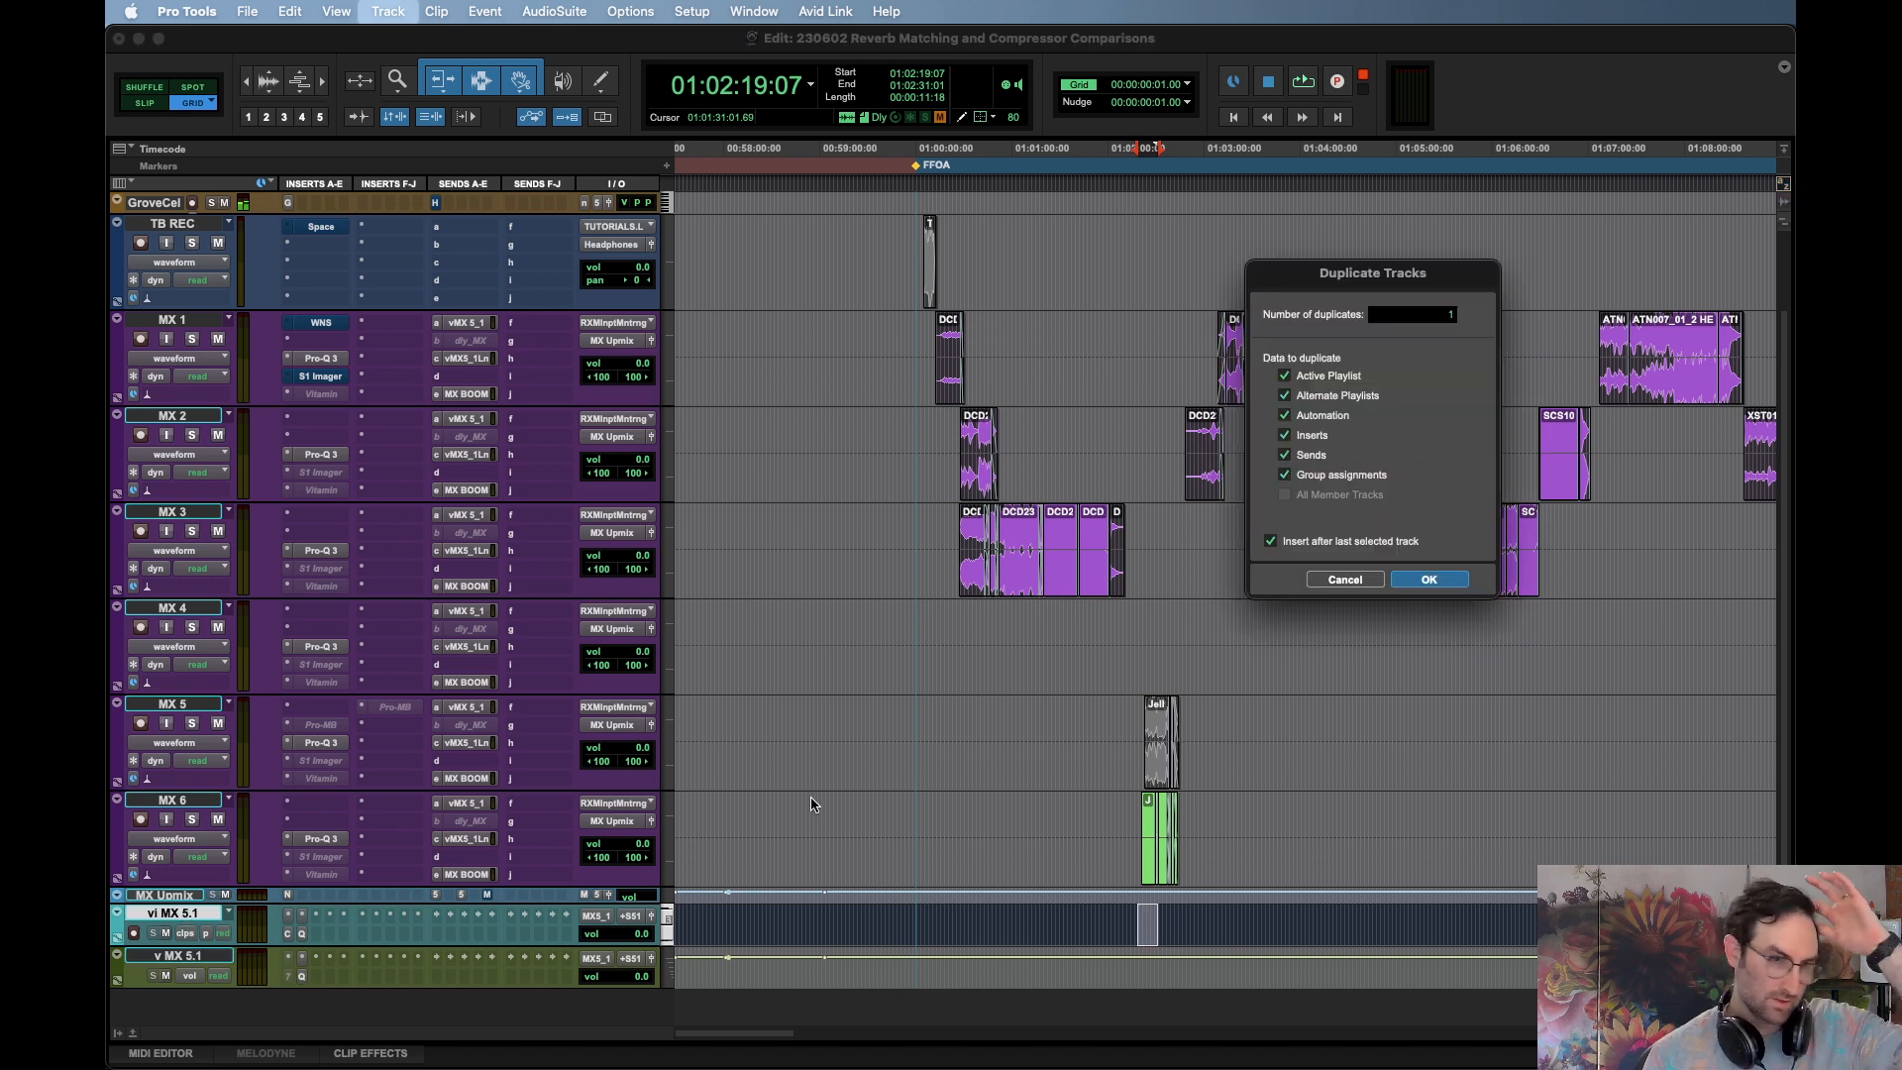
key("Return")
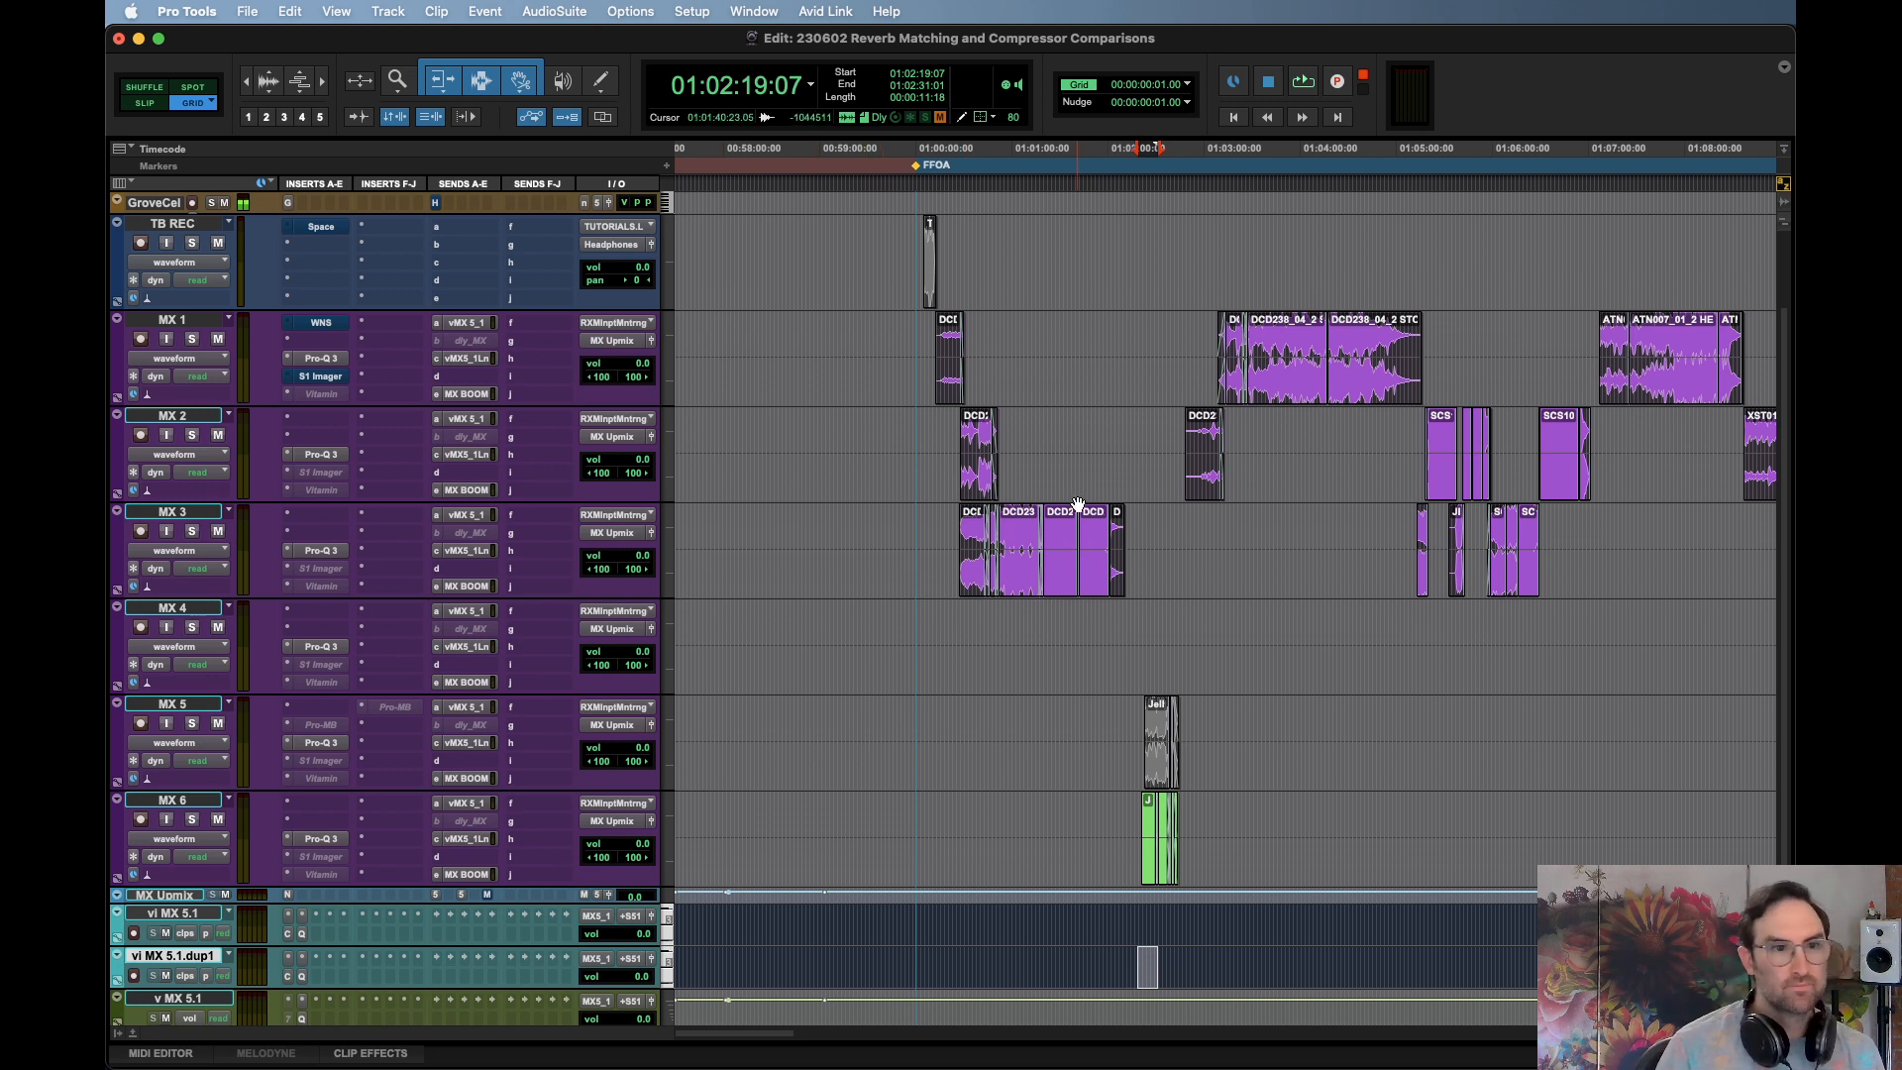
Reduce the audio waveform zoom and set the MX Upmix track's output to Headphones (Stereo)
key("super+alt+bracketleft")
key("super+alt+bracketleft")
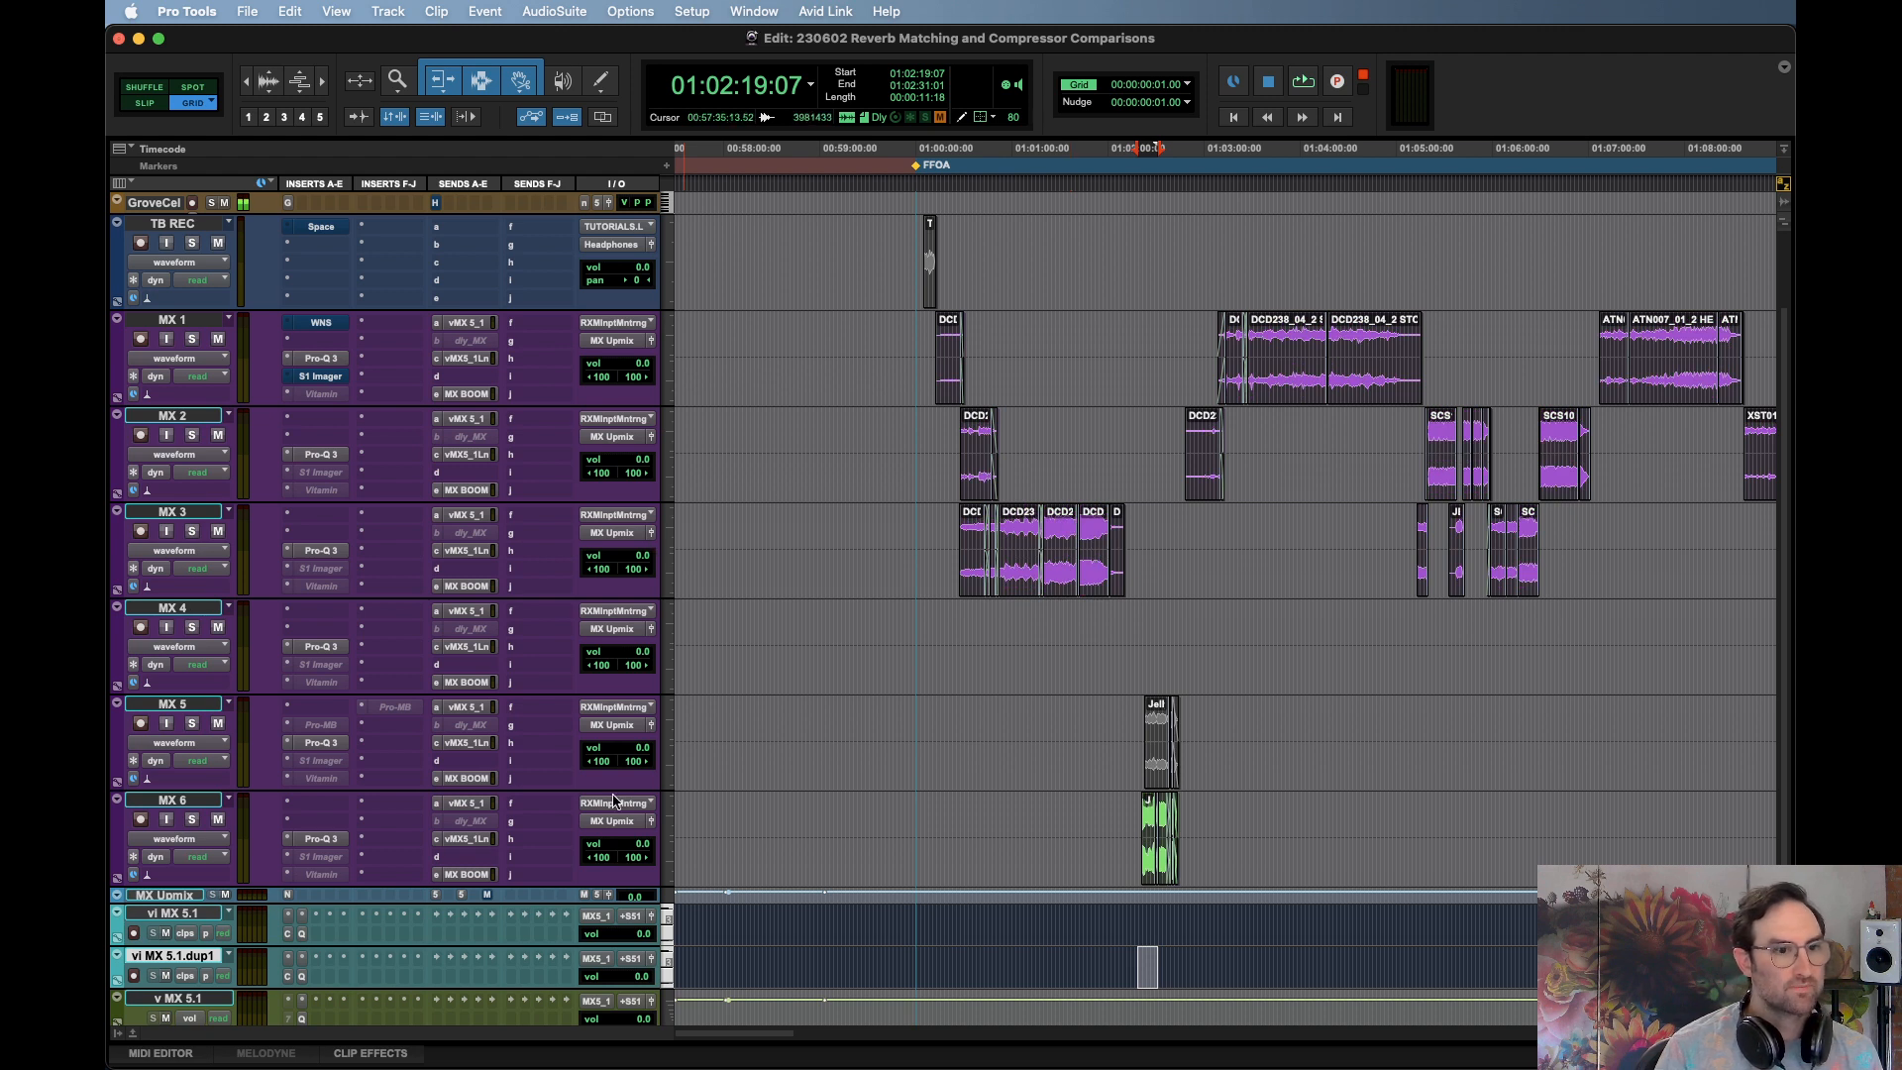
left_click(597, 897)
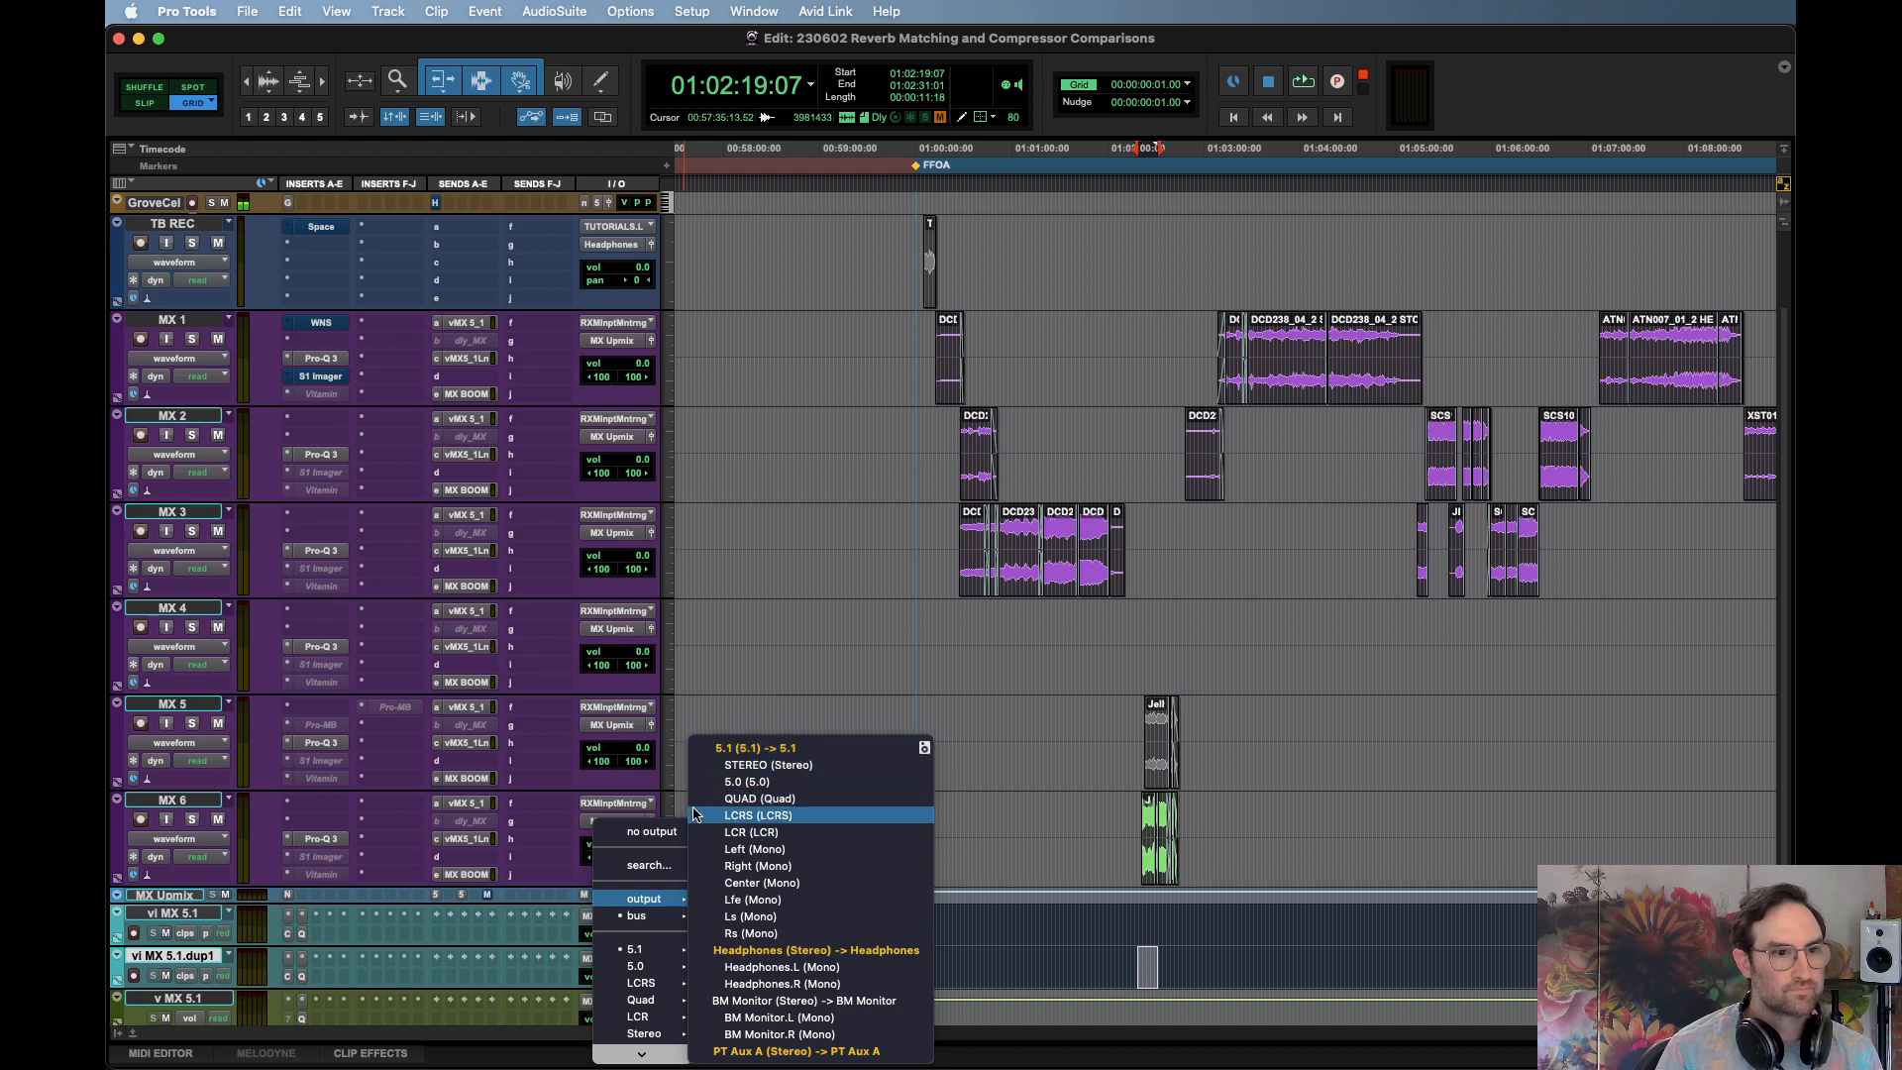
left_click(802, 951)
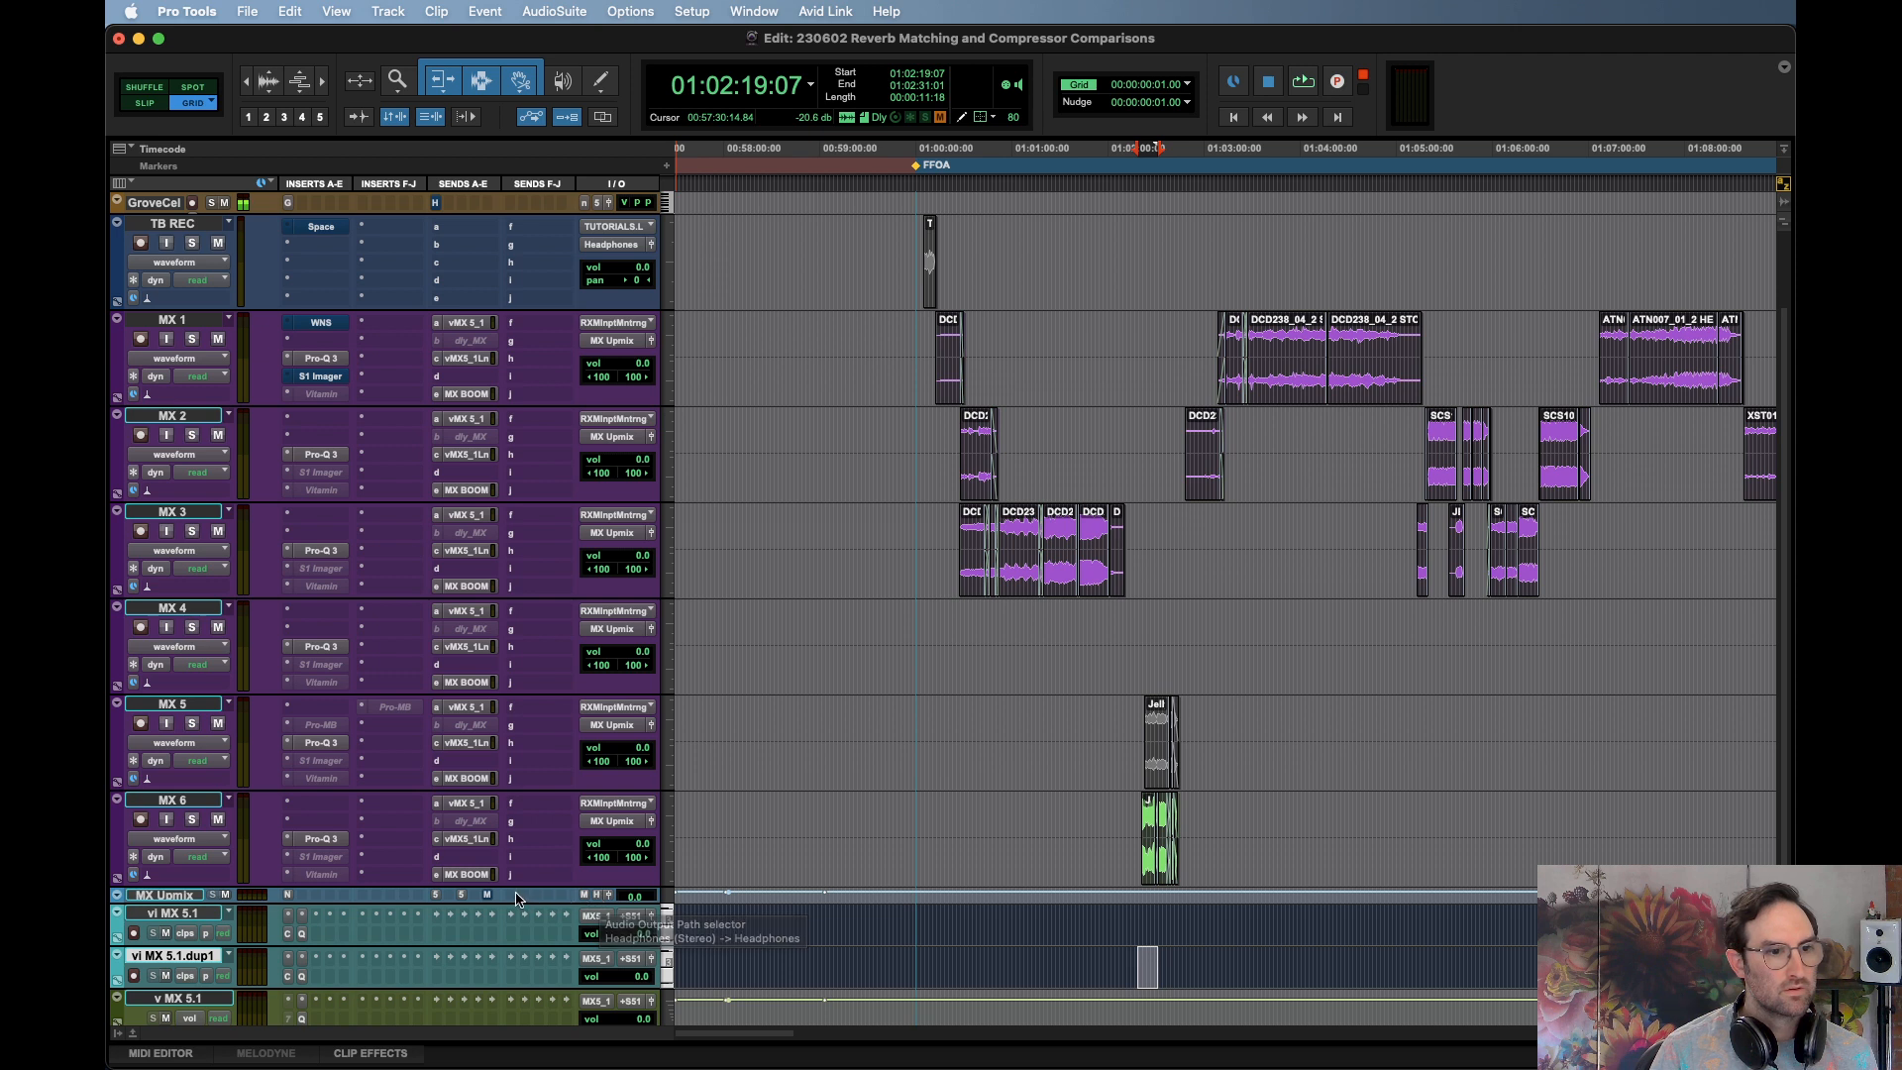
Add a send to PT Aux A (Stereo) in slot F of the PIGGIE and GroveCel tracks, and save the session
scroll(561, 631, "up", 3)
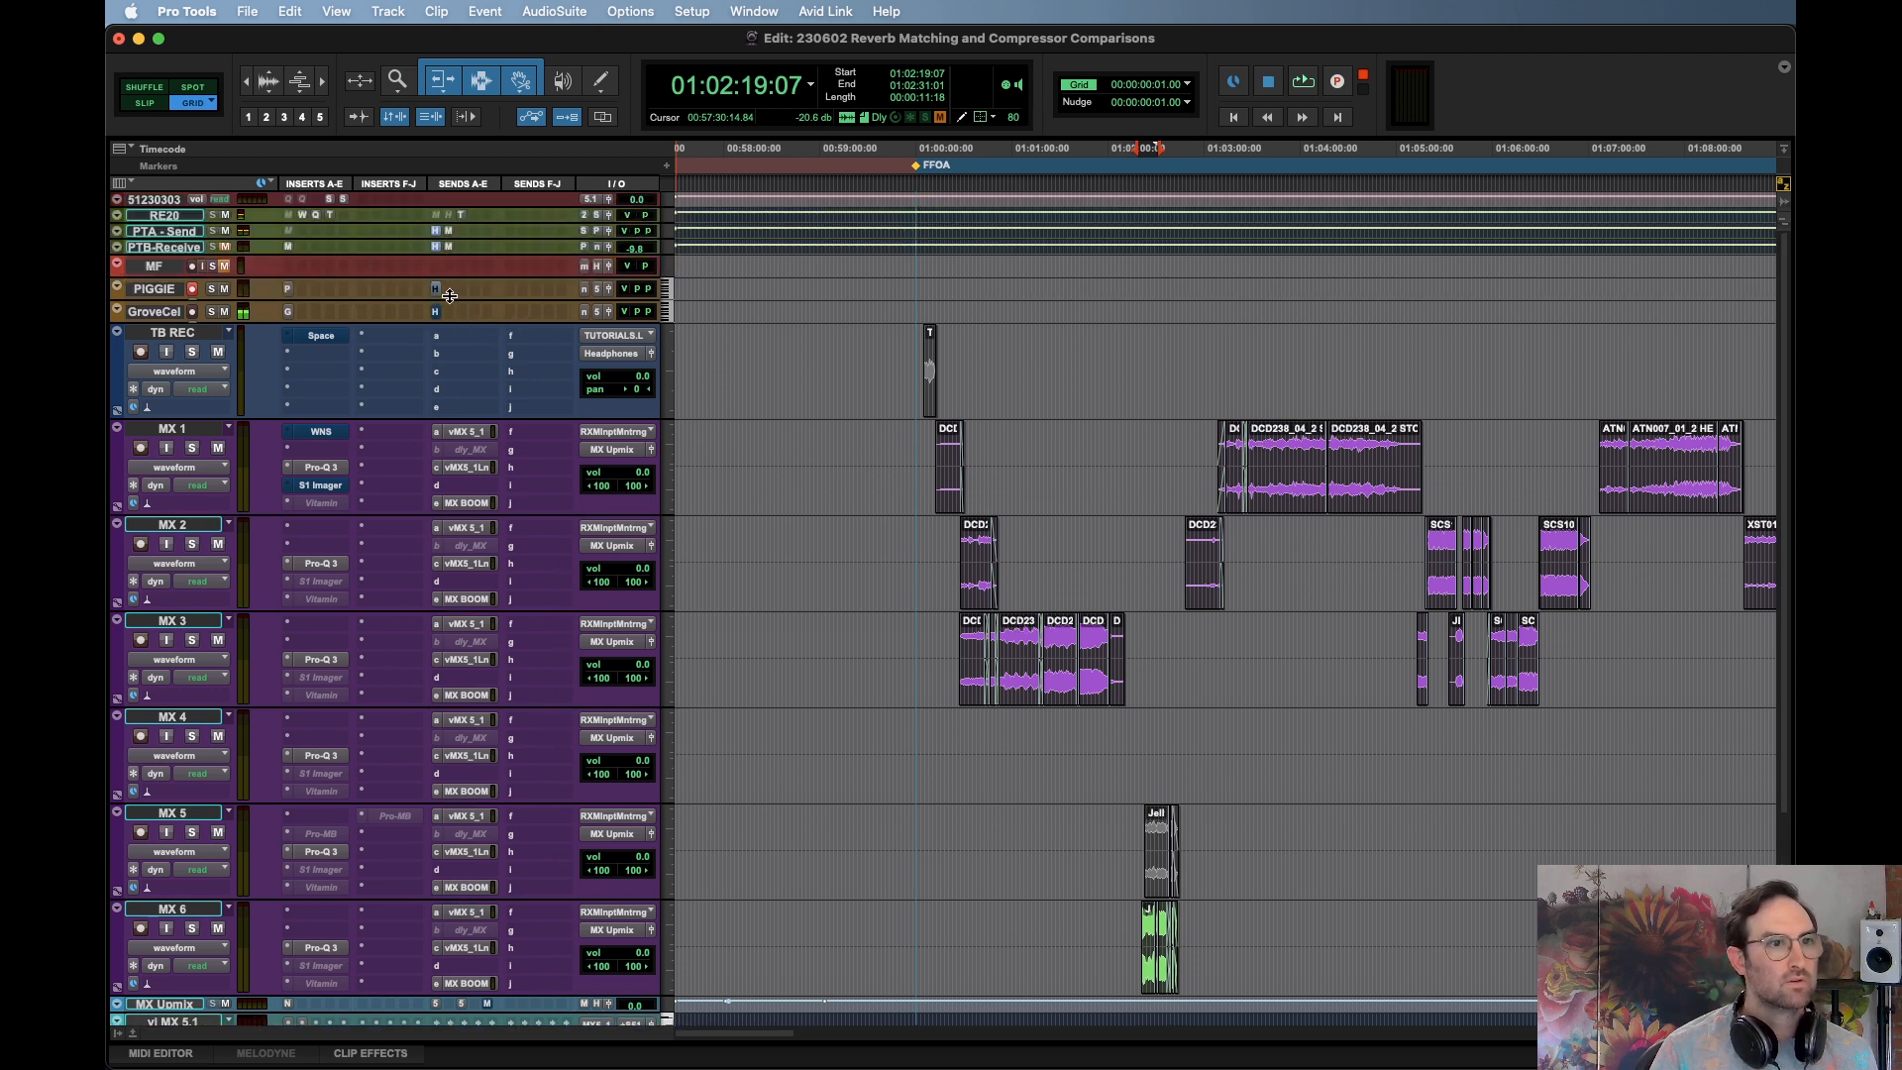
key("shift+p")
key("shift+p")
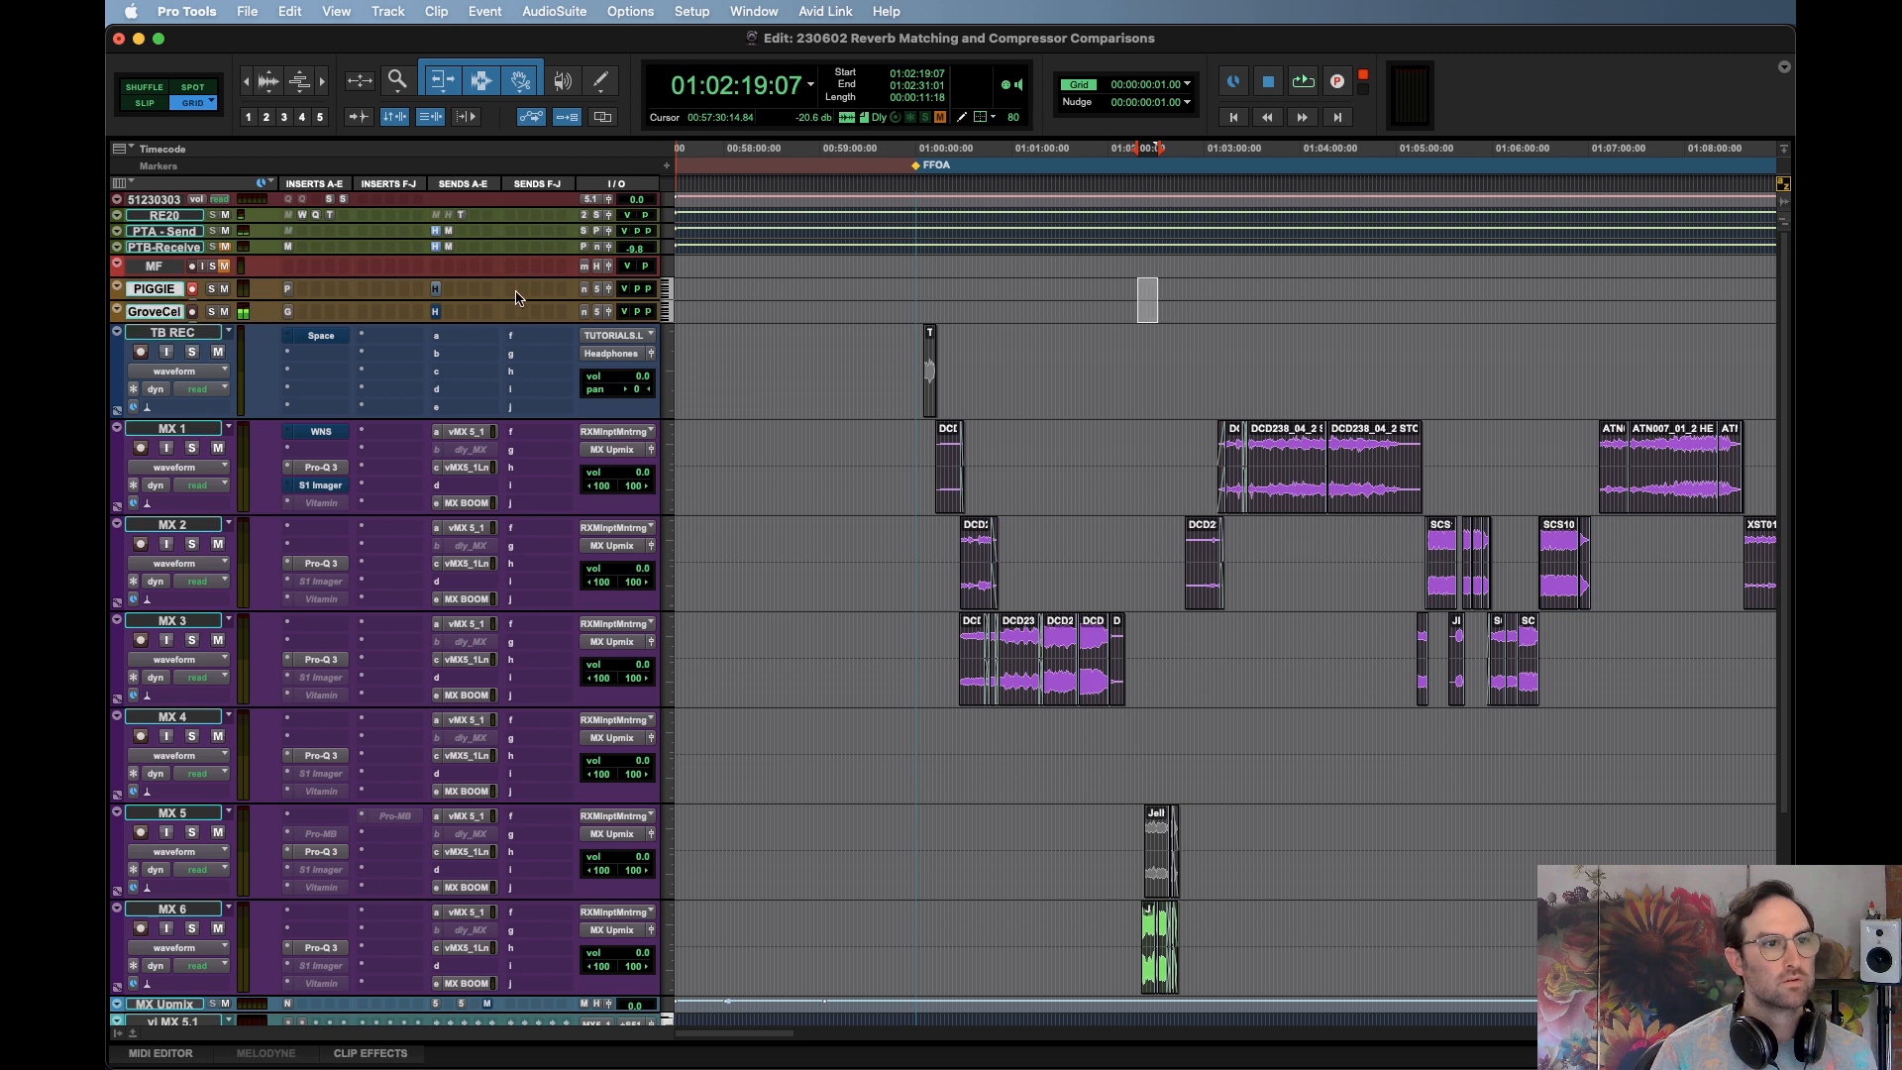
left_click(509, 290)
mouse_move(543, 293)
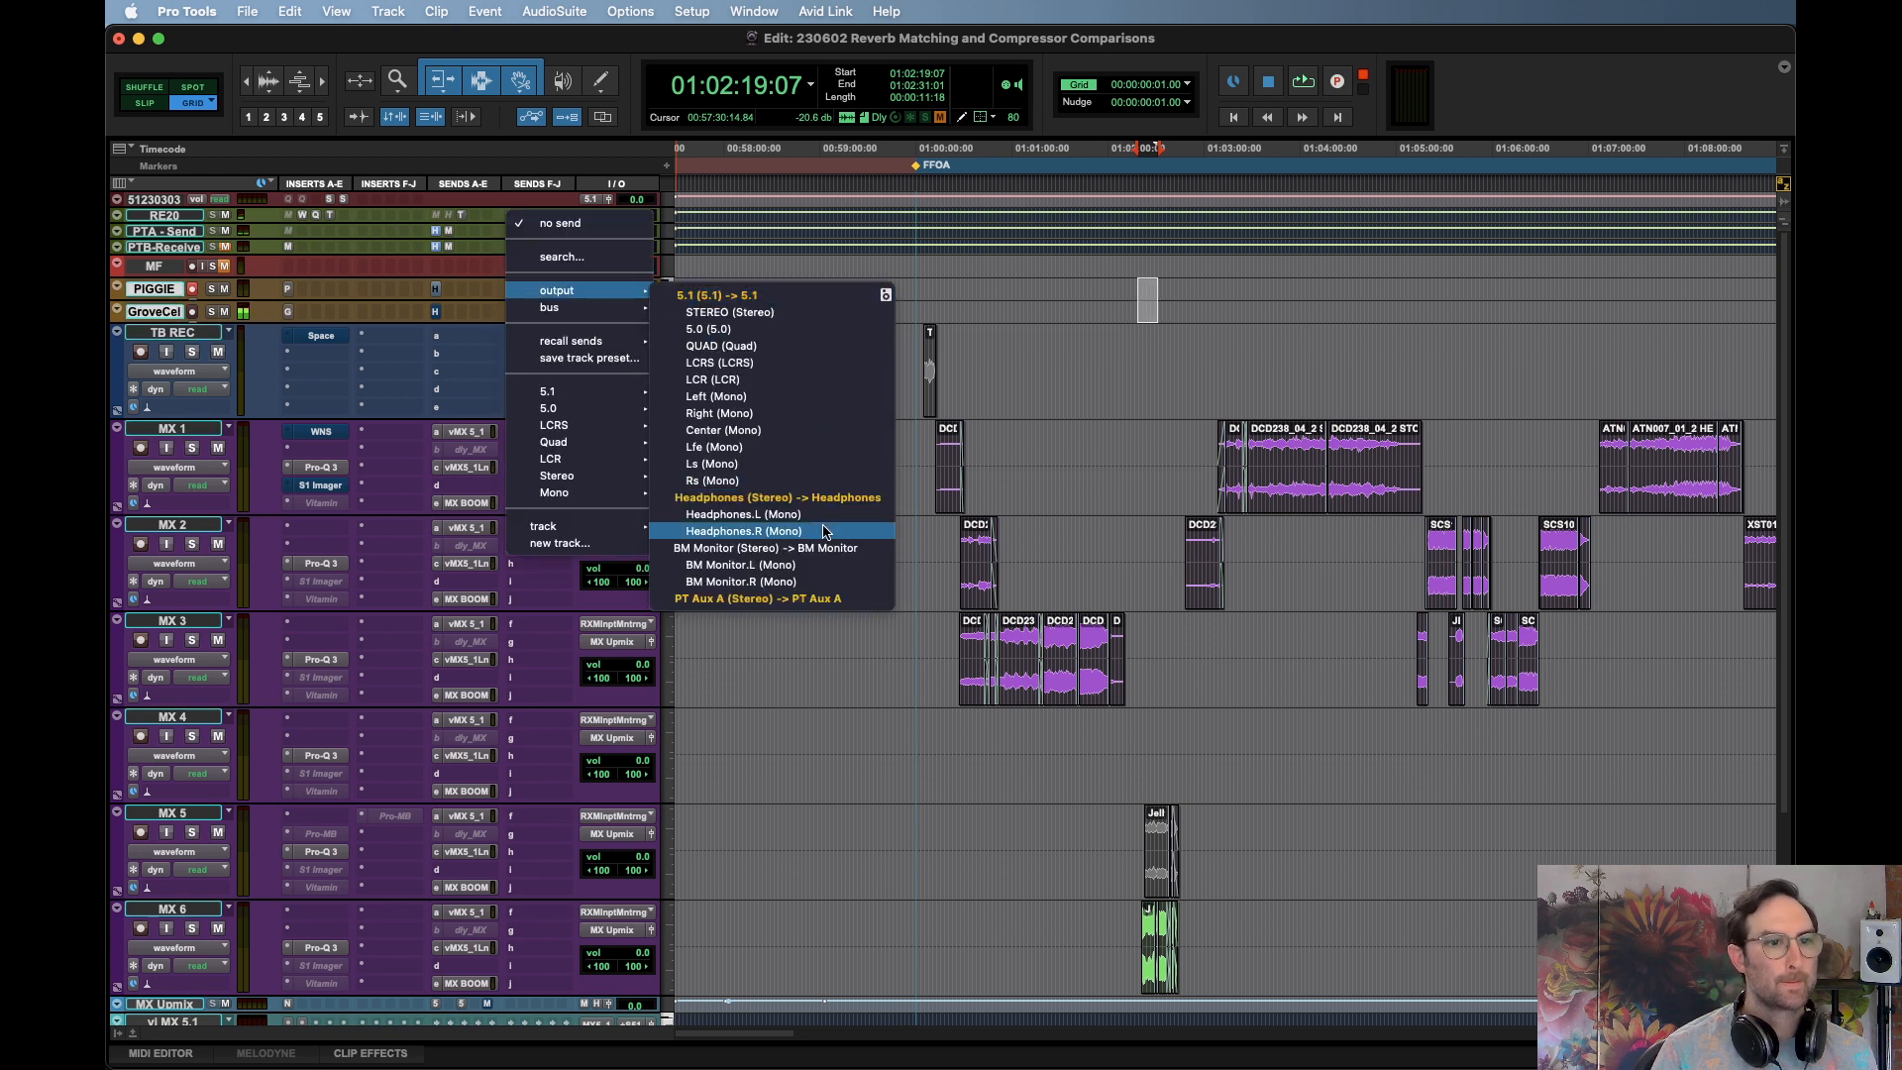
left_click(812, 599)
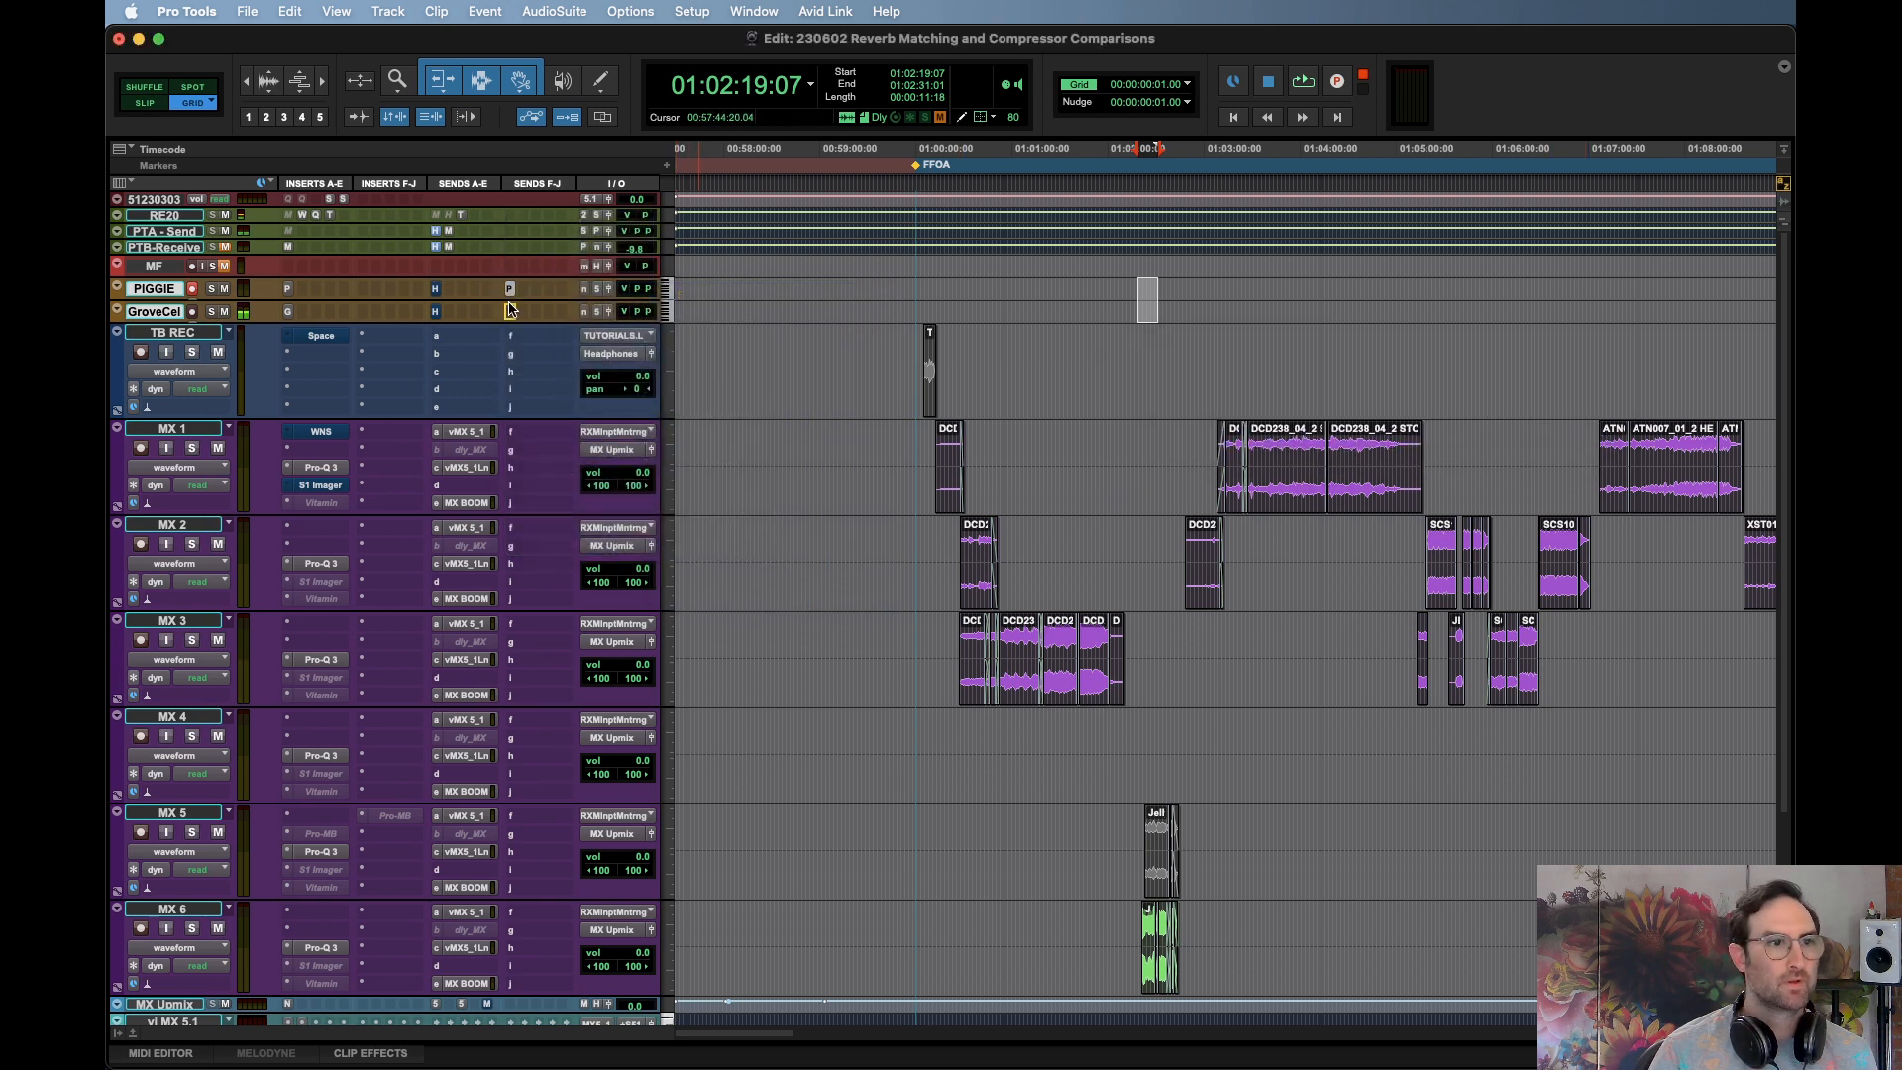
left_click_drag(508, 302, 510, 314)
key("super+s")
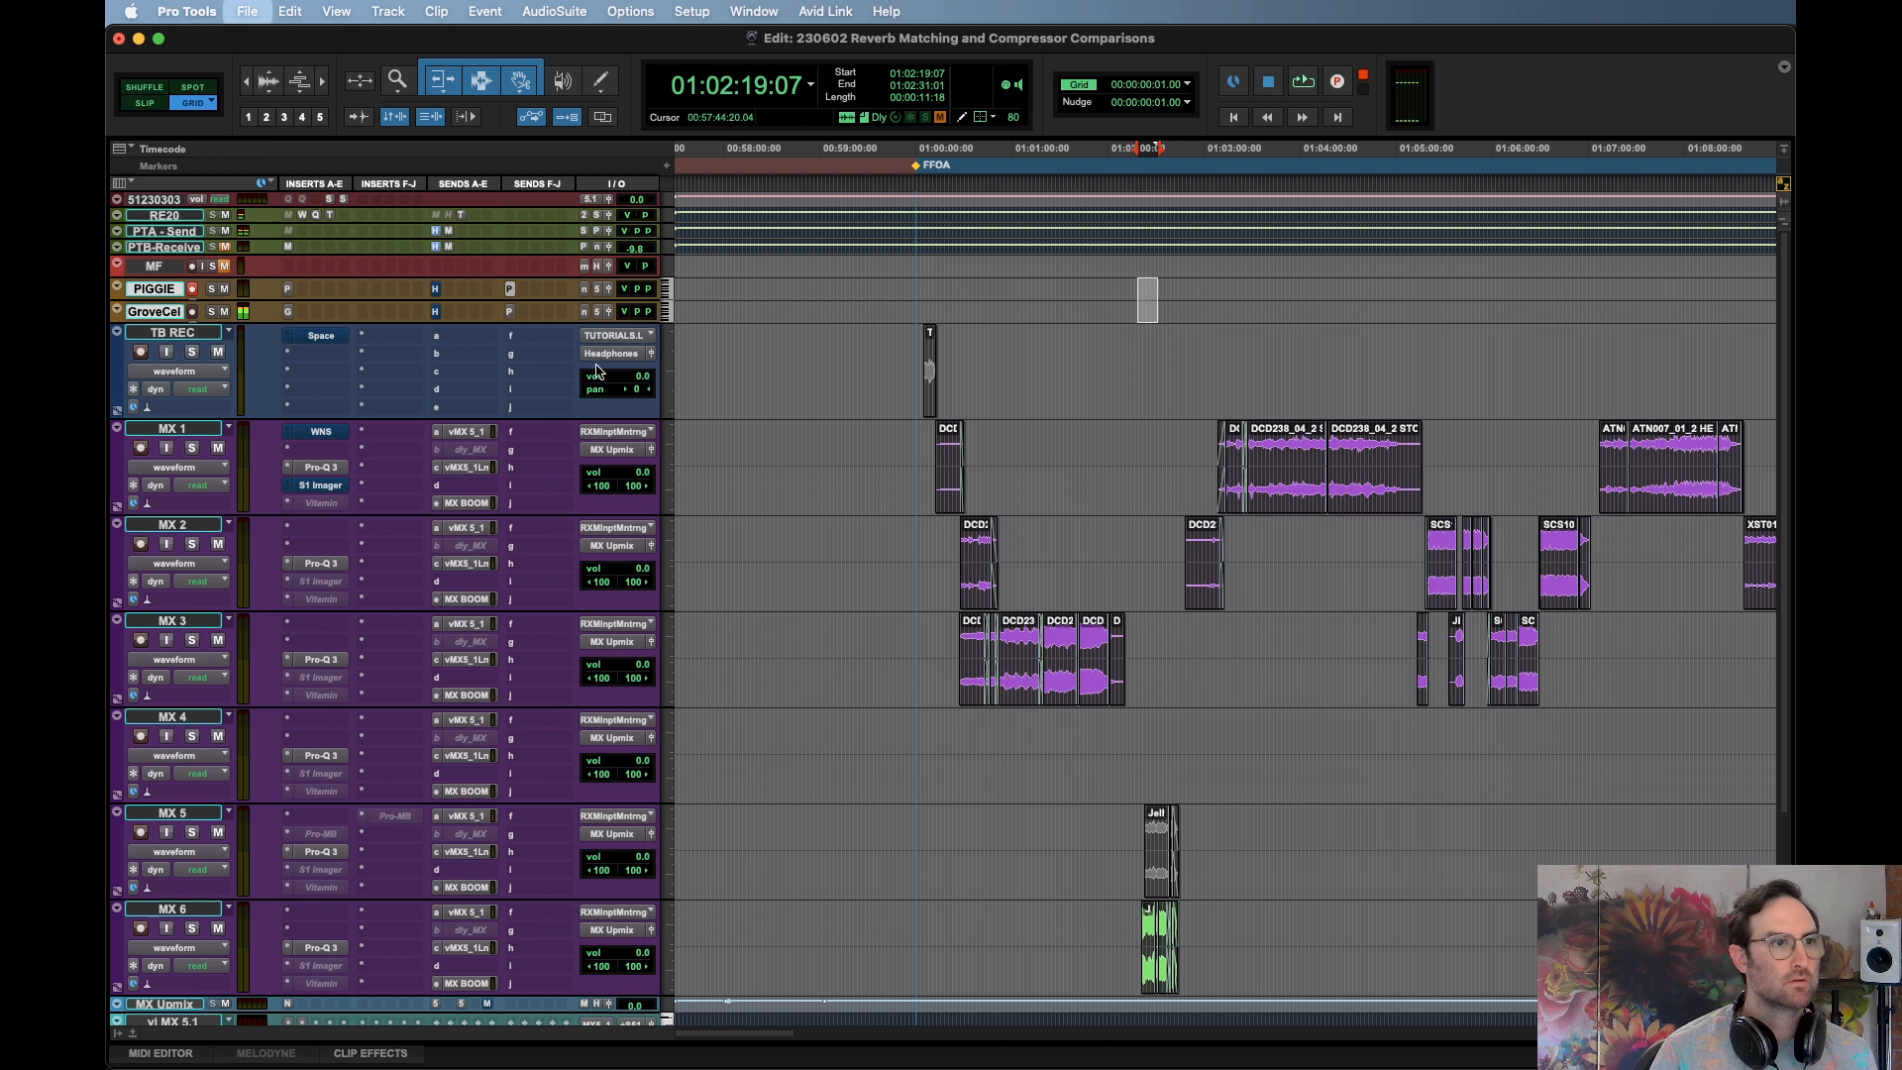
Copy the PT Aux A send from GroveCel to MX Upmix, vi MX 5.1, vi MX 5.1.dup1 and v MX 5.1
left_click(510, 312)
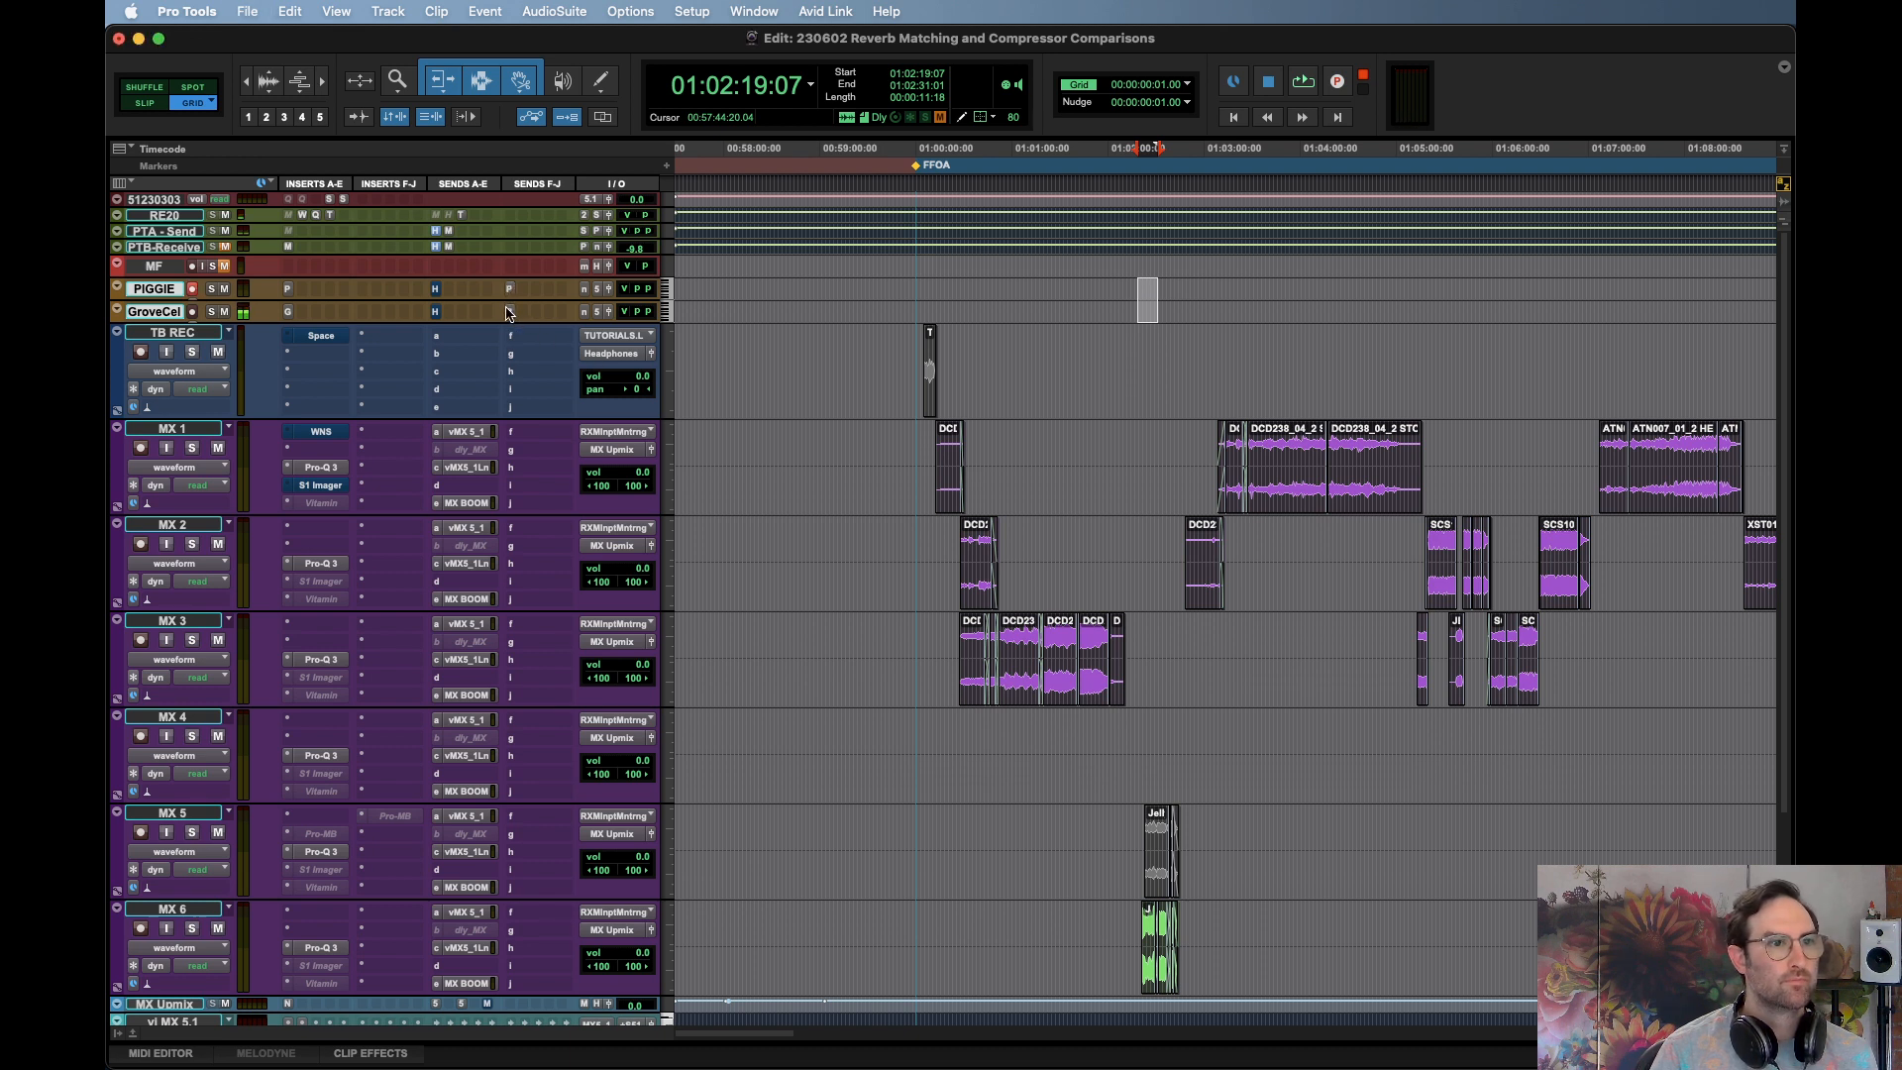
left_click(509, 314)
left_click_drag(510, 315, 519, 993)
scroll(1012, 572, "down", 3)
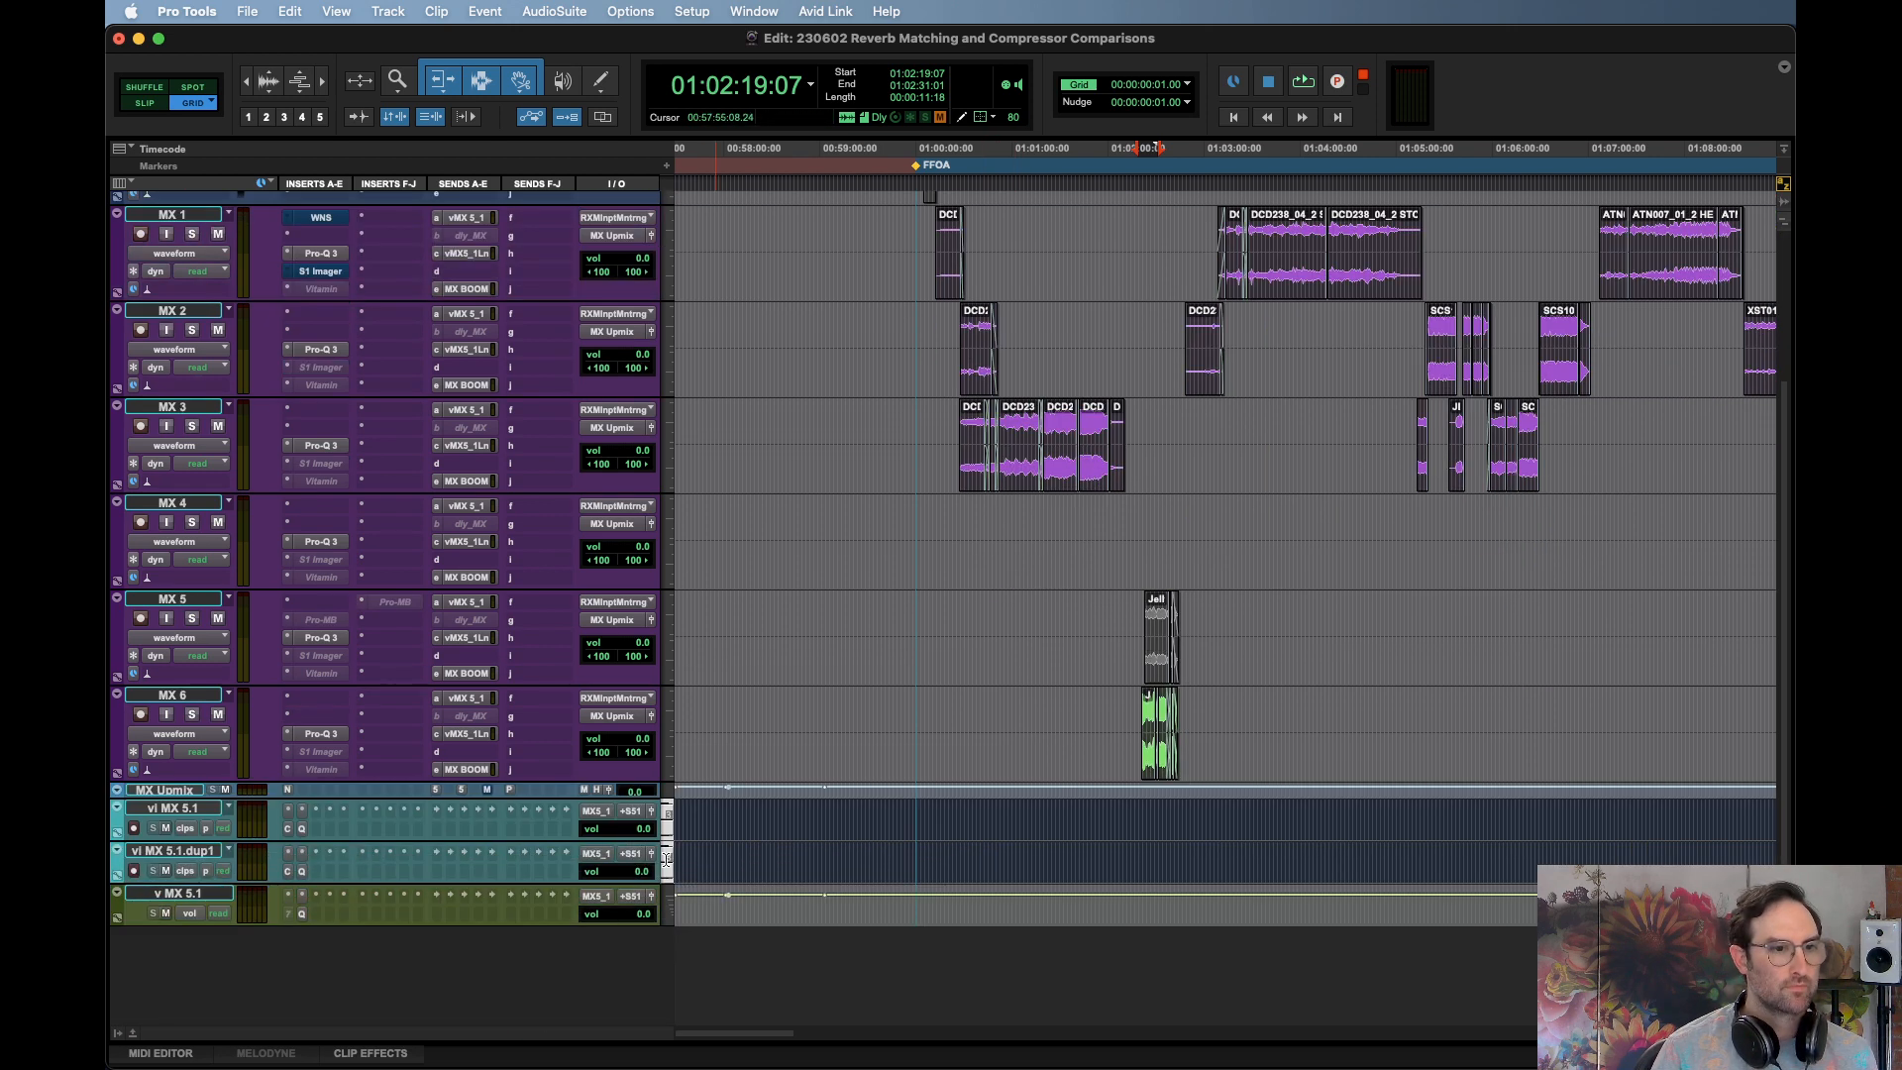
left_click_drag(511, 791, 511, 913)
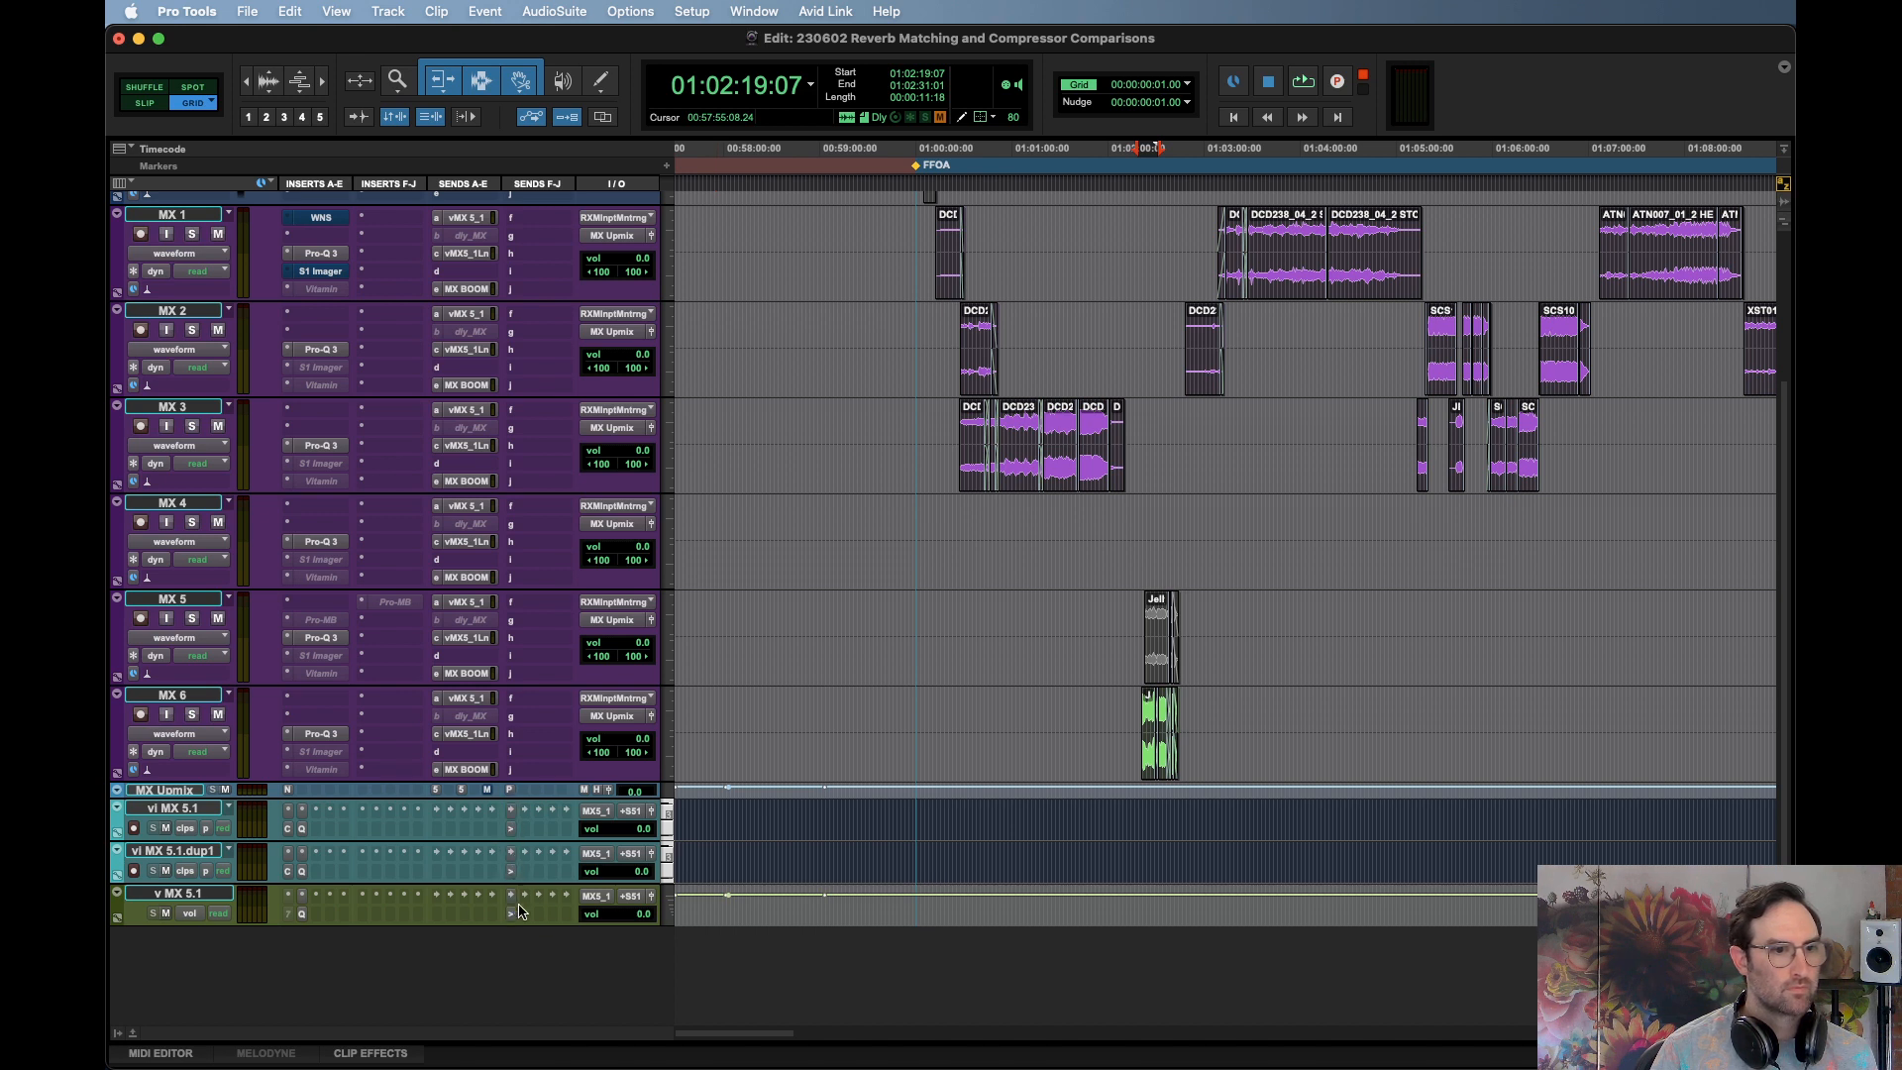
Select vi MX 5.1.dup1 and v MX 5.1 and mute both tracks
left_click(205, 854)
left_click(211, 897, "shift")
left_click(166, 913)
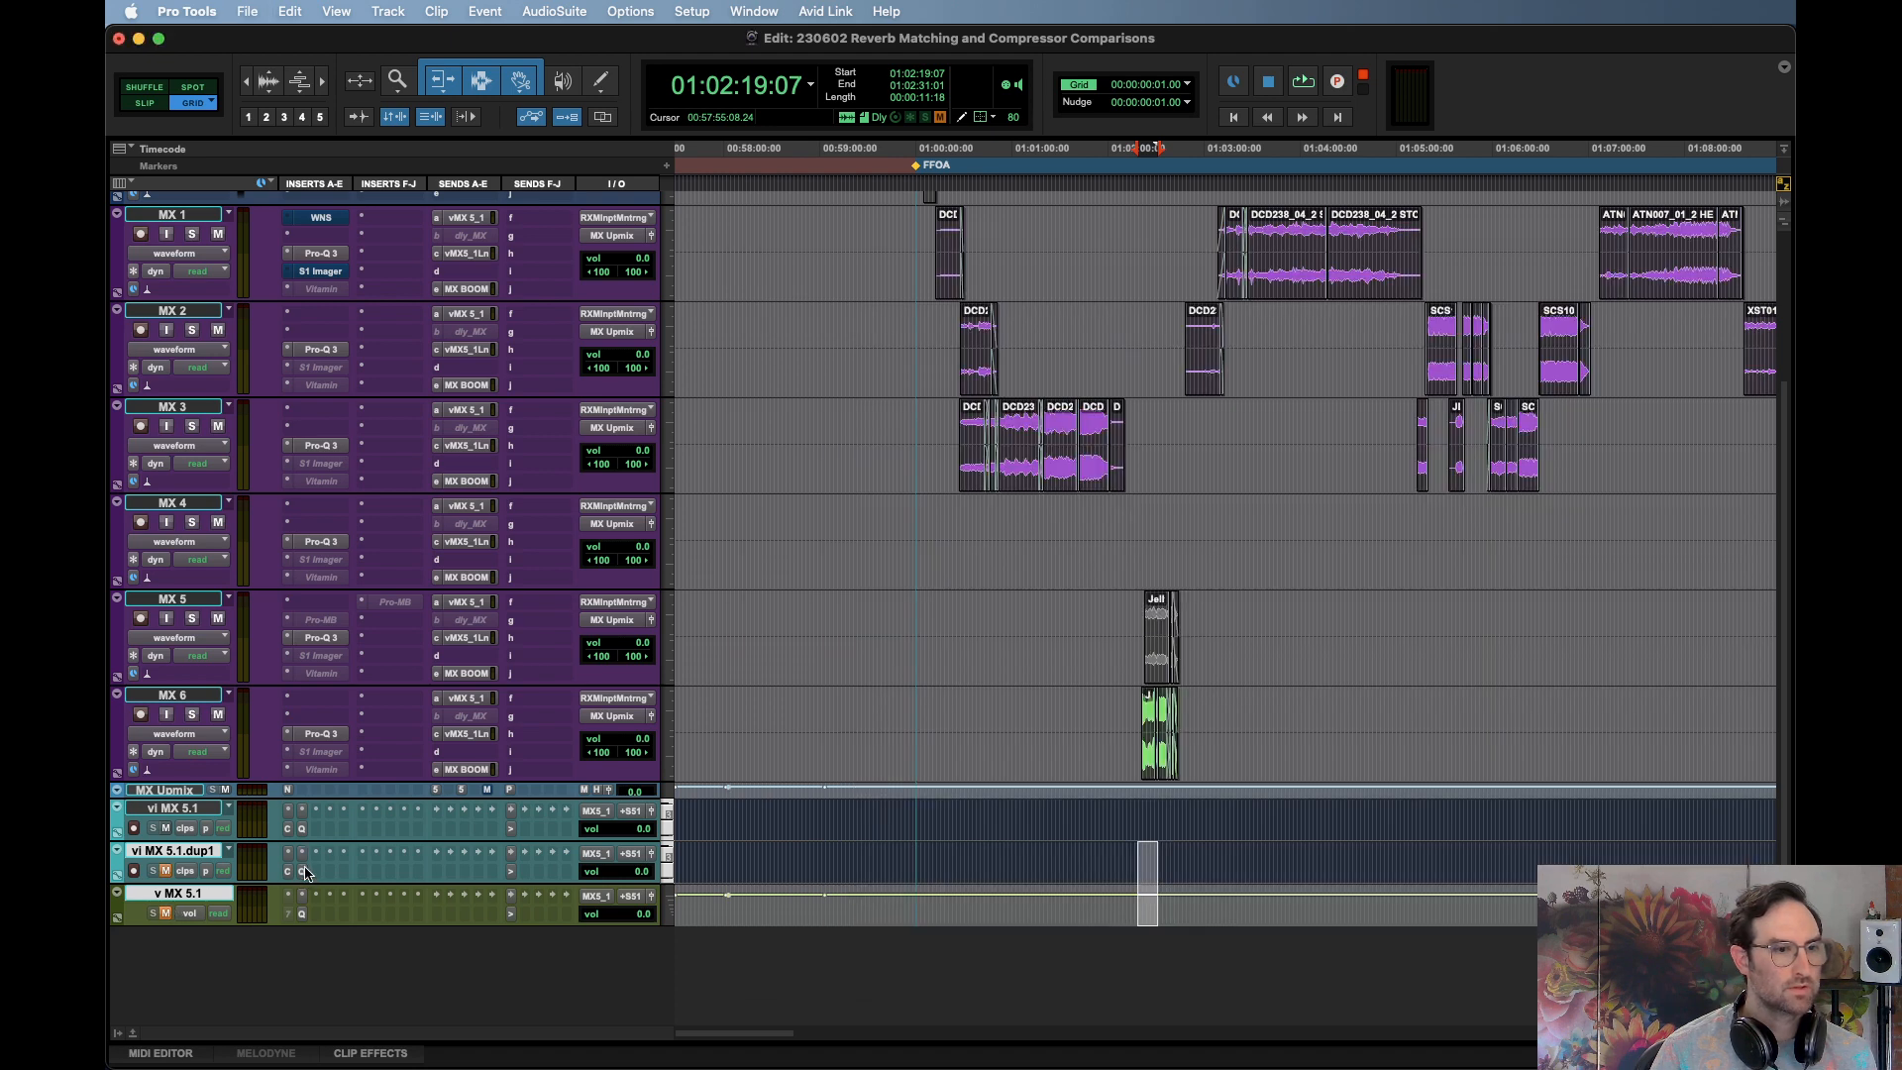
Search for revibe to replace the reverb insert on vi MX 5.1.dup1, accepting the deletion of the plug-in's automation
left_click(291, 857)
left_click(339, 771)
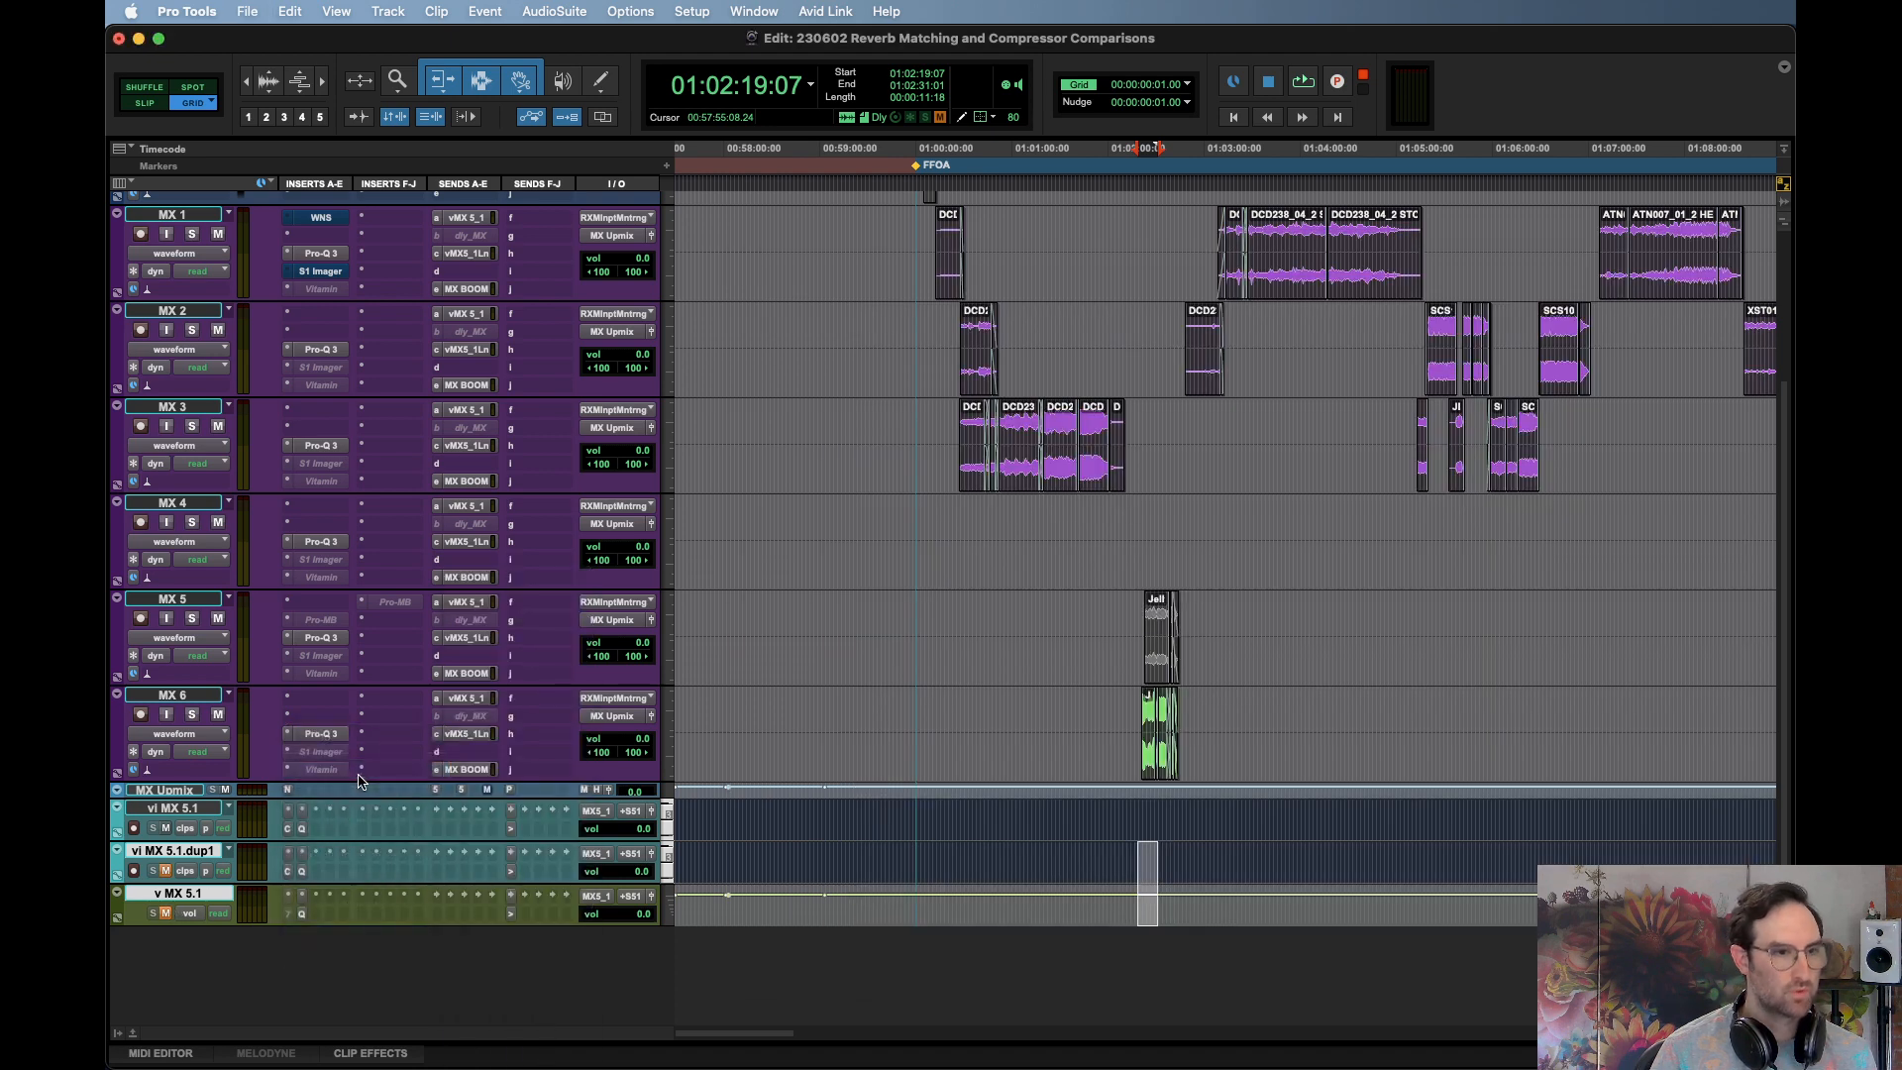
type("revibe")
key("Return")
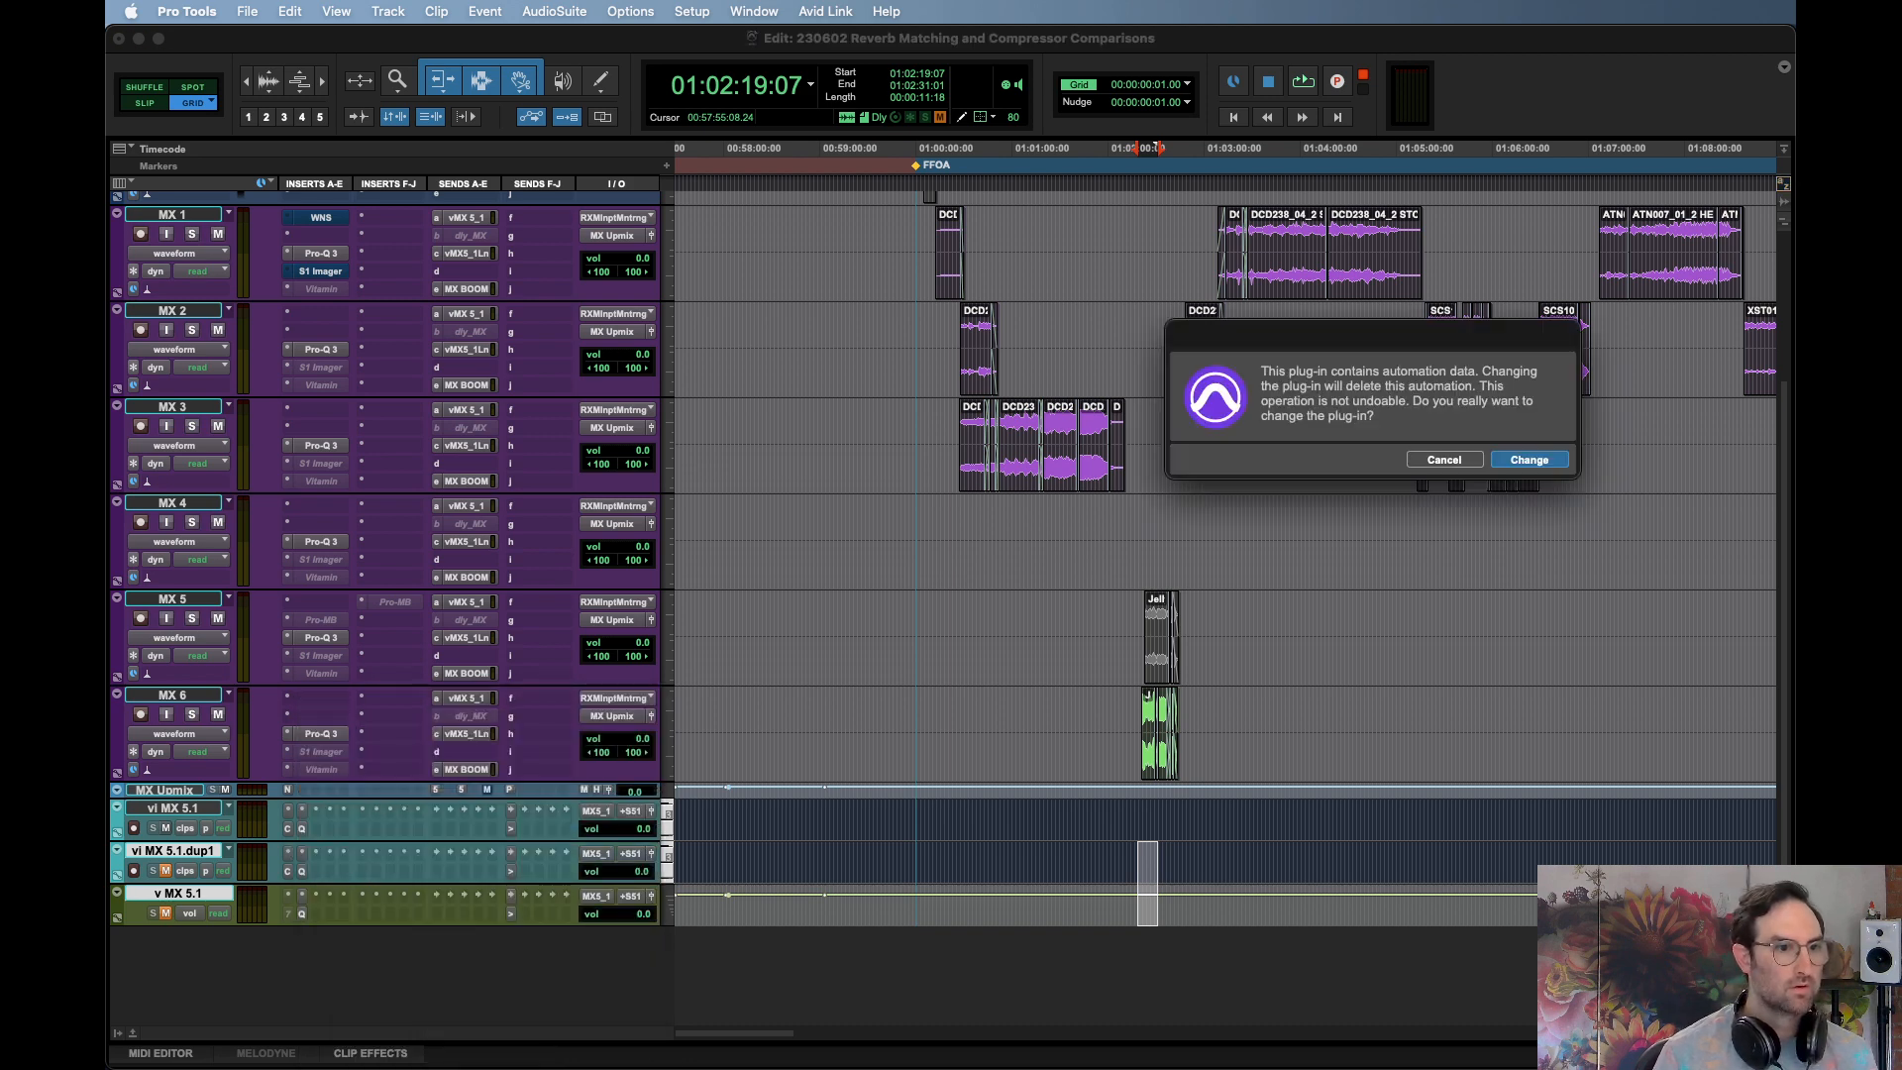
left_click(1526, 460)
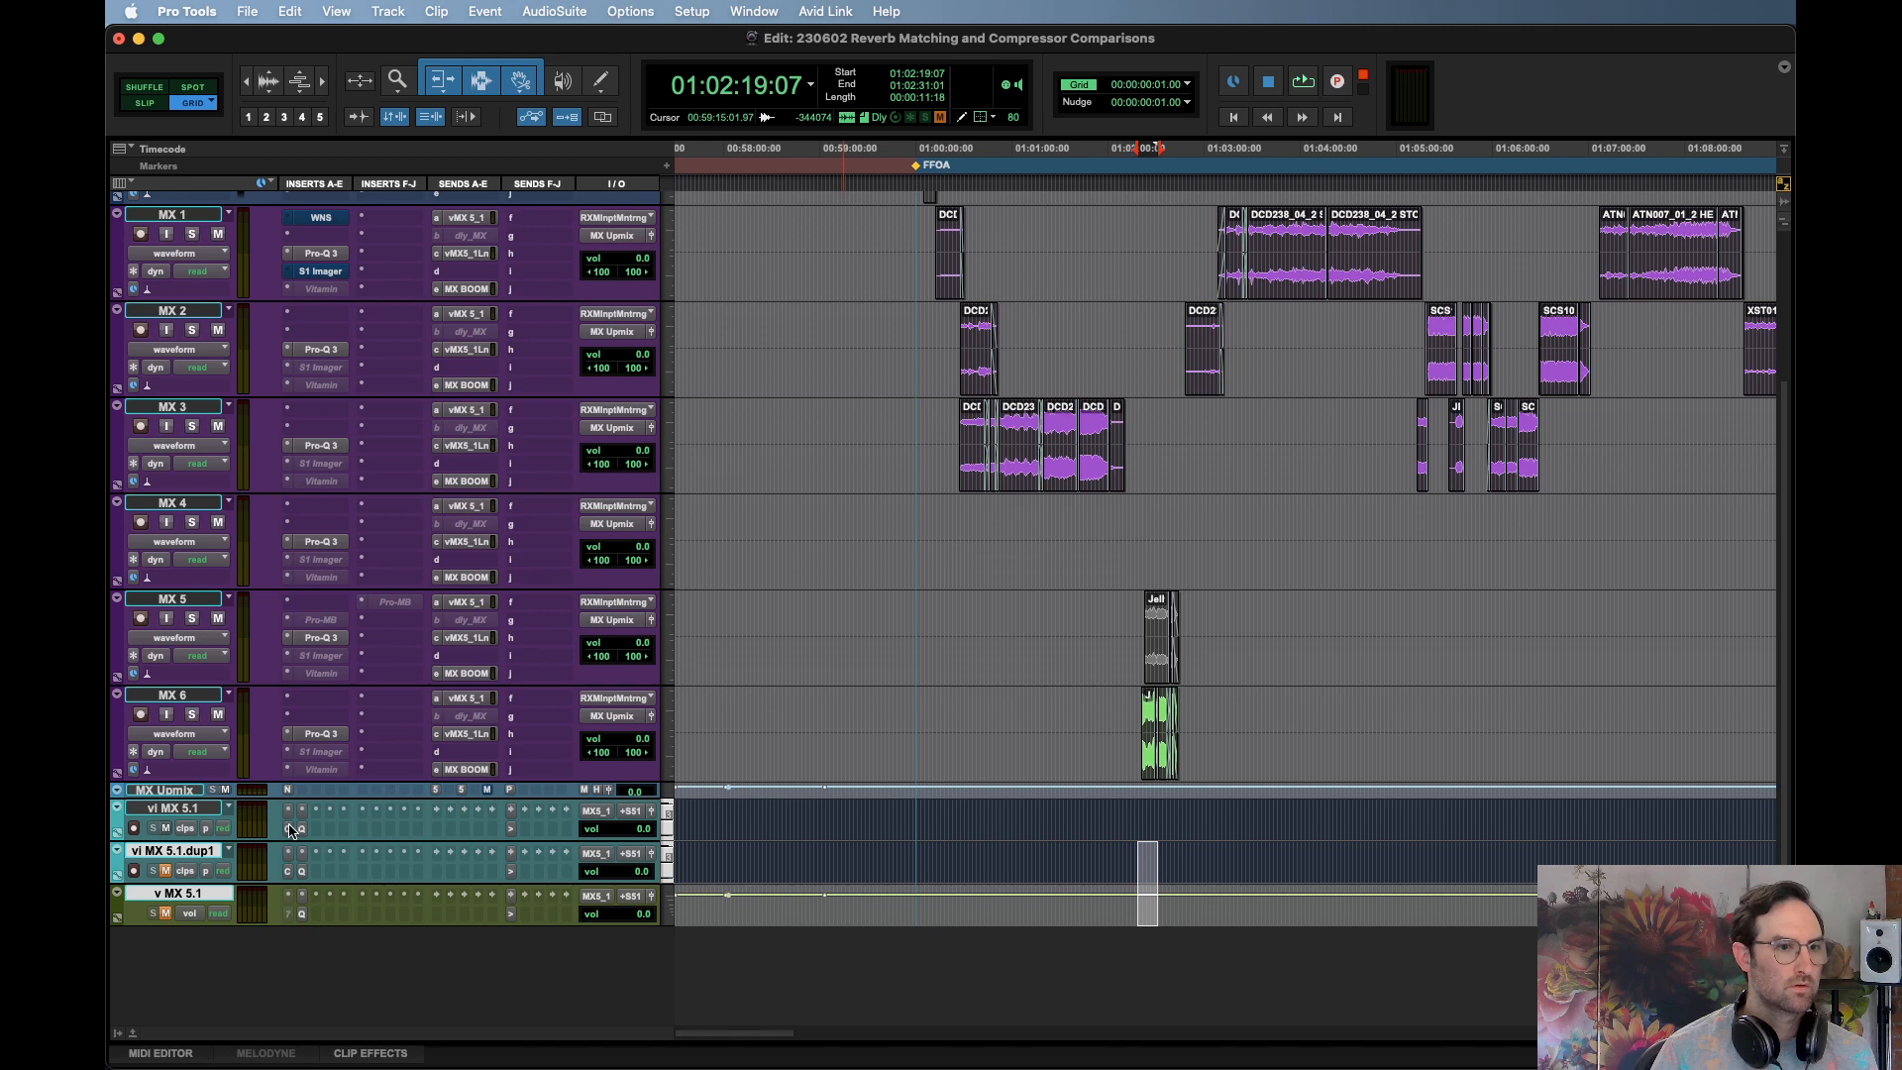
left_click(293, 830)
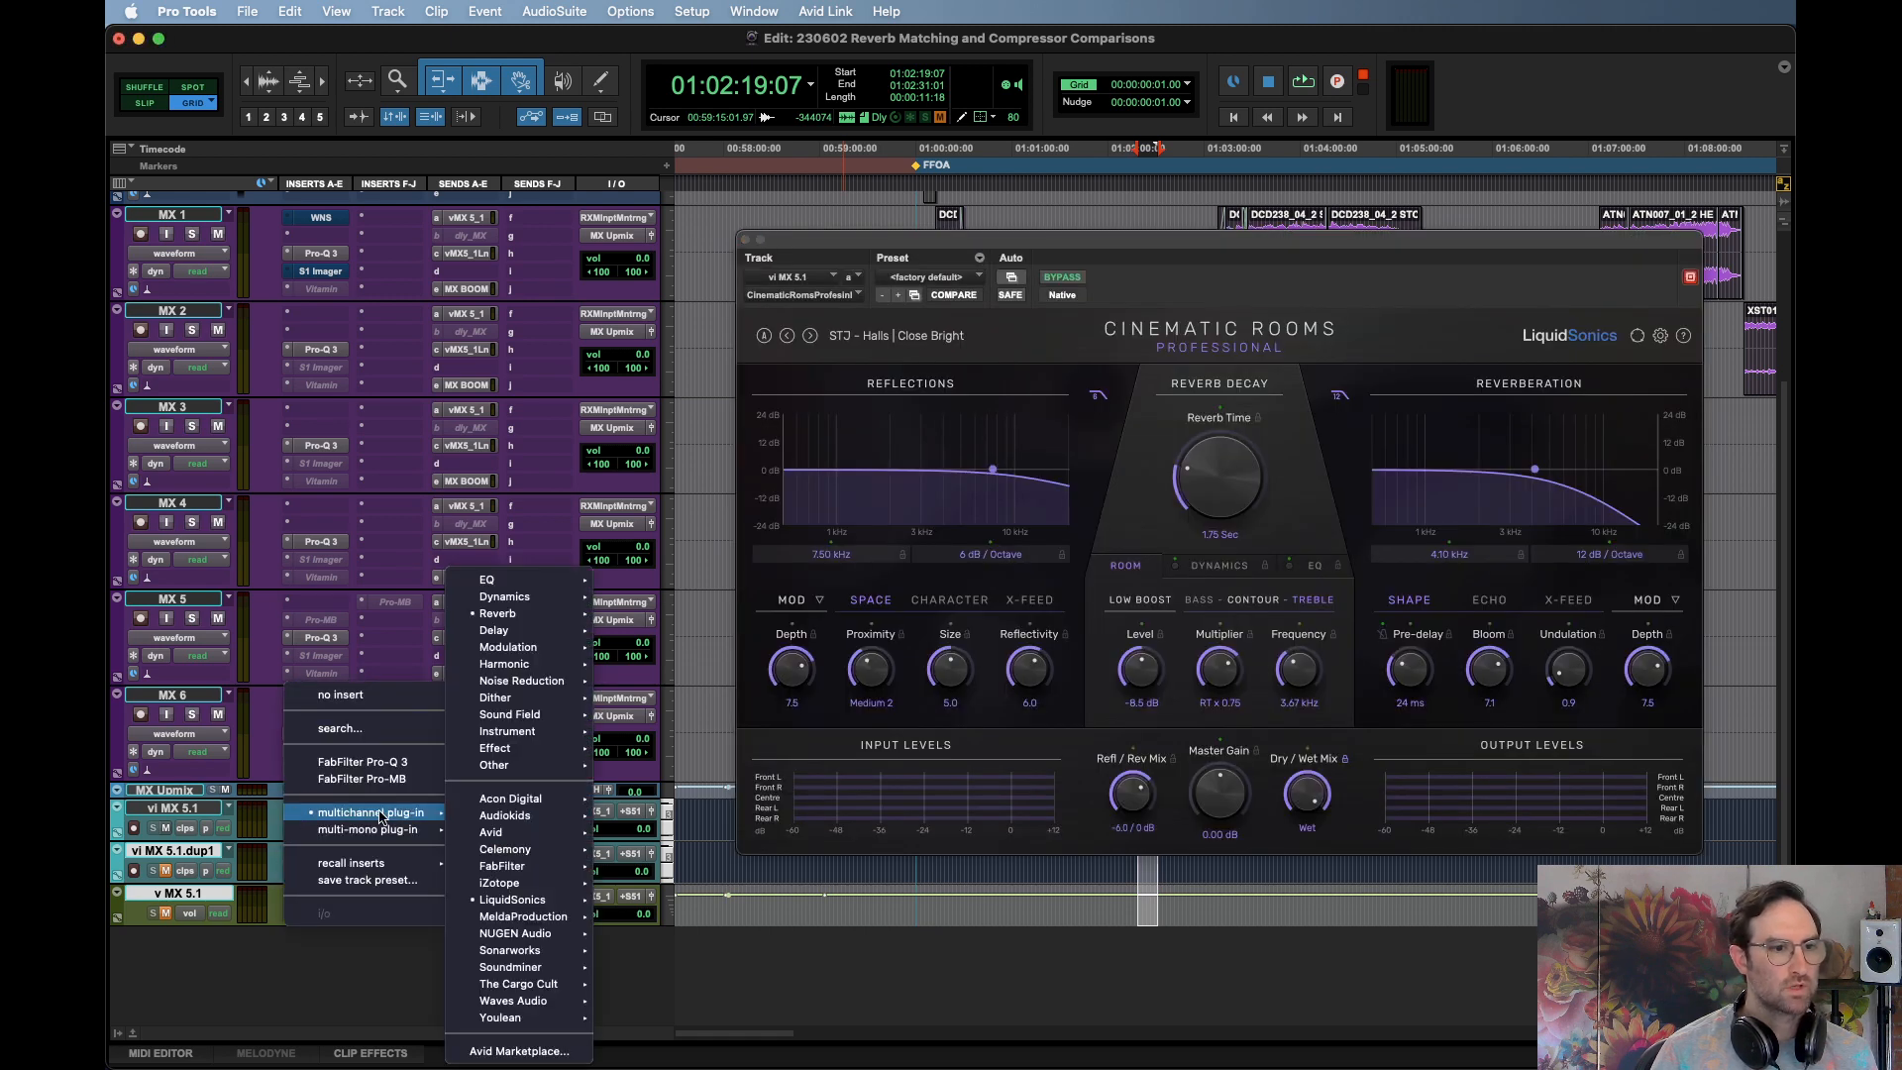
mouse_move(544, 617)
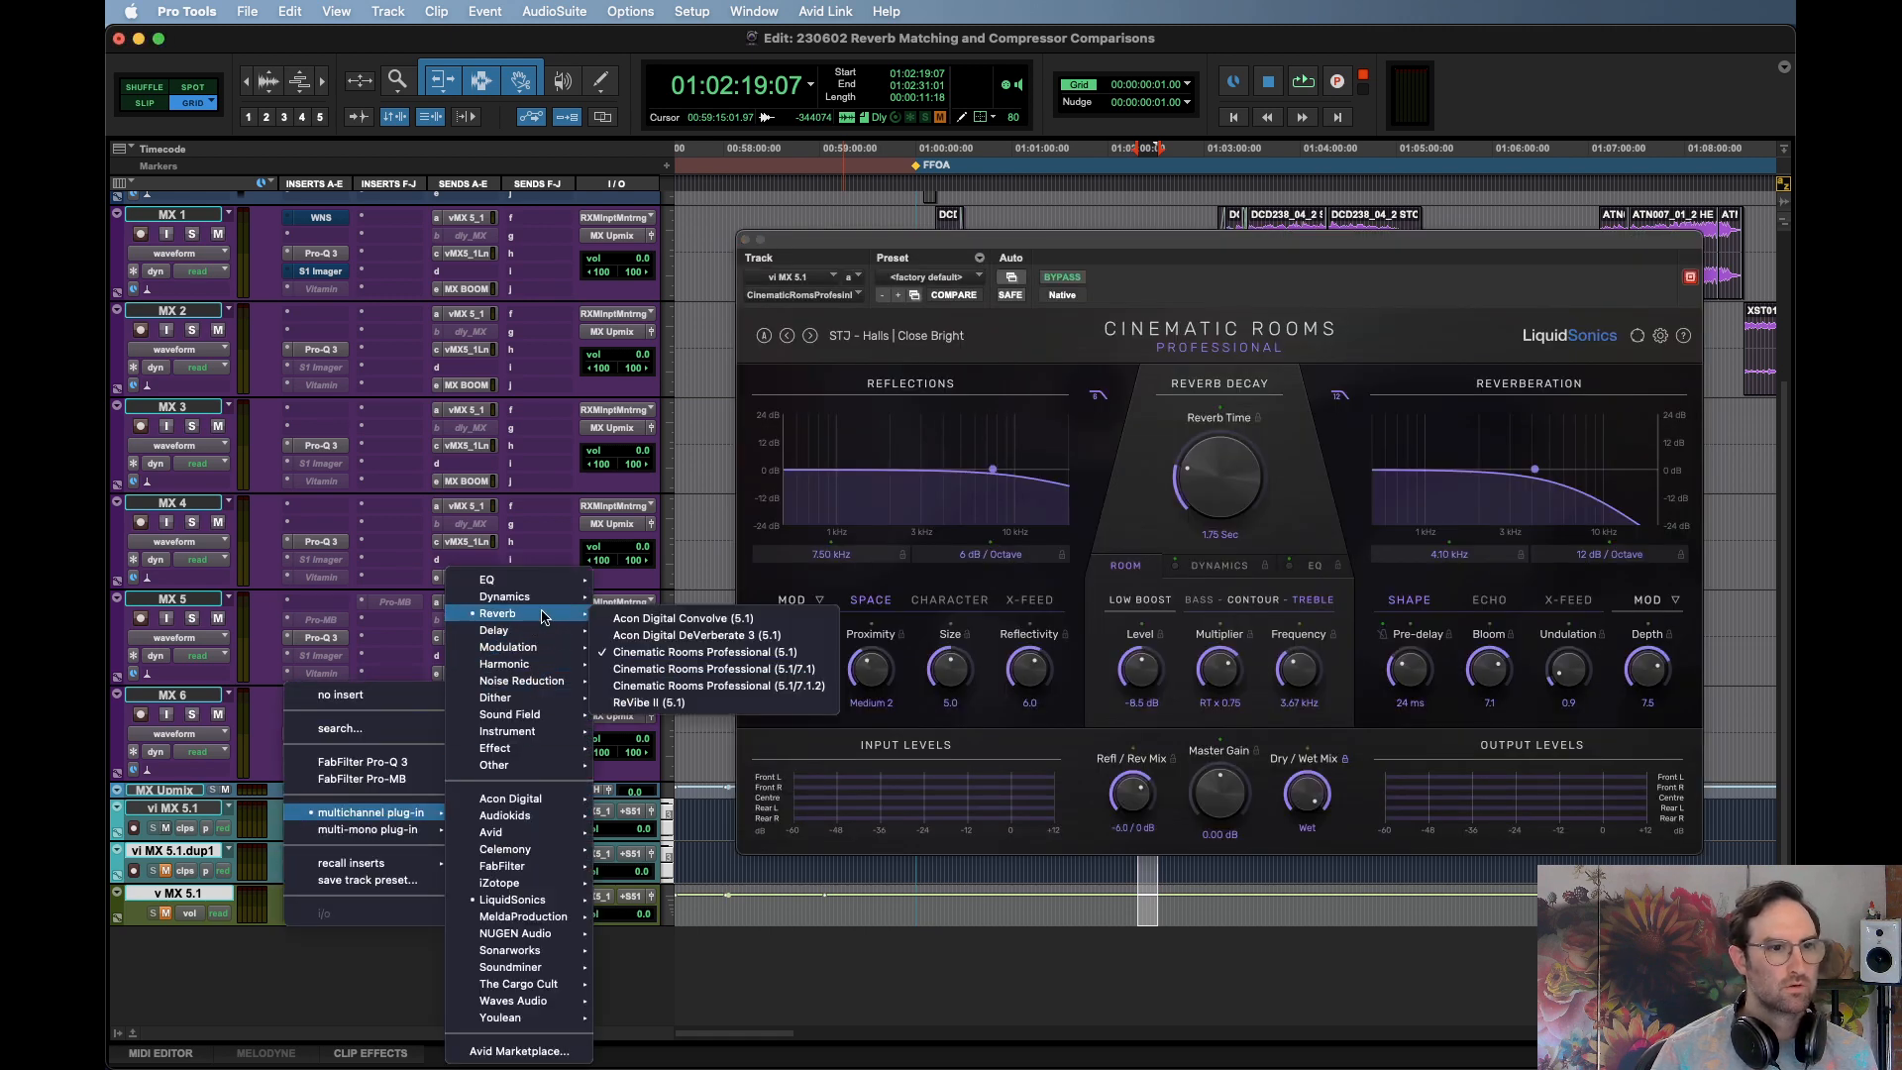
key("Escape")
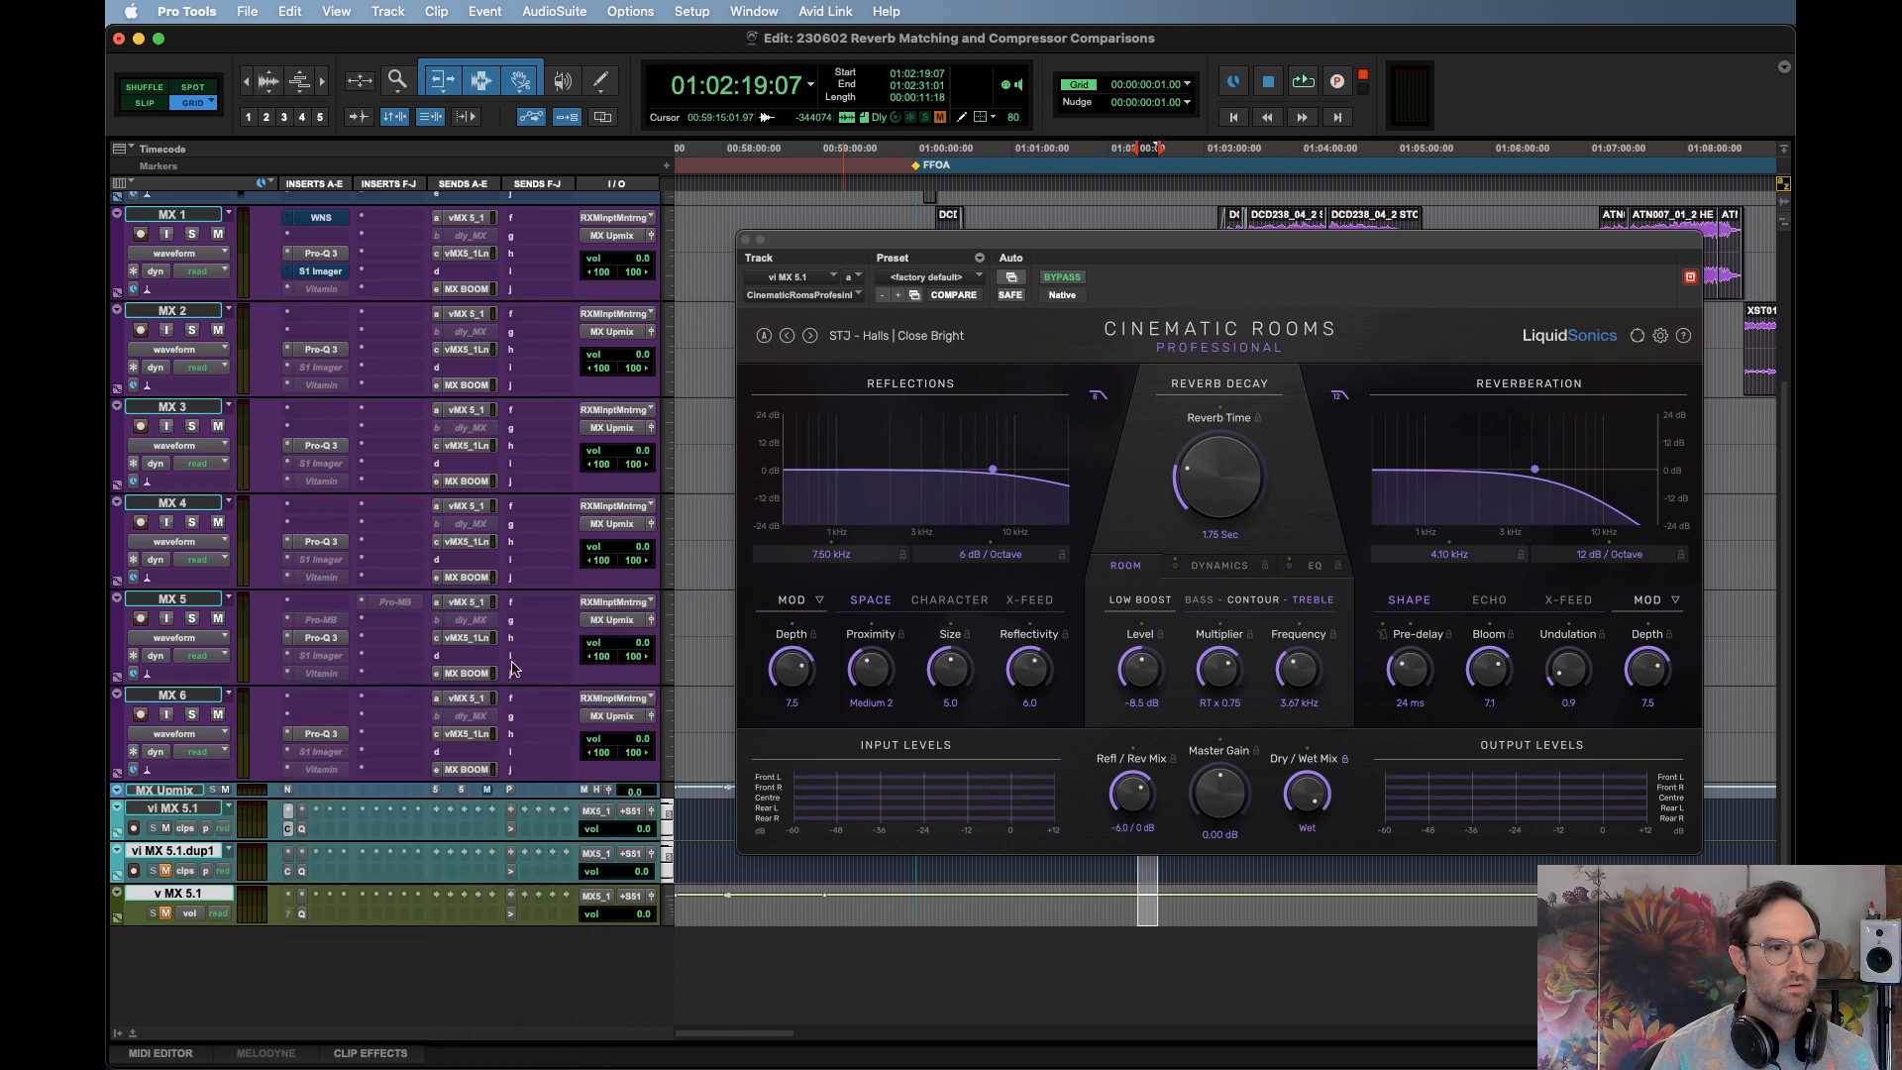
Replace the Cinematic Rooms insert on vi MX 5.1.dup1 with ReVibe II (5.1), accepting the deletion of its automation
left_click(289, 857)
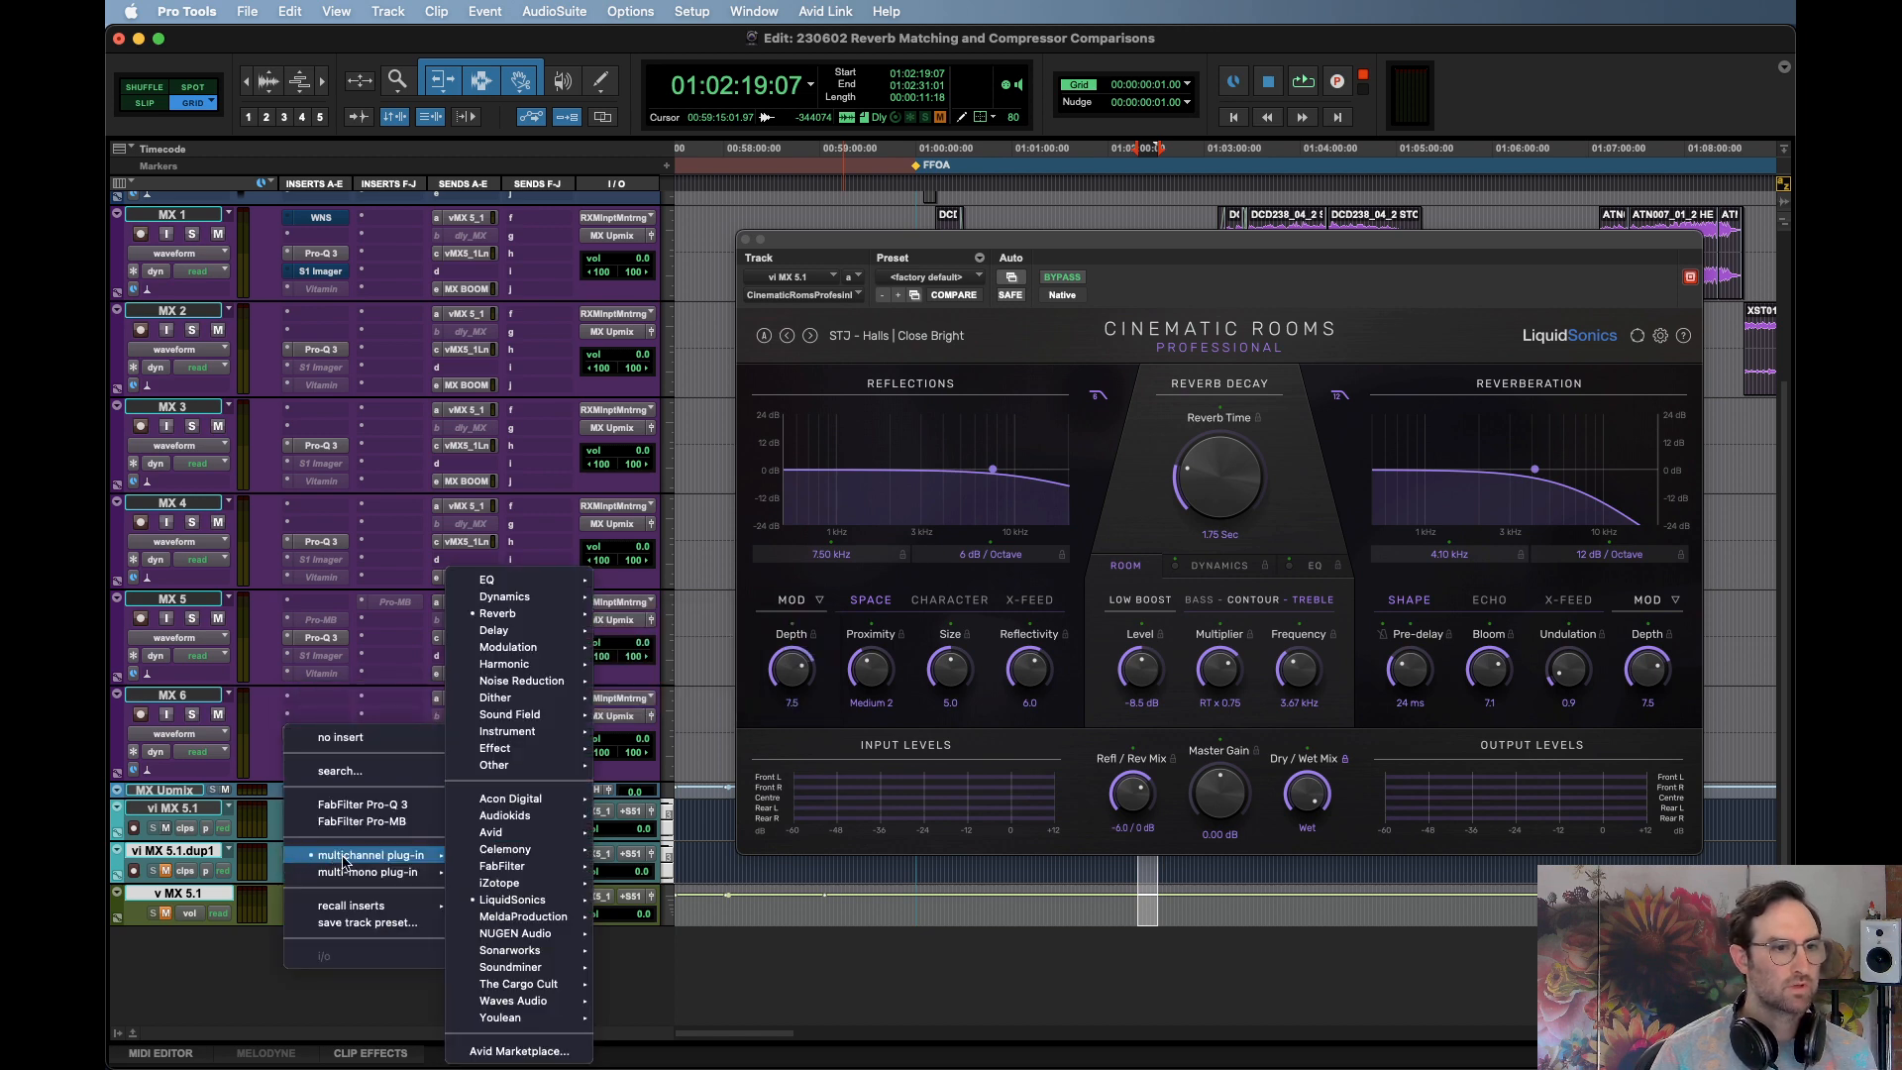
mouse_move(545, 618)
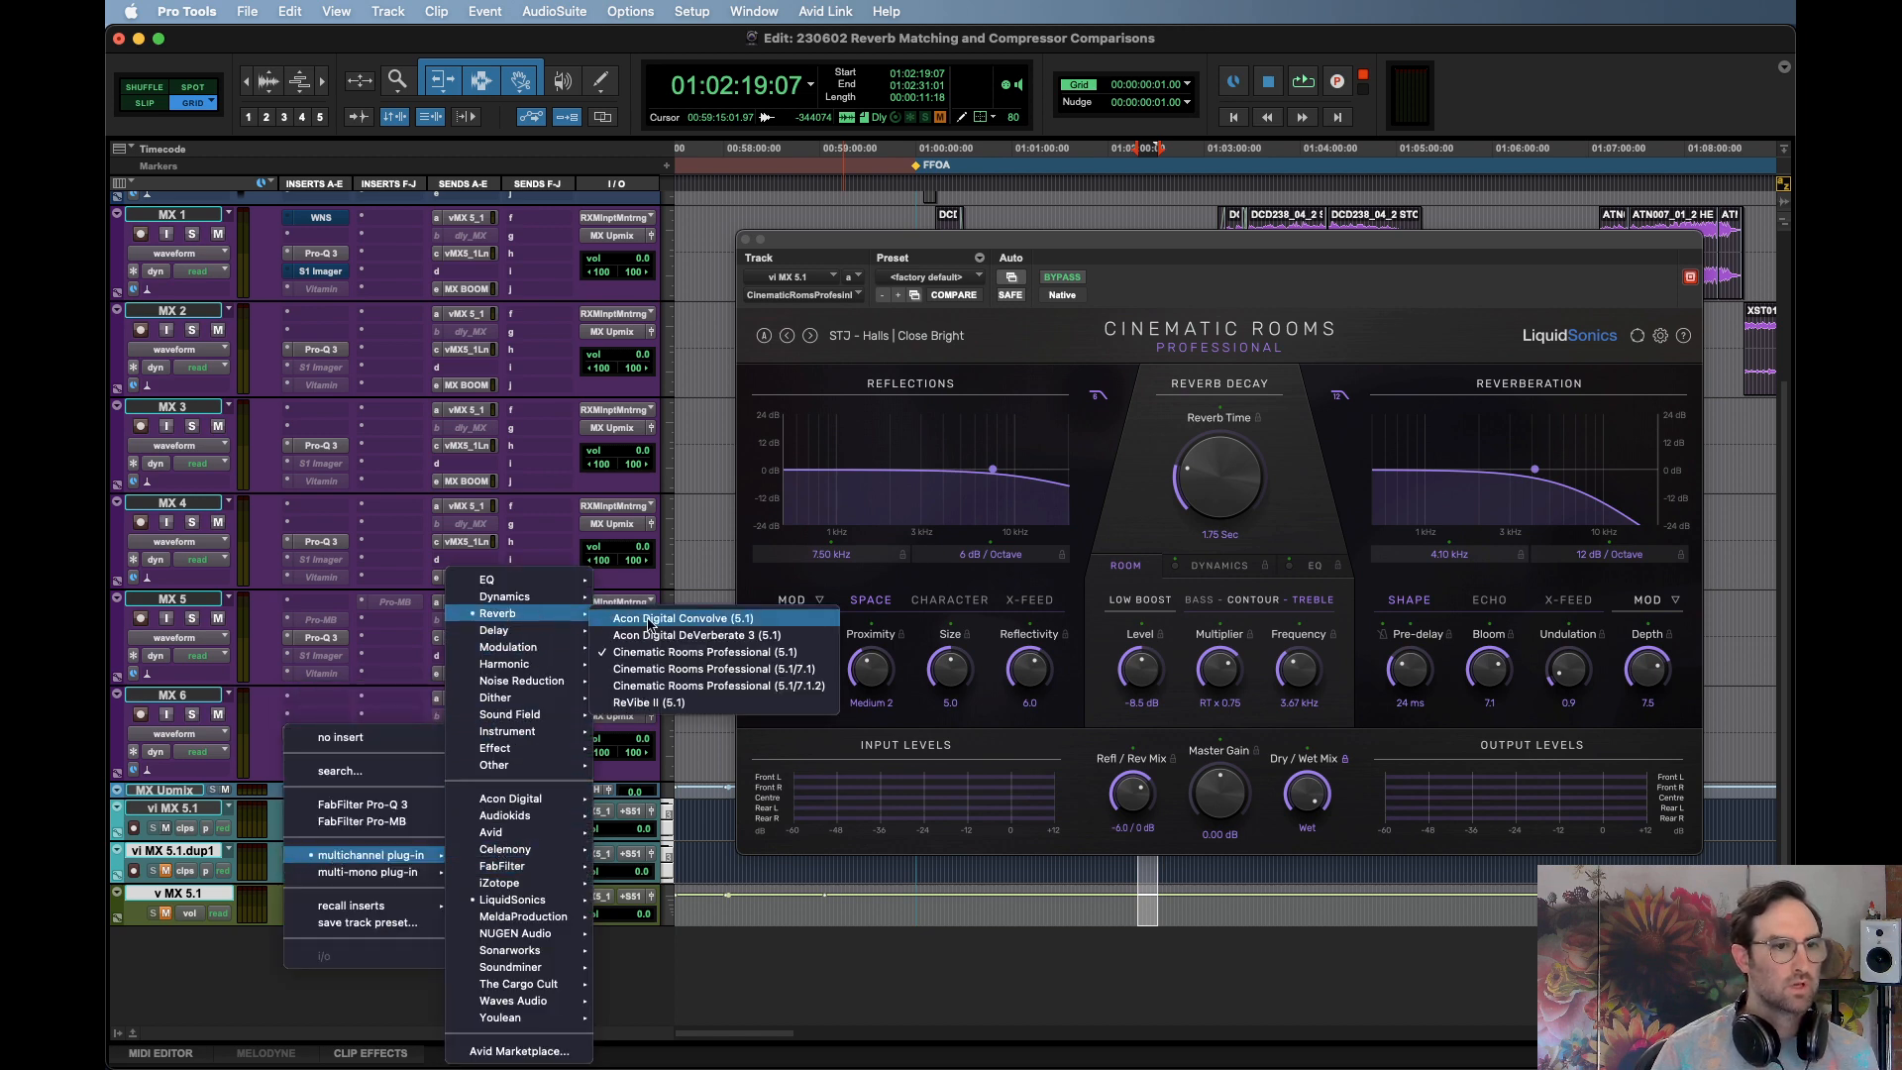
left_click(709, 704)
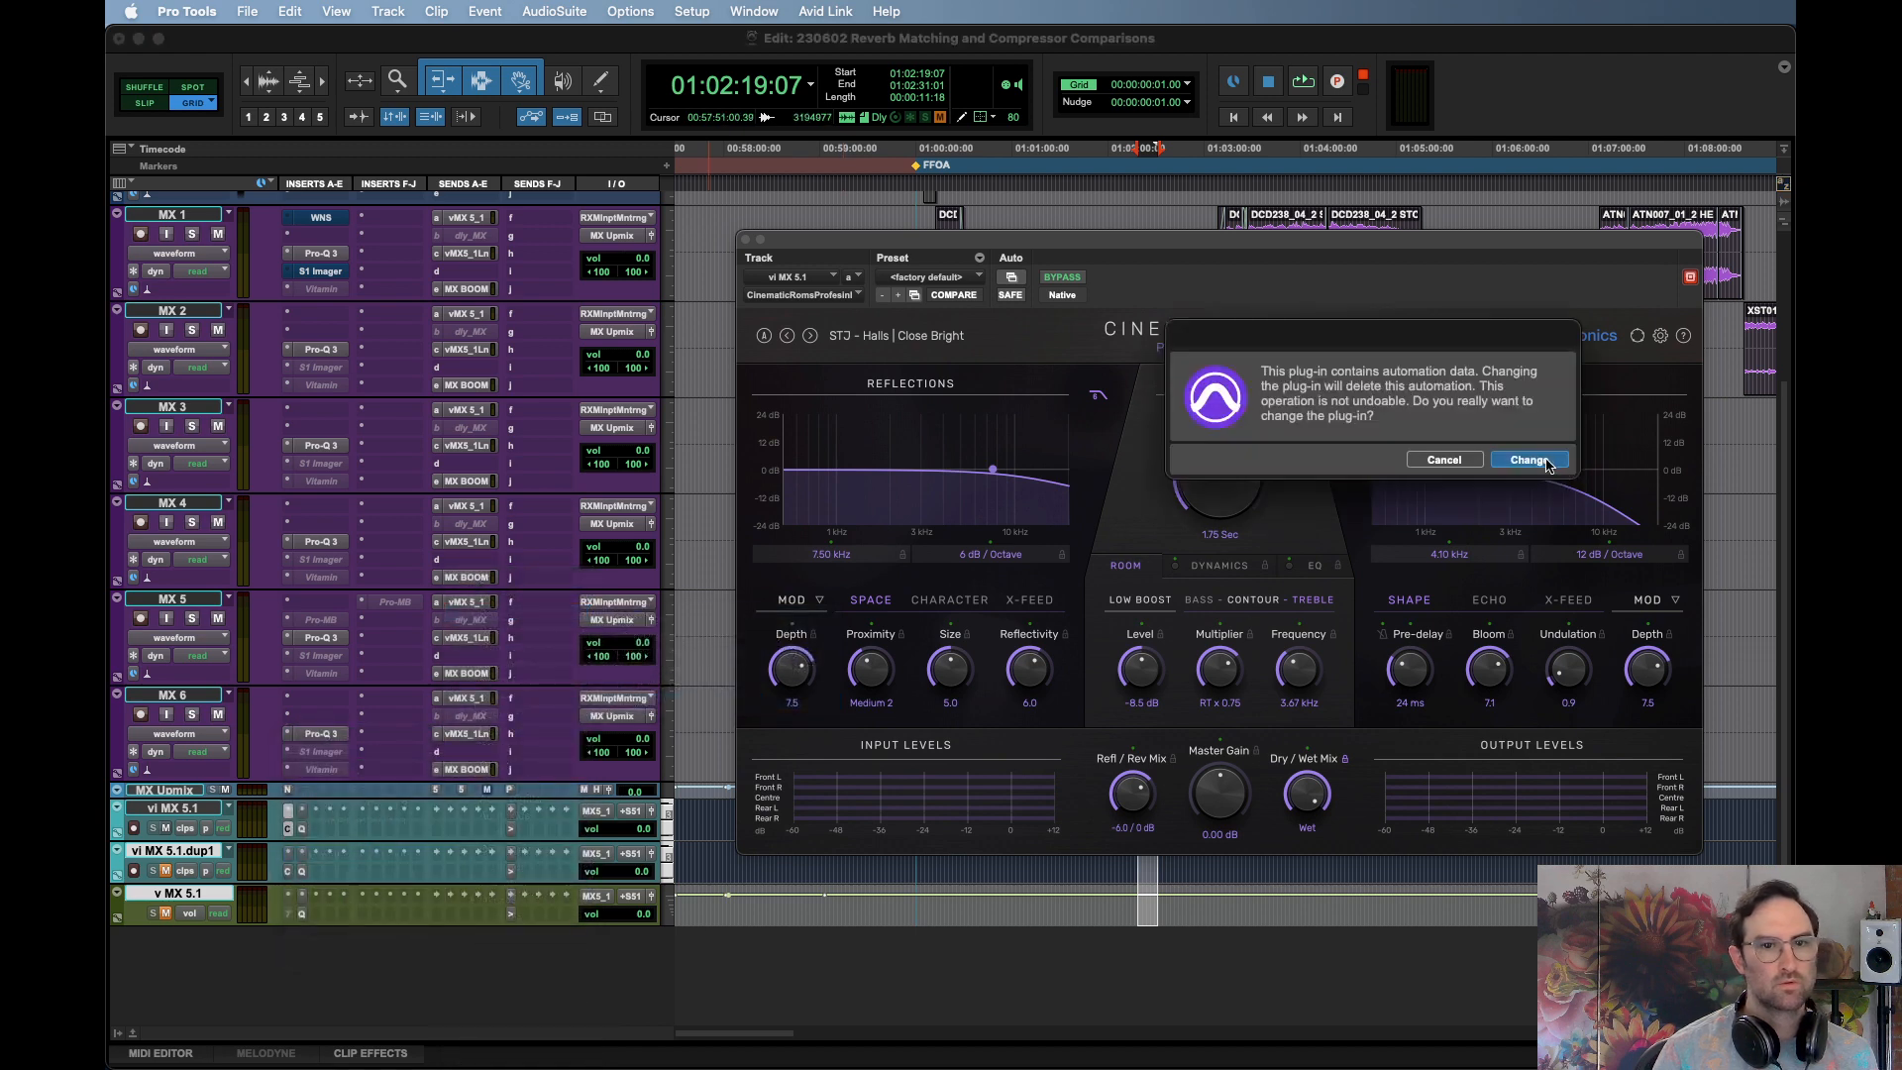
key("Return")
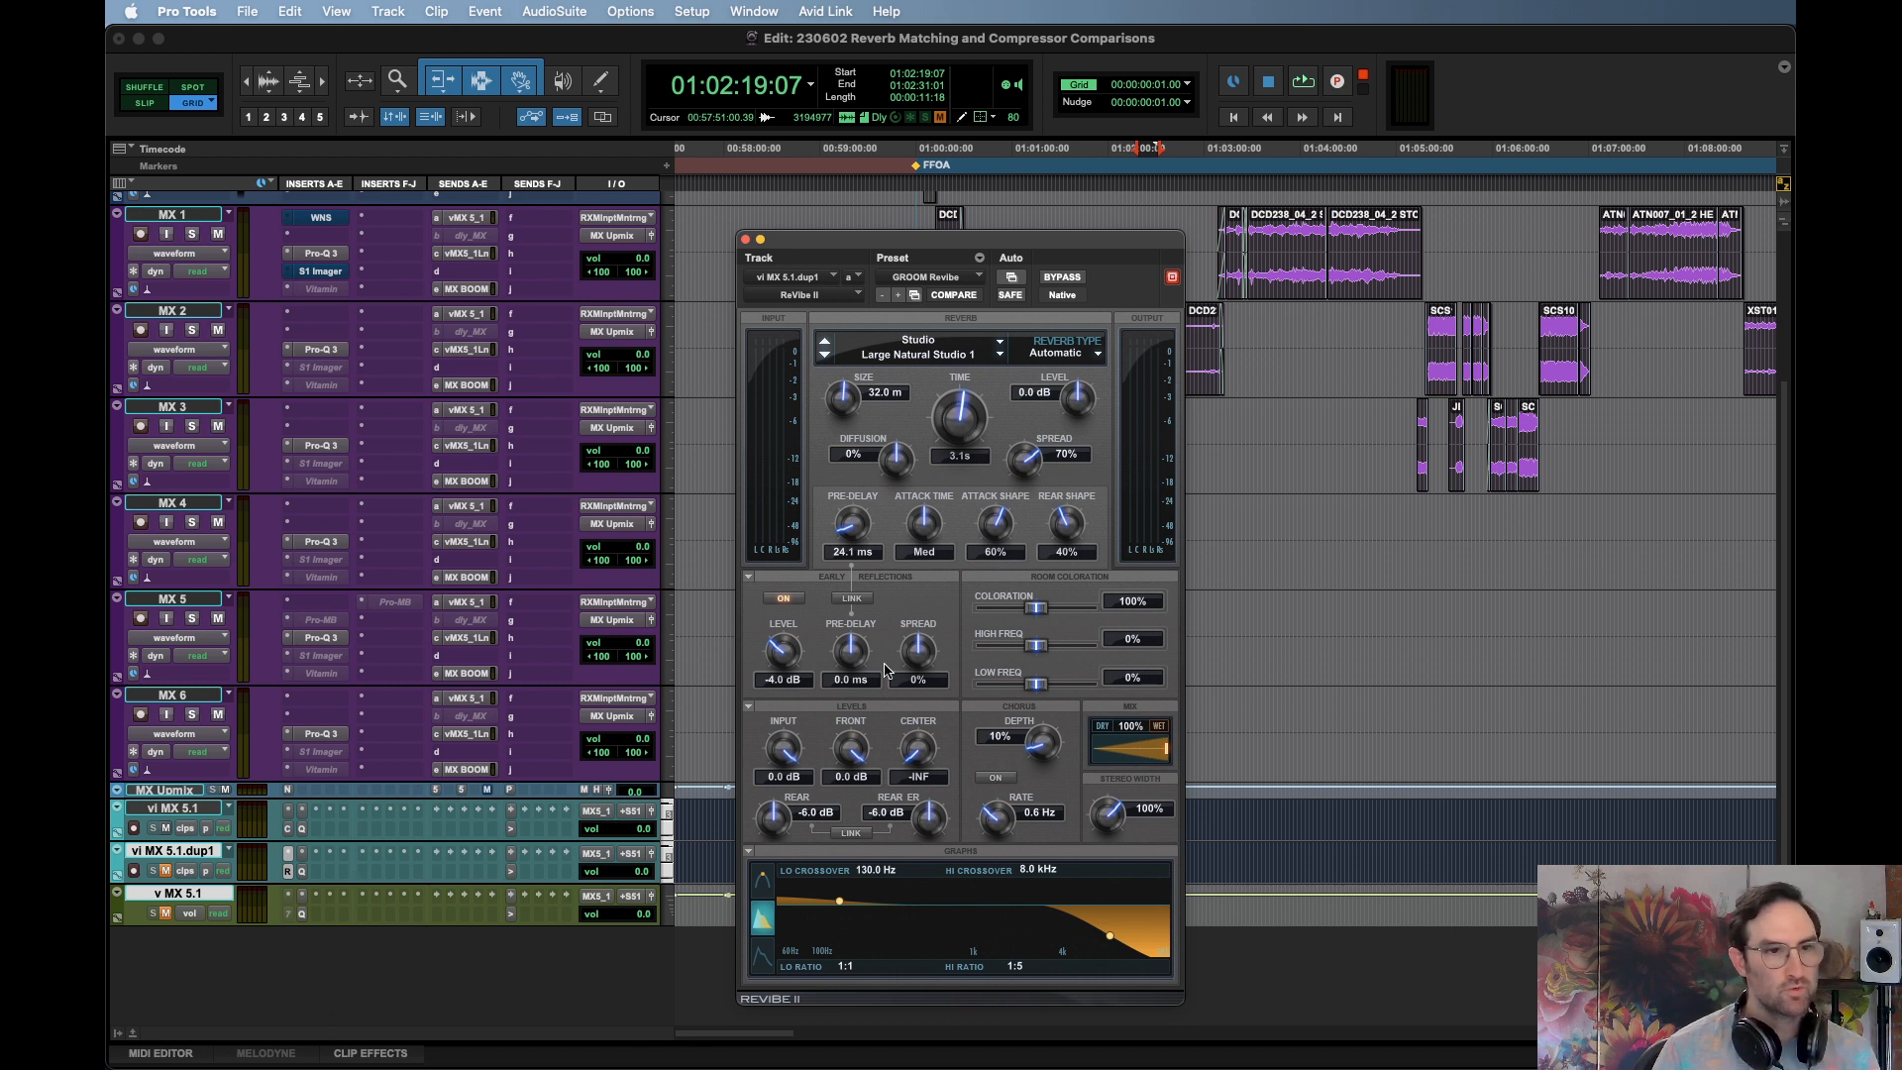
Move the ReVibe II window aside and look through its list of presets without changing the GROOM Revibe selection
left_click_drag(993, 240, 1389, 215)
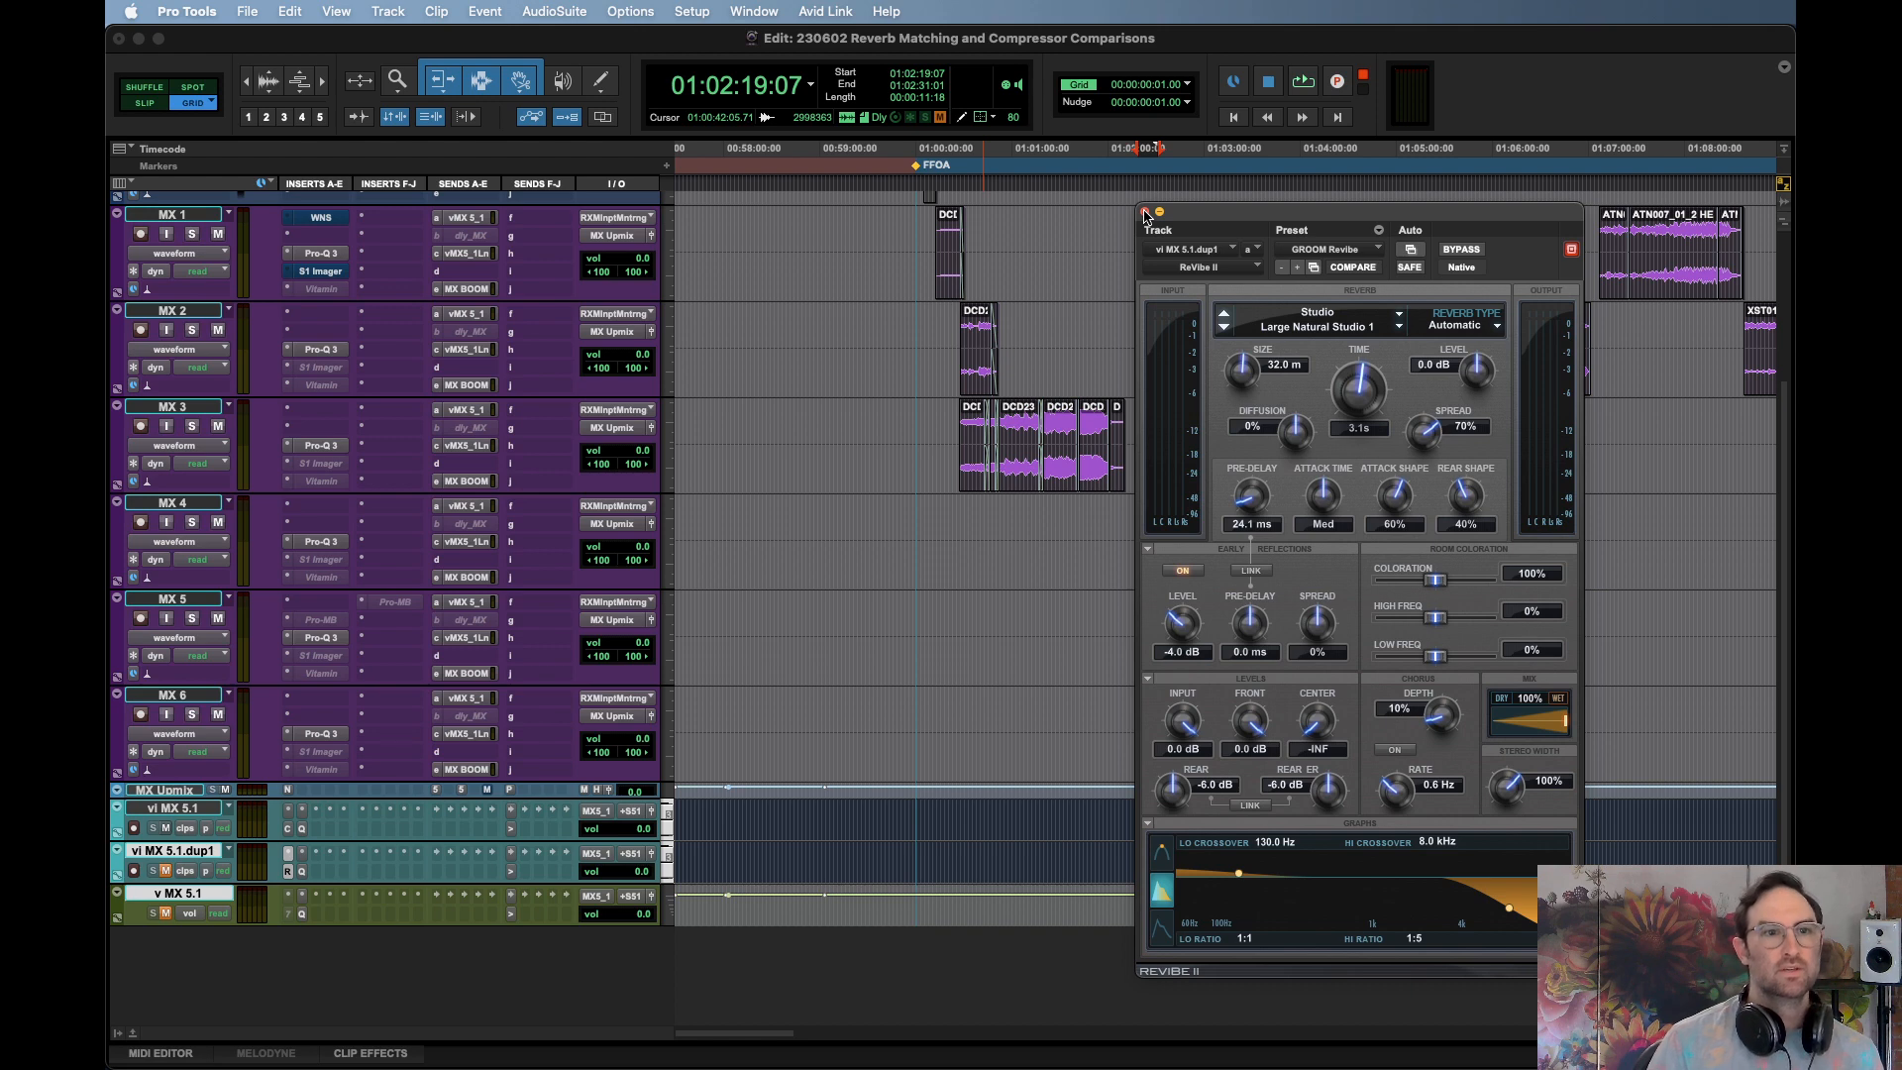
left_click(1359, 250)
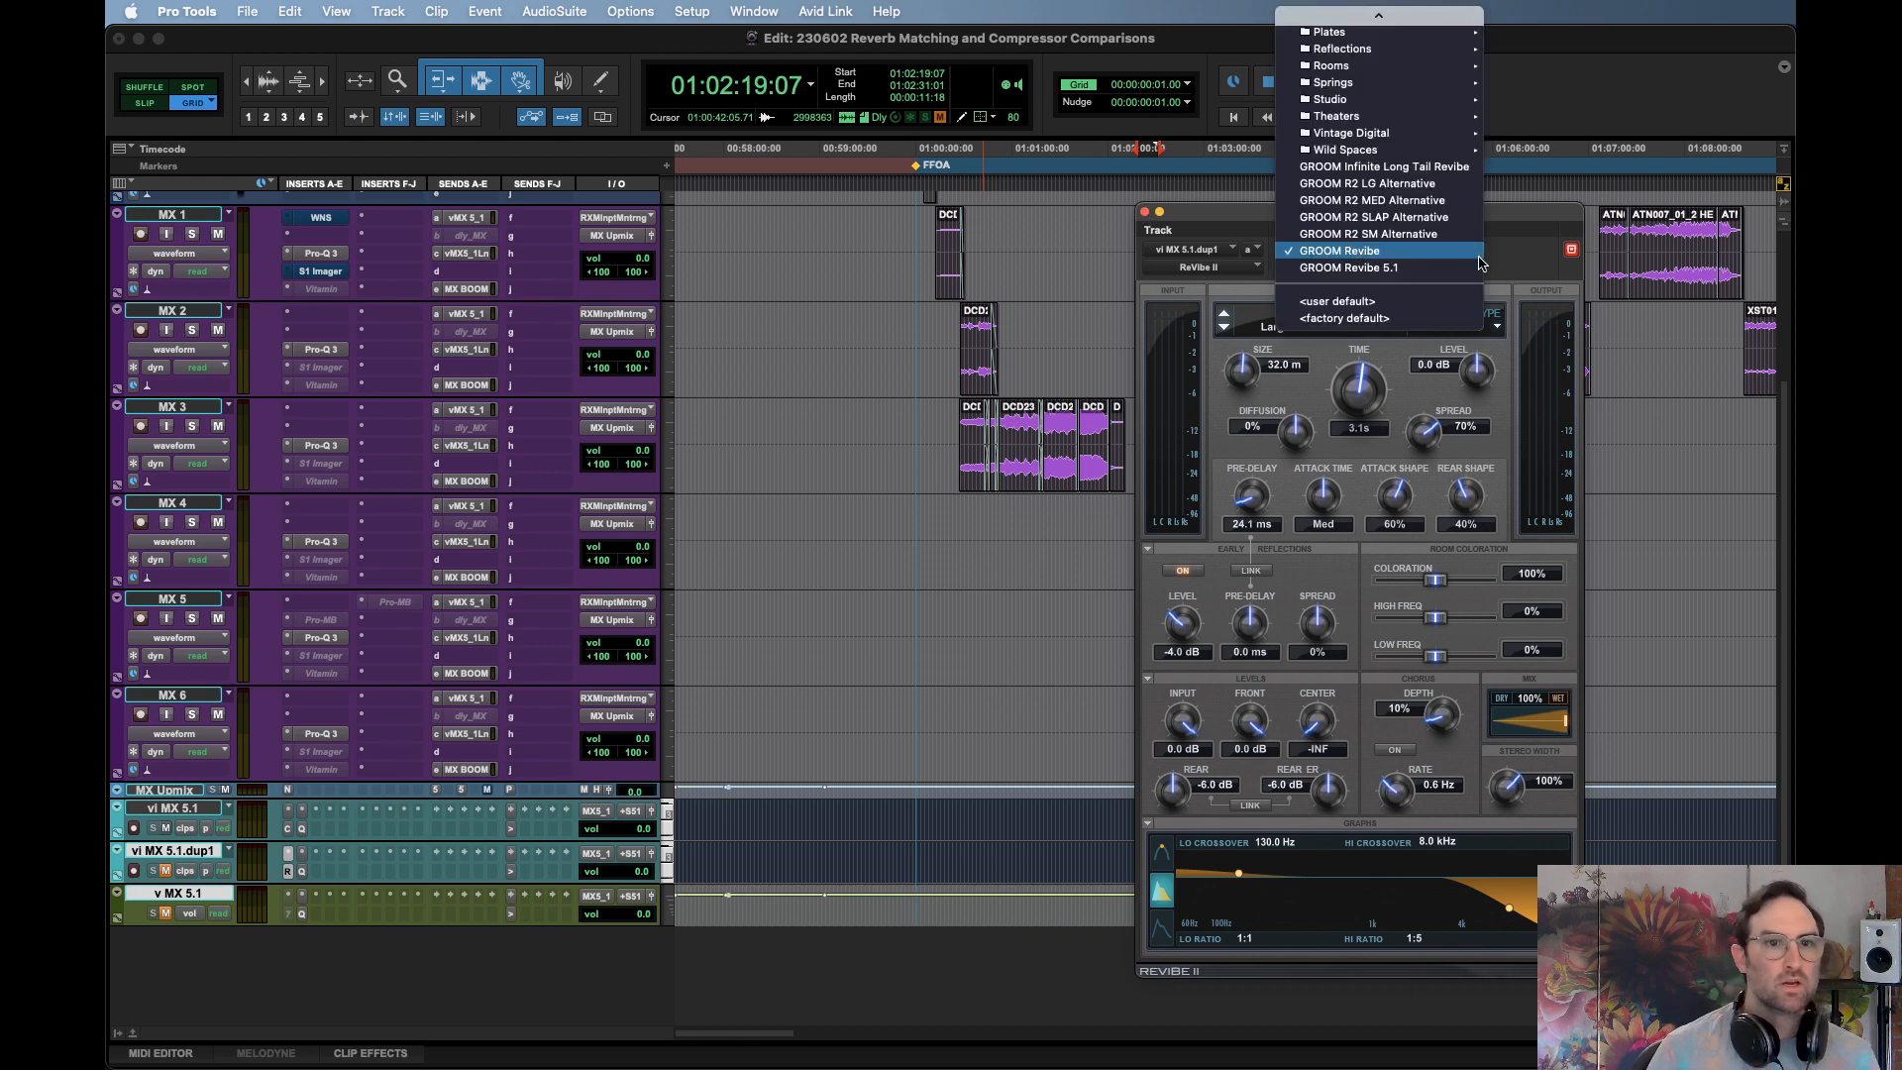
left_click(1522, 211)
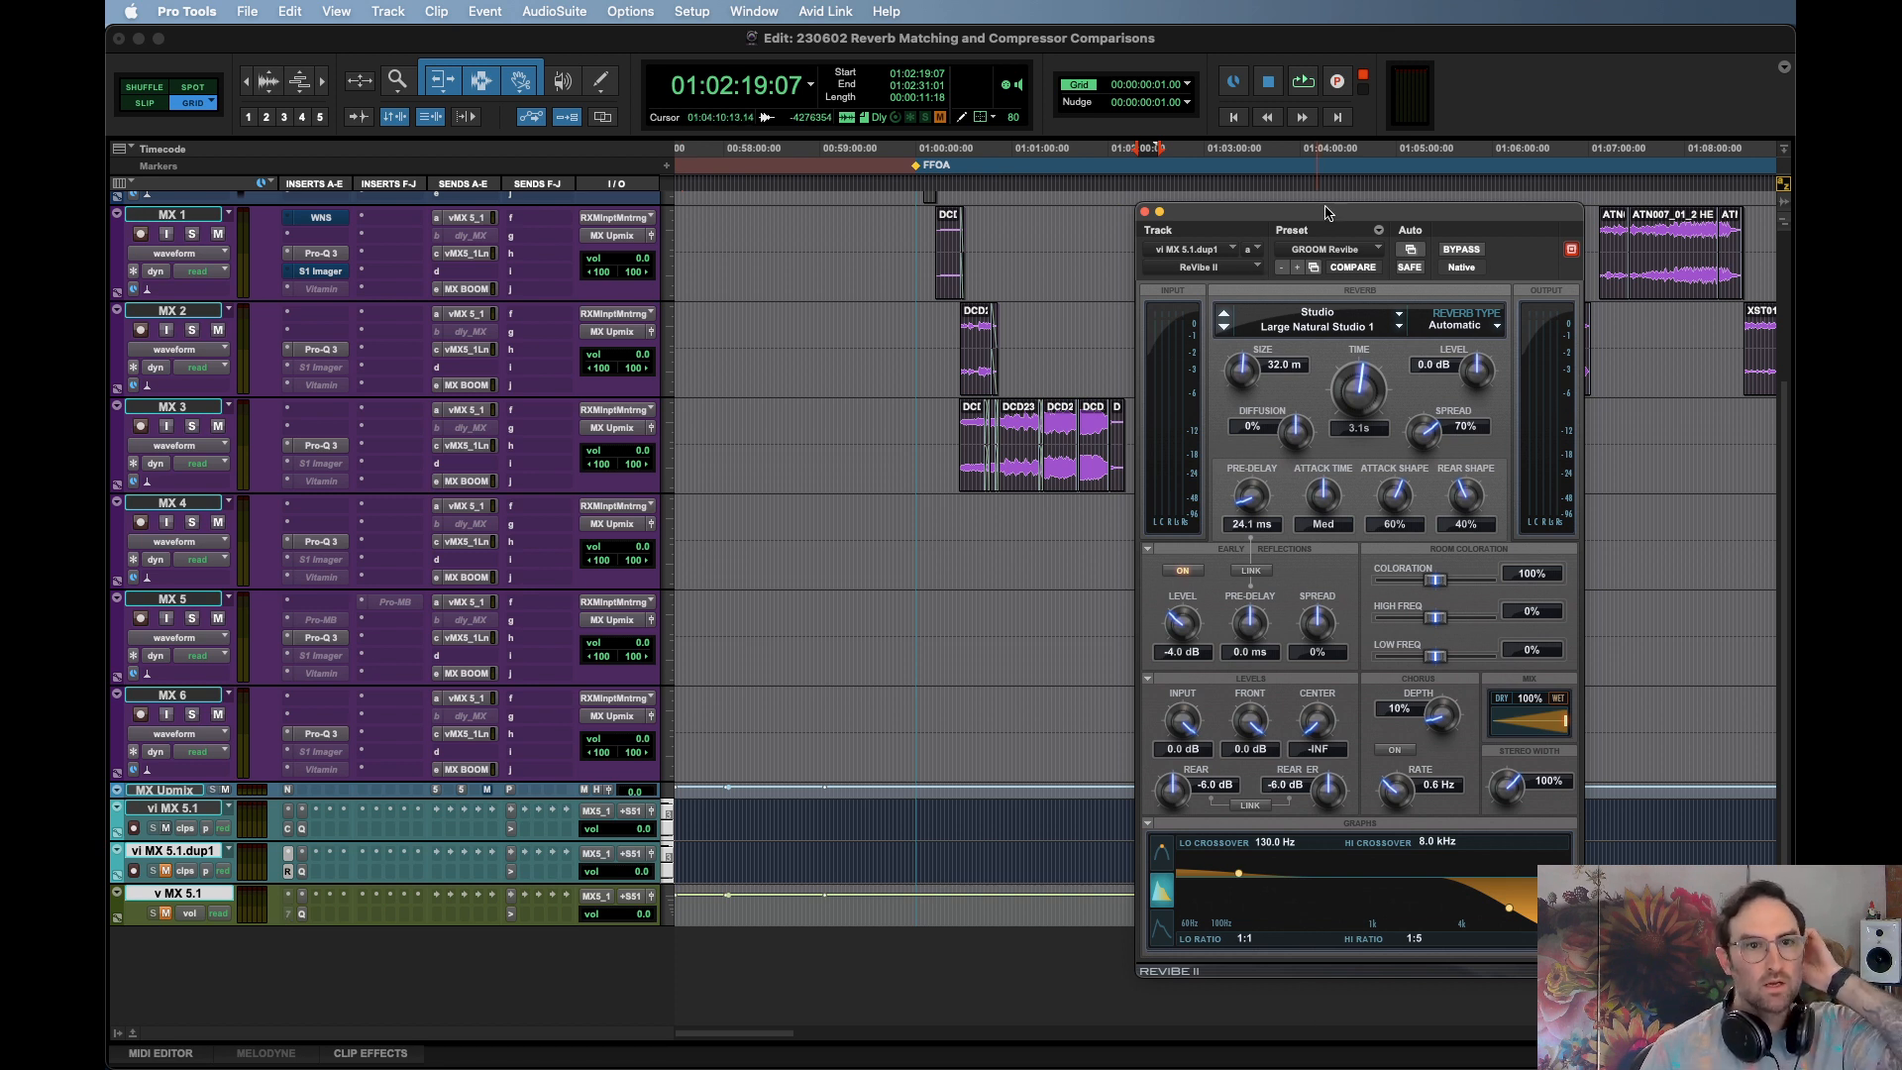
mouse_move(1343, 213)
left_mouse_down()
mouse_move(1366, 228)
mouse_move(1343, 220)
left_mouse_up()
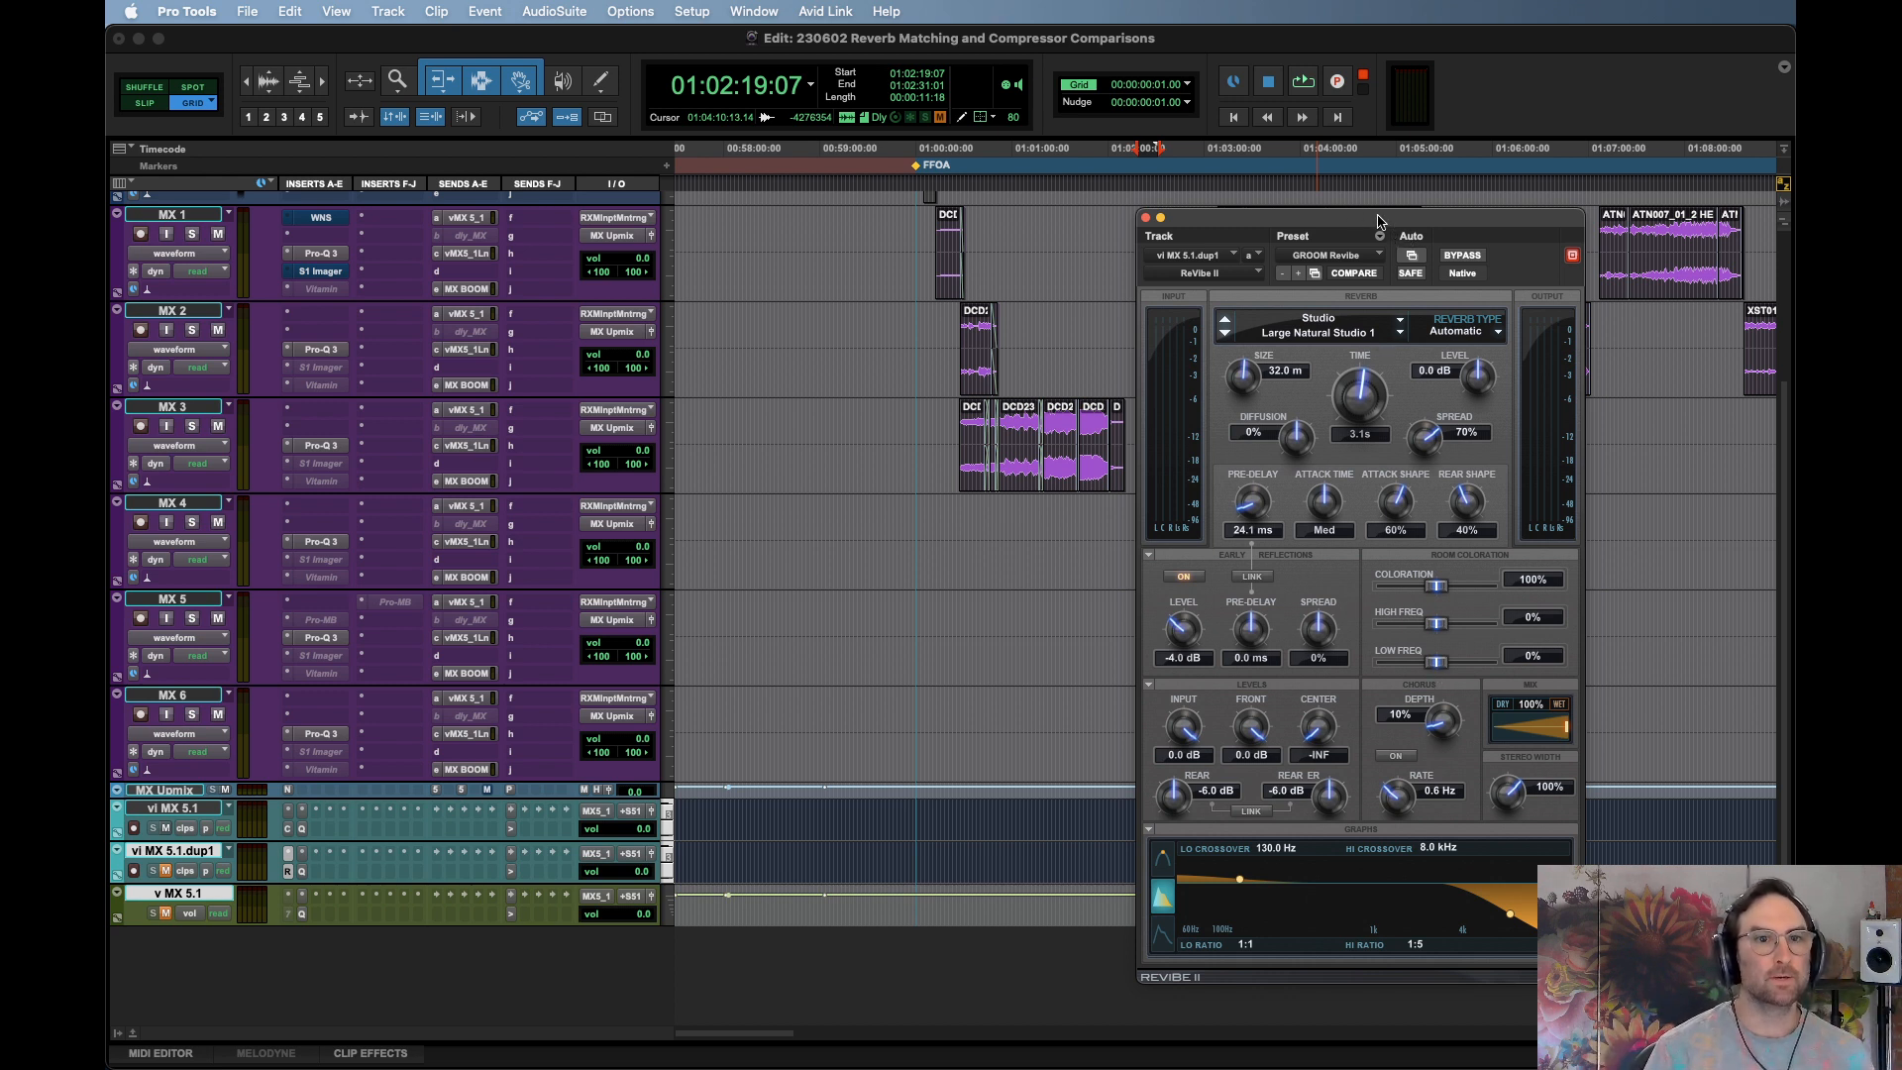
mouse_move(1378, 221)
left_mouse_down()
mouse_move(1384, 254)
mouse_move(1375, 220)
left_mouse_up()
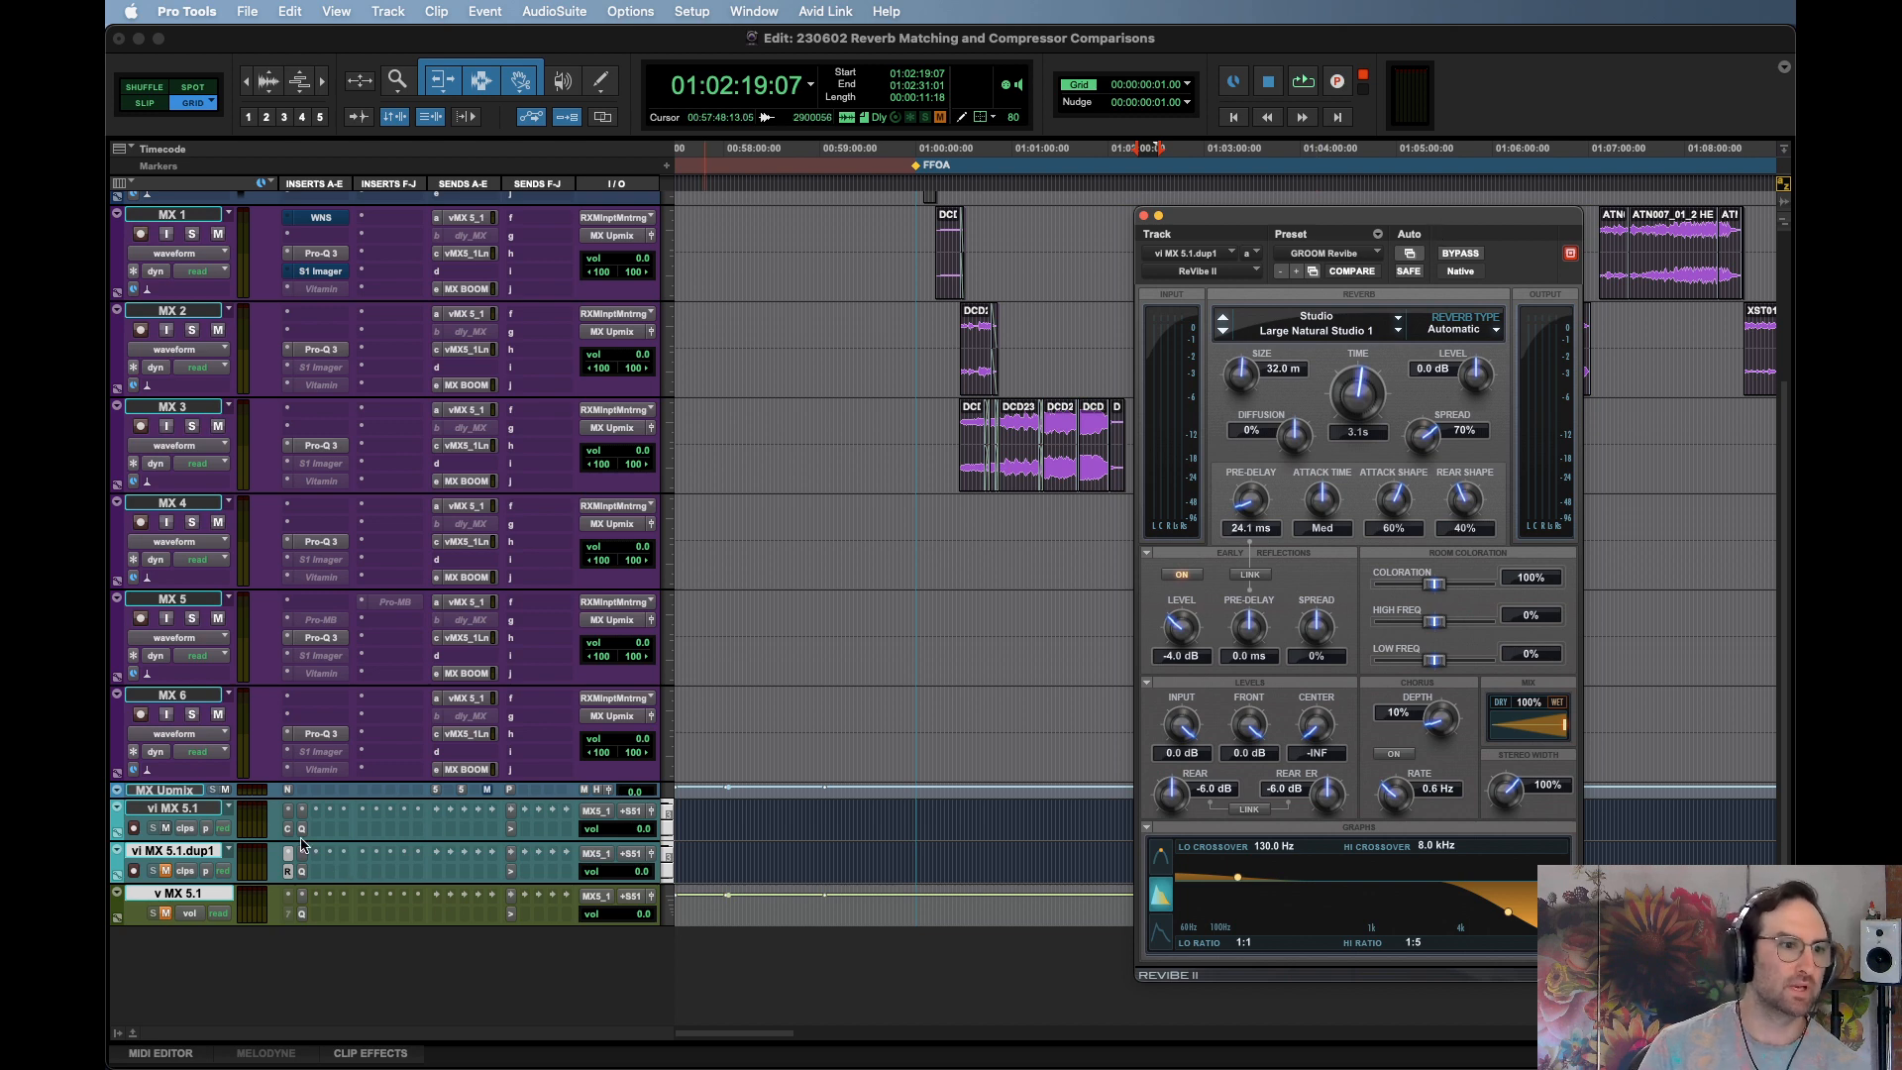
Inspect the reverb inserts in turn: Altiverb 7 on v MX 5.1, Cinematic Rooms on vi MX 5.1 and ReVibe II on vi MX 5.1.dup1
left_click(294, 912)
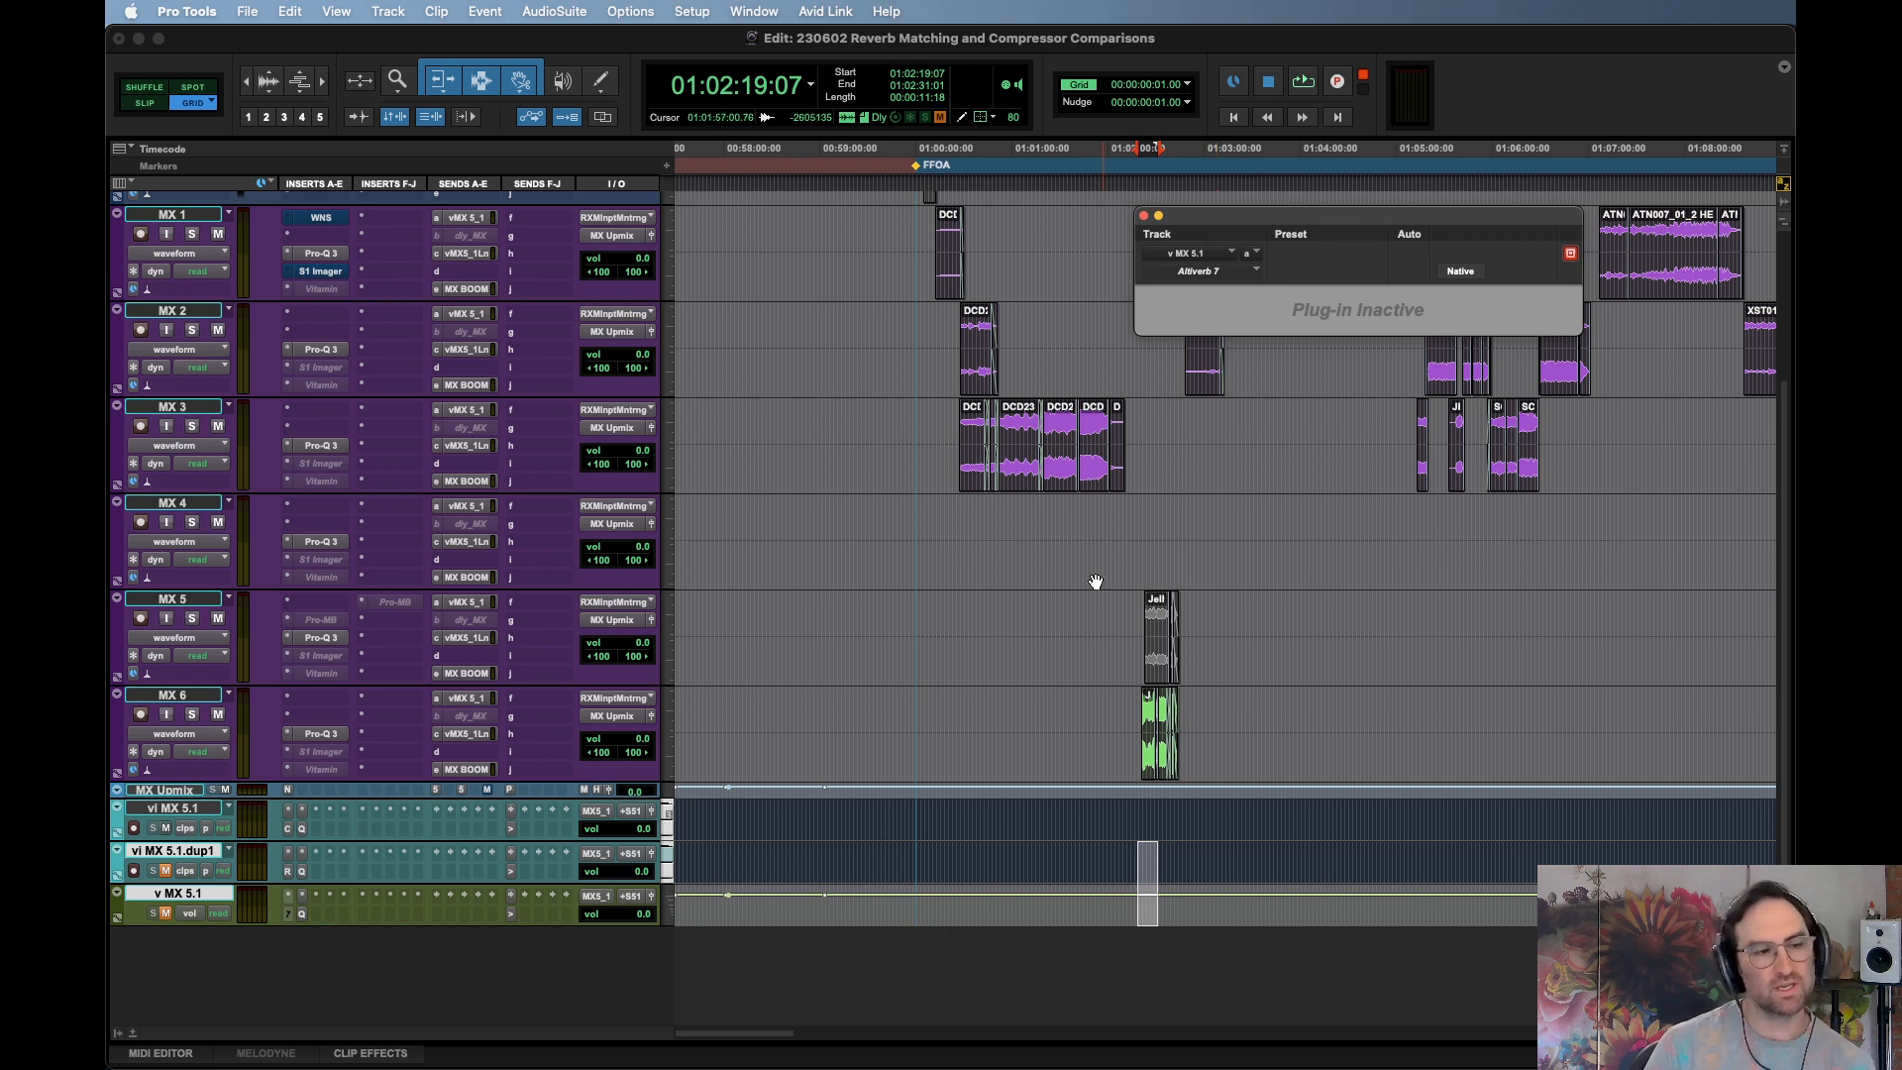
left_click(288, 830)
left_click_drag(1590, 218, 1211, 269)
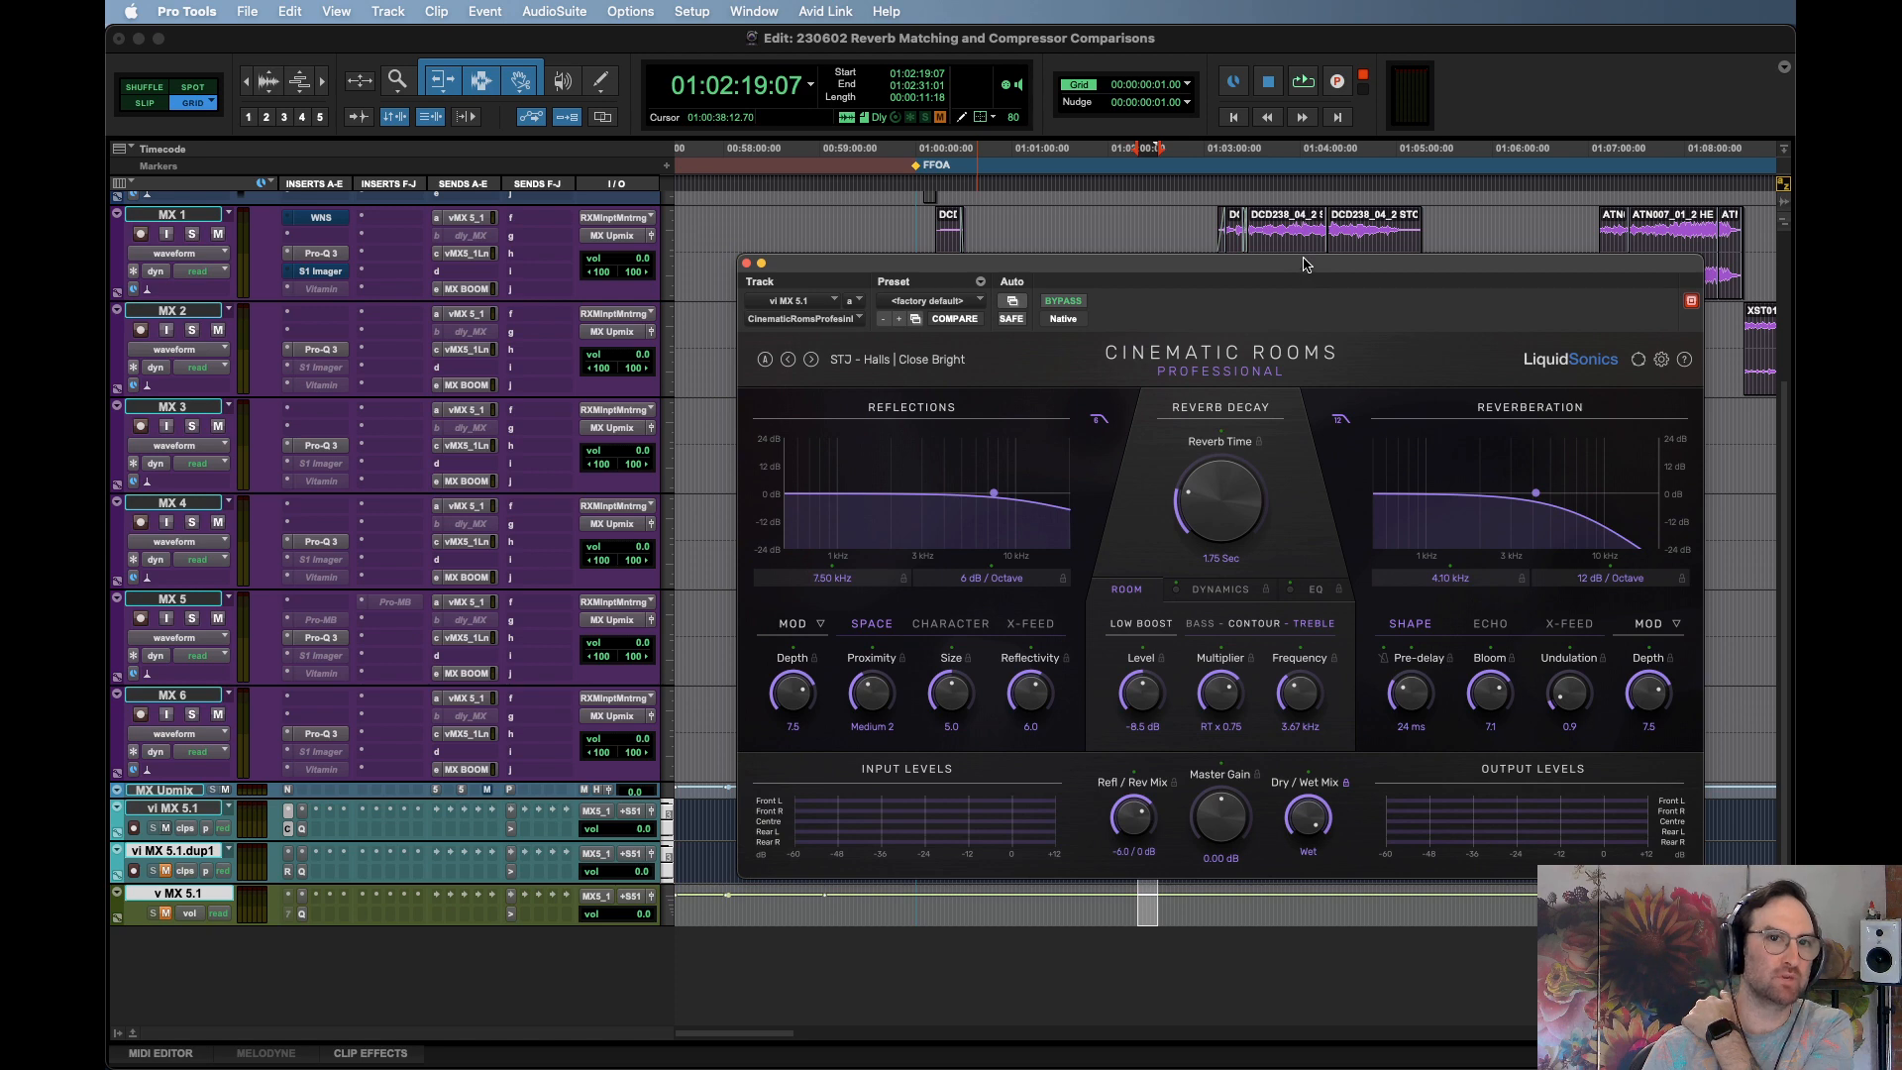
left_click(289, 875)
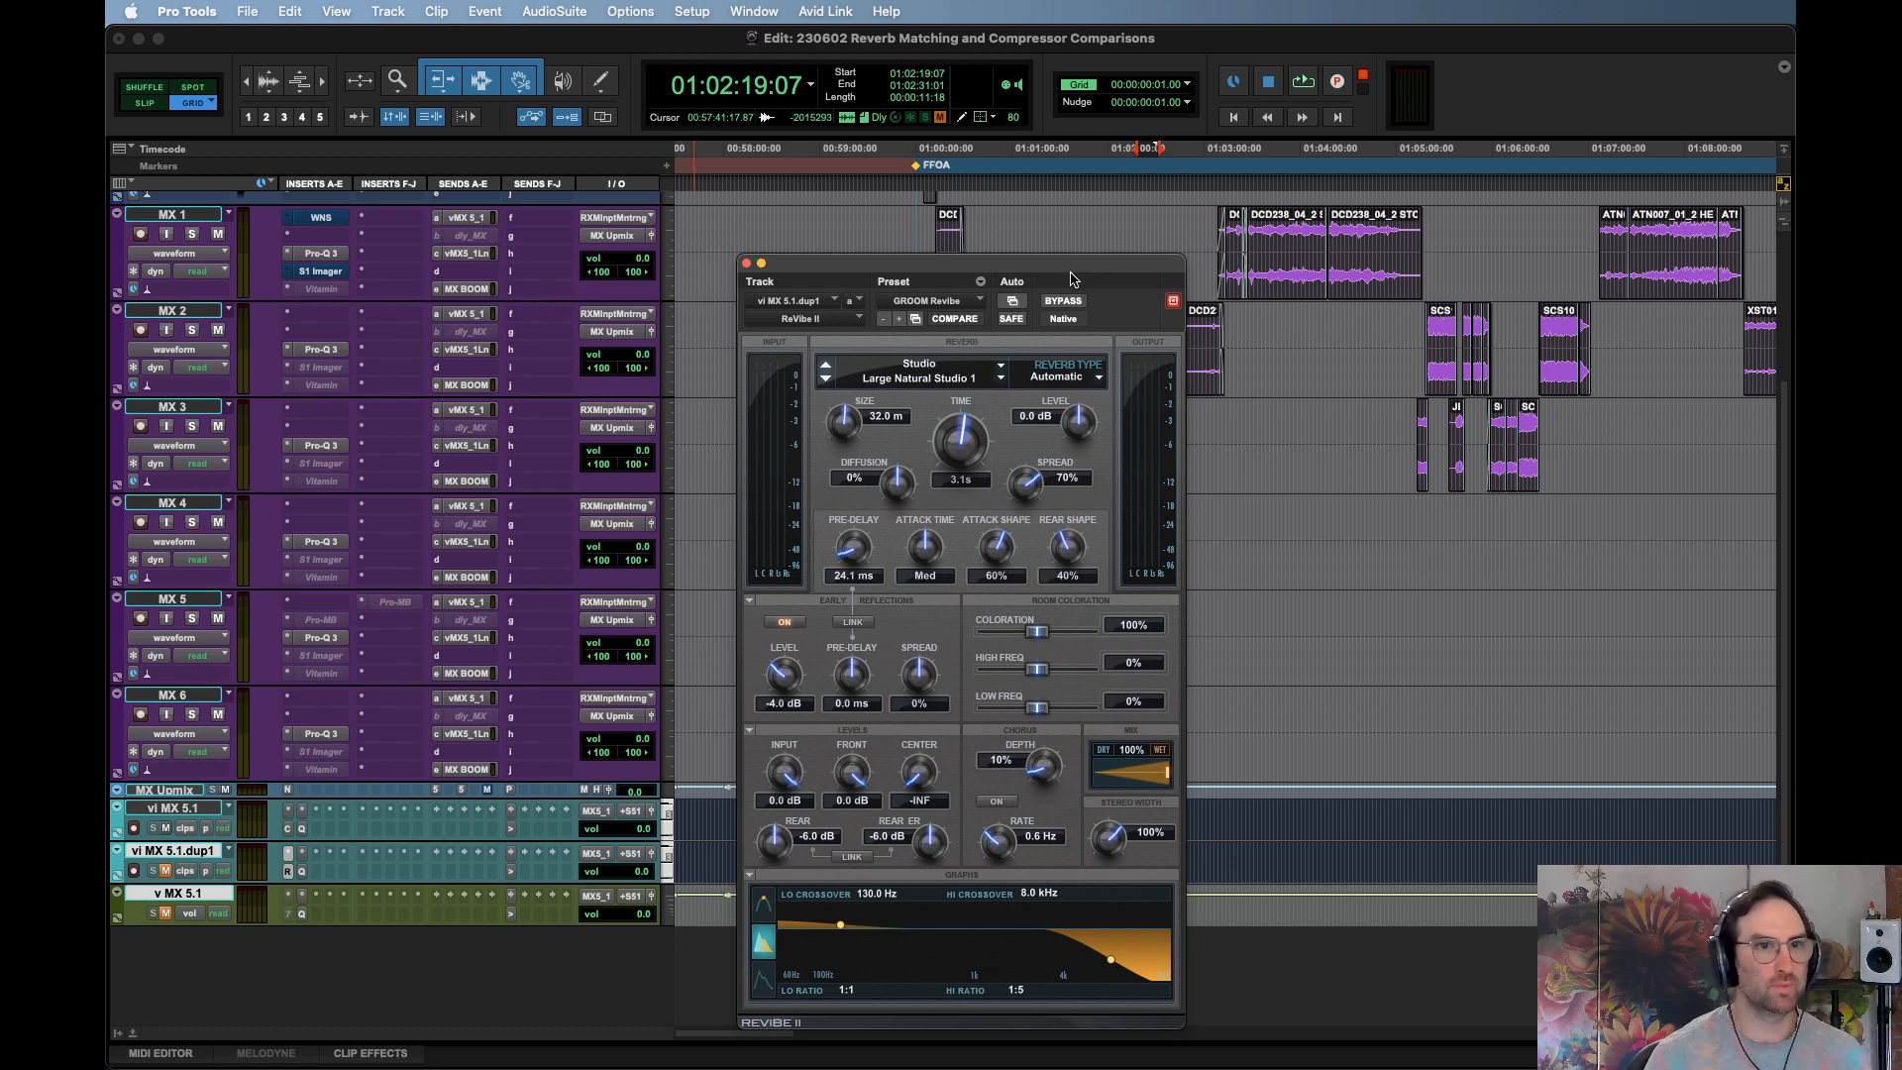
left_click_drag(1071, 280, 1472, 257)
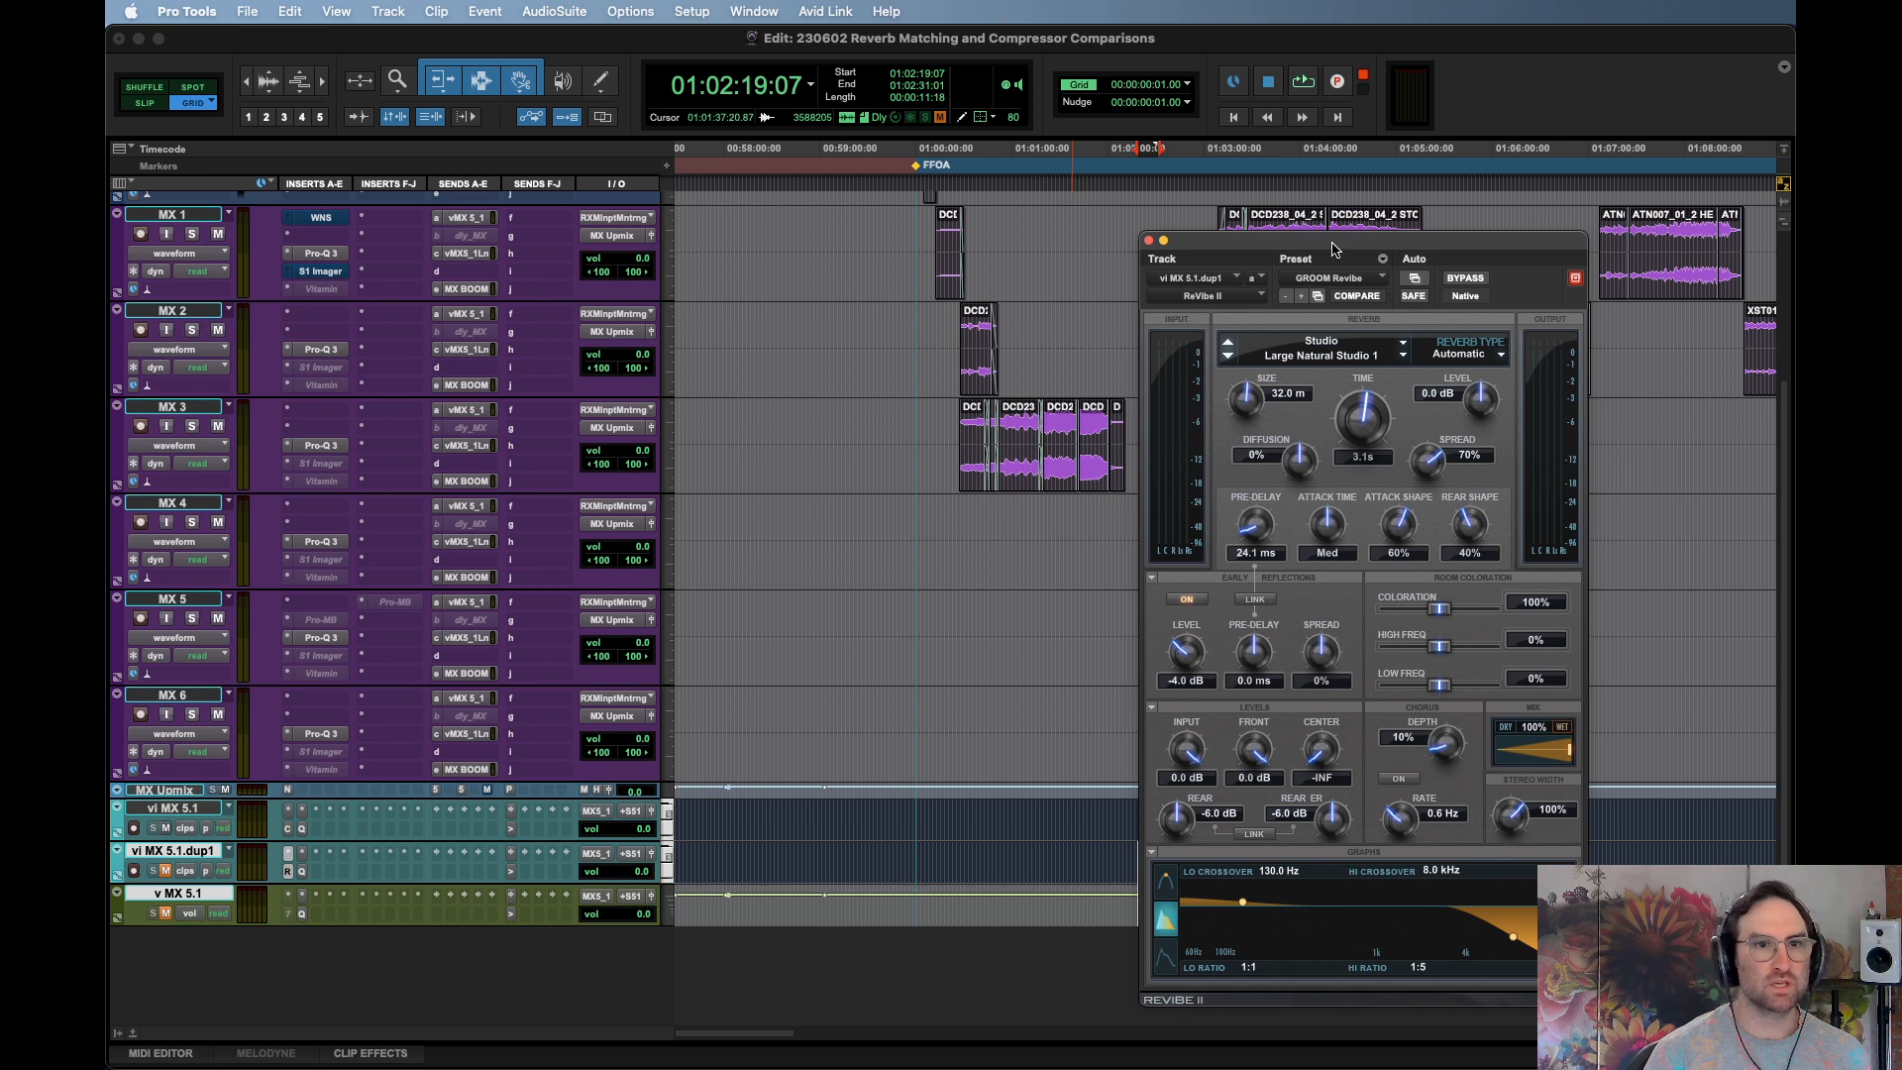
left_click_drag(1406, 264, 1053, 251)
Solo MX 1 and audition it from 01:07:53:16, with the ReVibe II window moved aside
left_click(1673, 271)
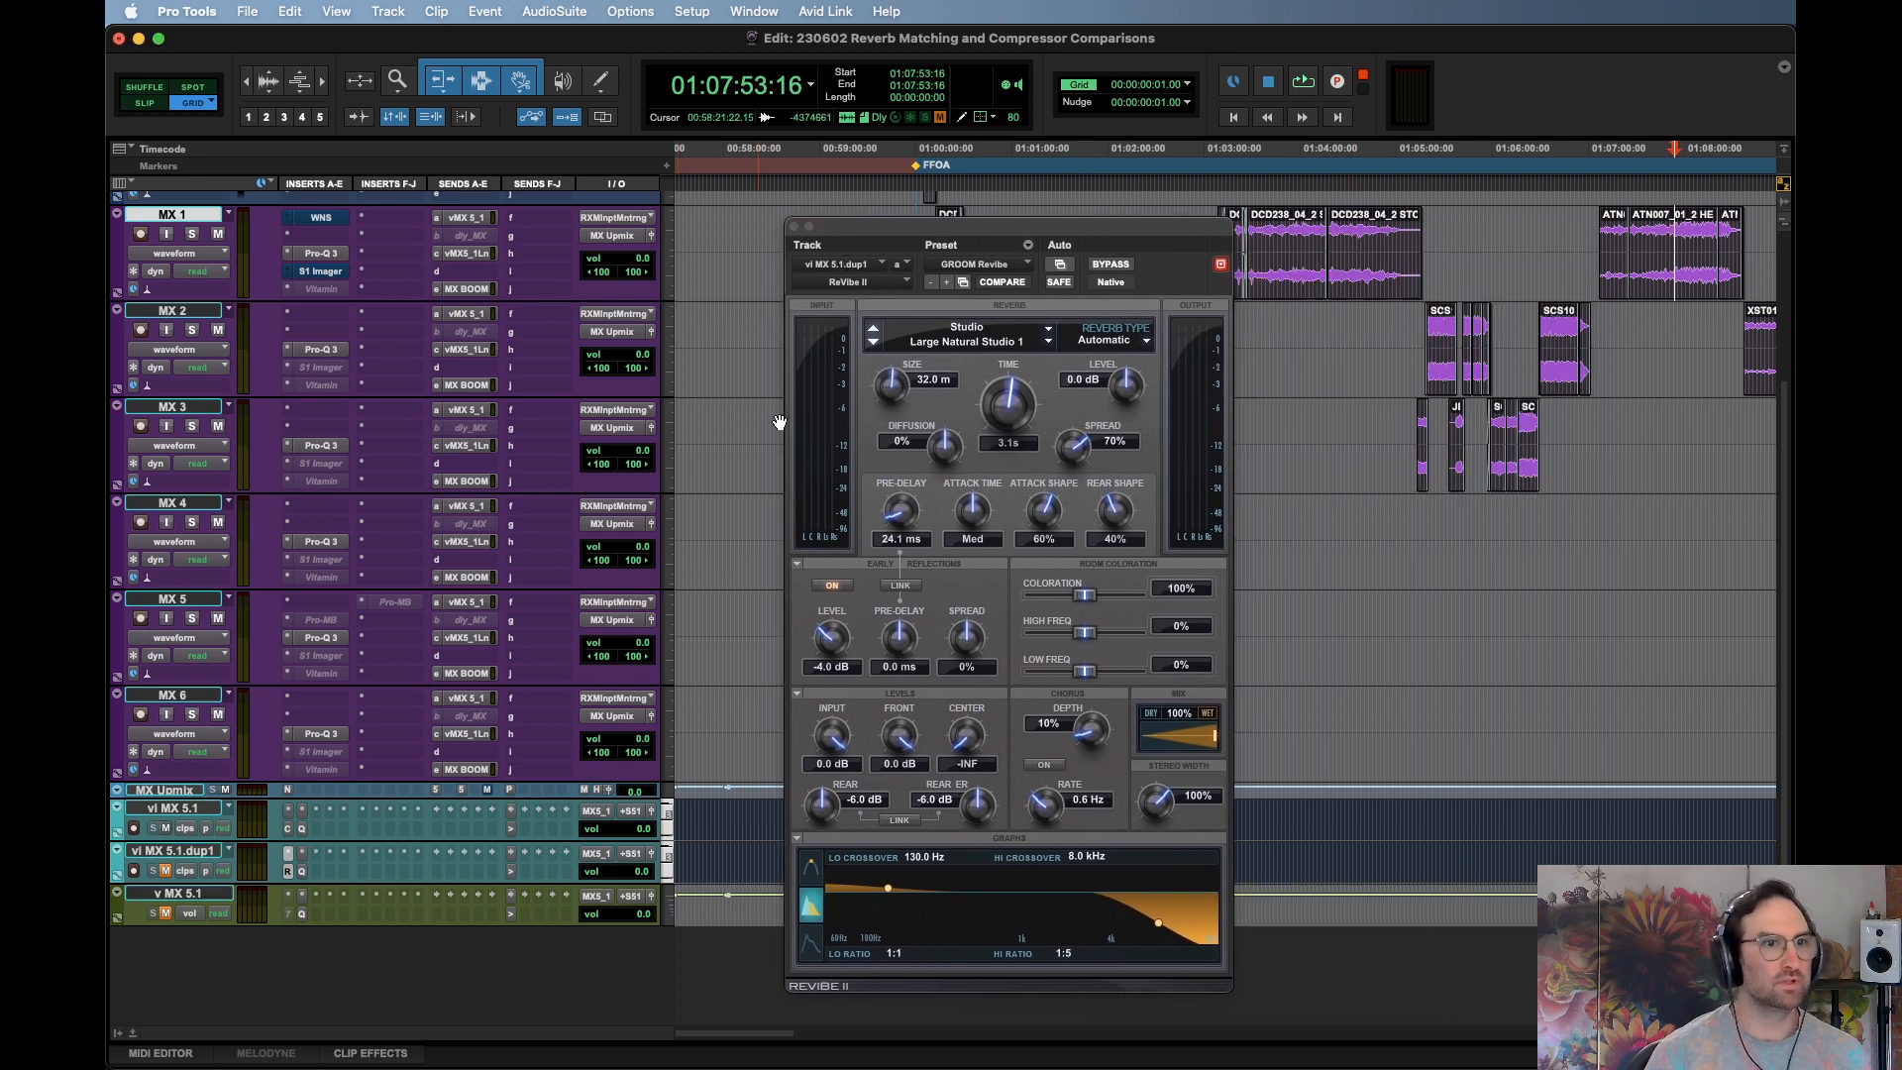
key("shift+s")
key("space")
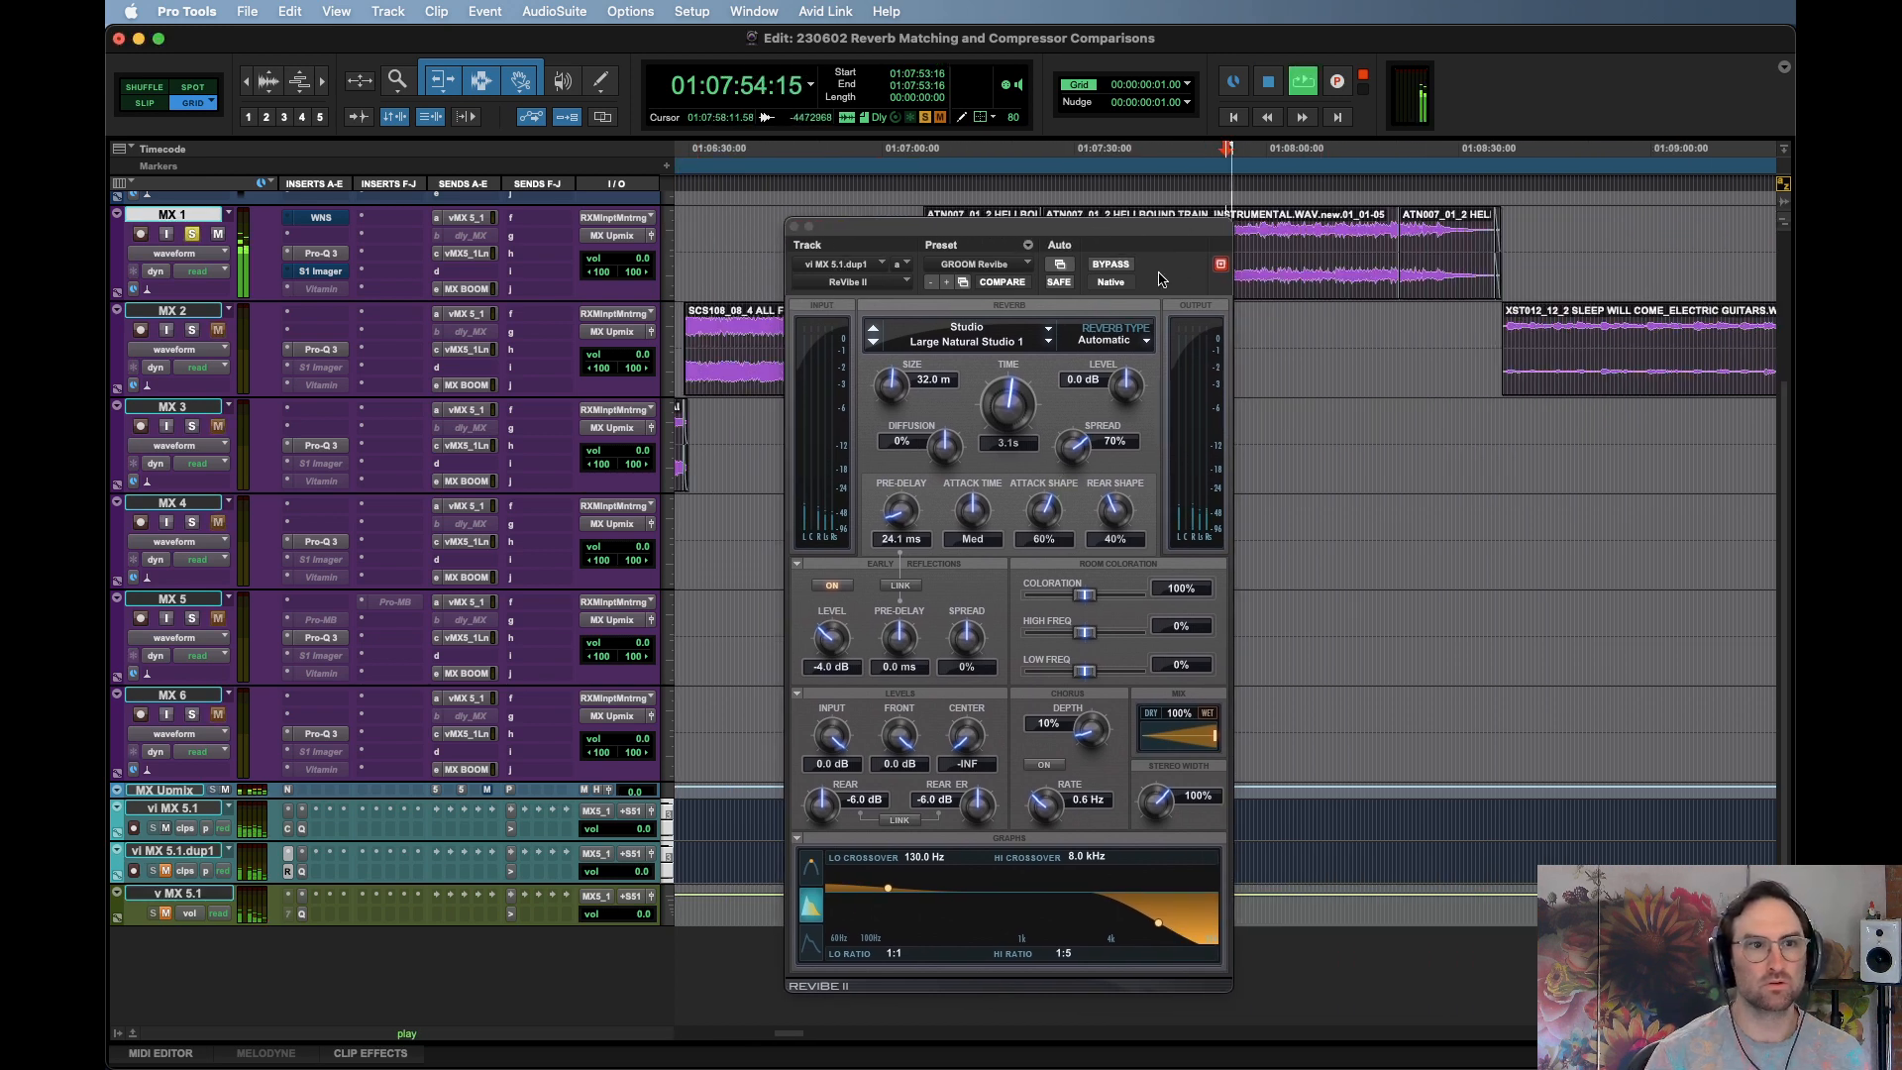
left_click_drag(1110, 227, 1503, 370)
key("super+bracketleft")
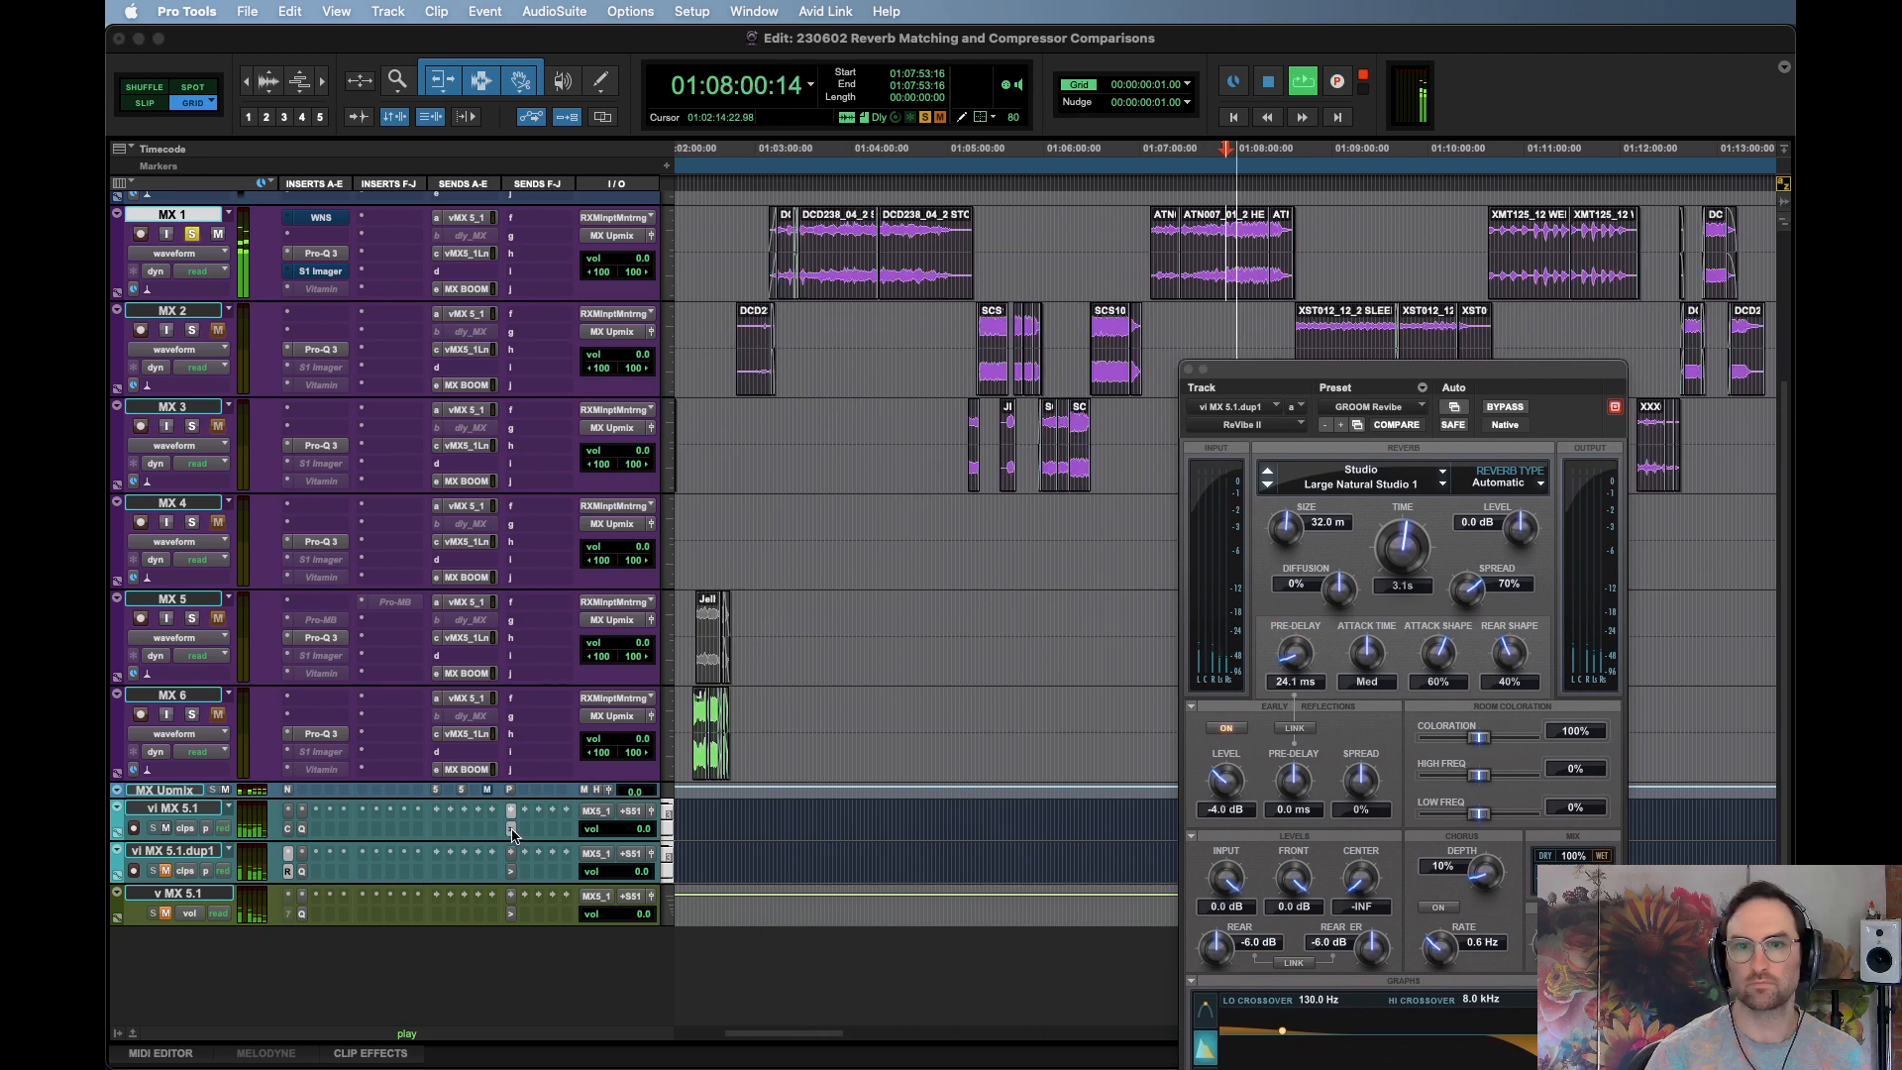
left_click(512, 832)
key("space")
Audition the WEEPY AYE clip on MX 1 from 01:11:10:06
left_click(1541, 245)
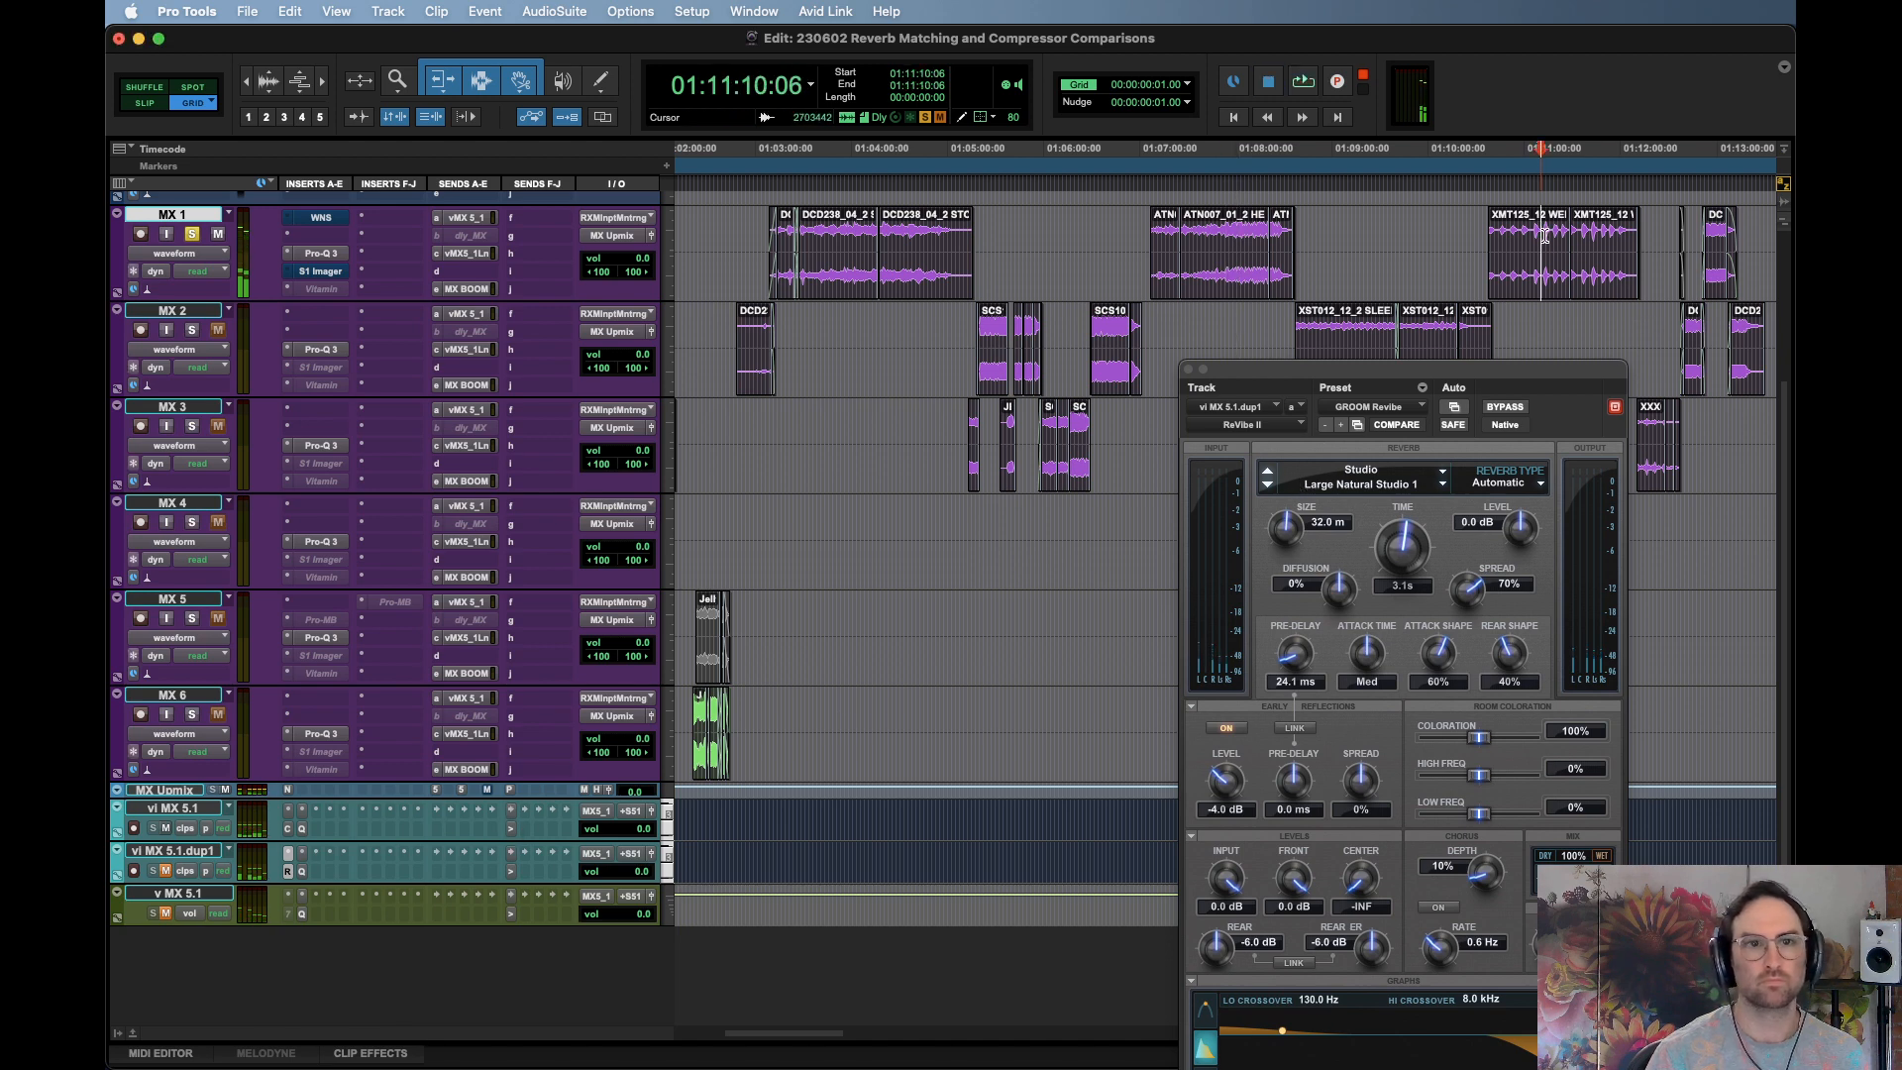
key("t")
key("t")
key("space")
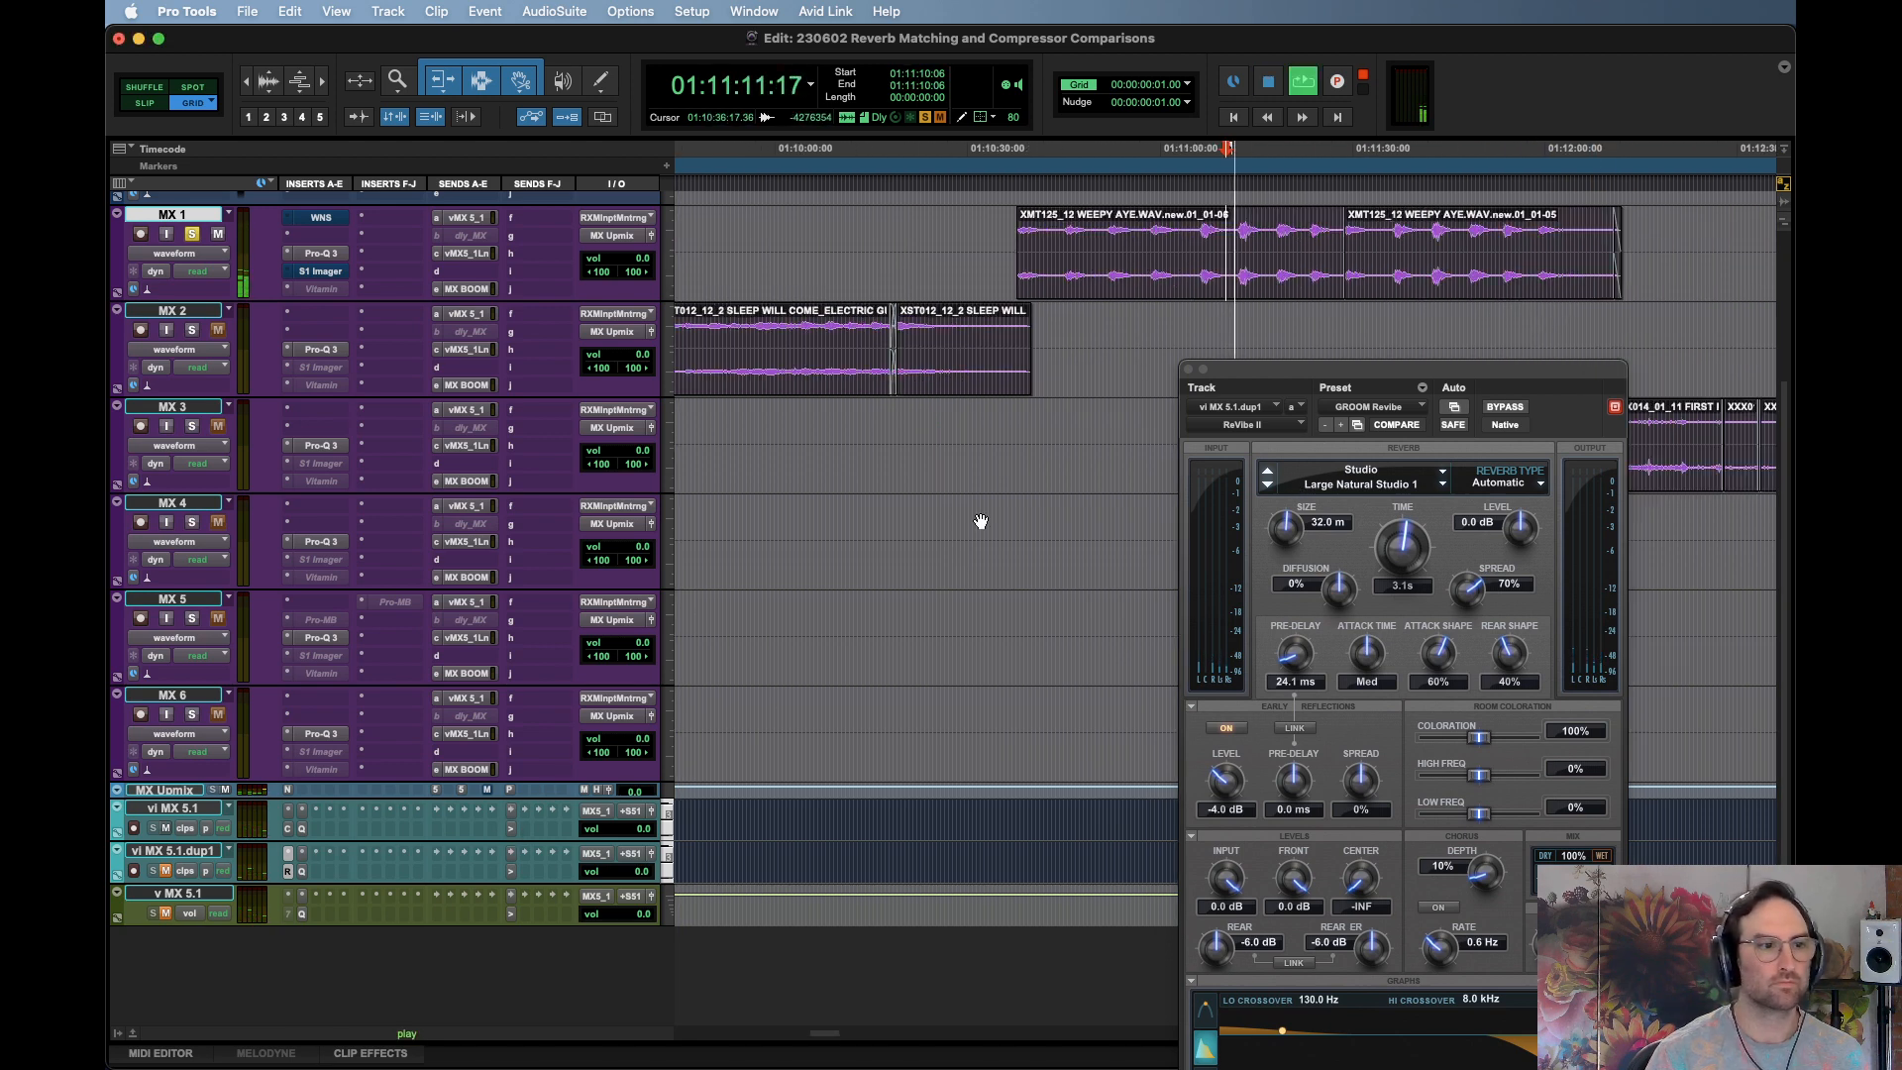
key("space")
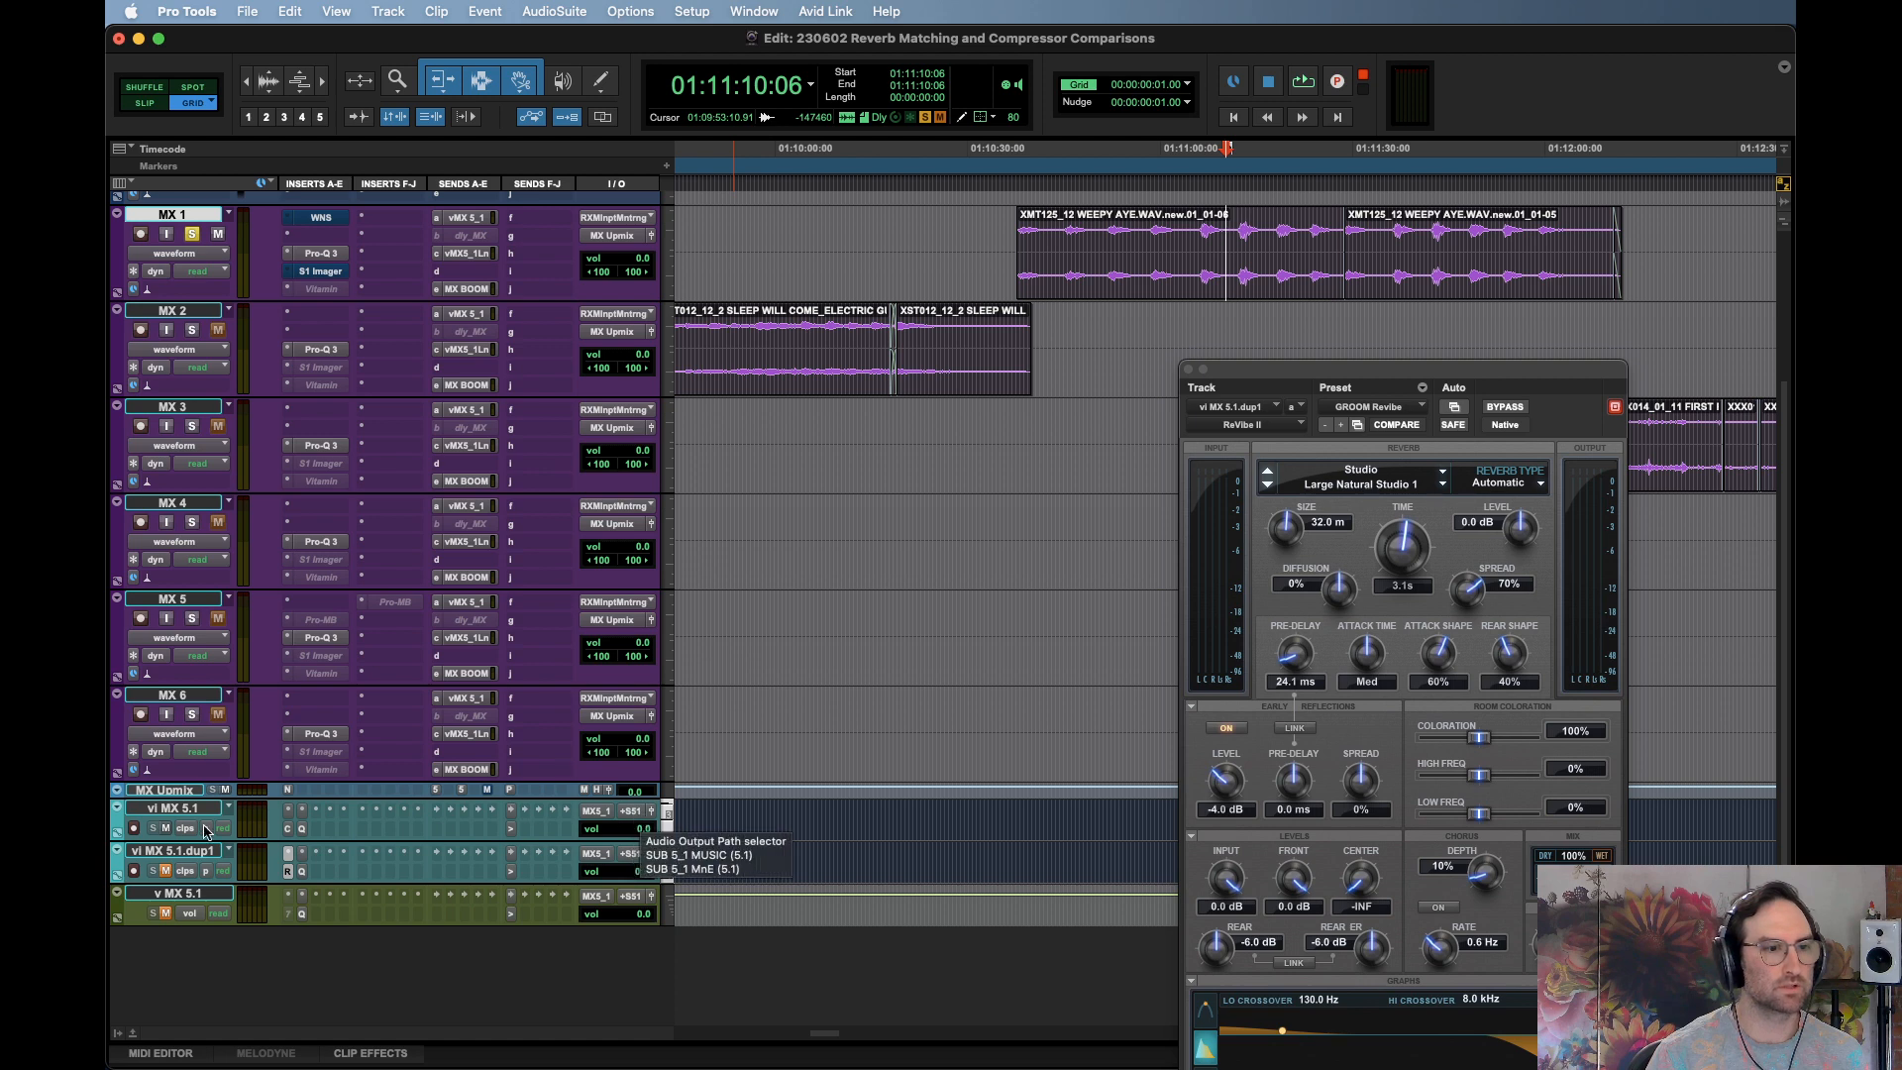
Route the outputs of vi MX 5.1, vi MX 5.1.dup1 and v MX 5.1 to Headphones
left_click(182, 894, "shift")
left_click(637, 818)
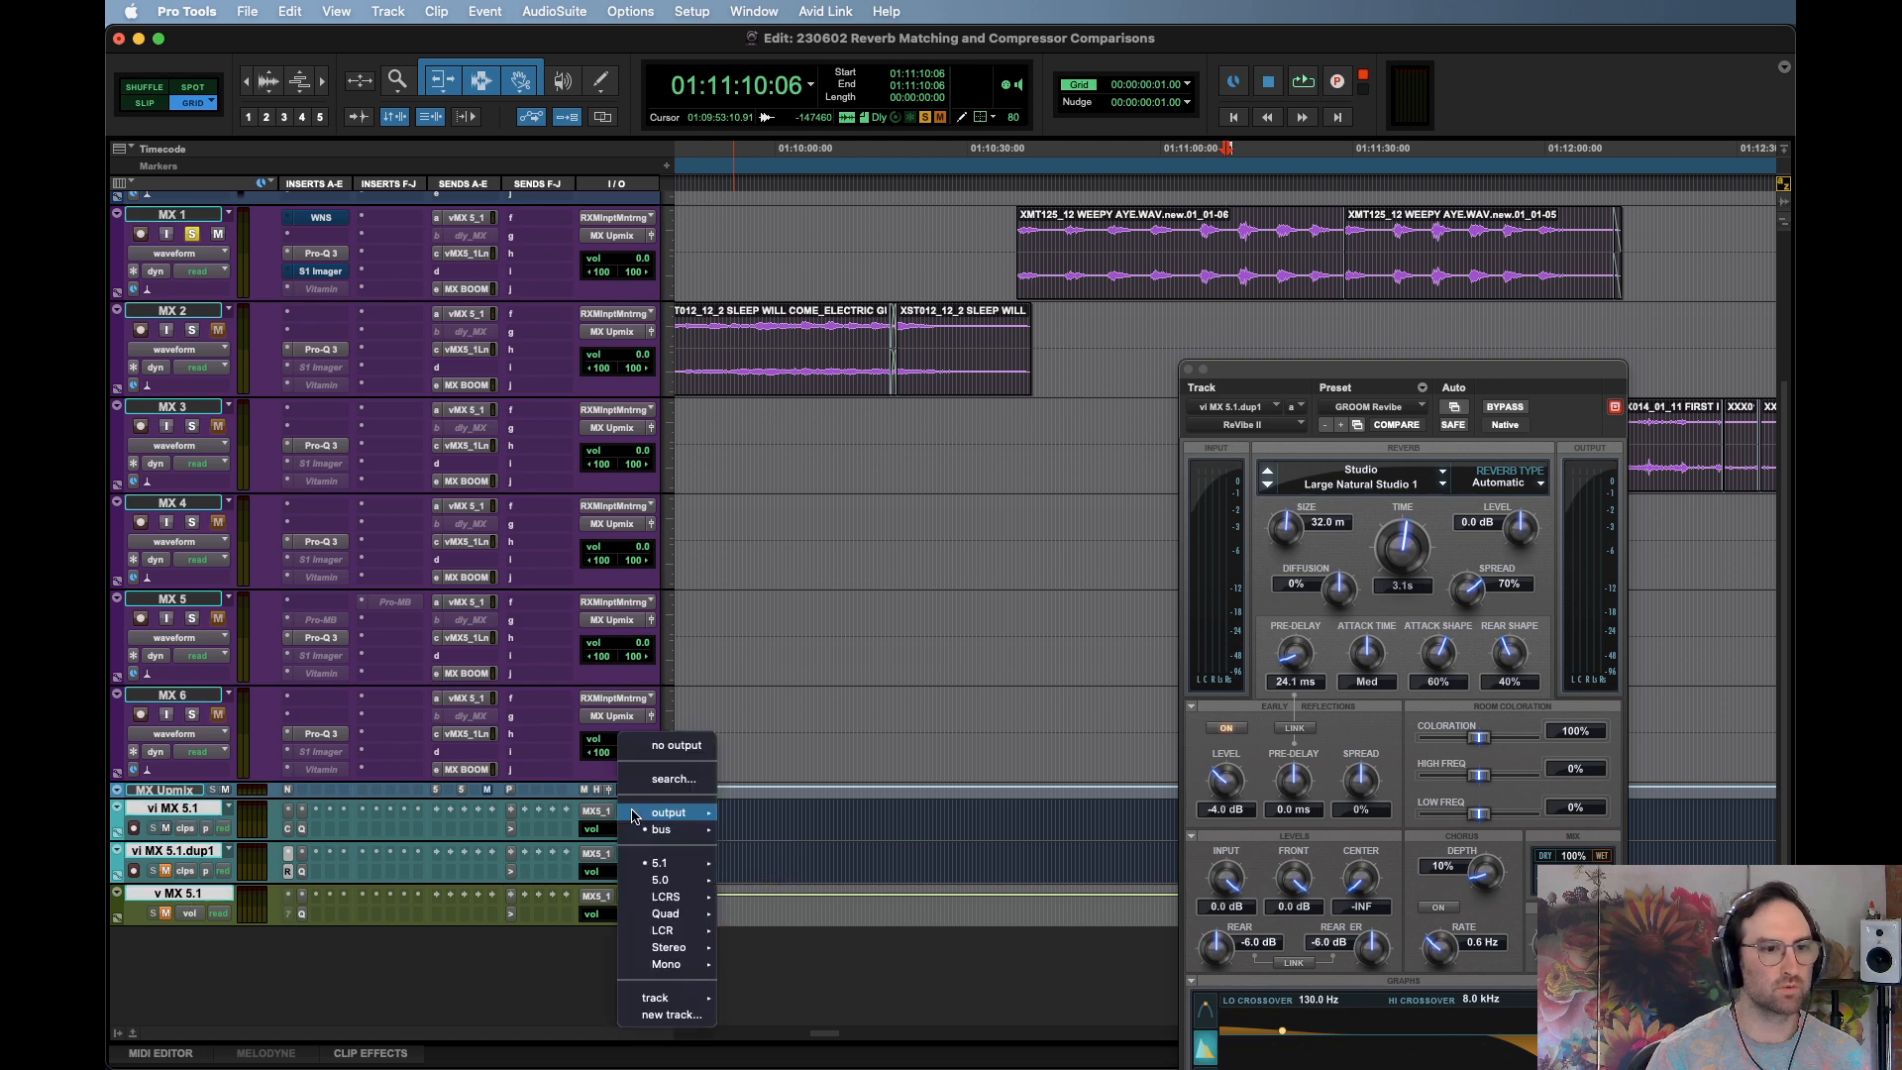
left_click(802, 963)
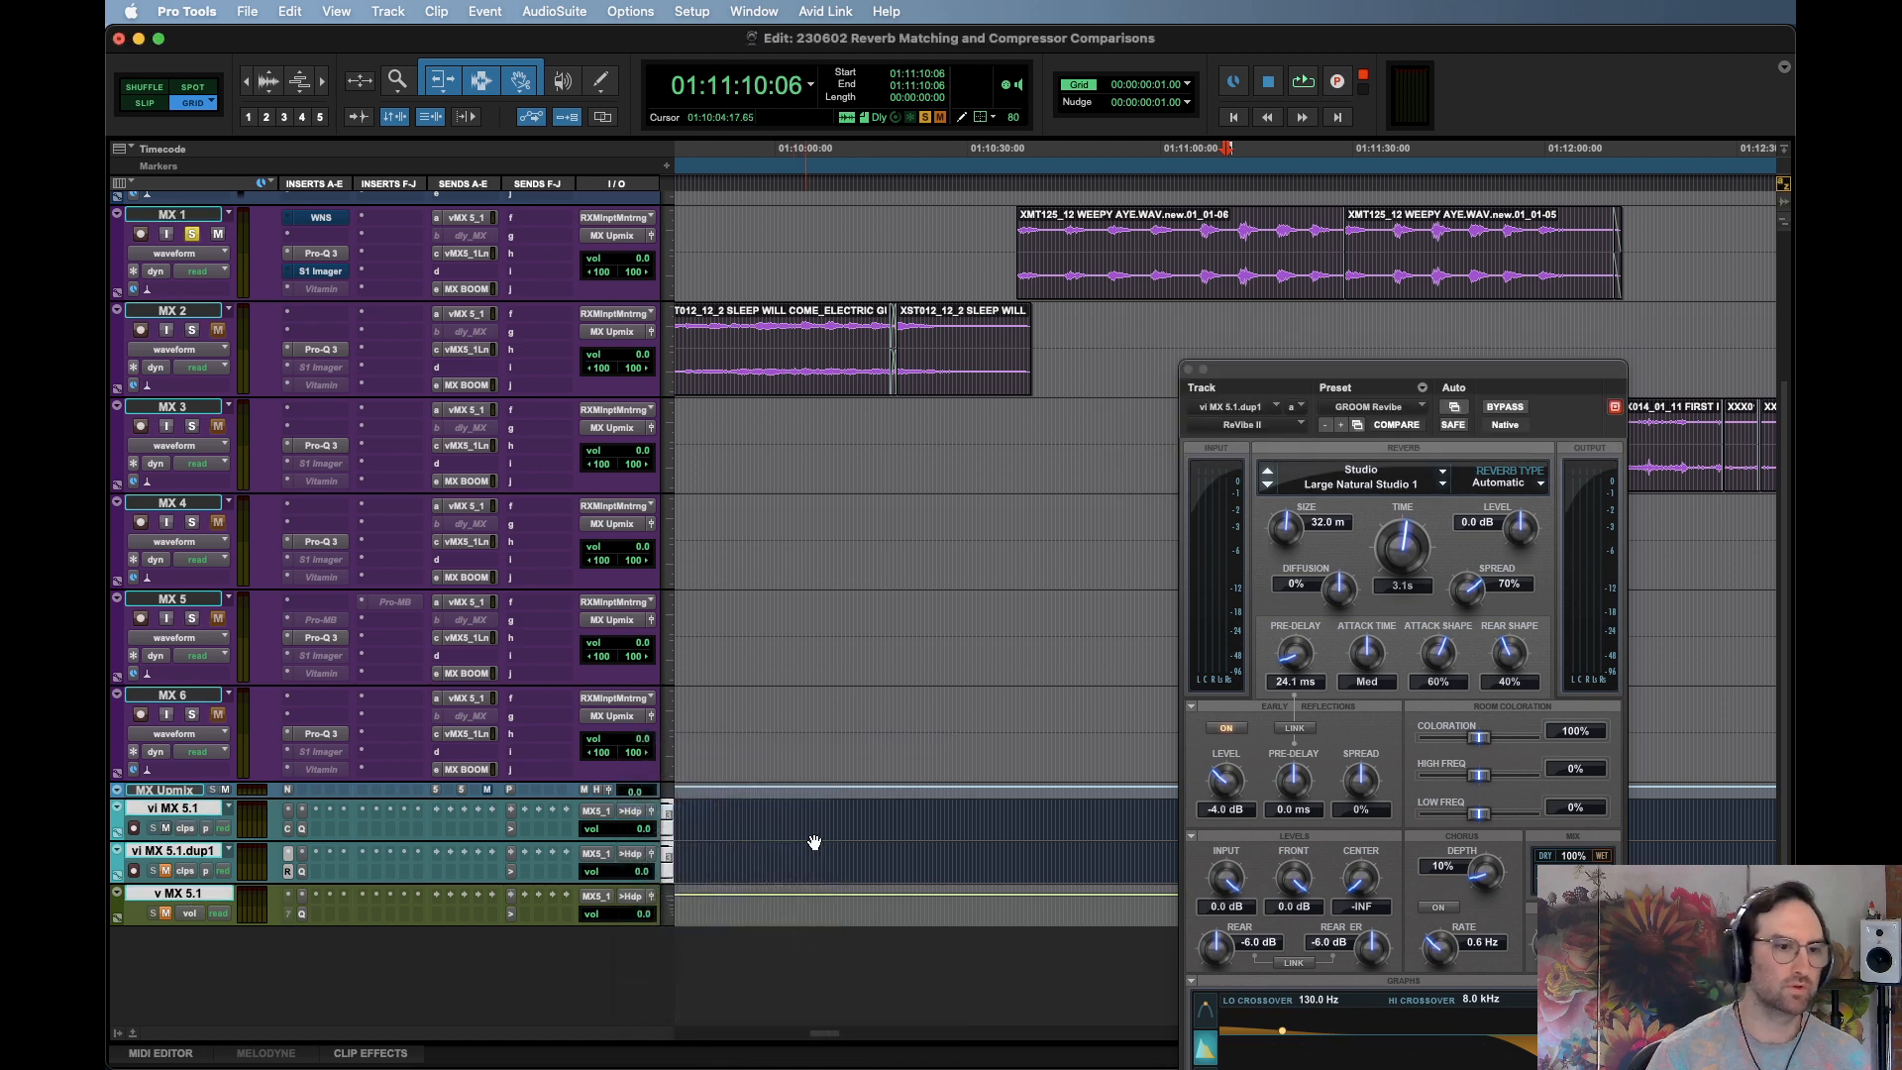
Play the WEEPY AYE clip to check the new output routing and place the edit cursor at 01:11:11:22
key("space")
key("super+bracketright")
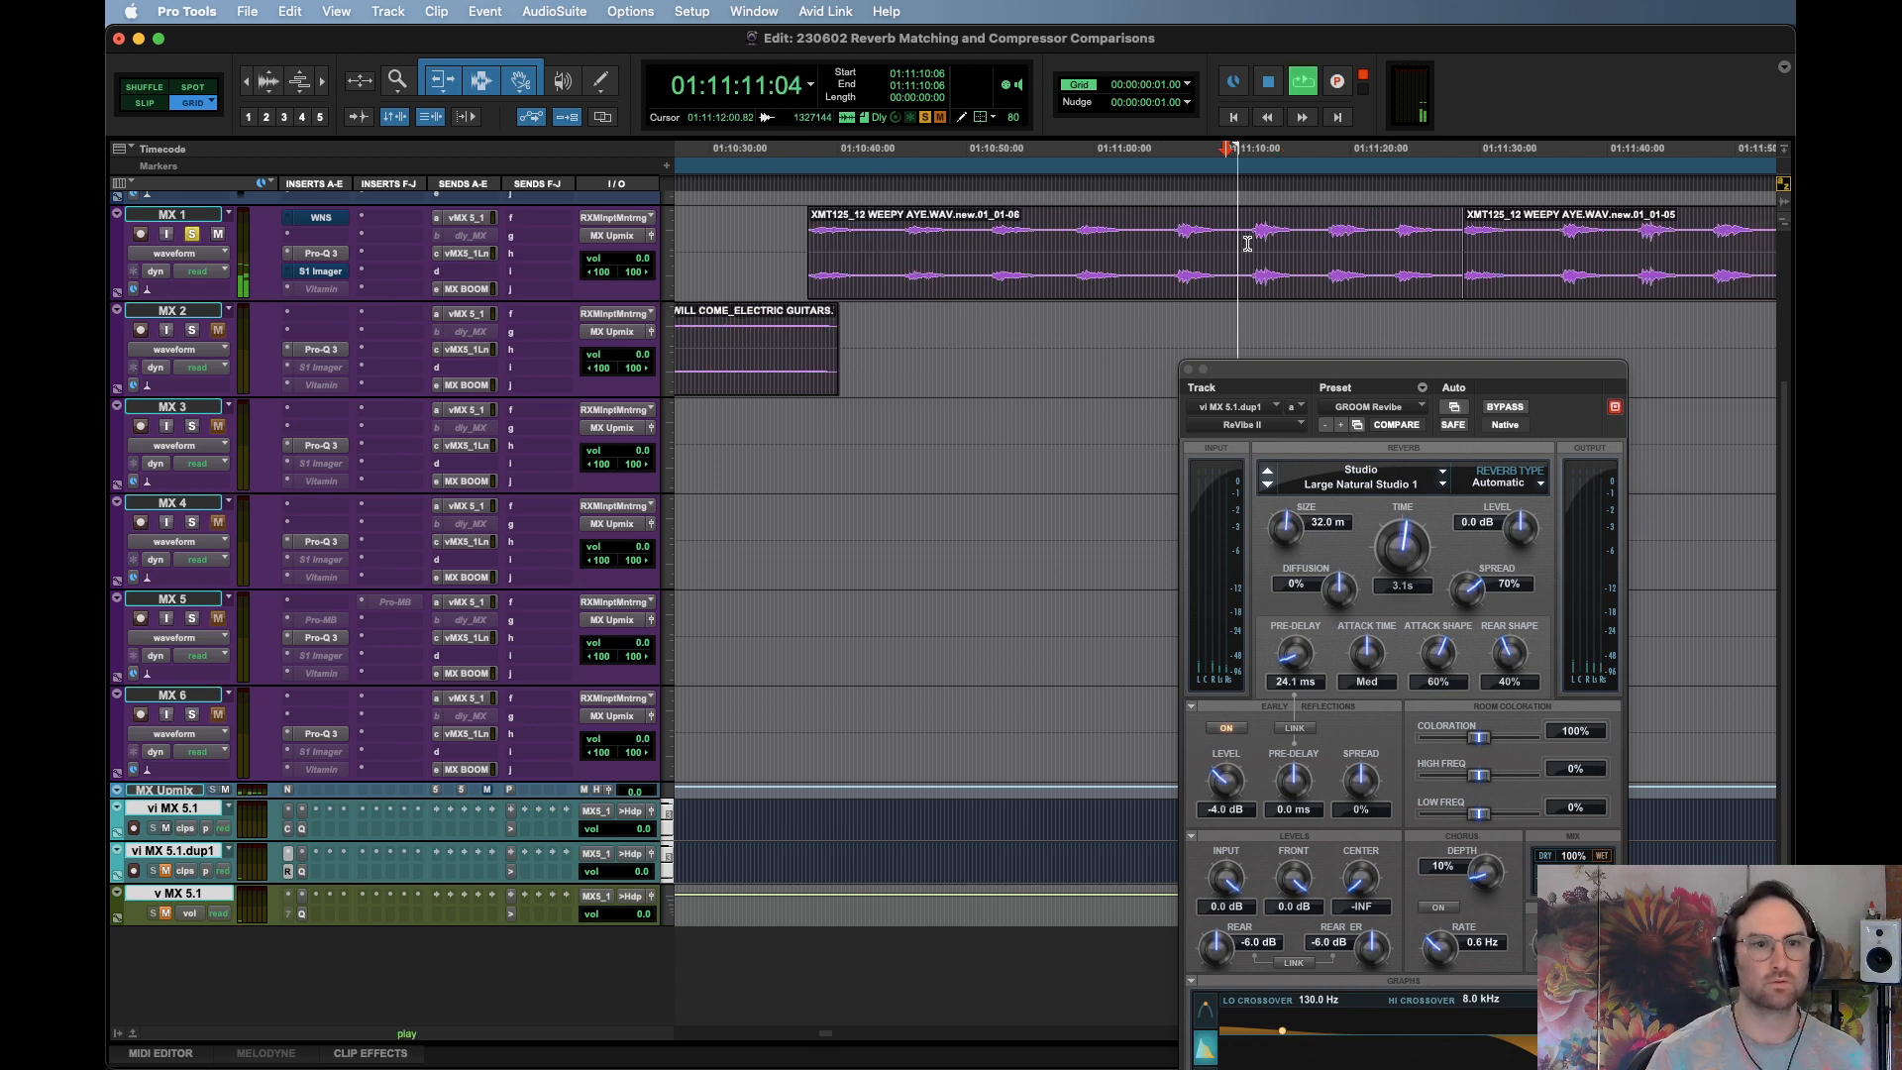
left_click(1250, 283)
key("space")
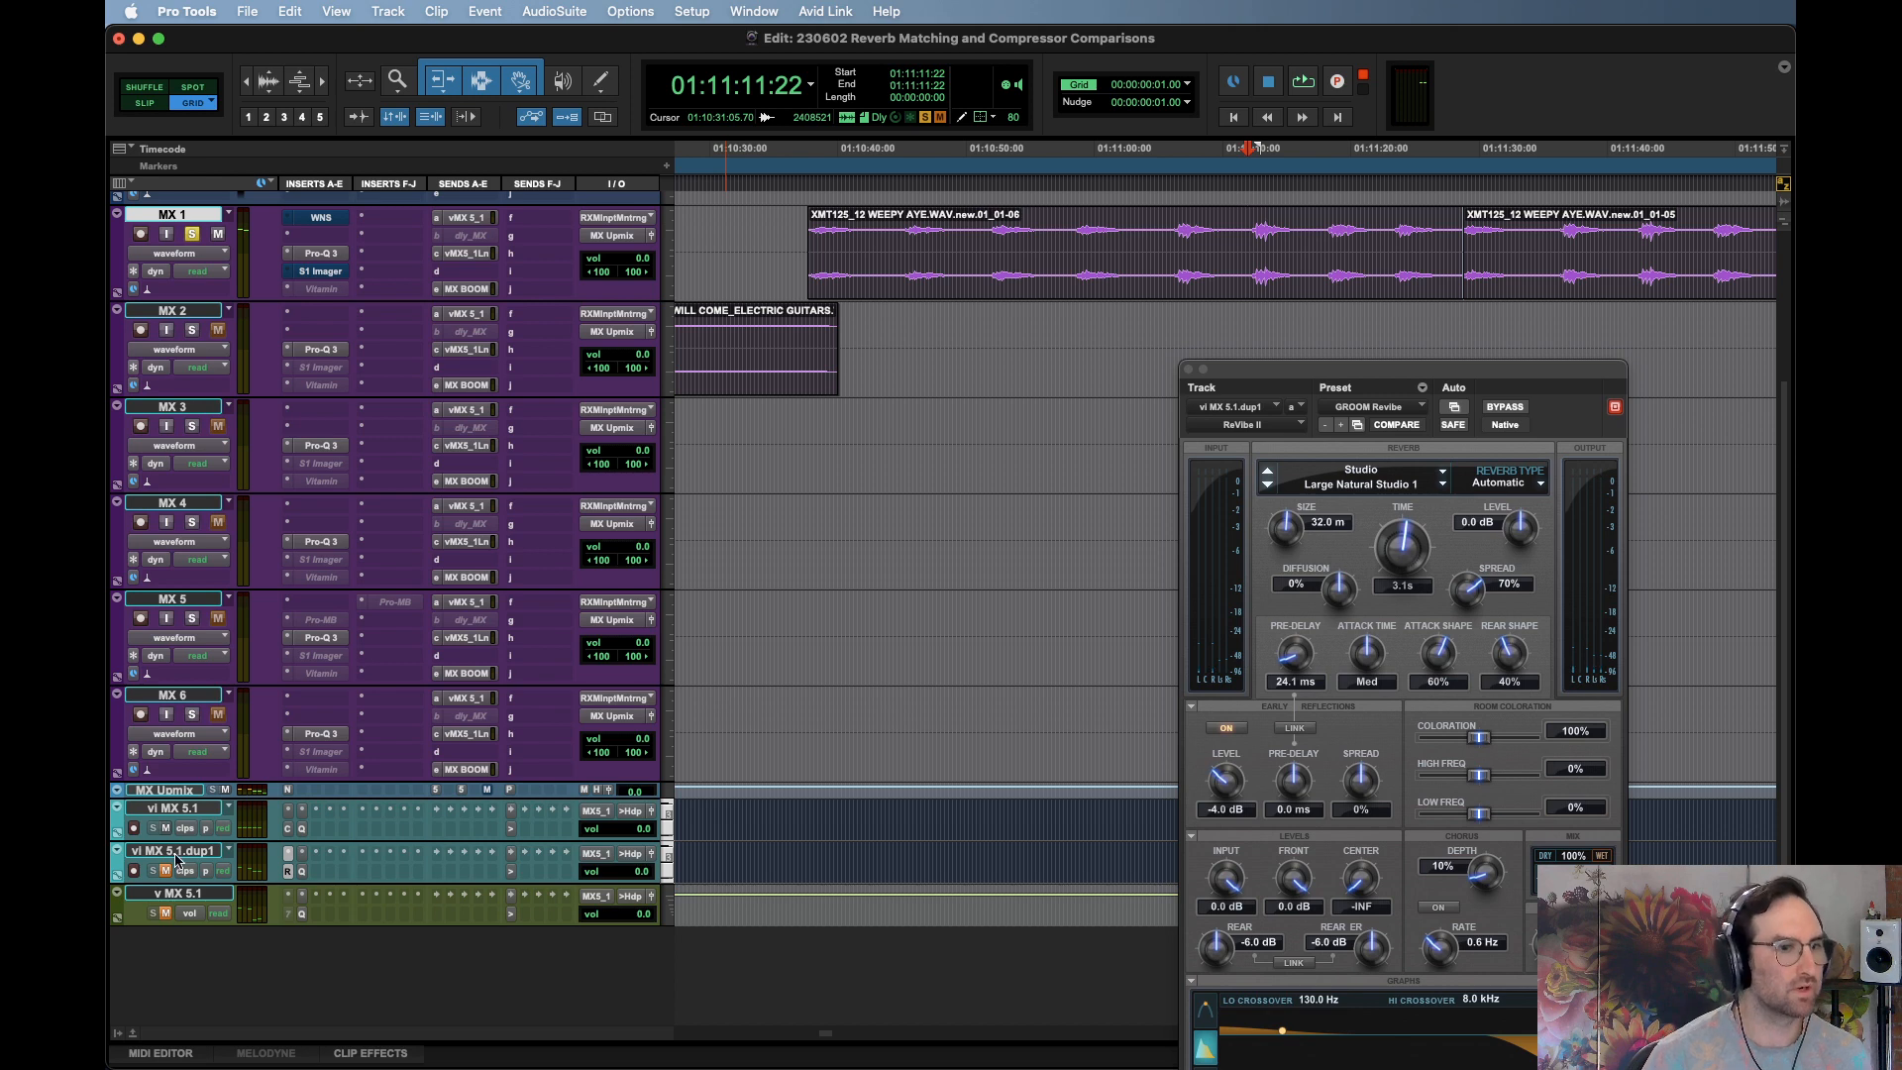
Rename the vi MX 5.1 track to Cinematic and the vi MX 5.1.dup1 track to Revibe
double_click(191, 814)
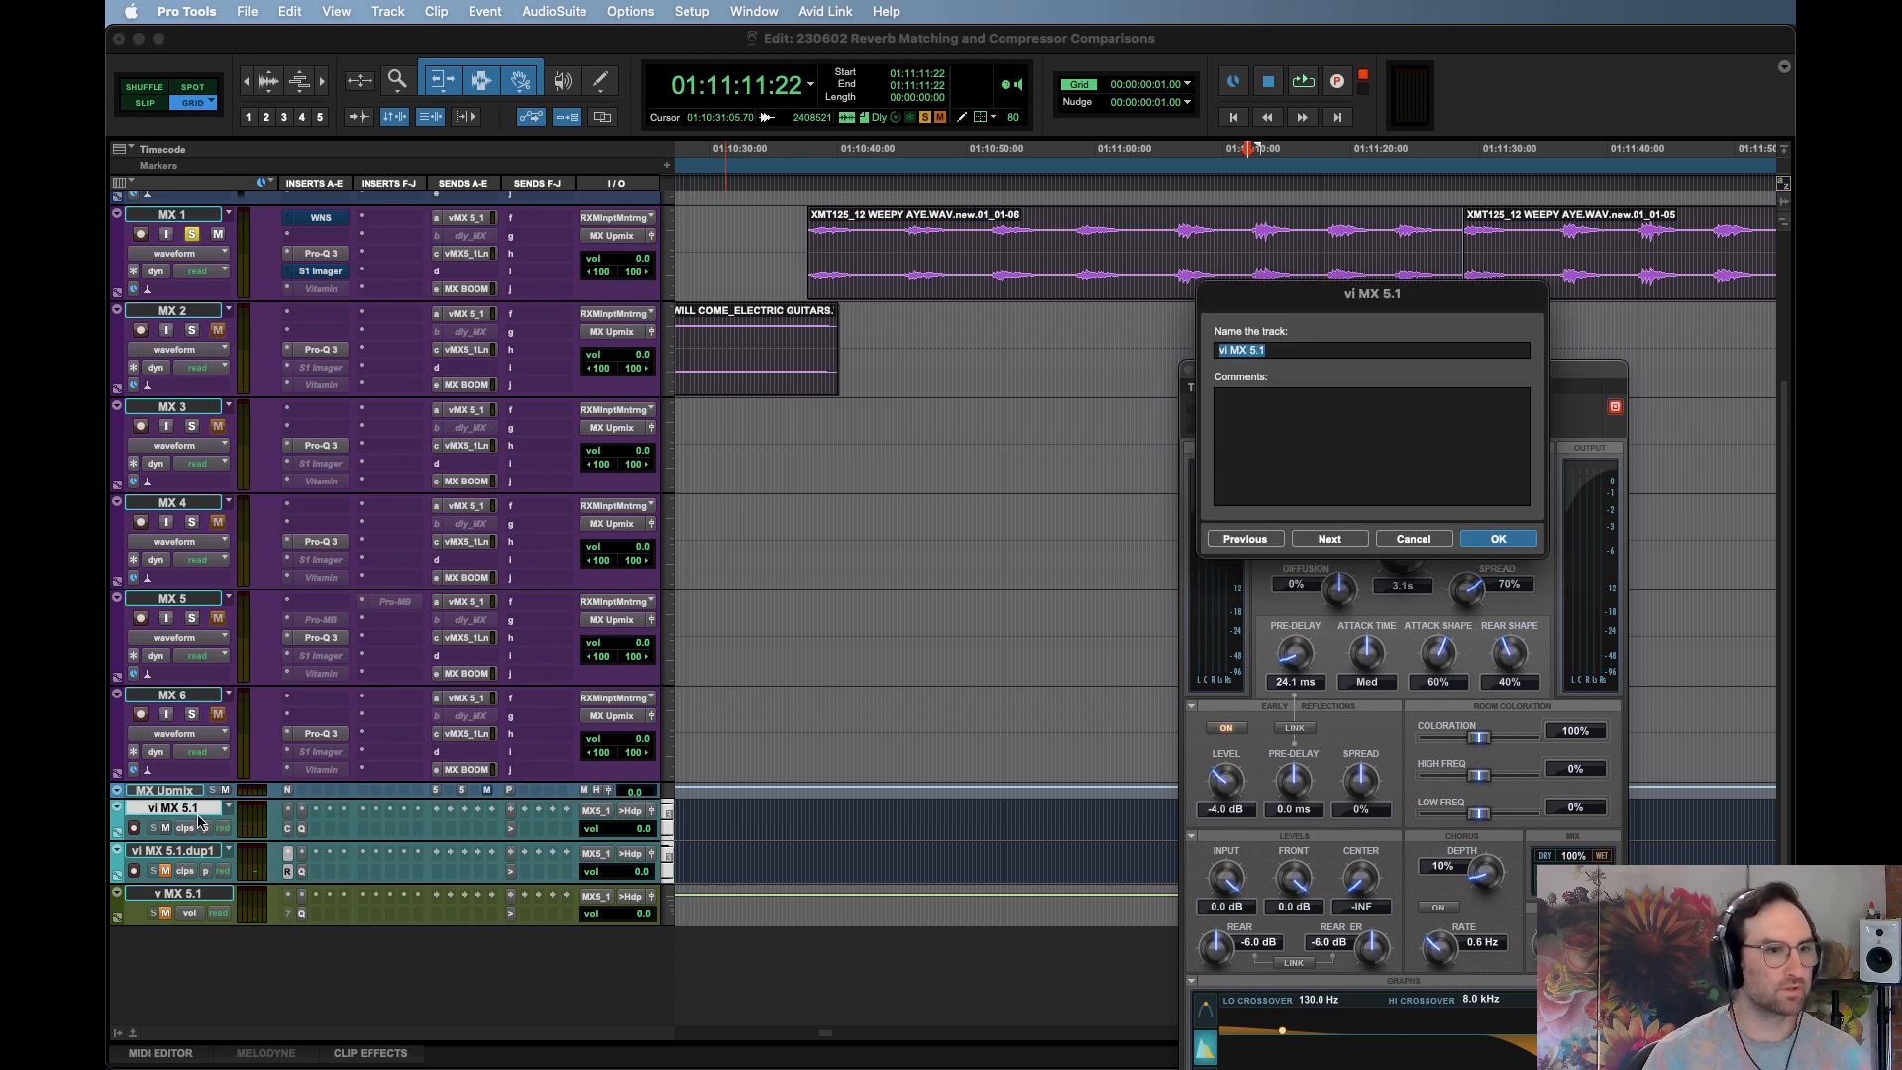
type("Clnematic")
key("Return")
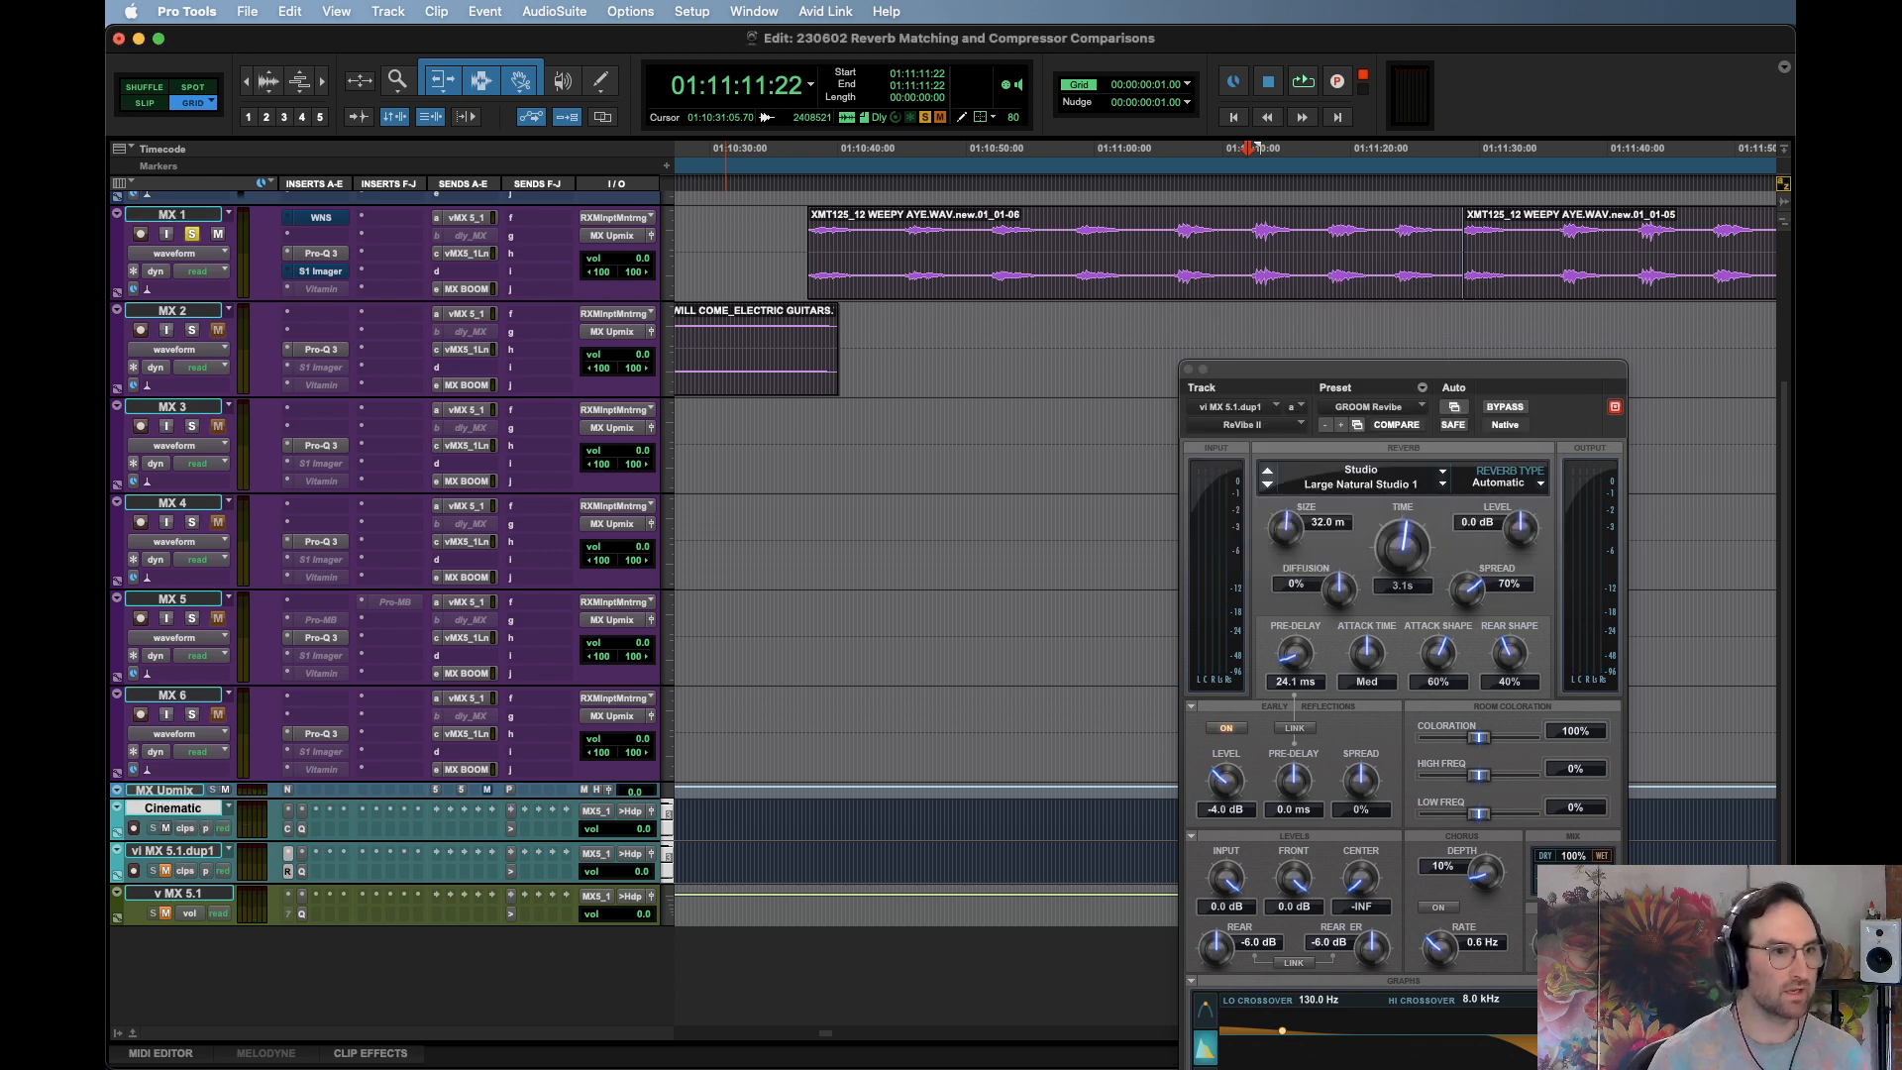
double_click(184, 854)
type("Revibe")
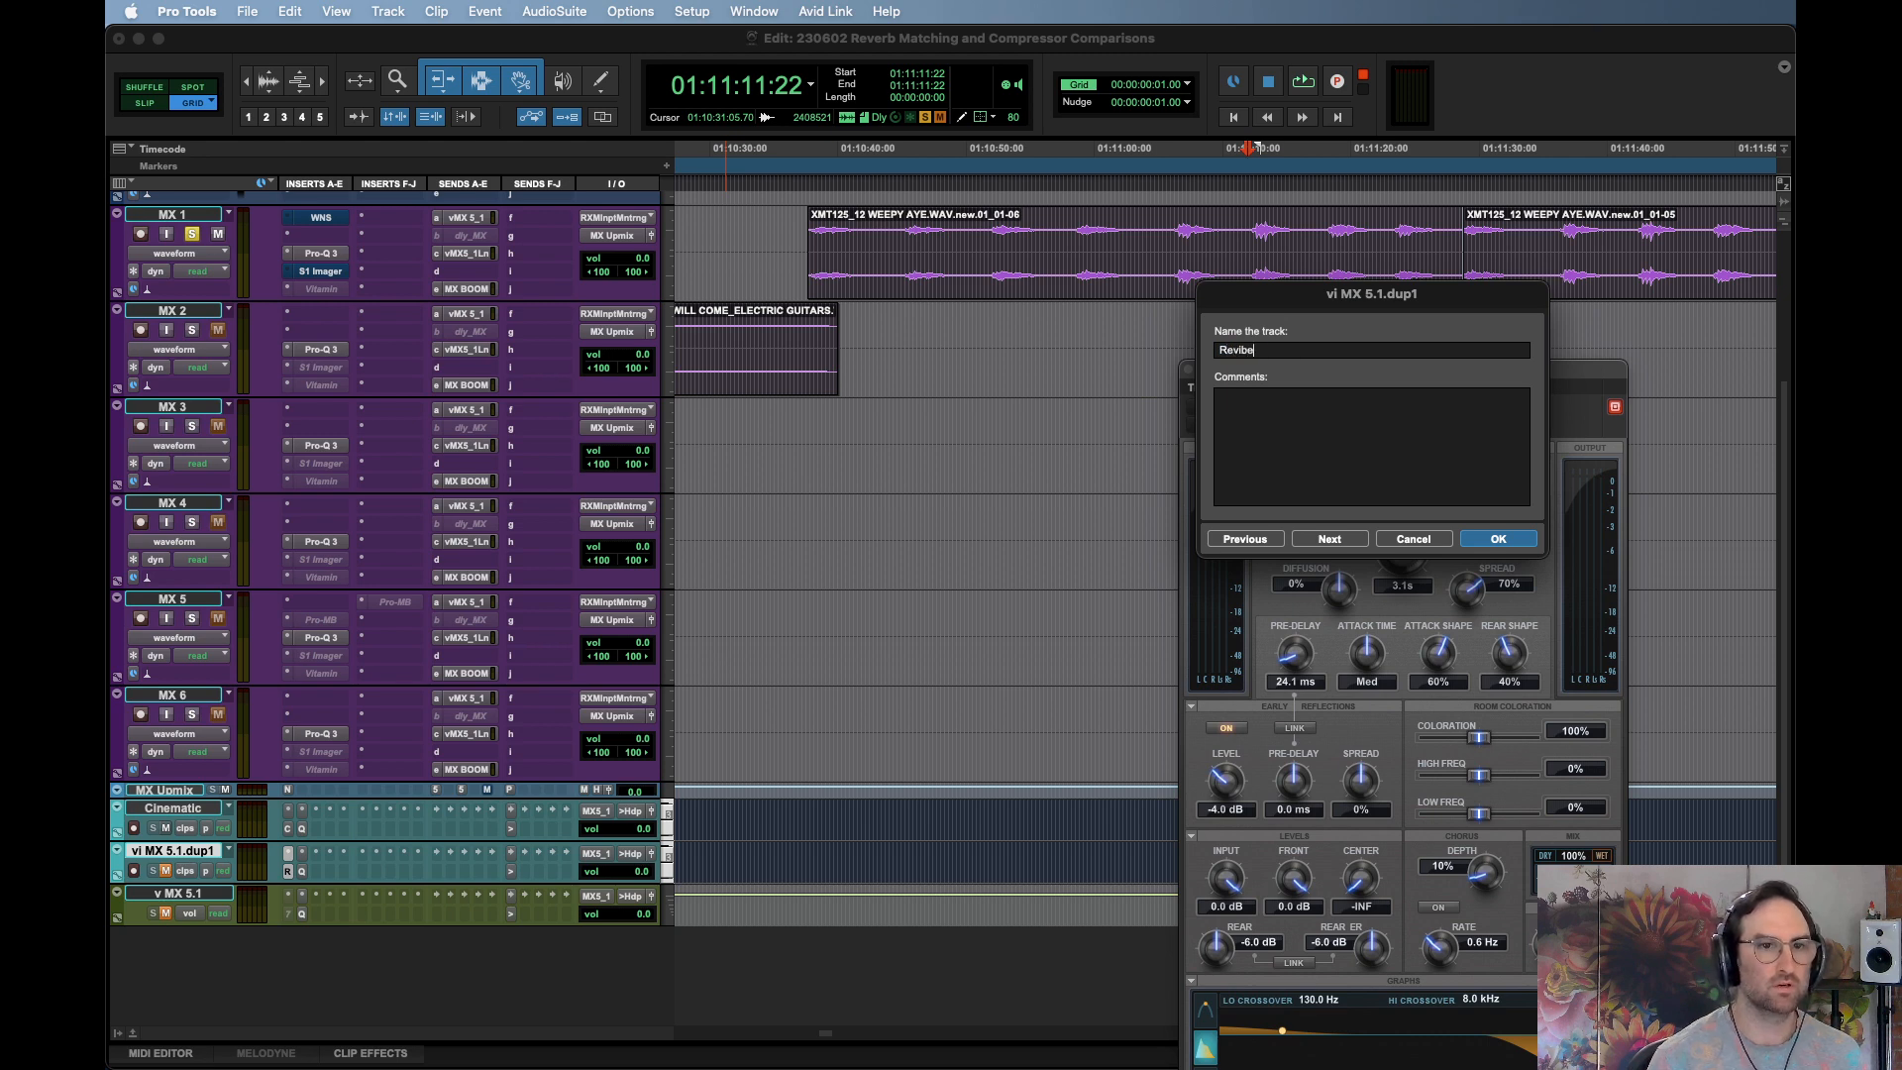
key("Return")
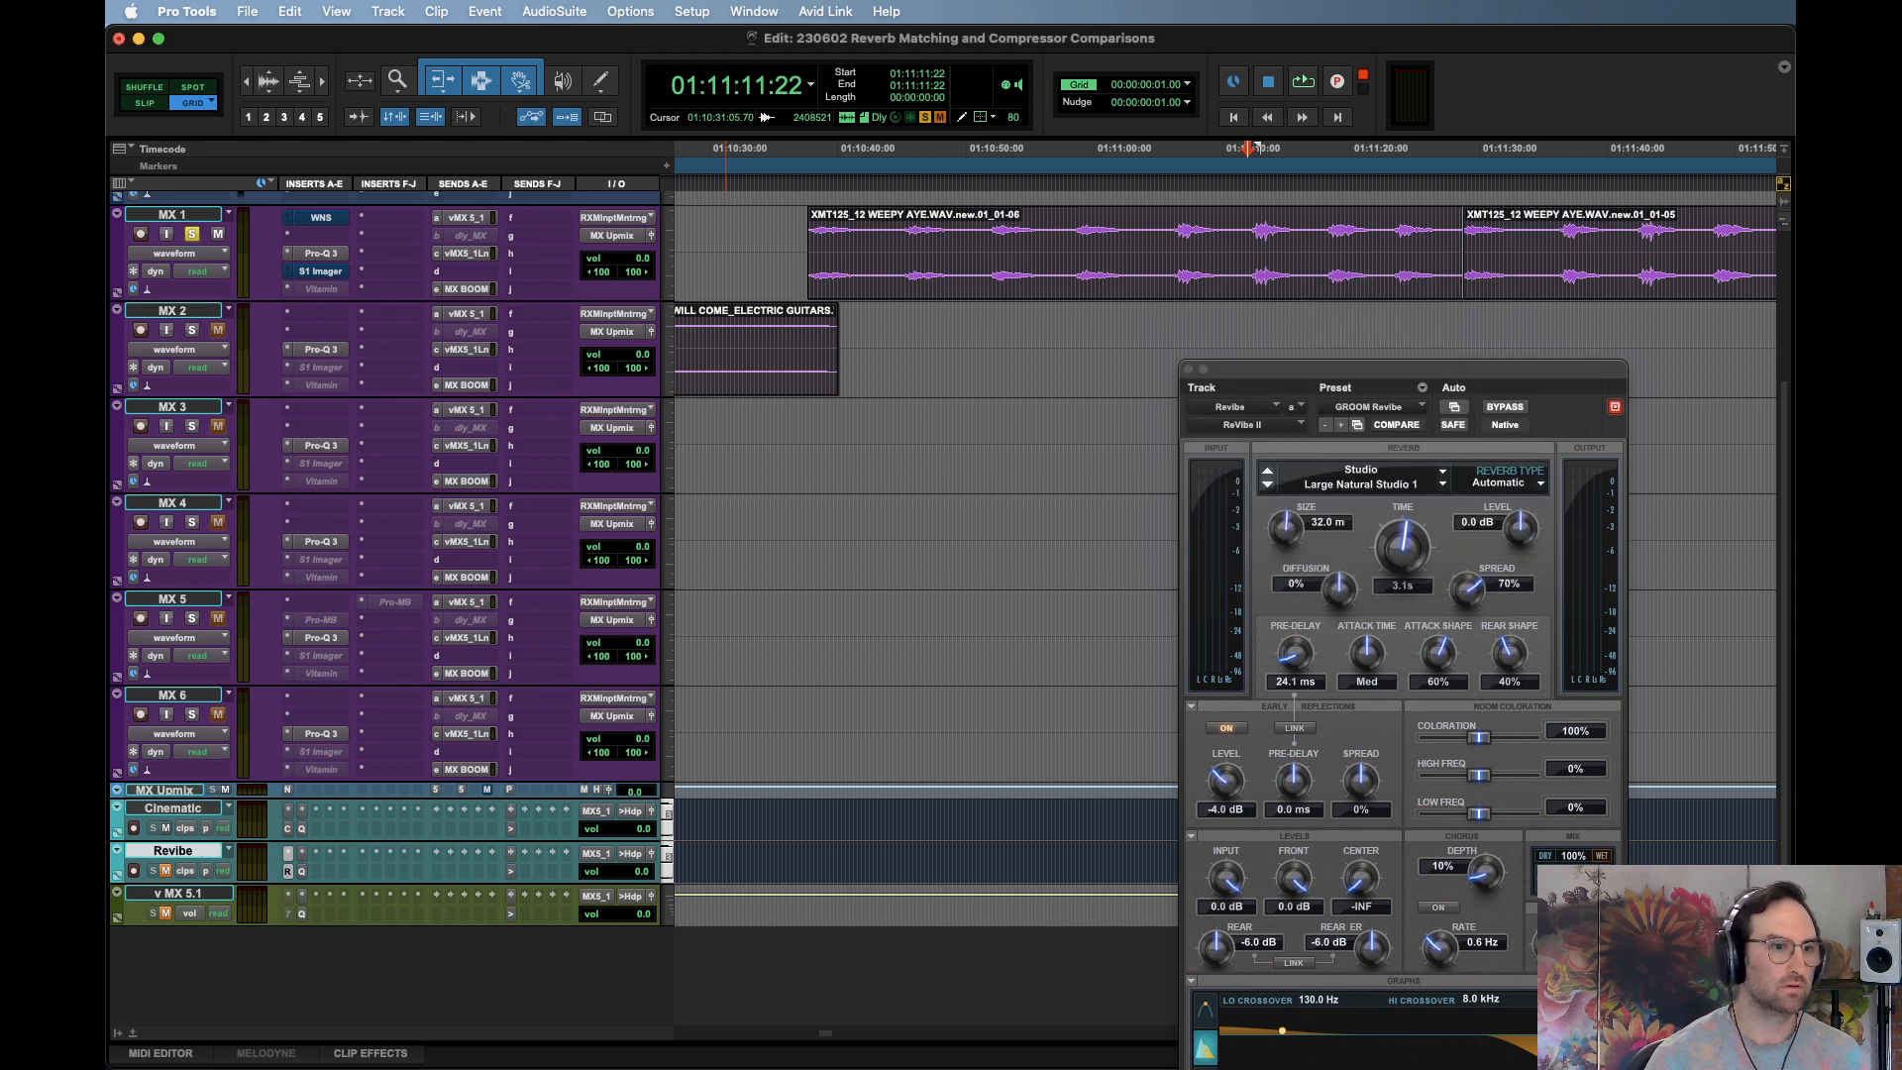
Enlarge the Cinematic and Revibe tracks until all their insert and send slots show, and close the ReVibe II window
left_click(179, 810, "shift")
key("ctrl+Up")
key("ctrl+Up")
scroll(967, 707, "down", 3)
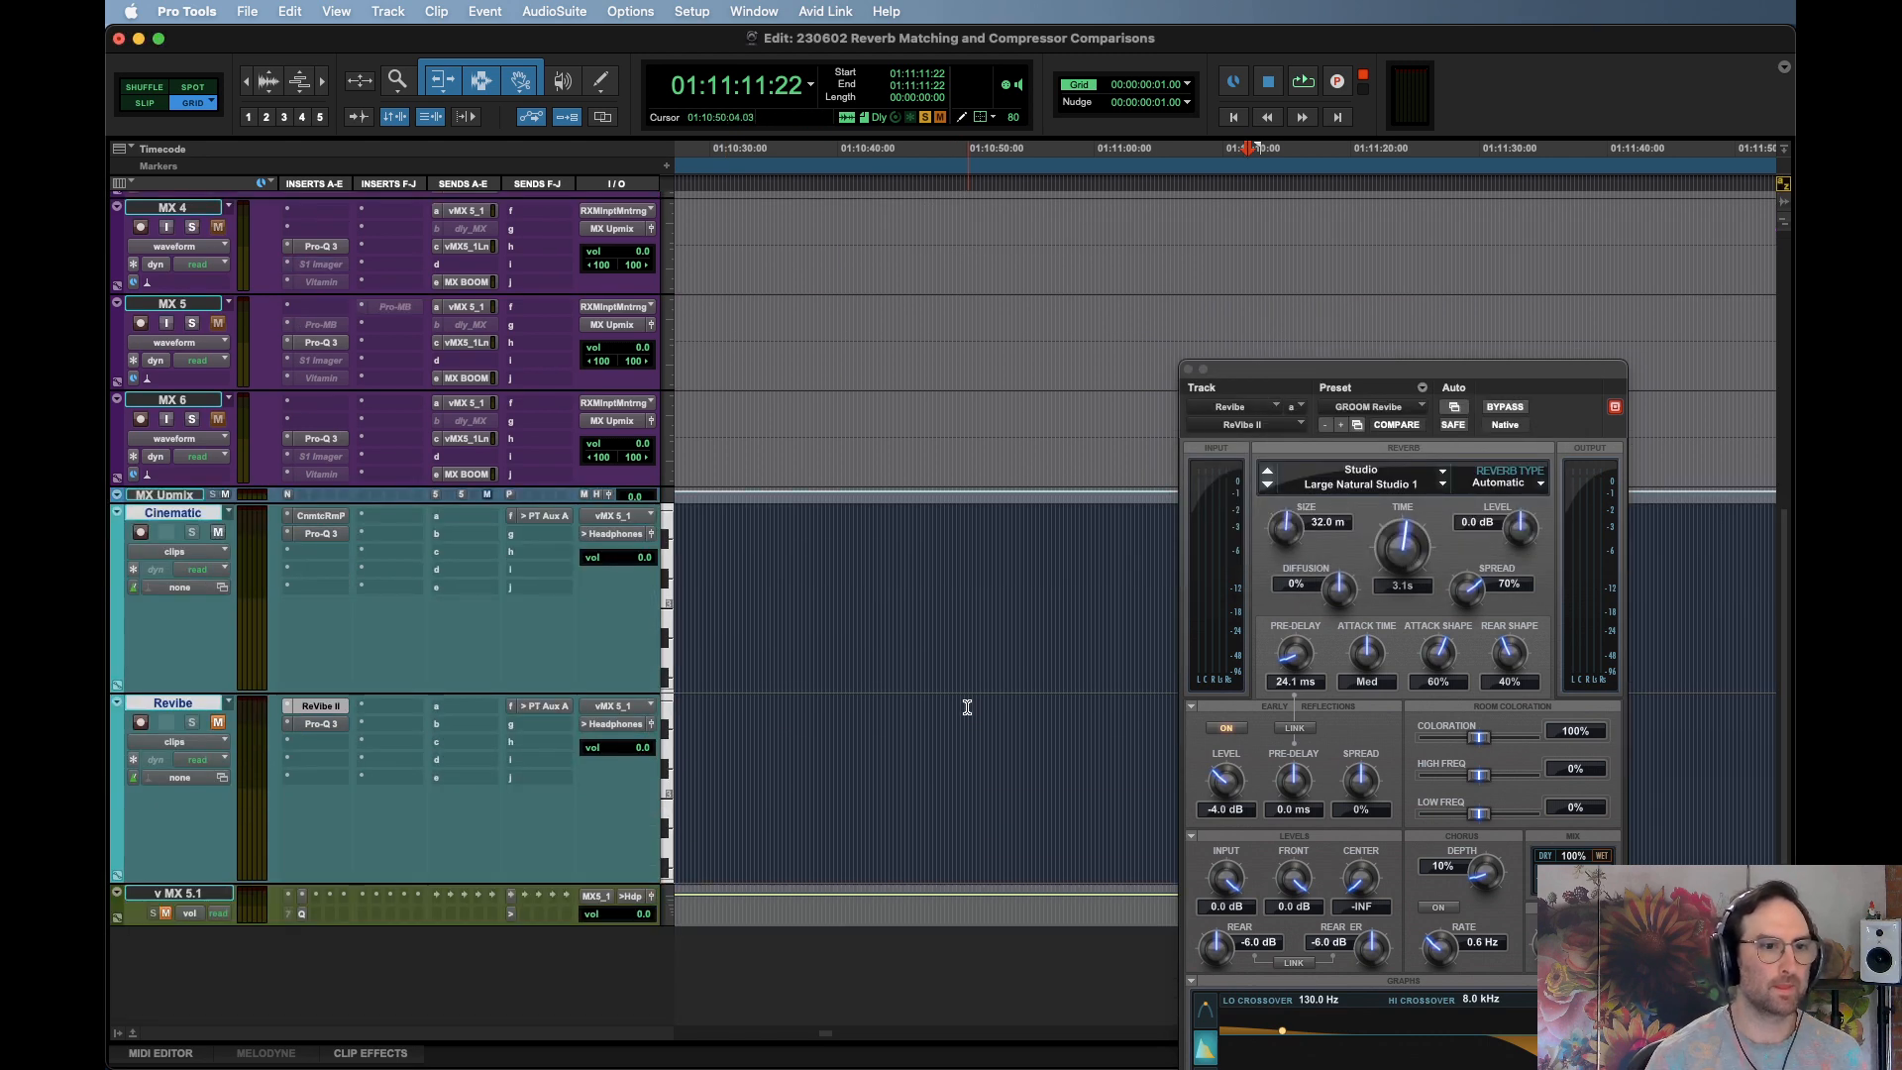
key("ctrl+Down")
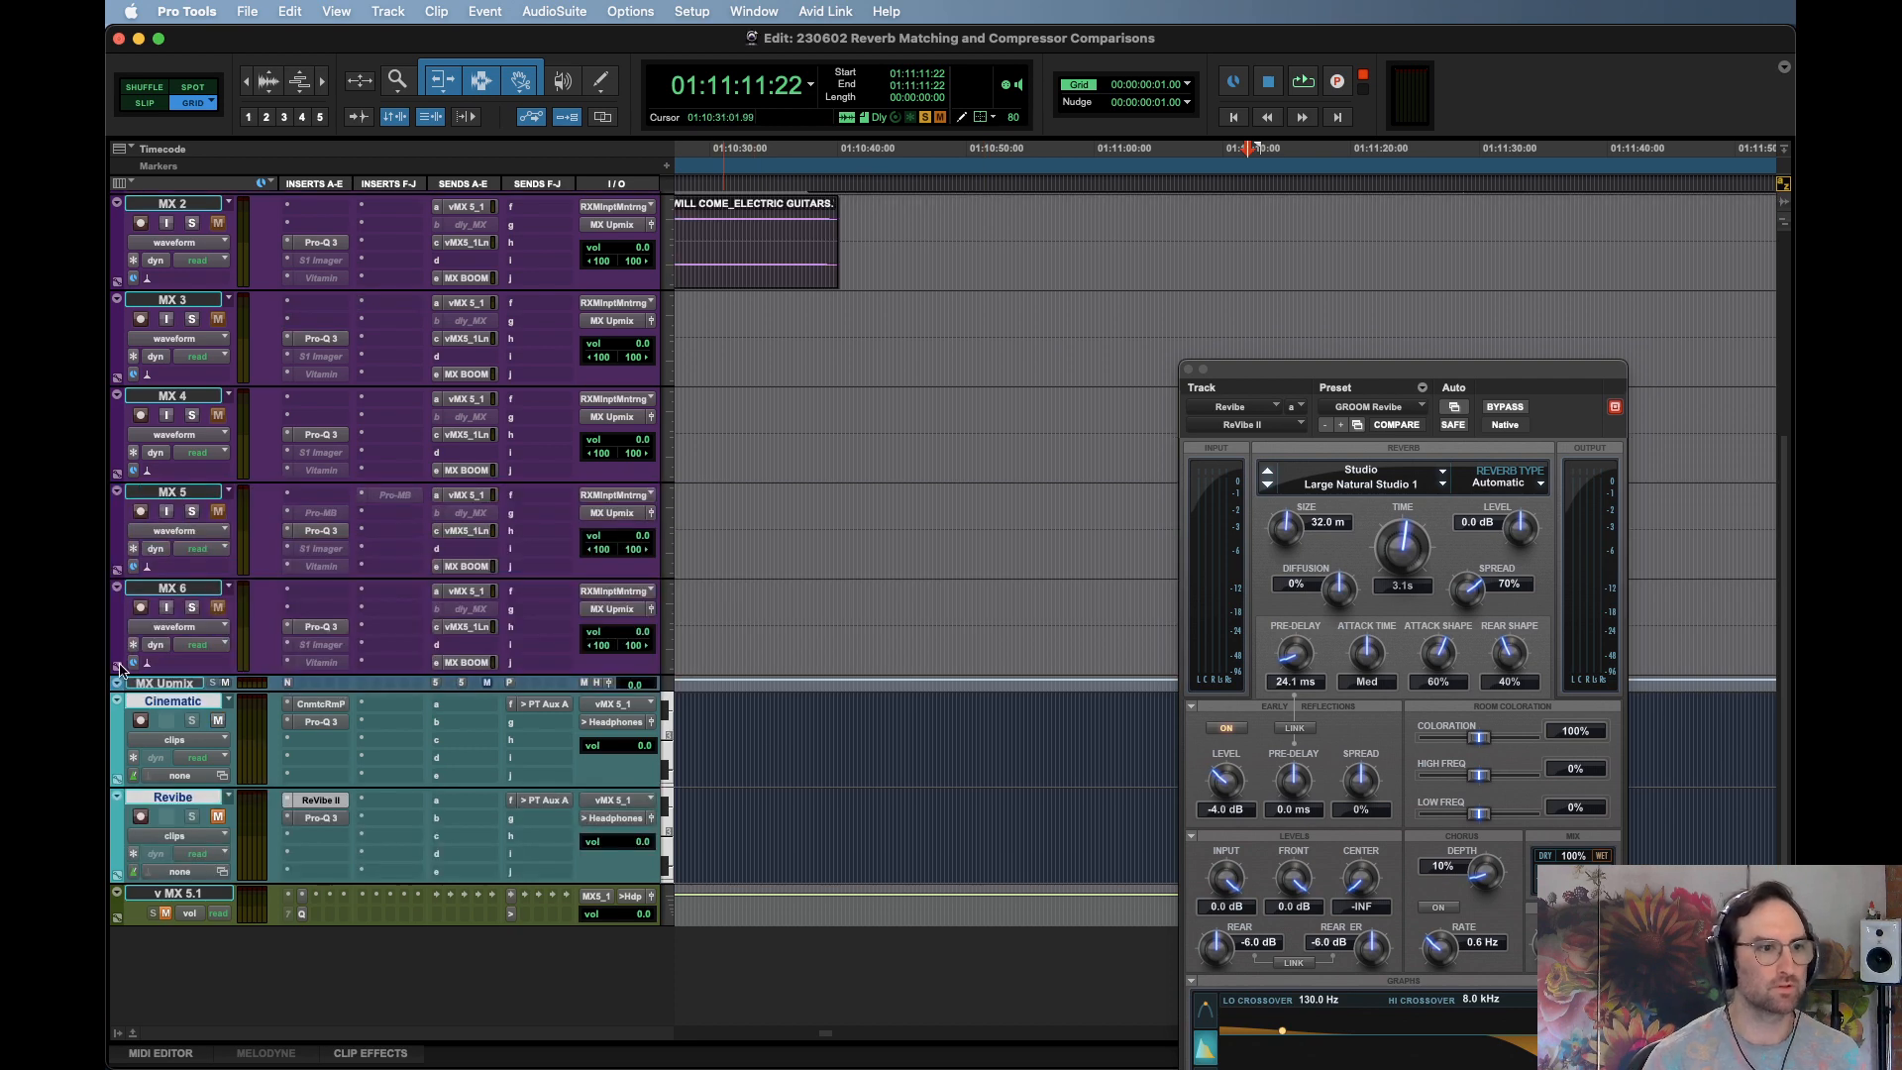
left_click_drag(1245, 374, 1275, 252)
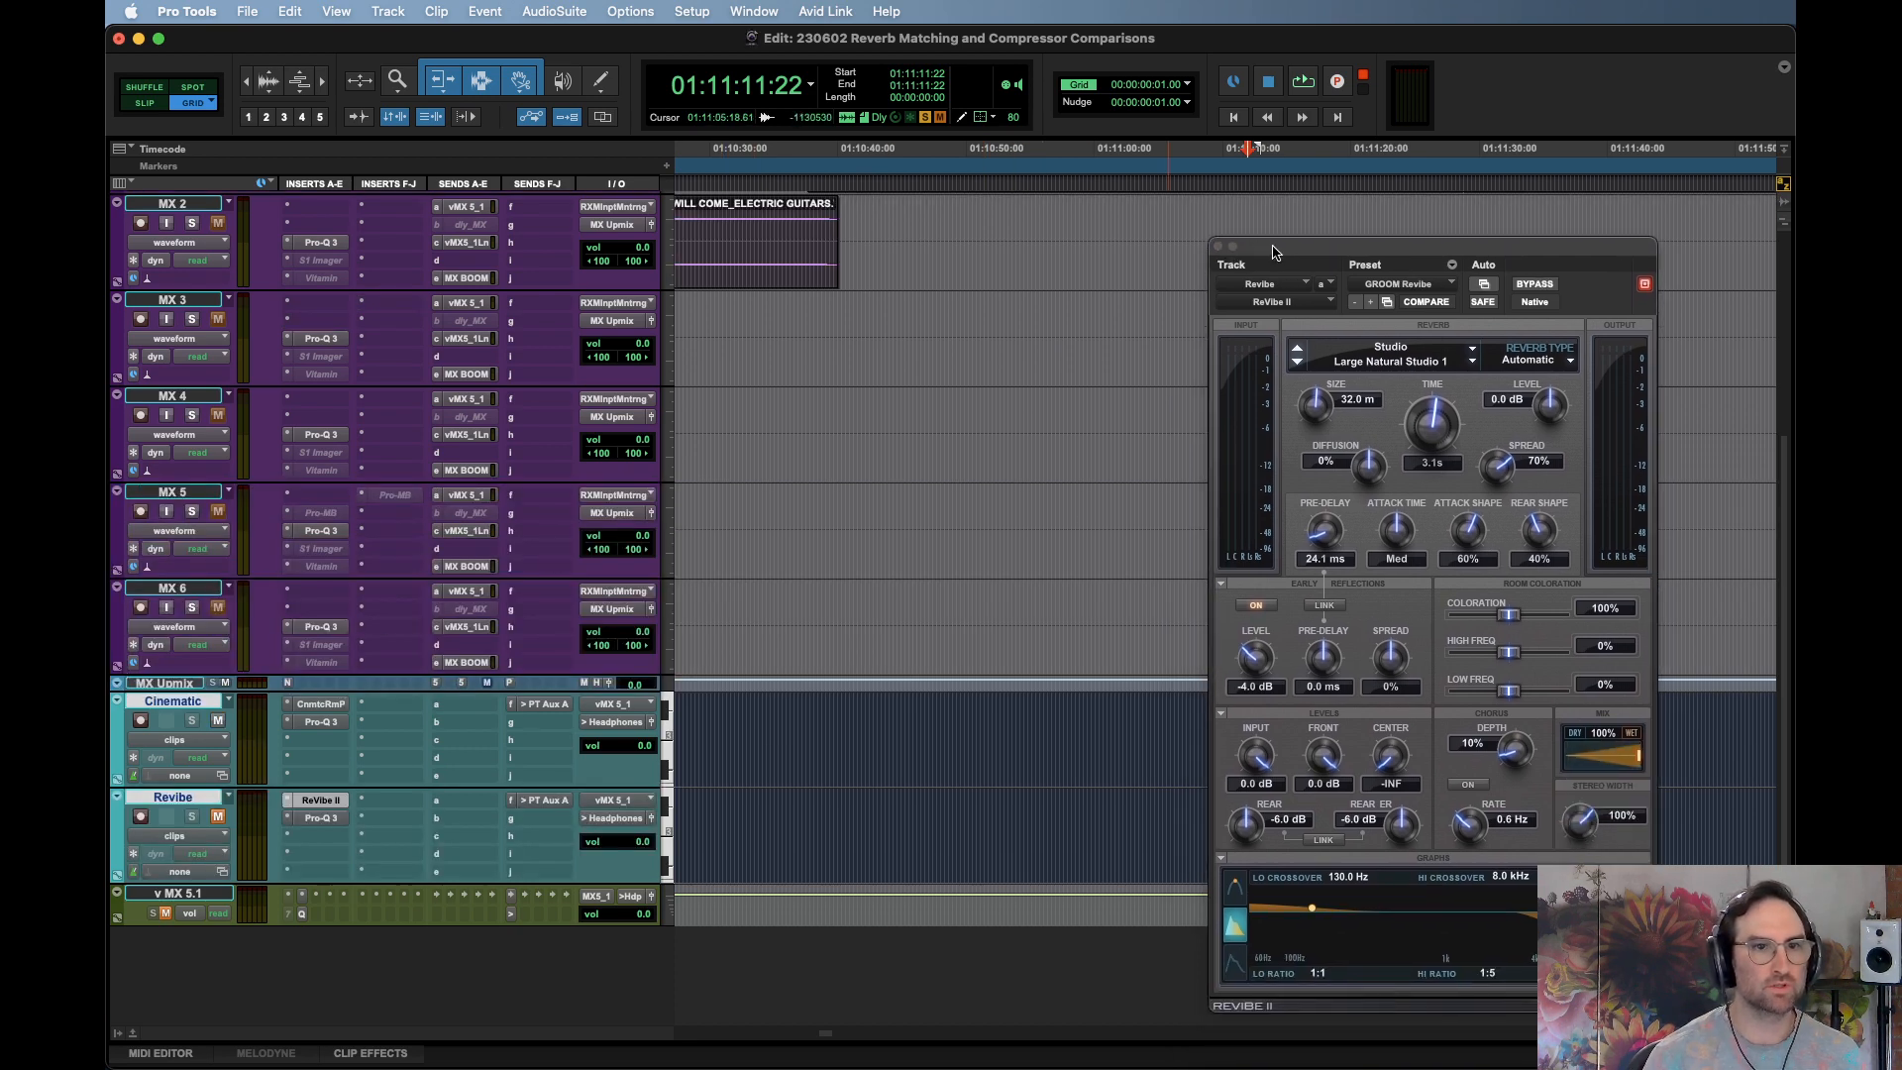
left_click(1220, 247)
Create one mono audio track named Transient directly below MX Upmix and enlarge it until all its insert and send slots show
left_click(161, 683)
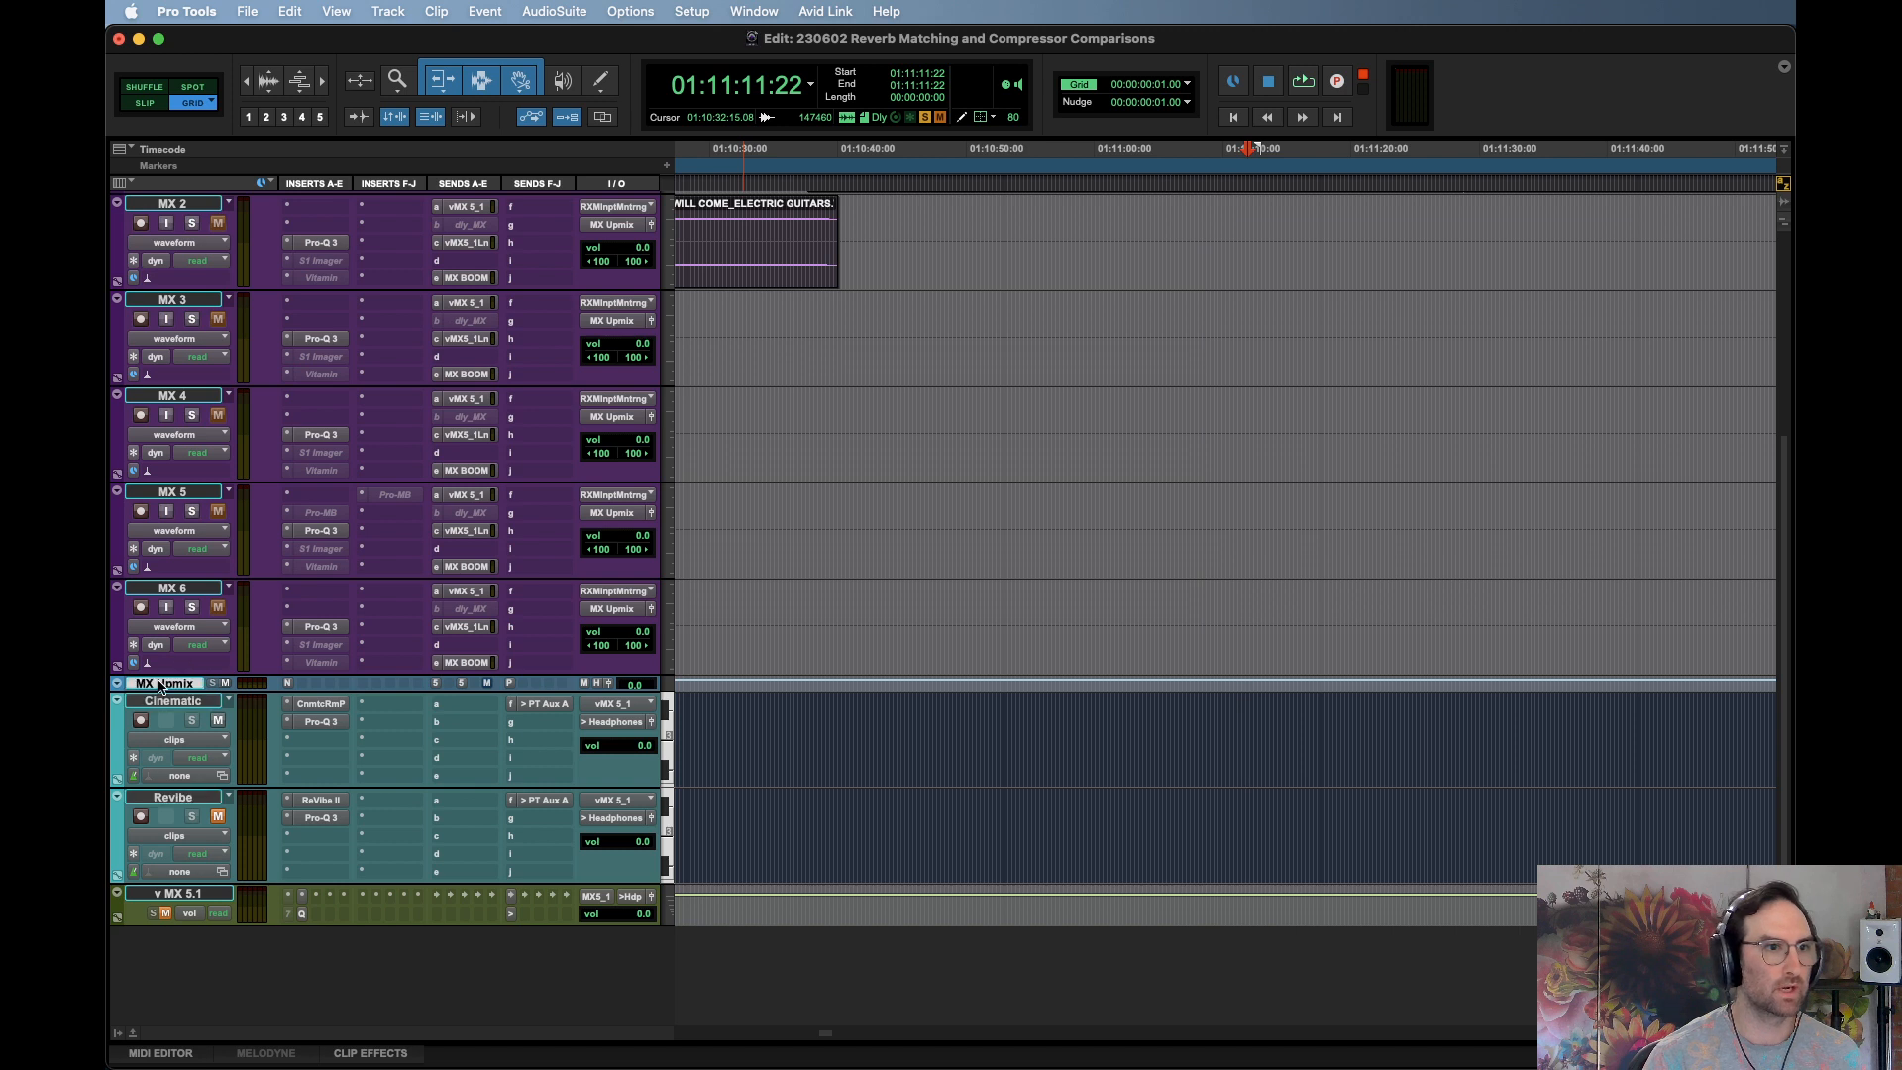
key("super+shift+n")
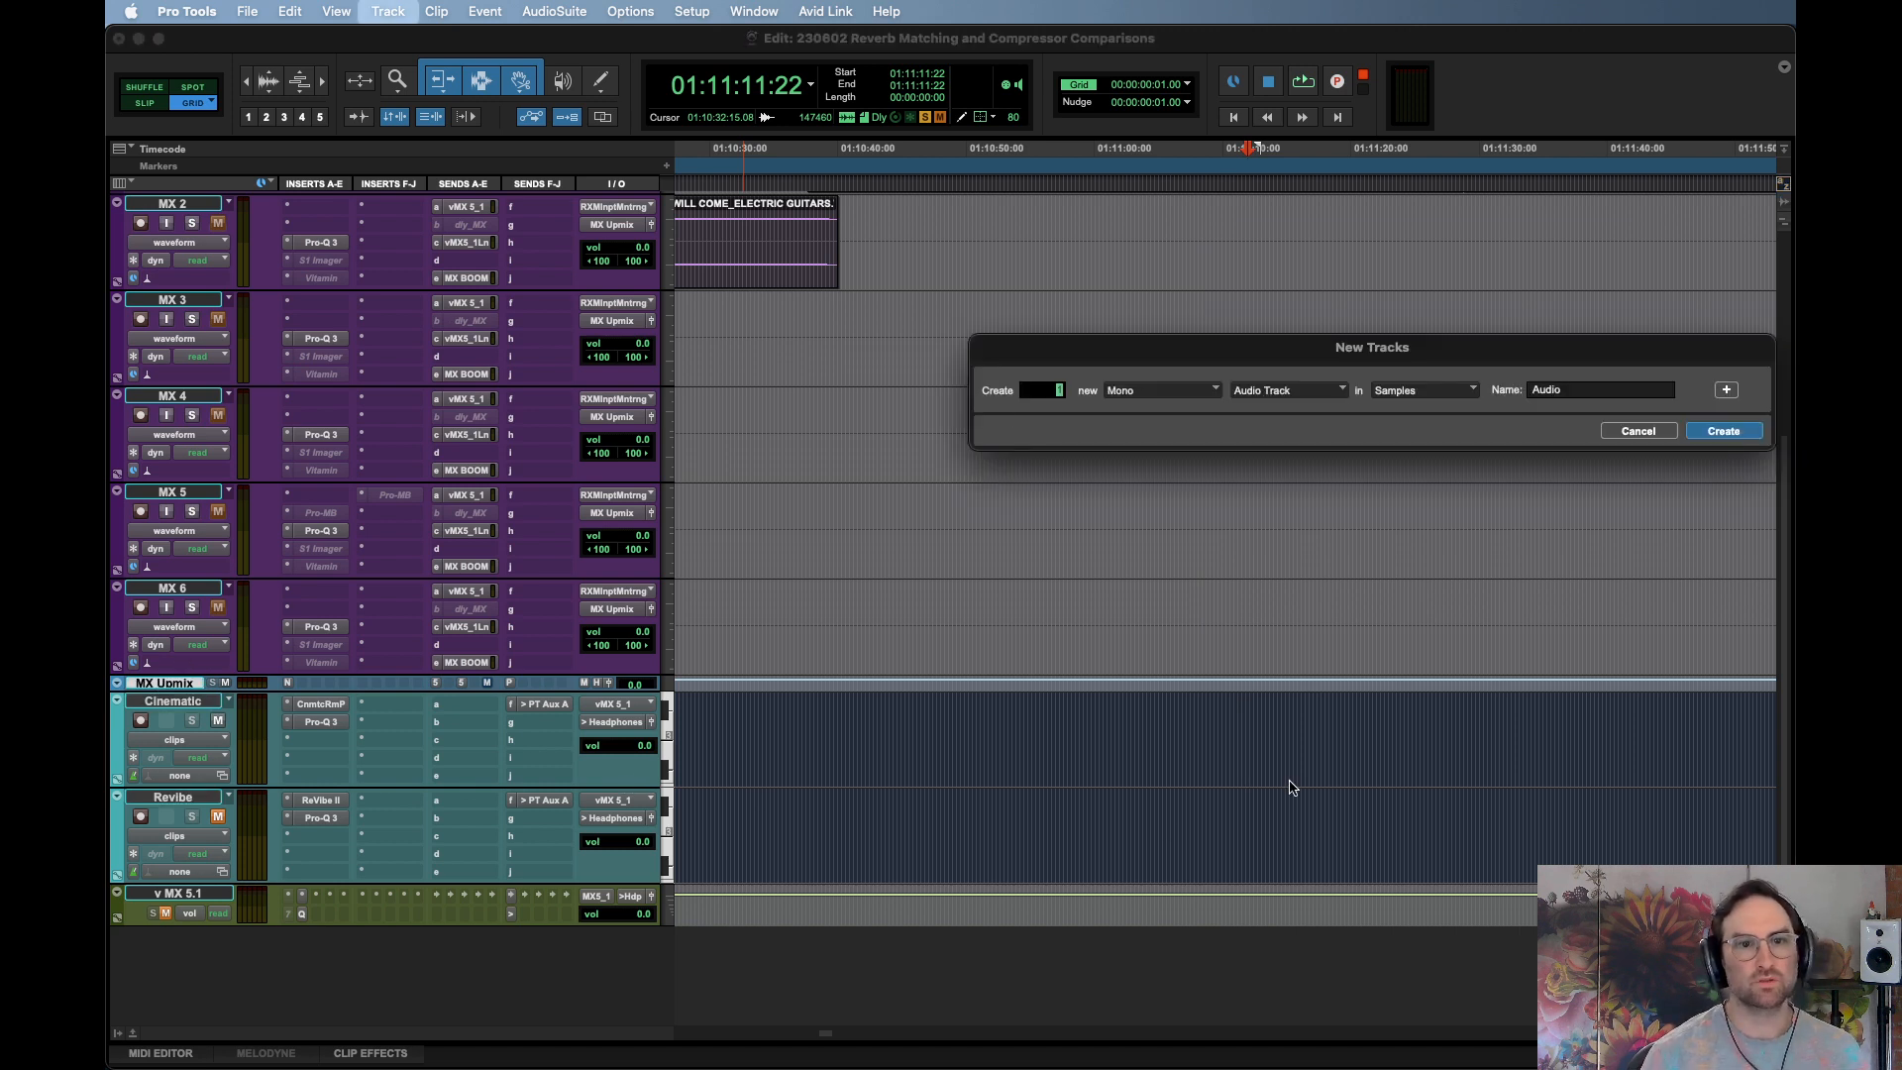
left_click_drag(1585, 389, 1507, 397)
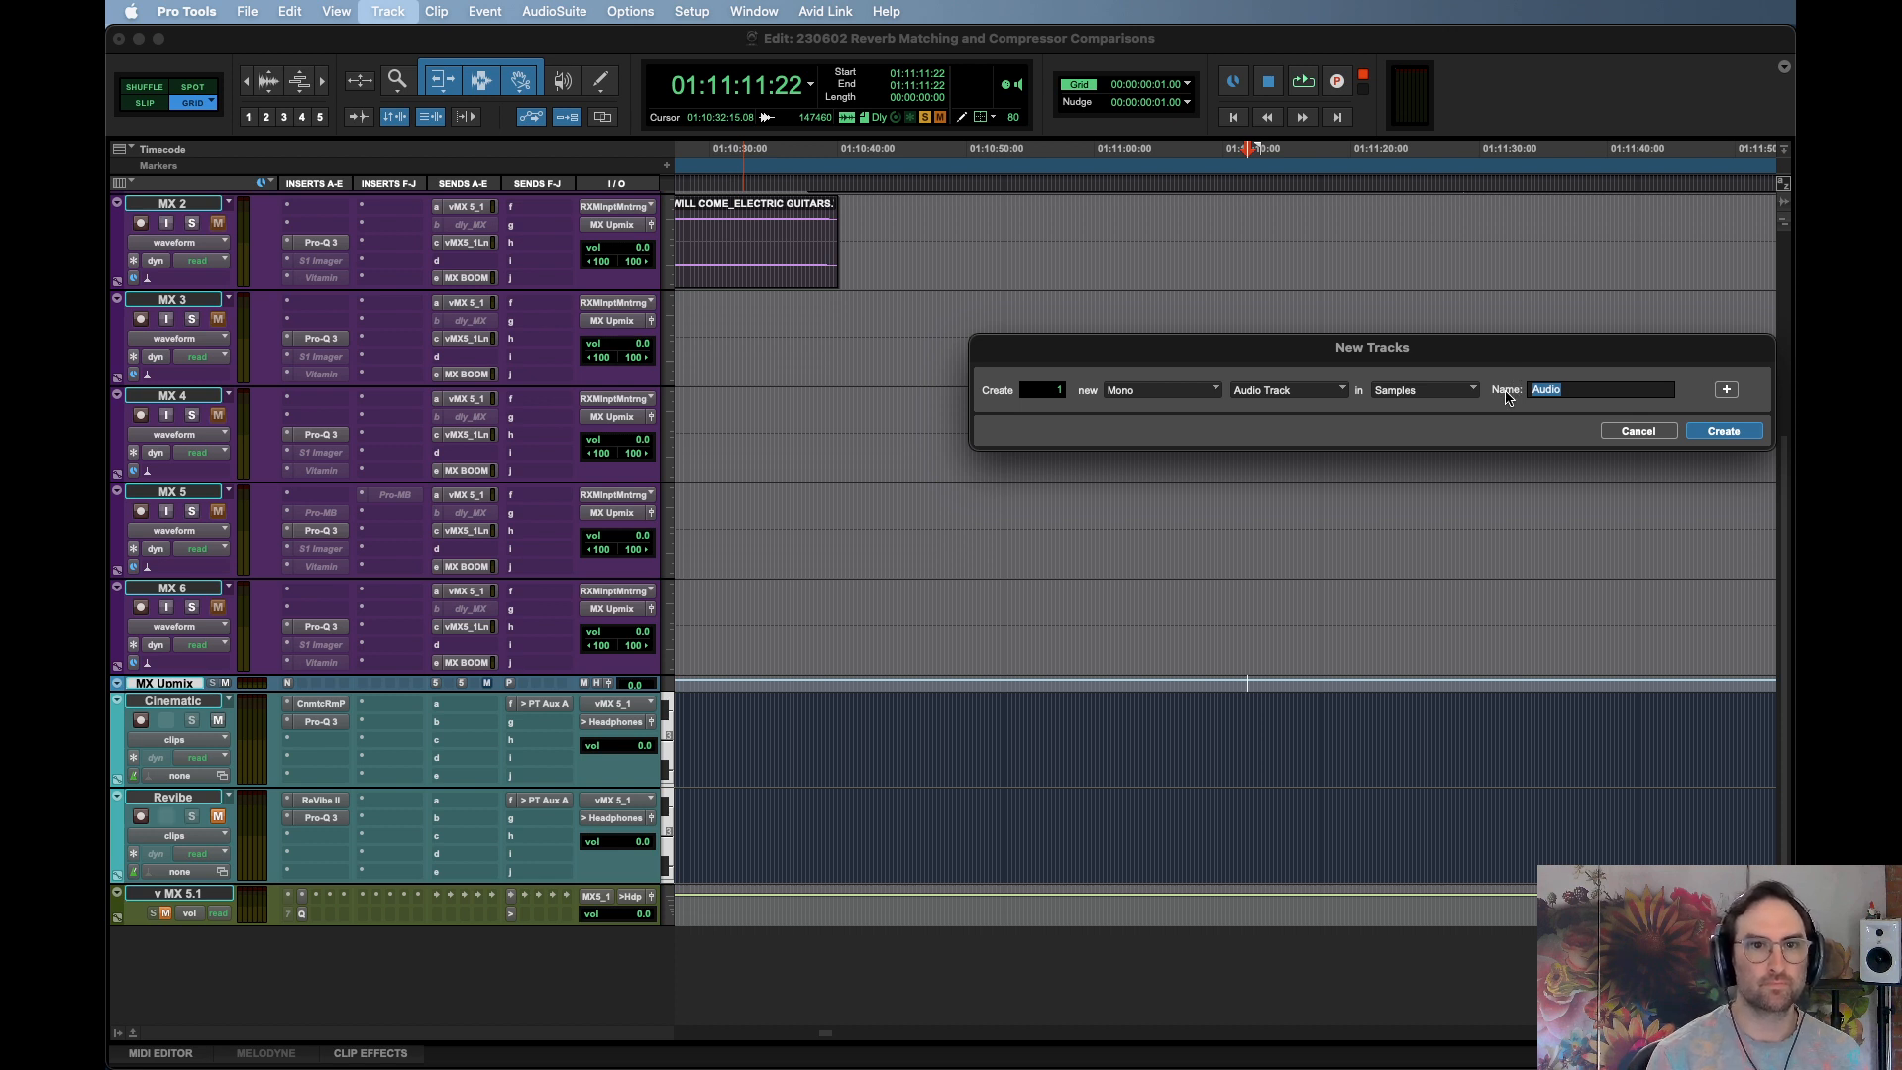
type("Transient")
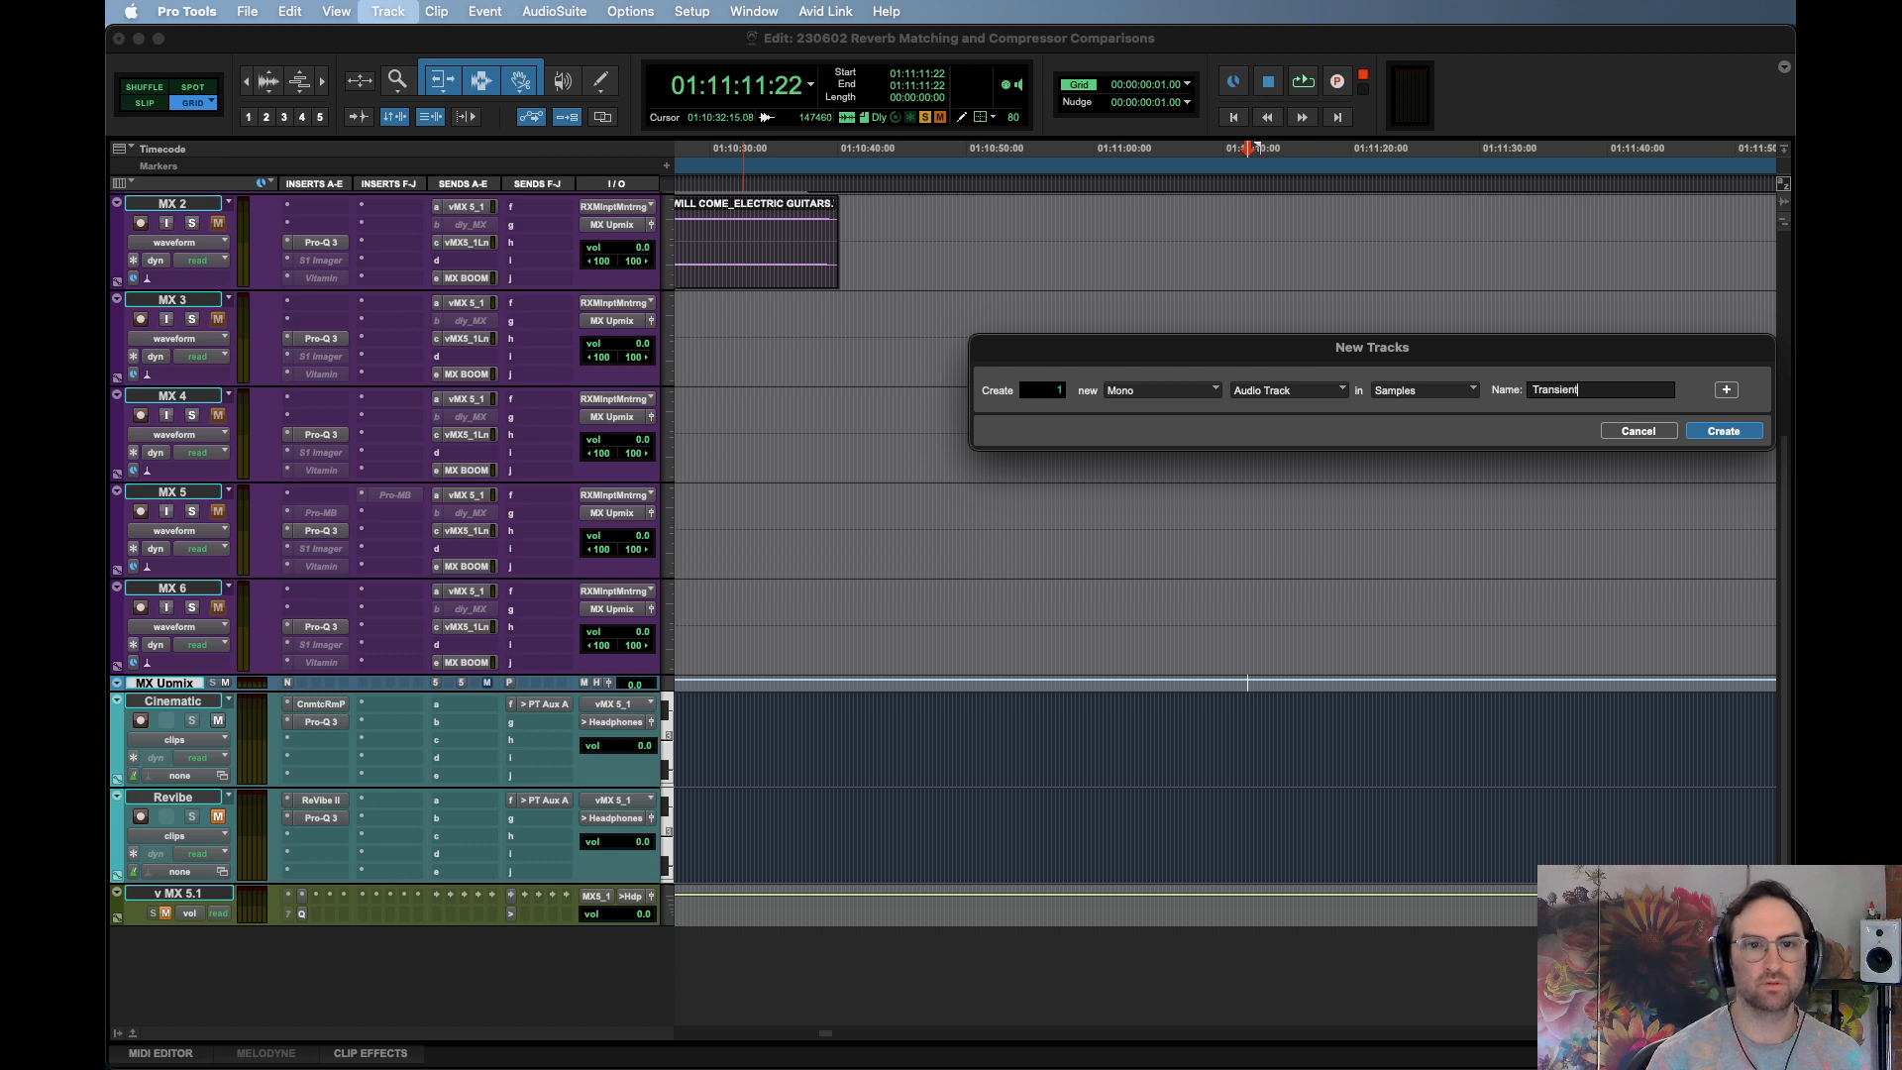
key("Return")
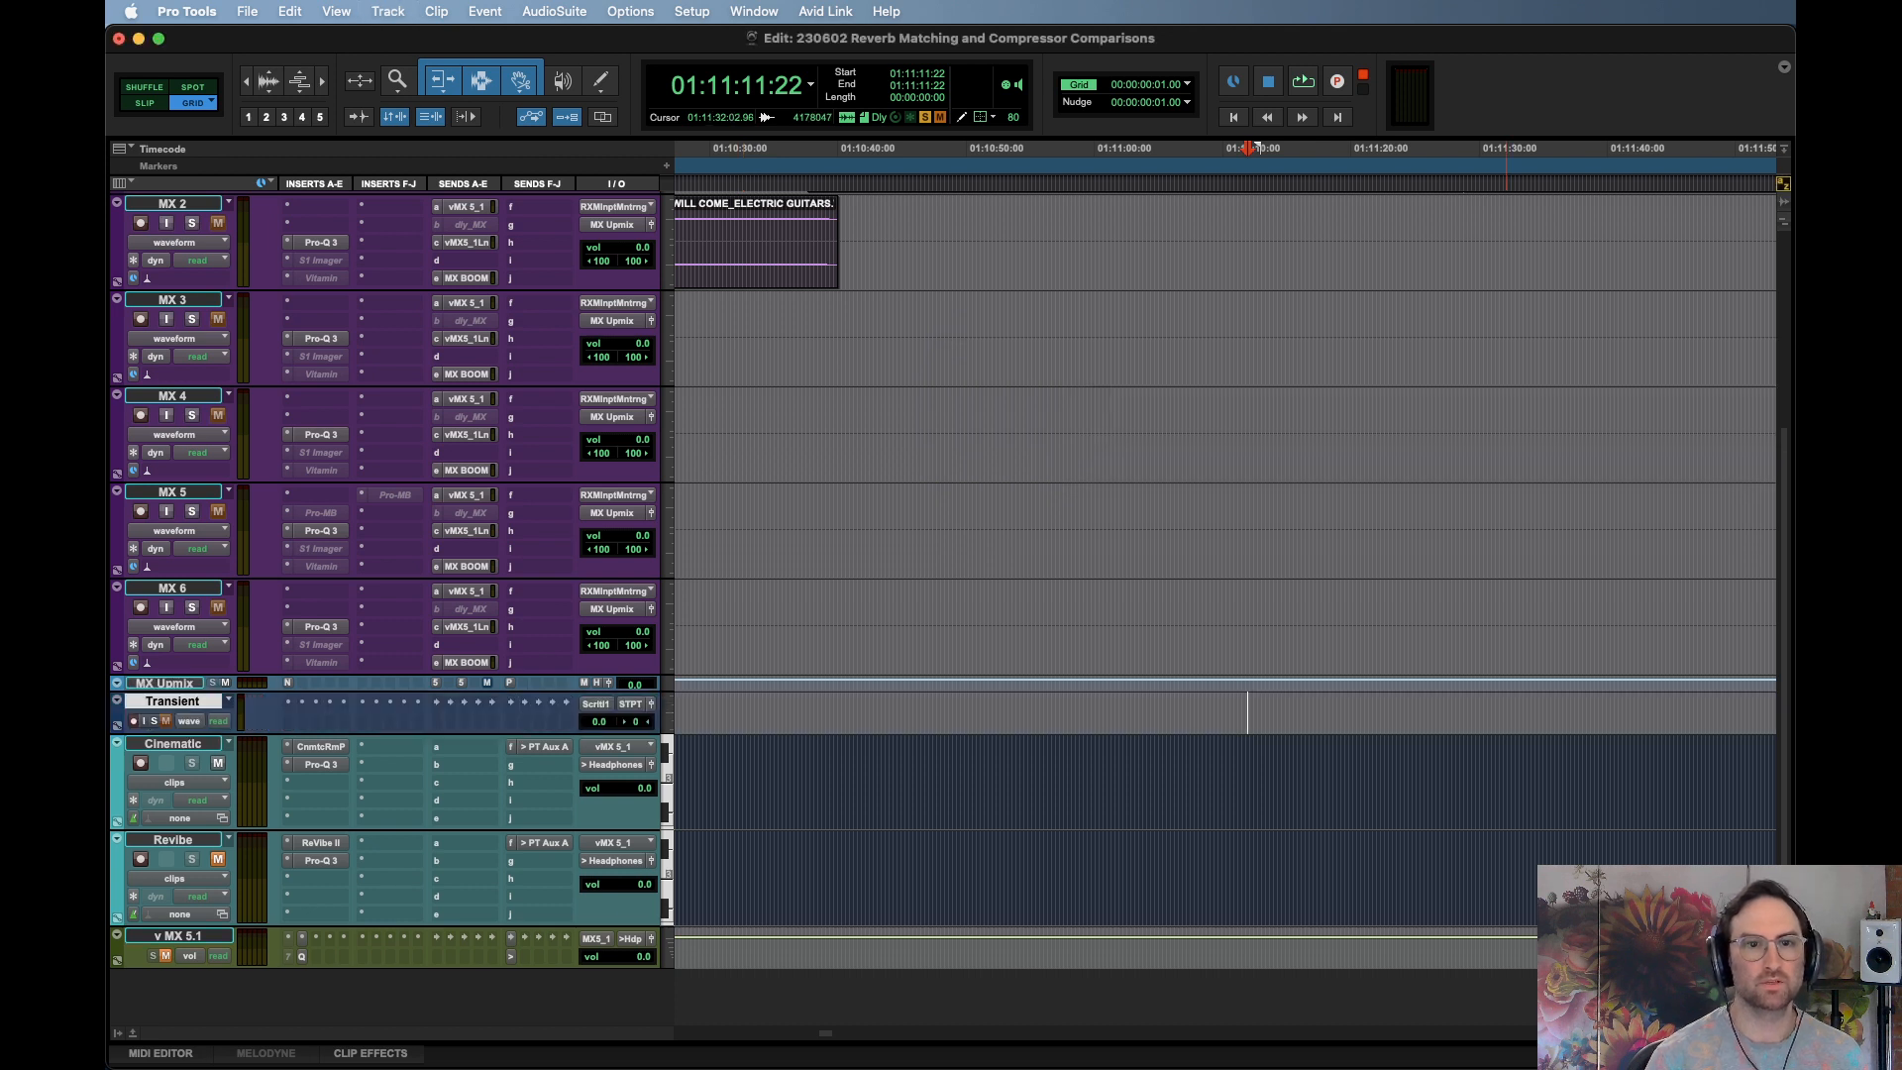
left_click(196, 702)
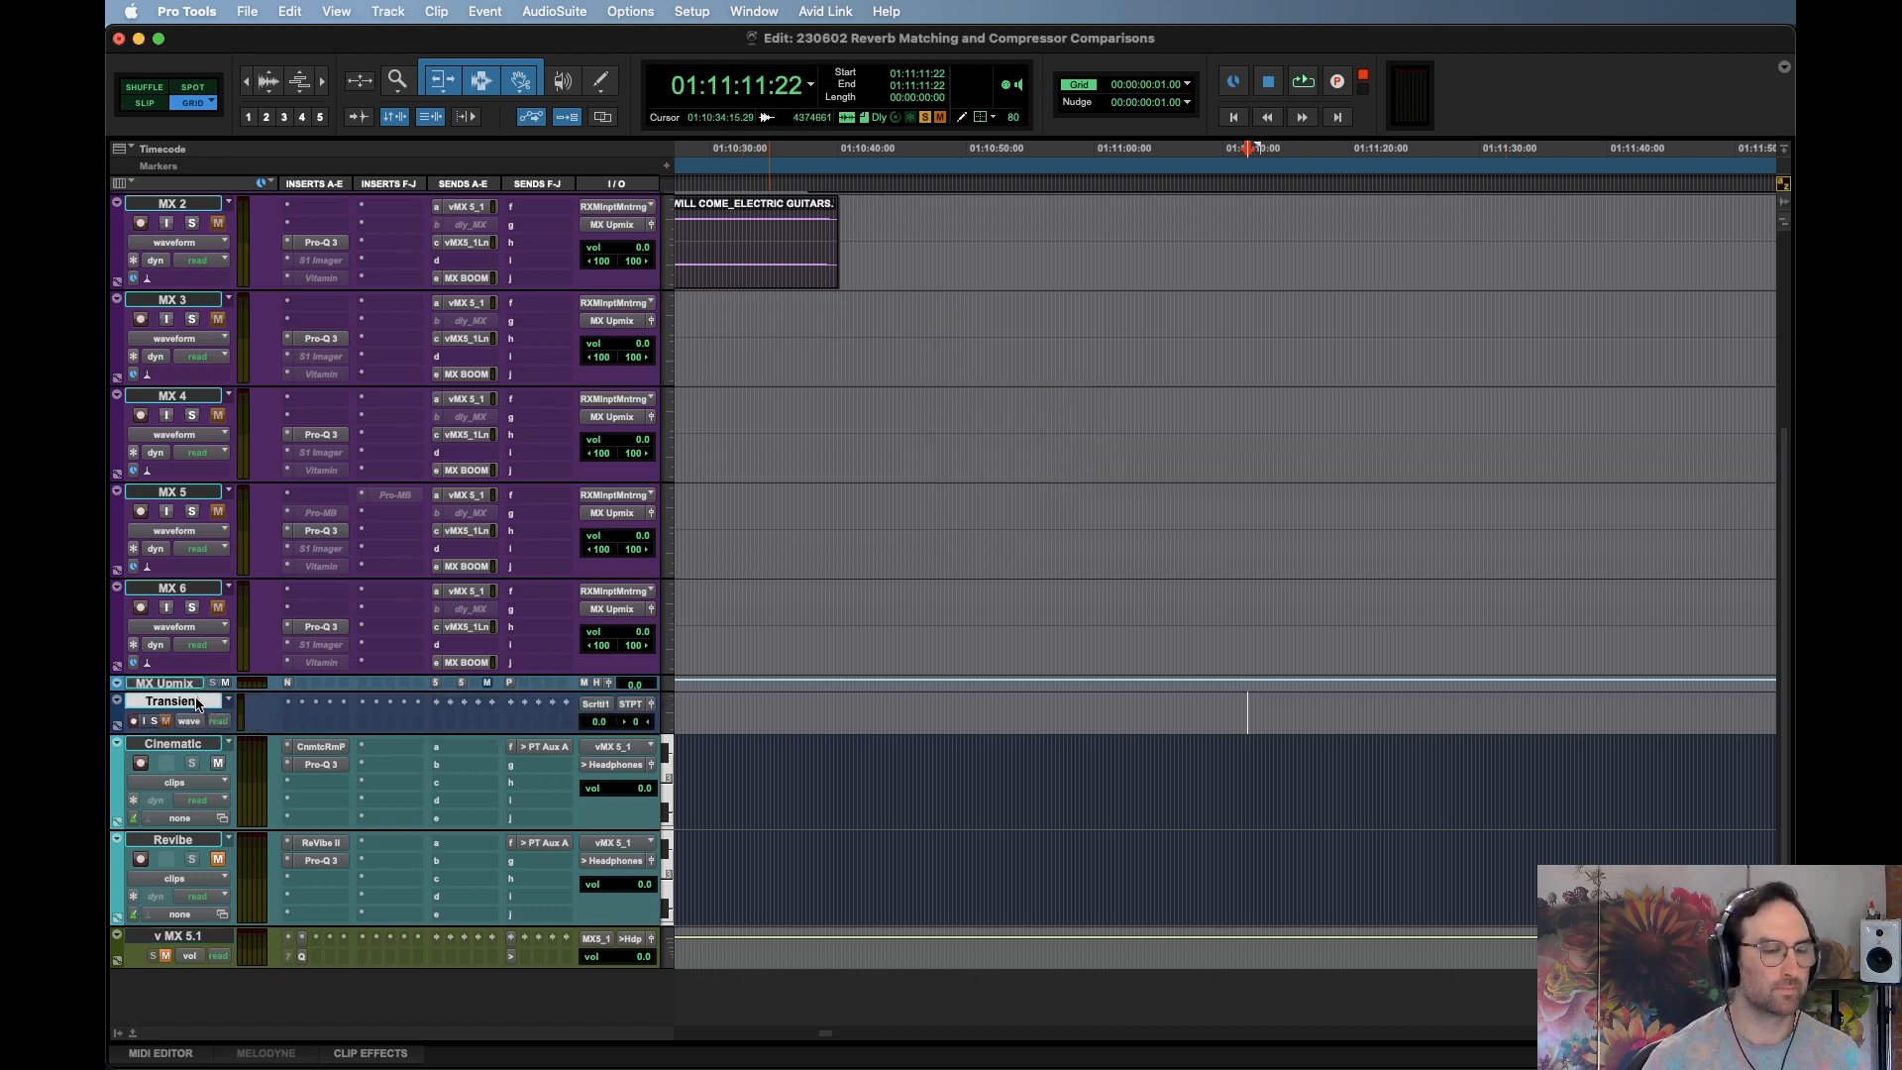
key("ctrl+Up")
Start a session data import and examine the __TEMPLATES and __TRACK EXPORTS folders on the STJ drive for a suitable source session
key("alt+shift+i")
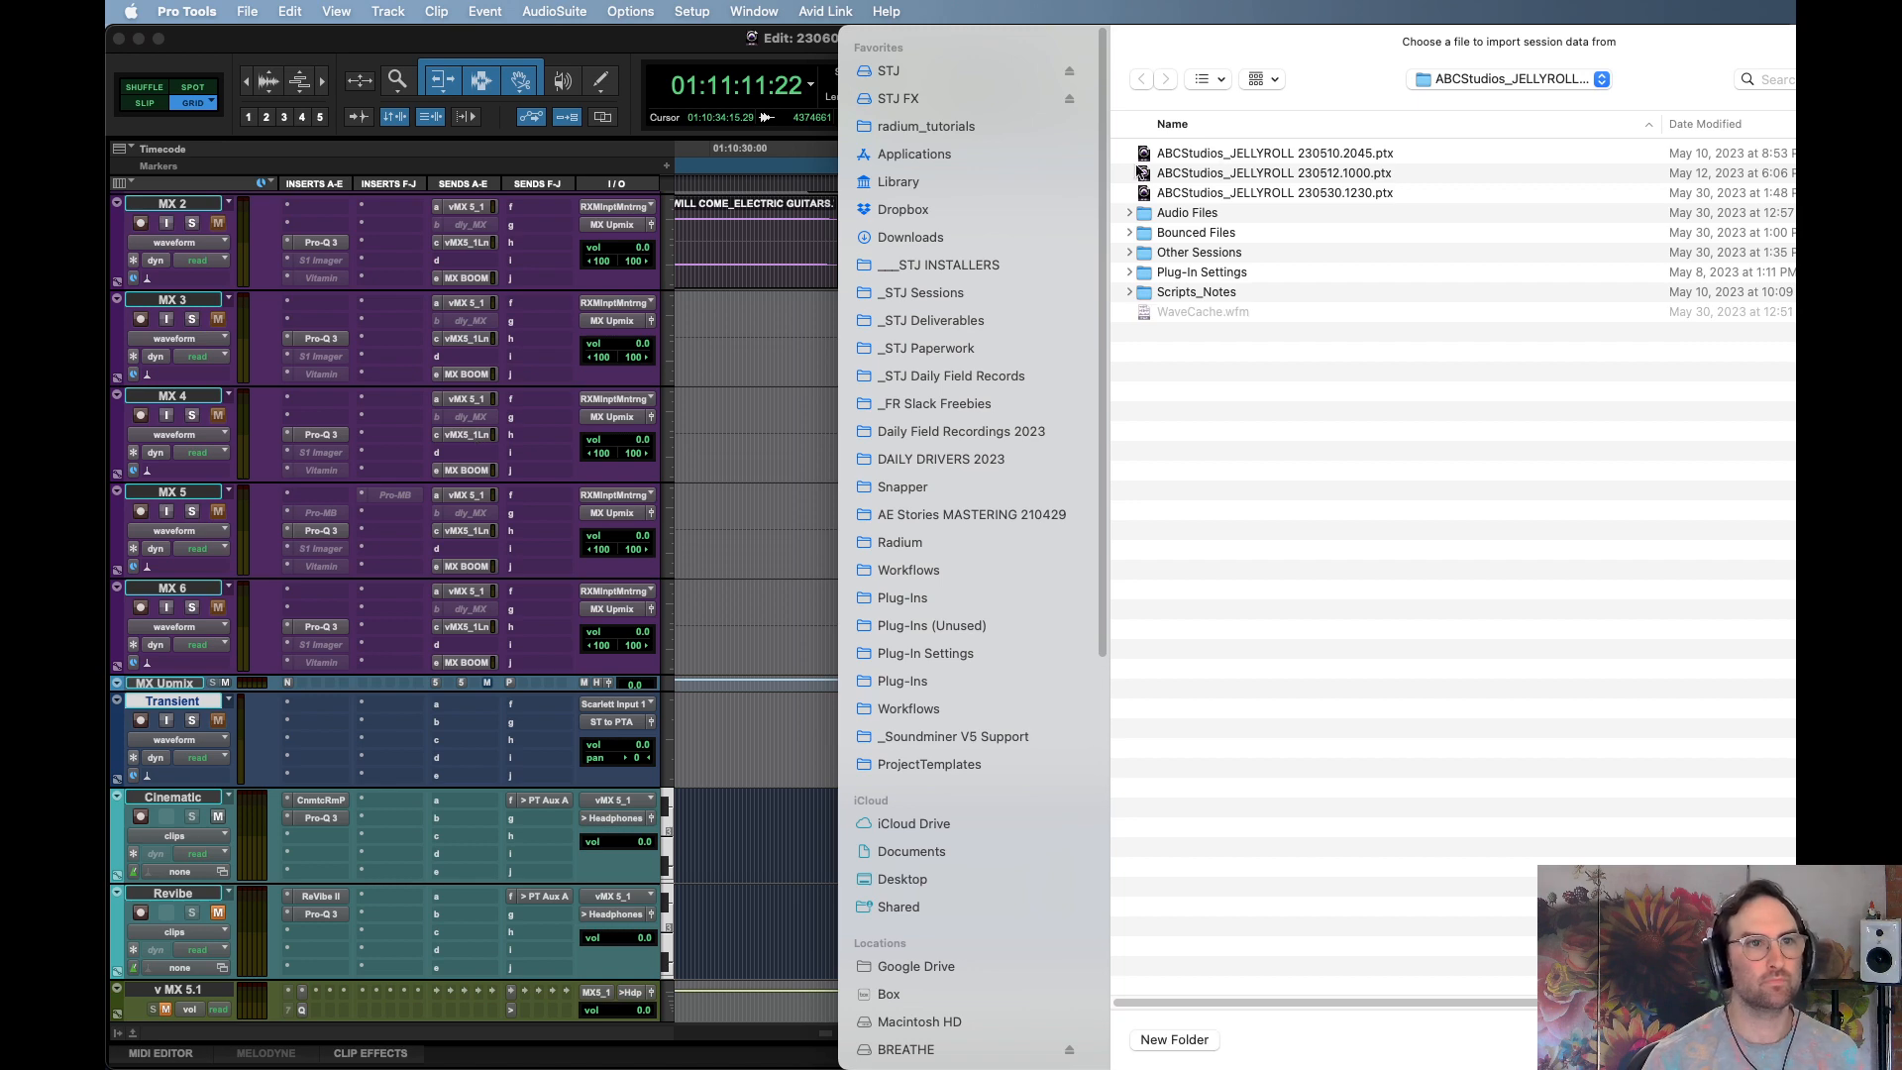
left_click(975, 72)
left_click(1287, 154)
key("Right")
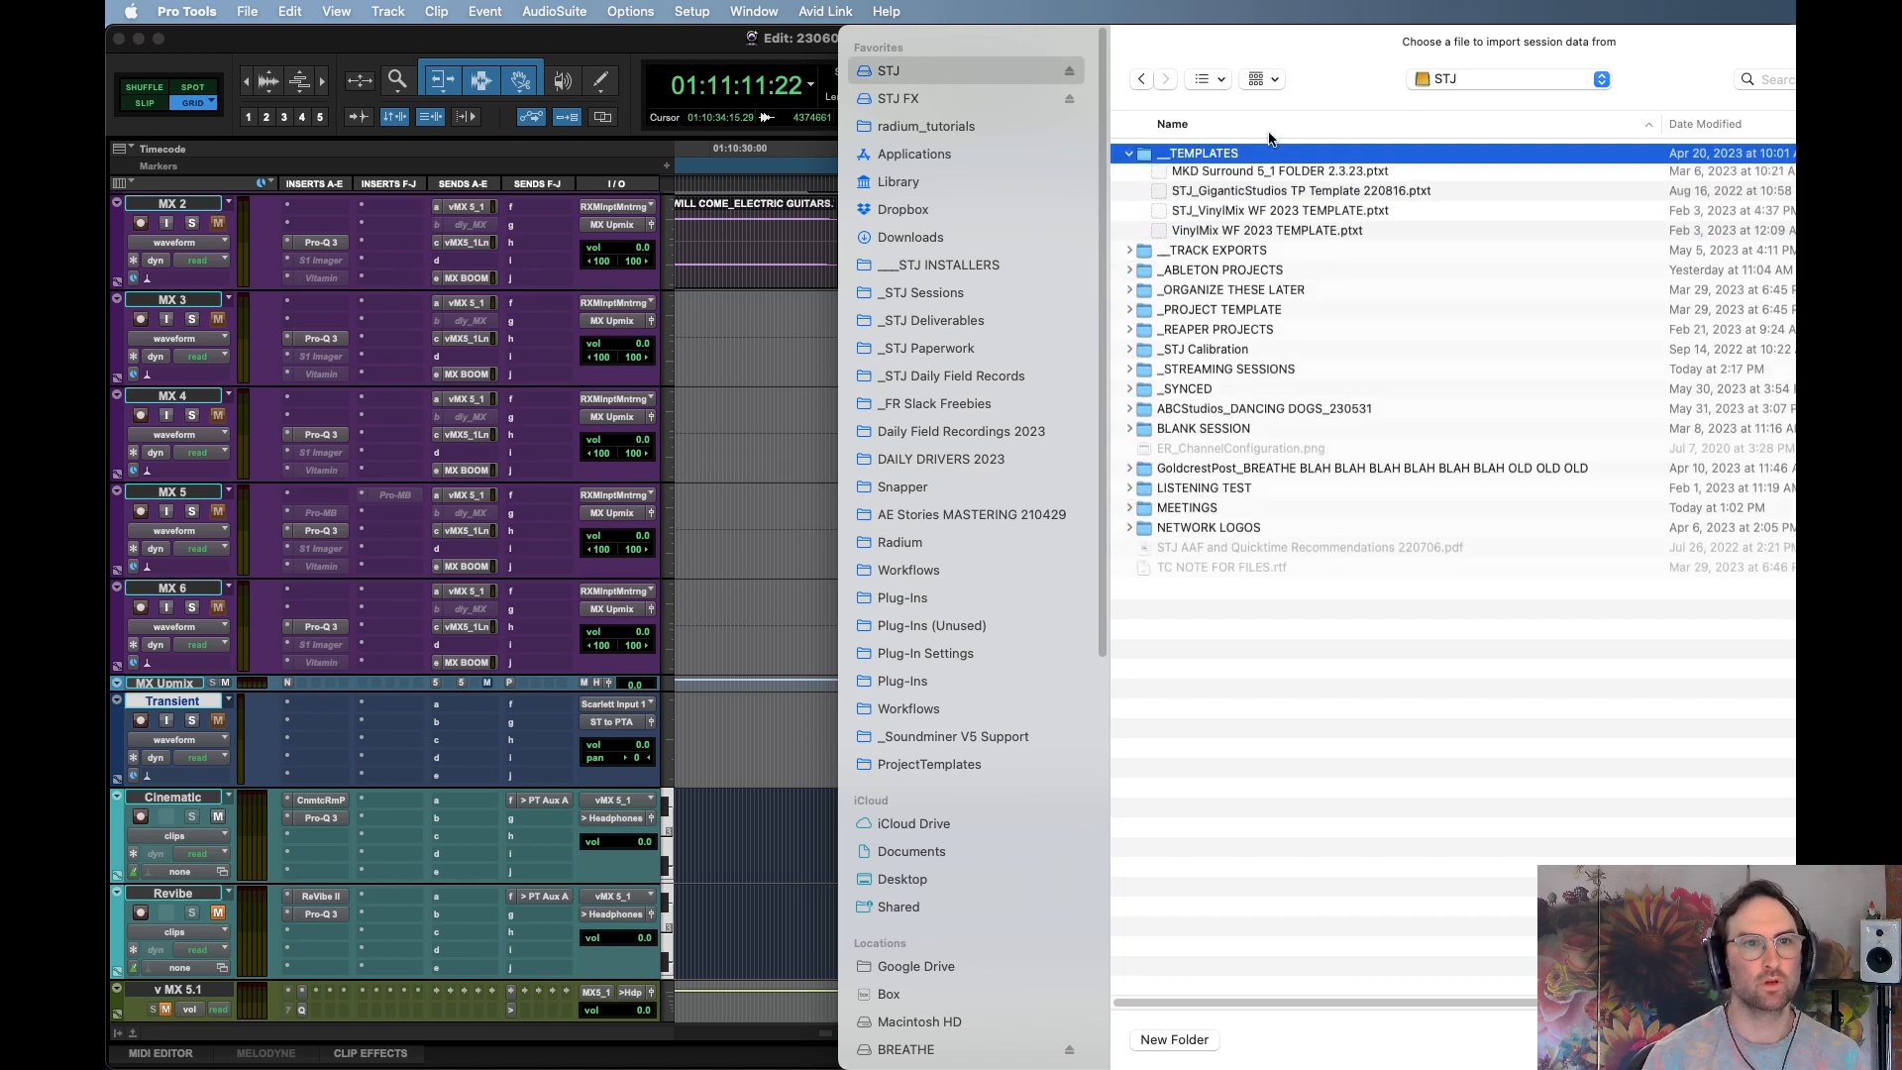
key("Left")
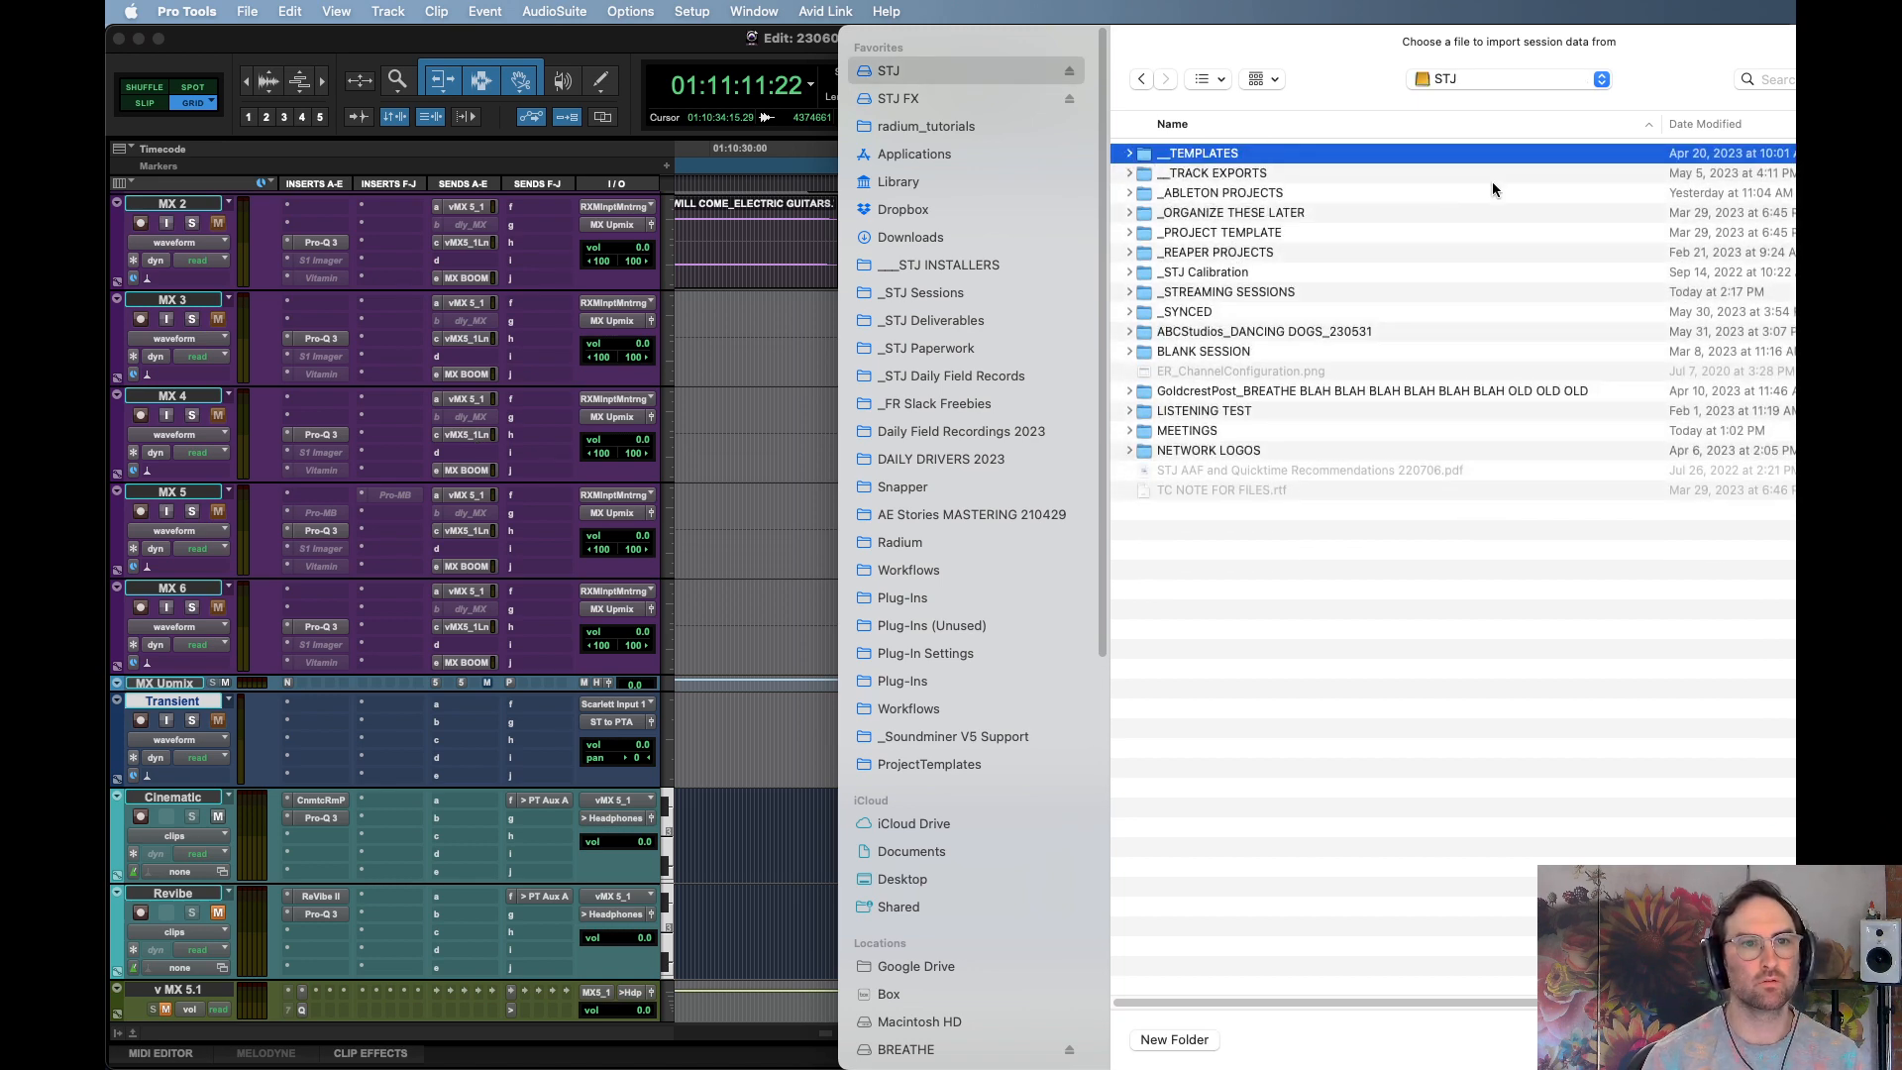
left_click(1691, 123)
left_click(1261, 124)
left_click(1231, 173)
key("Right")
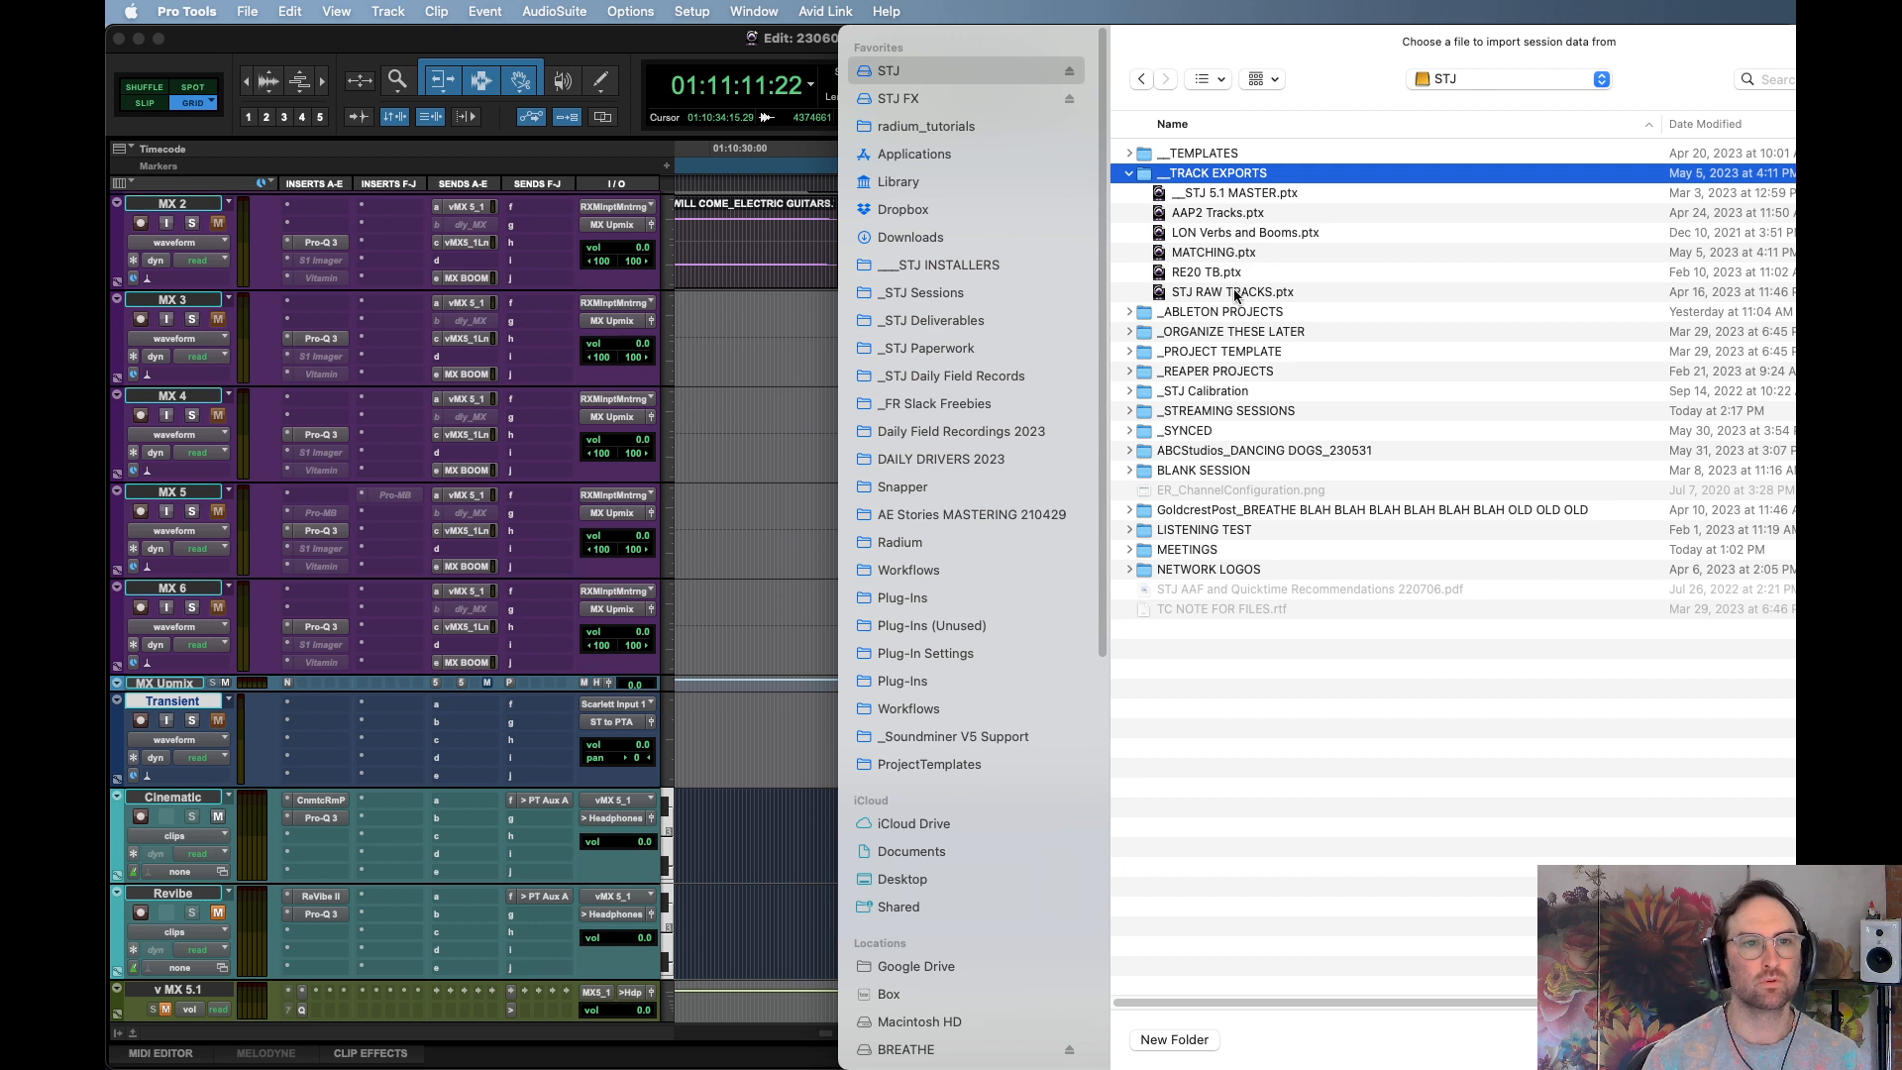
left_click(1126, 175)
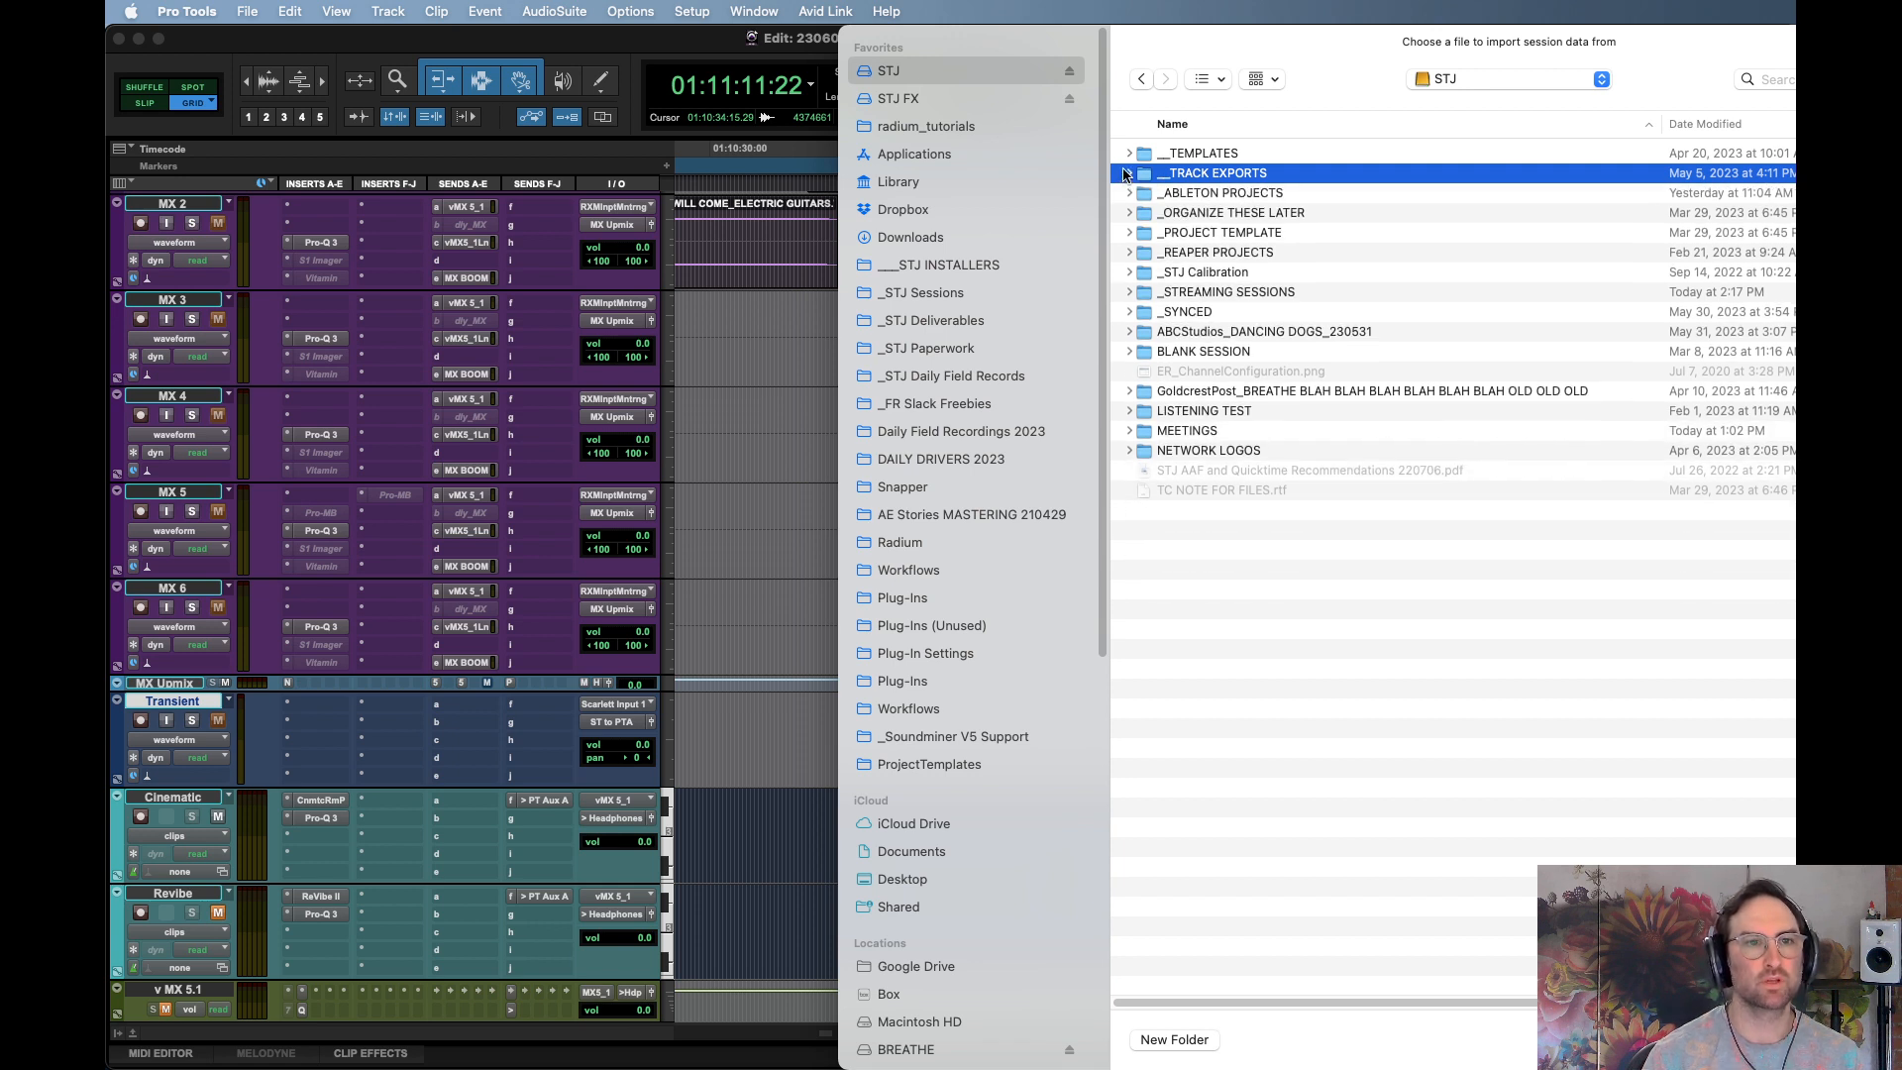
Choose the STJ 5.1 TEMPLATE 230505 session from the iCloud Drive Studio Related folder as the import source
left_click(913, 823)
left_click(1740, 126)
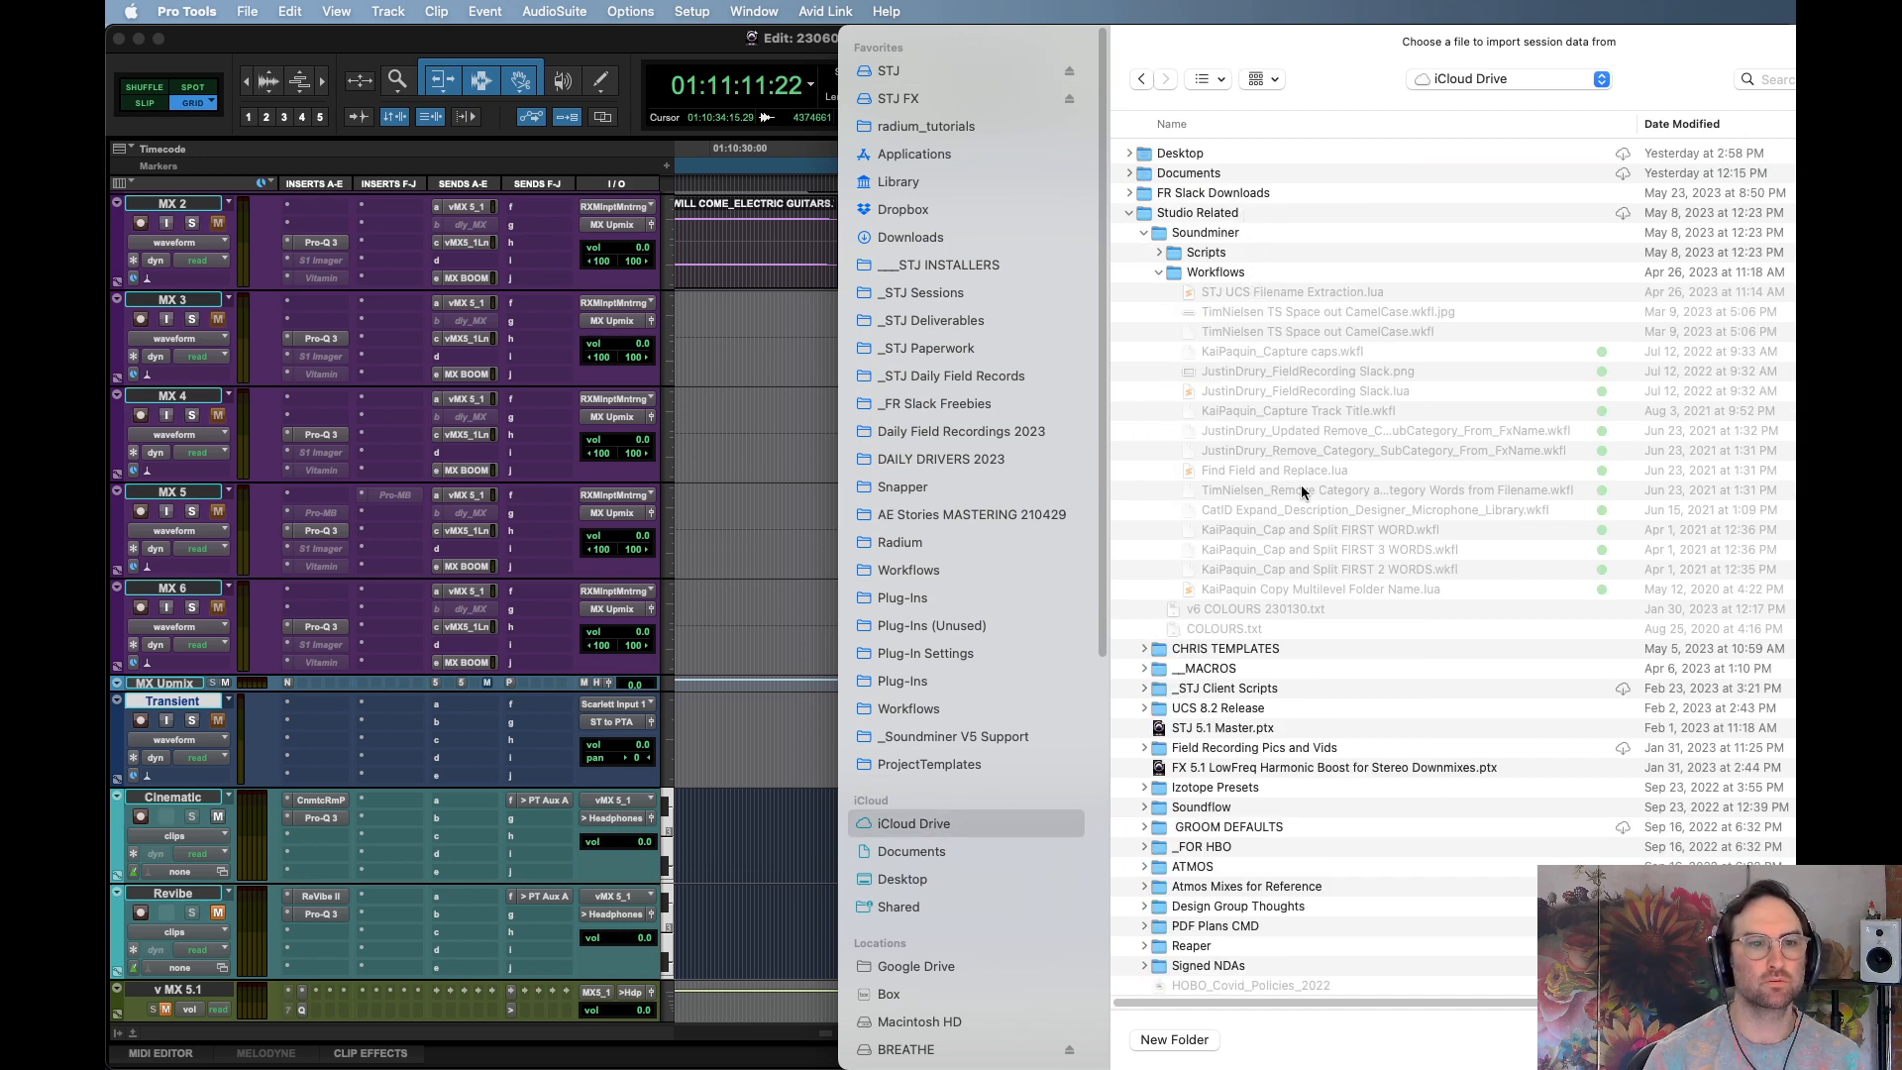
left_click(1278, 649)
double_click(1293, 709)
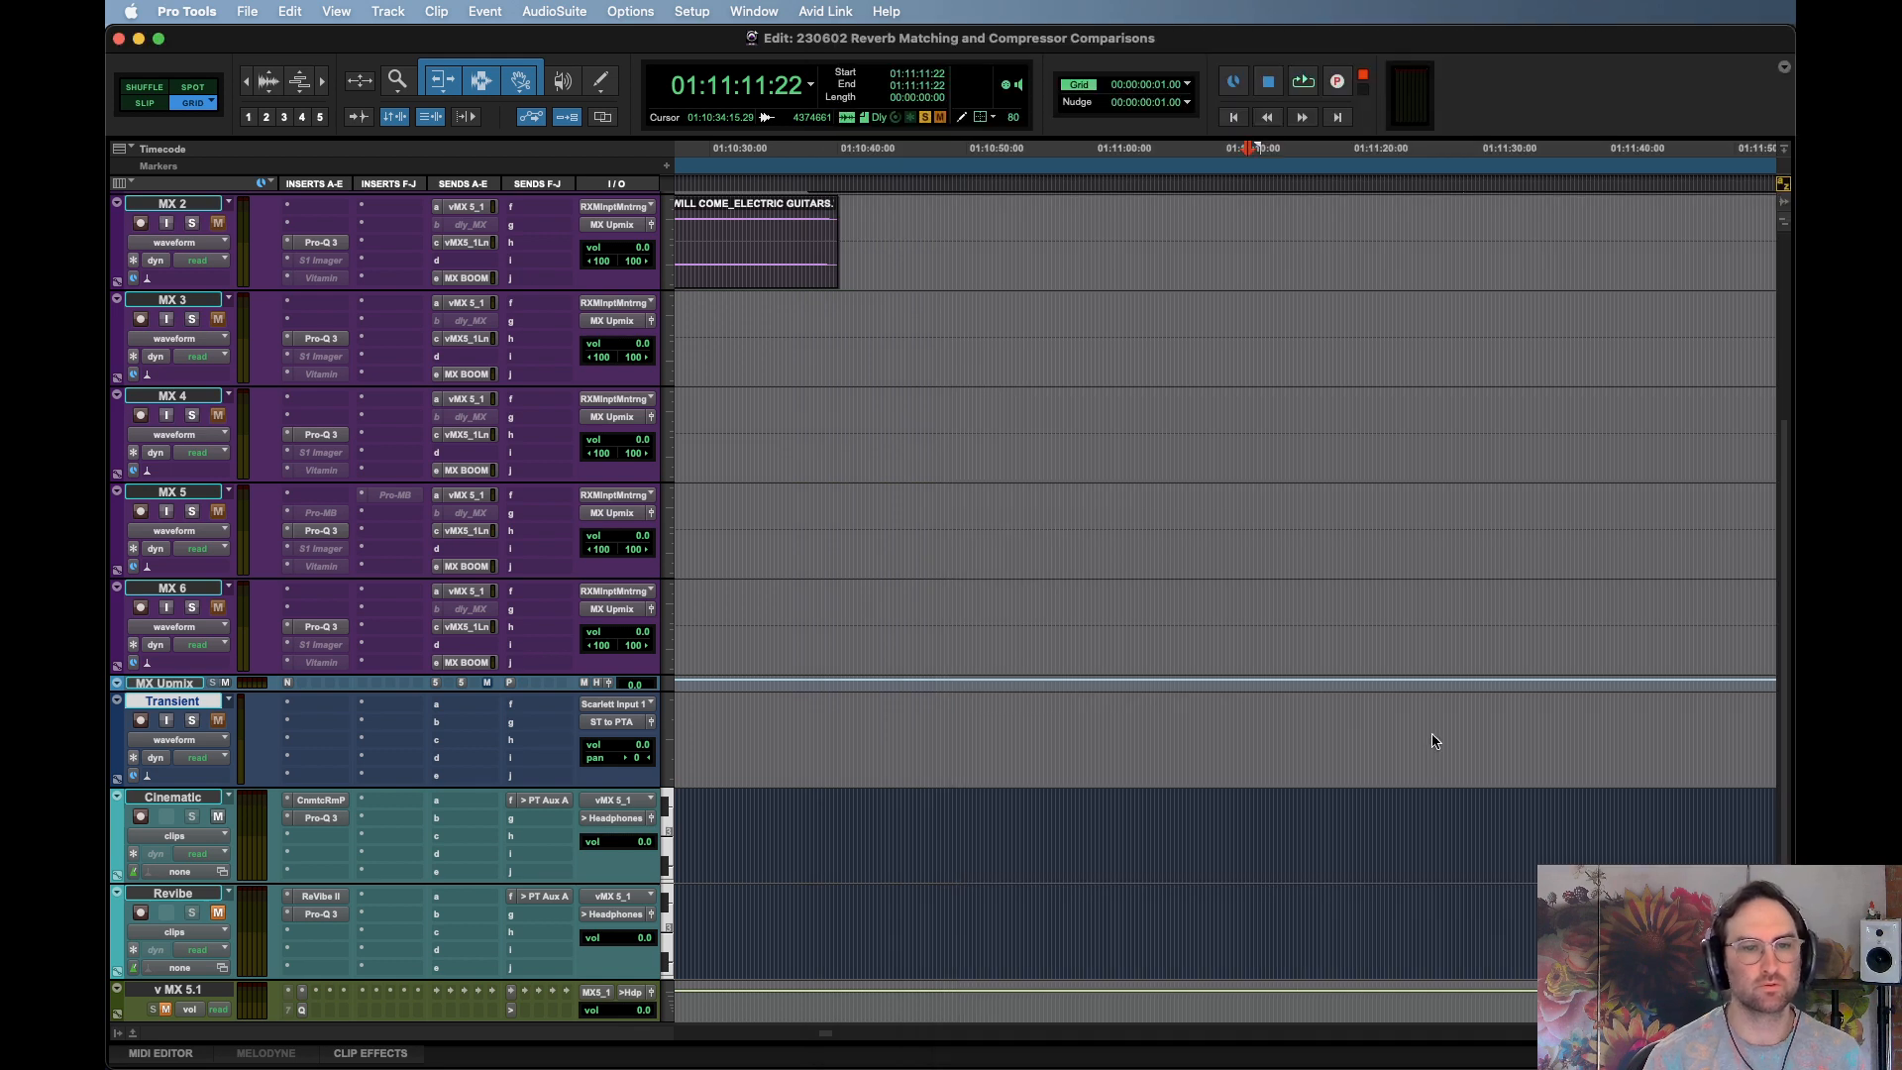
Import only the SM 5.1 aux from the template as a new track, changing the audio media option
scroll(1214, 658, "down", 5)
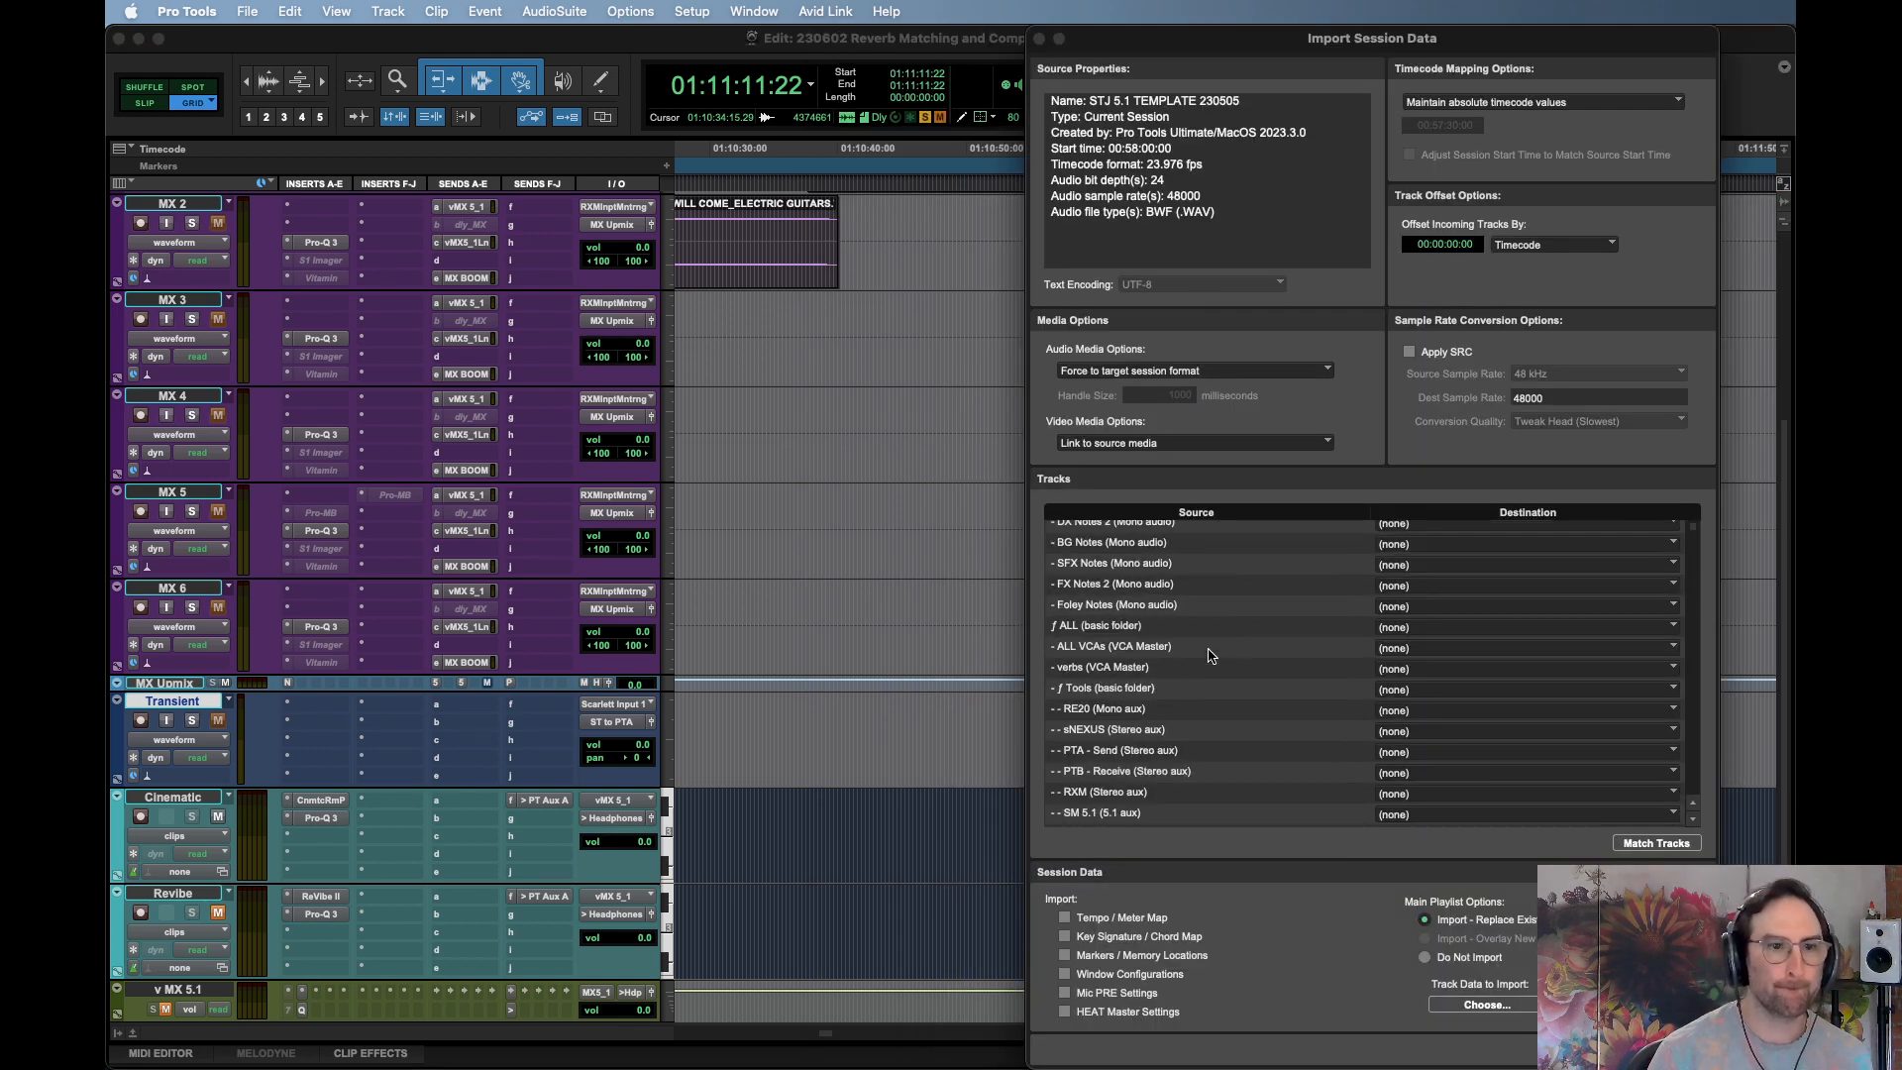
left_click(1186, 808)
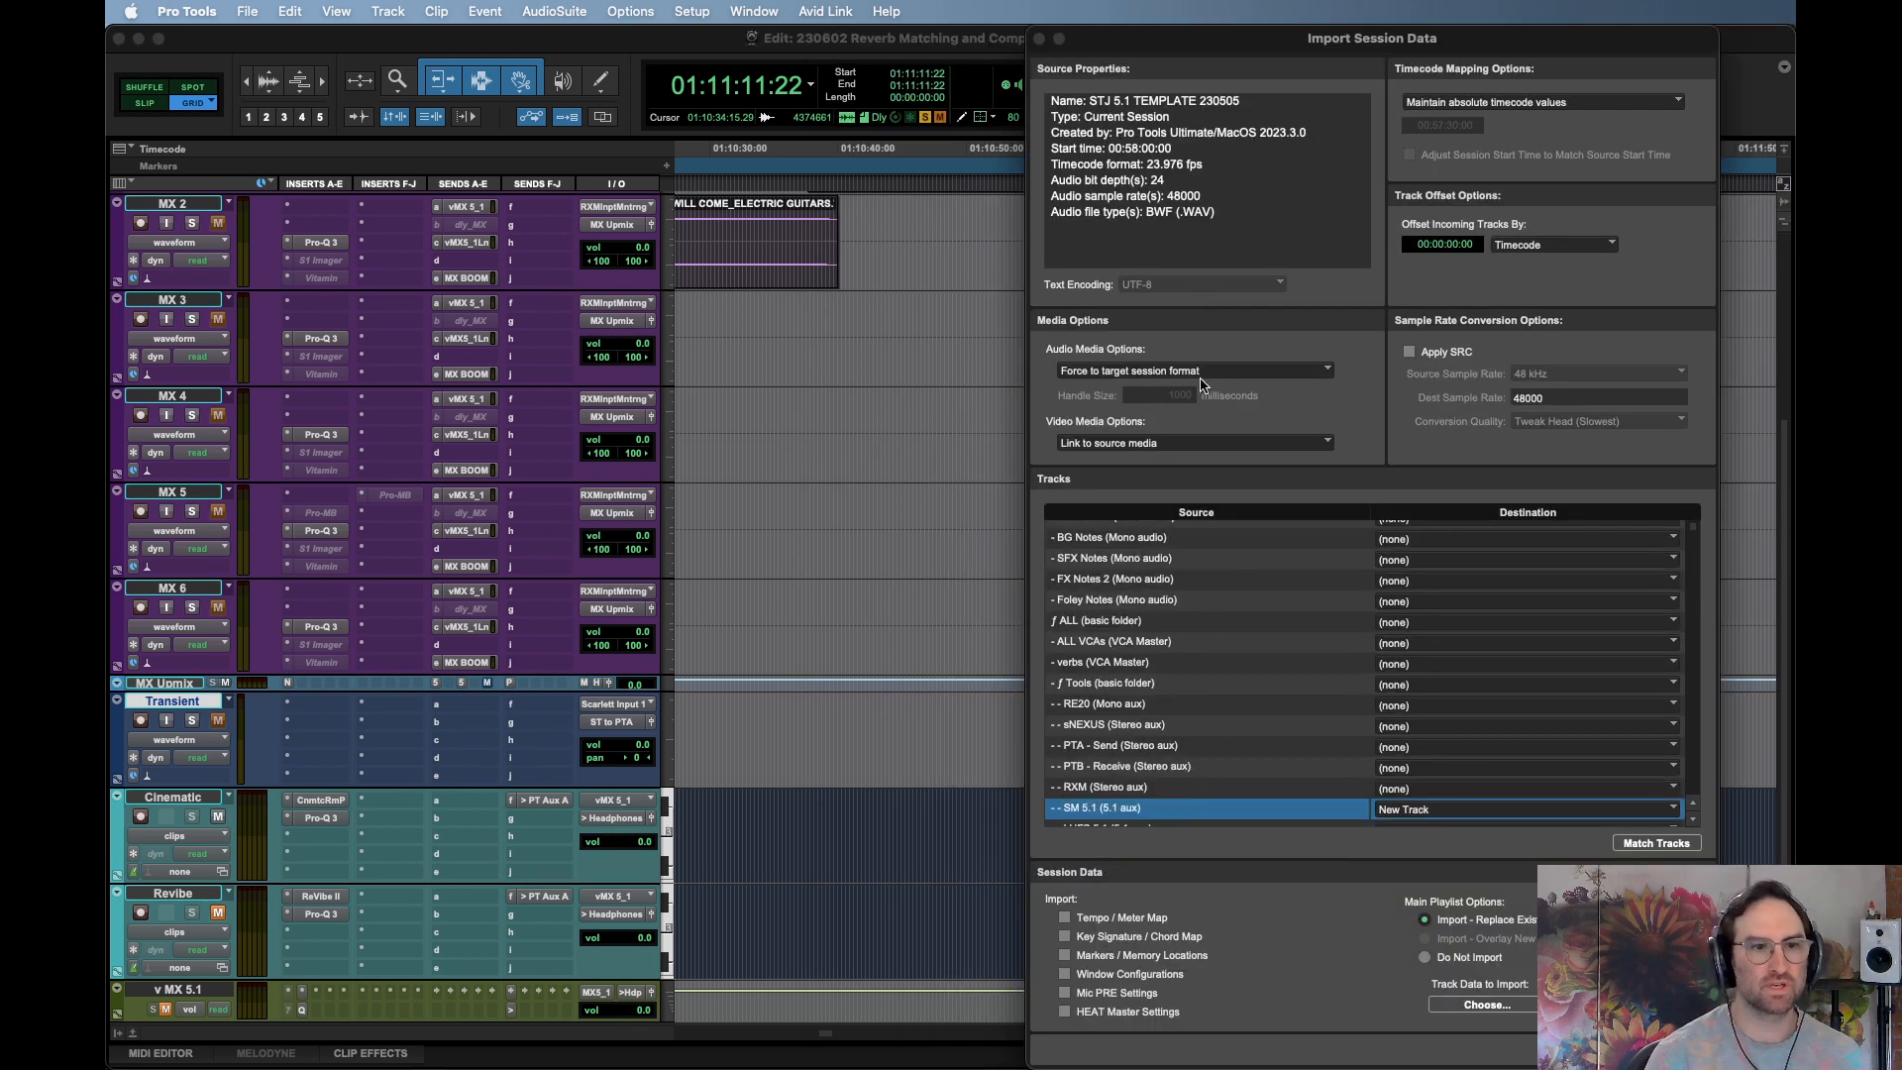
left_click(1202, 371)
left_click(1218, 322)
key("Return")
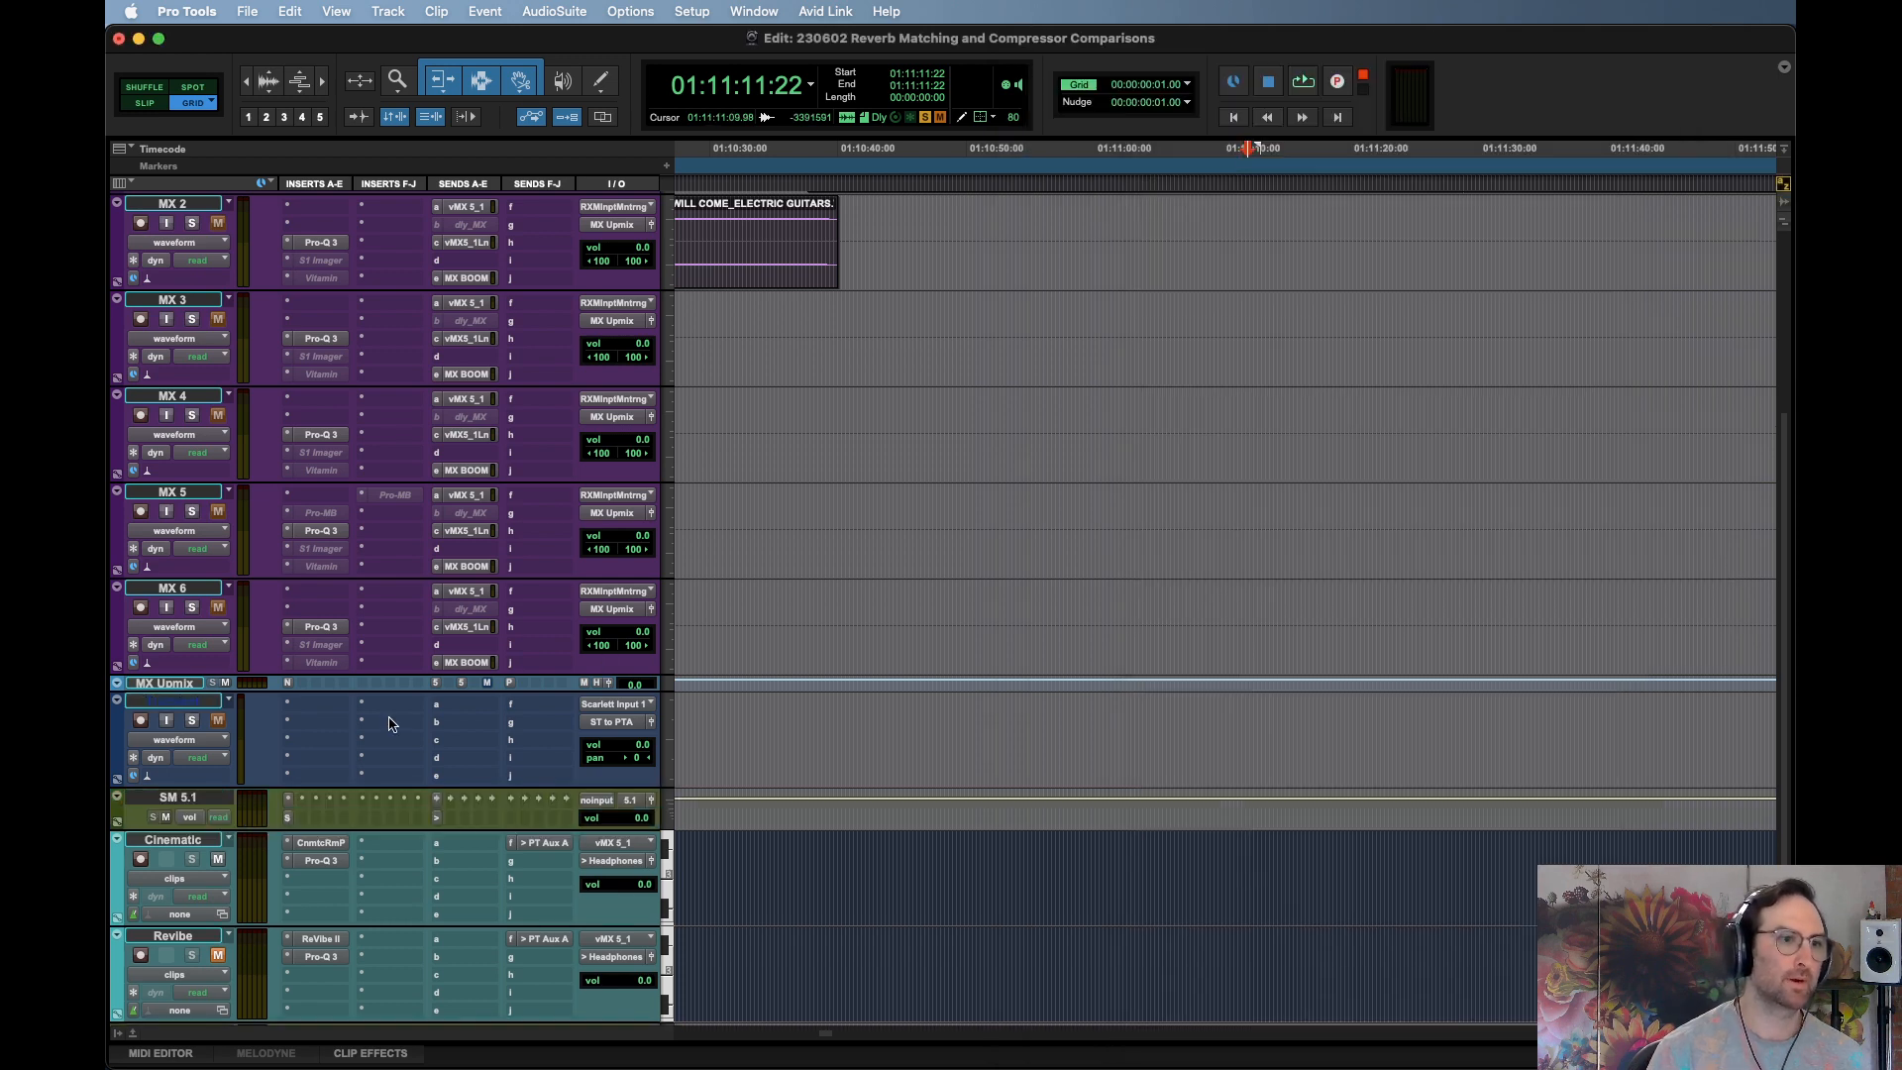
Route the SM 5.1 track's send to PT Aux A and place it in send slot F
left_click(639, 810)
left_click(441, 818)
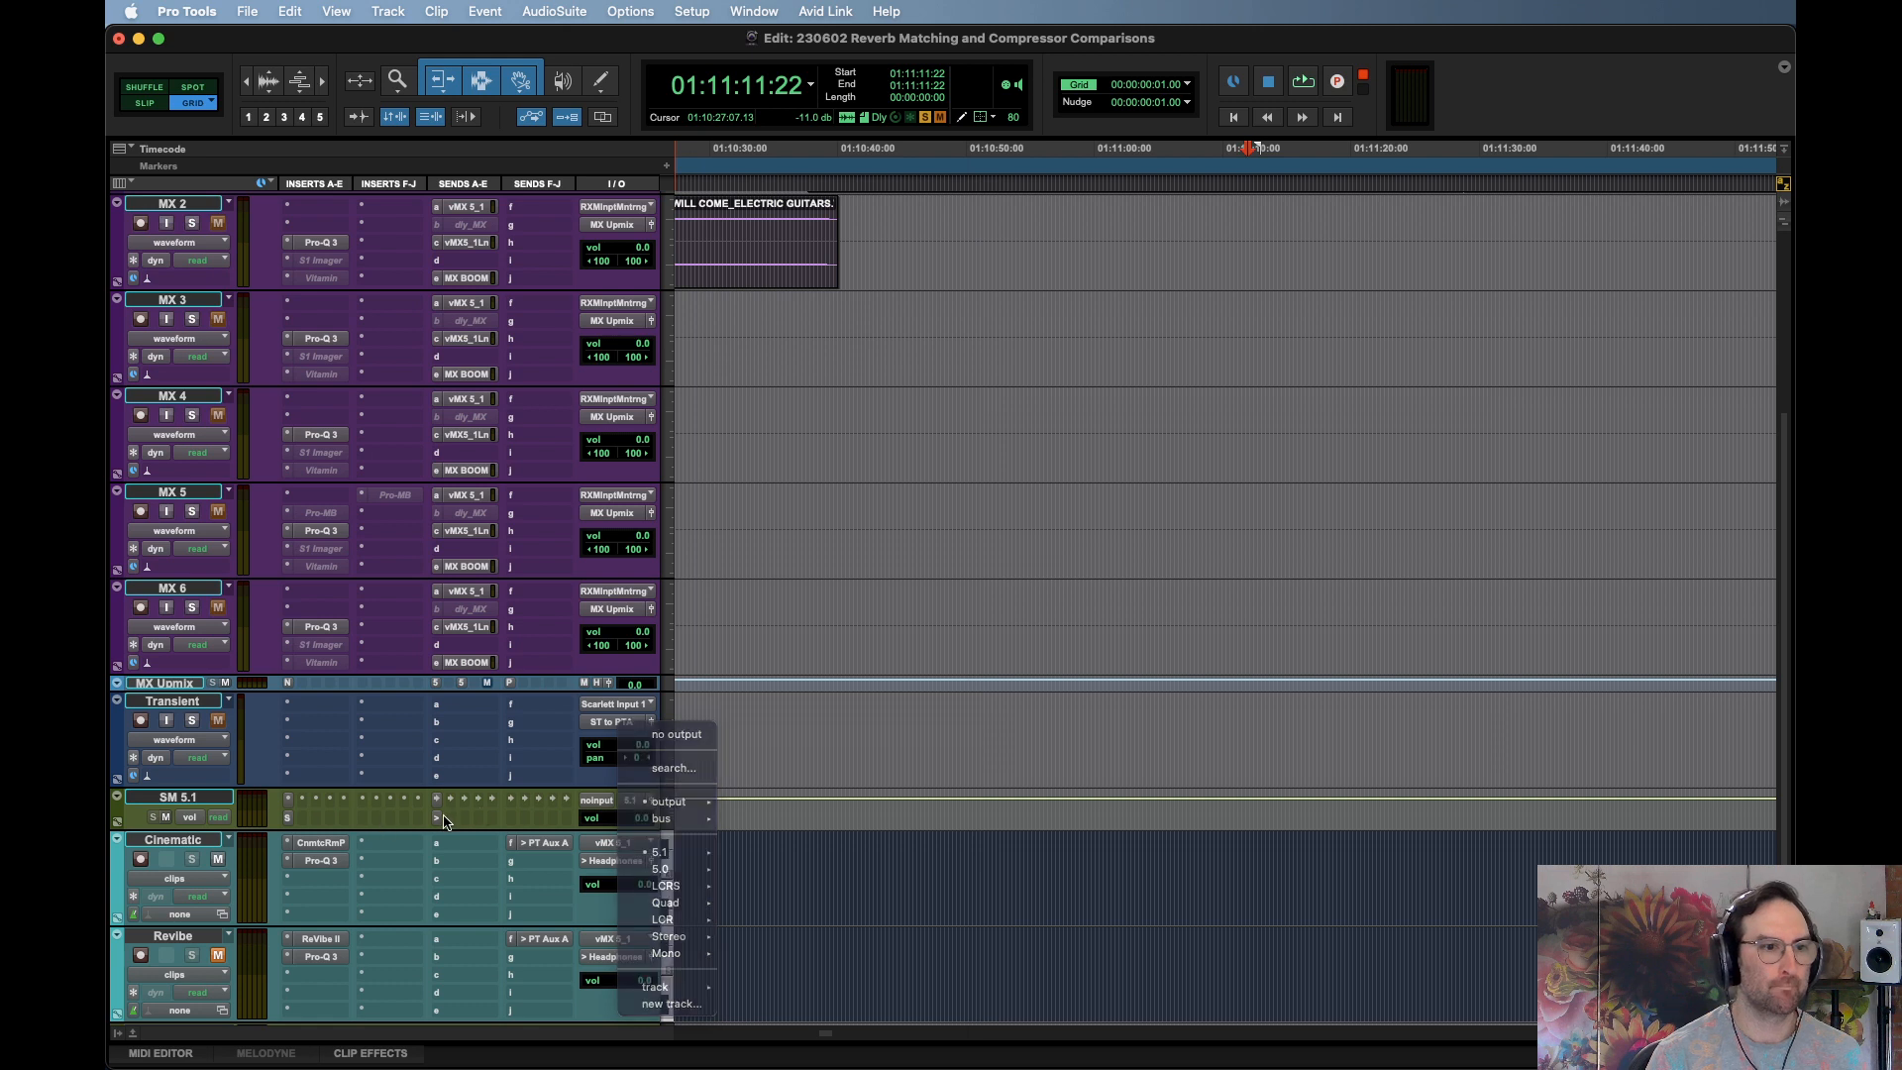
left_click(434, 818)
left_click(435, 819)
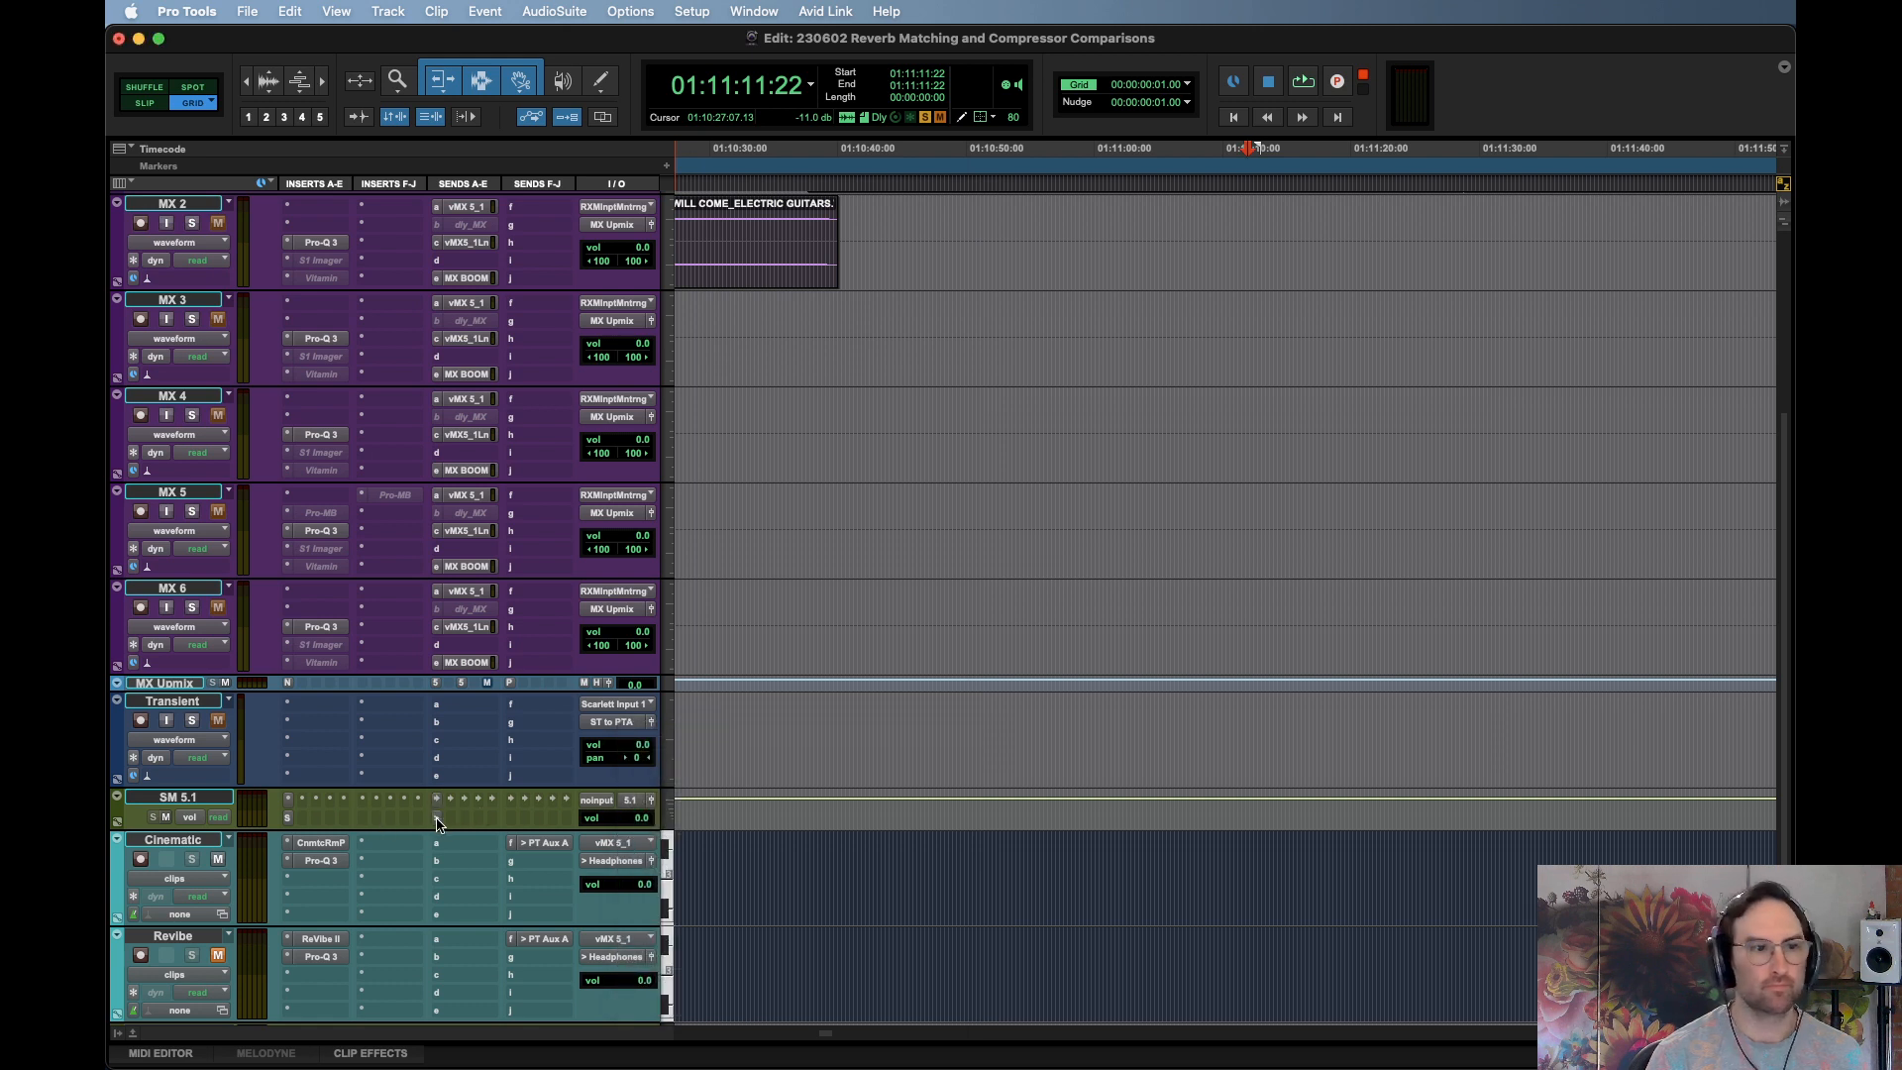
left_click(436, 805)
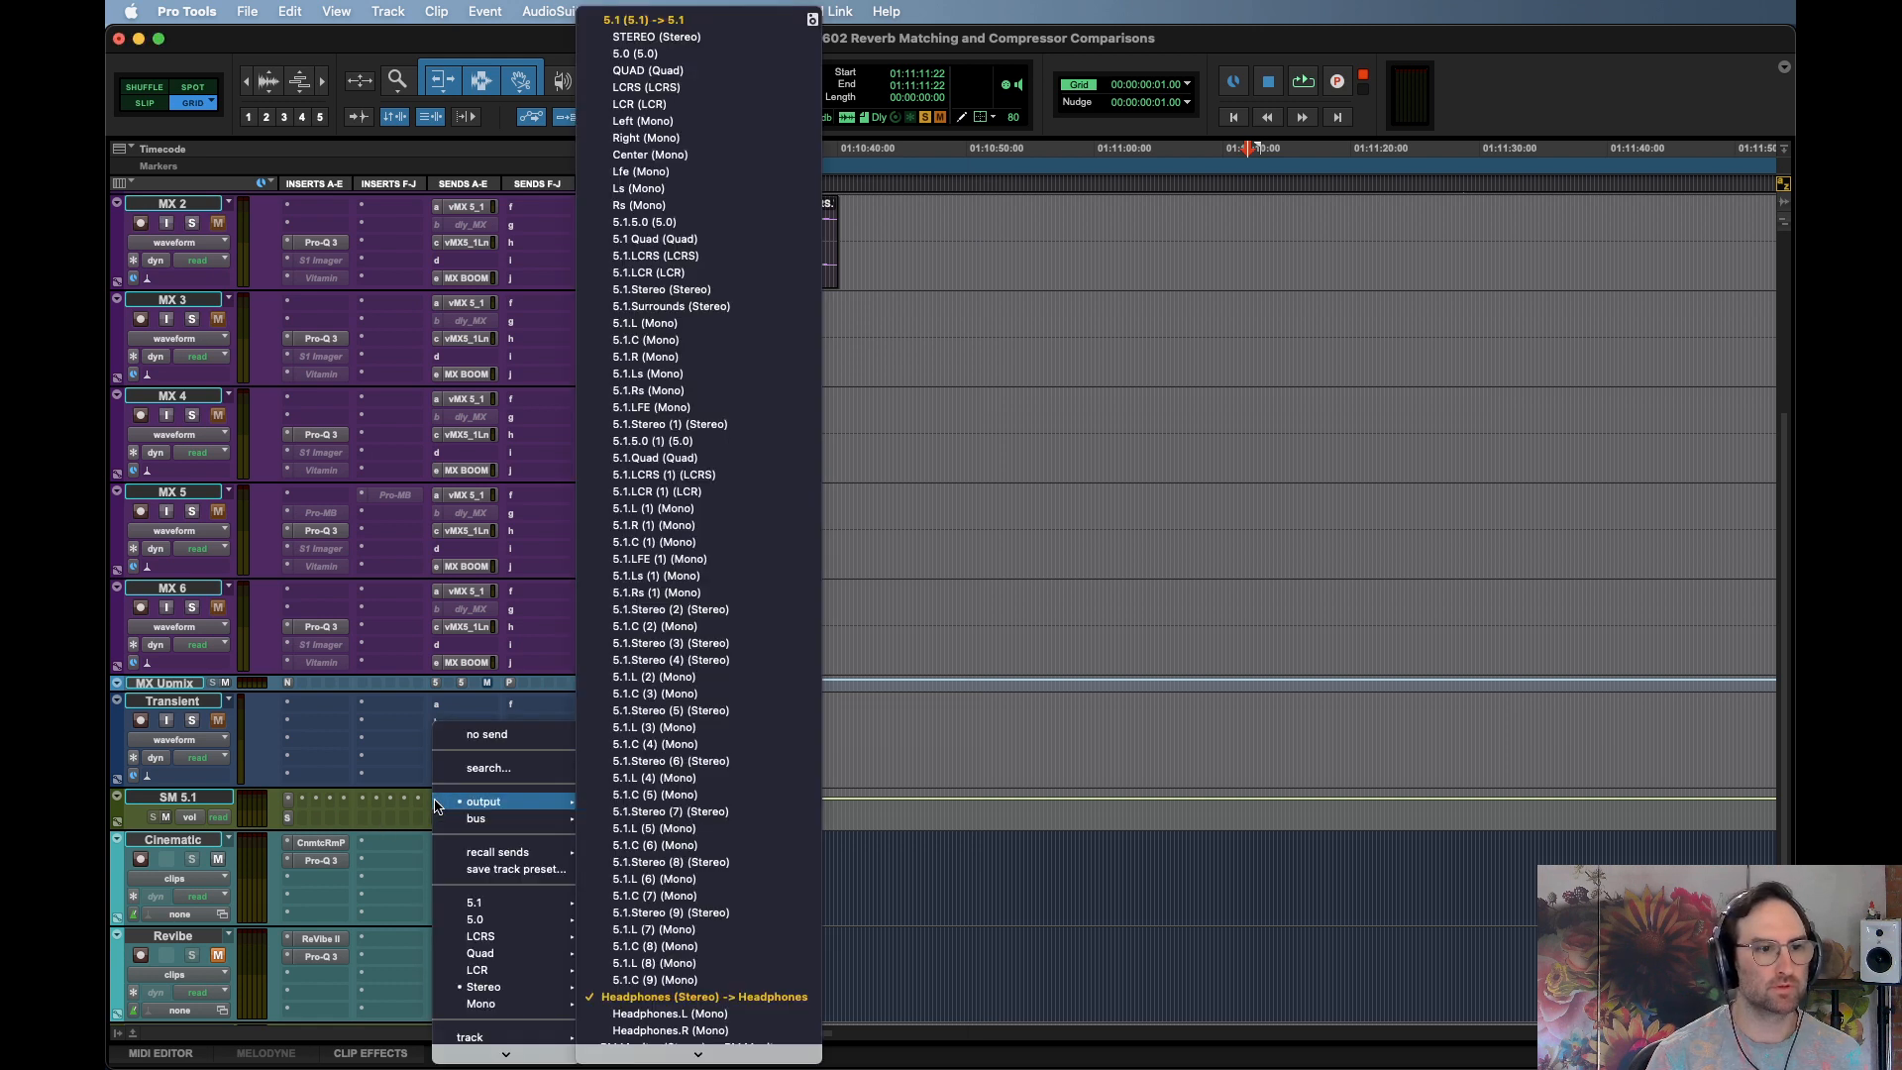
mouse_move(462, 825)
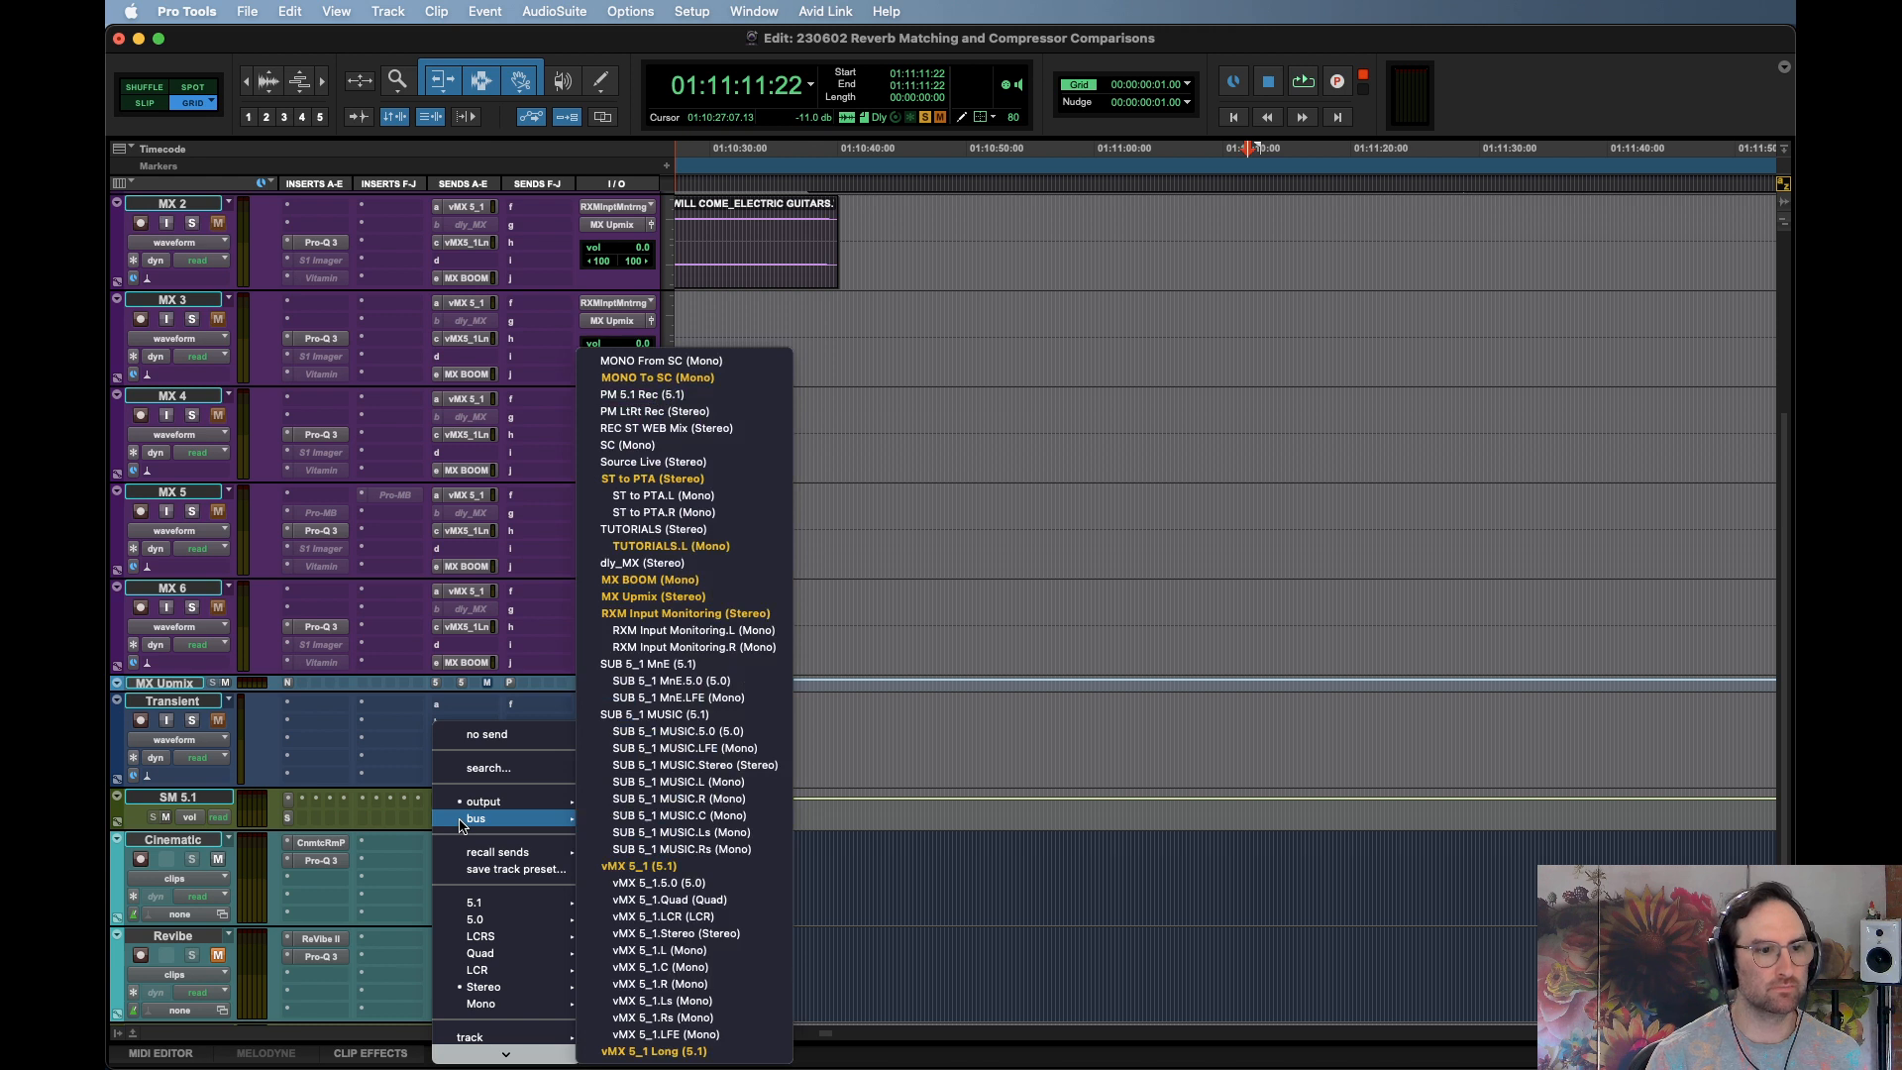
left_click(484, 768)
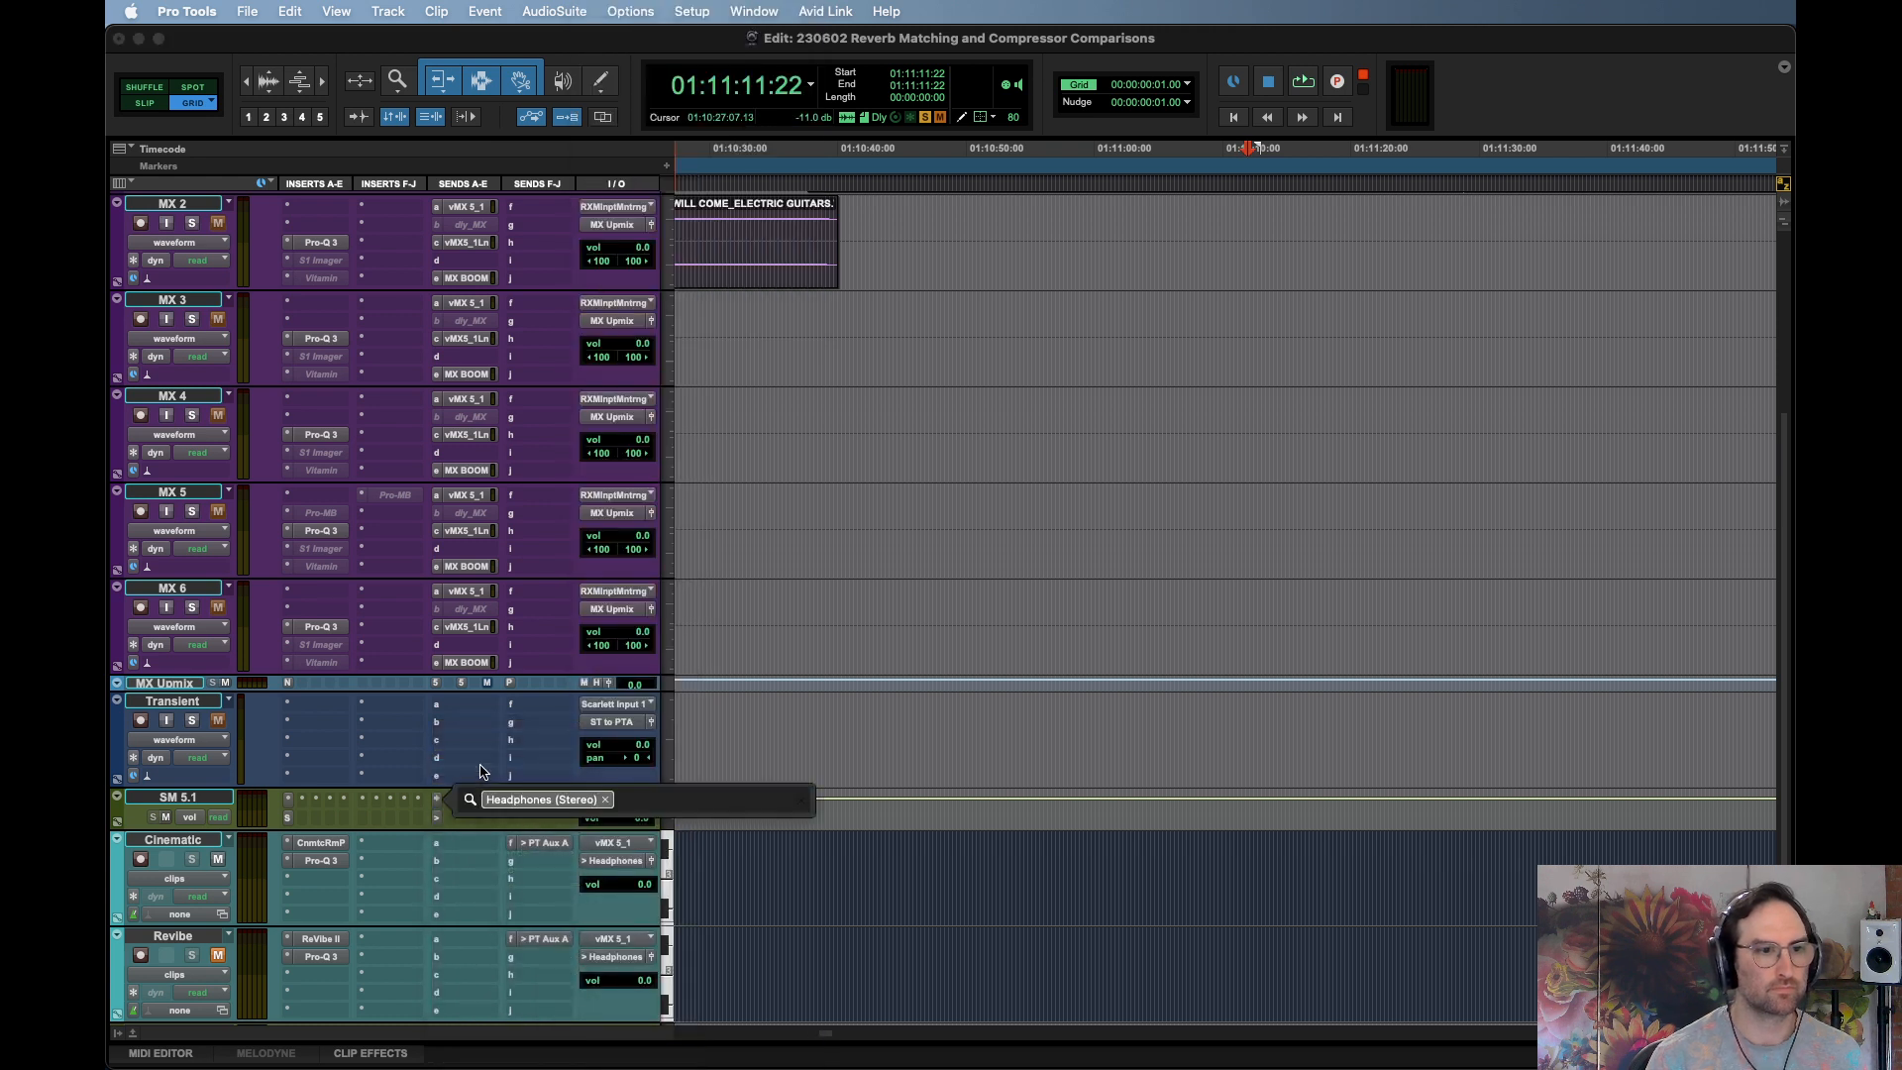
type("pt")
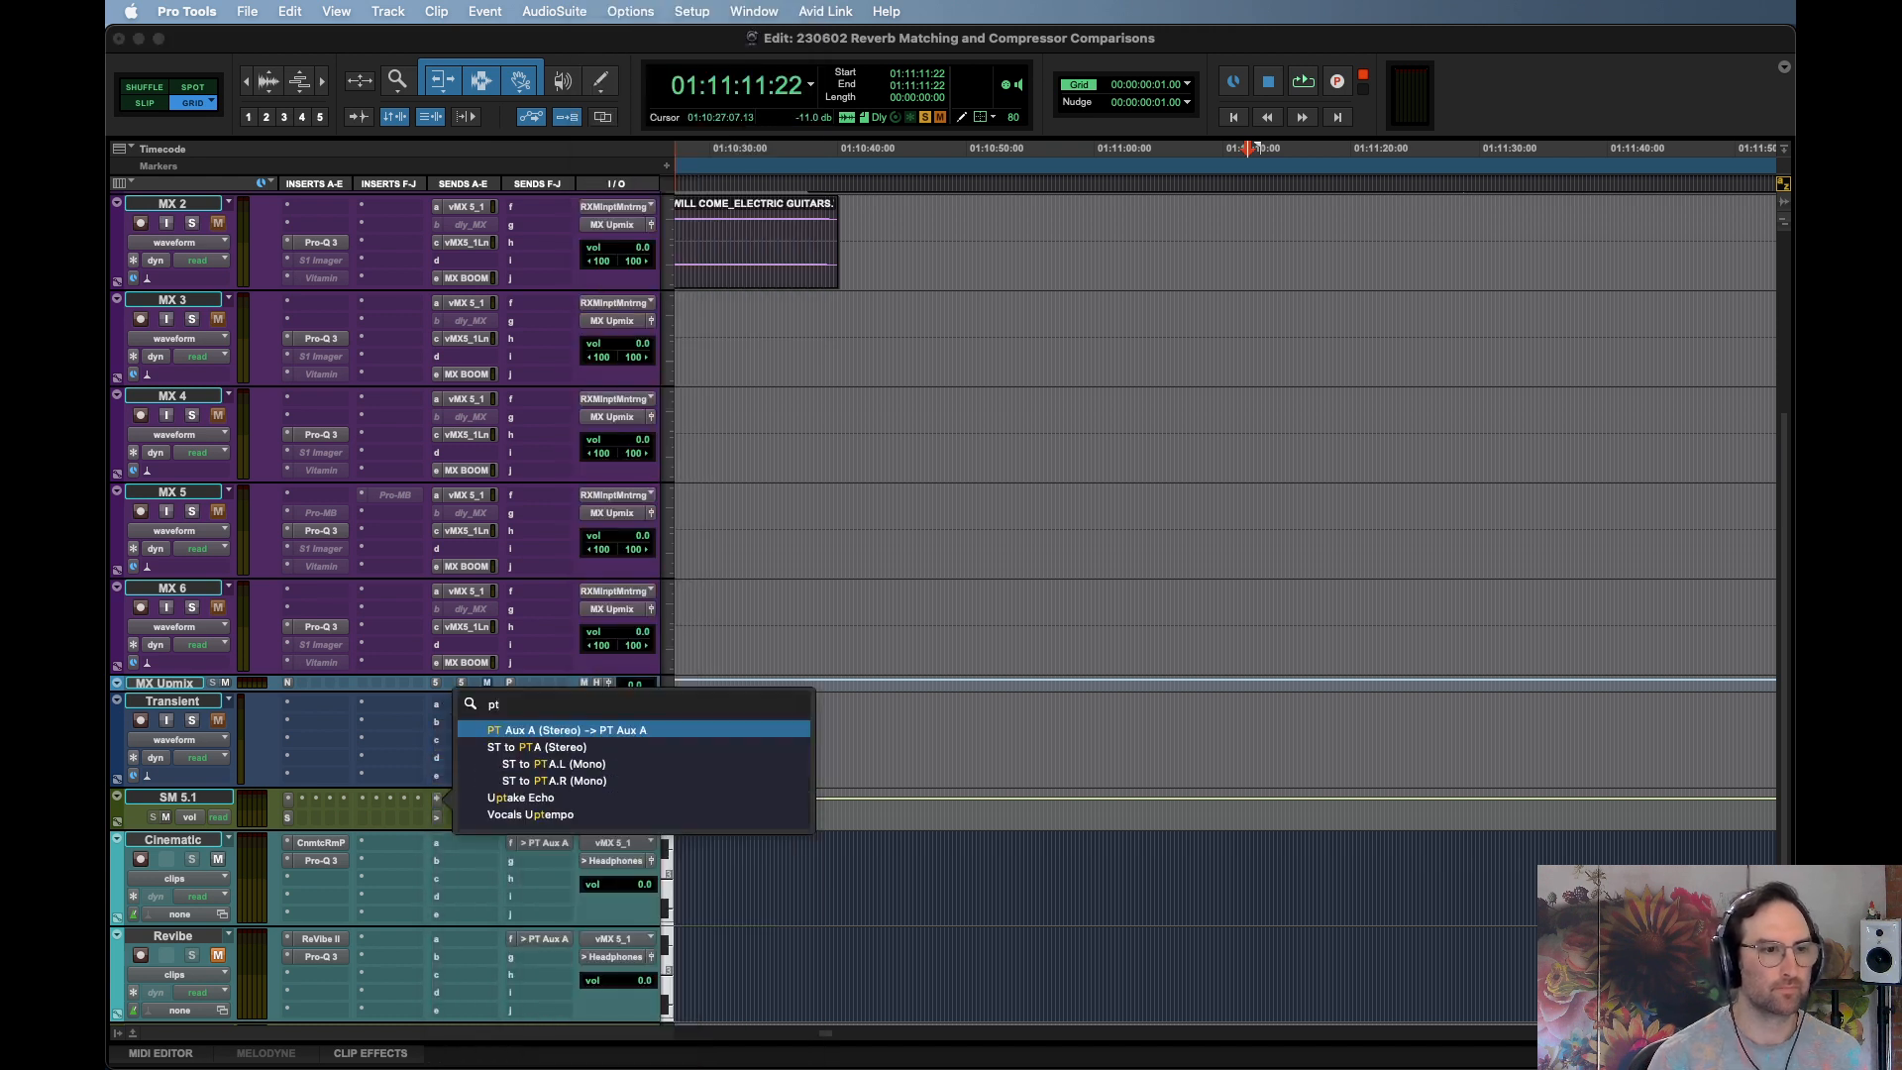
left_click(538, 746)
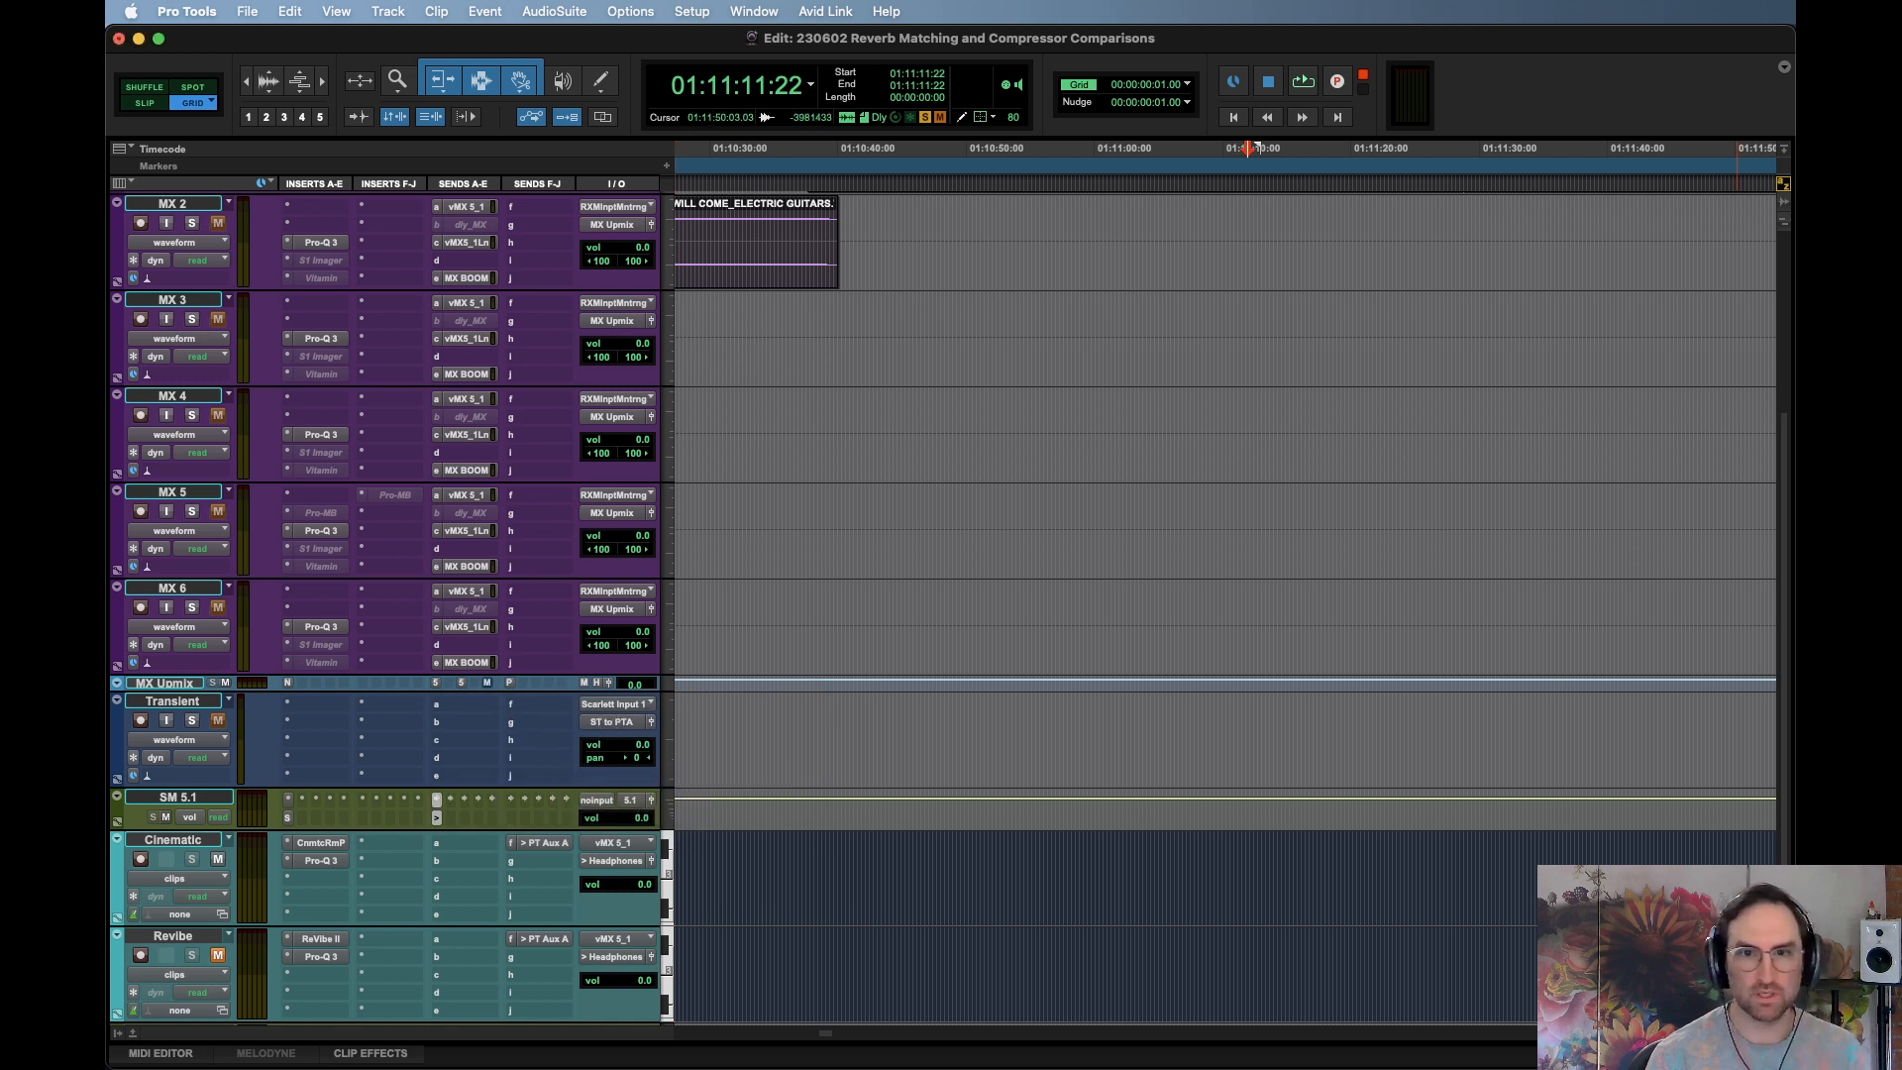
Route the SM 5.1 output to Headphones and move the track directly below PTB-Receive
left_click(630, 801)
mouse_move(662, 807)
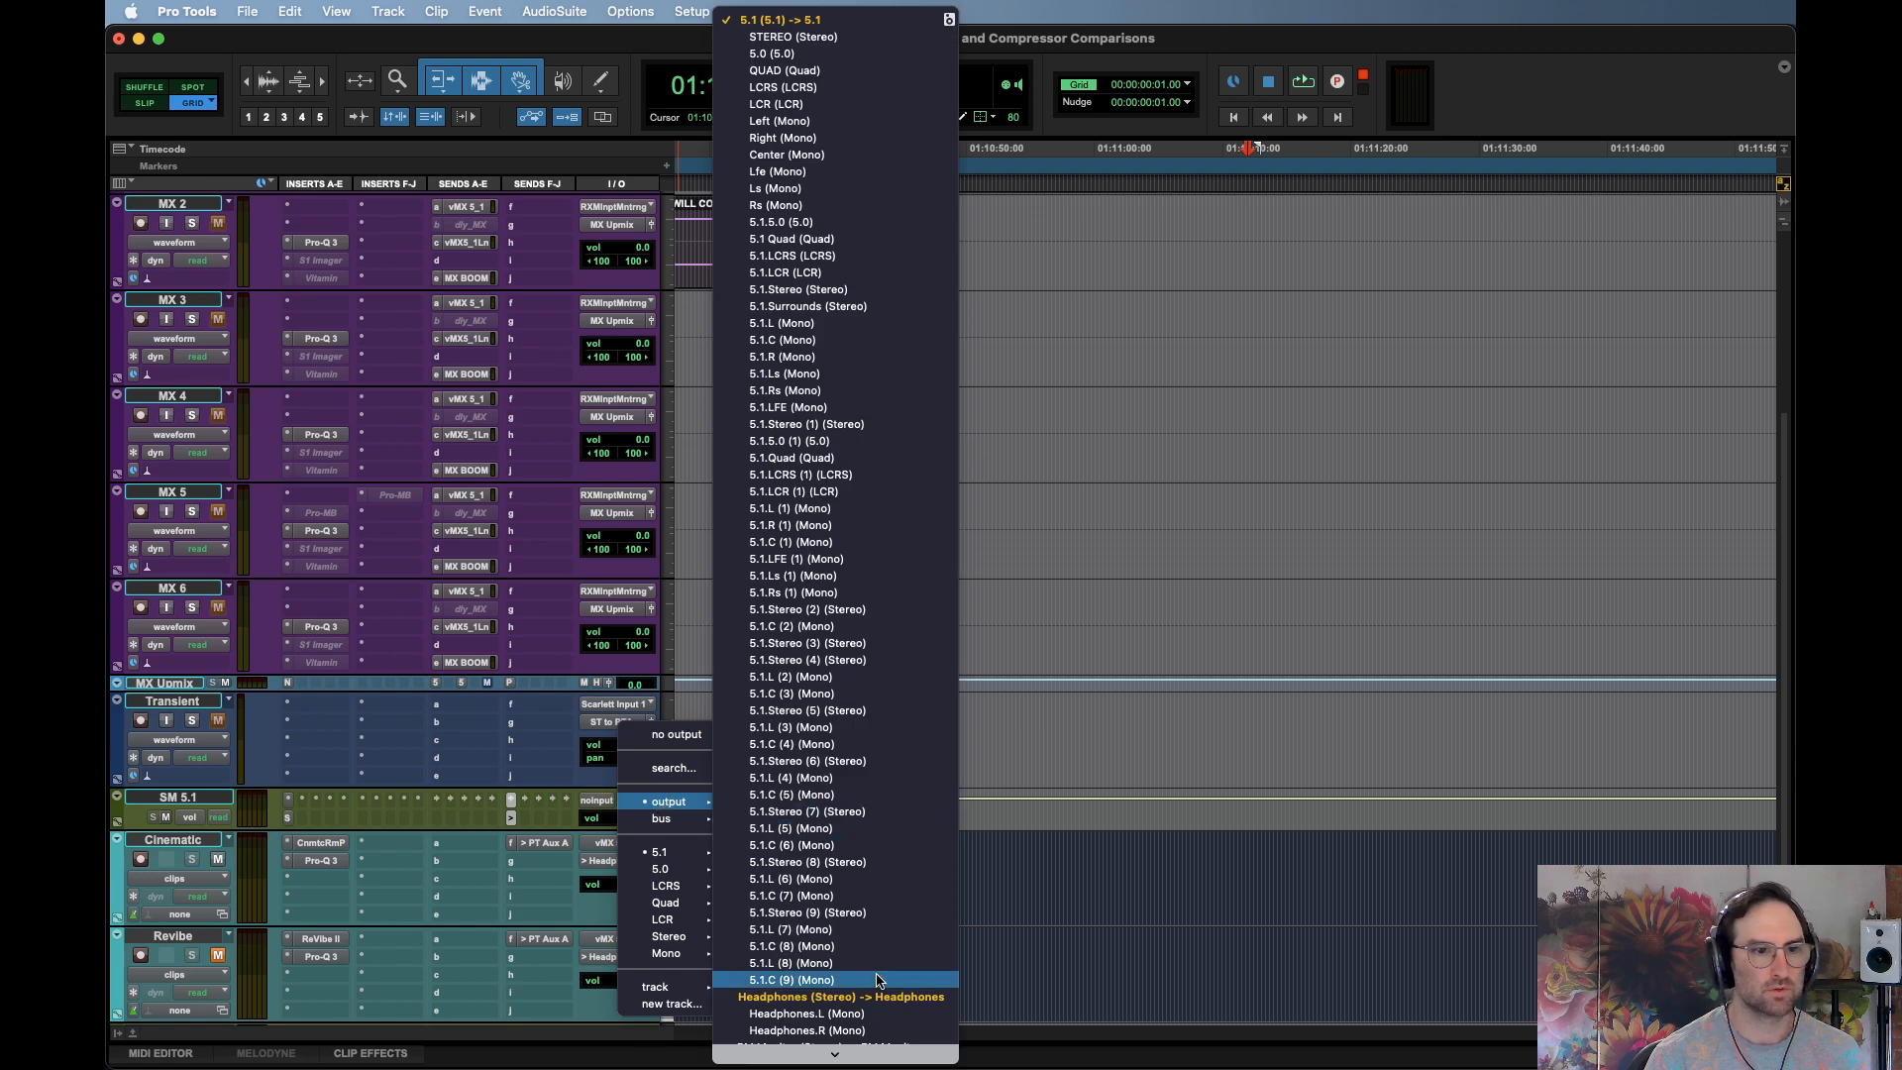
left_click(783, 1010)
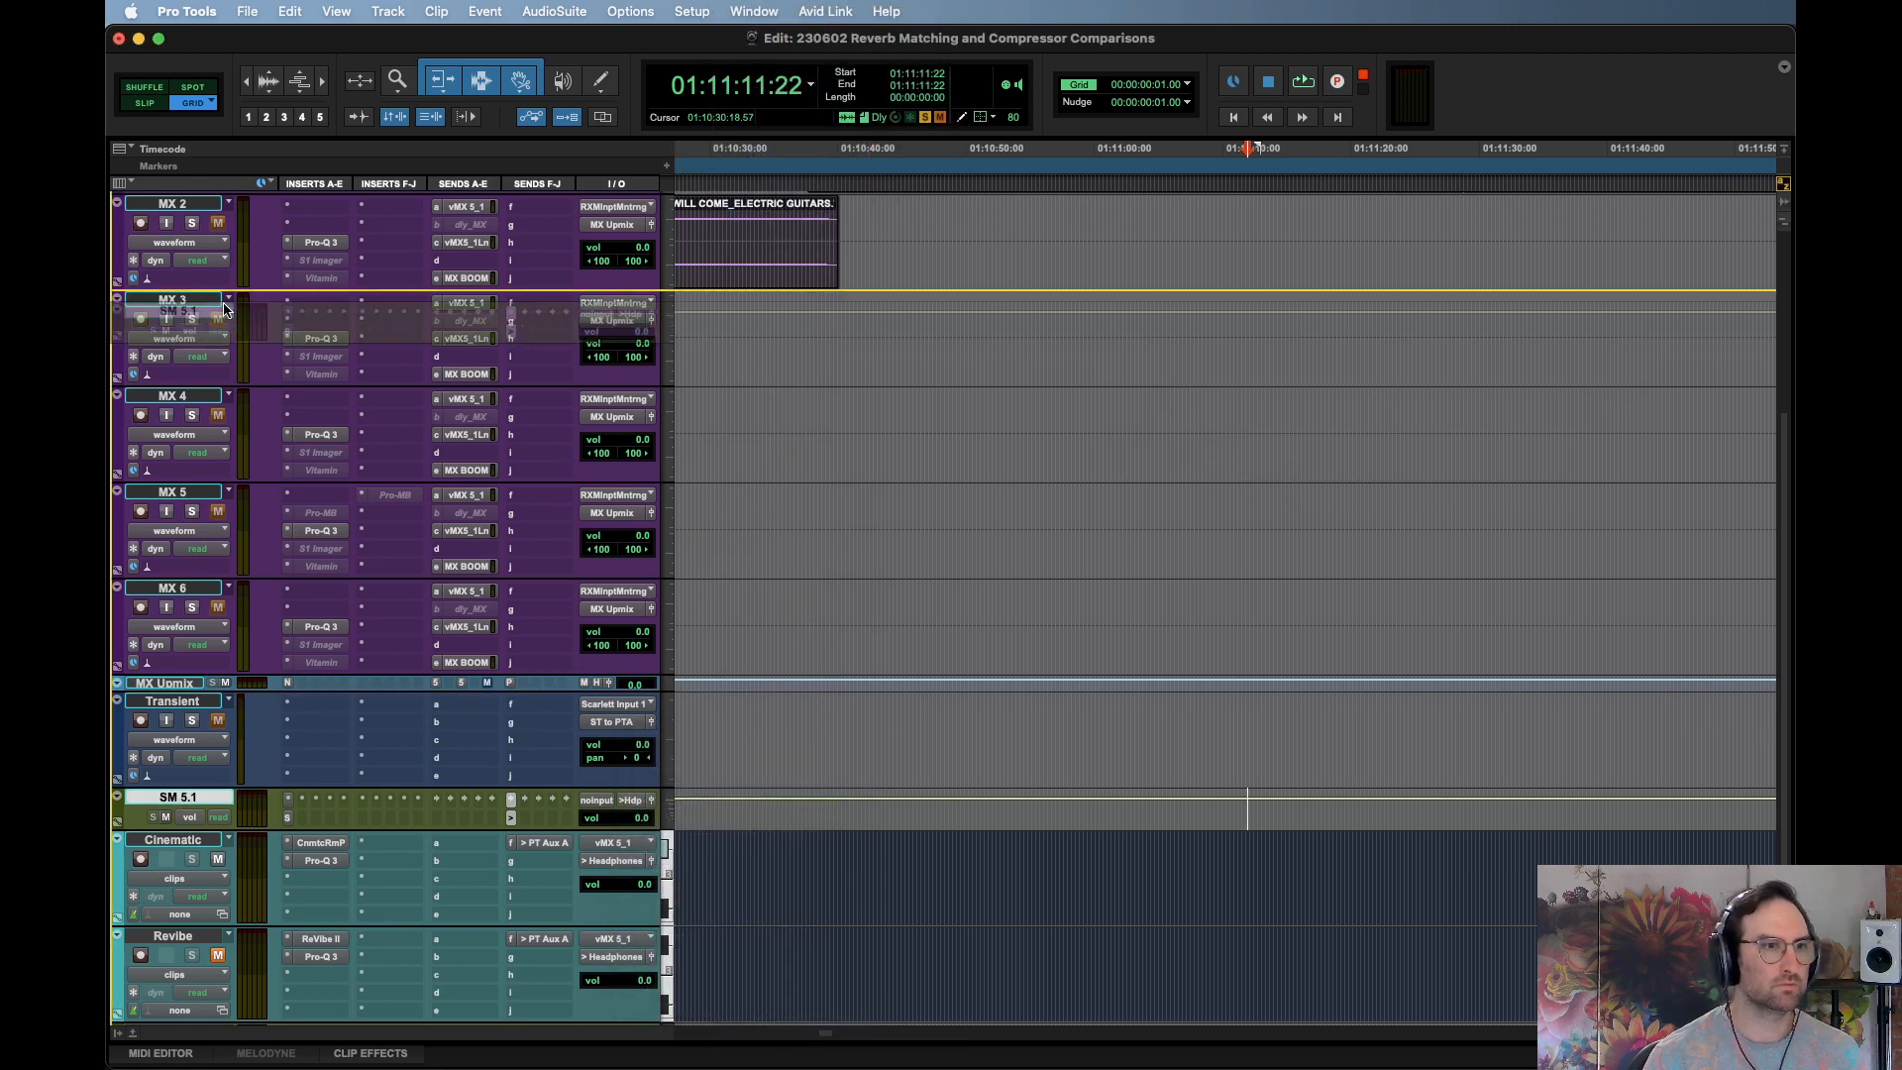
scroll(182, 802, "up", 5)
left_click_drag(182, 227, 182, 262)
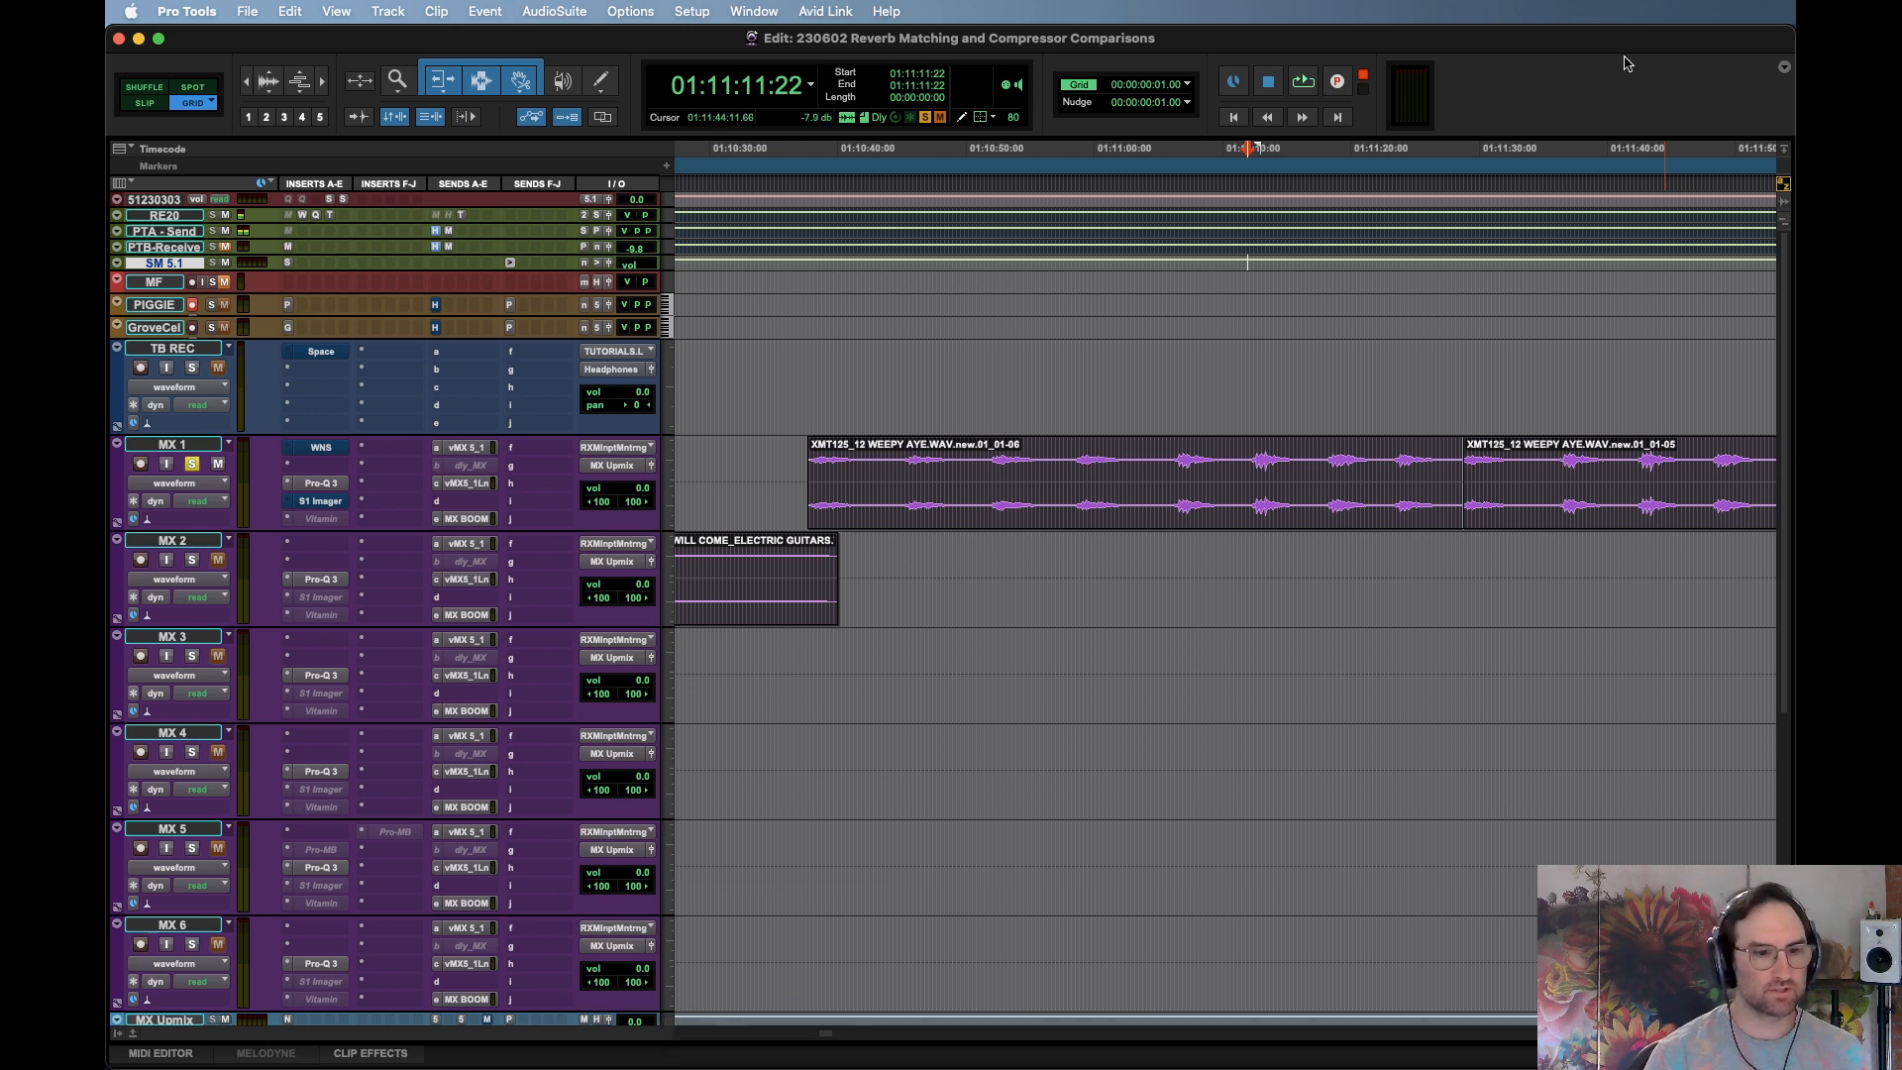
Switch to Soundminer v6 and match its transfer path and attributes to the located MEETINGS session, with interleaved audio
key("super+Tab")
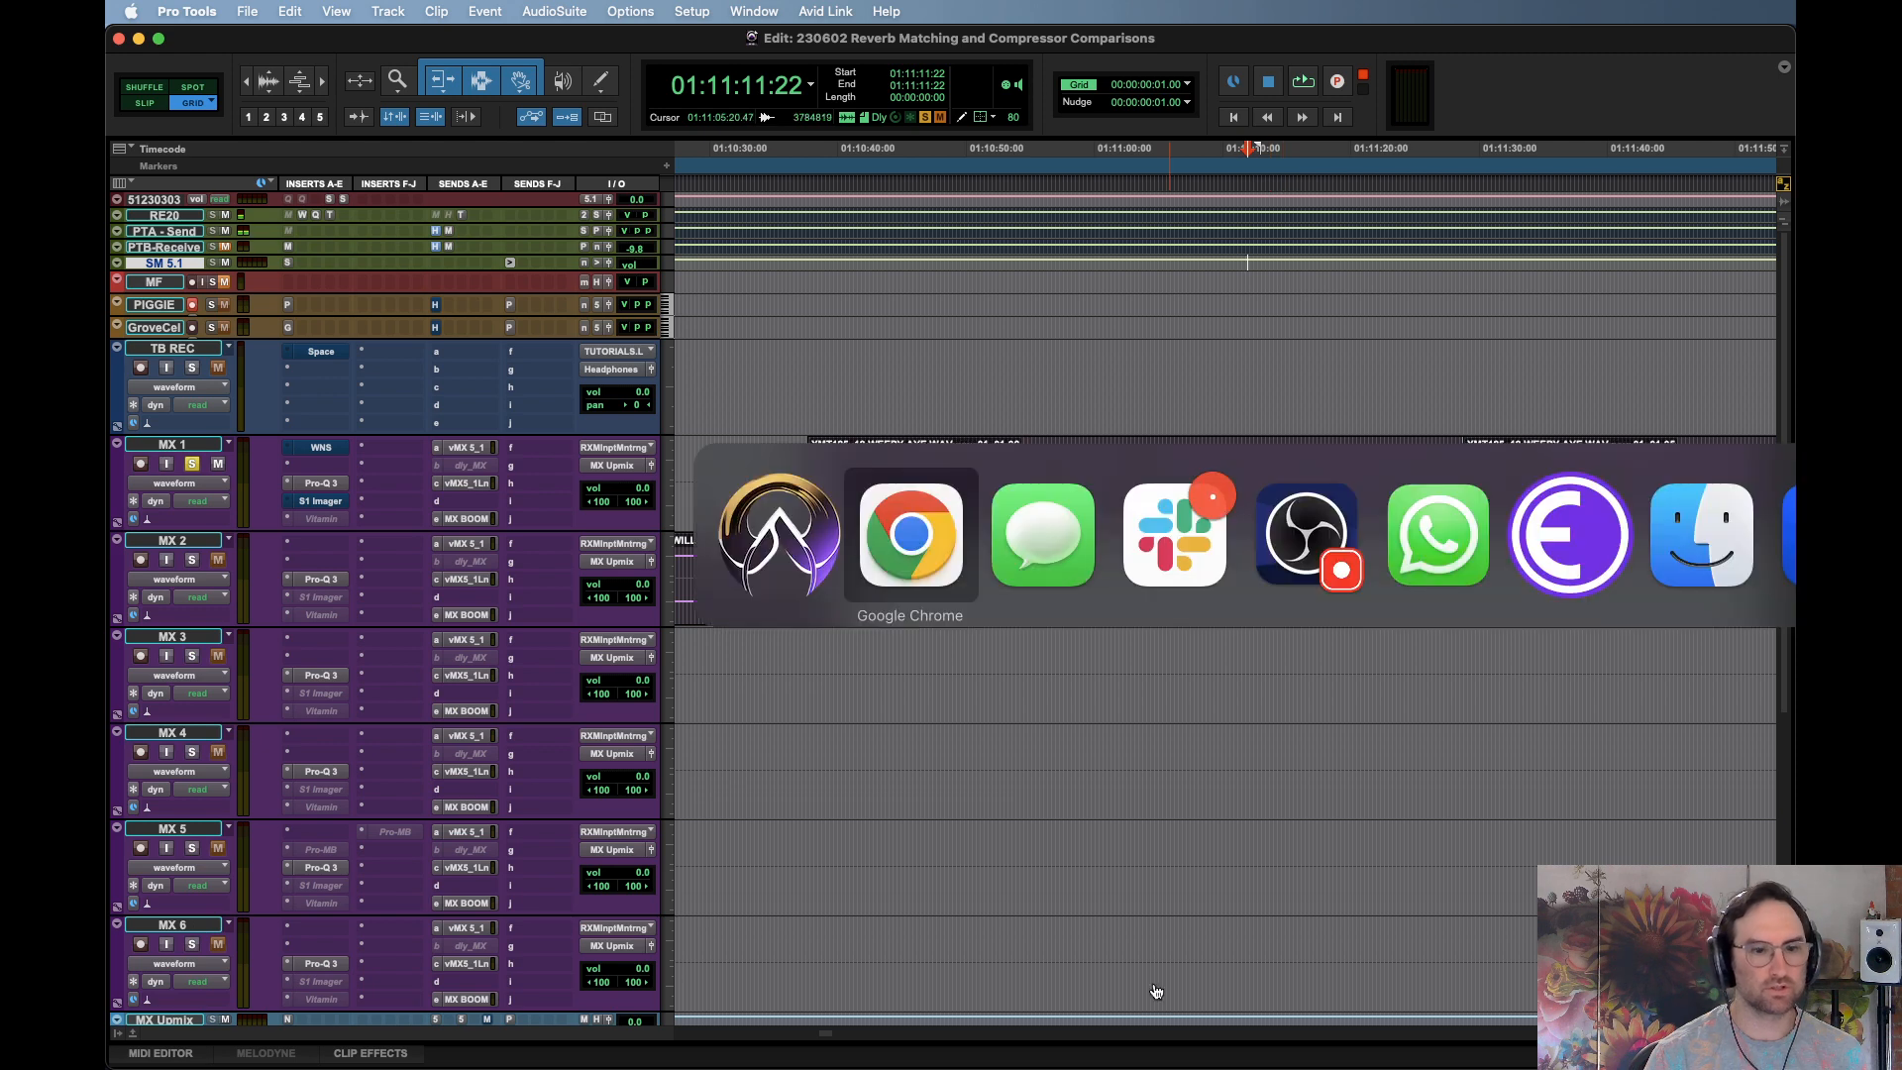
key("alt+space")
type("soundm")
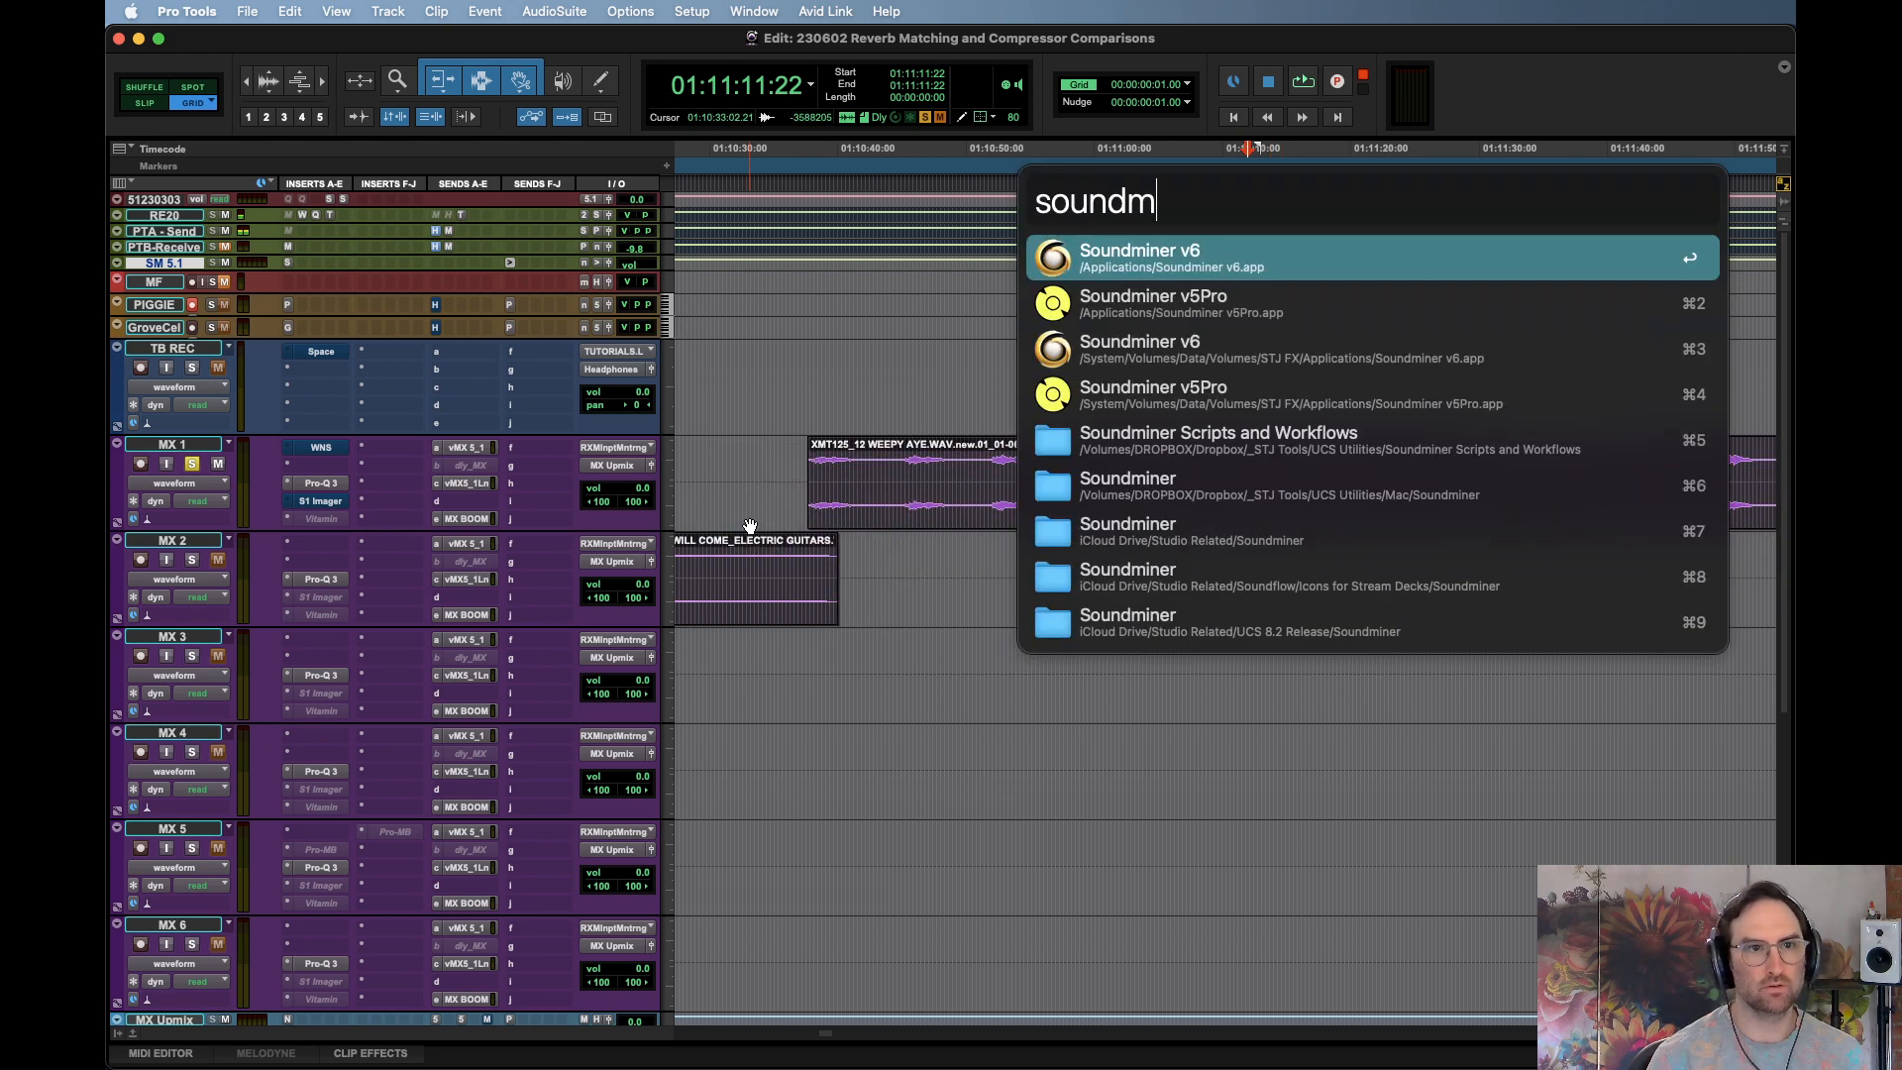
key("Return")
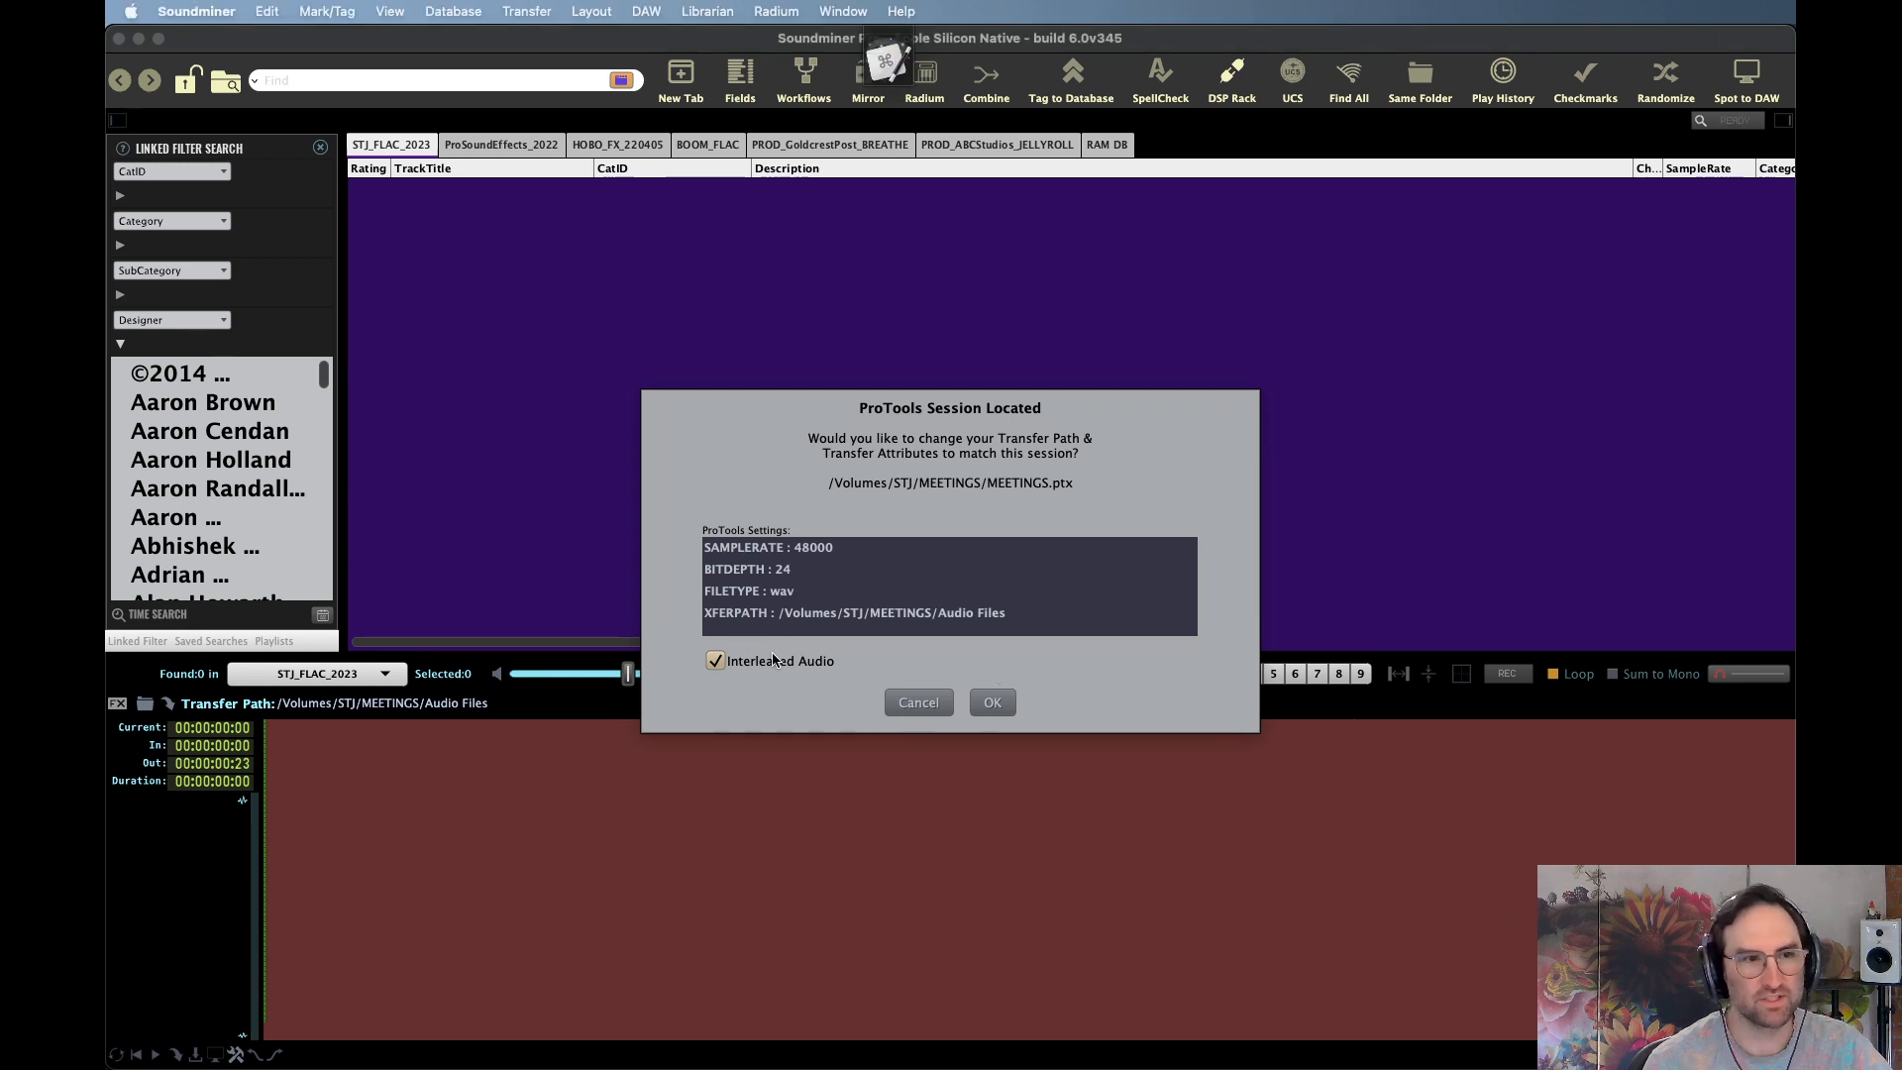
left_click(987, 702)
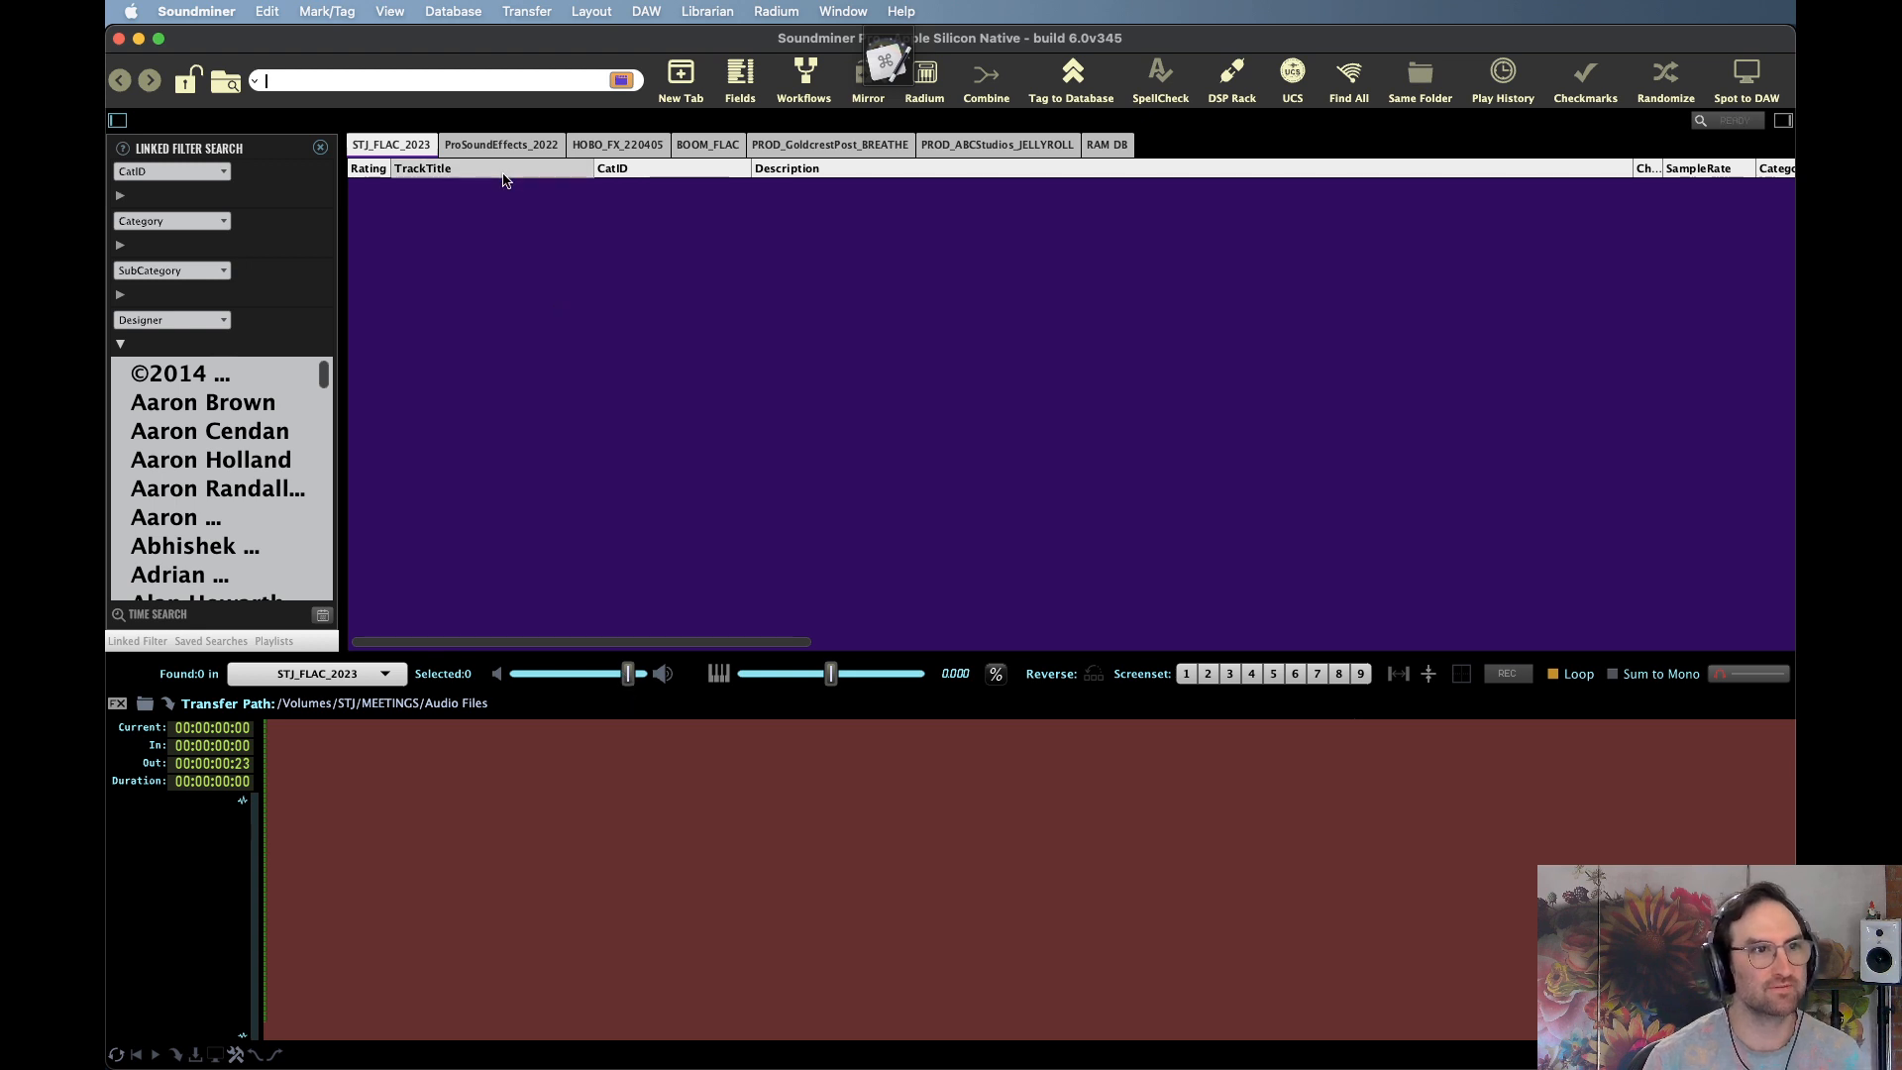
Search the STJ_FLAC_2023 database for "stick hit"
left_click(455, 144)
left_click(369, 145)
left_click(510, 147)
left_click(373, 145)
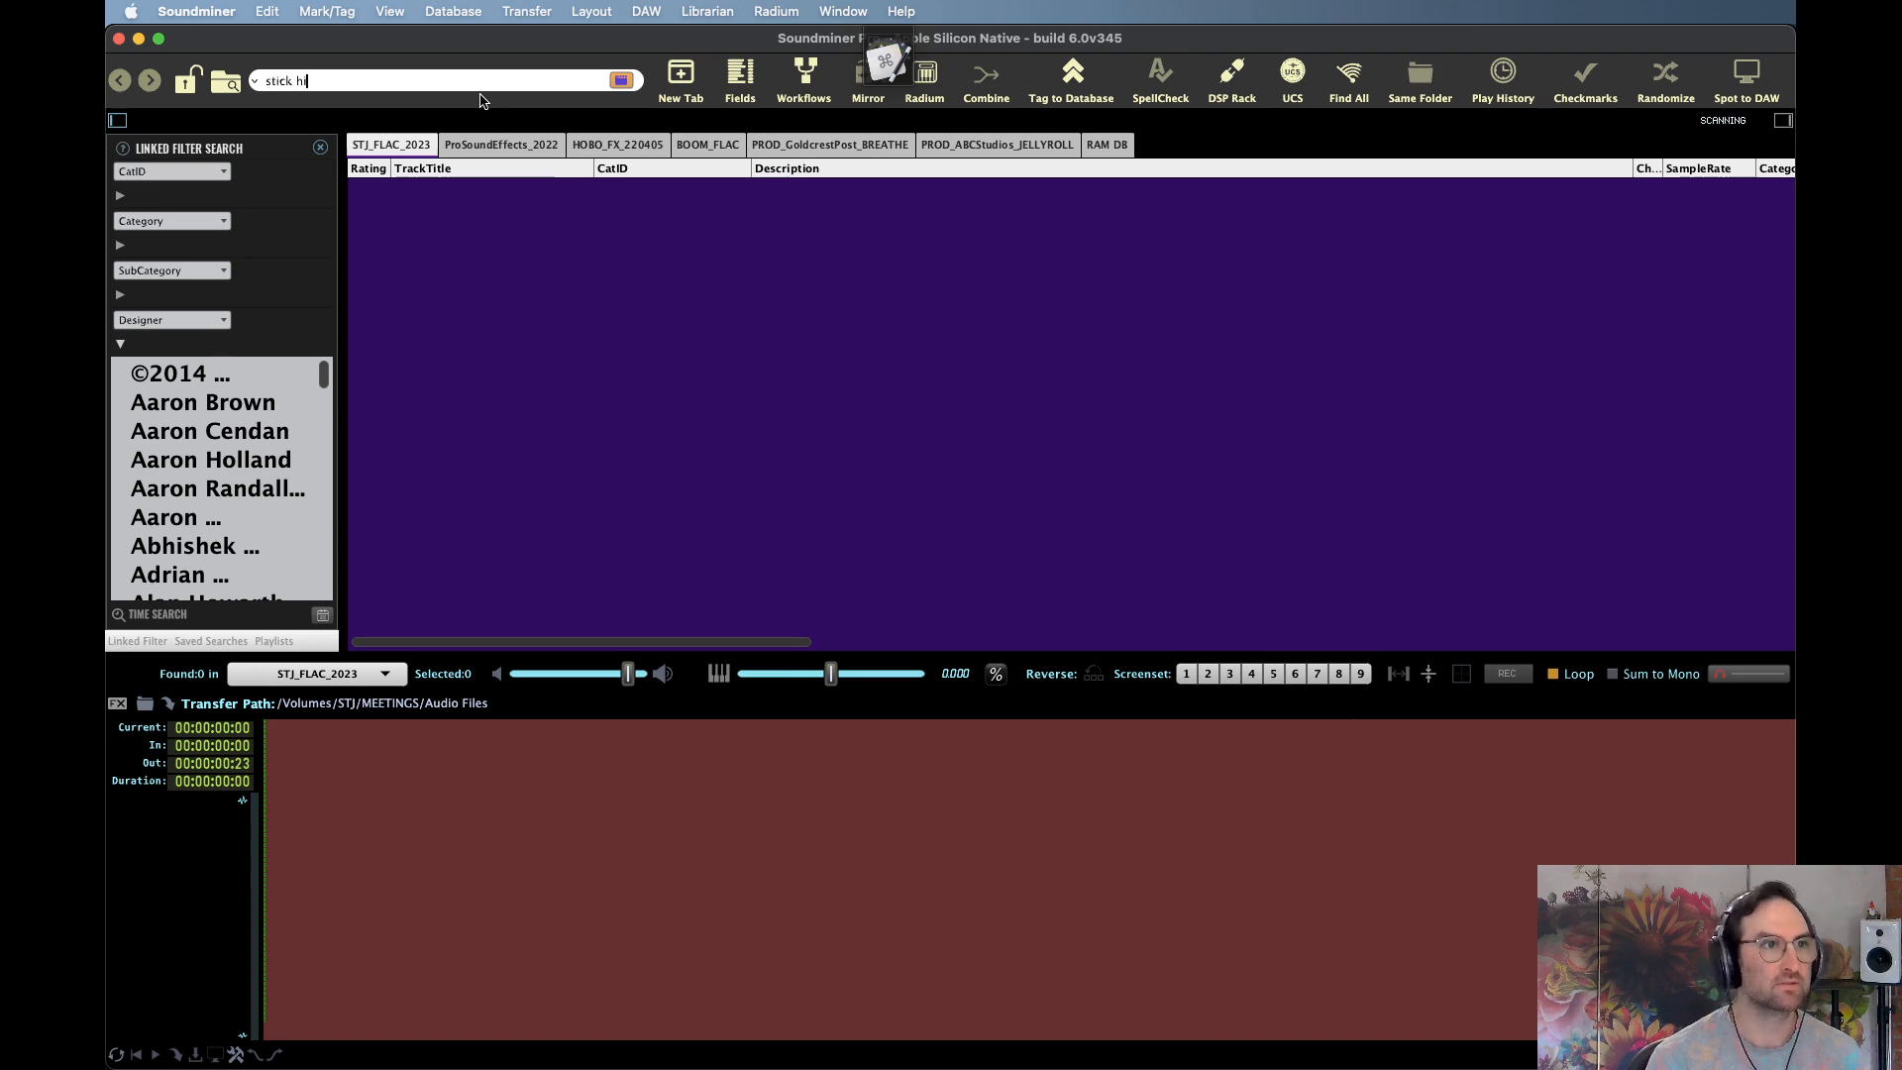
type("t")
key("Return")
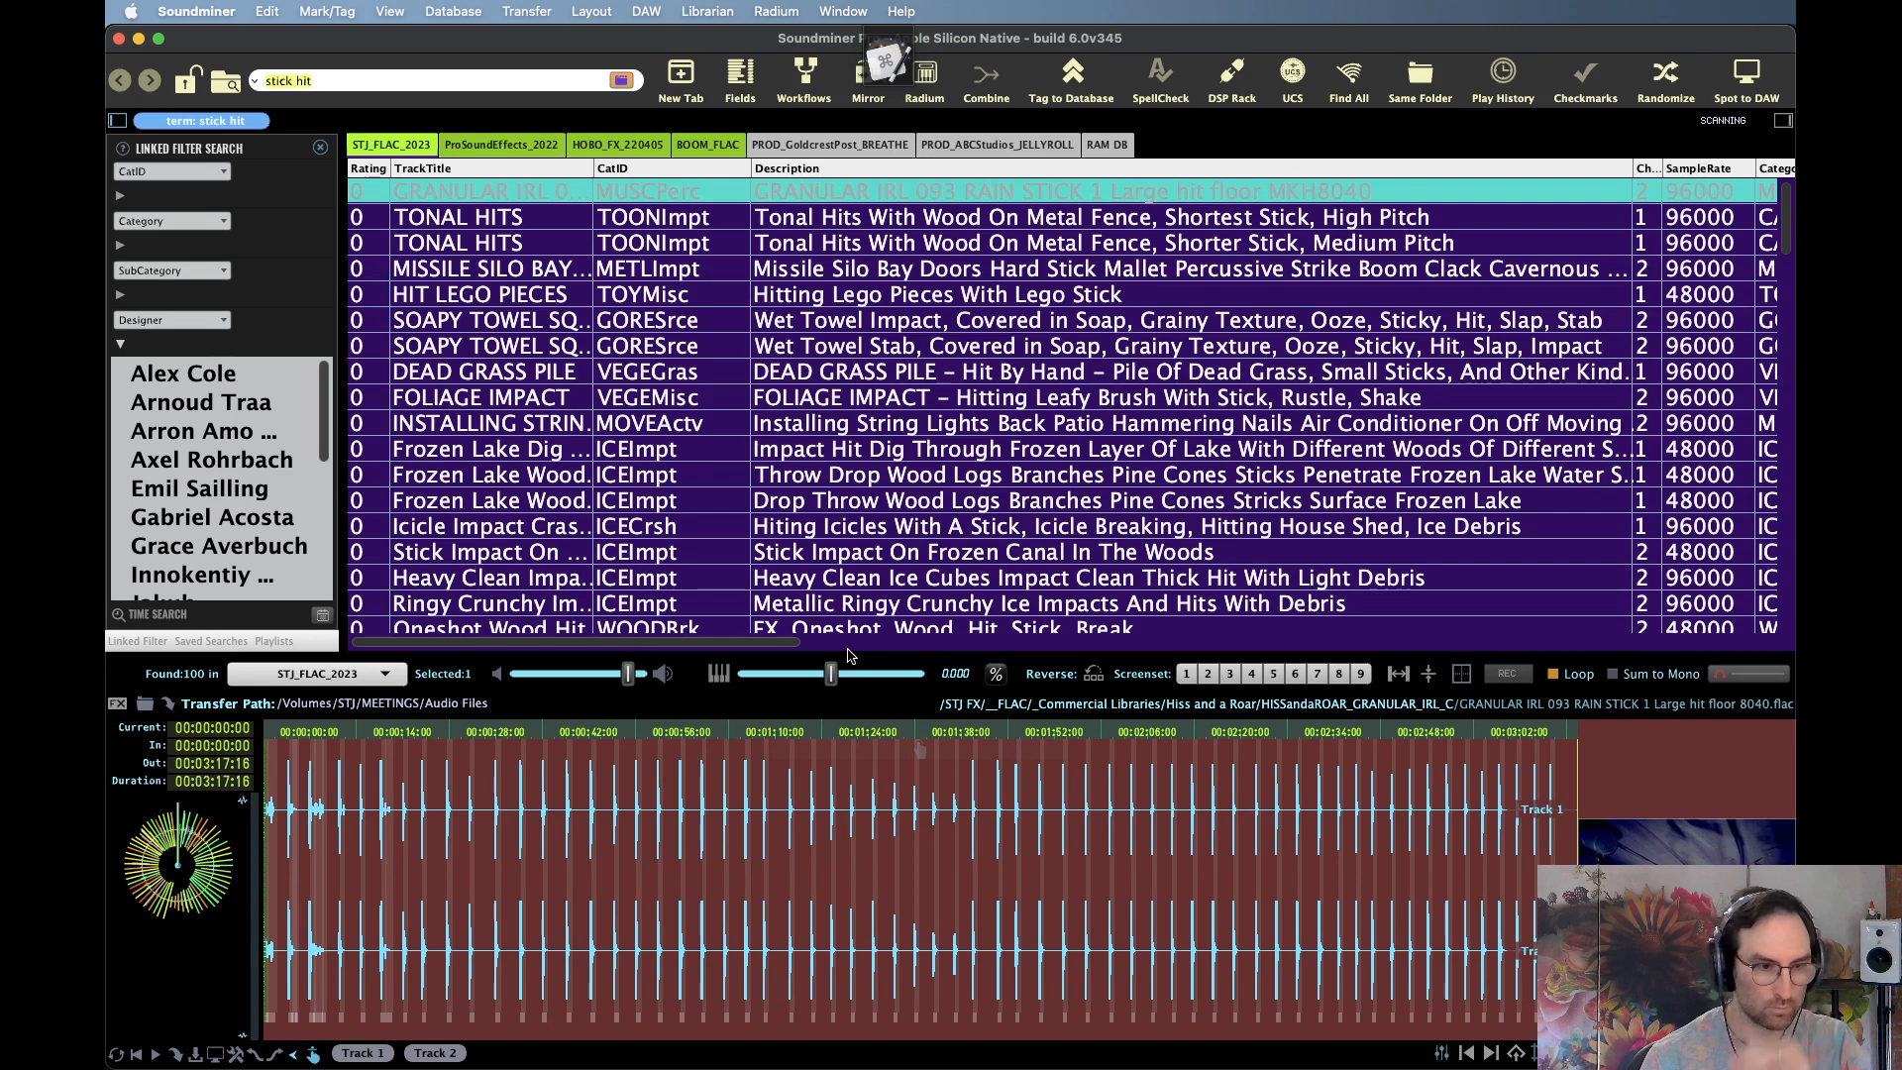
Lower the preview volume and audition the GRANULAR IRL 093 RAIN STICK recording from about 42 seconds in
left_click_drag(628, 674, 588, 676)
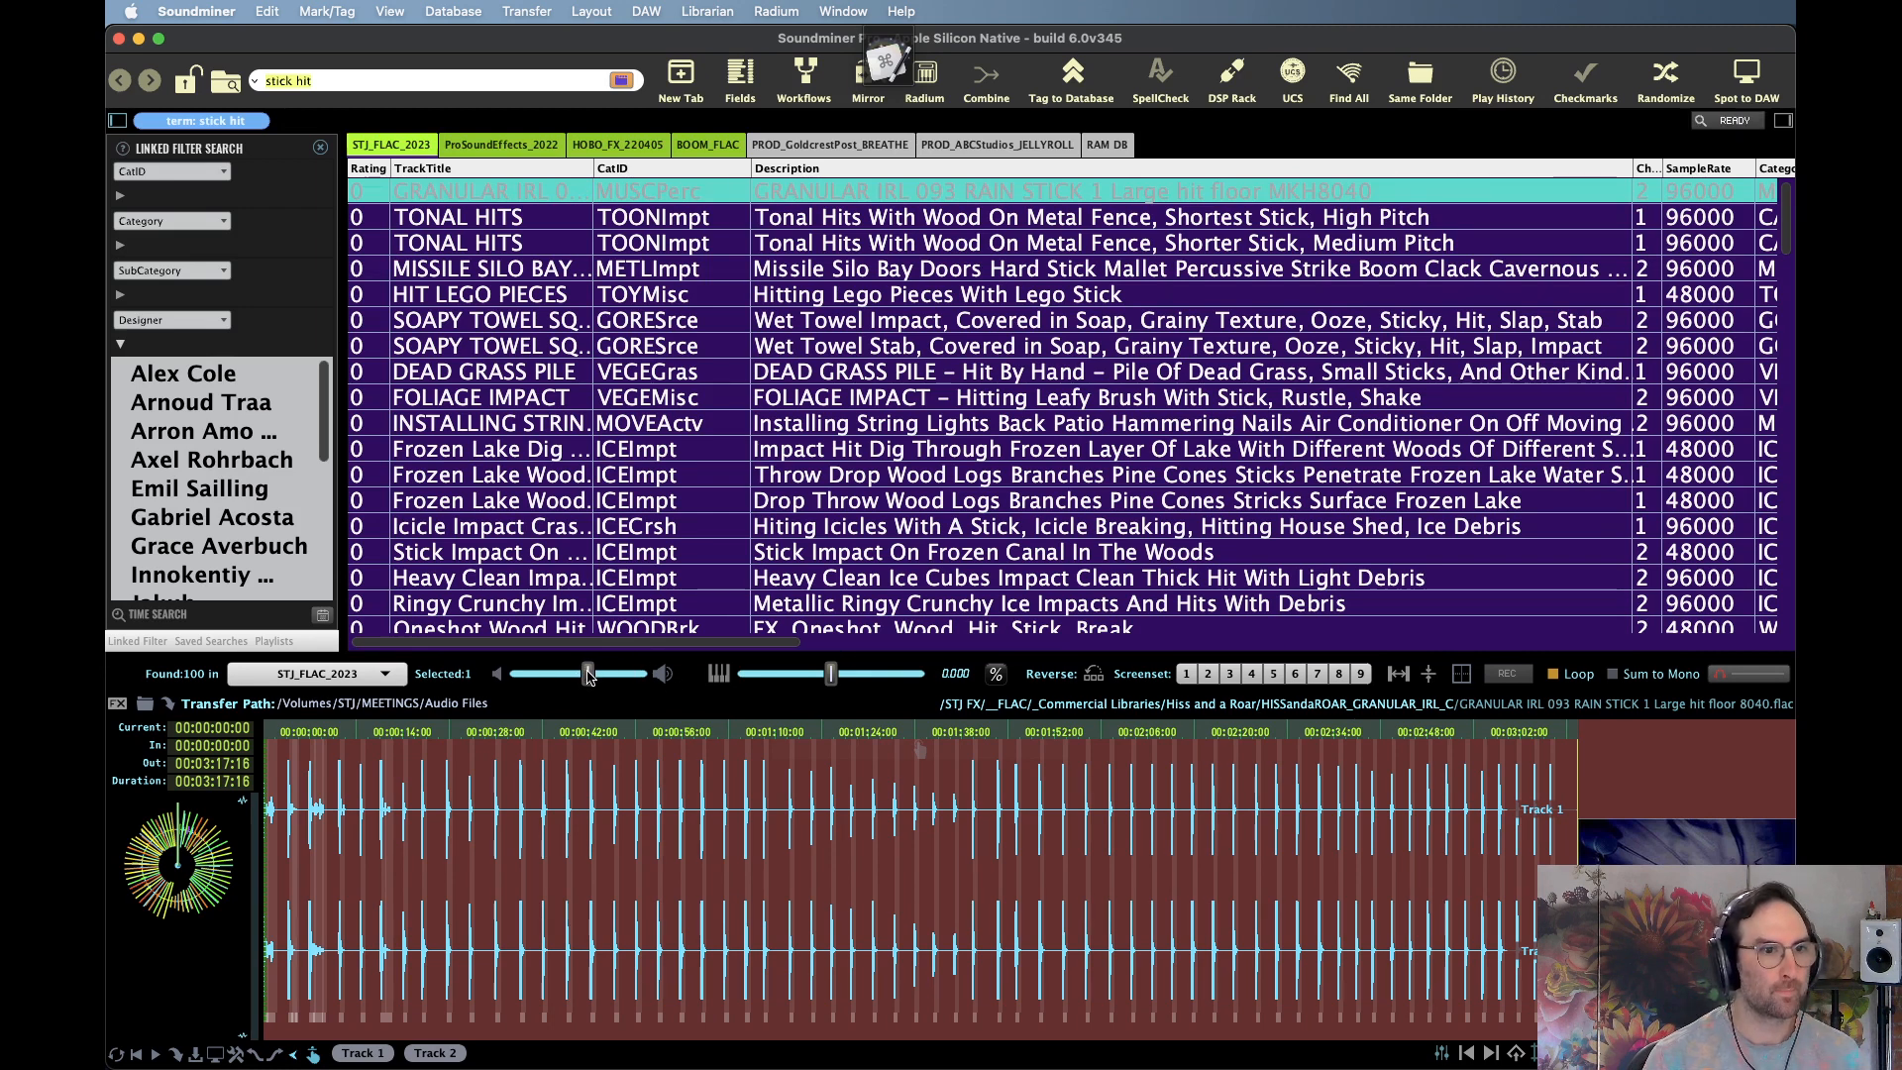
left_click(550, 823)
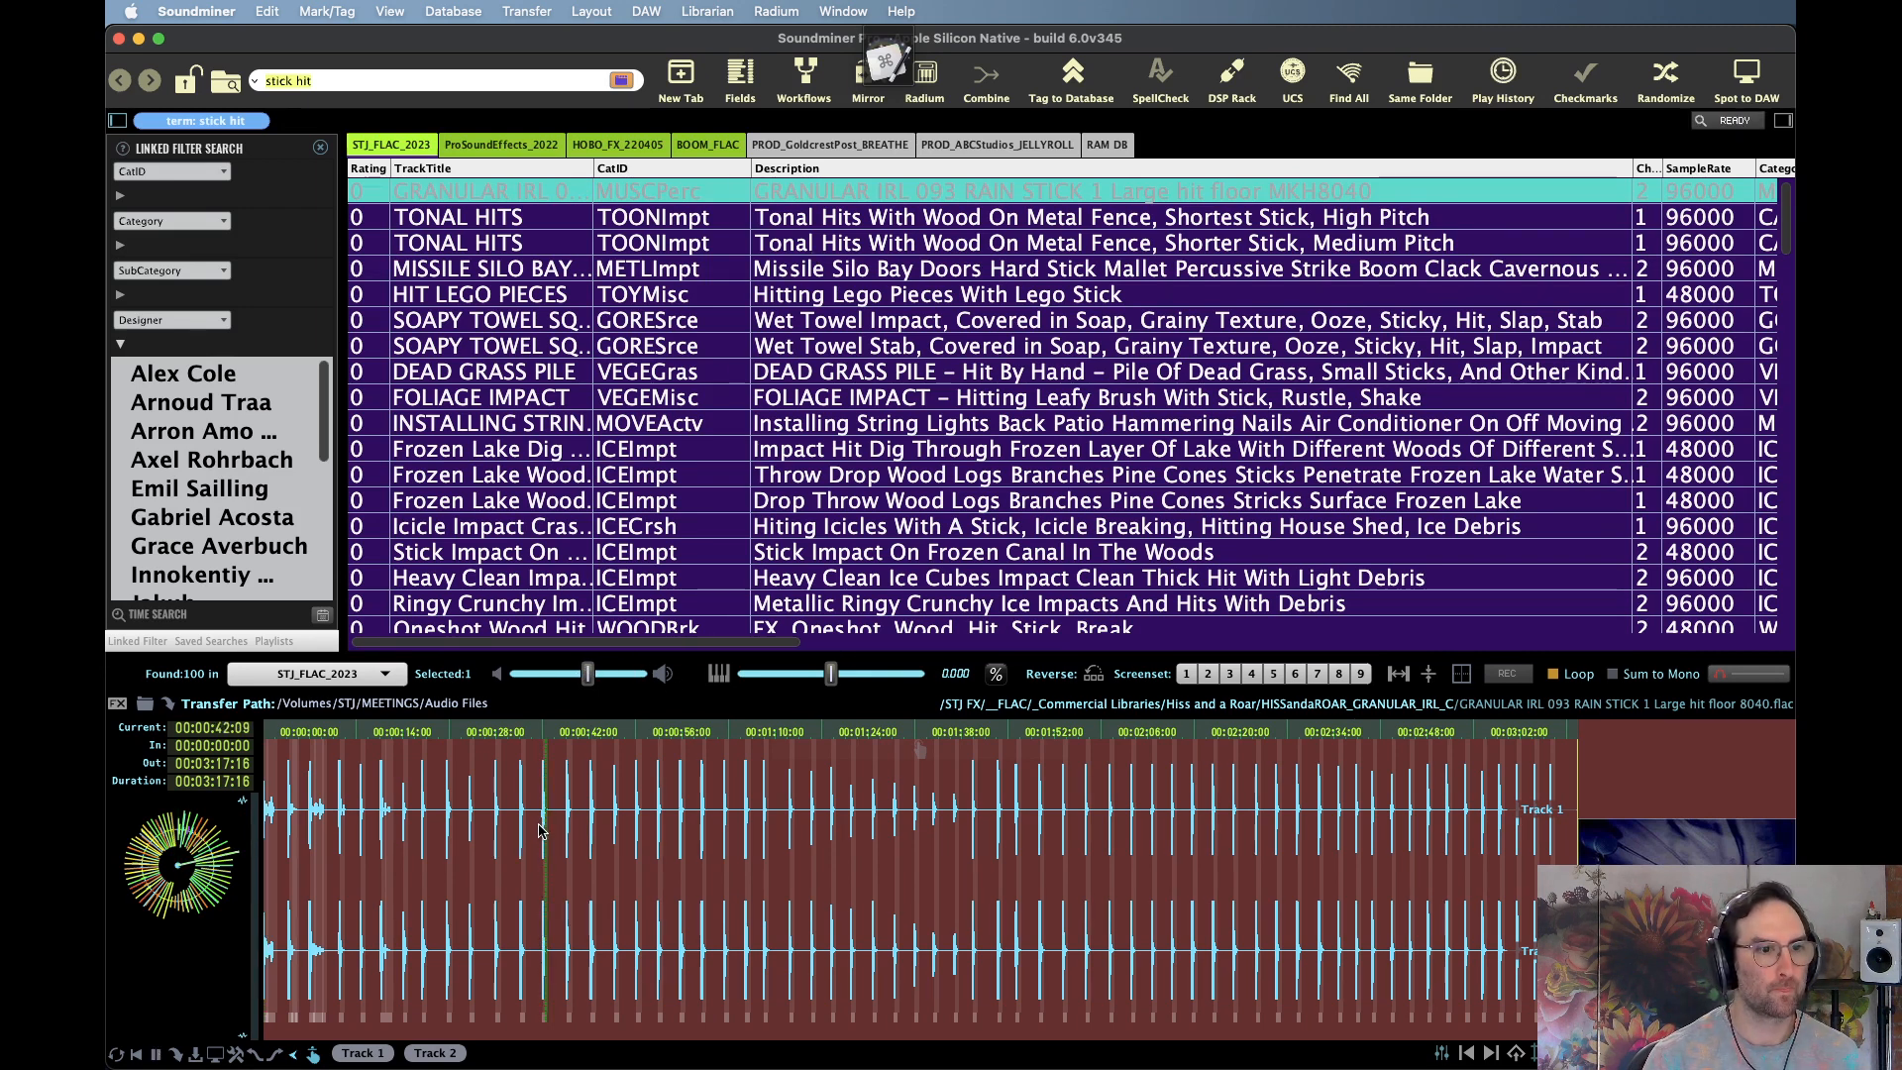
left_click_drag(589, 675, 597, 676)
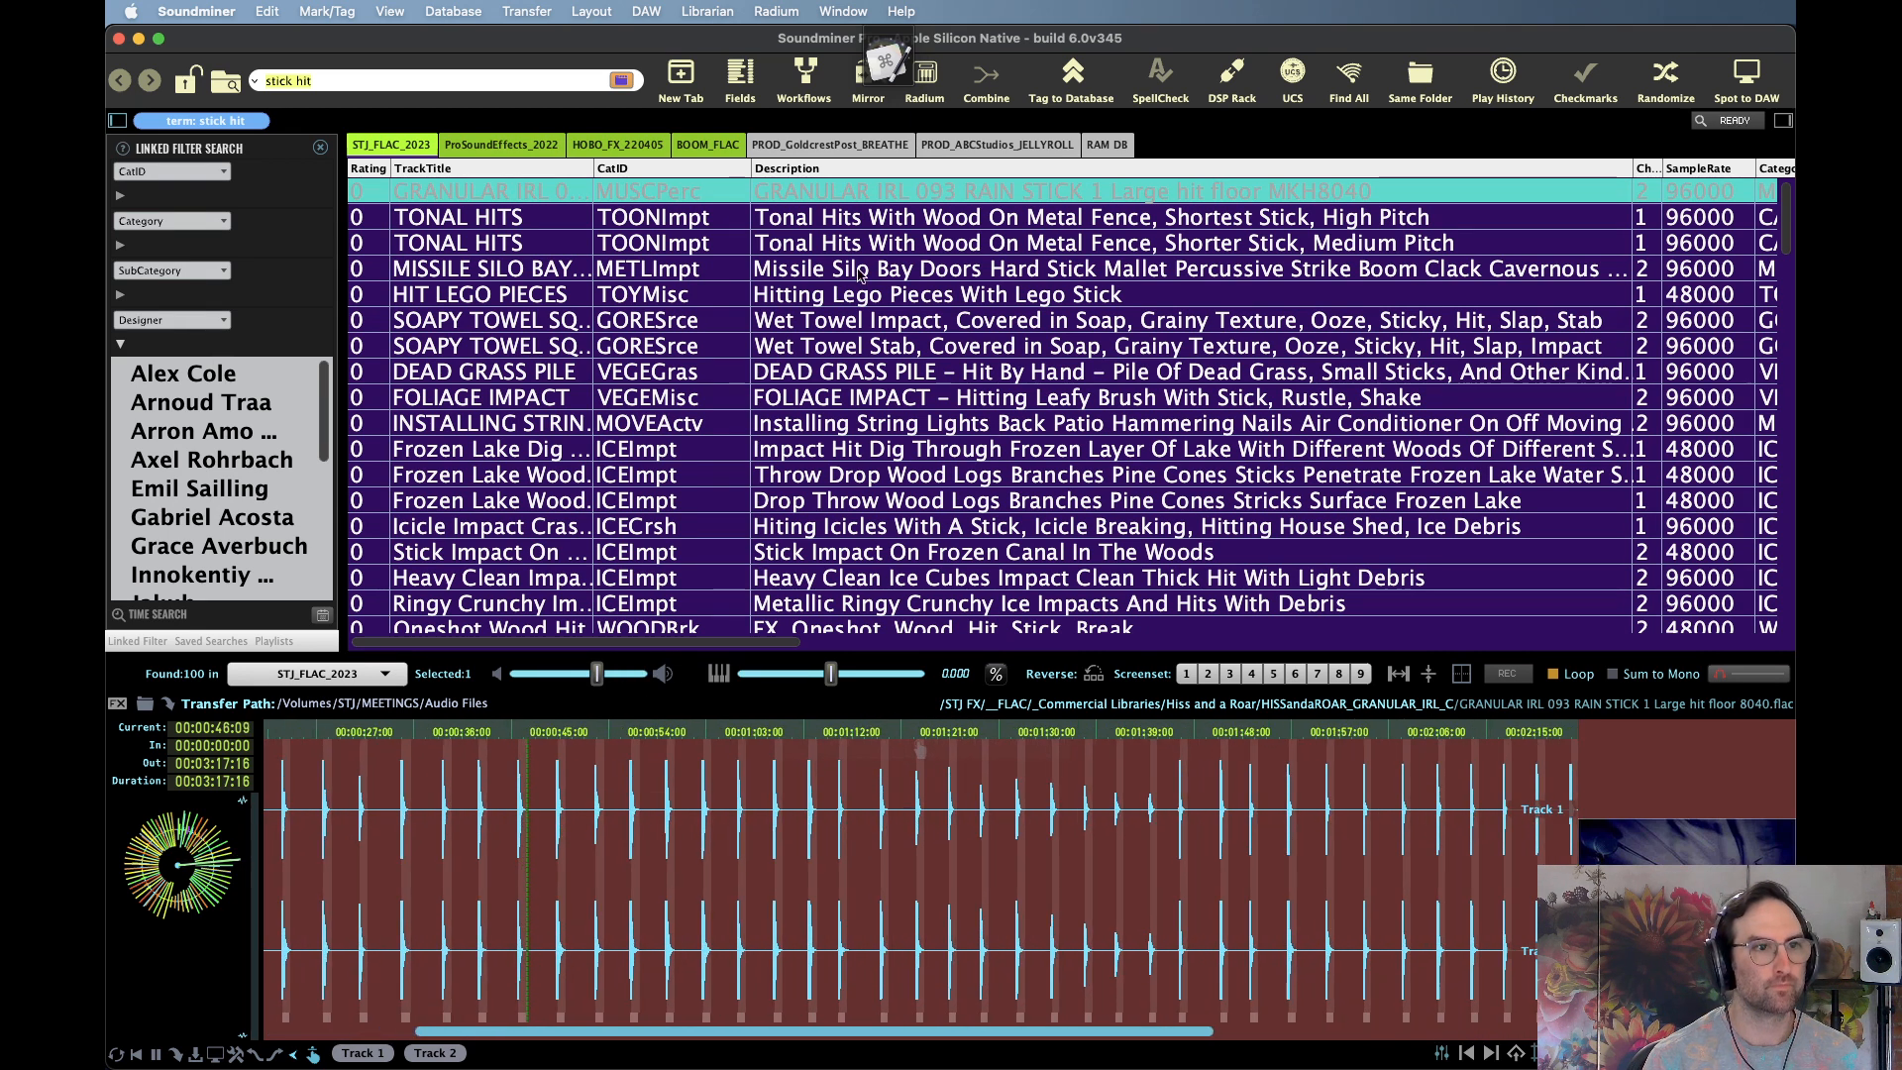
Audition the two TONAL HITS wood-on-metal-fence recordings and the HIT LEGO PIECES recording
left_click(871, 229)
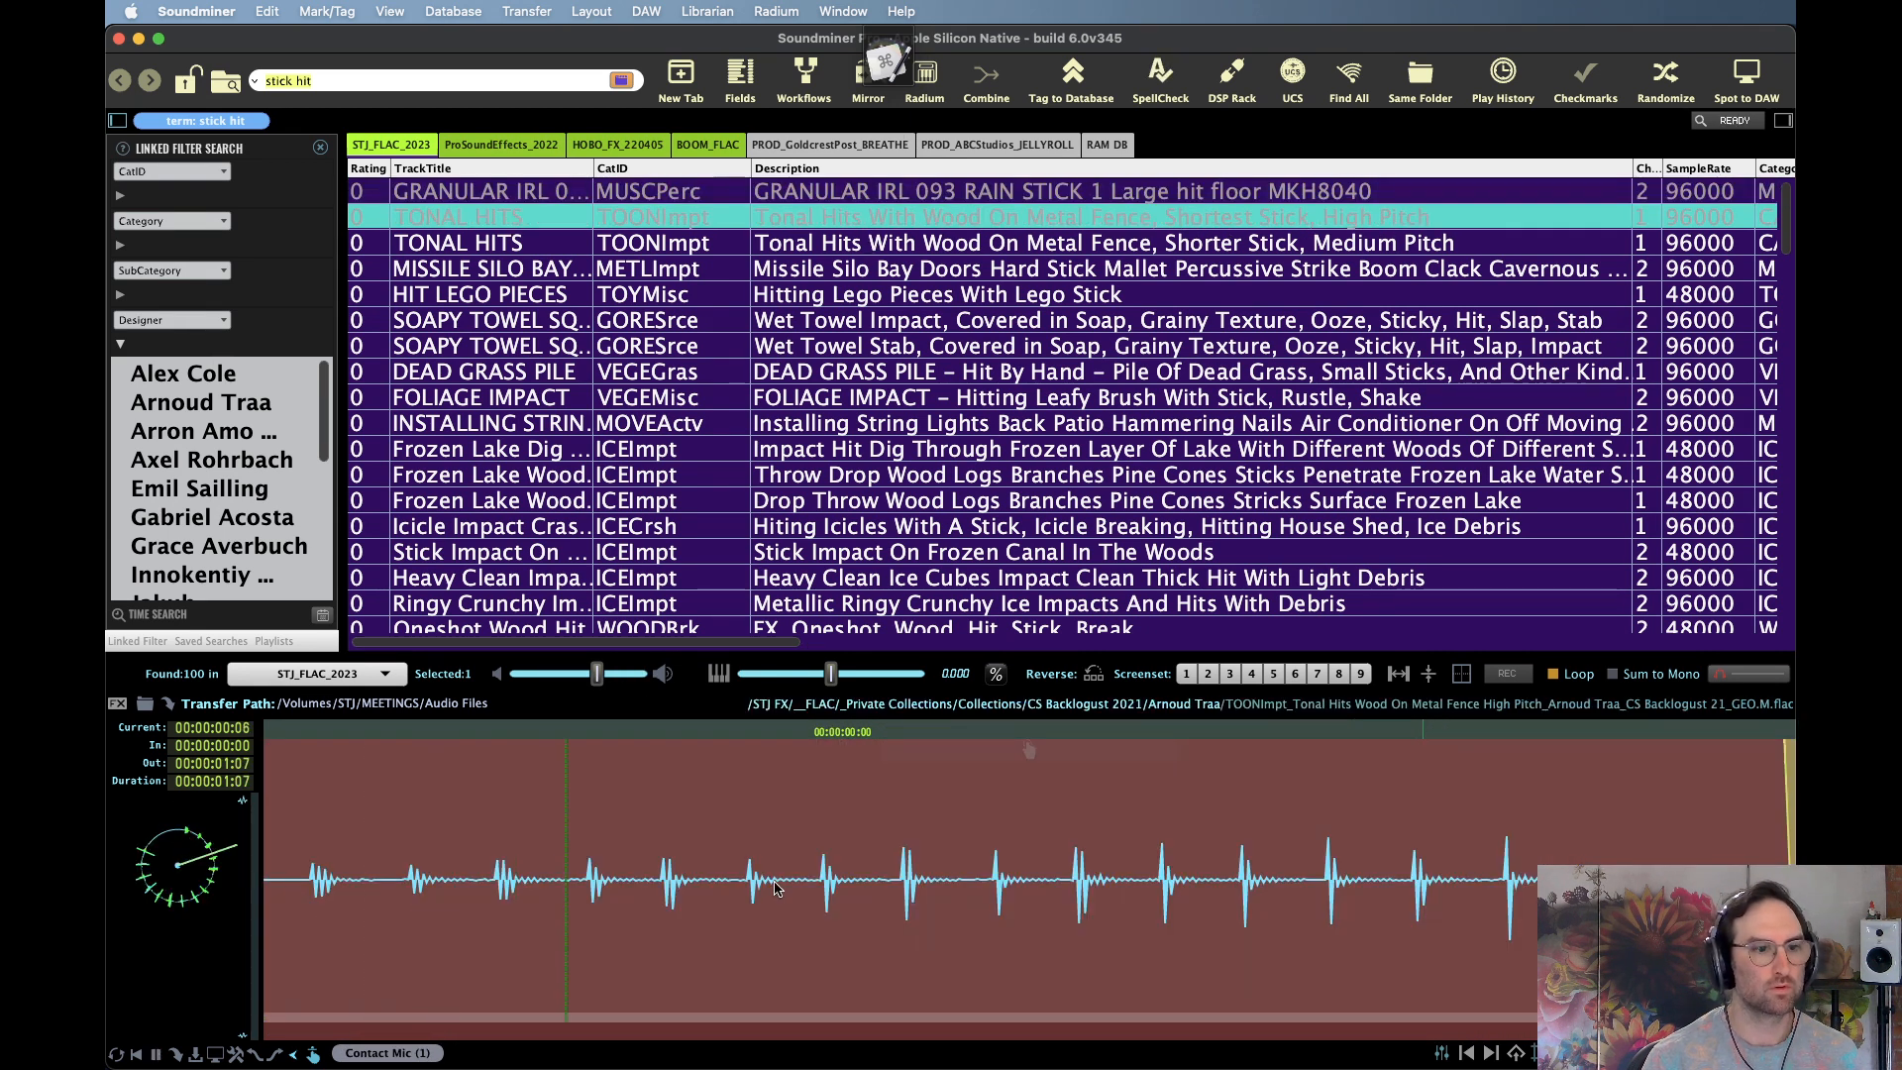
left_click(955, 249)
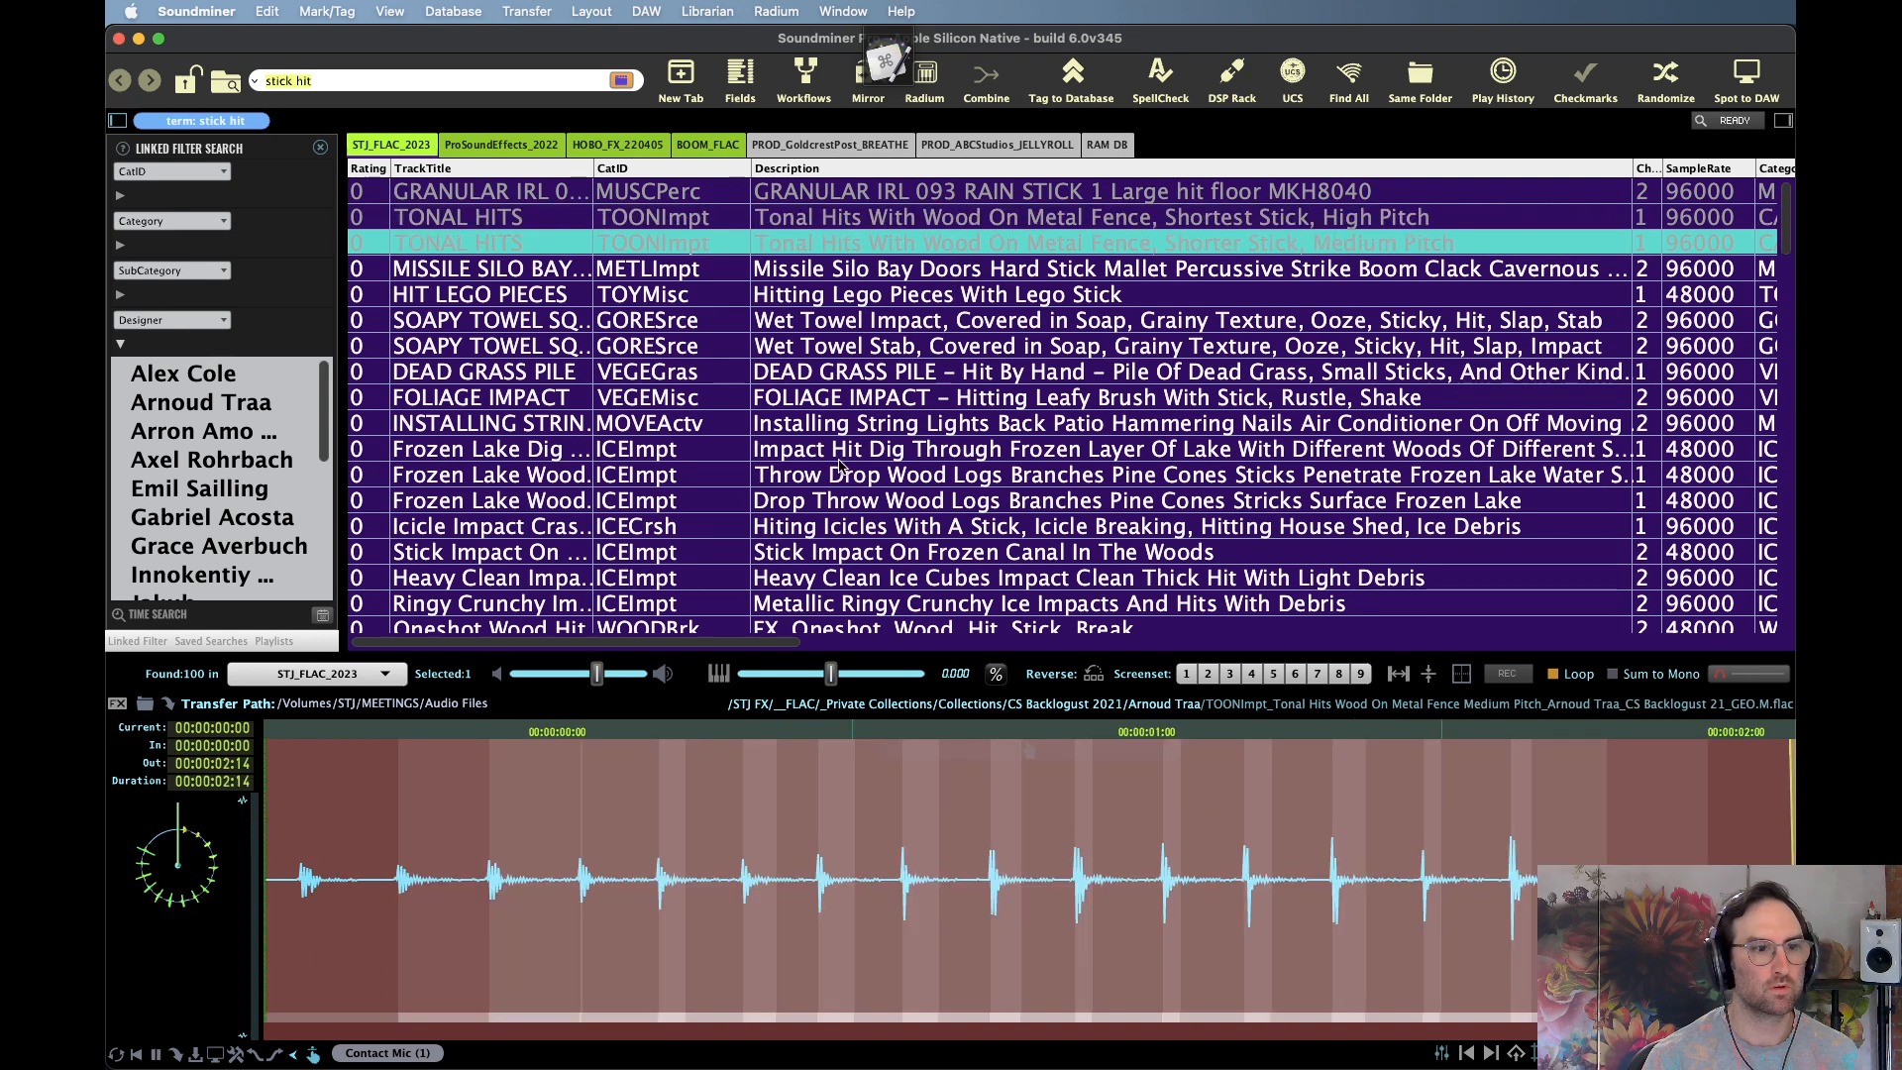
left_click(872, 297)
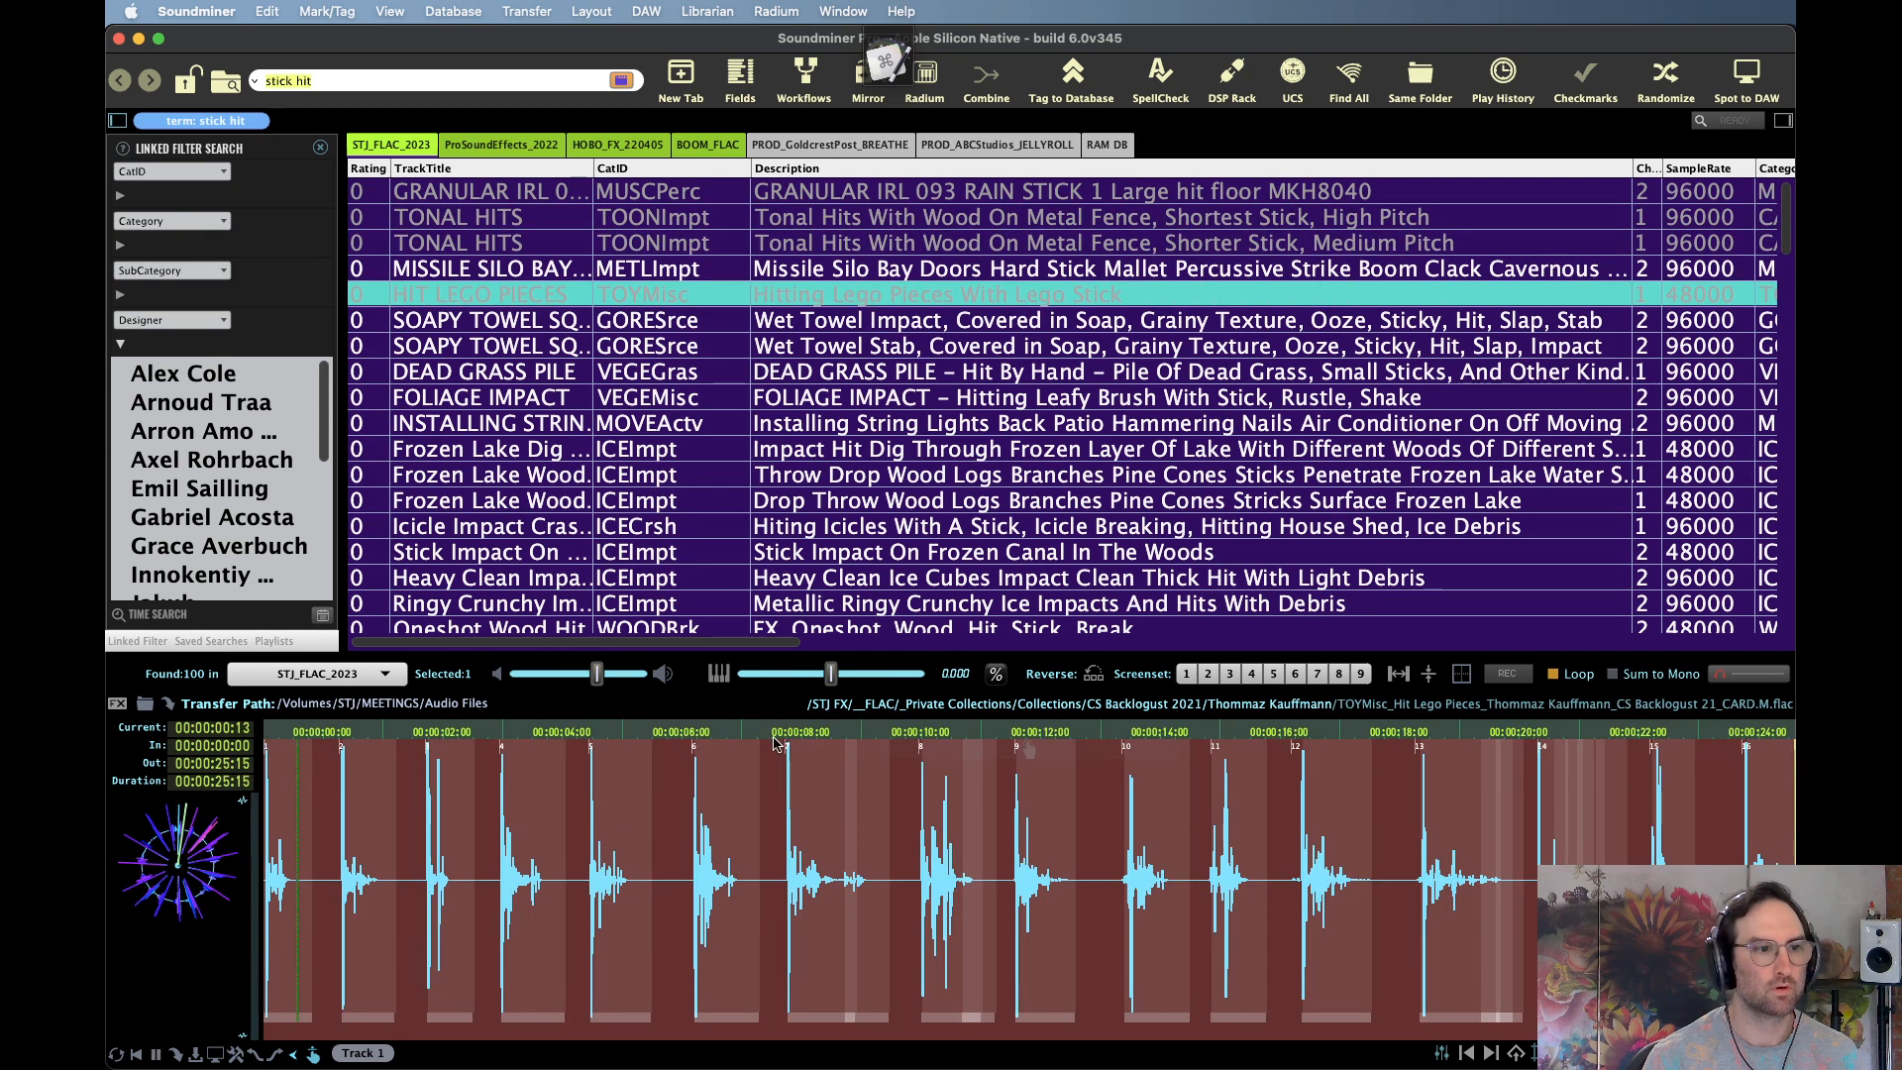
Audition several hits in the Frozen Lake Dig impact recording at a raised preview volume
left_click(868, 448)
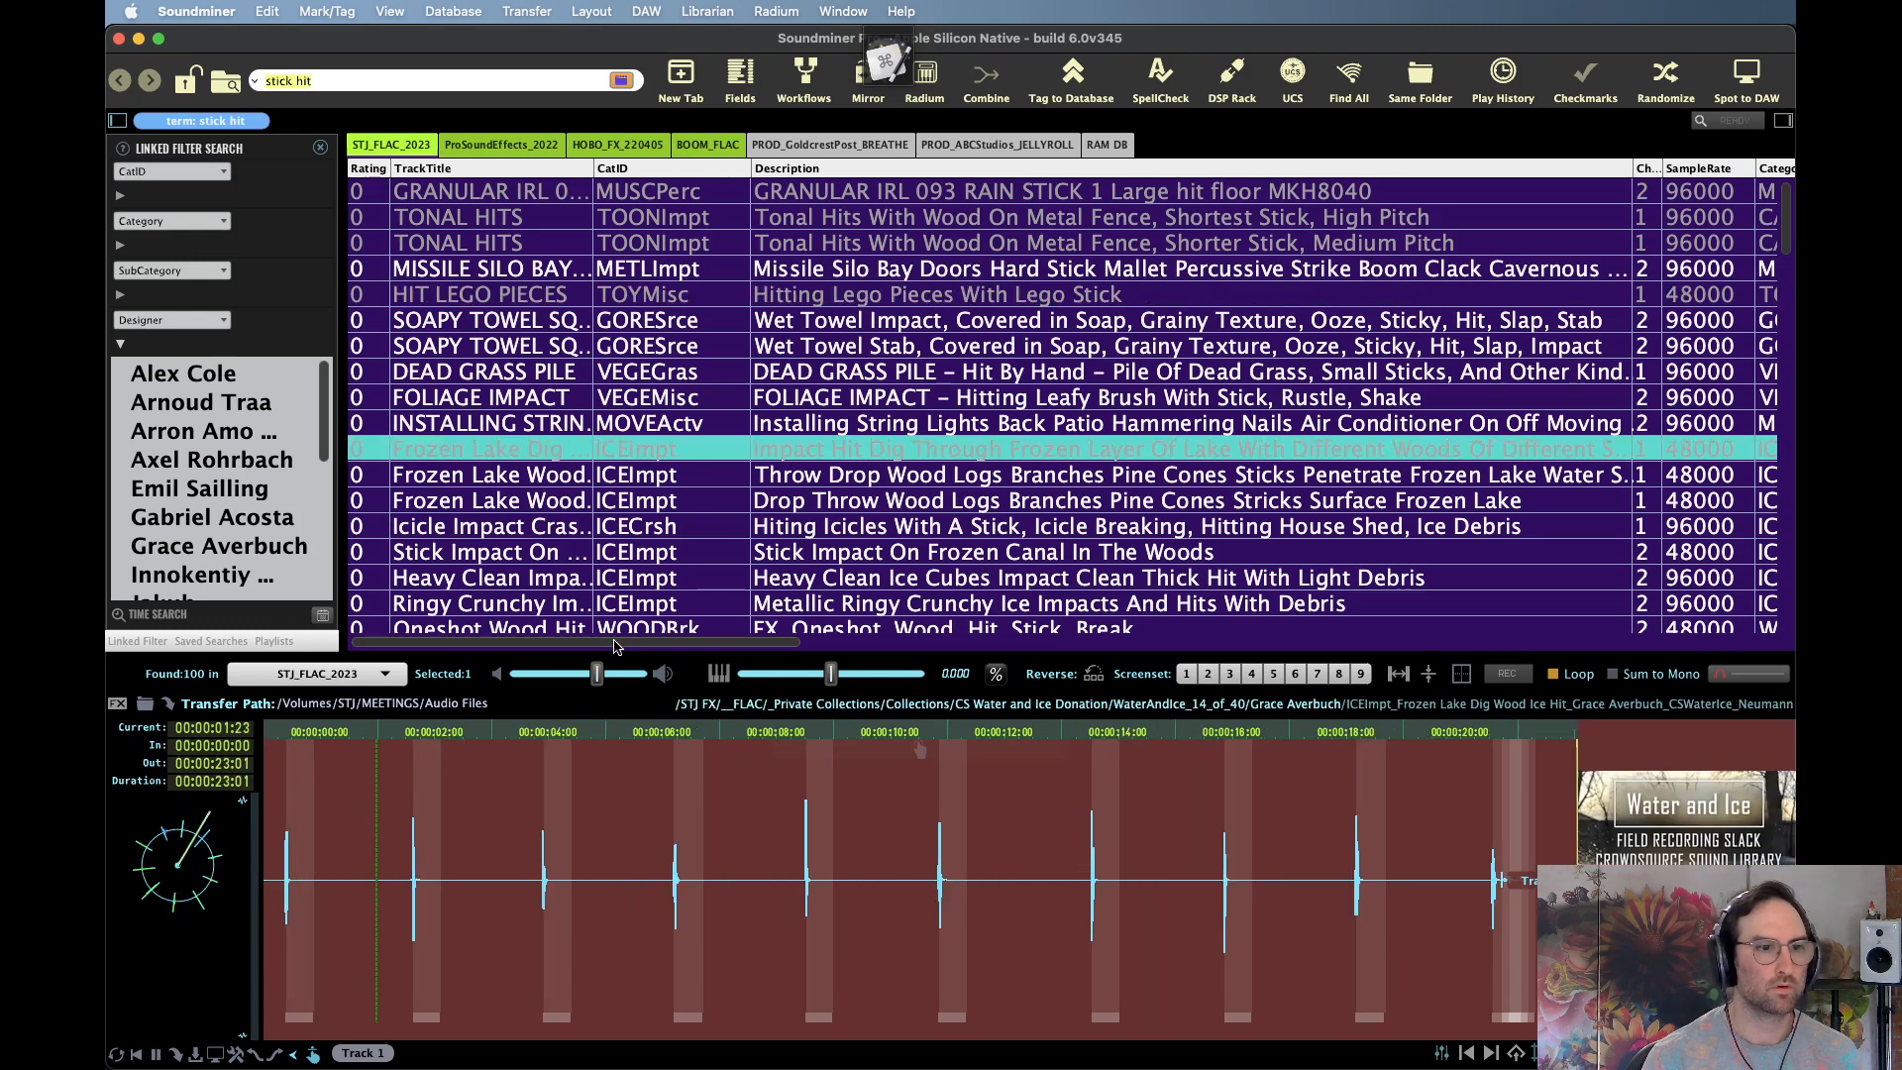
left_click_drag(597, 674, 623, 674)
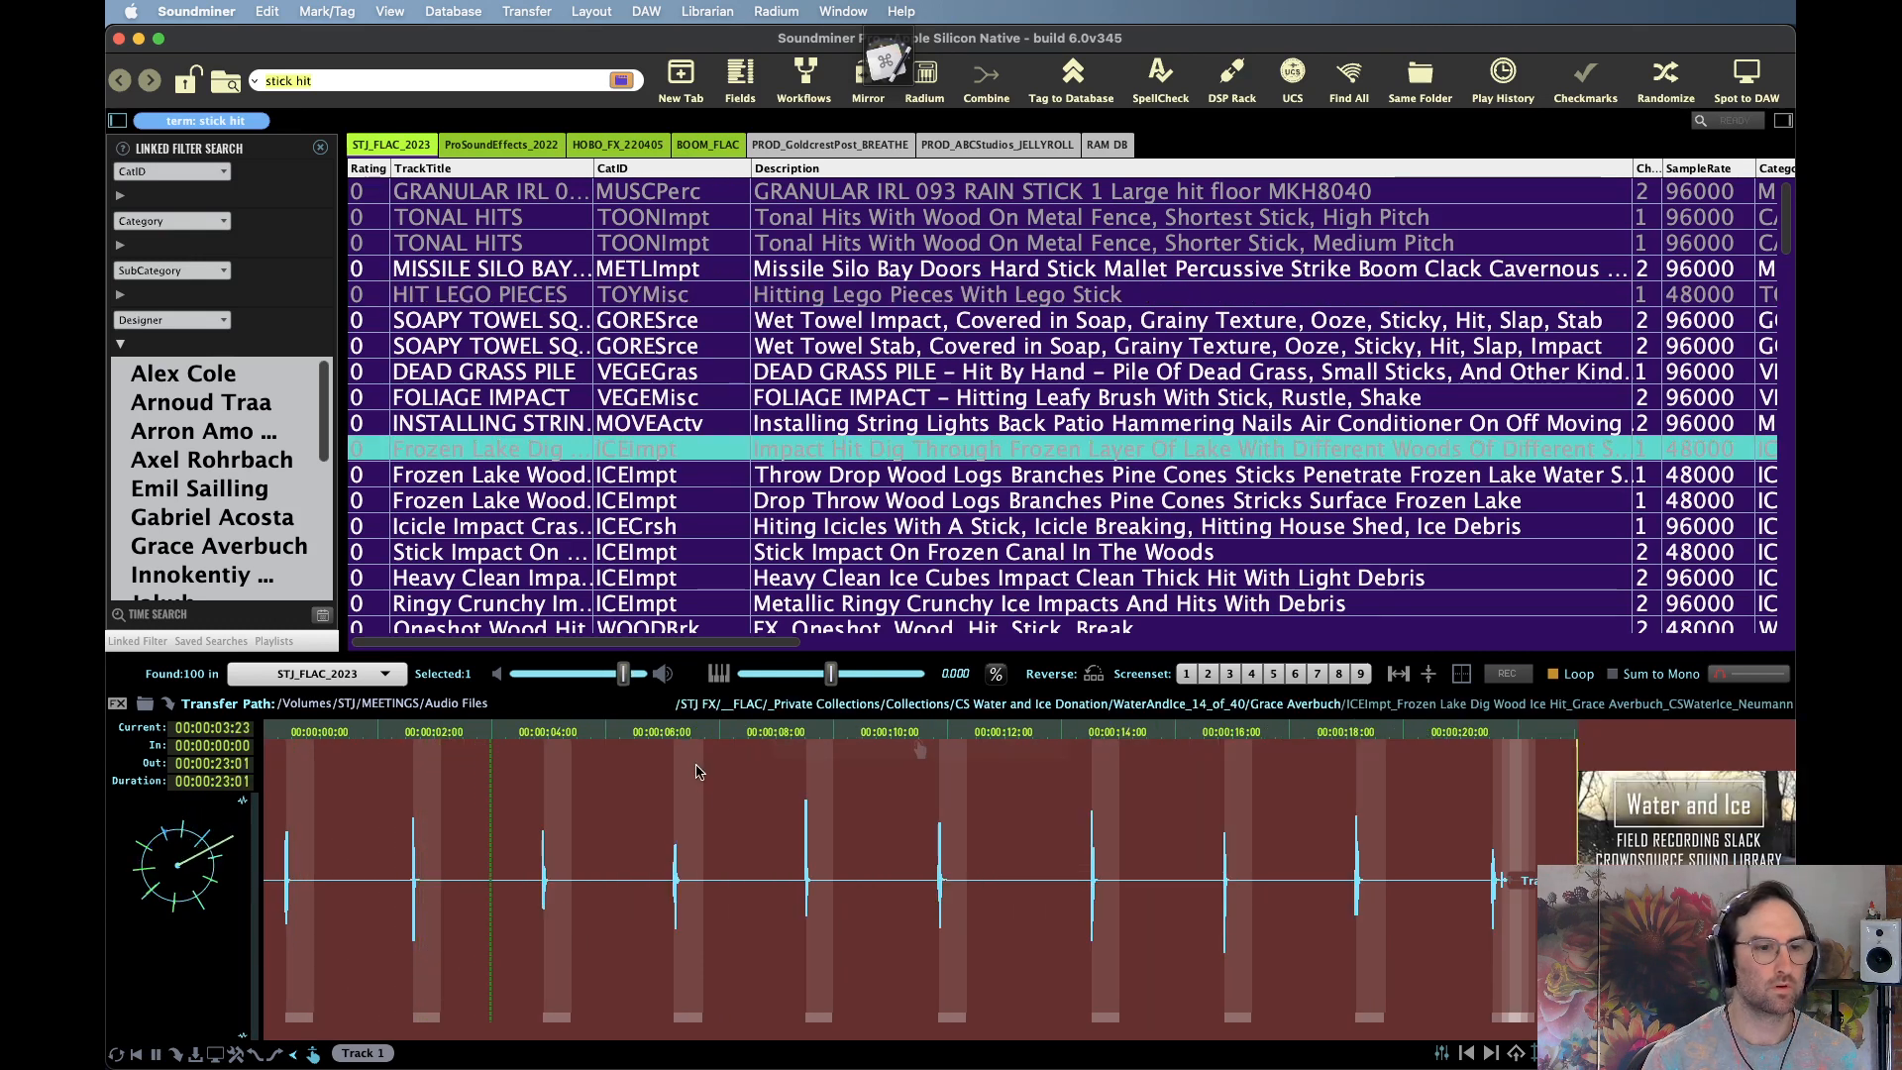
left_click(813, 800)
left_click(804, 868)
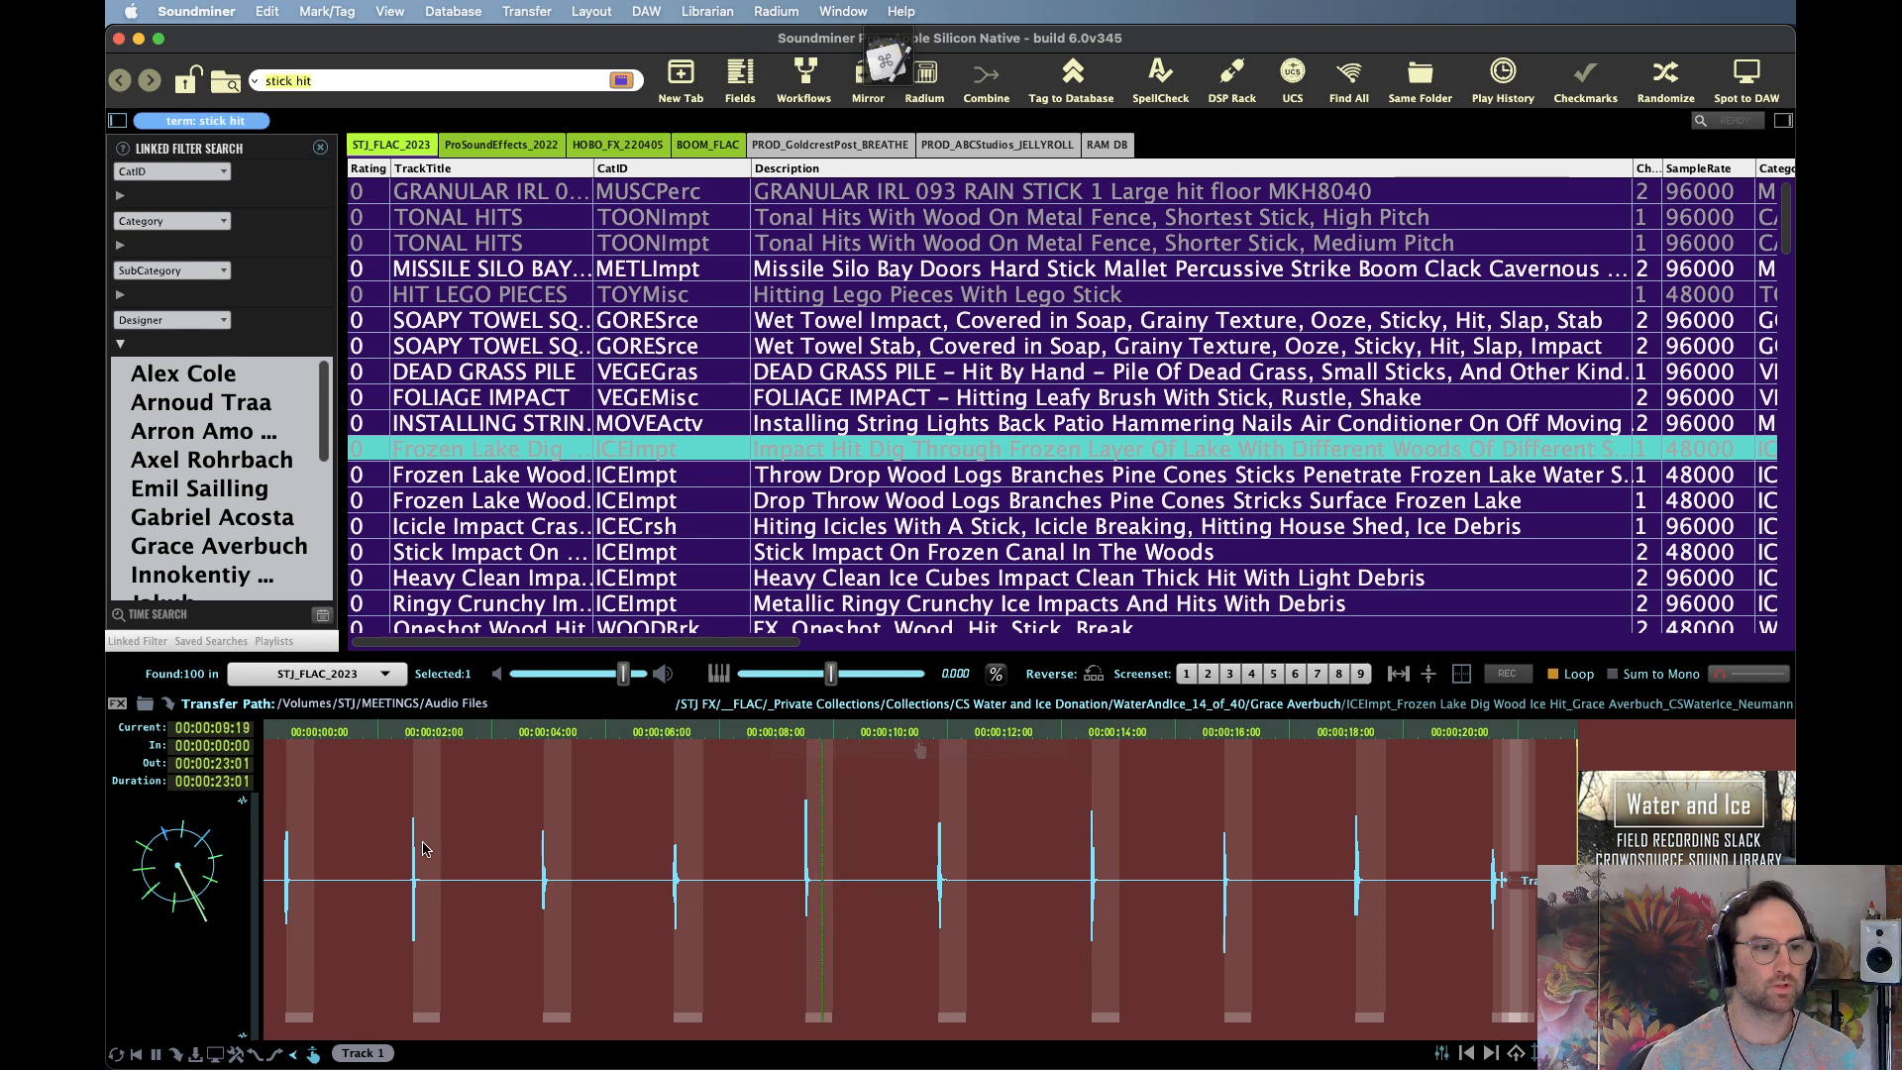
left_click(411, 857)
left_click(1172, 930)
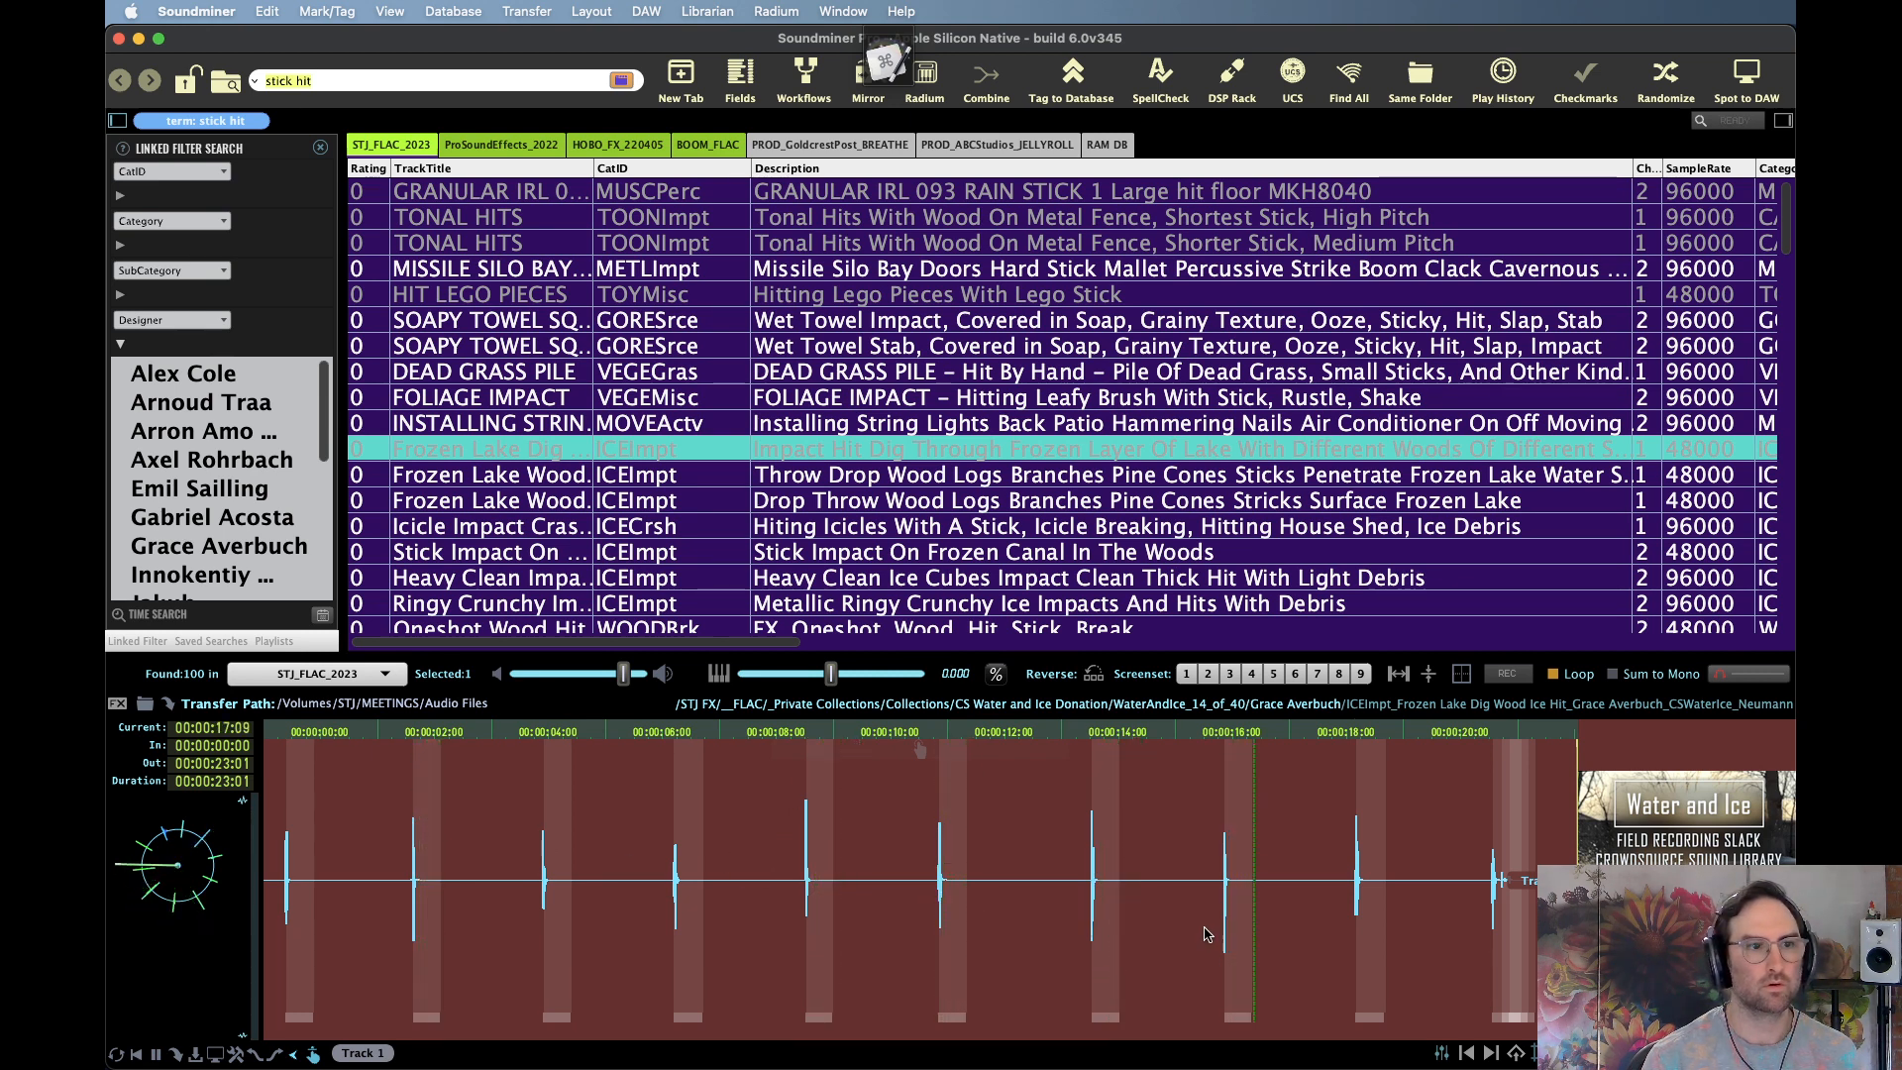
Audition the Icicle Impact Crash recording and mark the short hit from 00:00:10:05 to 00:00:12:03
left_click(954, 526)
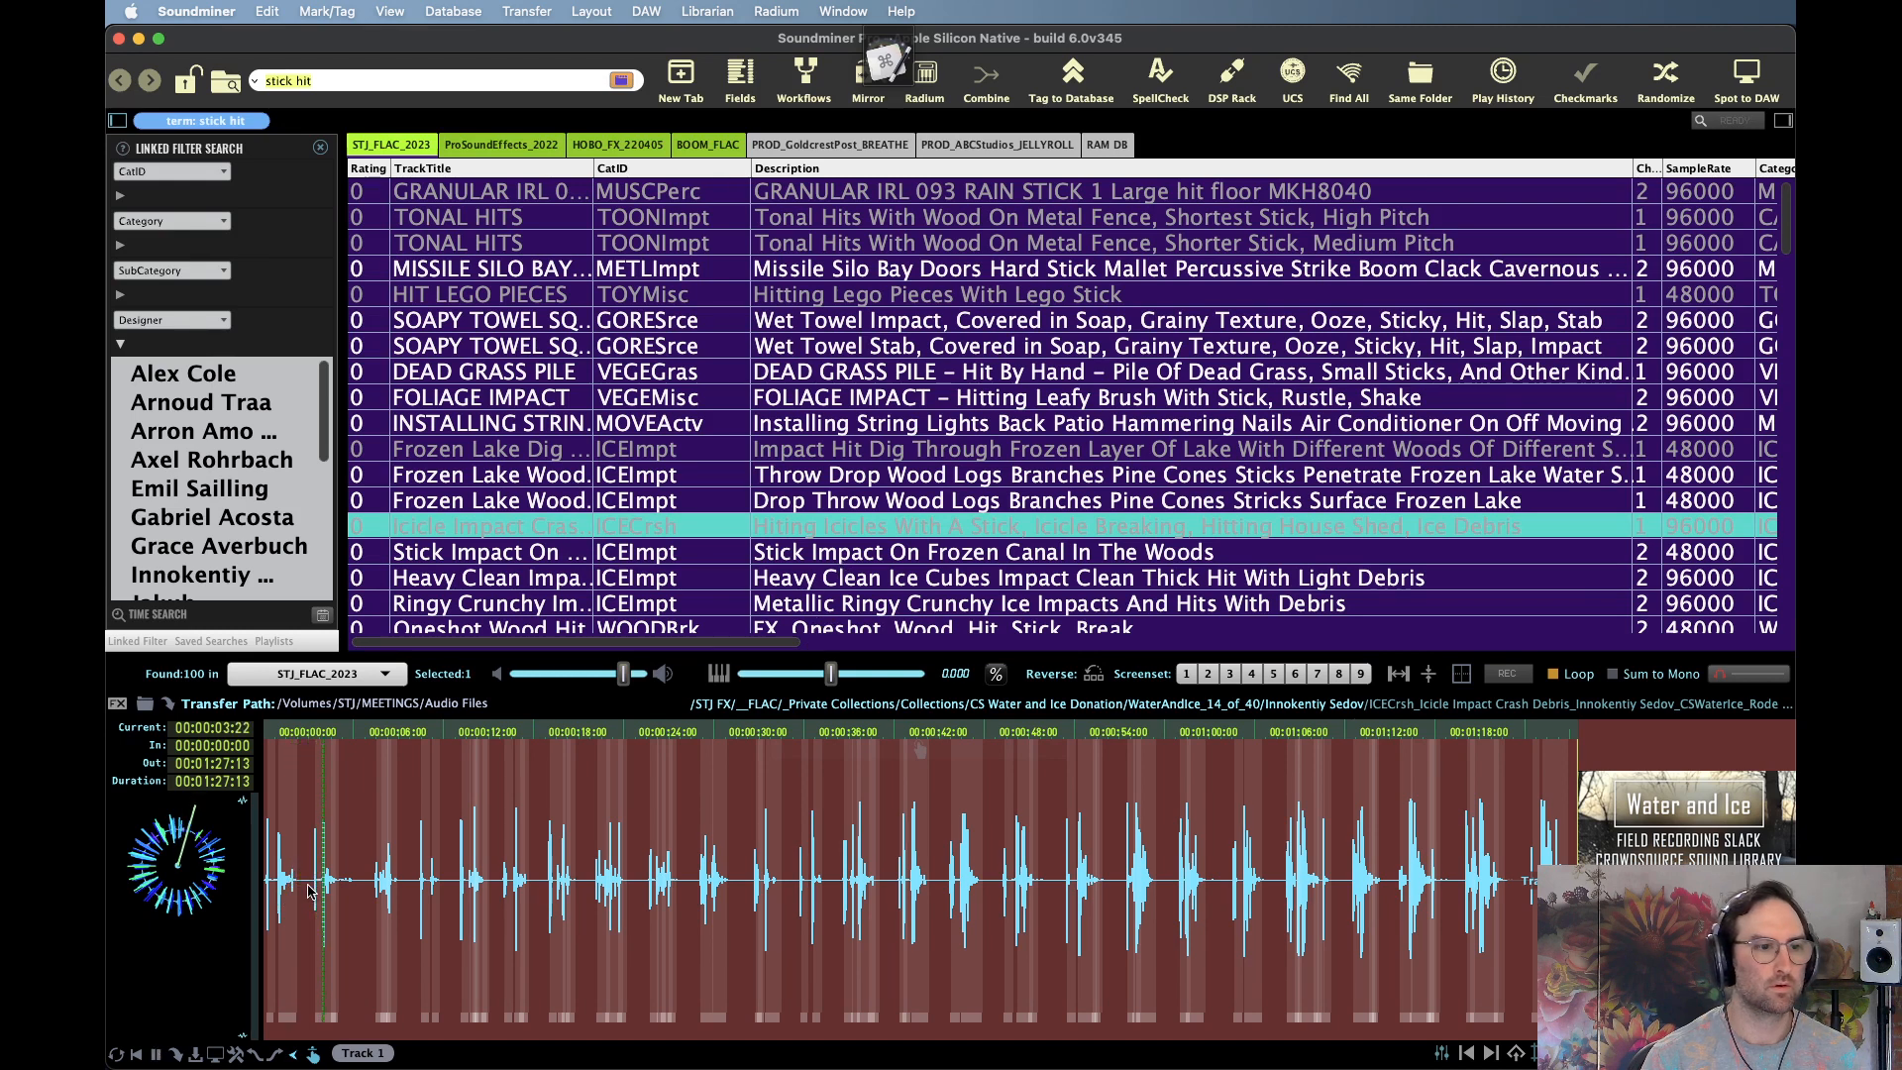
left_click(414, 859)
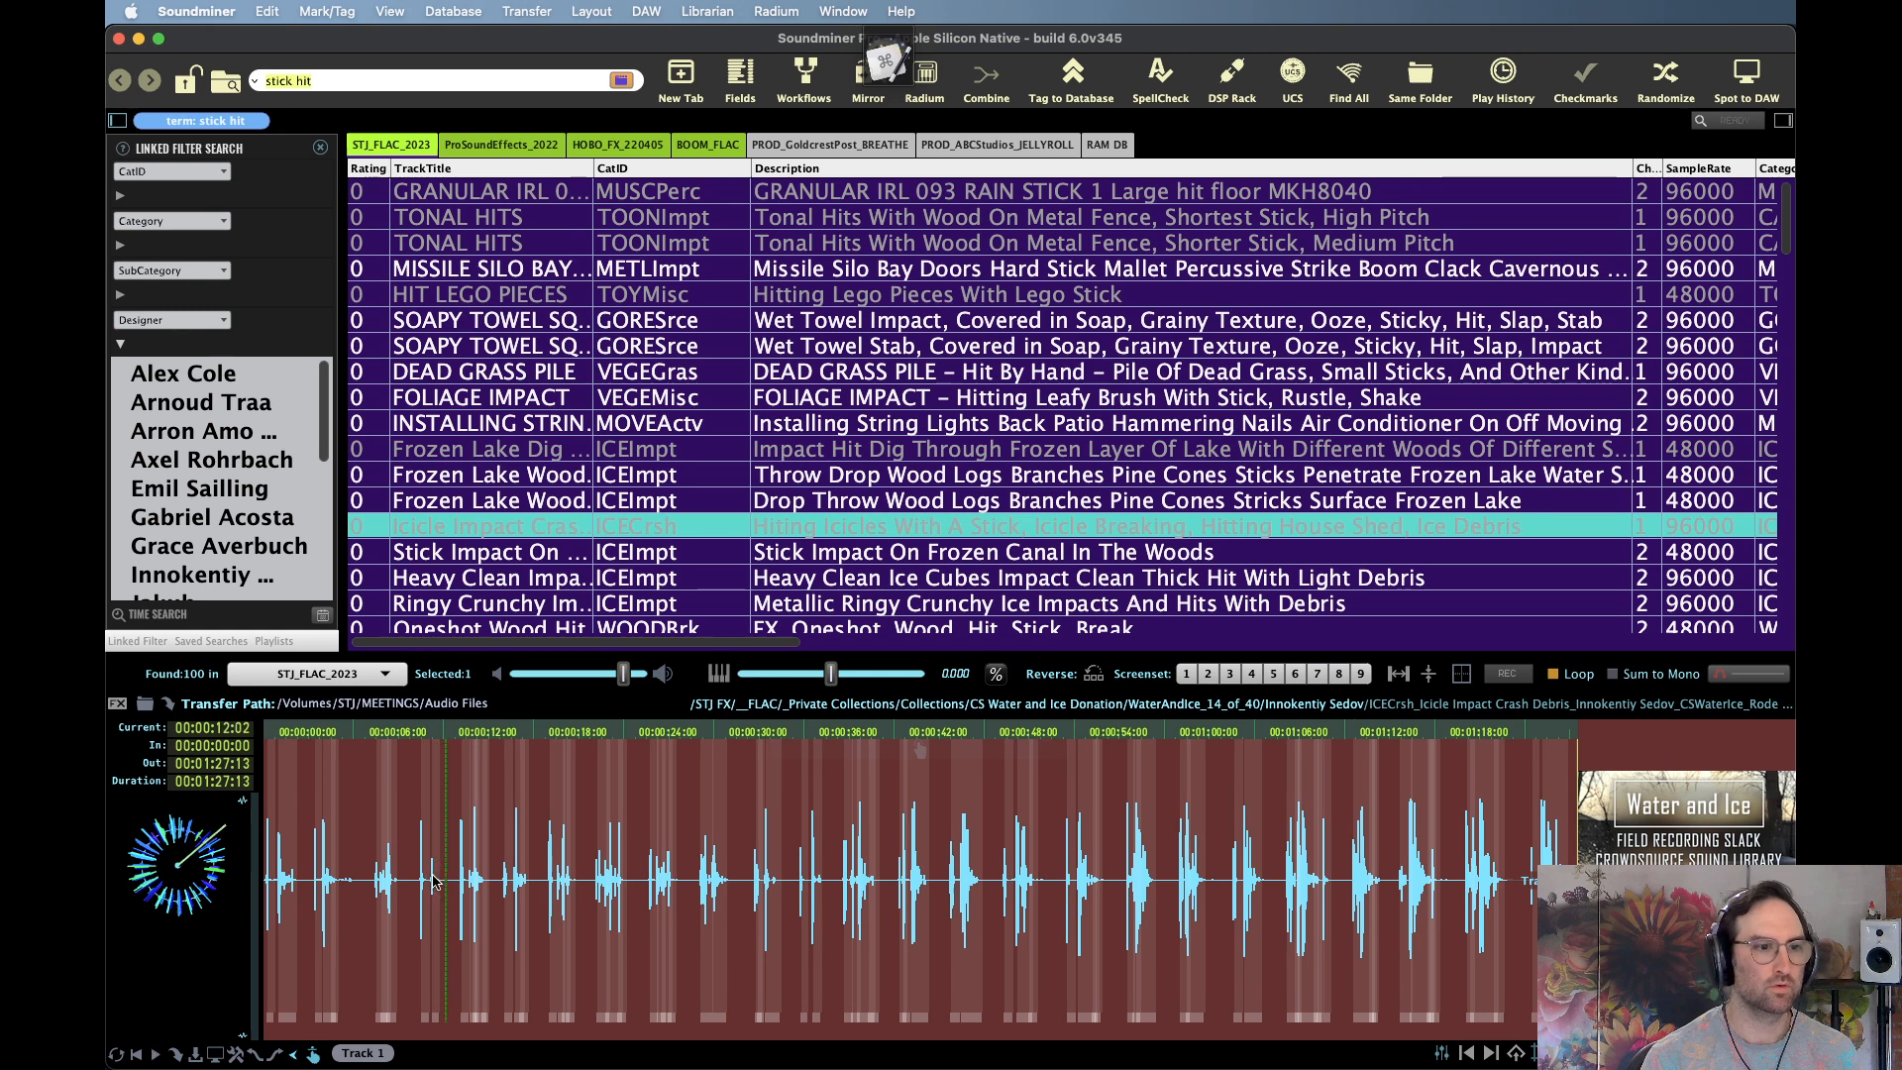
scroll(428, 880, "up", 5)
left_click_drag(427, 897, 495, 877)
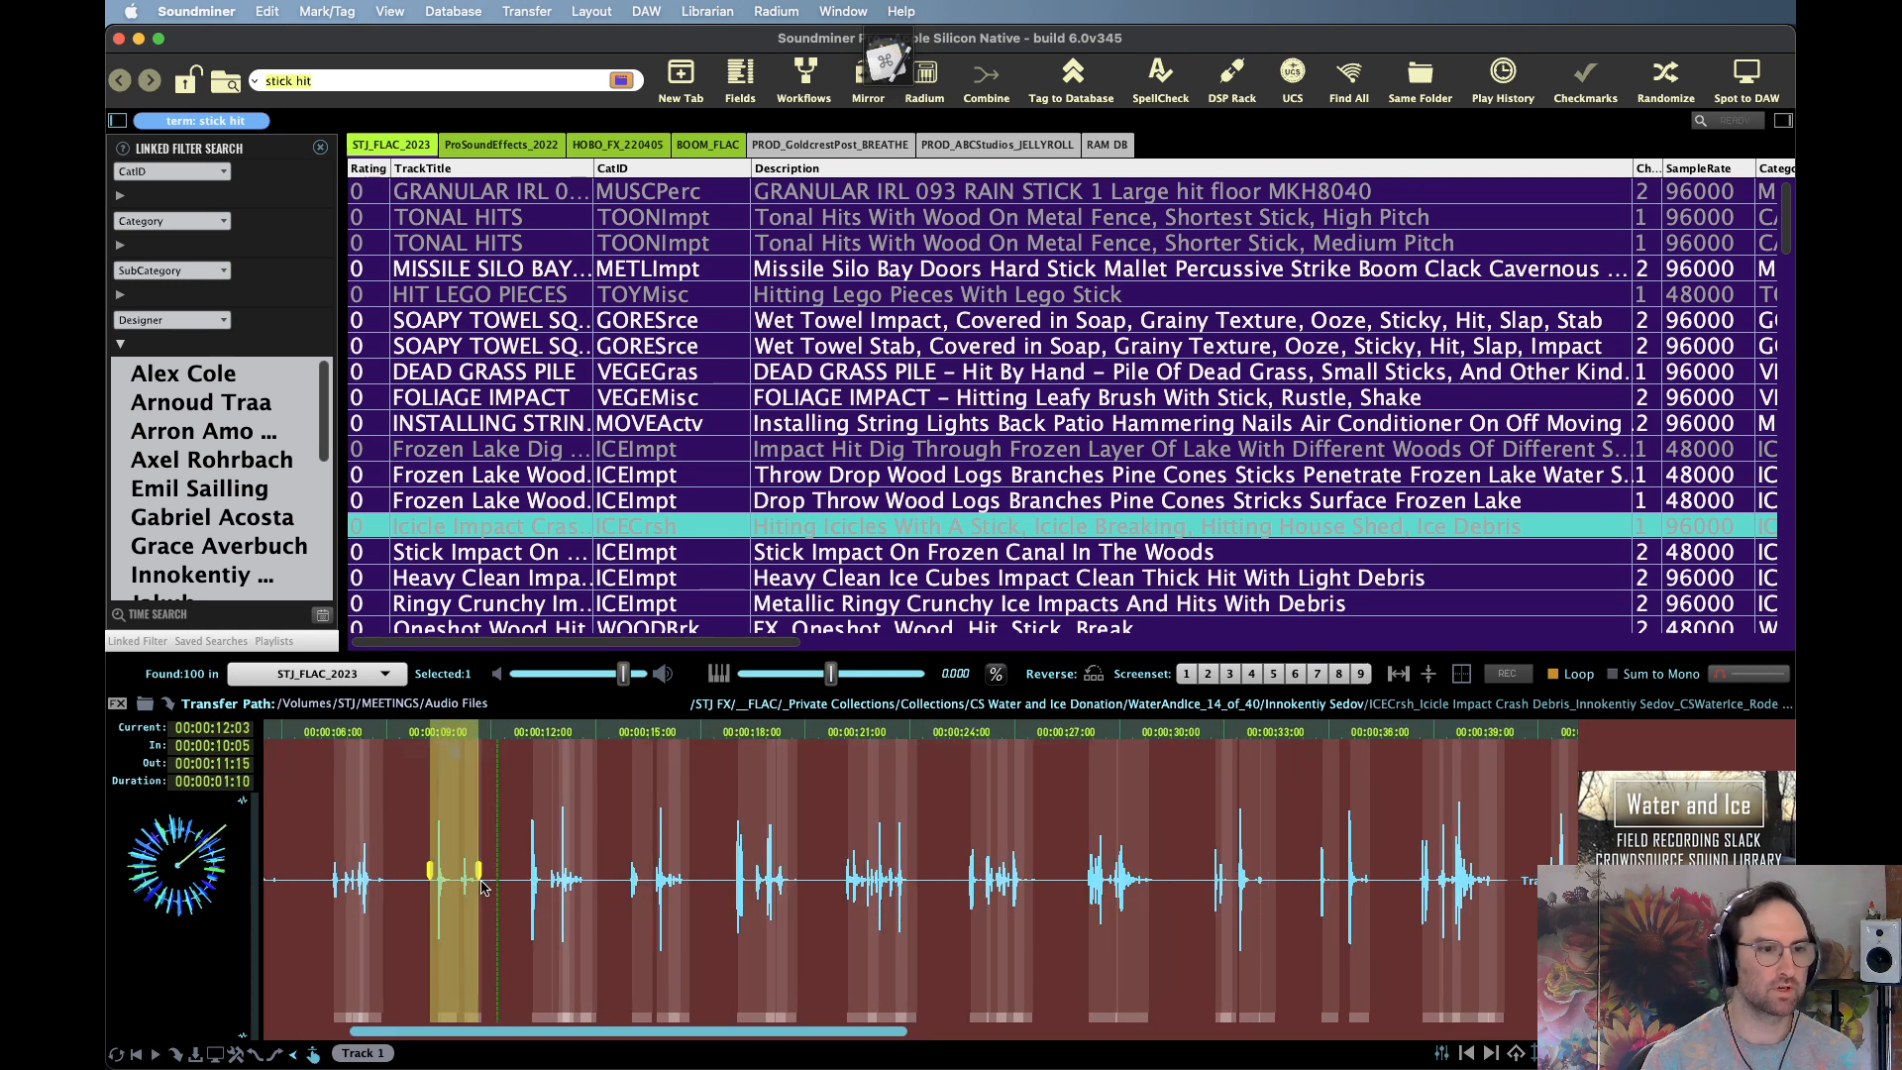
Select the Transient track in Pro Tools, return to Soundminer, and send the marked icicle hit to that track
key("super+Tab")
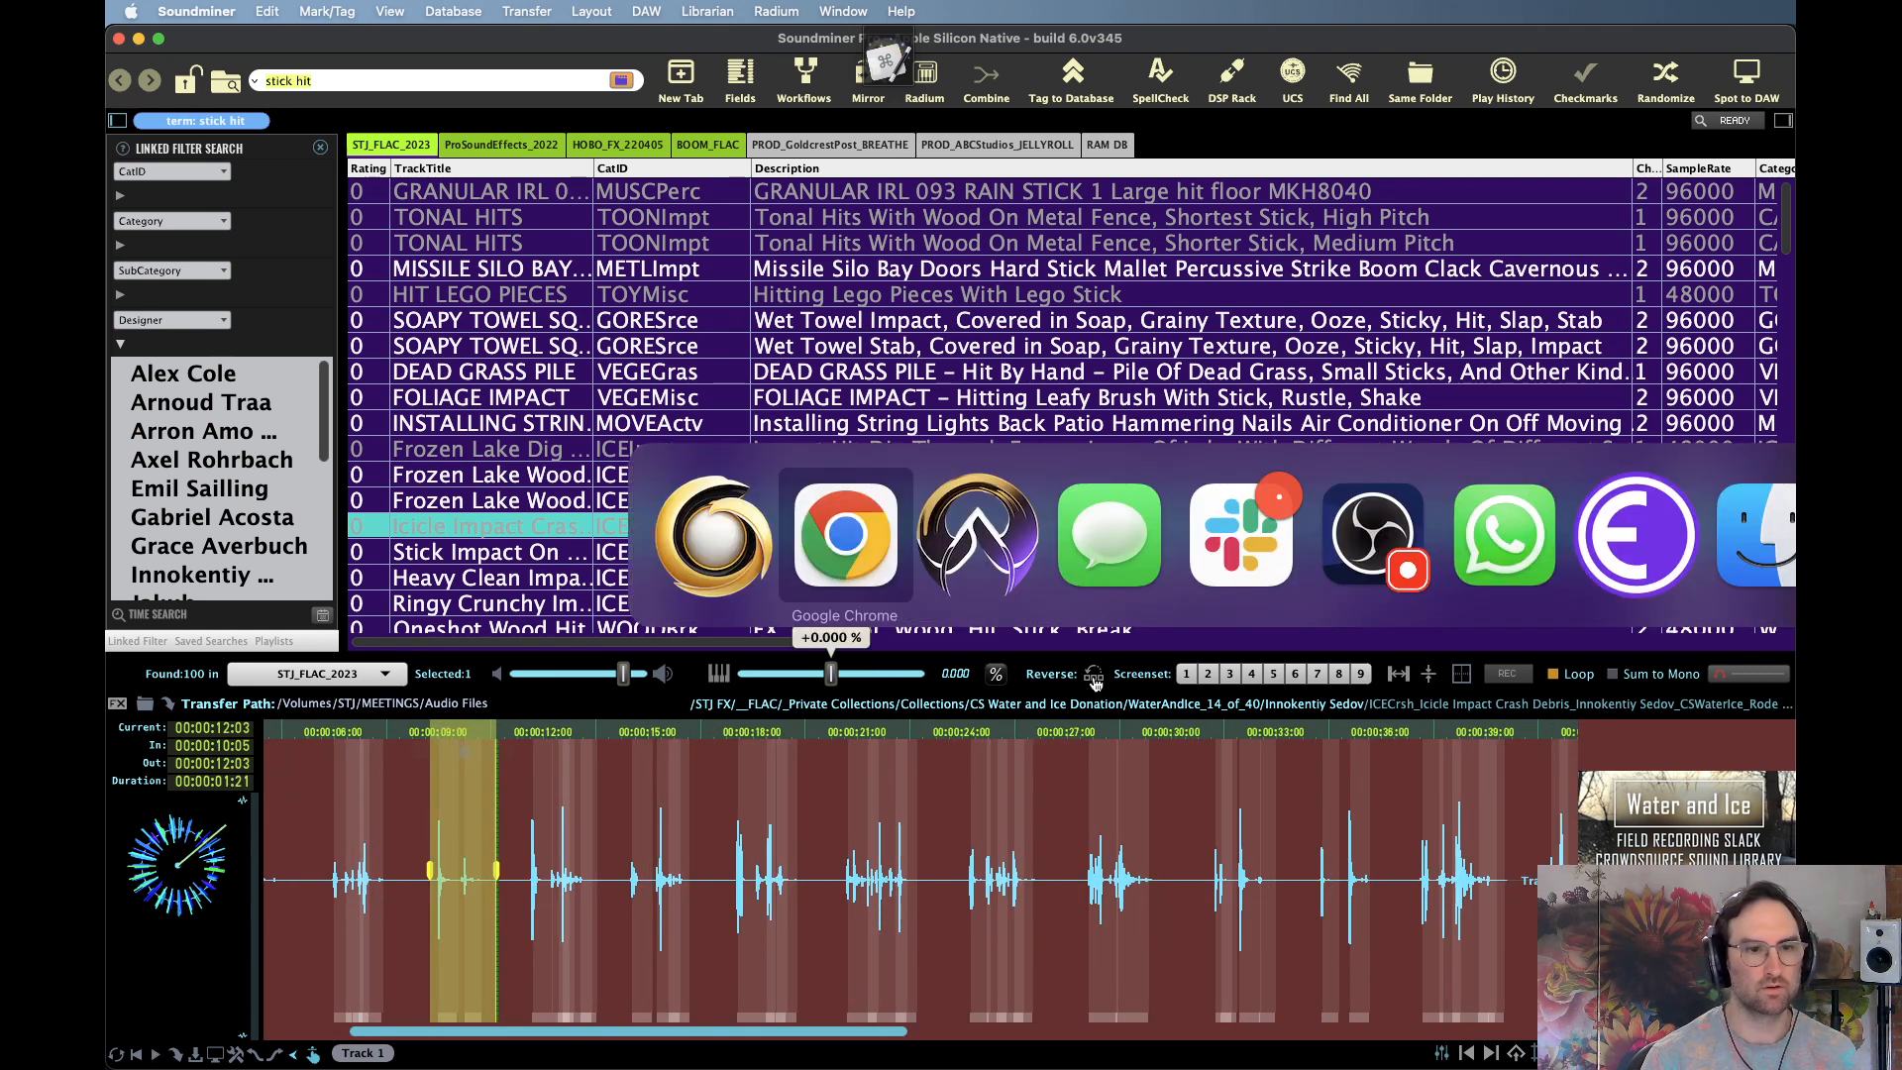
left_click(985, 510)
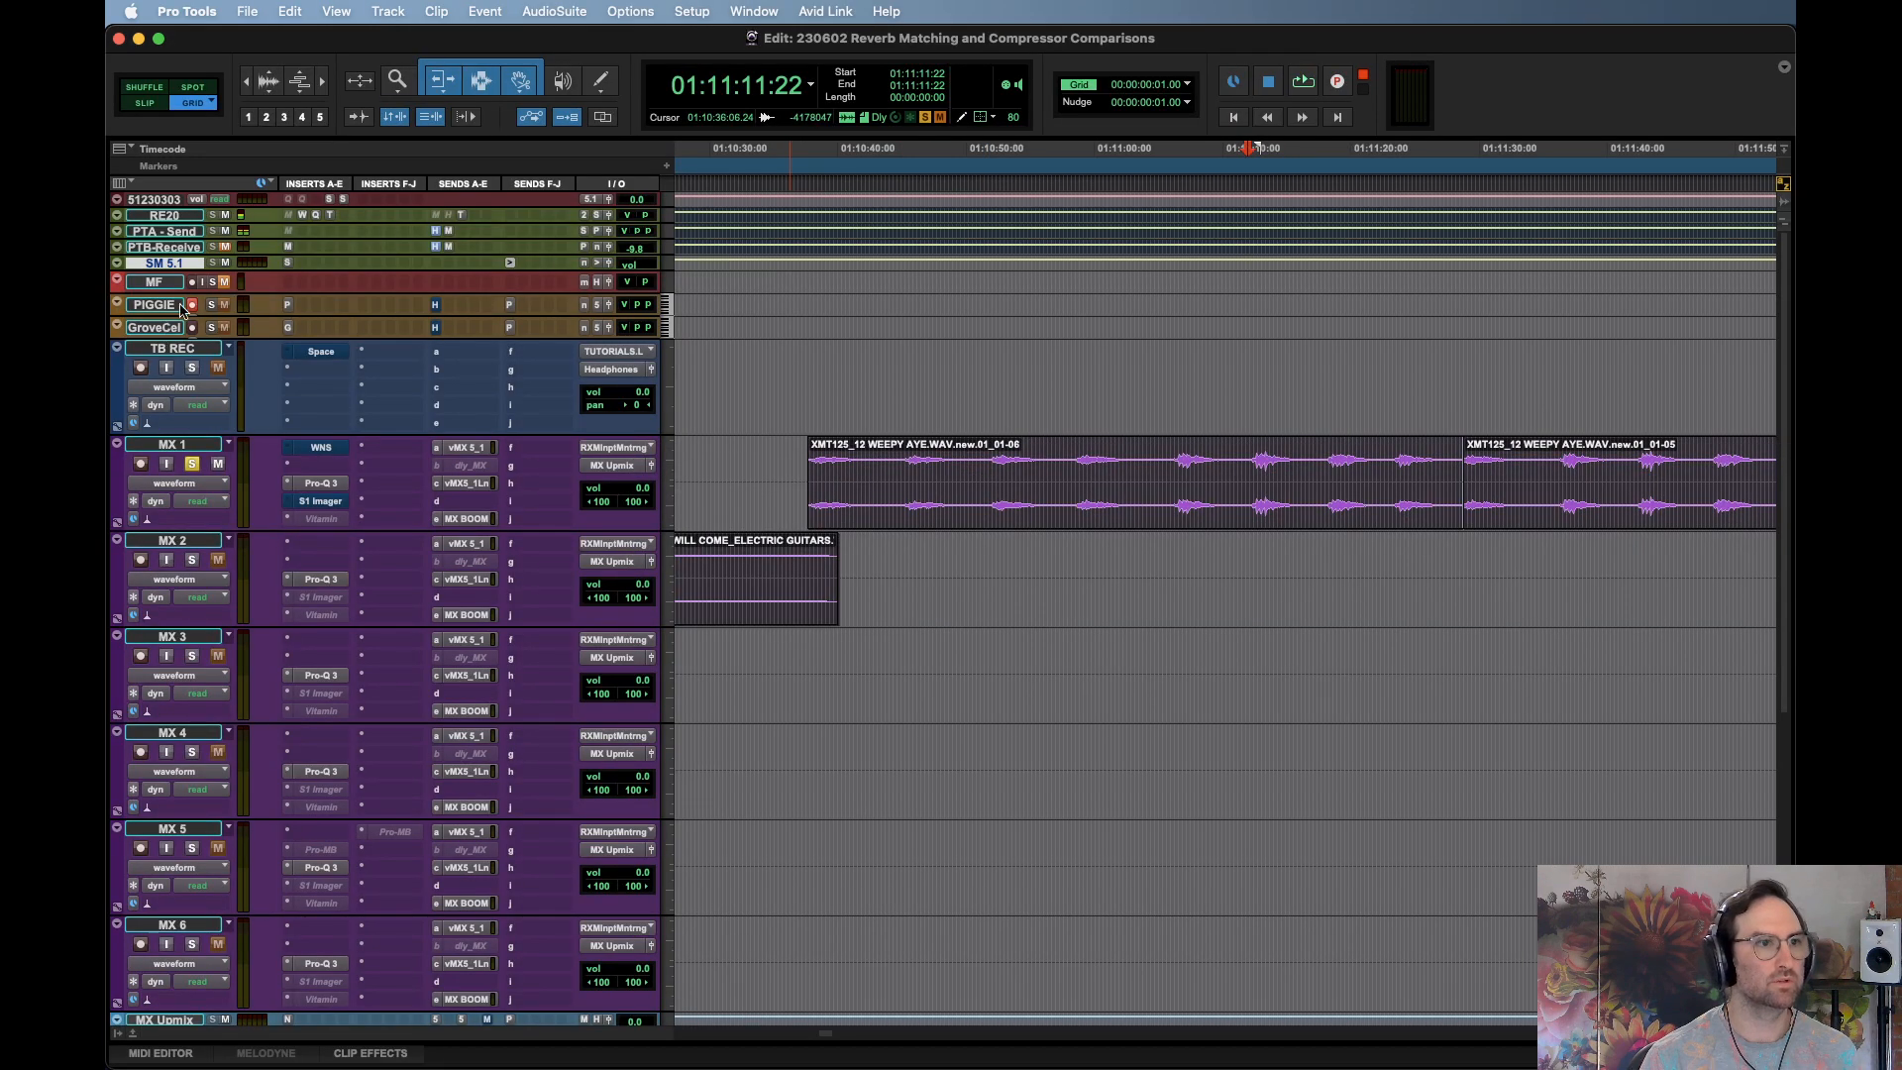
scroll(693, 688, "down", 5)
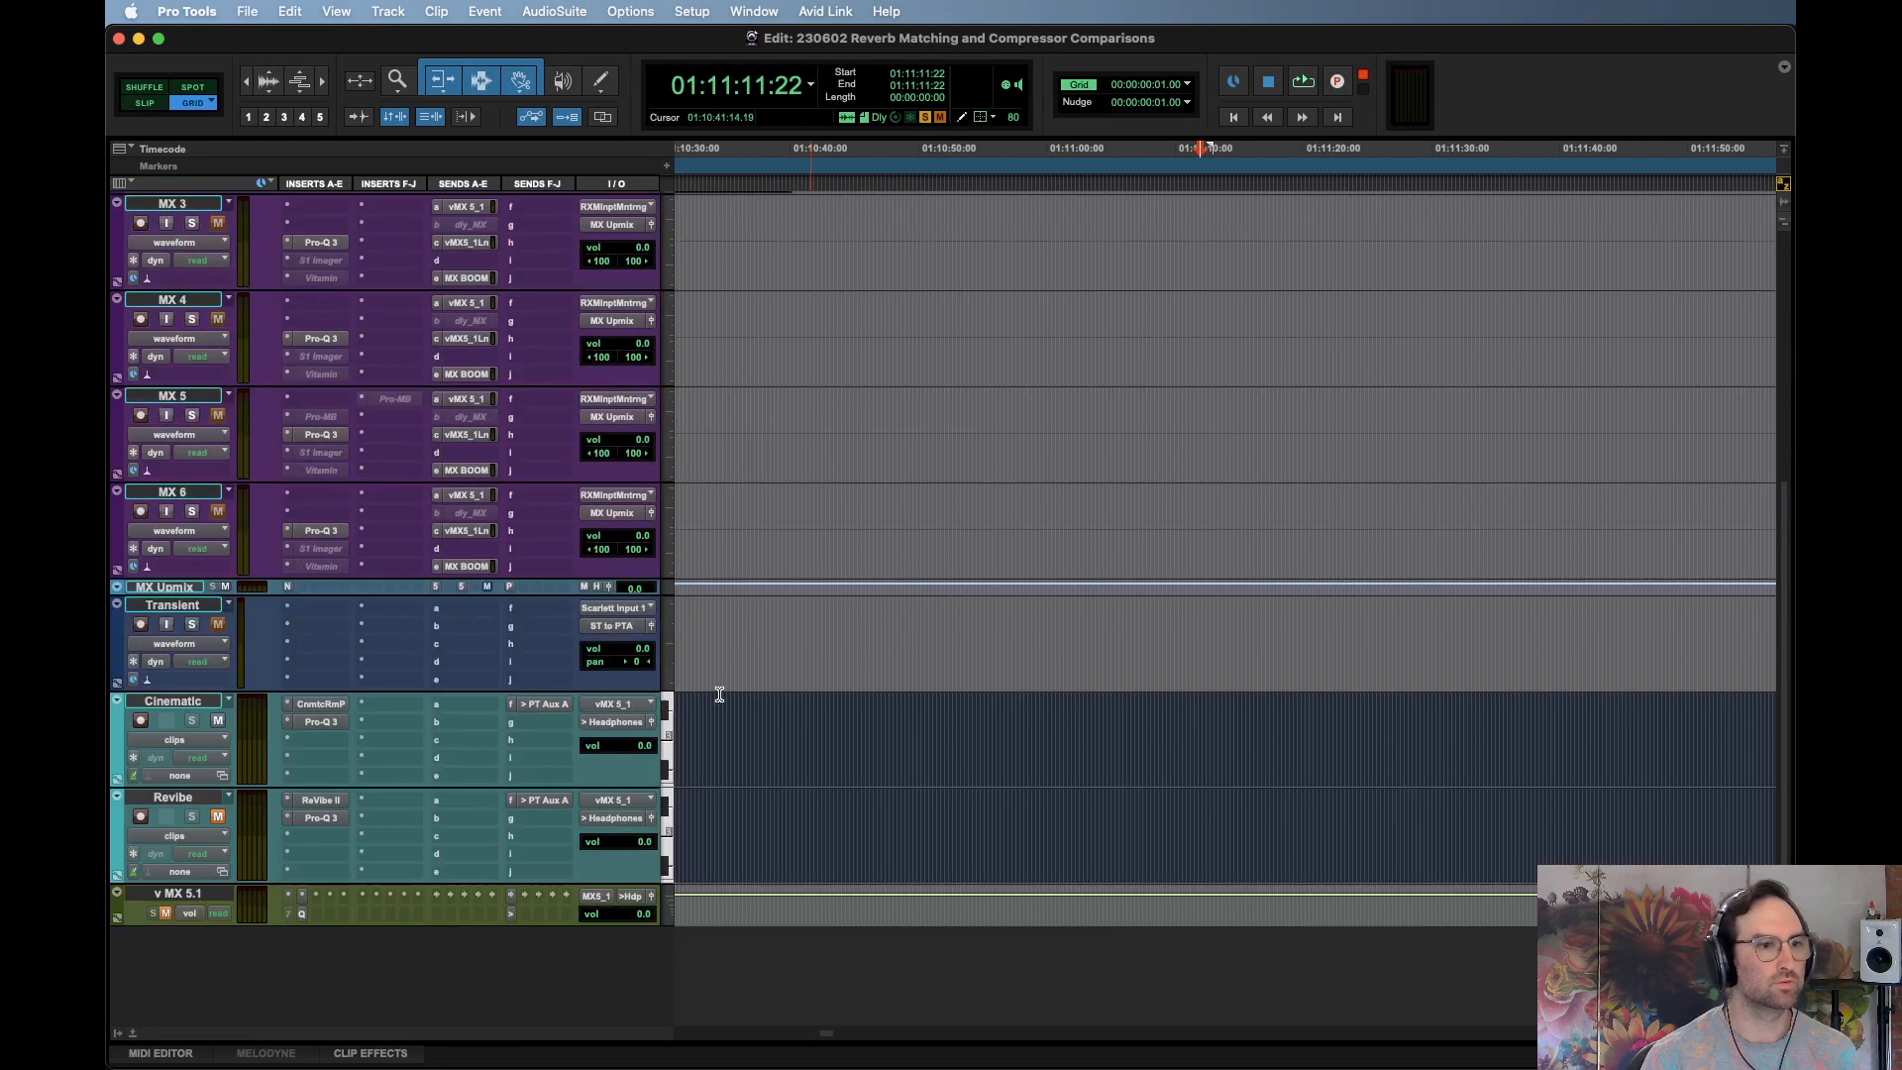
left_click(189, 607)
key("super+Tab")
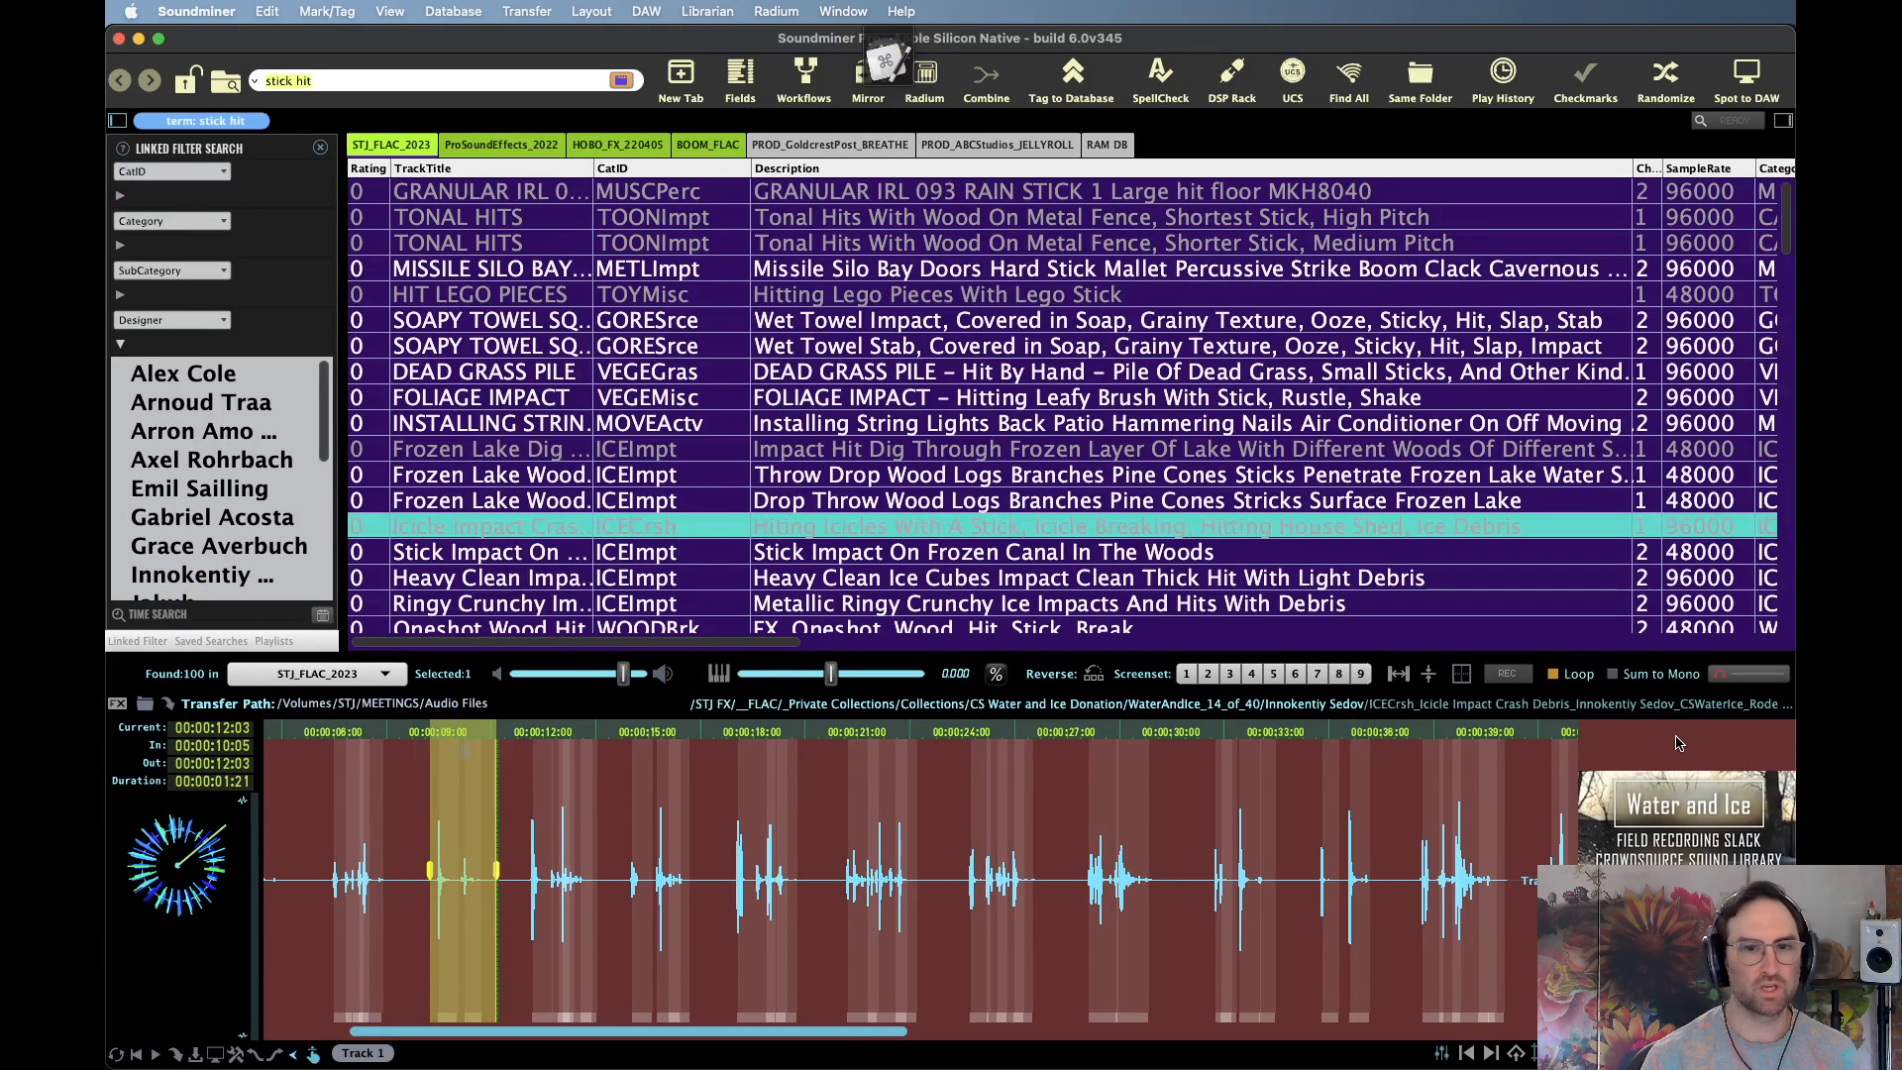
key("f")
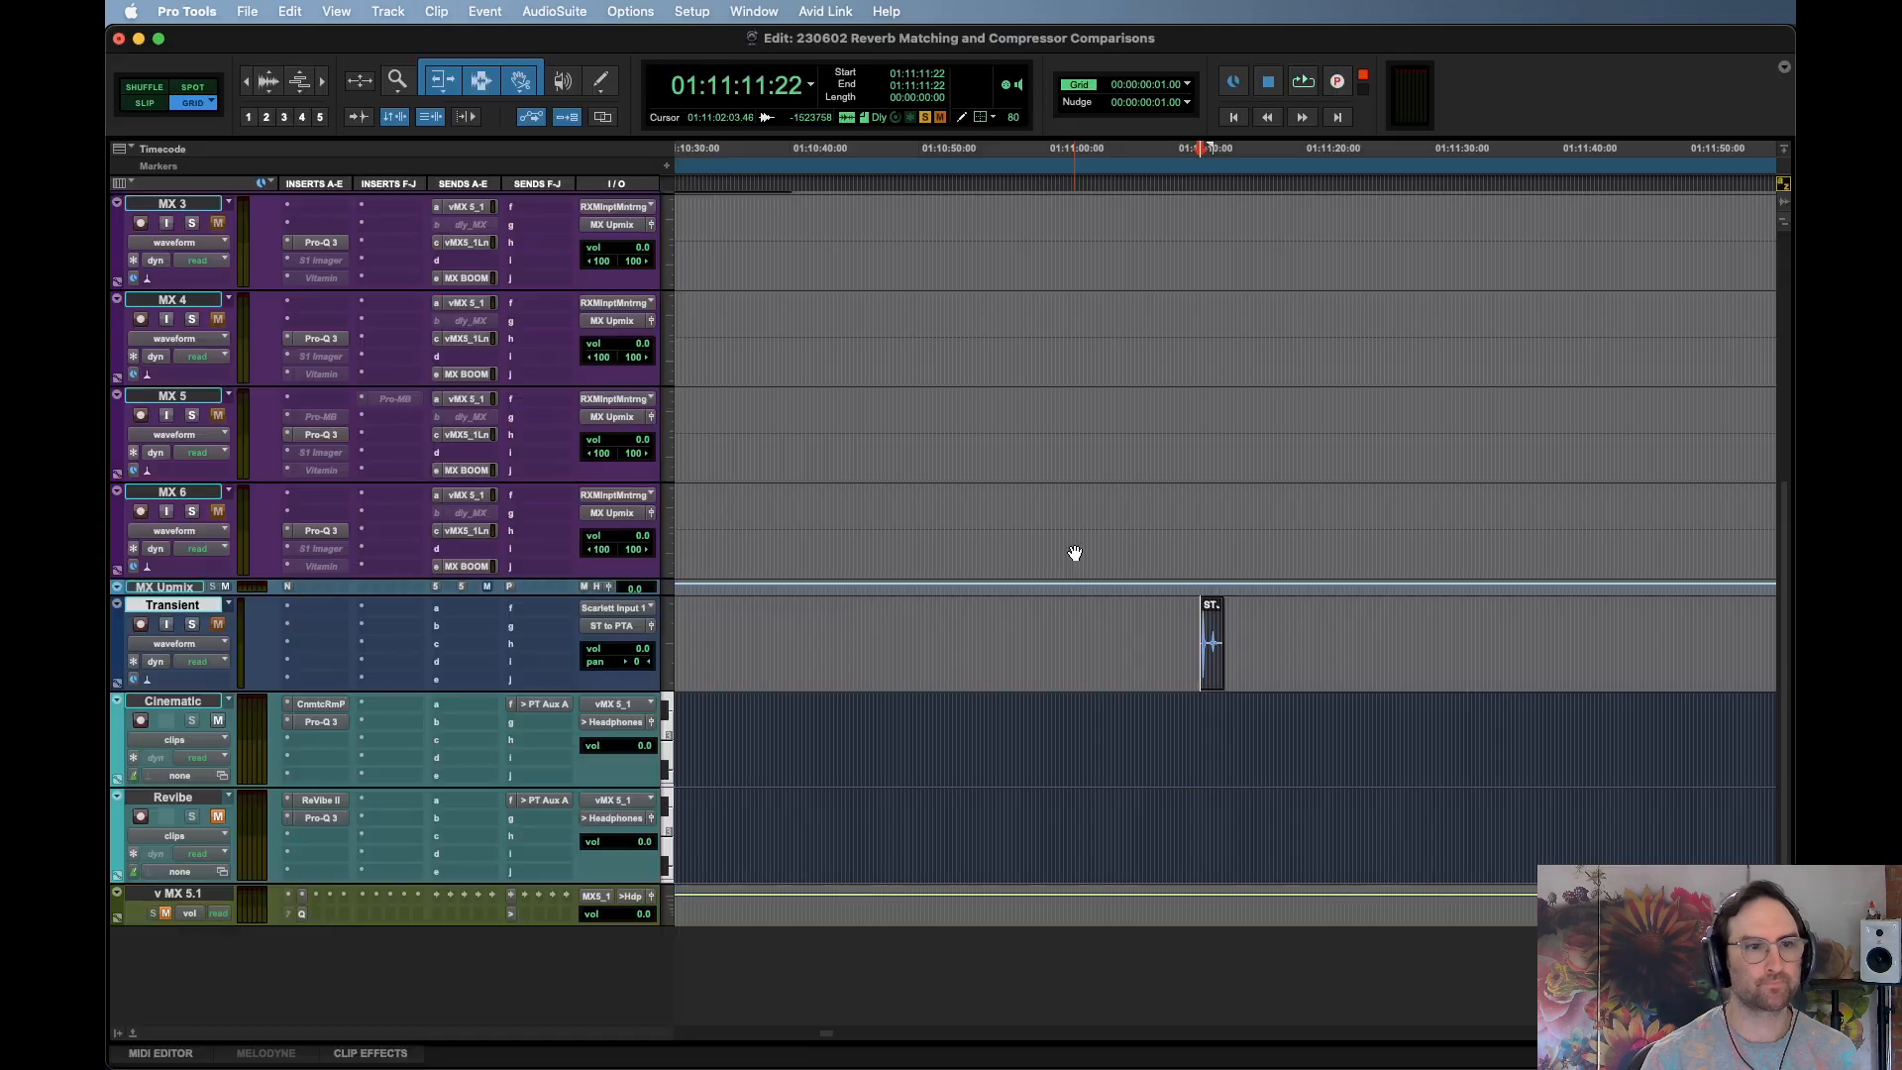
Solo the Transient track and play the placed icicle hit
key("Tab")
key("shift+s")
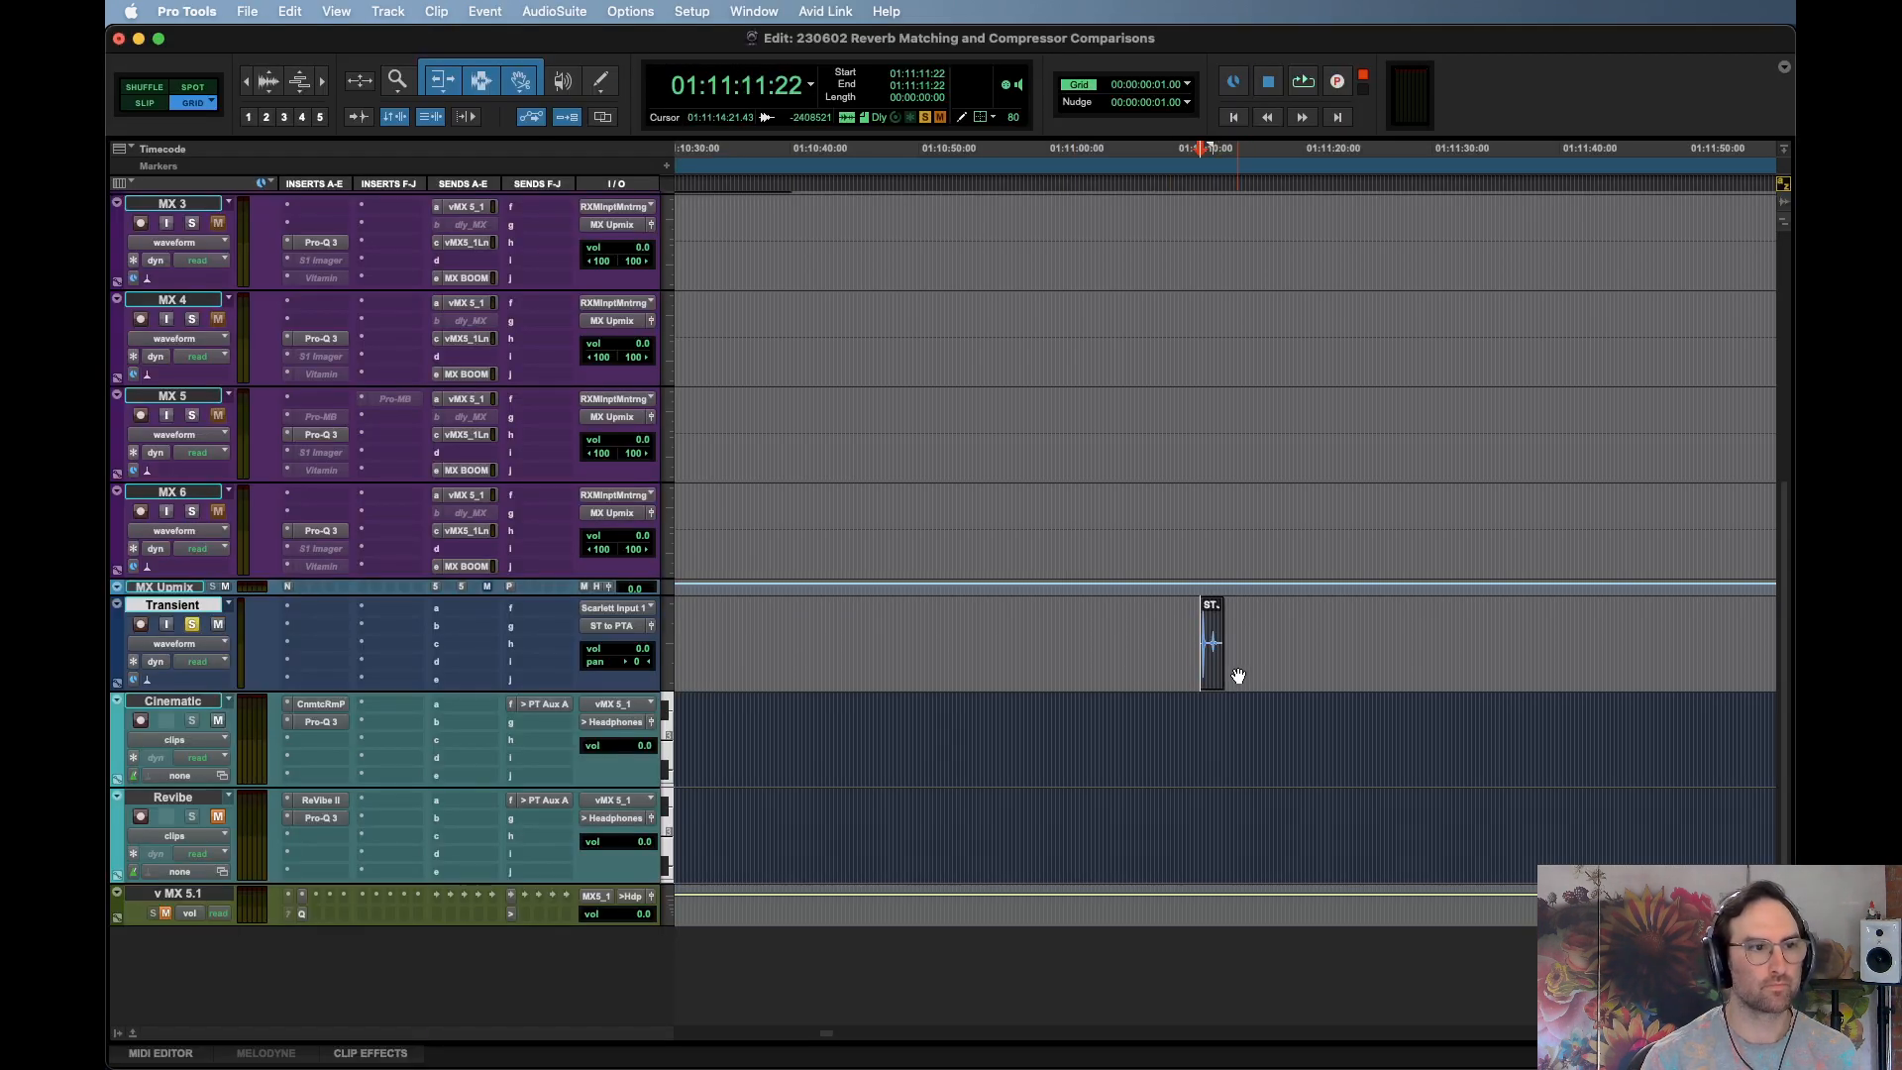
key("space")
key("super+bracketright")
key("space")
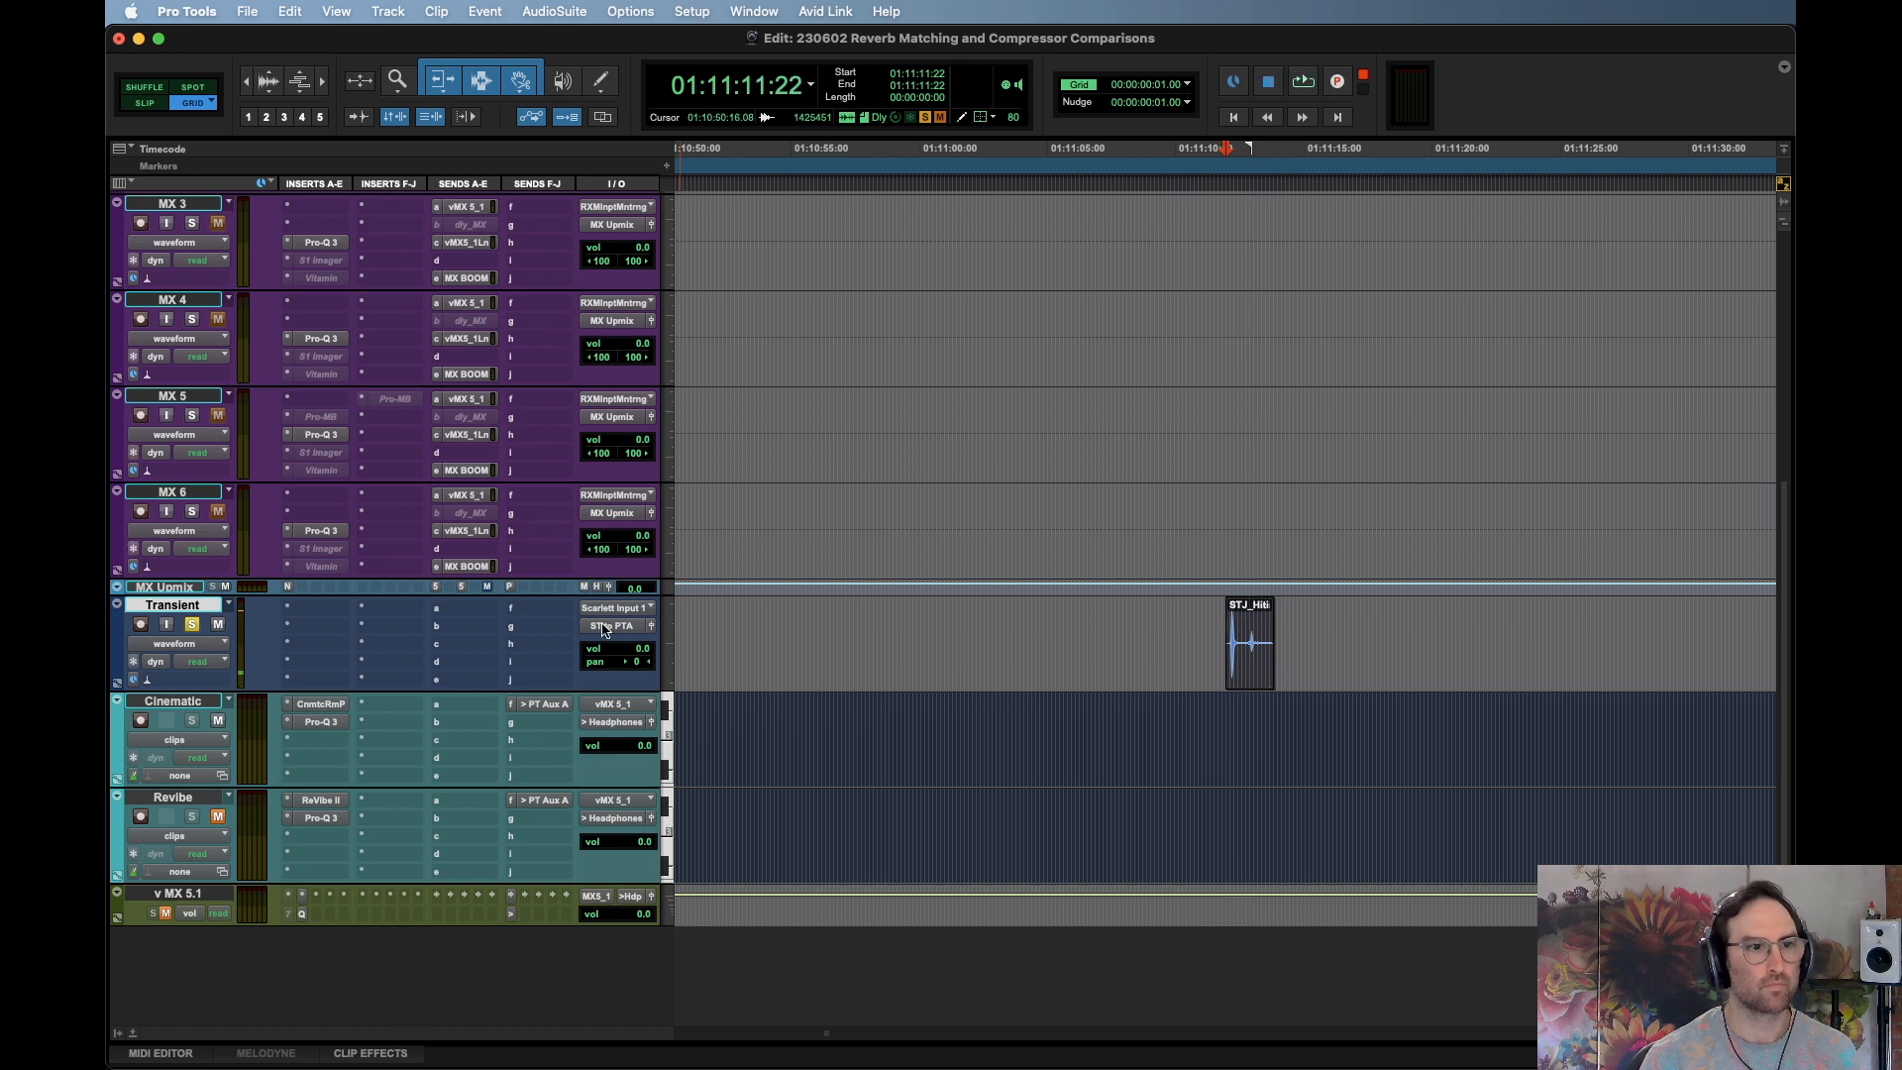
Route the Transient track's output to Headphones and give it a PT Aux A send in slot f
left_click(611, 626)
mouse_move(620, 632)
left_click(802, 997)
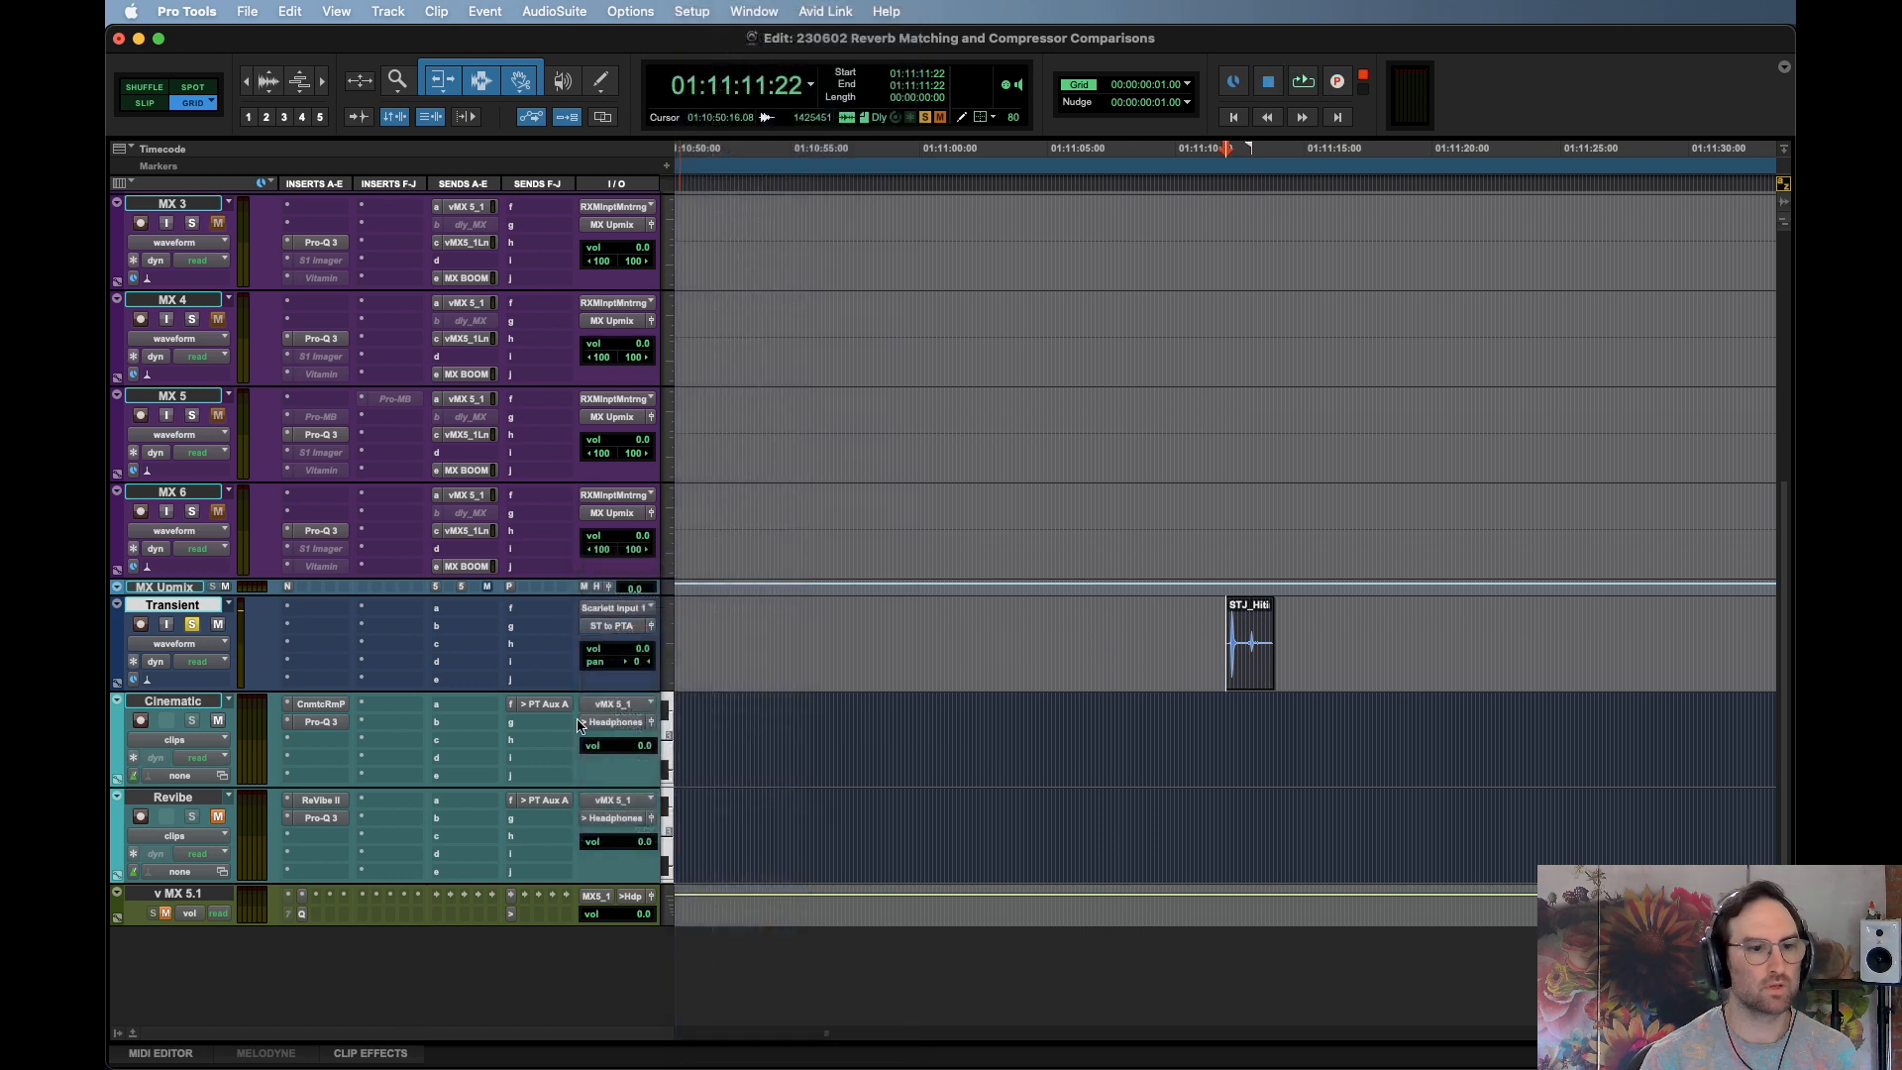
left_click(542, 627)
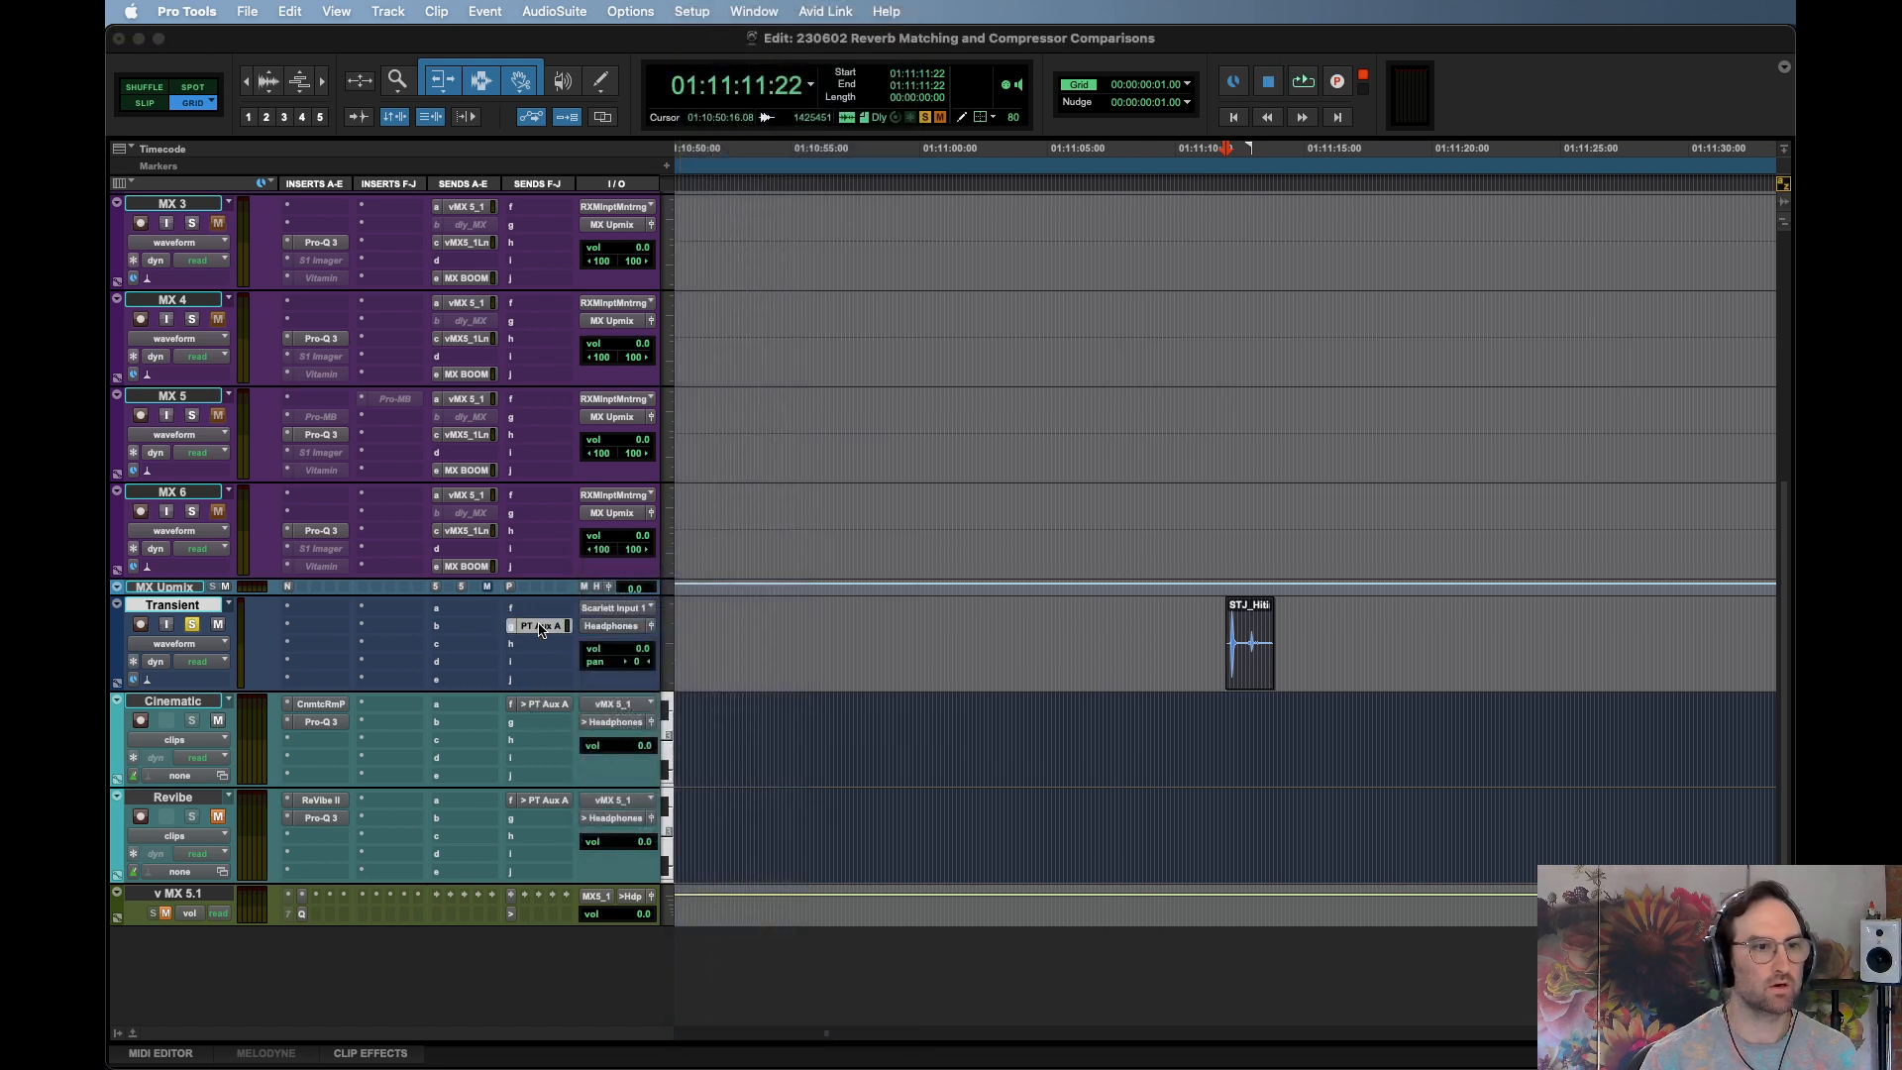
left_click_drag(541, 630, 541, 610)
Play the icicle hit, then fade out its last 17 frames from 01:11:13:03 with an inward-bending curve
key("space")
key("super+bracketright")
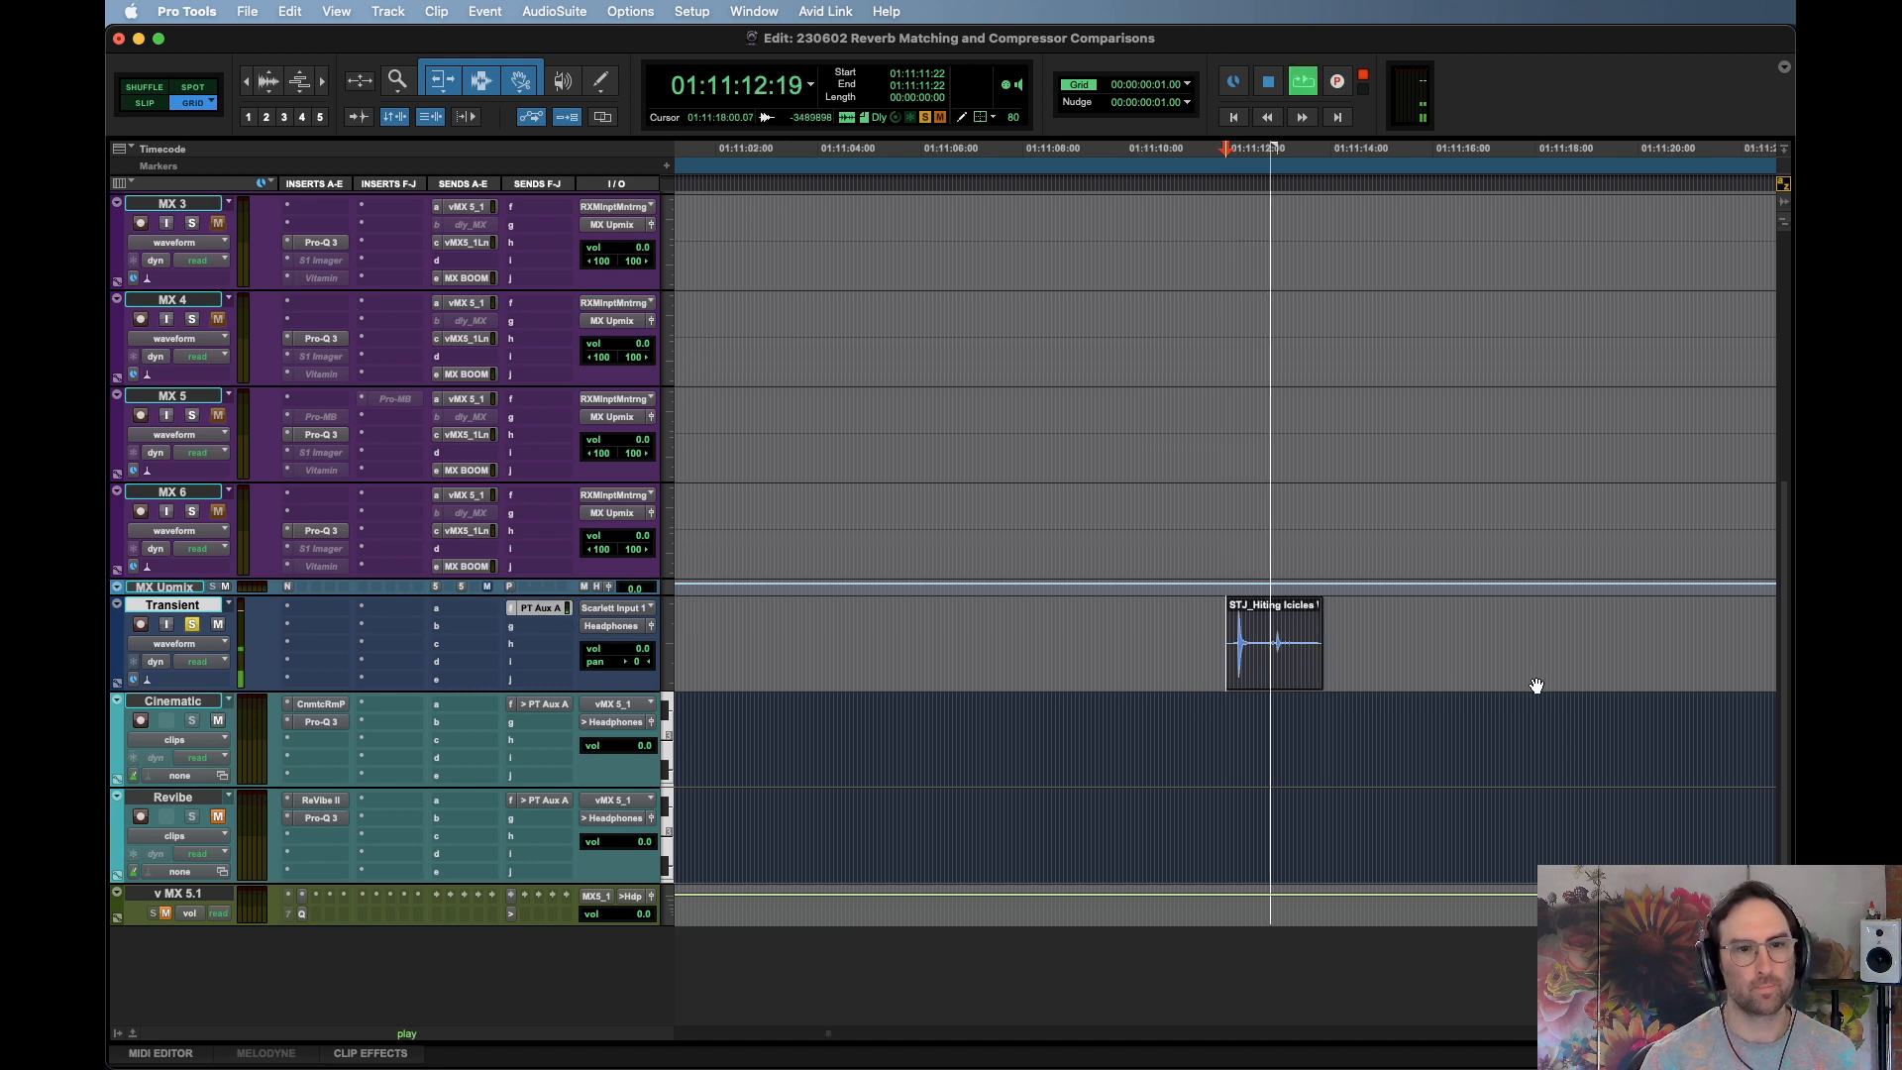
key("super+bracketright")
key("space")
left_click(1380, 671)
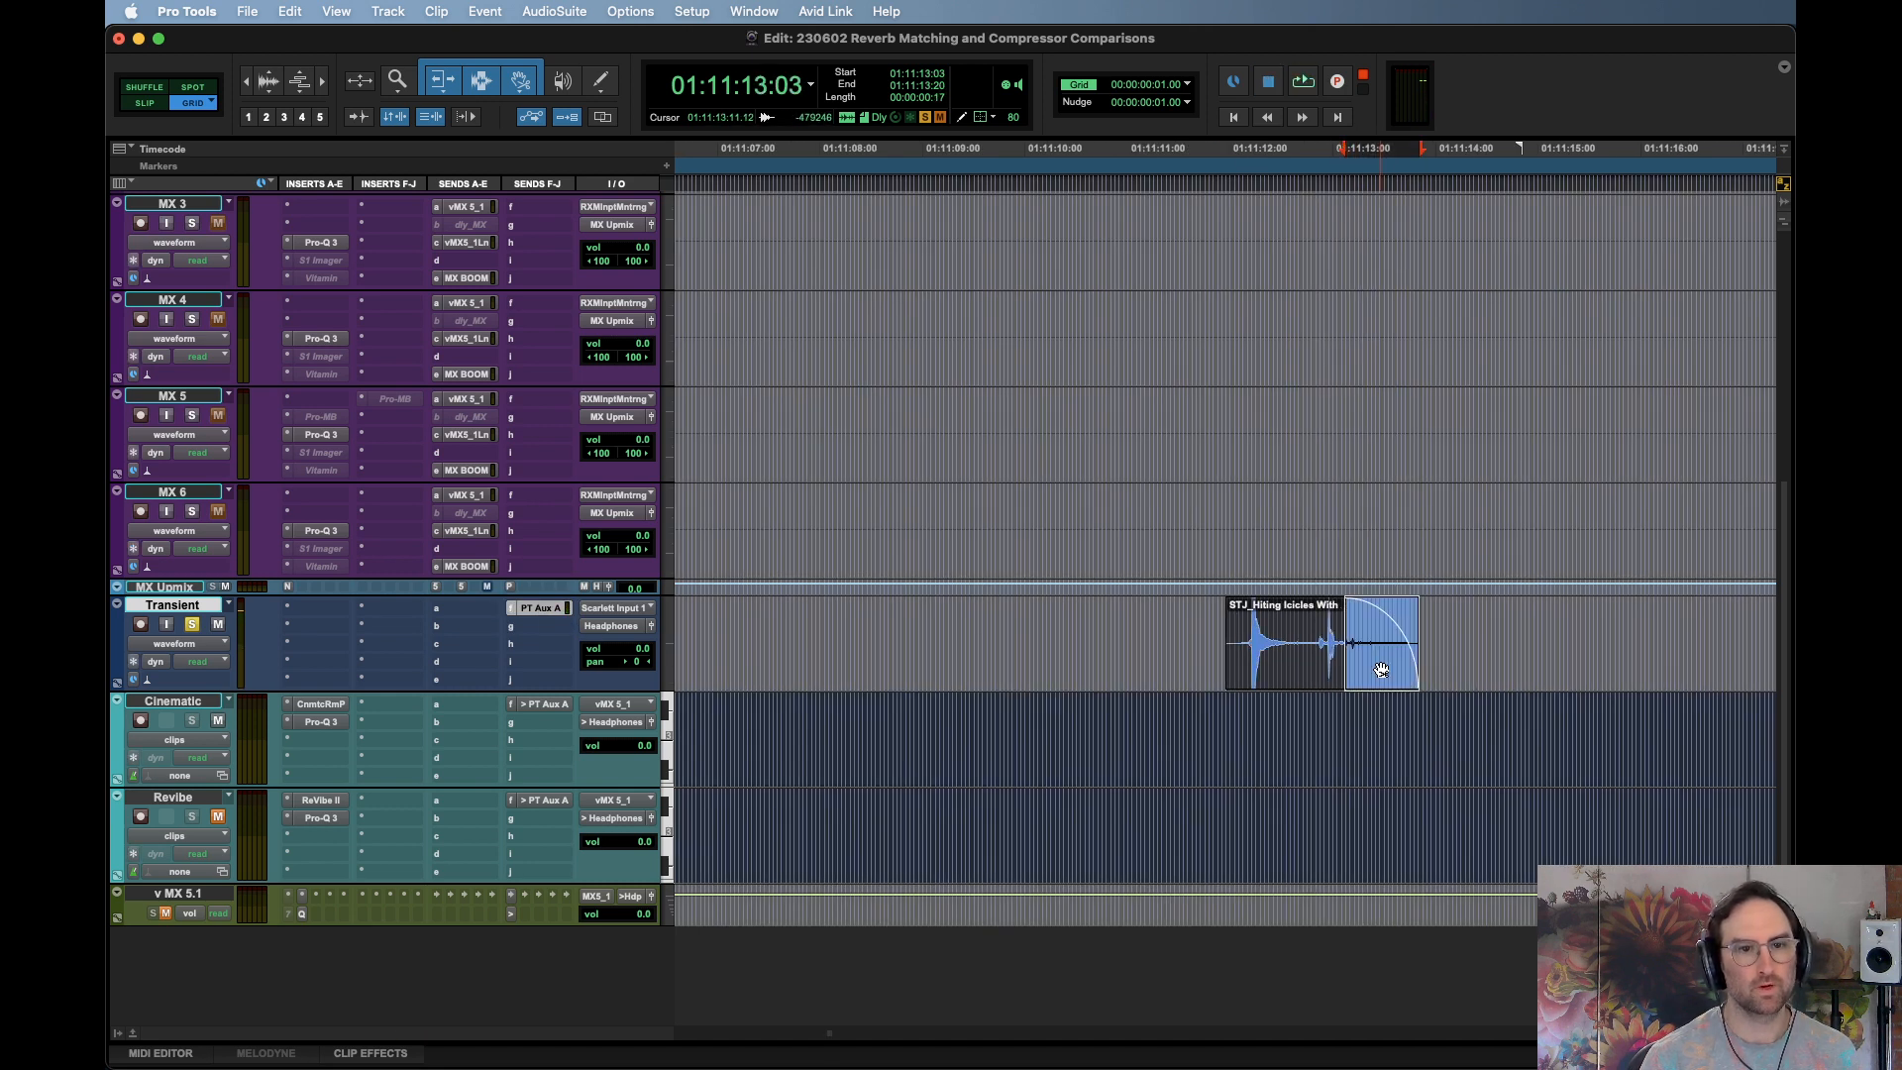
left_click_drag(1381, 670, 1447, 692)
Trim the start of the Transient clip to the attack of its first hit at 01:11:12:05
left_click(1215, 634)
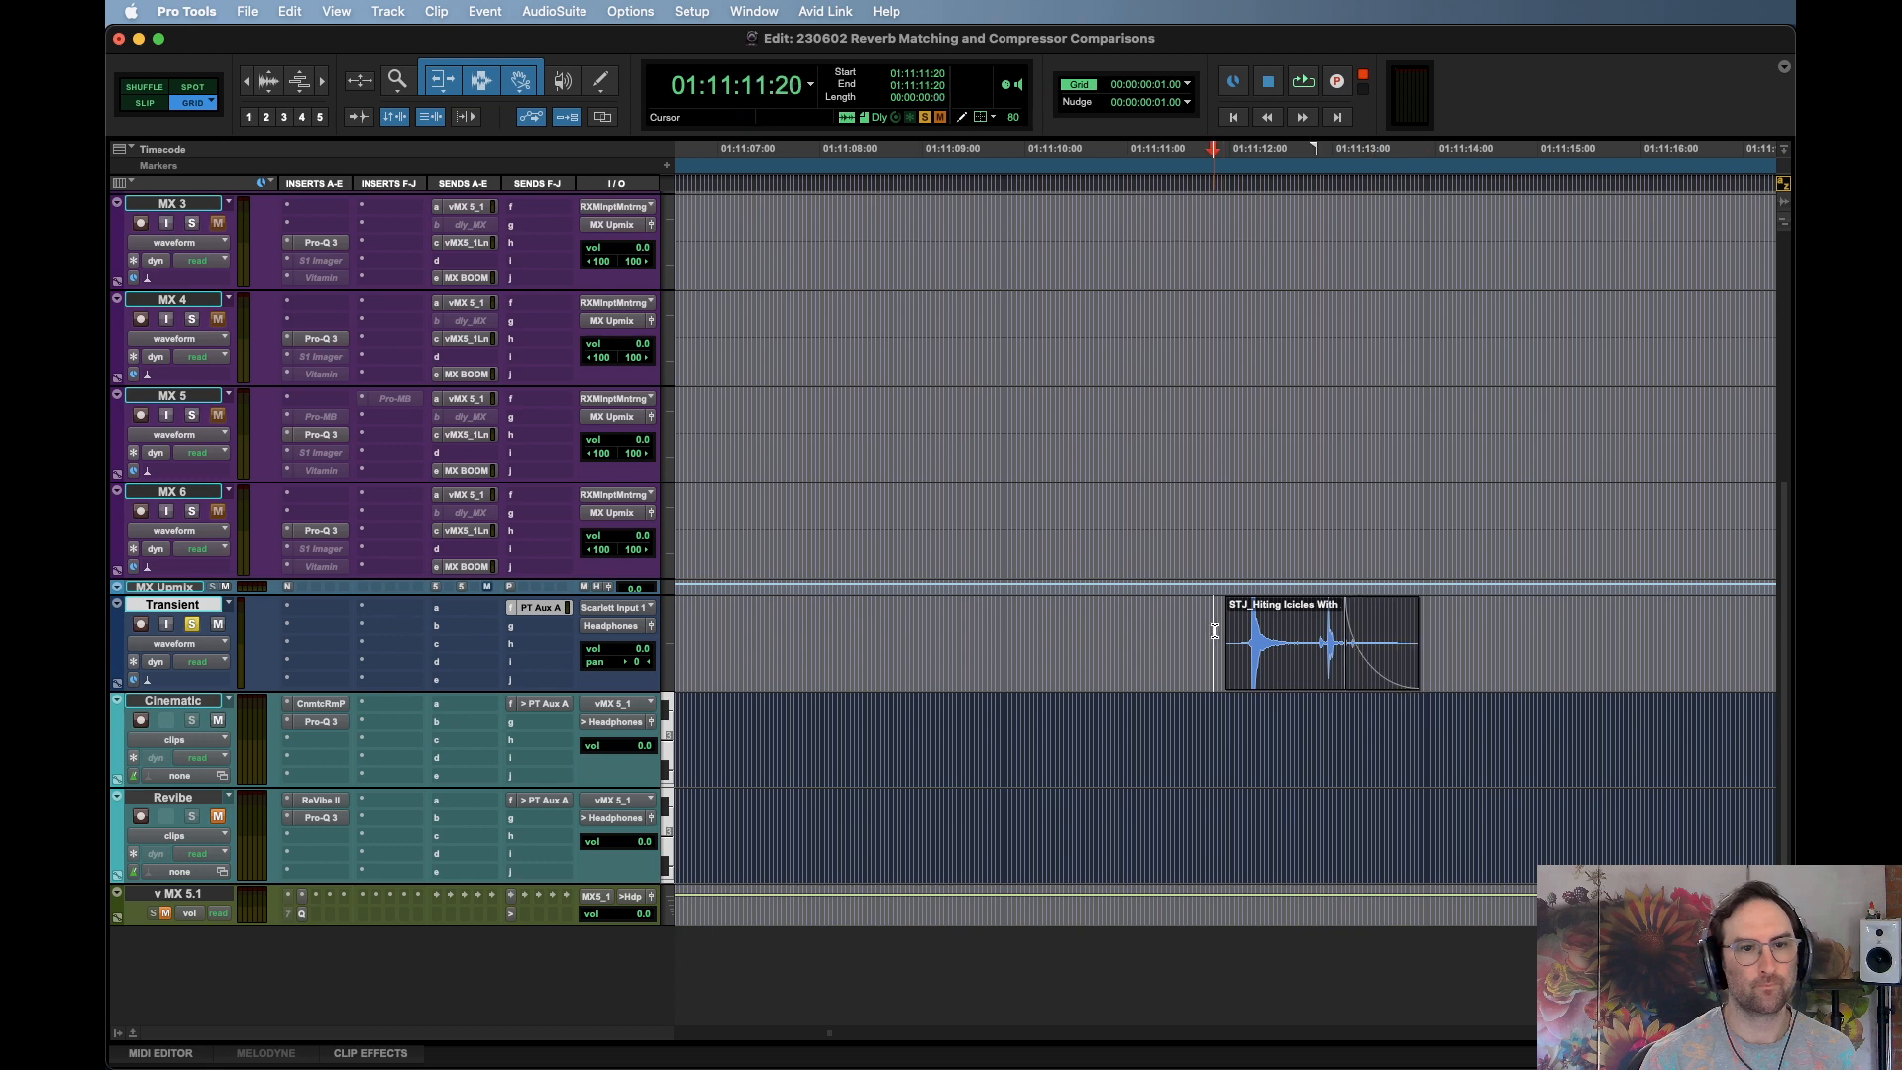
key("t")
key("t")
key("t")
left_click(1503, 633)
key("a")
left_click(1537, 633)
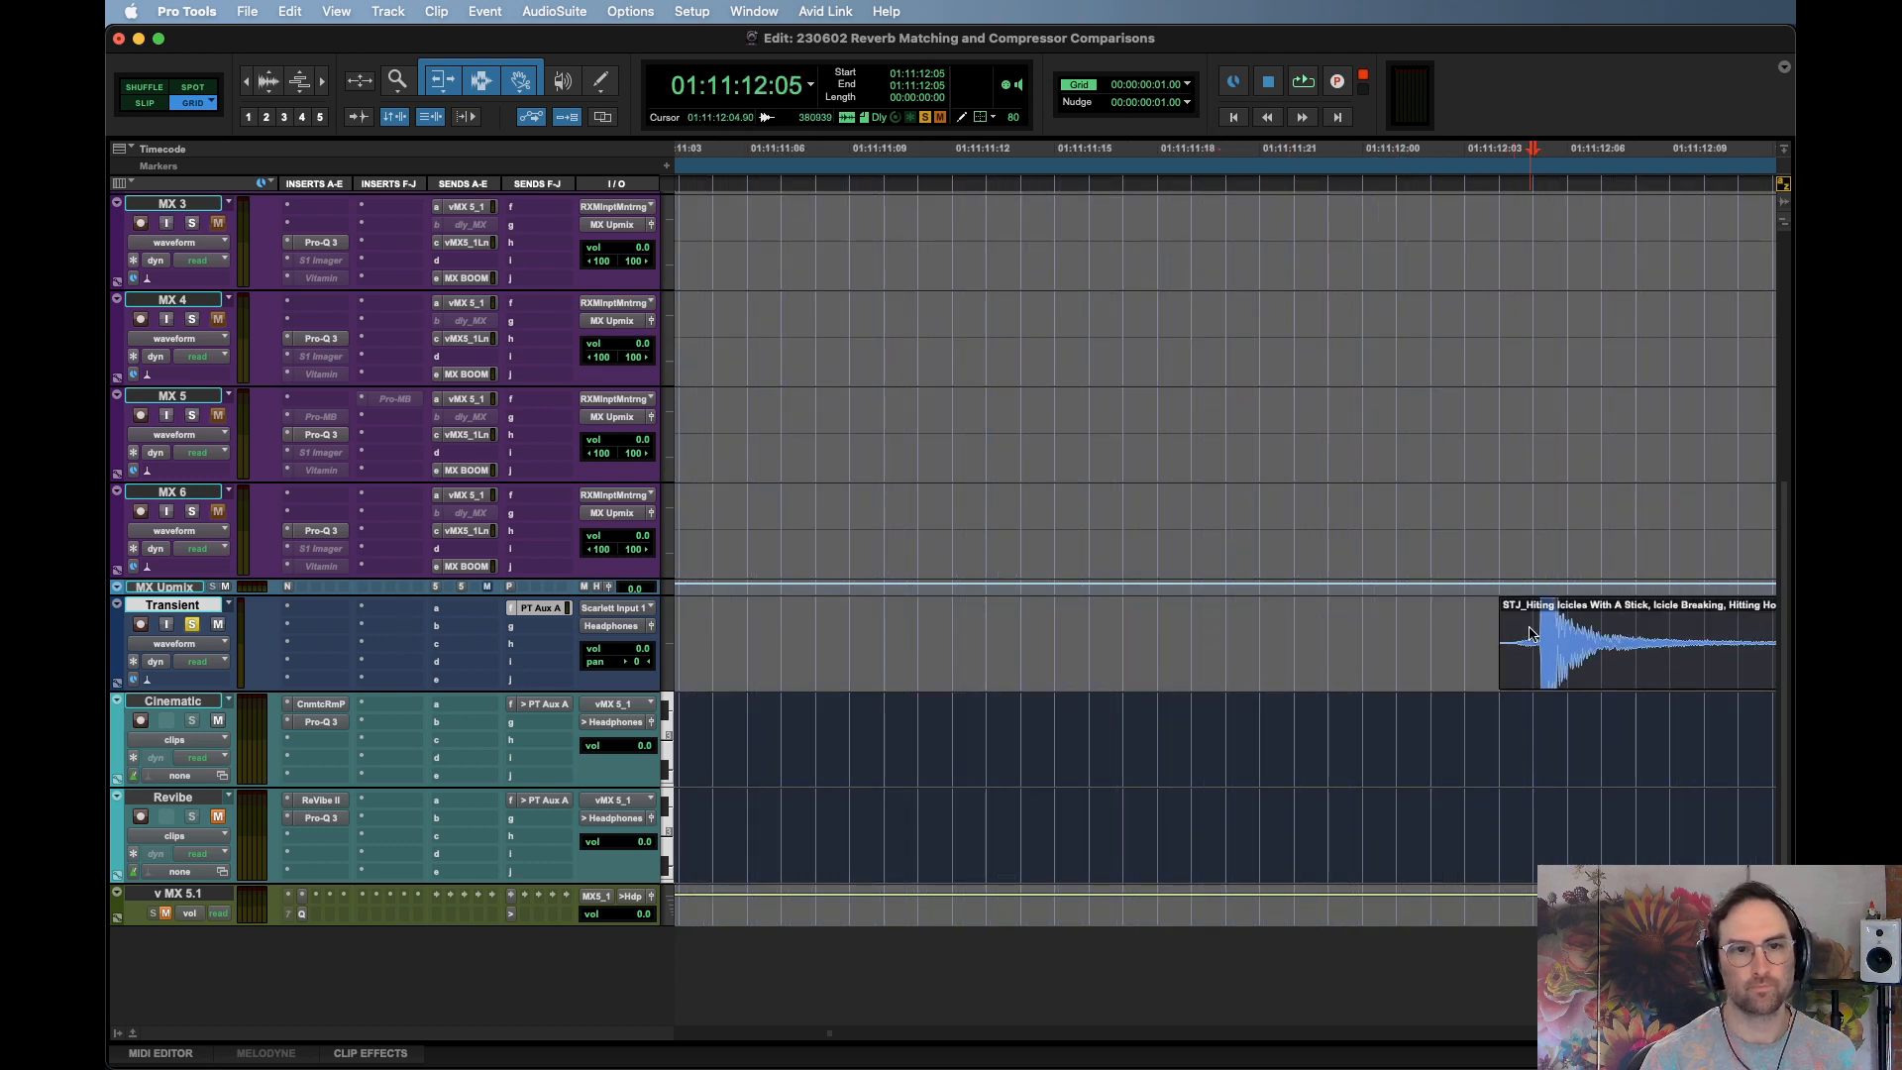
key("a")
left_click_drag(1547, 608, 1548, 607)
key("r")
key("r")
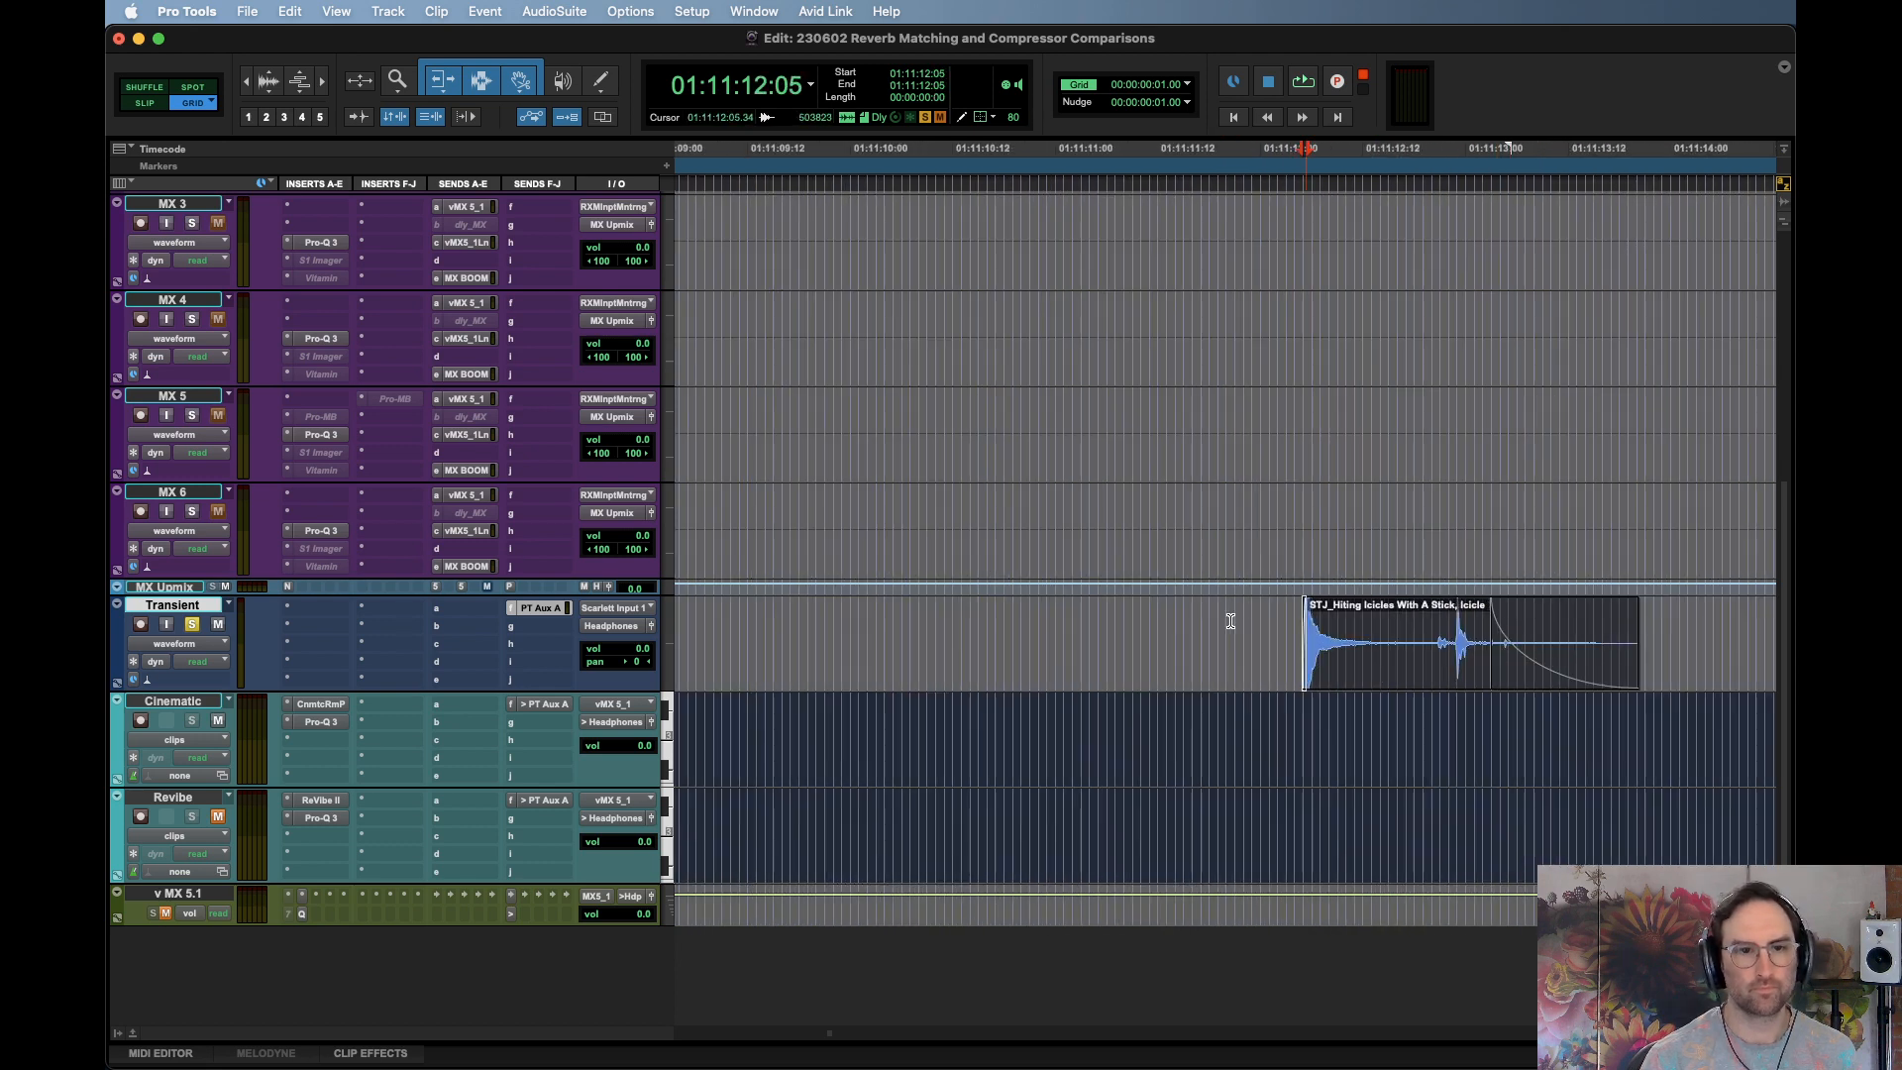
Play the trimmed icicle hit and save the session
key("space")
key("r")
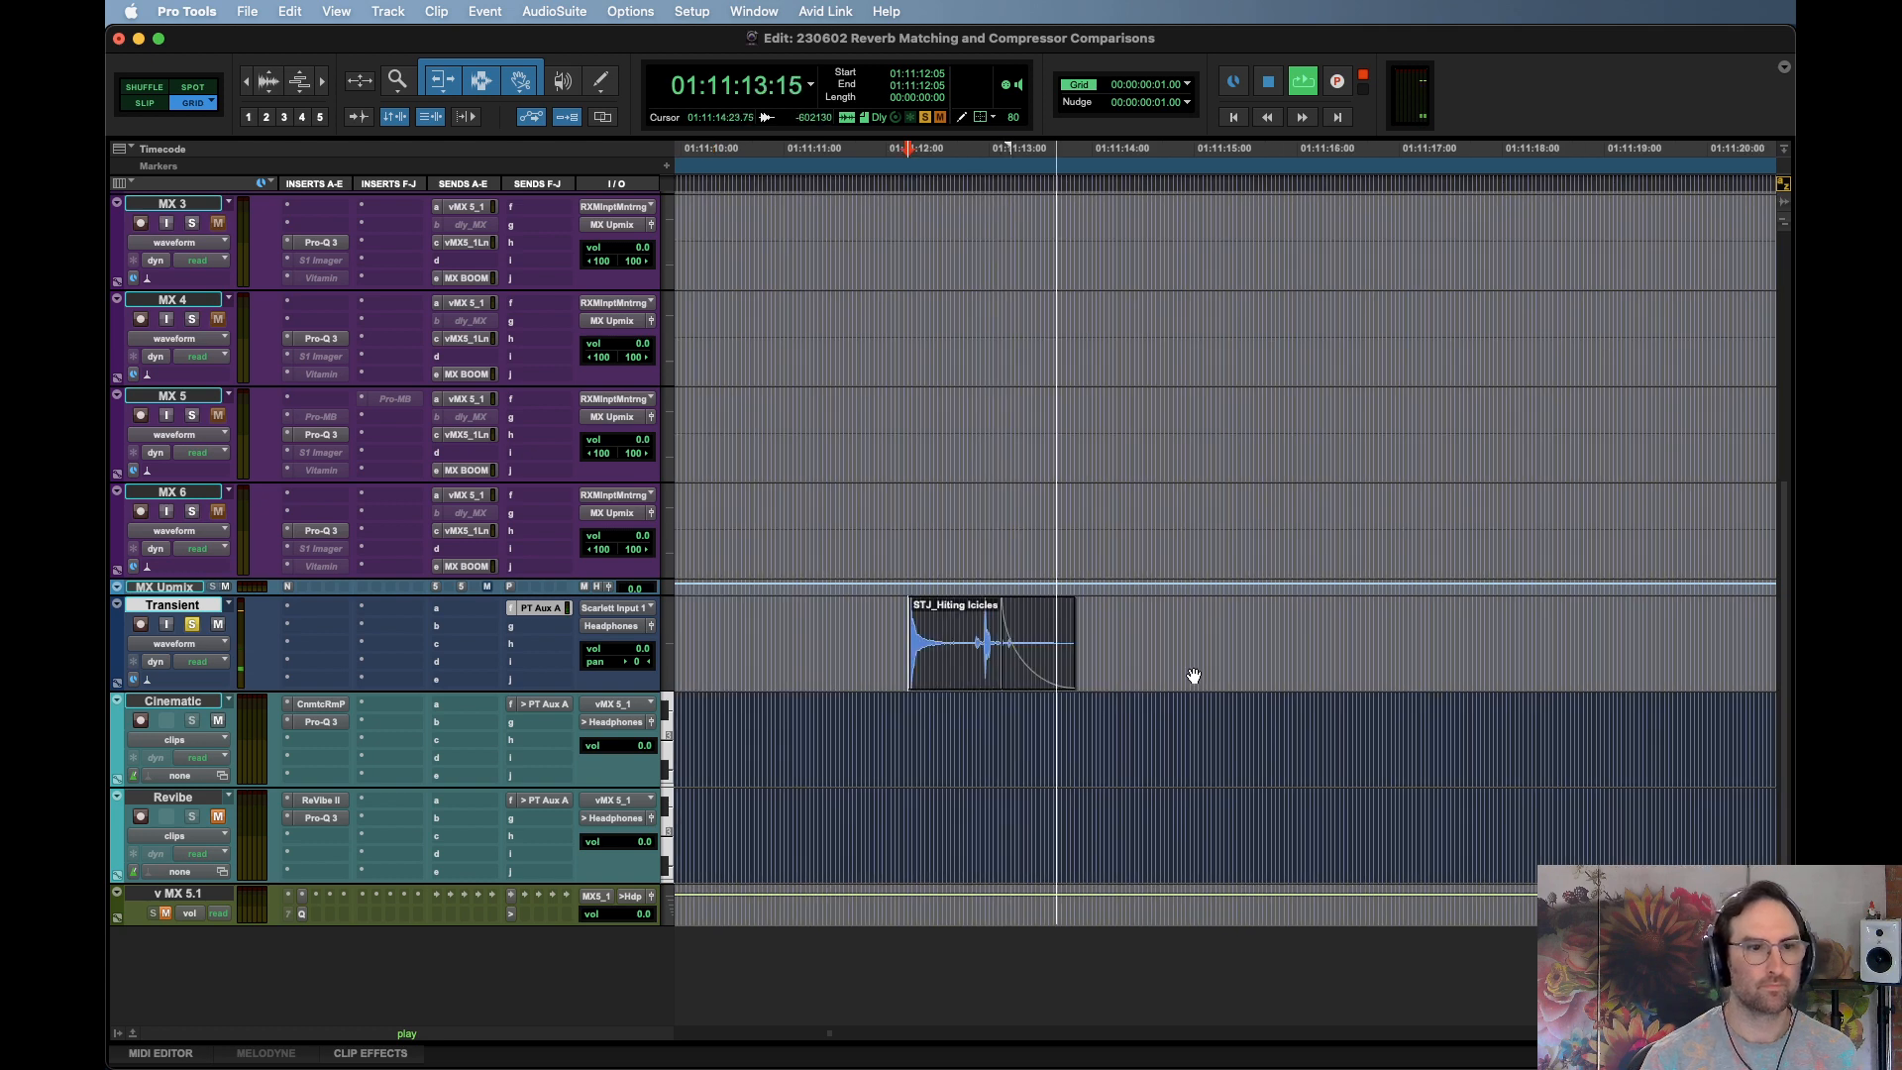
key("super+s")
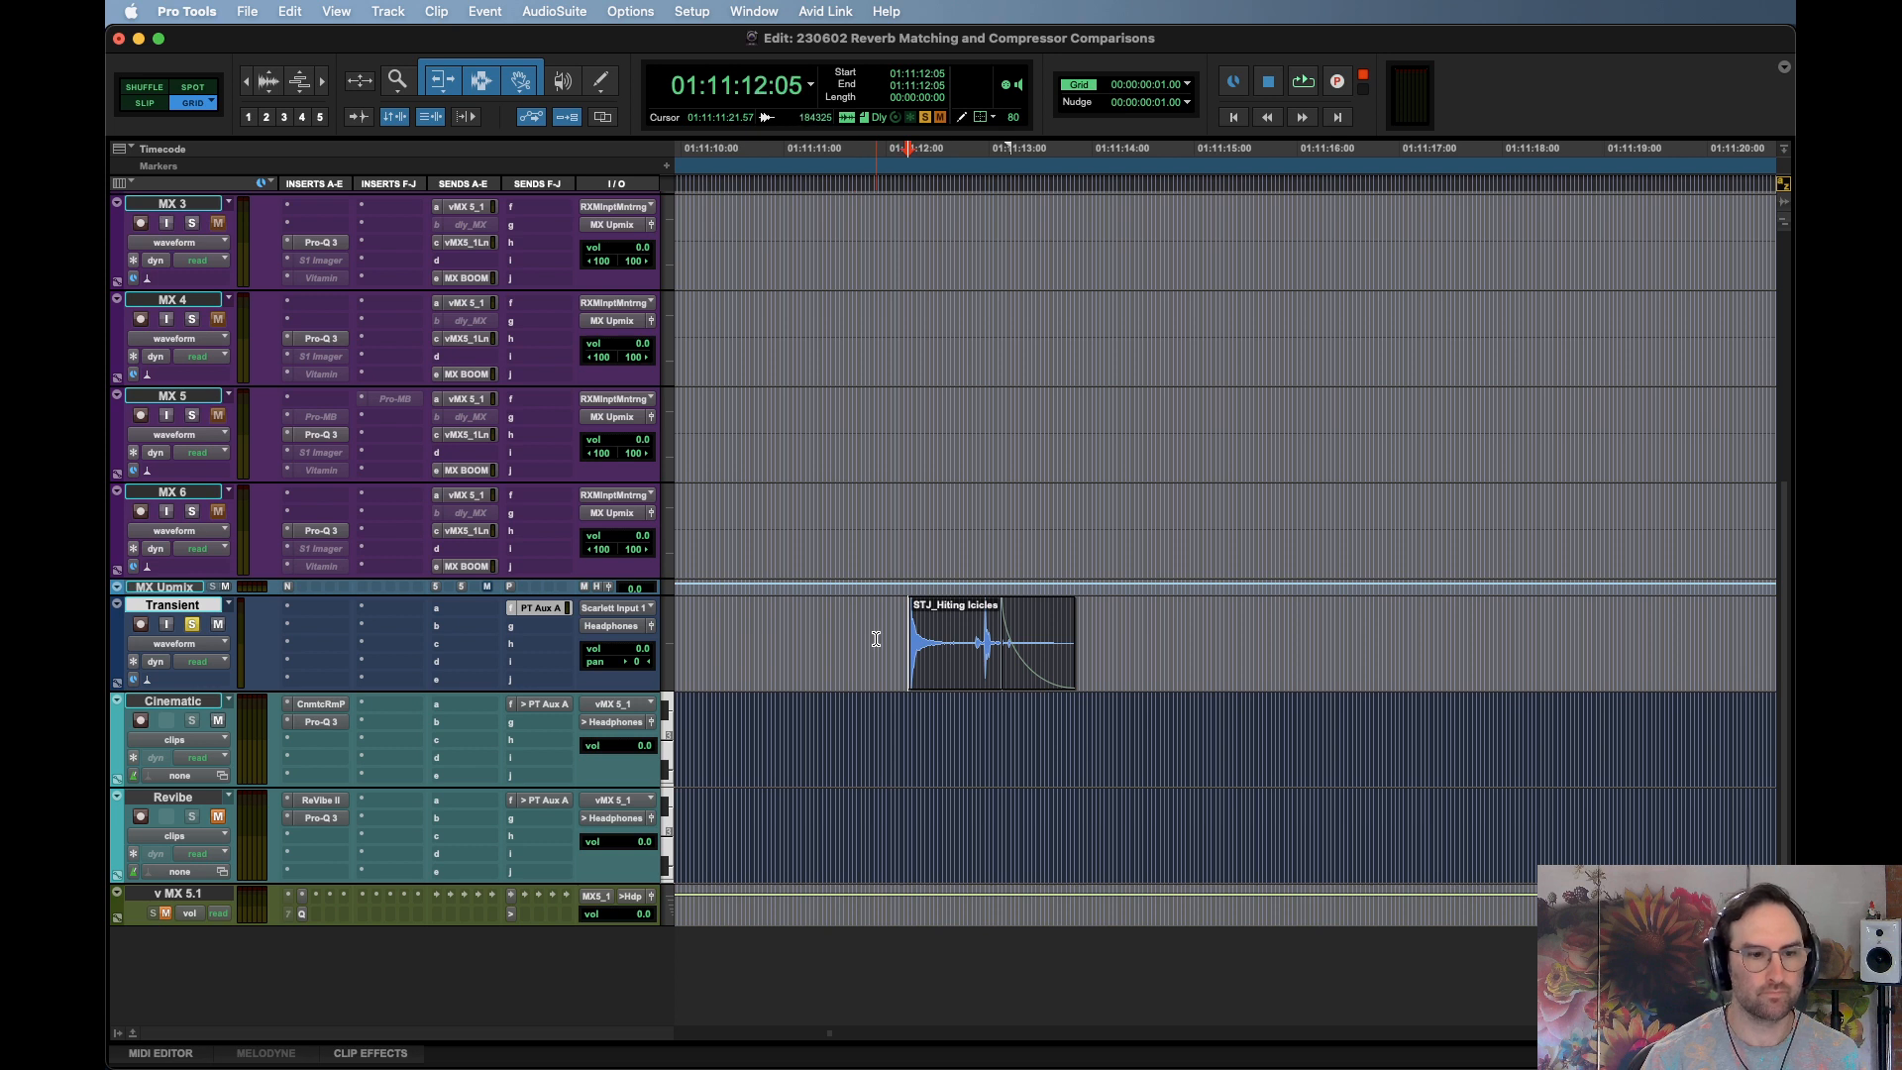
key("space")
key("space")
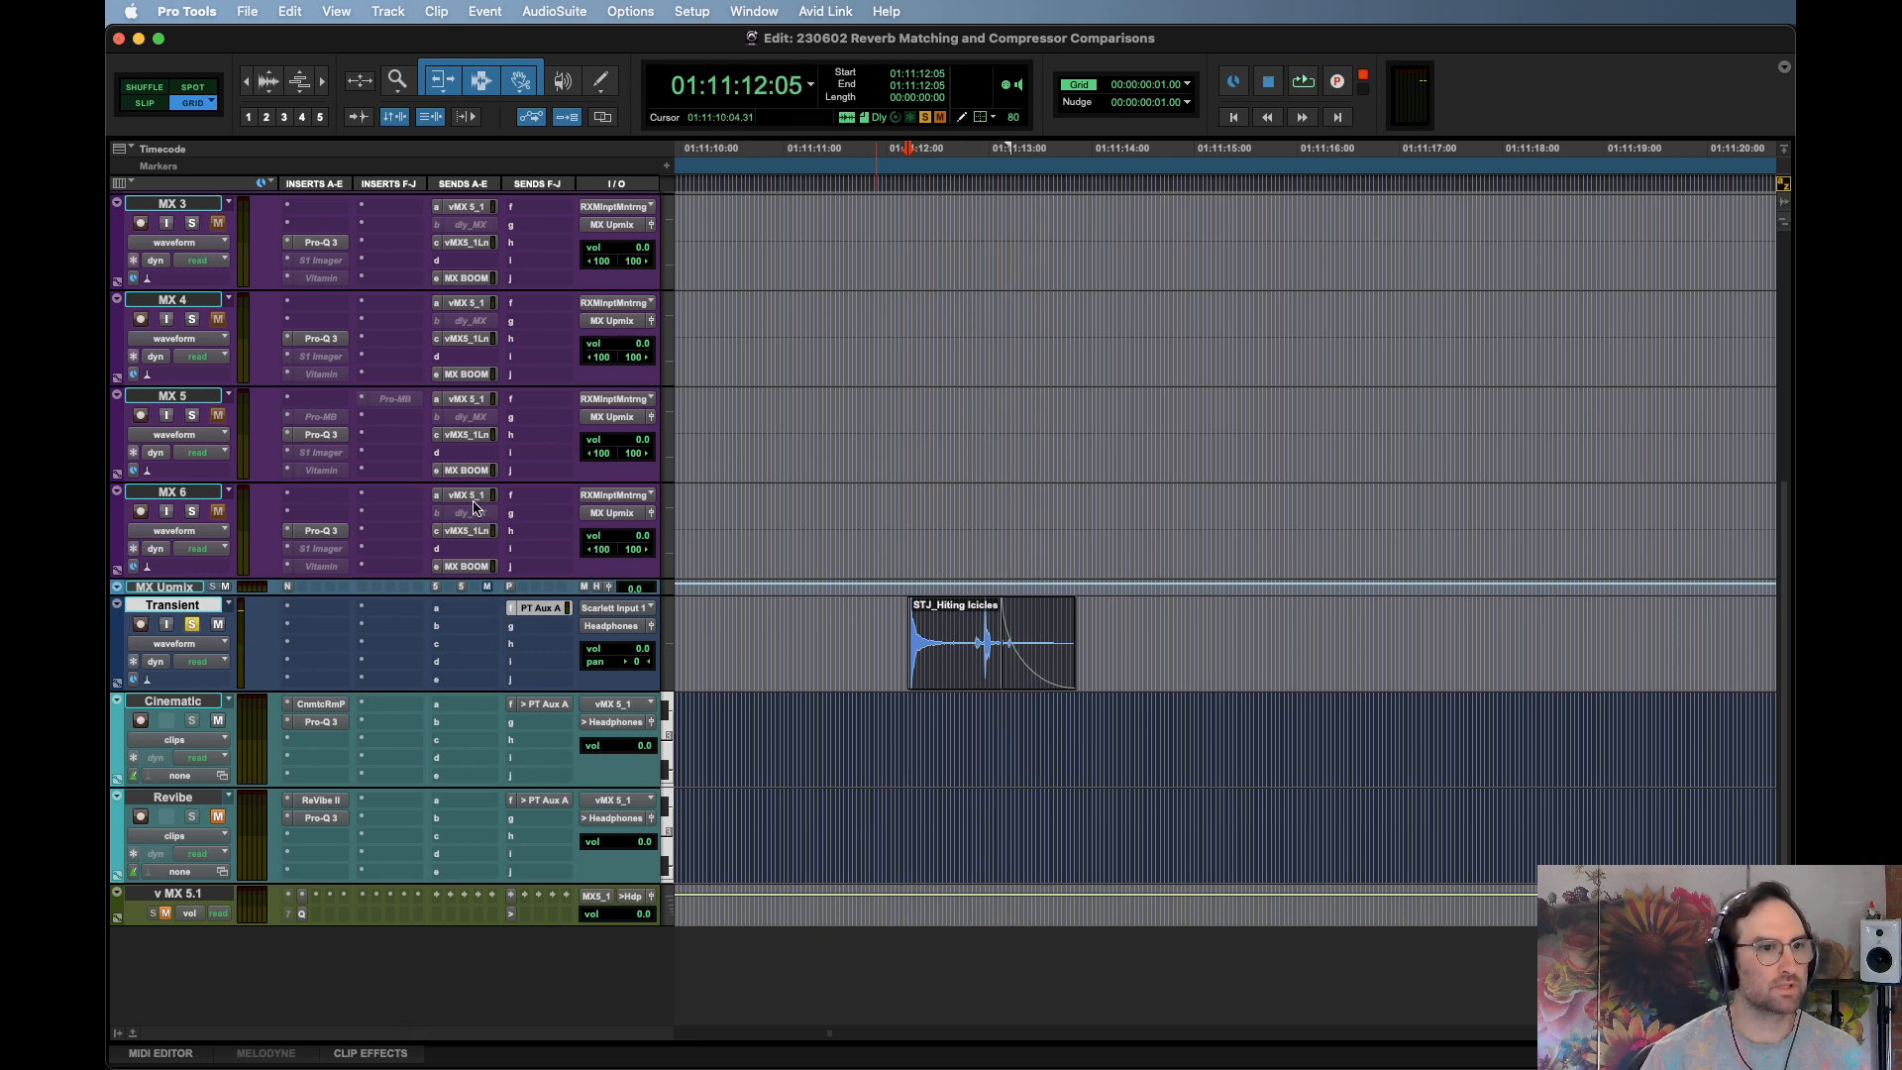
Copy the vMX 5_1 send from MX 6 to slot a of the Transient track and play the hit
left_click_drag(473, 495, 465, 609)
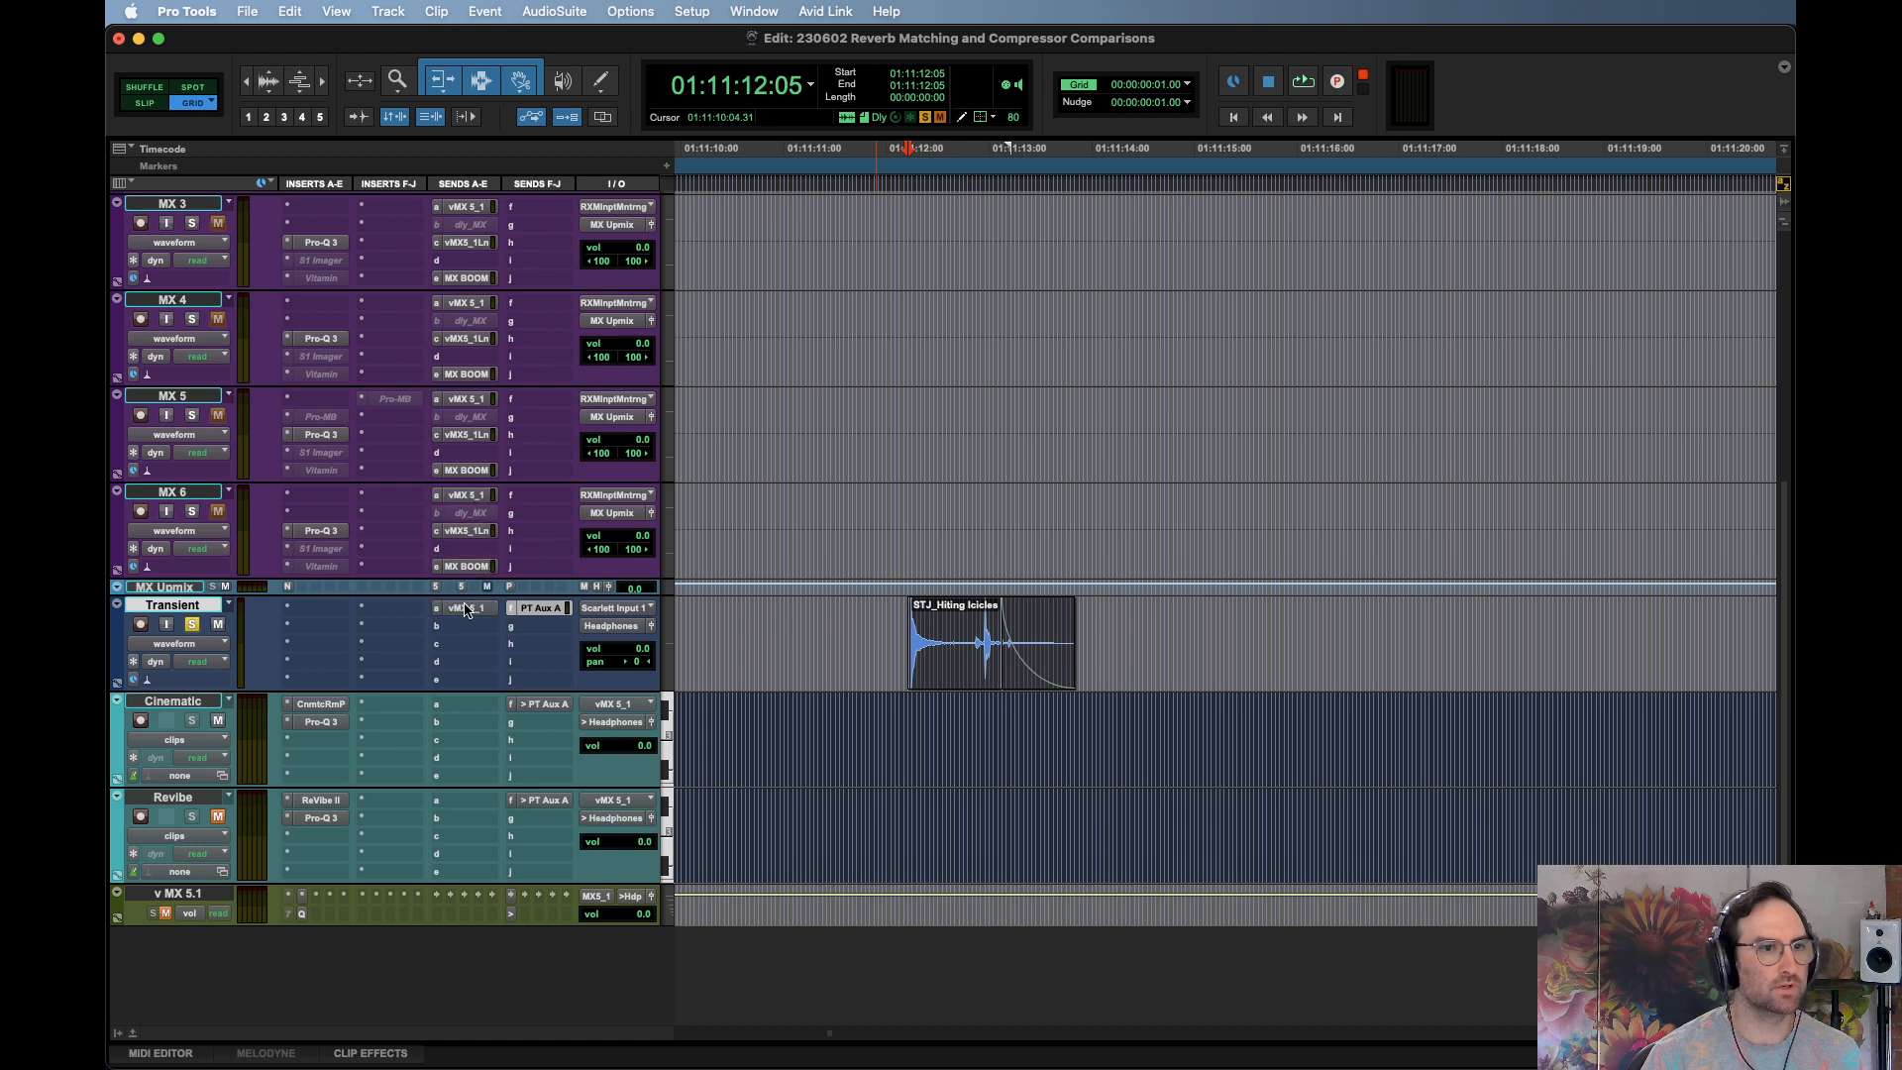
left_click(463, 615)
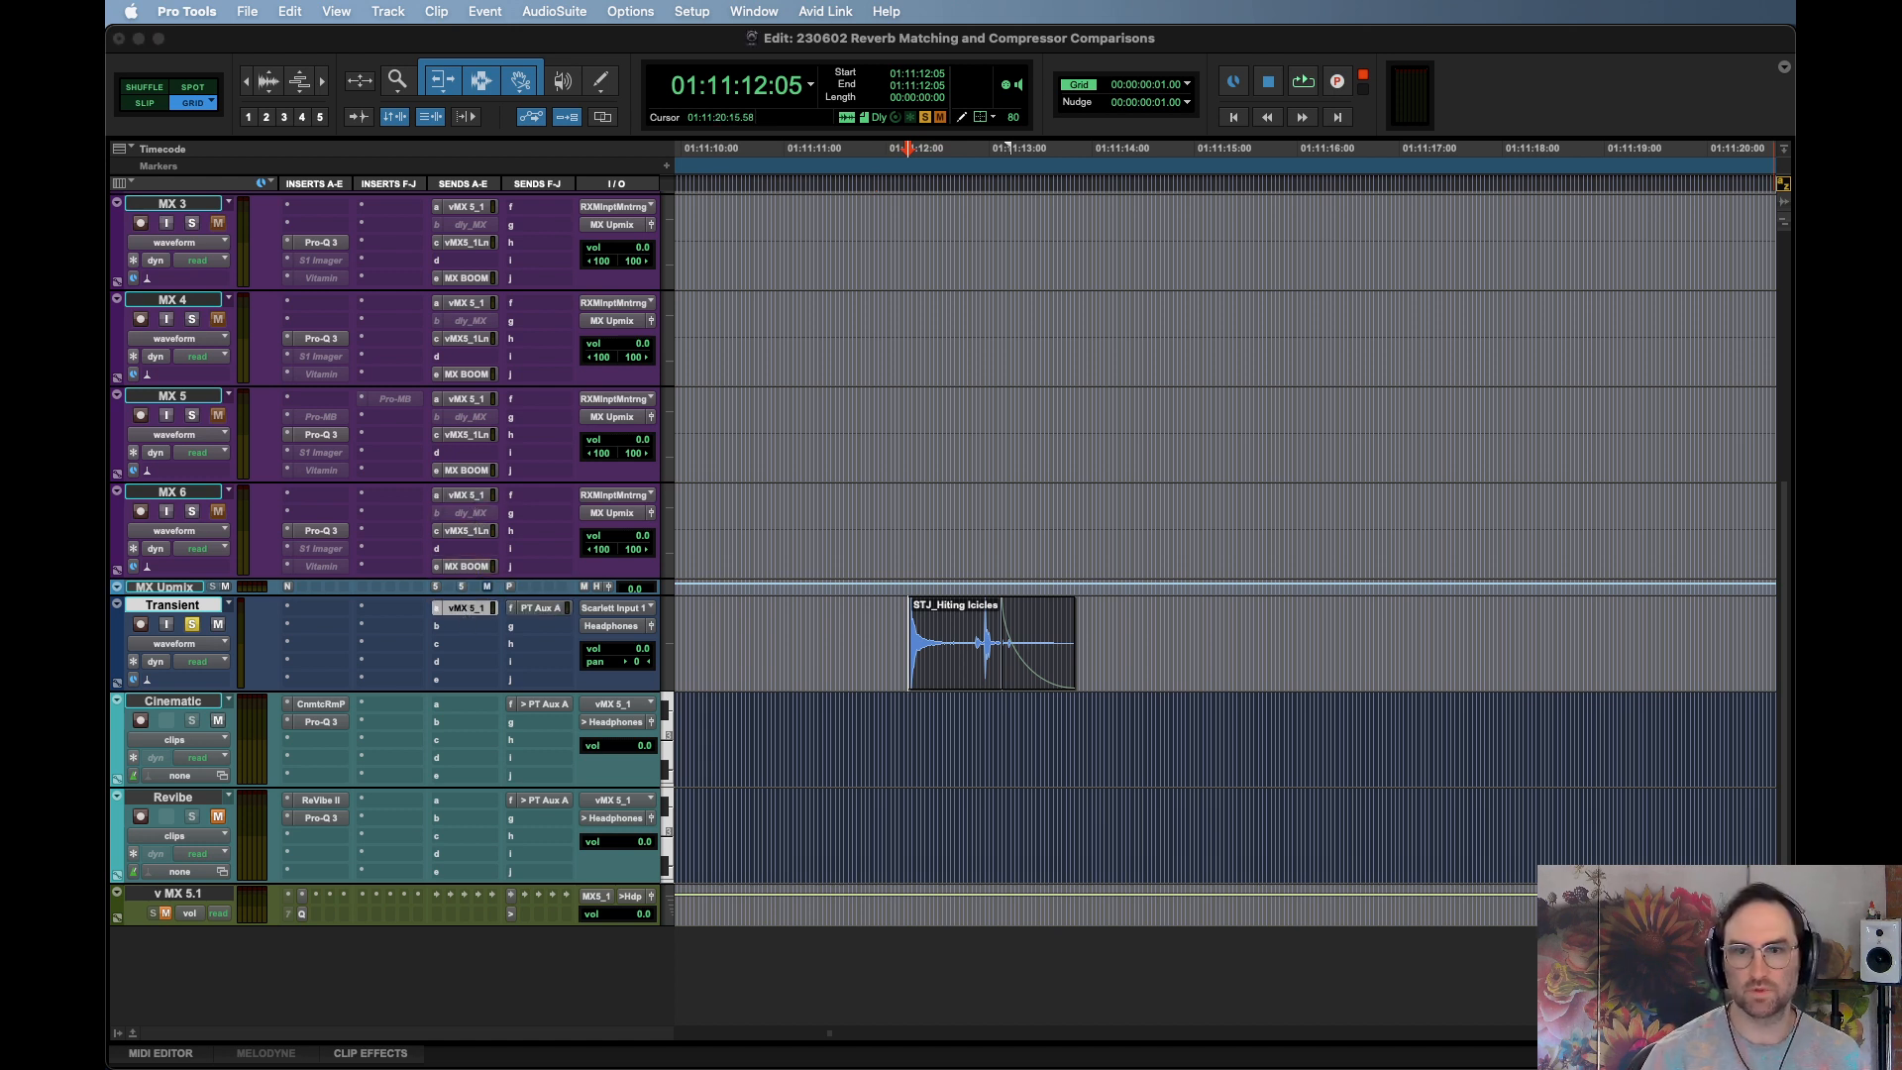
key("space")
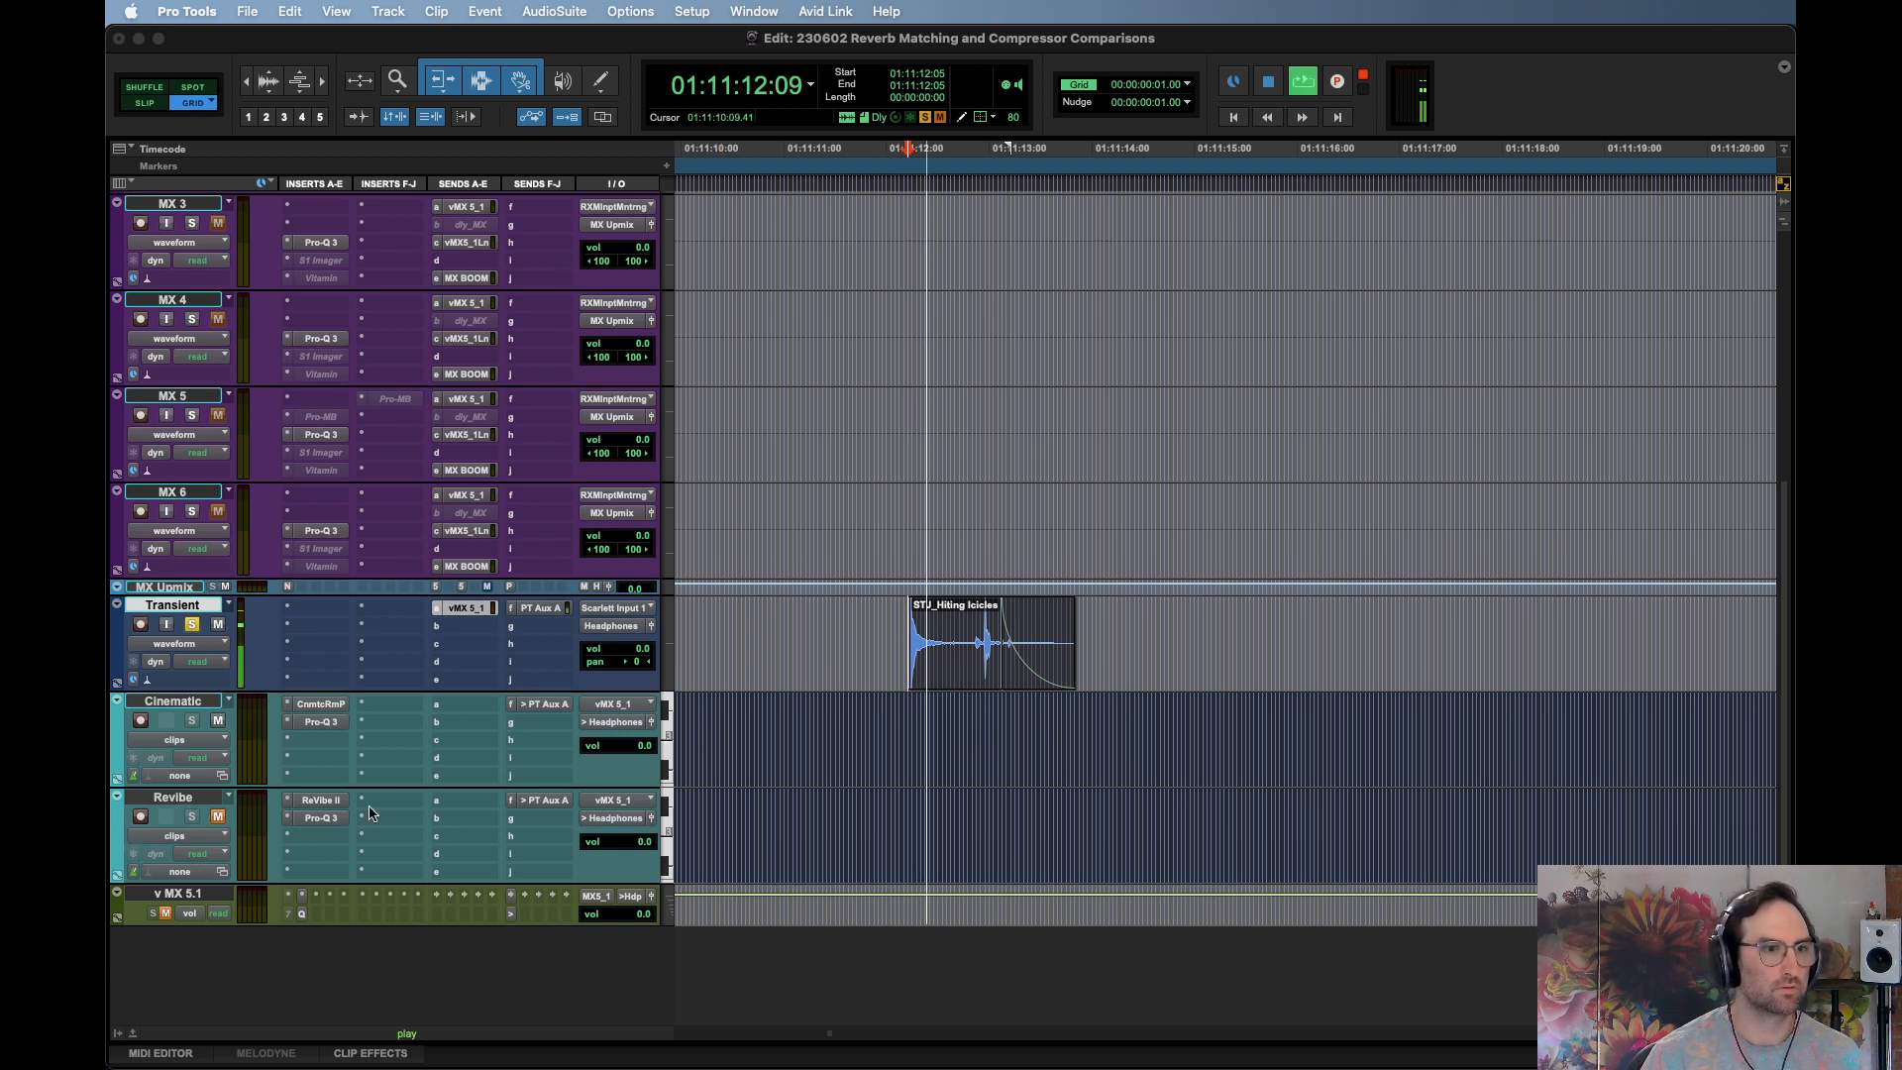
key("space")
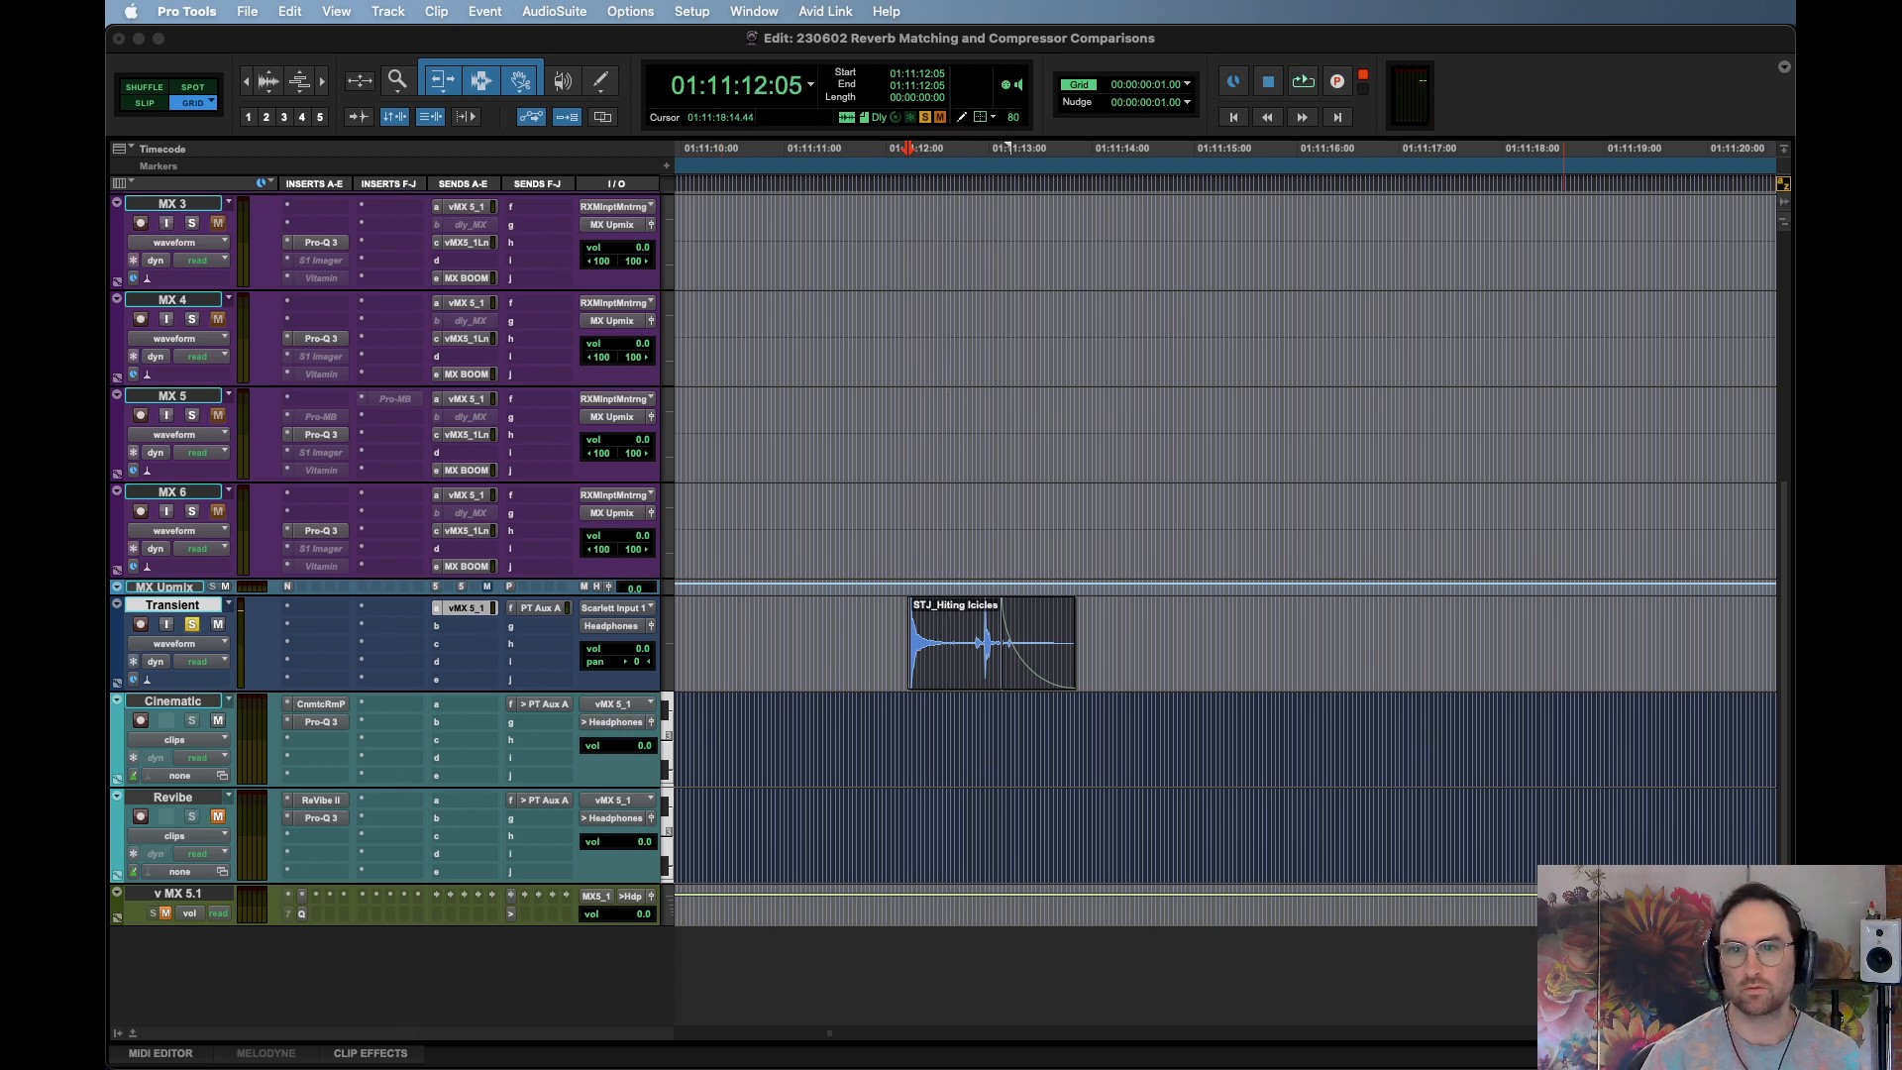
Set the tracks to Touch automation and play the icicle hit through the reverb returns
key("ctrl+alt+t")
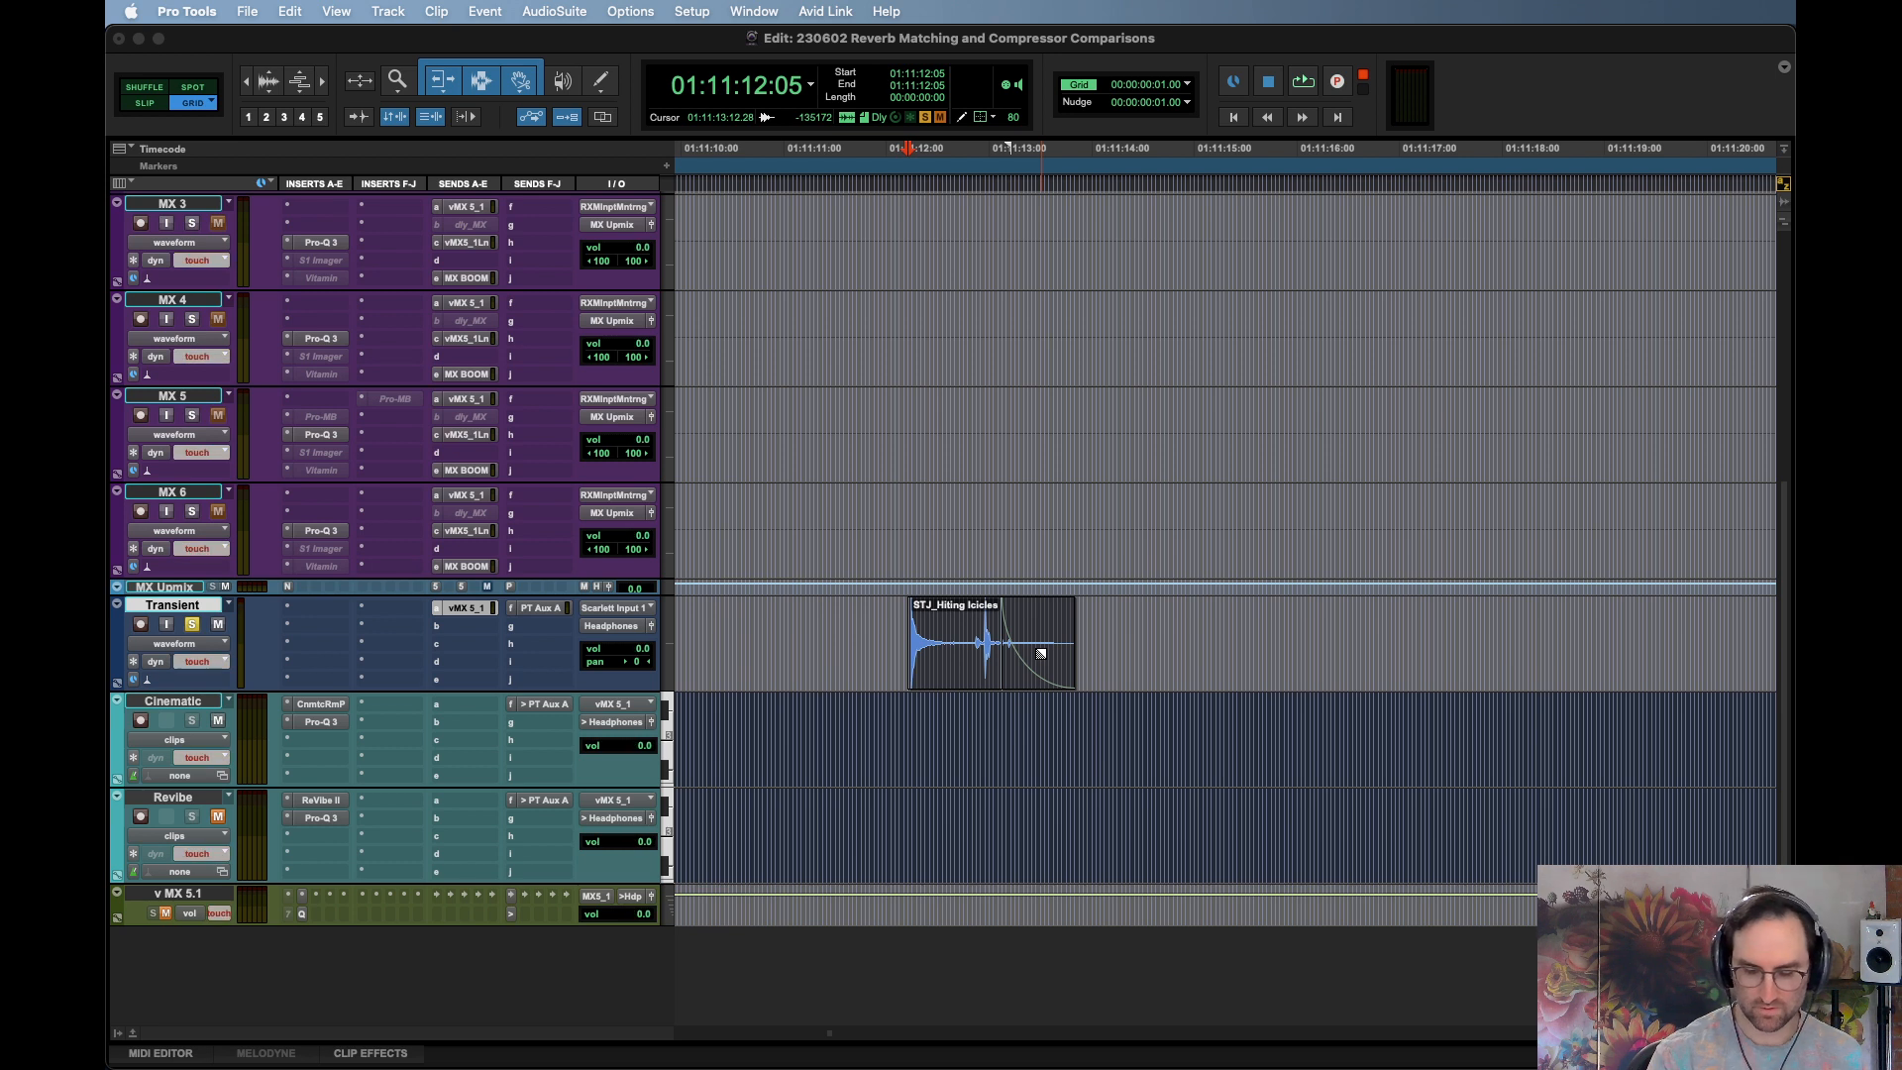
key("space")
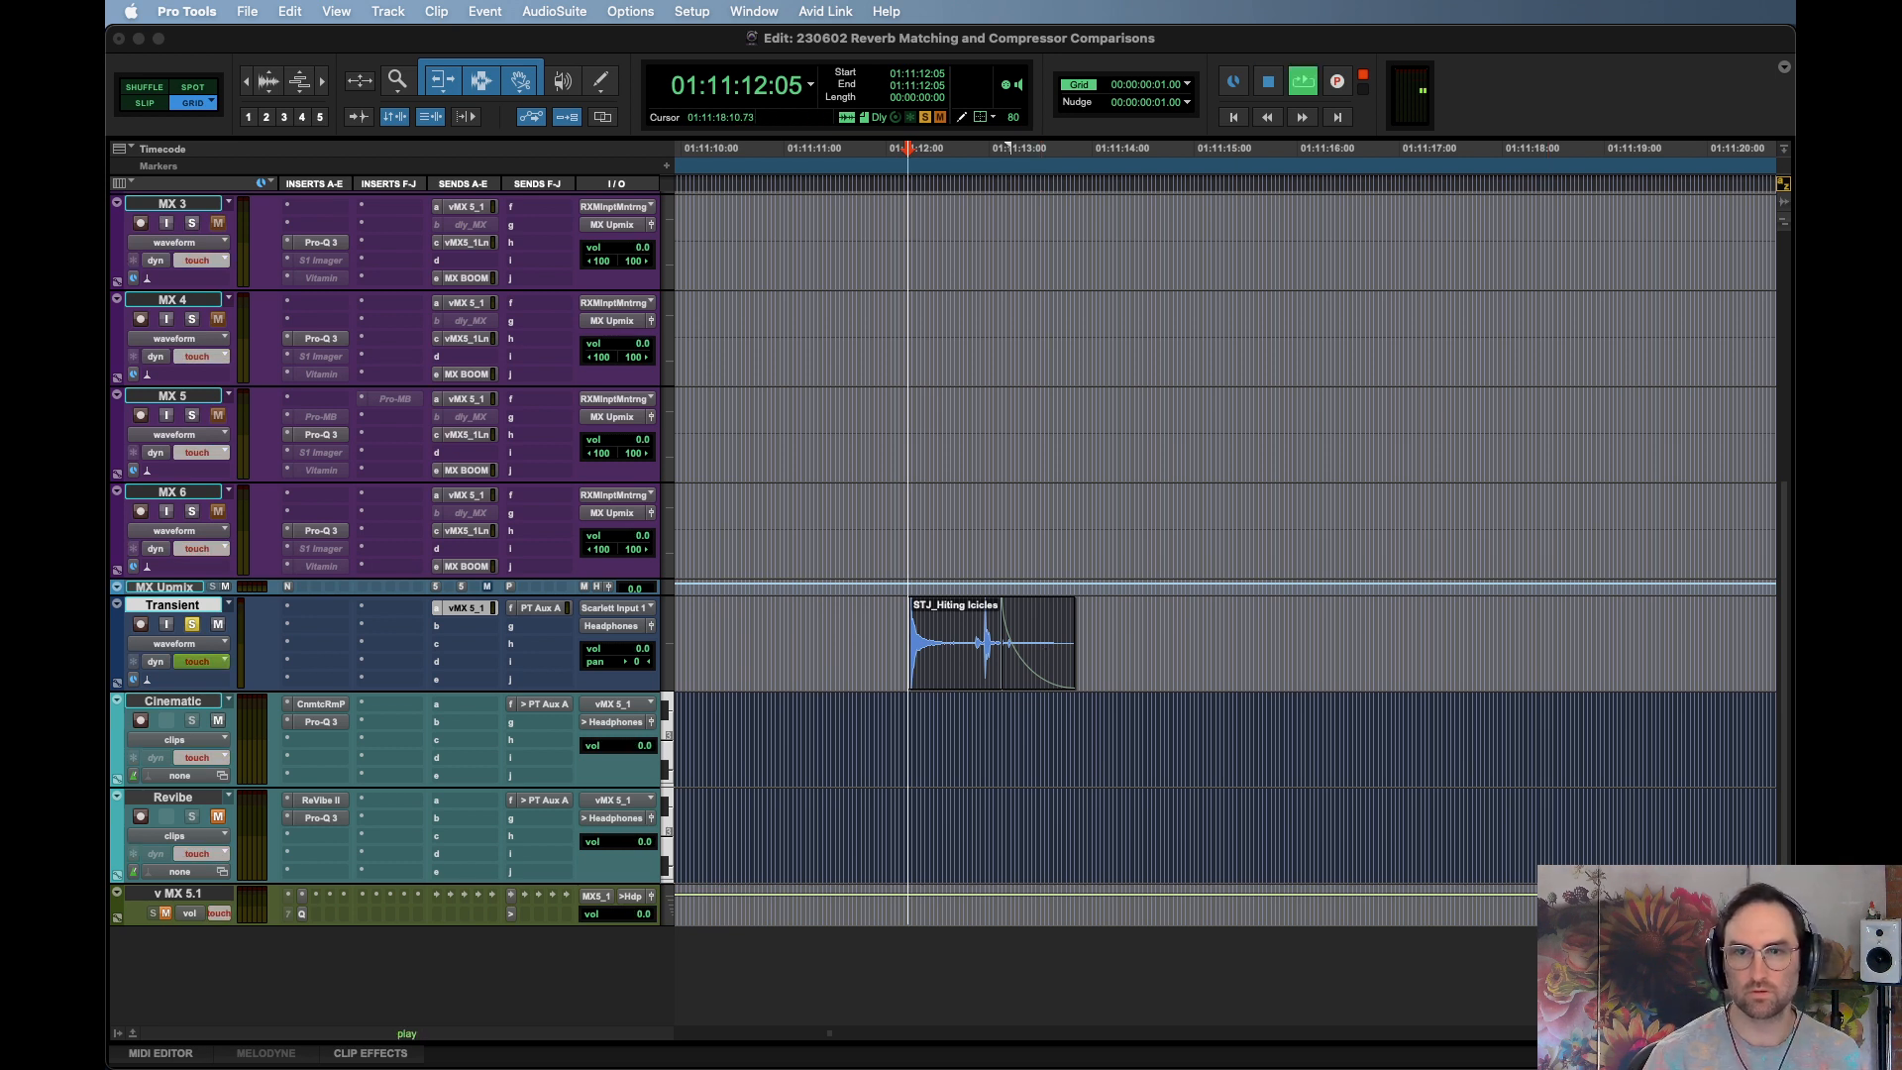
key("space")
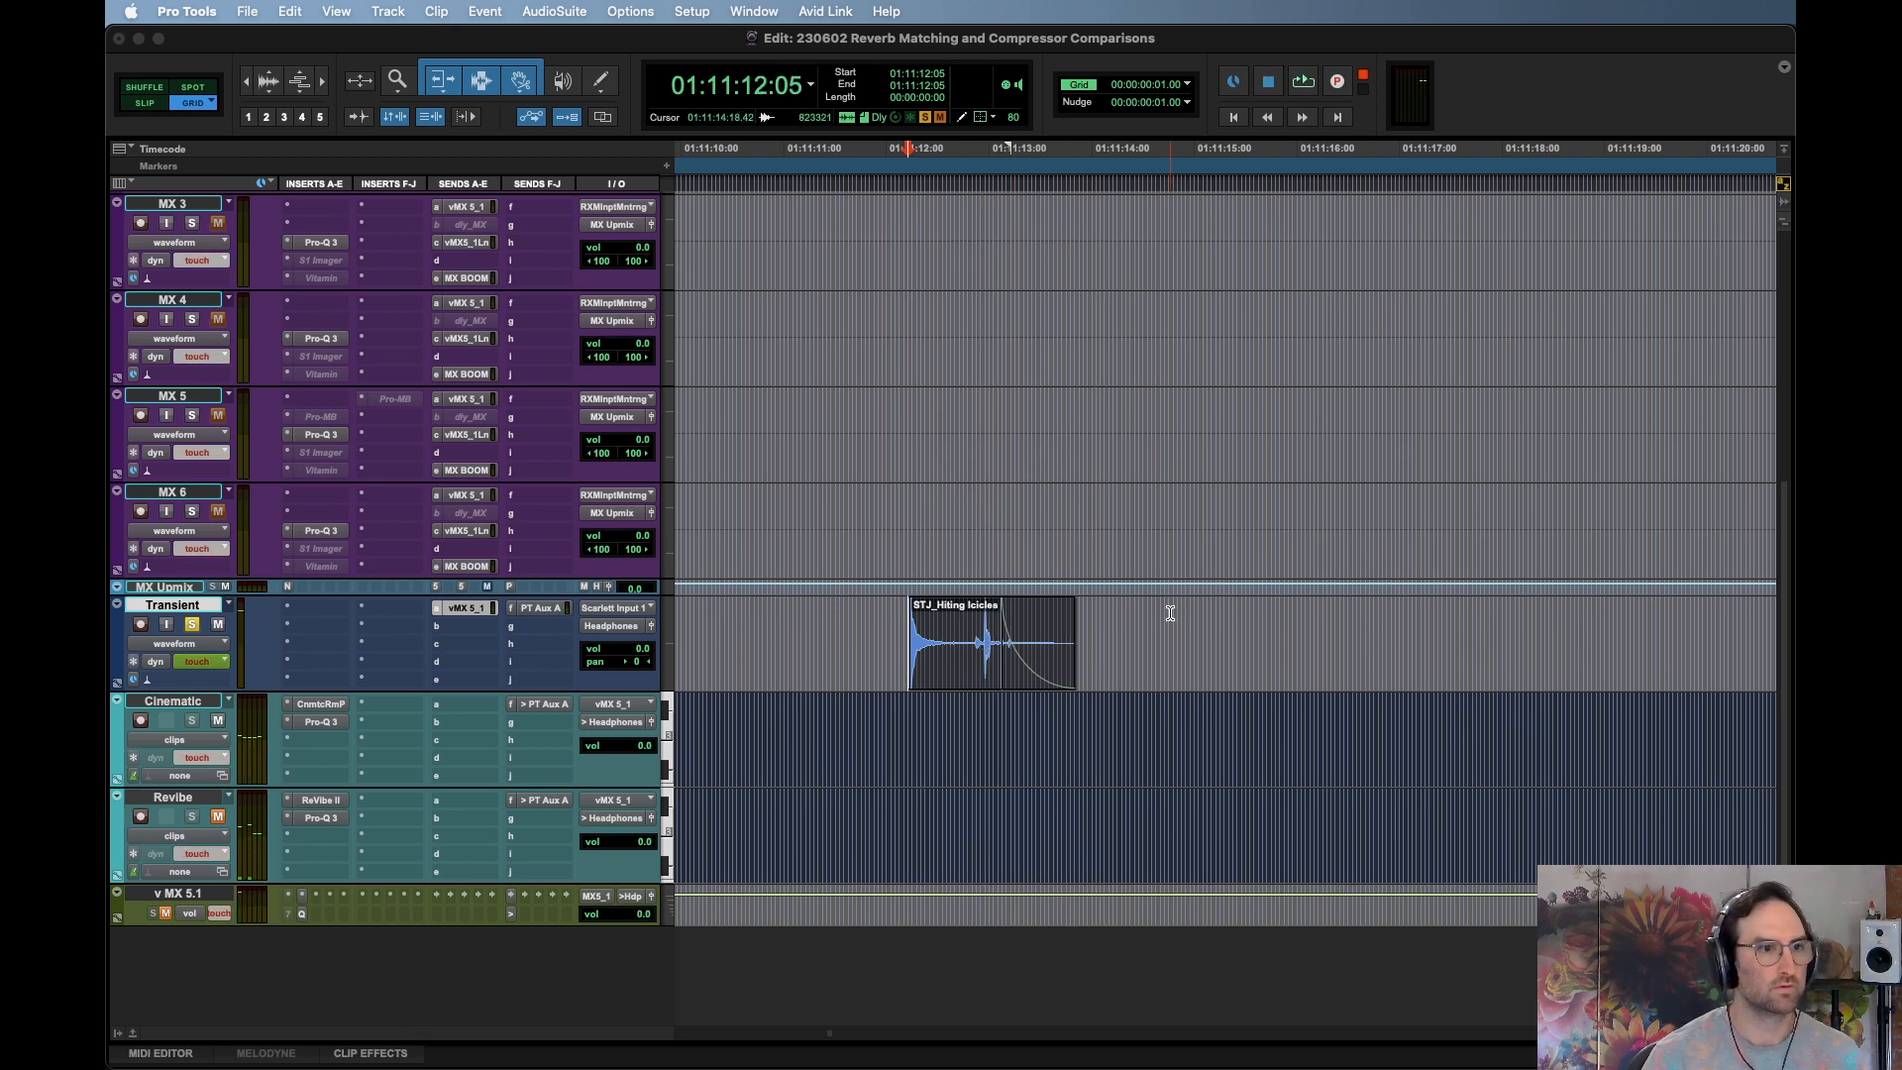
key("space")
key("space")
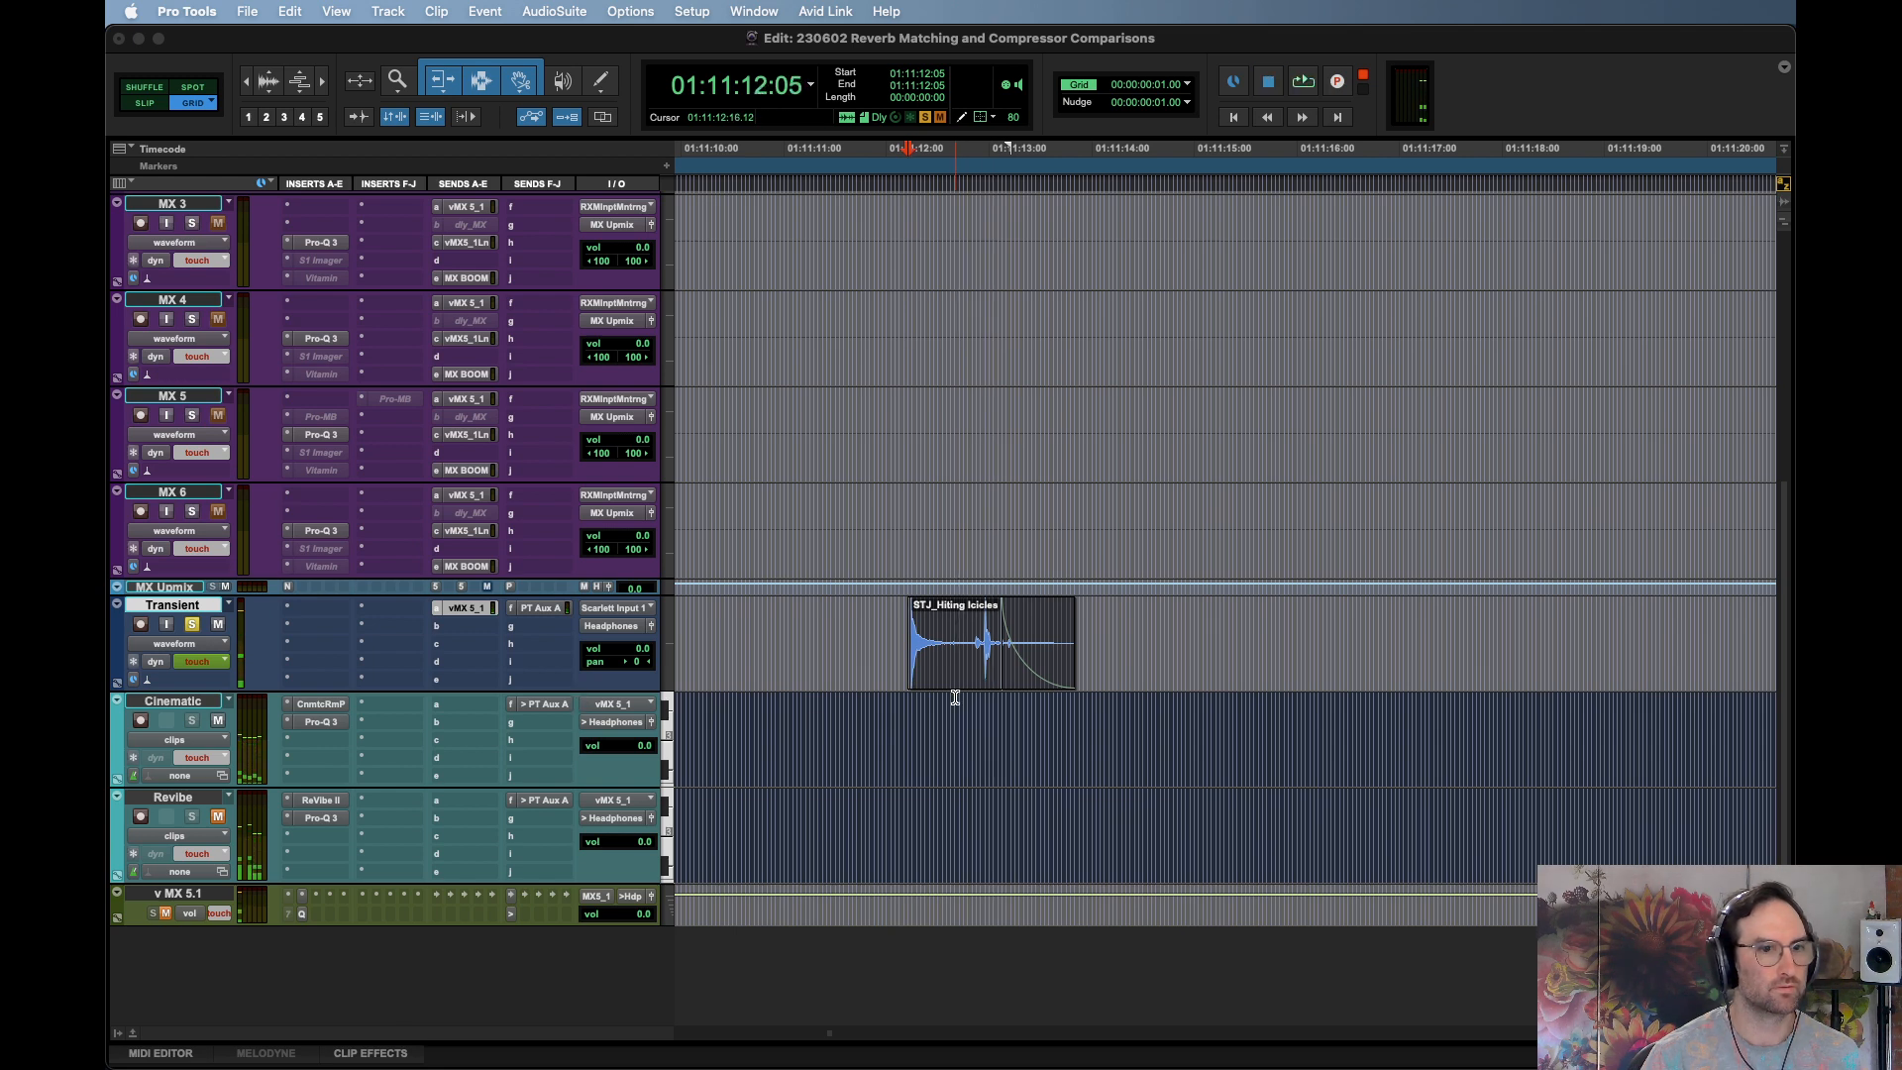
Select the Transient clip, open the Cinematic track's Cinematic Rooms plug-in and move its window beside the track controls
left_click(957, 684)
left_click(332, 704)
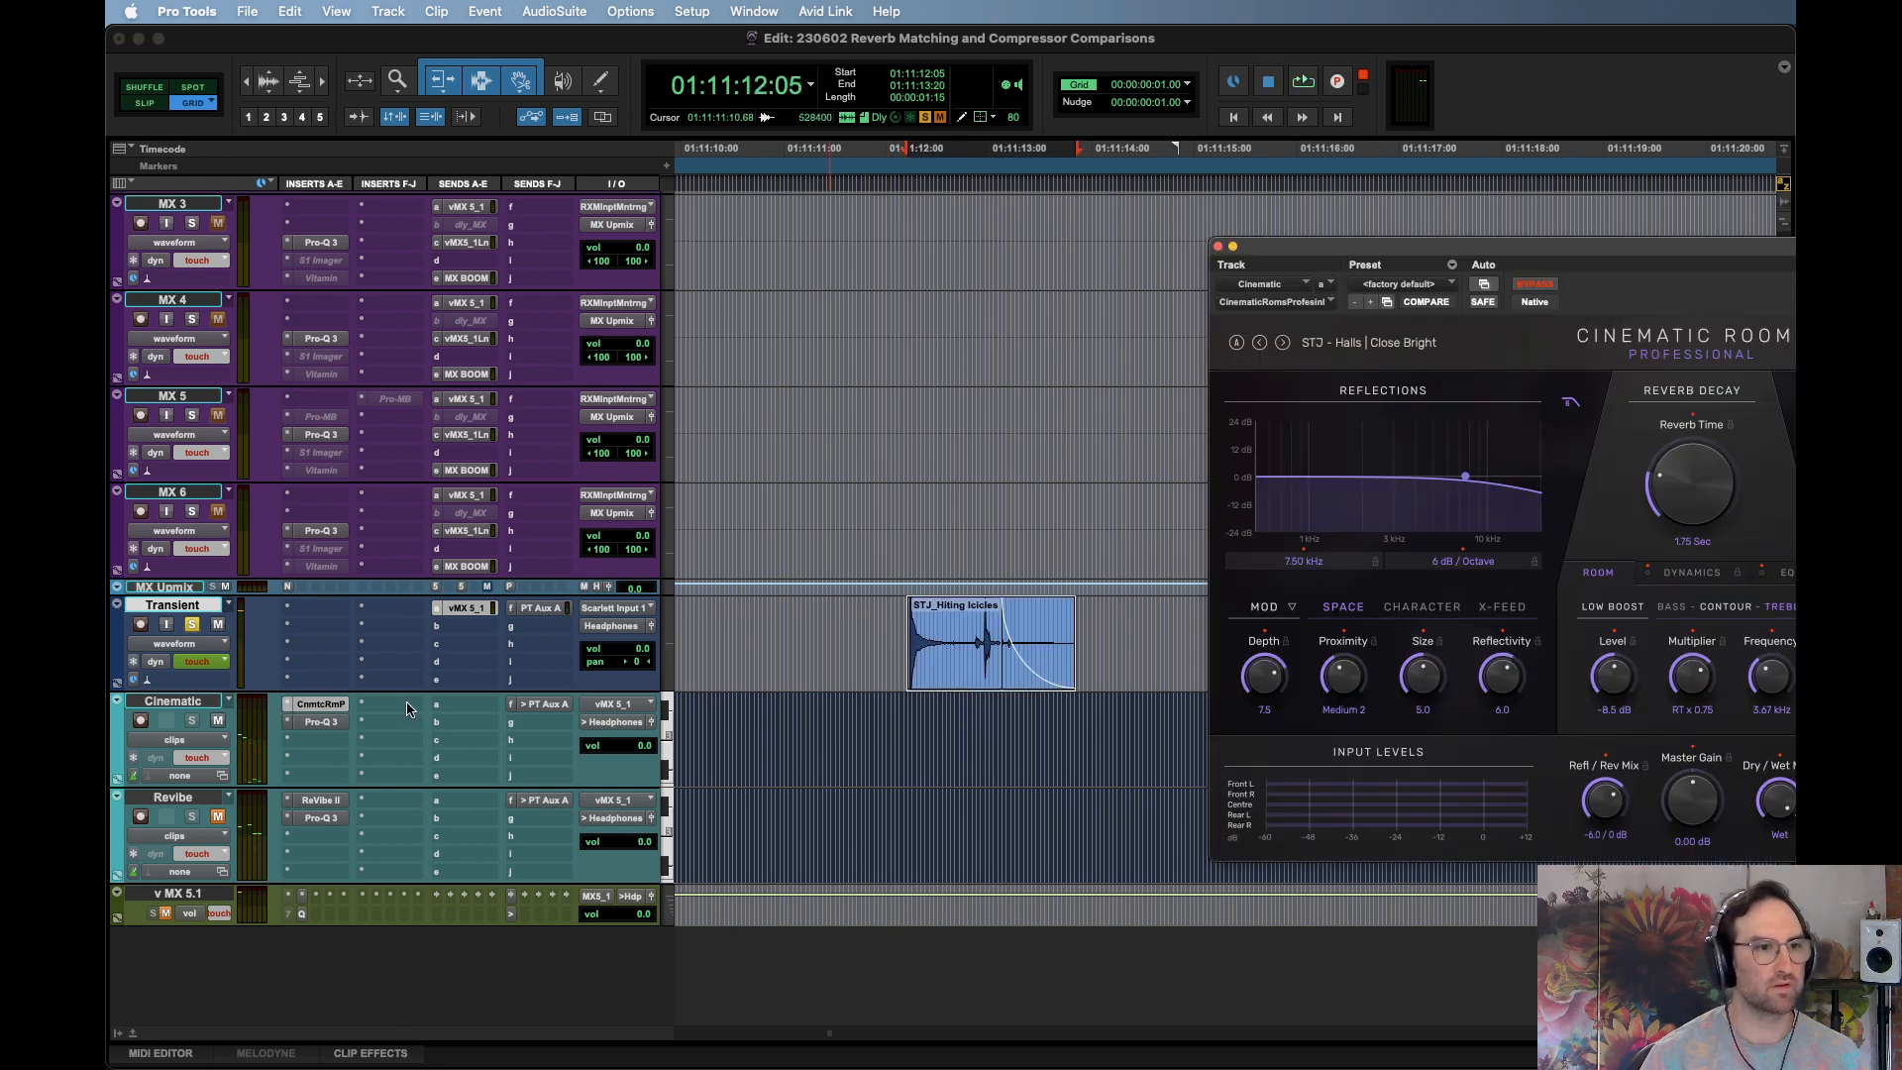
left_click_drag(1593, 255, 1055, 236)
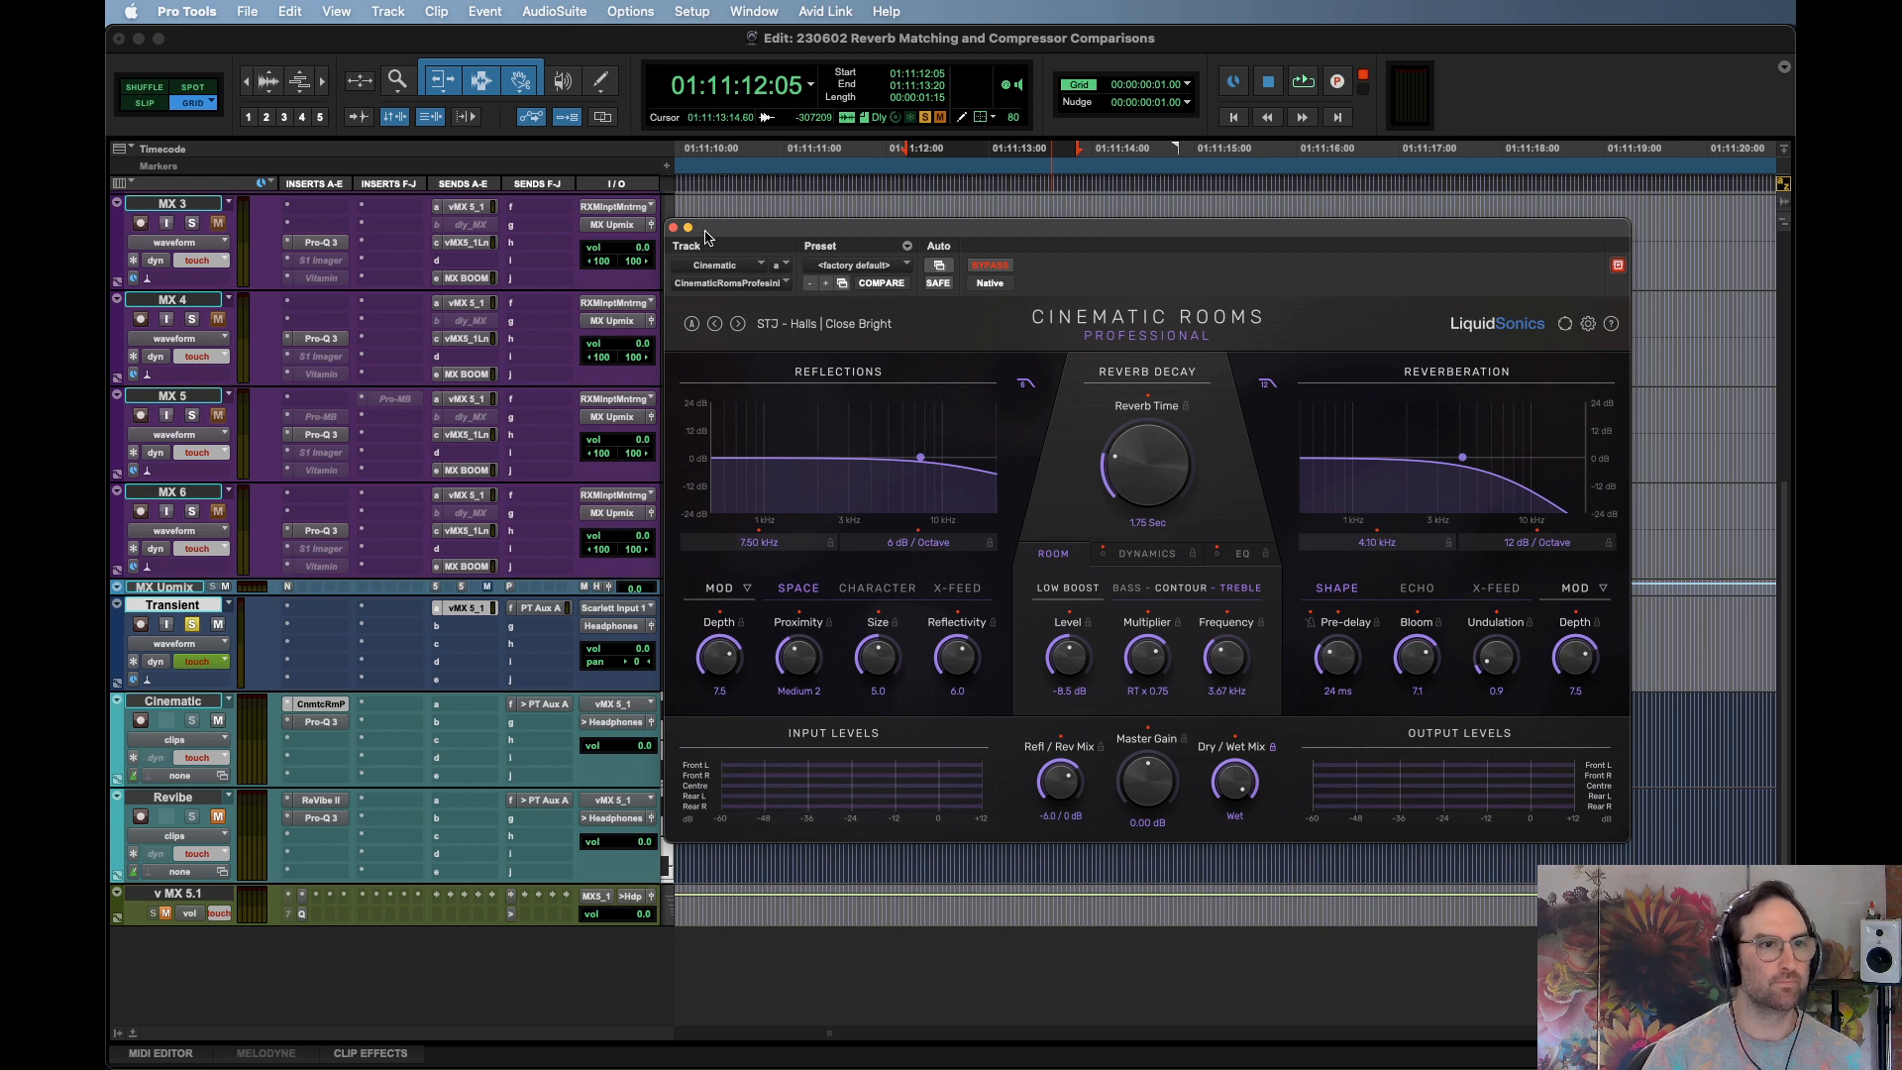
left_click_drag(671, 236, 715, 269)
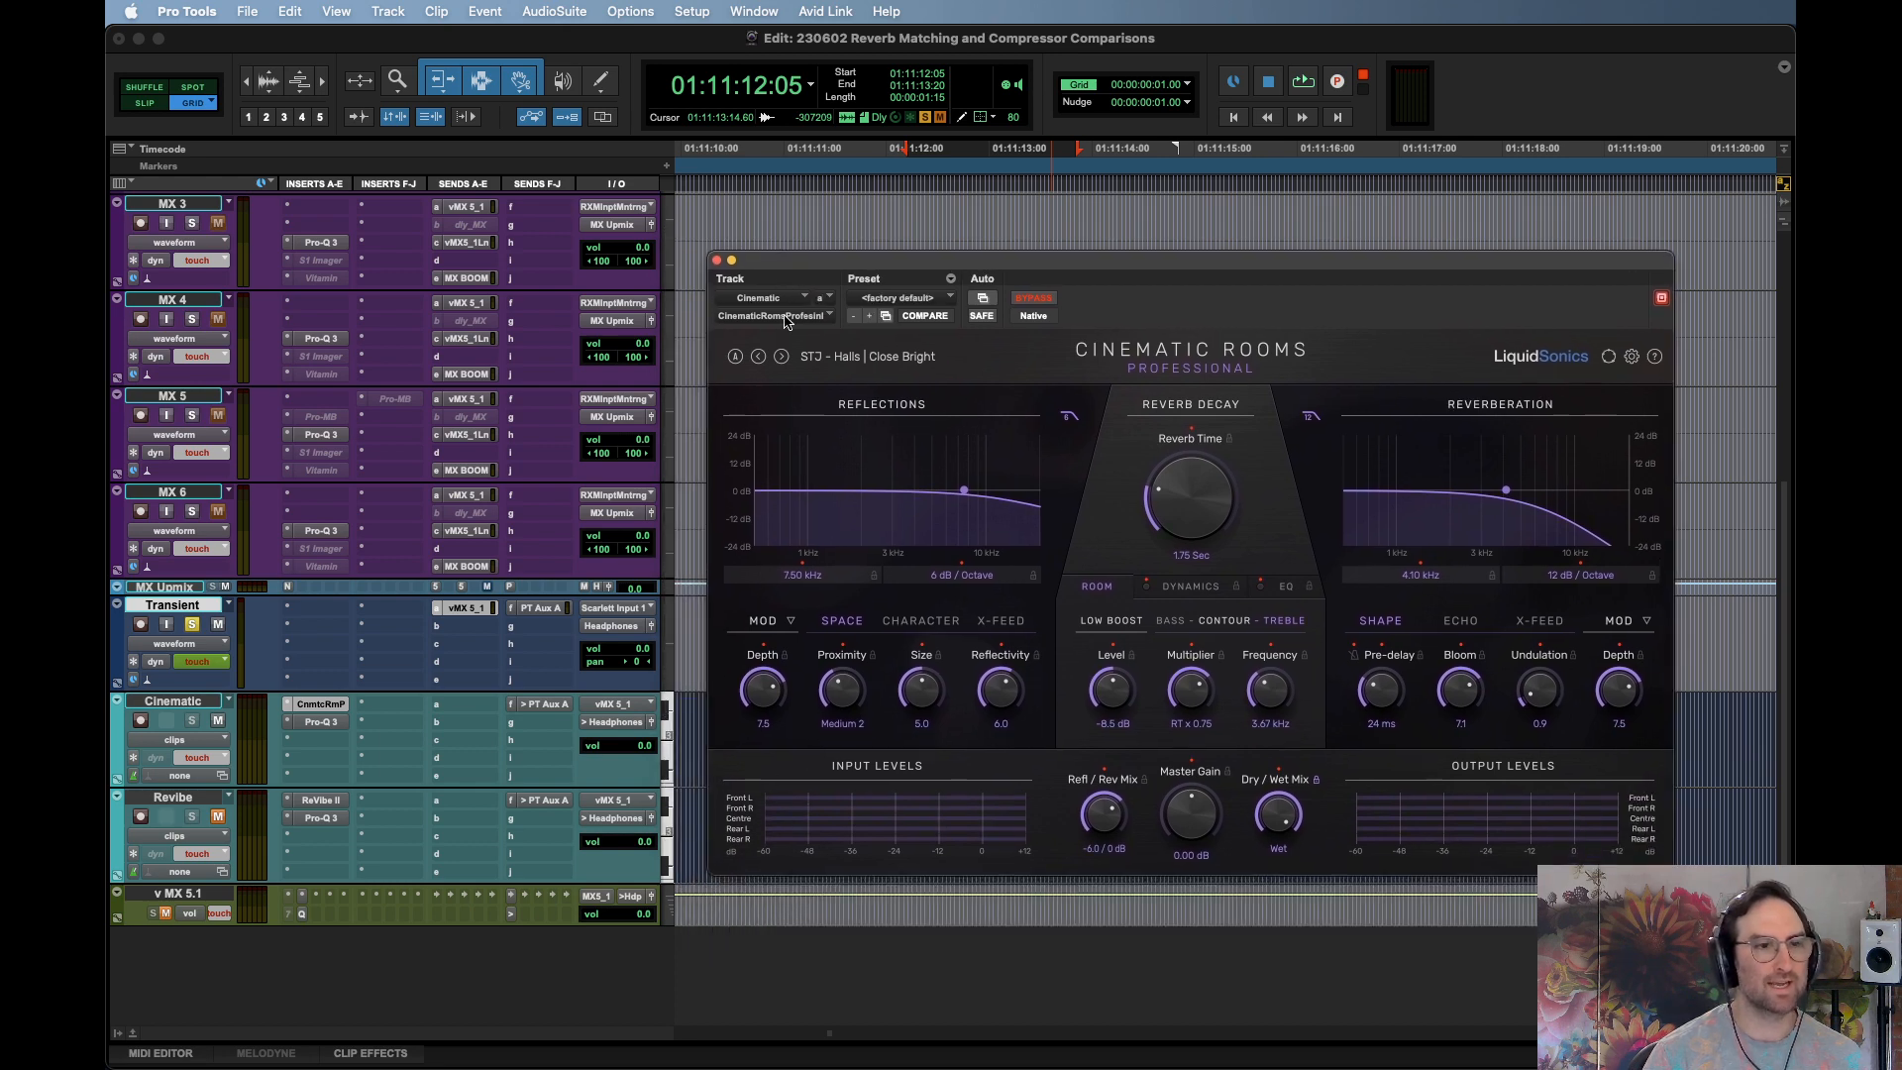
Switch to Chrome and examine the plug-in chain screenshots on the Tonebenders episode 097 page
key("super+Tab")
key("super+Tab")
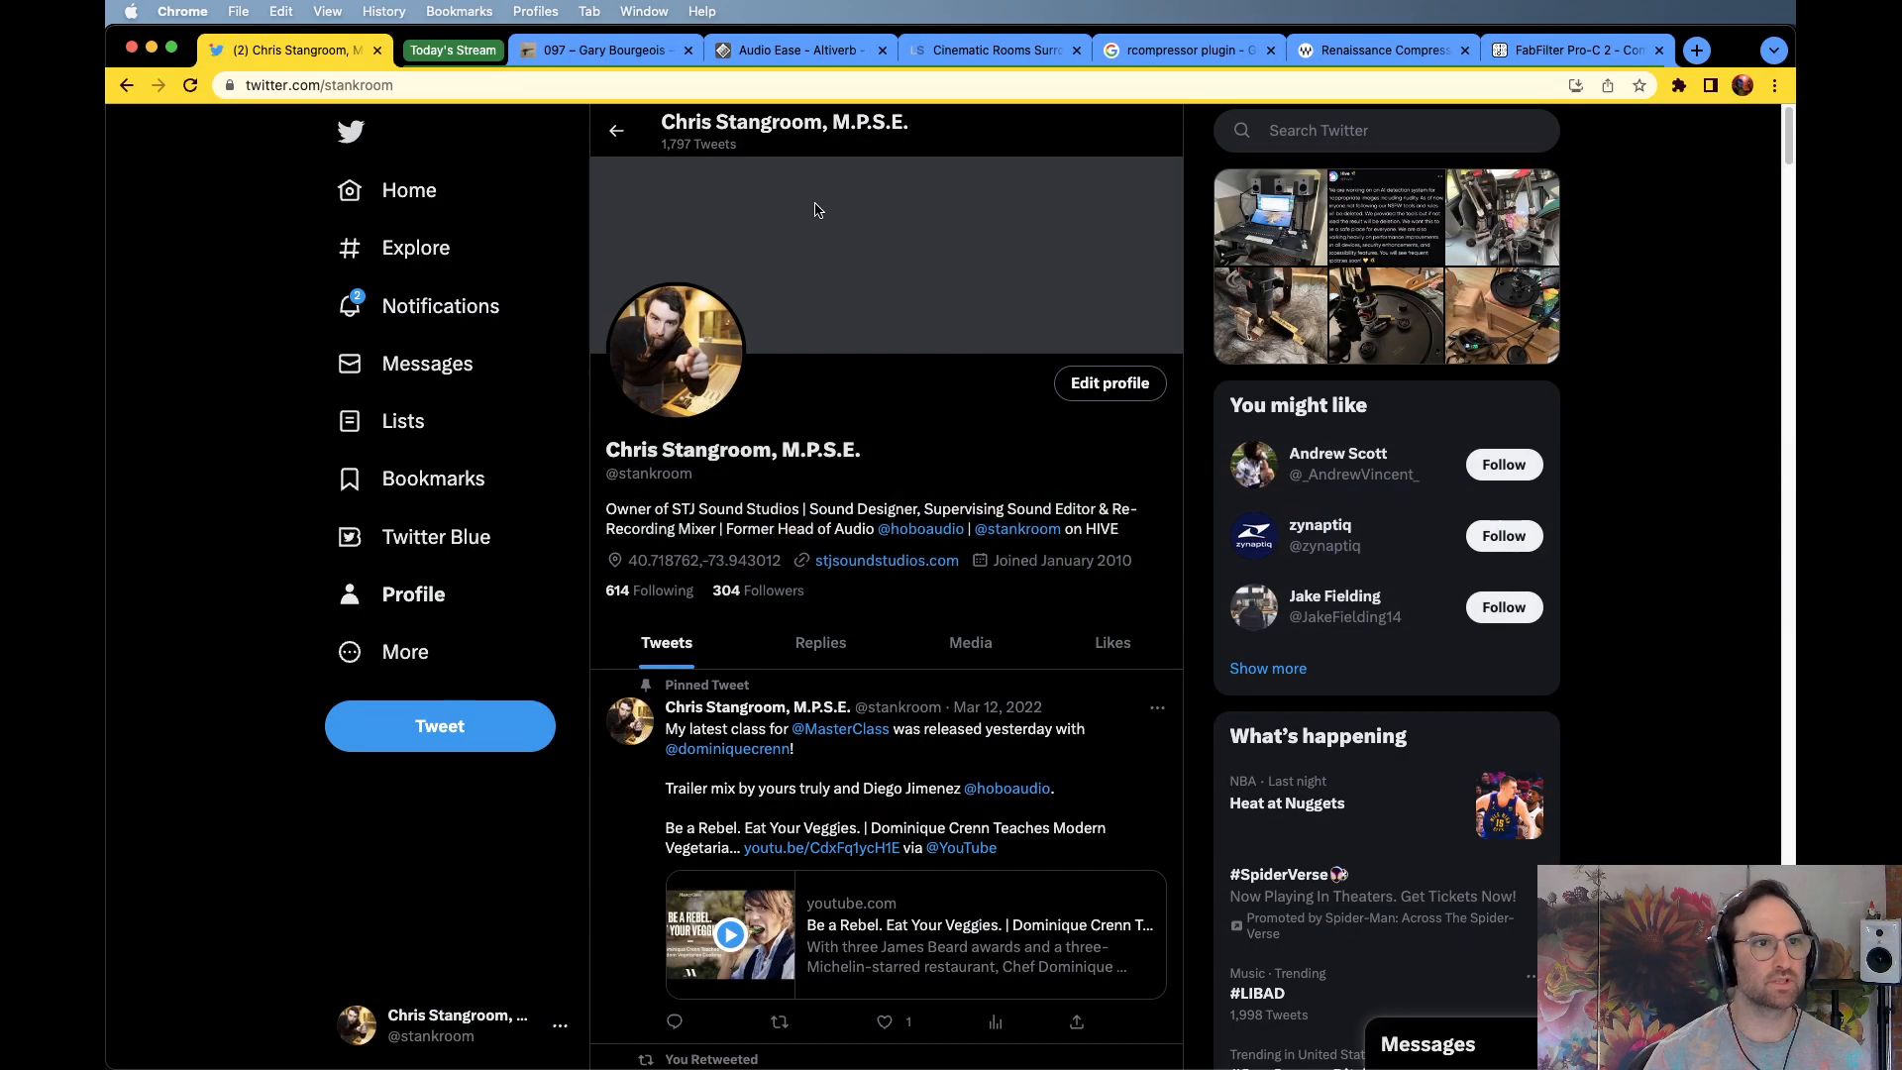
left_click(634, 49)
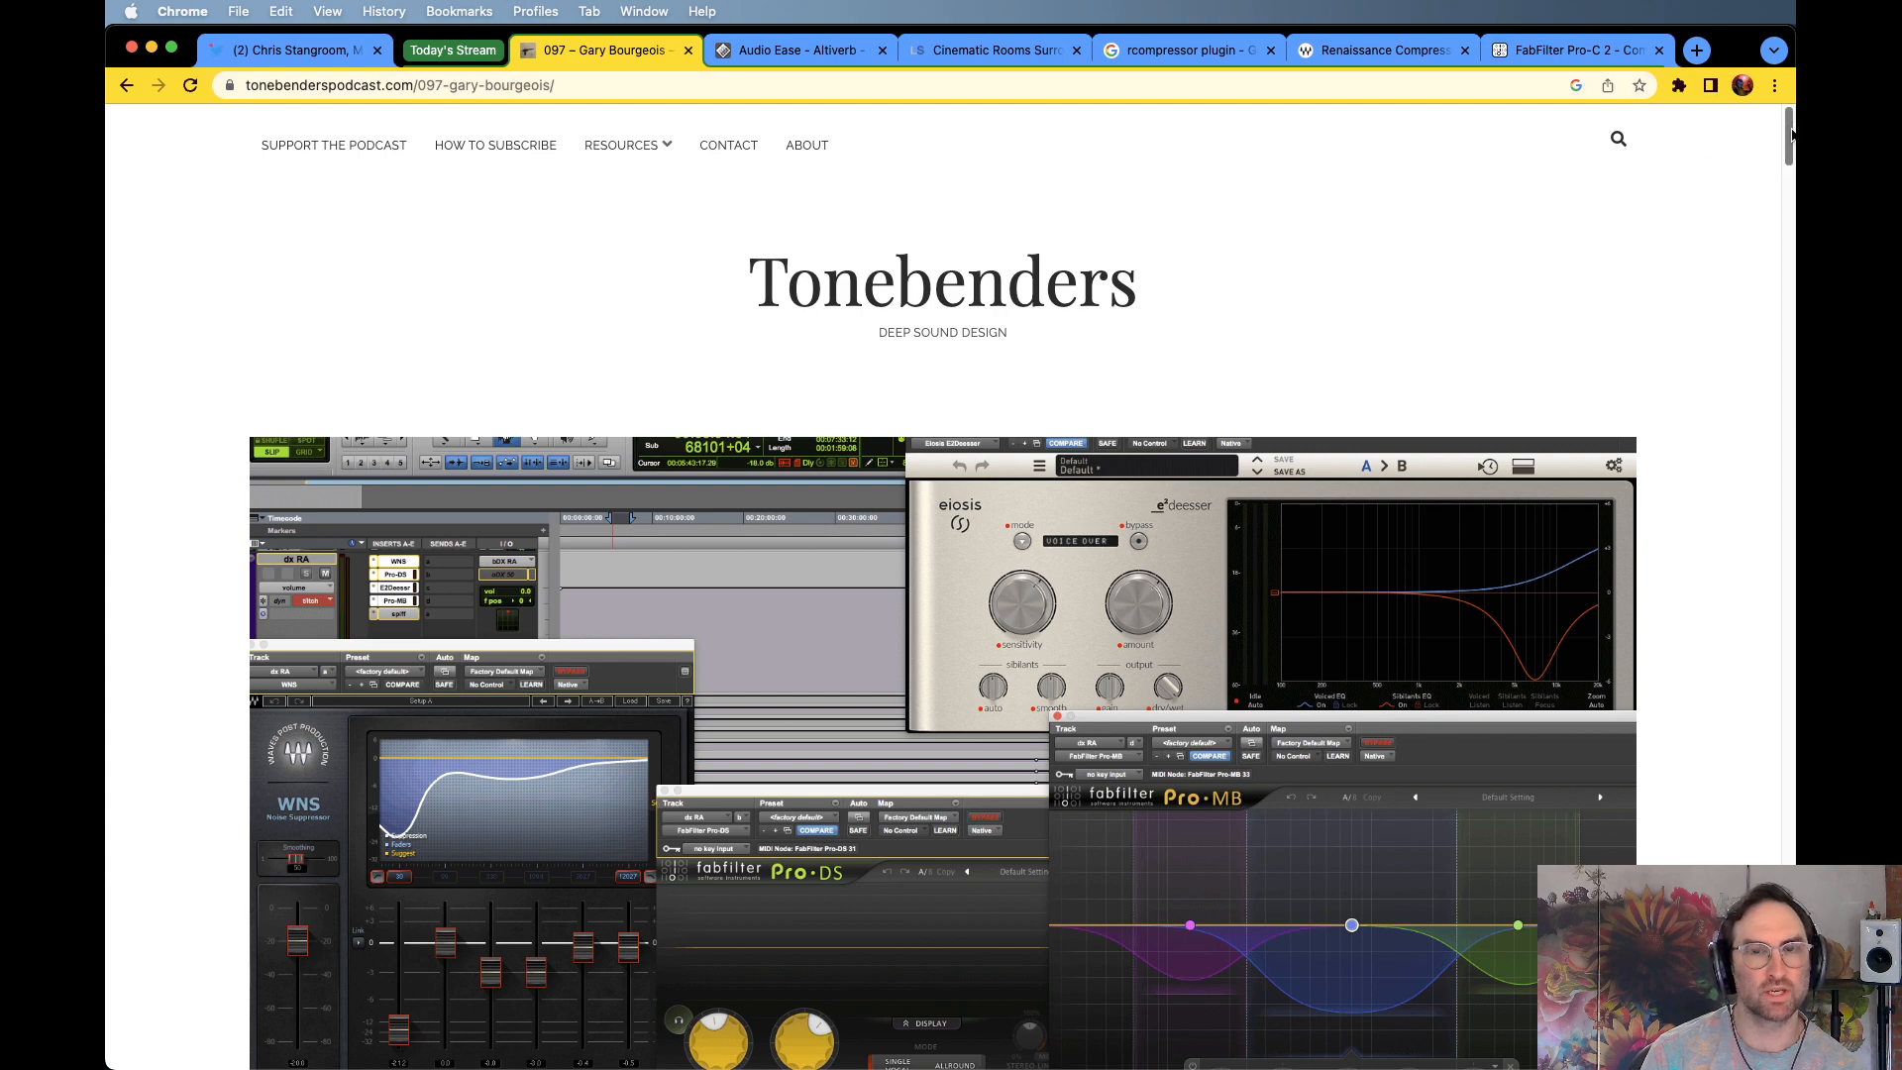
left_click_drag(1790, 139, 1787, 536)
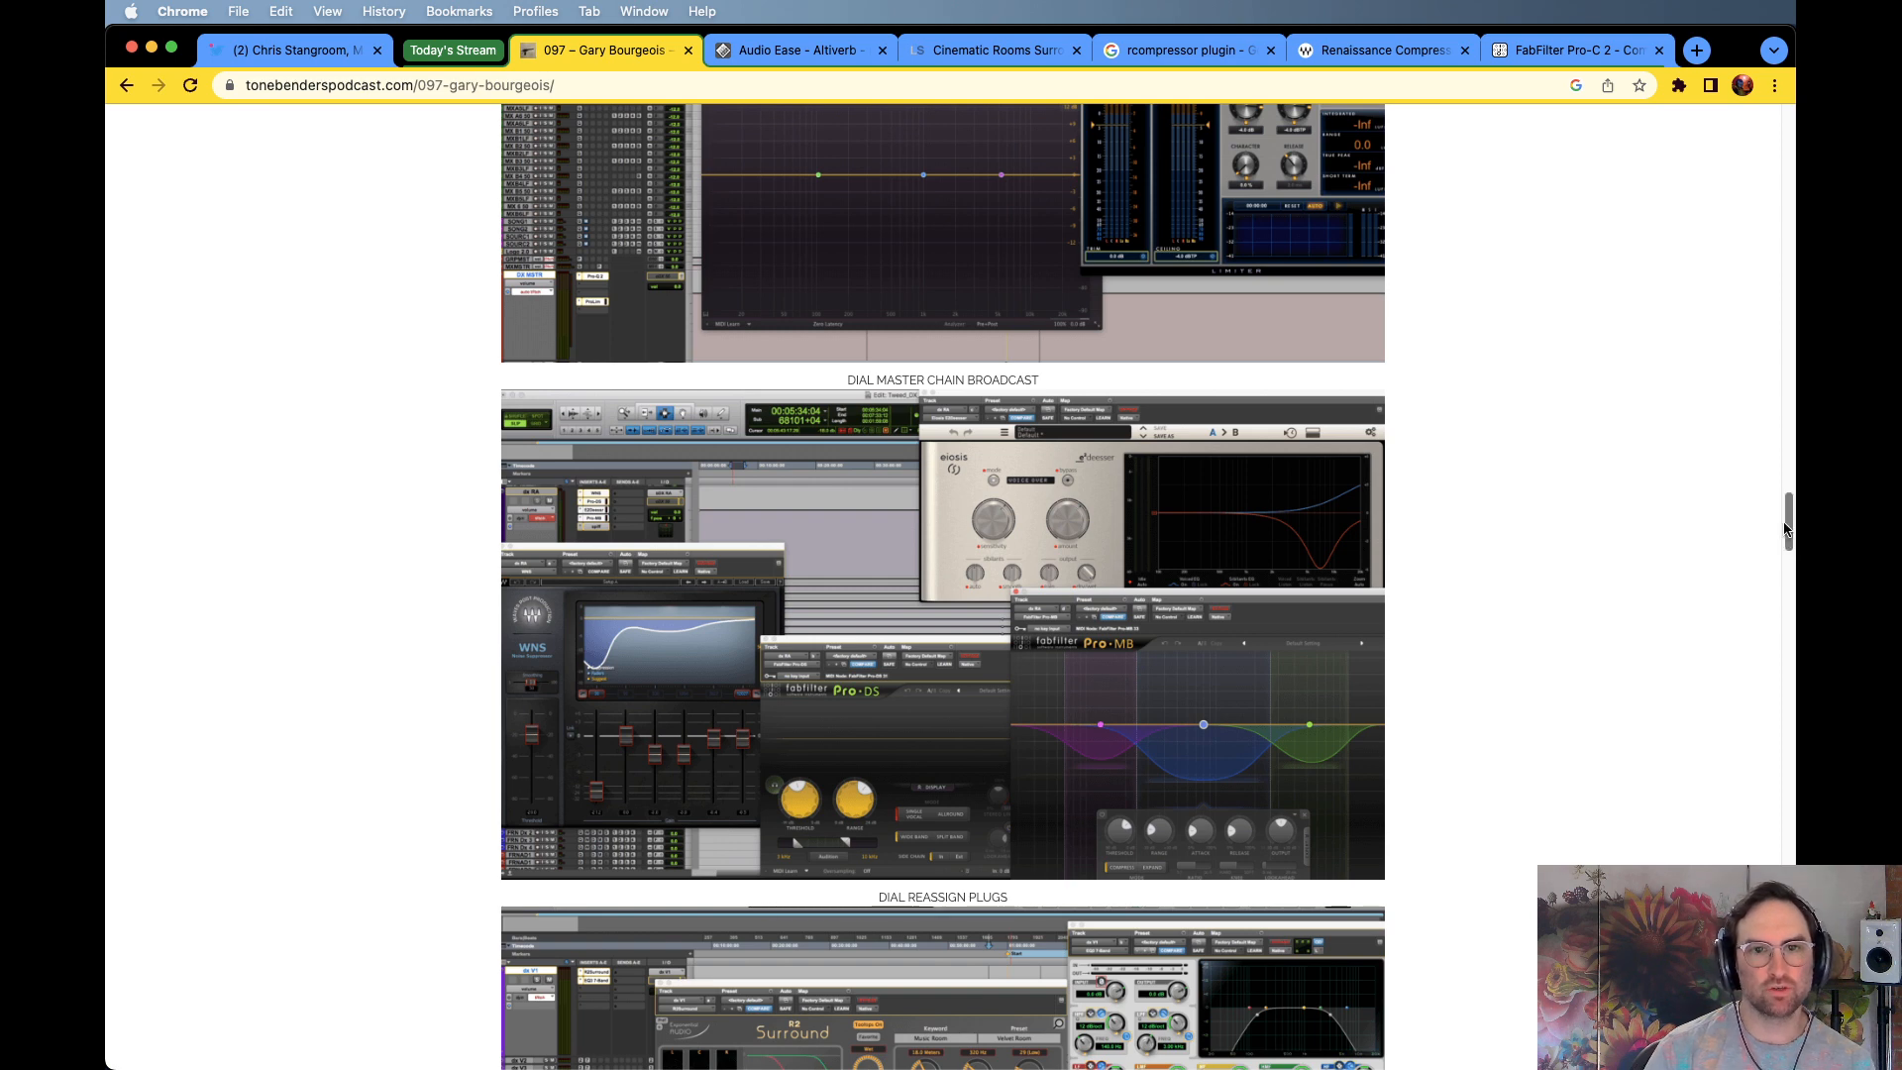
Switch back to Pro Tools and reduce tracks MX 1 through MX 6 to micro height
key("super+Tab")
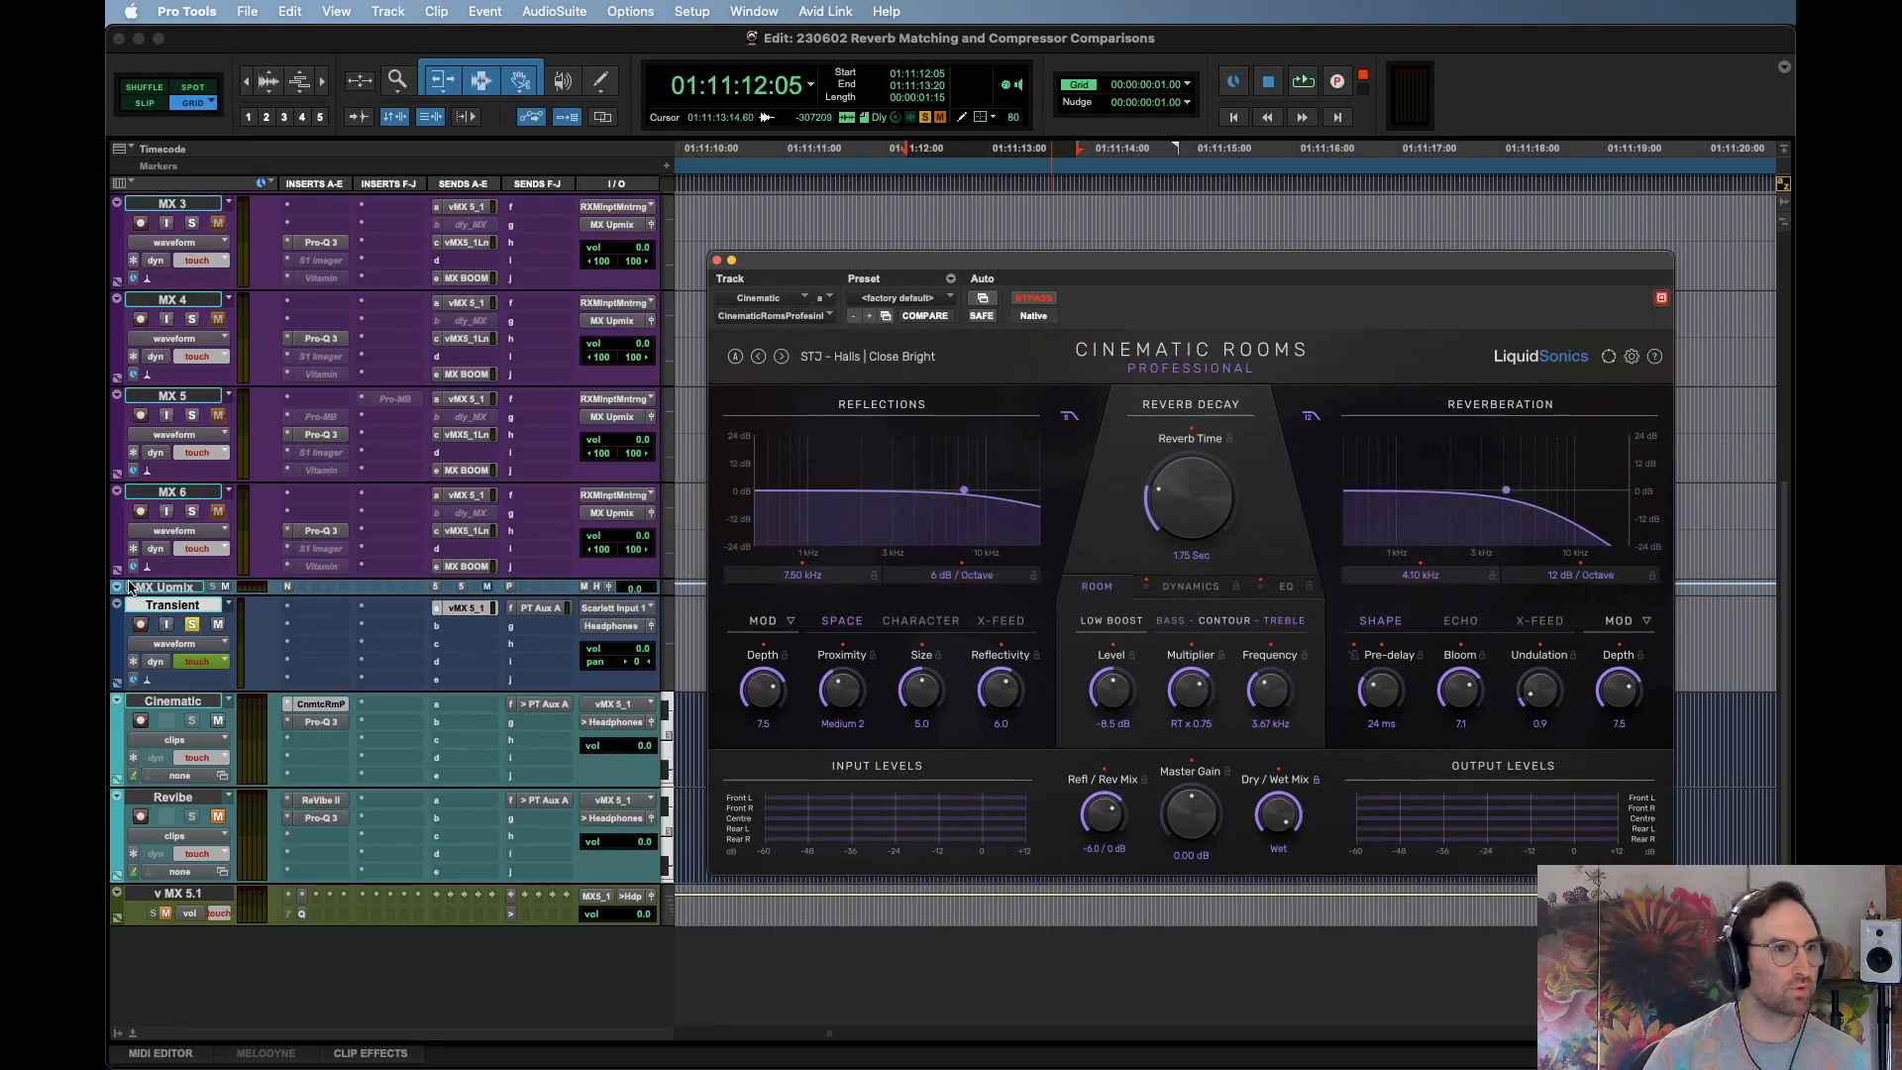
left_click(129, 586)
scroll(401, 530, "up", 5)
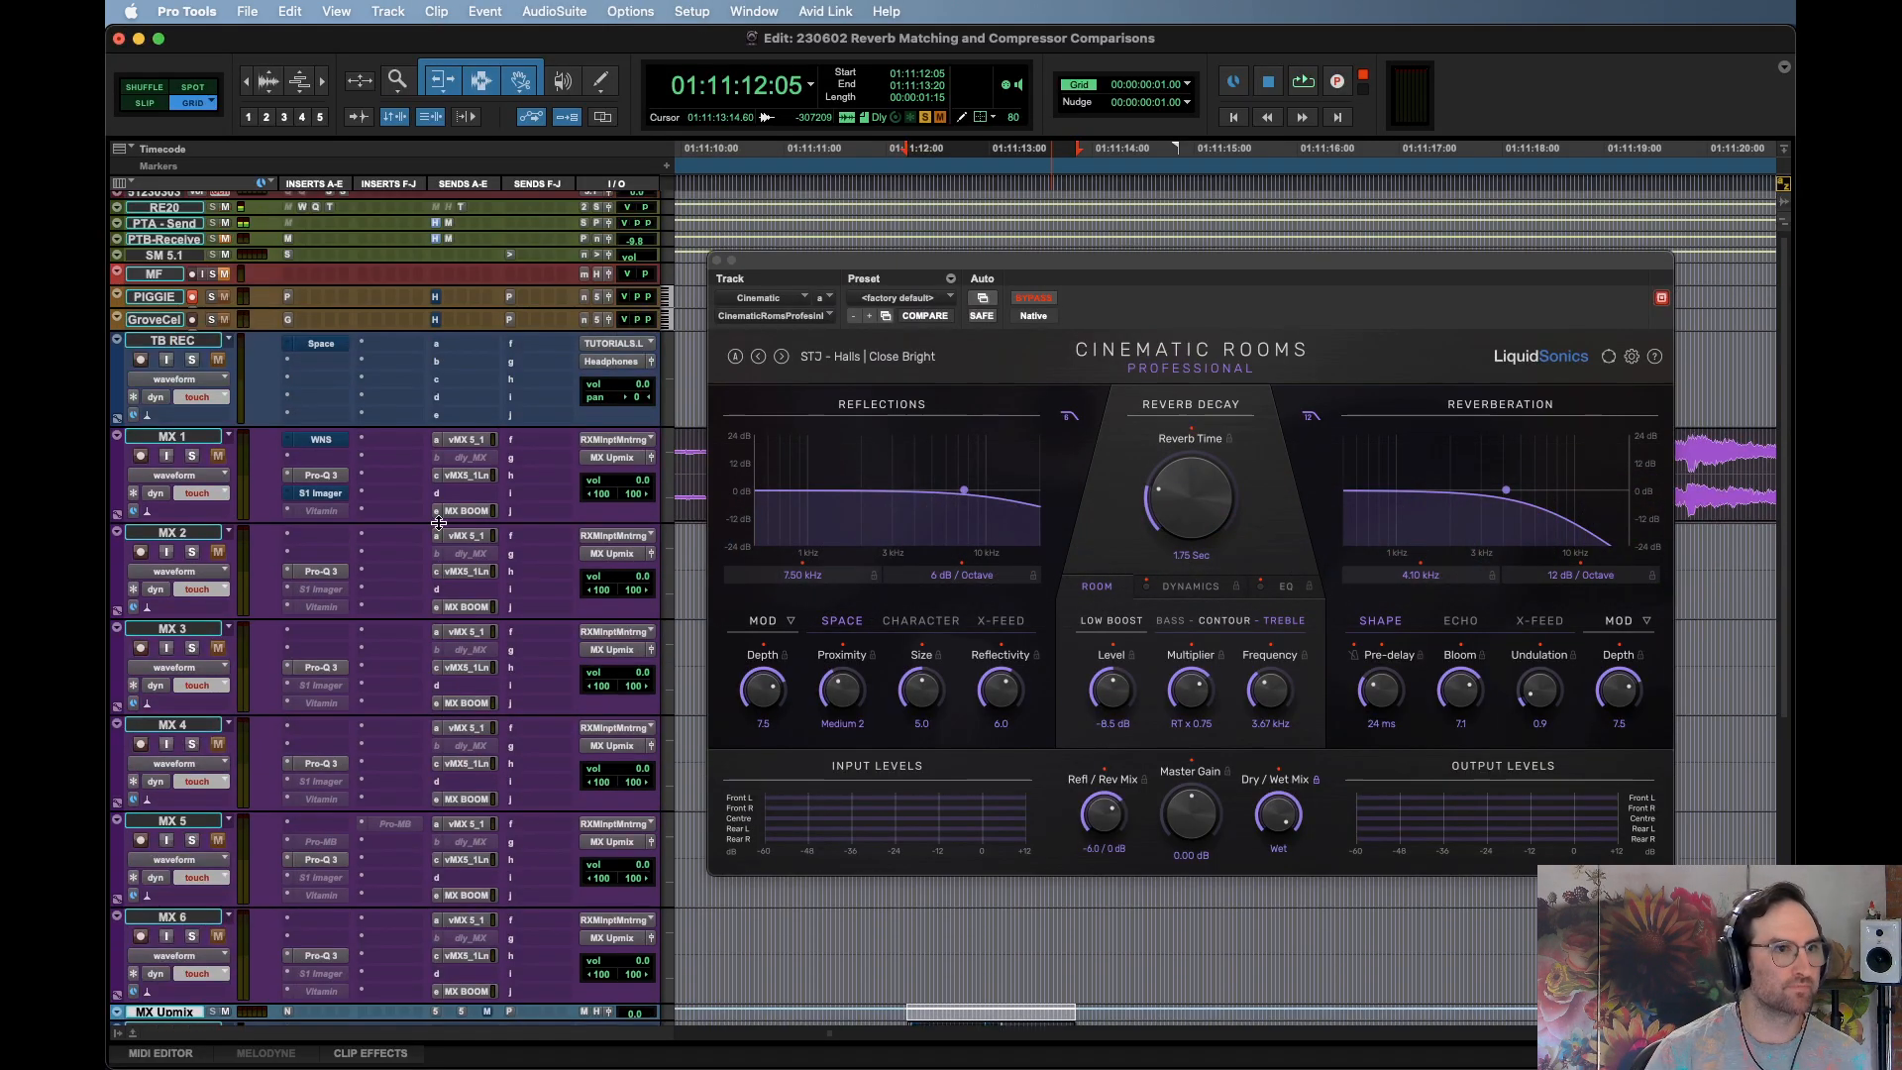
left_click(669, 496, "alt+shift")
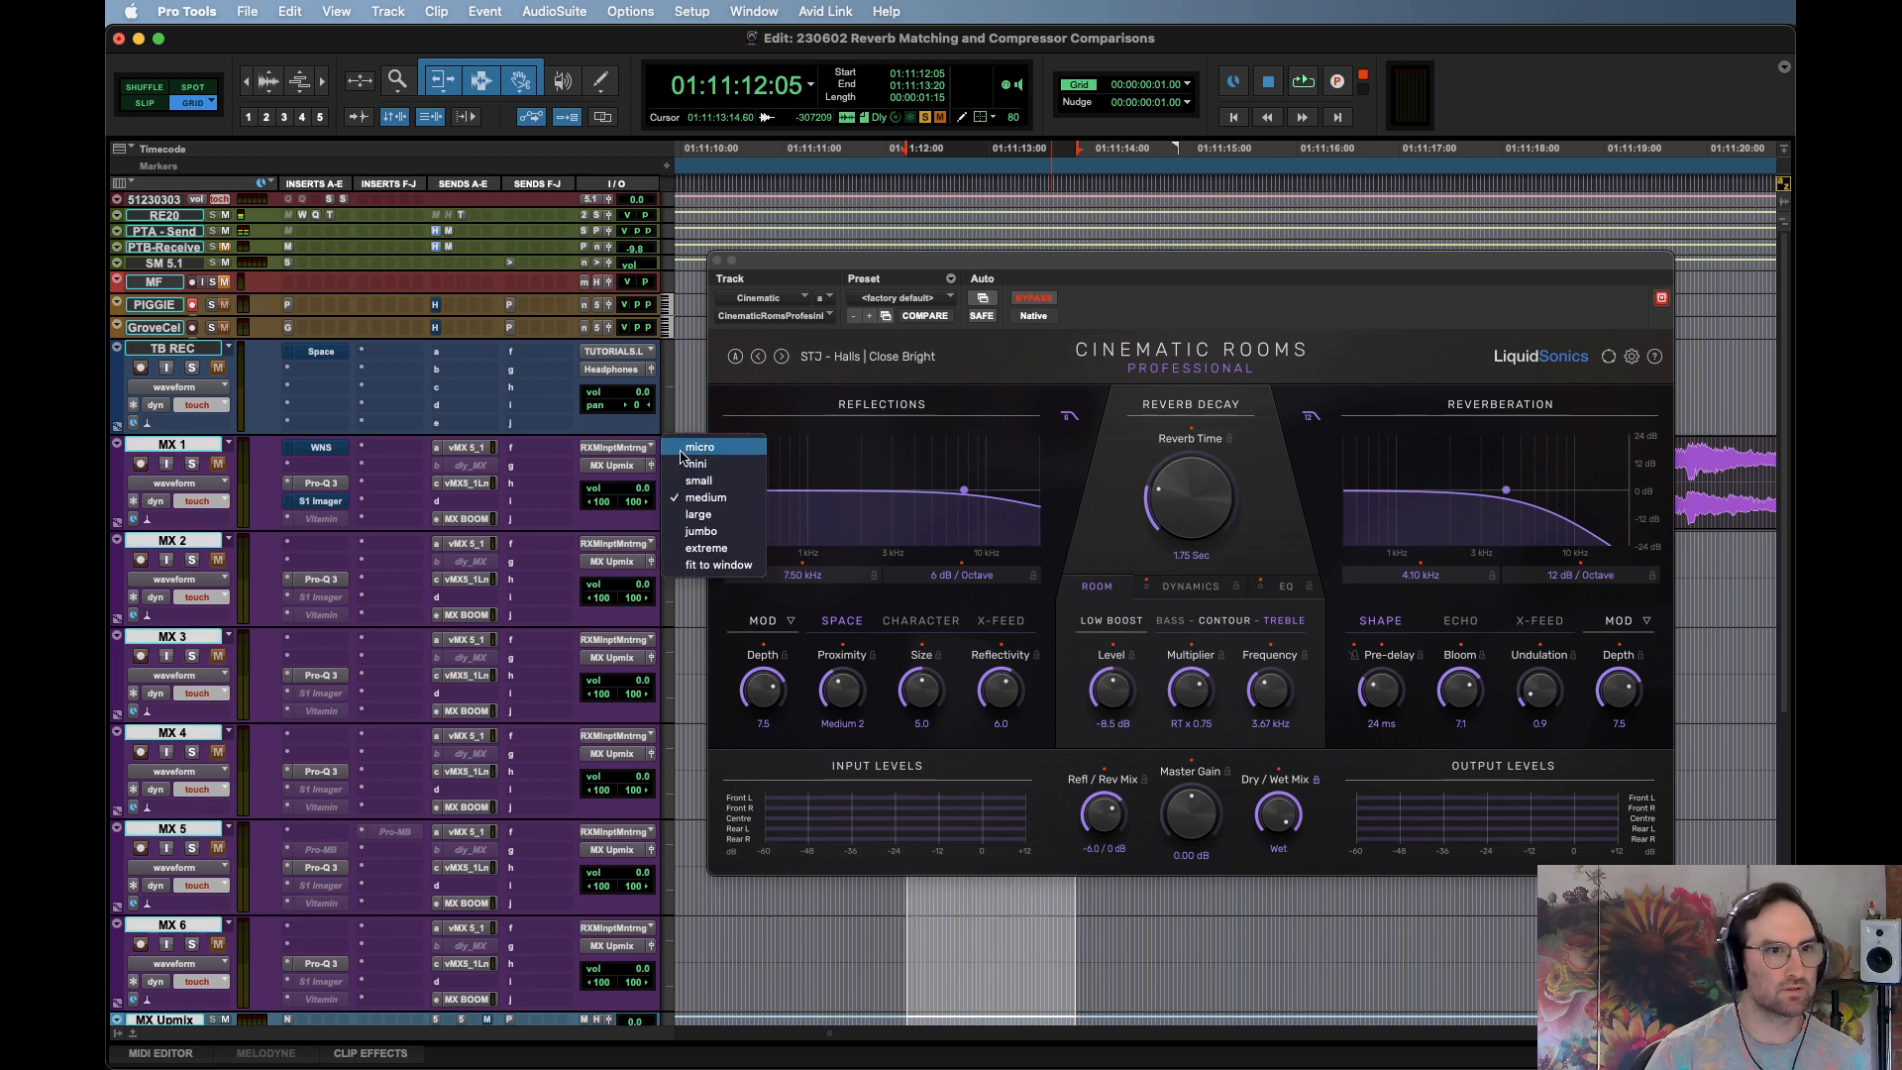
left_click(683, 445, "alt+shift")
Open STJ 5.1 TEMPLATE 230505.ptx as the source for importing session data
key("alt+shift+i")
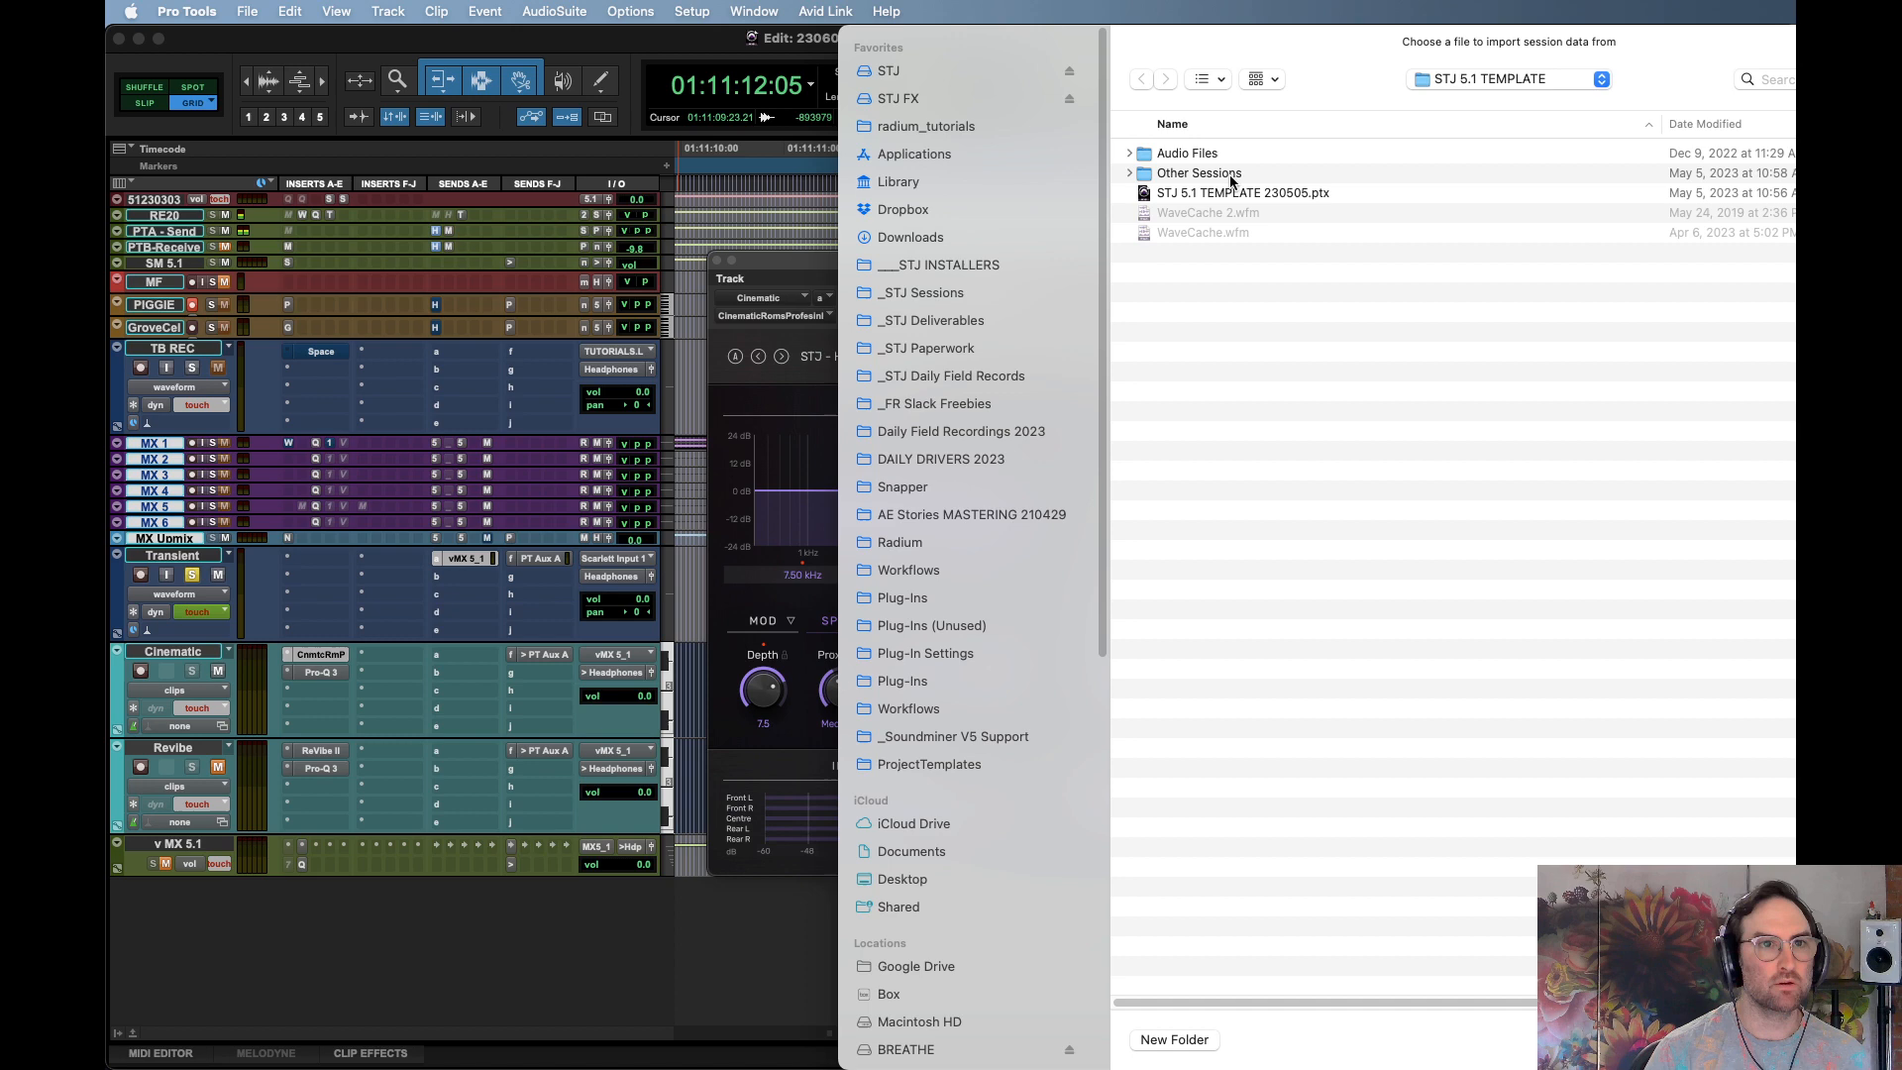
double_click(1250, 194)
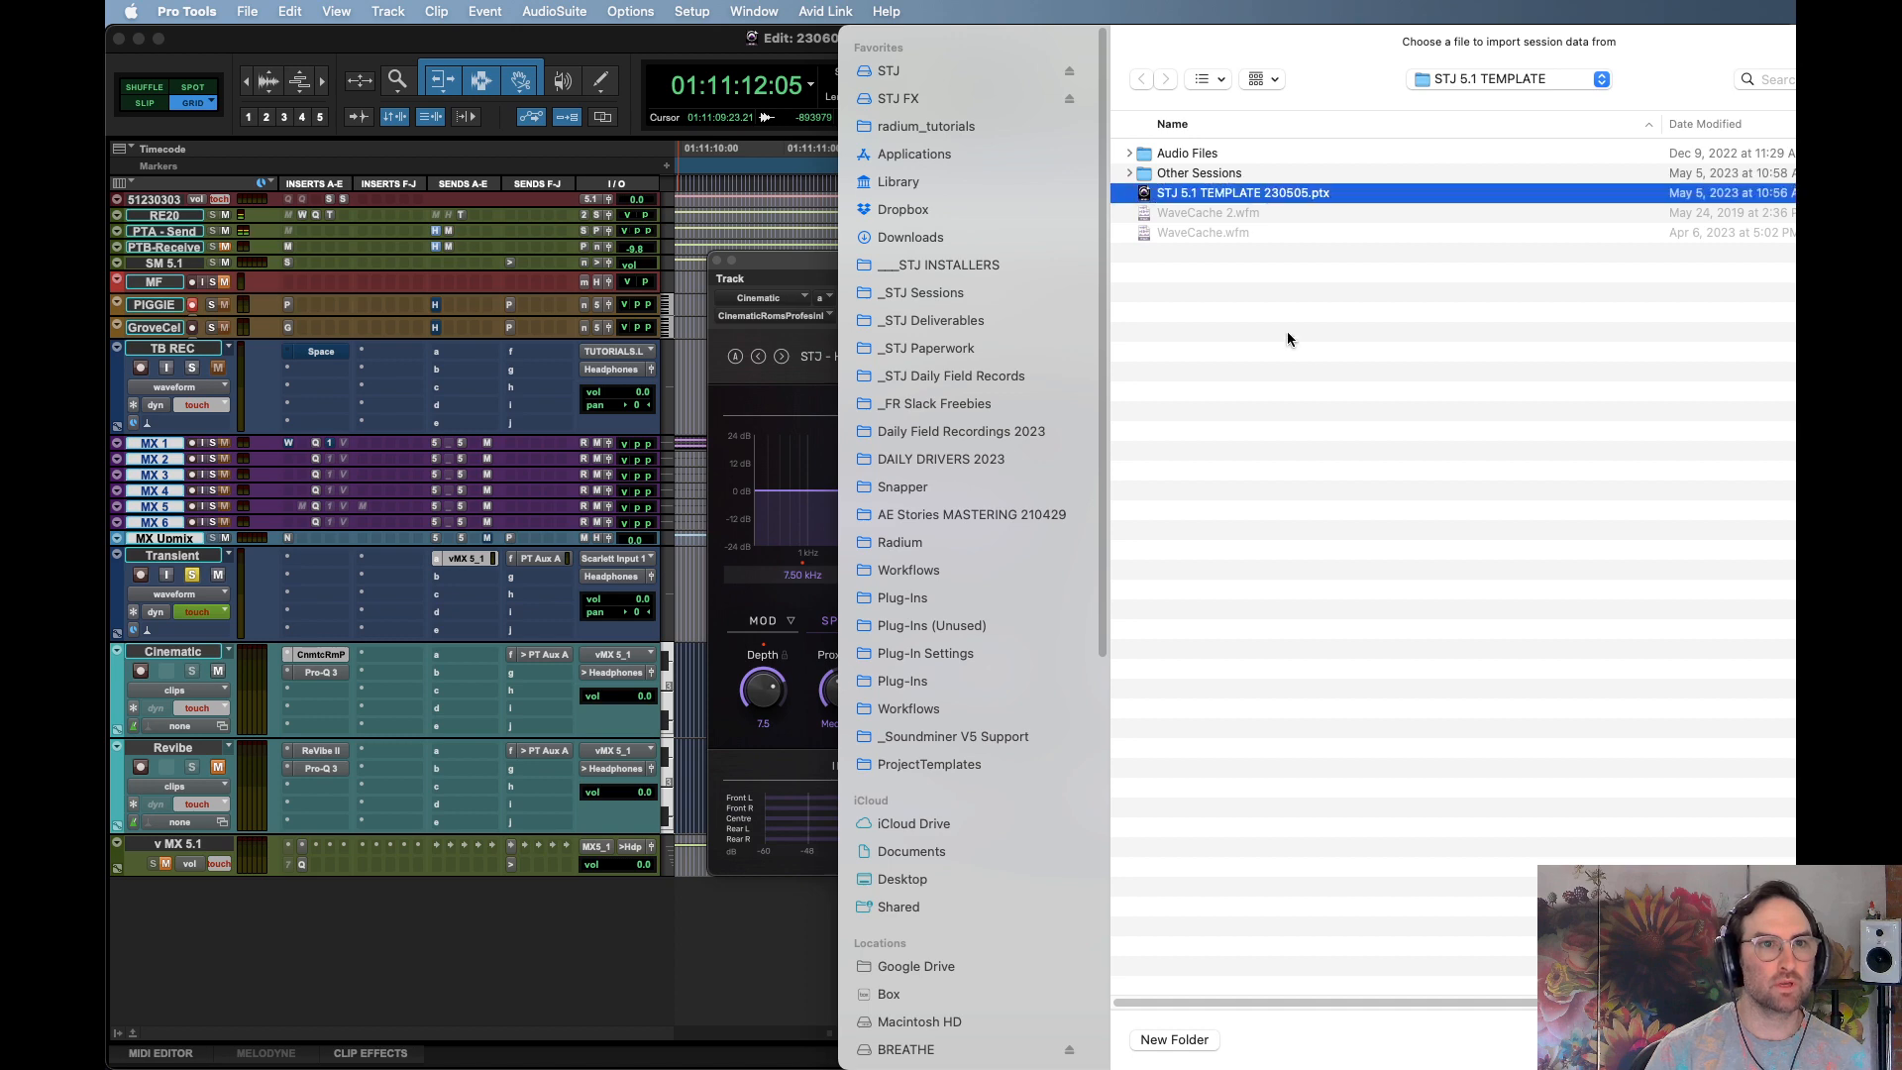
left_click_drag(1689, 550, 1694, 578)
Import the template's vSOT 50 RV SM, MED, LG and SLAP auxes as new tracks, changing the audio media option
scroll(1337, 682, "down", 10)
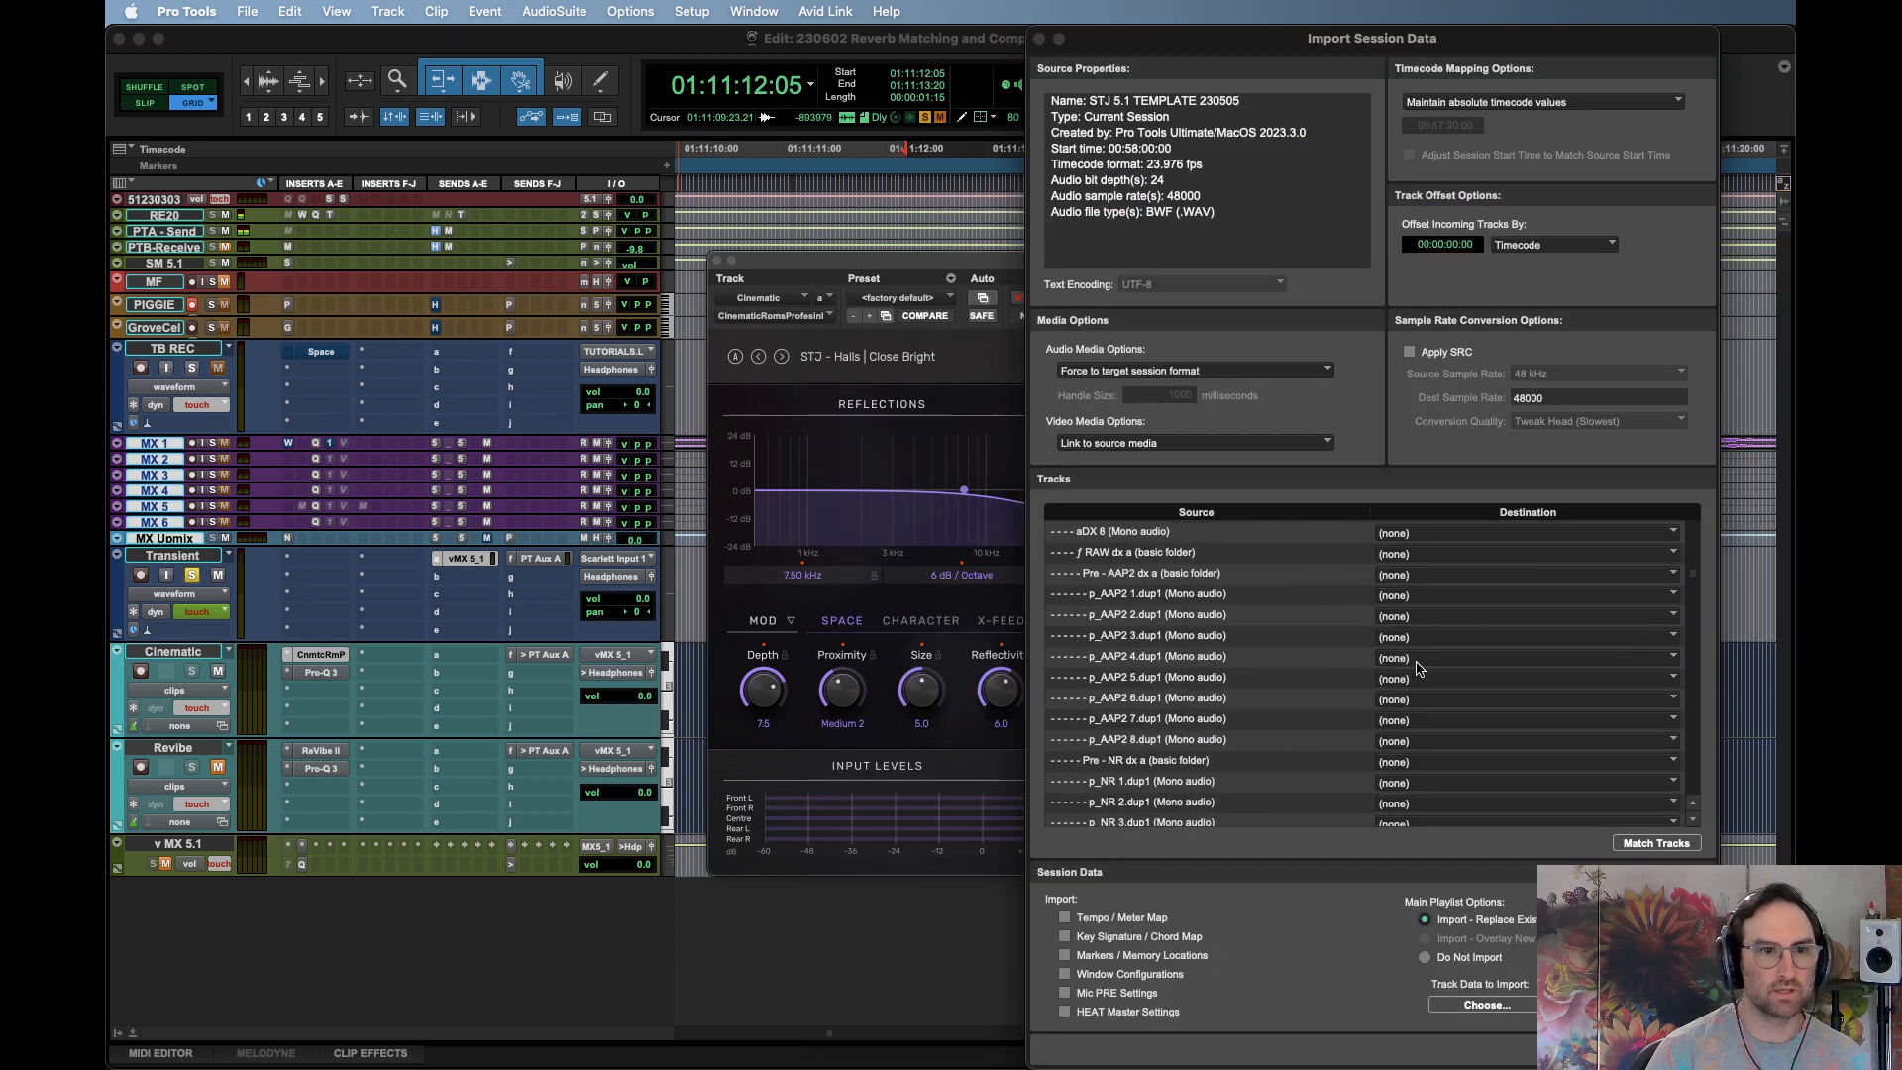
scroll(1339, 681, "down", 15)
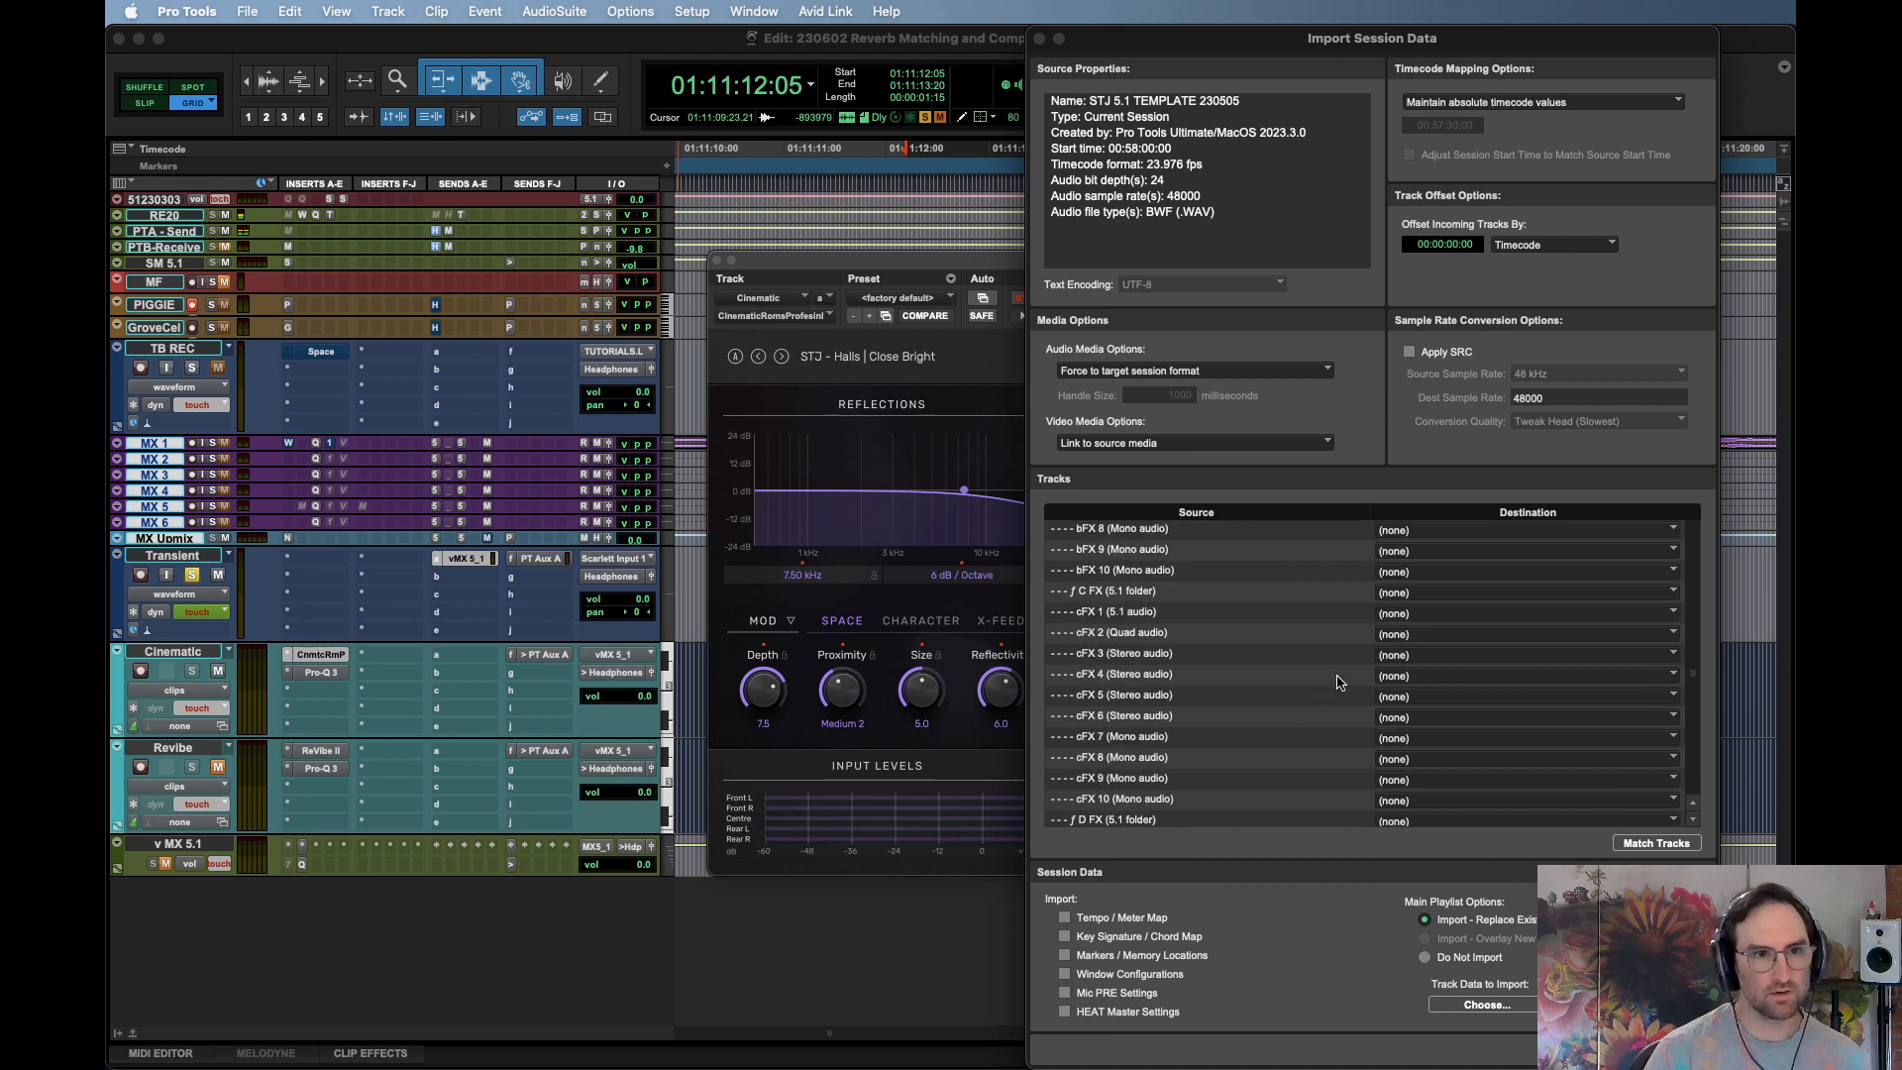
scroll(1241, 707, "down", 5)
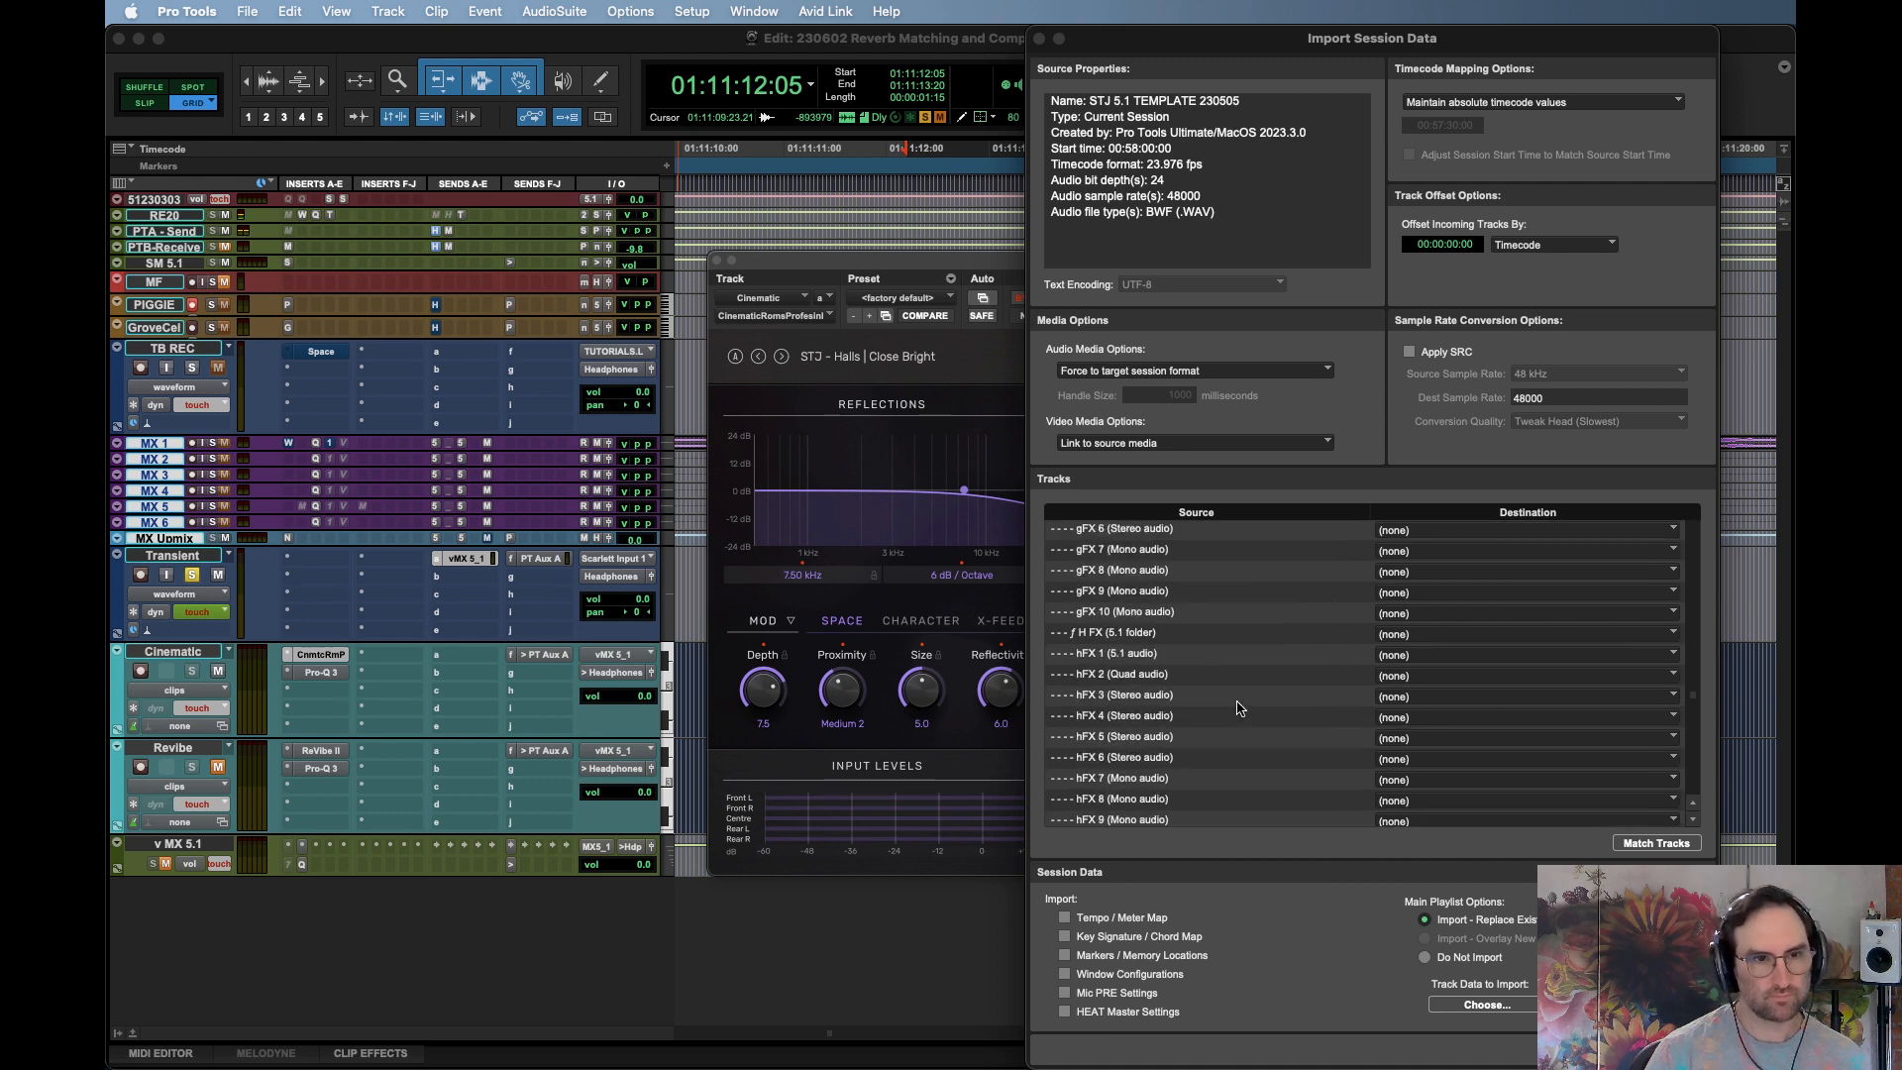
scroll(1238, 707, "down", 15)
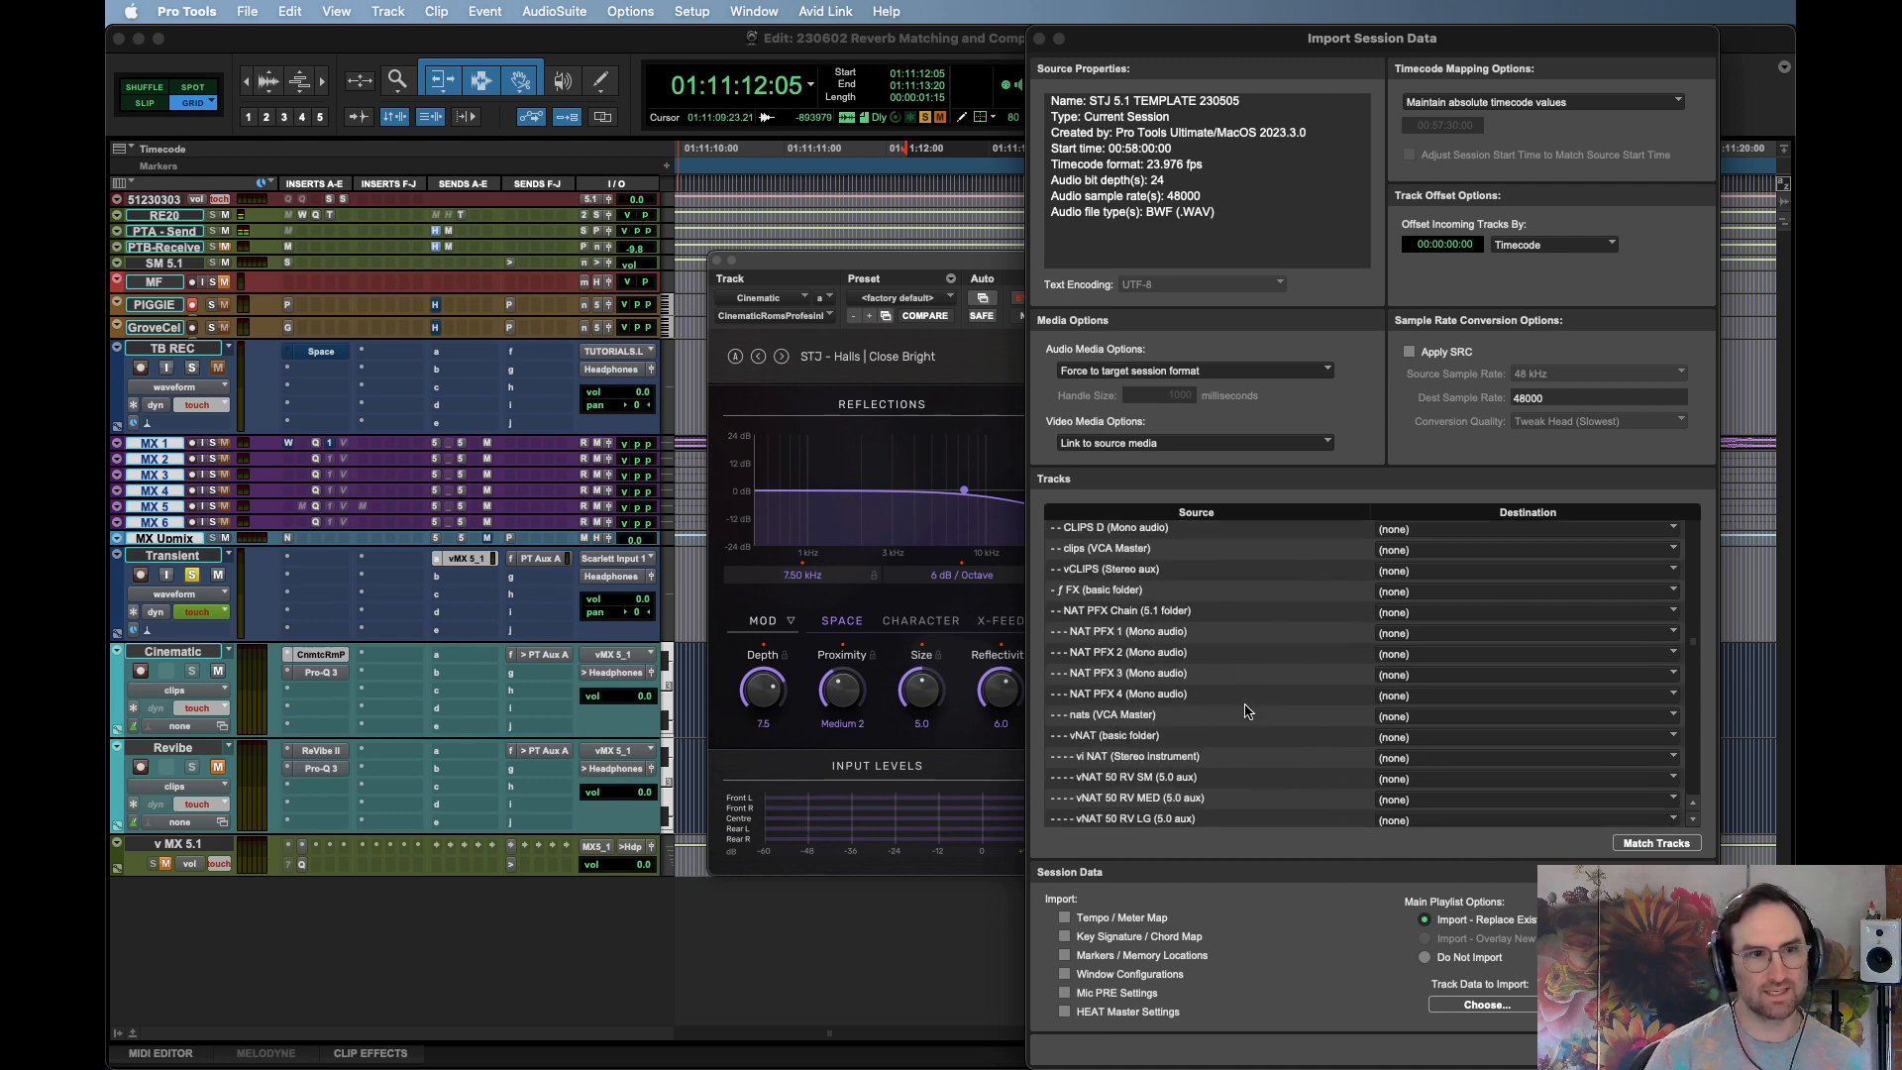
scroll(1246, 711, "up", 5)
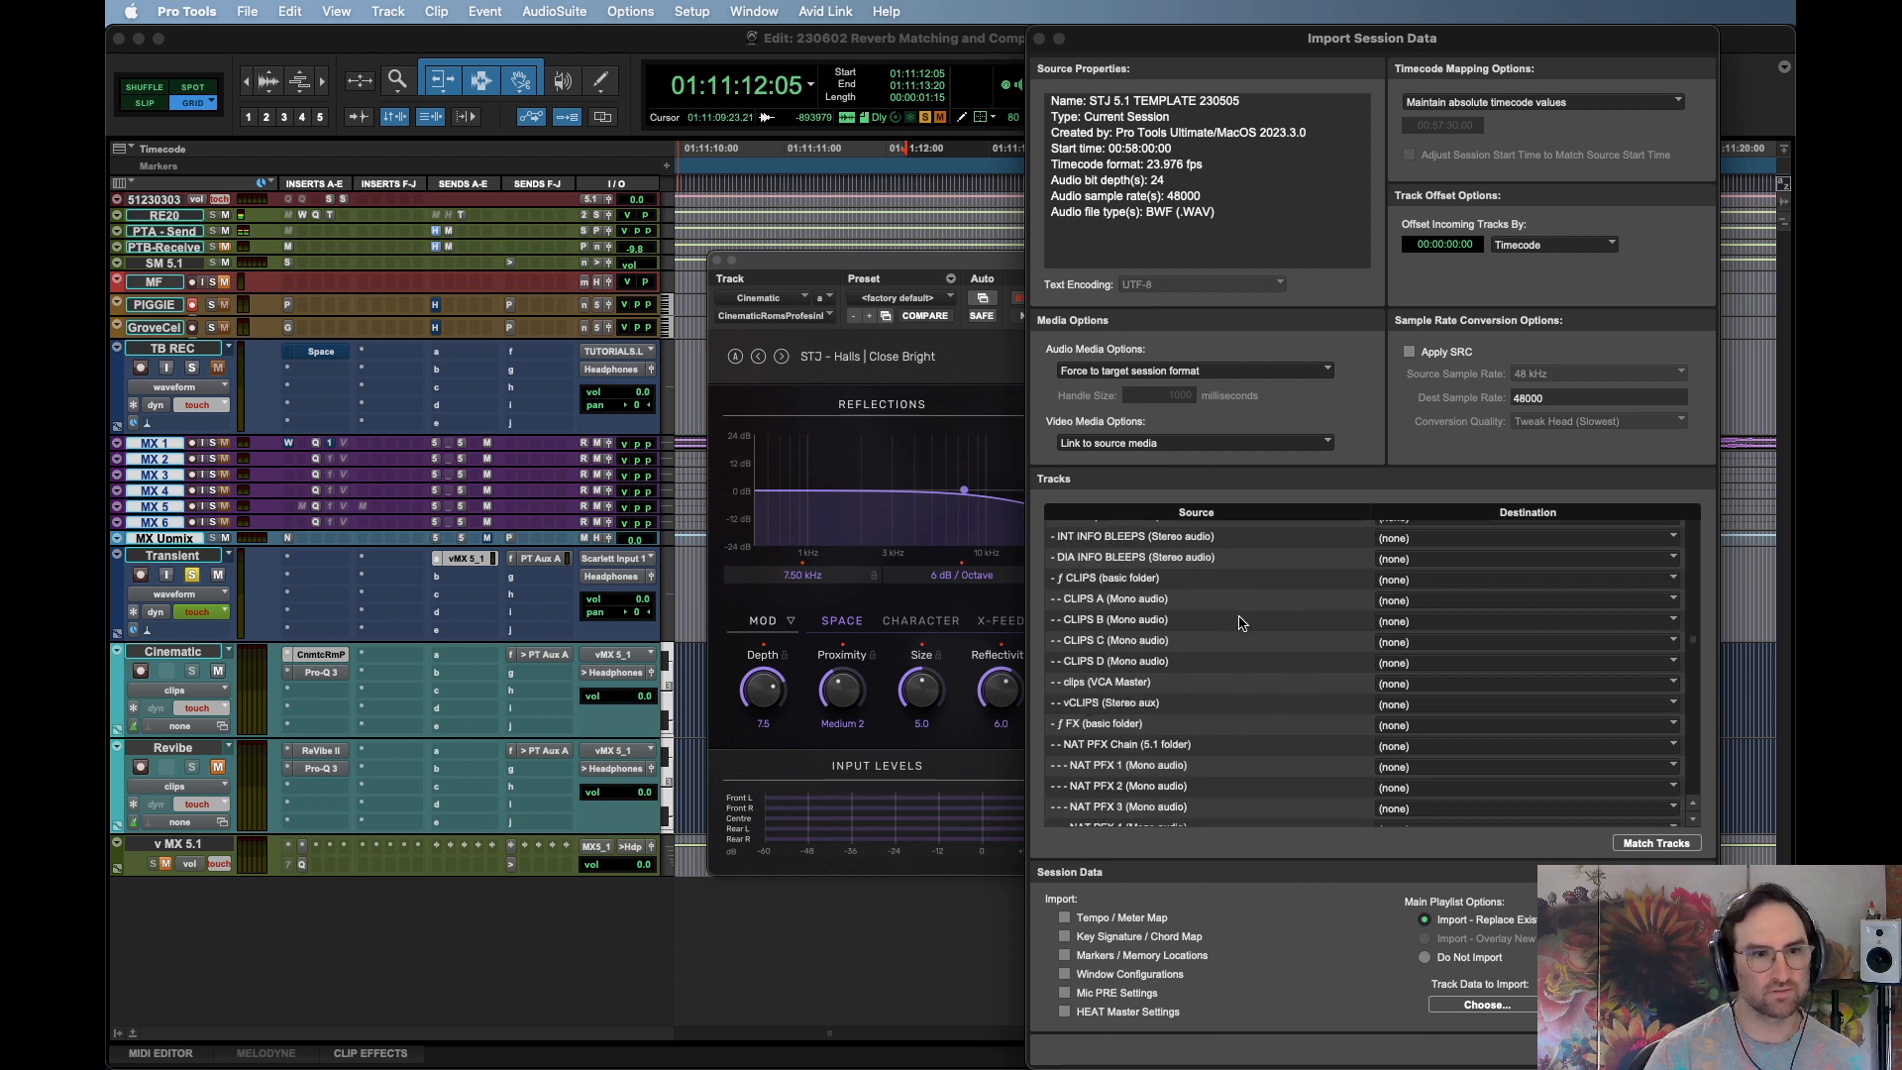
scroll(1241, 622, "up", 9)
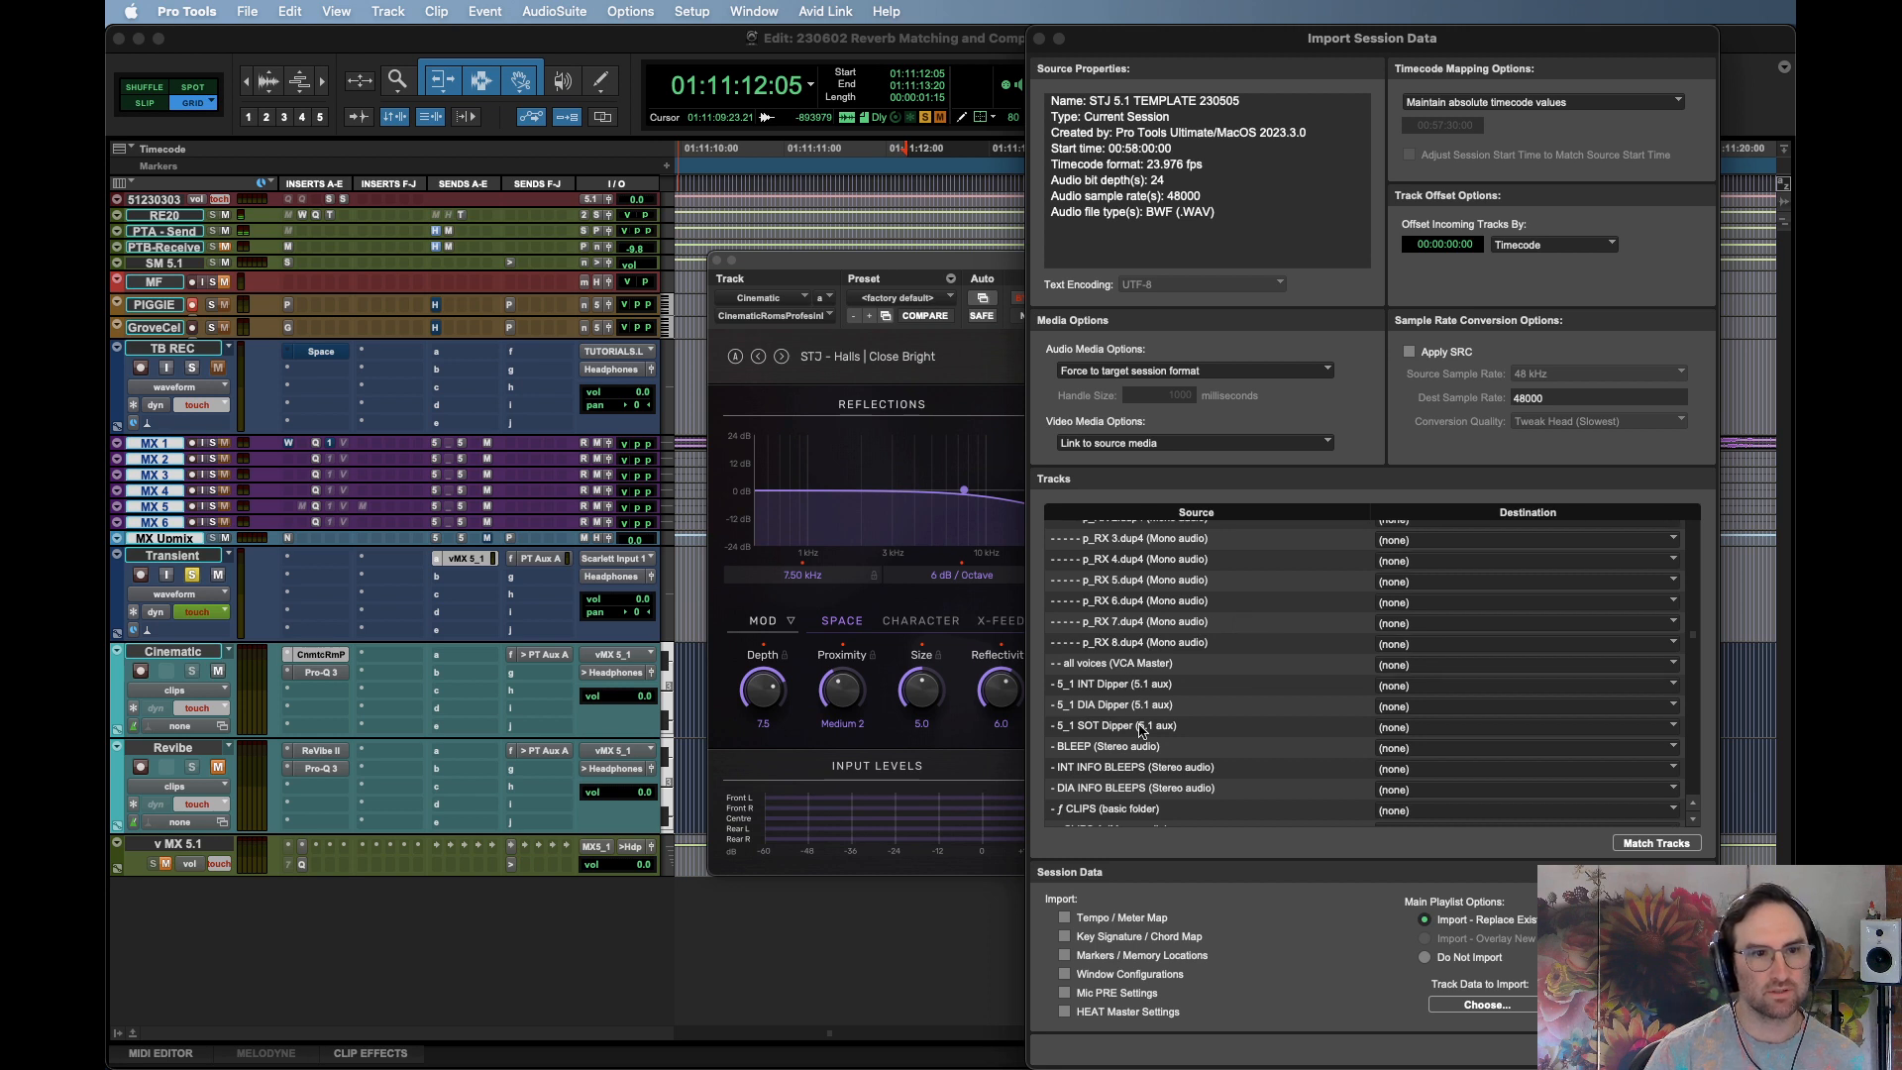
scroll(1176, 710, "up", 8)
scroll(1179, 709, "up", 15)
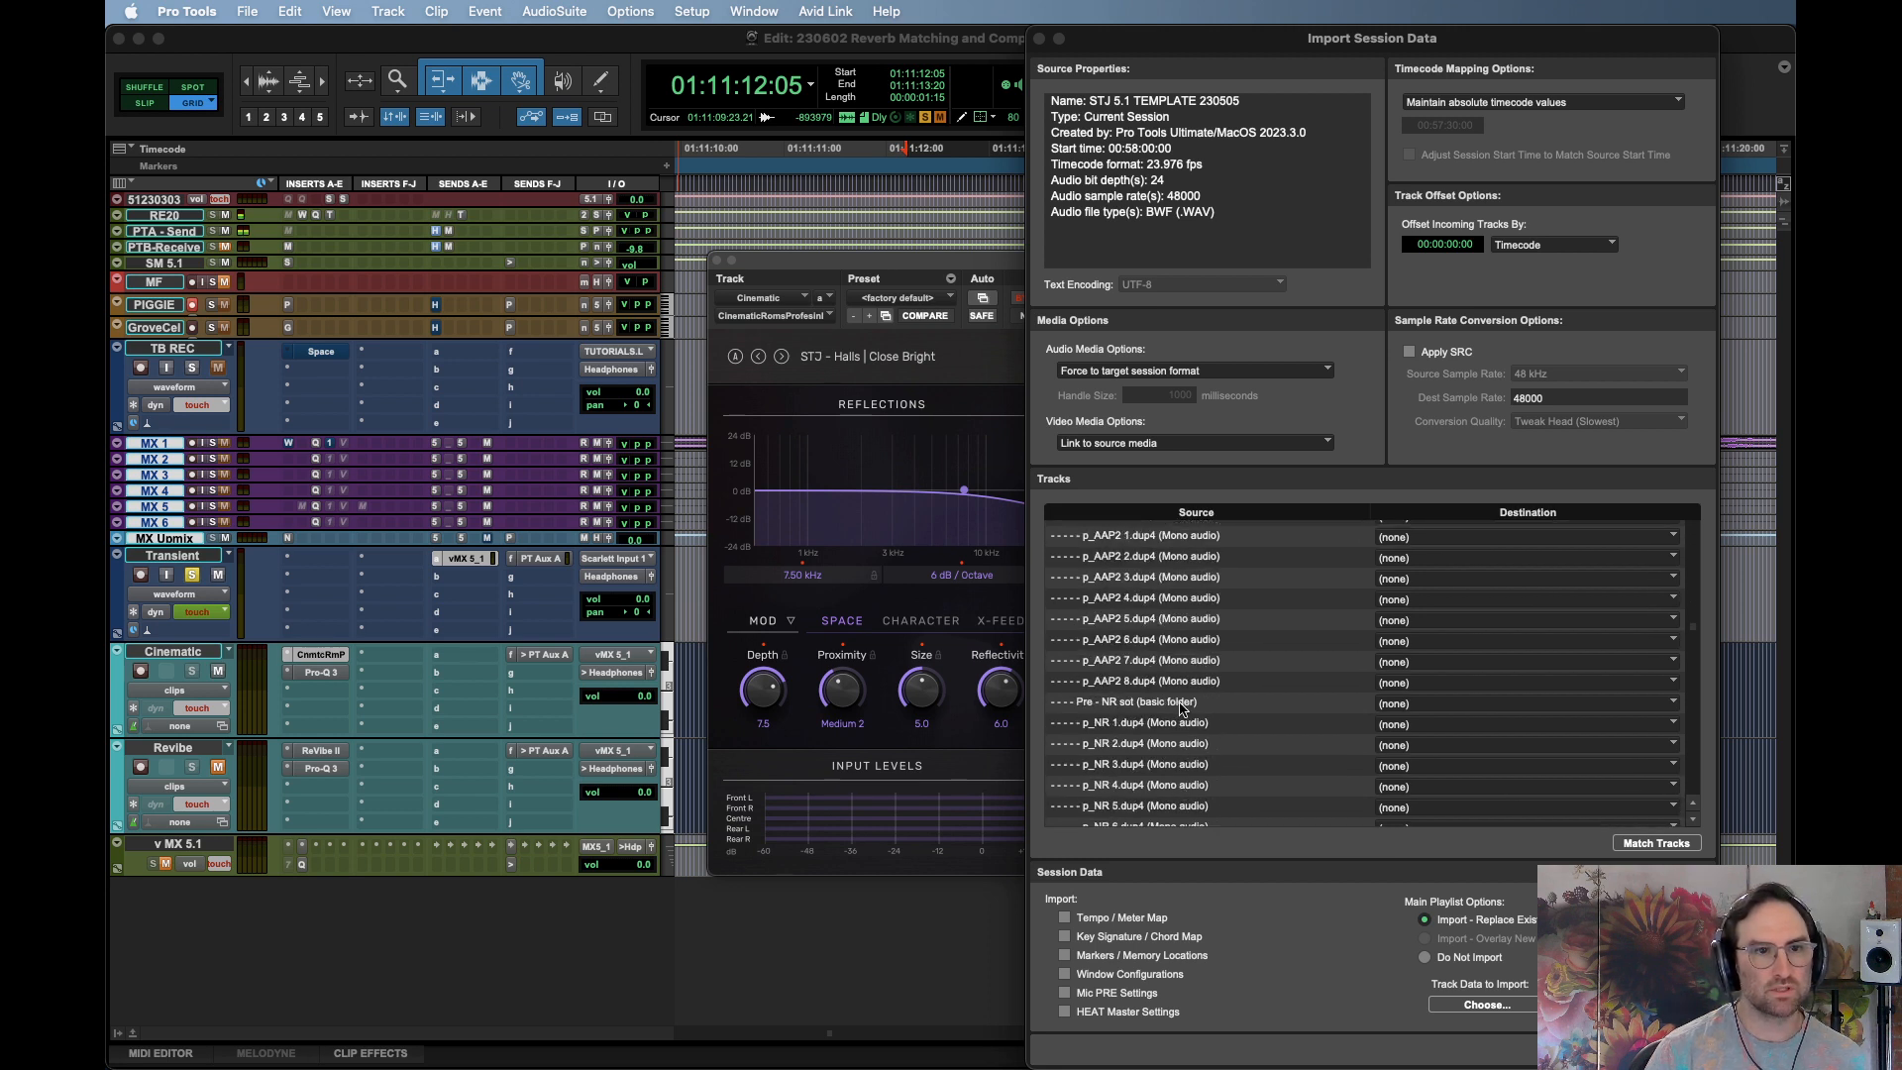
scroll(1186, 711, "up", 5)
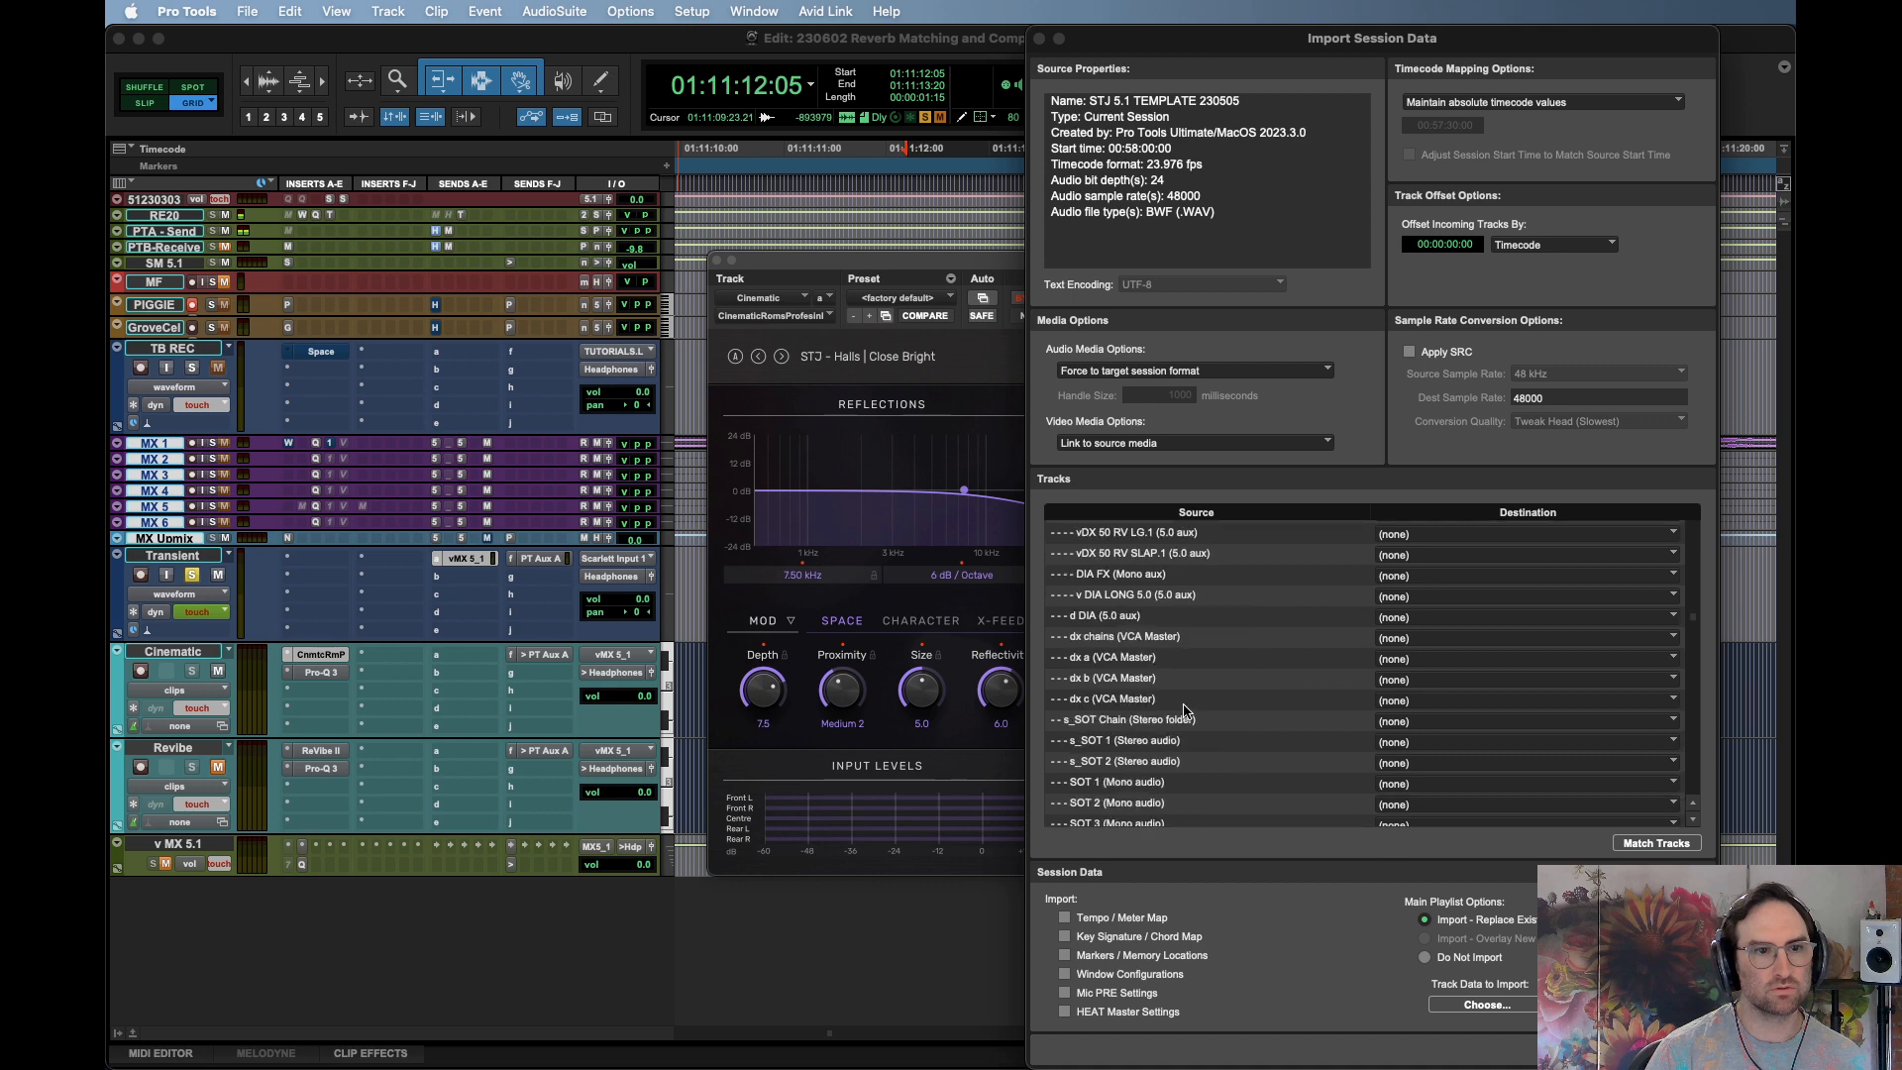
scroll(1185, 712, "down", 10)
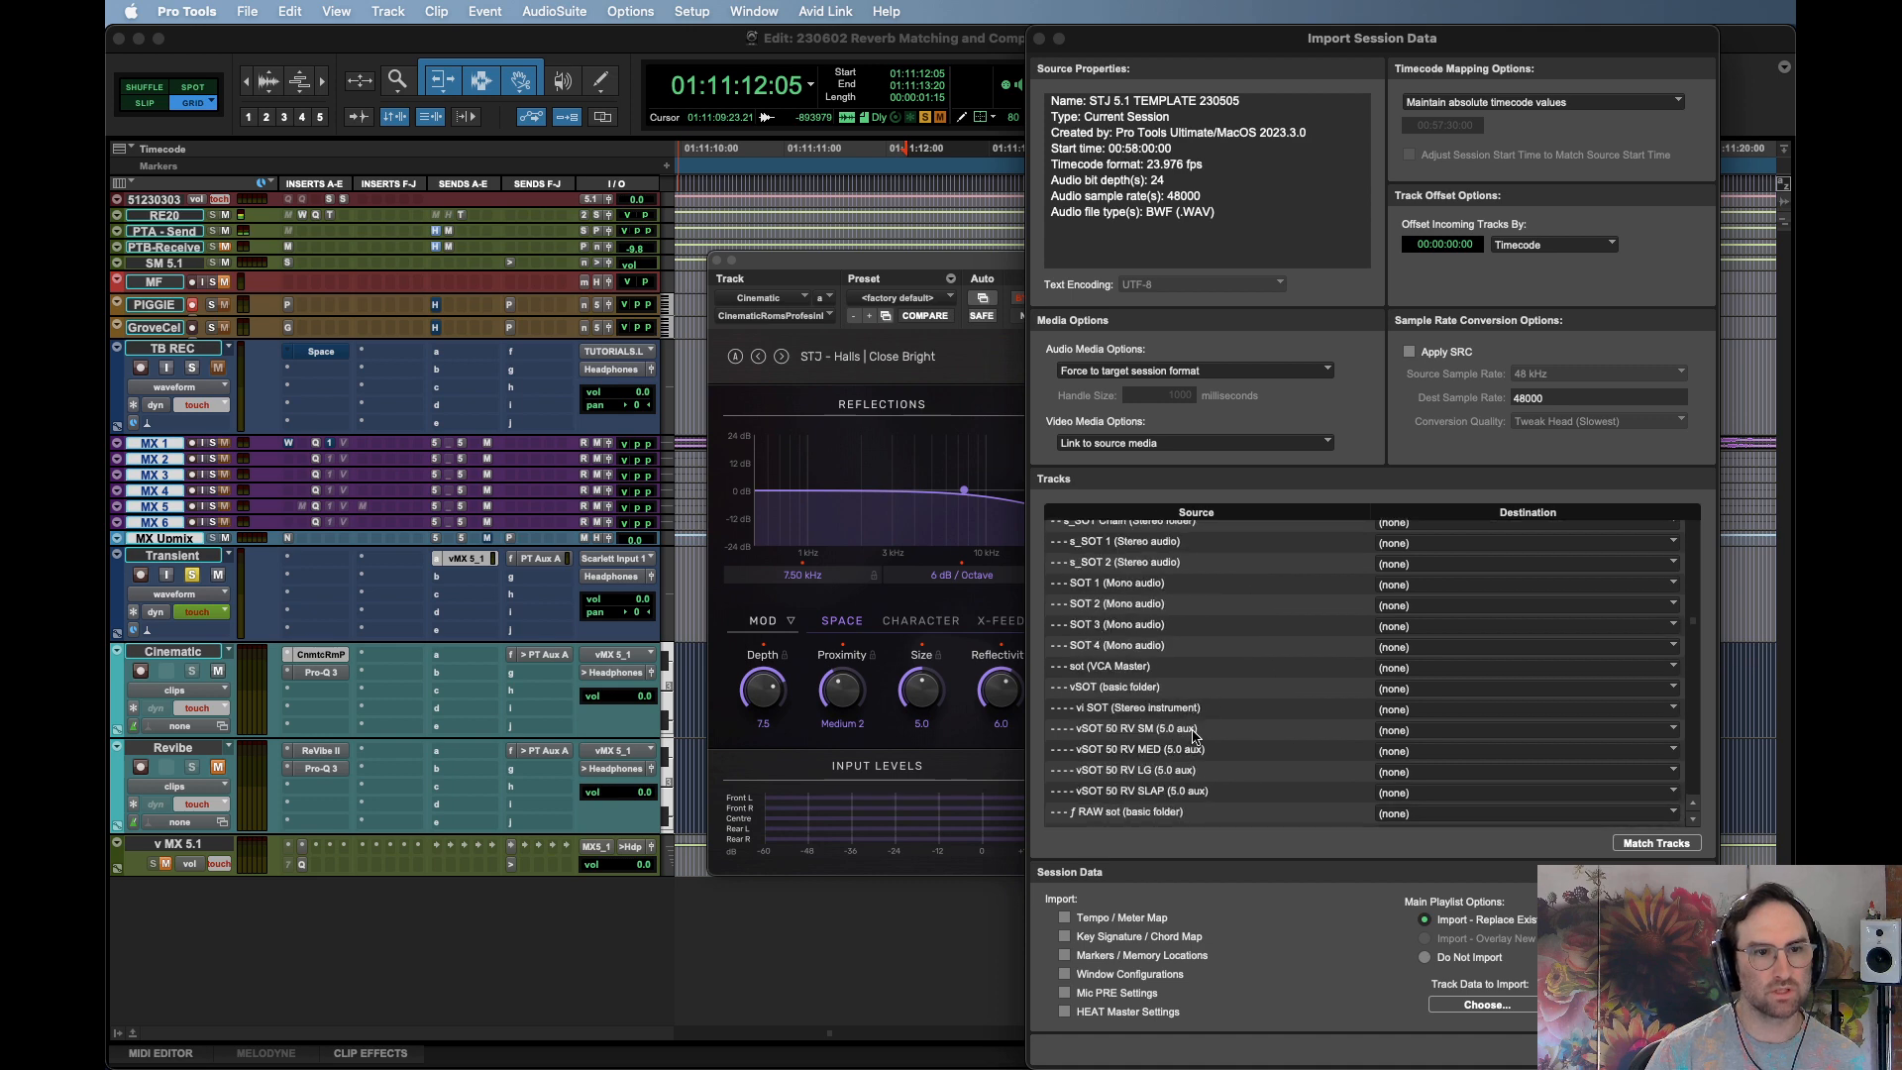
left_click_drag(1194, 733, 1242, 790)
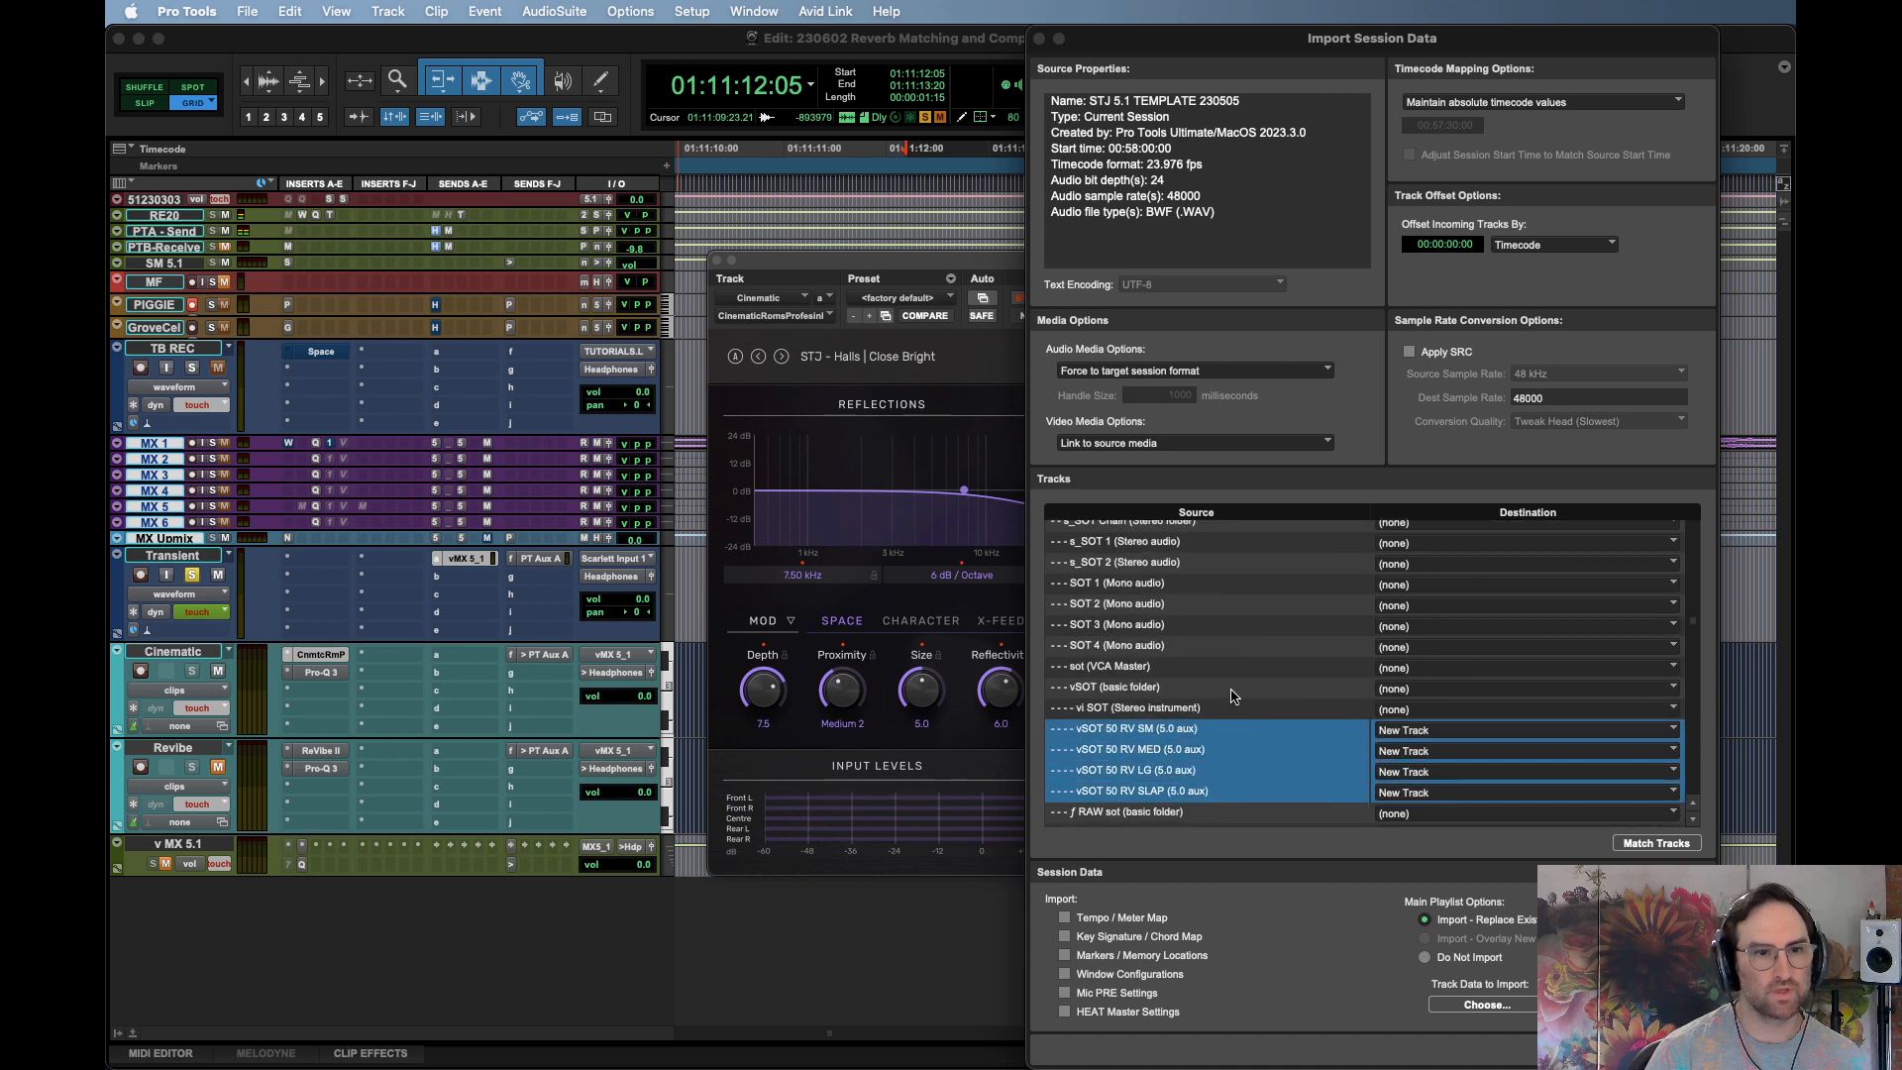
left_click(1197, 369)
left_click(1169, 314)
key("Return")
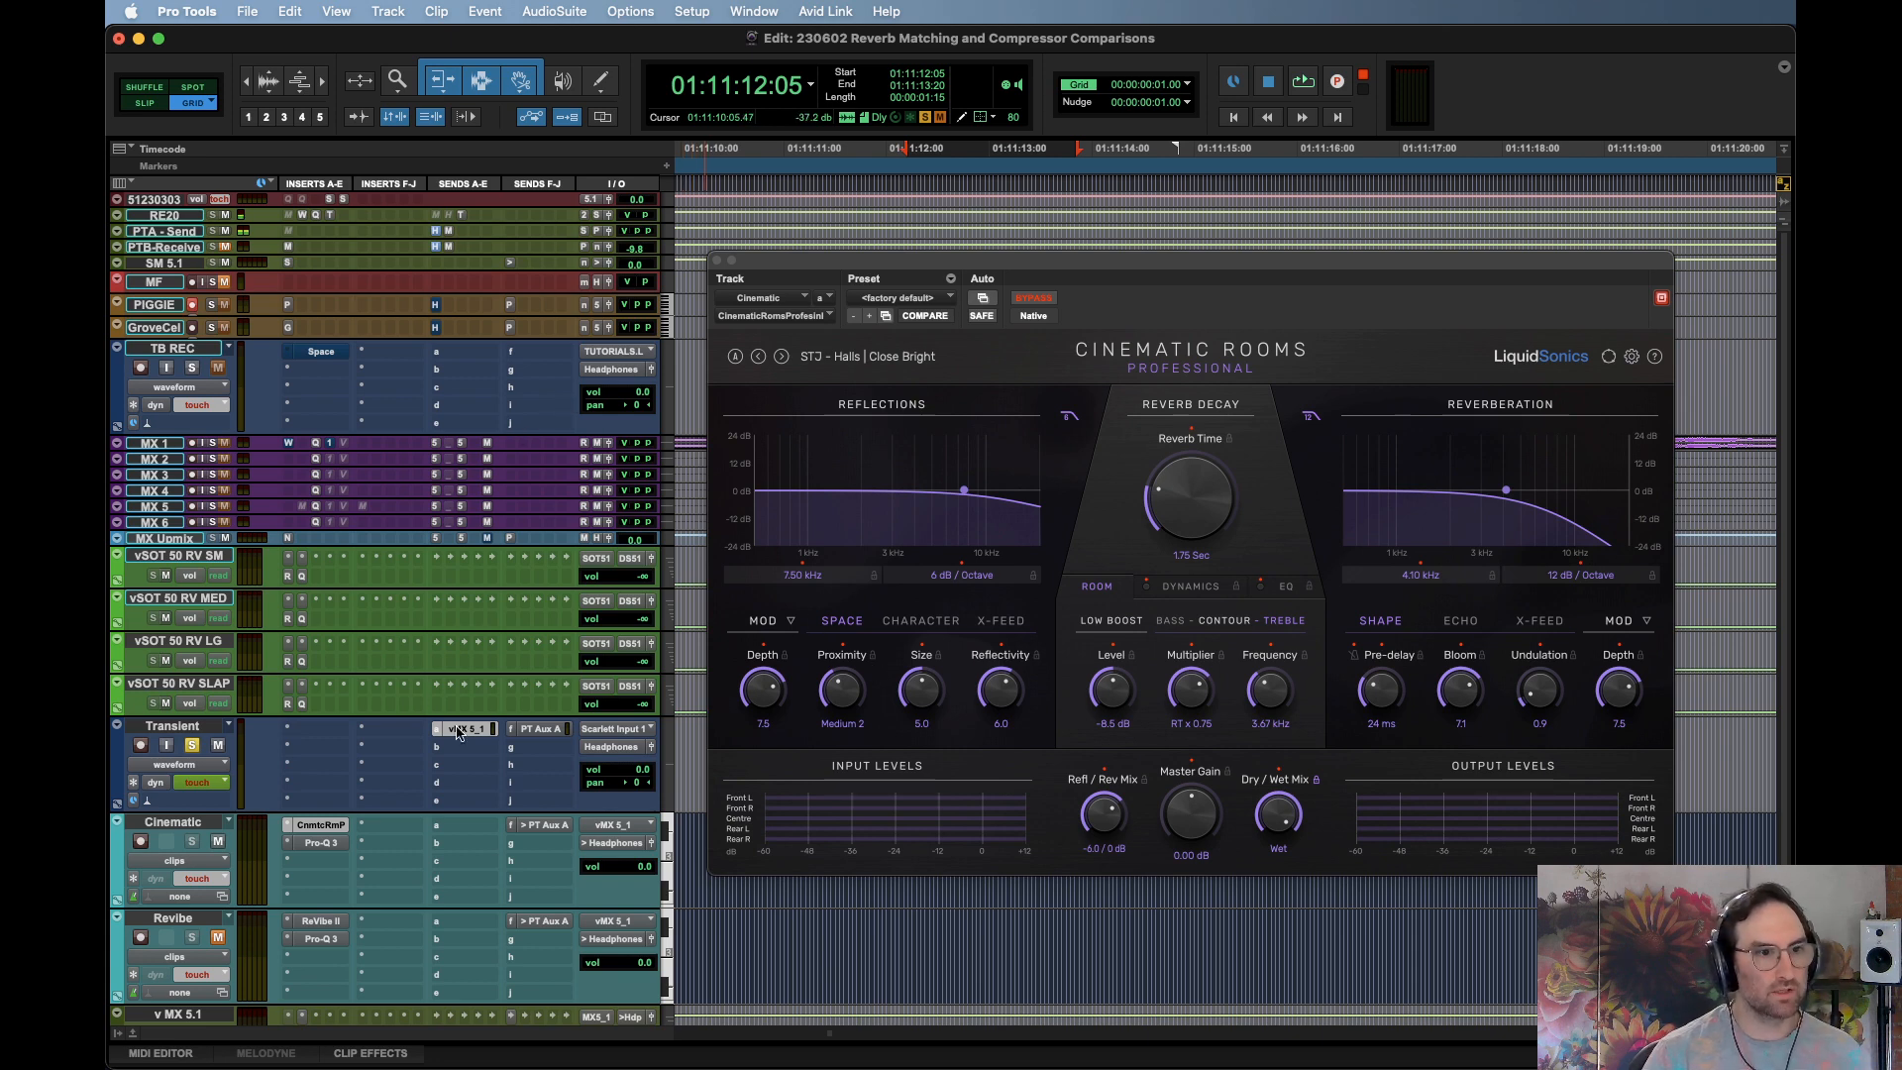
Close the Cinematic Rooms window and show the level controls of send a on the Transient track
left_click(717, 259)
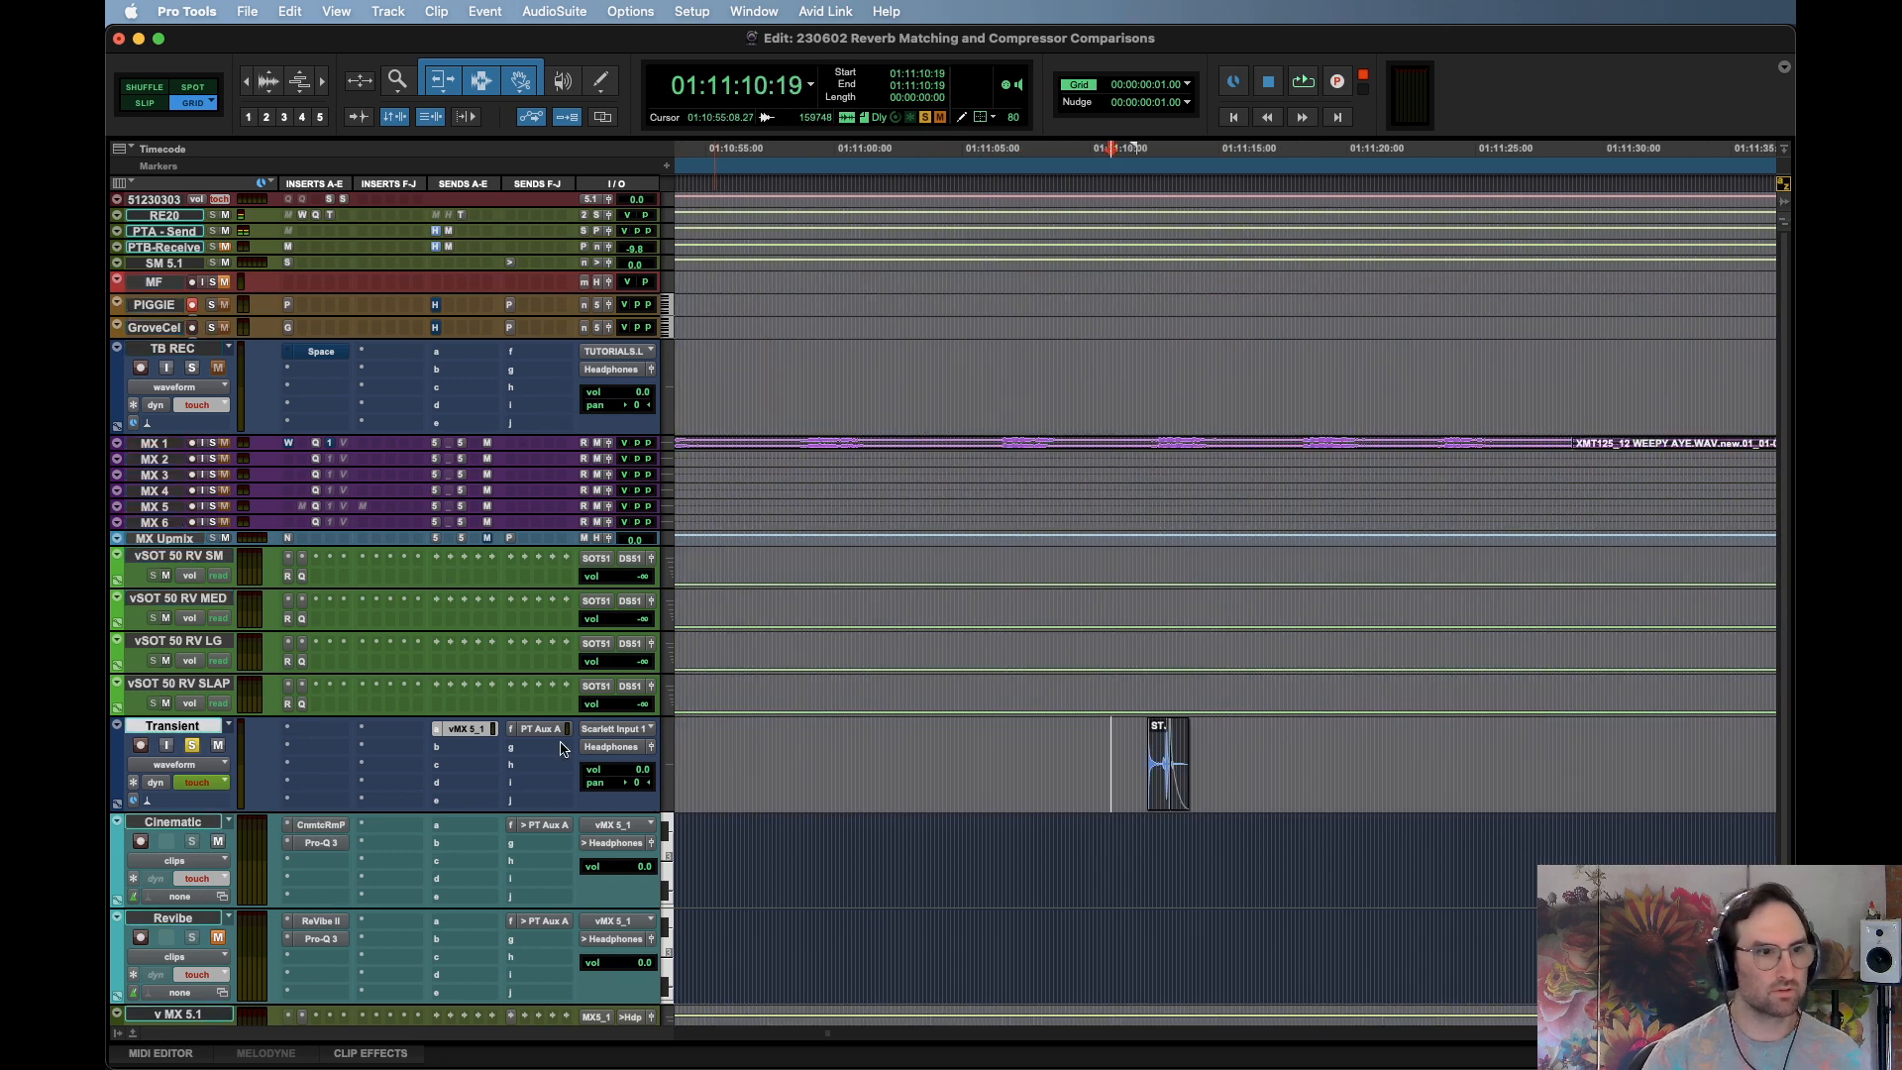
left_click(435, 732)
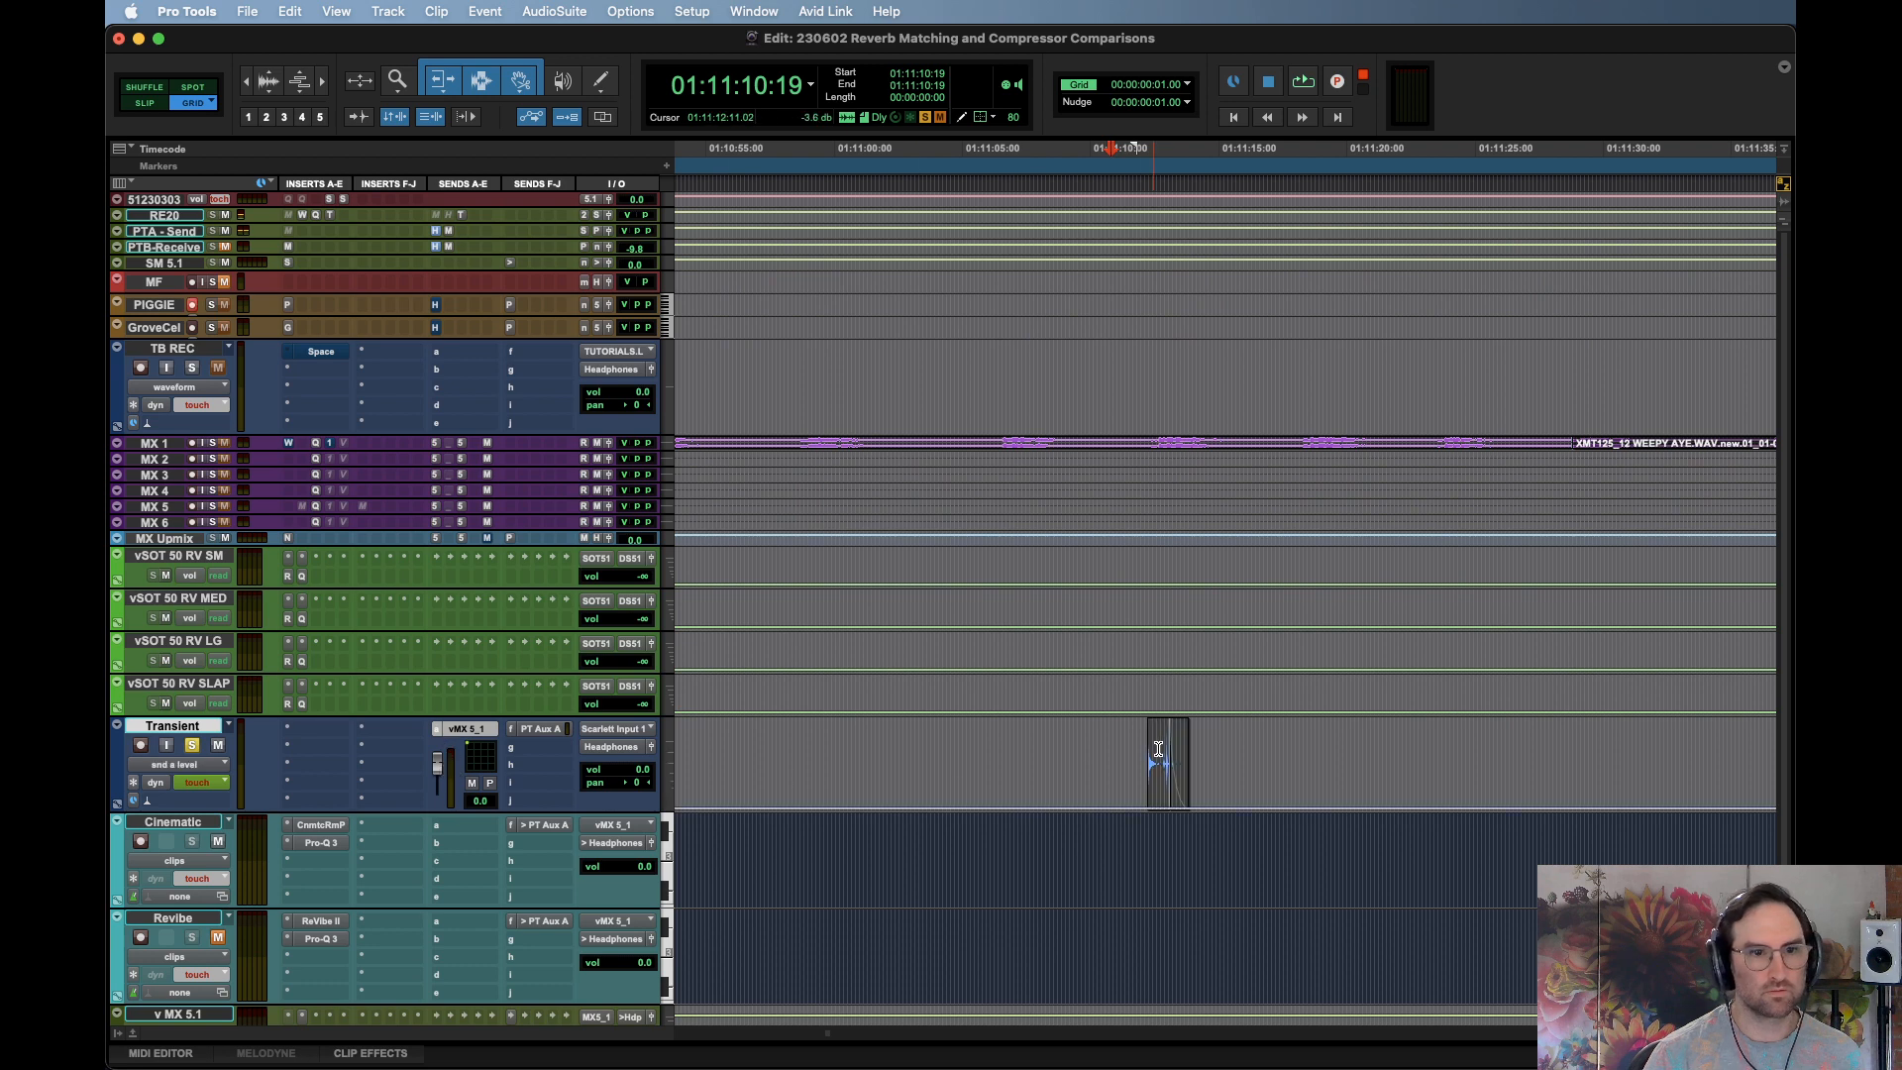
Select the Transient clip, extend the selection length to 4 seconds and play it through the reverbs
double_click(1159, 748)
key("t")
key("t")
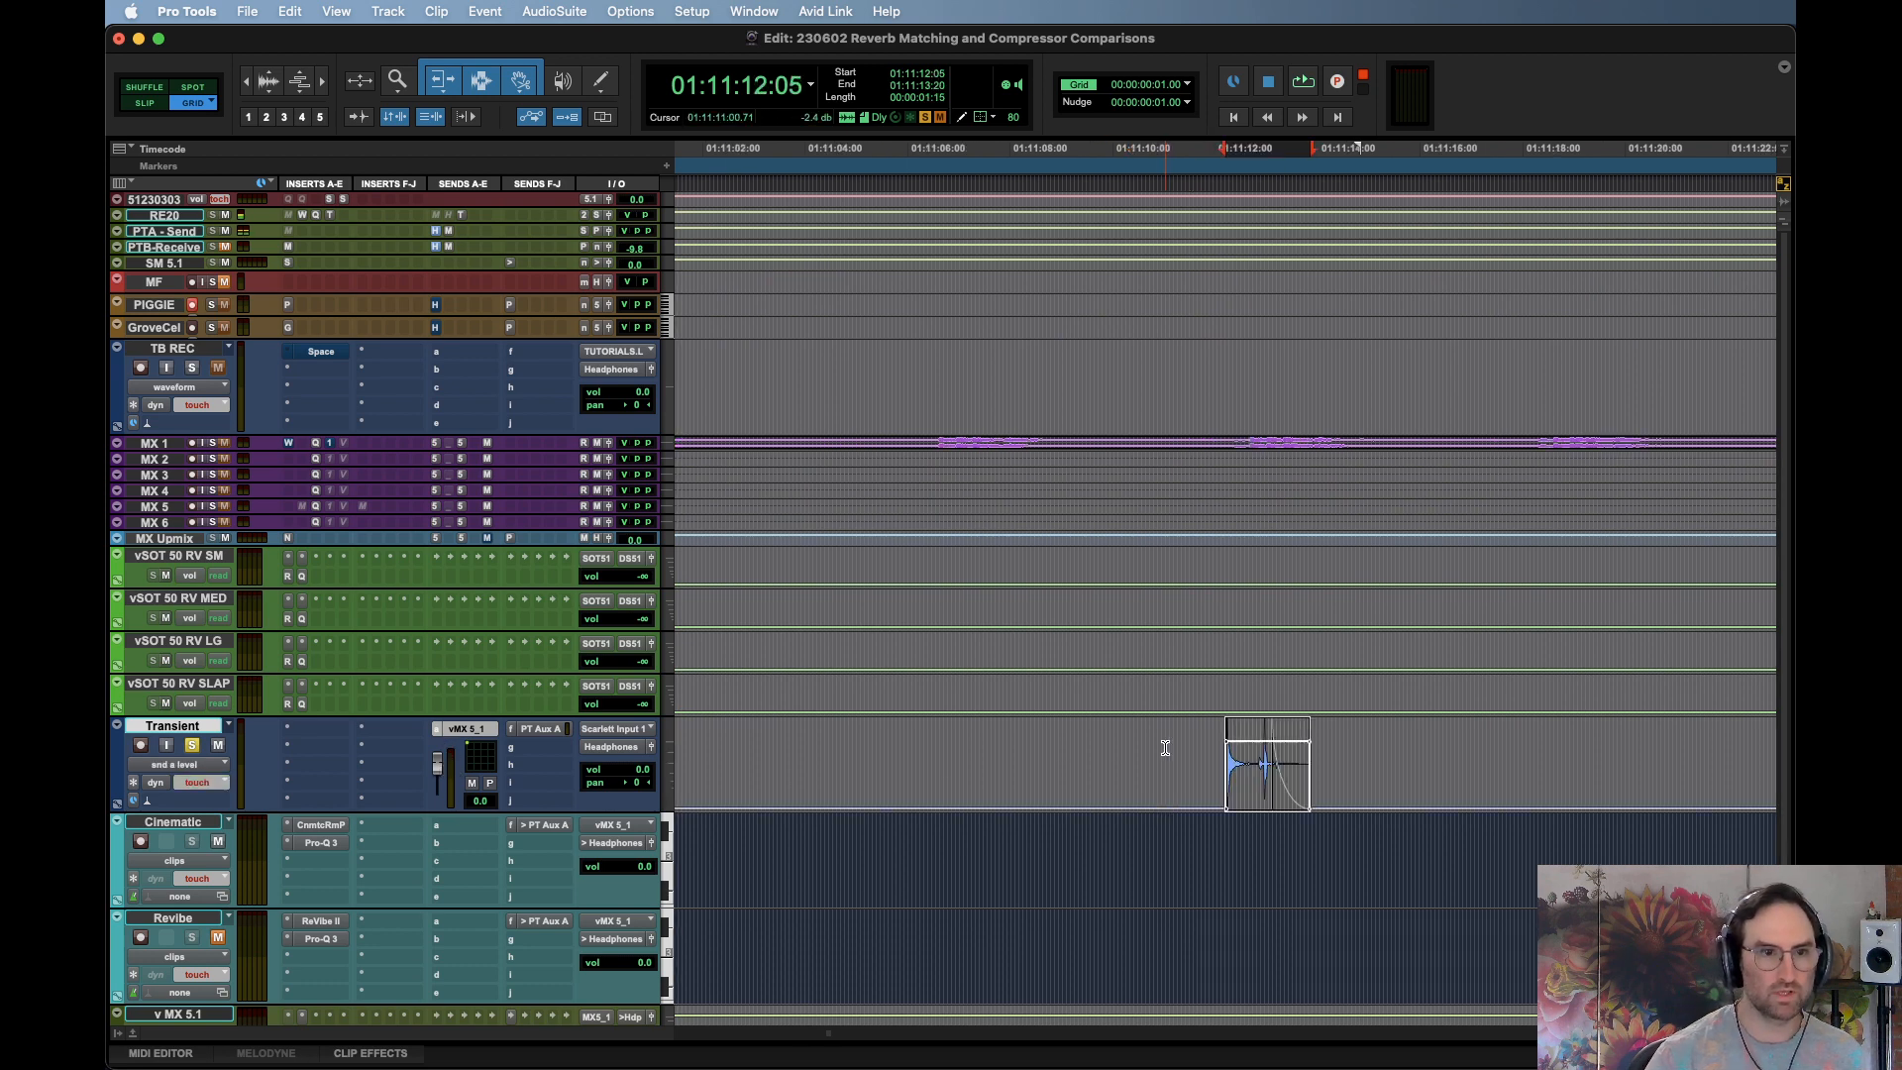
left_click(1200, 750)
double_click(1269, 767)
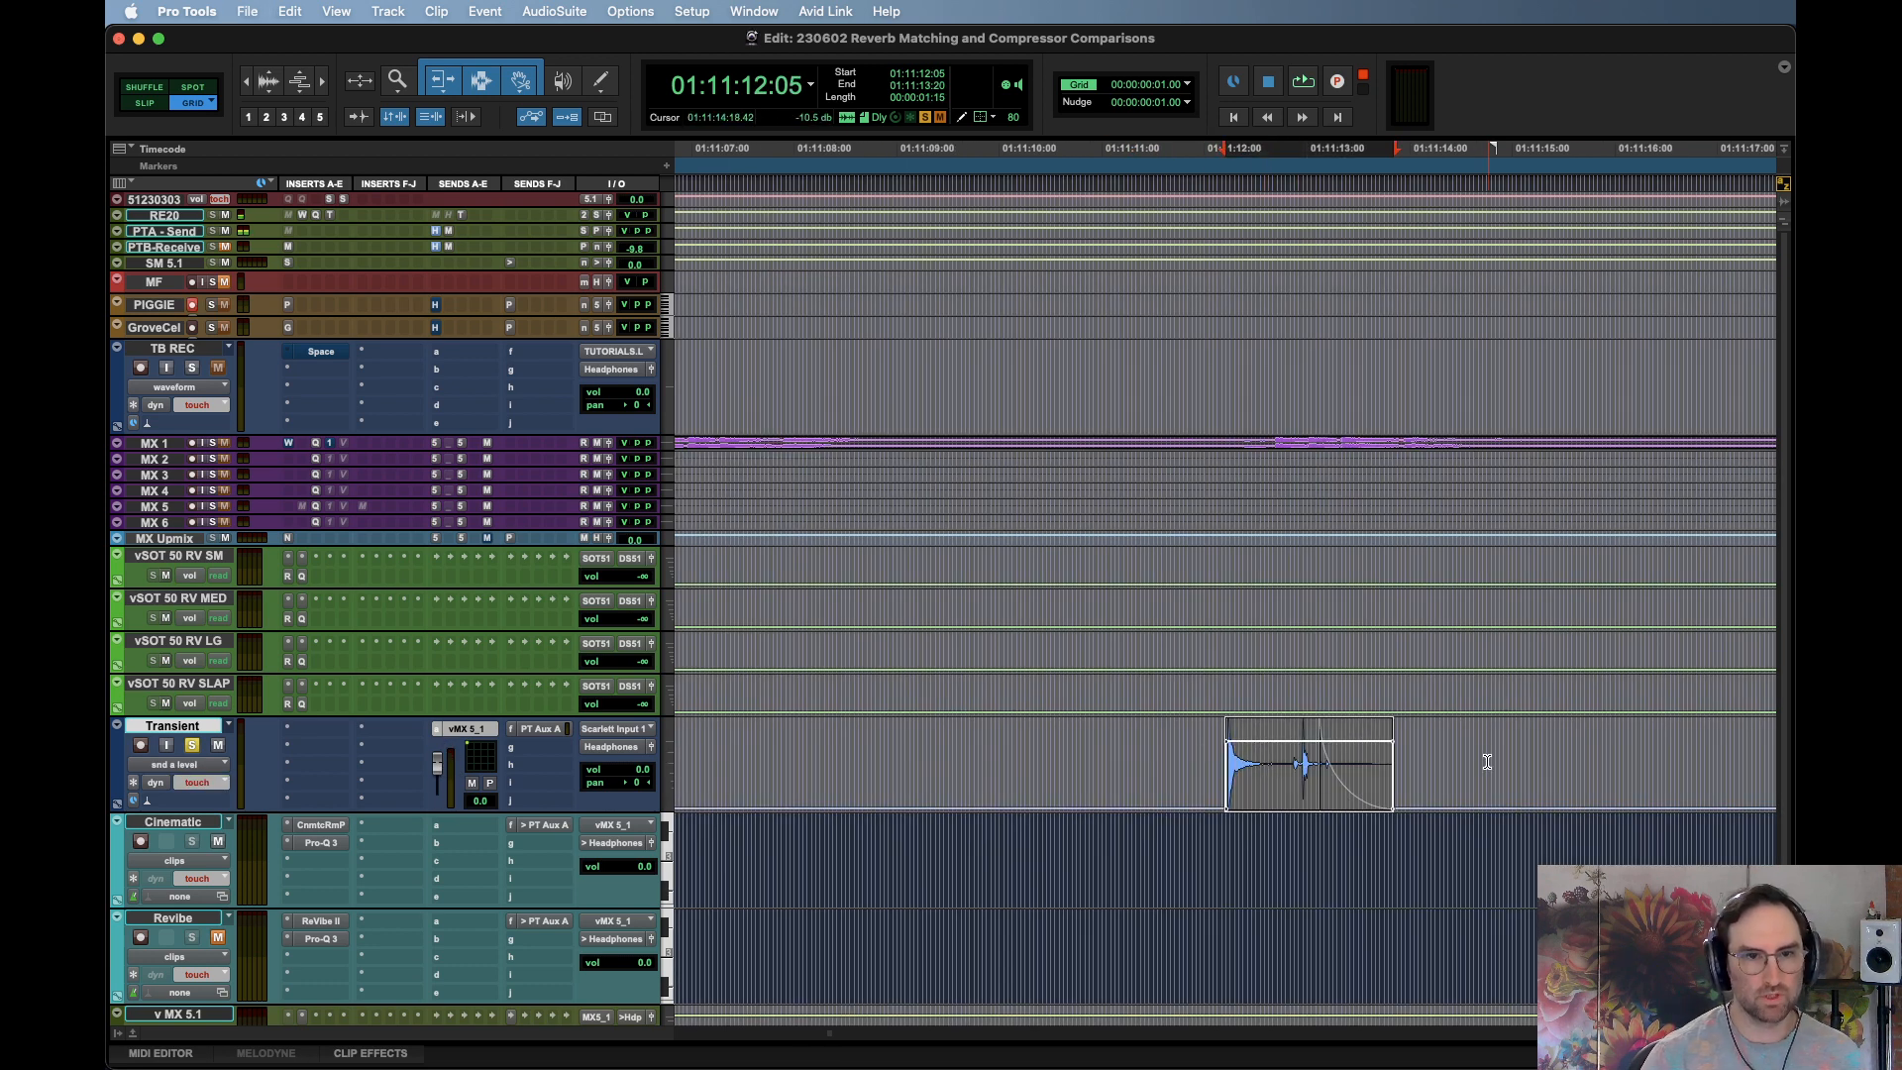
key("r")
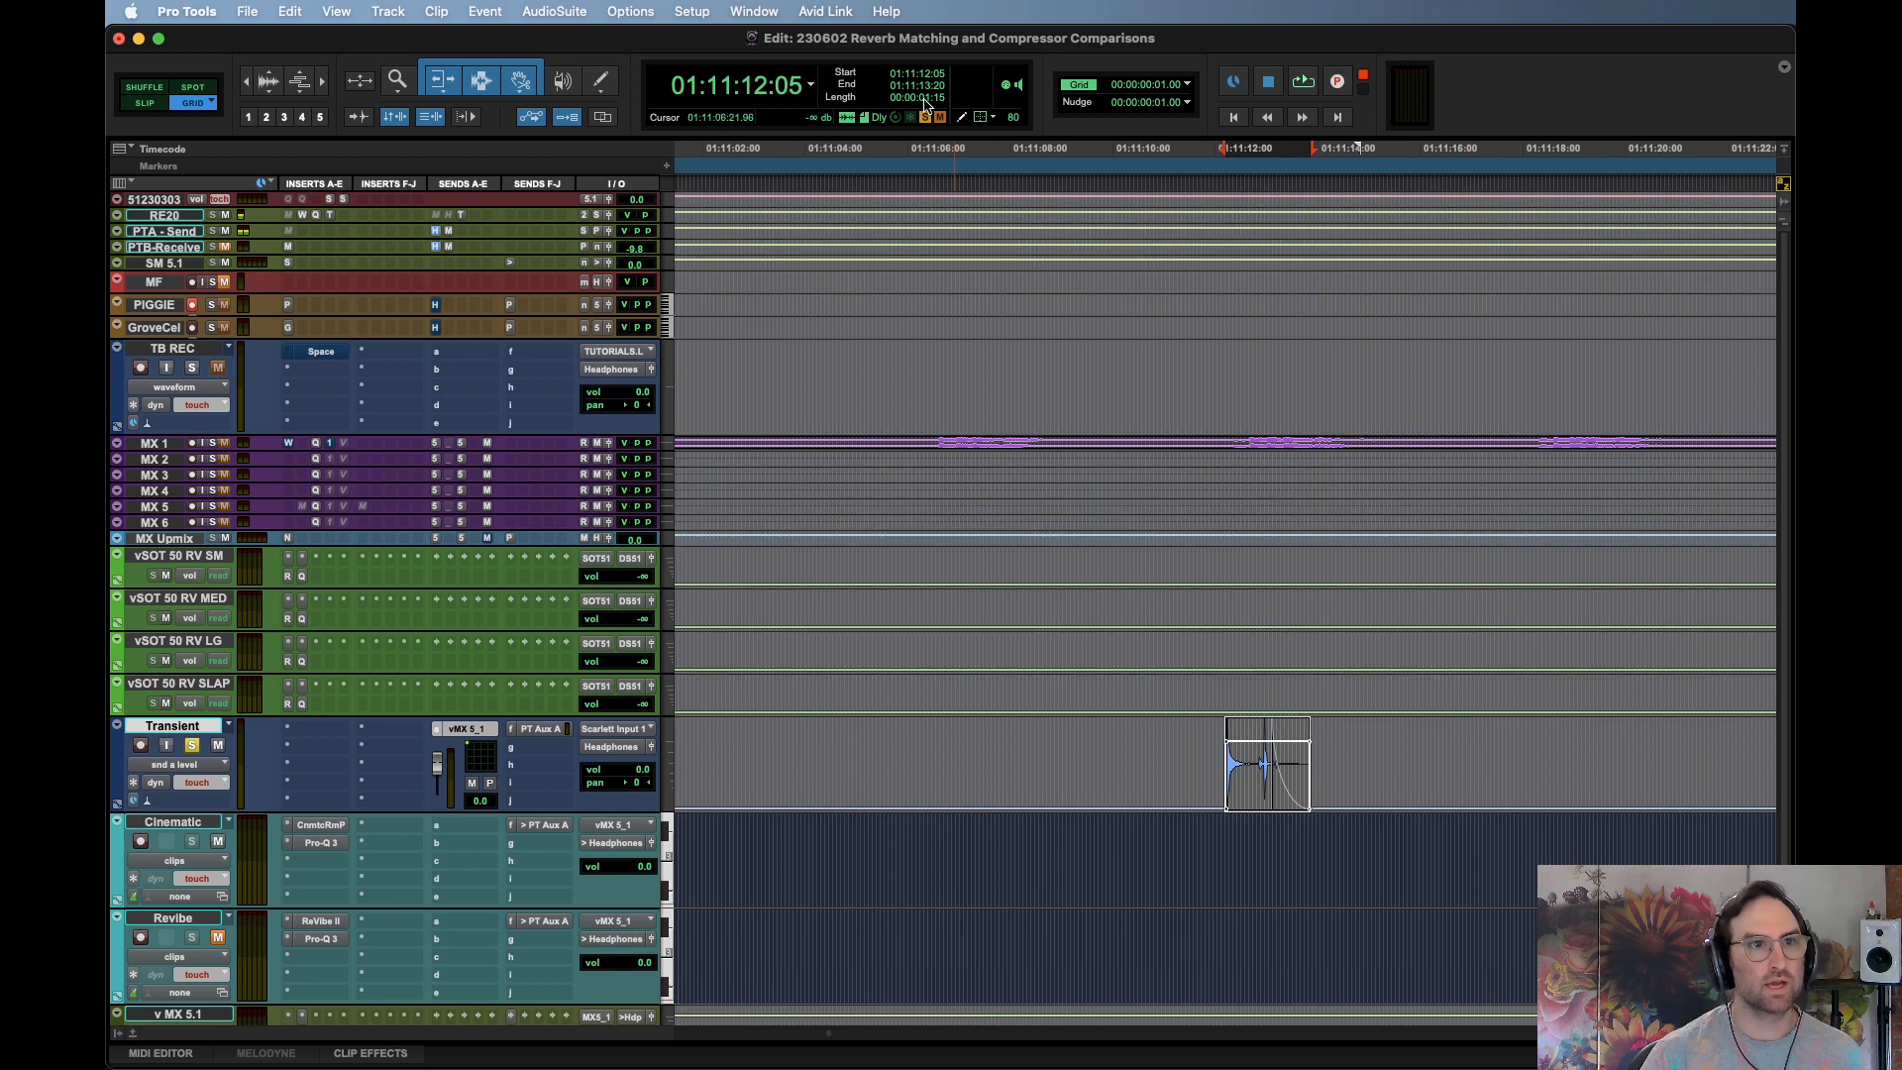
key("Return")
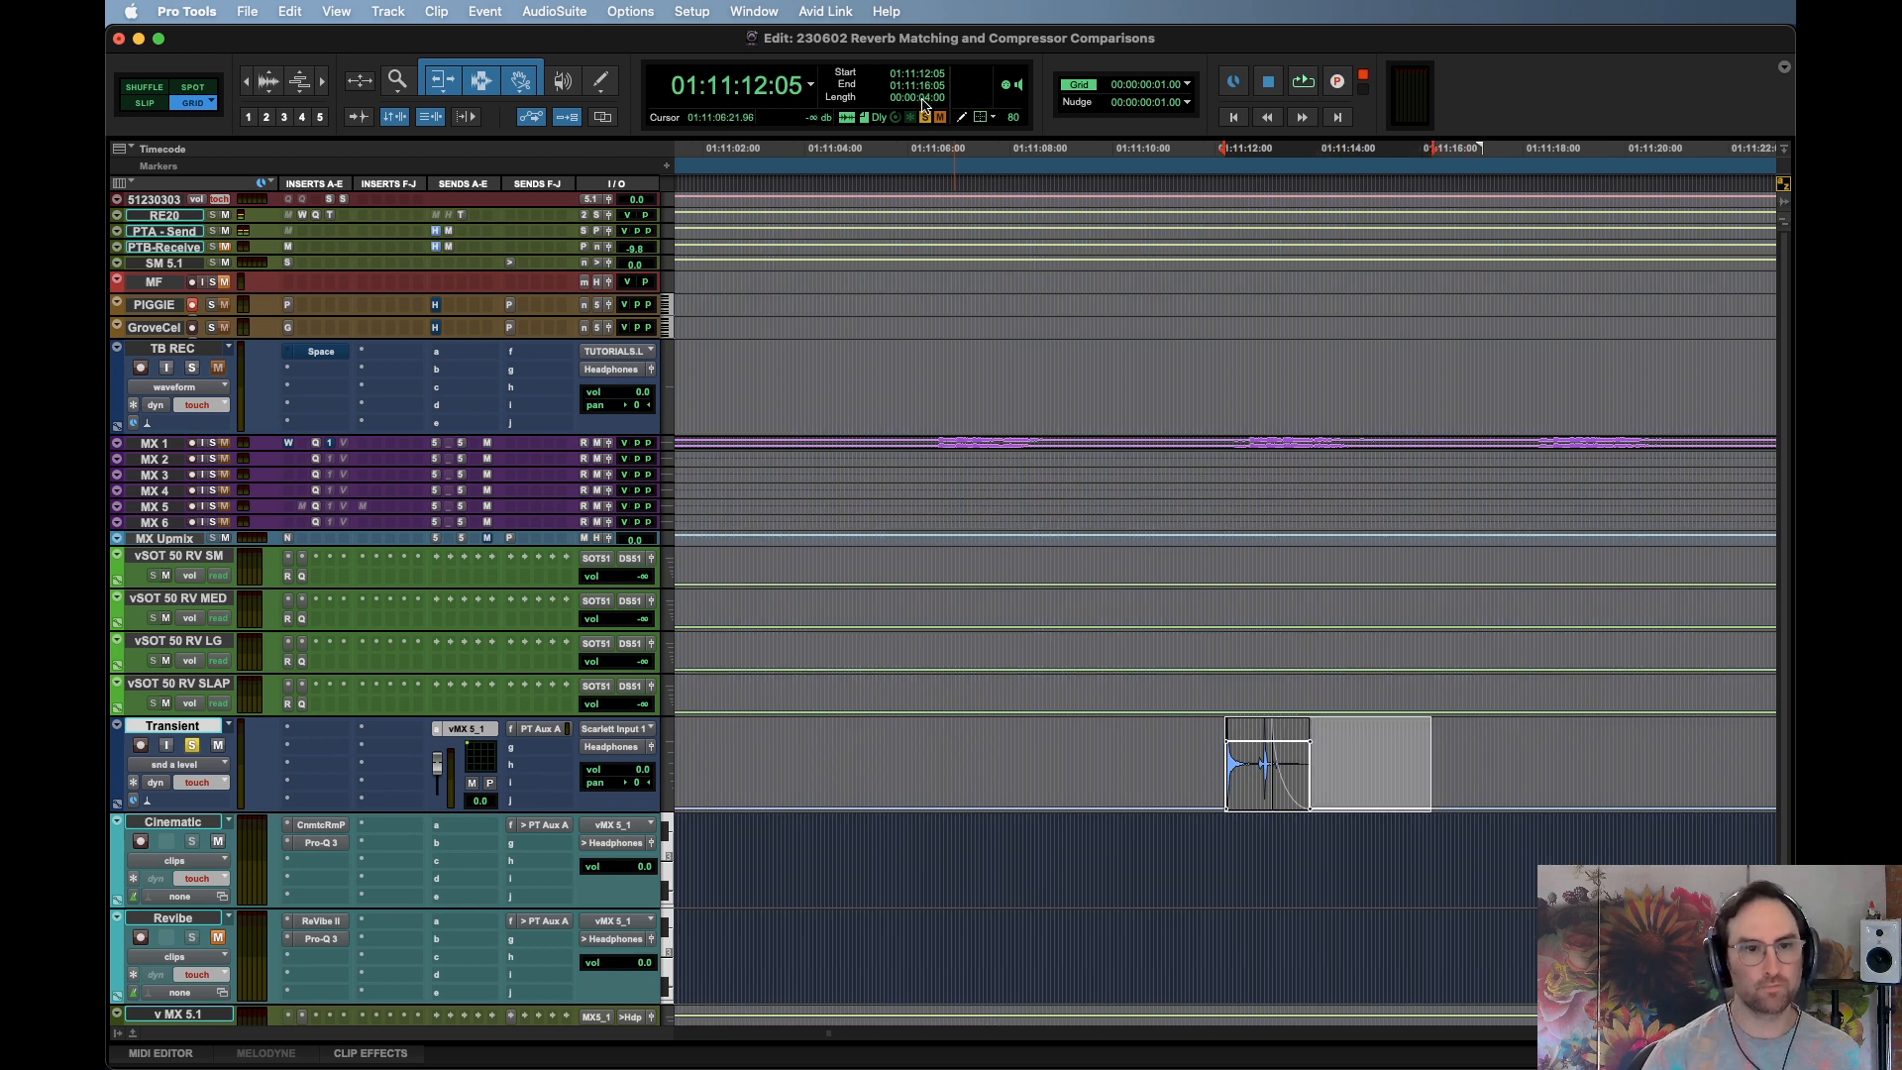
key("space")
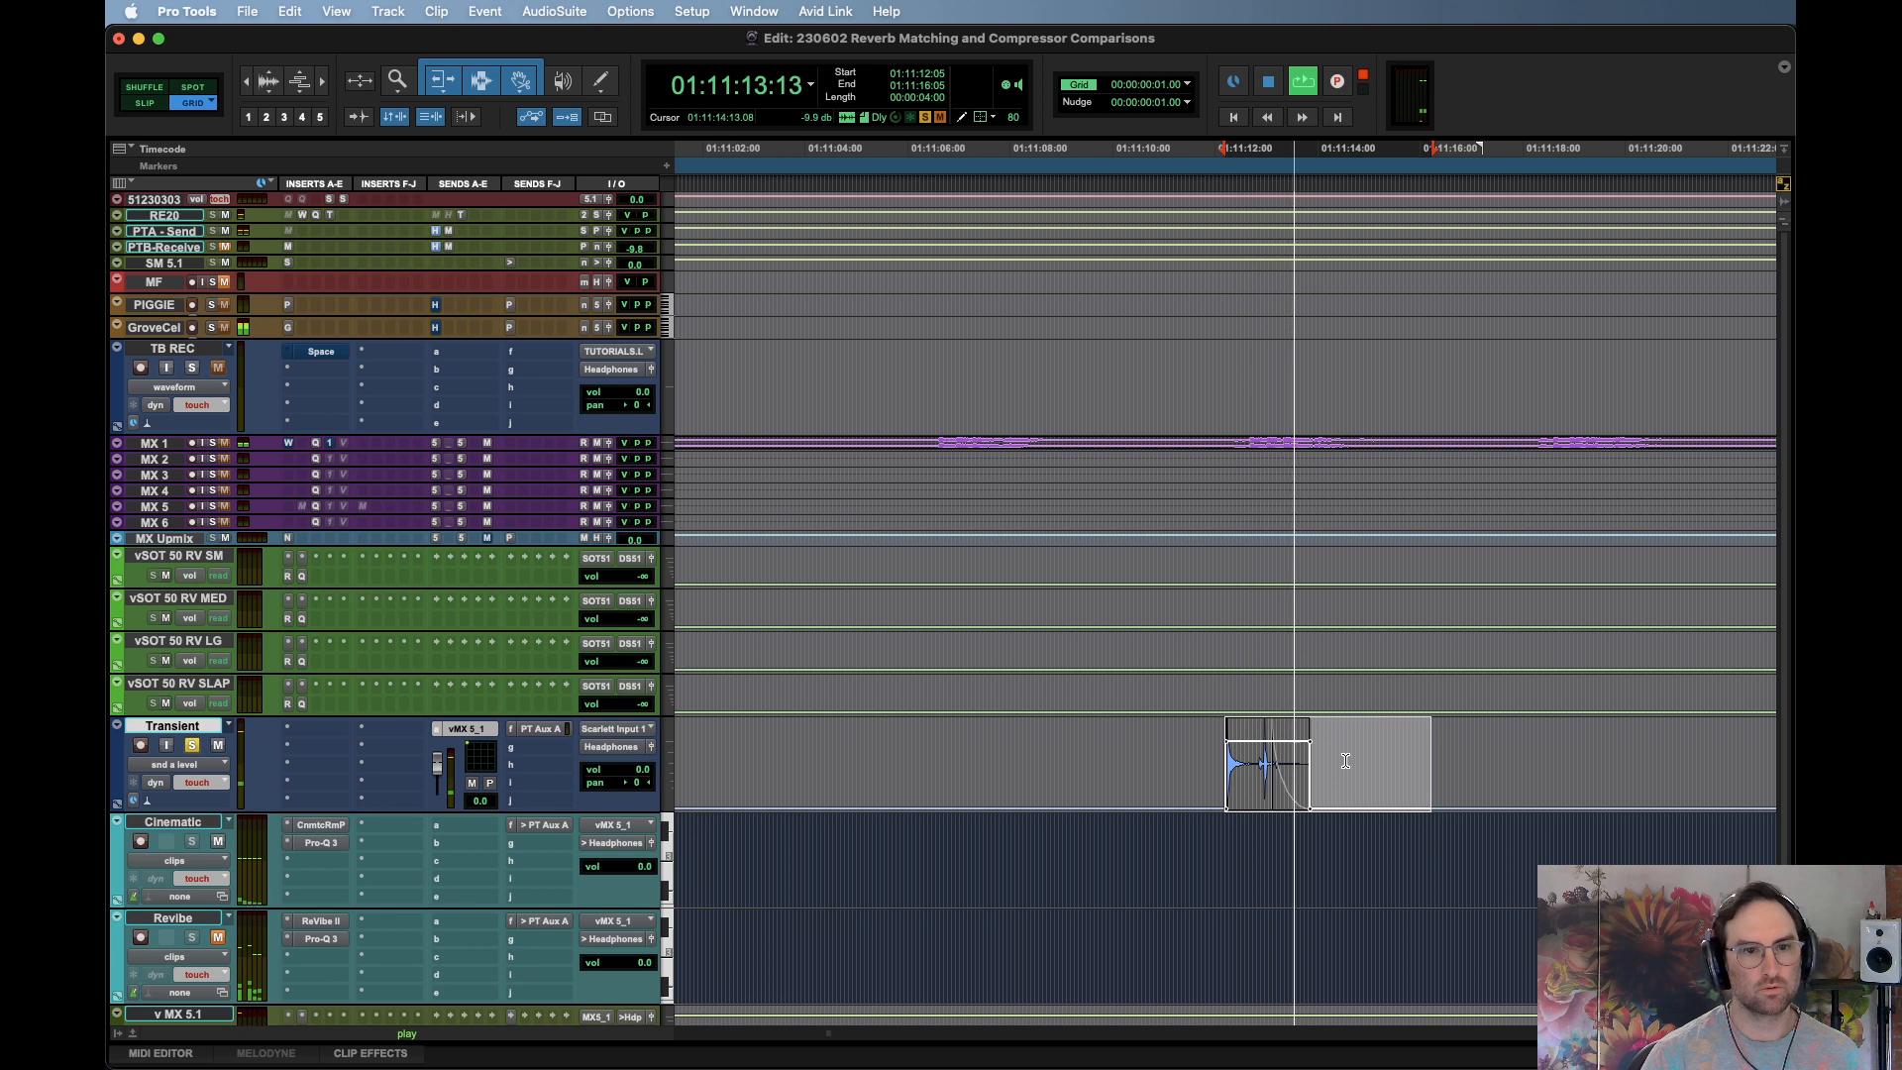
key("space")
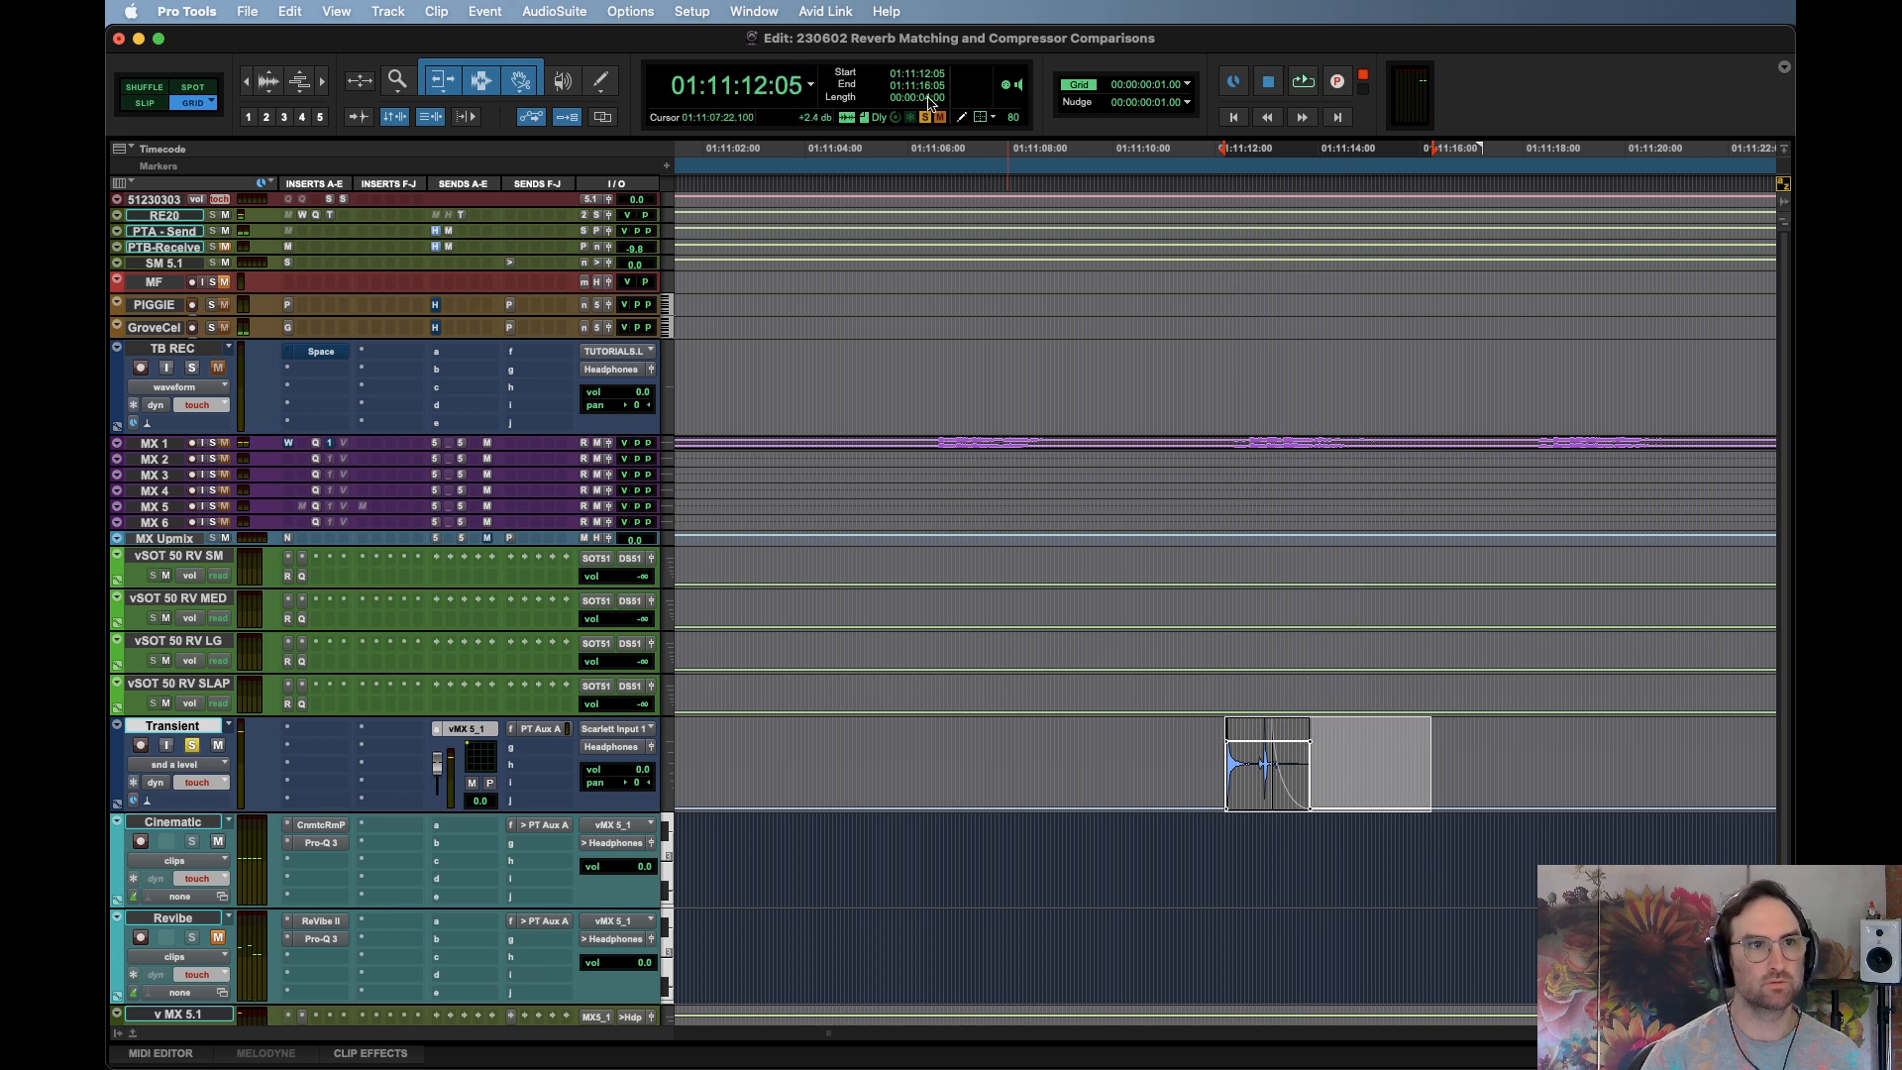
Set the Transient selection length to 2 seconds and group it as a clip group in waveform view
left_click(925, 97)
type("2")
key("Return")
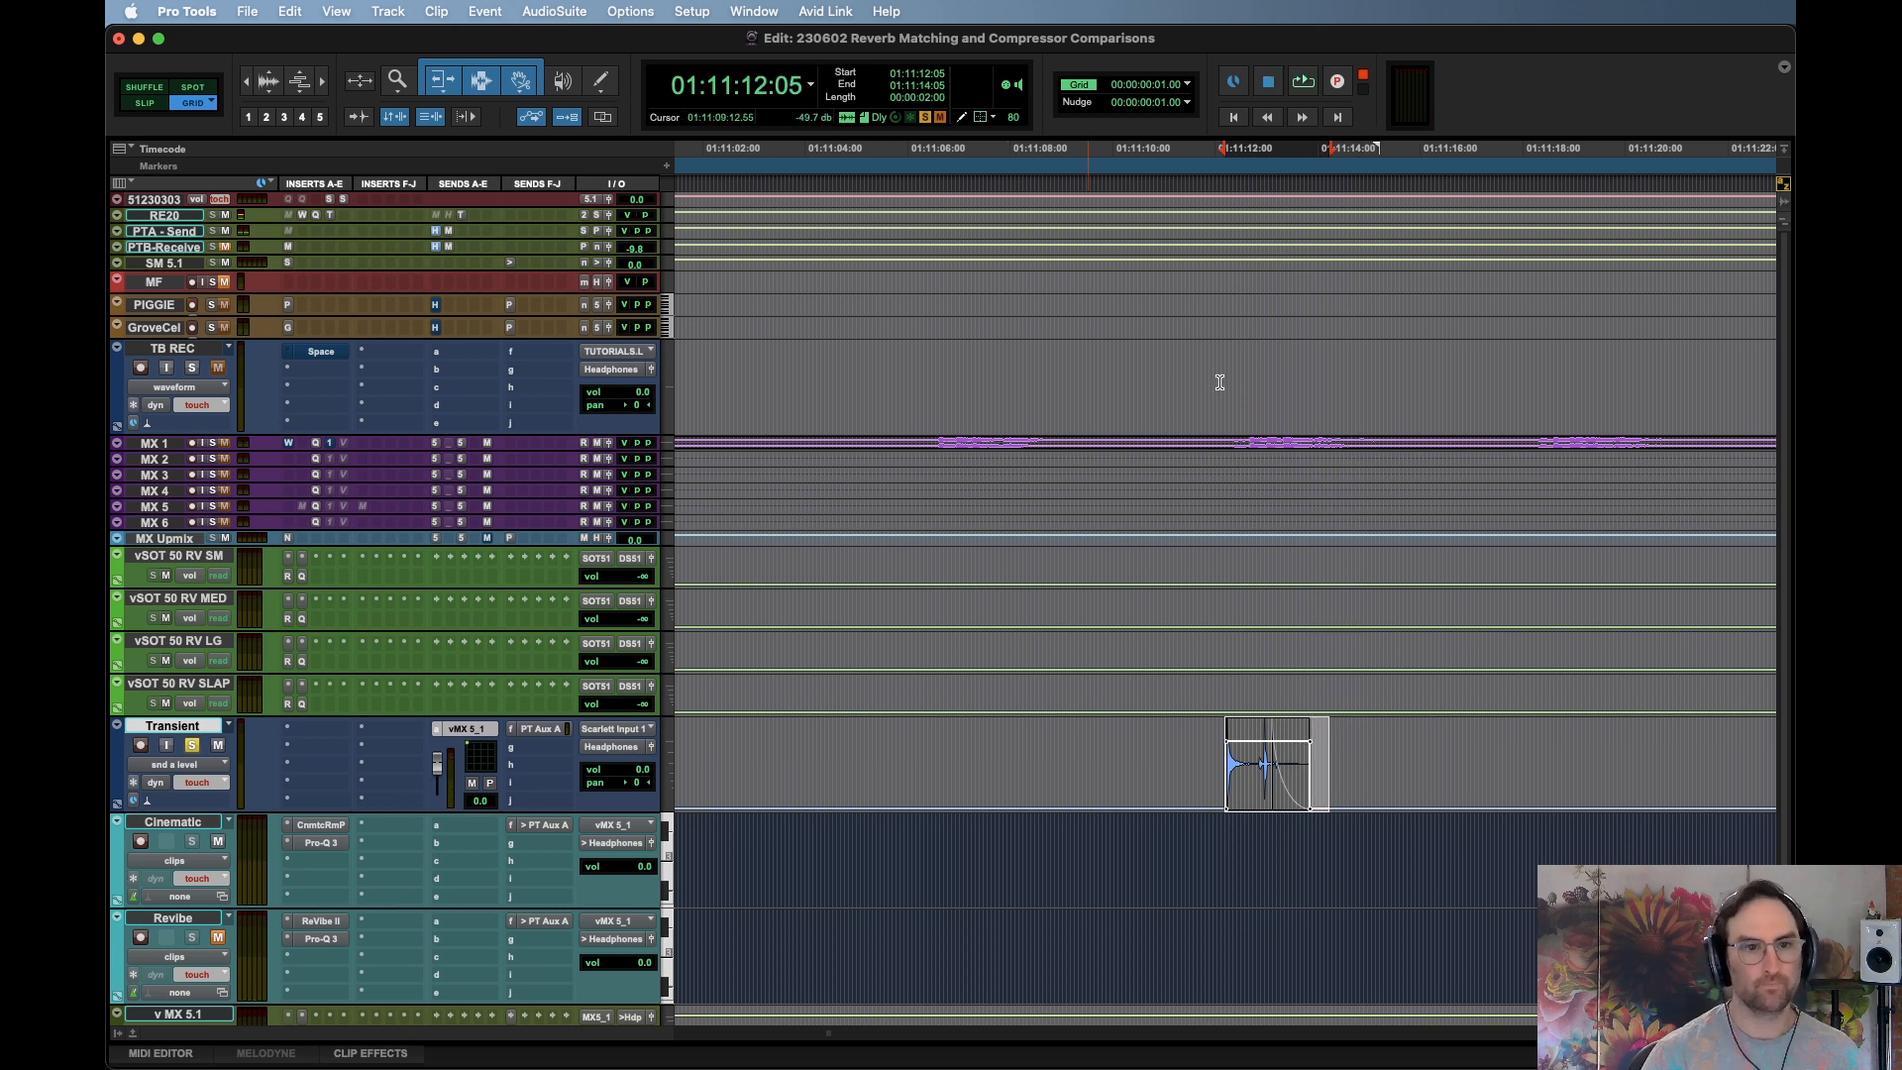
key("minus")
key("alt+super+g")
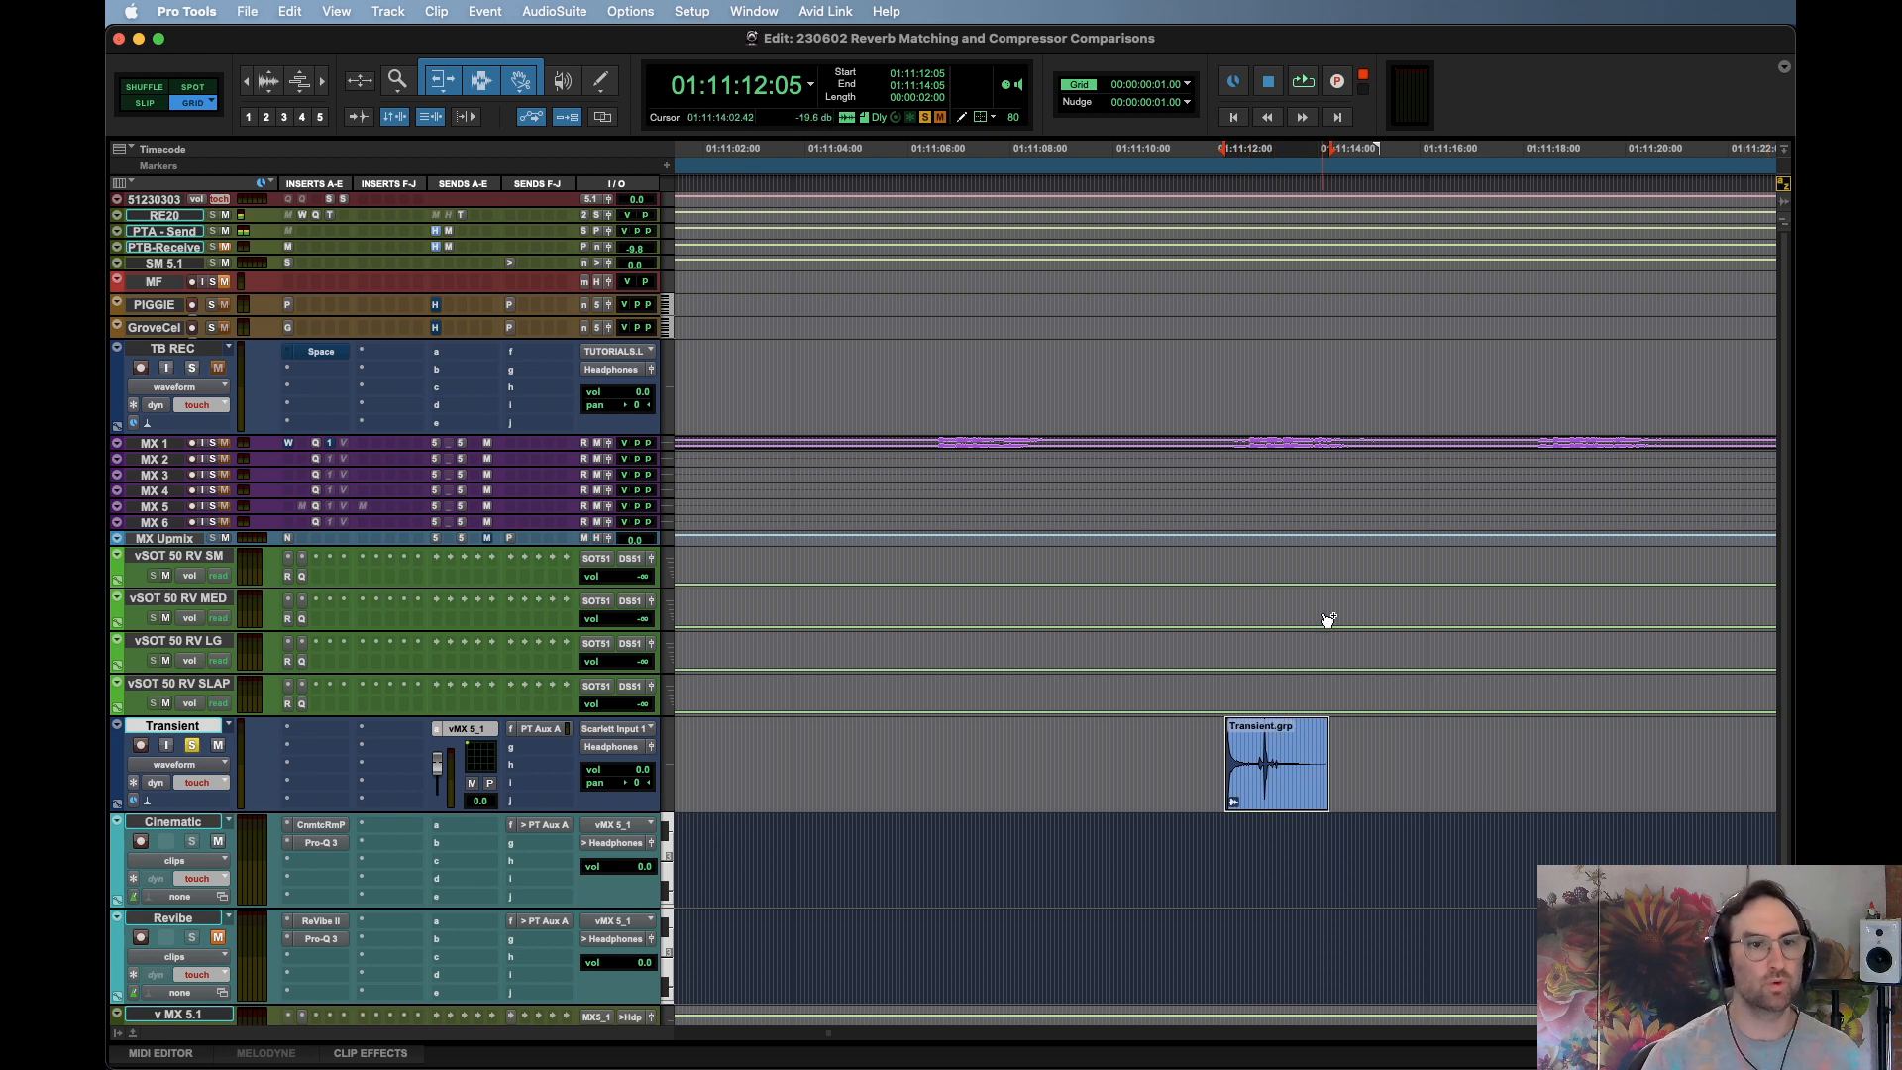
Switch to Chrome and examine the dialogue reverb and music master screenshots on the Tonebenders page
key("super+Tab")
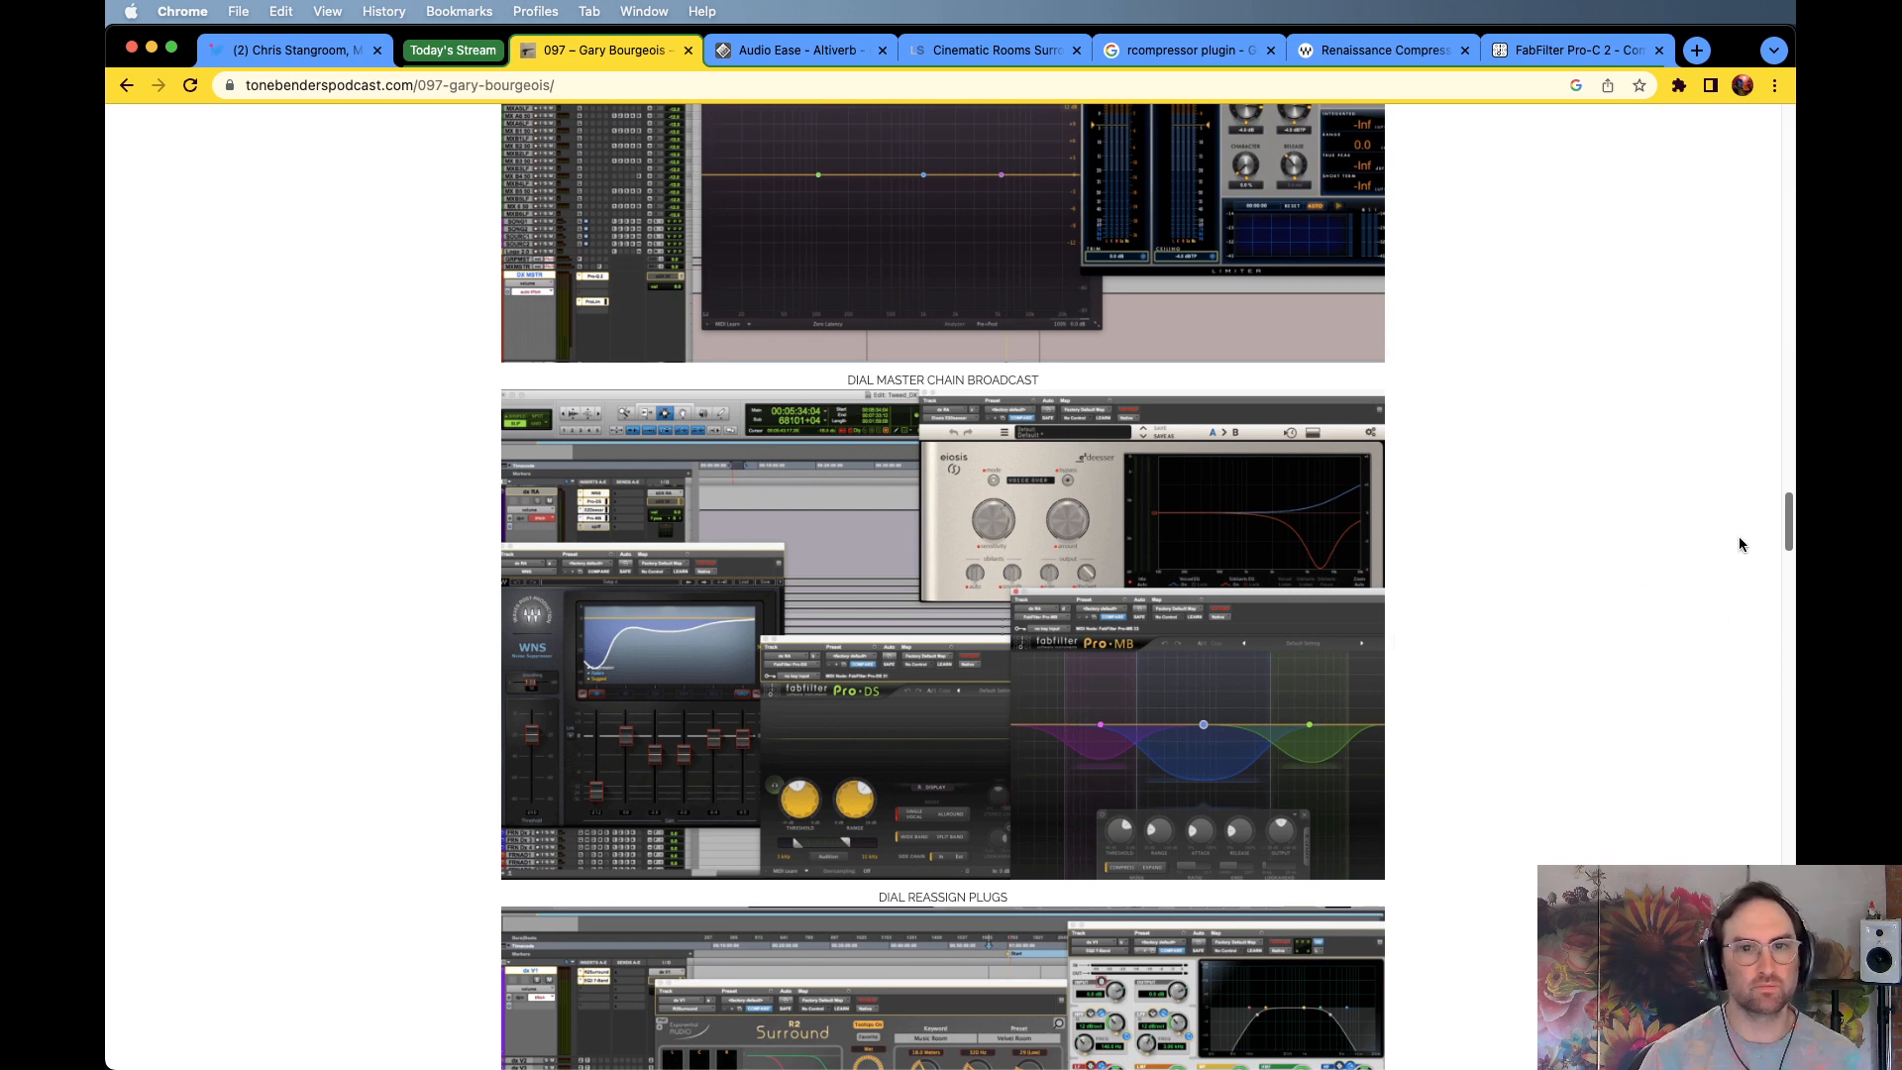
left_click_drag(1789, 516, 1788, 560)
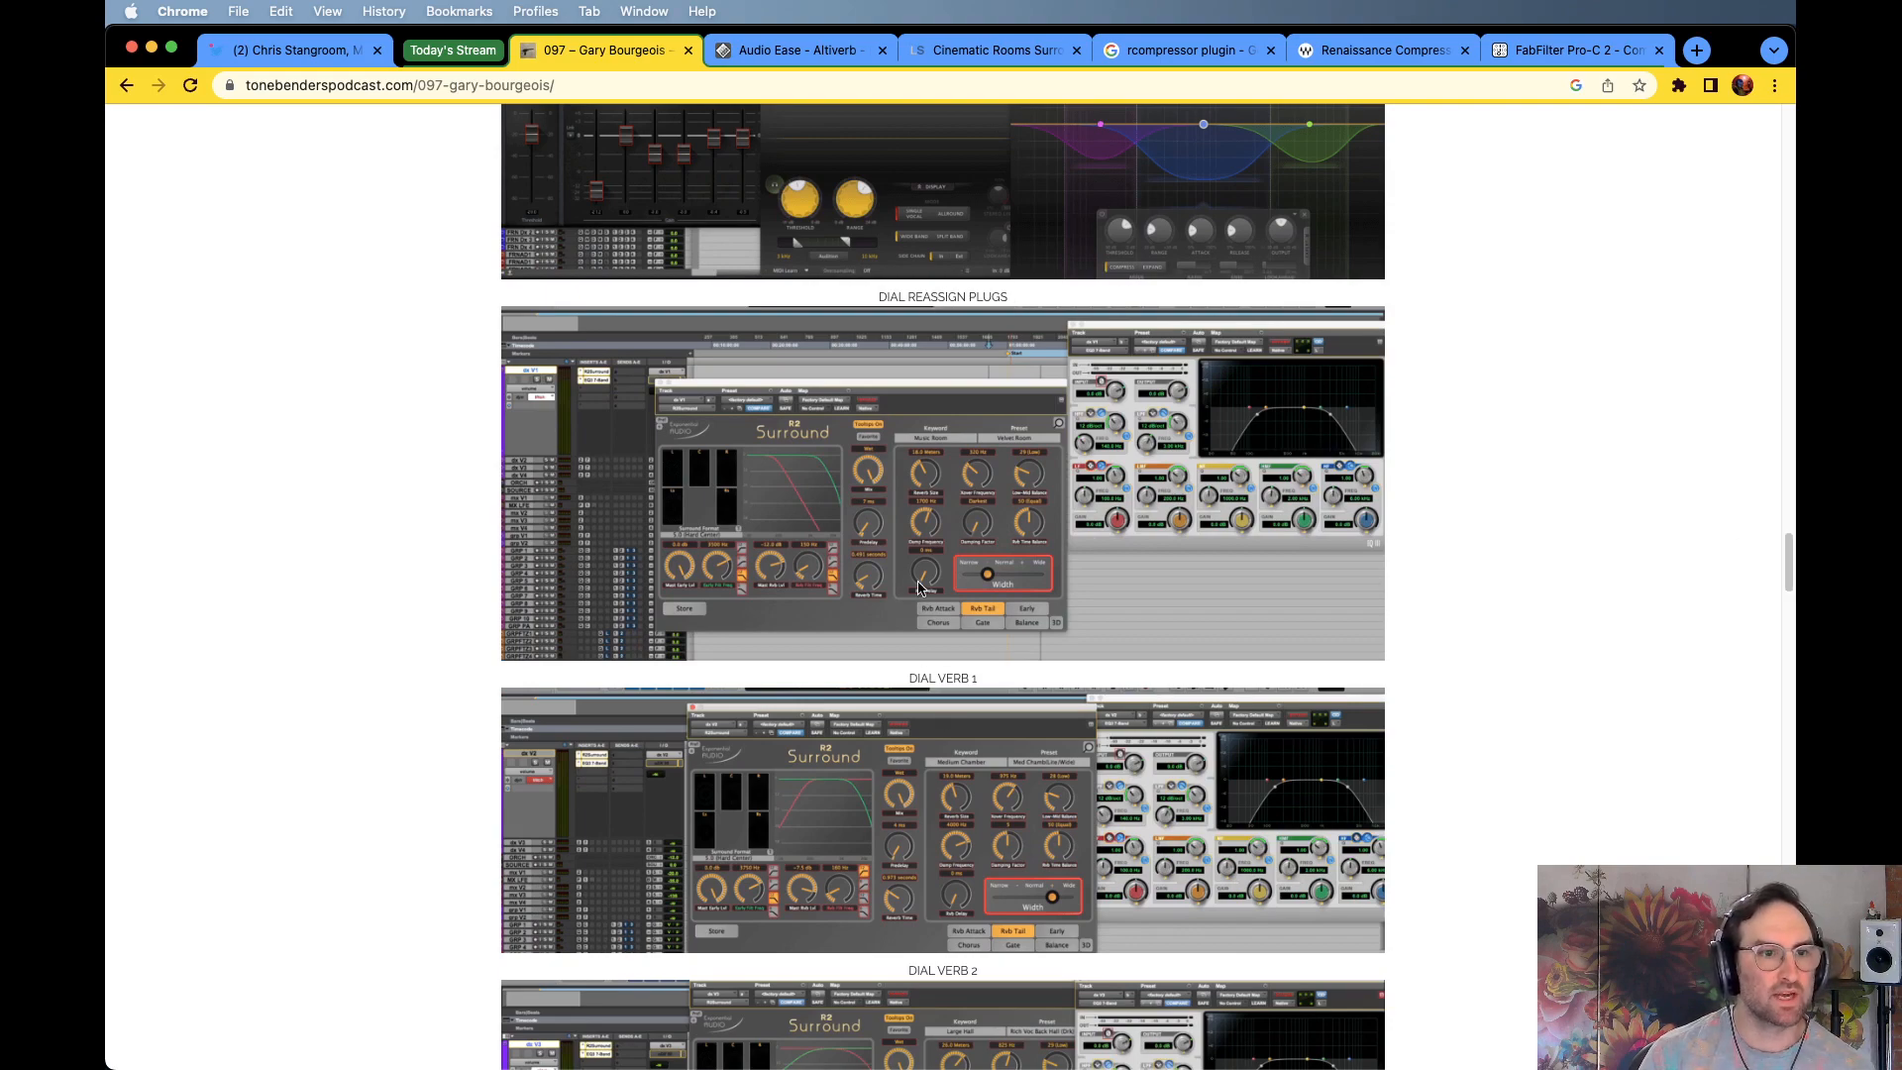
scroll(1568, 774, "down", 14)
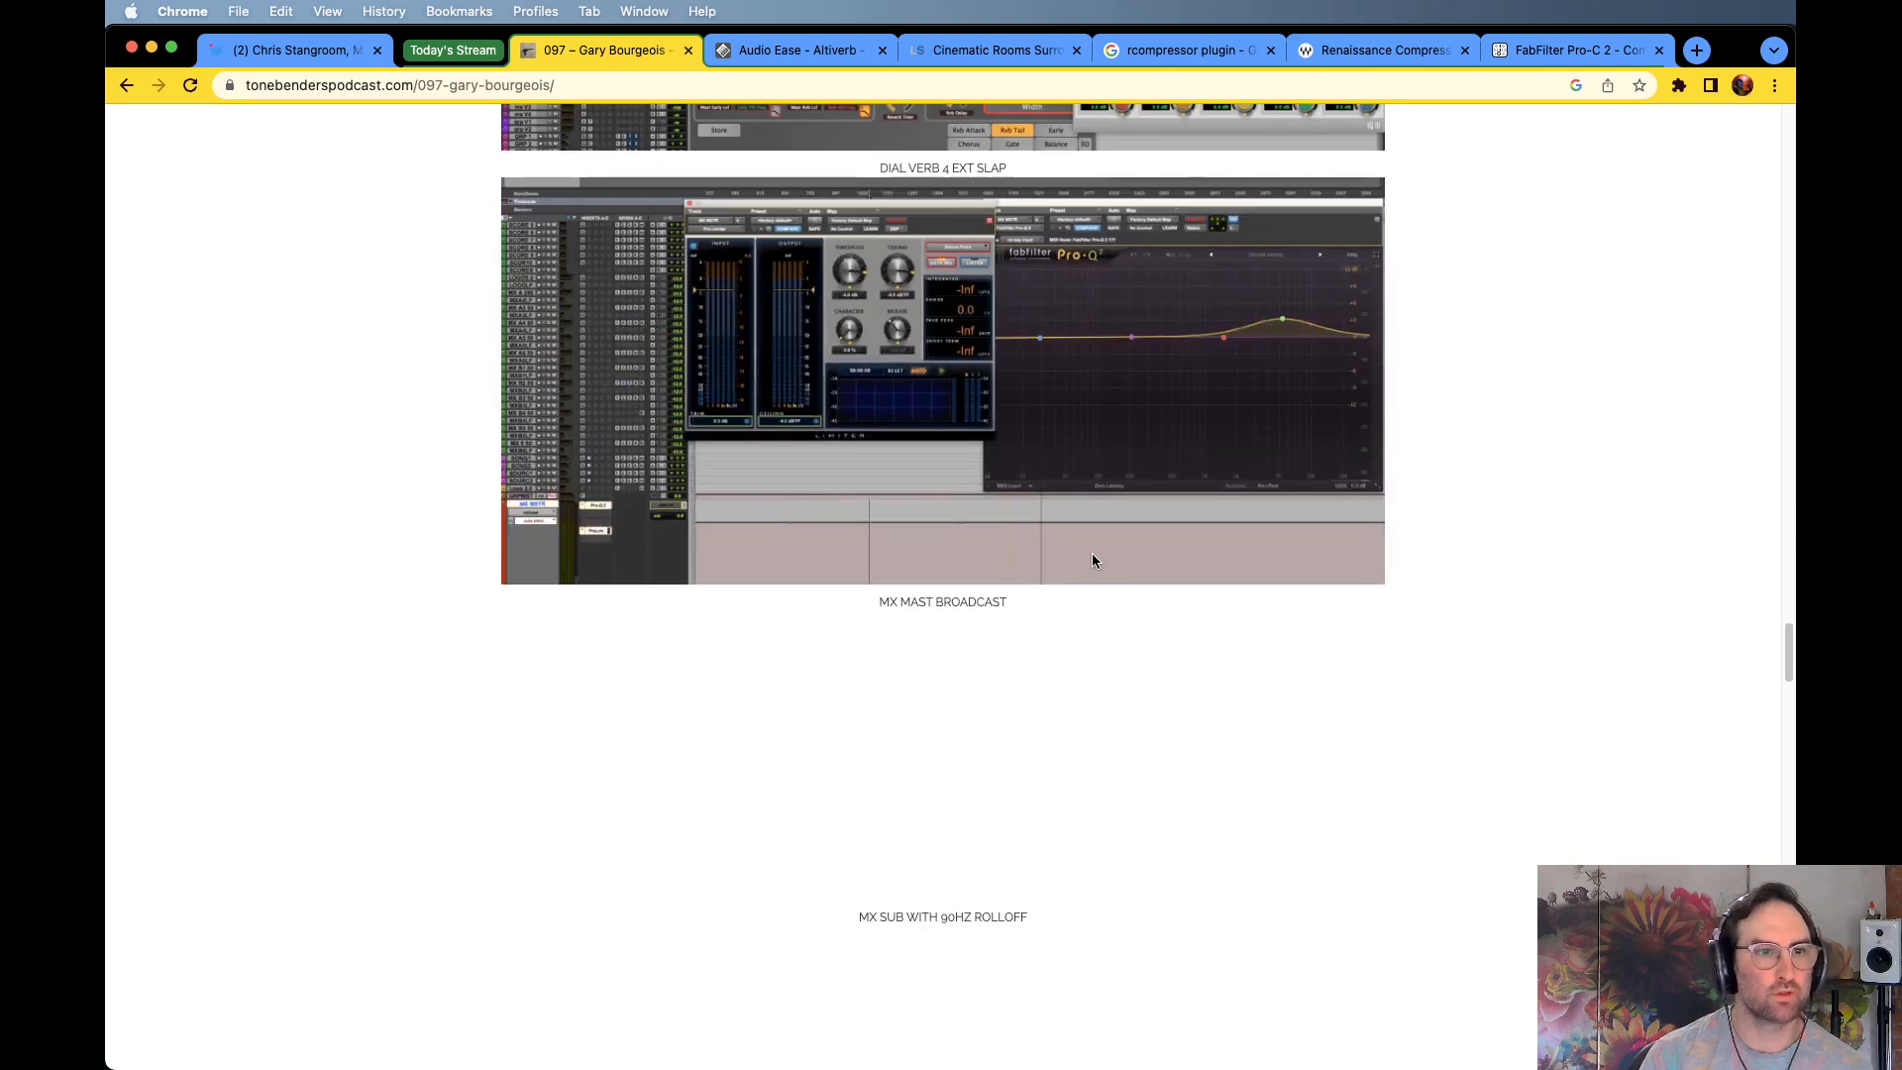
Enlarge the Tonebenders page and examine the R2 Surround and EQ settings in the Dial Reassign Plugs and Dial Verb screenshots
scroll(1091, 561, "up", 8)
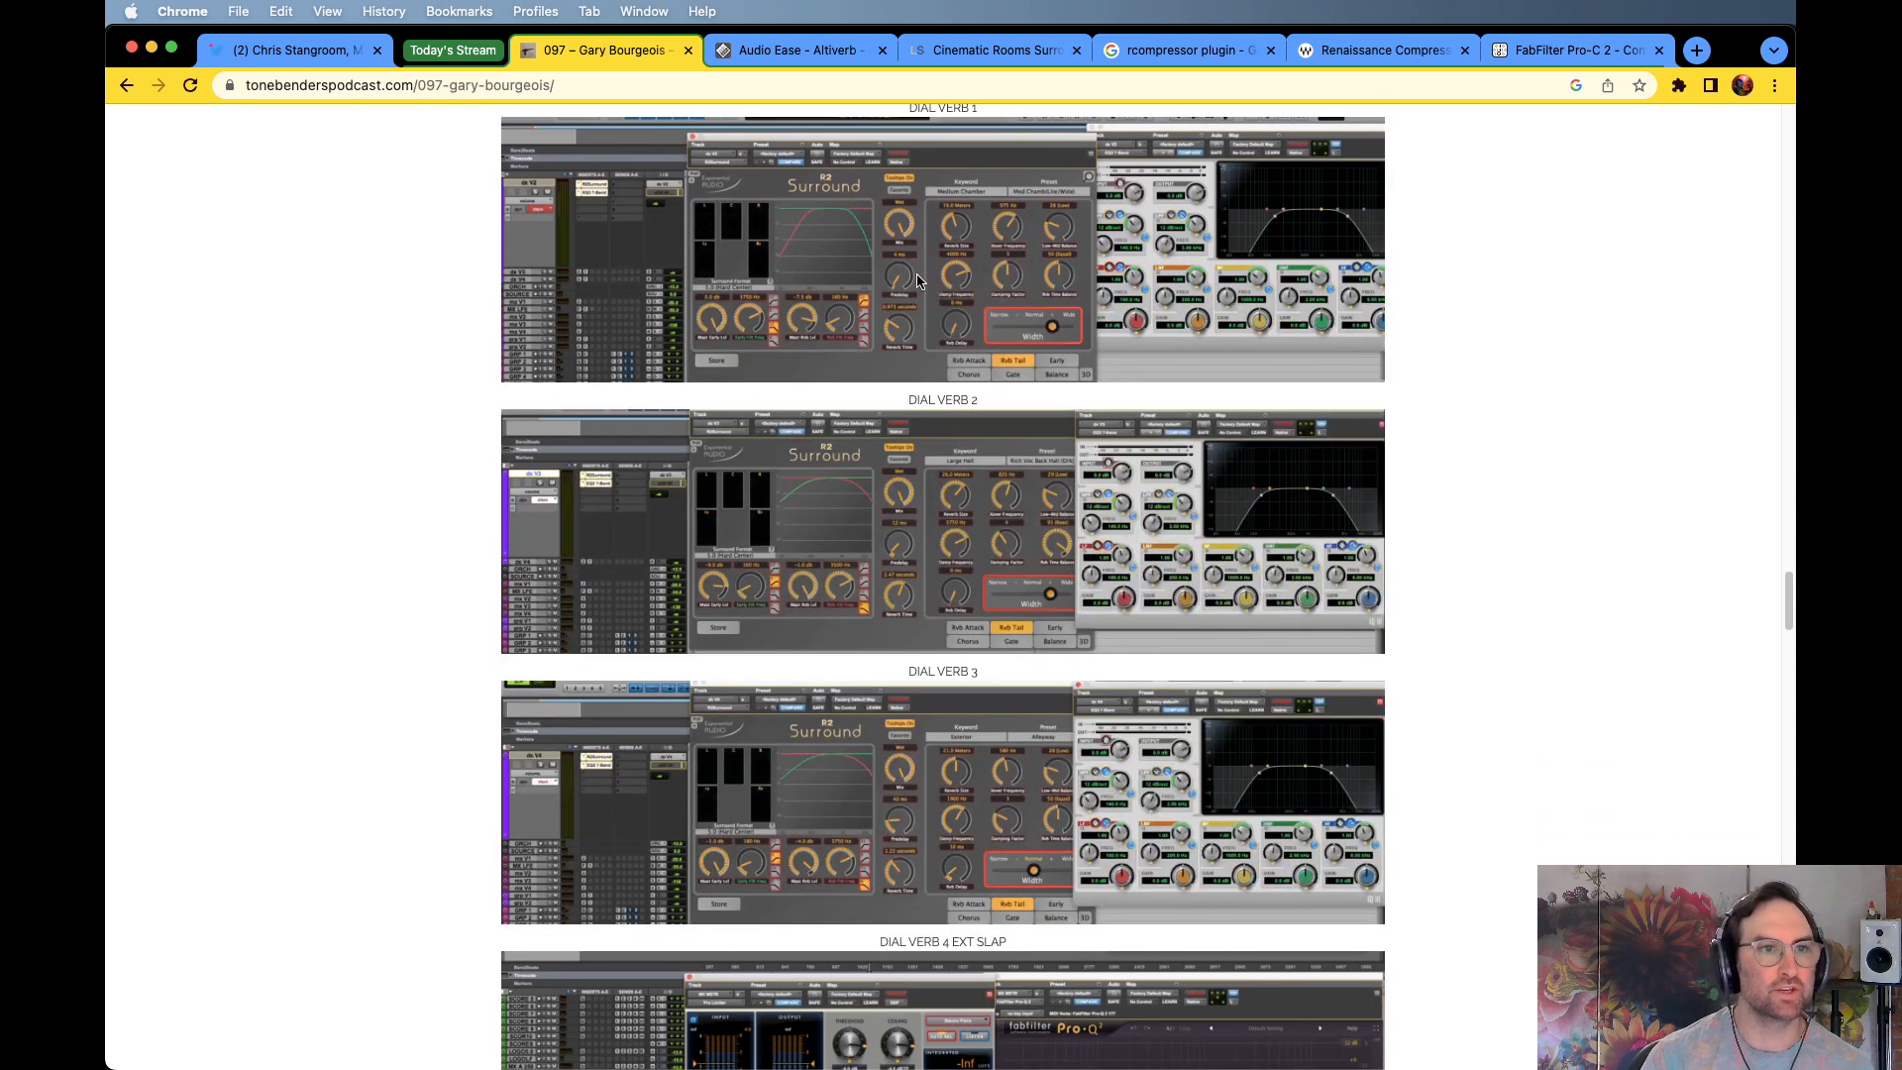
key("super+plus")
key("super+plus")
key("super+plus")
key("super+plus")
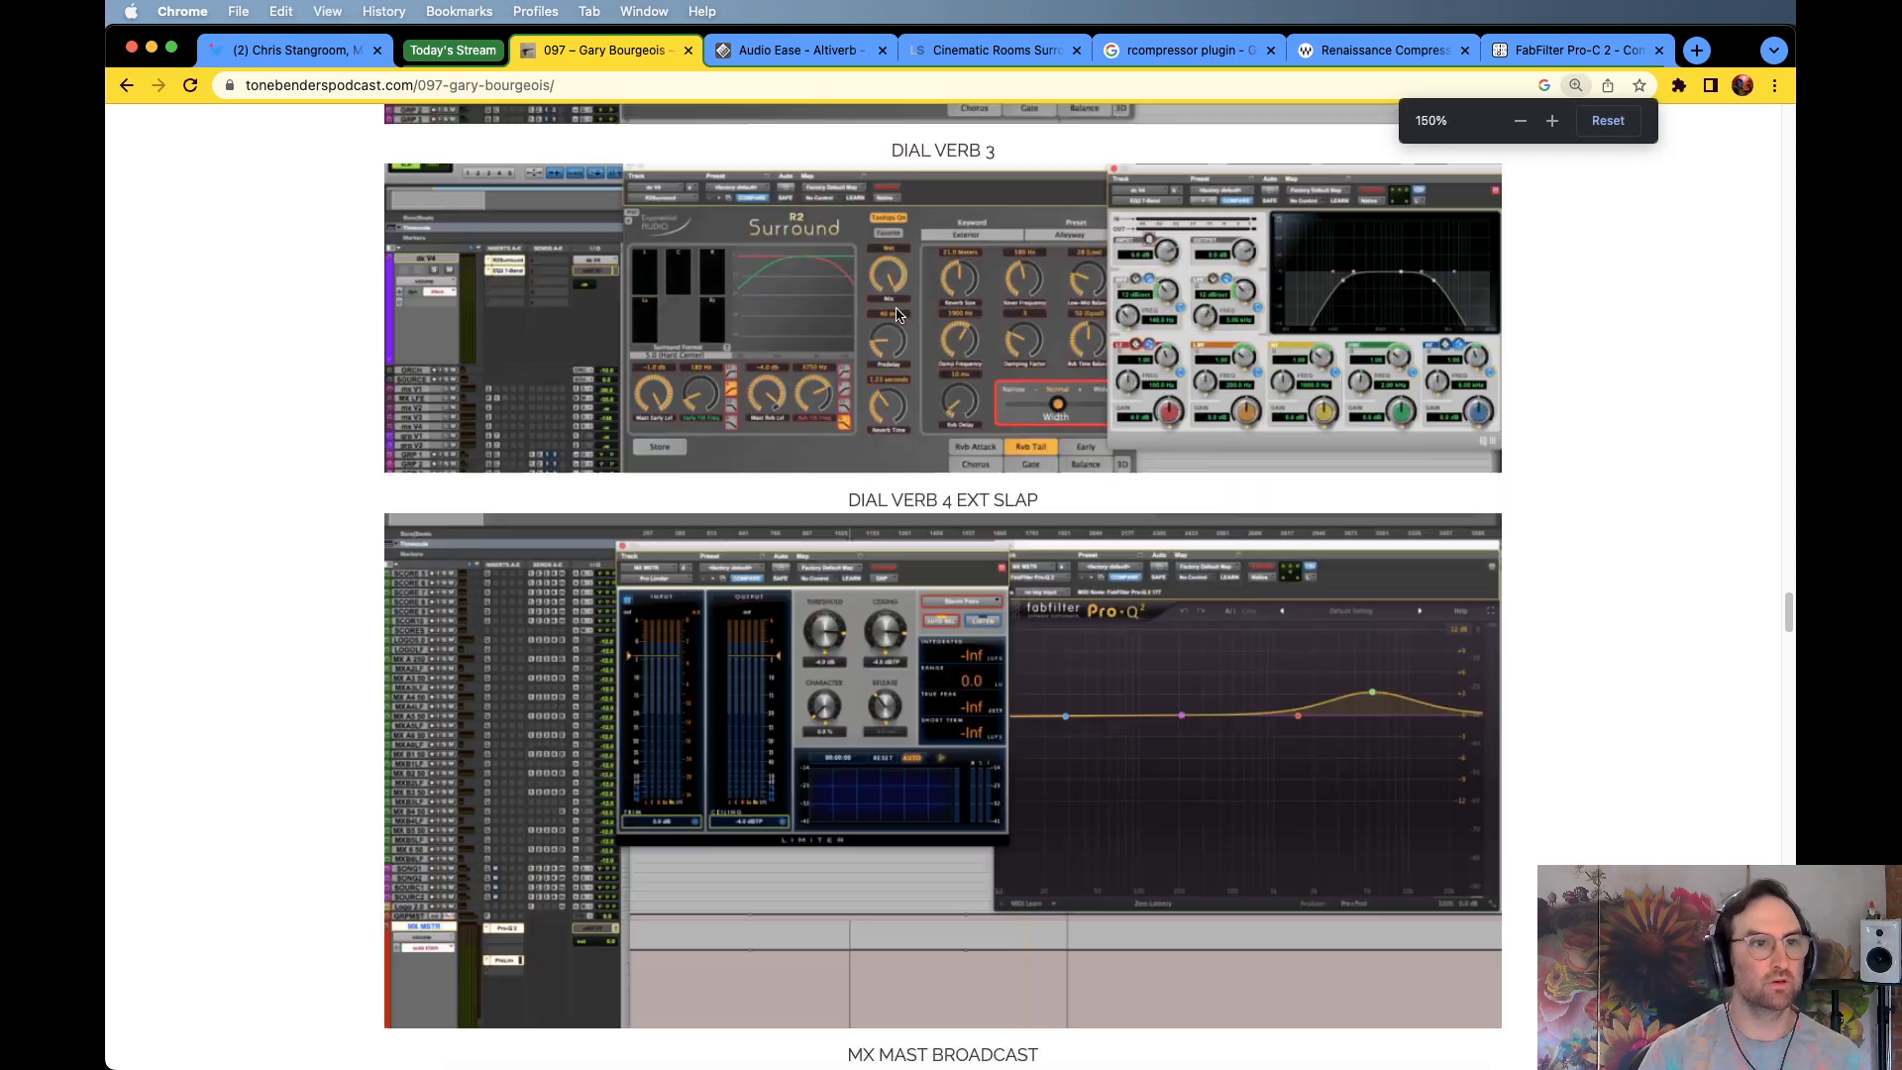
scroll(941, 594, "up", 3)
left_click_drag(1786, 608, 1787, 551)
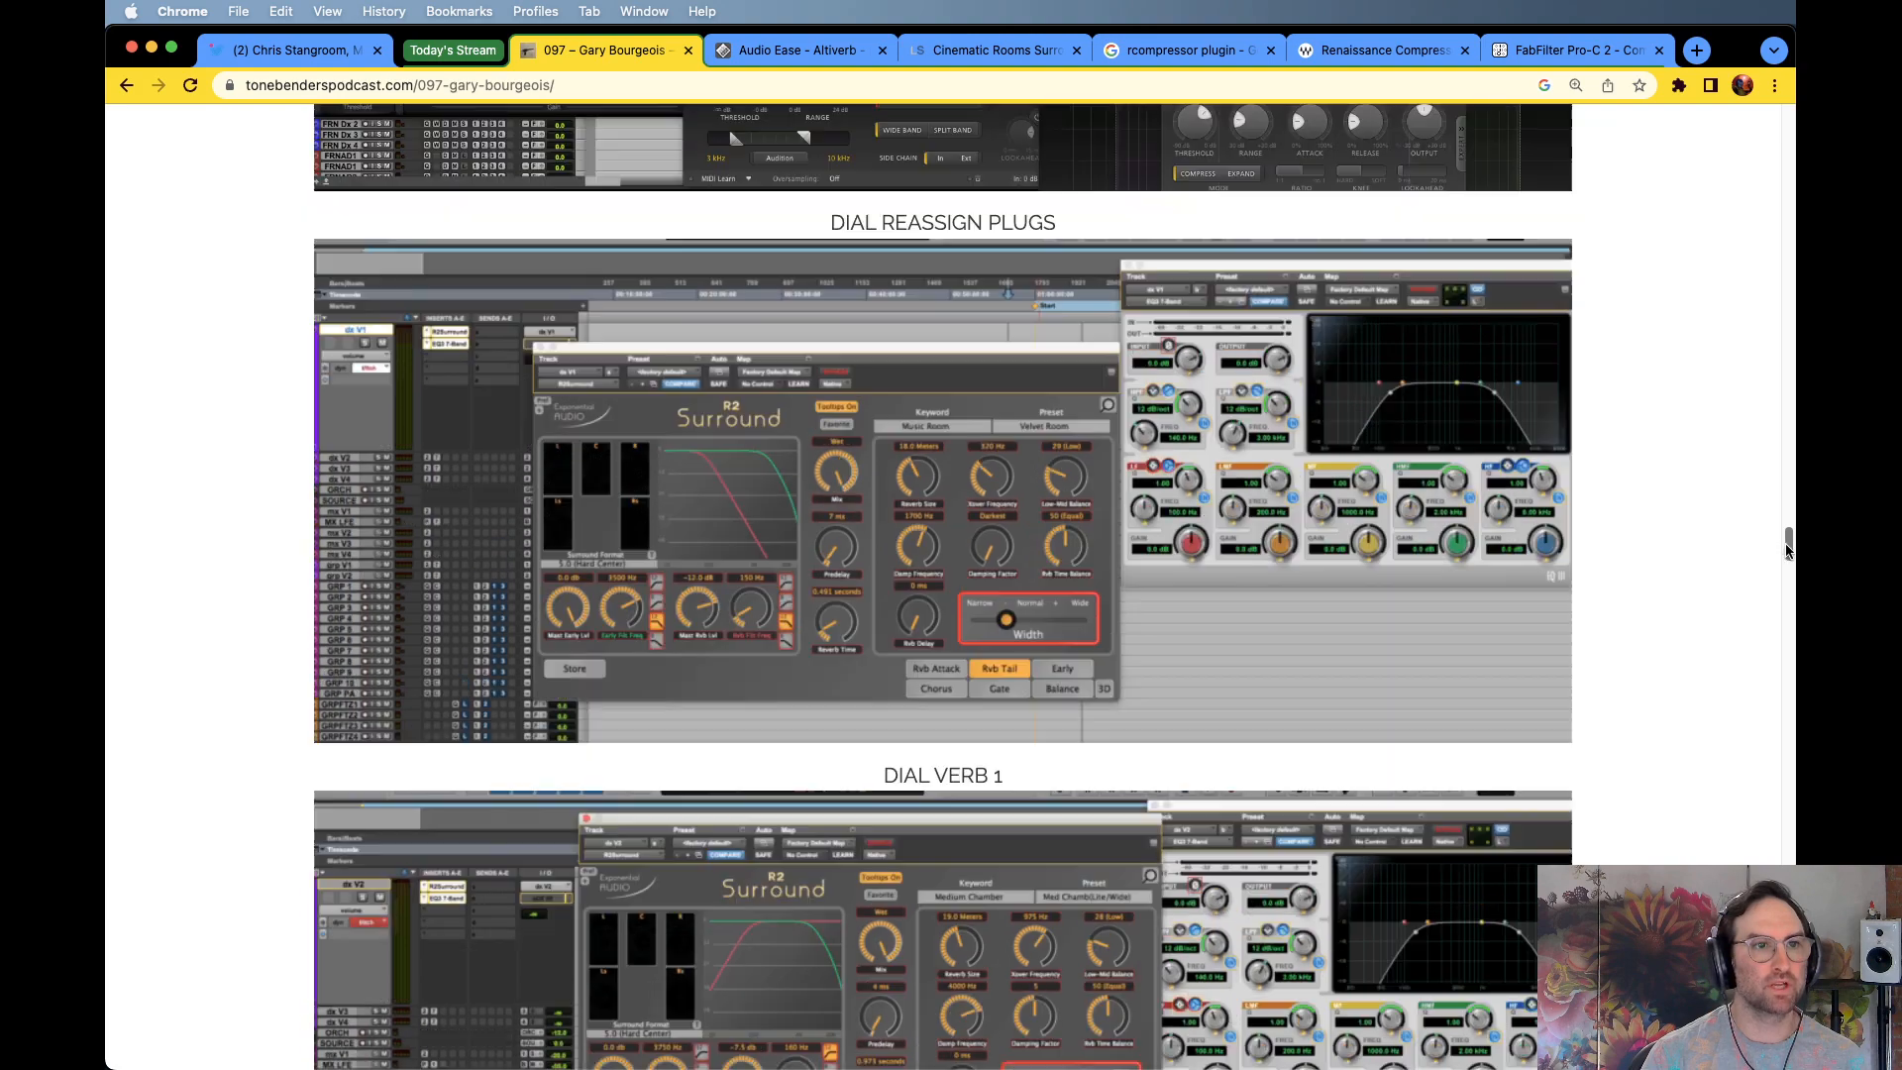
key("super+plus")
scroll(948, 481, "down", 10)
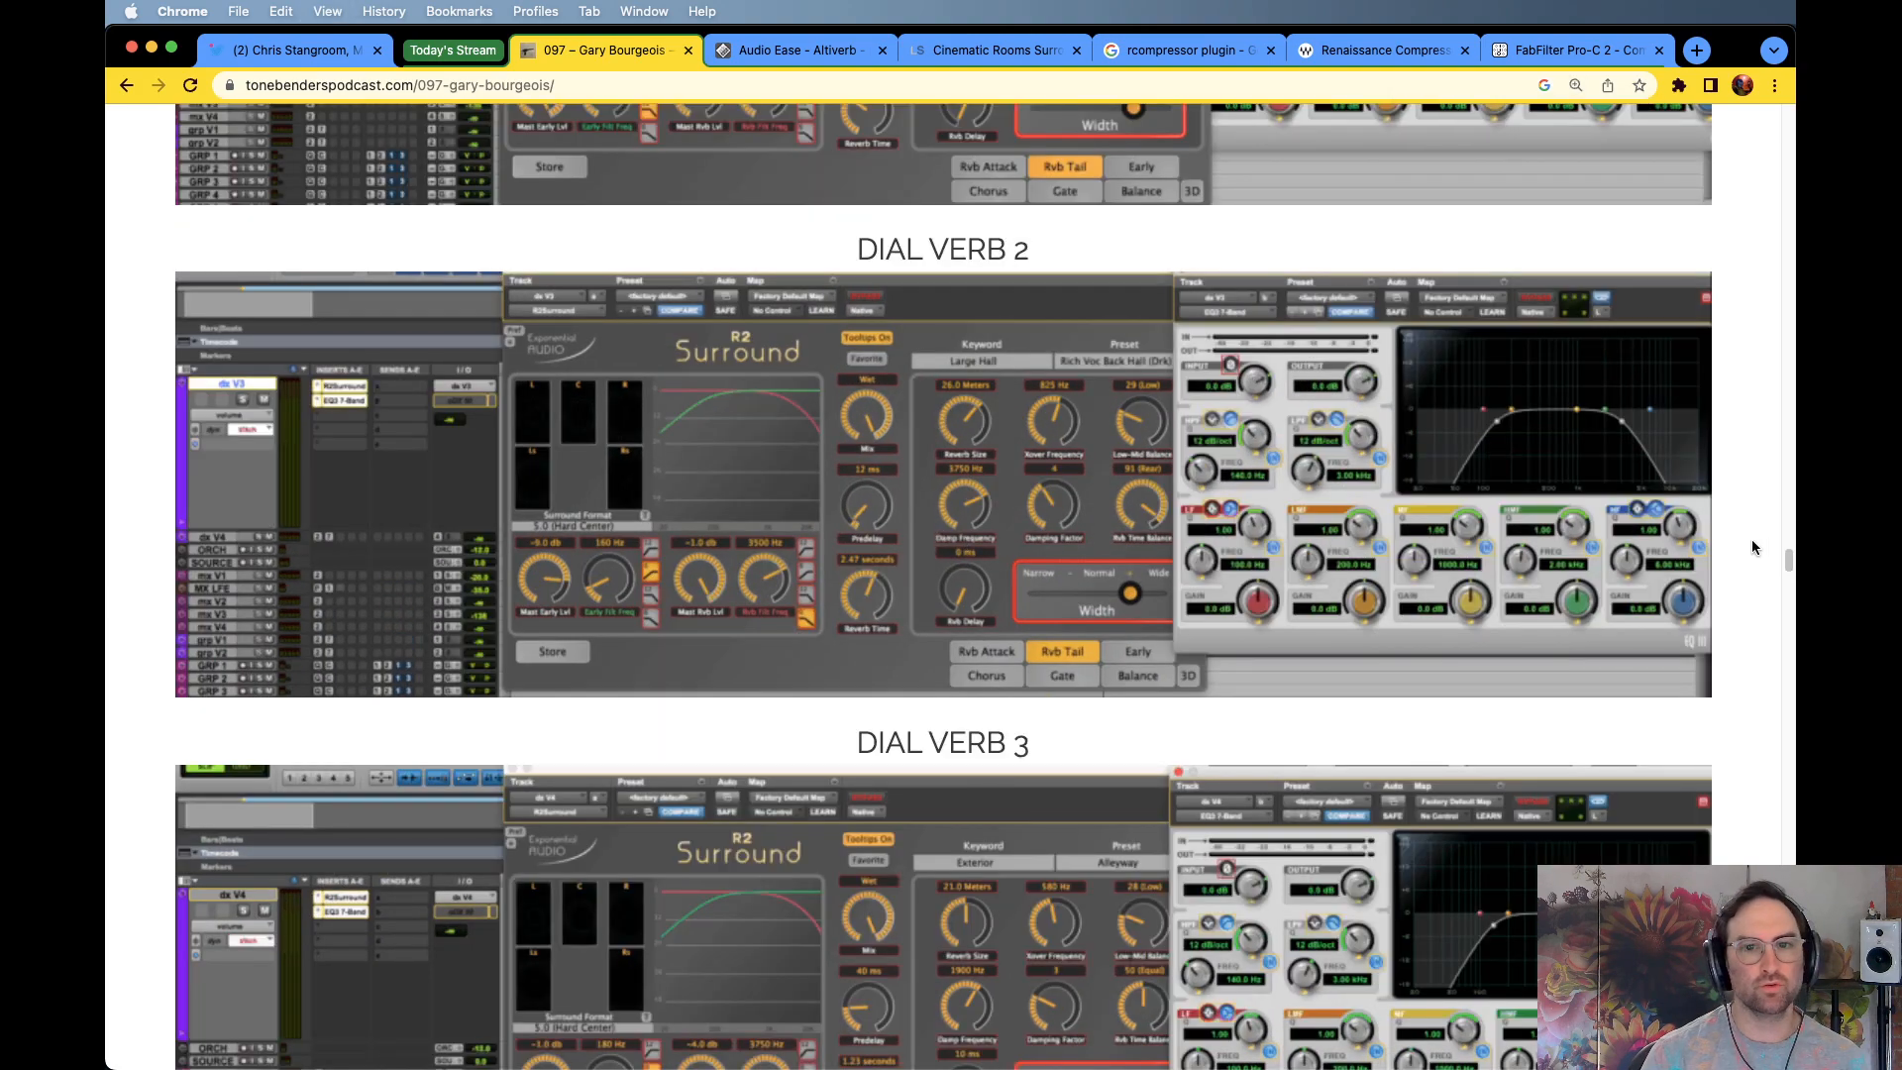
left_click_drag(1788, 561, 1788, 526)
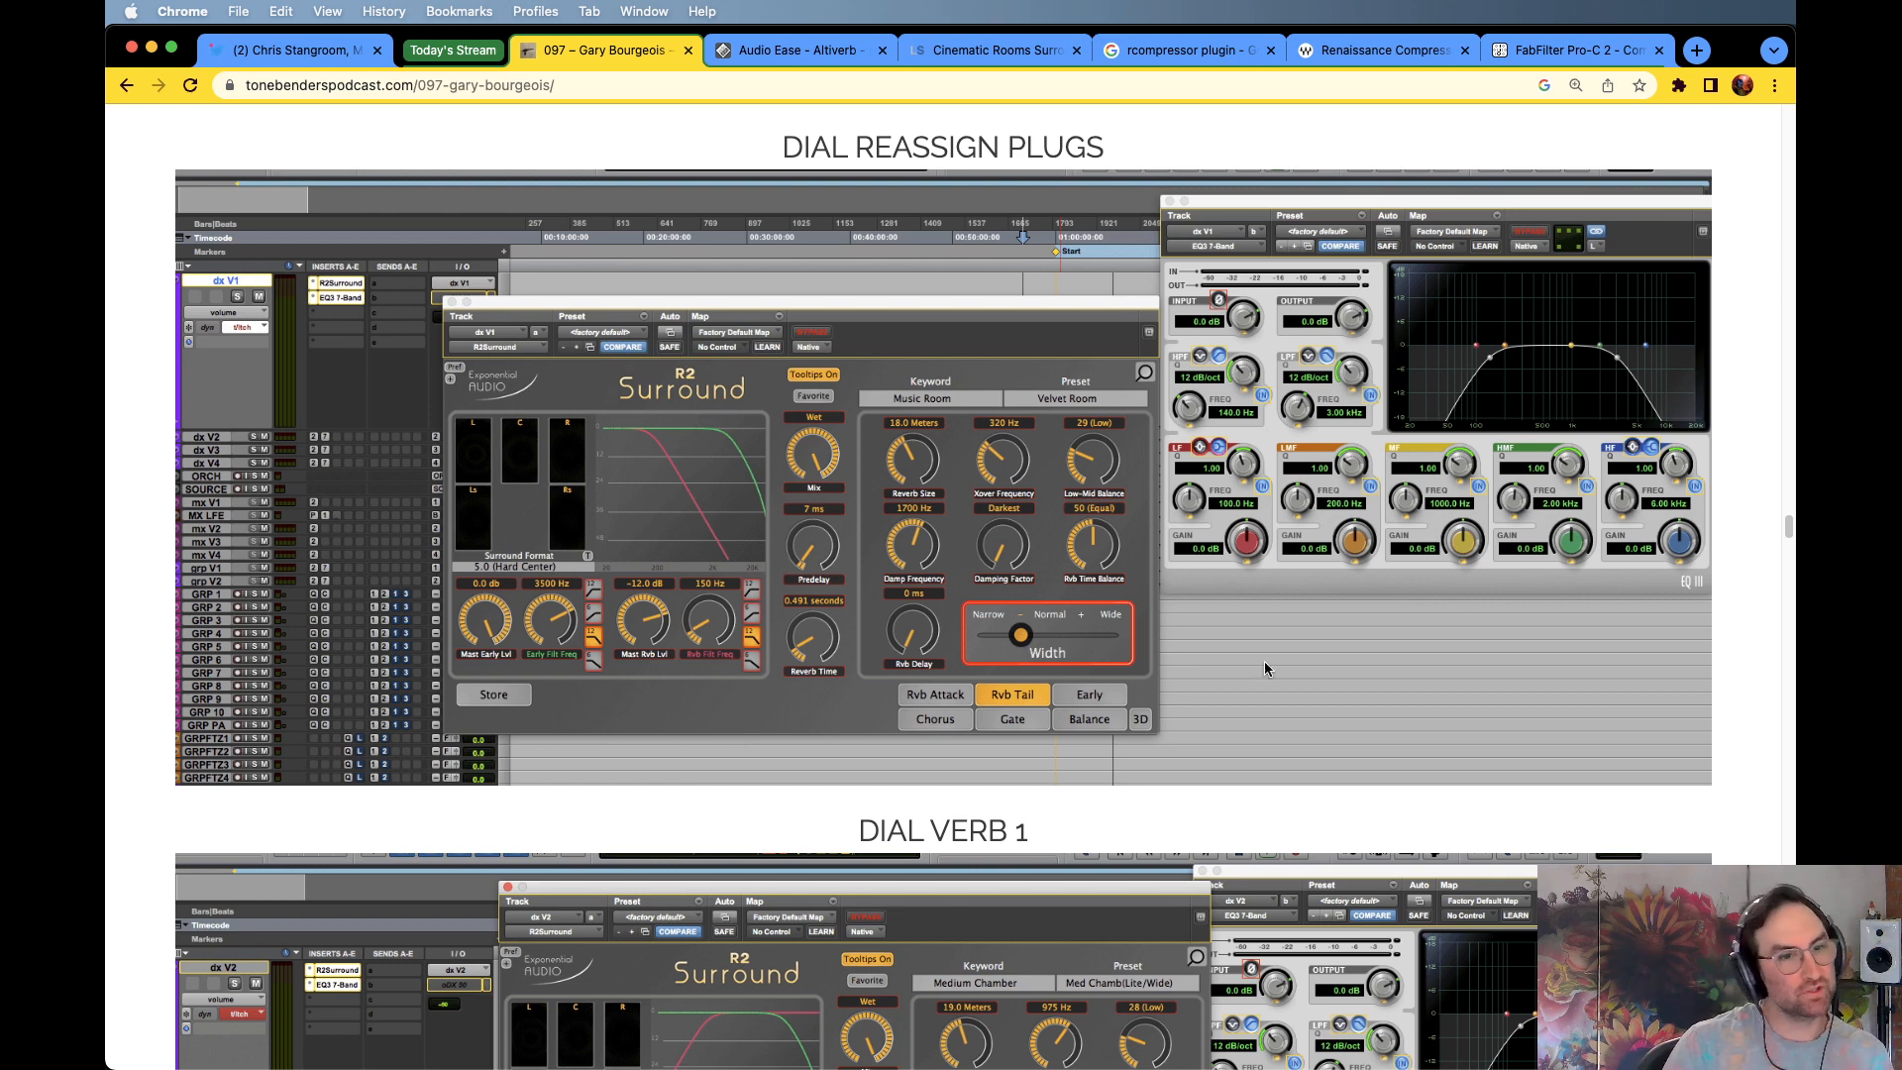
Switch to Pro Tools and show the ReVibe II windows of the vSOT 50 RV SM, RV MED and RV LG tracks
key("super+Tab")
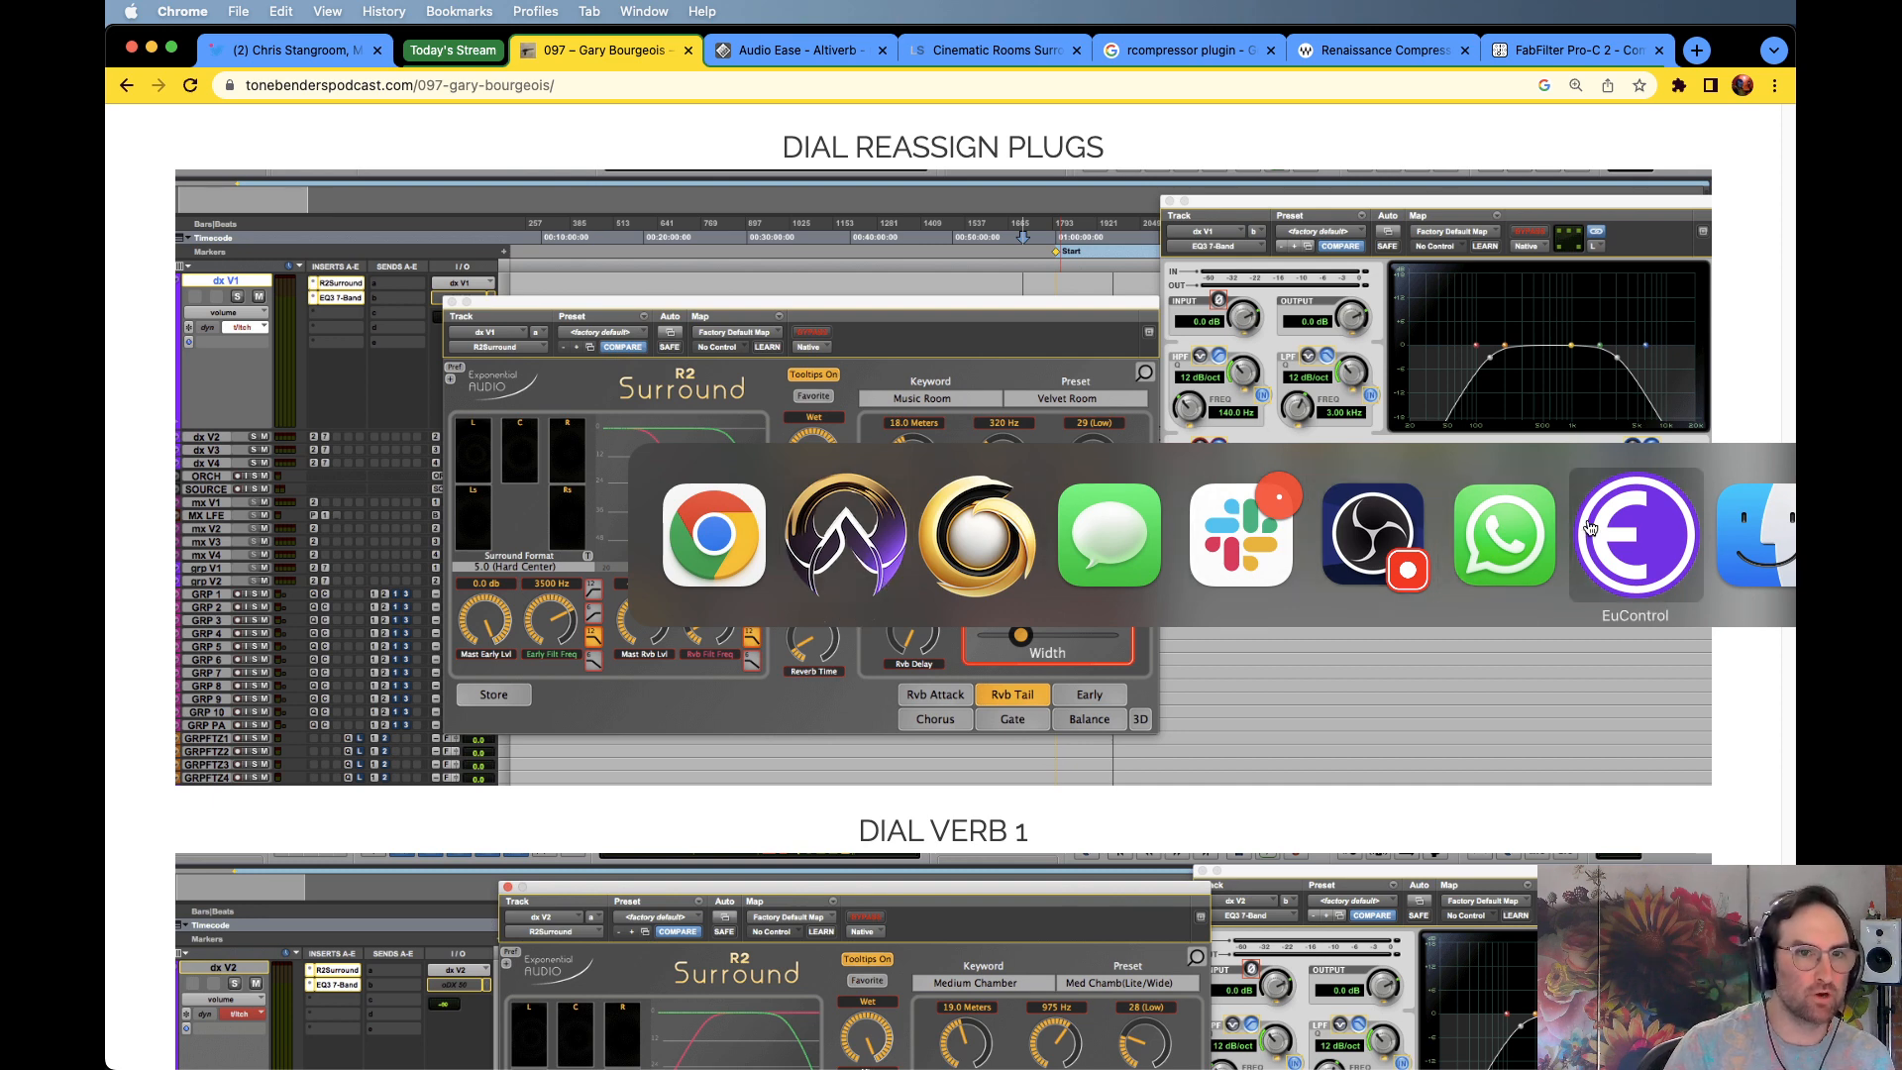
left_click(835, 525)
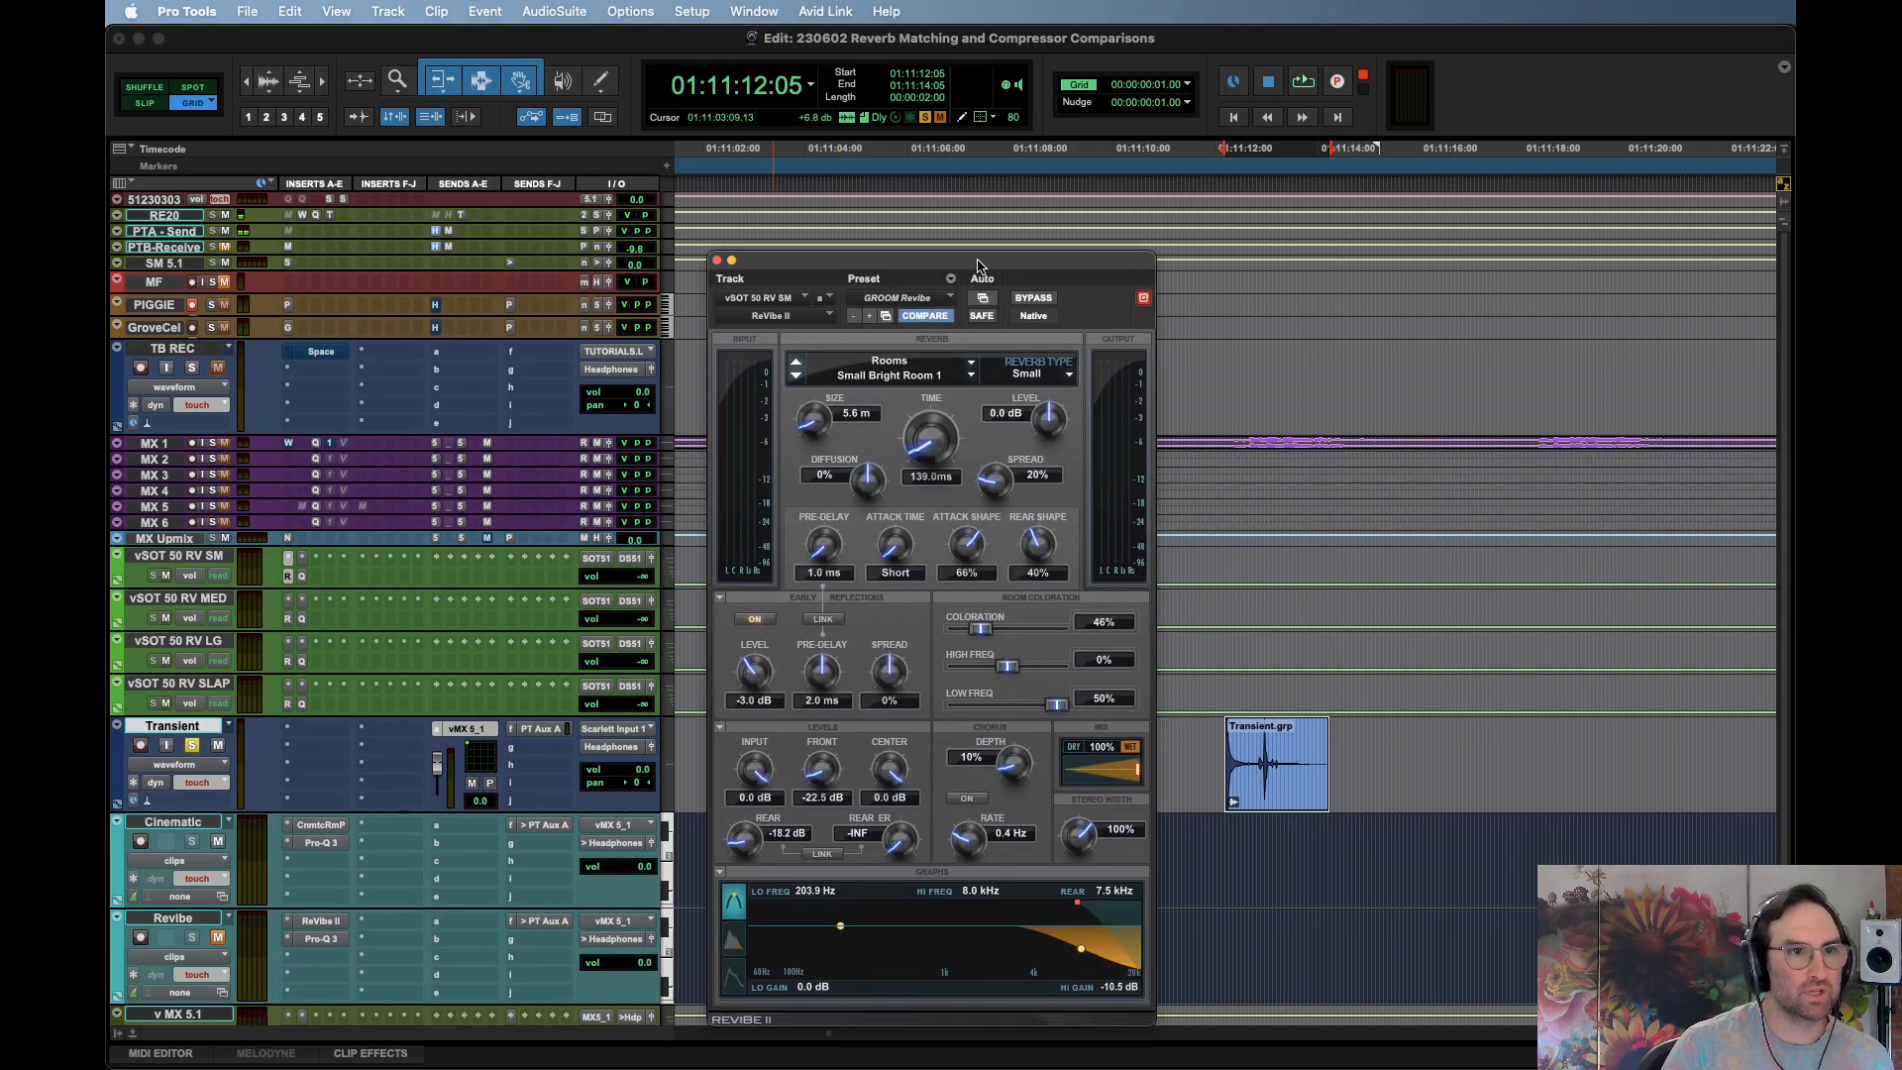
left_click_drag(981, 264, 1012, 176)
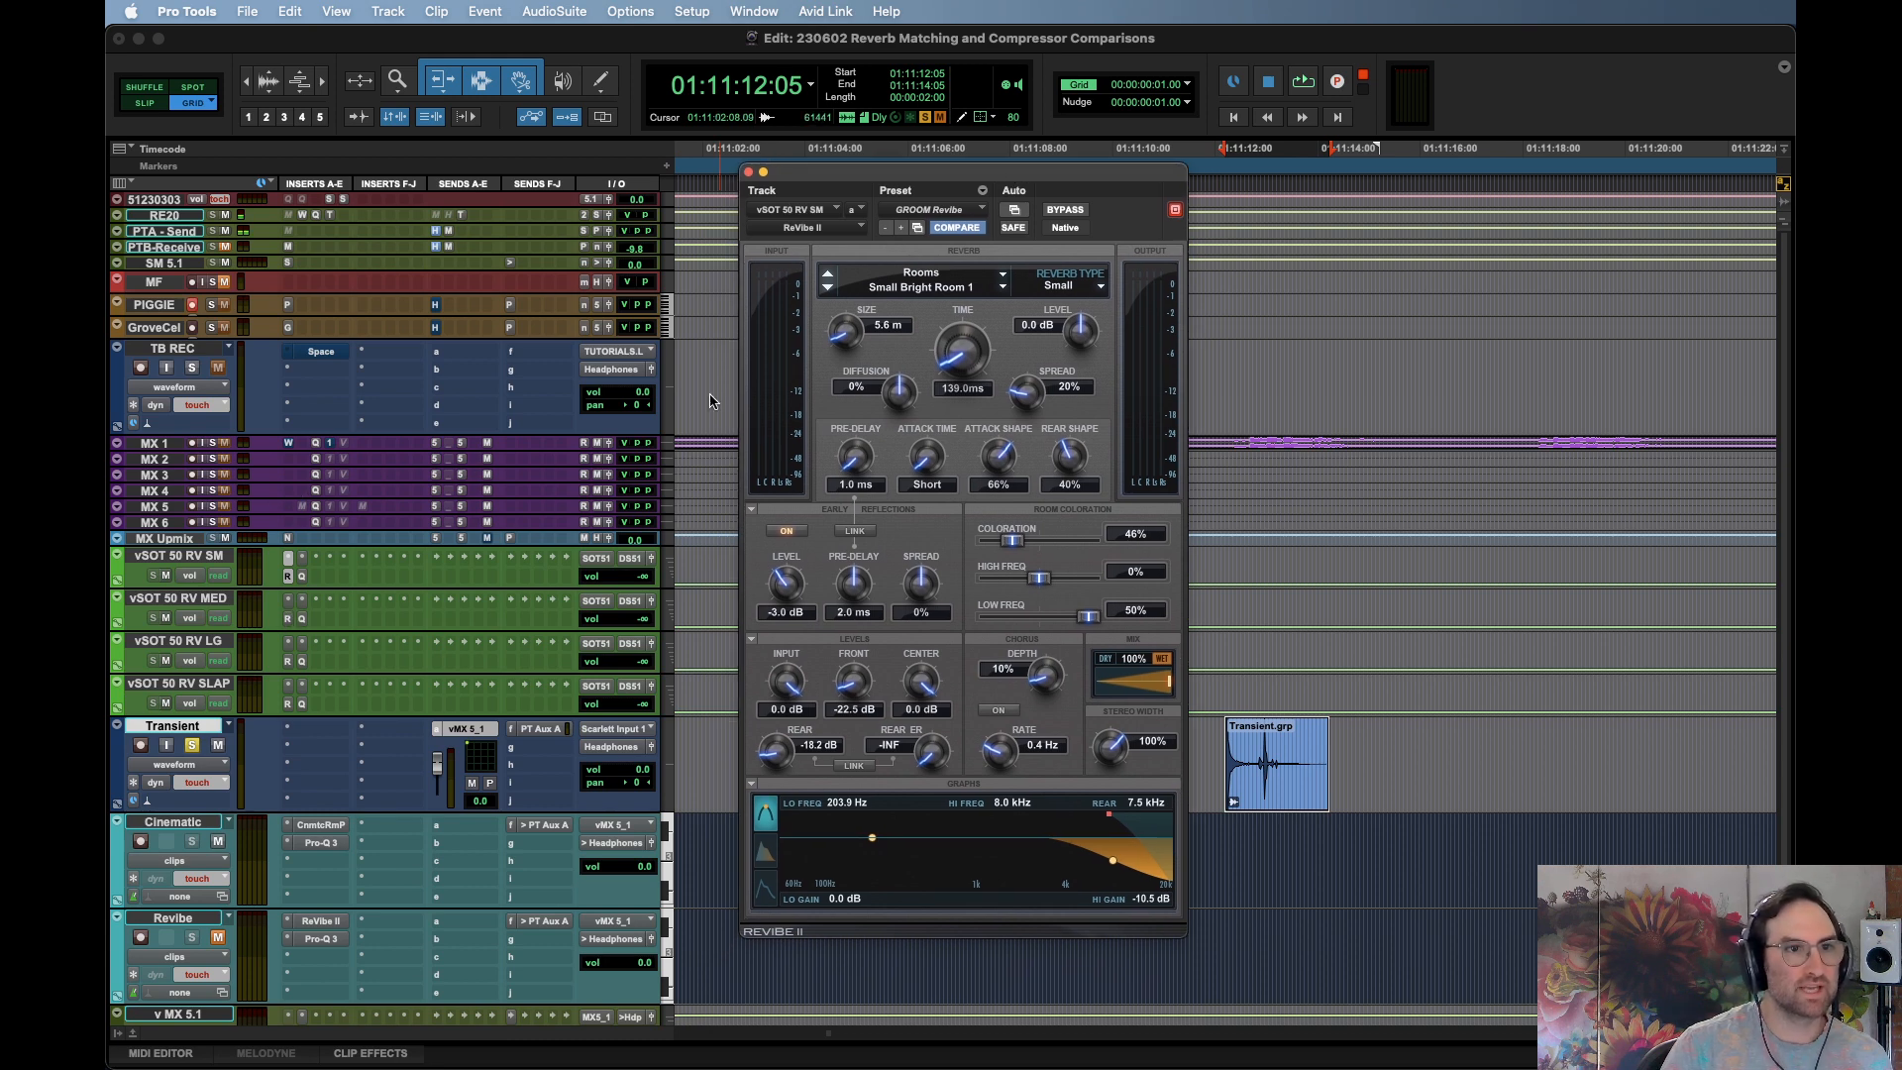
left_click_drag(956, 173, 871, 109)
left_click(292, 629)
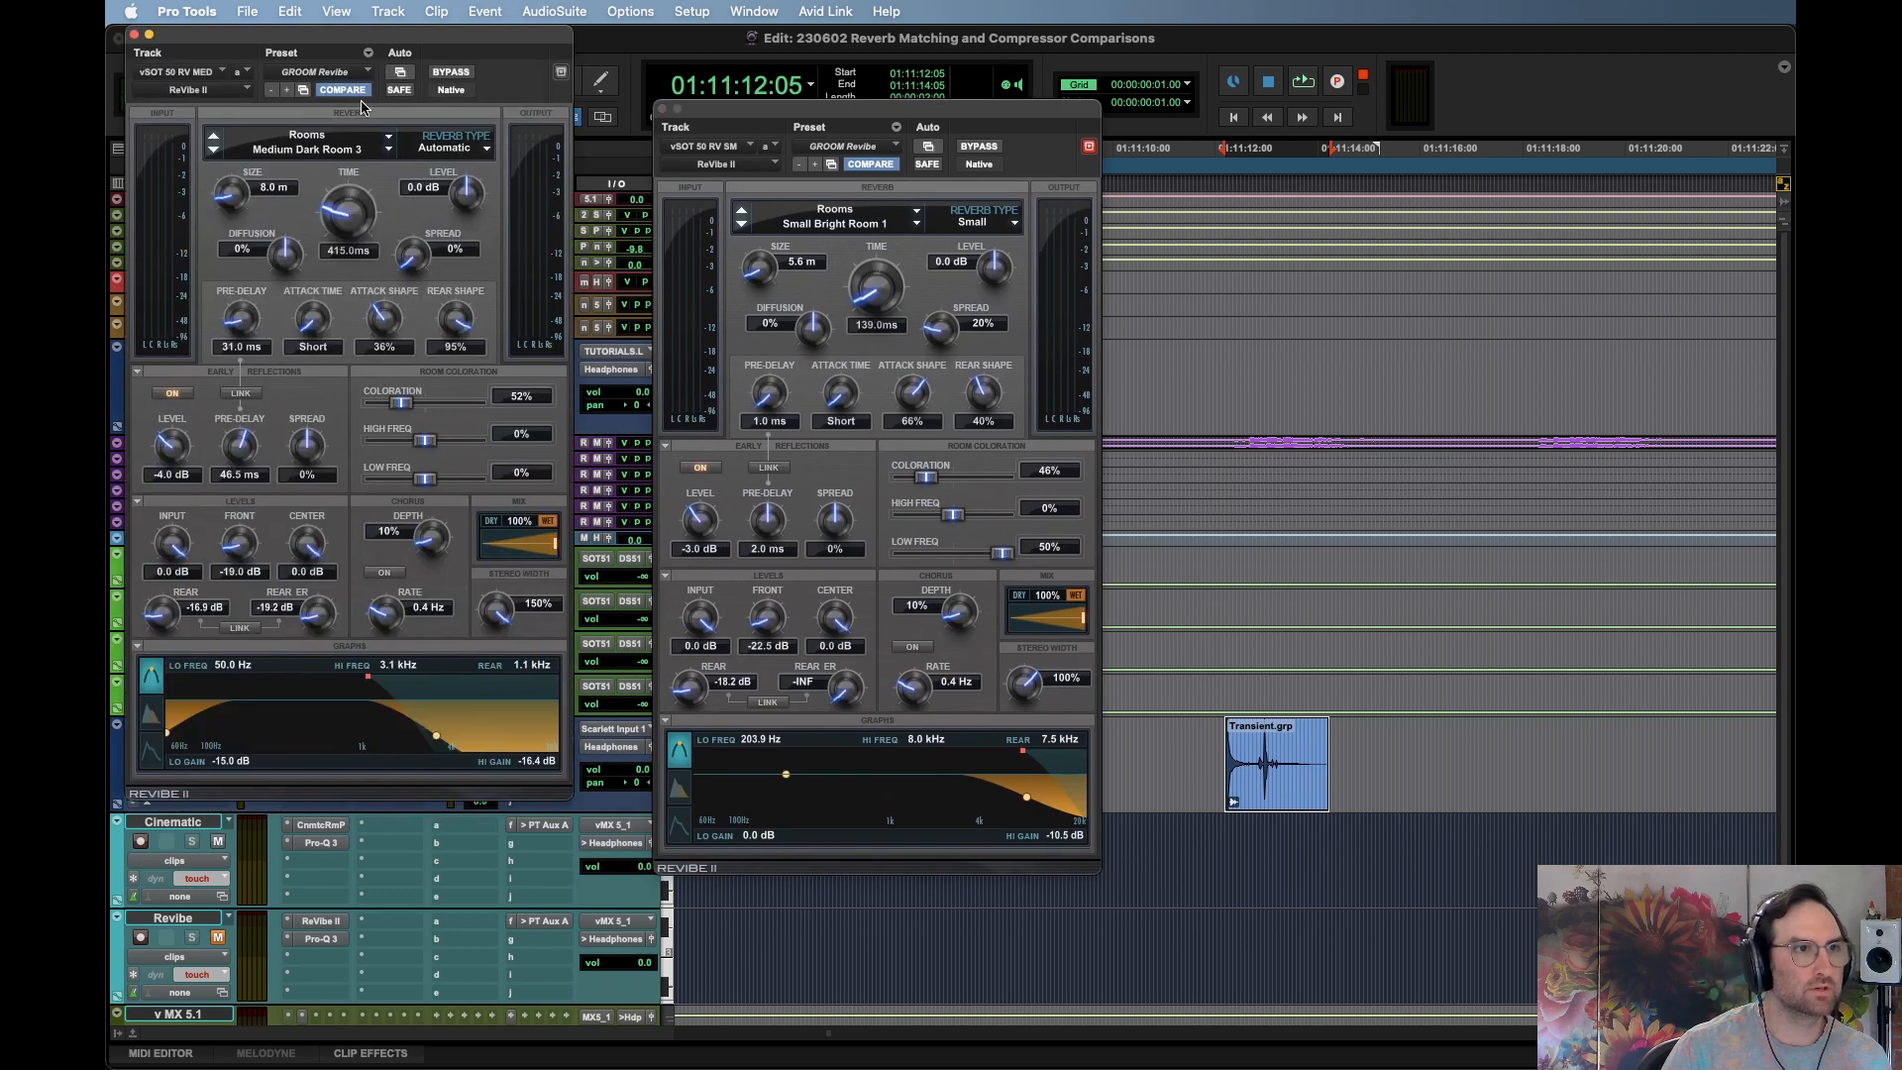
left_click_drag(399, 40, 1328, 59)
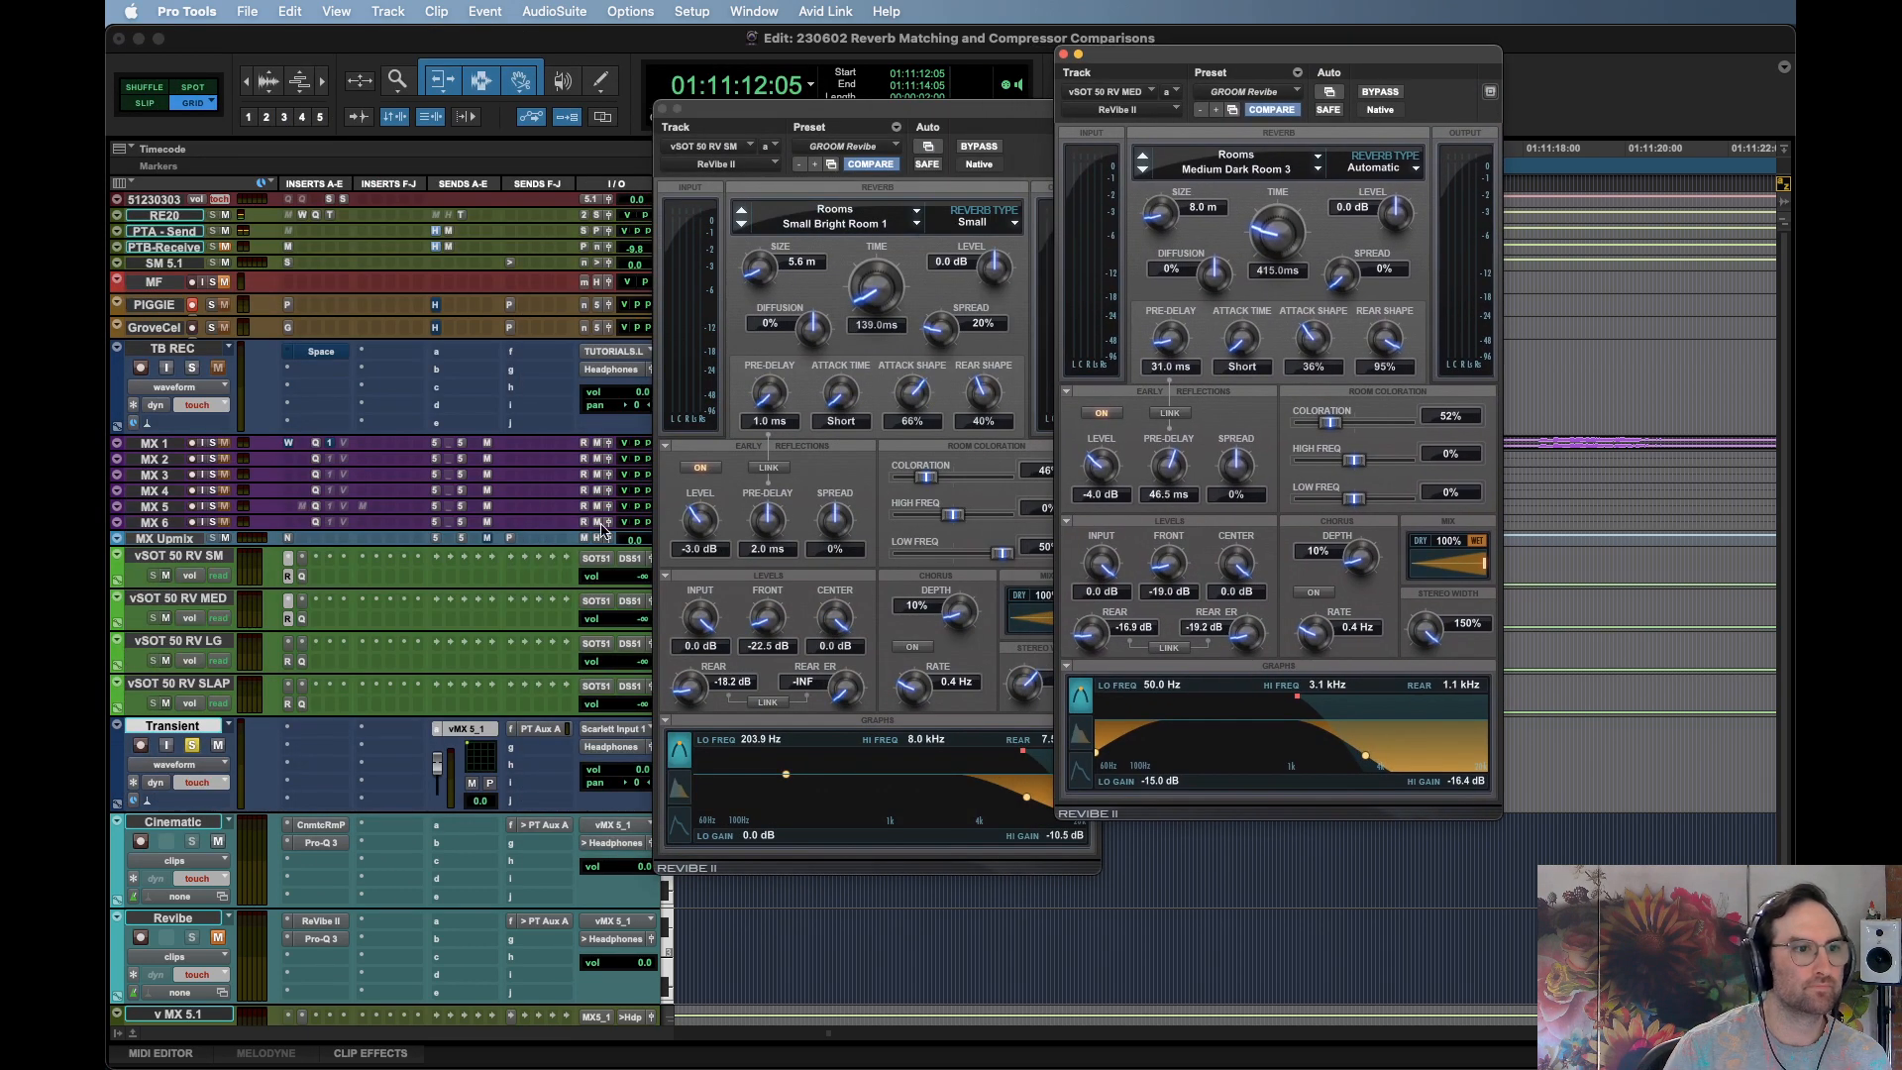
left_click(288, 657)
left_click_drag(362, 42, 1674, 44)
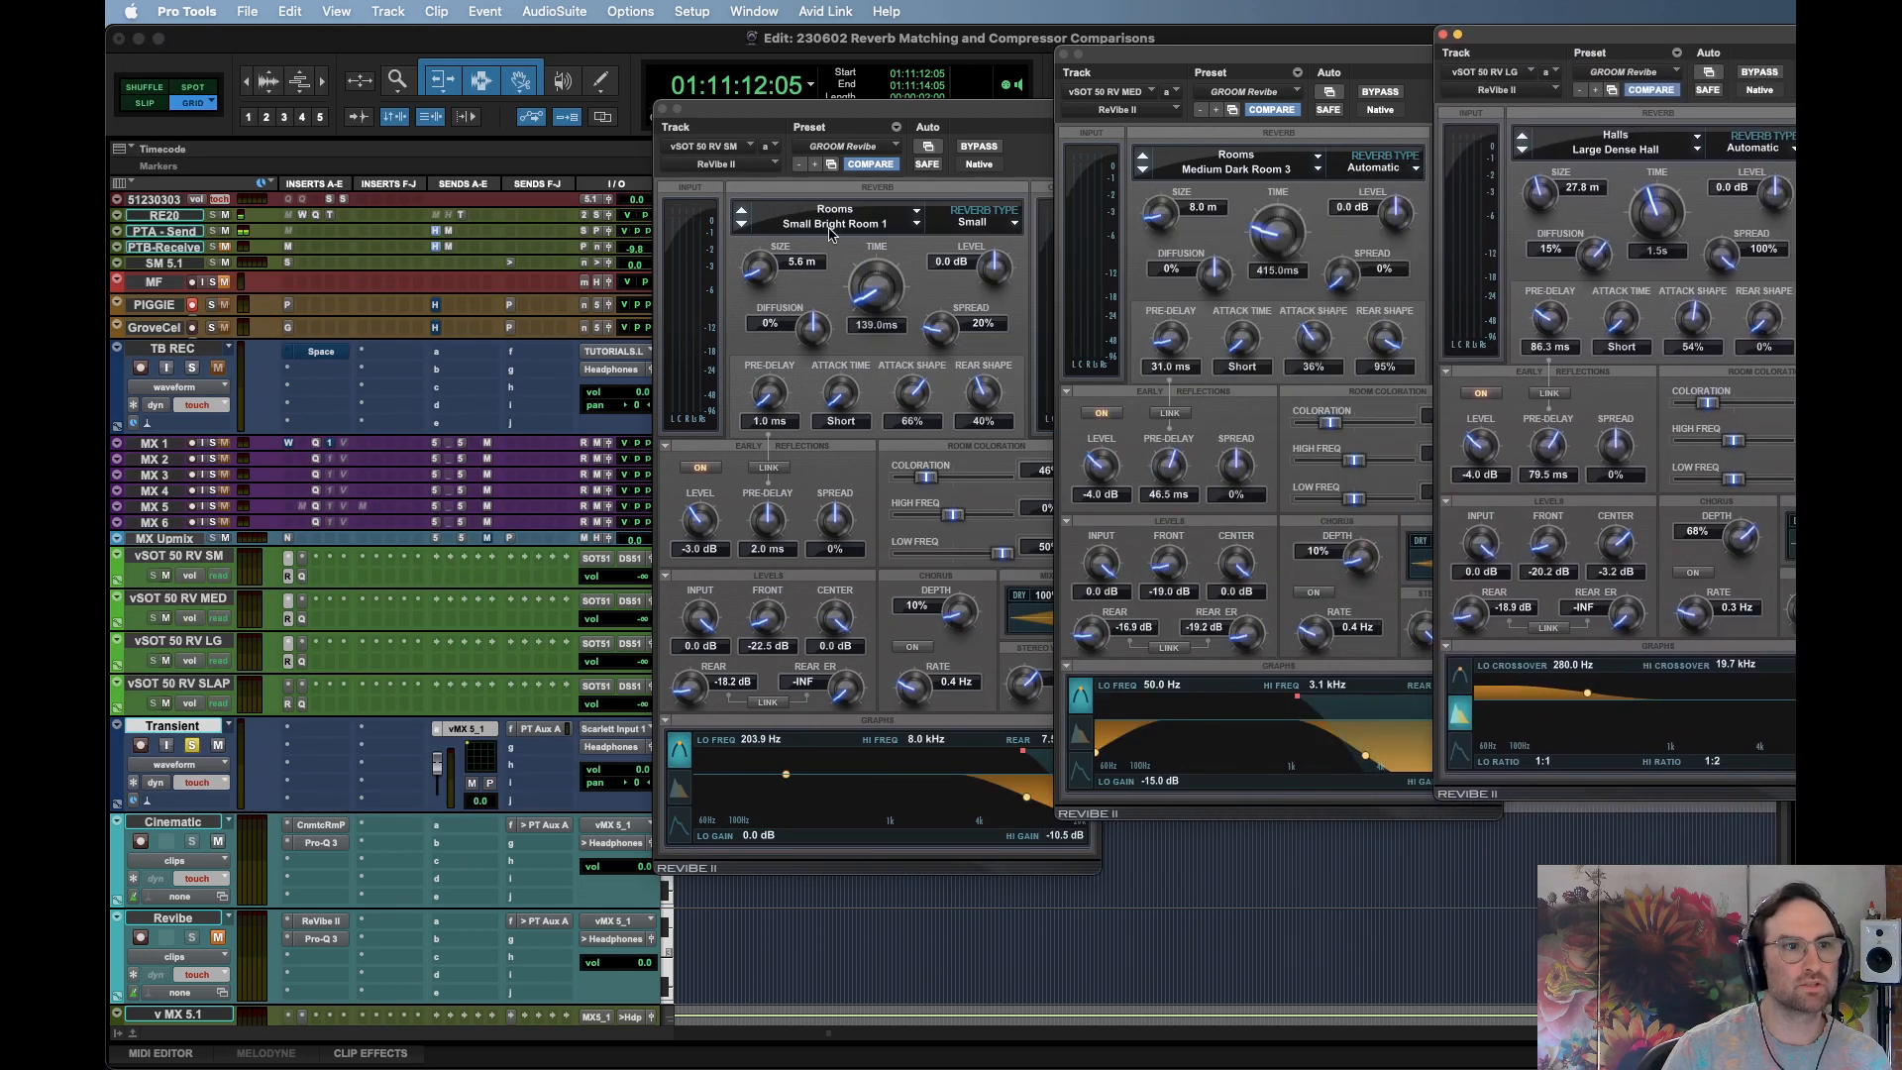
Arrange the small, medium and large ReVibe II windows side by side for comparison
left_click_drag(904, 116, 765, 47)
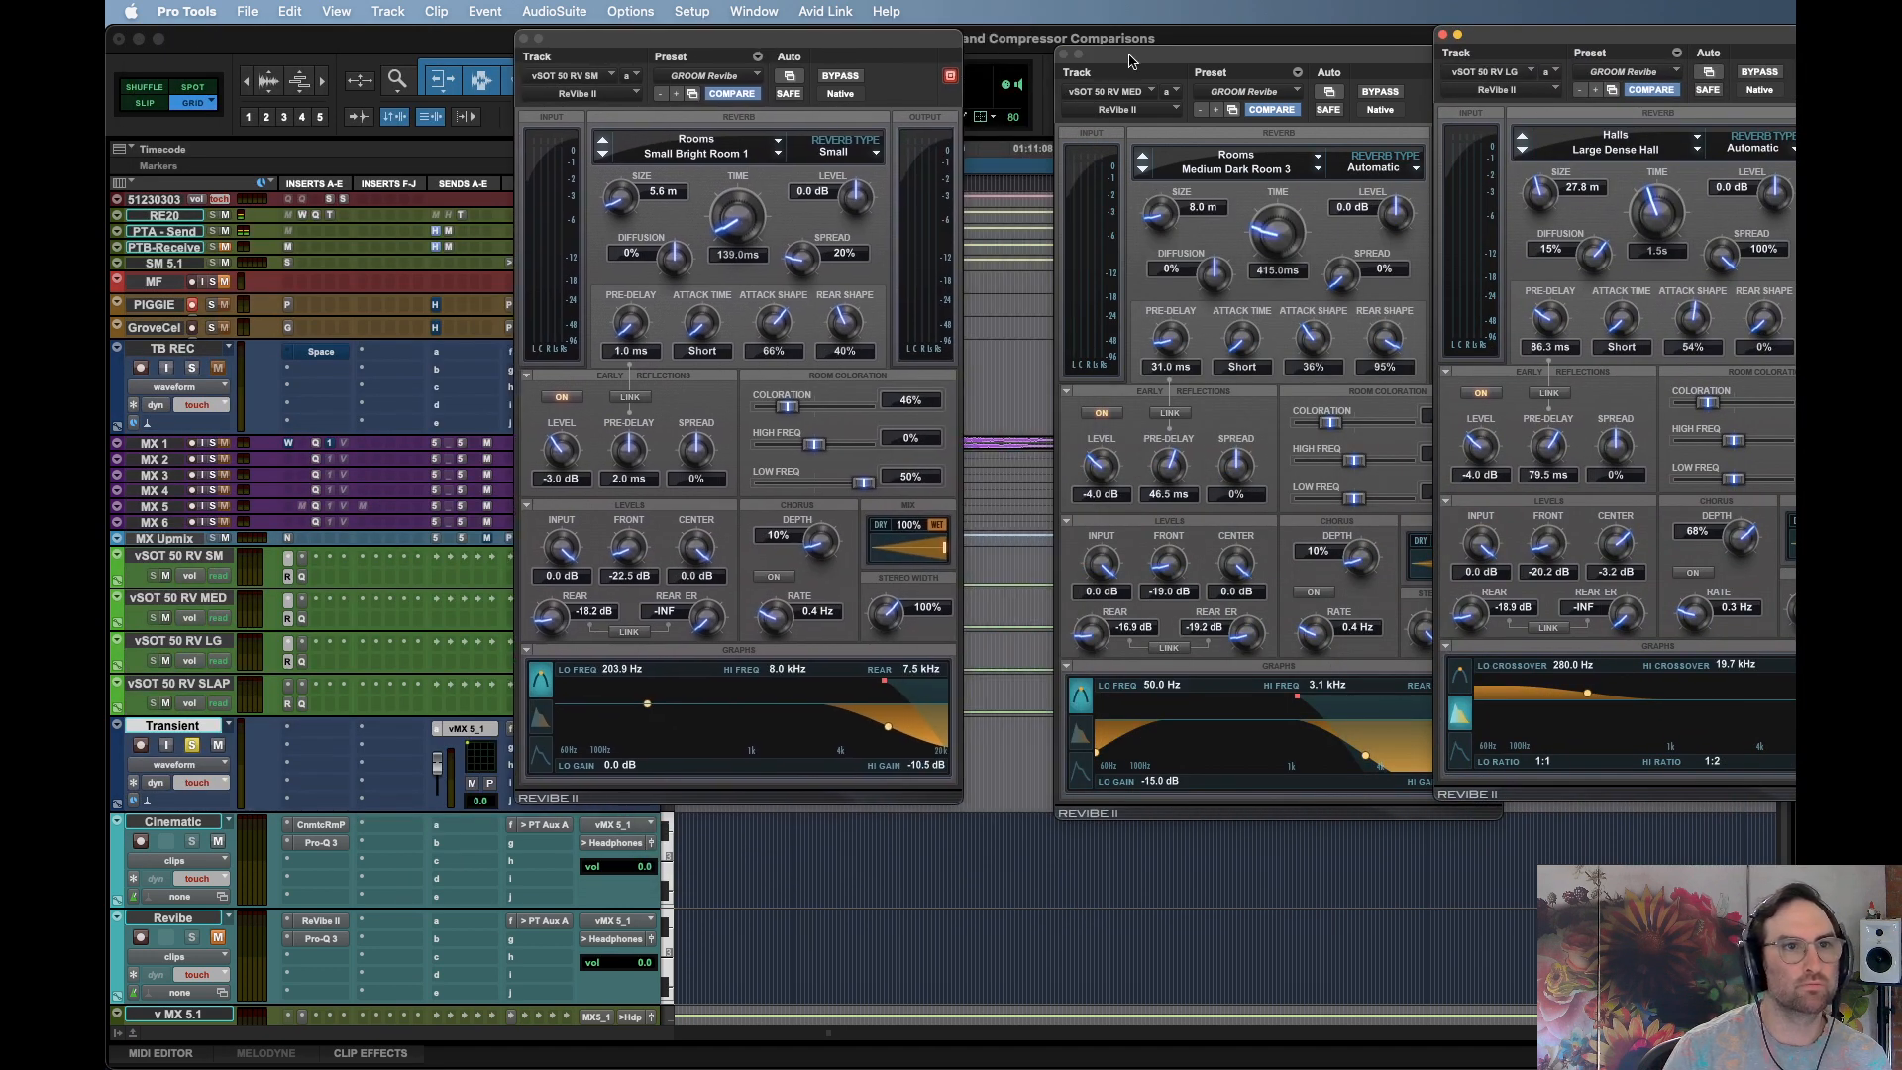
left_click_drag(1133, 58, 1045, 38)
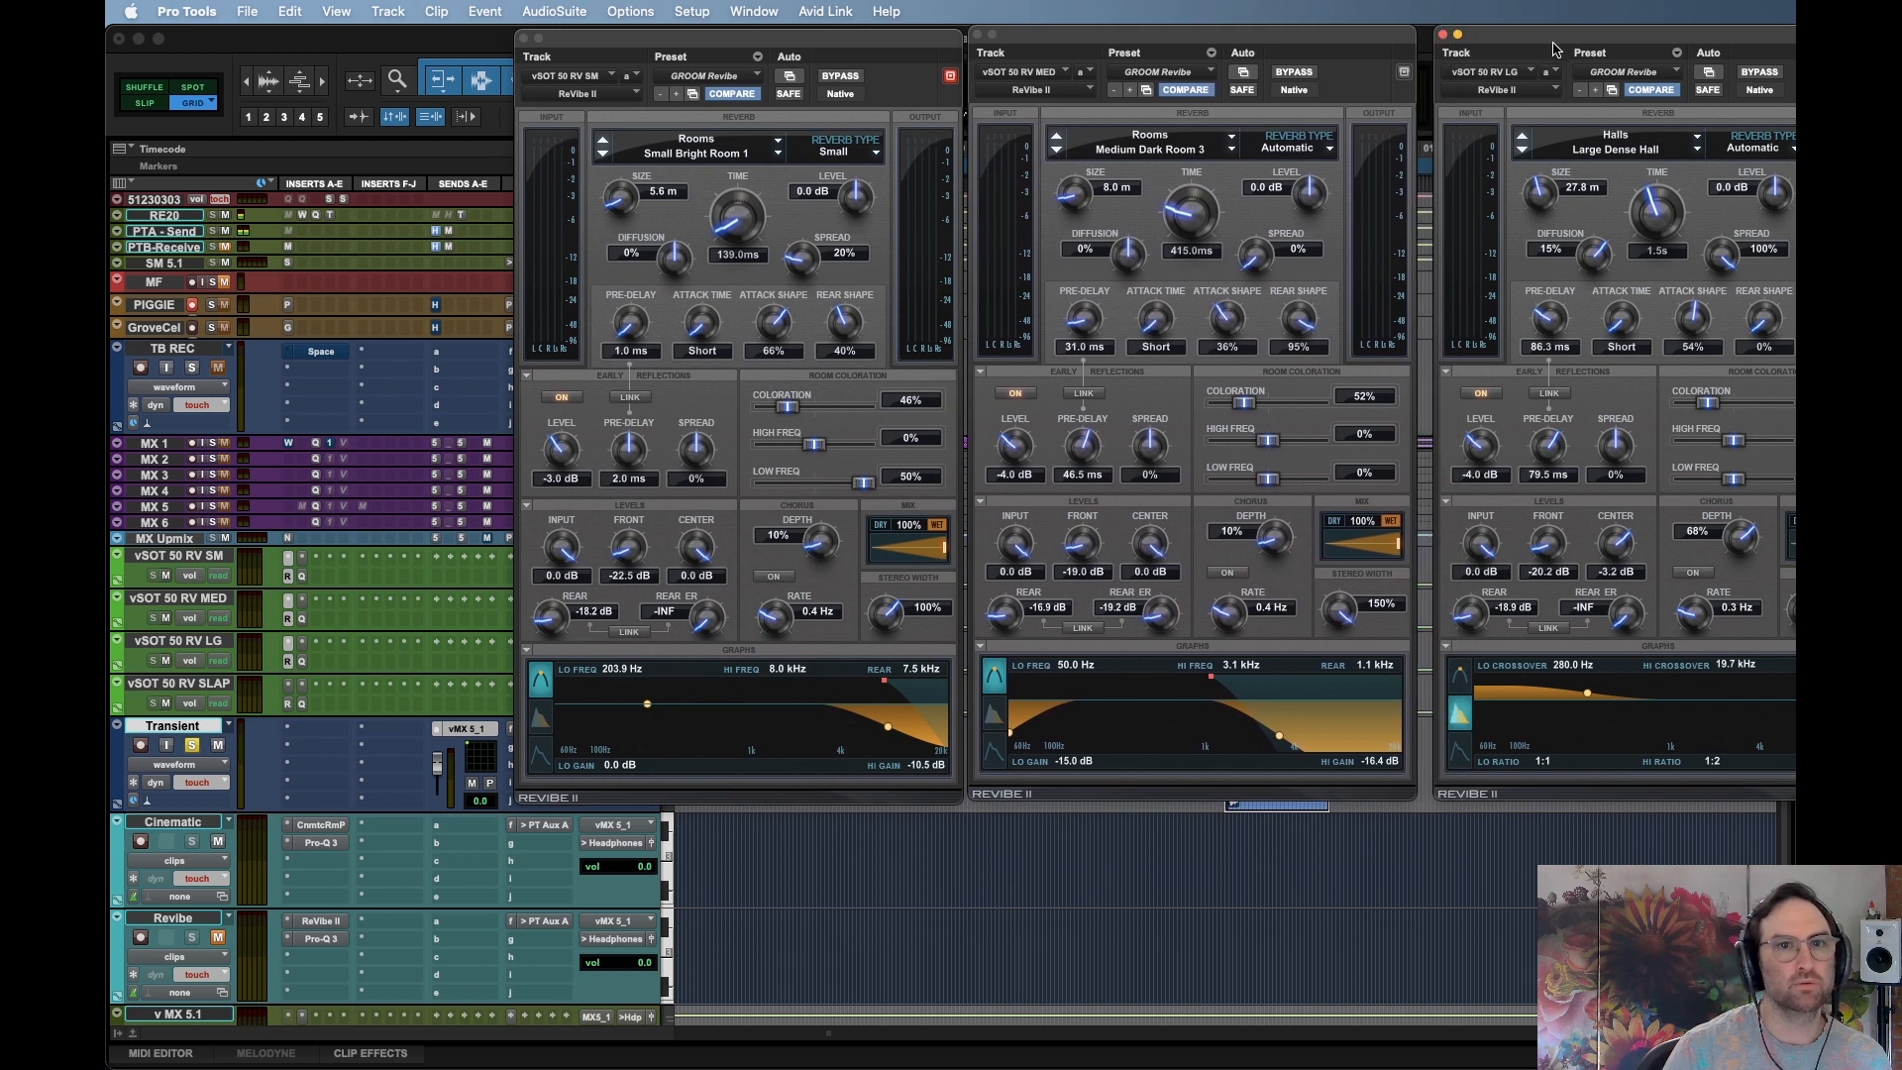
left_click_drag(1554, 41, 1538, 42)
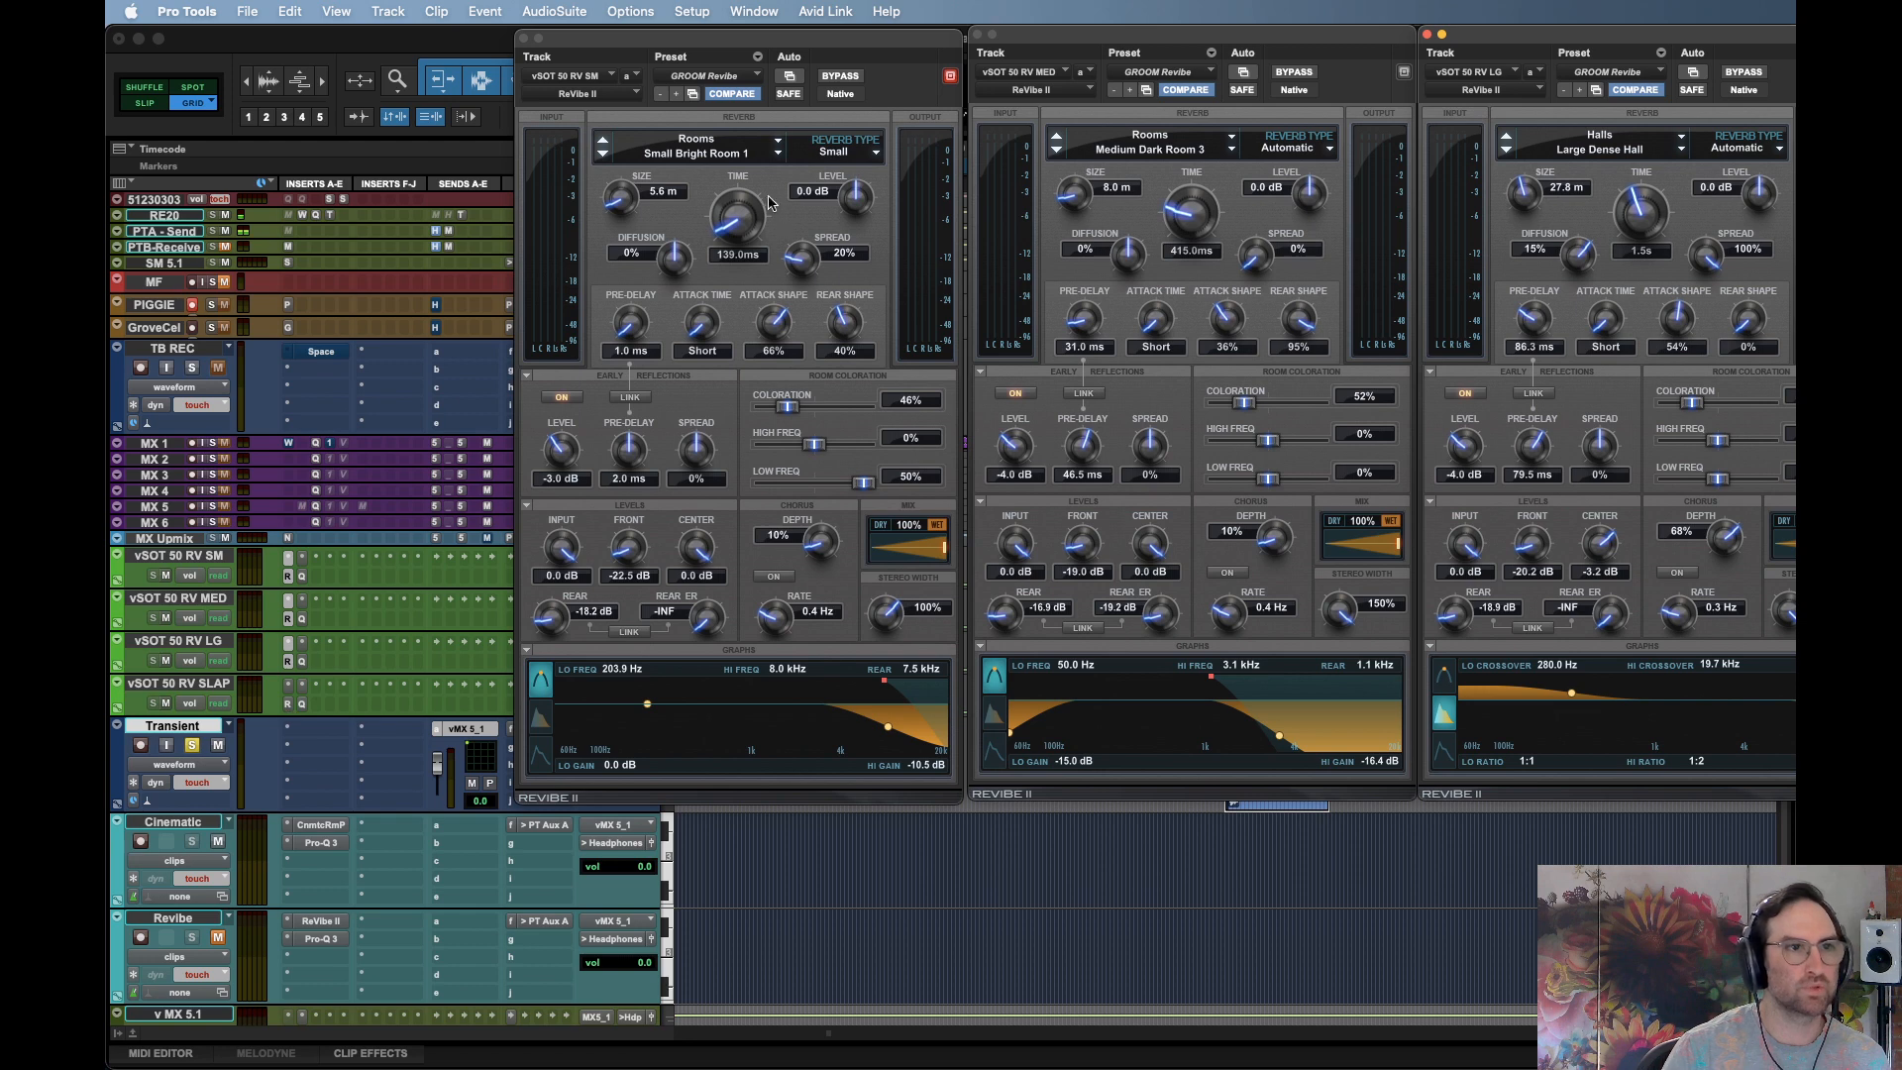
Open ReVibe II on the vSOT 50 RV SLAP track and look through the room preset list of the small reverb
left_click(289, 684)
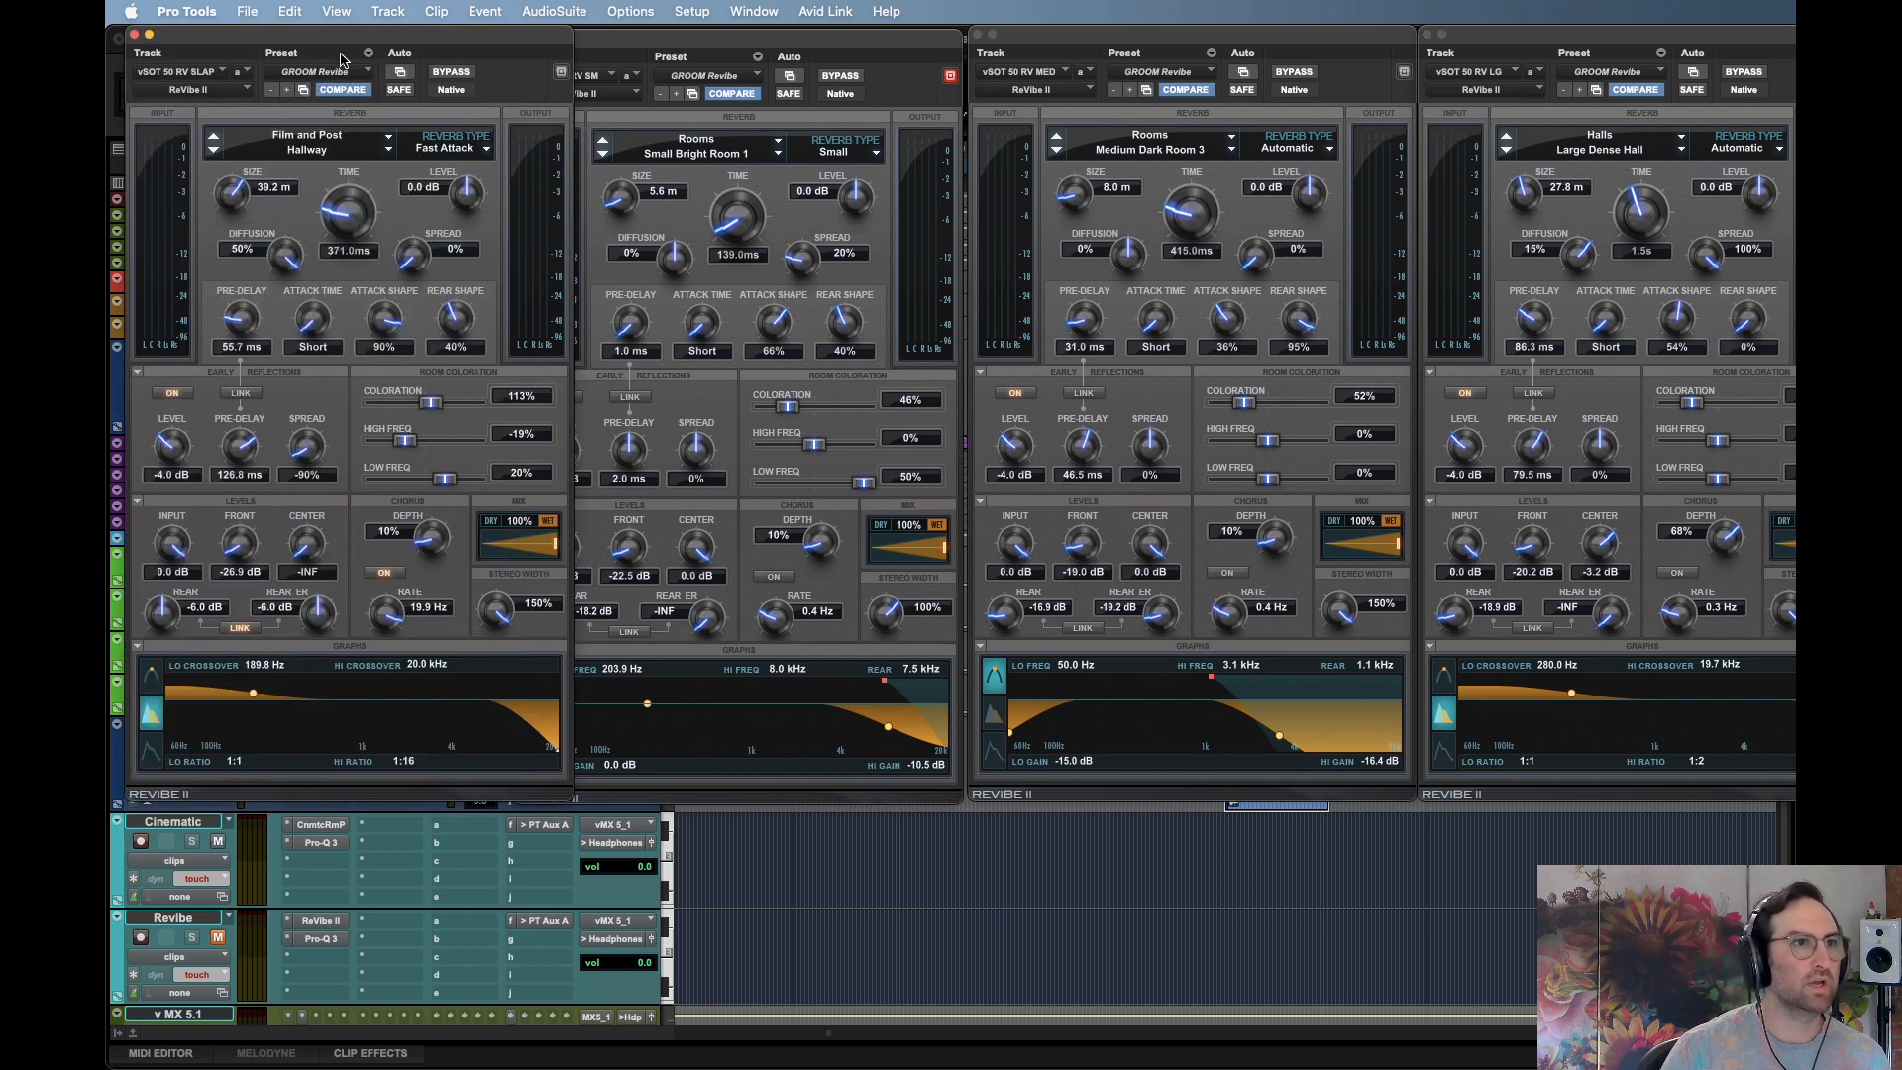
left_click_drag(336, 35, 1258, 35)
left_click(713, 155)
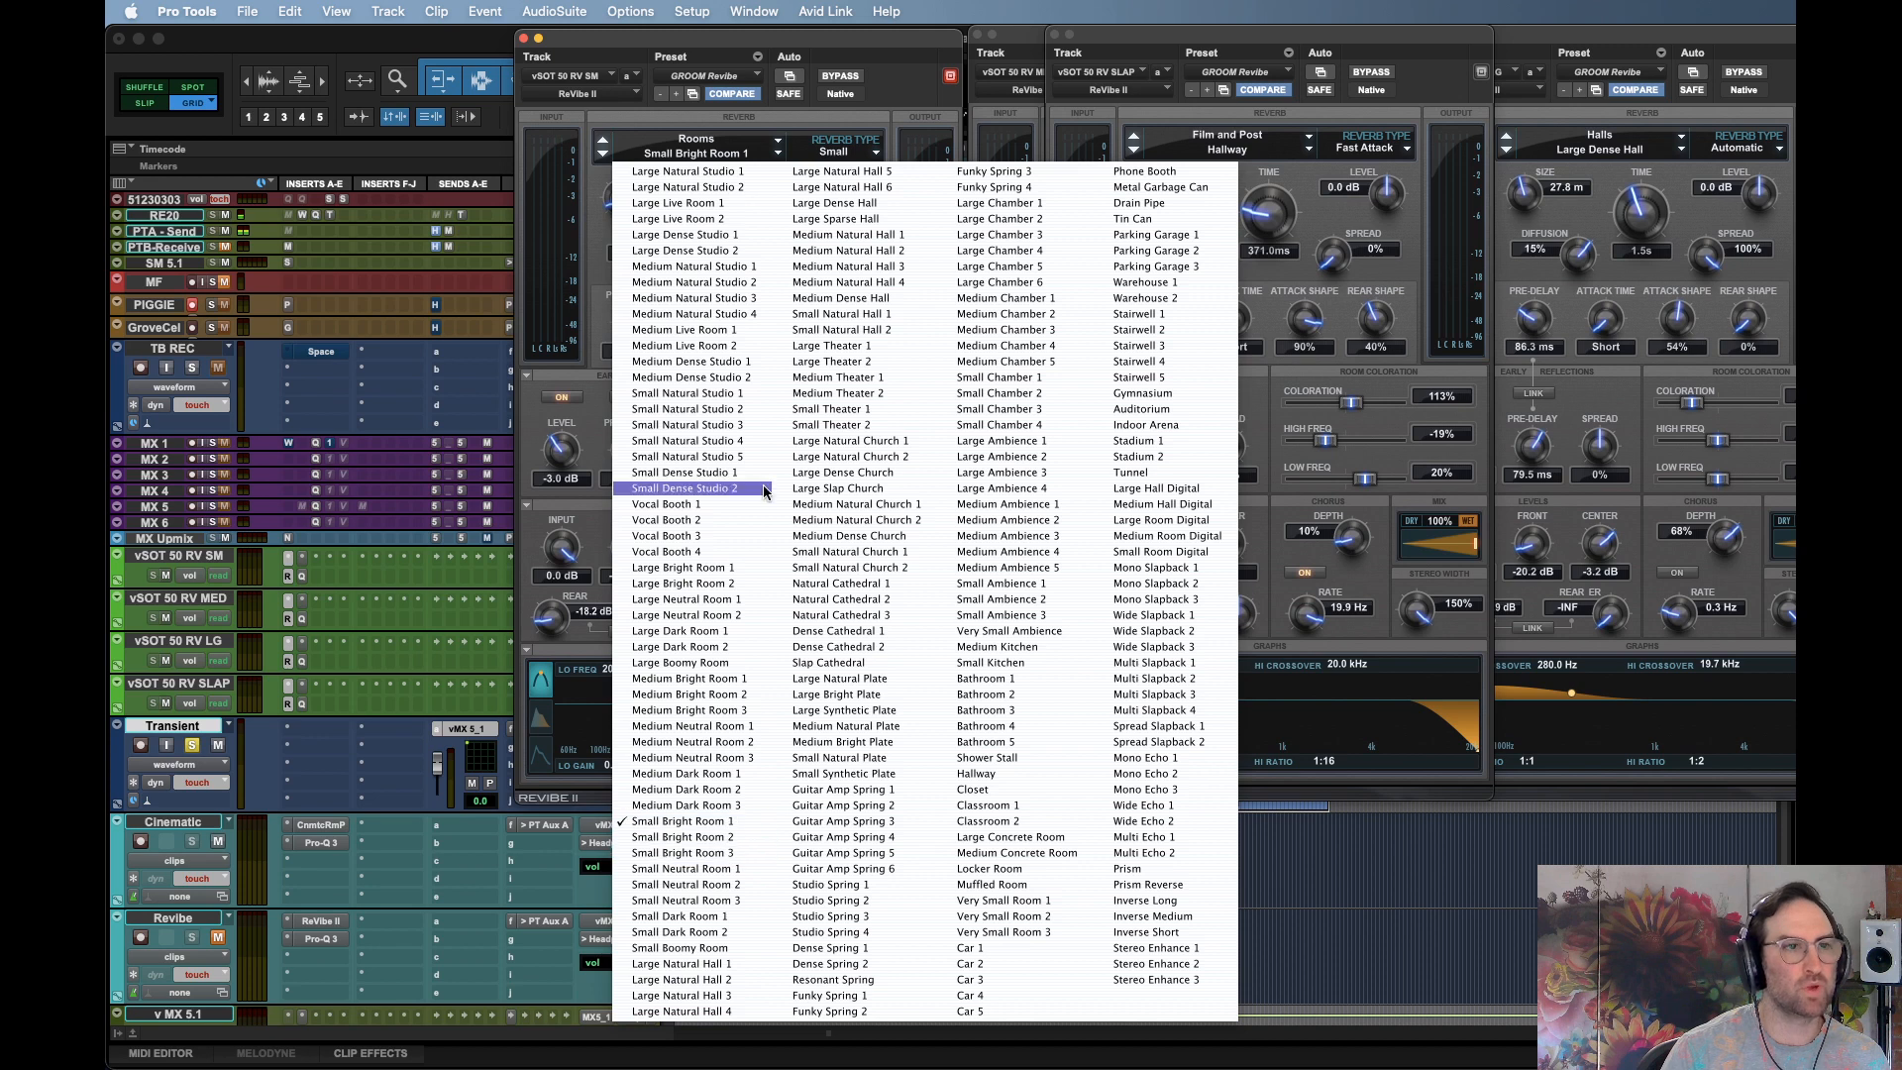
left_click(807, 45)
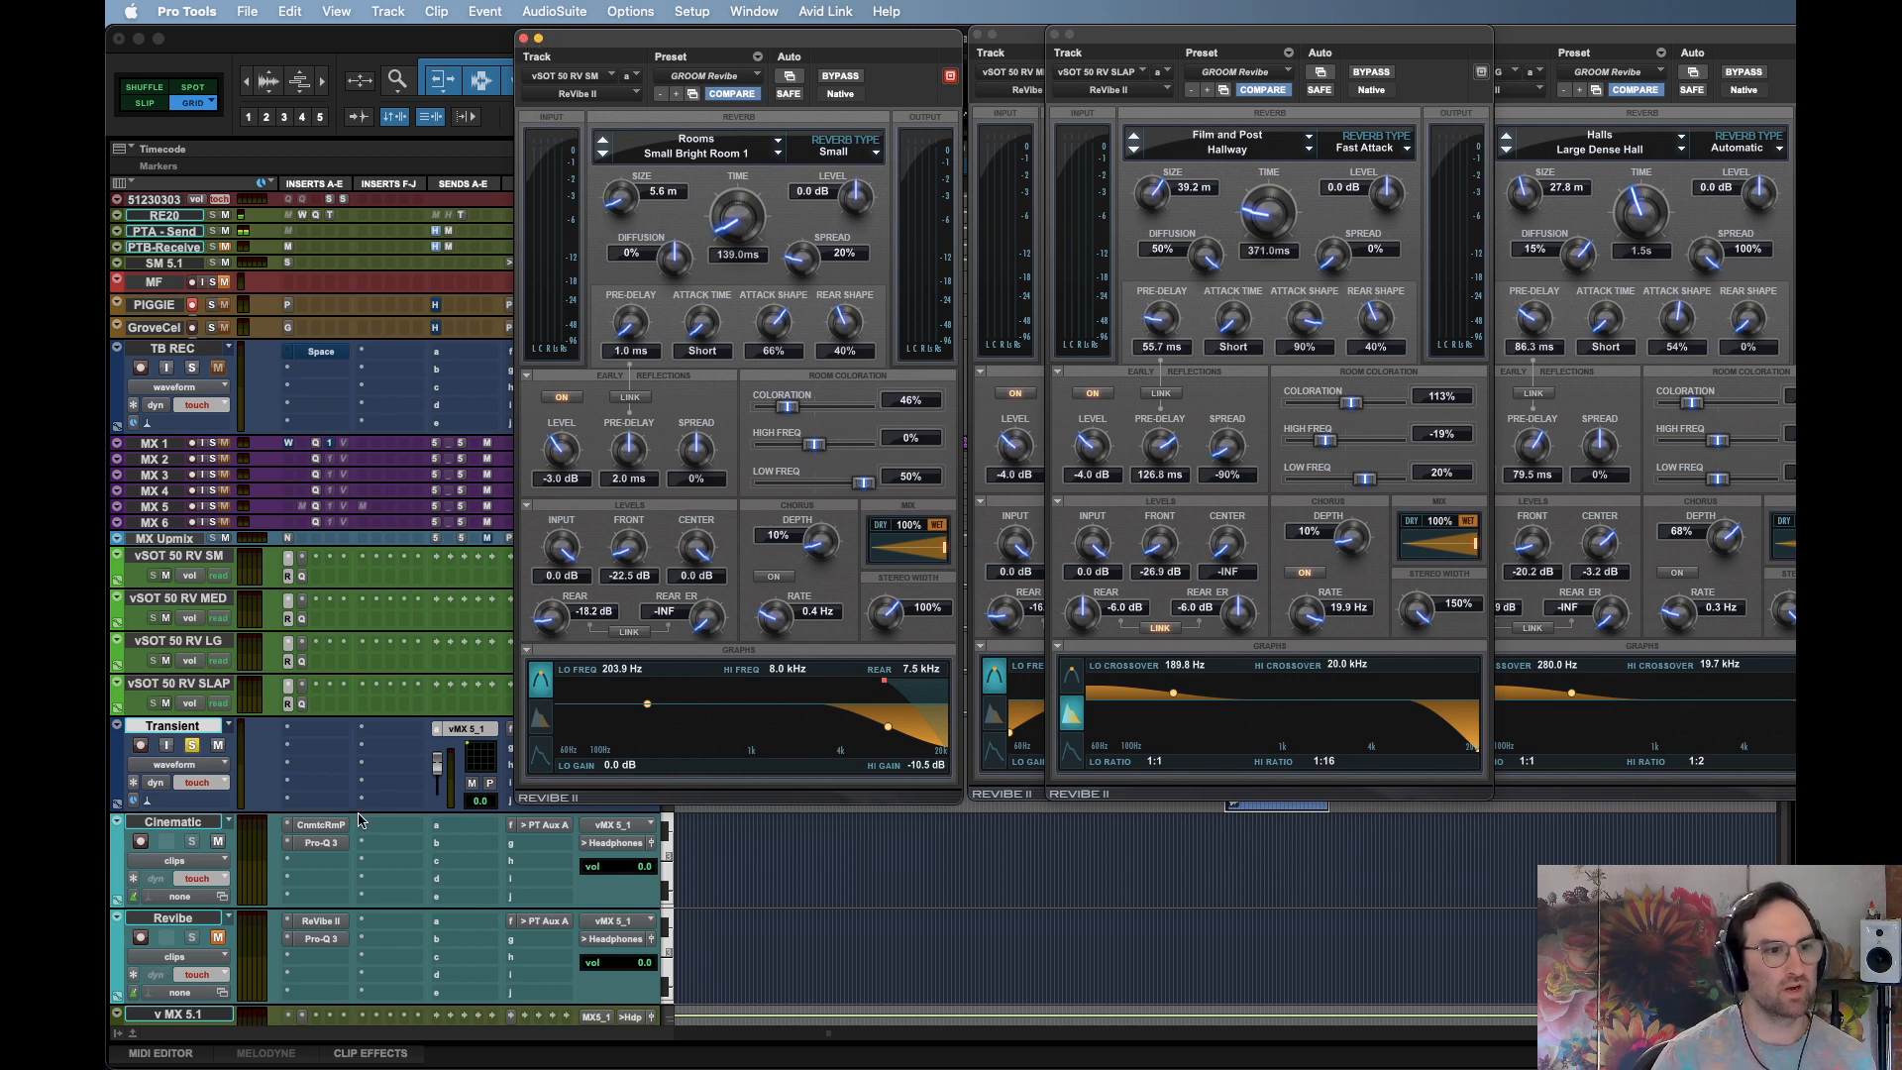
Open Cinematic Rooms on the Cinematic track and clear away the ReVibe II windows of the vSOT 50 returns
left_click(331, 828)
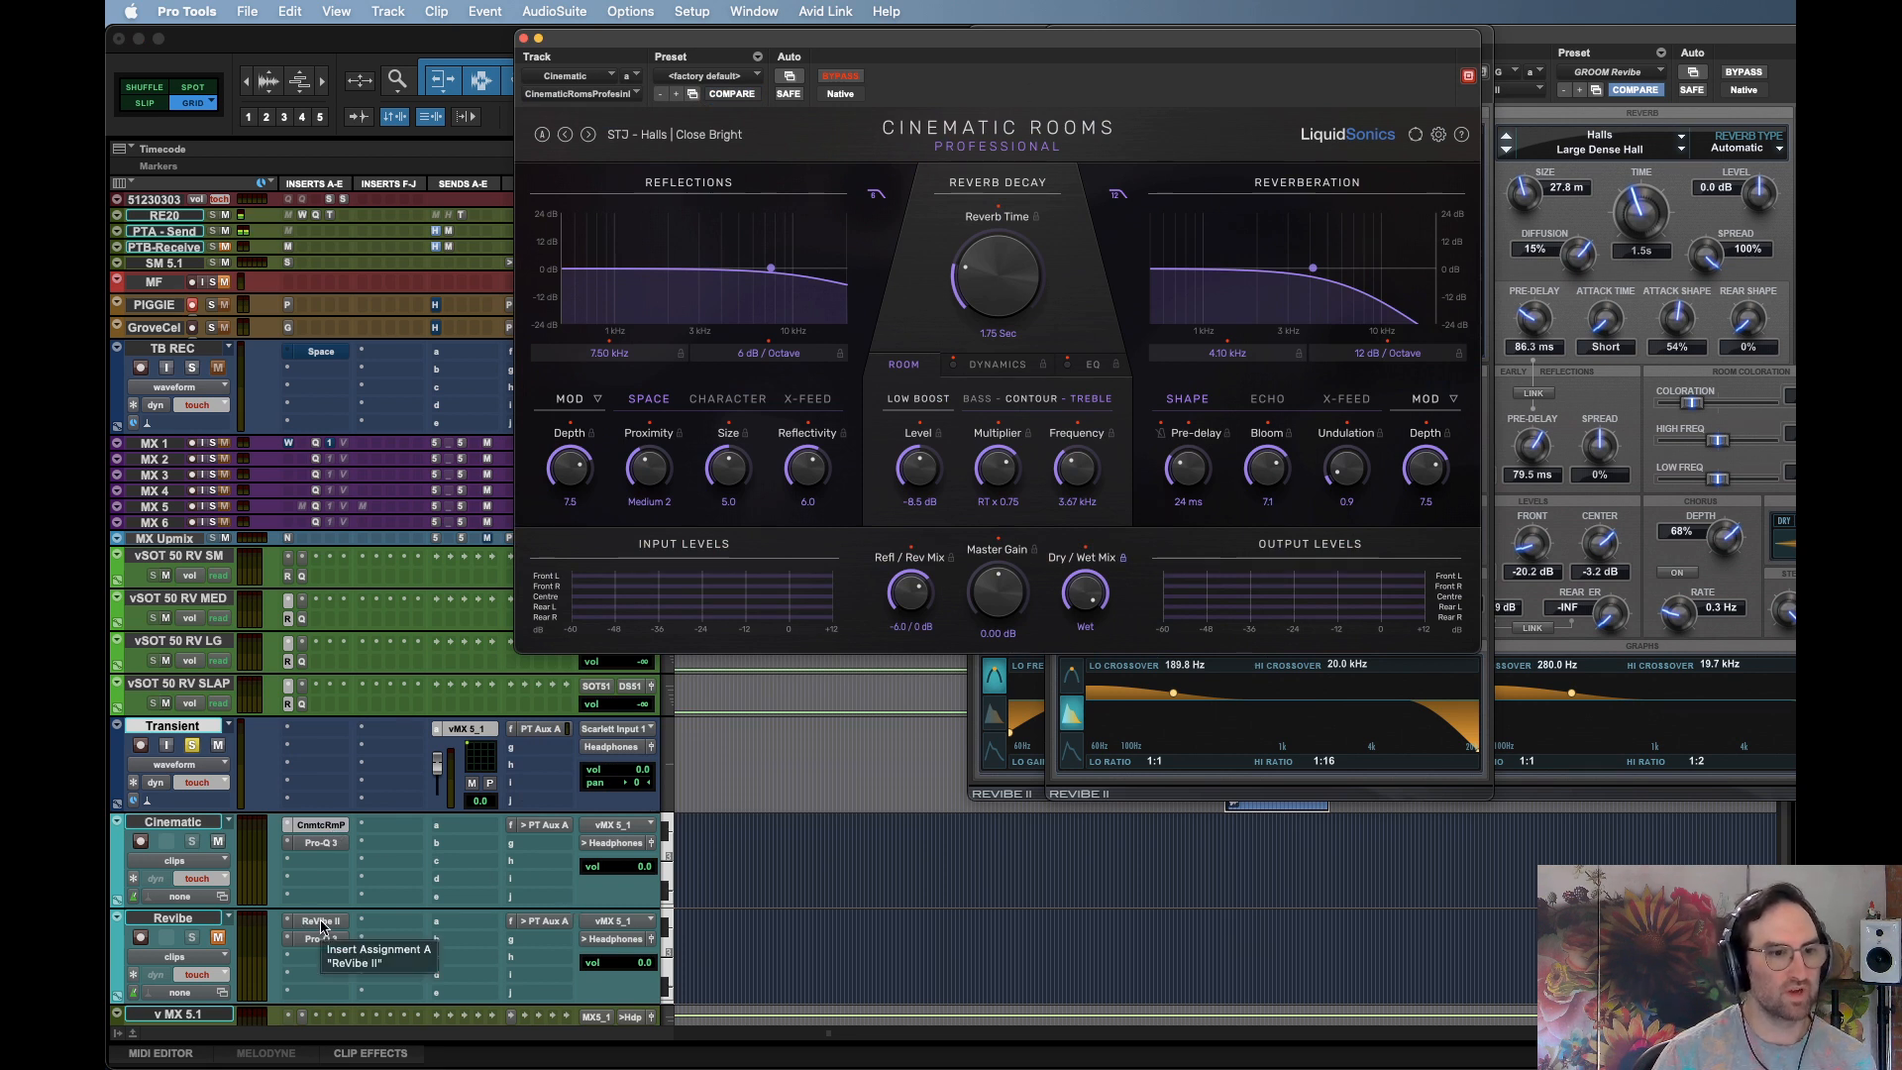
left_click(1545, 42)
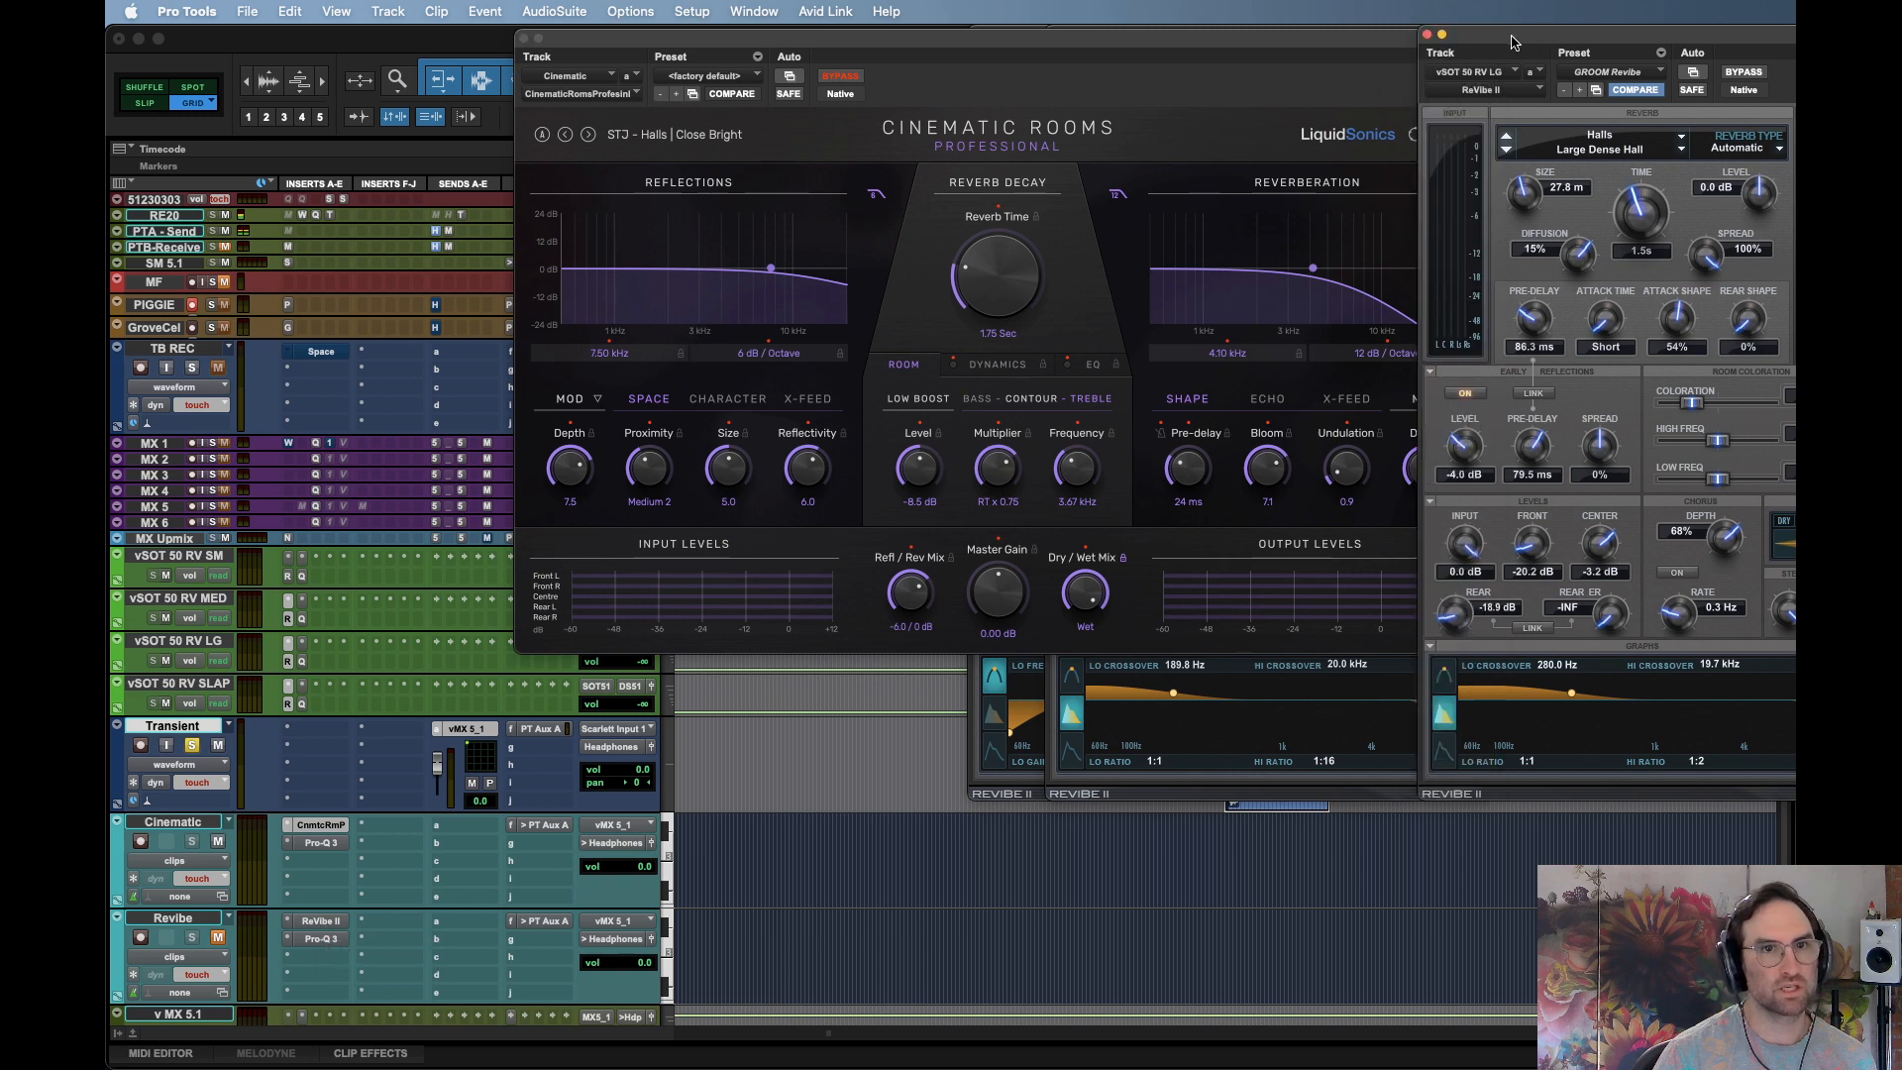
key("ctrl+alt+super+w")
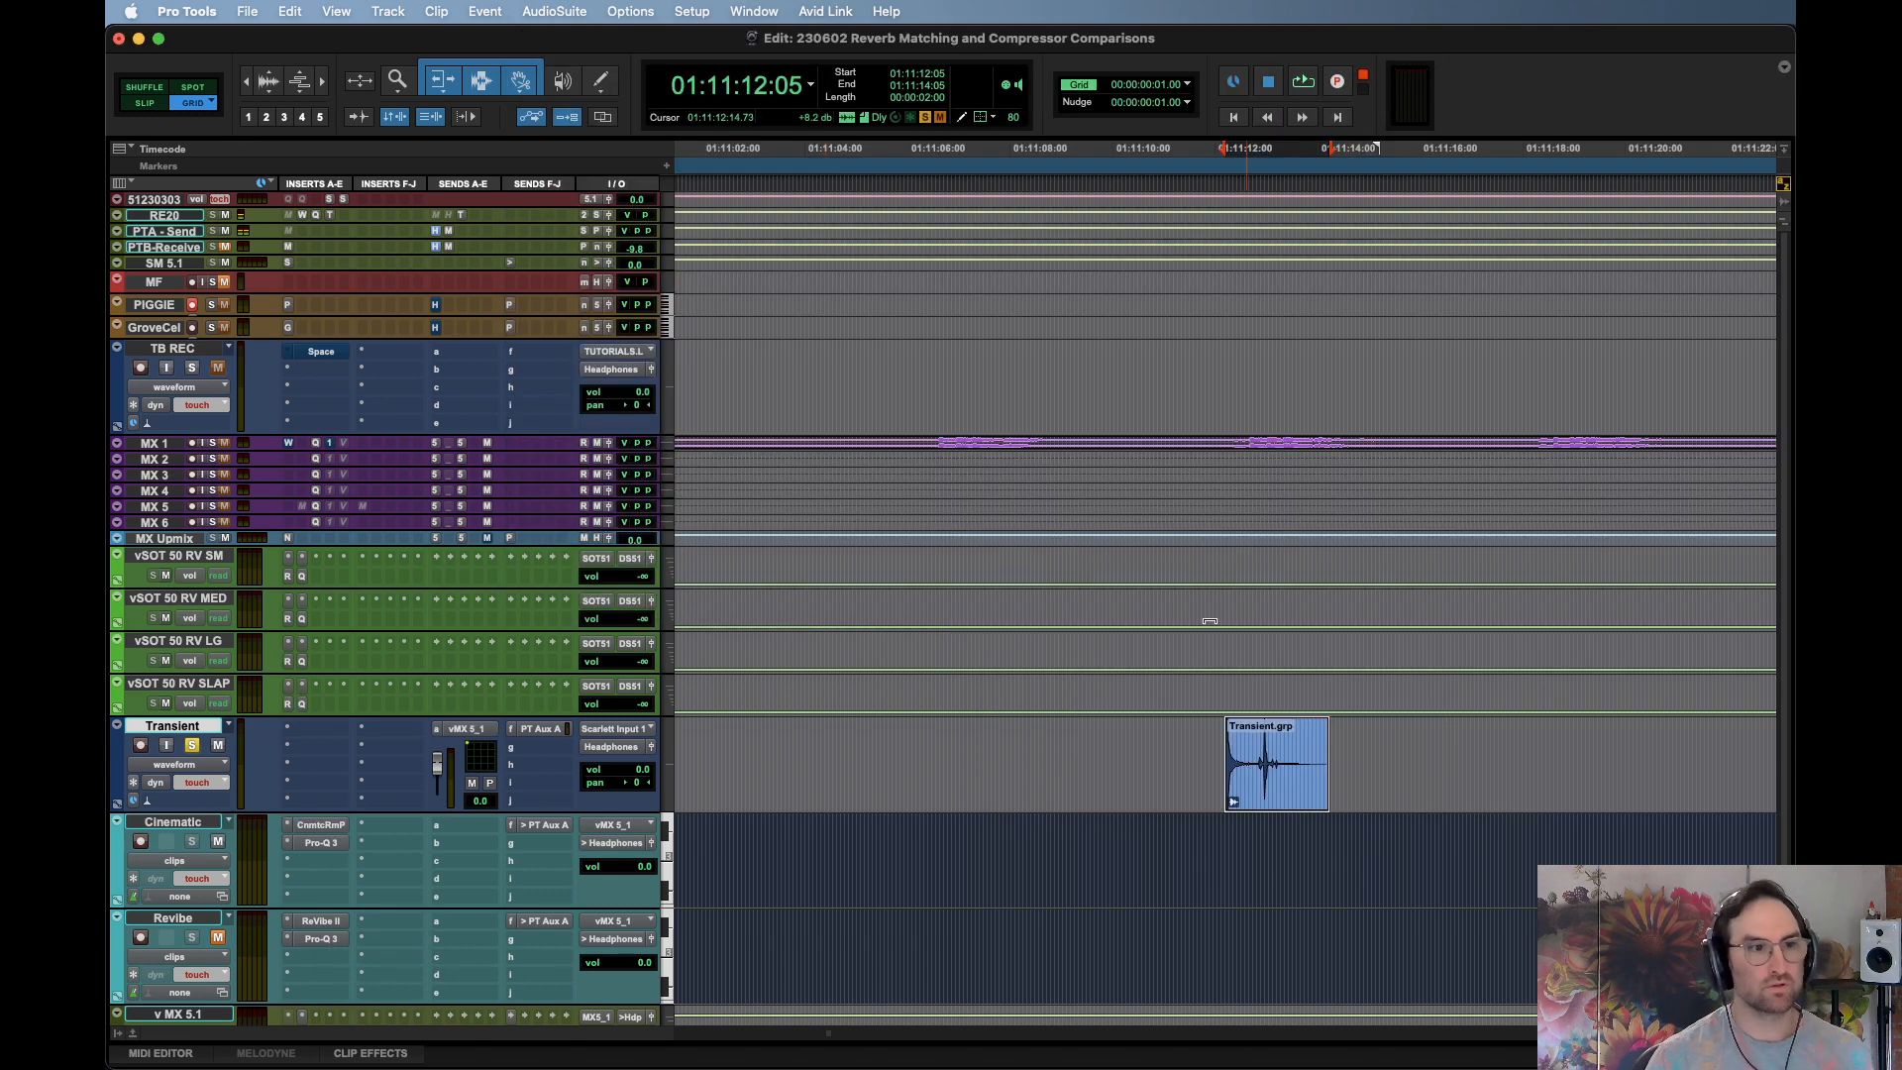
Select the grouped Transient clip and play it through Cinematic Rooms
left_click(1275, 739)
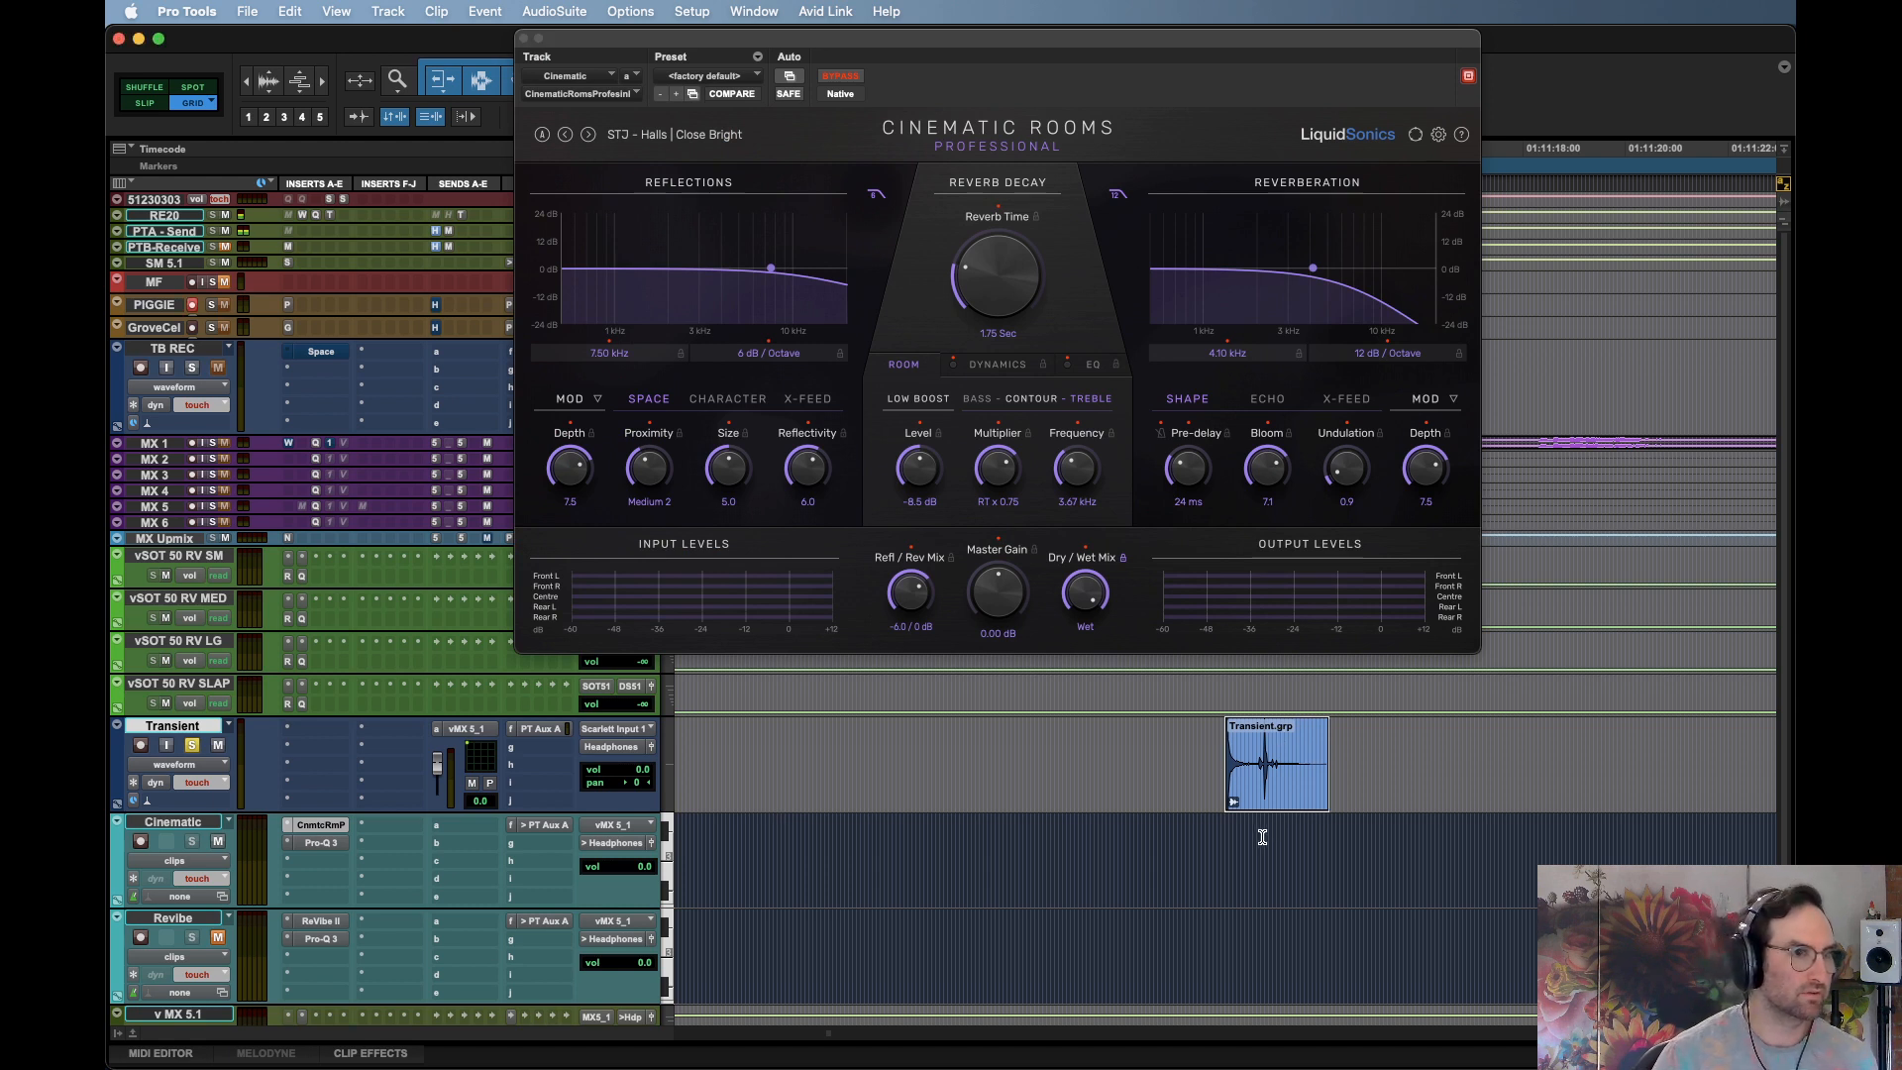
key("space")
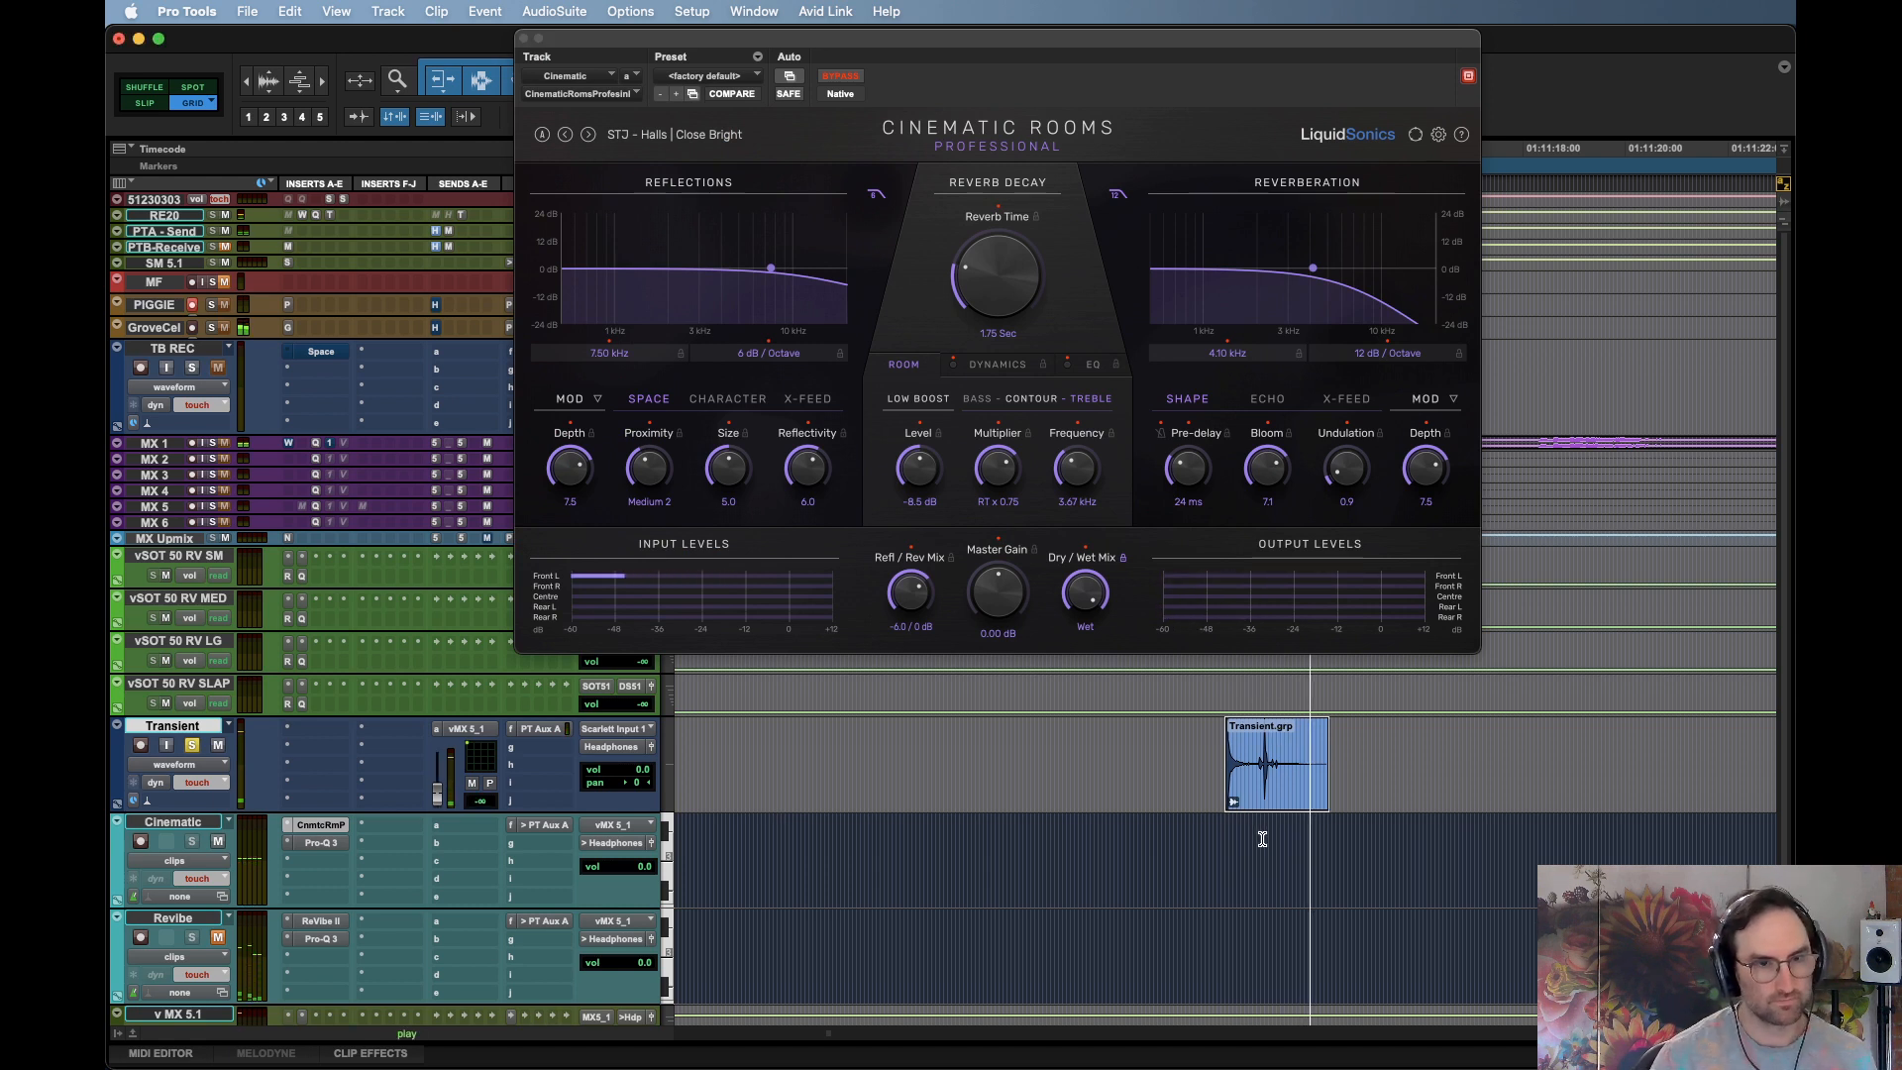
key("space")
key("space")
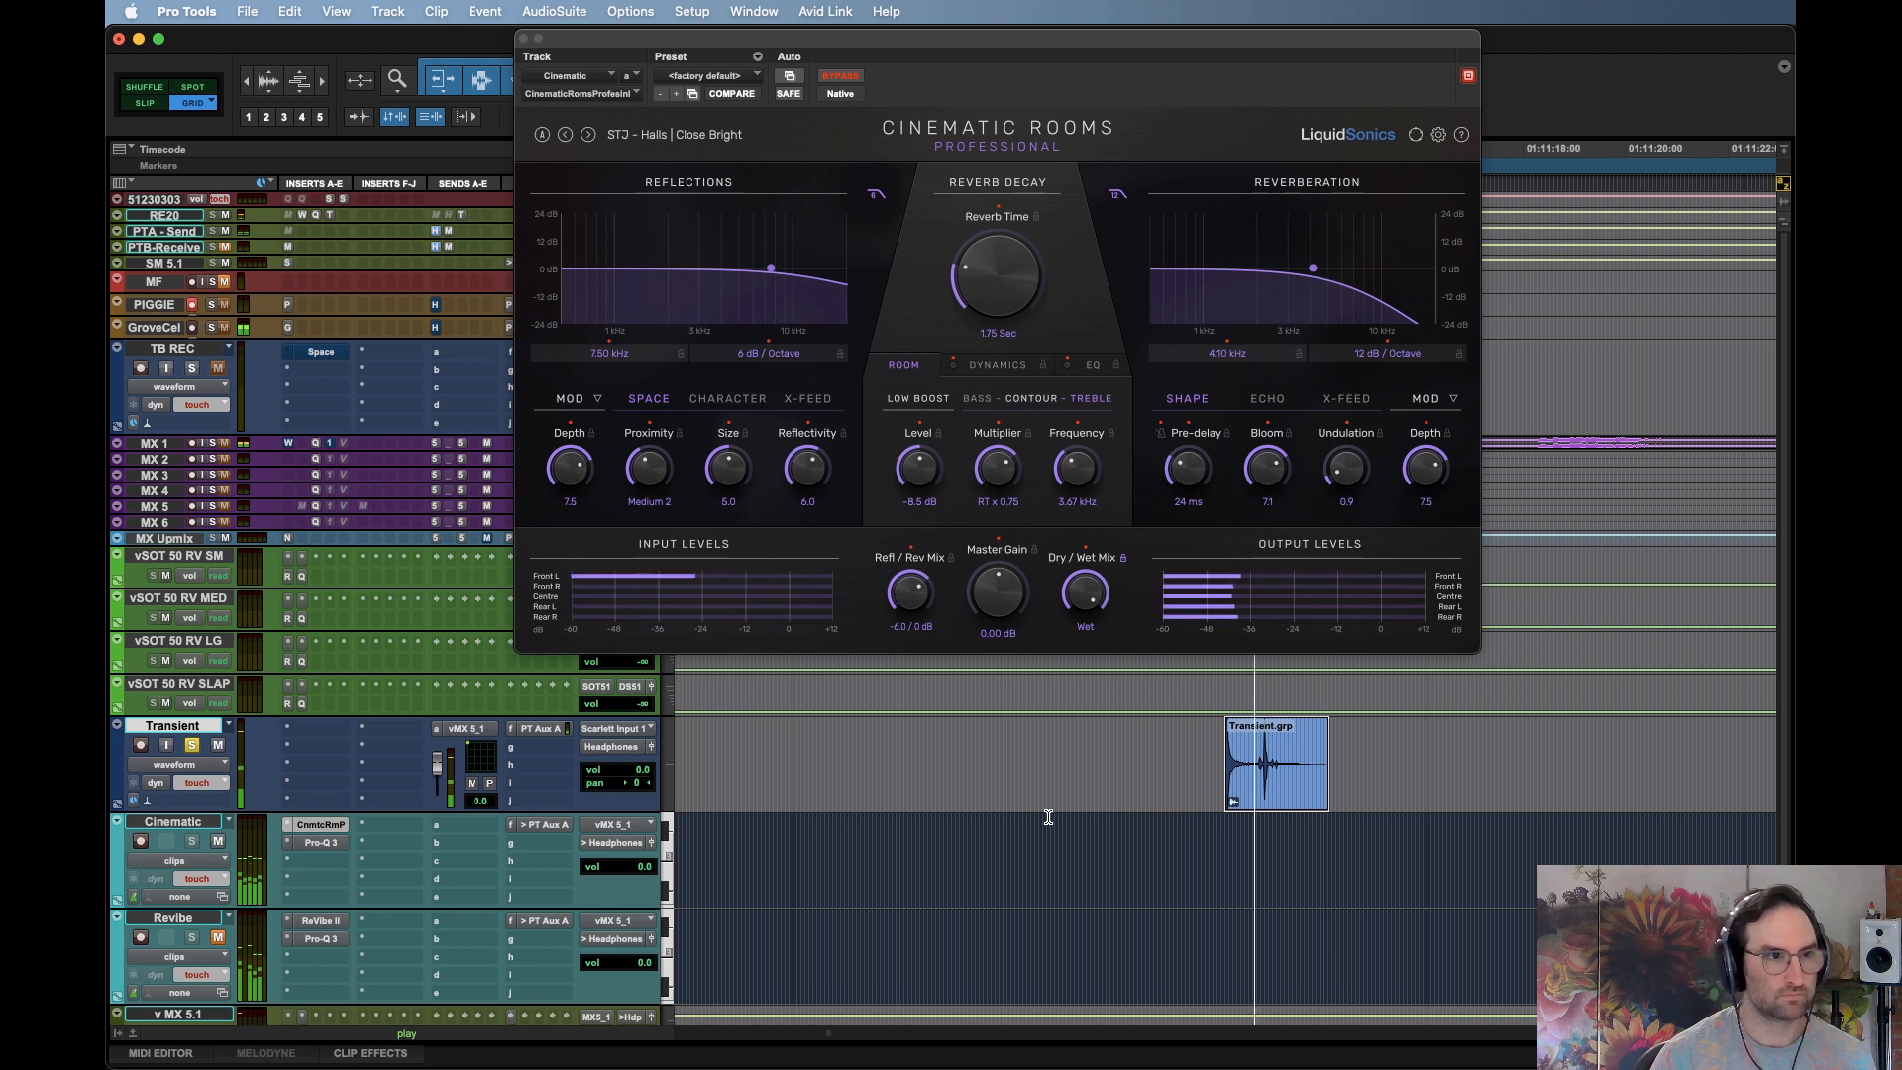
Mute Cinematic and unmute Revibe, open ReVibe II on the Revibe track and play the Transient hit through it
left_click(188, 822)
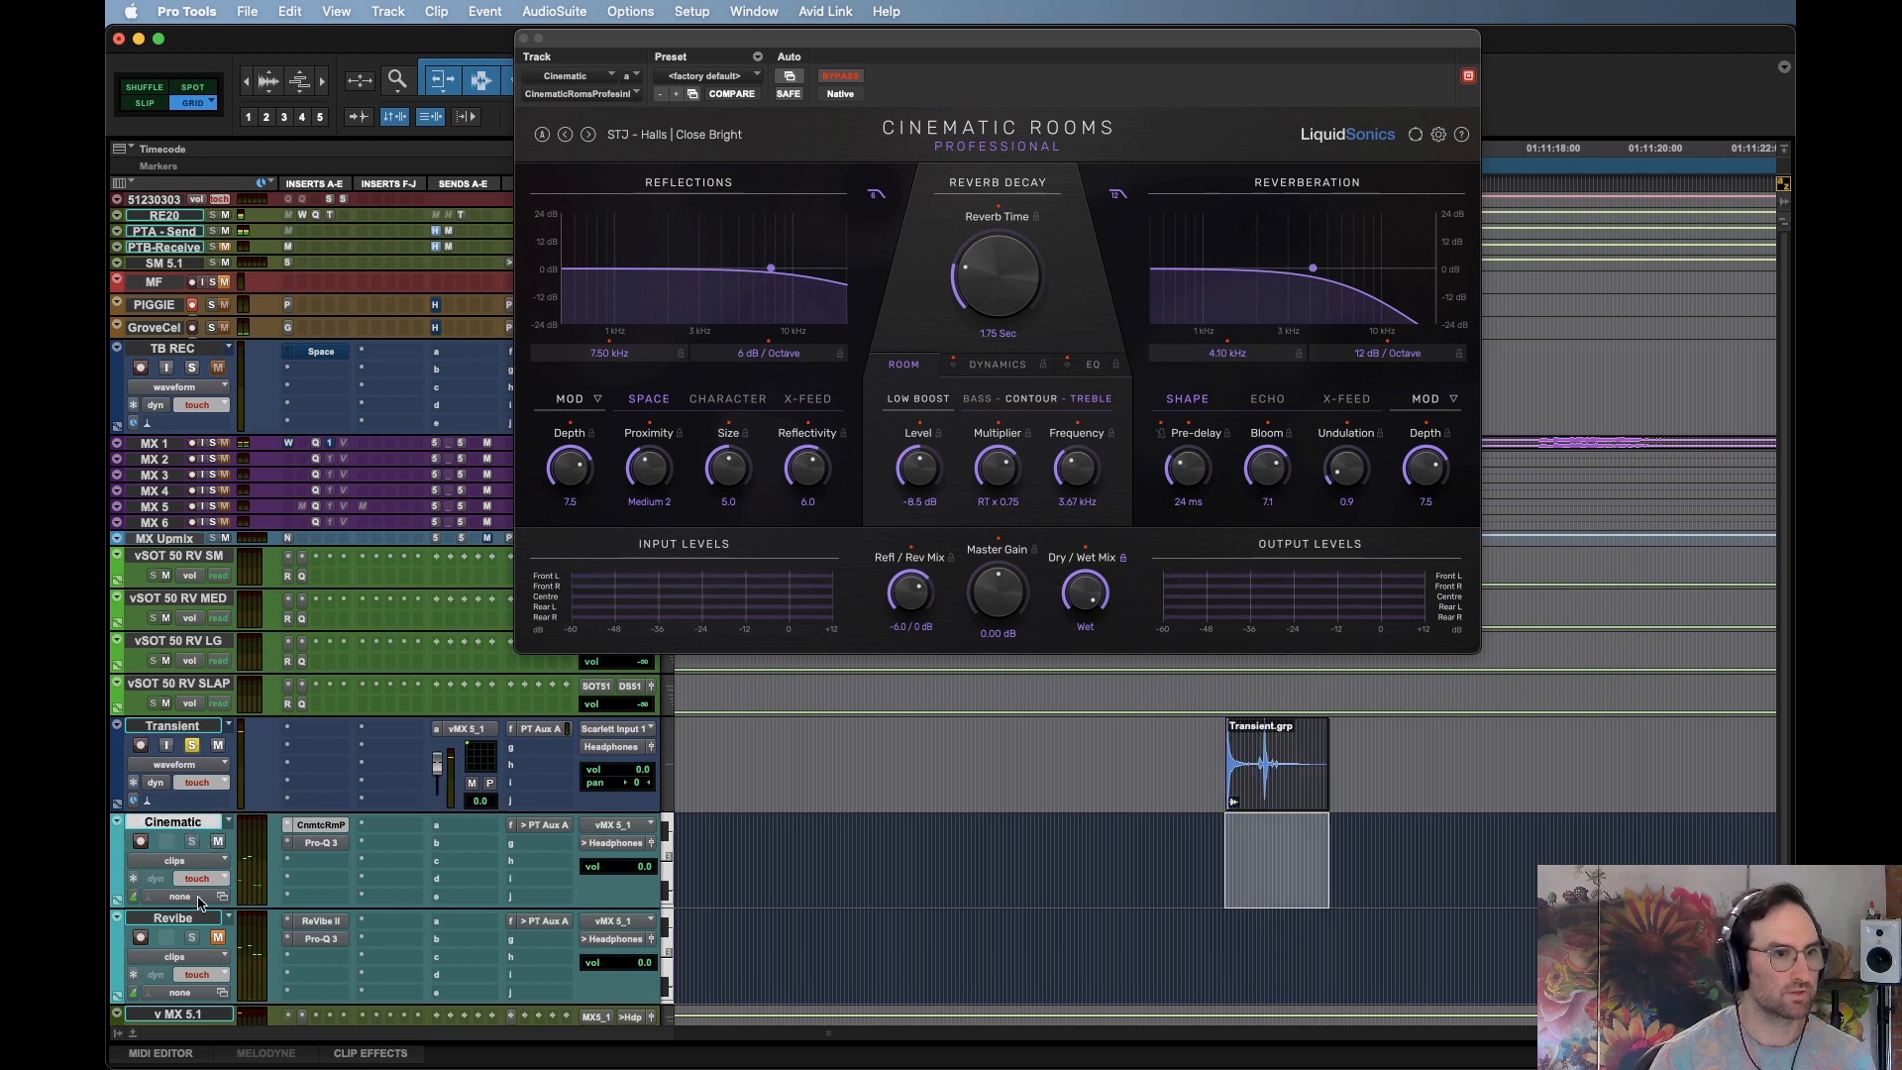
left_click(198, 918, "shift")
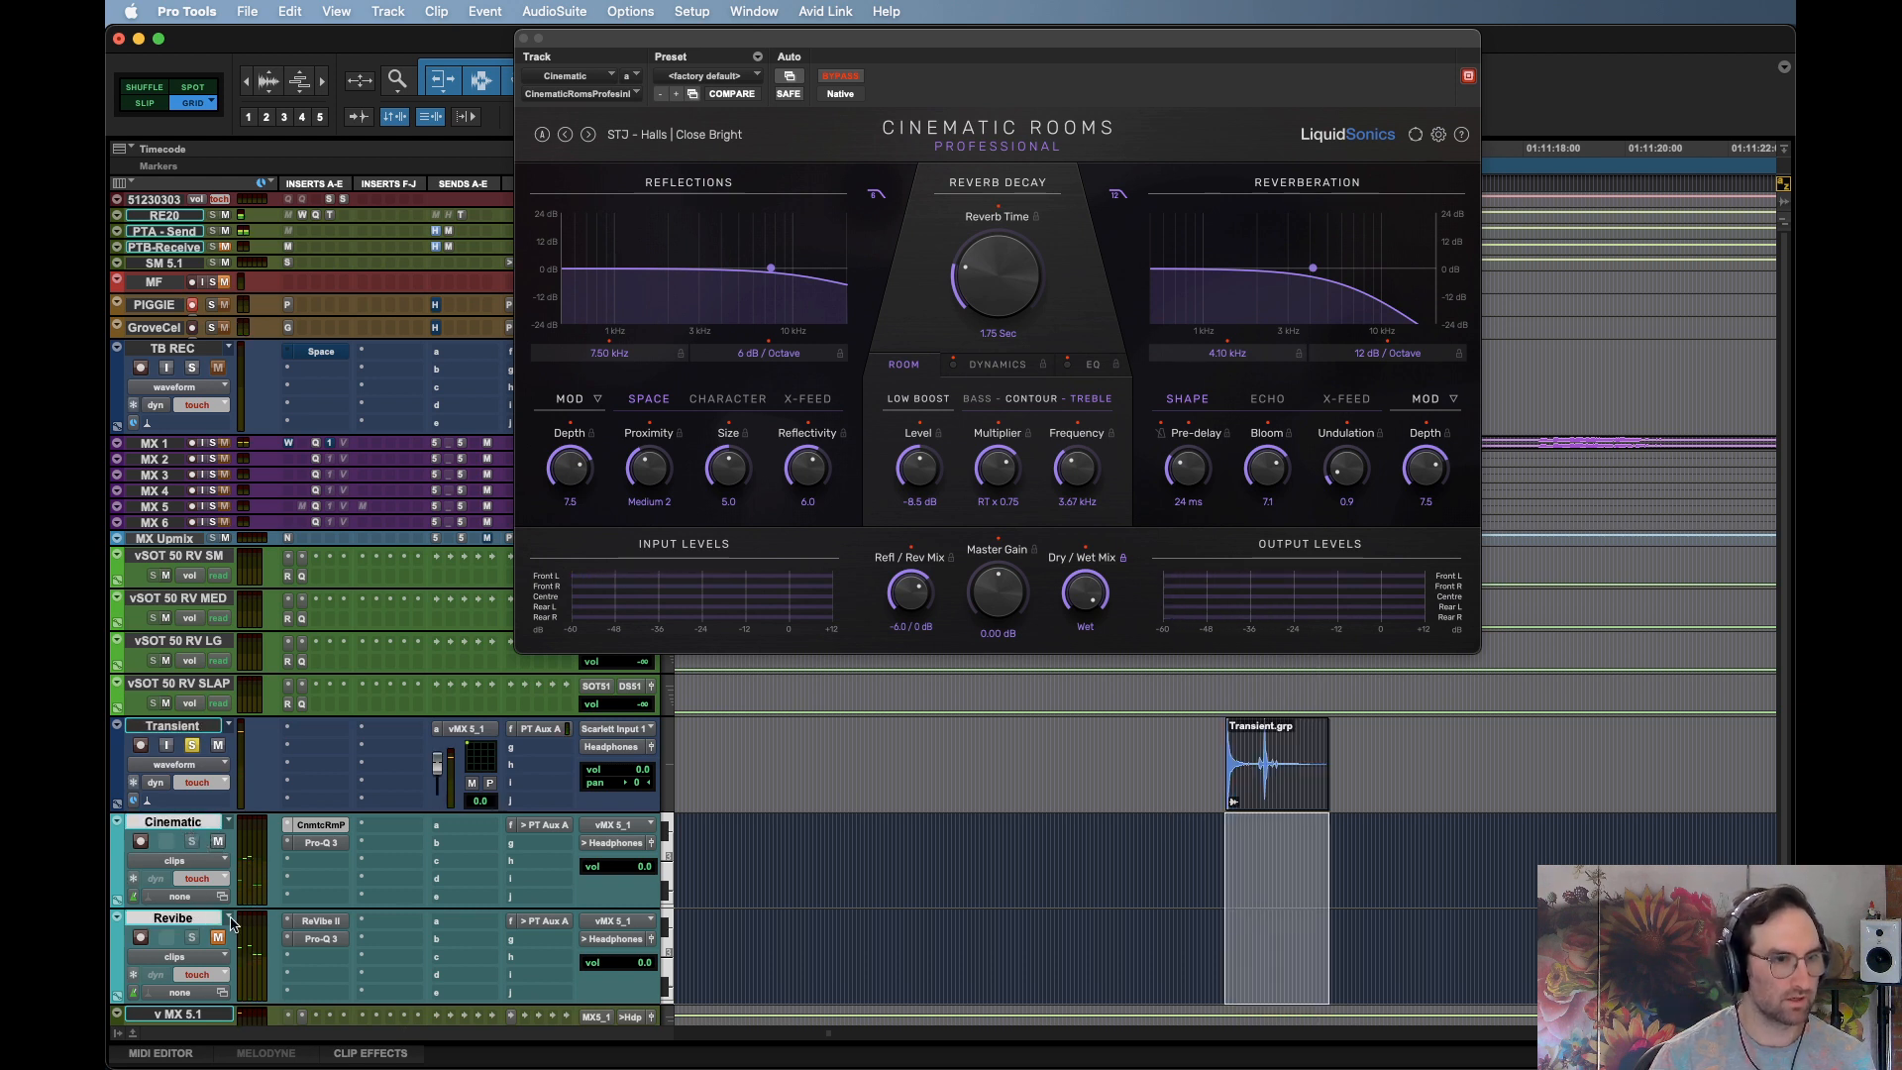
left_click(320, 921)
left_click_drag(792, 42, 1053, 55)
key("space")
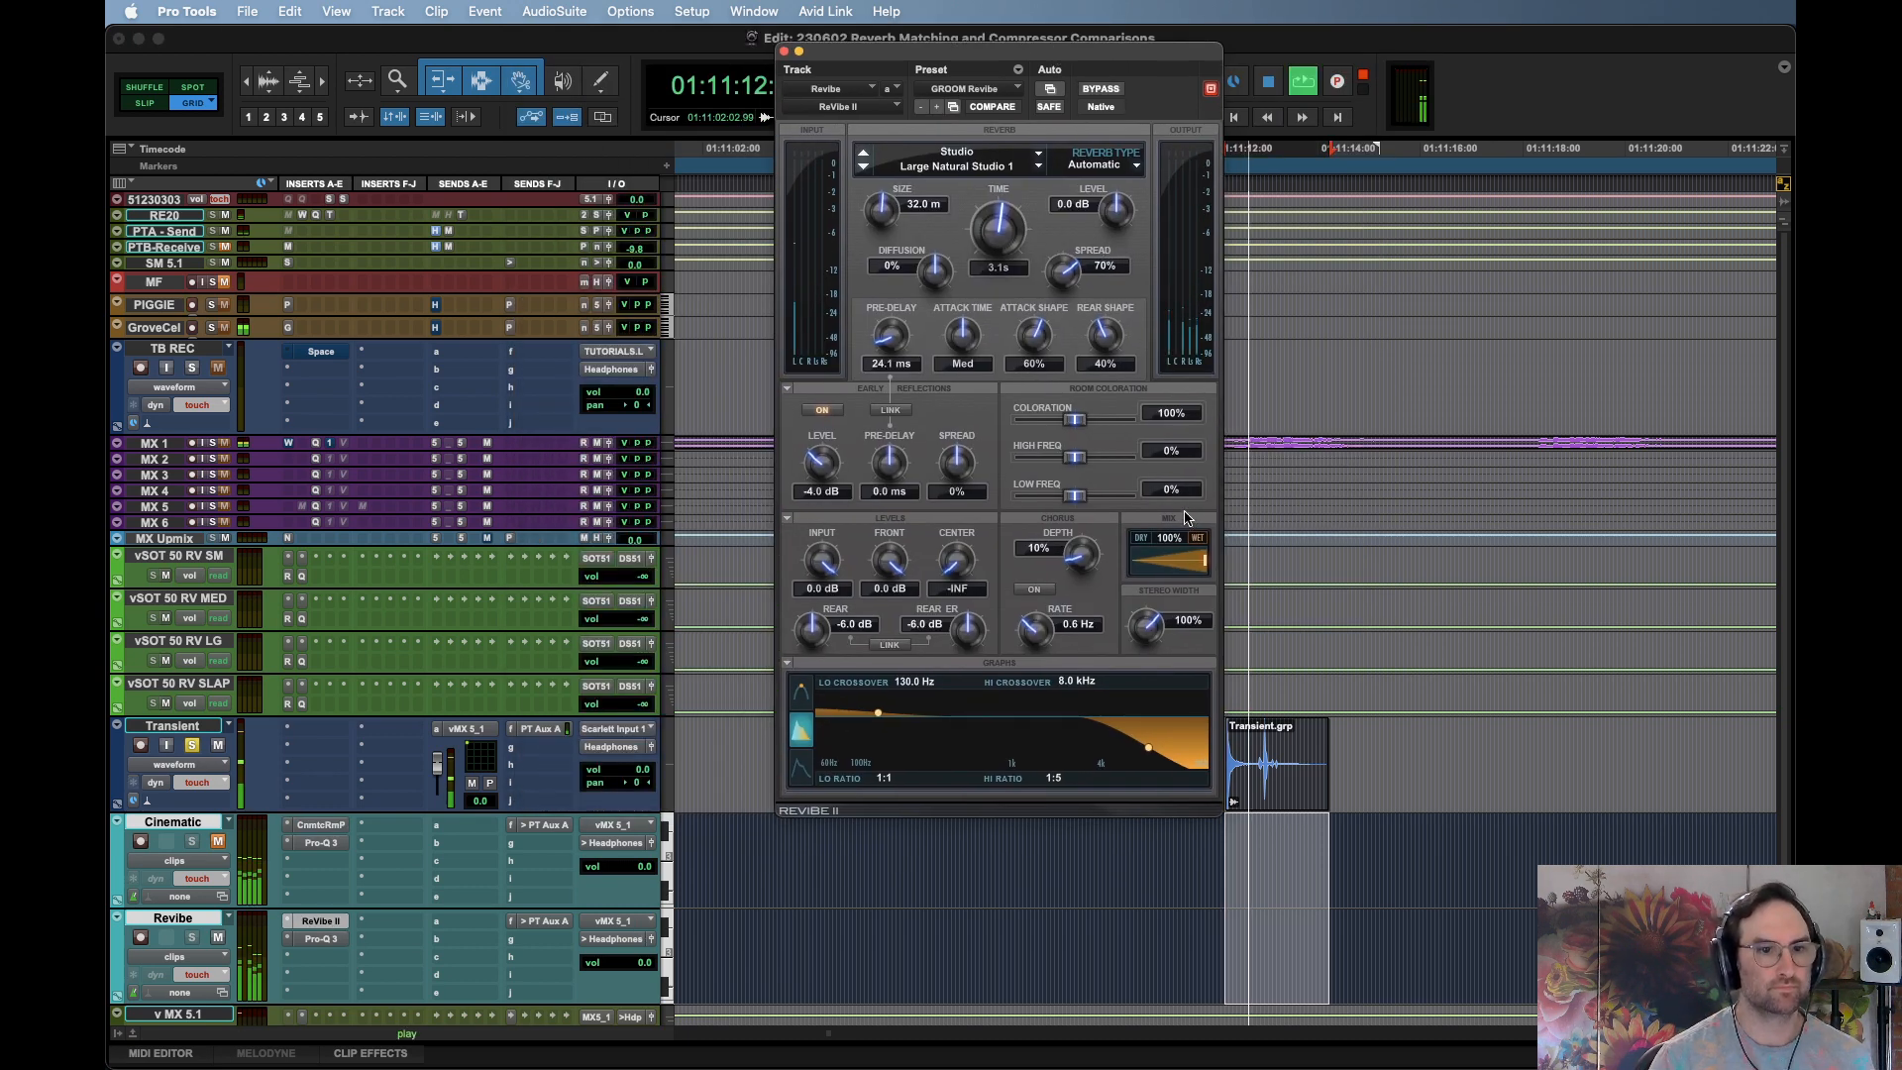
key("space")
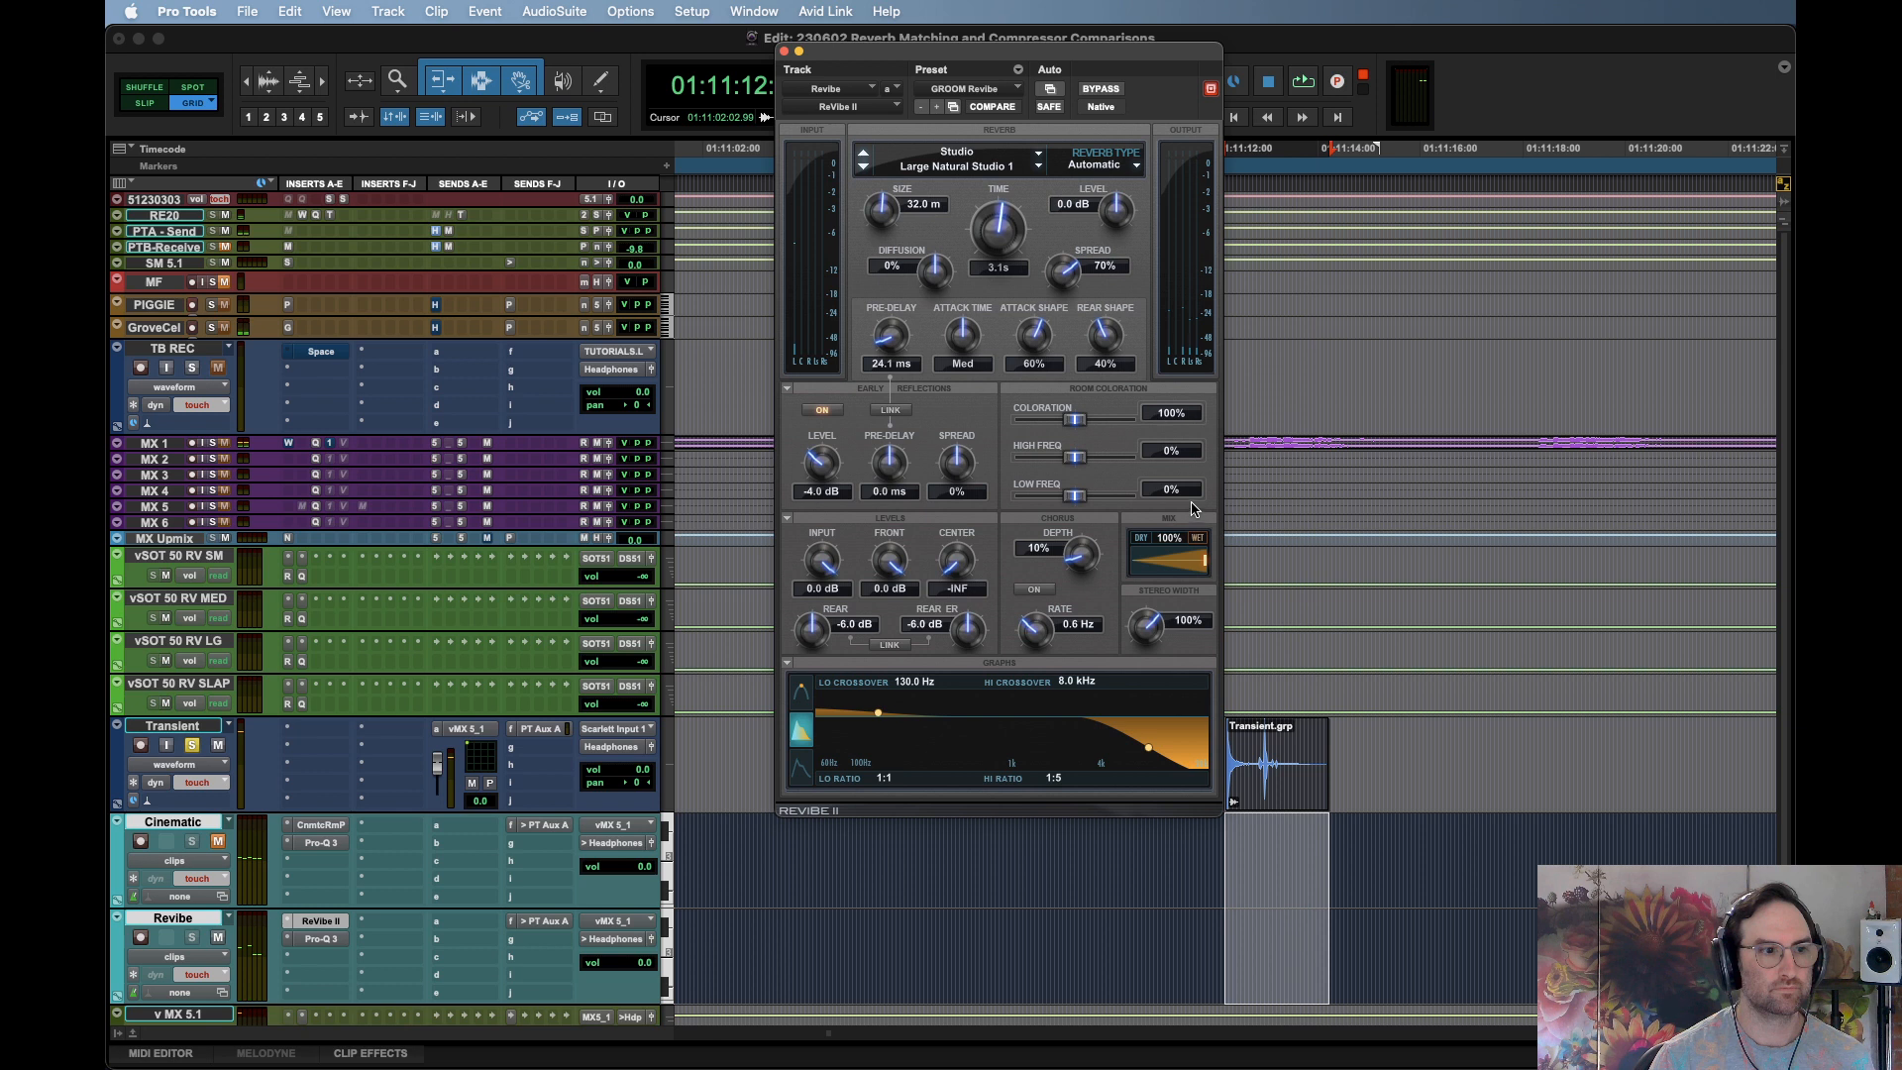
Try ReVibe II reverb times of about 1.5 s and 2.8 s, playing the Transient clip through each
left_click_drag(996, 236, 1003, 276)
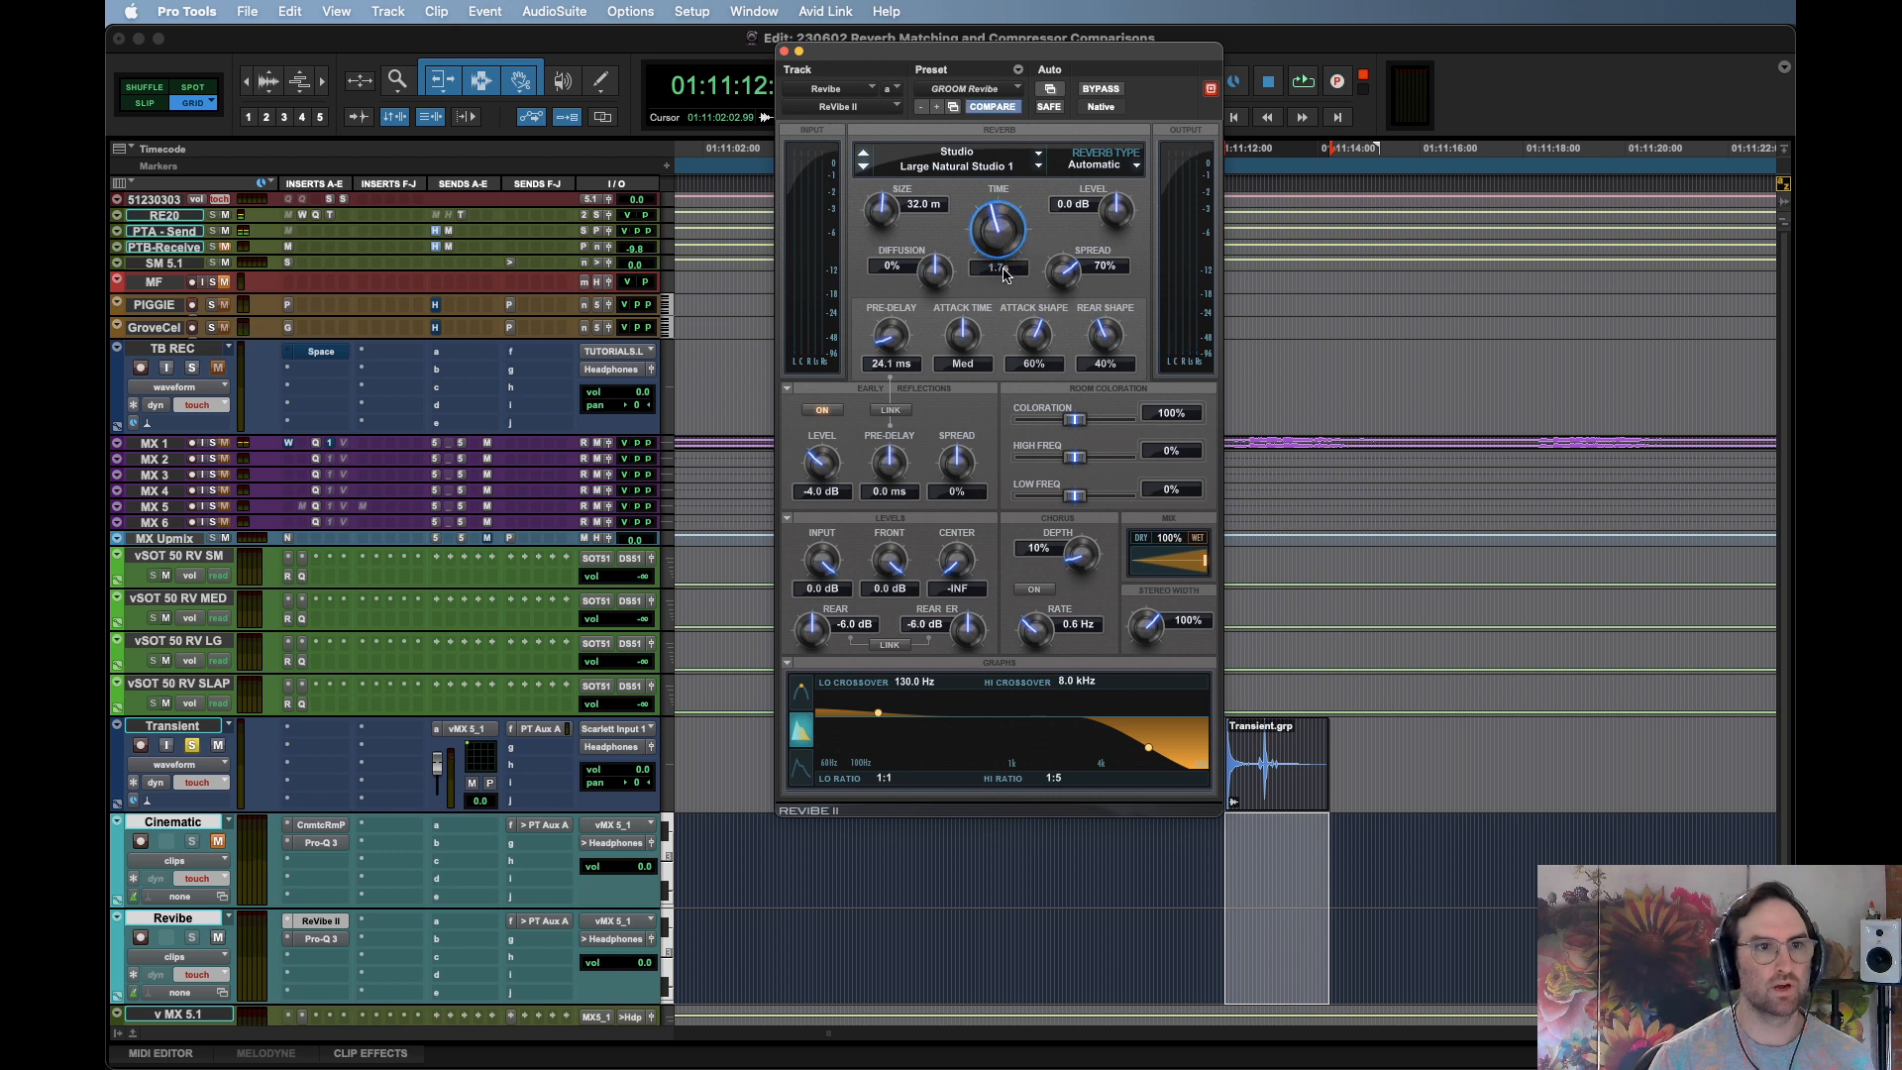
double_click(1292, 800)
key("space")
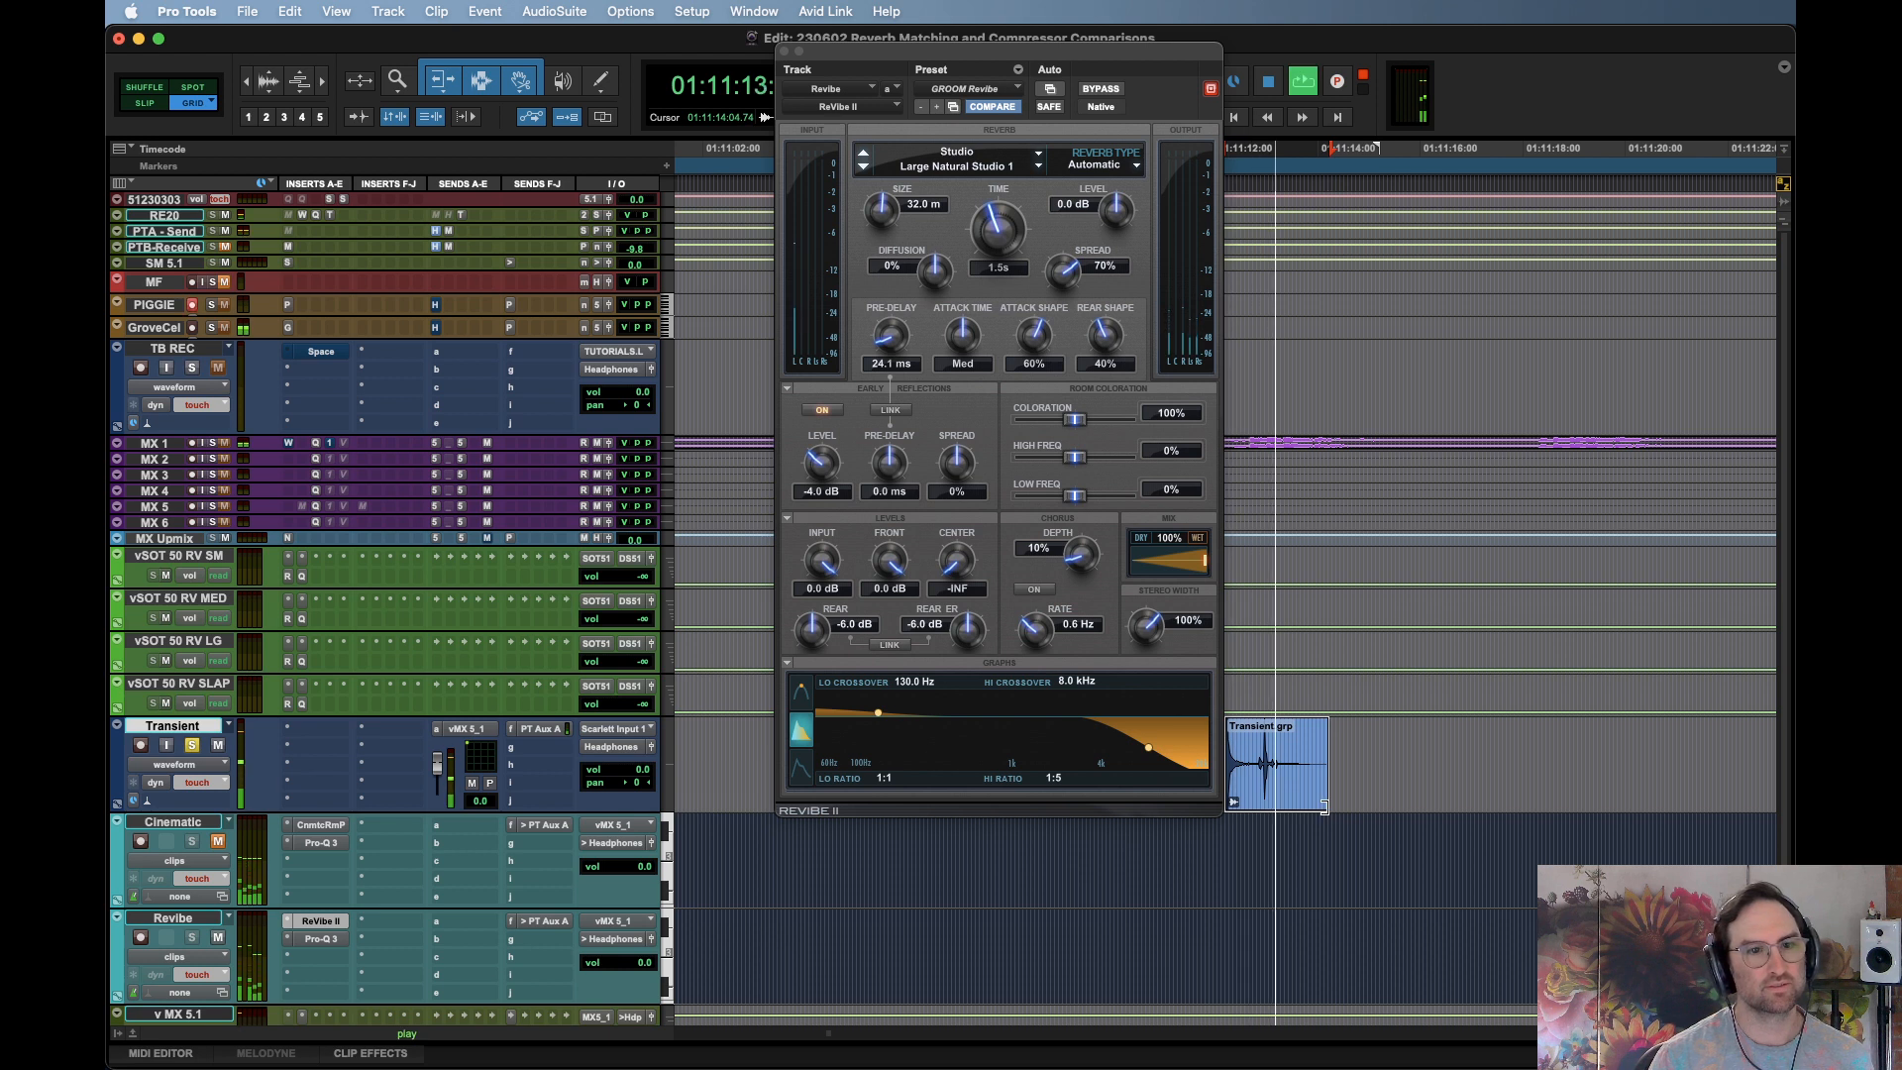
key("space")
left_click(1000, 237)
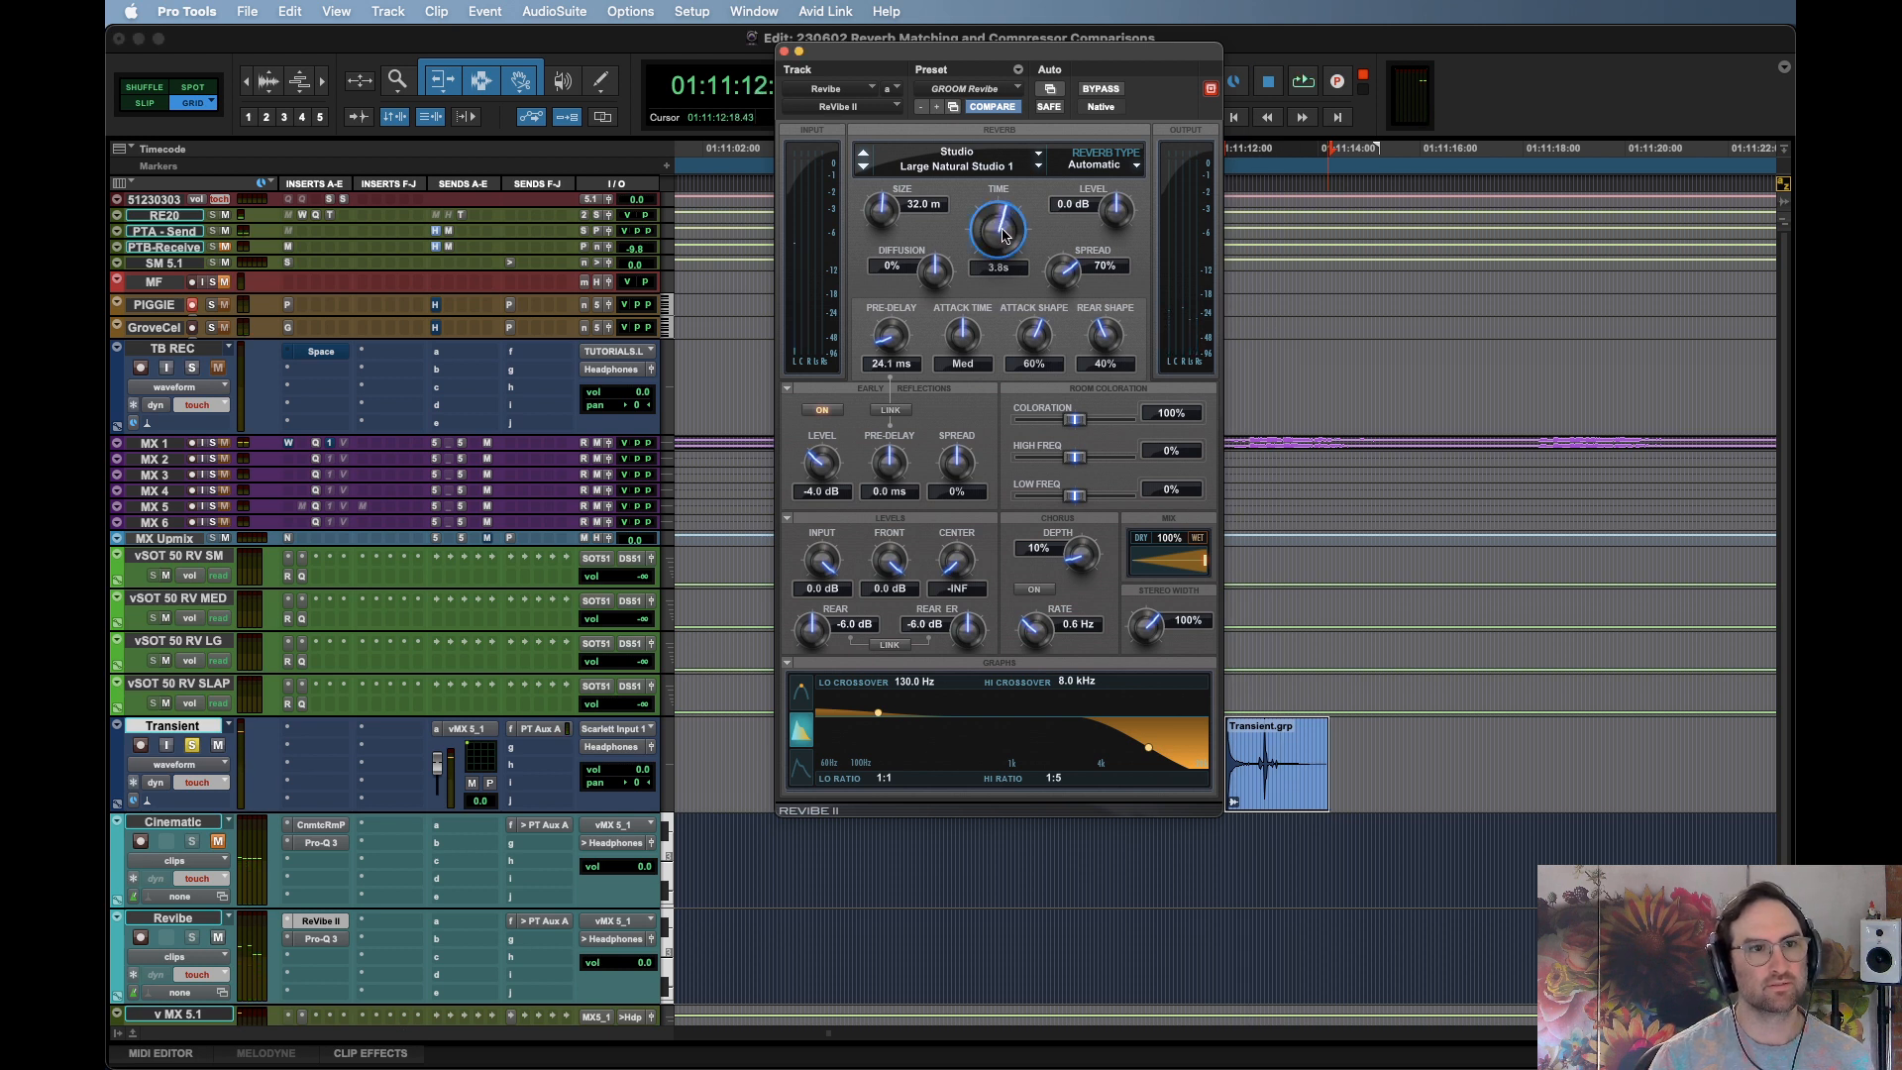
key("space")
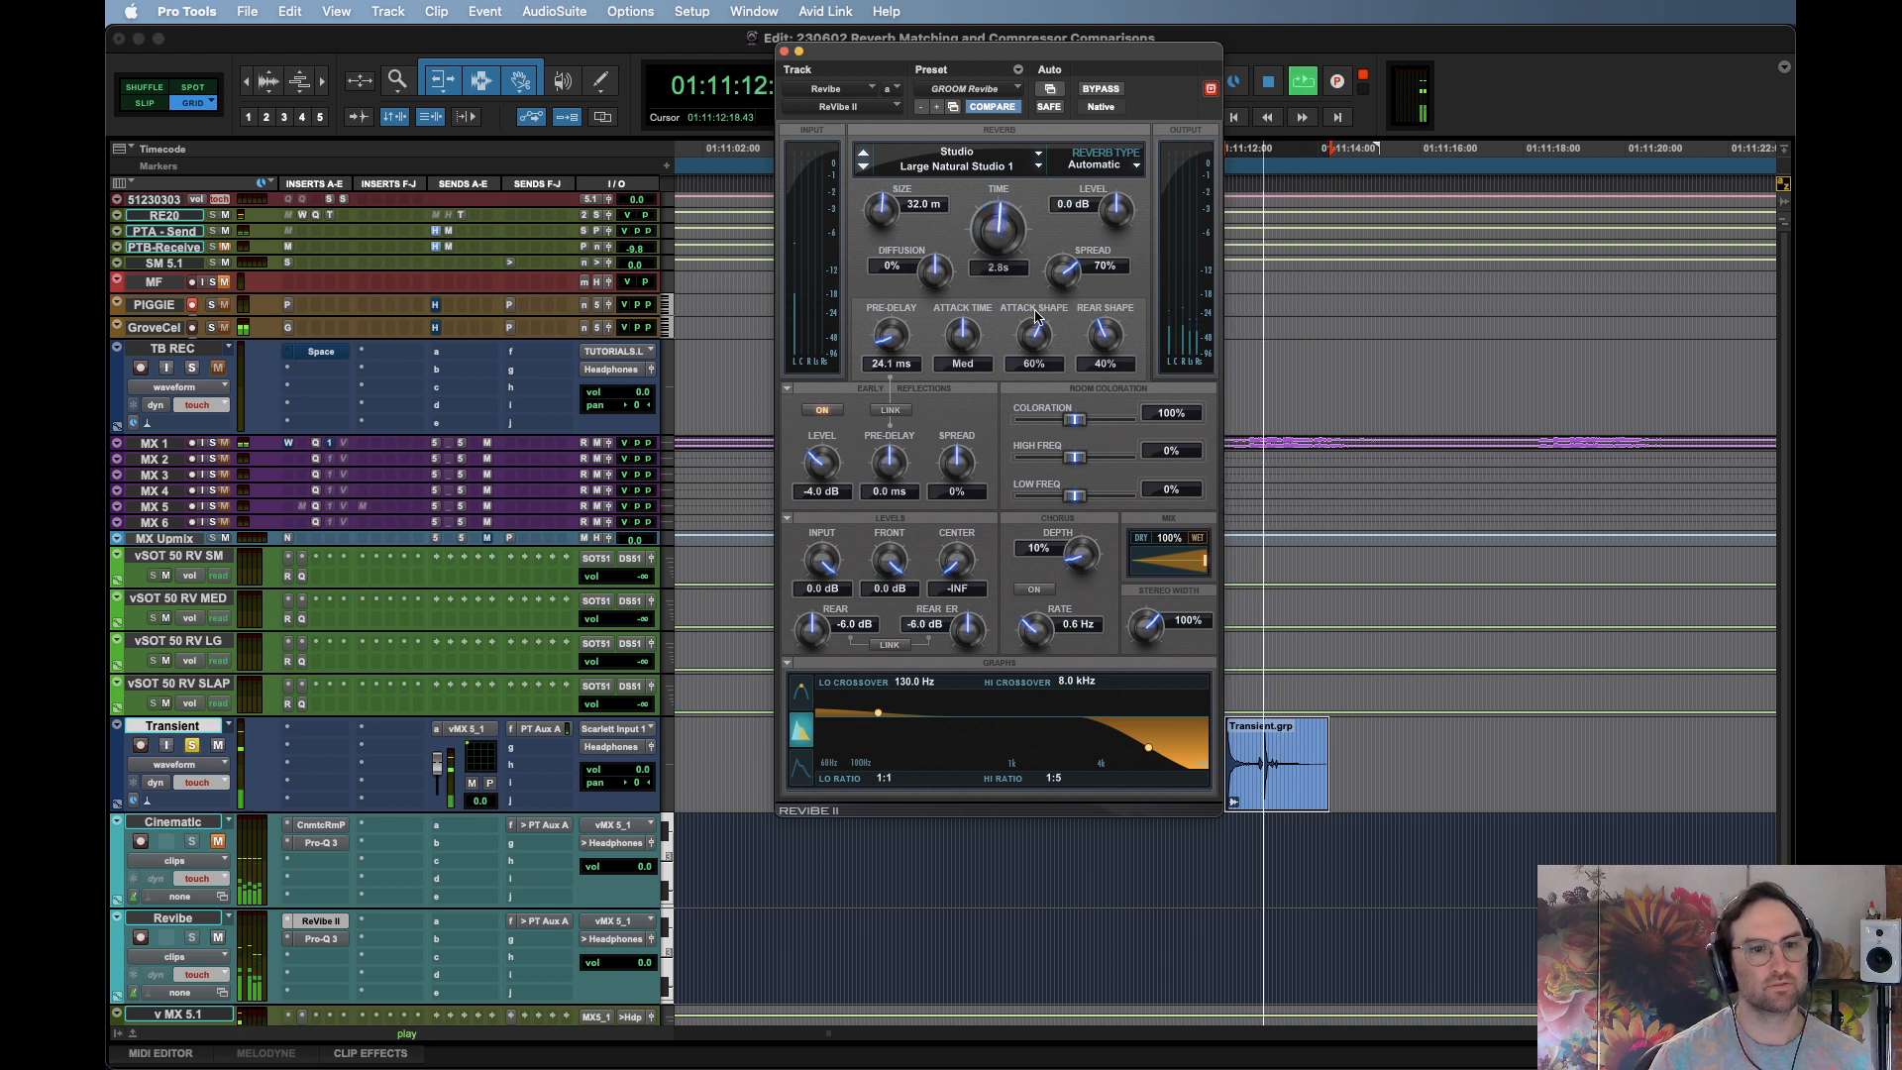
key("space")
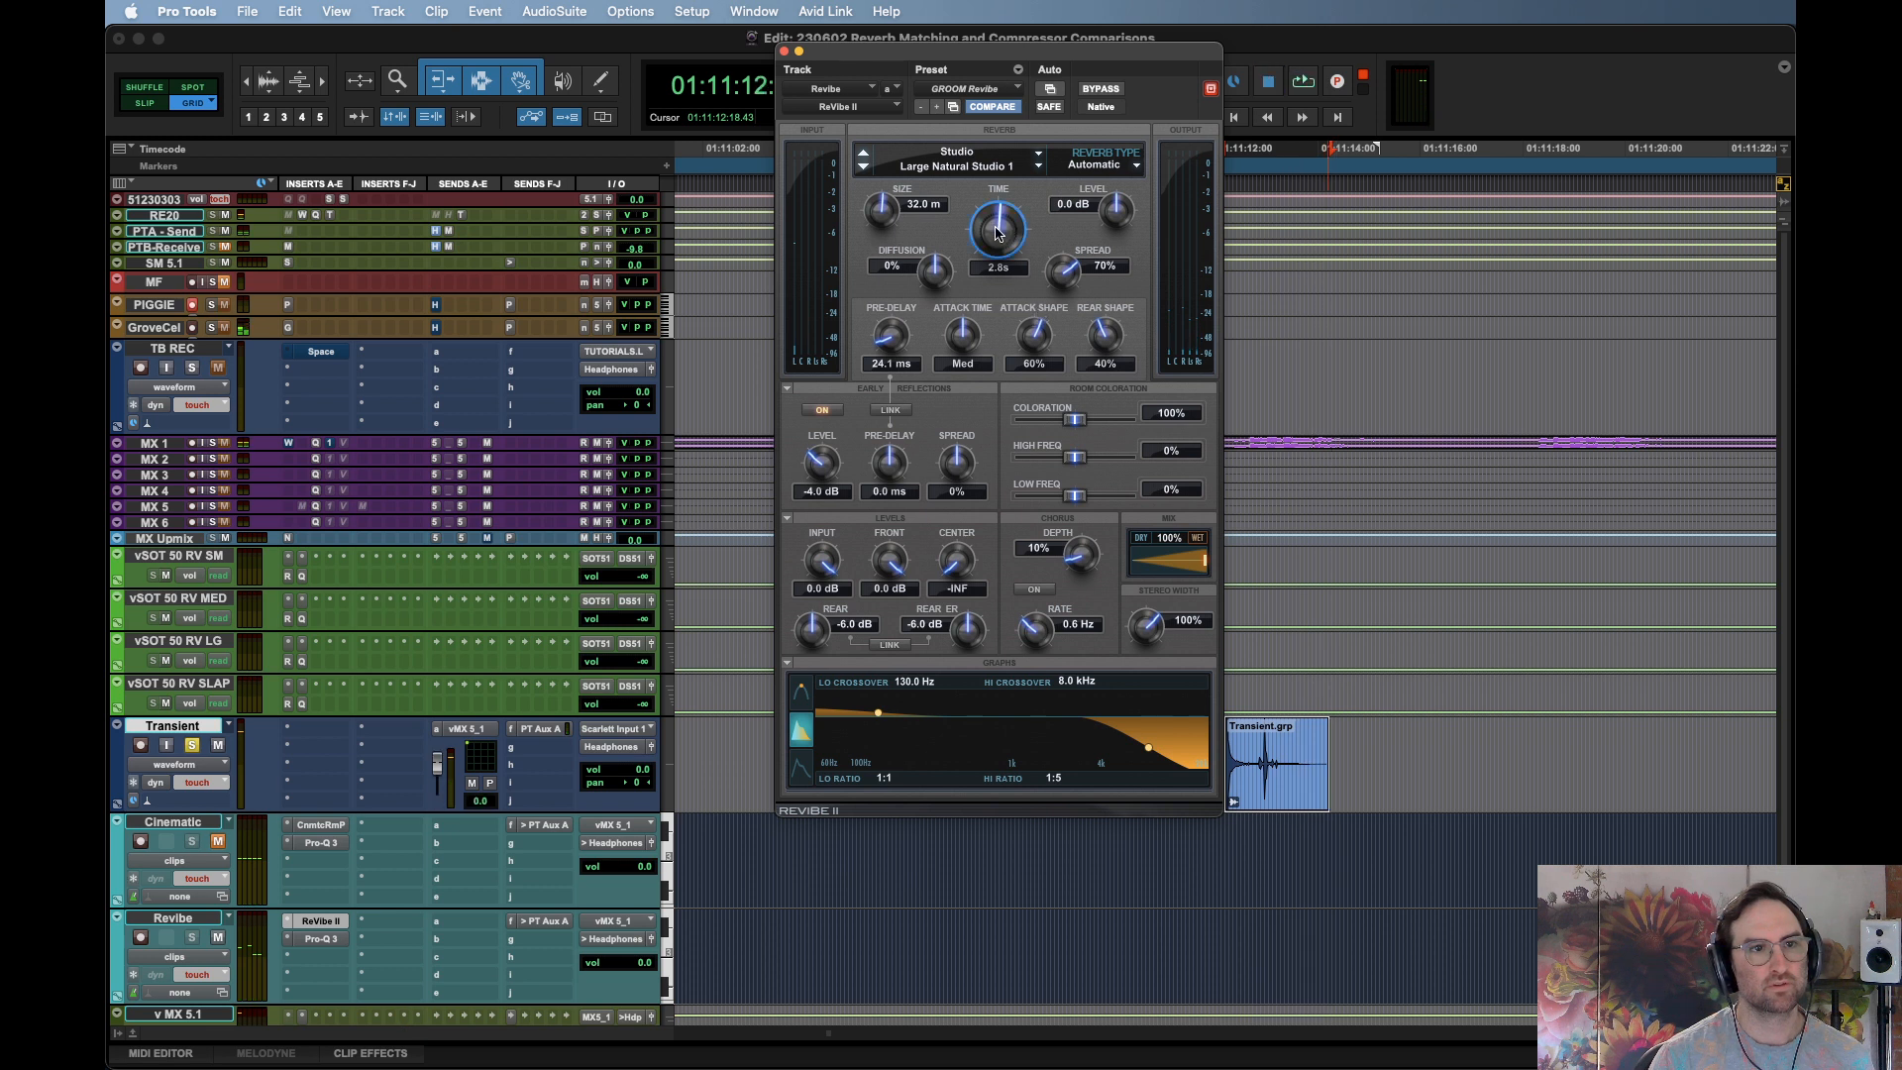
Set the ReVibe II reverb time to 2 seconds and play the Transient clip through it
left_click(1002, 267)
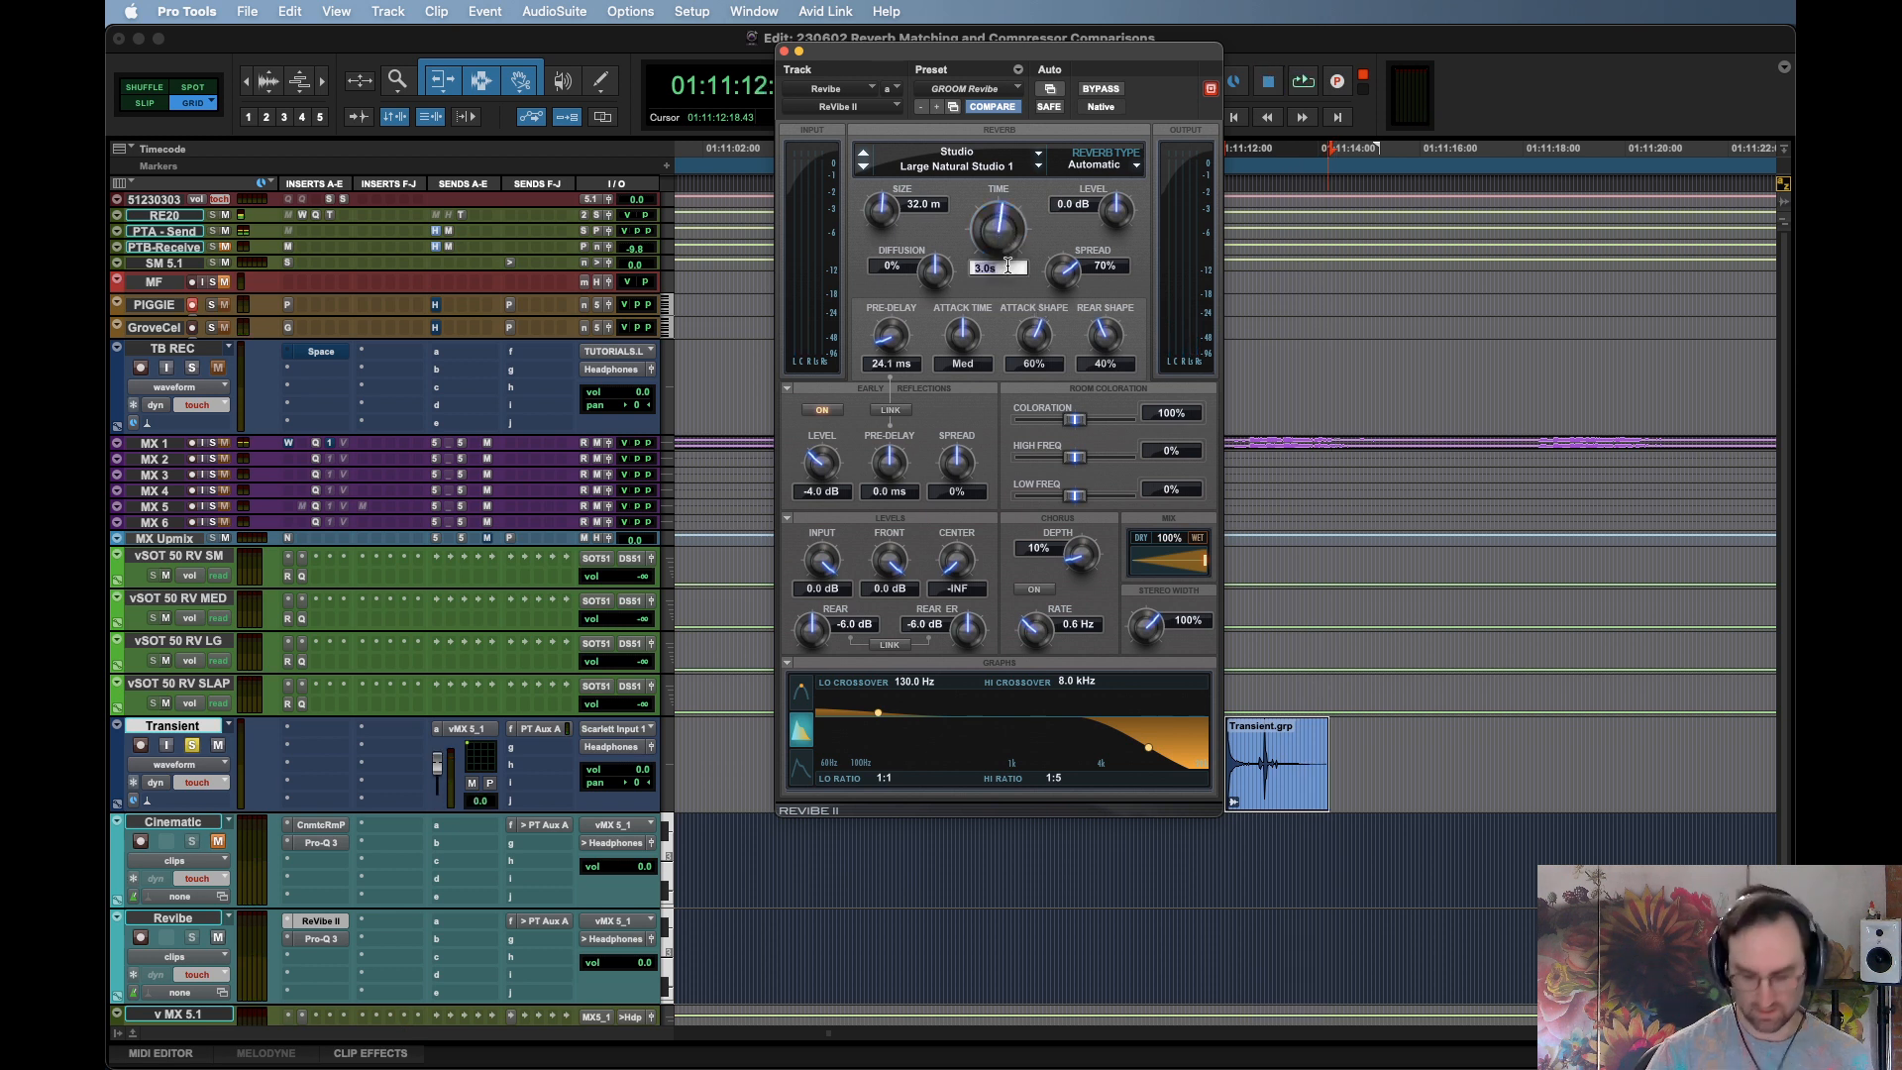
type("2")
key("Return")
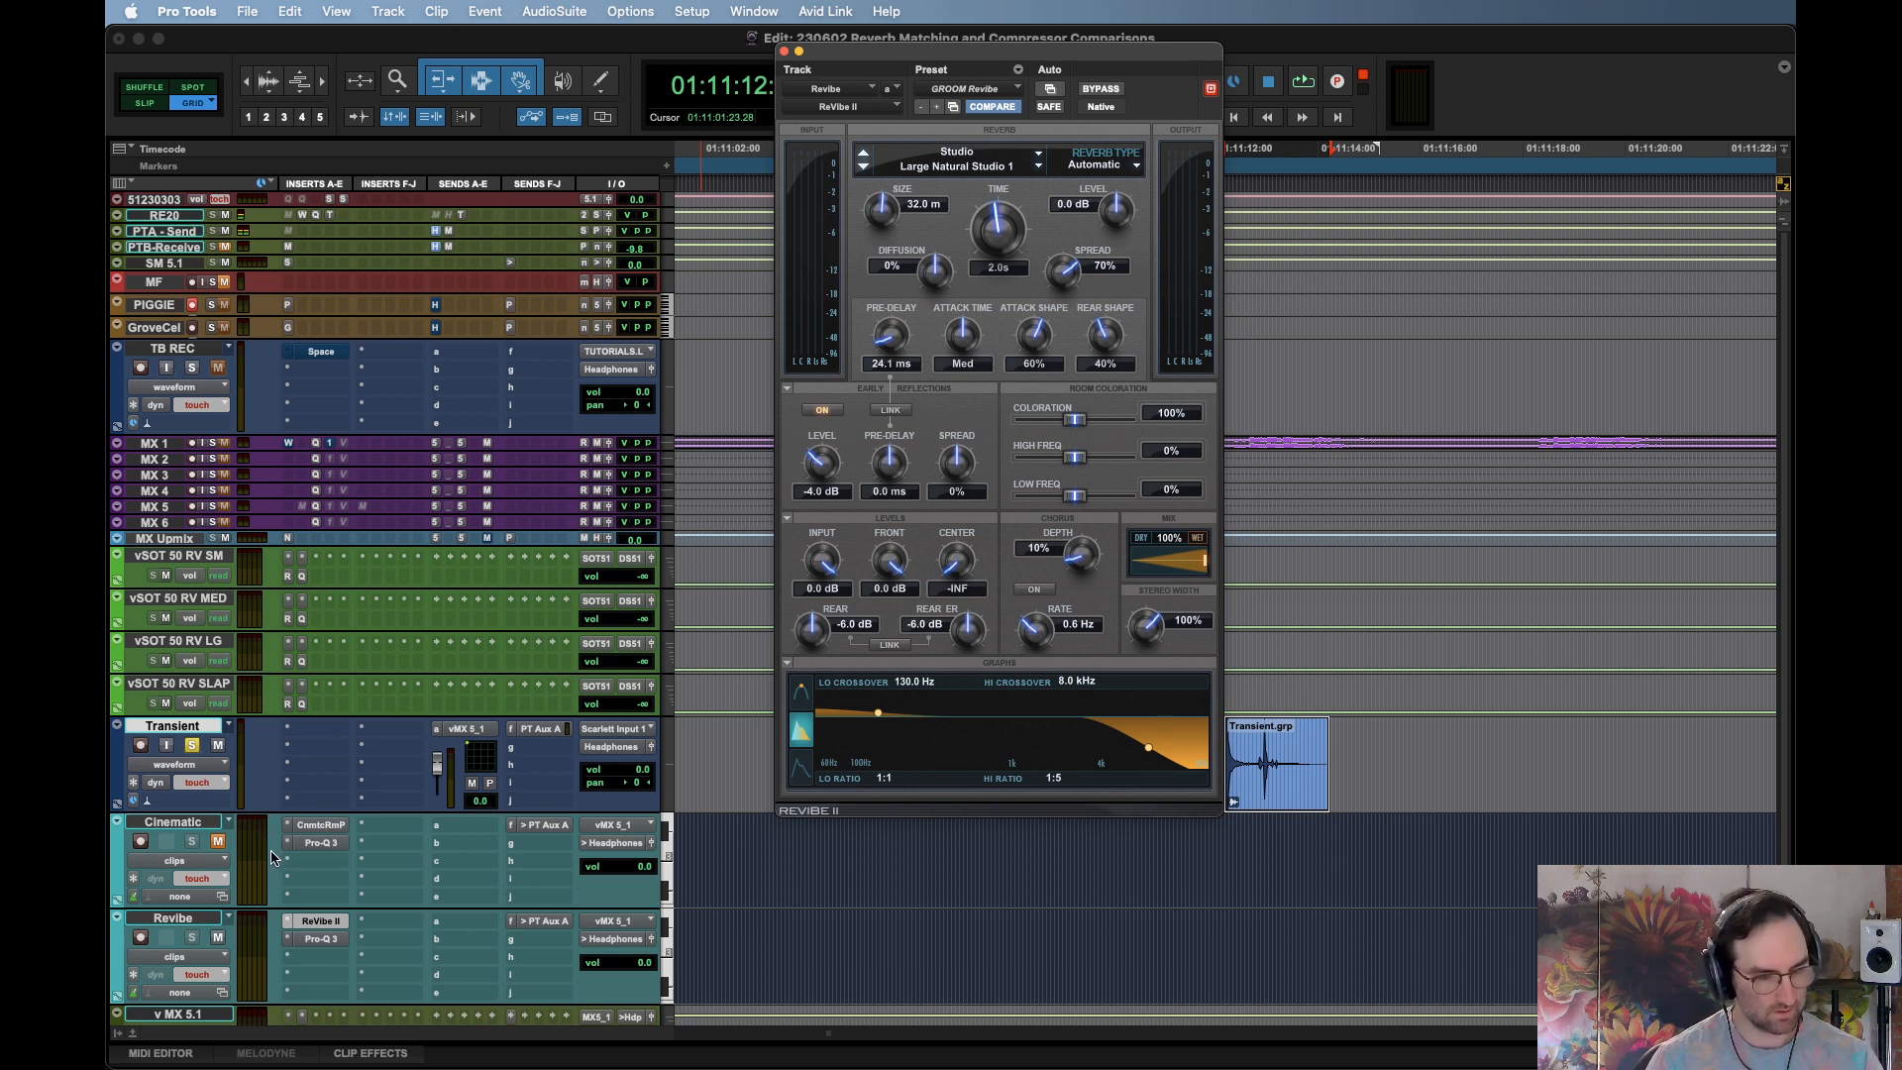
key("space")
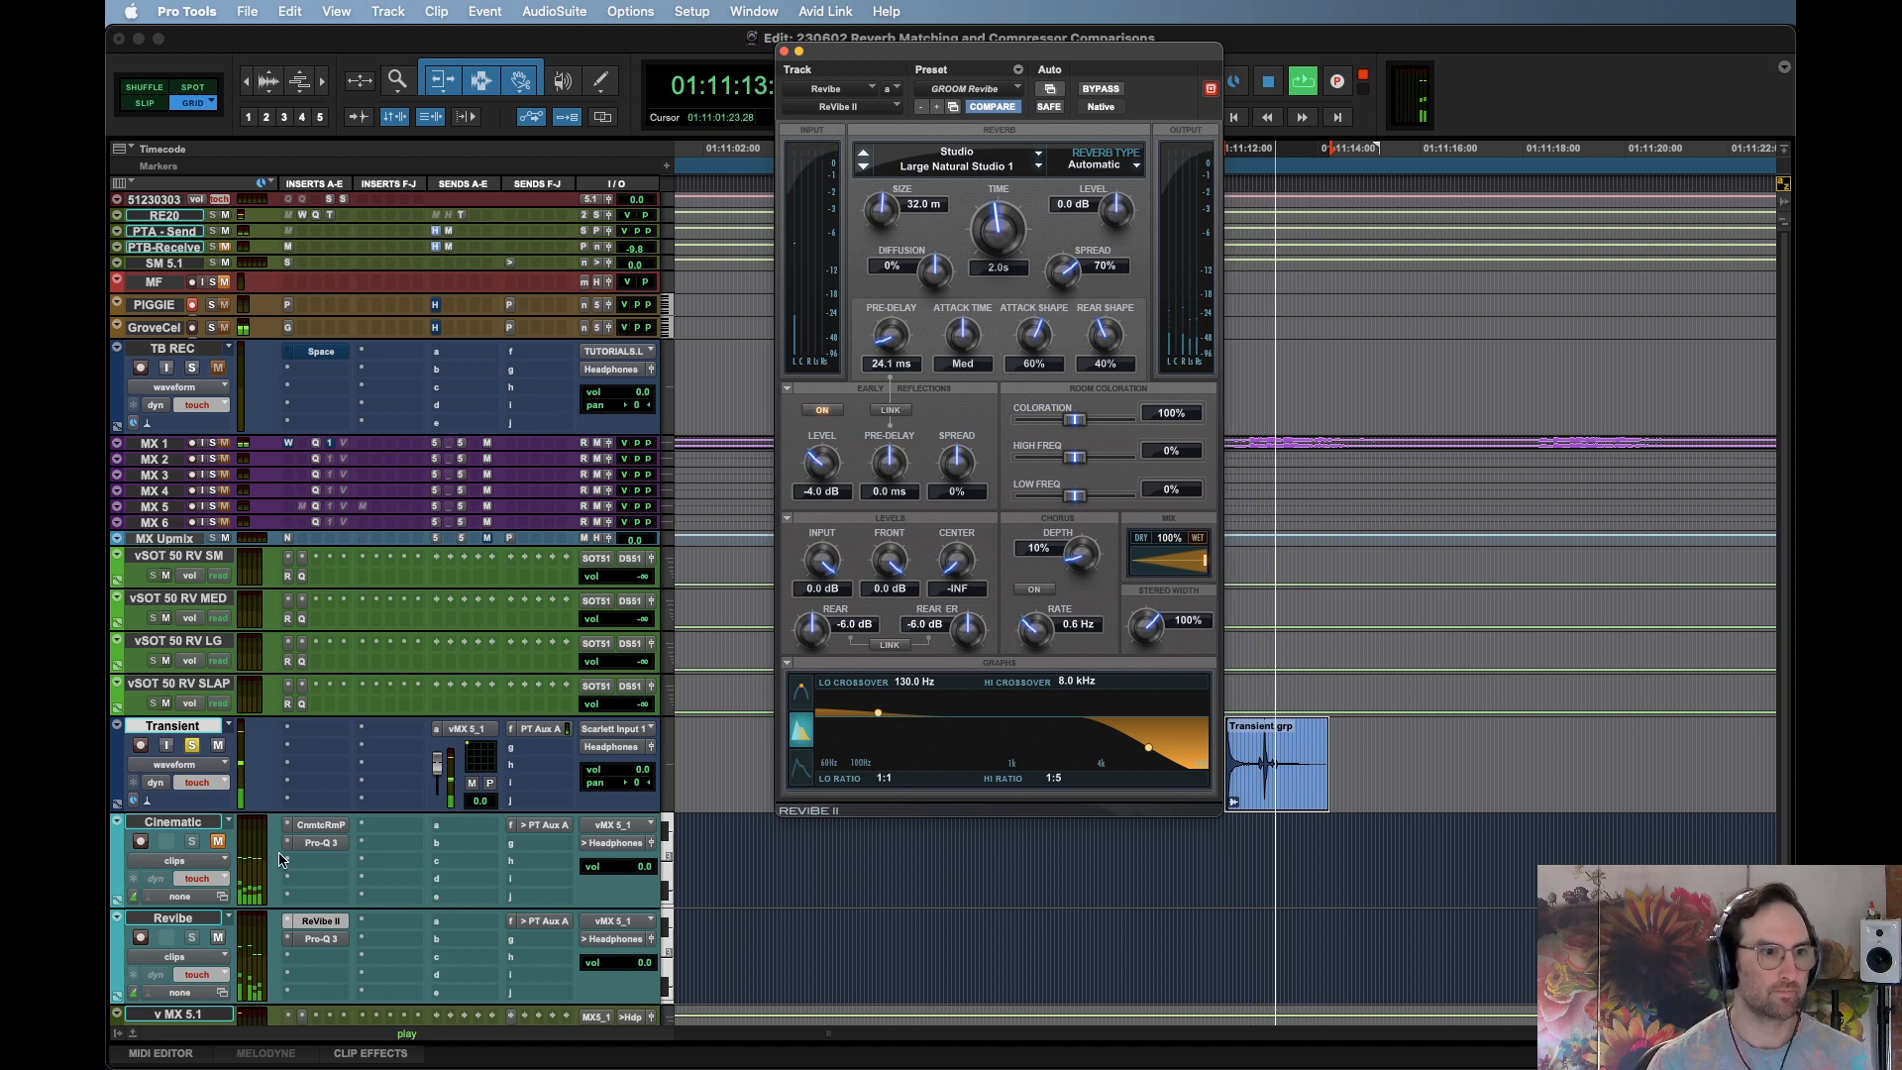
Reduce the ReVibe II room coloration to 92%, playing the Transient clip to judge the change
key("space")
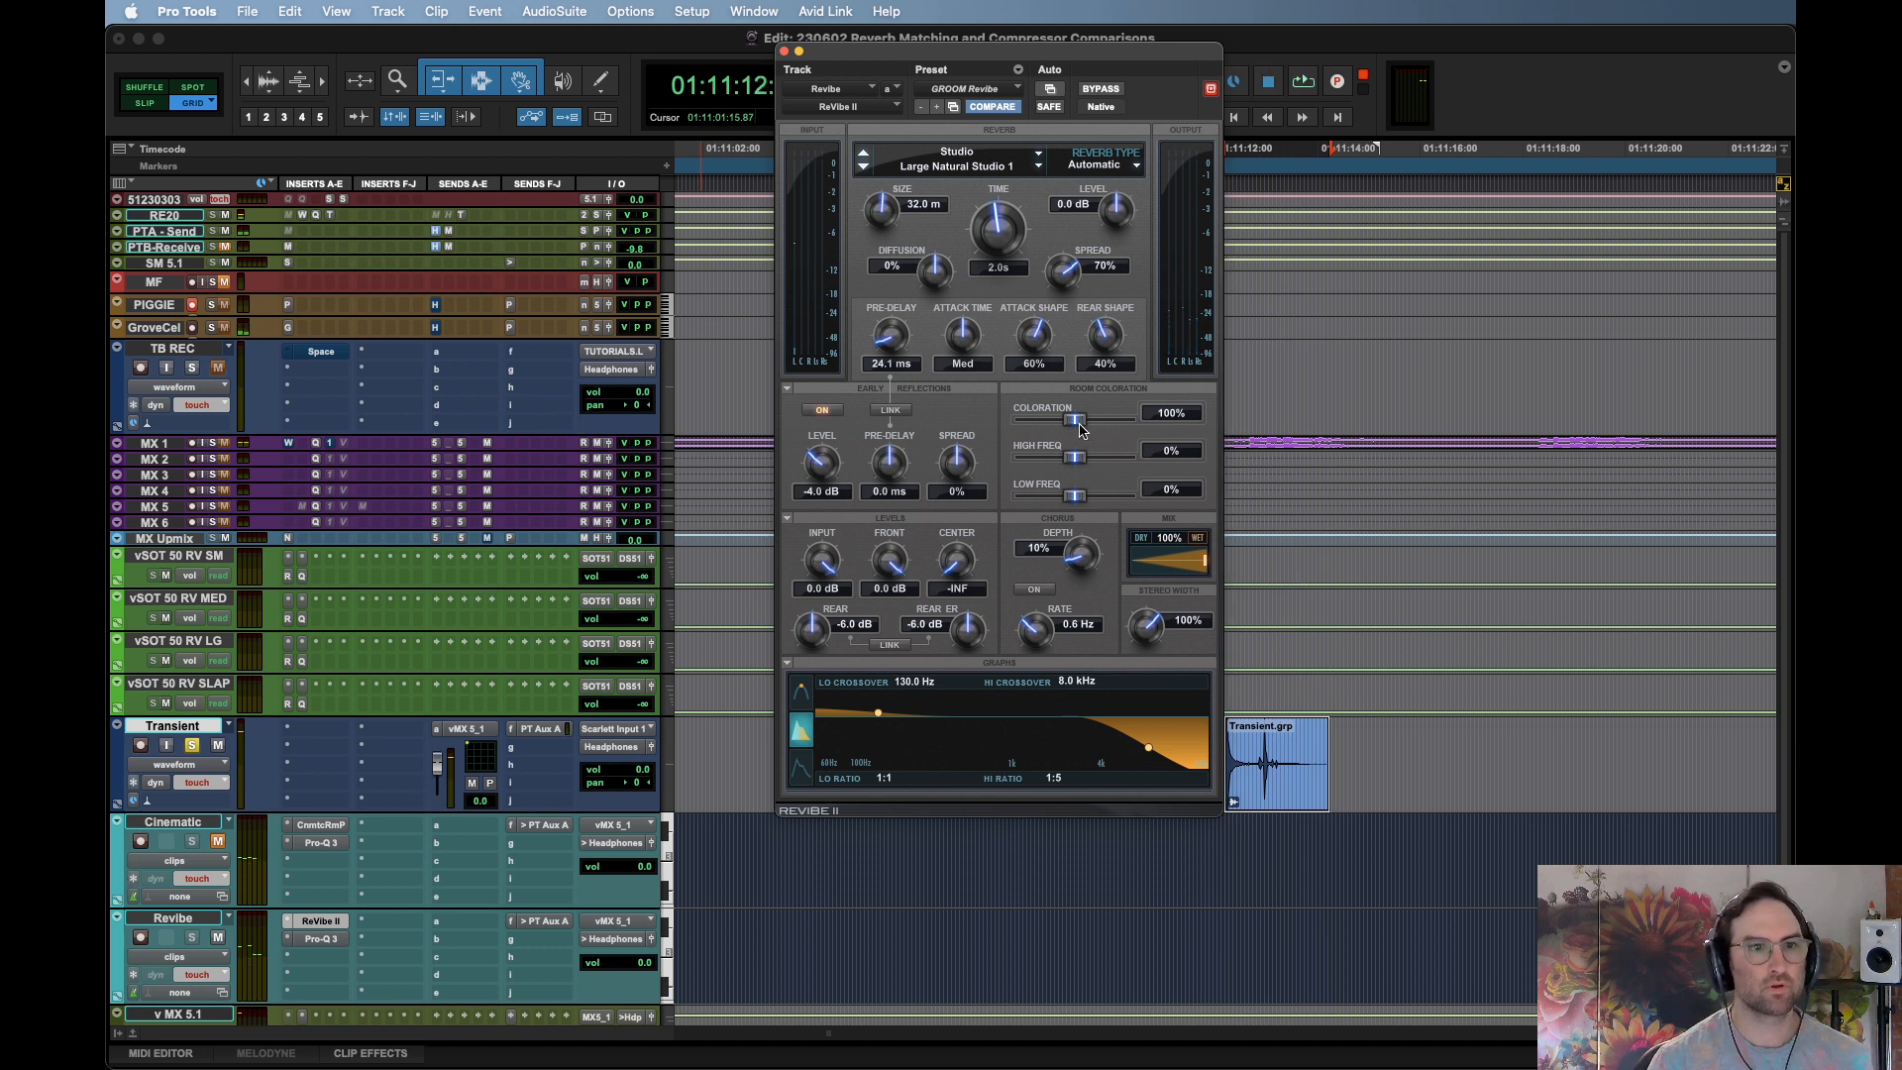
mouse_move(1080, 428)
left_mouse_down()
mouse_move(1033, 426)
mouse_move(1067, 424)
left_mouse_up()
key("space")
key("space")
key("space")
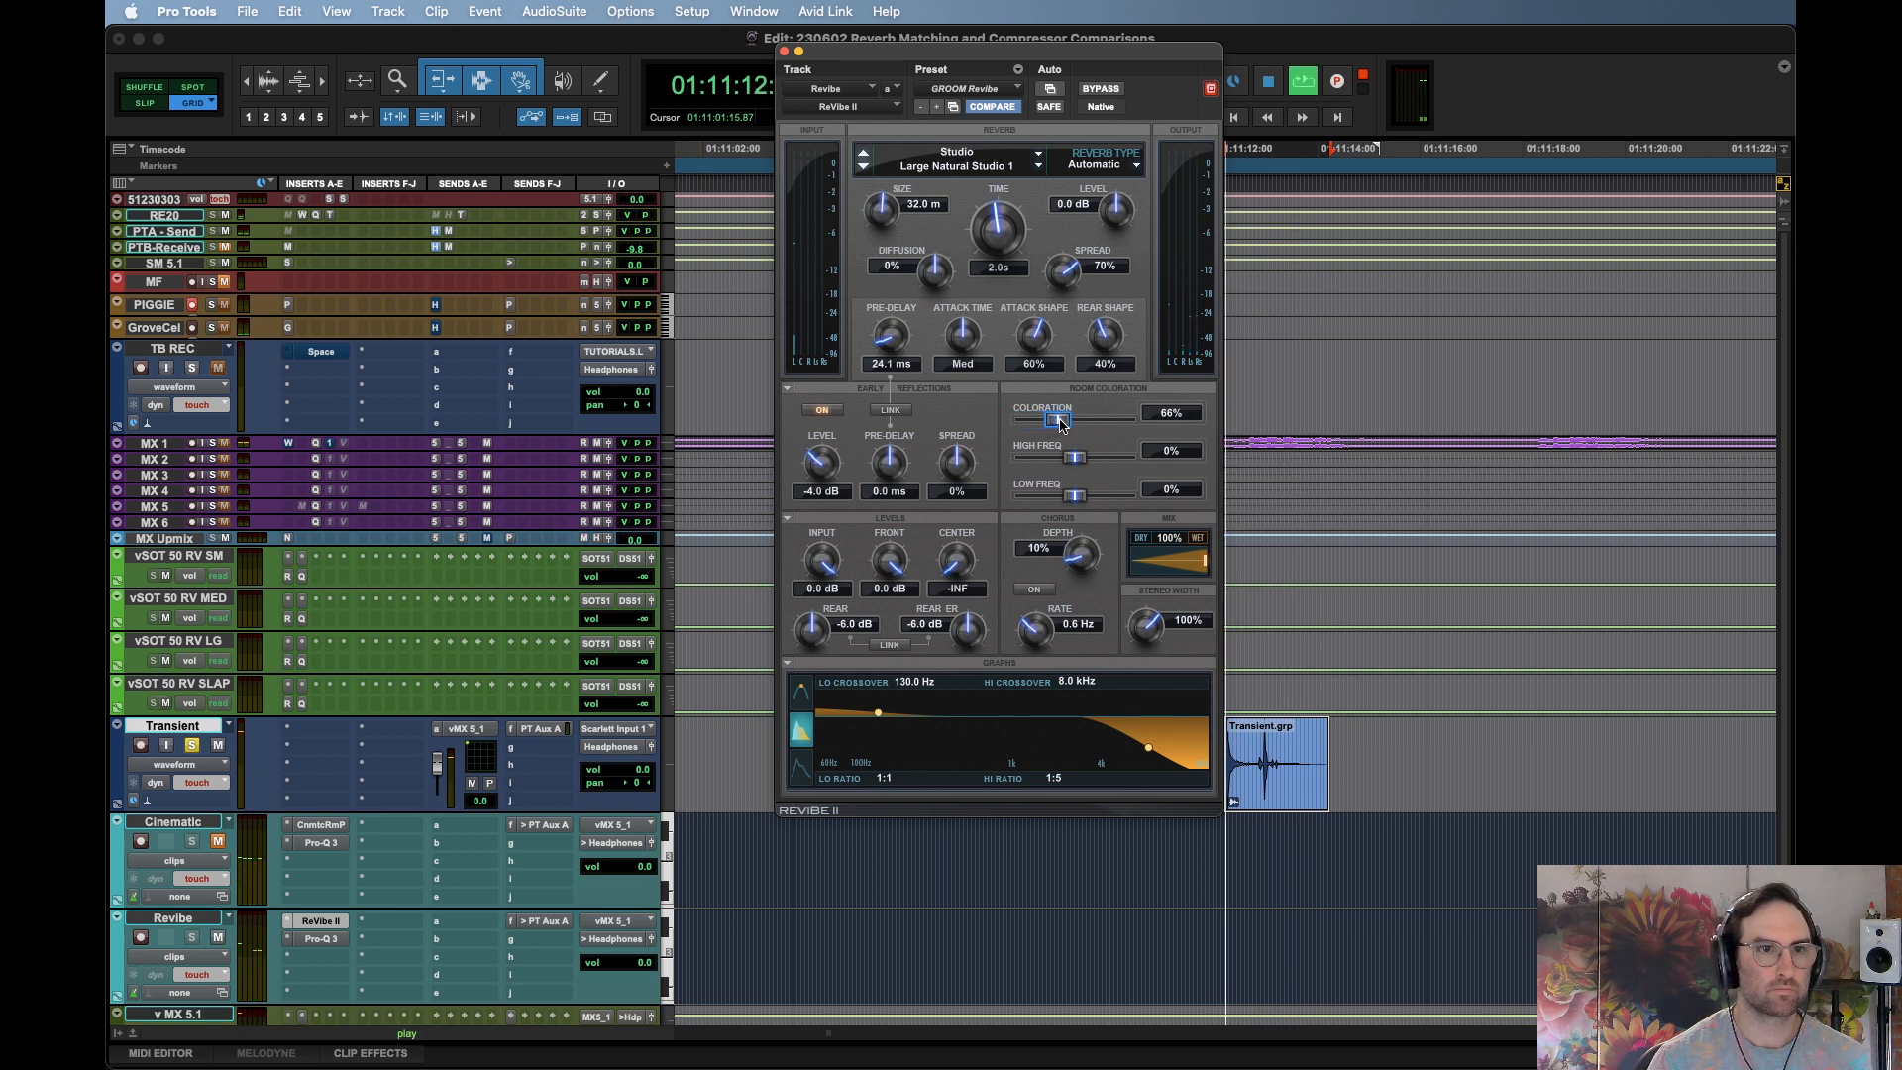
key("space")
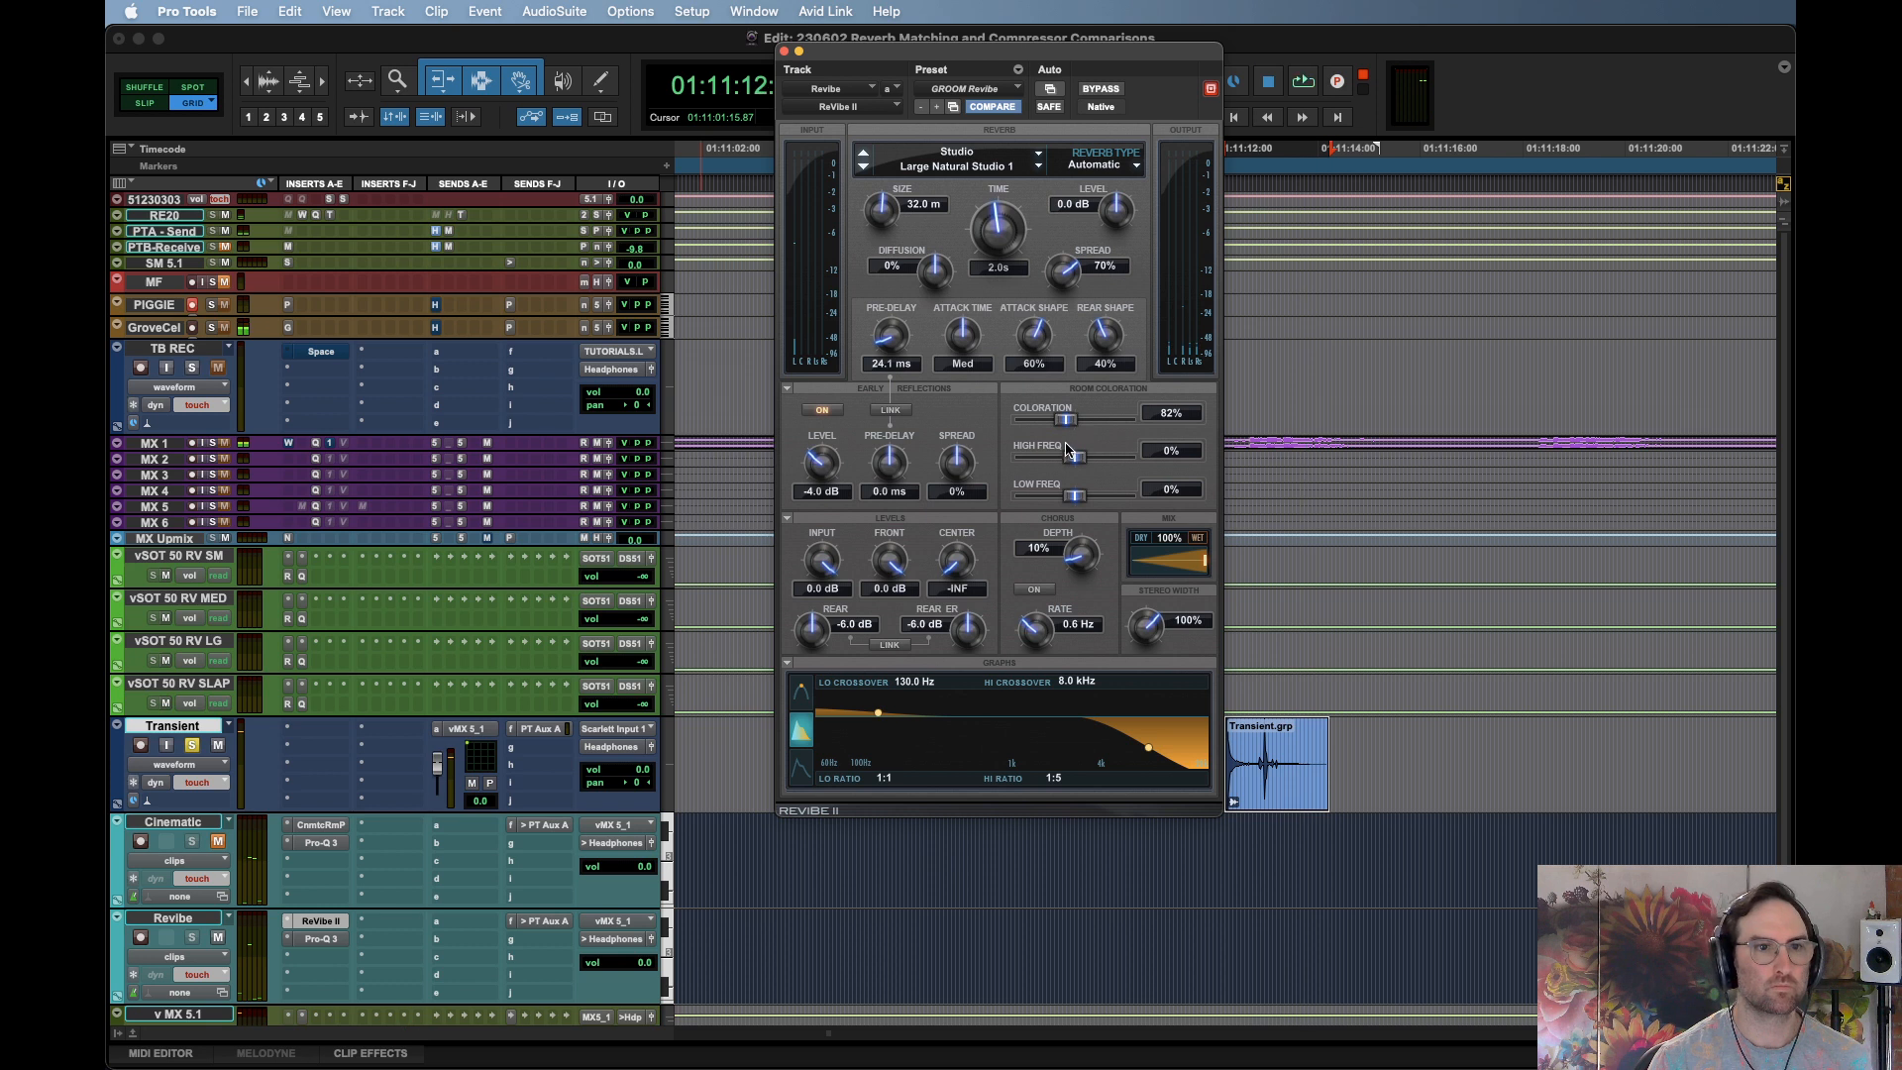
key("space")
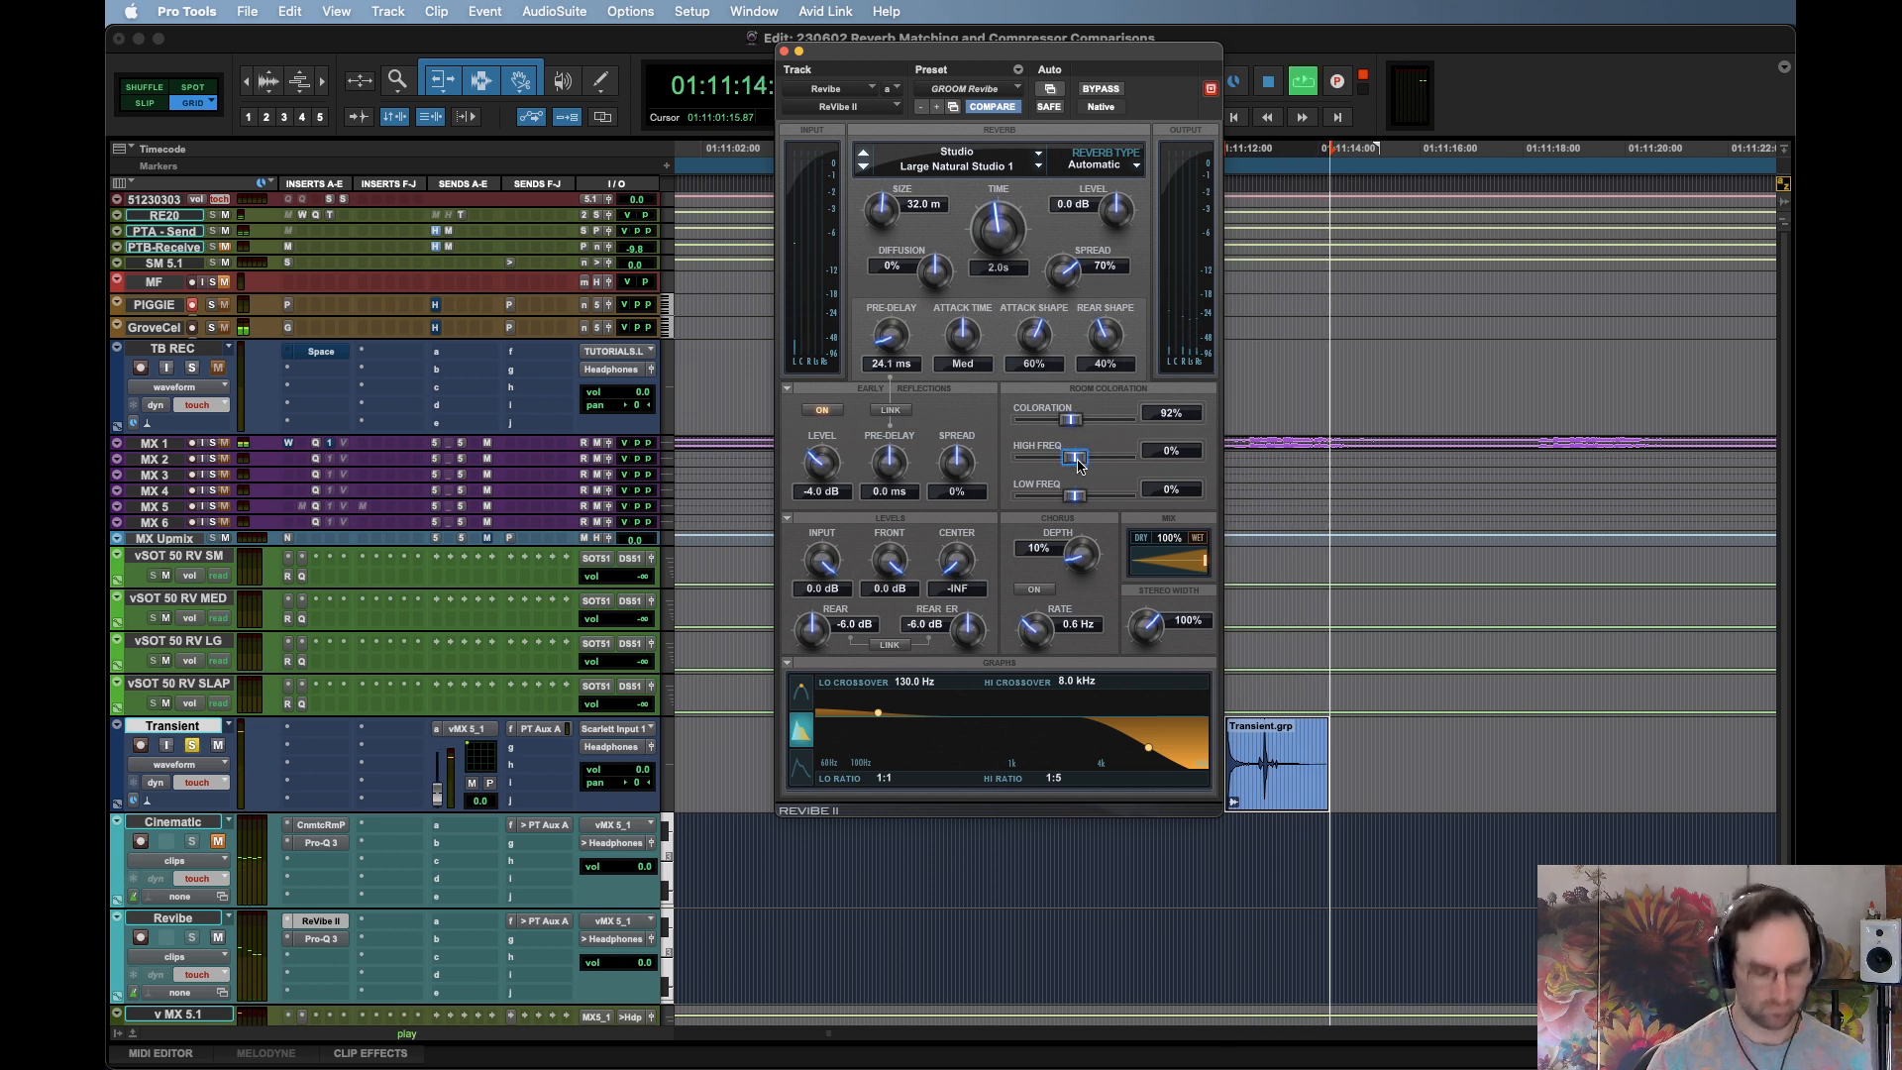
key("space")
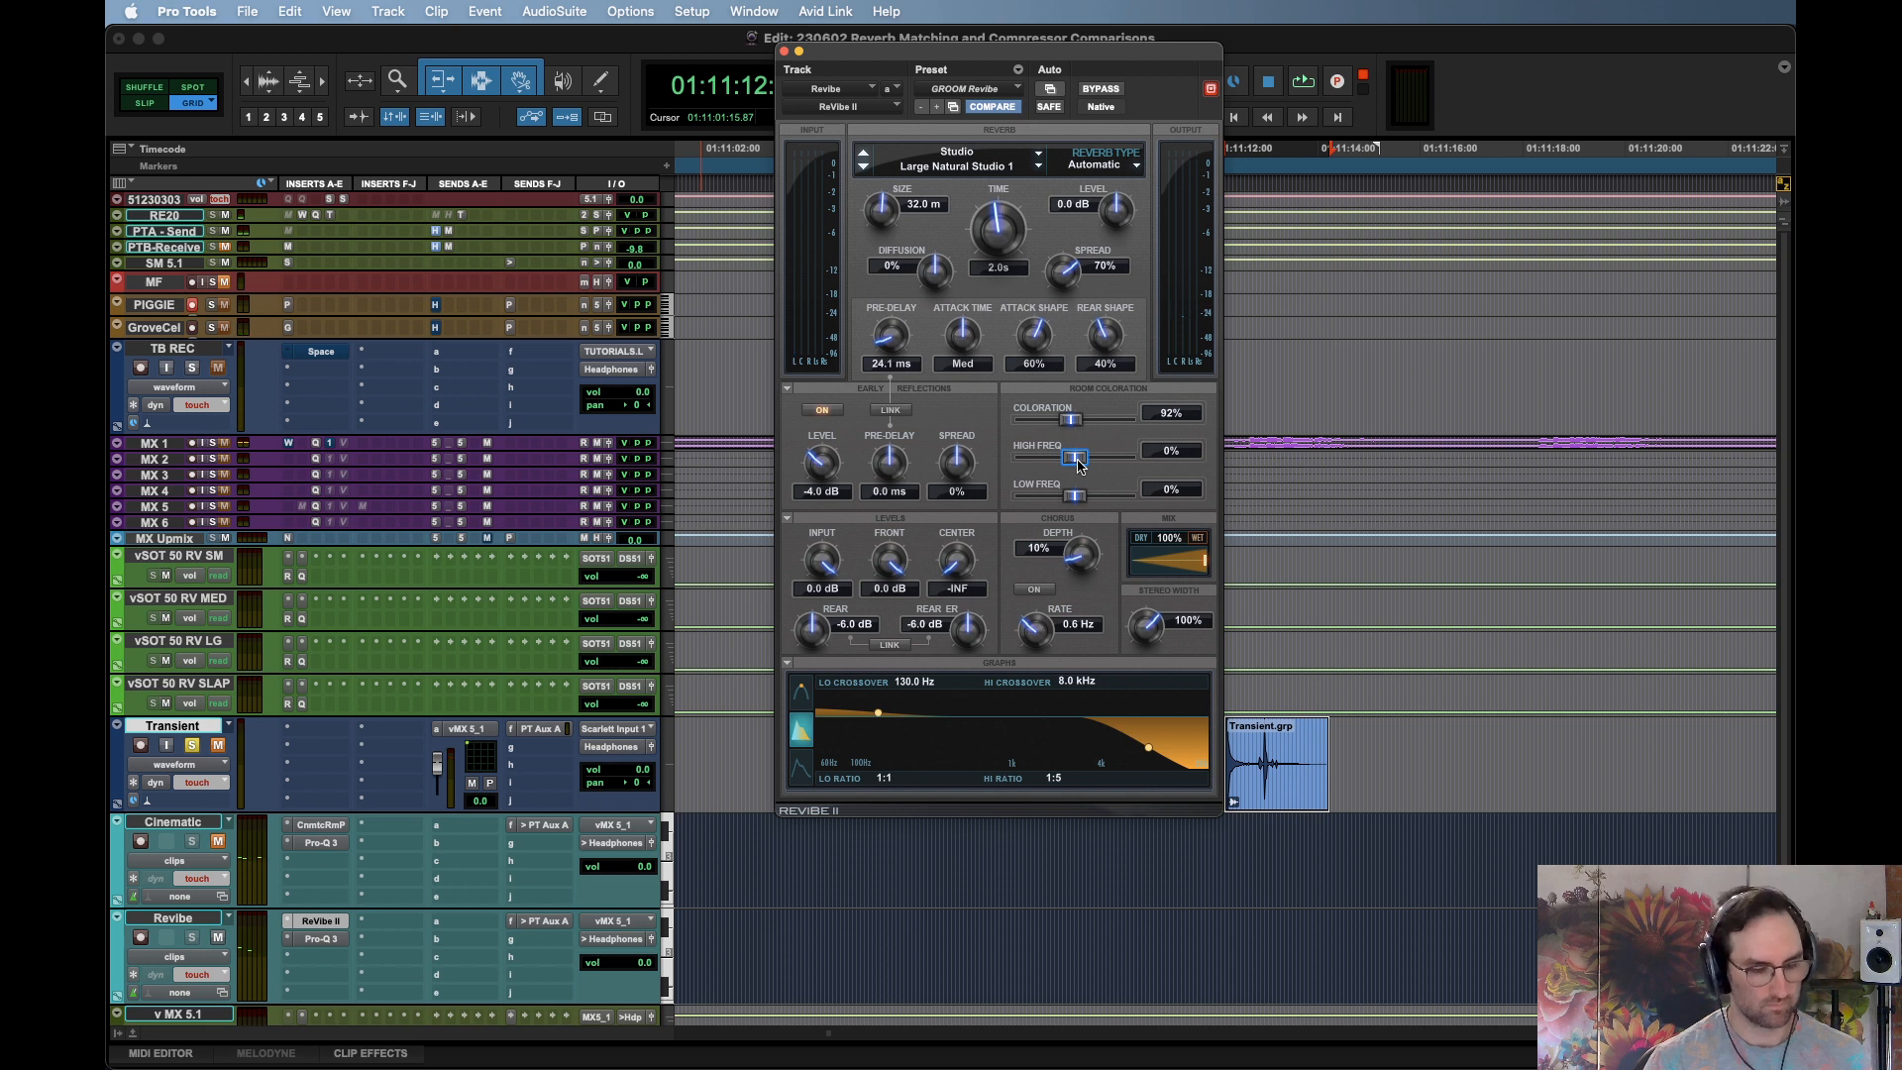
key("space")
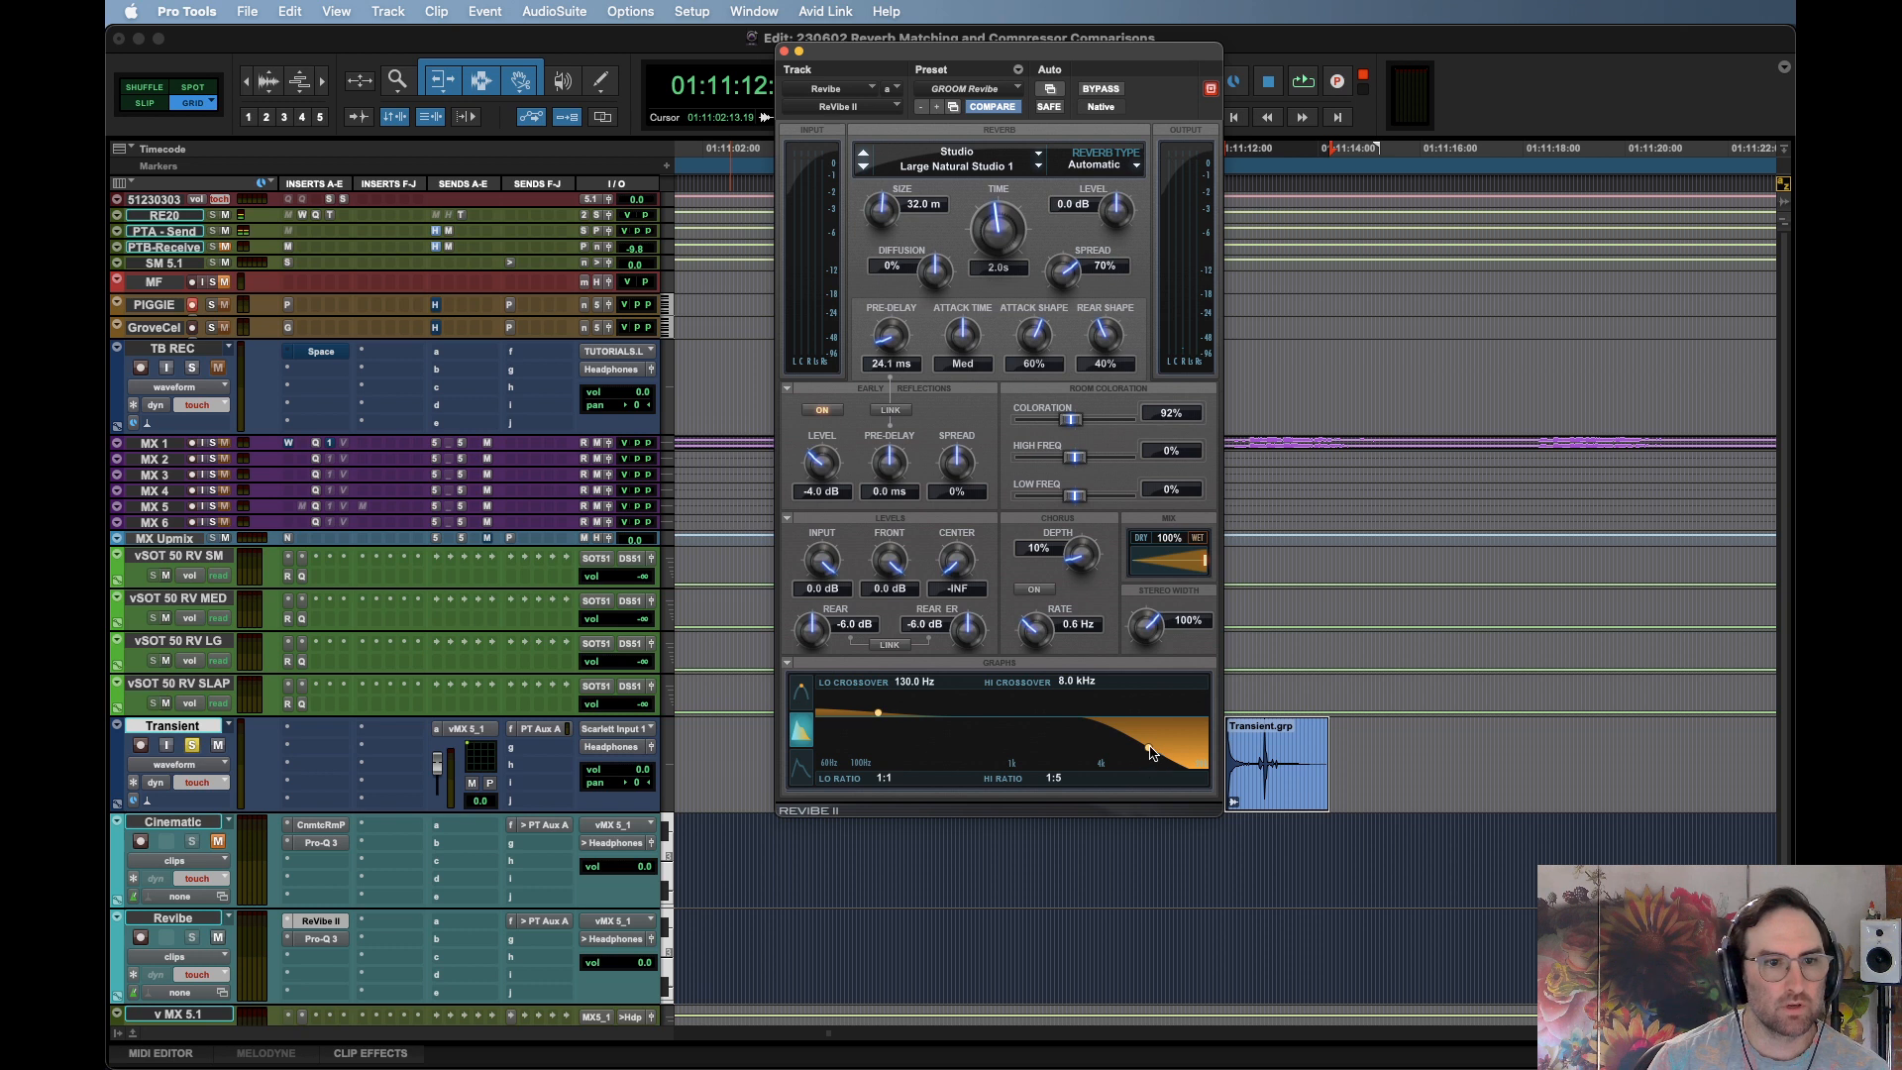
Try a high crossover of 4.5 kHz in the ReVibe II graph and play the Transient clip
left_click_drag(1151, 752, 1111, 753)
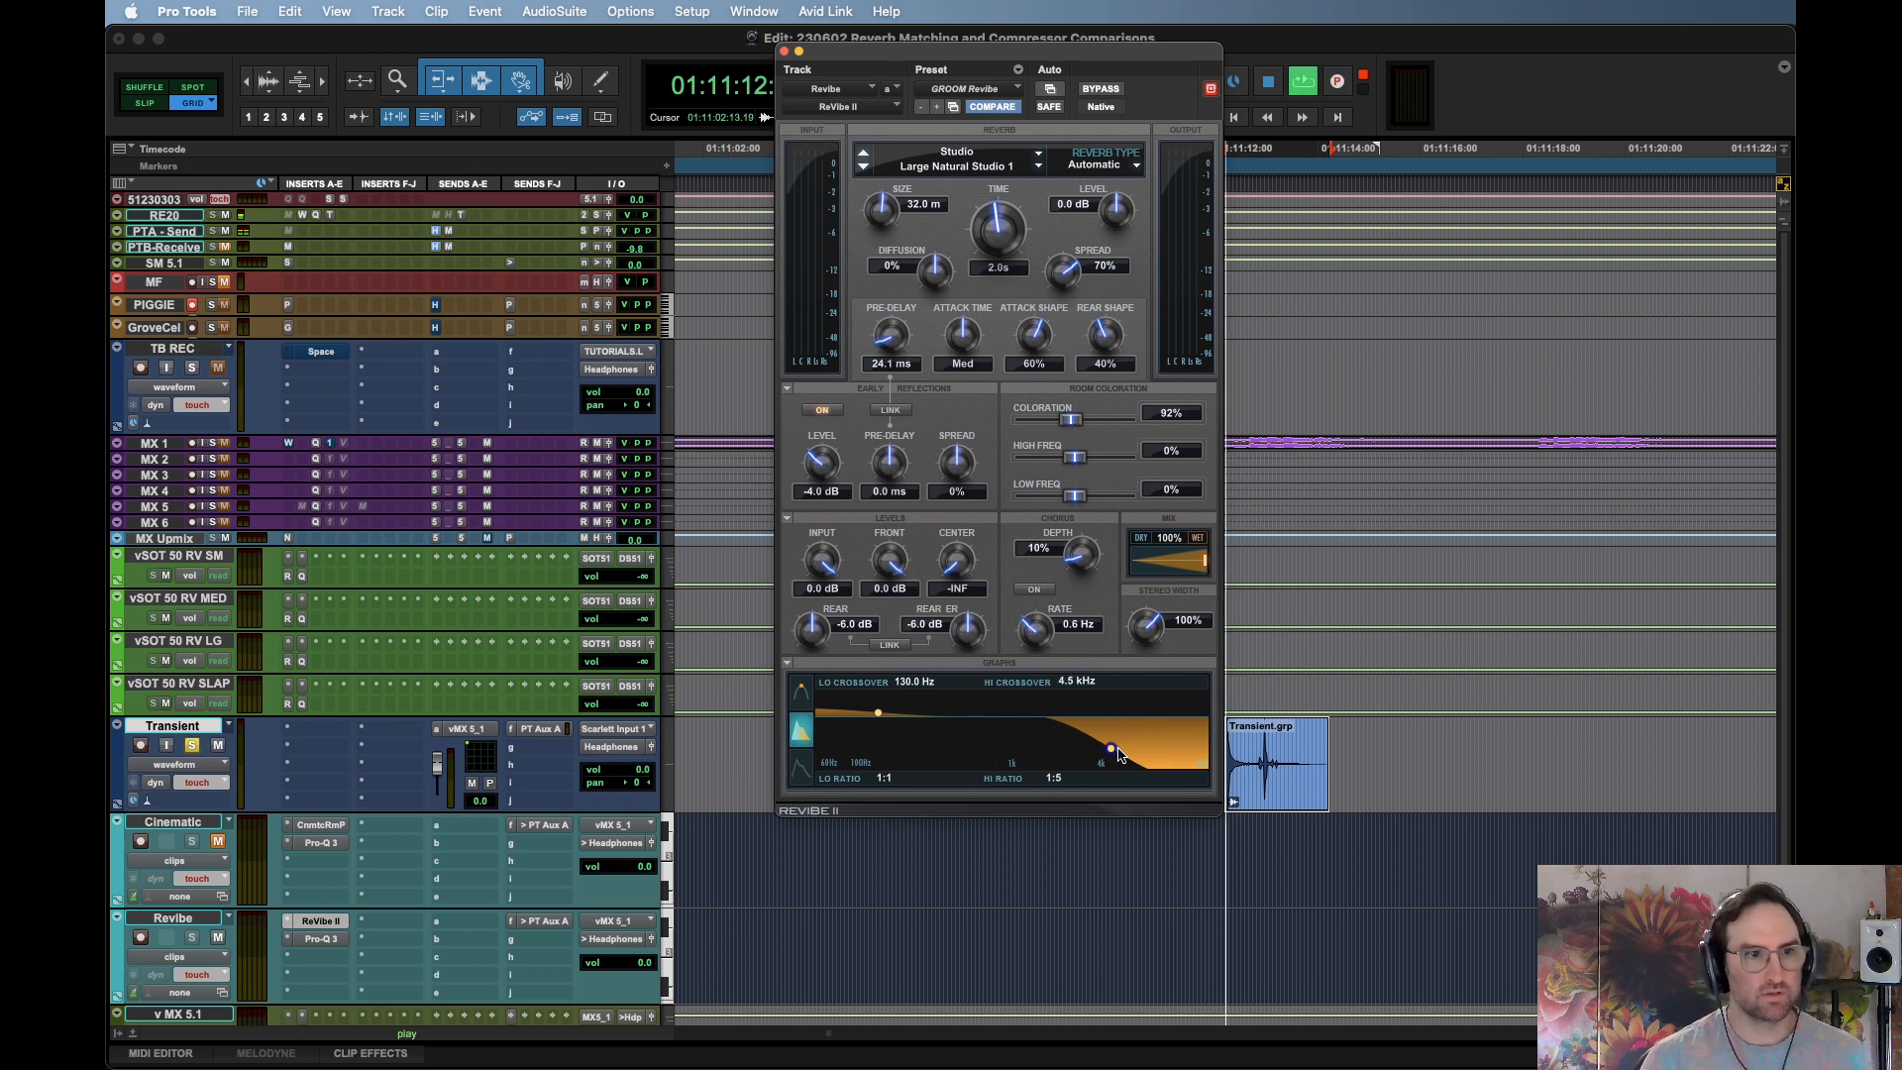
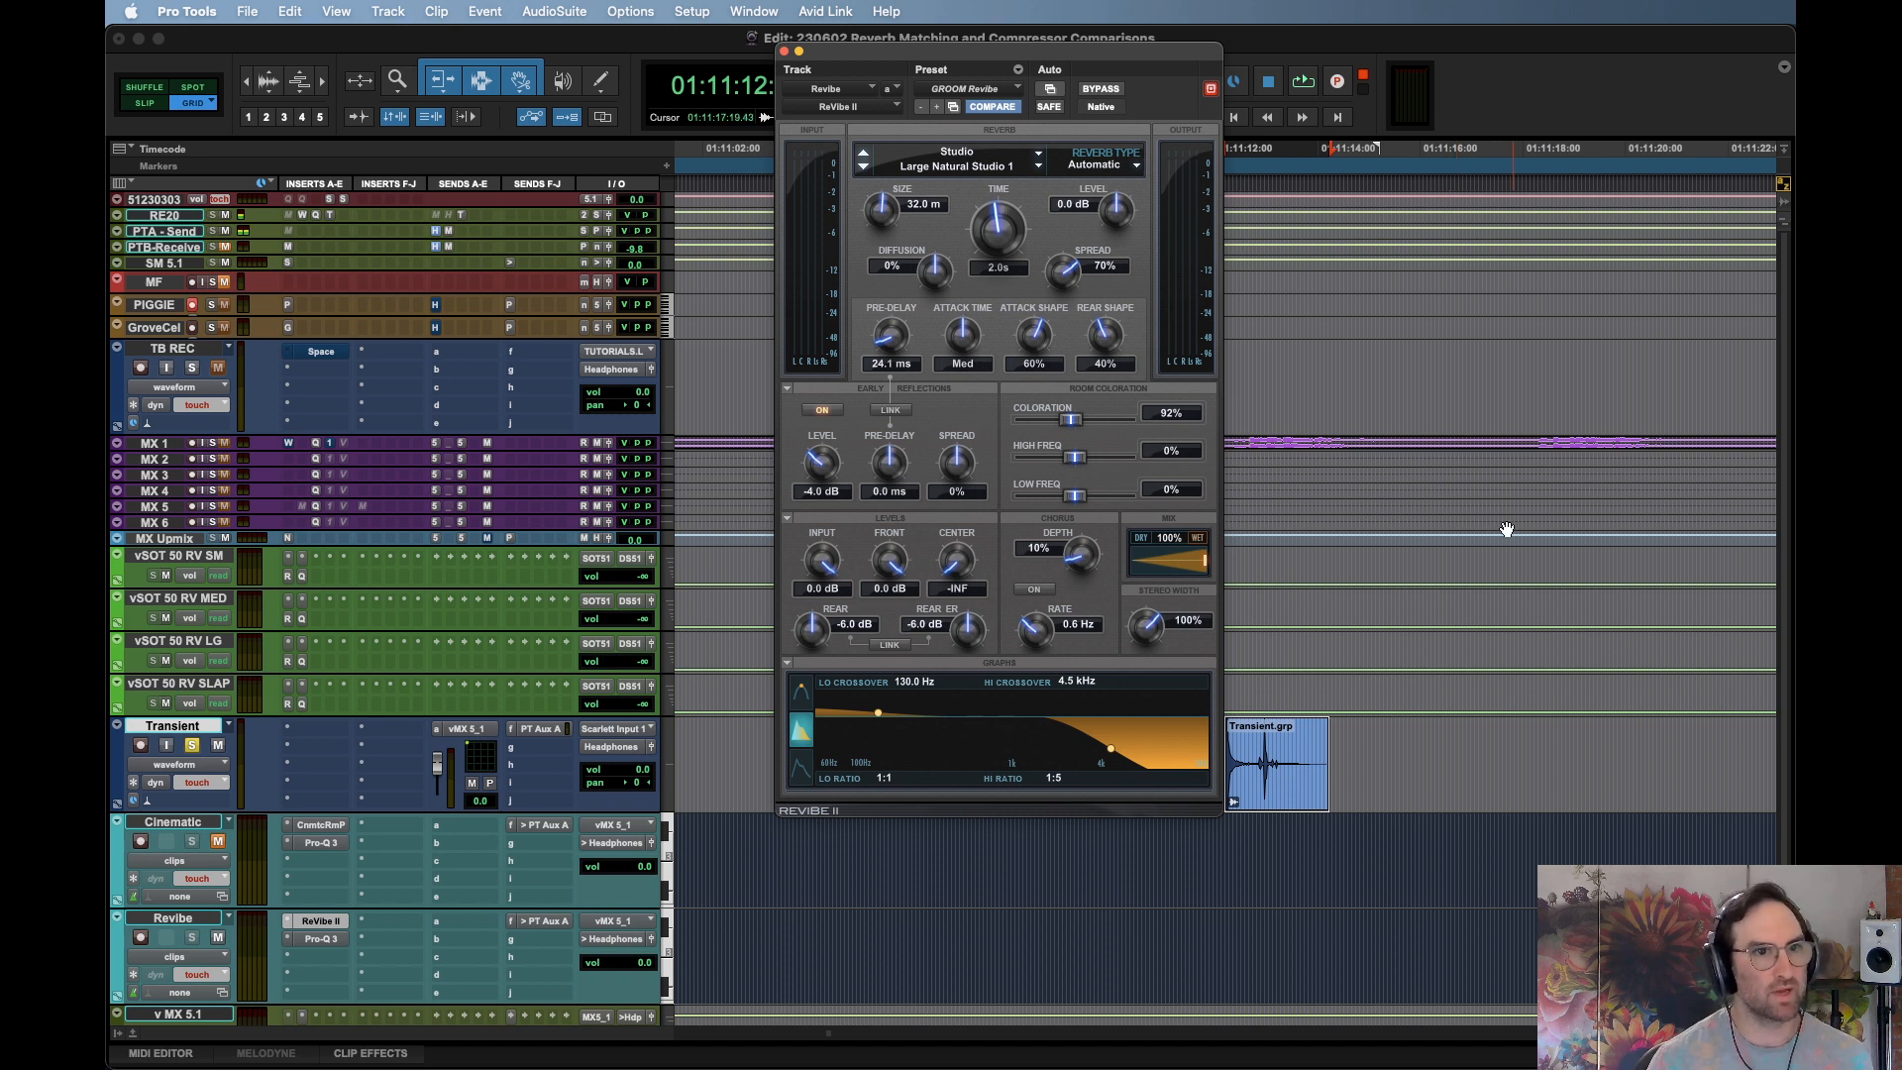
key("space")
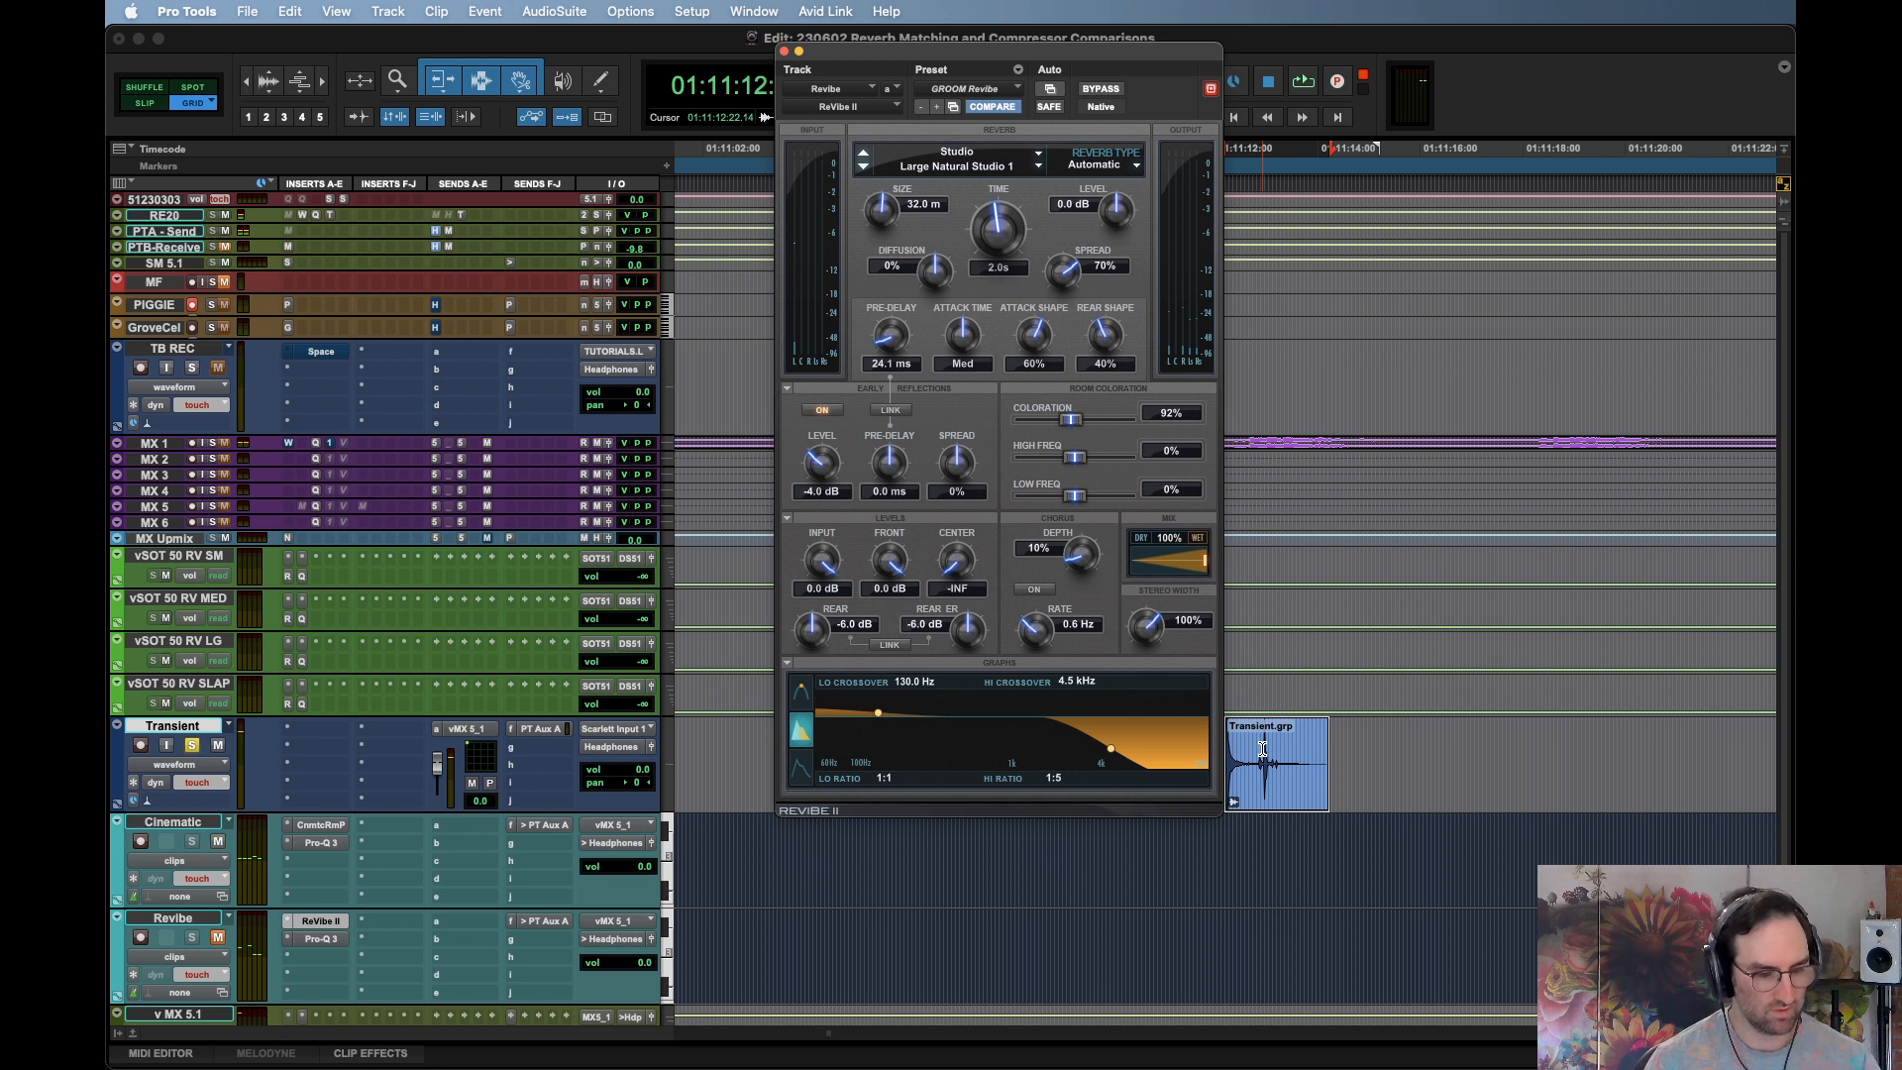
key("space")
key("space")
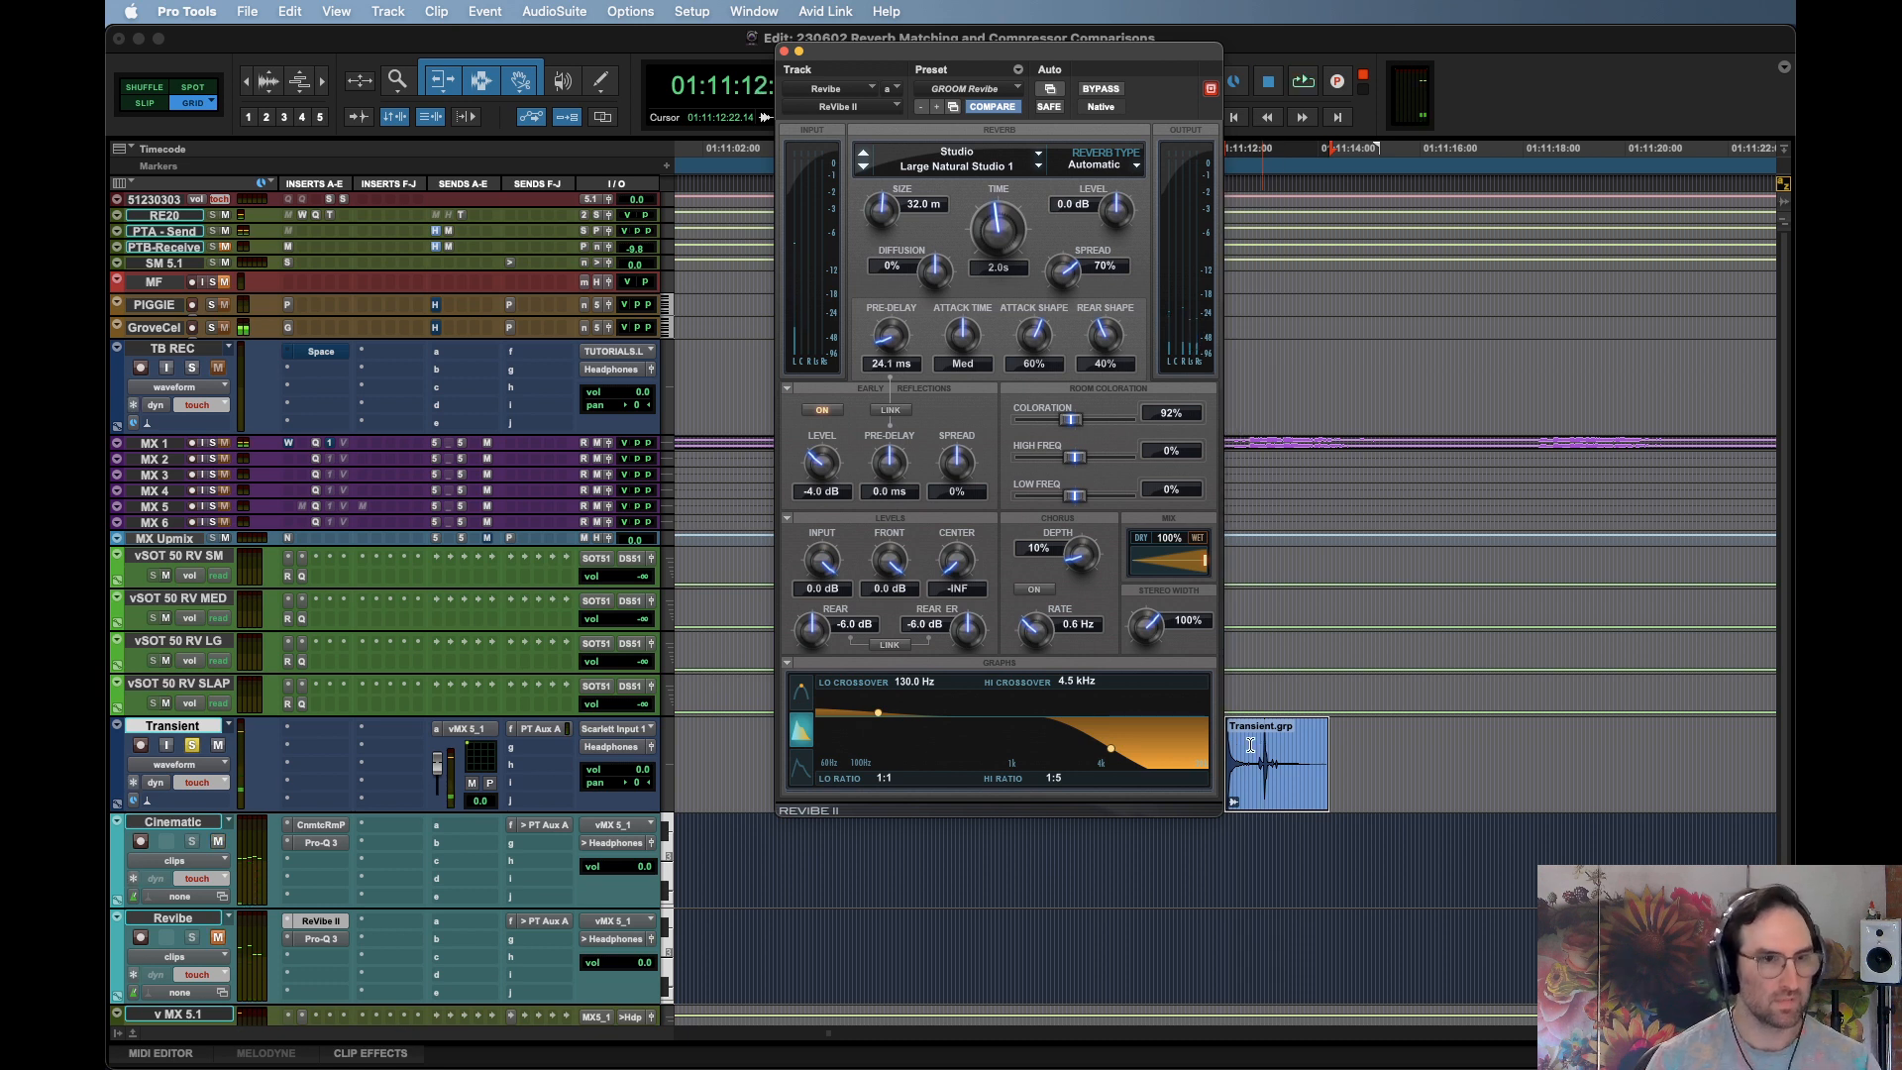
Try a high crossover of 13.7 kHz in the ReVibe II graph and play the Transient clip
left_click_drag(1113, 752, 1184, 749)
key("space")
key("space")
key("space")
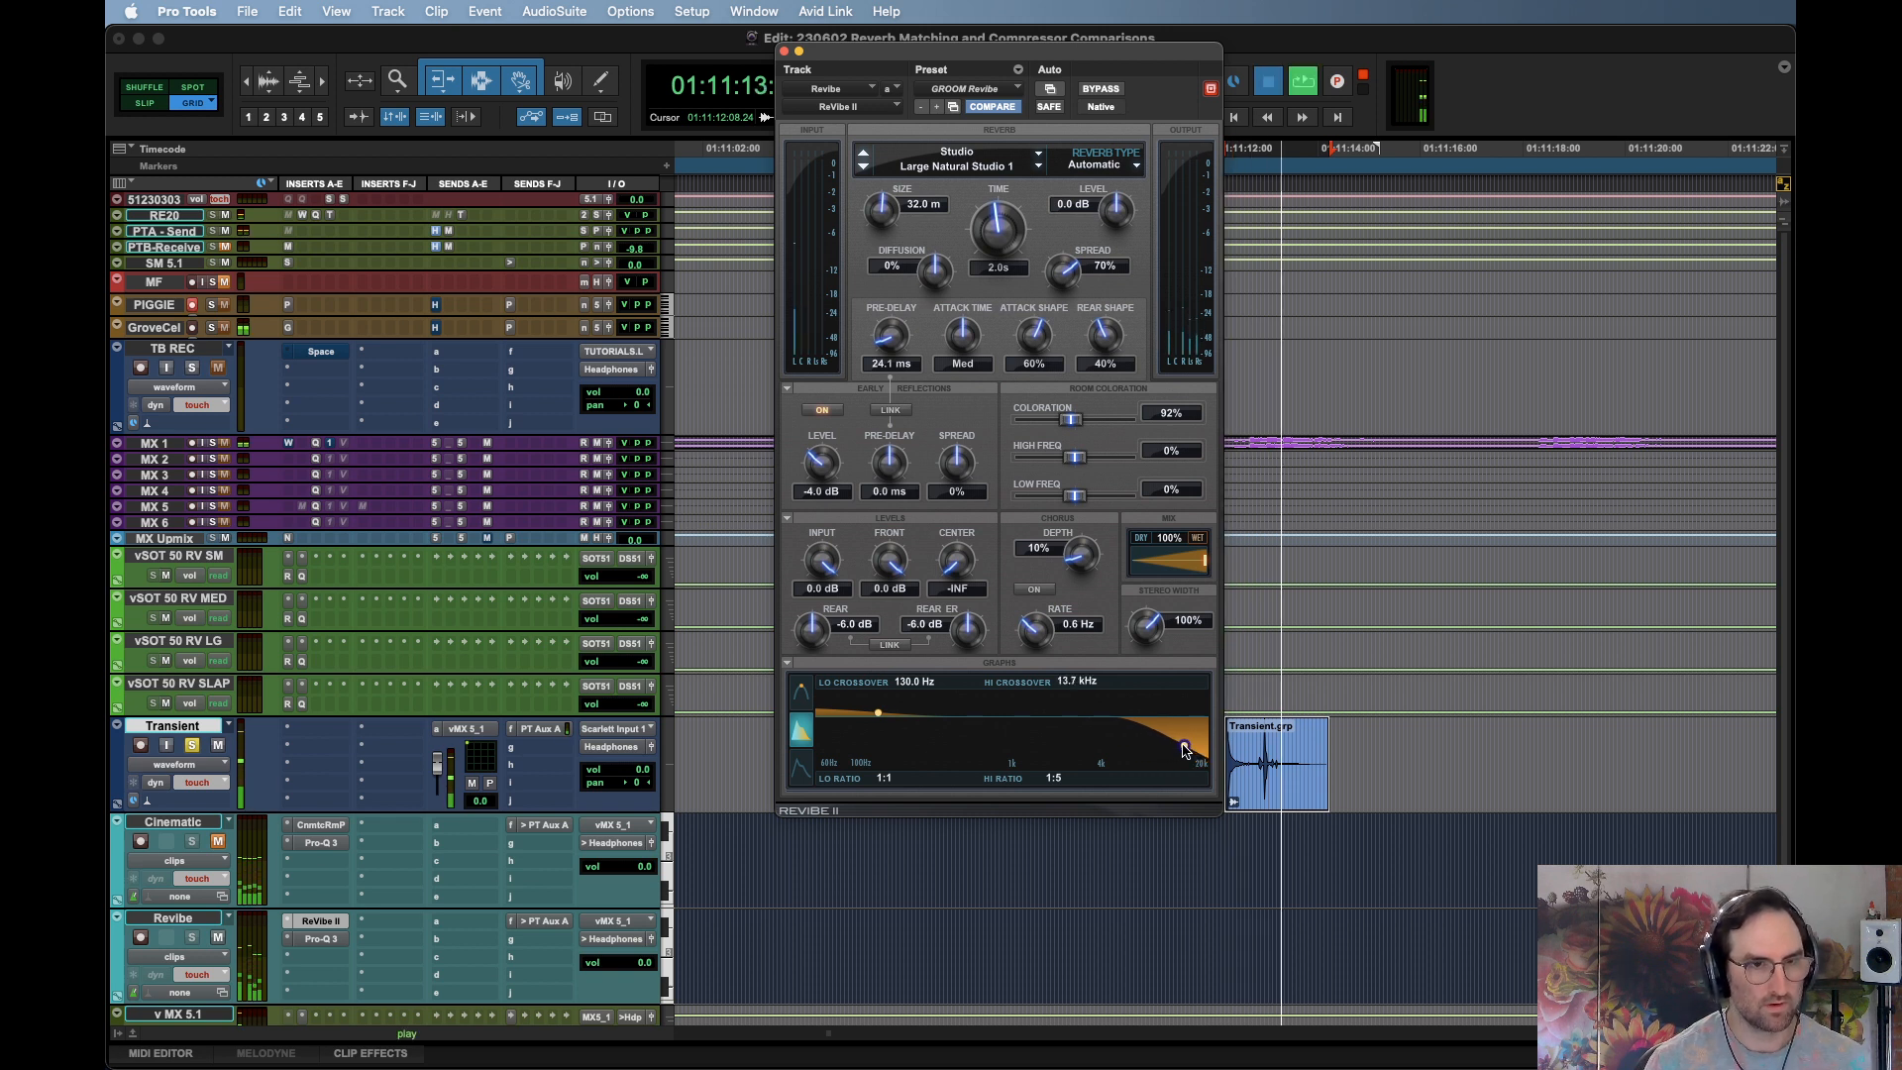
key("space")
key("space")
key("space")
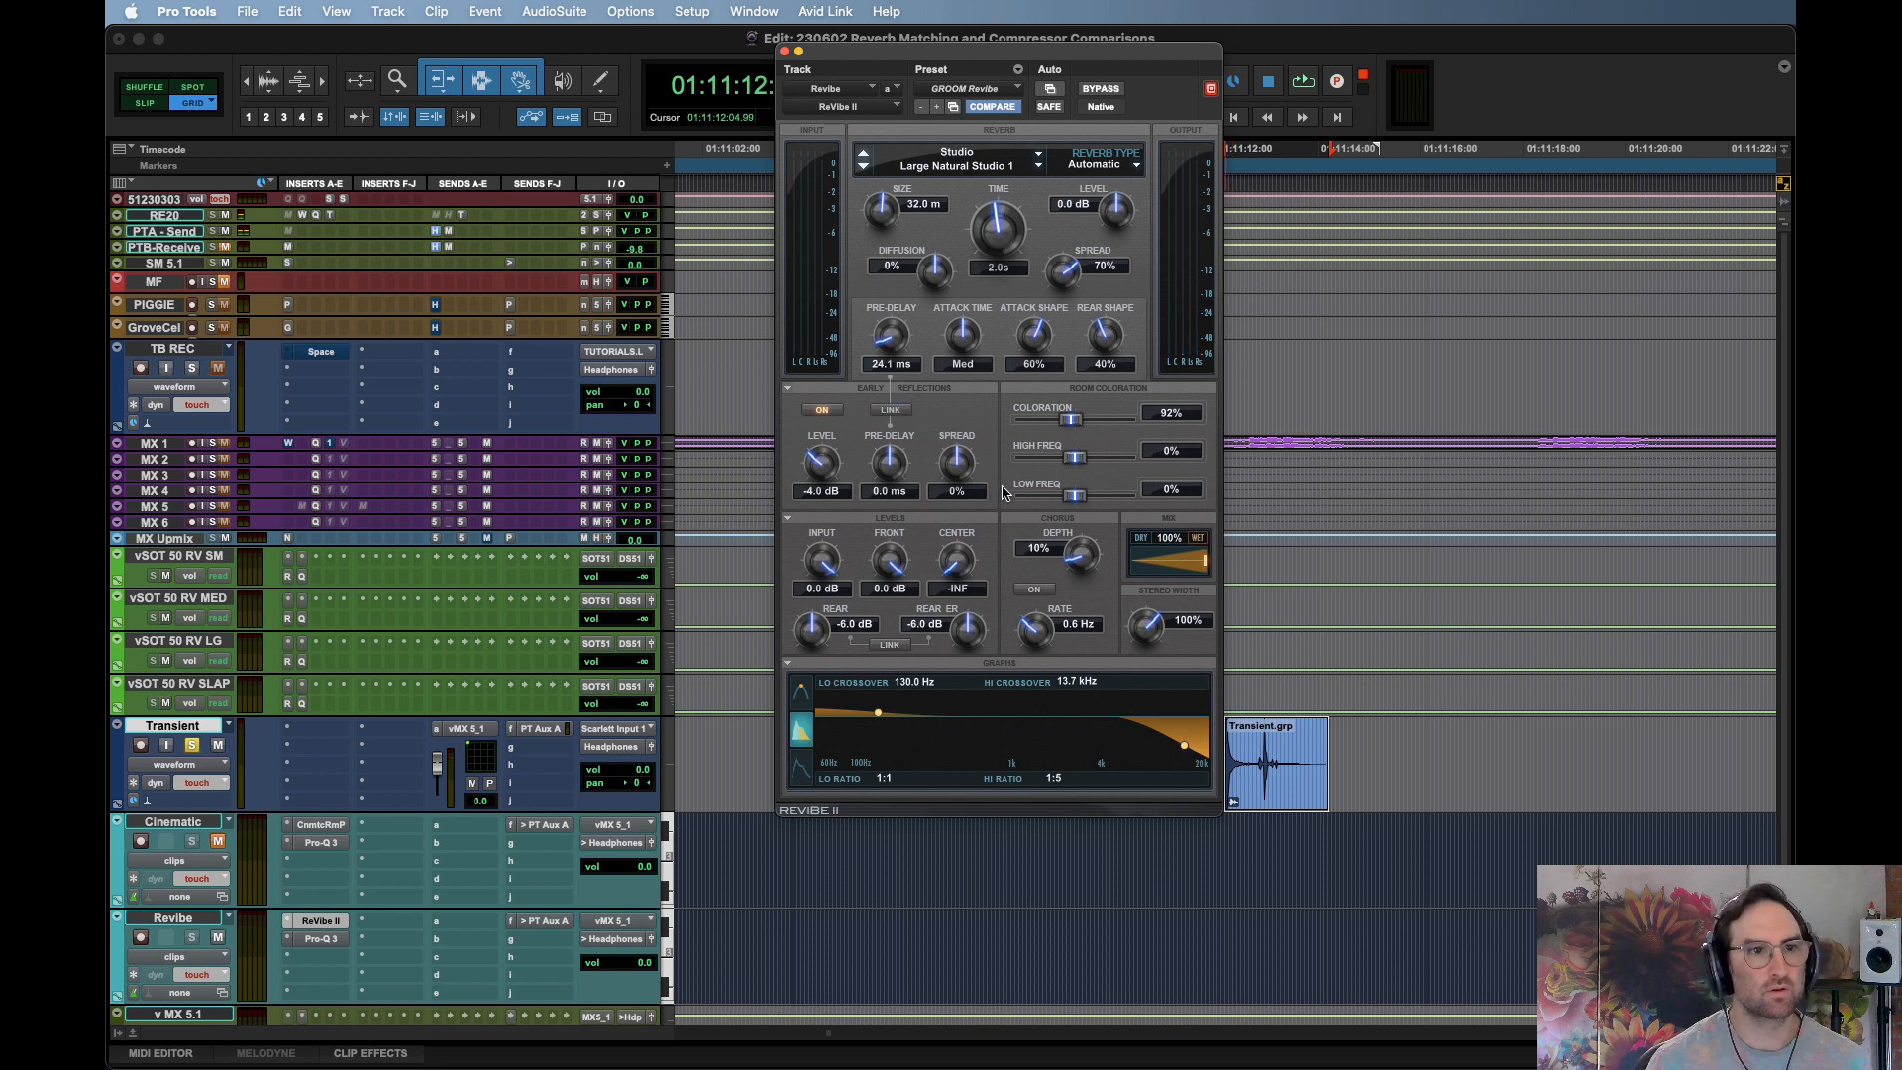
Raise the ReVibe II room coloration high frequency to 50% while auditioning the Transient clip
mouse_move(1074, 456)
left_mouse_down()
mouse_move(1025, 457)
mouse_move(1093, 467)
left_mouse_up()
key("space")
key("space")
key("space")
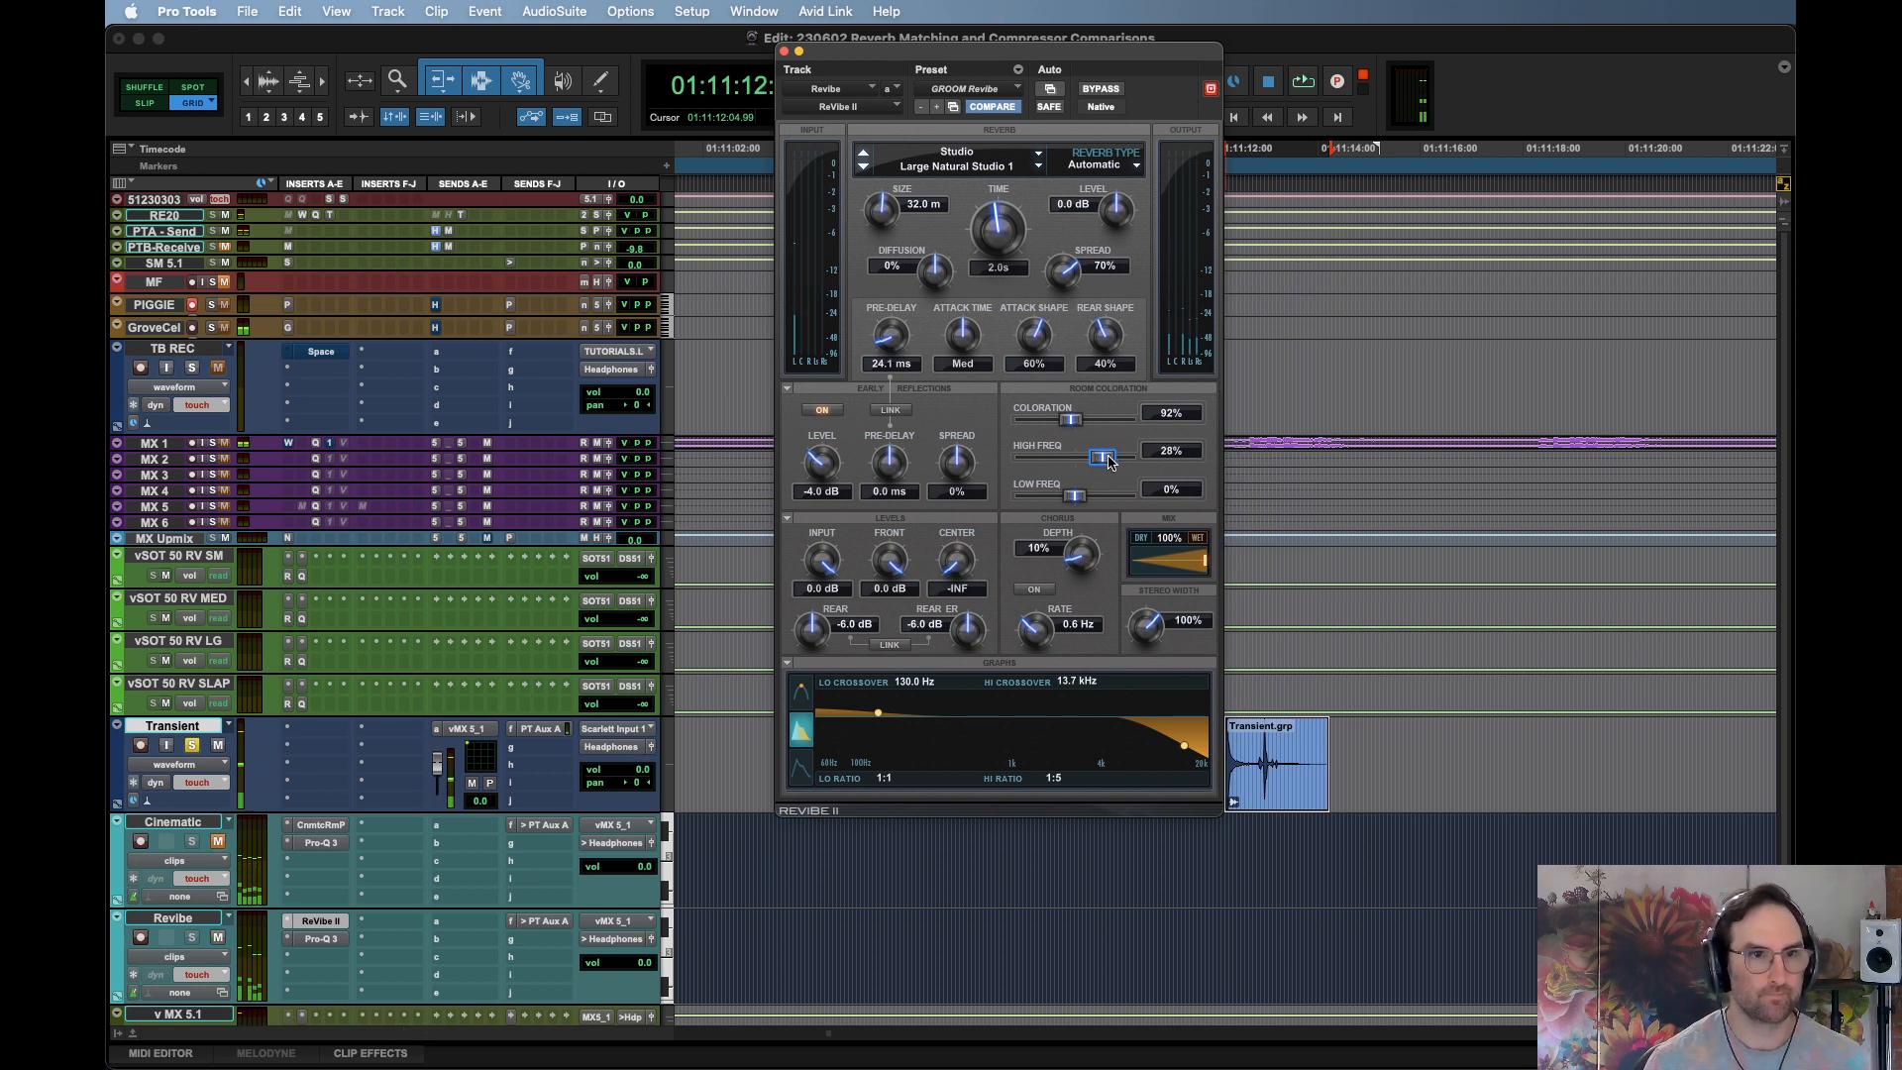
left_click_drag(1094, 466, 1118, 461)
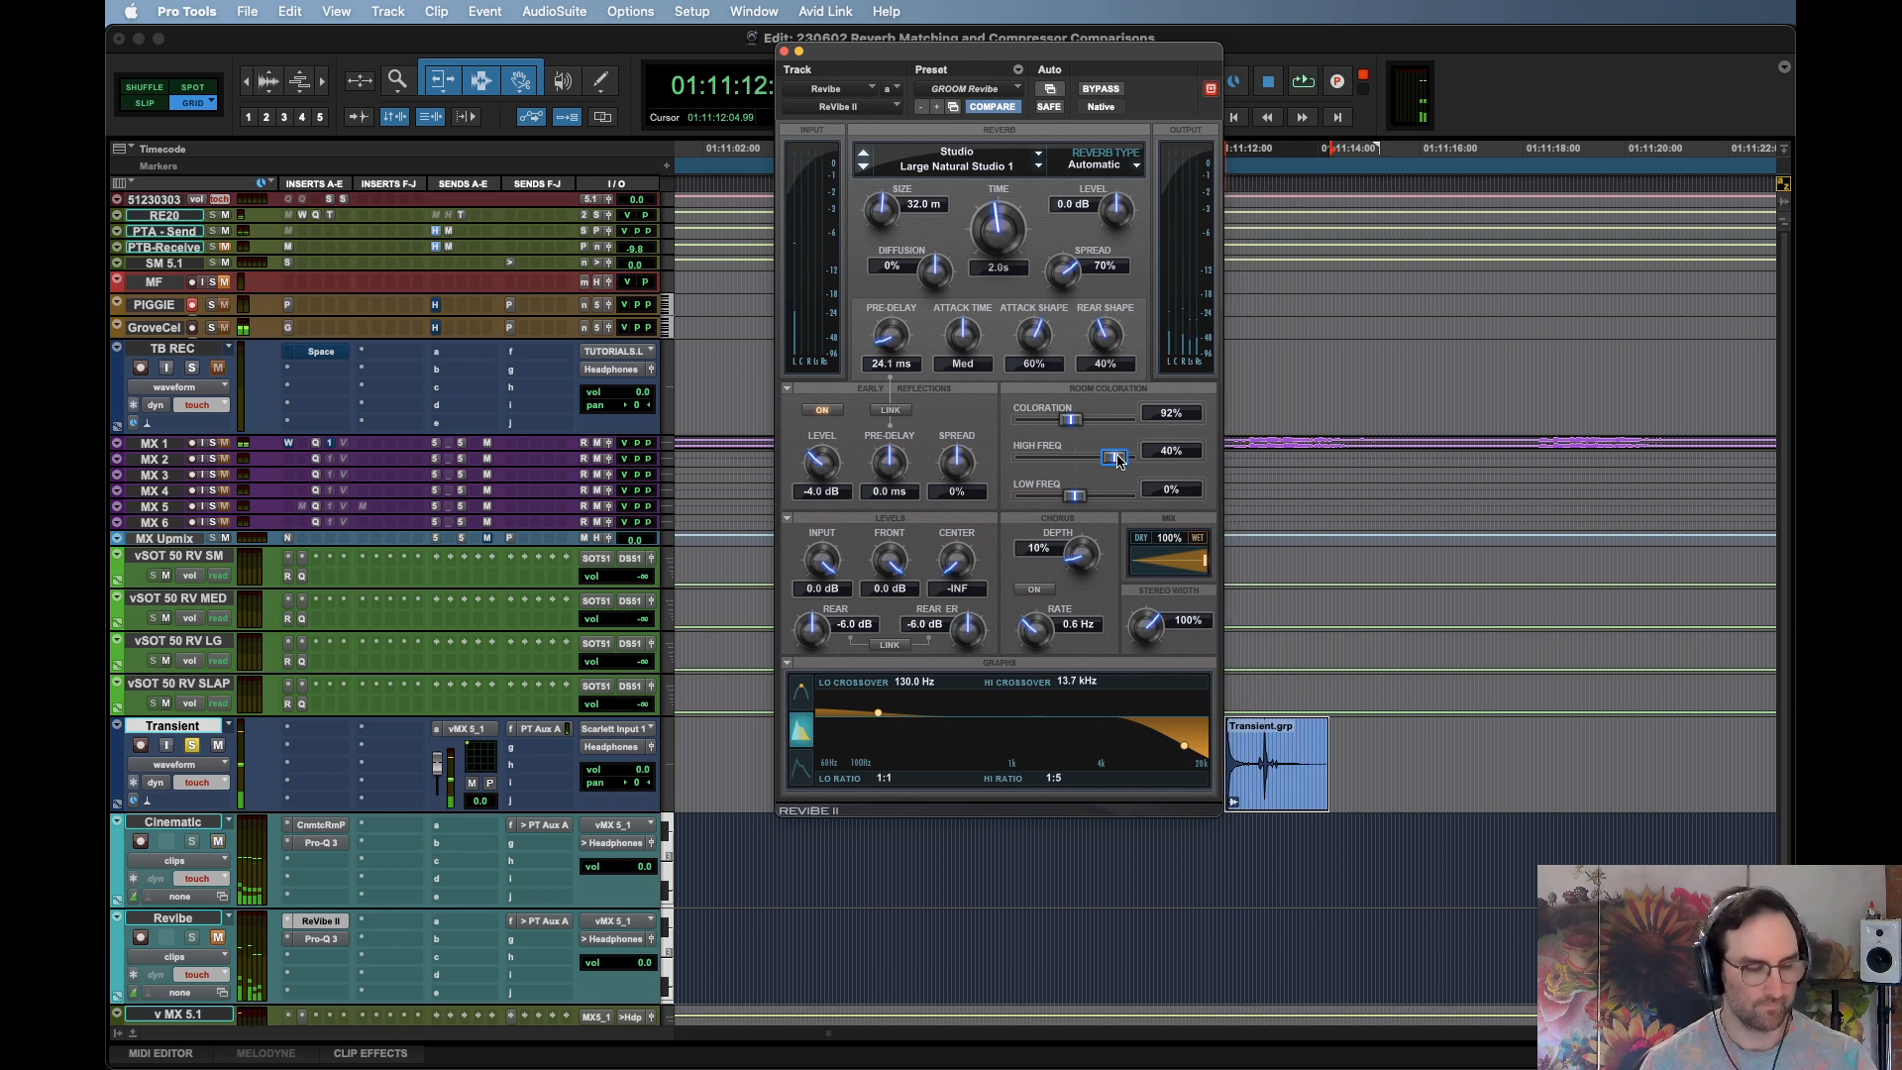
left_click_drag(1117, 460, 1126, 458)
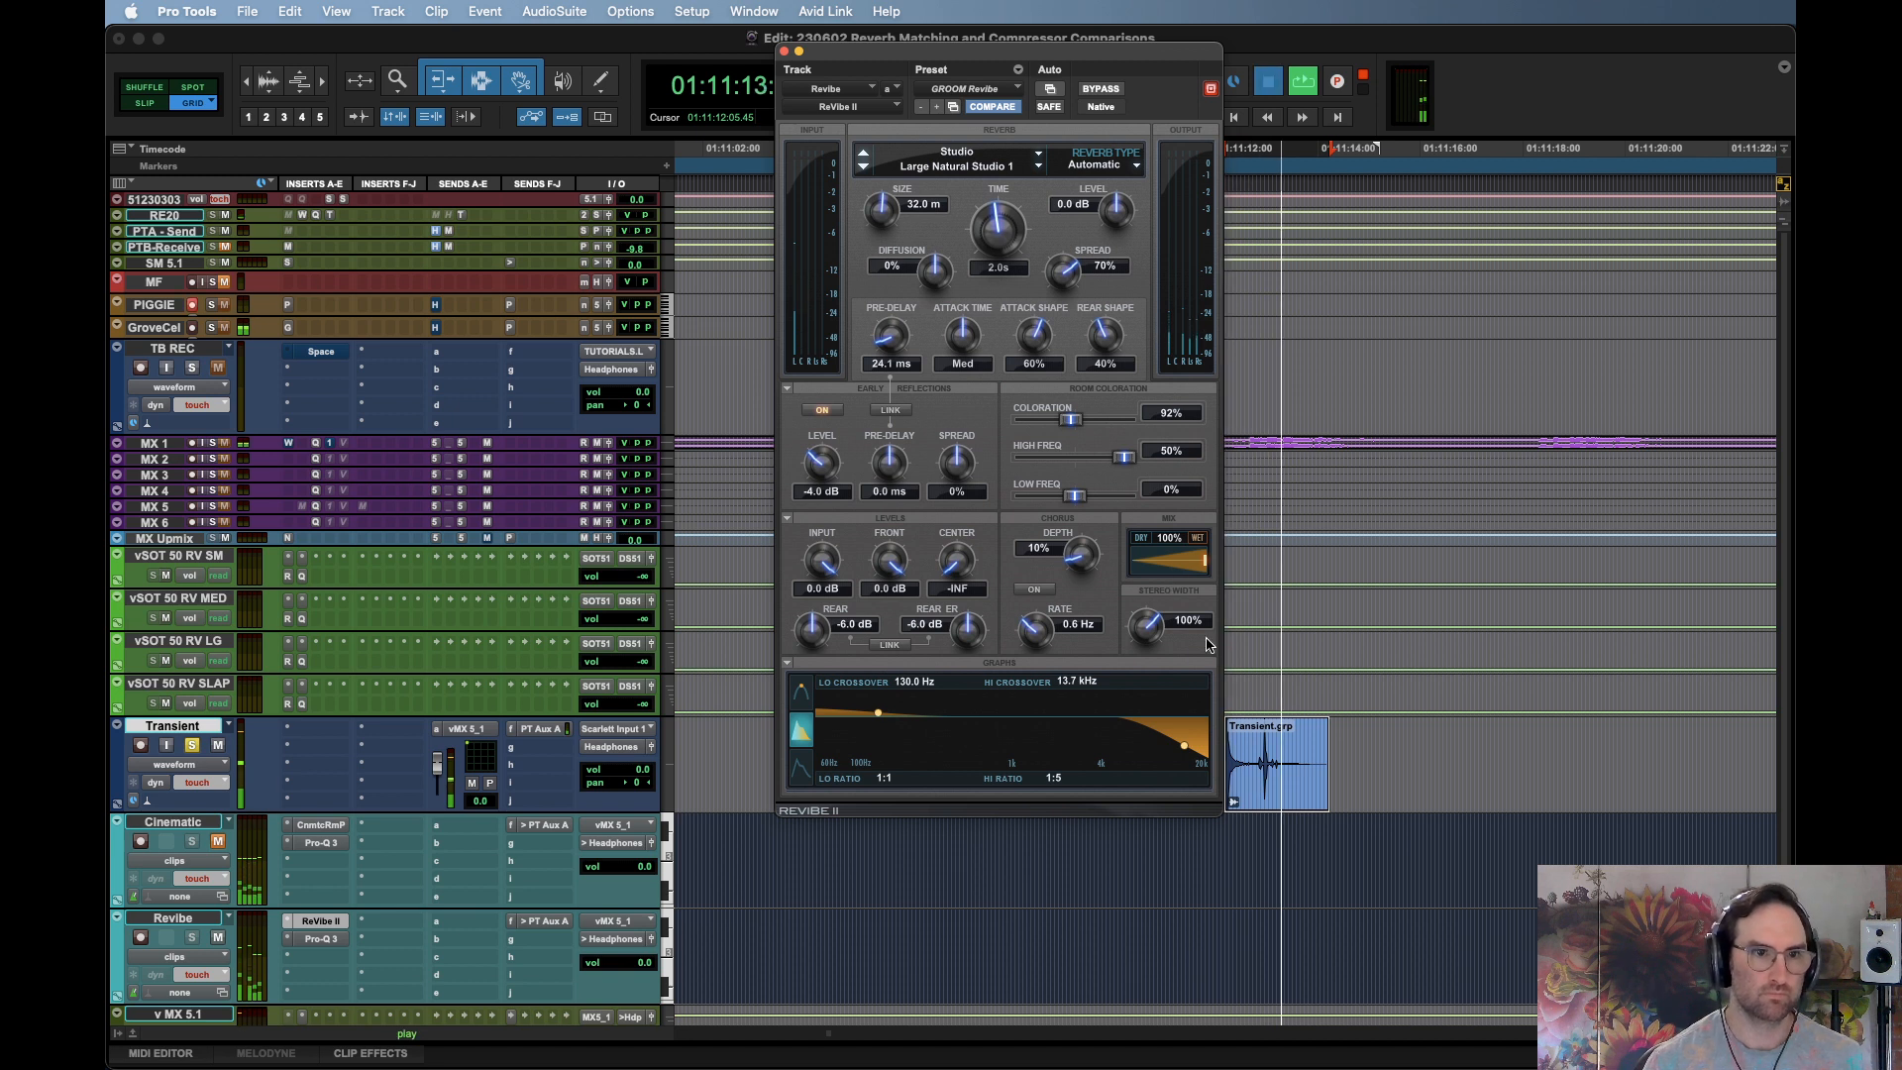
Set the ReVibe II high crossover to about 10.8 kHz and play the Transient clip repeatedly to compare
left_click_drag(1181, 750, 1168, 749)
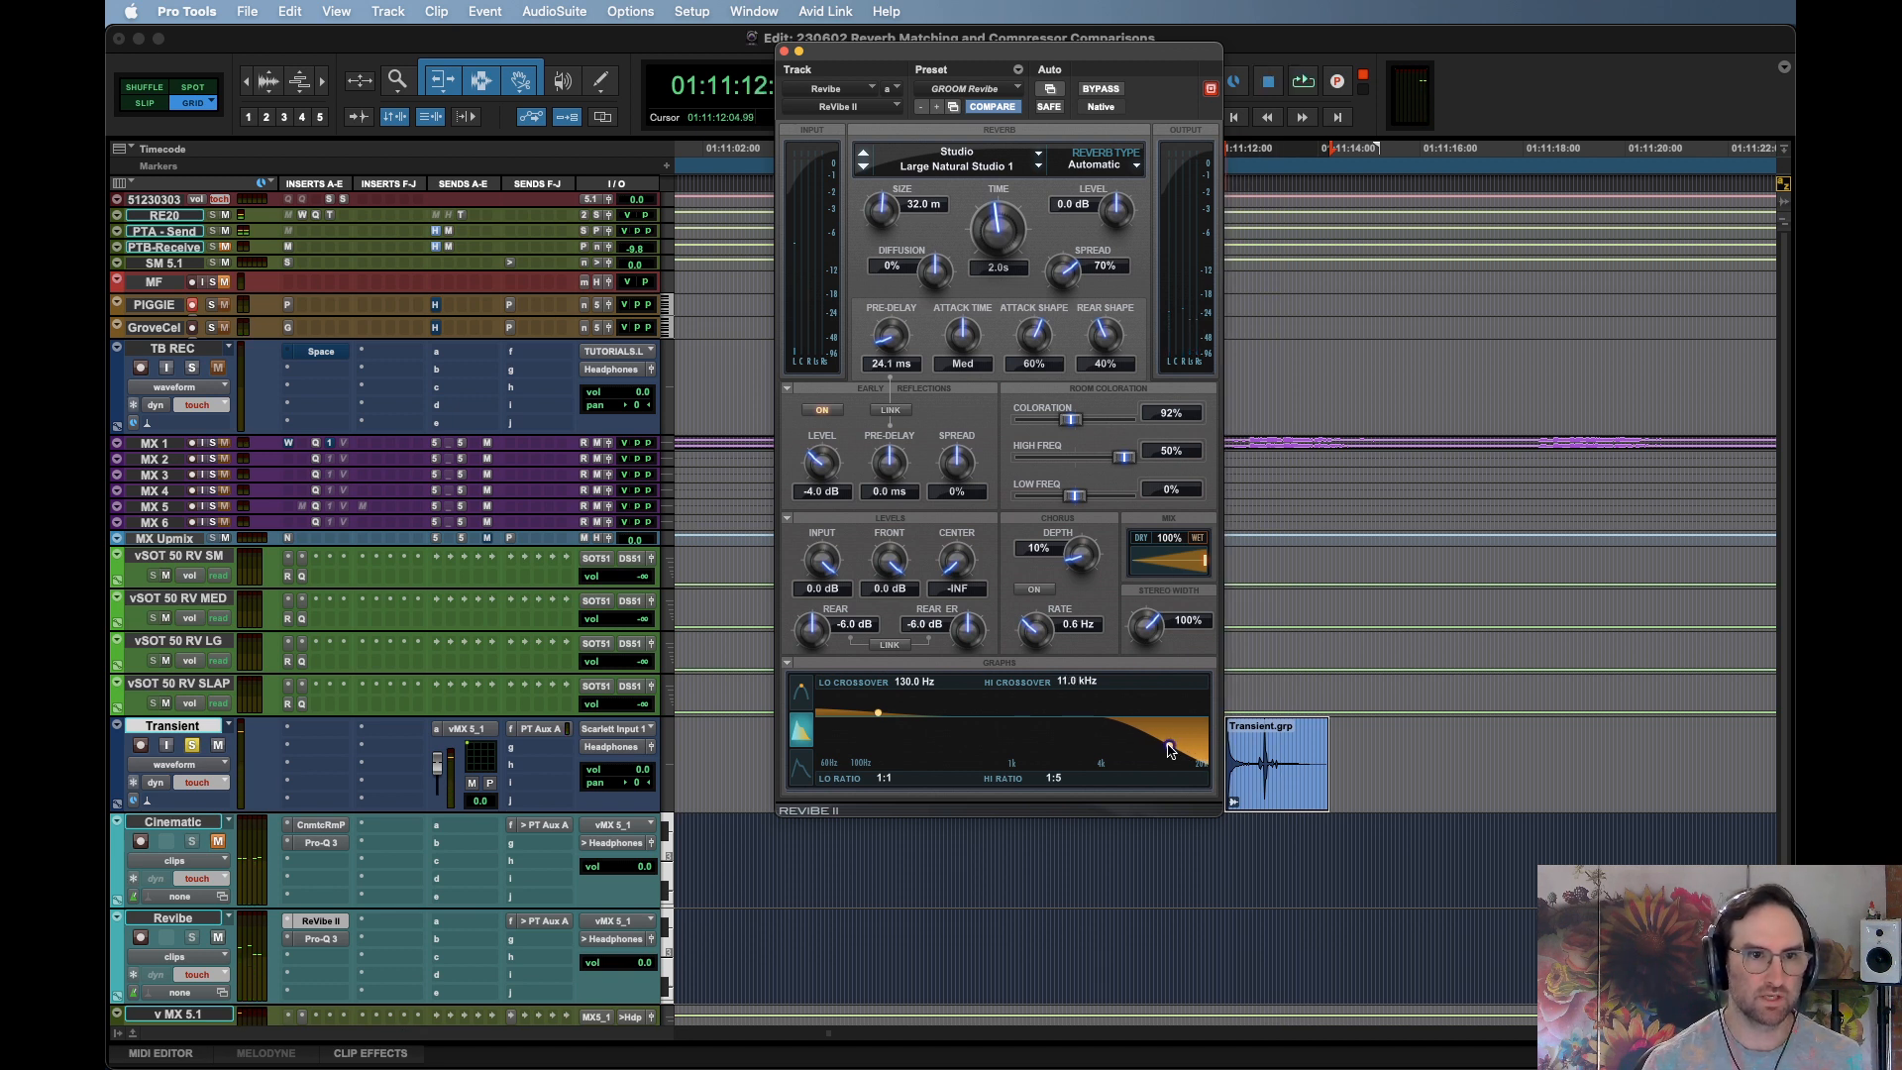
key("space")
key("space")
key("space")
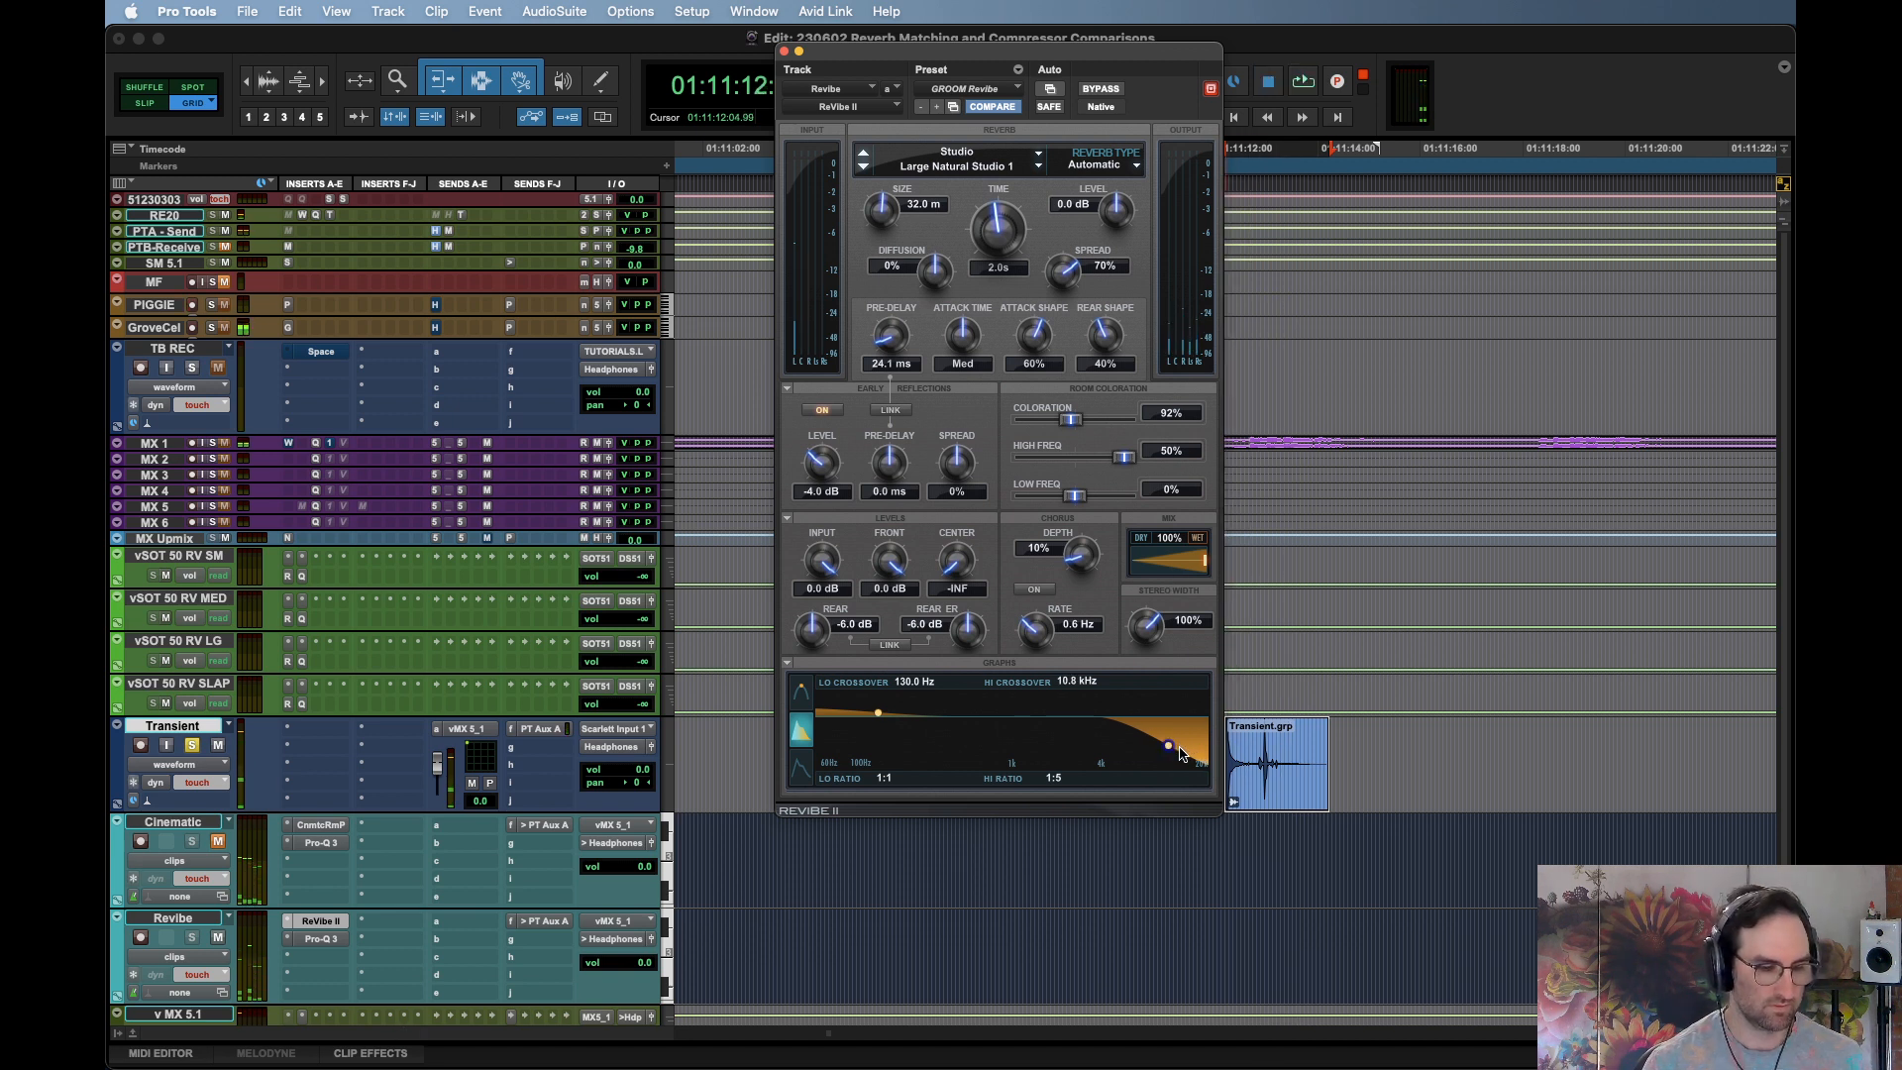
key("space")
key("space")
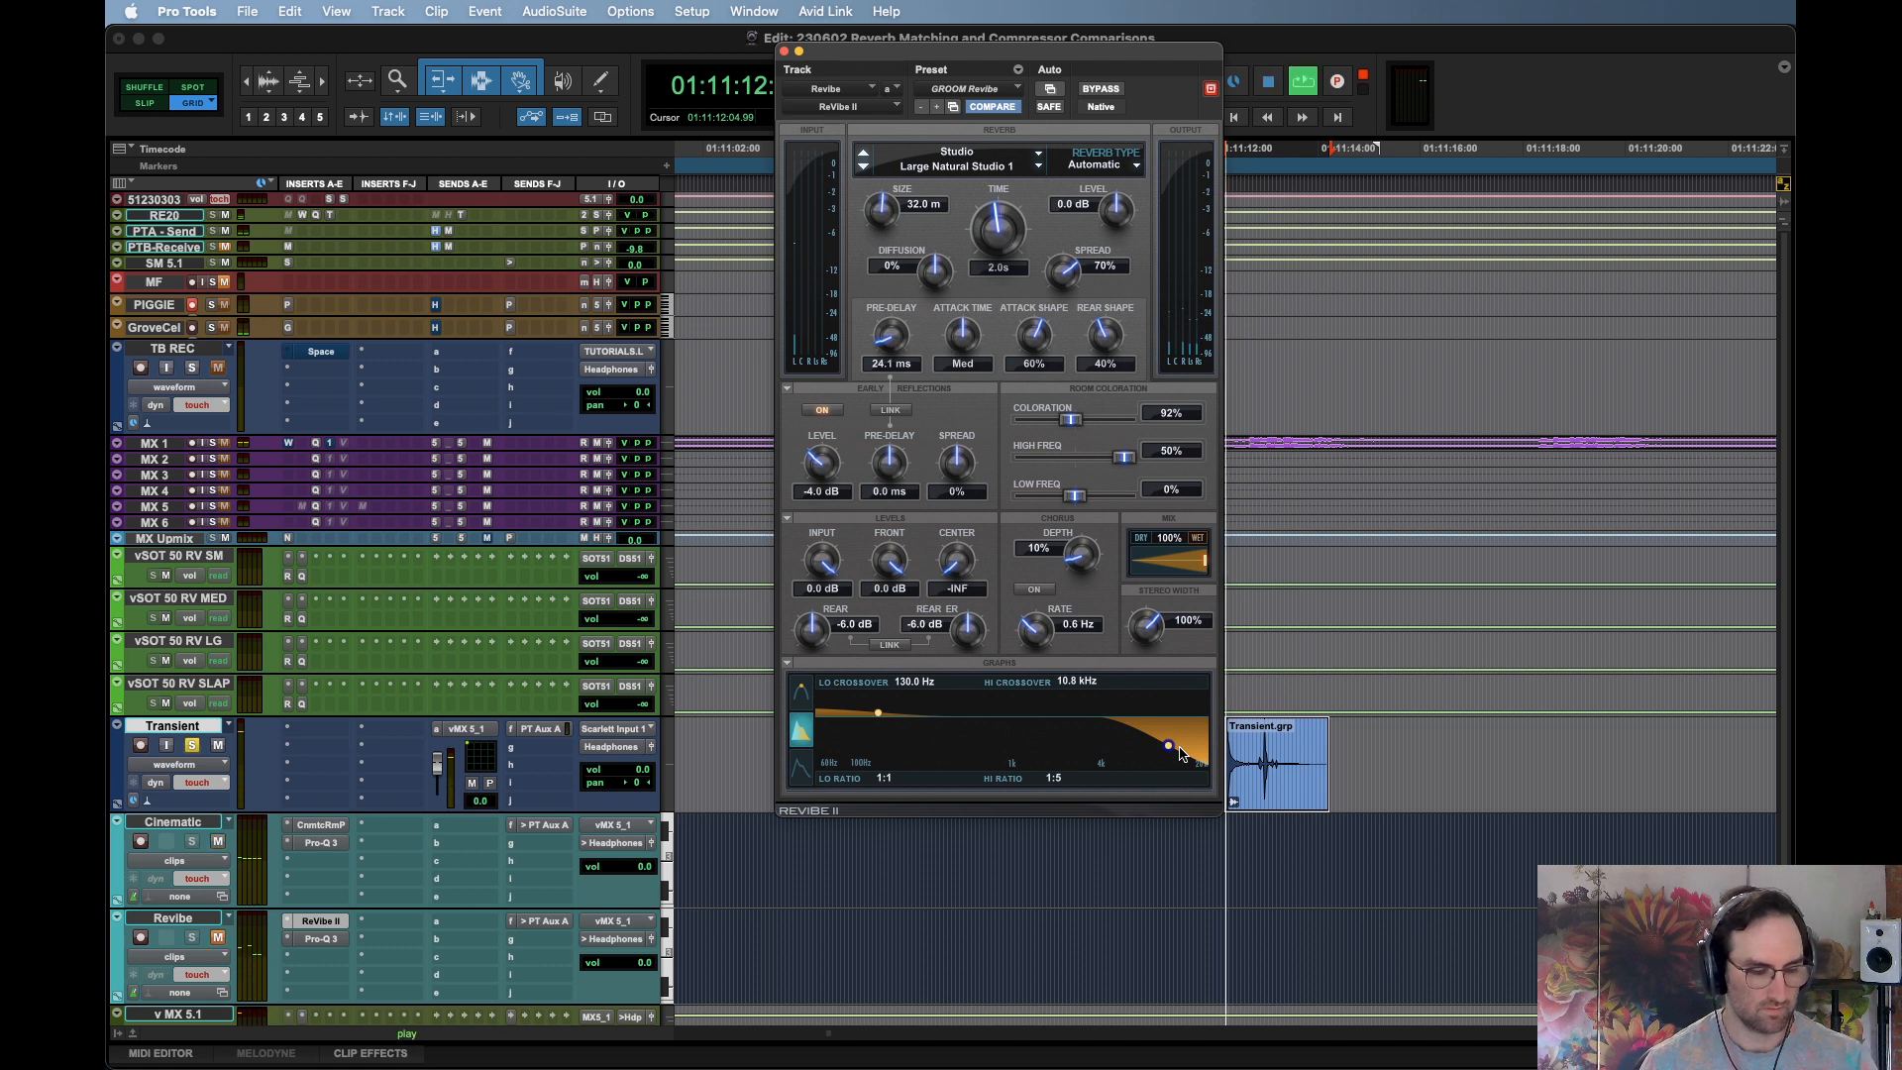
key("space")
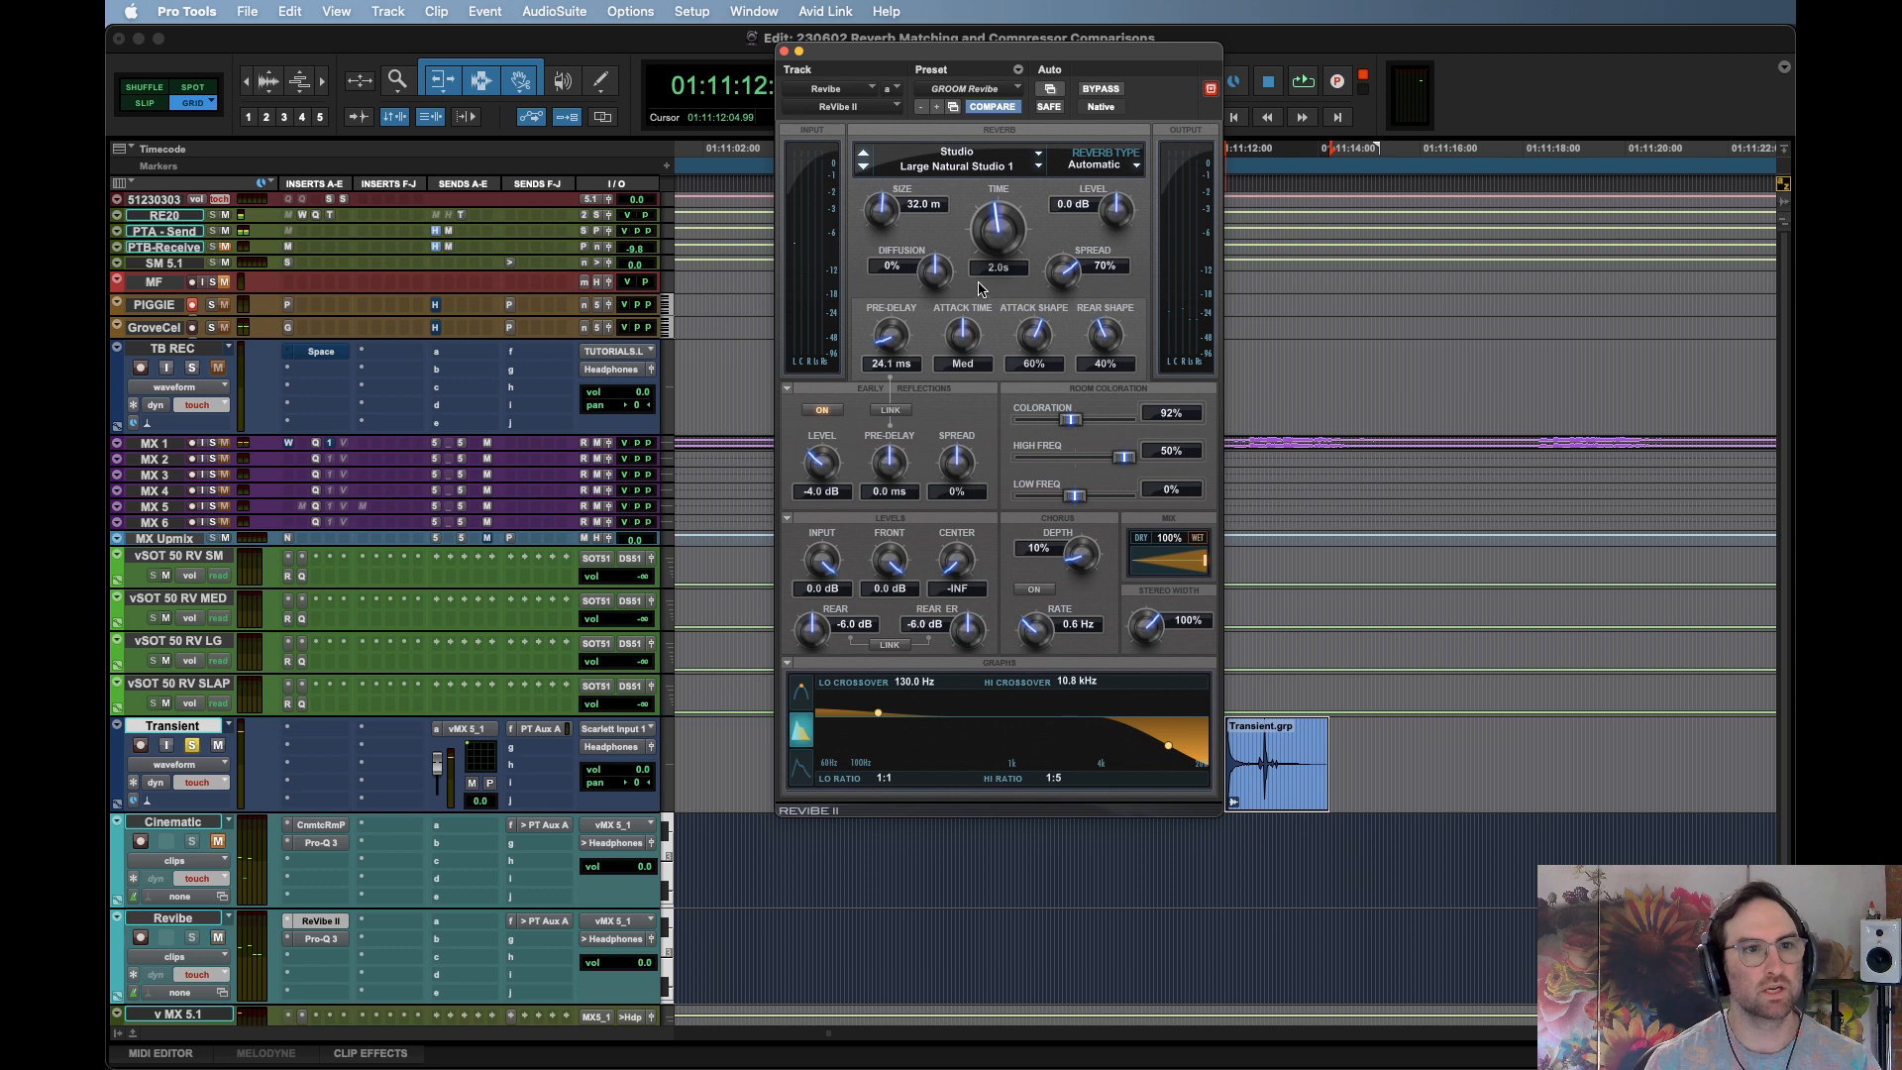
key("space")
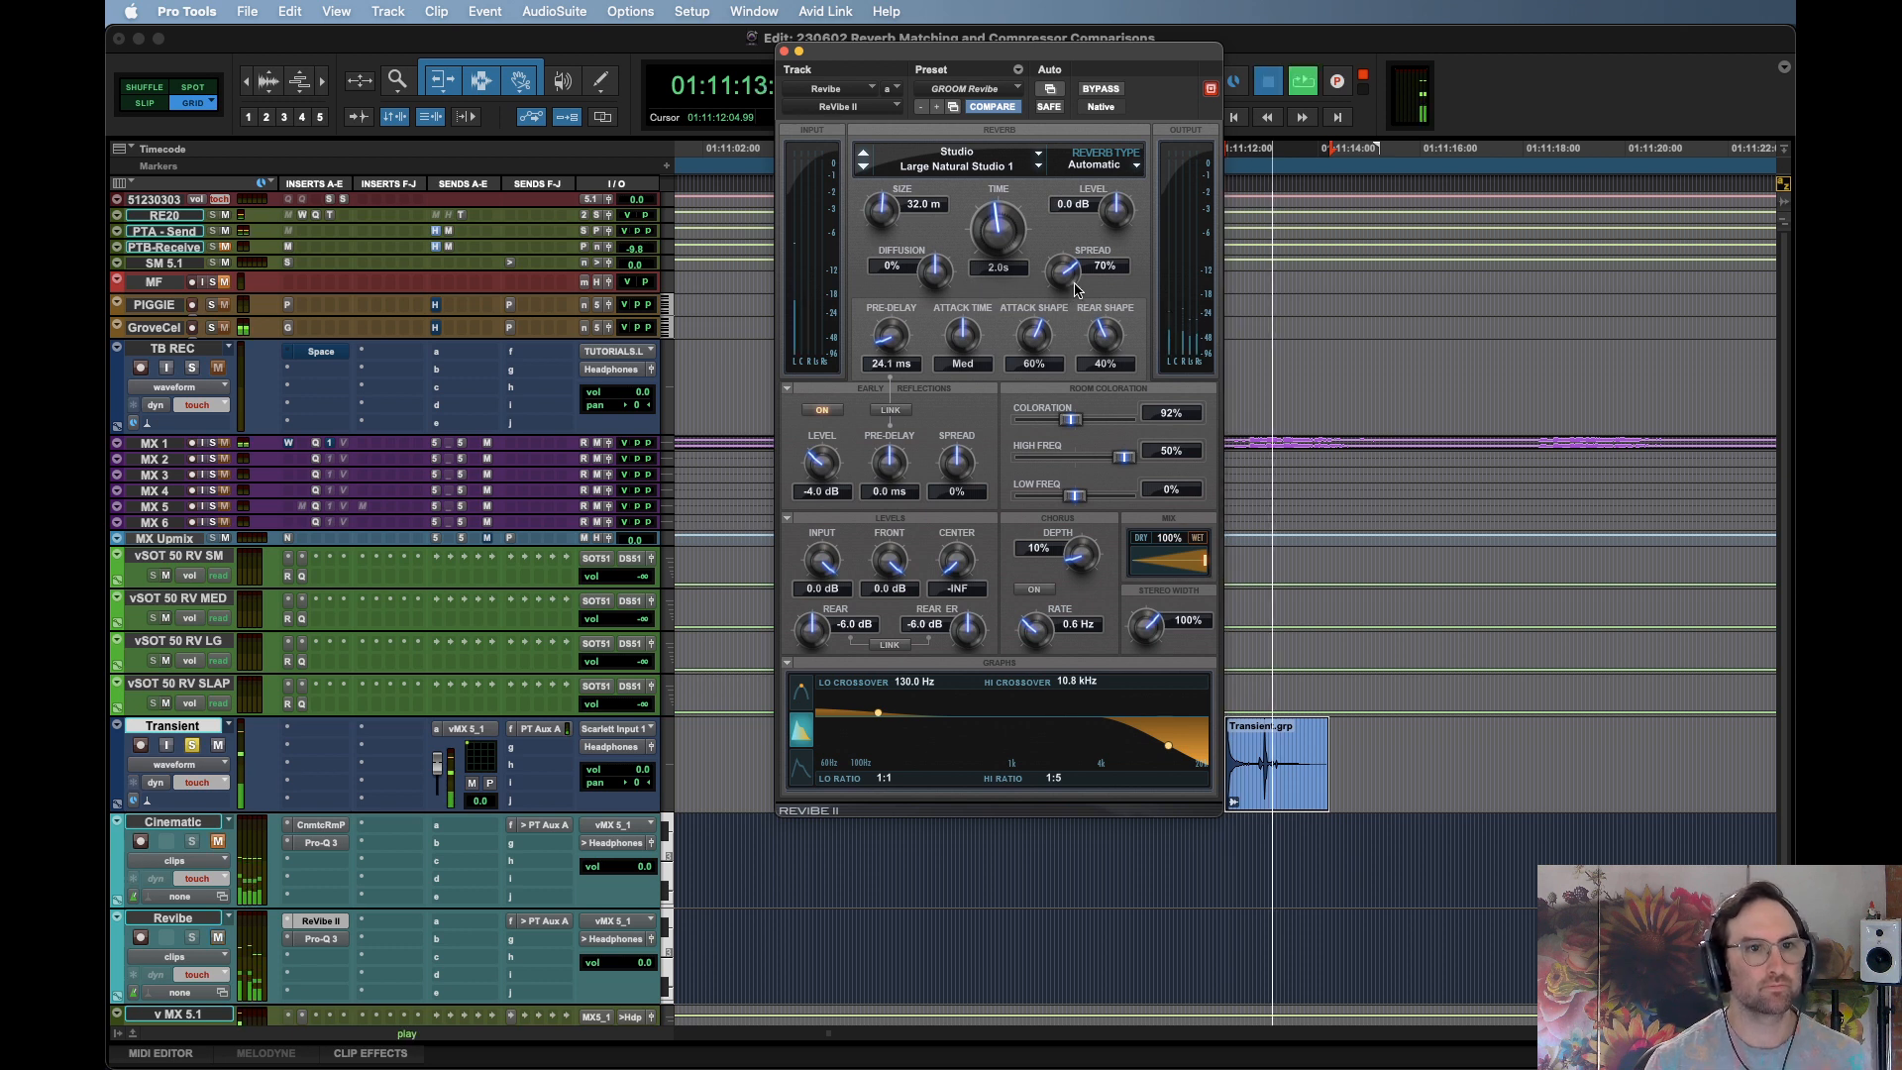
Try a ReVibe II reverb spread of 0% and play the Transient clip through it
key("space")
left_click_drag(1066, 276, 1079, 435)
key("space")
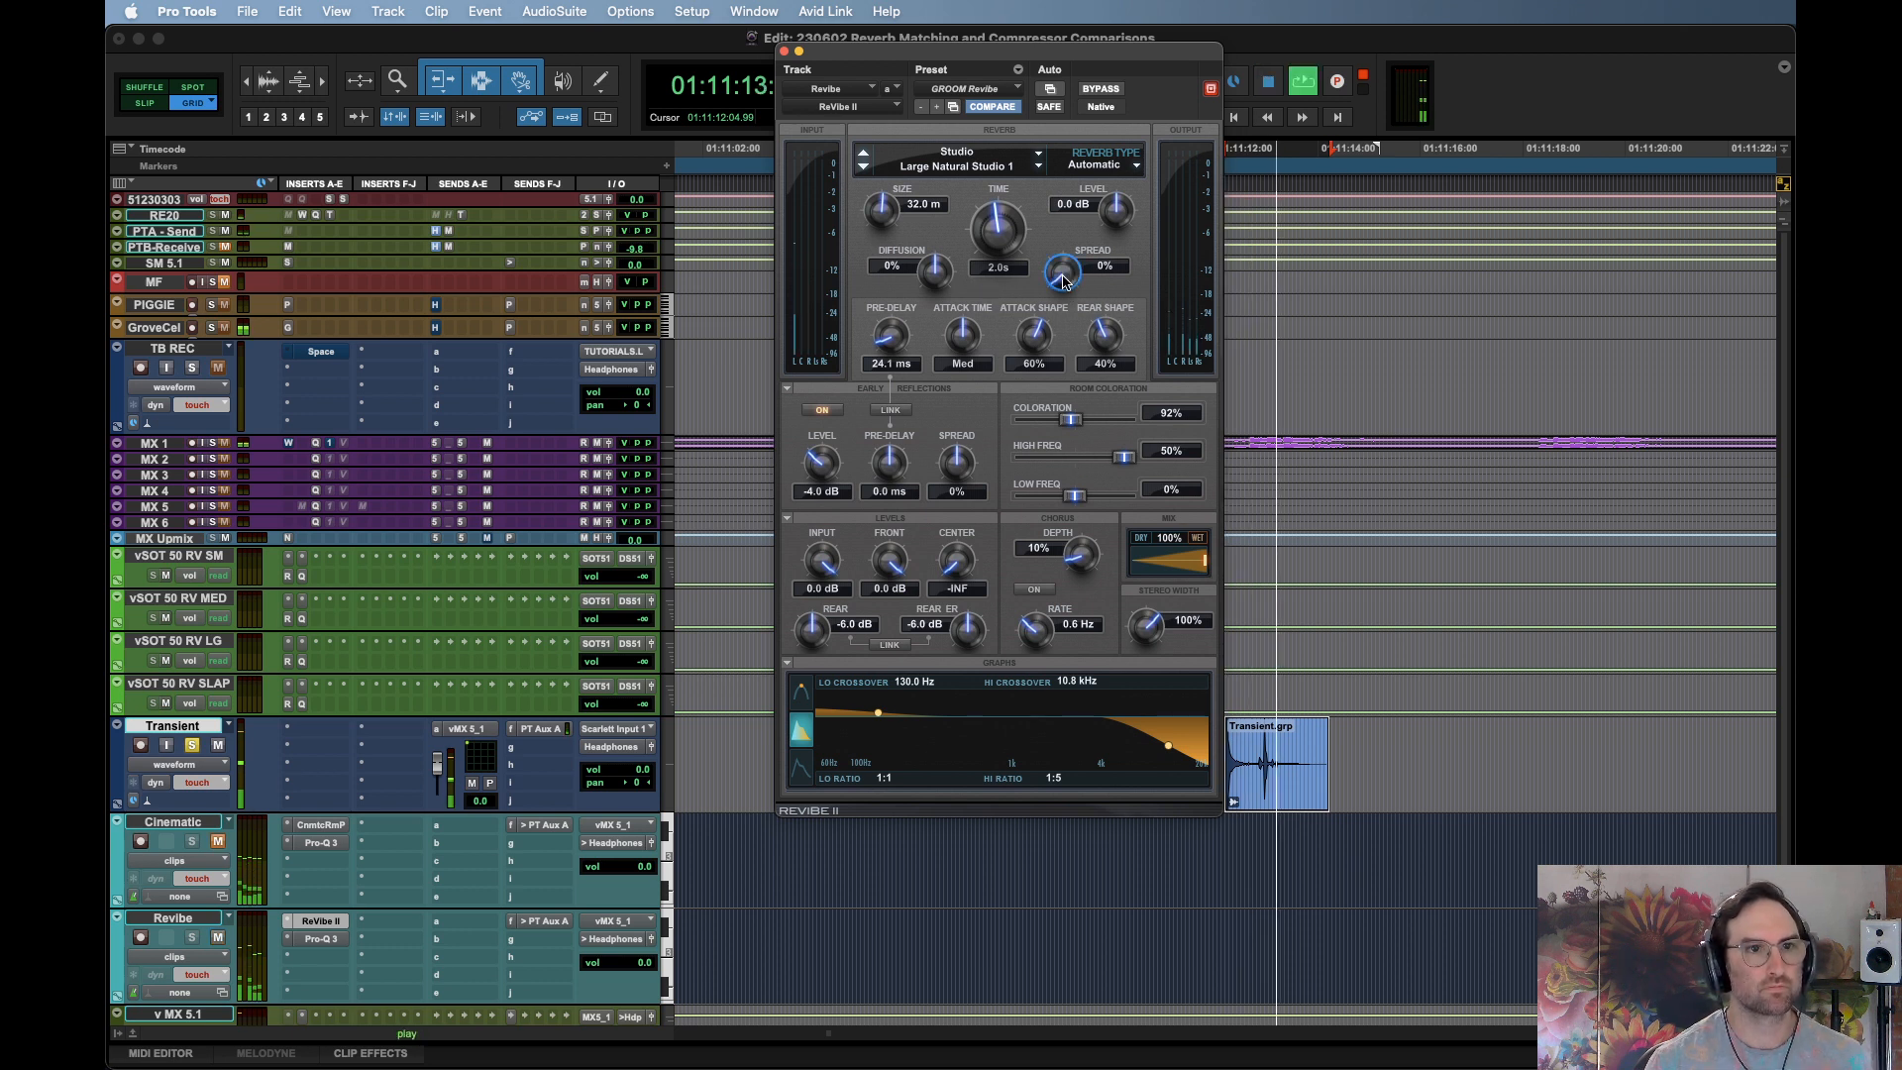
key("space")
key("space")
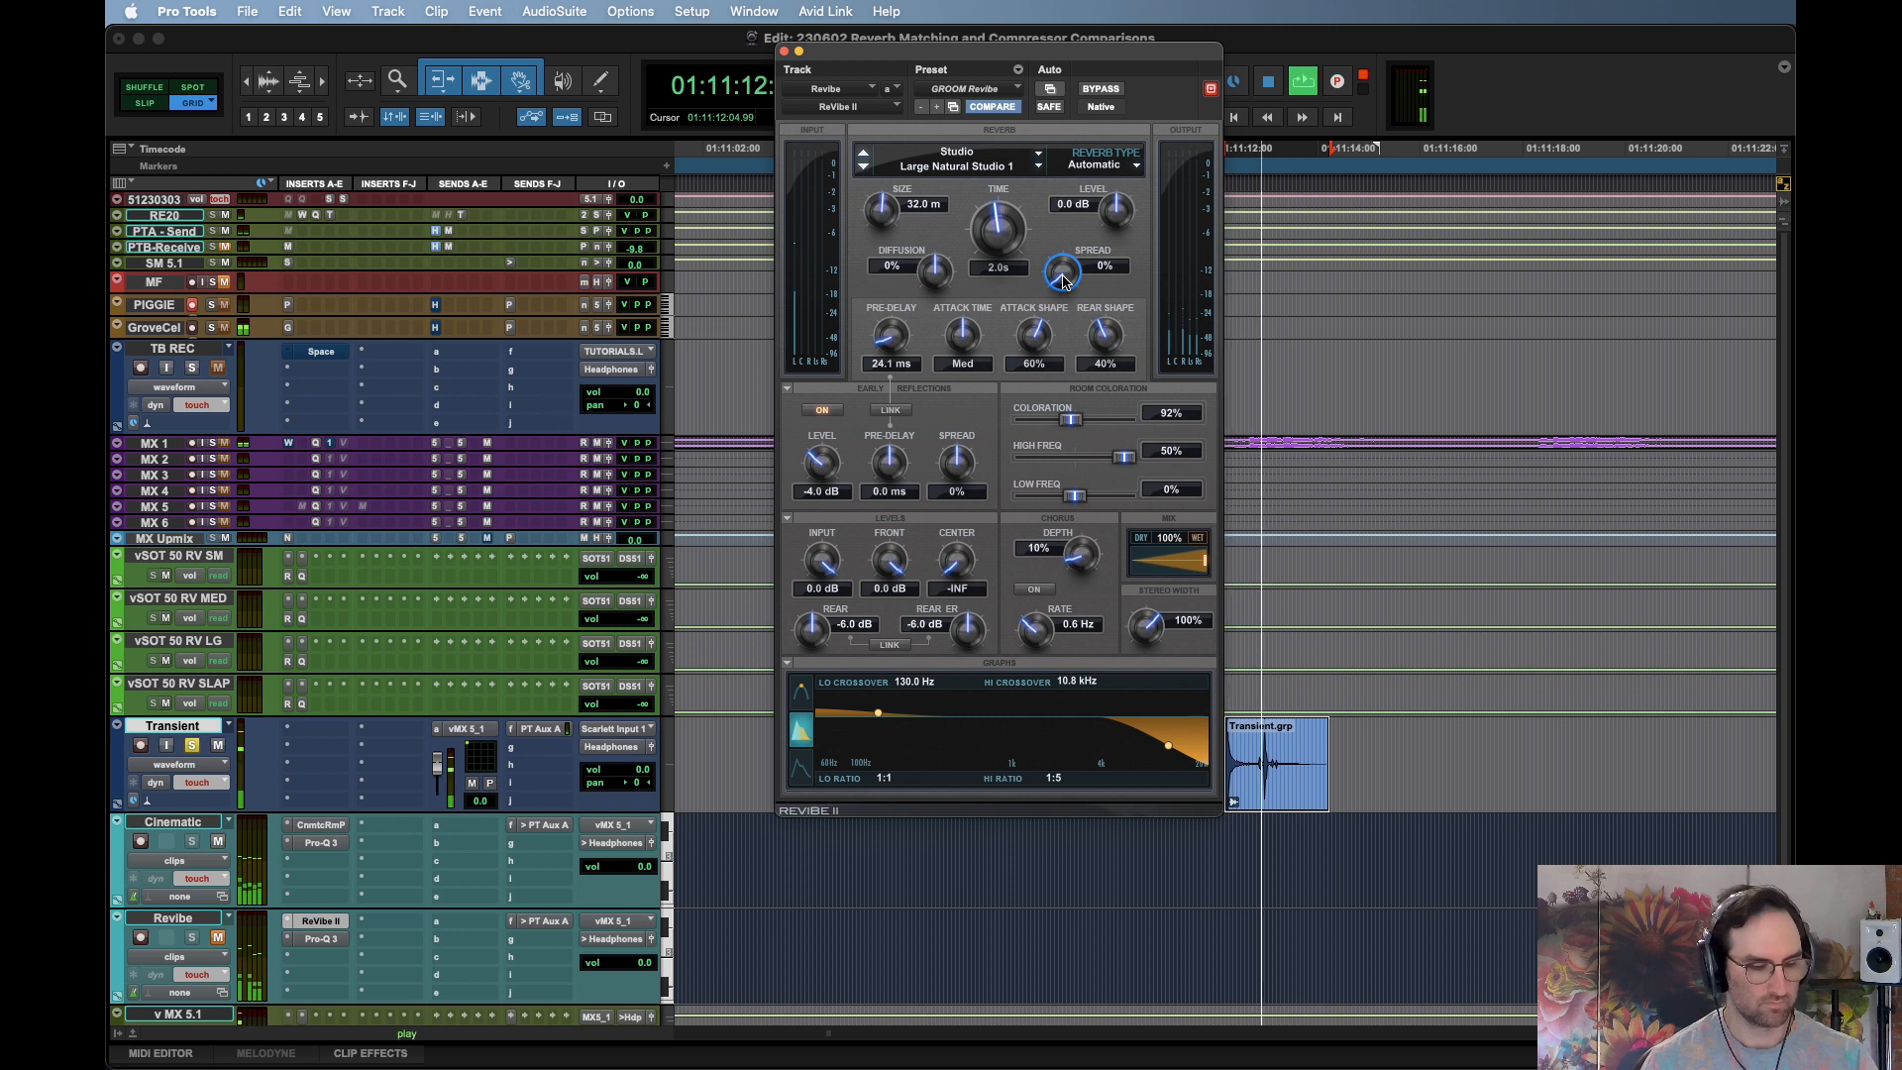
key("space")
Set the ReVibe II reverb spread to about 60%, auditioning the Transient clip at different spreads
left_click(1063, 280, "alt")
key("space")
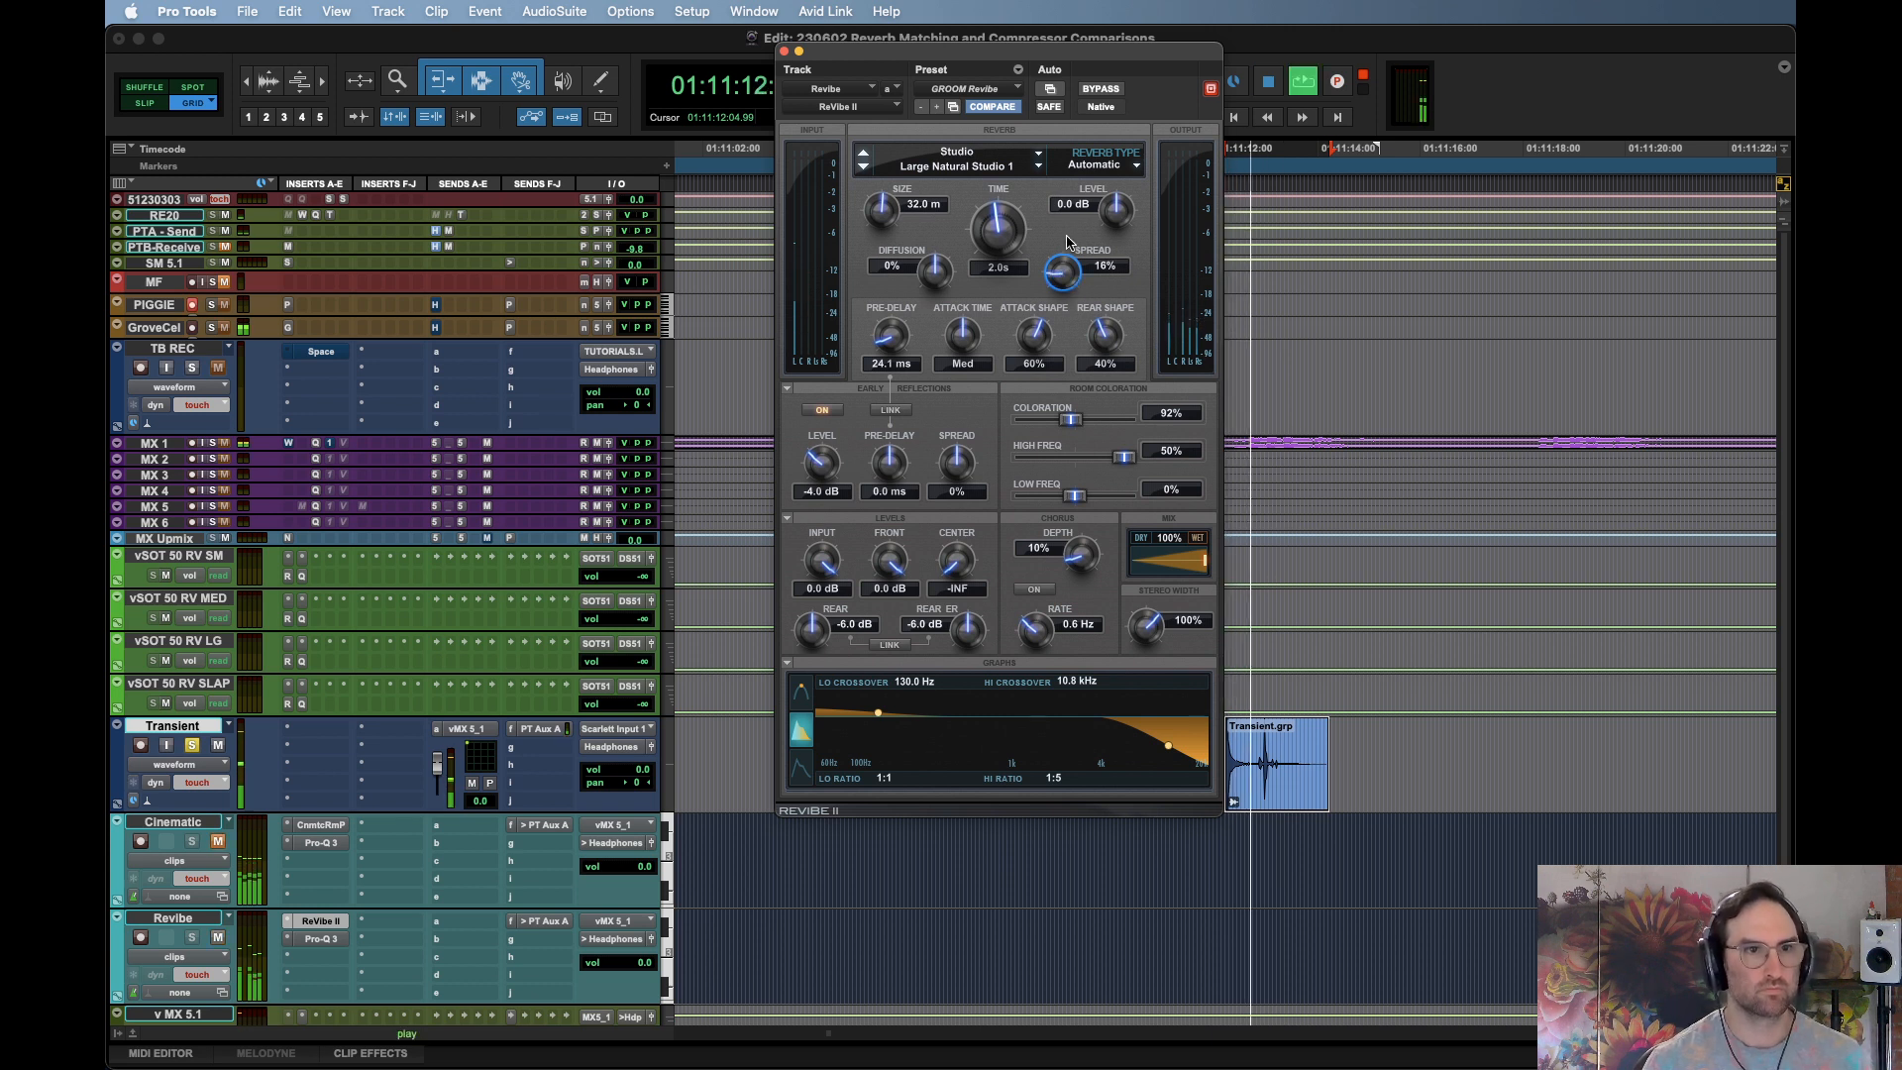
key("space")
key("space")
left_click_drag(1063, 273, 1082, 379)
key("space")
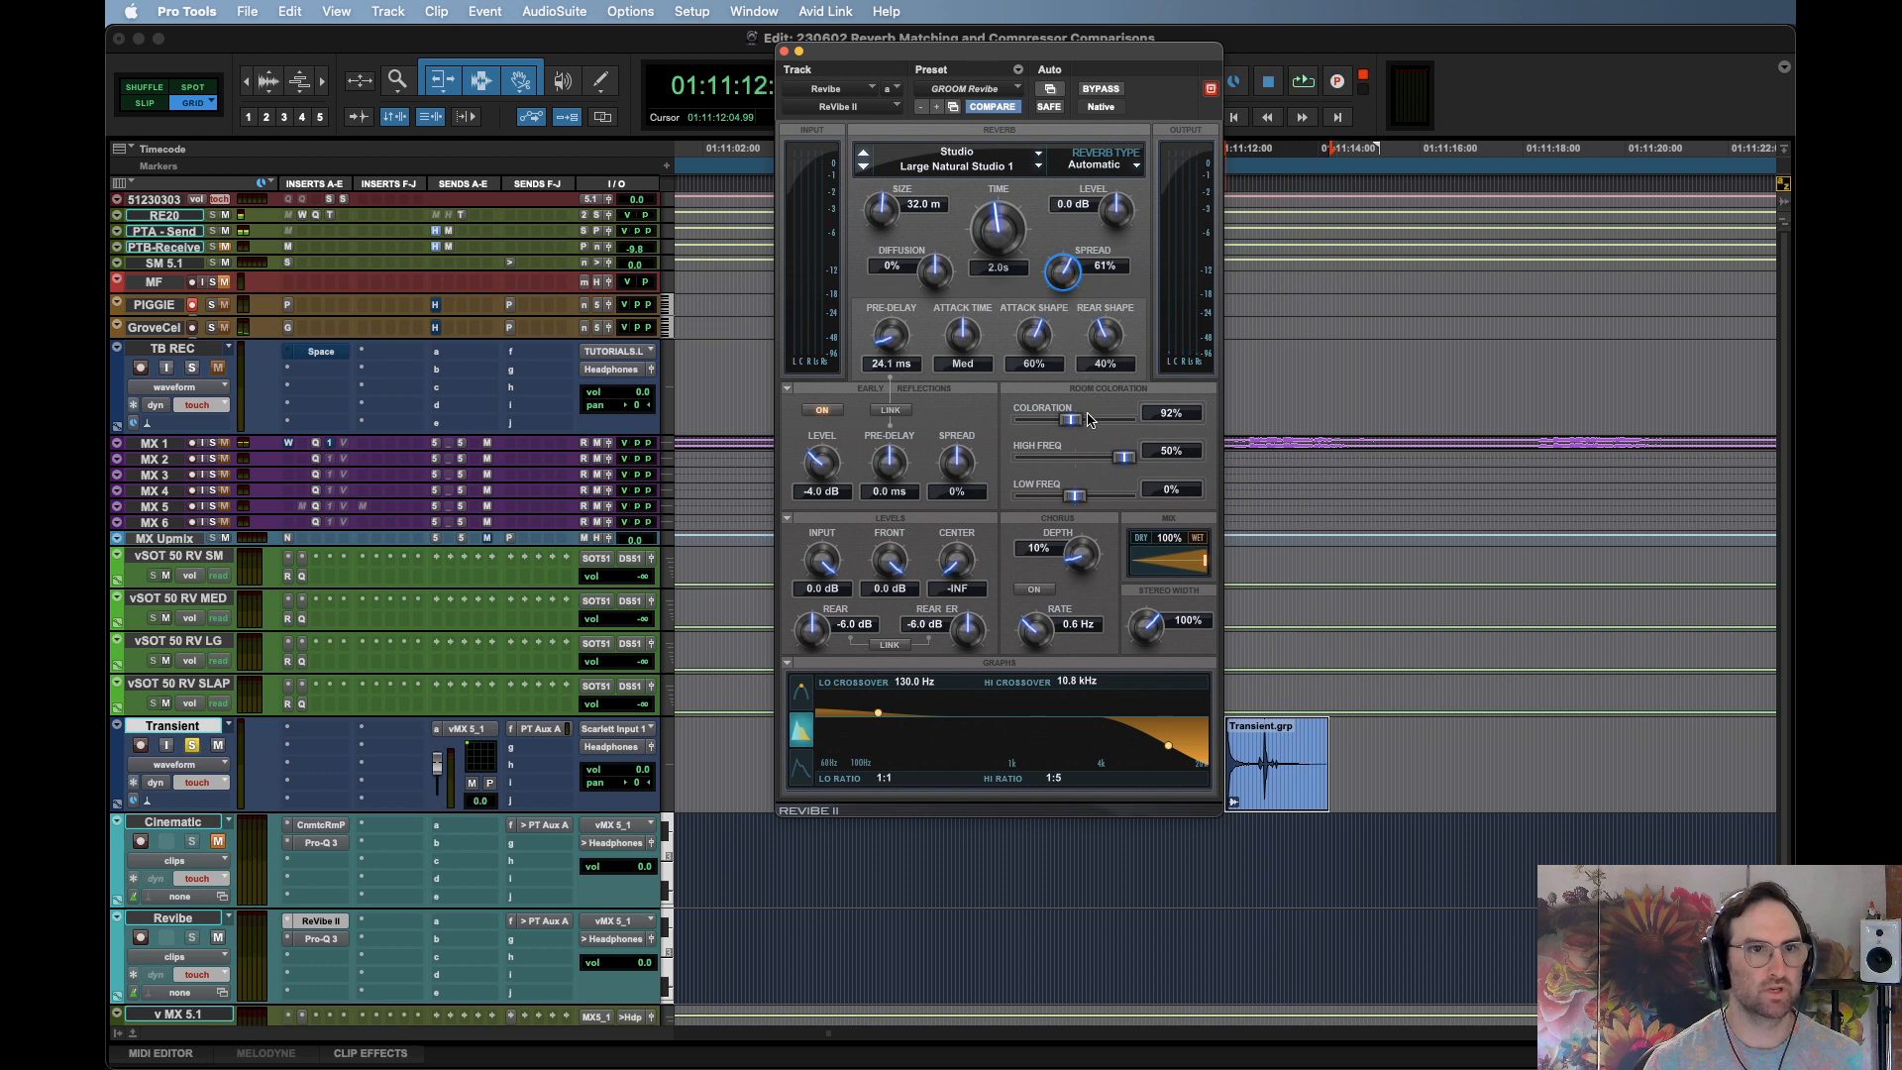
Try the ReVibe II diffusion at -50% and 50%, playing the Transient clip
left_click(937, 283, "alt")
key("space")
left_click_drag(935, 274, 946, 337)
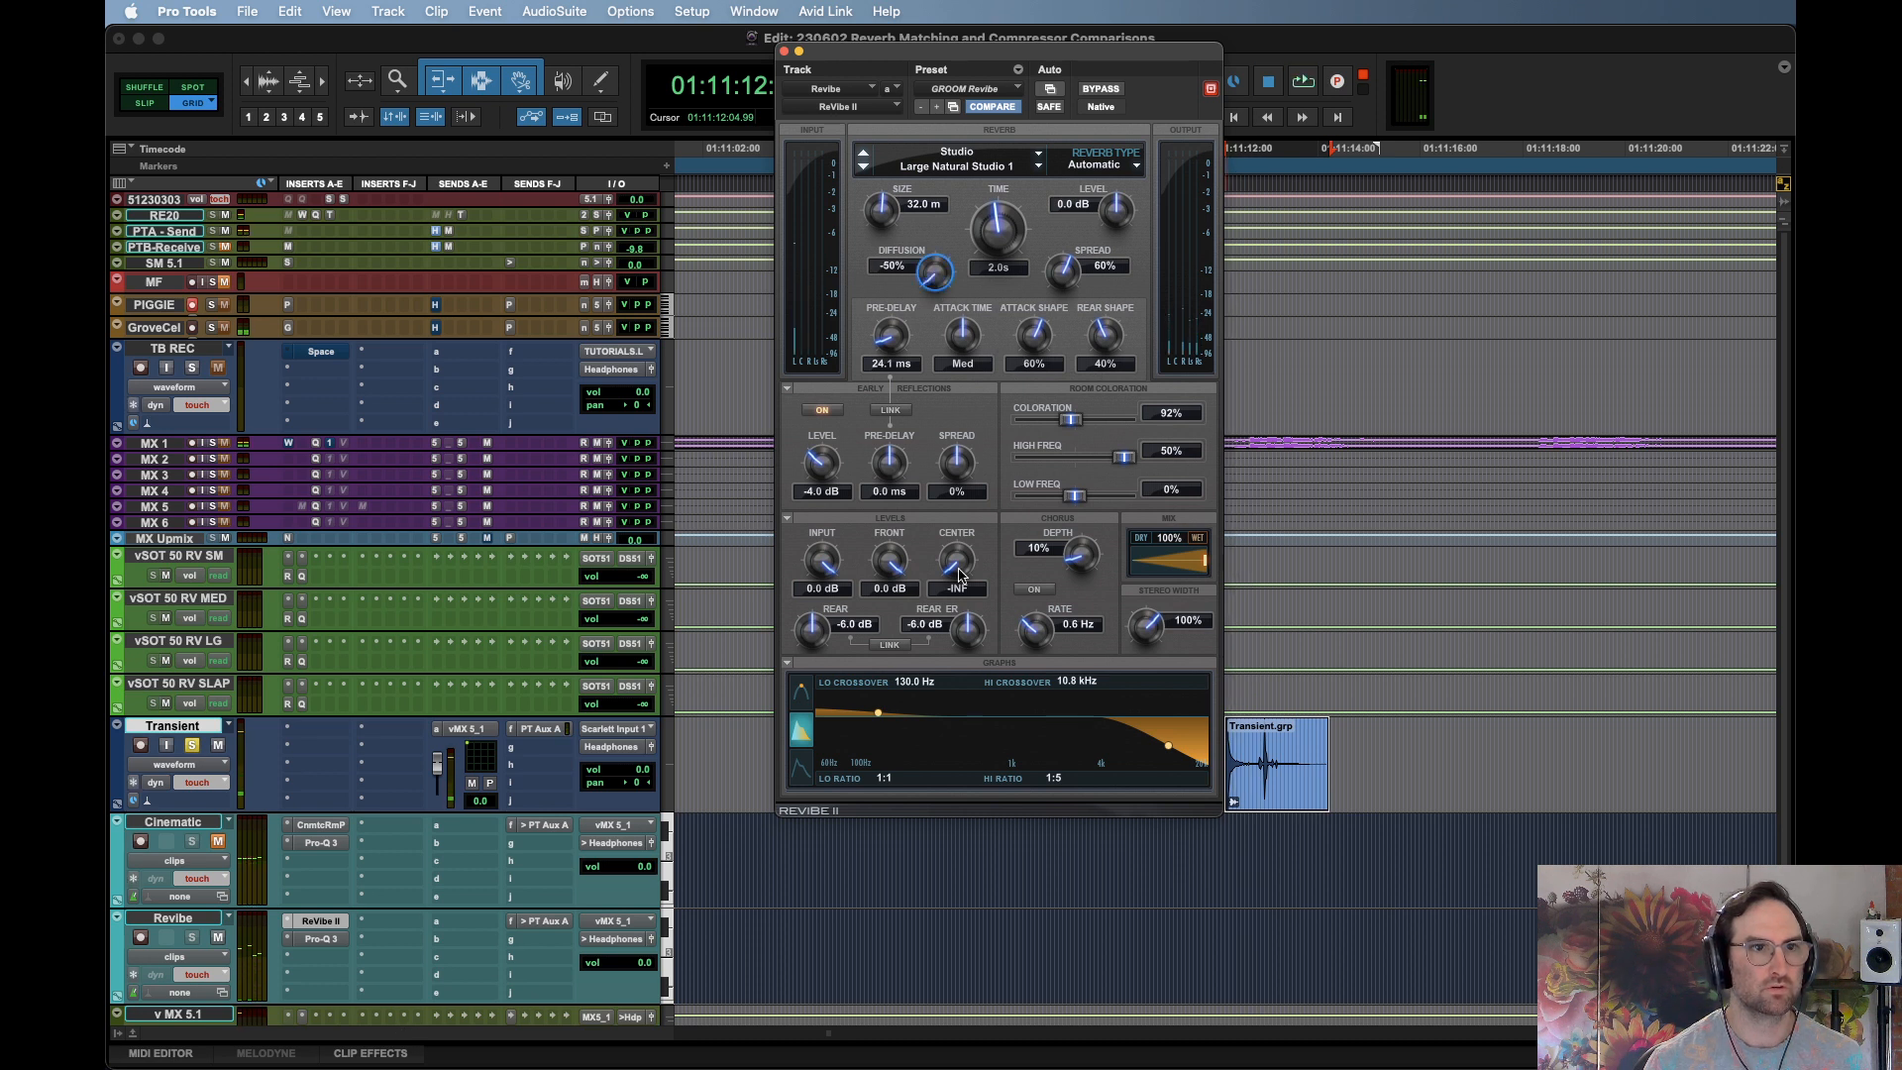
left_click(937, 282, "alt")
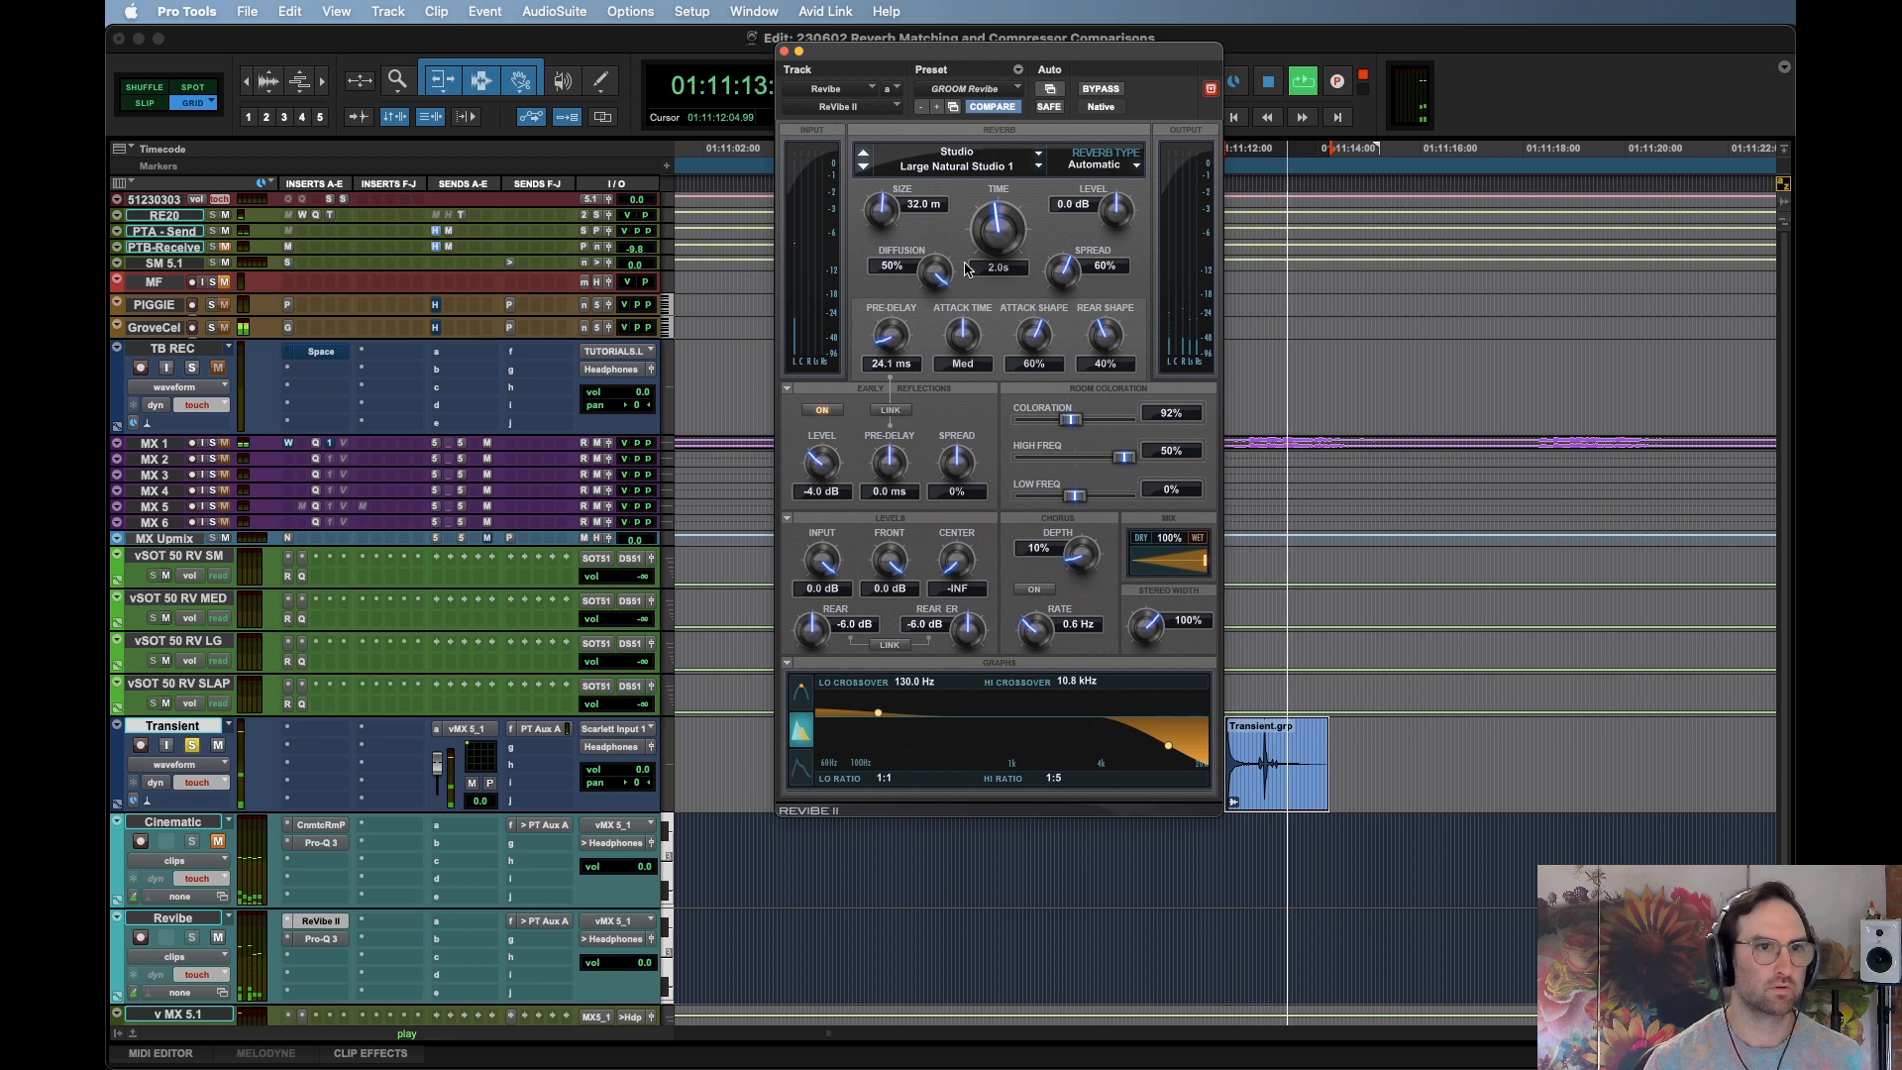
Set the ReVibe II diffusion to -50% and play the Transient clip repeatedly to compare
key("space")
left_click_drag(941, 290, 908, 376)
key("space")
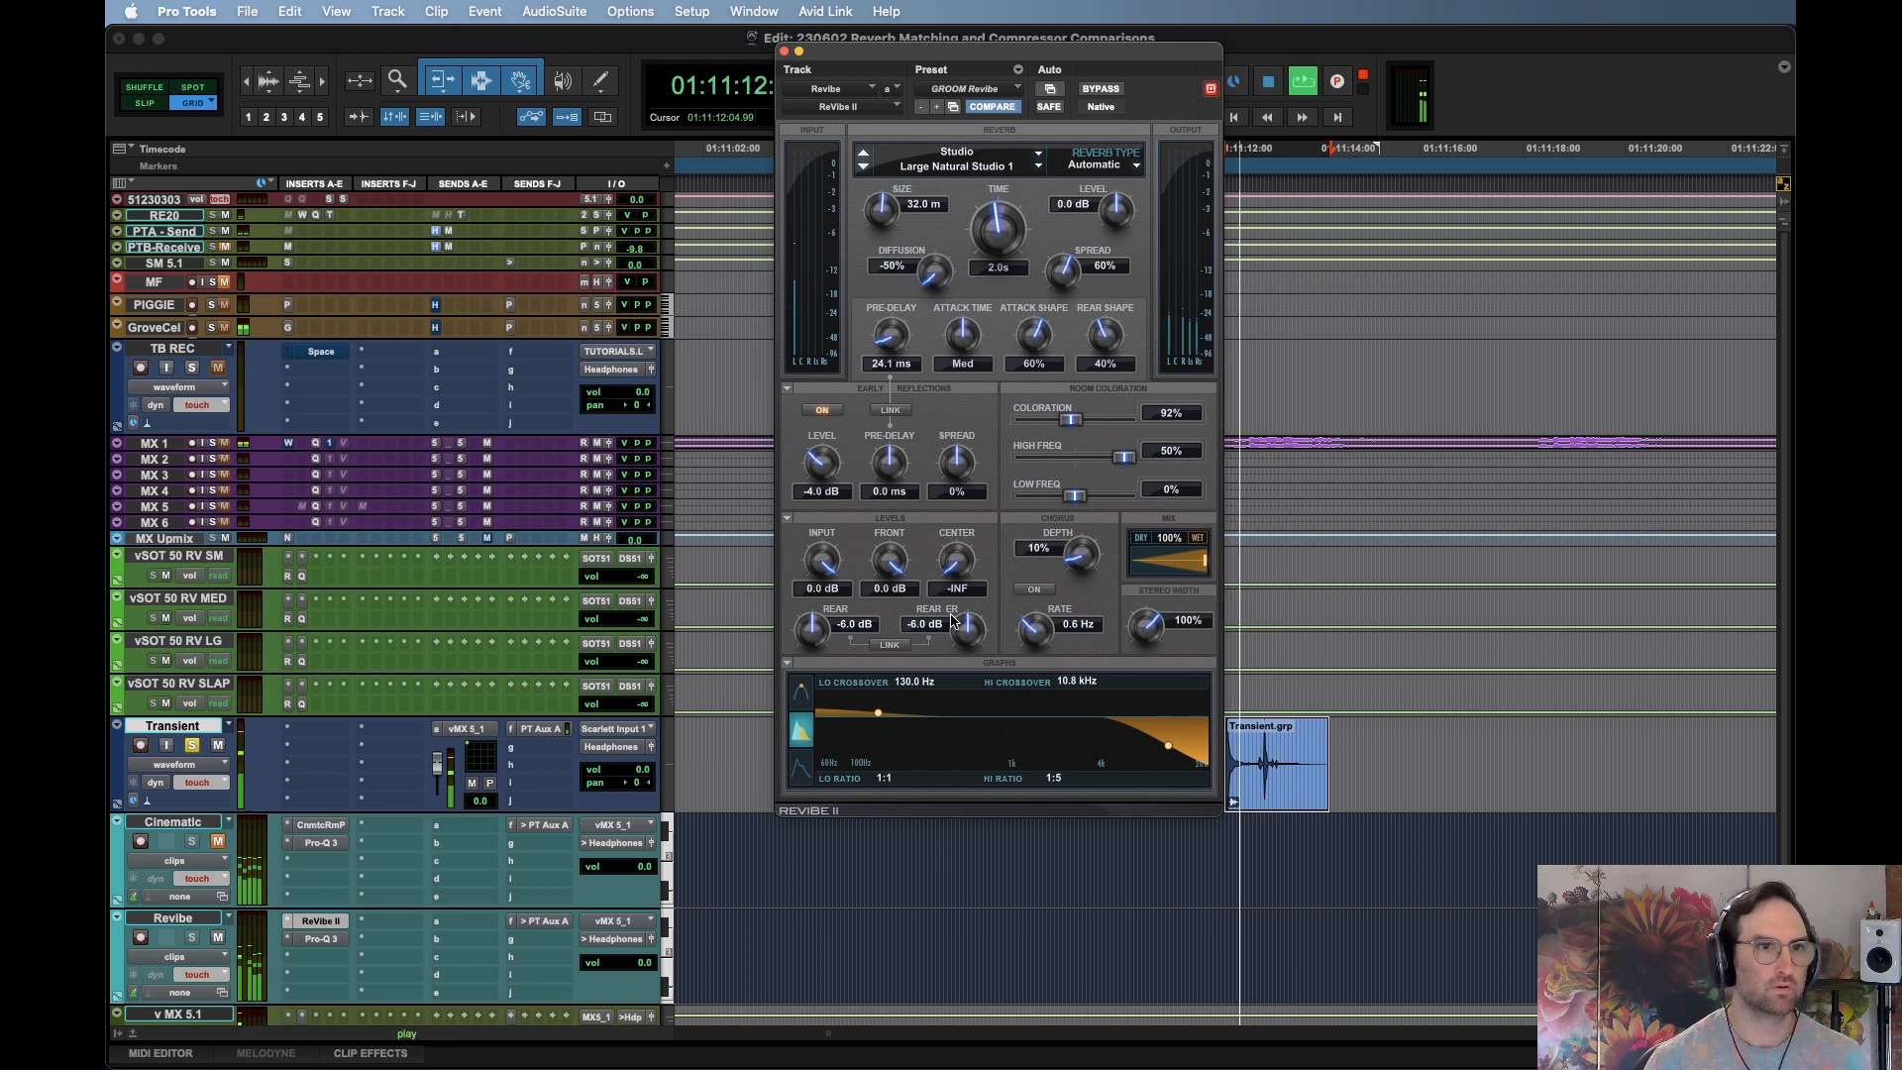
key("space")
key("space")
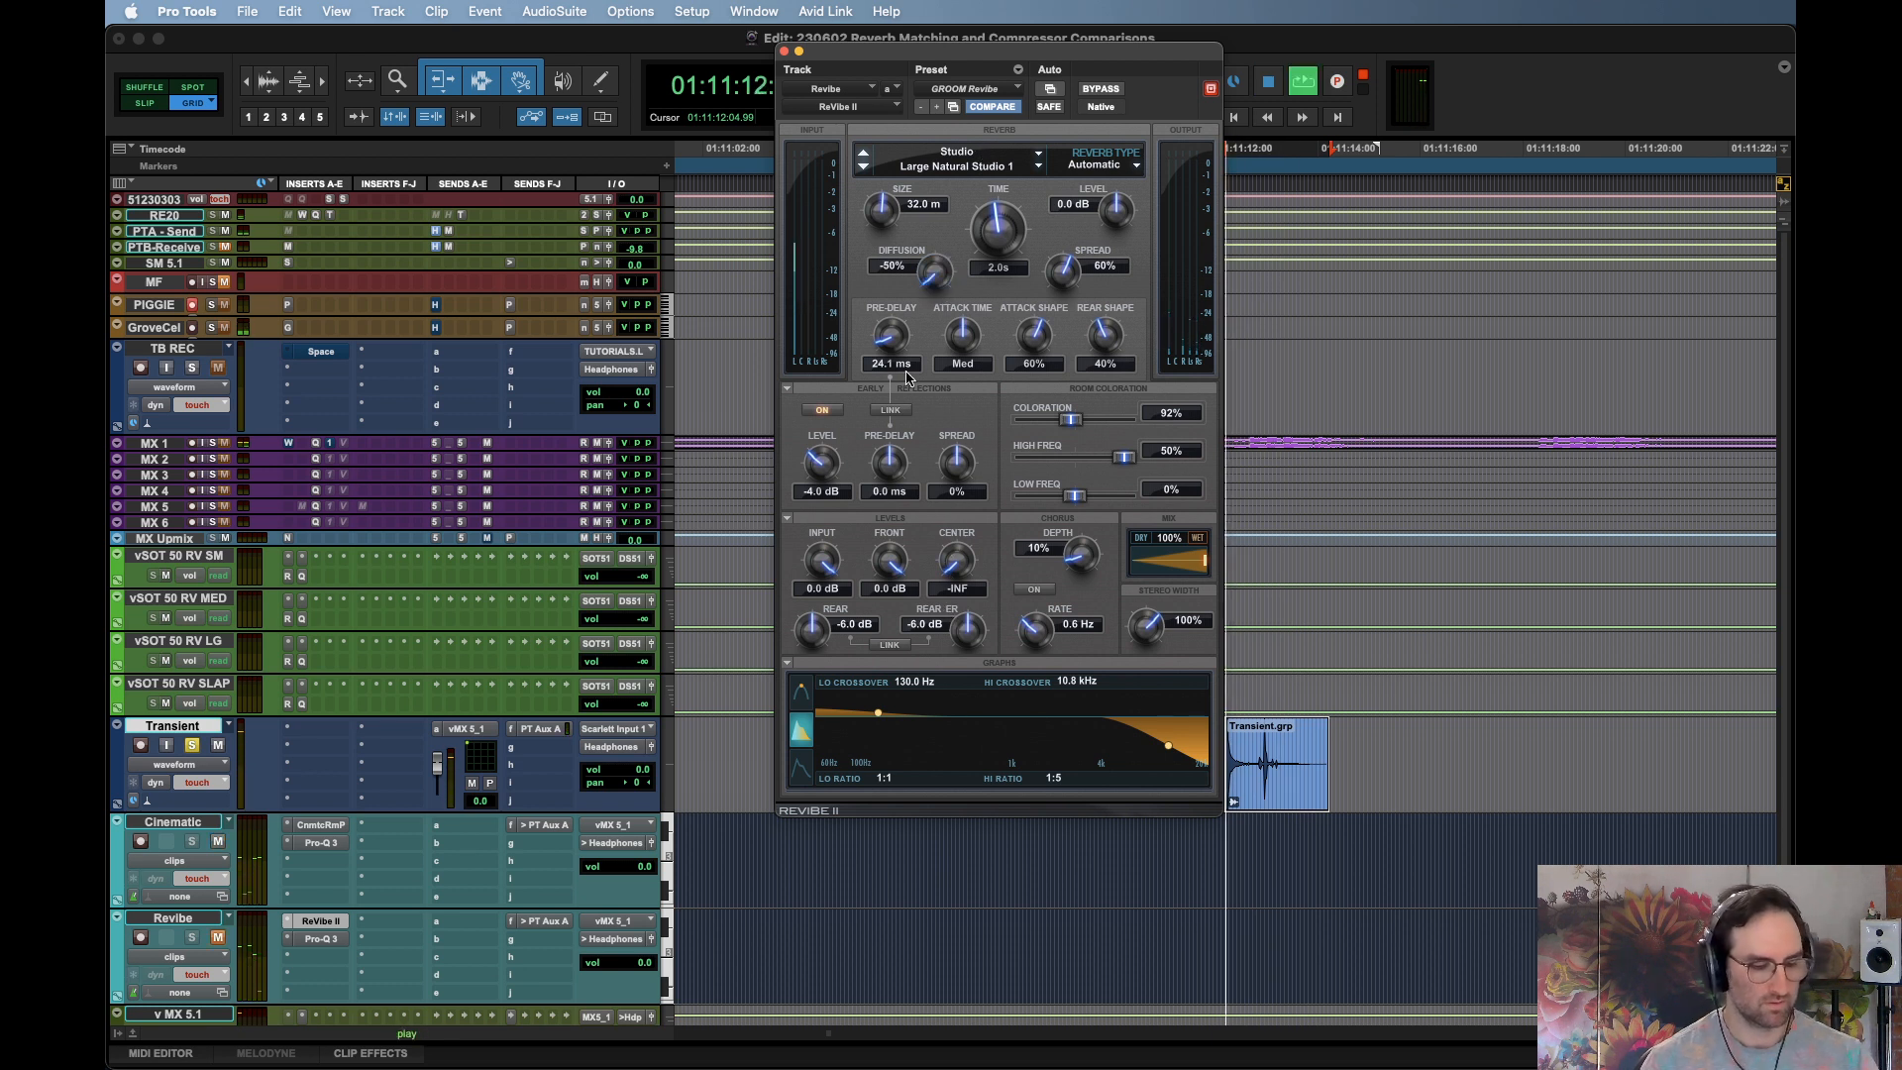
key("space")
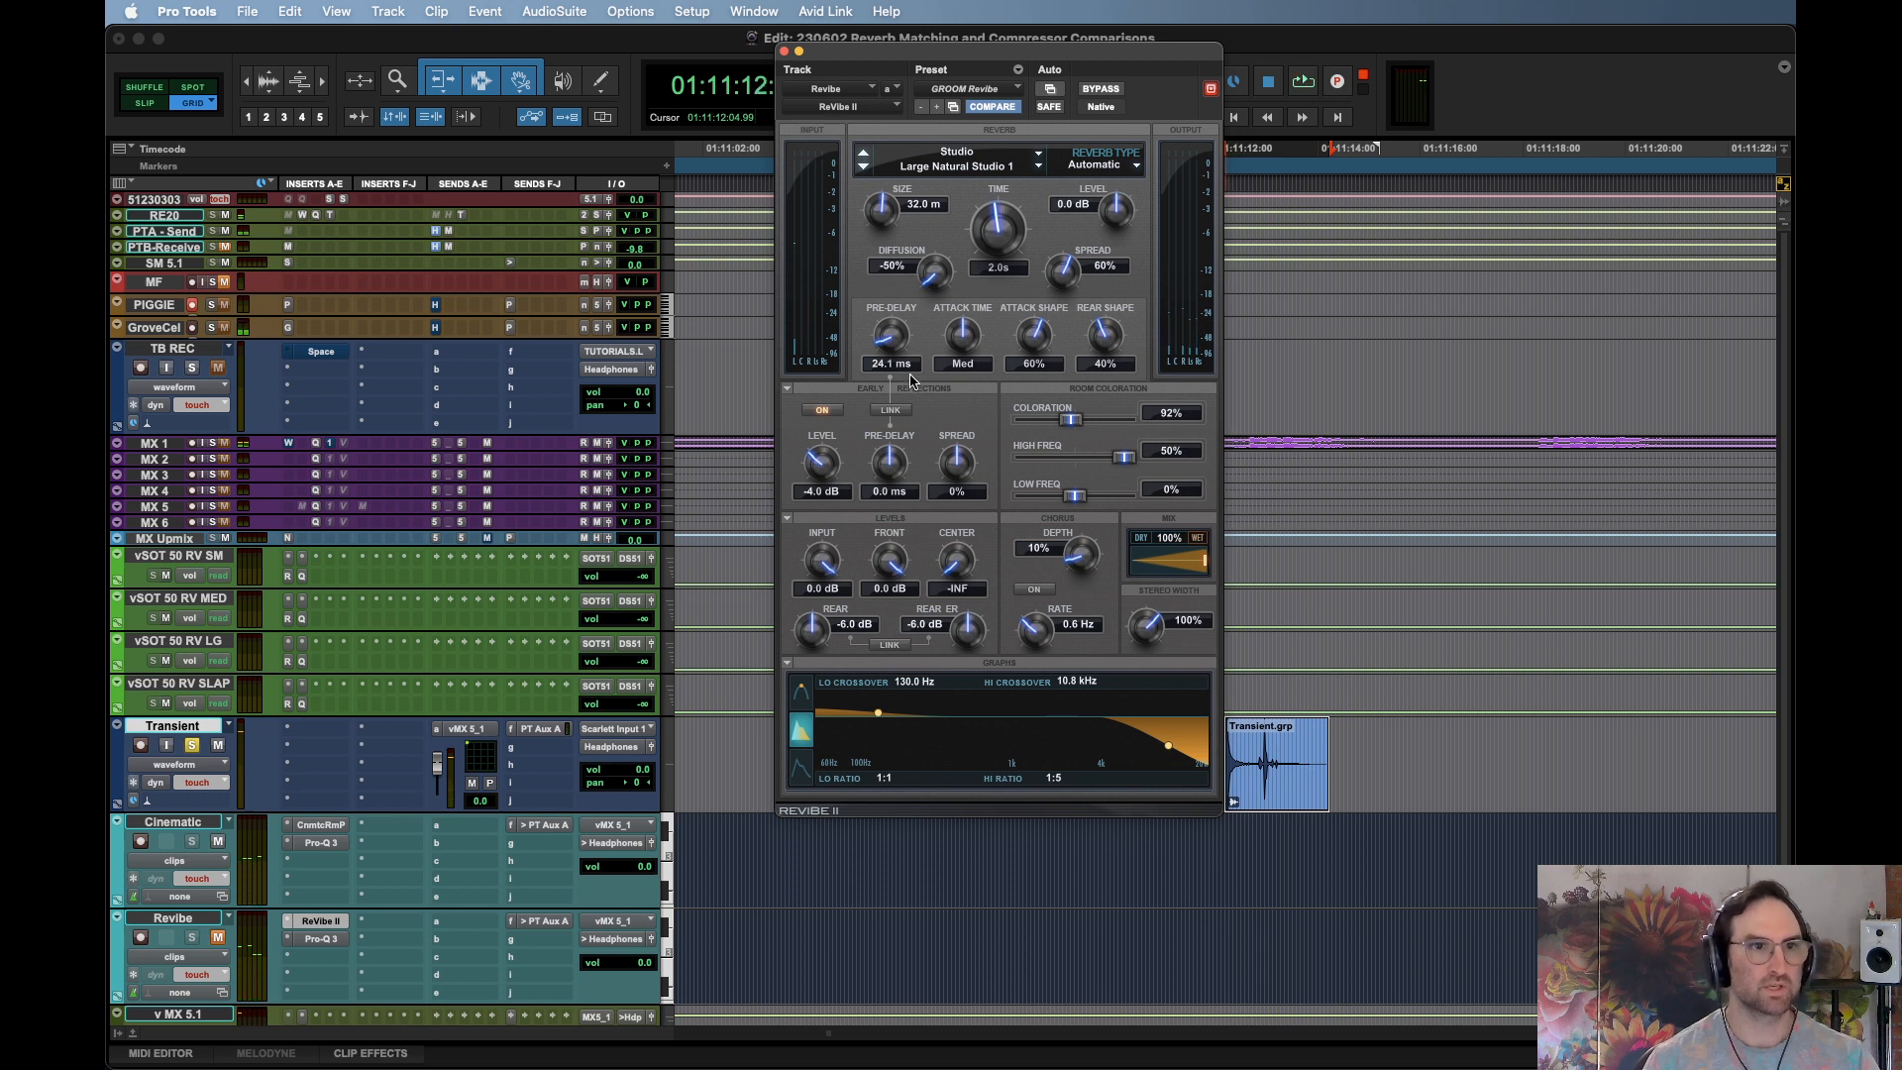
key("space")
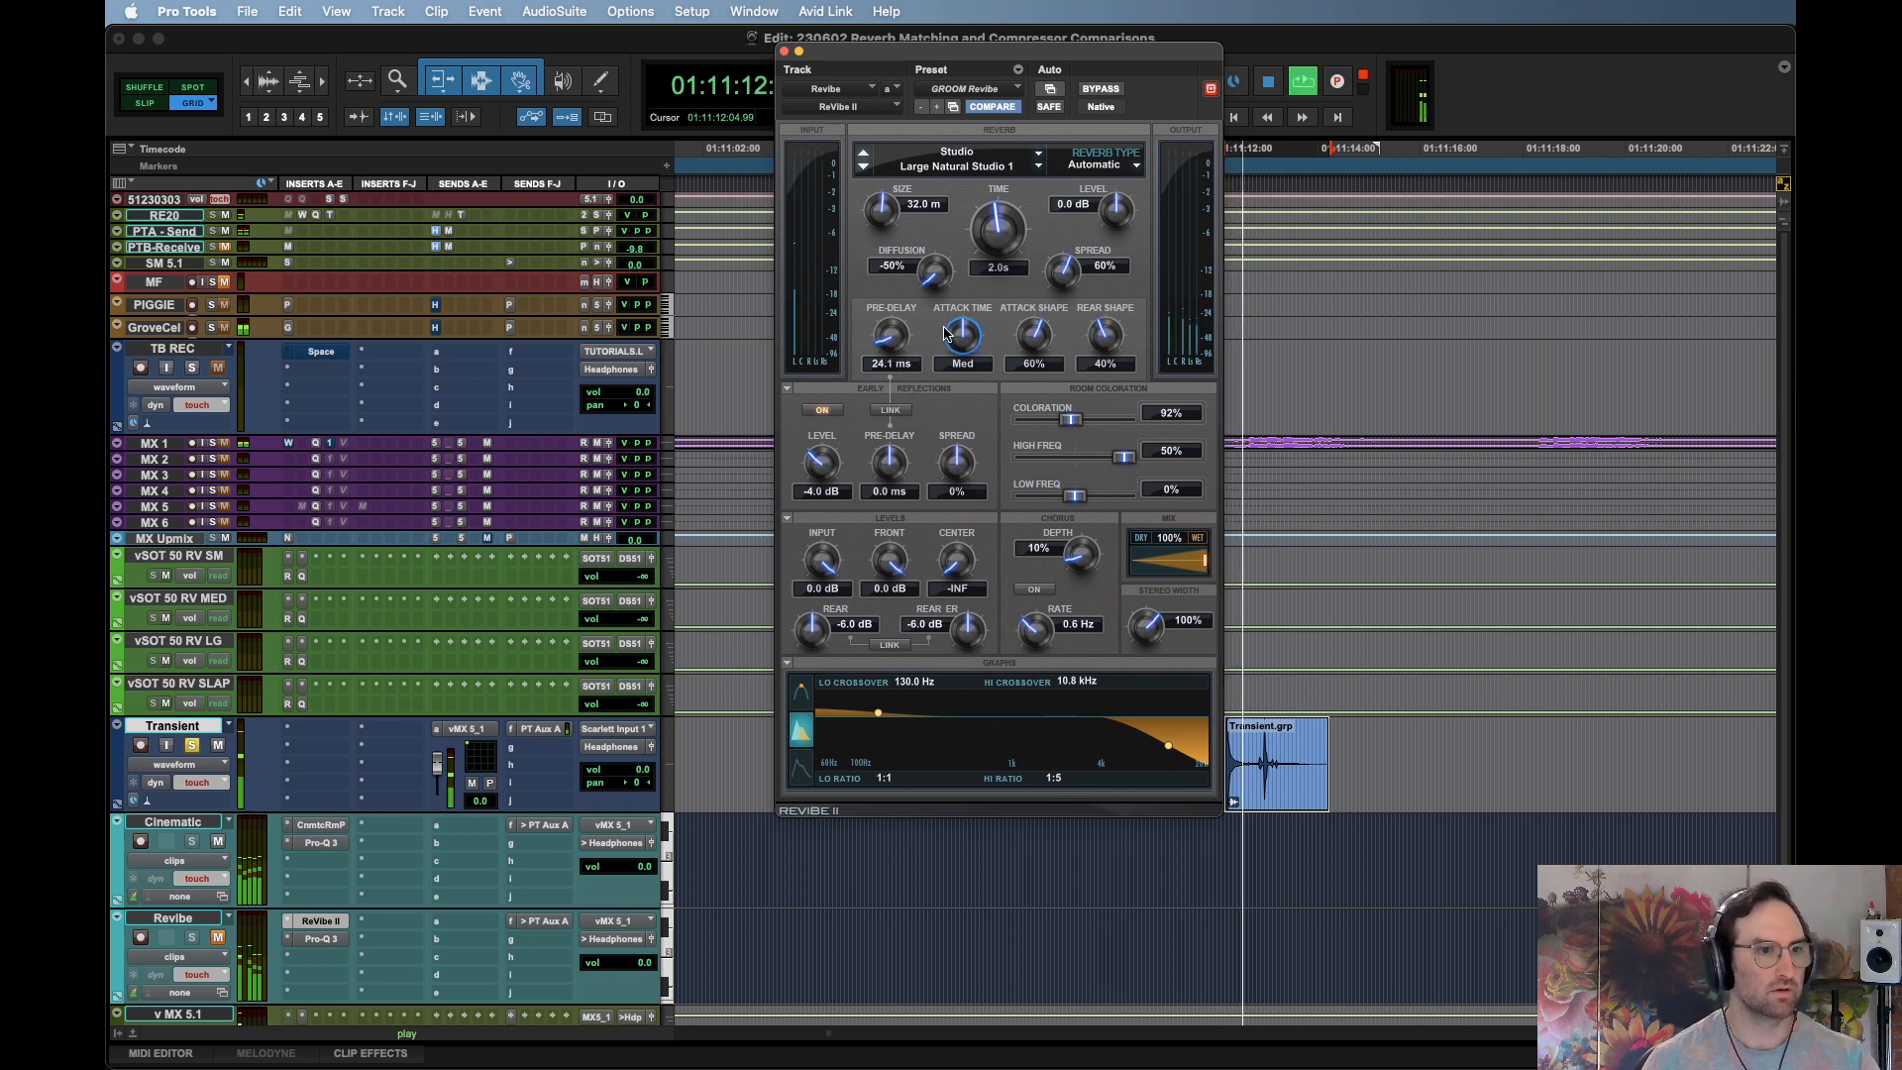
key("space")
key("space")
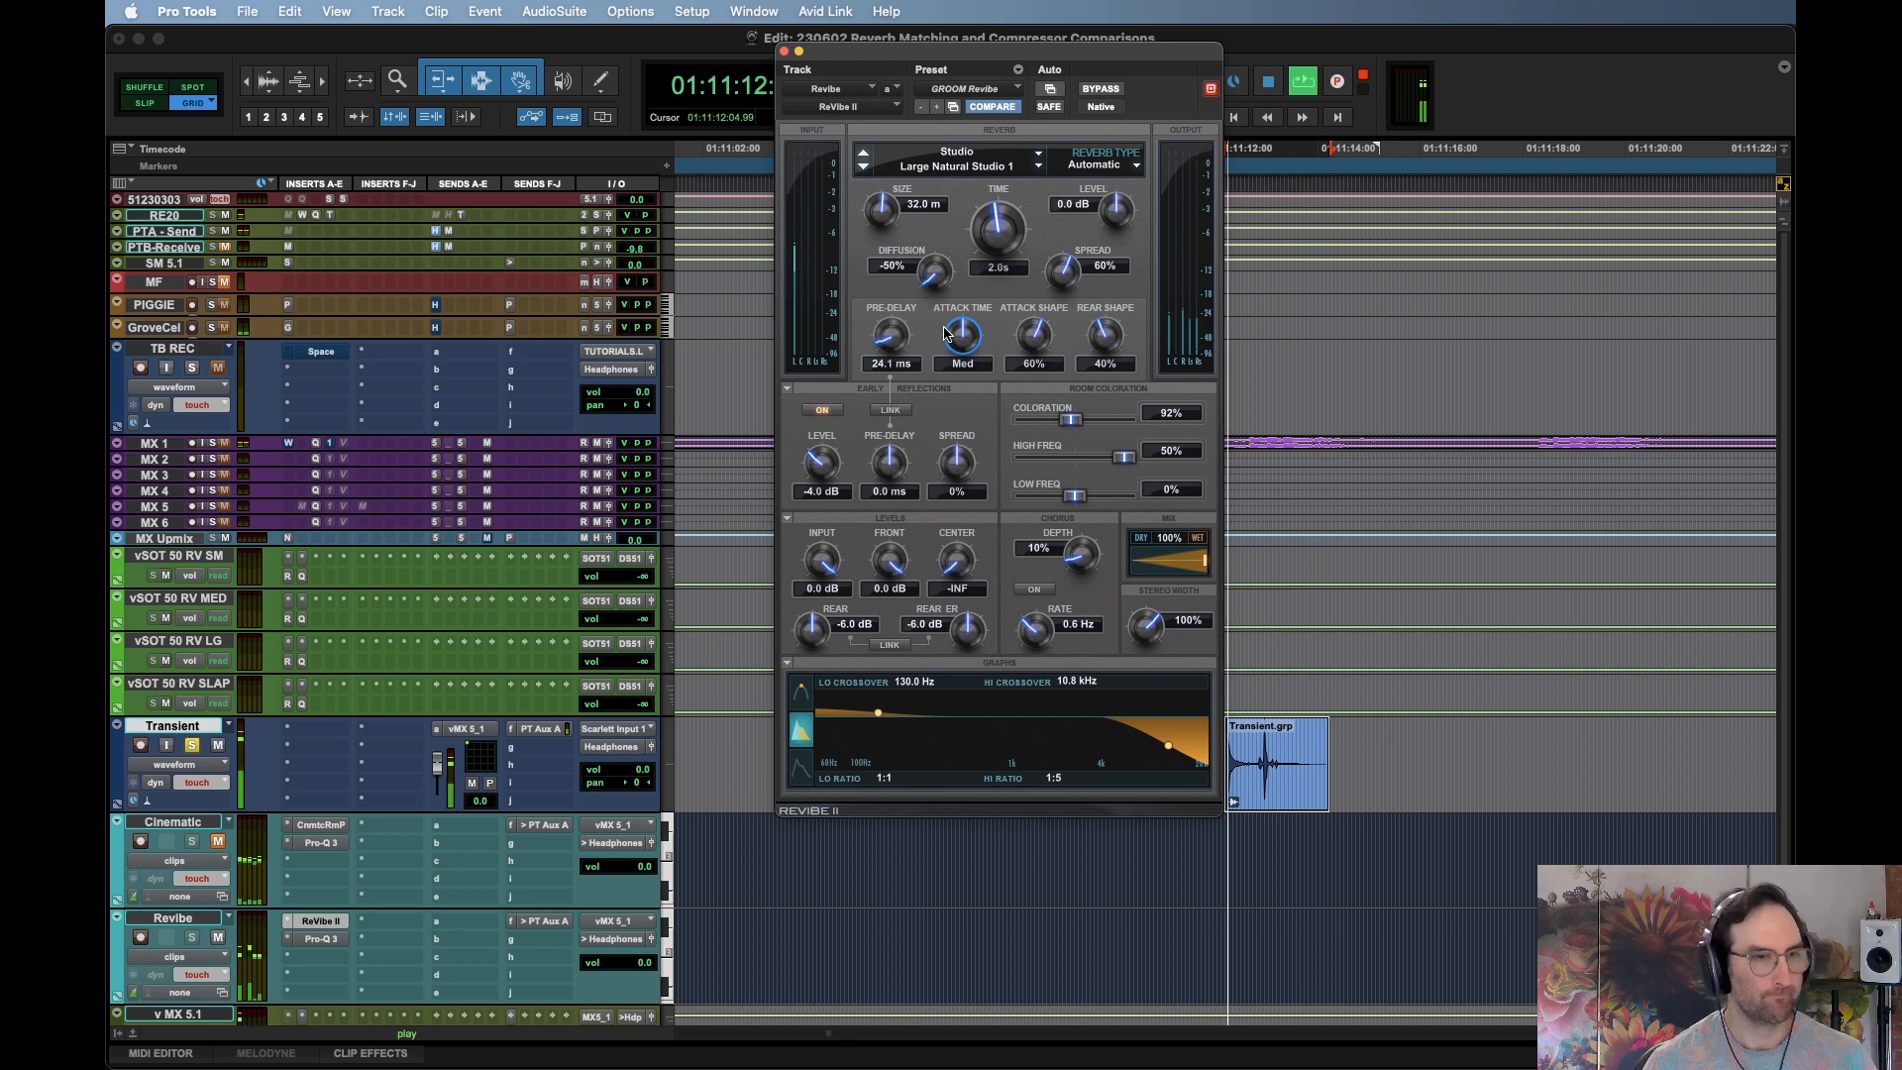
key("space")
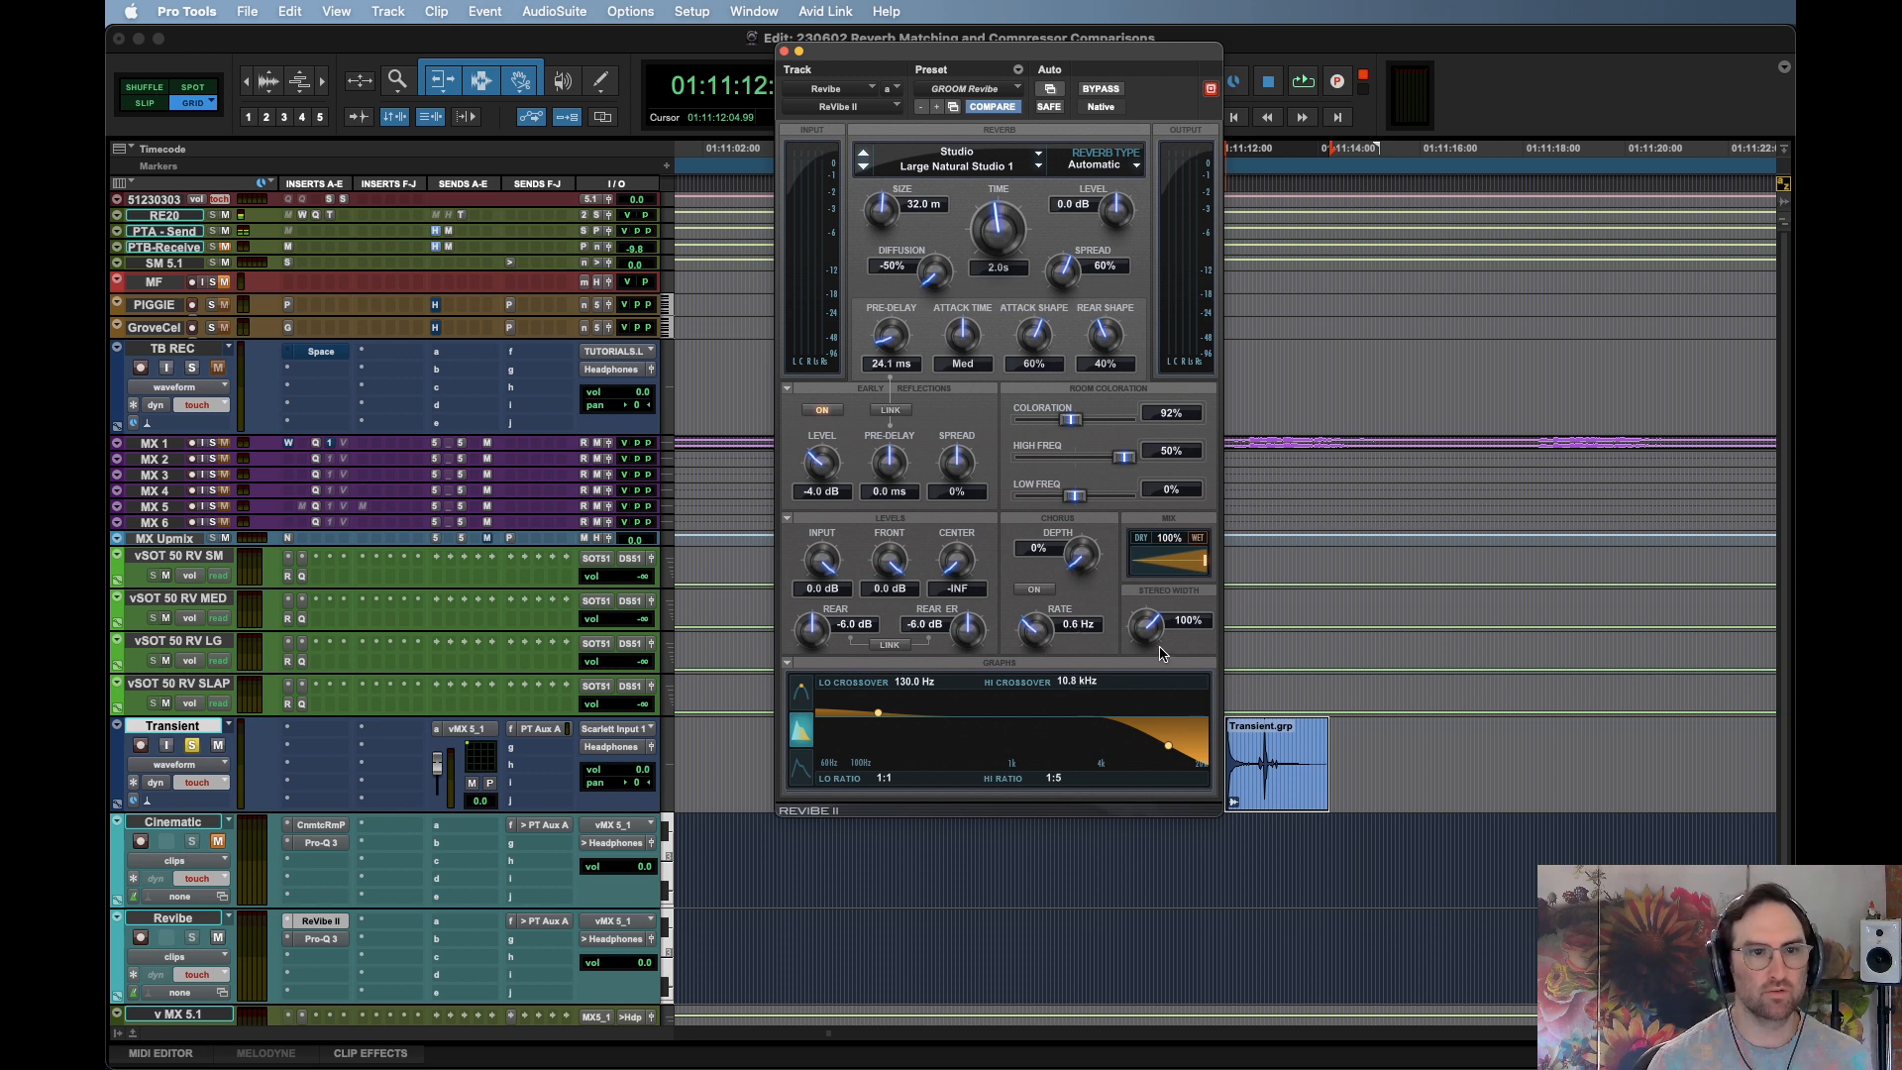
Try a ReVibe II stereo width of 0%, set it to 93%, and play the Transient clip
left_click_drag(1152, 632, 1163, 836)
key("space")
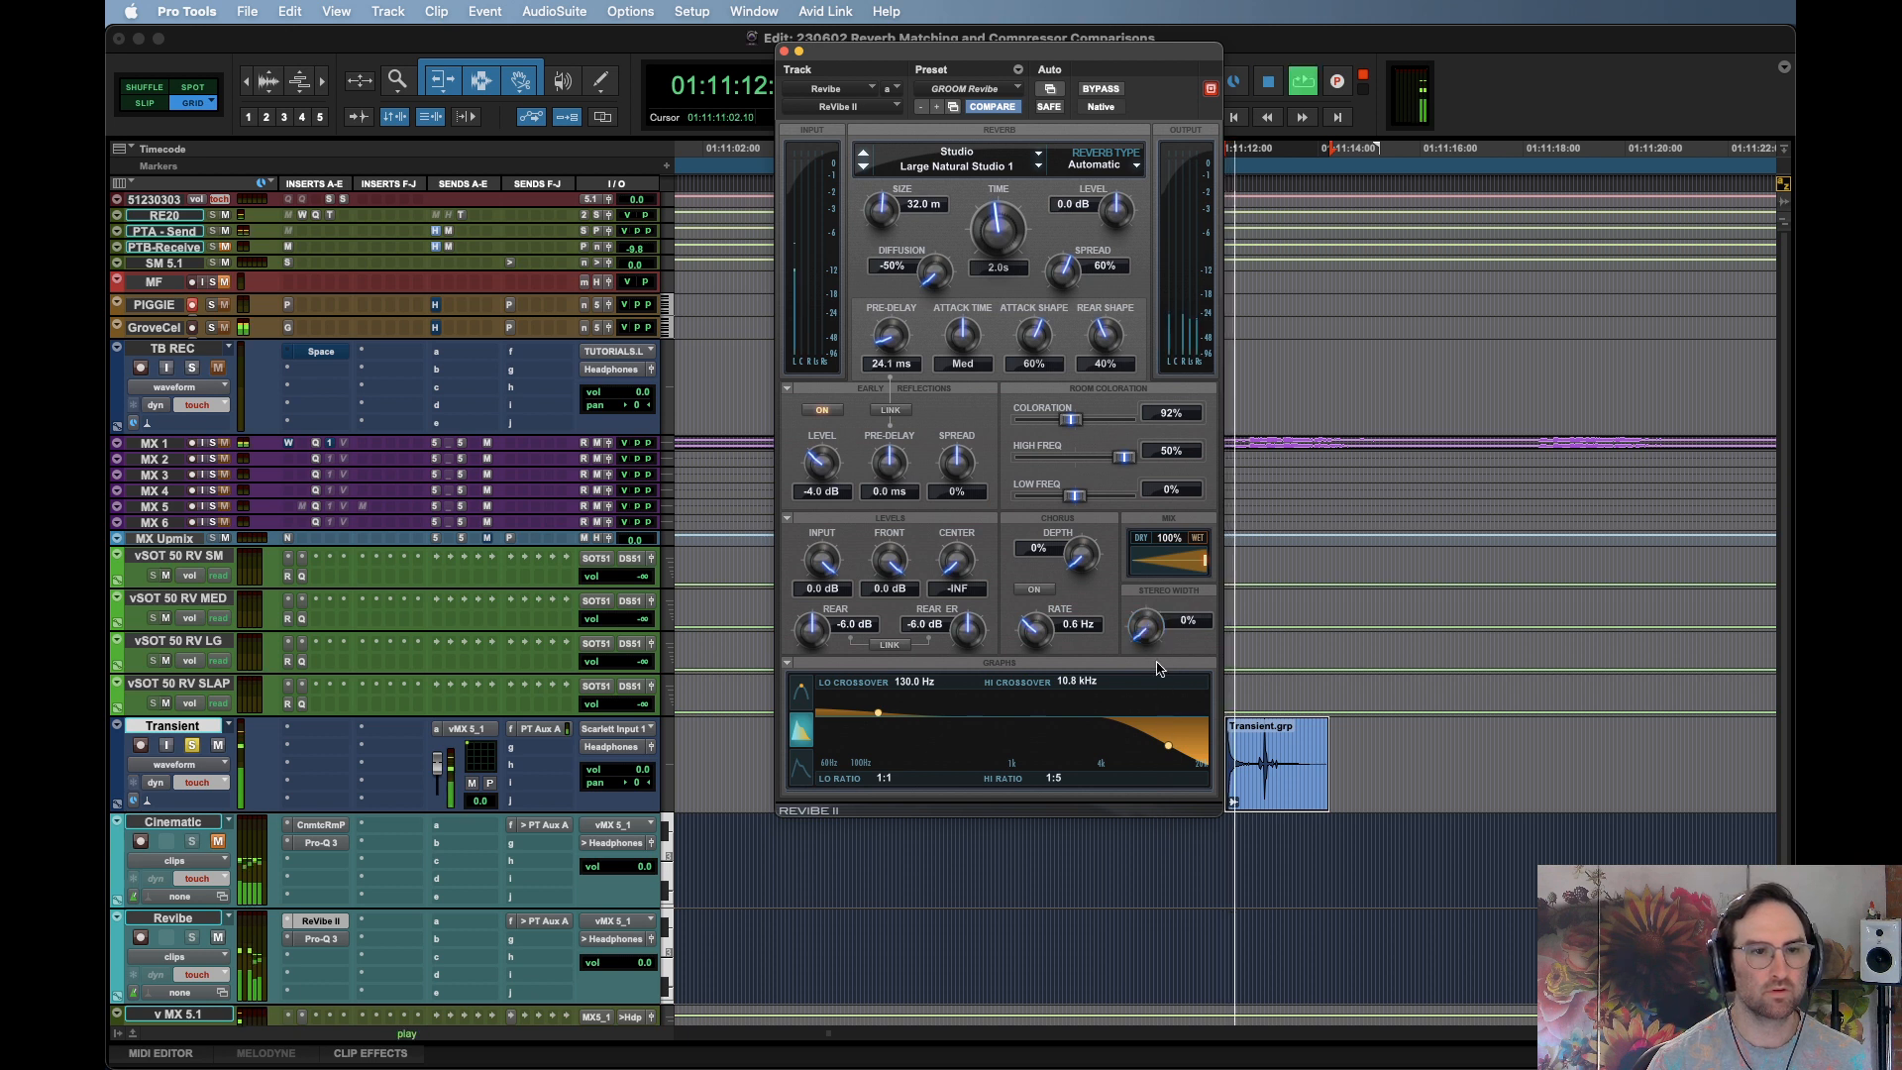
left_click_drag(1144, 590, 1150, 588)
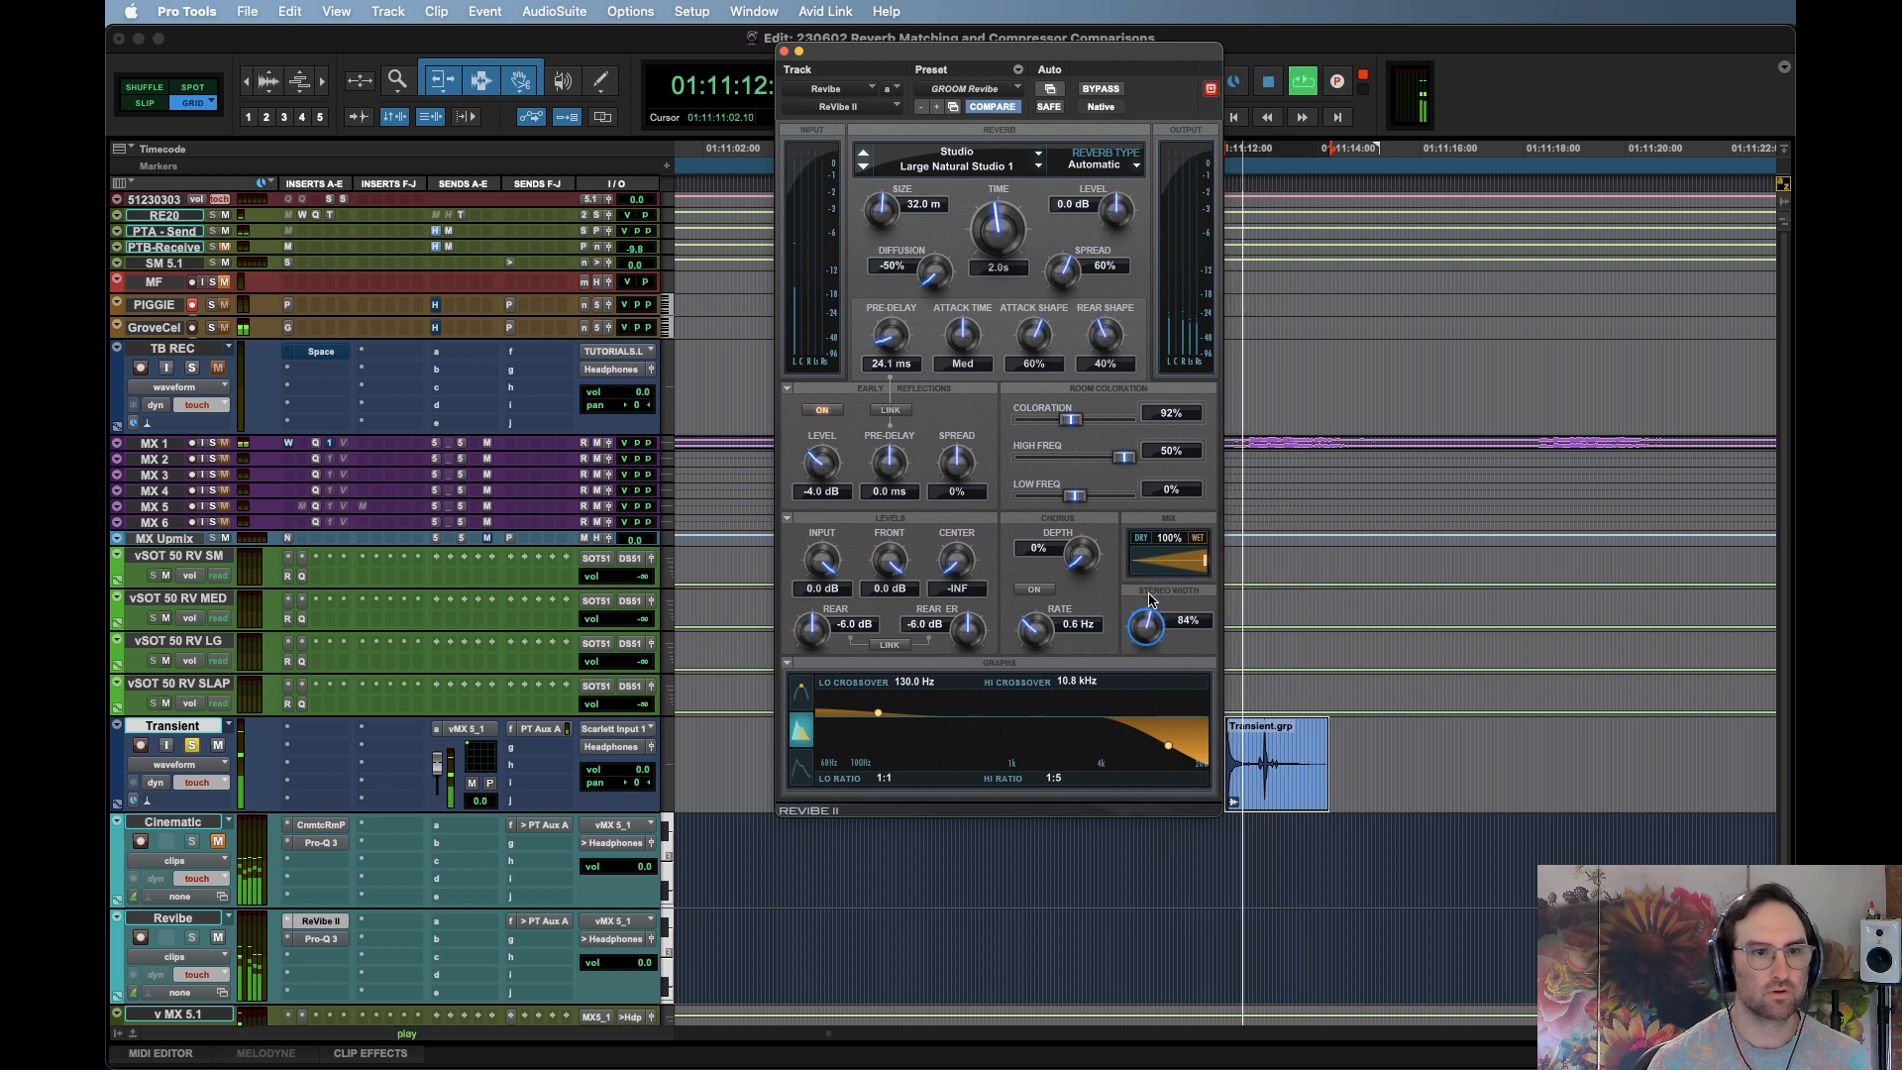
key("space")
key("space")
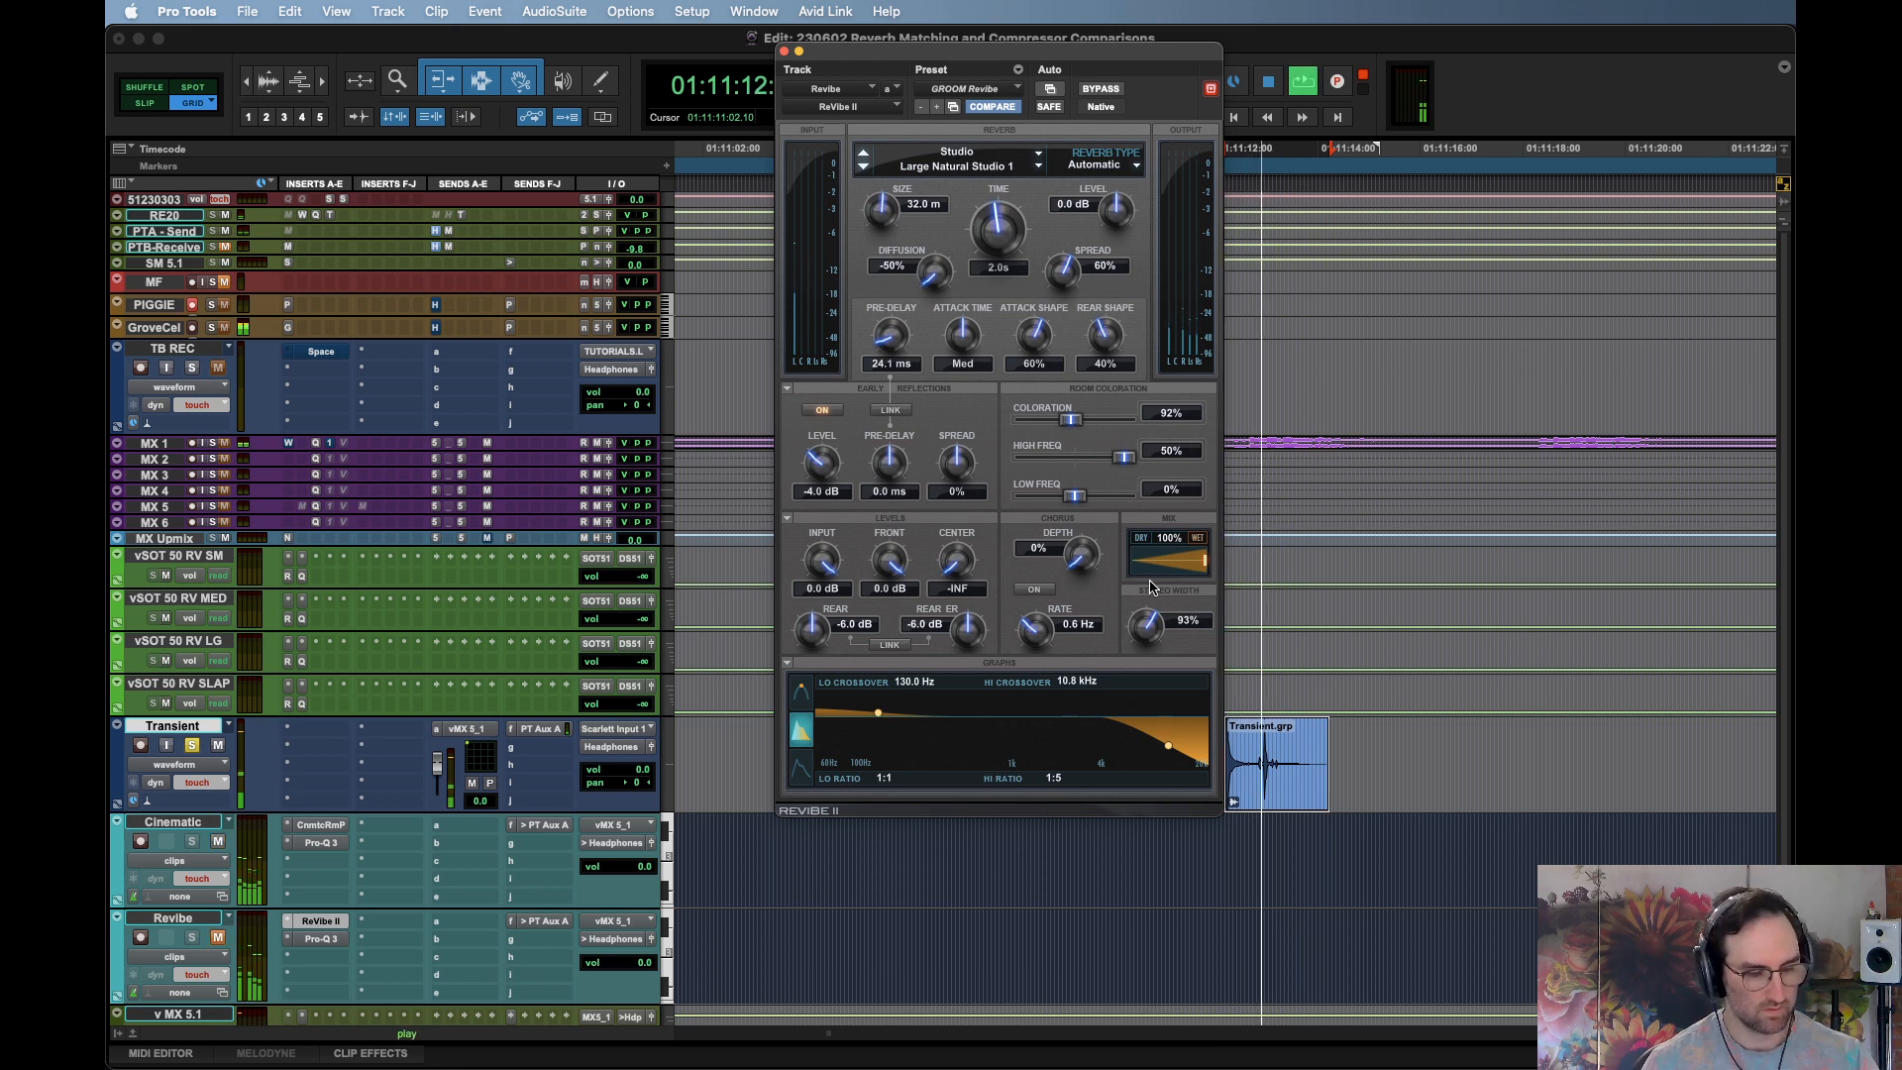
Try the ReVibe II stereo width at 150% and 87%, auditioning the Transient clip, and set it to 100%
left_click_drag(1144, 585, 1172, 493)
key("space")
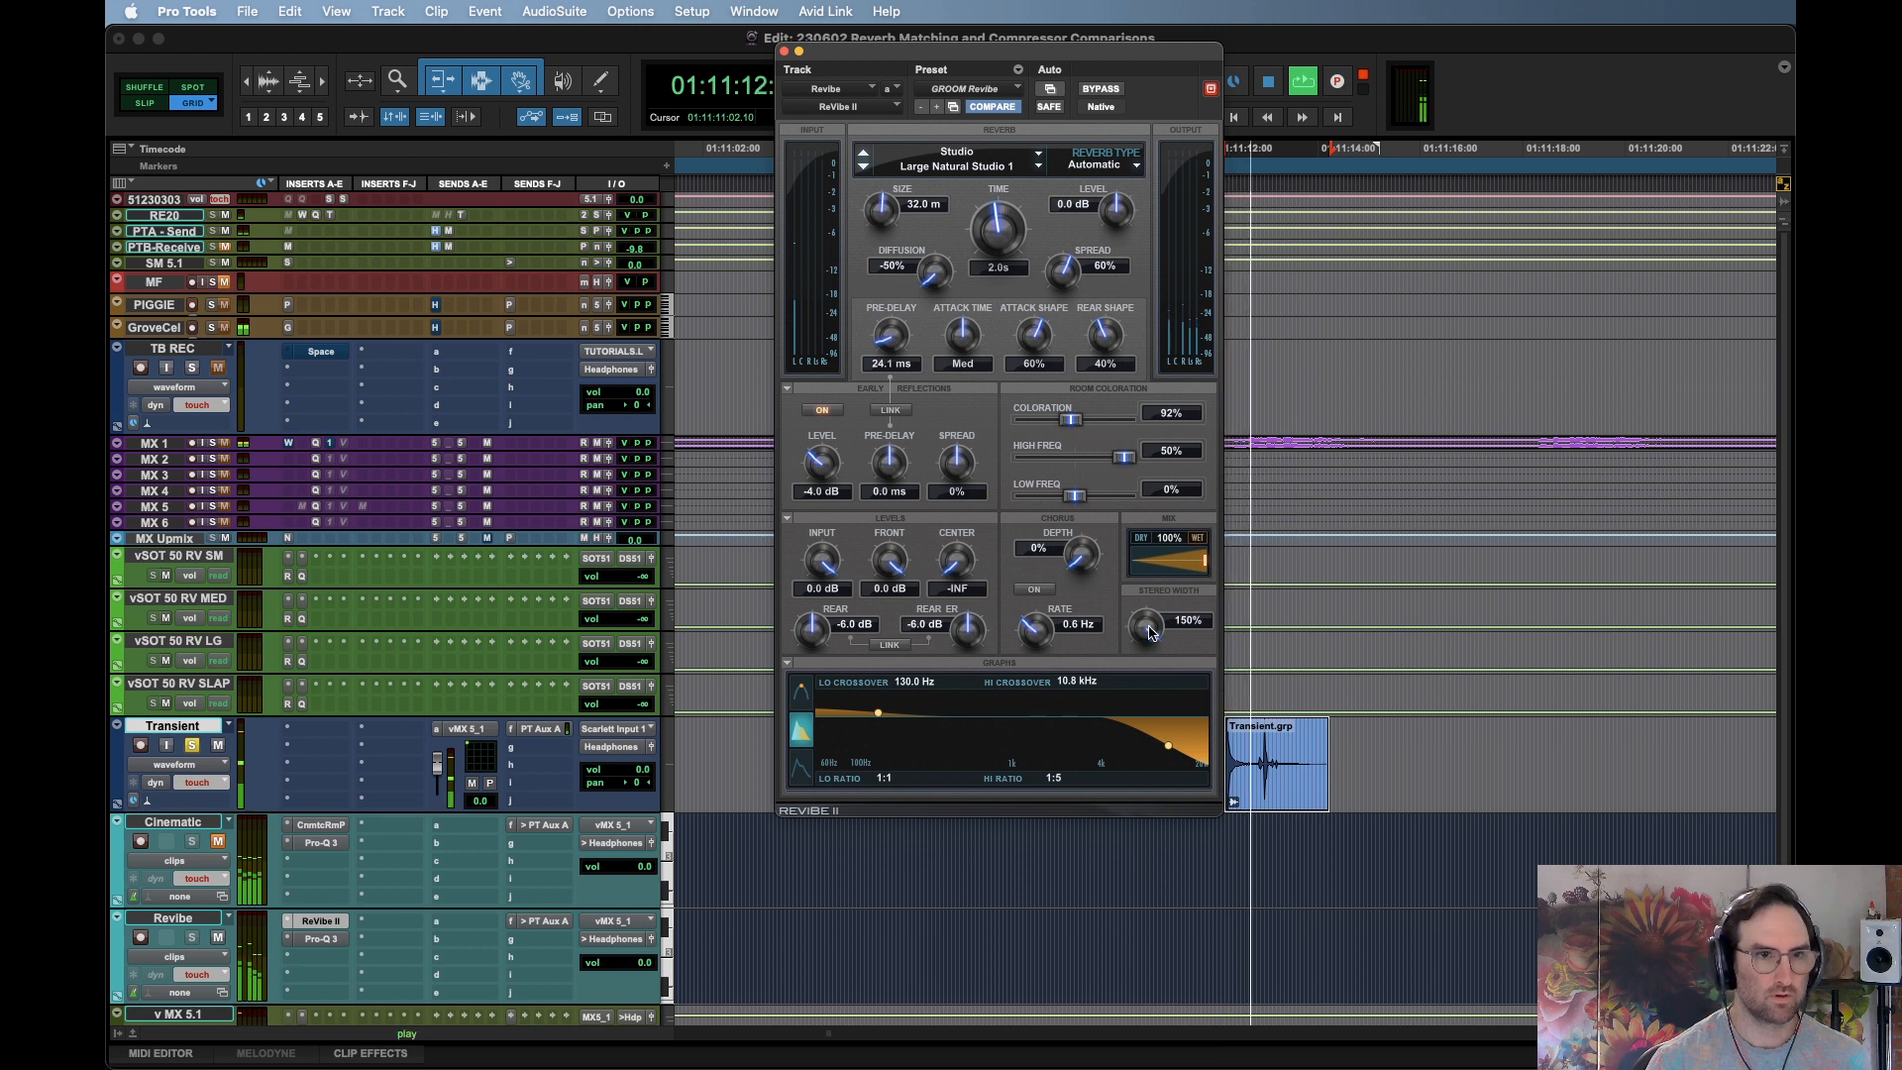
left_click_drag(1147, 599, 1152, 645)
left_click_drag(1154, 641, 1155, 654)
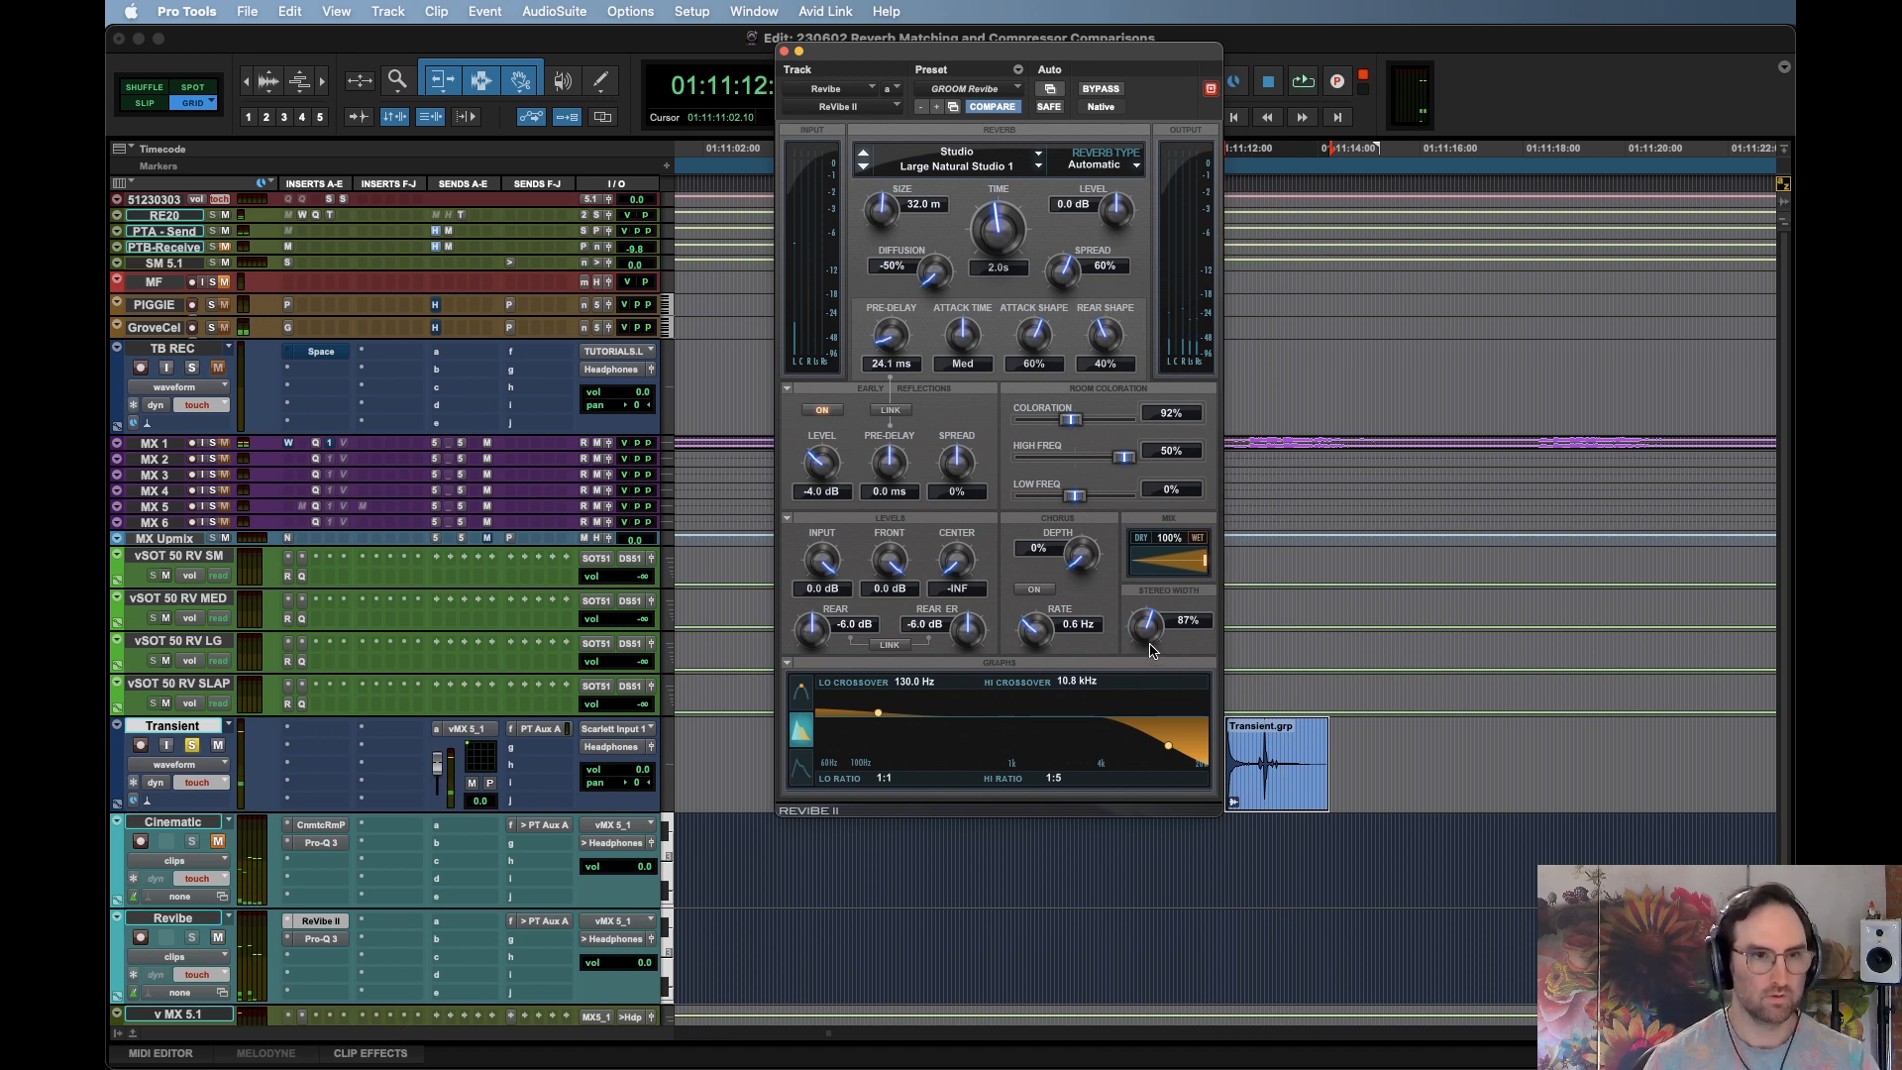
key("F5")
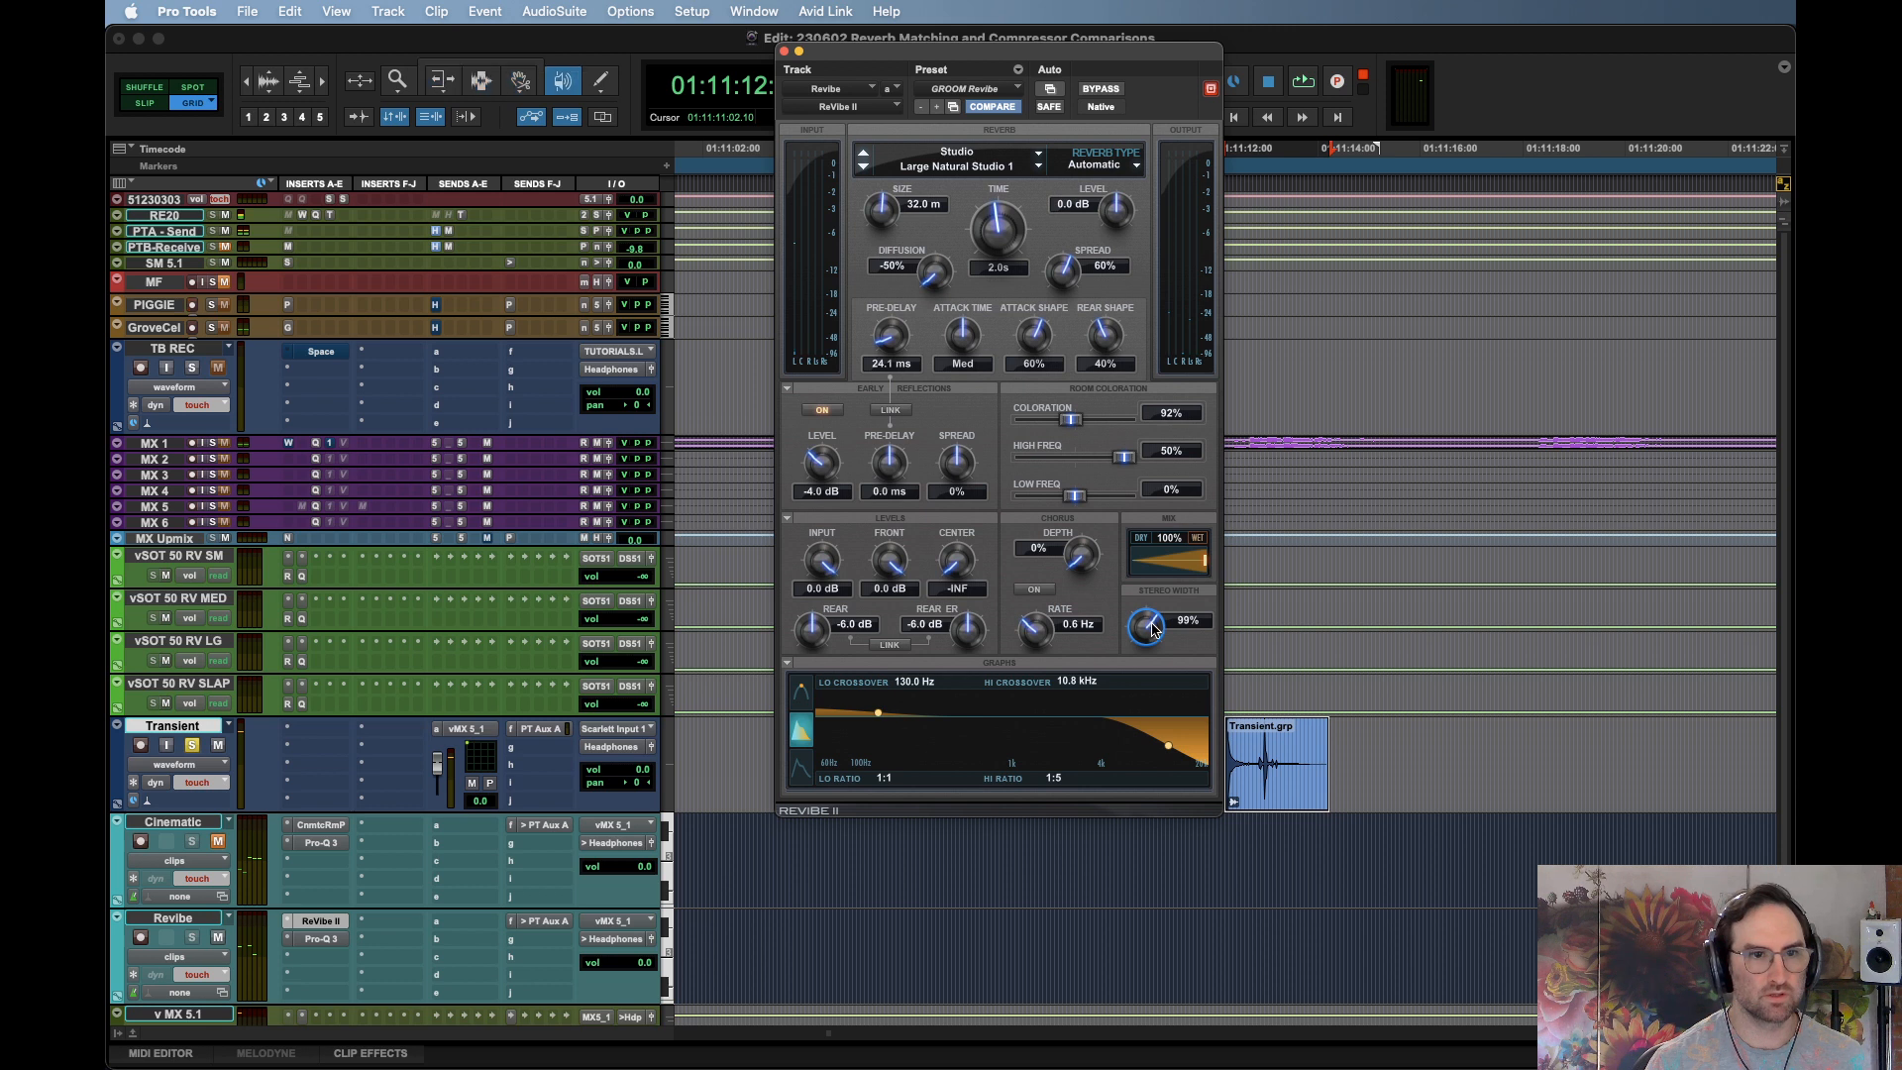
key("F7+F8")
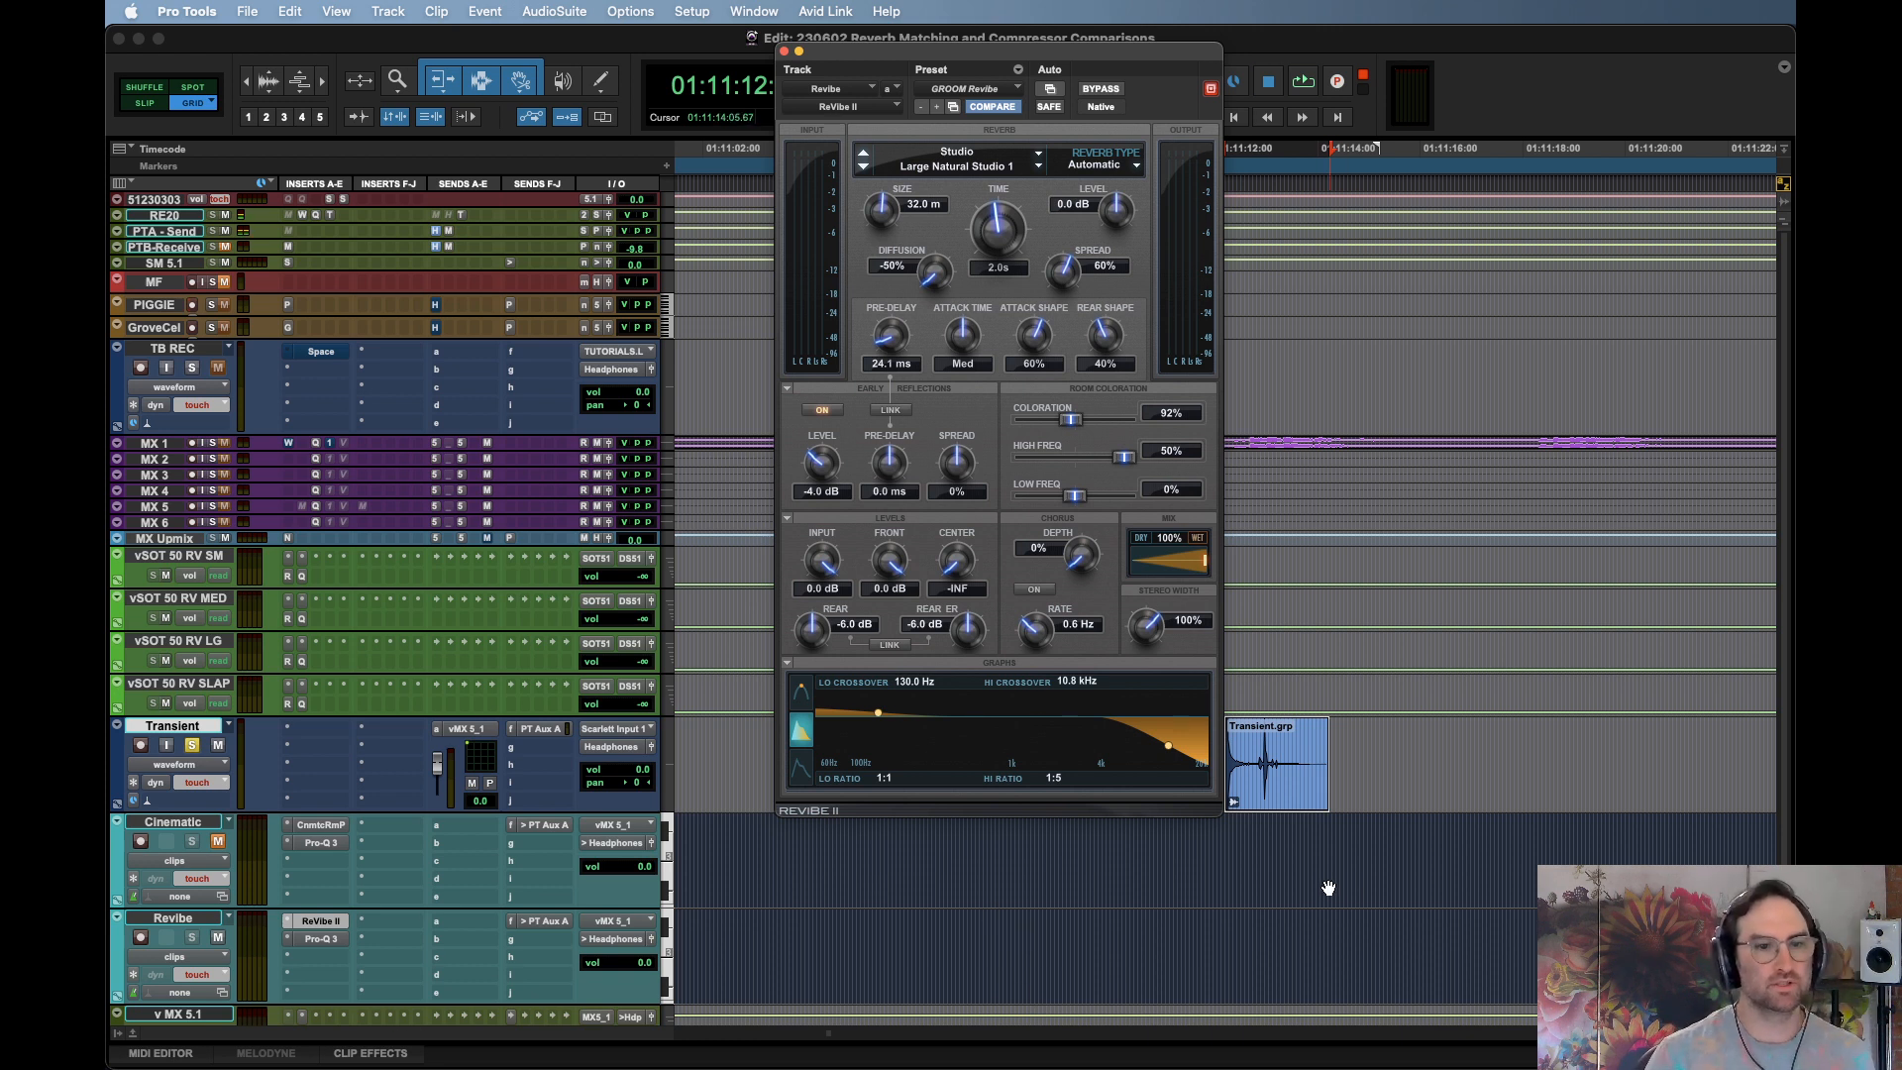
key("space")
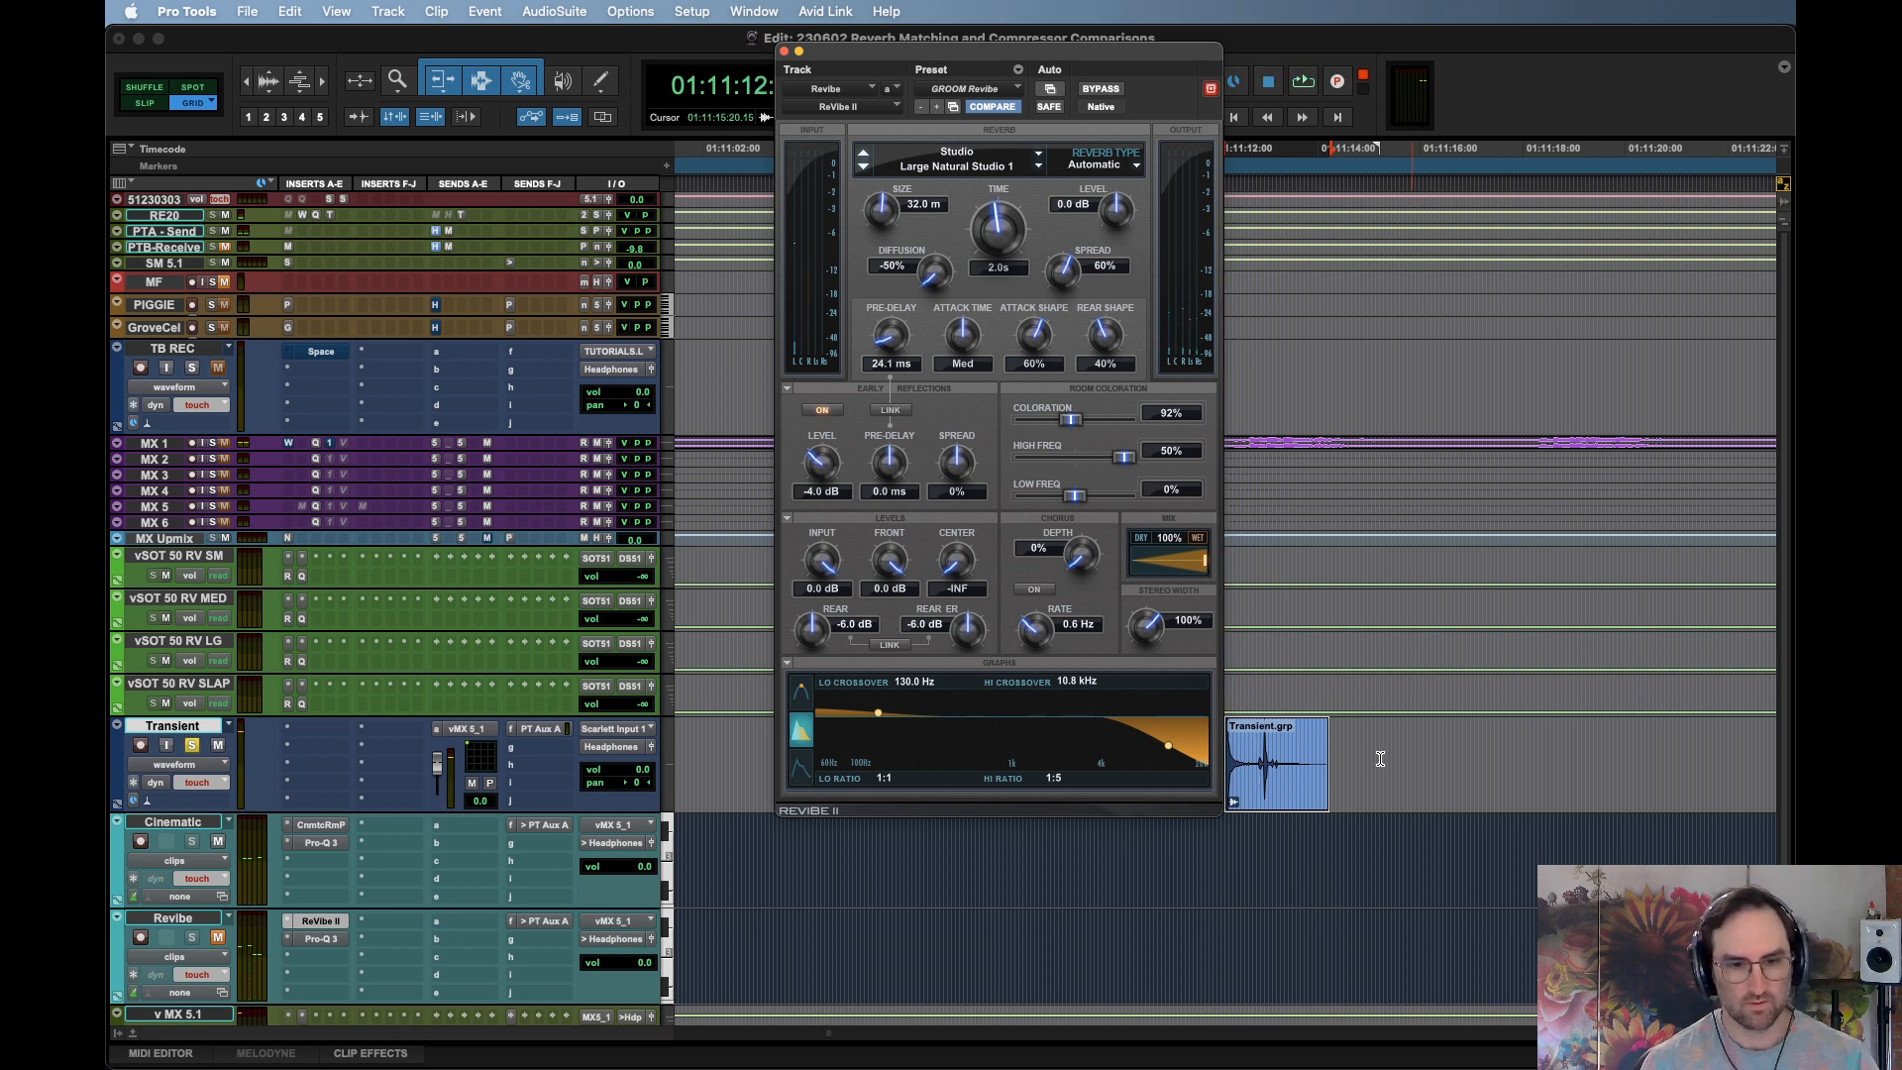
Open the Revibe track's Pro-Q 3 and take it out of bypass
left_click(327, 941)
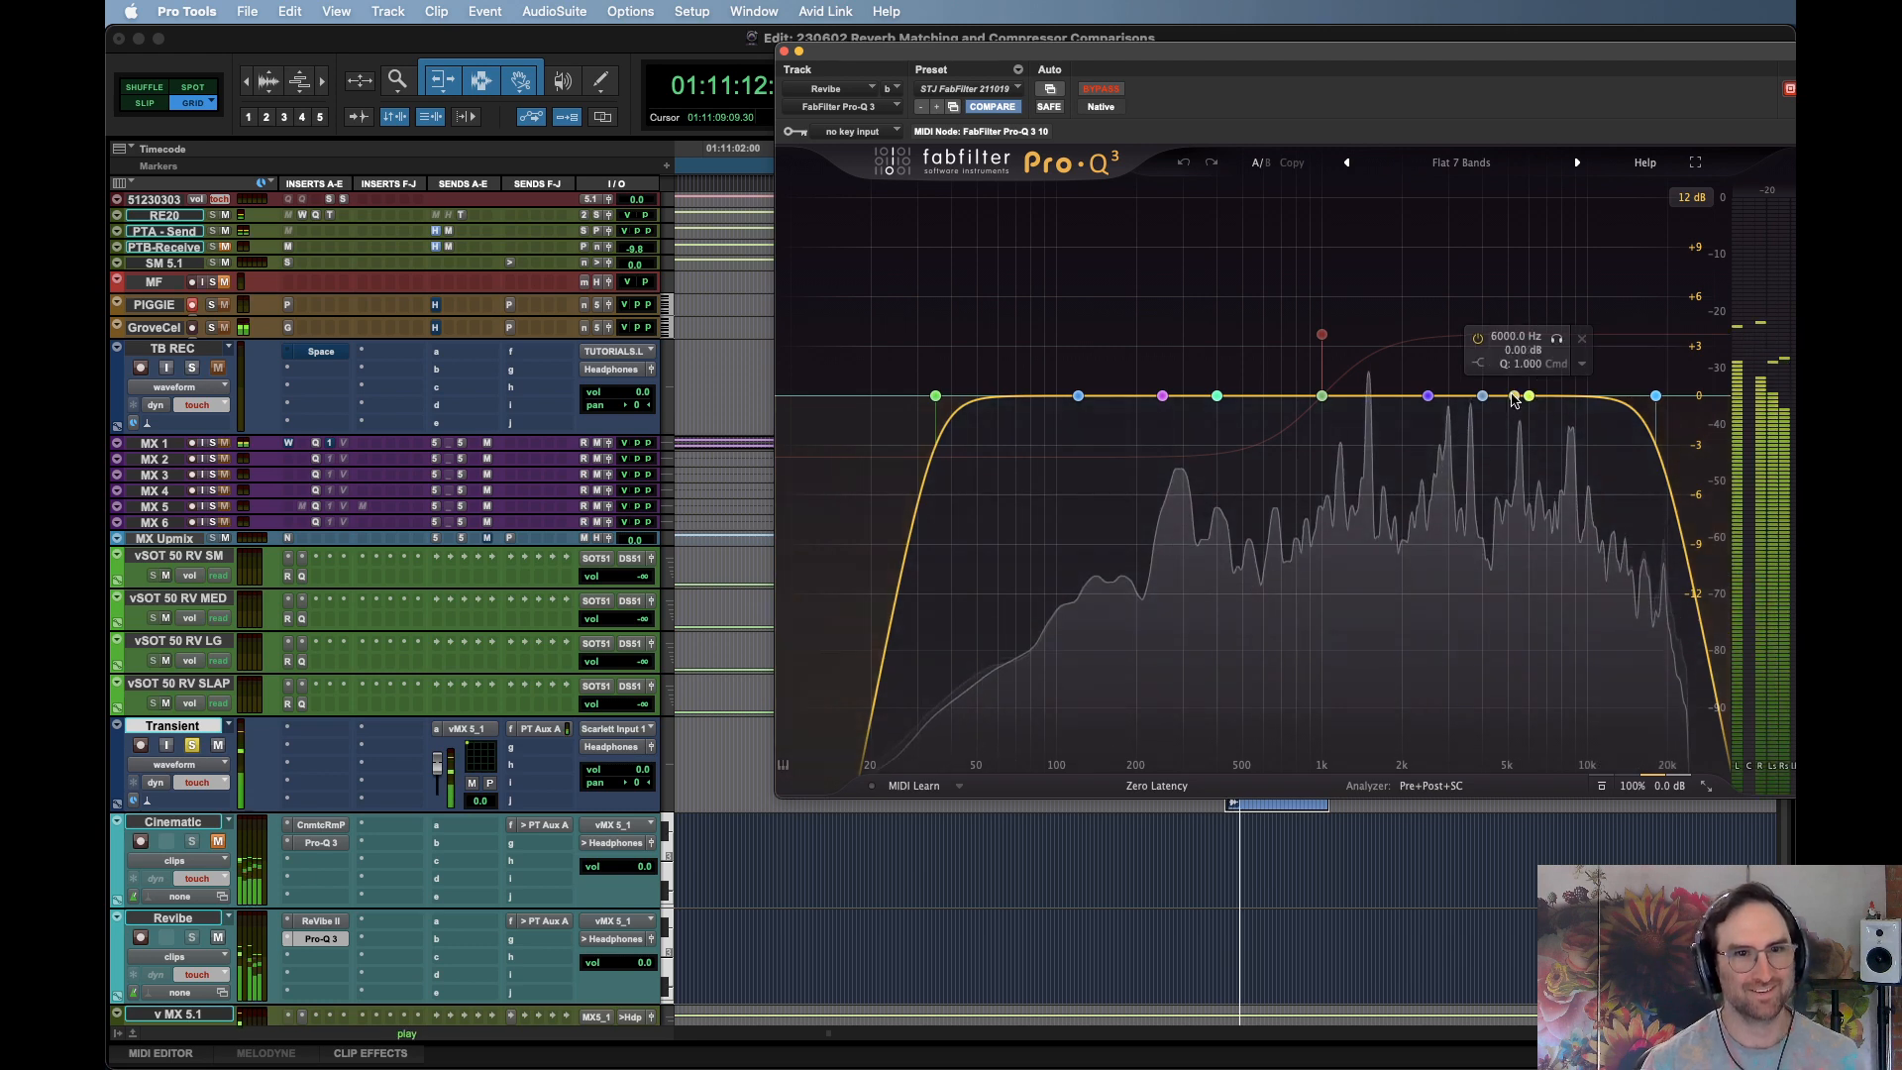
left_click_drag(1513, 398, 1567, 267)
scroll(1535, 258, "up", 3)
key("space")
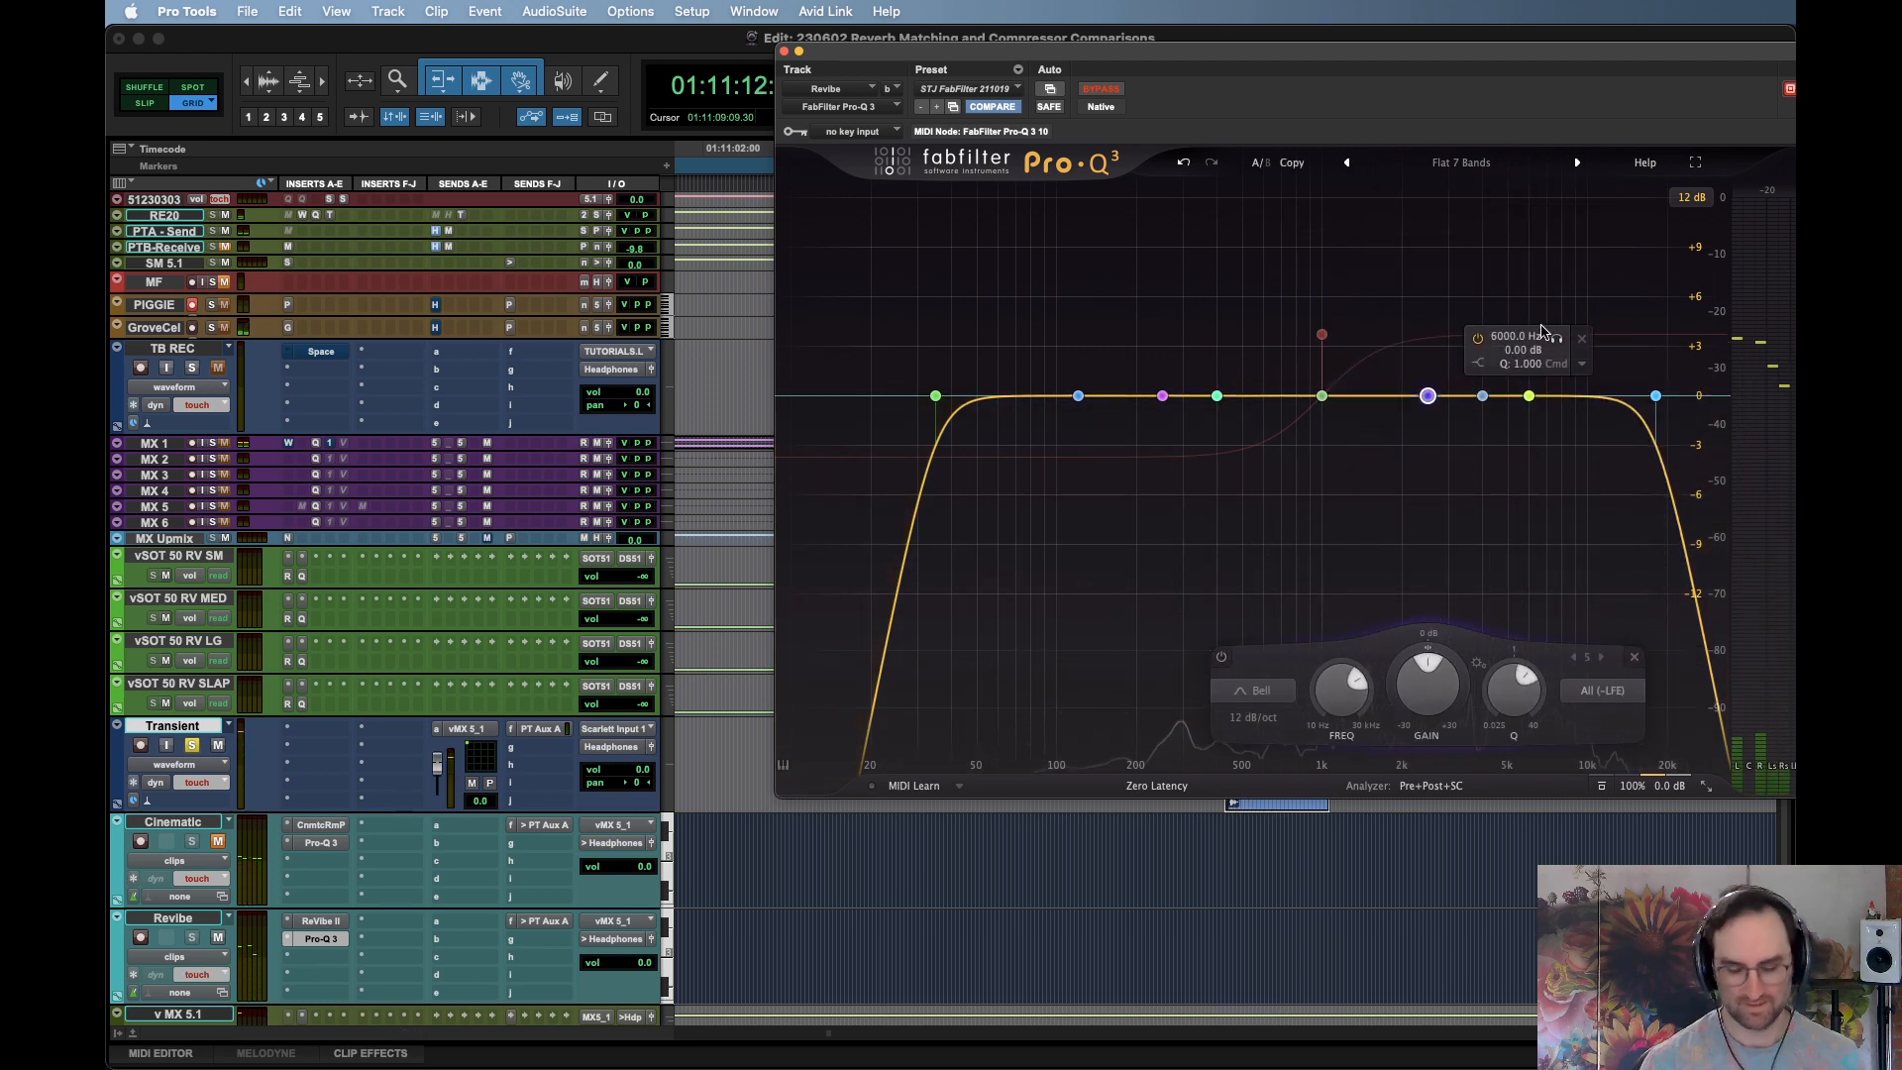
left_click(1061, 91, "ctrl+alt+super")
key("Return")
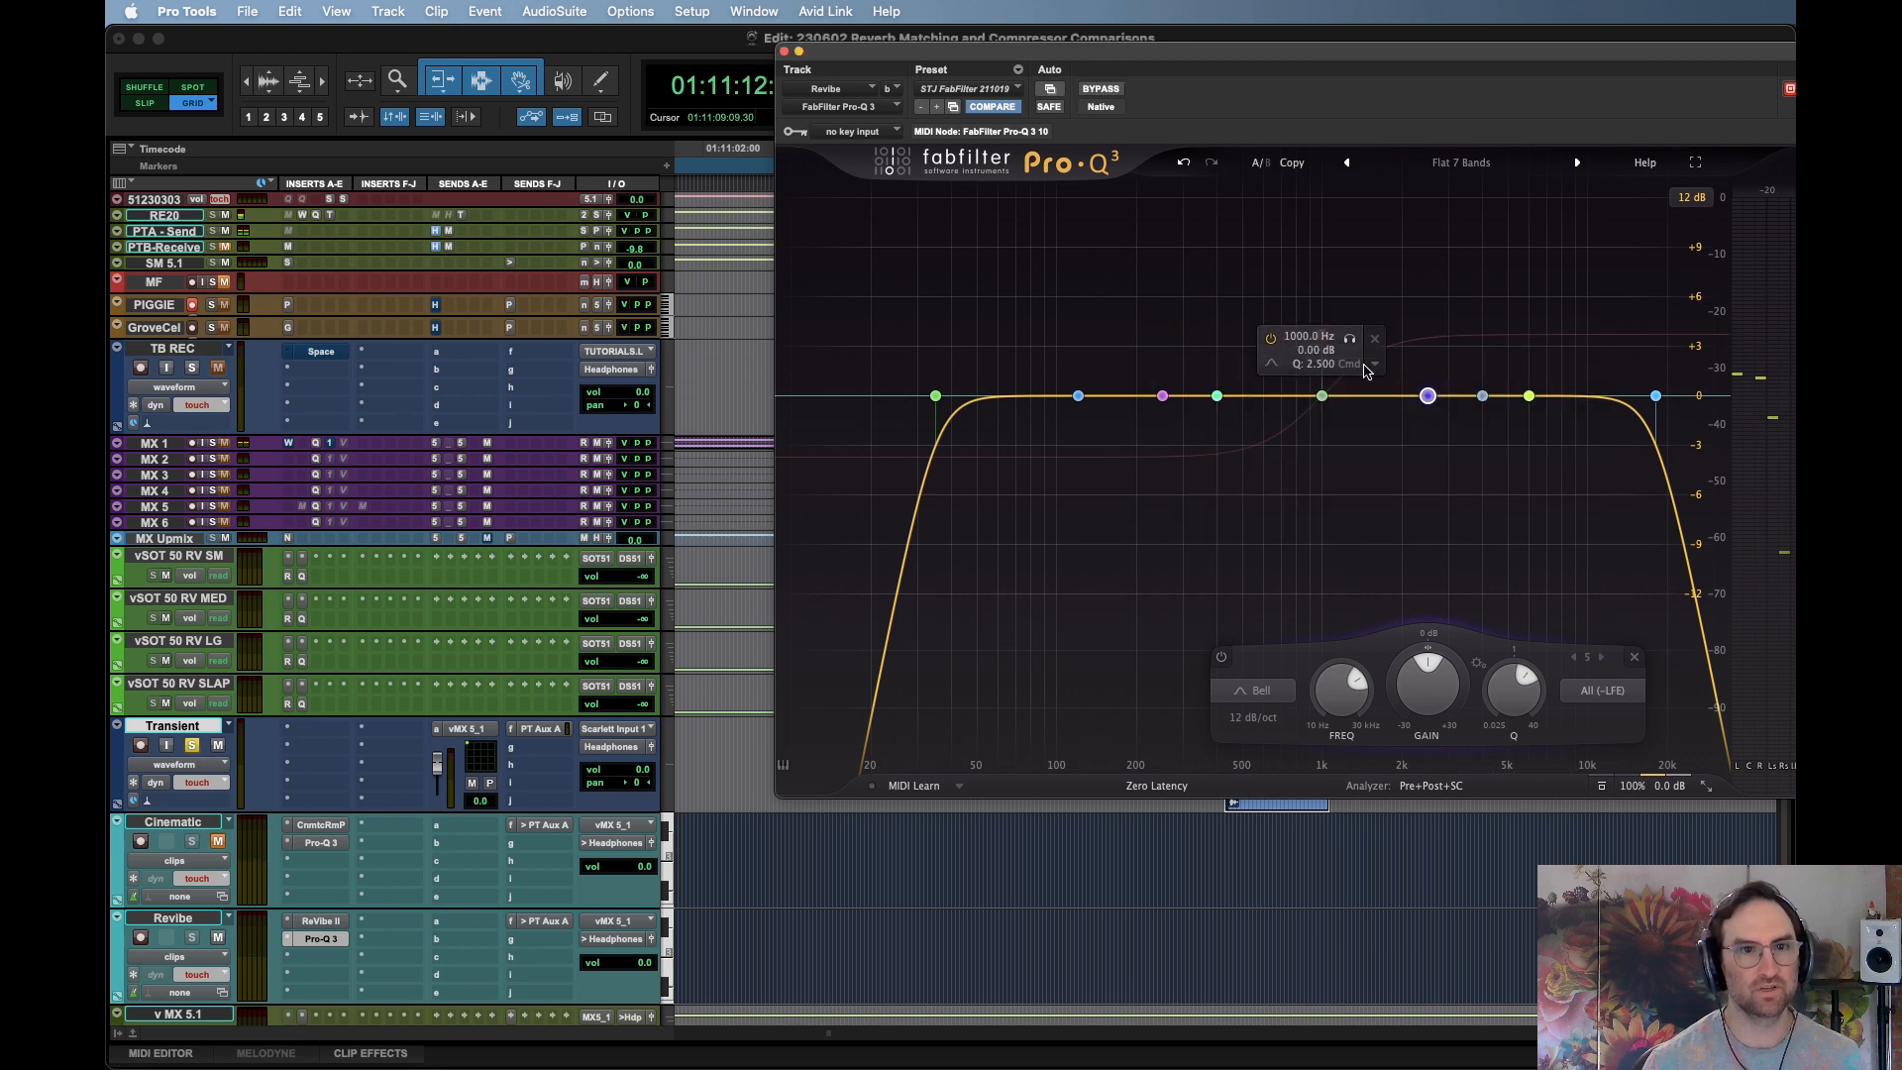
Try a narrow bell boost of about 8 dB near 9 kHz on the Transient playback, toggling the band to compare
key("space")
left_click_drag(1427, 395, 1578, 270)
scroll(1573, 263, "up", 3)
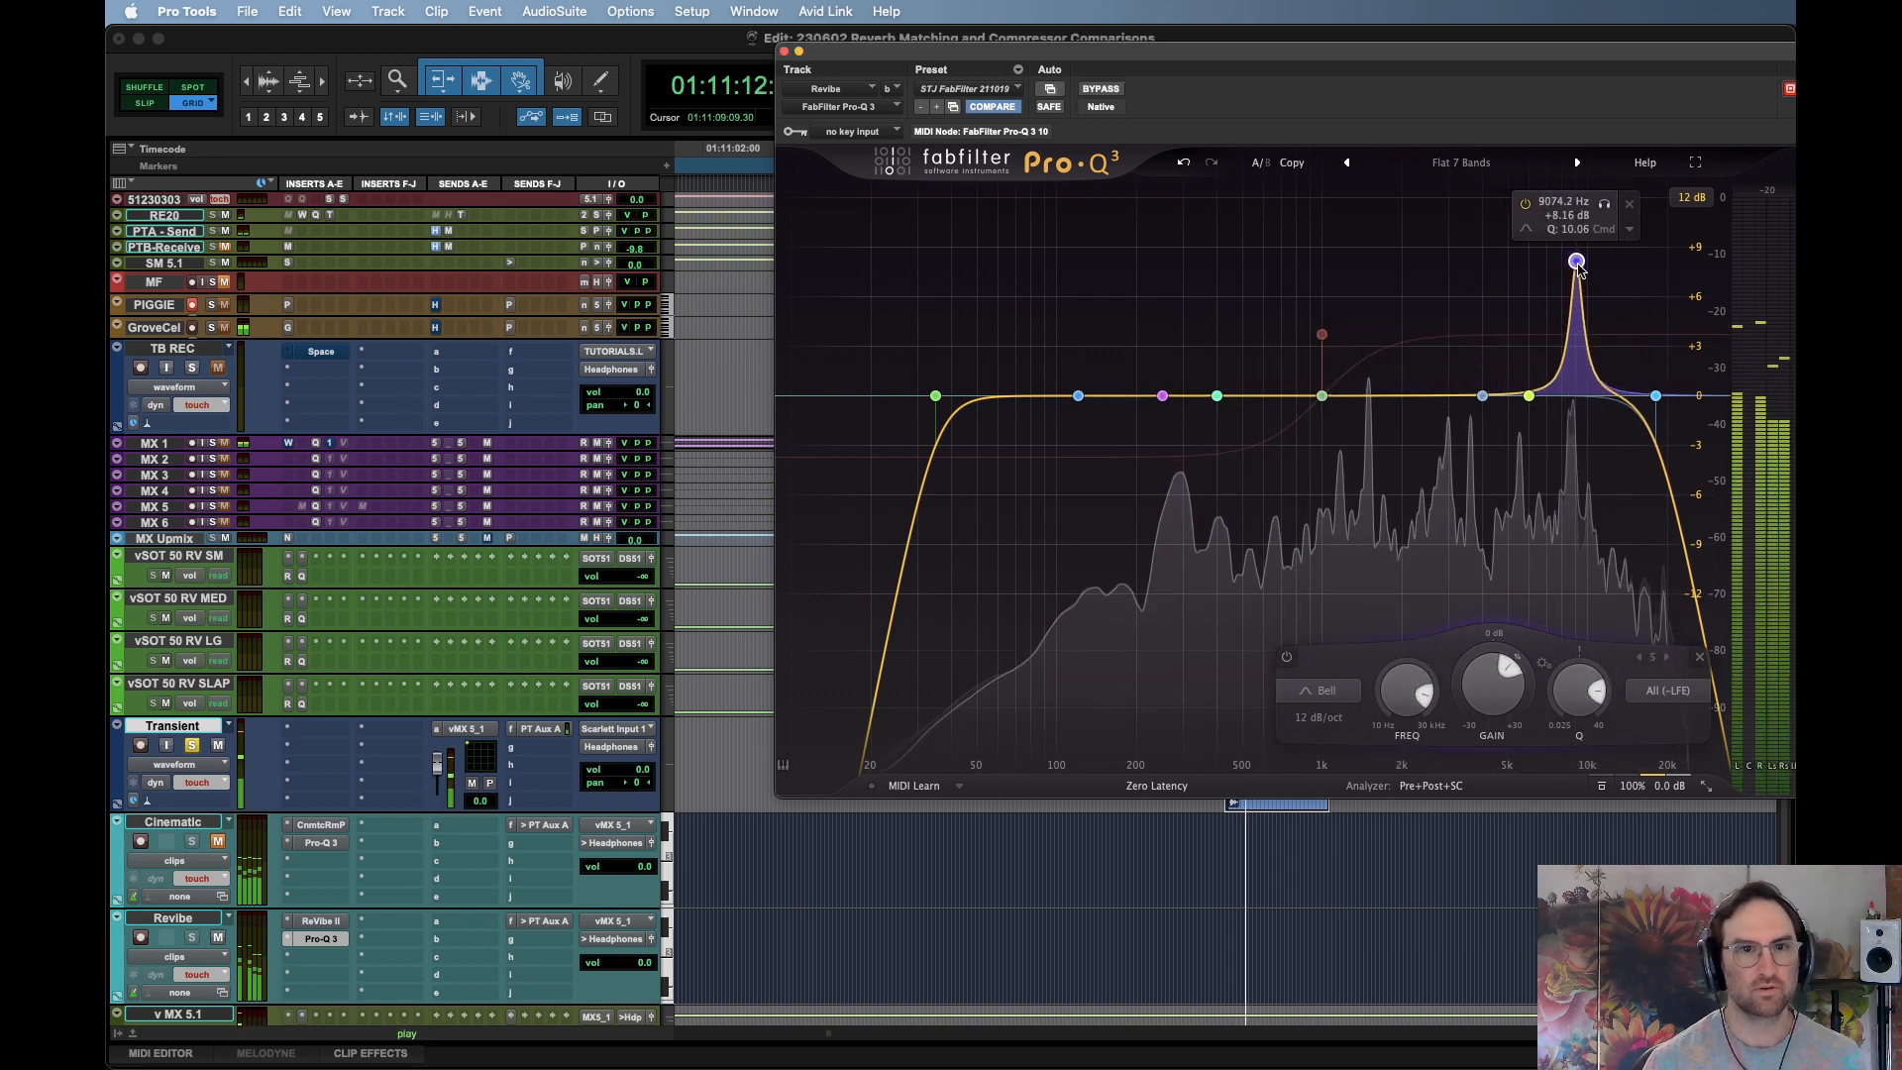
left_click(1577, 265, "alt")
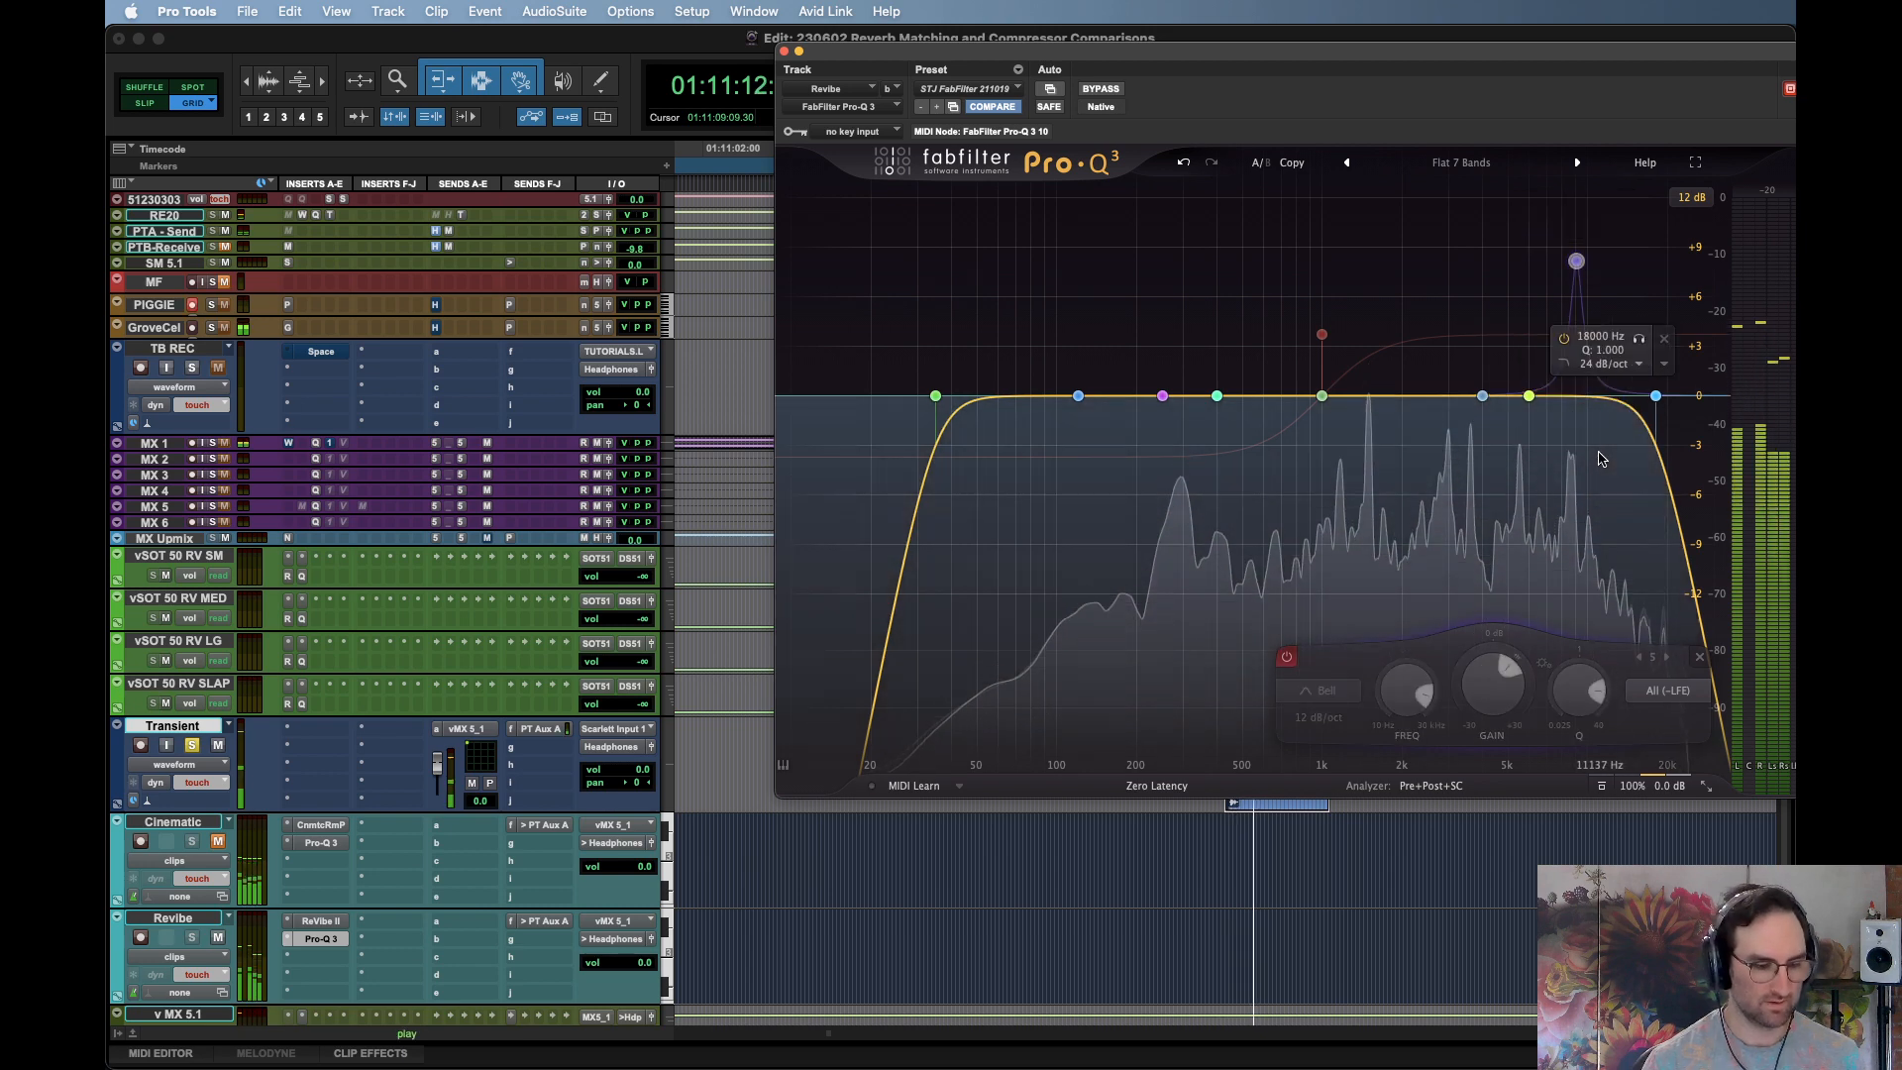
key("space")
left_click(1577, 263, "alt")
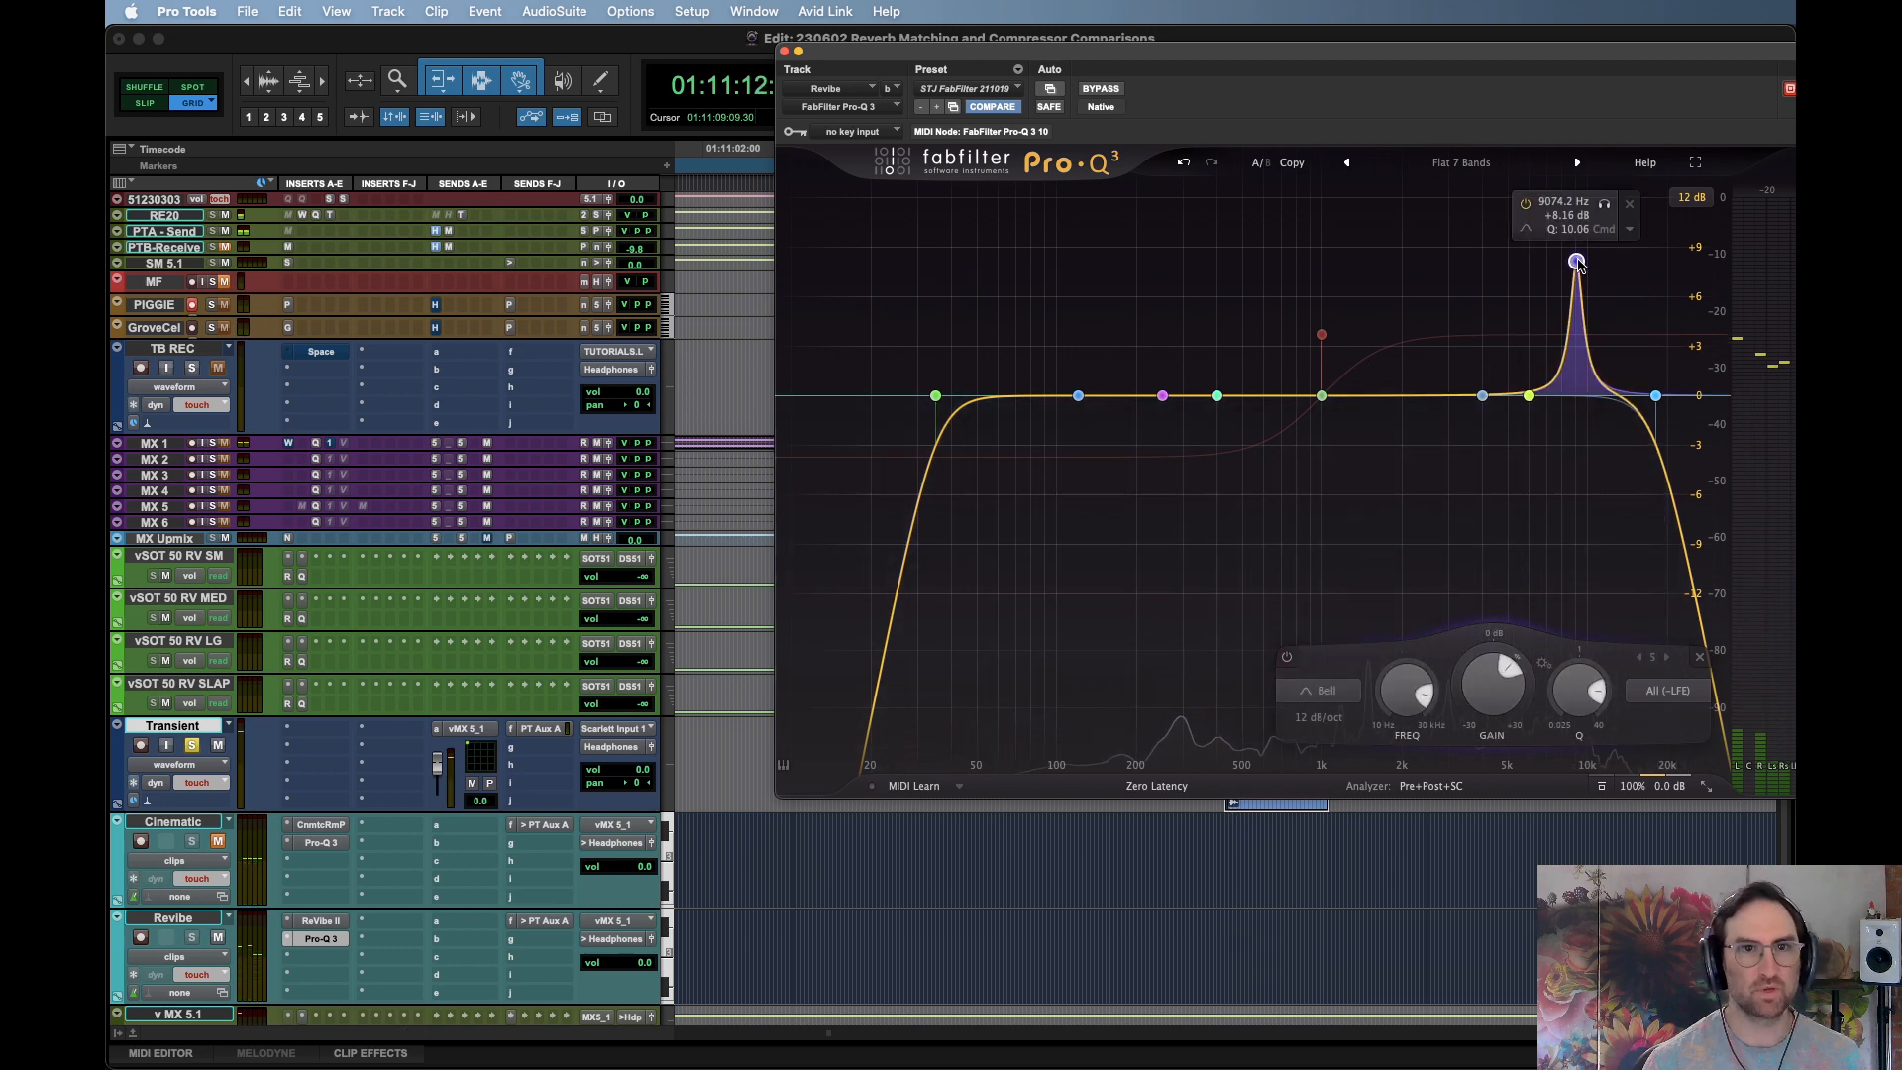
Move the narrow bell to about 9786 Hz with Q about 18, cut it by about 5.4 dB and audition the clip
key("space")
left_click_drag(1577, 263, 1586, 238)
scroll(1586, 237, "up", 3)
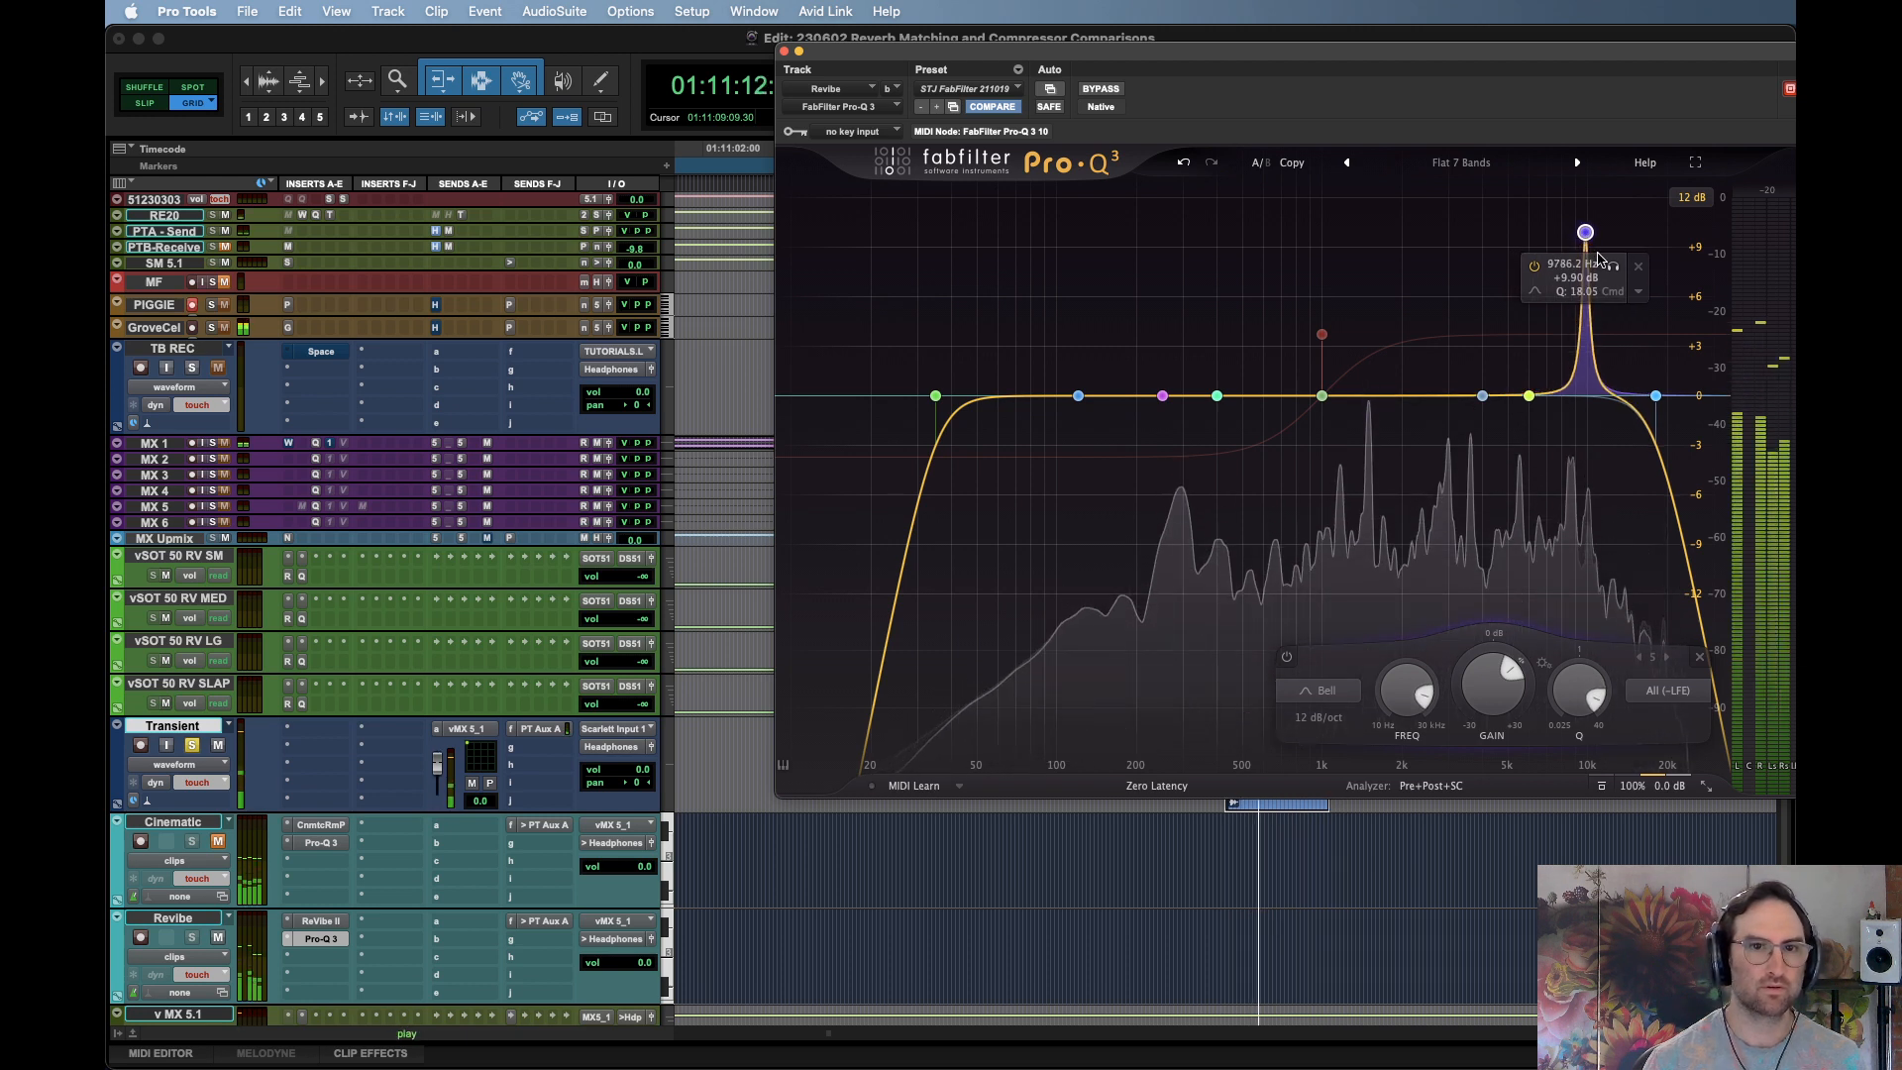
key("space")
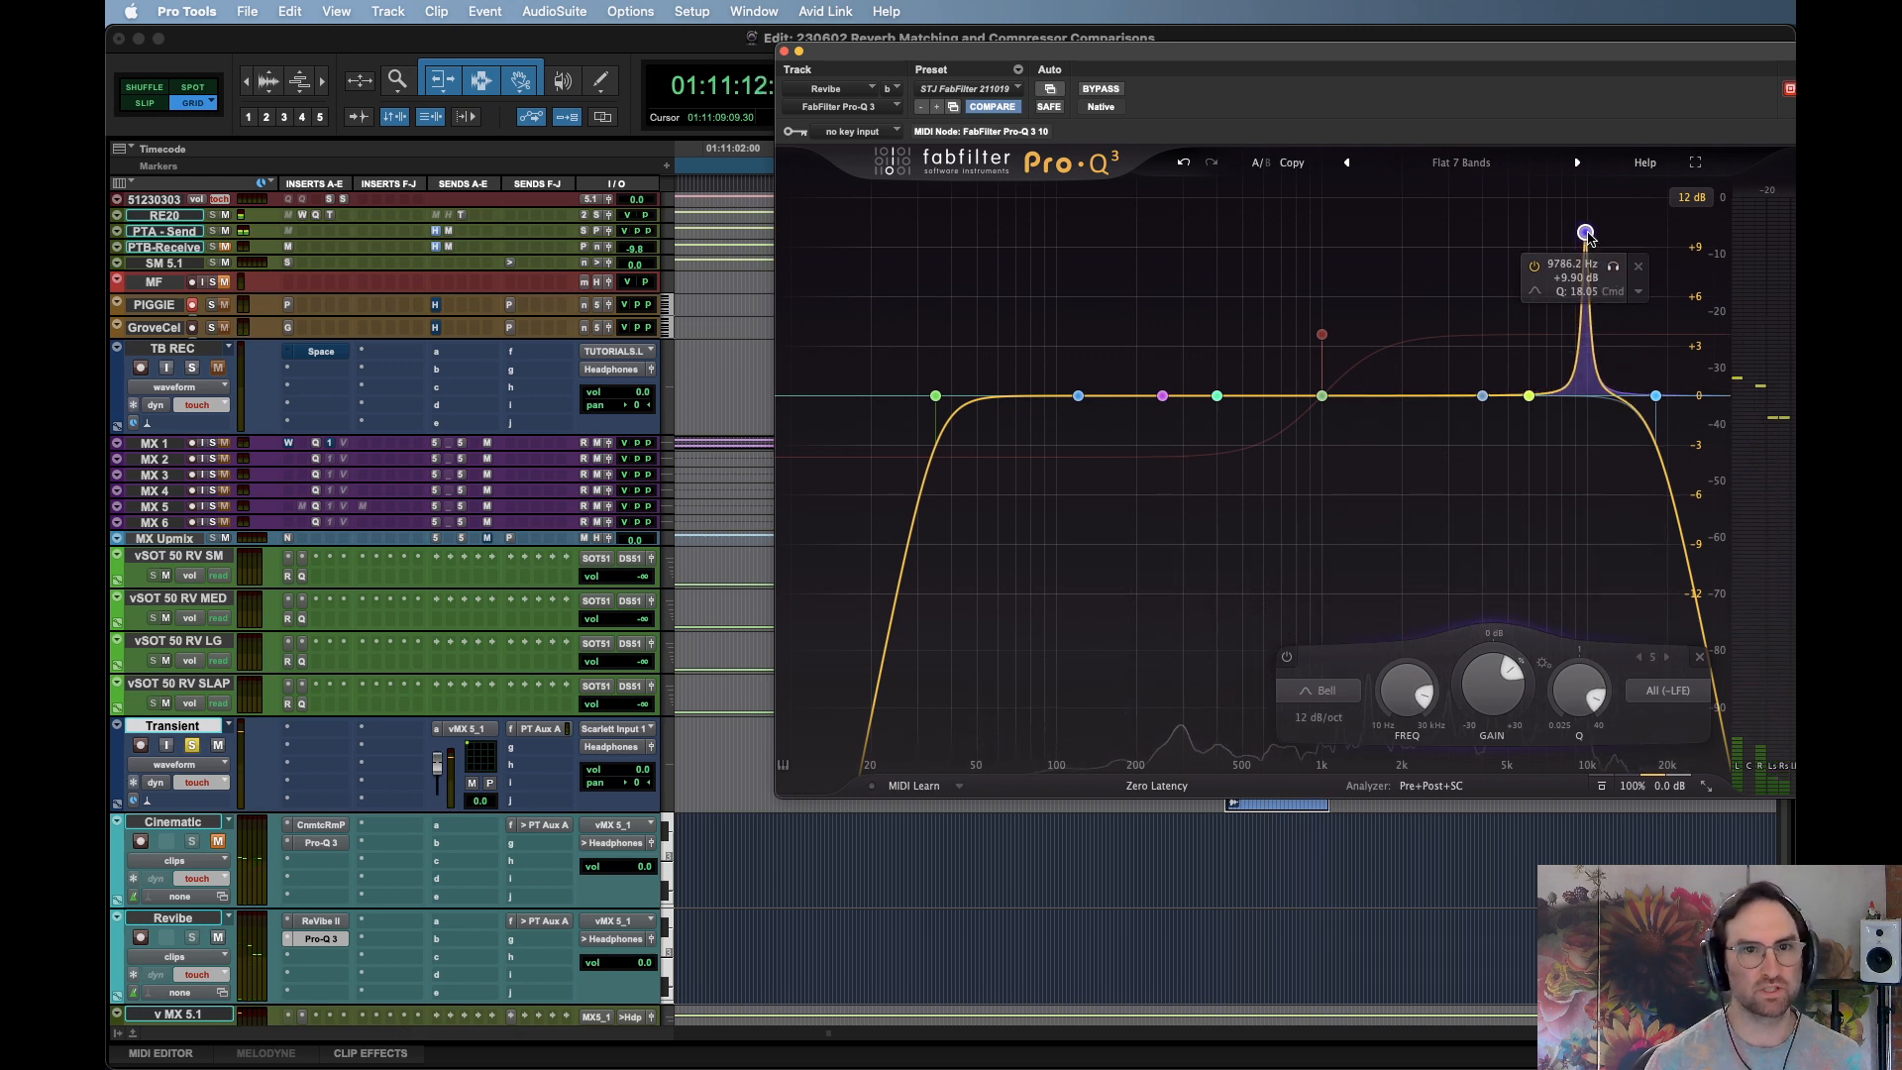
left_click_drag(1586, 234, 1586, 485)
key("space")
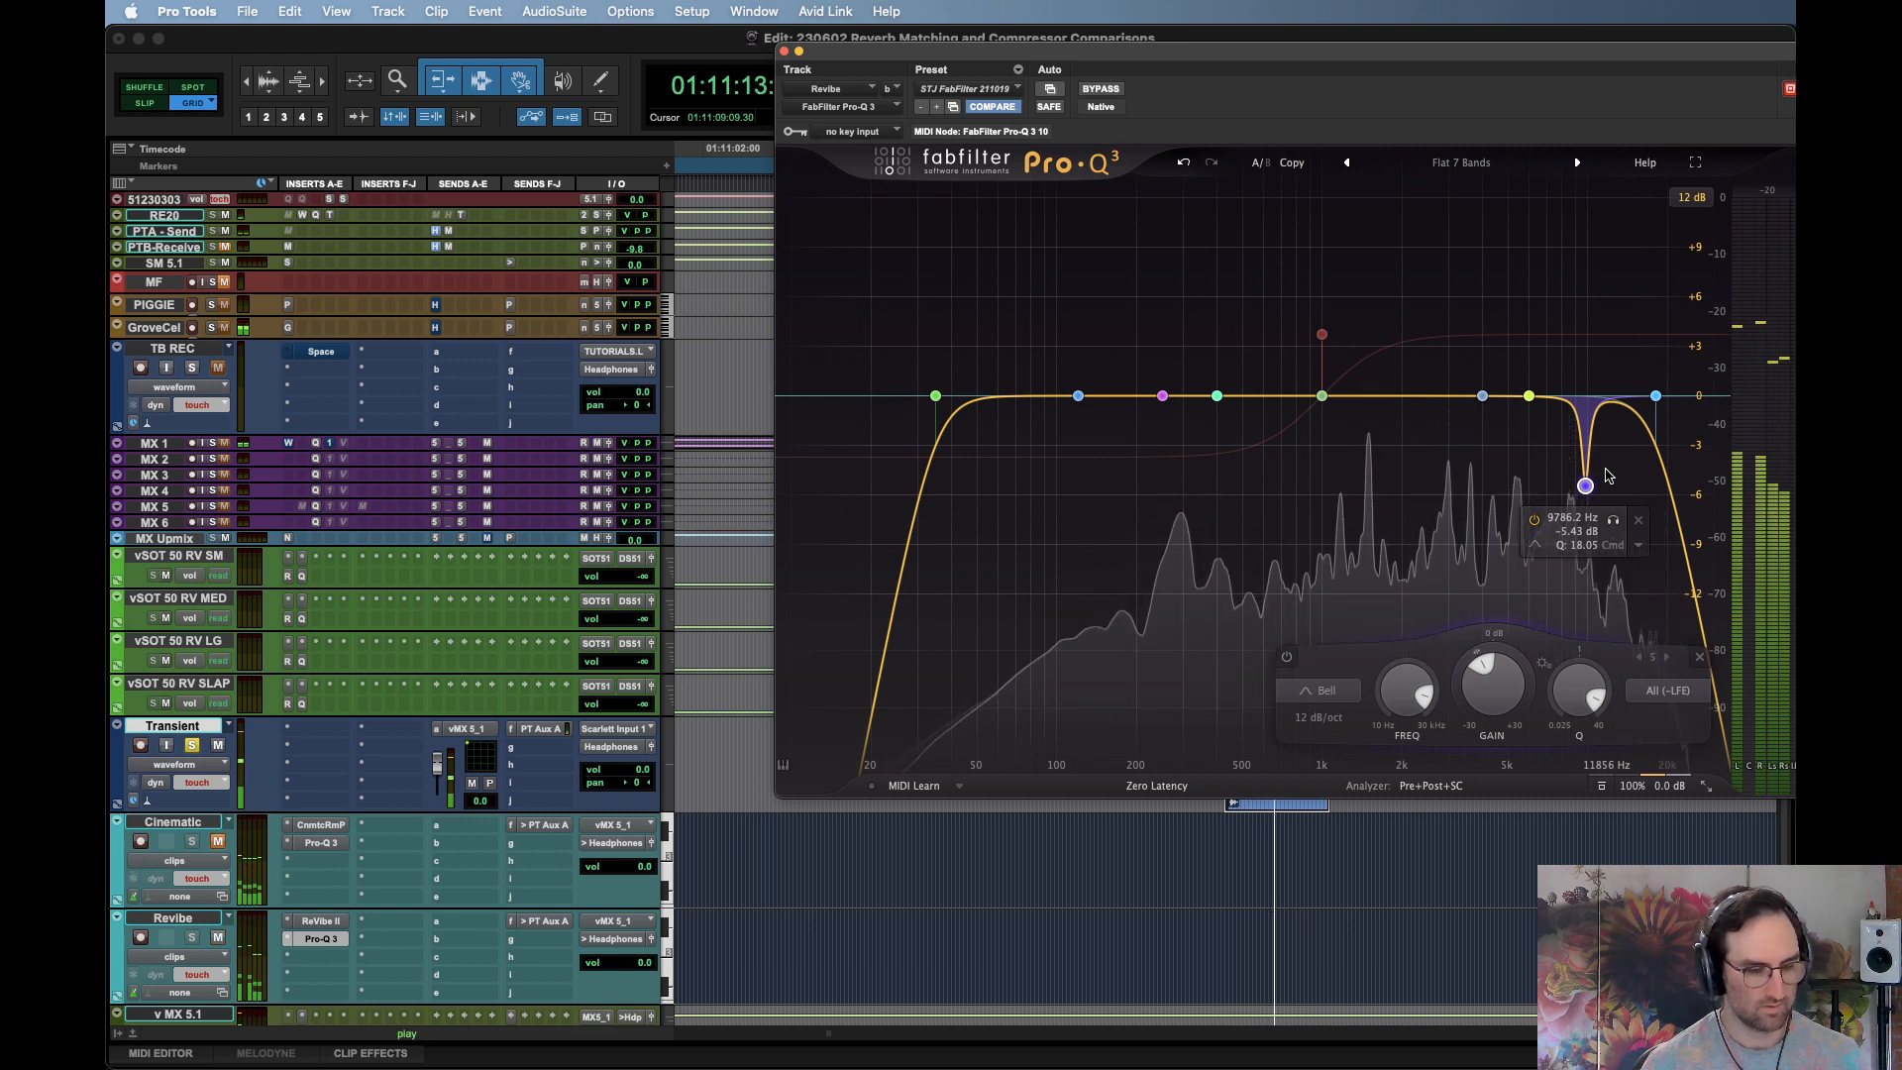
key("space")
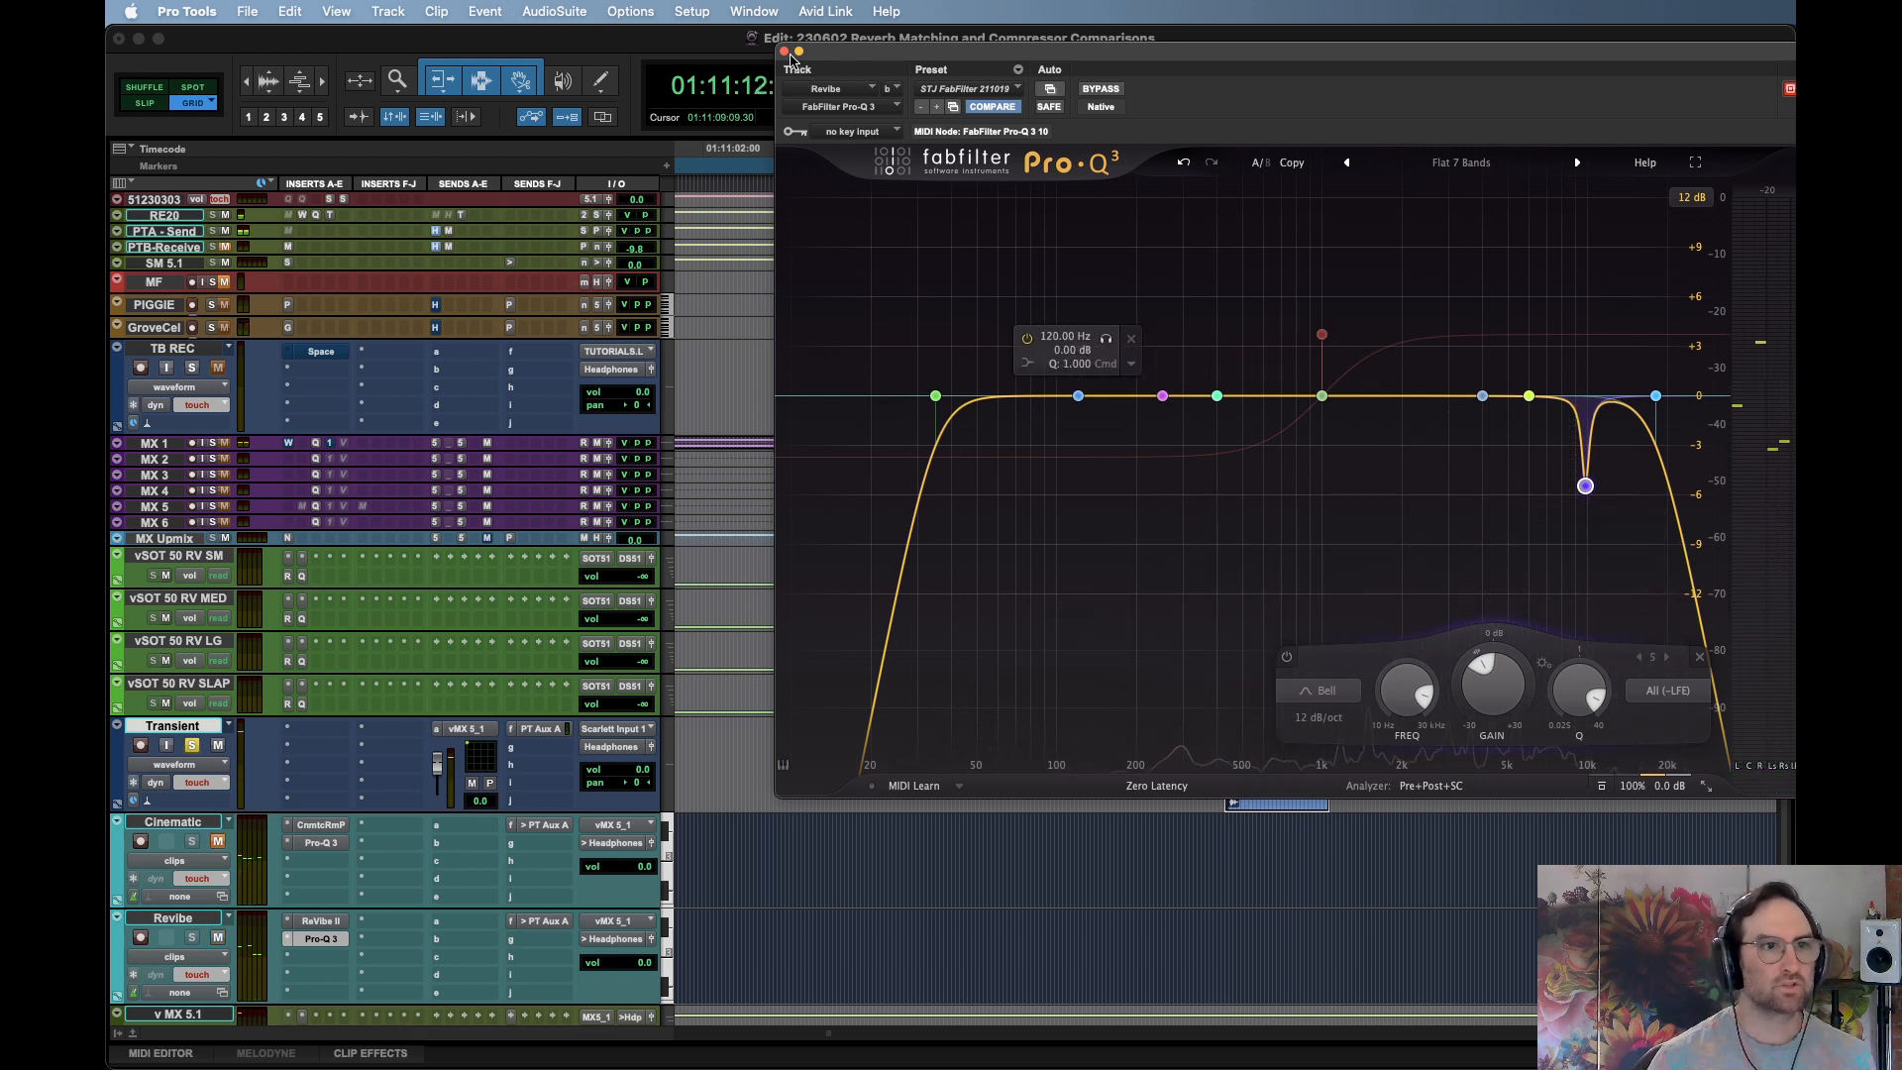
Check the Cinematic Rooms settings on the Cinematic track and return to ReVibe II on the Revibe track
left_click(785, 52)
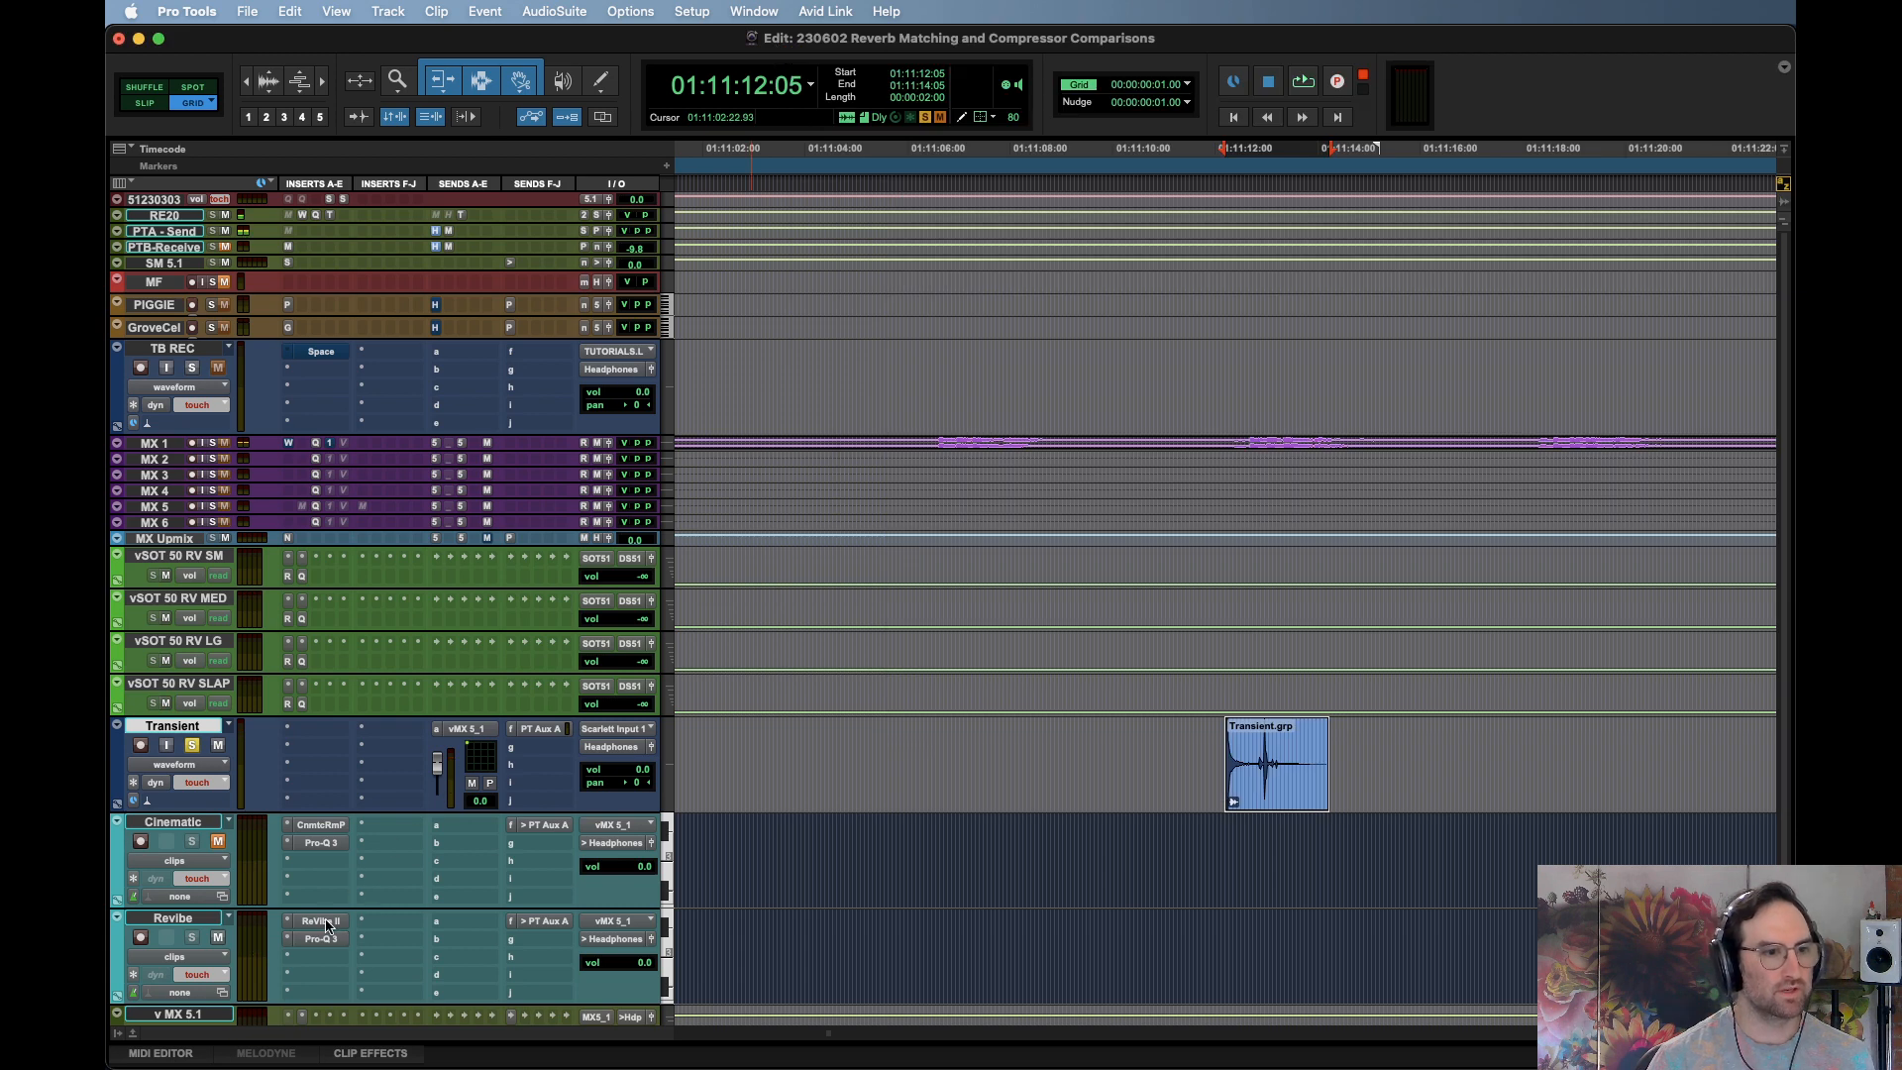
left_click(323, 825)
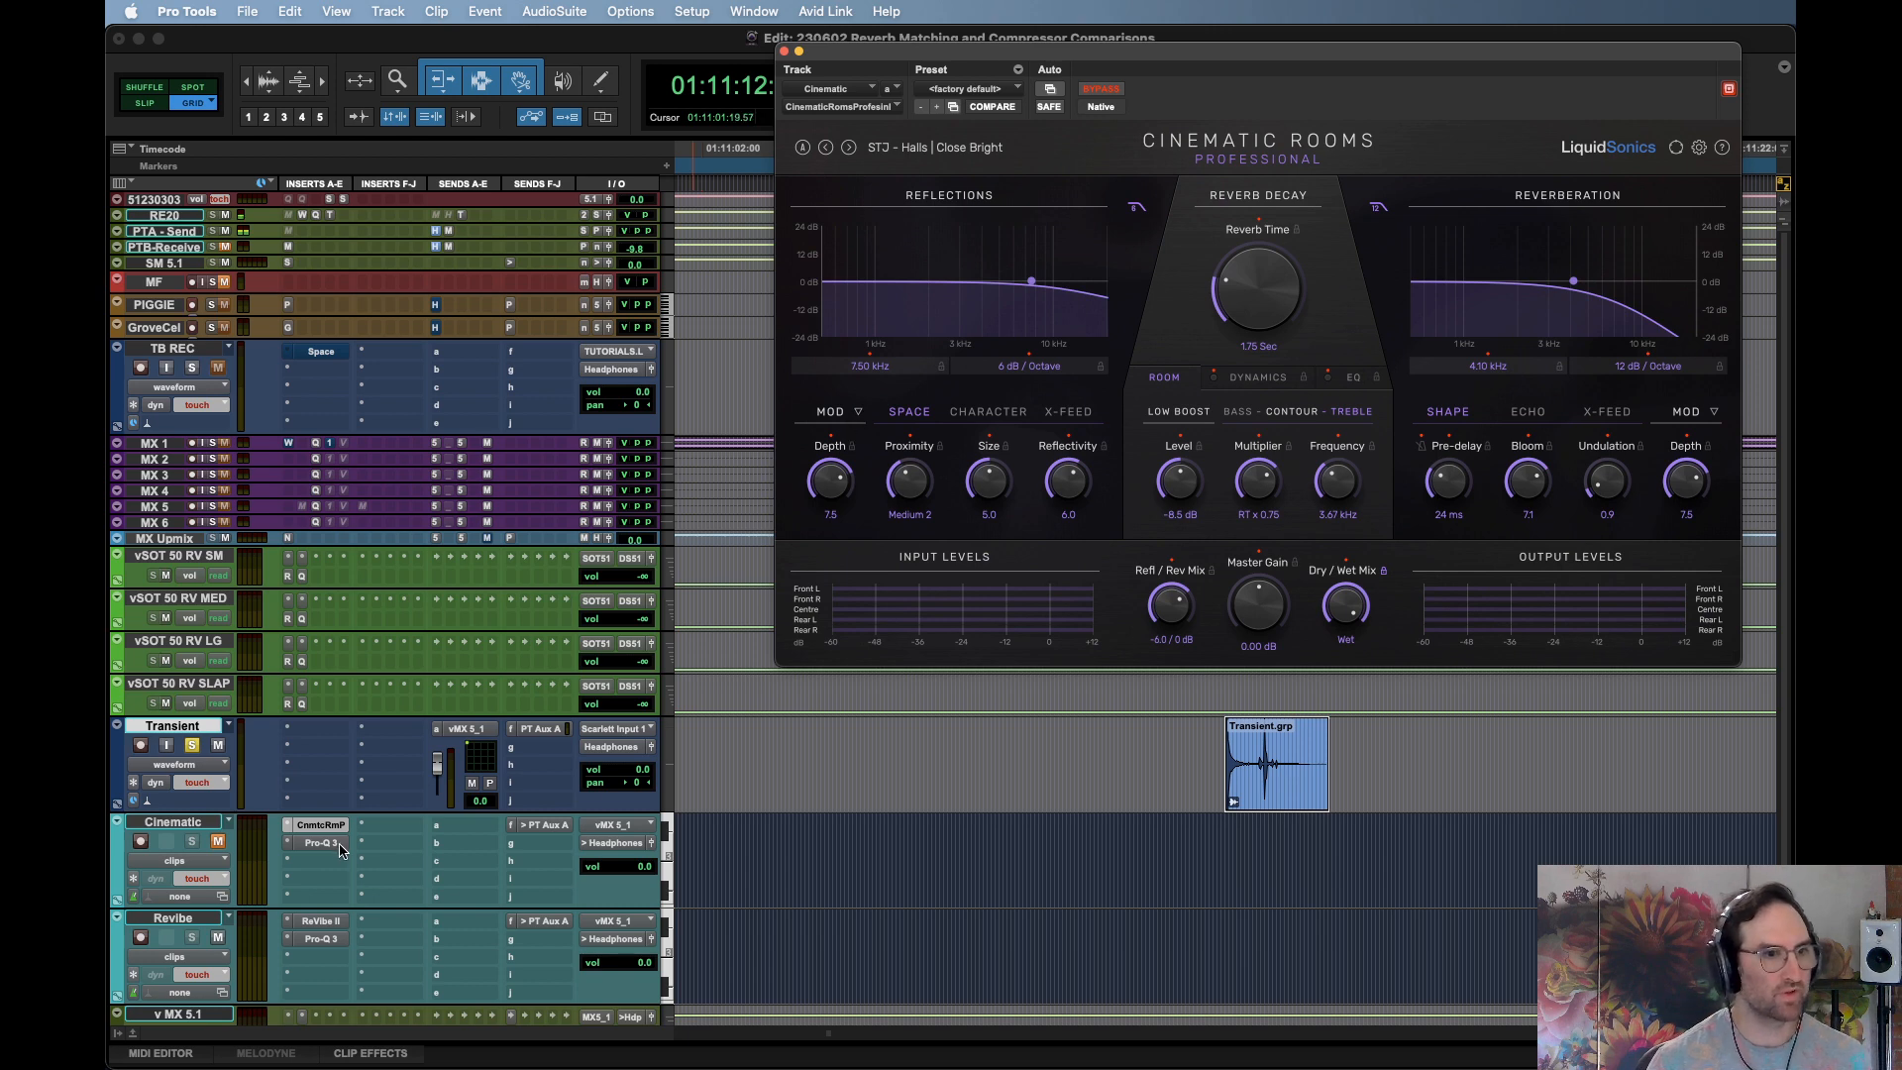
left_click(320, 922)
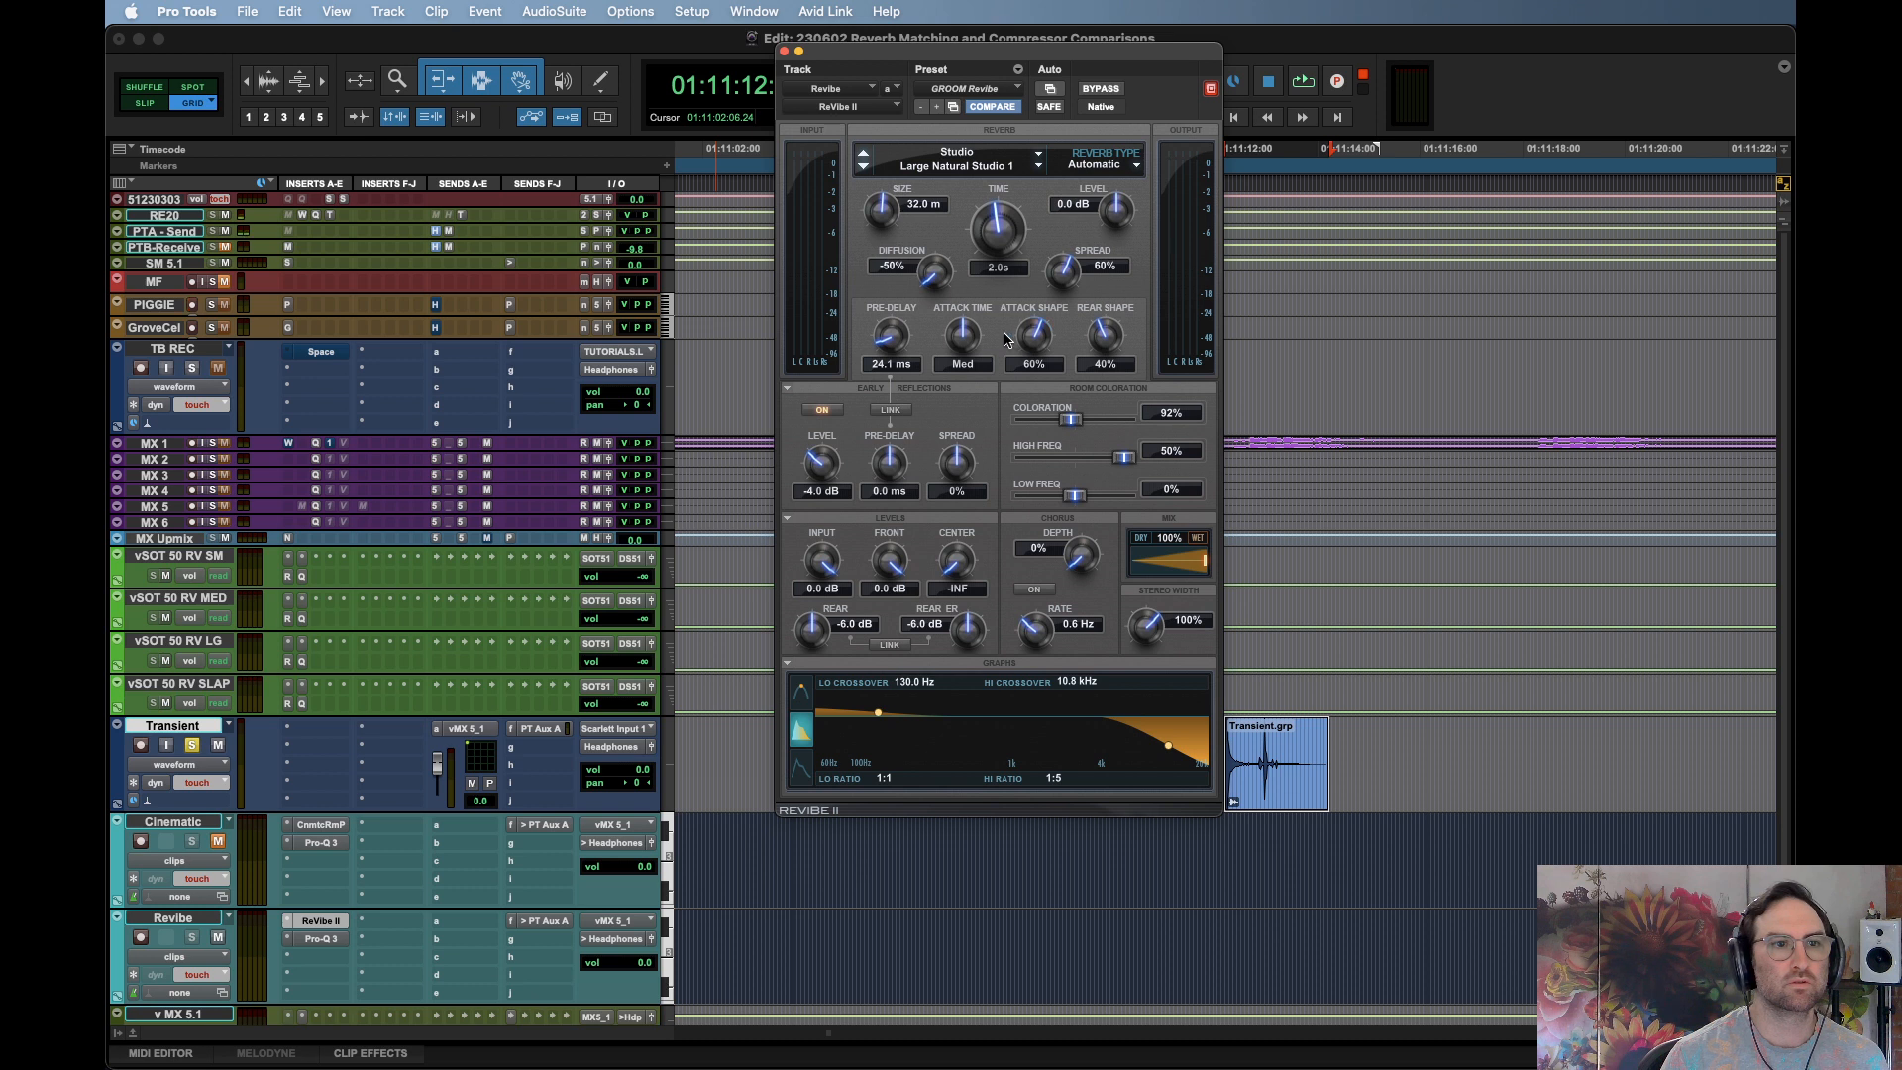
Try the ReVibe II attack time at Short and Long with an attack shape of 100%, auditioning the Transient clip
key("space")
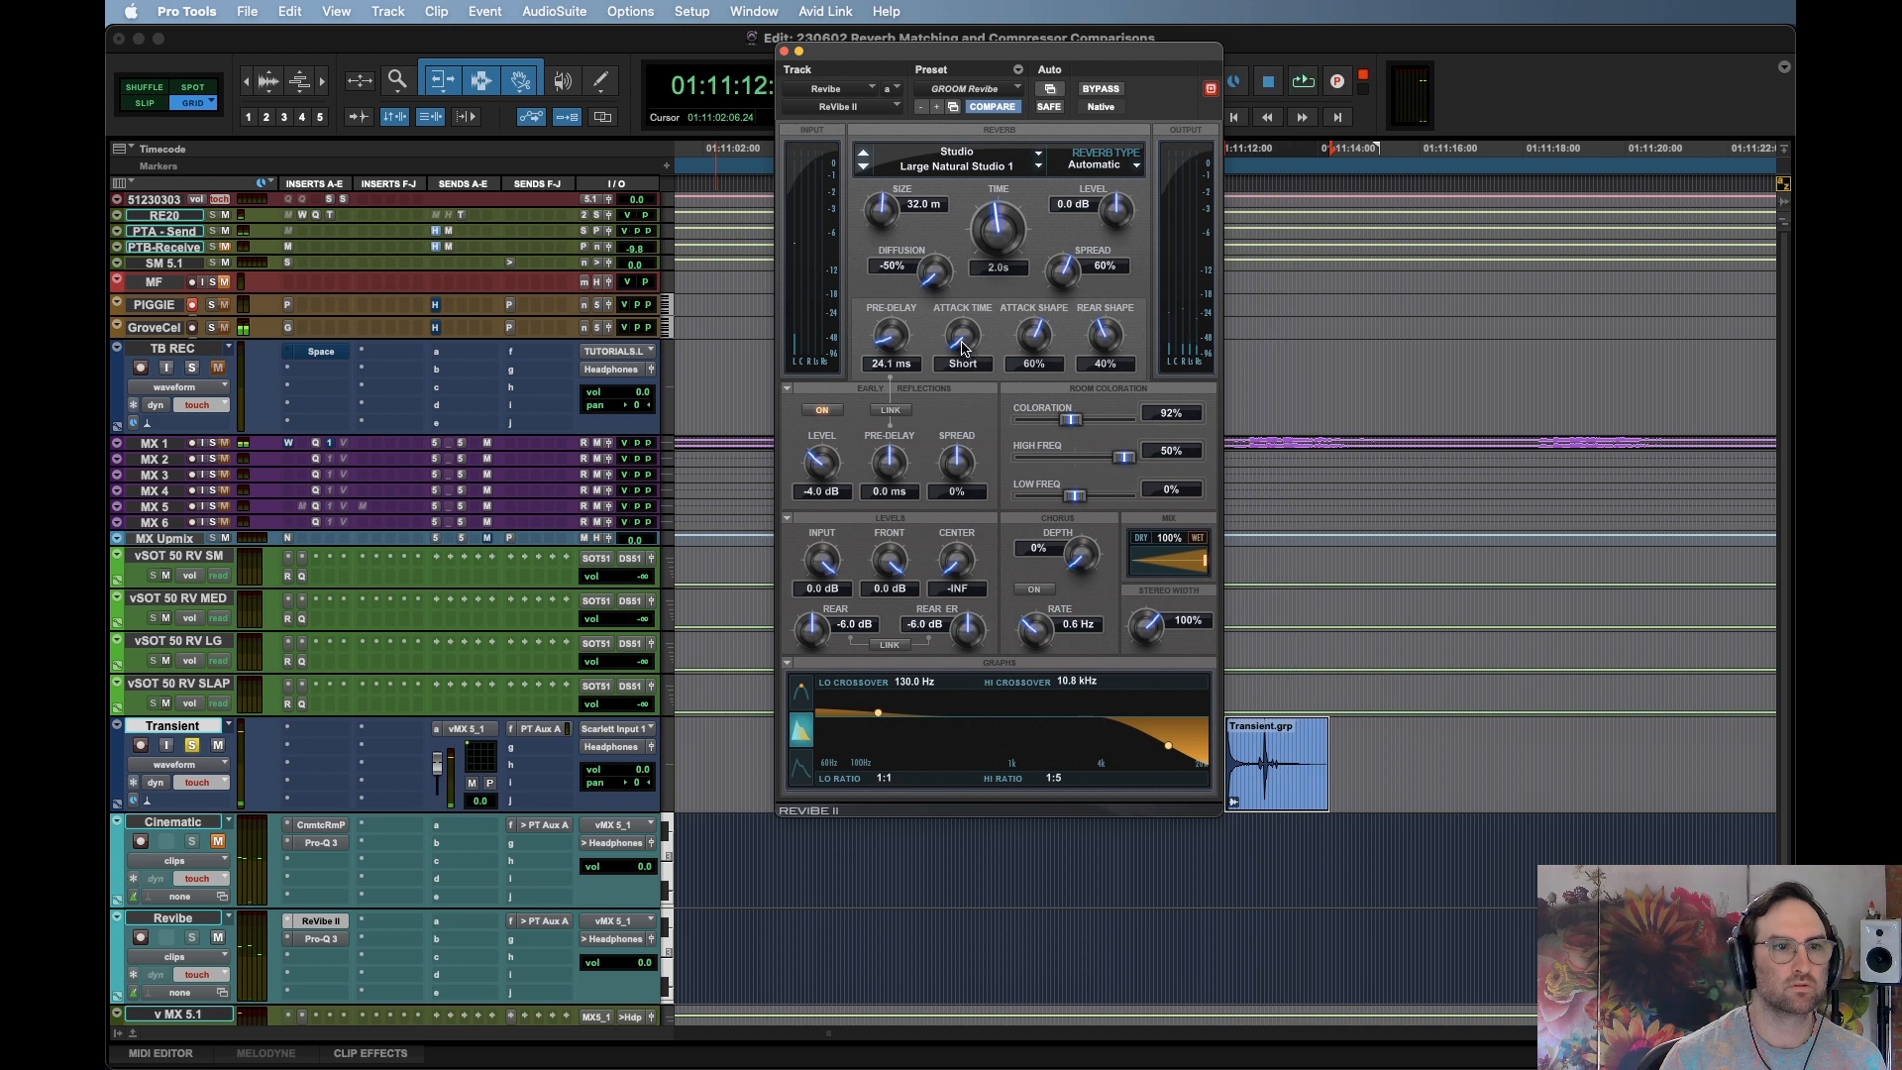
key("space")
left_click_drag(986, 219, 973, 470)
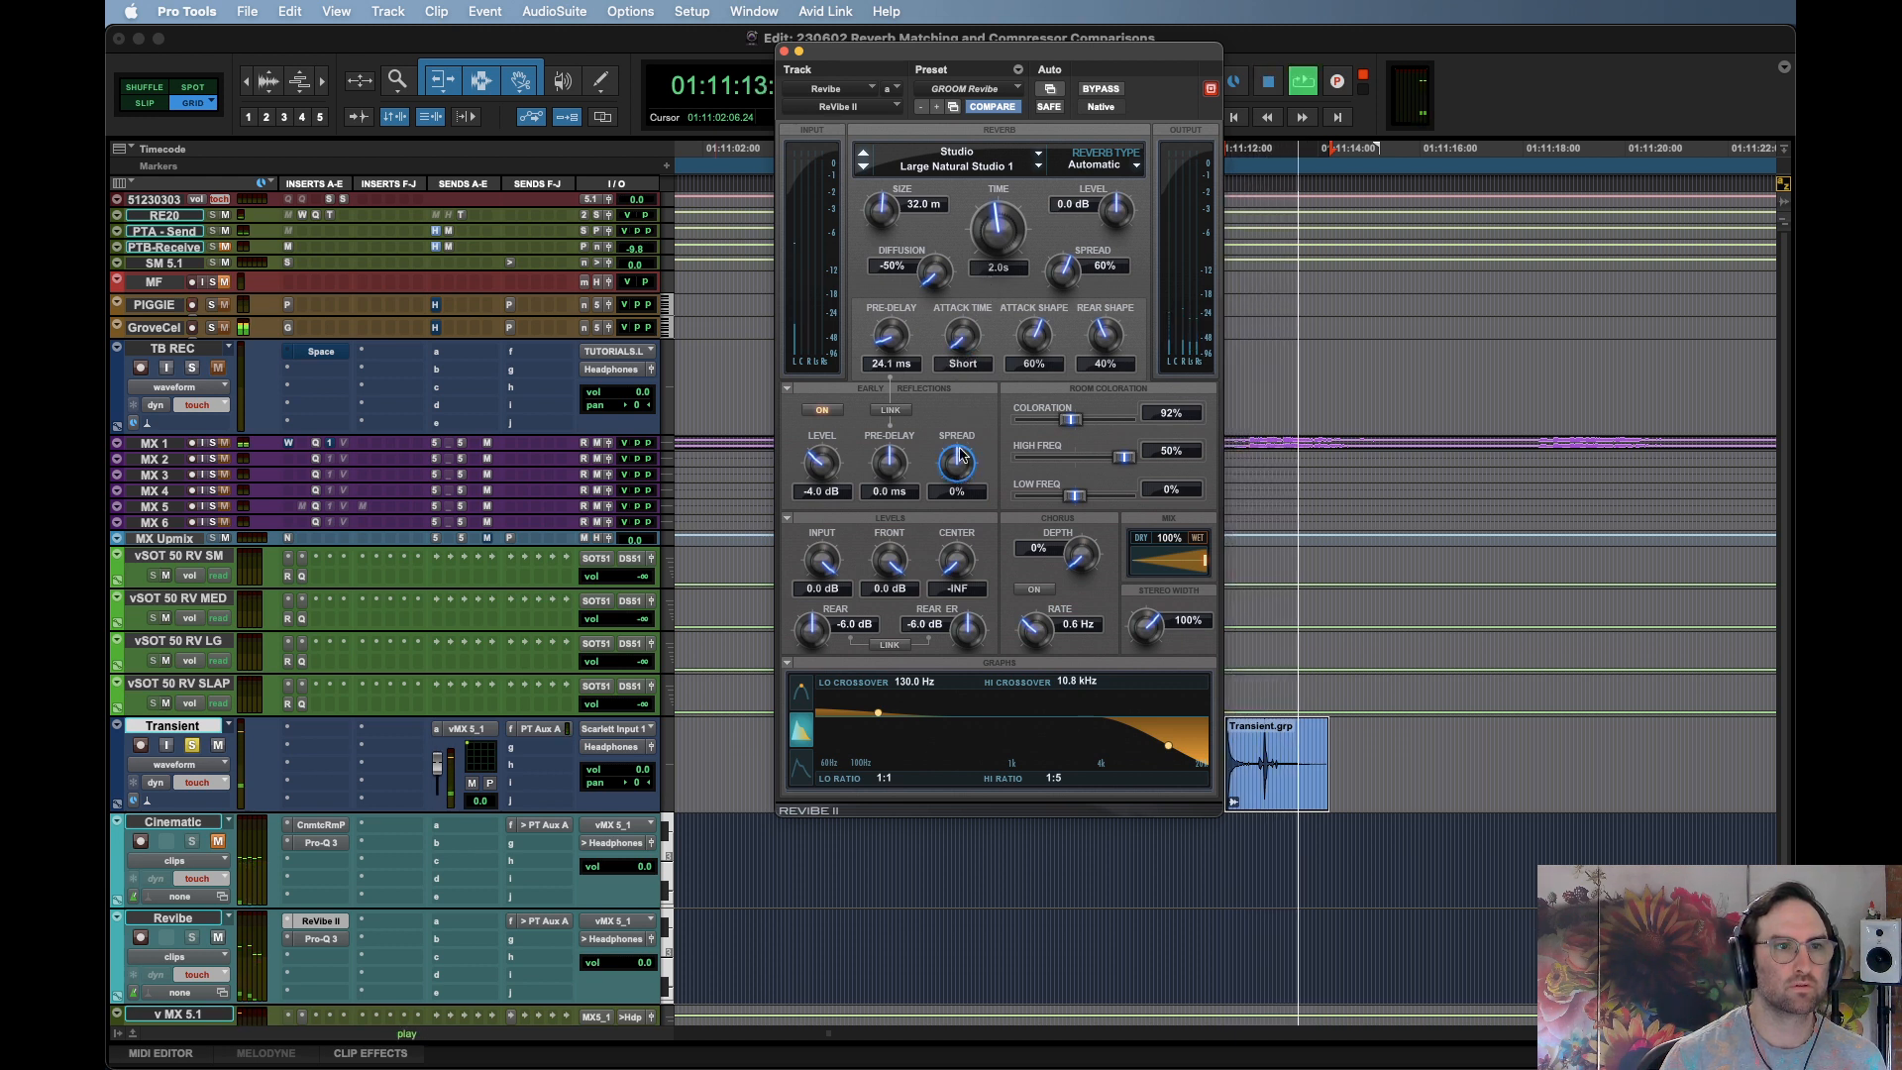
key("space")
left_click_drag(1040, 355, 1039, 343)
key("space")
key("space")
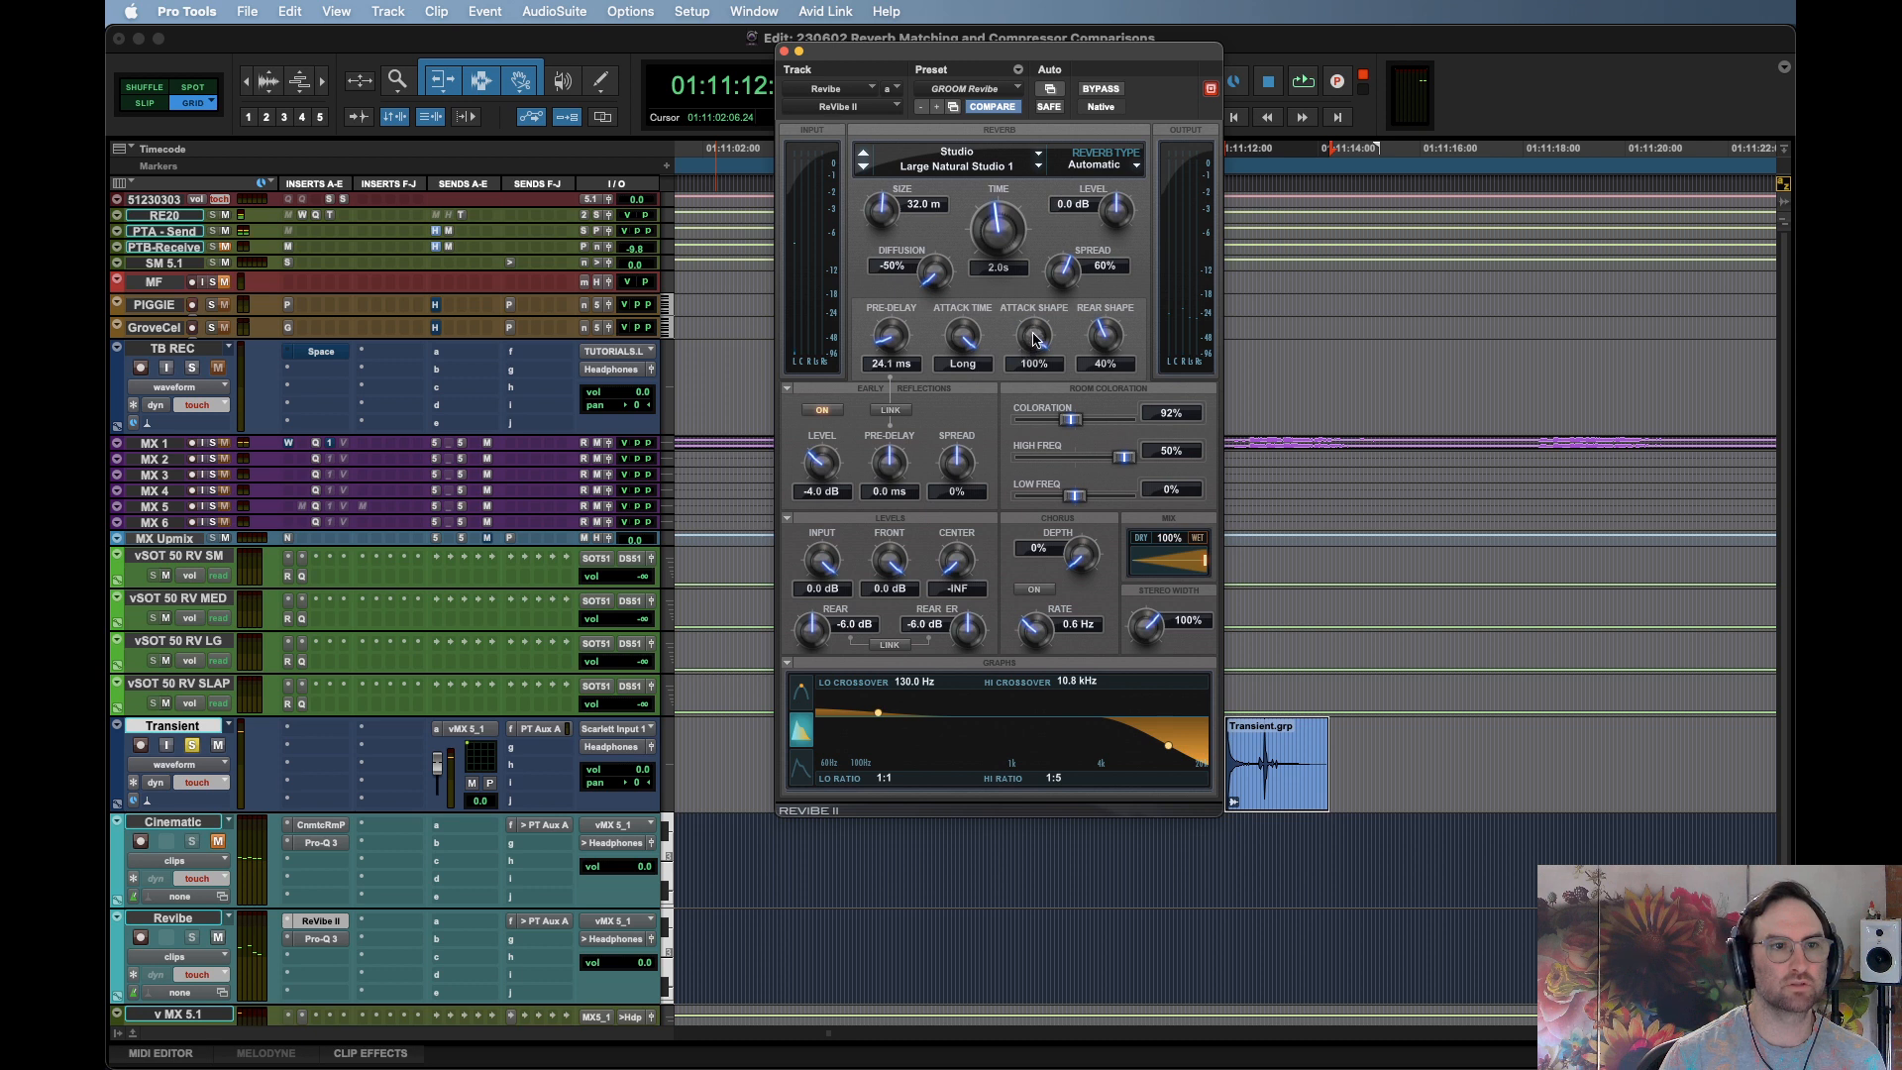
Try a ReVibe II reverb pre-delay of 81.8 ms and play the Transient clip
left_click_drag(889, 343, 889, 318)
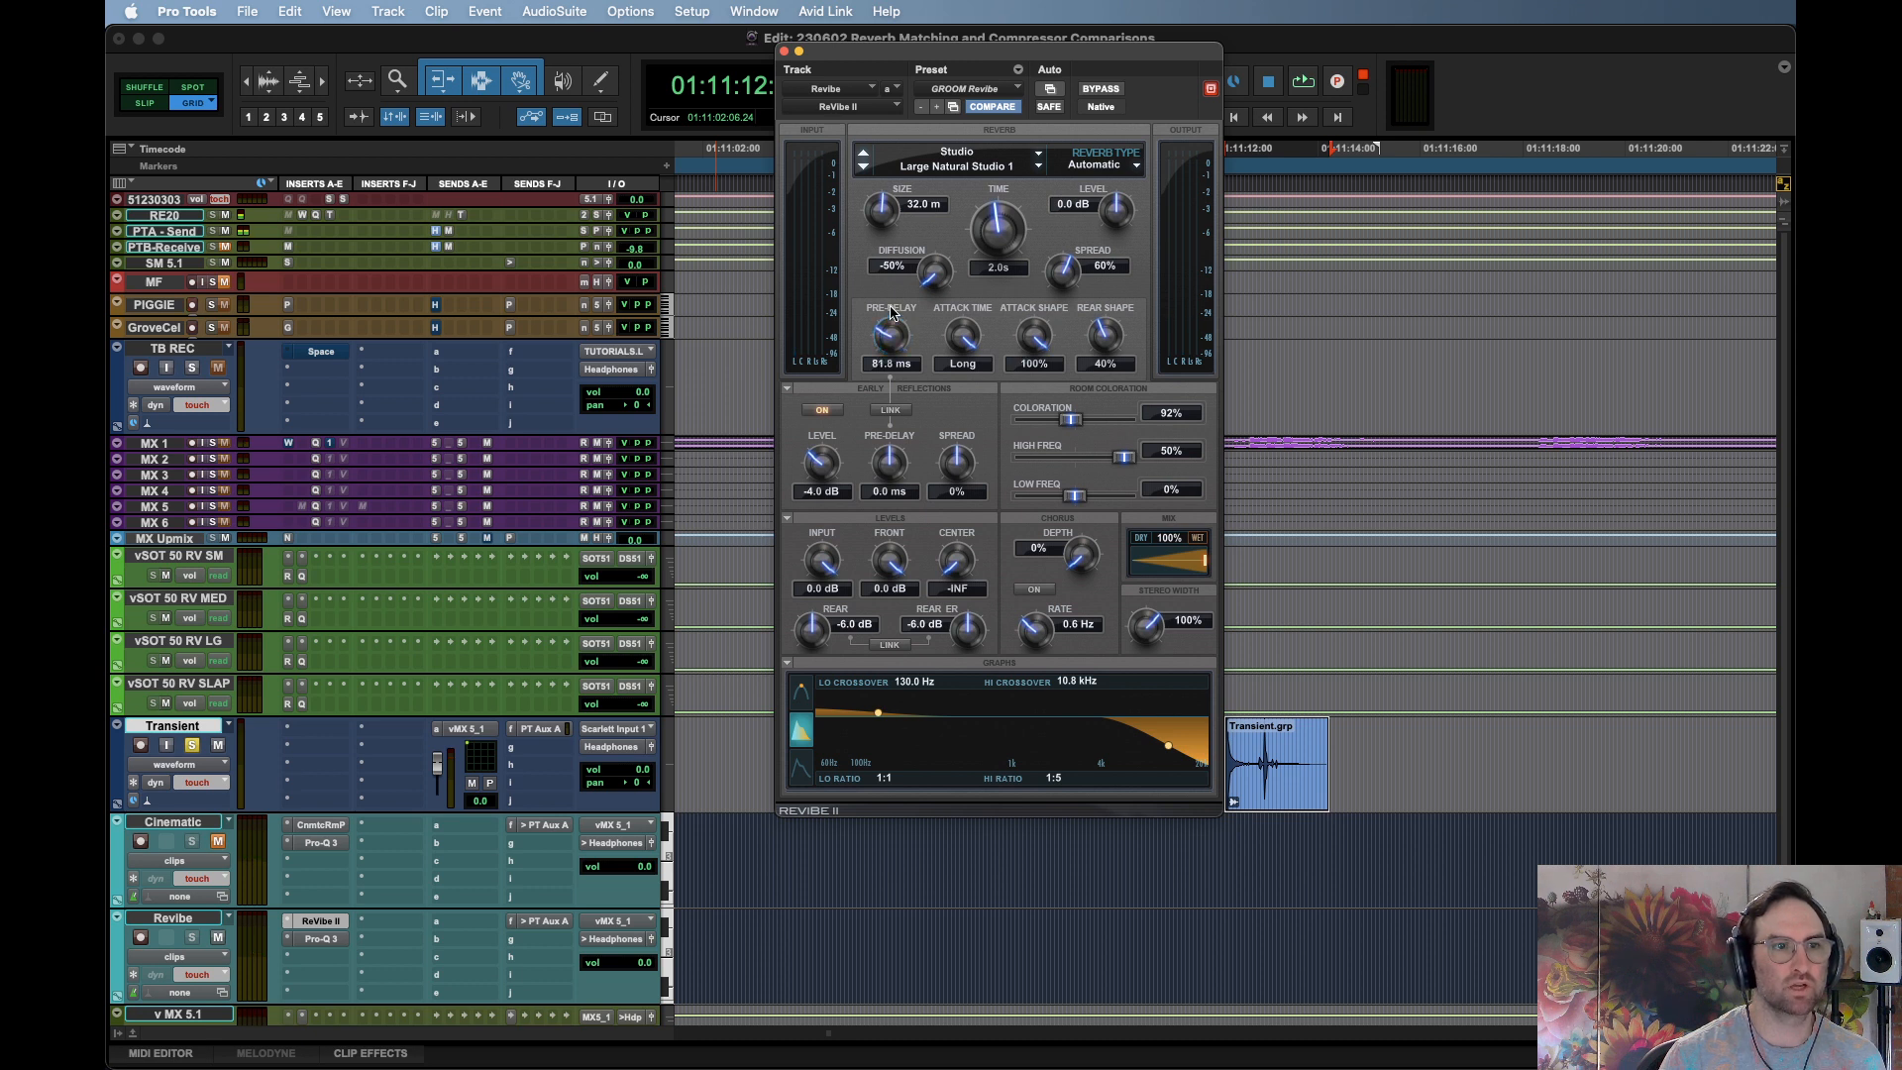
key("space")
key("space")
Set the ReVibe II attack time to Short and the attack shape to 46%, playing the Transient clip repeatedly to compare
left_click(1035, 351, "alt")
key("space")
key("space")
left_click_drag(1033, 331, 971, 522)
key("space")
key("space")
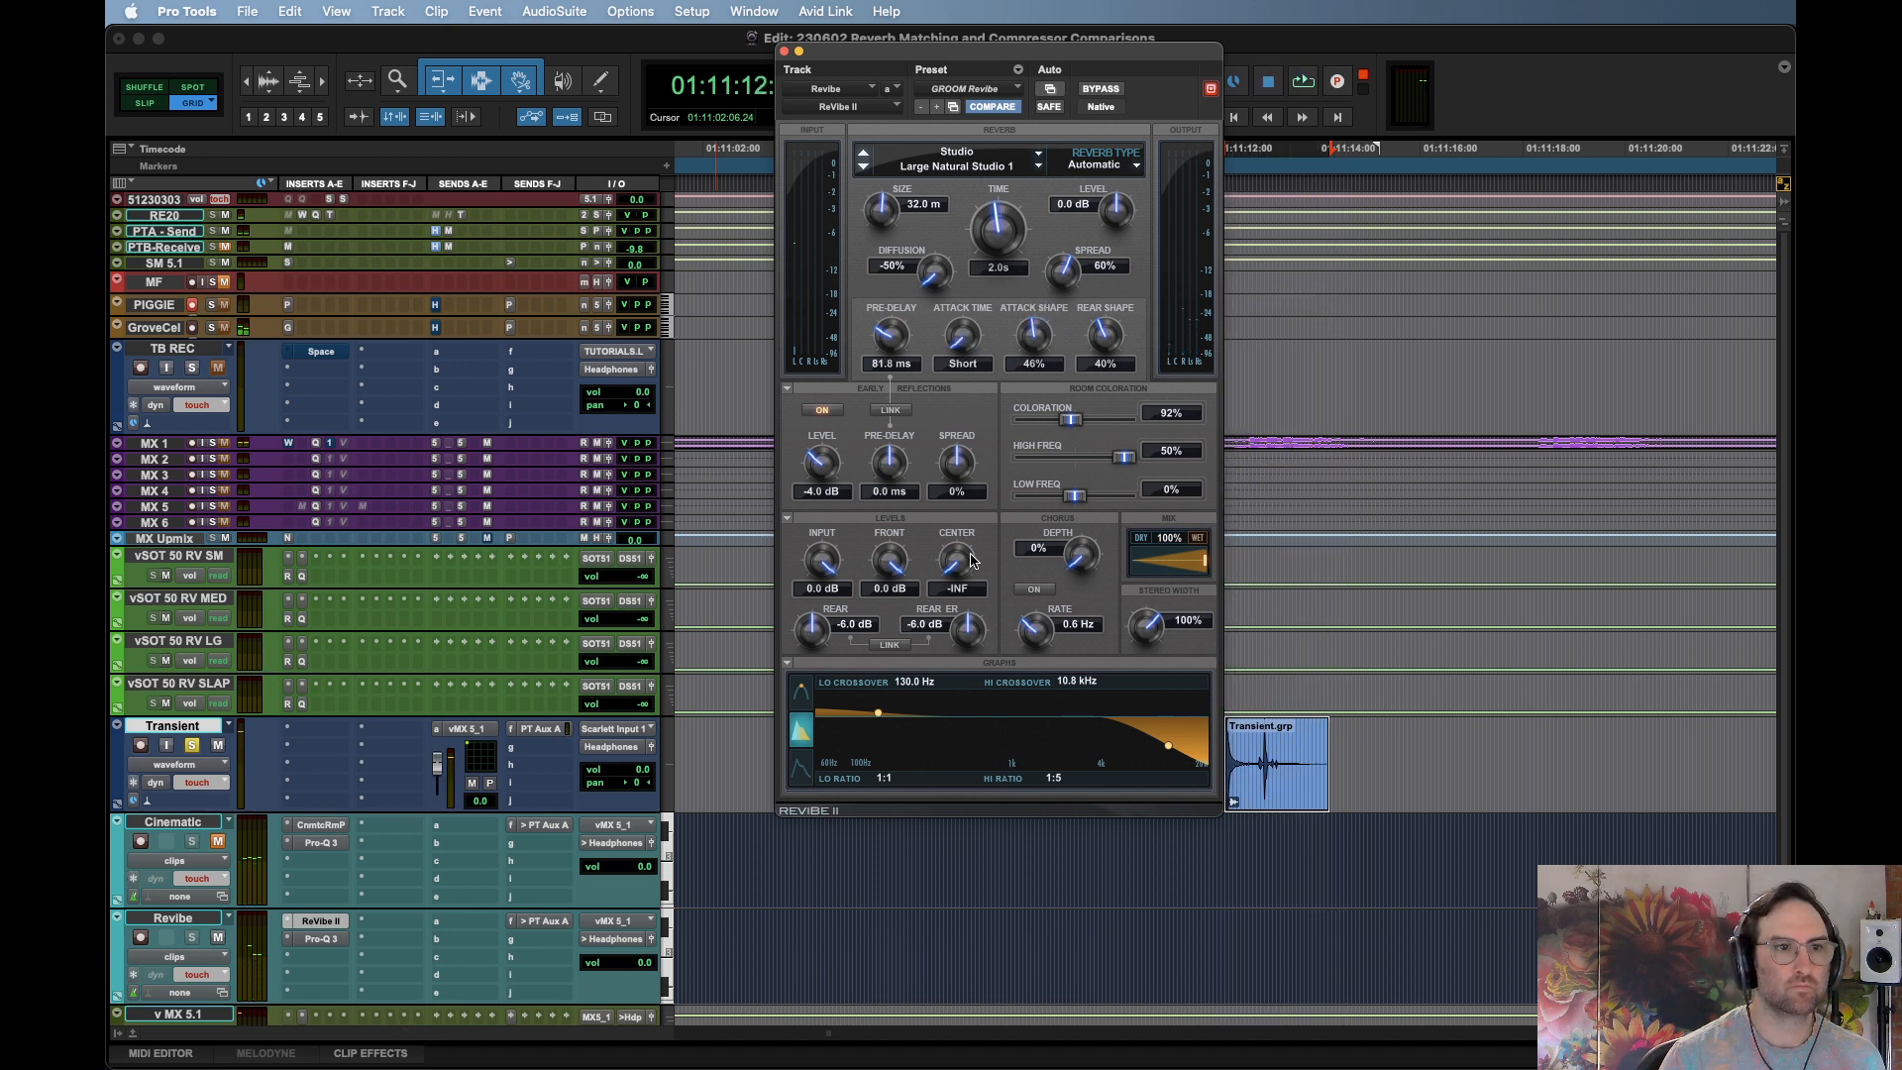
key("space")
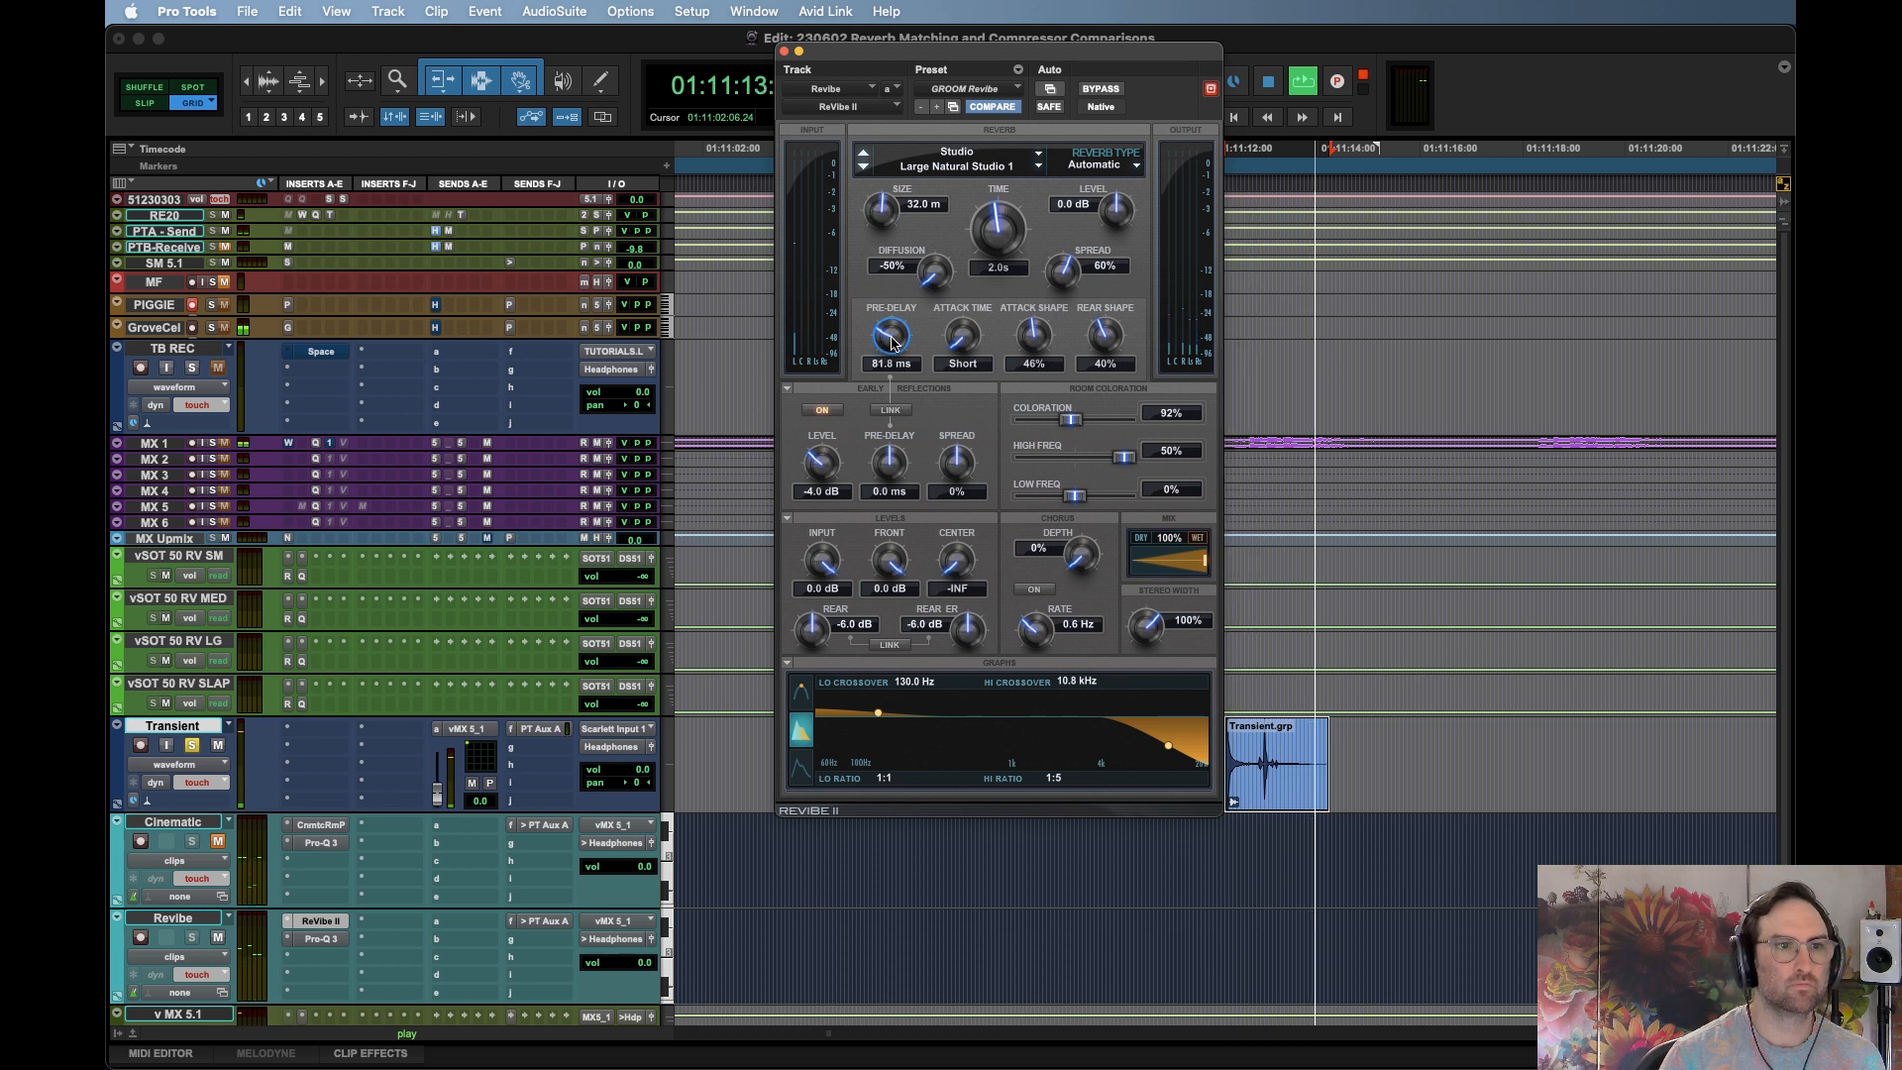
key("space")
key("space")
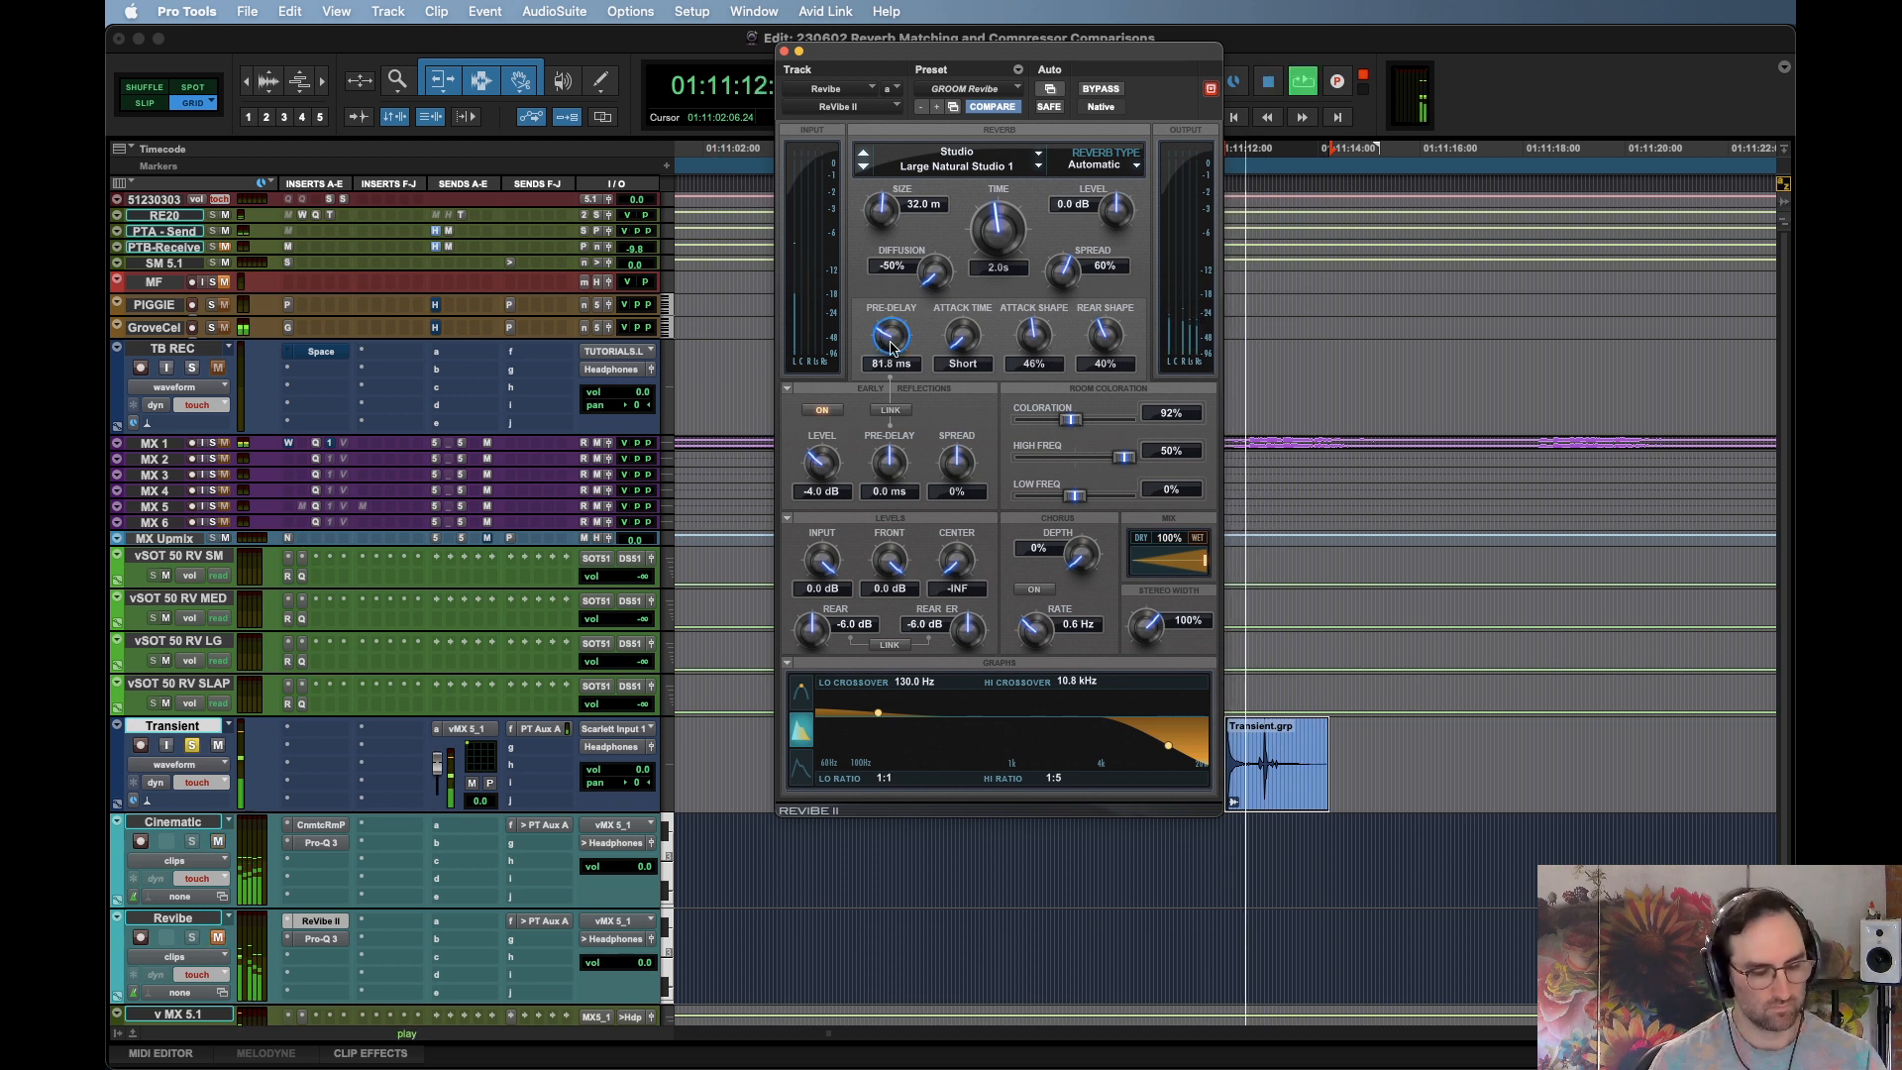
Audition lower attack shapes with the Transient clip, set the attack shape to 0%, and set the reverb pre-delay to 38.3 ms
key("space")
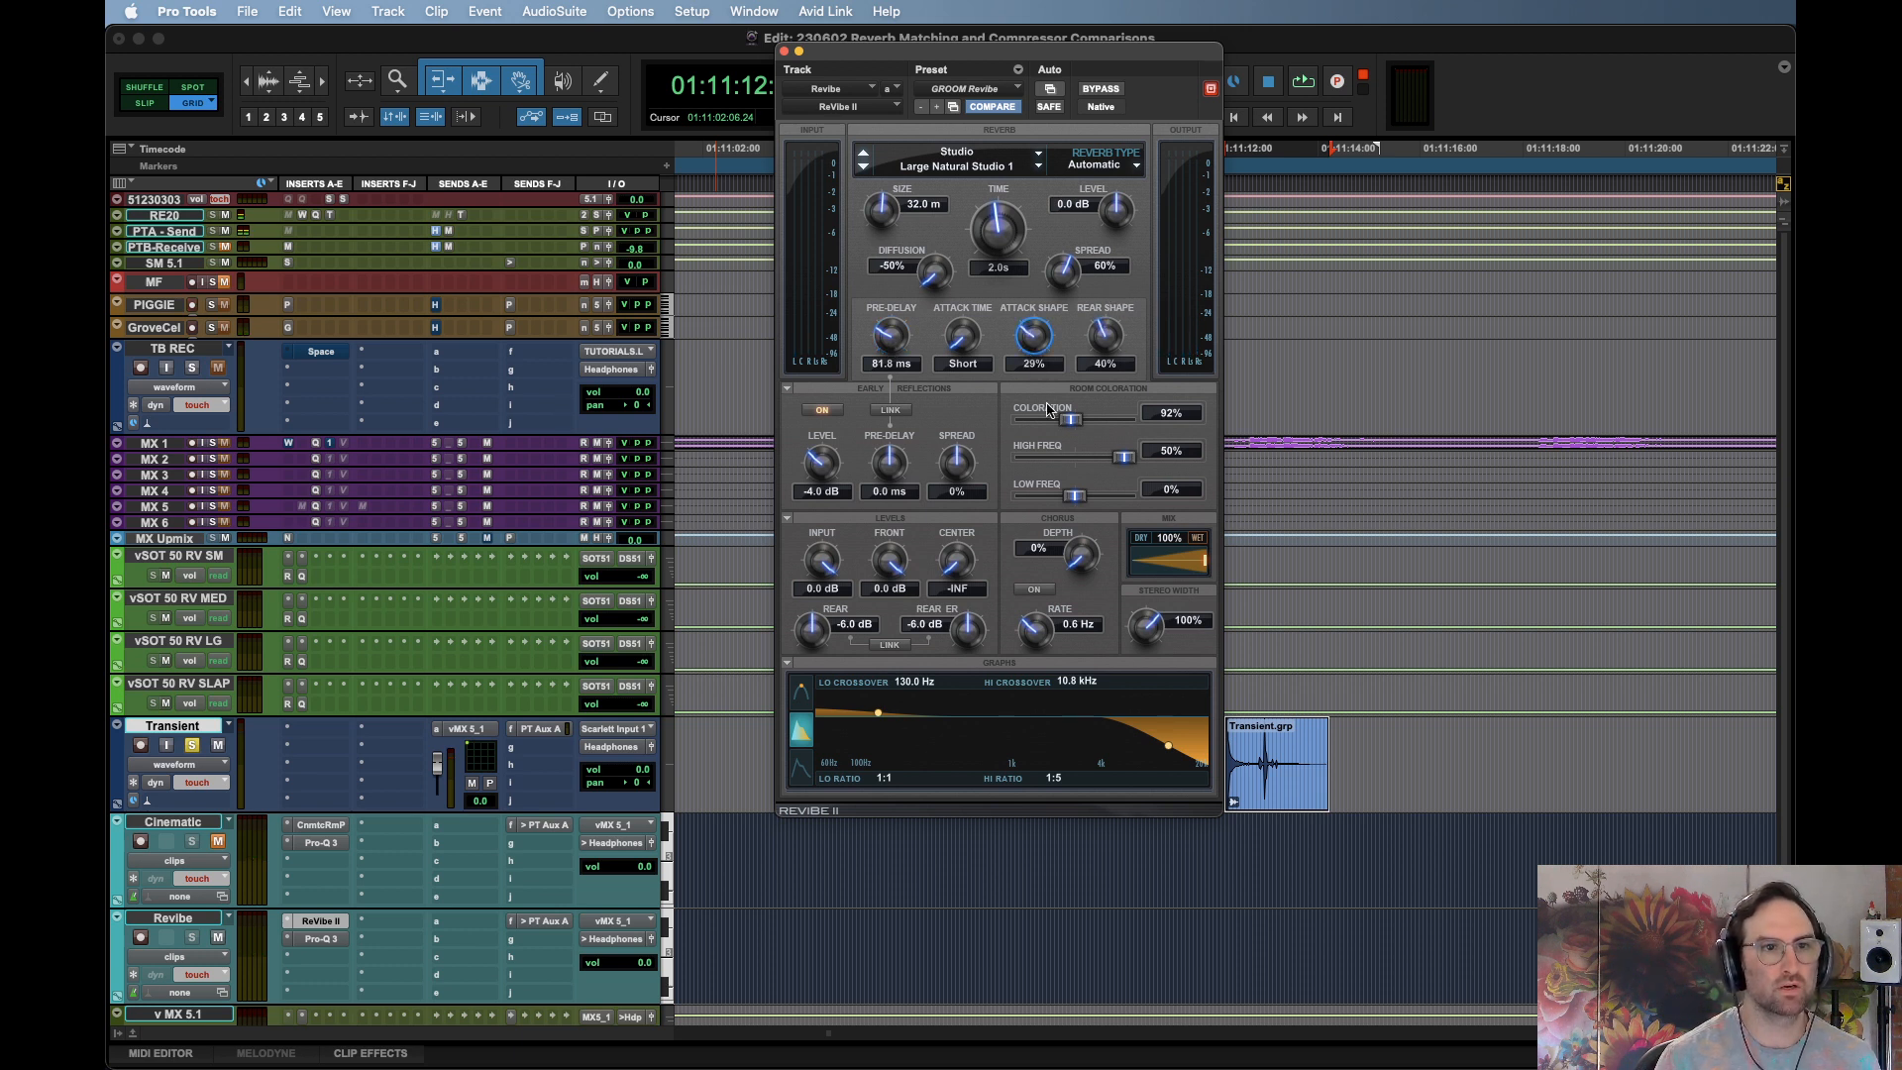
key("space")
key("space")
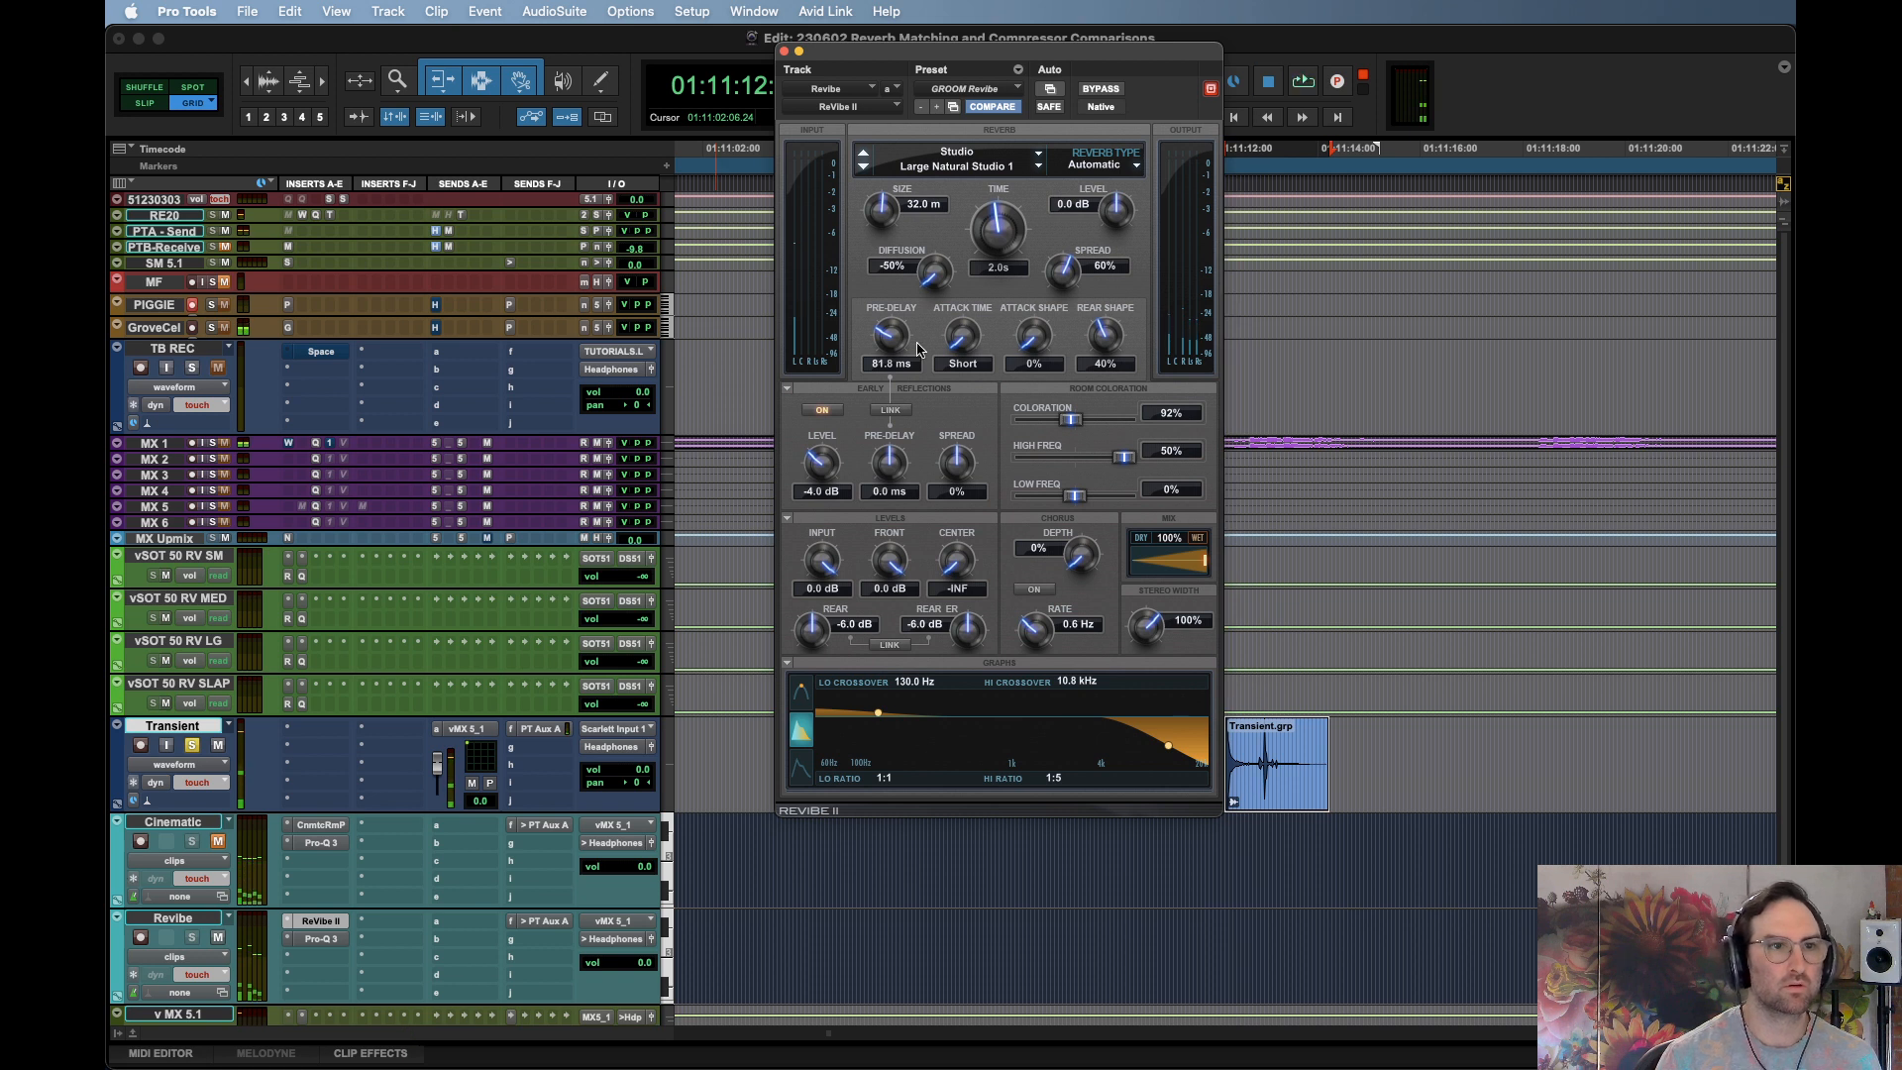
key("space")
left_click_drag(887, 342, 919, 396)
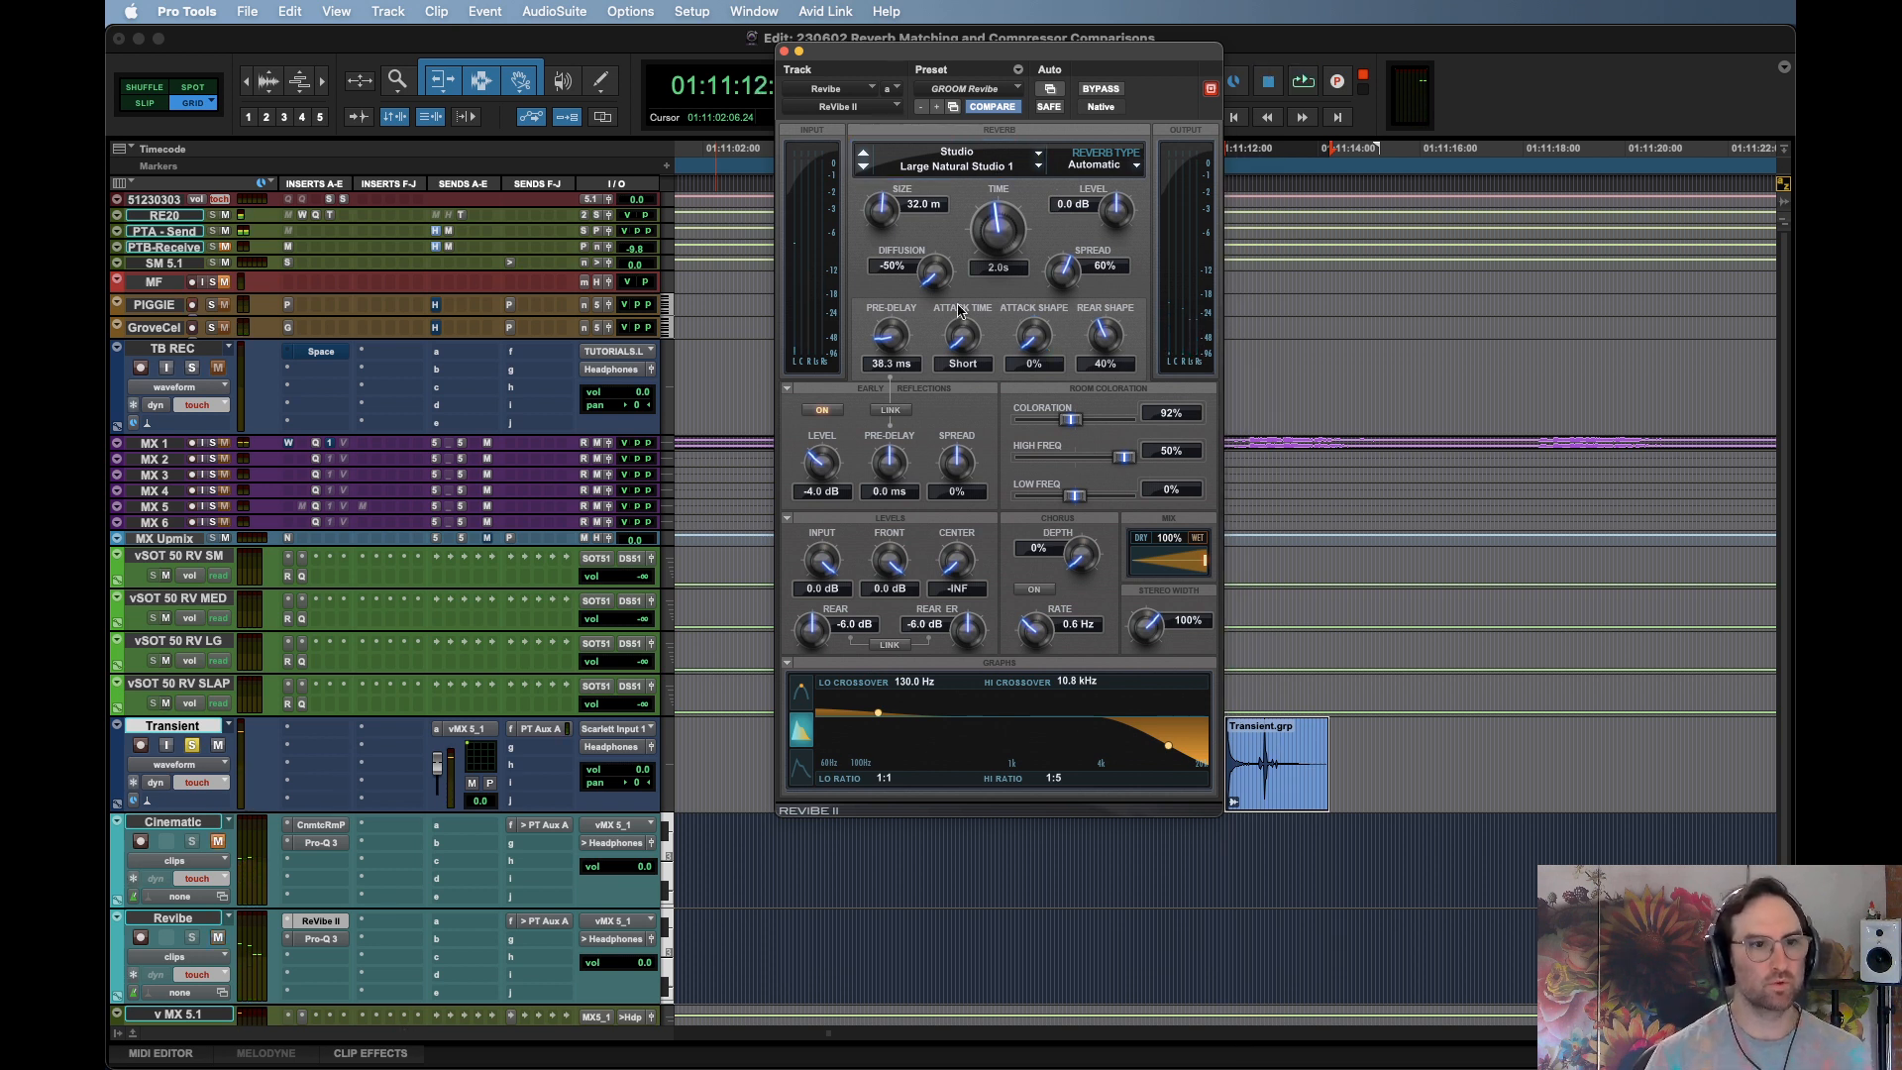
left_click(954, 170)
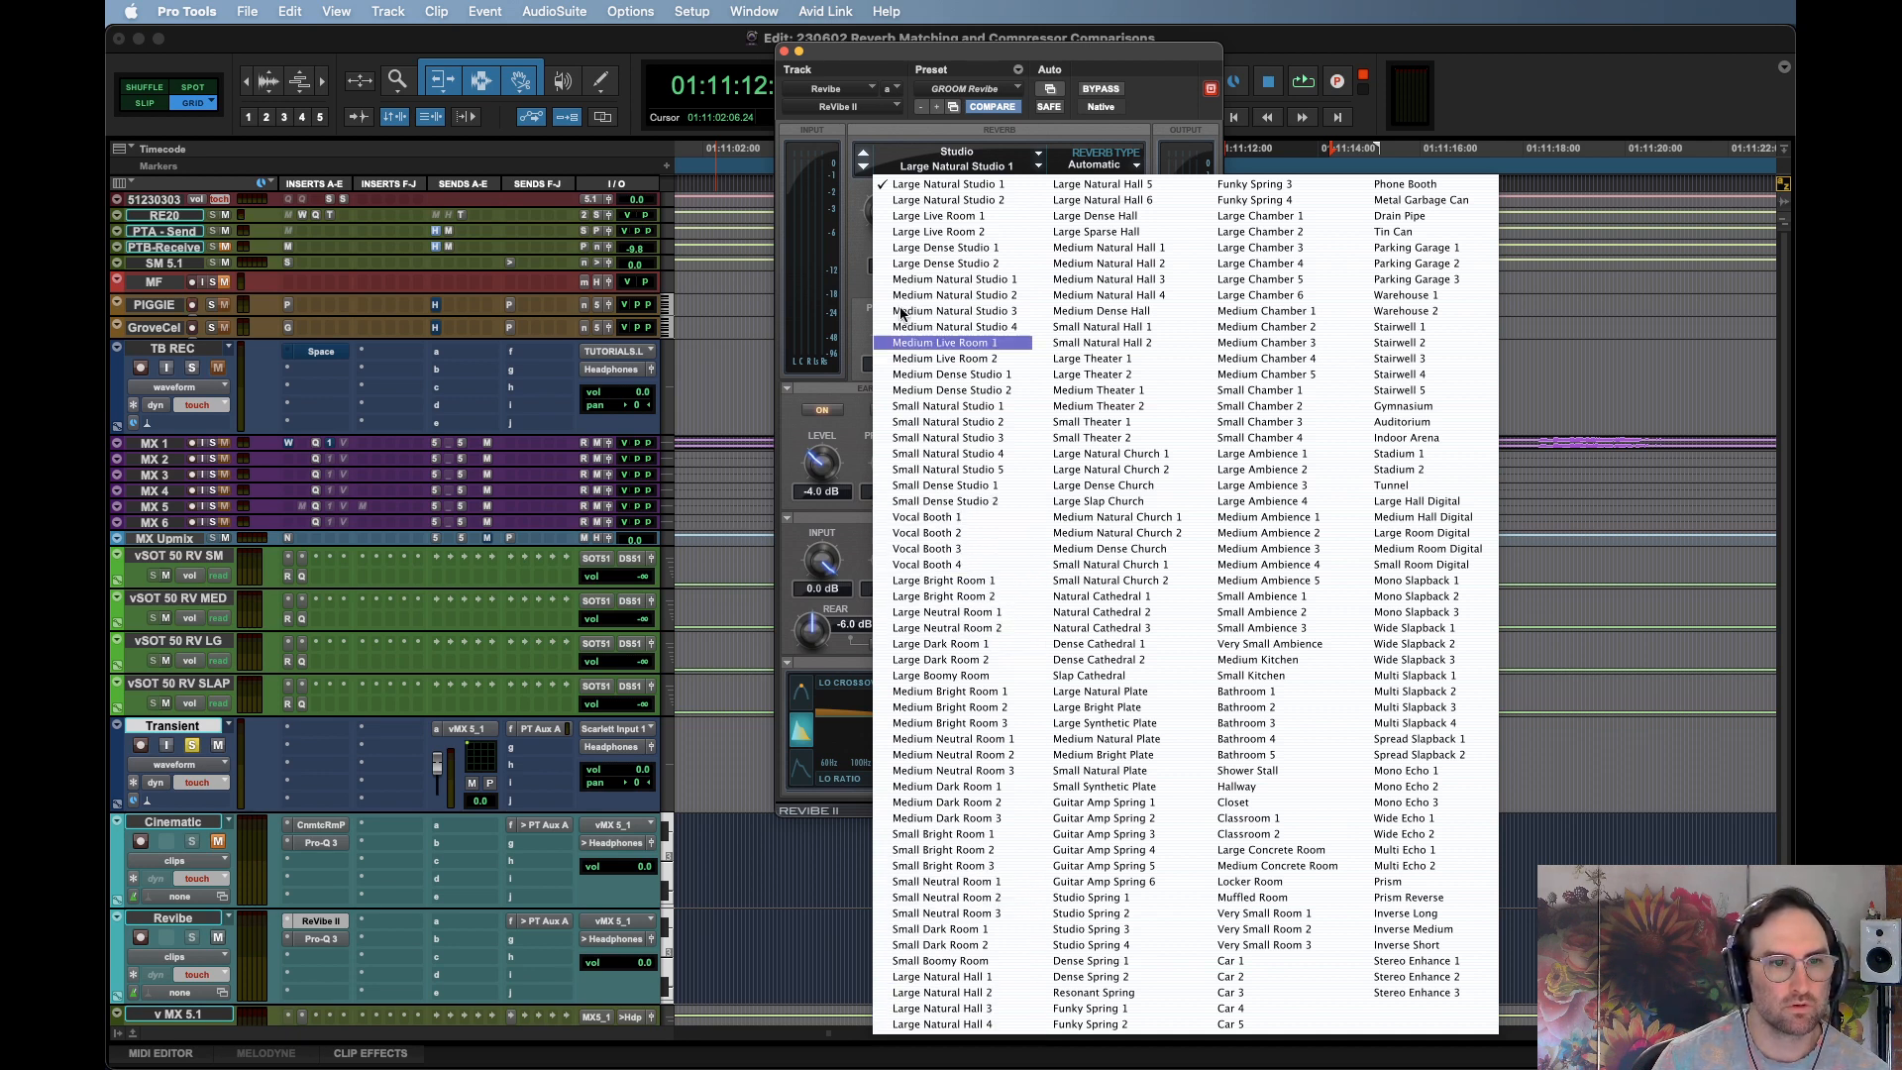
left_click(956, 76)
Set ReVibe II plug-in settings to be saved to the Session Folder
left_click(1016, 71)
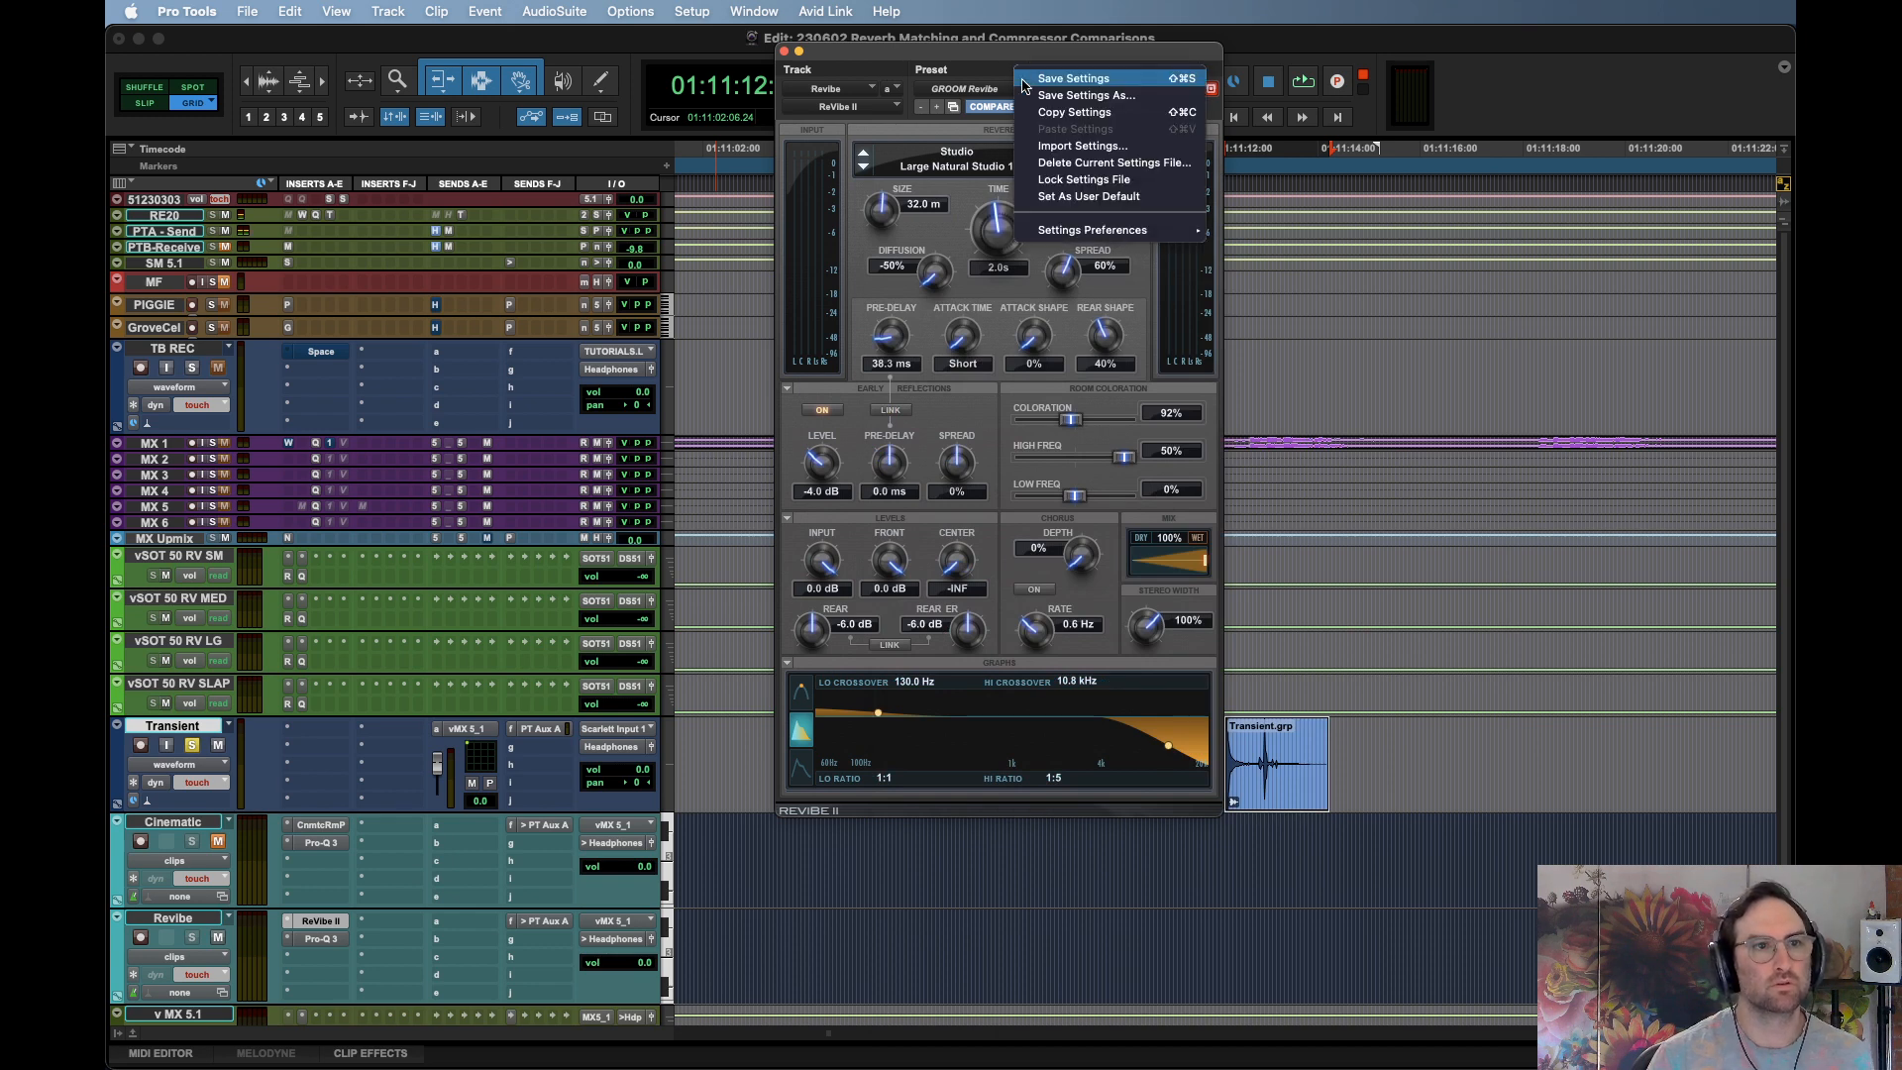
mouse_move(1139, 229)
mouse_move(1324, 253)
left_click(1436, 273)
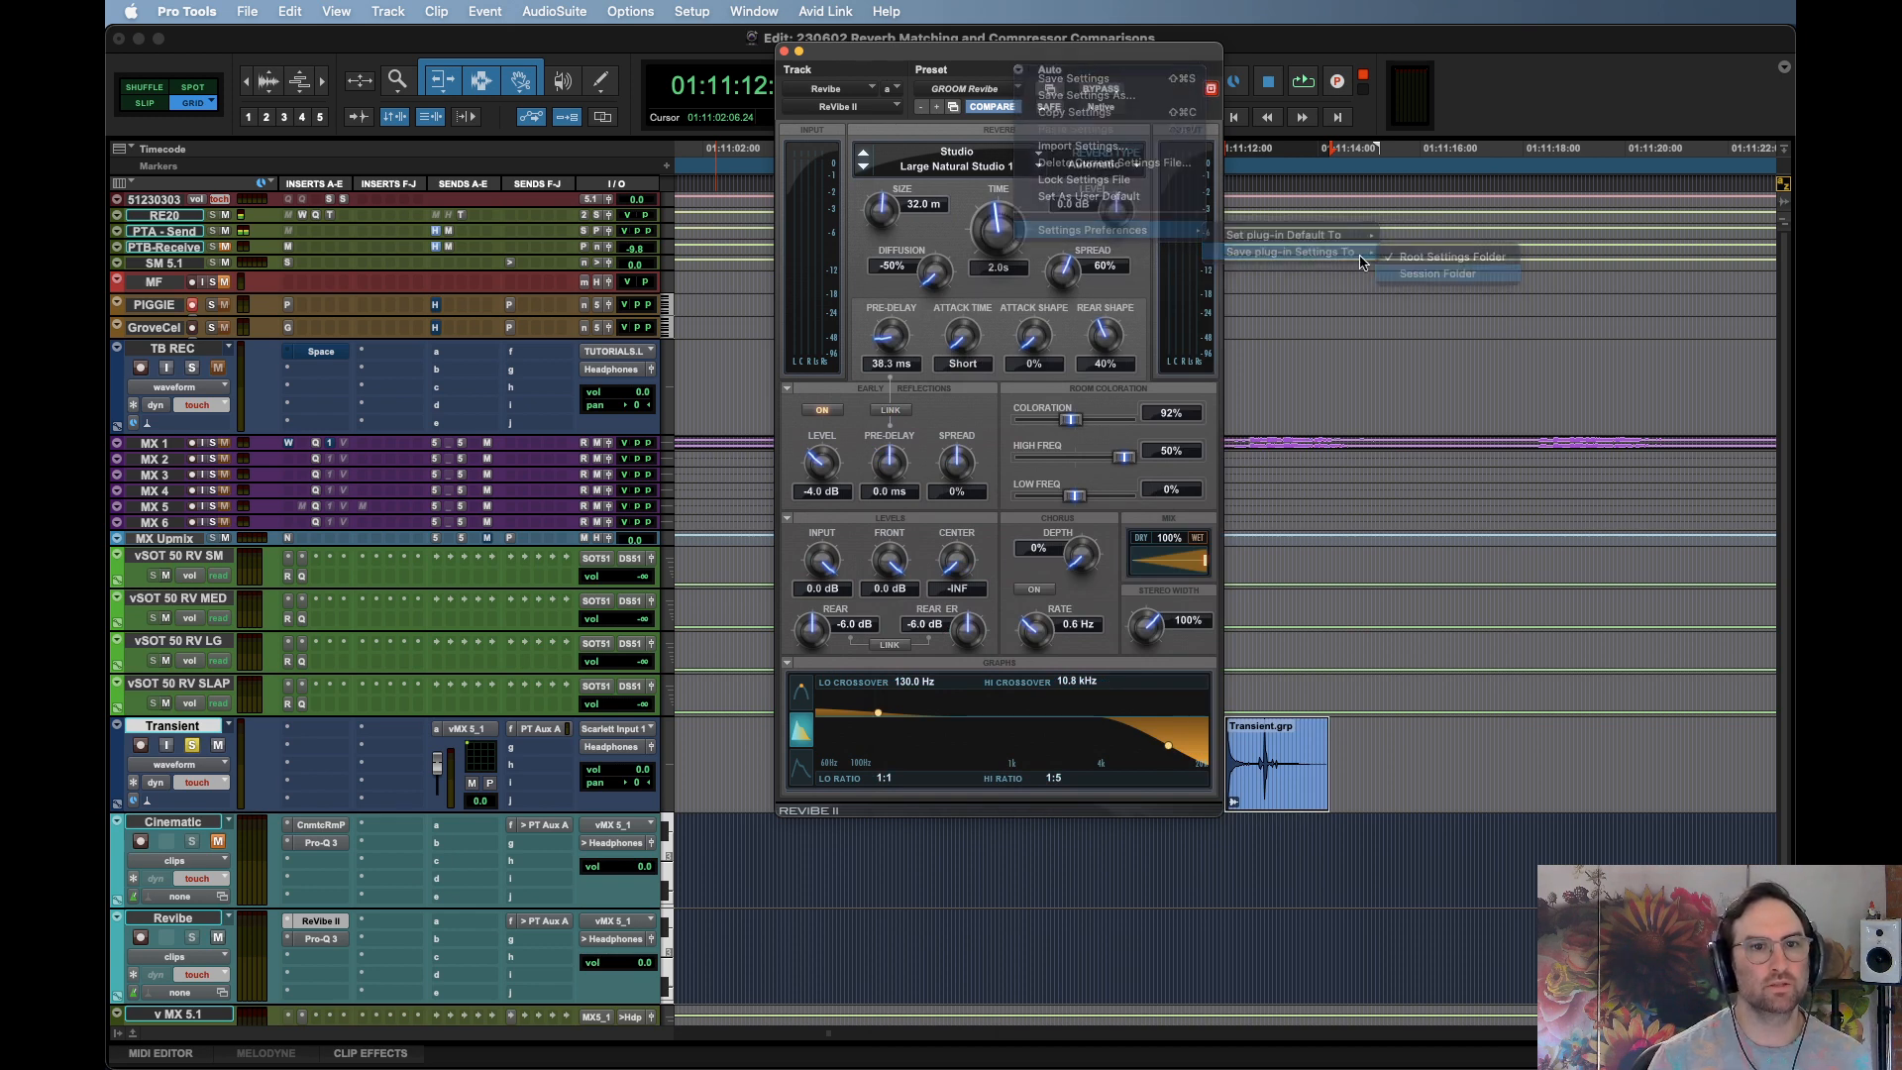
Save the current ReVibe II settings as a preset named "230602.1433 v1"
left_click(1020, 75)
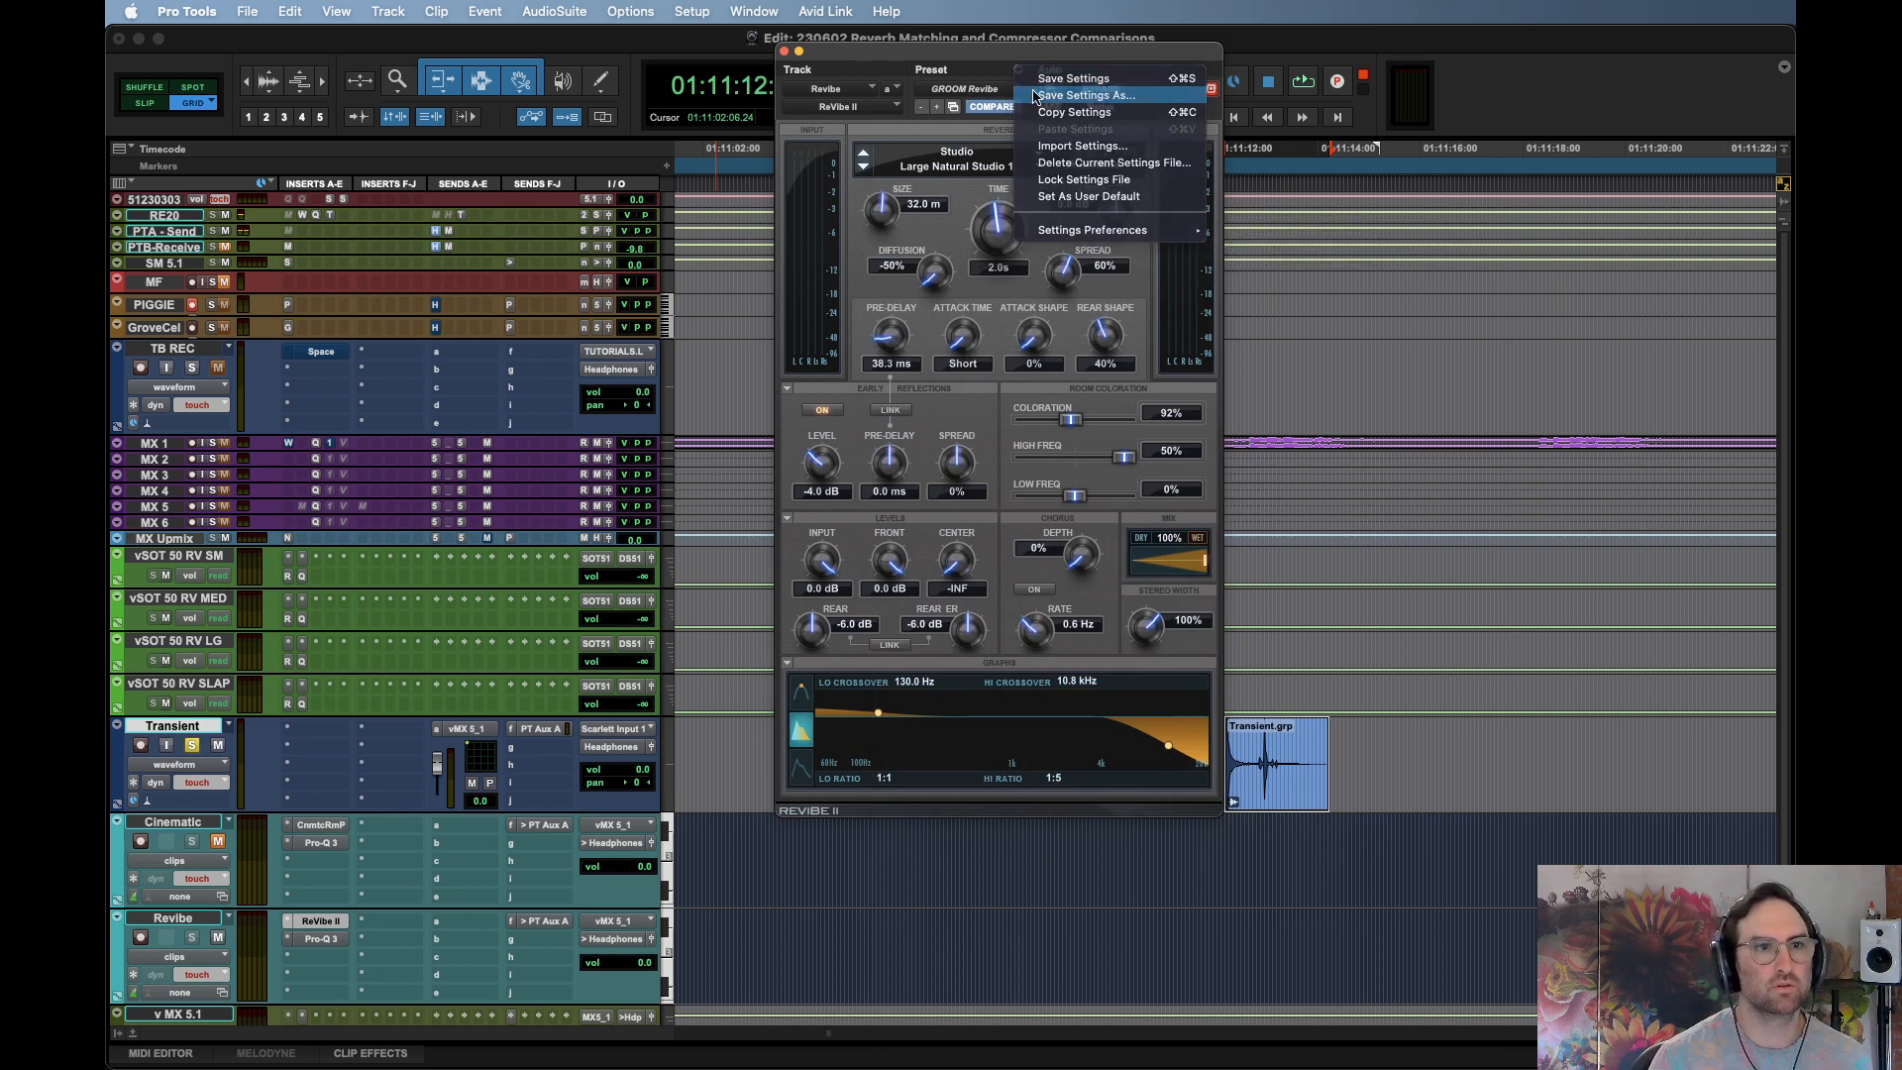
left_click(1035, 95)
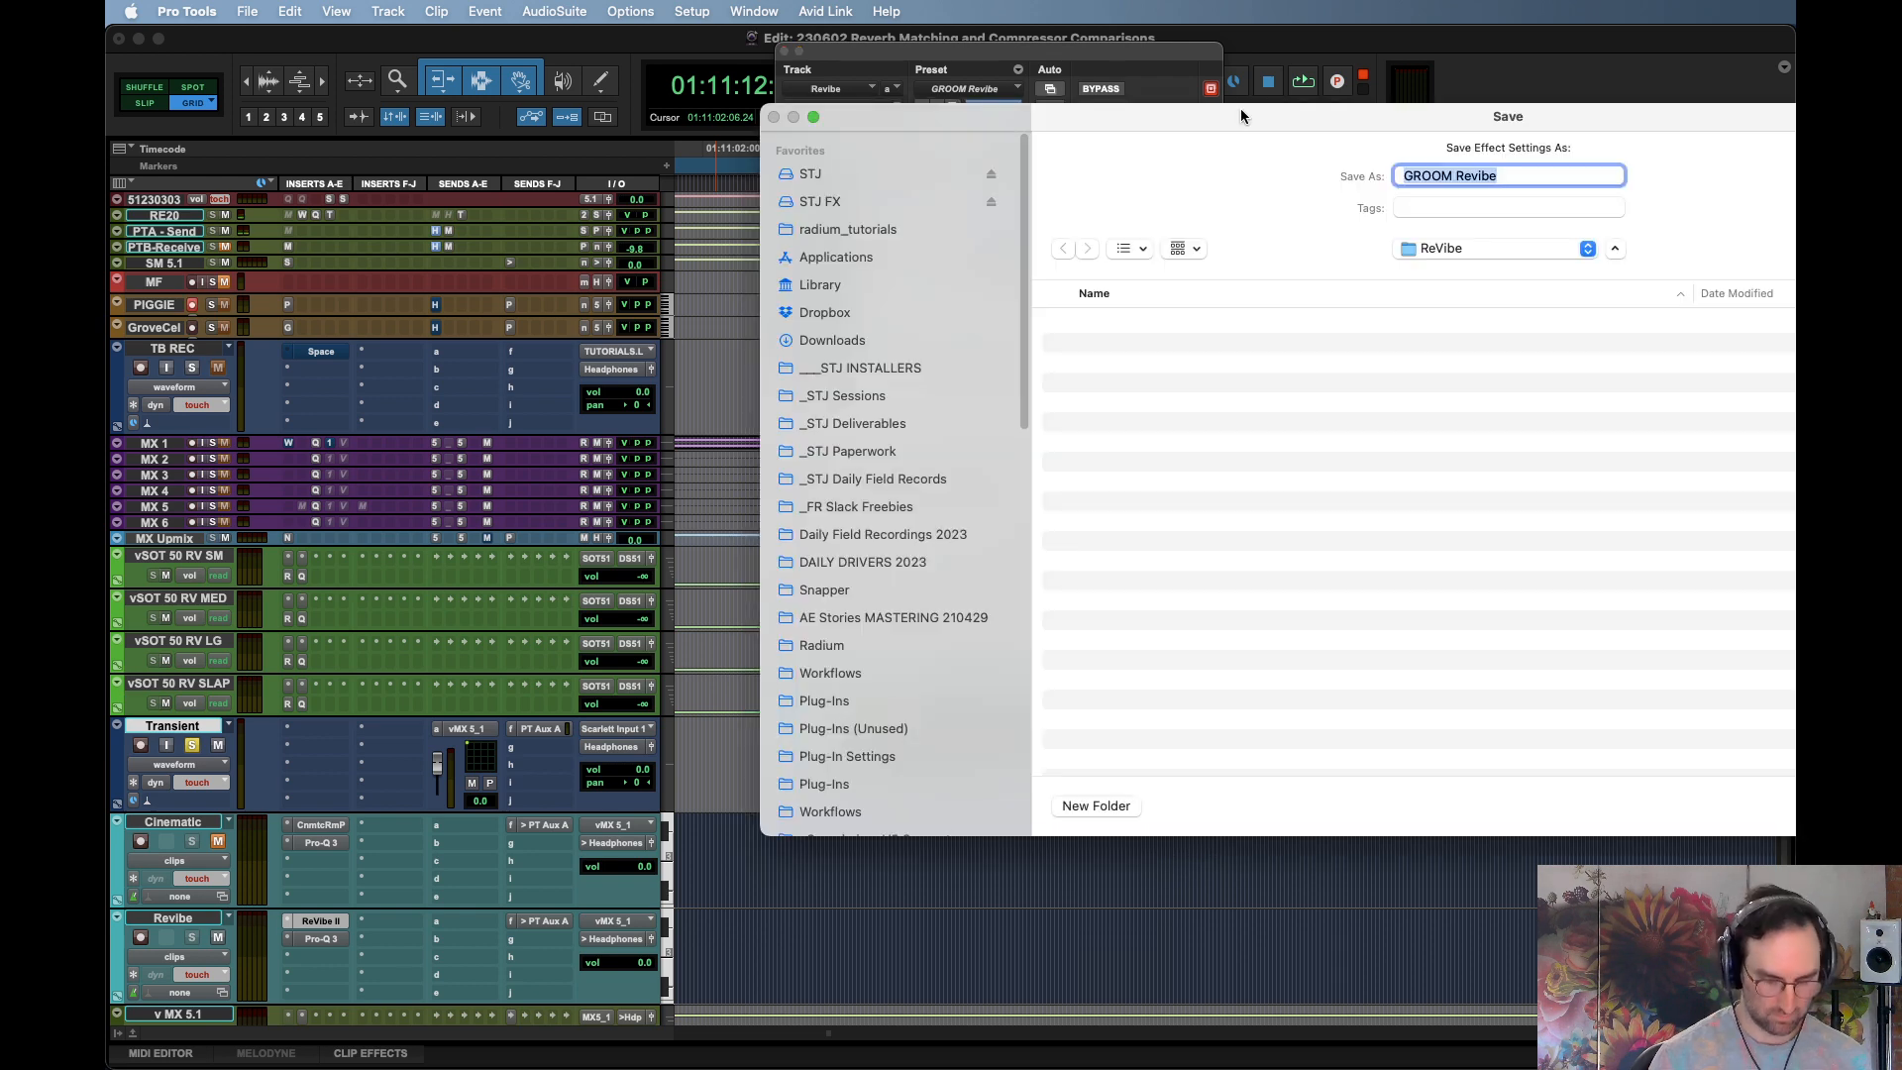
type("230602.1433 v1")
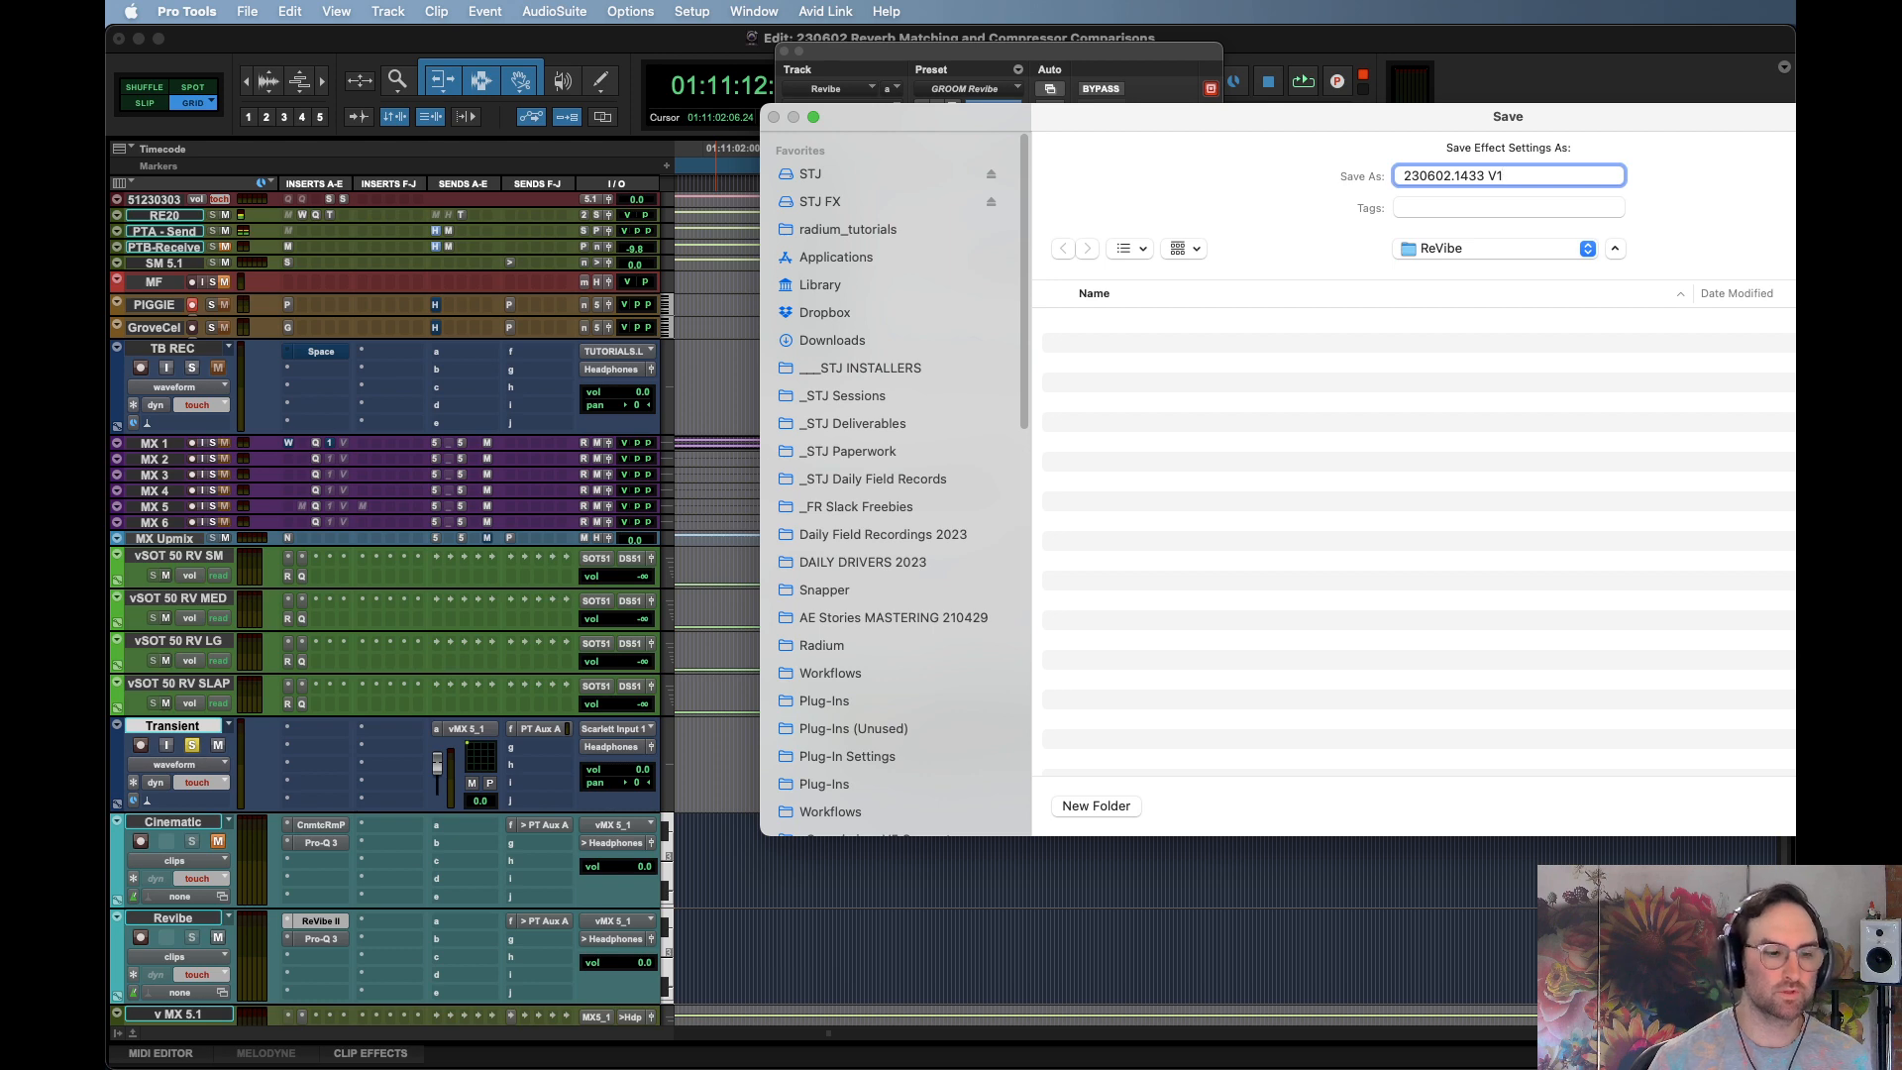
key("Return")
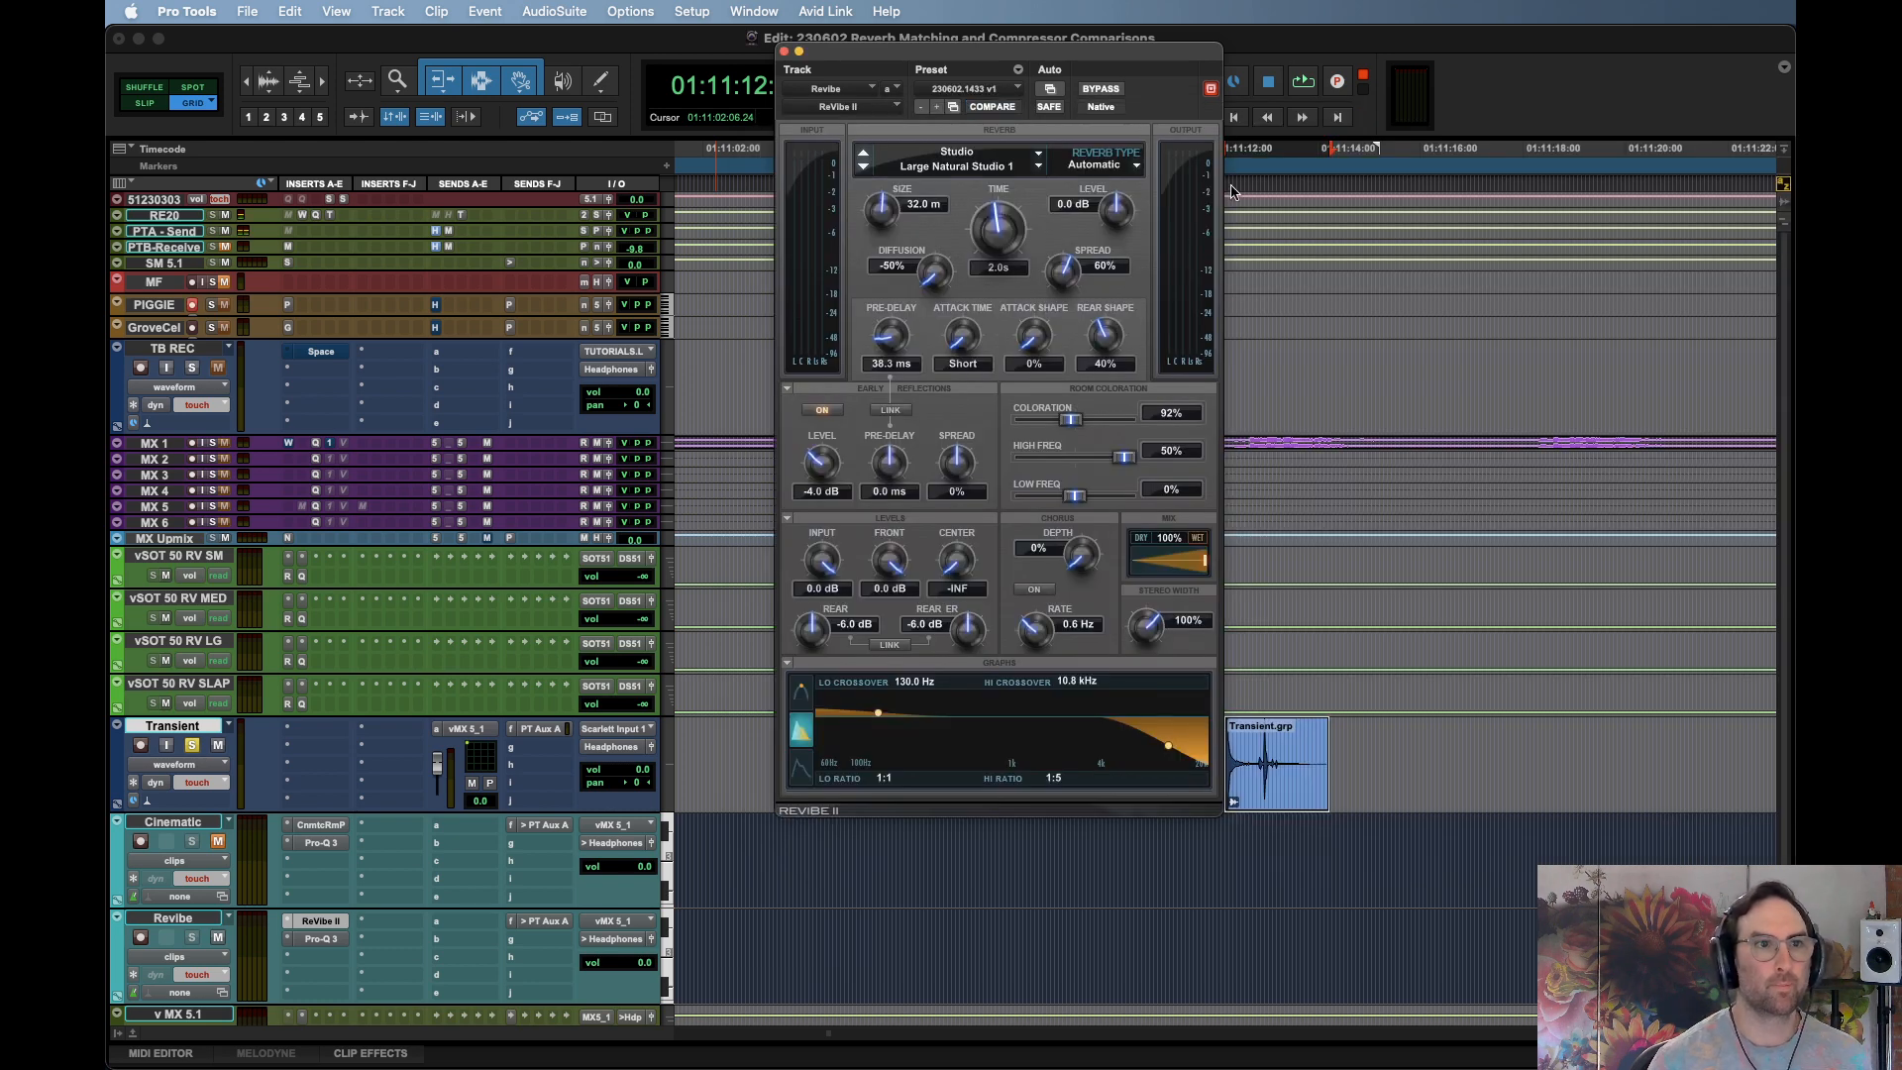
Change the ReVibe II reverb type to the Large Natural Plate in the Plates category and play the Transient clip to hear it
left_click(978, 154)
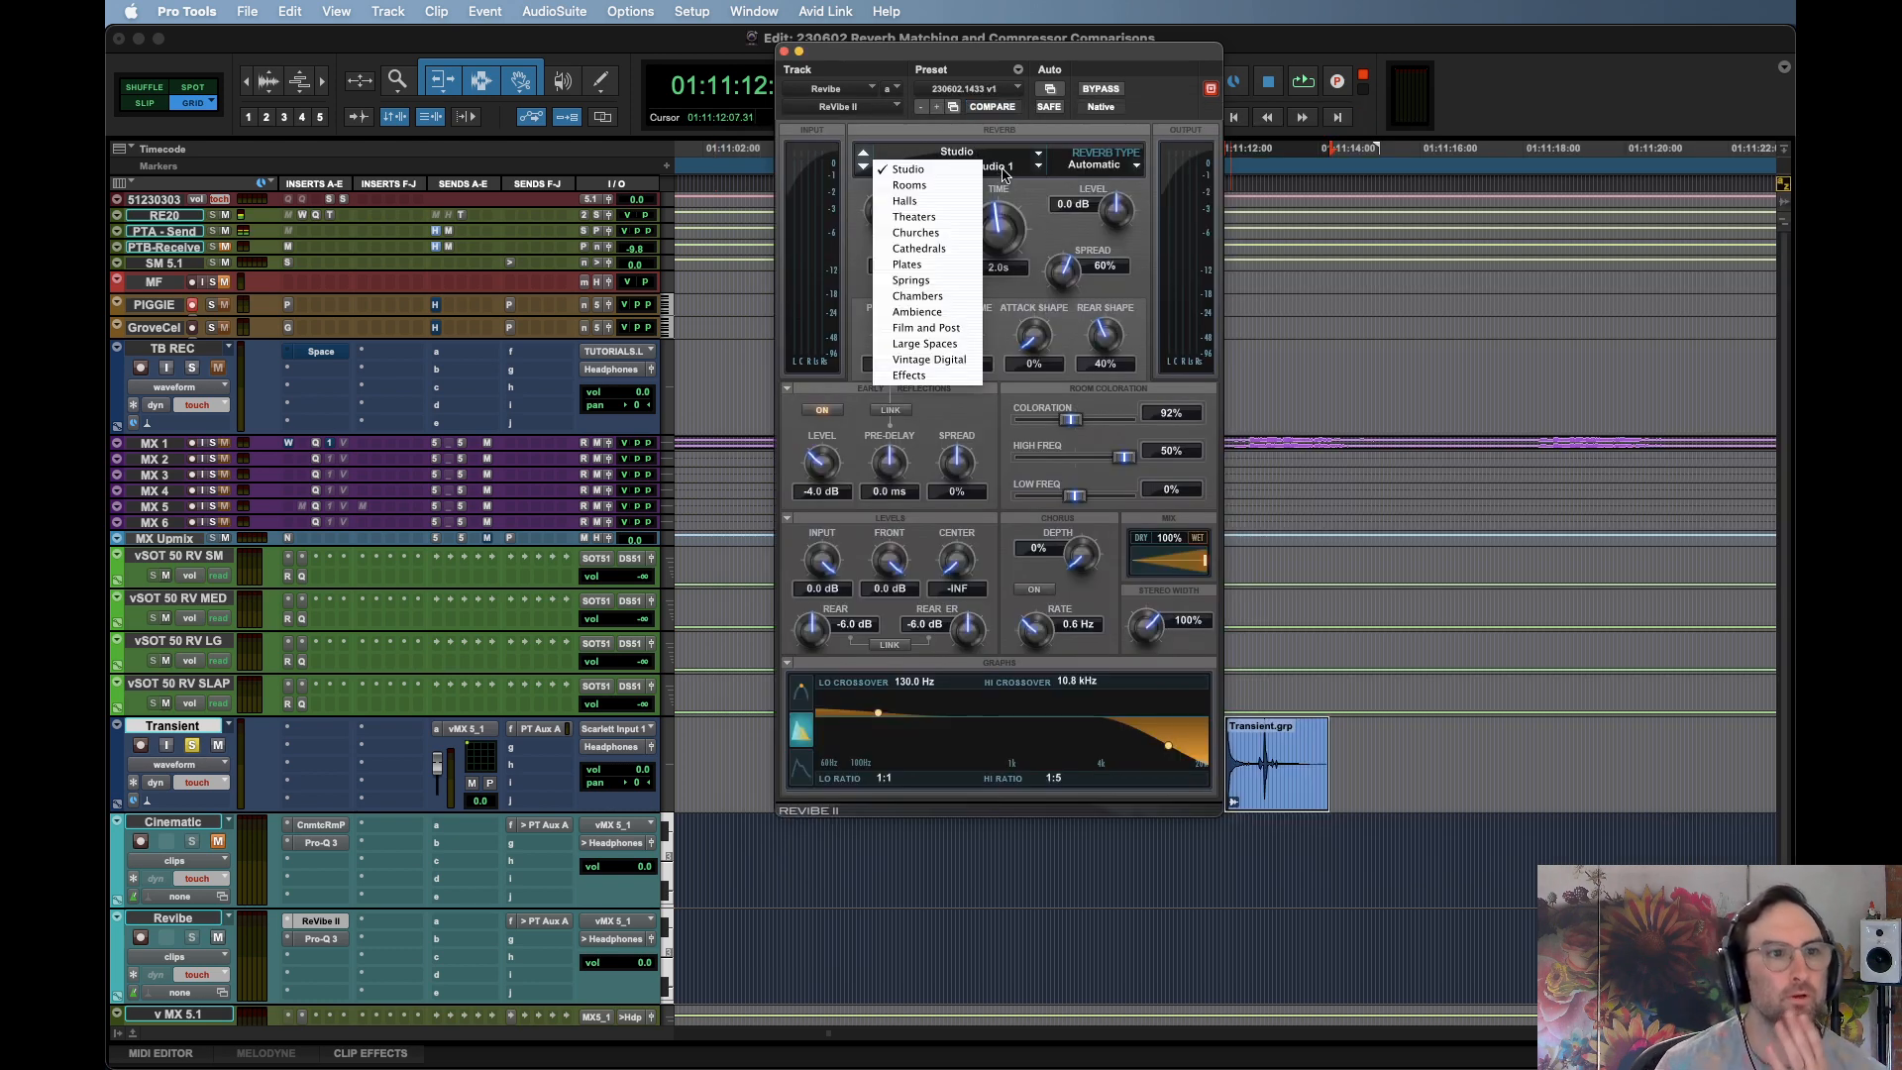
left_click(975, 263)
left_click(981, 166)
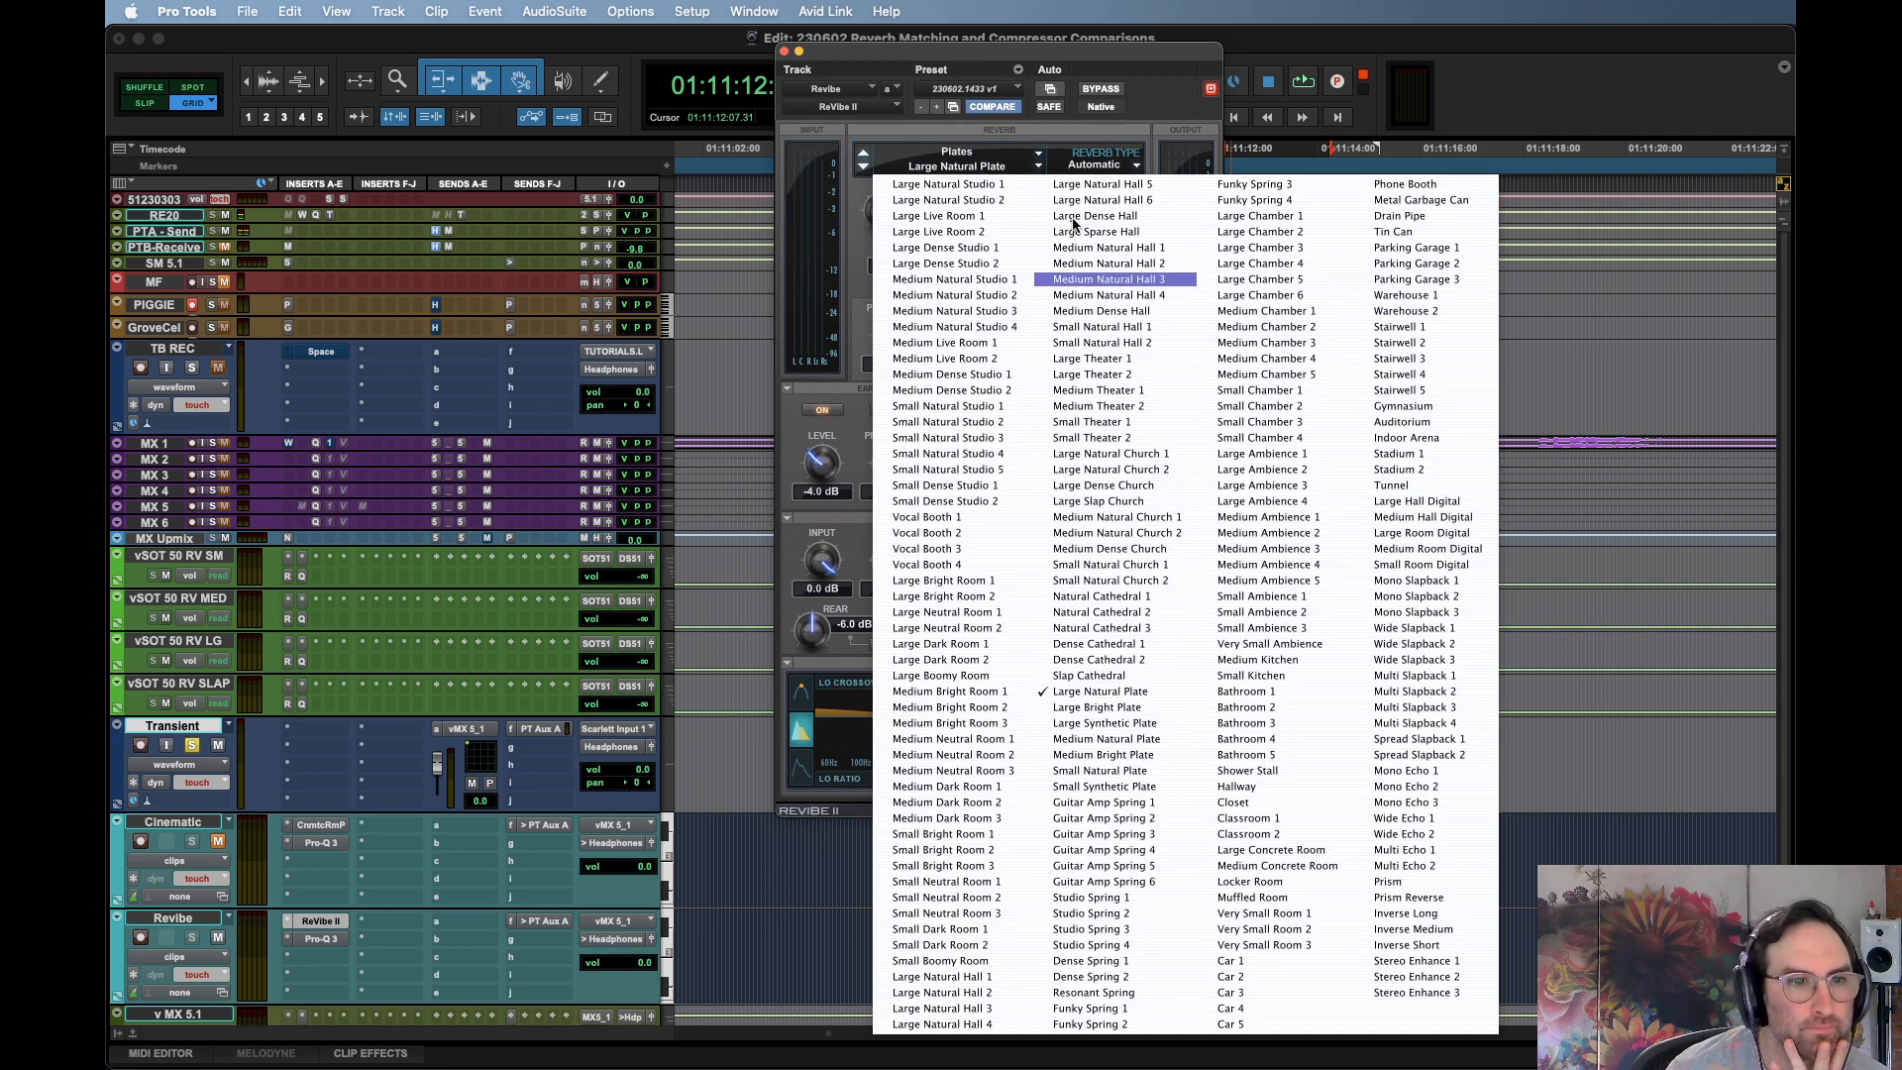
left_click(1126, 54)
key("space")
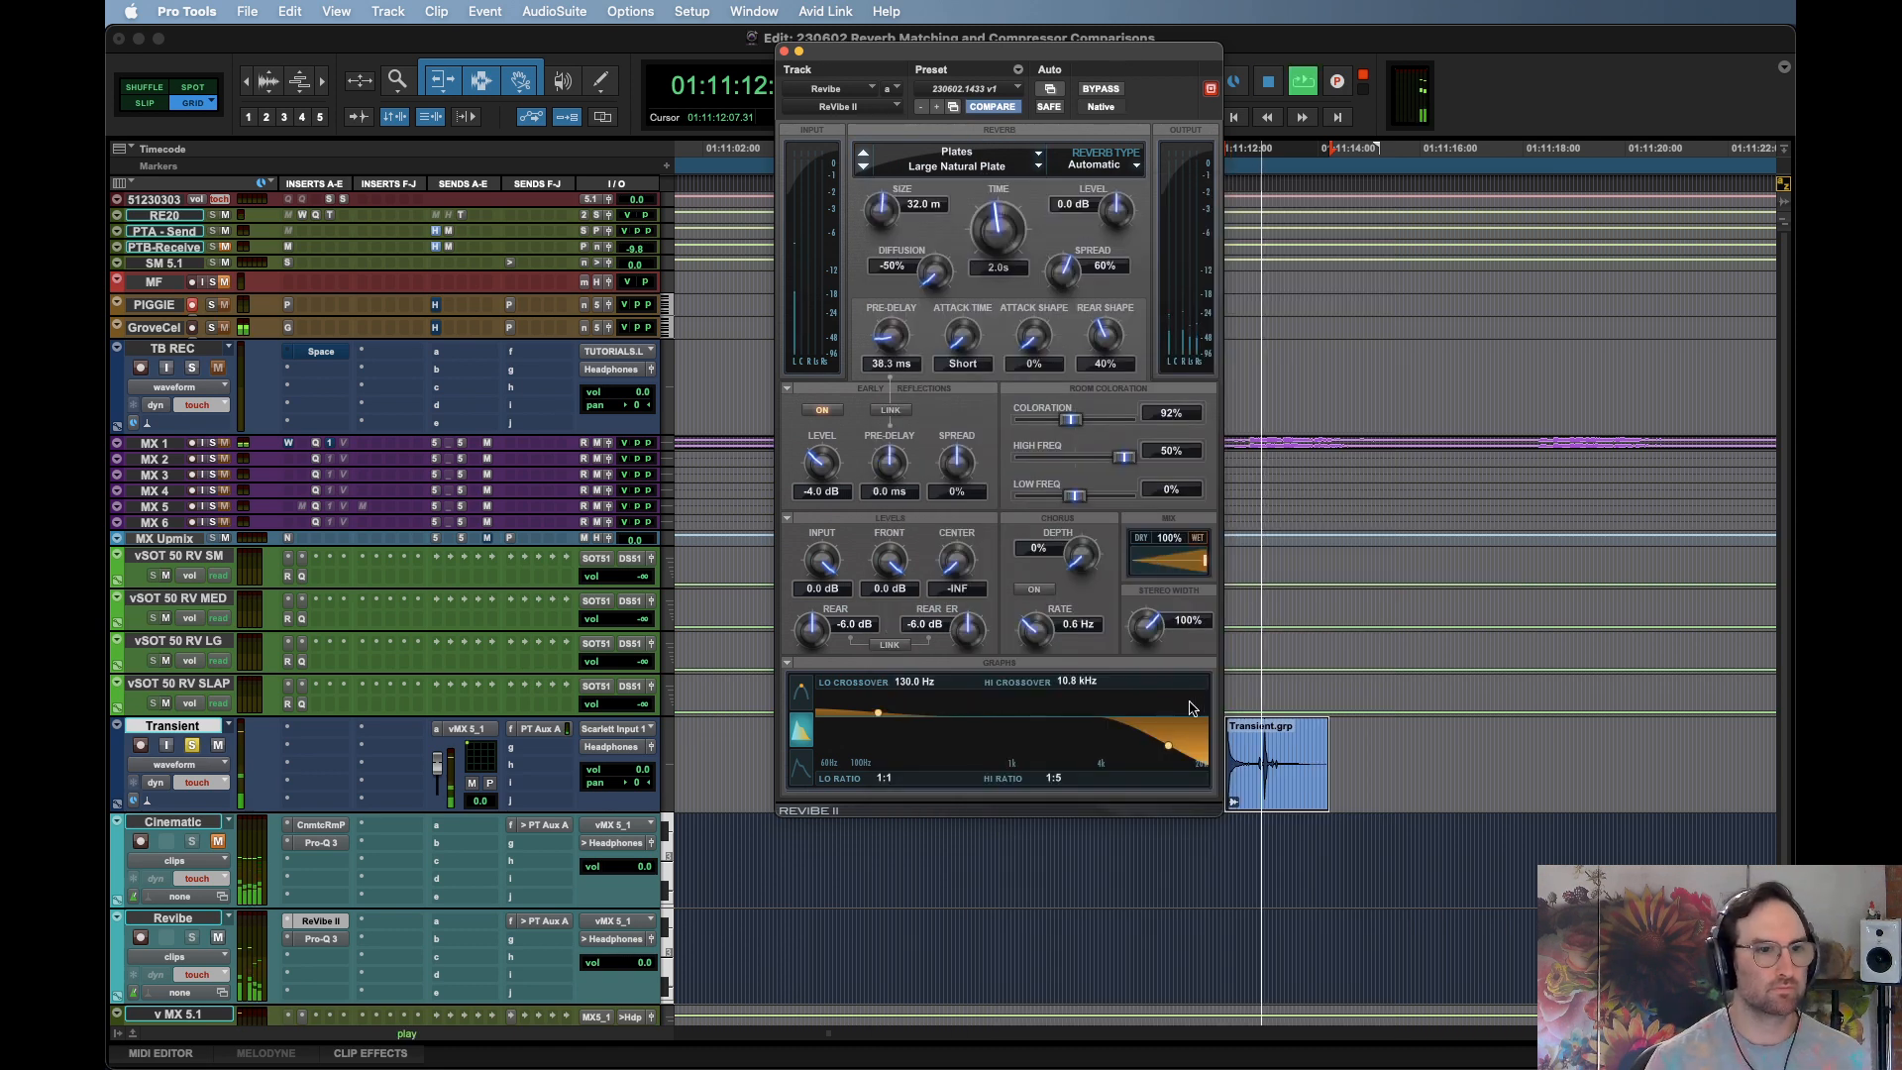
key("space")
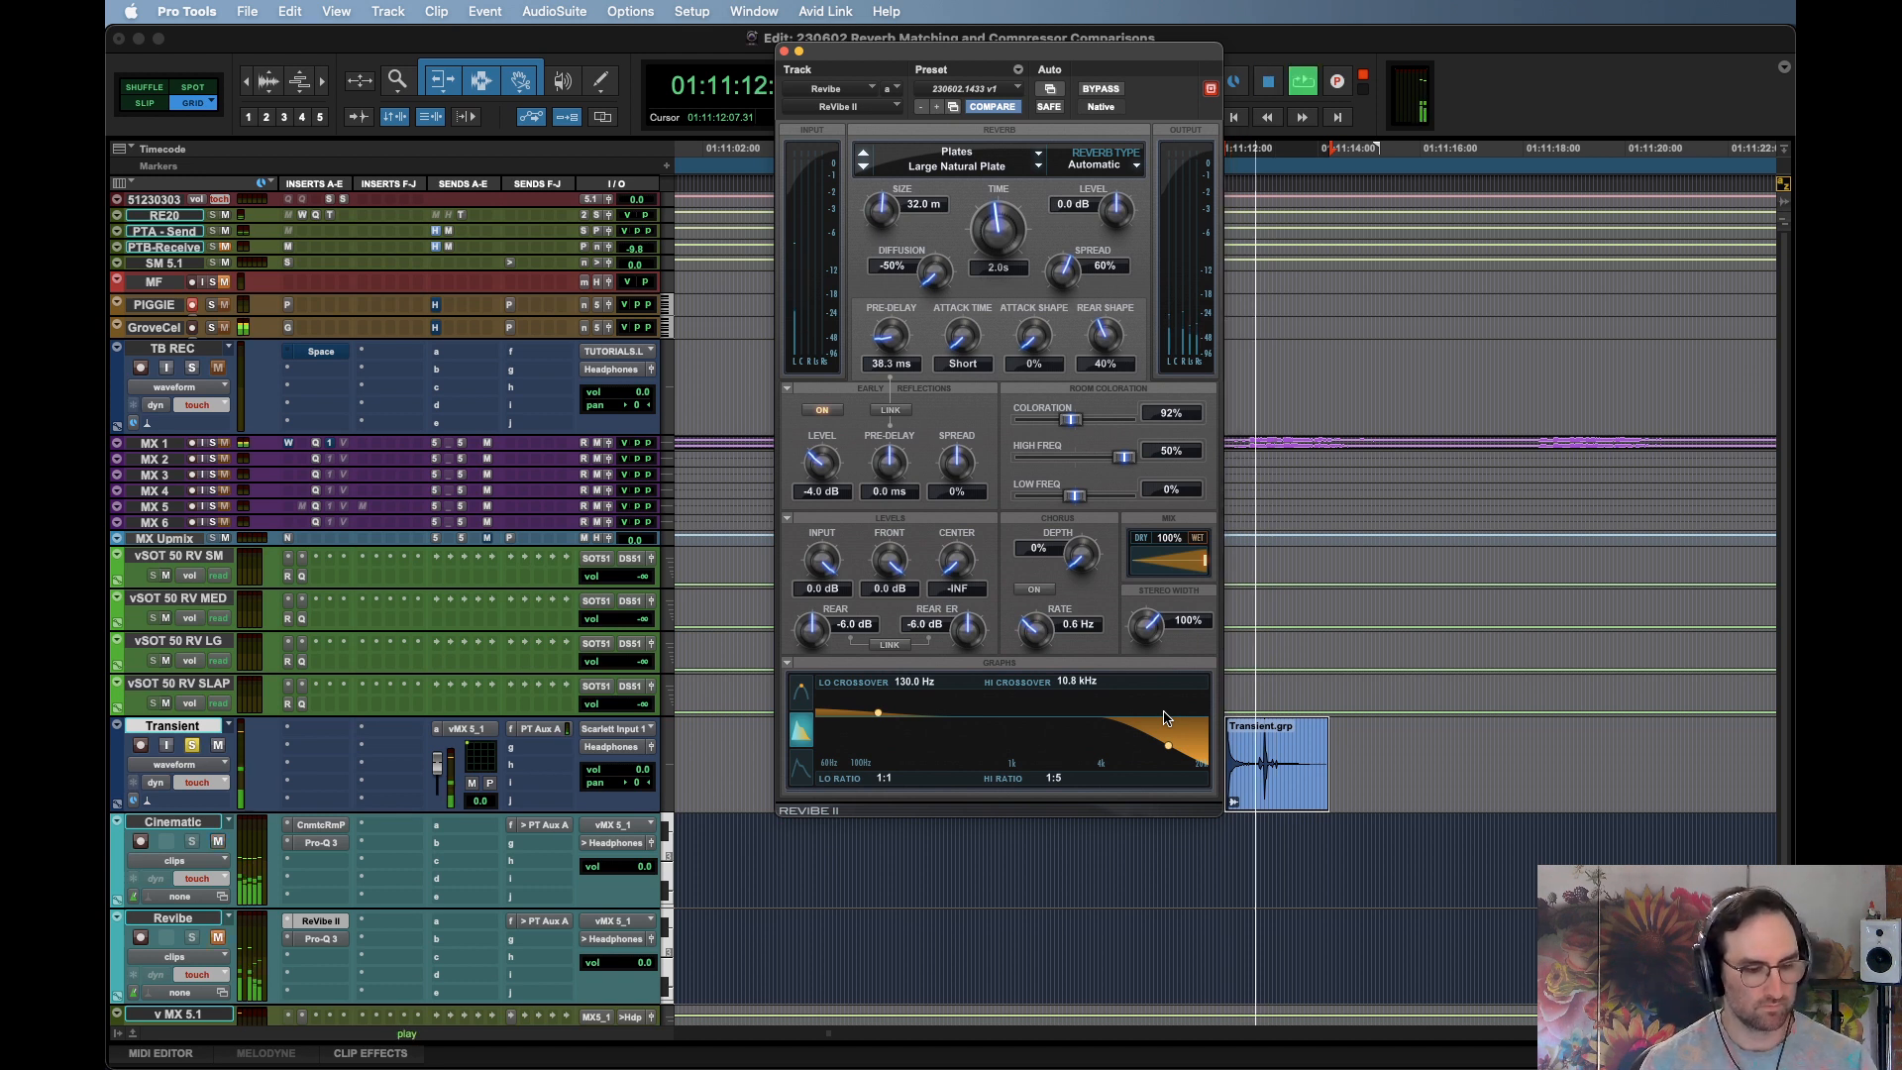
key("space")
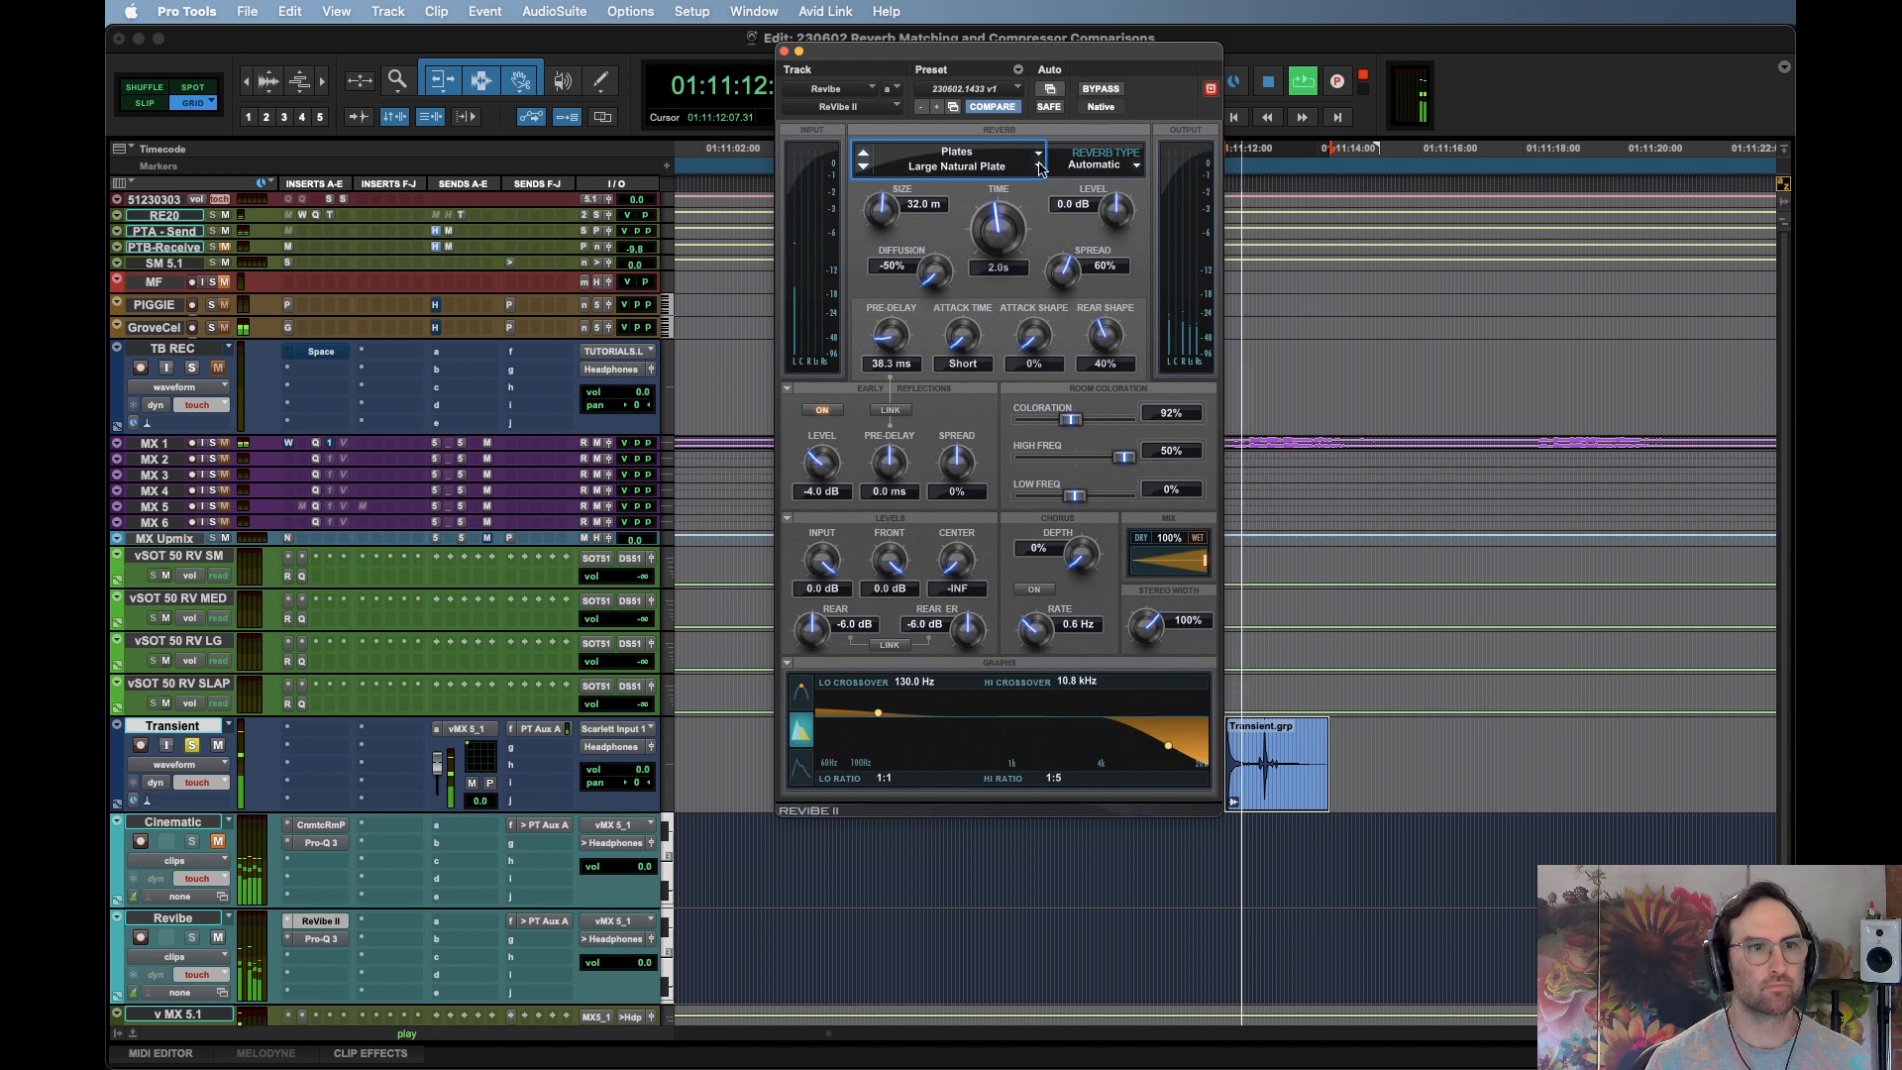
Audition the Large Bright Plate and Large Synthetic Plate reverb types during playback and return to Large Natural Plate
left_click(962, 171)
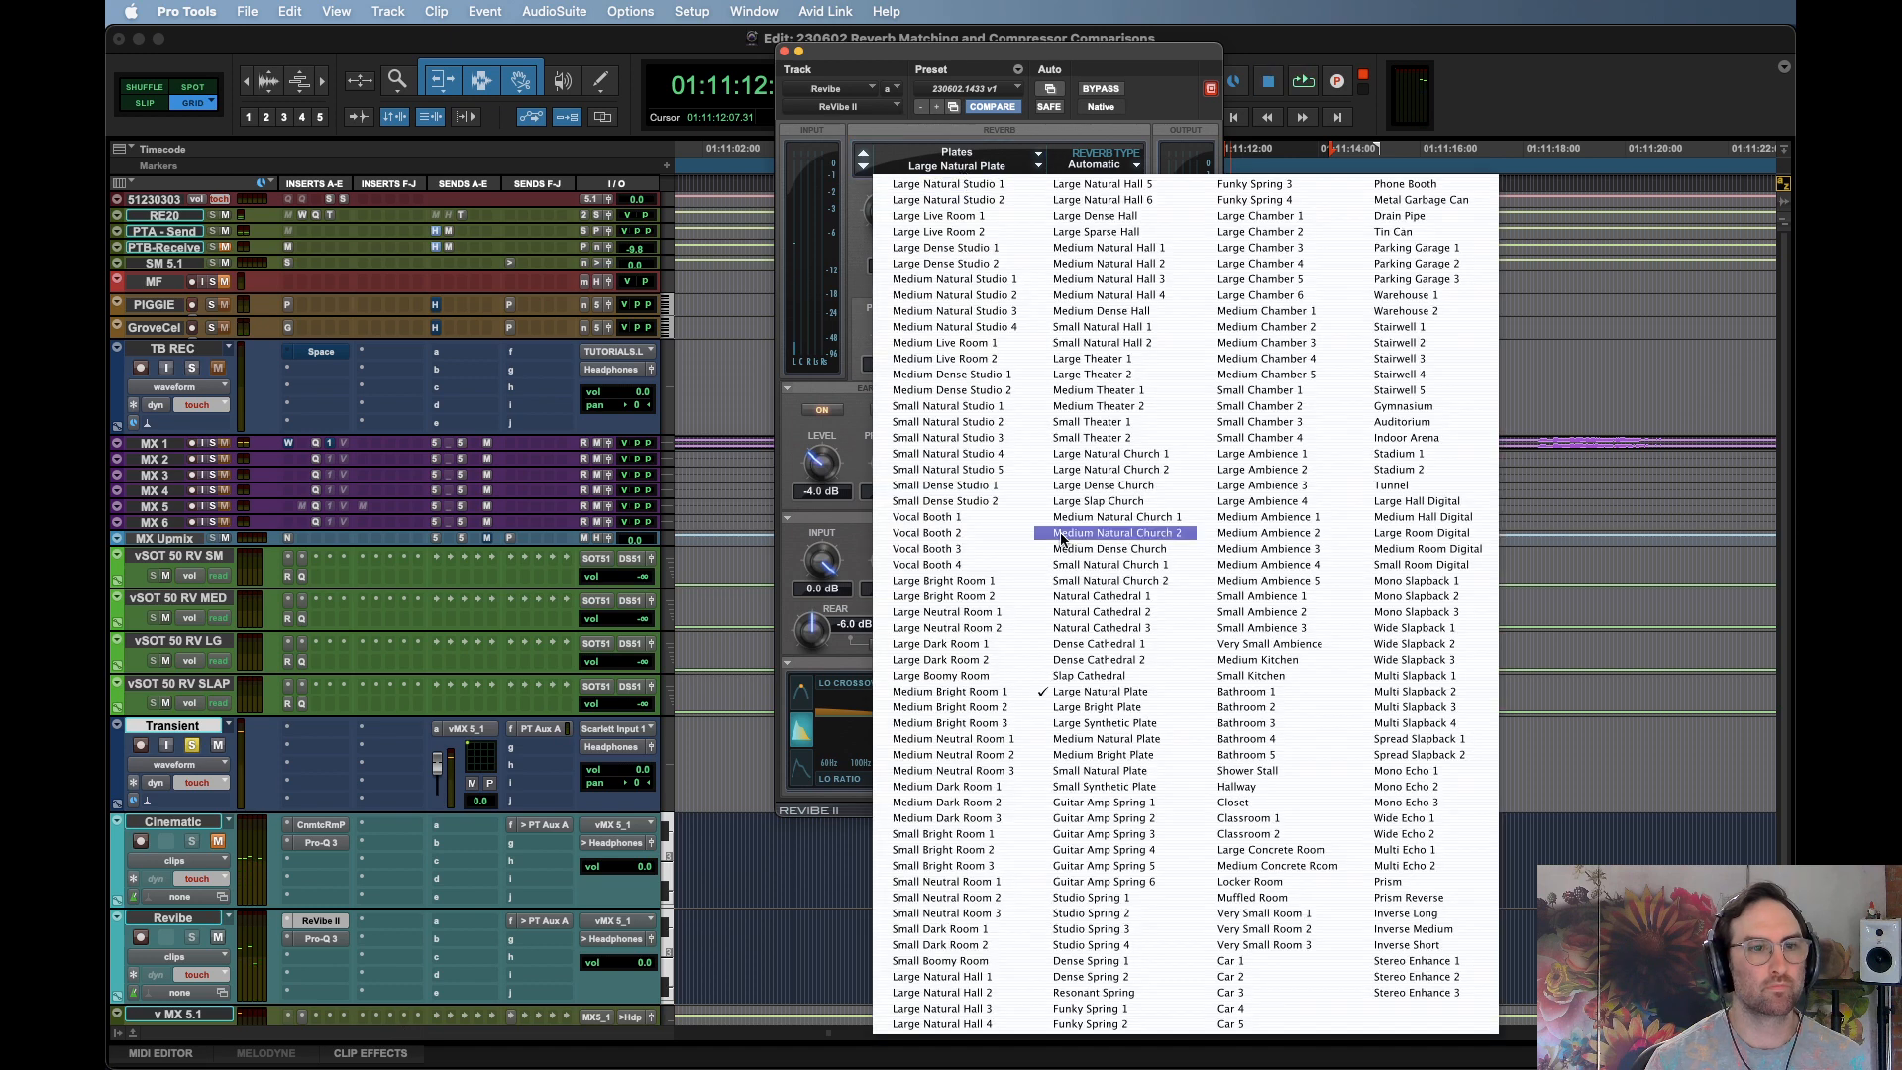
left_click(1097, 706)
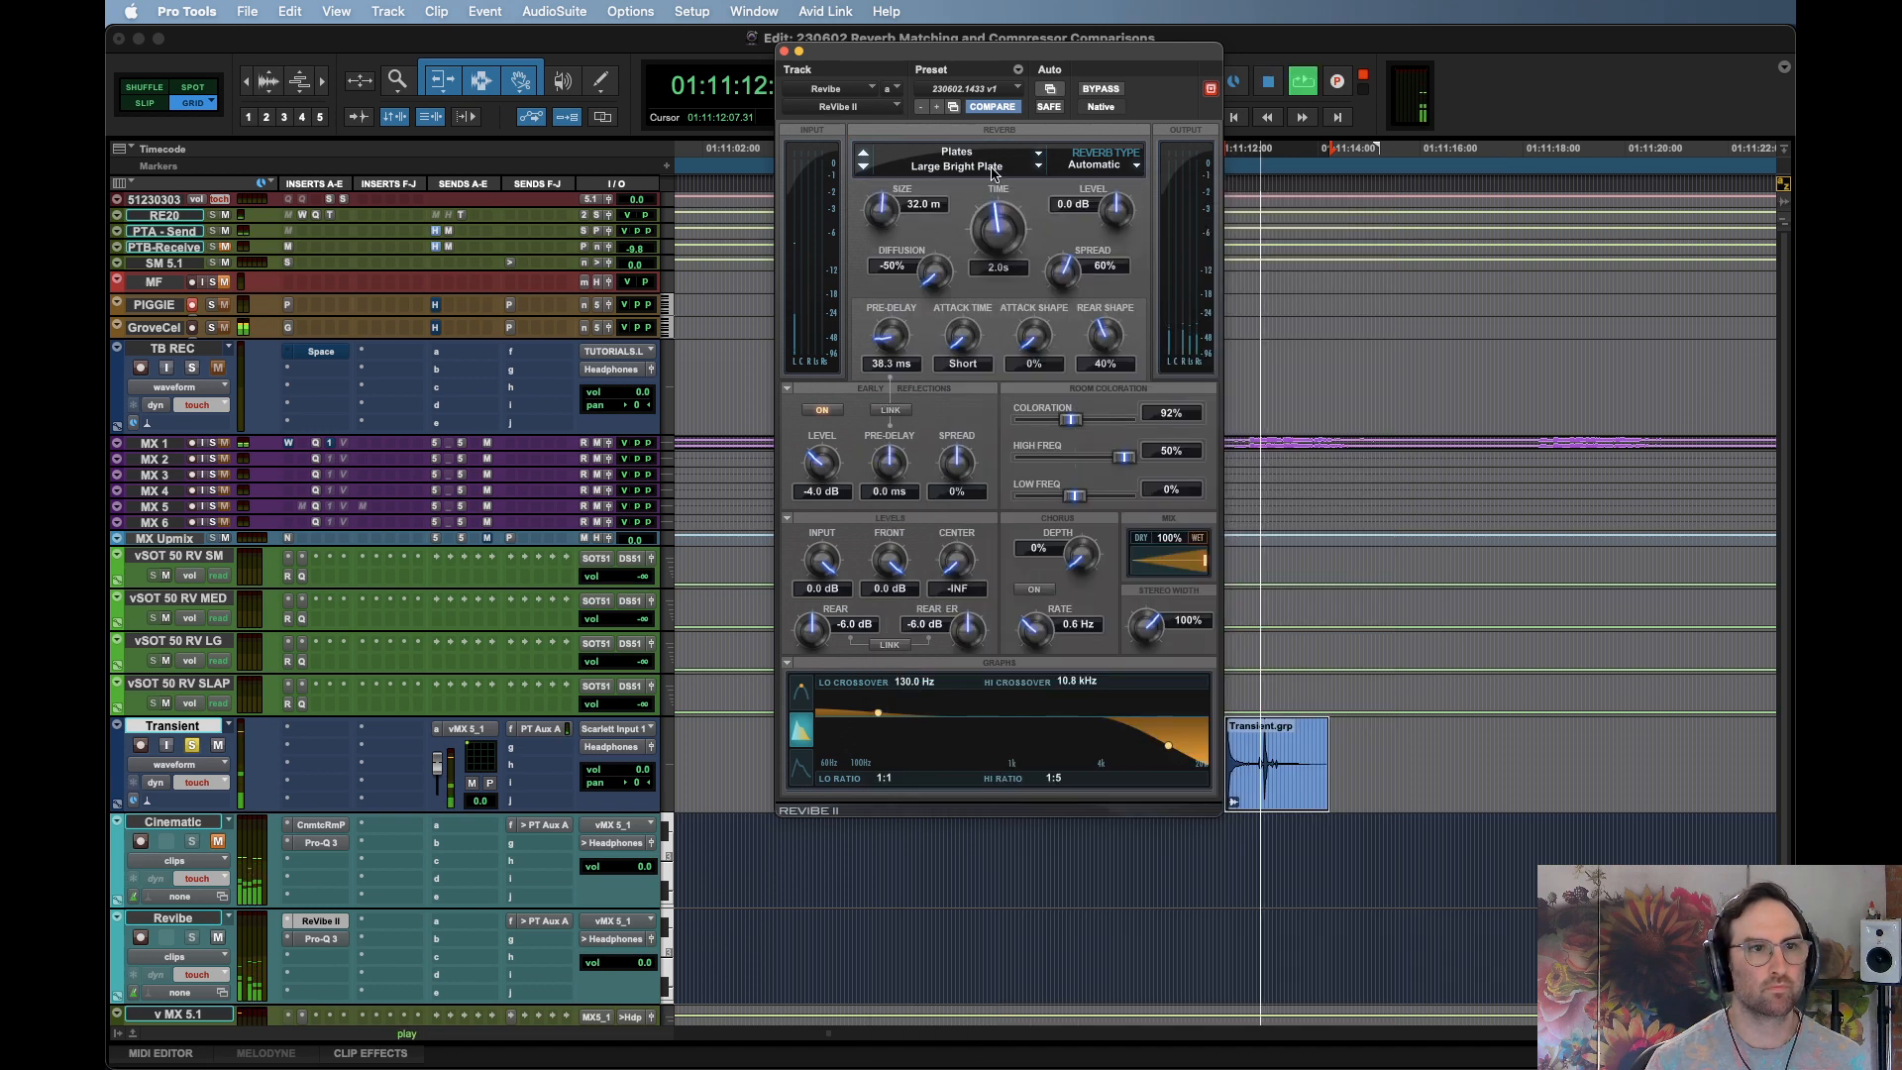
left_click(957, 166)
left_click(1135, 722)
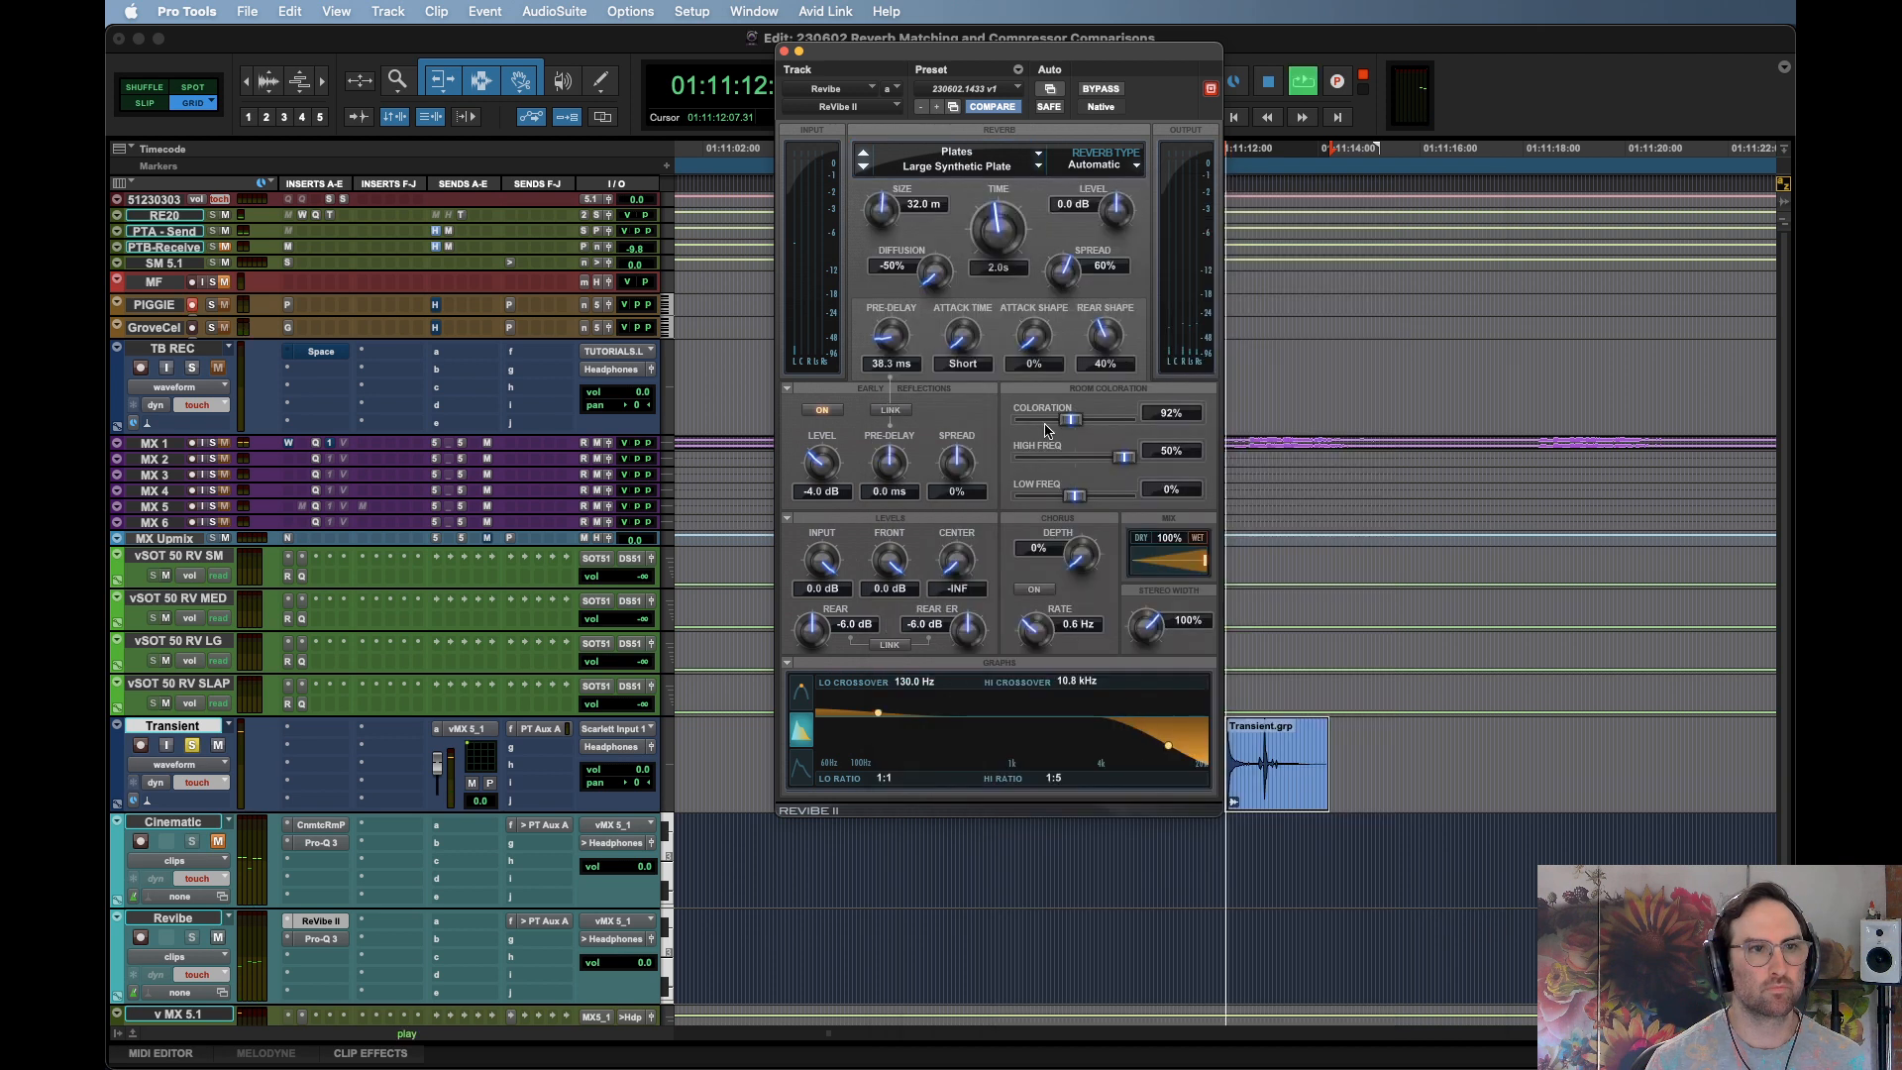
left_click(973, 166)
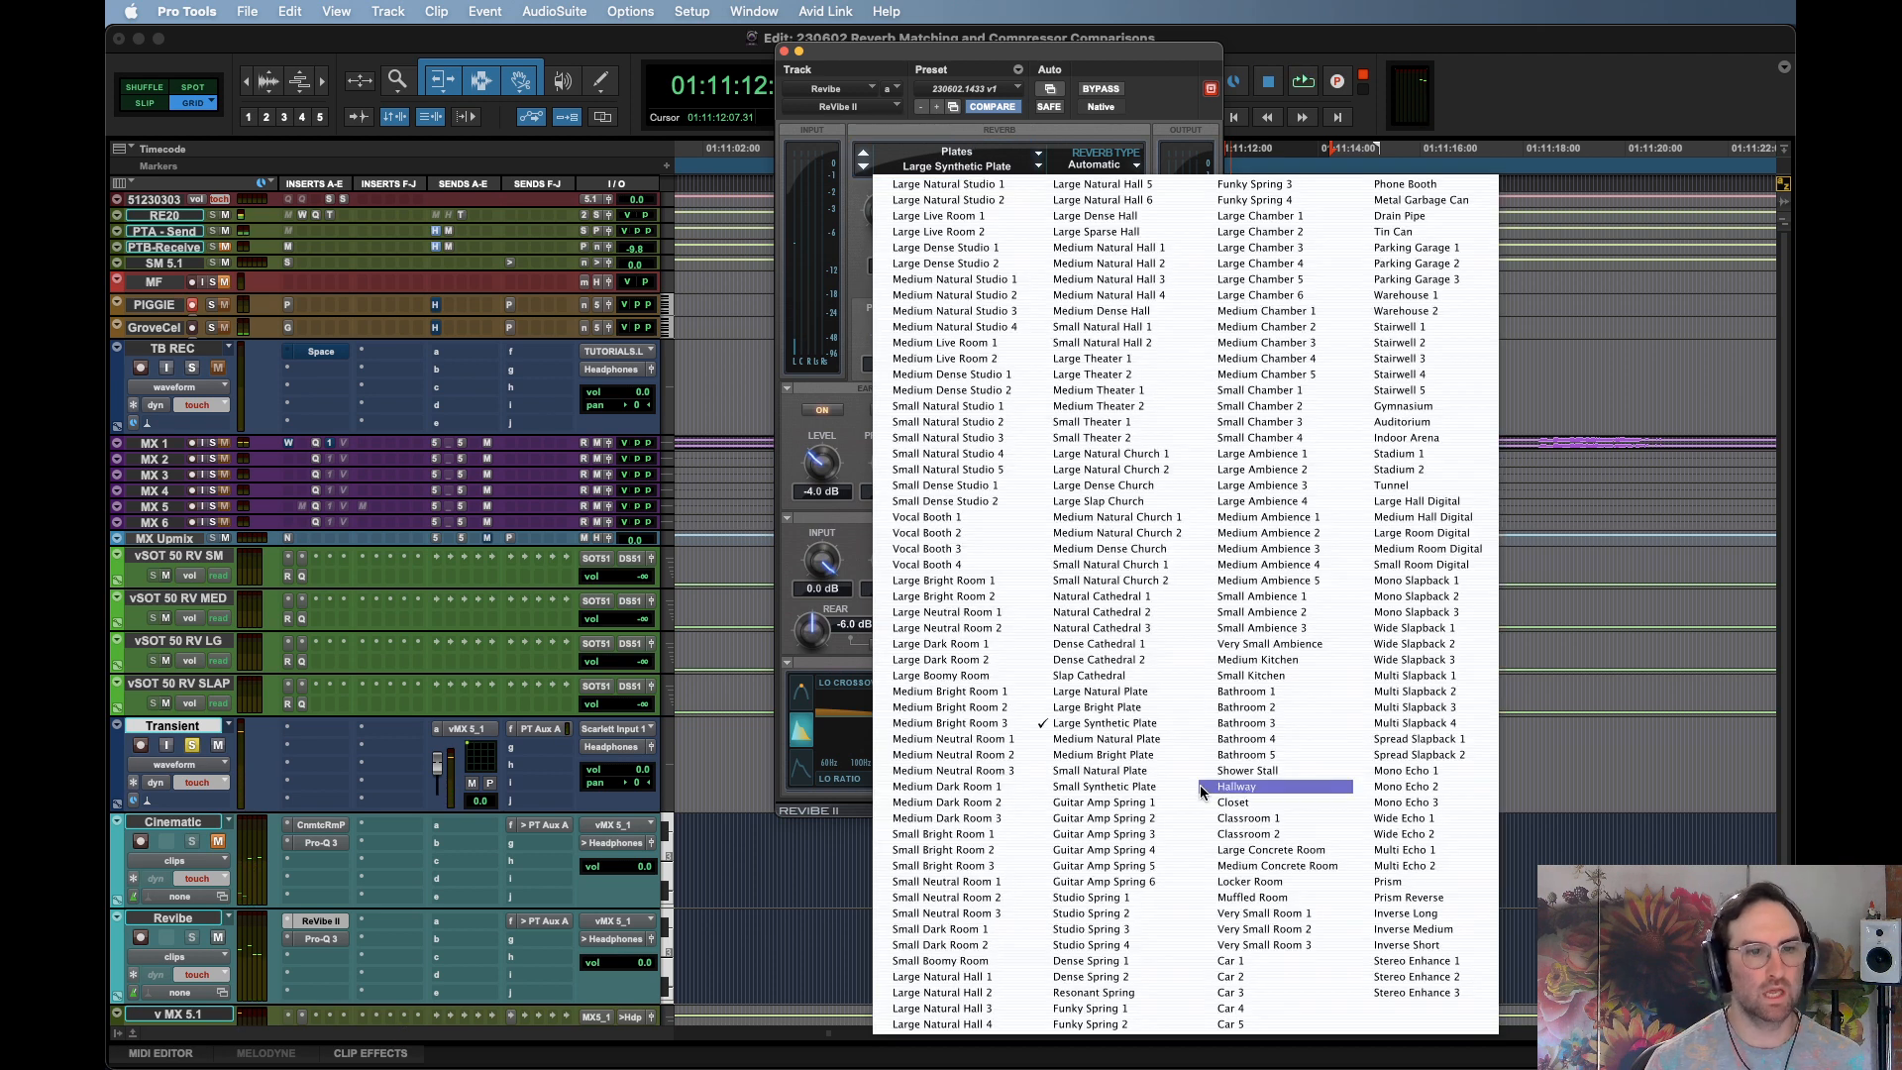
left_click(1144, 691)
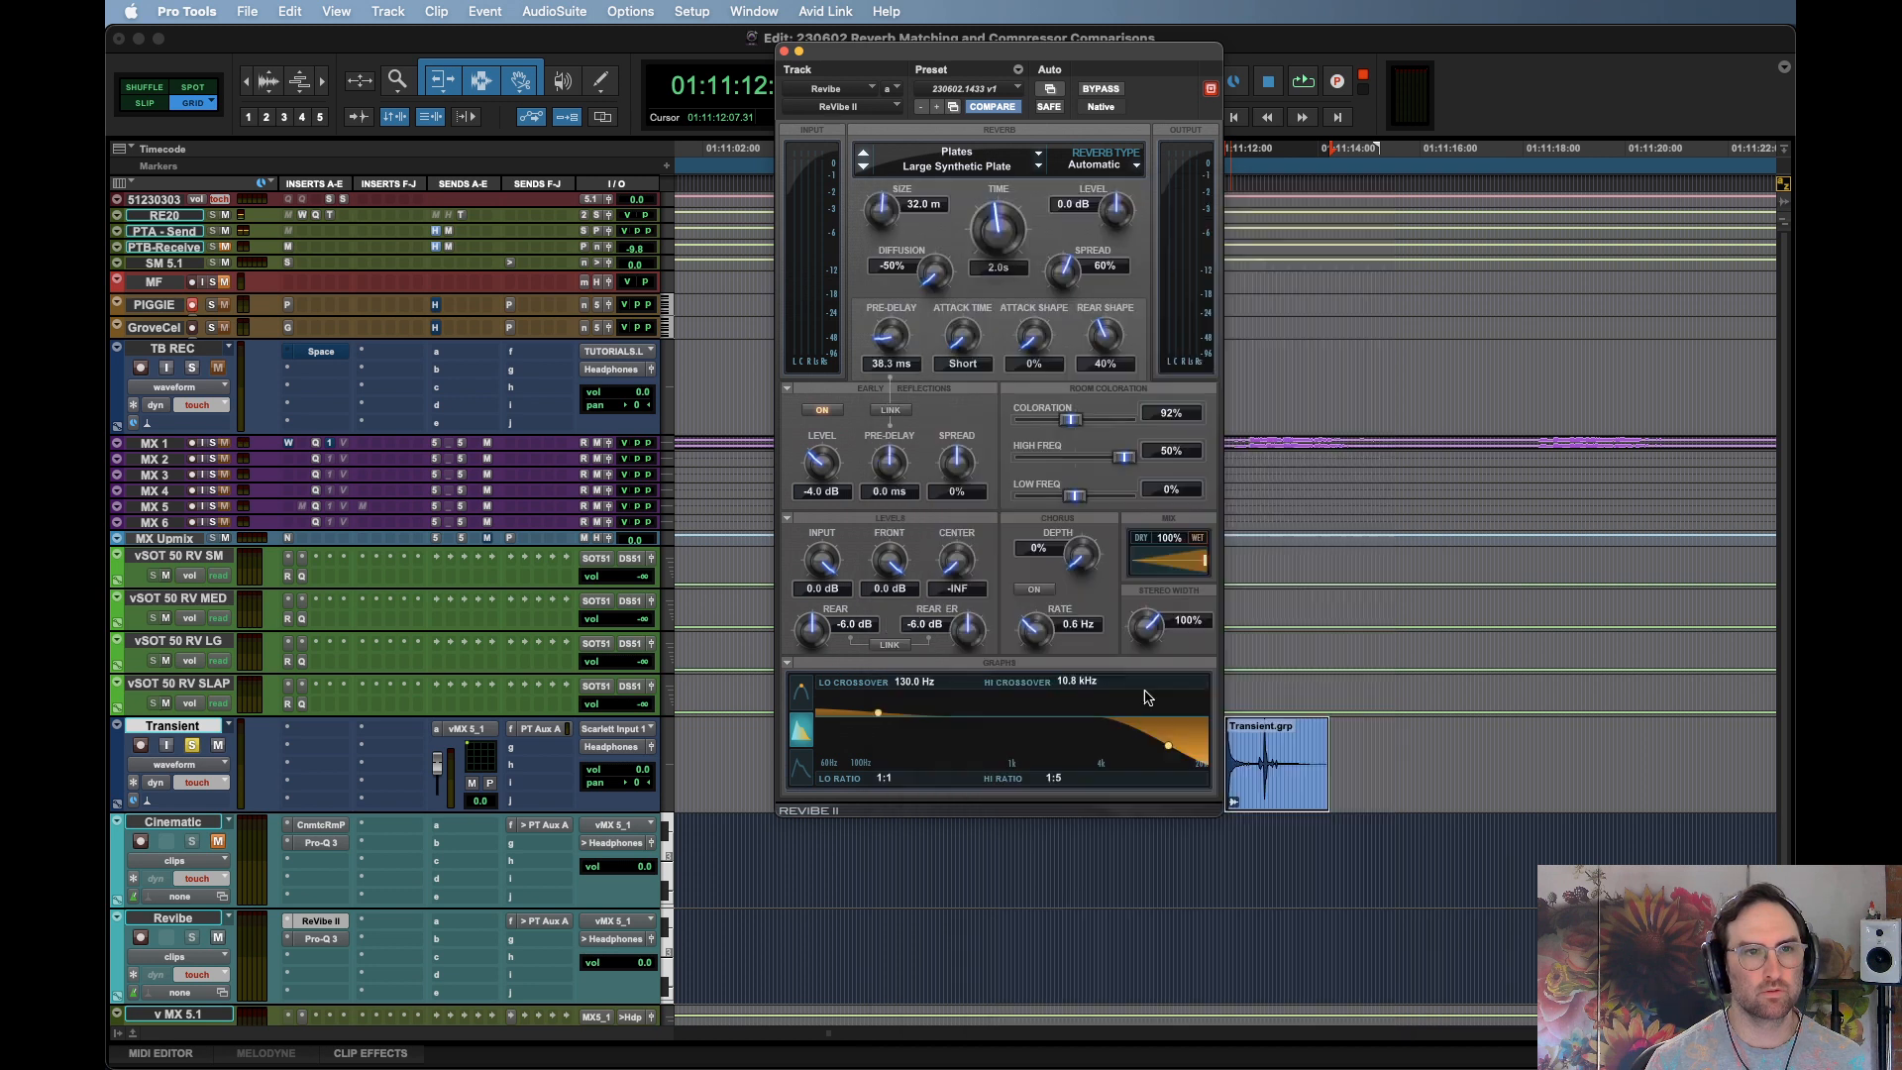
Play the Transient clip repeatedly to listen to the Large Natural Plate setting
key("space")
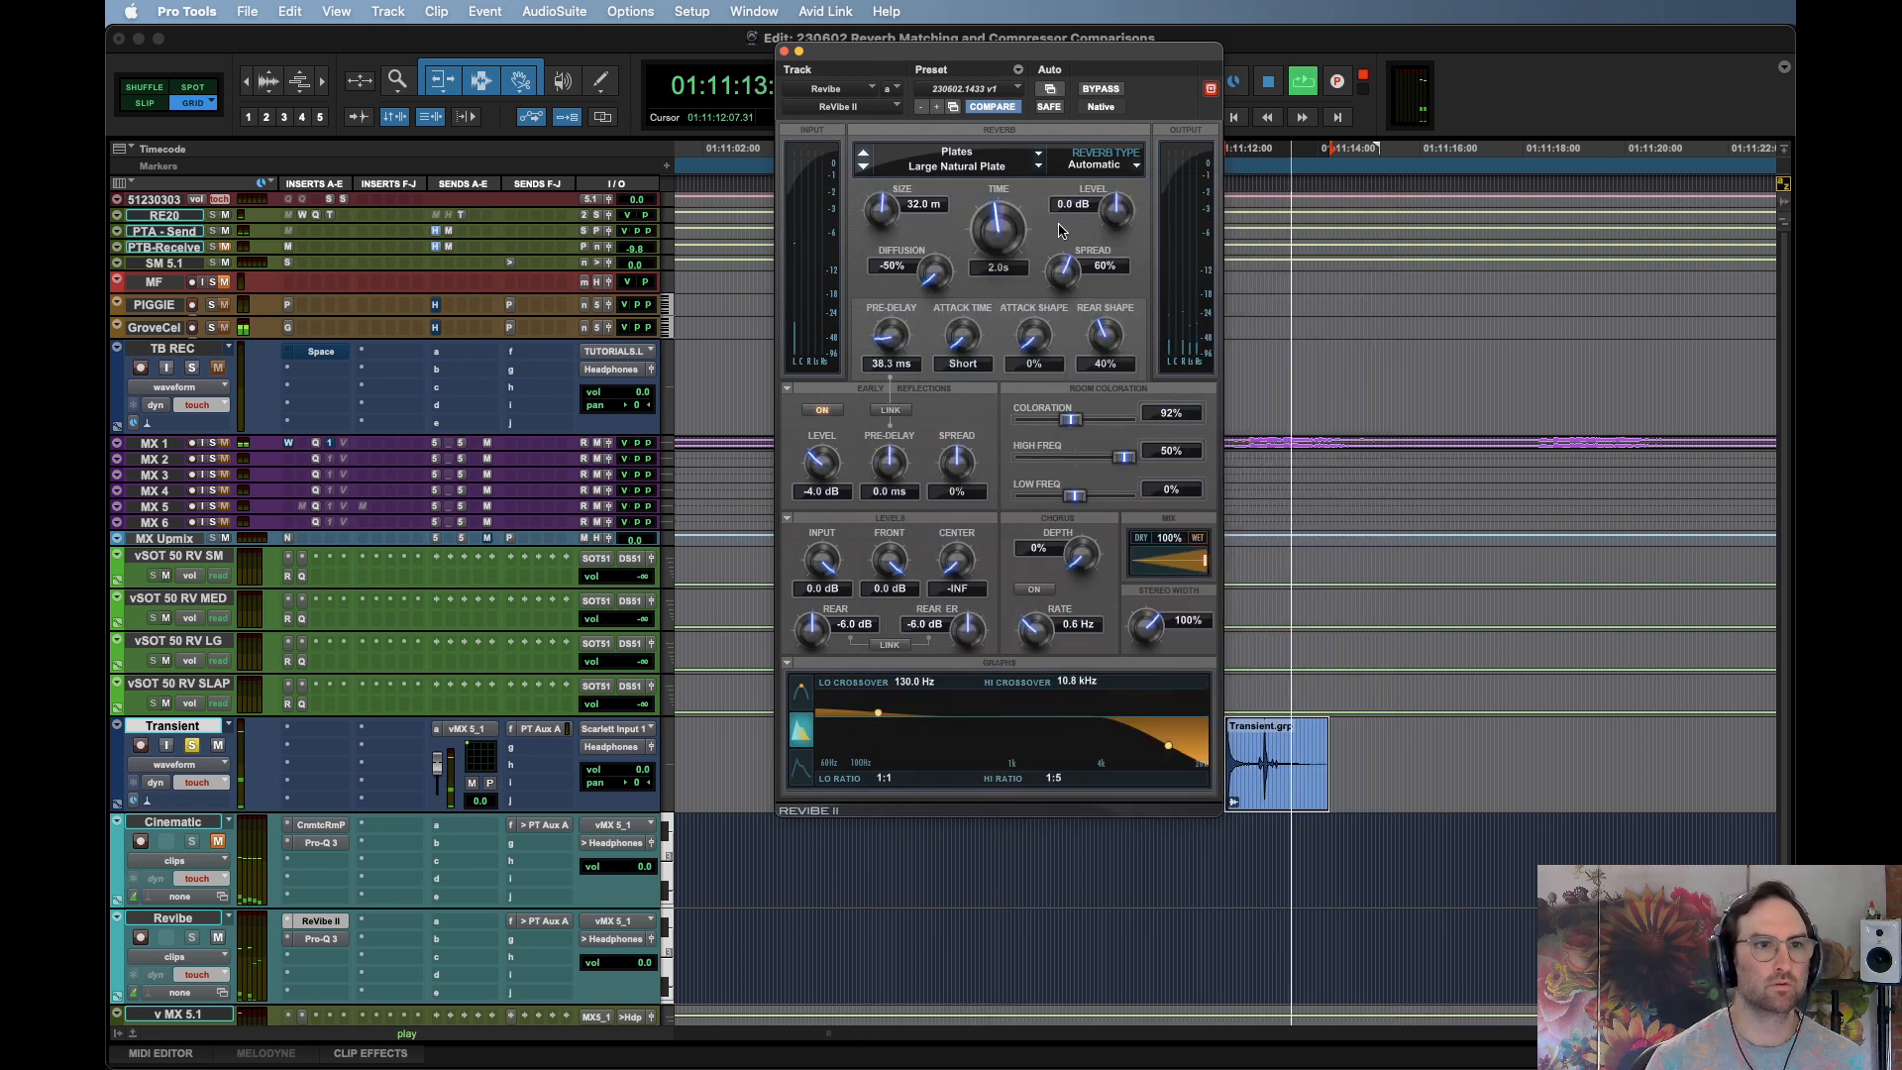
key("space")
key("space")
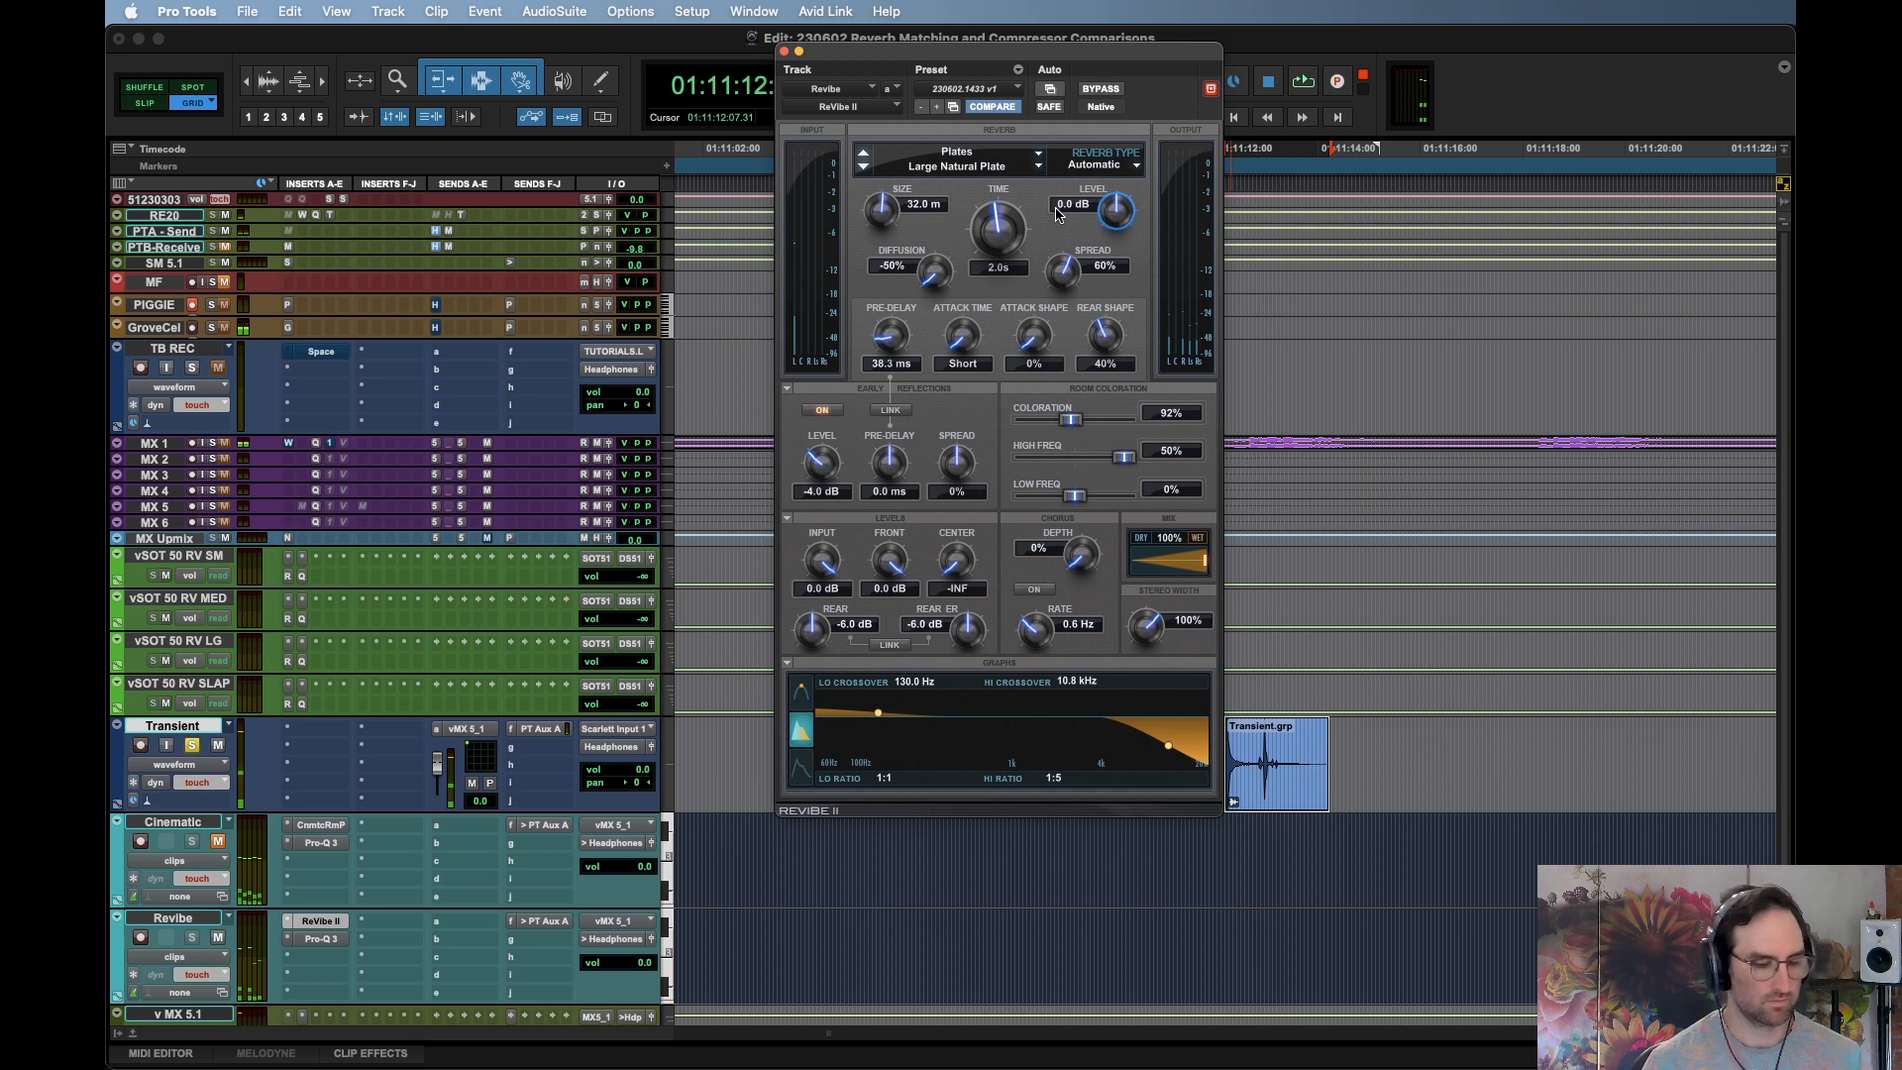
key("space")
key("space")
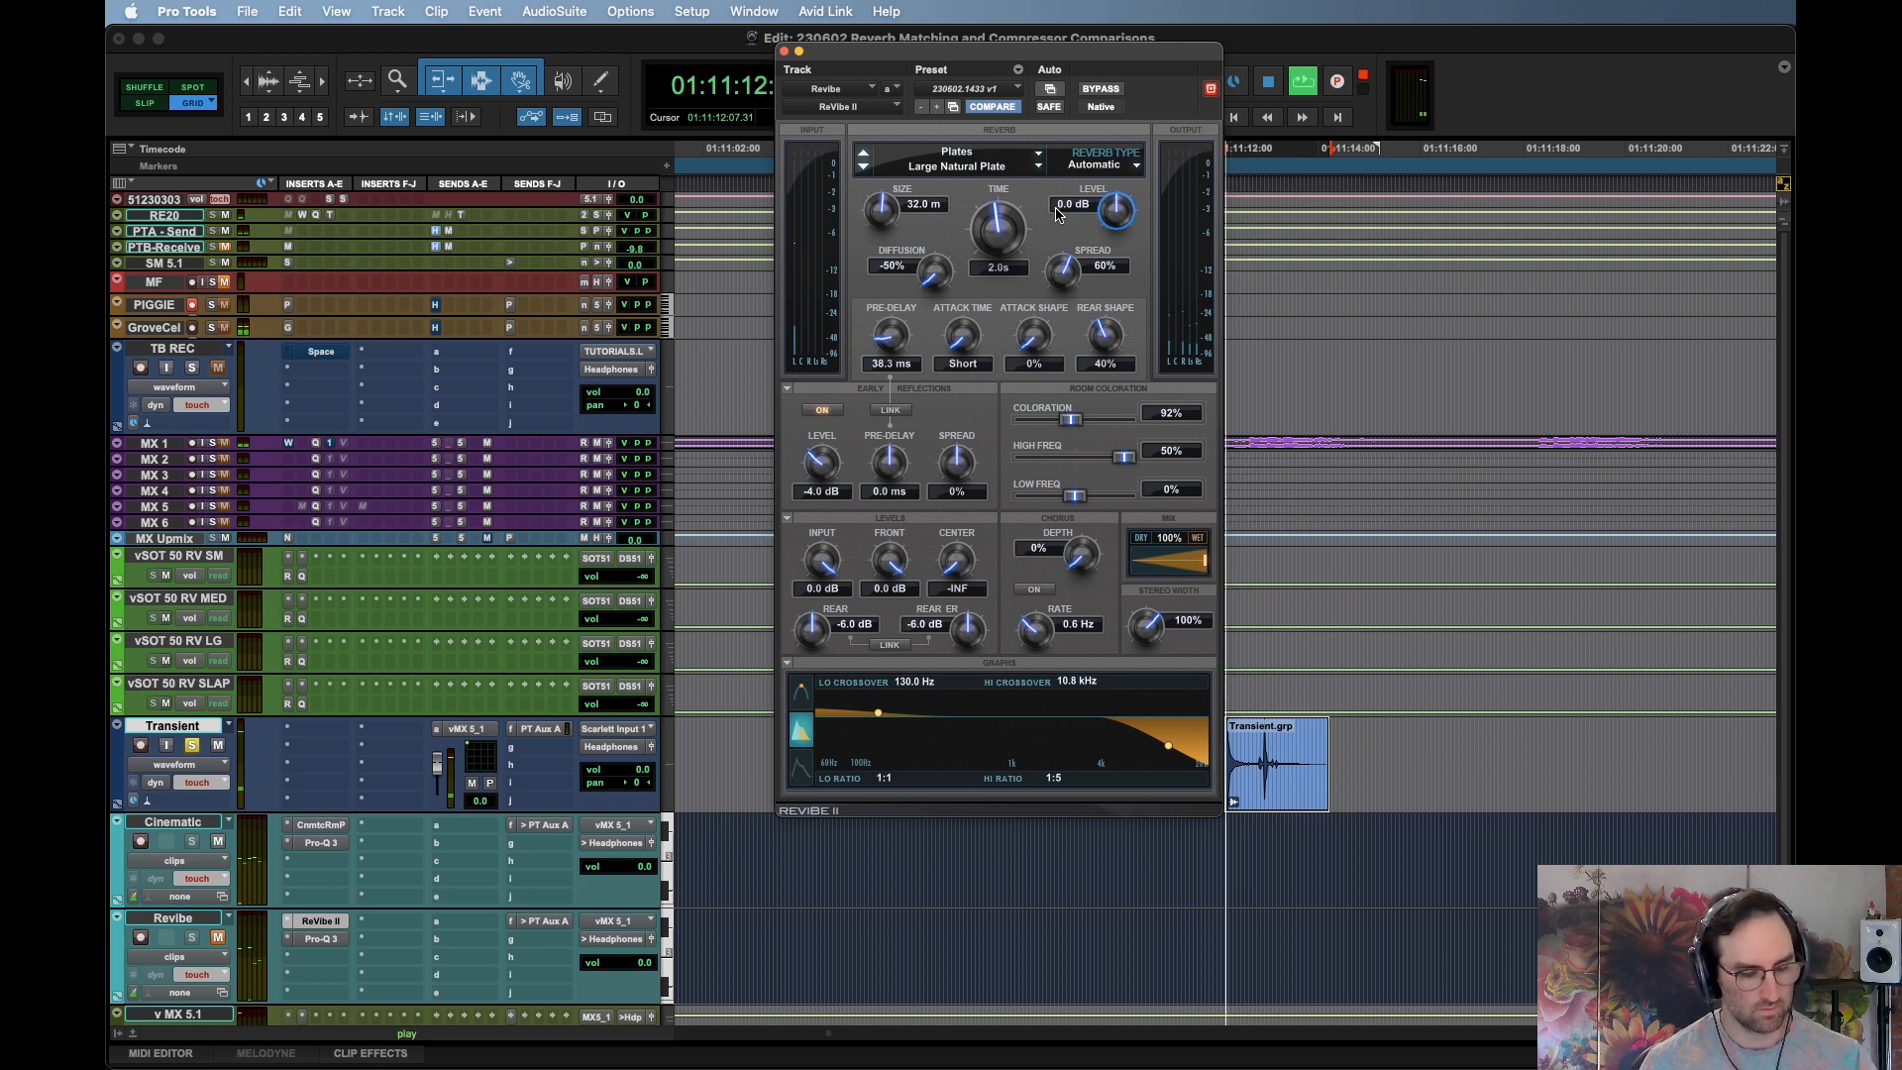
key("space")
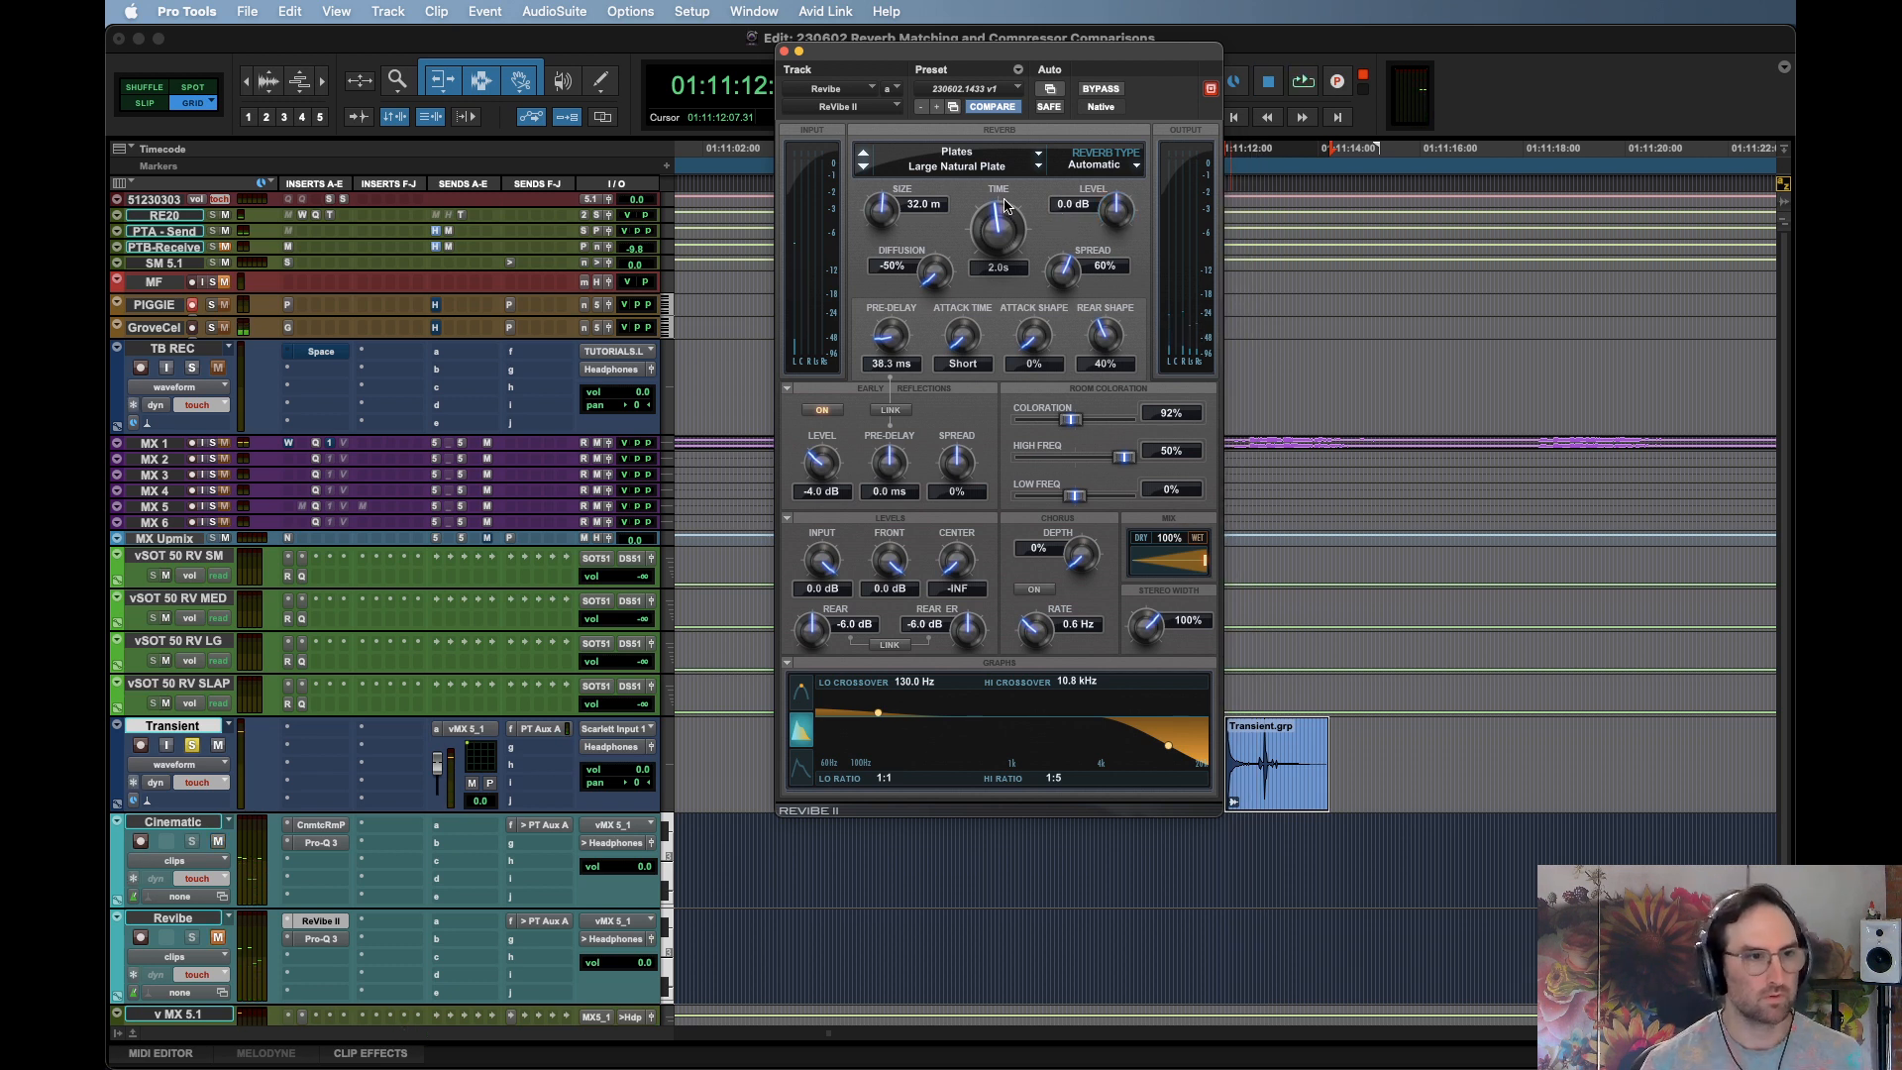
Set the Transient track's vMX 5_1 send to pre-fader and mute the track
right_click(459, 732)
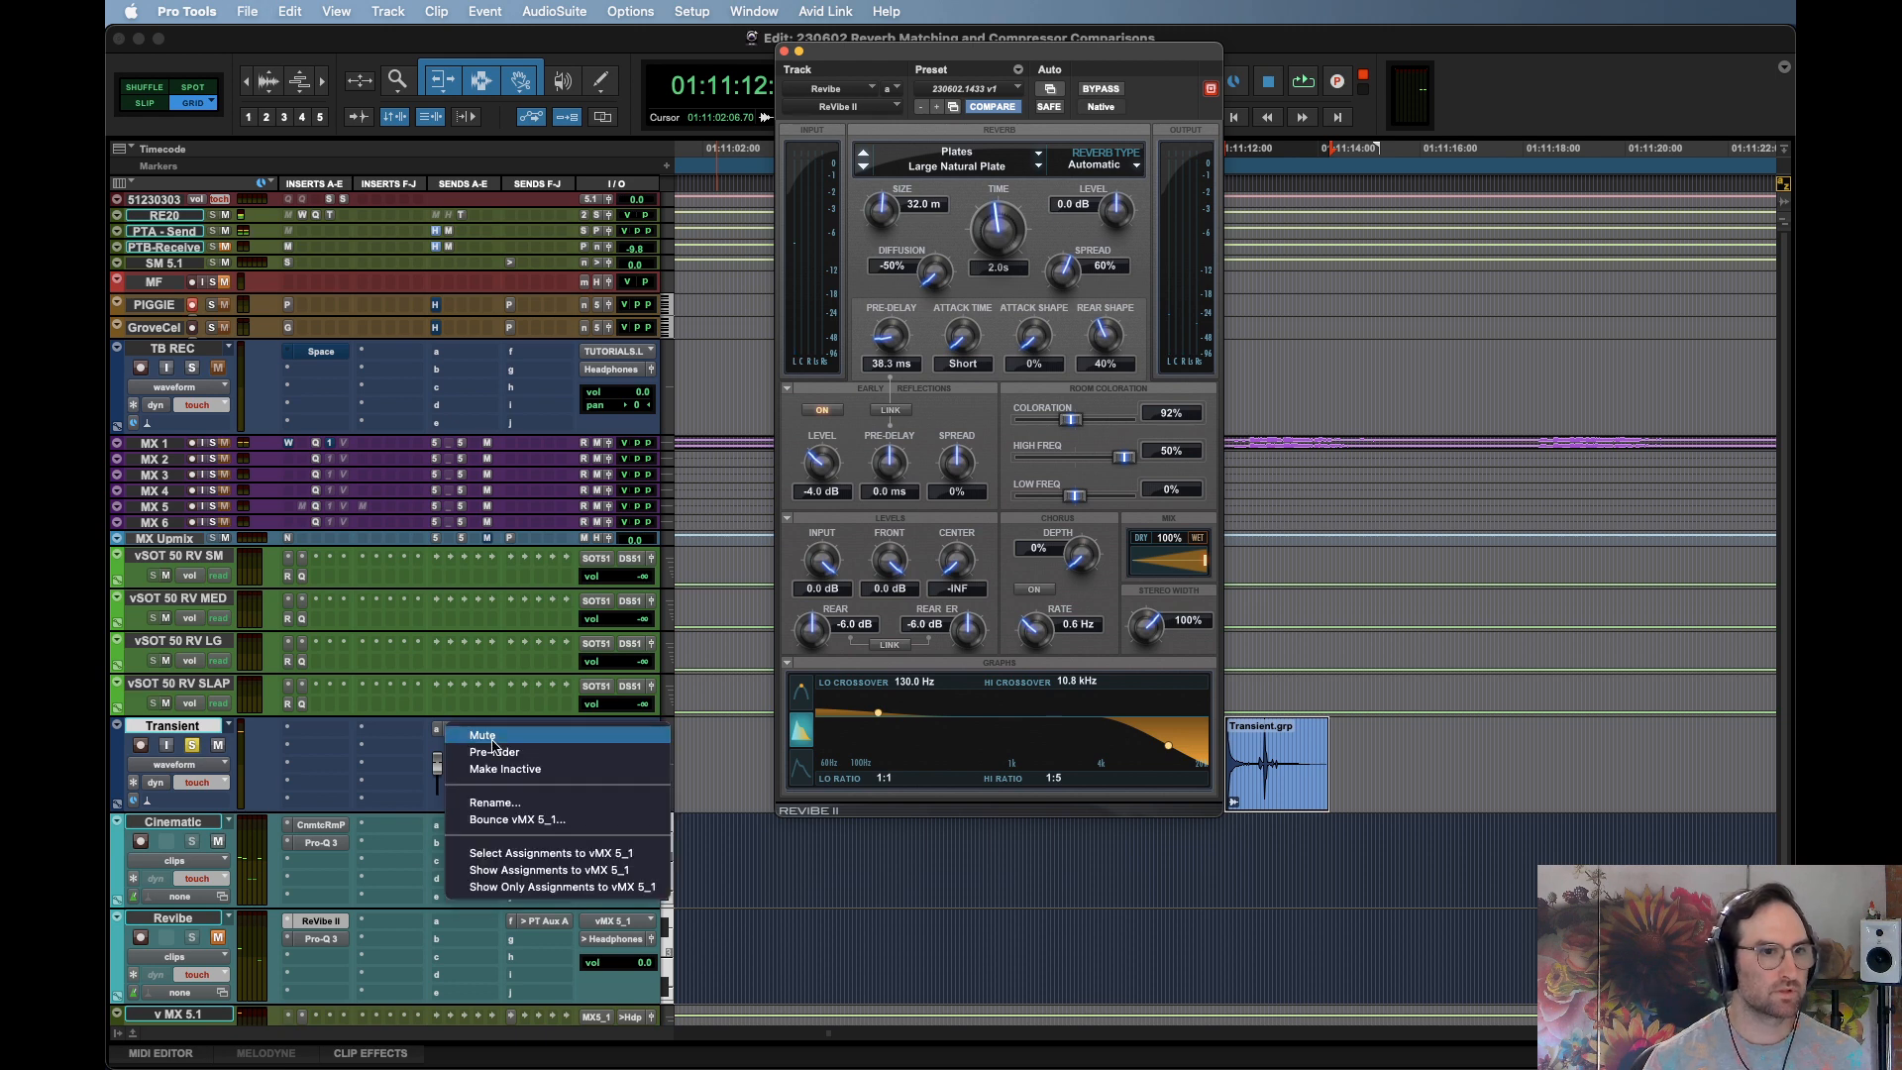
left_click(495, 753)
left_click(218, 746)
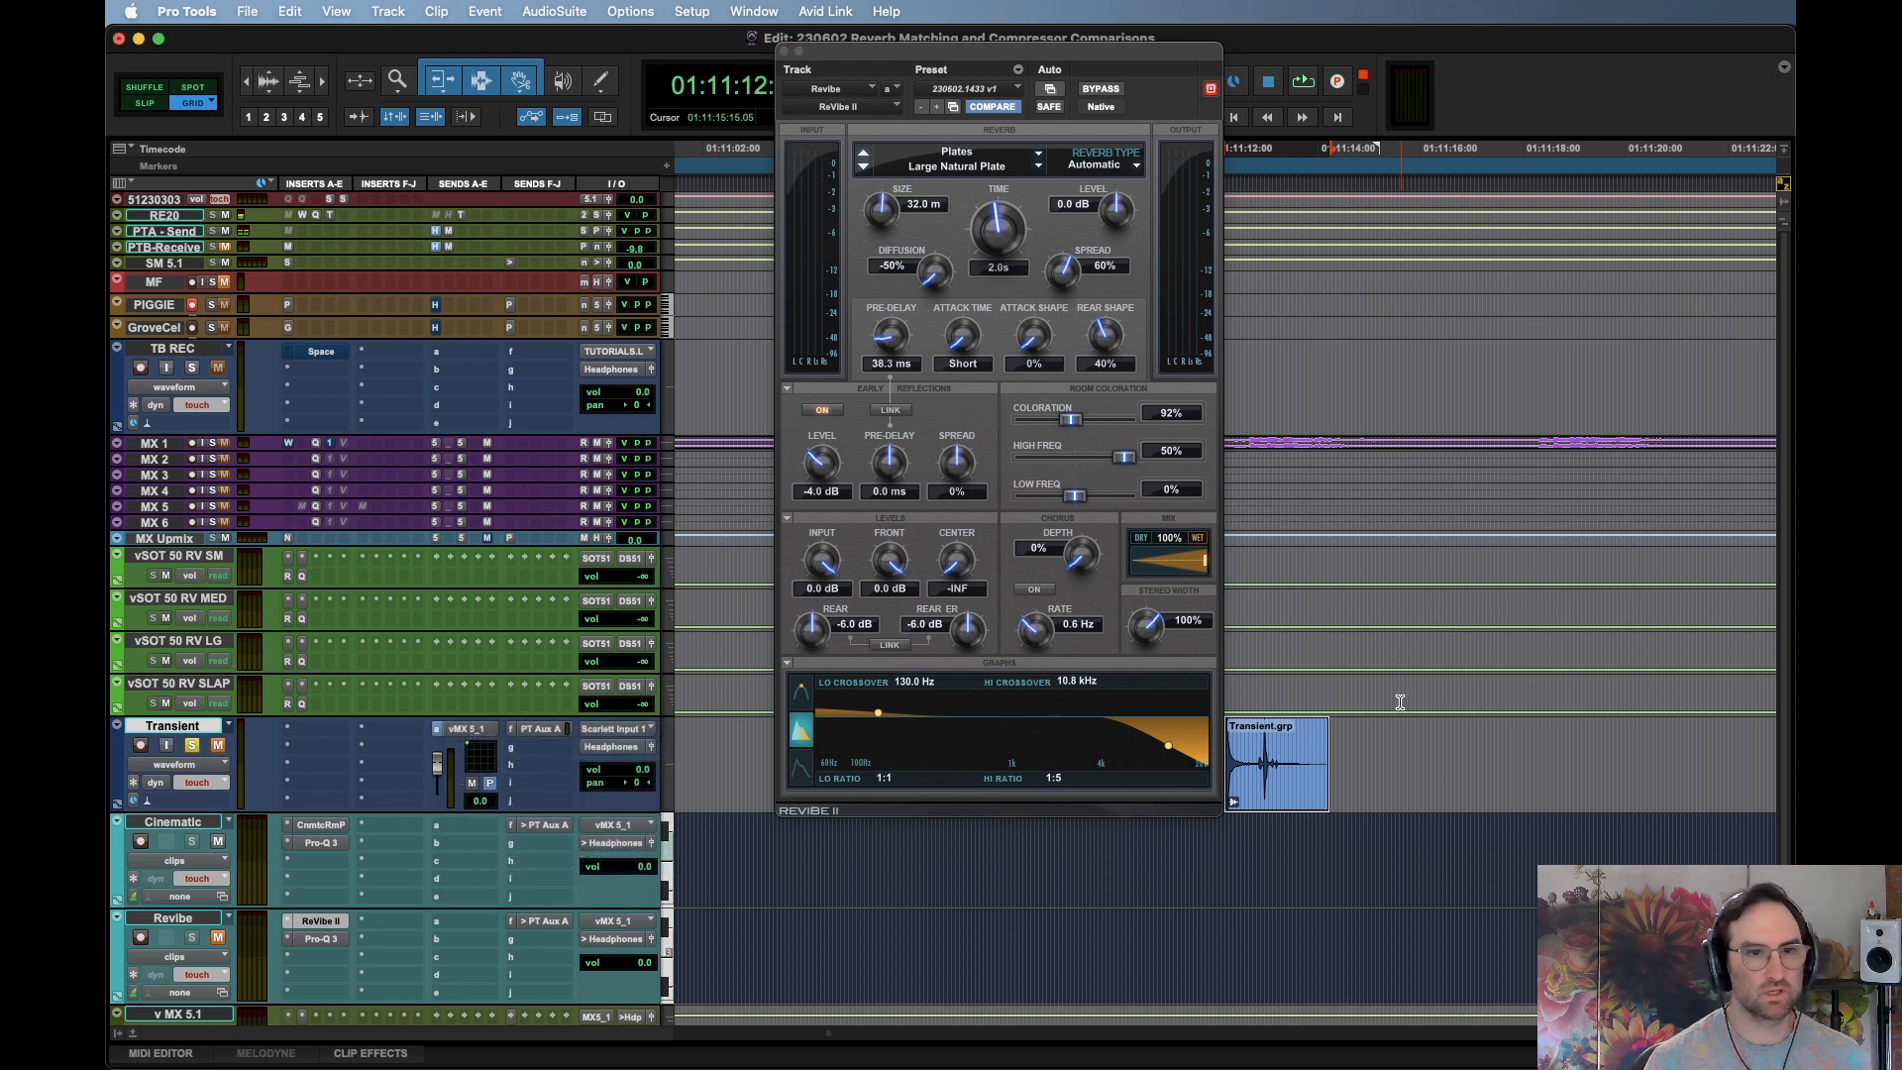
Replay the Transient clip repeatedly with the pre-fader send to compare the reverb tails on the Cinematic and Revibe tracks
key("space")
key("space")
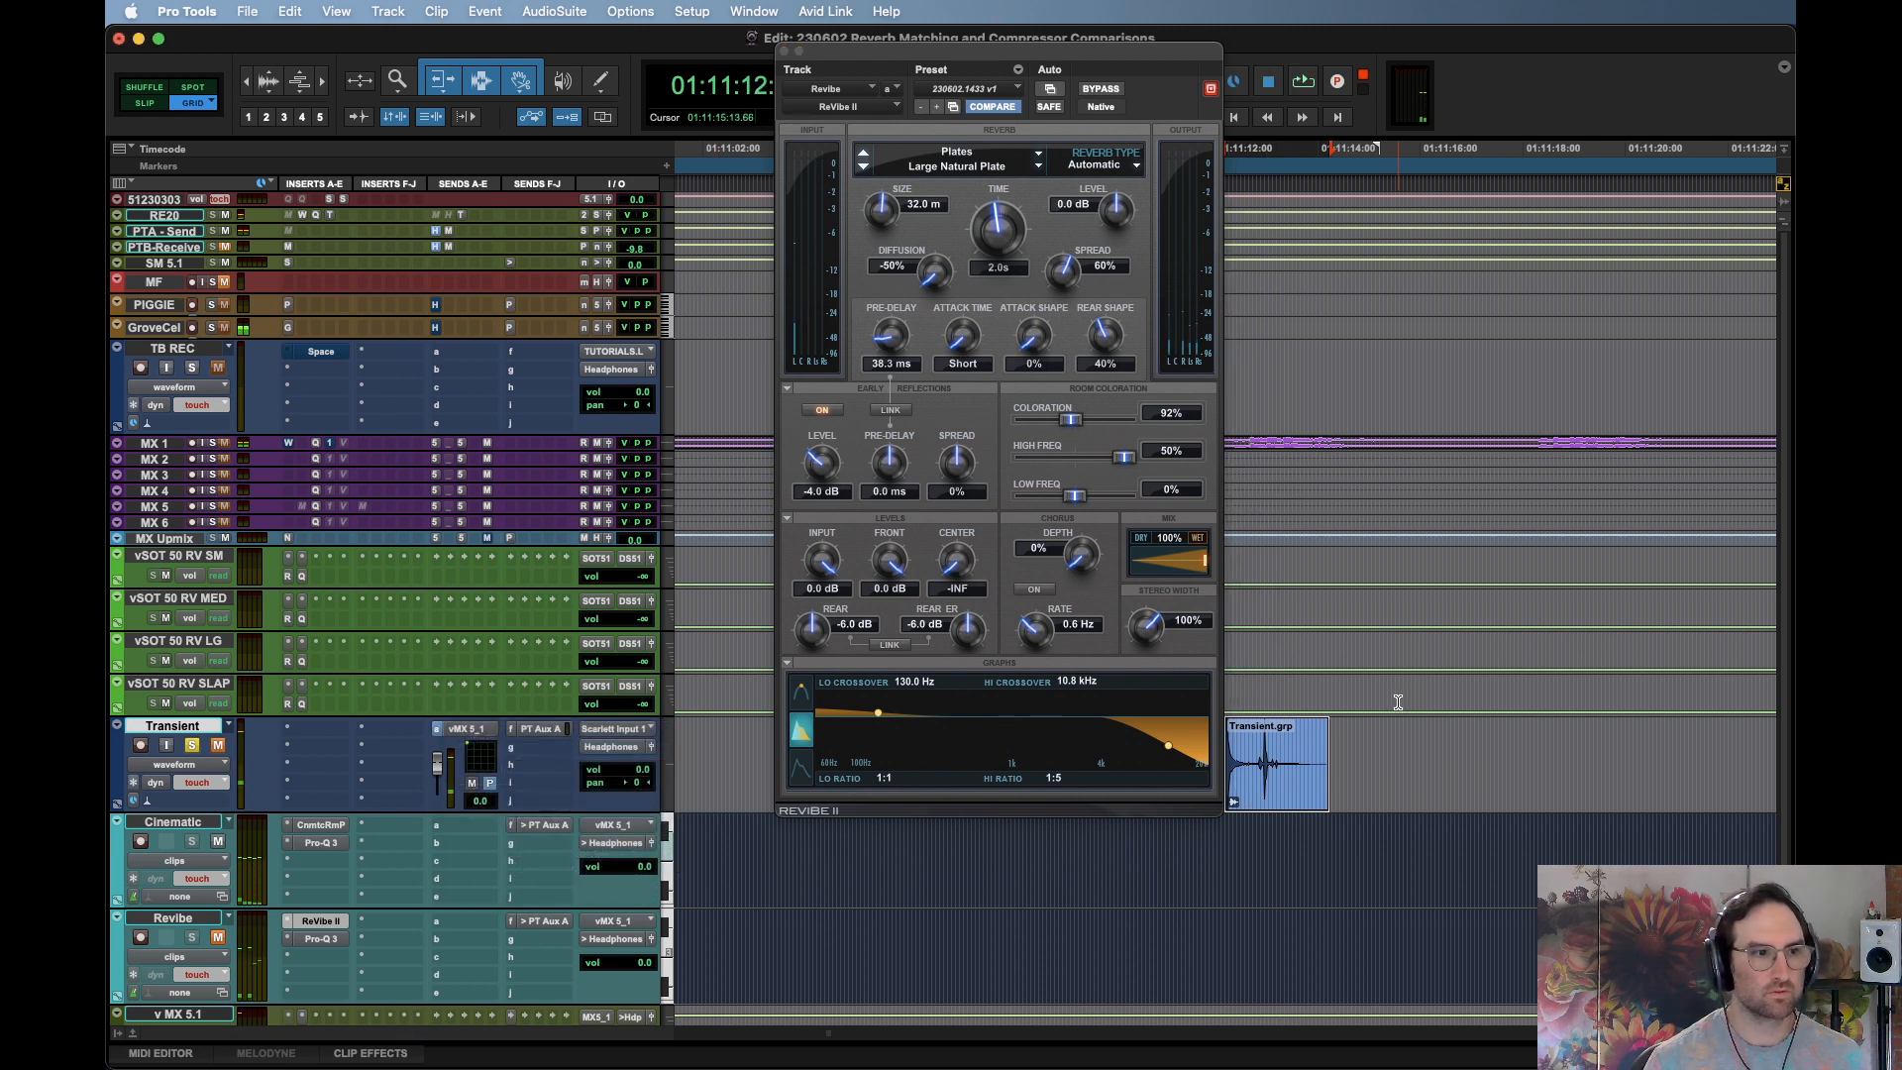
key("space")
key("space")
key("space")
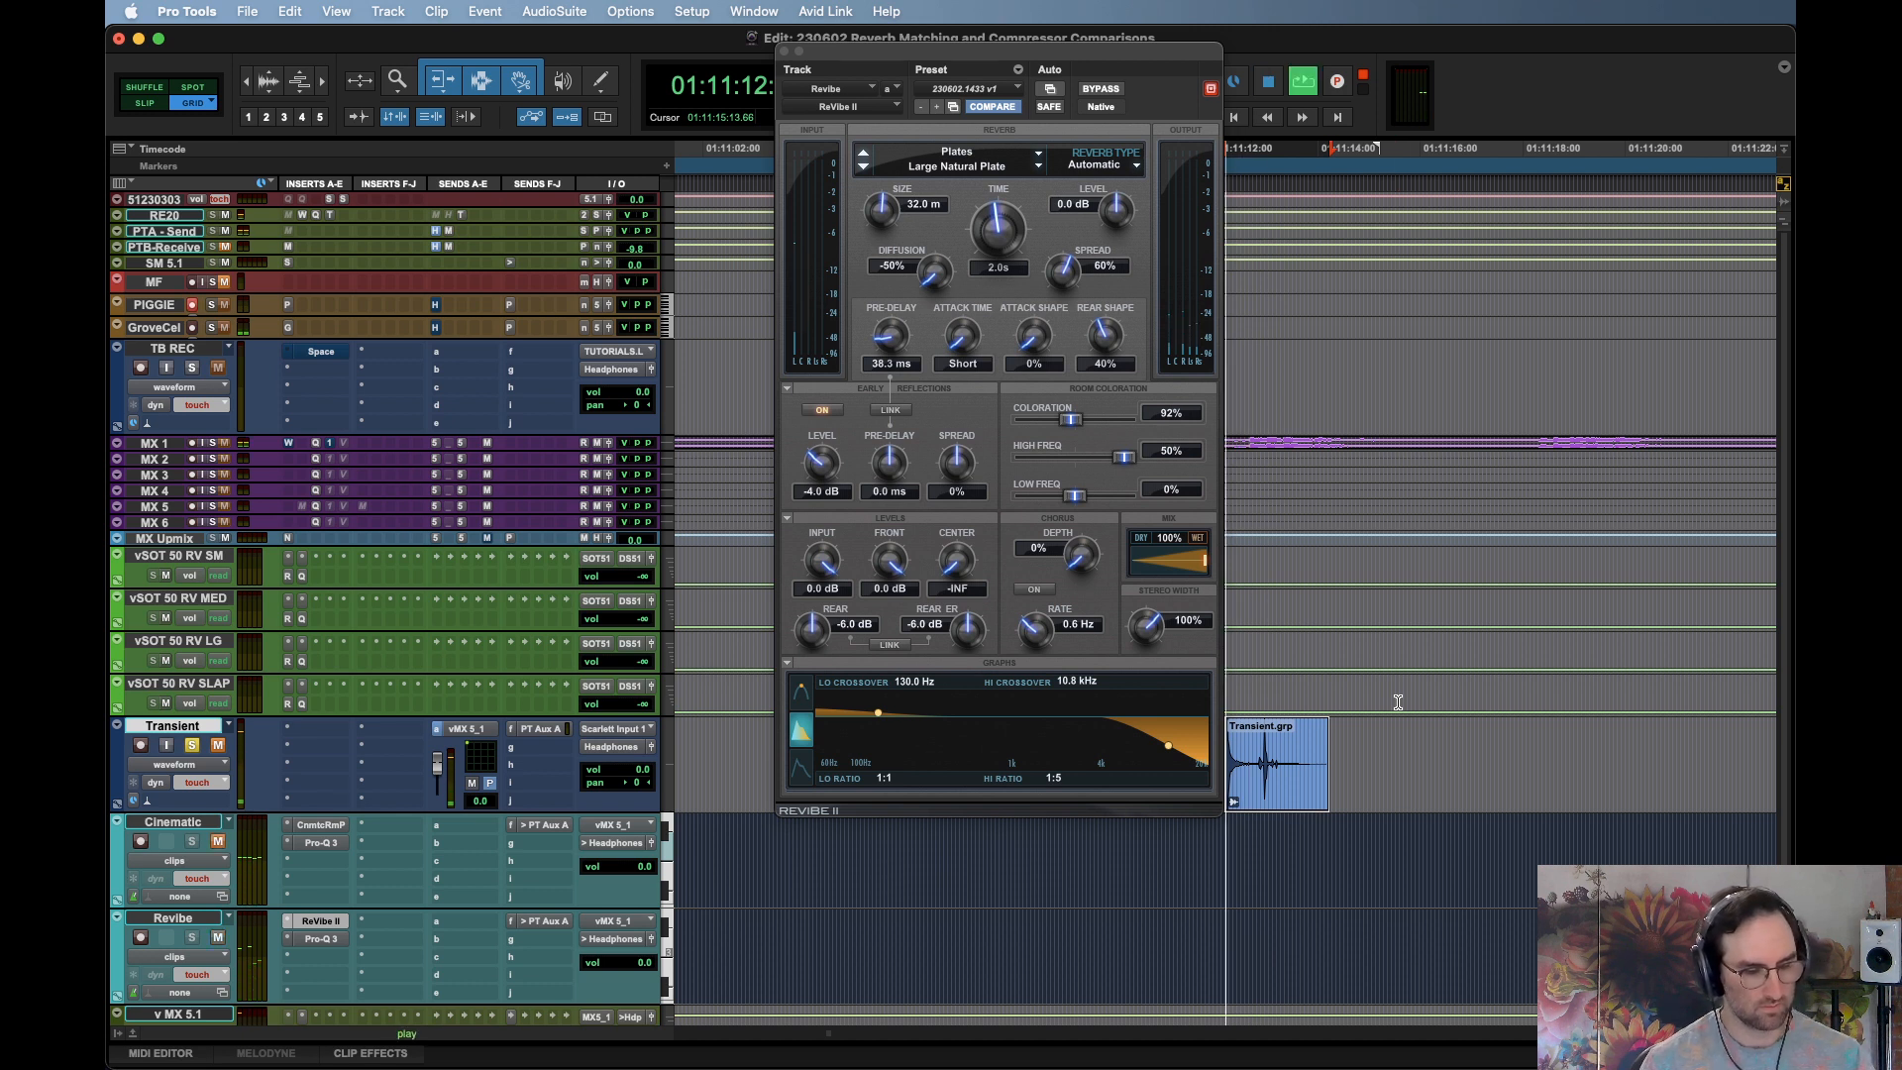
key("space")
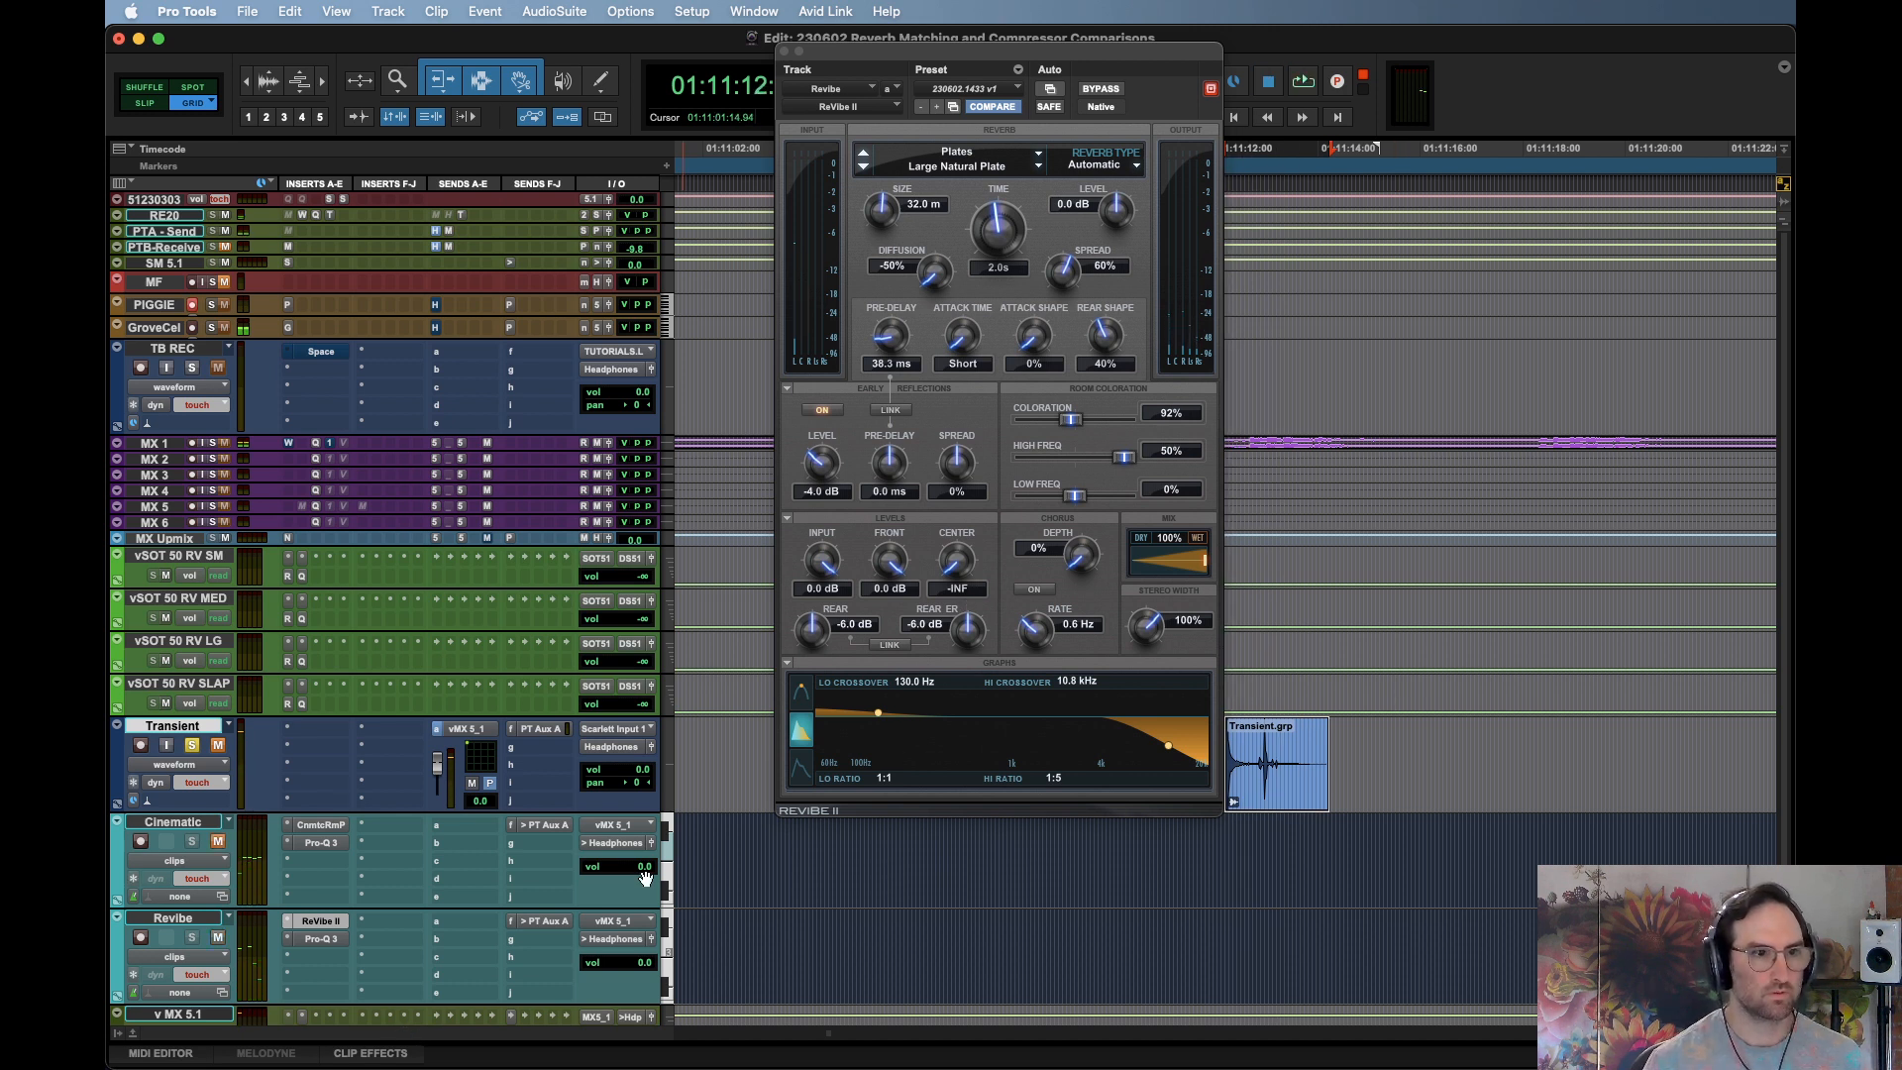
key("space")
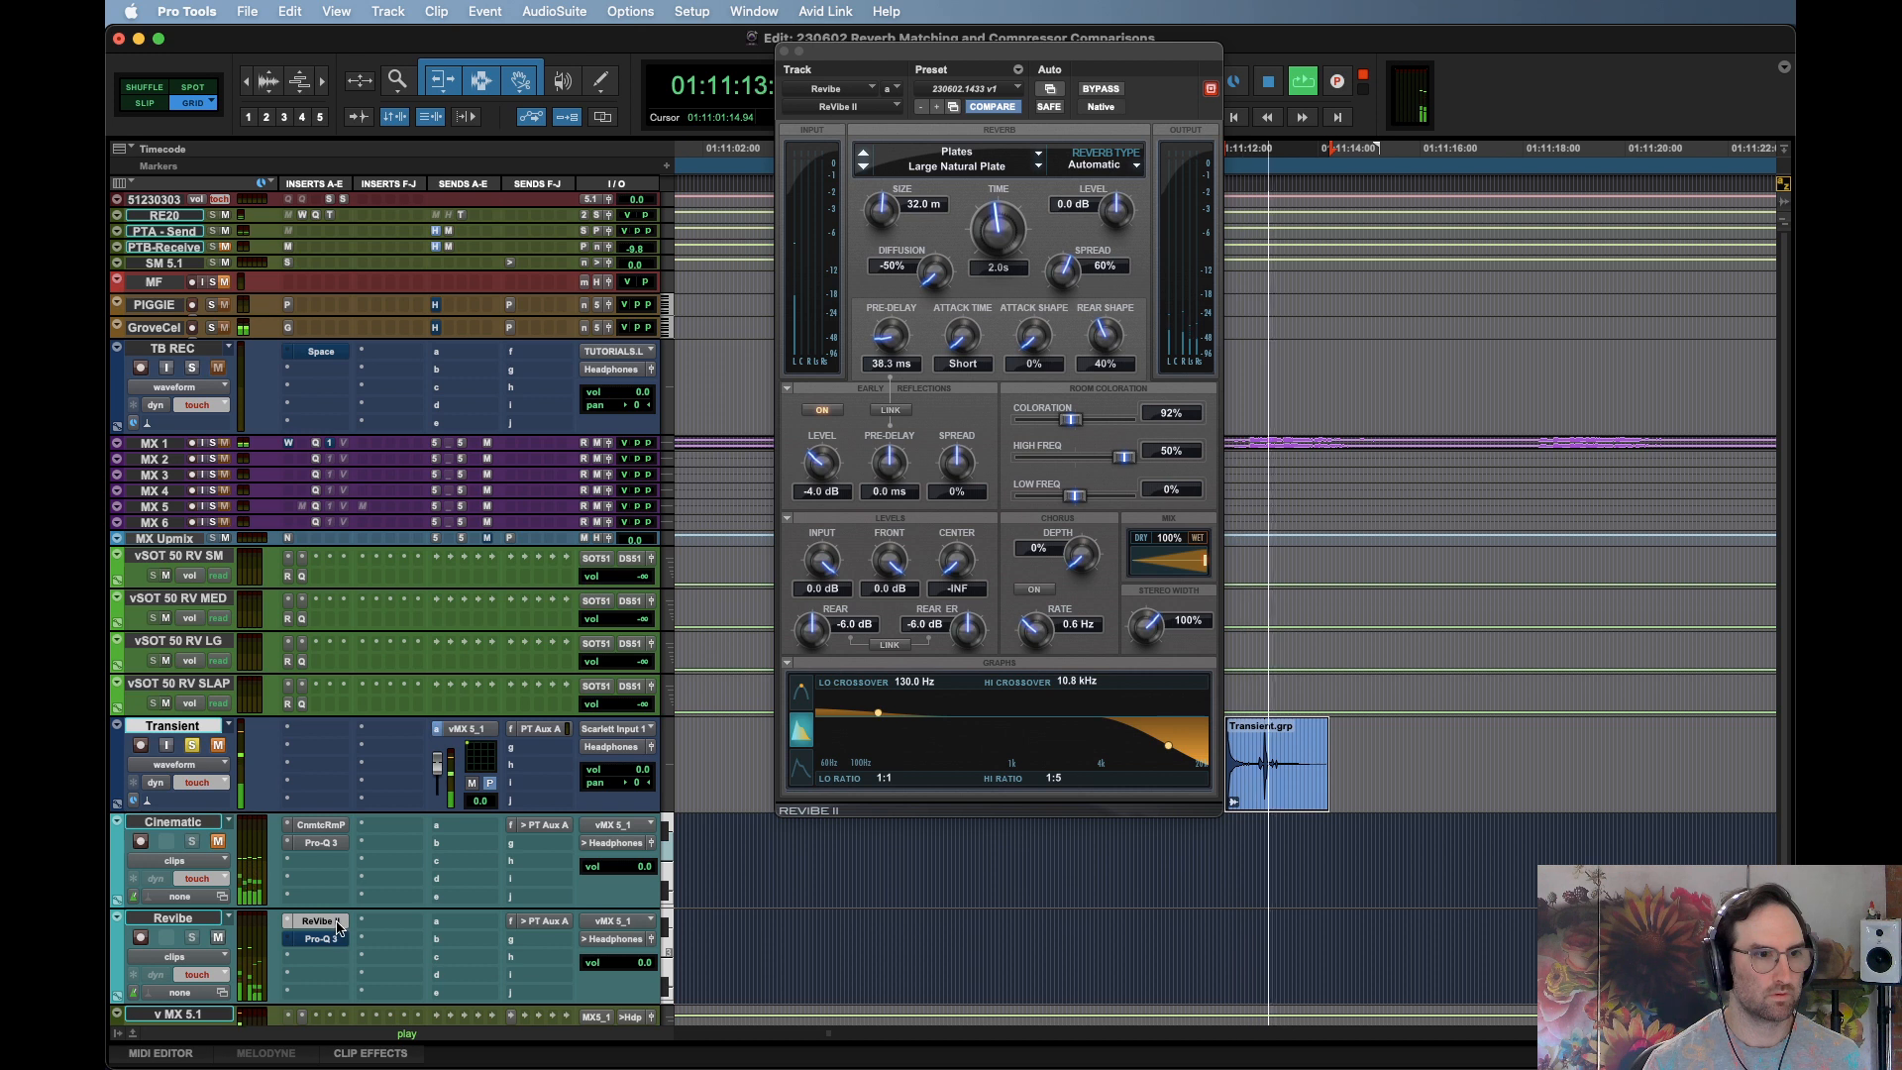
key("space")
key("space")
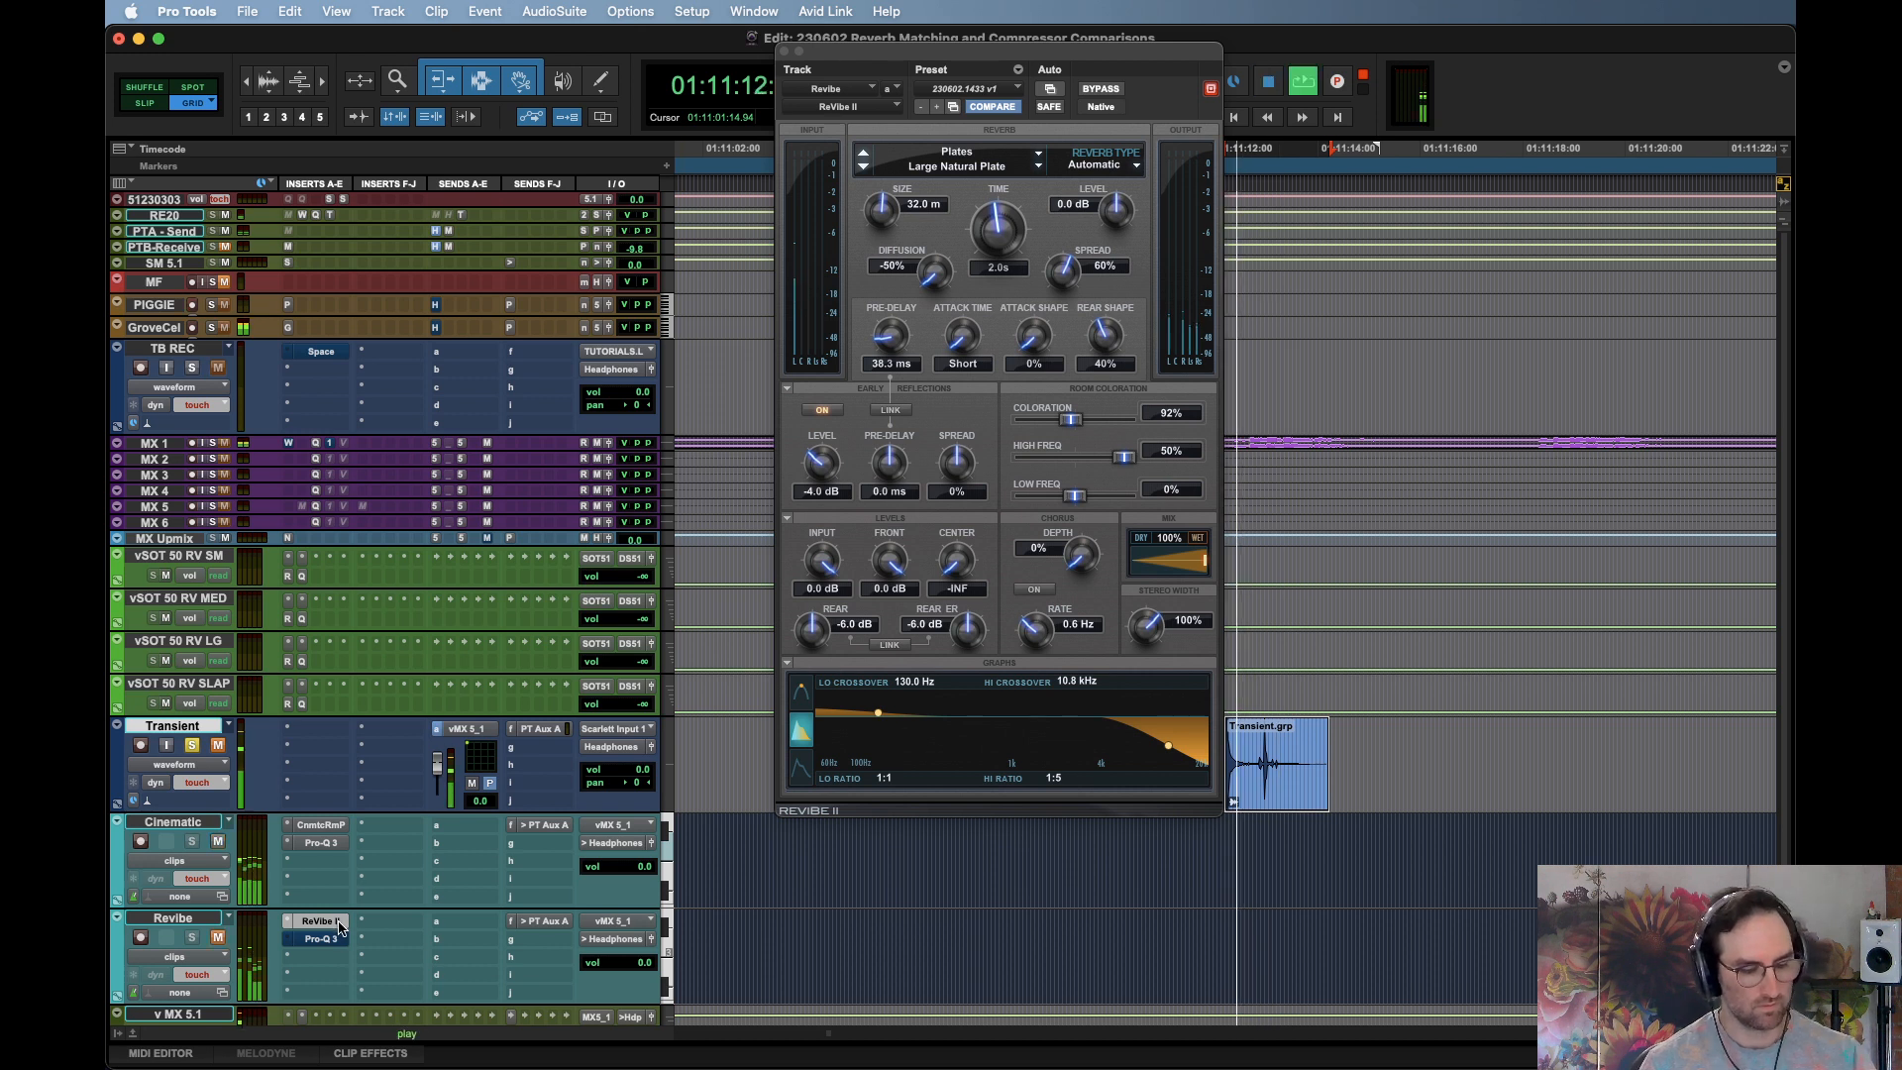
key("space")
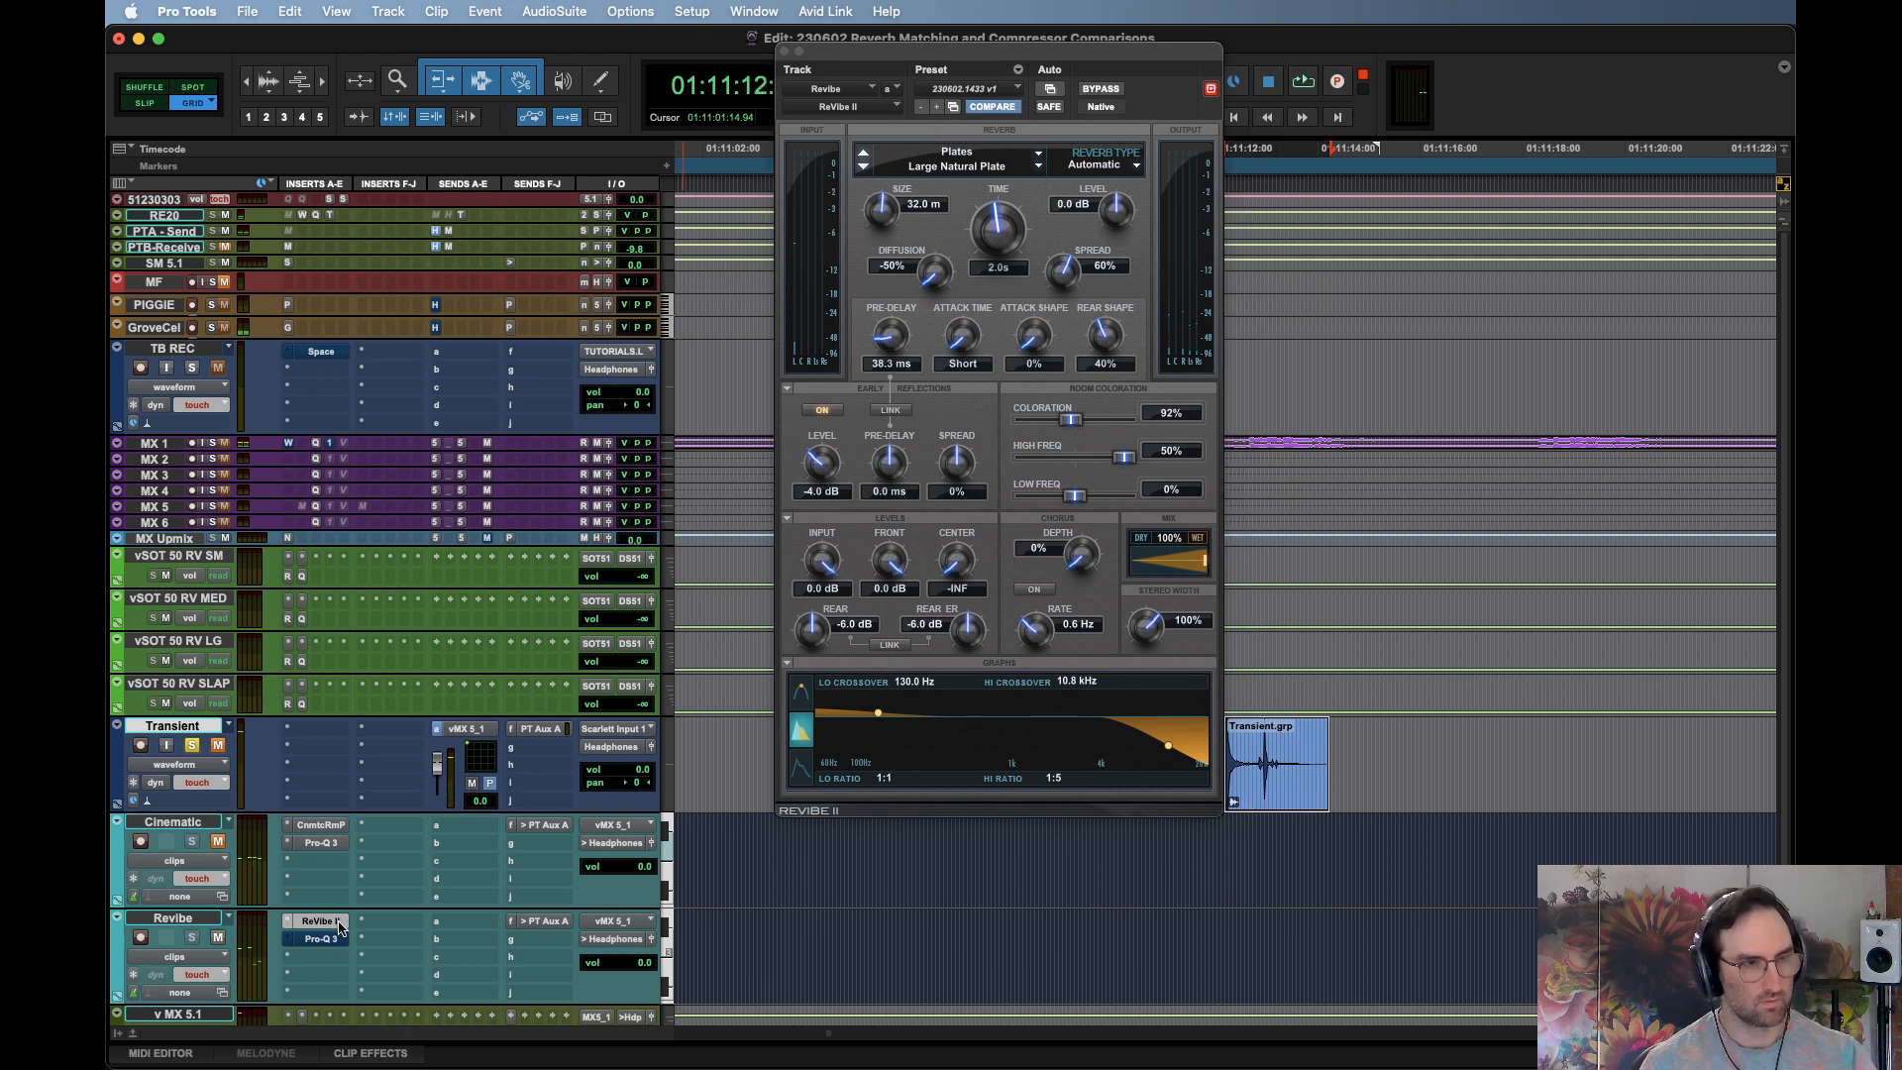
key("space")
key("space")
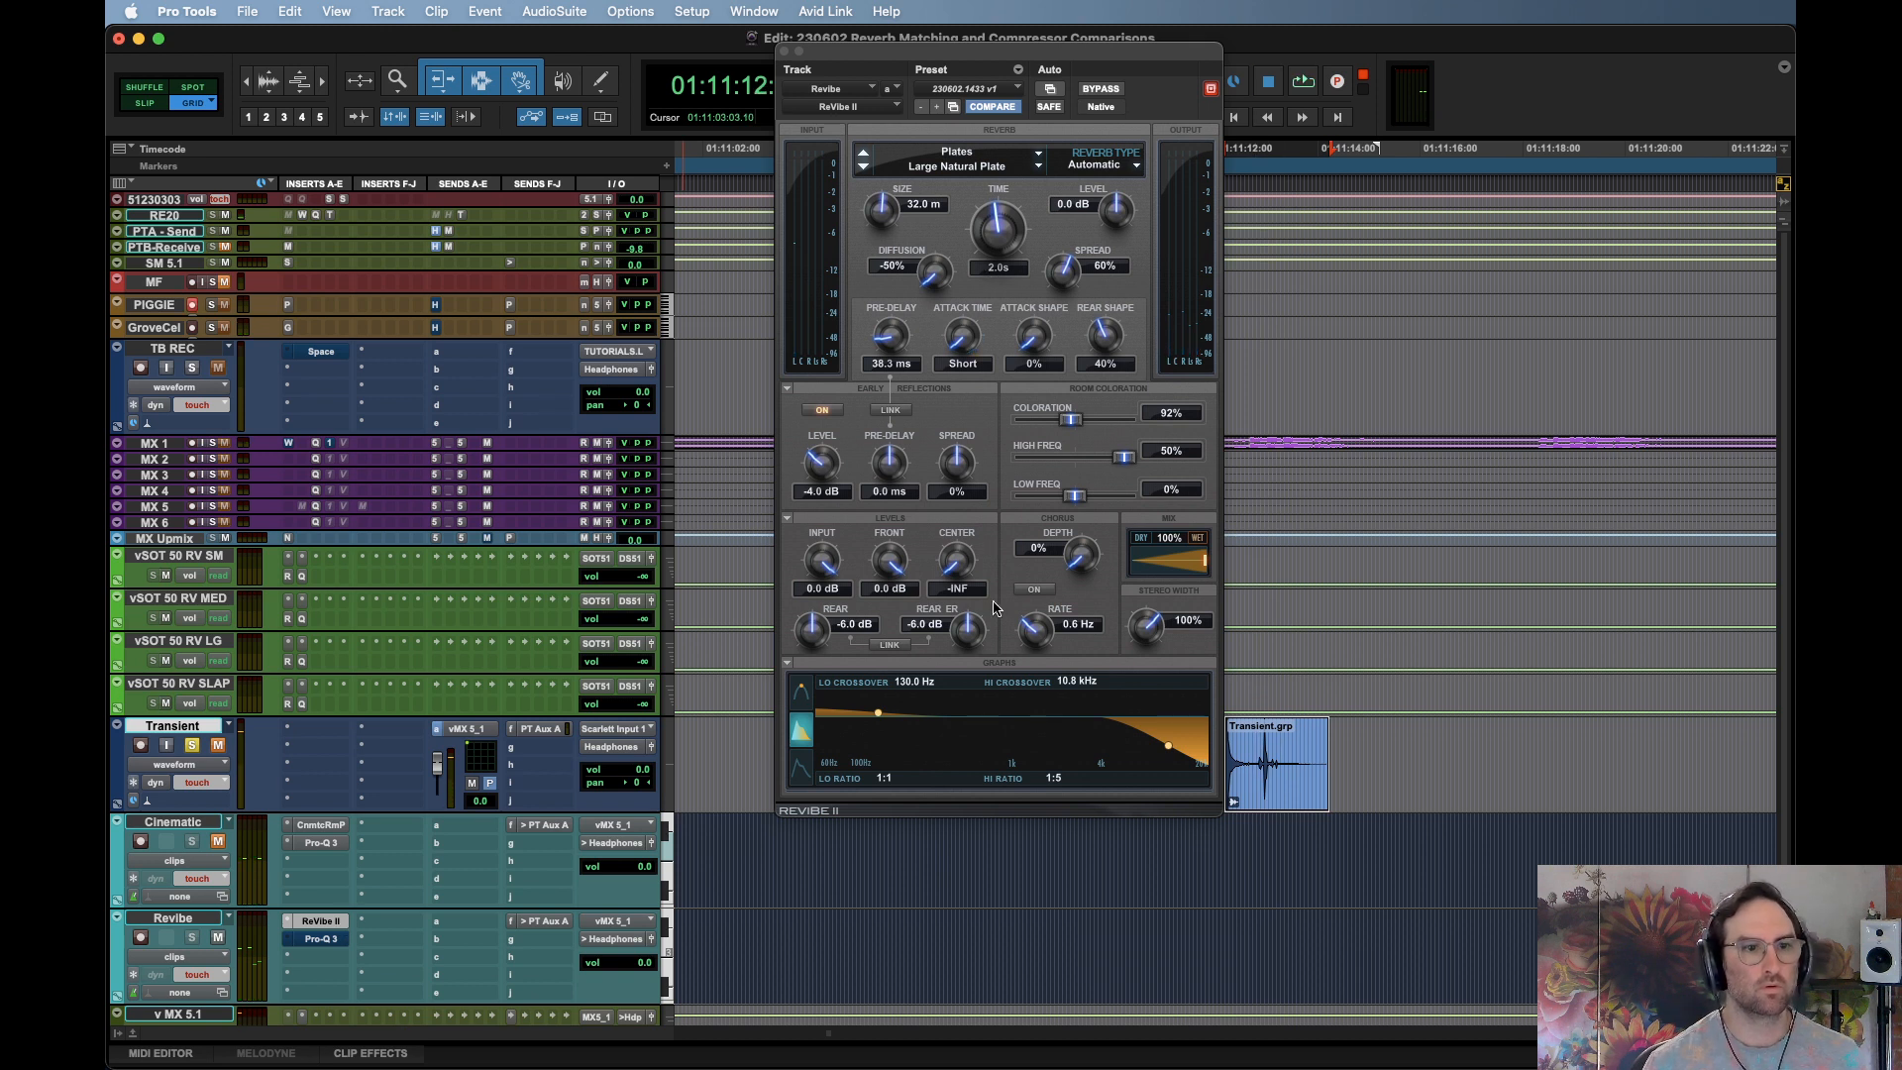
key("space")
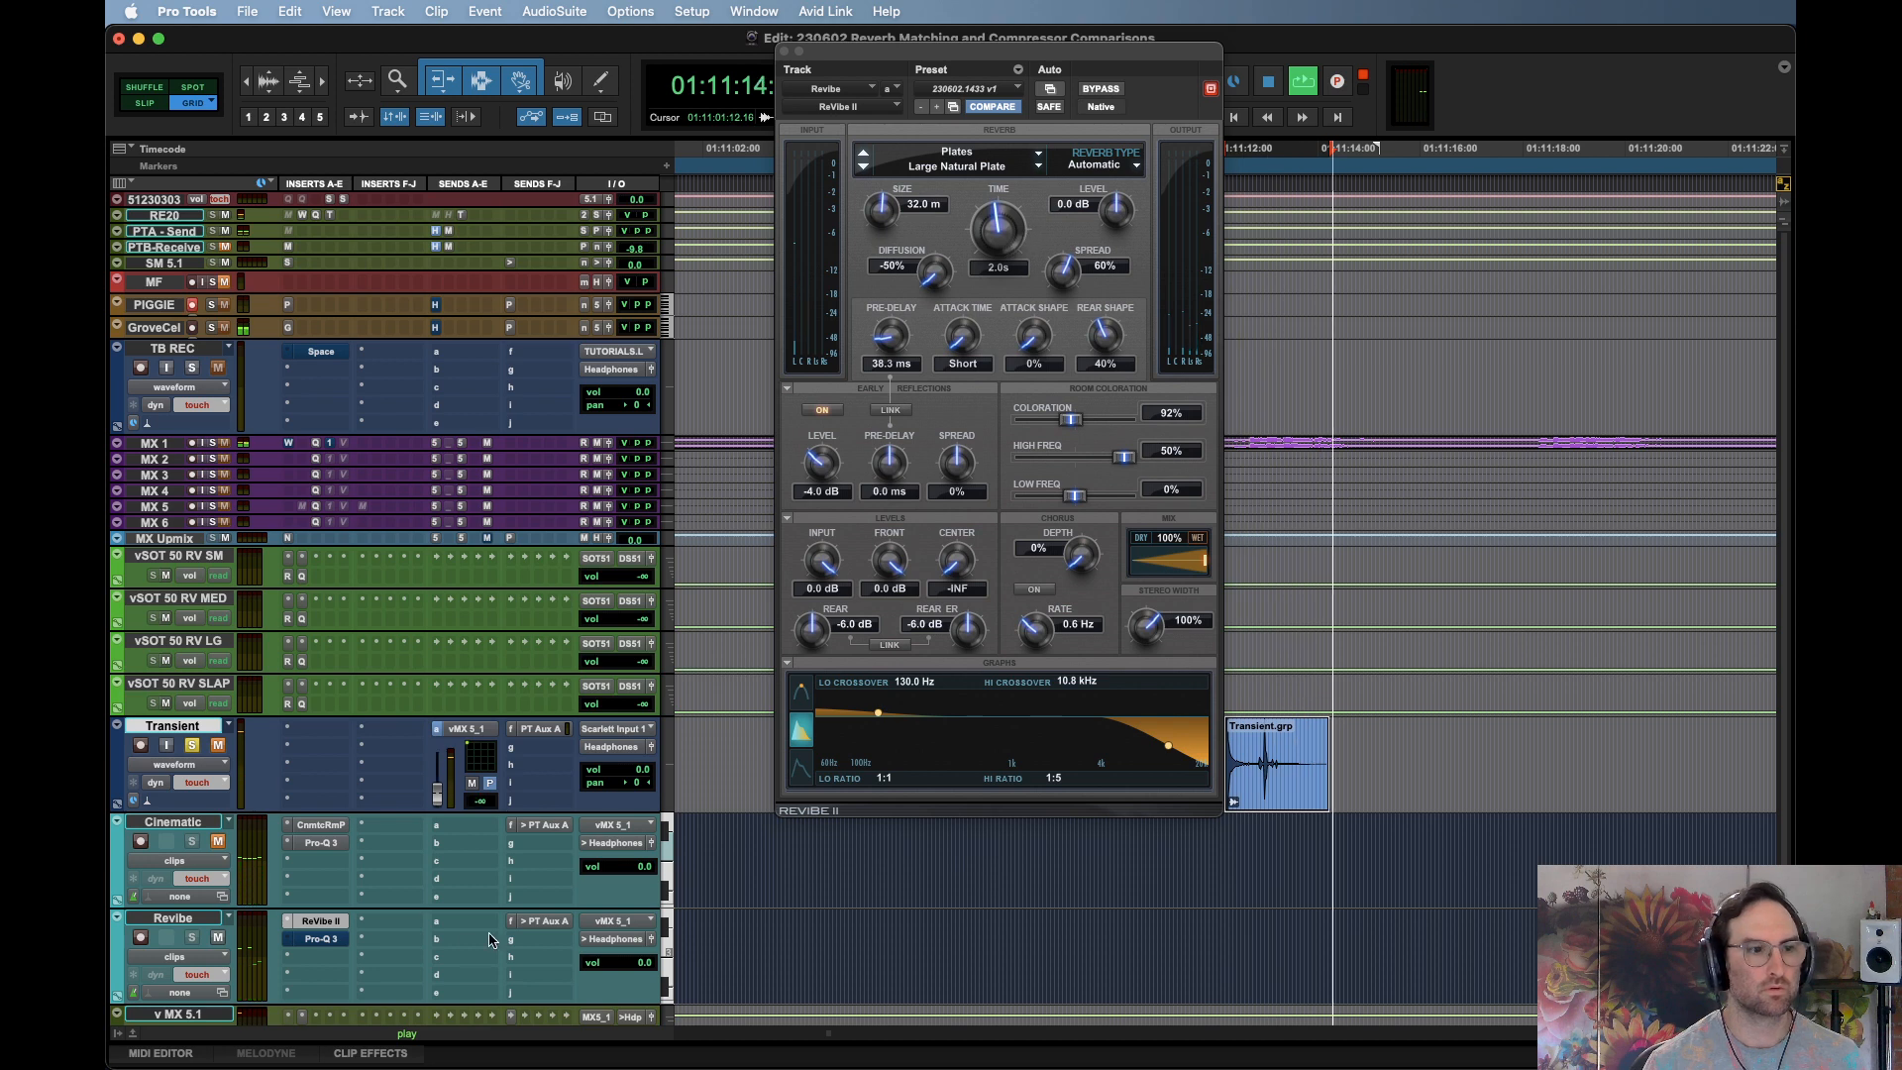
key("space")
Check the reverb time in Cinematic Rooms and set the ReVibe II reverb time to 1.8 s
left_click(324, 825)
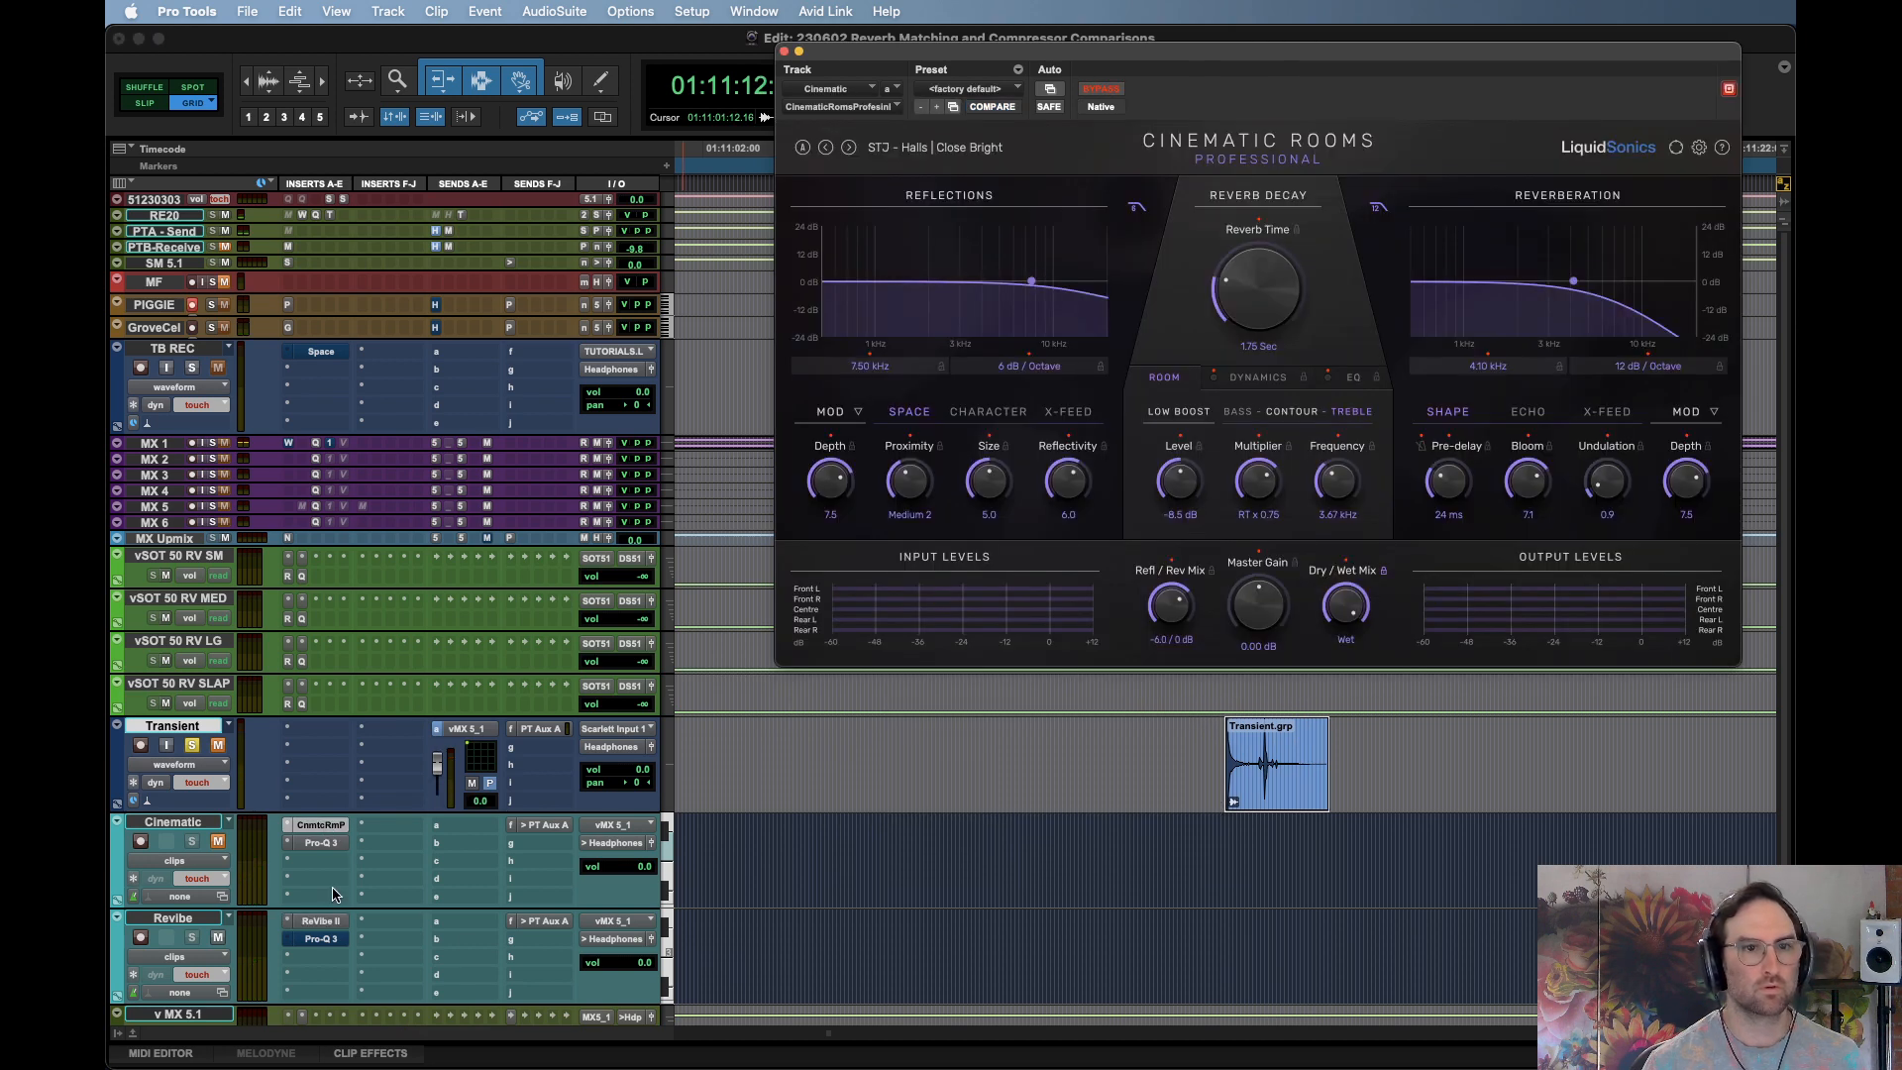
left_click(322, 922)
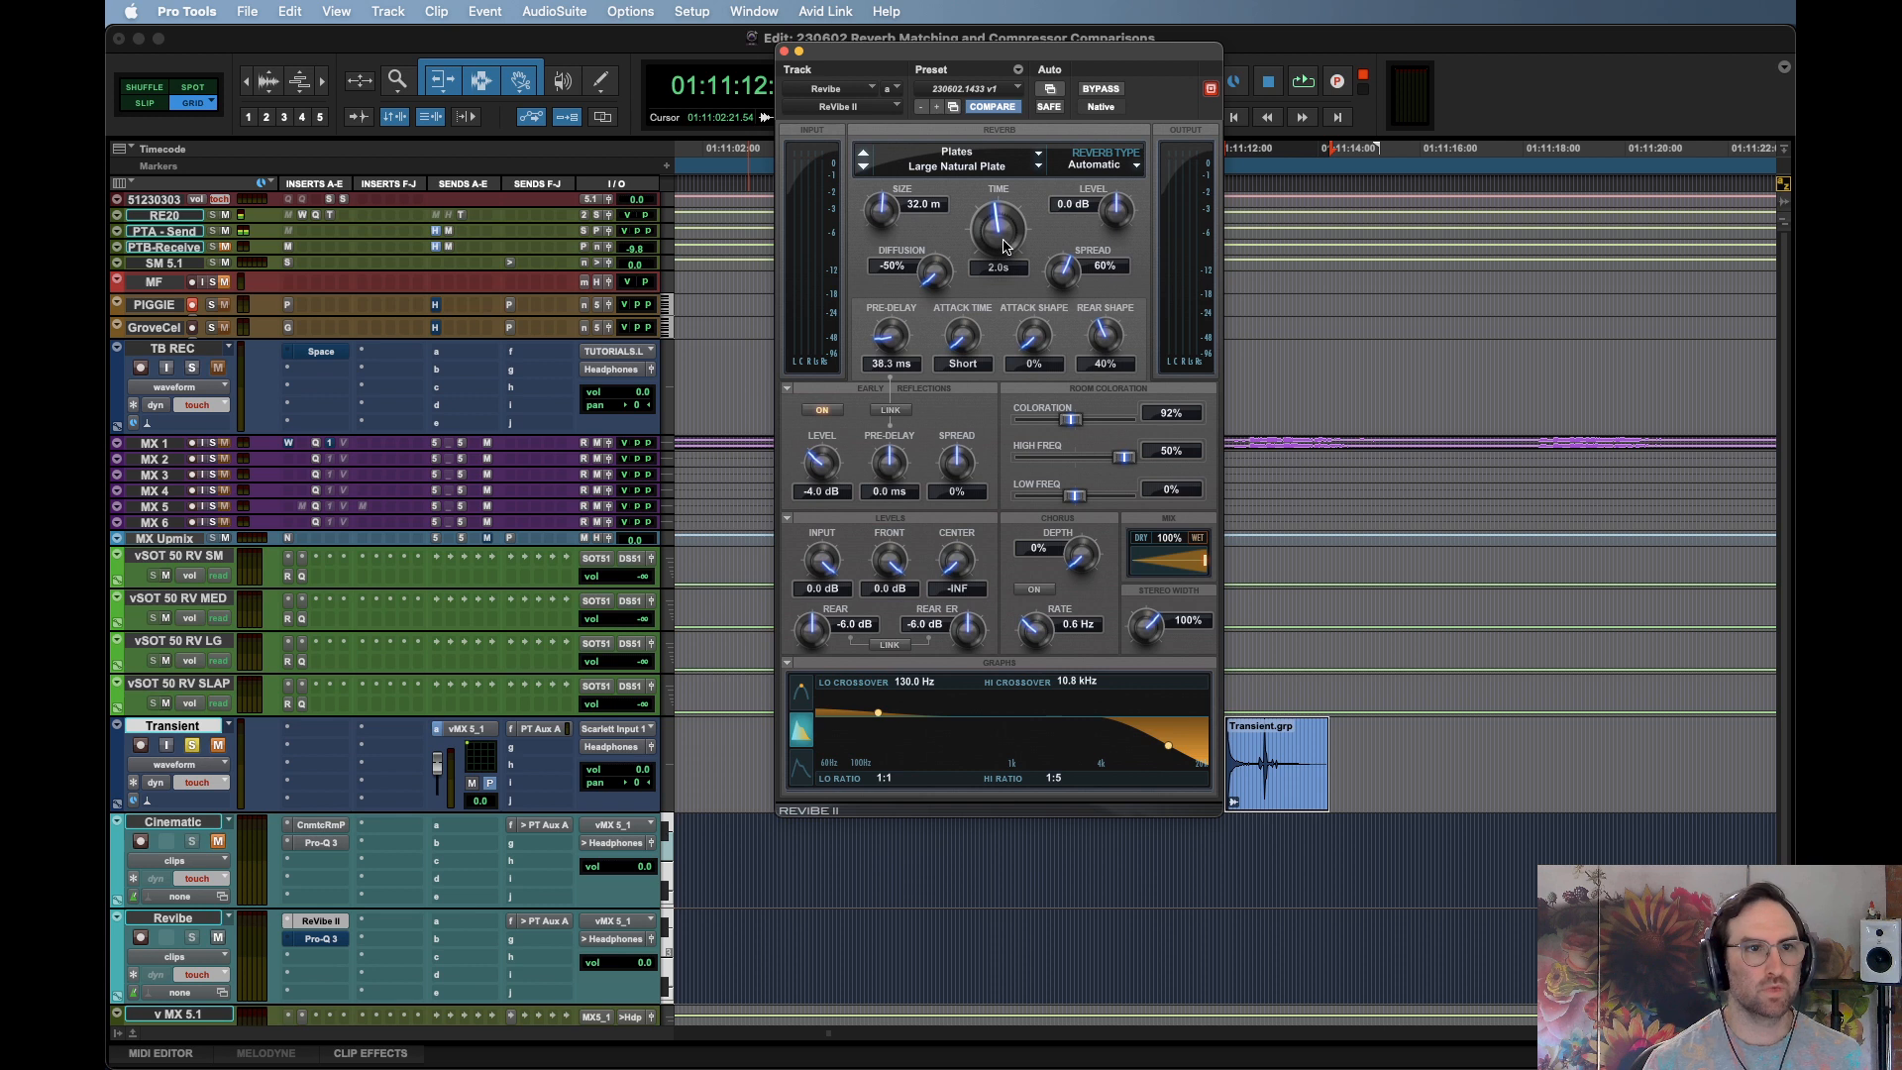
left_click(998, 267)
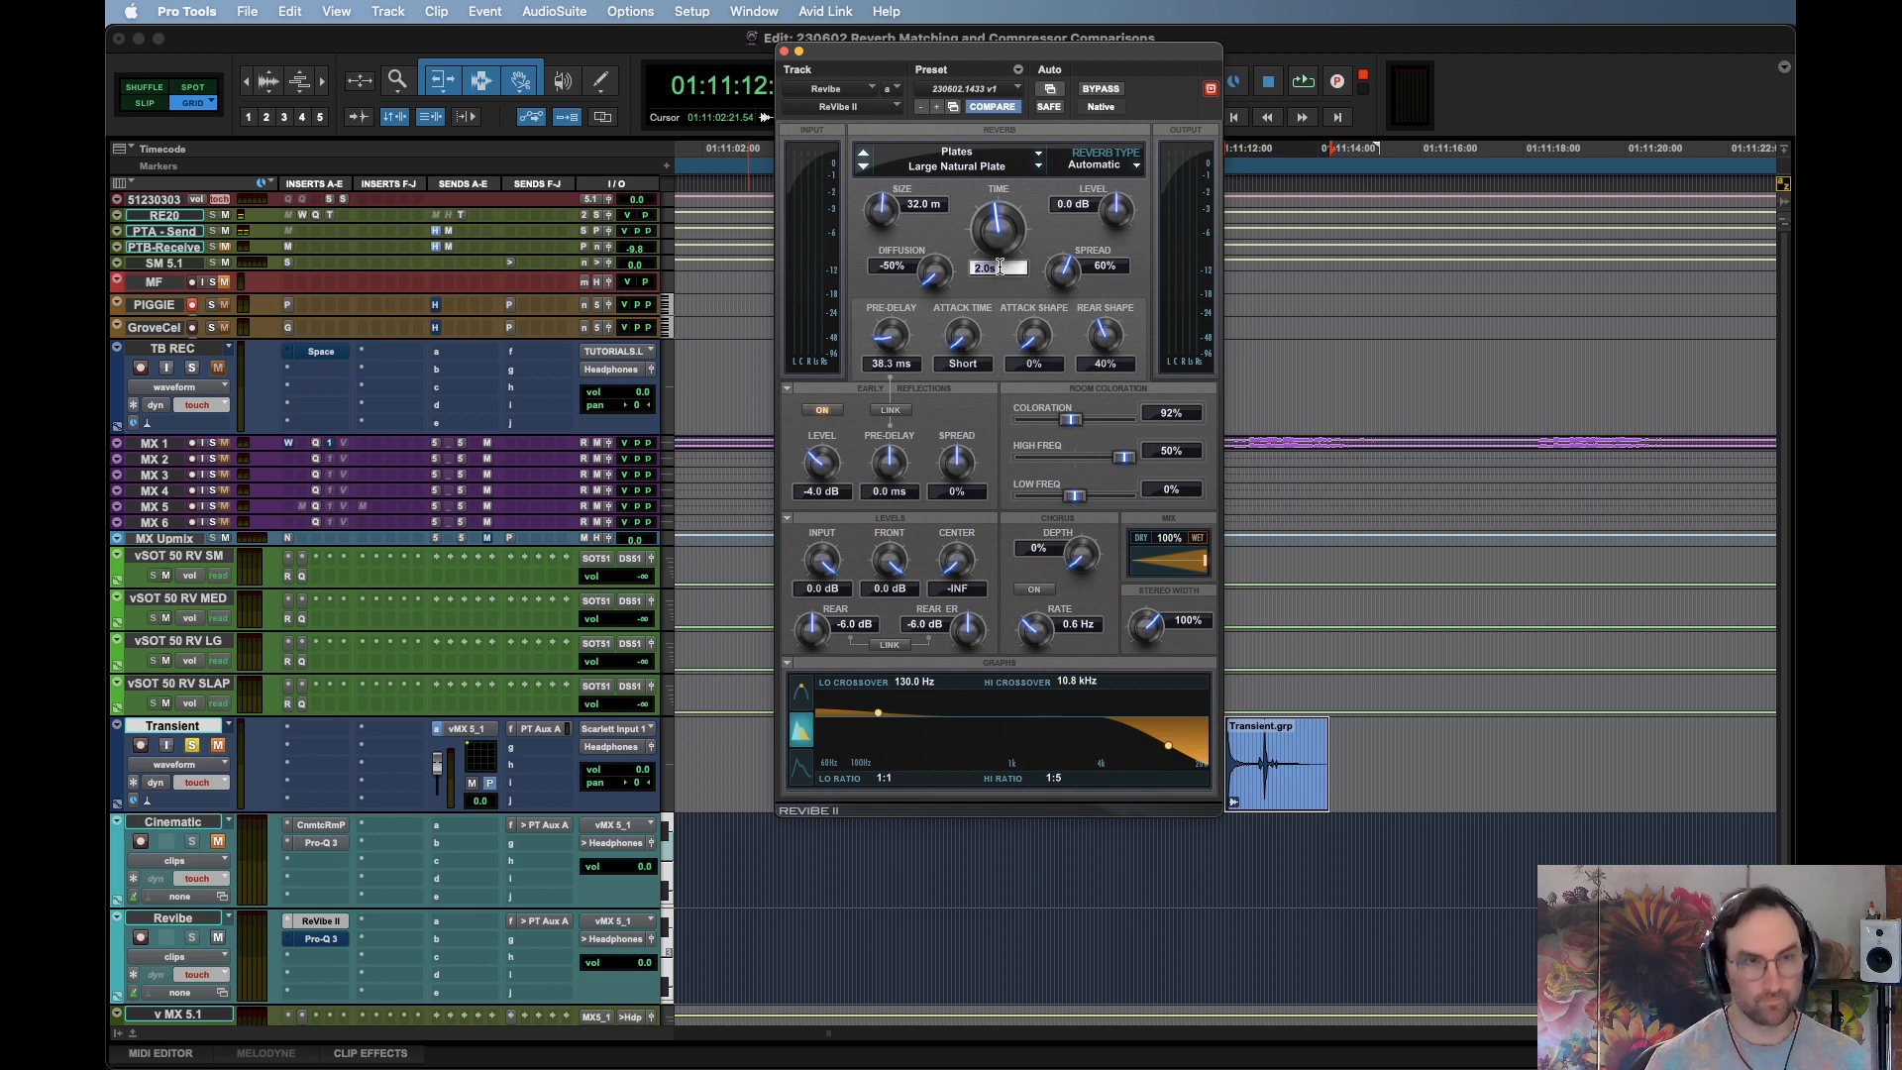
key("Return")
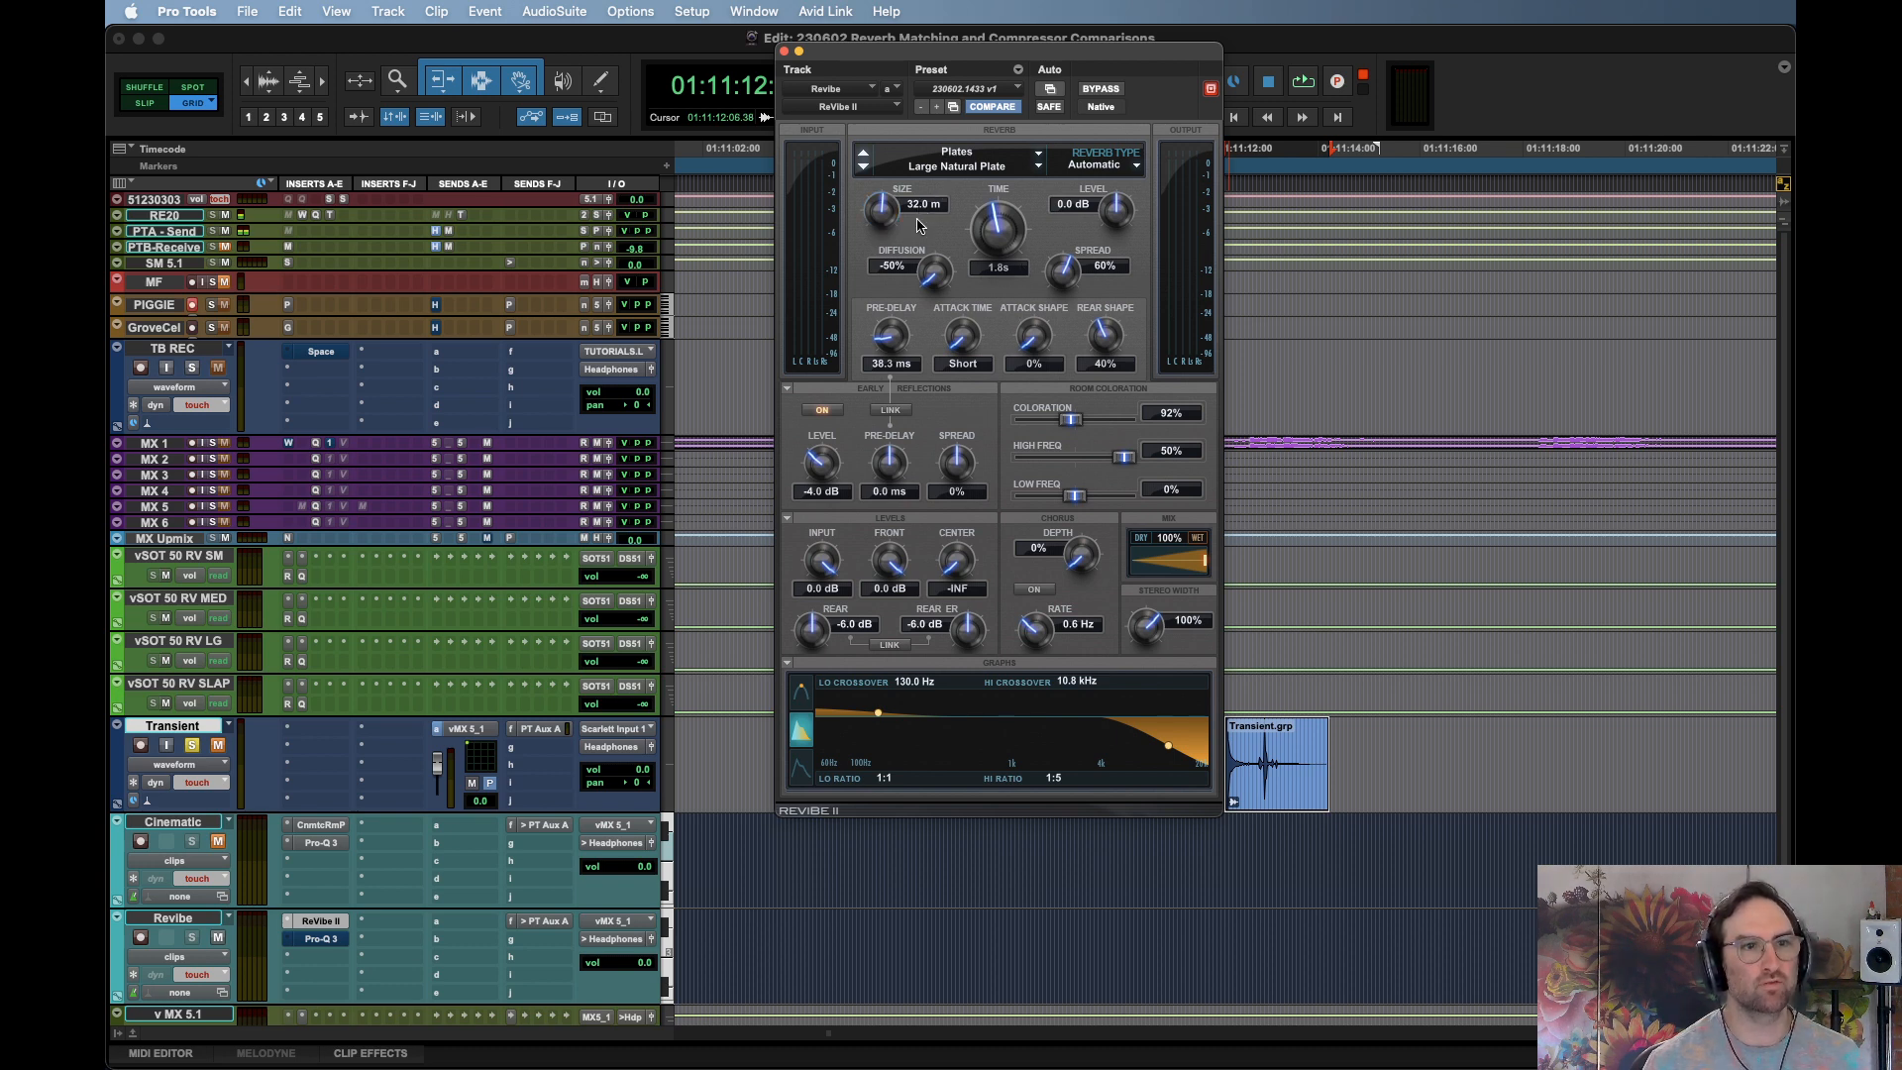
Review the Cinematic Rooms settings again, and toggle ReVibe II's early reflections pre-delay link and restore it
left_click(321, 825)
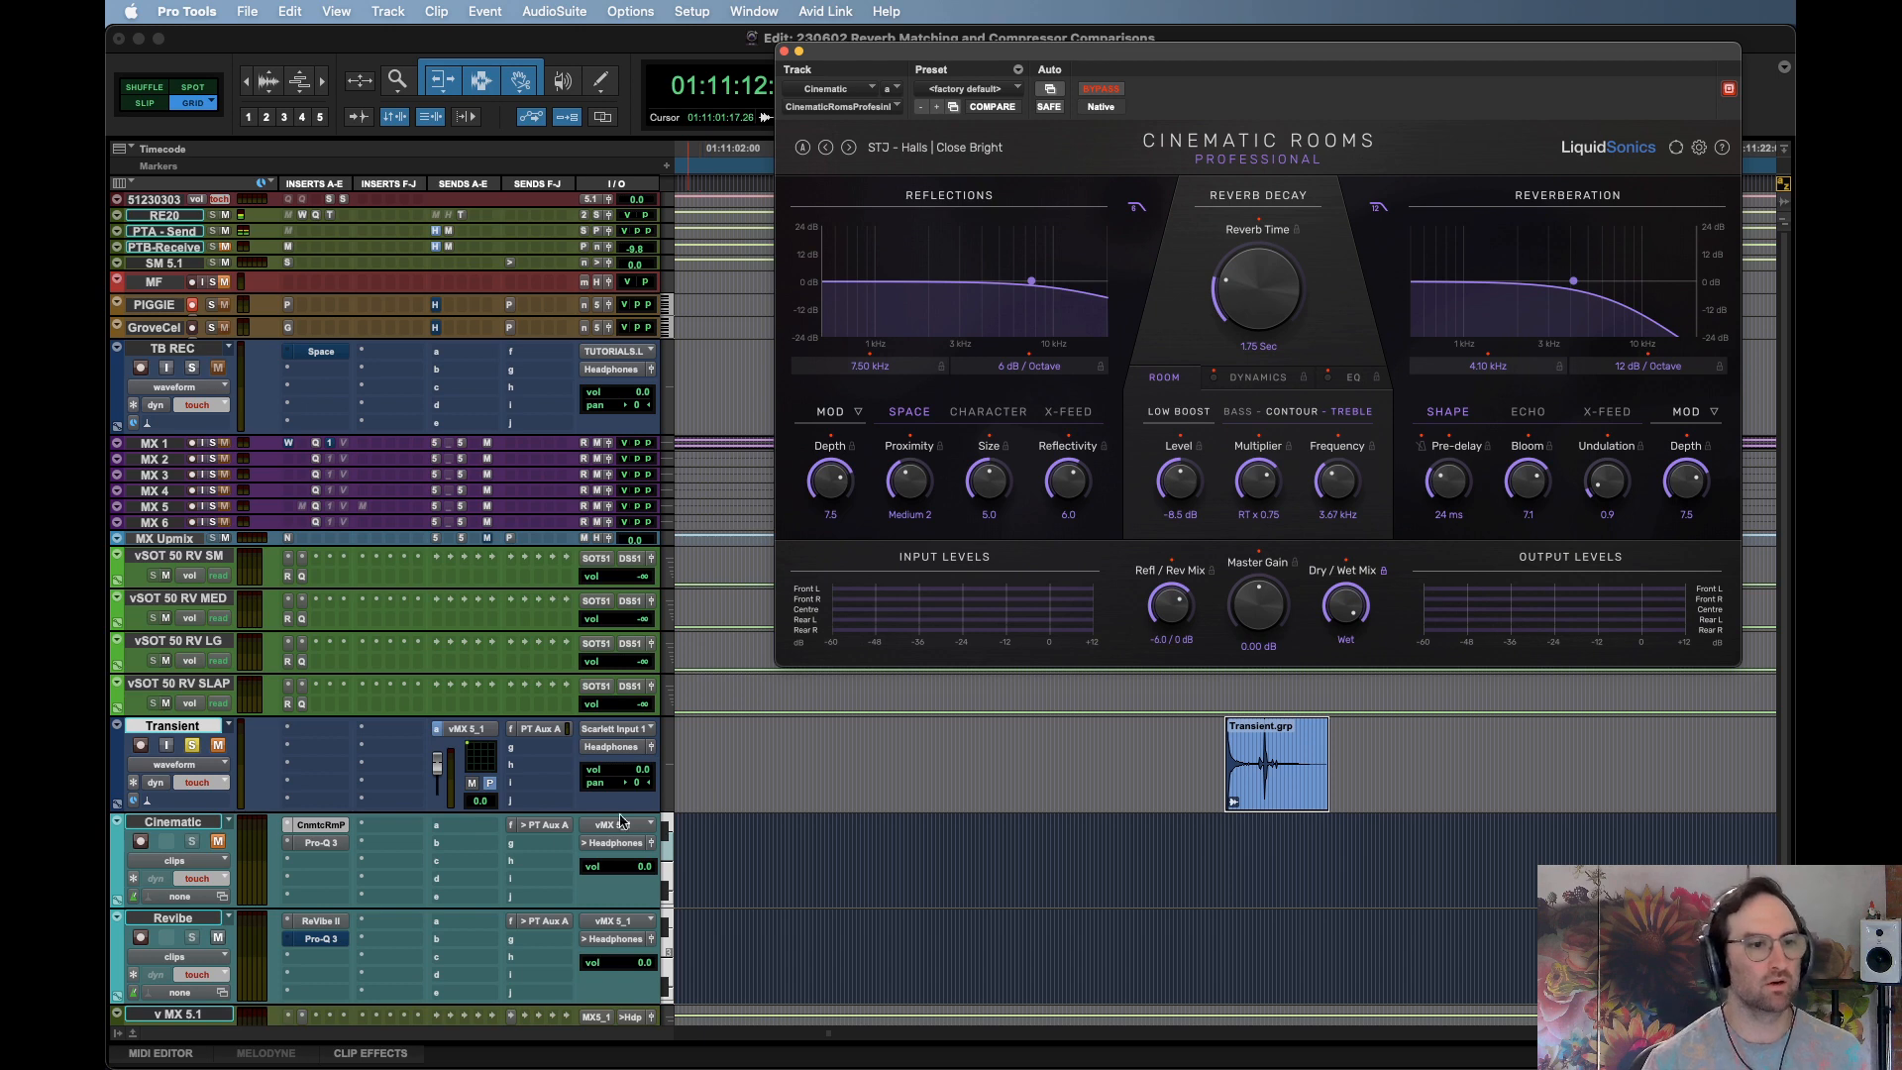
left_click(321, 921)
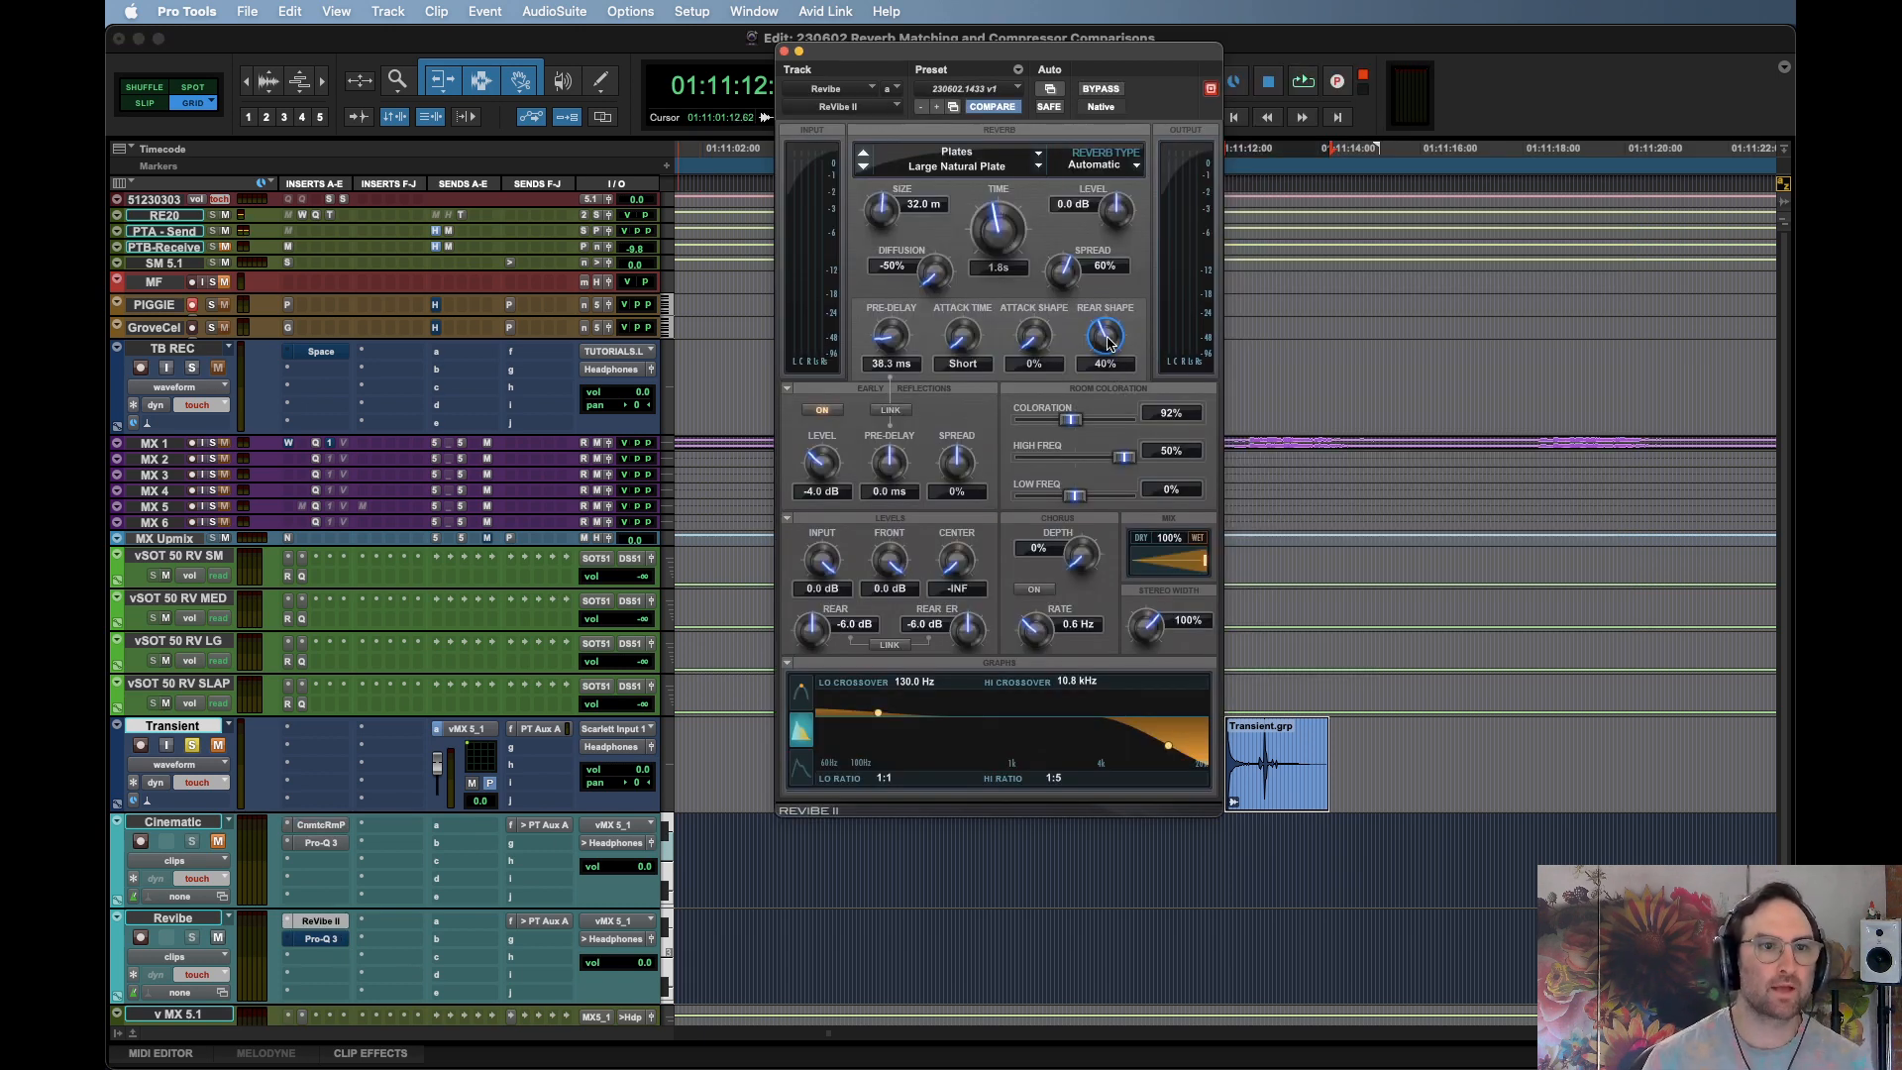
left_click(888, 412)
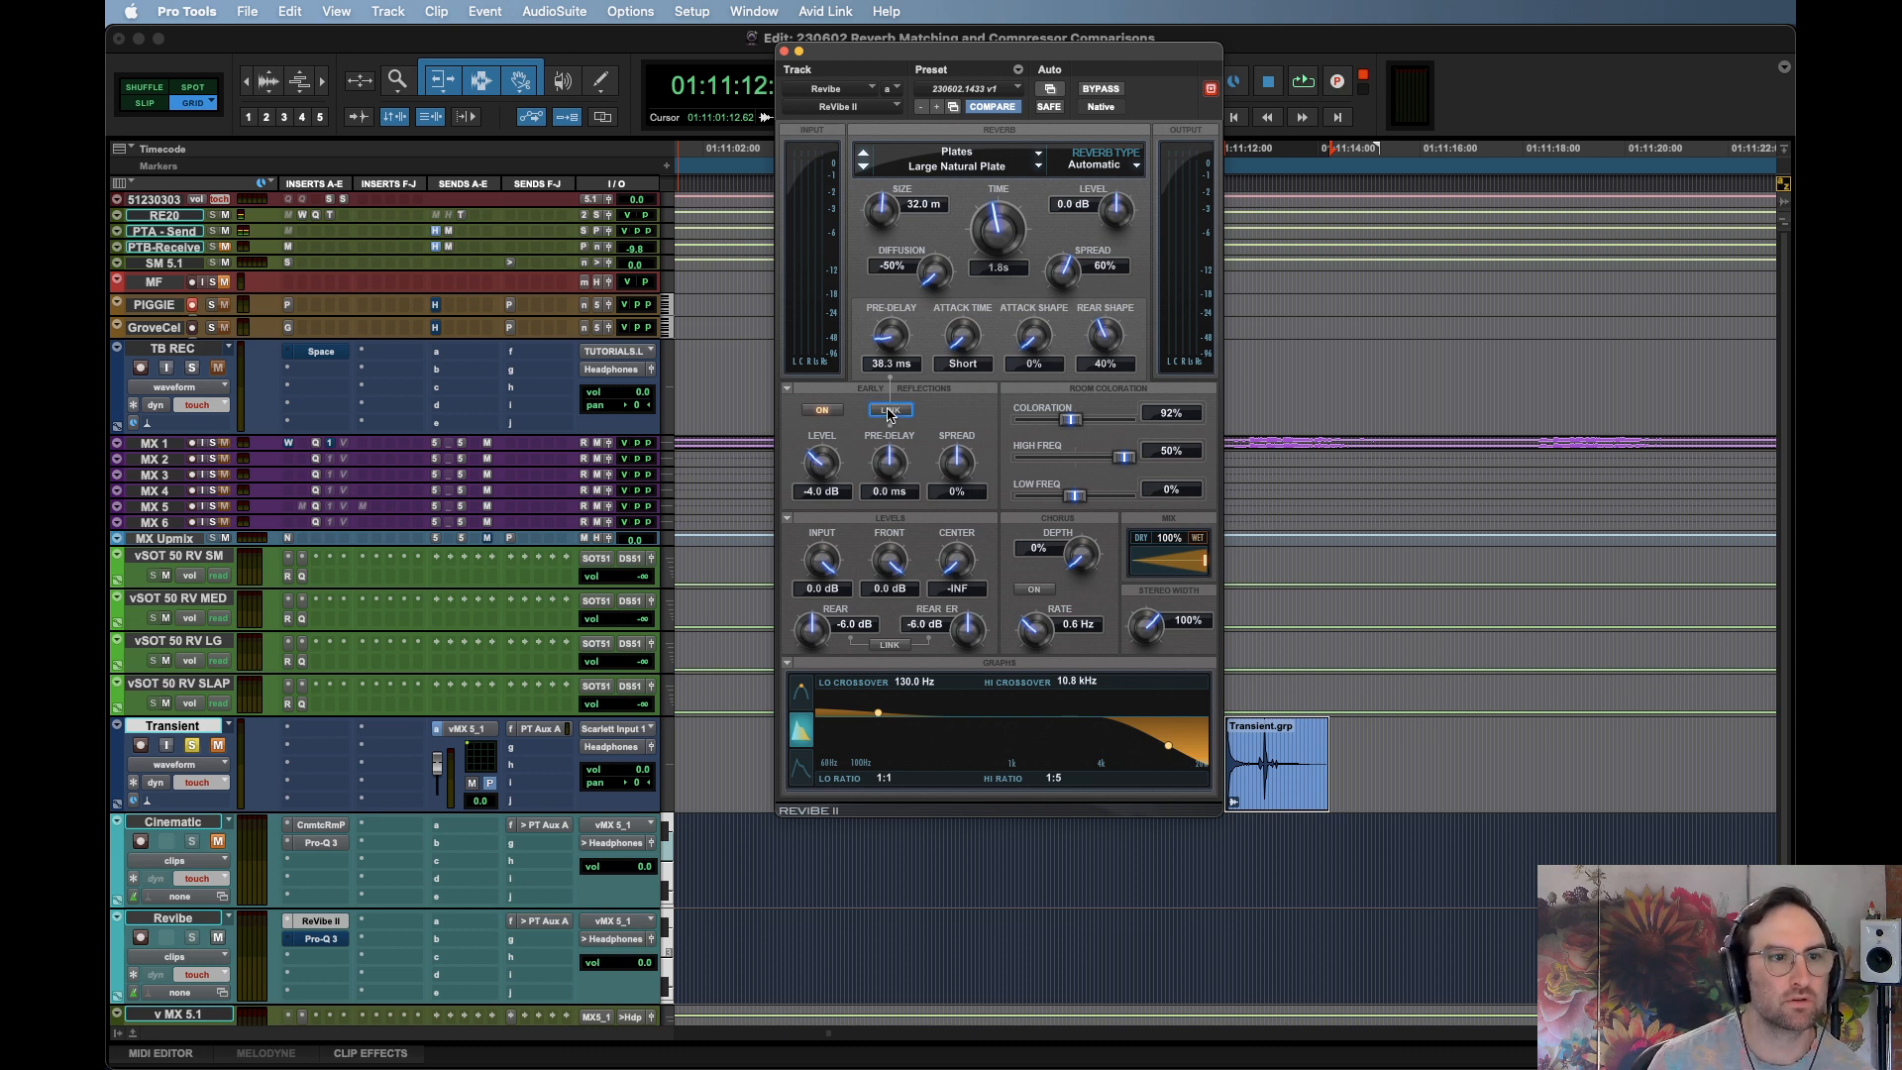
left_click(888, 412)
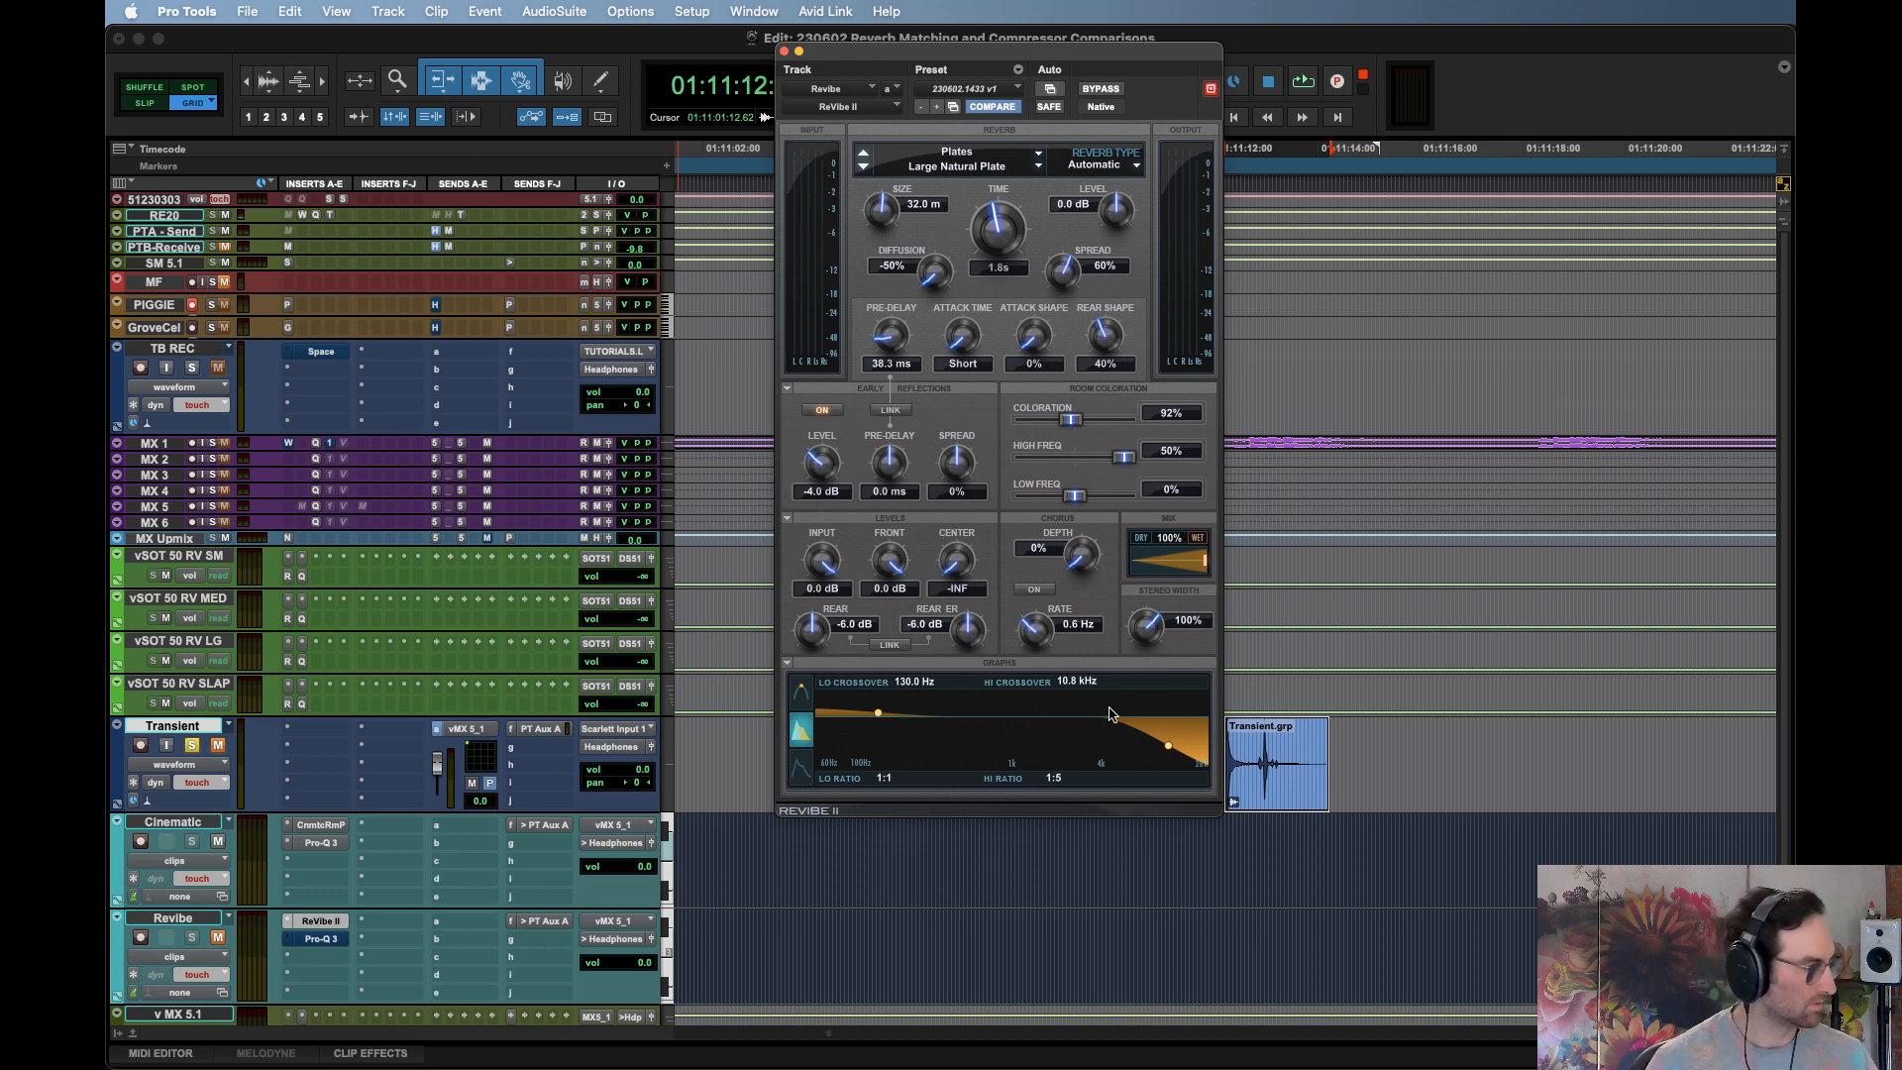
Play the Transient clip twice to judge the ReVibe II plate with its 1.8 s reverb time
key("space")
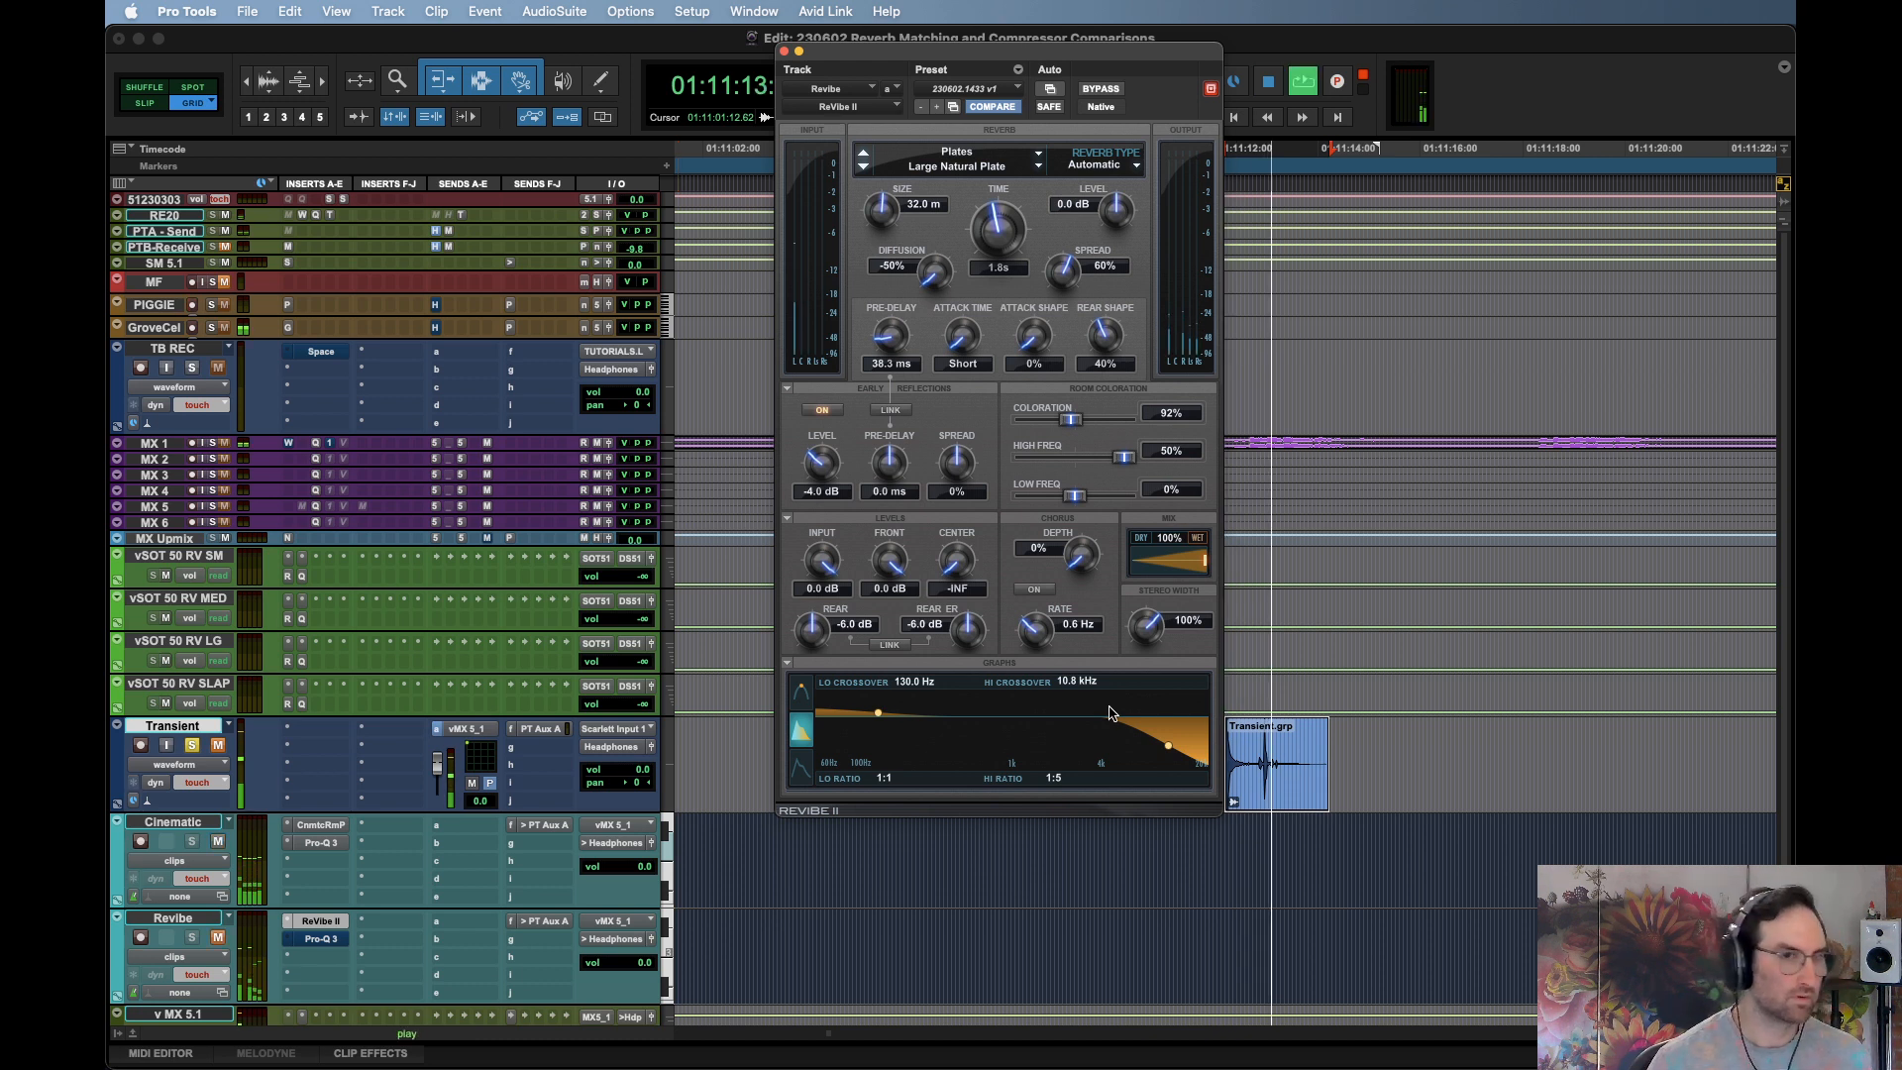
key("space")
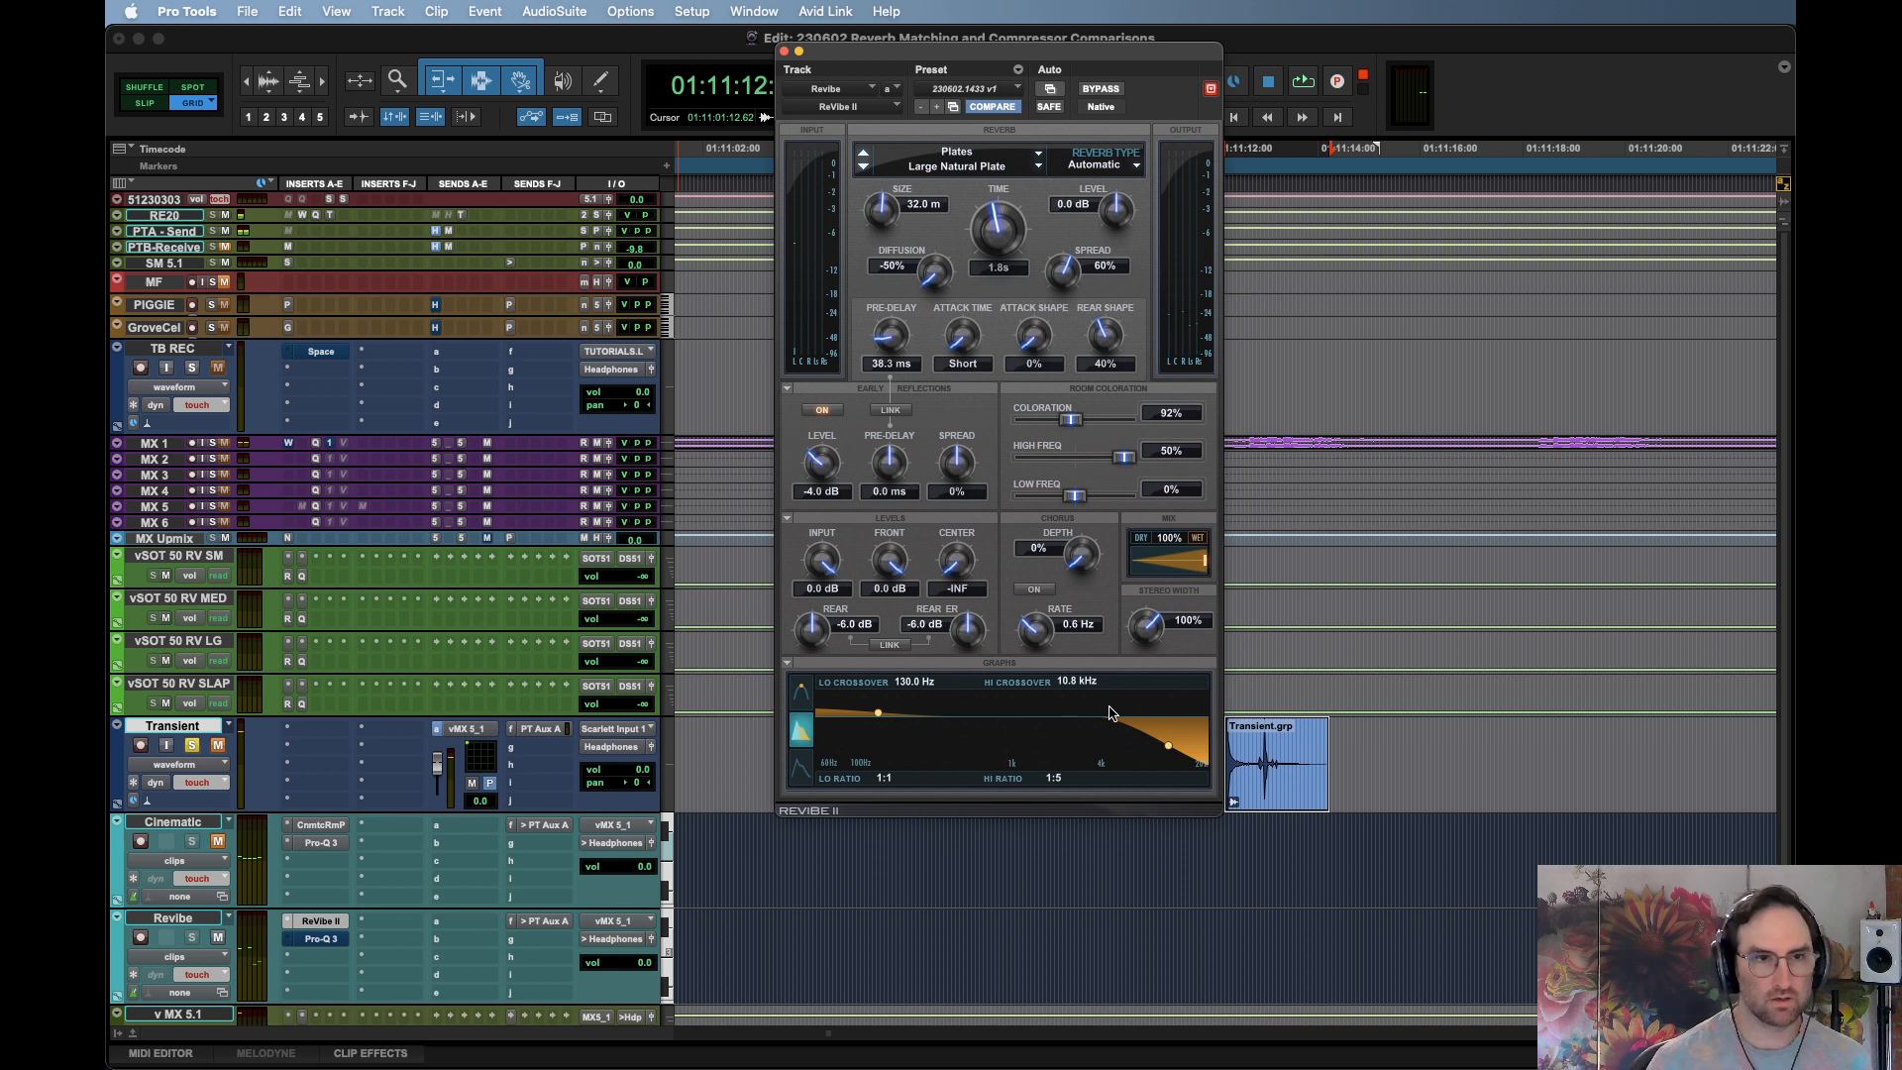
key("space")
key("space")
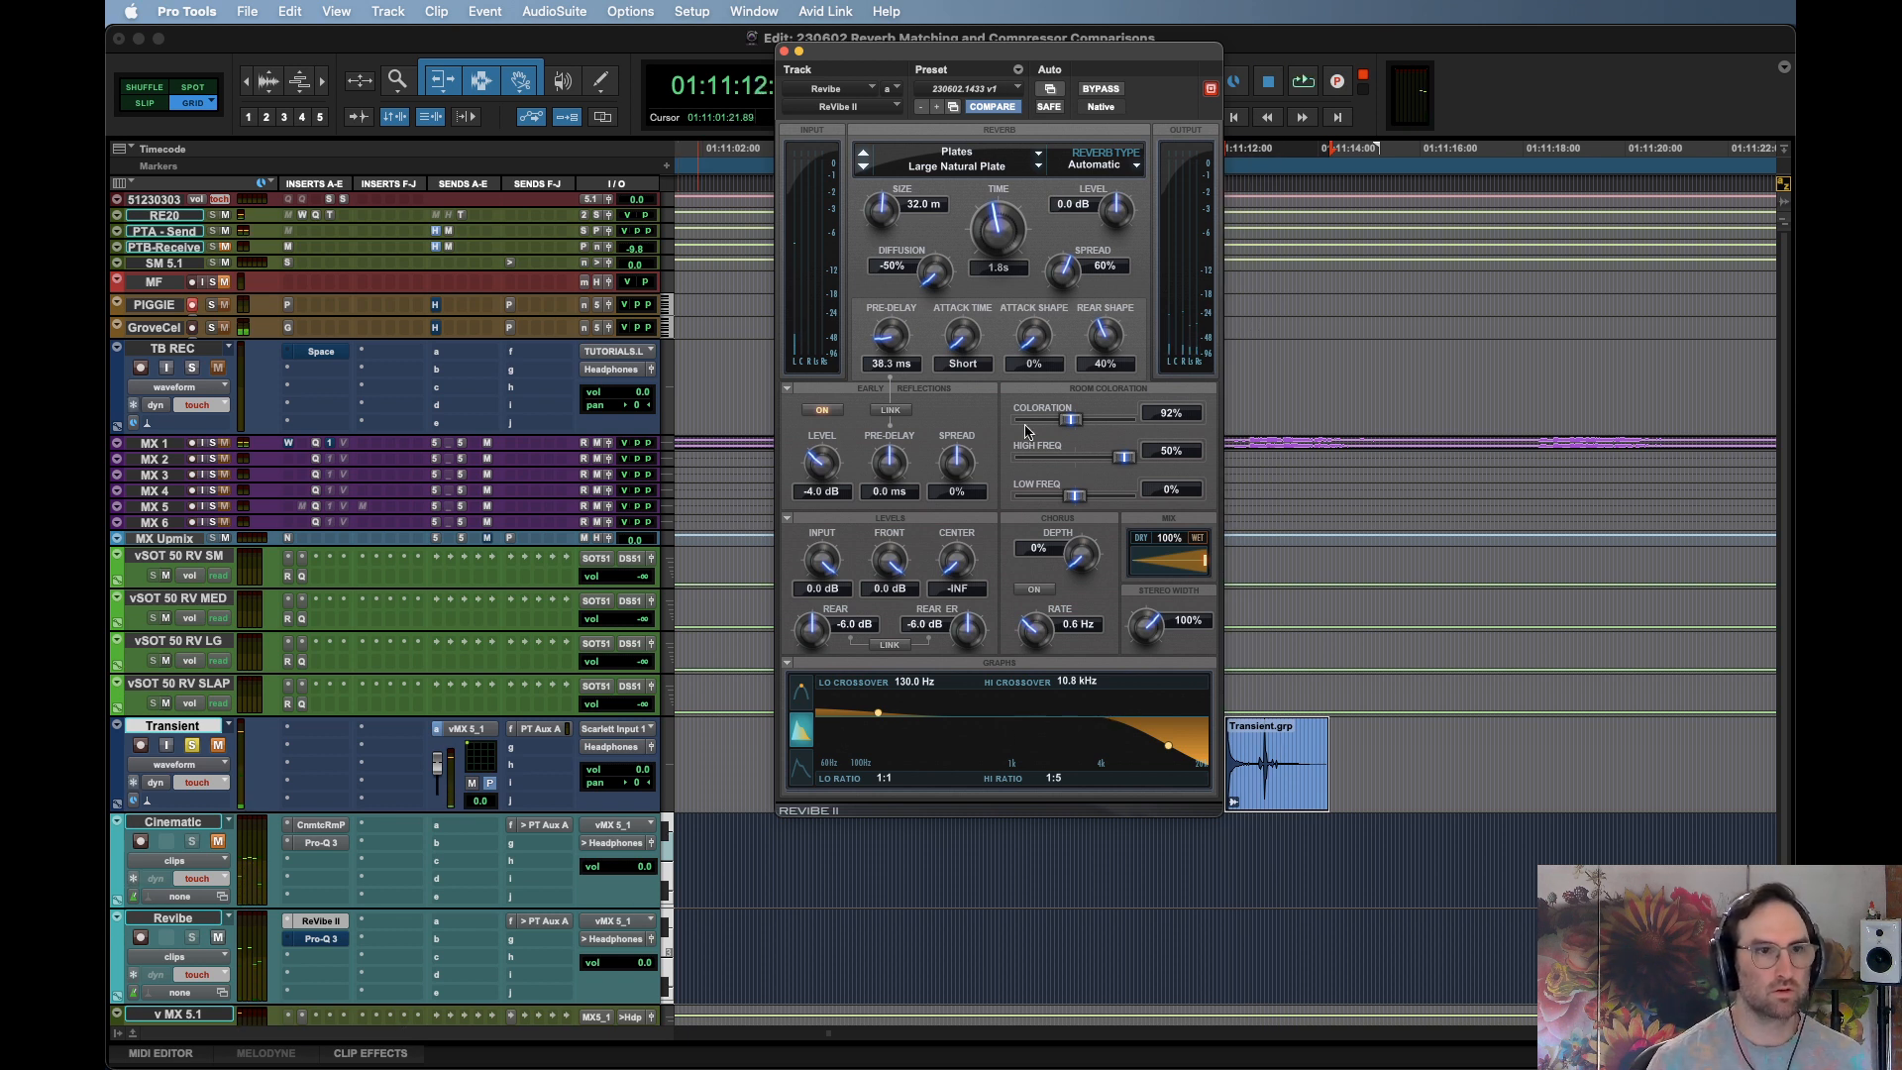
Audition ReVibe II's room coloration high frequency at -50% and at 50% while replaying the Transient clip
key("space")
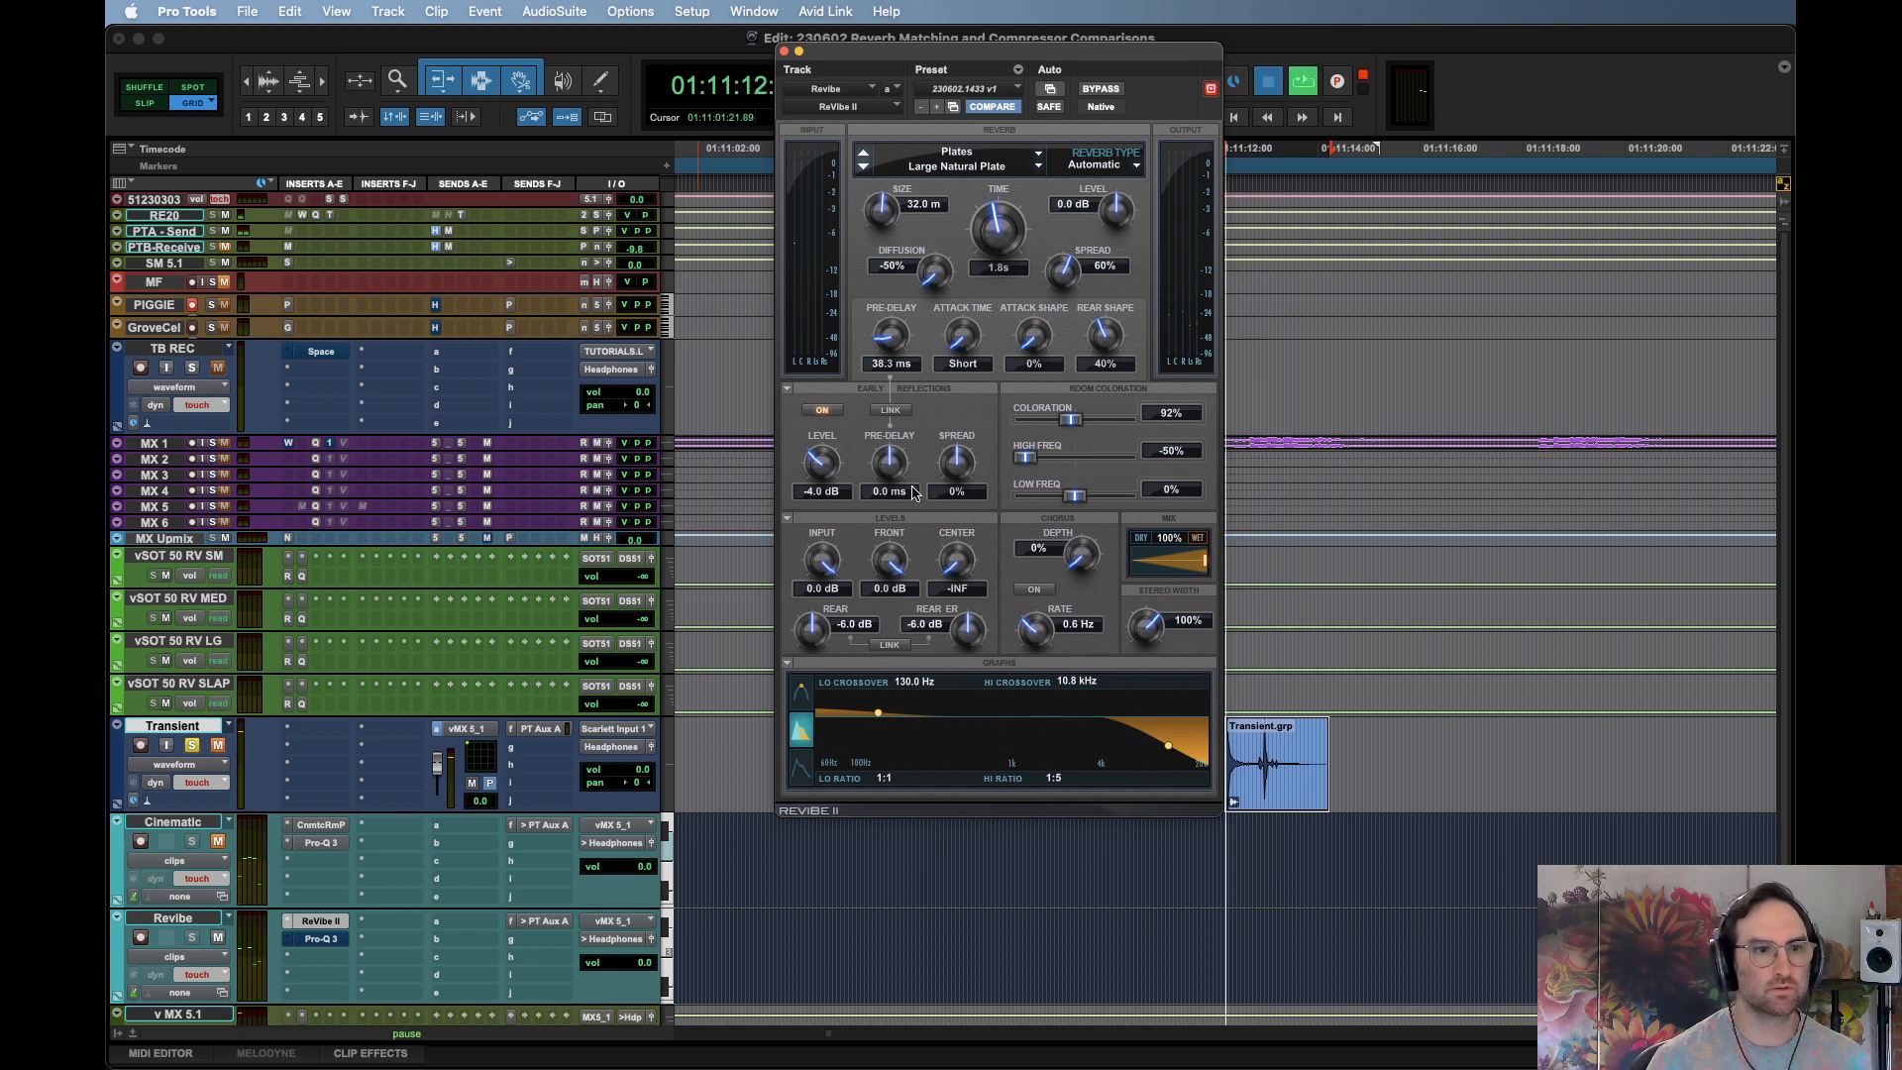
key("space")
key("space")
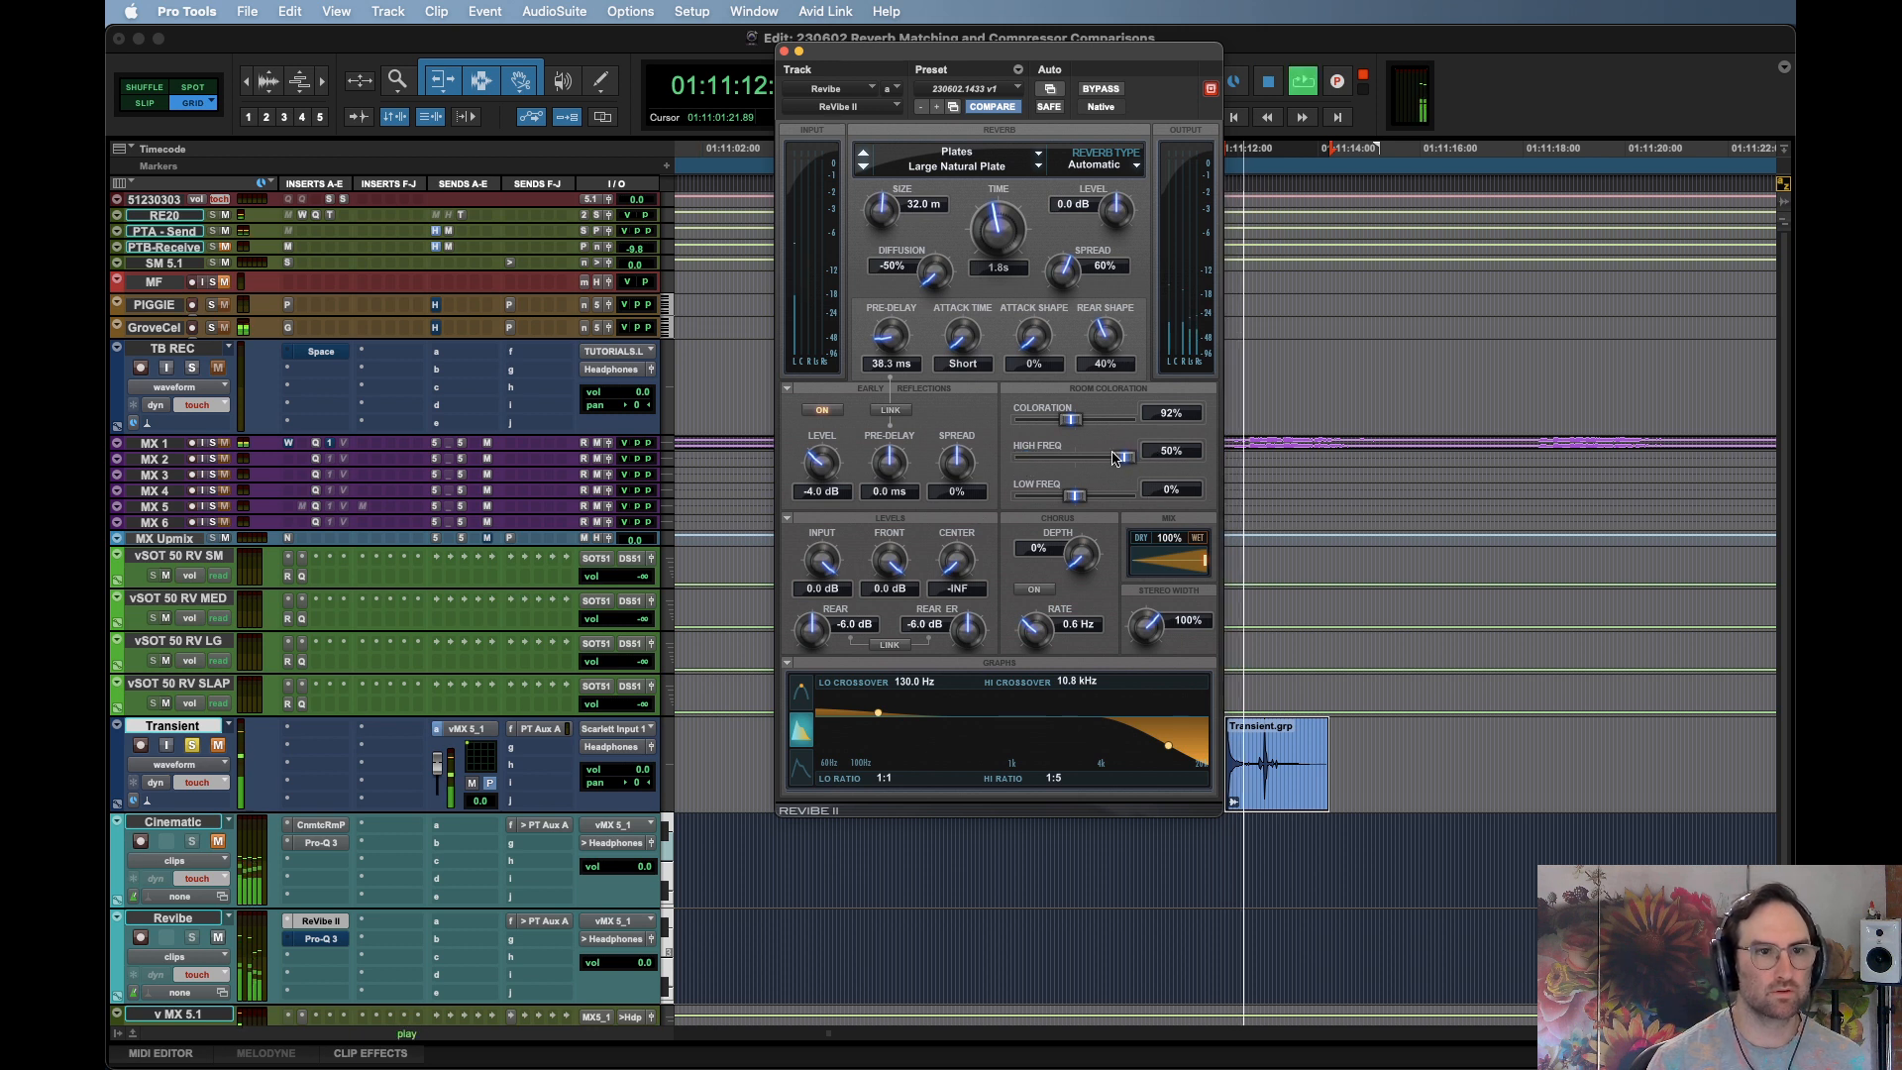
key("space")
key("space")
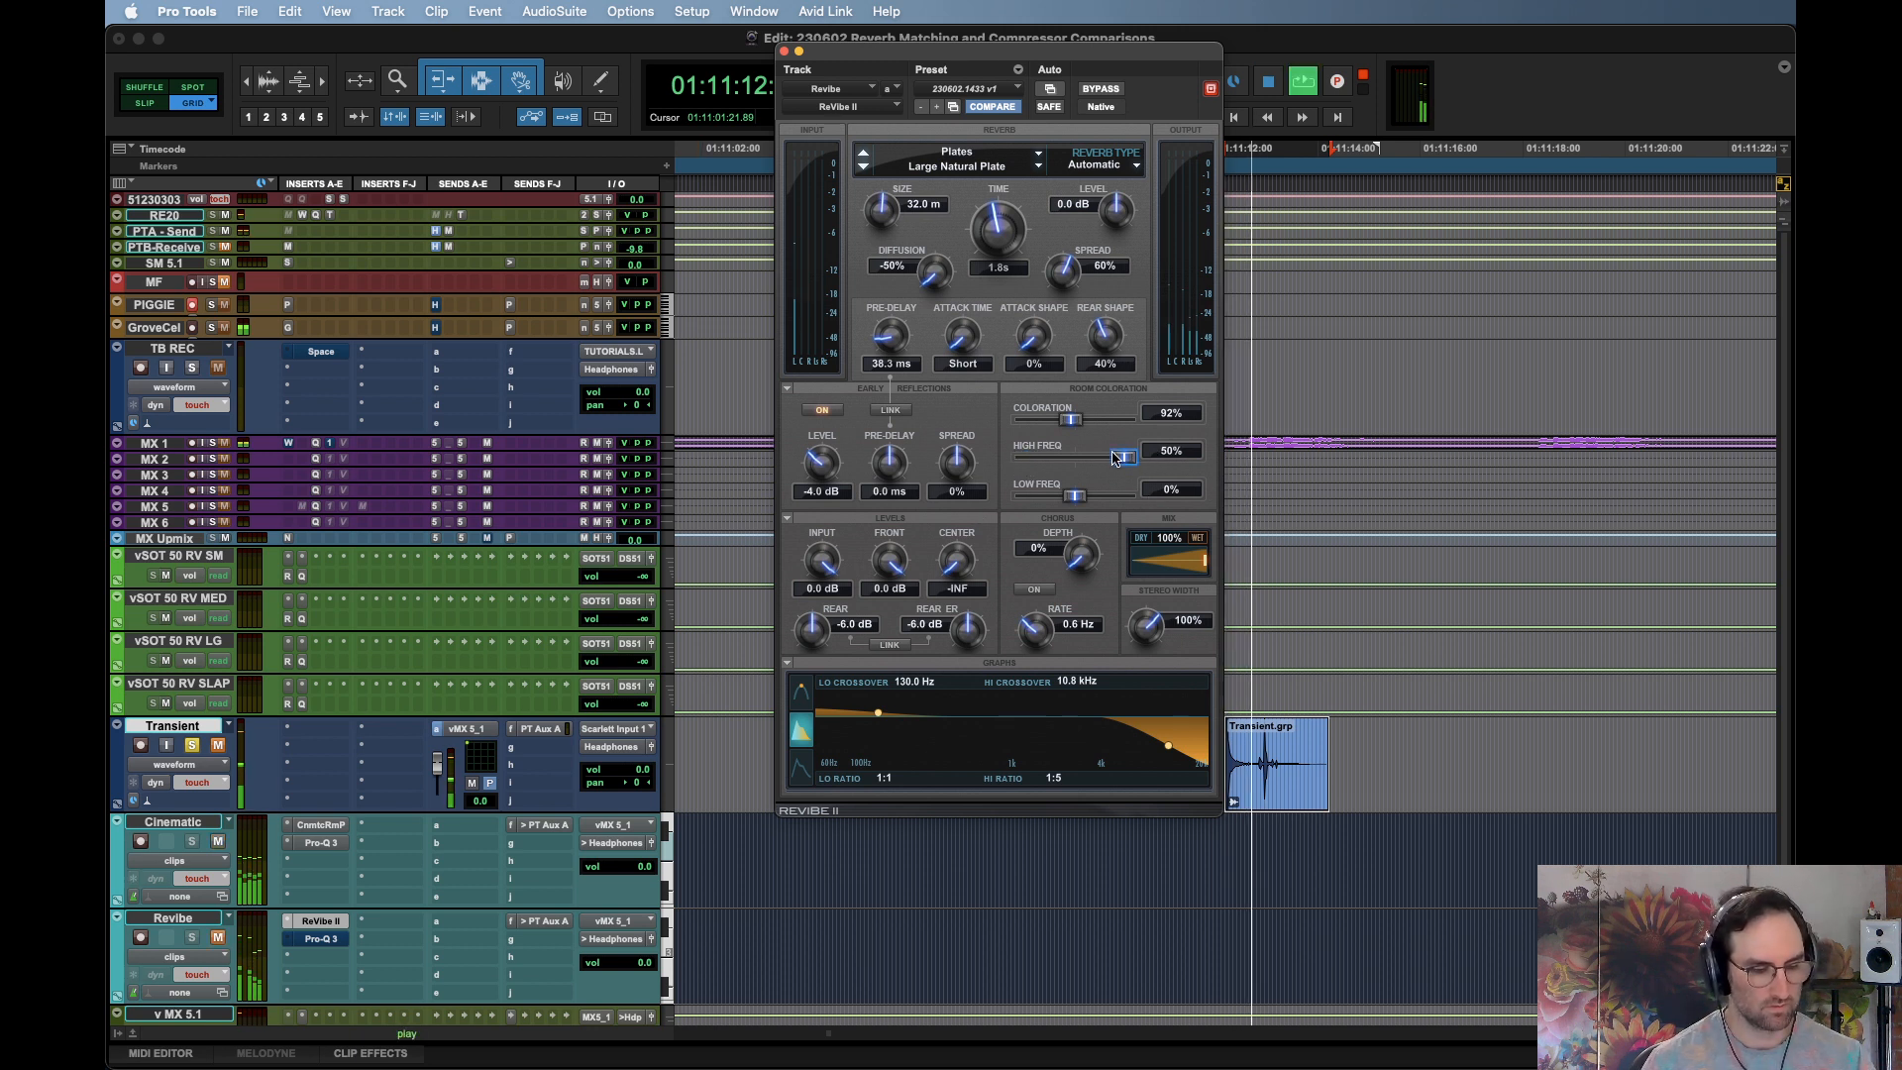
key("space")
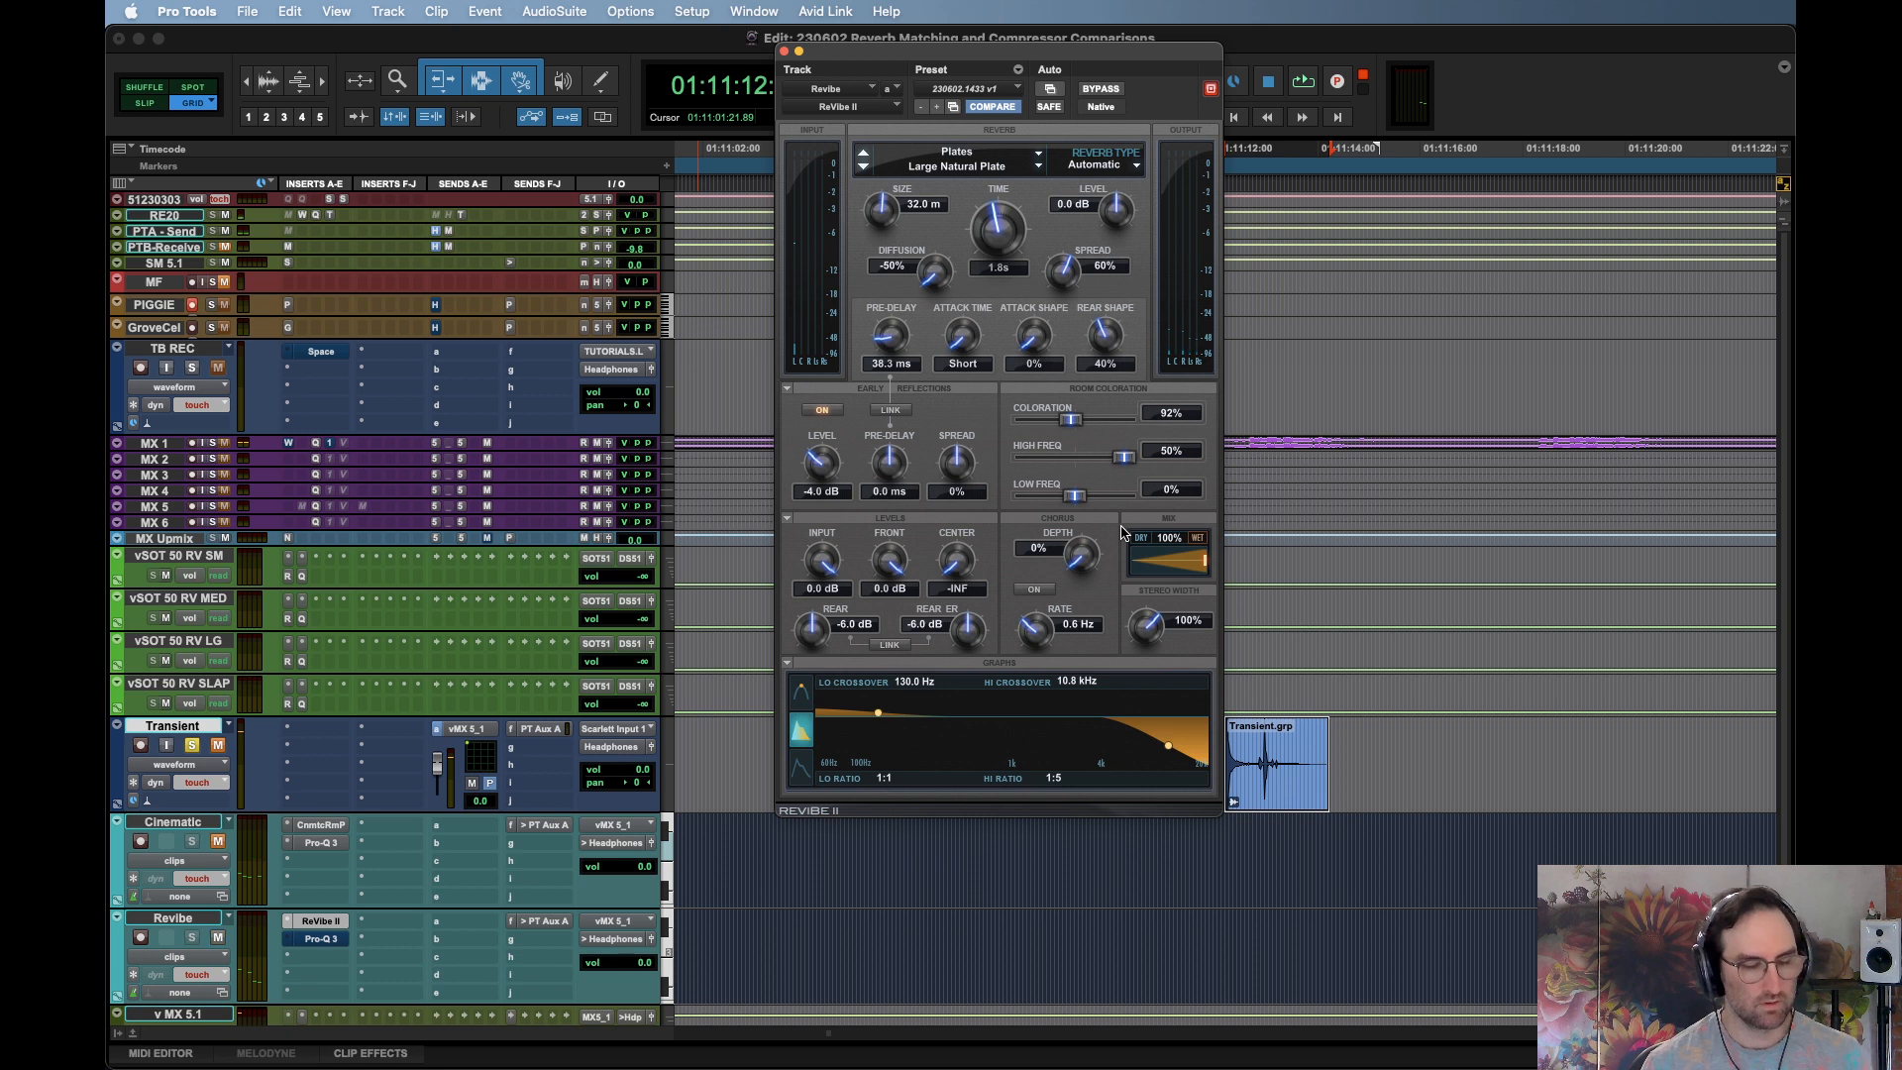
Set ReVibe II's room coloration high frequency to 30%, replaying the Transient clip to judge the brightness
key("space")
key("space")
left_click_drag(1122, 456, 1105, 464)
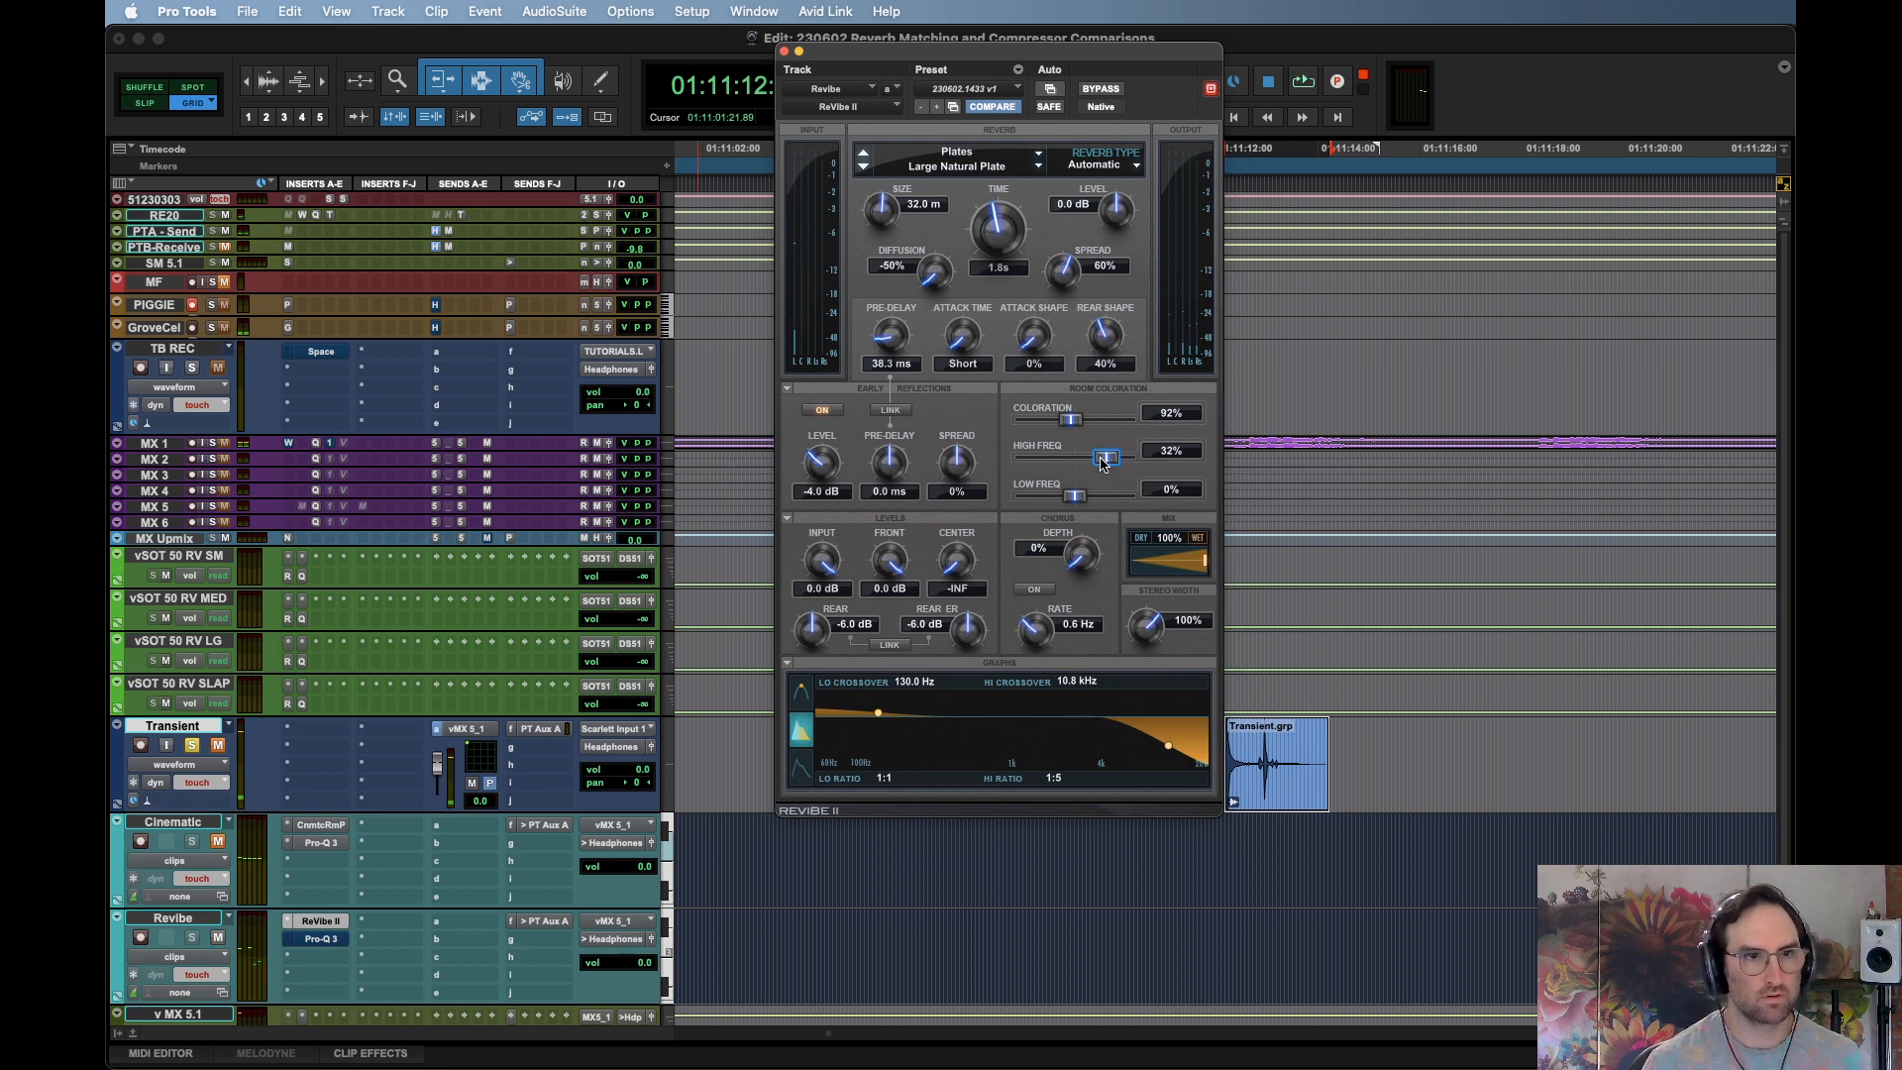
key("space")
key("space")
key("space")
key("space")
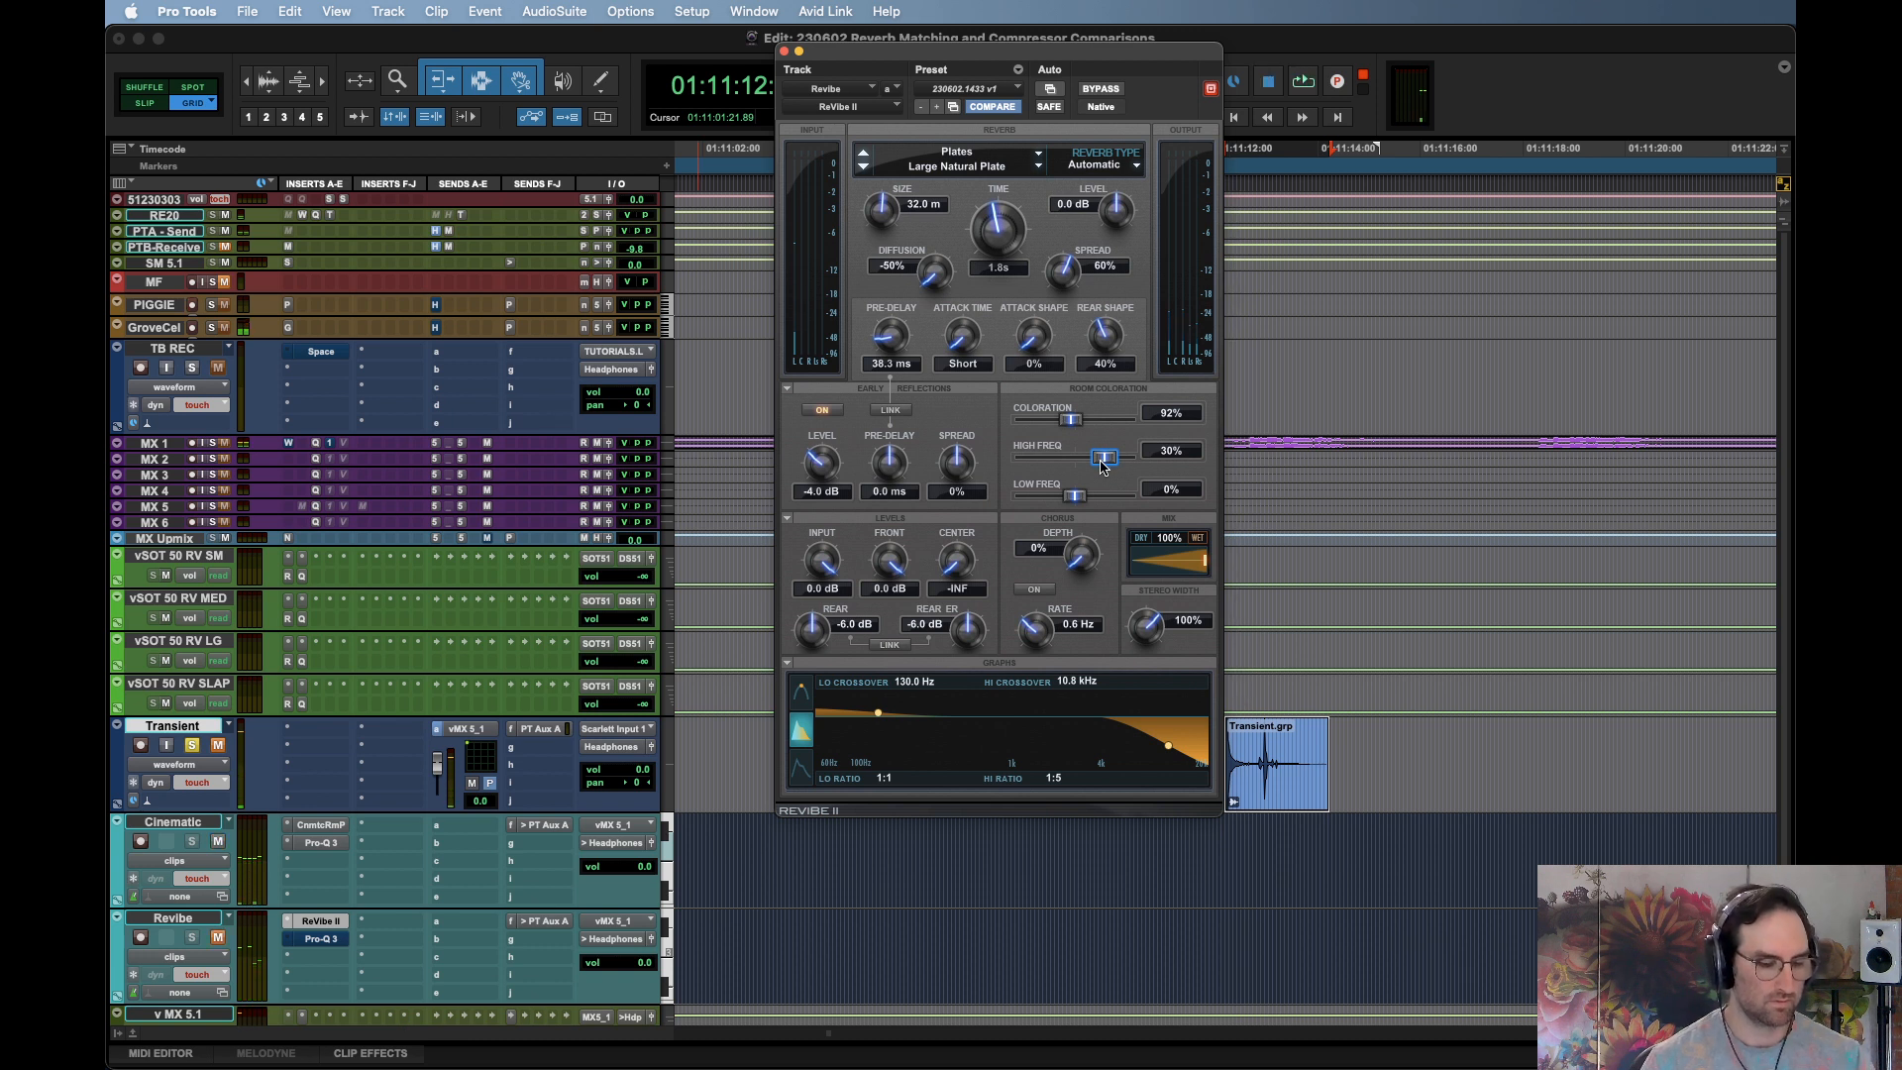
key("space")
key("space")
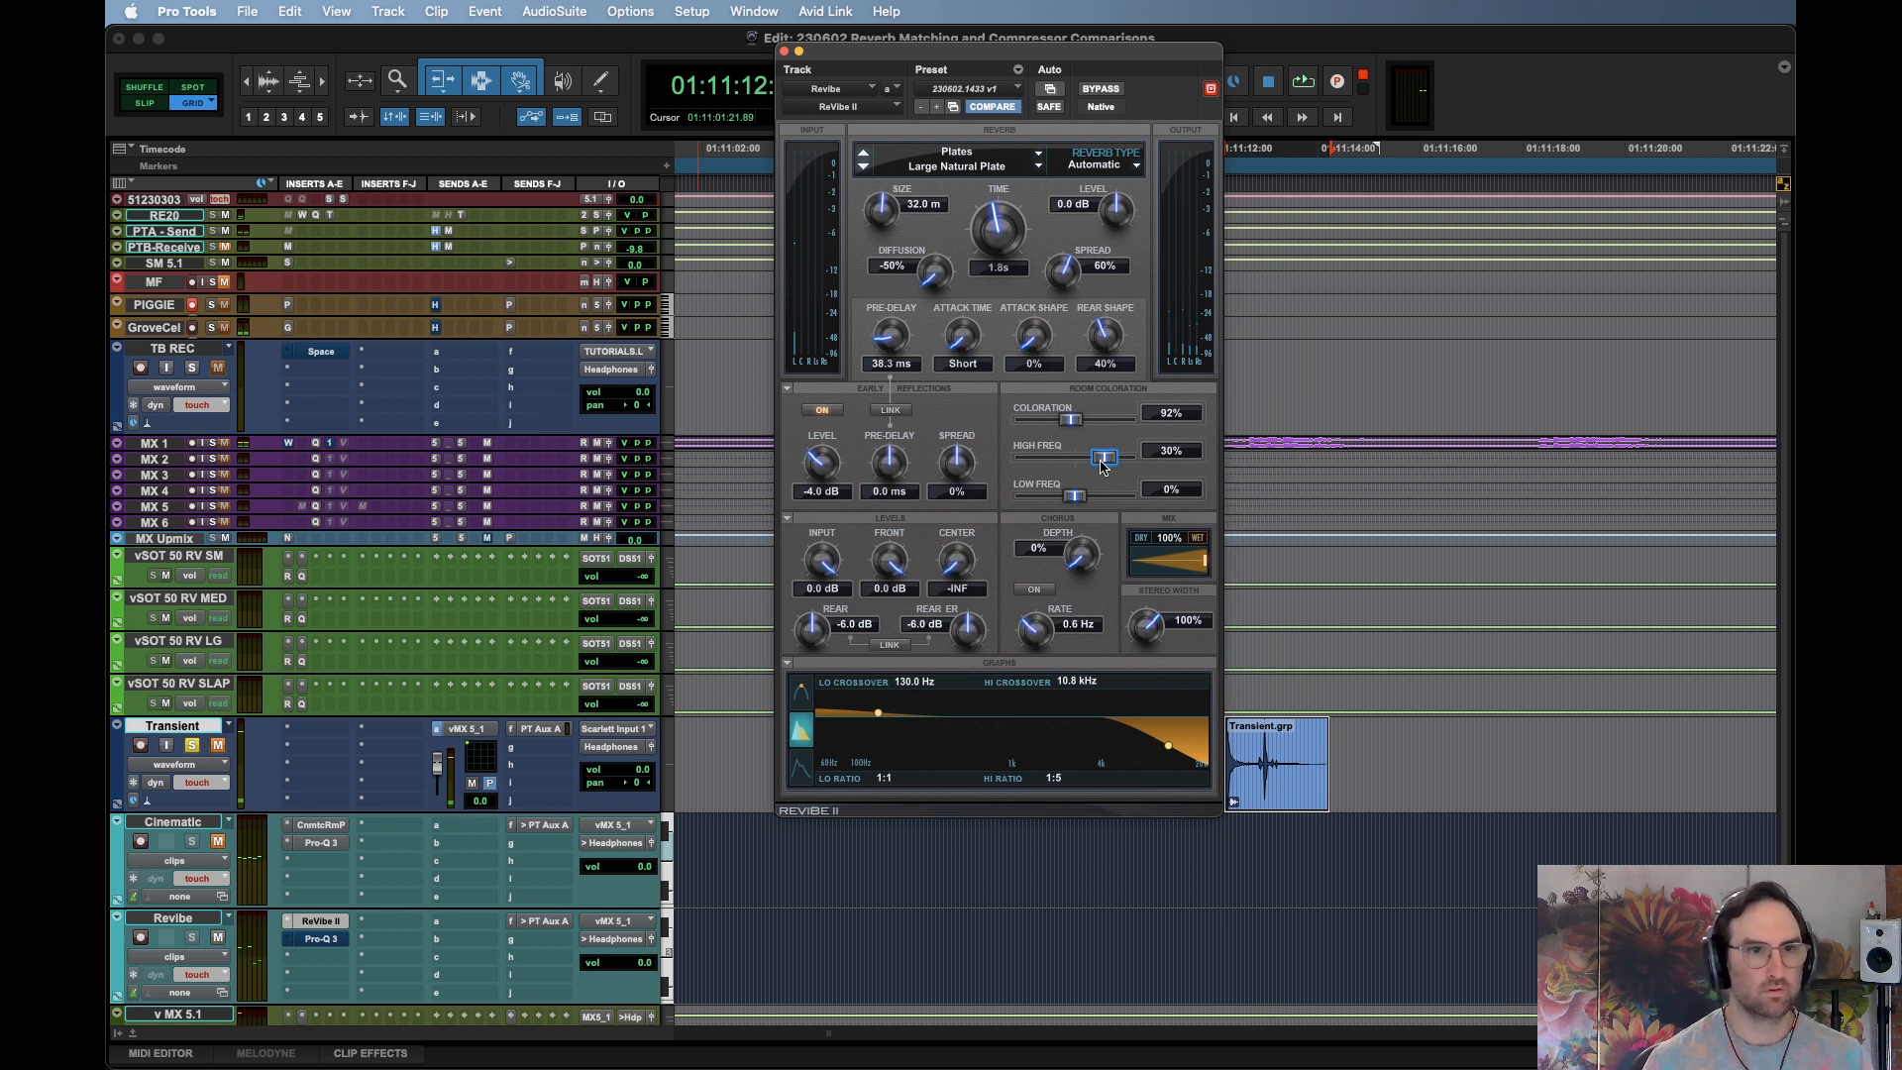
key("space")
key("space")
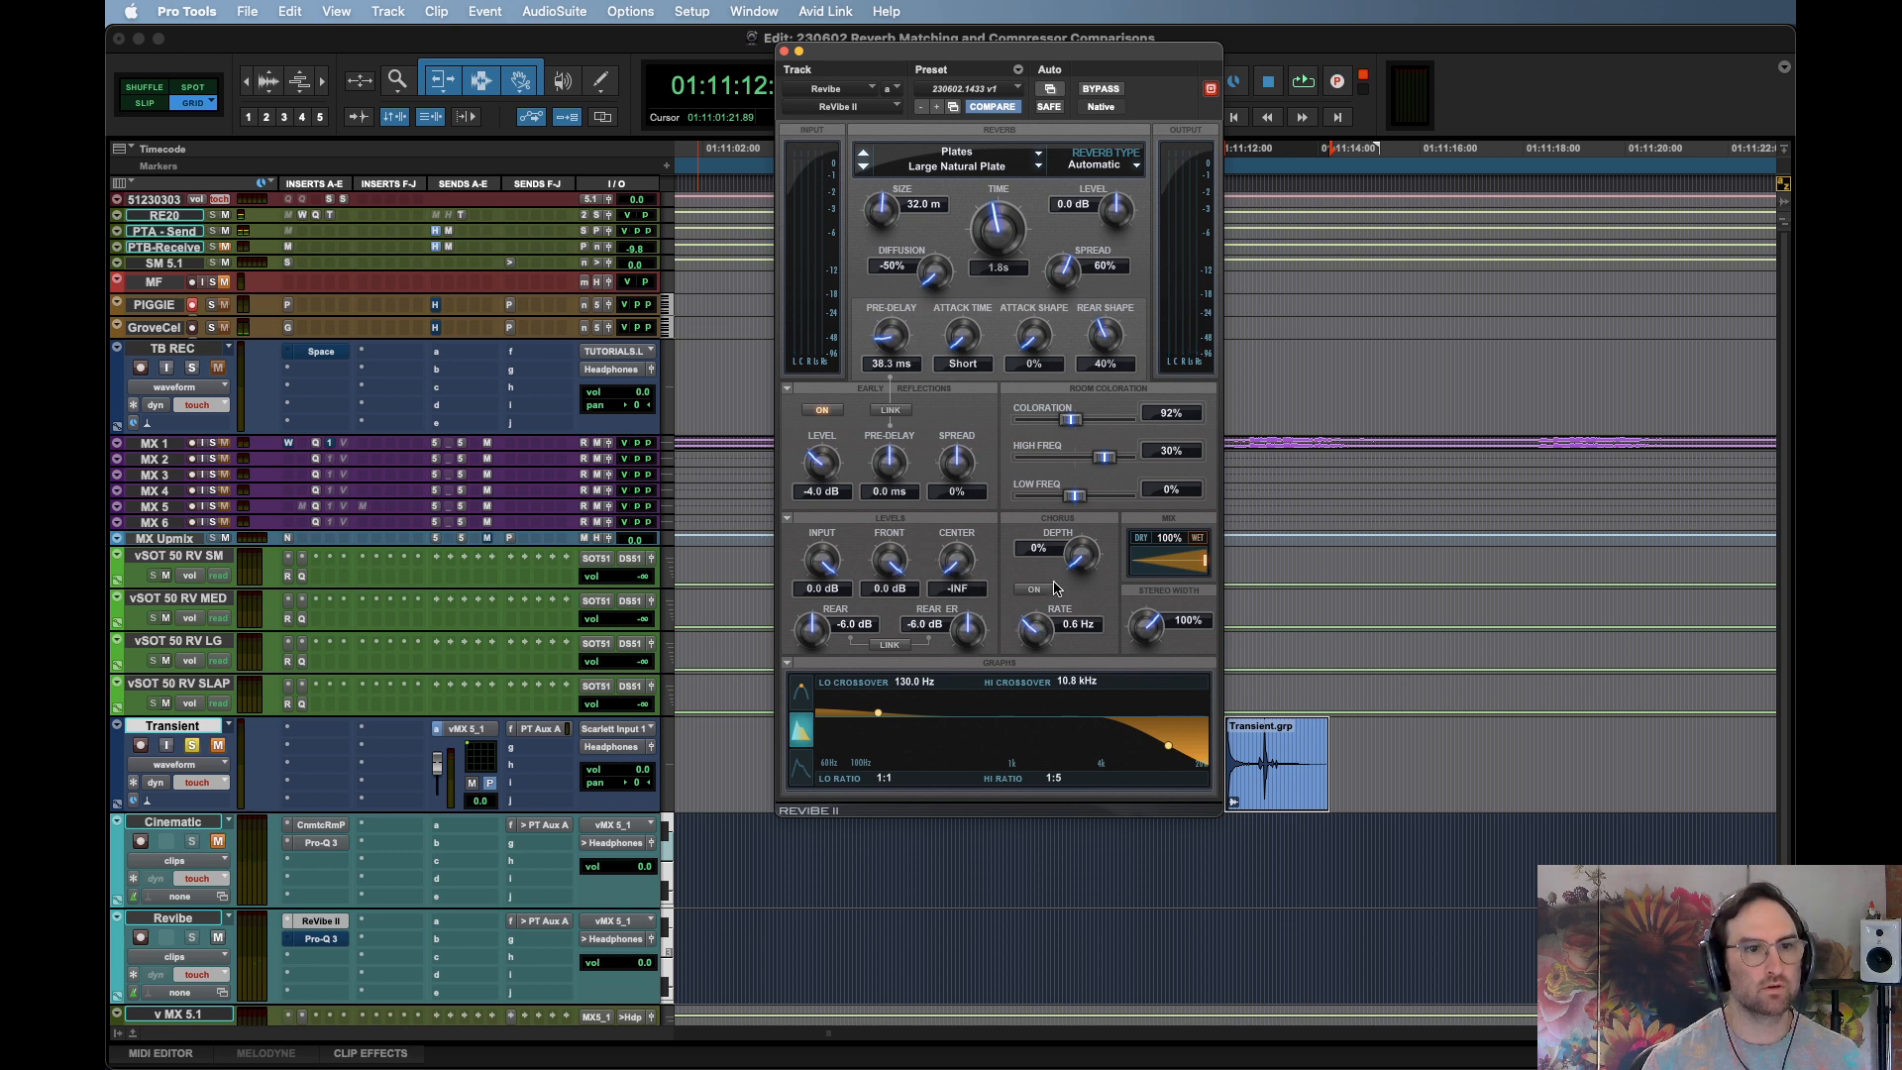
Set the ReVibe II attack time to Long and play the Transient clip to hear it
left_click_drag(965, 350, 960, 327)
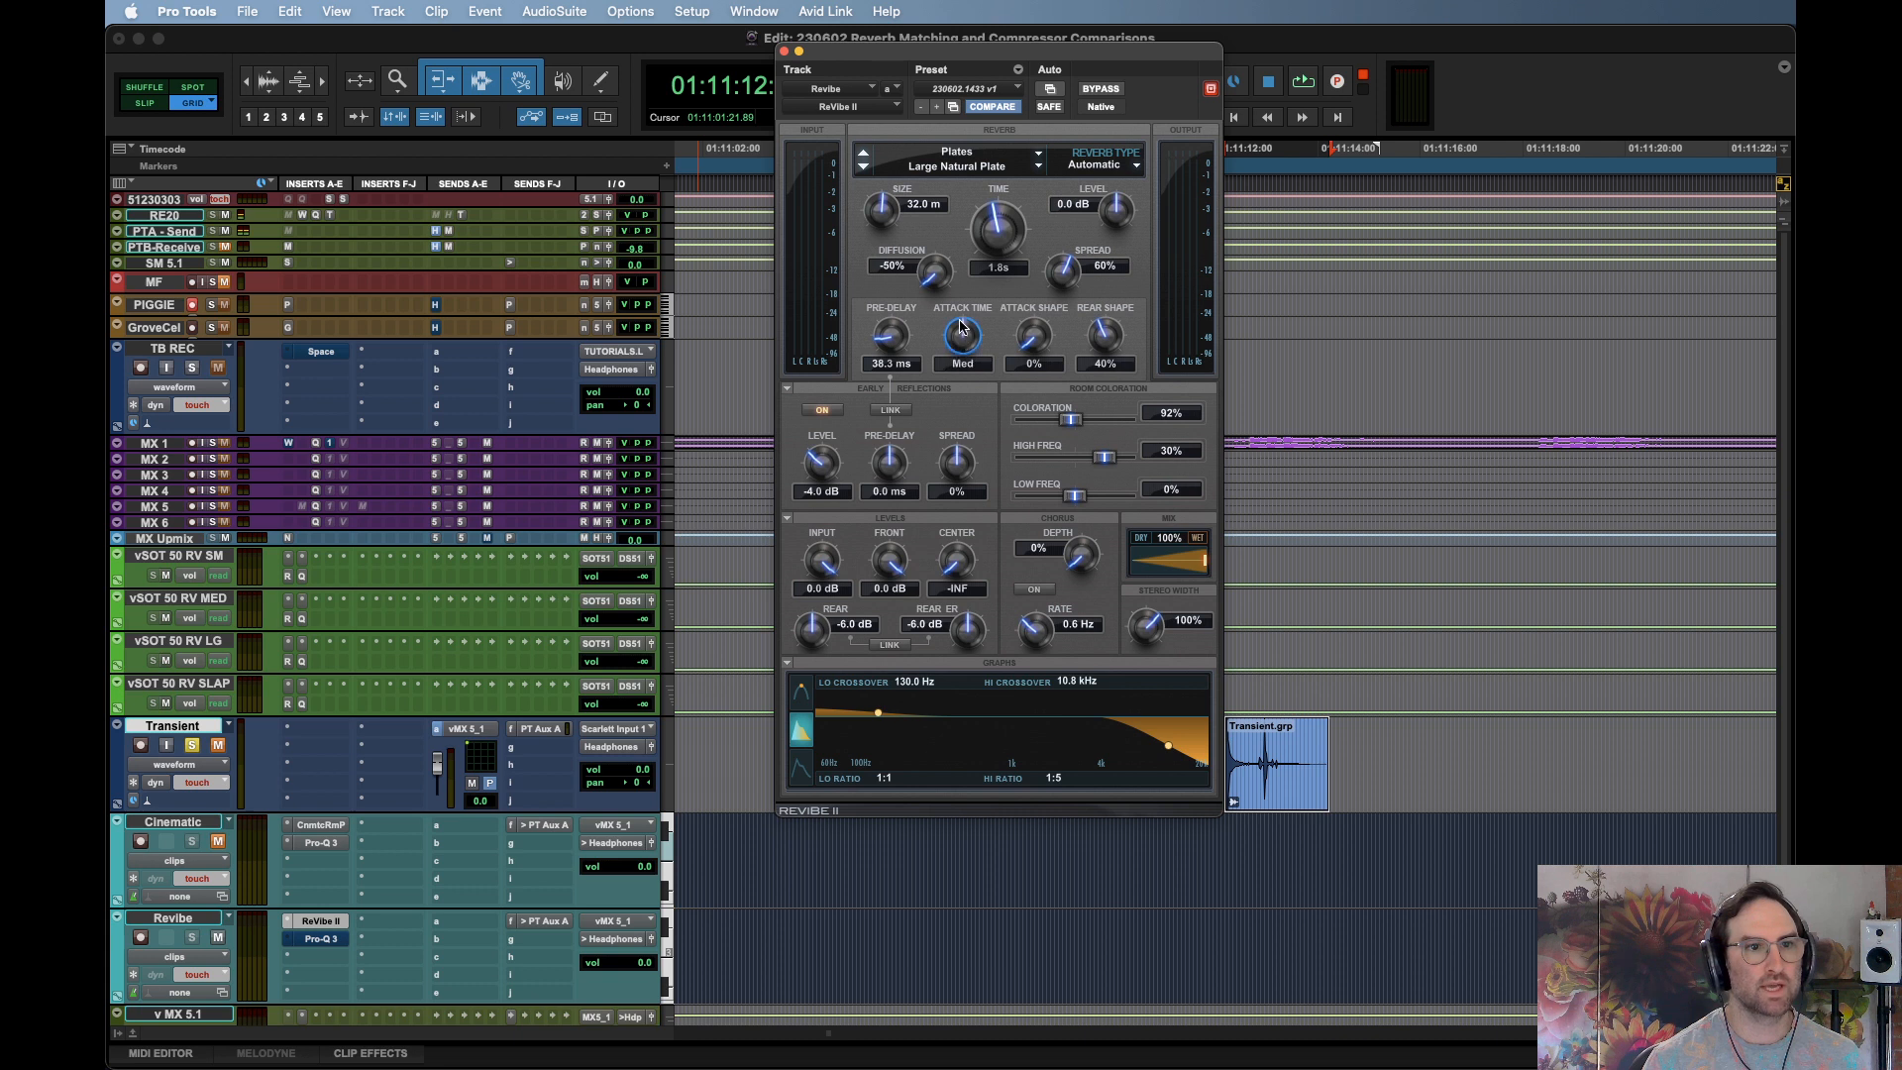
key("space")
key("space")
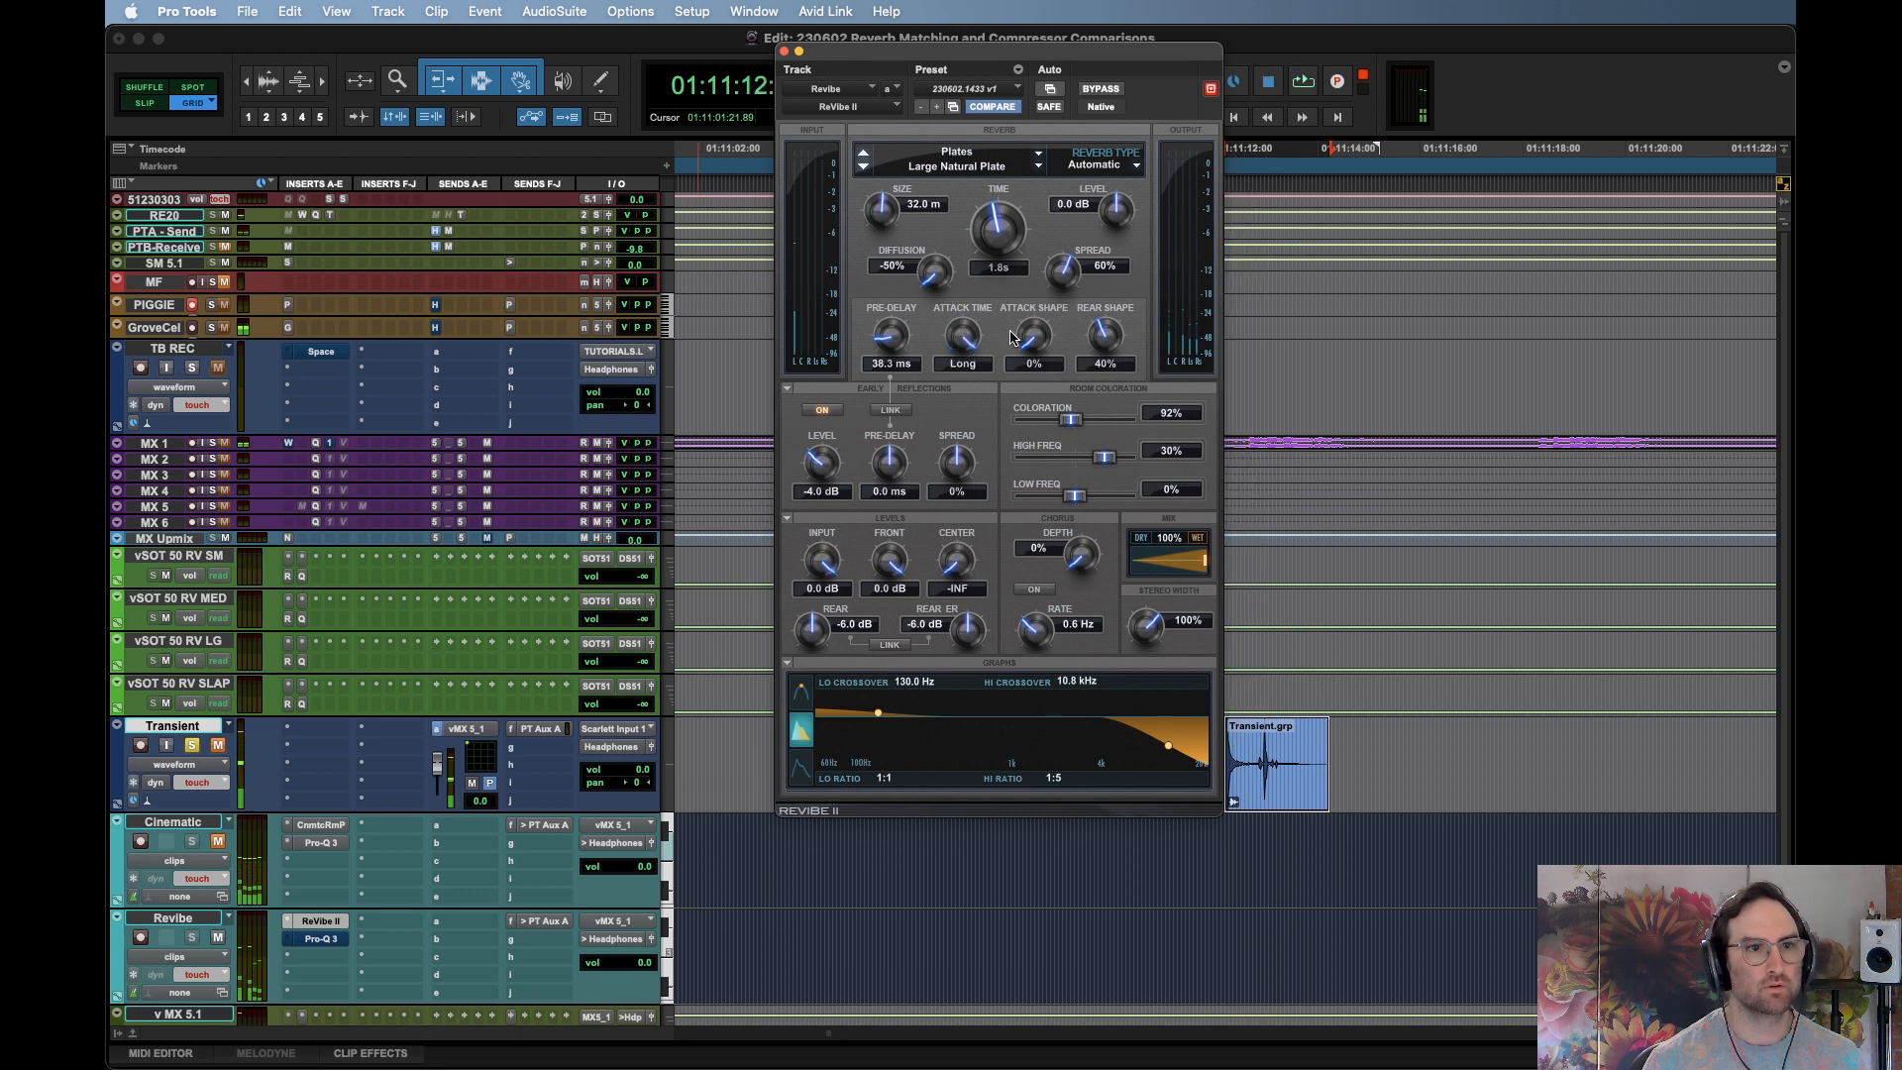
Adjust the ReVibe II attack shape by ear to 24%, replaying the Transient clip between changes
left_click_drag(1026, 340, 1035, 346)
key("space")
key("space")
key("space")
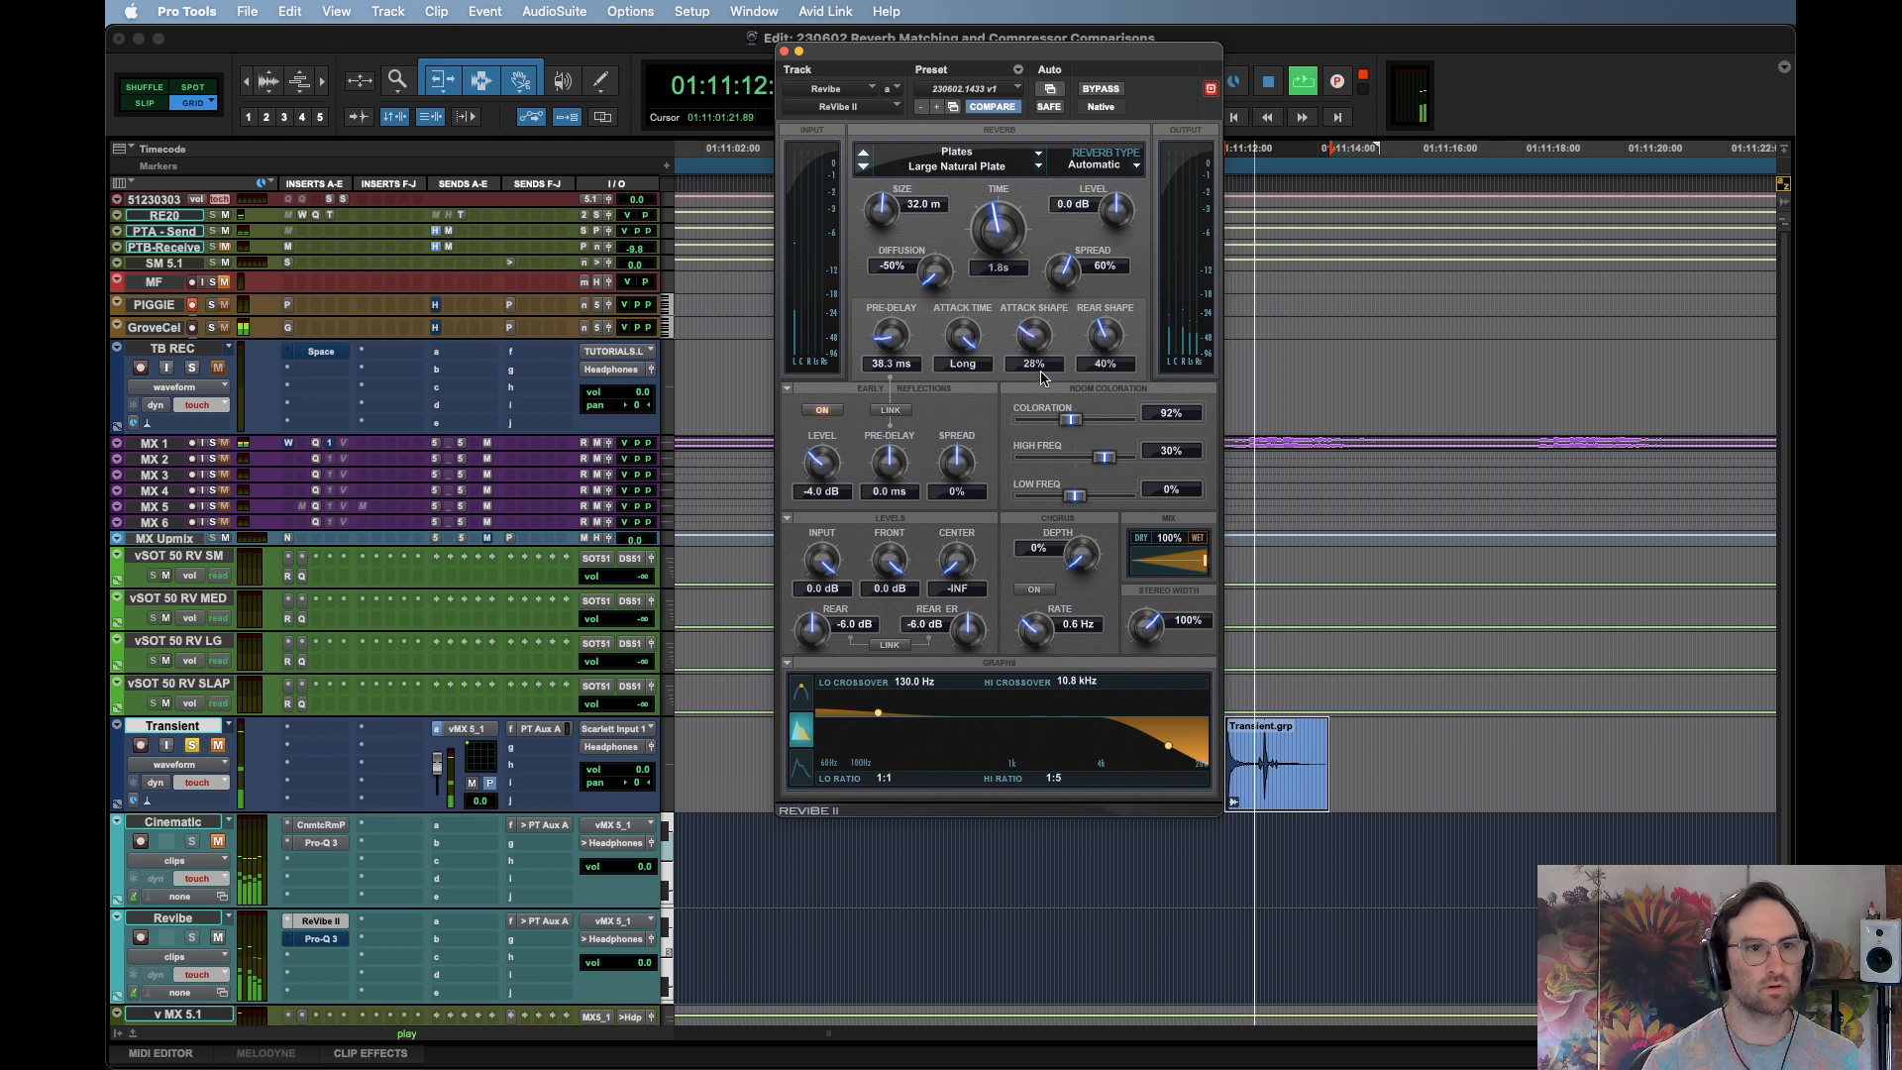
key("space")
key("space")
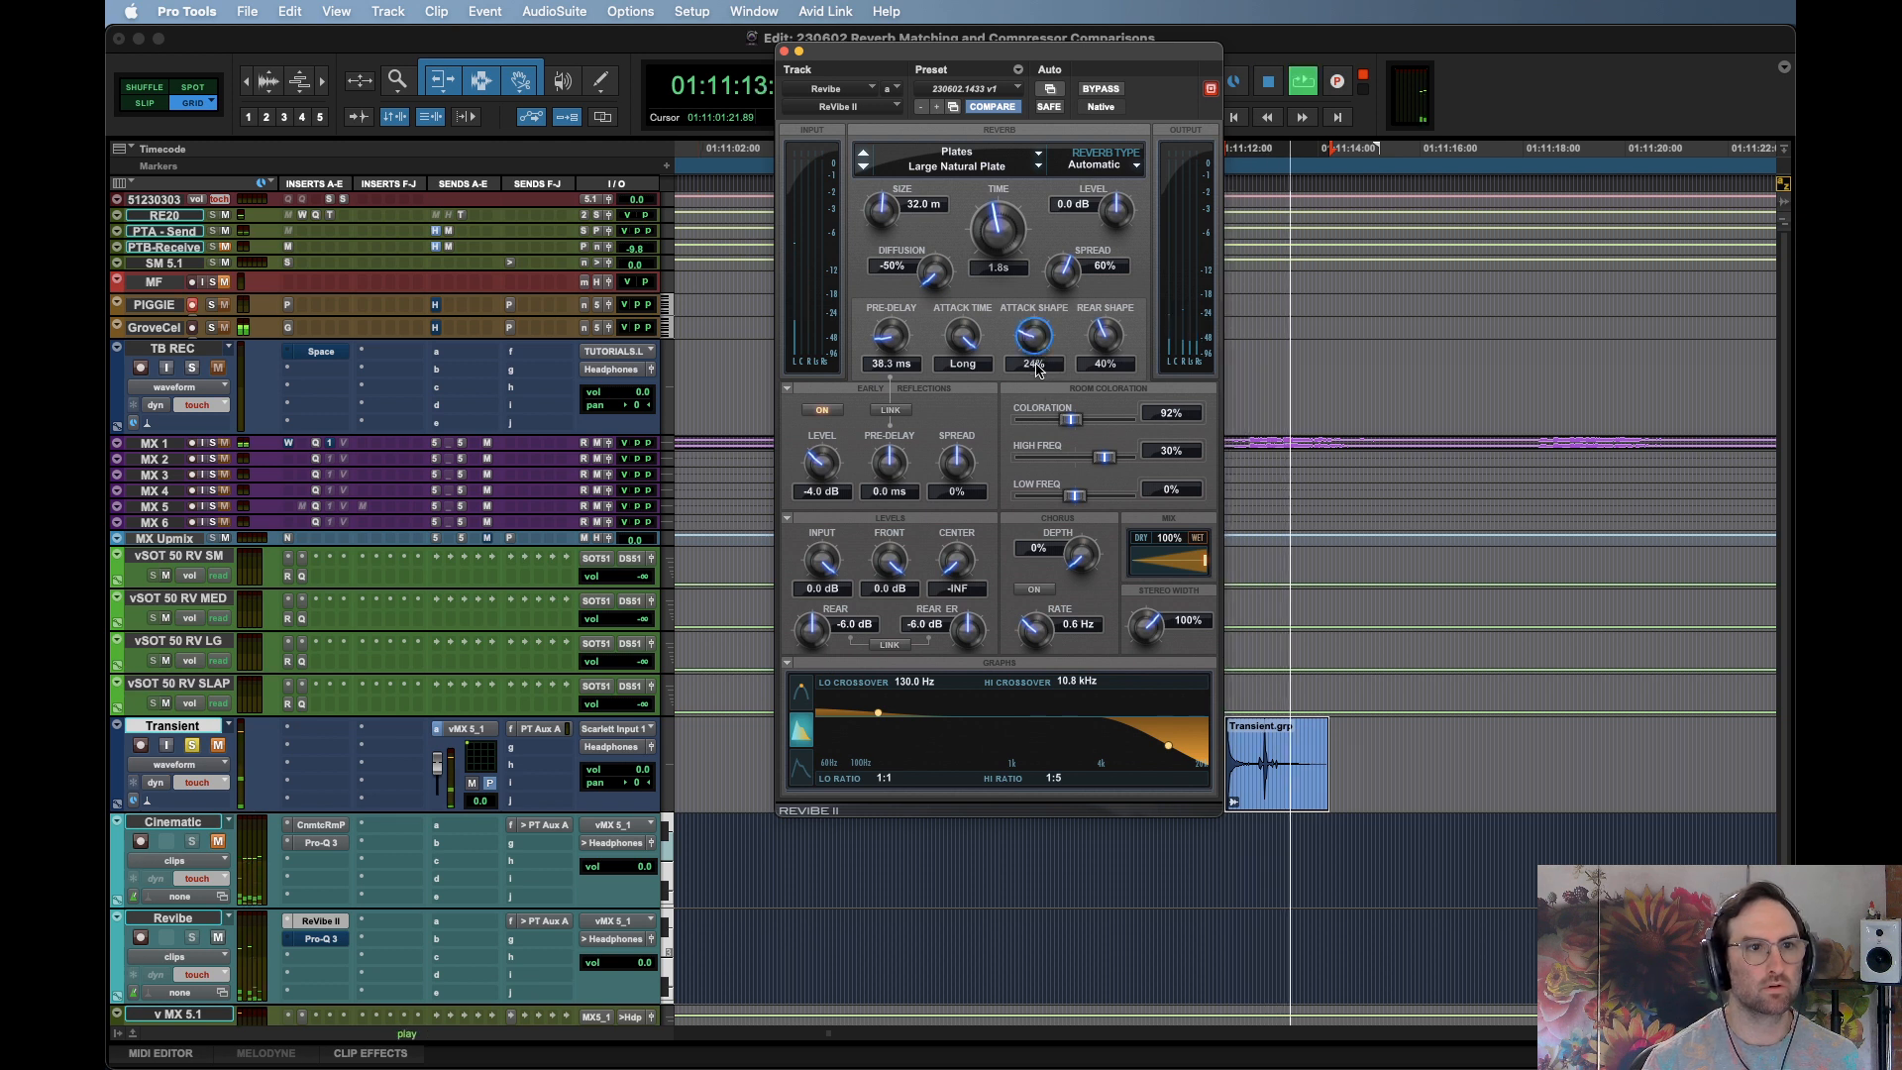
left_click_drag(1033, 347, 1014, 336)
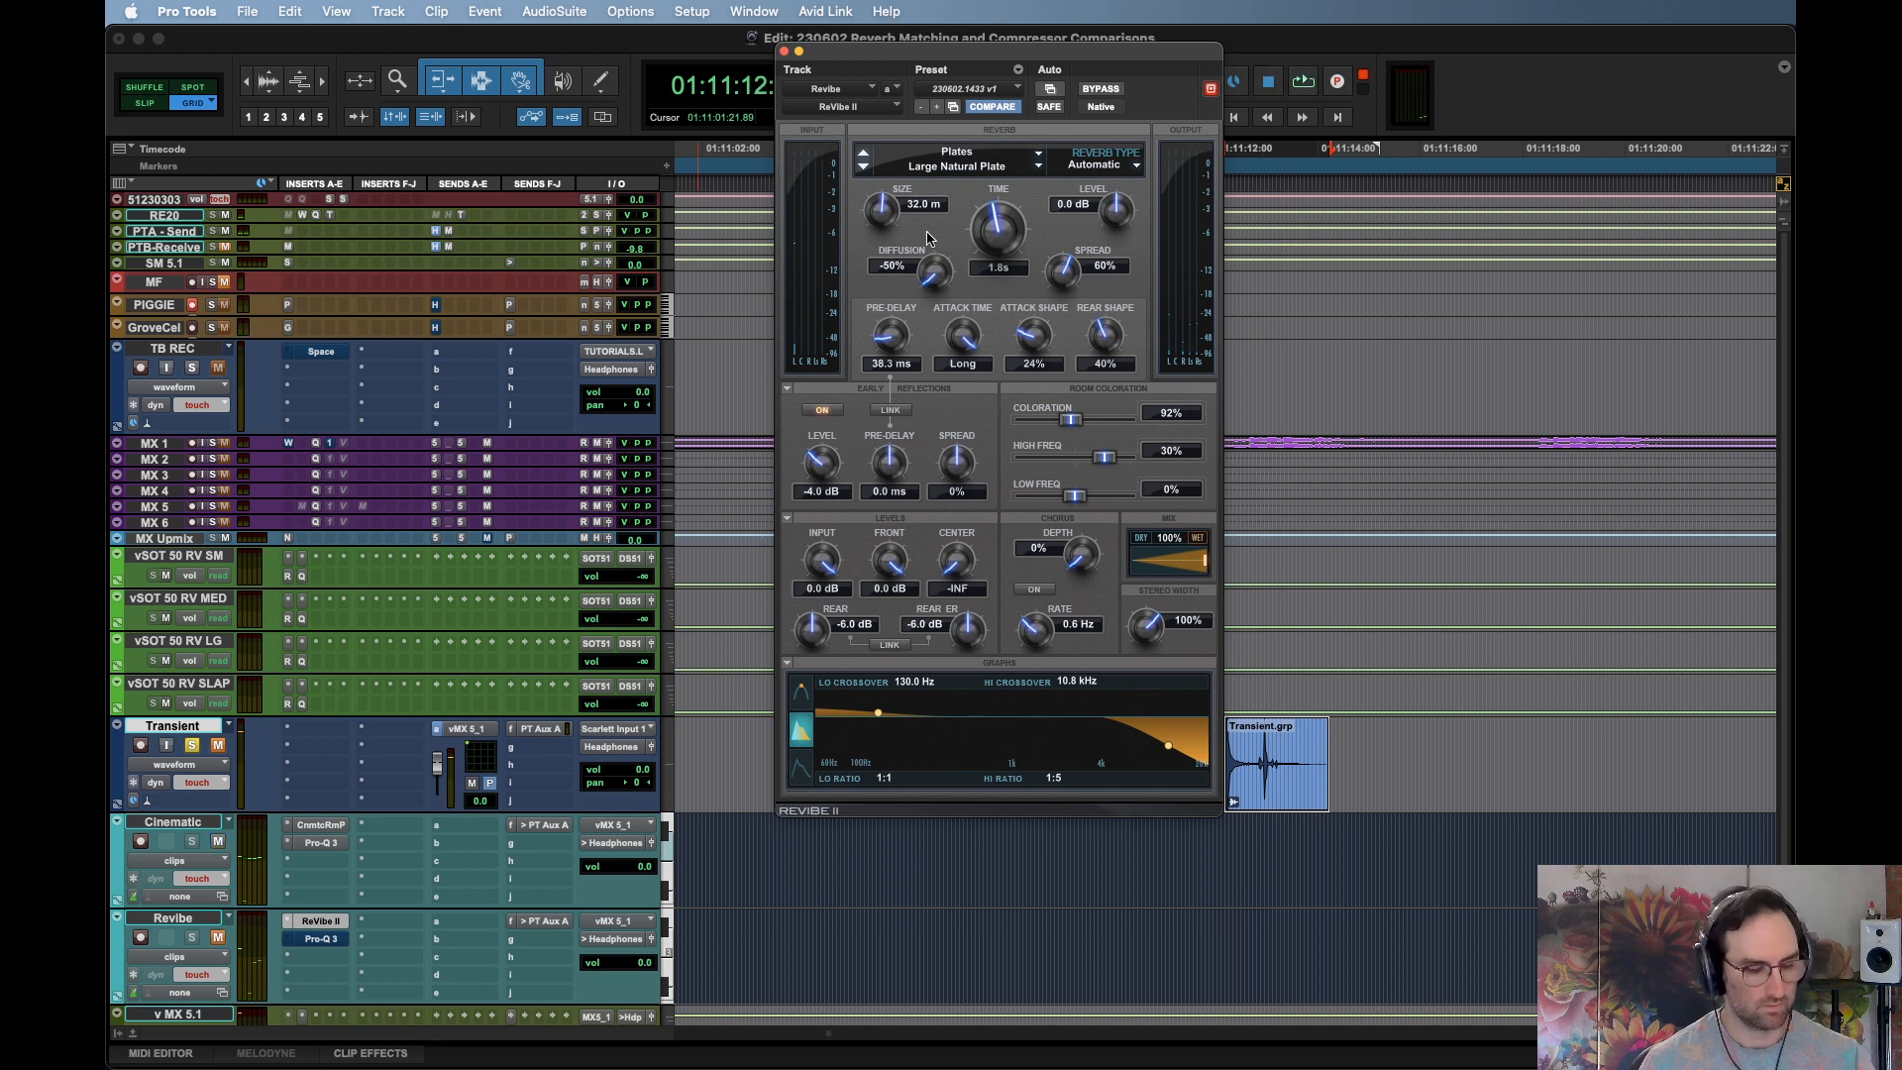
Lower the room coloration low frequency to -18% and set the early reflections spread to 100%, replaying the Transient clip
key("space")
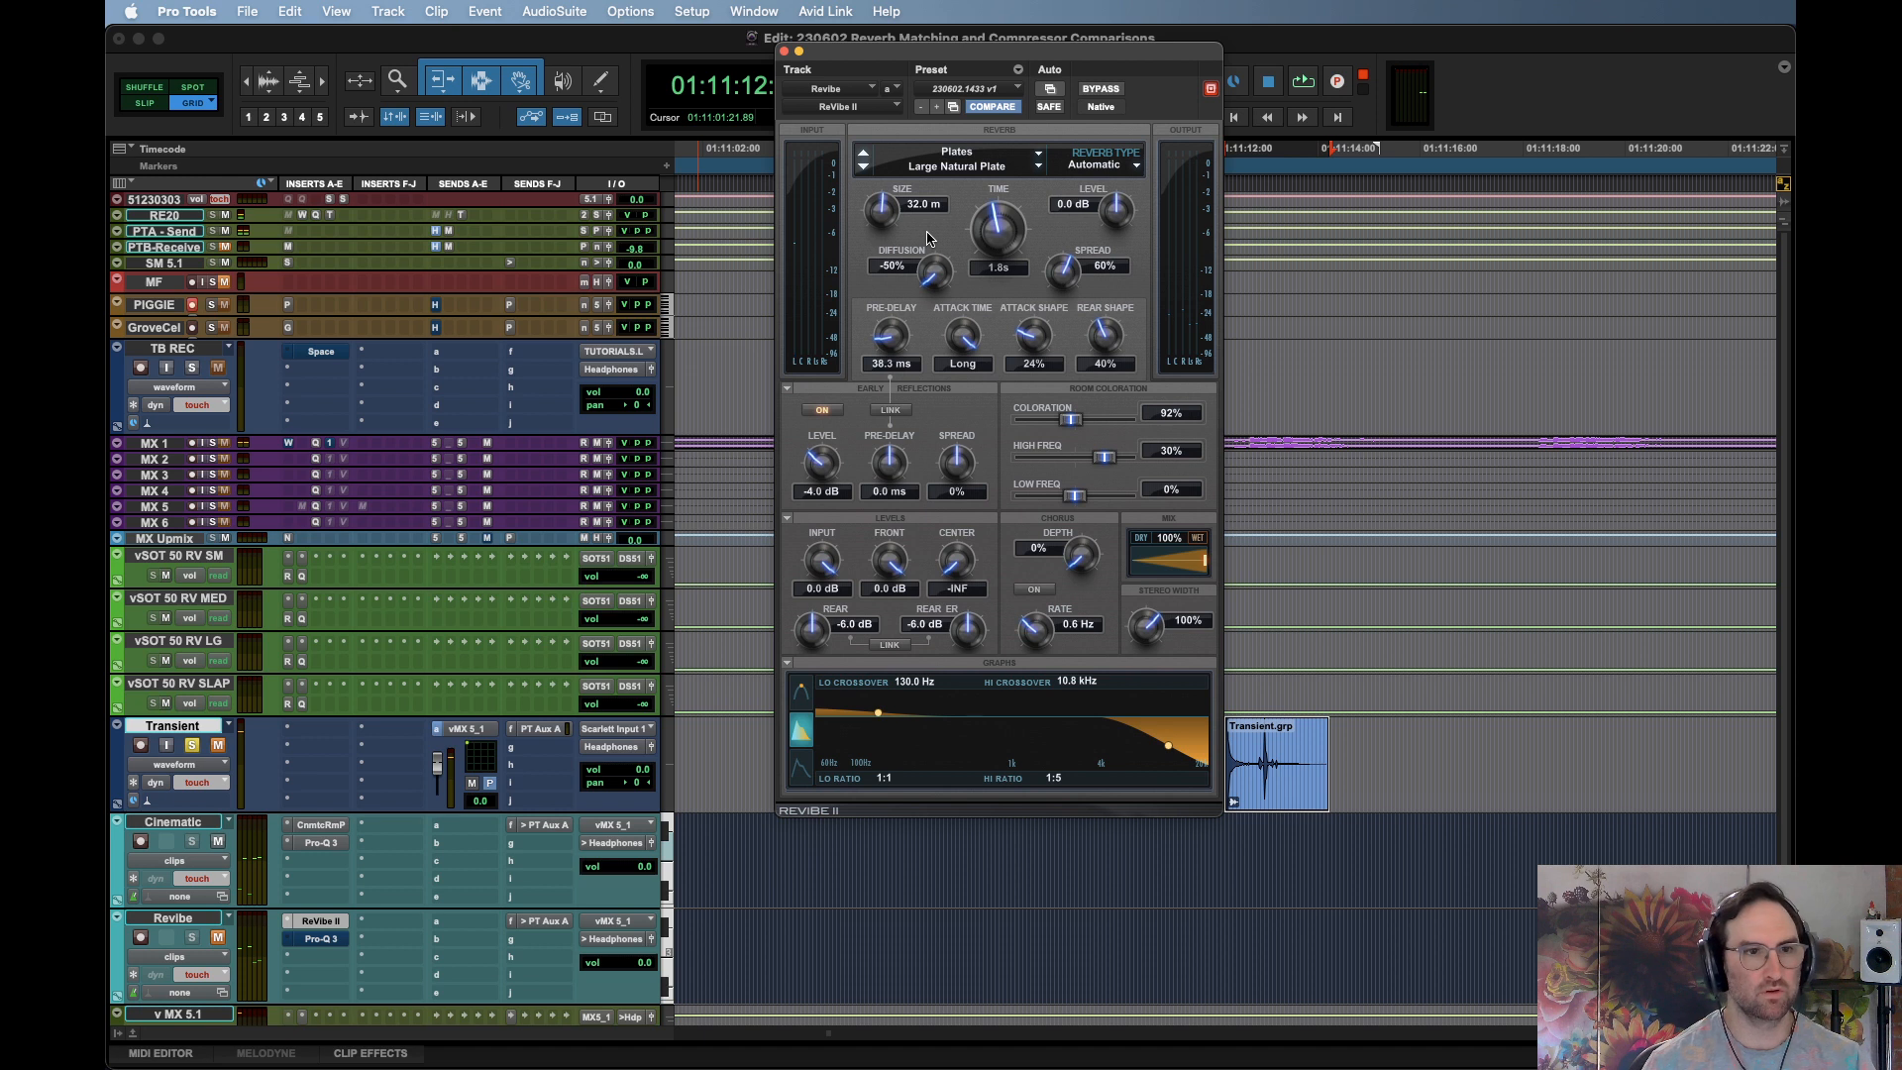
key("space")
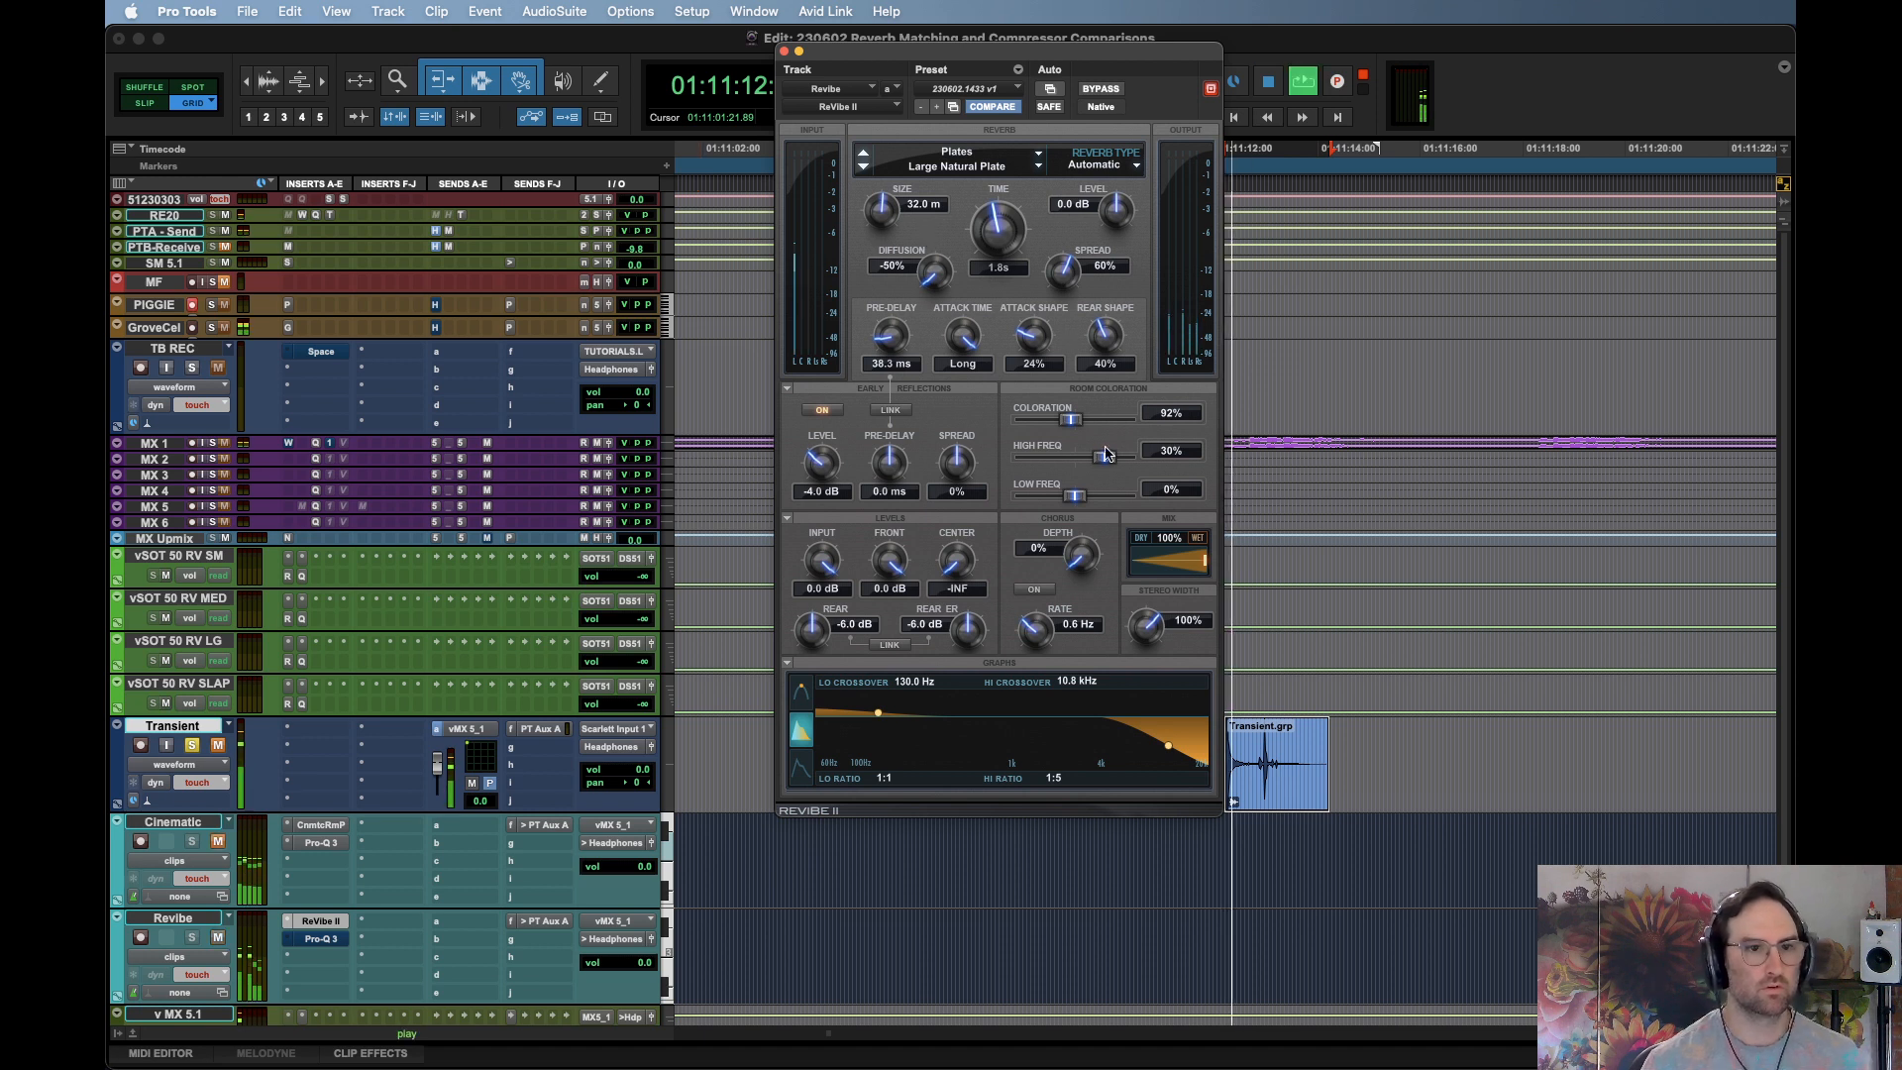
mouse_move(1082, 505)
left_mouse_down()
mouse_move(1024, 501)
mouse_move(1055, 500)
left_mouse_up()
key("space")
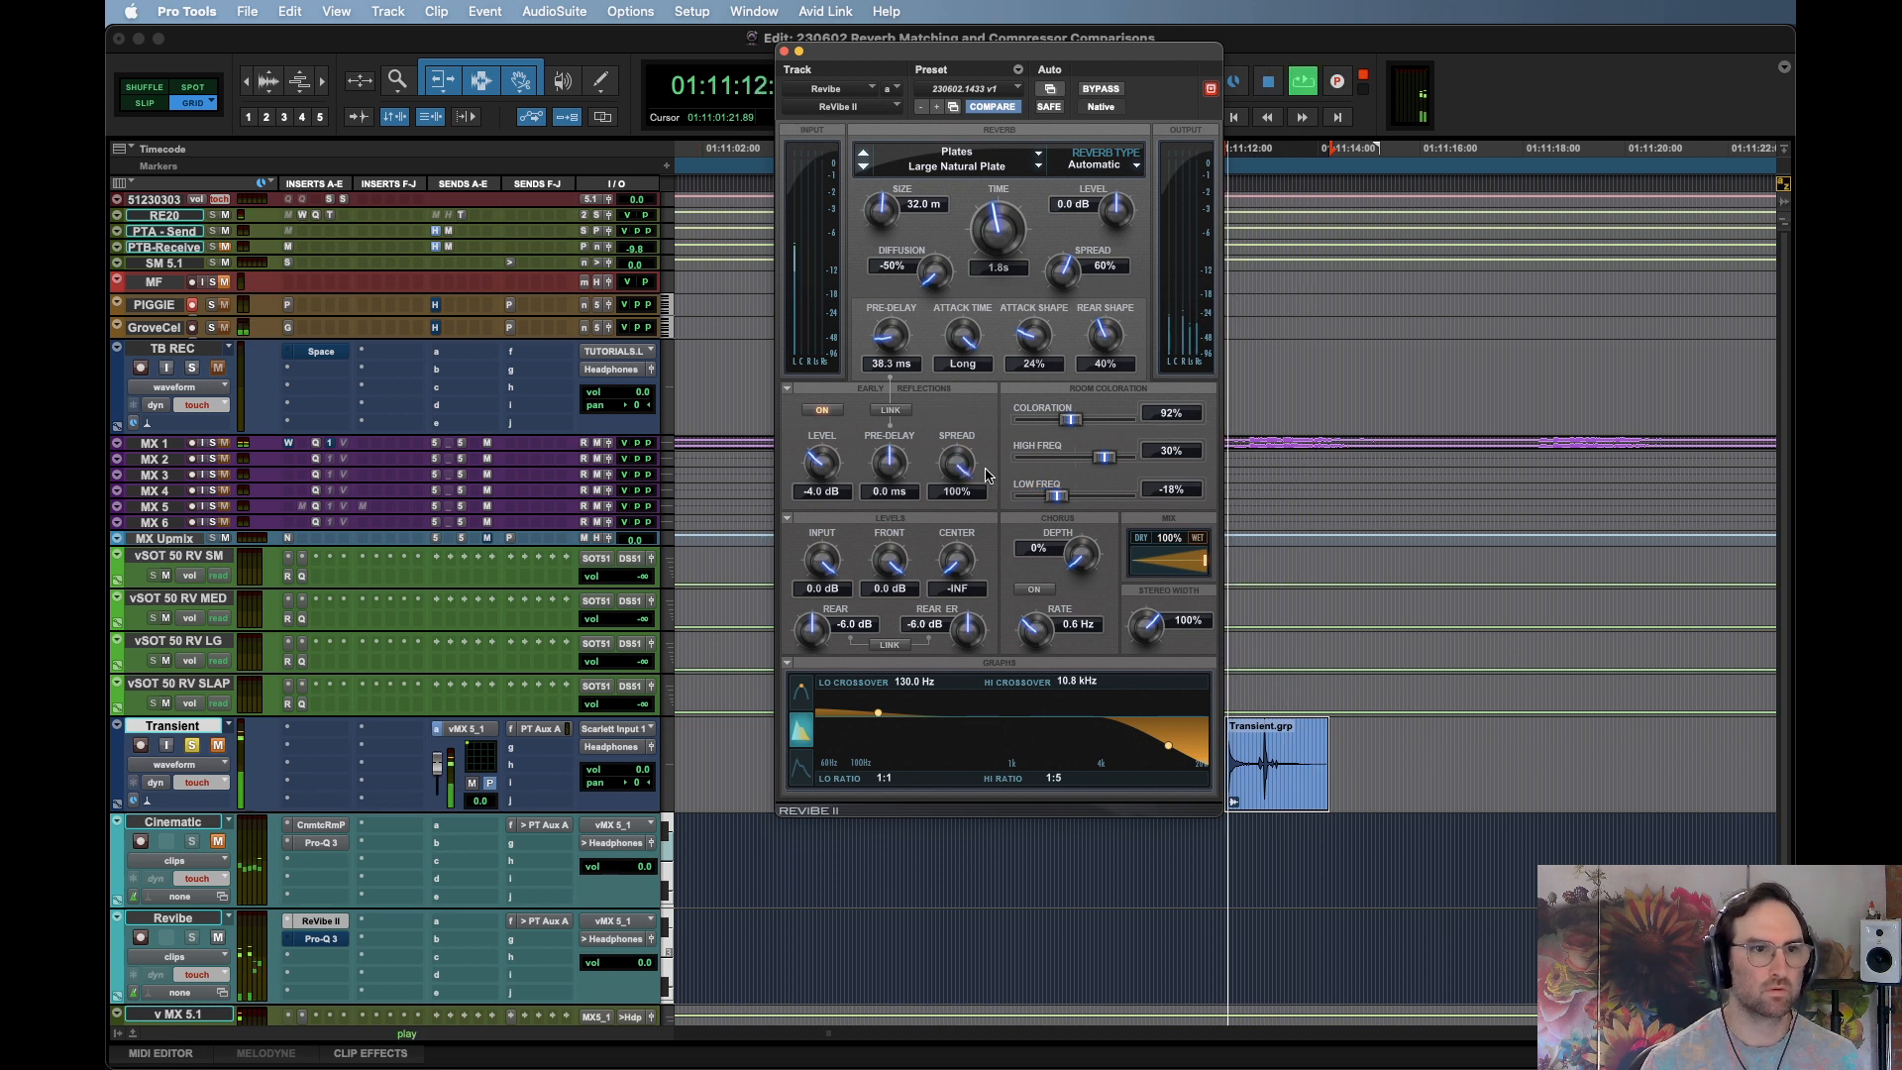
Set the early reflections spread to 46% in the Revibe track's reverb while auditioning the transient
mouse_move(962, 473)
left_mouse_down()
mouse_move(957, 495)
mouse_move(968, 439)
mouse_move(970, 470)
left_mouse_up()
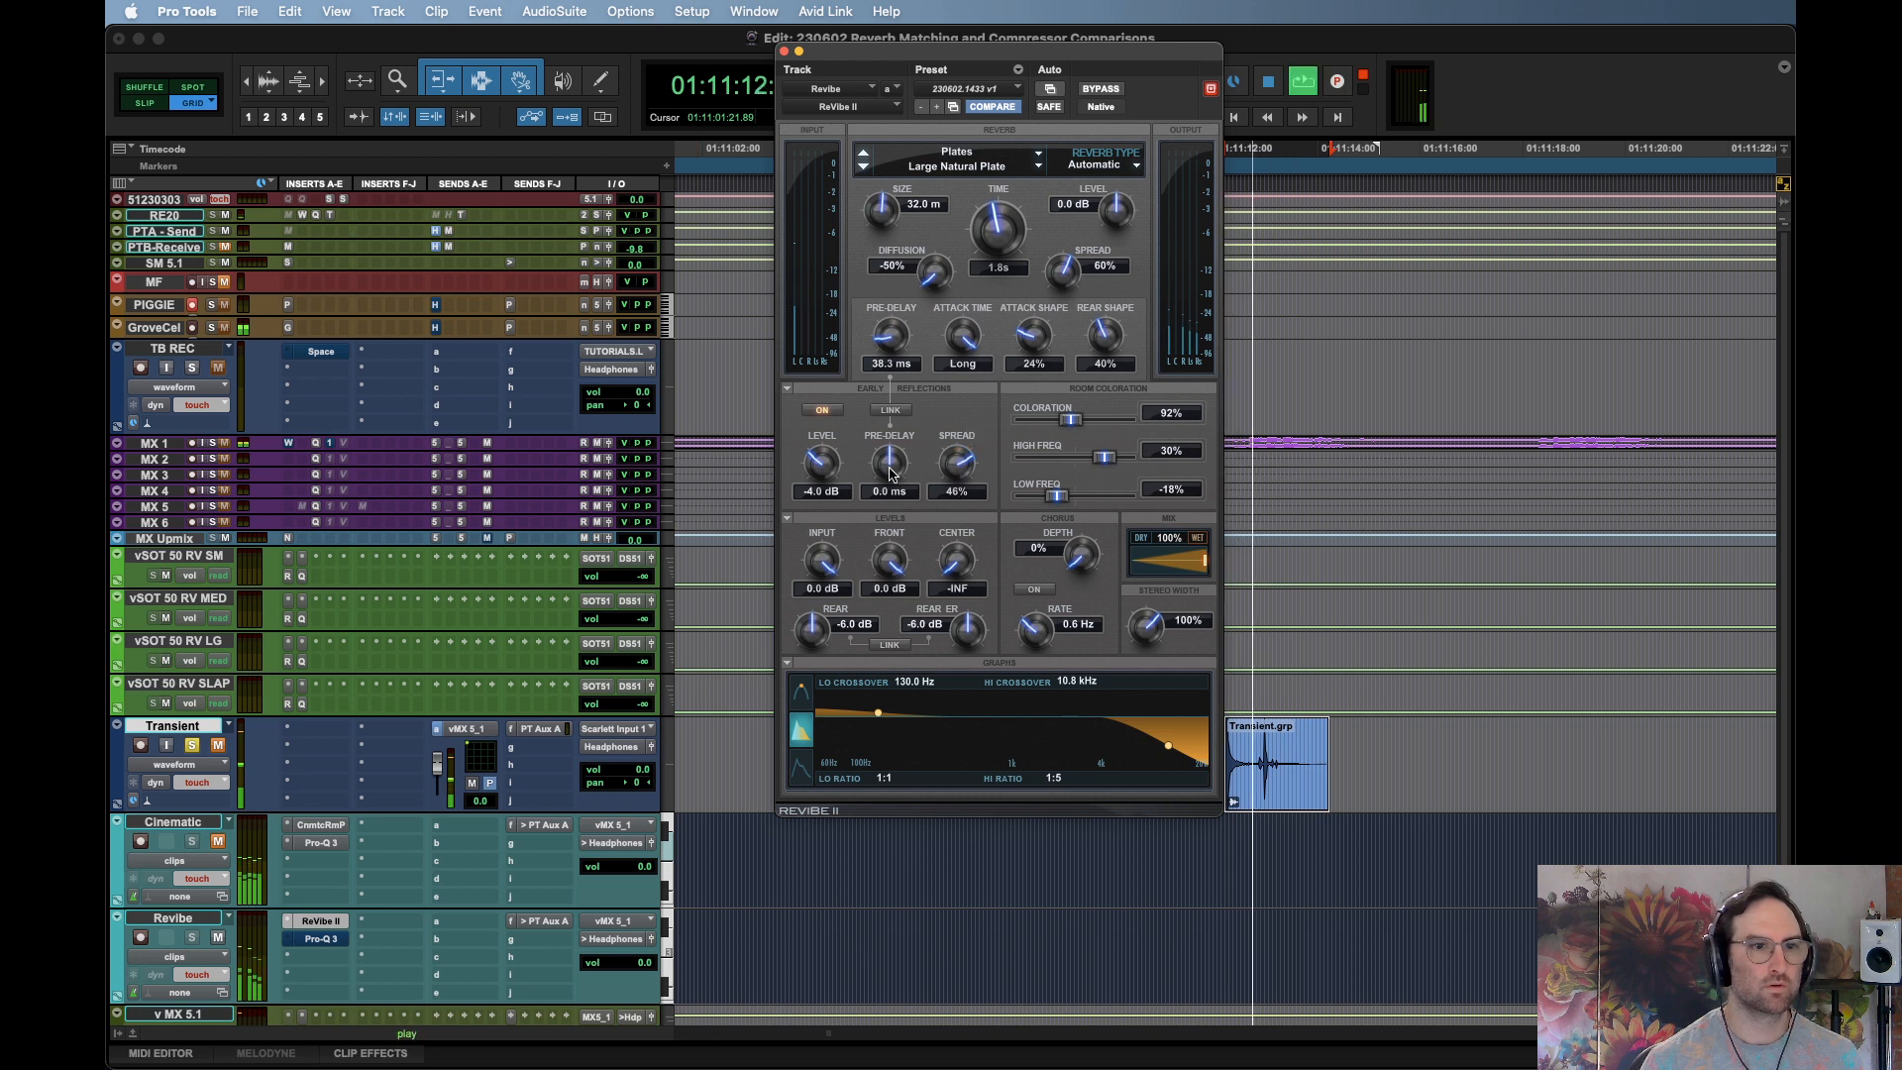
left_click_drag(888, 473, 948, 525)
key("space")
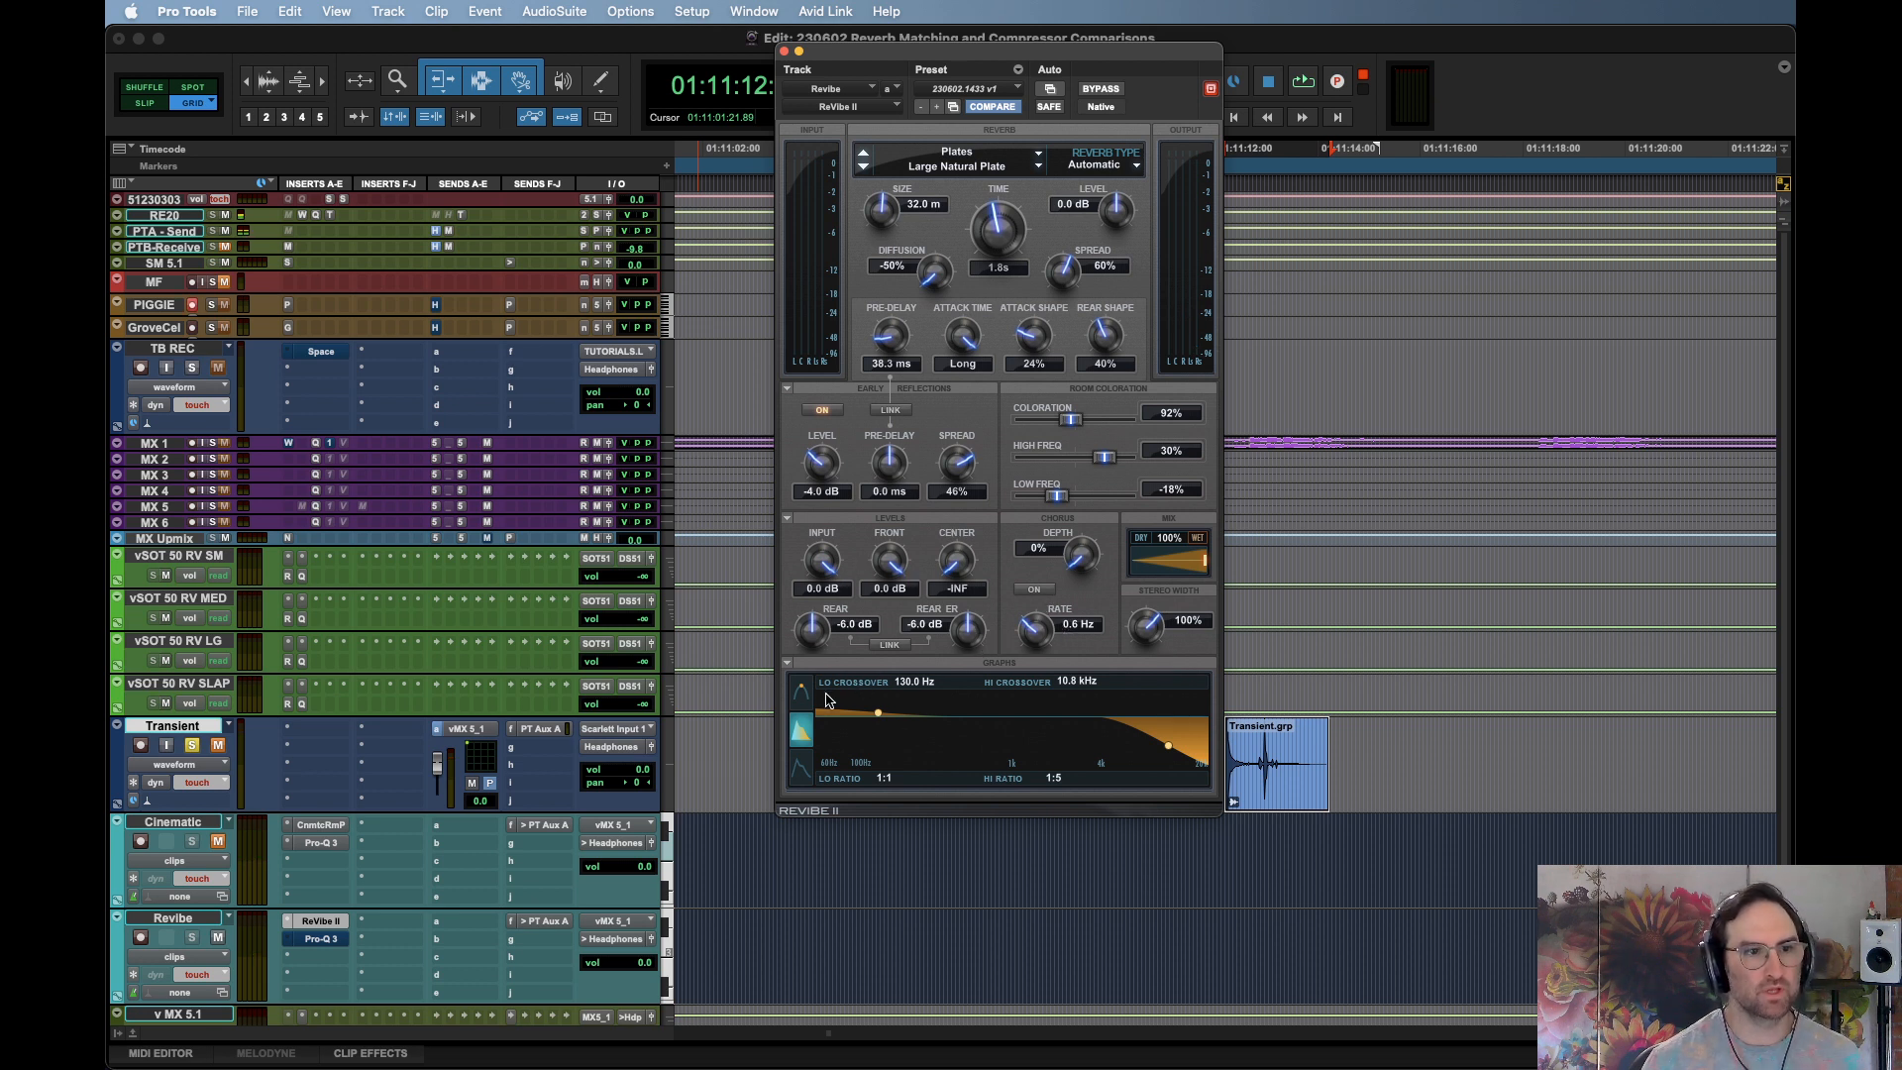
Review the reverb contour and EQ graphs, and return to the crossover graph
left_click(802, 768)
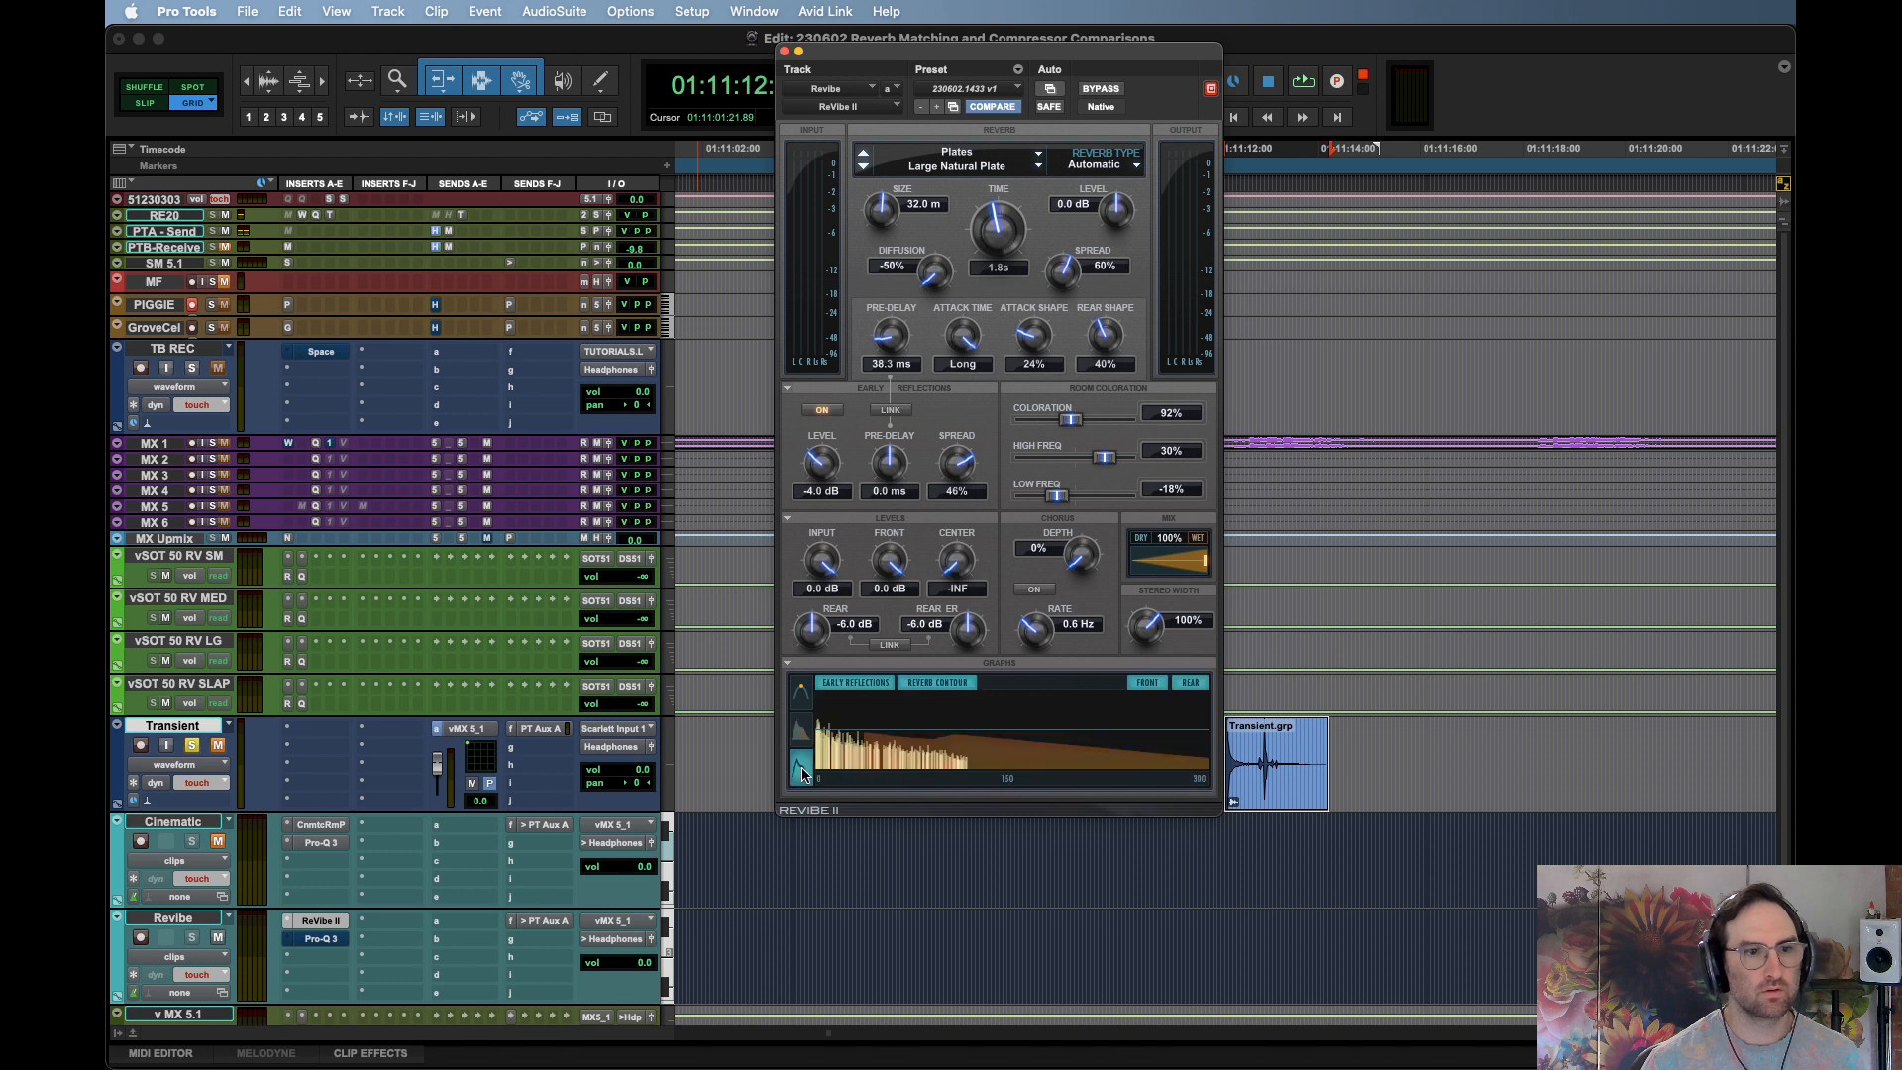
left_click(804, 699)
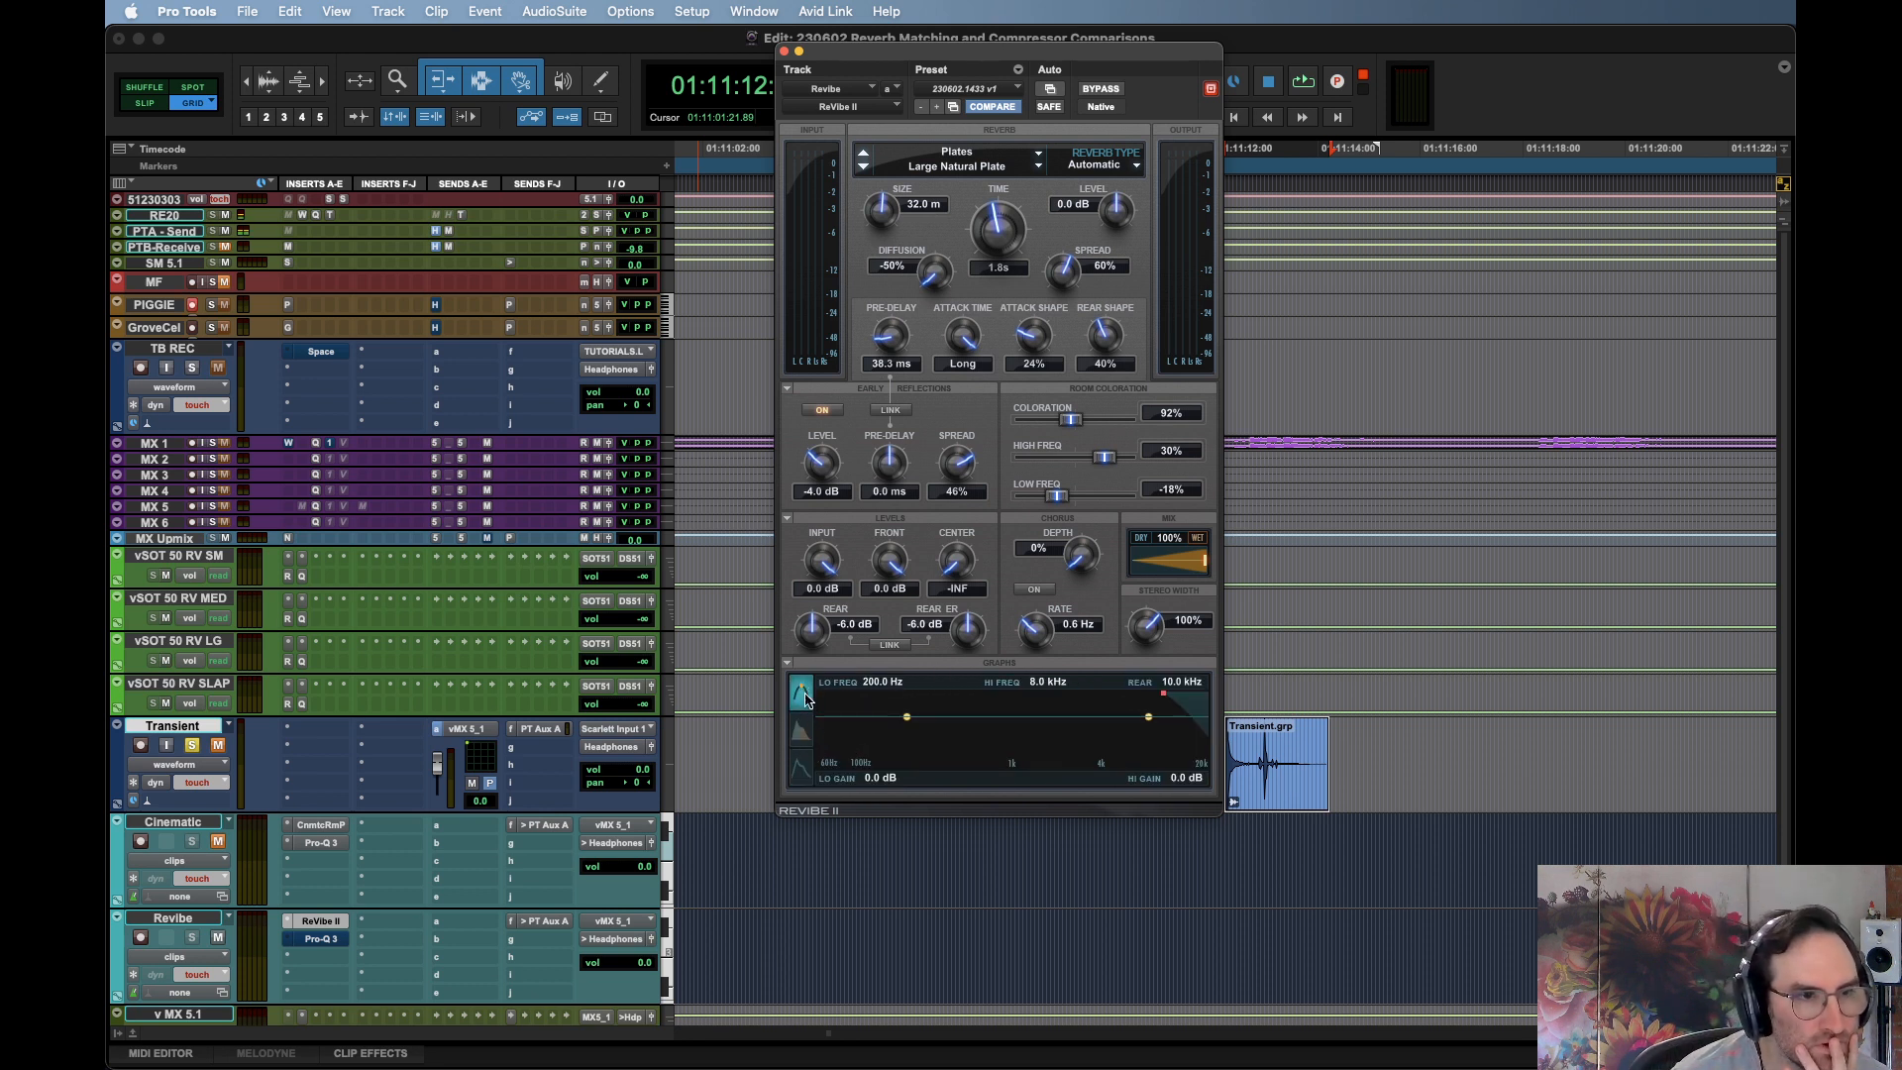
left_click(801, 731)
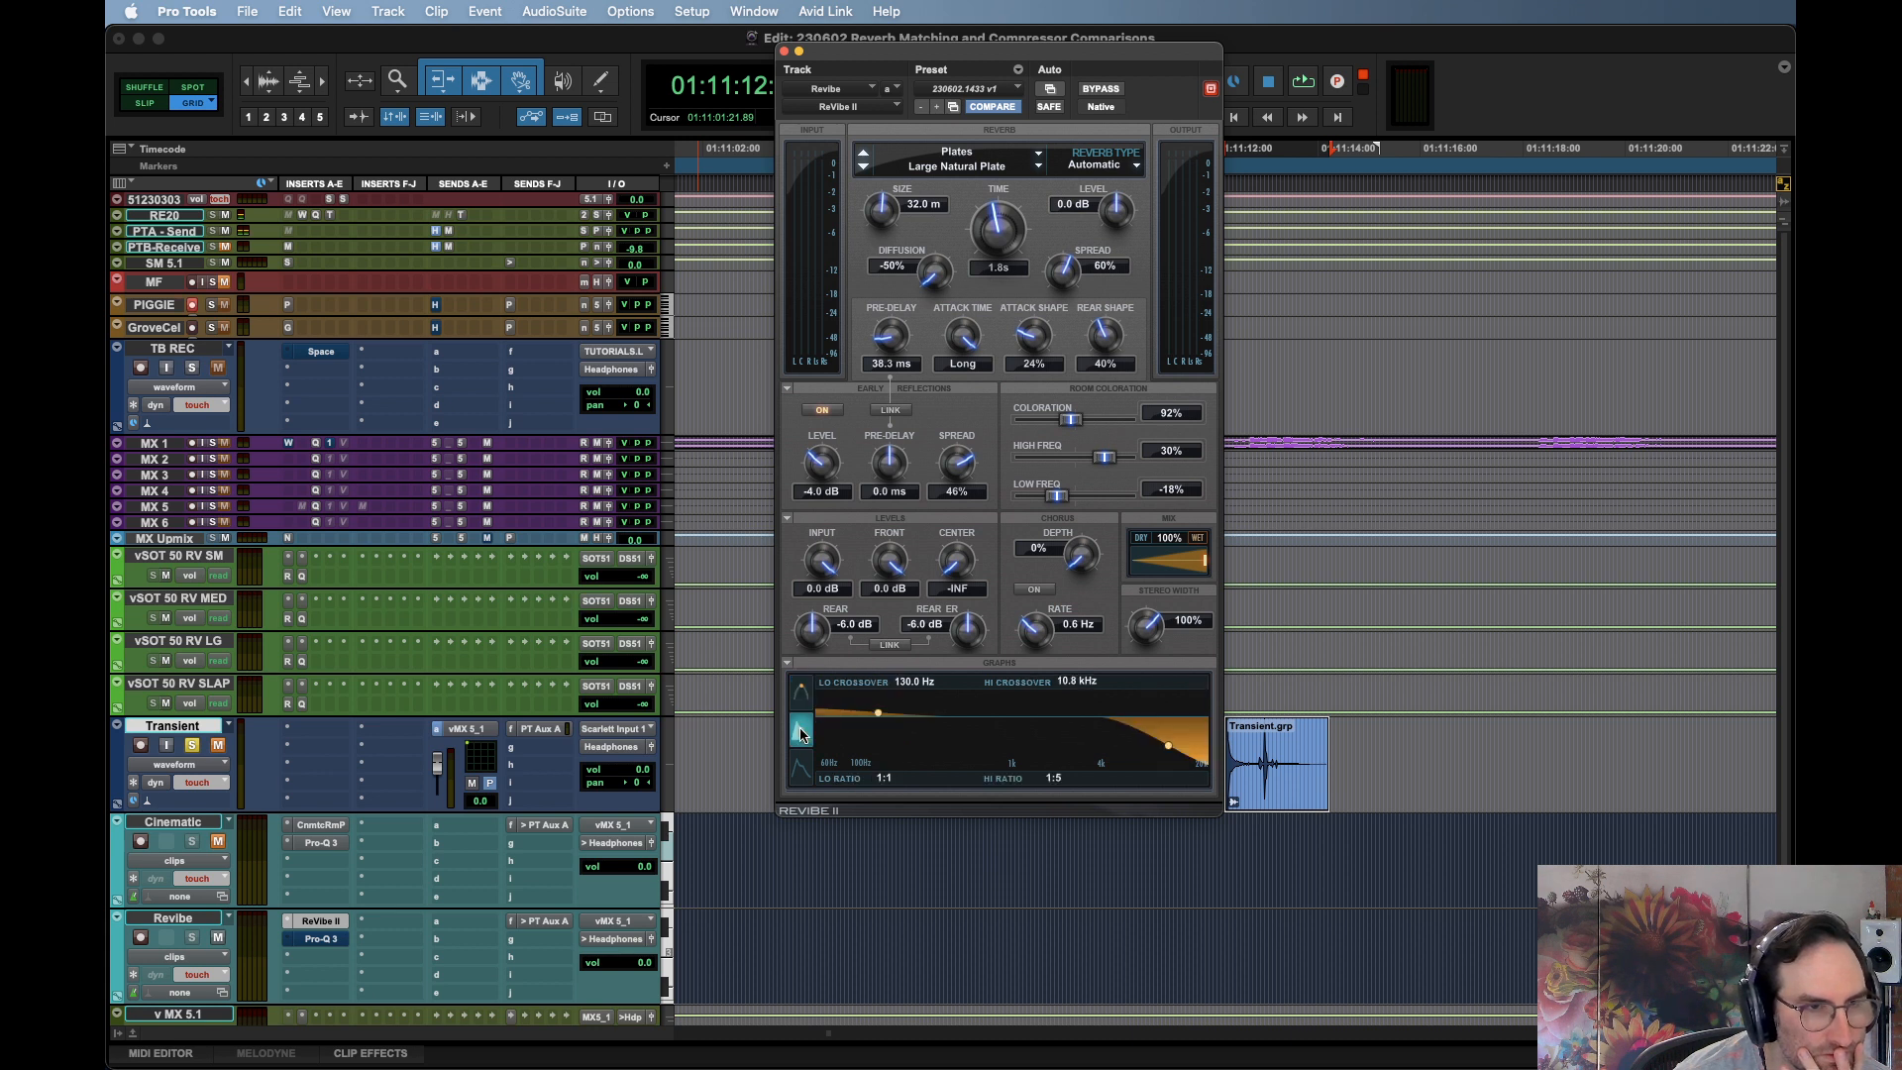
Audition the Natural, Smooth and Fast Attack reverb types on the transient, and set the reverb type to Dense
key("space")
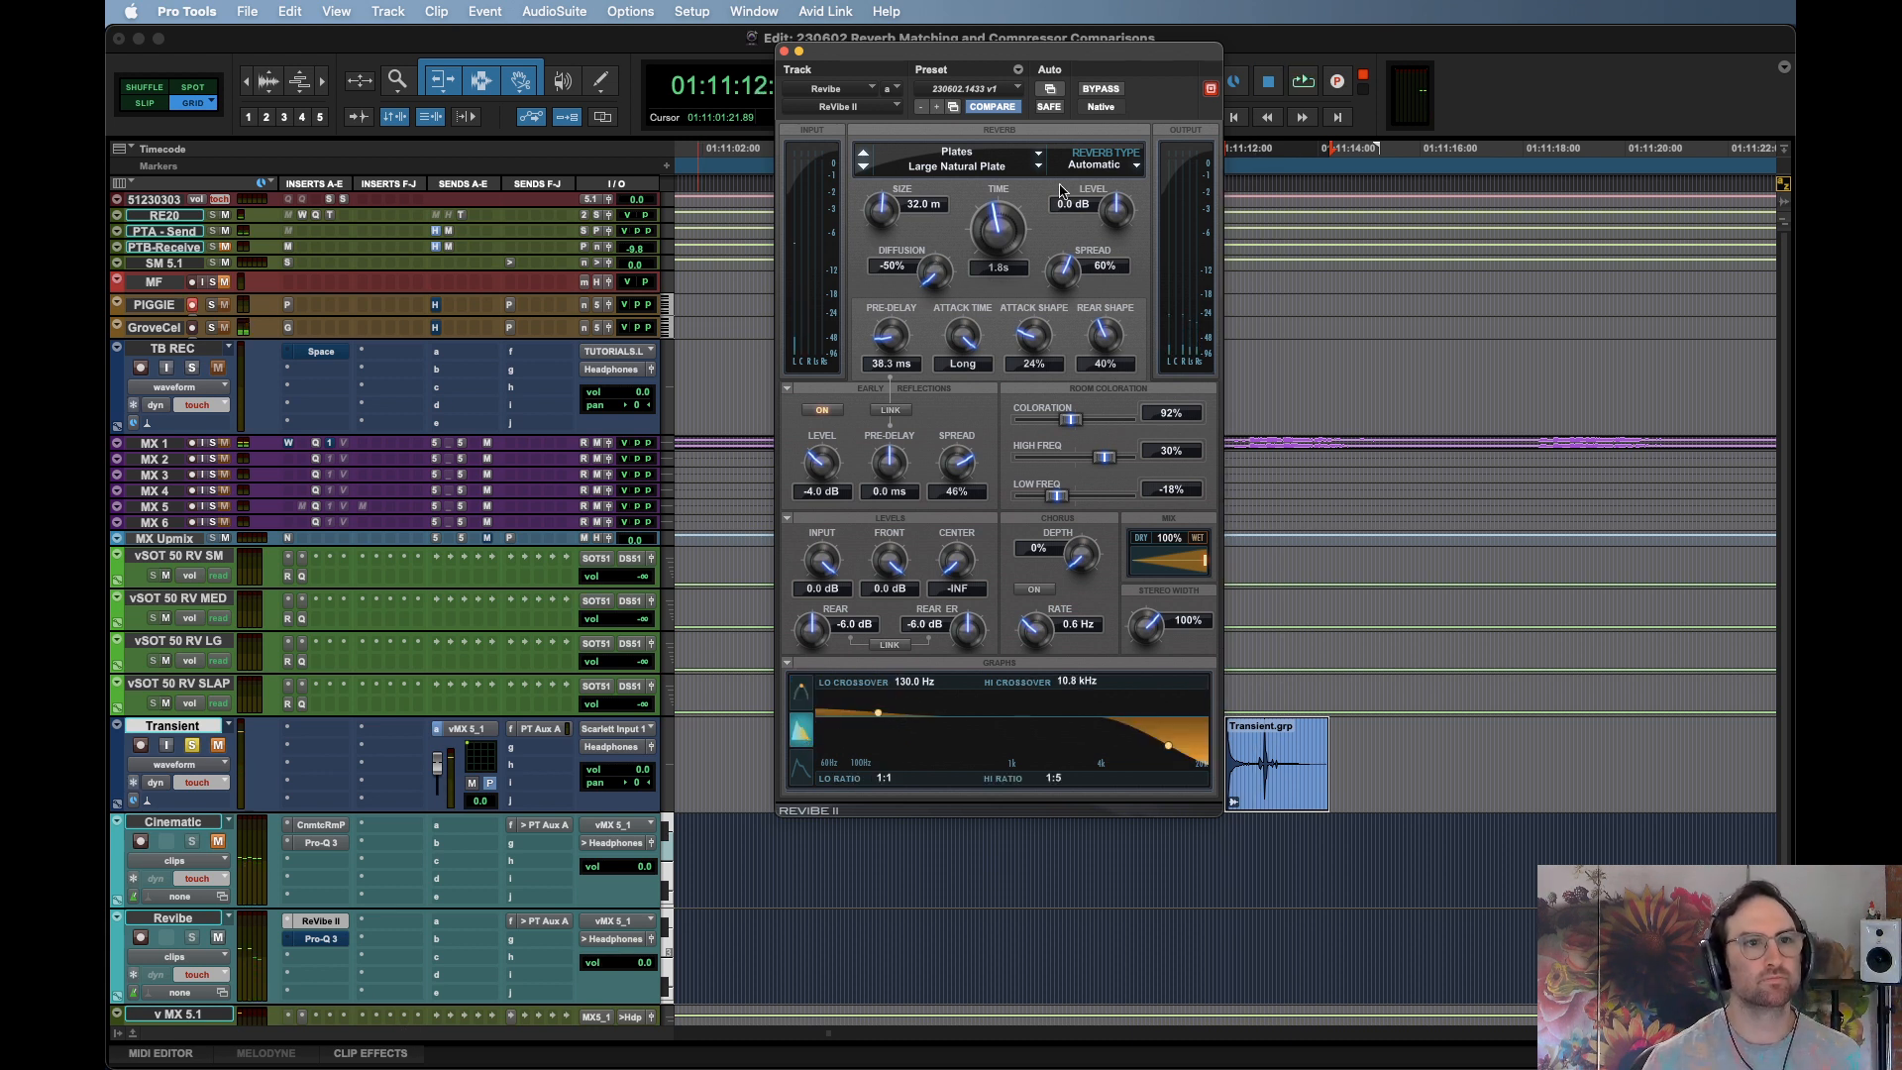
left_click(1129, 165)
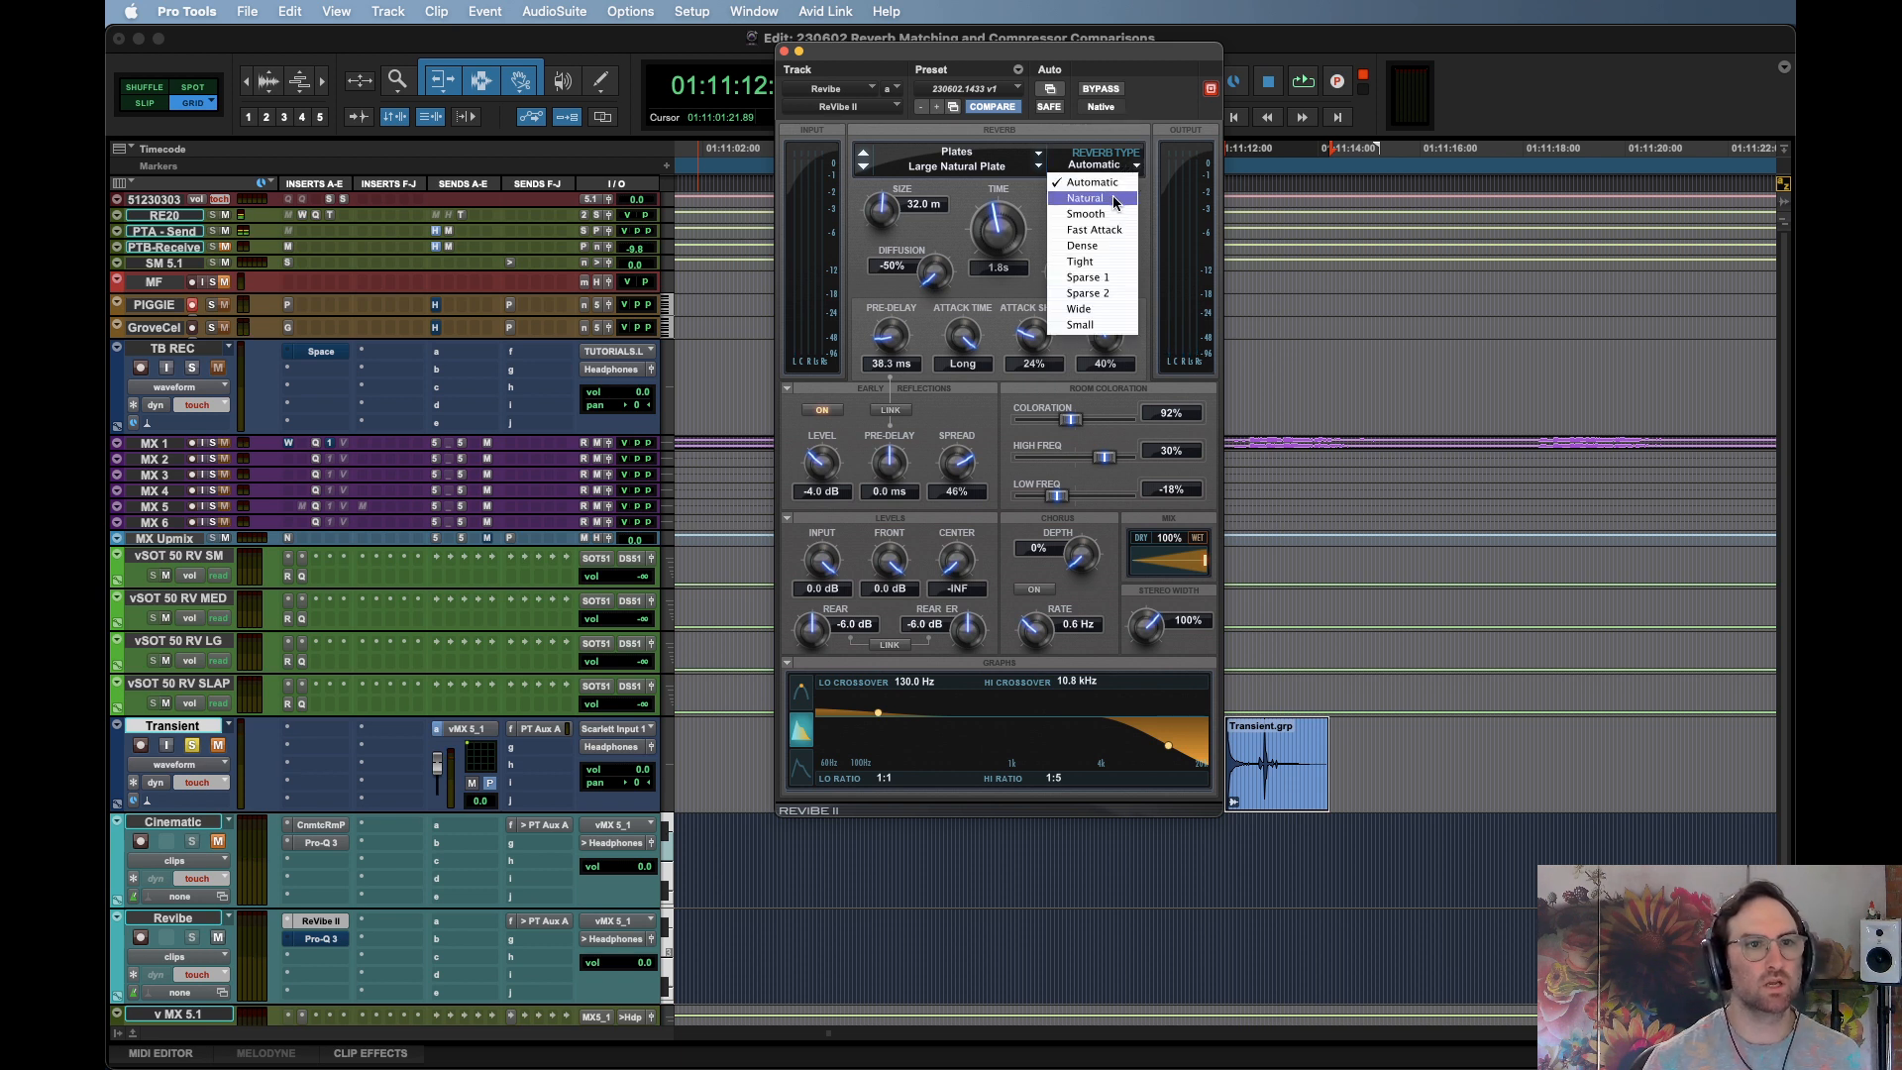
left_click(1115, 198)
left_click(1104, 165)
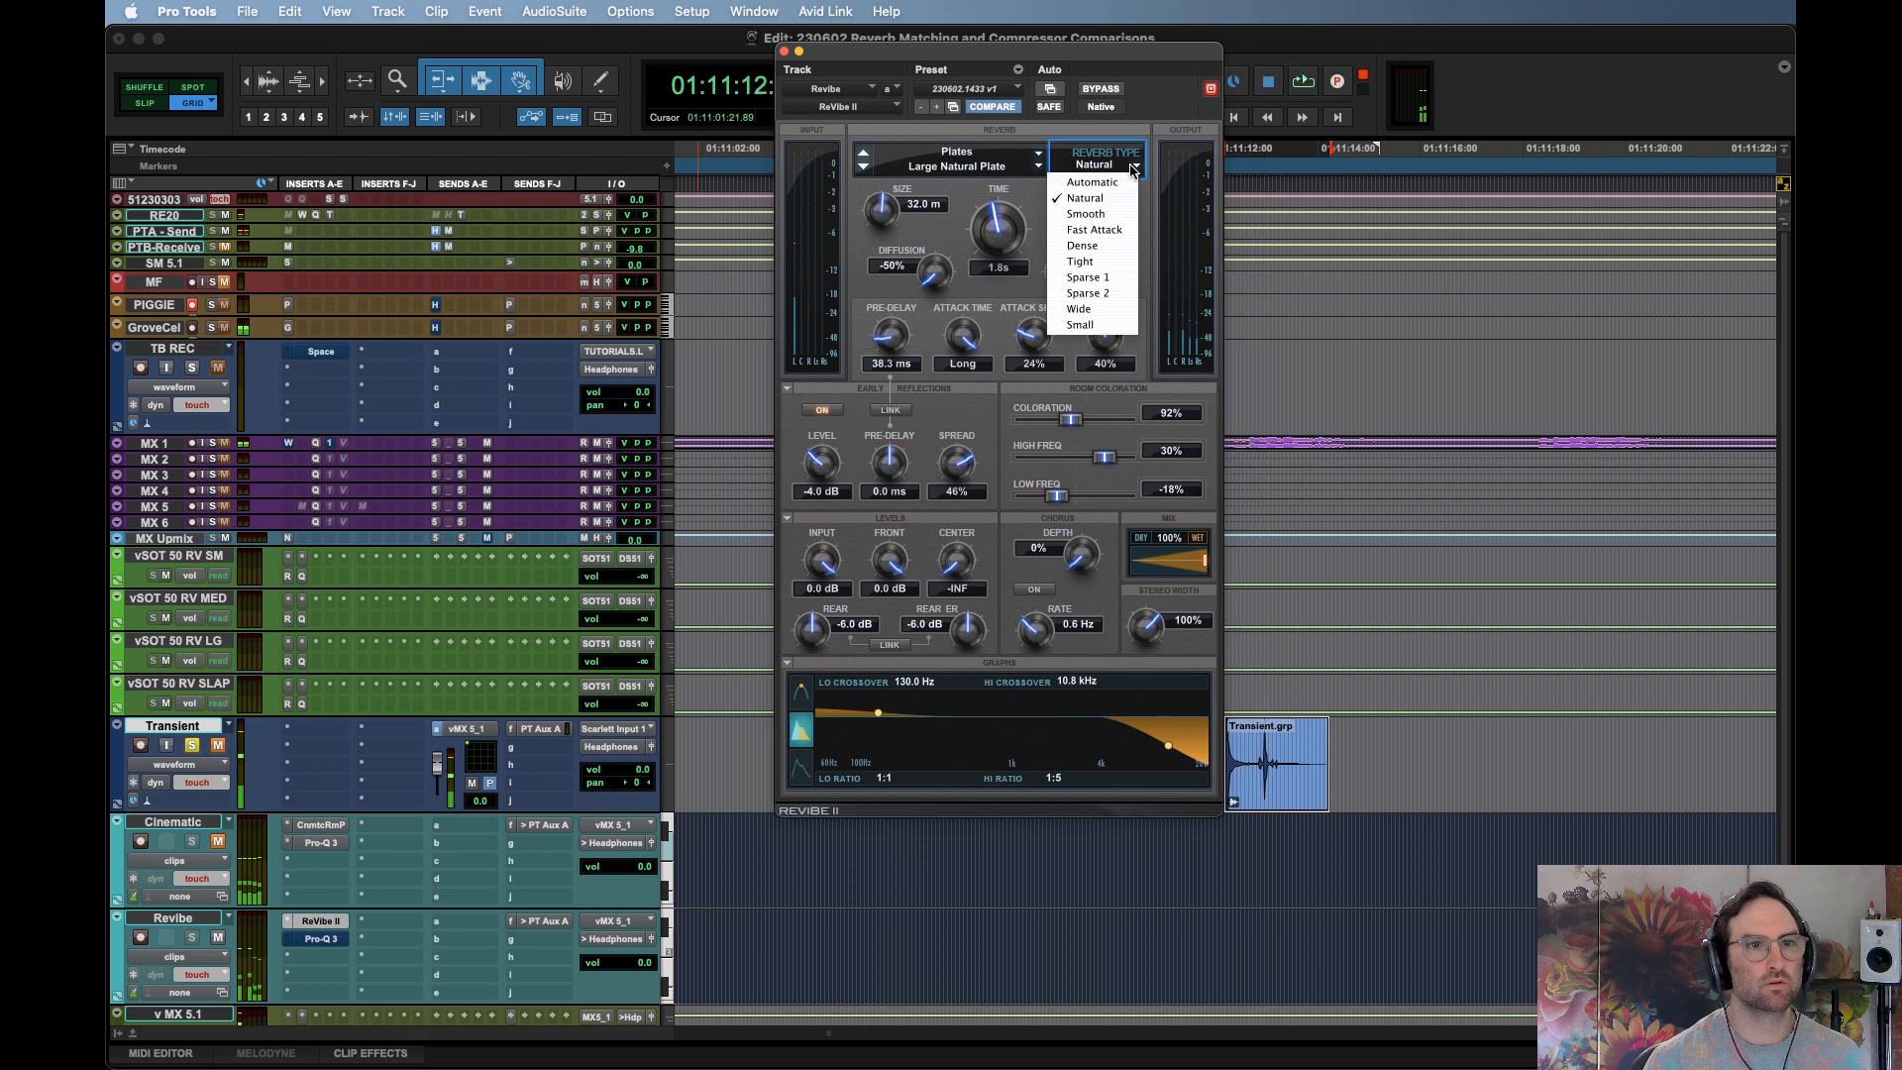
left_click(1111, 212)
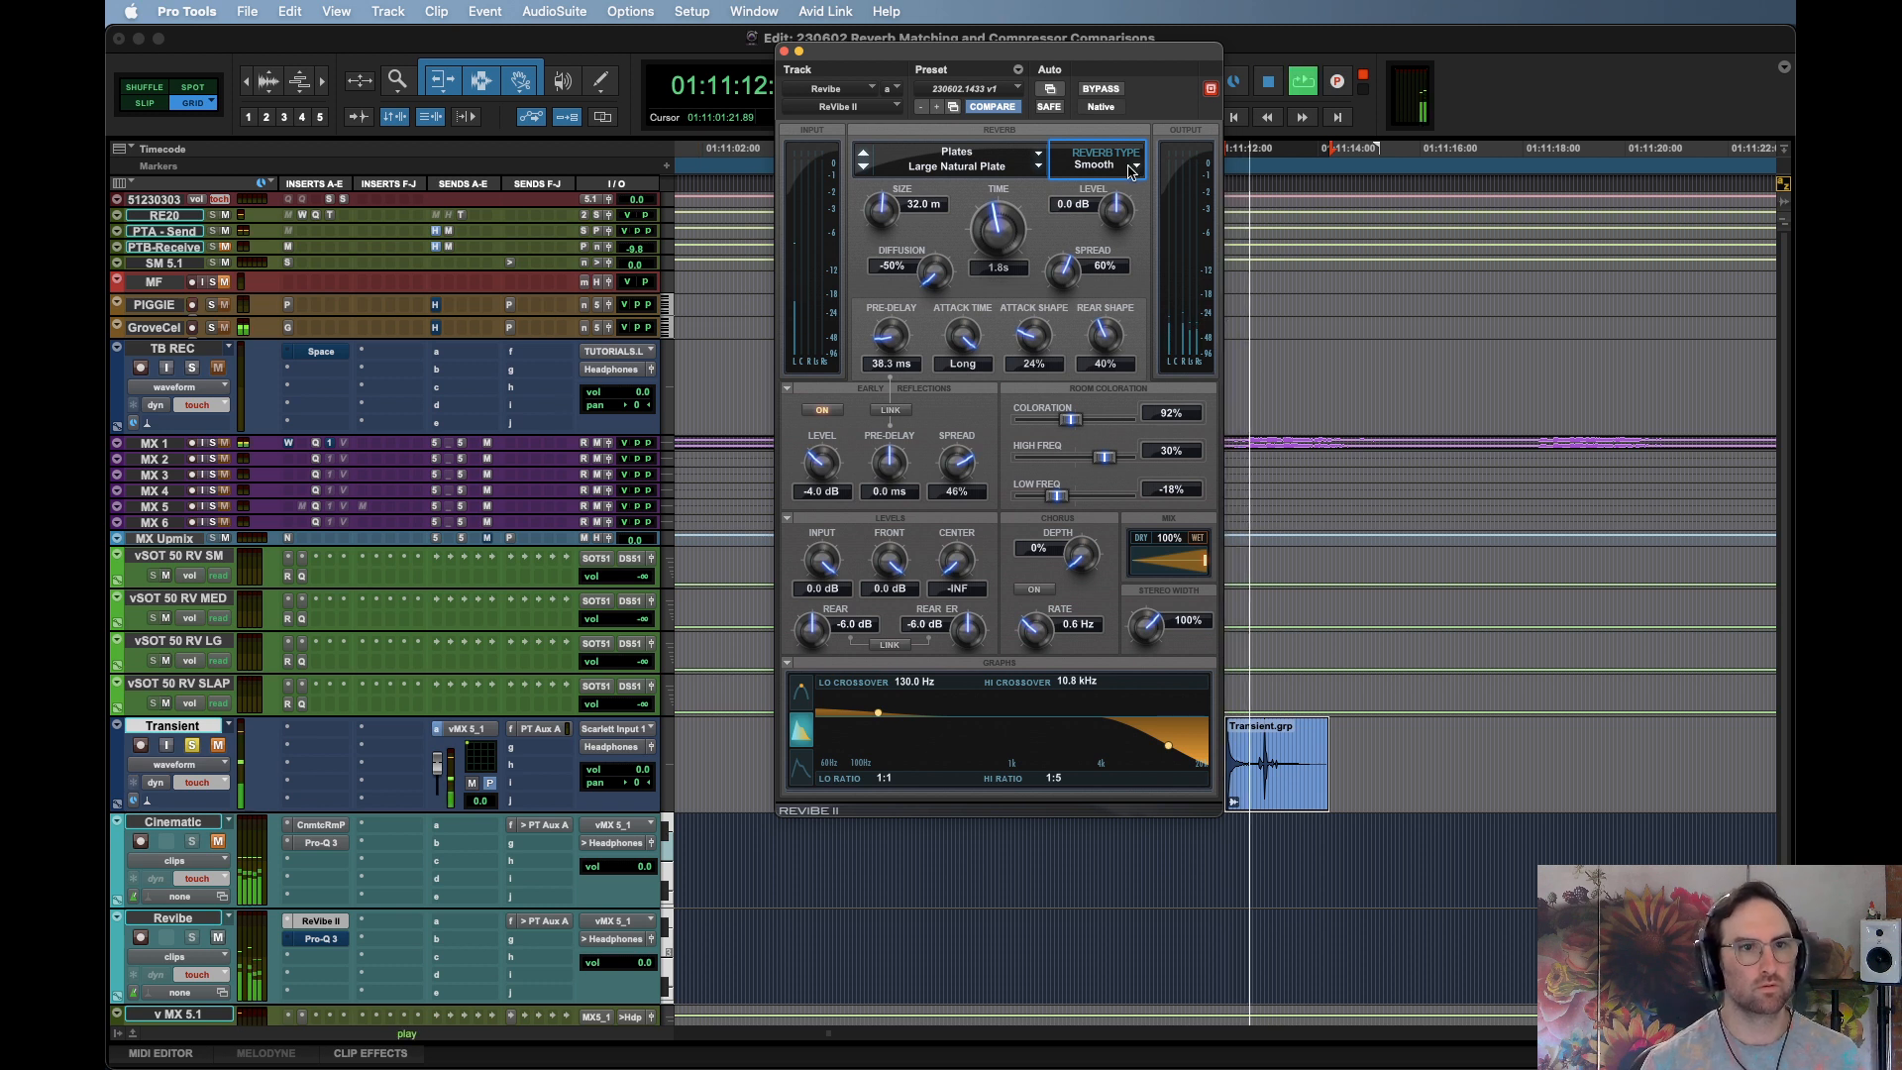
left_click(1115, 169)
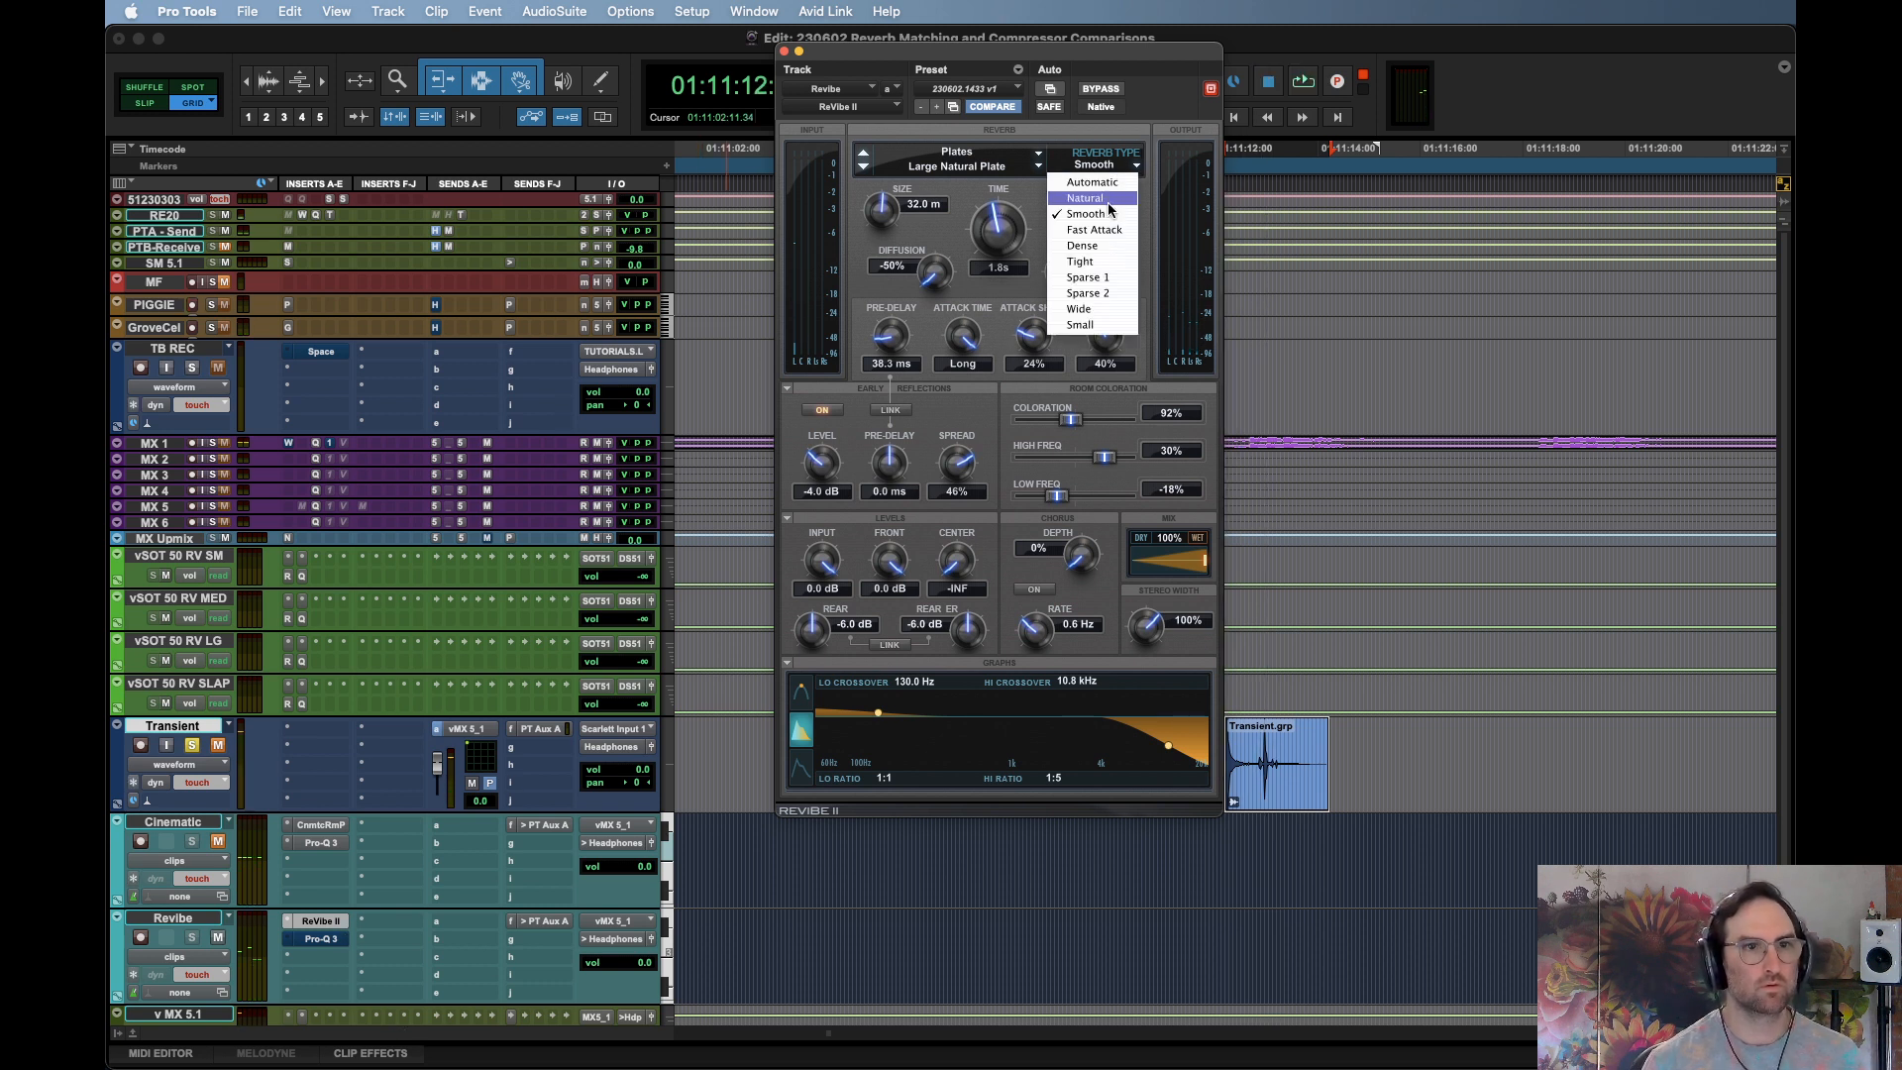
left_click(1095, 233)
key("space")
left_click(1117, 170)
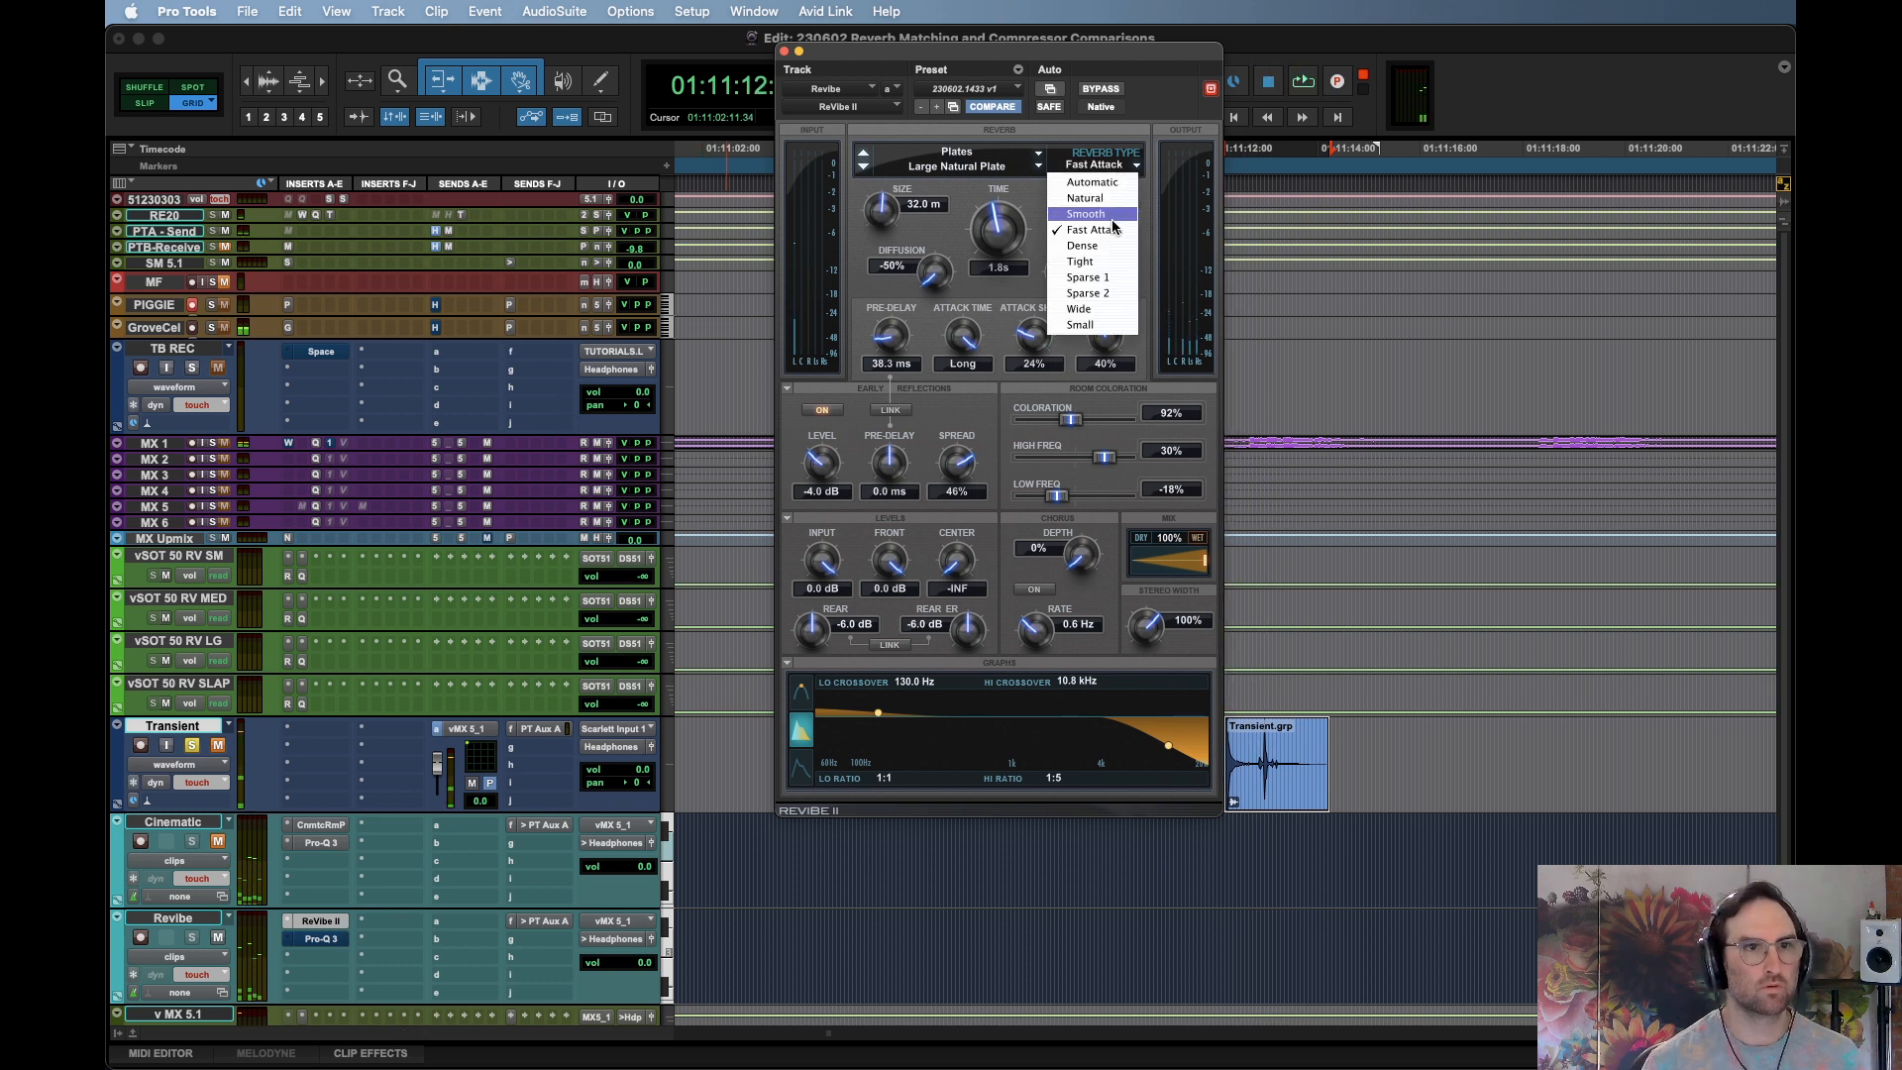
left_click(1104, 181)
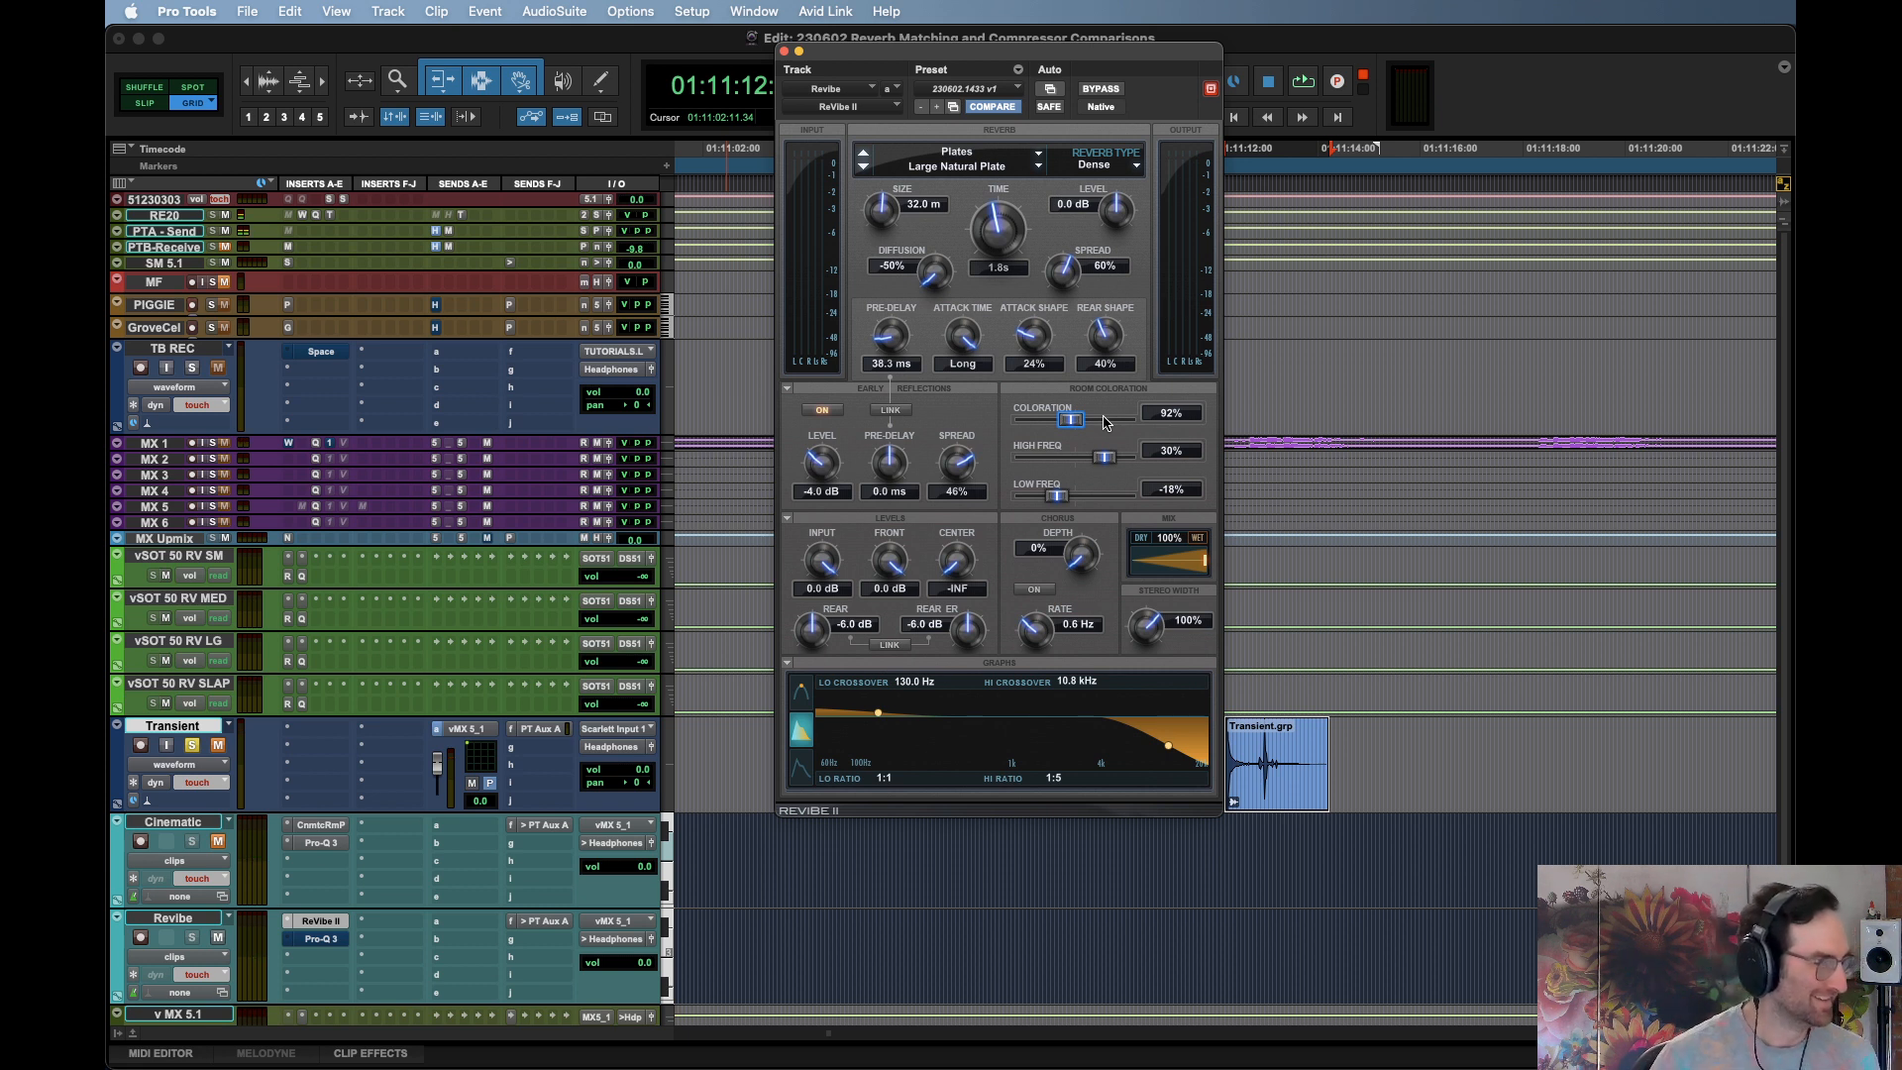
Move the ReVibe II window lower to uncover the timecode display, and audition the Dense reverb on the transient repeatedly
left_click_drag(1137, 59, 1088, 216)
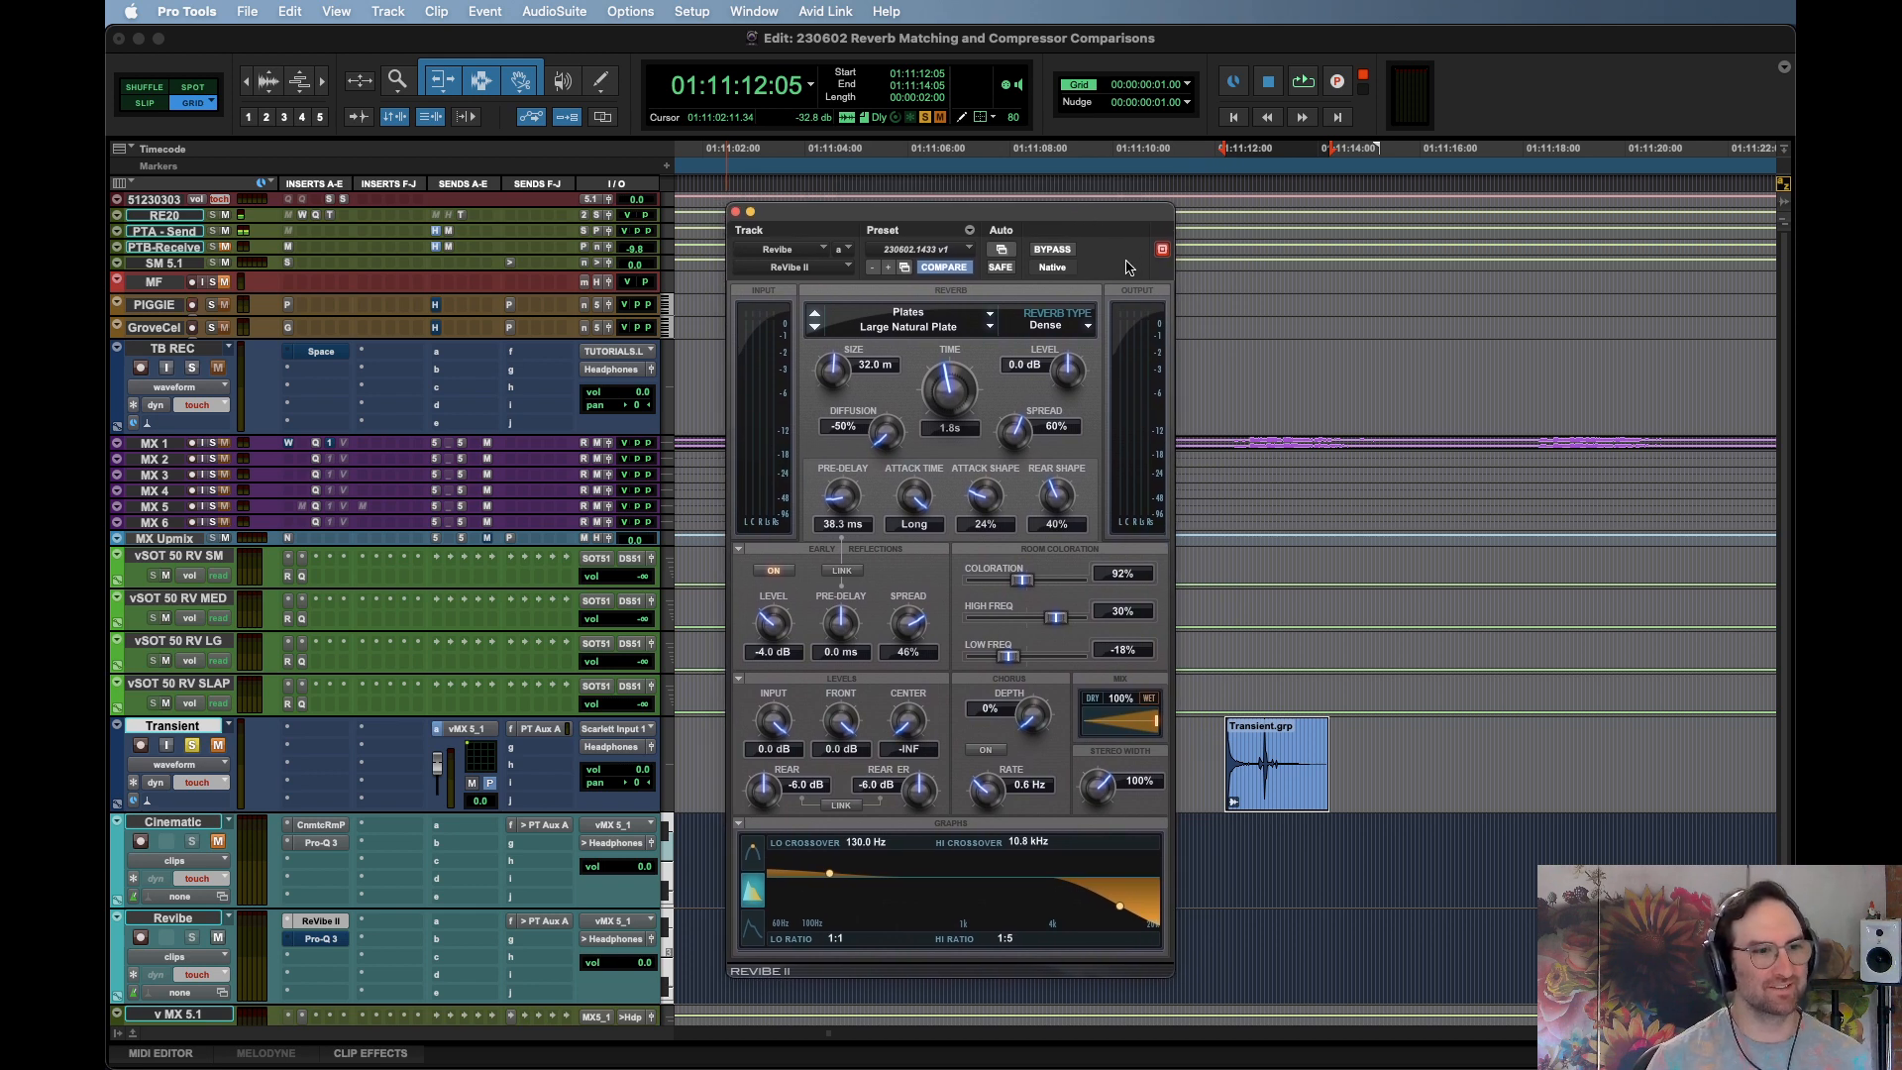
key("space")
key("space")
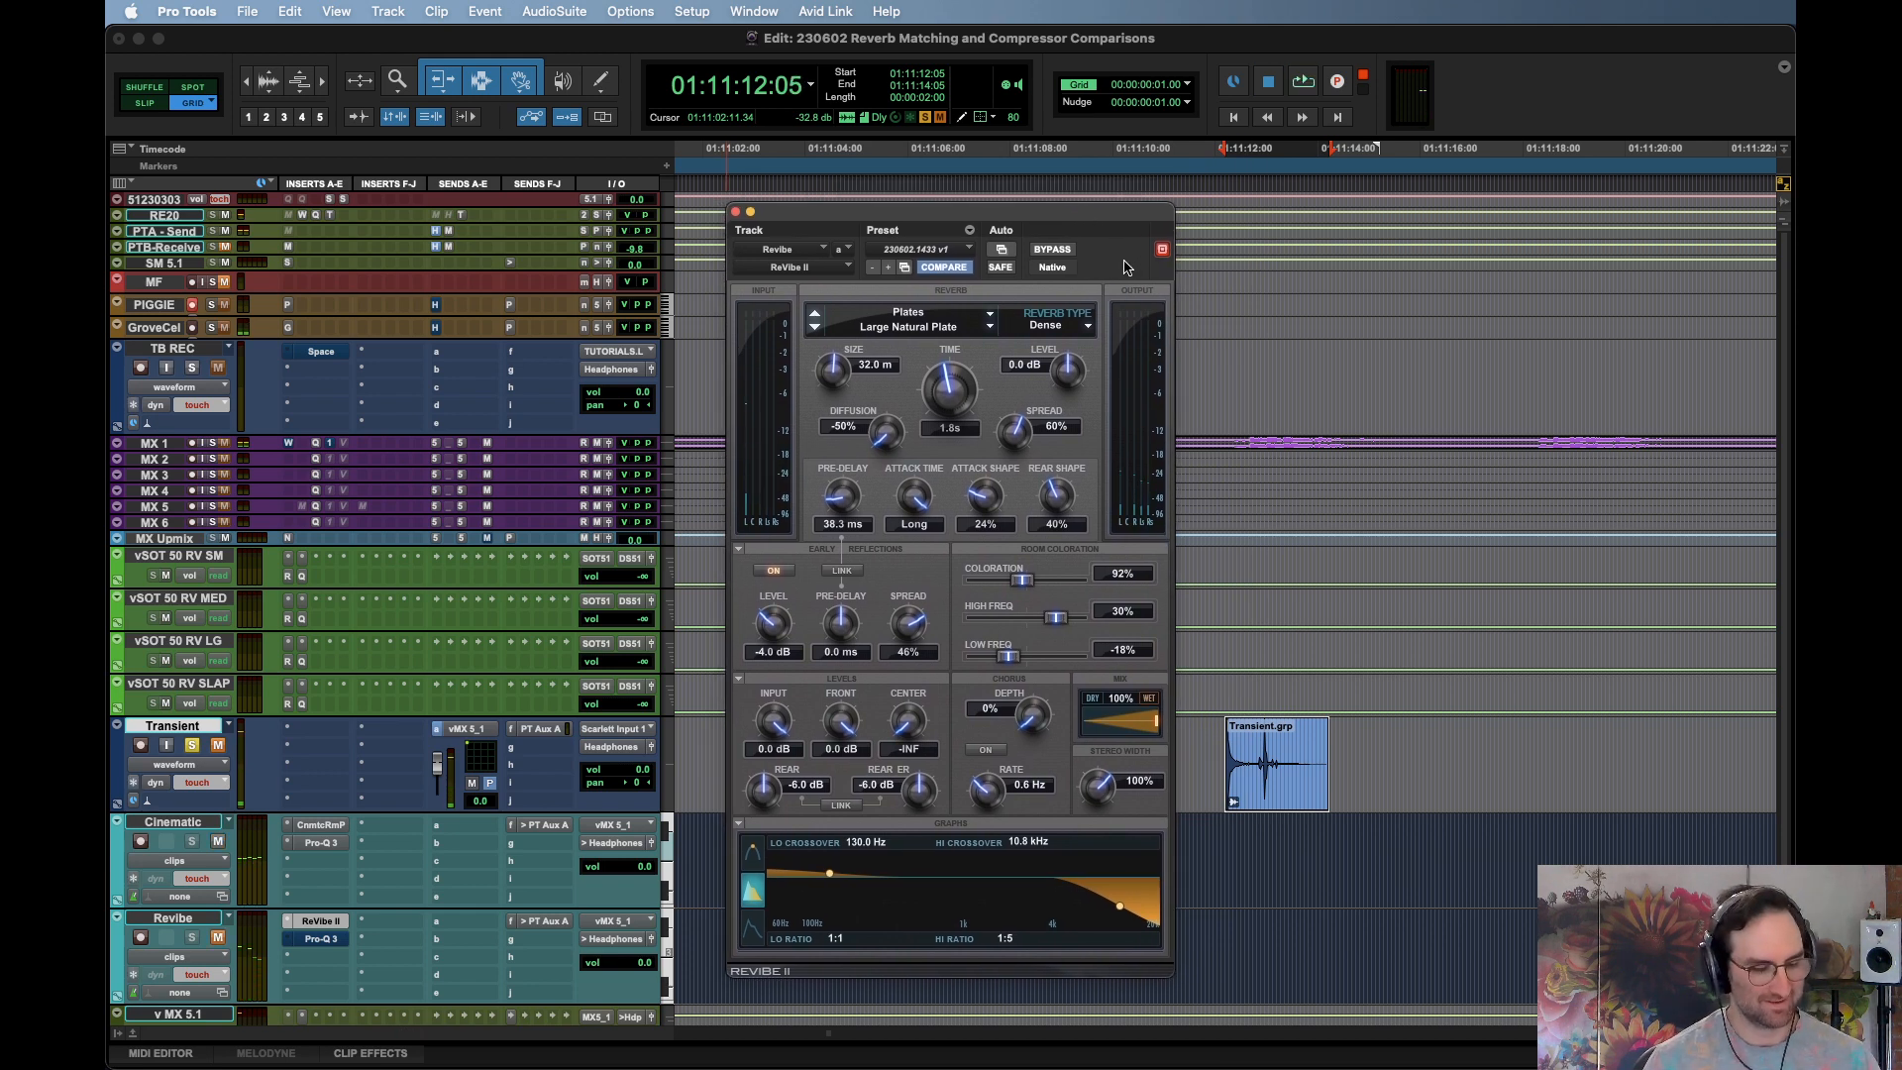
key("space")
key("space")
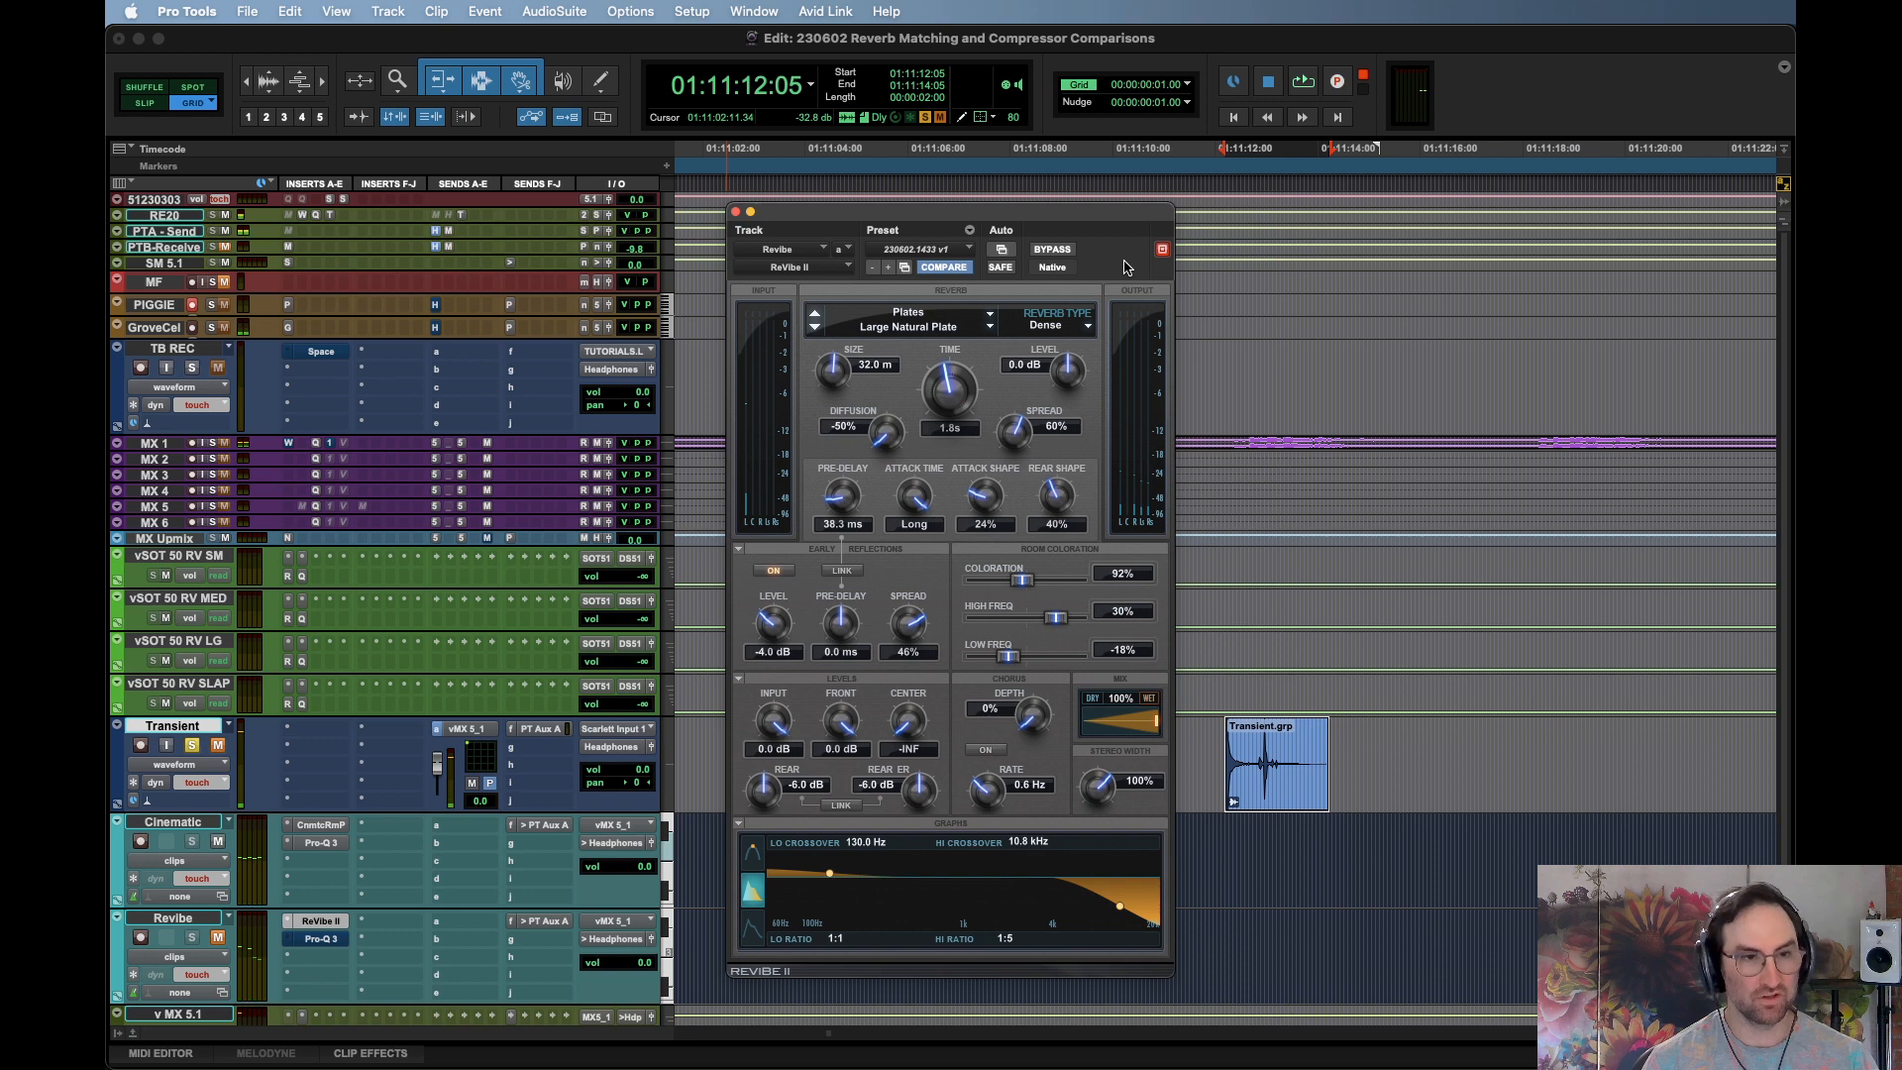
key("space")
key("space")
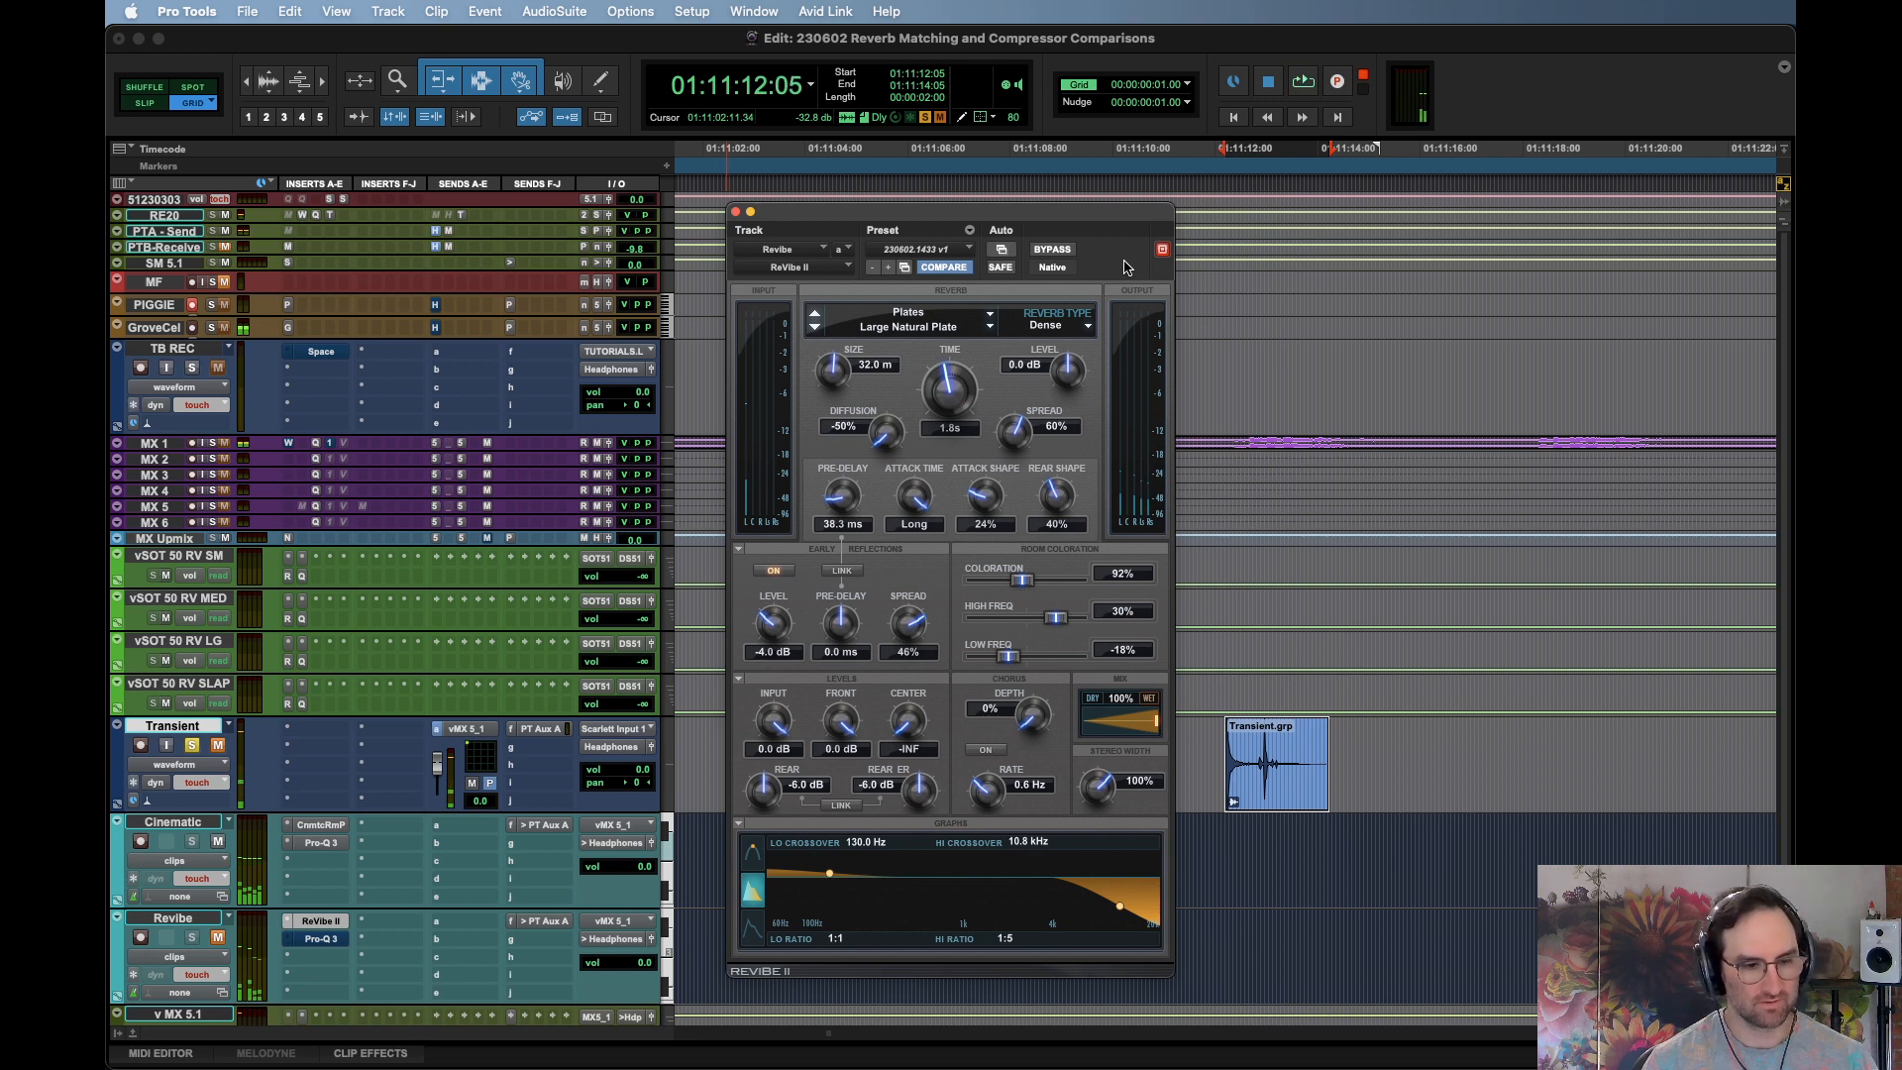
Try a reverb diffusion of 50%, restore it to -50%, and audition the transient
key("space")
key("space")
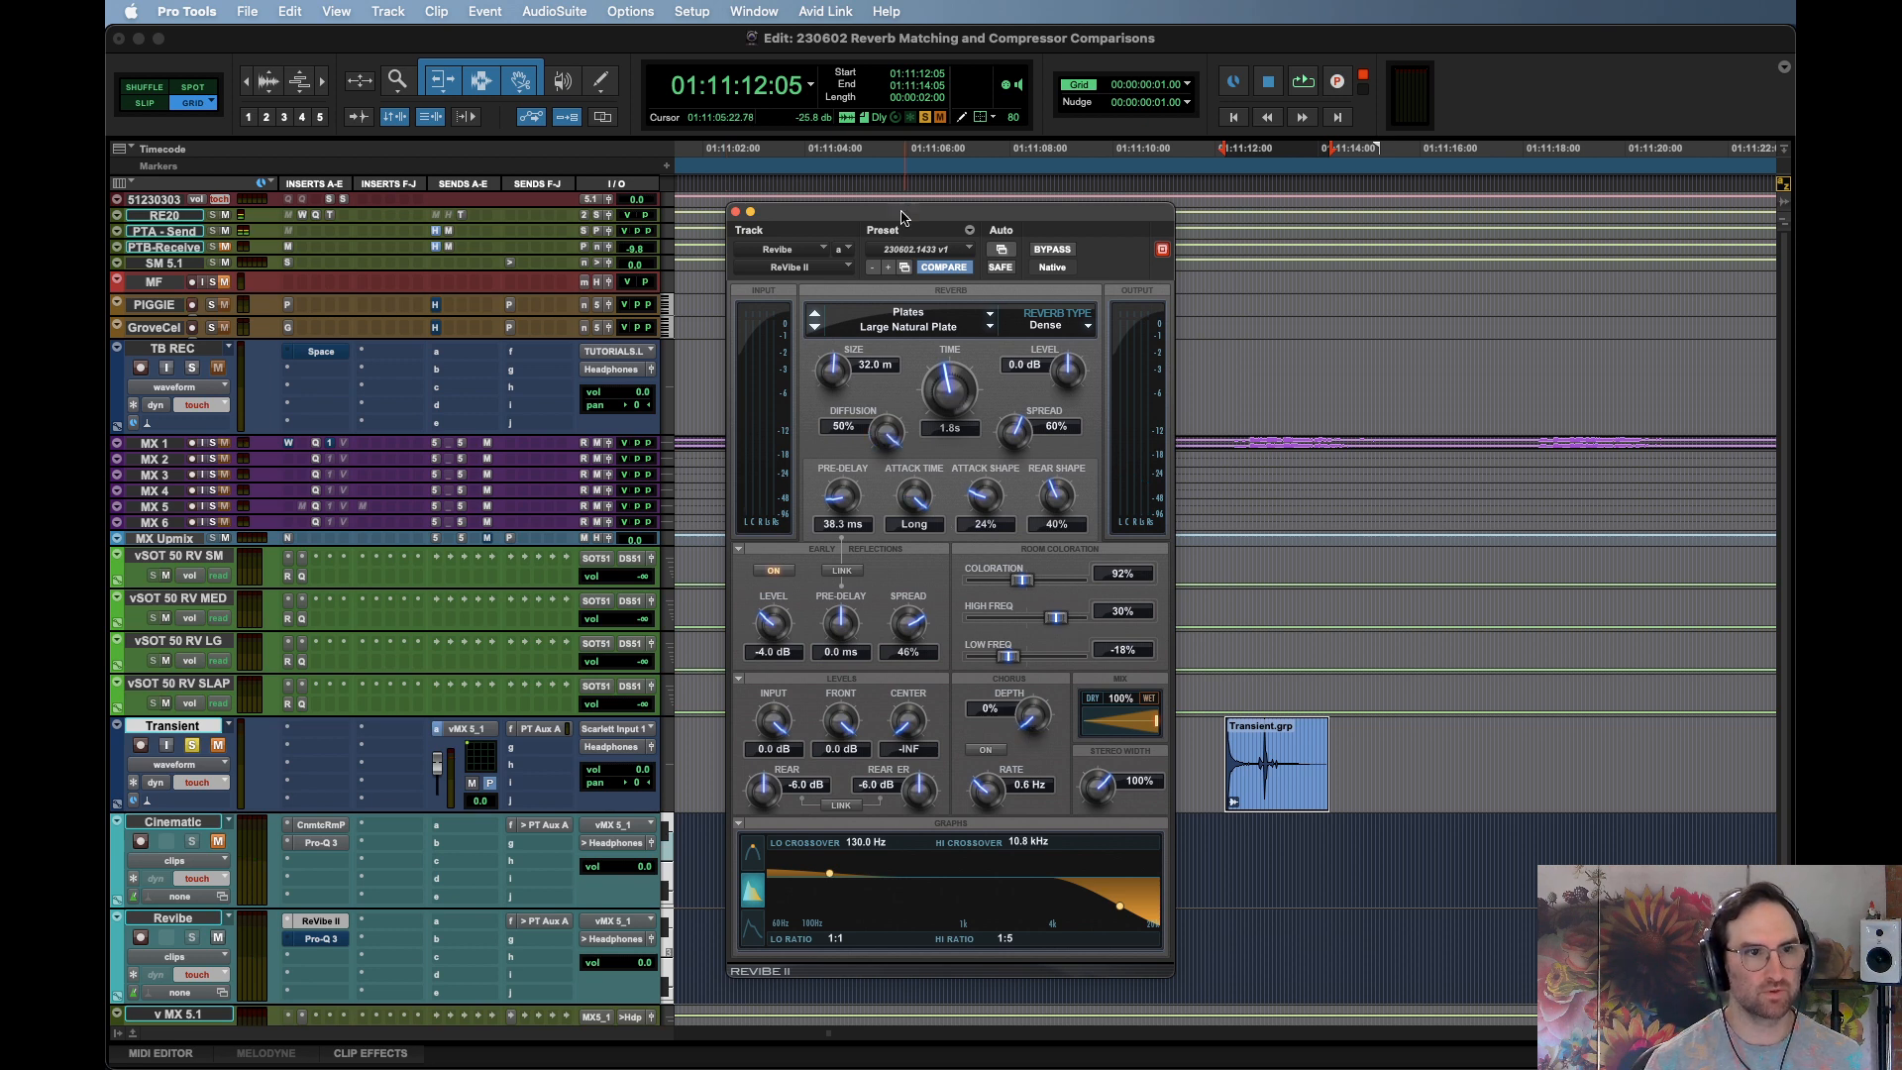
key("space")
key("space")
key("space")
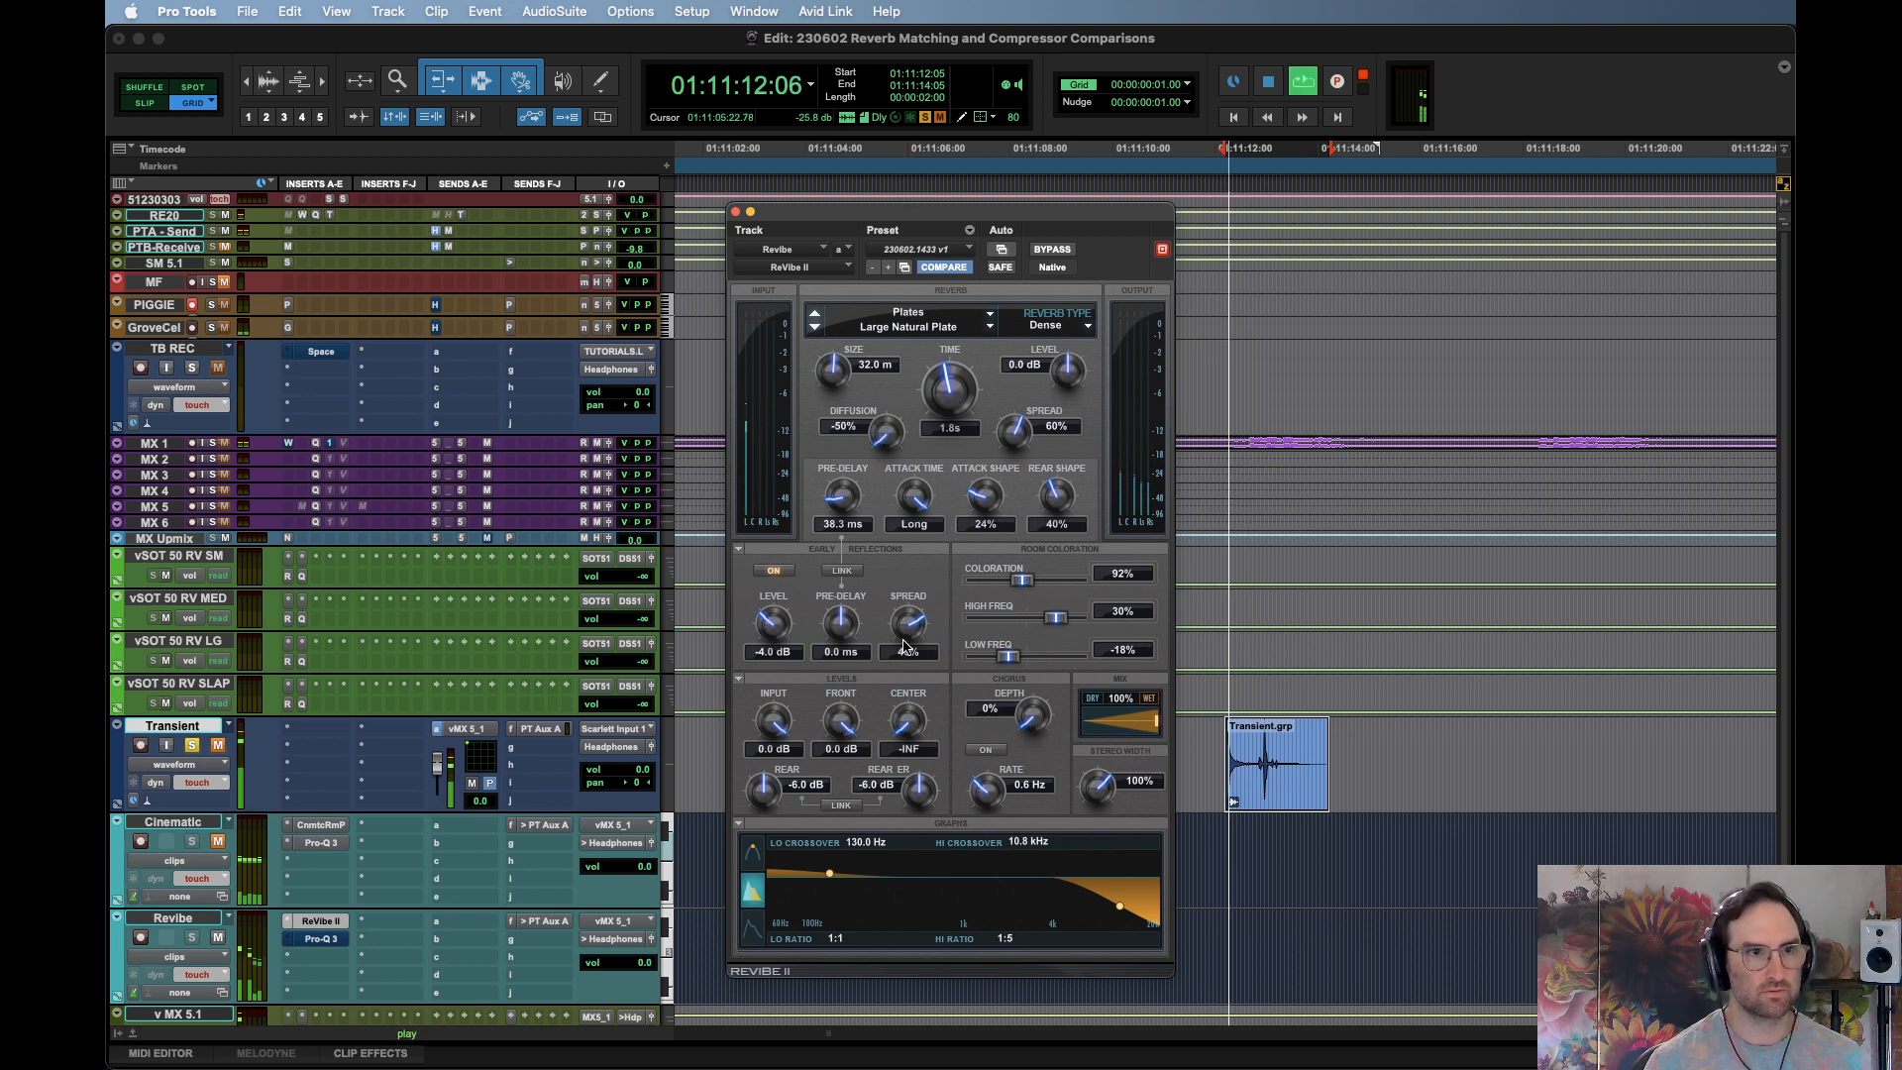
key("space")
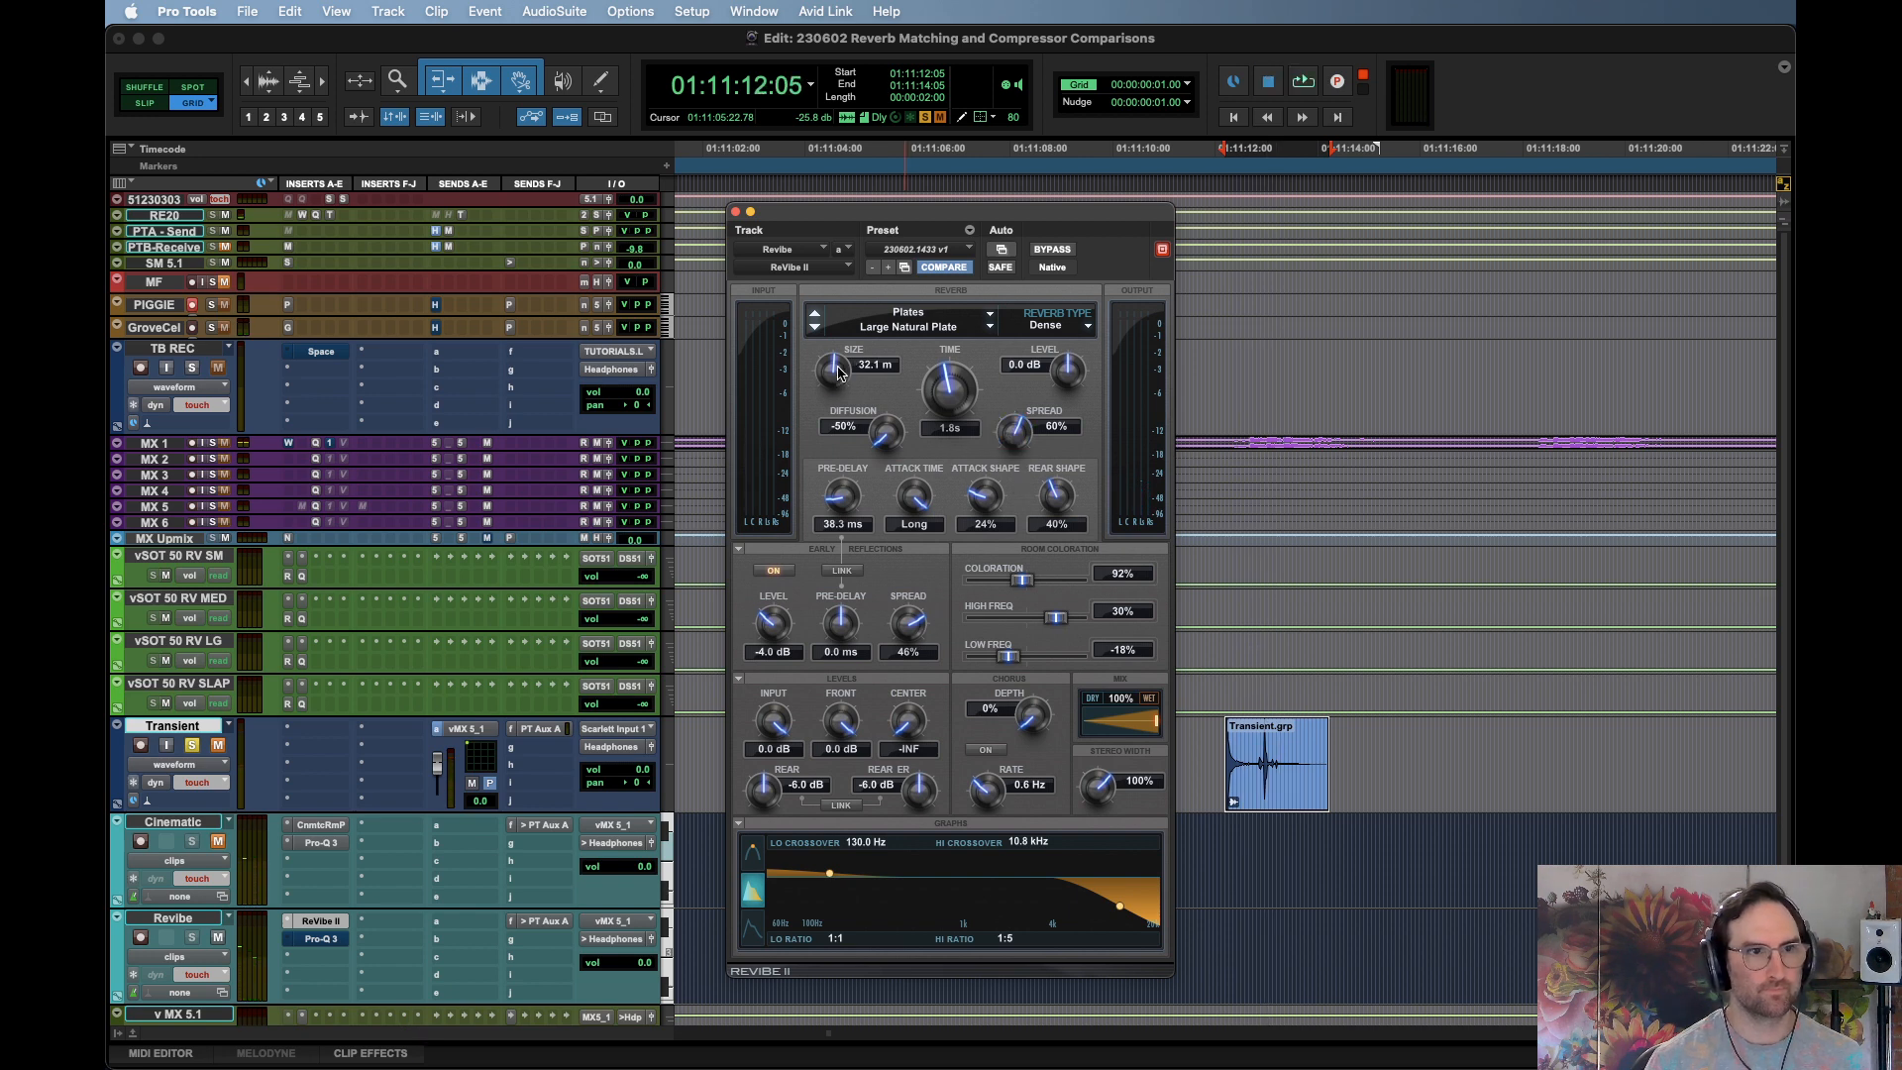
Try reverb sizes of 49.7 m and 21.3 m on the transient, and restore the size to 32.0 m
key("space")
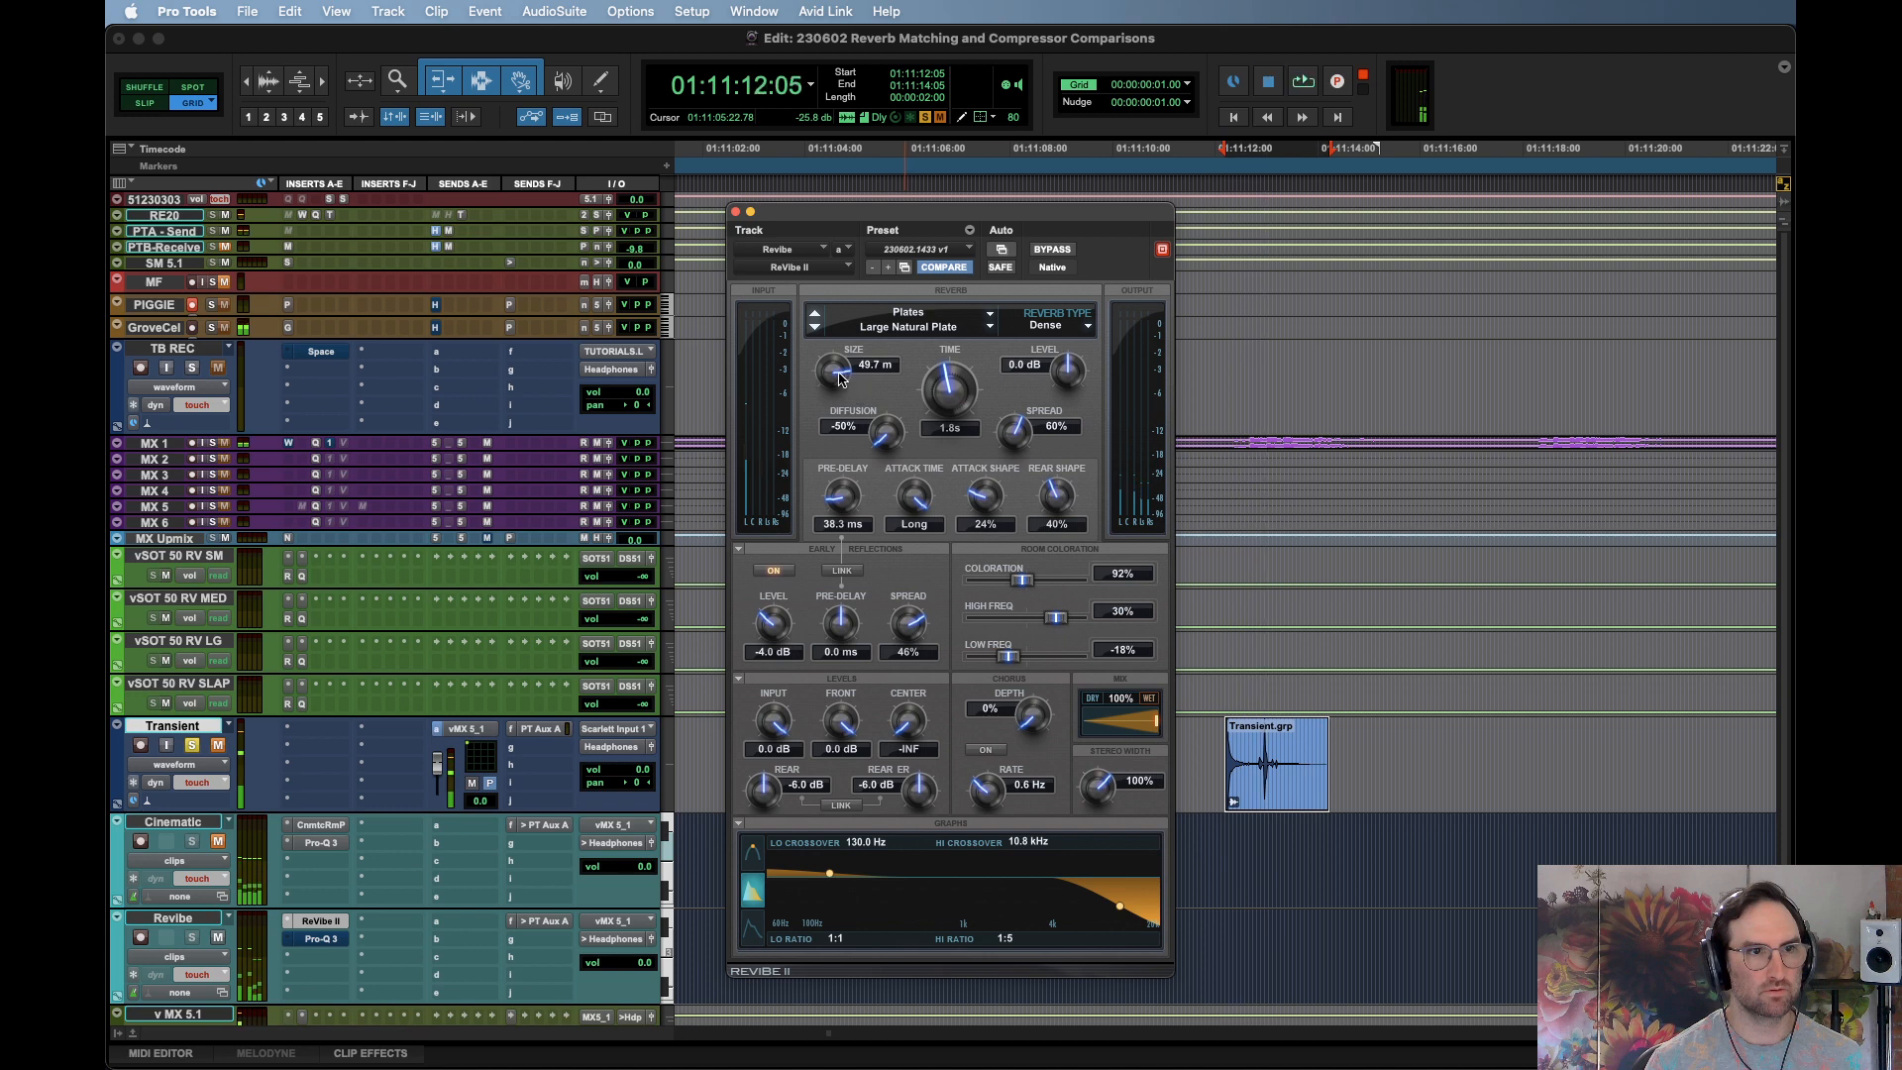
left_click_drag(854, 433, 863, 471)
key("space")
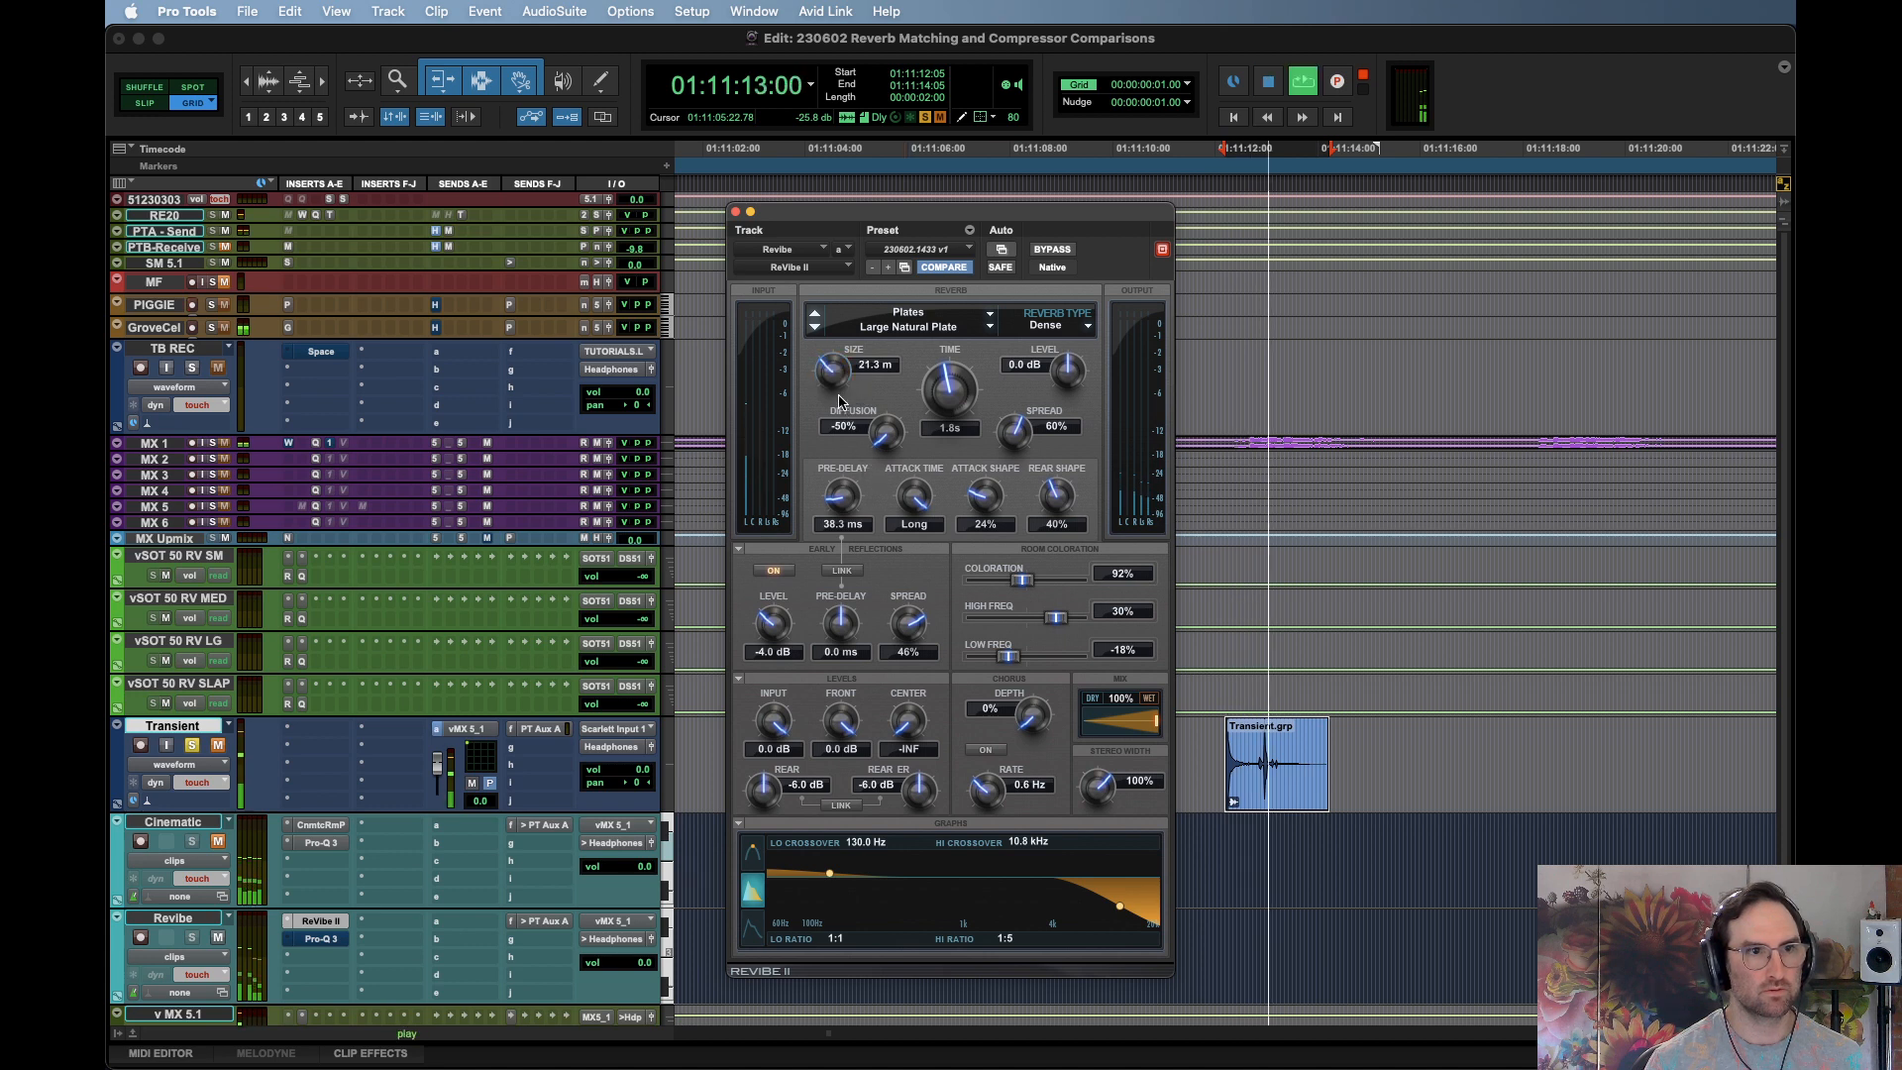
key("space")
key("space")
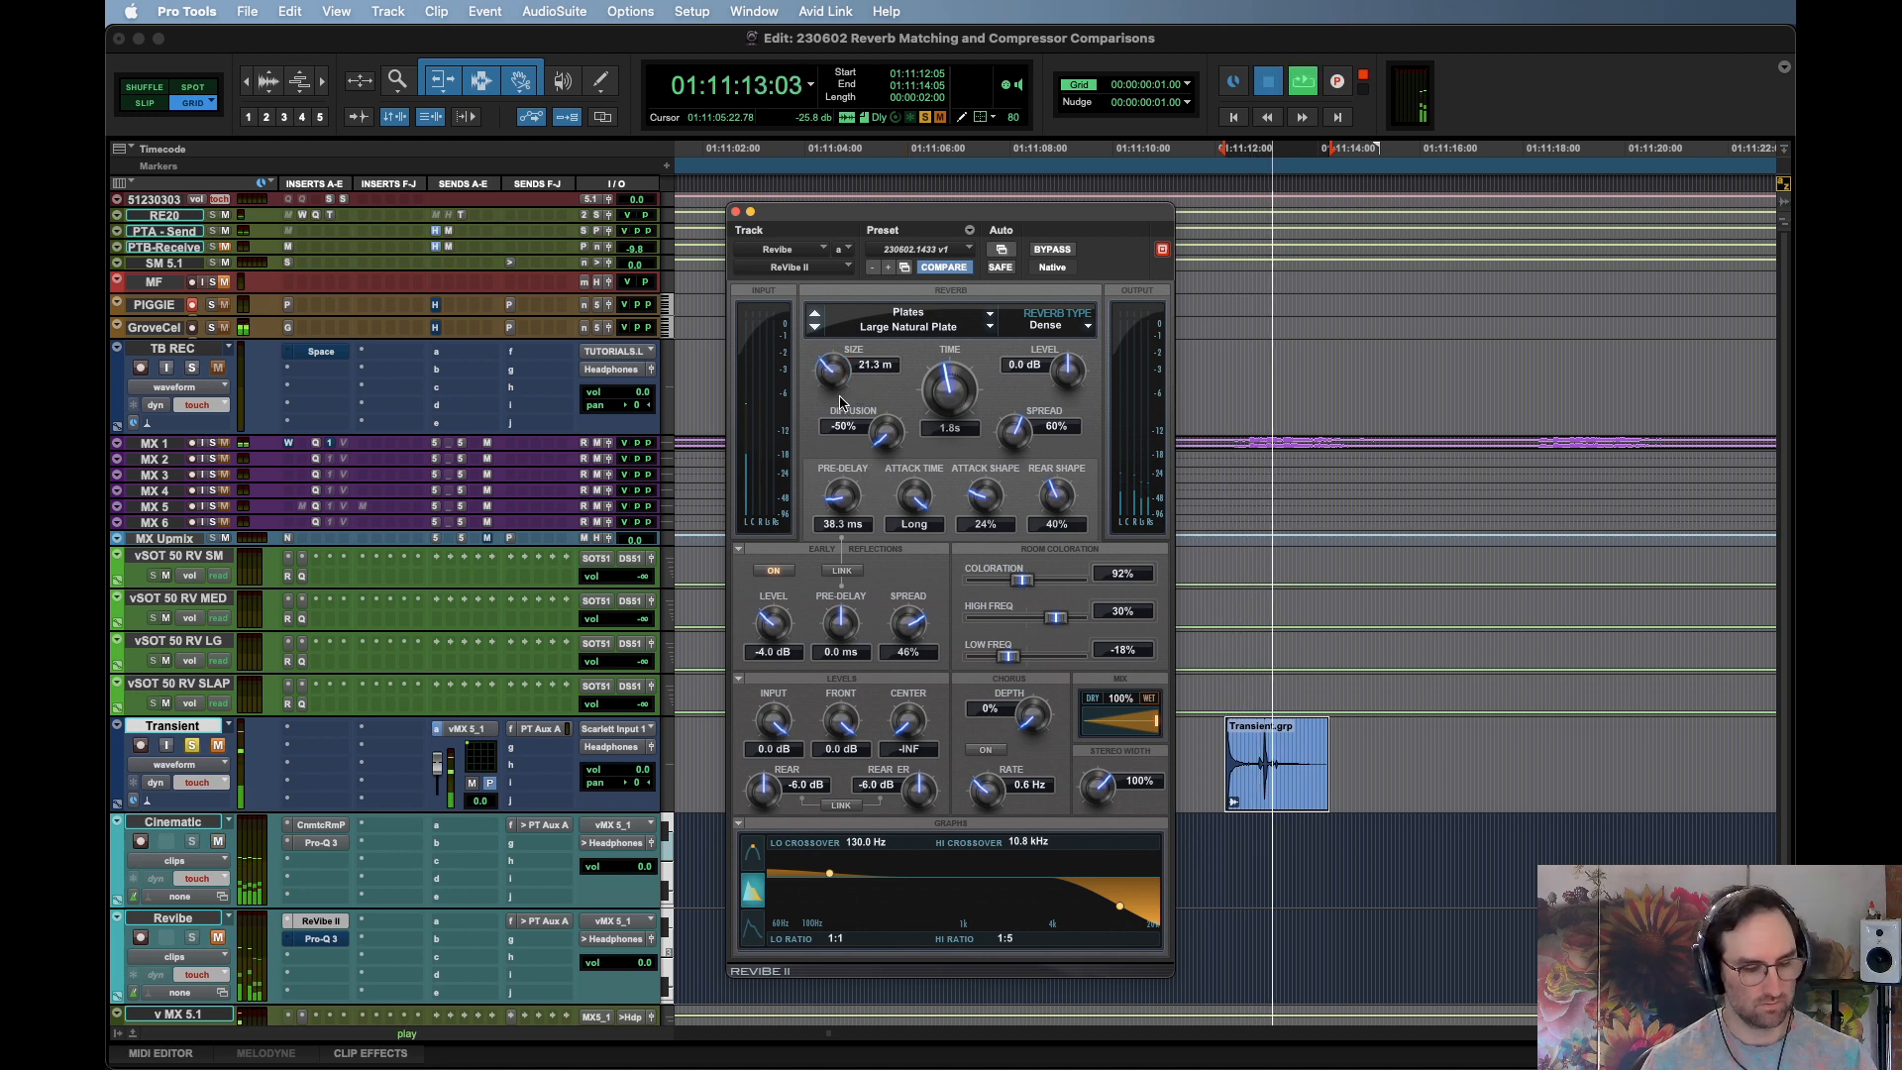
key("space")
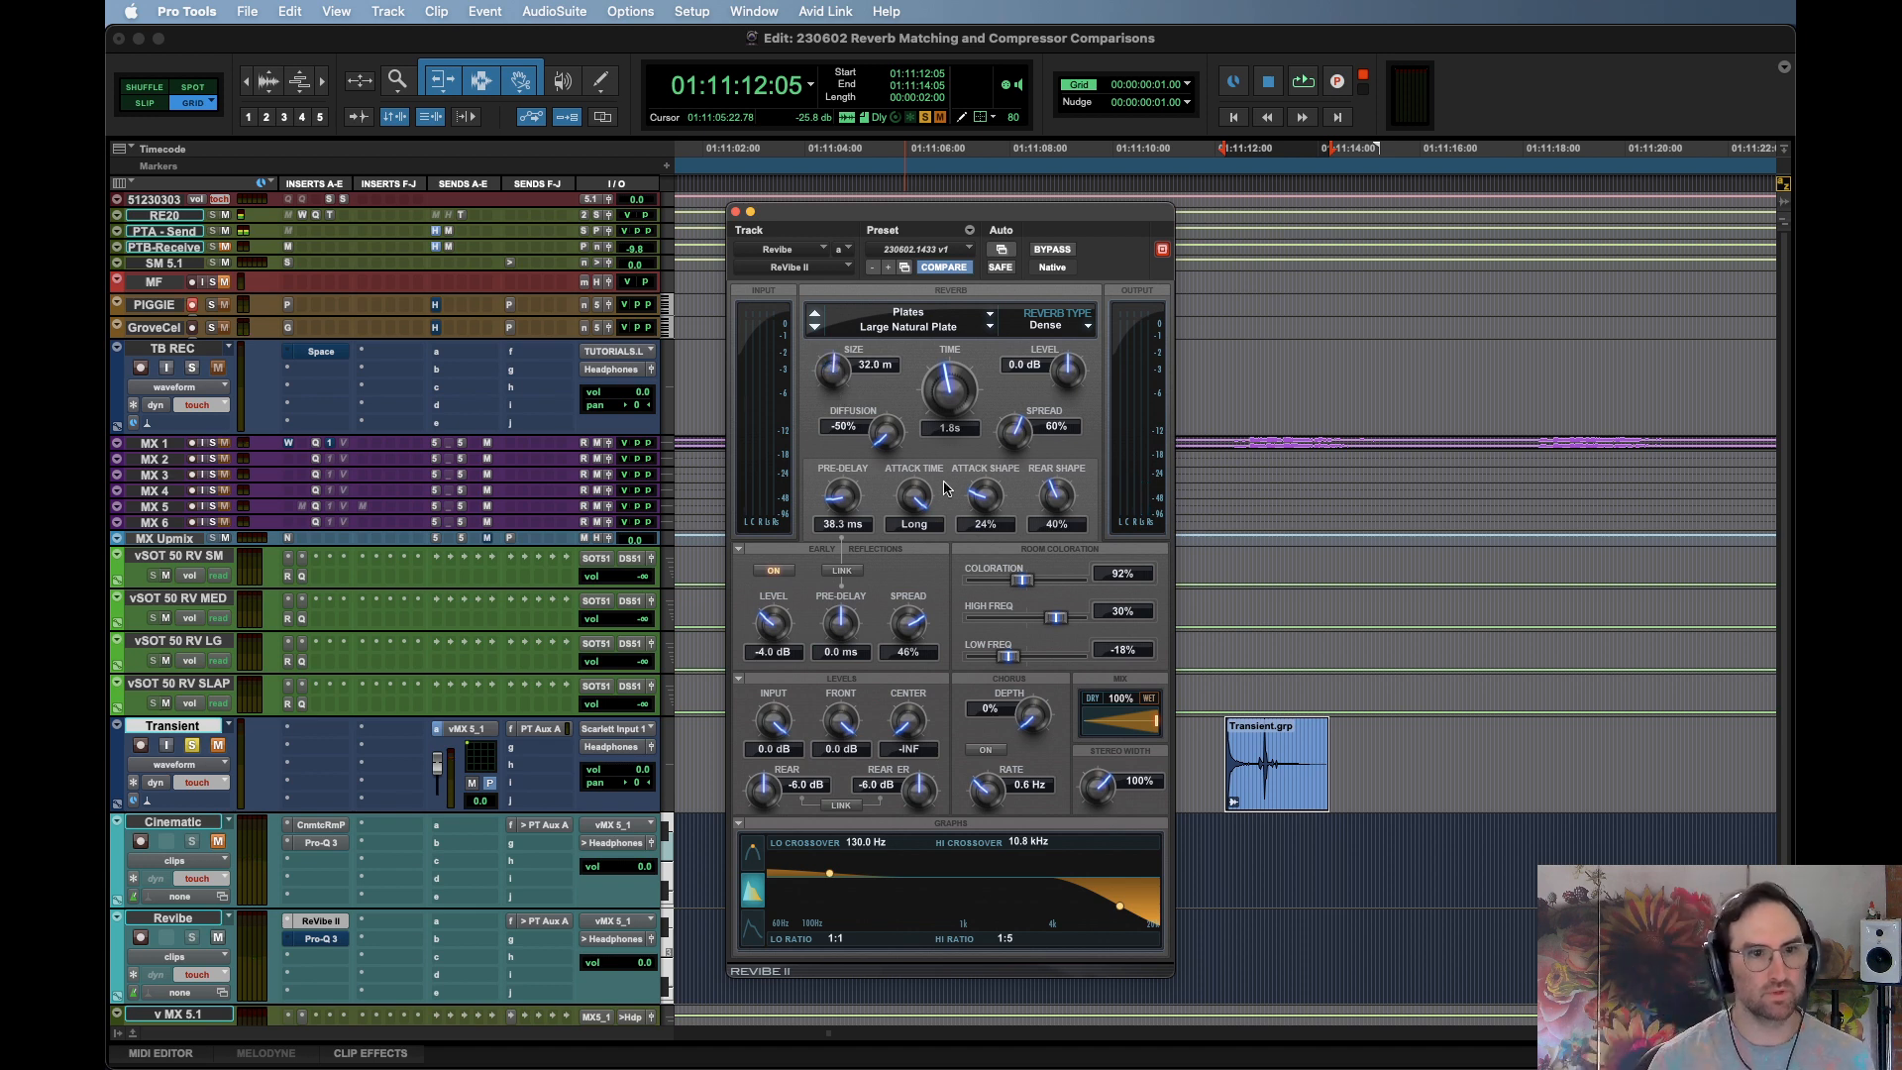
Set the reverb's stereo width to 124% while auditioning the transient
key("space")
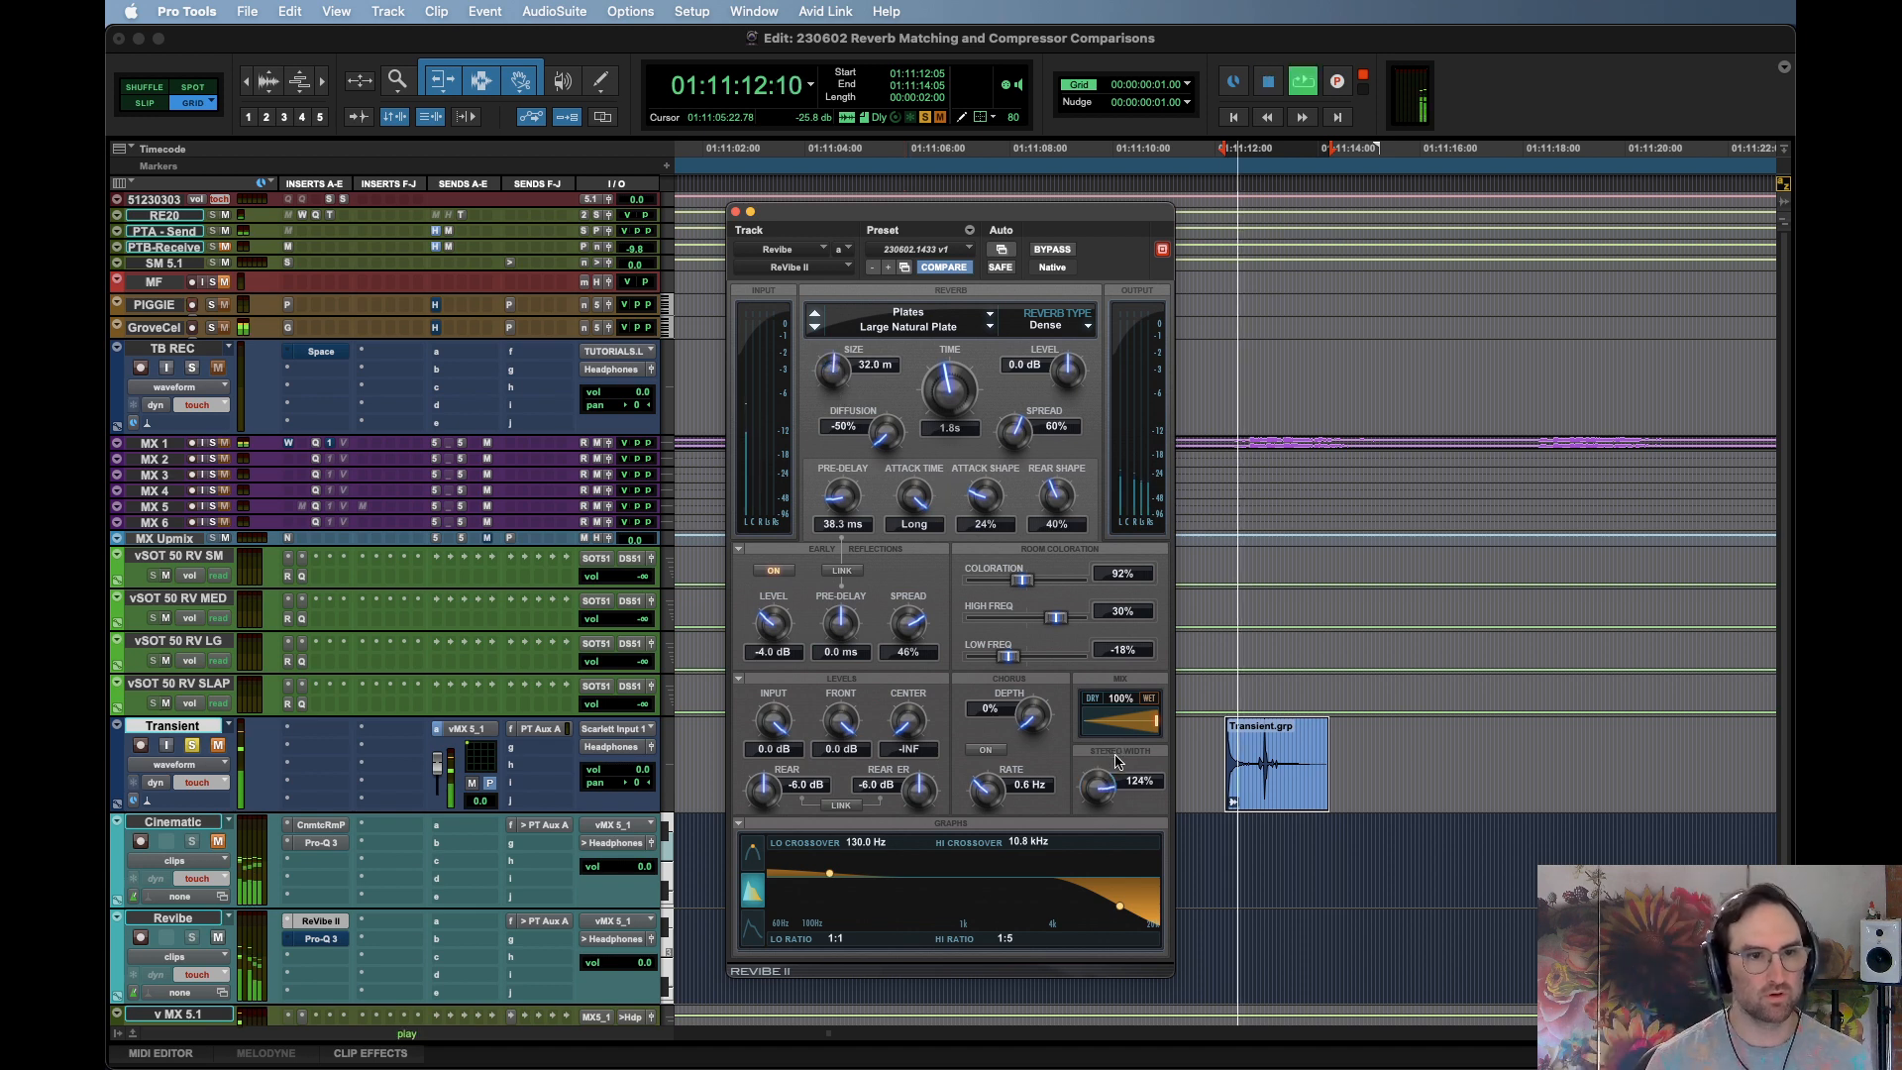
key("space")
key("space")
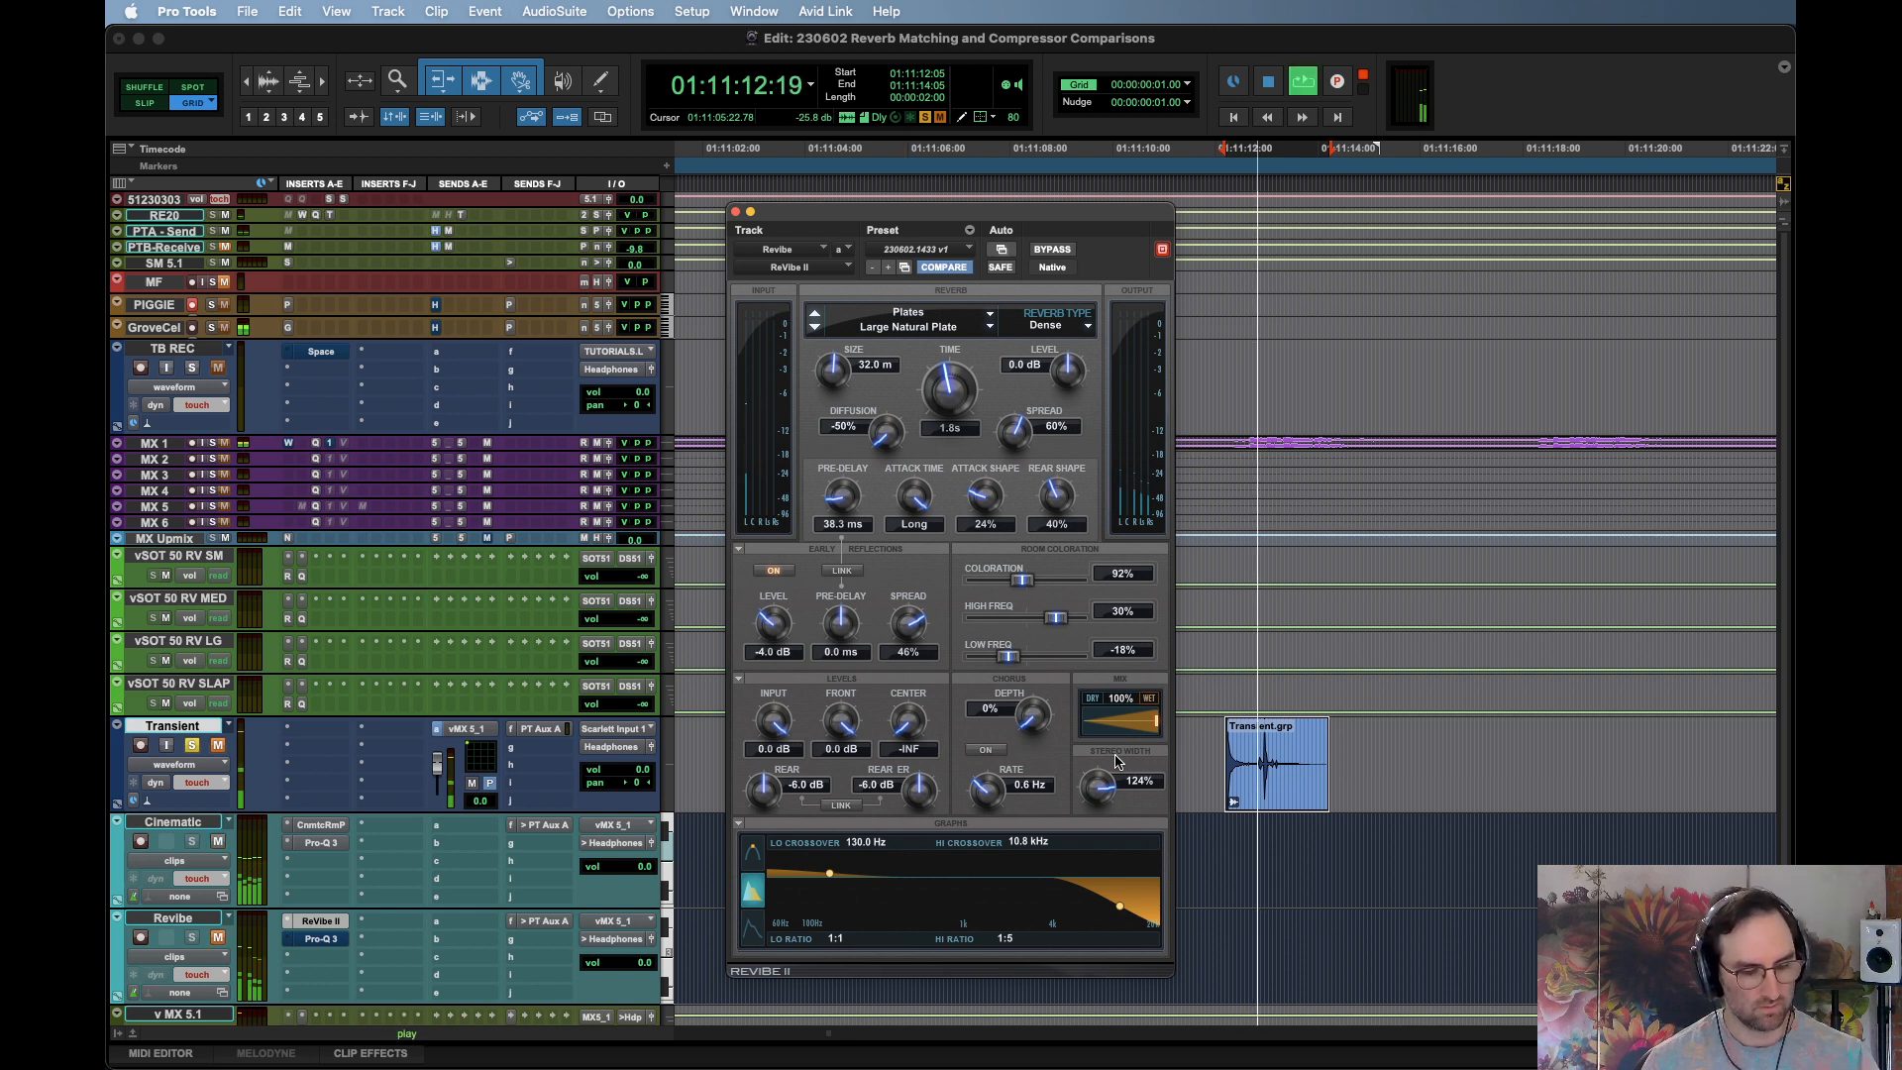
key("space")
key("space")
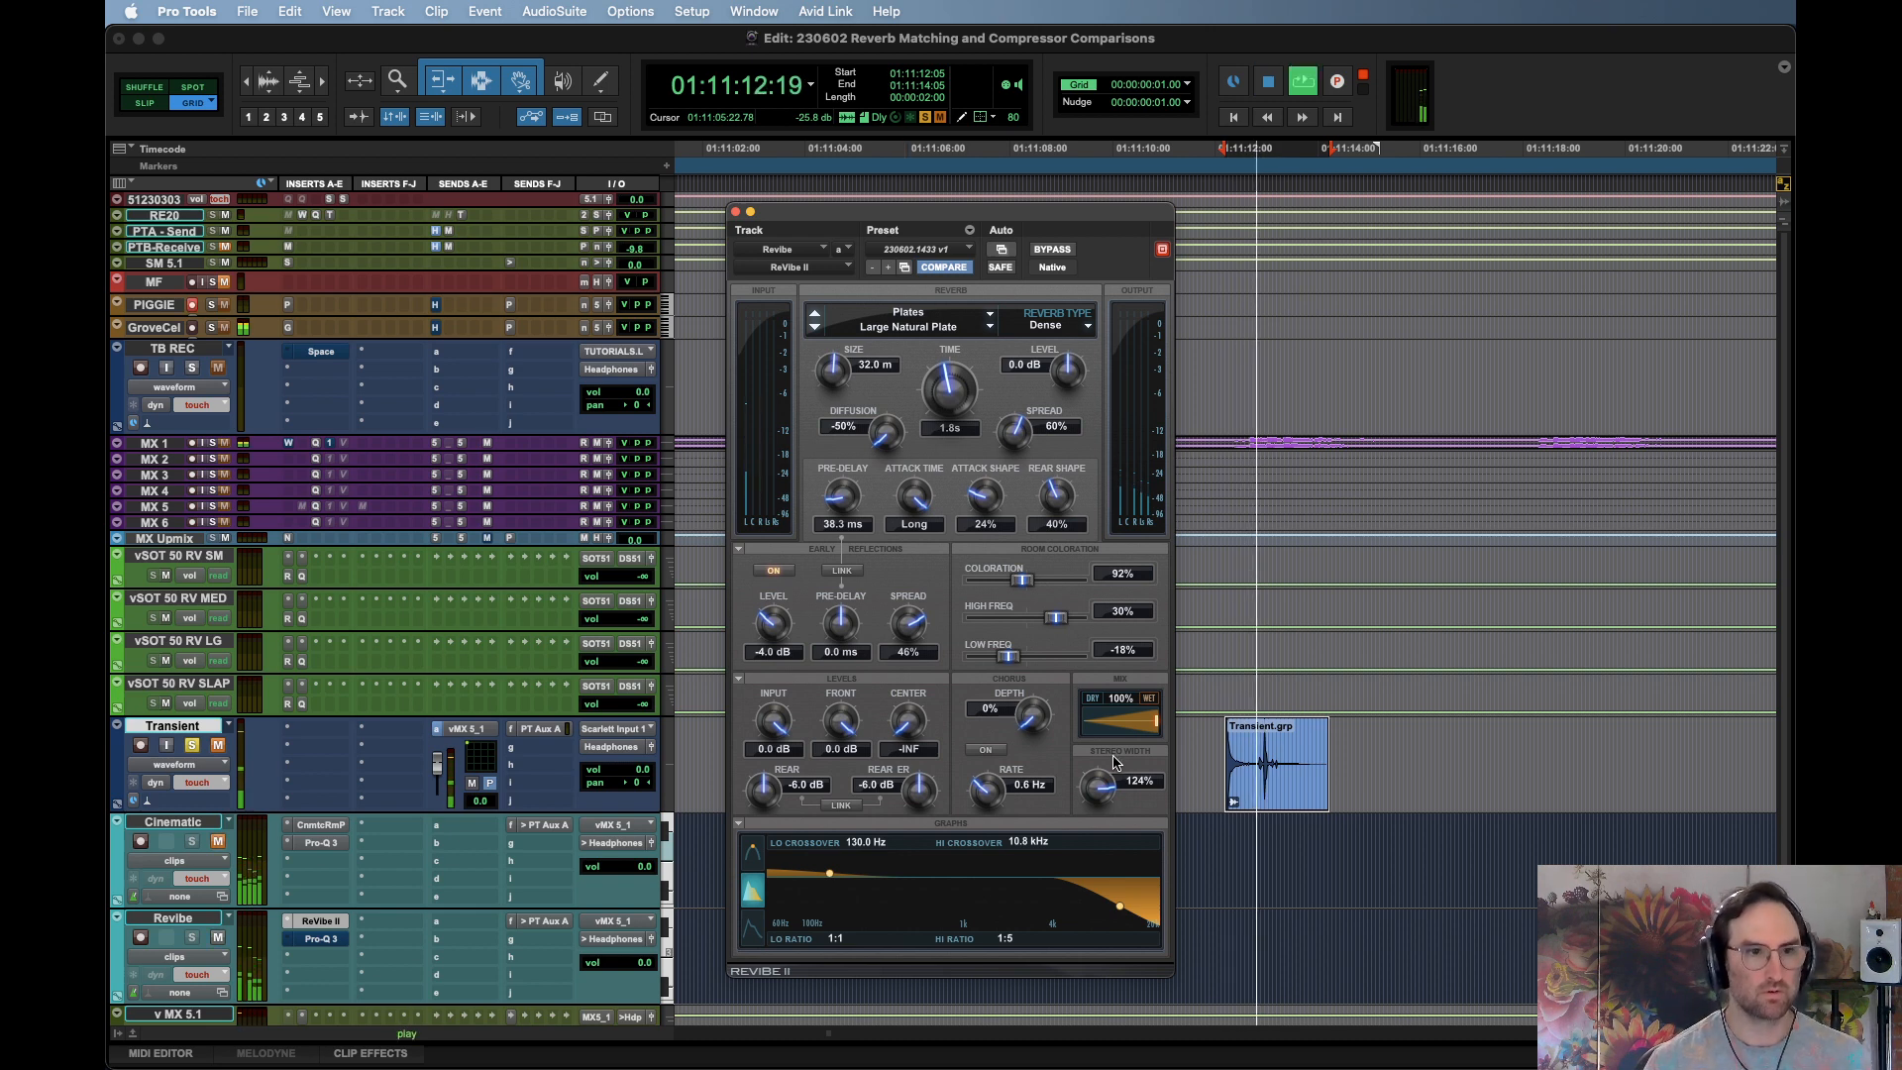
key("space")
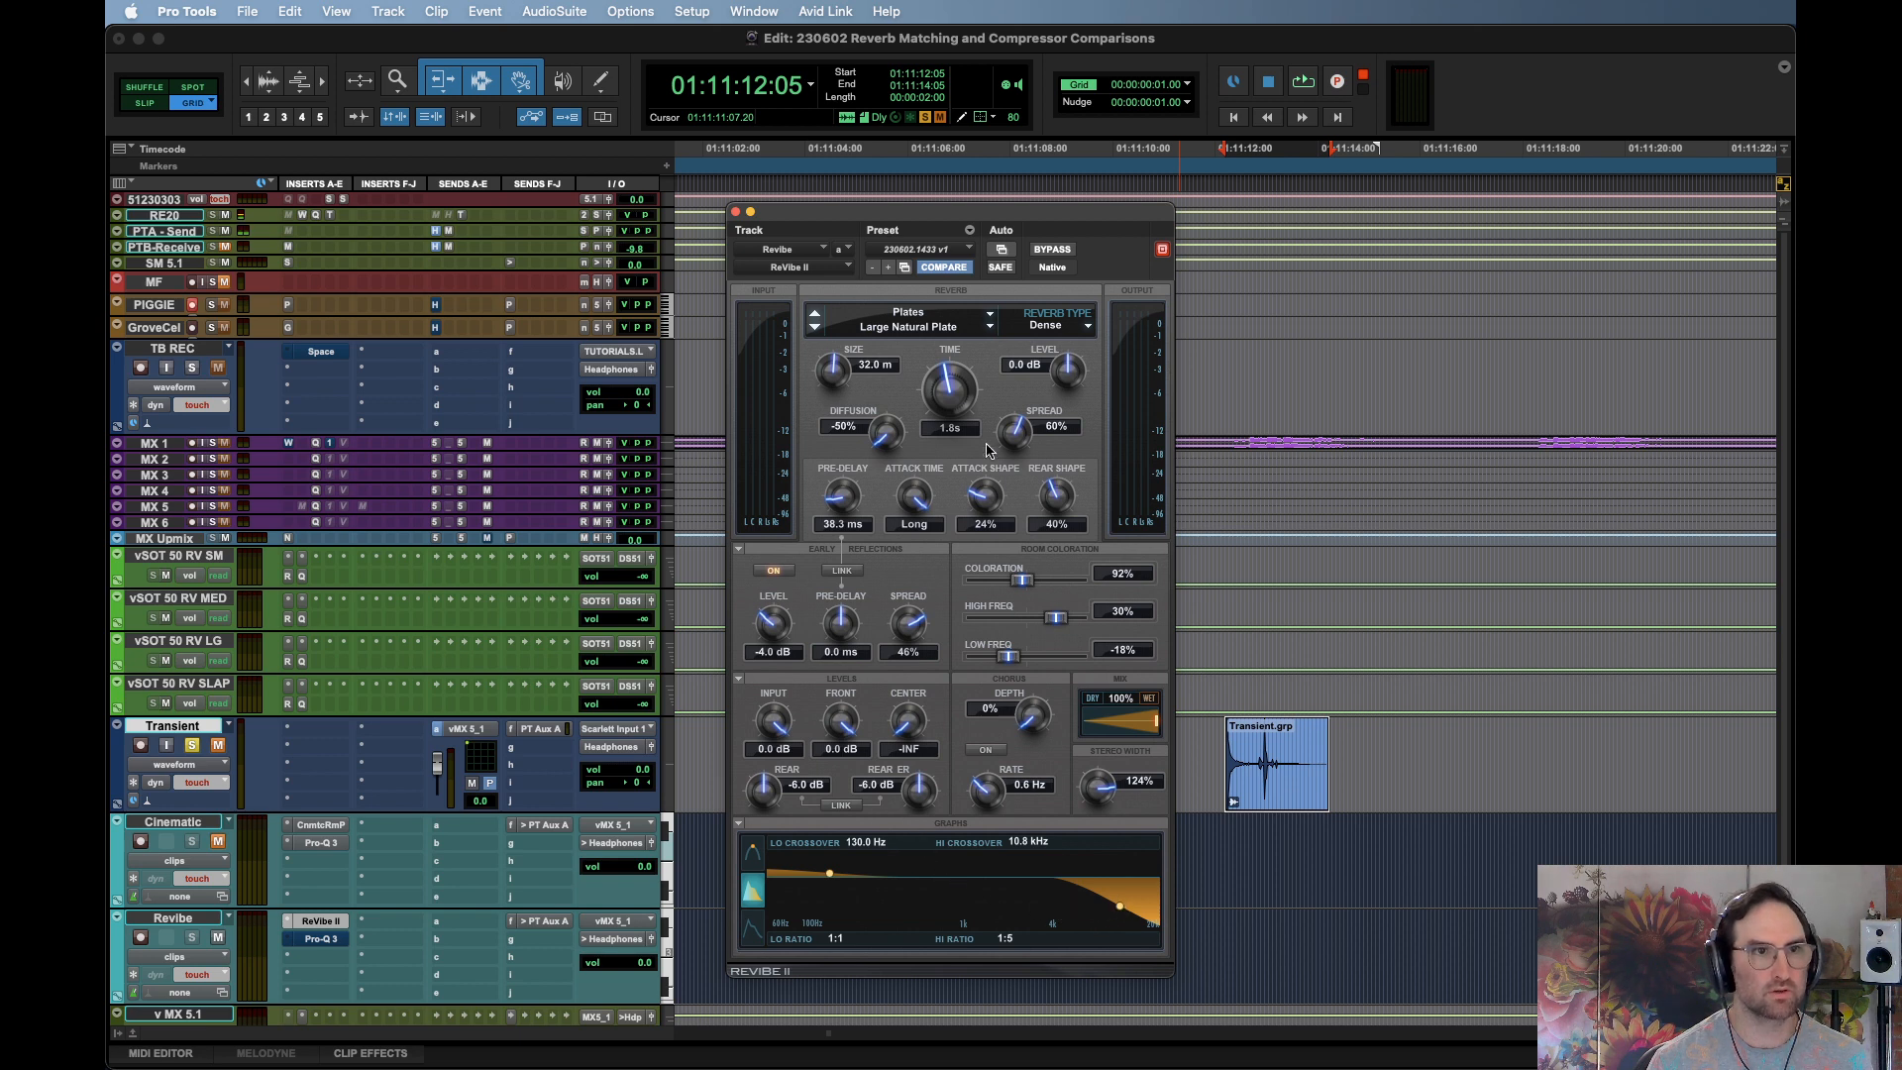
Save the reverb settings as a new preset named 230602.1437 v2 in the ReVibe folder
left_click(969, 231)
left_click(1002, 255)
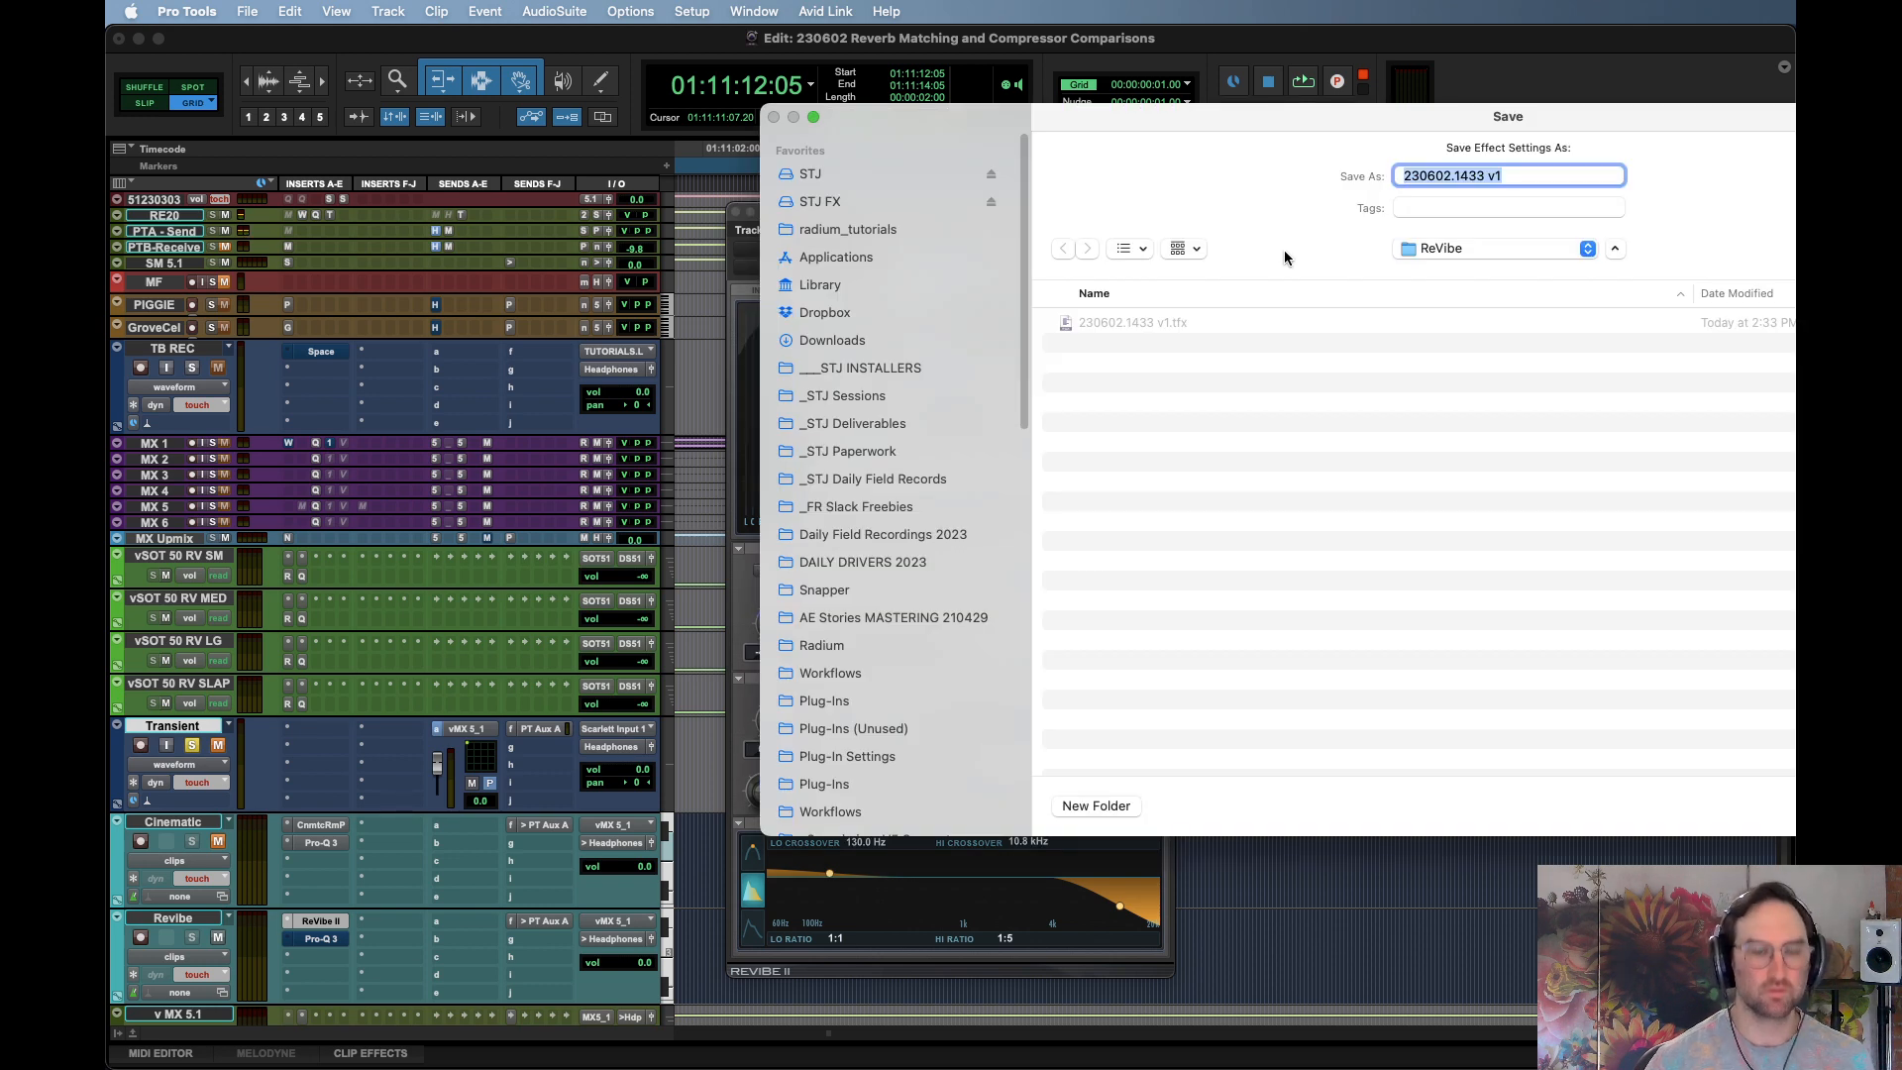
type("230602.1437")
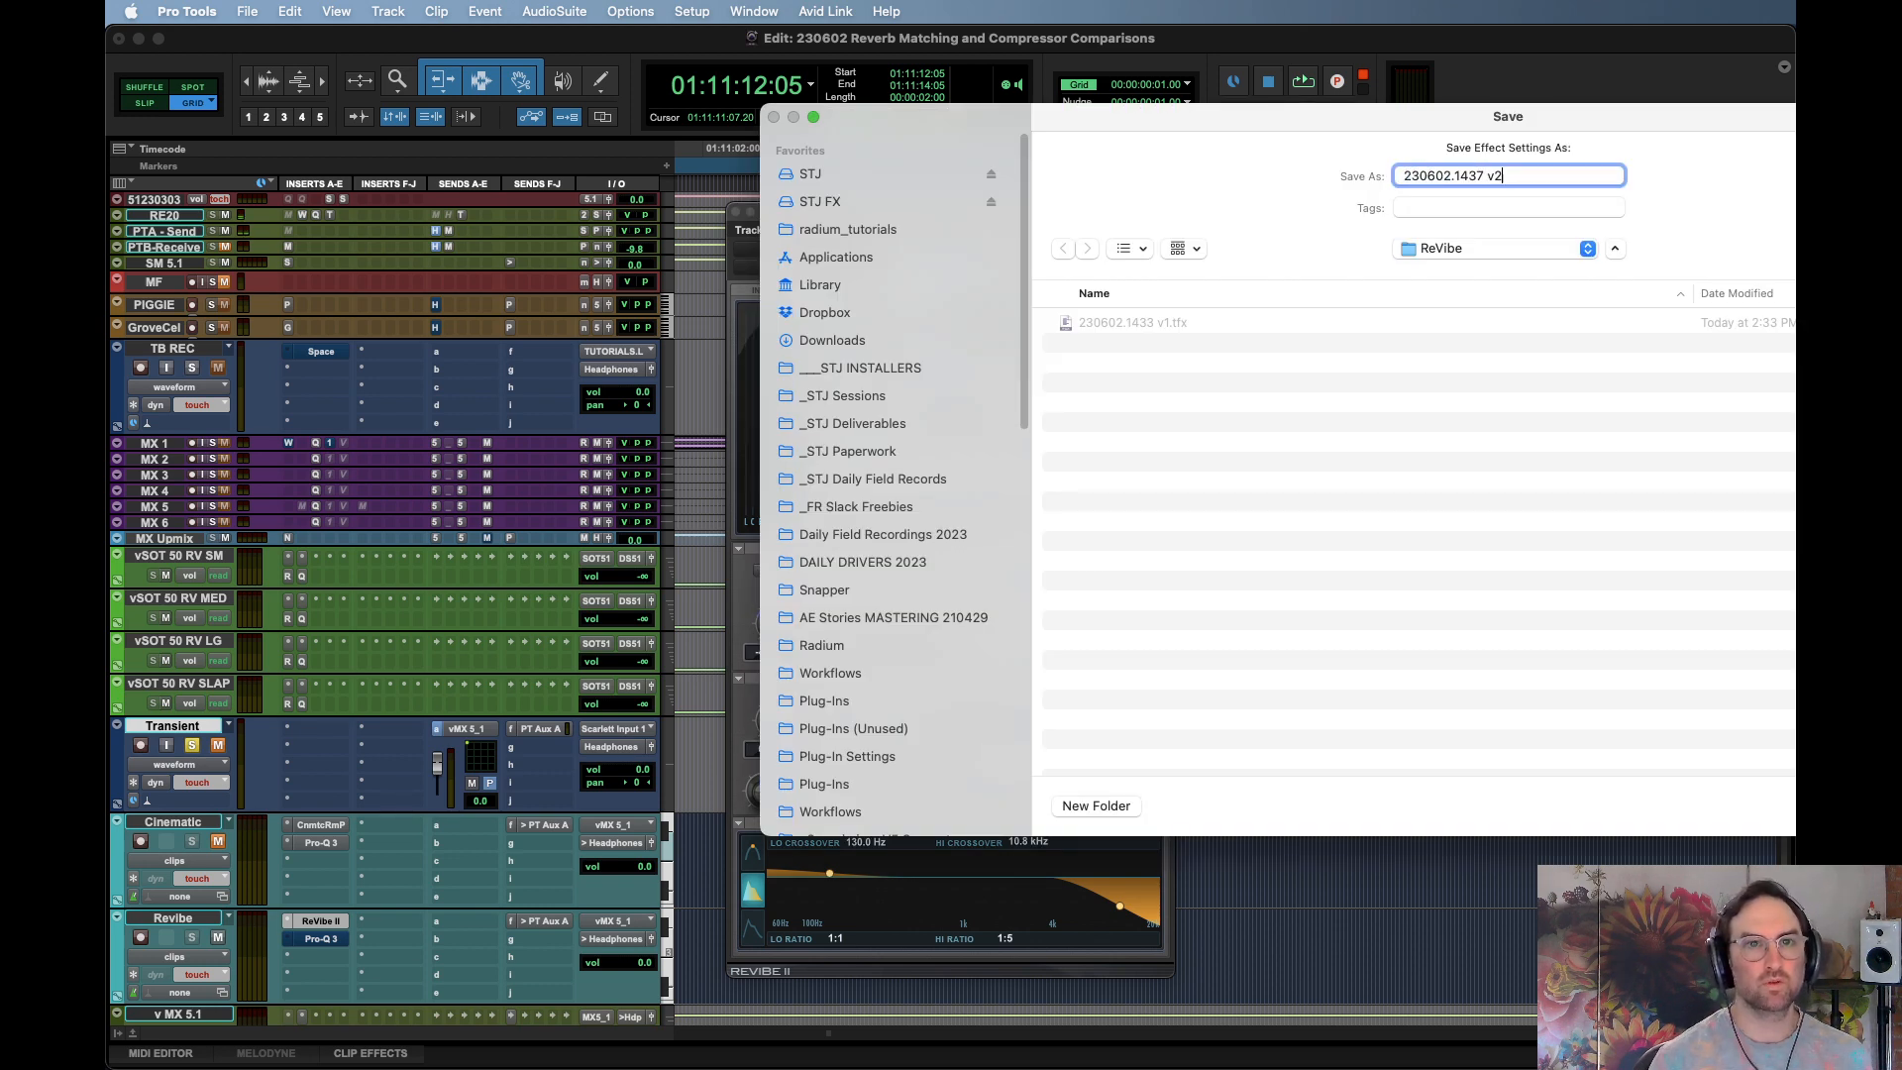
key("Return")
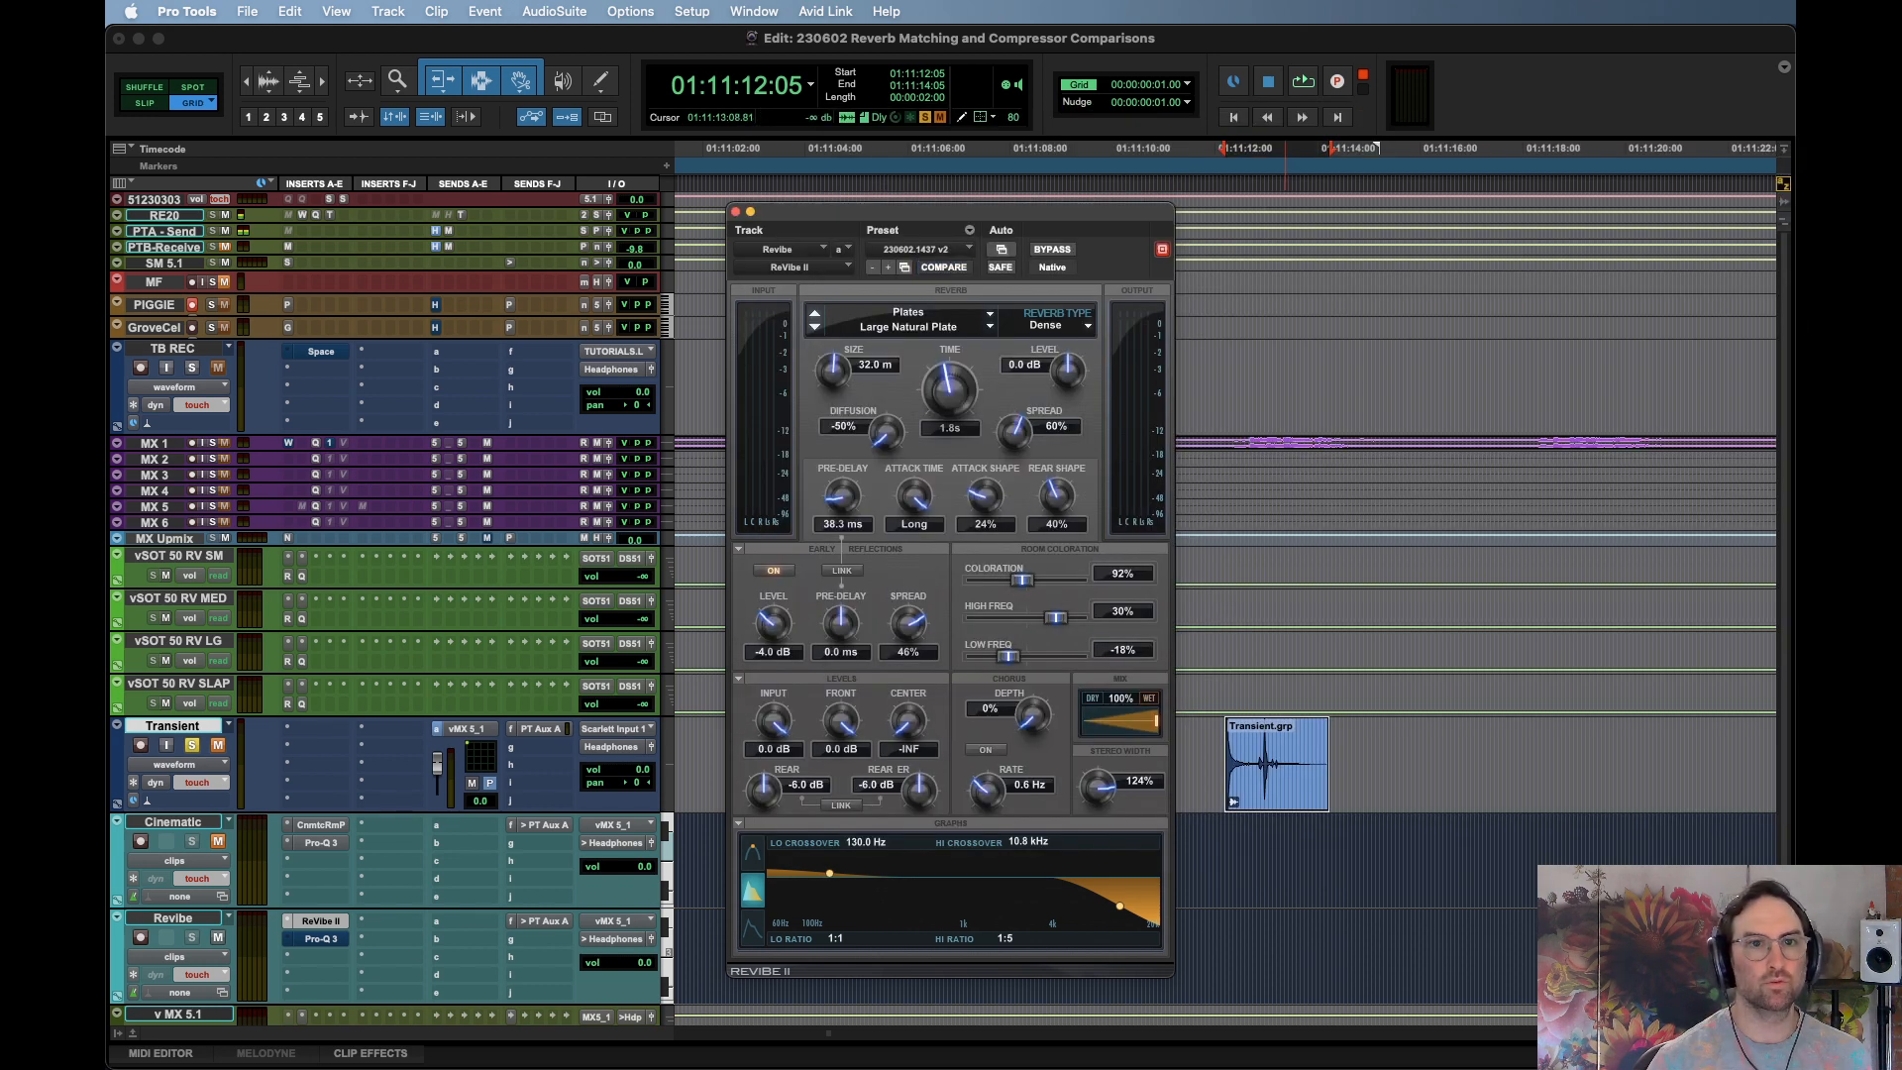
Load the 230602.1433 v1 preset and audition it on the transient for comparison
left_click(919, 247)
left_click(1129, 238)
key("space")
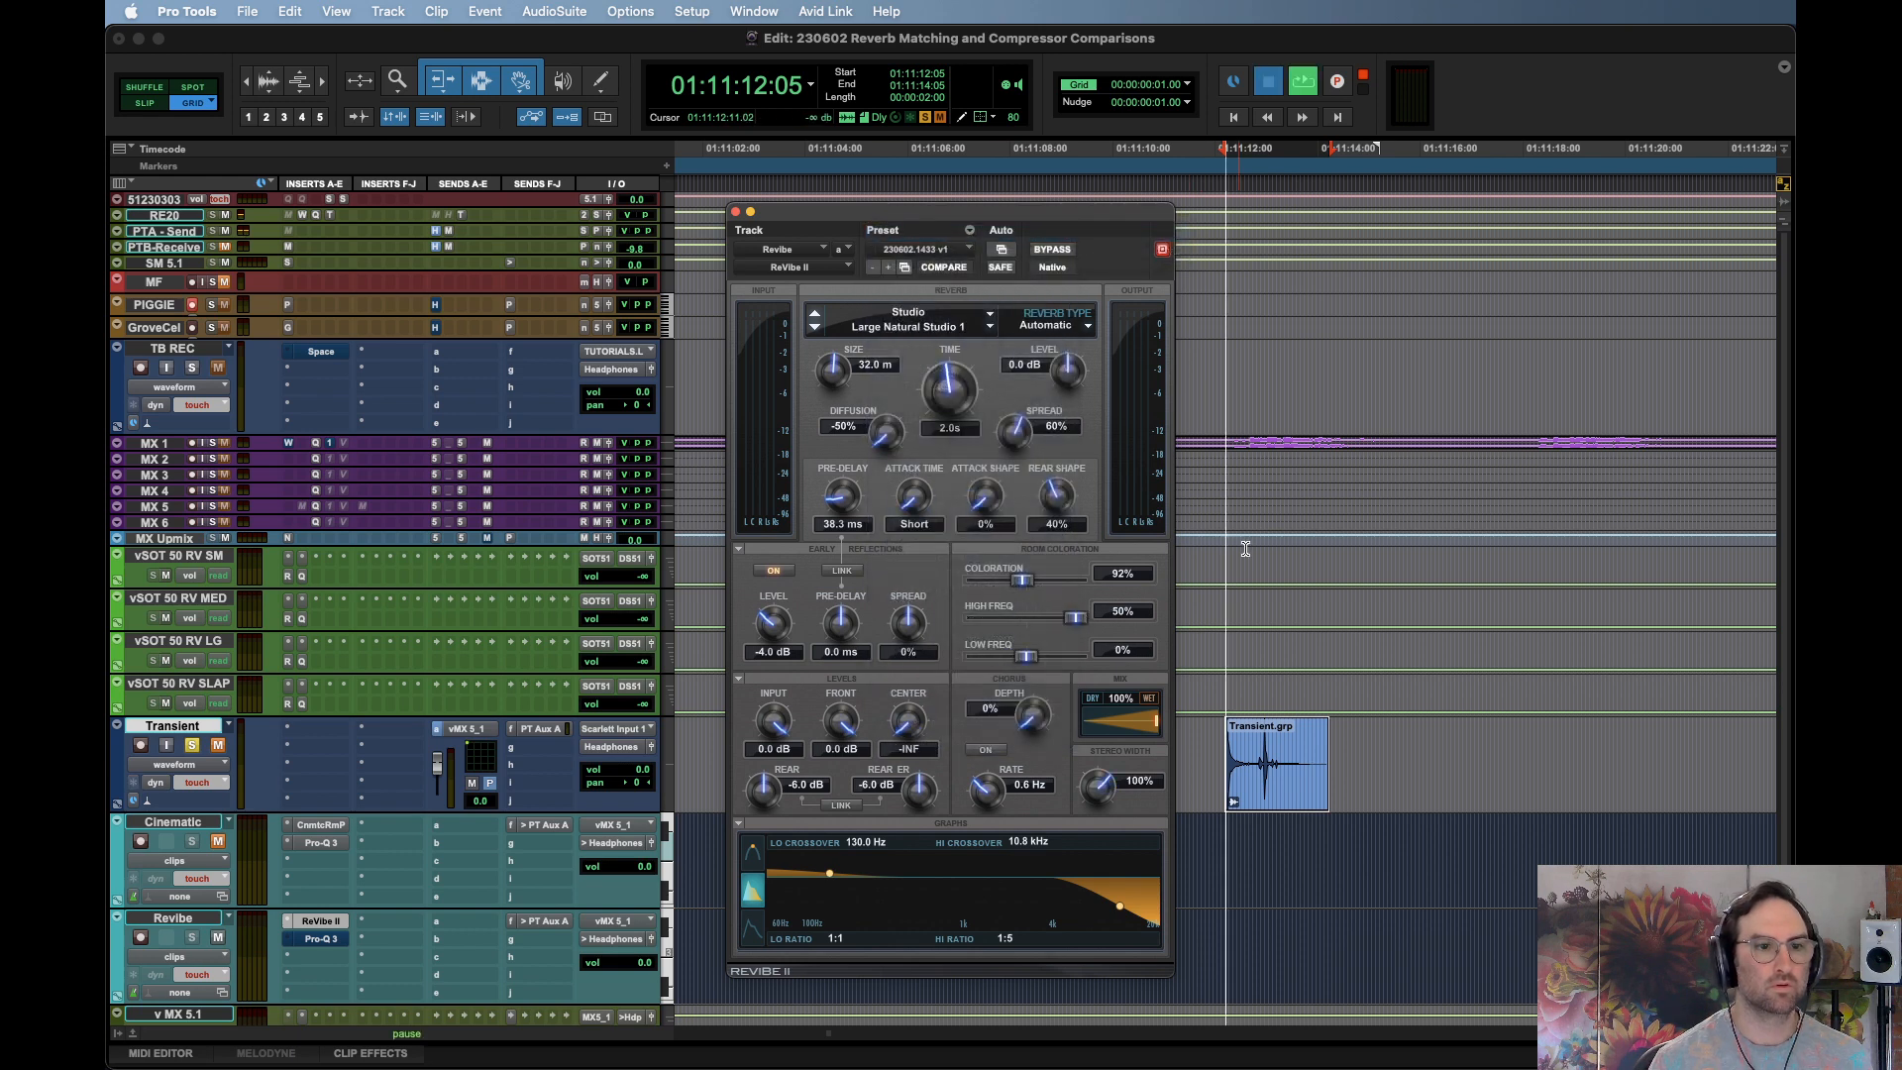
key("space")
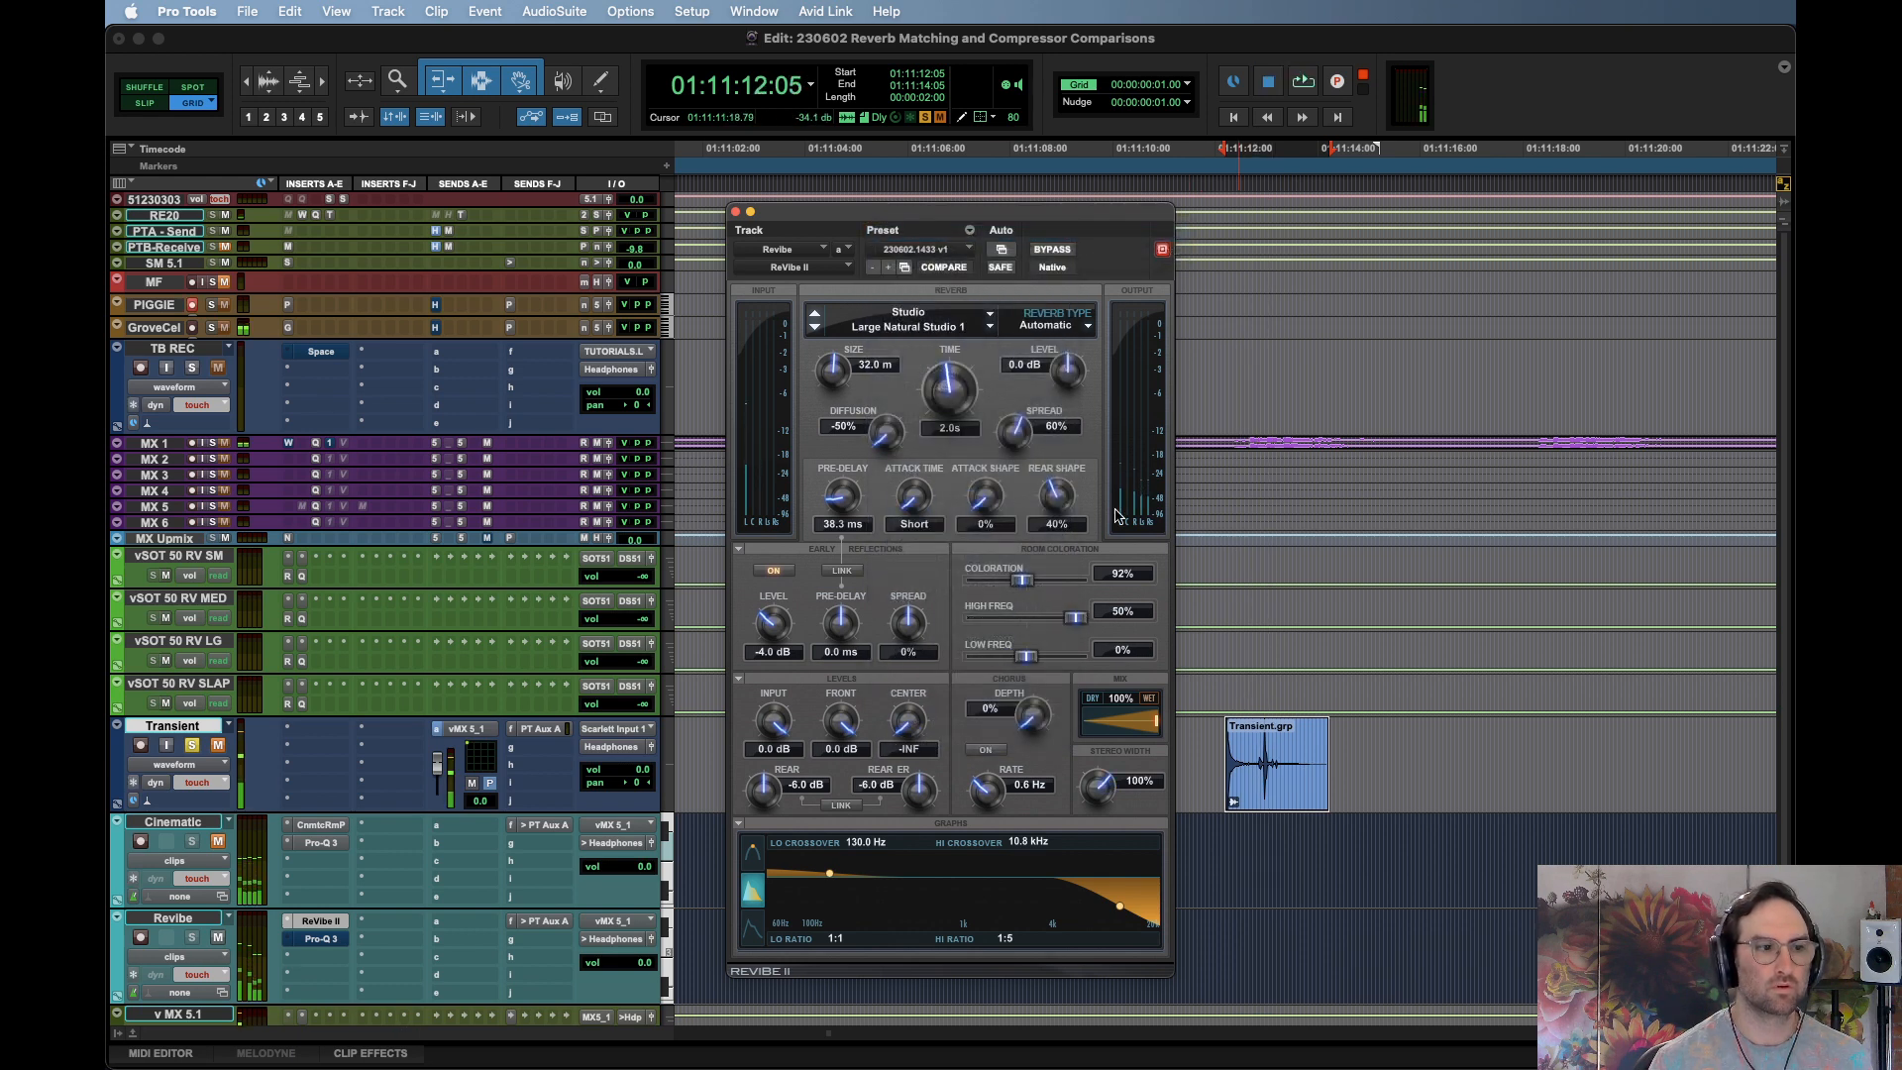
Switch to the 230602.1437 v2 preset and play the transient repeatedly to compare it with the previous version
left_click(888, 267)
key("space")
key("space")
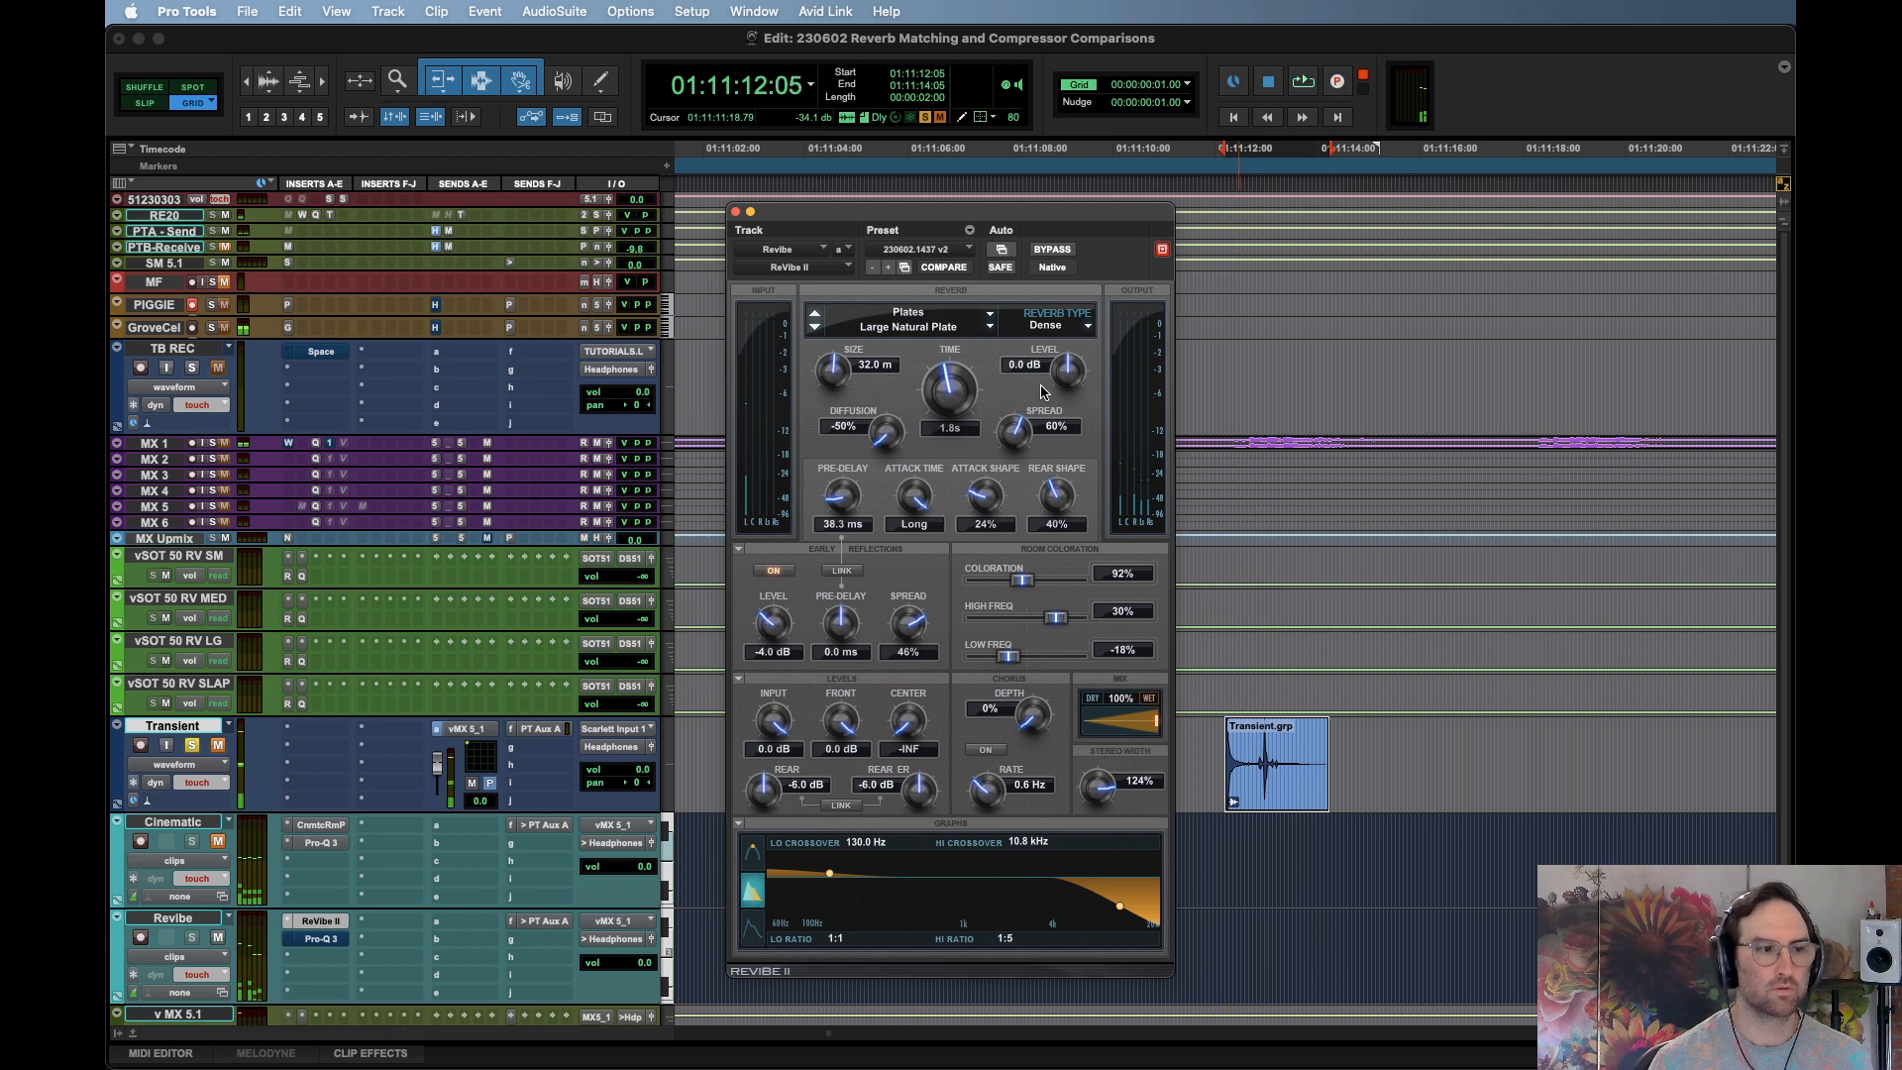
key("space")
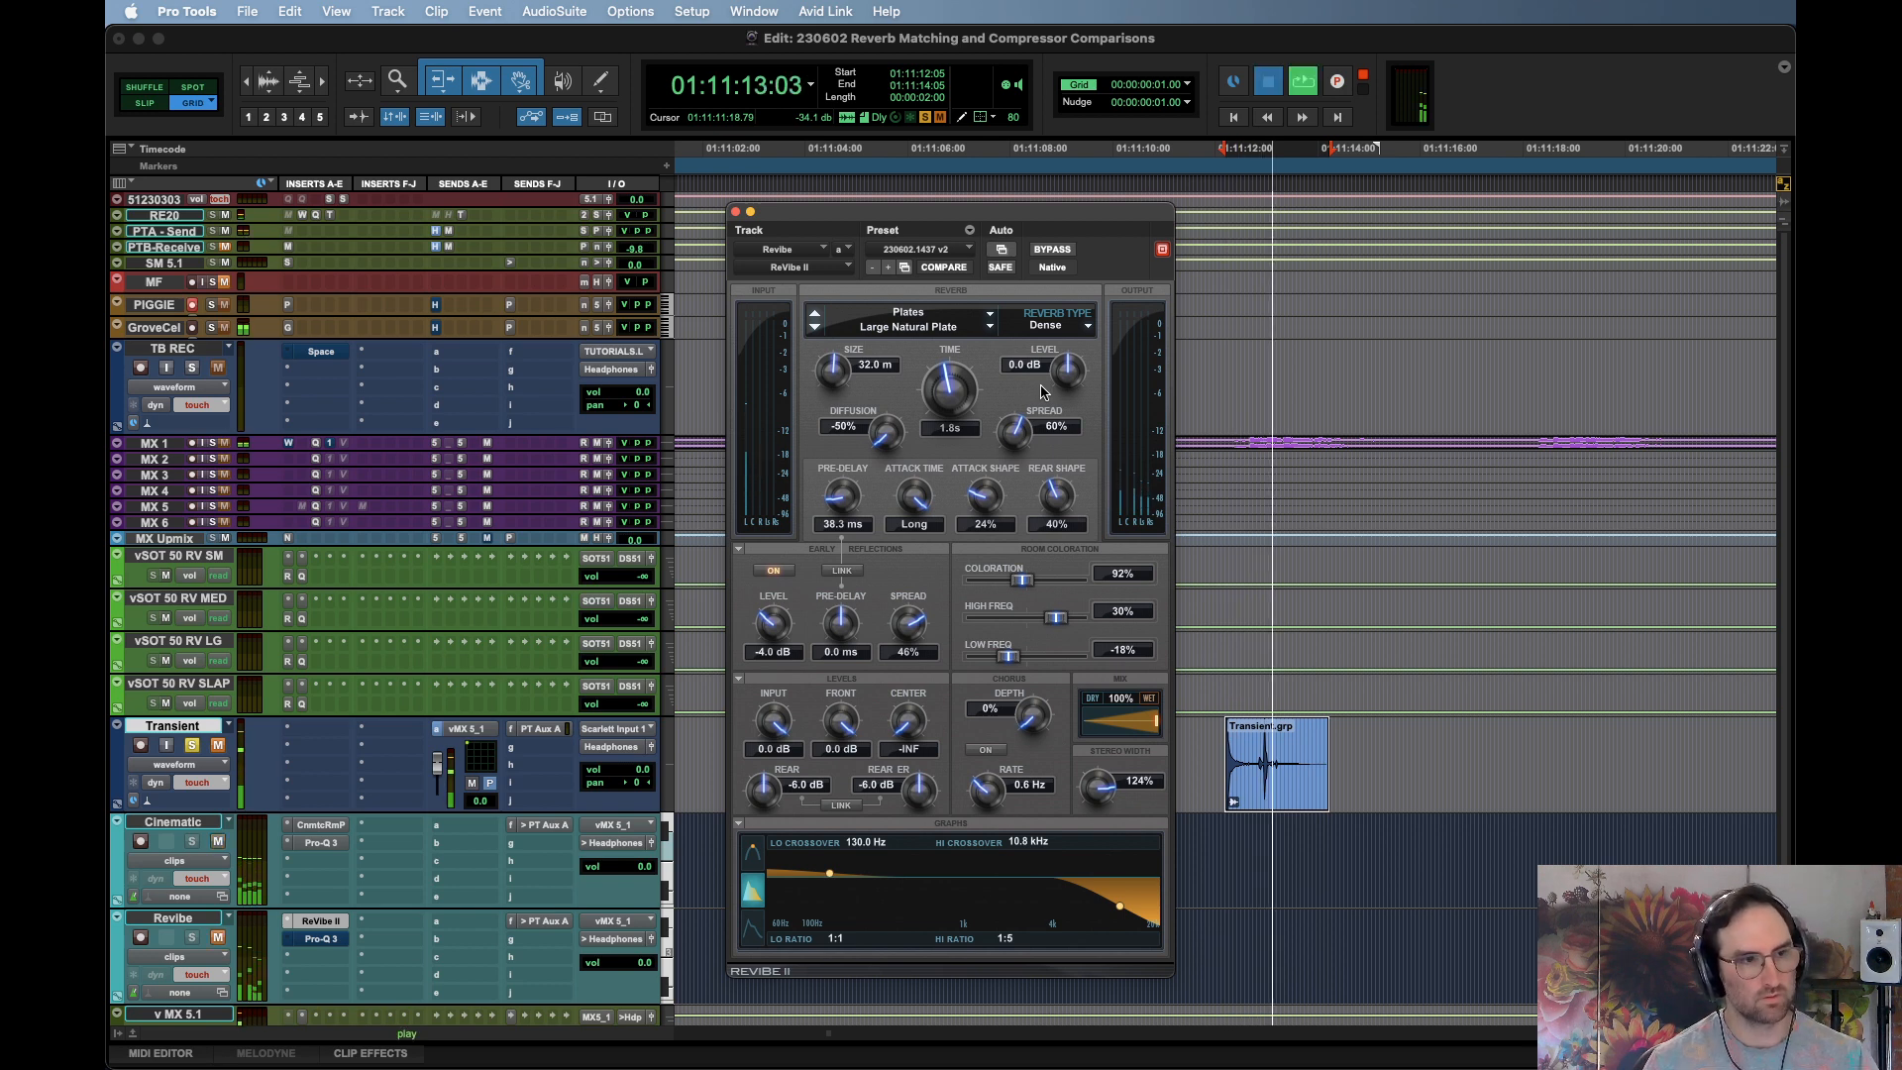
key("space")
key("space")
key("space")
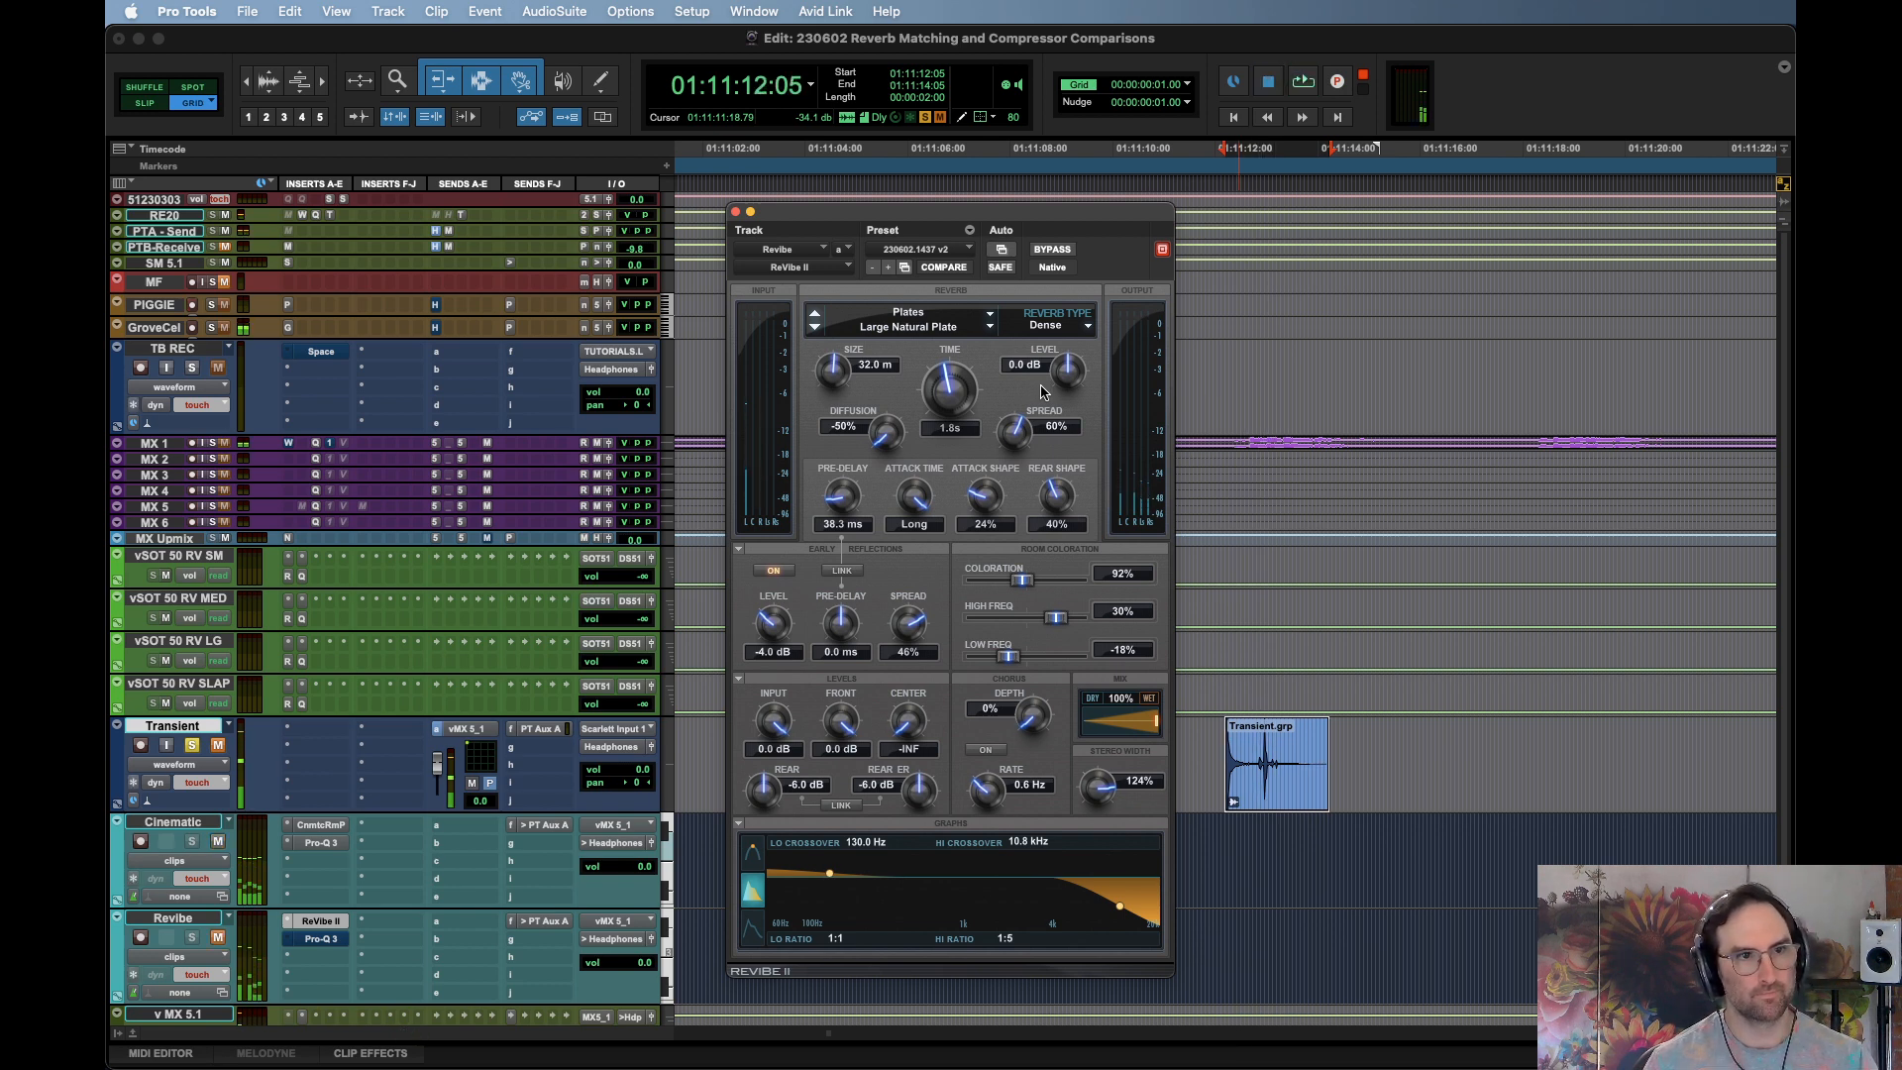
Audition the transient through the v2 reverb settings several more times to judge the match with the Cinematic track
key("space")
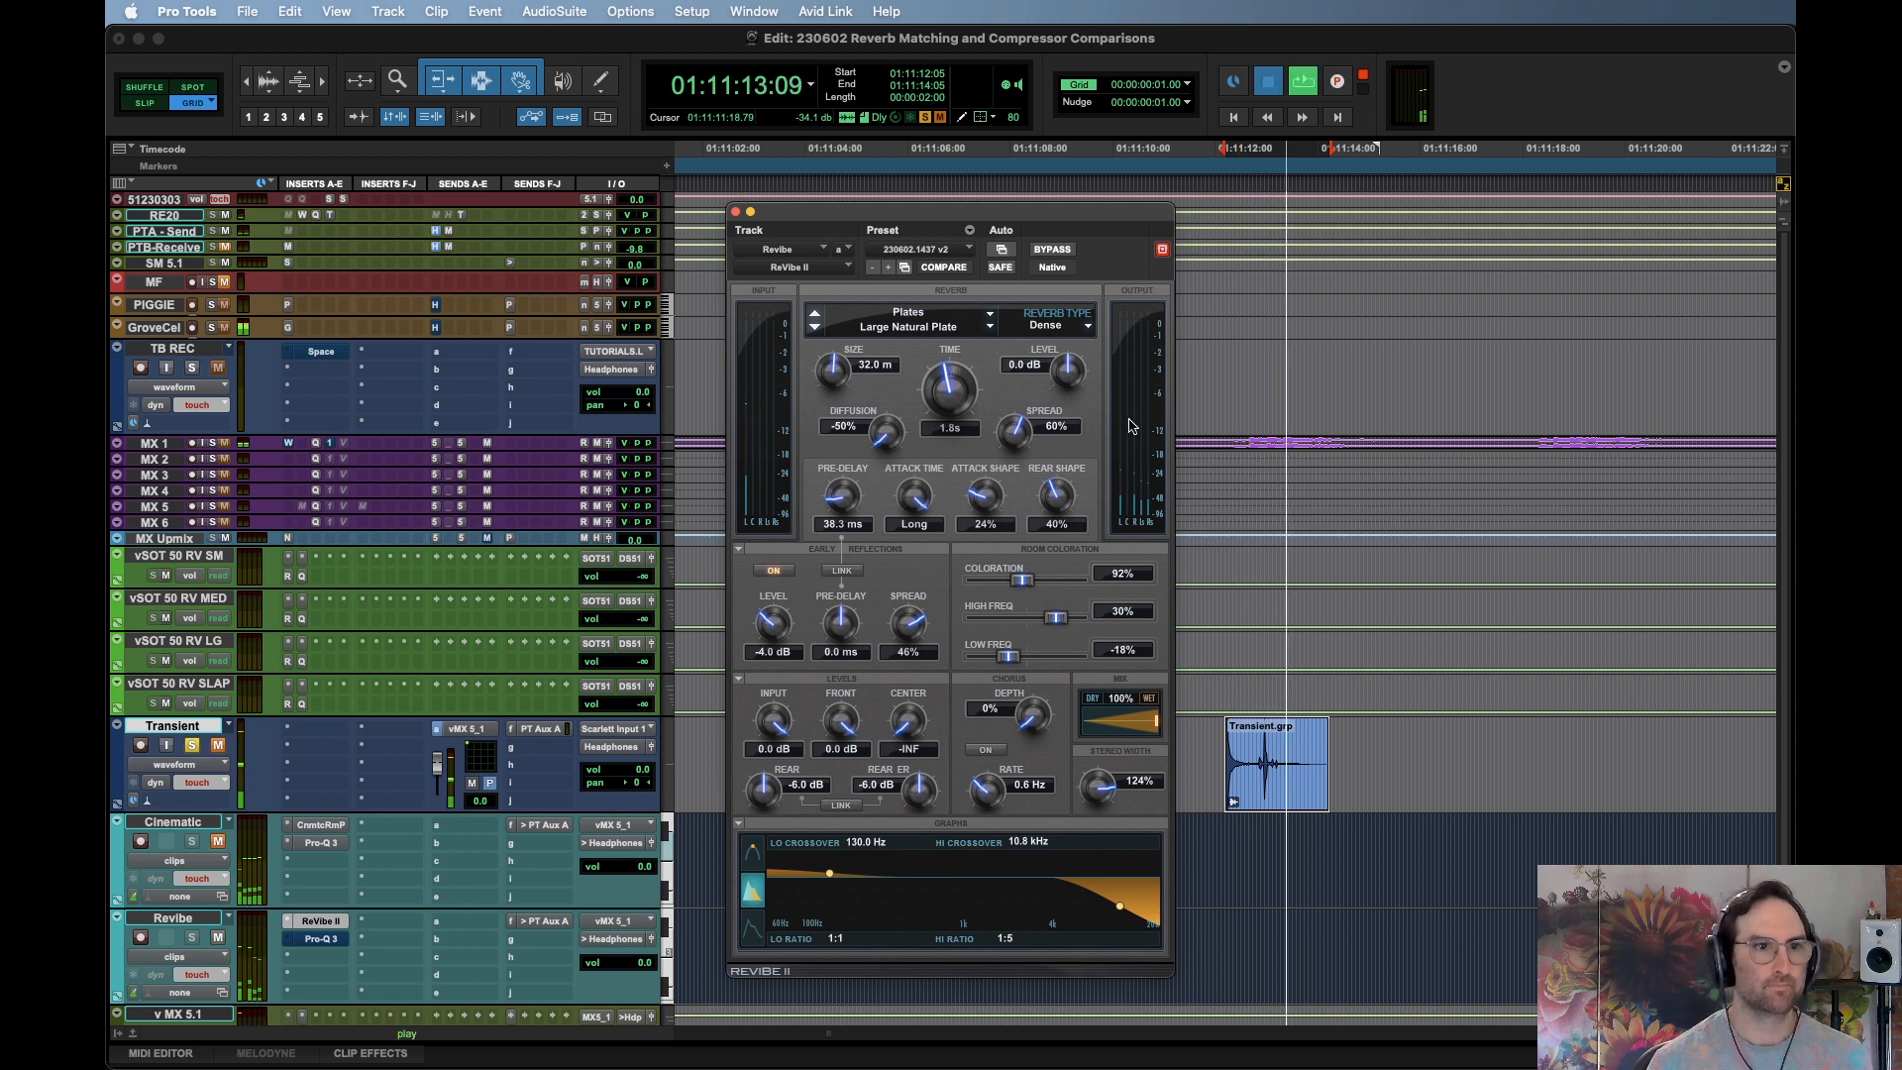
key("space")
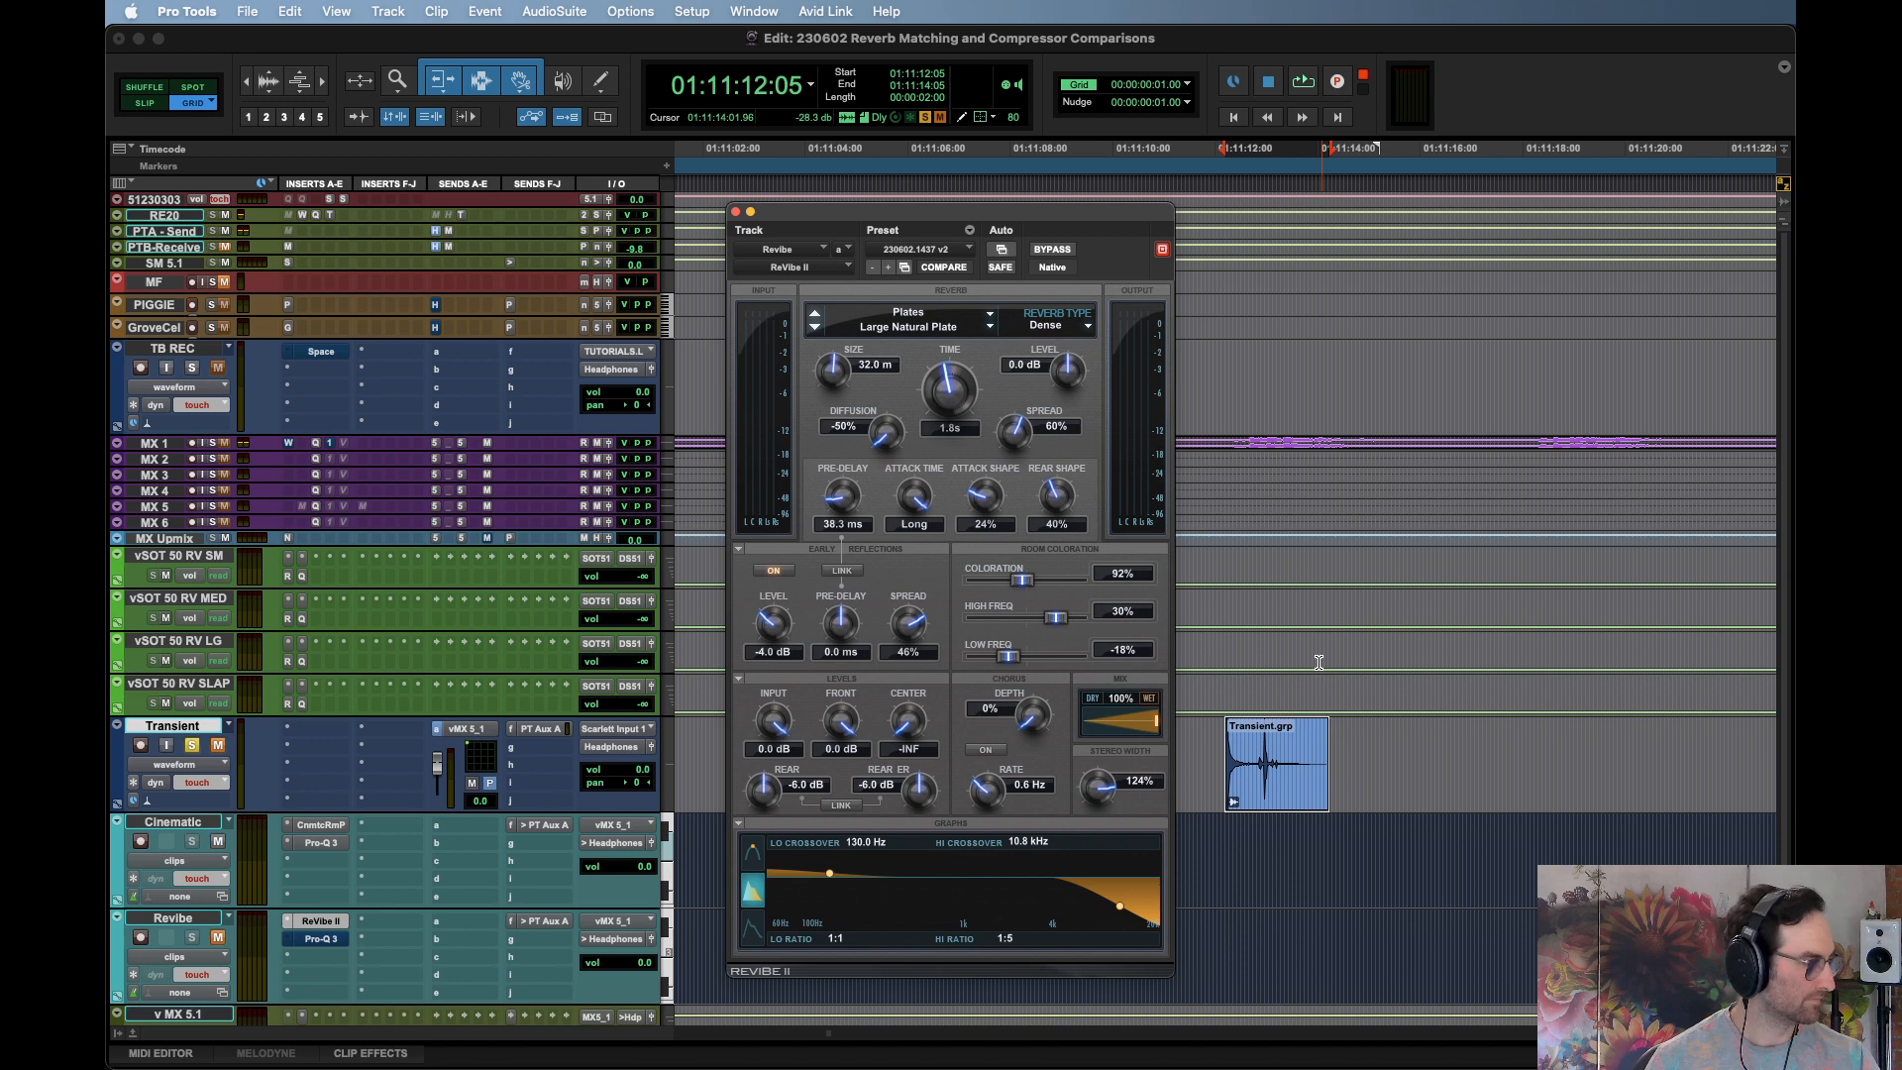
key("space")
key("space")
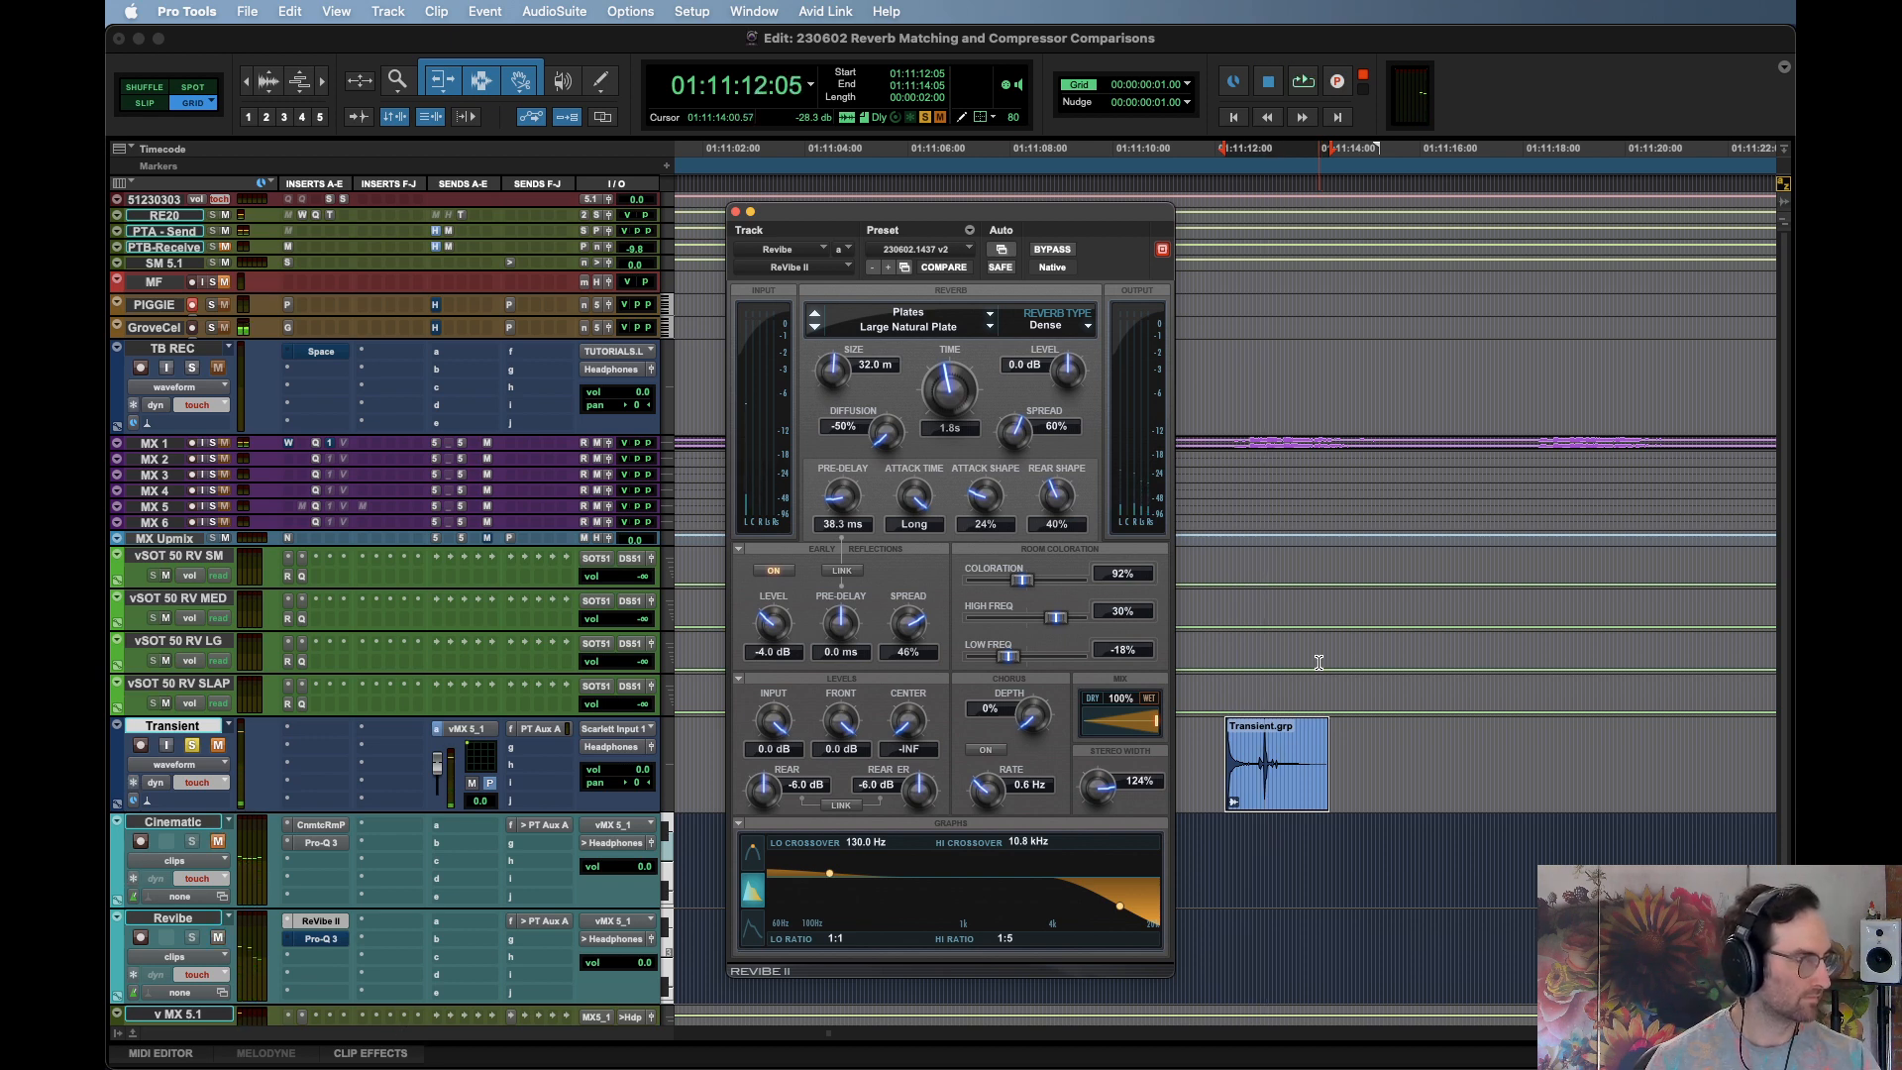
key("space")
key("space")
key("space")
key("space")
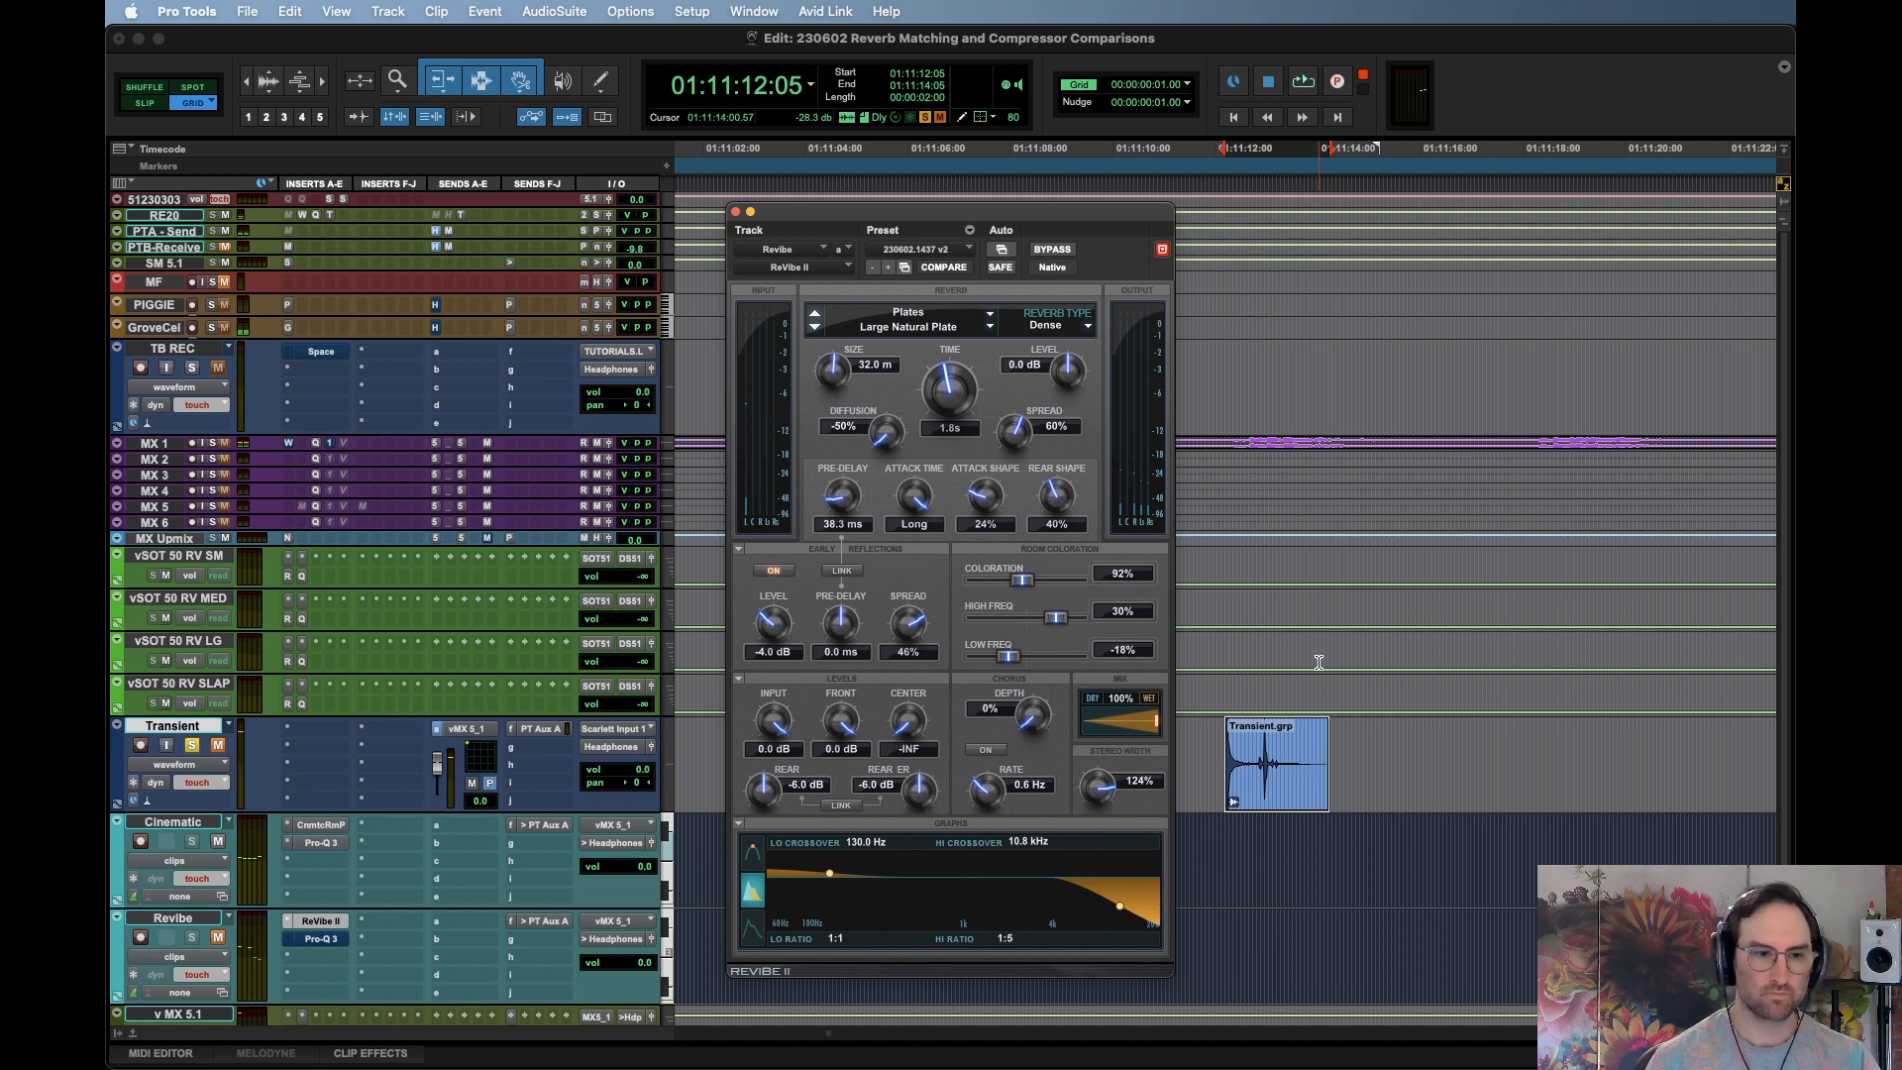
key("space")
key("space")
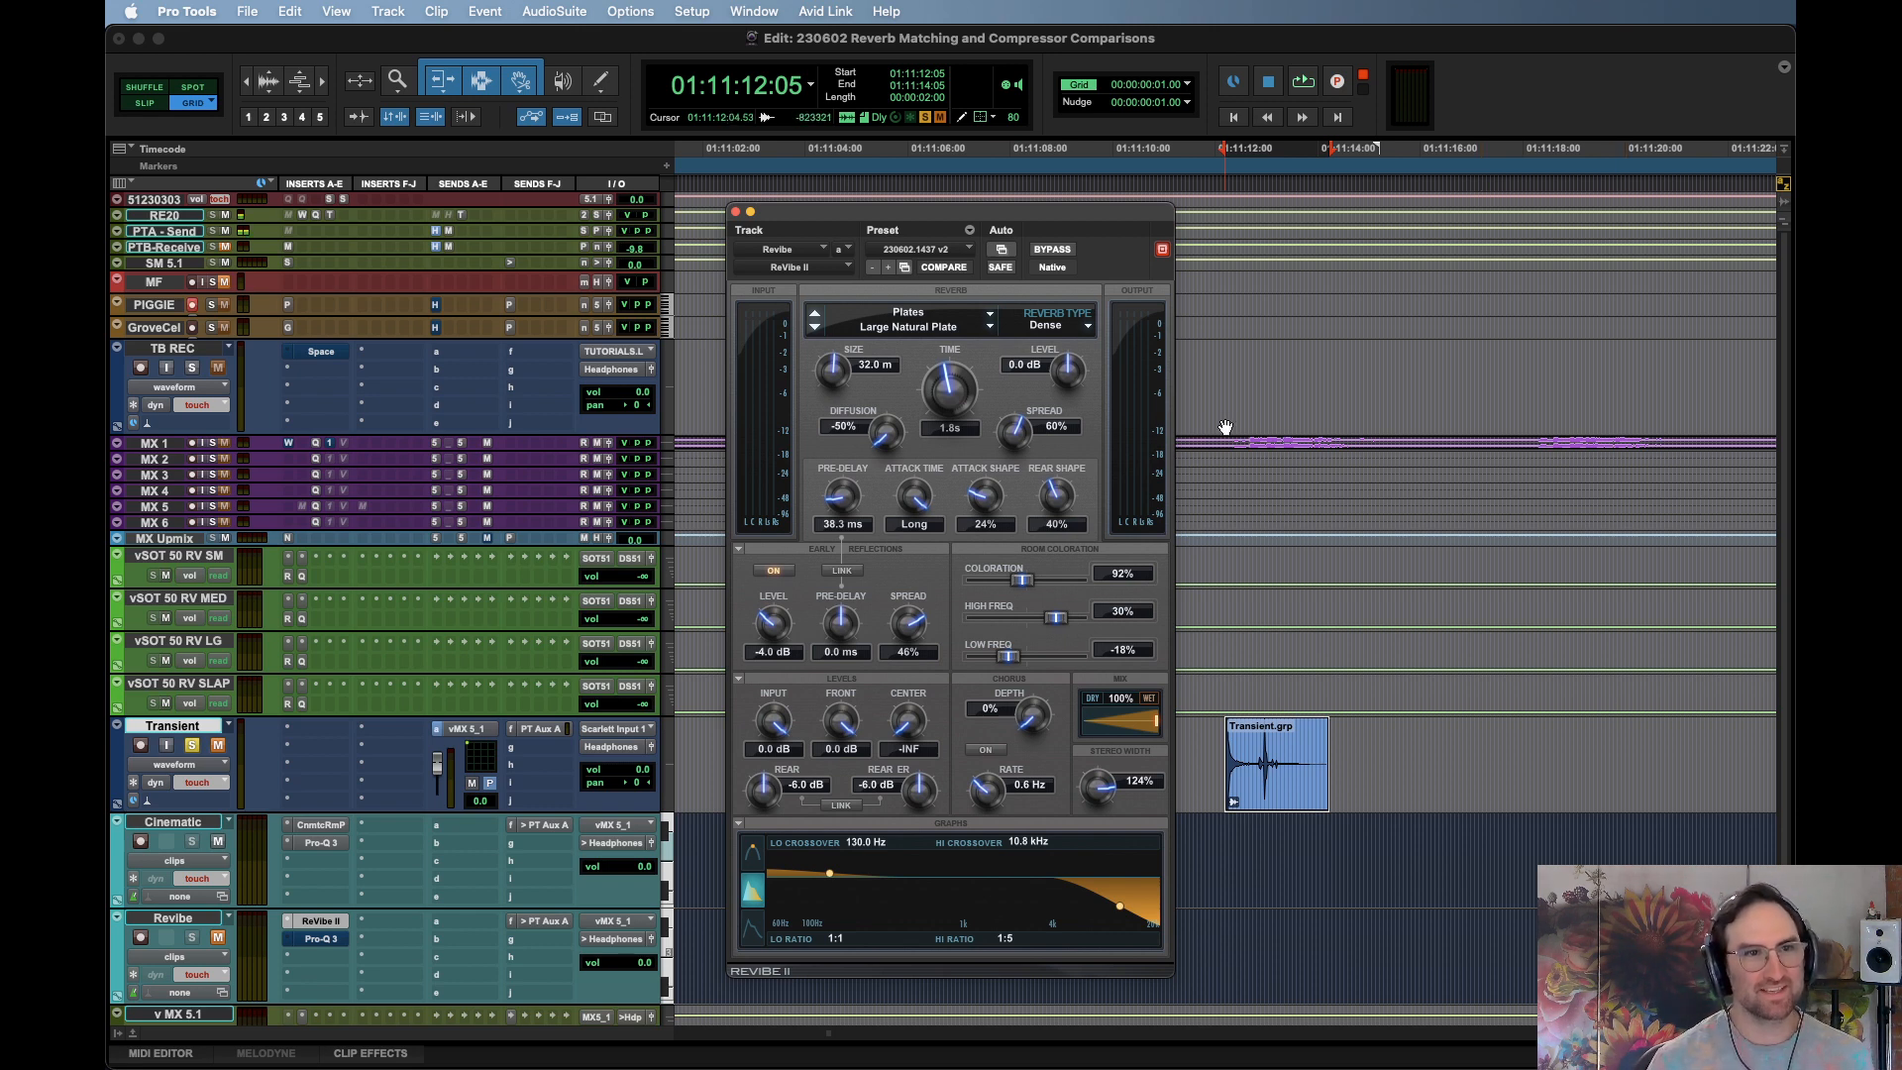
mouse_move(1119, 223)
left_mouse_down()
mouse_move(1338, 226)
mouse_move(1120, 233)
left_mouse_up()
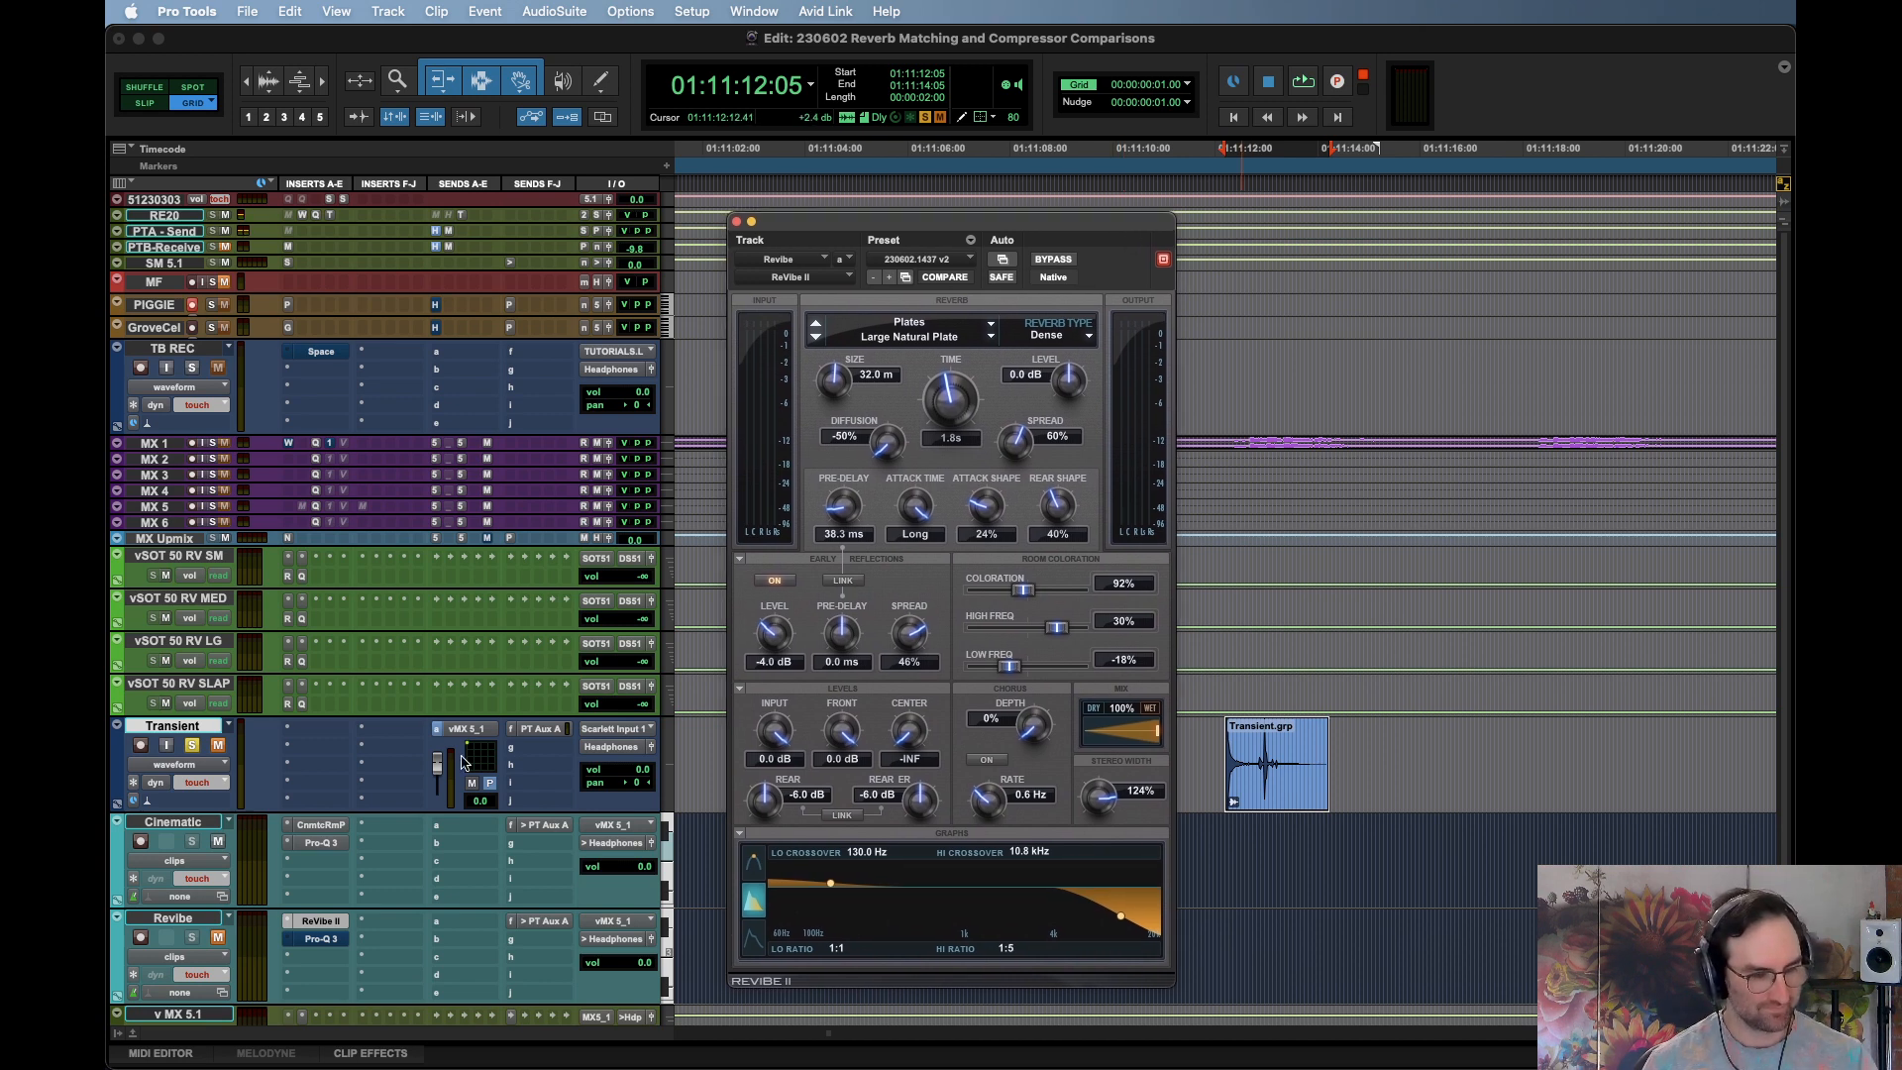
key("space")
key("space")
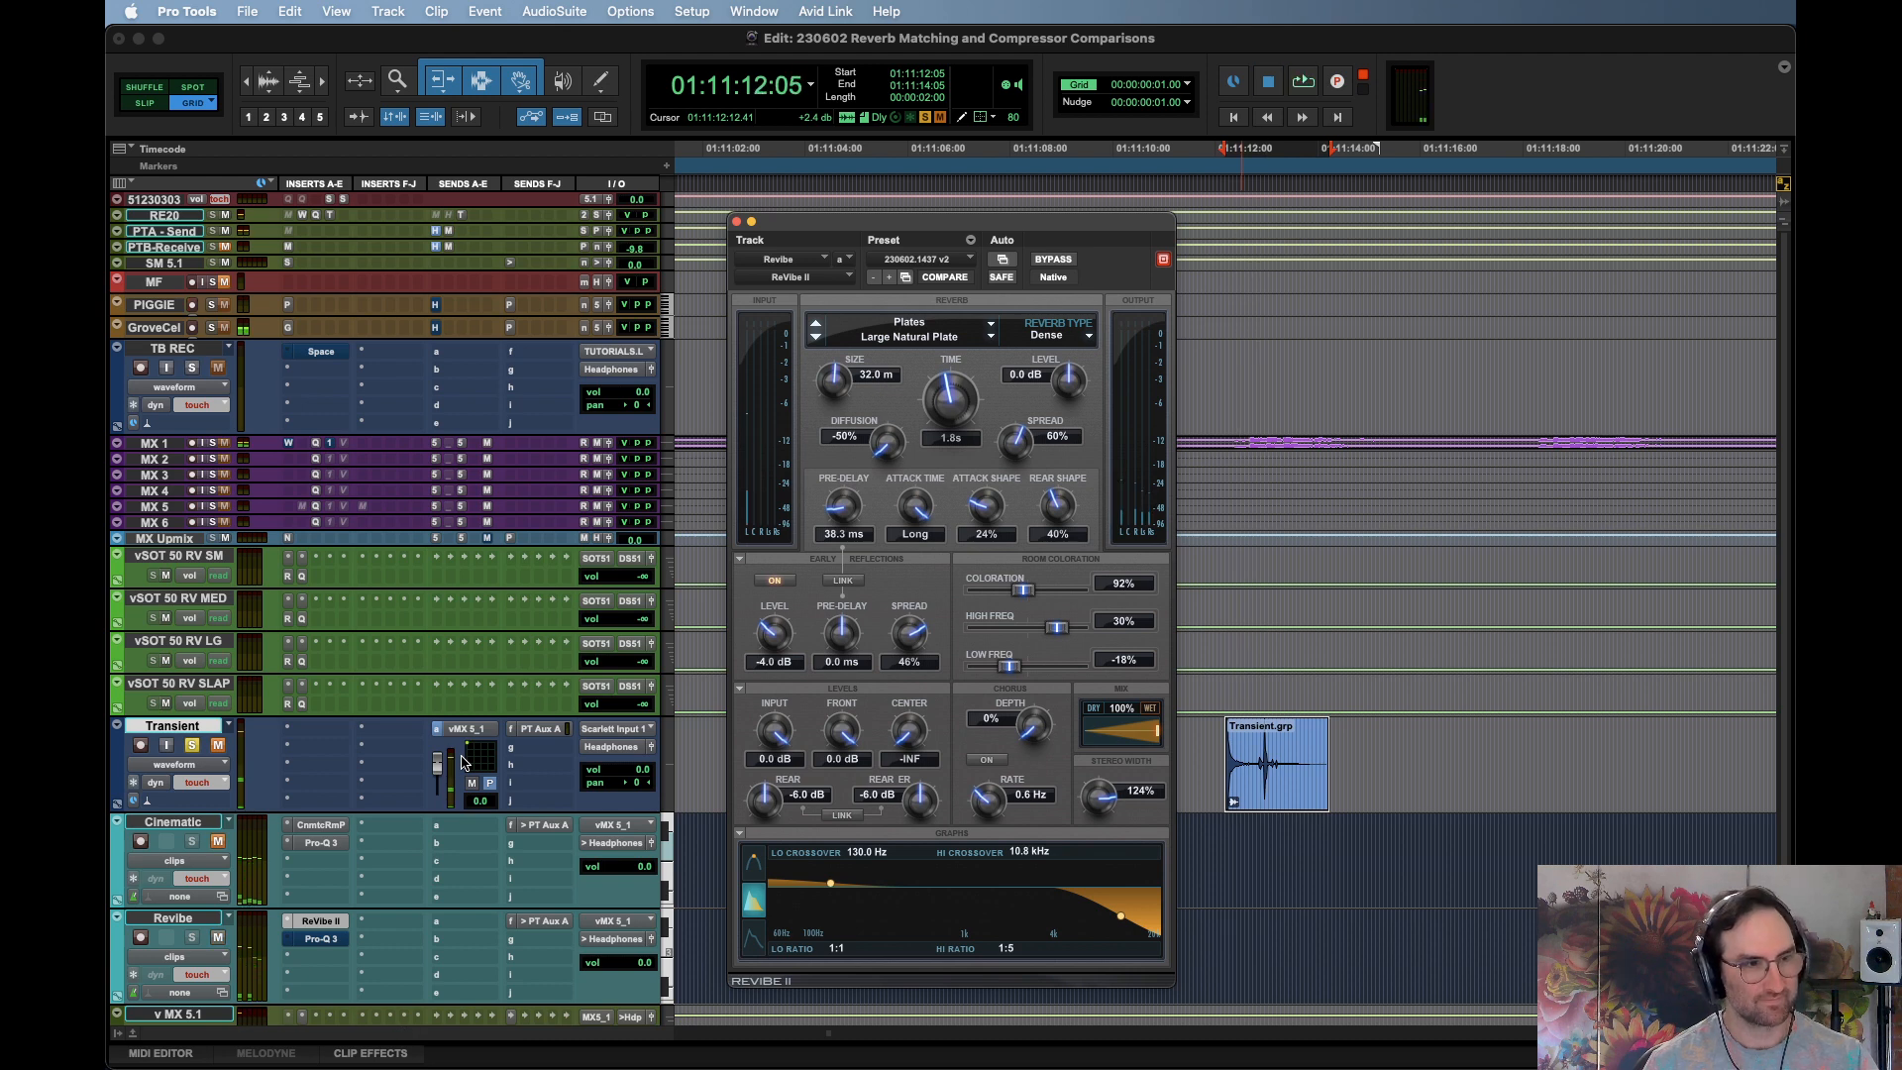
key("space")
key("space")
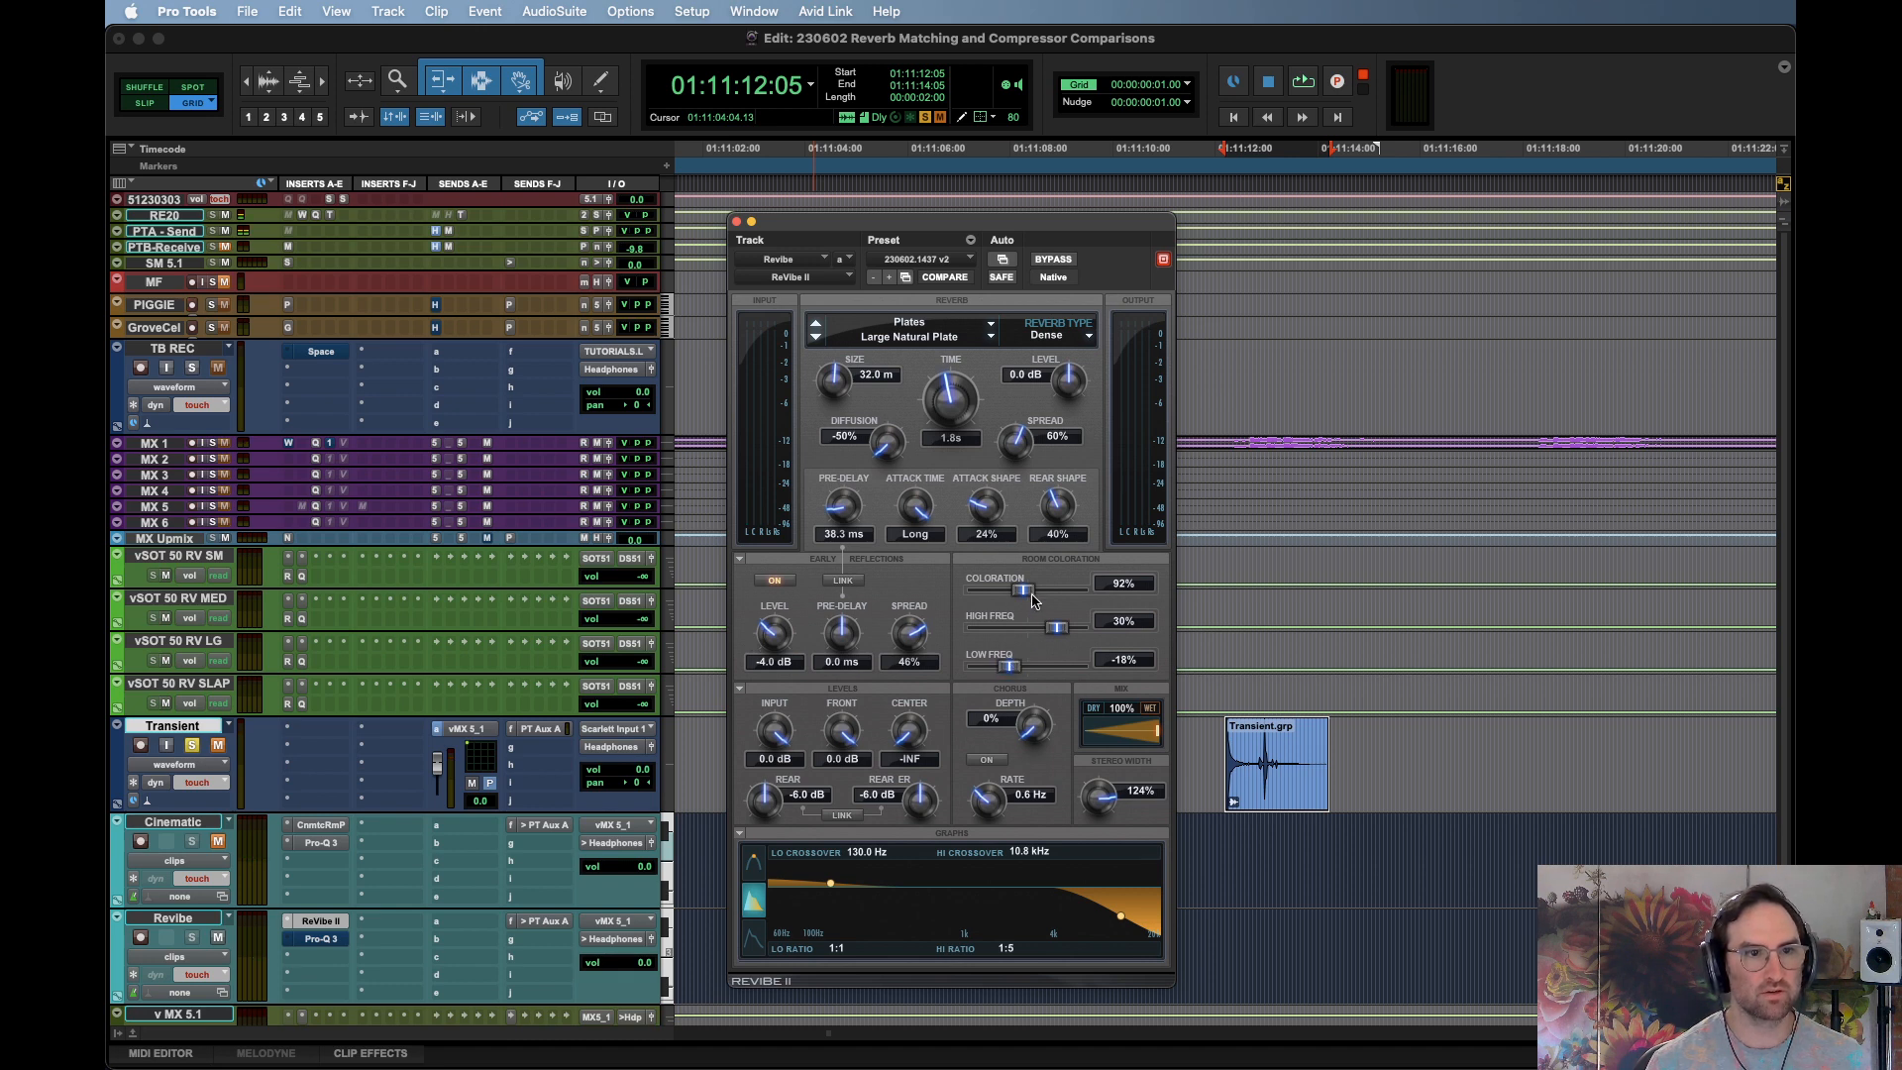
Set the reverb's room coloration to 100% while auditioning the transient
key("space")
left_click_drag(1083, 595, 1030, 595)
key("space")
key("space")
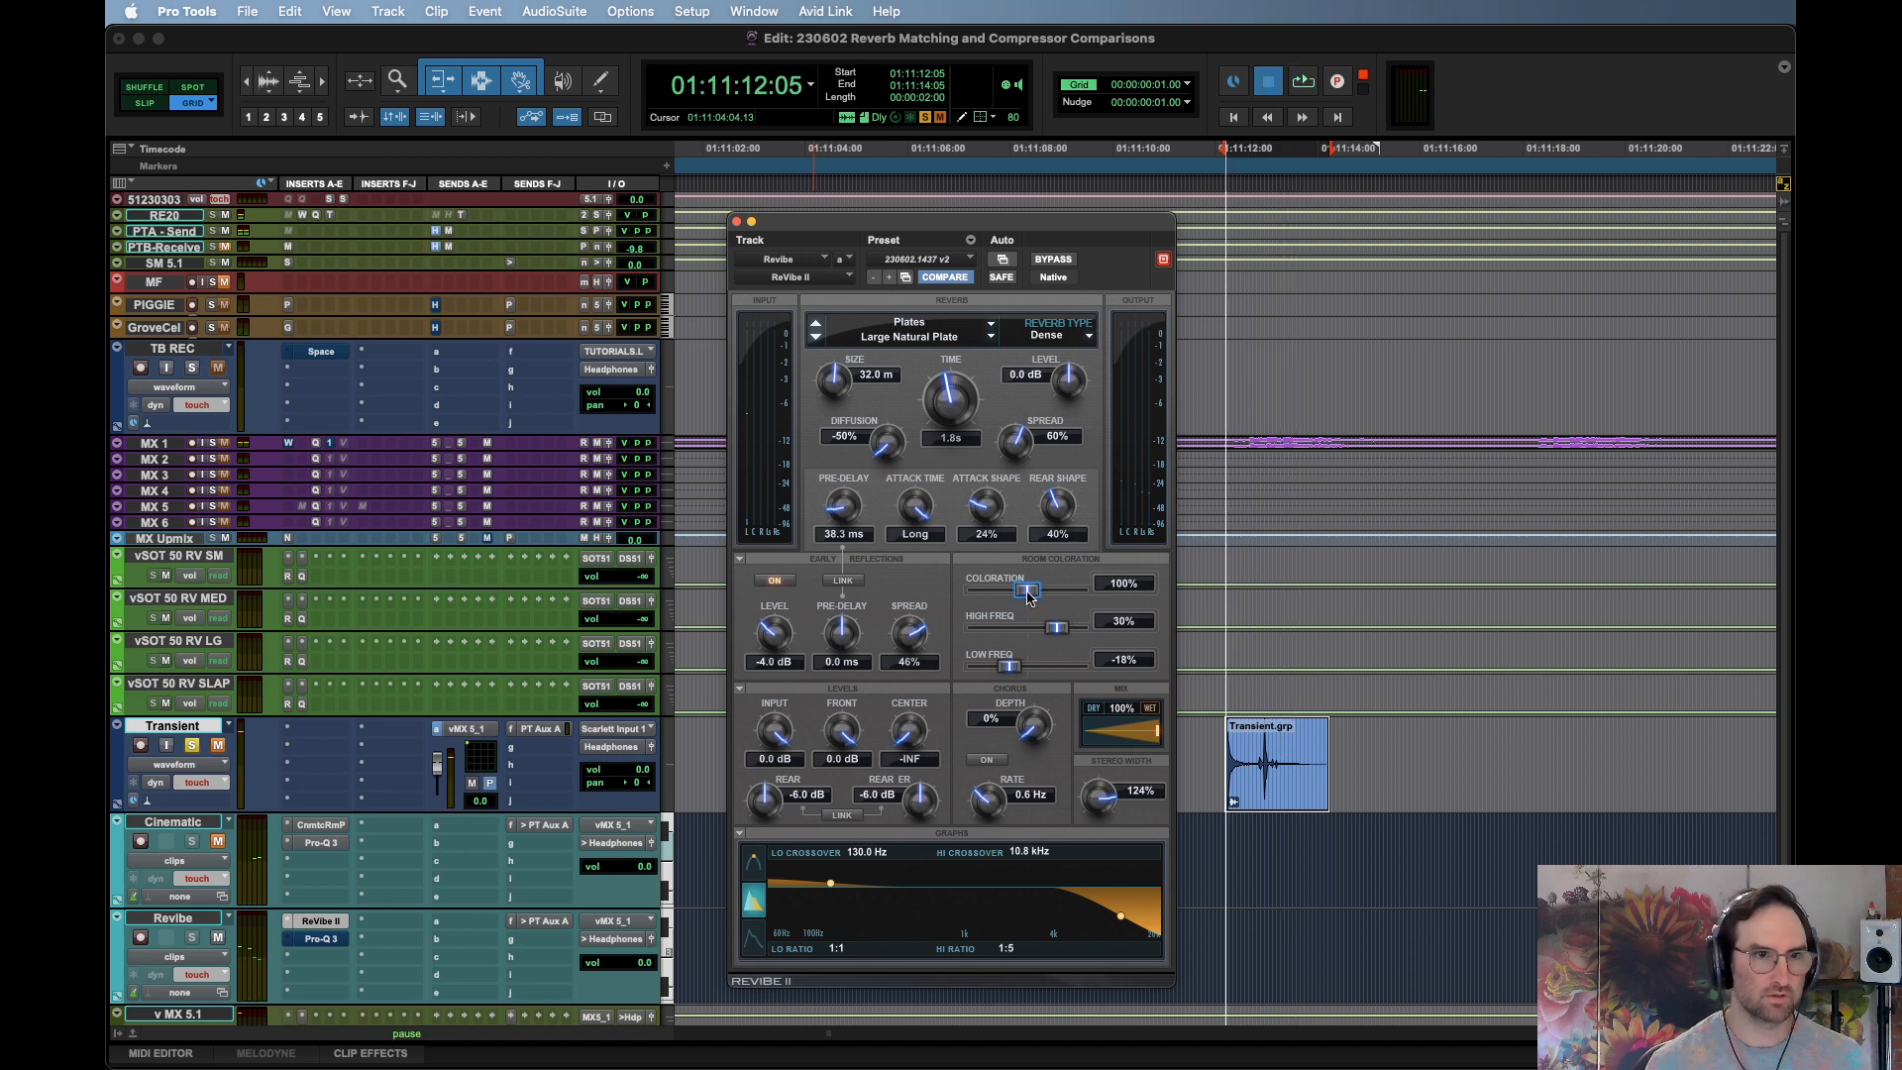
left_click_drag(1027, 592, 1040, 596)
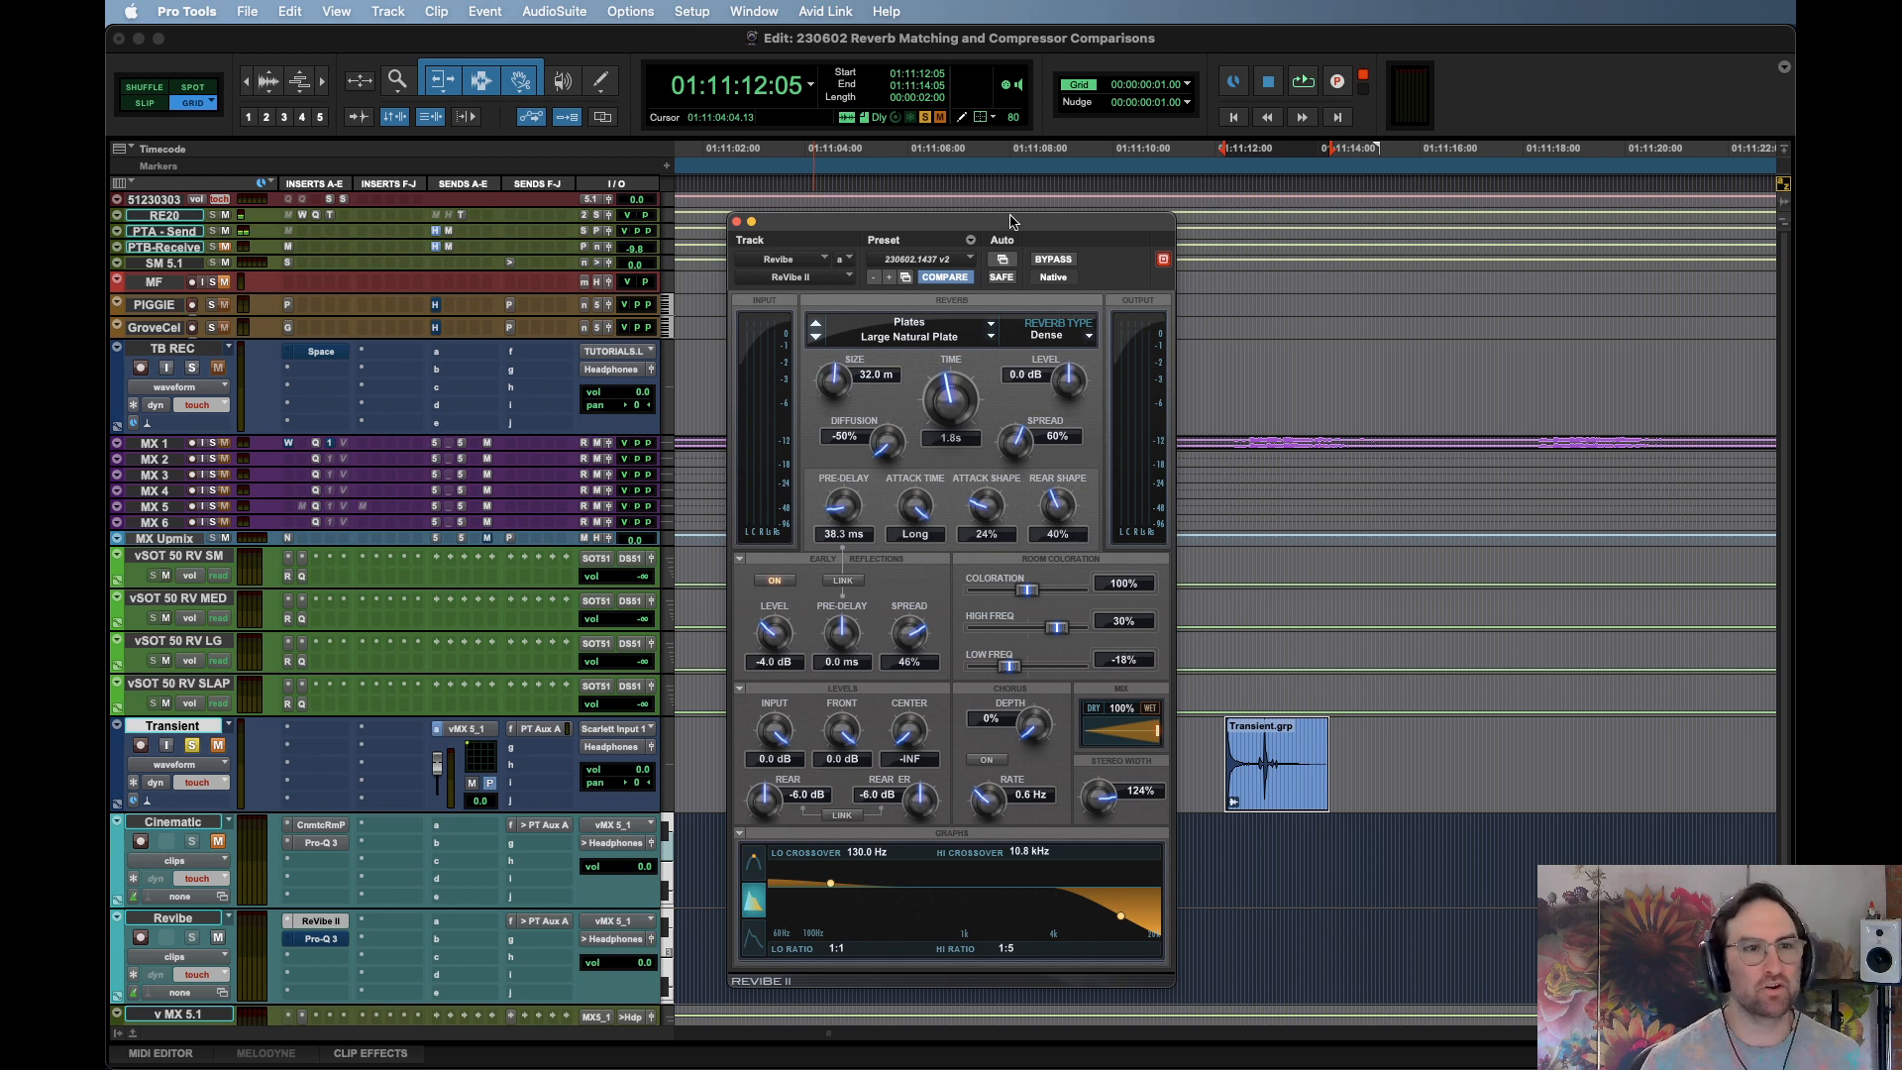
mouse_move(1012, 222)
left_mouse_down()
mouse_move(1077, 216)
mouse_move(1009, 222)
left_mouse_up()
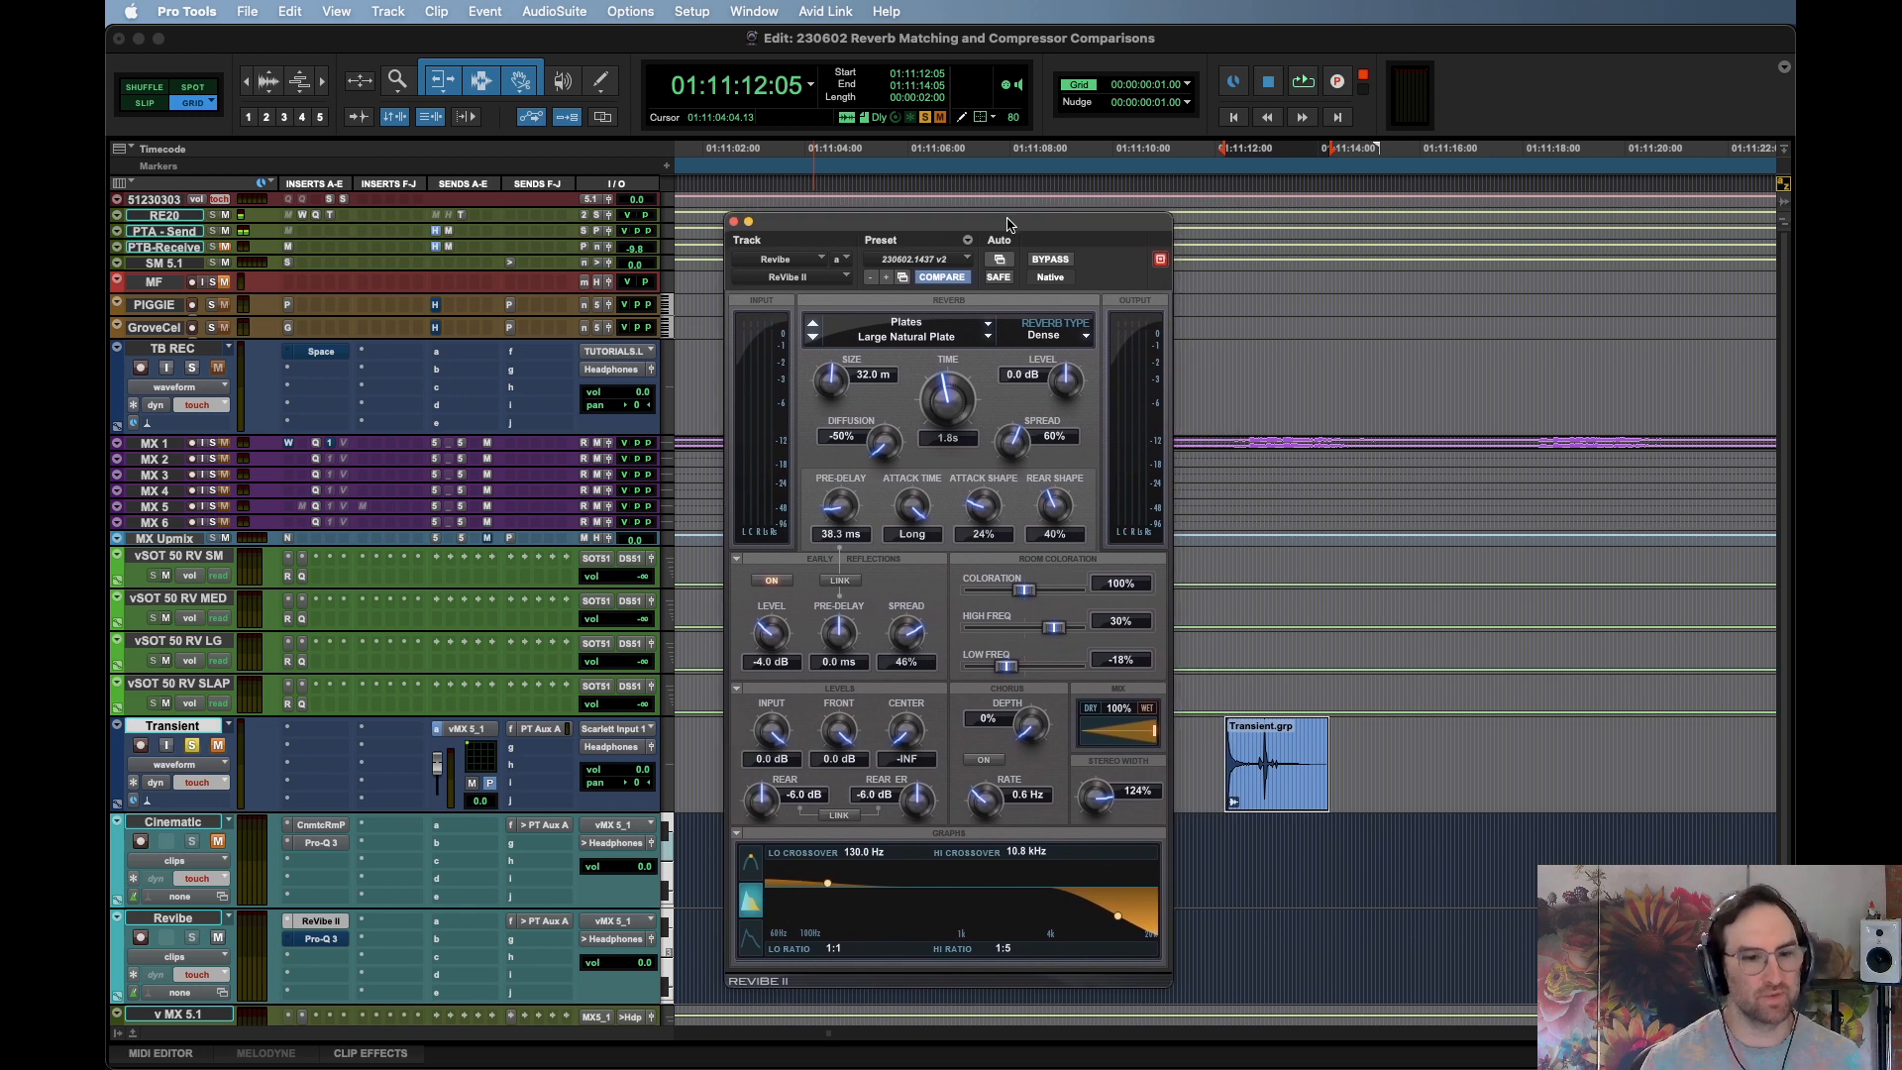
key("super+Tab")
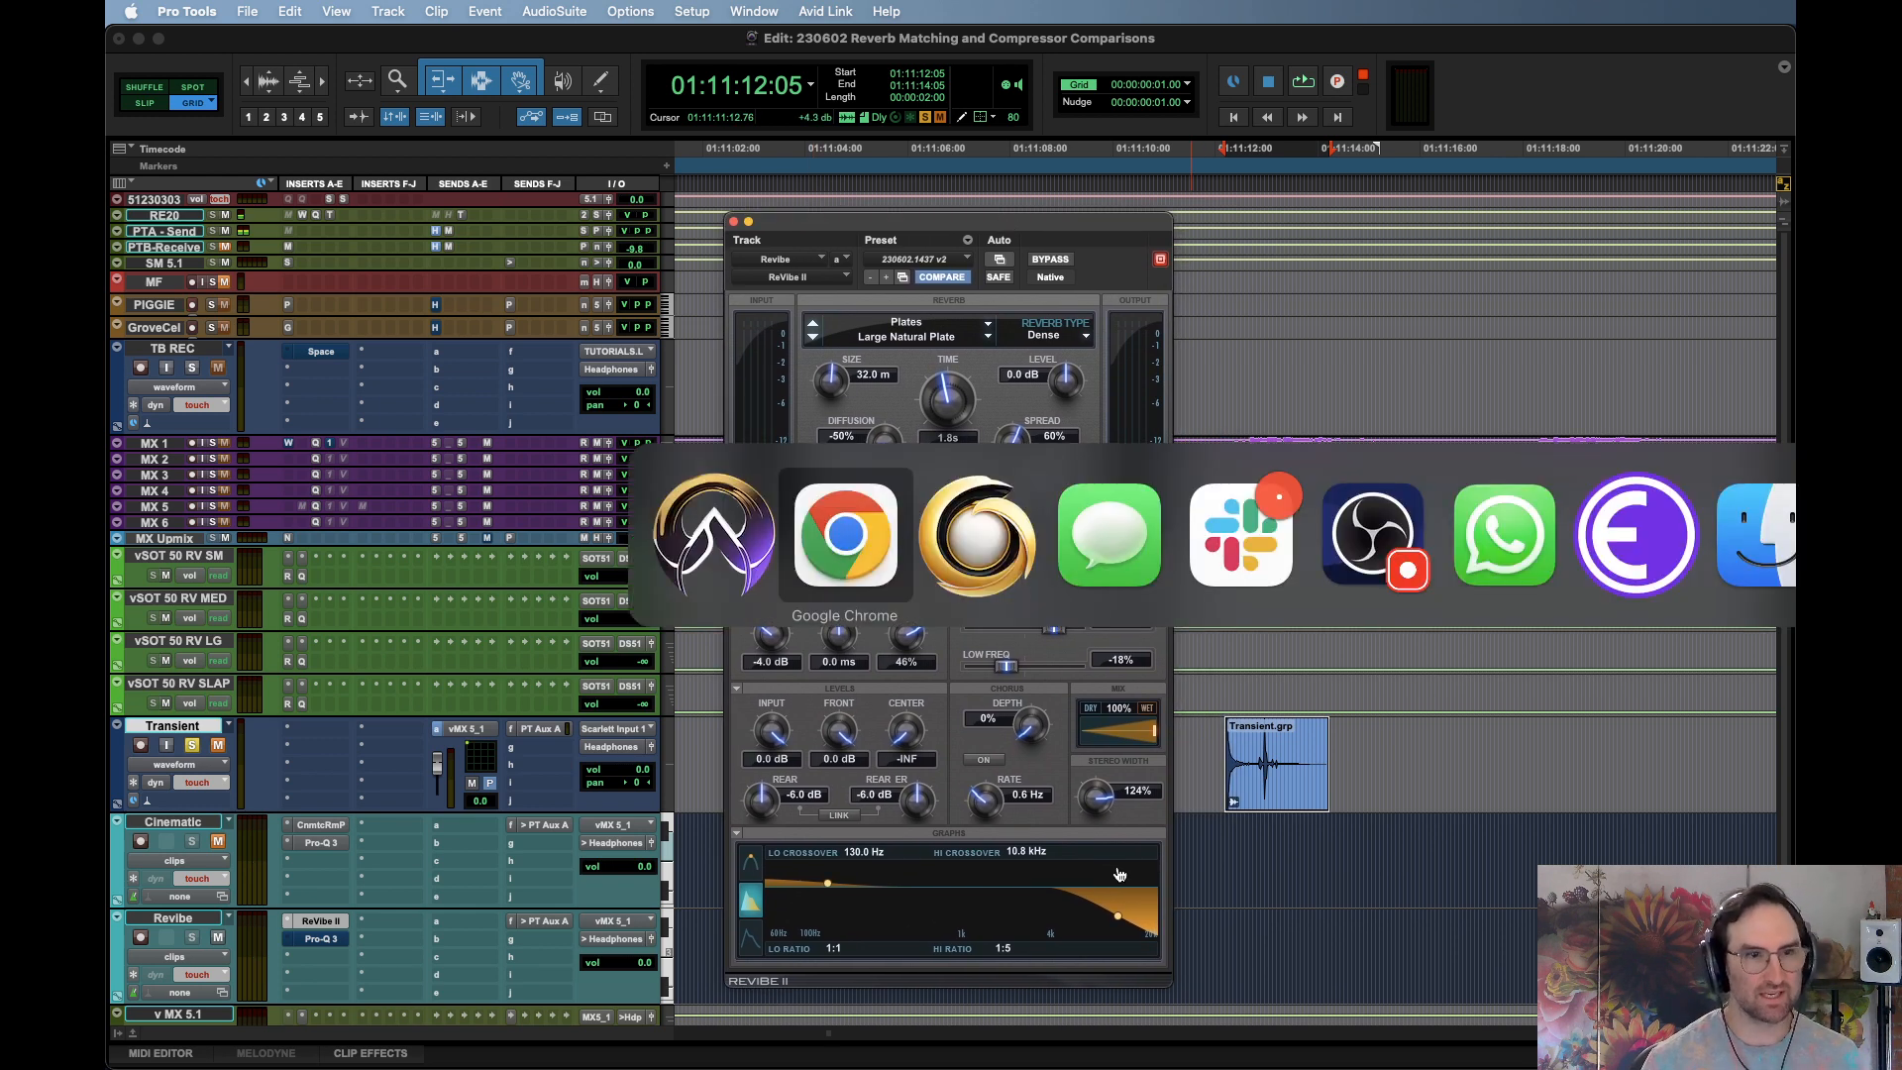
key("super+Tab")
key("super+Tab")
key("super+Tab")
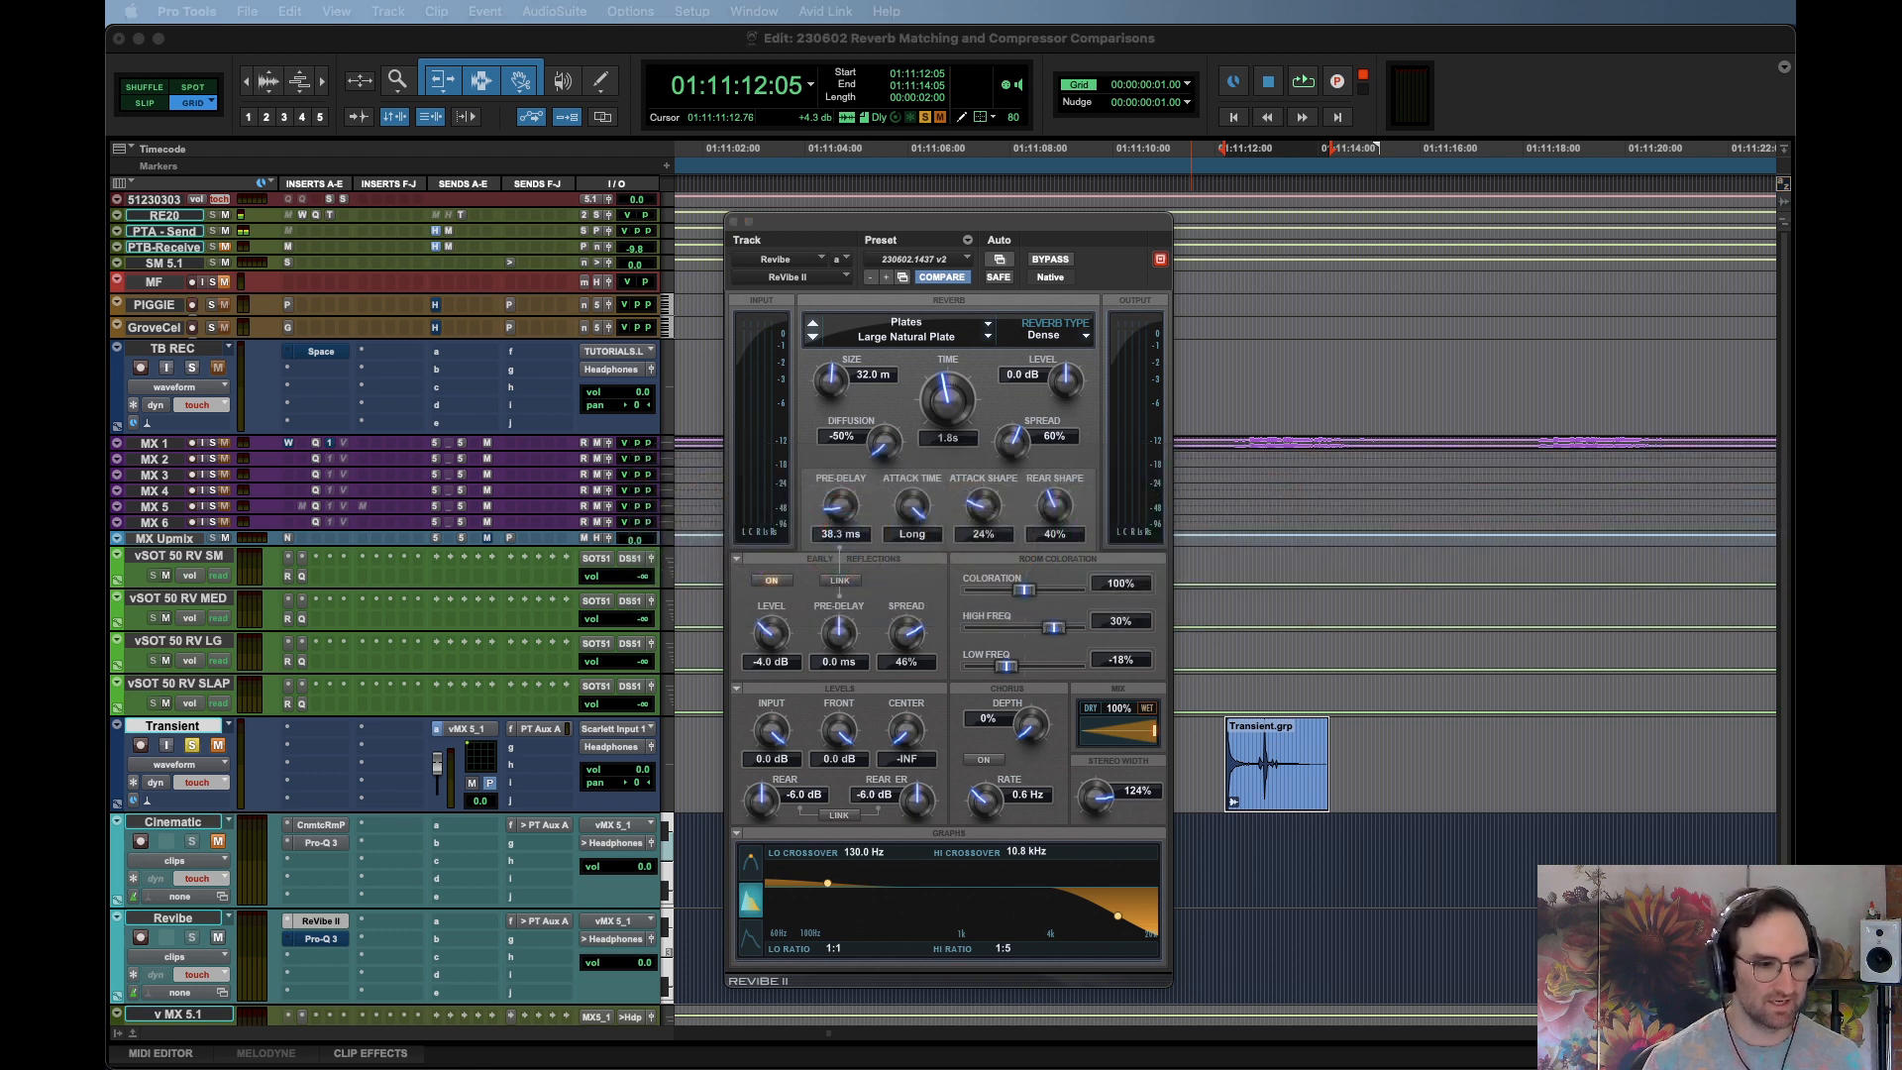
left_click(1106, 229)
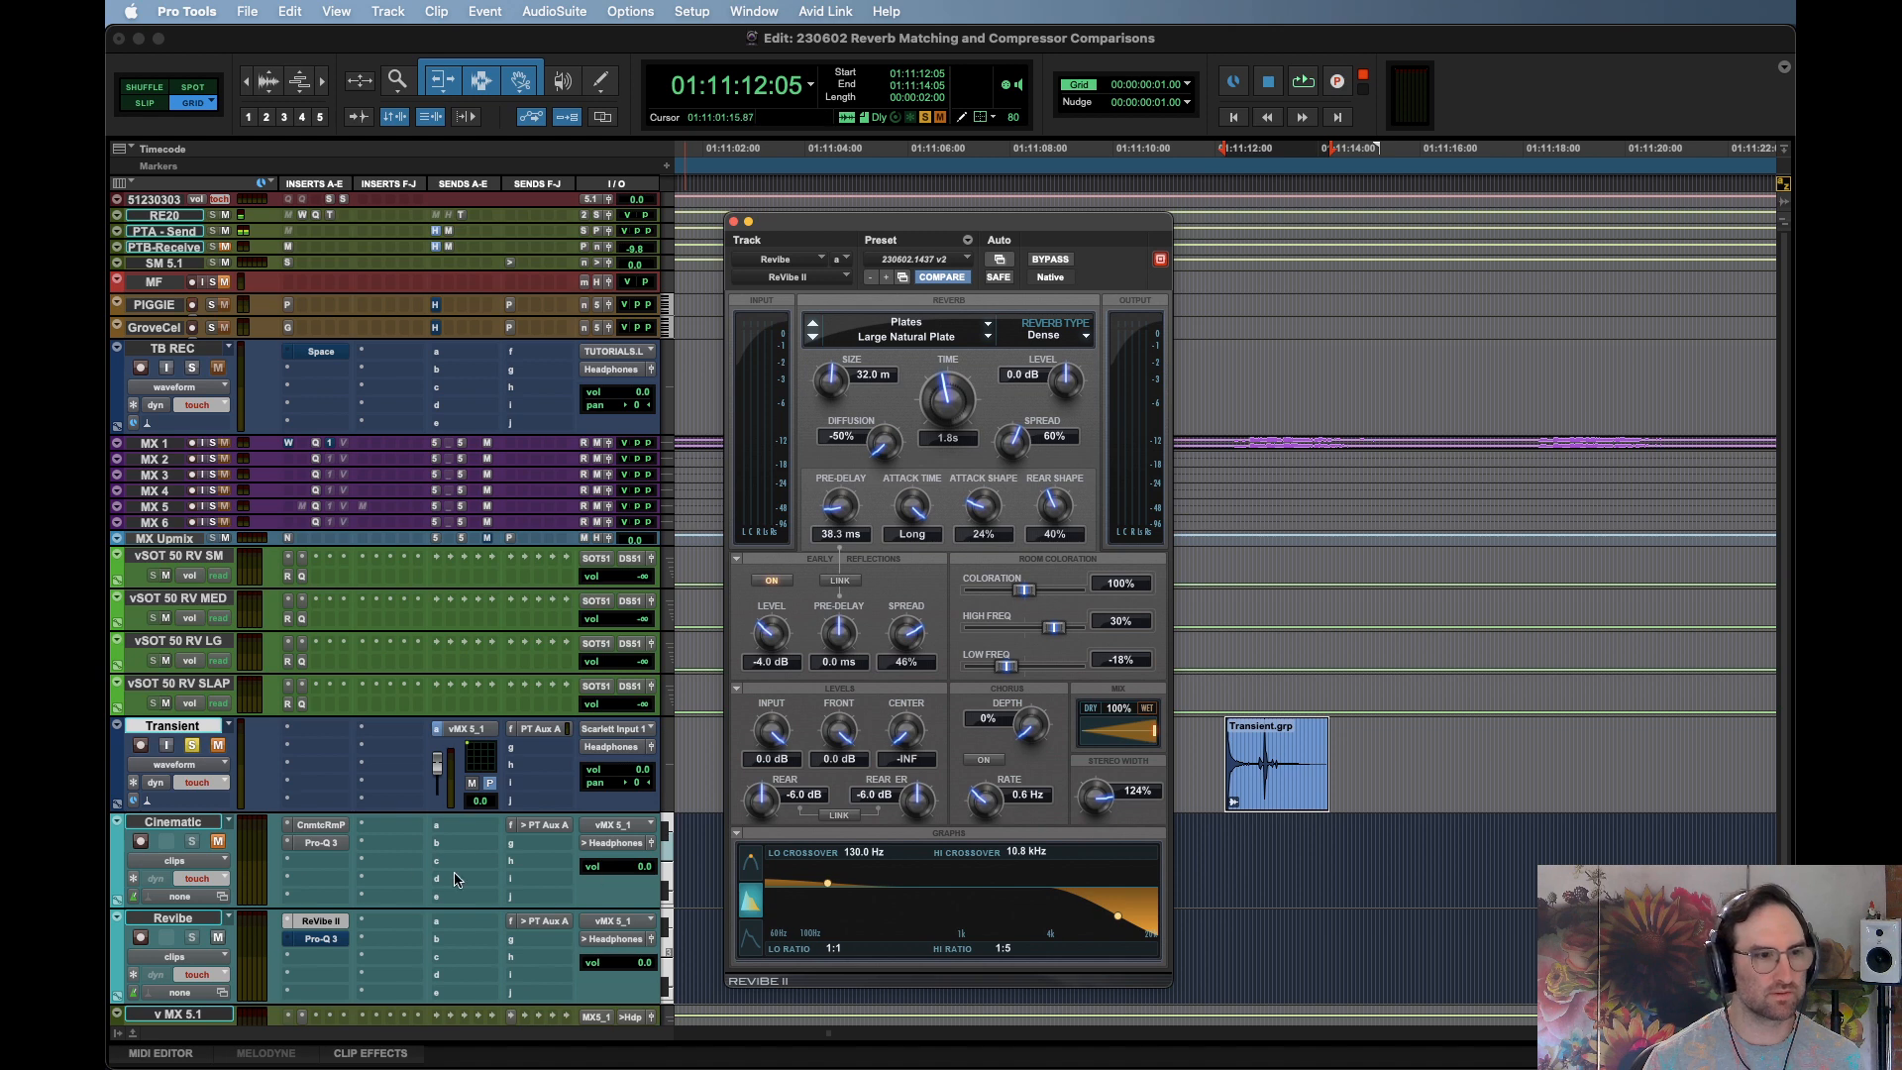
Play the transient repeatedly to compare the Cinematic and Revibe reverb sounds with the new coloration setting
key("space")
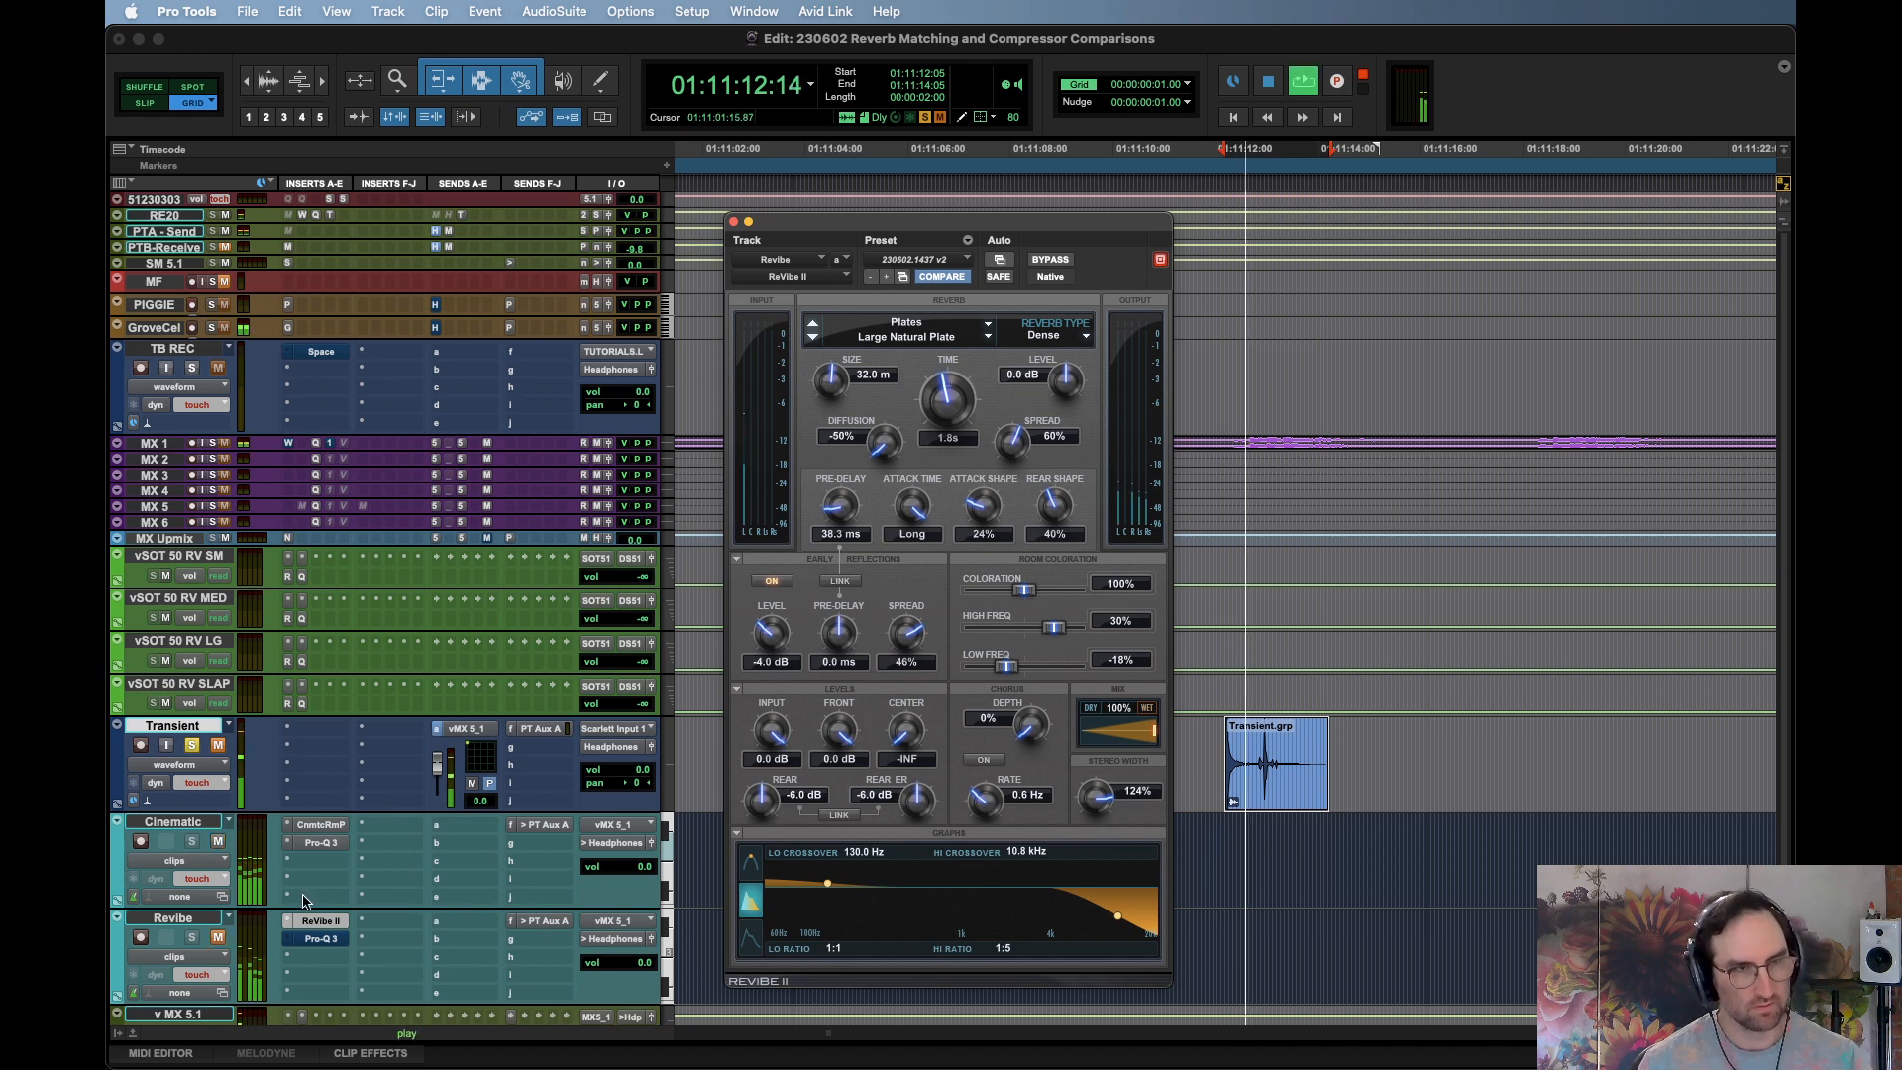
key("space")
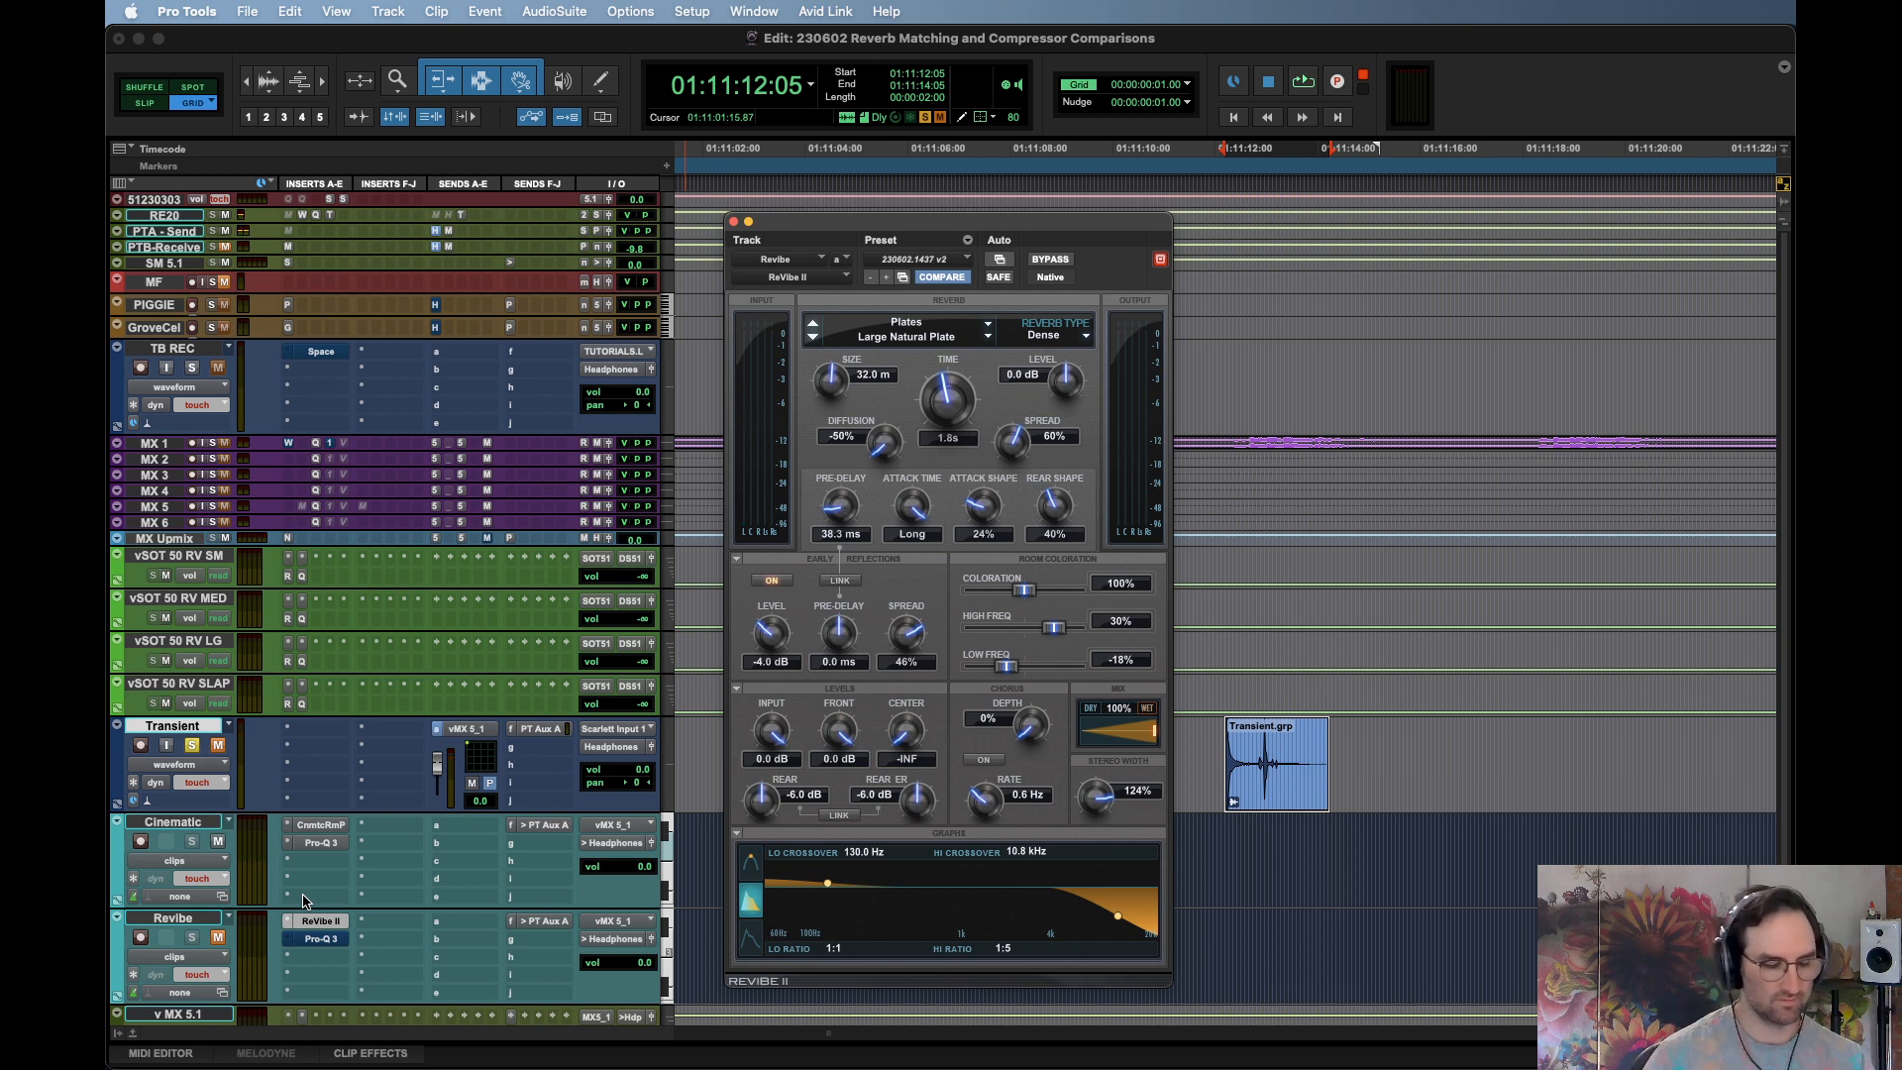
key("space")
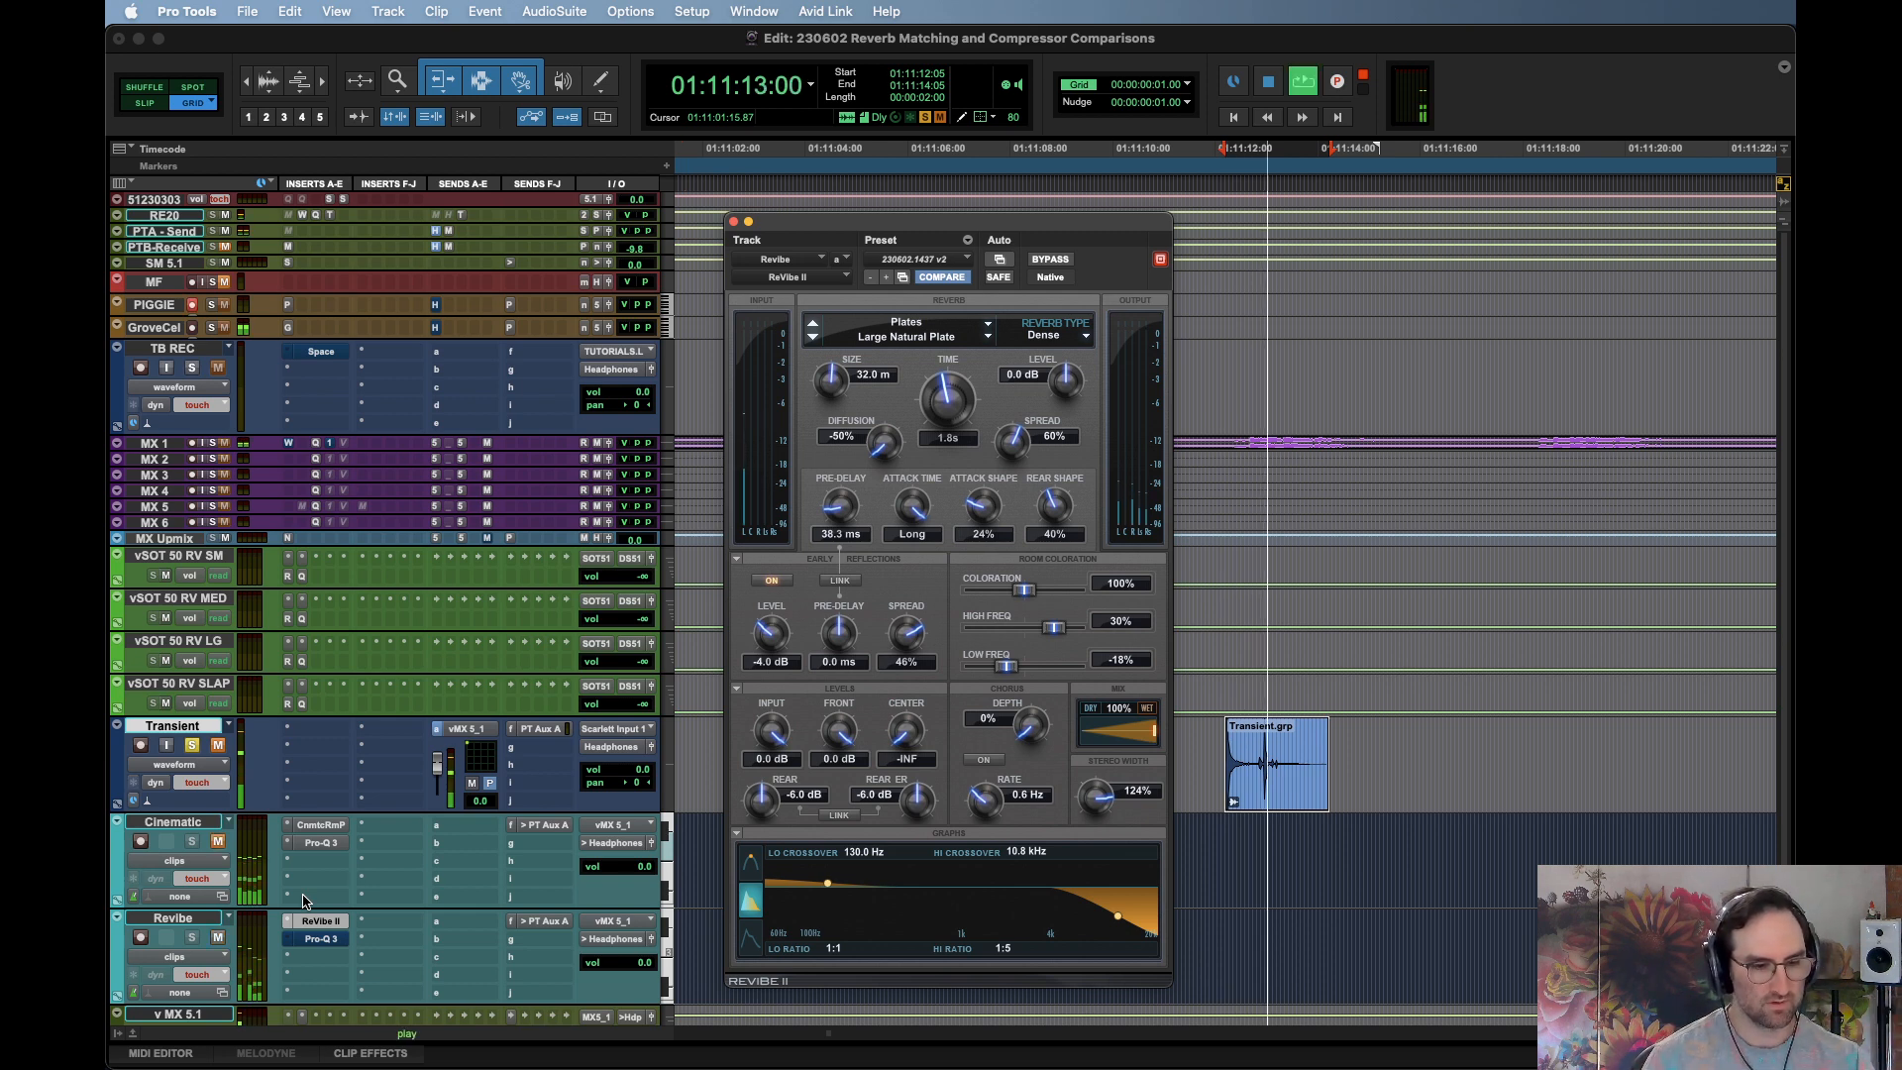
key("space")
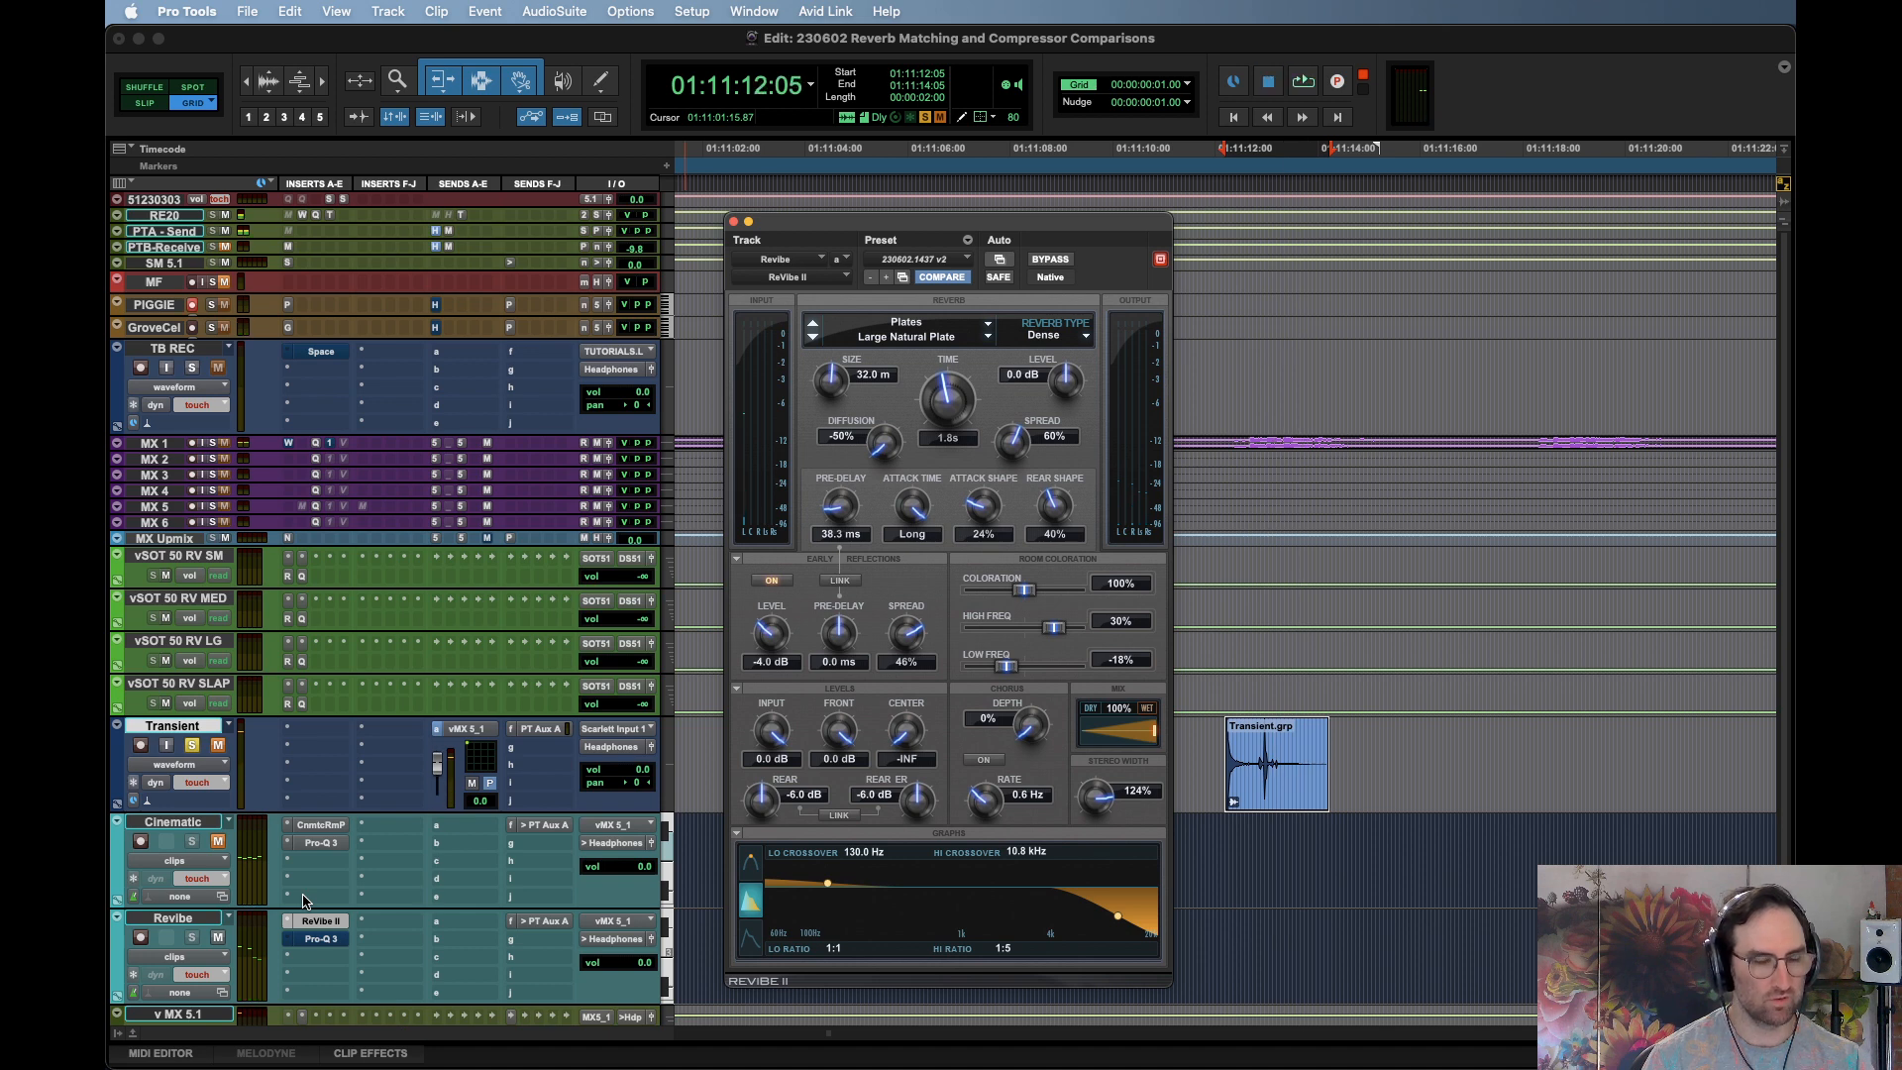
key("space")
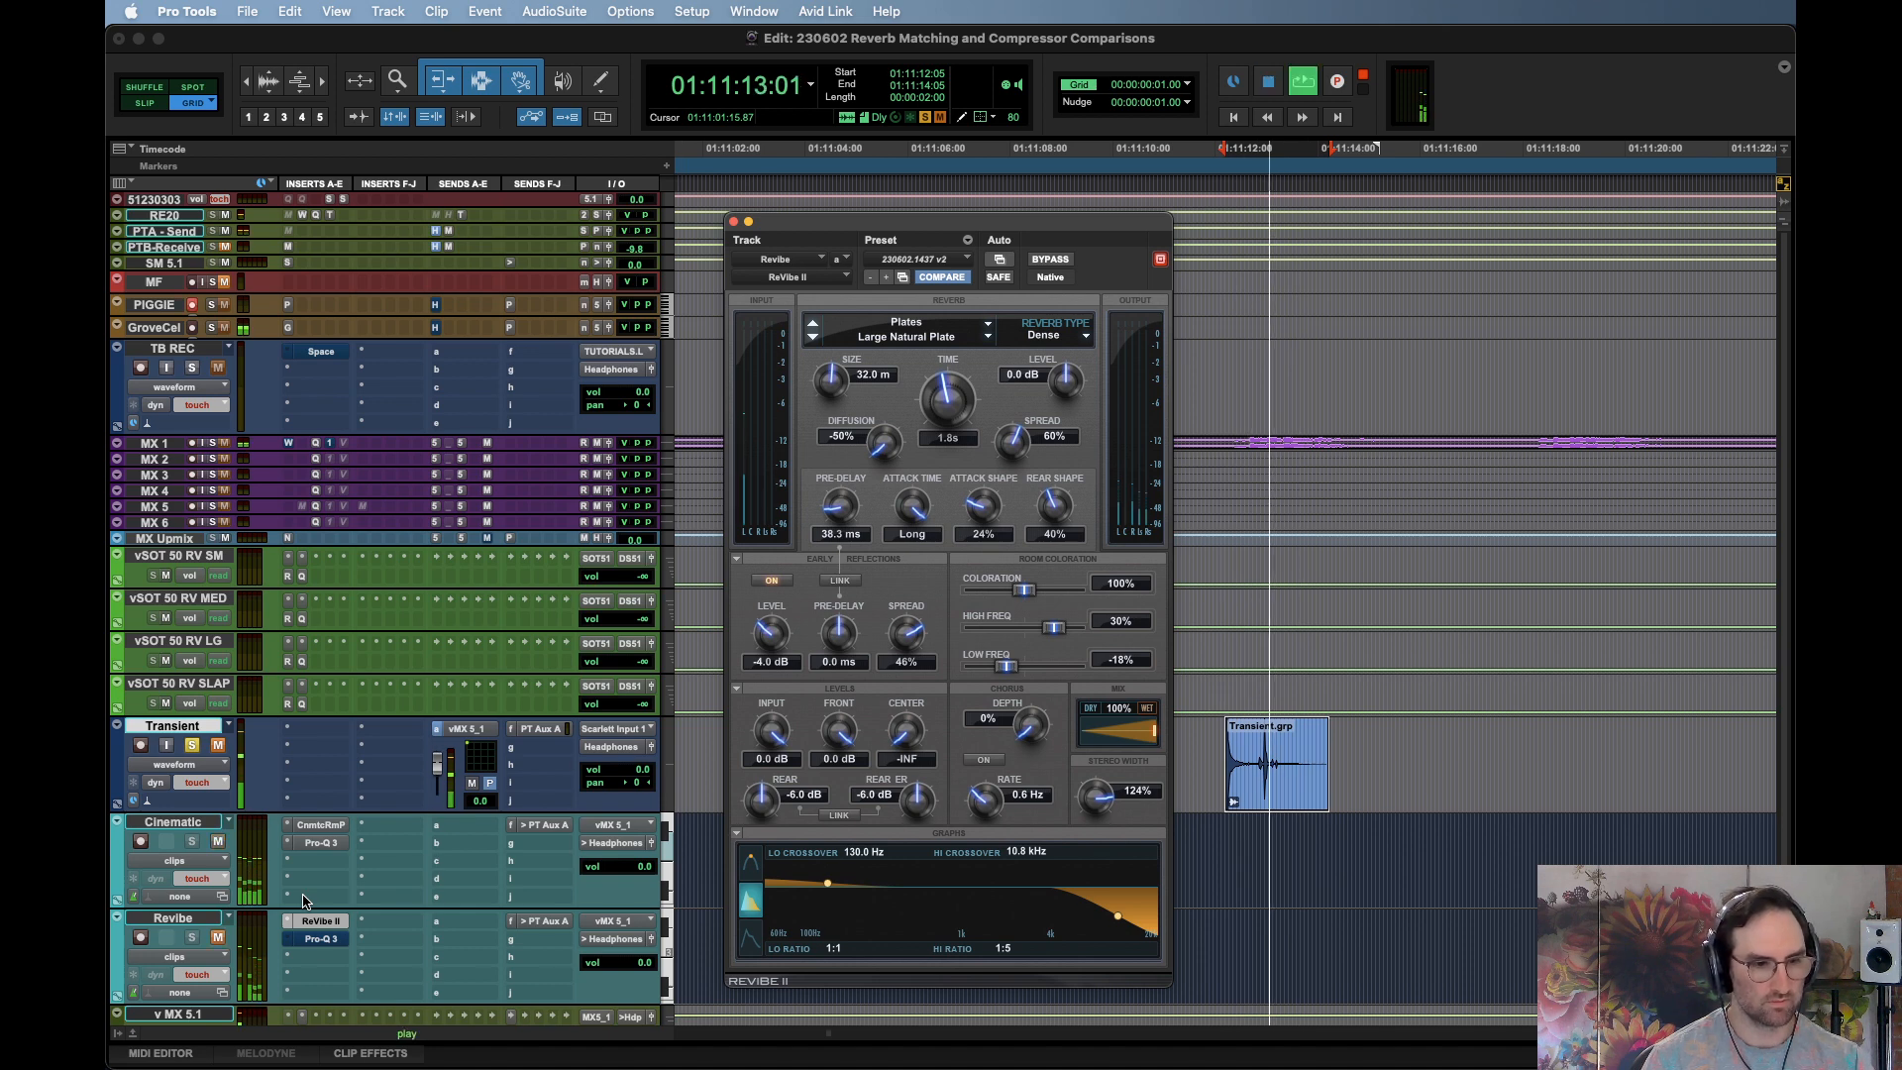
key("space")
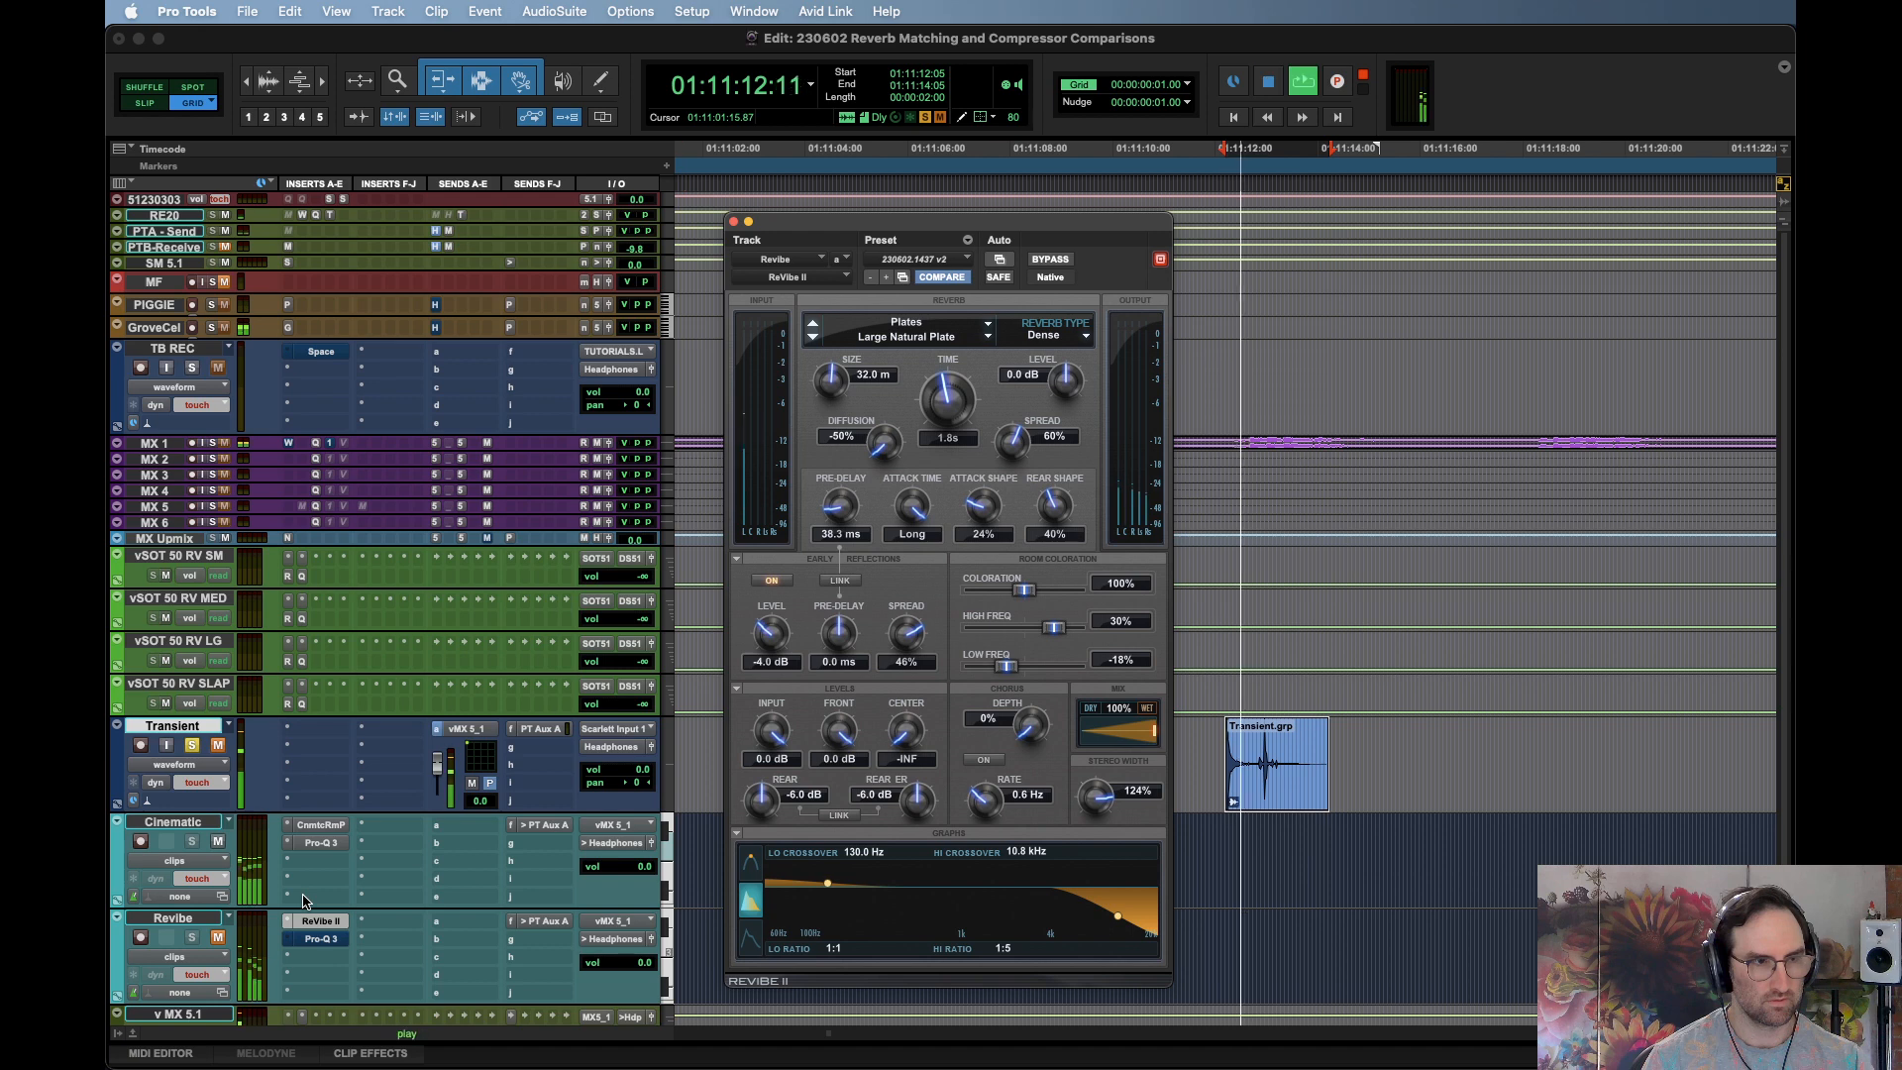
key("space")
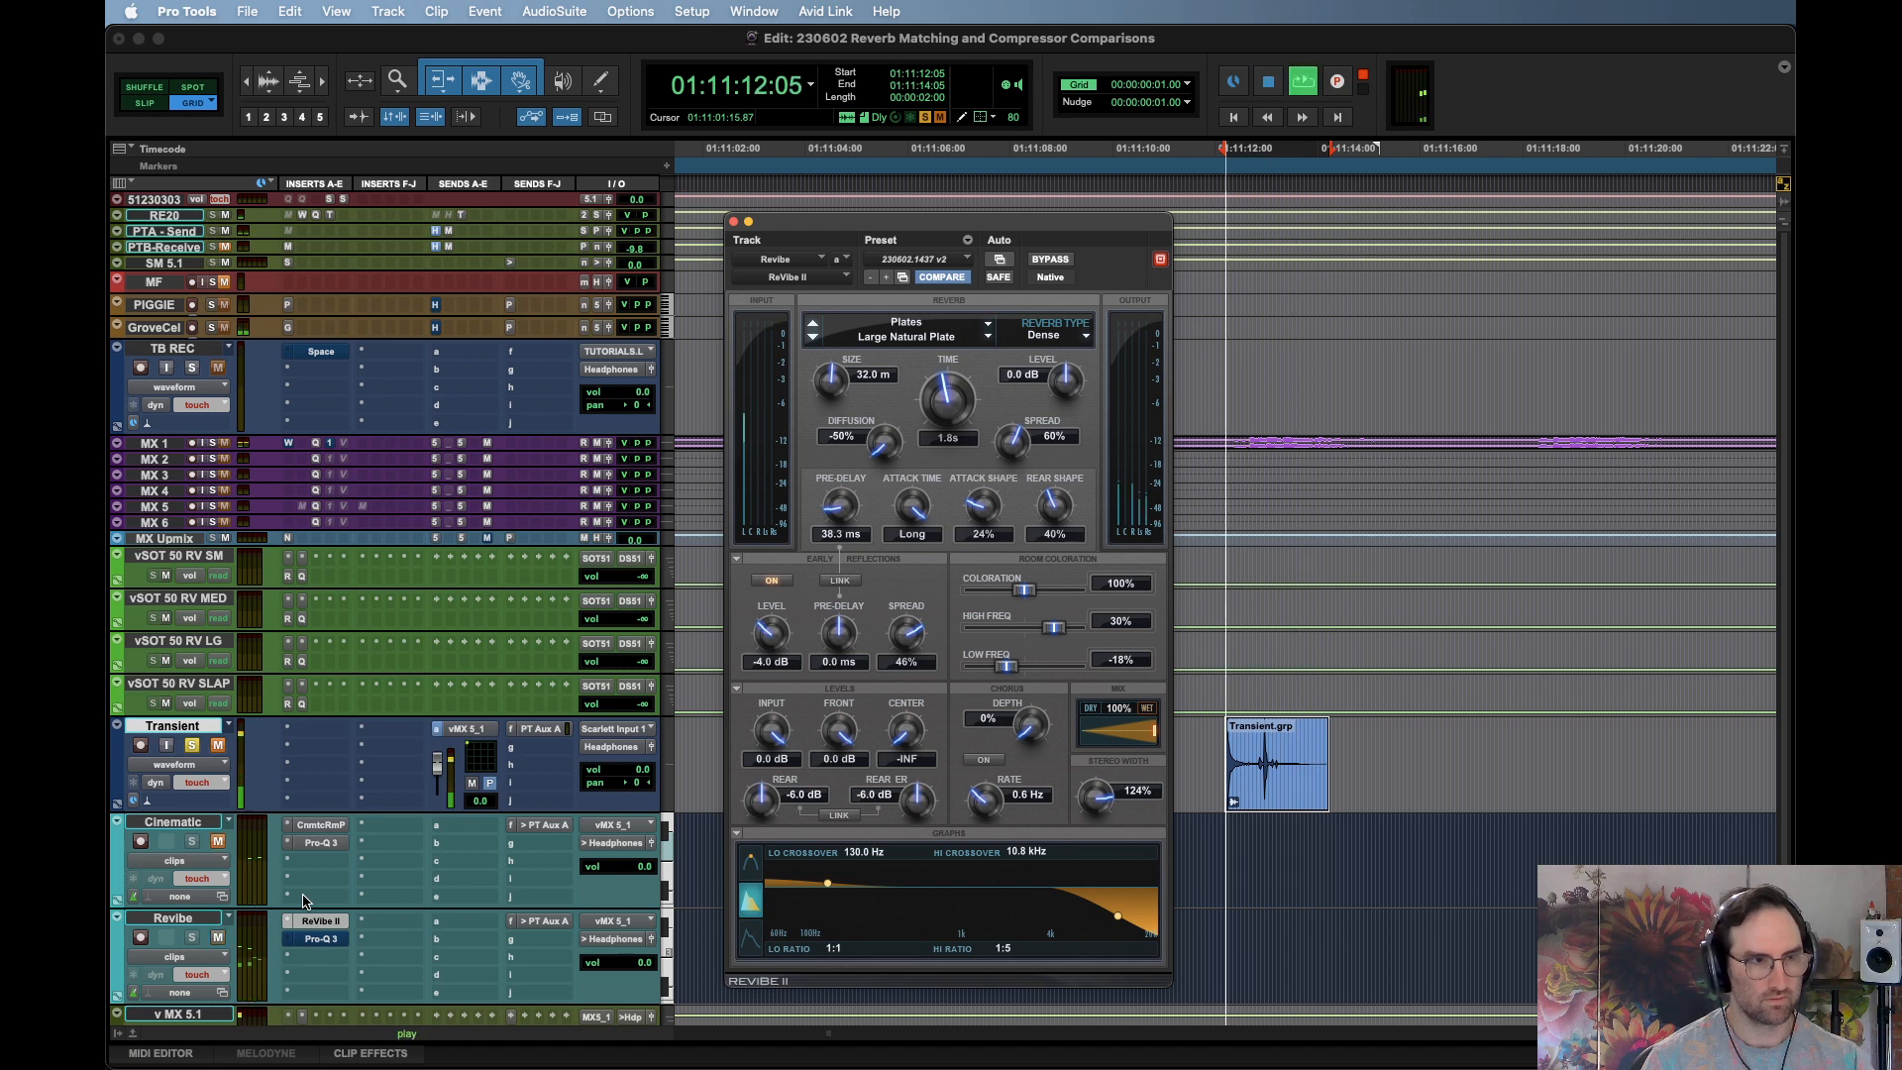
key("space")
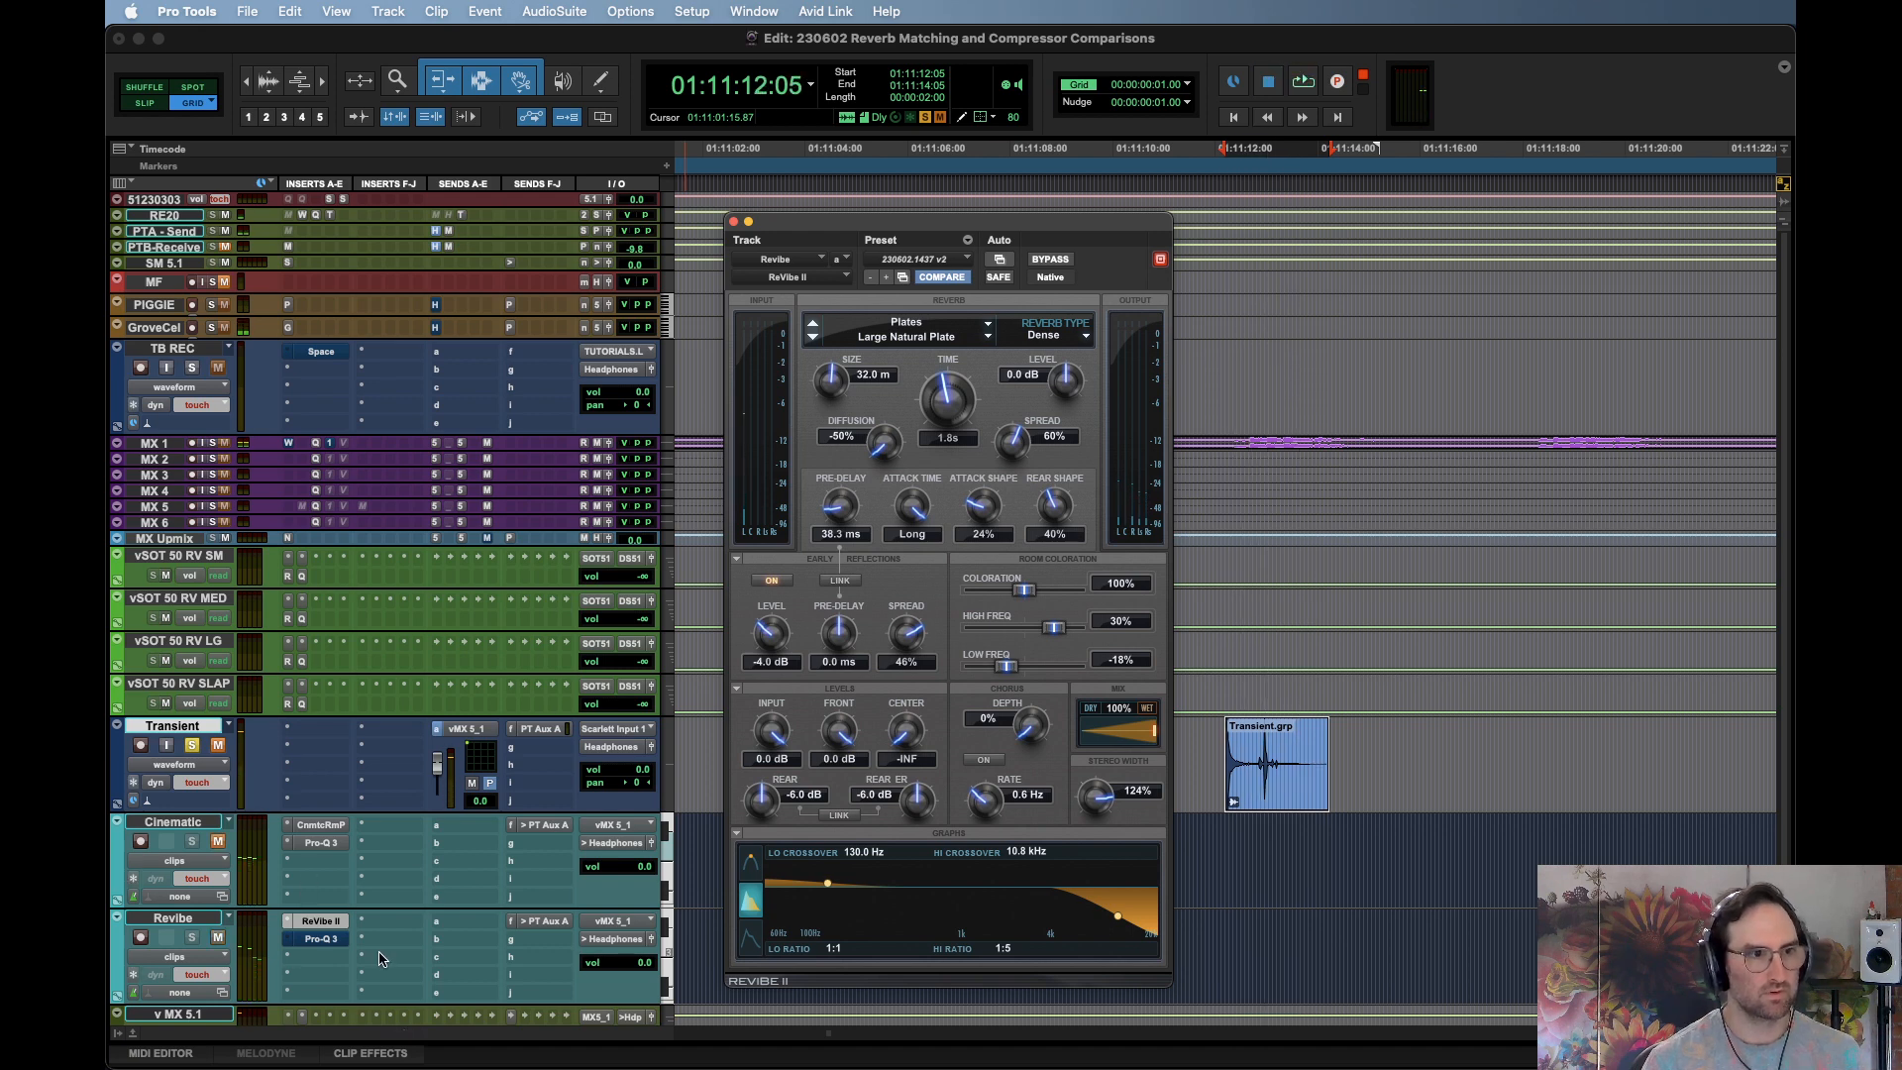
Open the Revibe track's Pro-Q 3 equalizer and disable the narrow cut band near 9.8 kHz
left_click(323, 939)
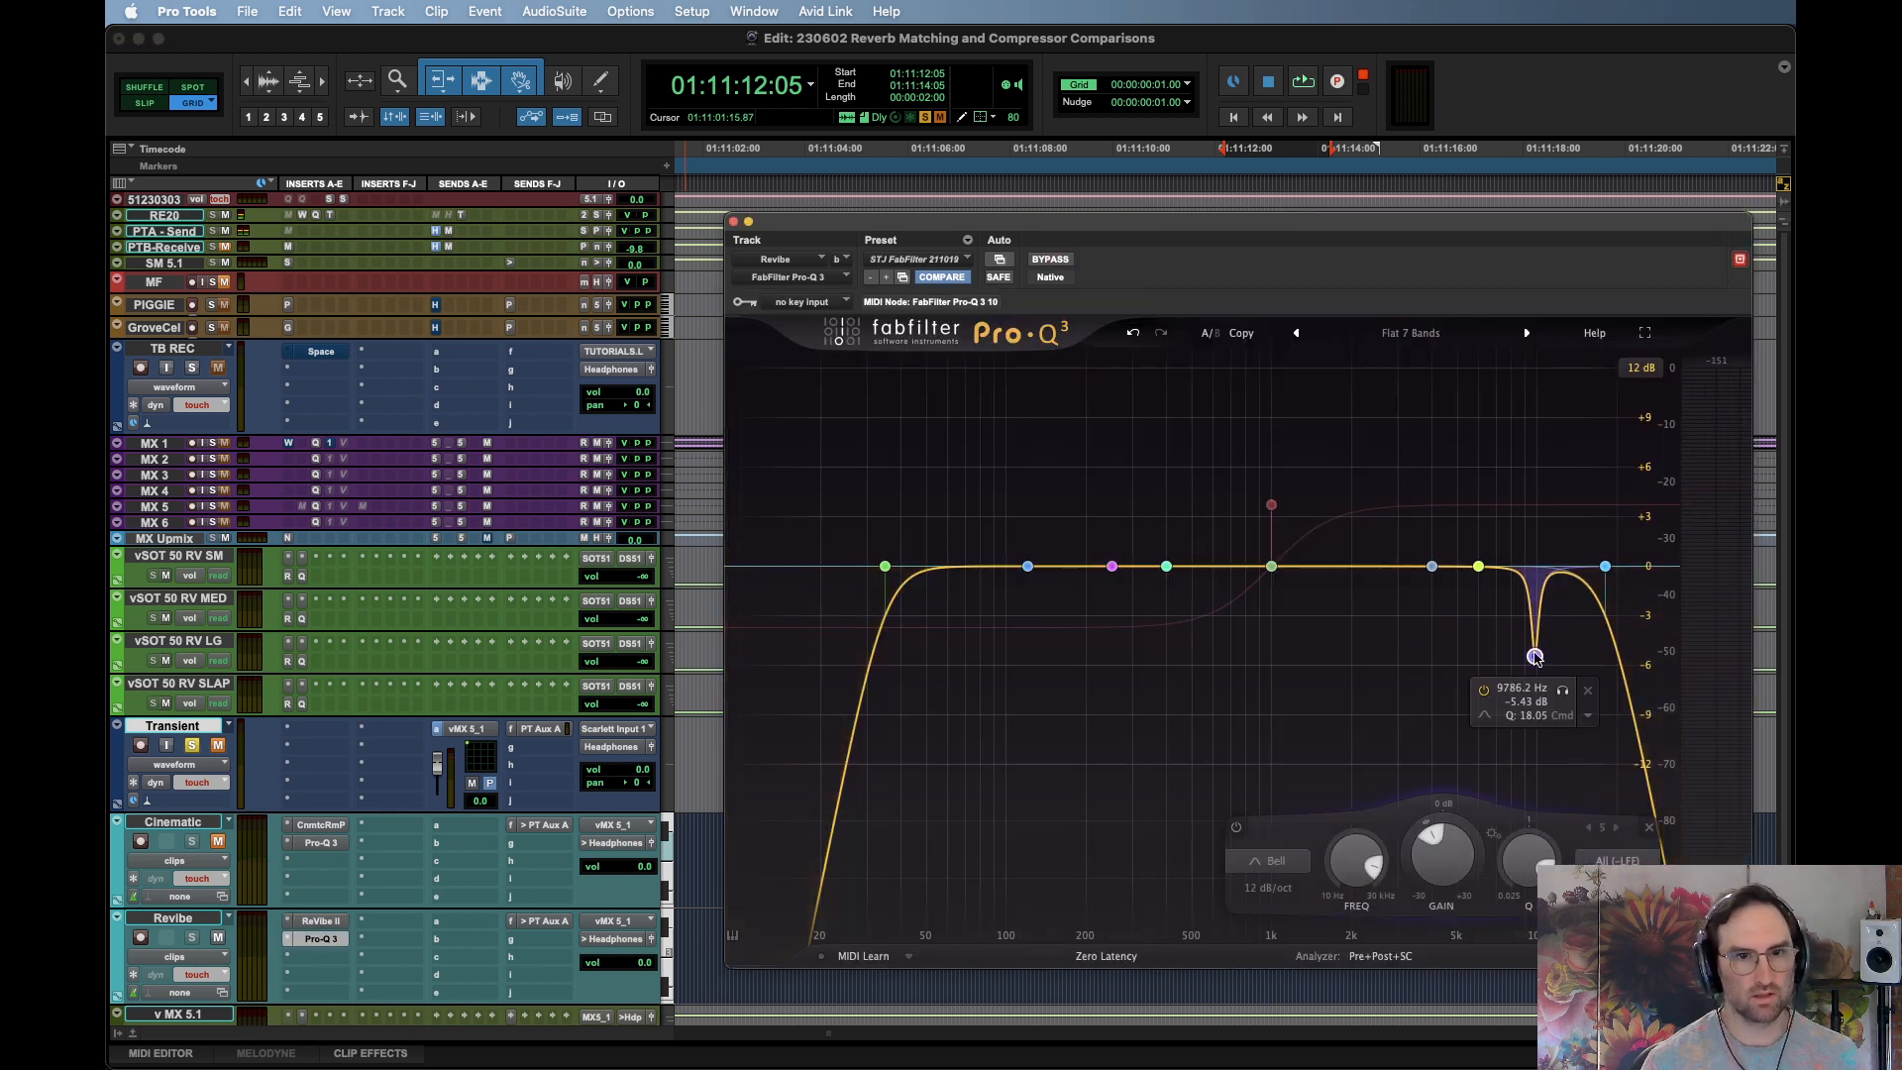
double_click(1534, 657)
key("space")
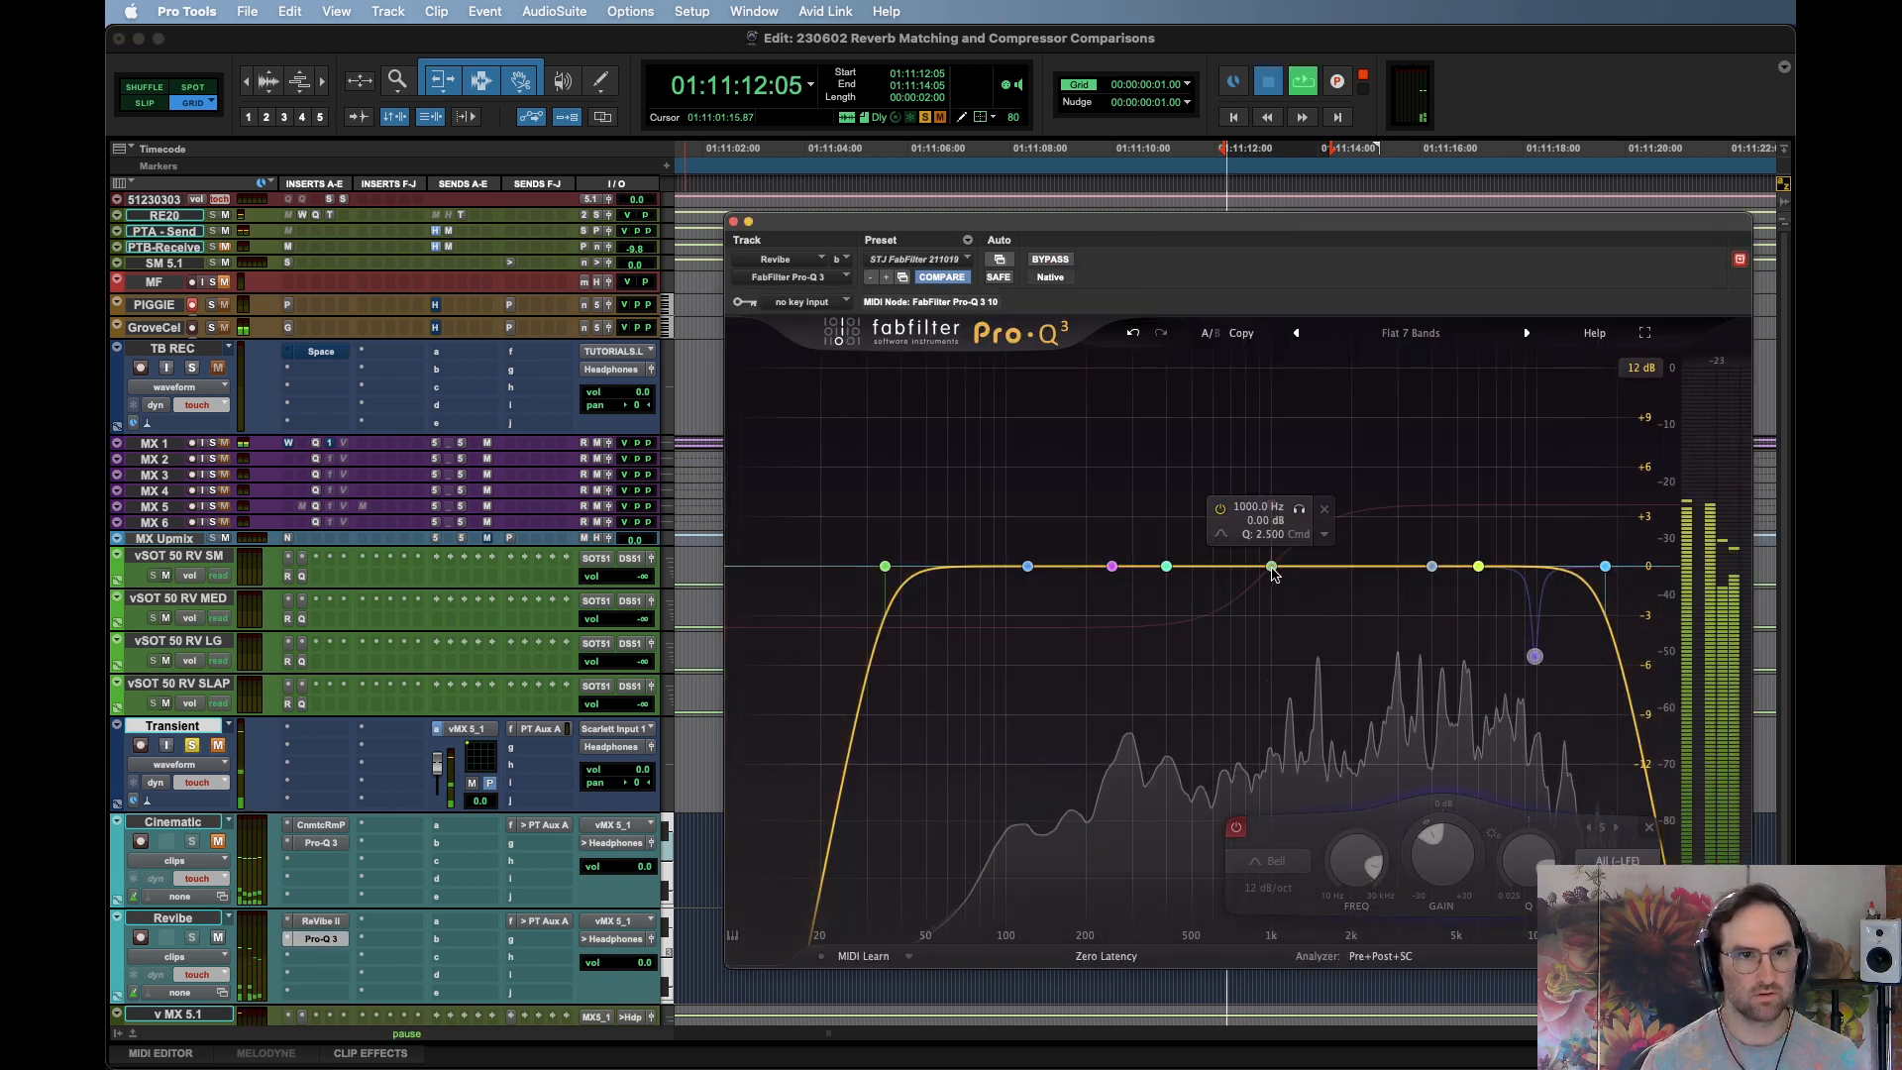
Try boosting the 1 kHz bell by about 8.7 dB near 1720 Hz, and bypass the band to compare on the transient
left_click_drag(1272, 566, 1334, 426)
key("space")
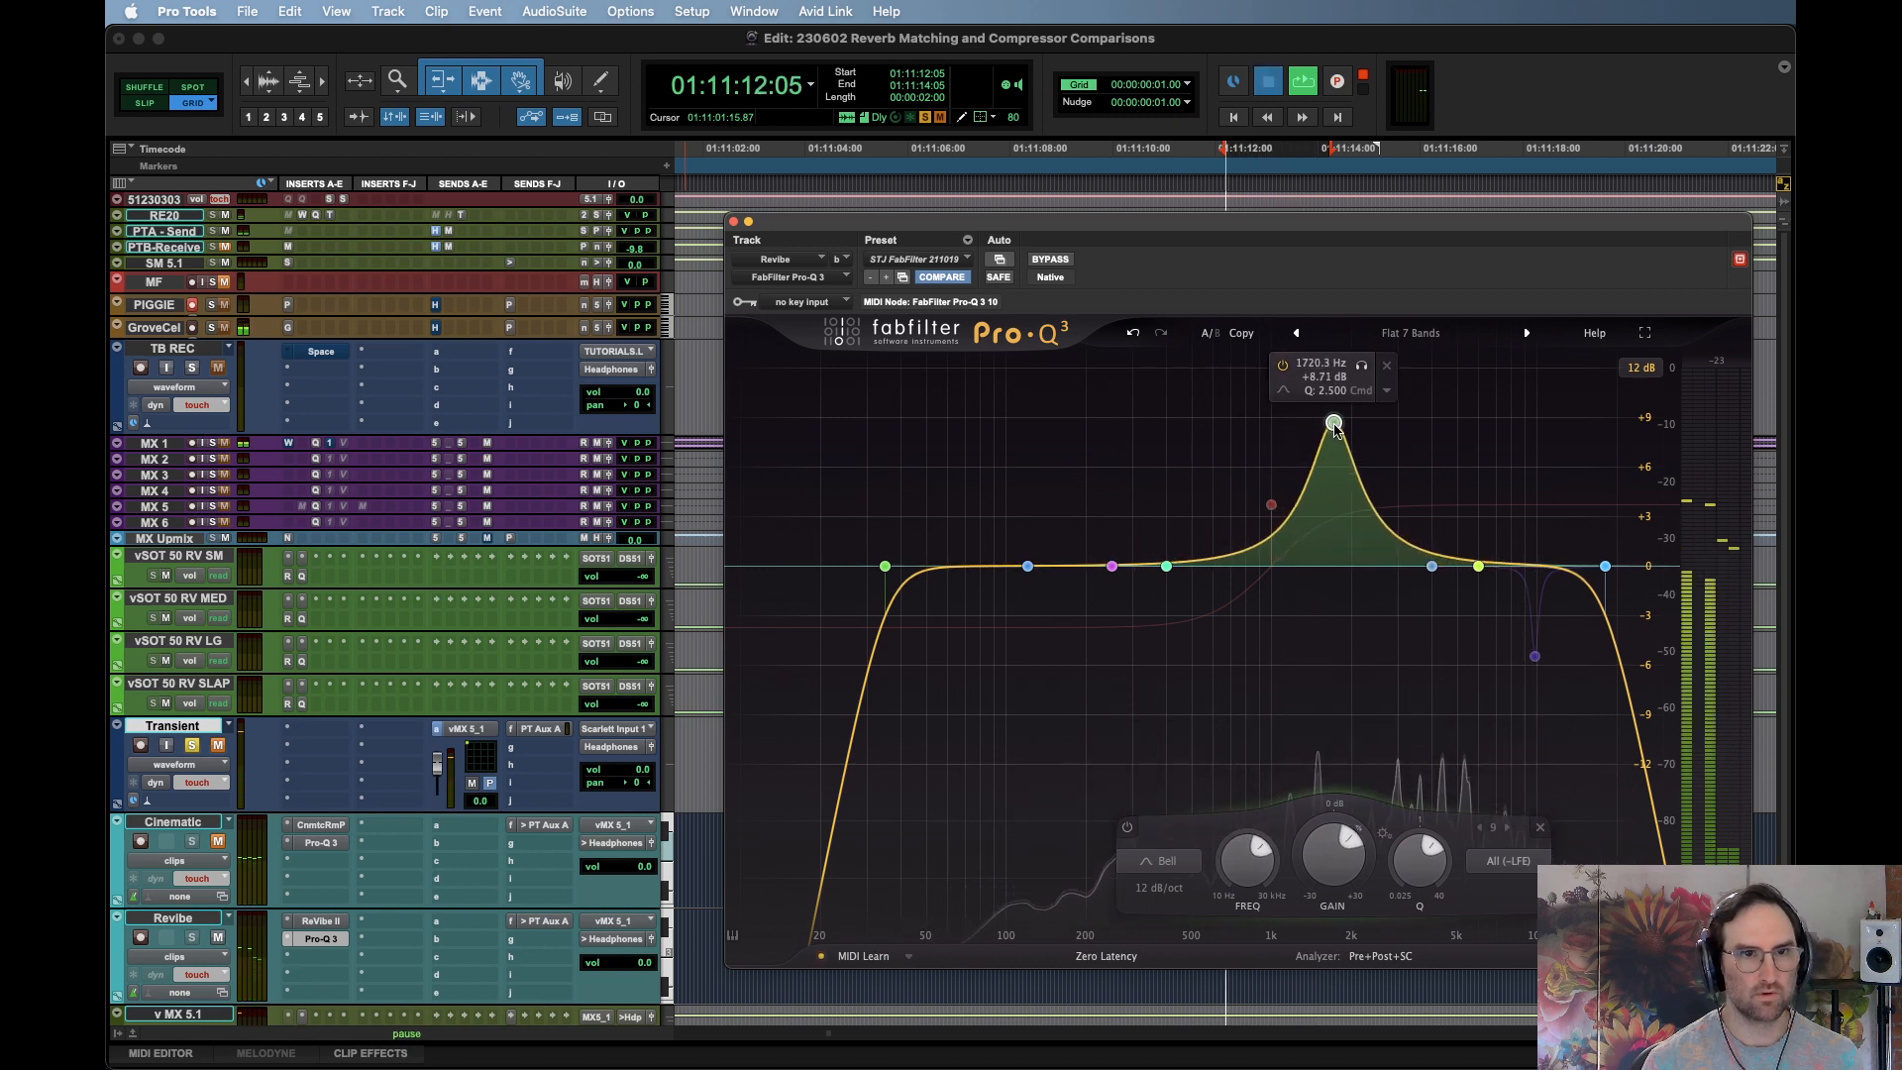
double_click(1334, 424)
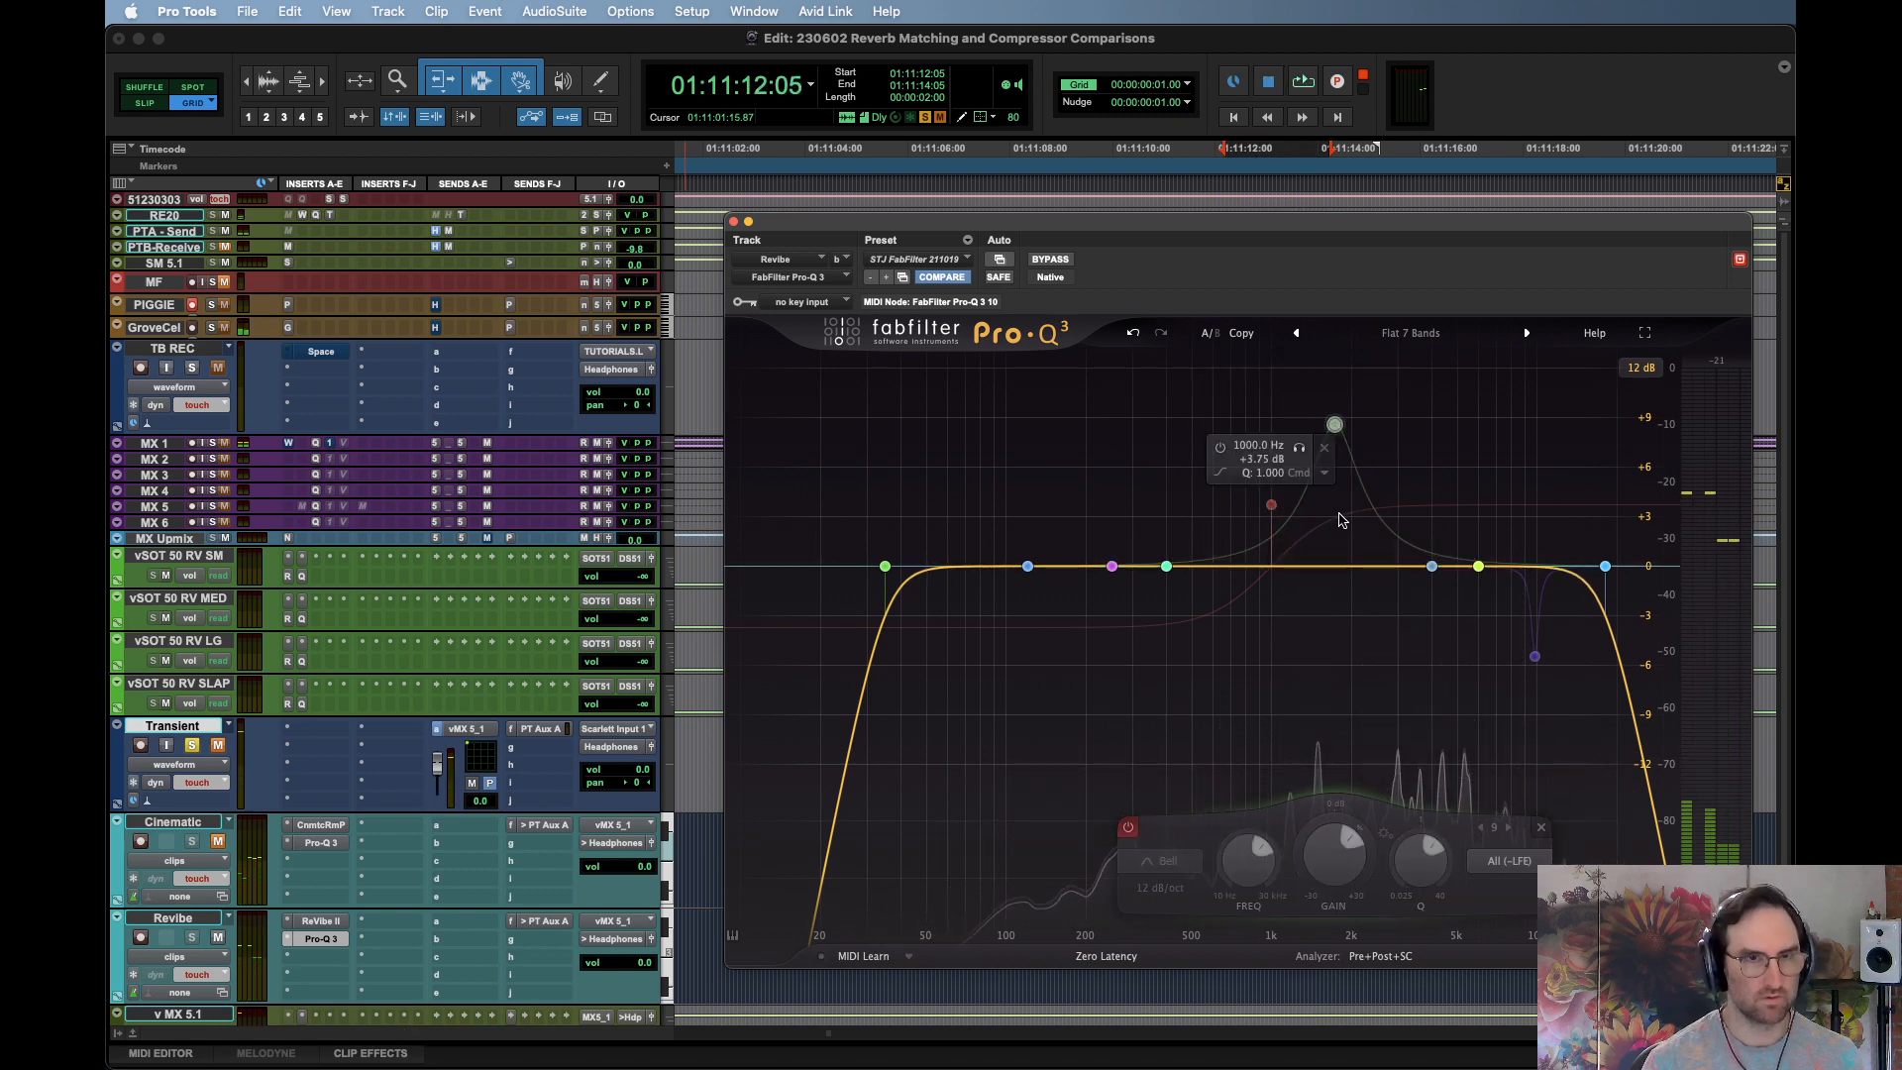
key("space")
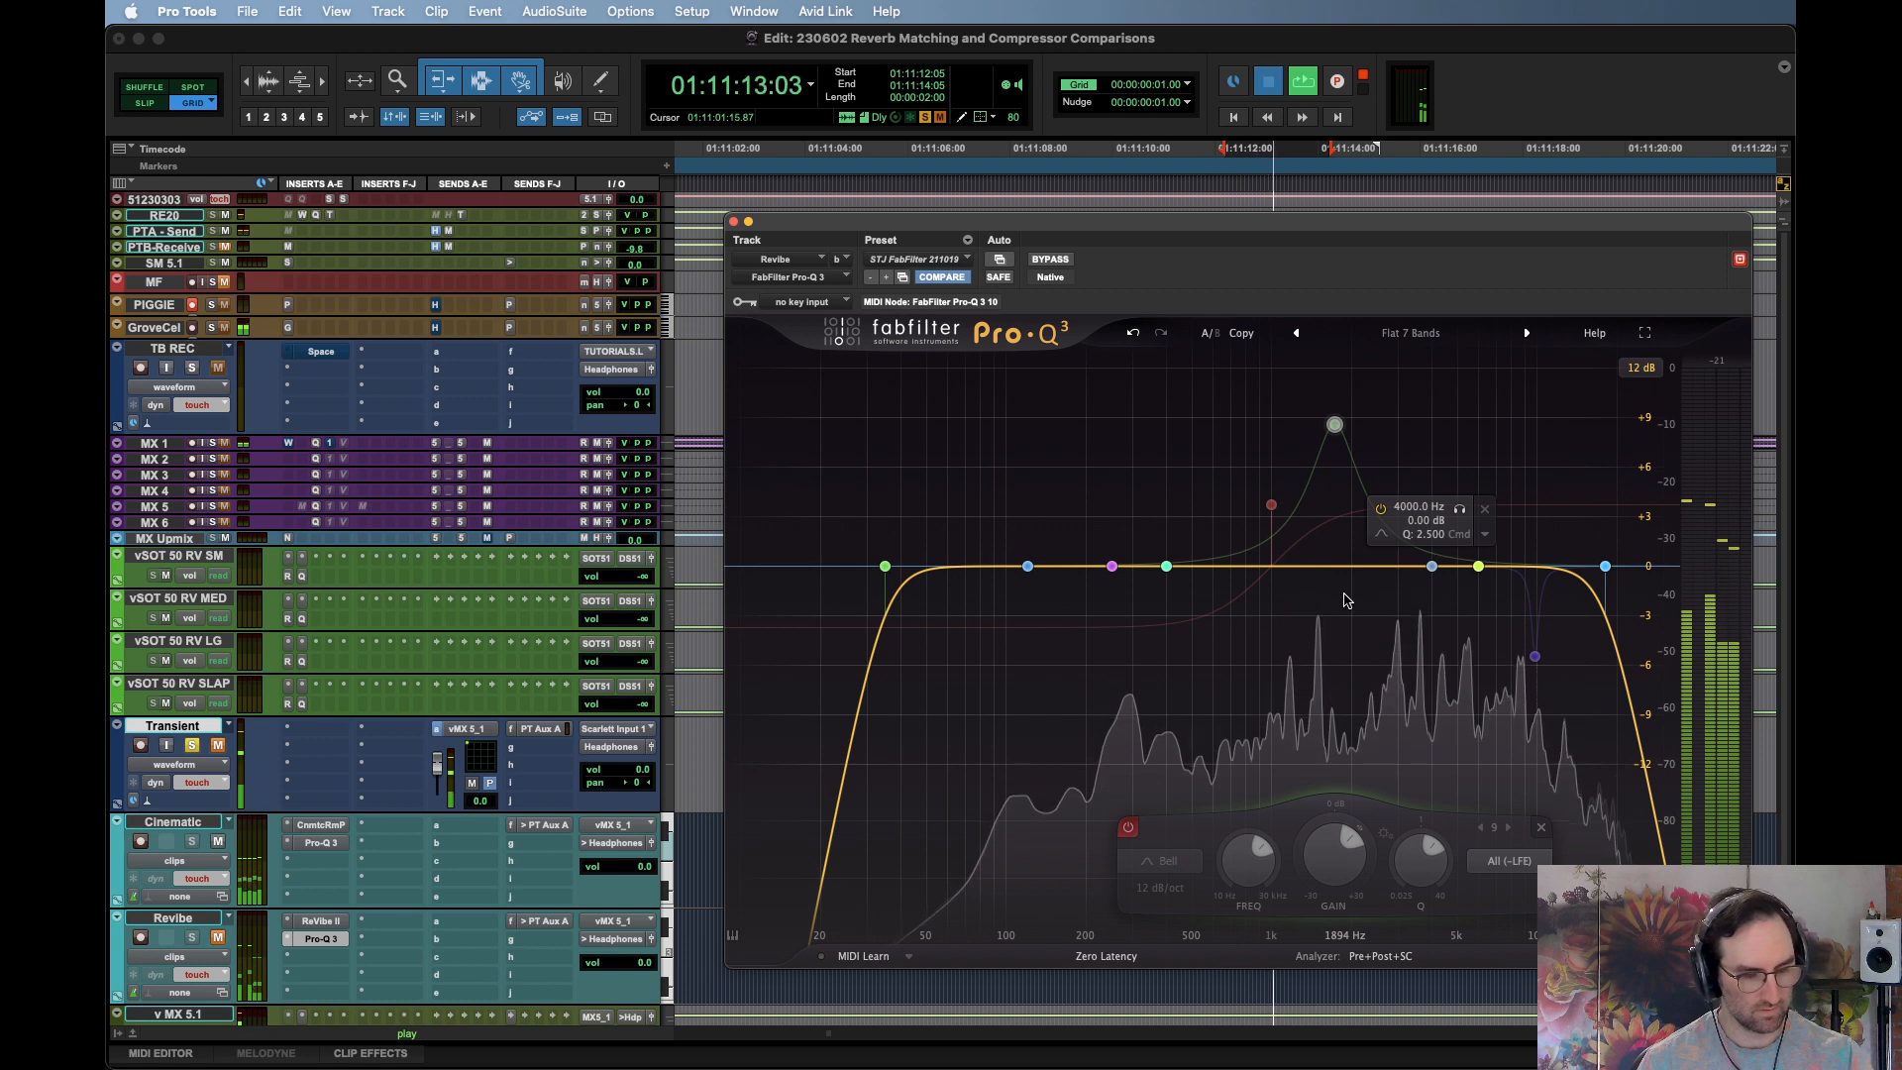
key("space")
key("space")
key("space")
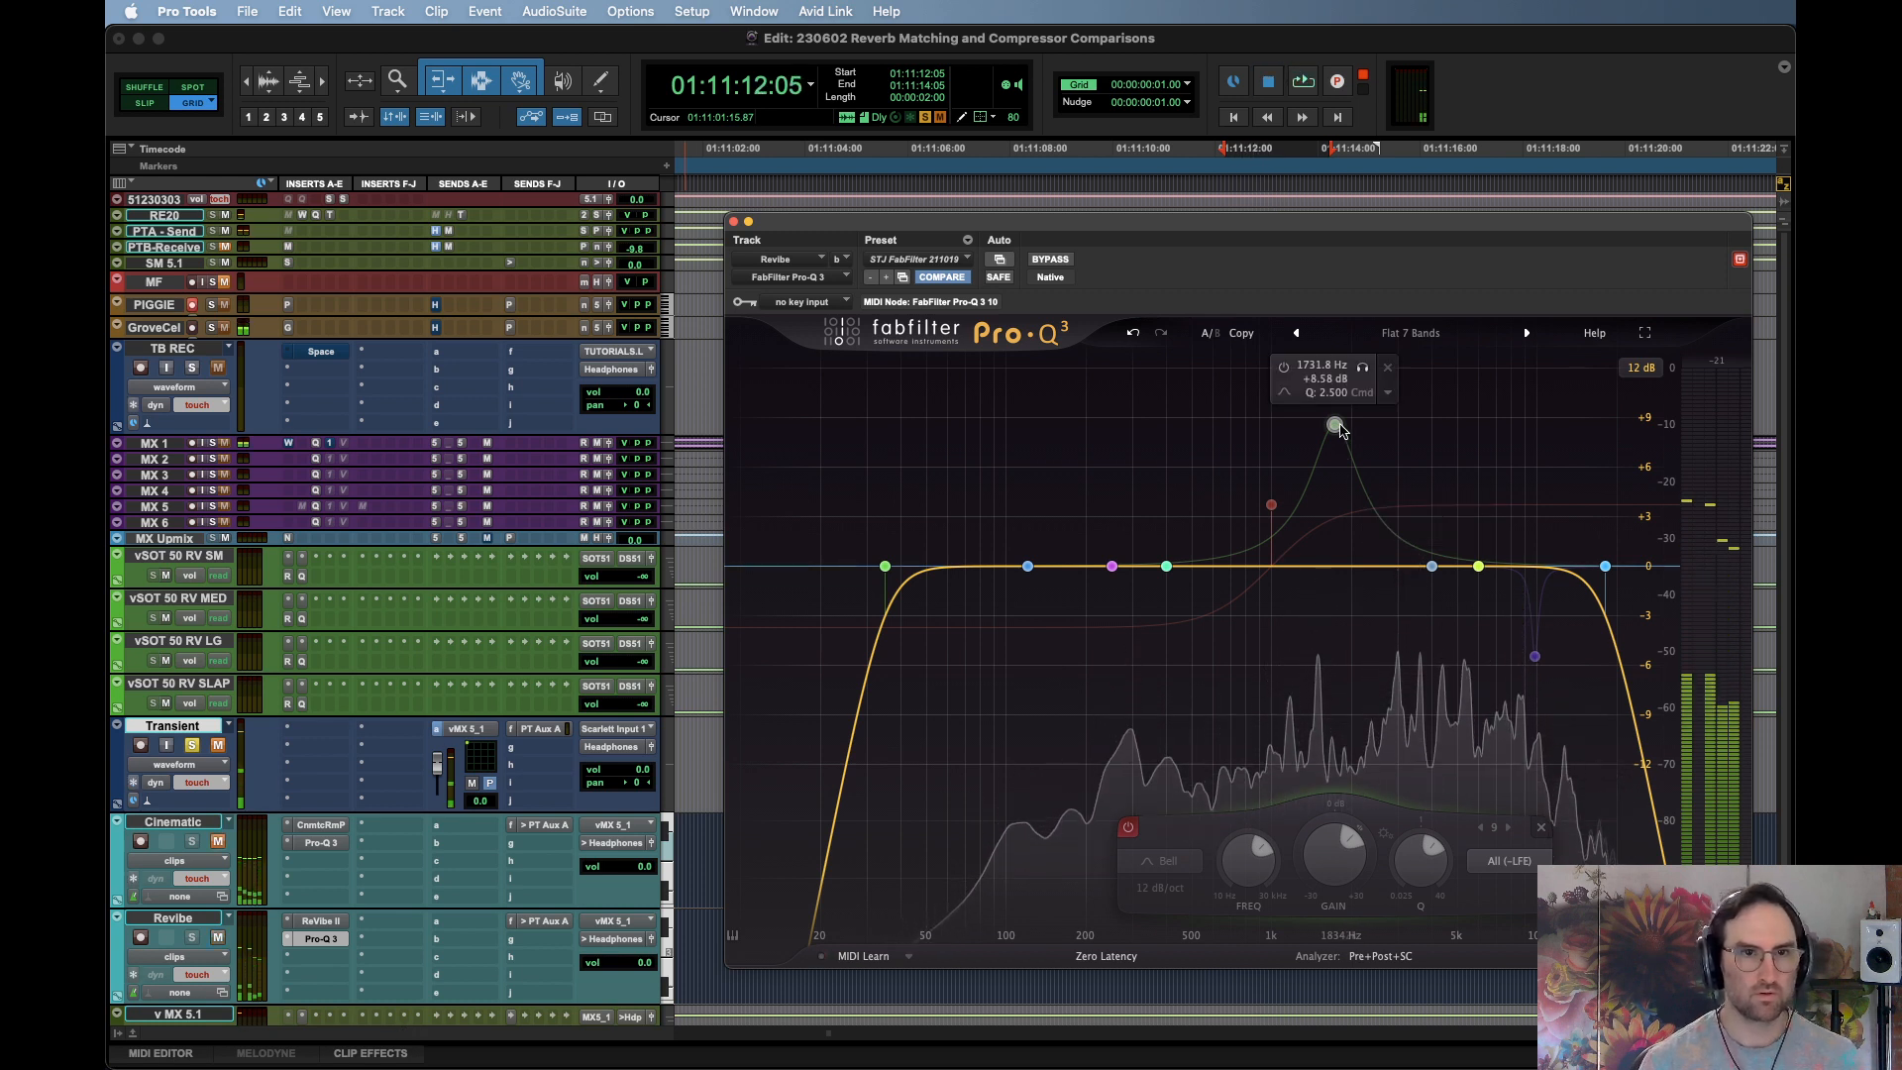
Re-enable the boosted bell, widen it to Q 1.857 and sweep it to about 1513 Hz at +10.8 dB while auditioning
double_click(1334, 424)
key("space")
left_click_drag(1334, 424, 1367, 384)
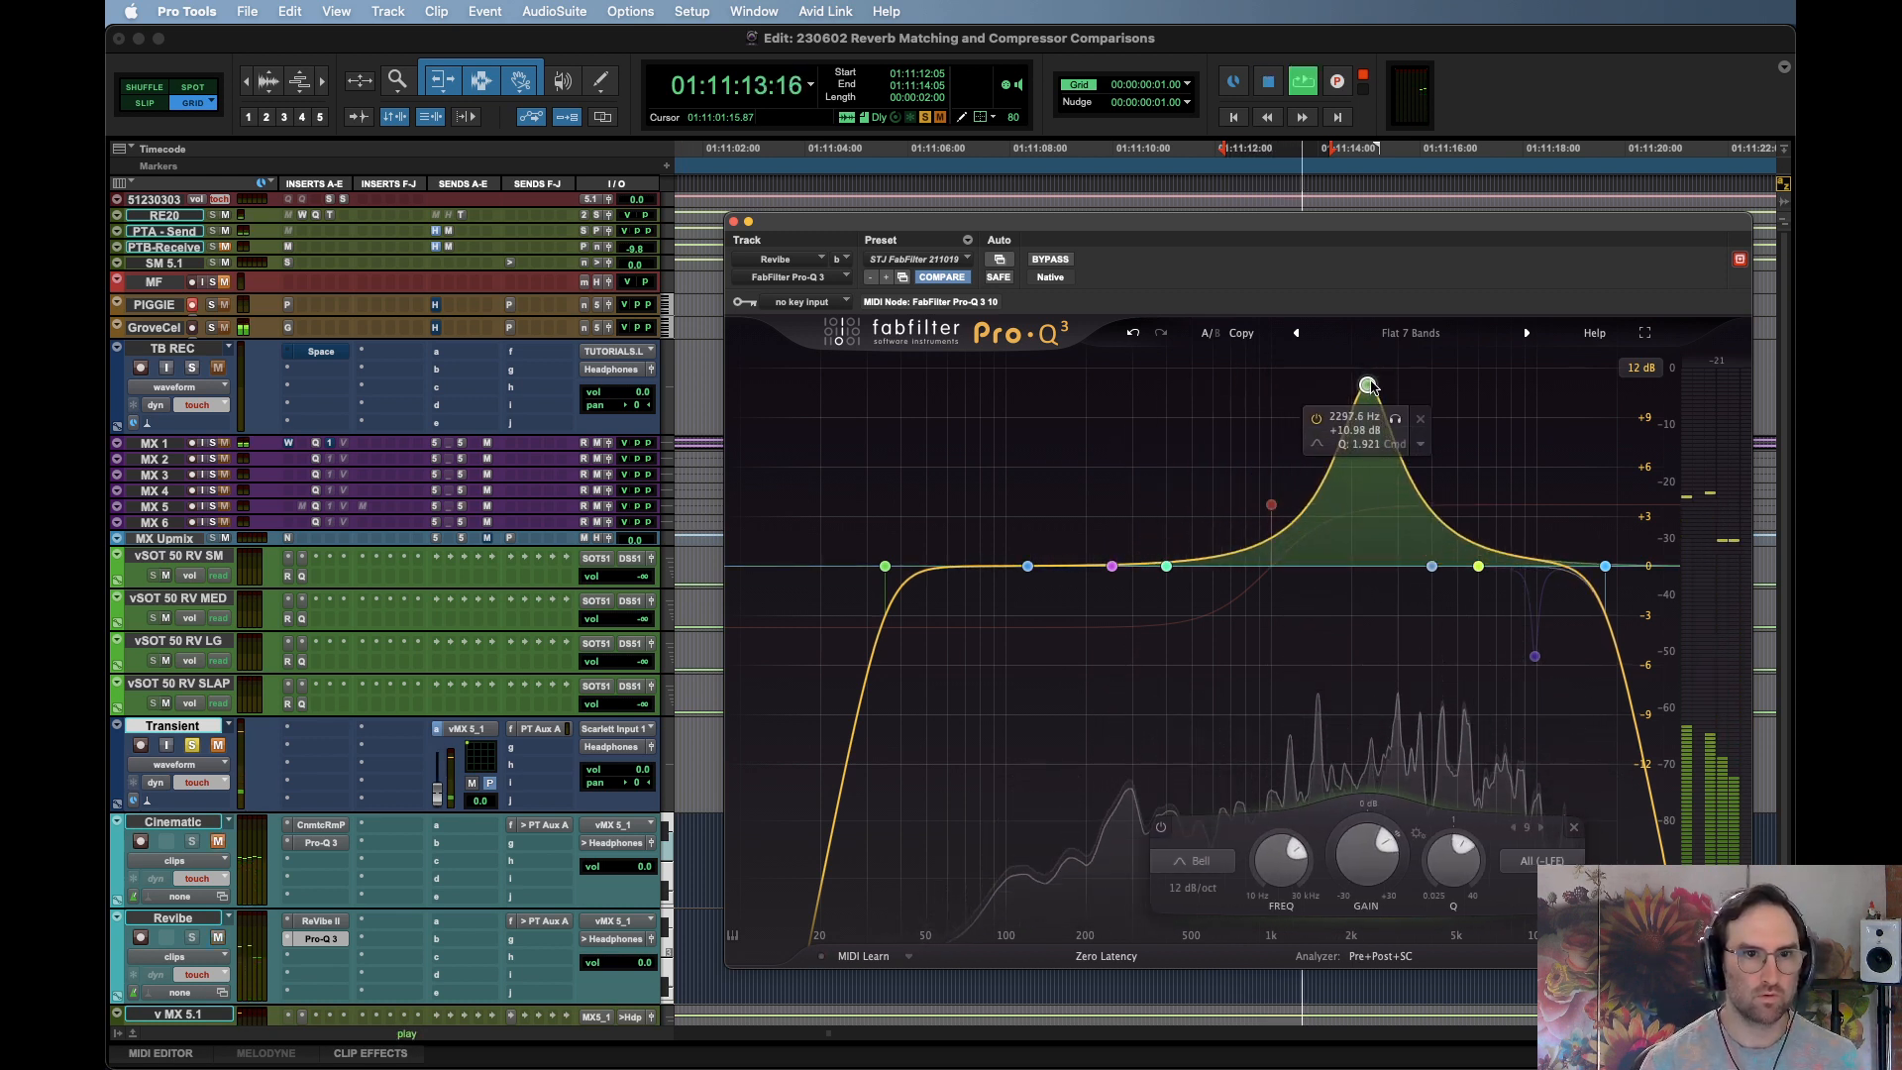
scroll(1367, 384, "down", 1)
key("space")
key("space")
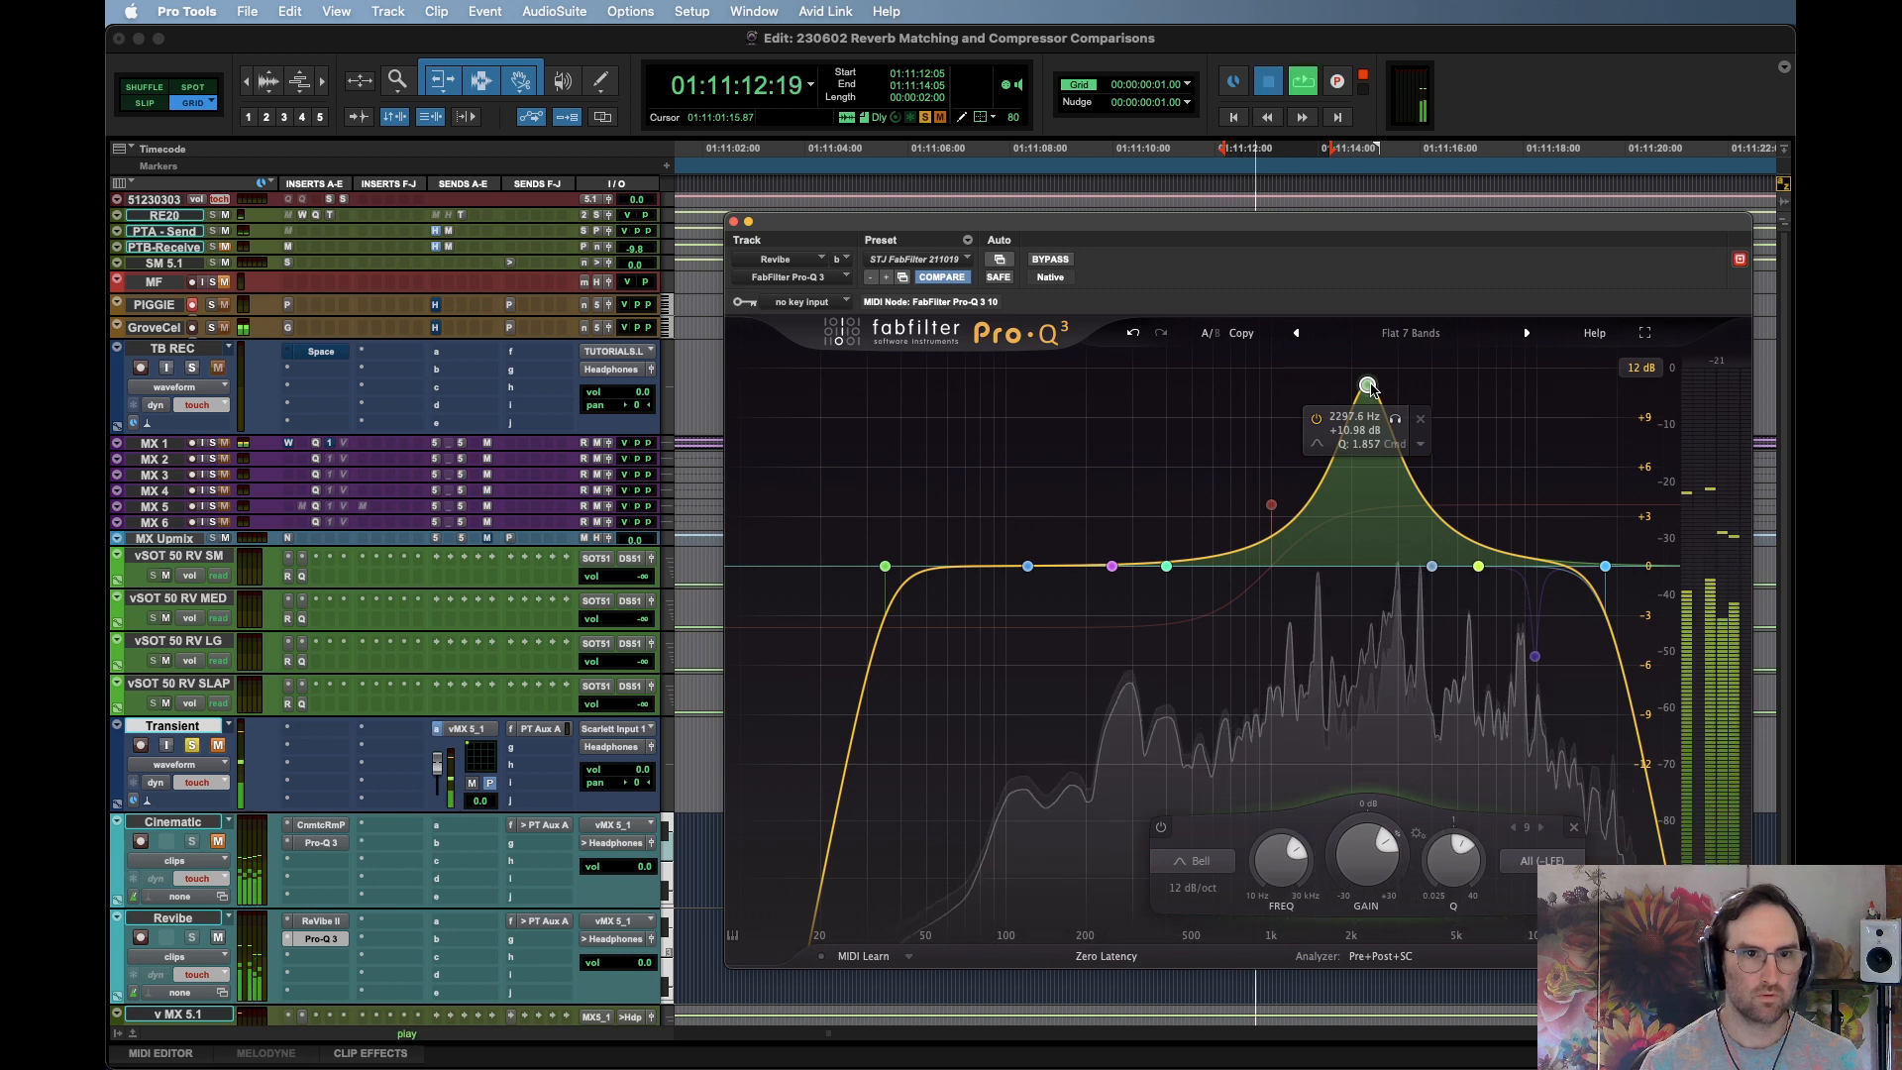
left_click_drag(1367, 384, 1320, 389)
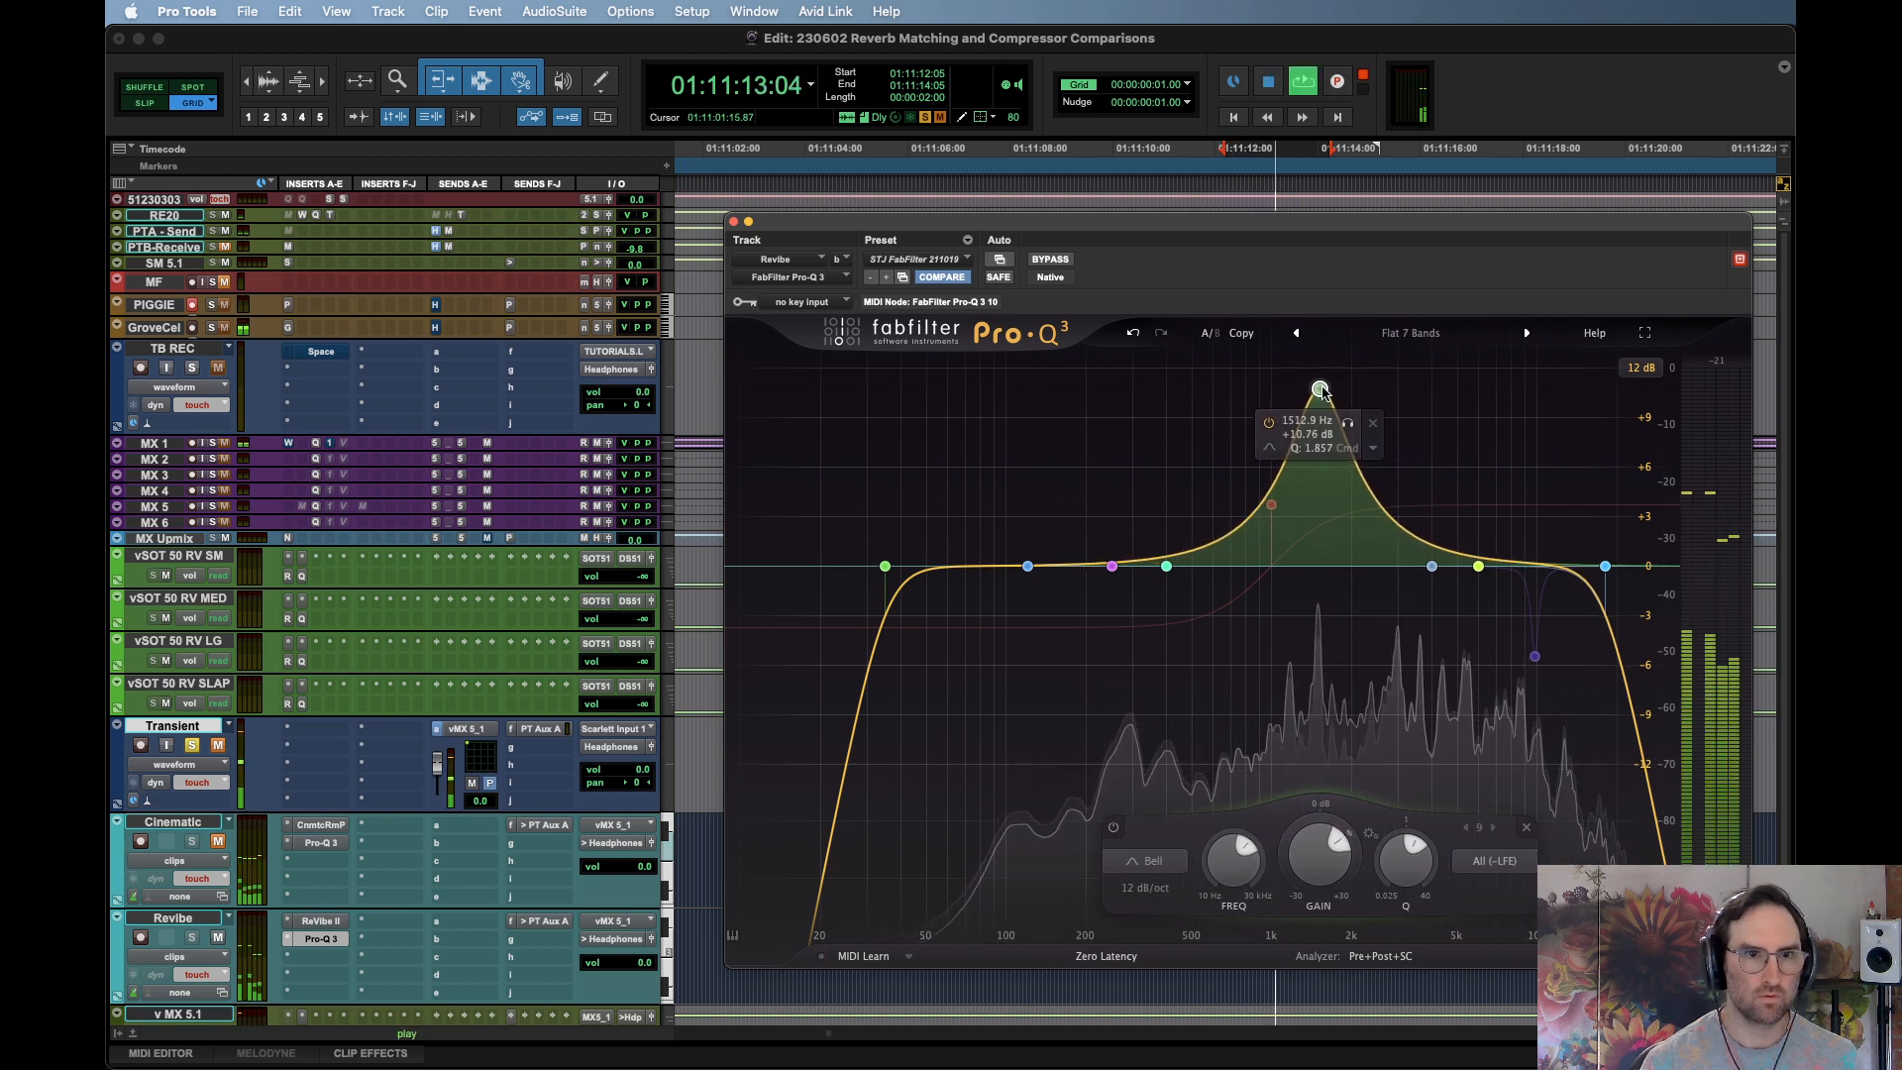
key("space")
Set the 1513 Hz bell's stereo placement to Mid and change its gain to about -2 dB during playback
right_click(1320, 389)
mouse_move(1406, 526)
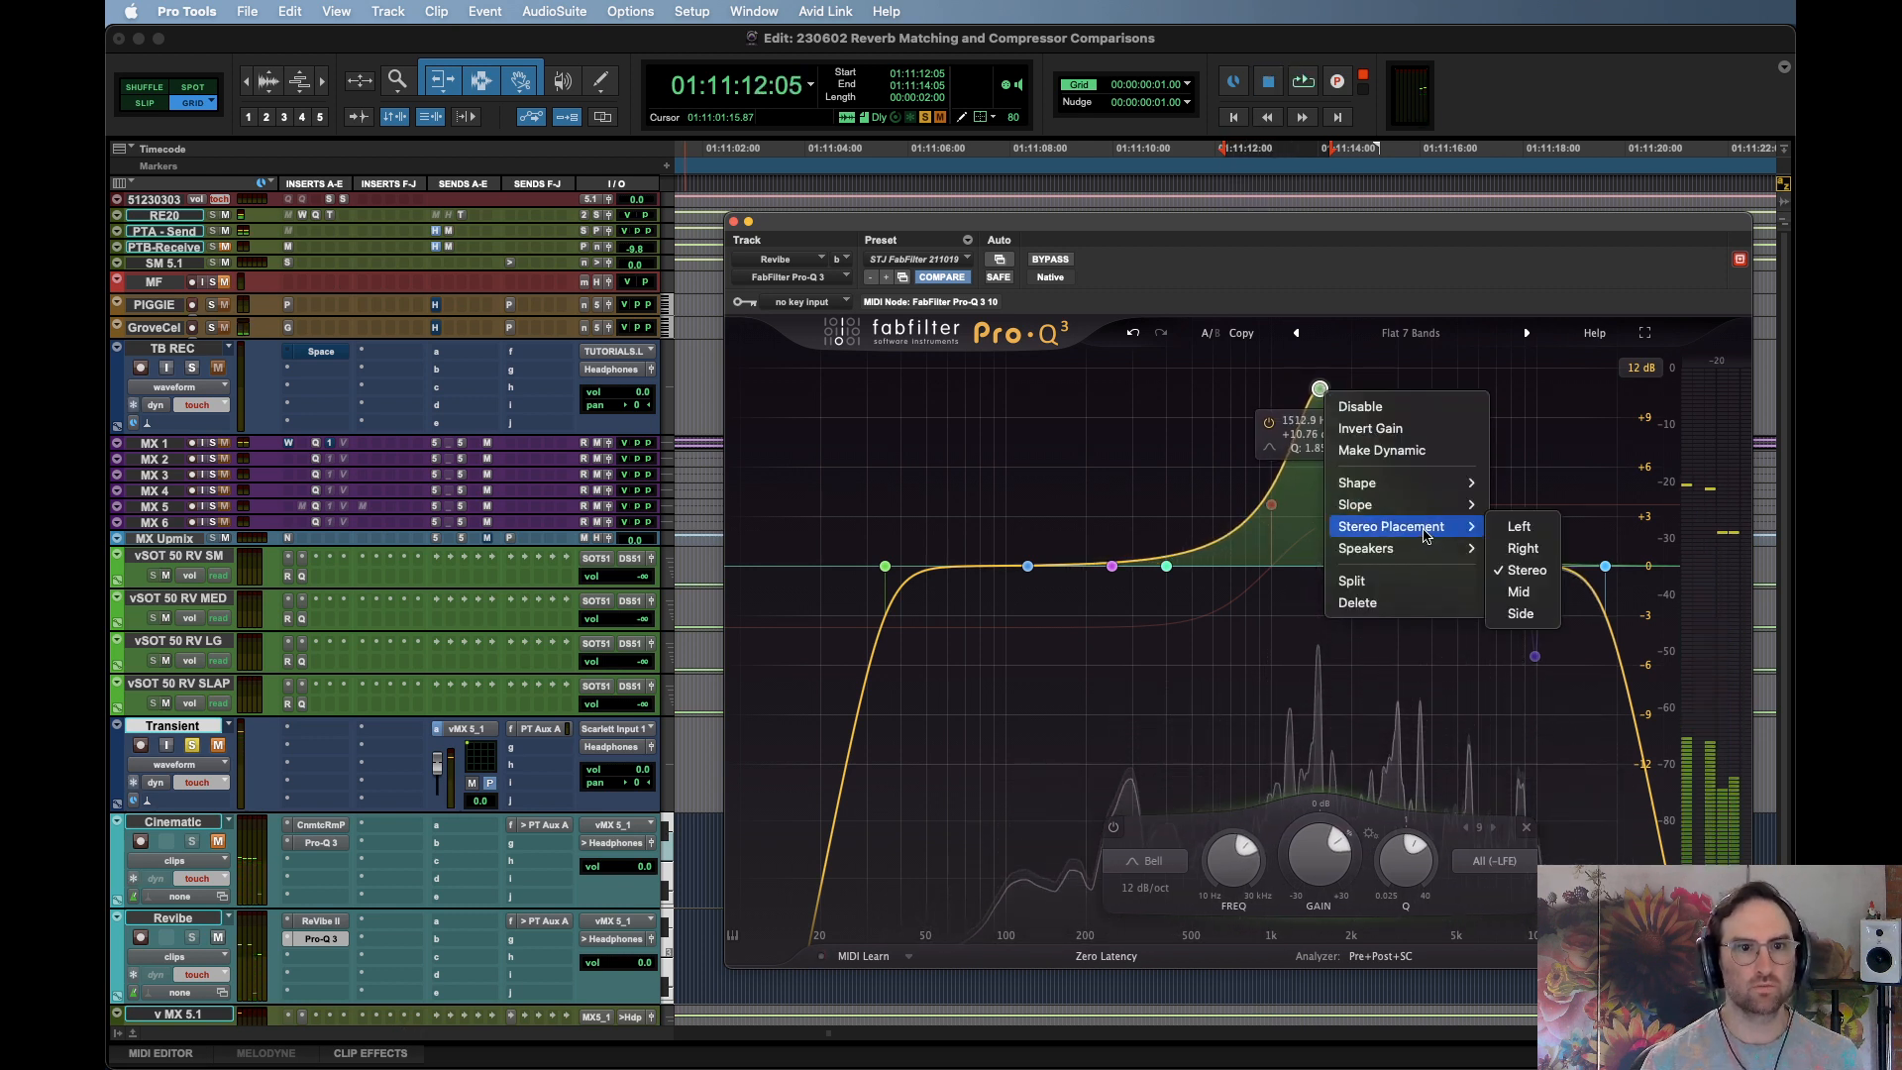
left_click(1515, 591)
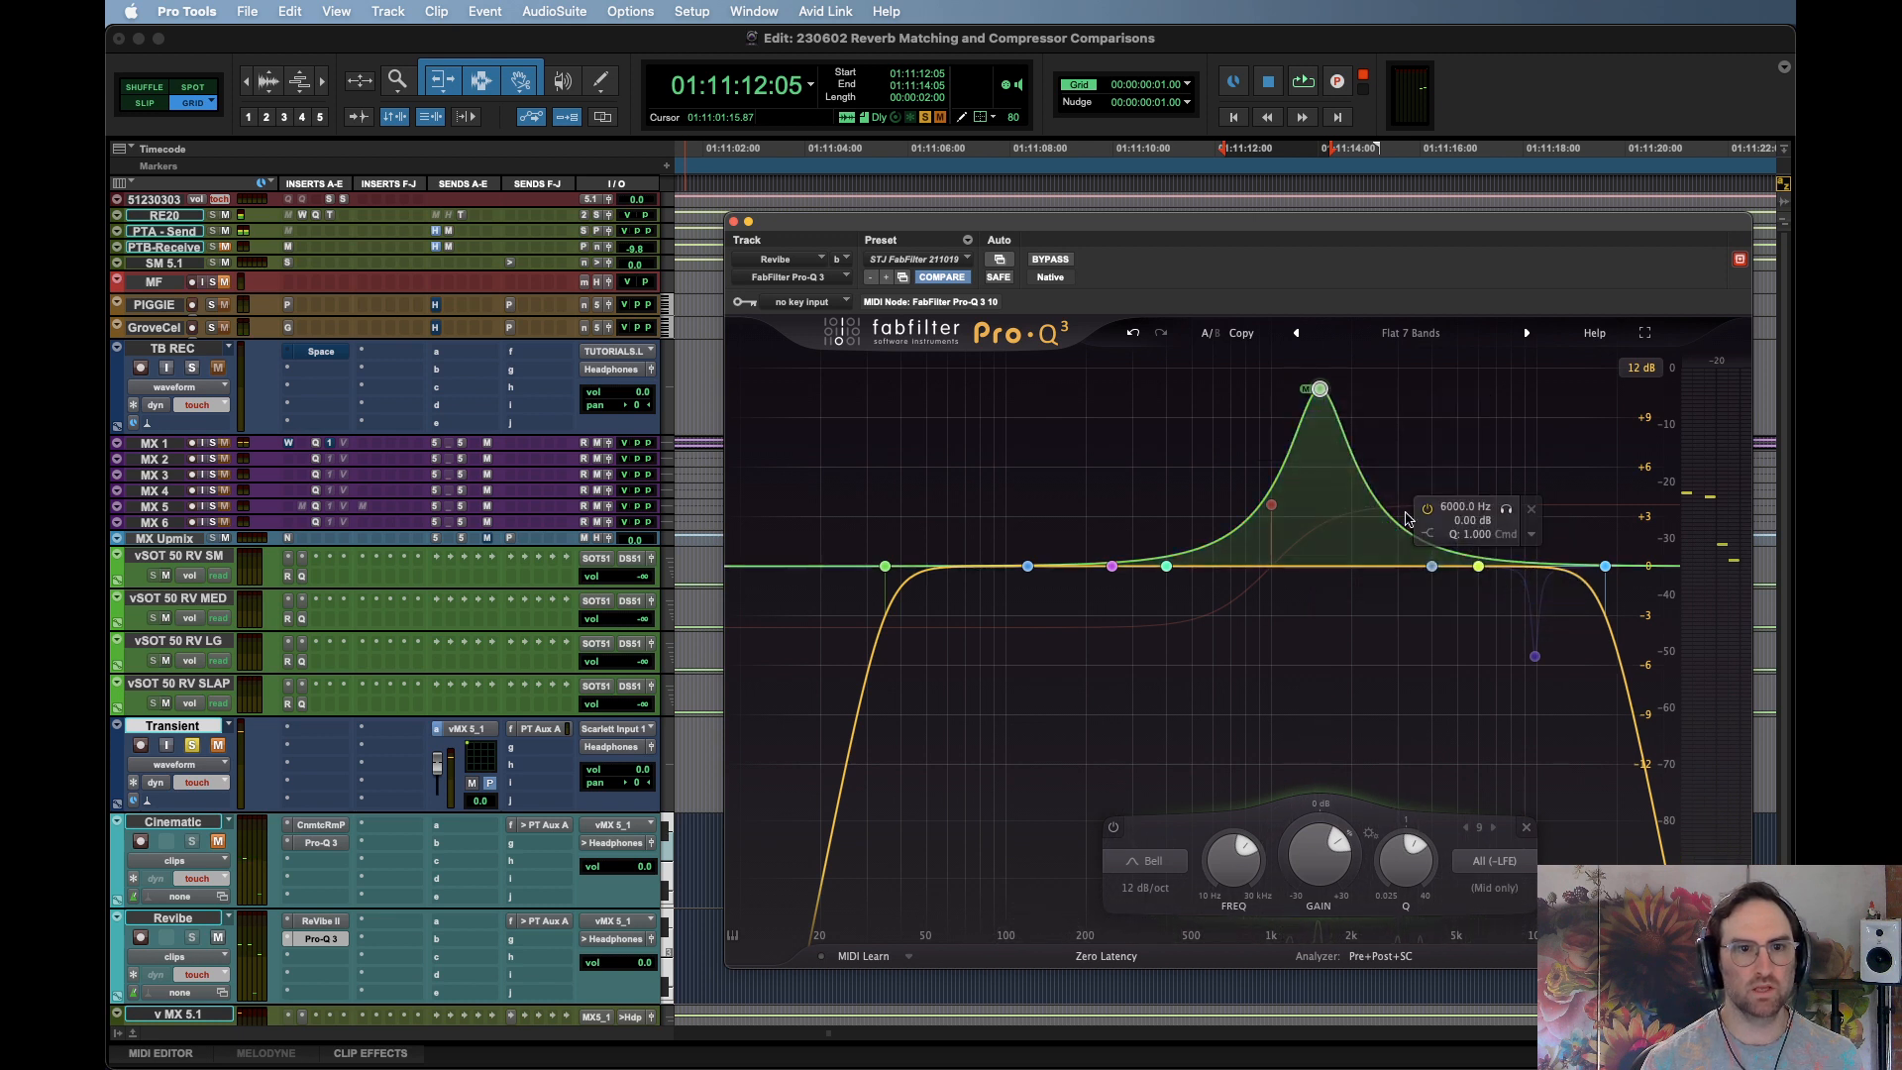
key("space")
left_click_drag(1320, 390, 1321, 614)
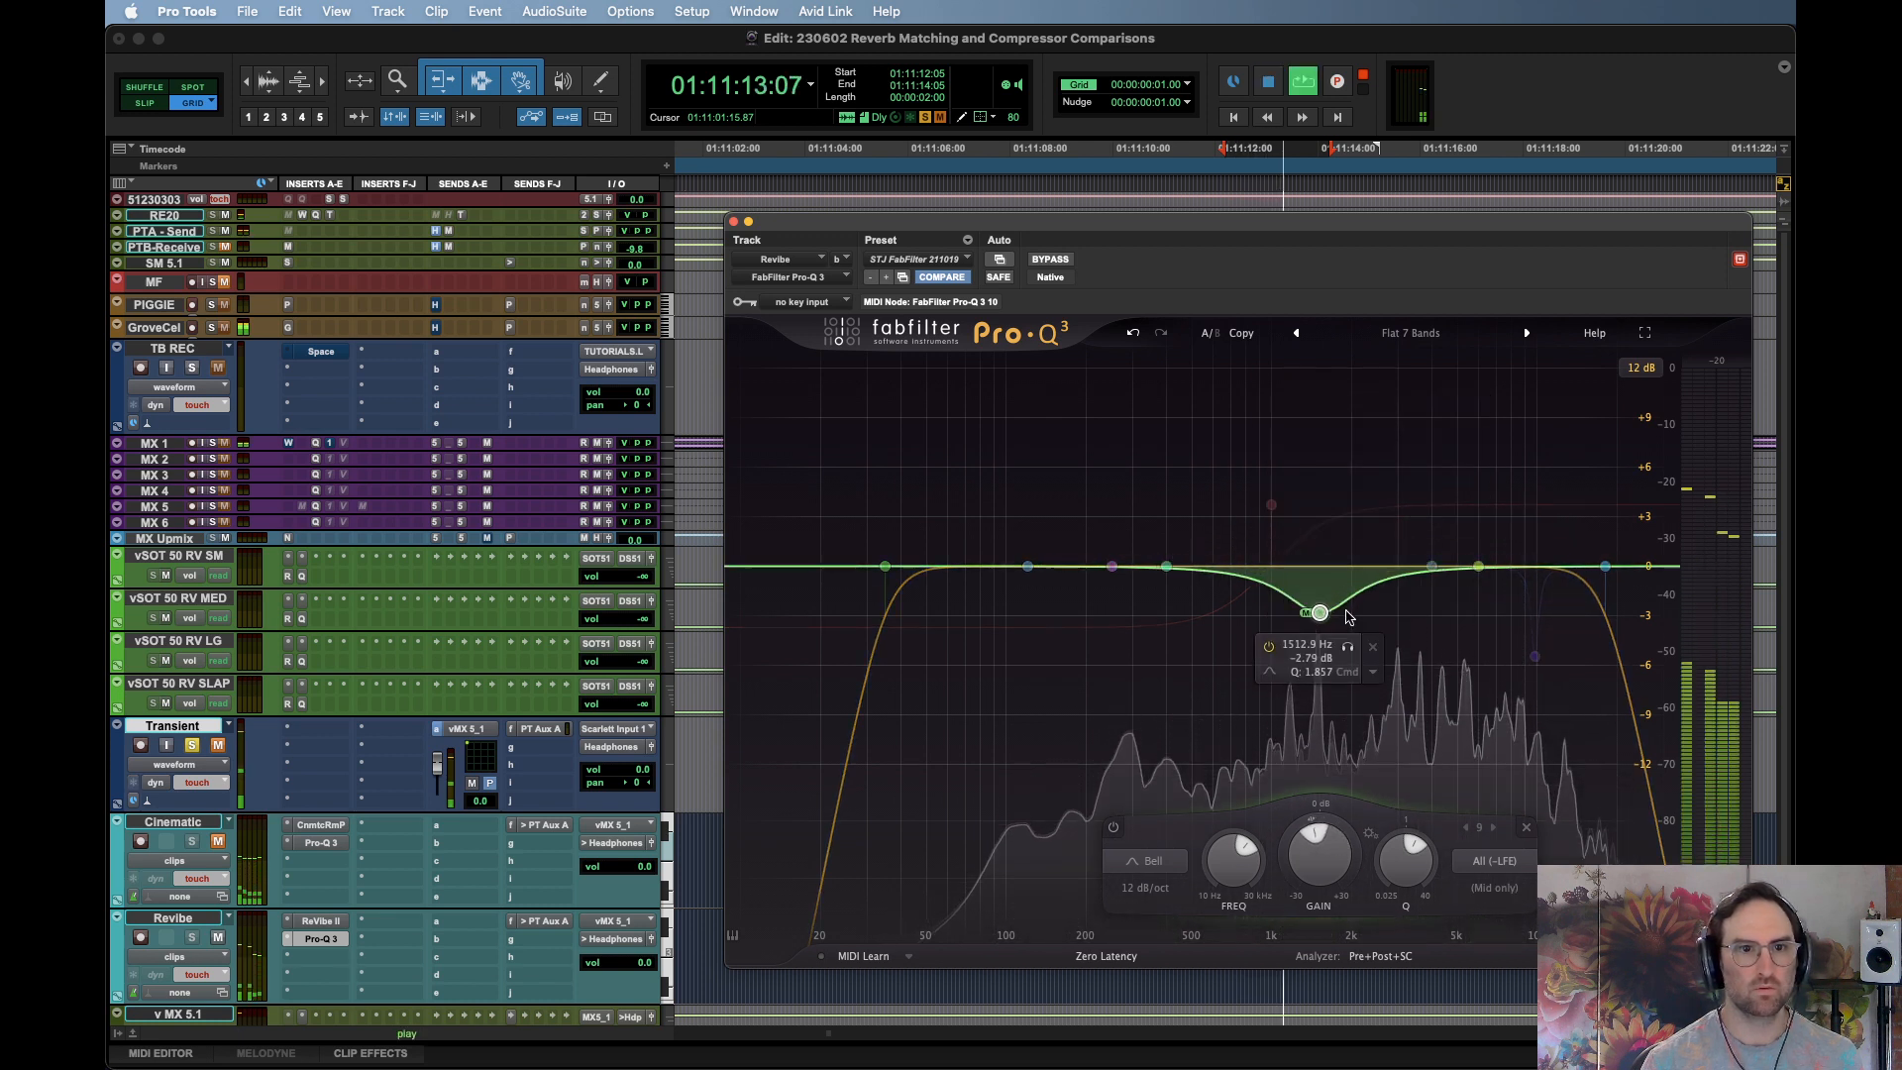
left_click_drag(1320, 645, 1319, 579)
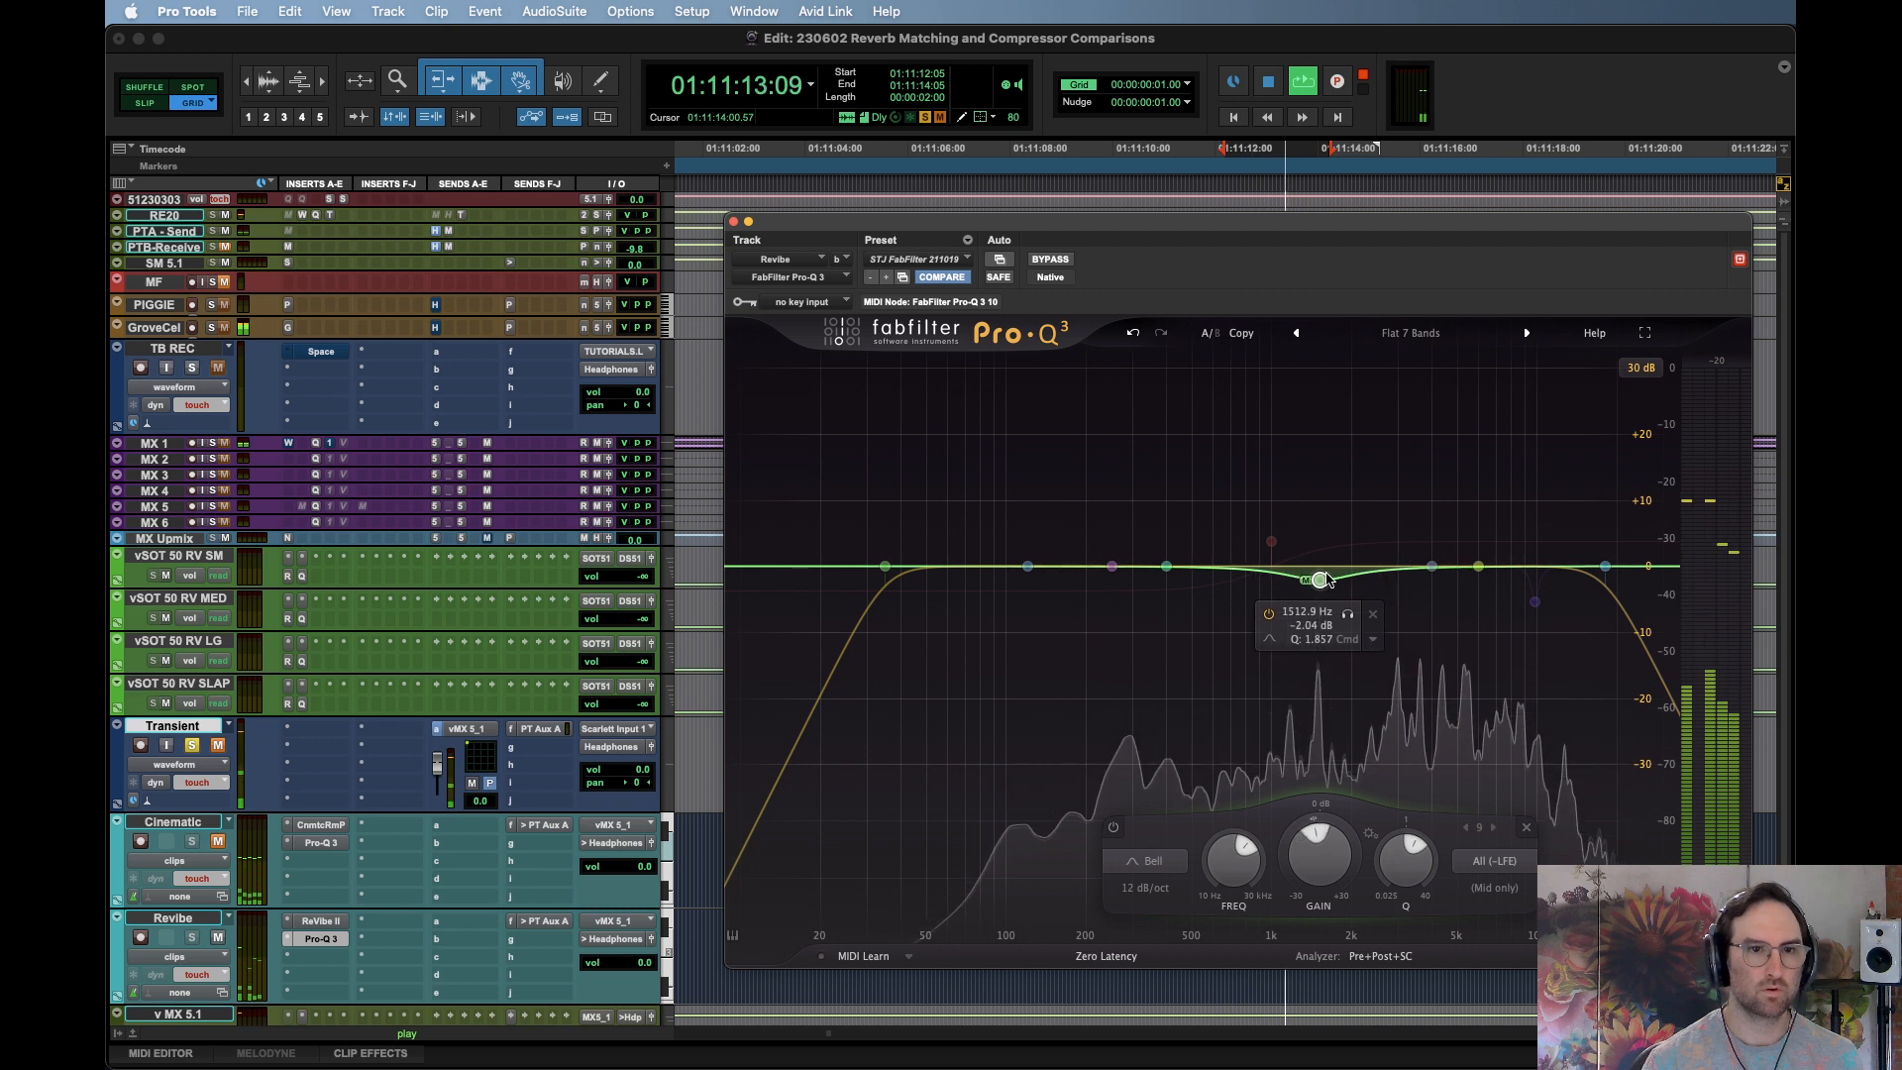
Set the equalizer's display range to 12 dB and audition the transient with the 1513 Hz cut bypassed and re-enabled
left_click(1641, 367)
key("space")
left_click(1657, 438)
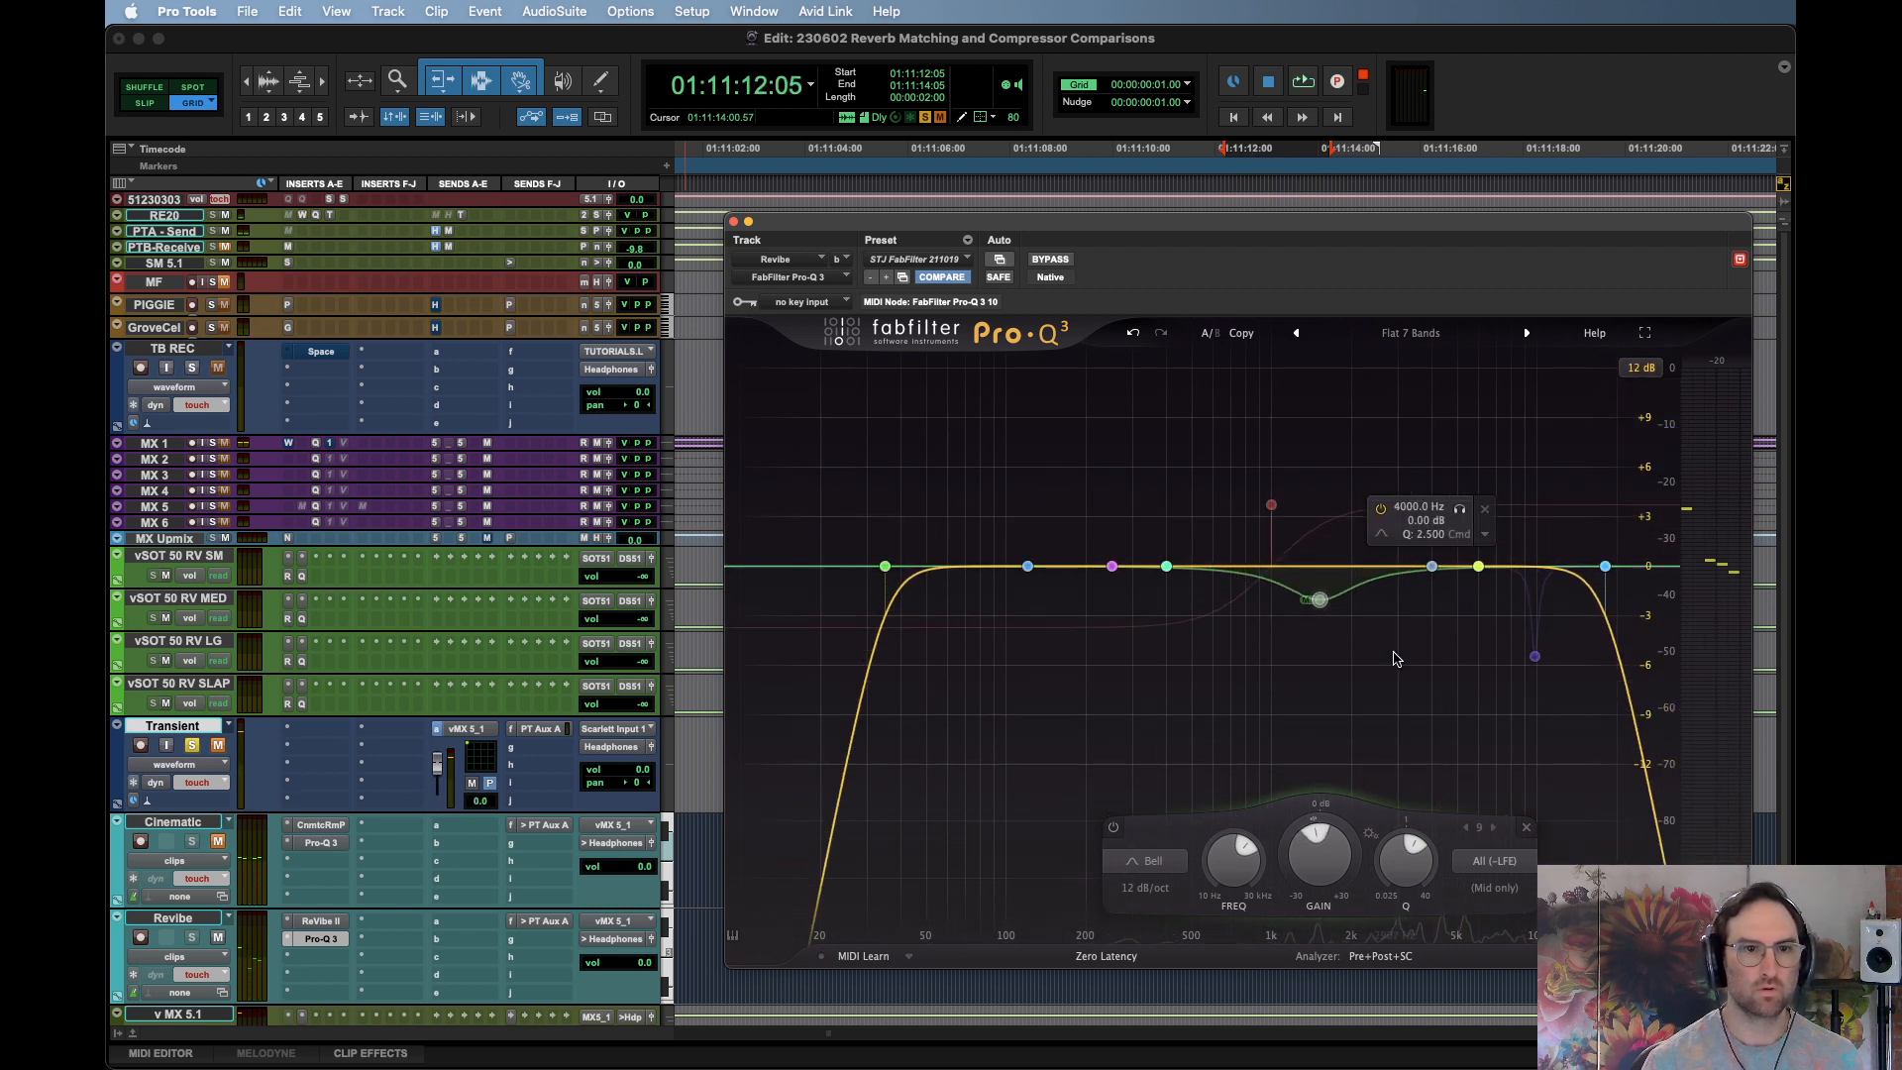
key("space")
key("space")
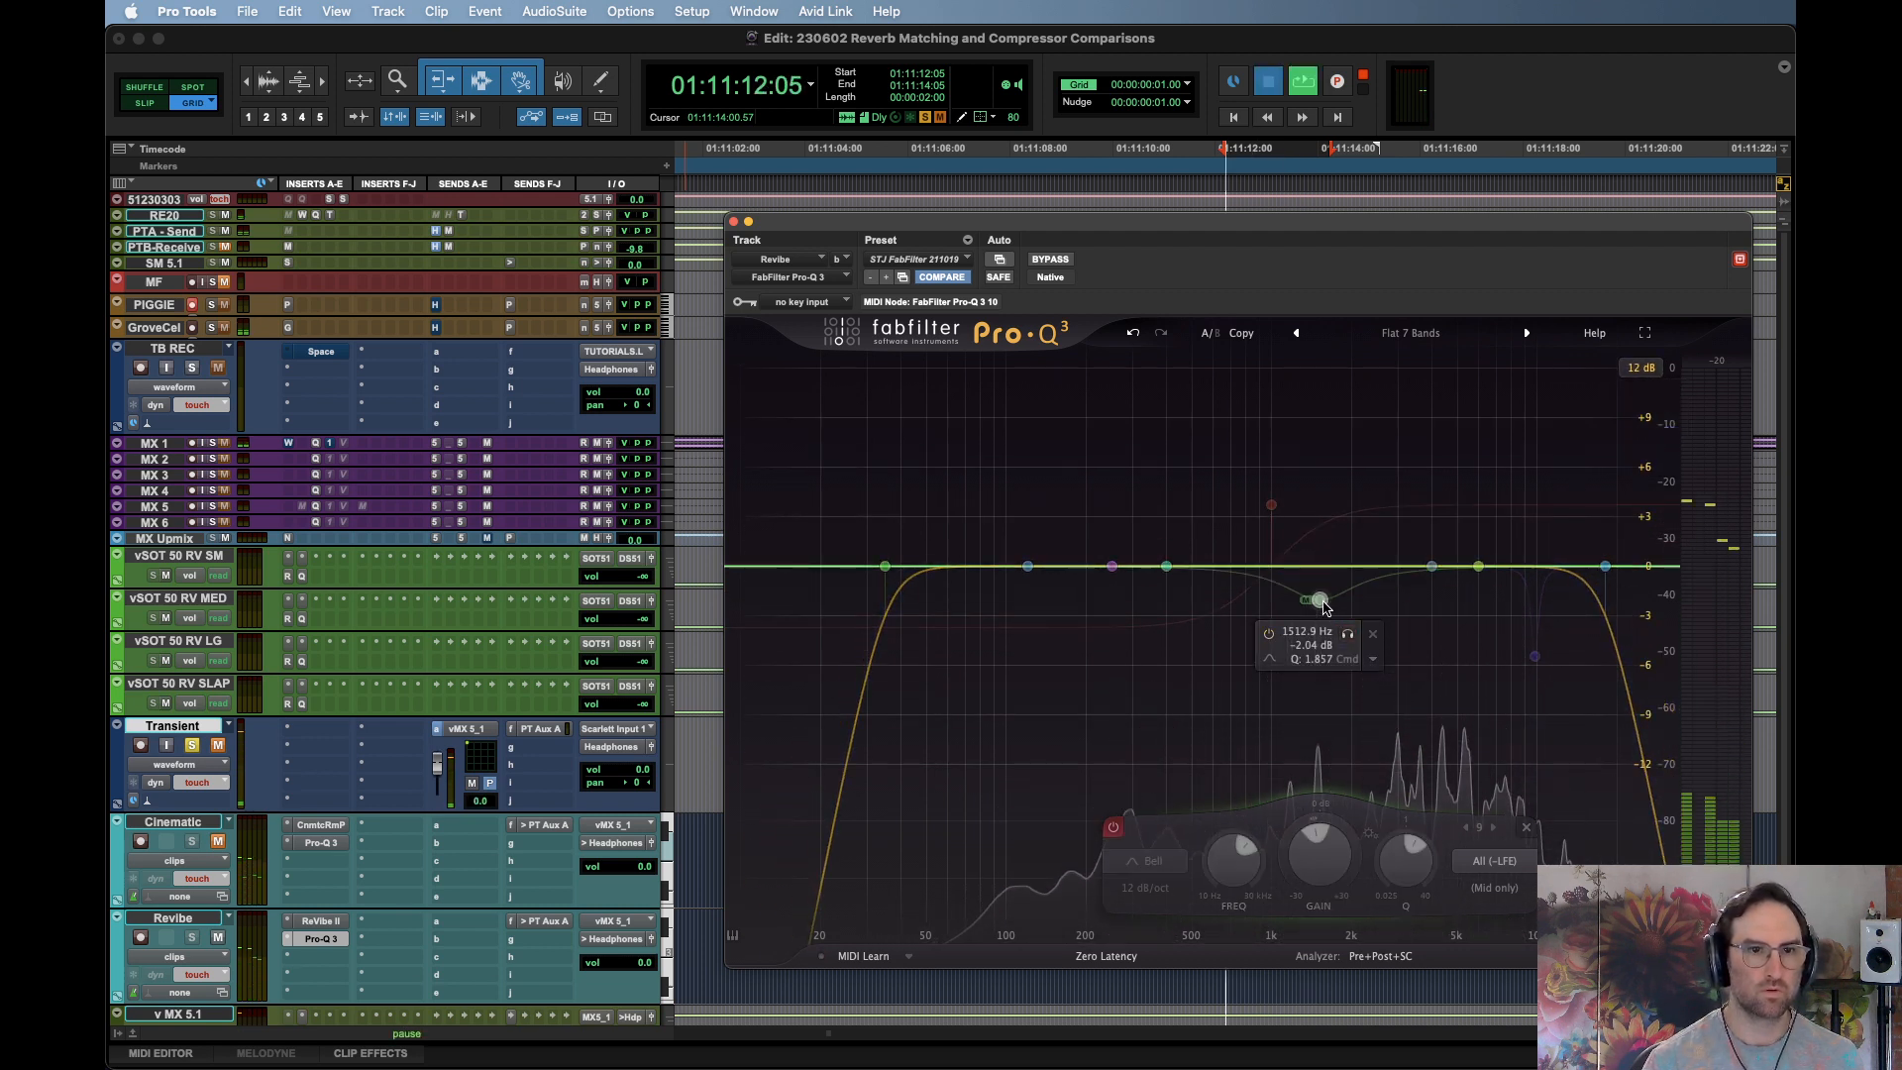
key("space")
key("space")
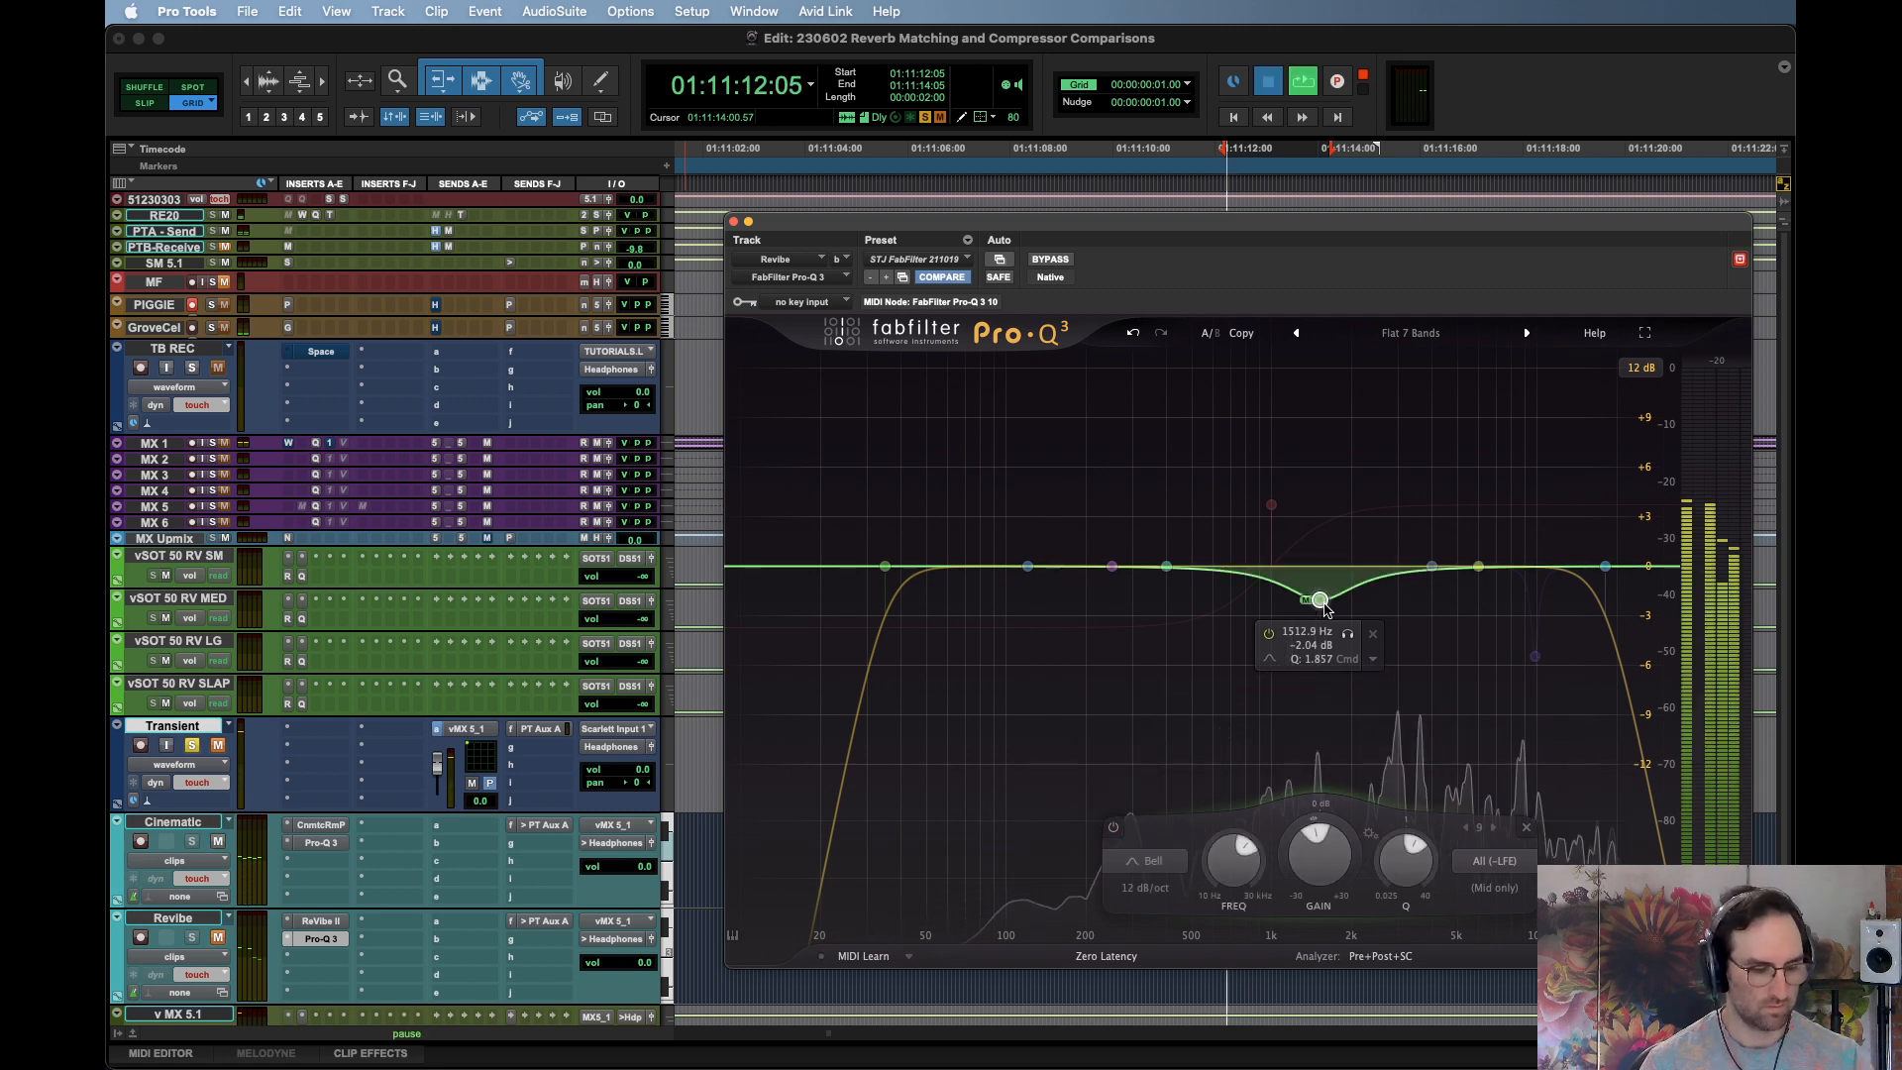
key("space")
key("space")
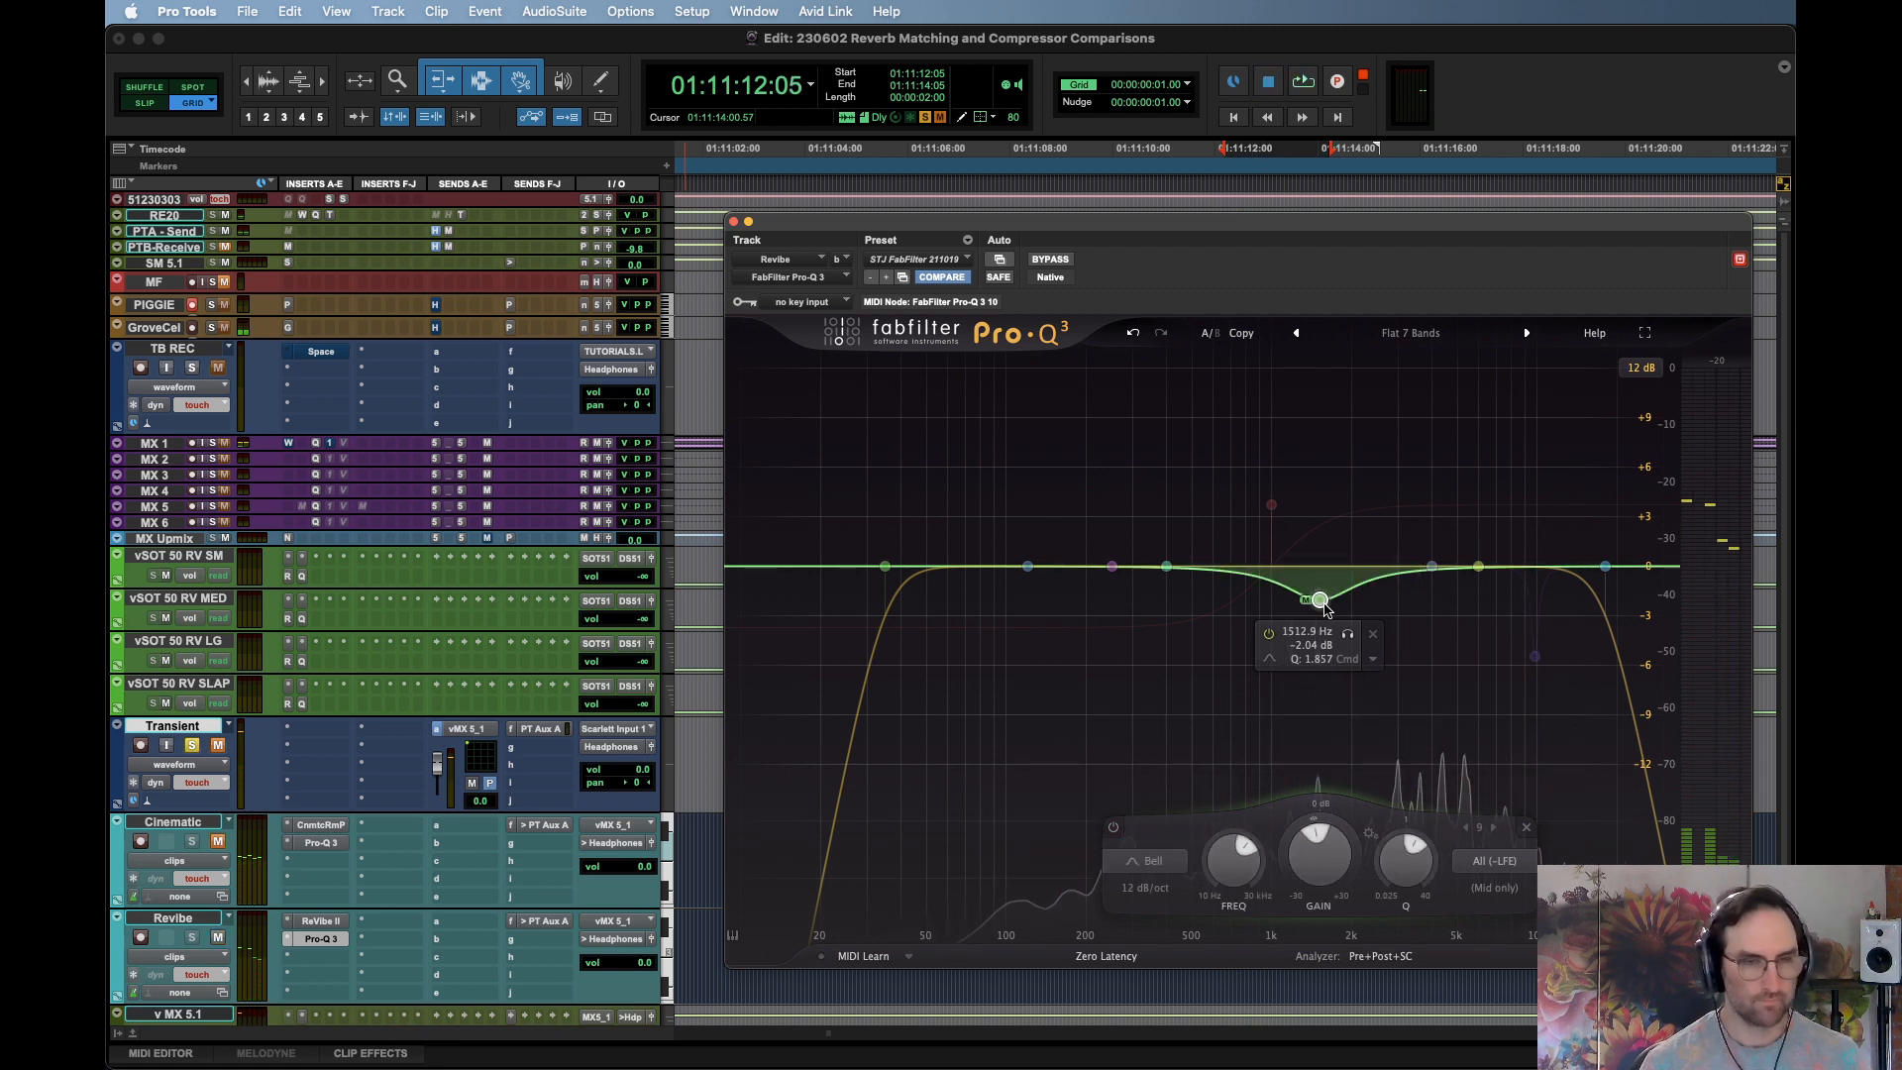
Close the equalizer, open the Revibe track's ReVibe II and save its settings to the current preset
left_click(734, 221)
left_click(320, 921)
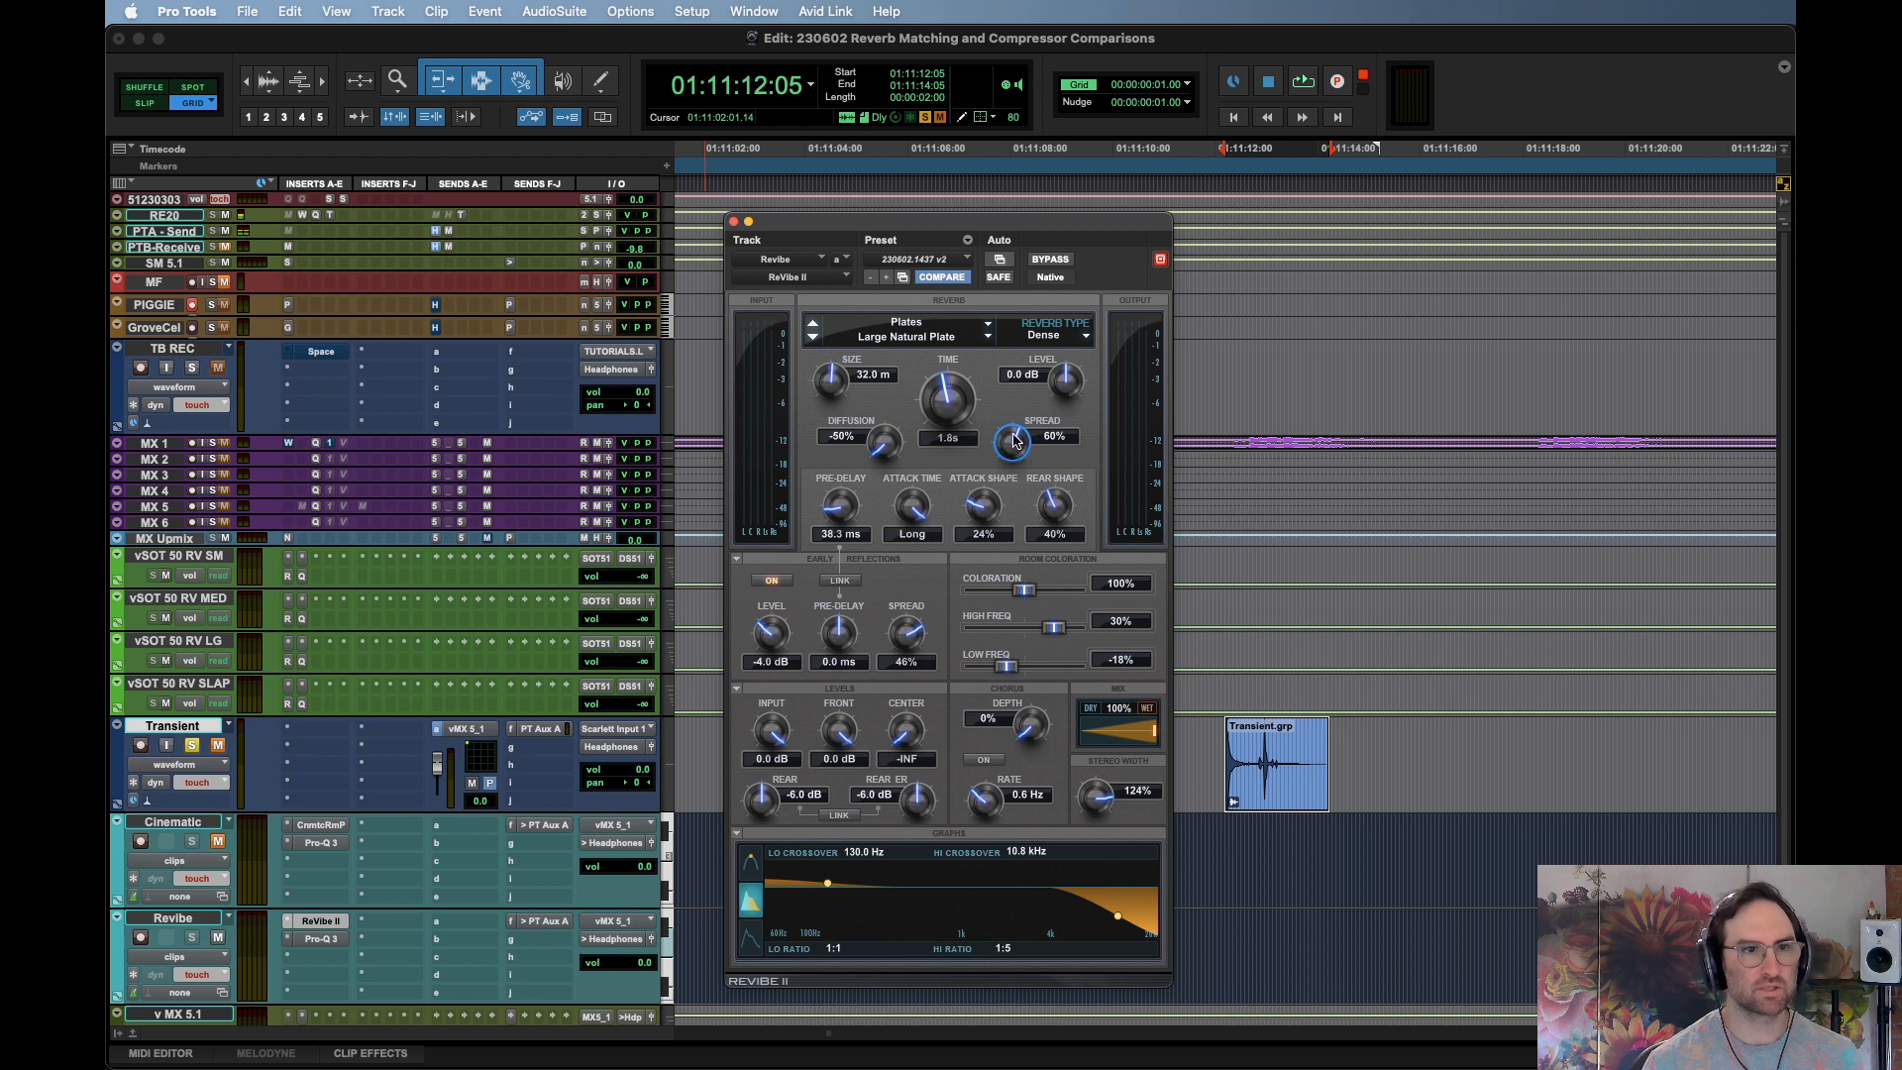
left_click(966, 244)
left_click(1001, 278)
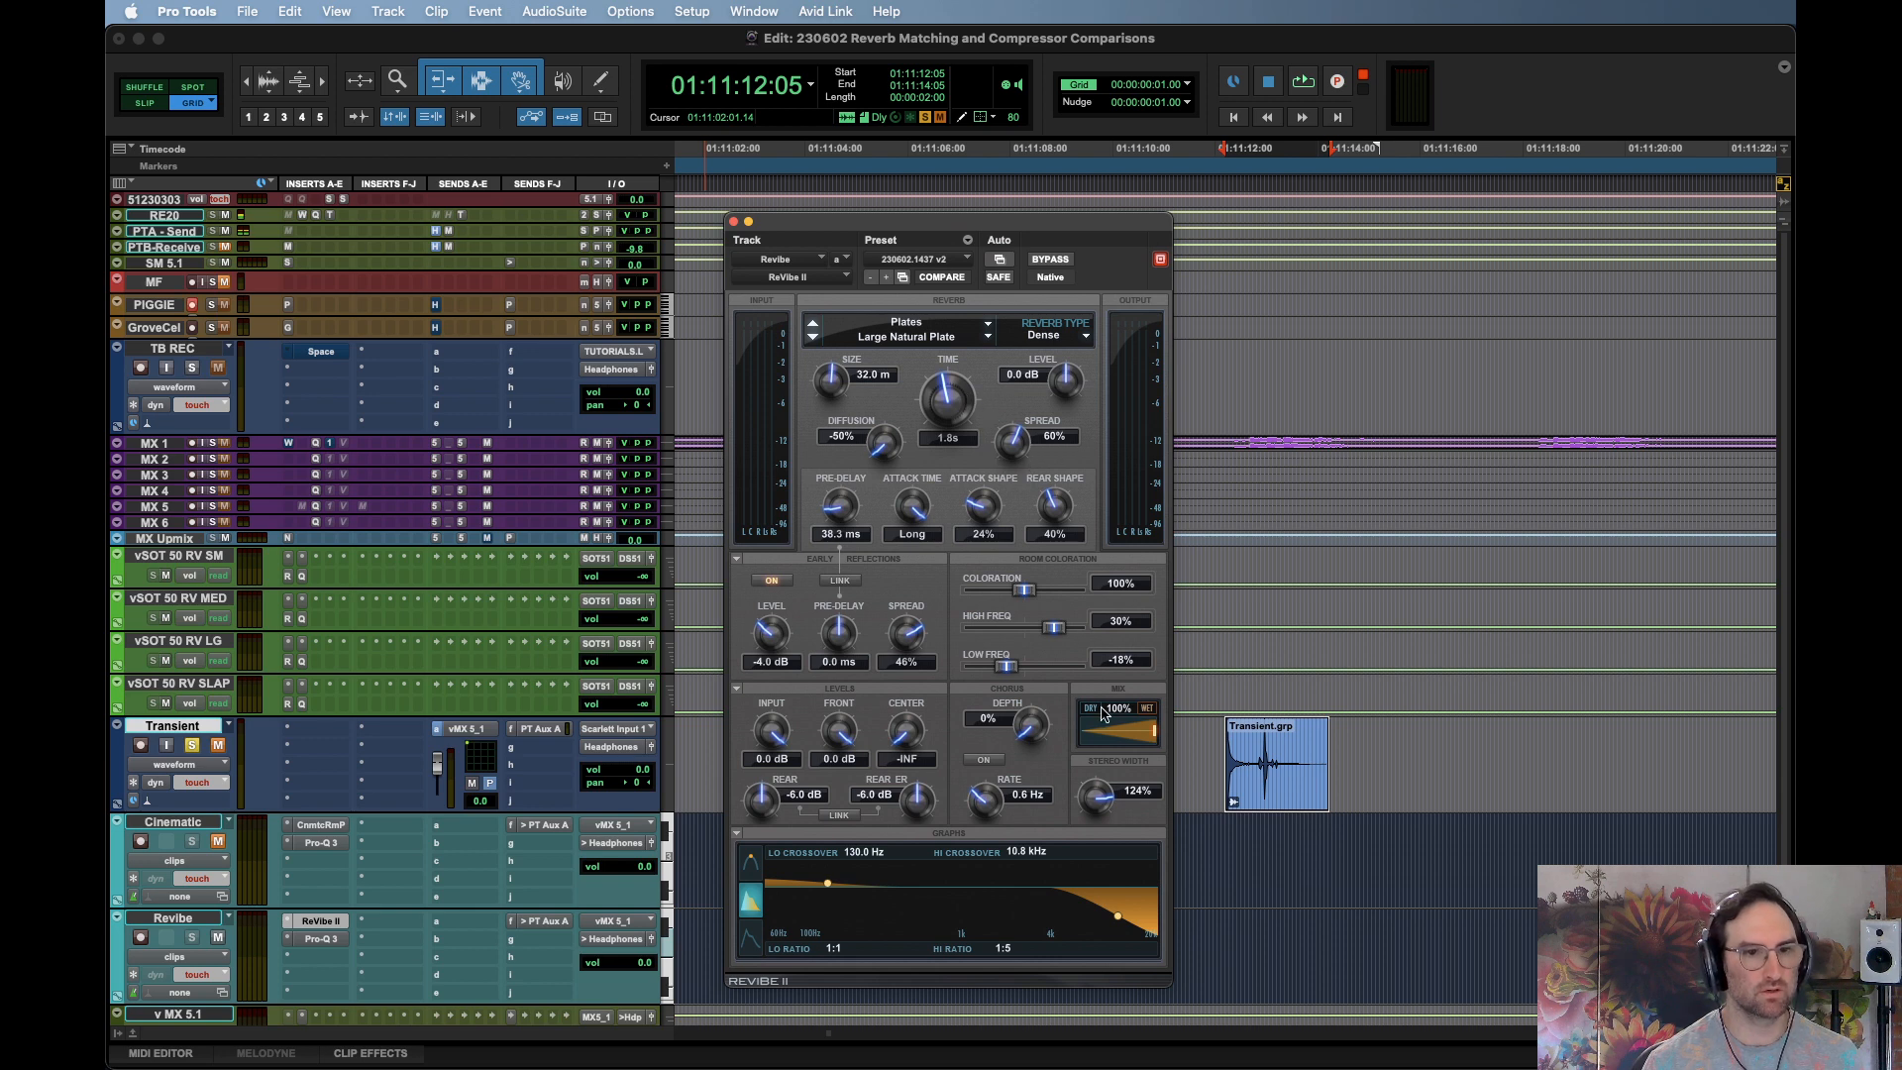
Set the ReVibe II reverb Spread to 100% and audition the transient repeatedly
left_click_drag(1017, 442, 1050, 436)
key("space")
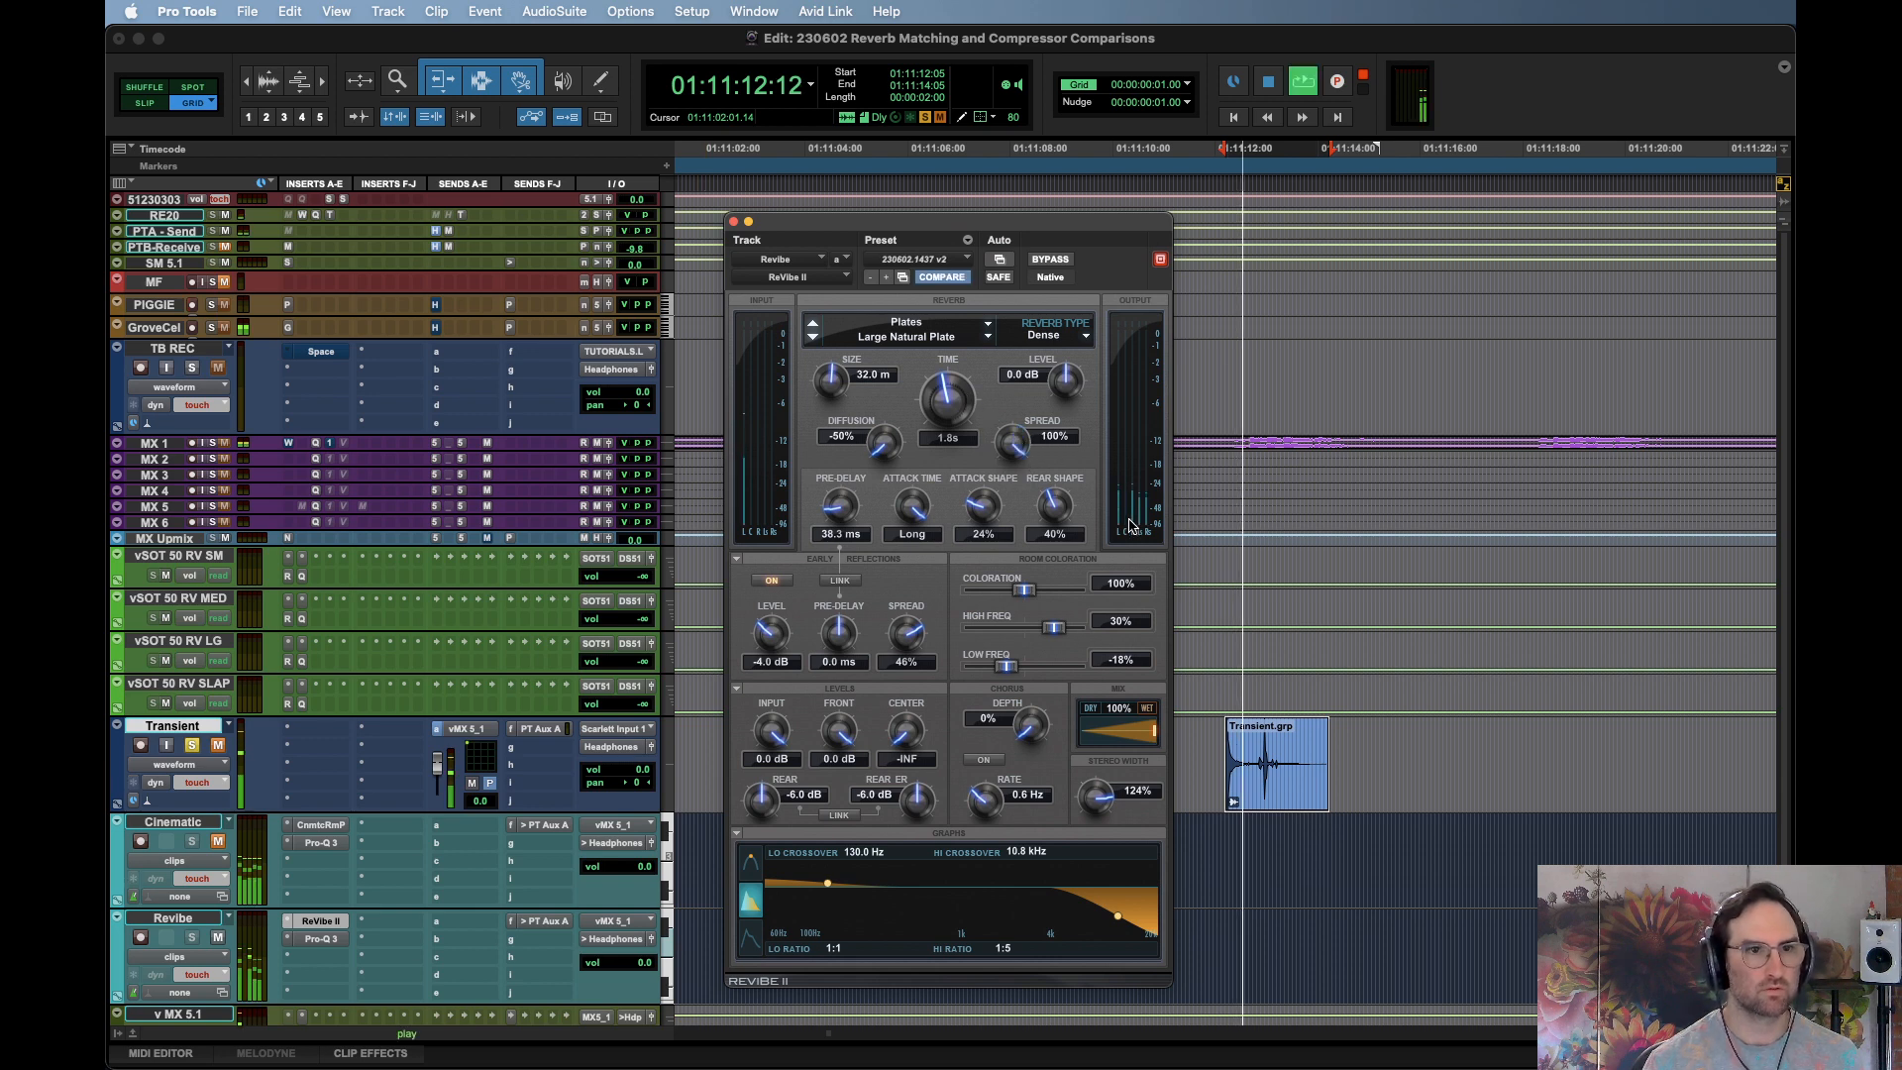
key("space")
key("space")
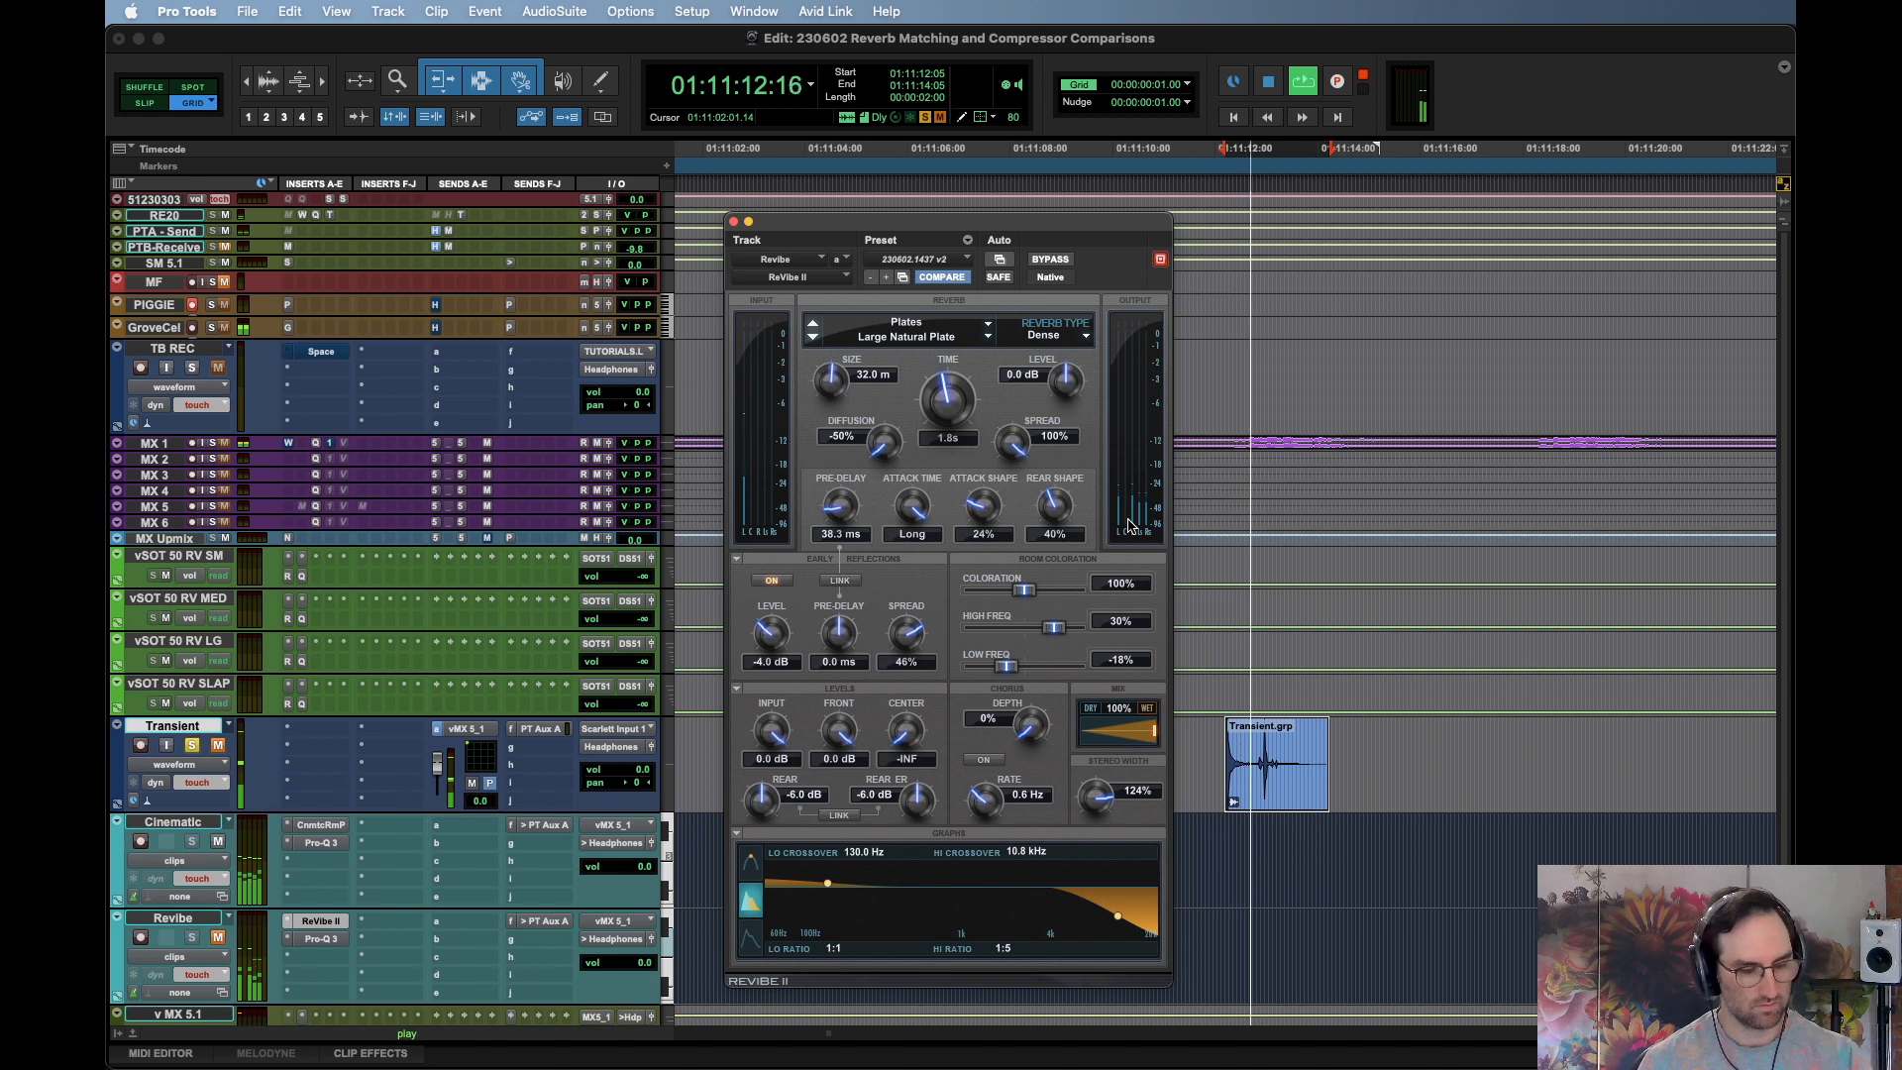
key("space")
key("space")
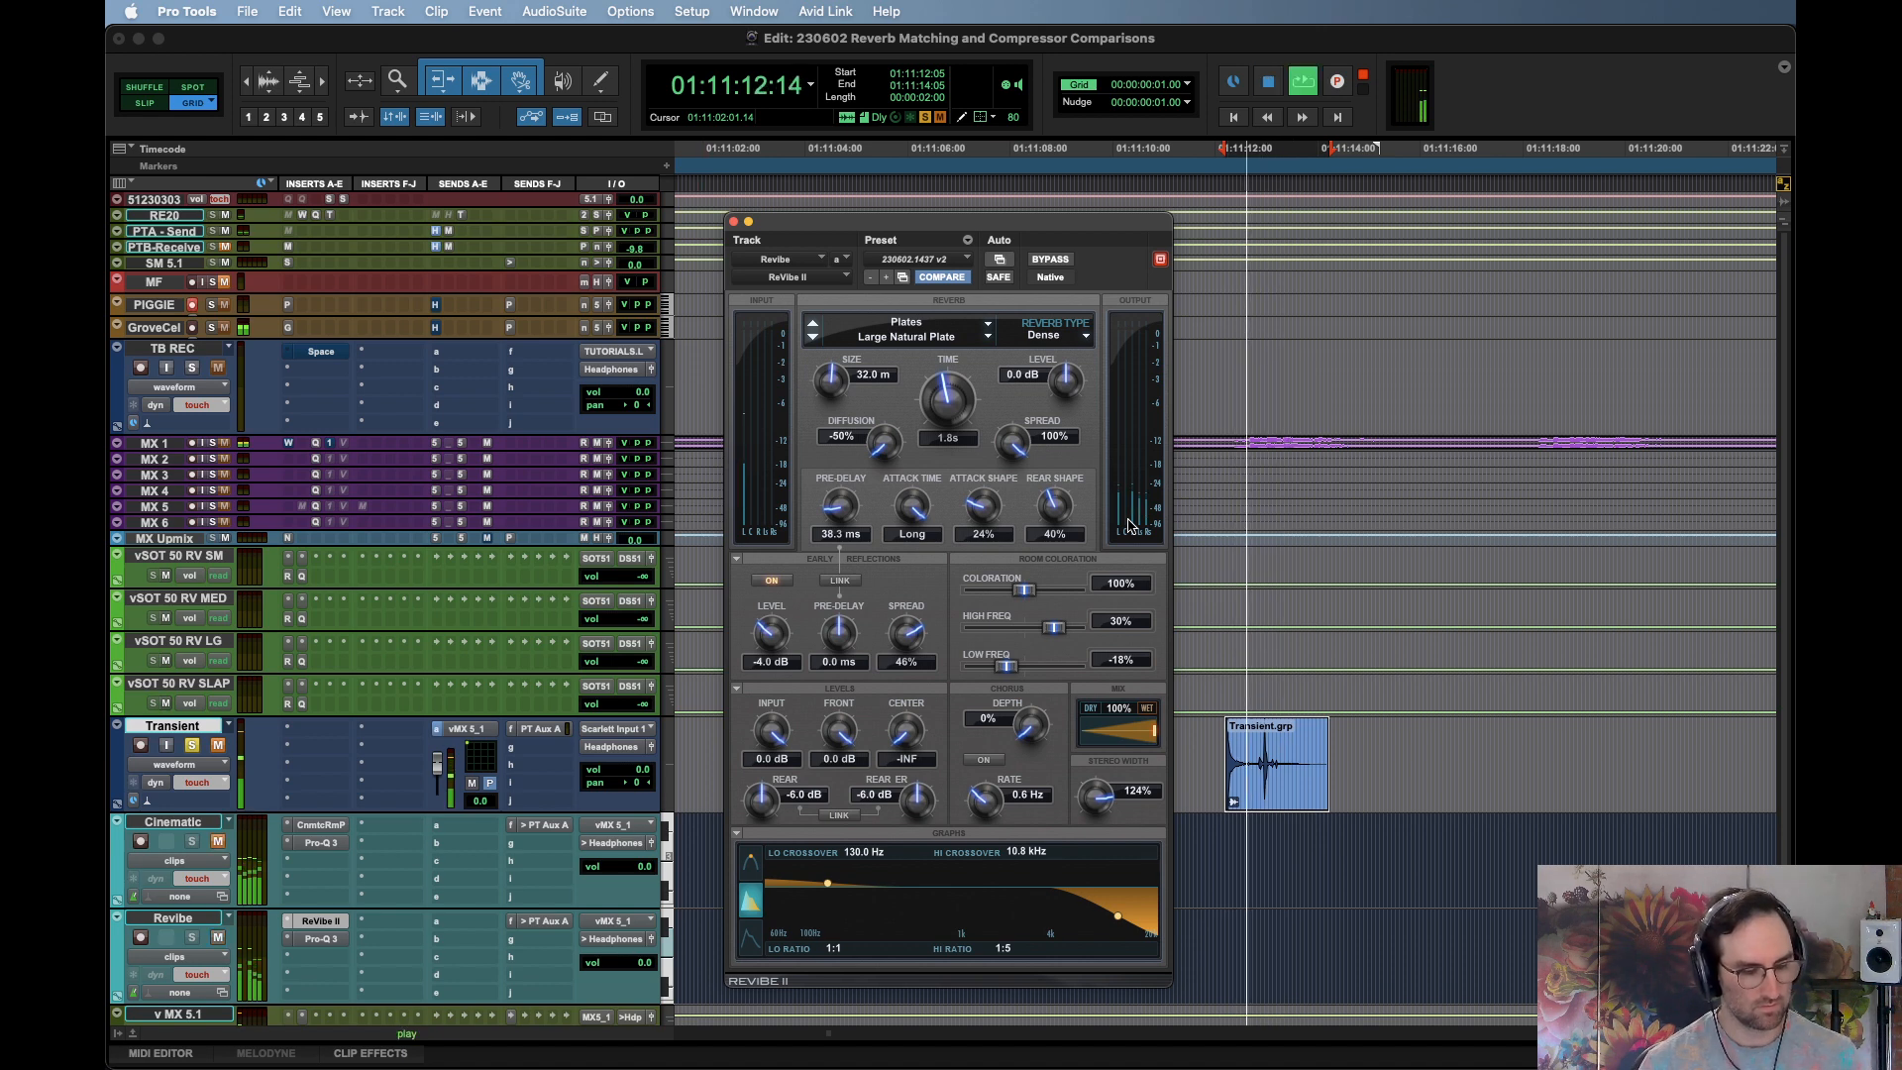
key("space")
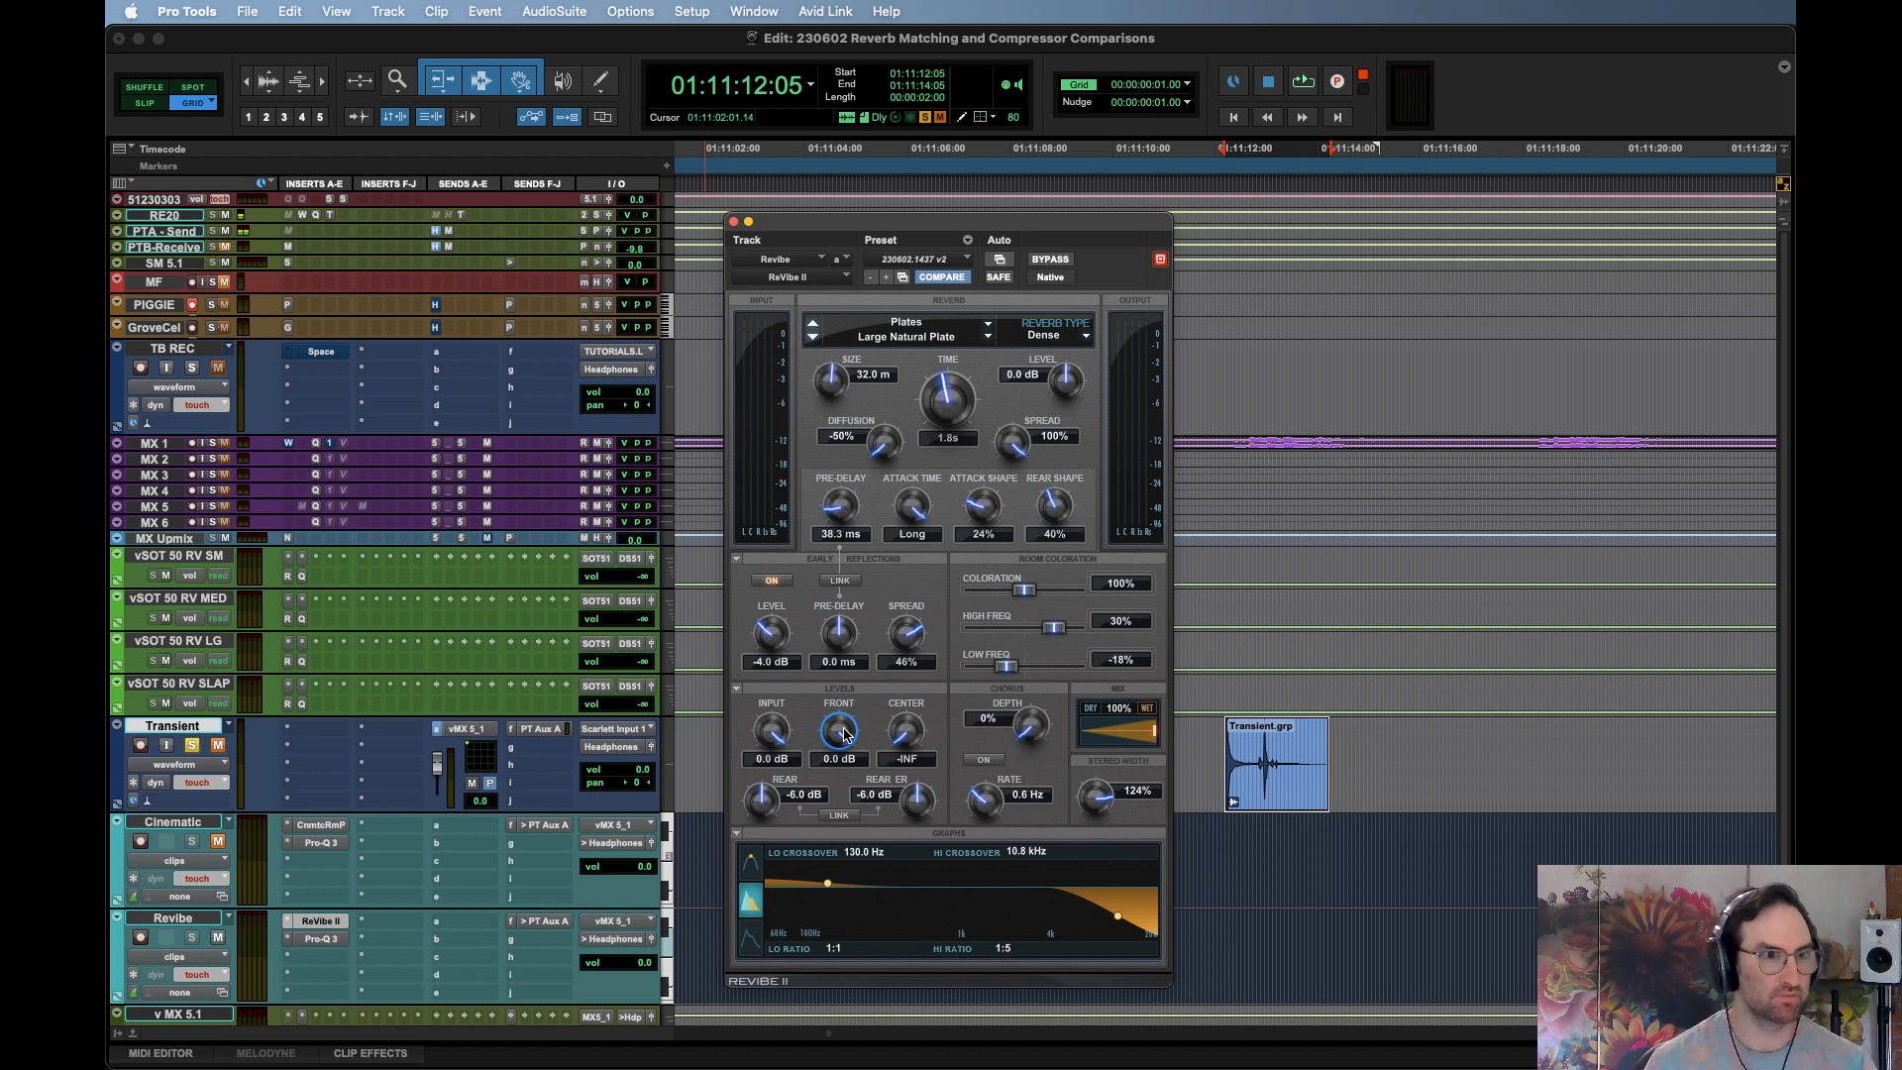
key("space")
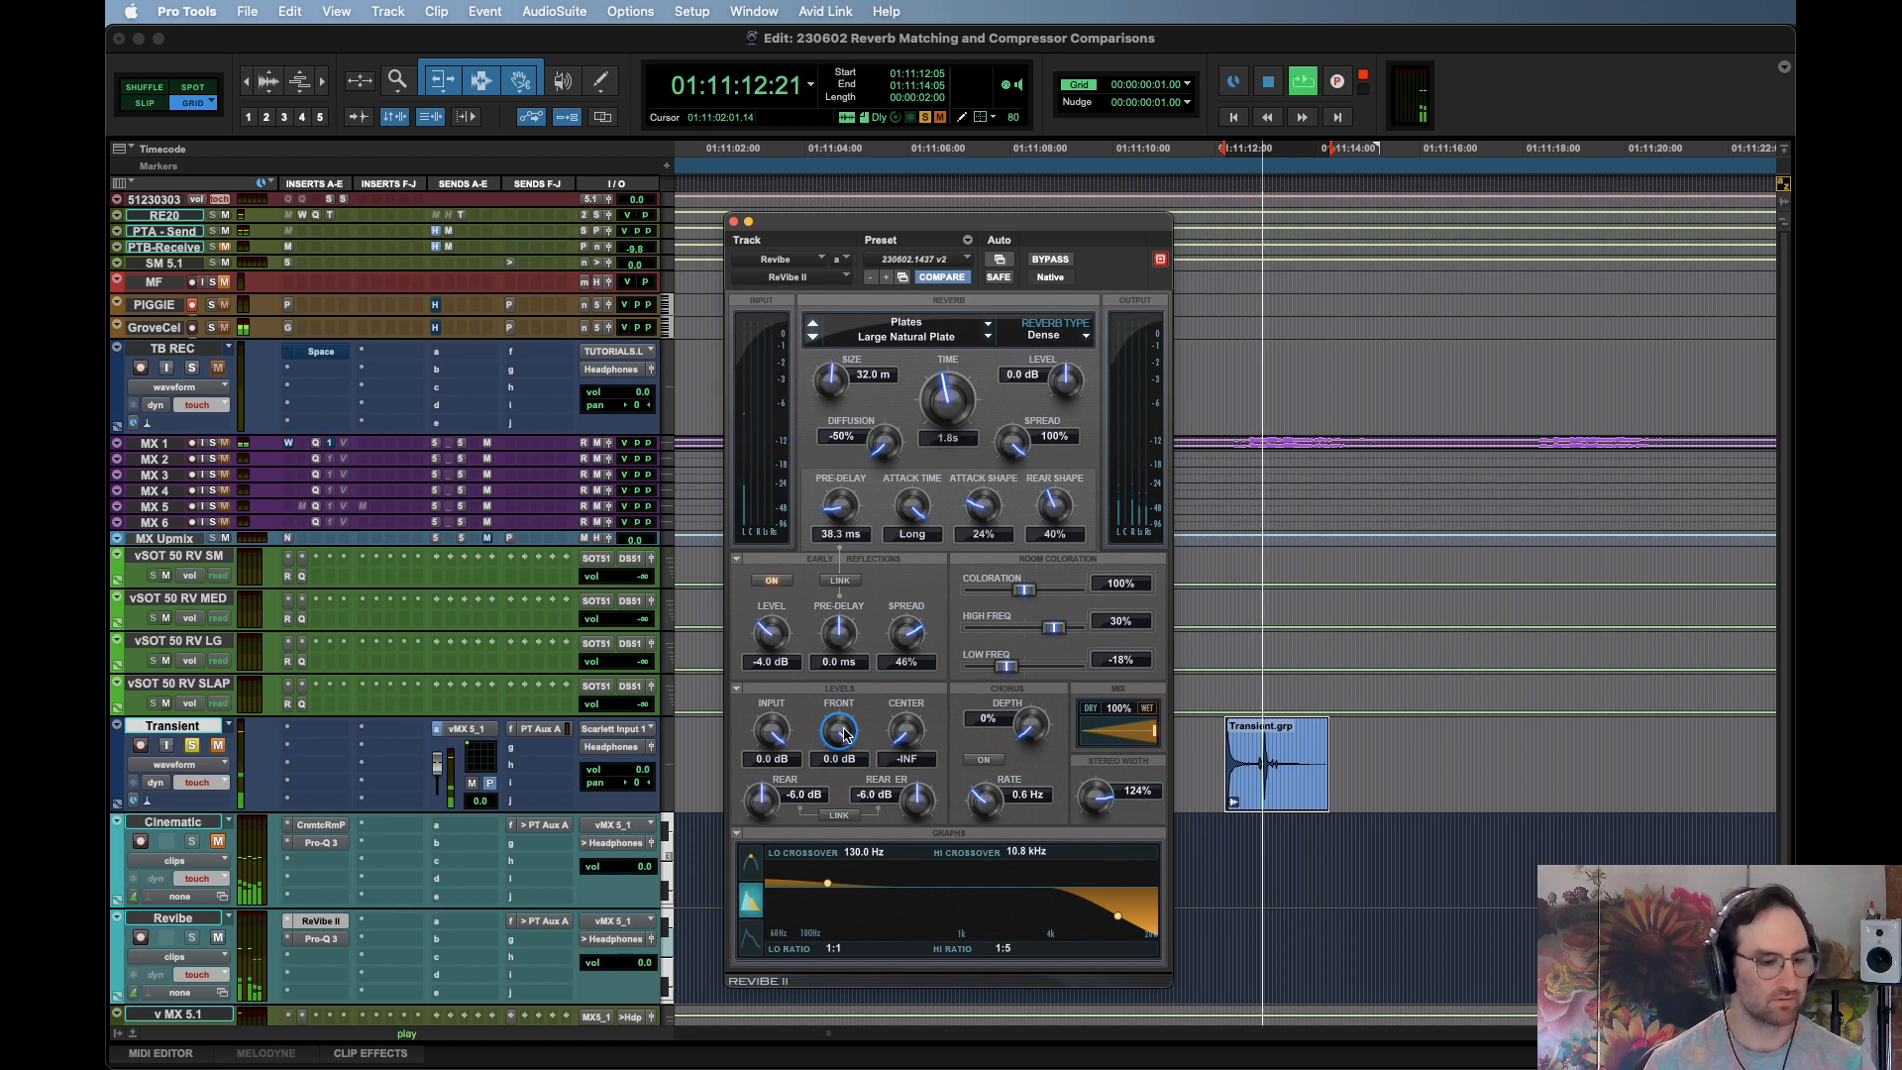
key("space")
key("space")
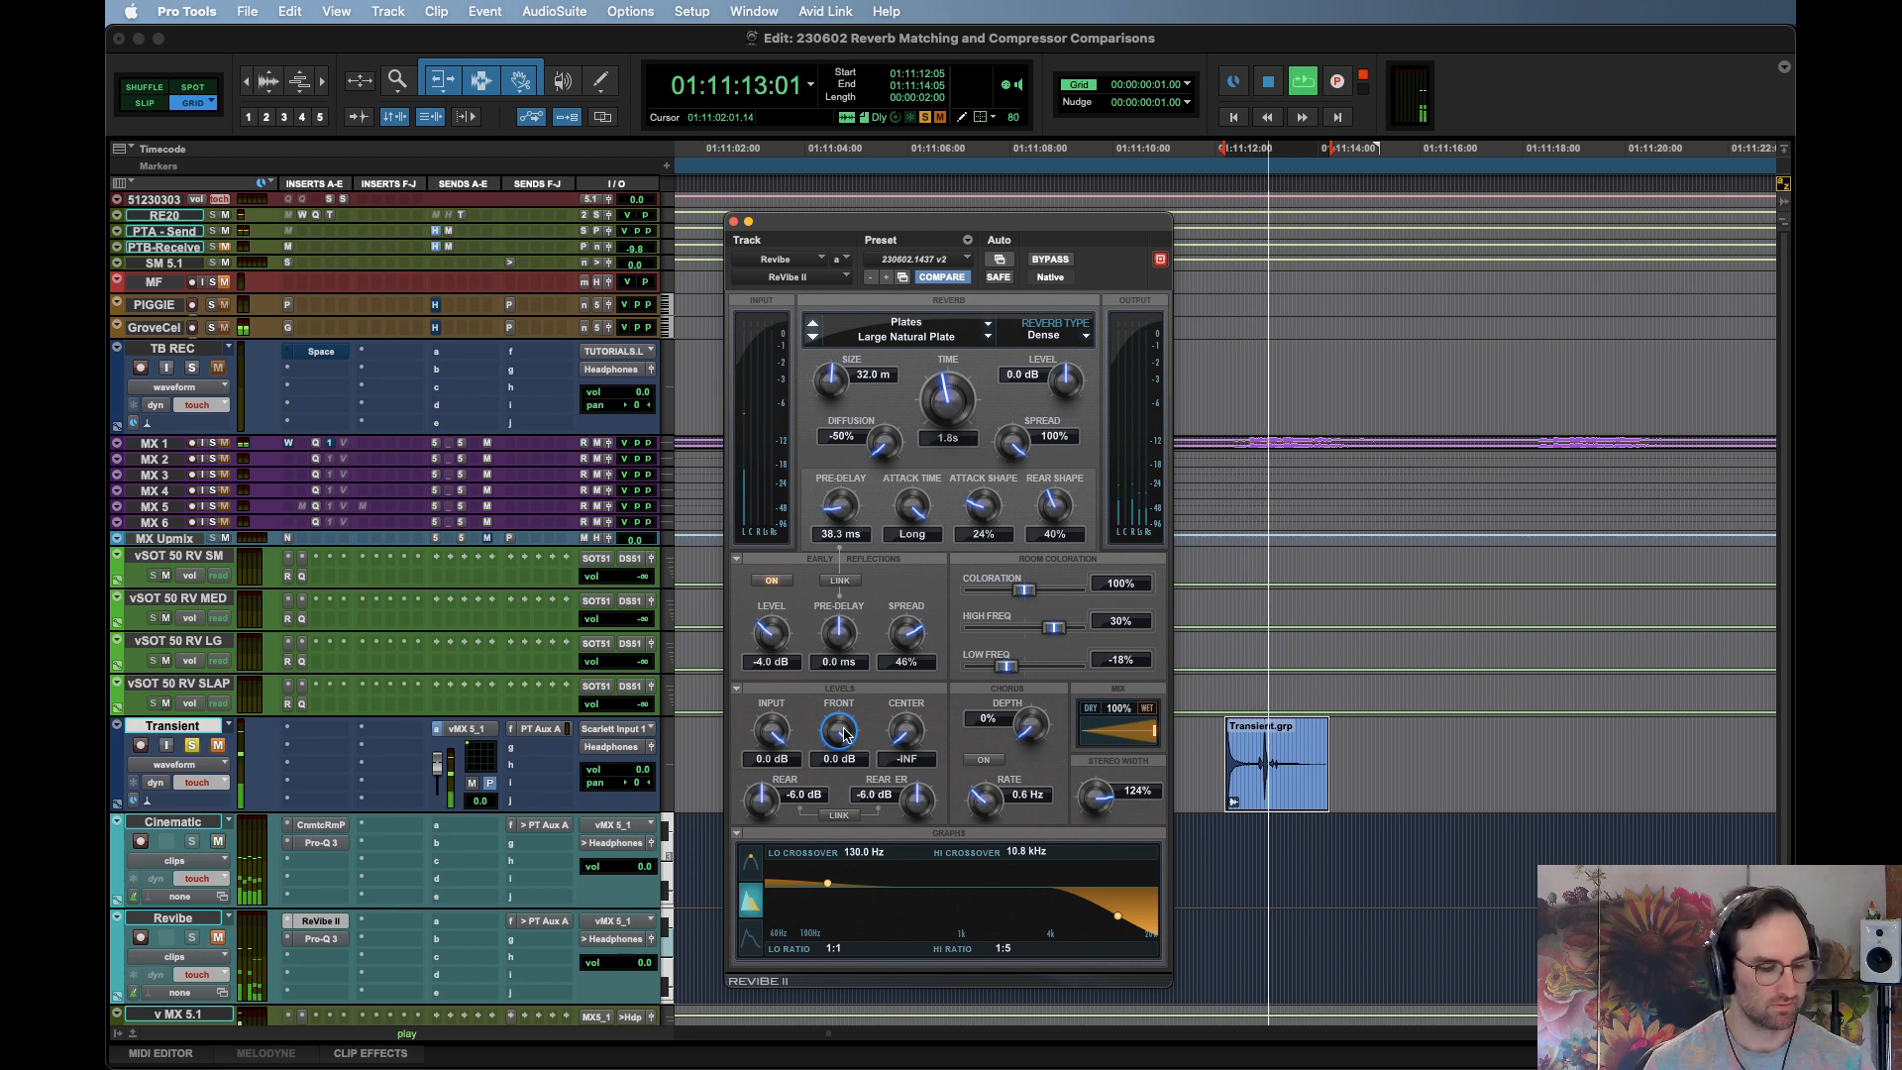
key("space")
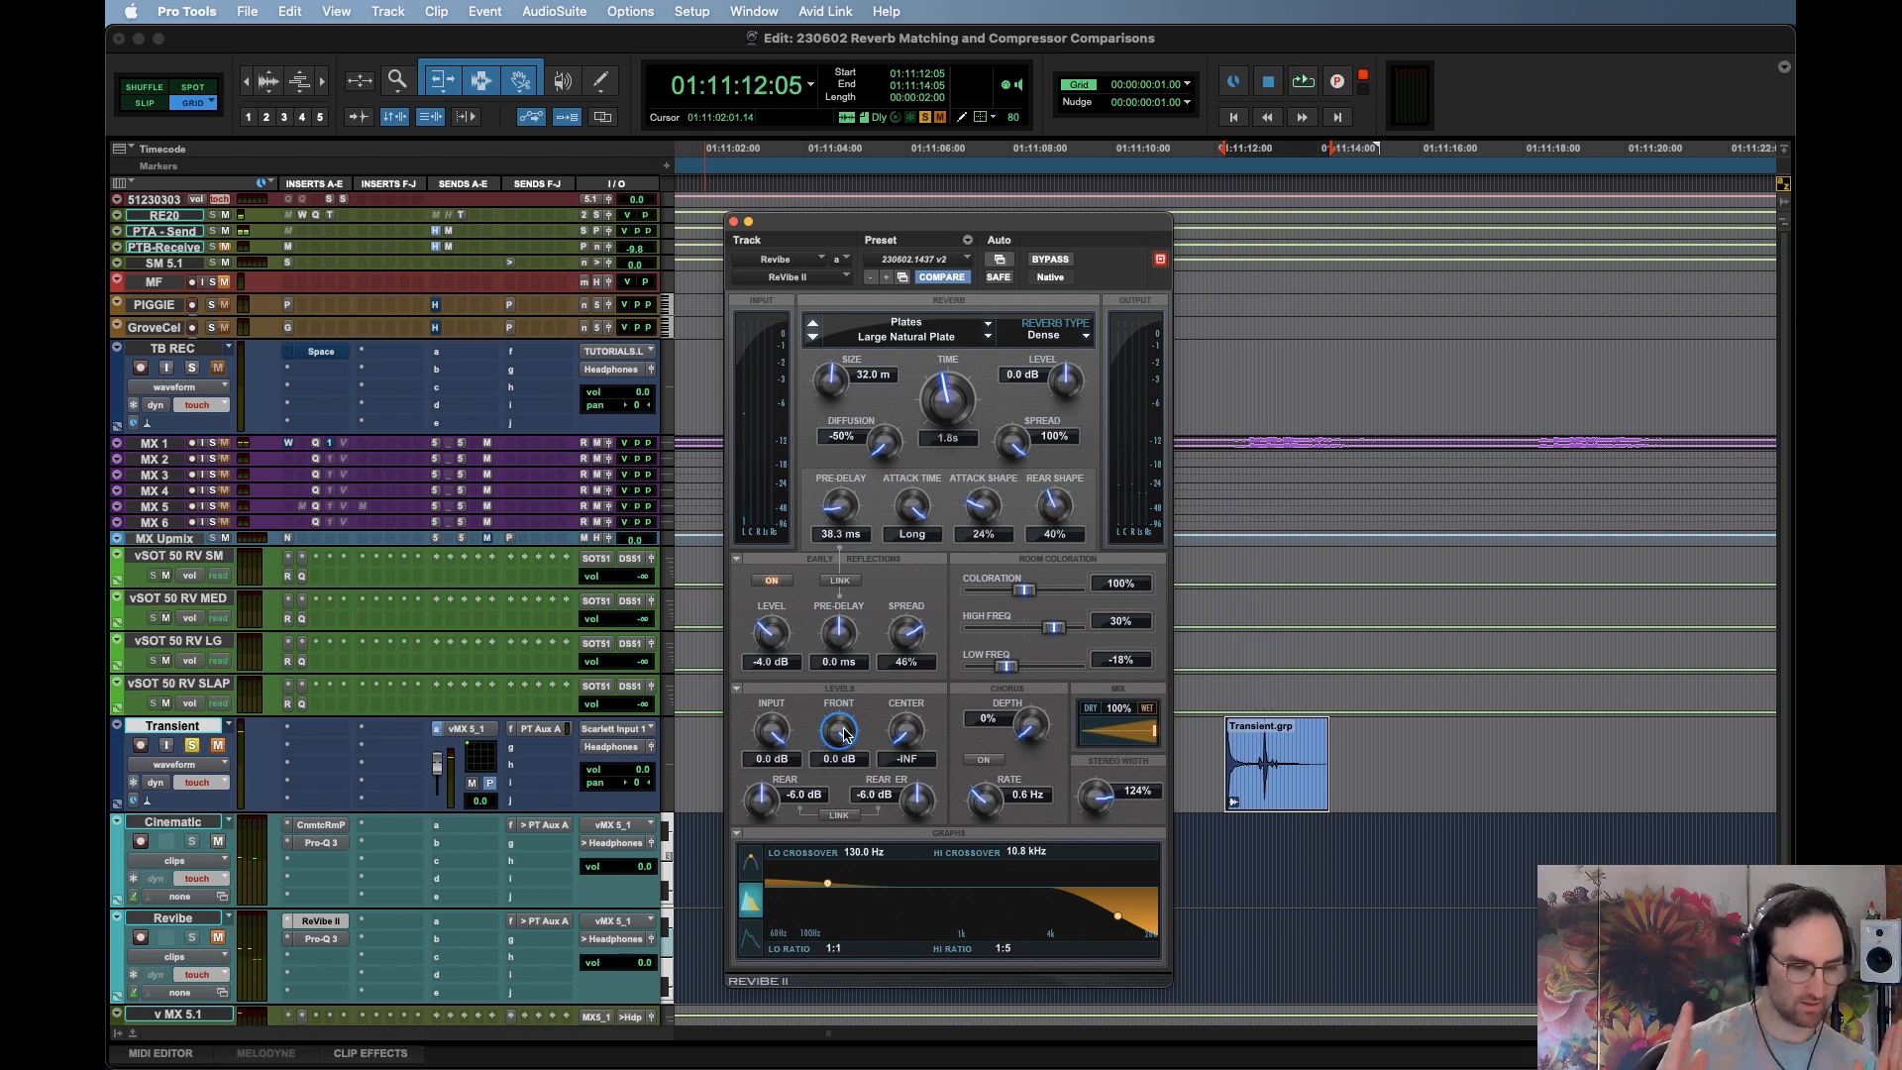
Check the Revibe track's Pro-Q 3 and ReVibe II, and move Pro-Q 3 from insert slot B to slot C
left_click(325, 939)
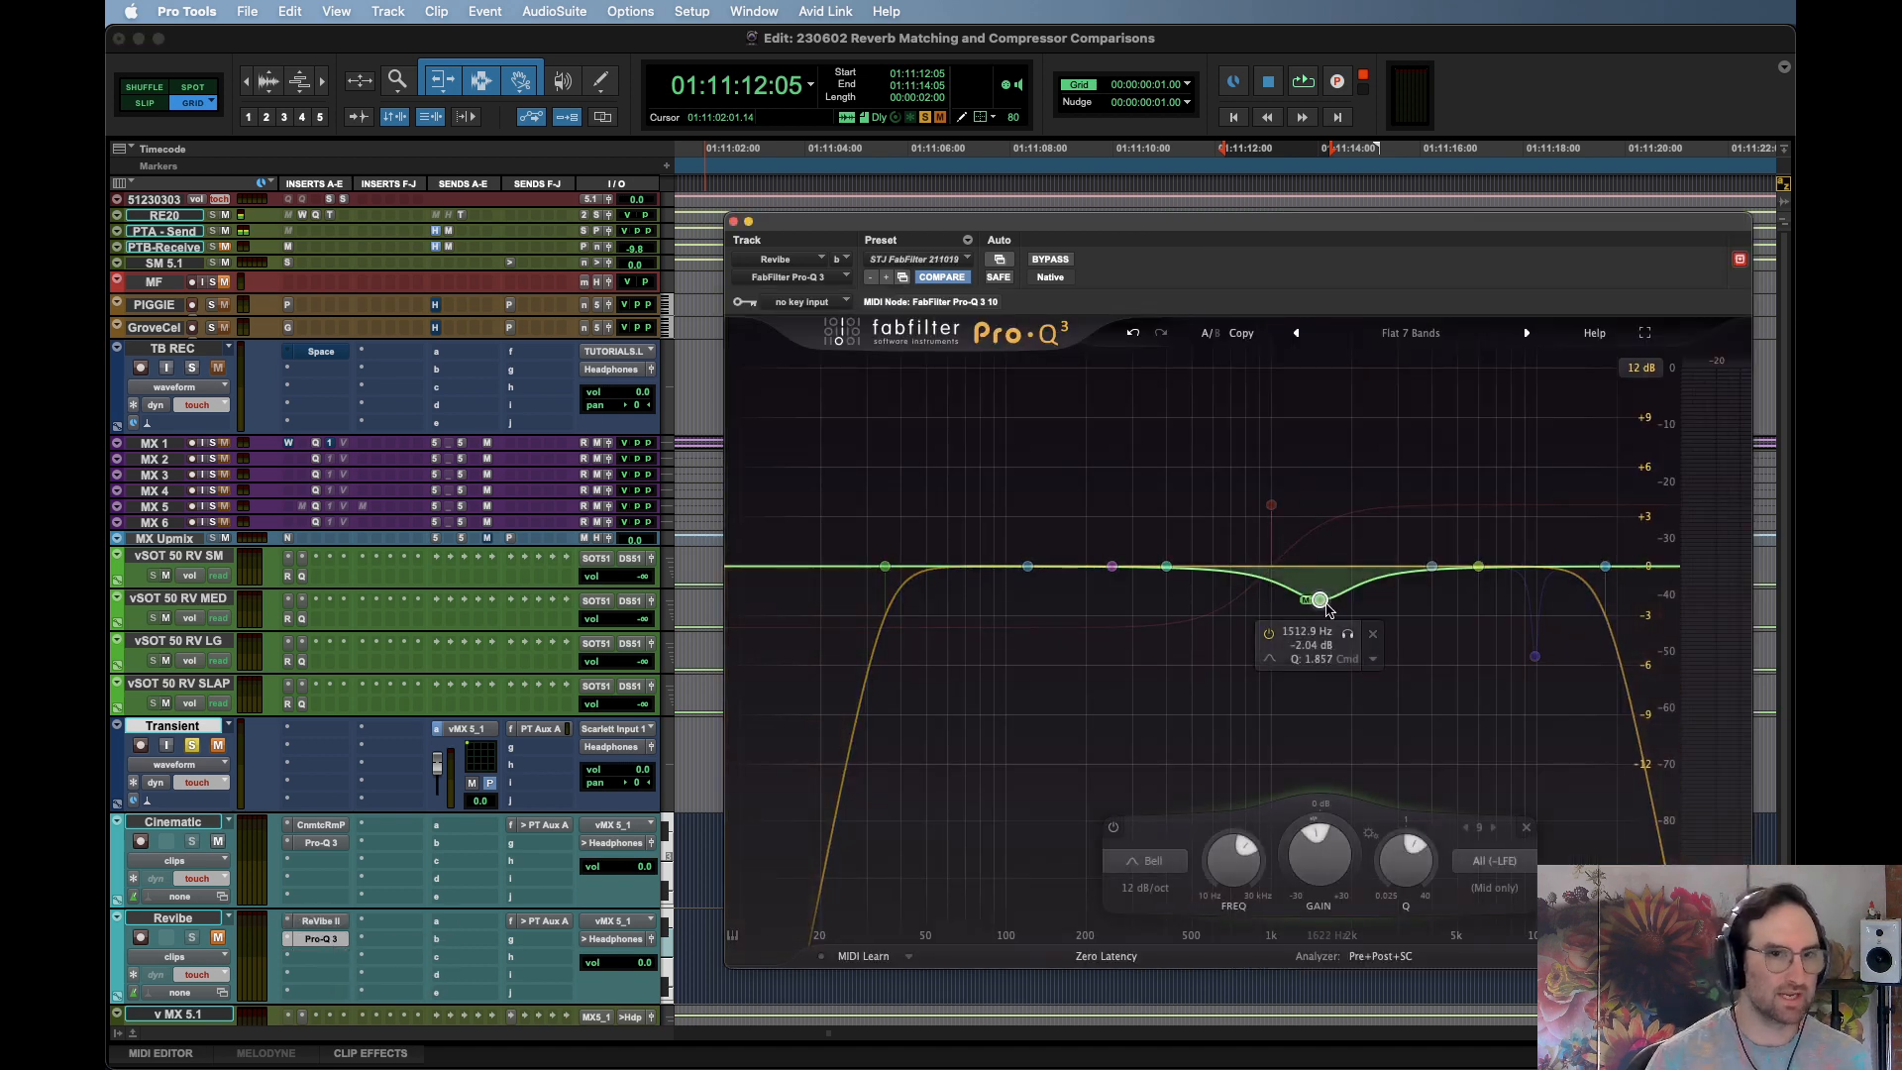
left_click(331, 922)
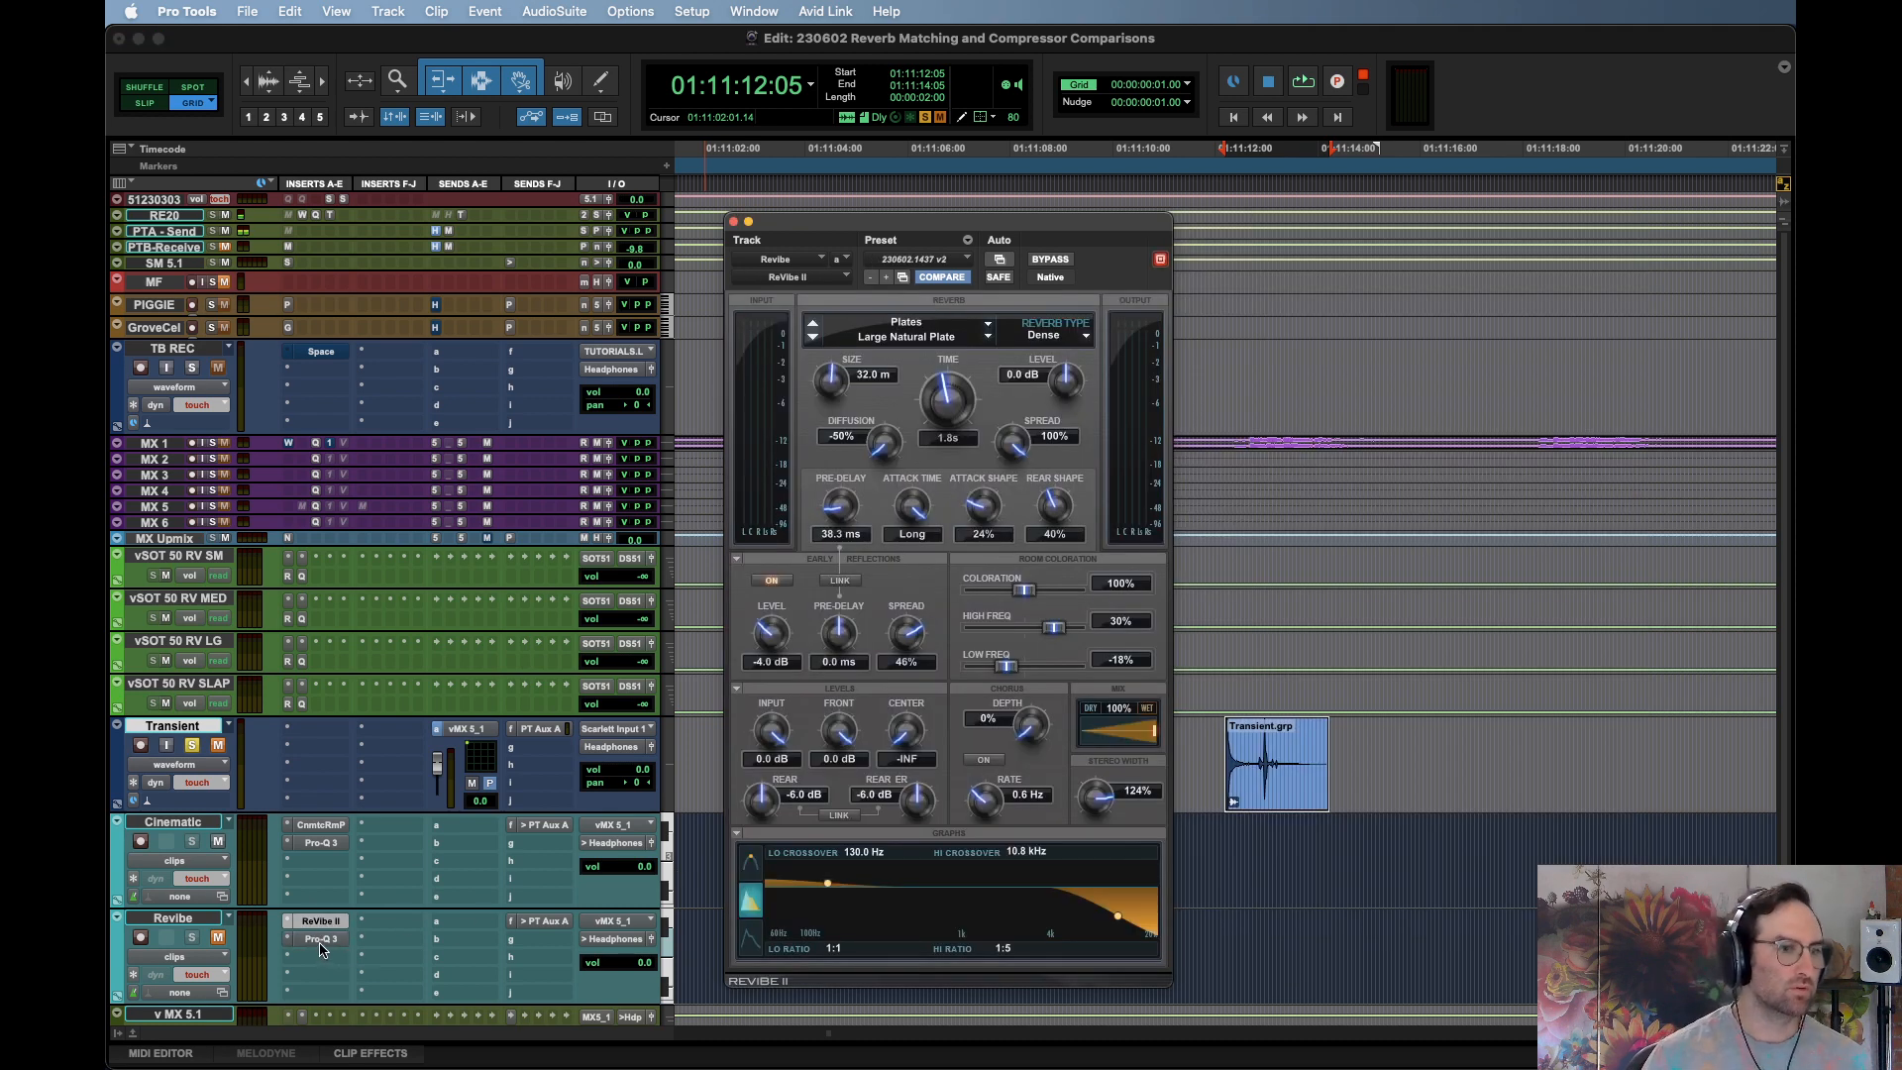
left_click_drag(320, 943, 315, 949)
left_click(287, 941)
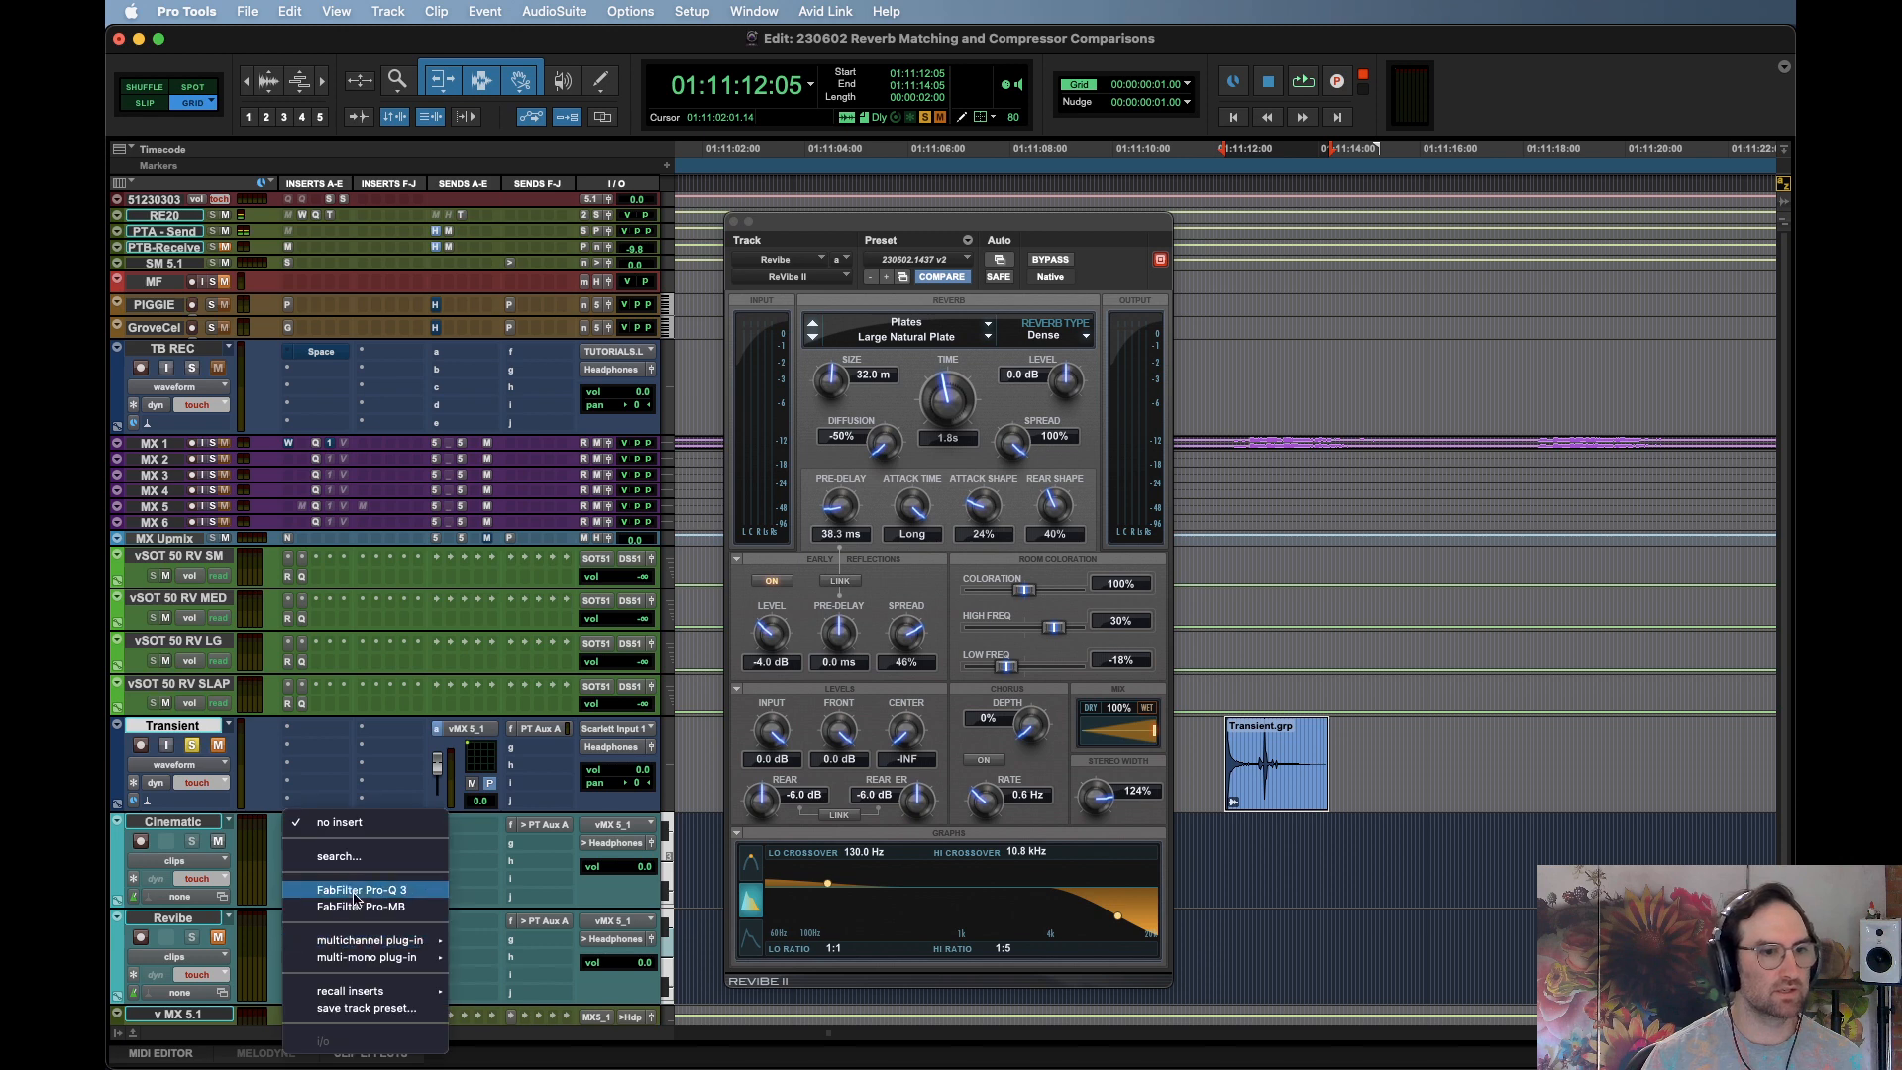
mouse_move(396, 940)
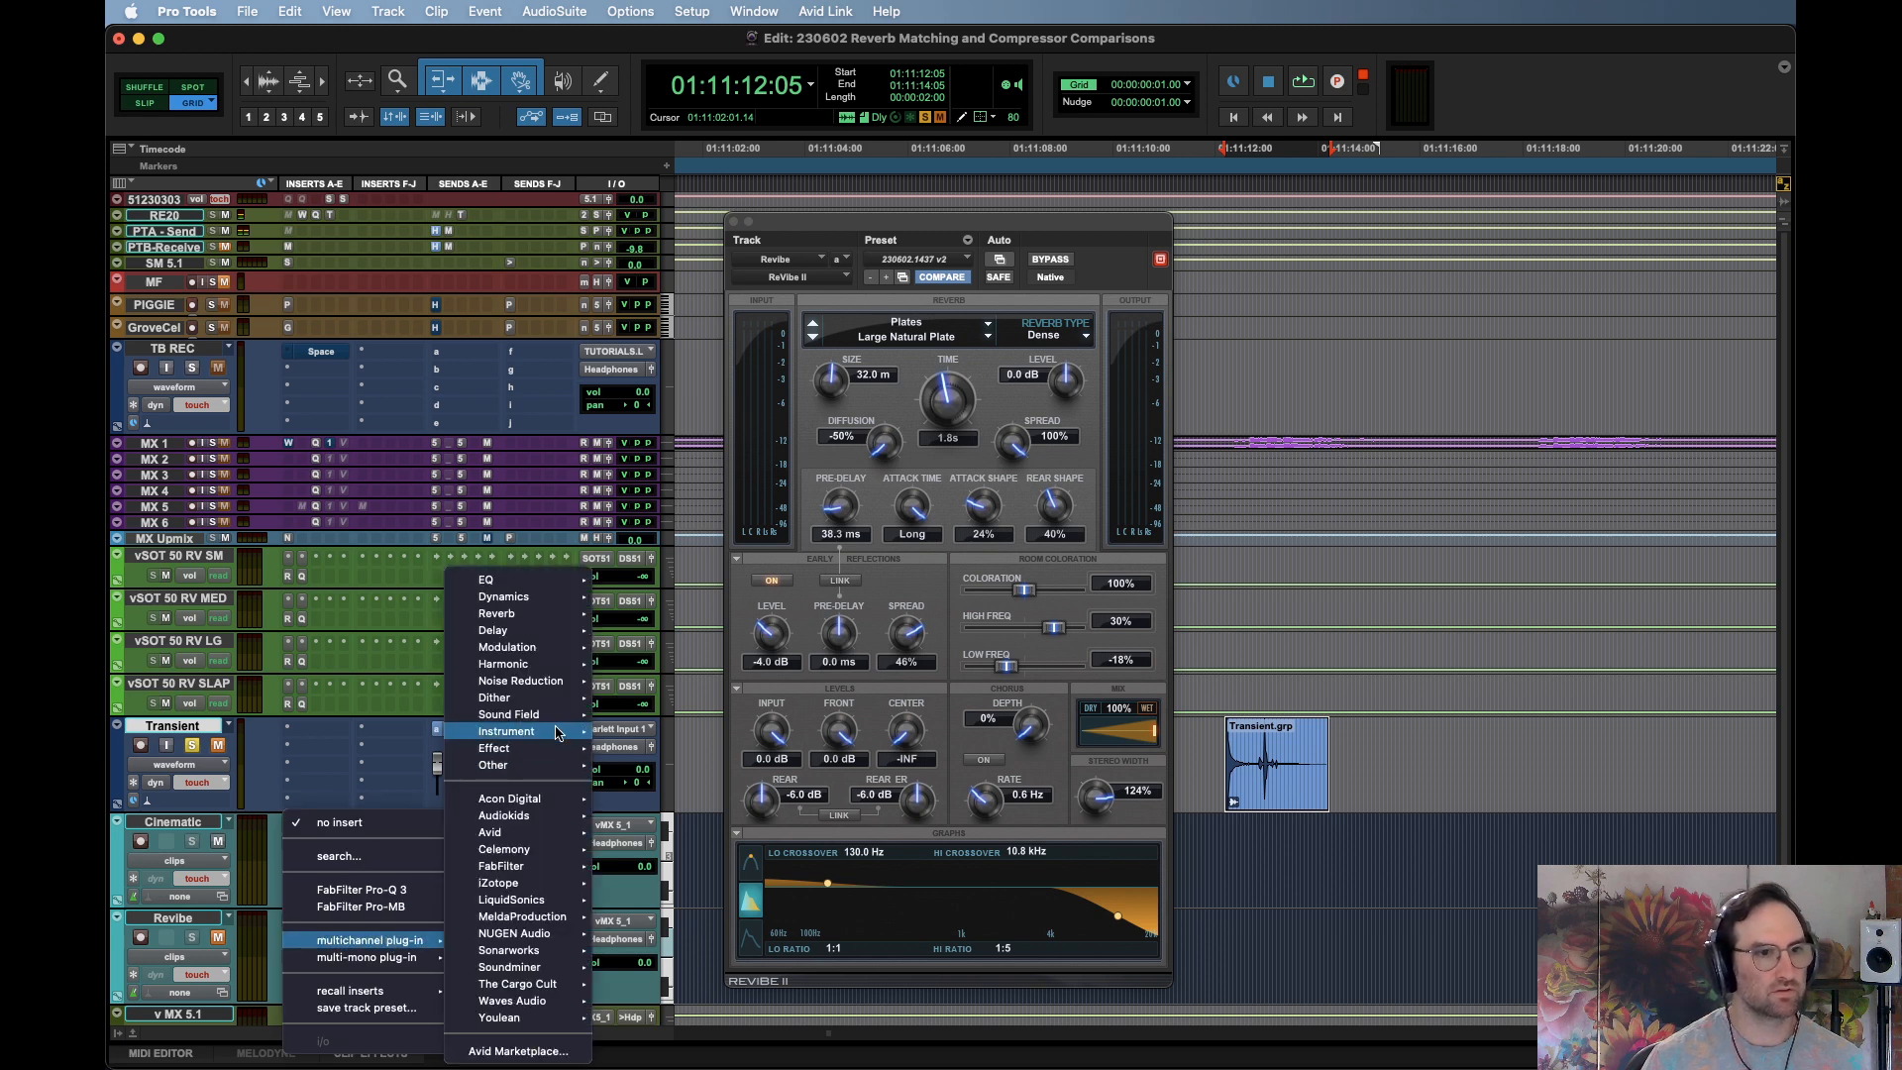
mouse_move(558, 717)
mouse_move(553, 834)
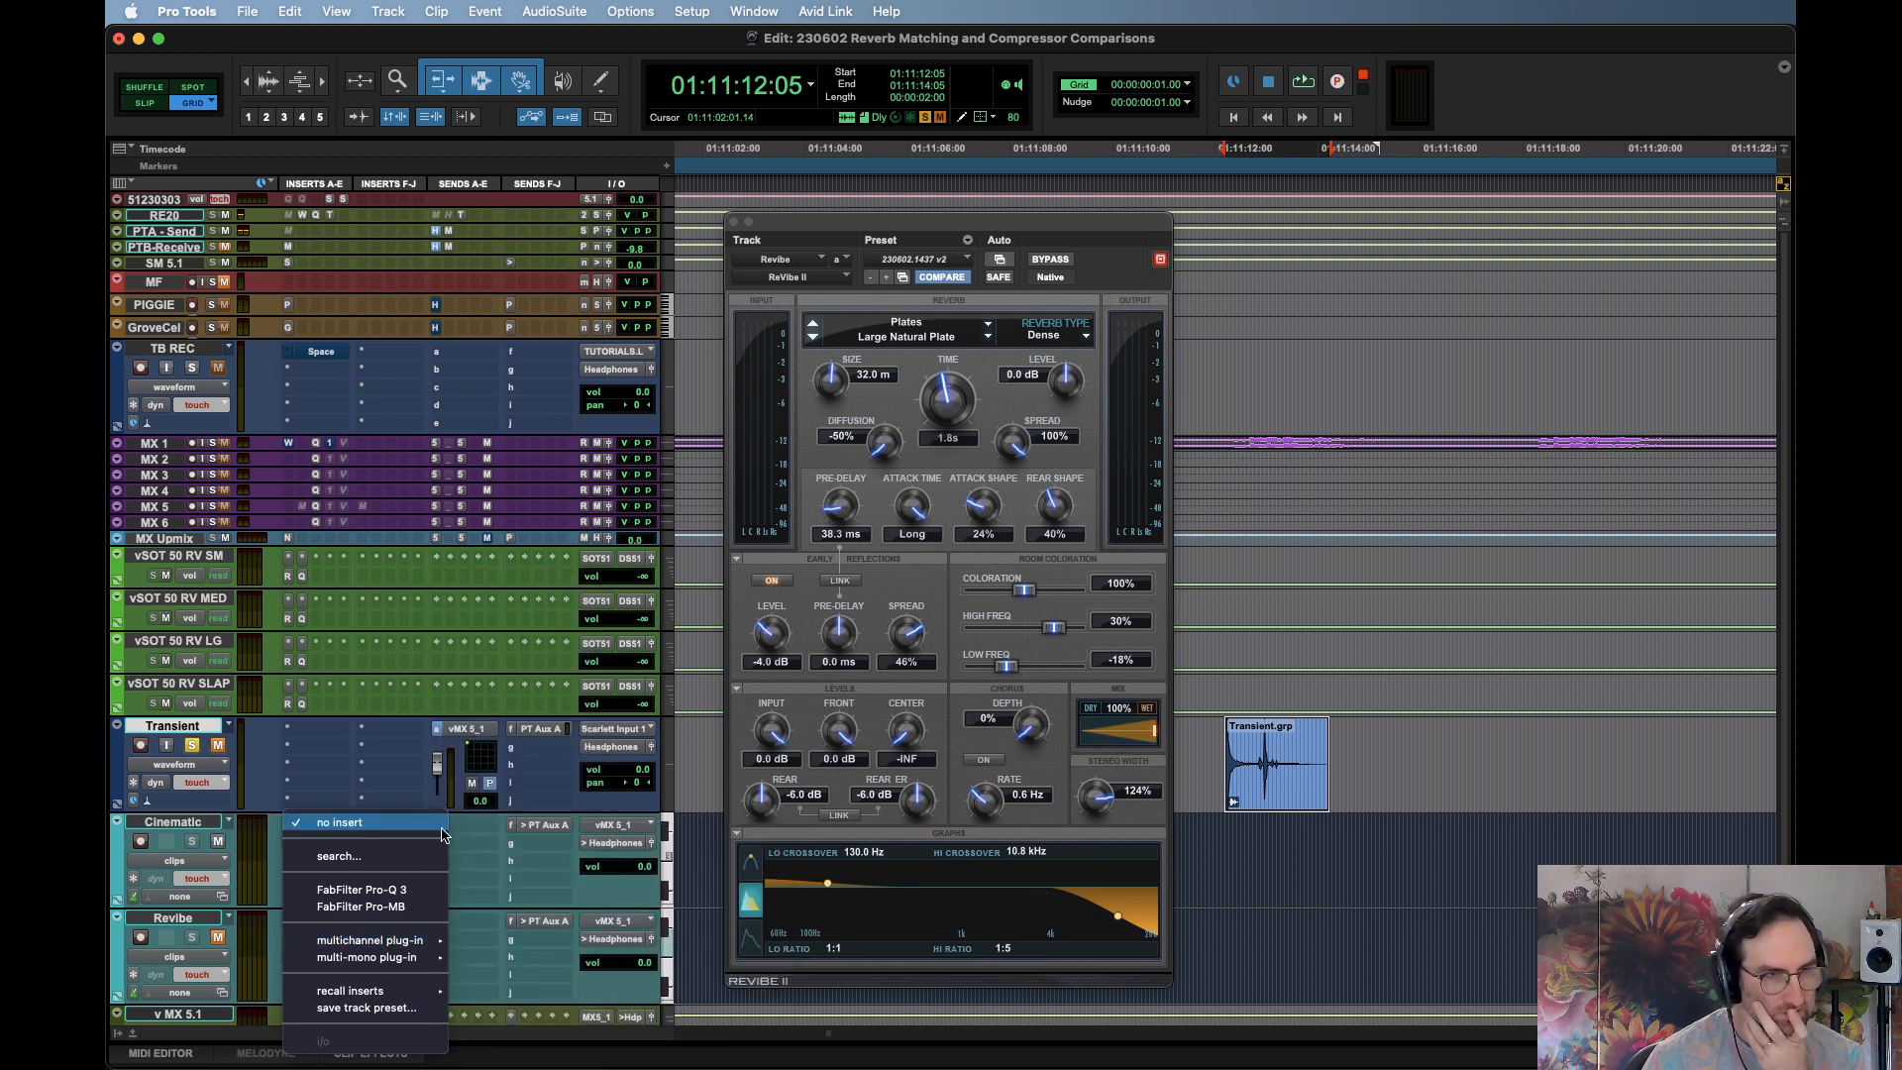
left_click(410, 795)
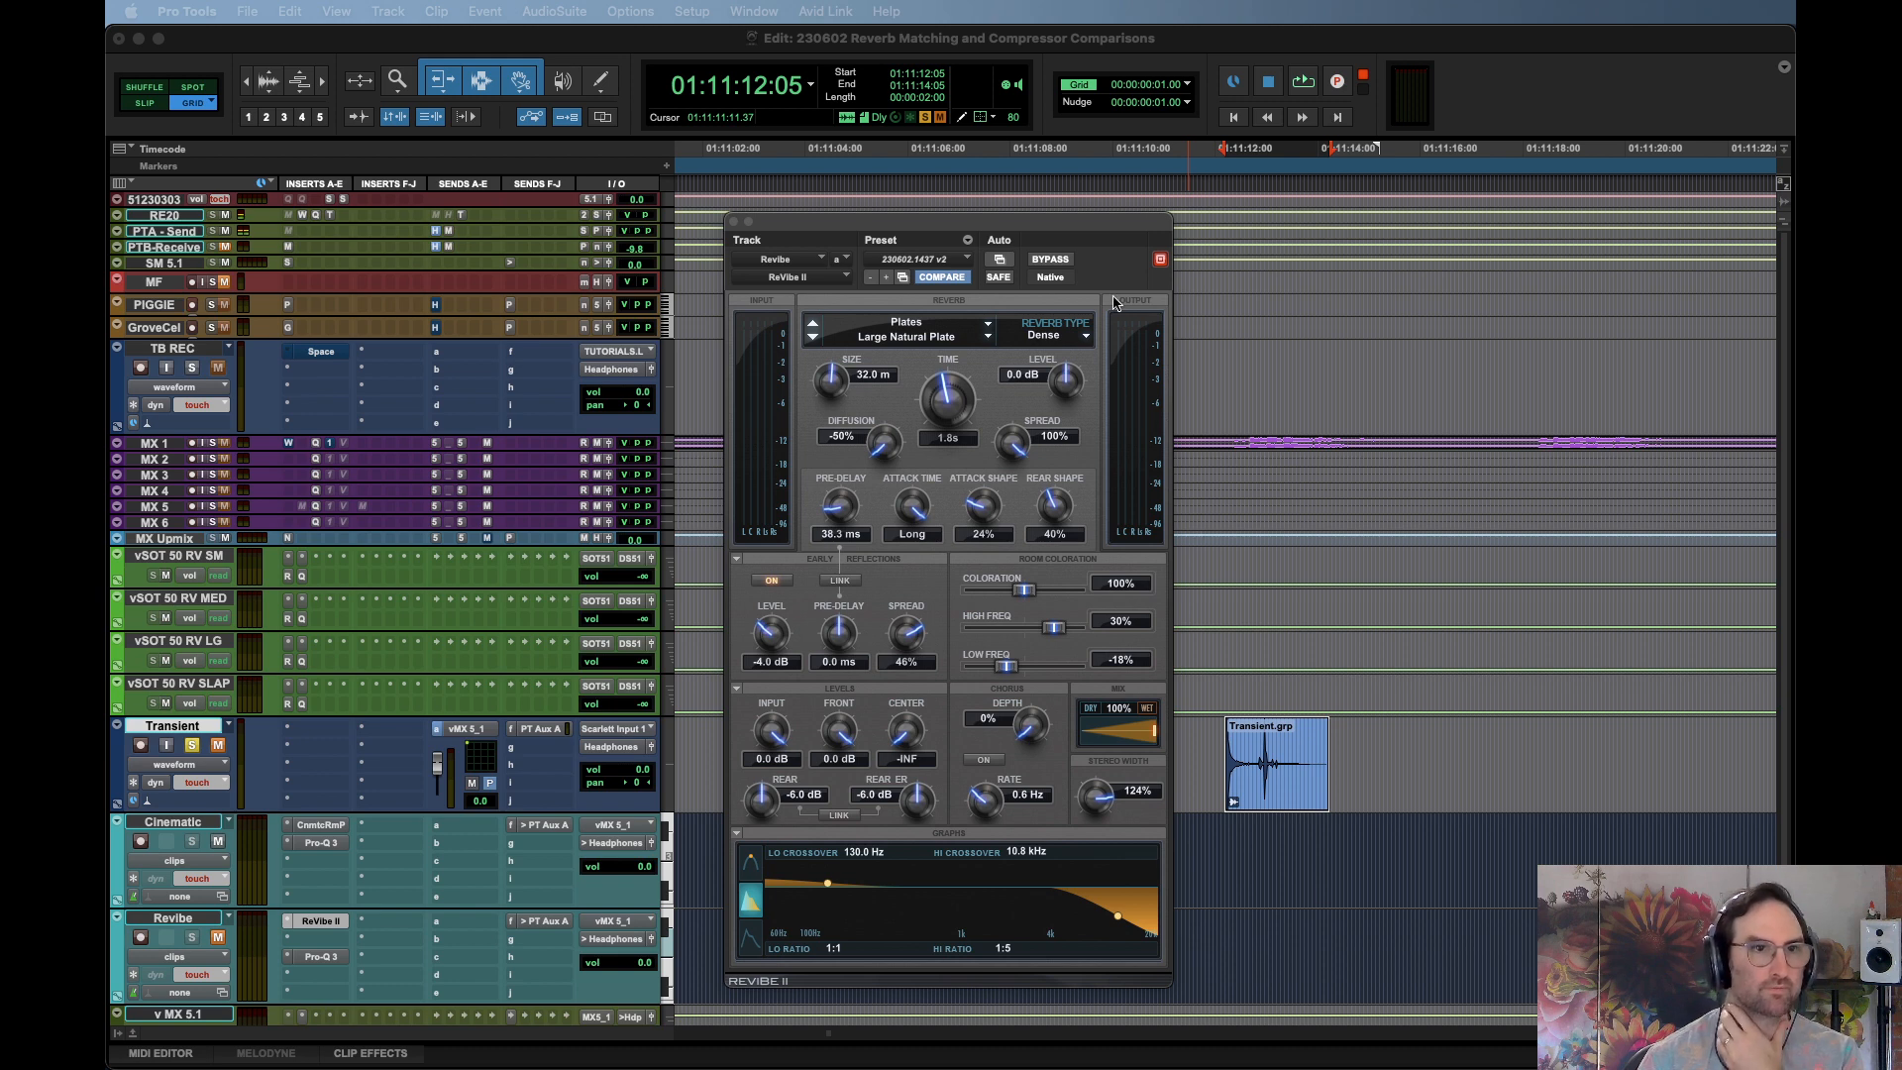
Shift the ReVibe II window slightly and replay the transient several times to judge the wider reverb
left_click(1110, 229)
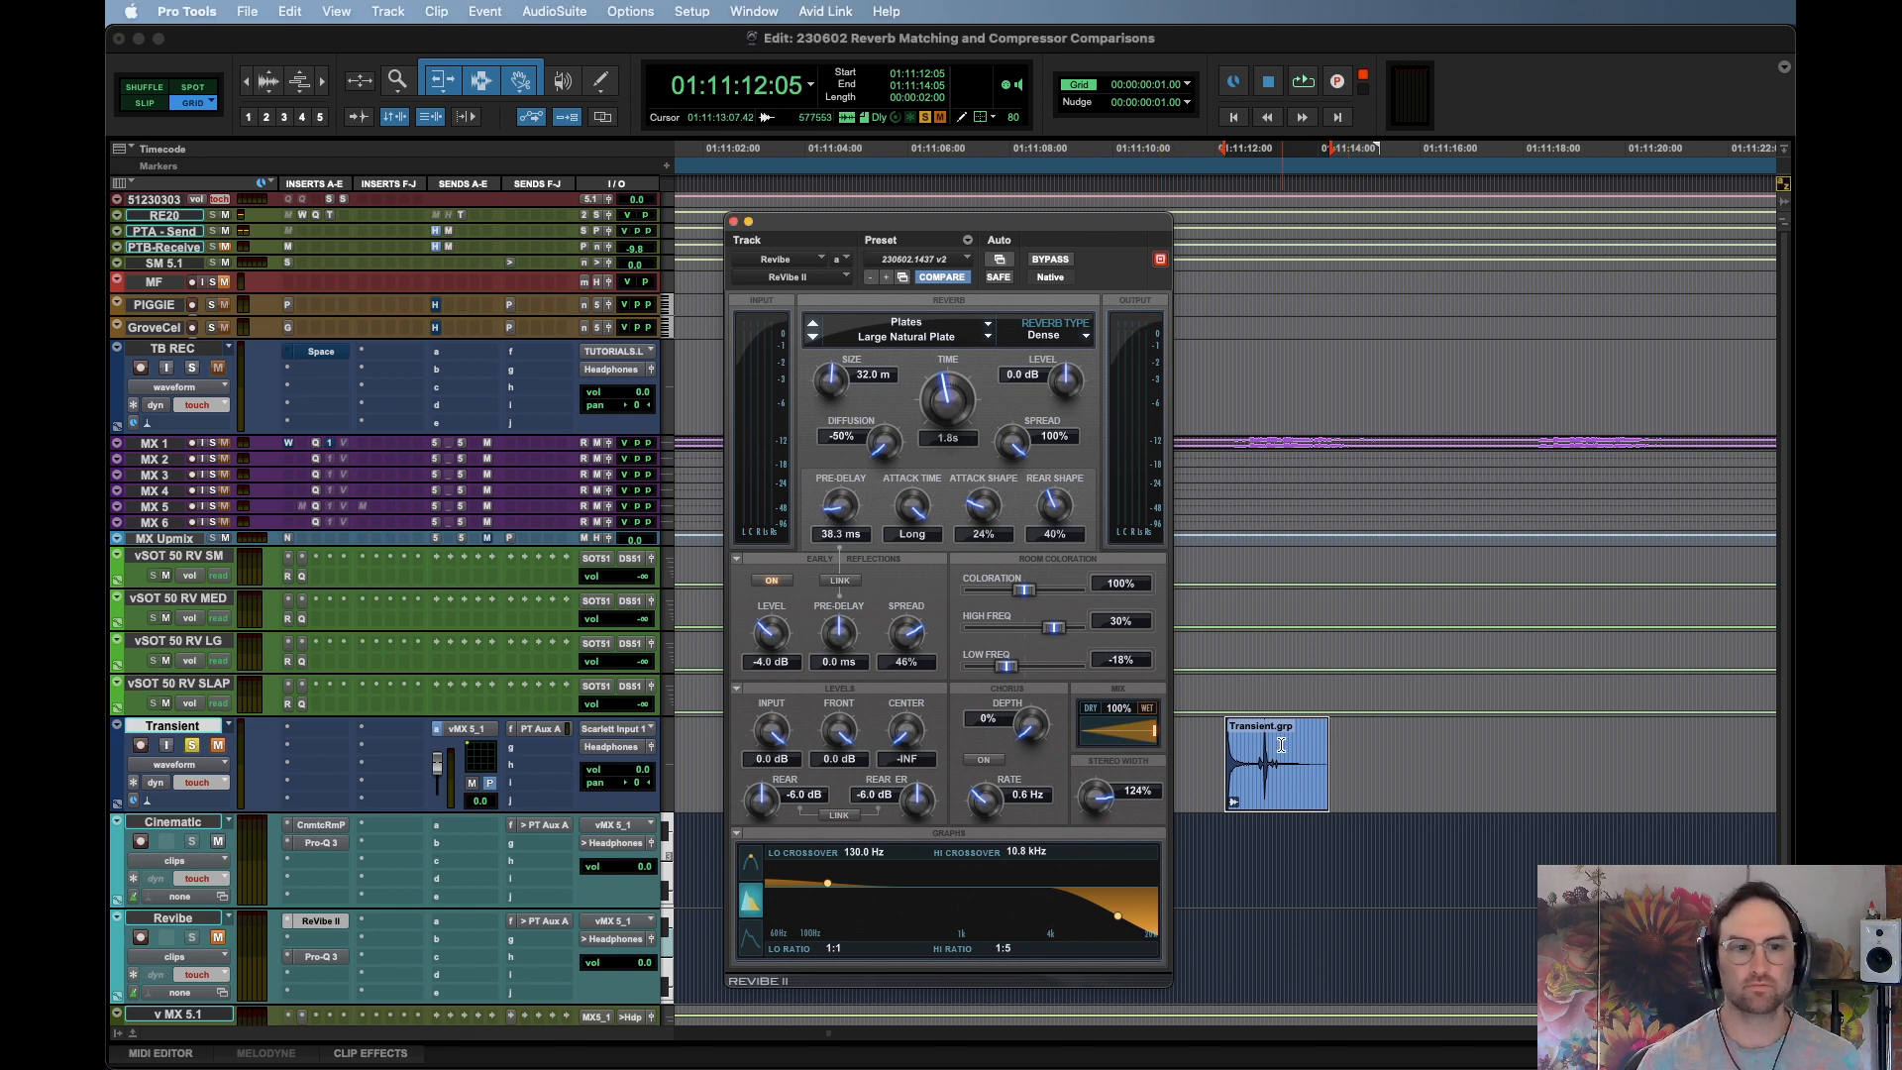
left_click(1303, 779)
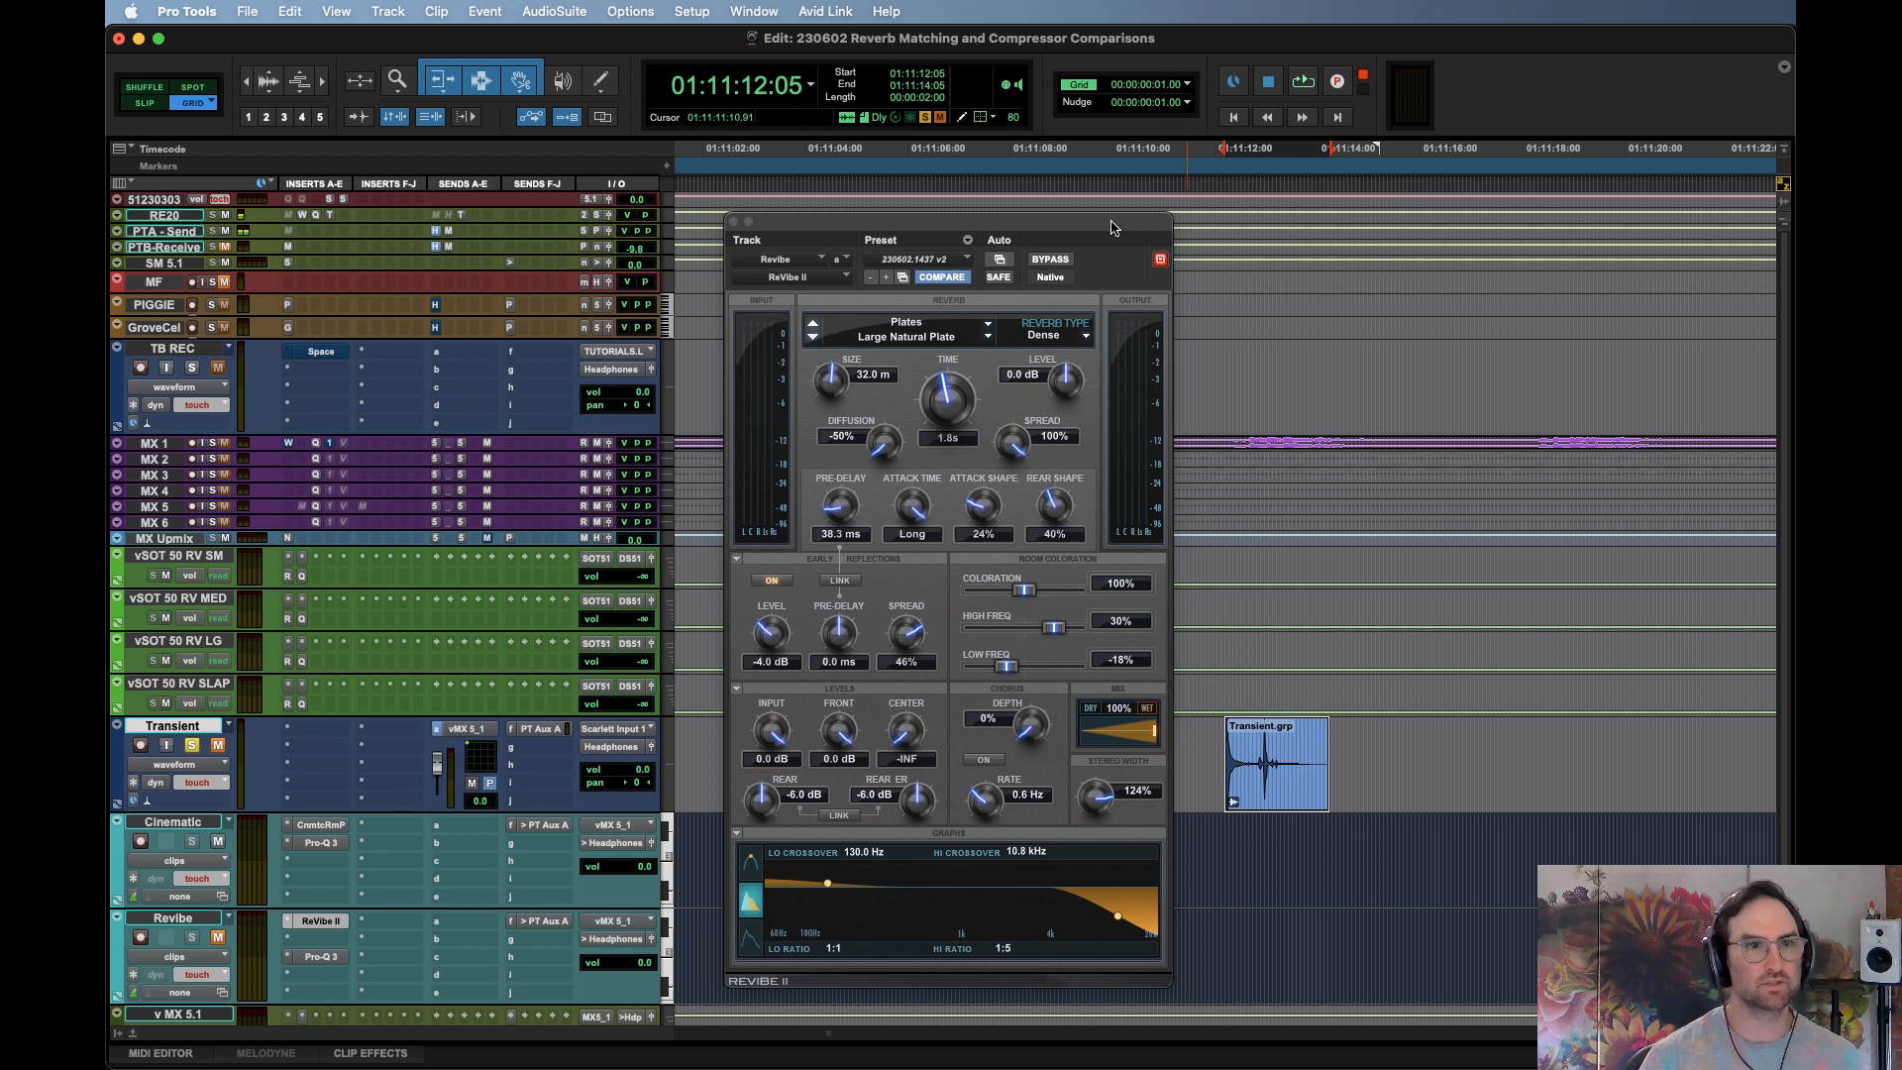
left_click_drag(1112, 227, 1119, 214)
key("space")
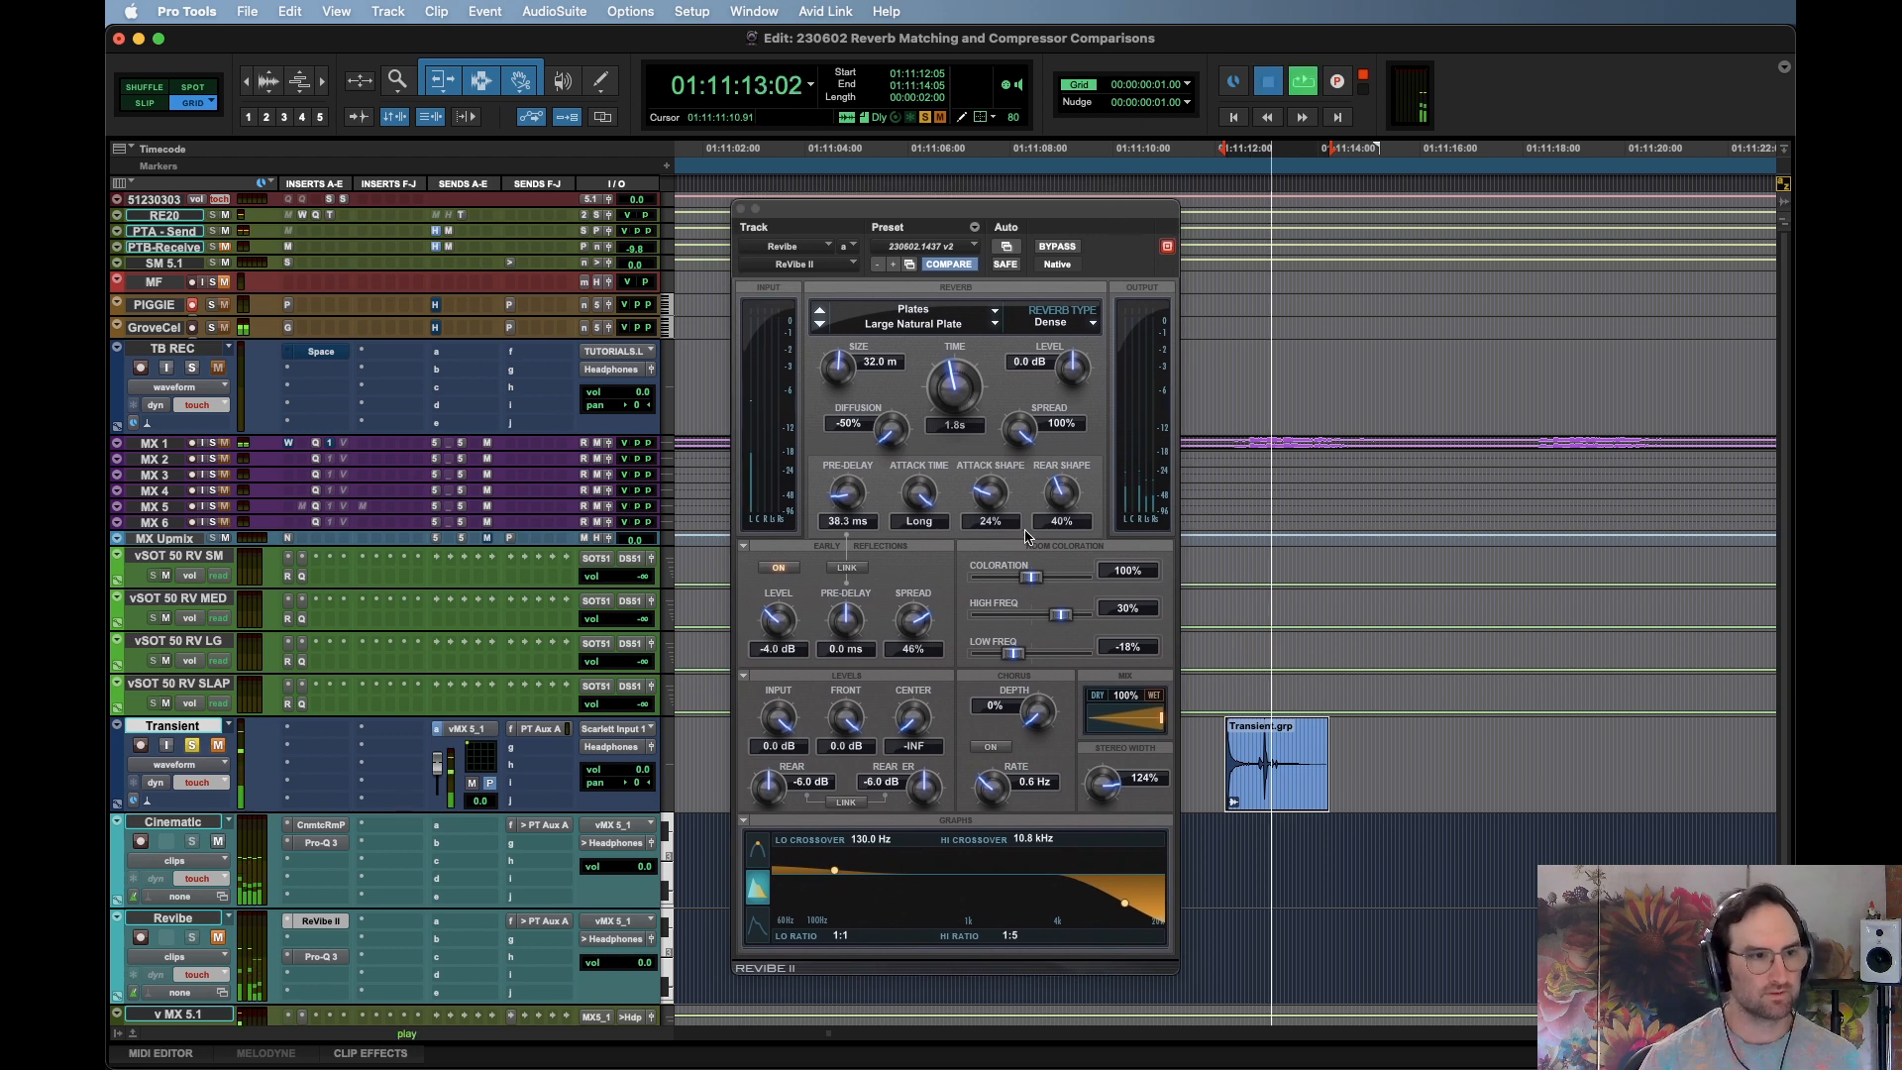
key("space")
key("space")
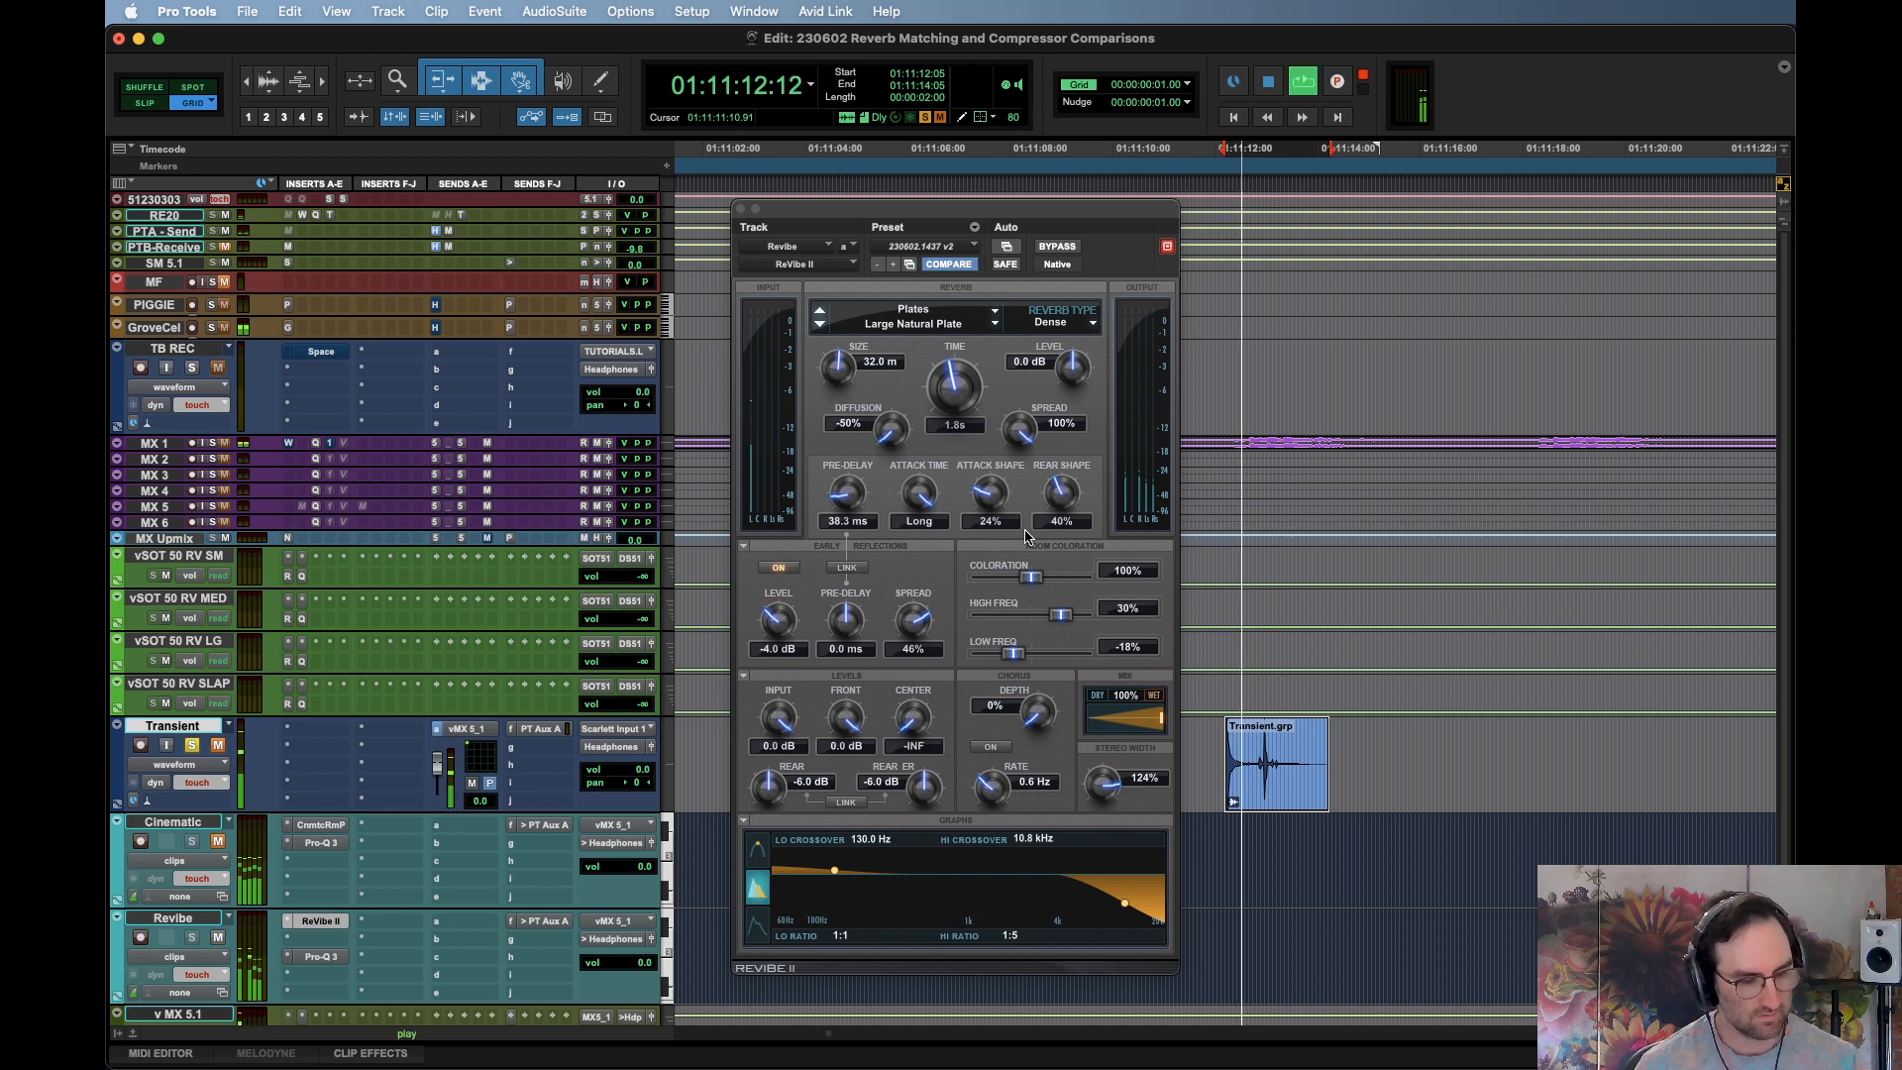
key("space")
key("space")
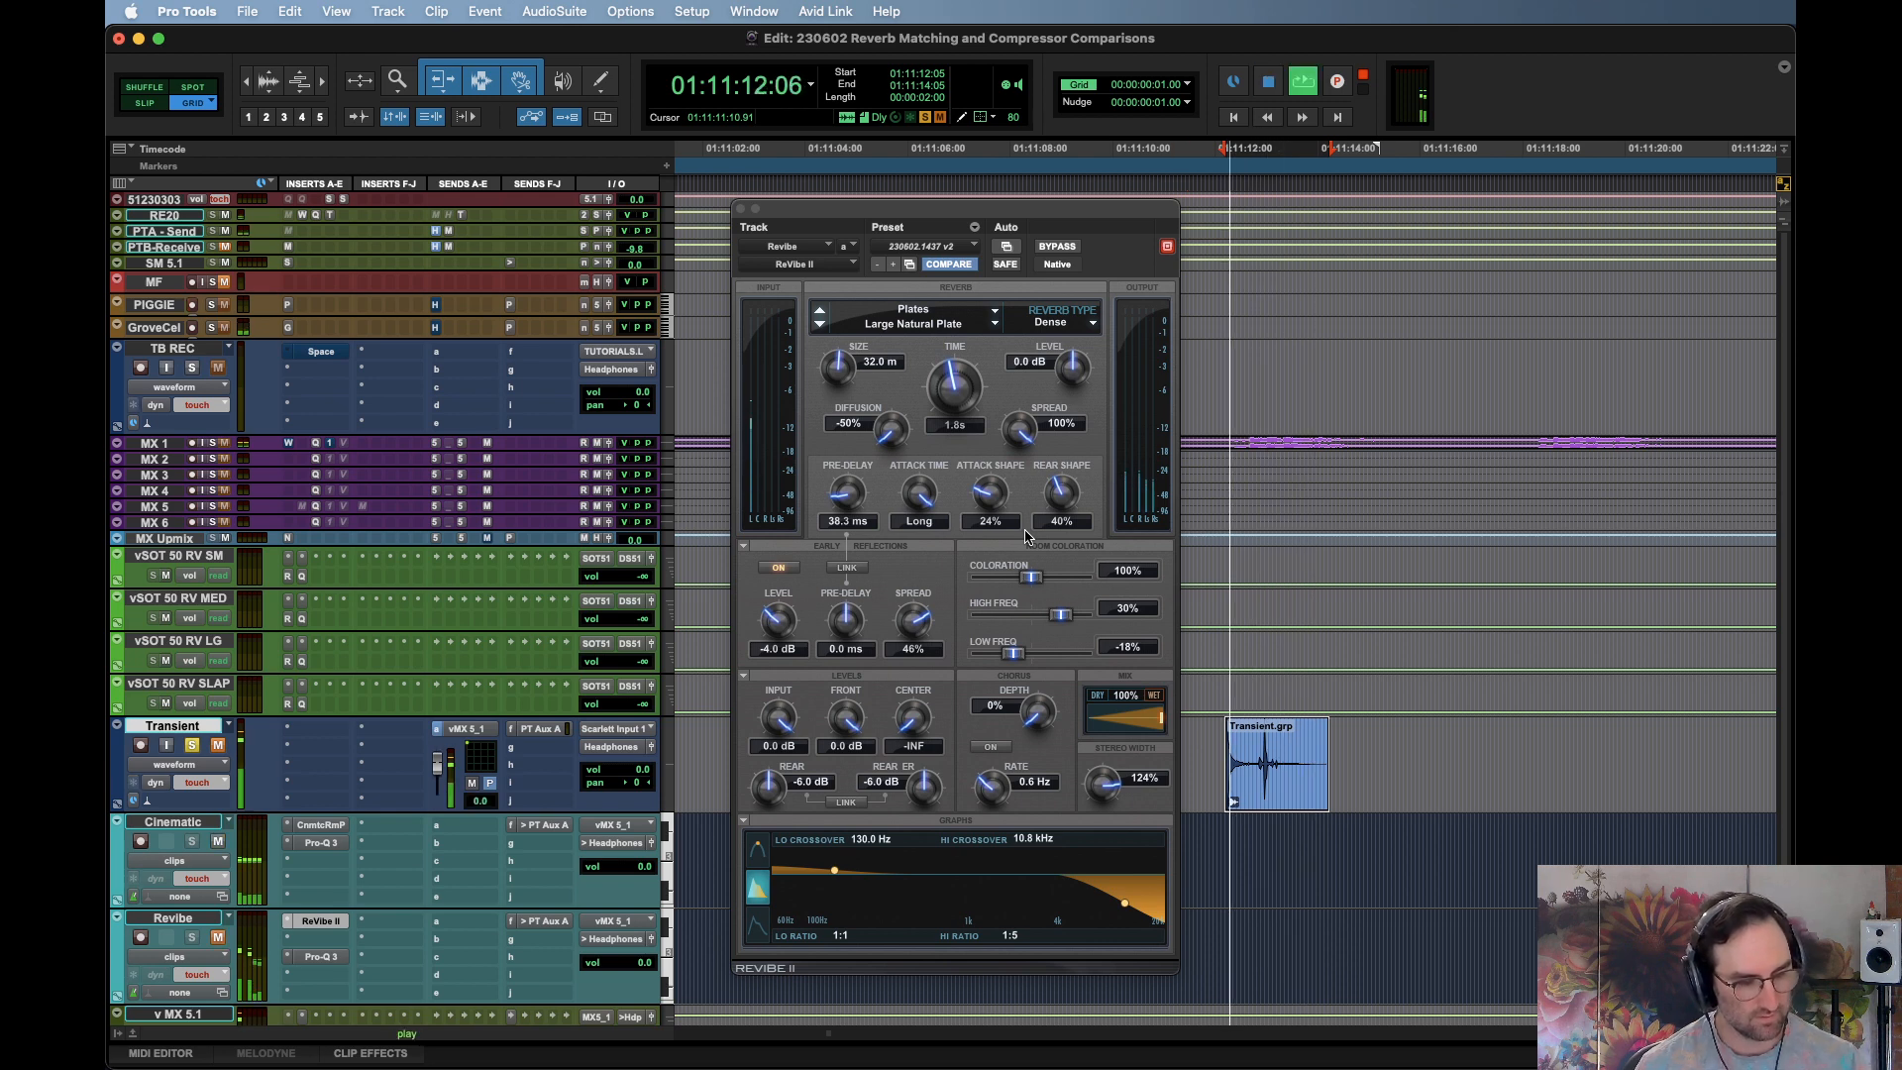
key("space")
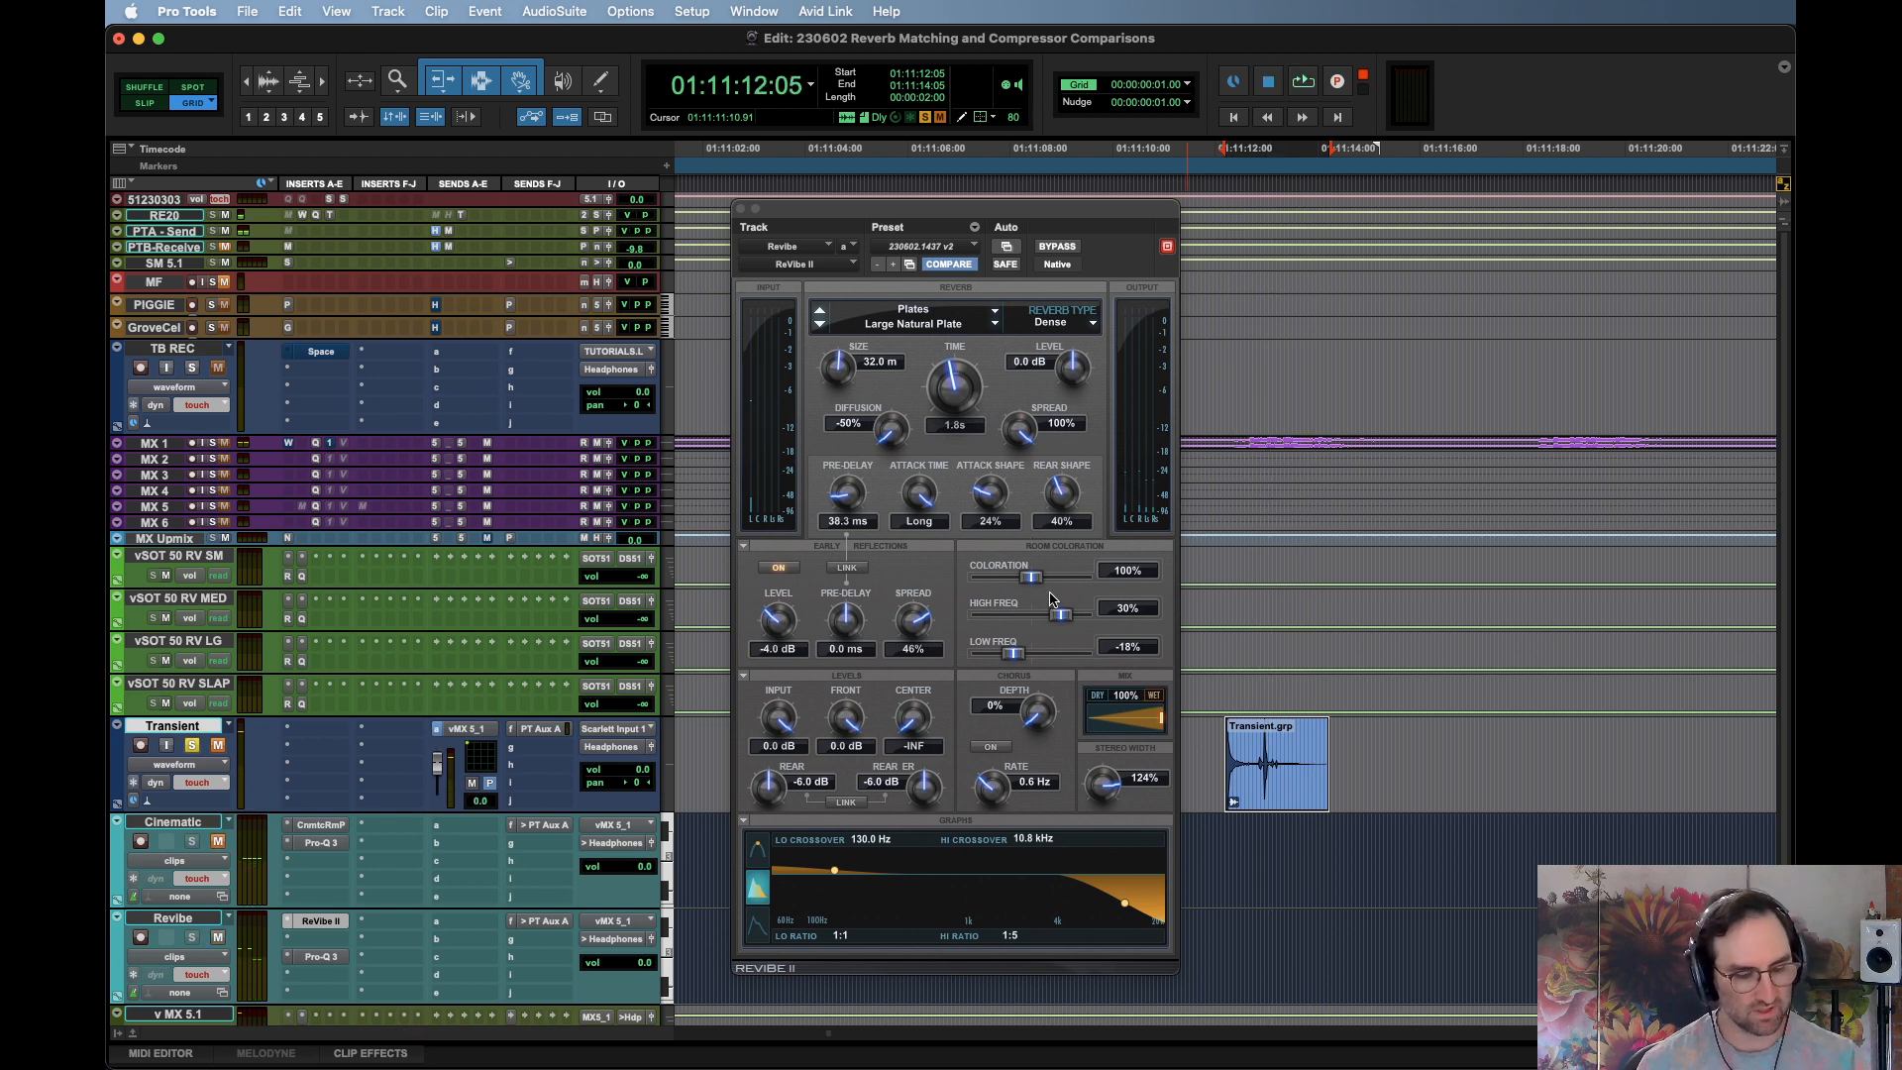
key("space")
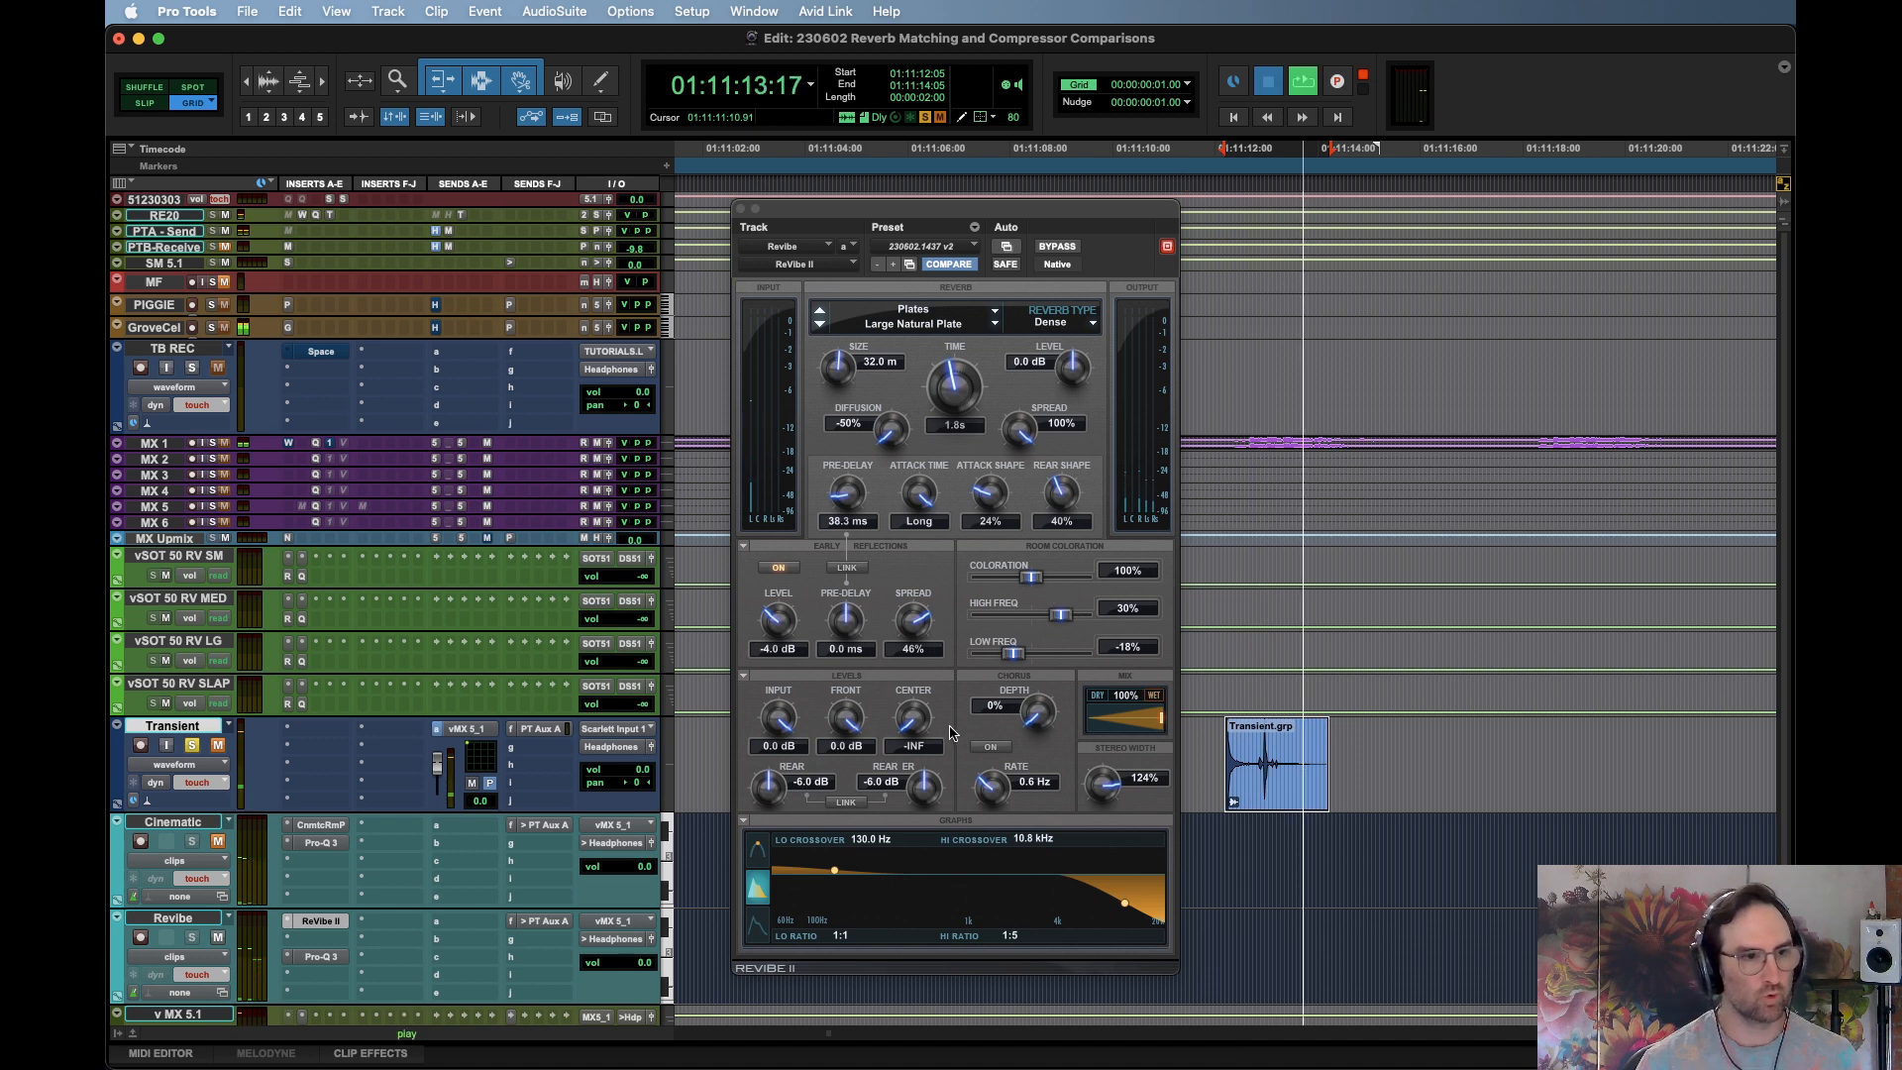
key("space")
Reopen the Revibe track's Pro-Q 3 and turn the 4 kHz bell into a -3.54 dB cut at about 3141 Hz during playback
left_click(320, 956)
left_click(309, 961)
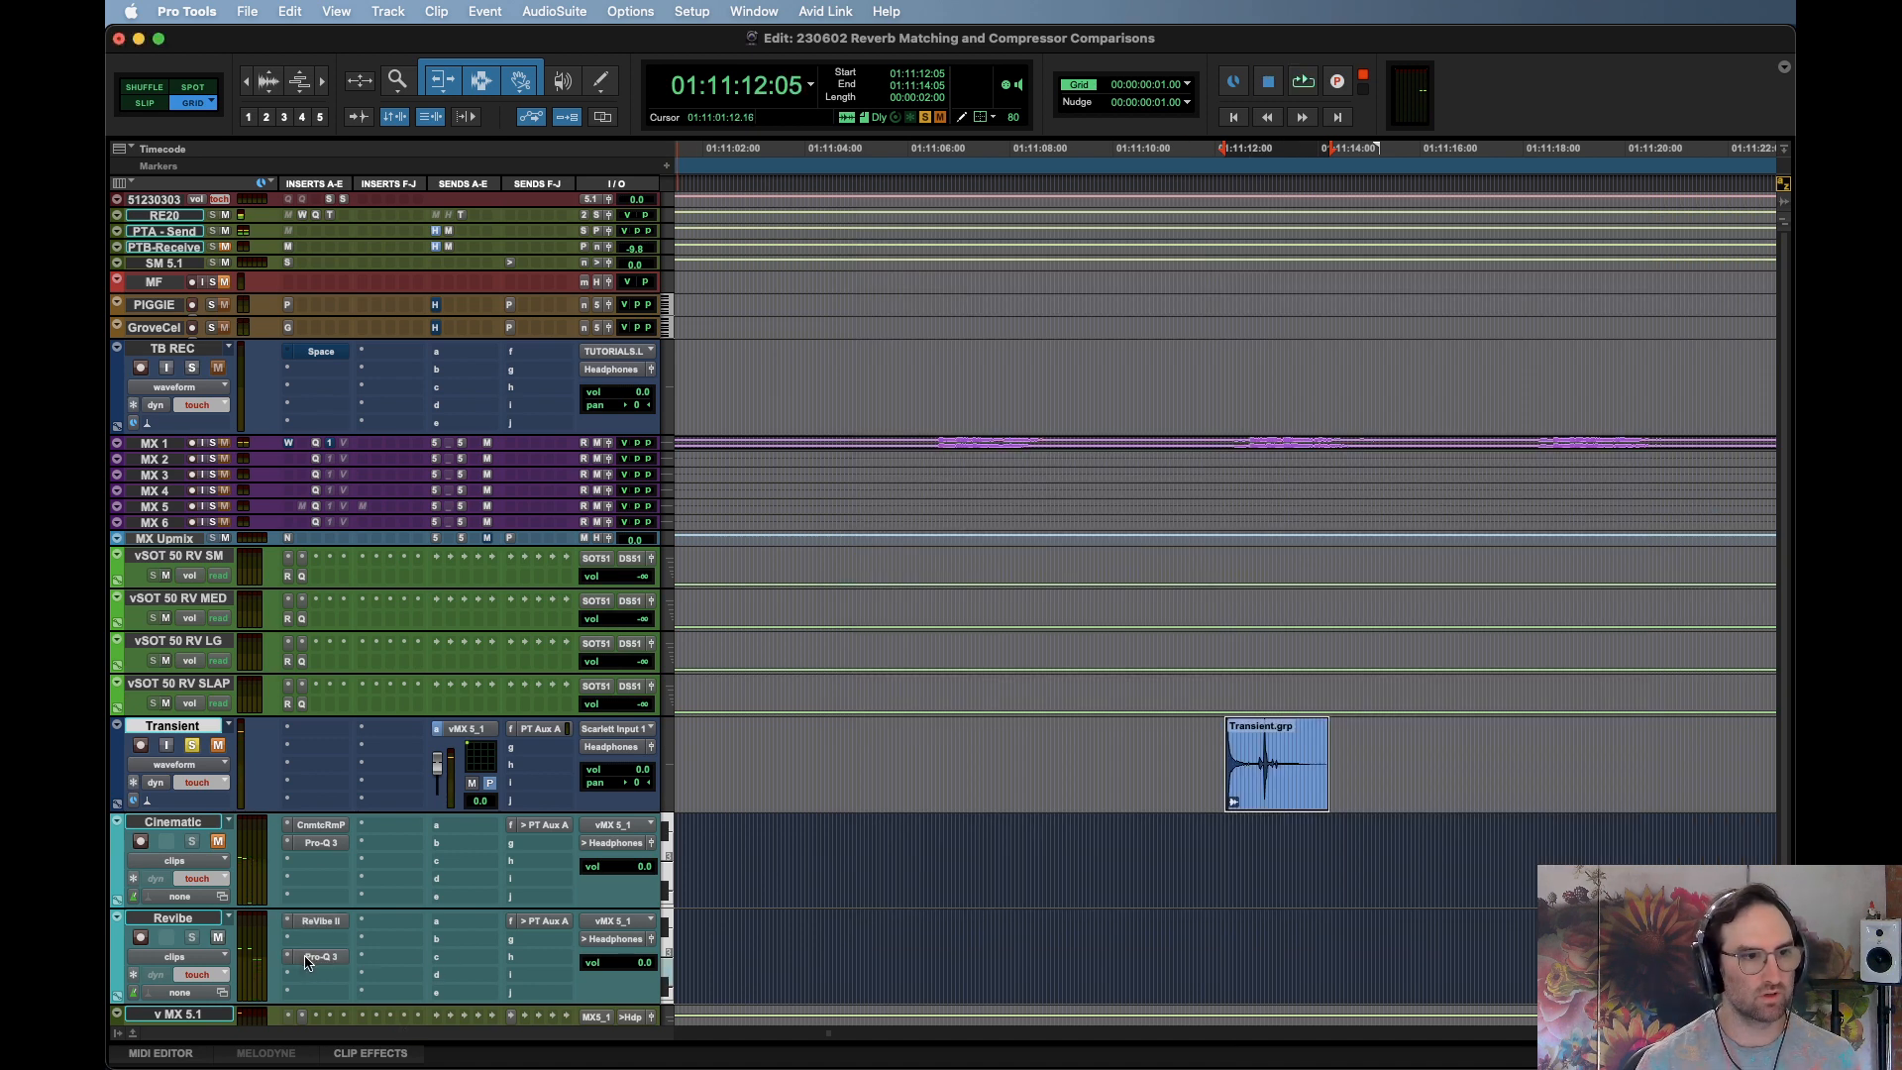
left_click(306, 959)
key("space")
left_click_drag(1434, 555, 1414, 613)
key("space")
key("space")
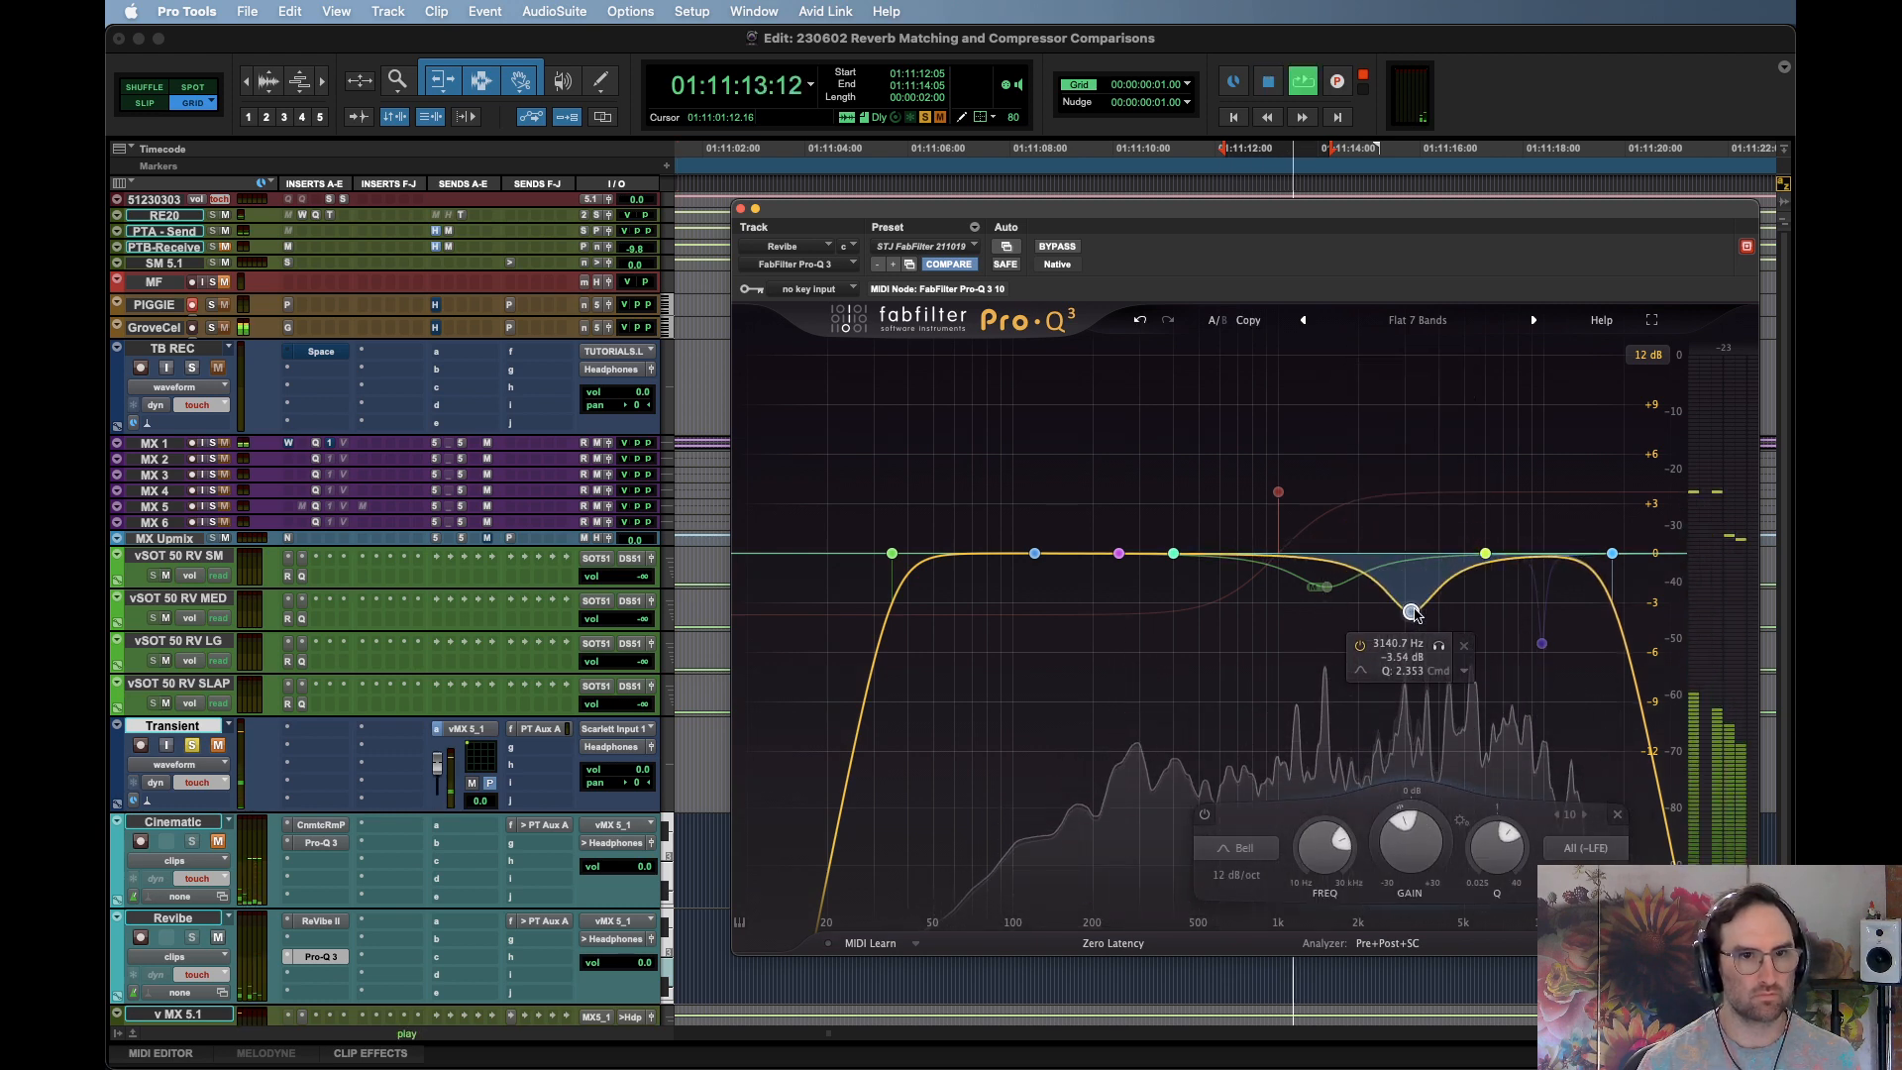
Replay the transient repeatedly to evaluate the 3141 Hz cut against the reverb match
key("space")
key("space")
key("space")
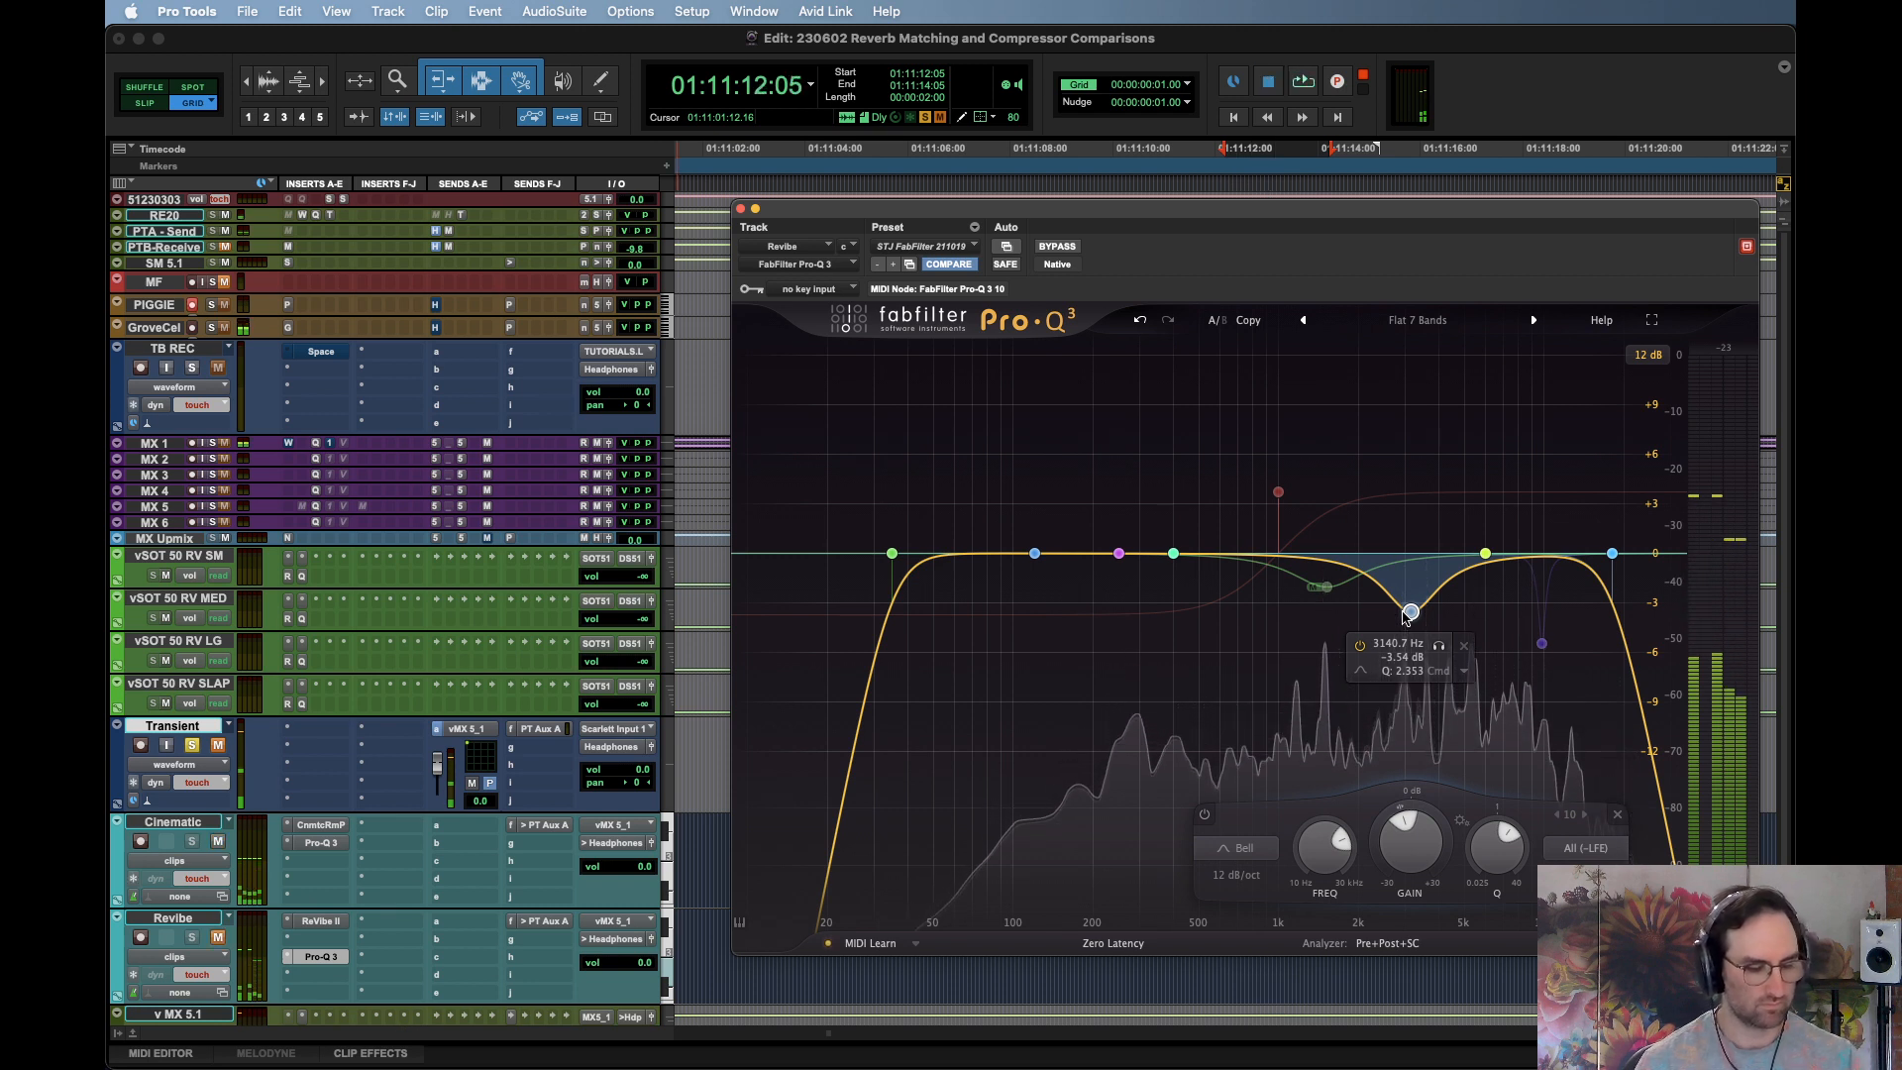
key("space")
key("space")
key("space")
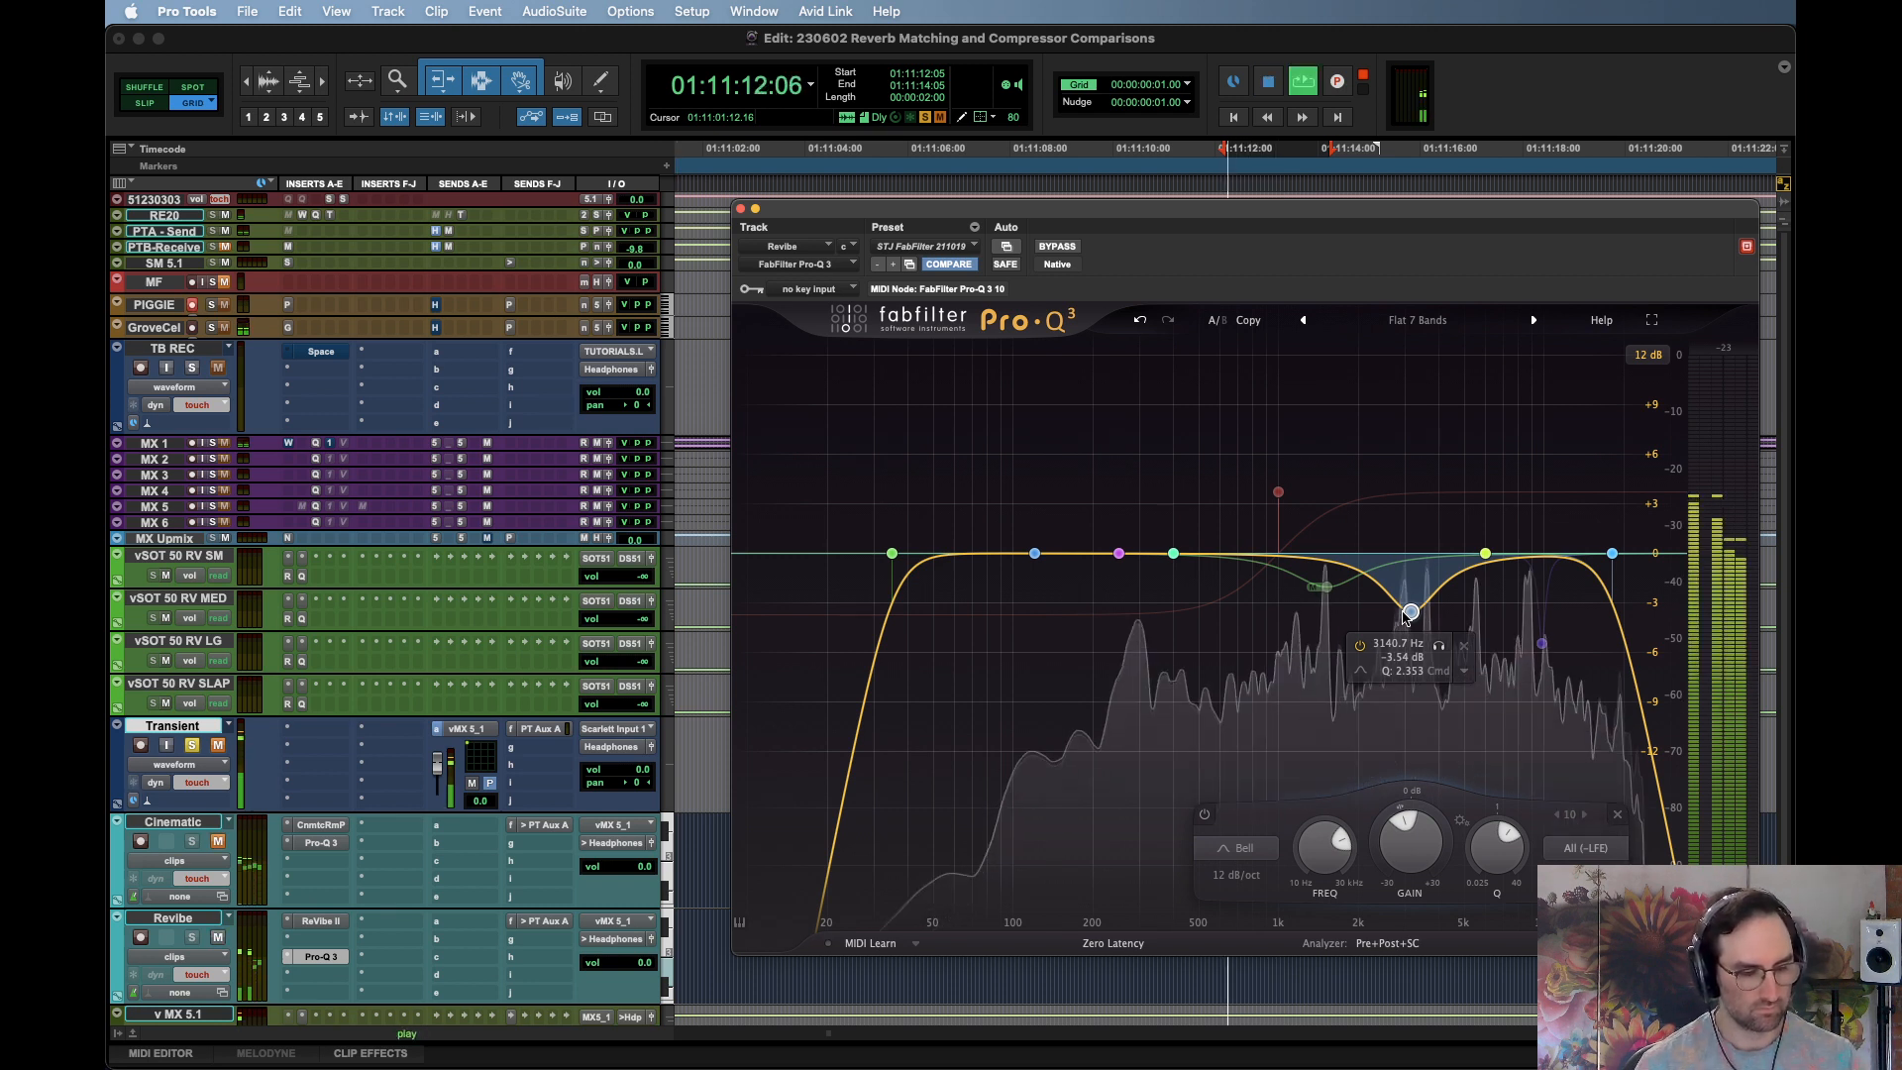
key("space")
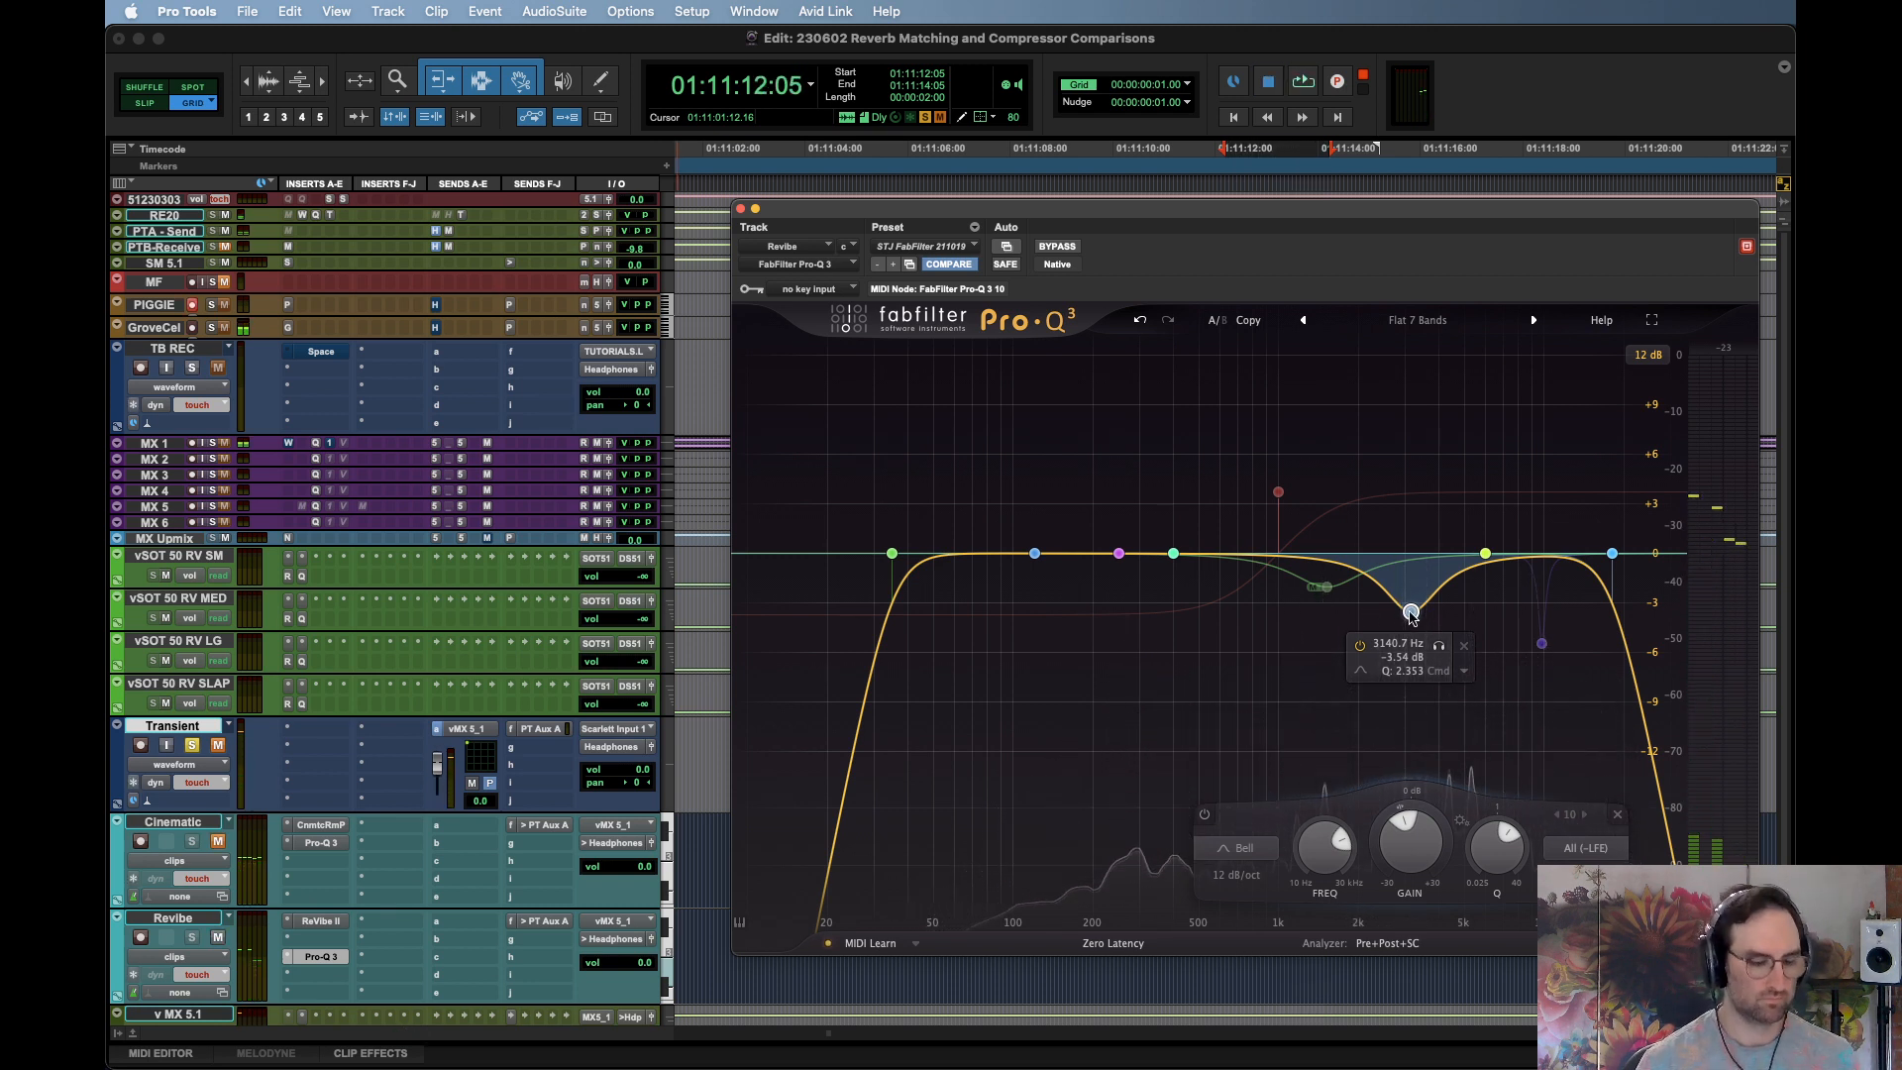
key("space")
key("space")
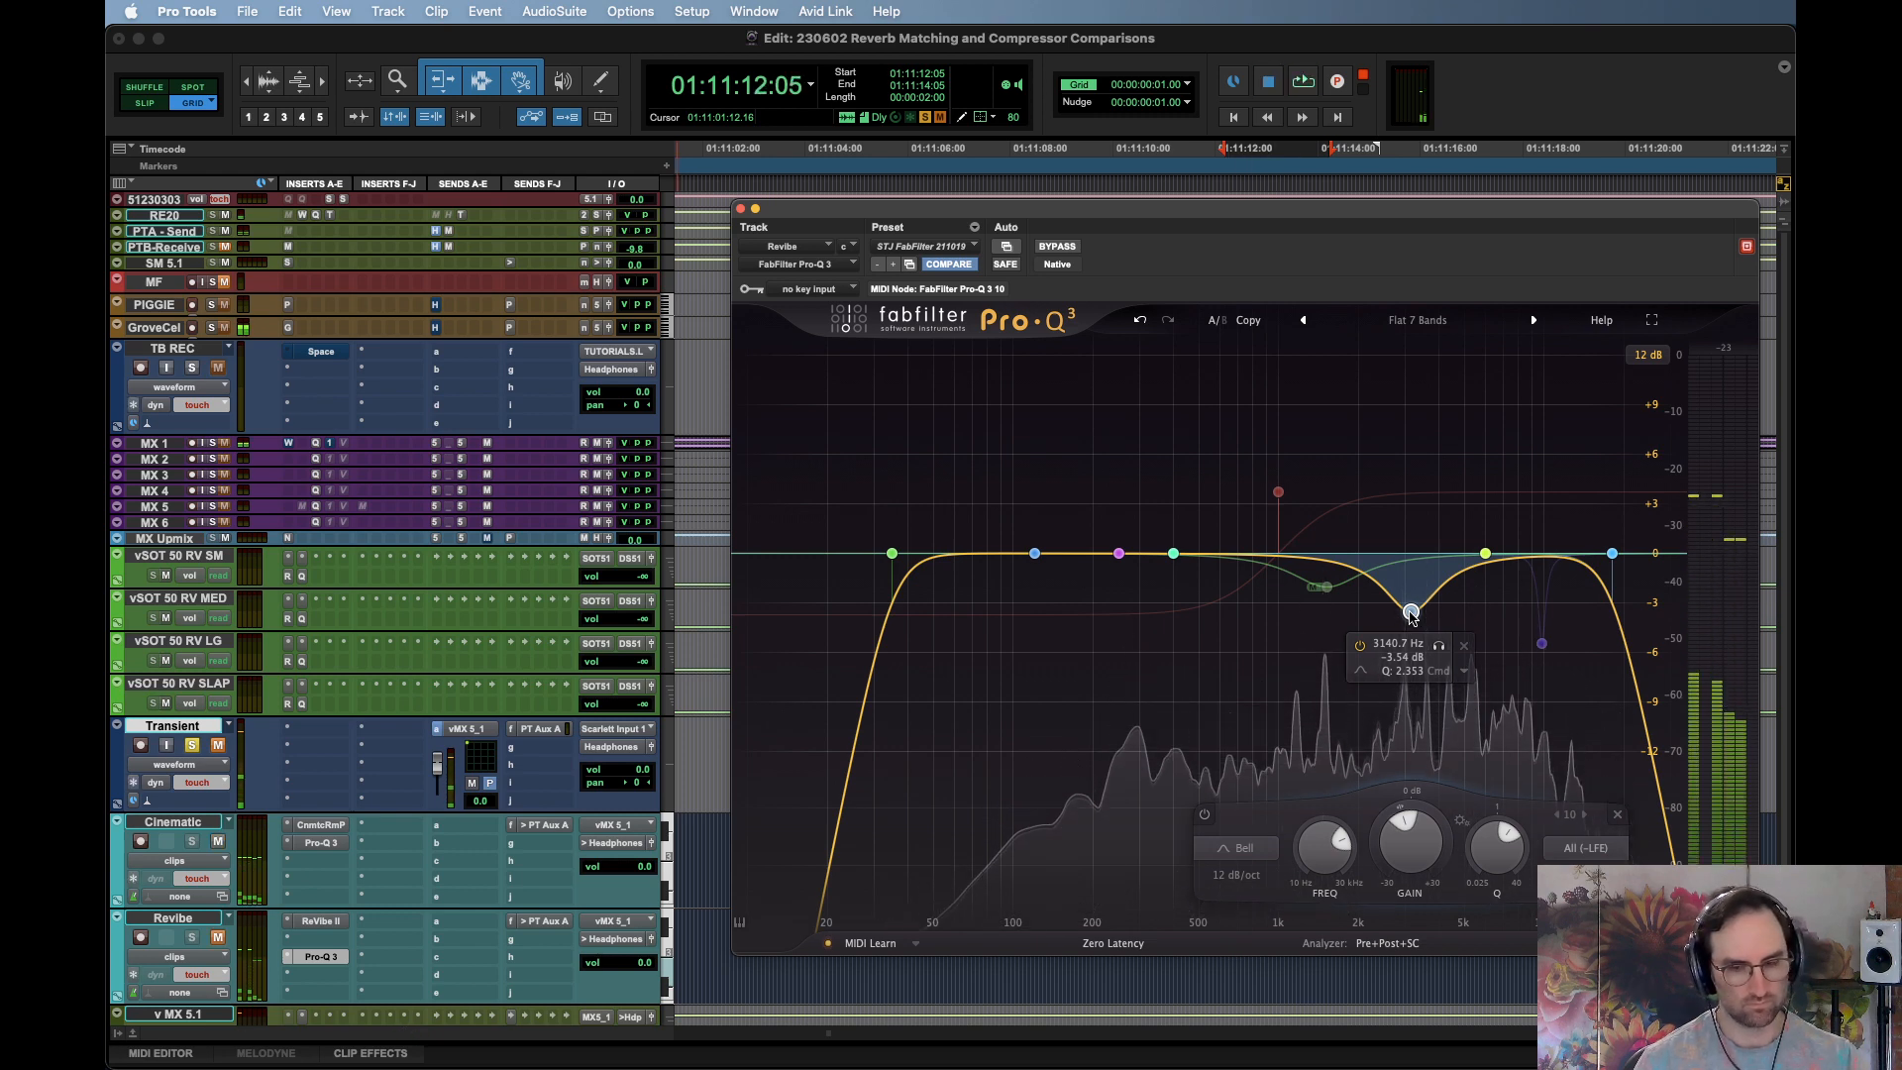
key("space")
key("space")
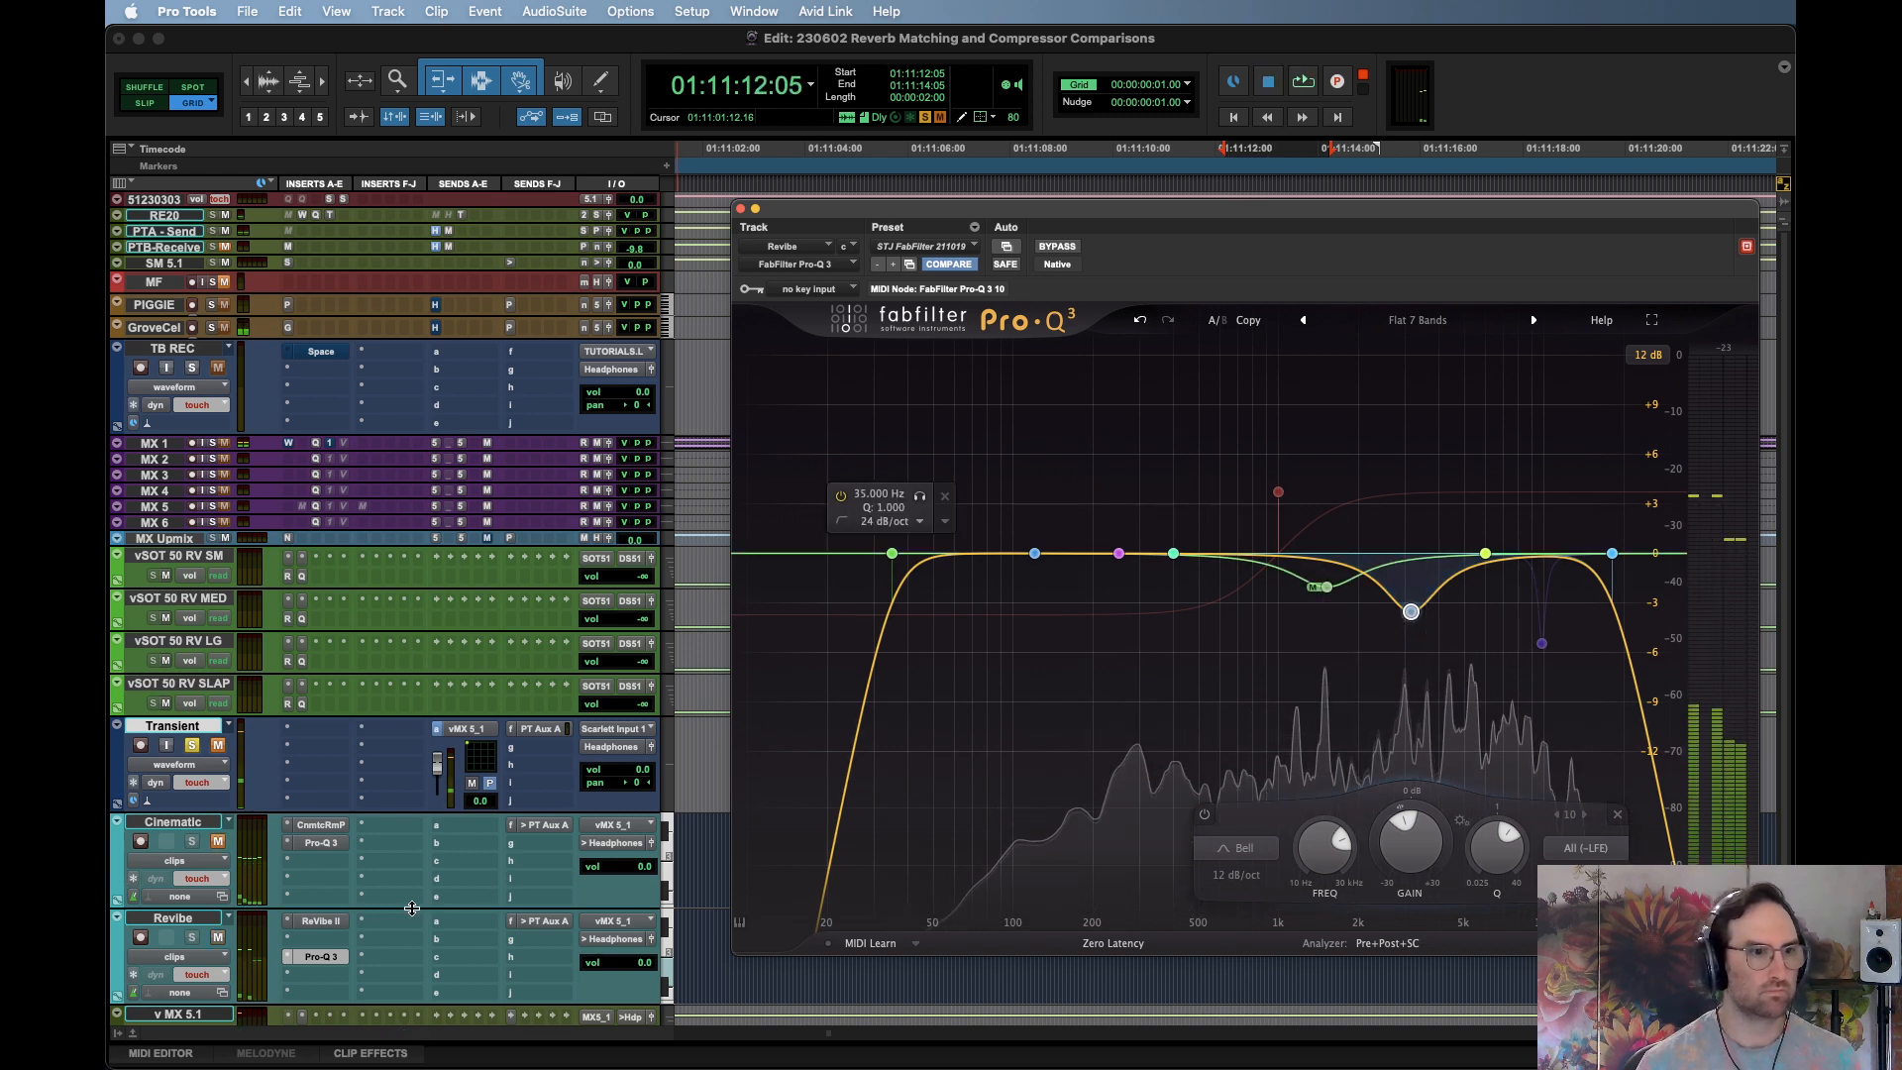
Return from the Revibe track's equalizer to its ReVibe II reverb settings
left_click(343, 921)
left_click(321, 959)
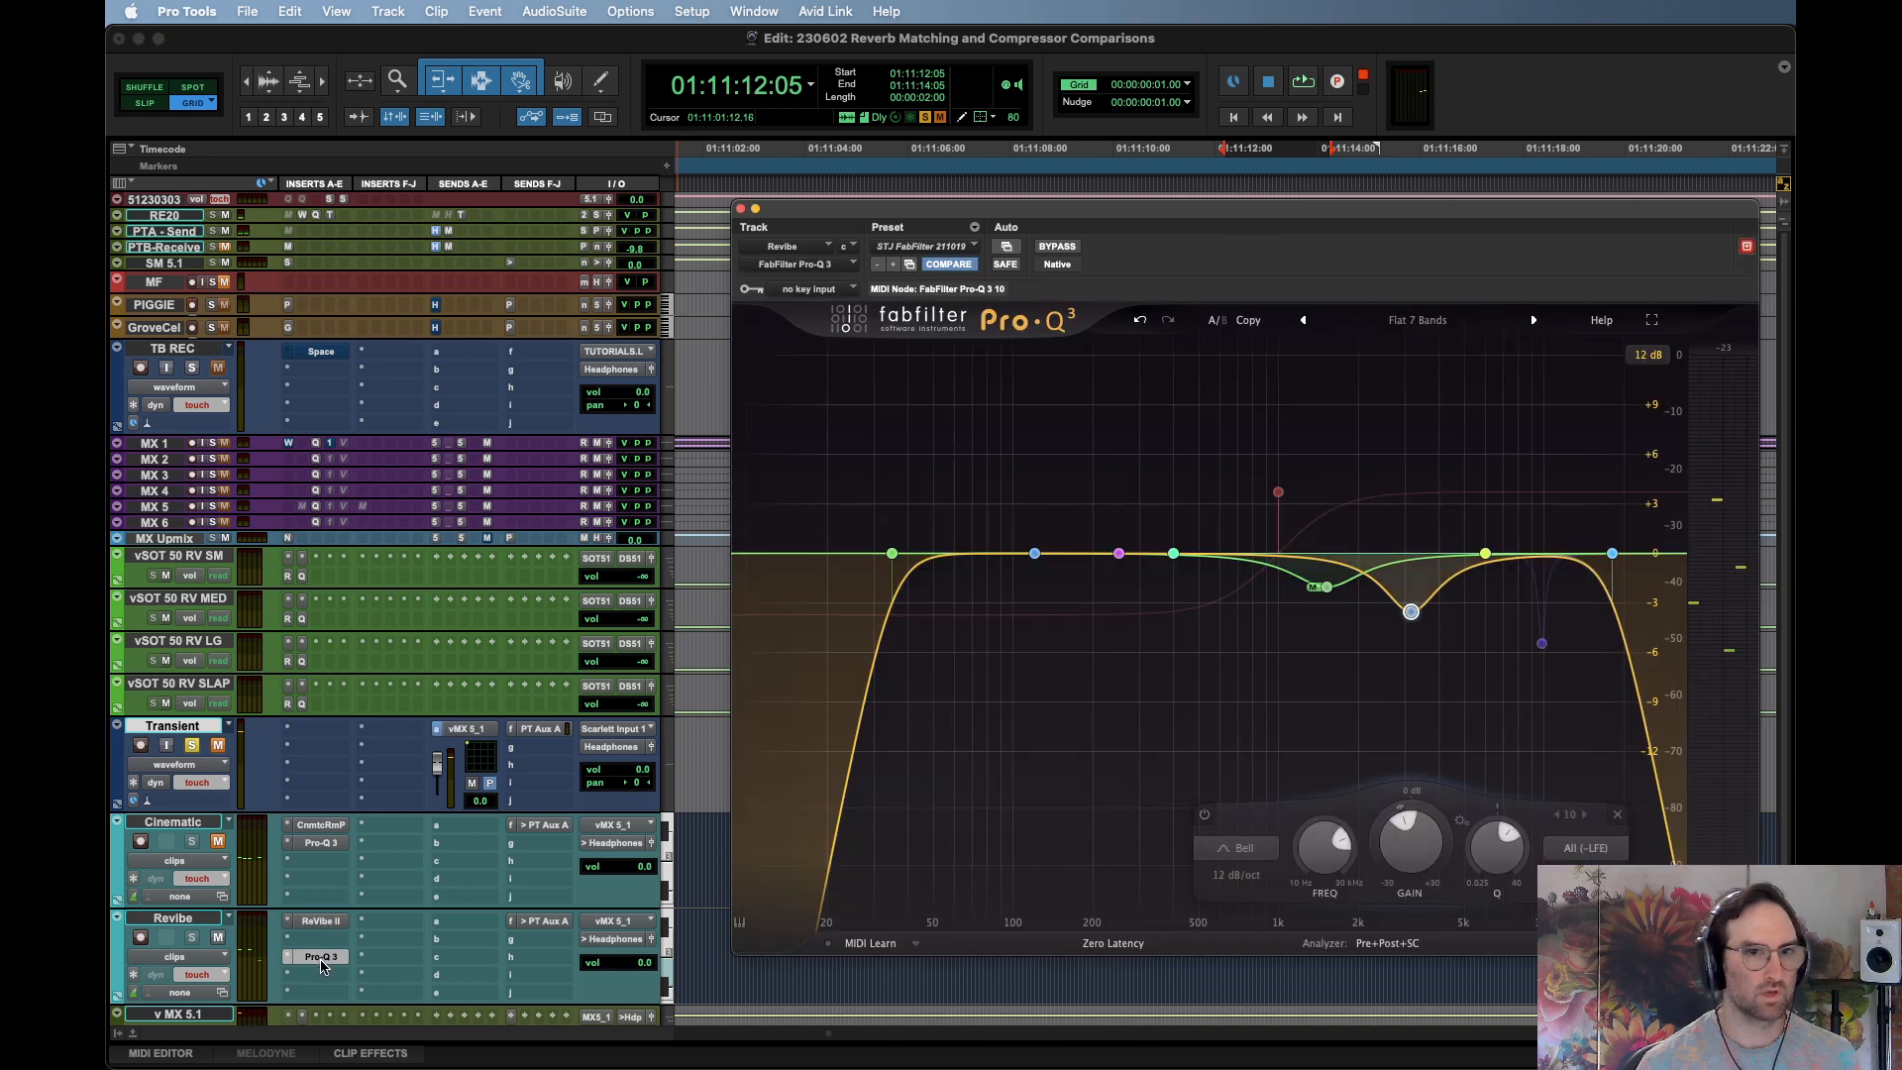
left_click(320, 924)
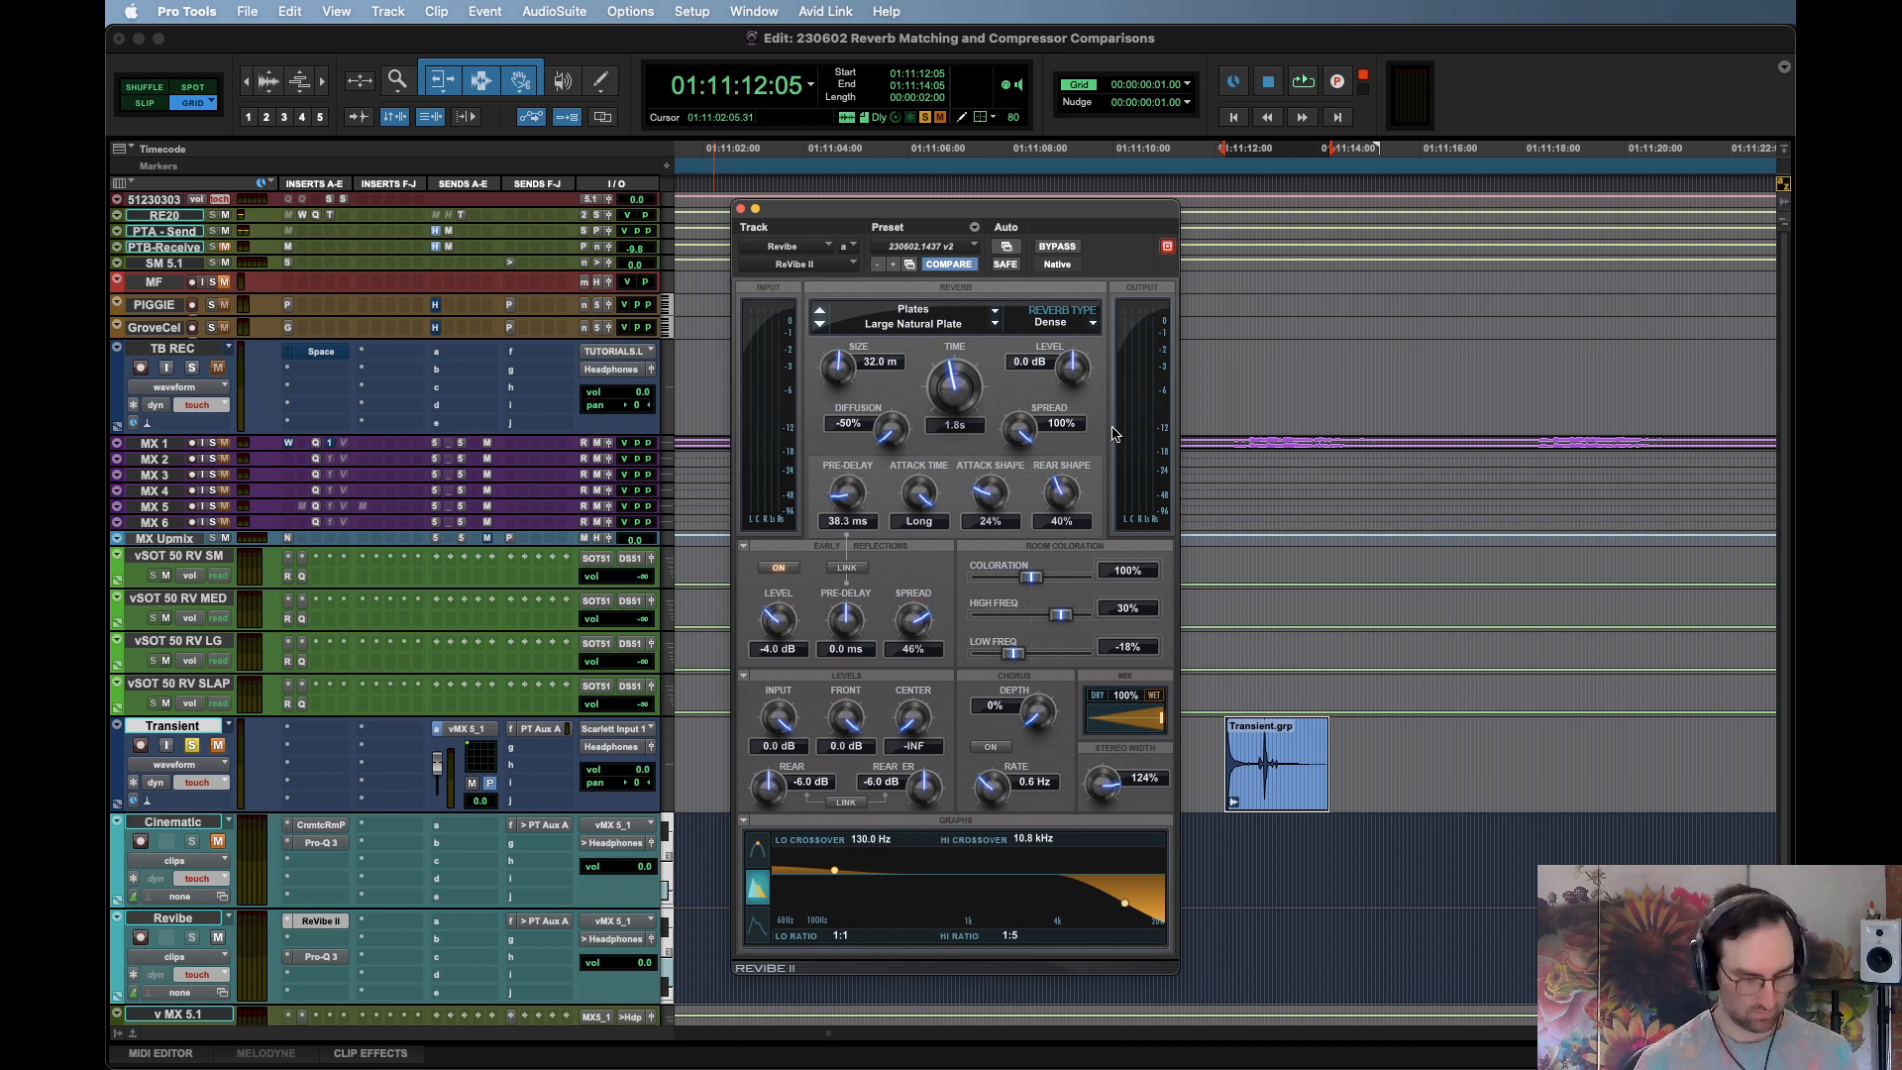
Save the current ReVibe II settings to the 230602.1437 v2 preset
key("super+s")
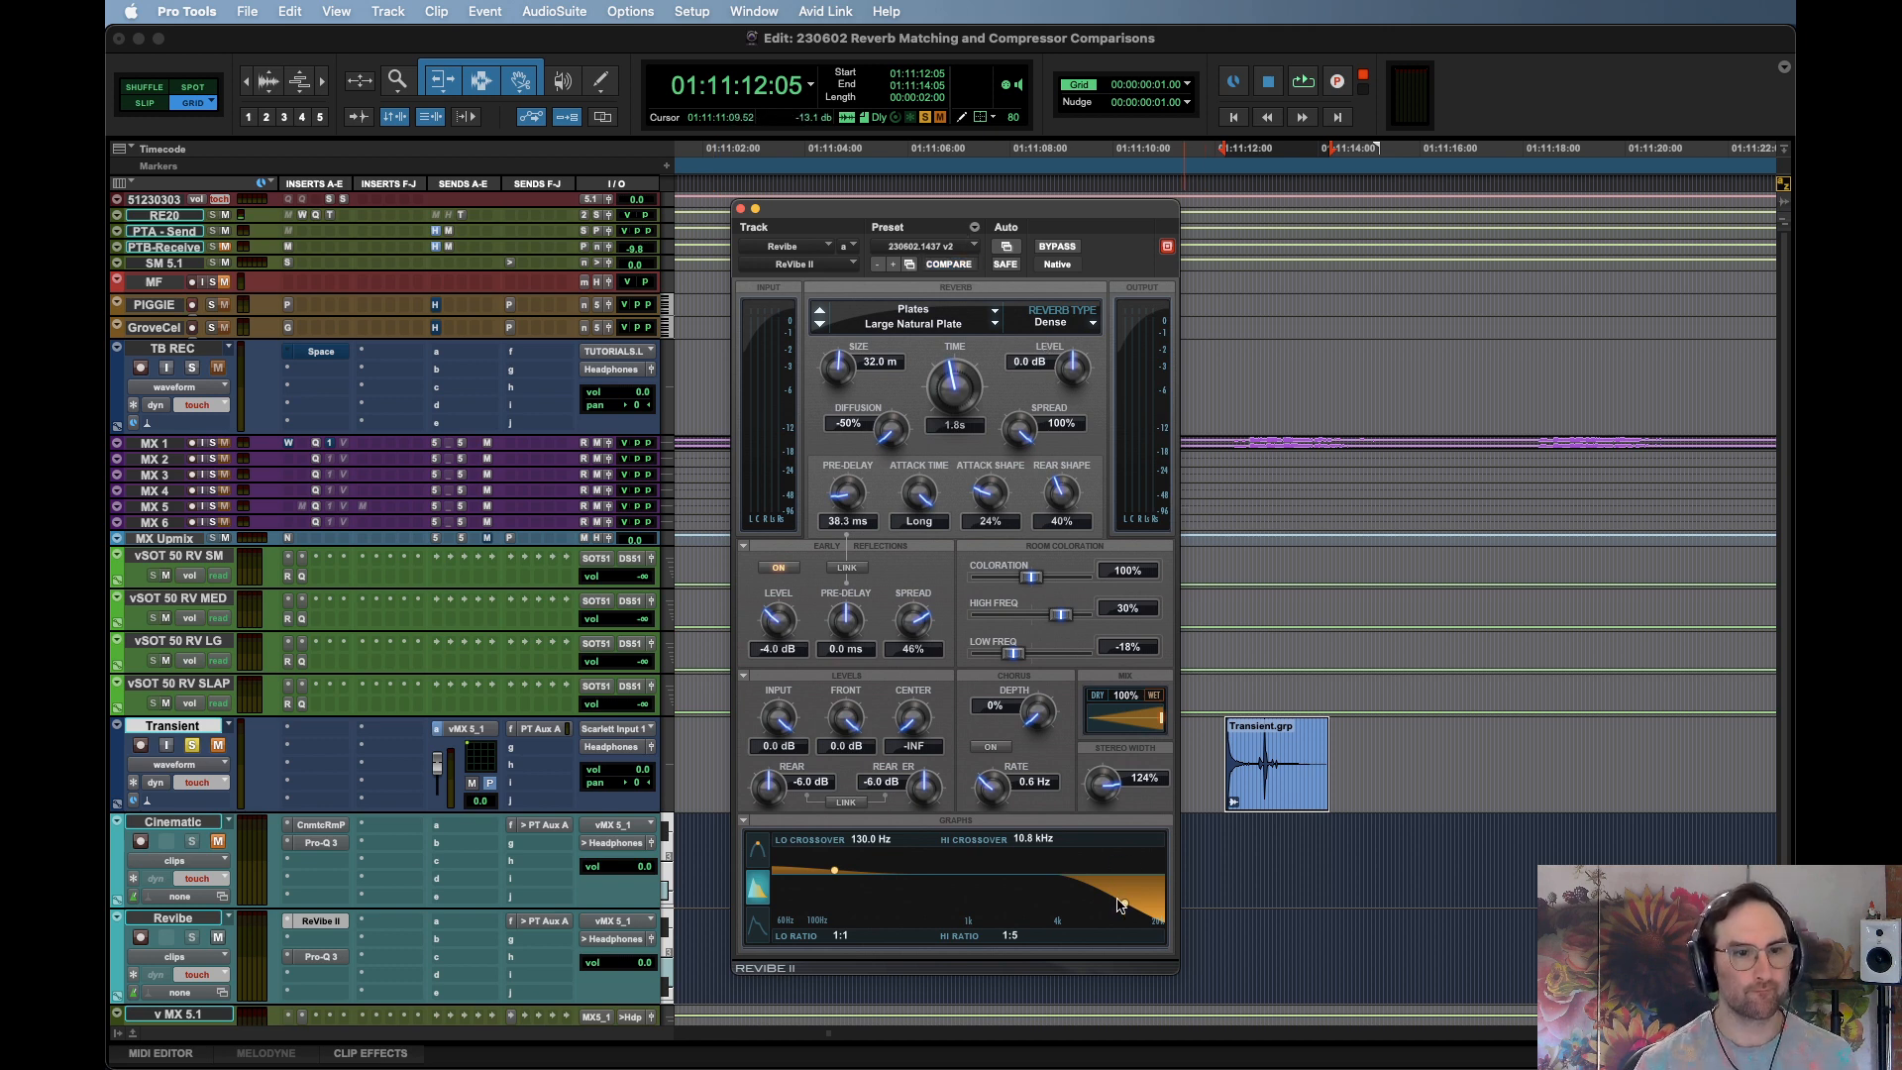
Try a 20.0 kHz high crossover with a 1:2 ratio on the ReVibe II decay graph and replay the transient several times
left_click_drag(1124, 905, 1191, 897)
key("space")
key("space")
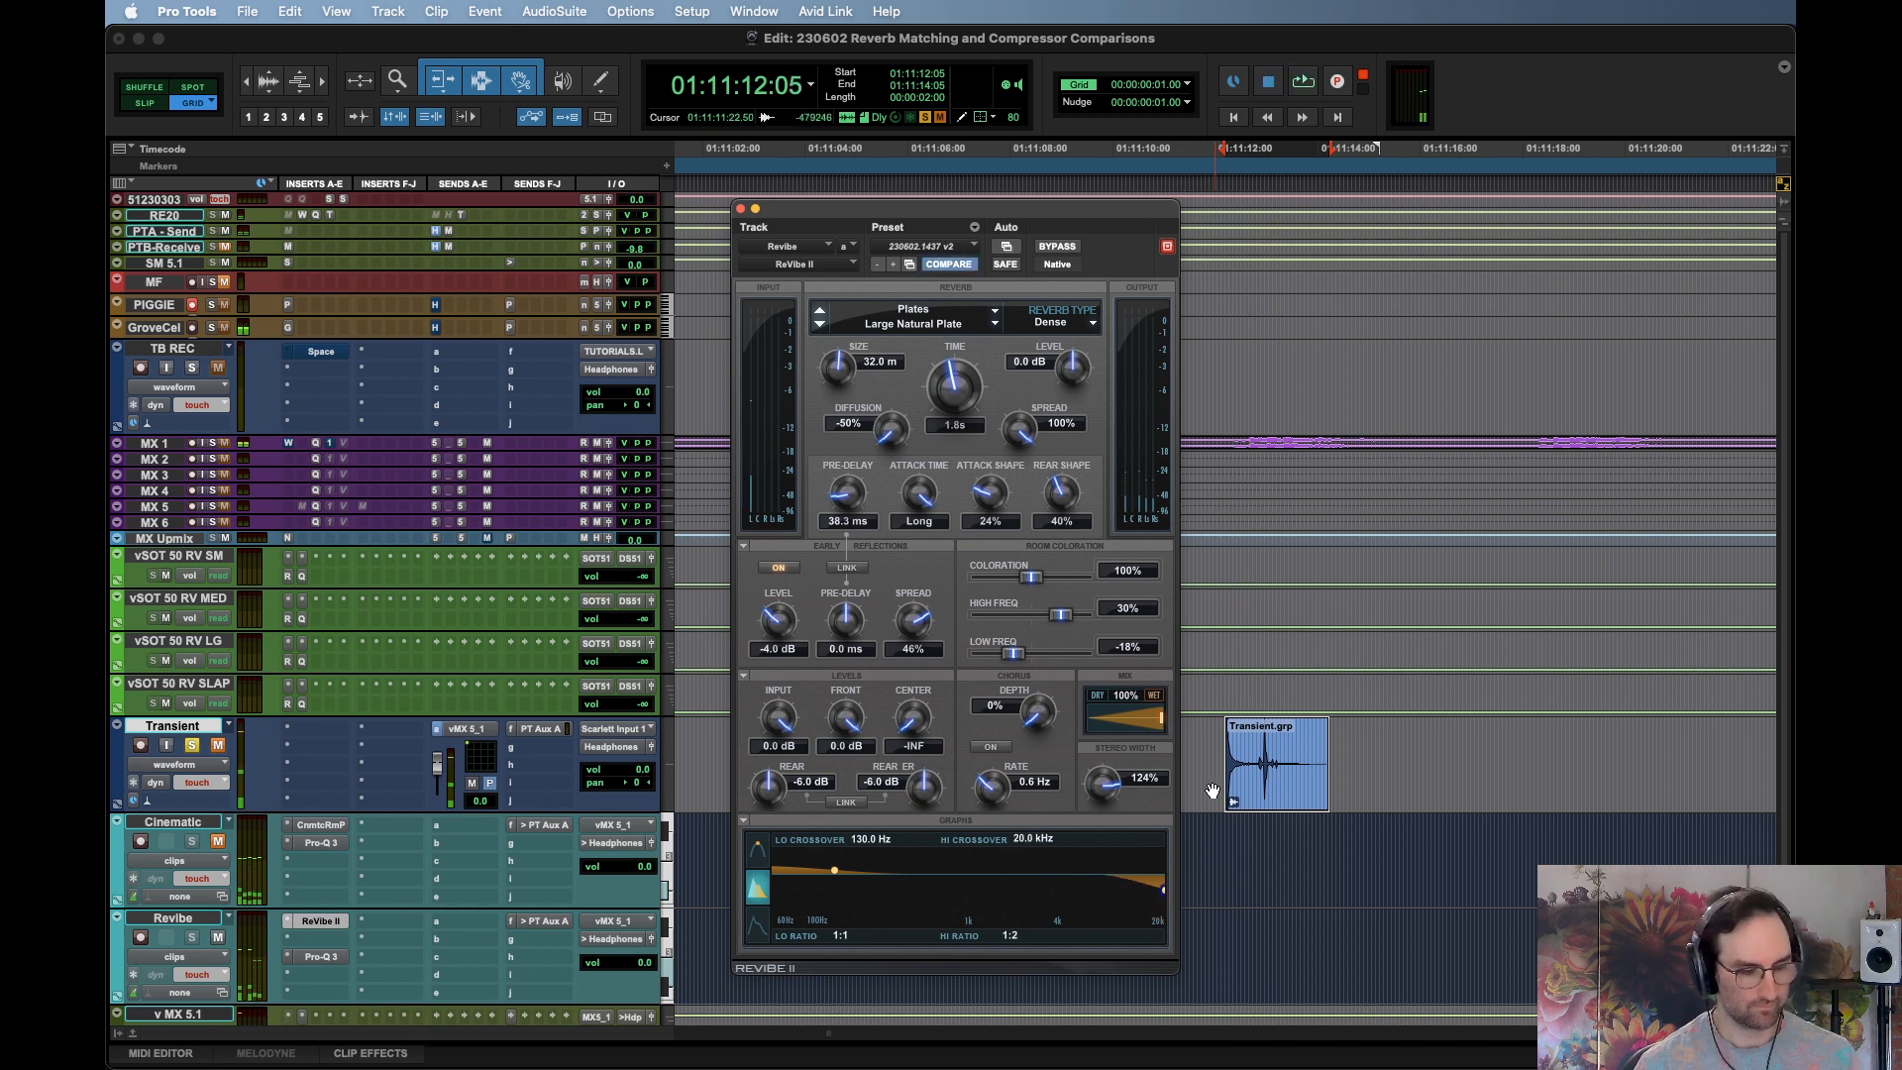
key("space")
key("space")
key("space")
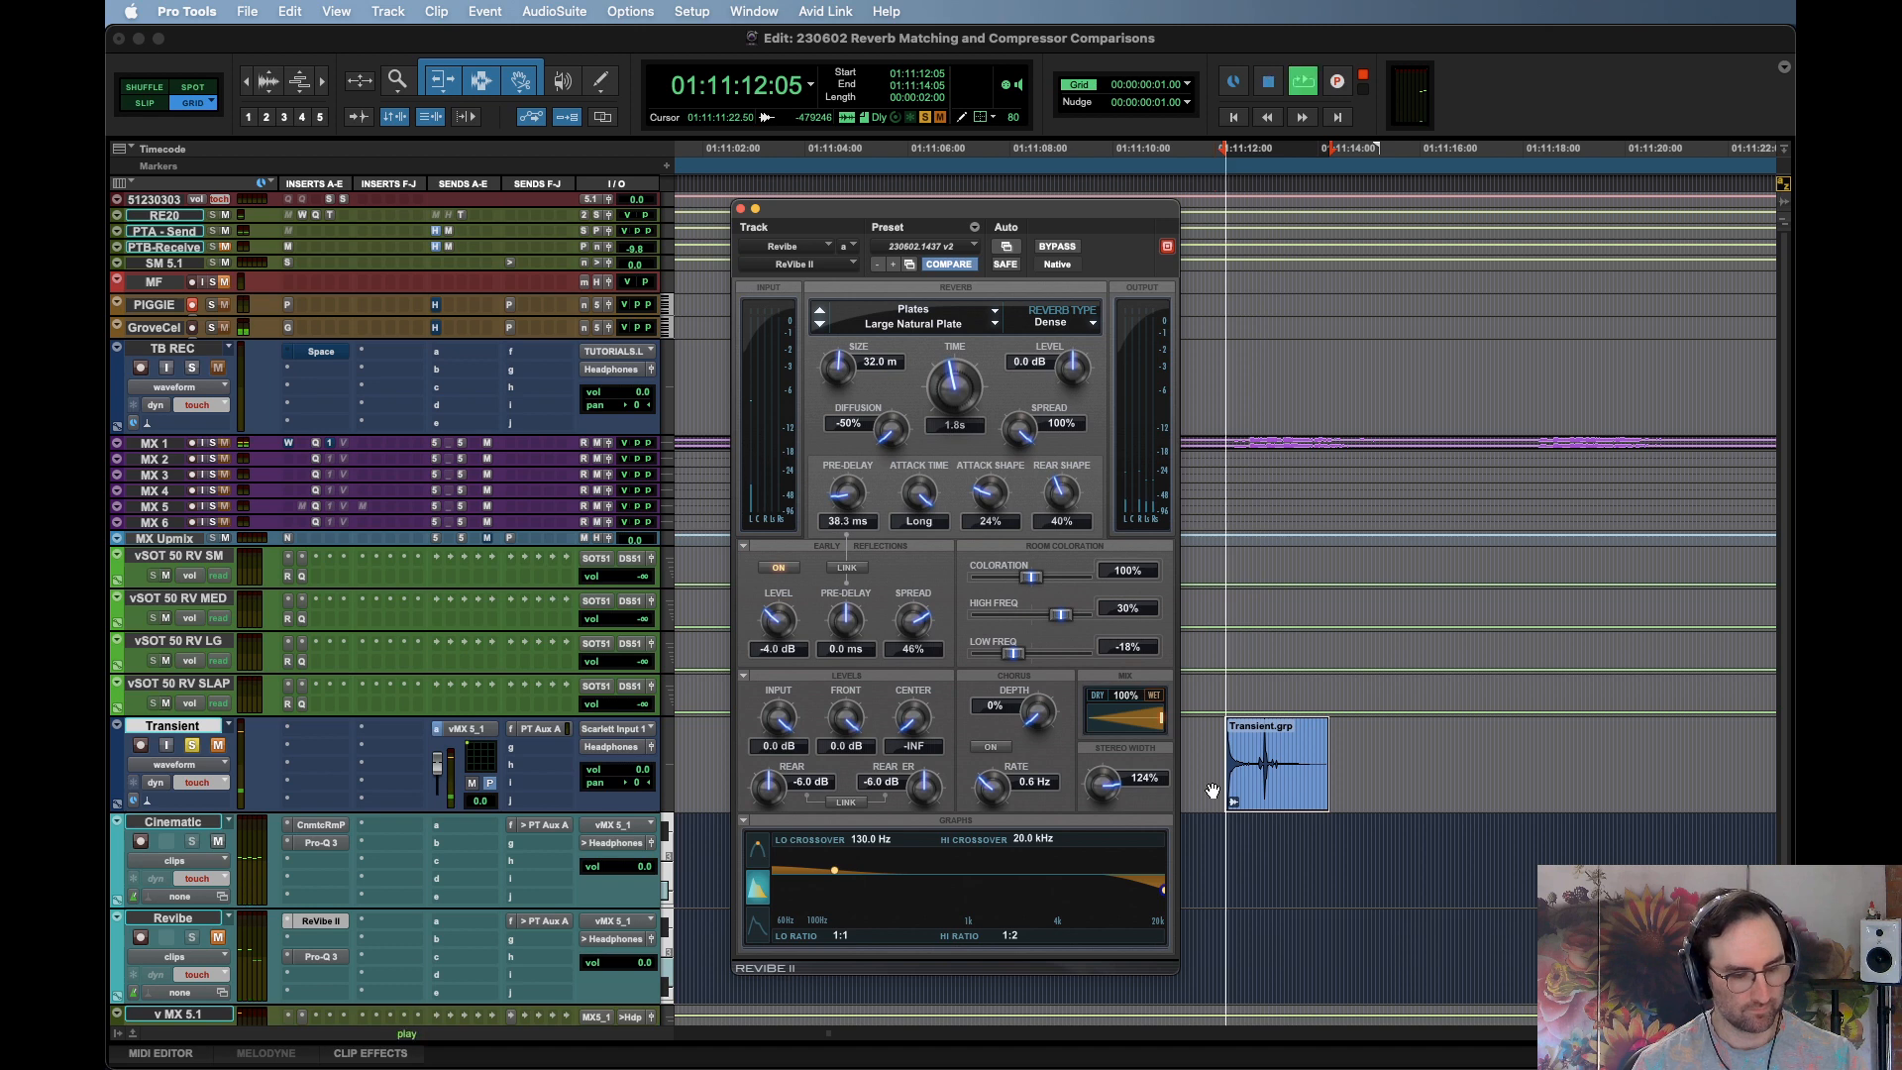
key("space")
key("space")
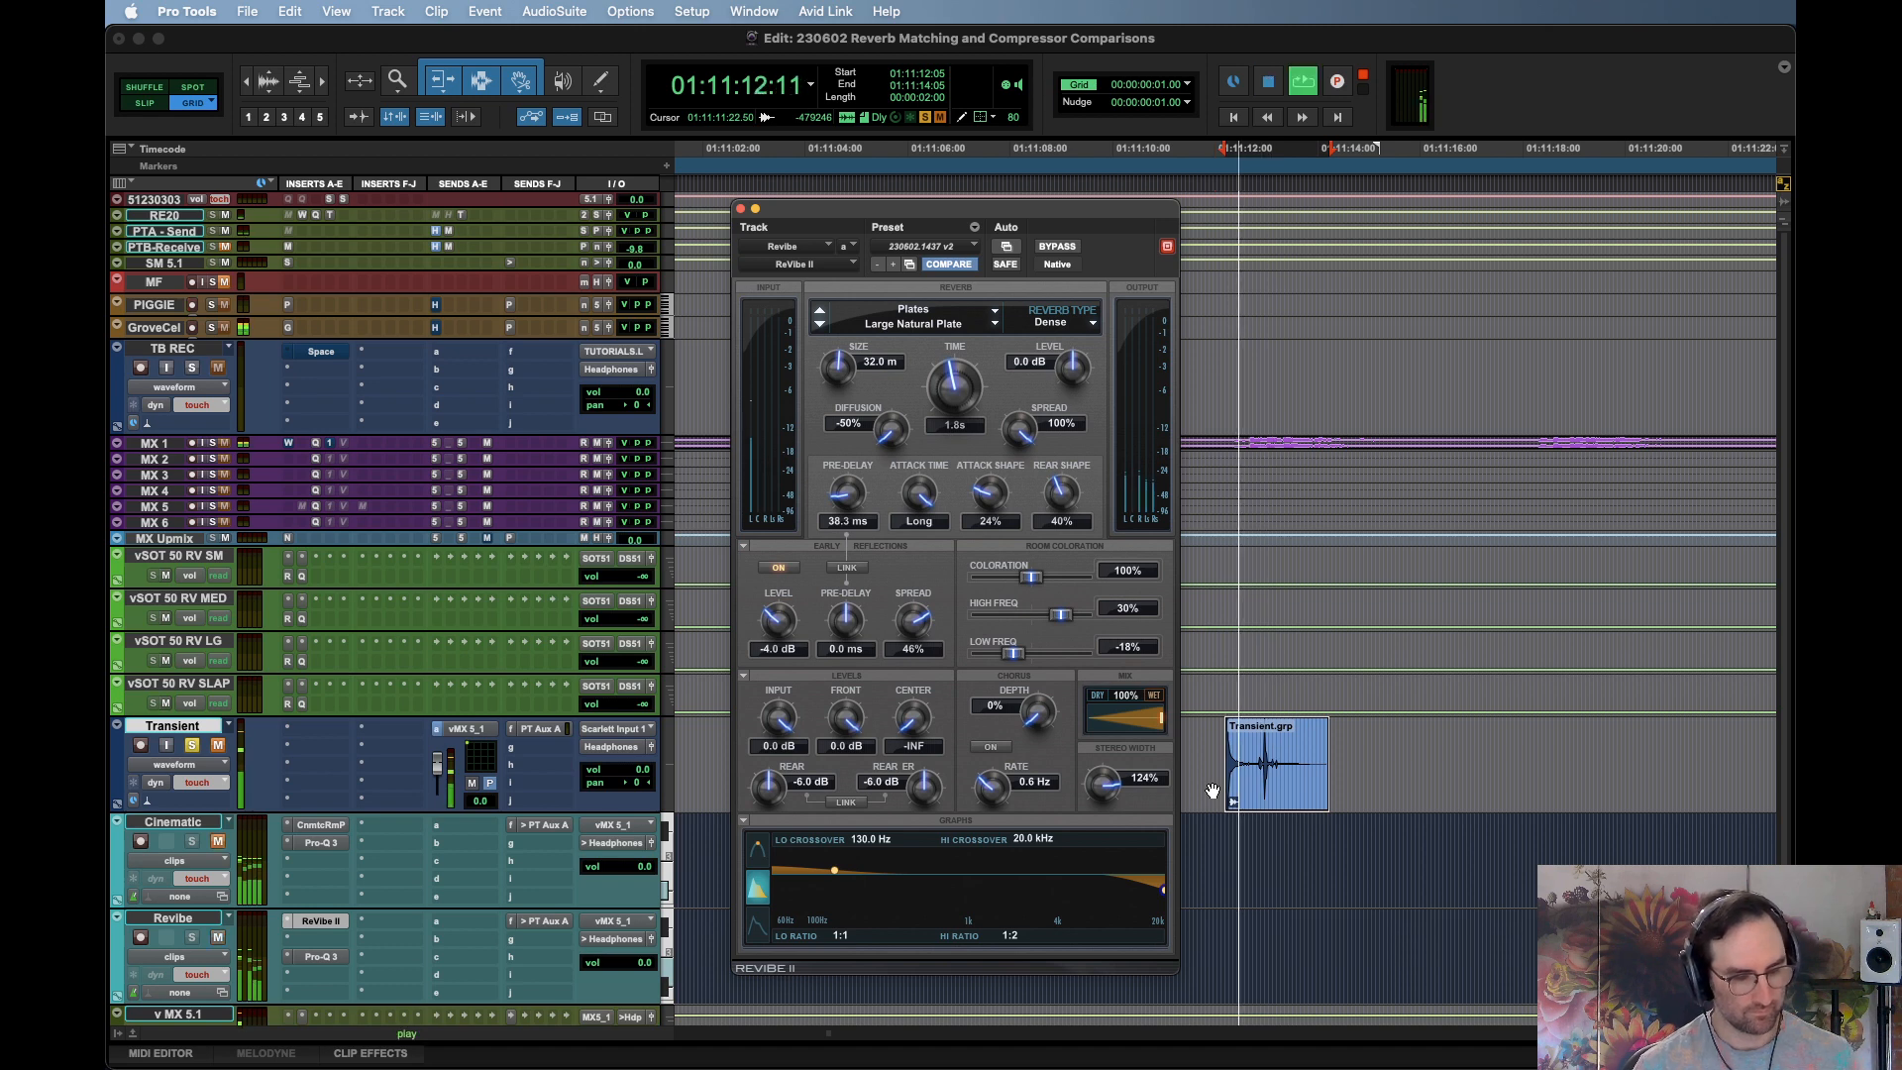
key("space")
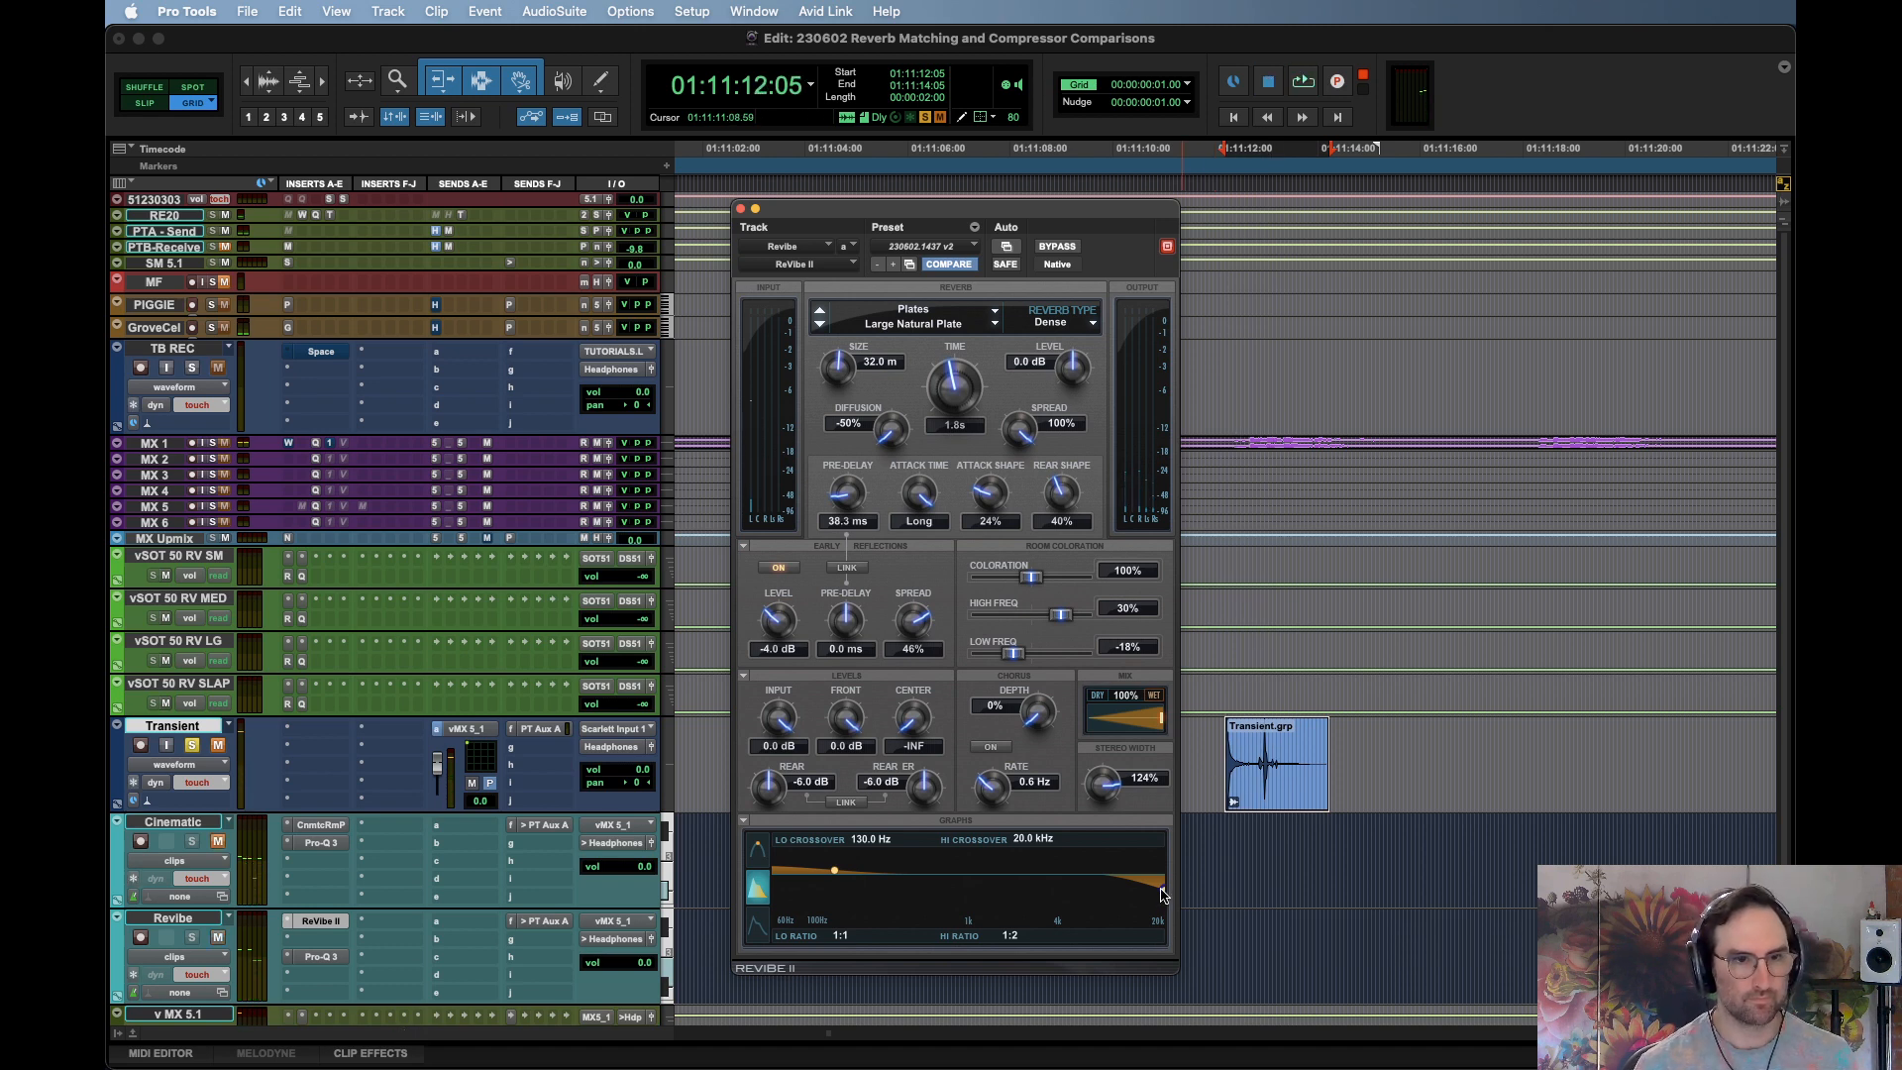
Try a high crossover of 11.6 kHz with a 1:8 ratio and audition the transient repeatedly
left_click_drag(1162, 894, 1131, 894)
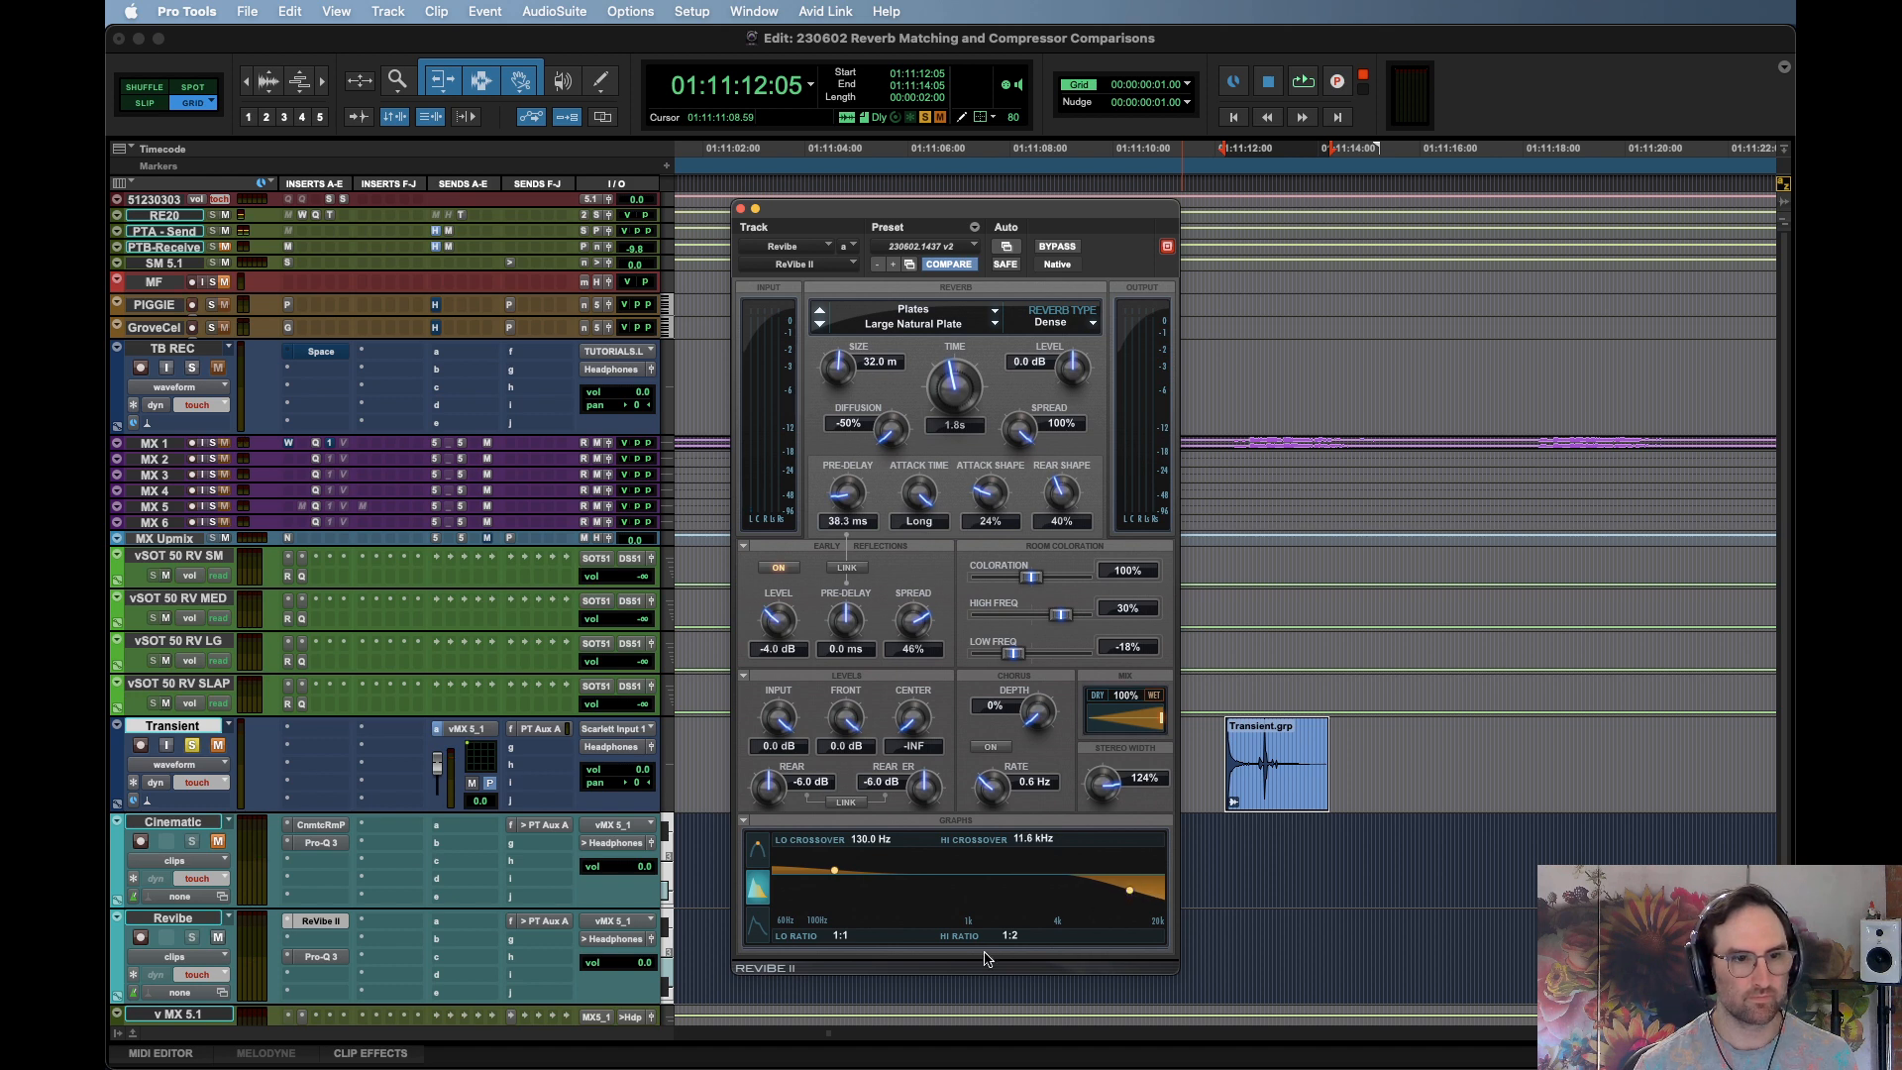
left_click_drag(1012, 939, 1005, 987)
key("space")
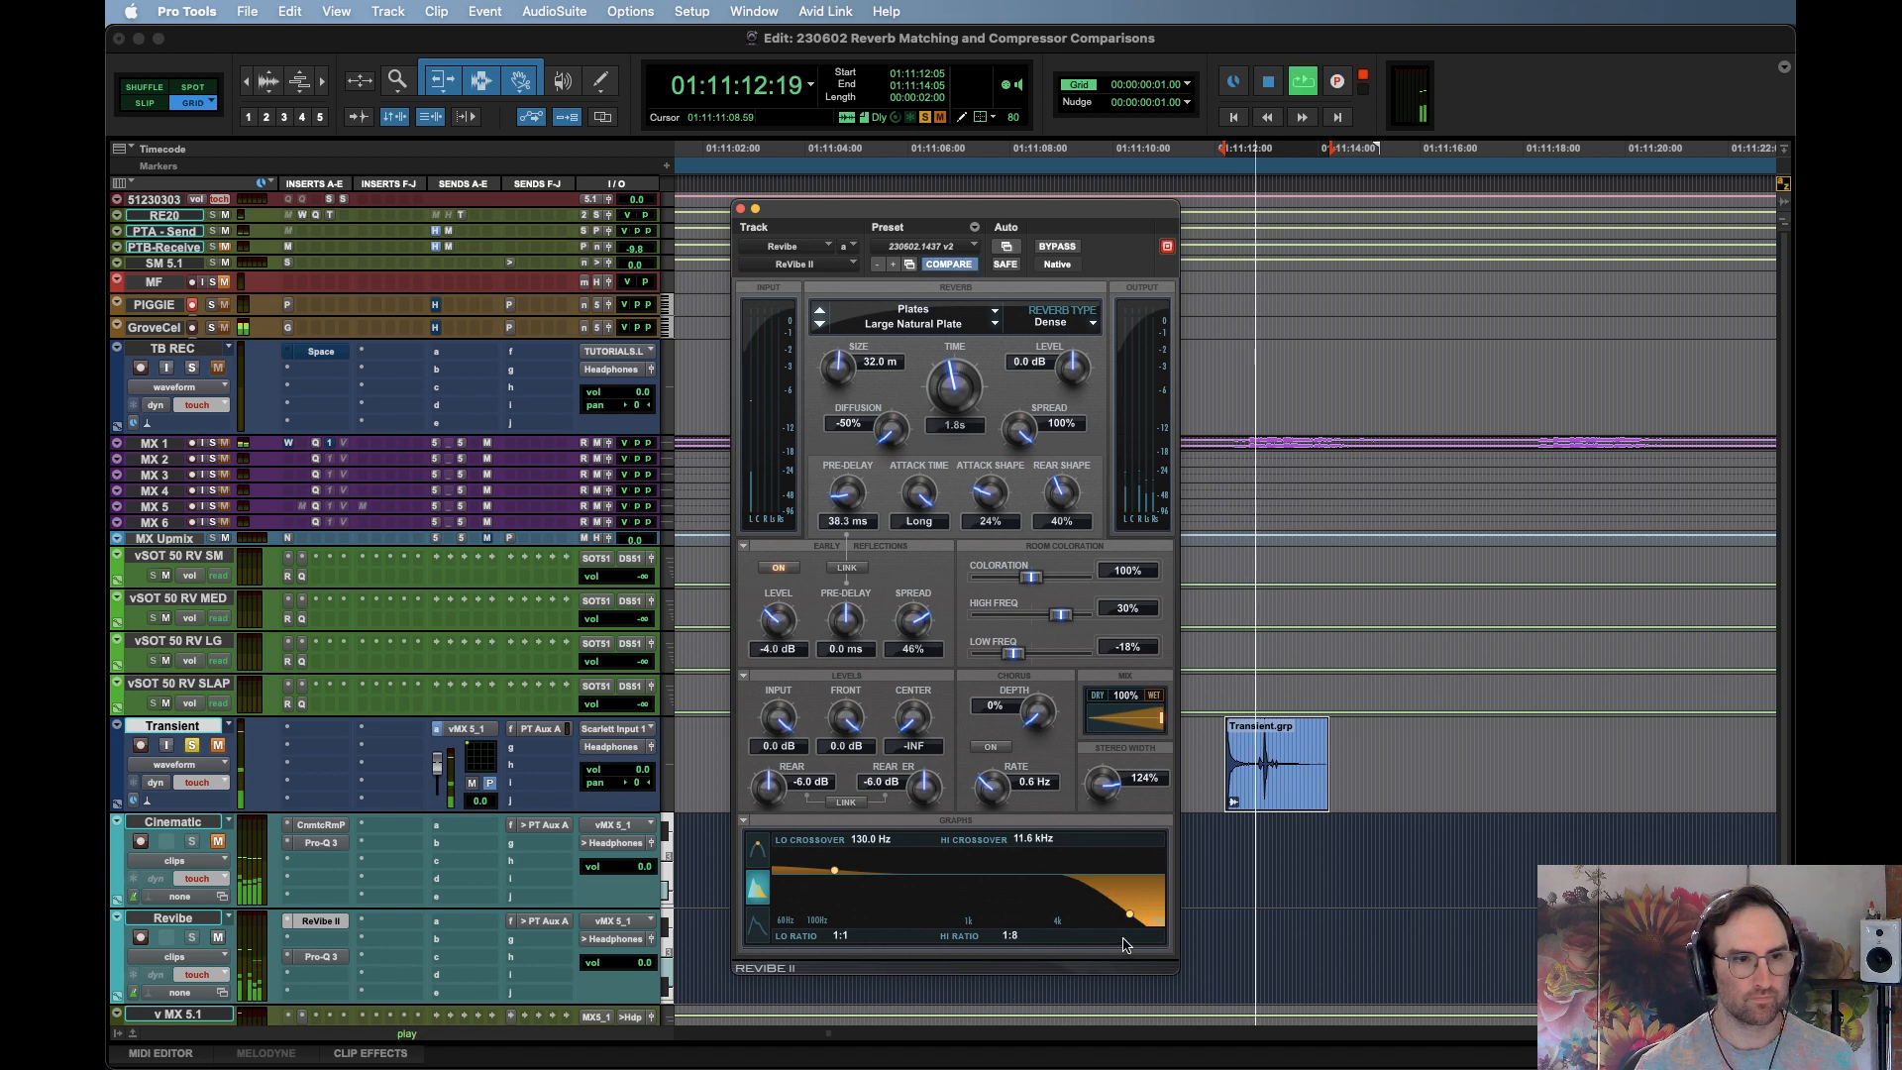
key("space")
key("space")
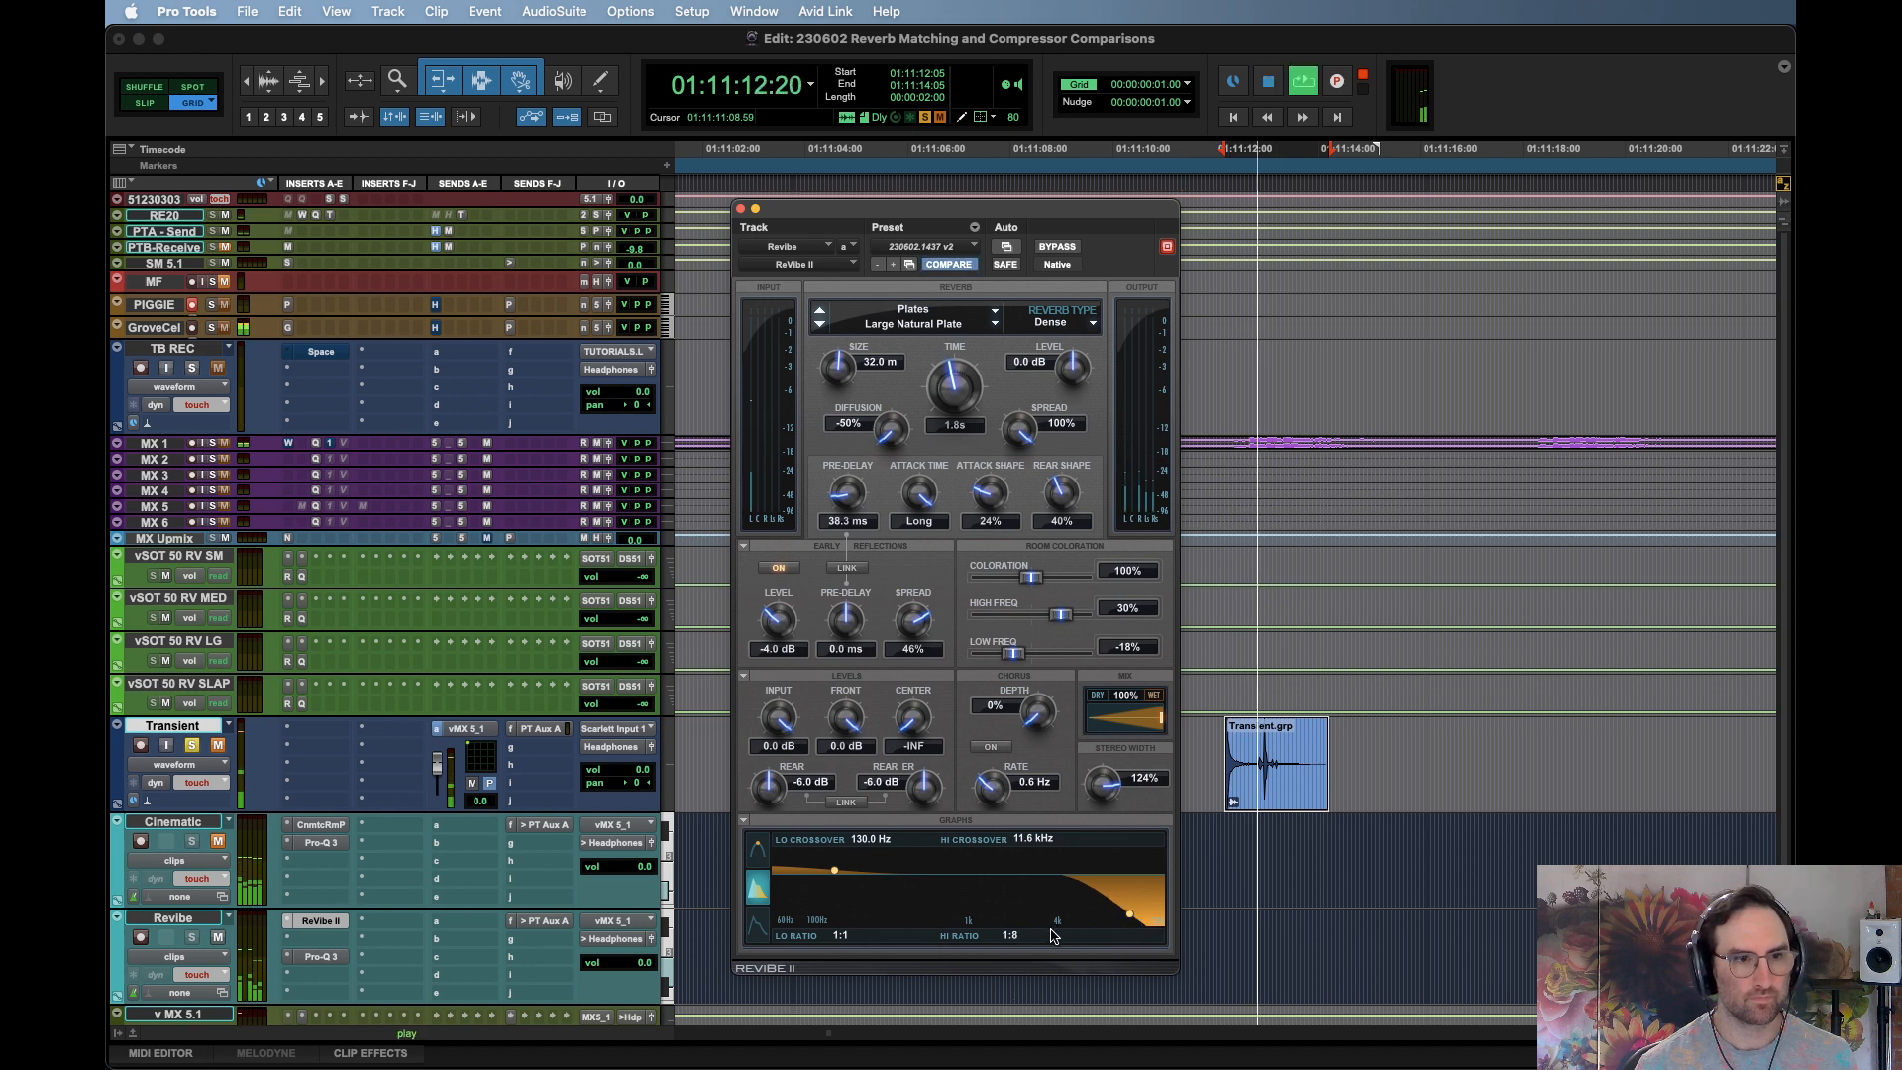
key("space")
key("space")
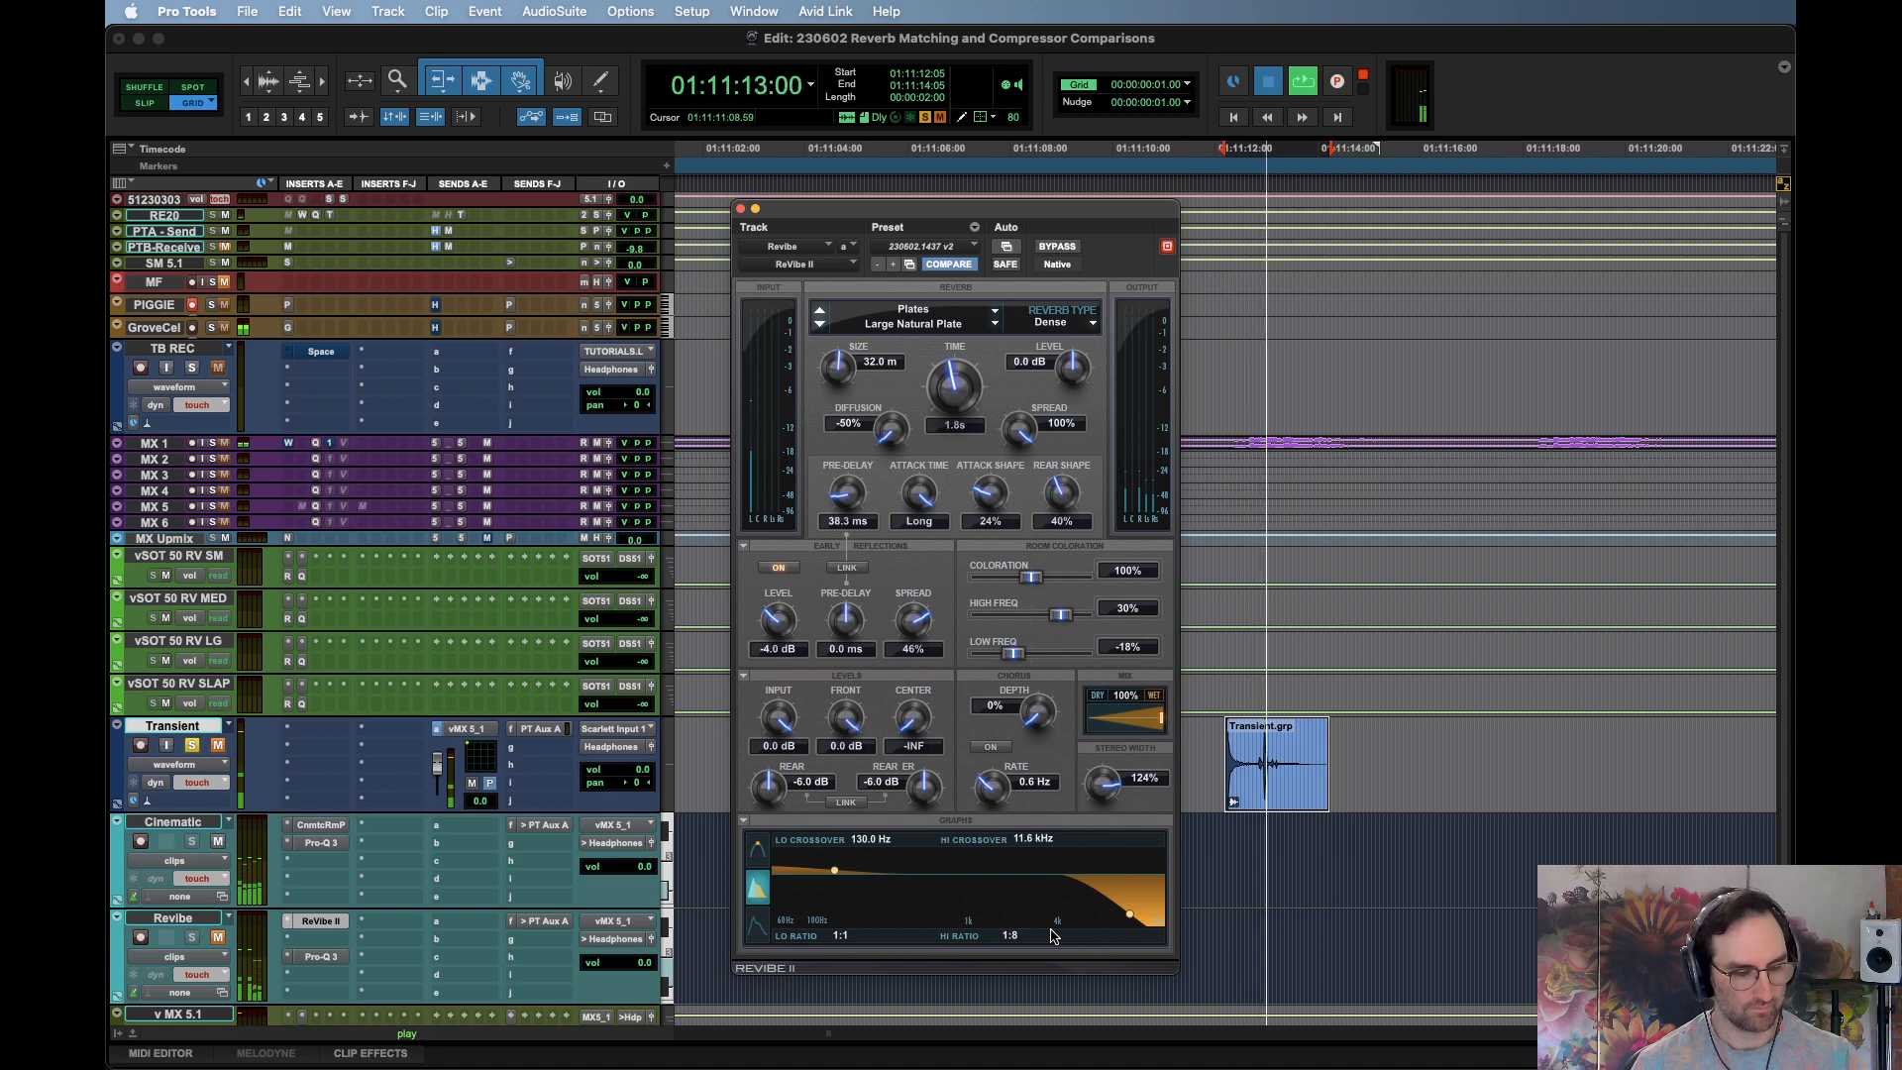
key("space")
key("space")
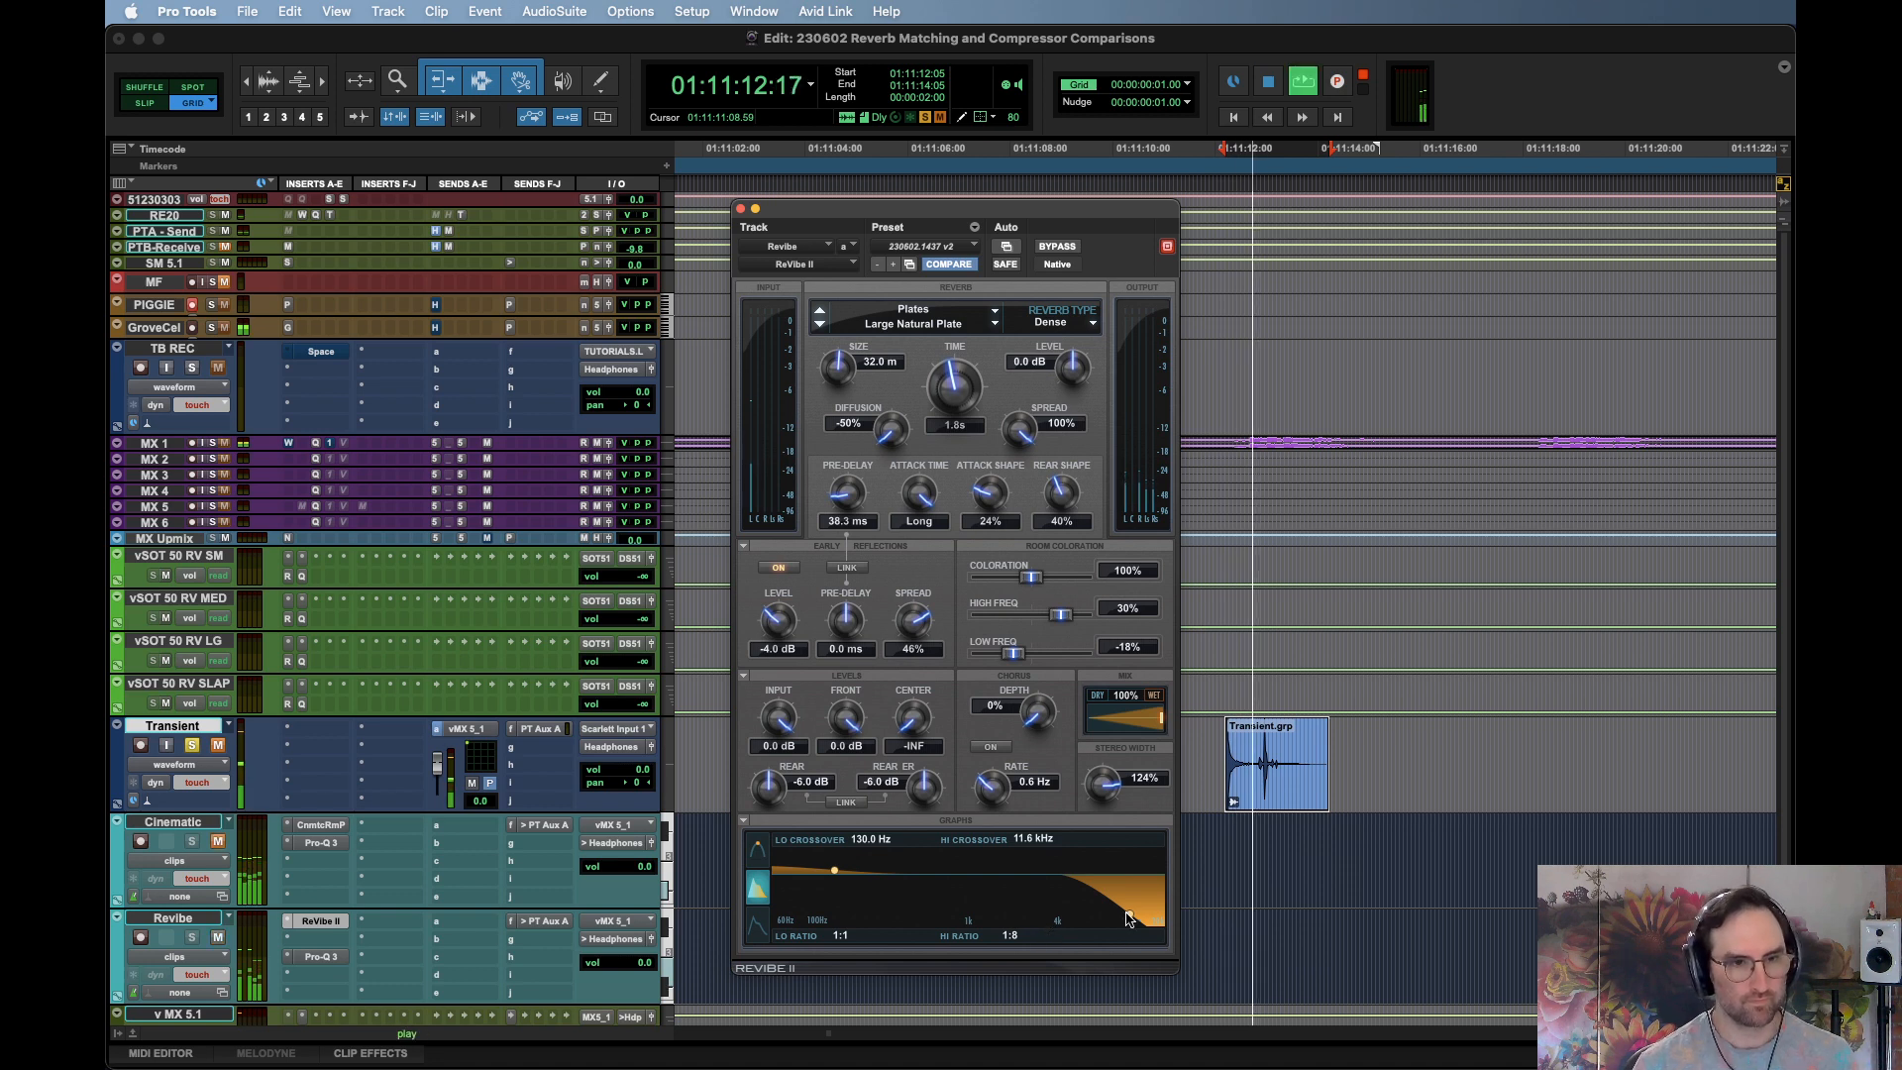
Adjust the high-frequency decay to a 10.8 kHz crossover and 1:6 ratio while replaying the transient
left_click_drag(1129, 912, 1104, 916)
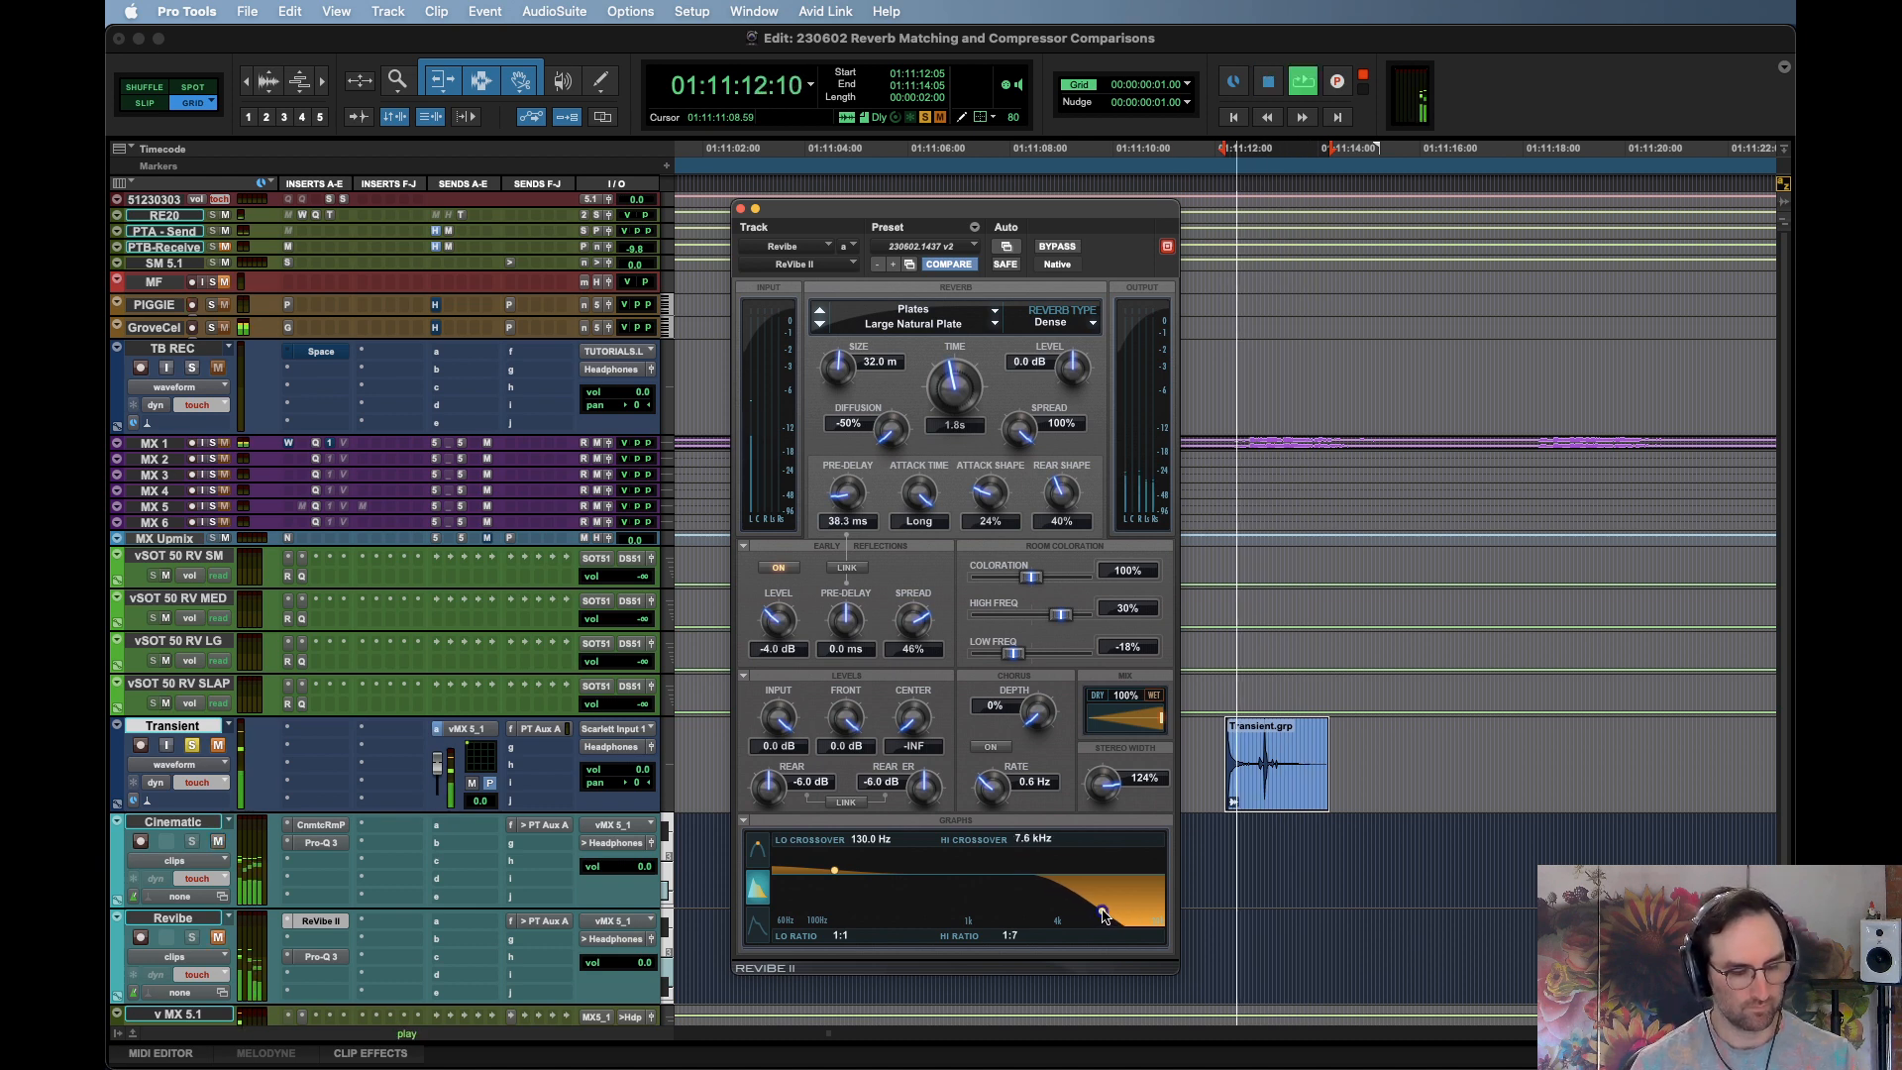
left_click_drag(1104, 912, 1125, 911)
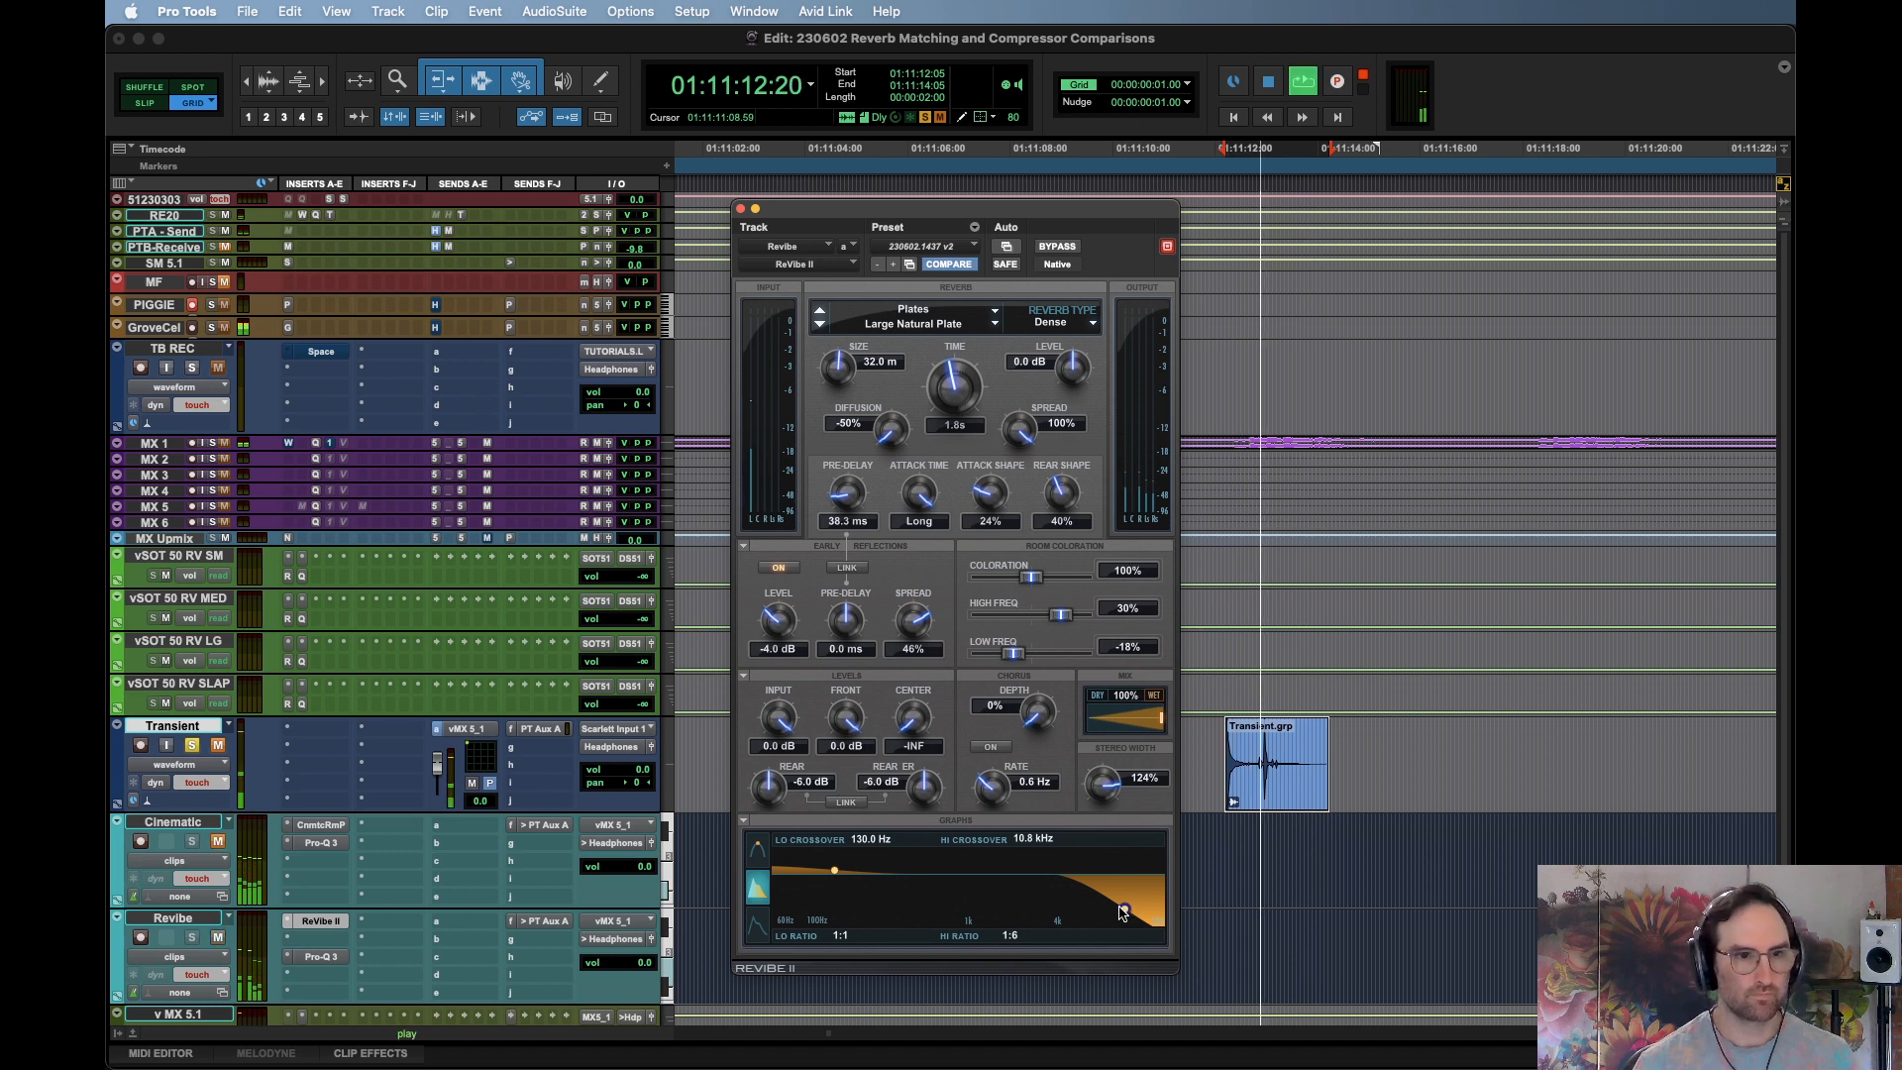
key("space")
key("space")
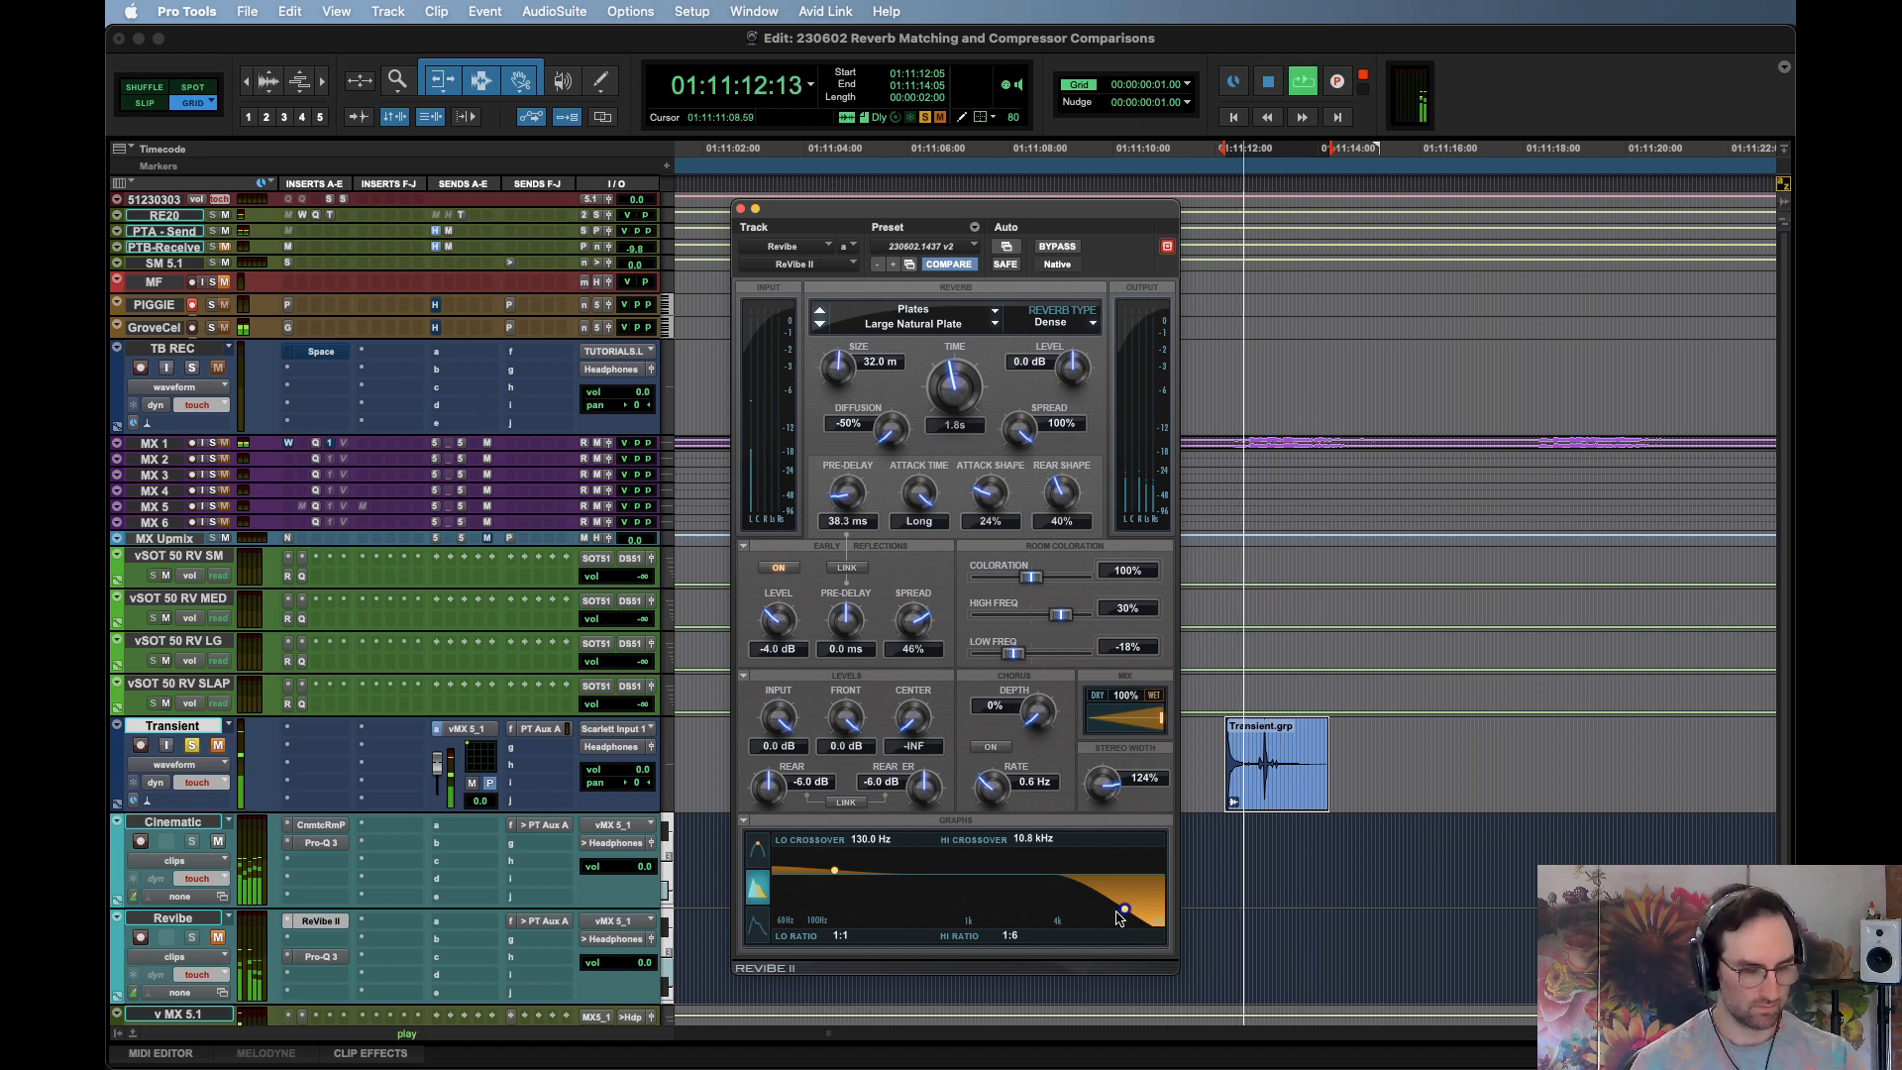
key("space")
key("space")
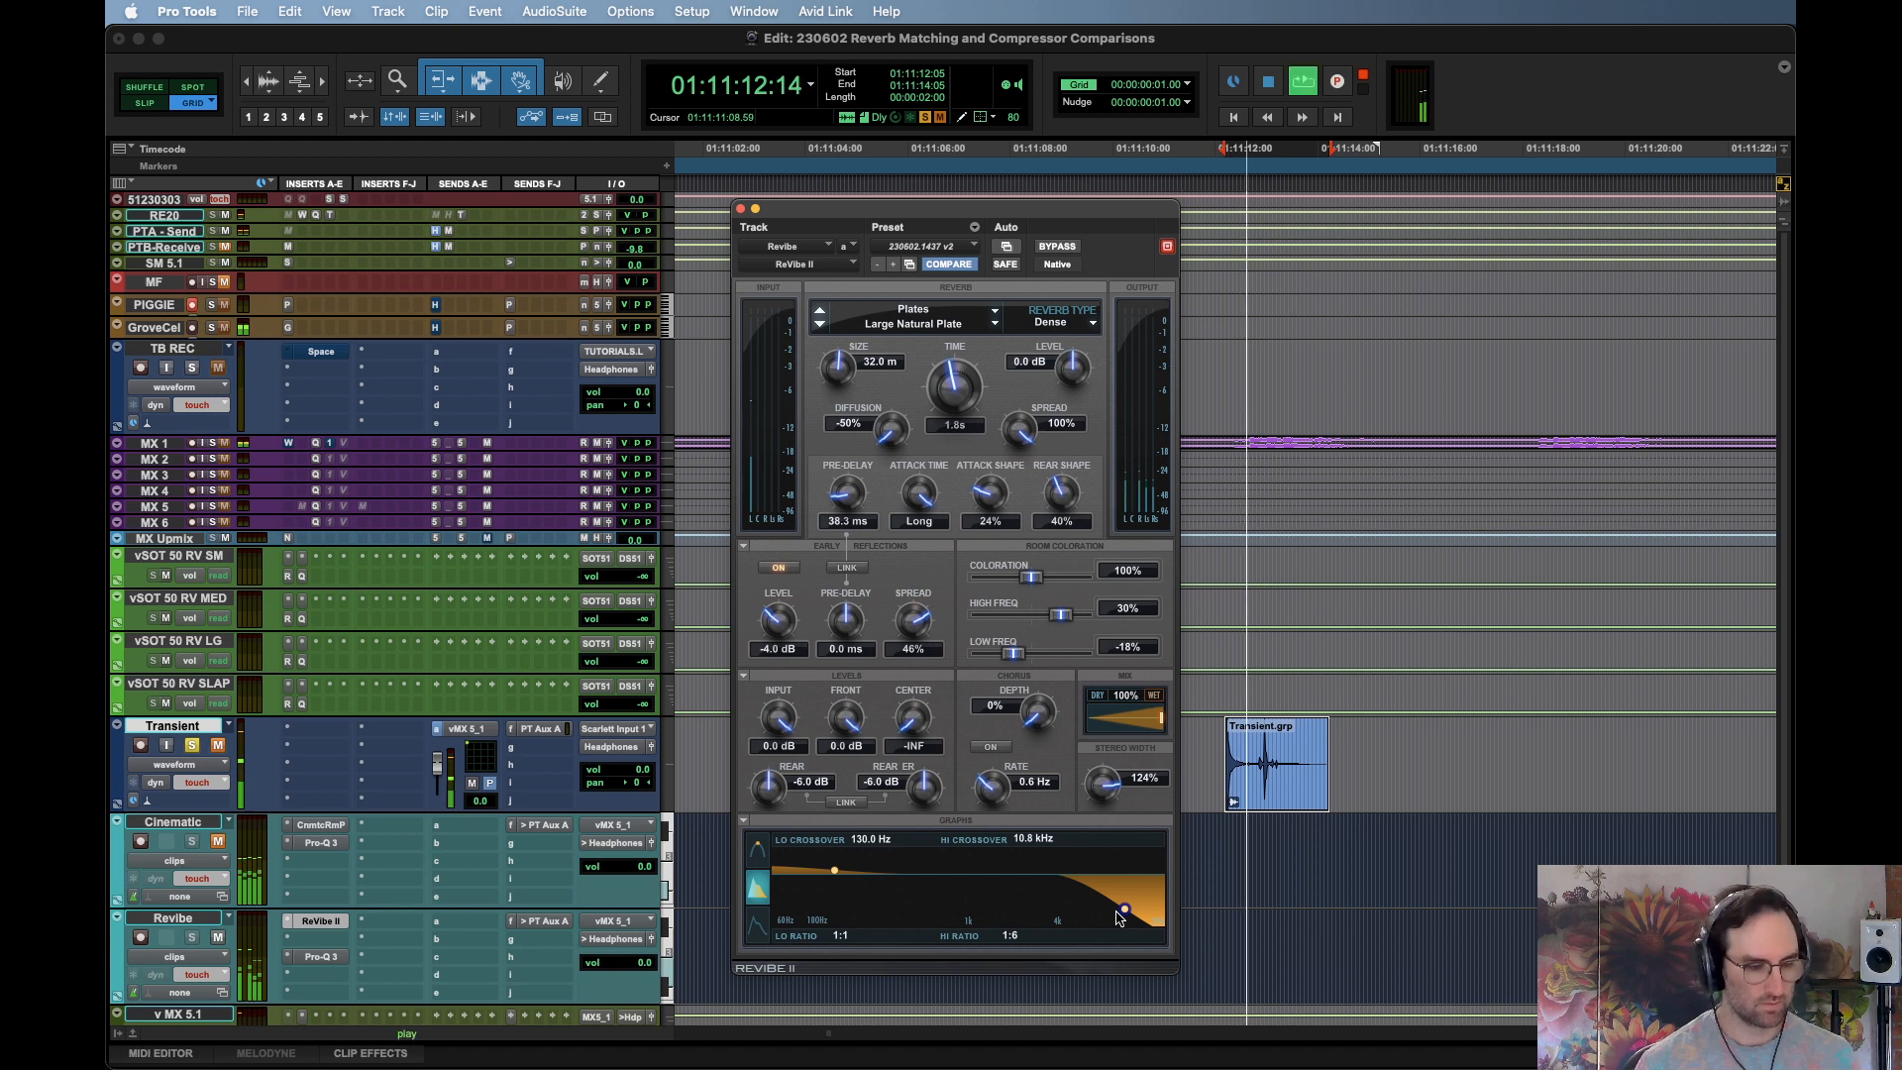
key("space")
Set the ReVibe II attack time to Med and play the transient
left_click(936, 522)
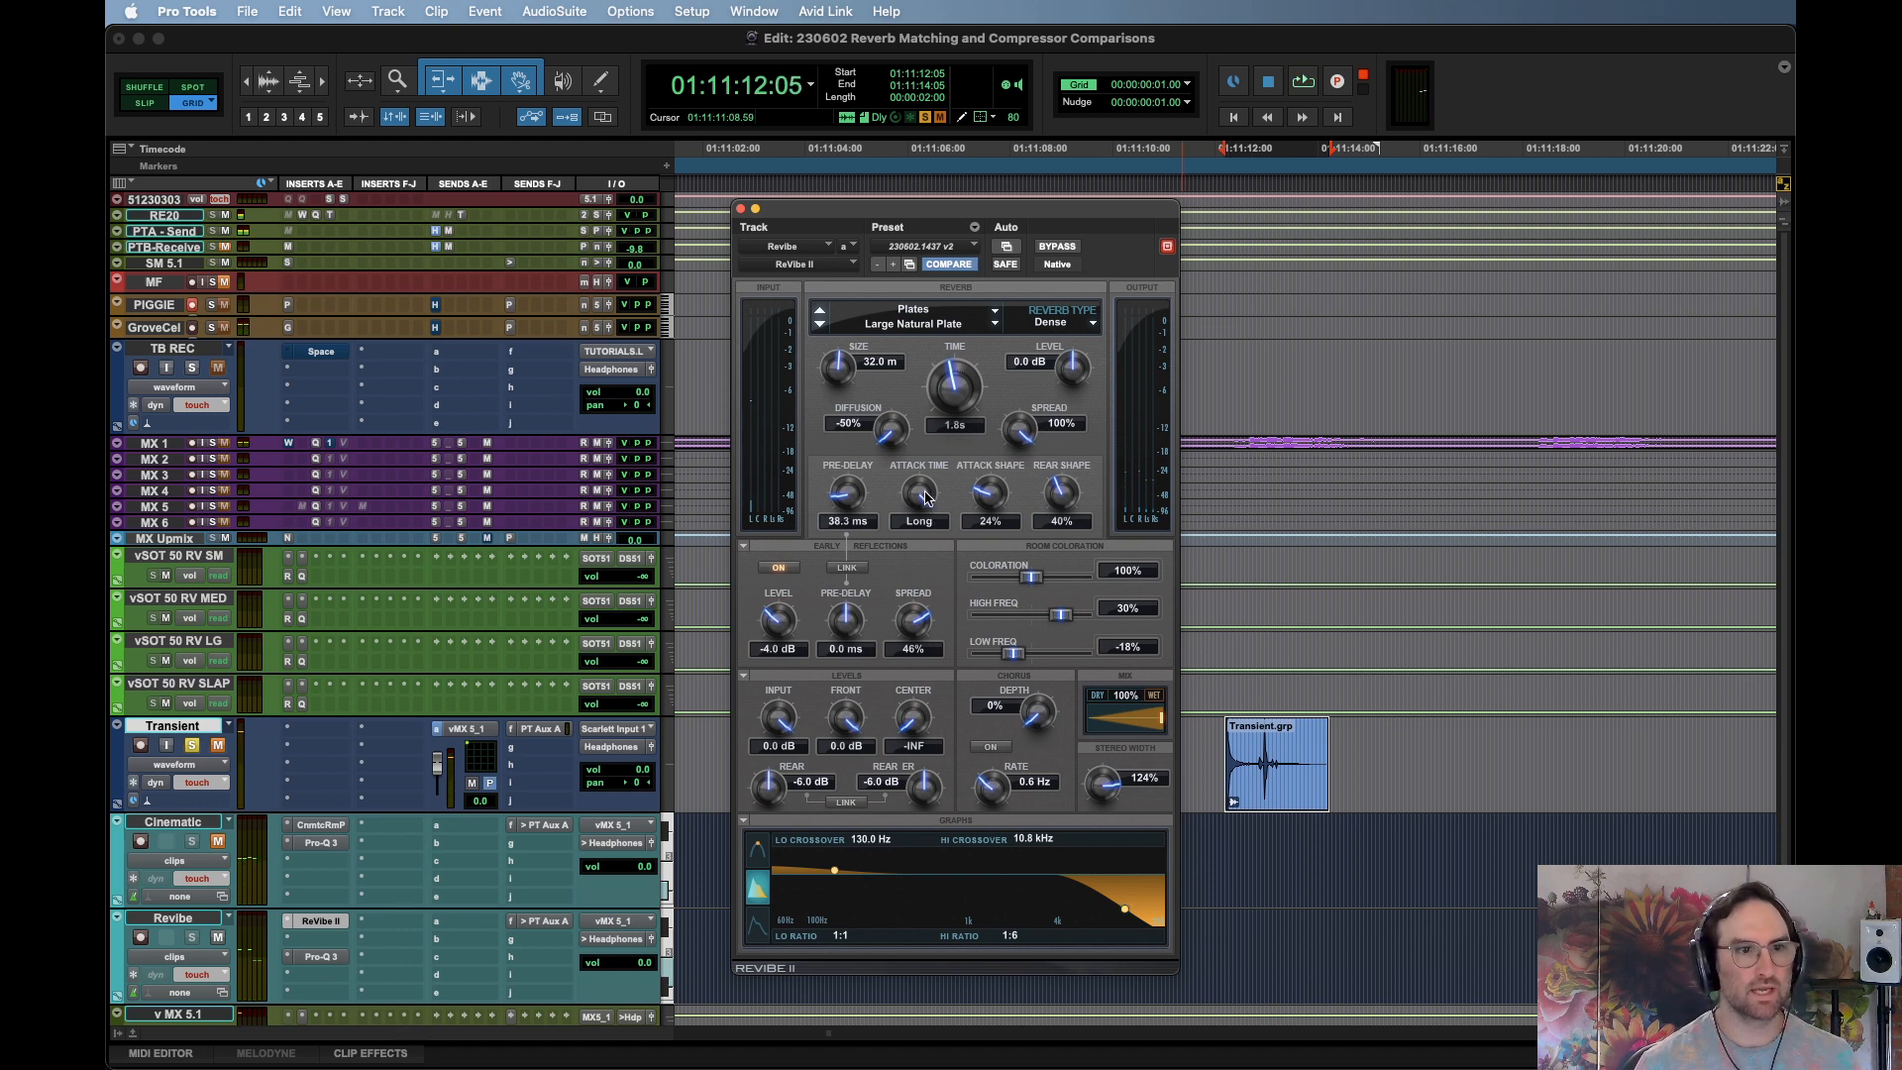
key("space")
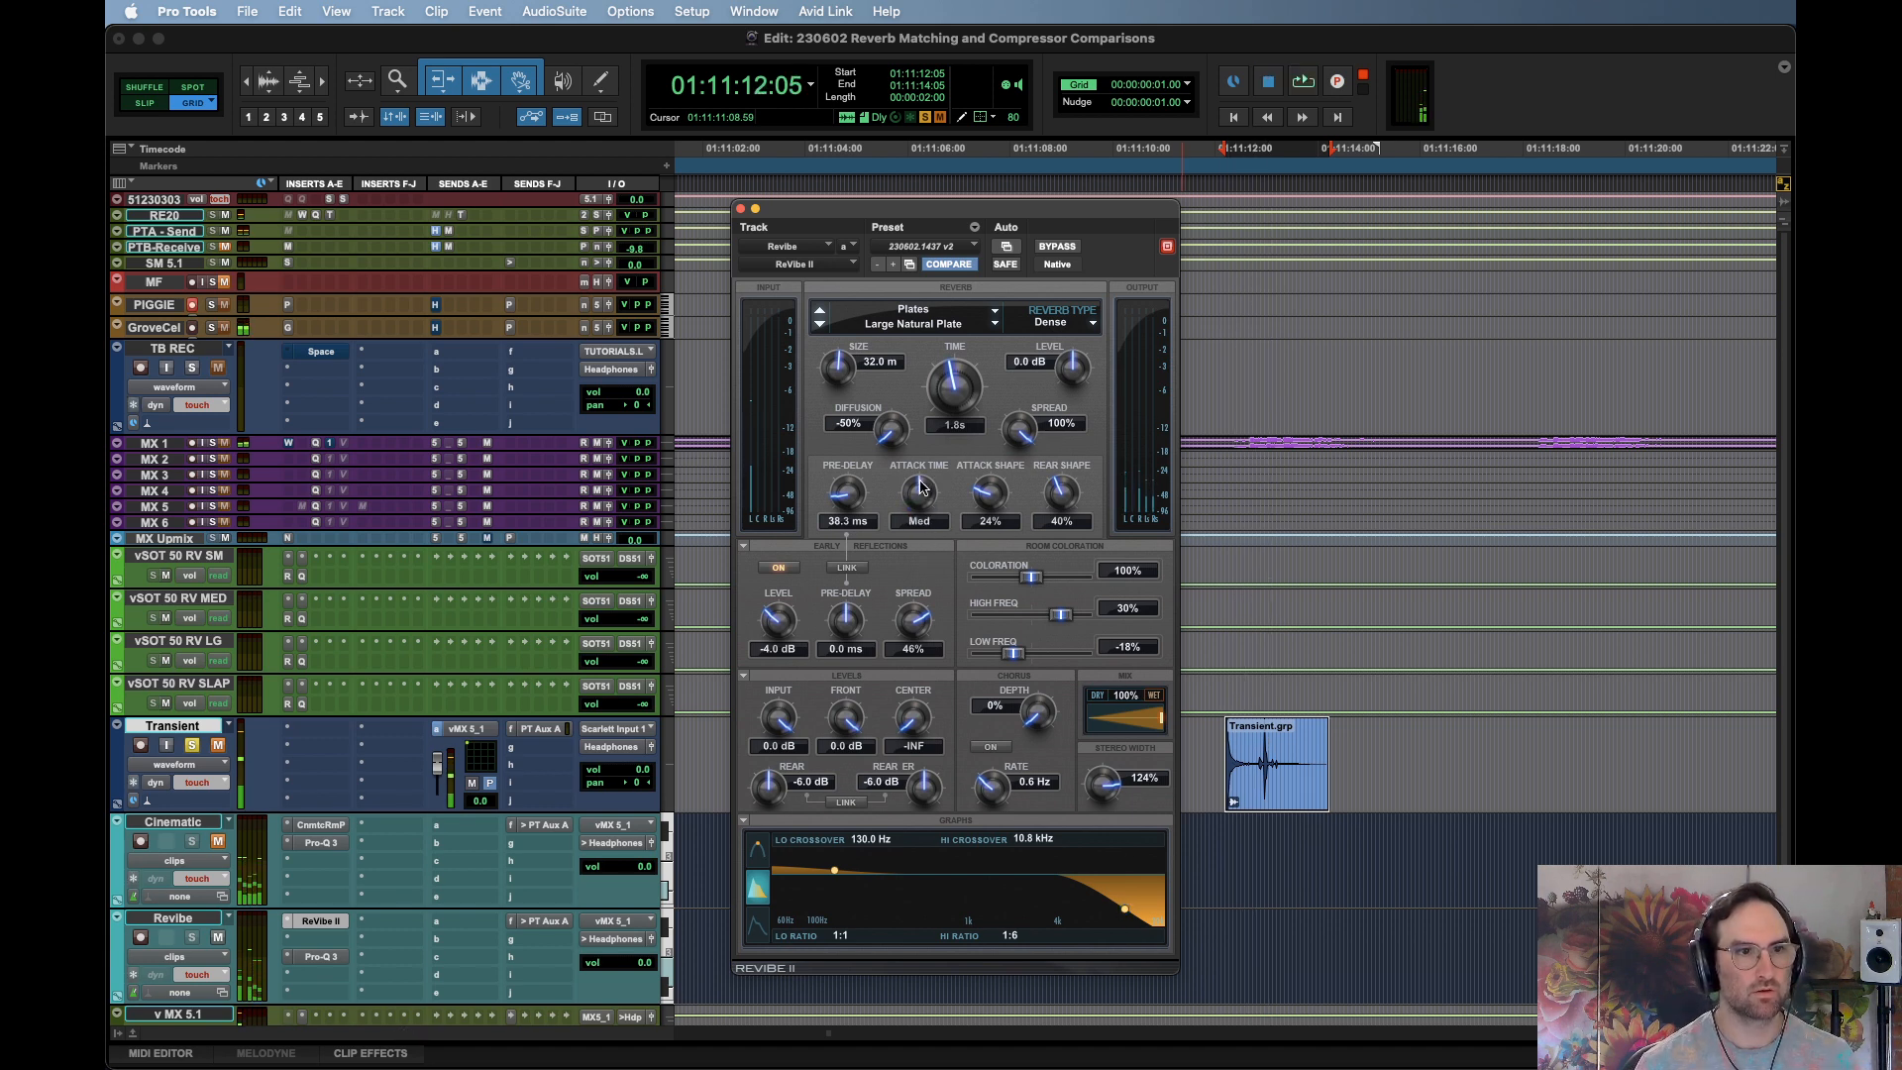
left_click(923, 496)
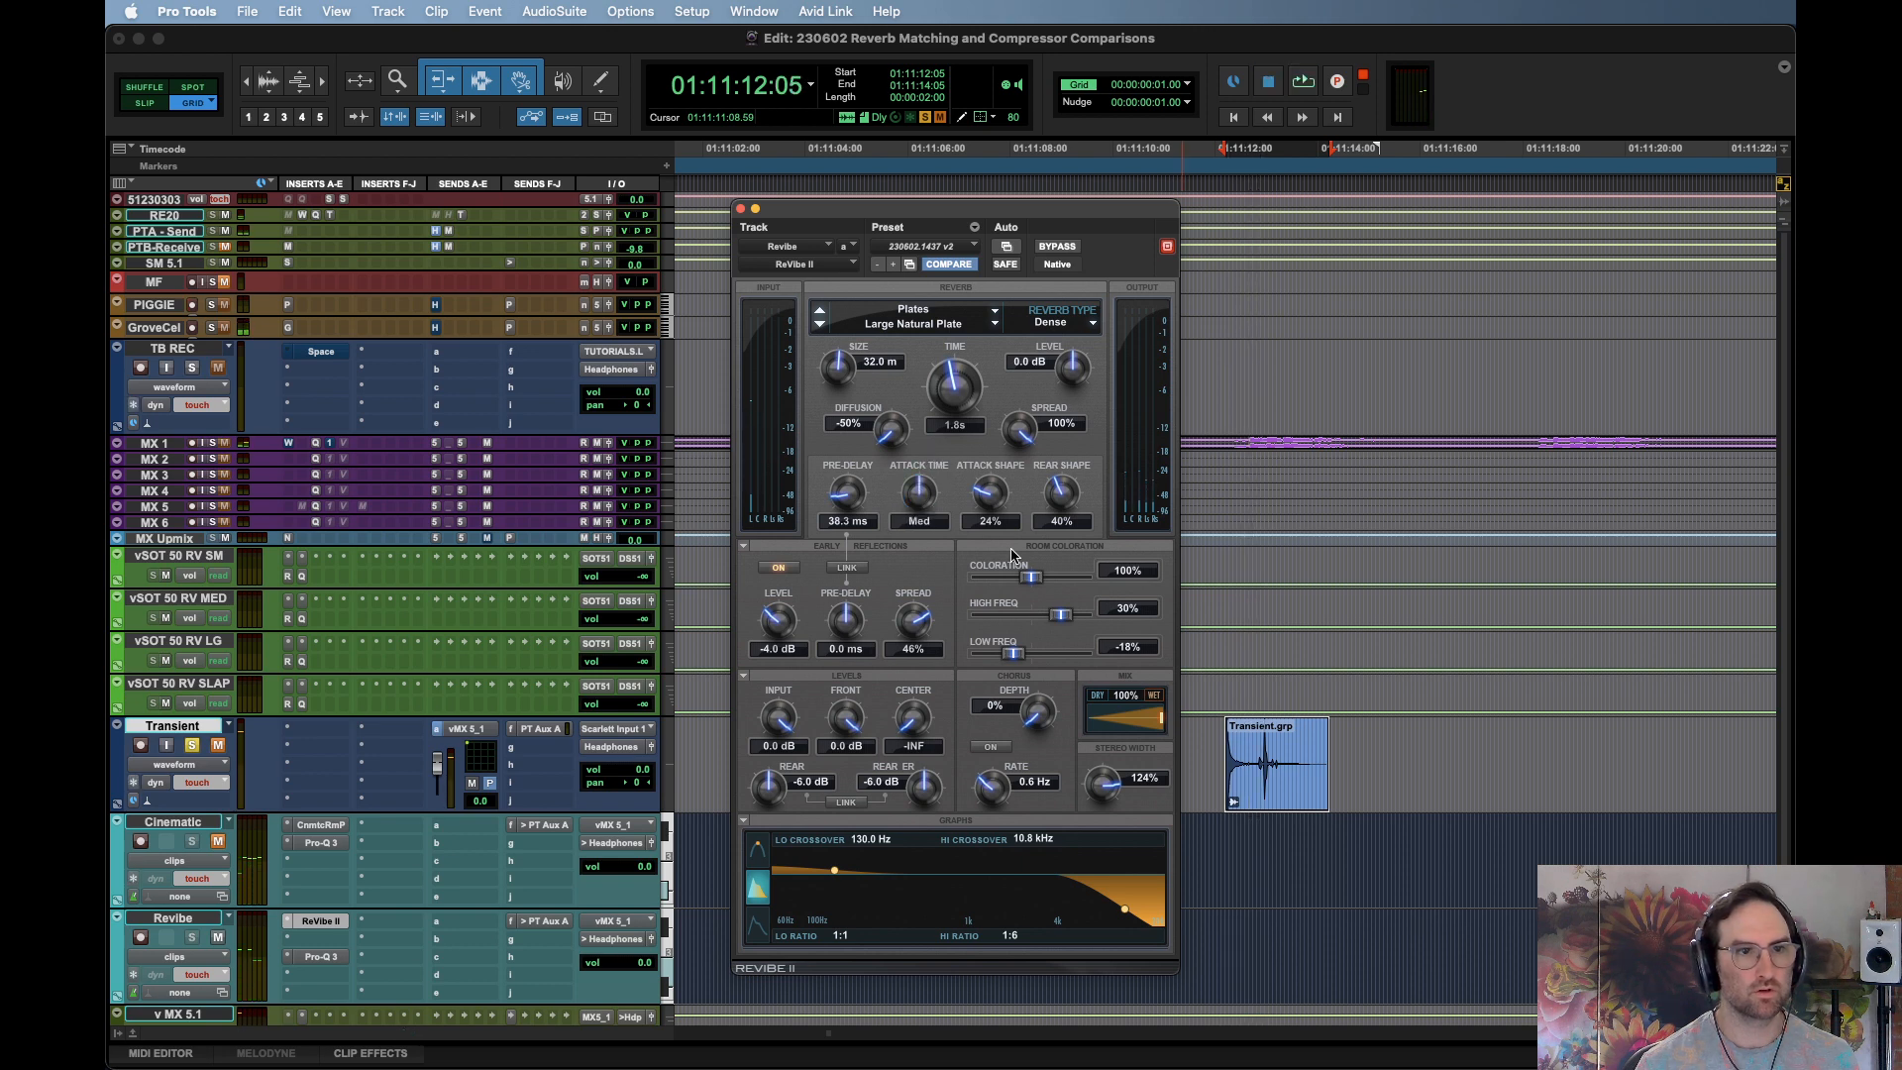
Try an attack shape of 0% and replay the transient to compare the reverb onset
left_click_drag(992, 497, 972, 746)
key("space")
key("space")
key("space")
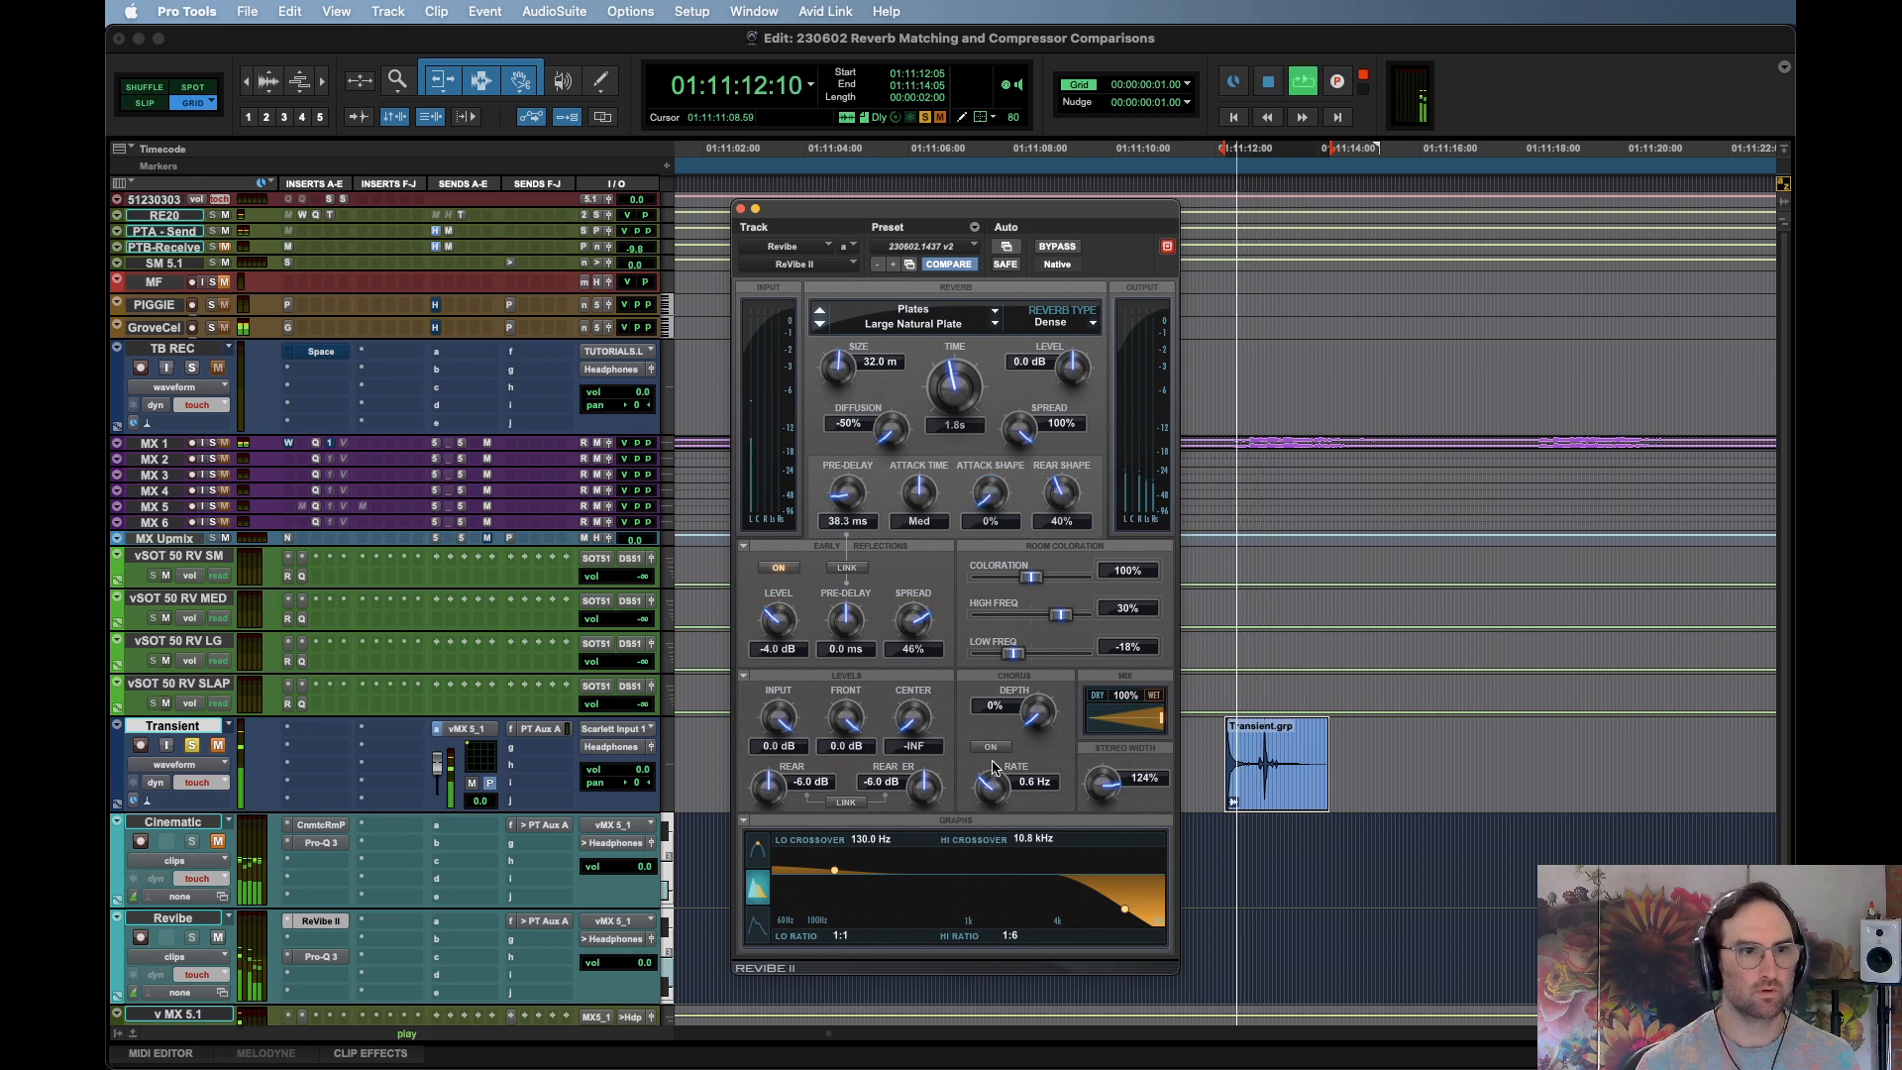
key("space")
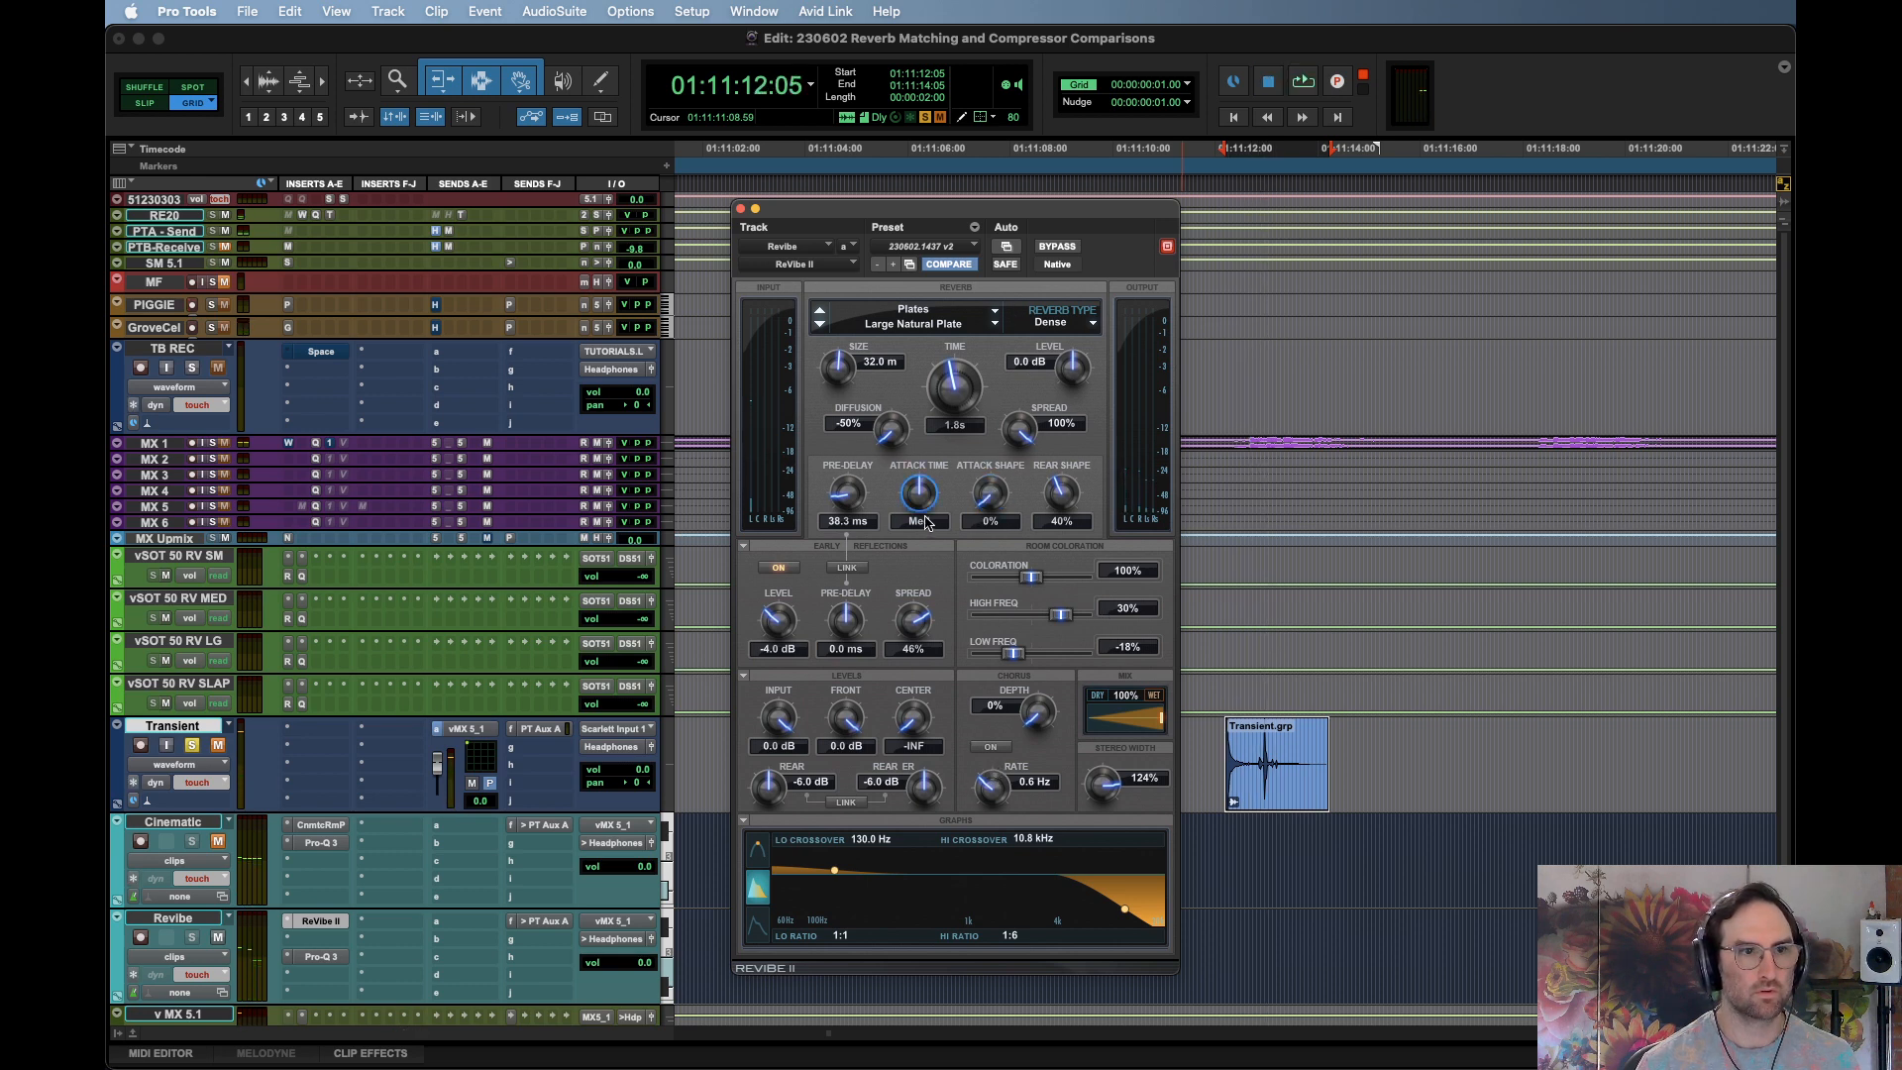
key("space")
key("space")
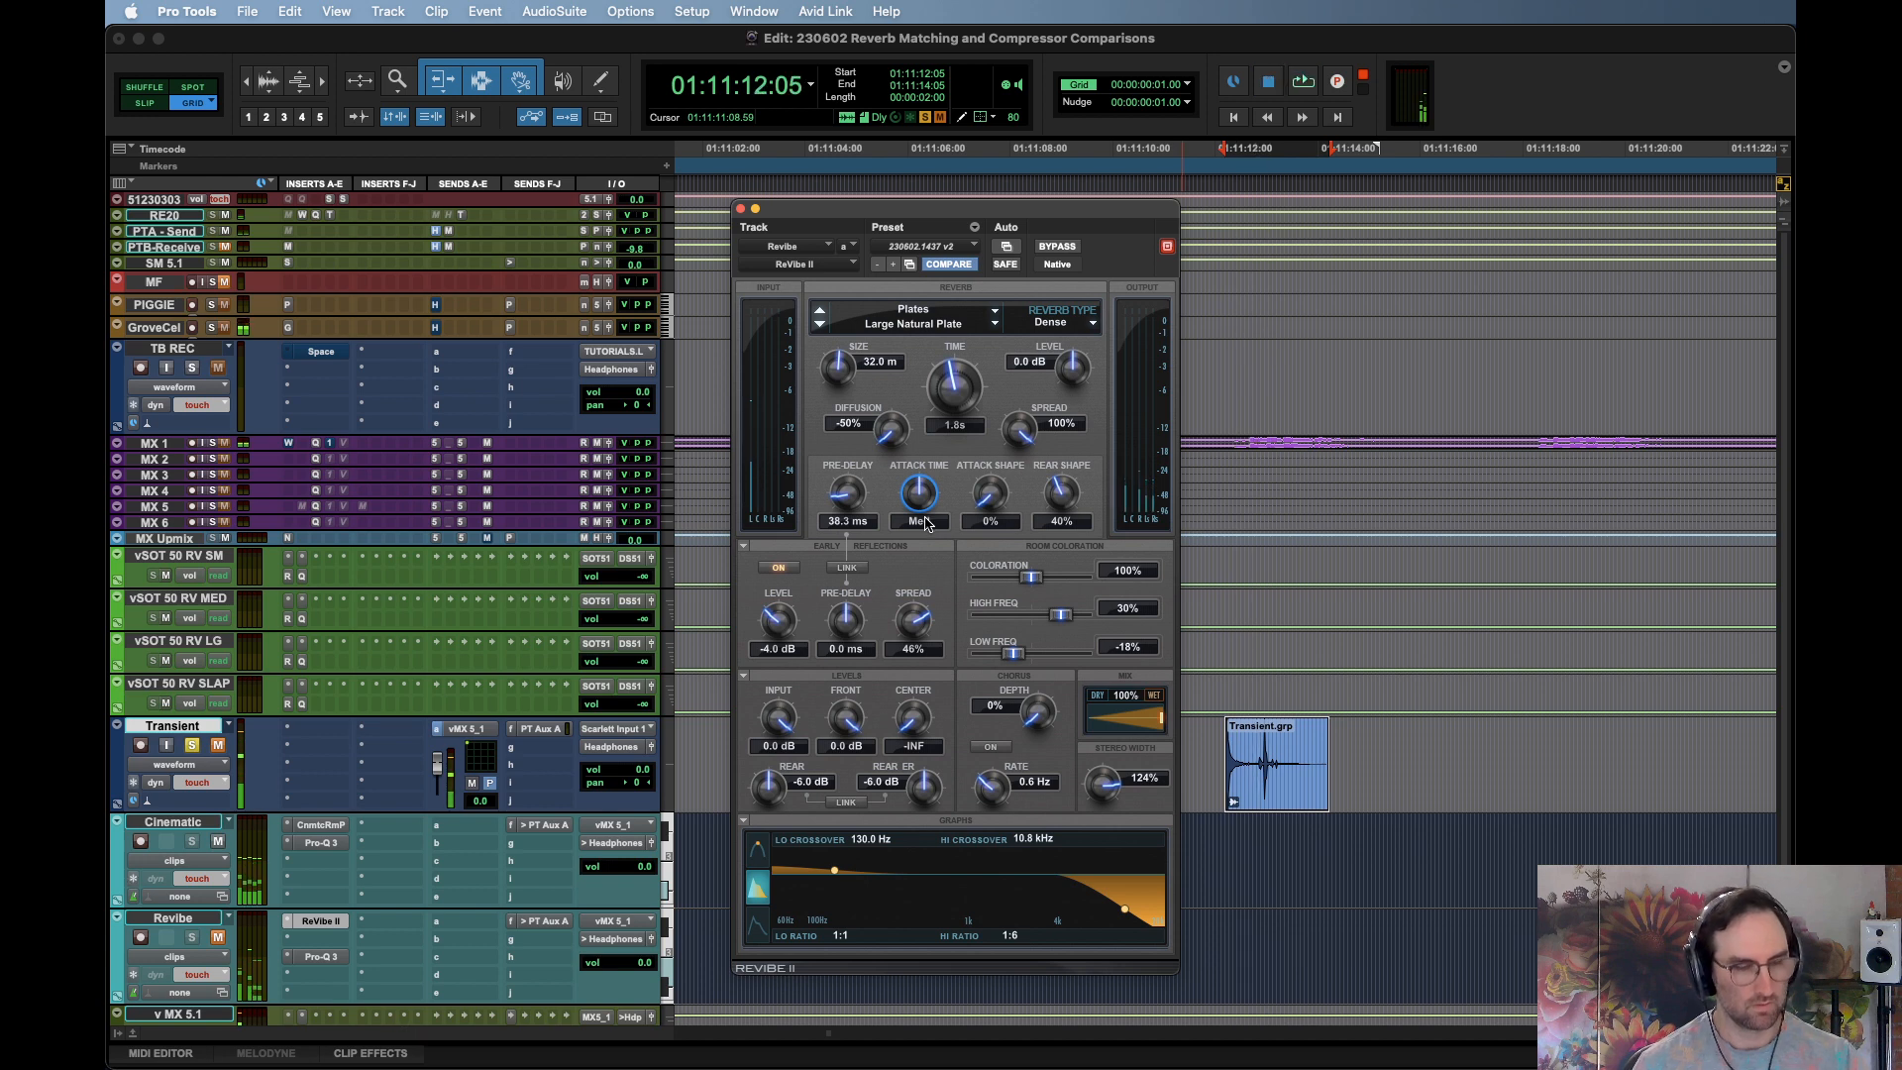
Try a main reverb pre-delay of 0.0 ms and replay the transient several times
left_click_drag(852, 495, 865, 582)
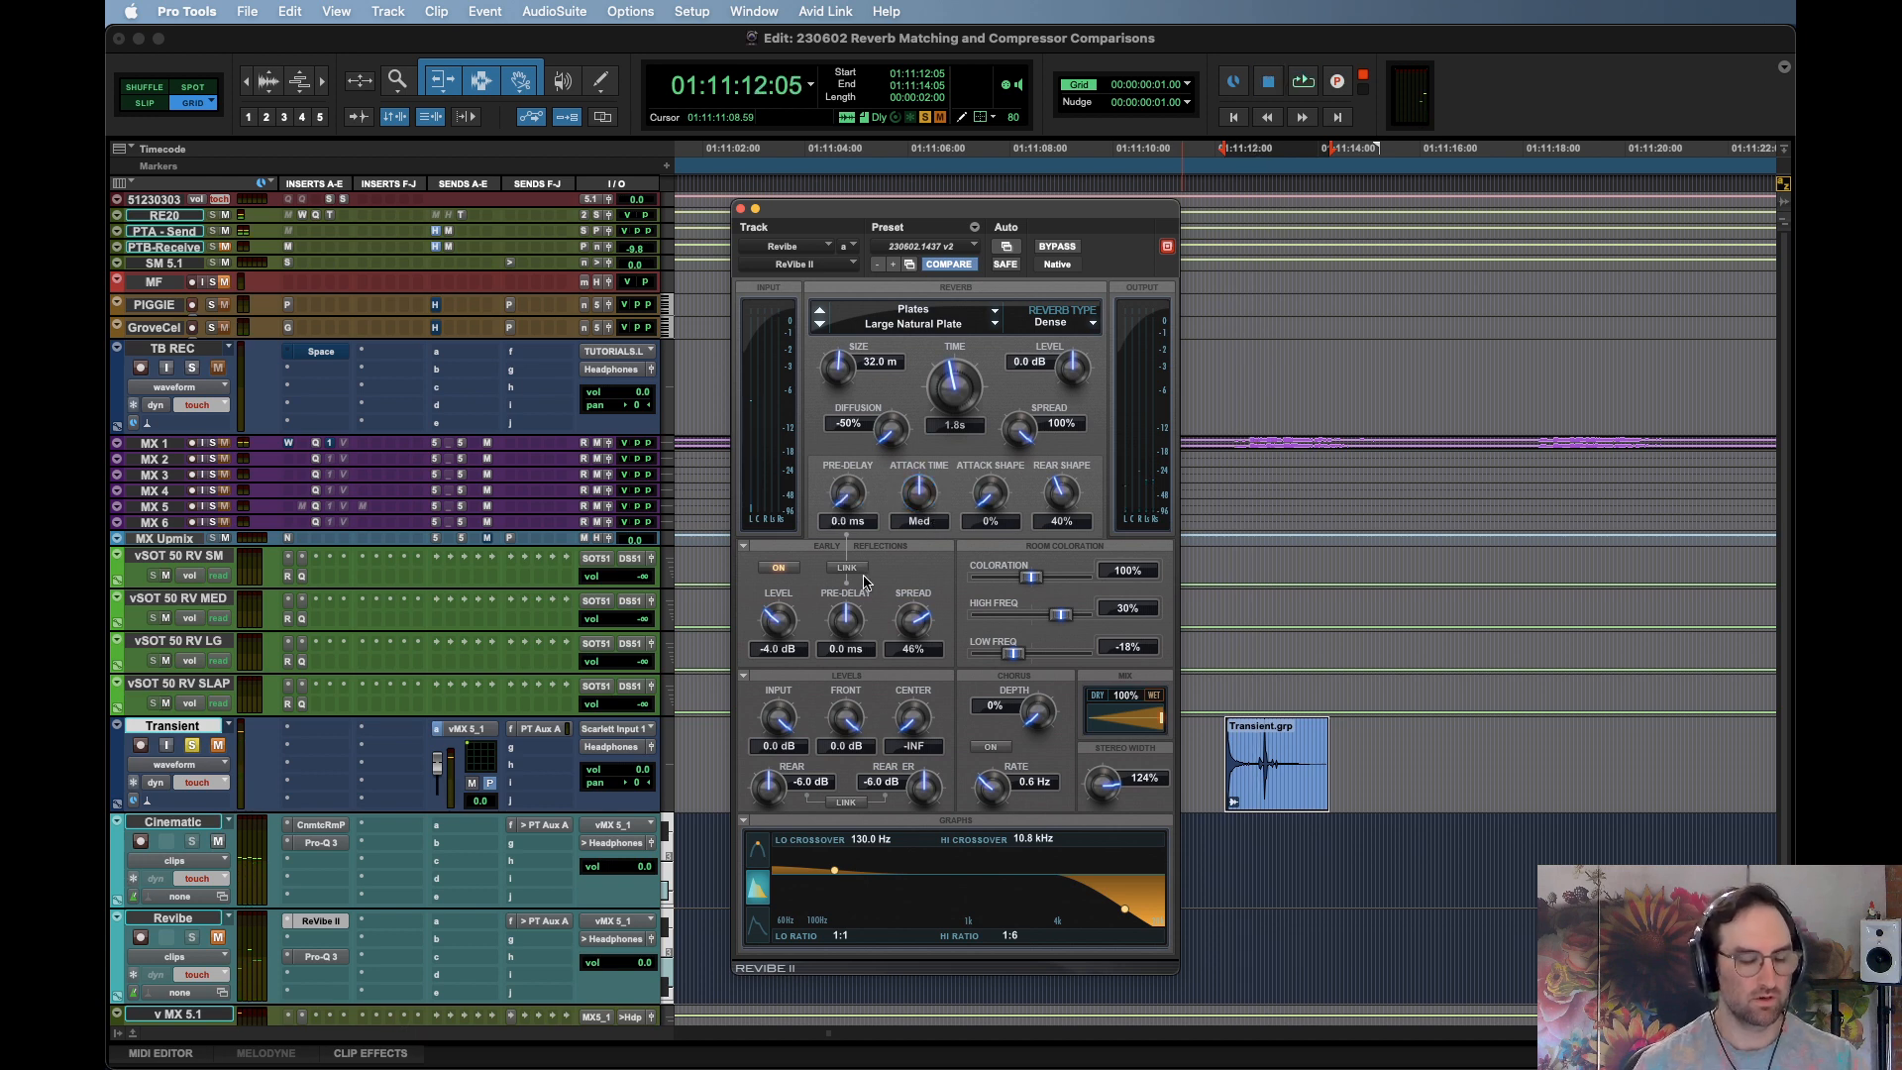
key("space")
key("space")
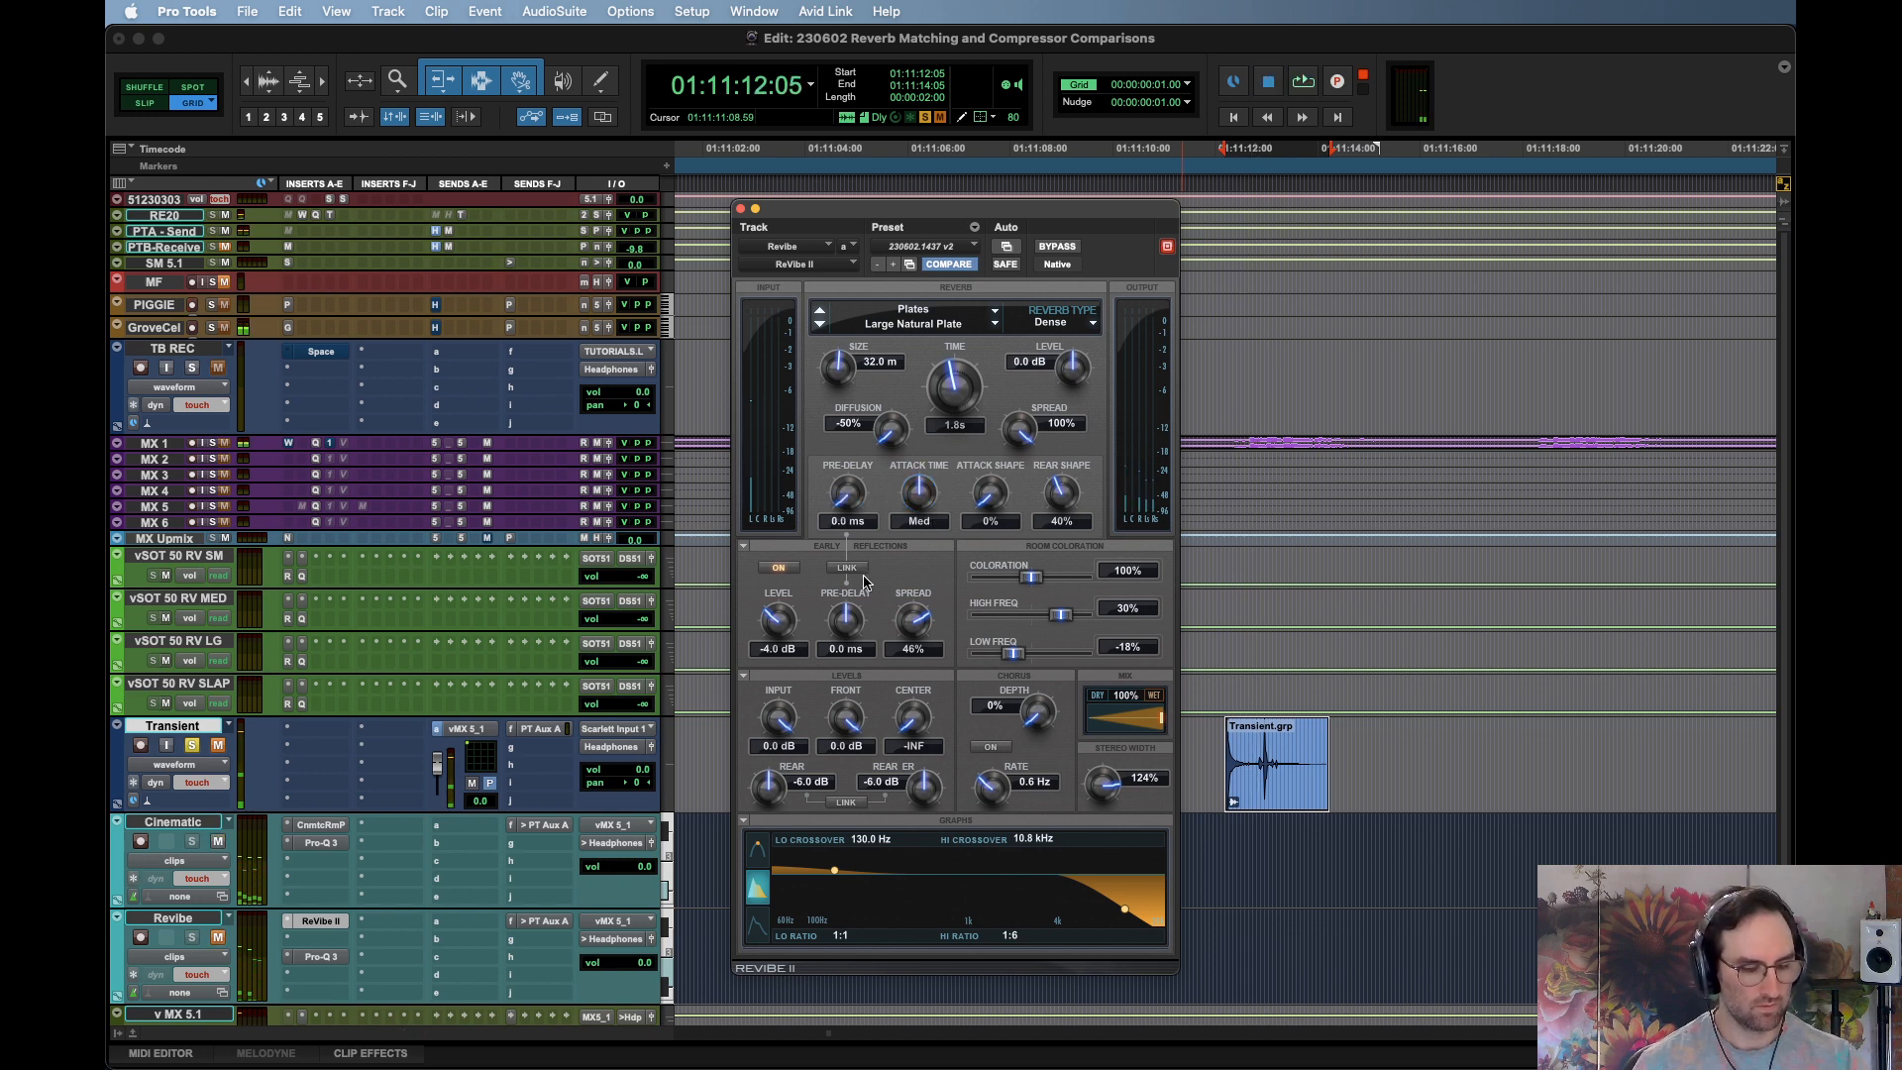
key("space")
key("space")
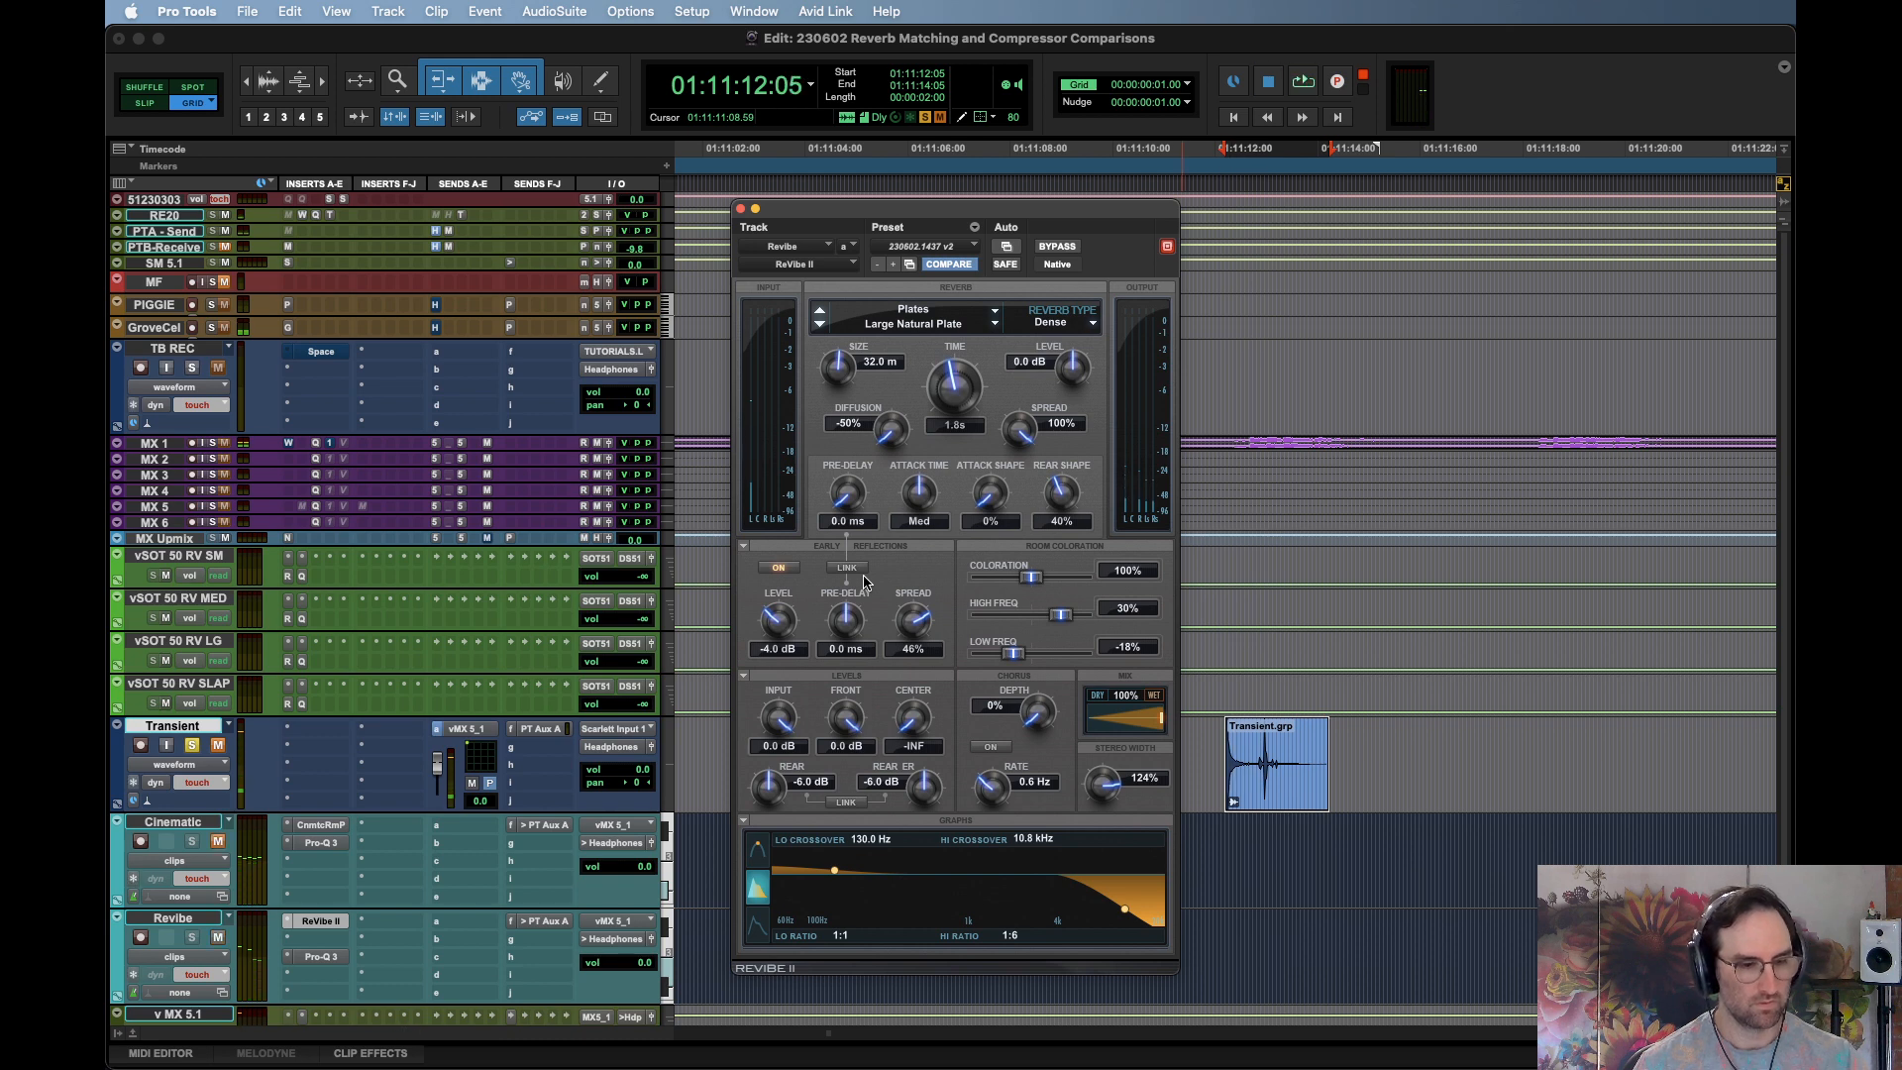
key("space")
key("space")
Test the main reverb pre-delay at 39.8 ms, settle it at 27.0 ms, and replay the transient
left_click_drag(848, 503, 858, 499)
key("space")
key("space")
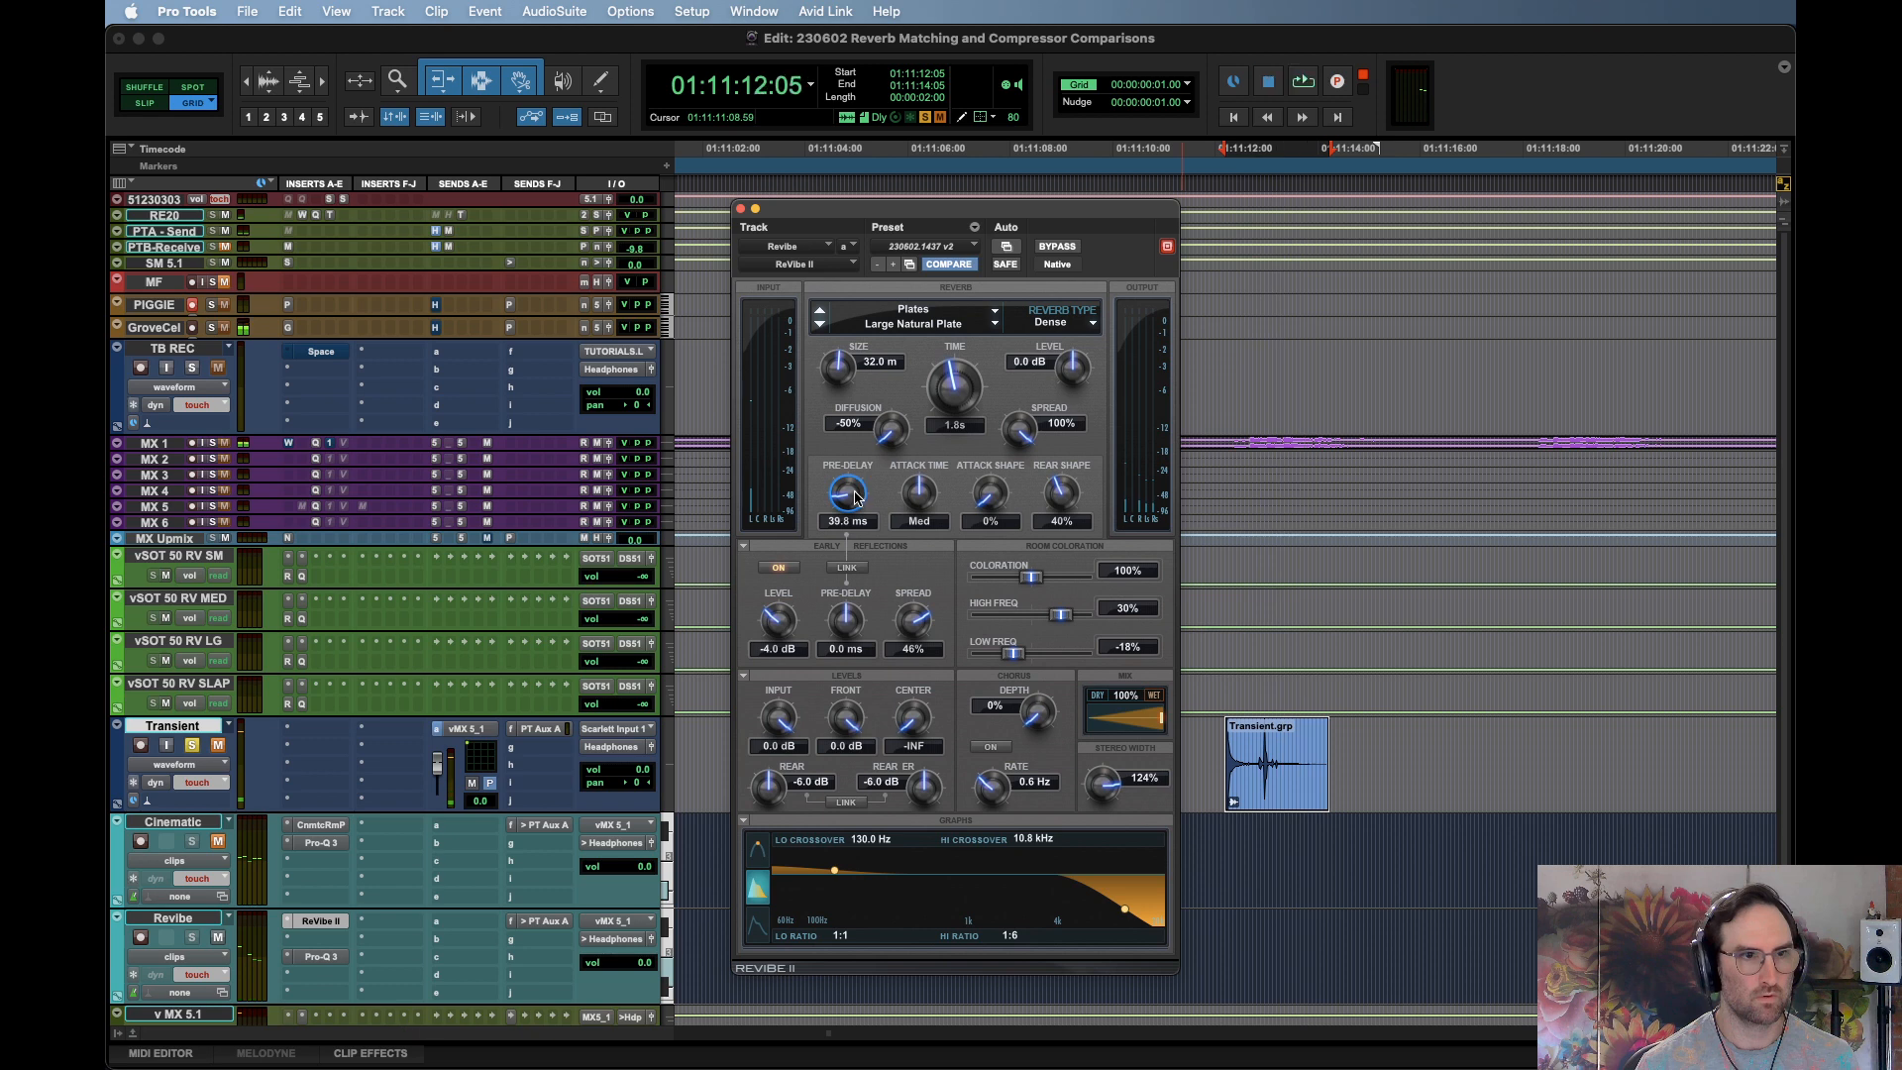
key("space")
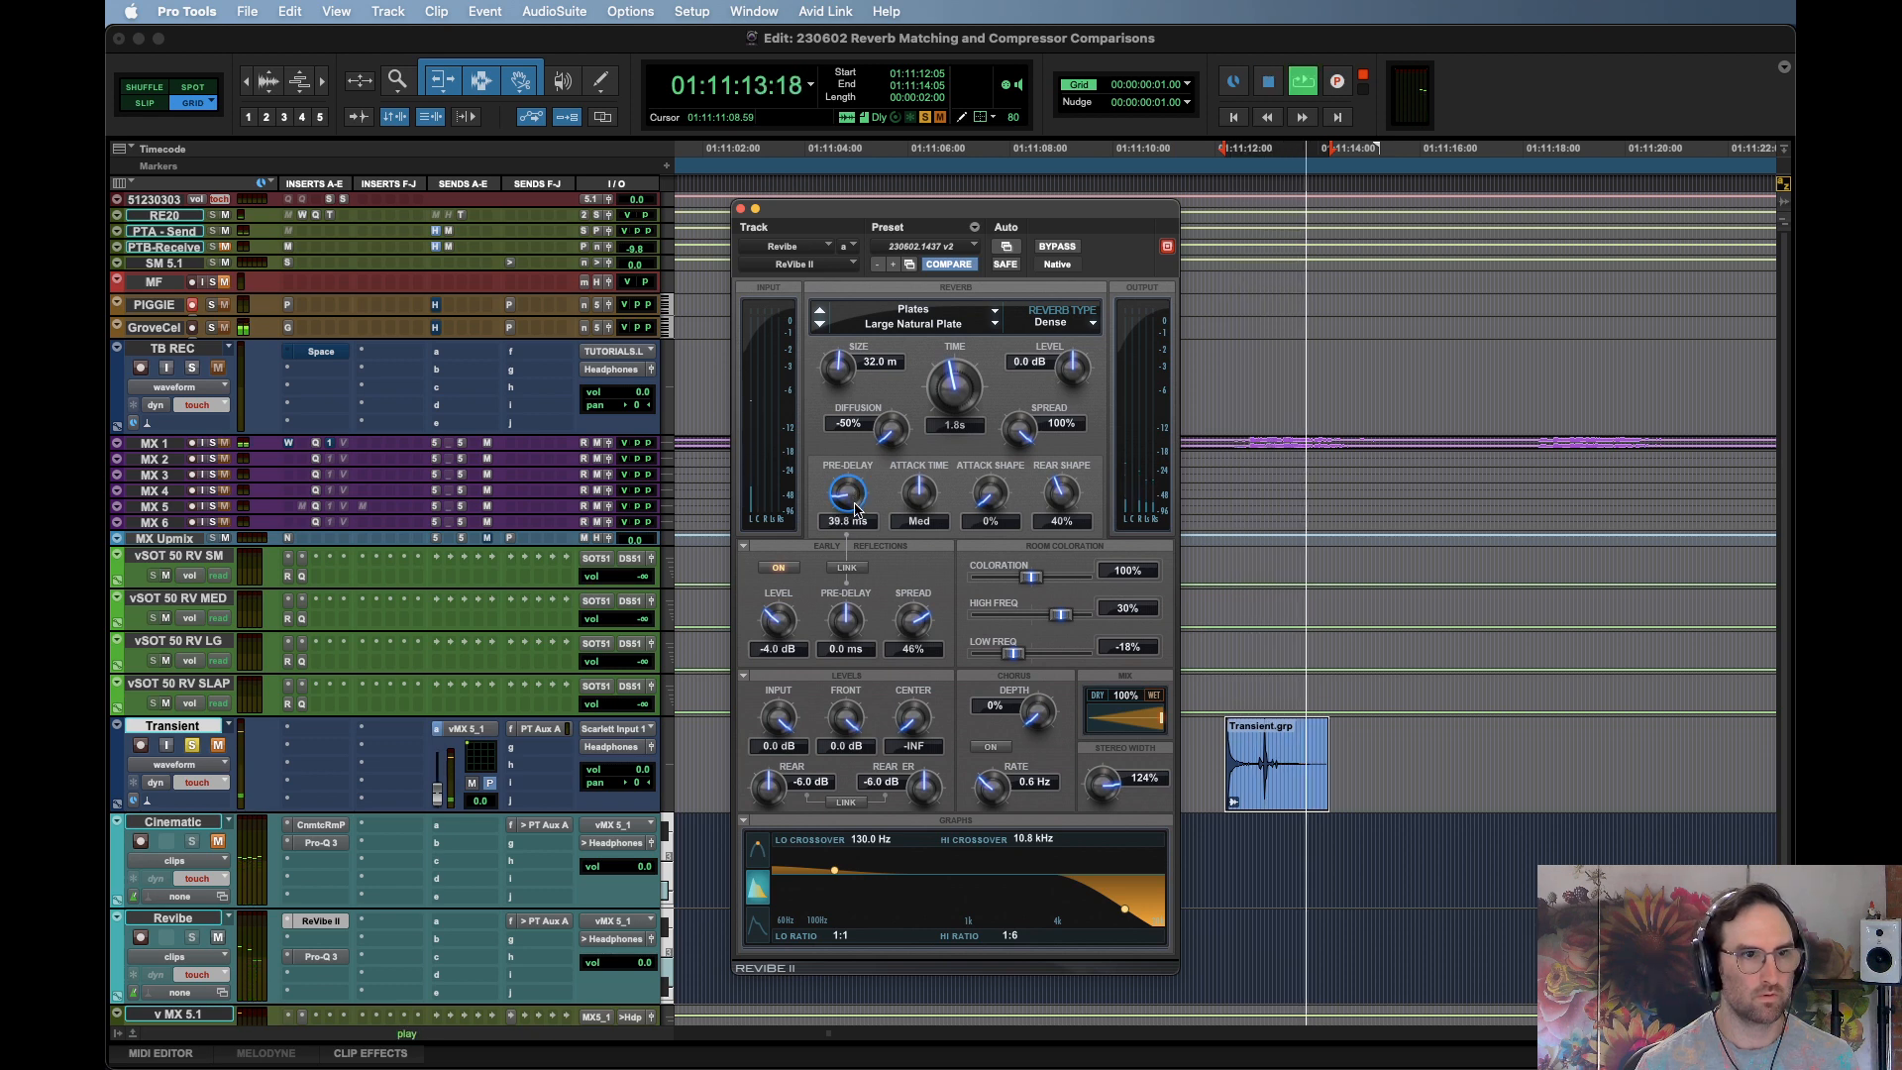
left_click_drag(857, 511, 857, 518)
key("space")
key("space")
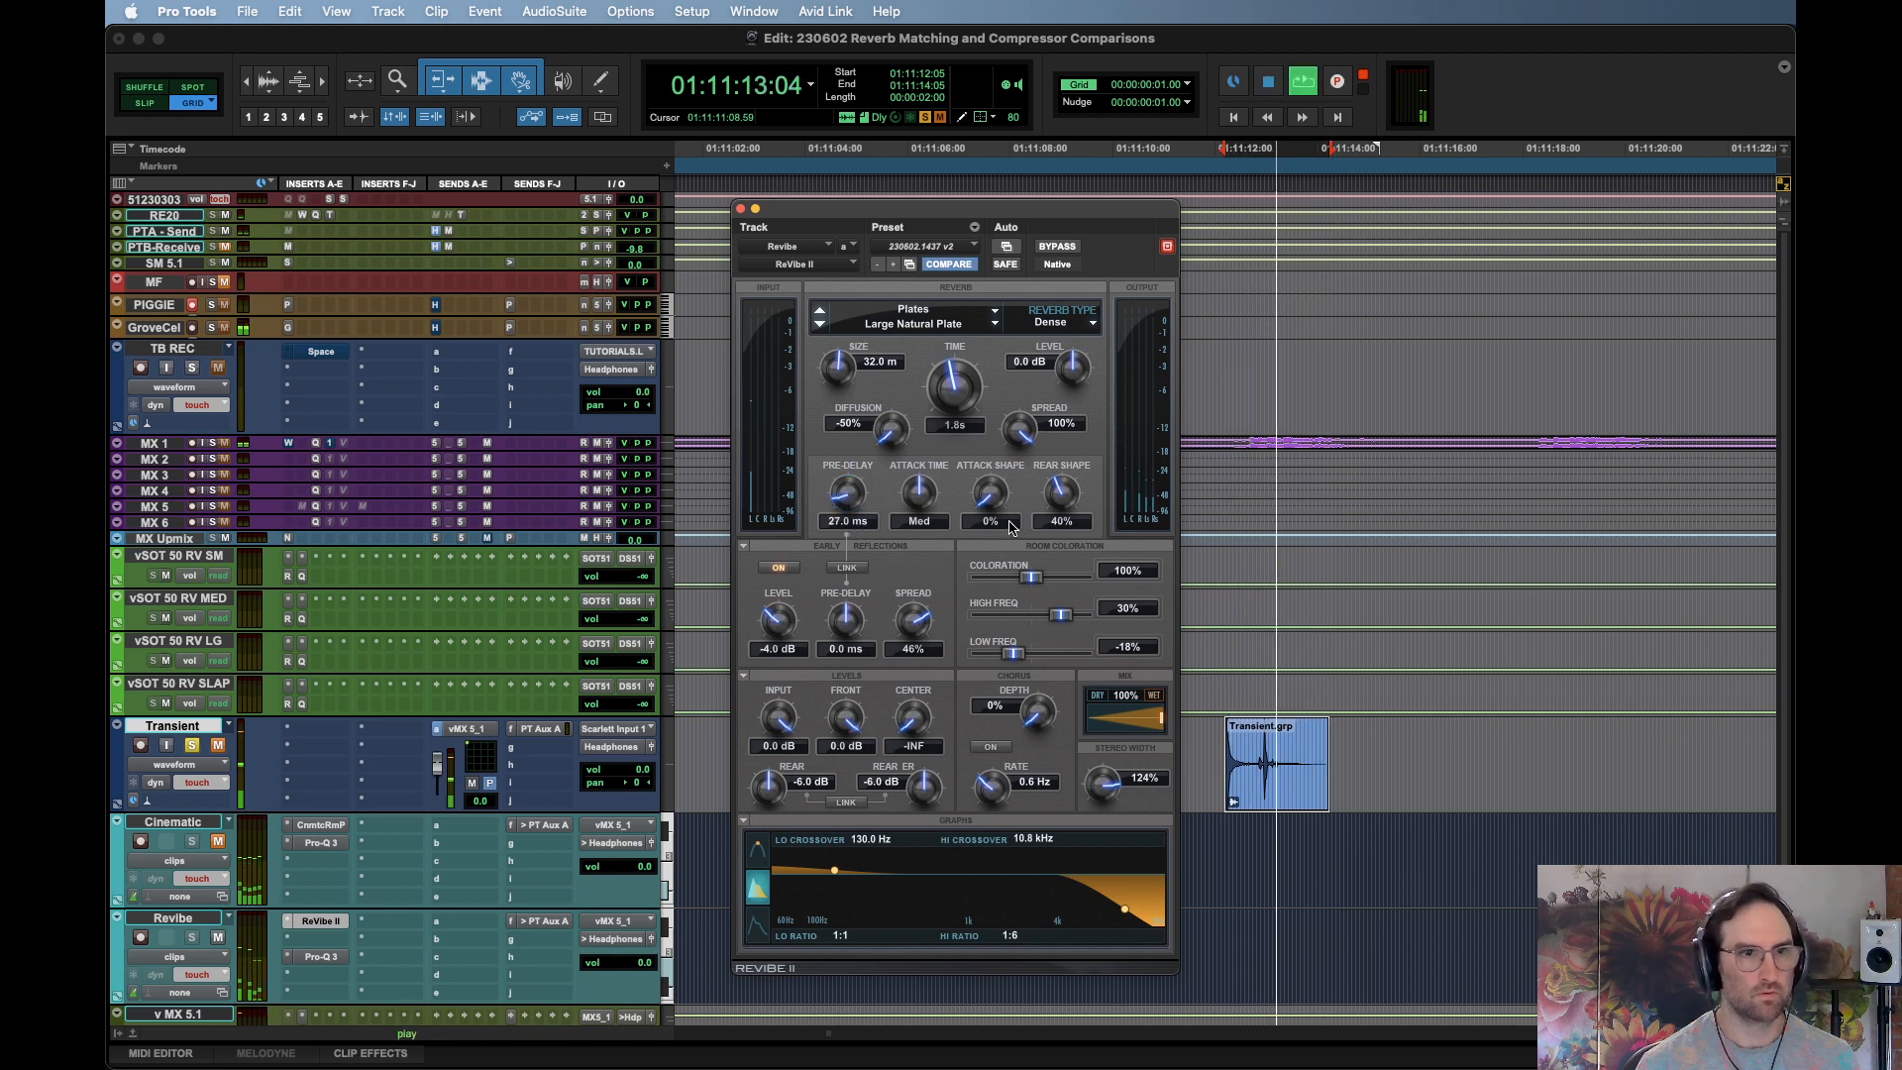
Raise the attack shape to 16% during playback and replay the transient
left_click_drag(992, 498, 994, 482)
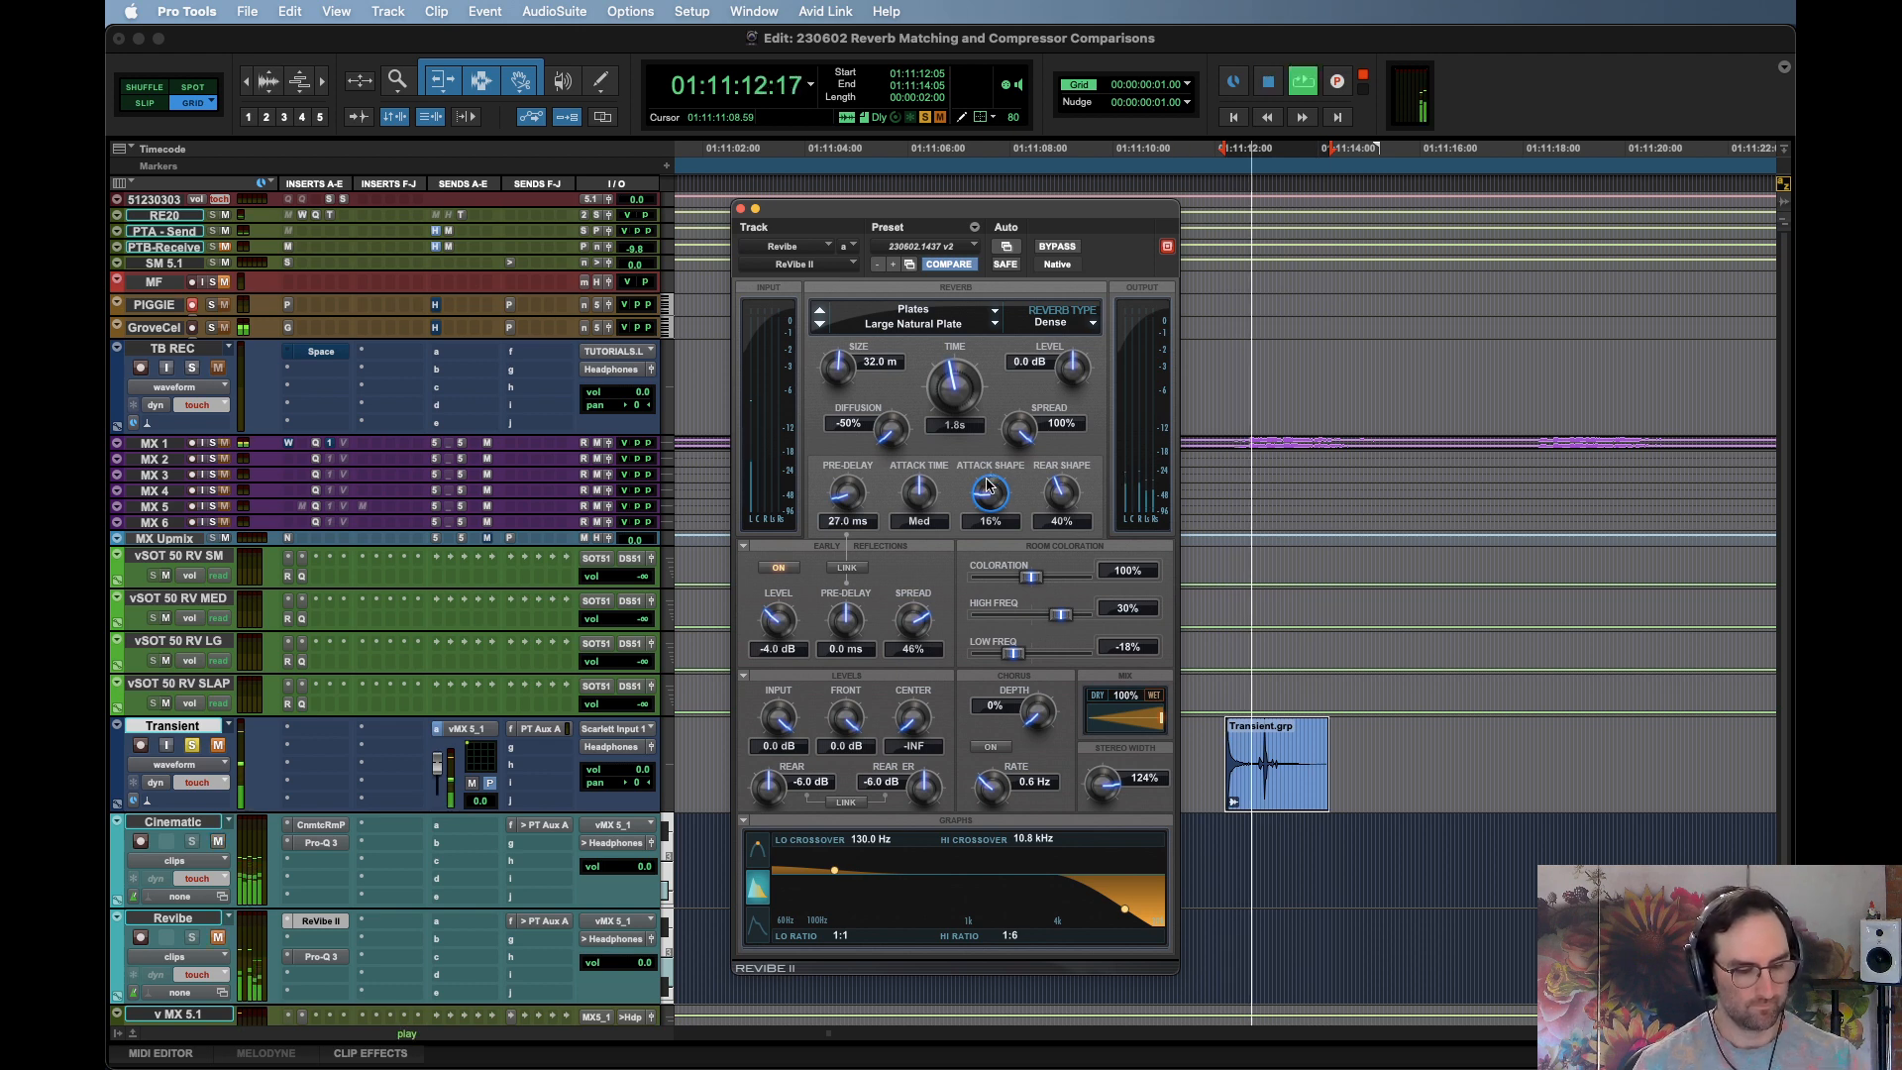
key("space")
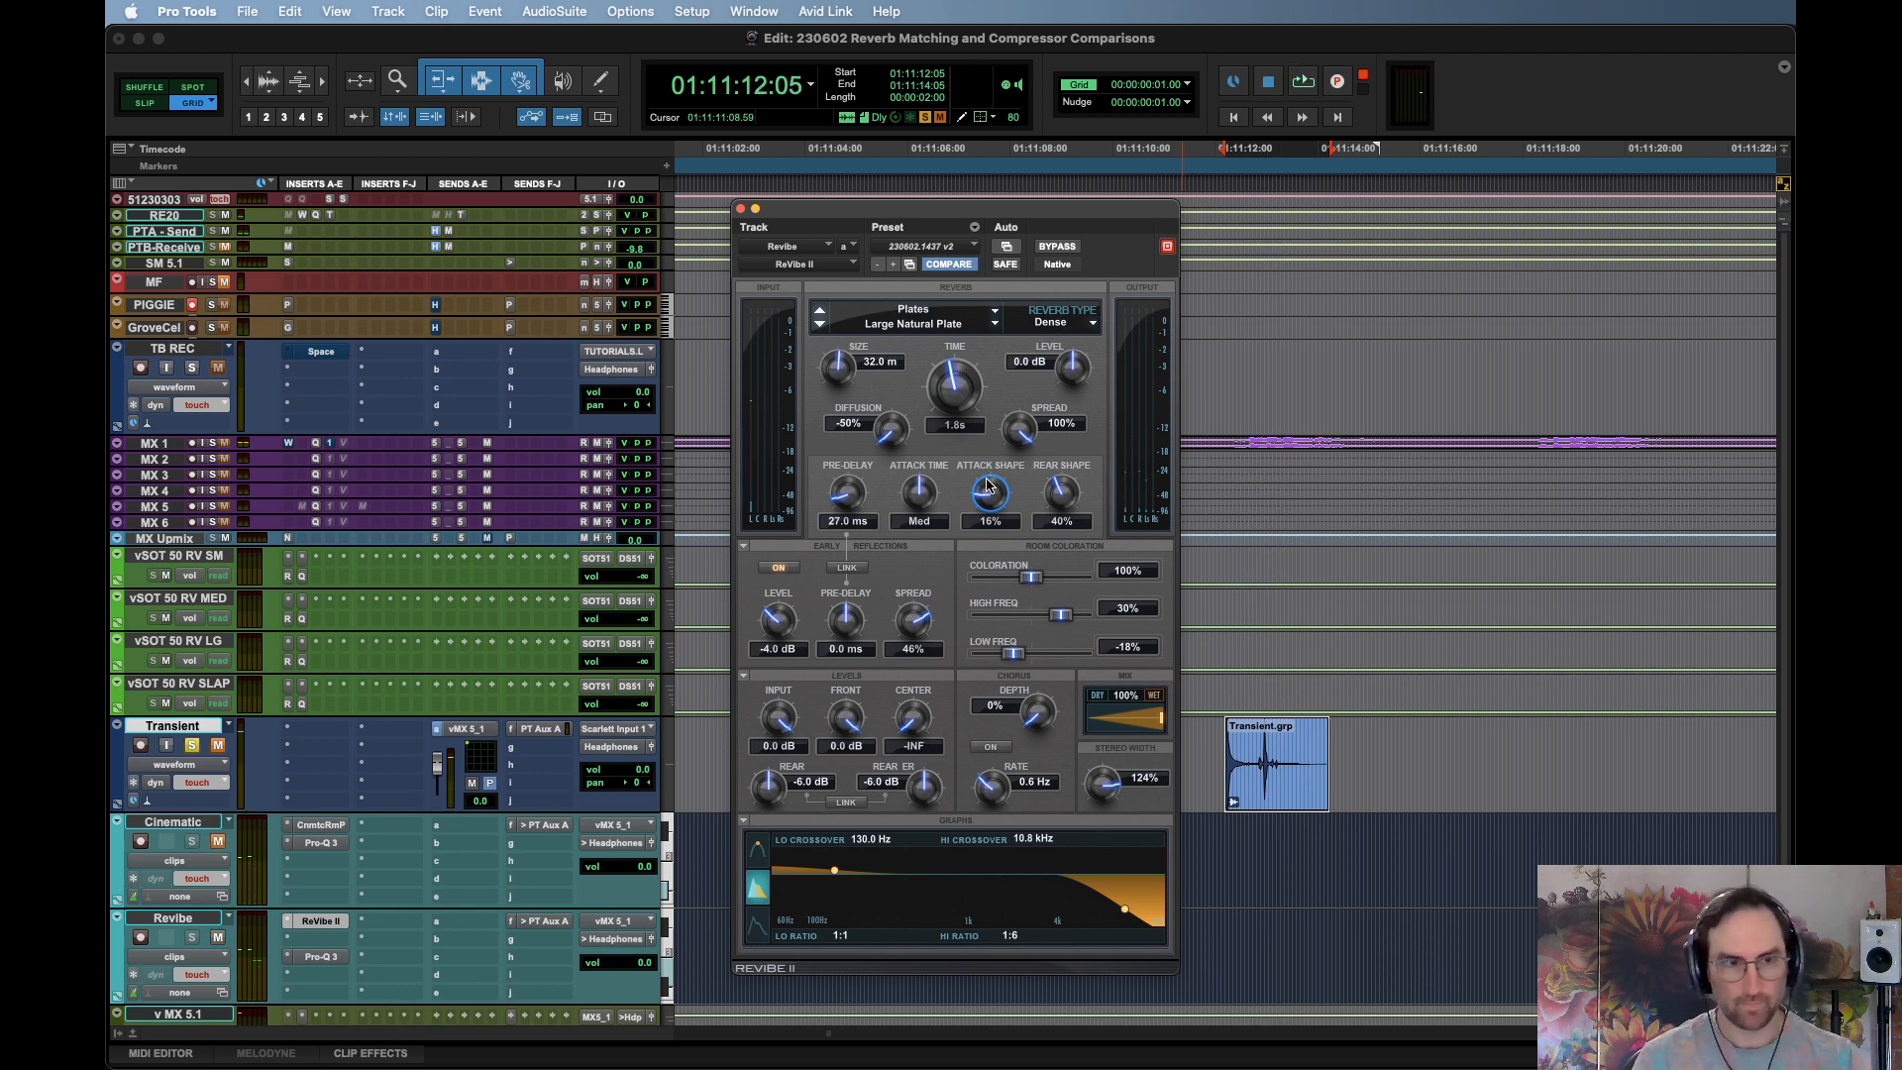
key("space")
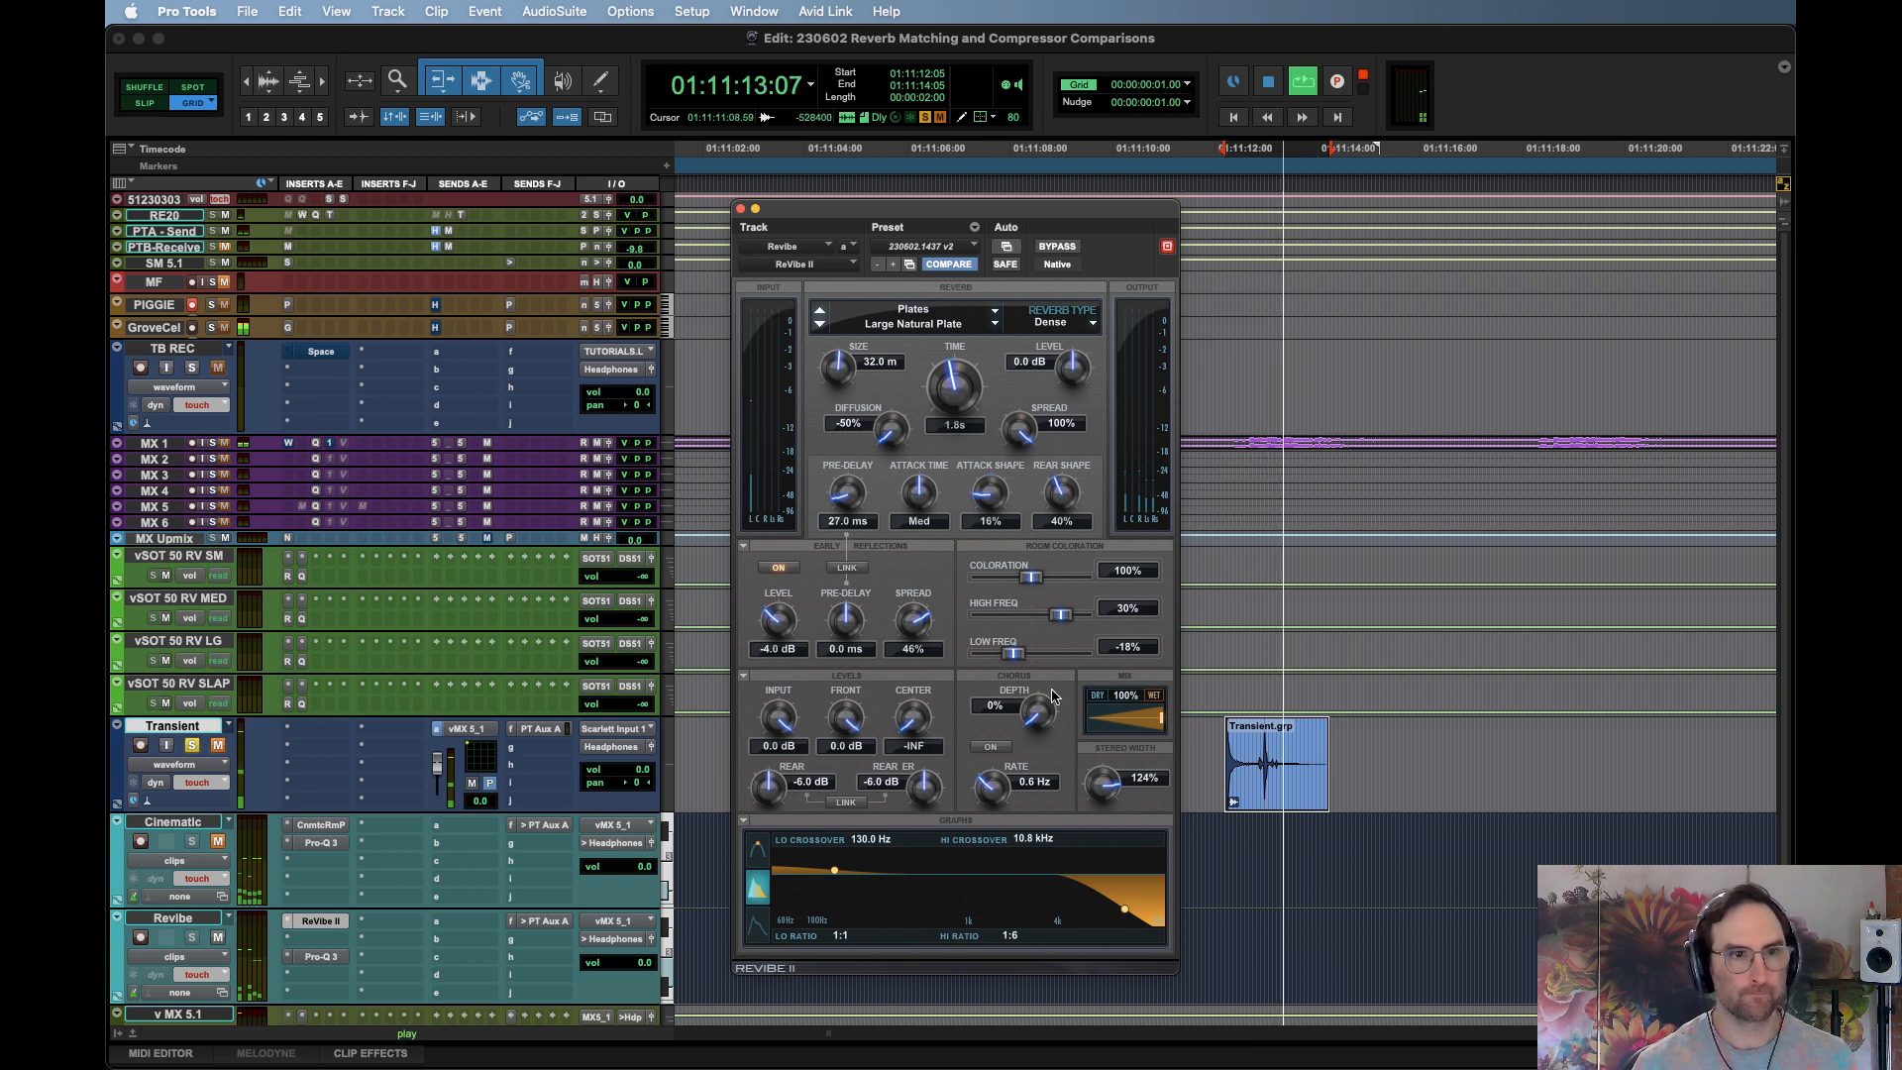
key("space")
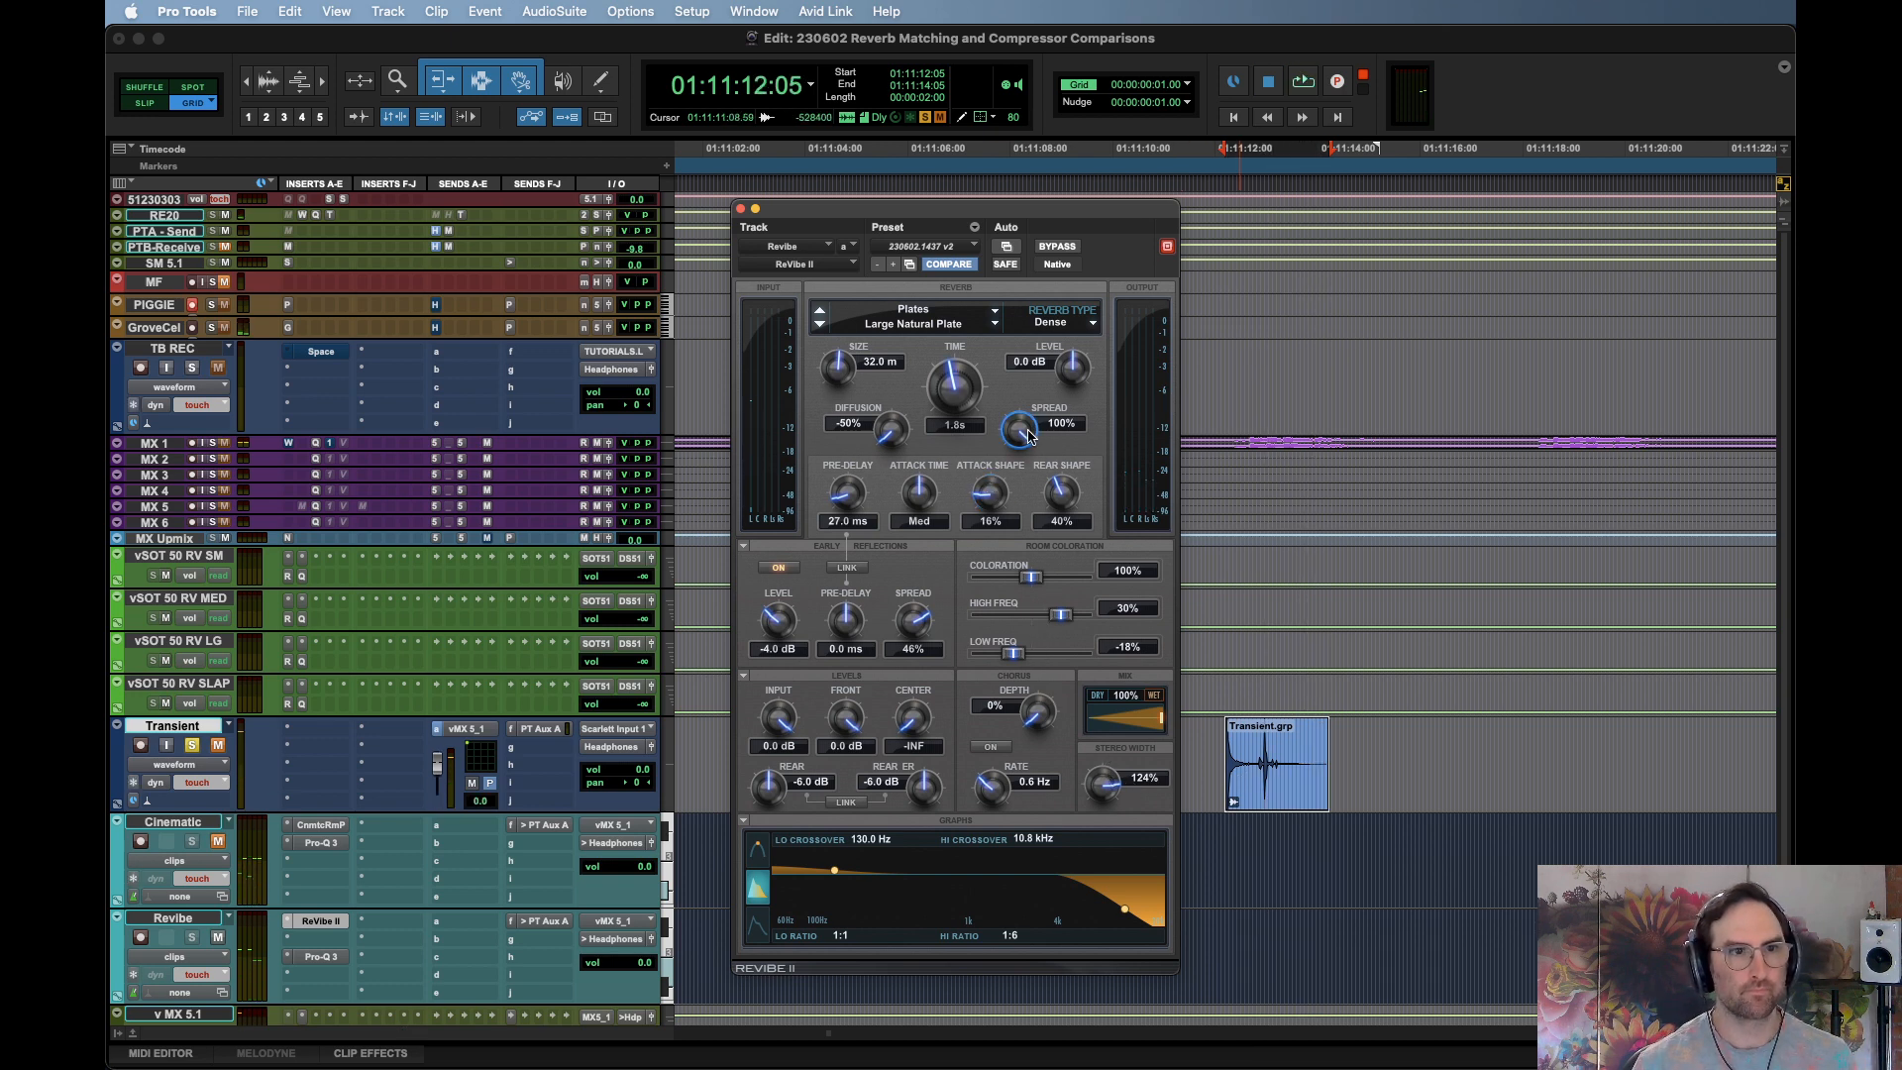
Compare the transient with the main reverb spread at 0% and back at 100%
left_click(1020, 436, "alt")
key("space")
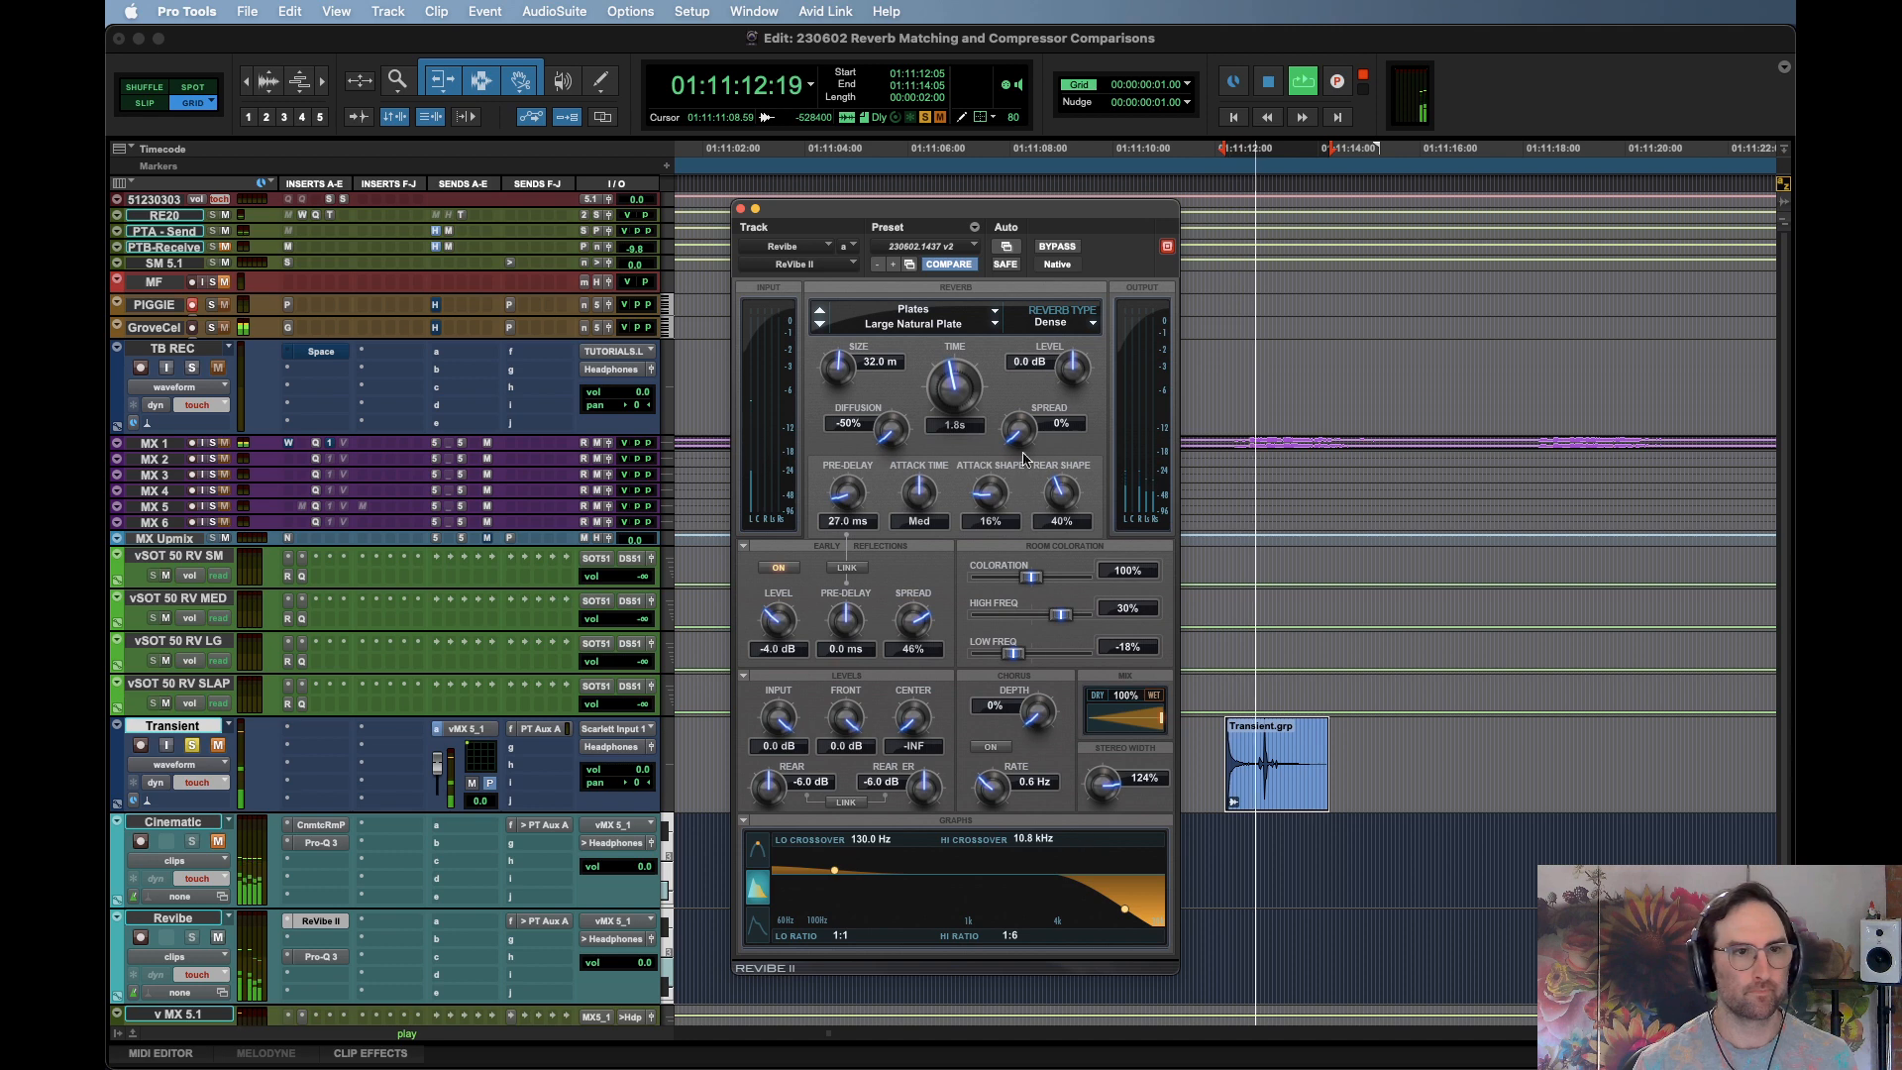
key("space")
left_click_drag(1015, 415, 1044, 281)
key("space")
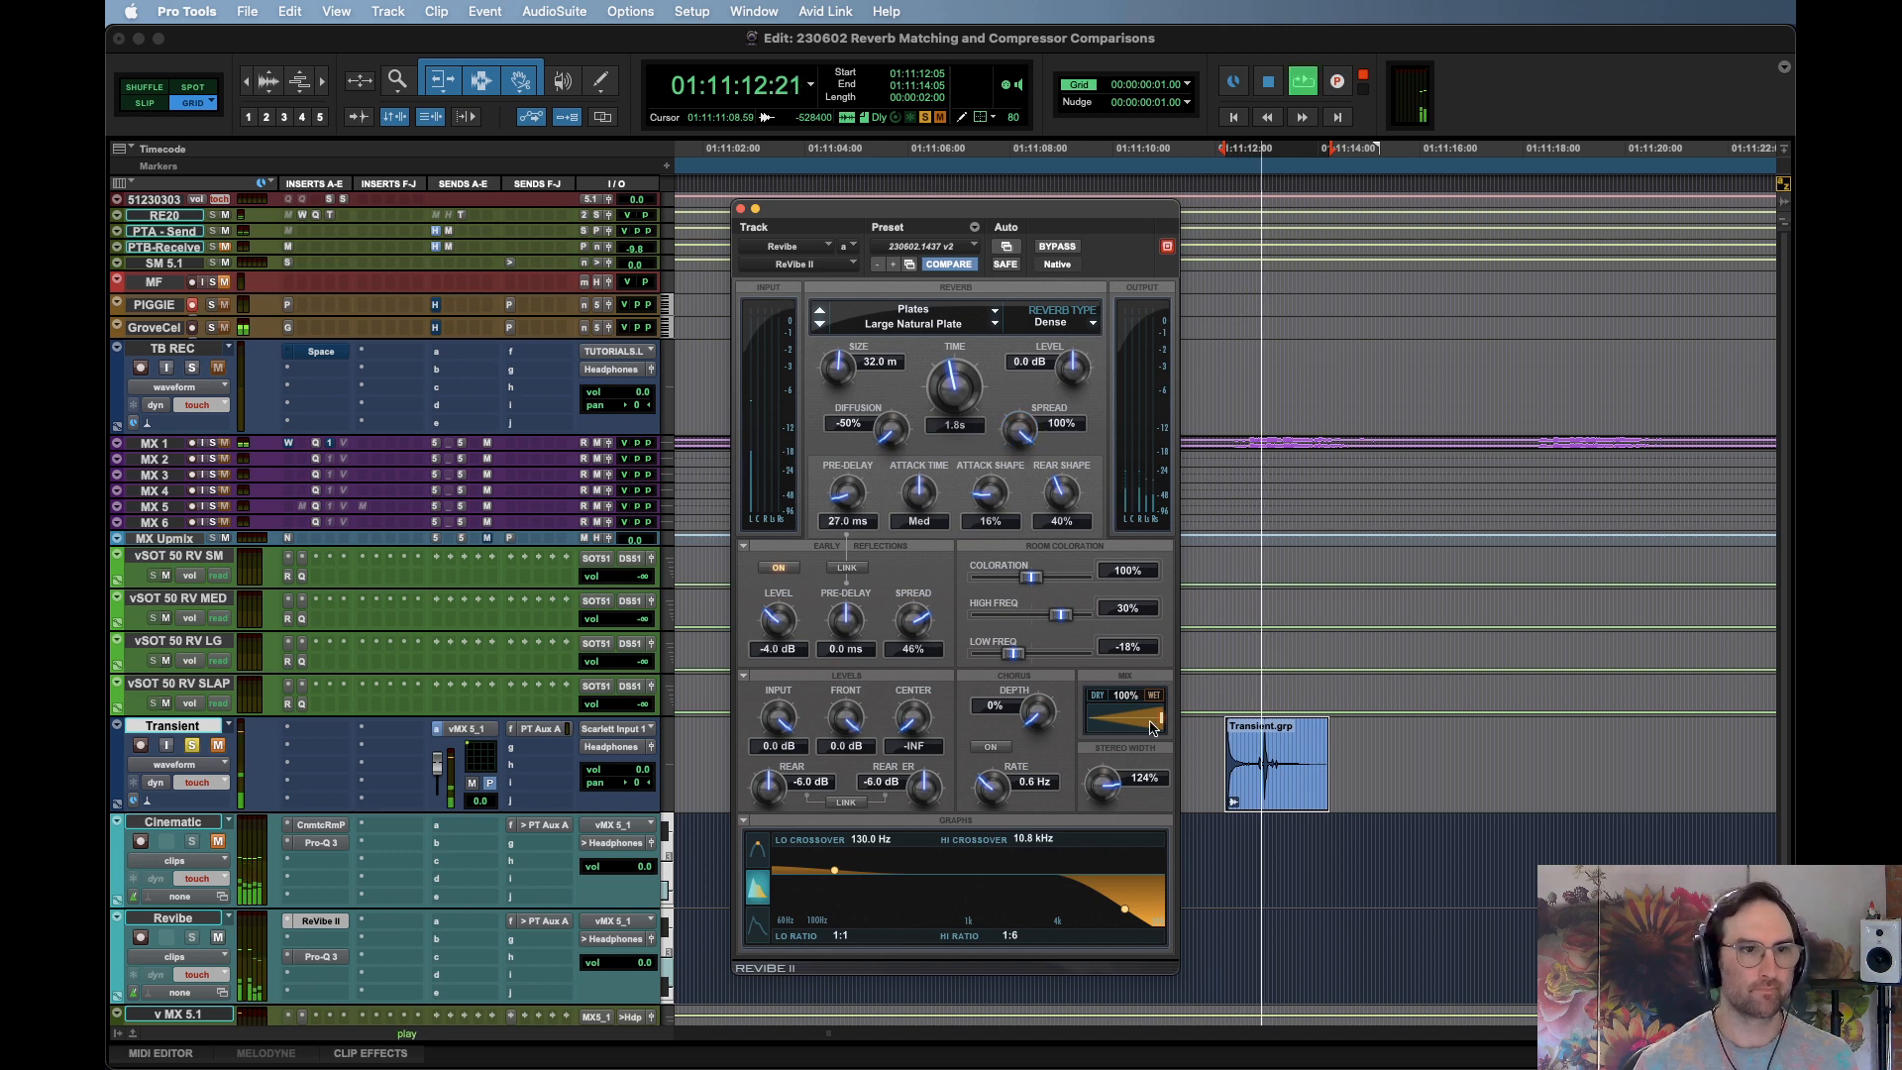
key("space")
Widen the ReVibe II stereo width to 150% and replay the transient repeatedly to evaluate it
left_click_drag(1106, 792, 1115, 769)
key("space")
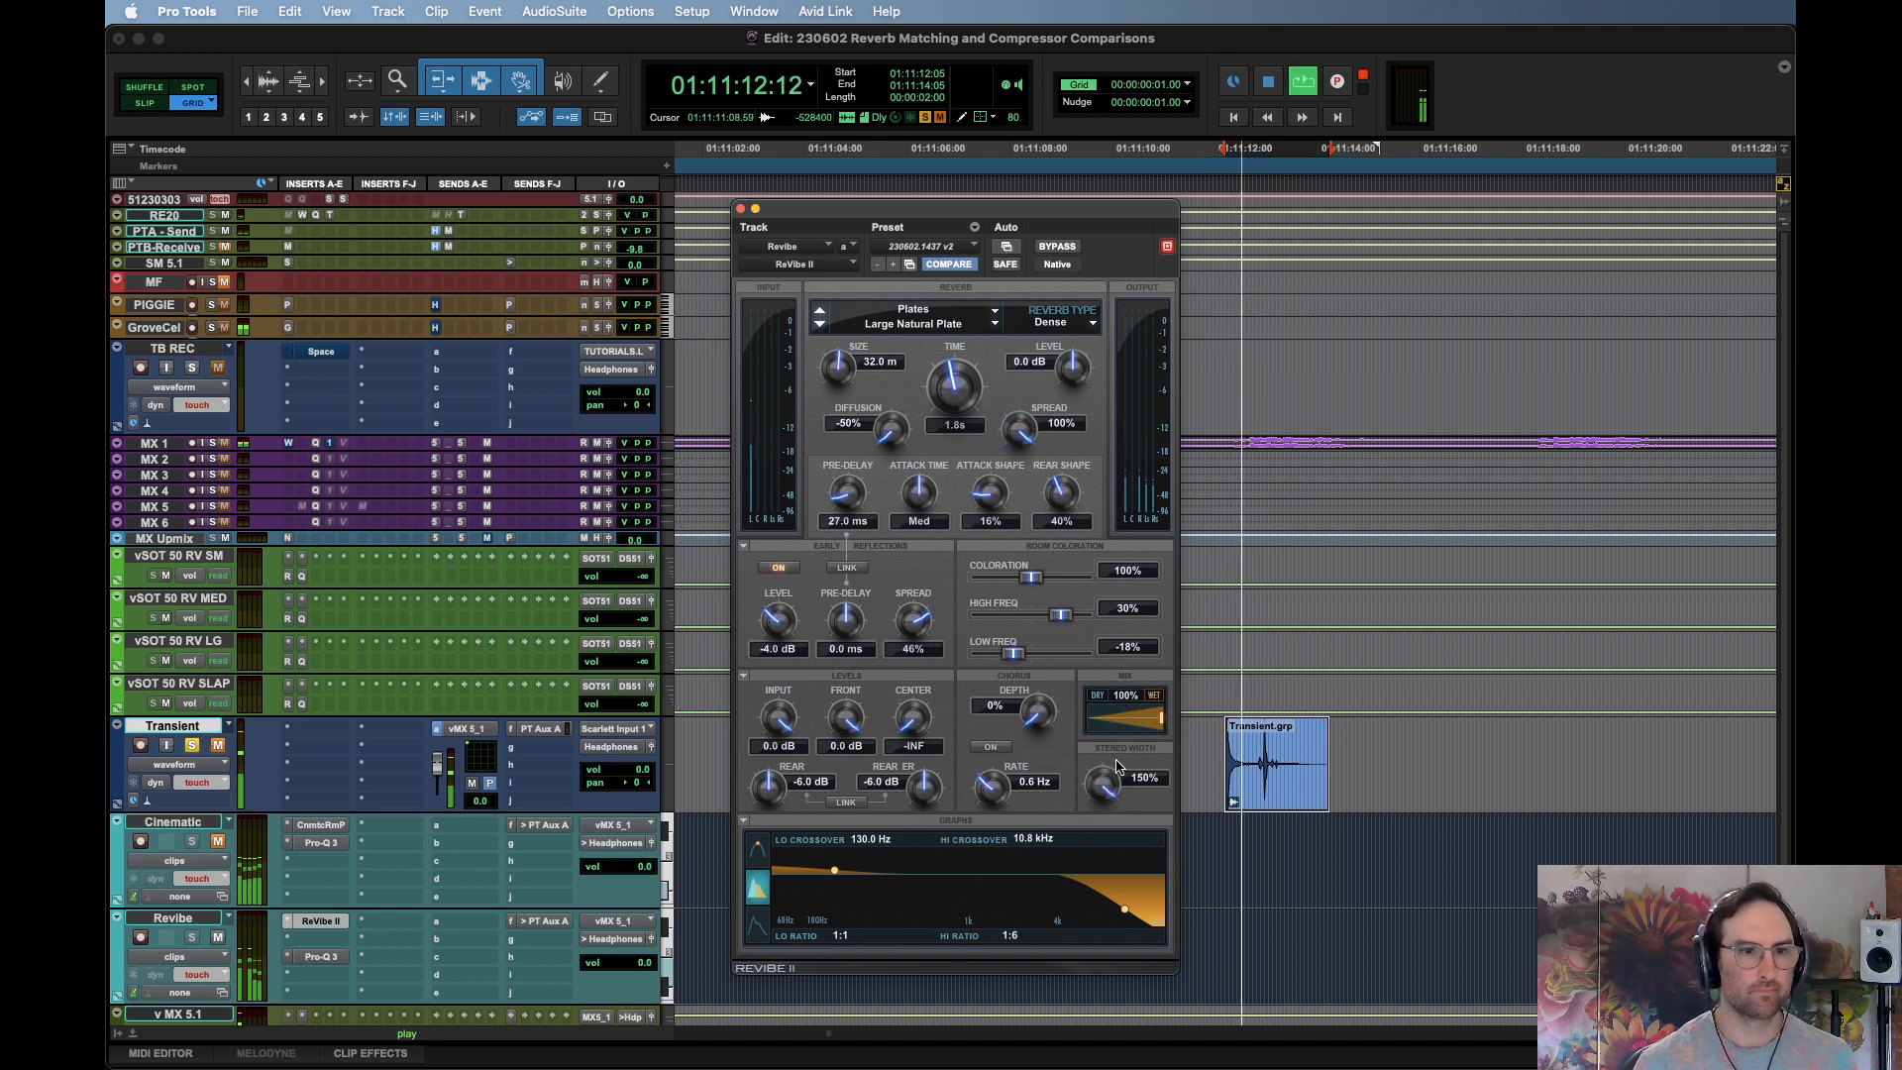
key("space")
key("space")
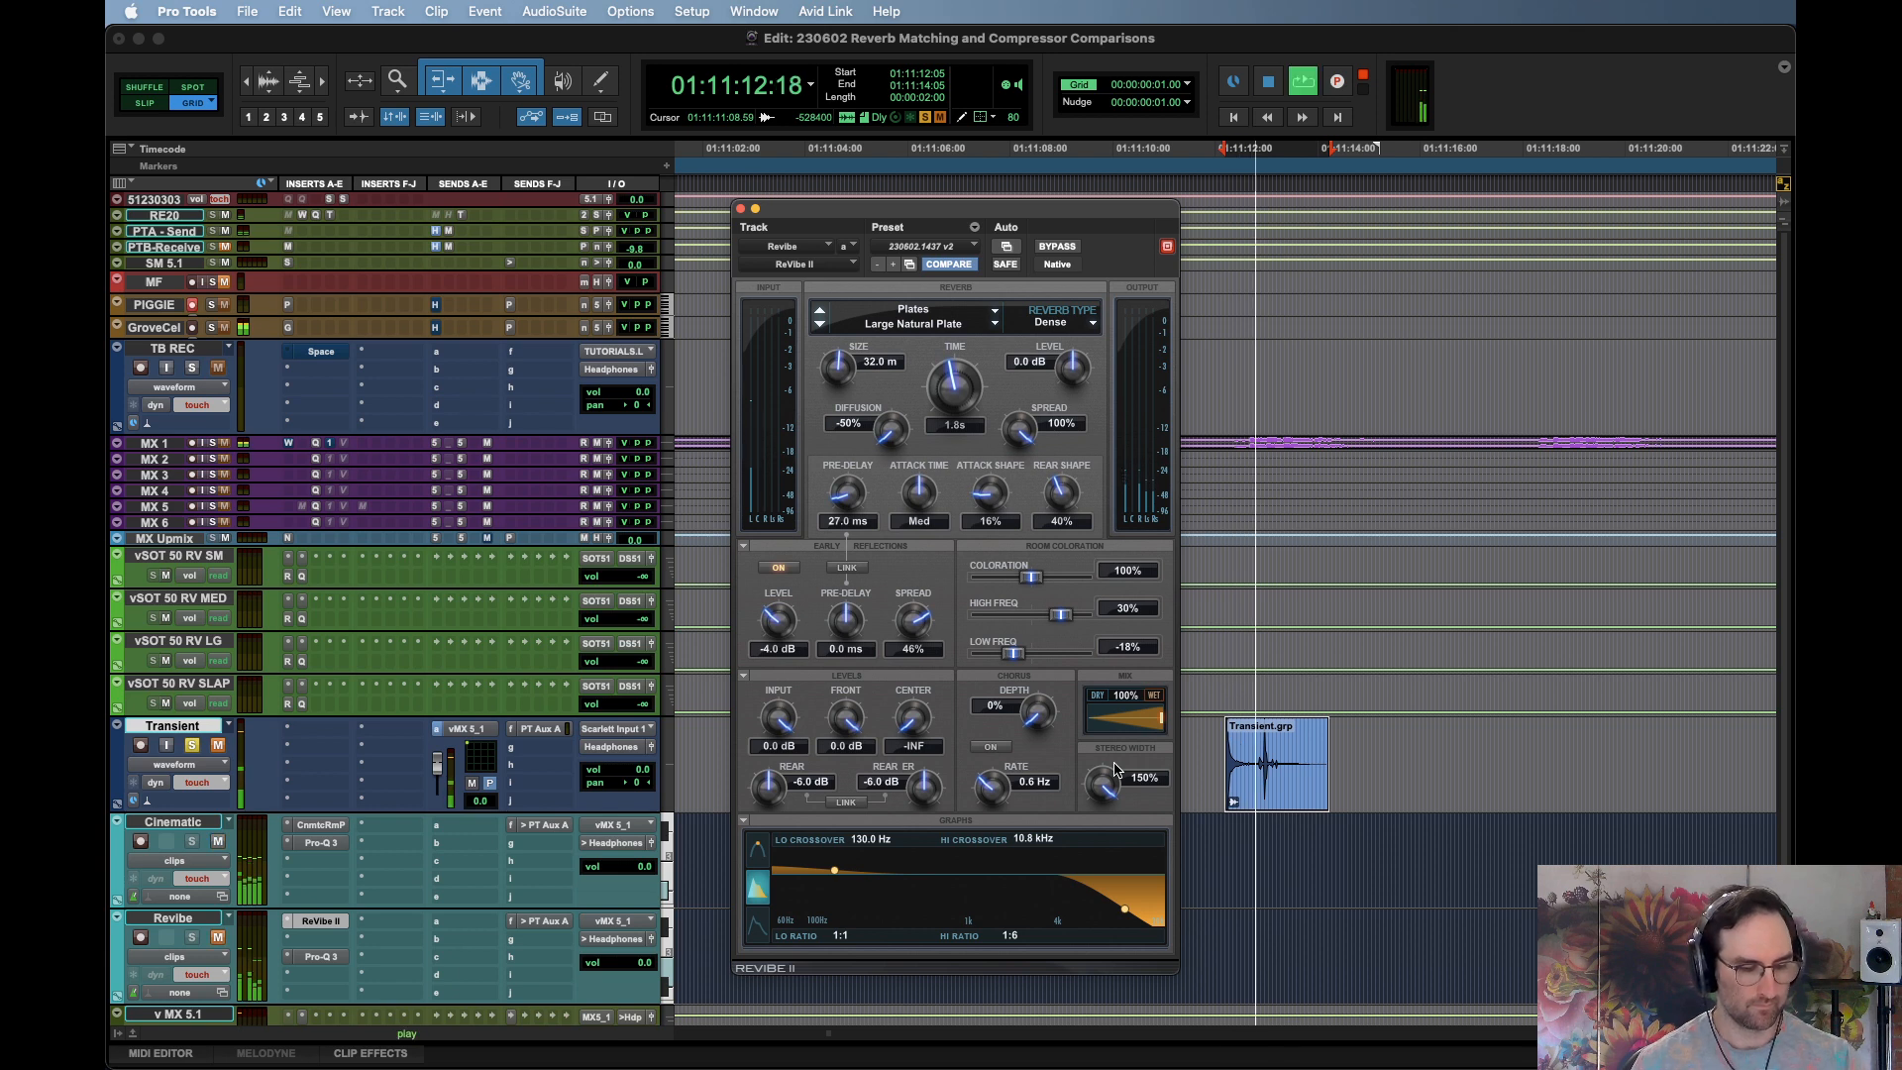
key("space")
key("space")
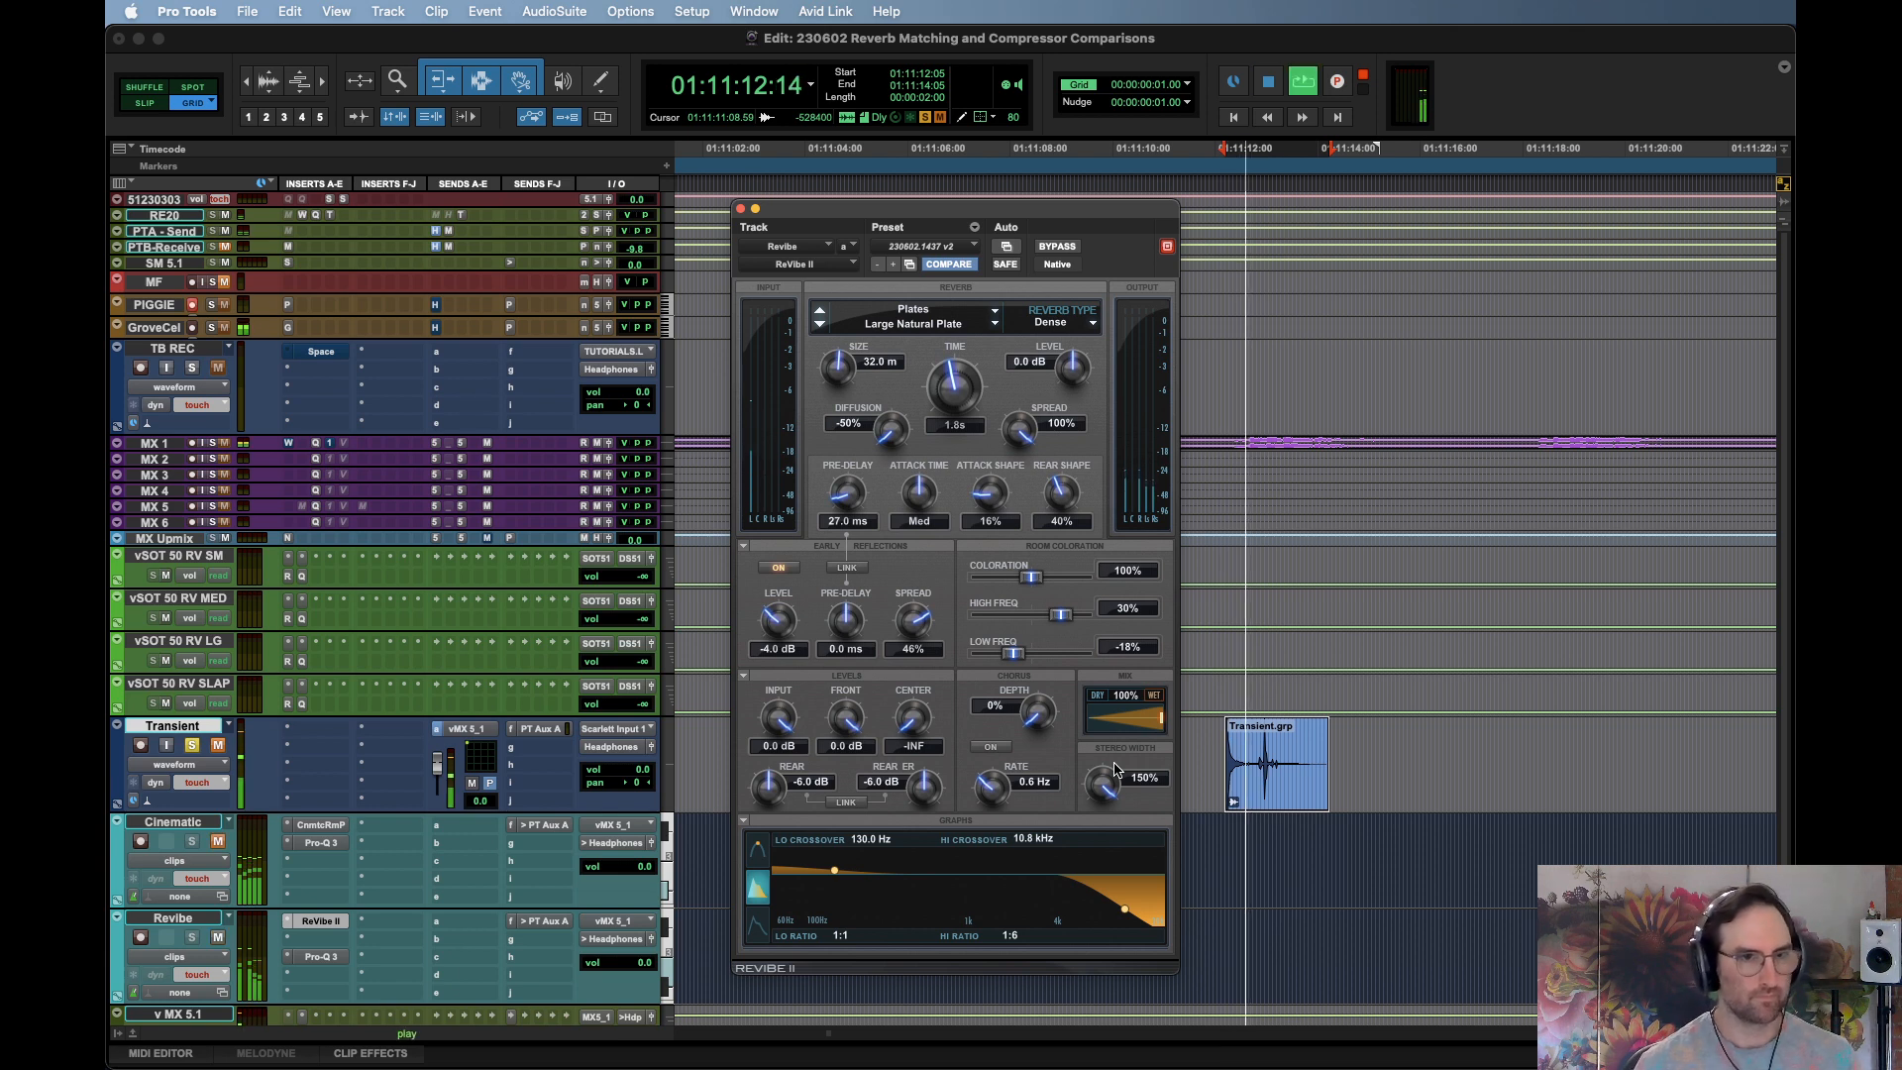
Replay the transient several times to evaluate the ReVibe II reverb at 150% stereo width
key("space")
key("space")
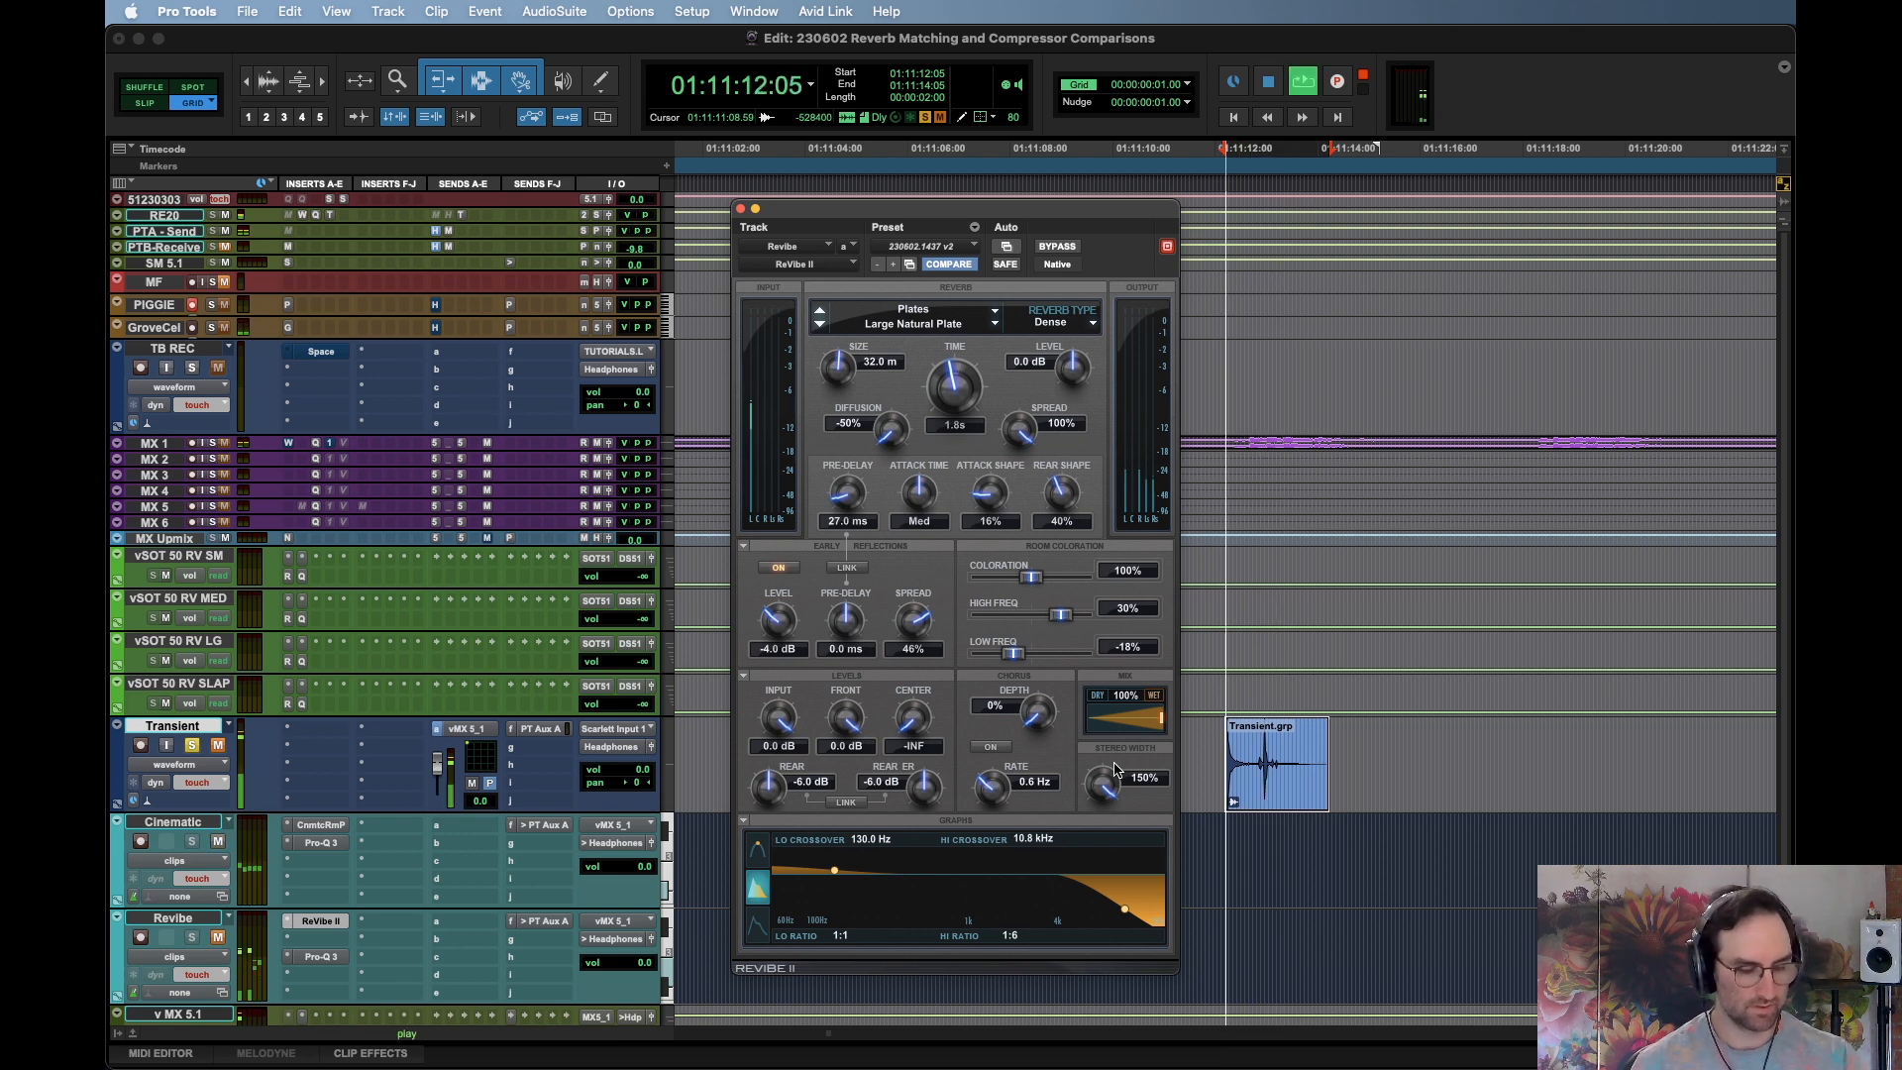
key("space")
key("space")
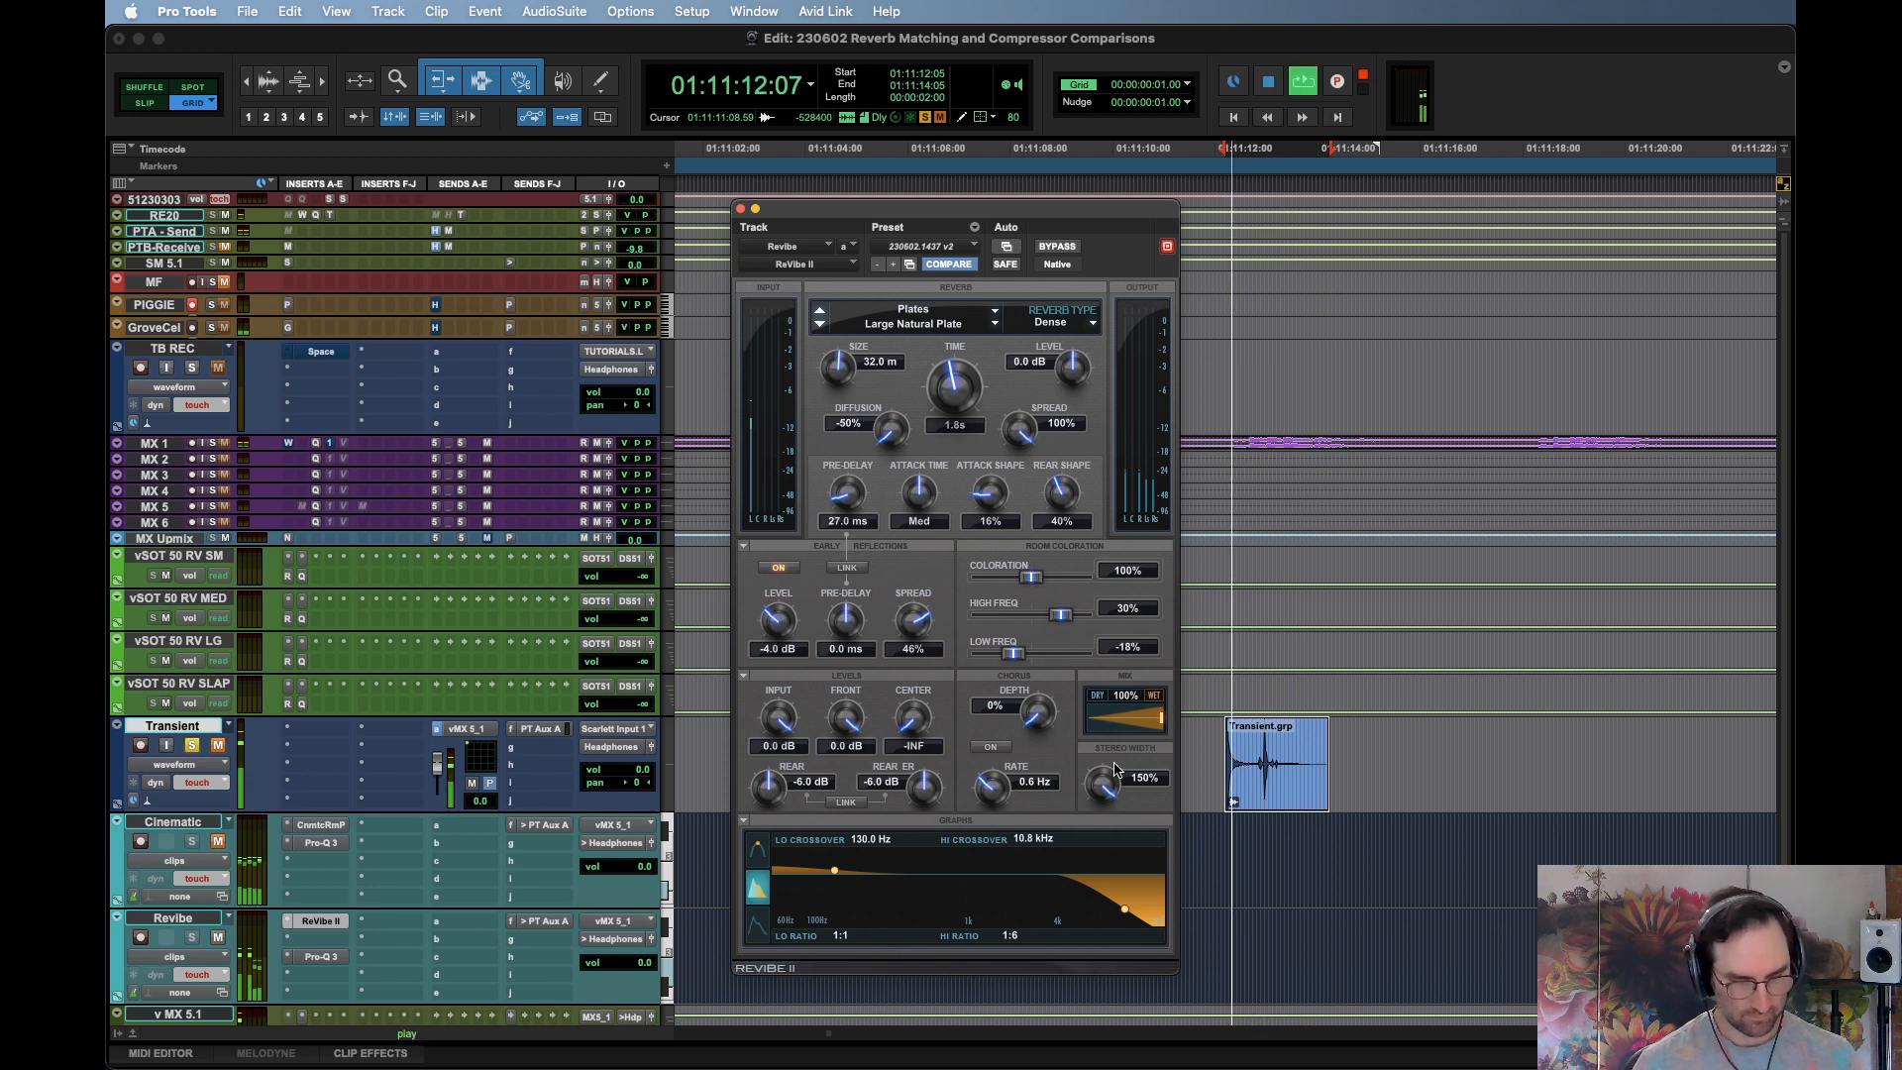
key("space")
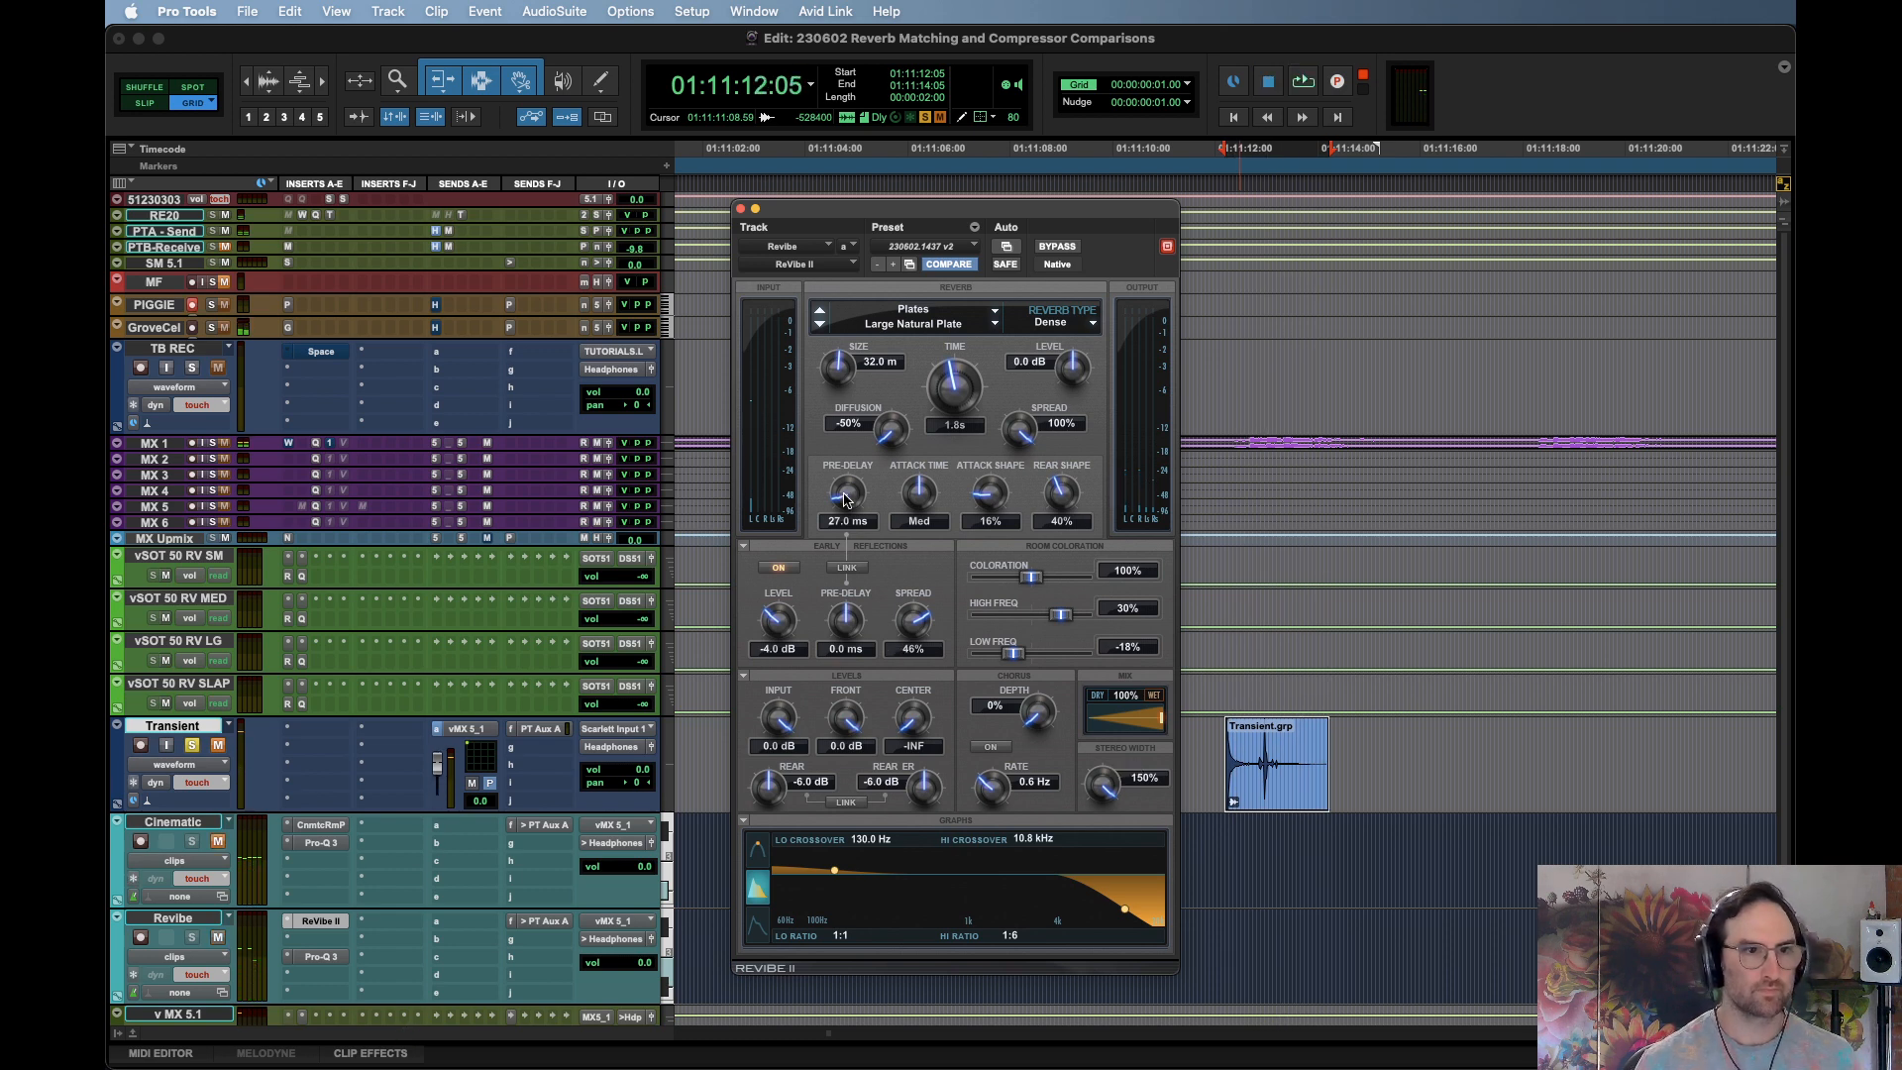
Raise the main reverb pre-delay to 44.2 ms and replay the transient
left_click_drag(845, 501, 845, 487)
key("space")
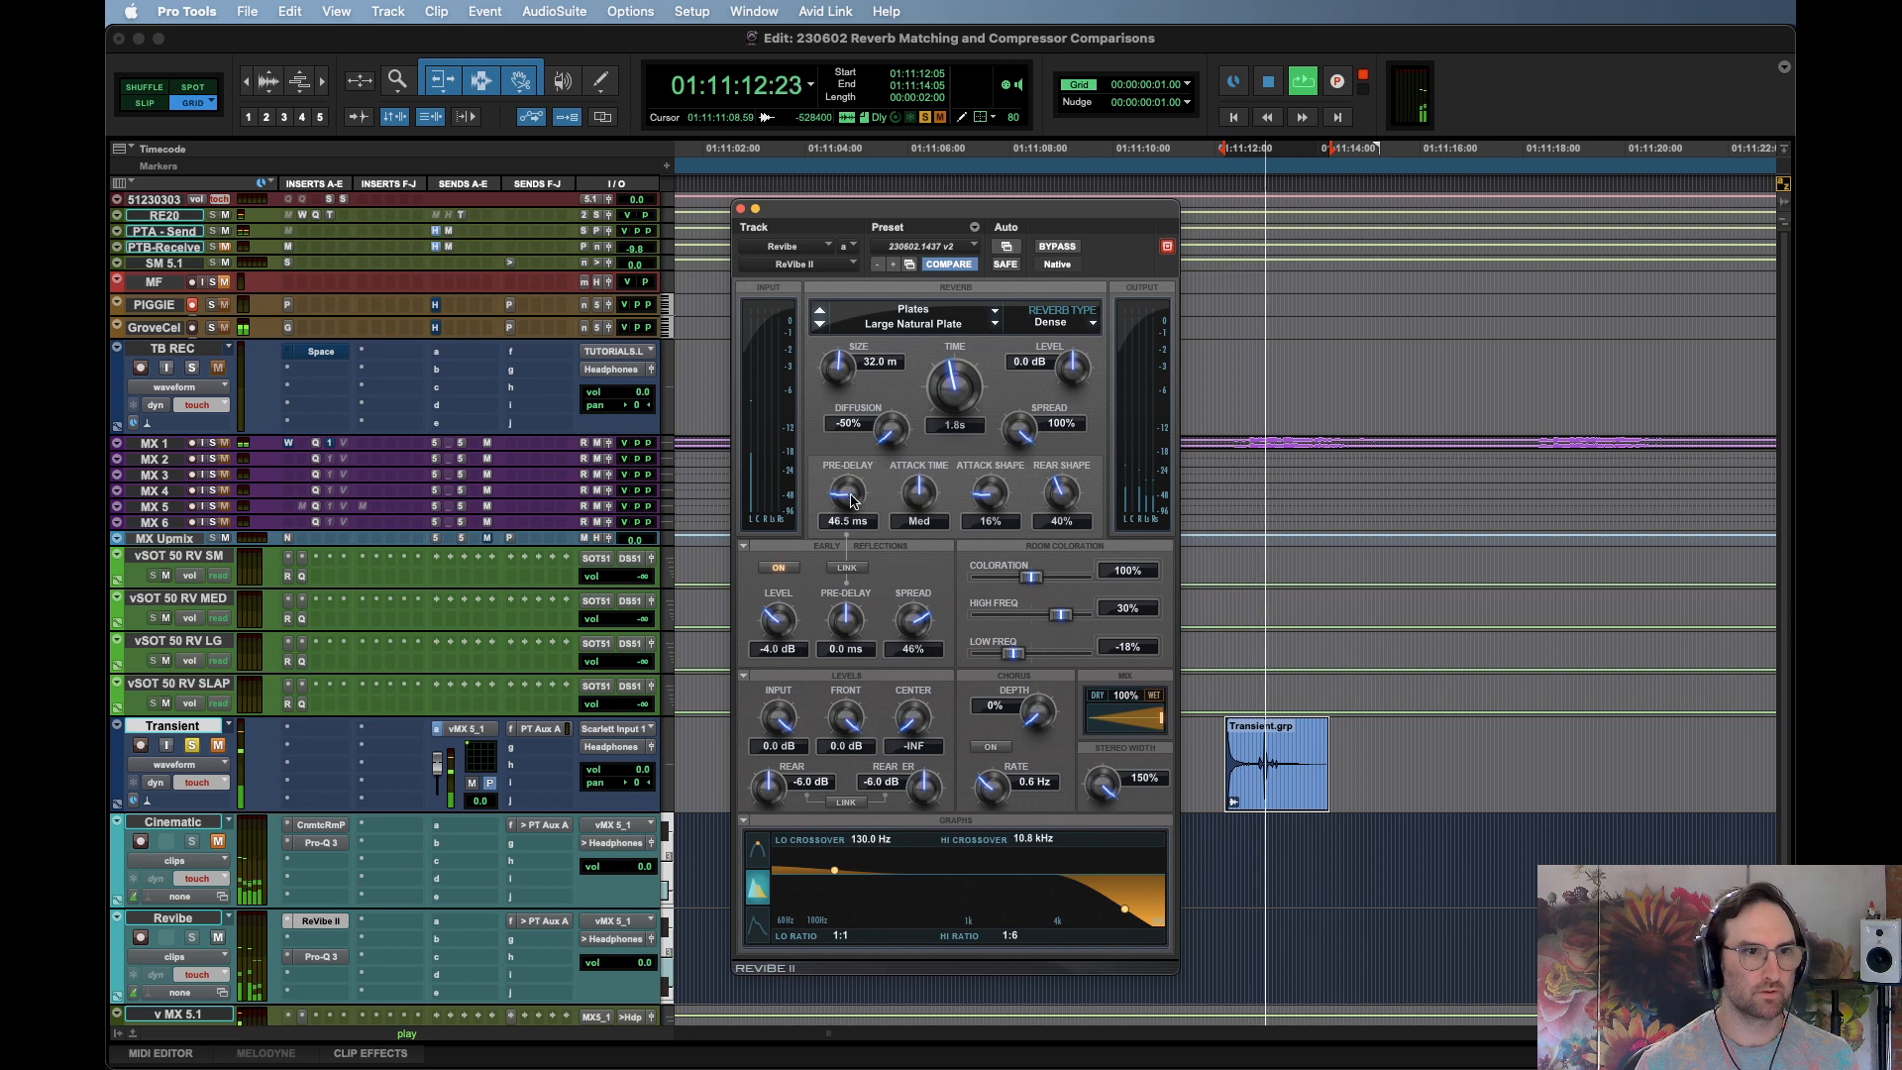
key("space")
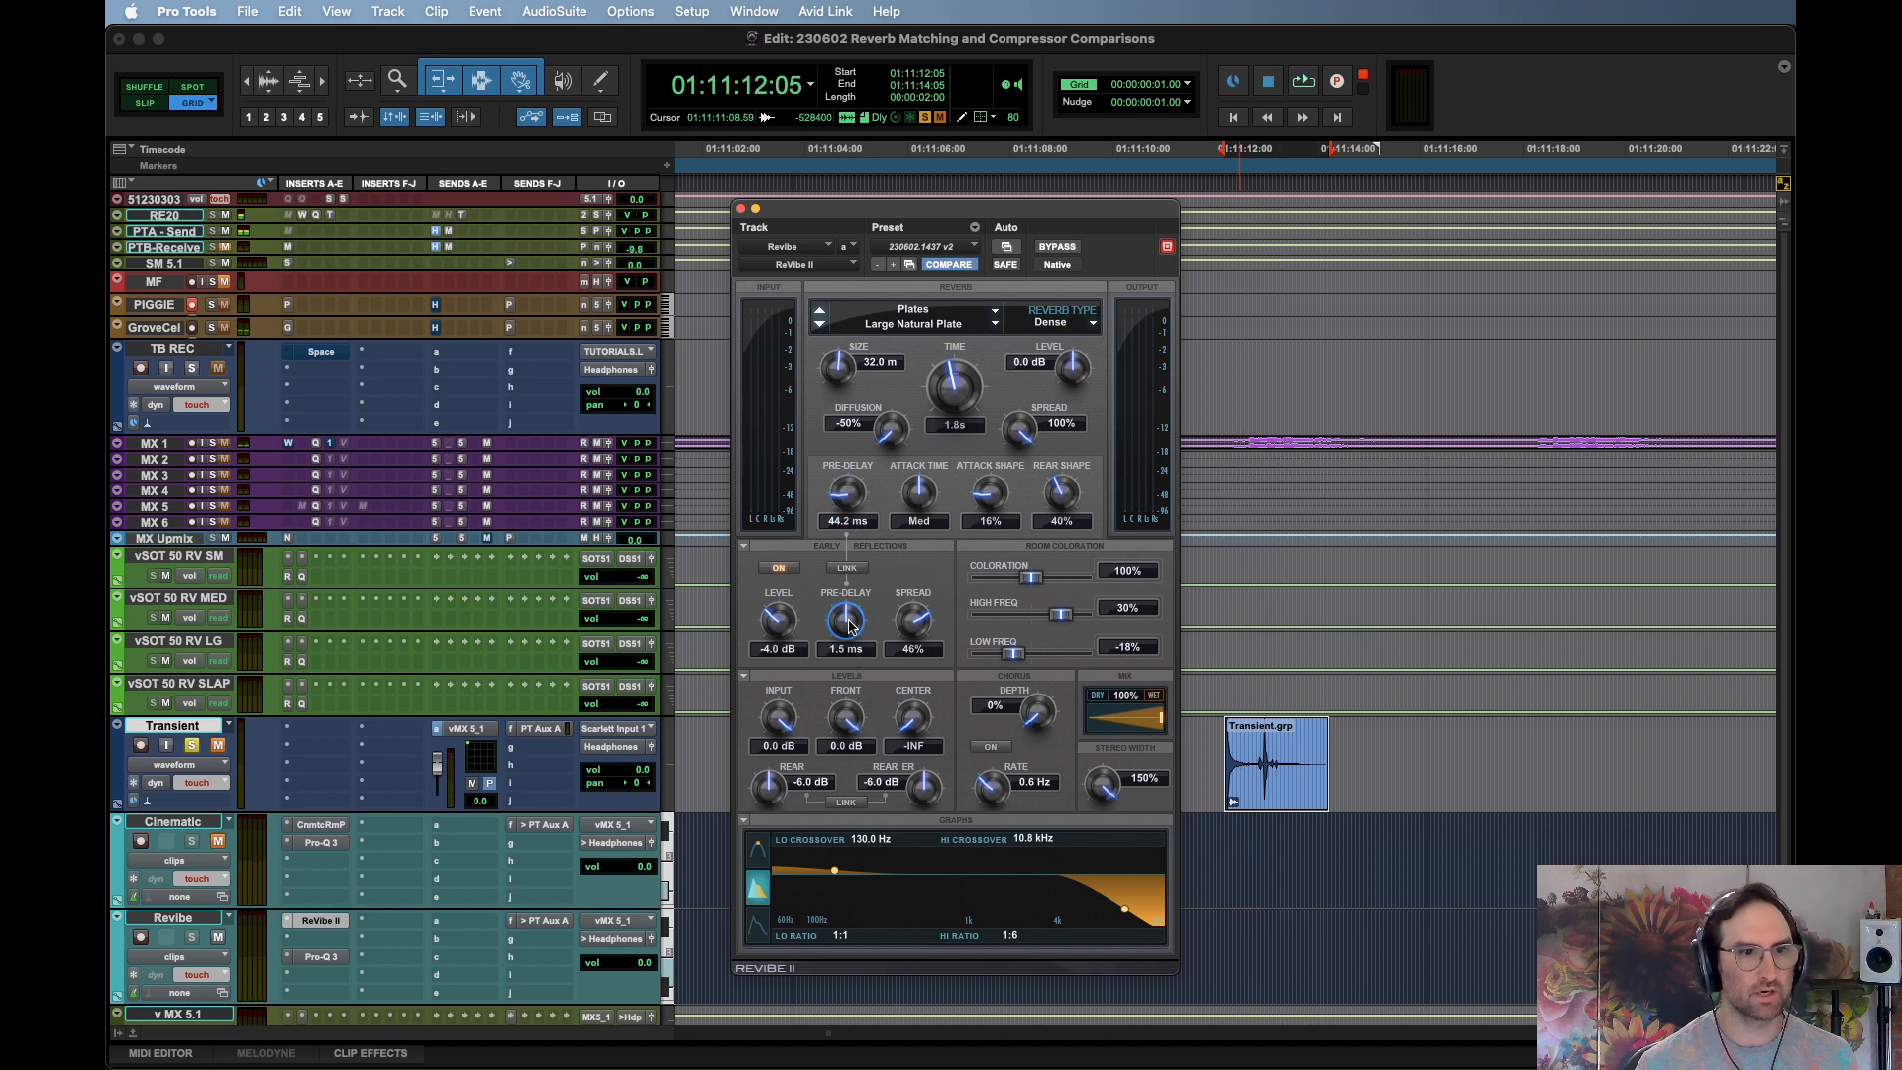
Set the early reflections pre-delay to 45.0 ms while replaying the transient
mouse_move(848, 626)
left_mouse_down()
mouse_move(852, 595)
mouse_move(848, 636)
left_mouse_up()
key("space")
key("space")
key("space")
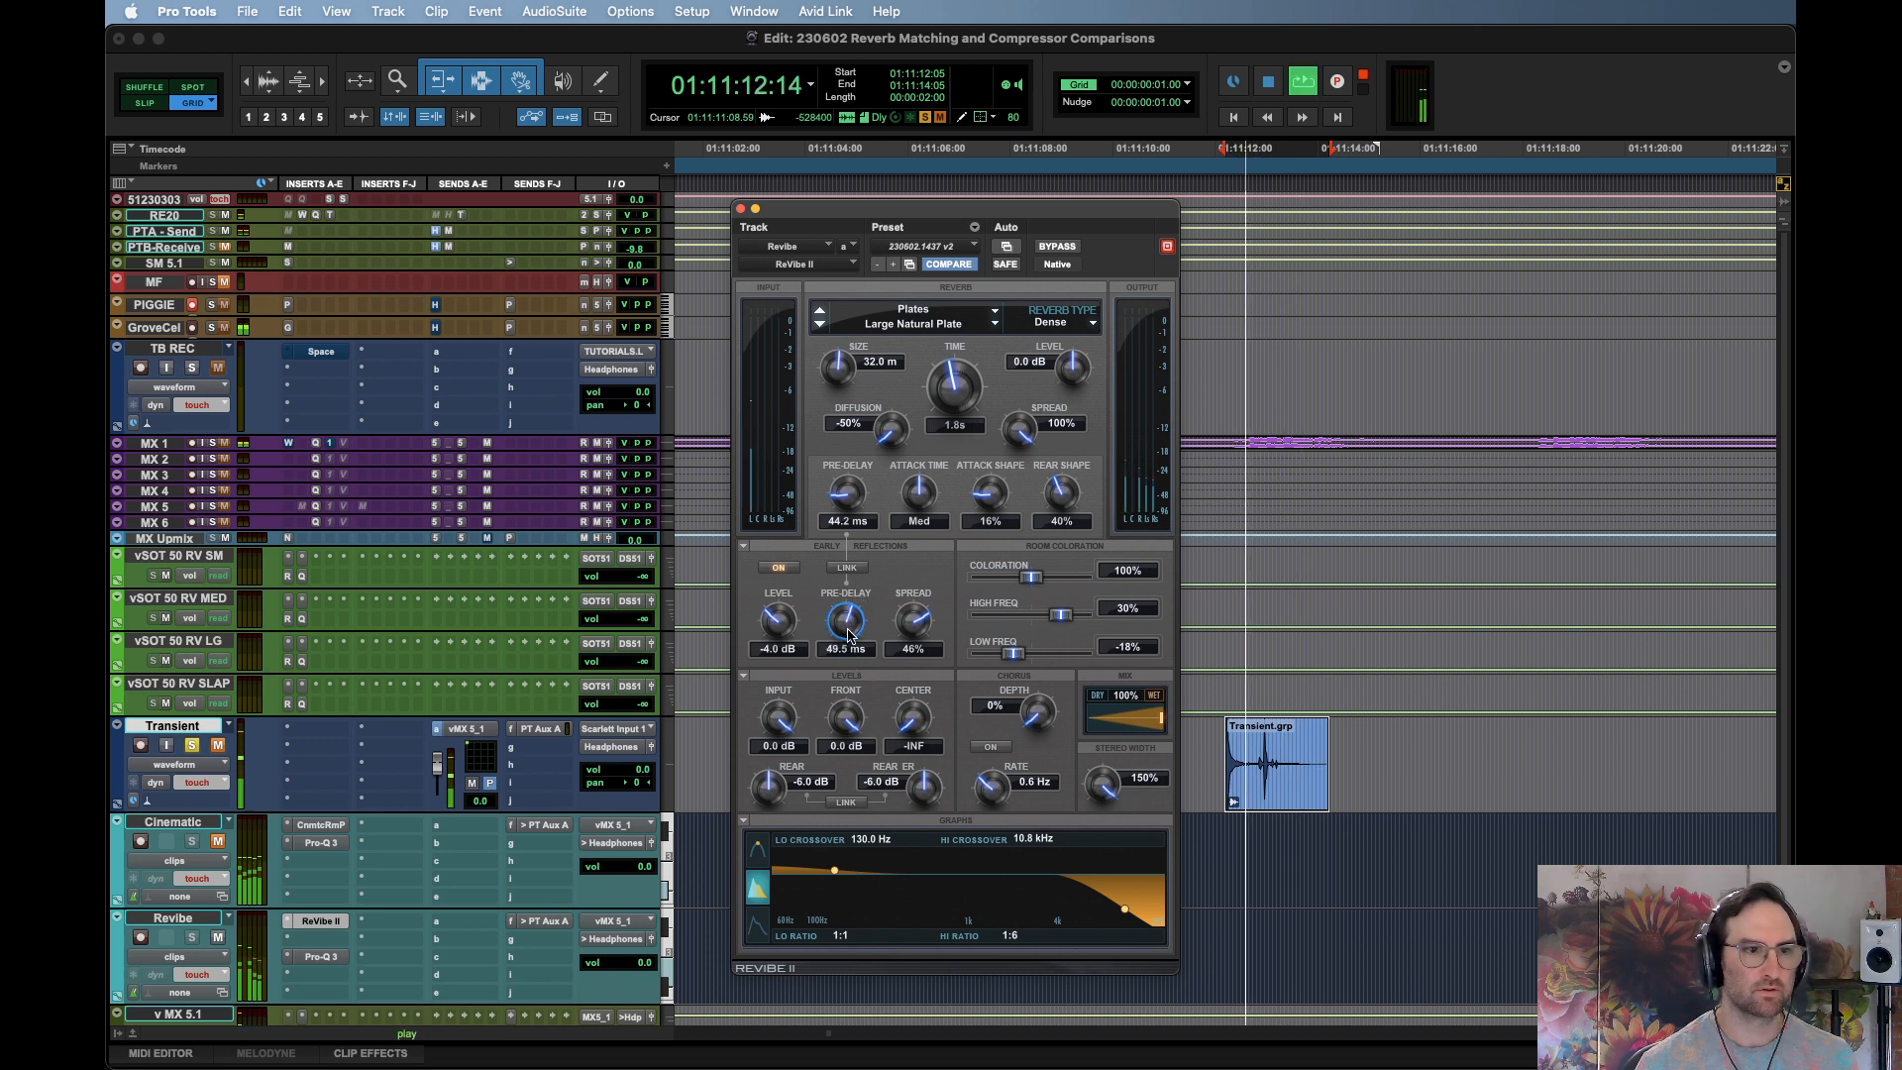
left_click_drag(848, 636, 861, 648)
key("space")
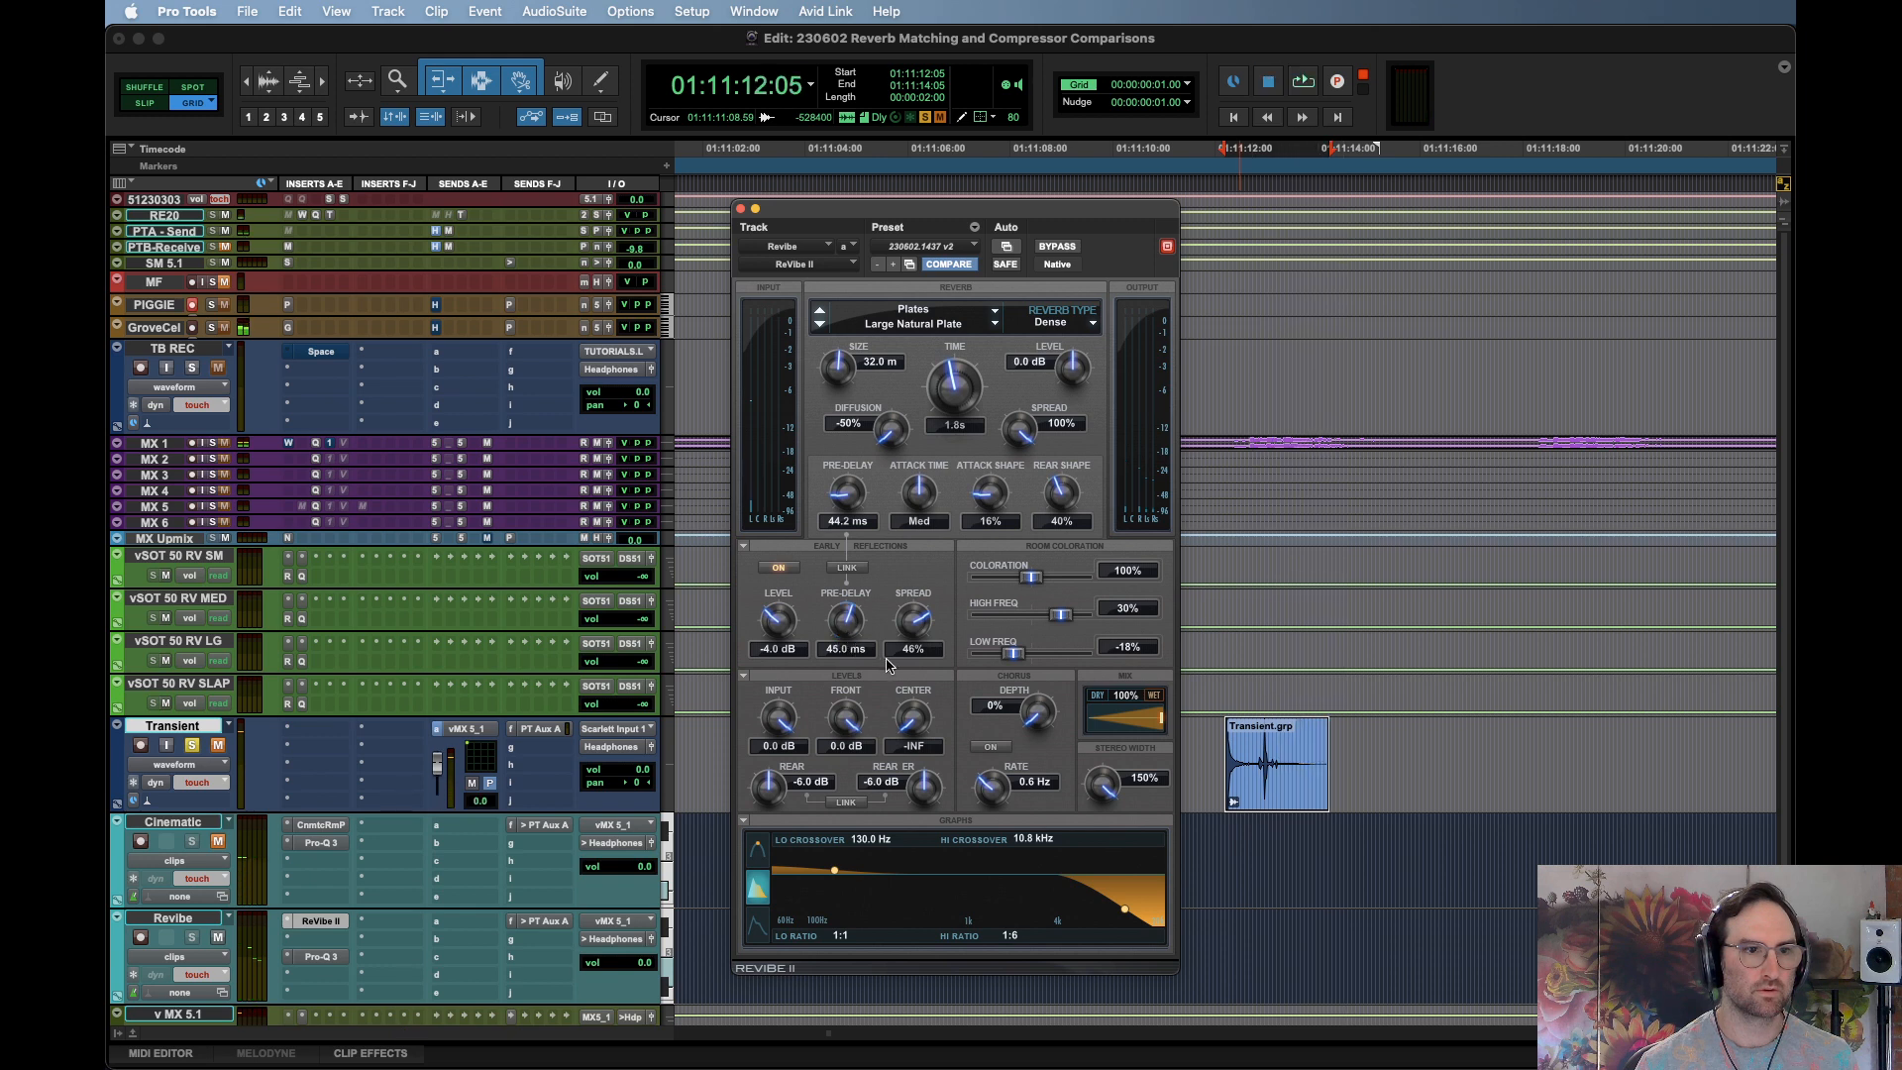
Compare the transient with the ReVibe II early reflections switched off and back on
key("space")
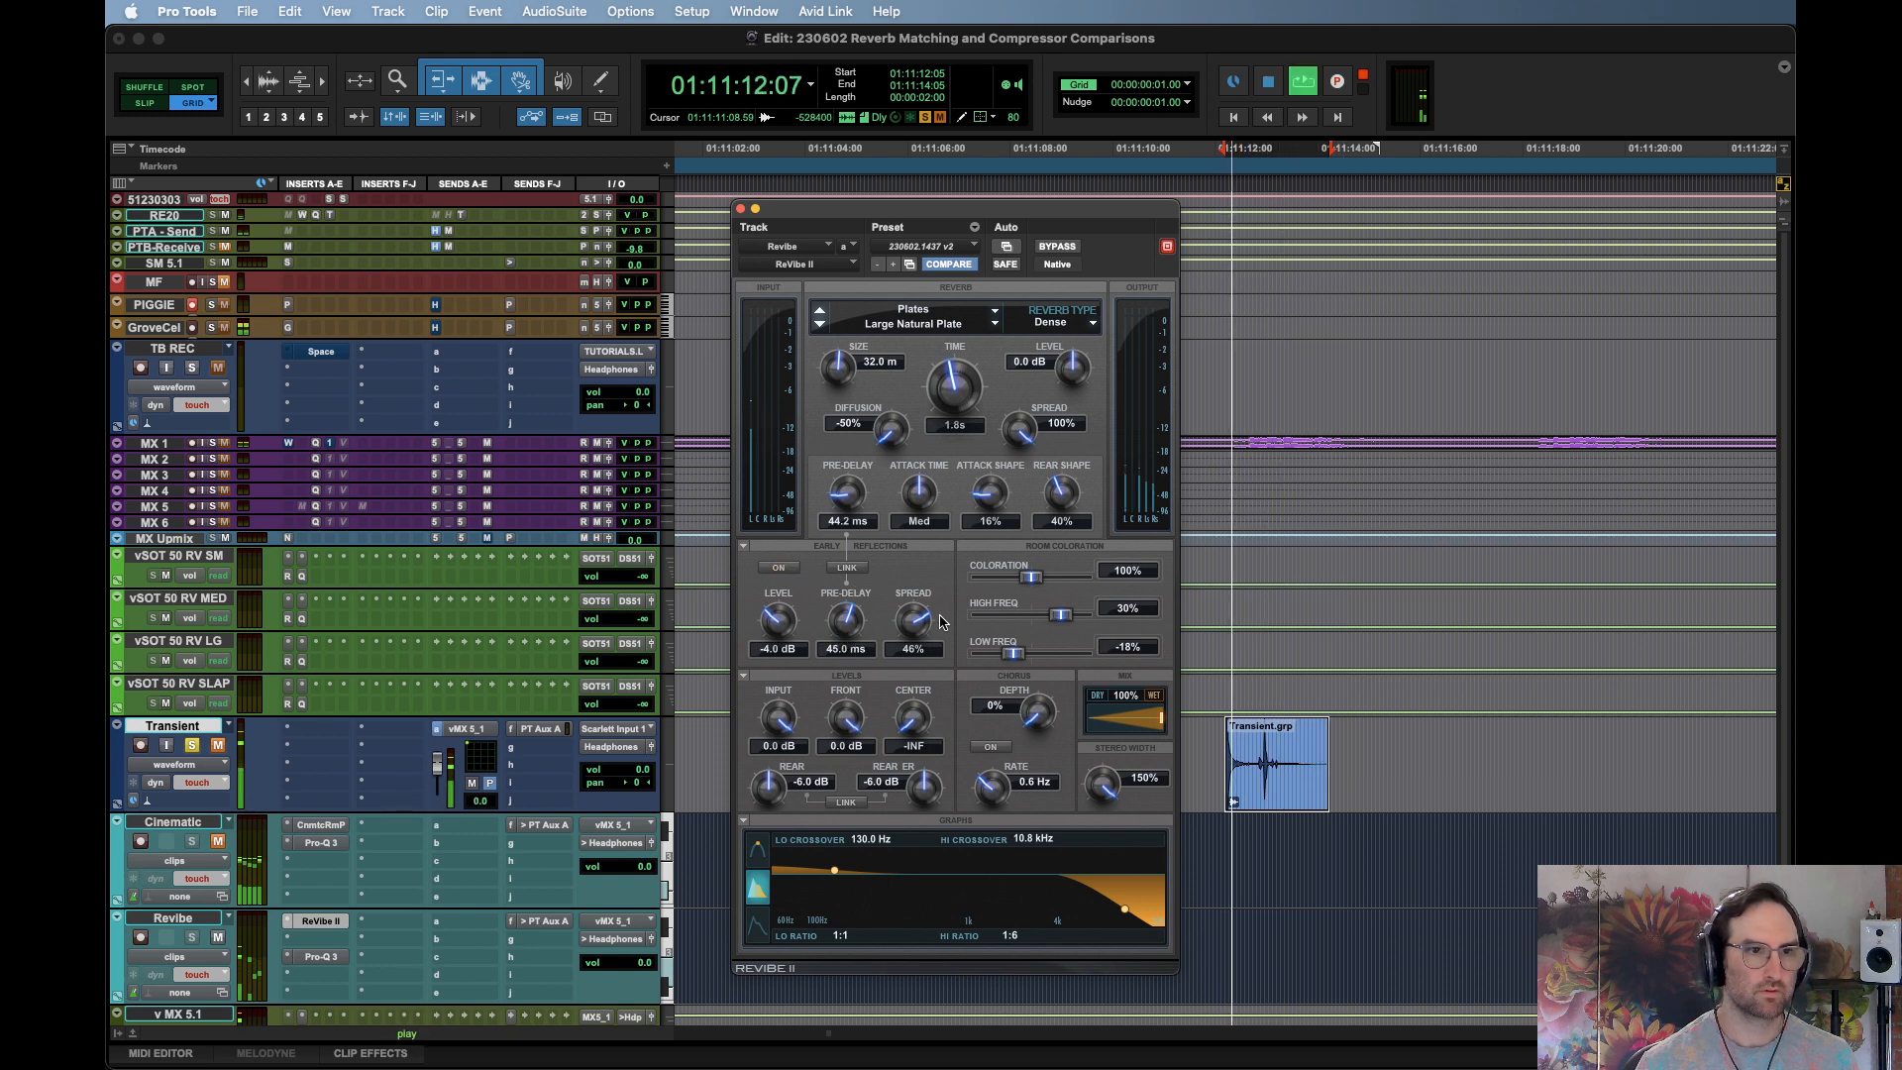
left_click(781, 569)
key("space")
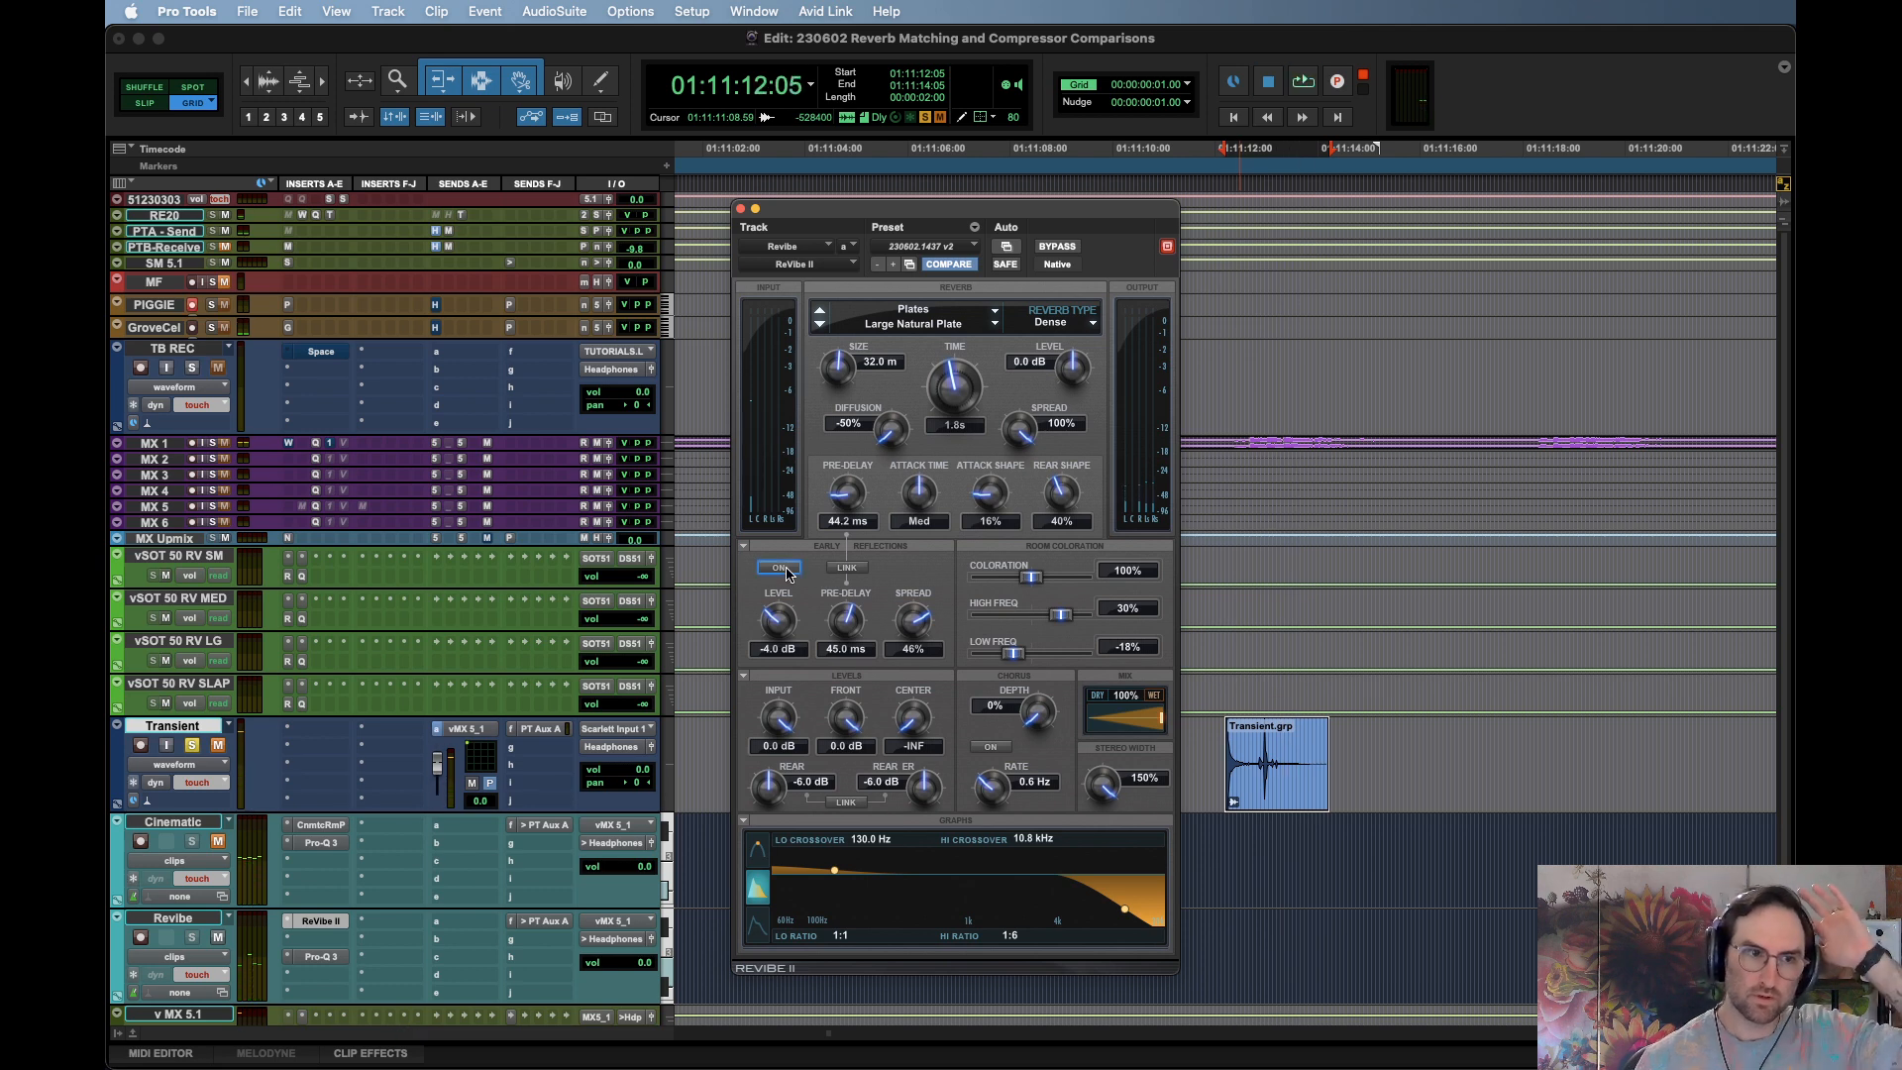
key("space")
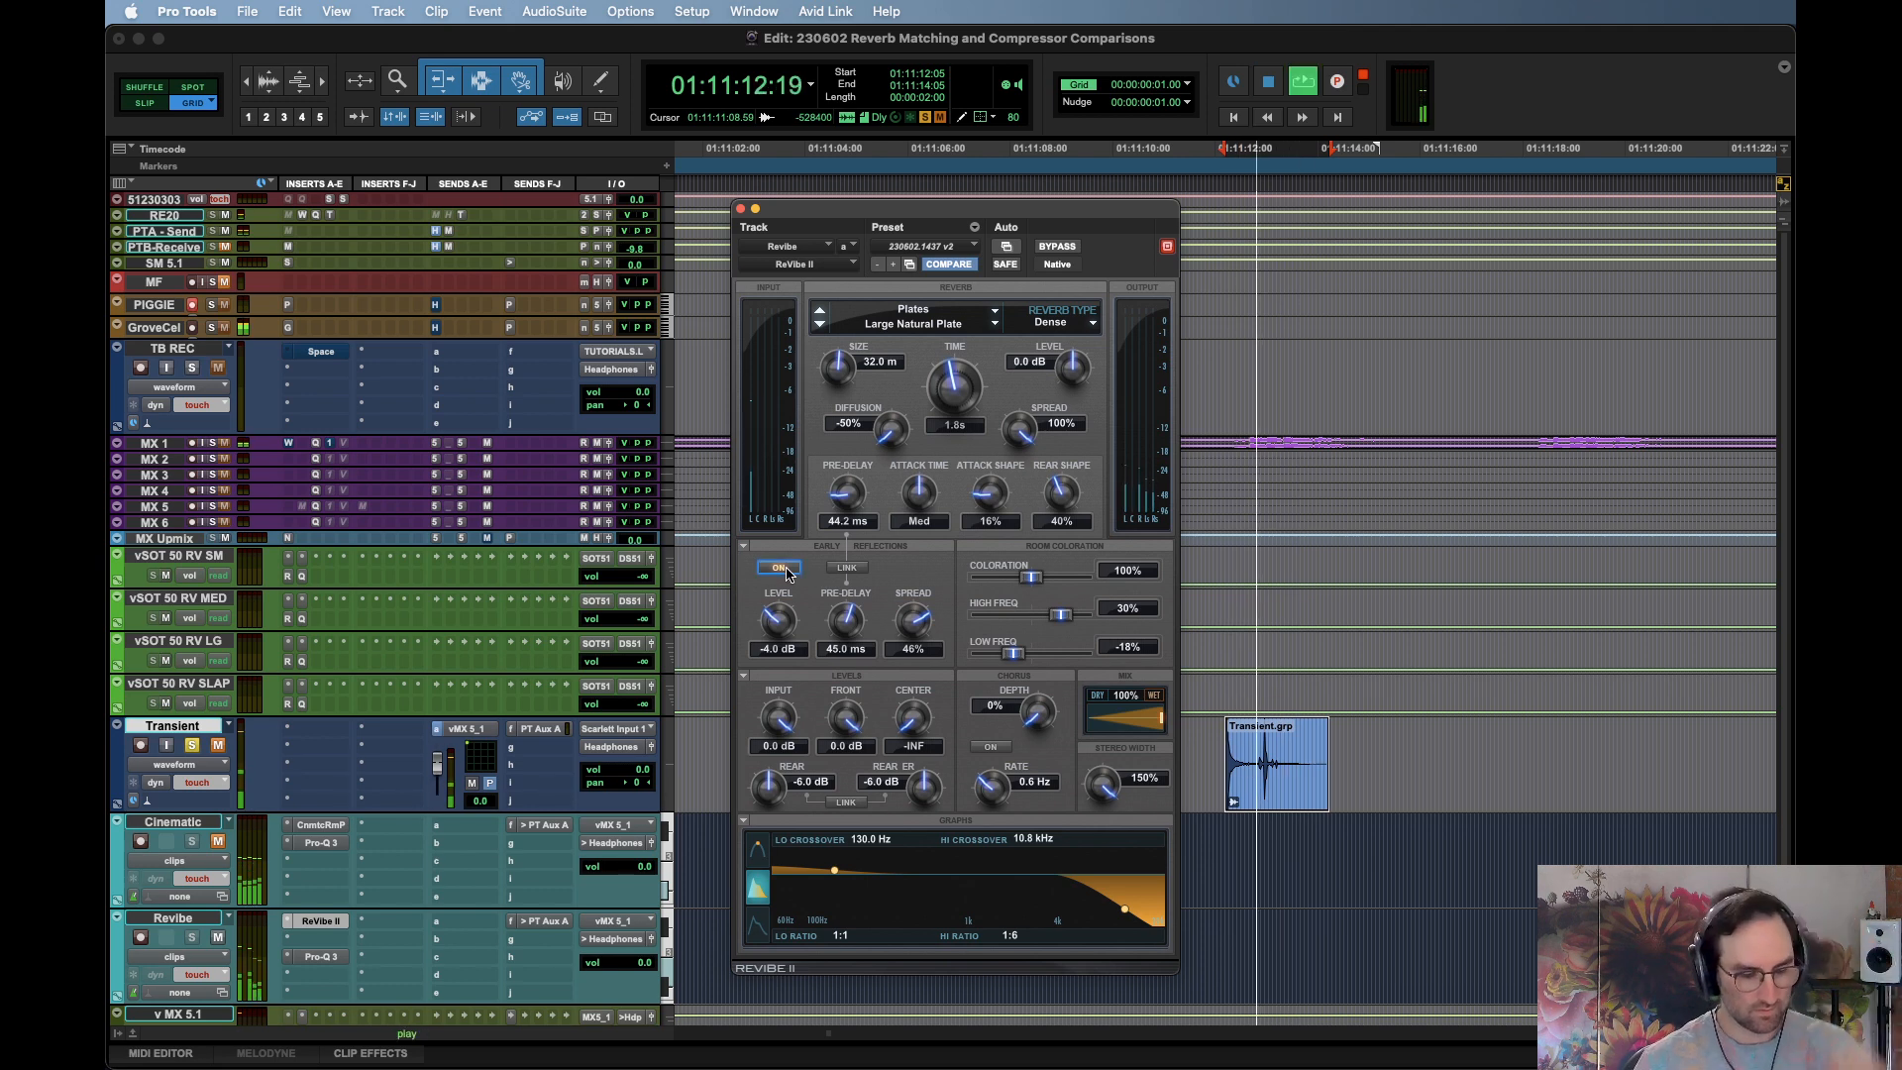
Replay the transient repeatedly to evaluate the reverb match with early reflections enabled
key("space")
key("space")
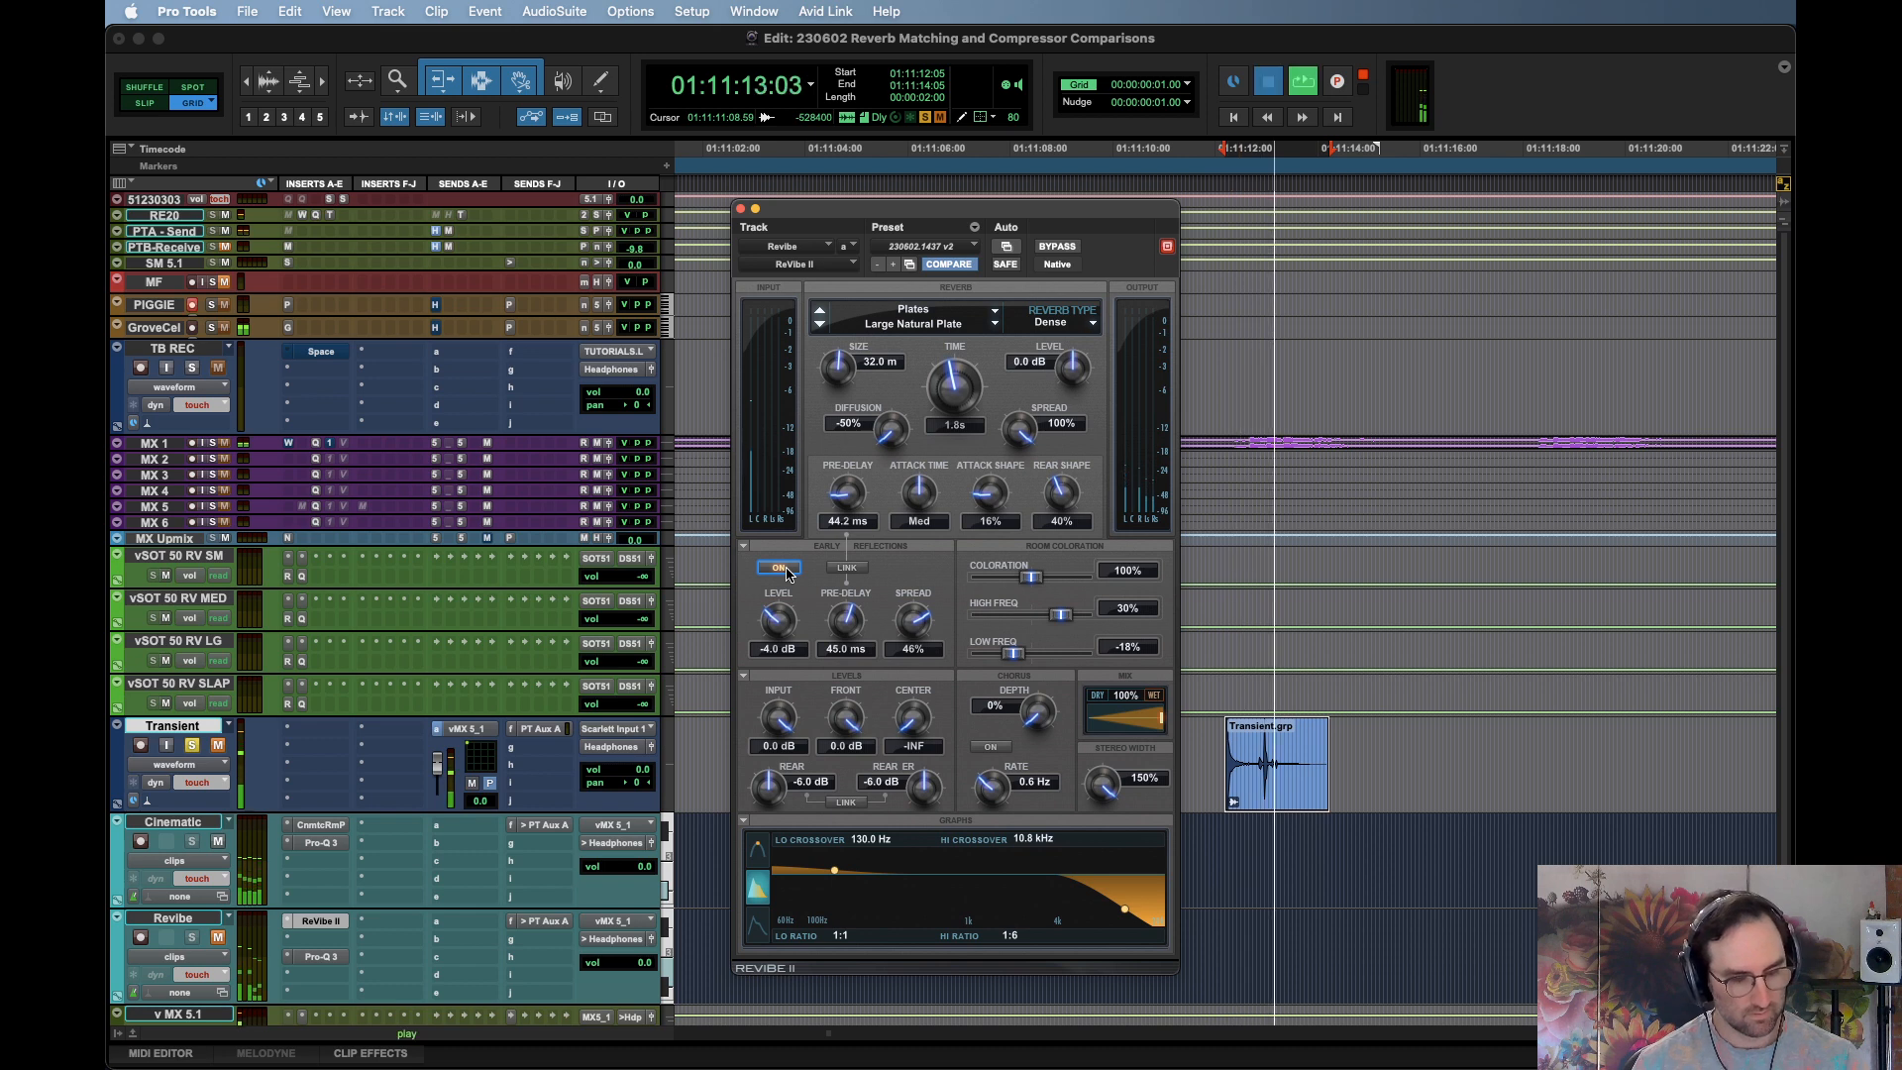
key("space")
key("space")
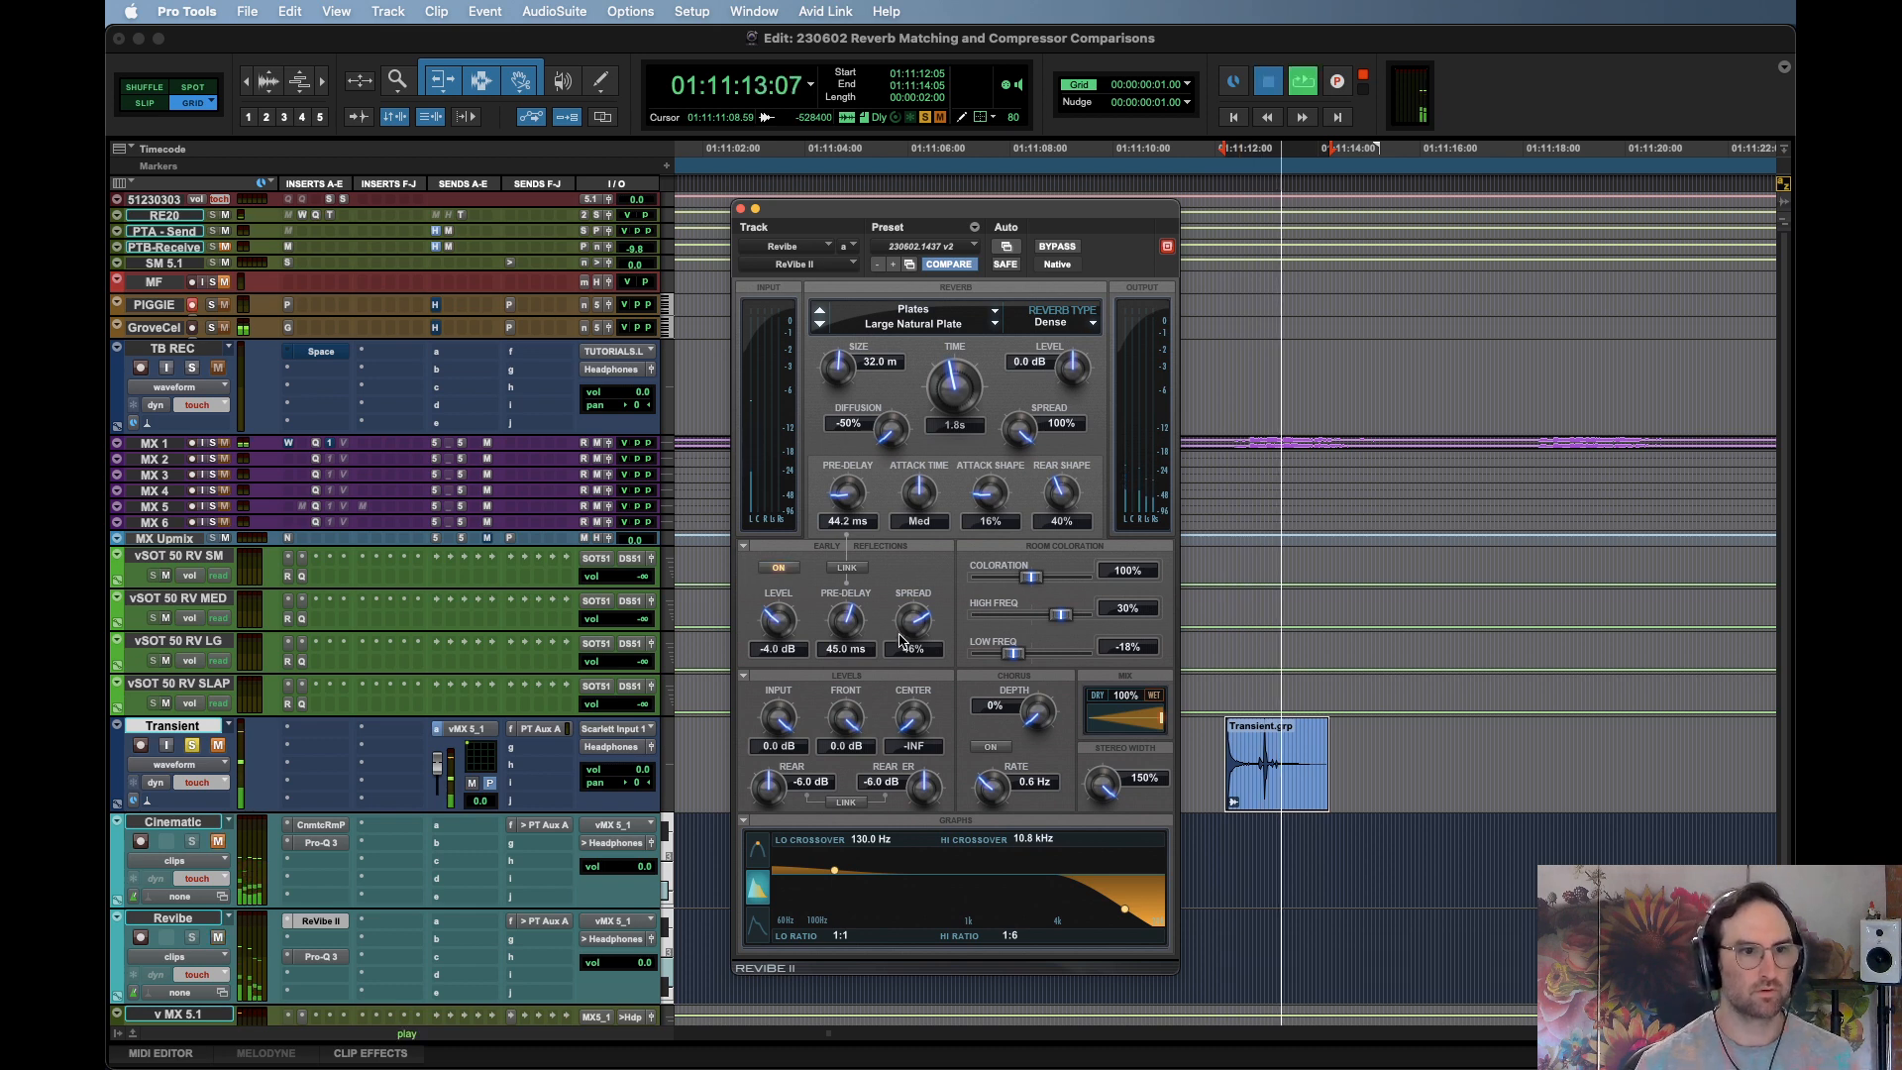
key("space")
key("space")
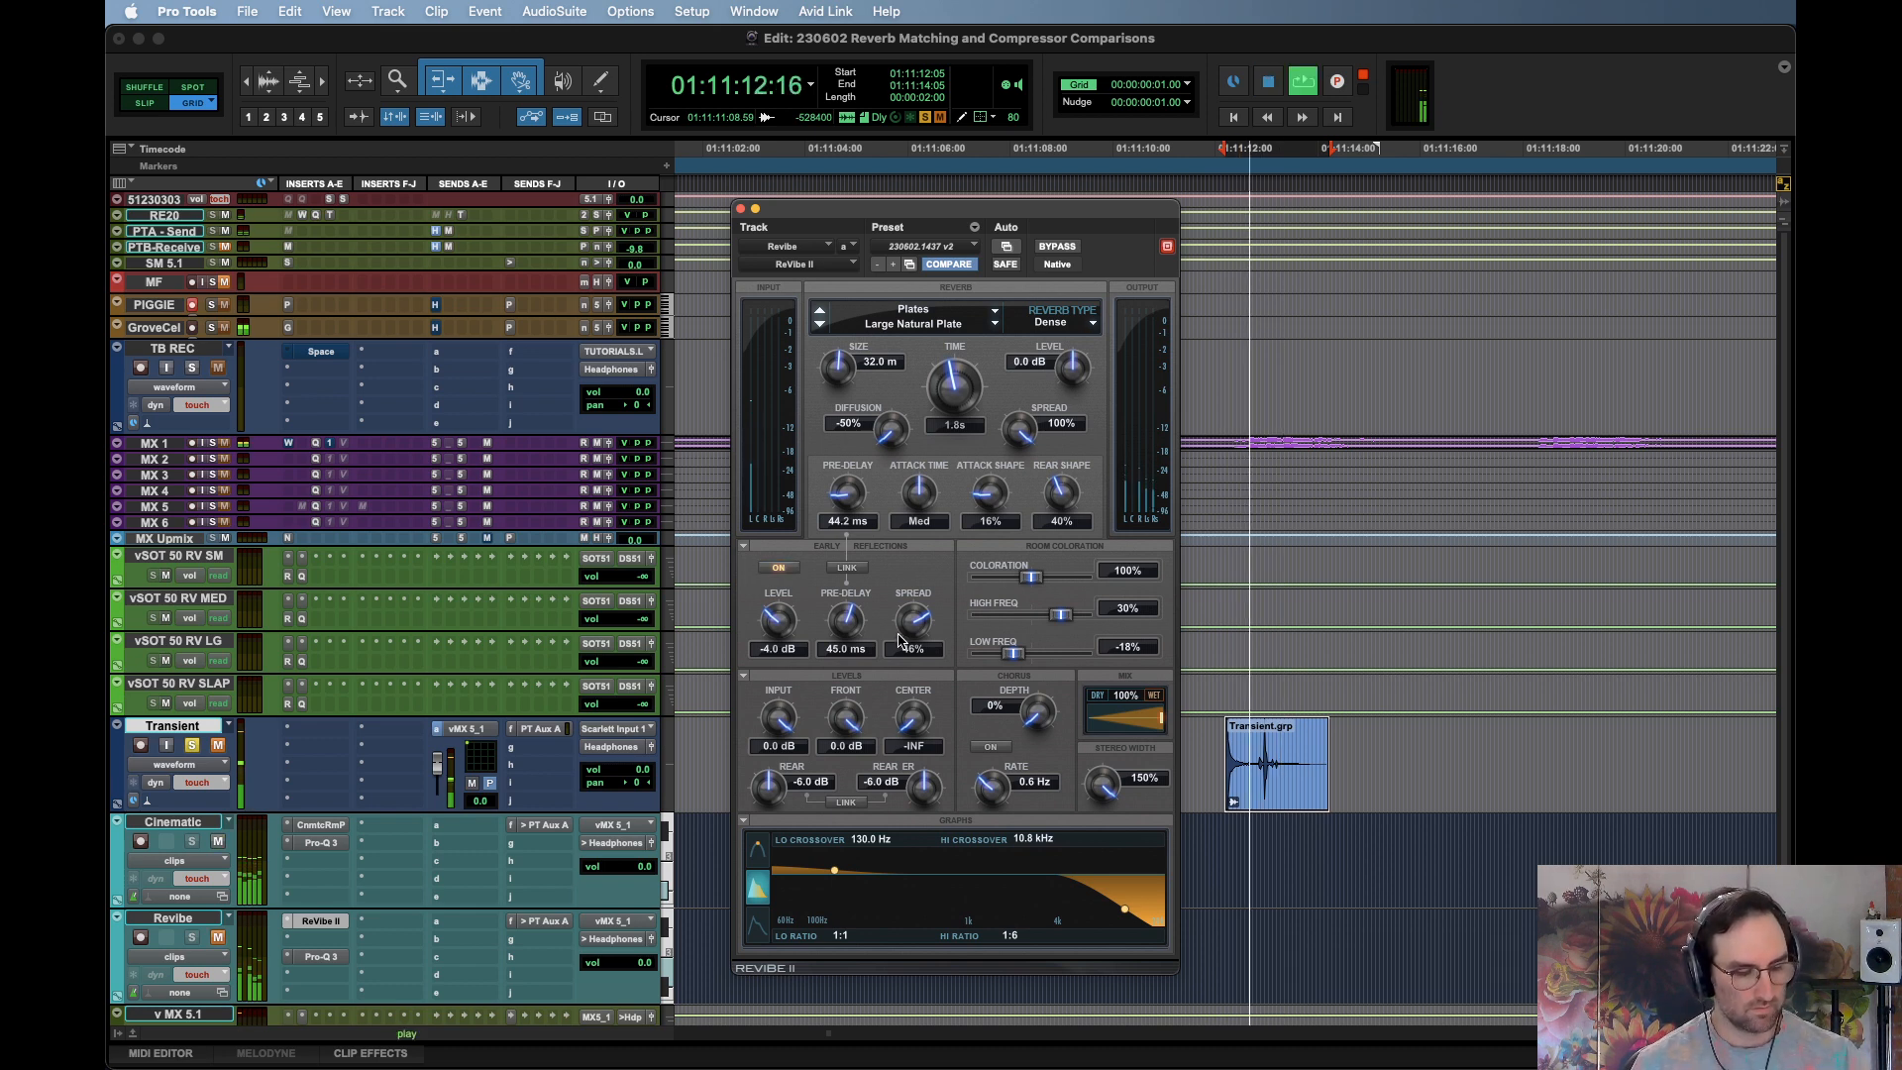
key("space")
key("space")
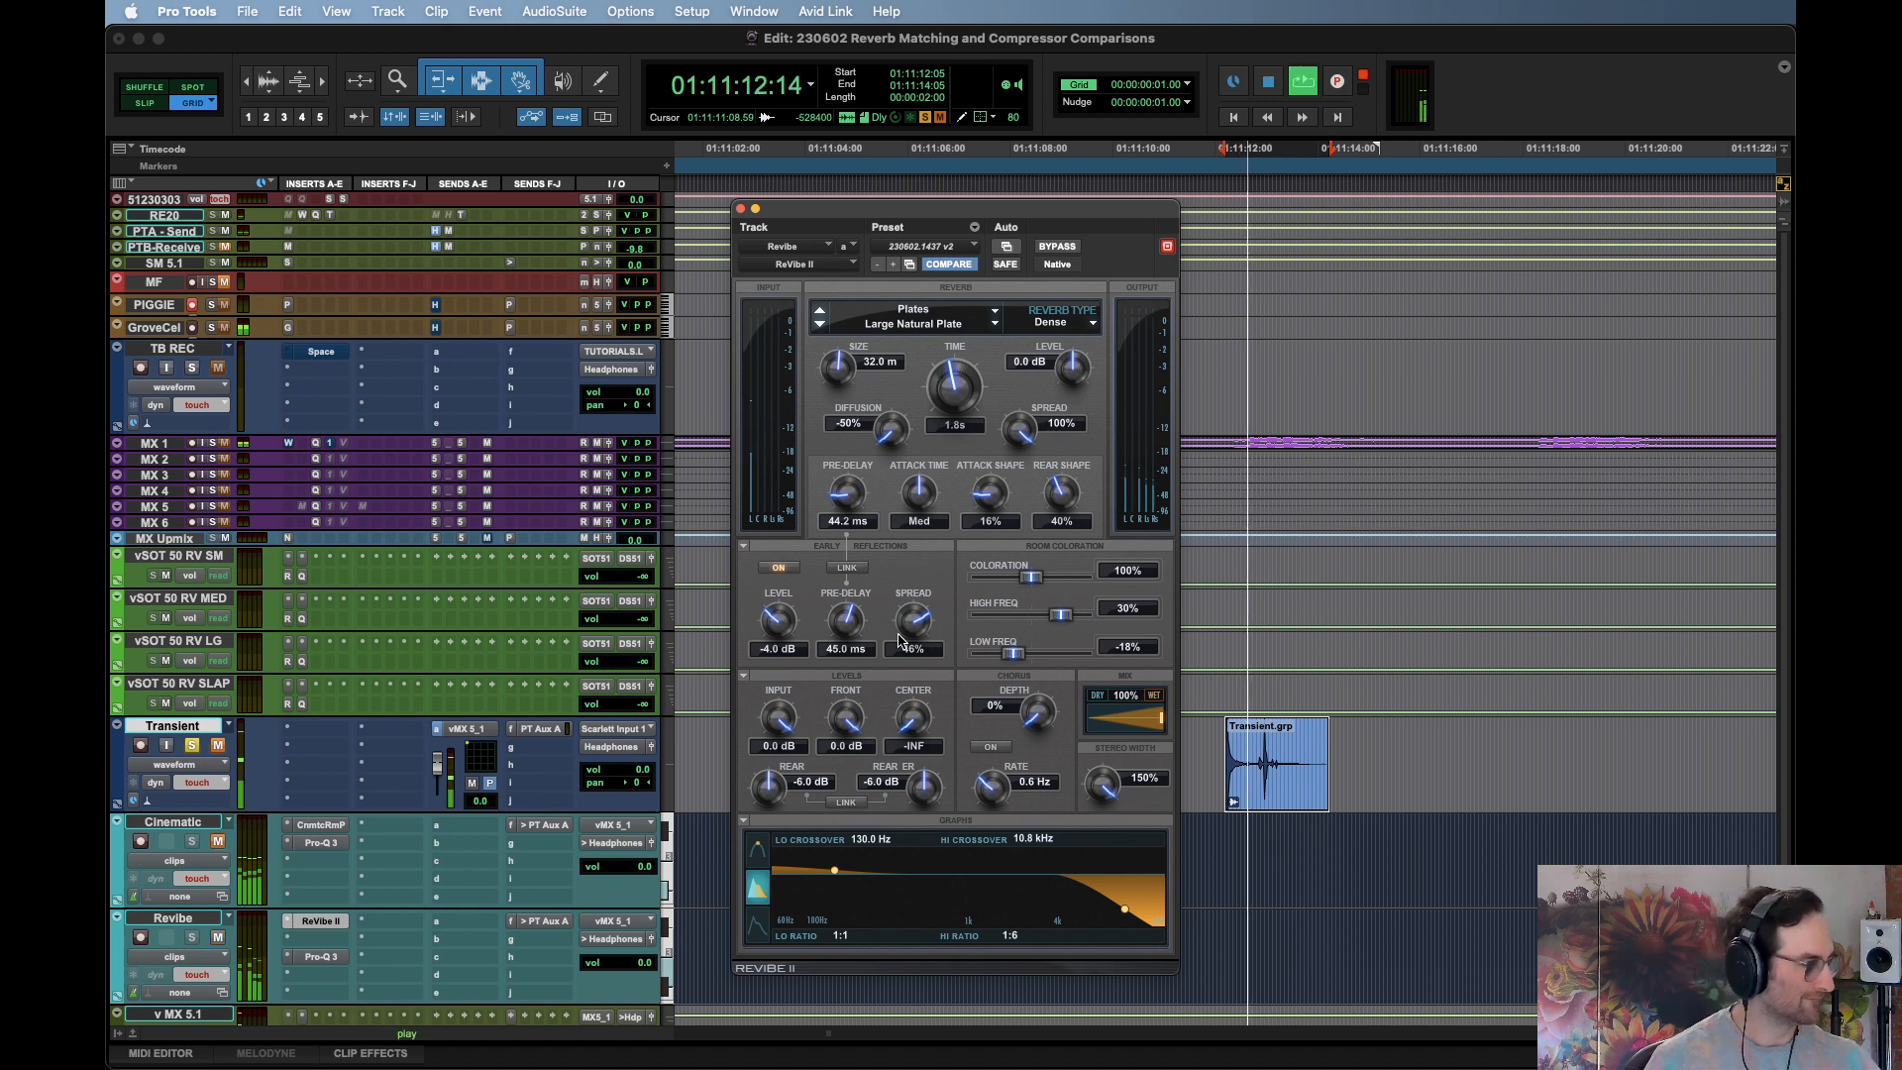
key("space")
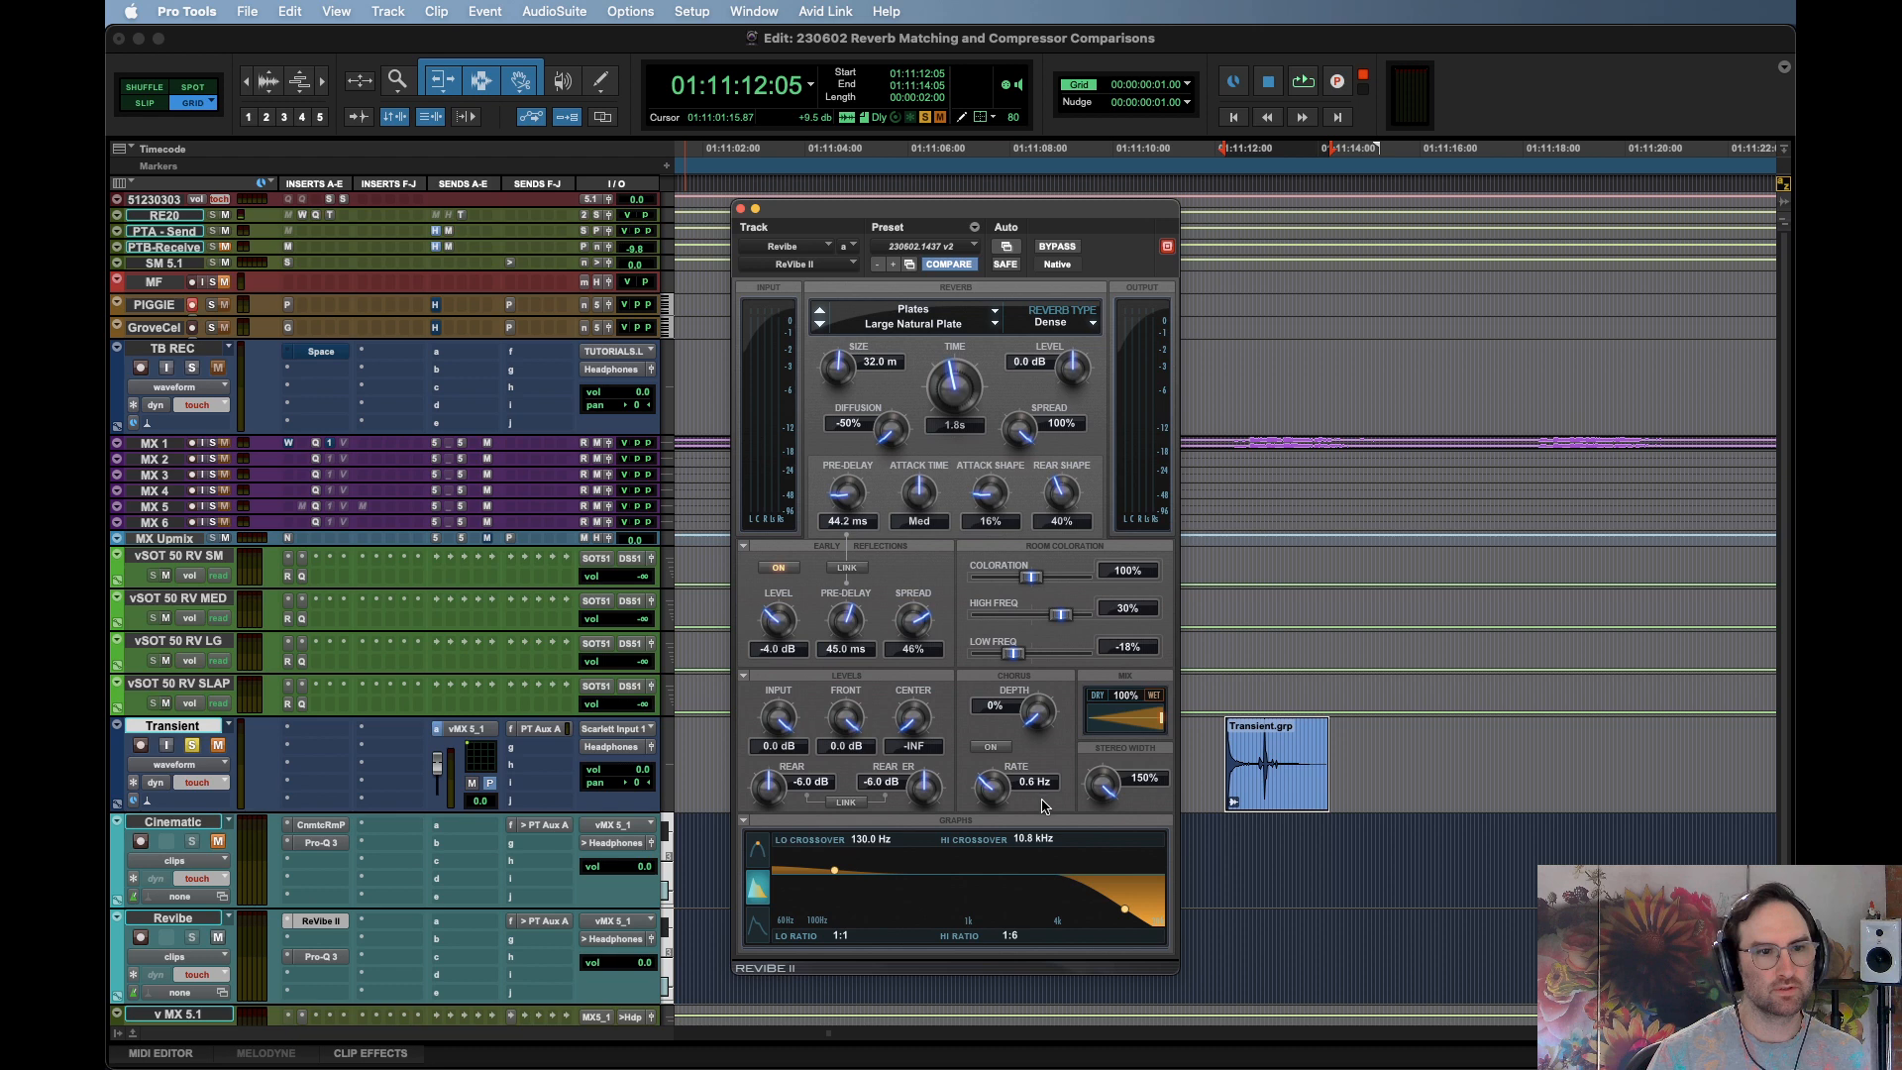
Examine the alternate ReVibe II grapher views, including the EQ view, and return to the crossover ratio view
left_click(758, 926)
left_click(760, 884)
left_click(755, 849)
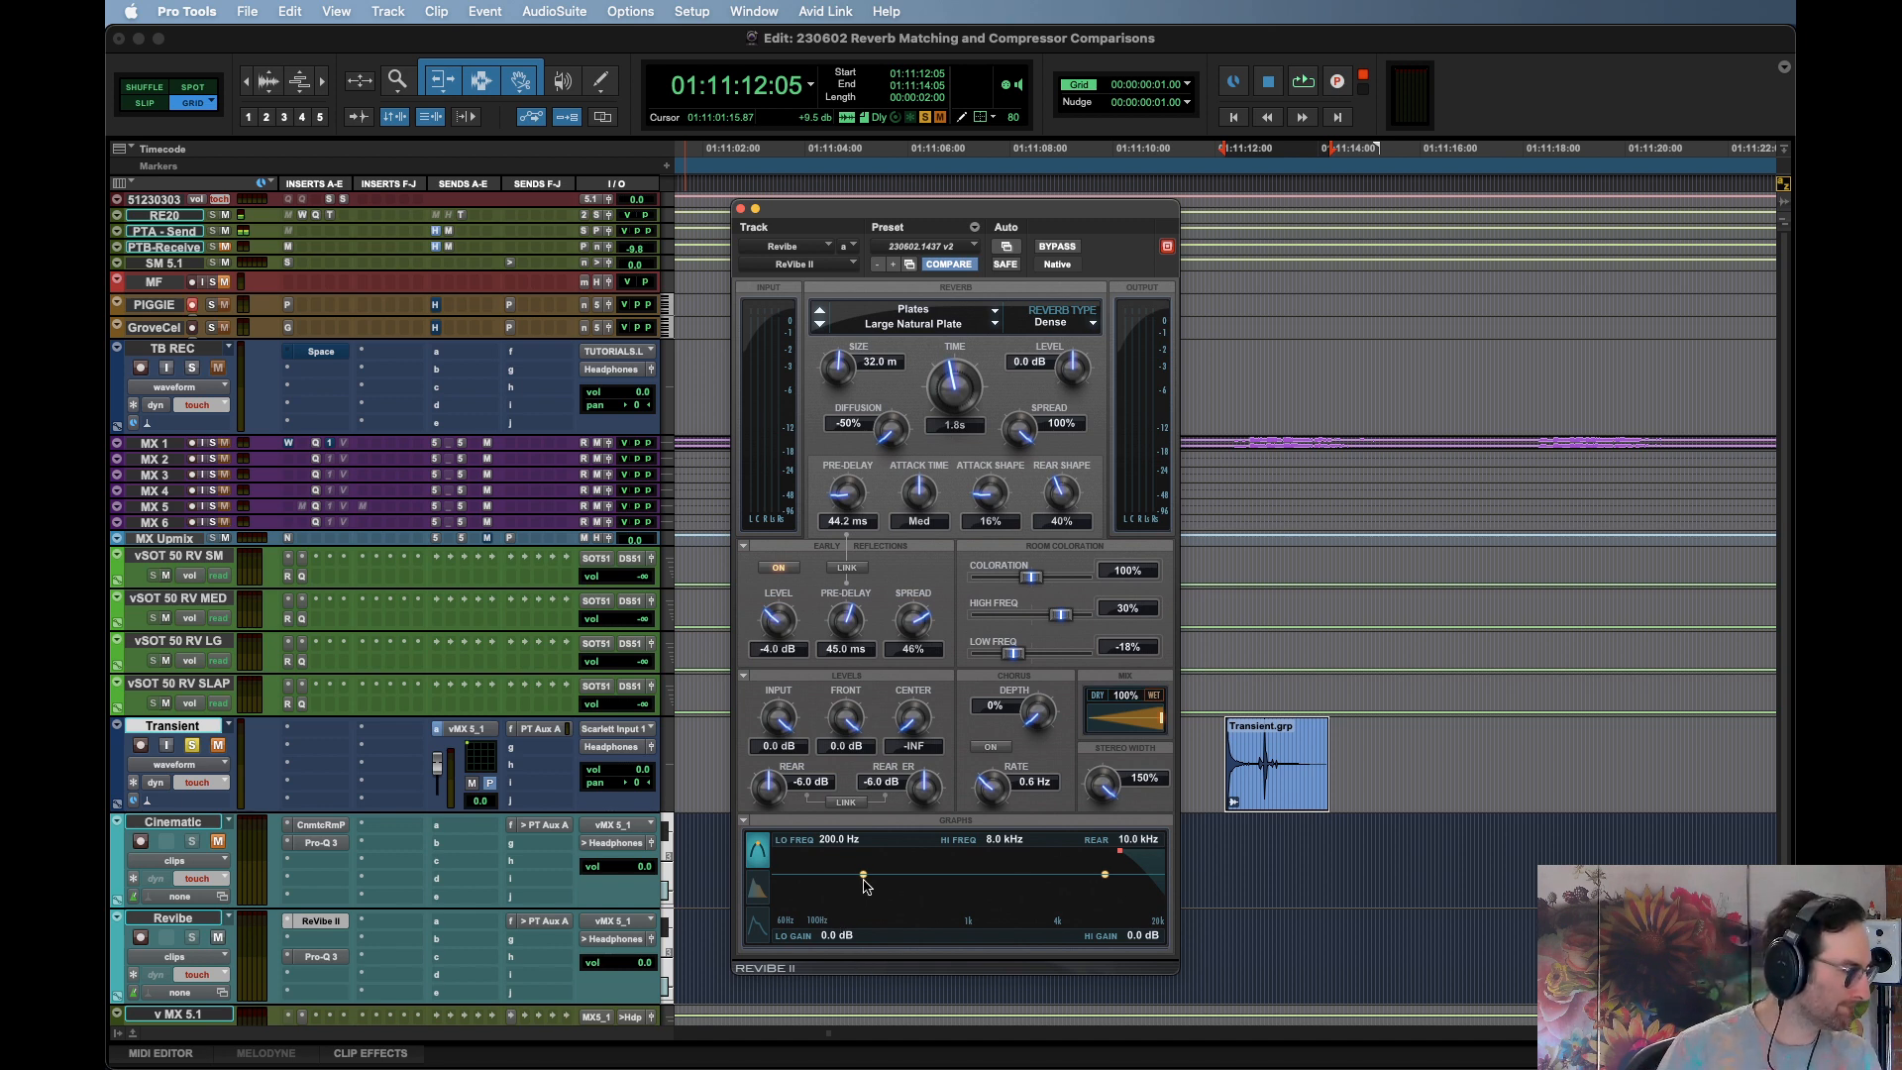
left_click(757, 889)
key("super+Tab")
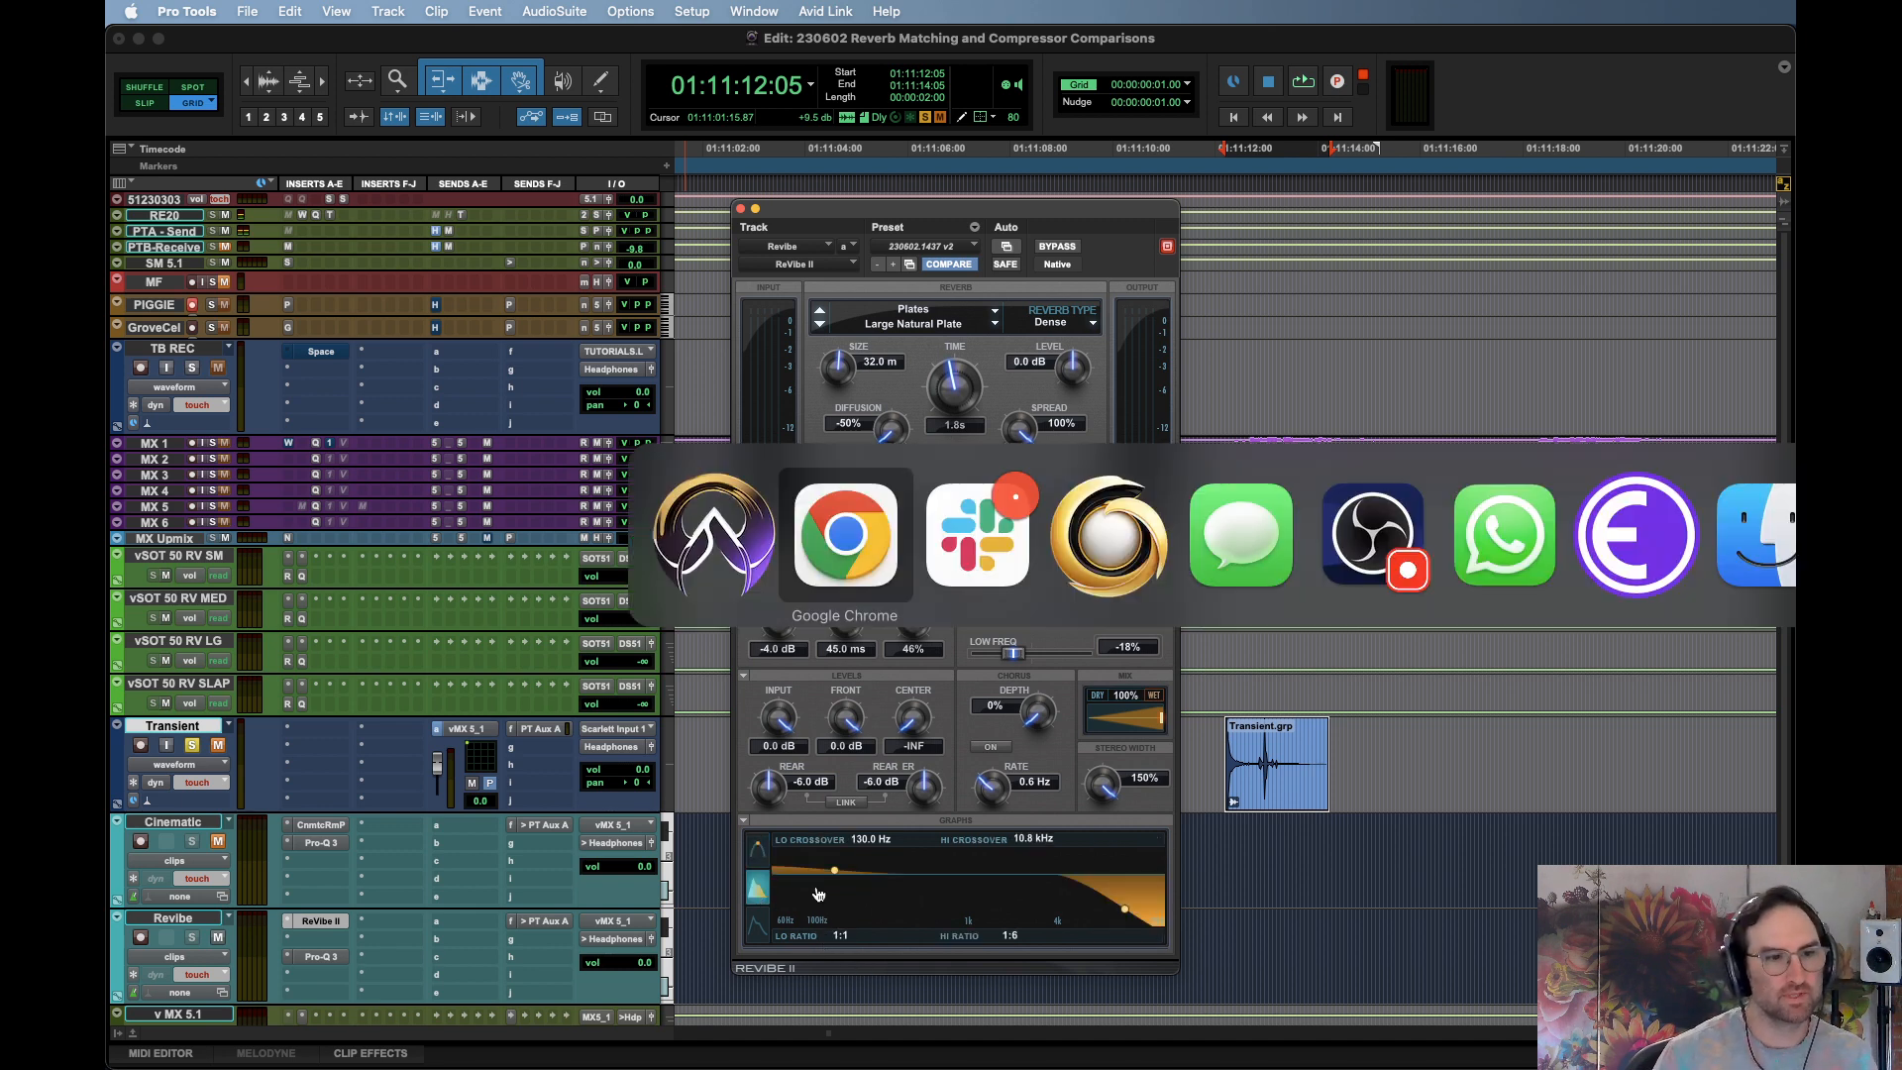
key("super+shift+Tab")
Open the Revibe track's Pro-Q 3 and examine its analyzer setting and EQ bands
left_click(325, 957)
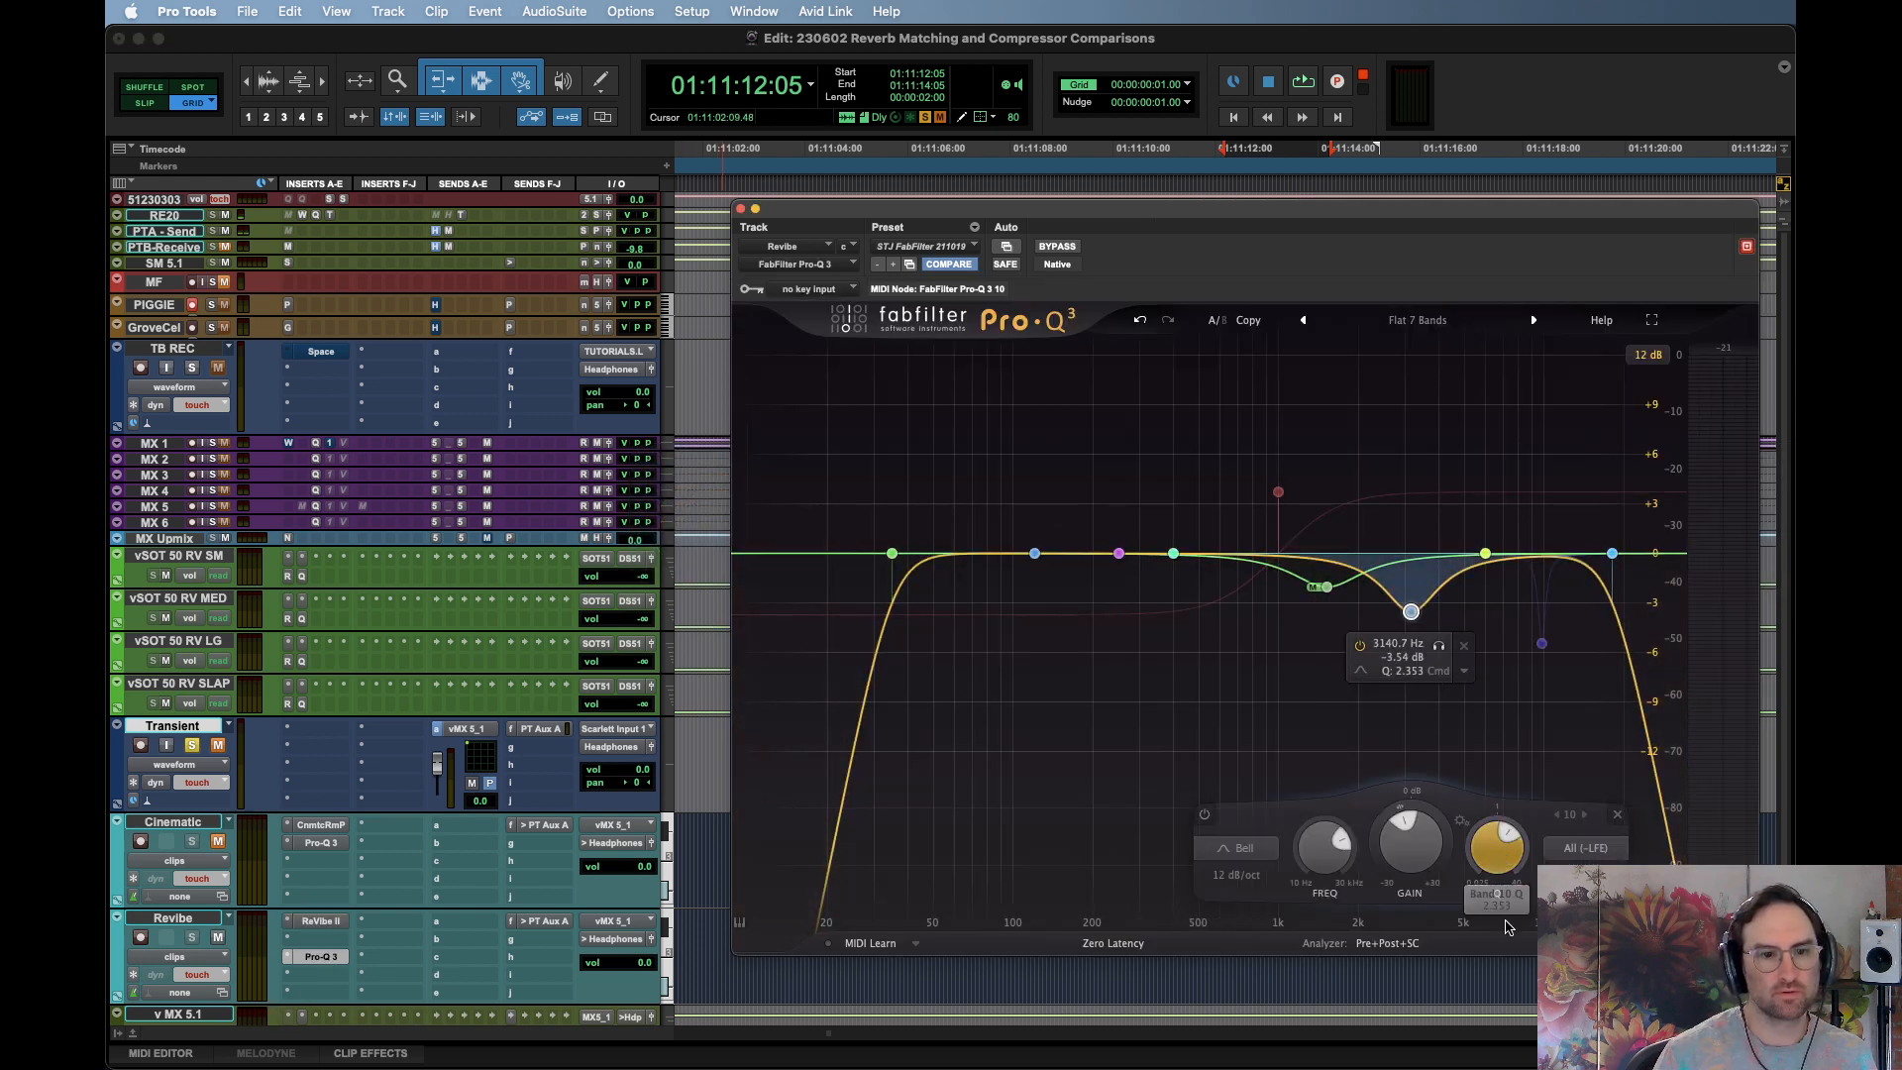
left_click(1386, 943)
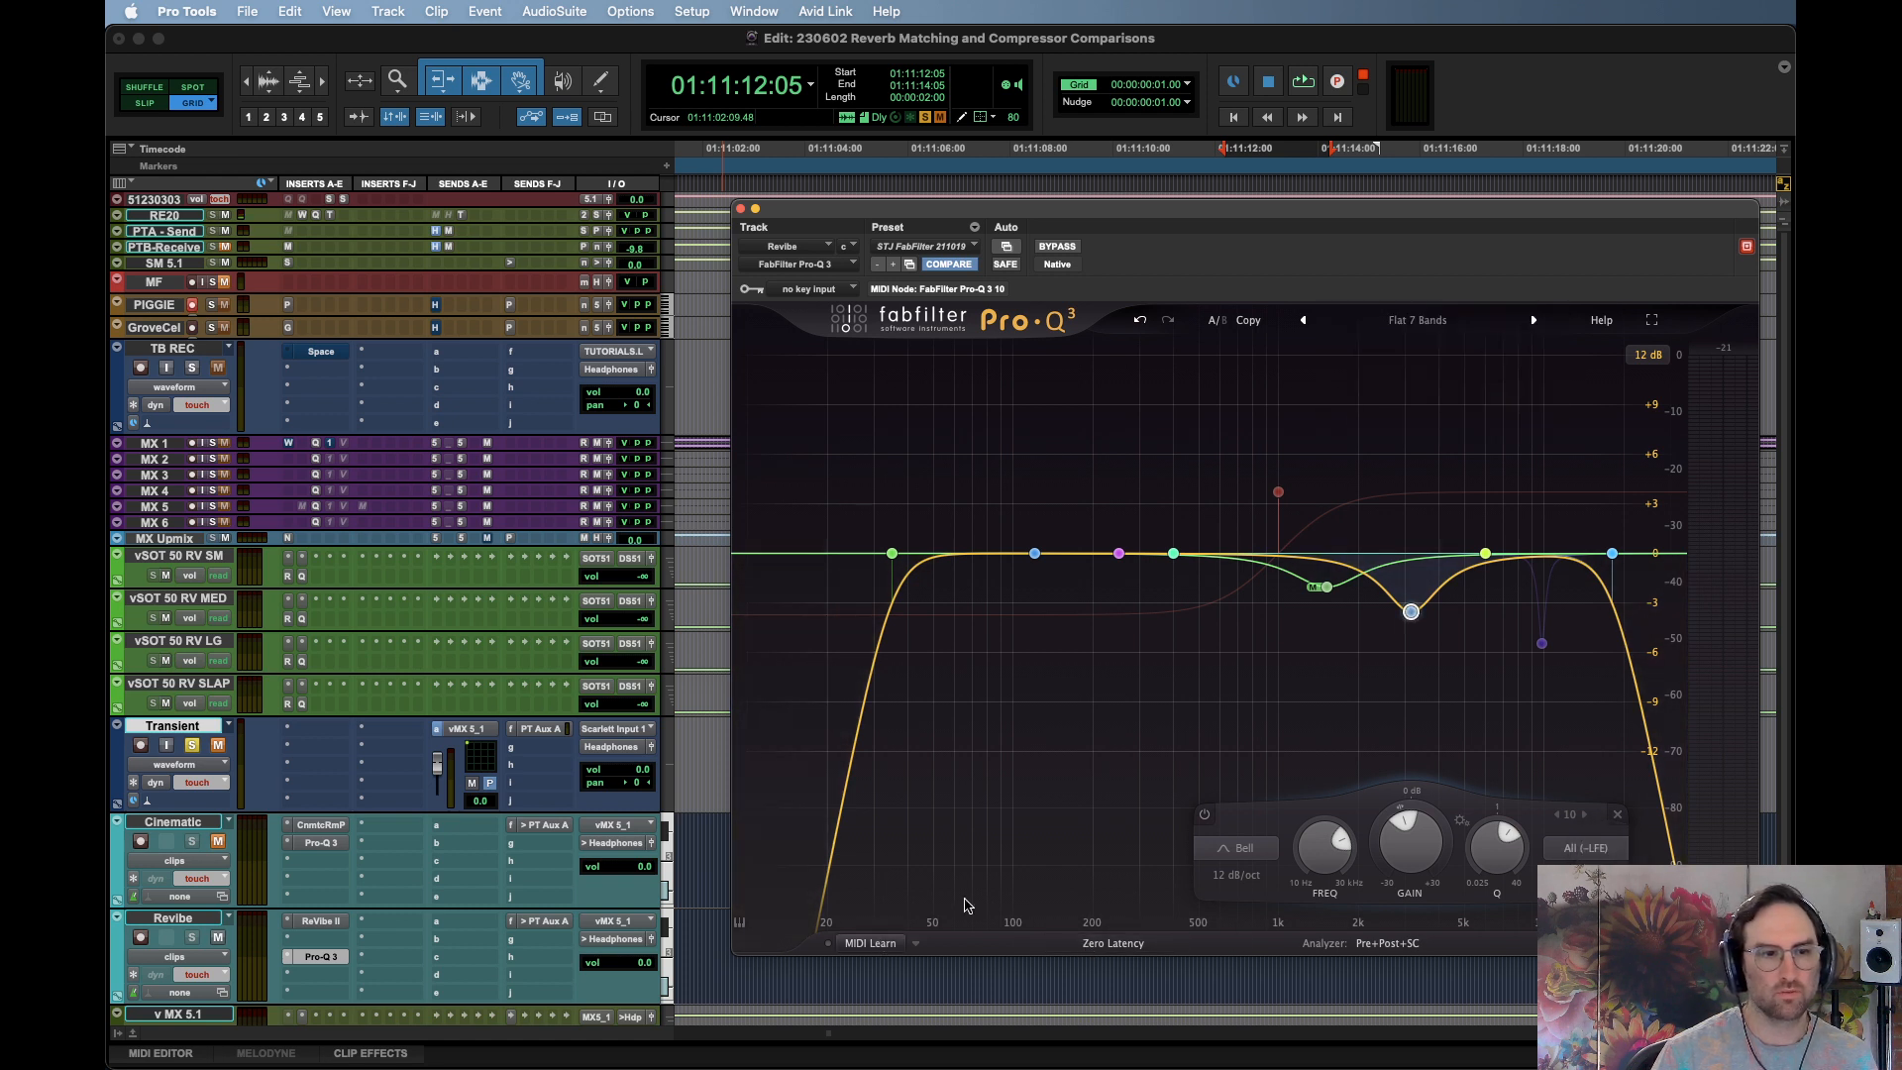
mouse_move(1179, 555)
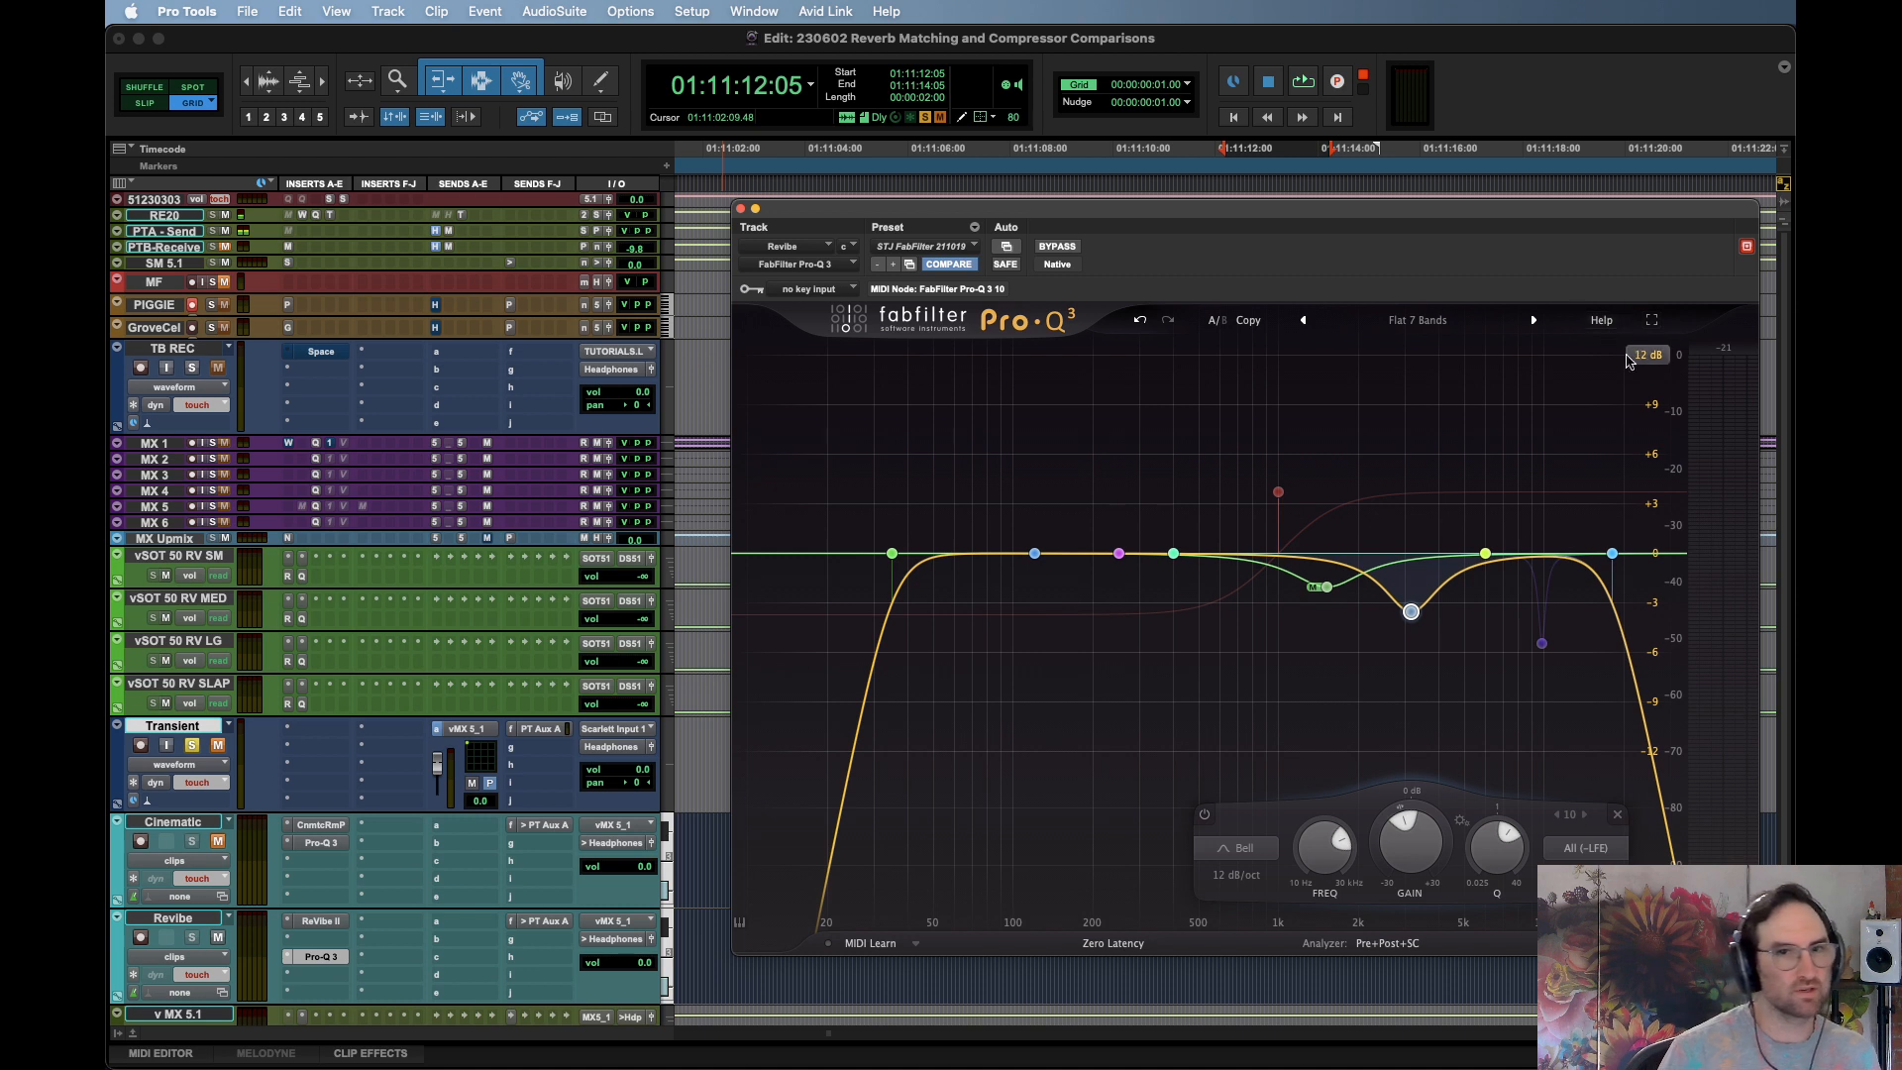
mouse_move(1273, 505)
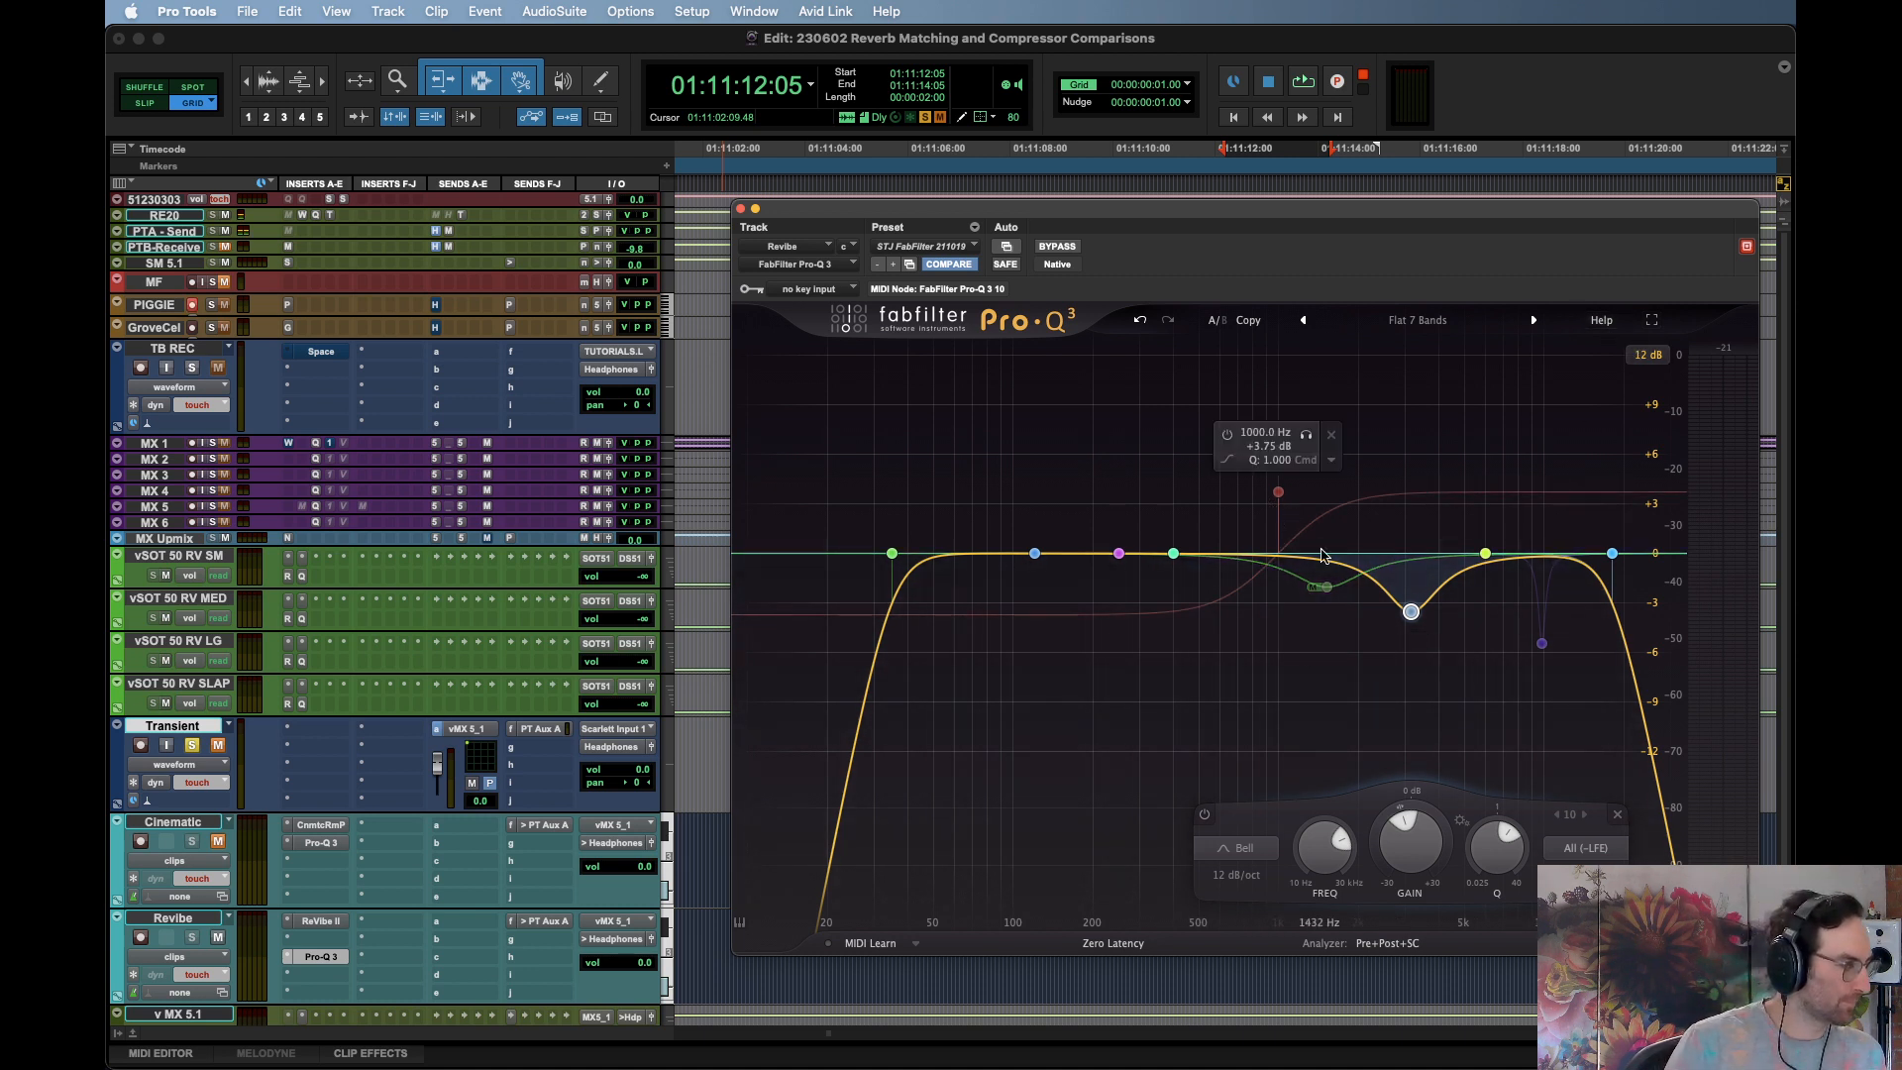
Examine the filter shape options for the 400 Hz band in Pro-Q 3 and dismiss them
right_click(1171, 555)
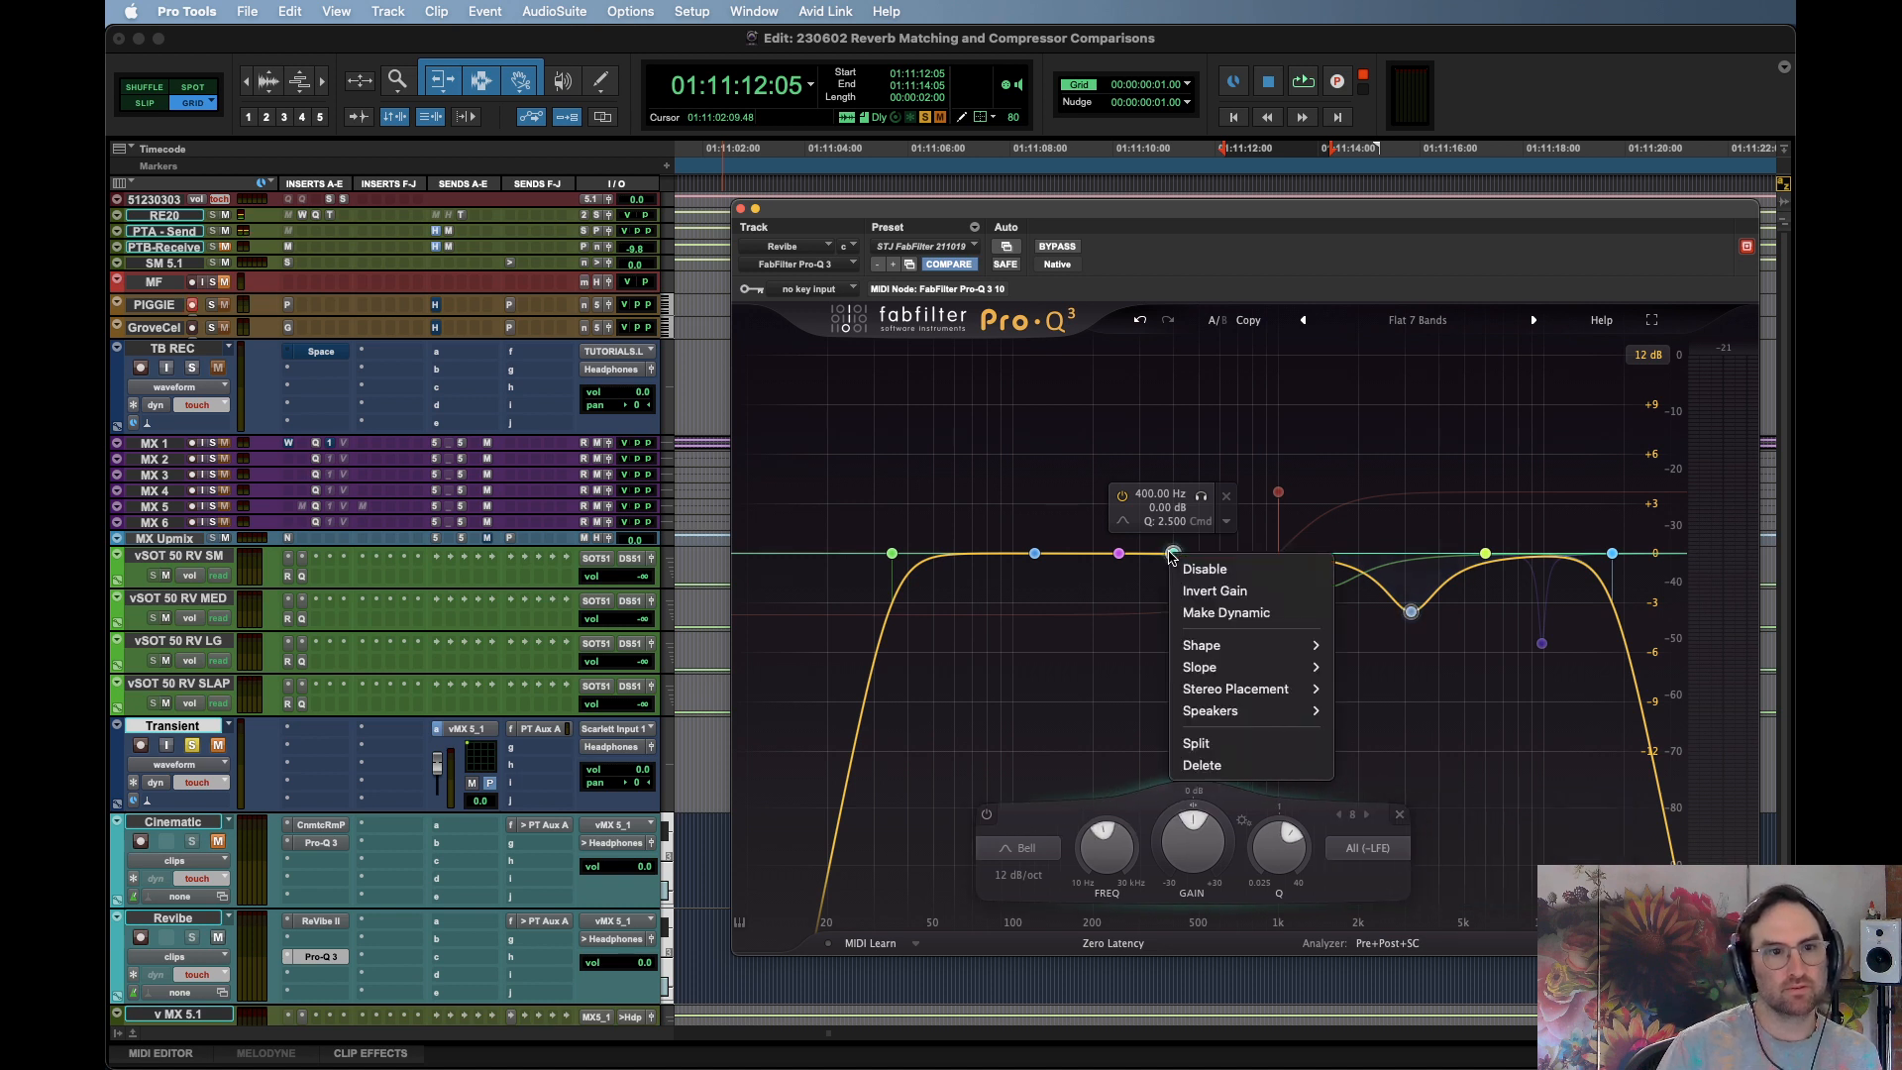
mouse_move(1267, 719)
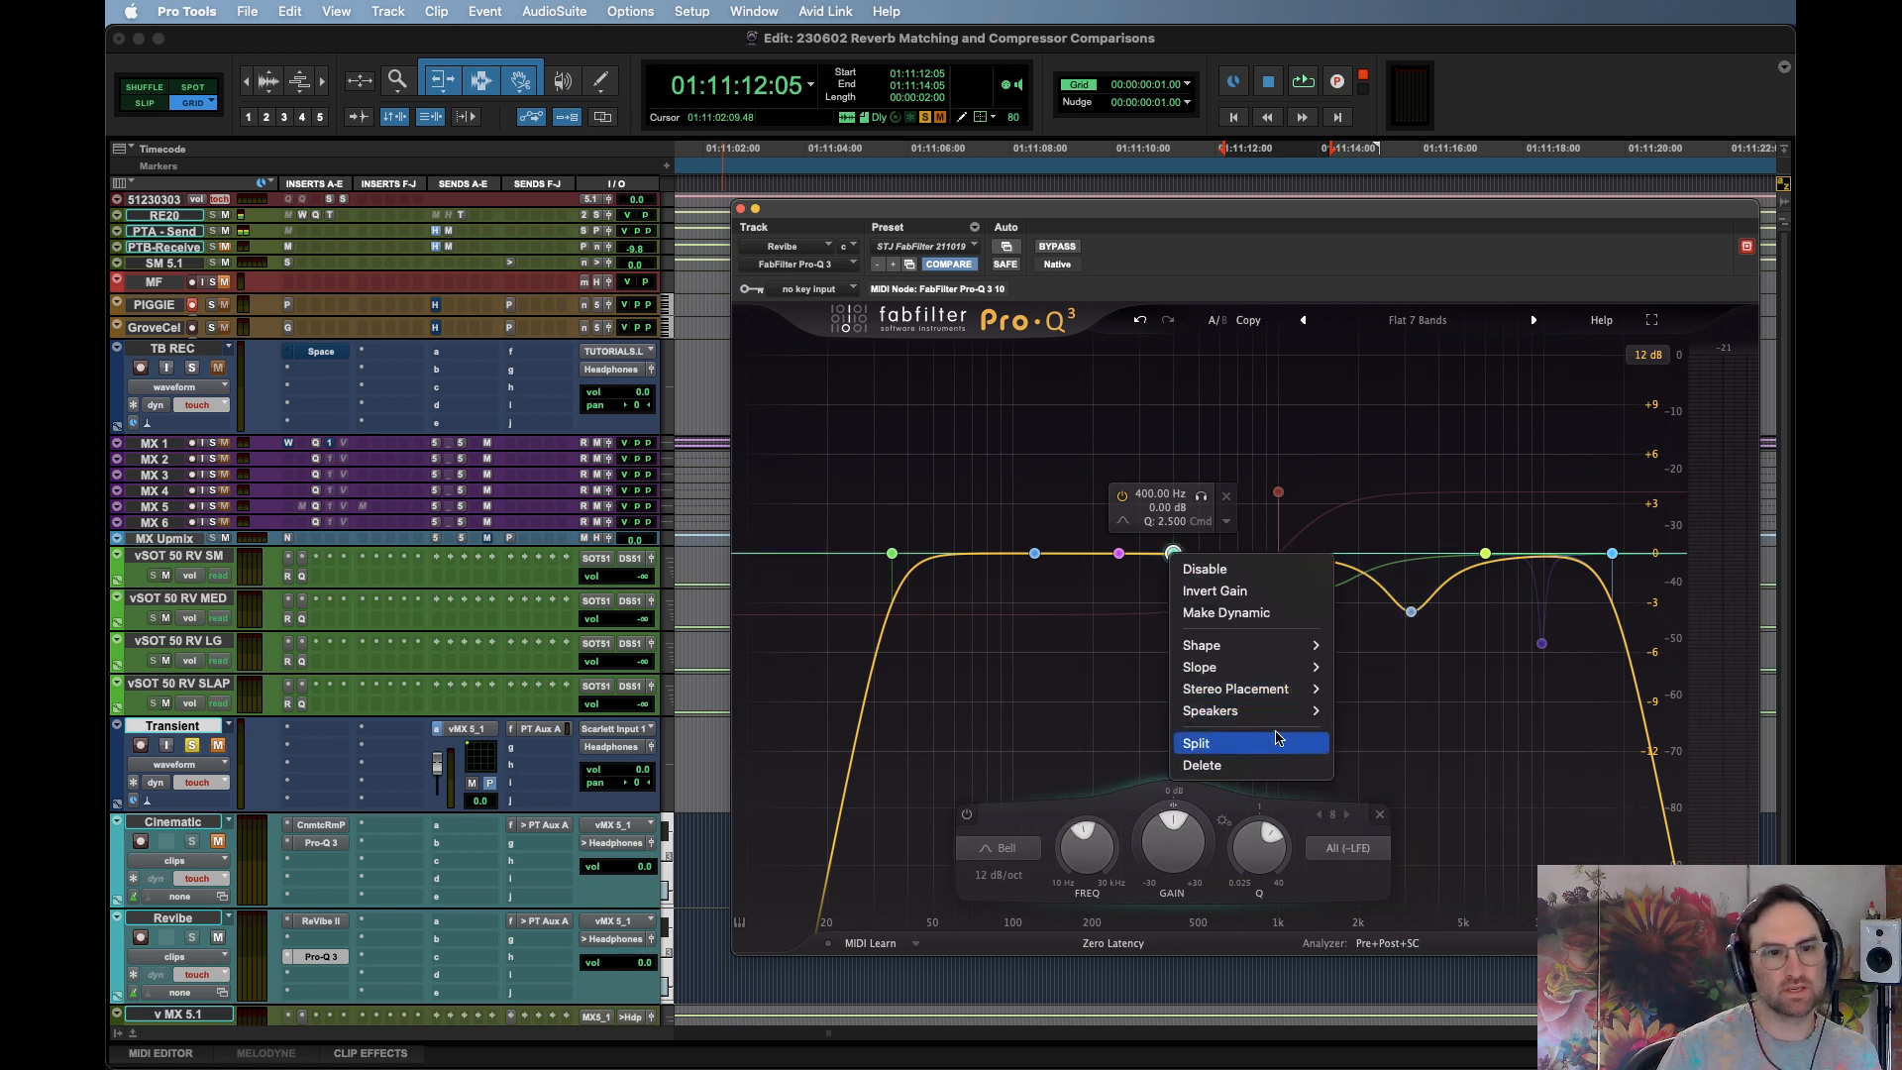
mouse_move(1228, 649)
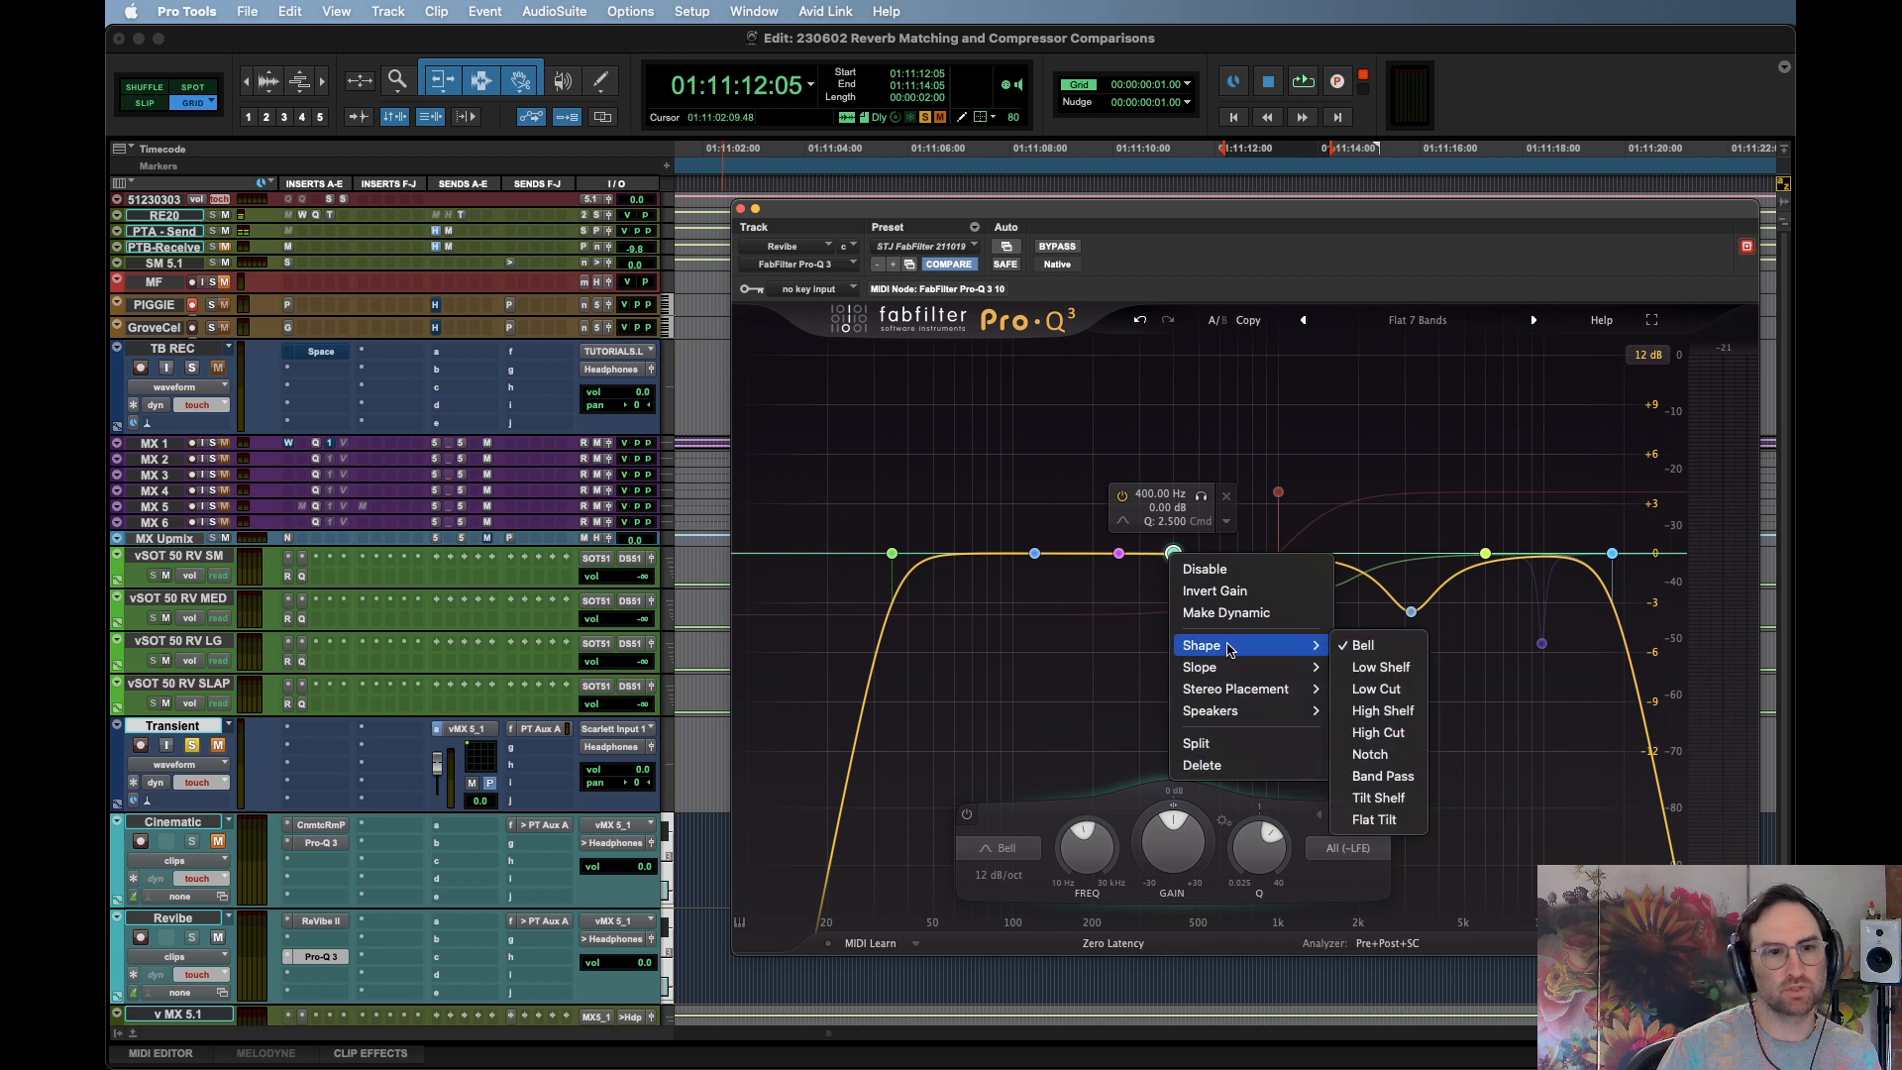
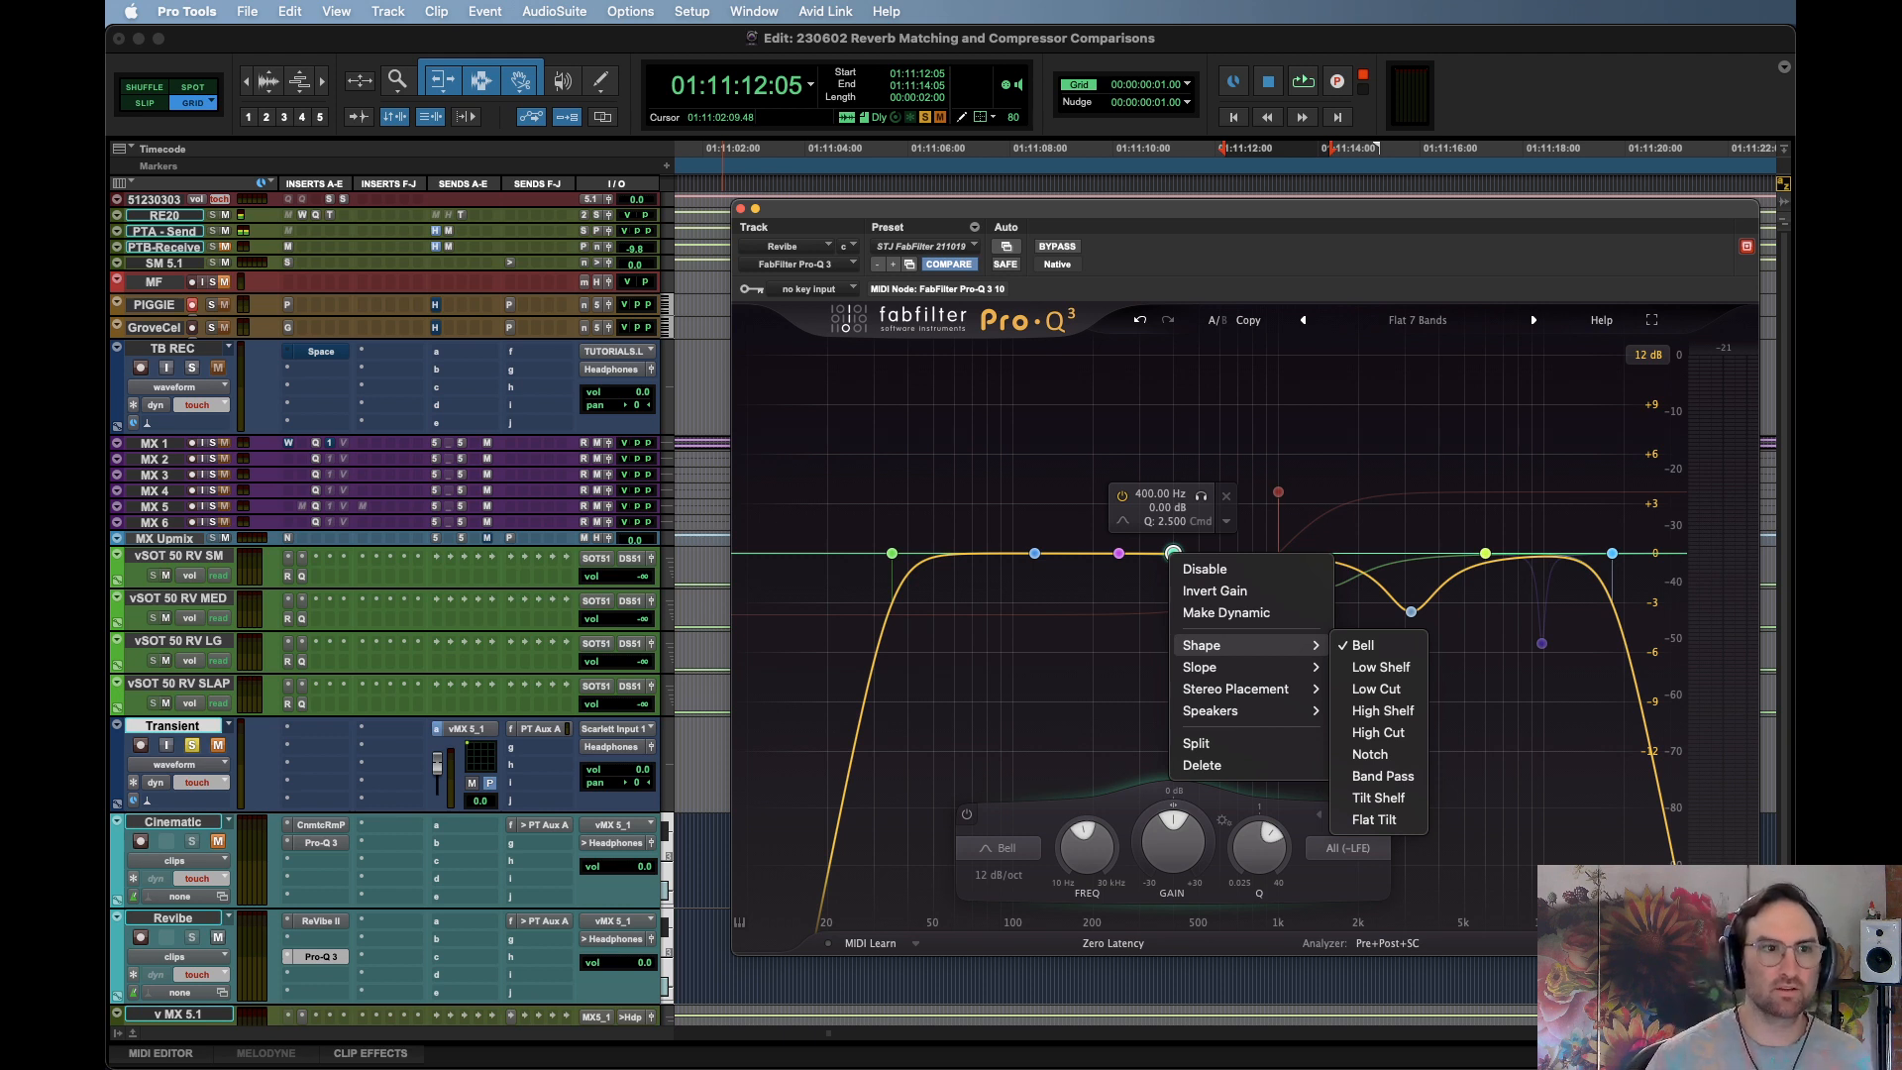
left_click(1597, 71)
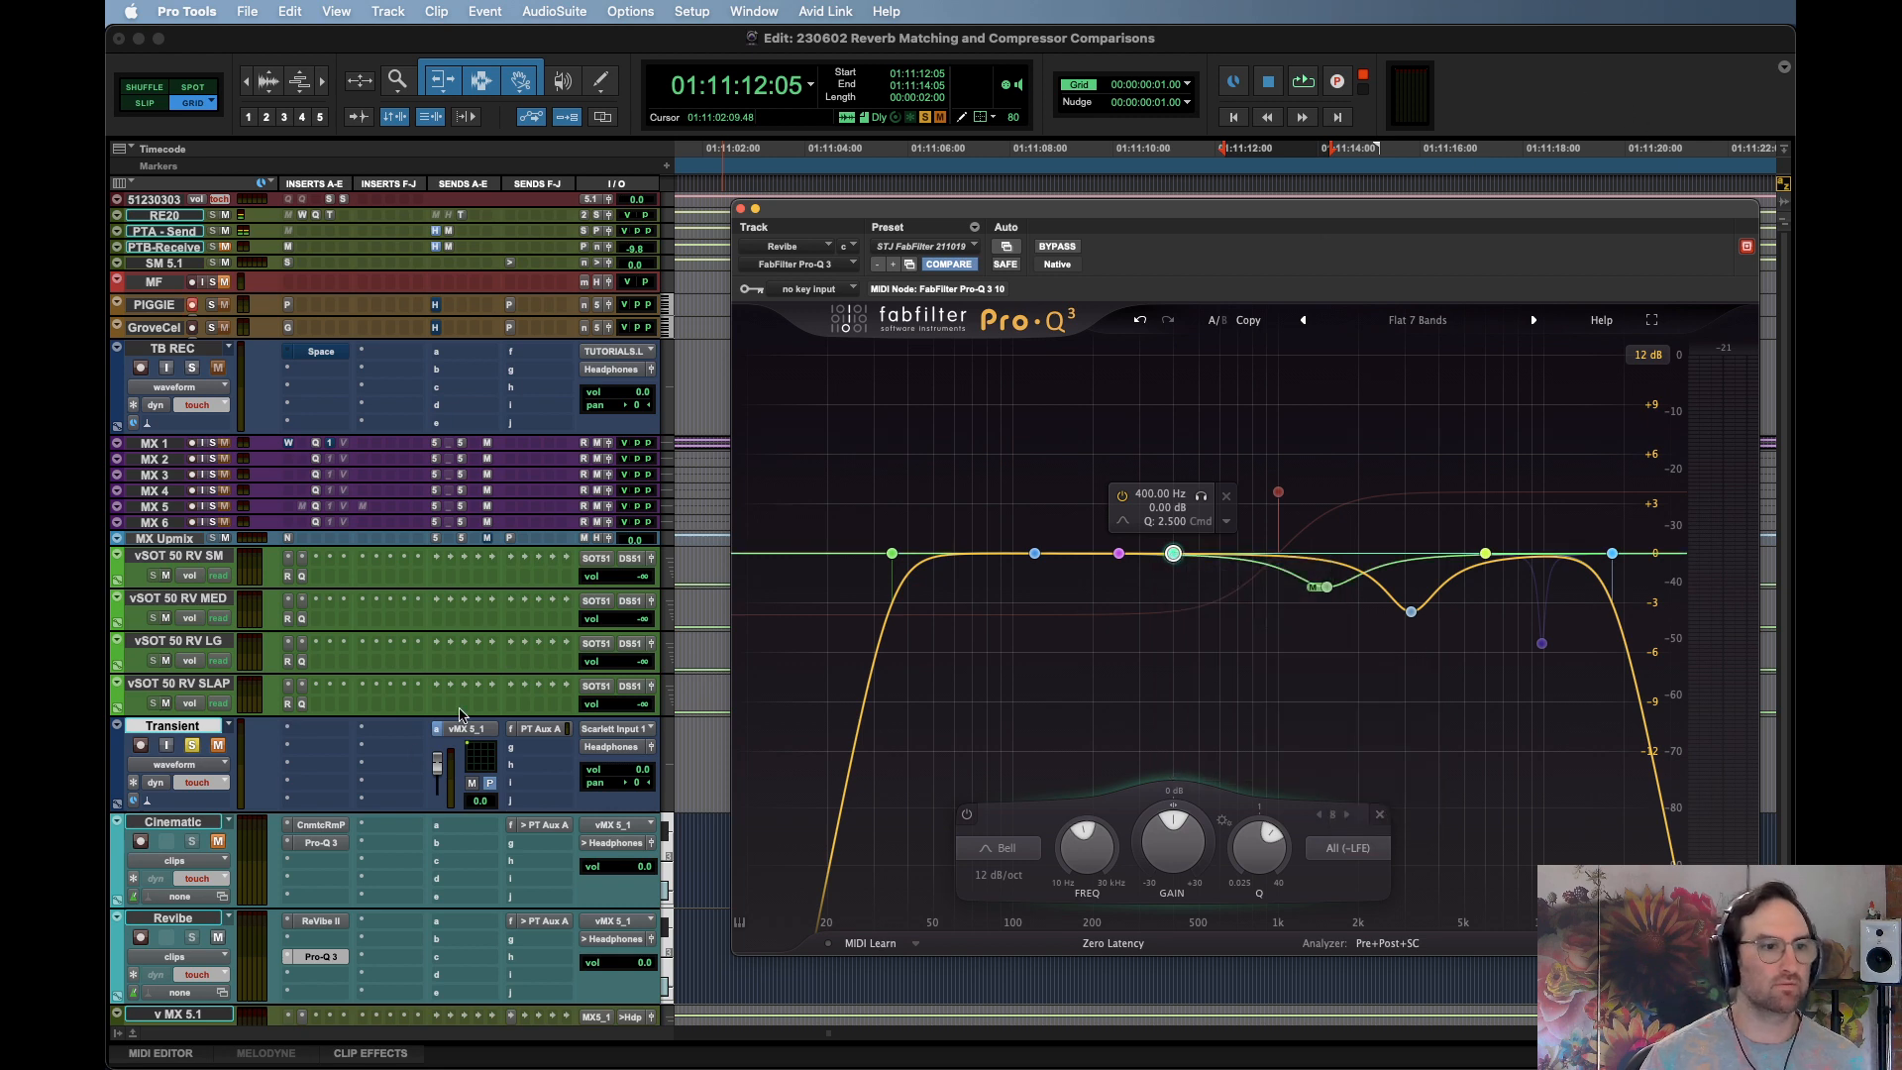
Replay the transient repeatedly and examine the Revibe track's spectrum in Pro-Q 3
key("space")
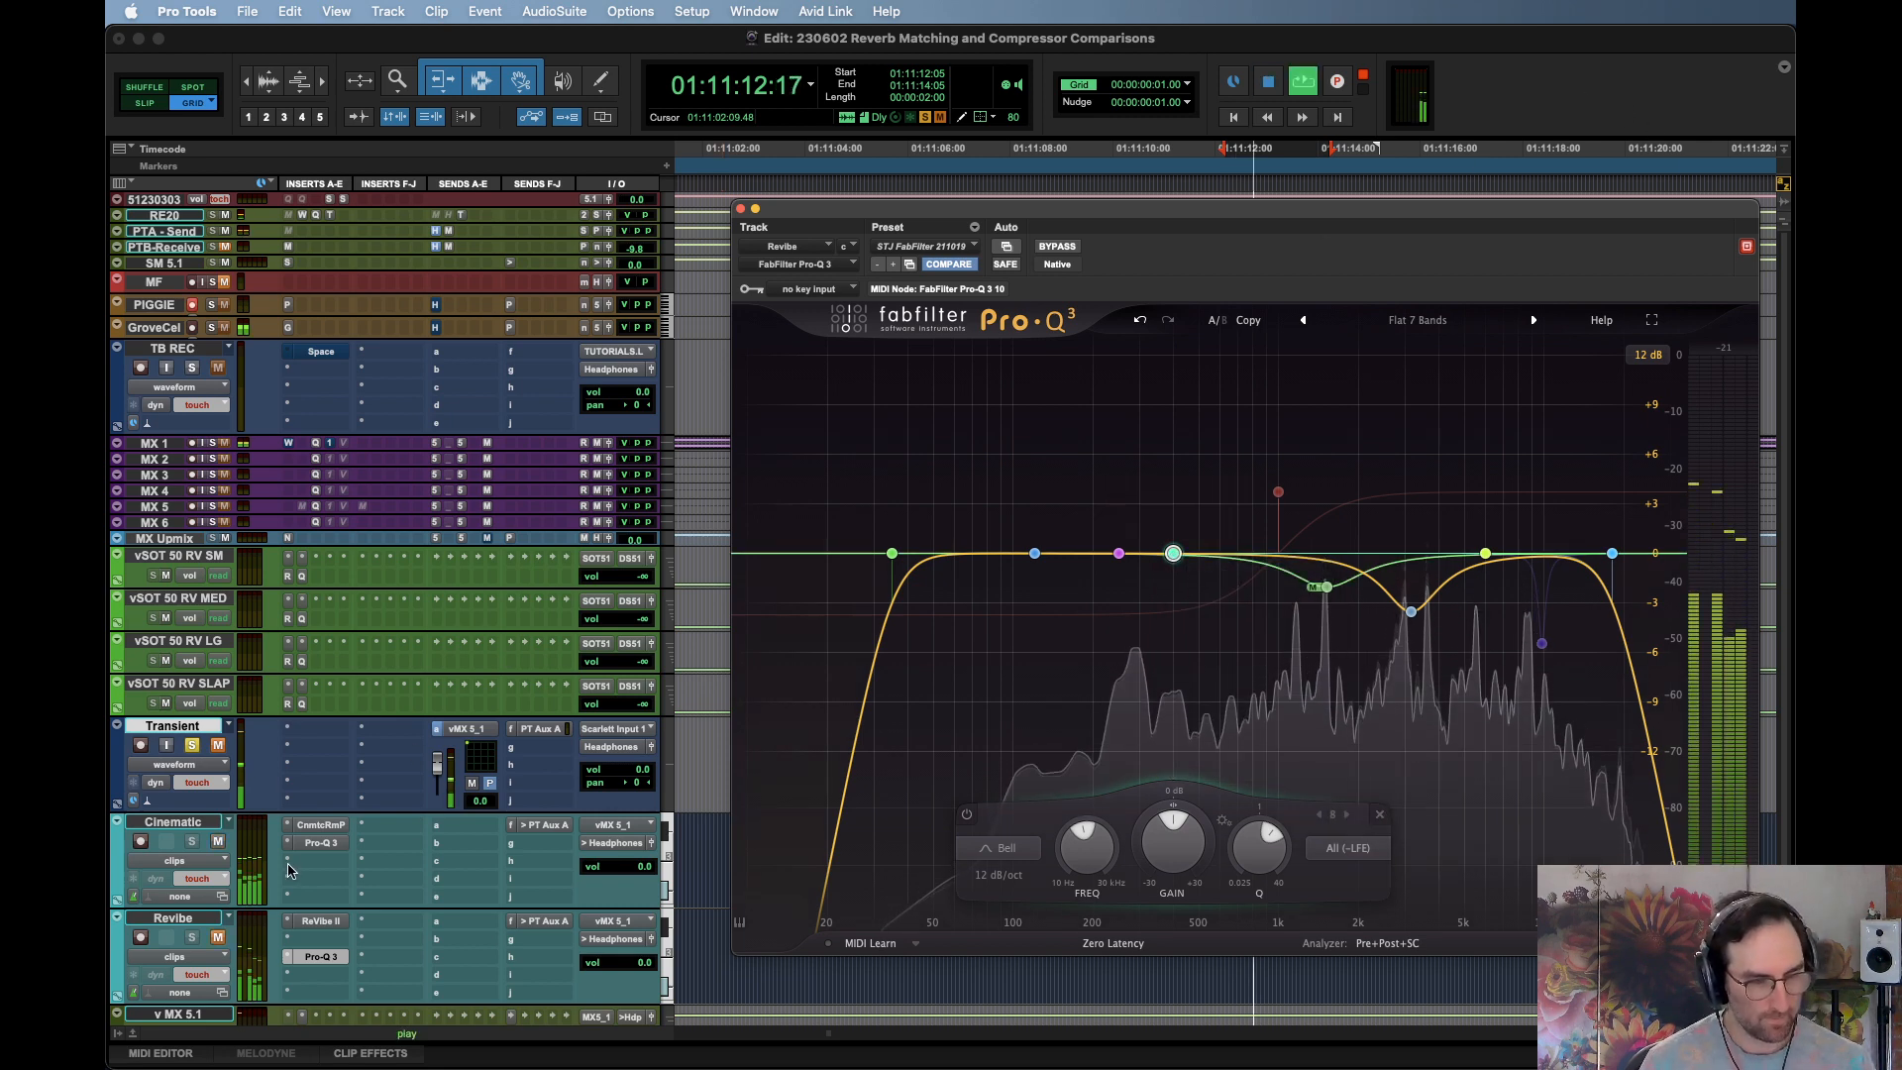
key("space")
key("space")
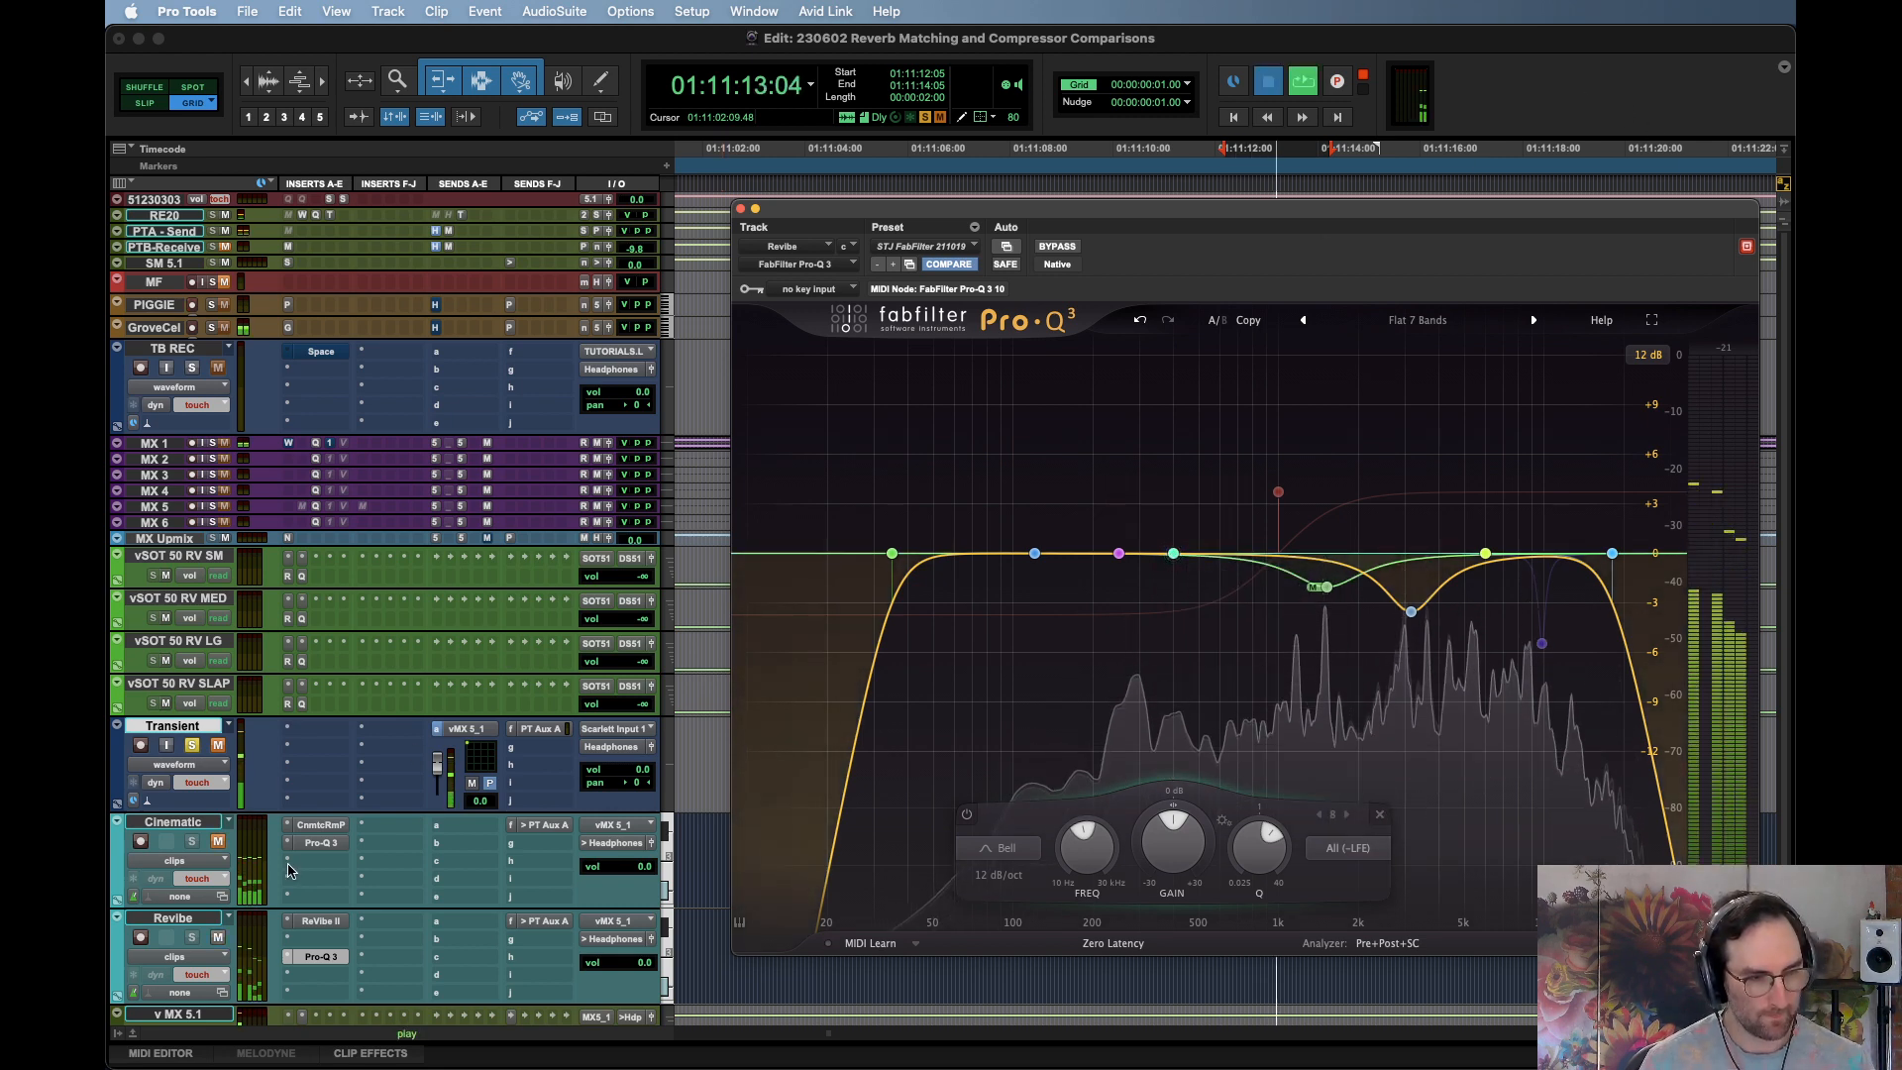
key("space")
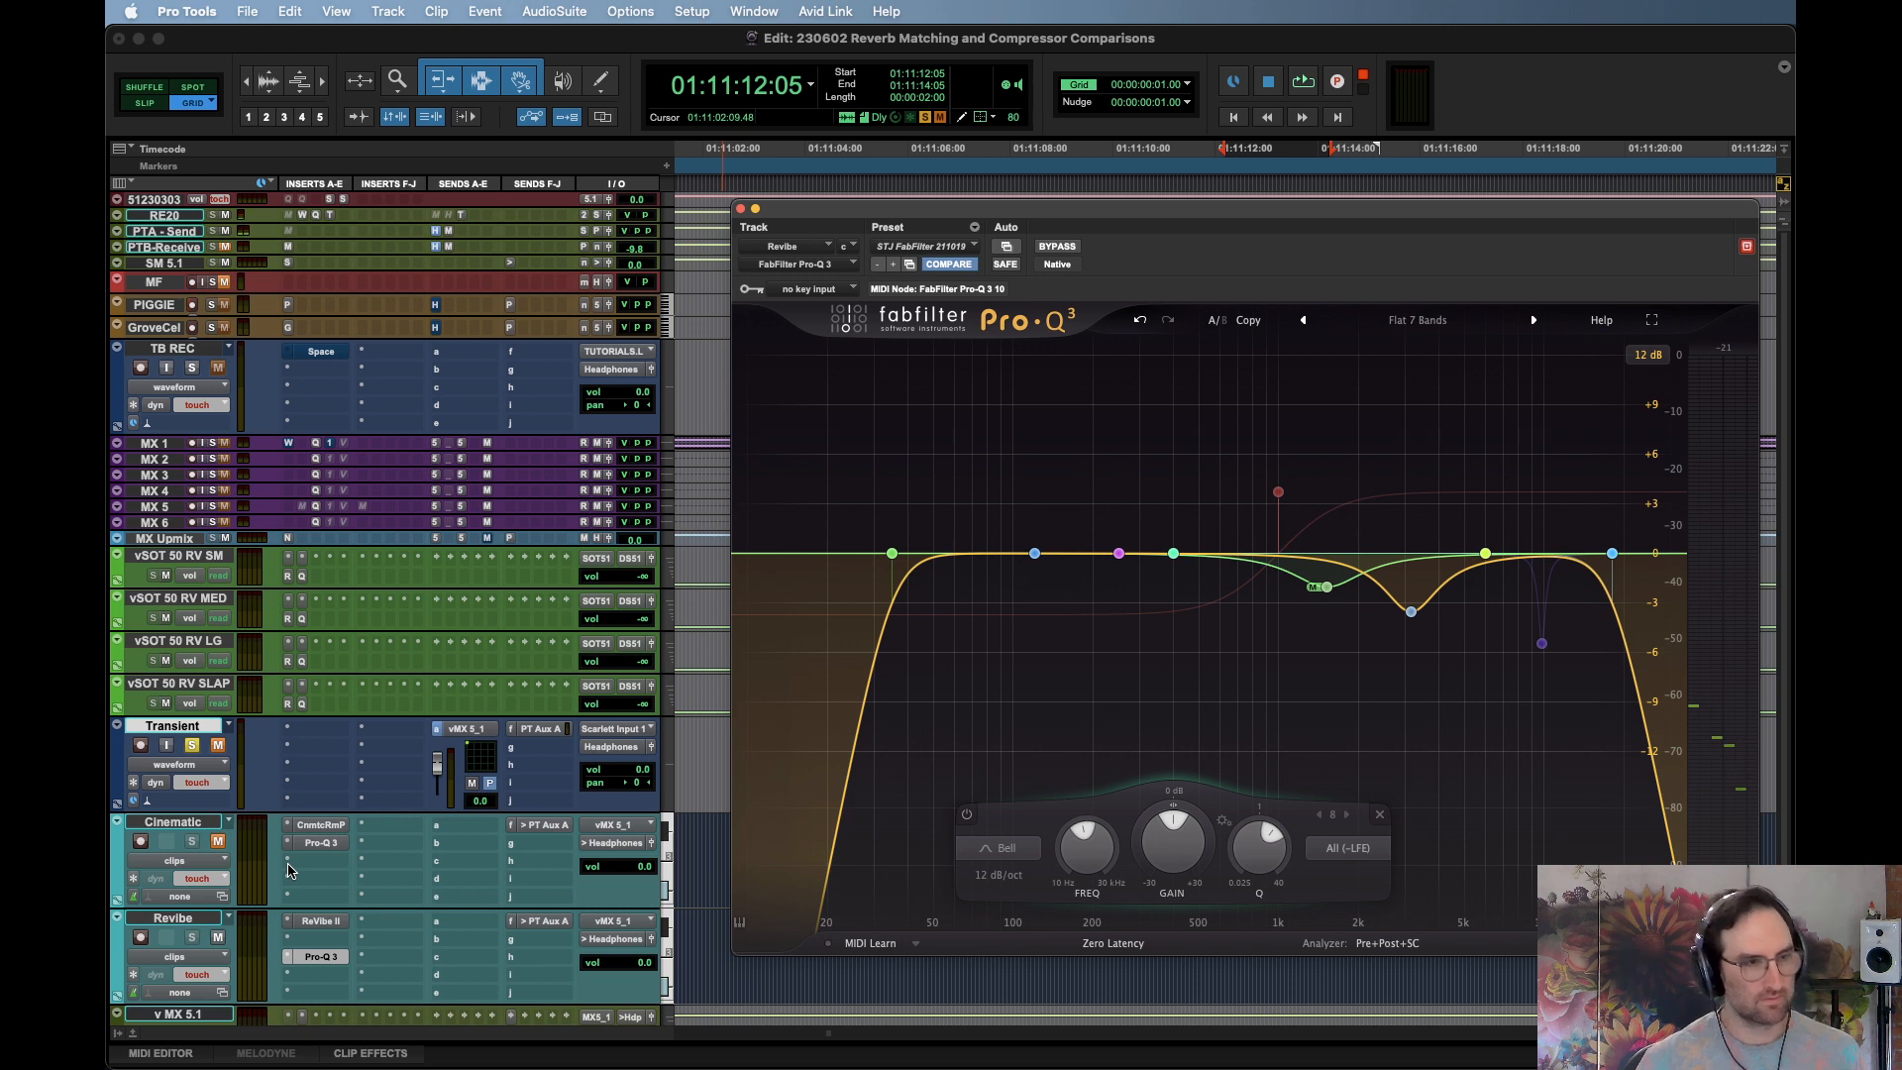
key("space")
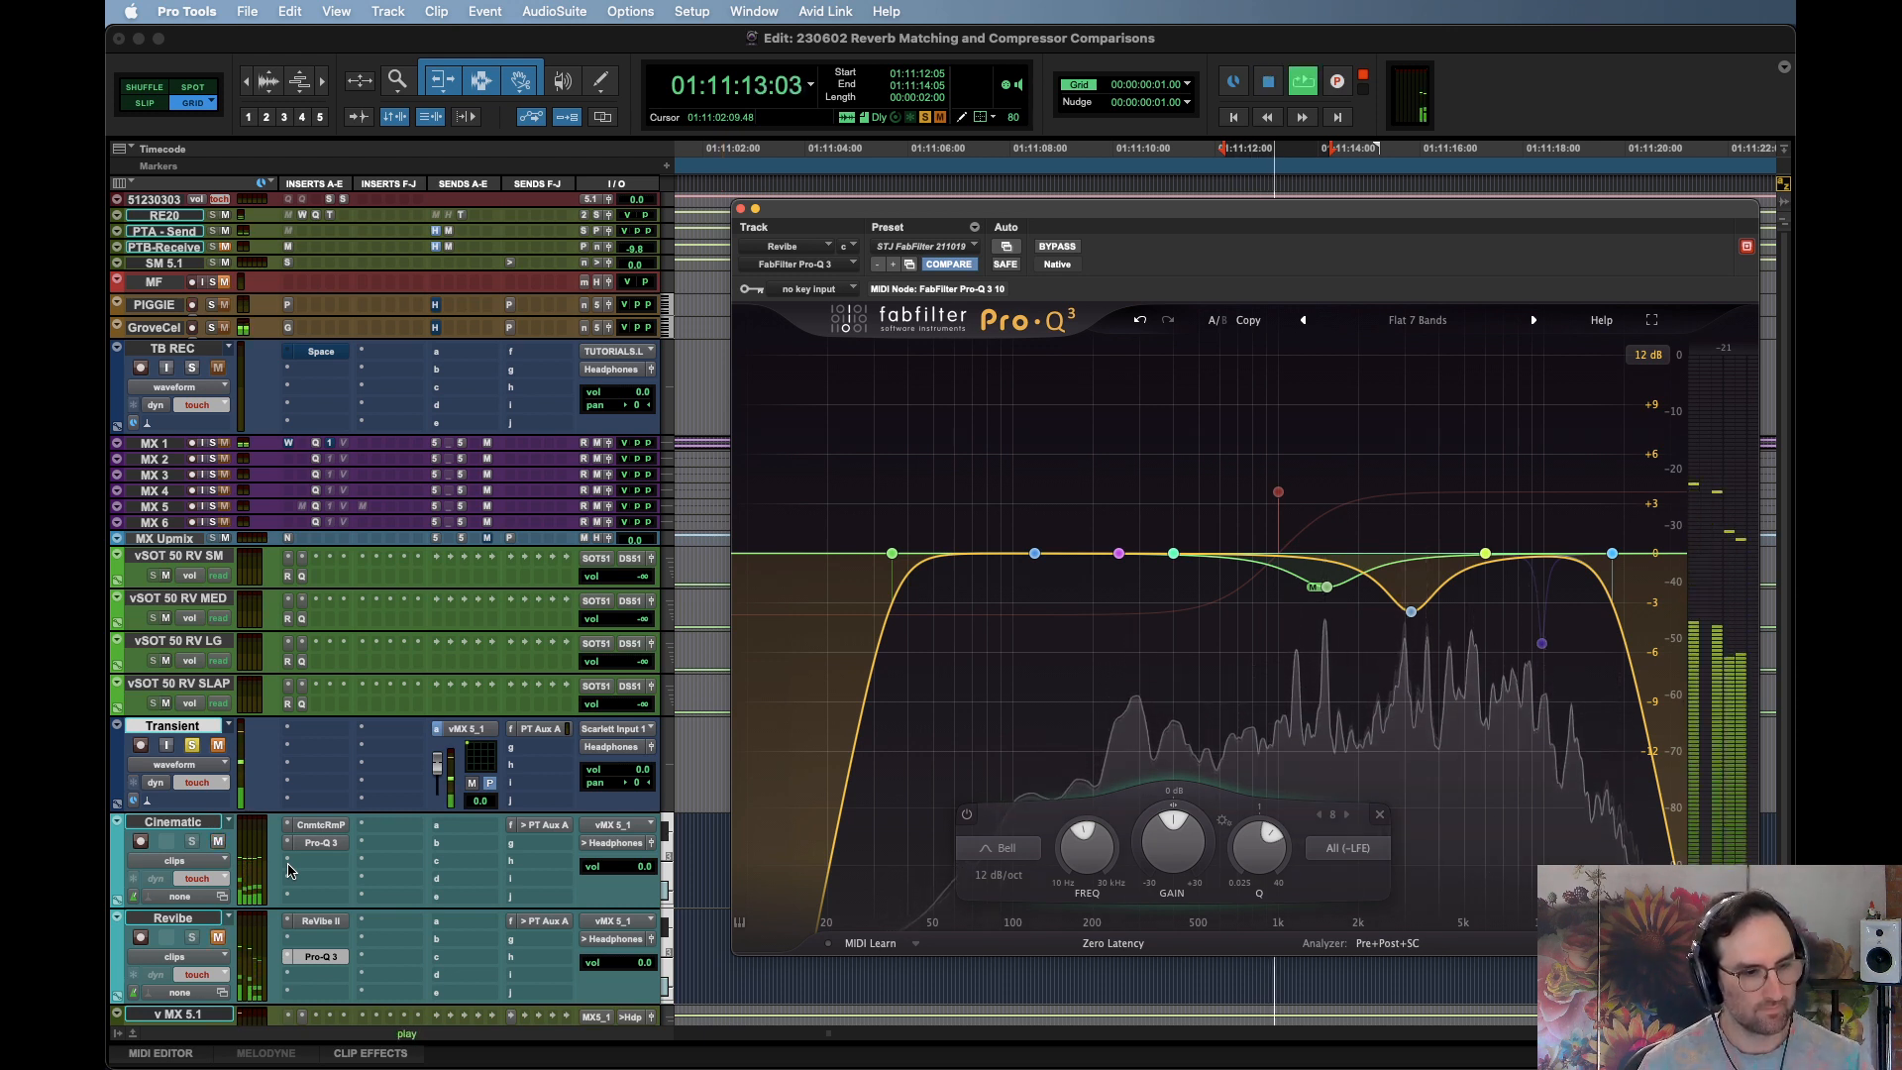
key("space")
key("space")
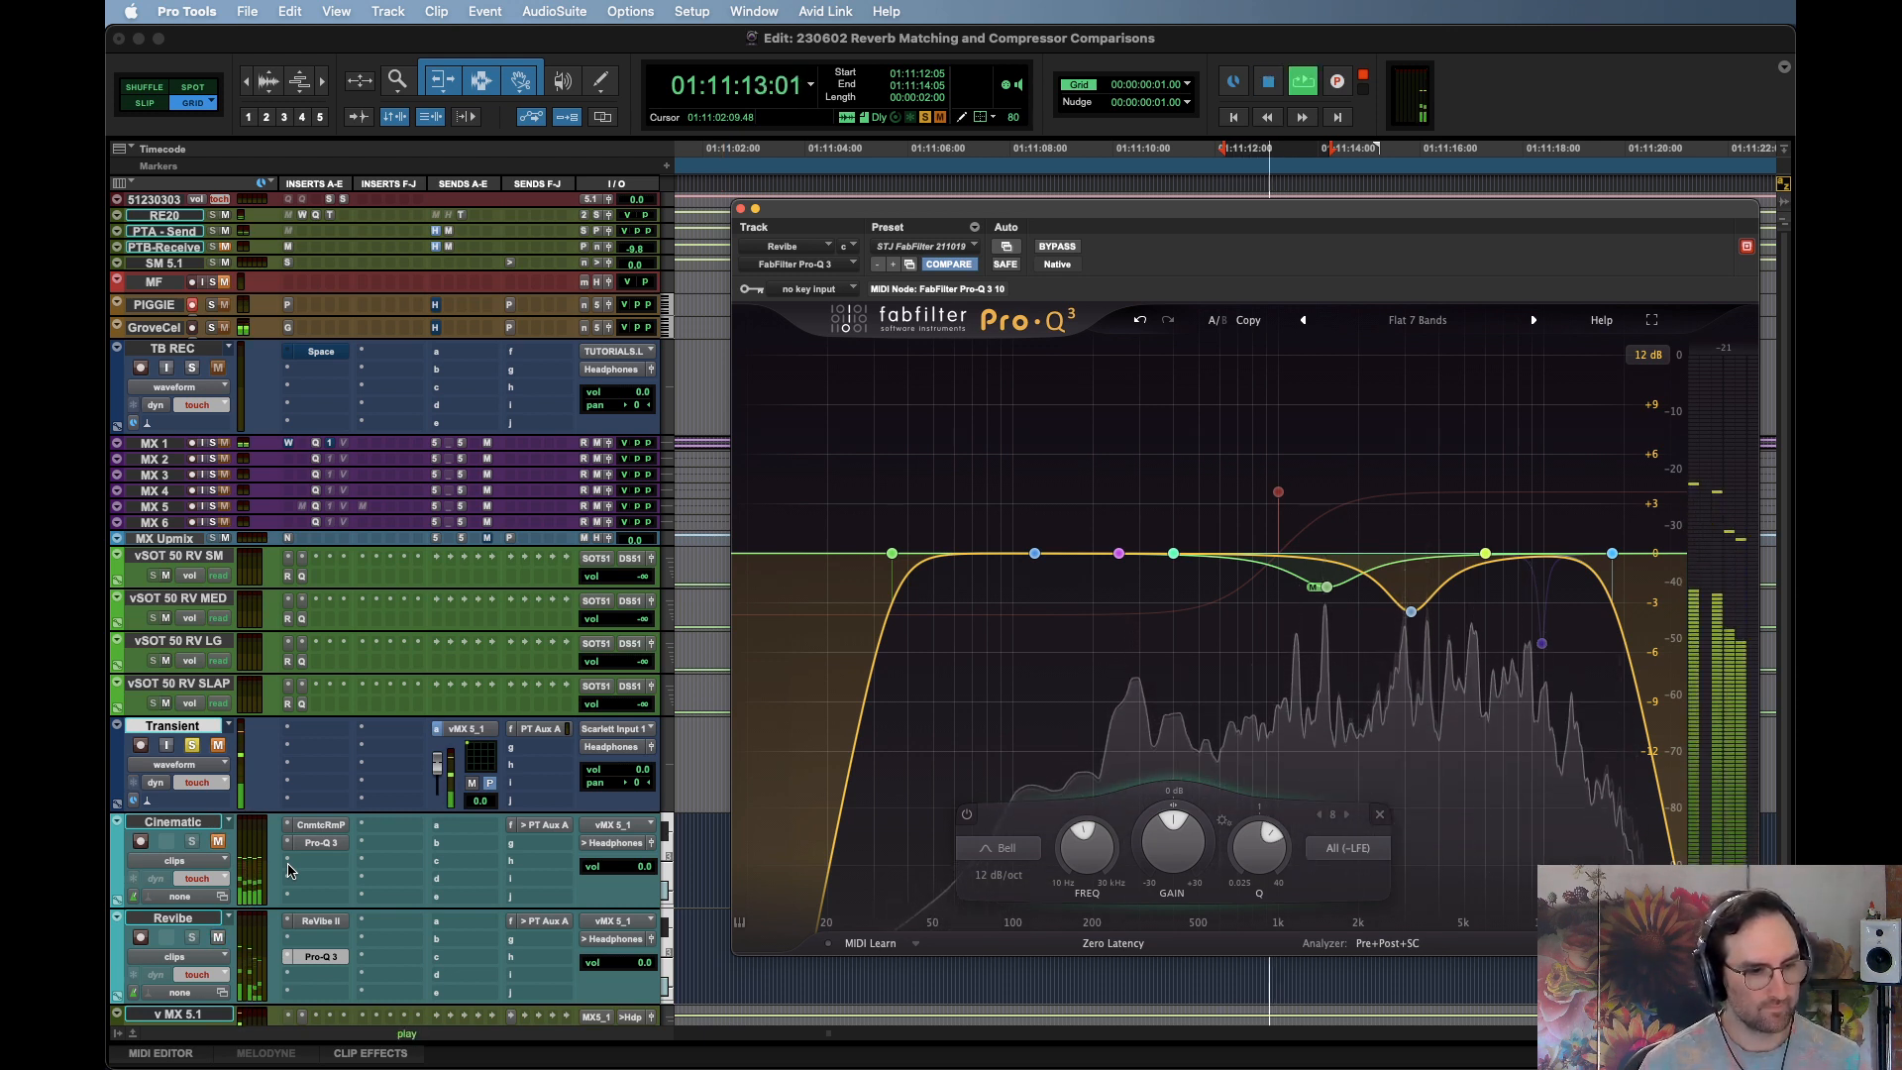
key("space")
Audition the transient through ReVibe II with the Revibe track's Pro-Q 3 bypassed, and re-enable and reopen the equalizer
left_click(315, 920)
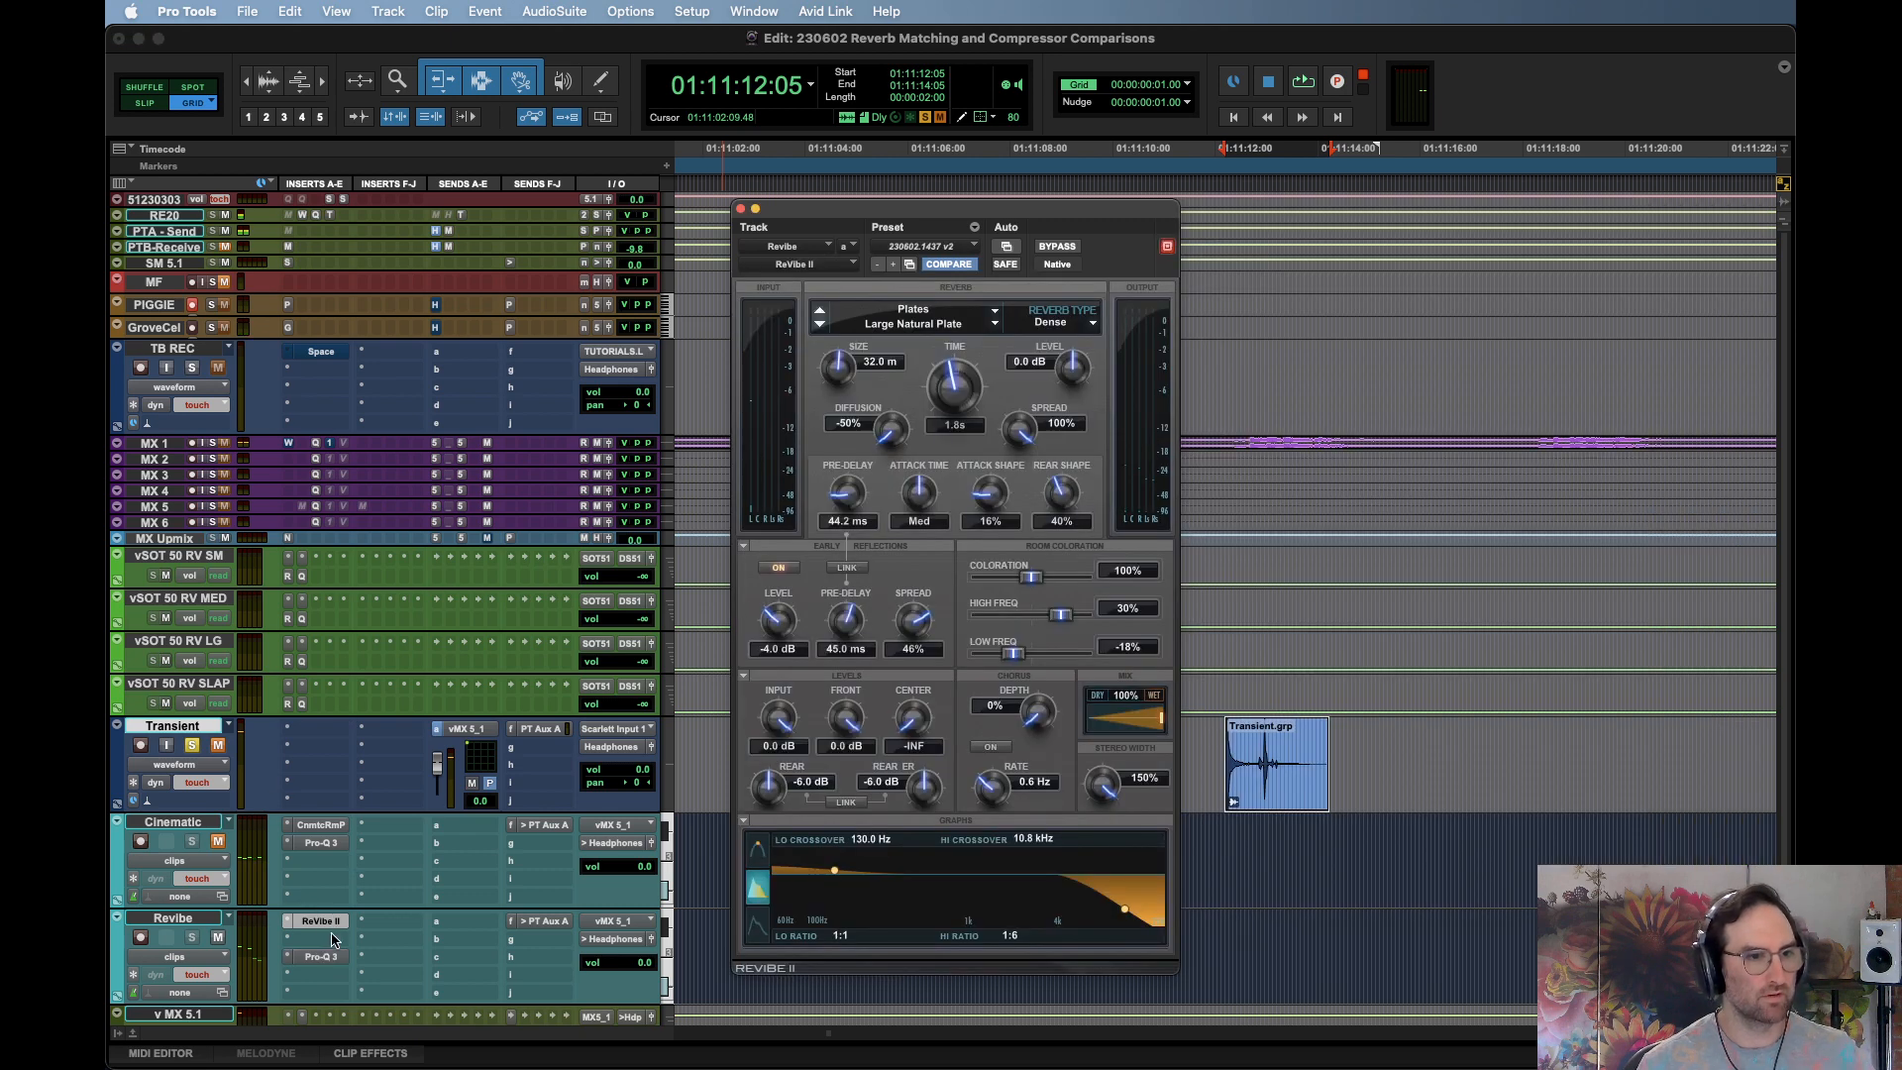
left_click(323, 958)
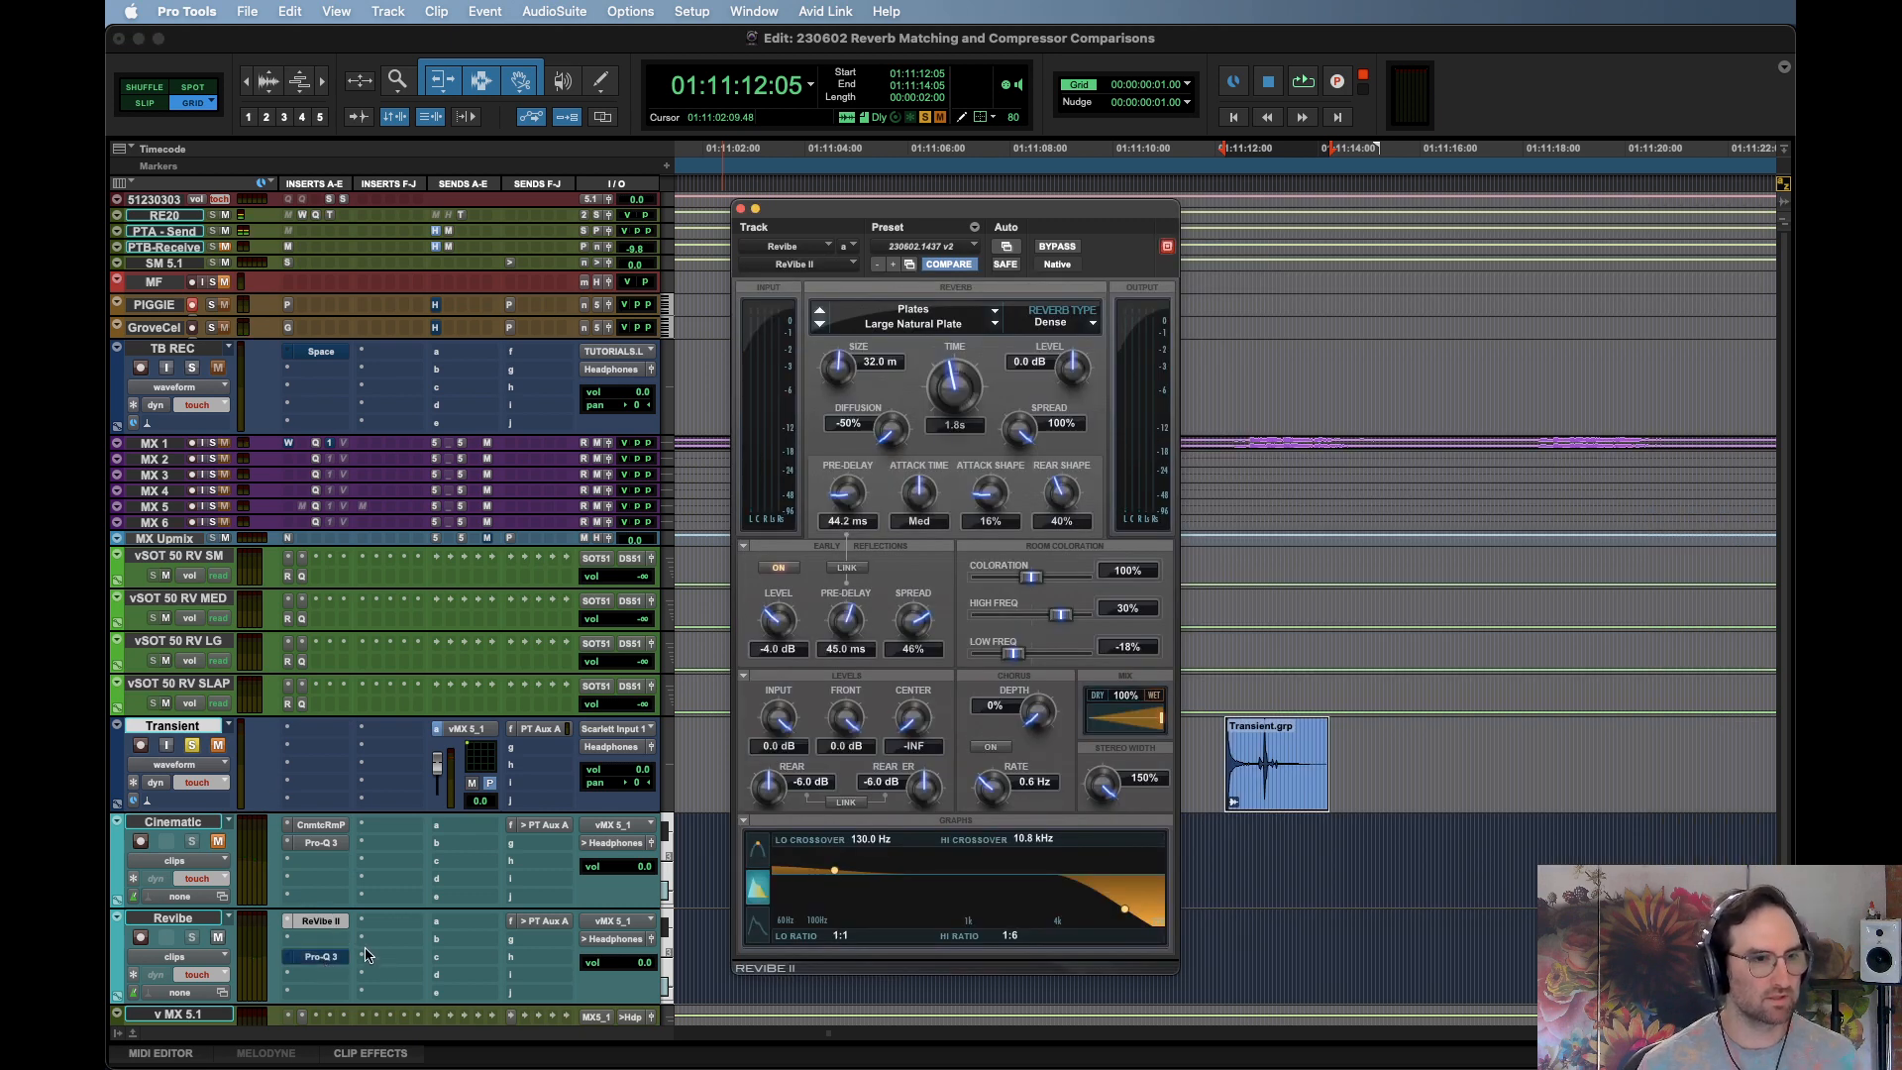
key("space")
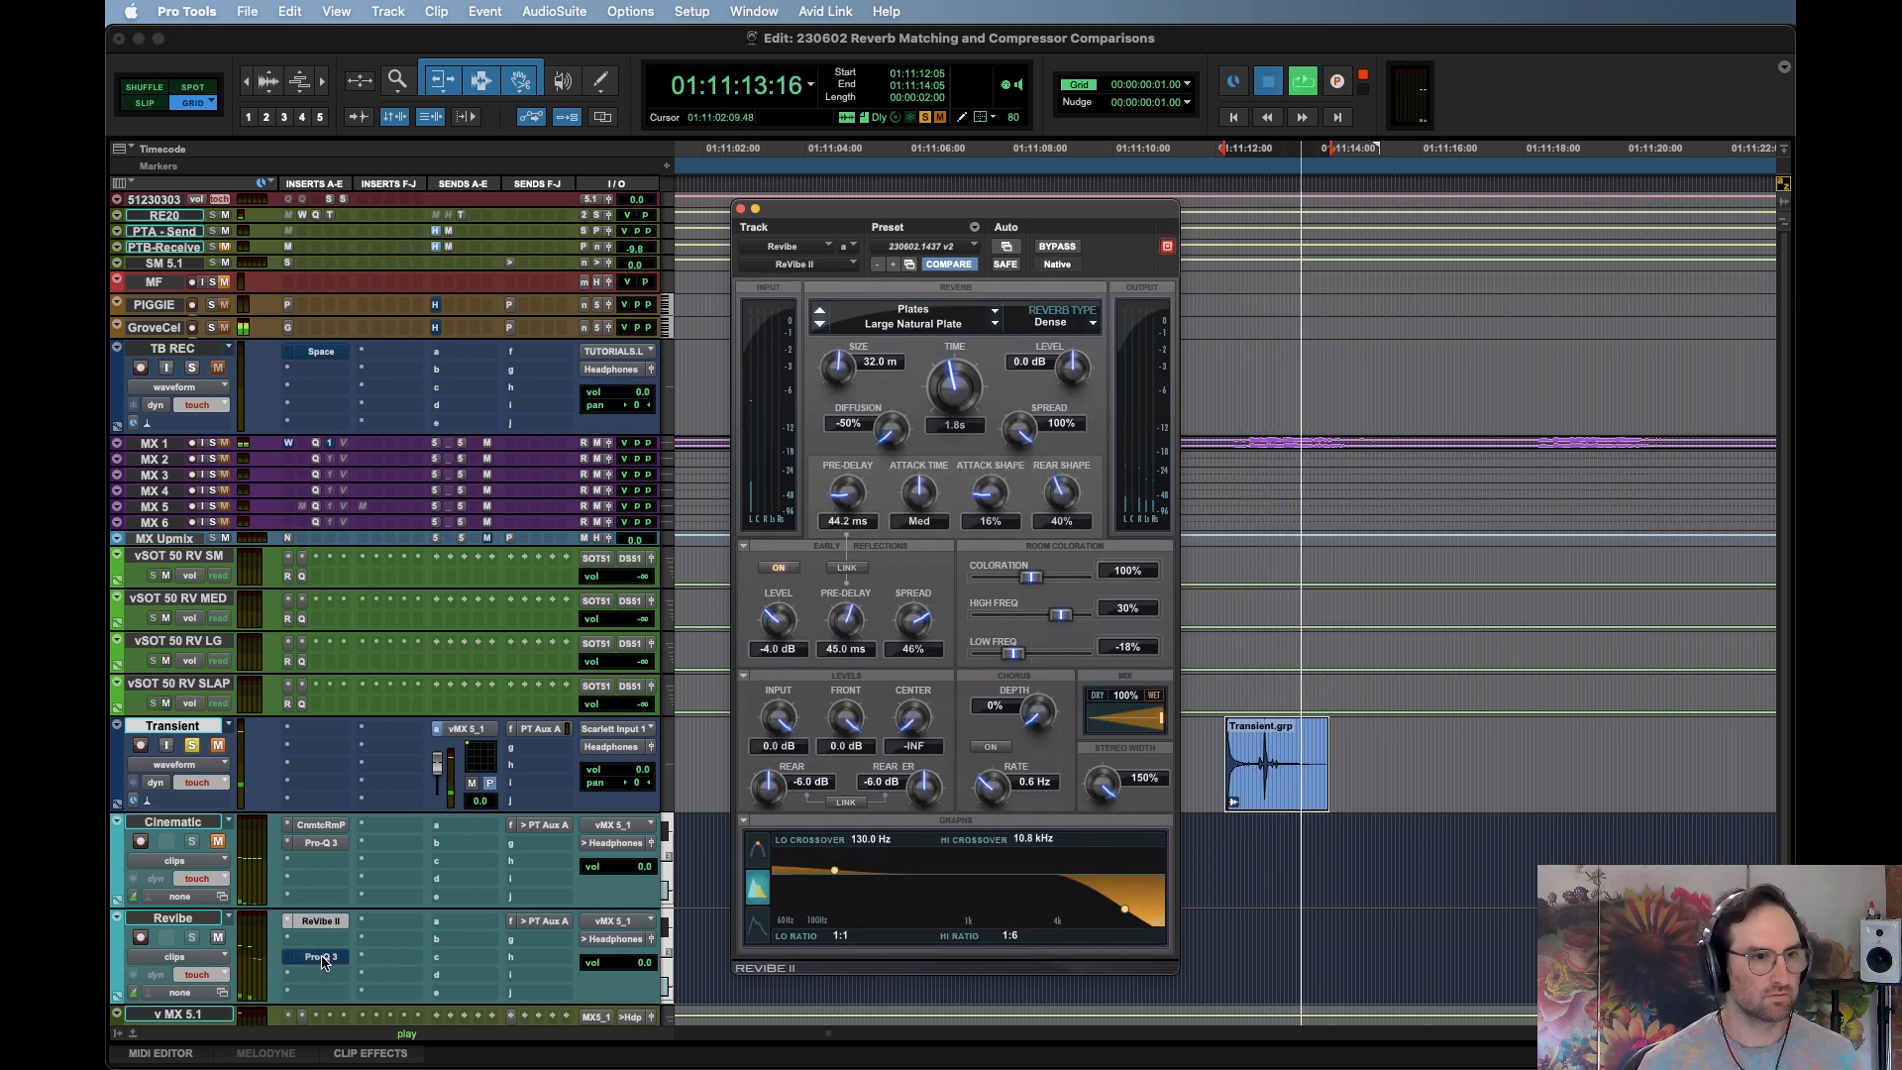
key("space")
left_click(323, 958)
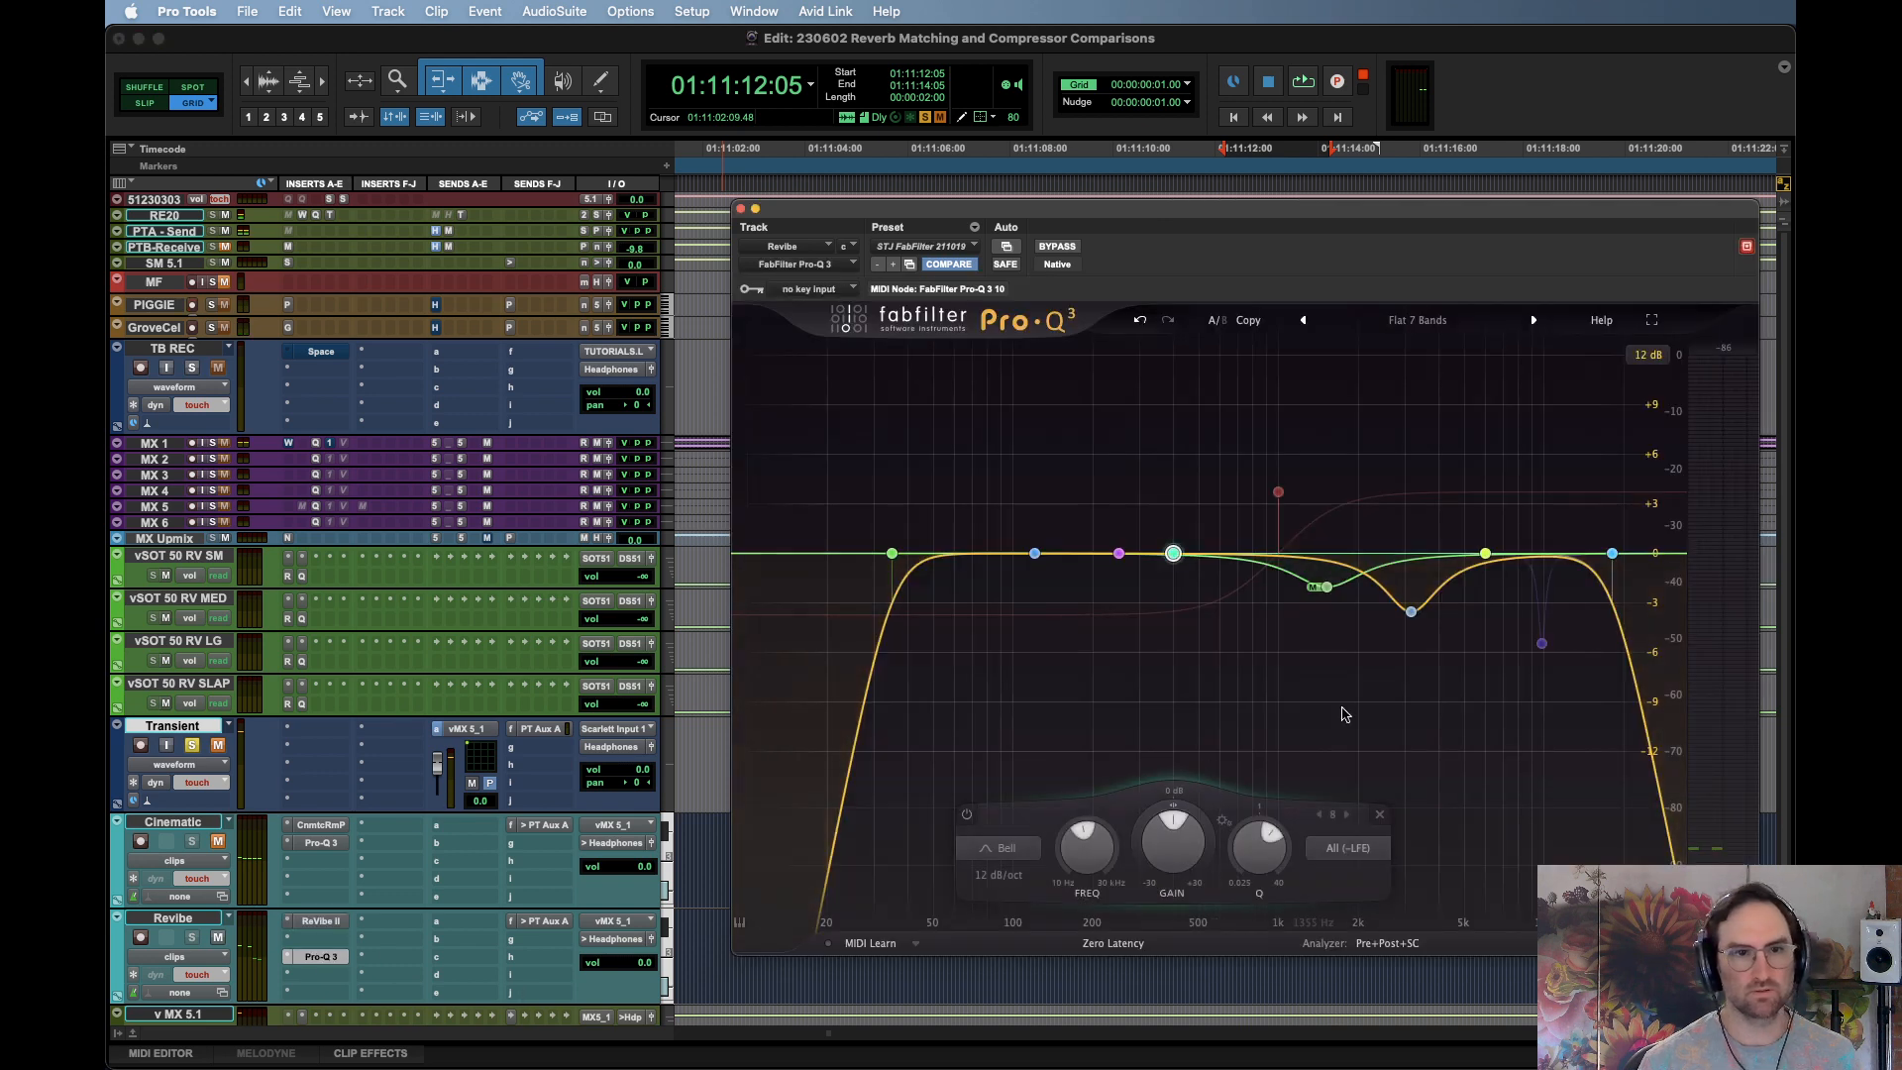
Enable the 1000 Hz tilt shelf band in Pro-Q 3 and lower its gain to about -0.7 dB while playing the transient
key("space")
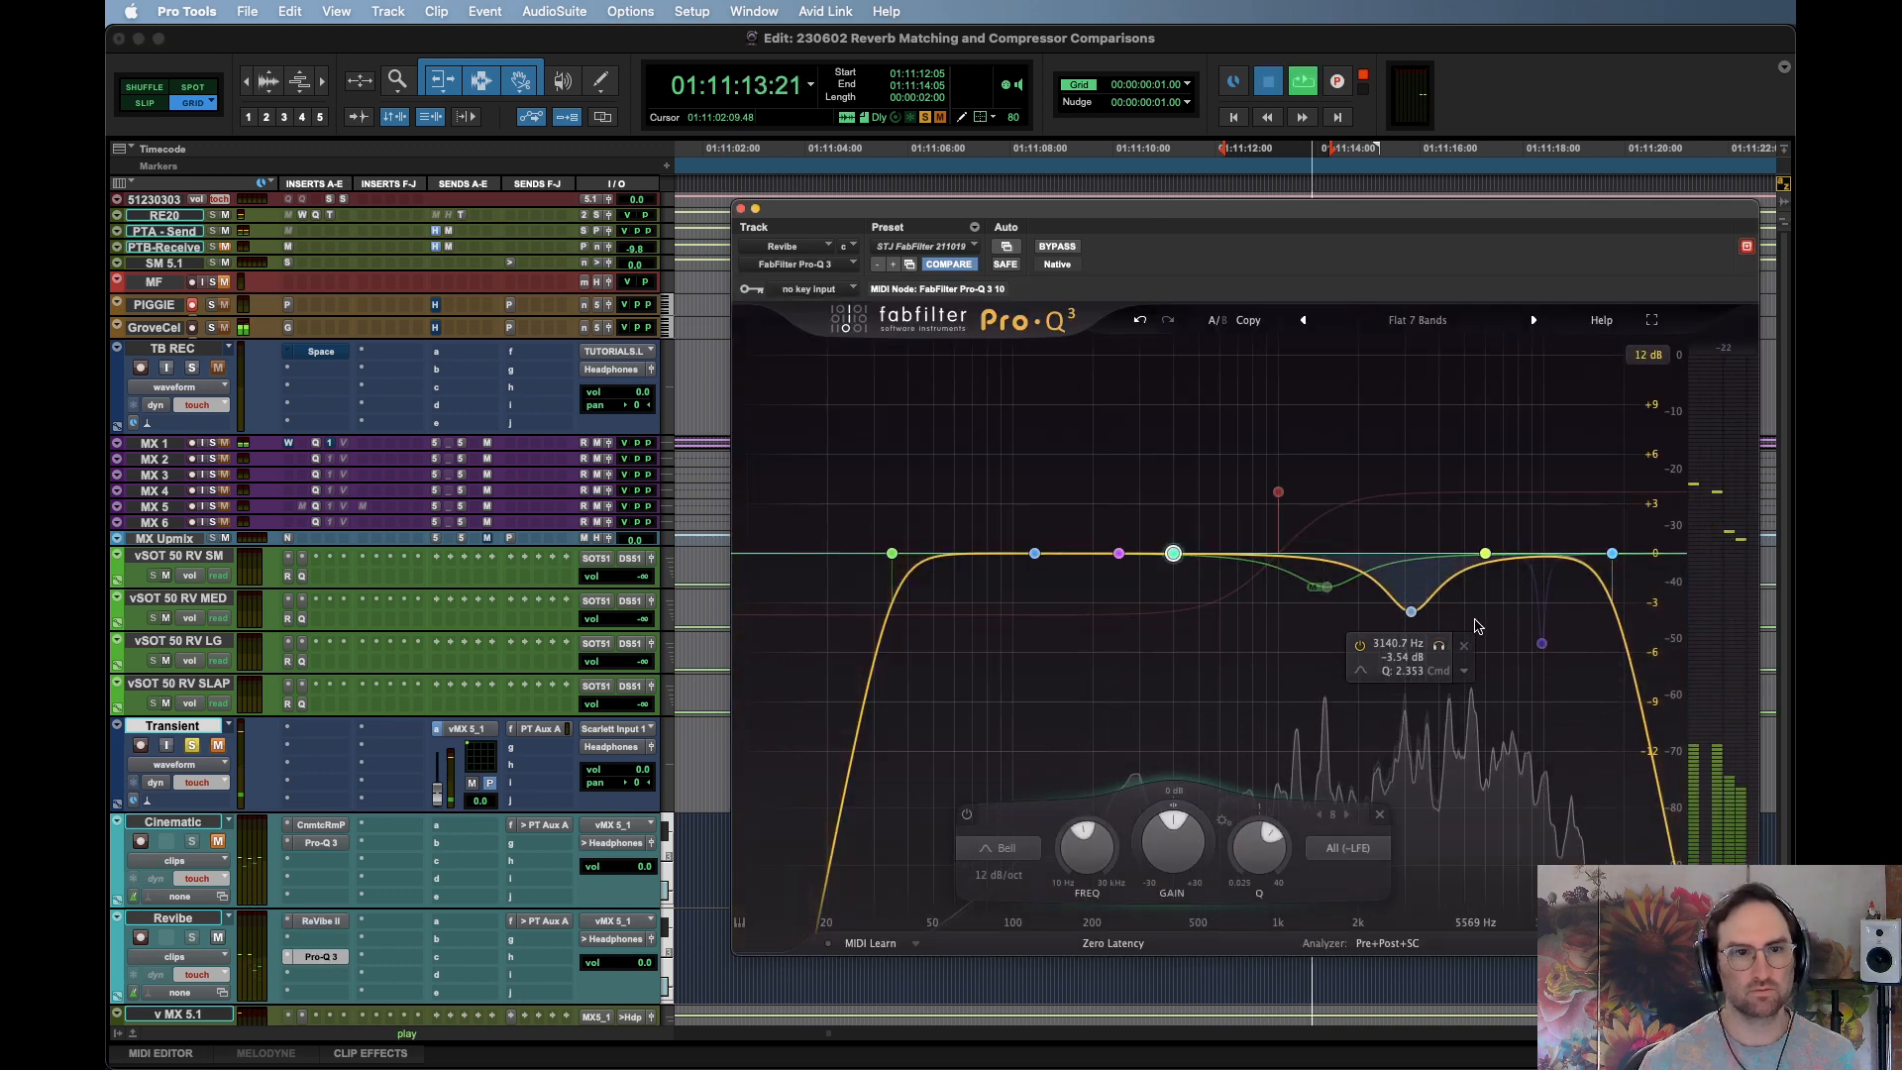
key("space")
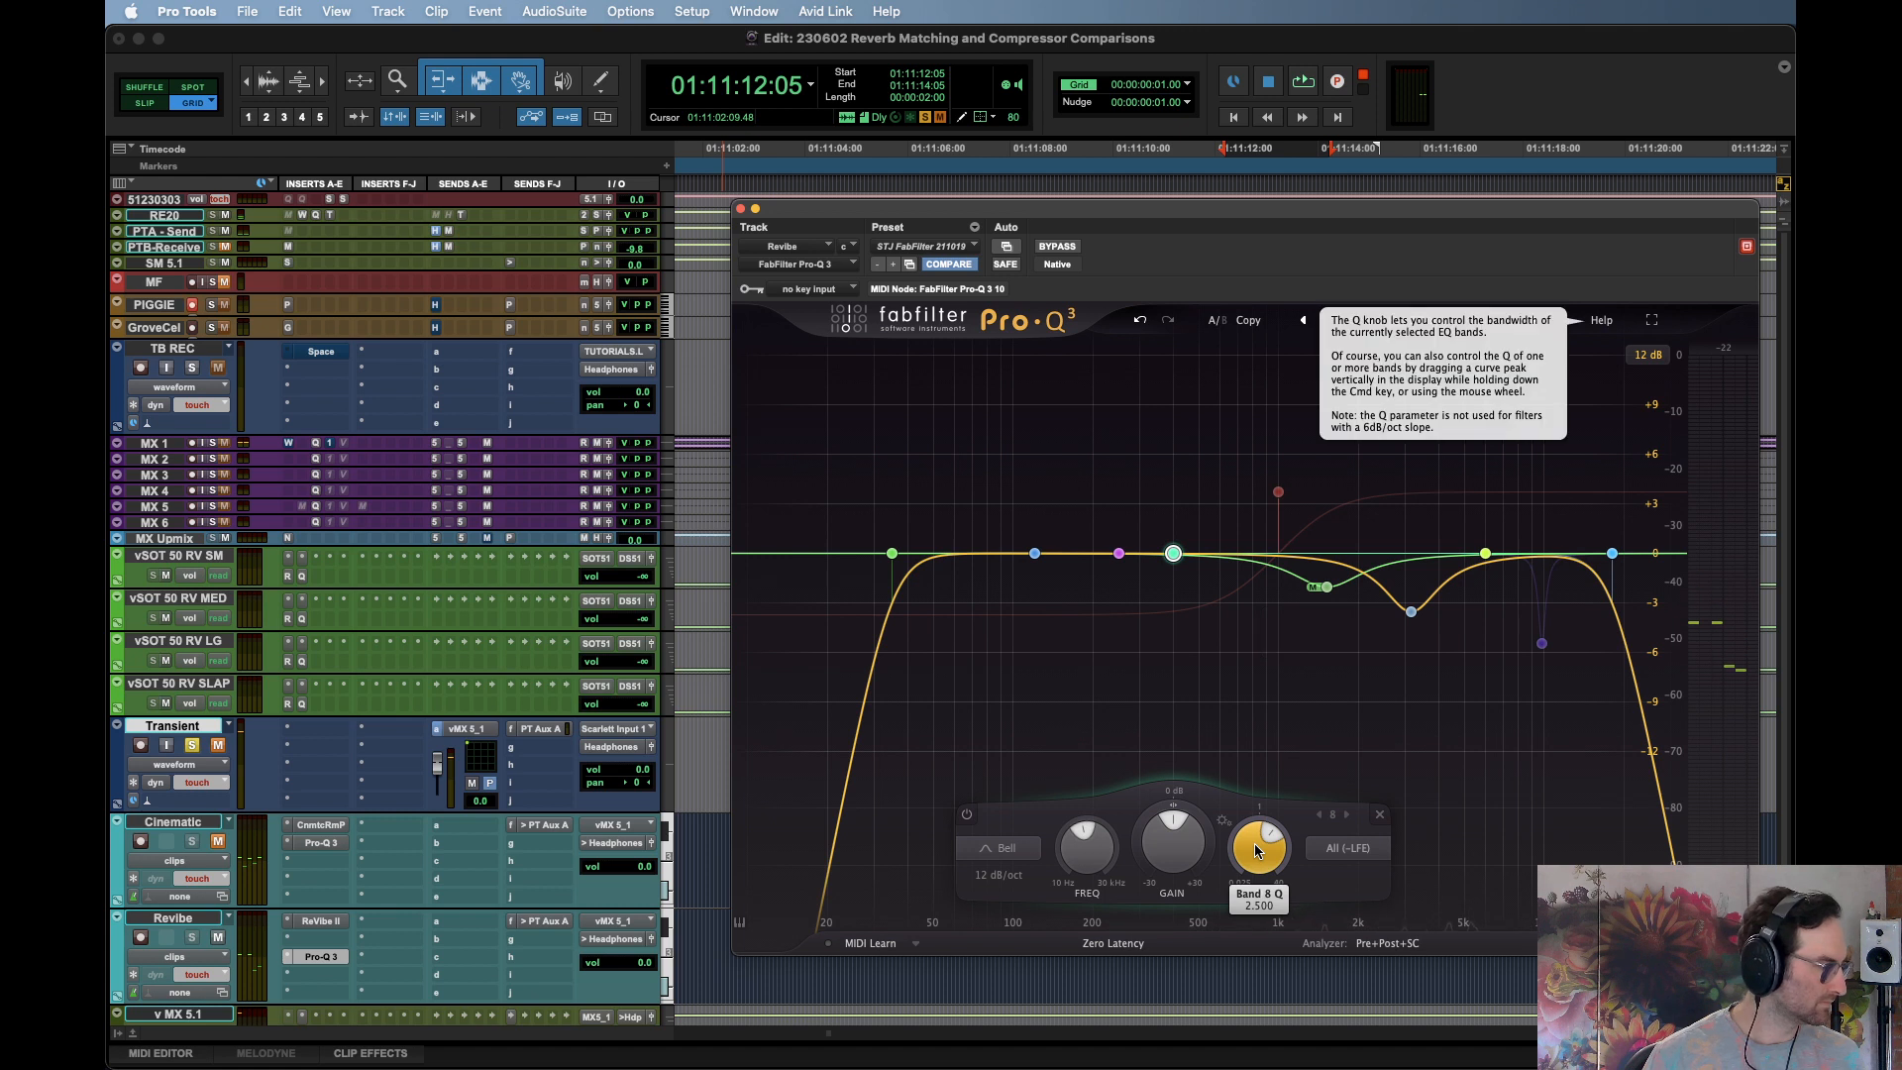
right_click(1278, 493)
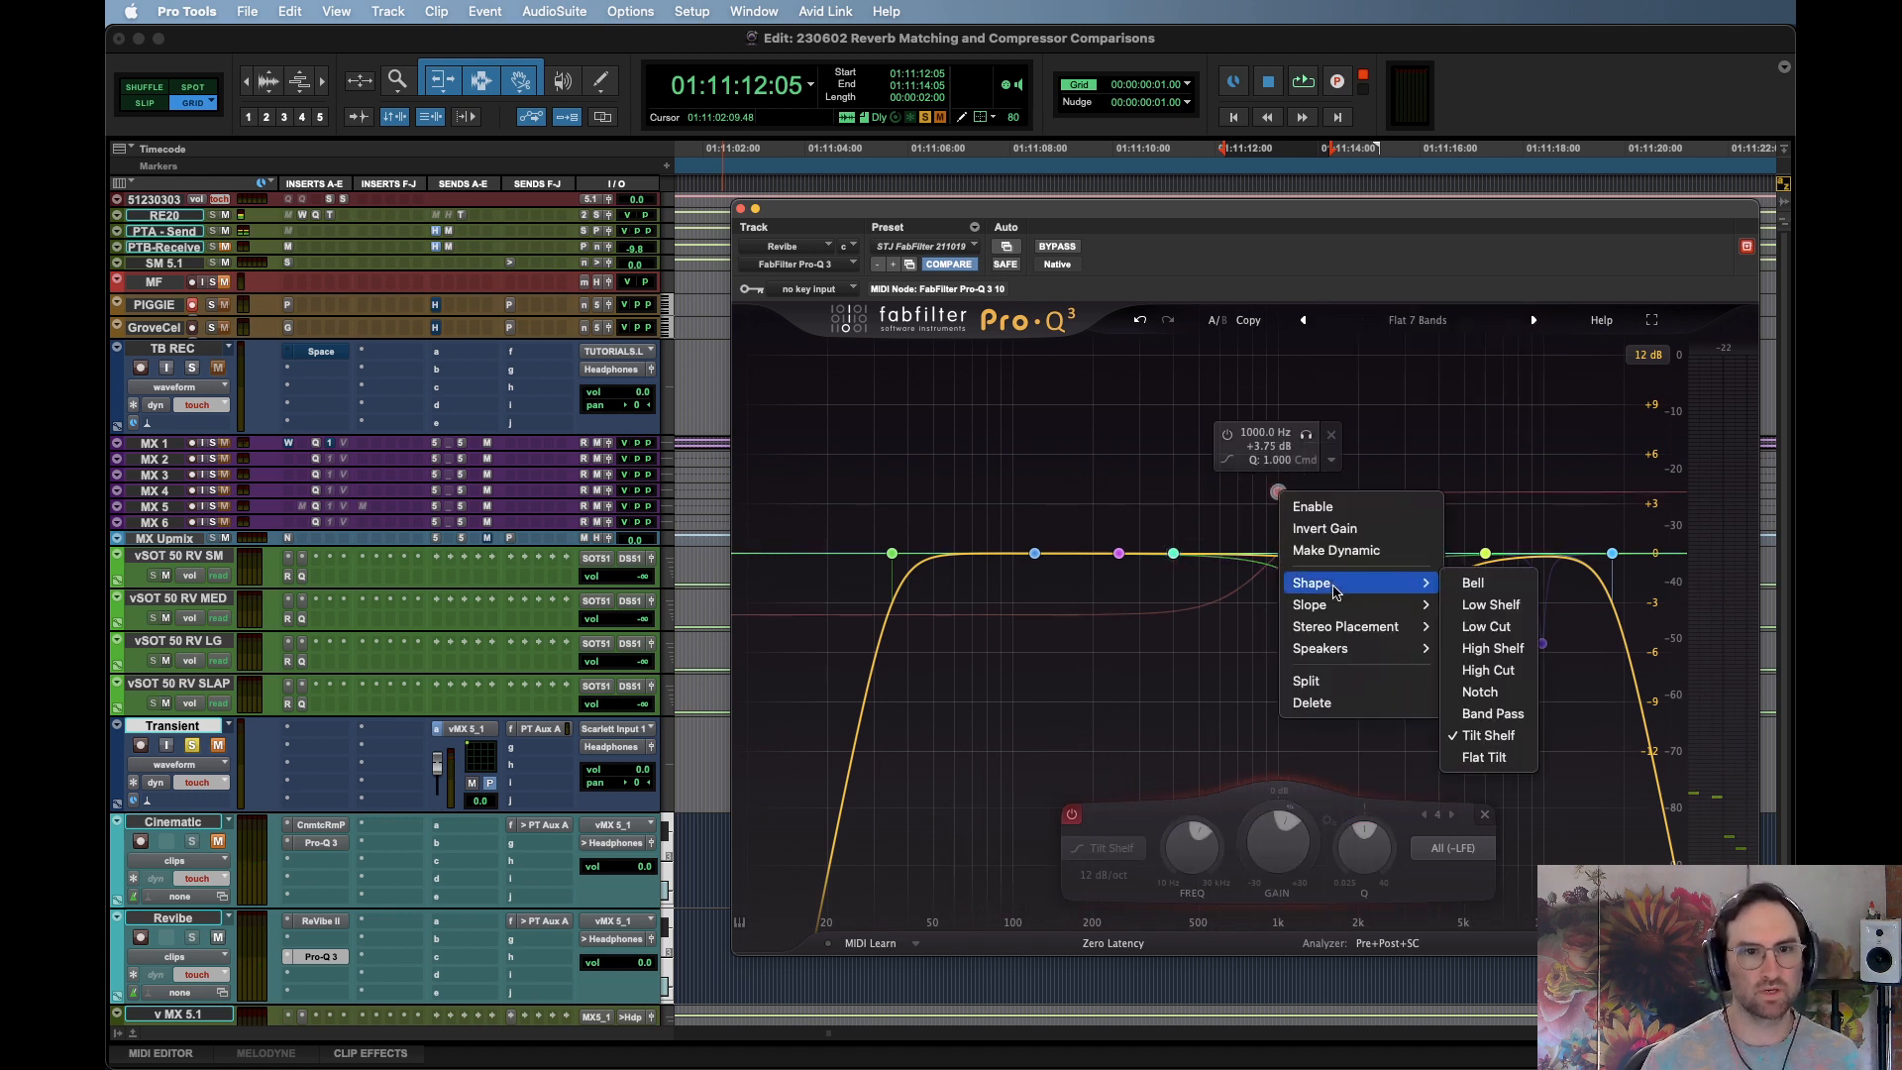
key("Escape")
key("space")
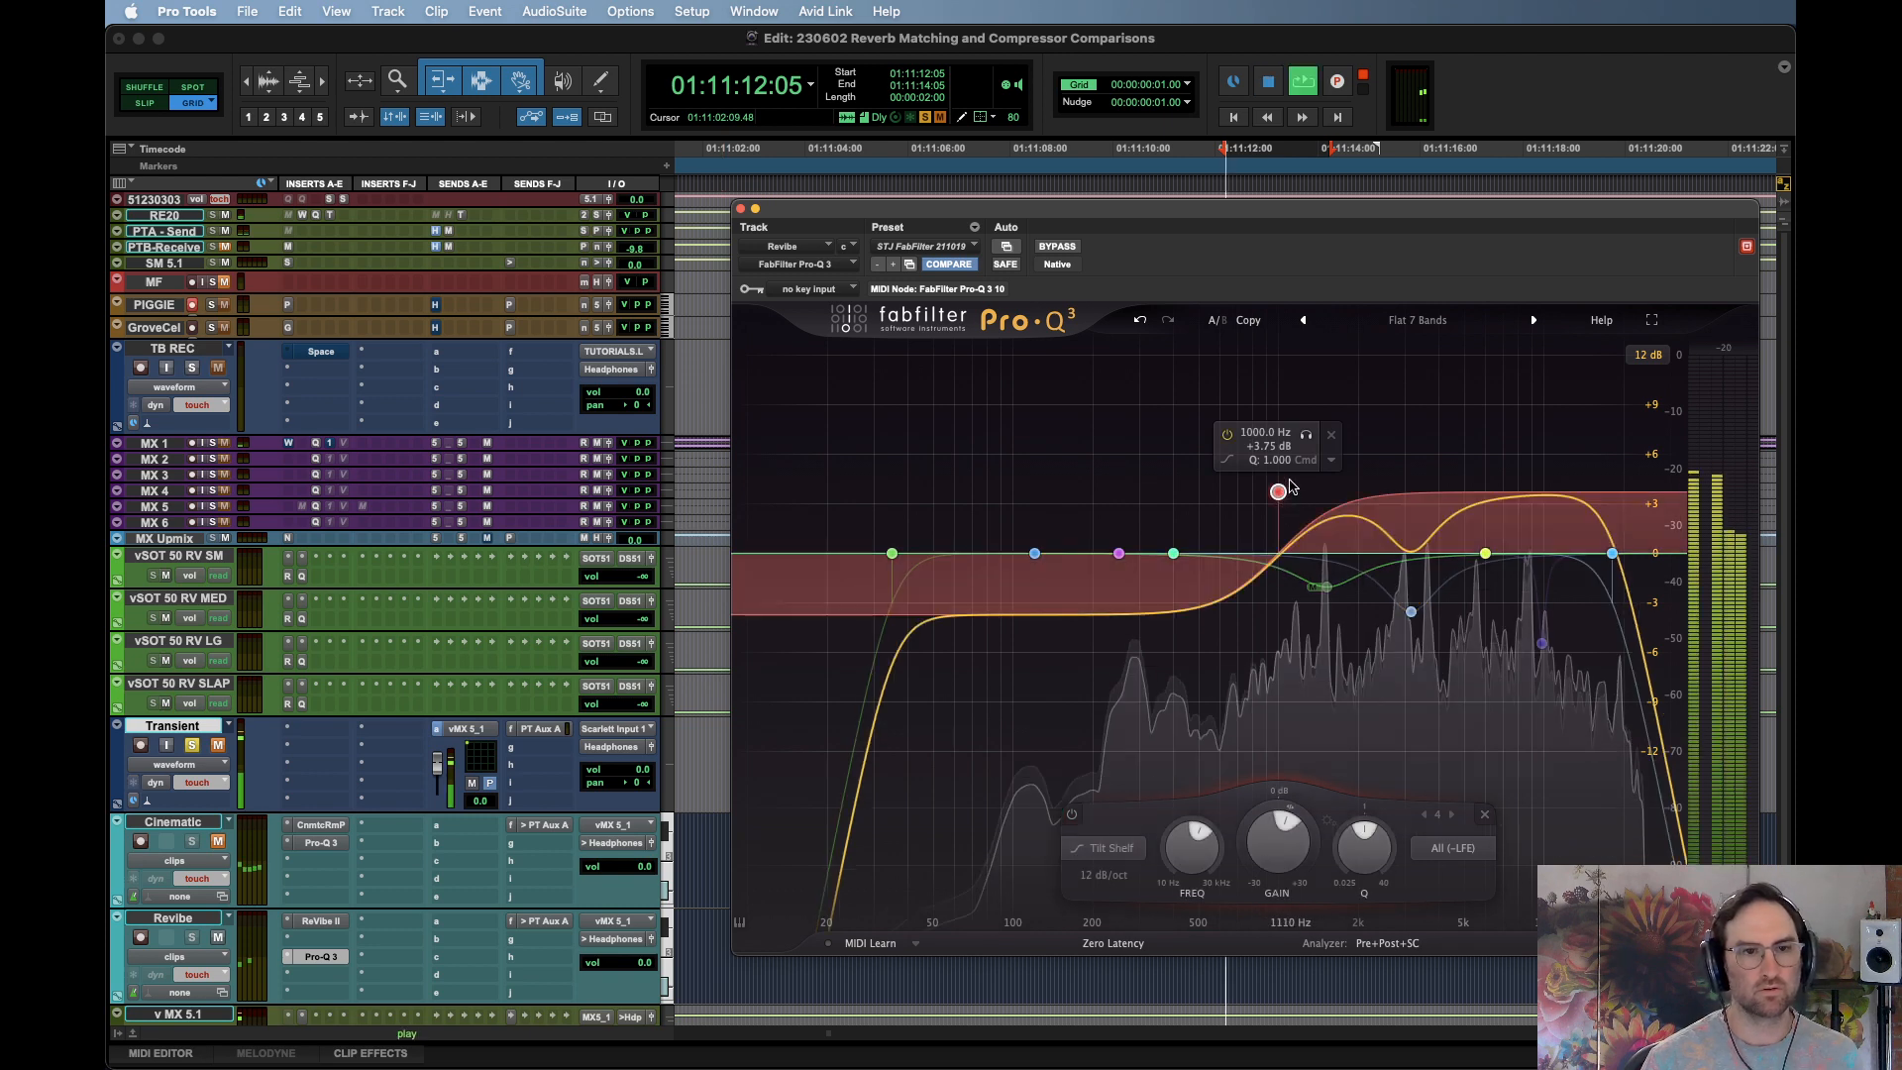
left_click_drag(1279, 492, 1282, 565)
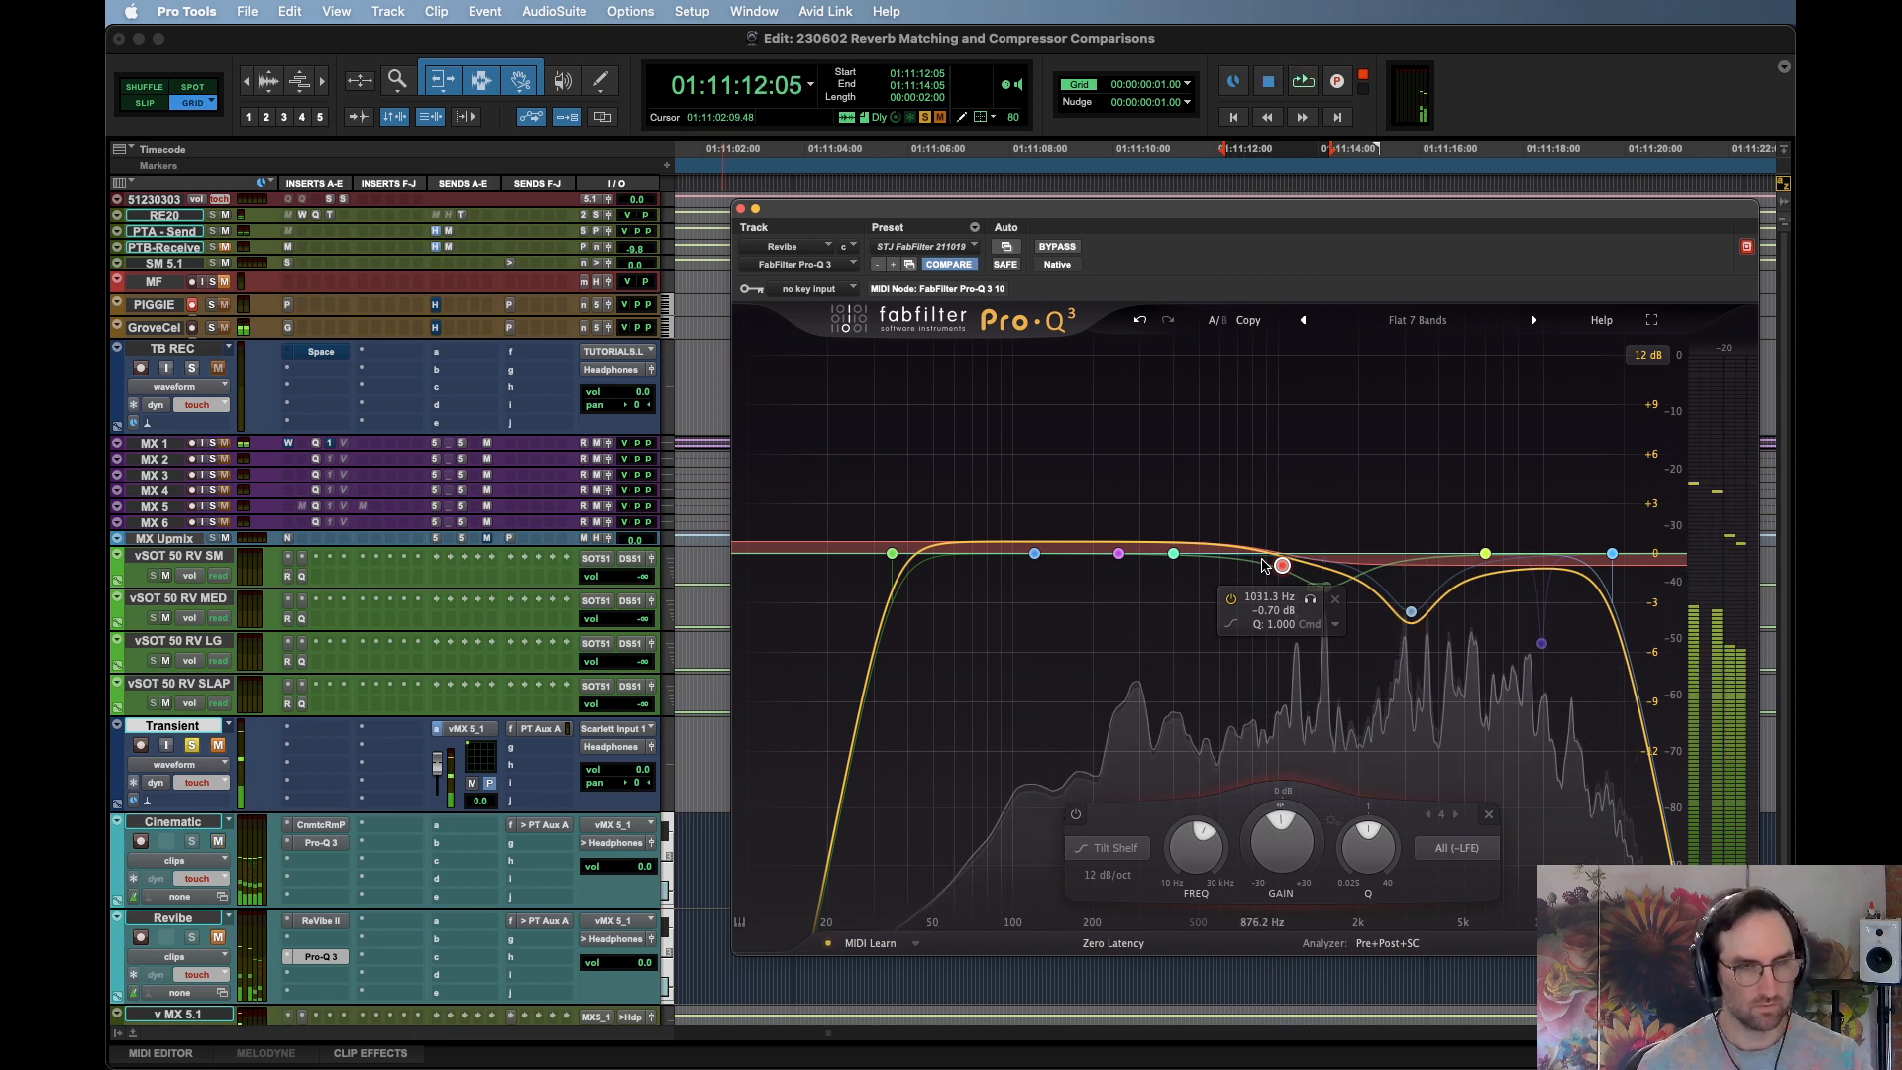
Audition the tilt shelf at about 3.8 kHz, disable that band and close the Revibe track's Pro-Q 3
key("space")
left_click_drag(1280, 566, 1433, 569)
key("space")
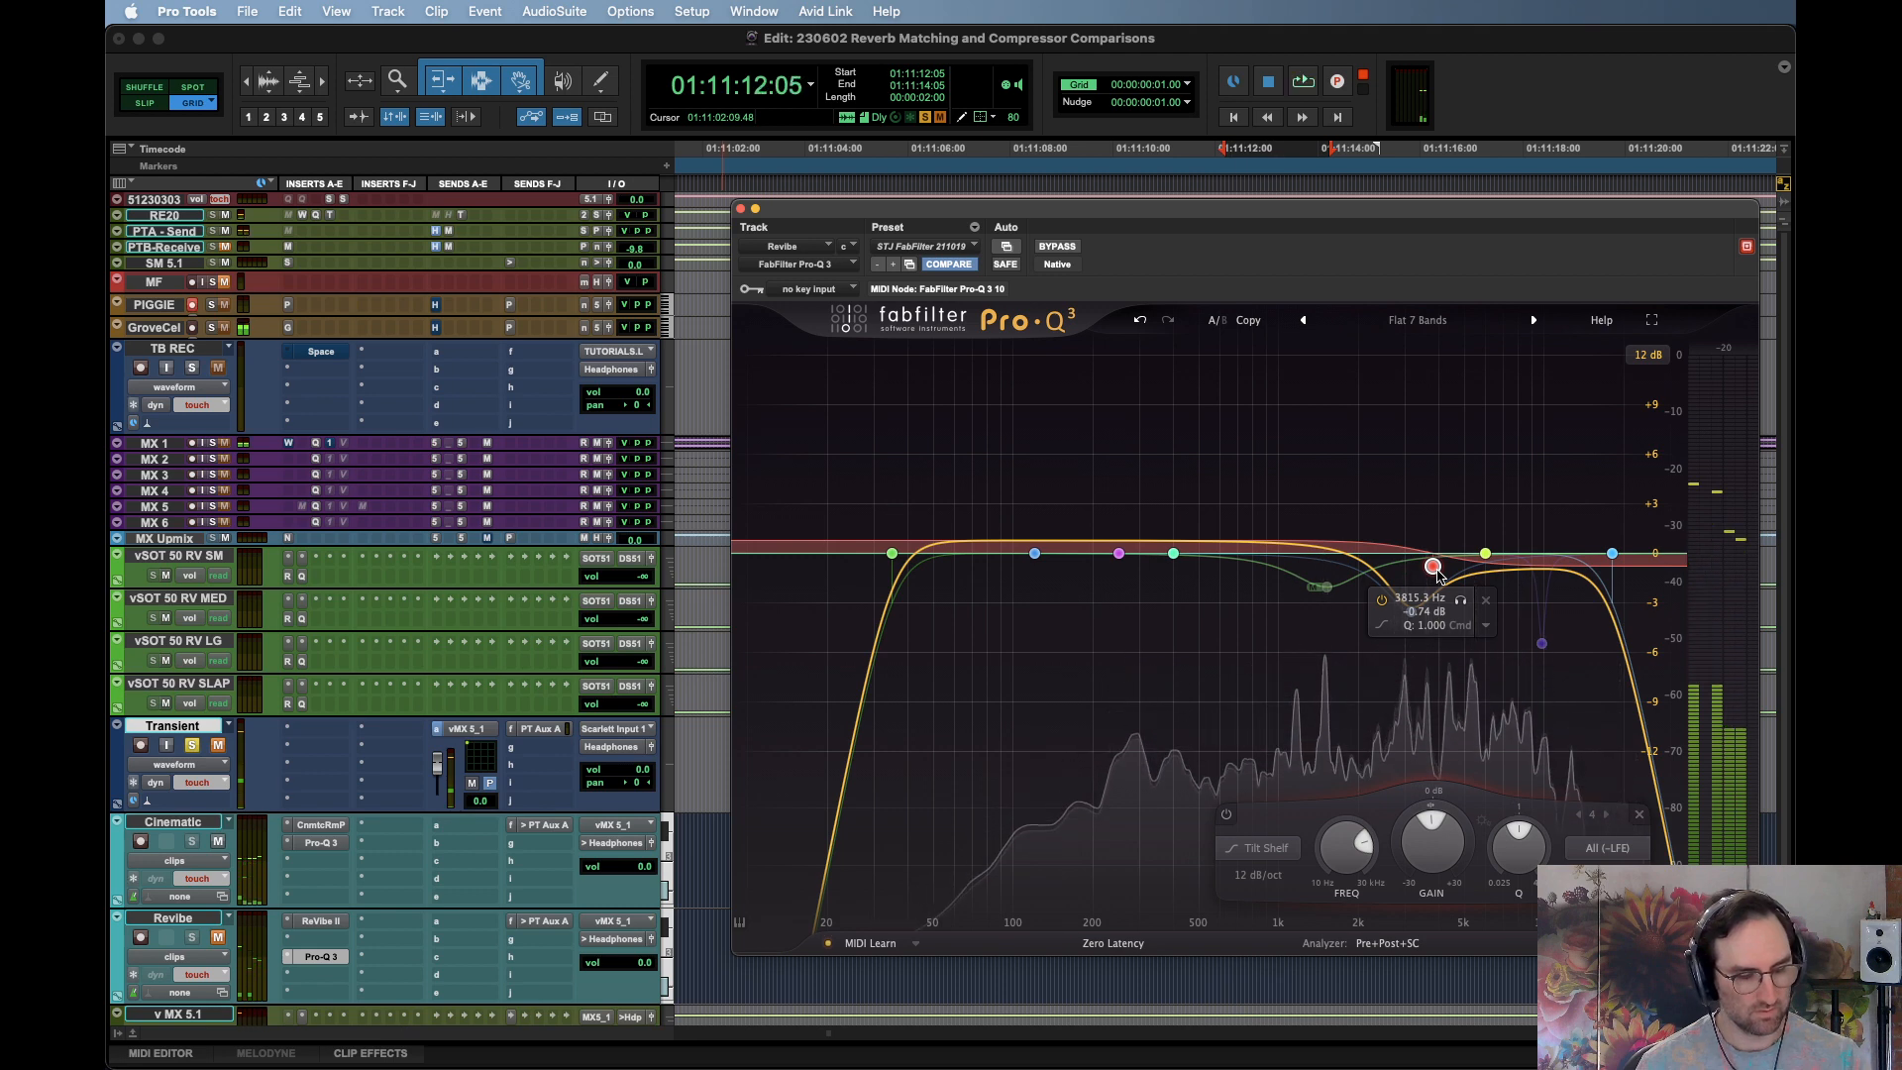
left_click(1435, 569, "alt")
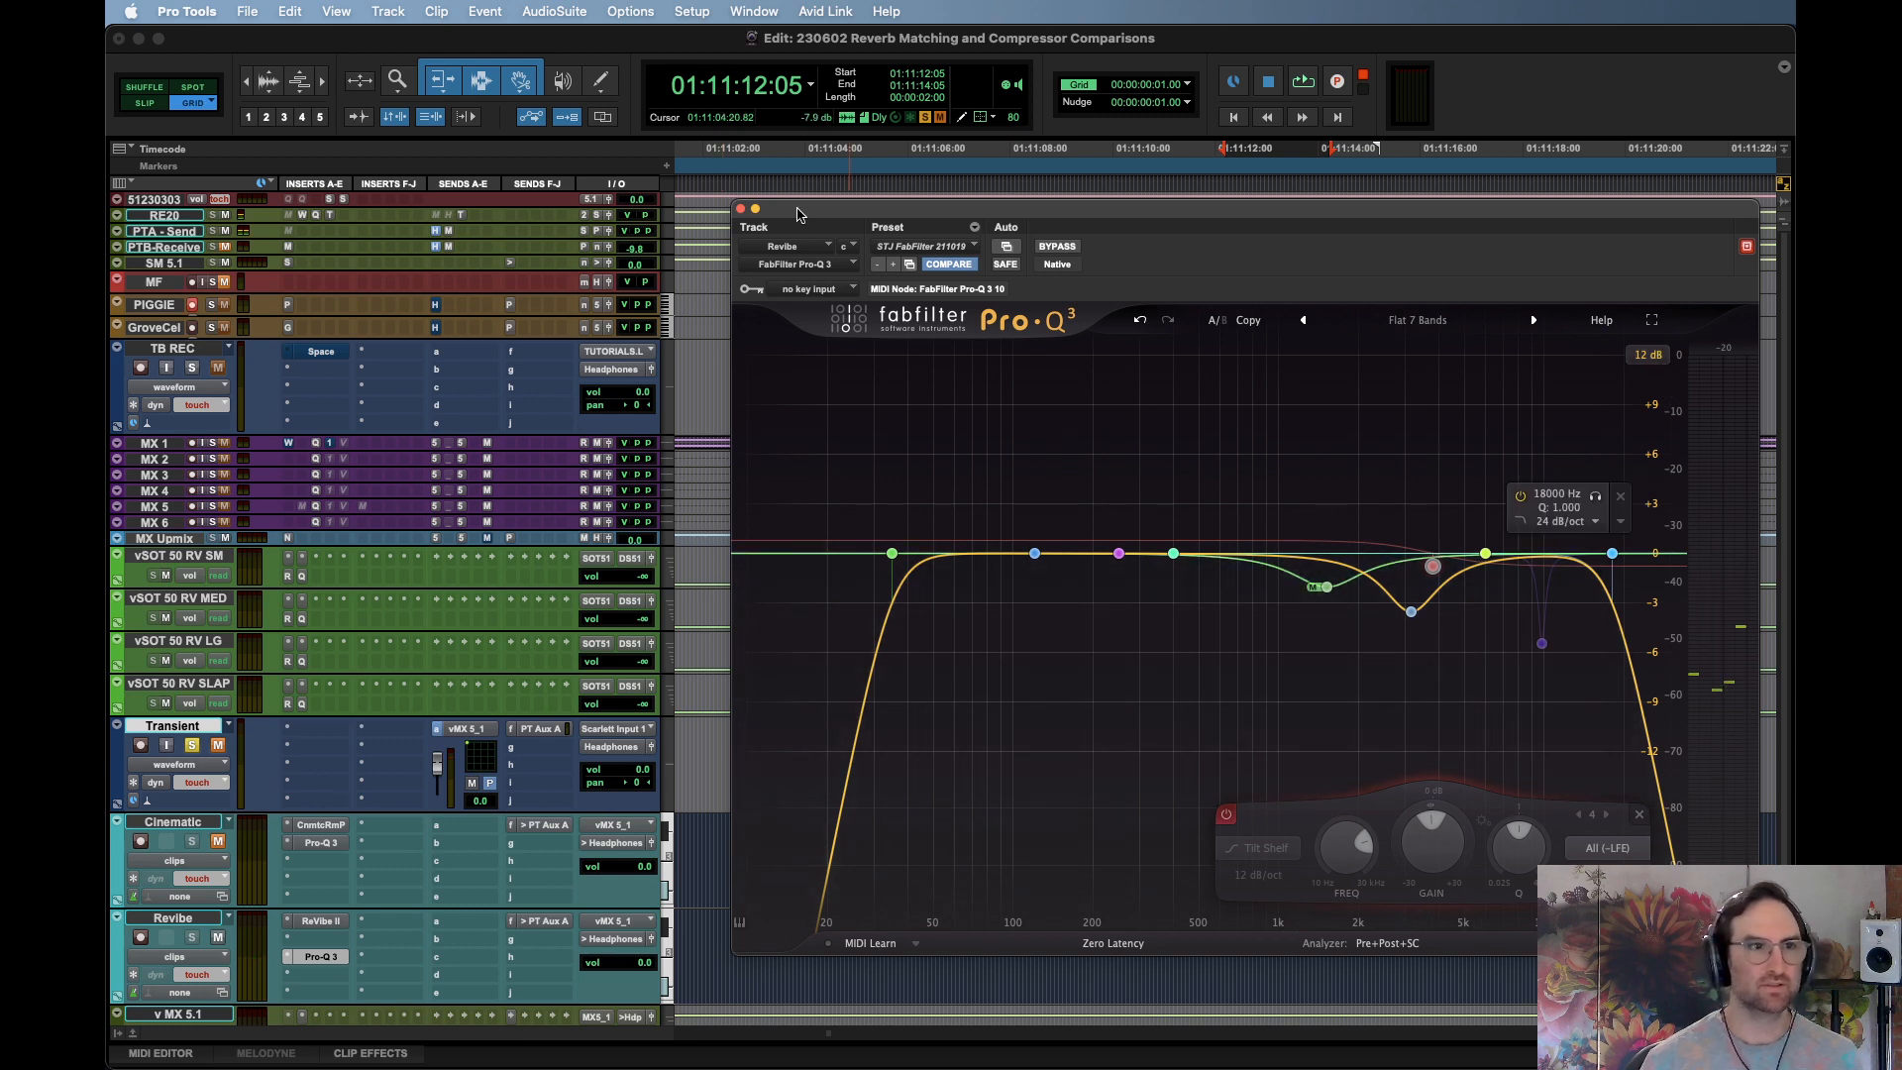
left_click(741, 210)
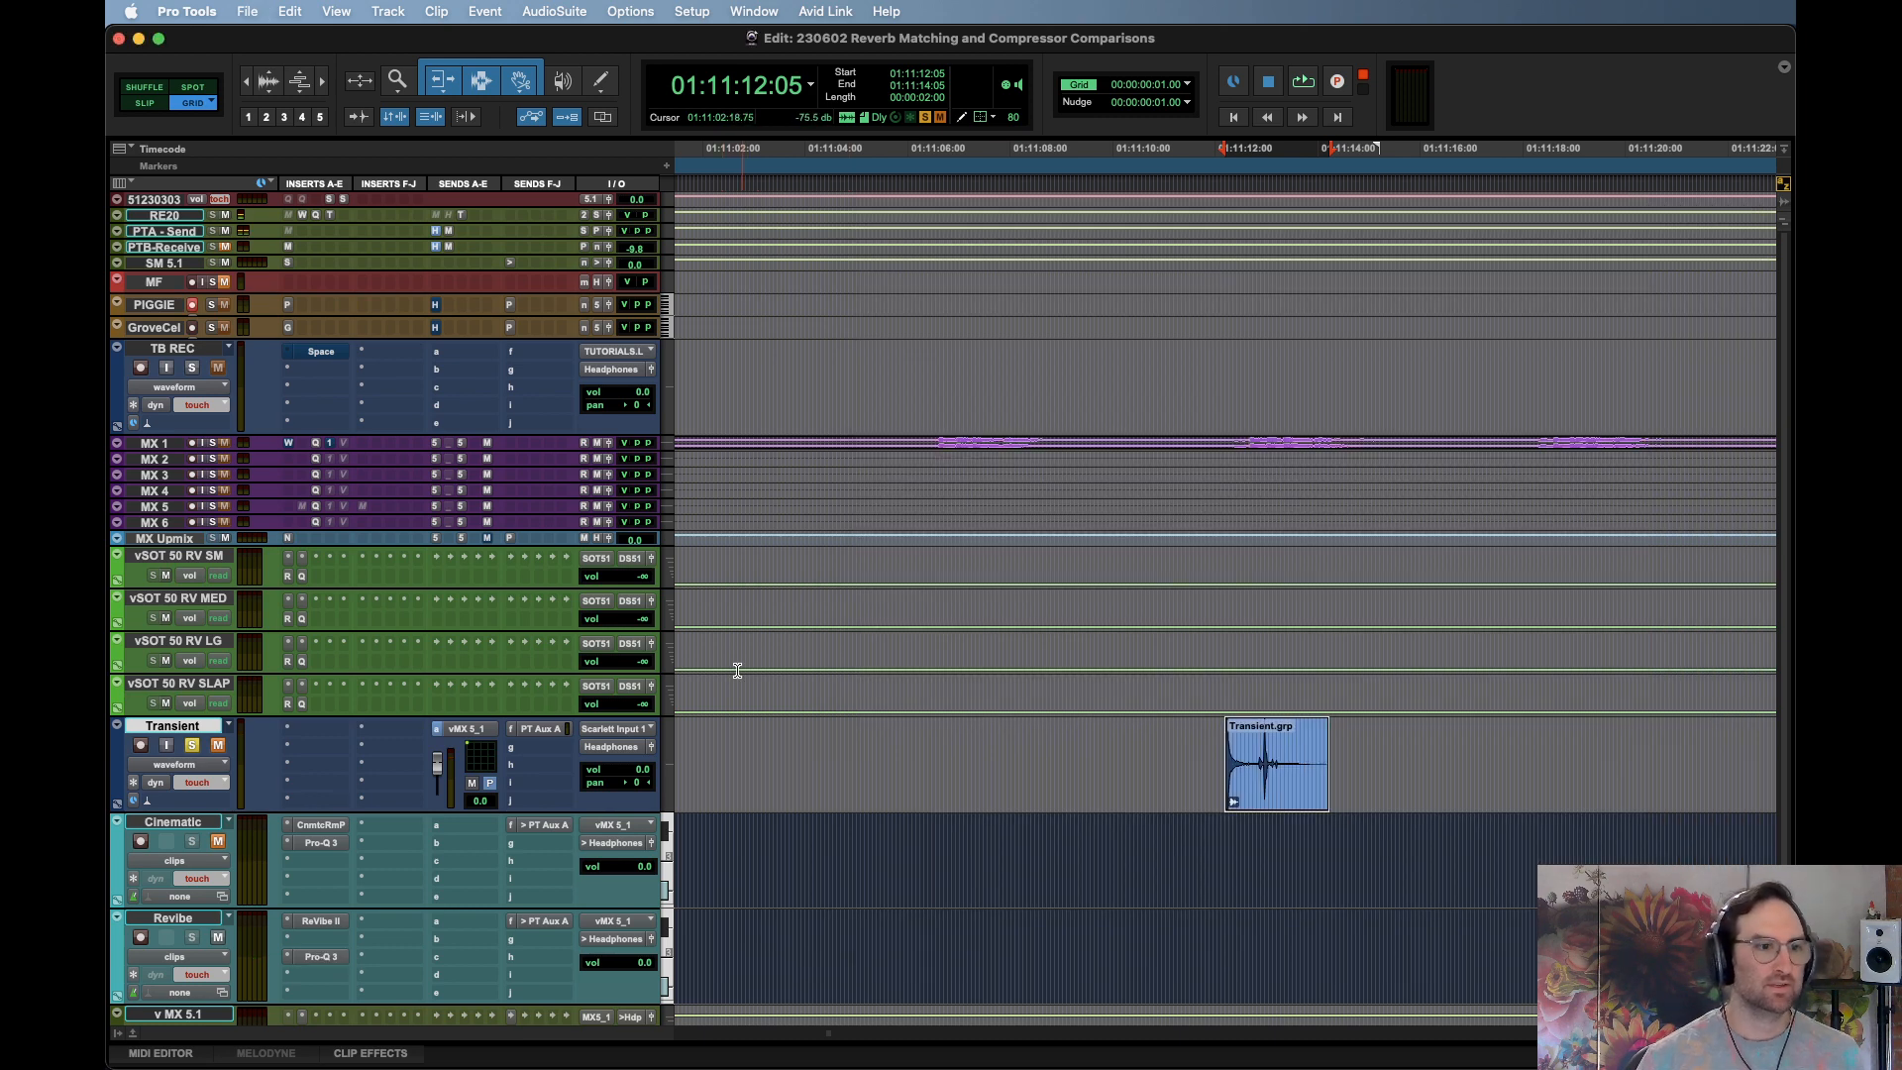
Search the plug-ins for "s1" from an empty insert on the Revibe track and dismiss the search
left_click(299, 957)
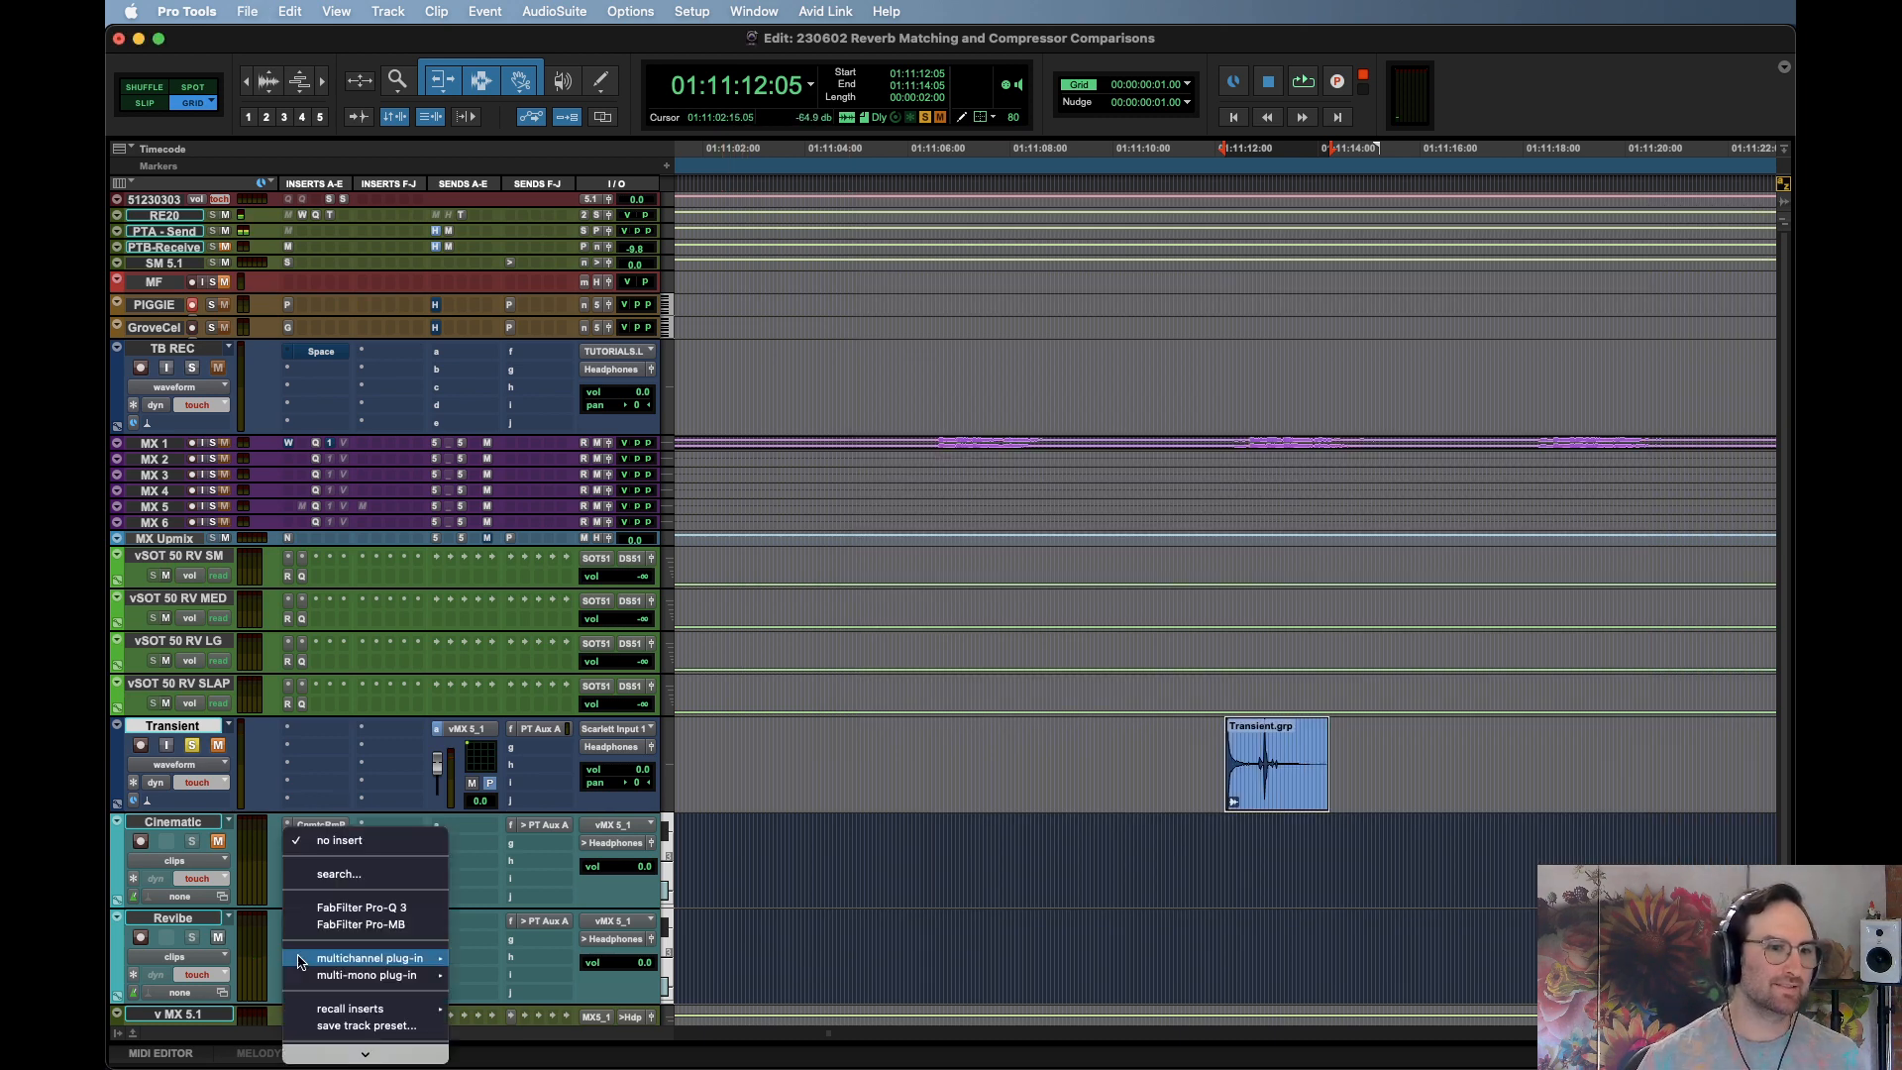
left_click(339, 874)
type("s1")
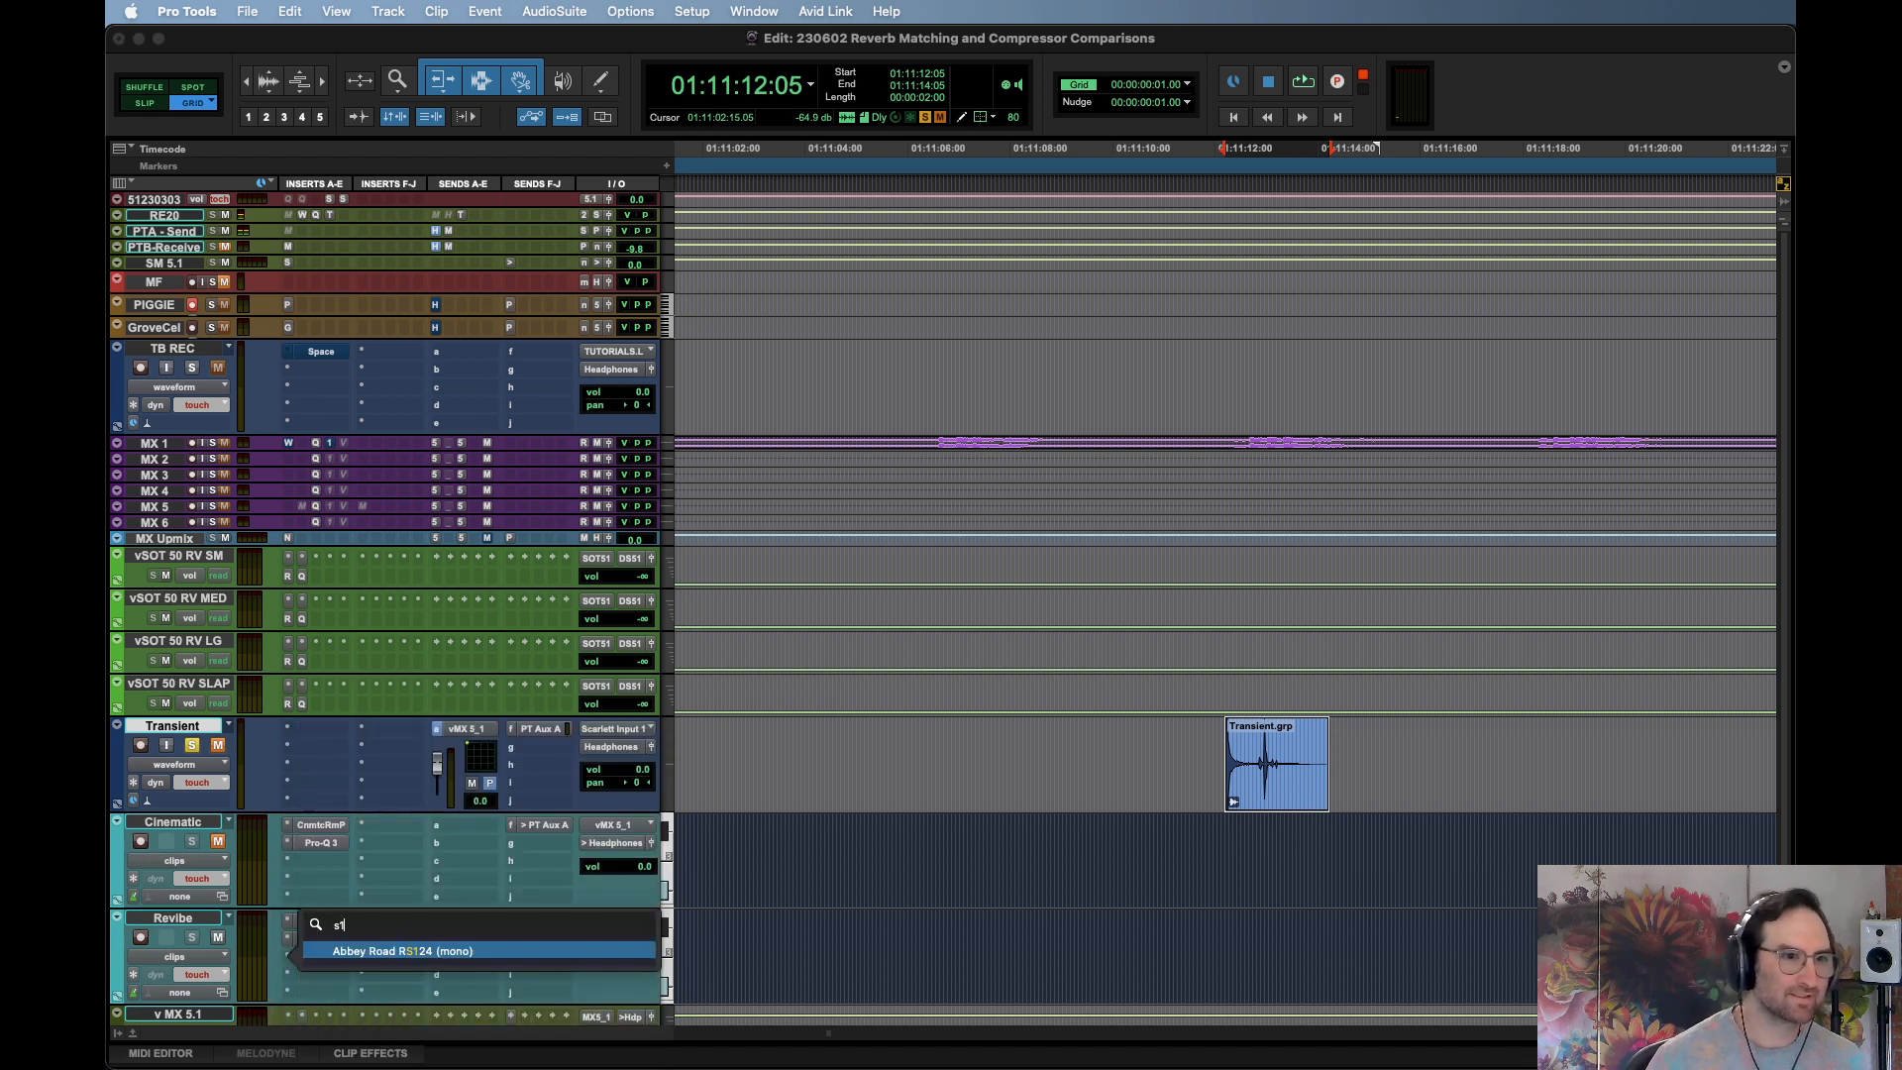
key("BackSpace")
key("BackSpace")
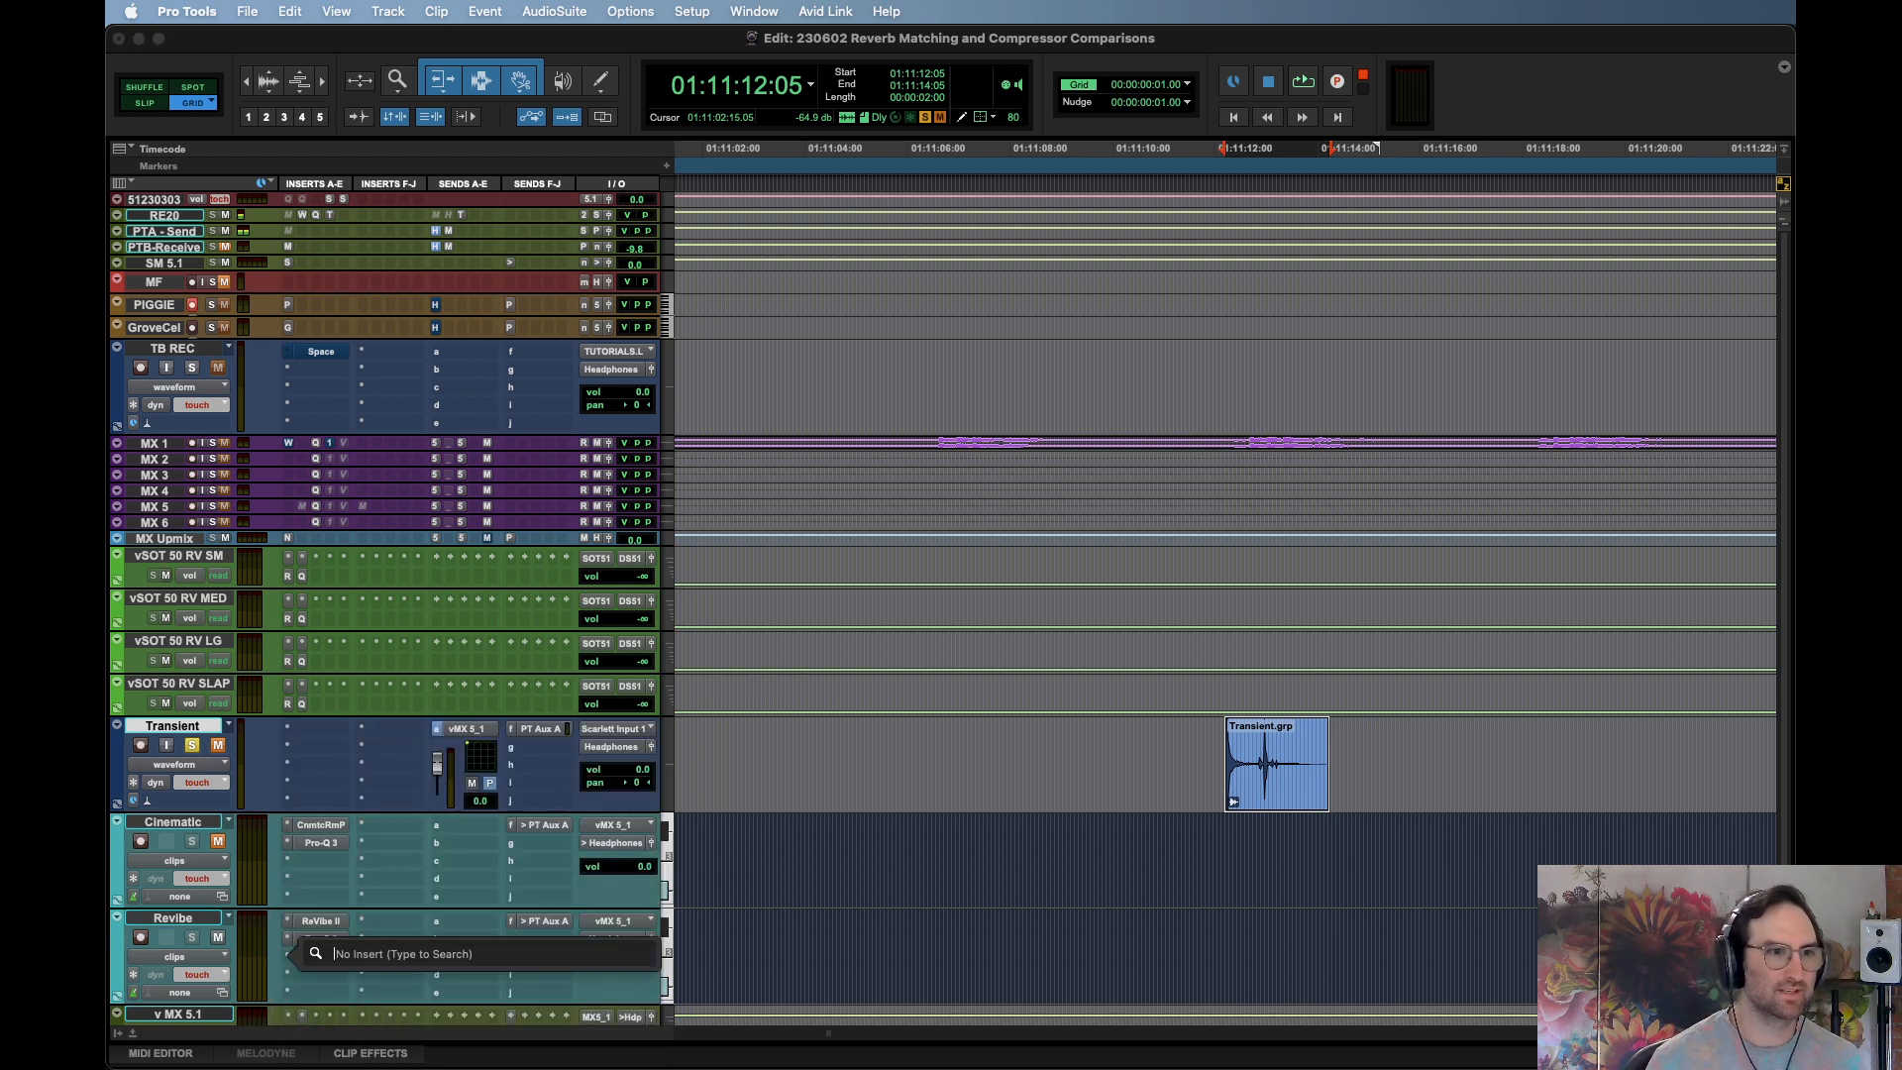
key("Escape")
Browse the Revibe track's multichannel and multi-mono plug-in lists, including Sound Field and Waves Audio, without inserting anything
left_click(293, 966)
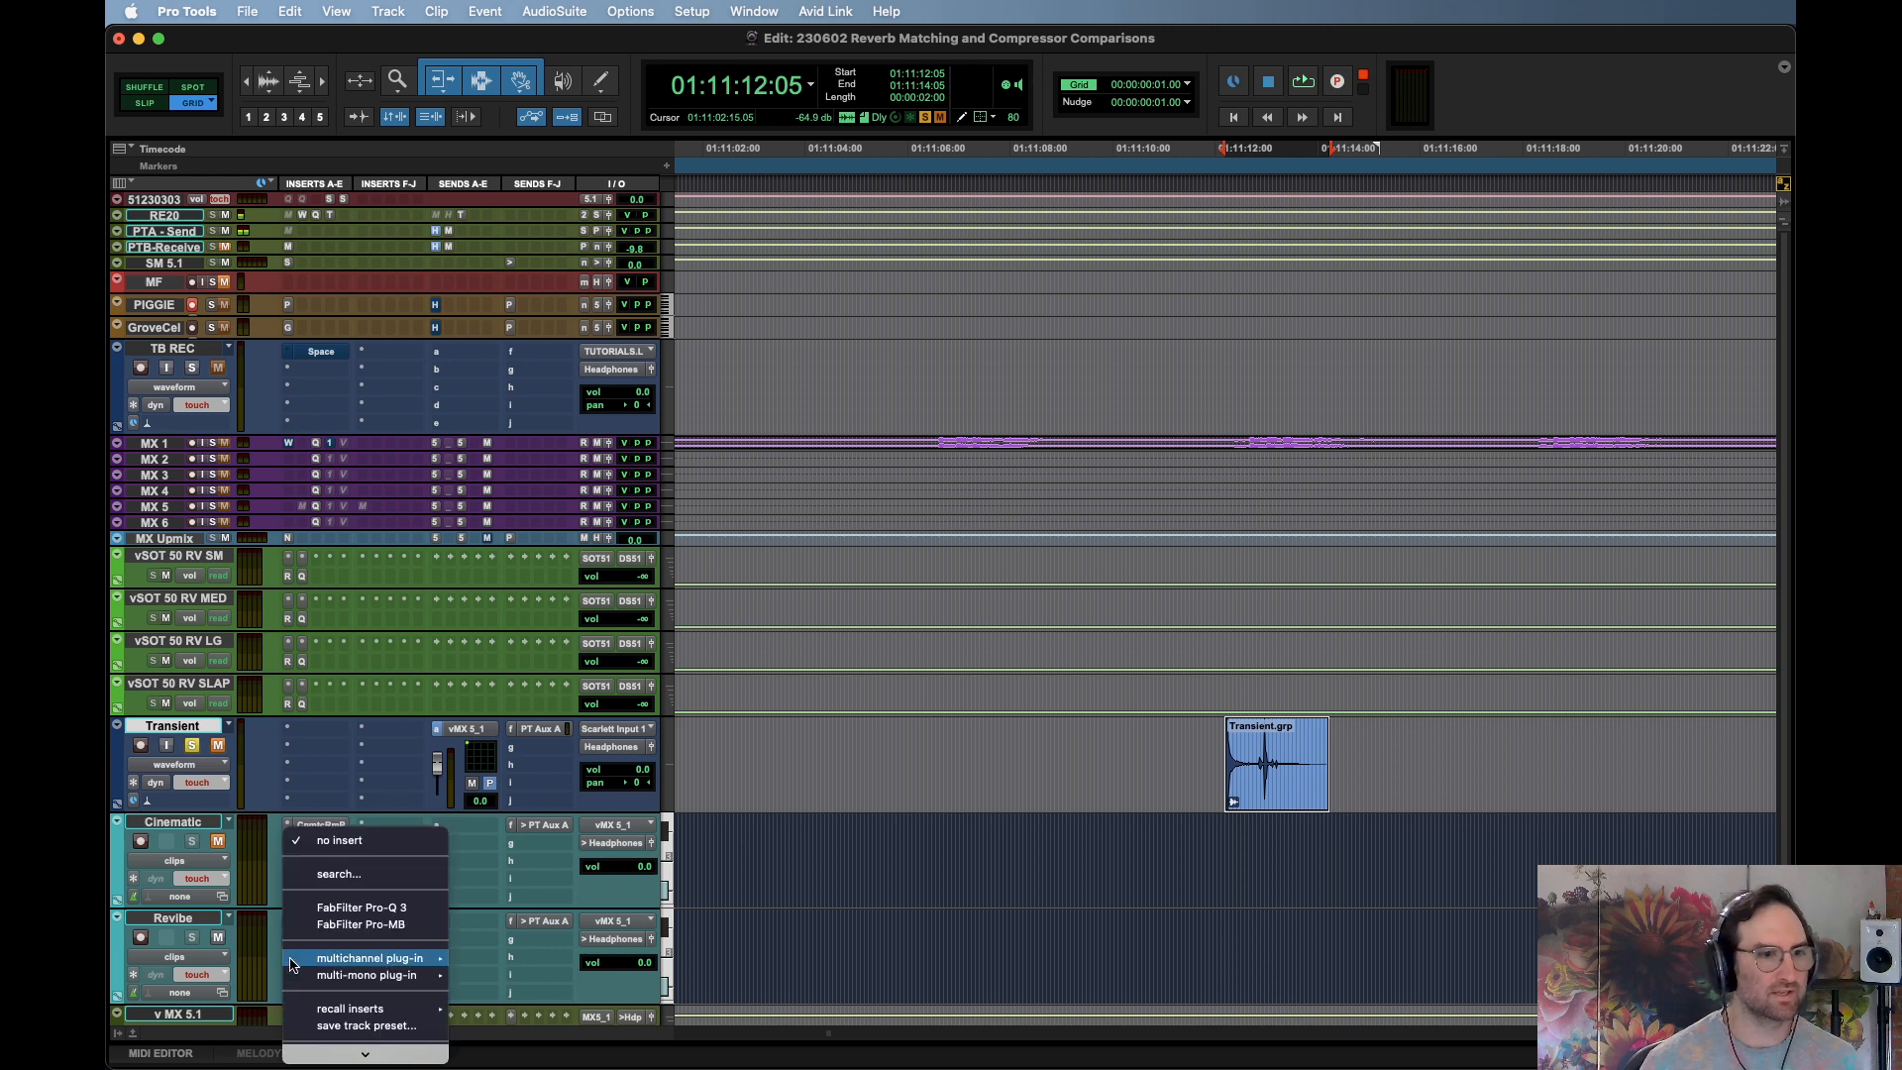
mouse_move(314, 964)
mouse_move(544, 1003)
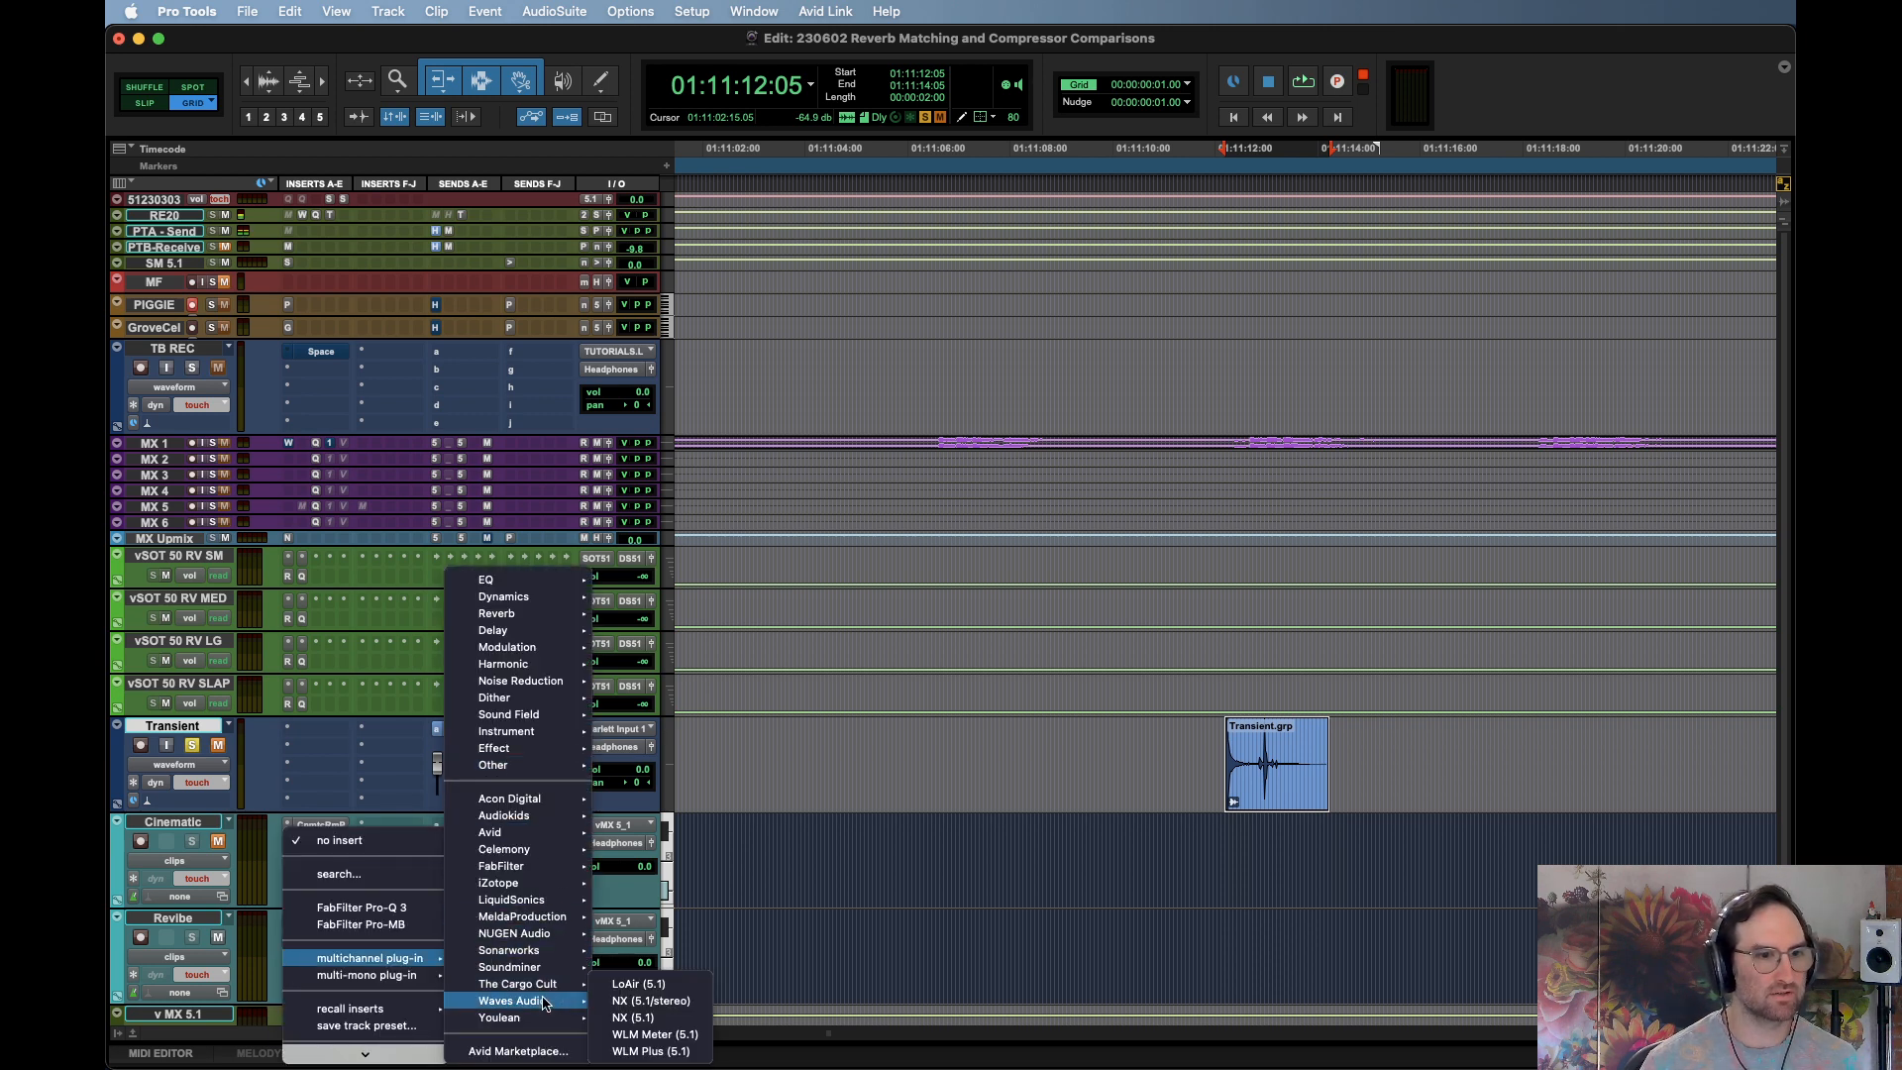
left_click(215, 917)
left_click(287, 956)
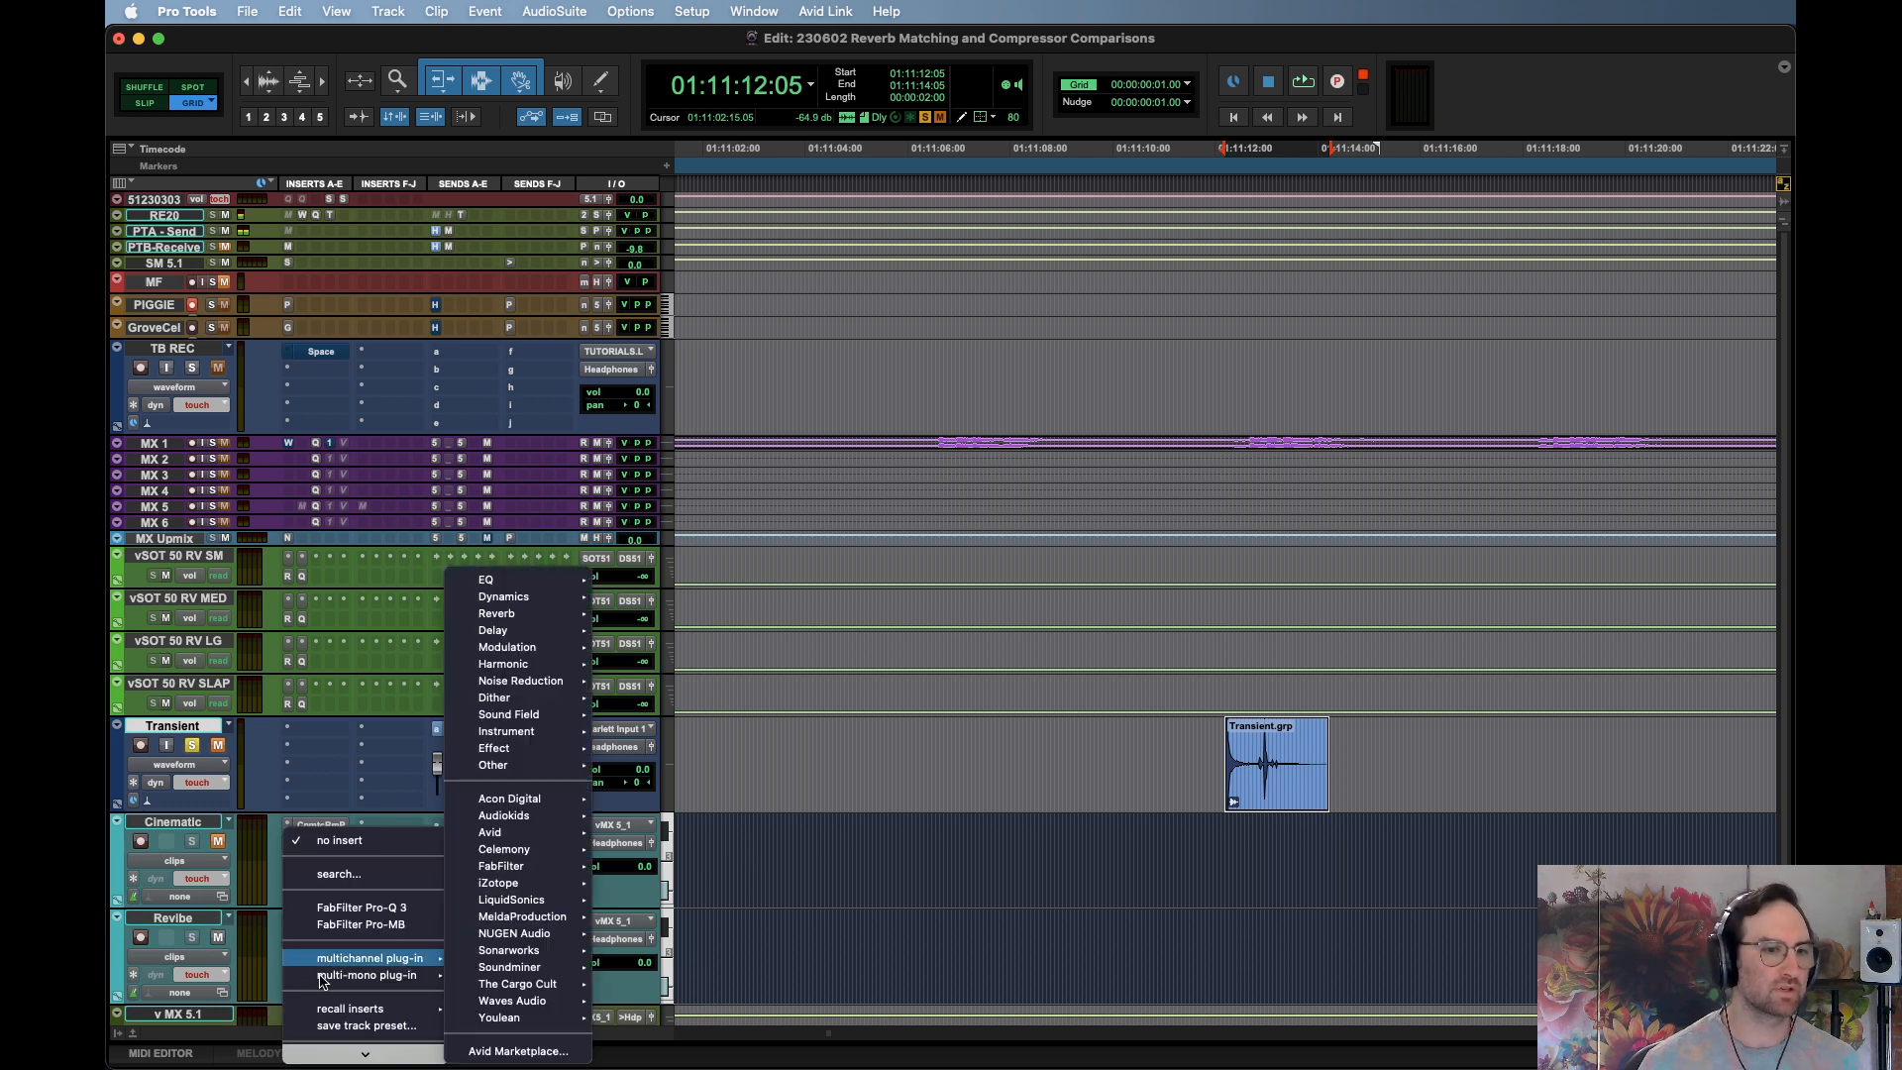
mouse_move(337, 979)
mouse_move(552, 599)
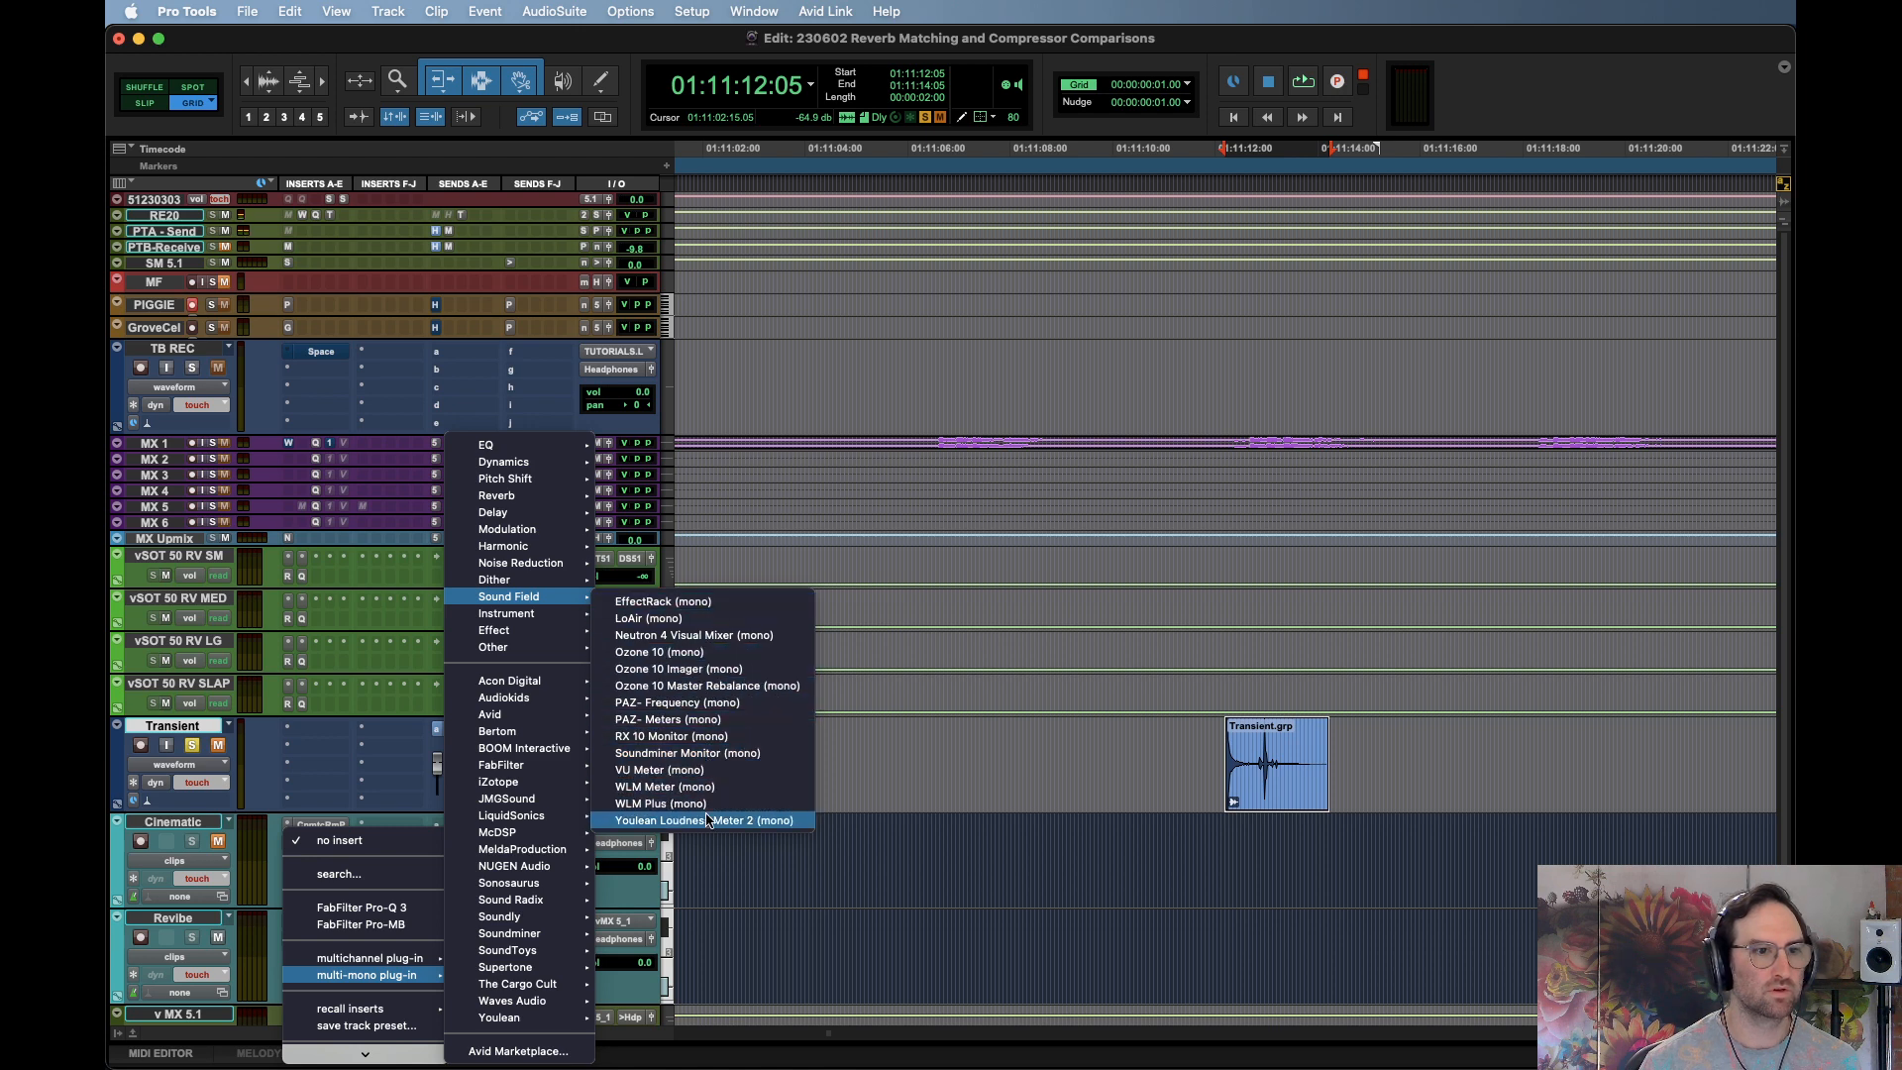
mouse_move(525, 1000)
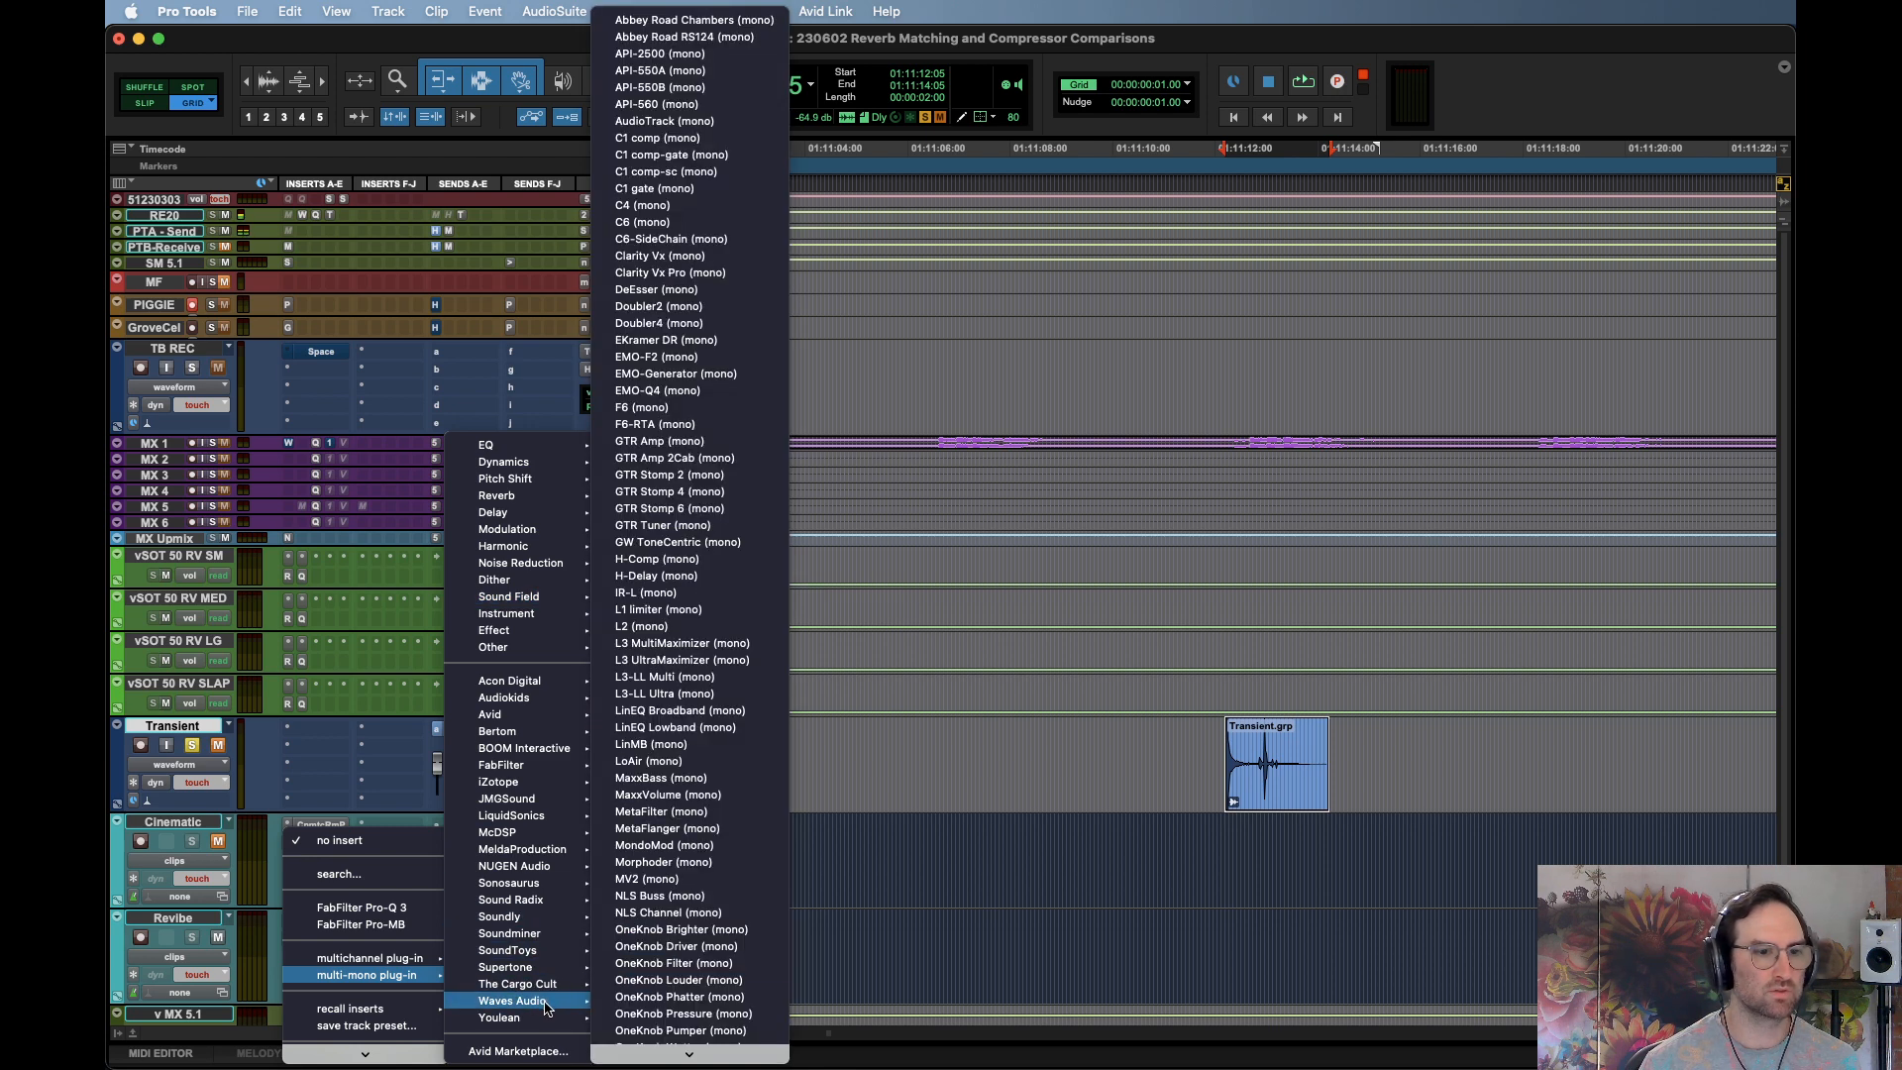
scroll(668, 926, "down", 10)
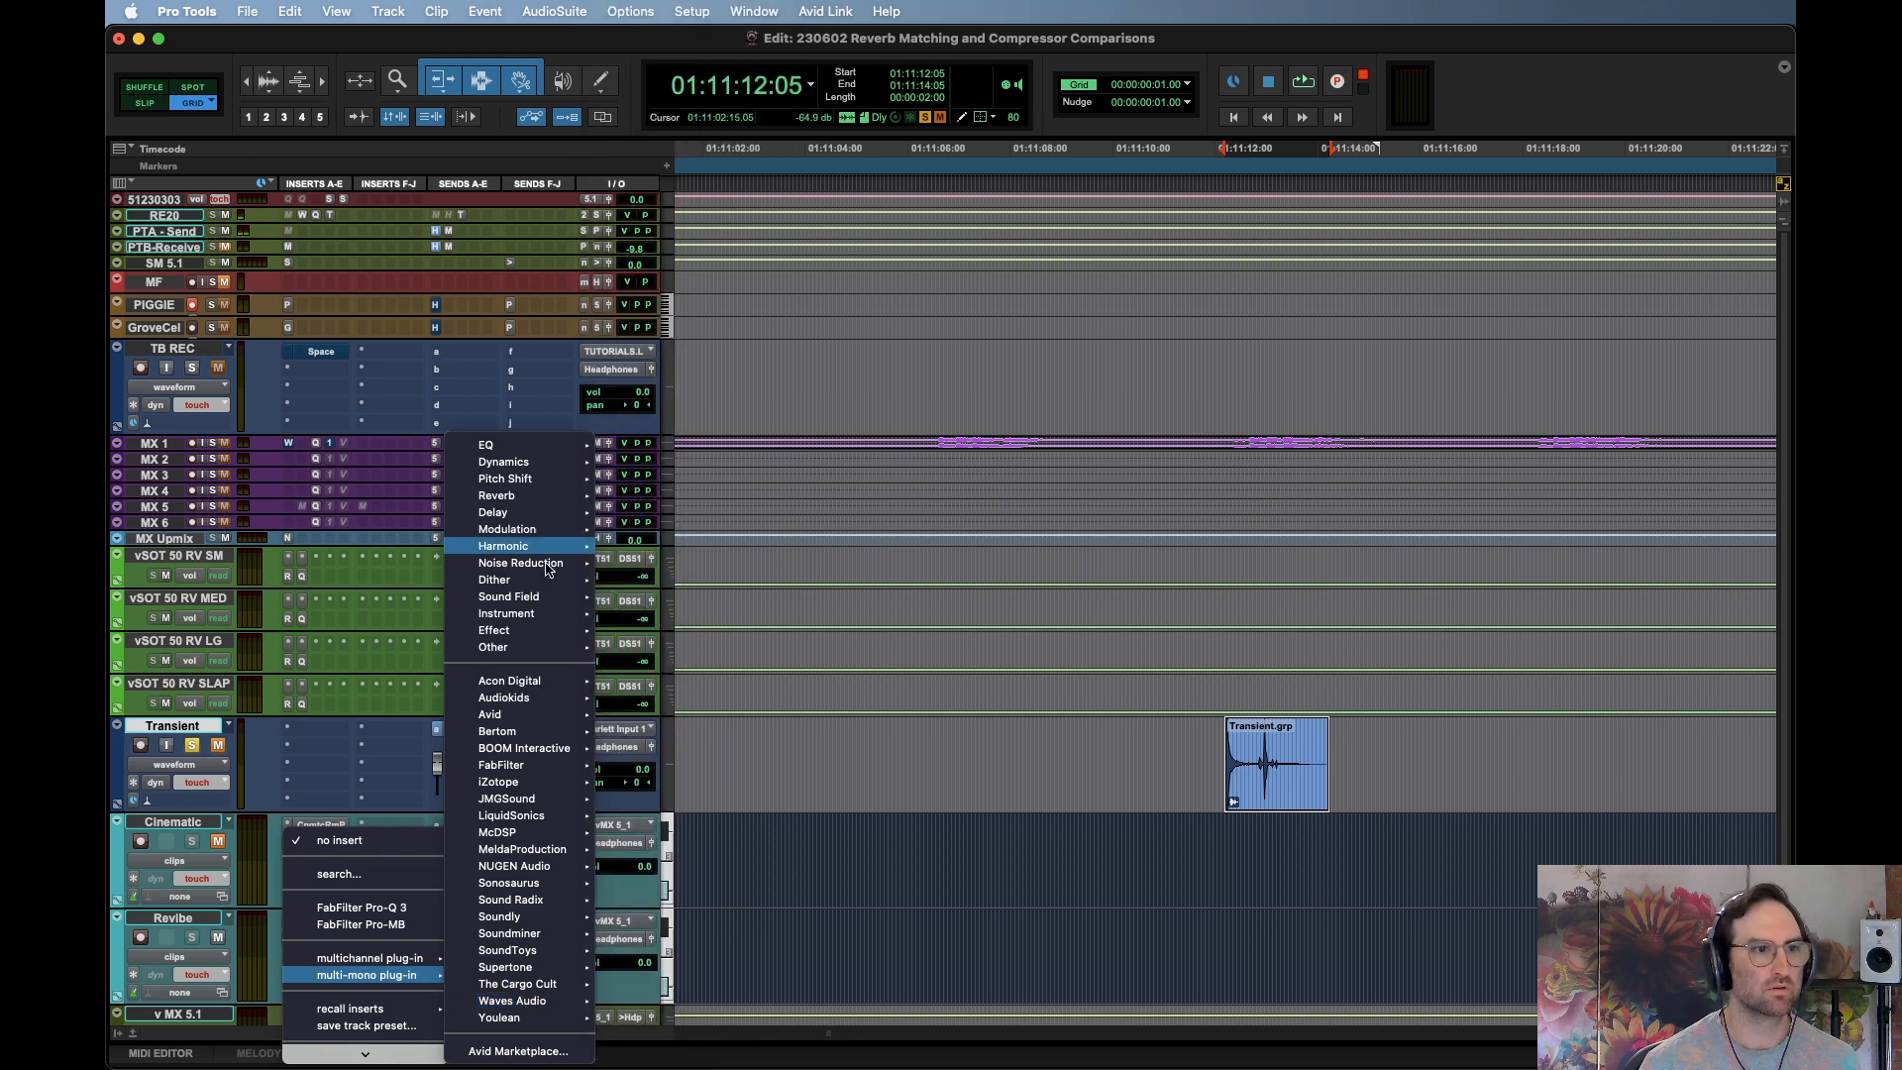
key("Escape")
Search the plug-ins for "s1" from an empty insert on the mono Transient track and dismiss the search
left_click(299, 784)
left_click(246, 735)
left_click(304, 735)
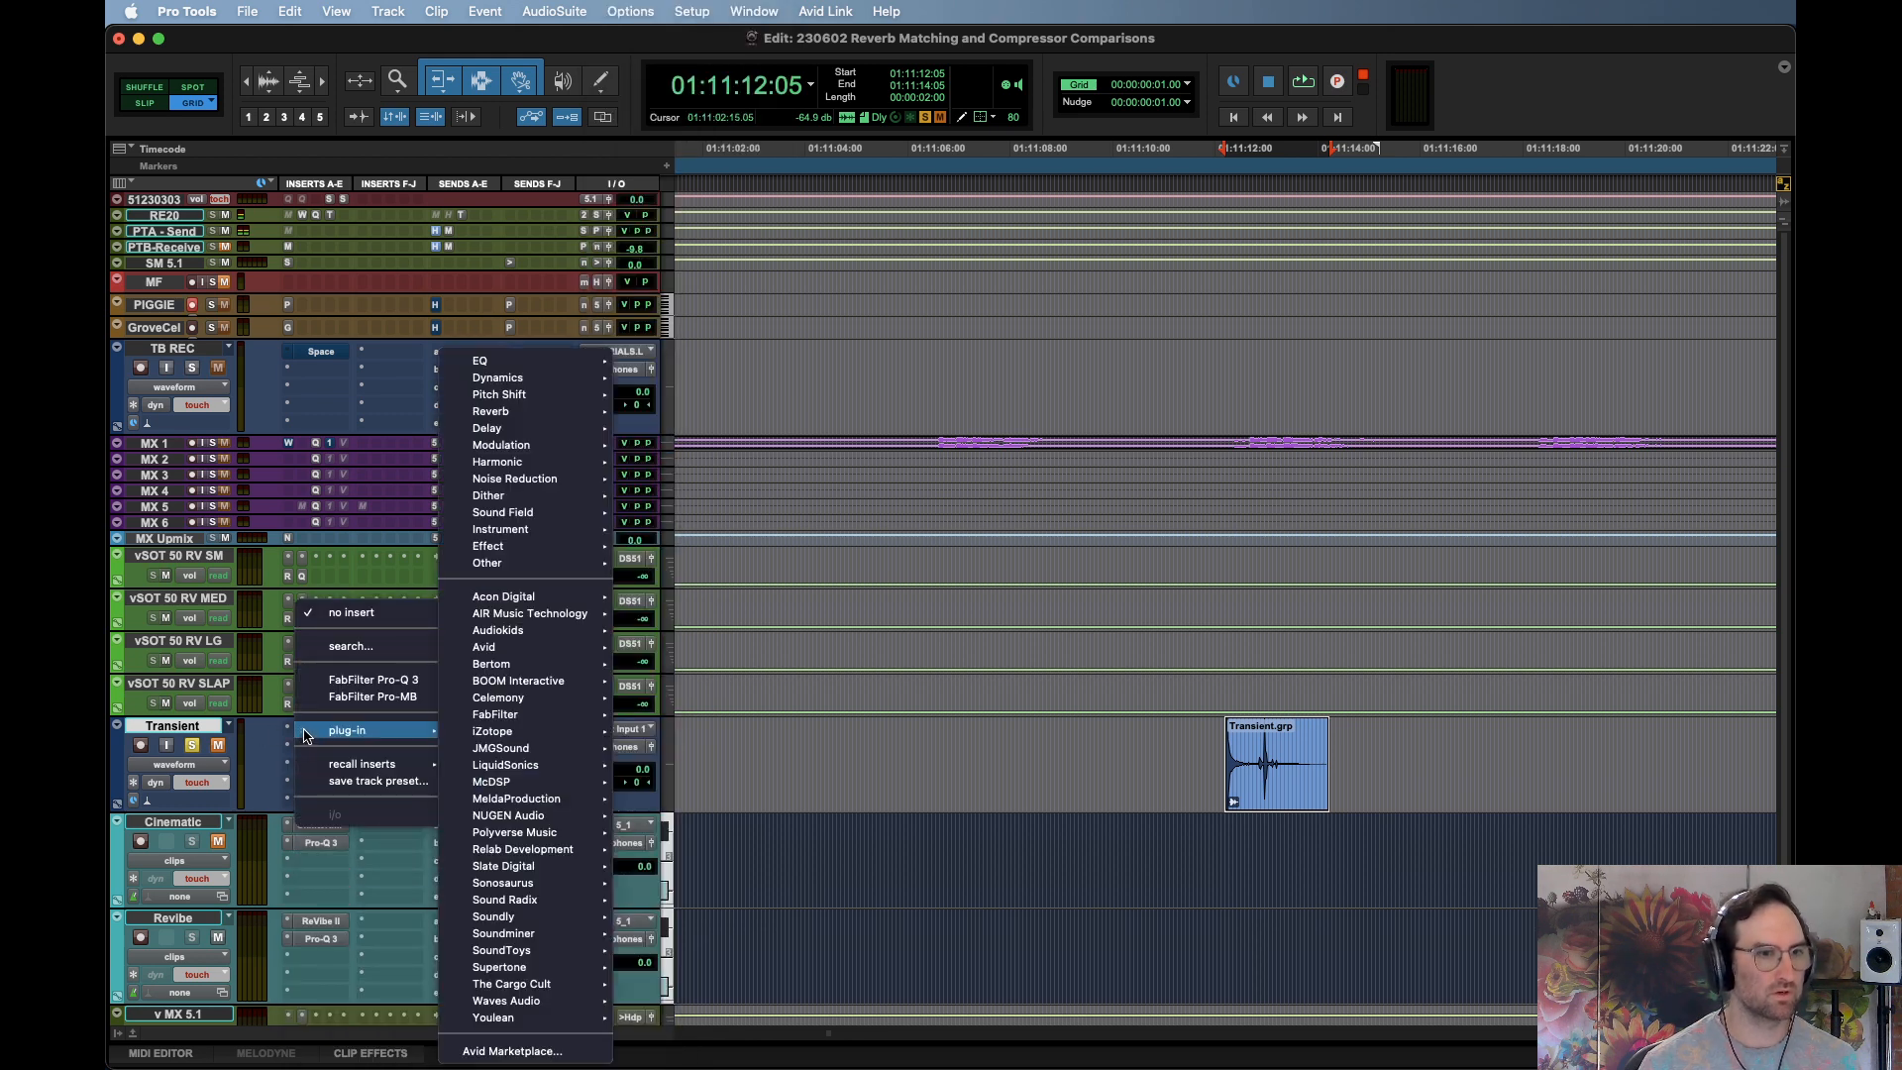
left_click(349, 646)
type("s1")
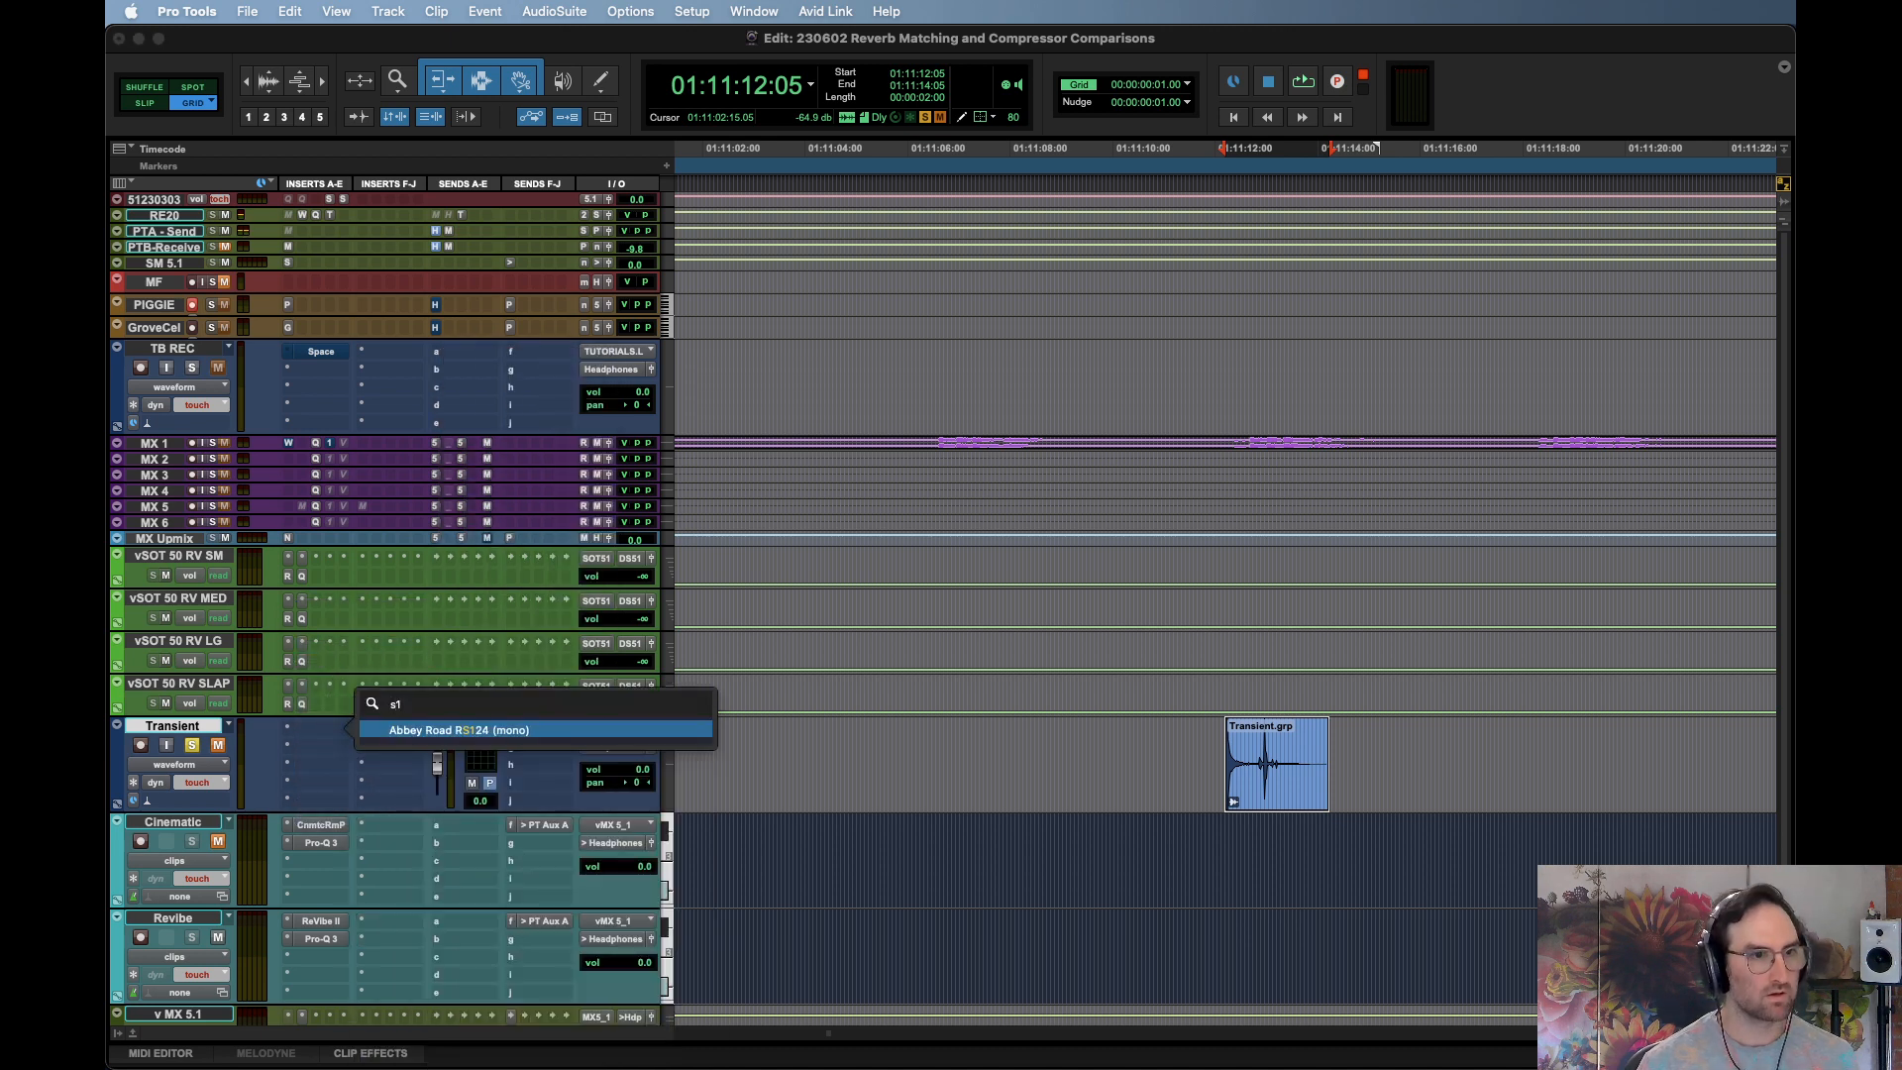
key("BackSpace")
key("BackSpace")
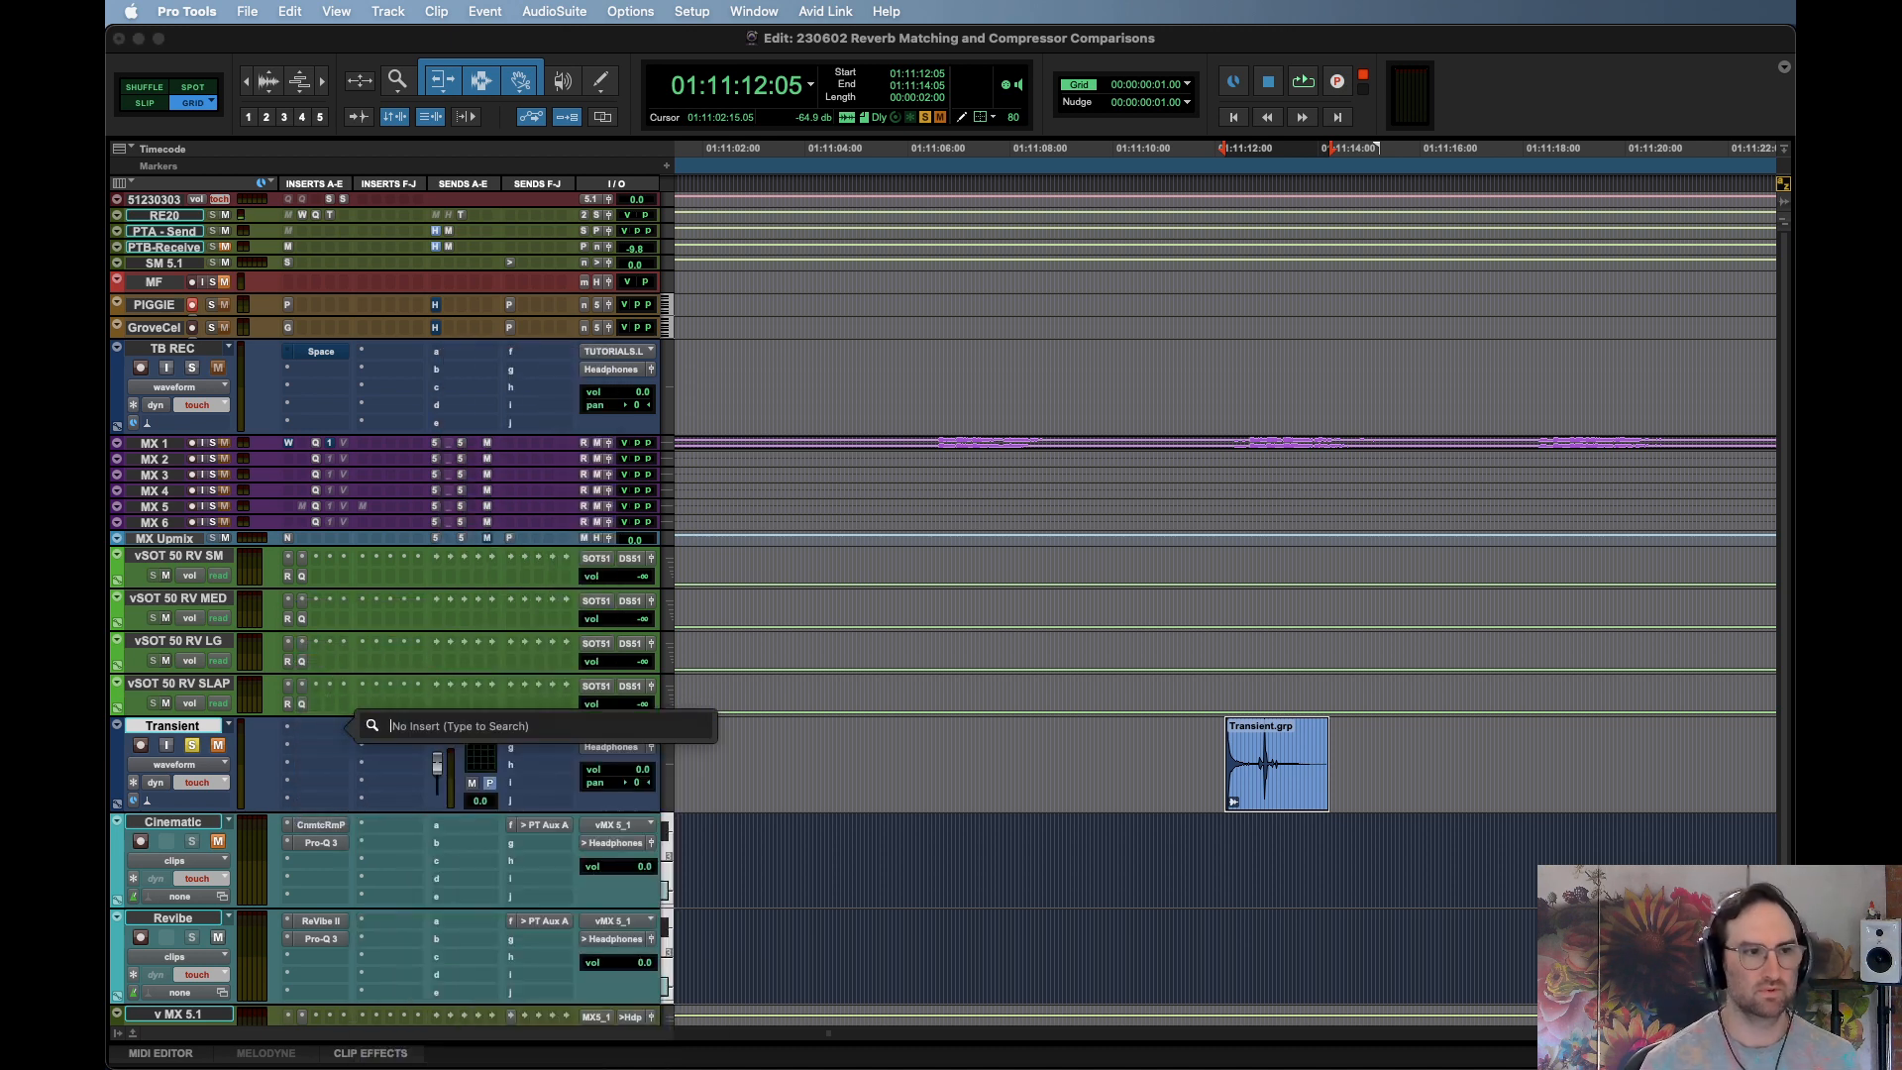
key("Escape")
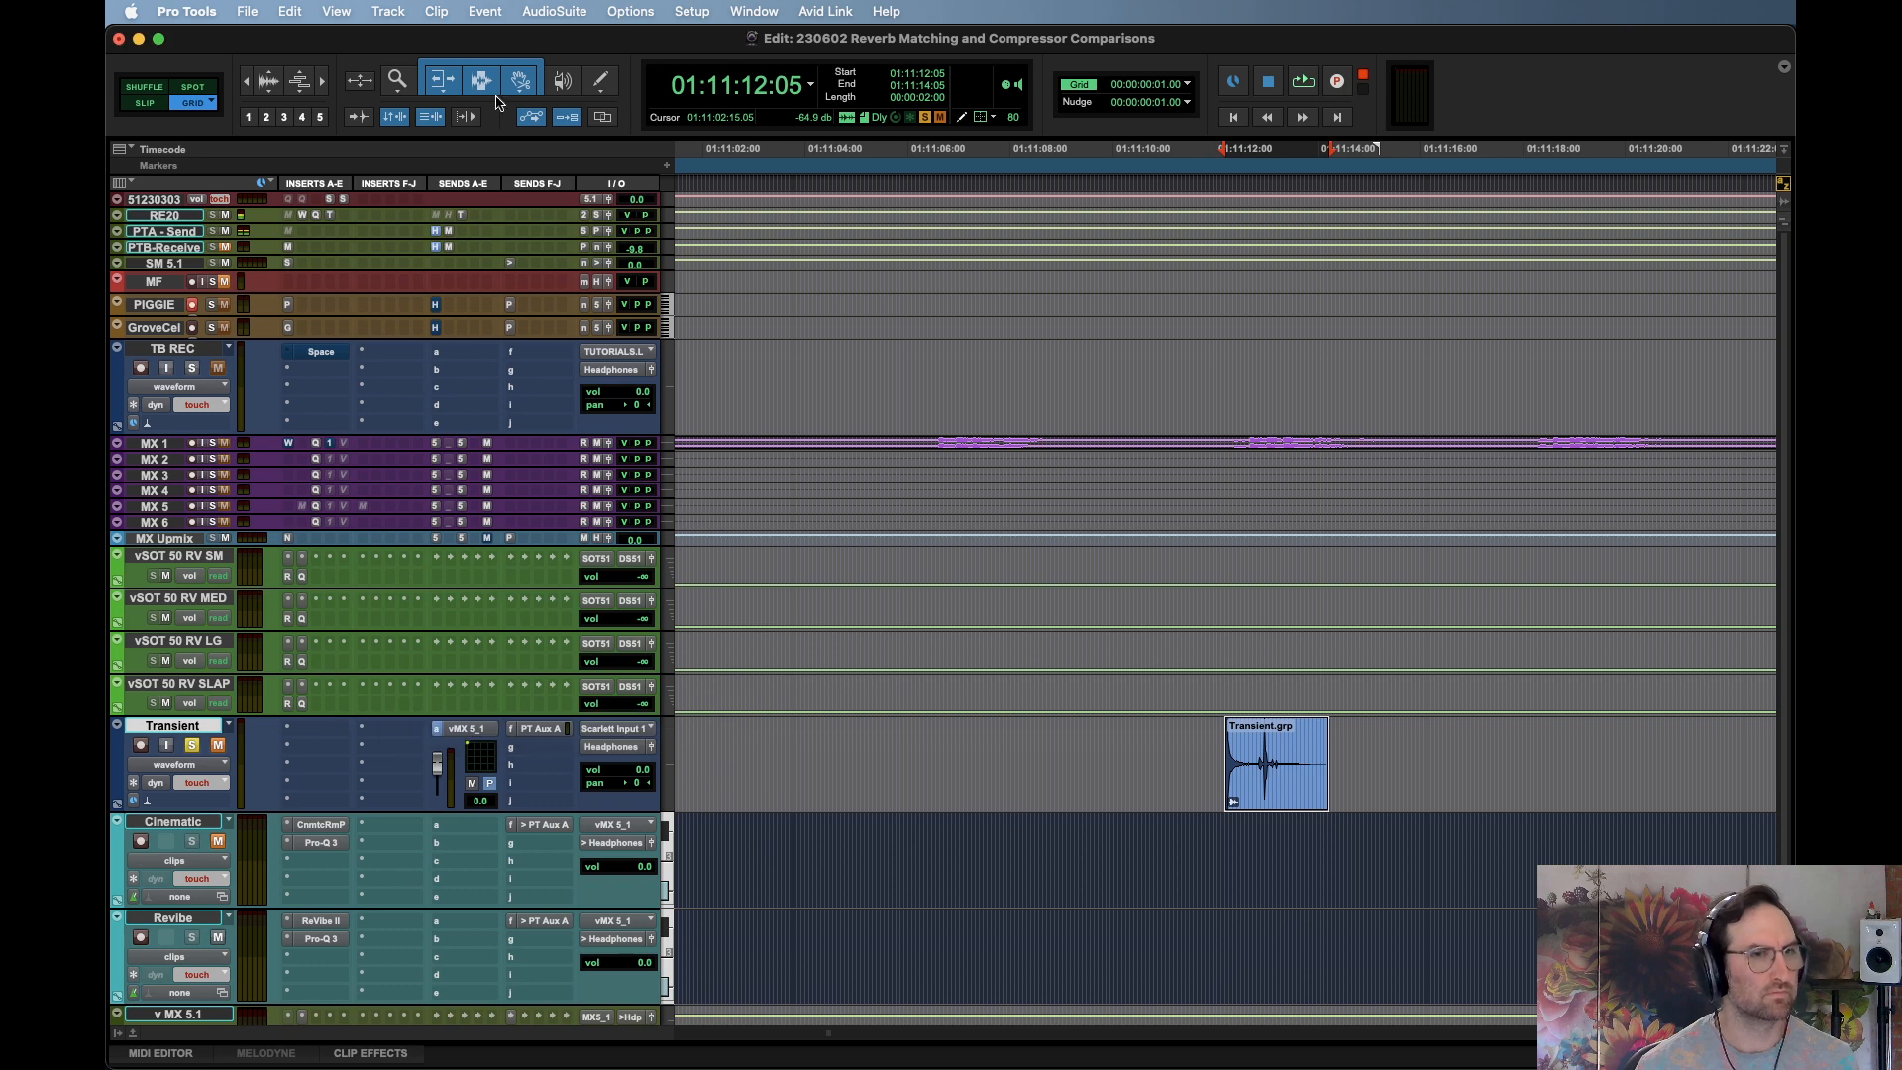
Look through the AudioSuite plug-in categories and close the list without choosing a processor
left_click(545, 6)
mouse_move(594, 553)
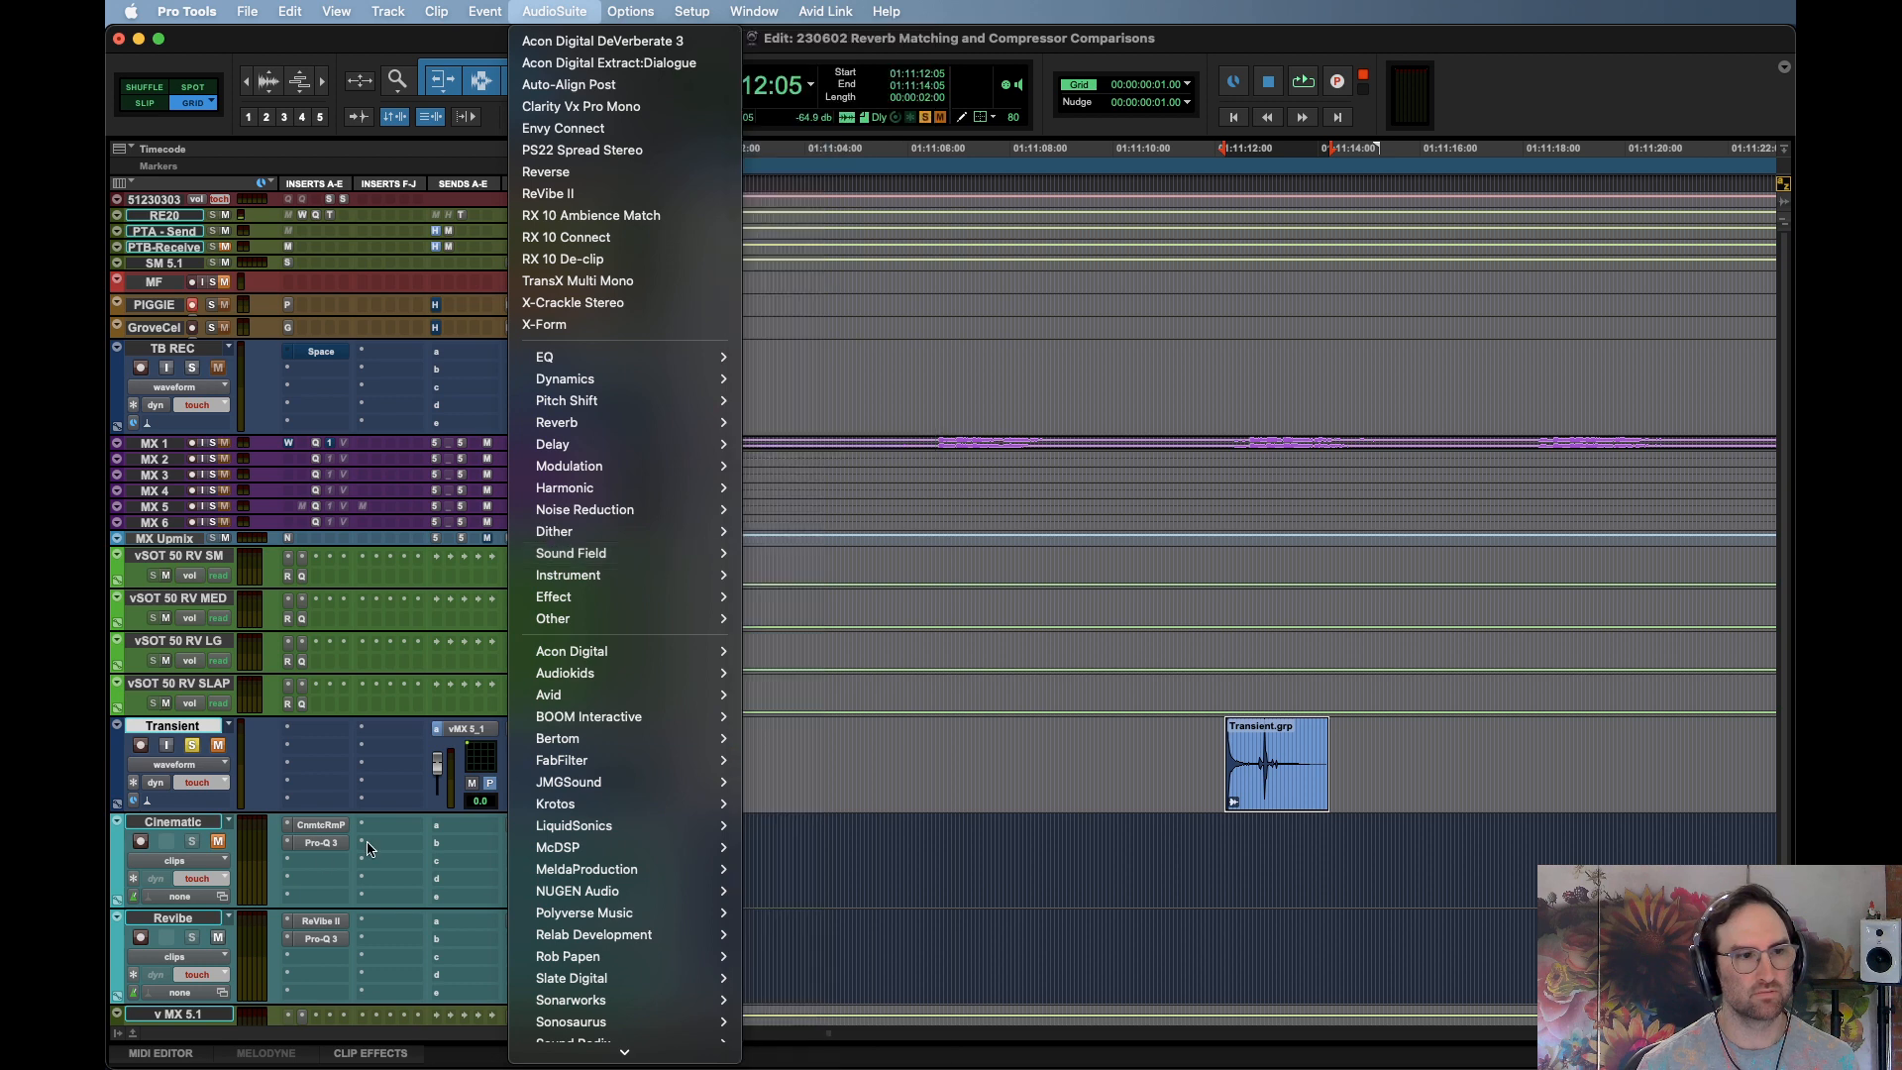
left_click(335, 877)
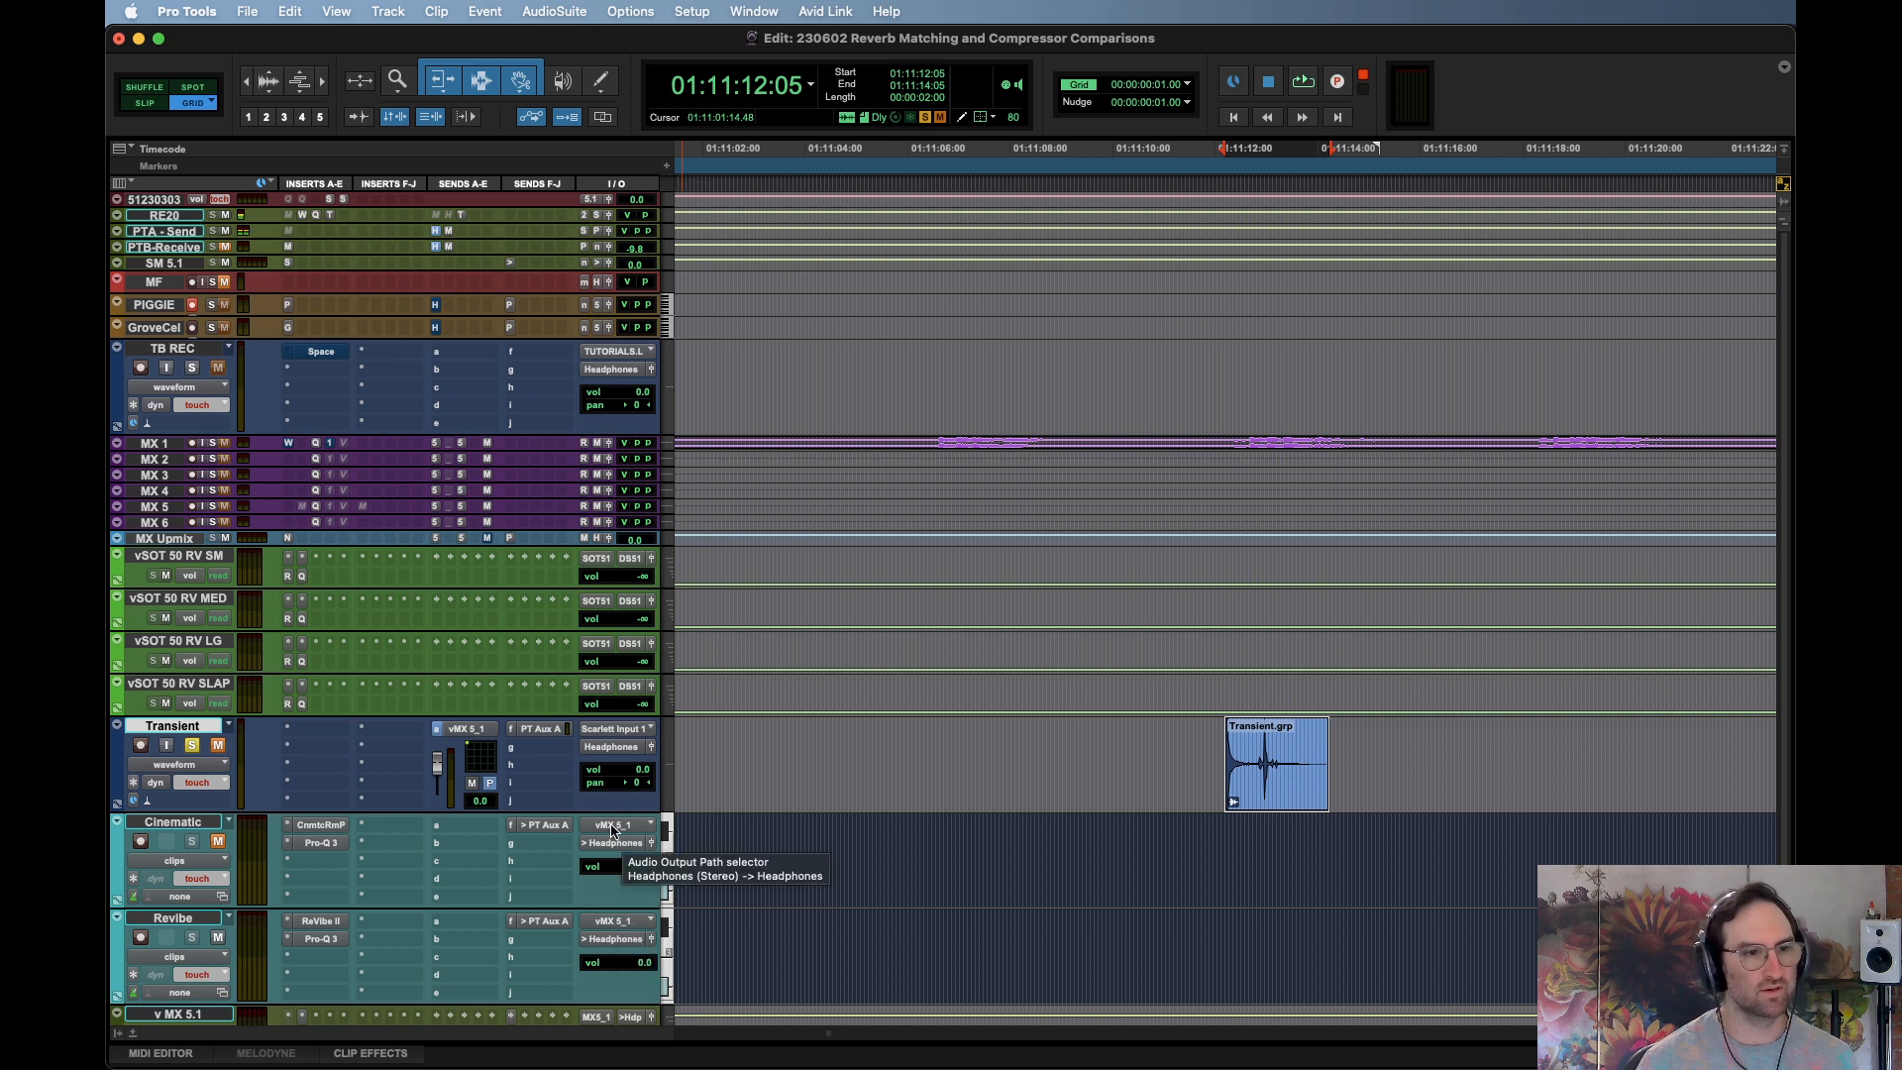
Reselect the clip on the Transient track and replay it through the reverb
left_click(197, 921)
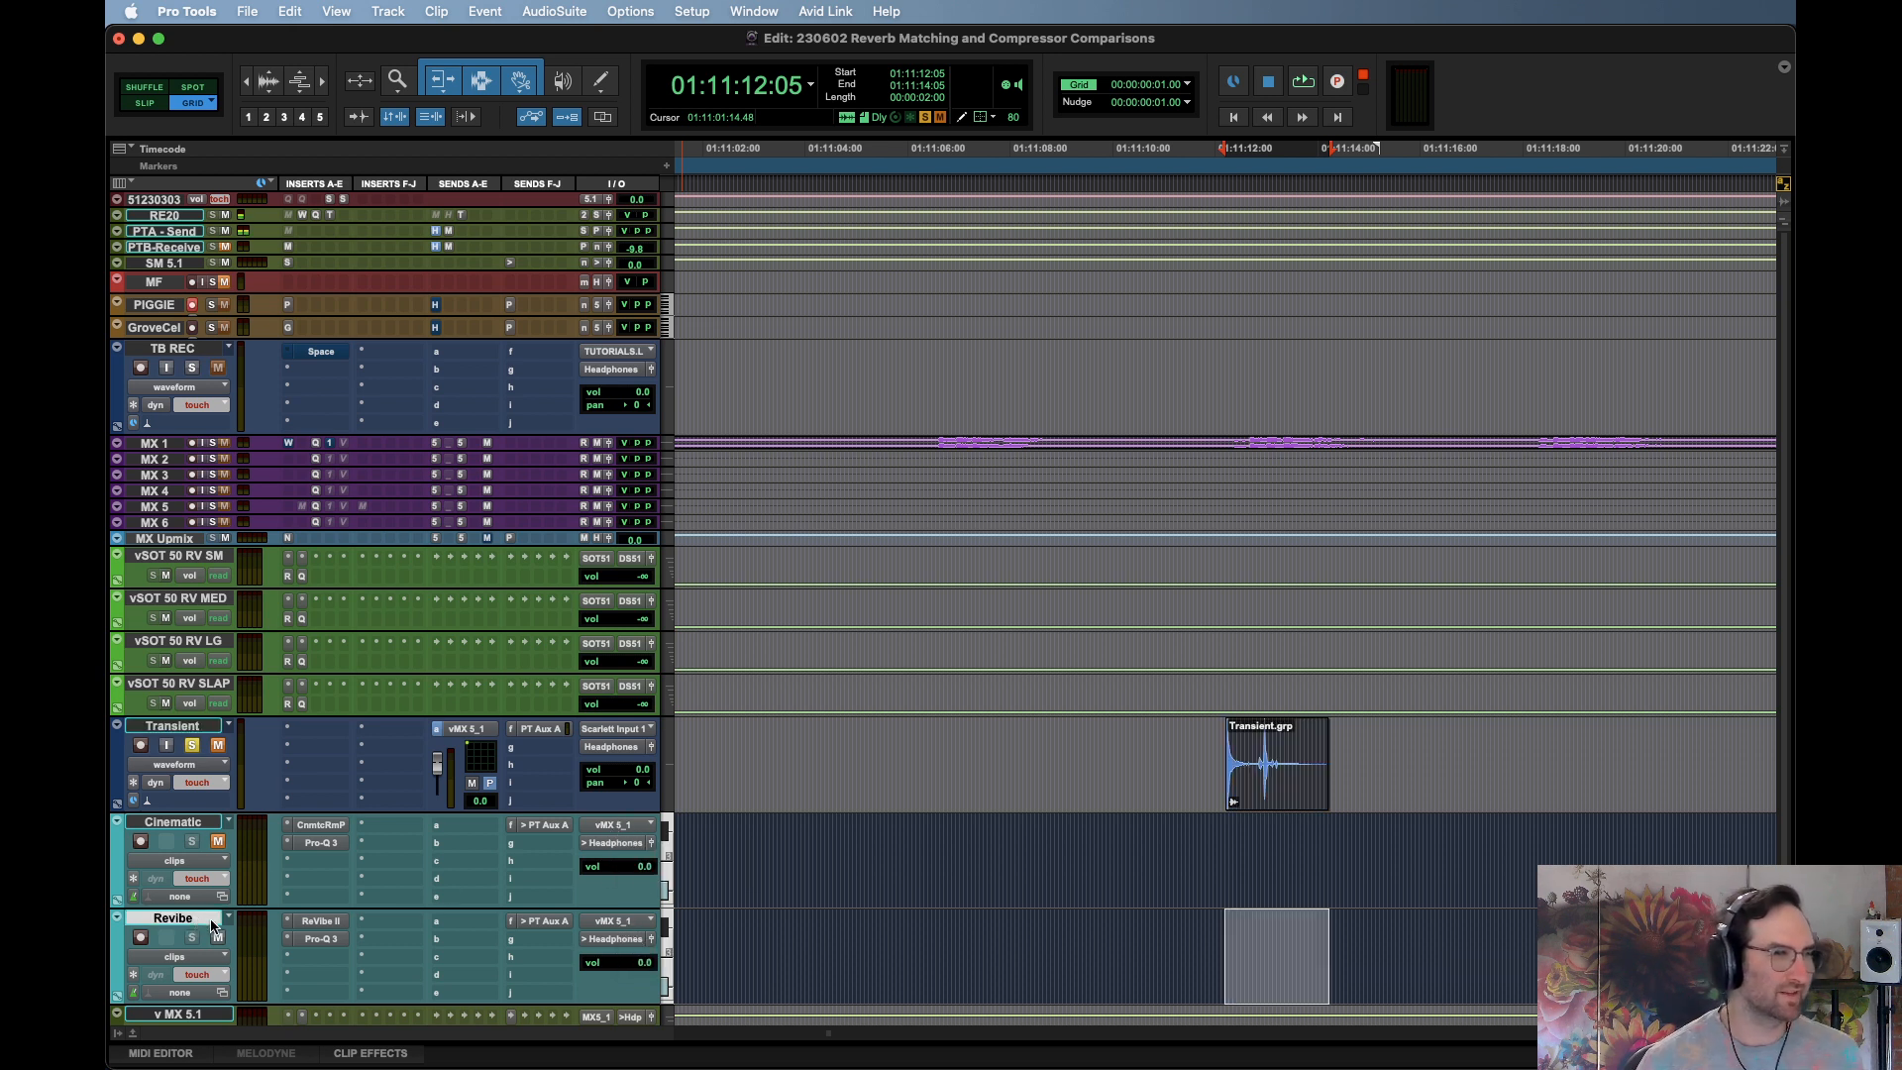
left_click(1286, 808)
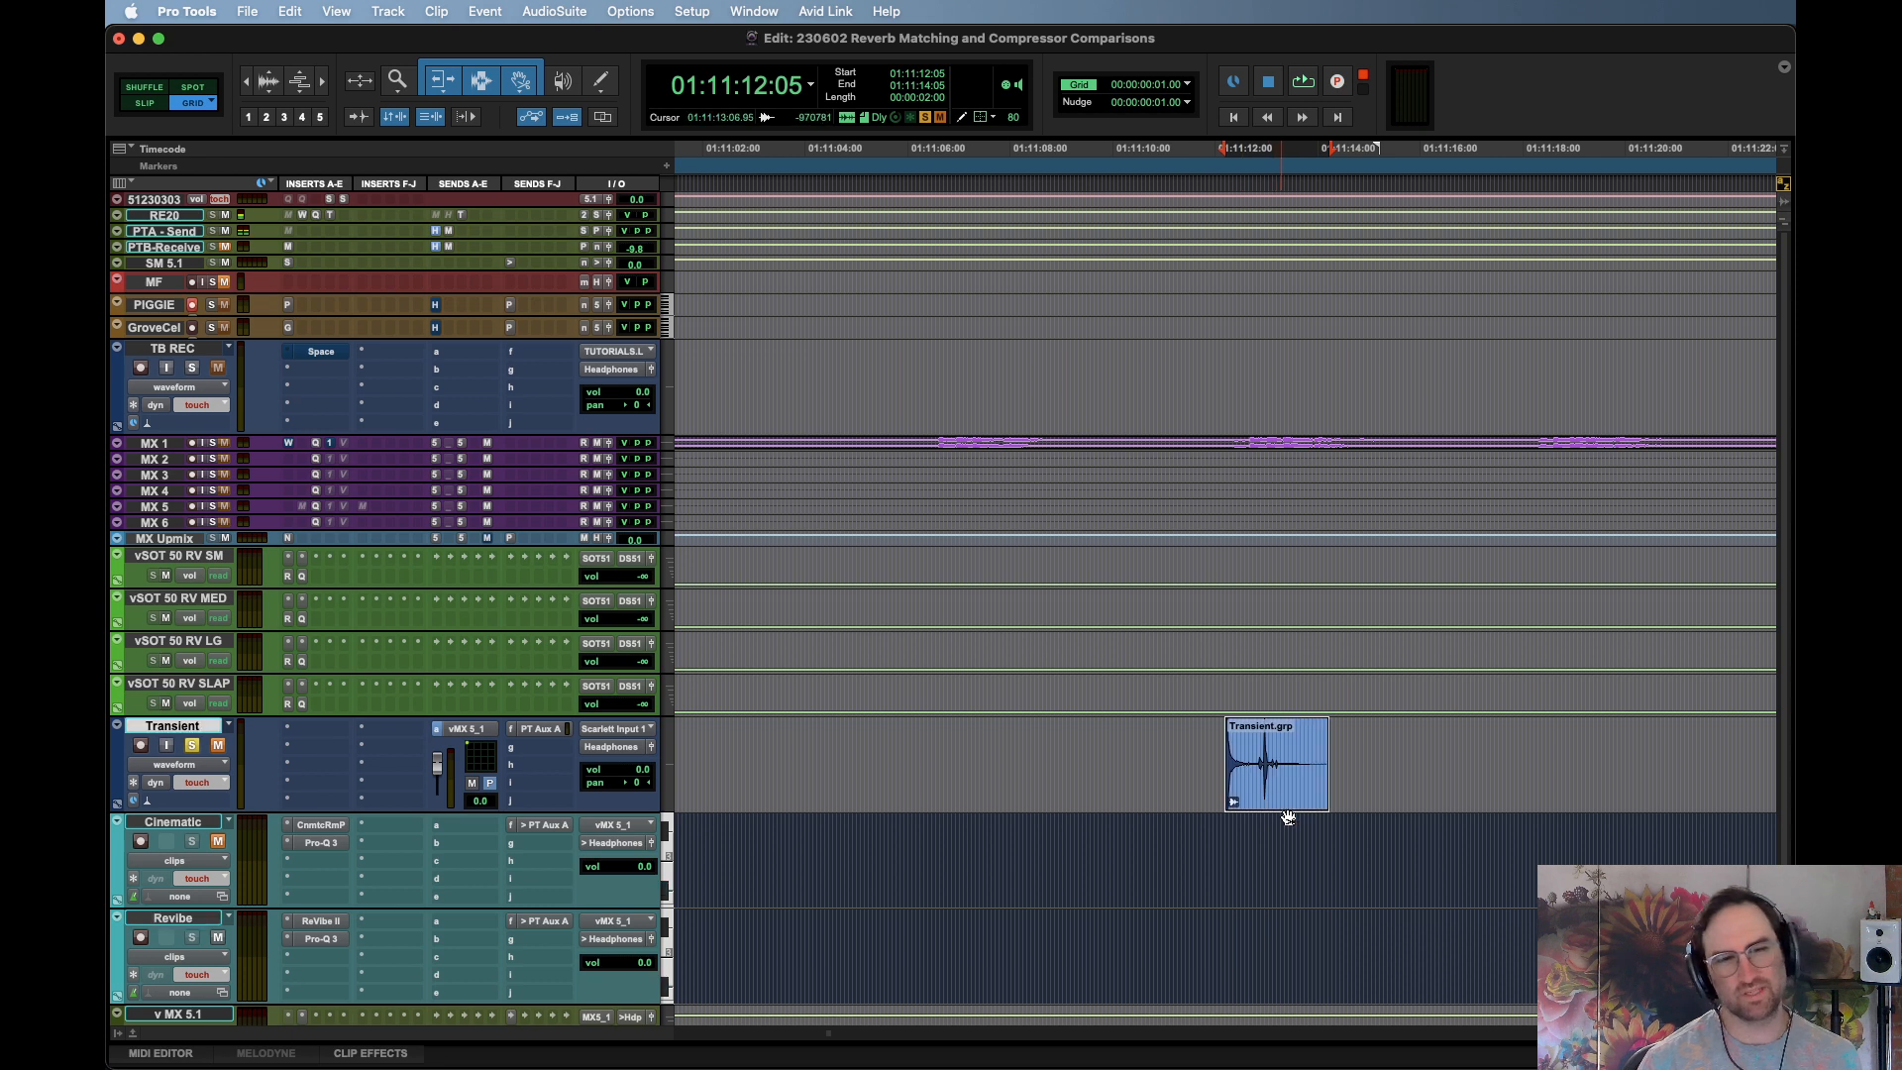
key("space")
key("space")
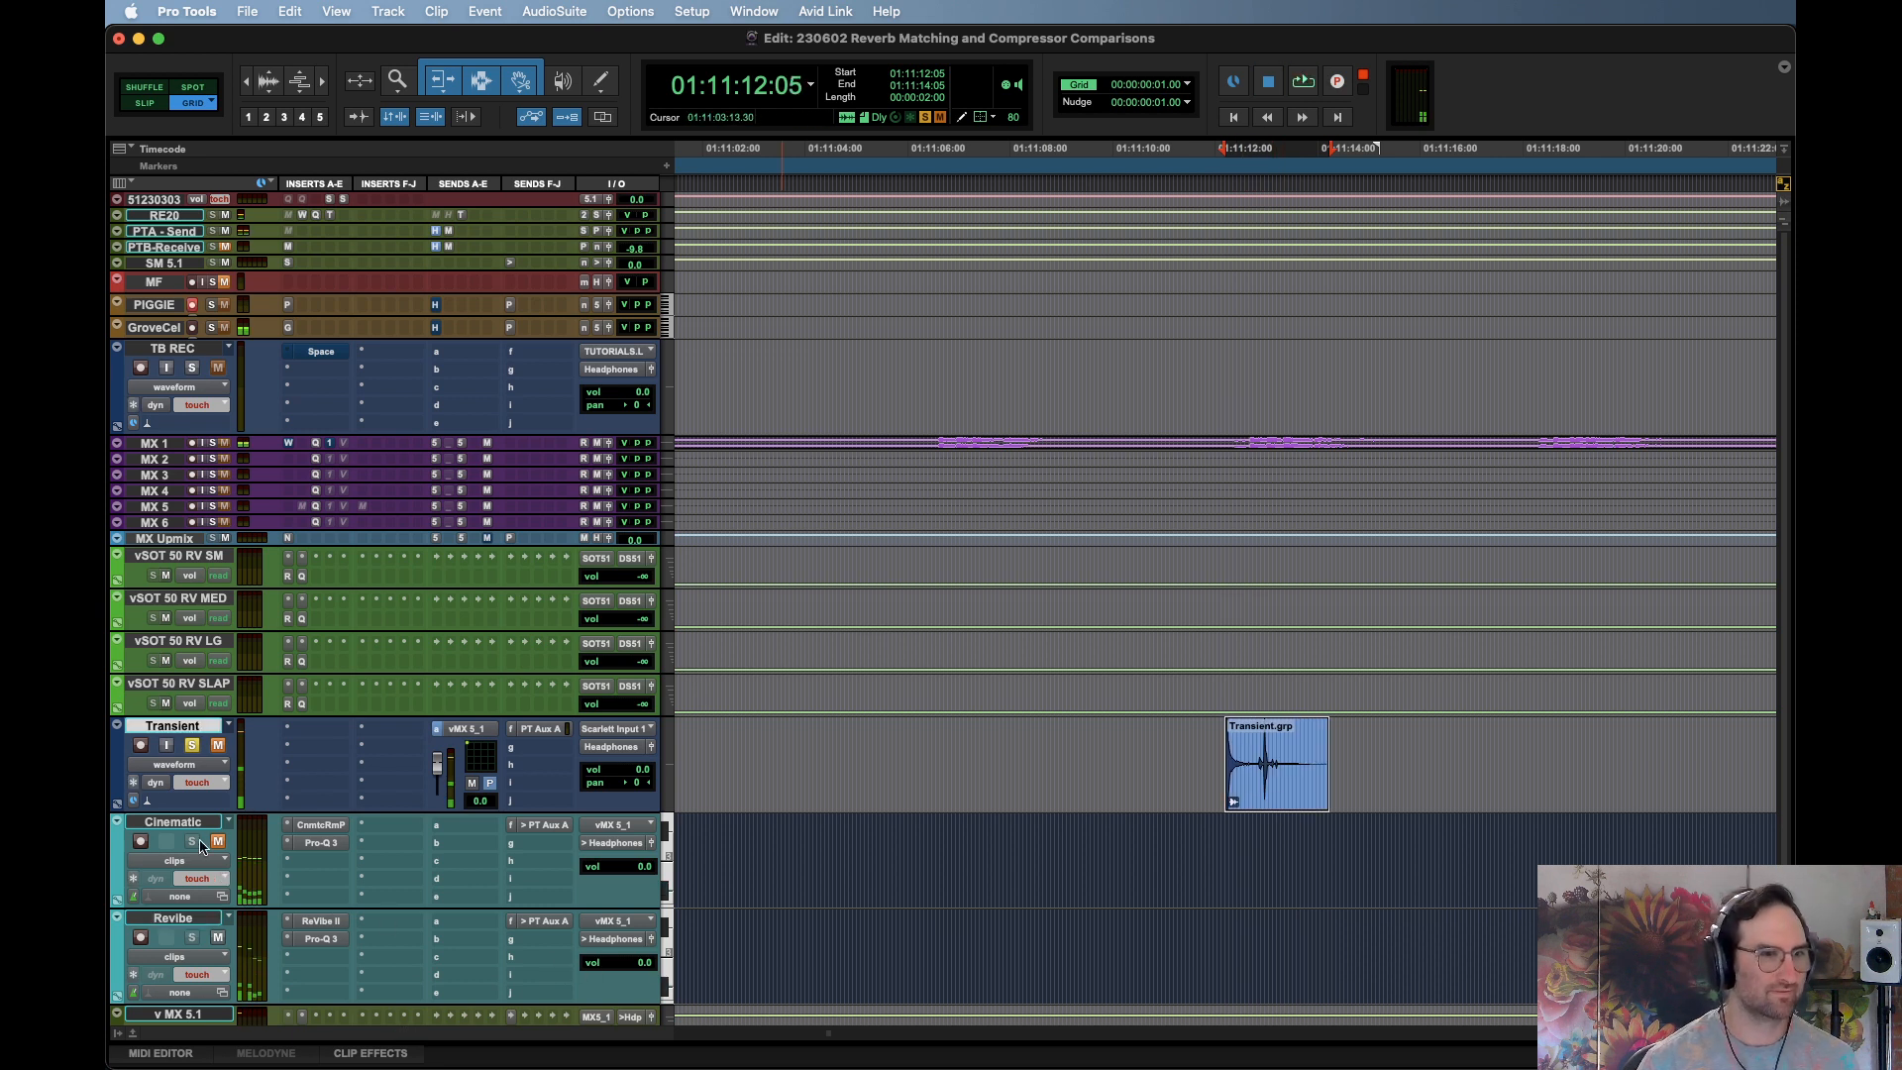
Select the Cinematic and Revibe tracks together and replay the transient repeatedly to compare the two reverbs
left_click(191, 822)
left_click(197, 920, "shift")
key("space")
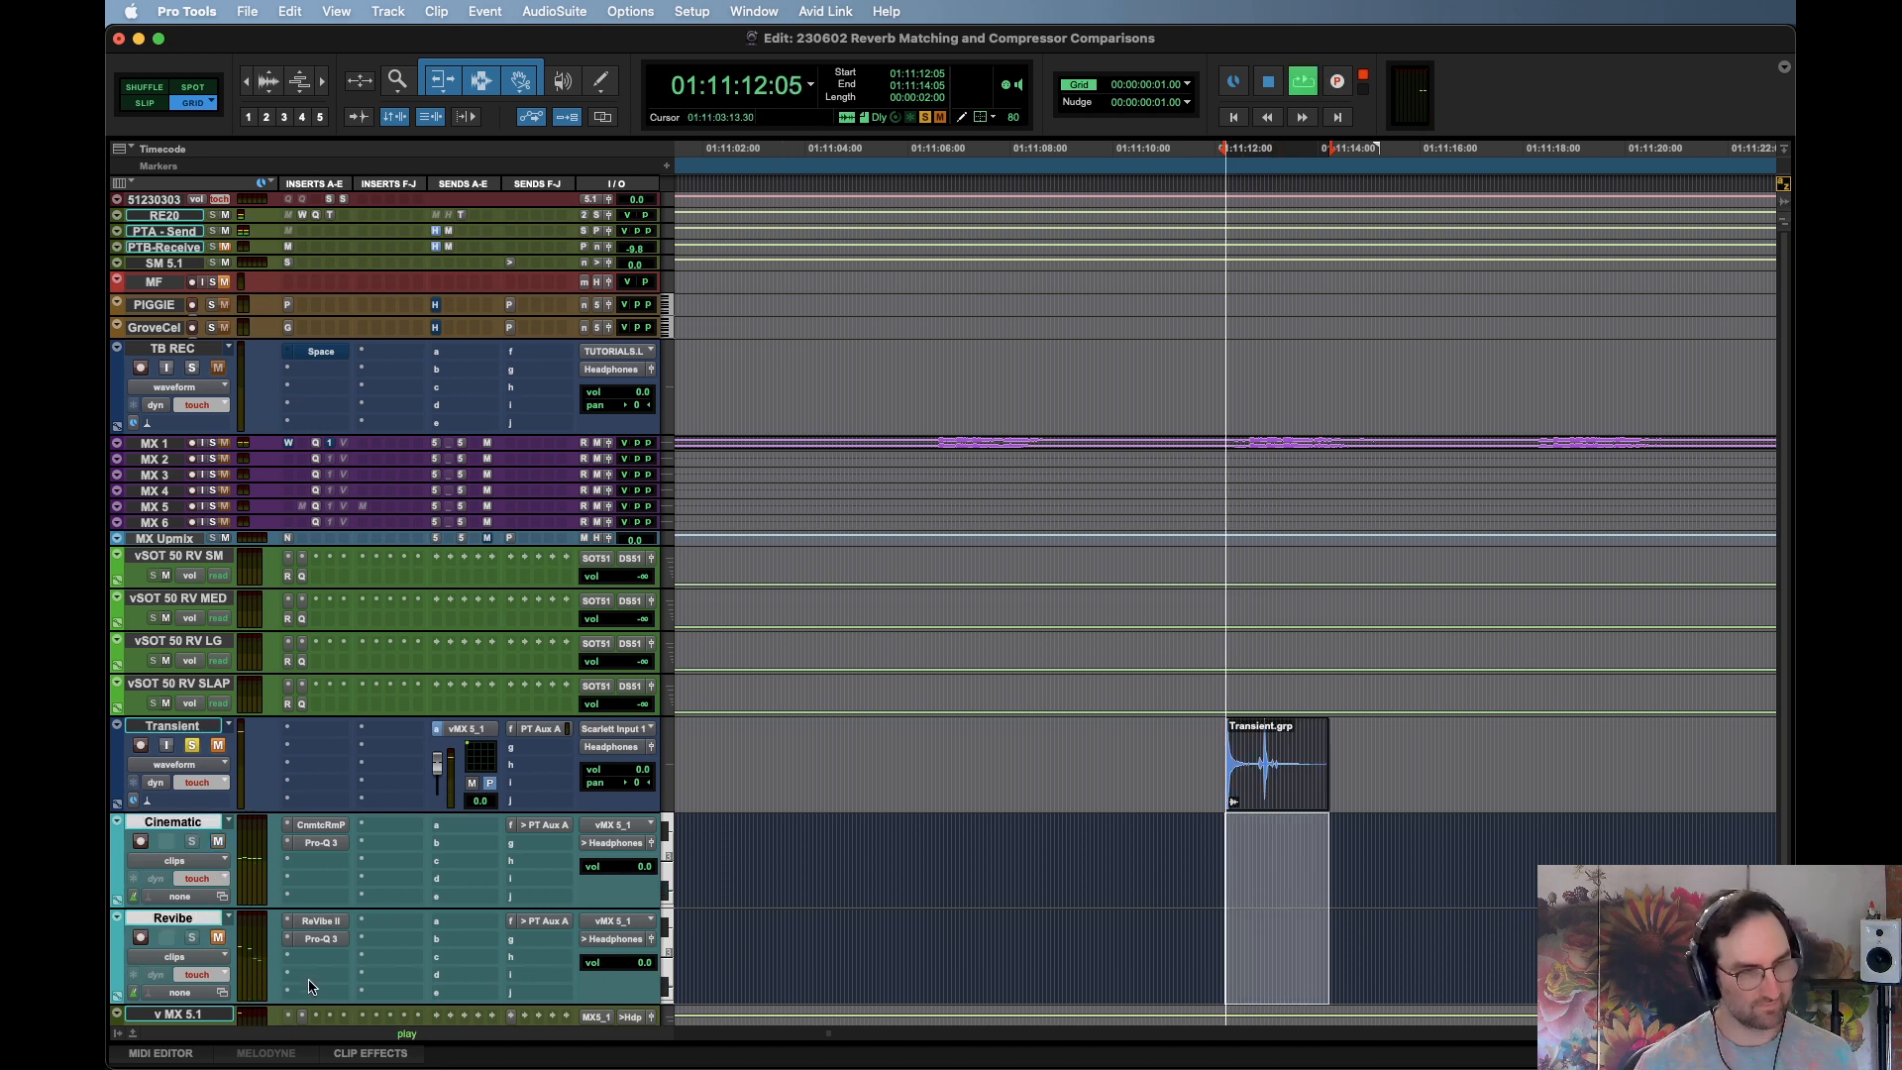
key("space")
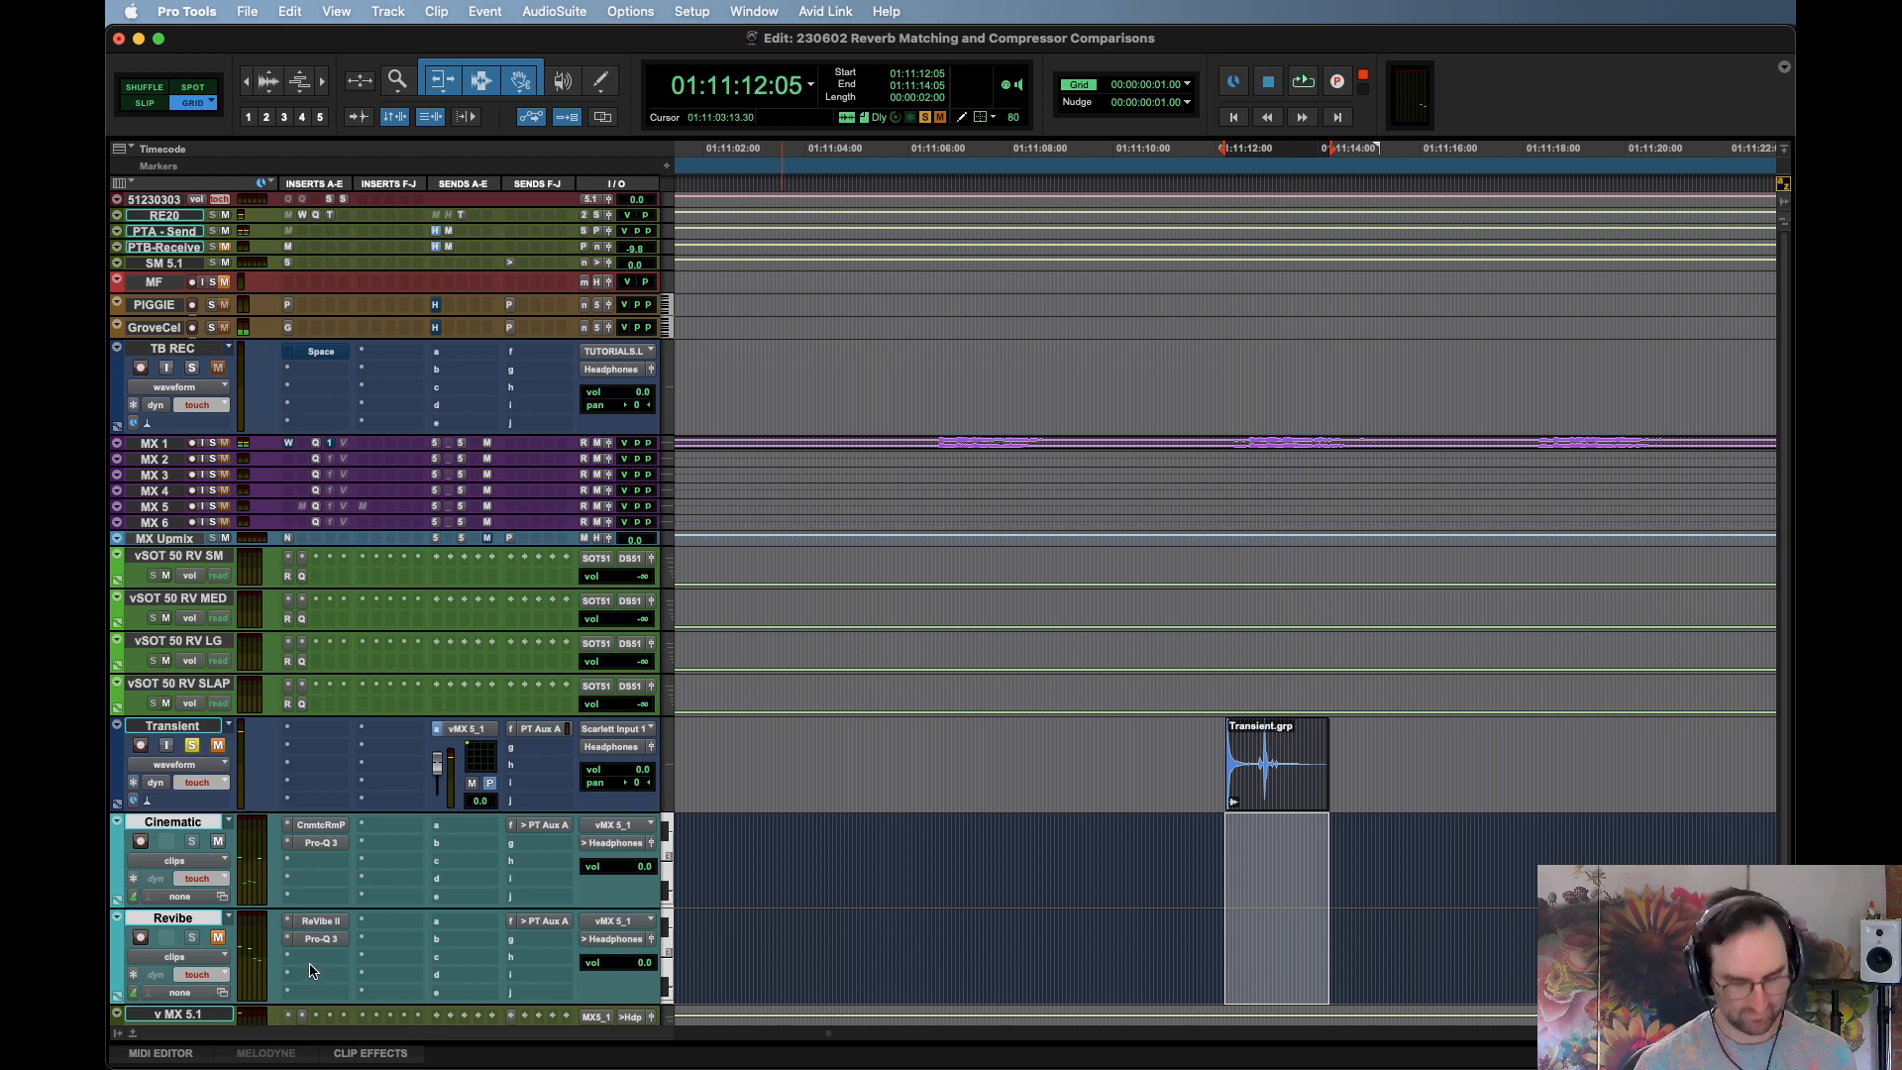
key("space")
key("space")
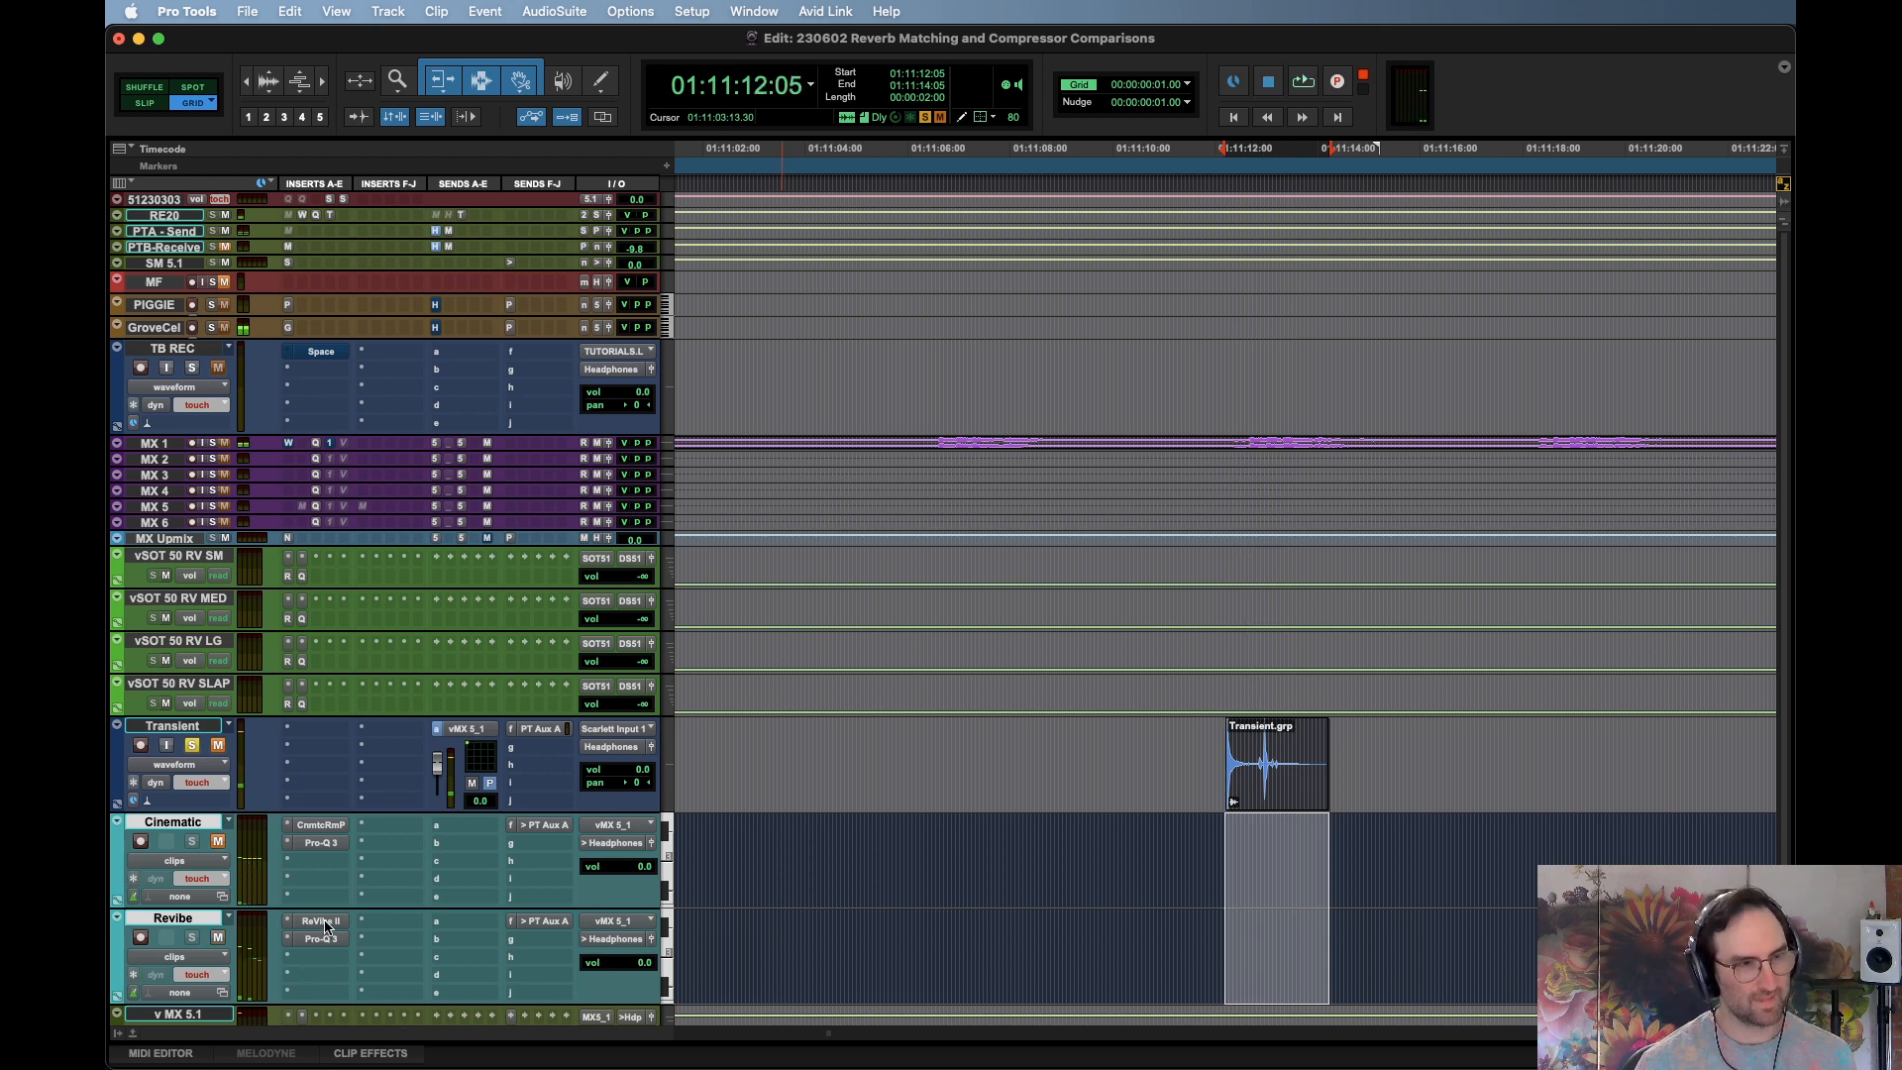
In the Revibe track's Pro-Q 3, move the 400 Hz bell to about 604 Hz at +5.3 dB with Mid stereo placement
left_click(320, 921)
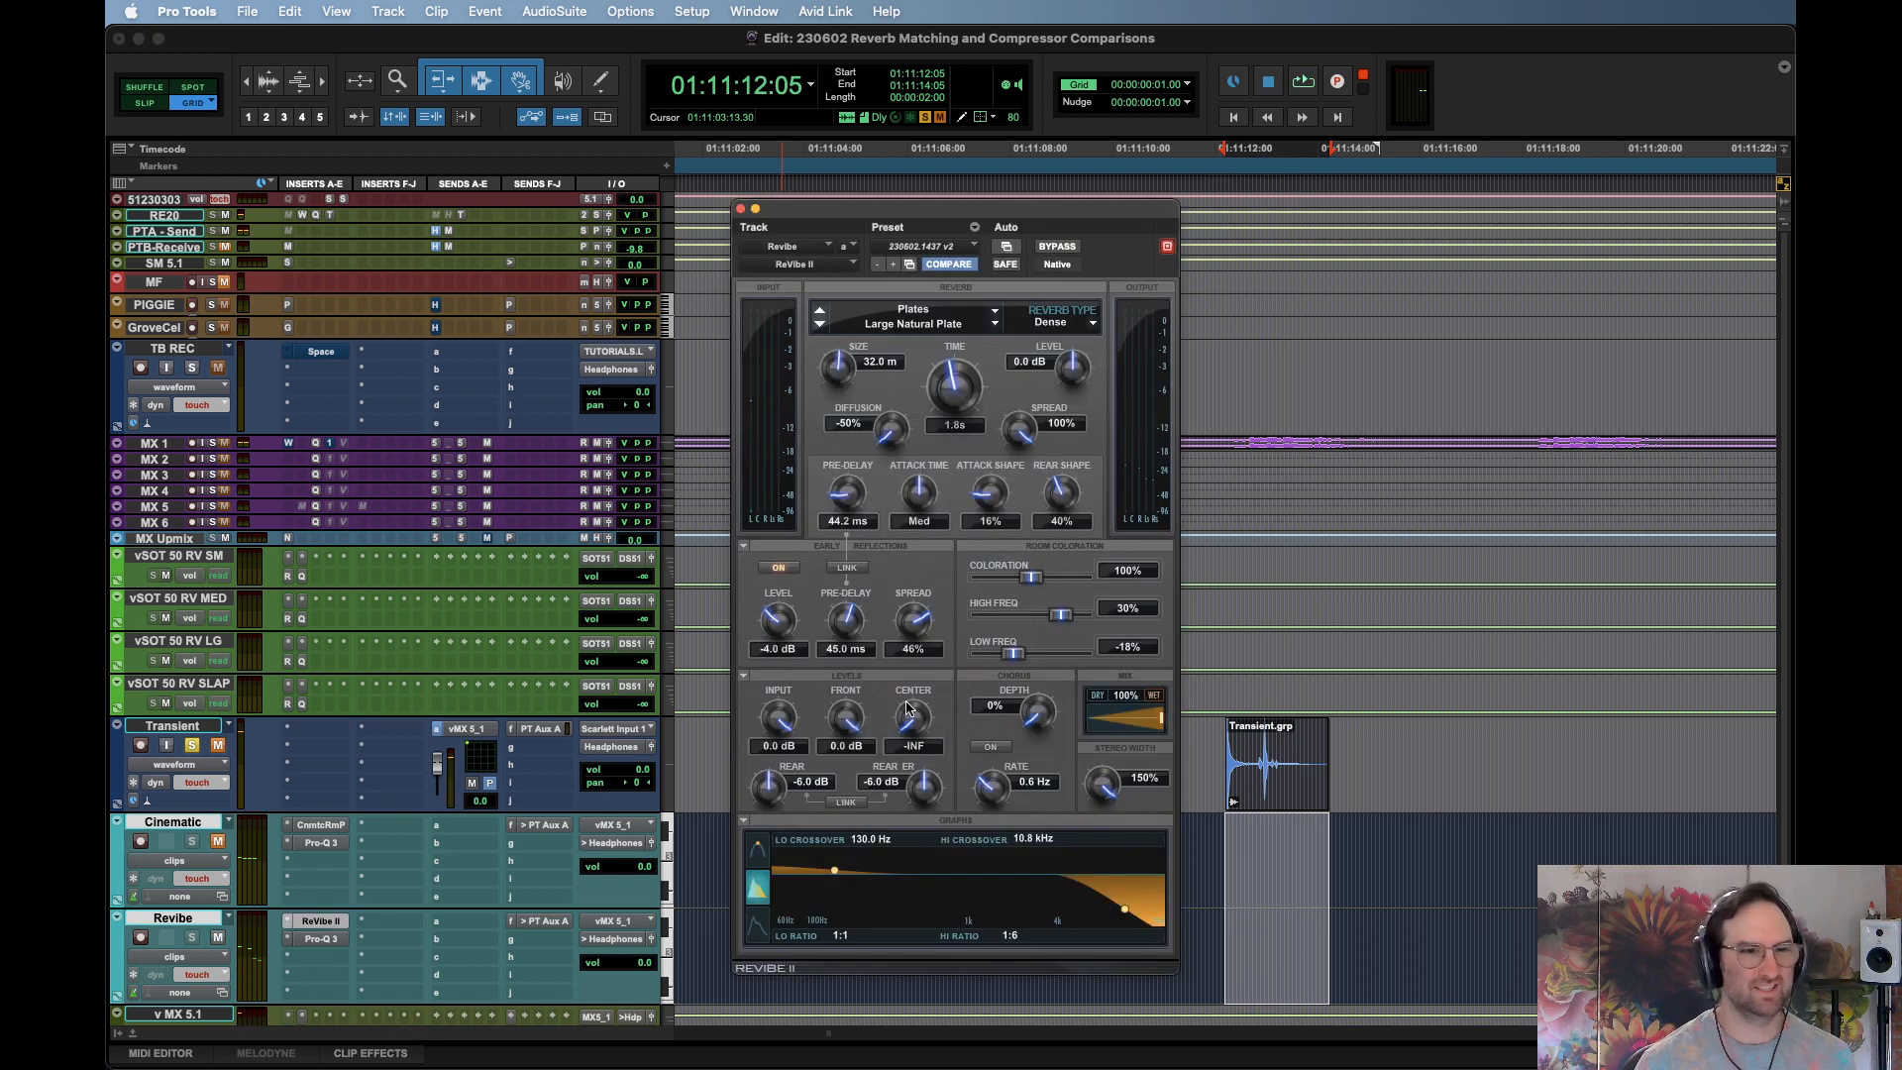
left_click(335, 939)
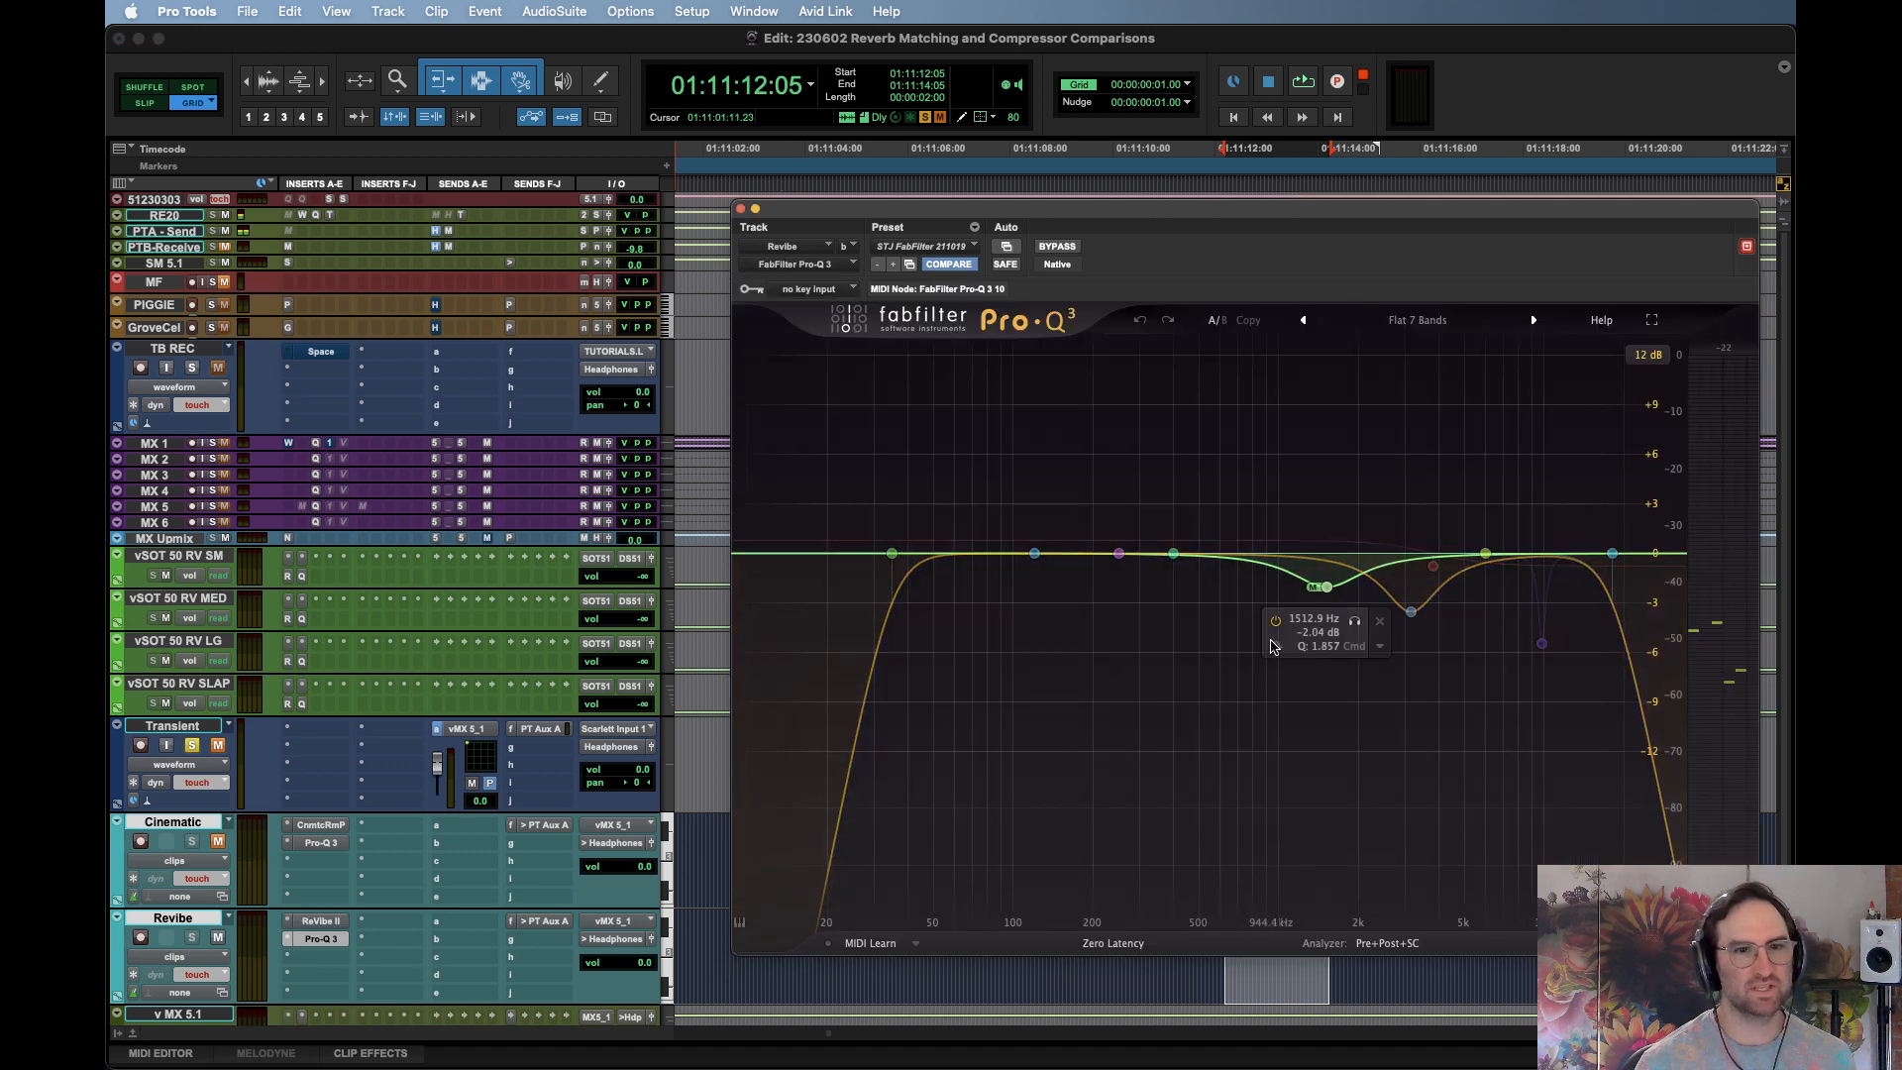
left_click_drag(1174, 557, 1220, 466)
right_click(1220, 465)
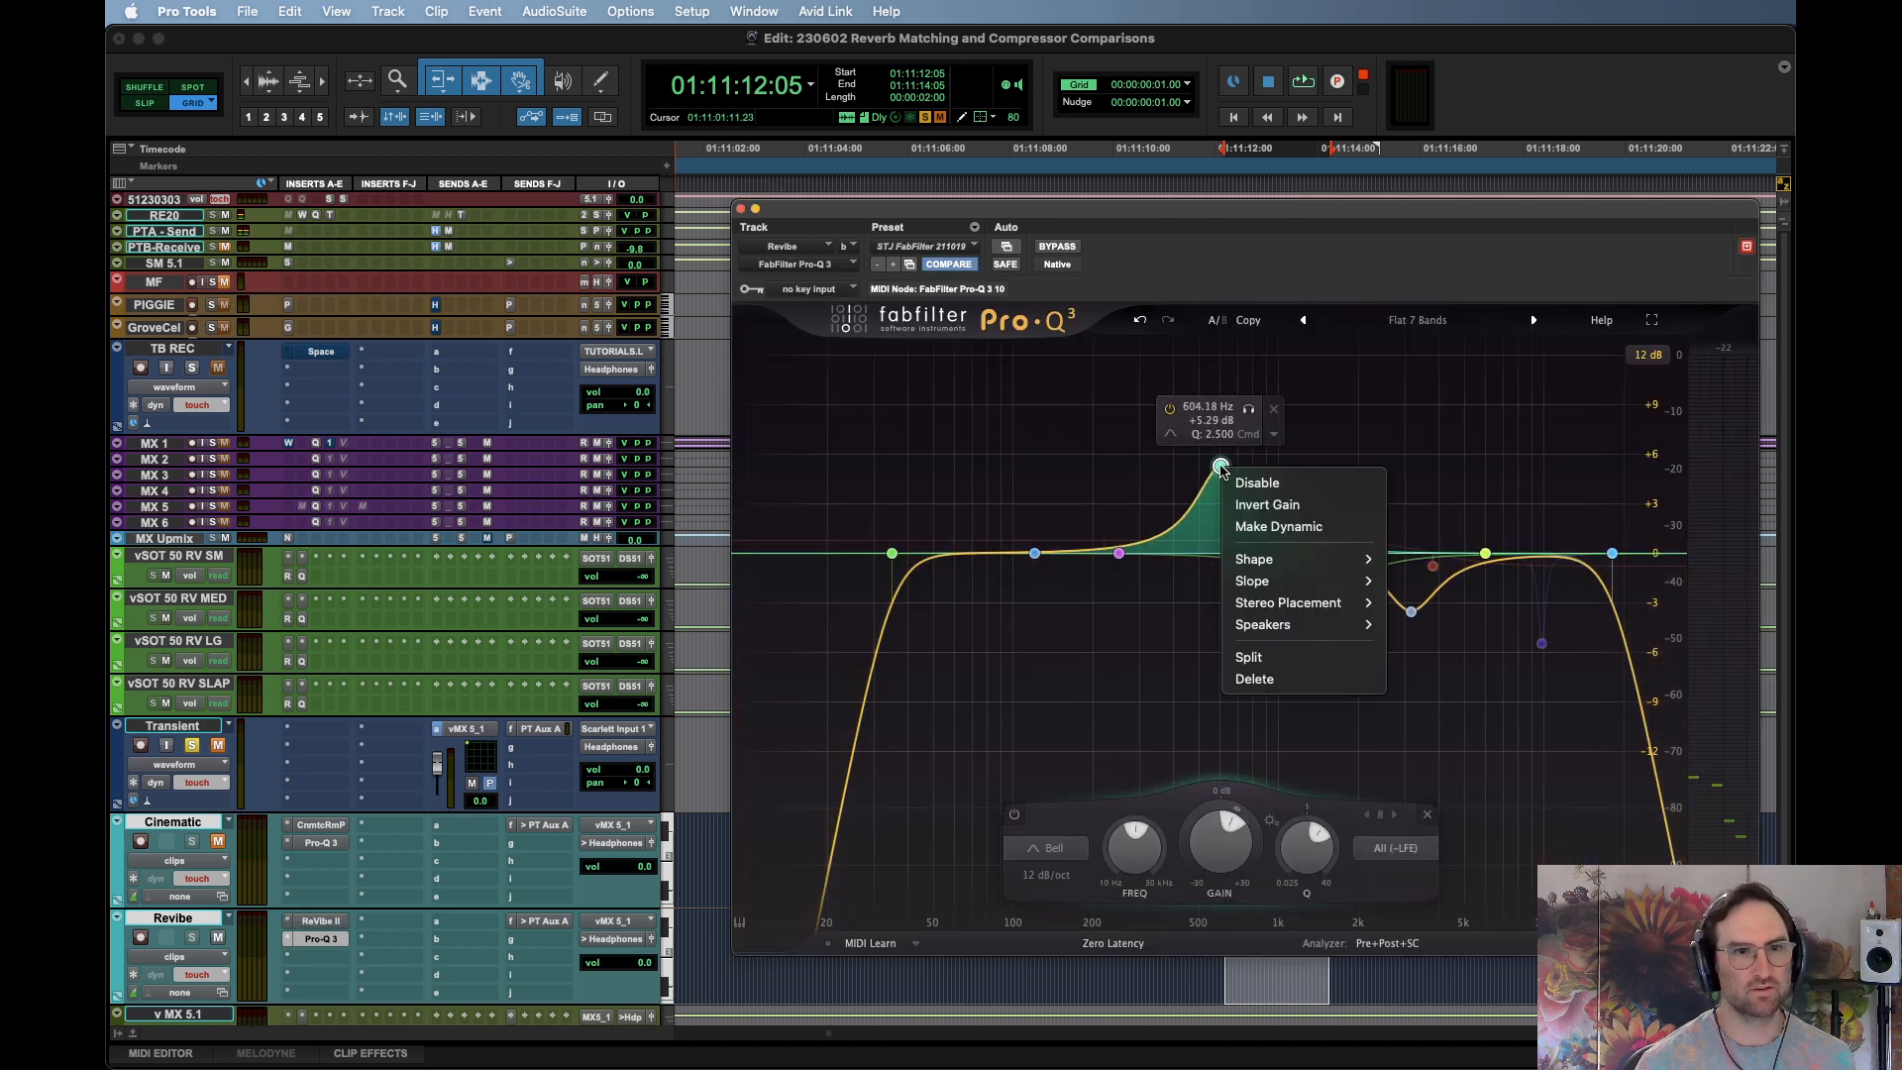
mouse_move(1297, 603)
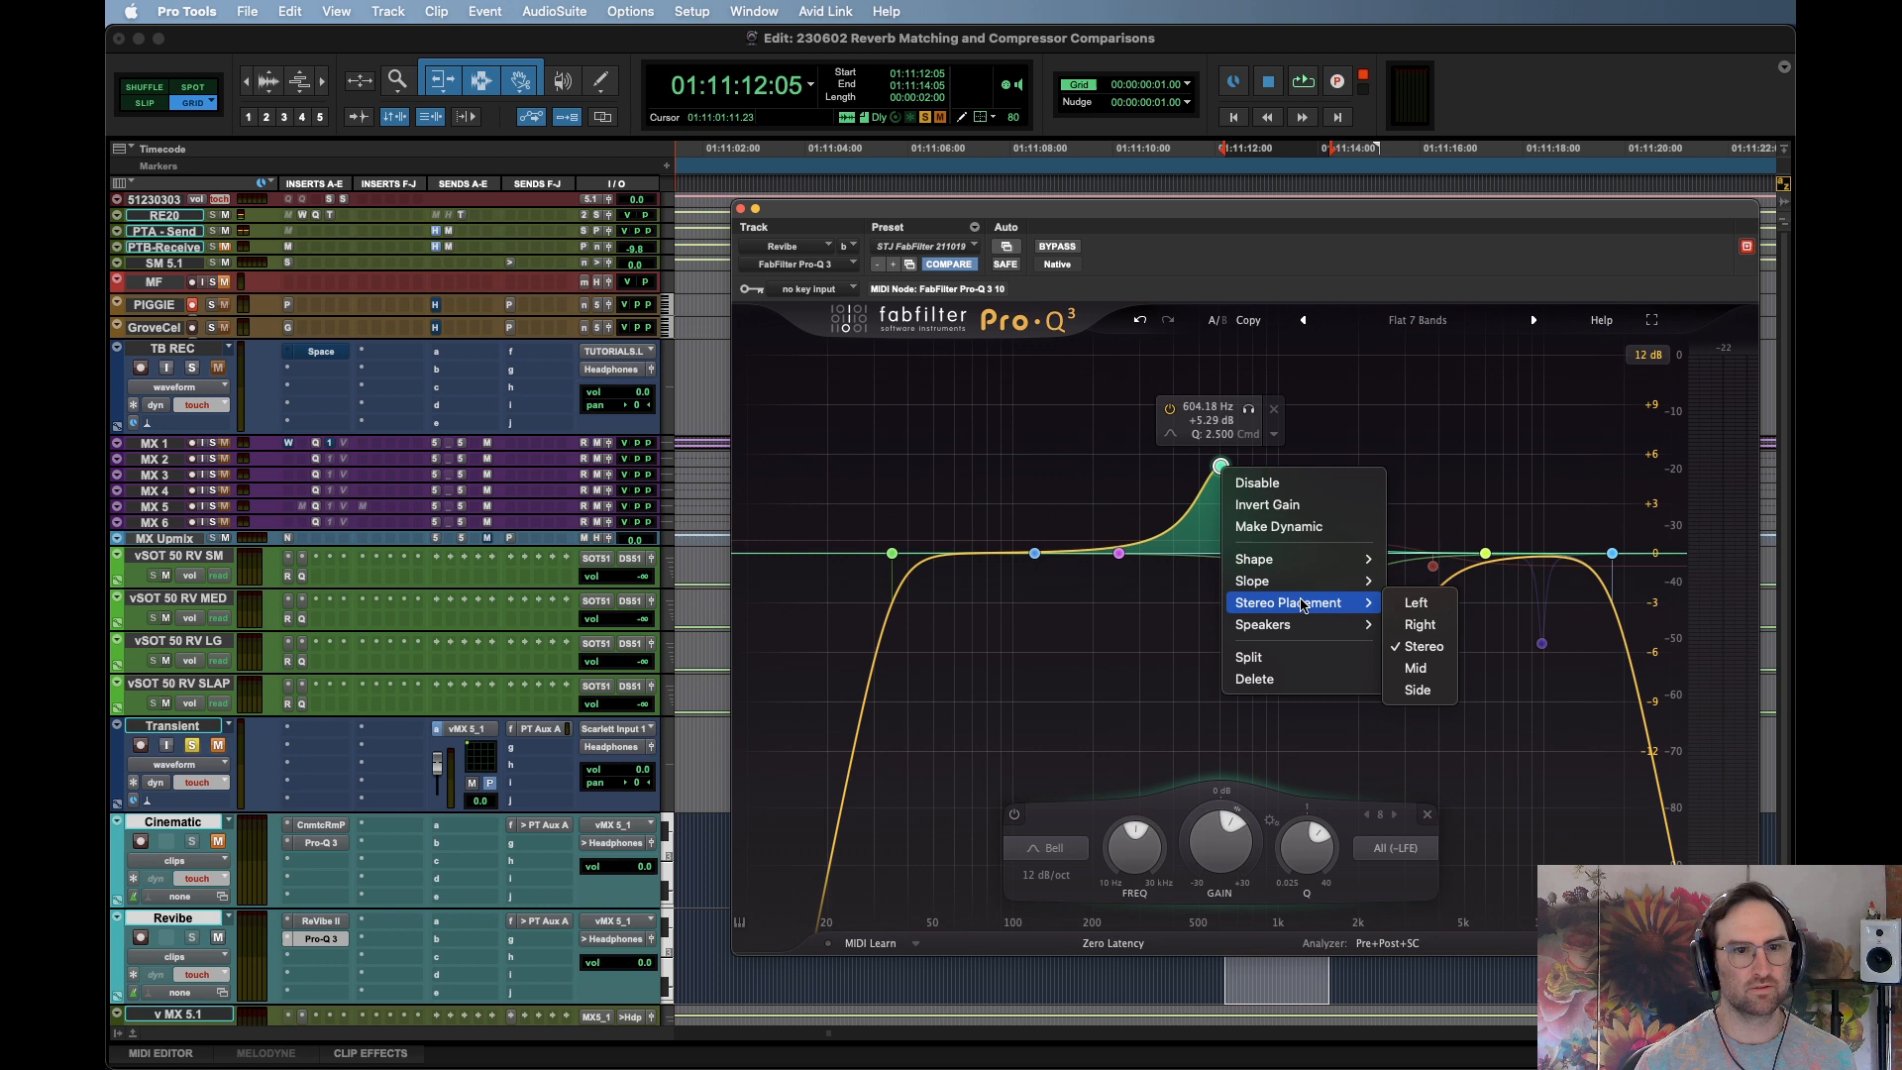
left_click(1416, 667)
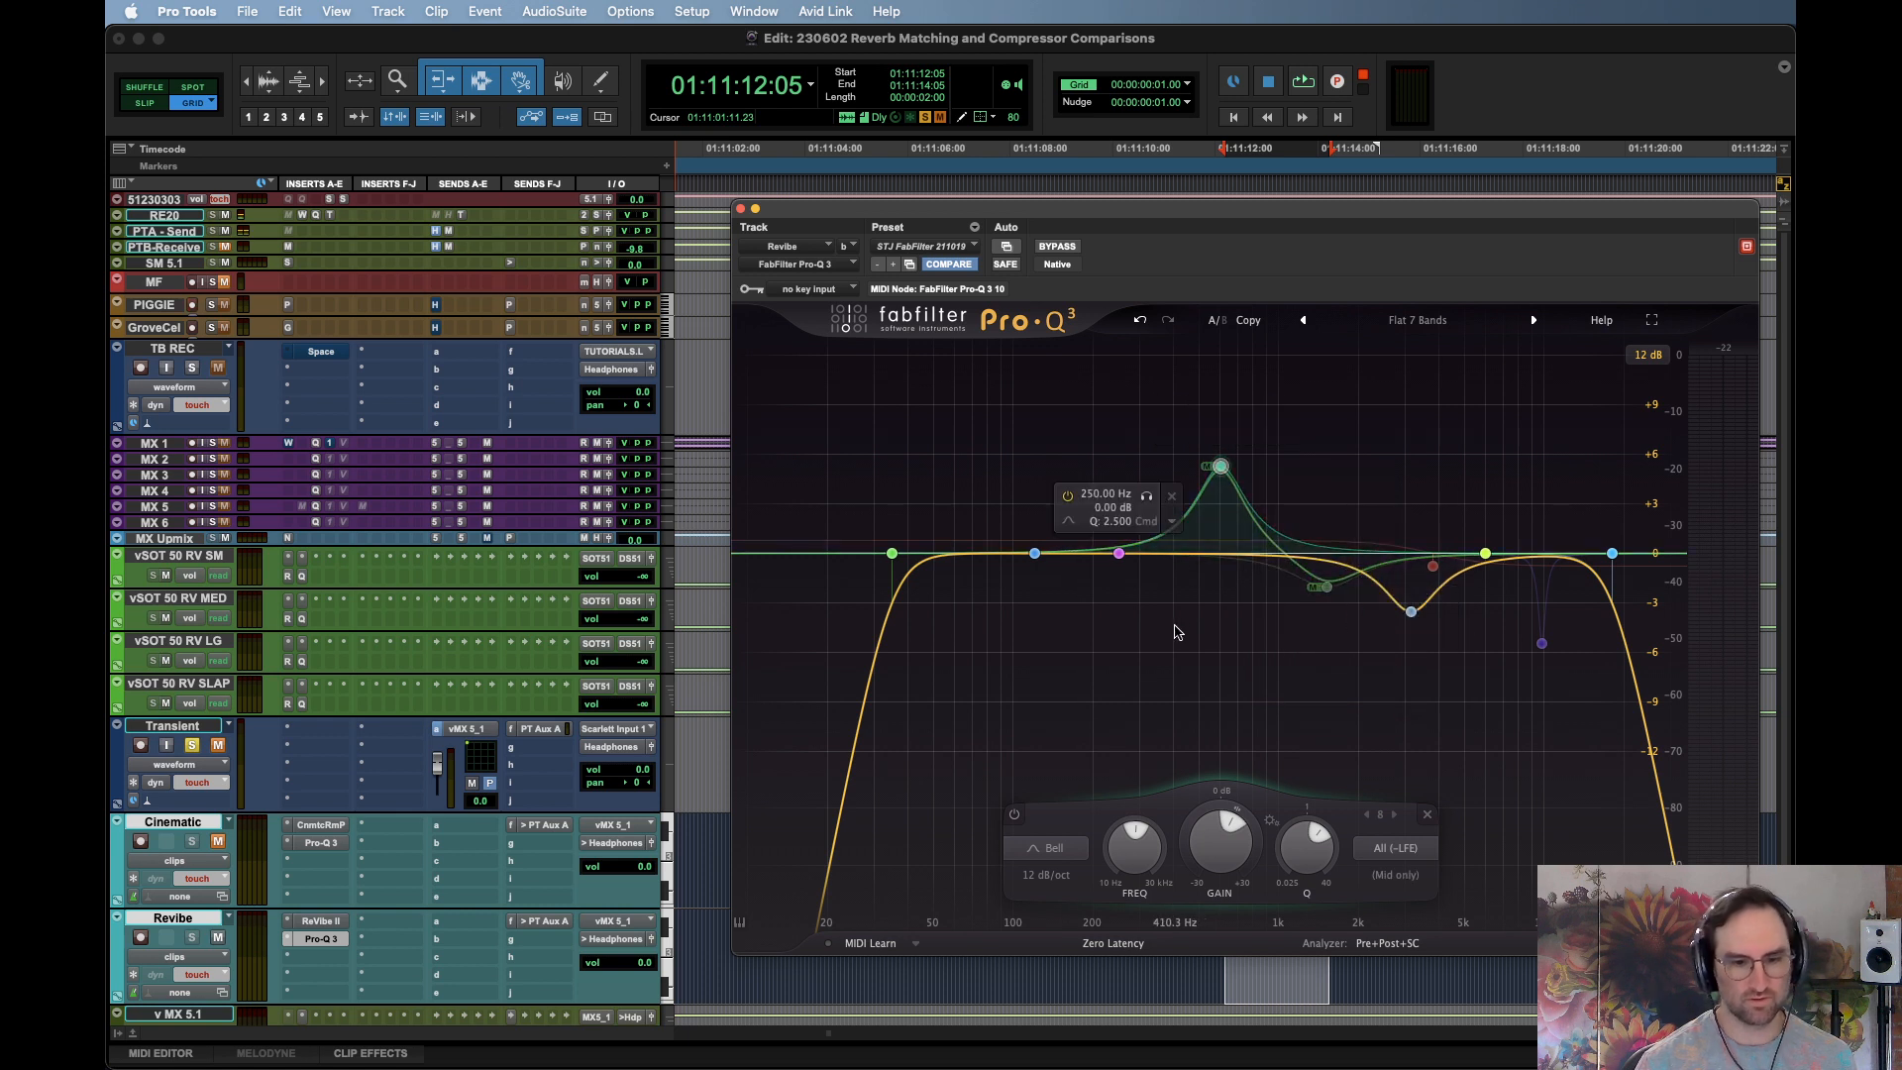
Widen the mid-only bell to Q 0.550 at about 642 Hz and +14 dB, and switch its stereo placement to Side
scroll(1219, 437, "down", 5)
mouse_move(1220, 465)
left_mouse_down()
mouse_move(1227, 436)
mouse_move(1227, 722)
mouse_move(1231, 468)
left_mouse_up()
key("space")
right_click(1231, 467)
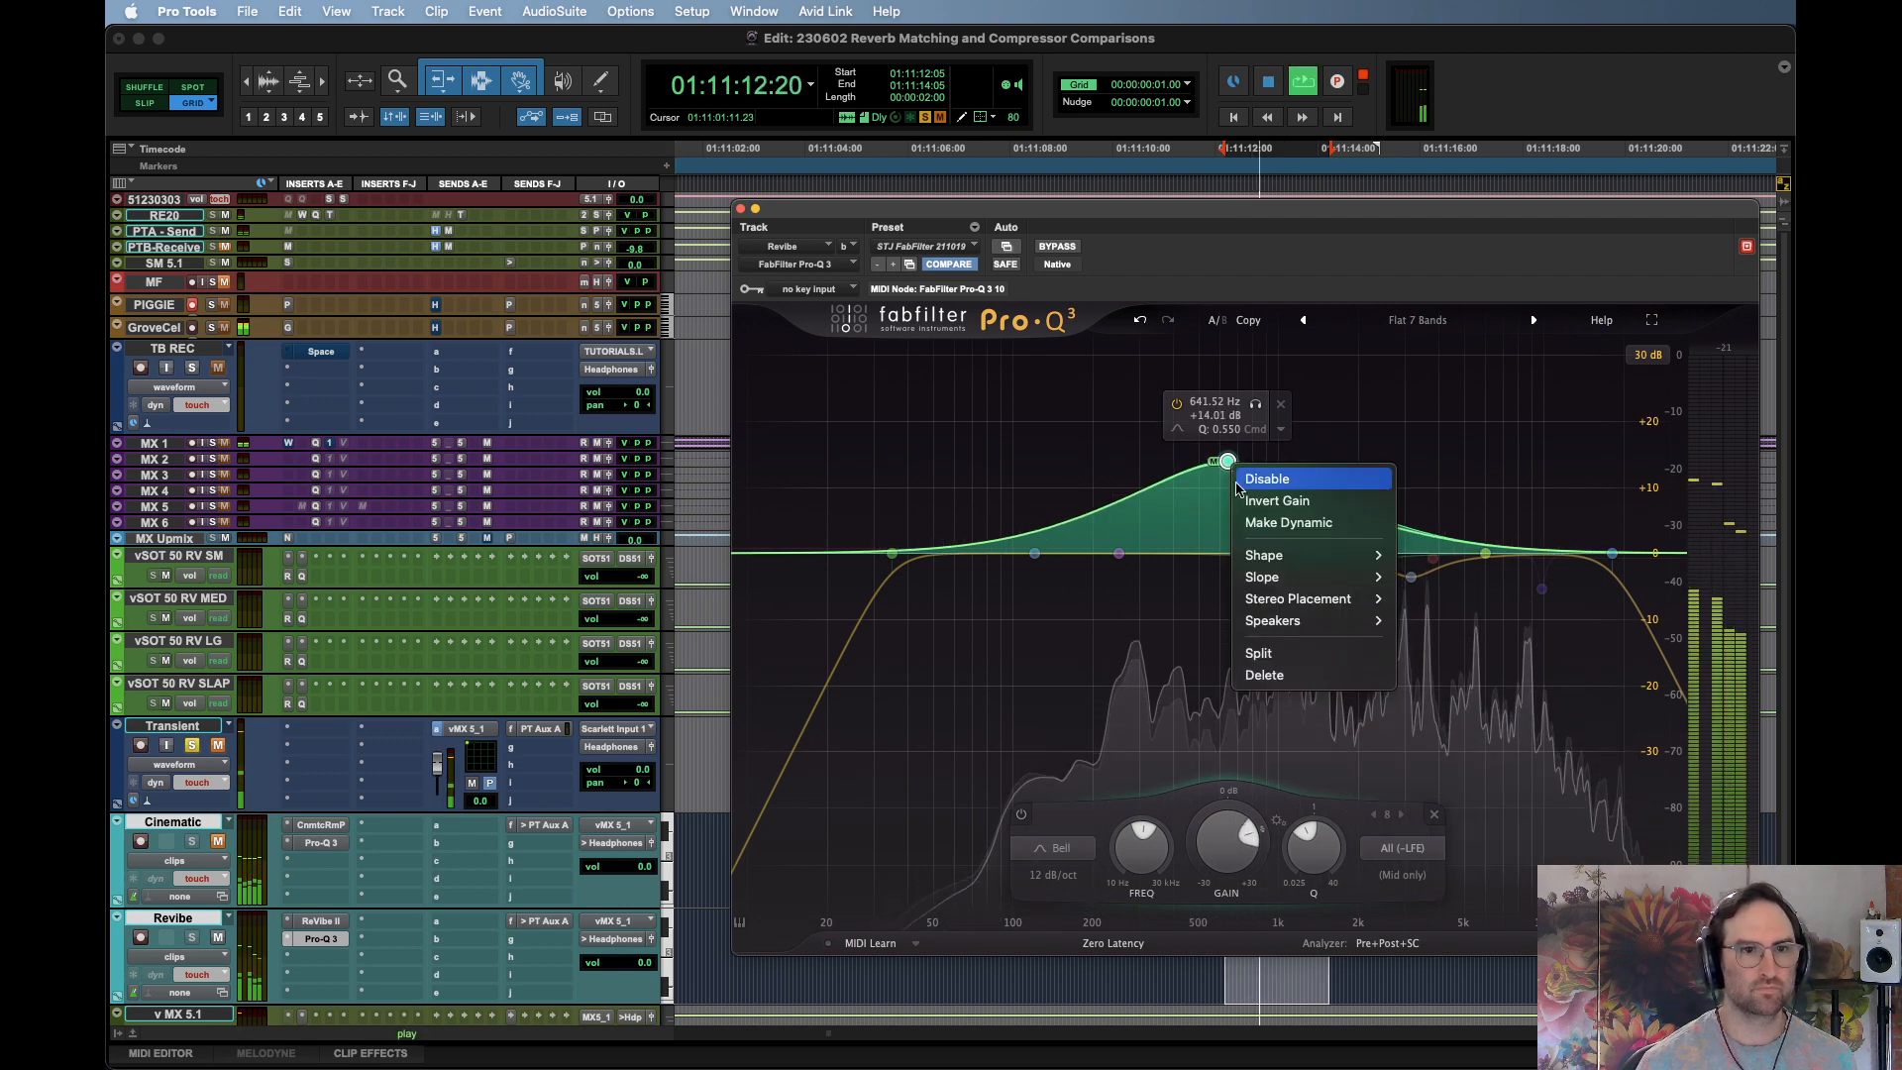
mouse_move(1327, 598)
left_click(1427, 685)
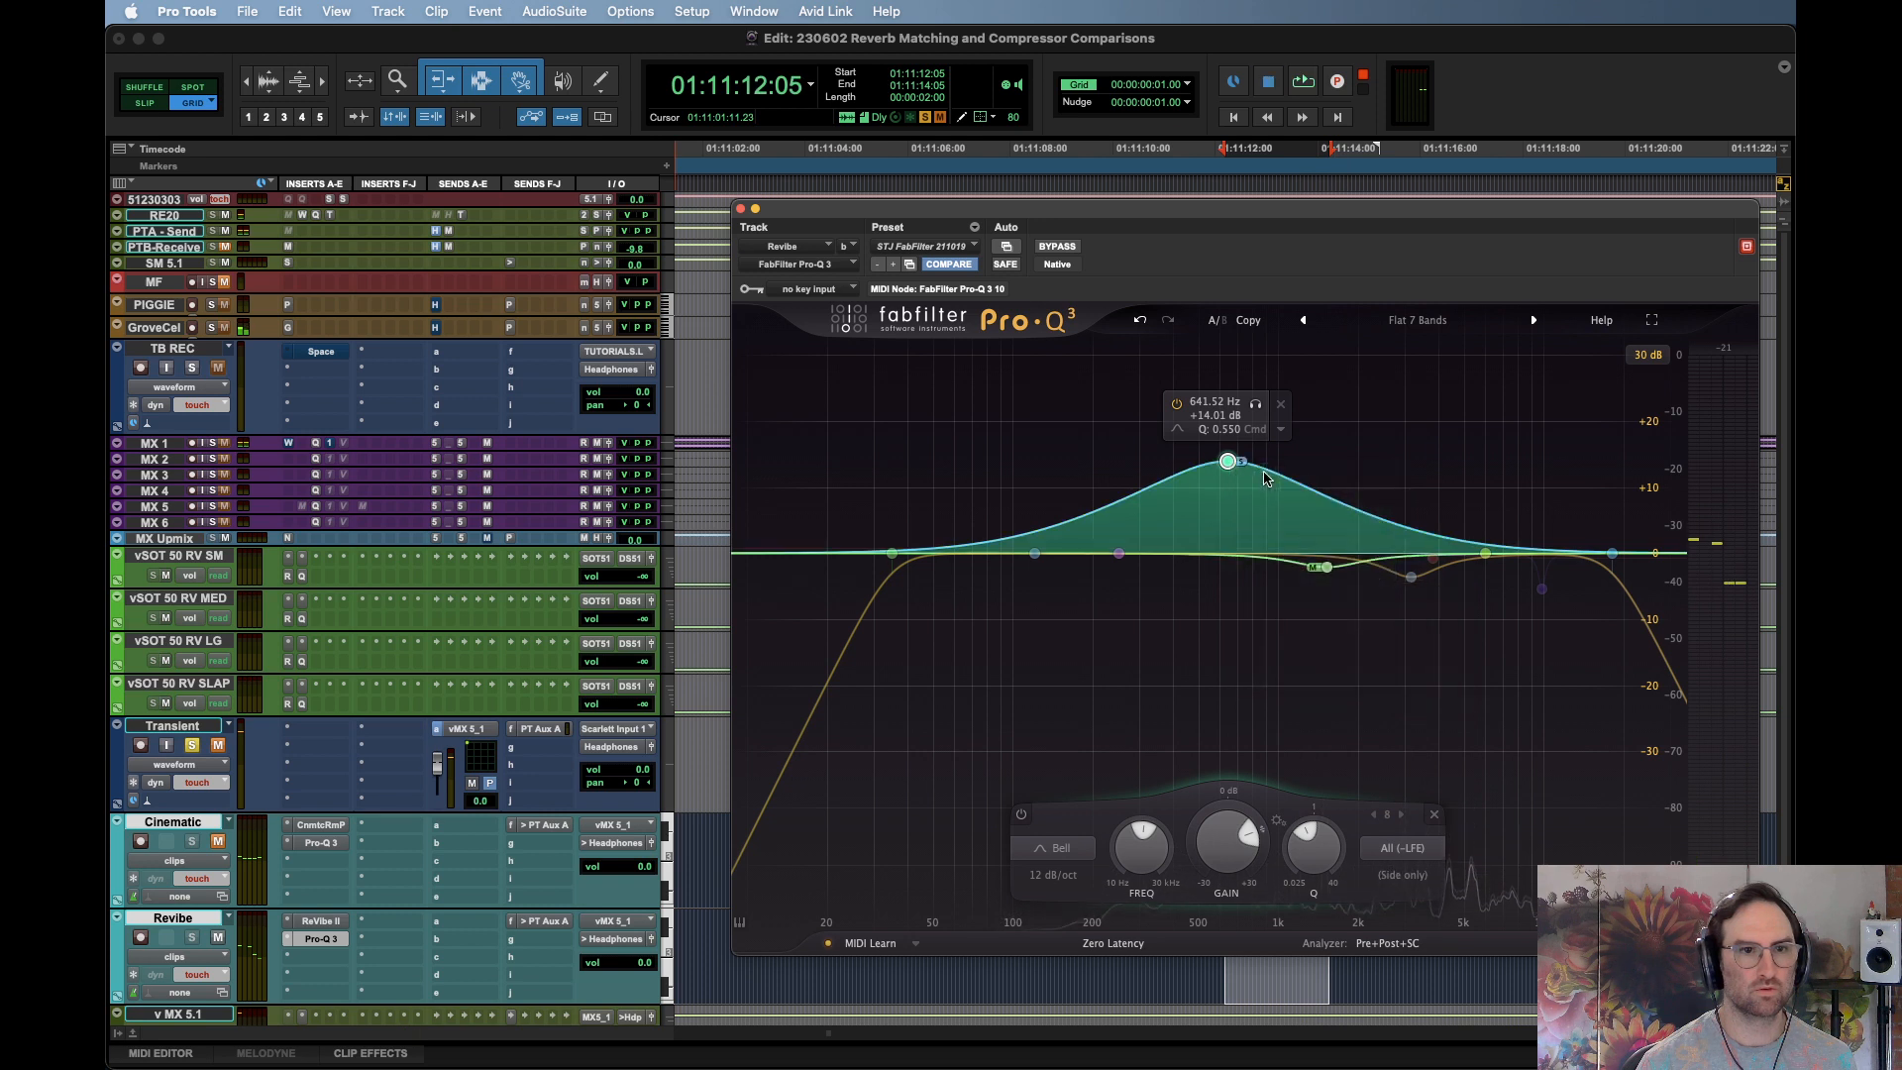
Turn the side-only bell into a low shelf at about 77 Hz and +8.5 dB, and set the display range to 12 dB
right_click(1227, 464)
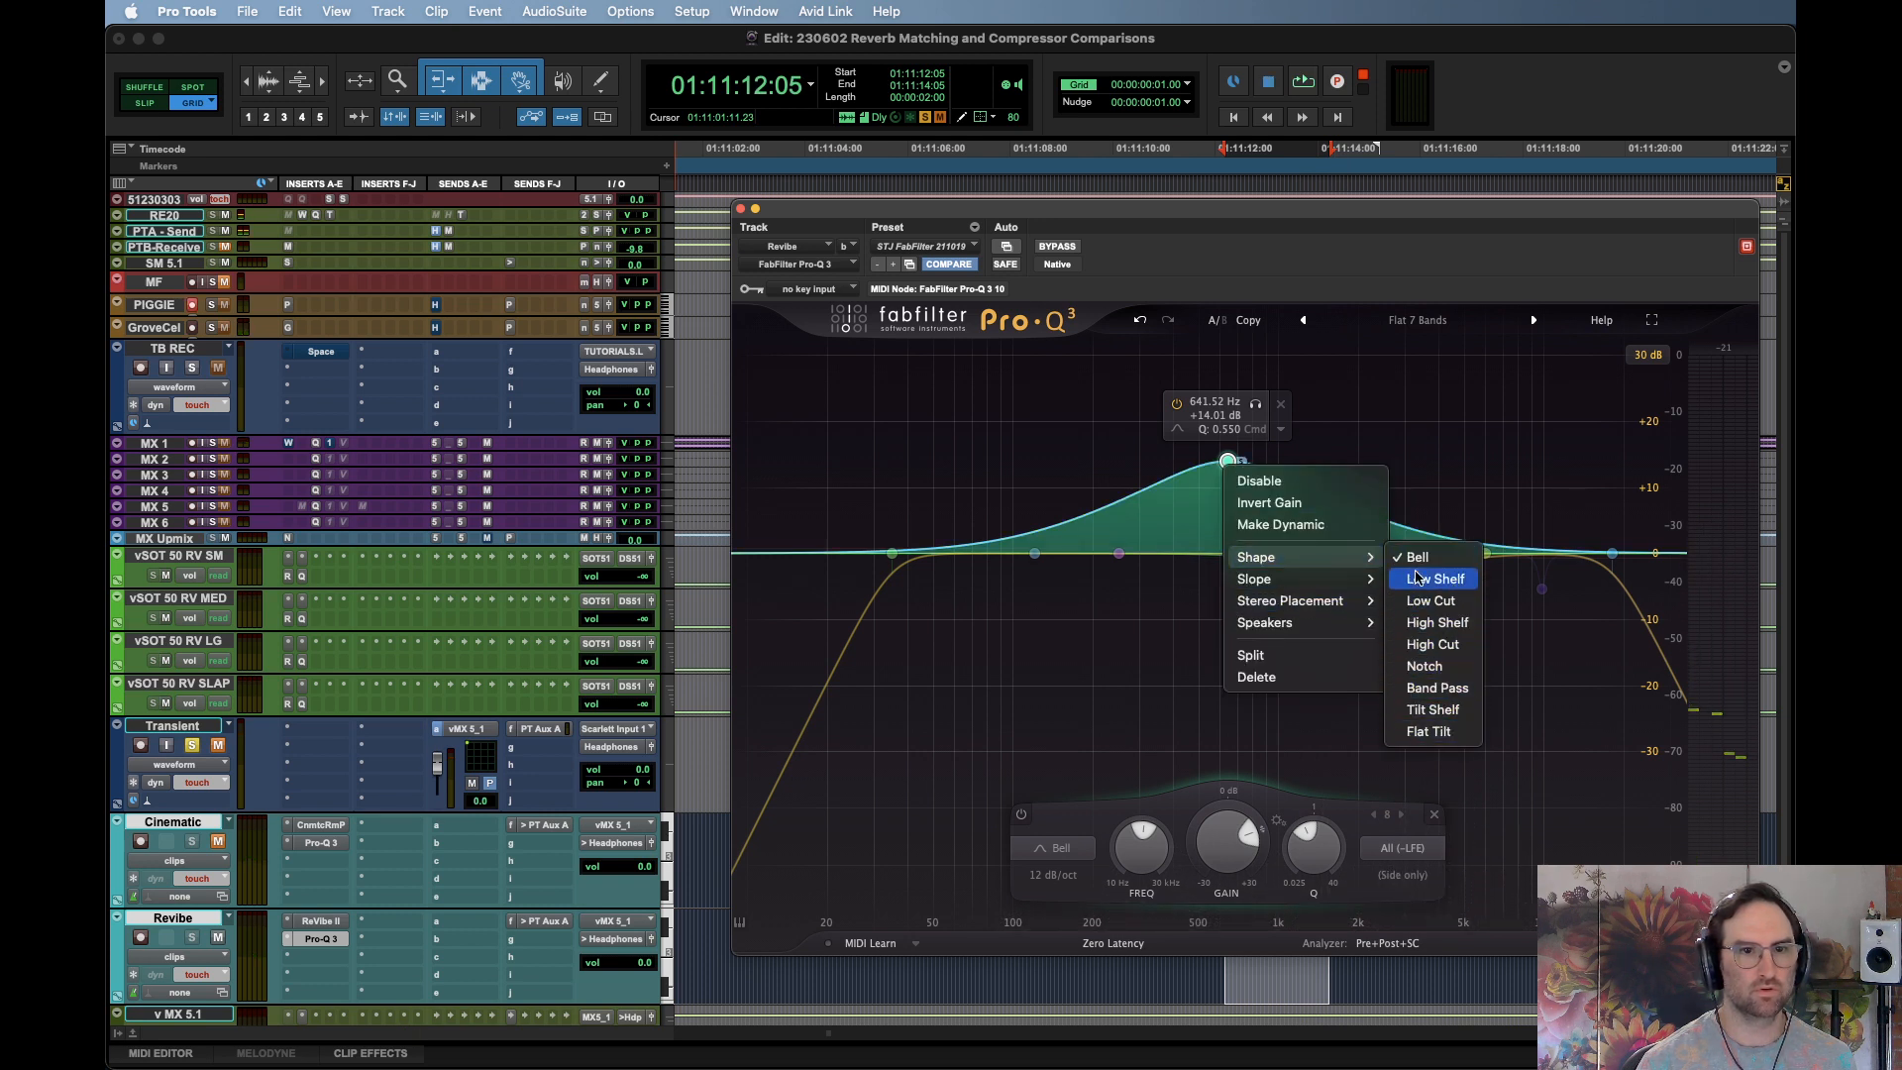
left_click(1418, 579)
left_click_drag(1228, 510, 985, 463)
key("space")
double_click(983, 459)
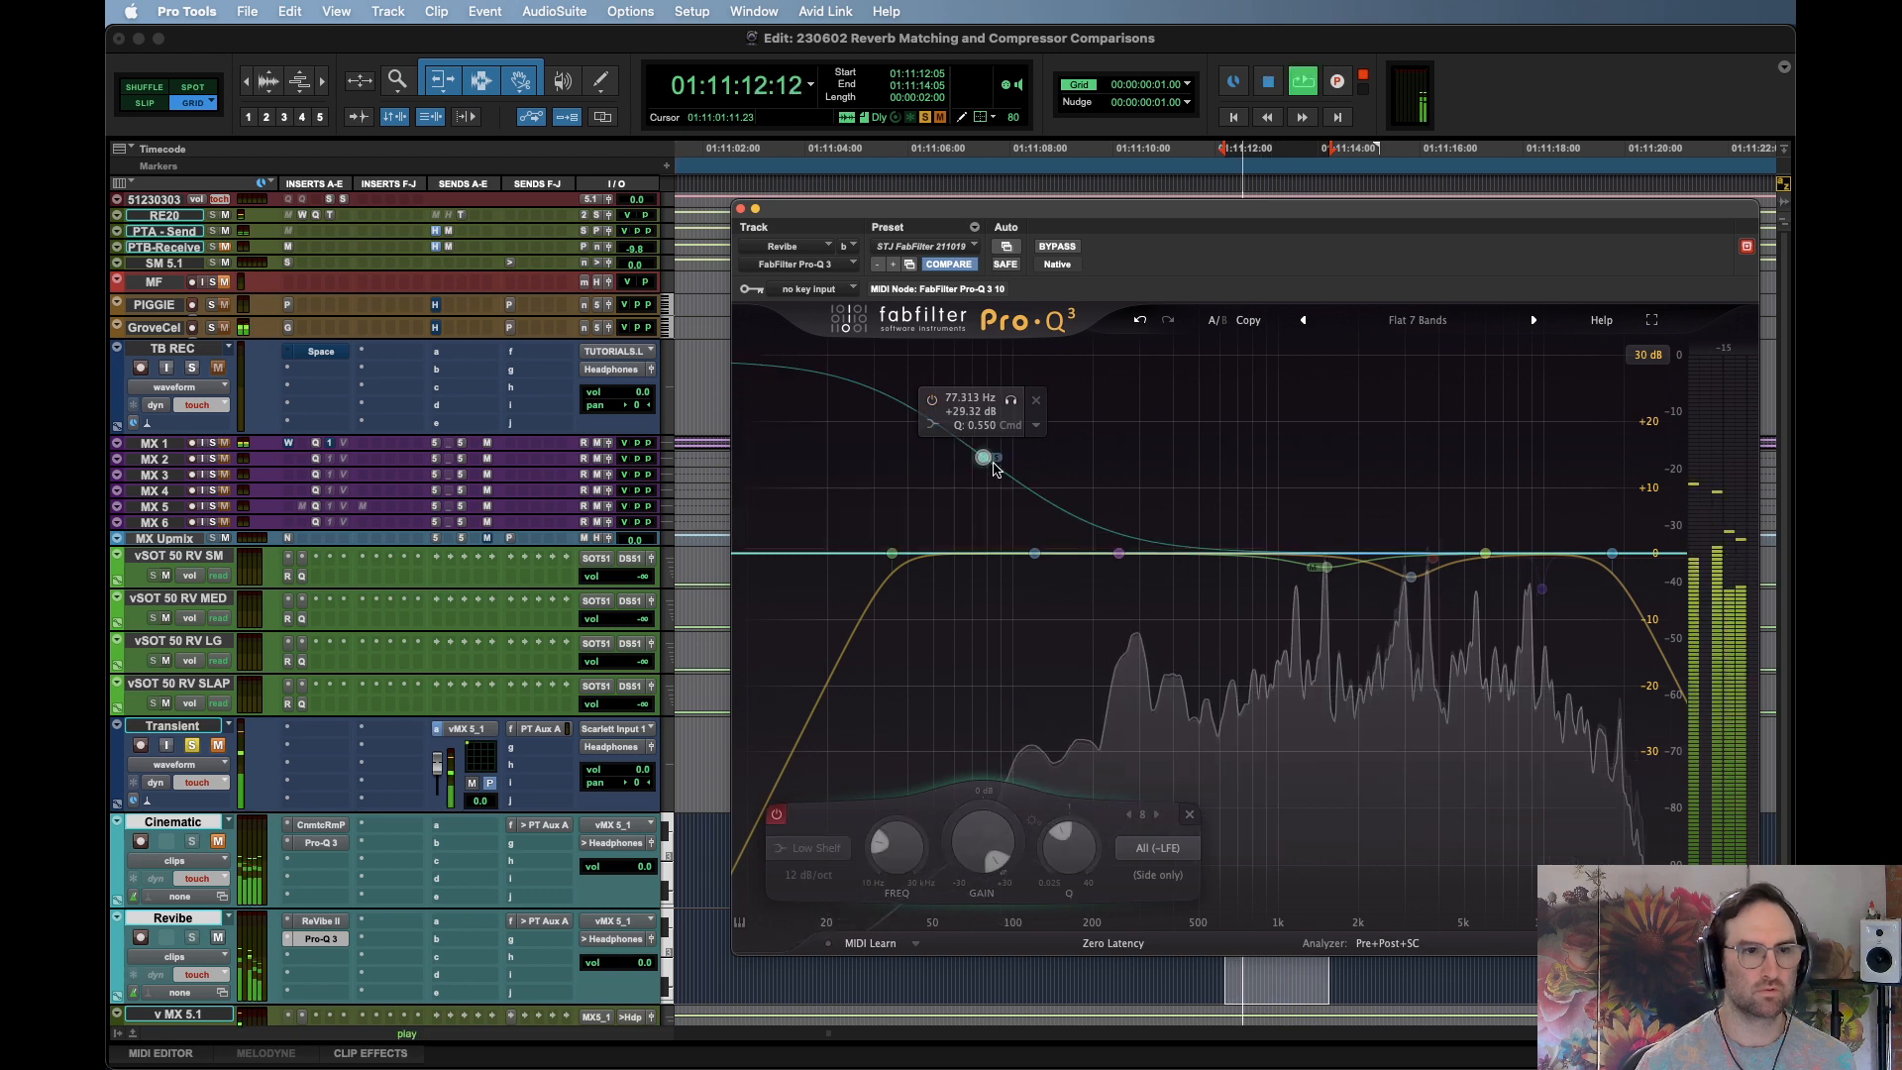
double_click(984, 460)
left_click_drag(984, 460, 992, 597)
left_click(1647, 354)
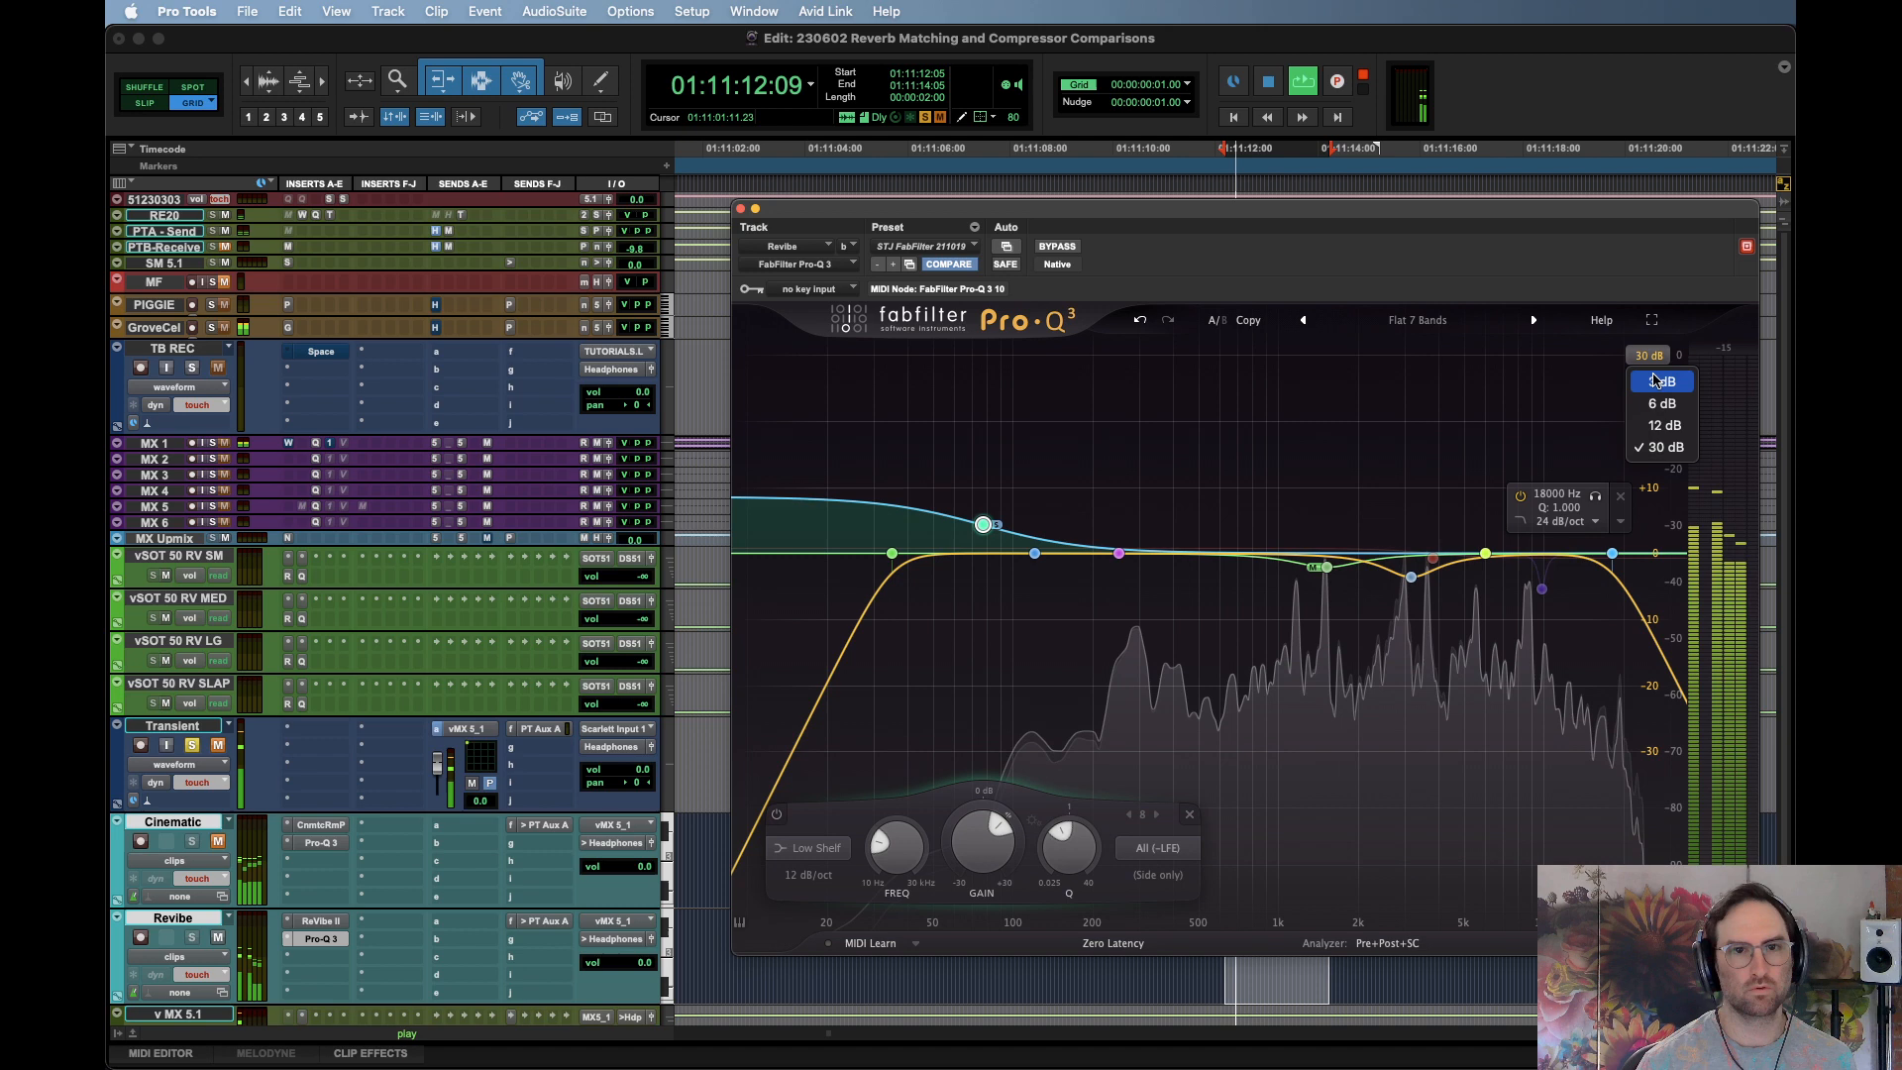
left_click(1652, 431)
Make the high shelf side-only and set it to about 6954 Hz at -1.85 dB, replaying the transient to check it
left_click_drag(1485, 552, 1483, 522)
right_click(1483, 520)
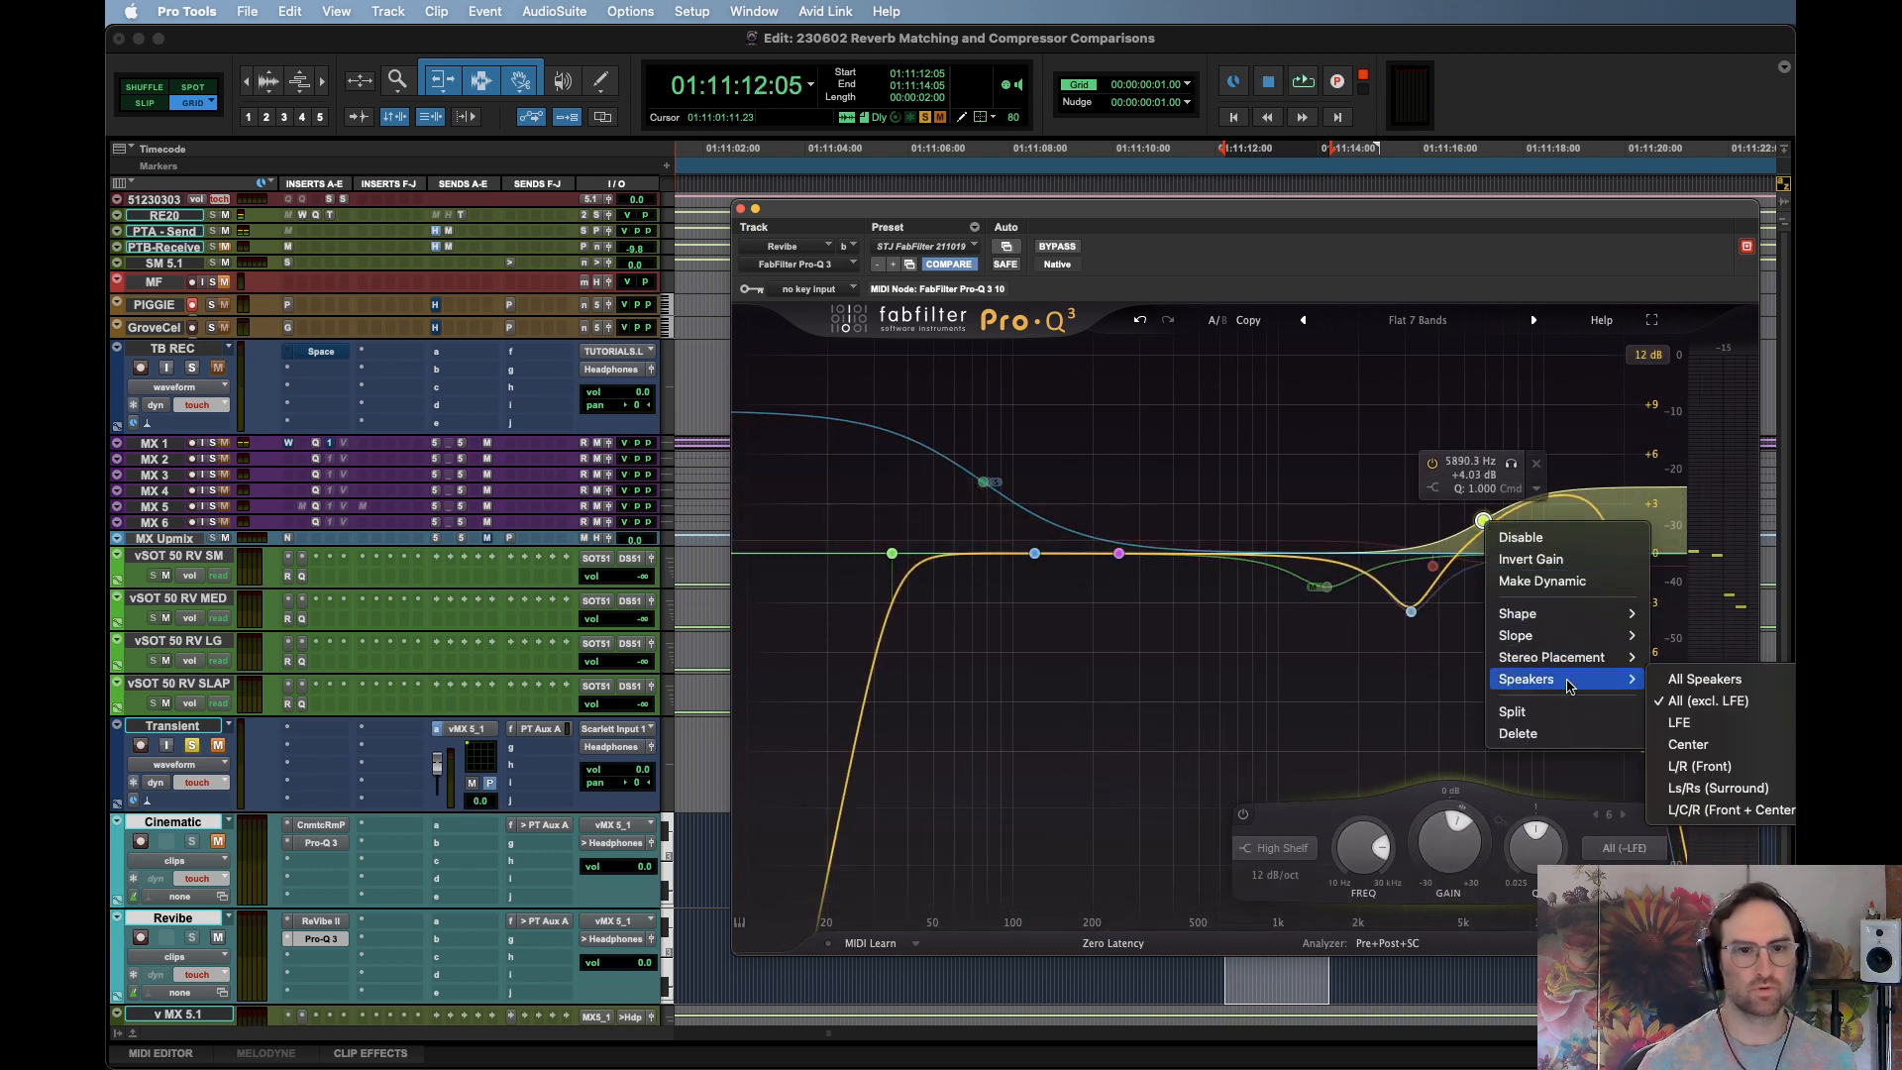
mouse_move(1575, 652)
left_click(1682, 745)
key("space")
left_click_drag(1483, 520, 1504, 591)
key("space")
key("space")
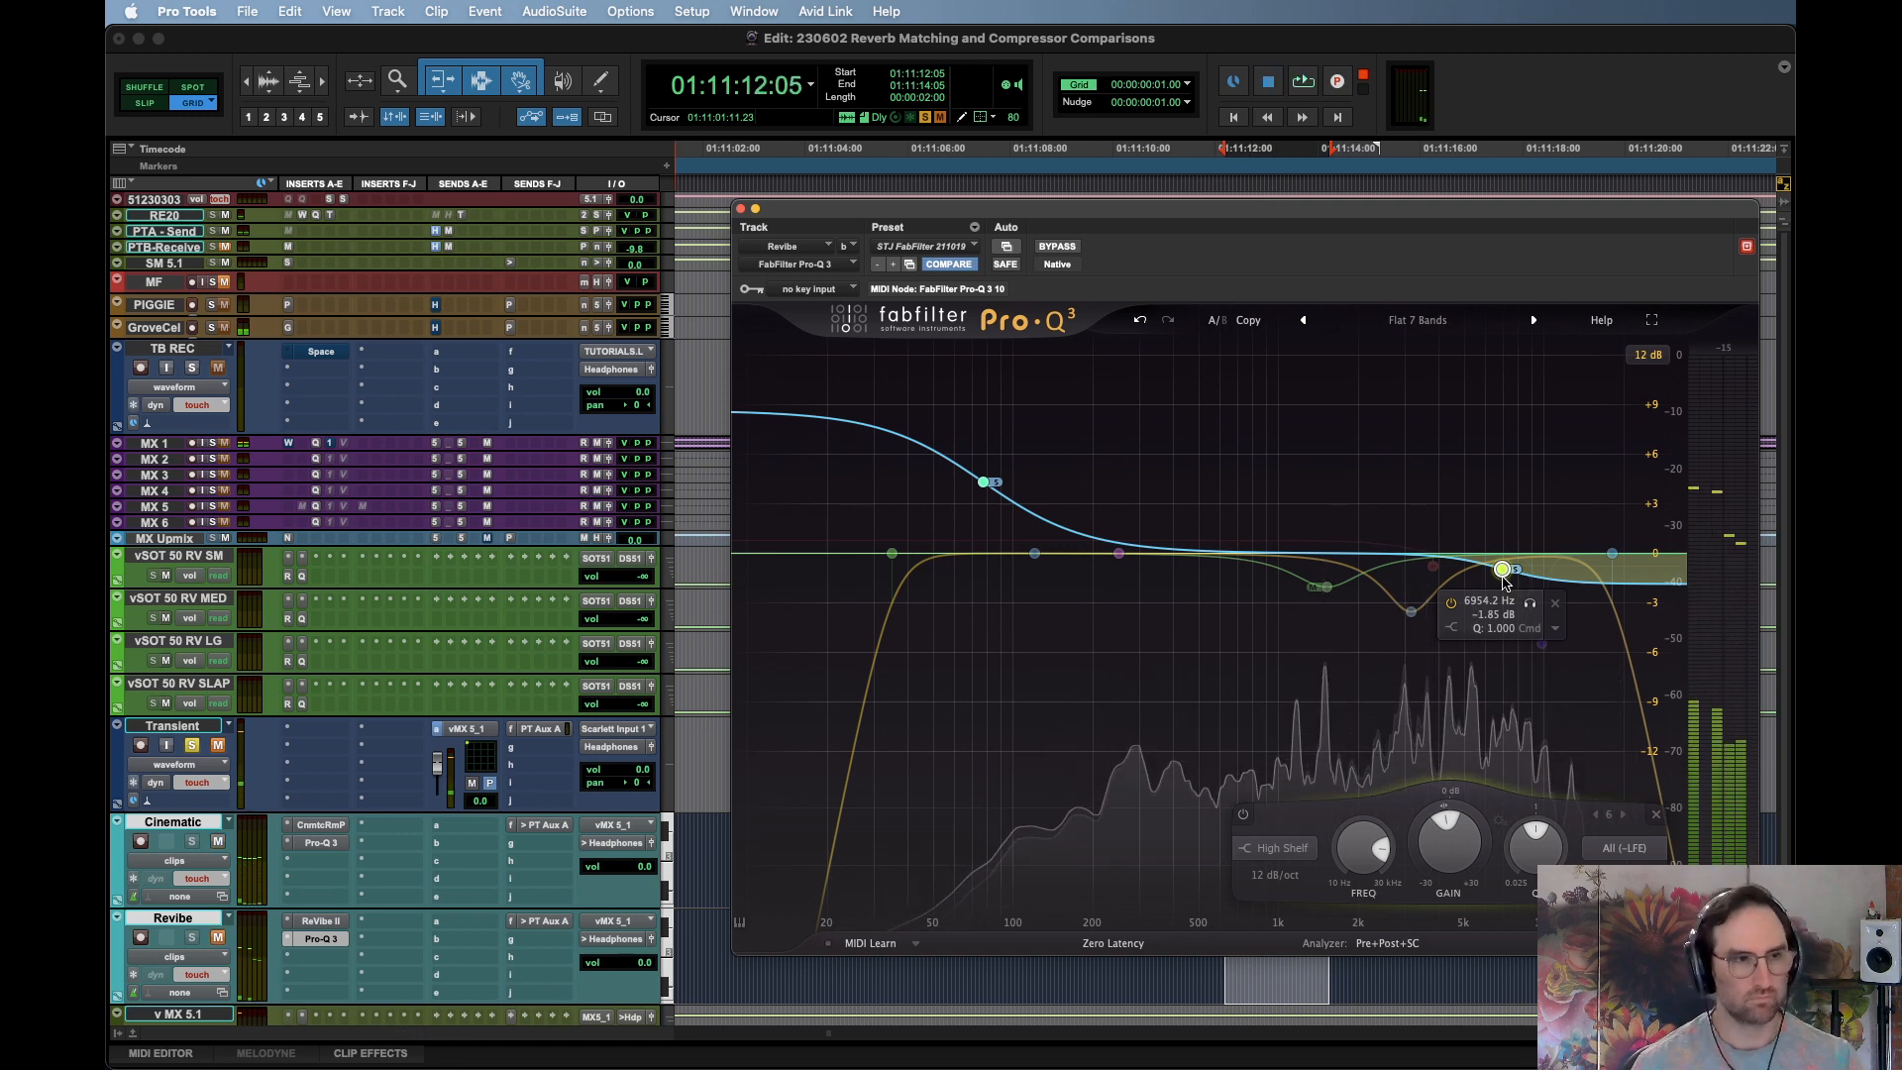
Replay the transient while varying the side-only high shelf's gain, and settle on about -0.90 dB
key("space")
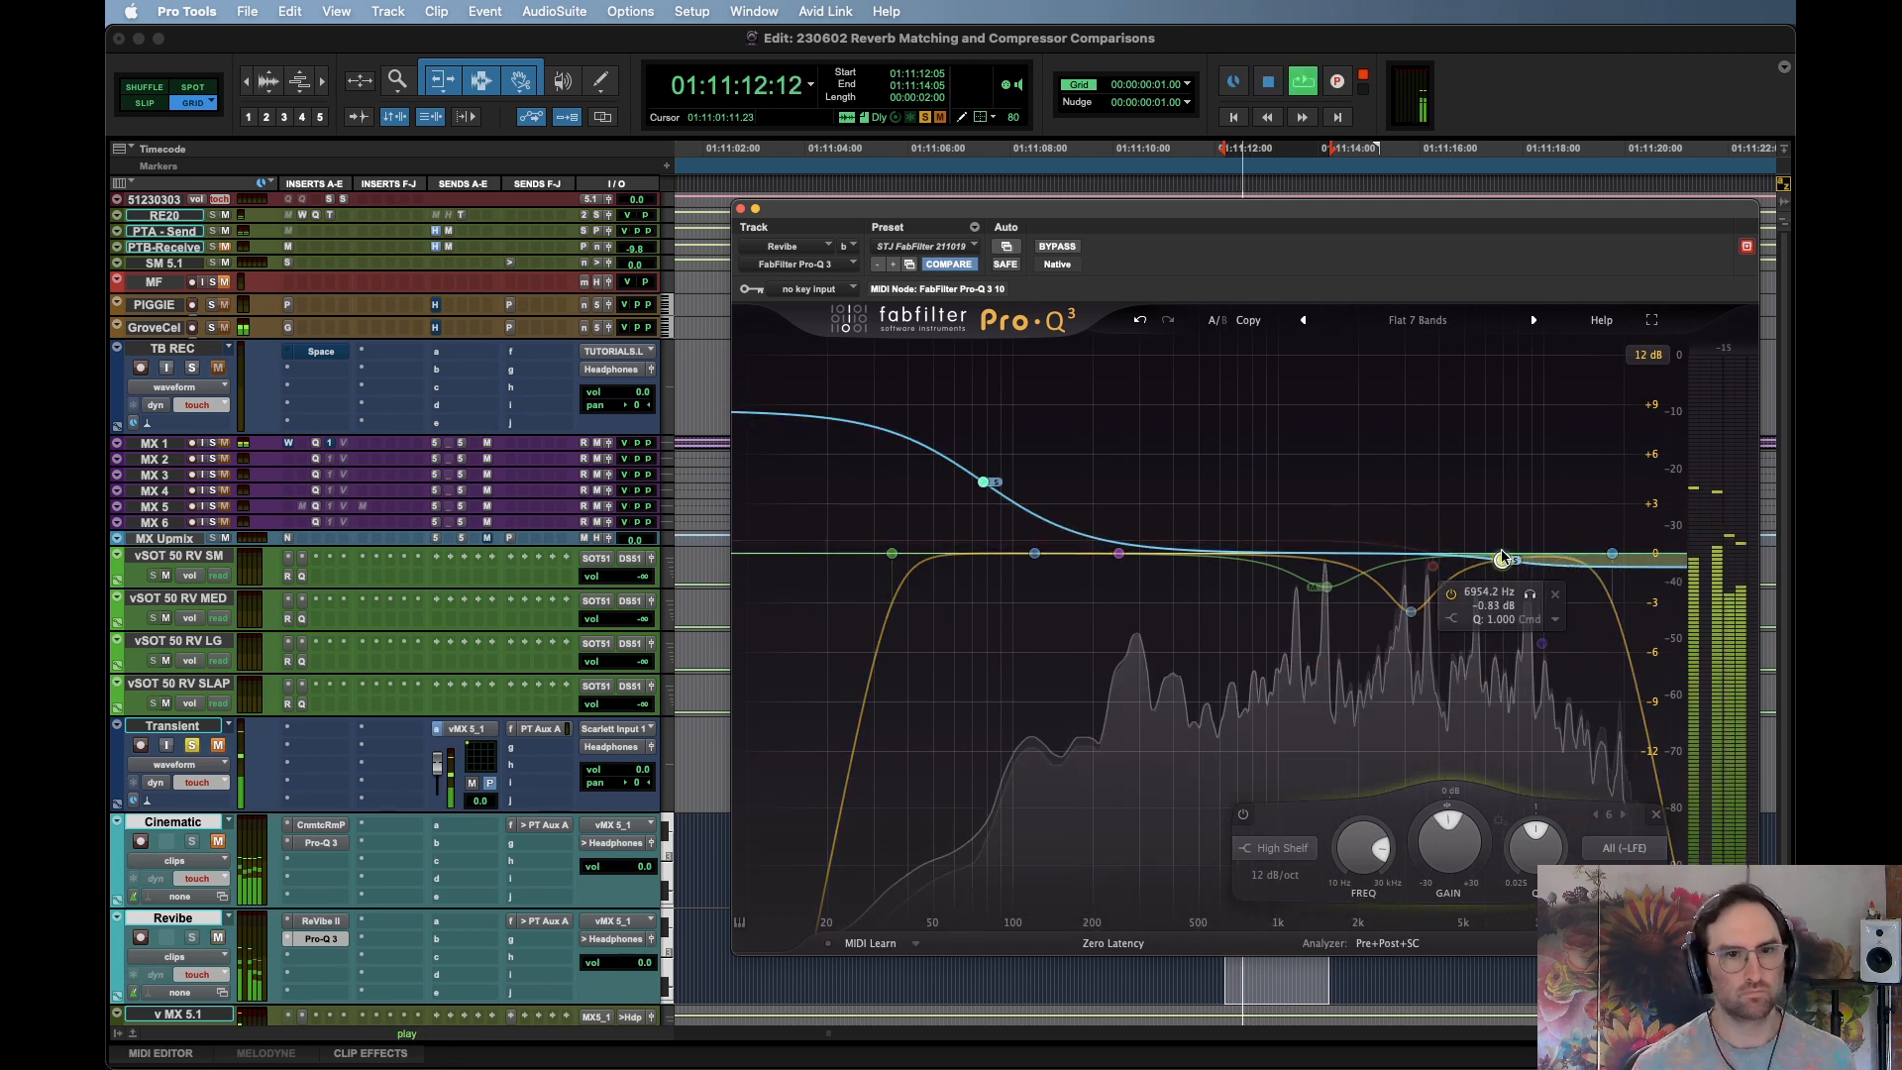
left_click_drag(1503, 582, 1501, 517)
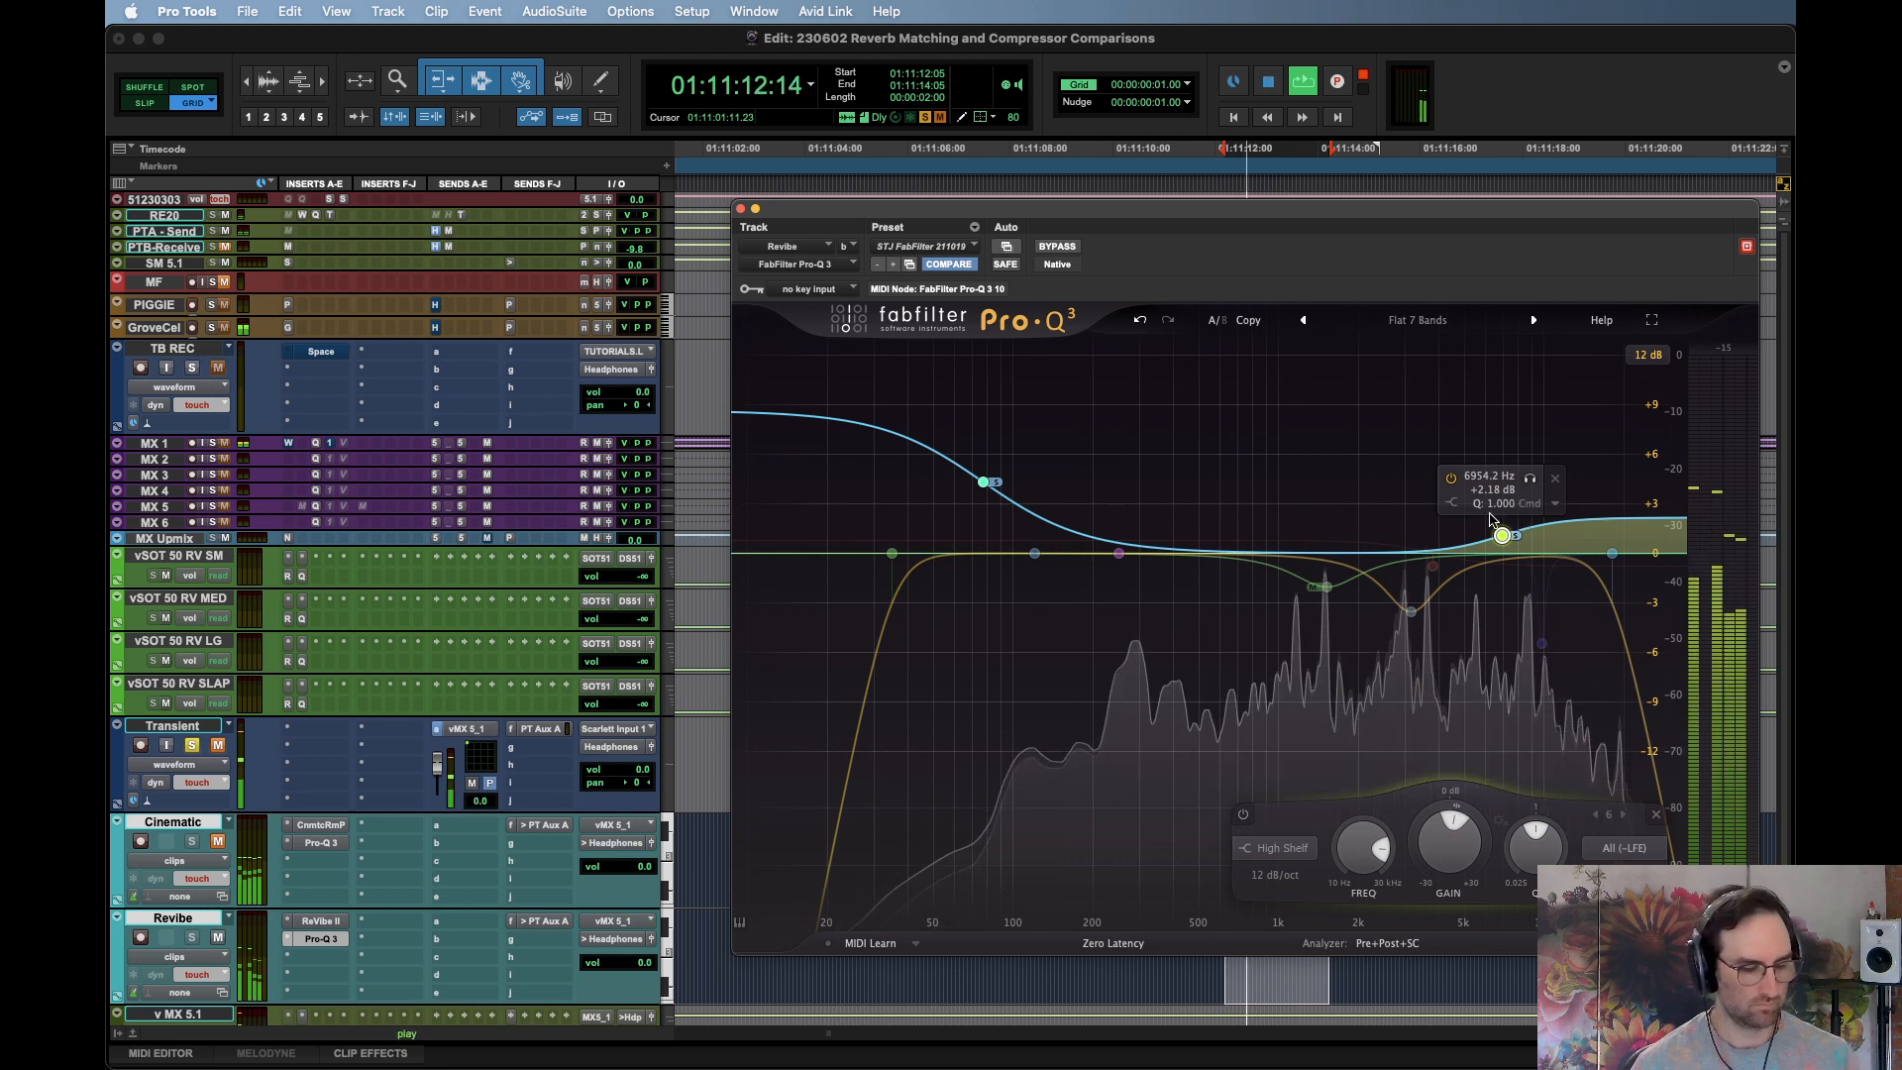
key("space")
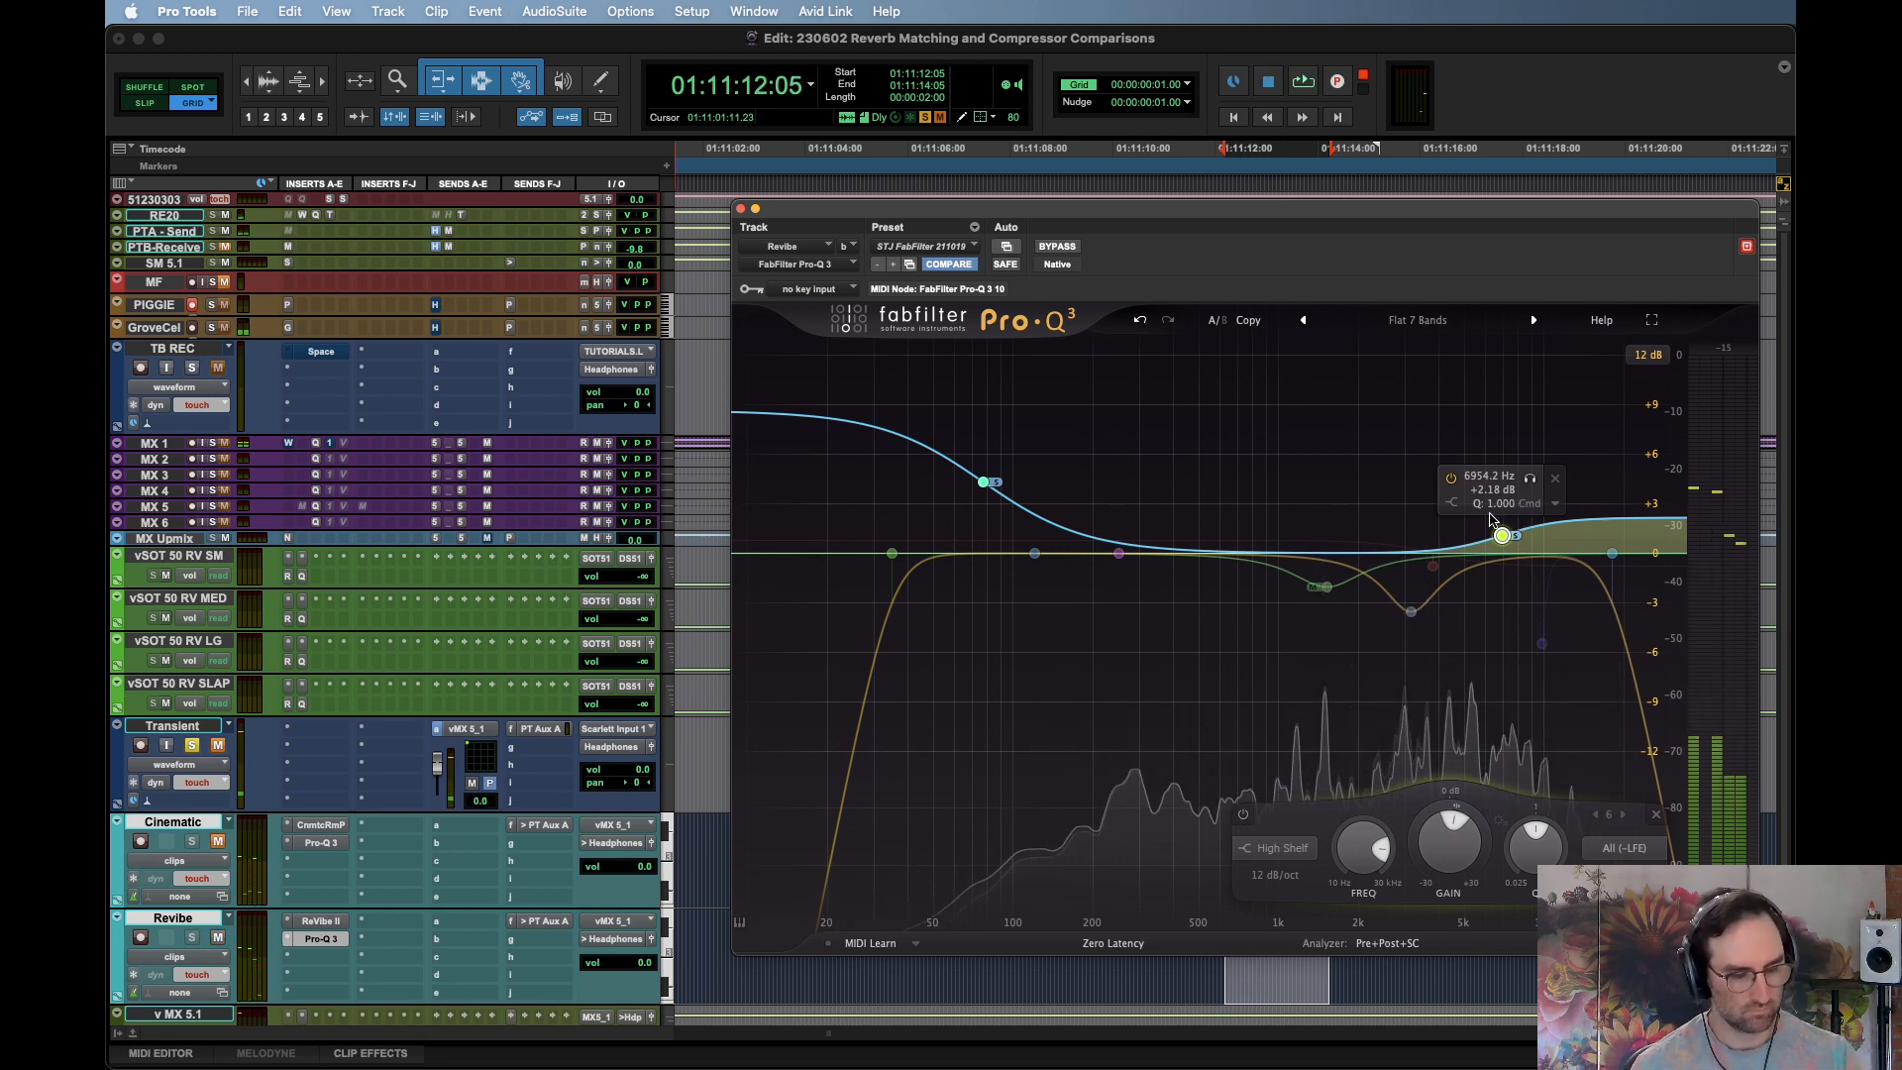
key("space")
left_click_drag(1502, 536, 1507, 572)
key("space")
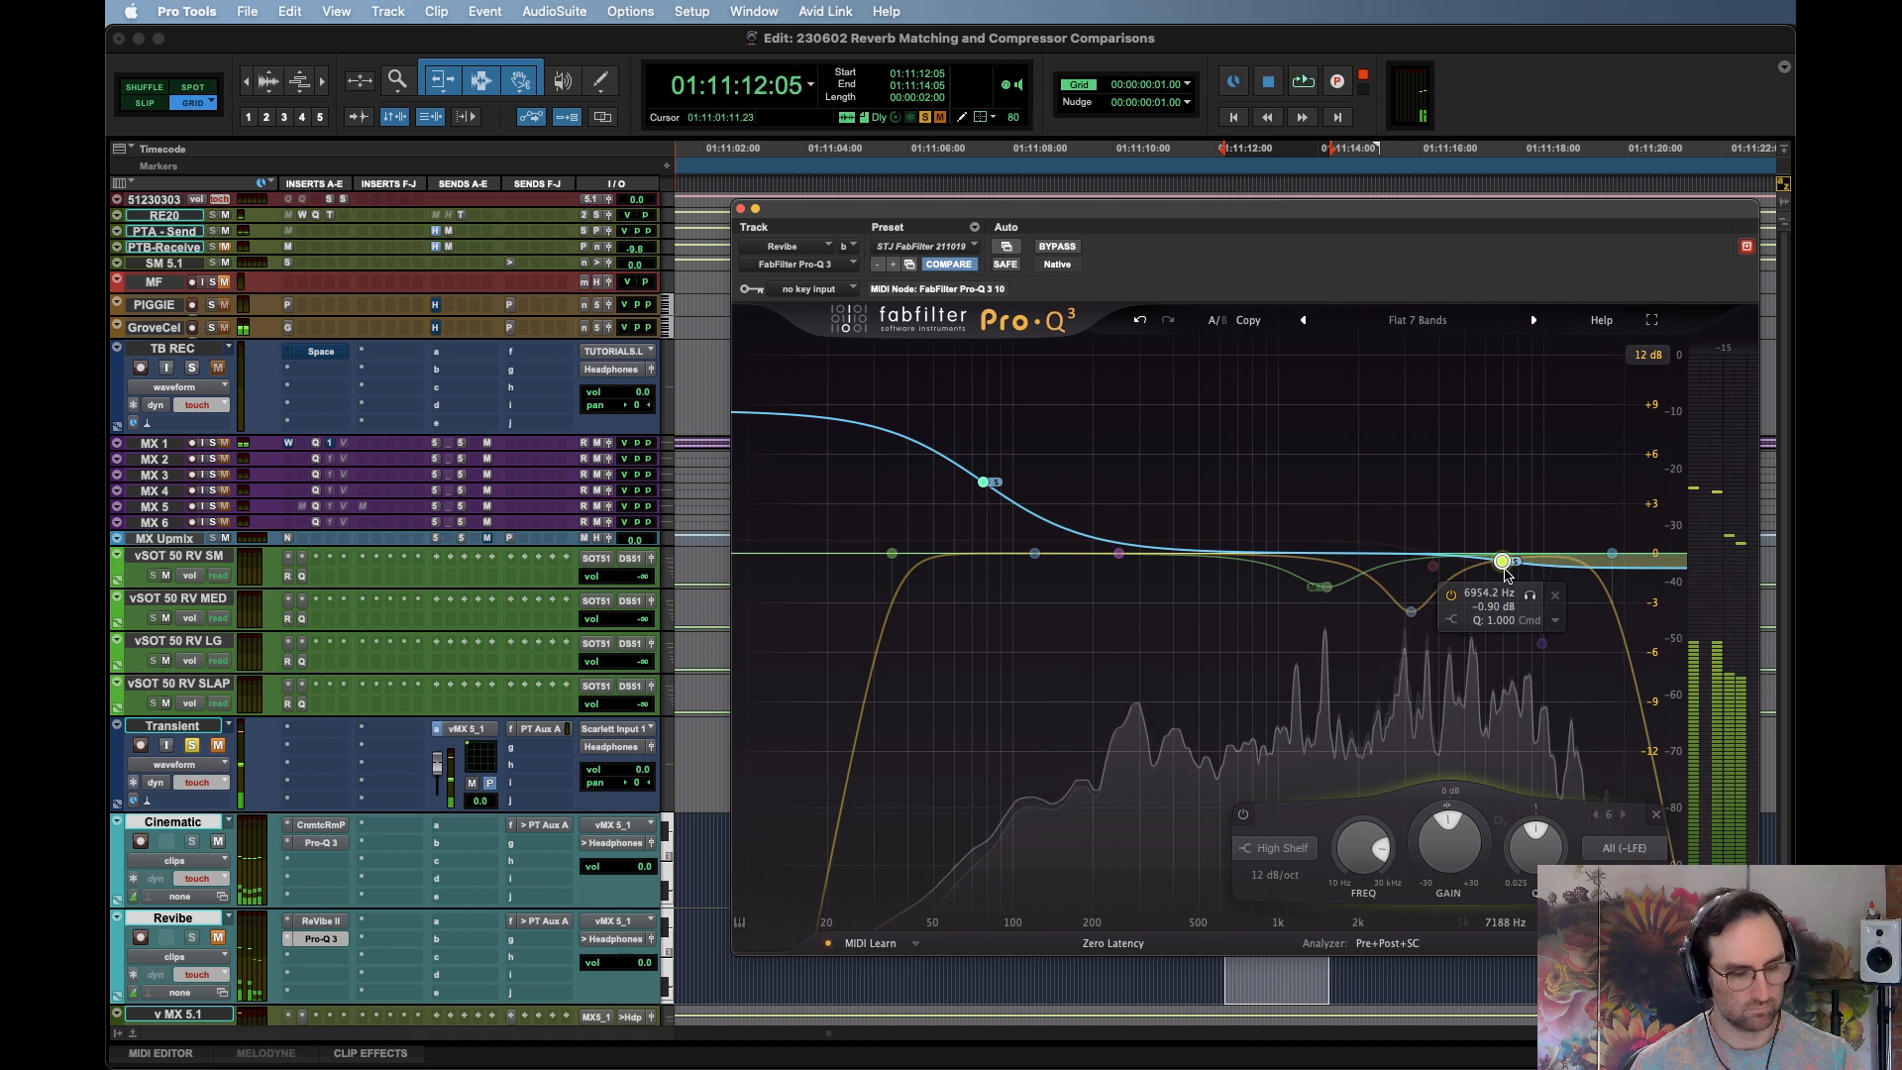
key("space")
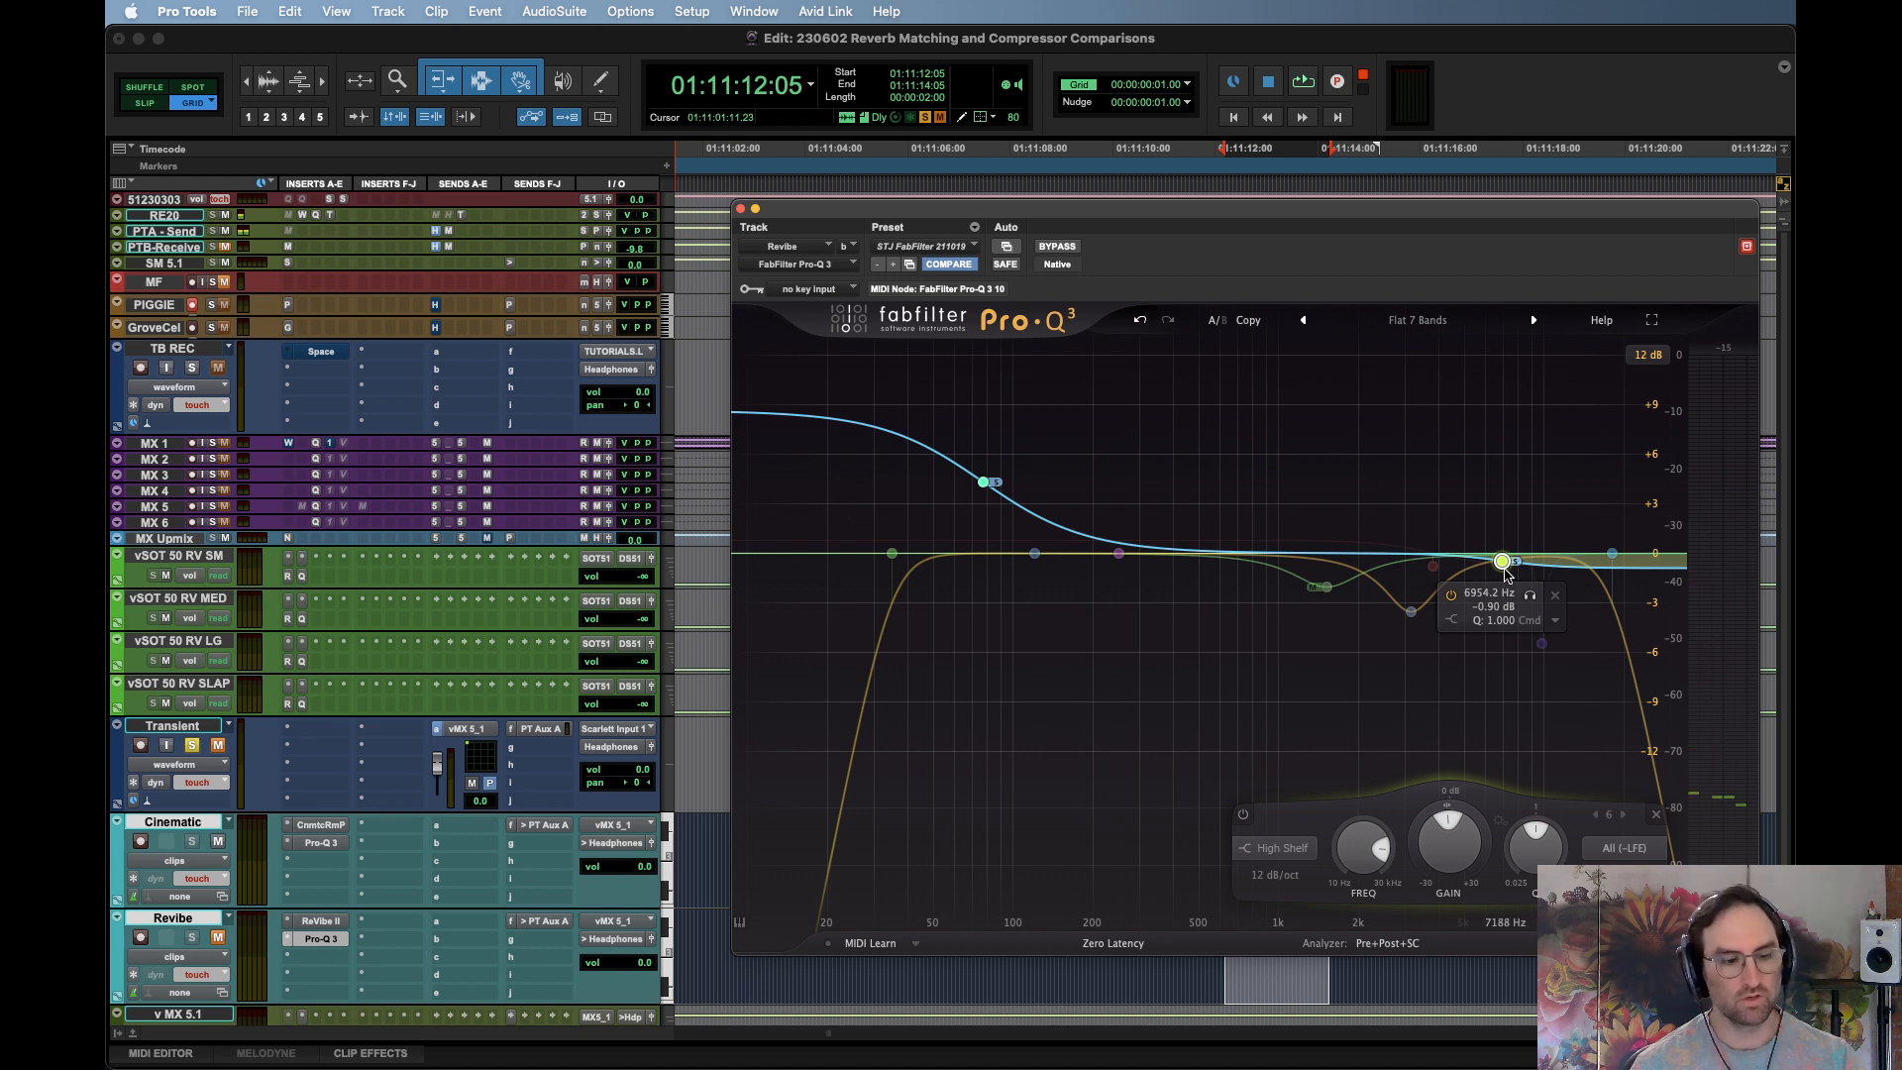
key("space")
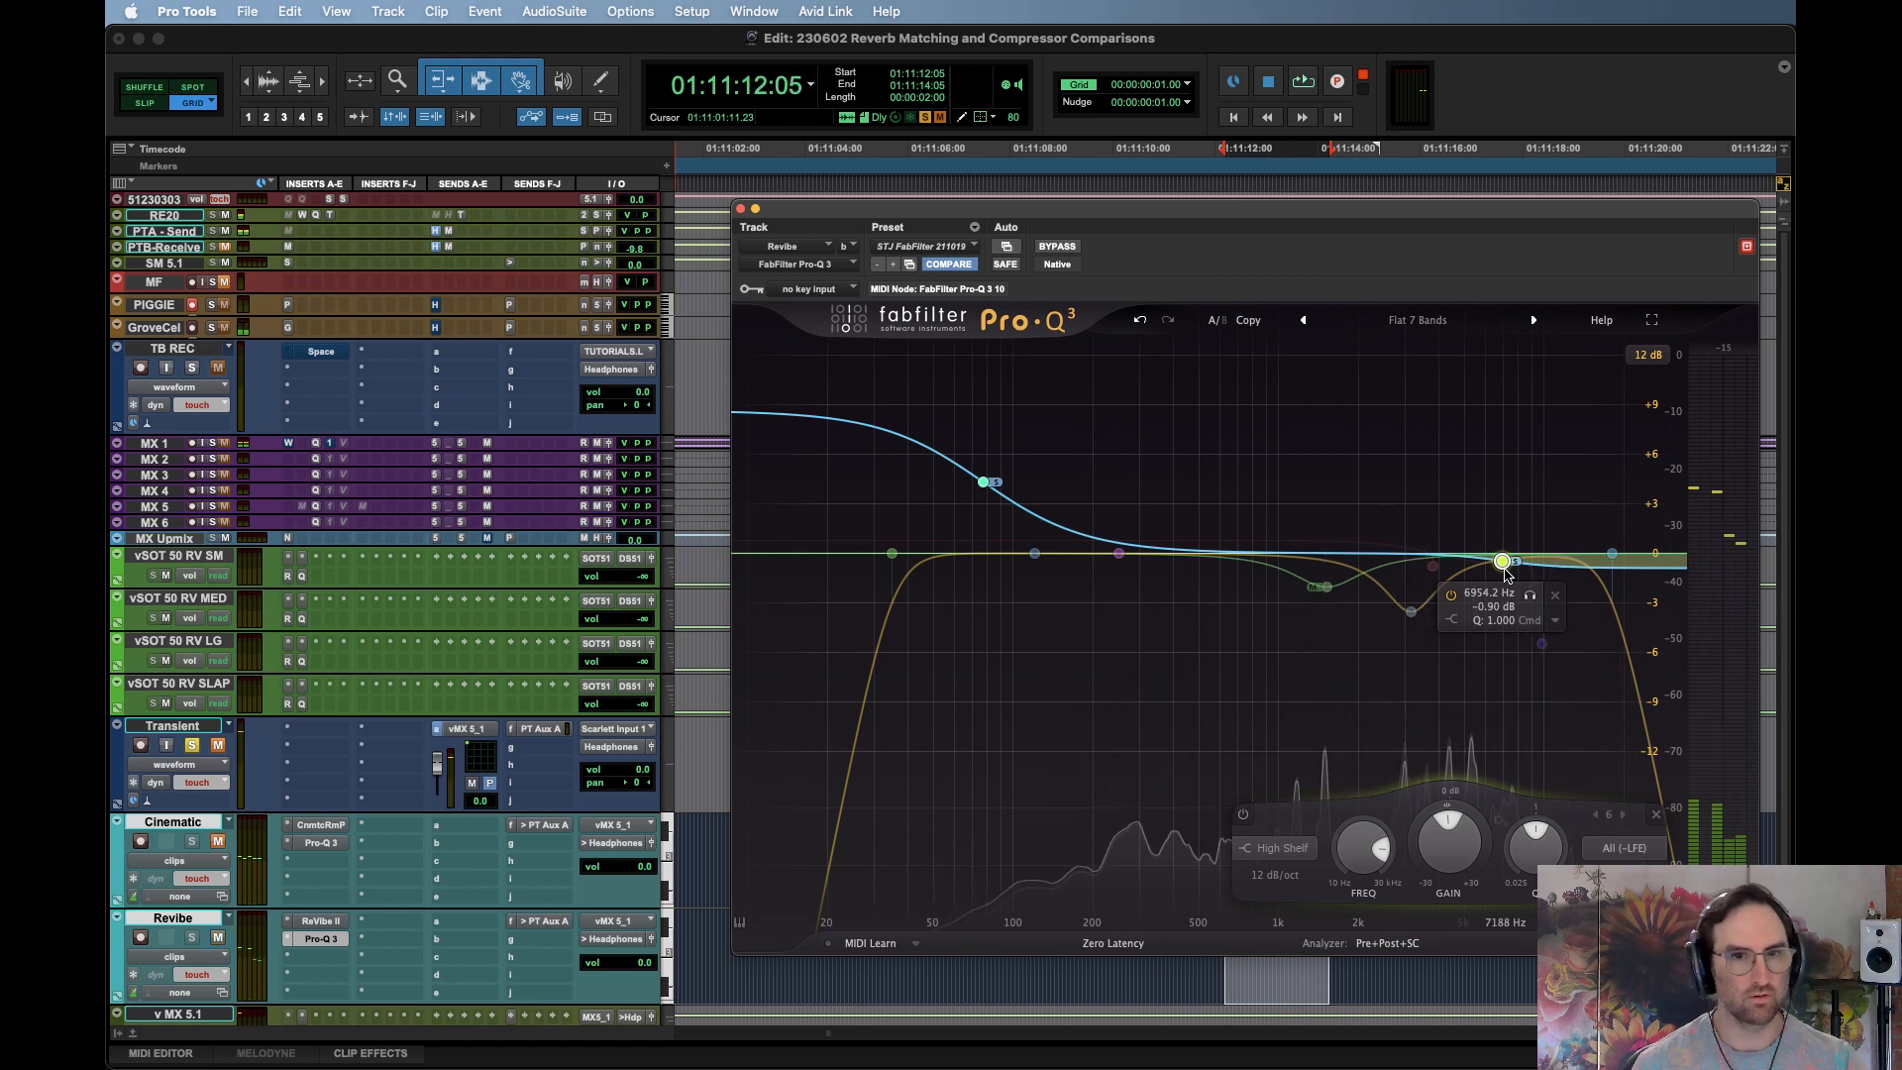
Check the Cinematic Rooms settings against the Revibe inserts, and turn ReVibe II's Center level fully down to -INF
left_click(336, 825)
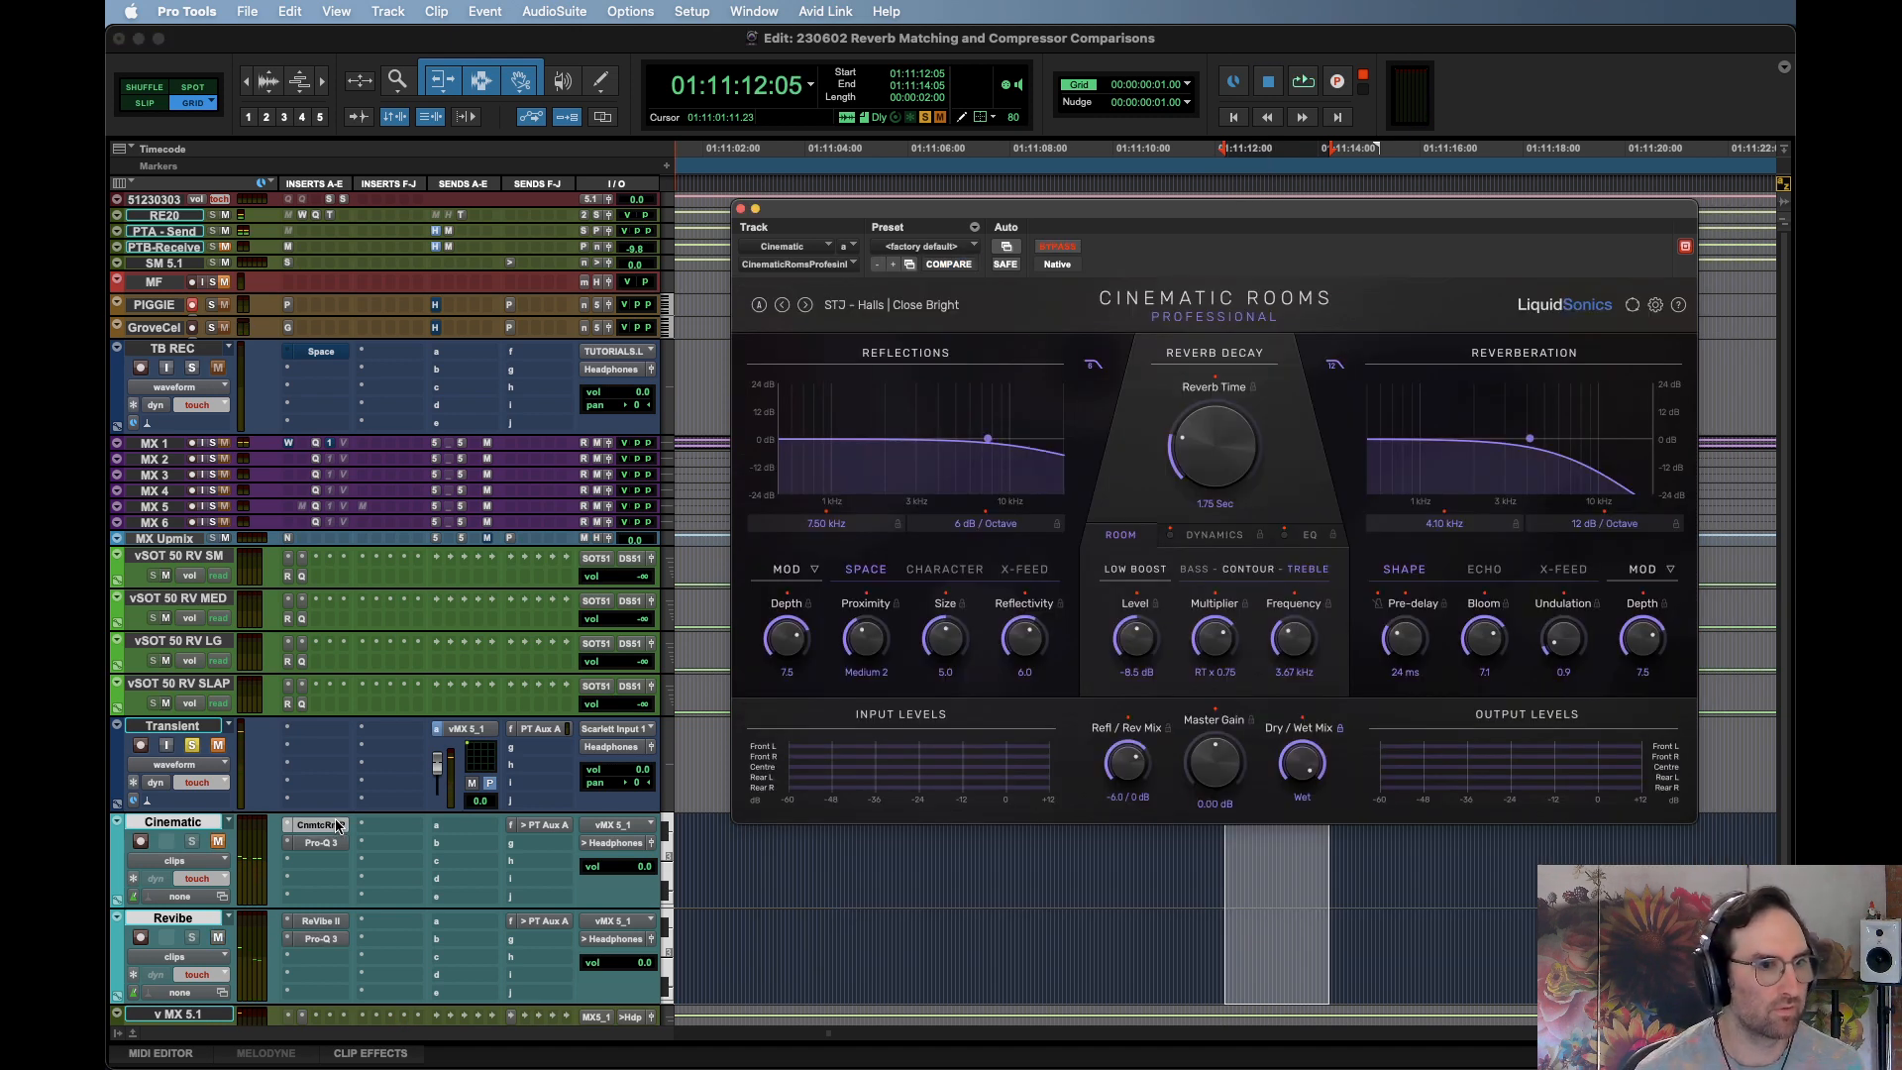
left_click(336, 924)
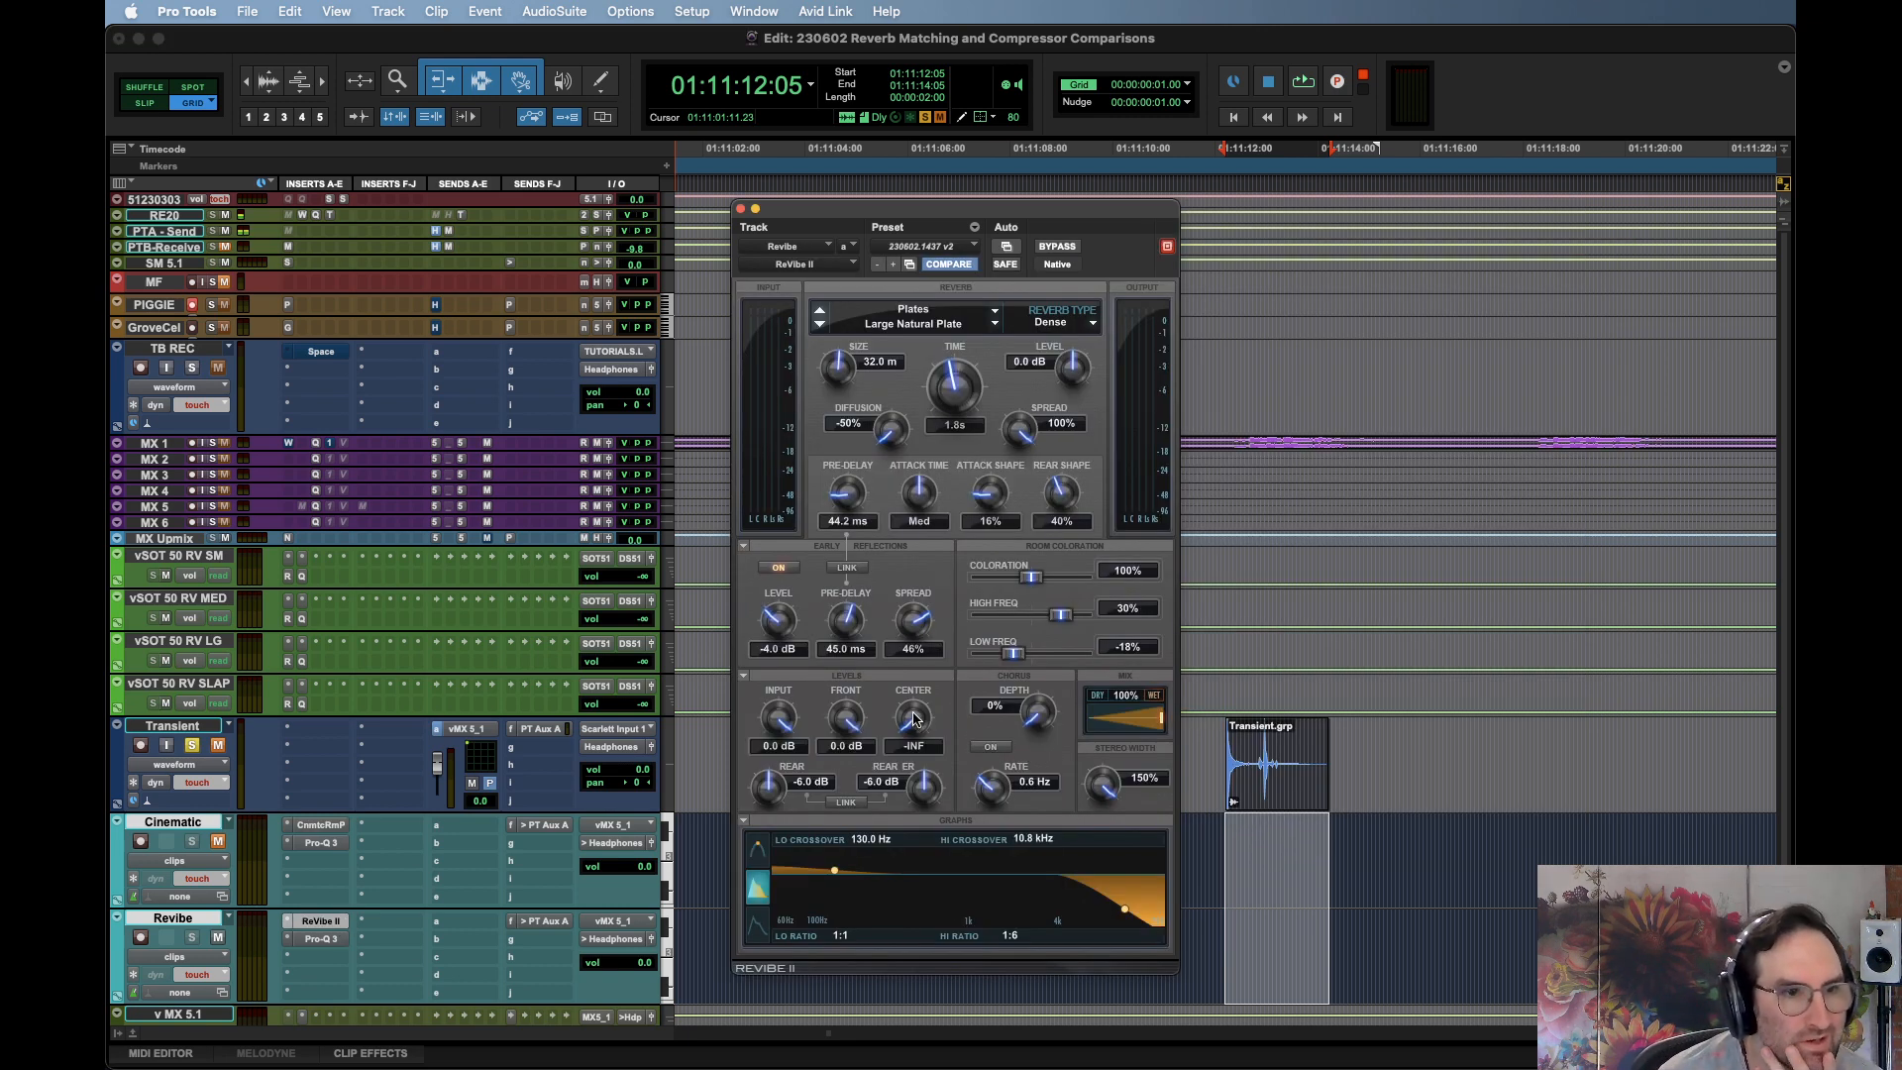
left_click_drag(913, 717, 926, 839)
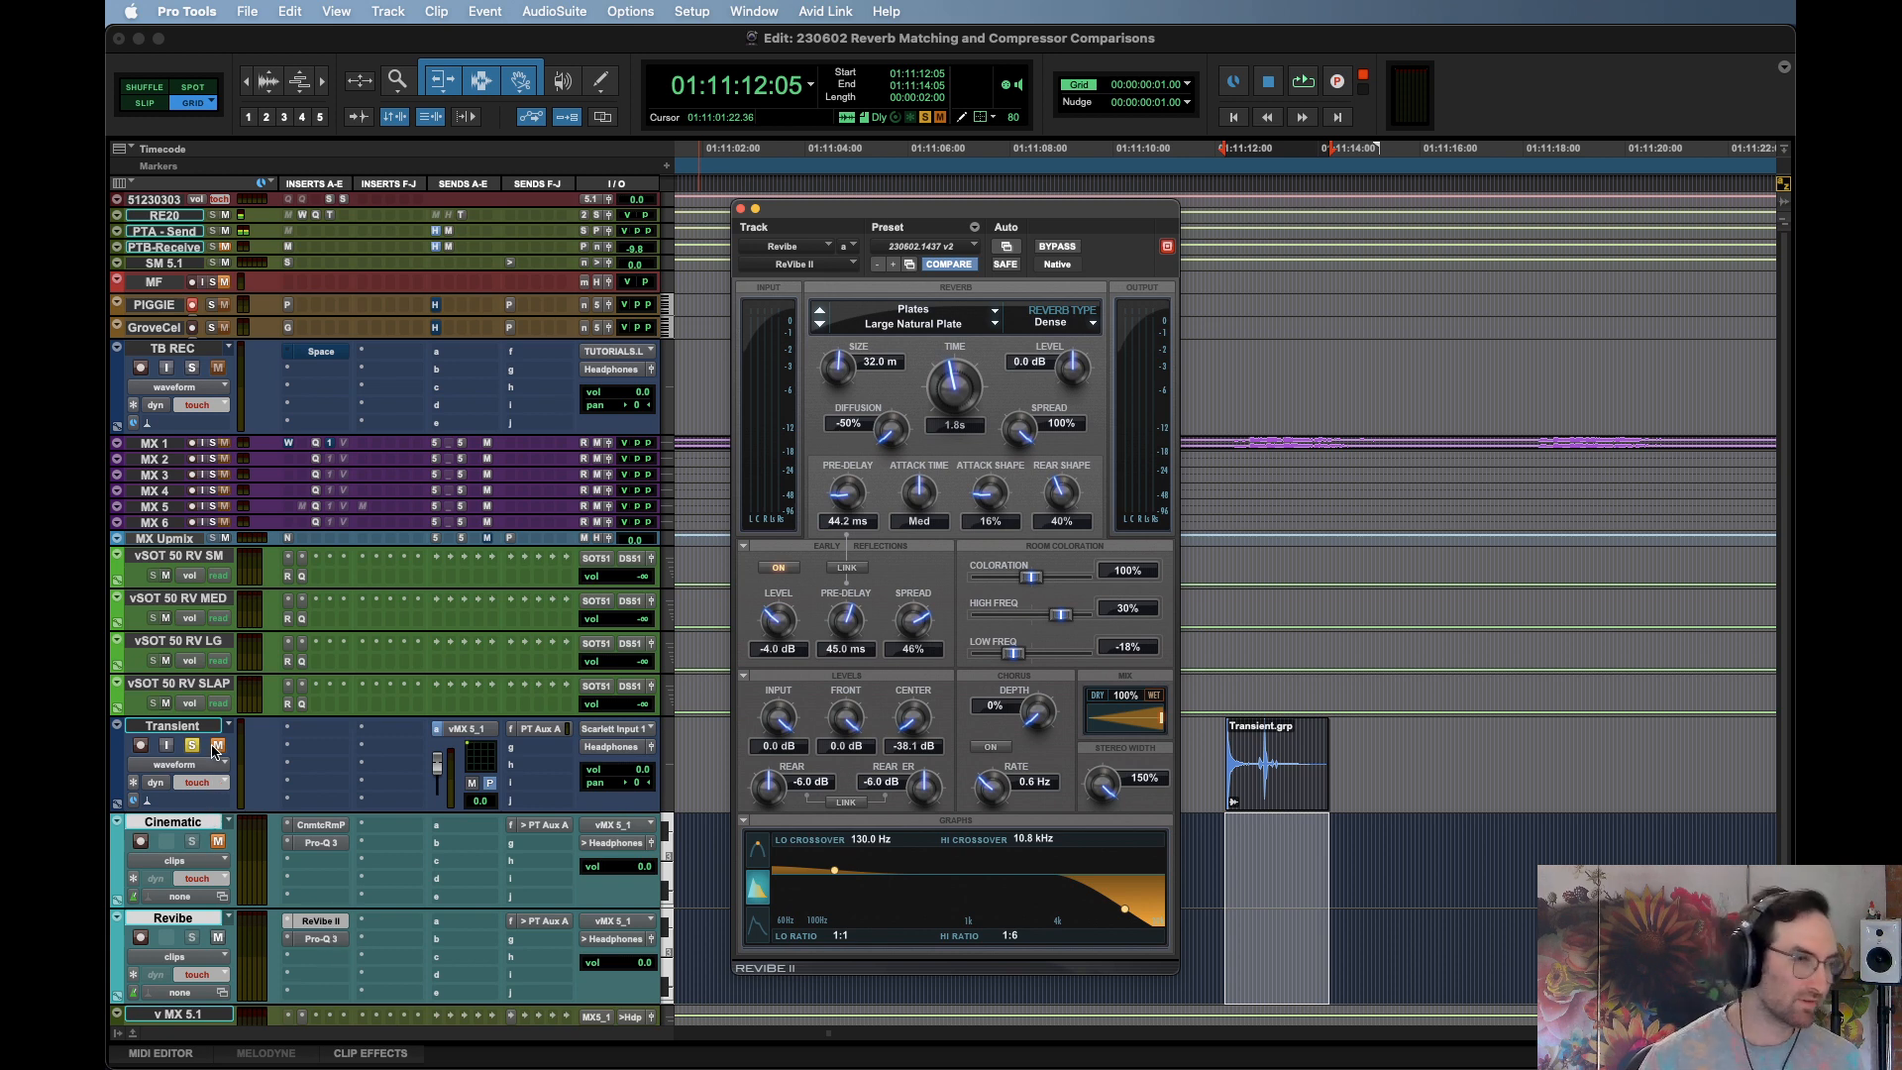
left_click(330, 944)
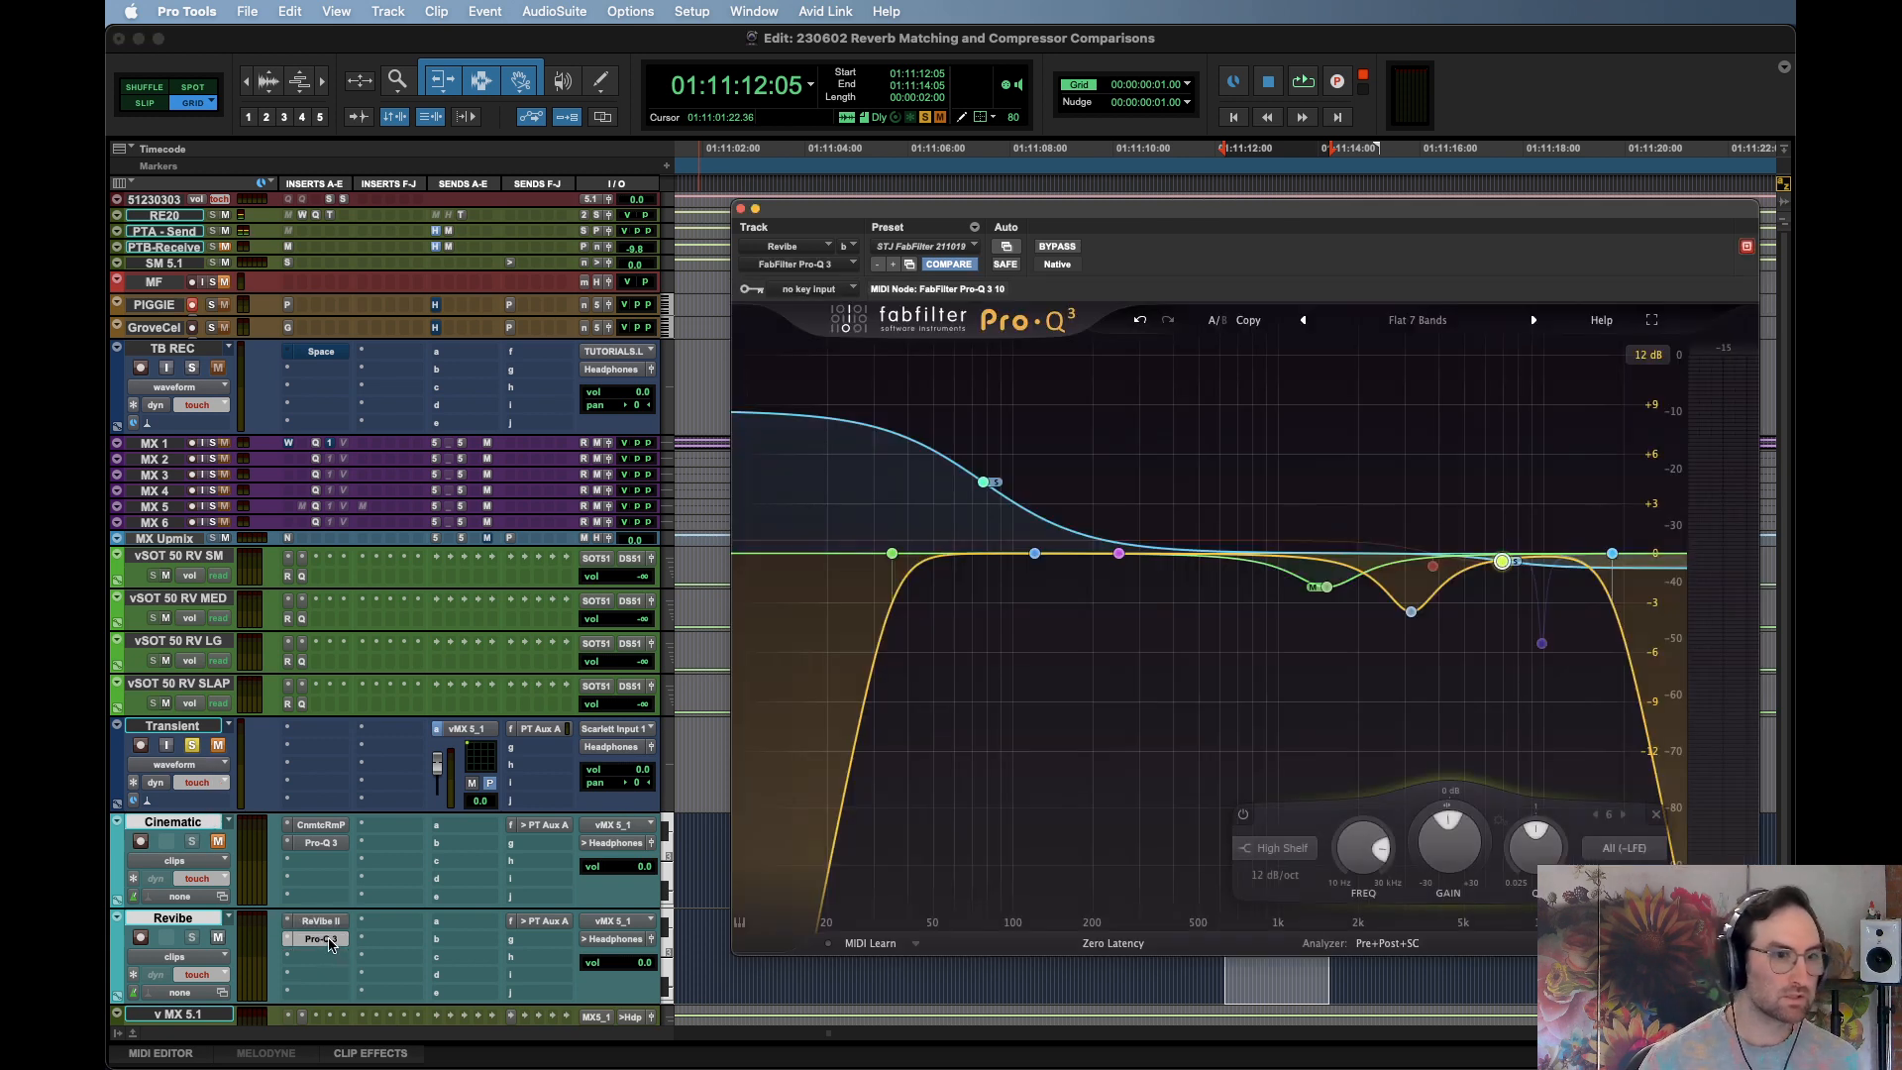
left_click(319, 922)
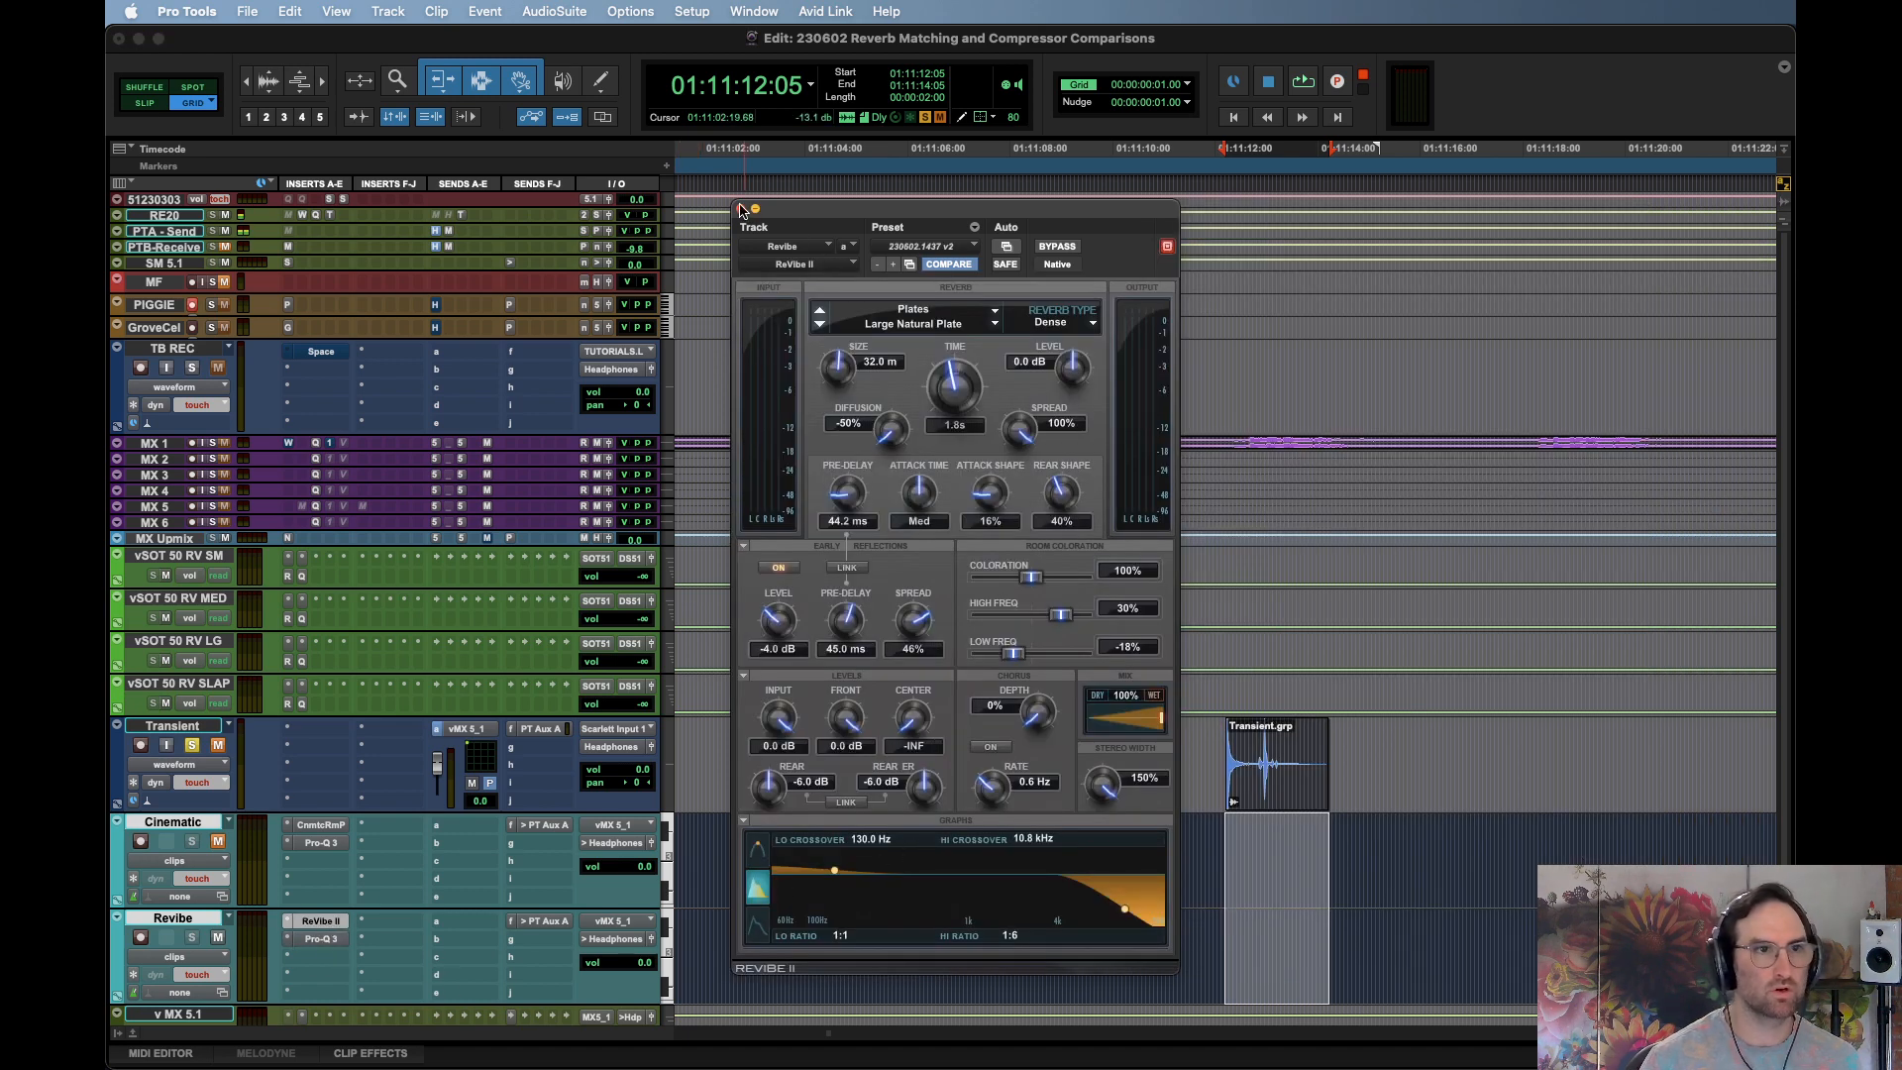
Select the Transient.grp clip and replay it repeatedly to hear the reverb with the center level removed
left_click(1294, 806)
key("space")
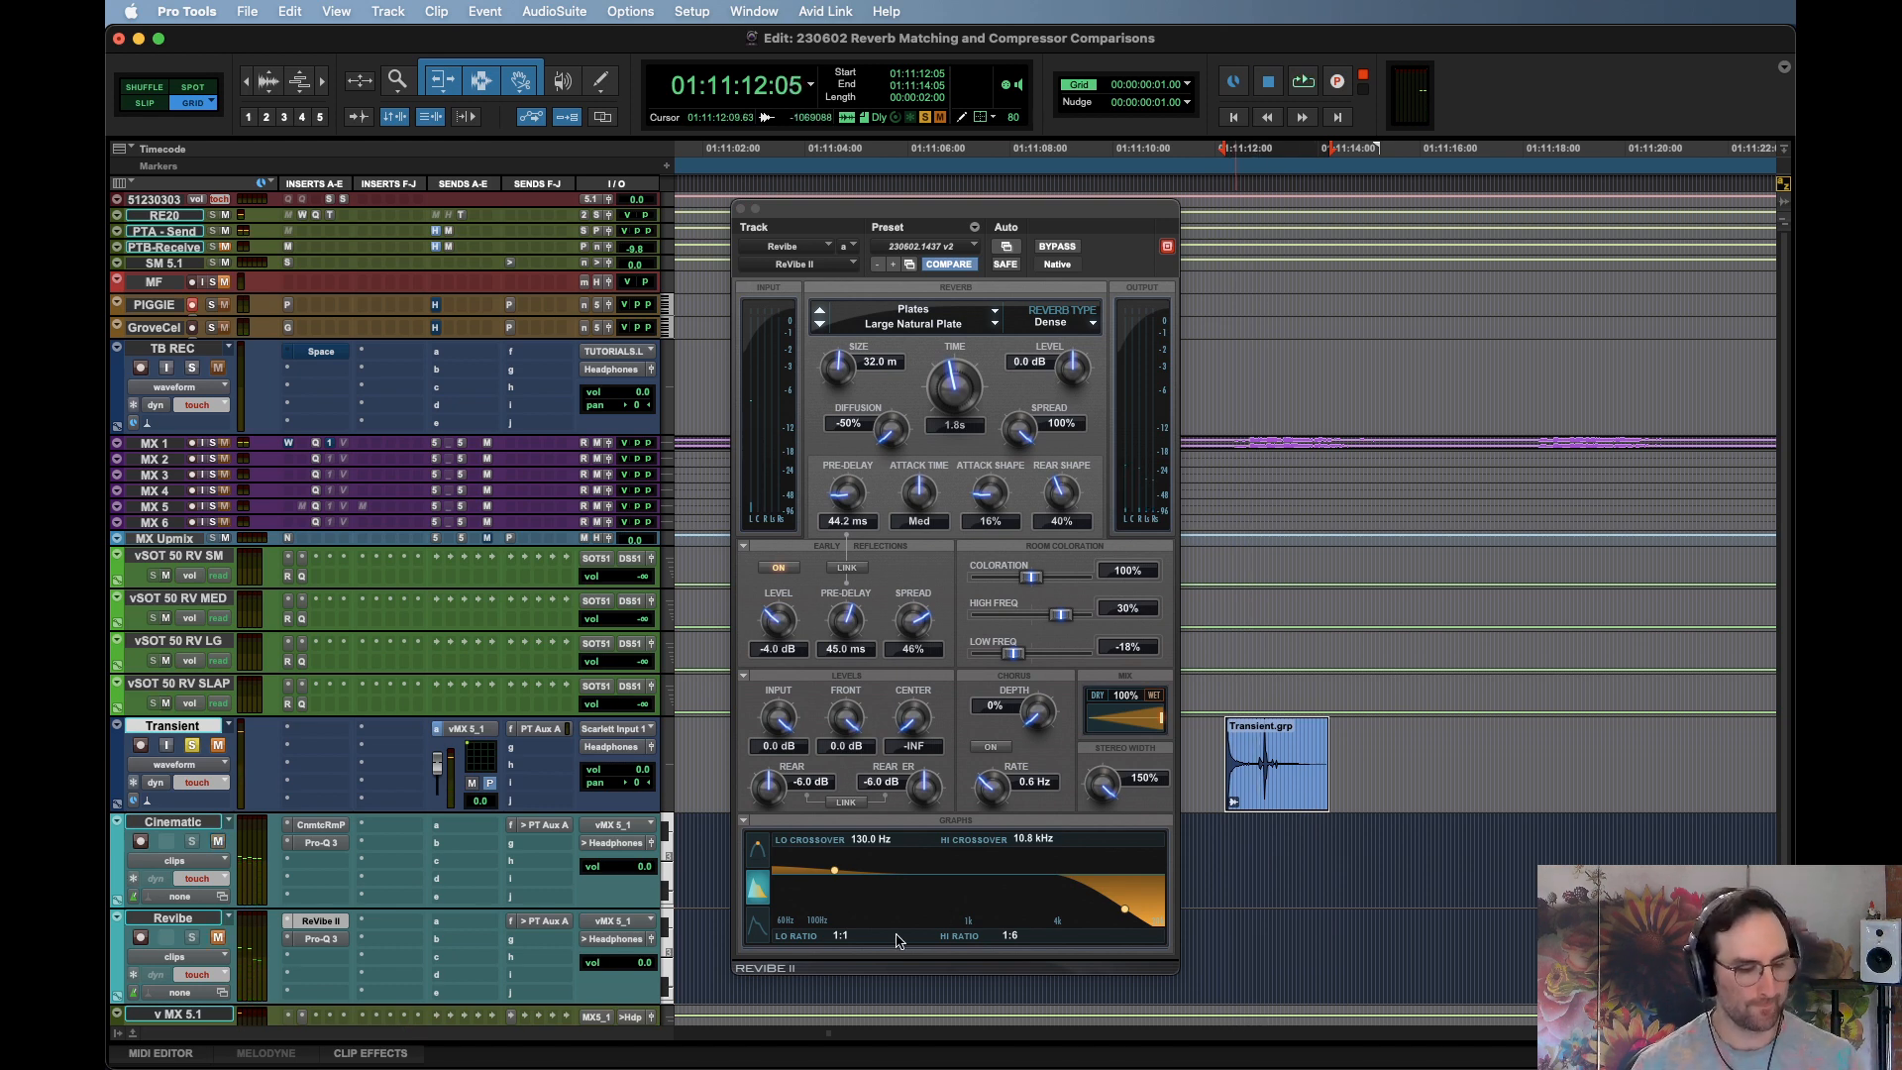
key("space")
key("space")
key("space")
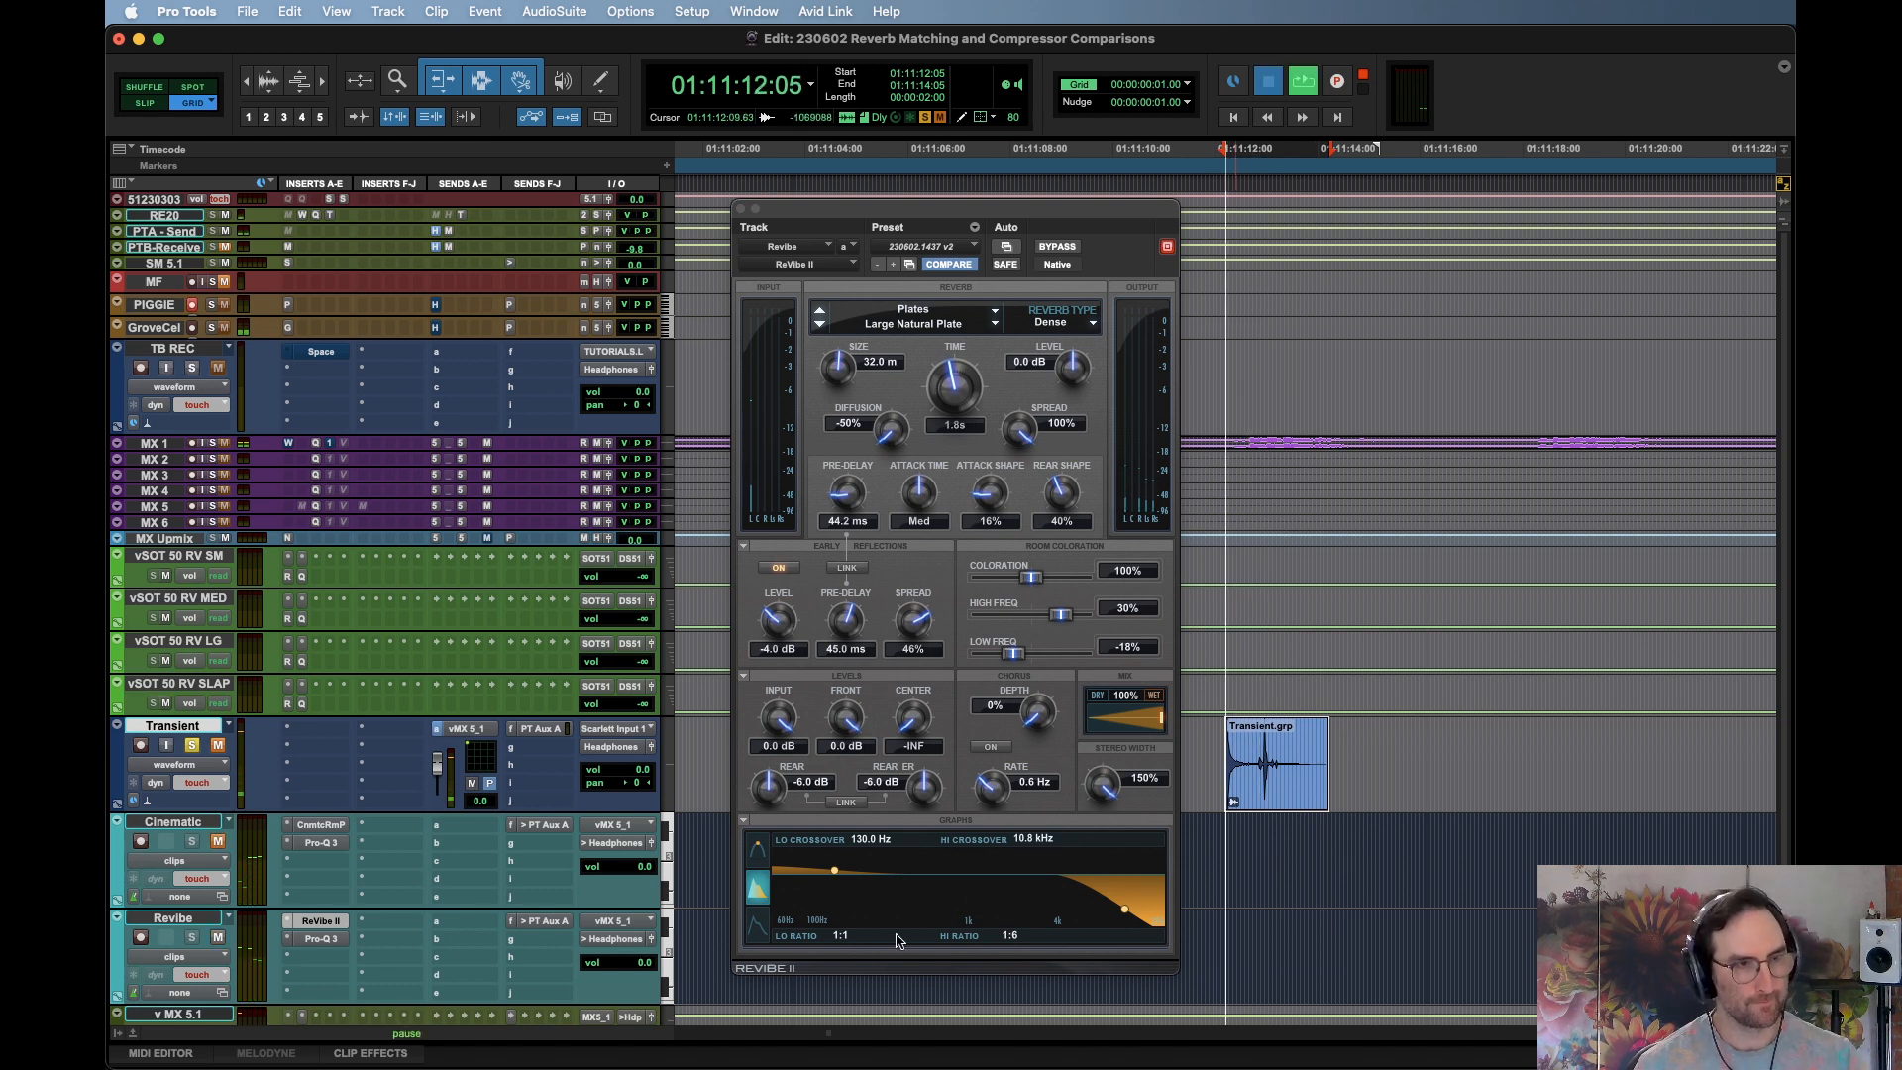
key("space")
In the Revibe track's Pro-Q 3, disable the side-only low shelf and high shelf and replay the transient
left_click(321, 937)
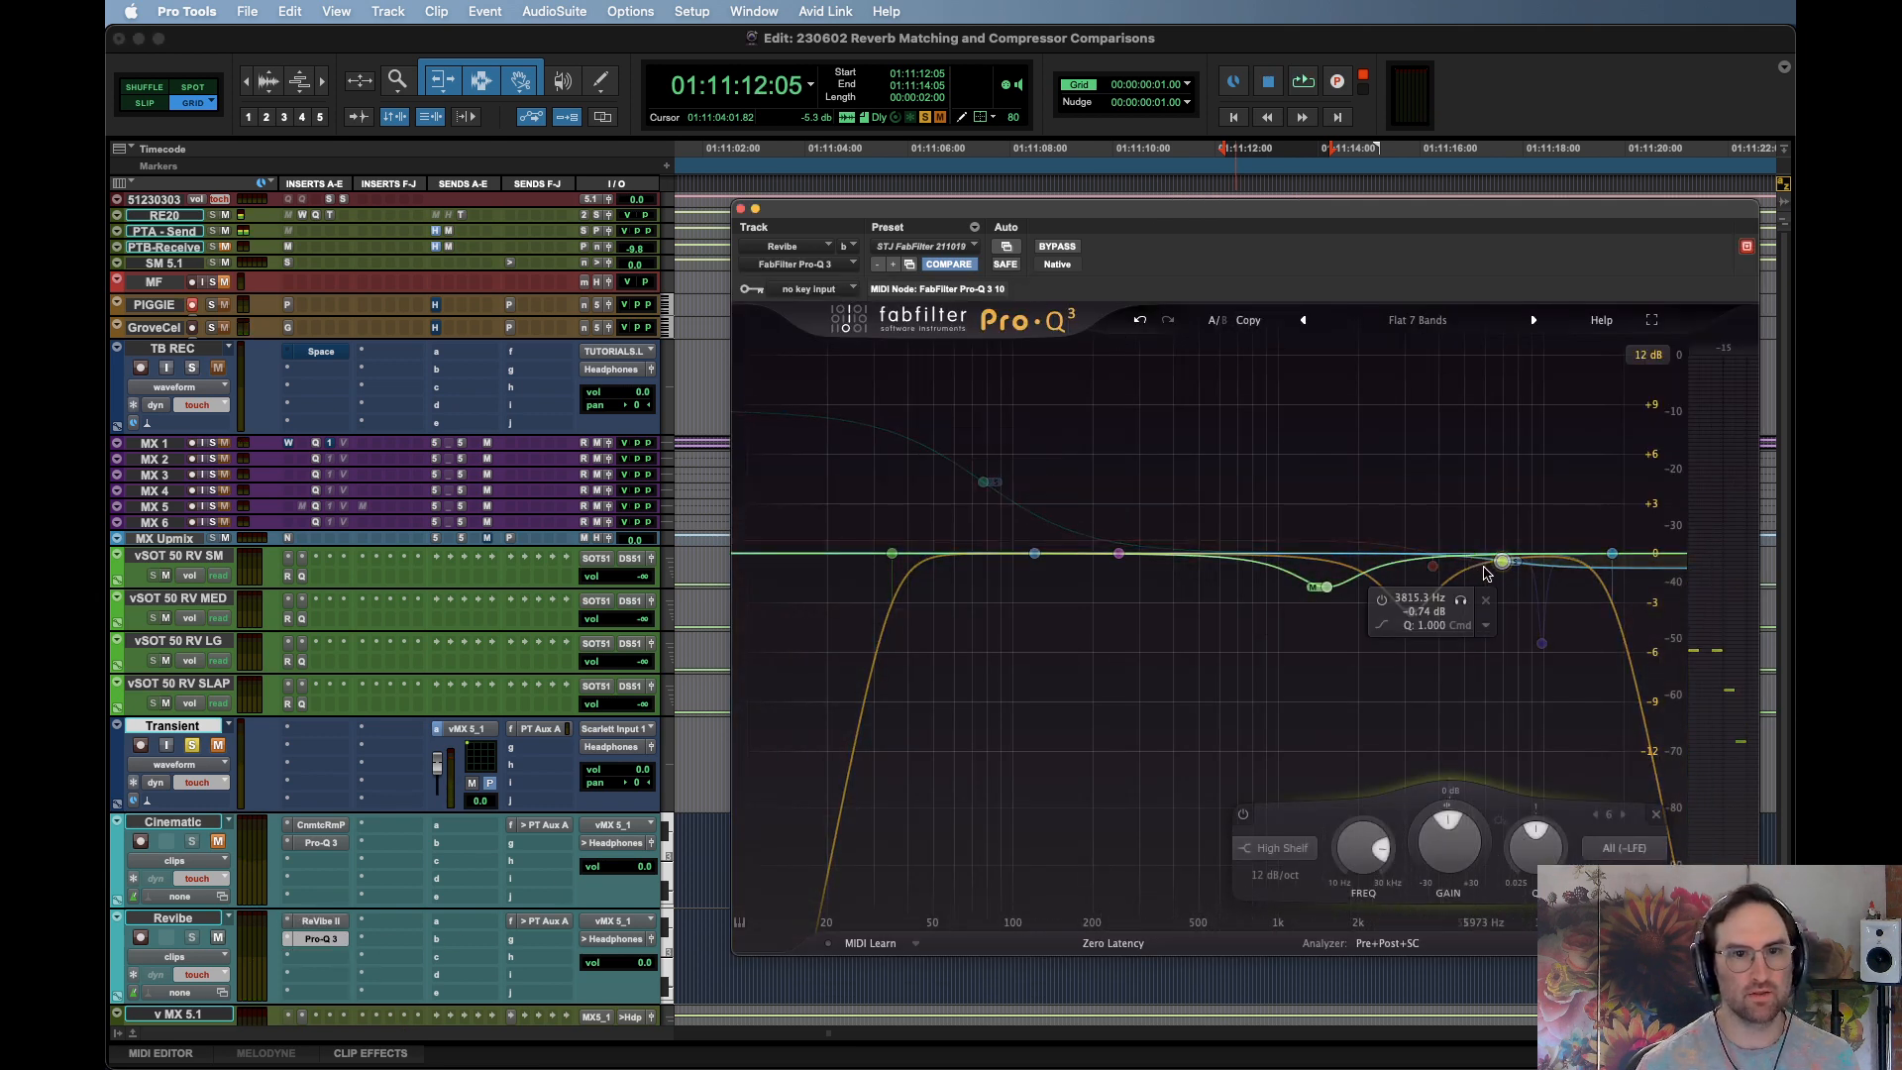
key("space")
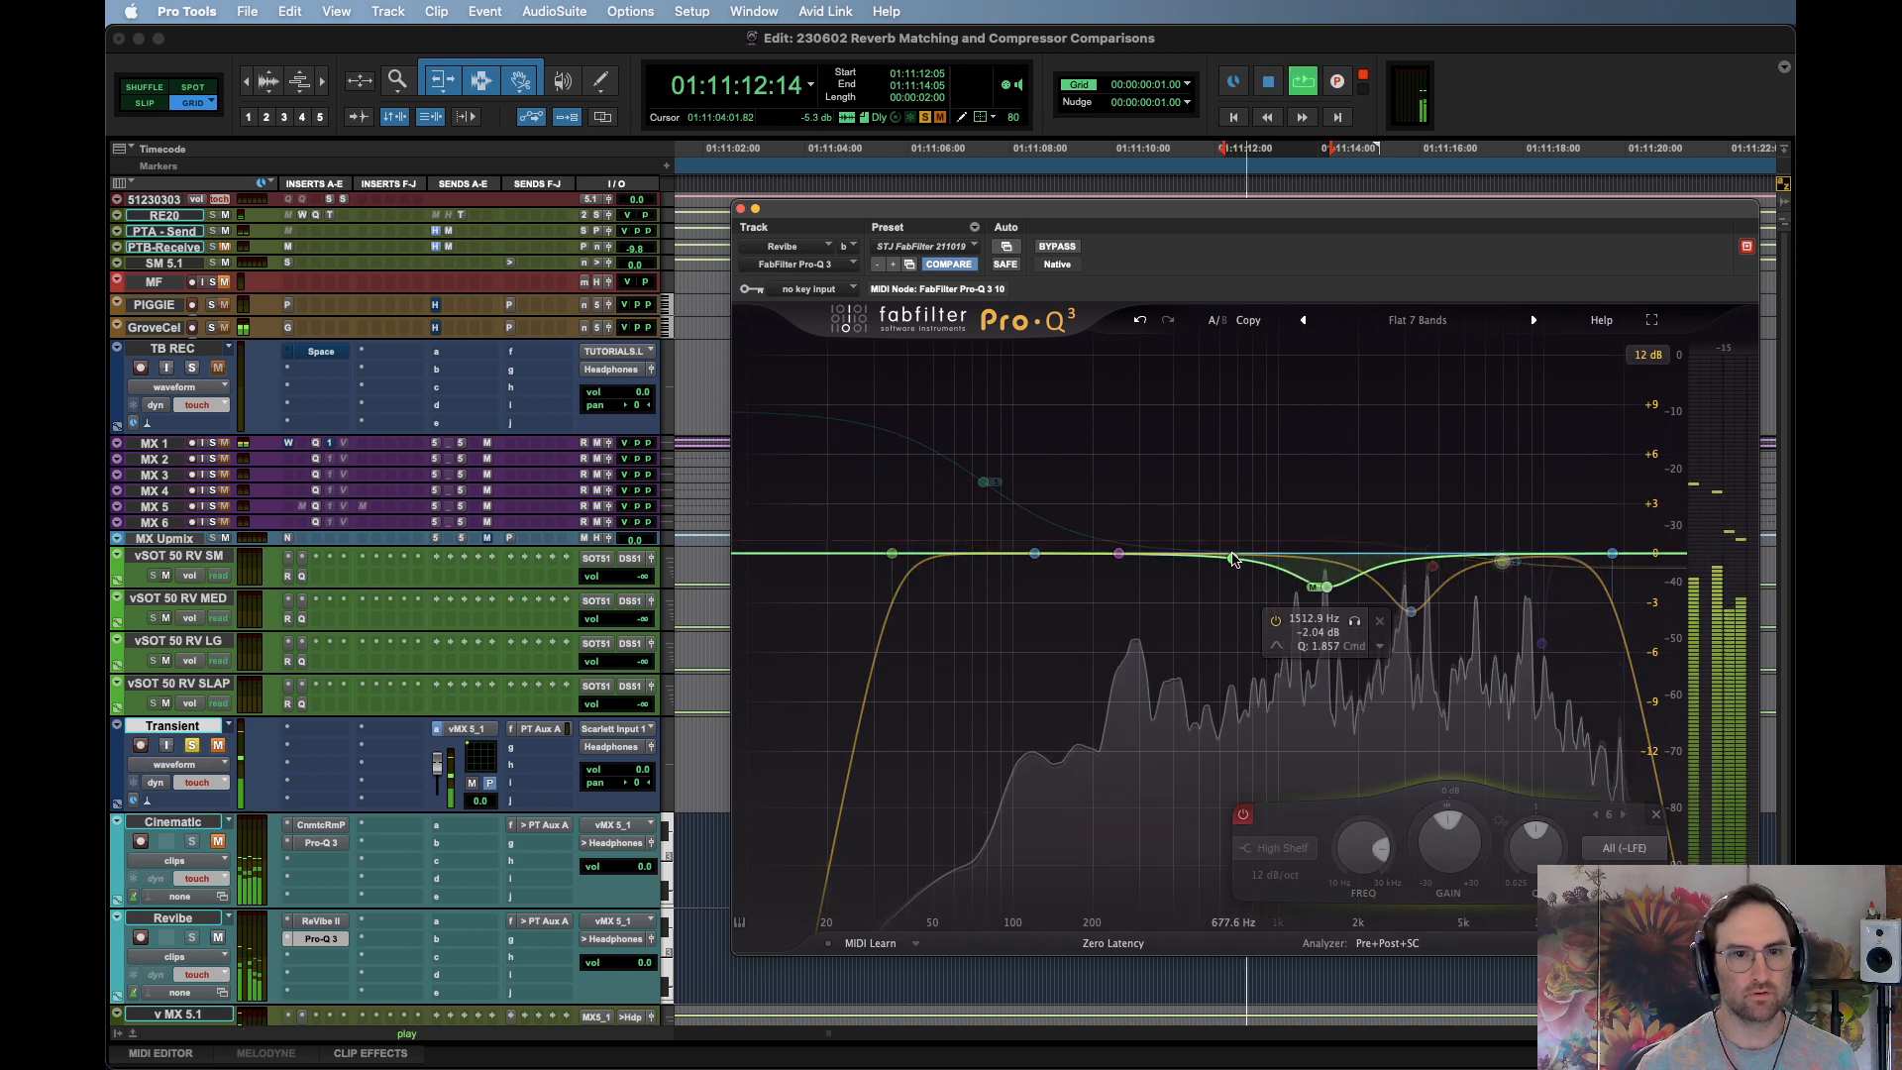
key("space")
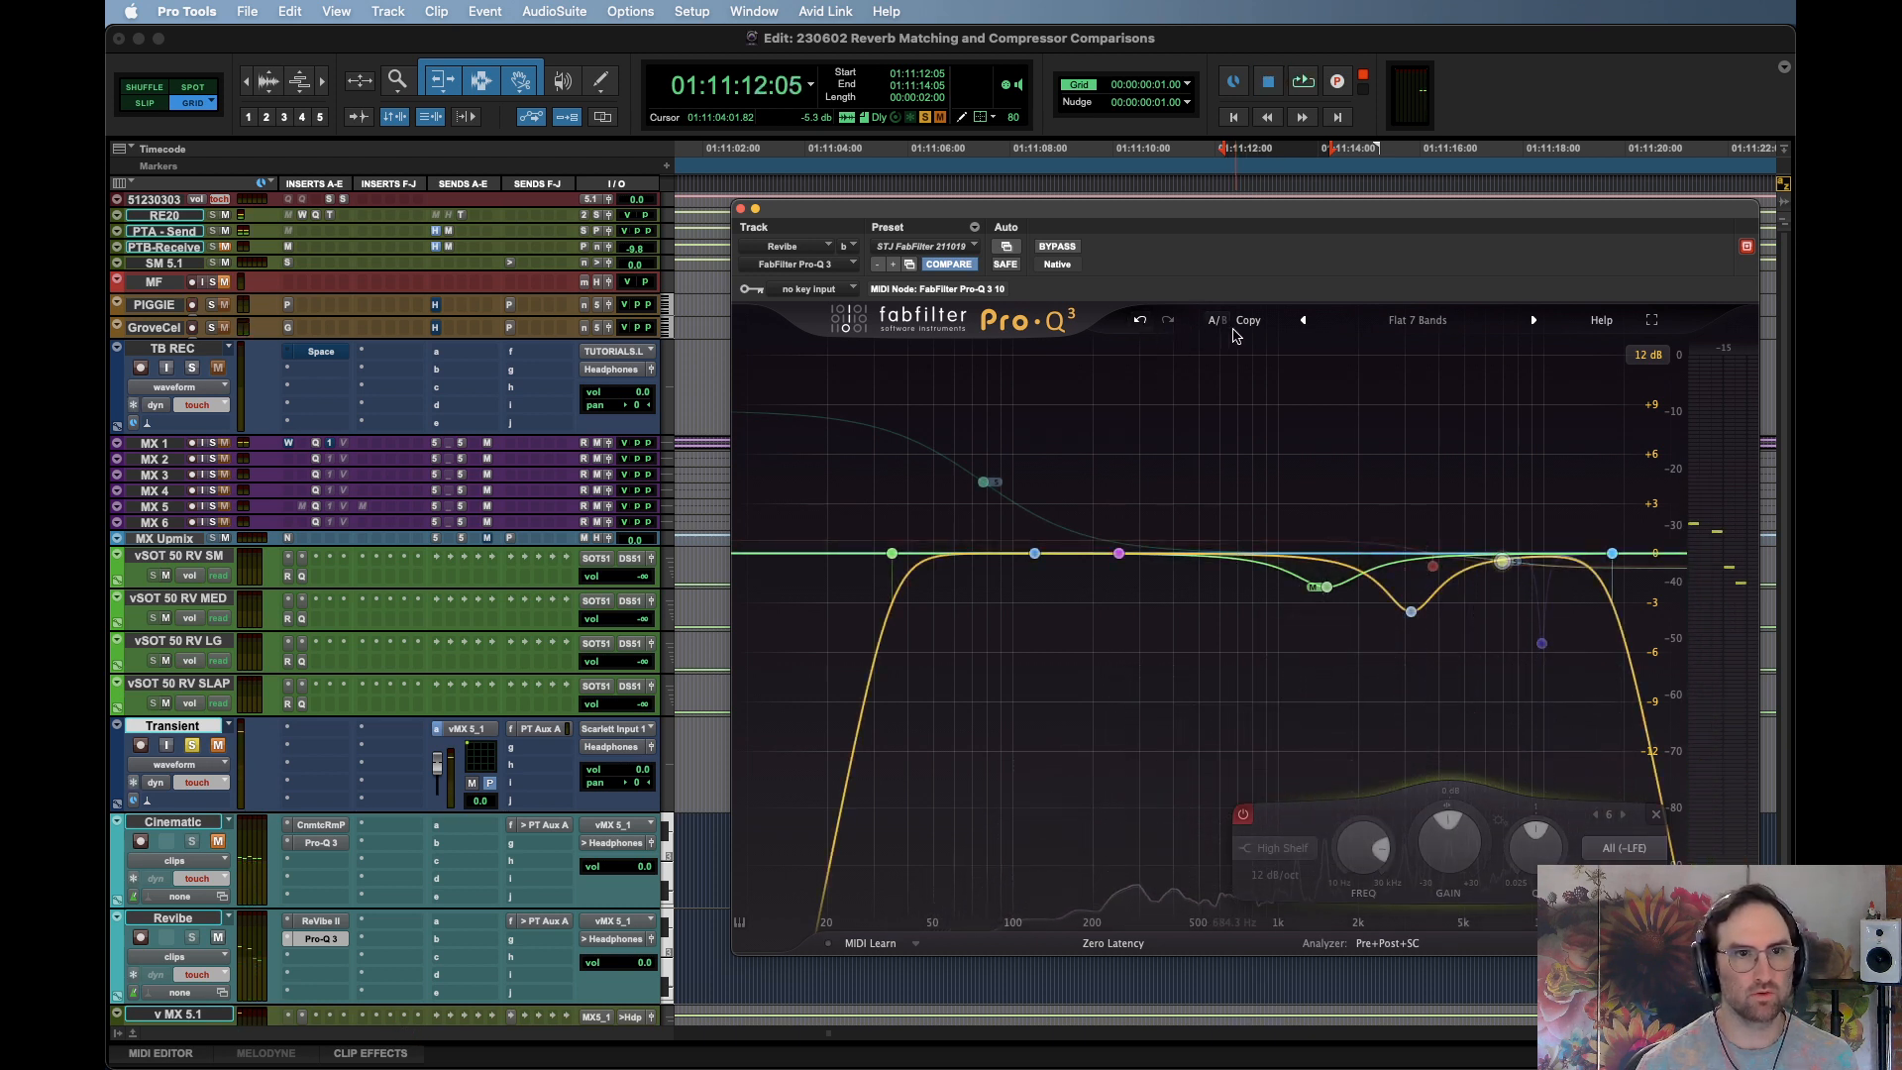
Switch Pro-Q 3 back and forth between its A and B states, replaying the transient to compare with and without the side-only shelves
left_click(1218, 322)
key("space")
key("space")
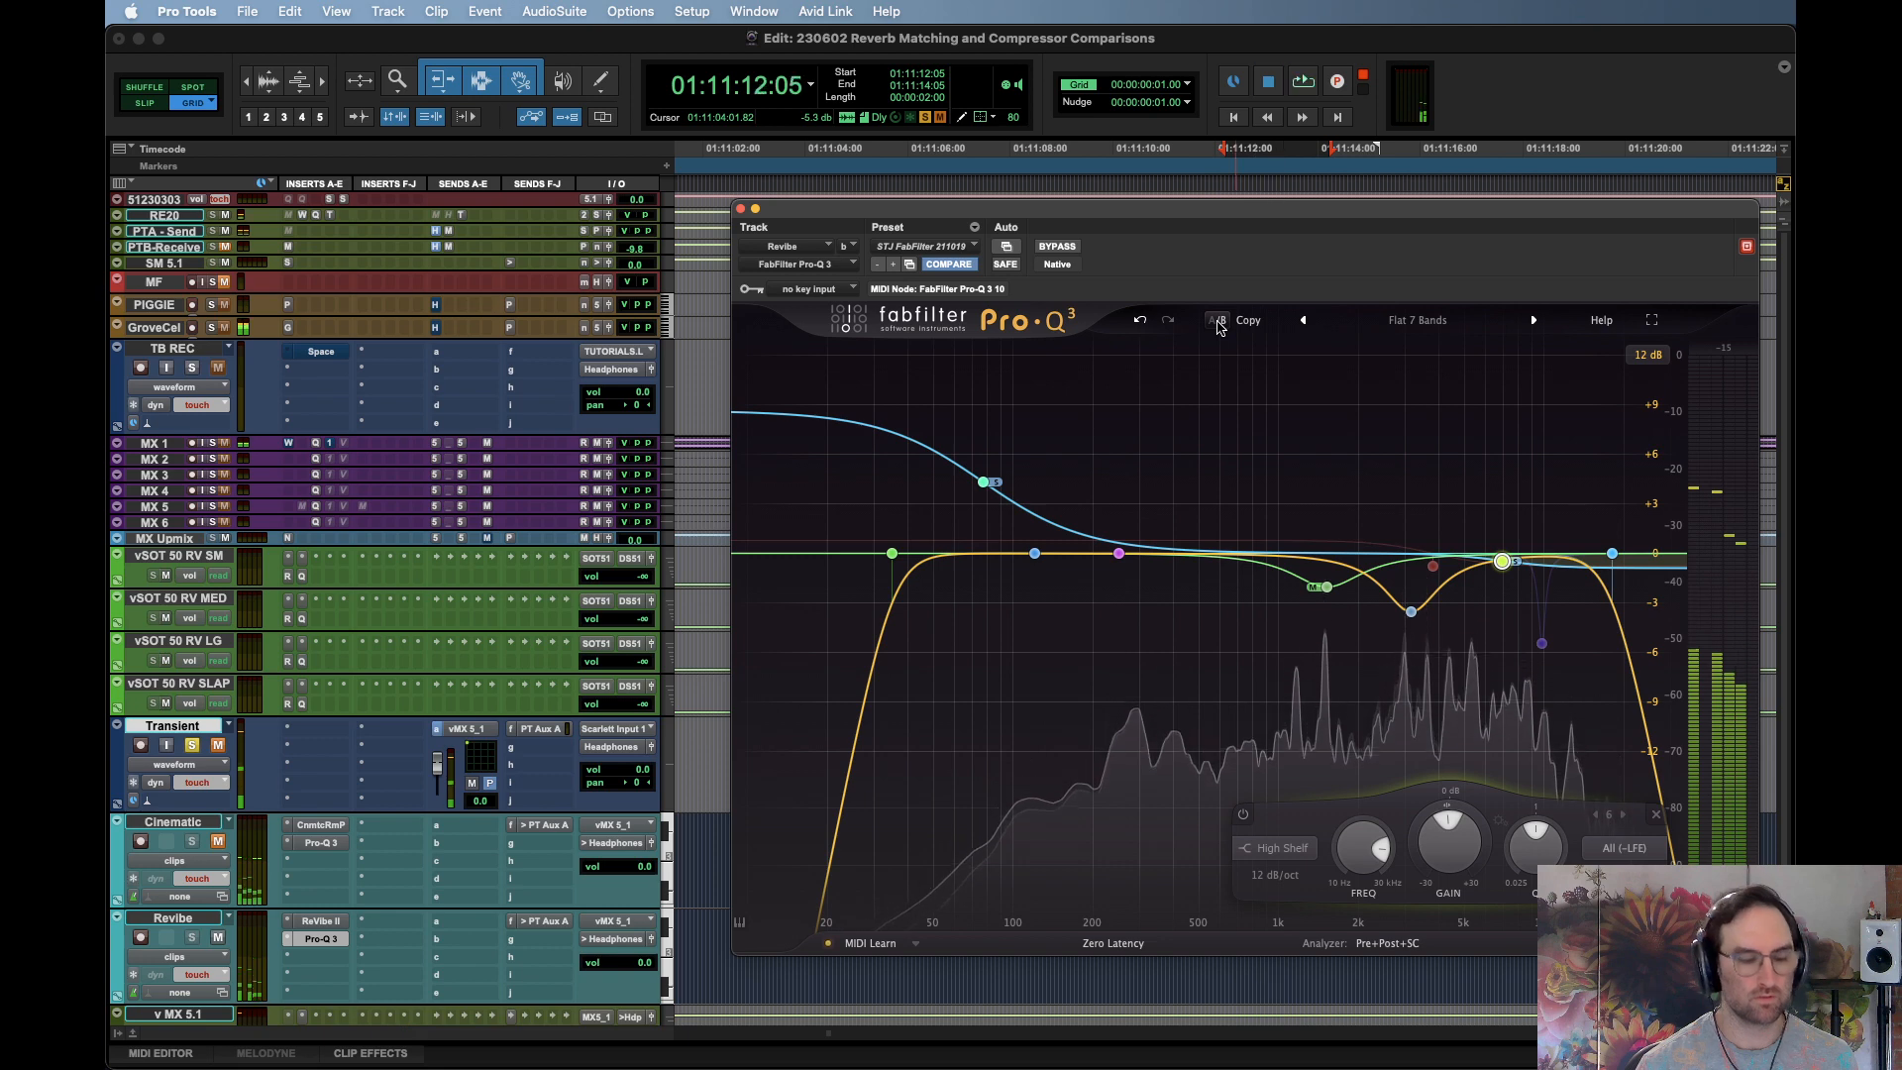
key("space")
key("space")
left_click(1219, 322)
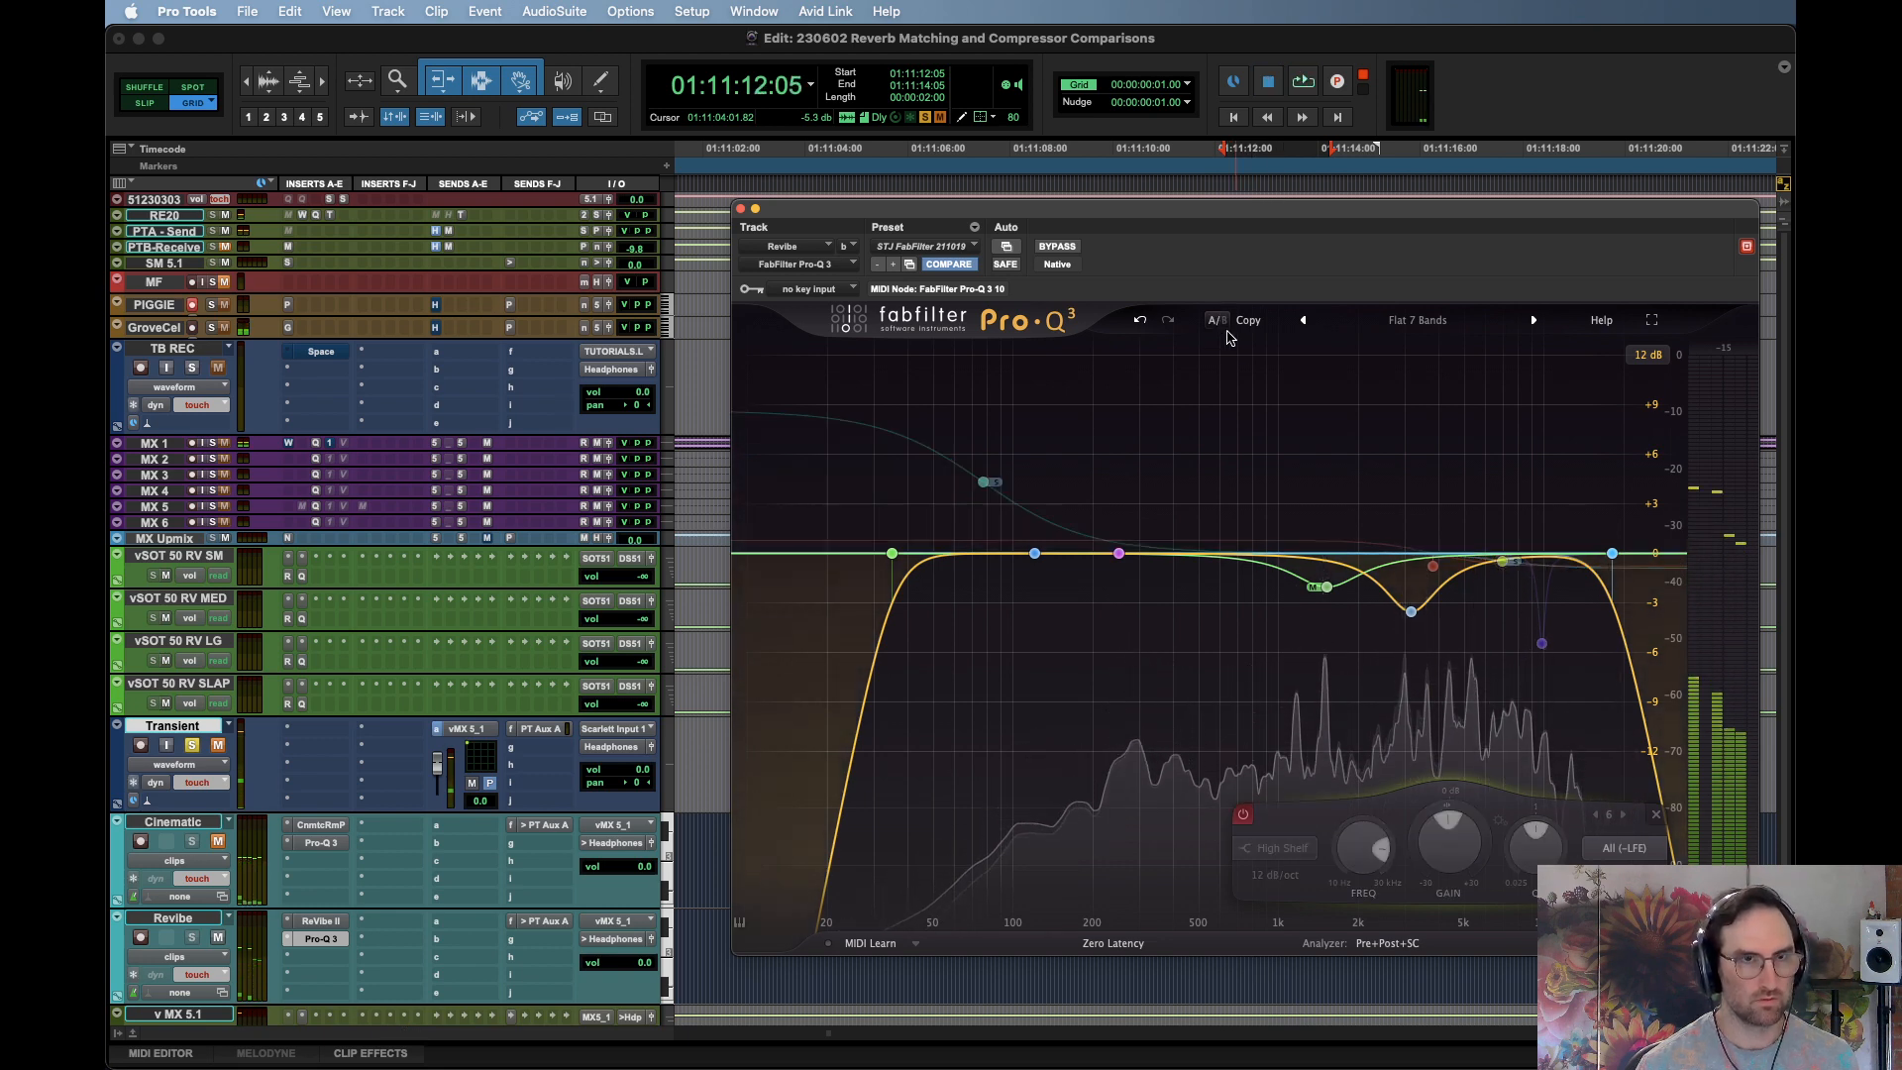
key("space")
key("space")
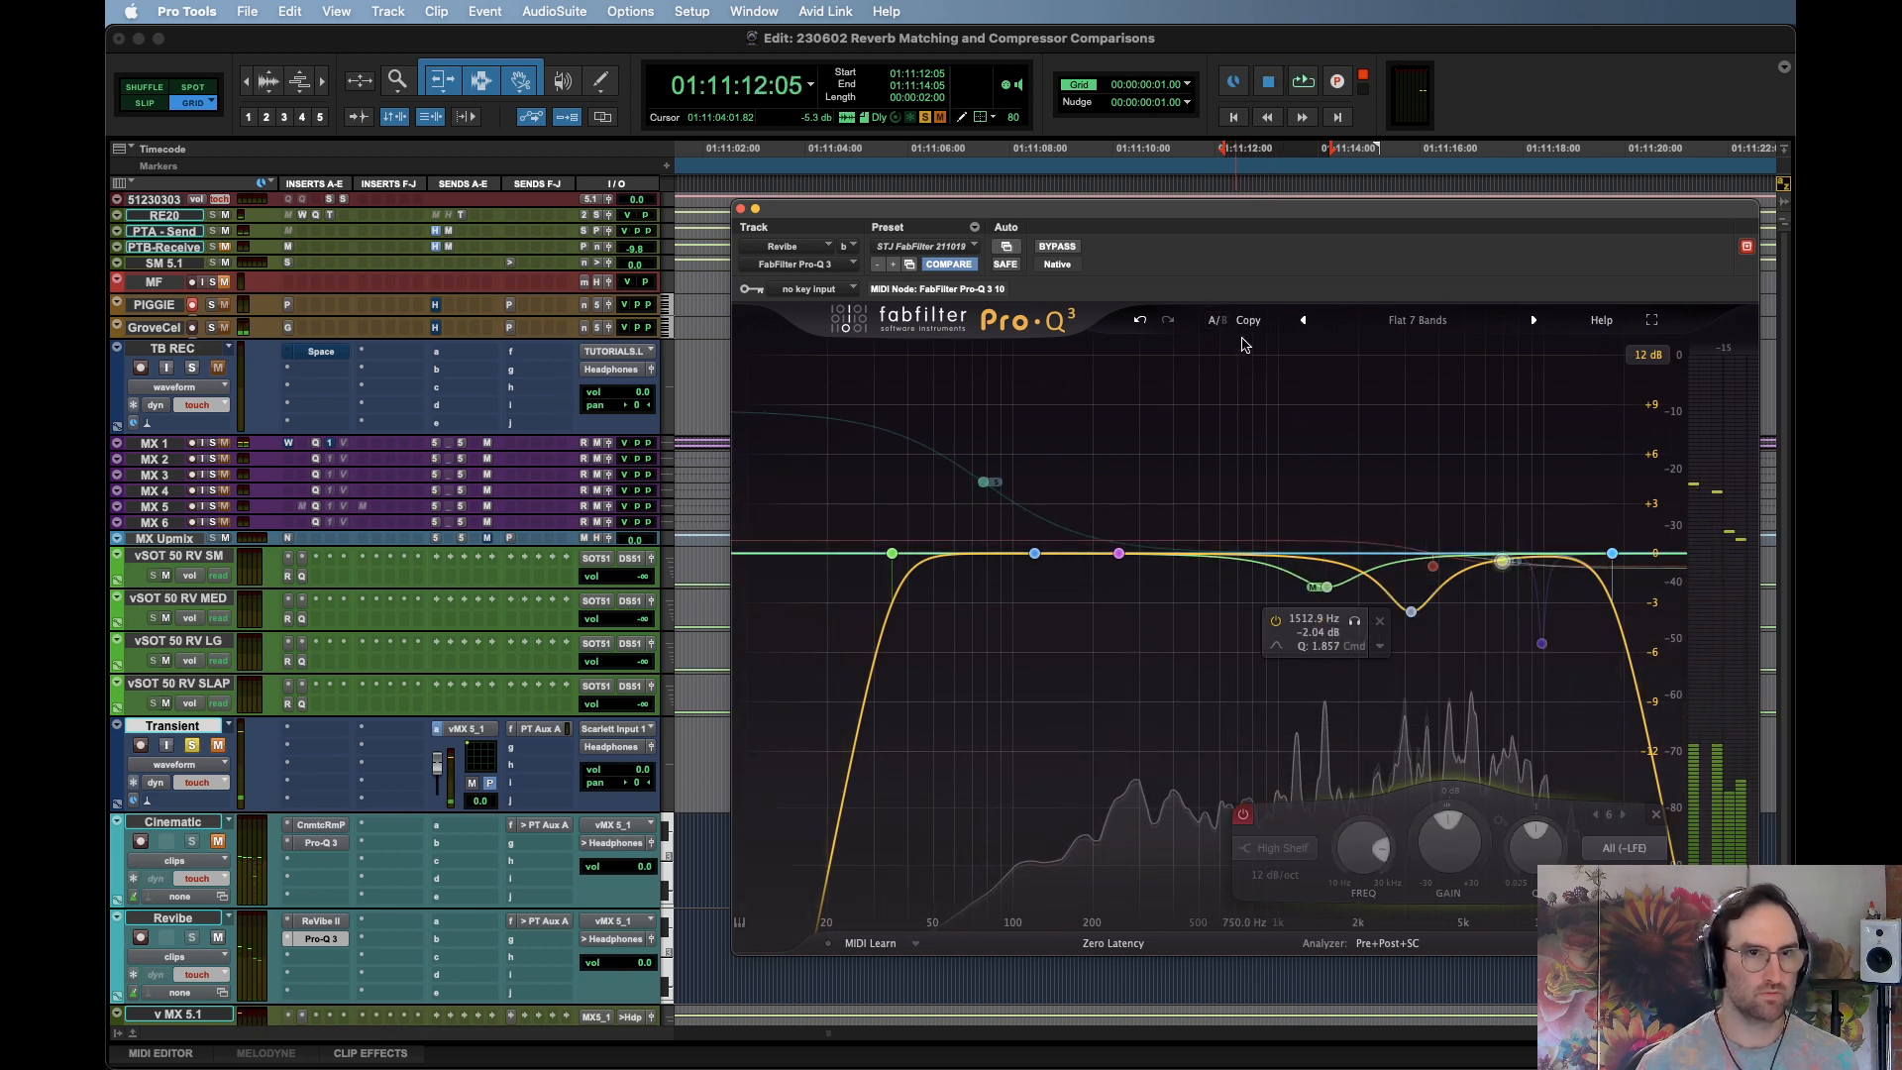
key("space")
key("space")
left_click(1219, 323)
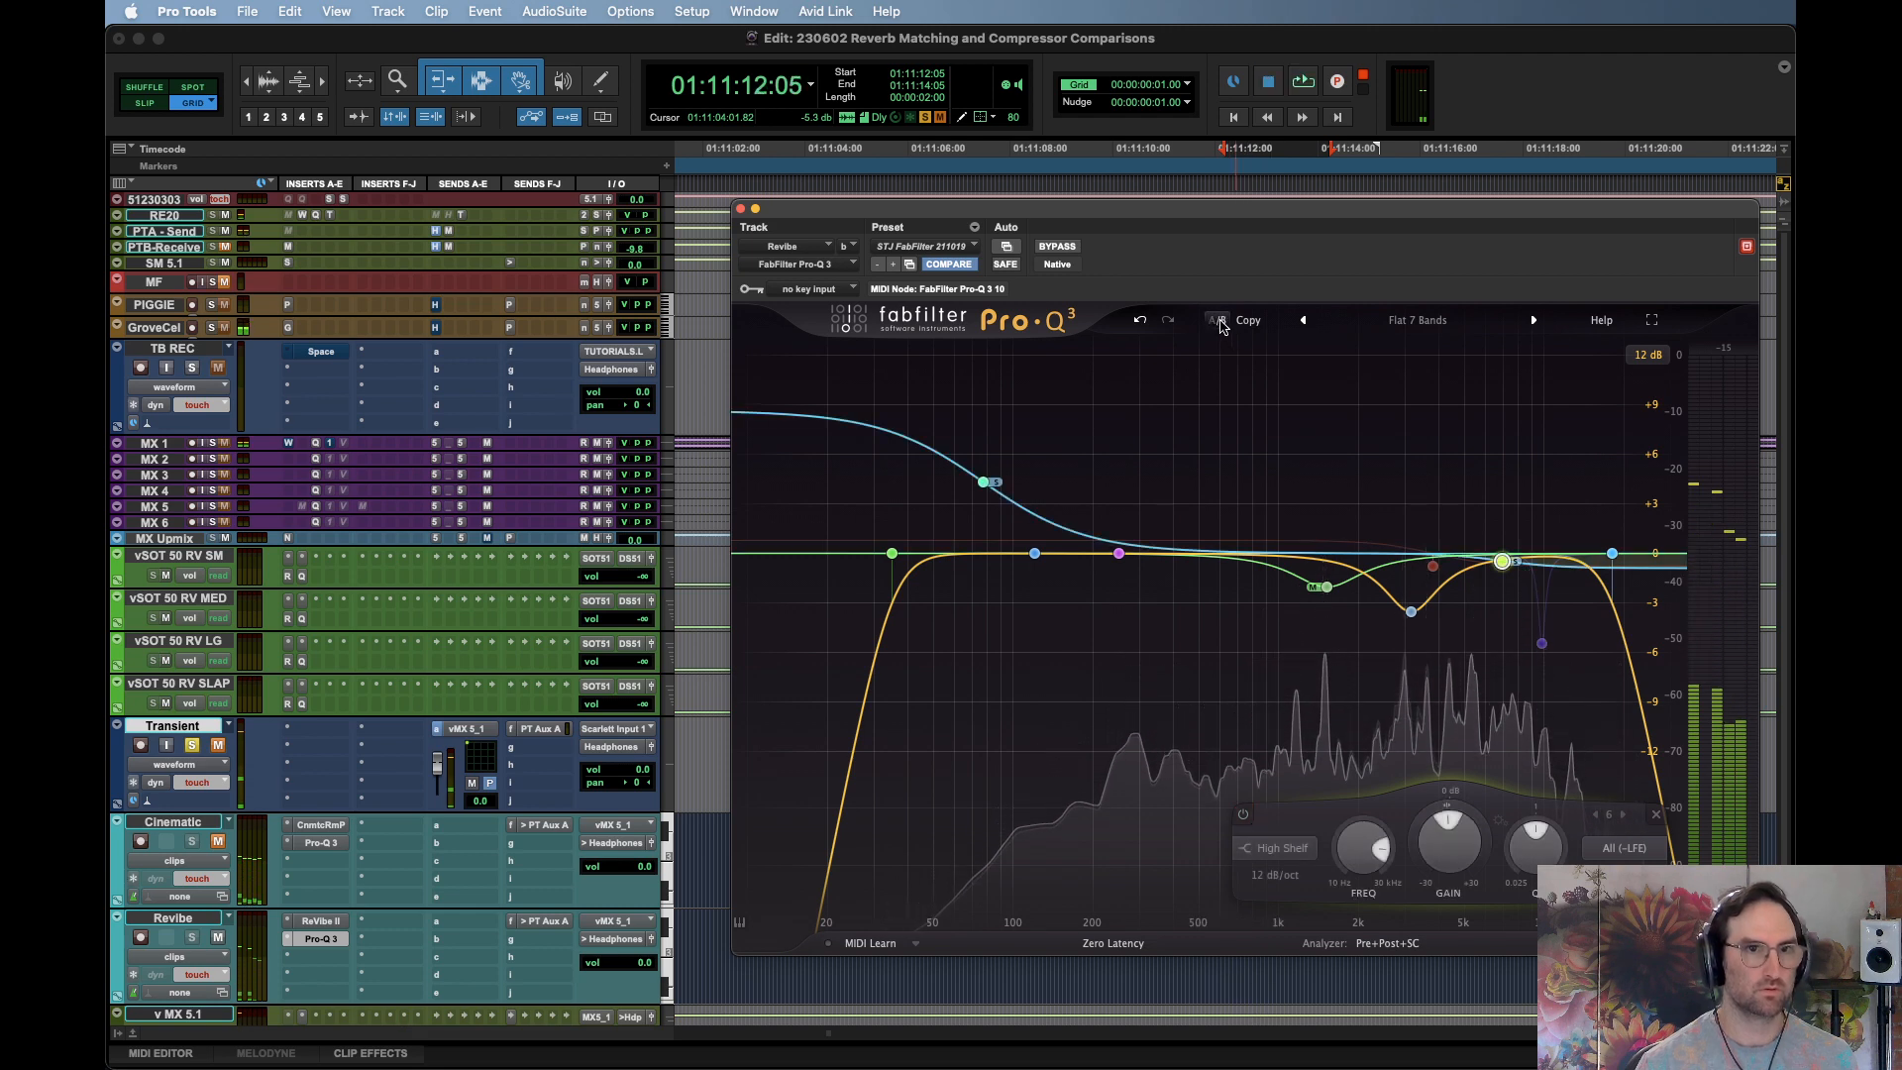
key("space")
key("space")
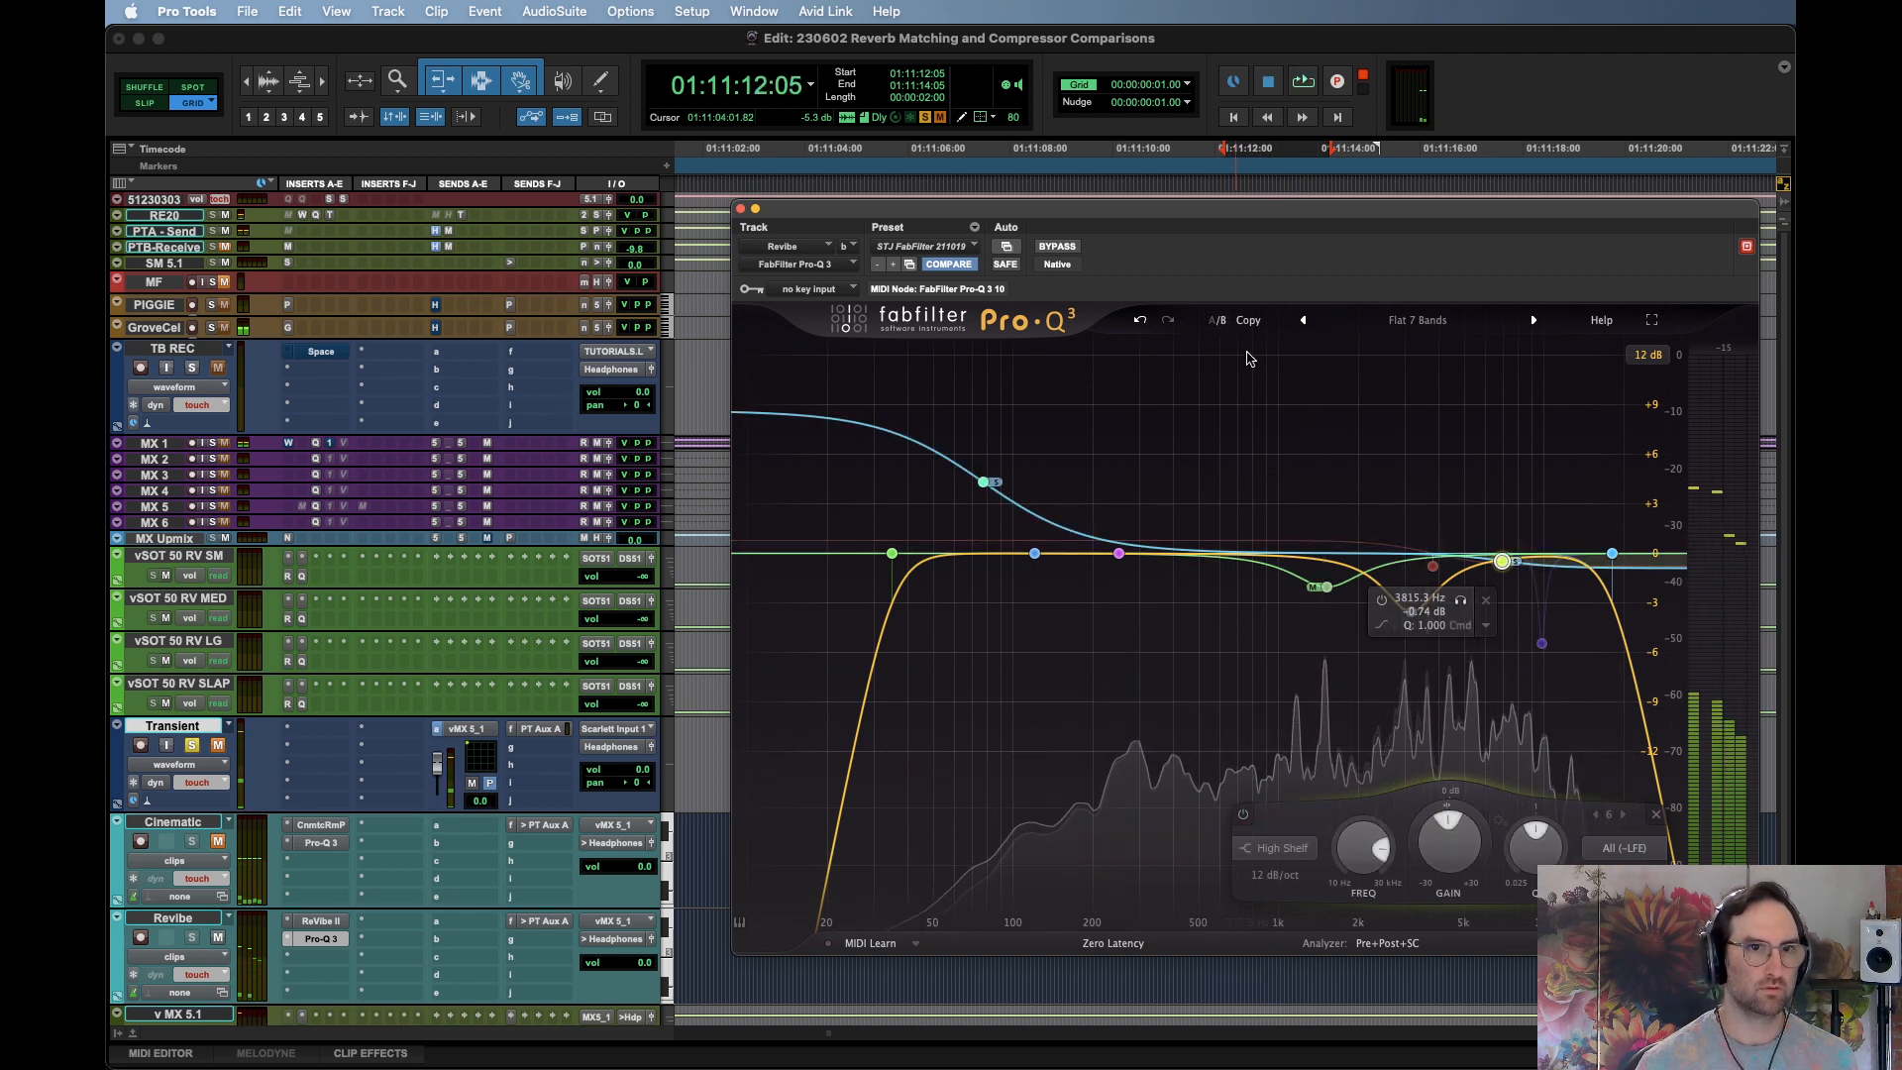
left_click(1218, 322)
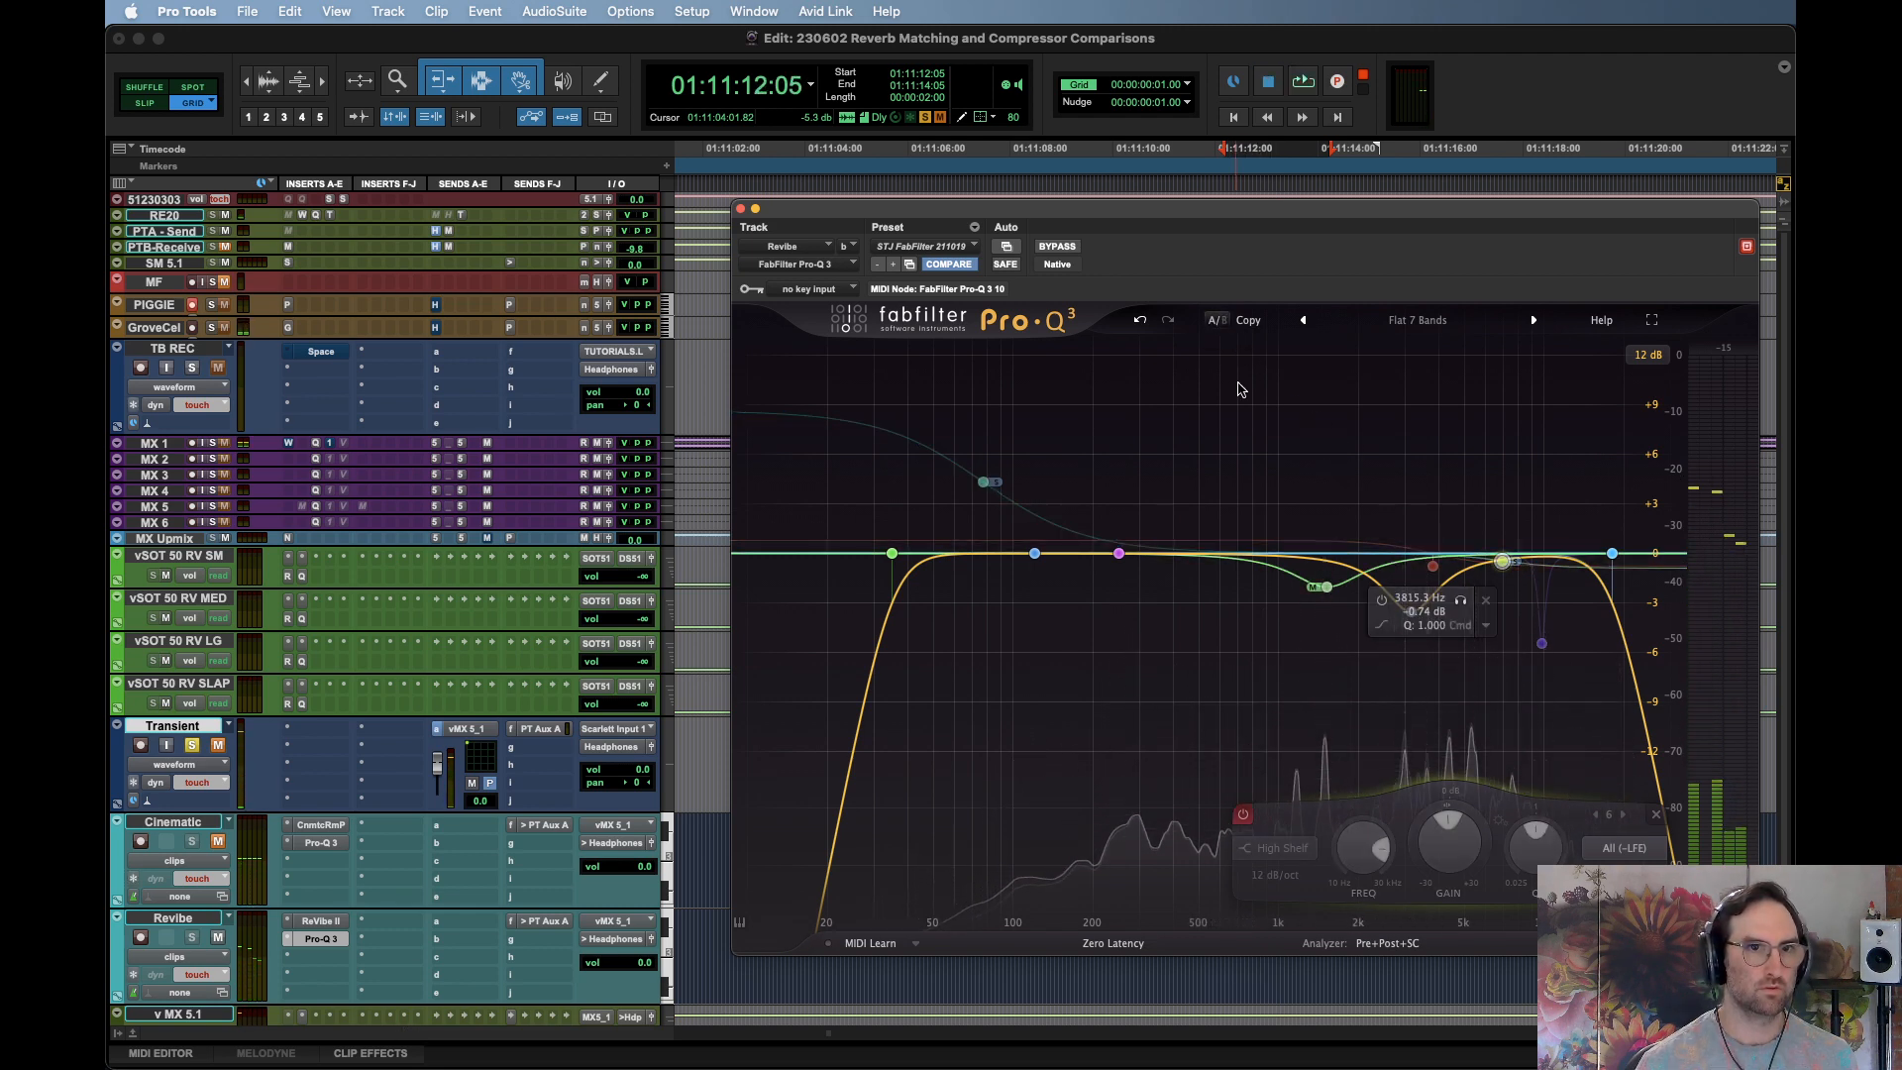
Try ReVibe II's Center level at 0.0 dB while replaying the transient
left_click(329, 924)
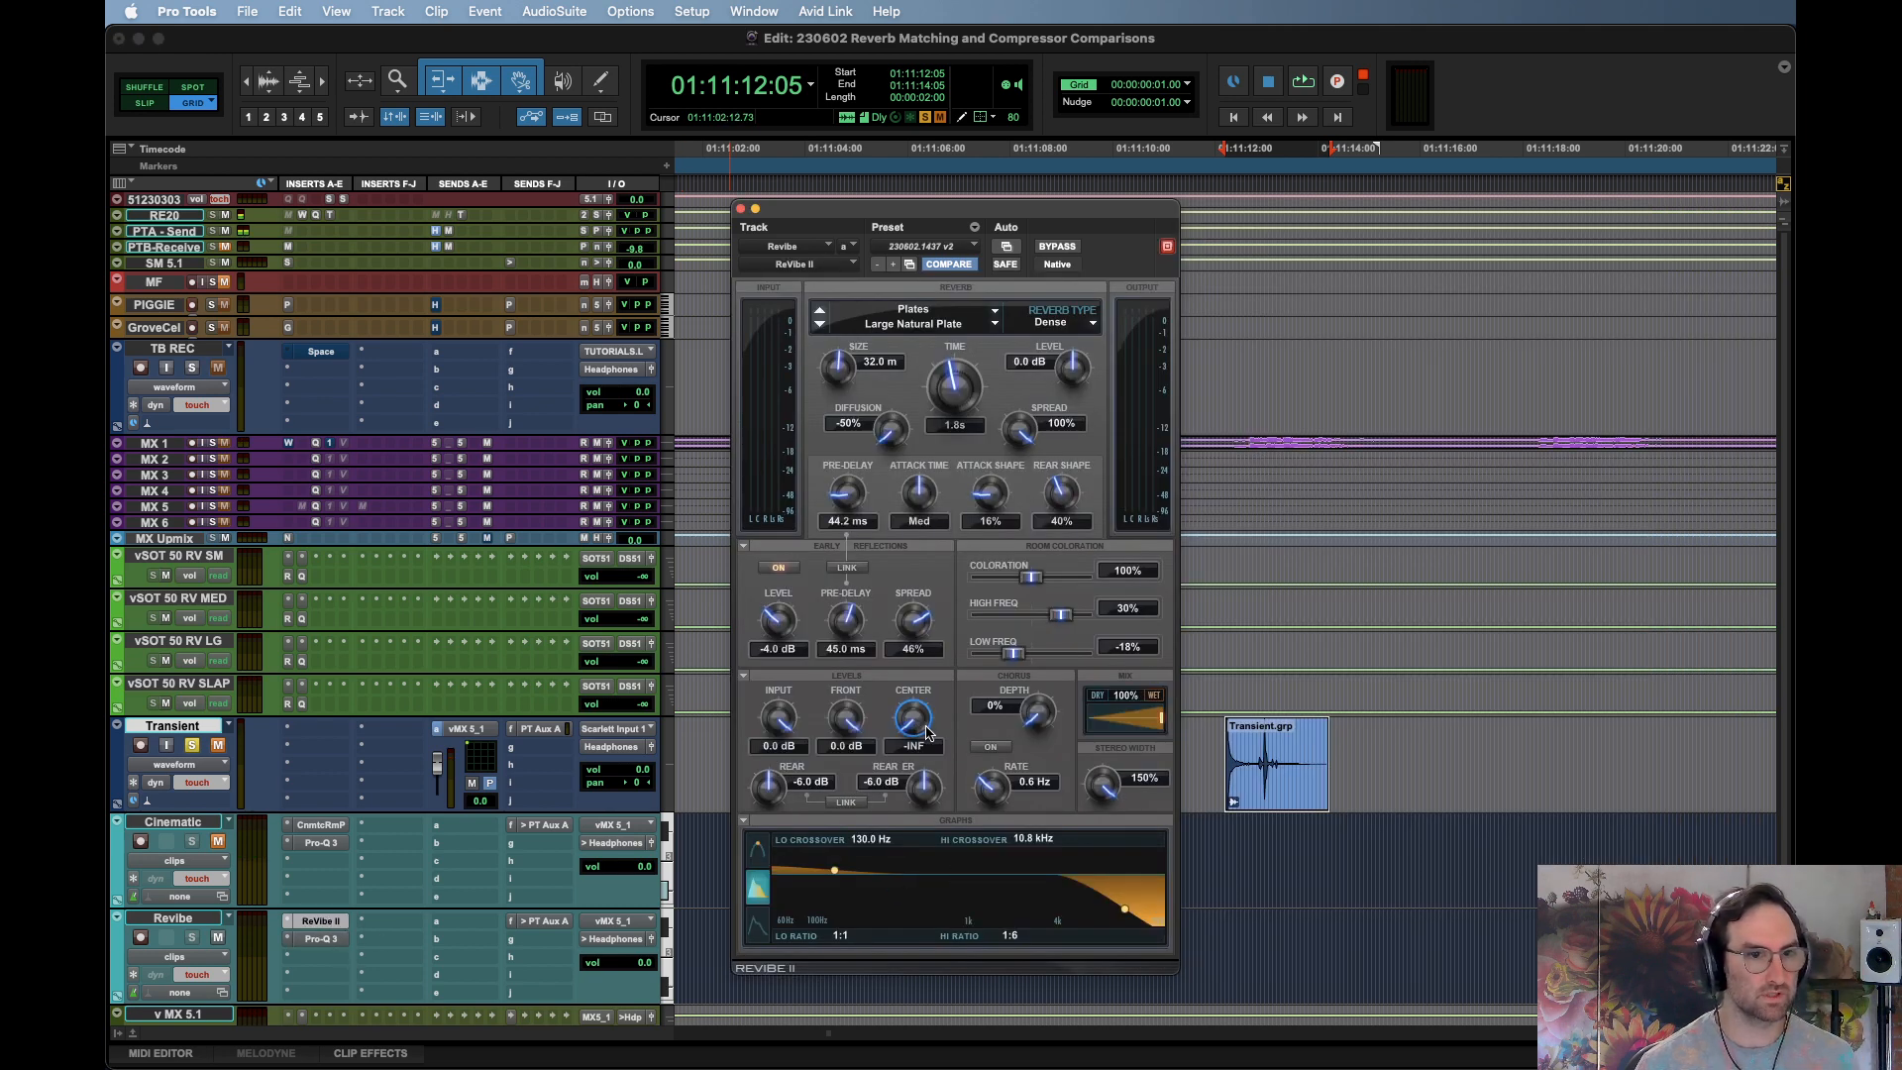
key("space")
key("space")
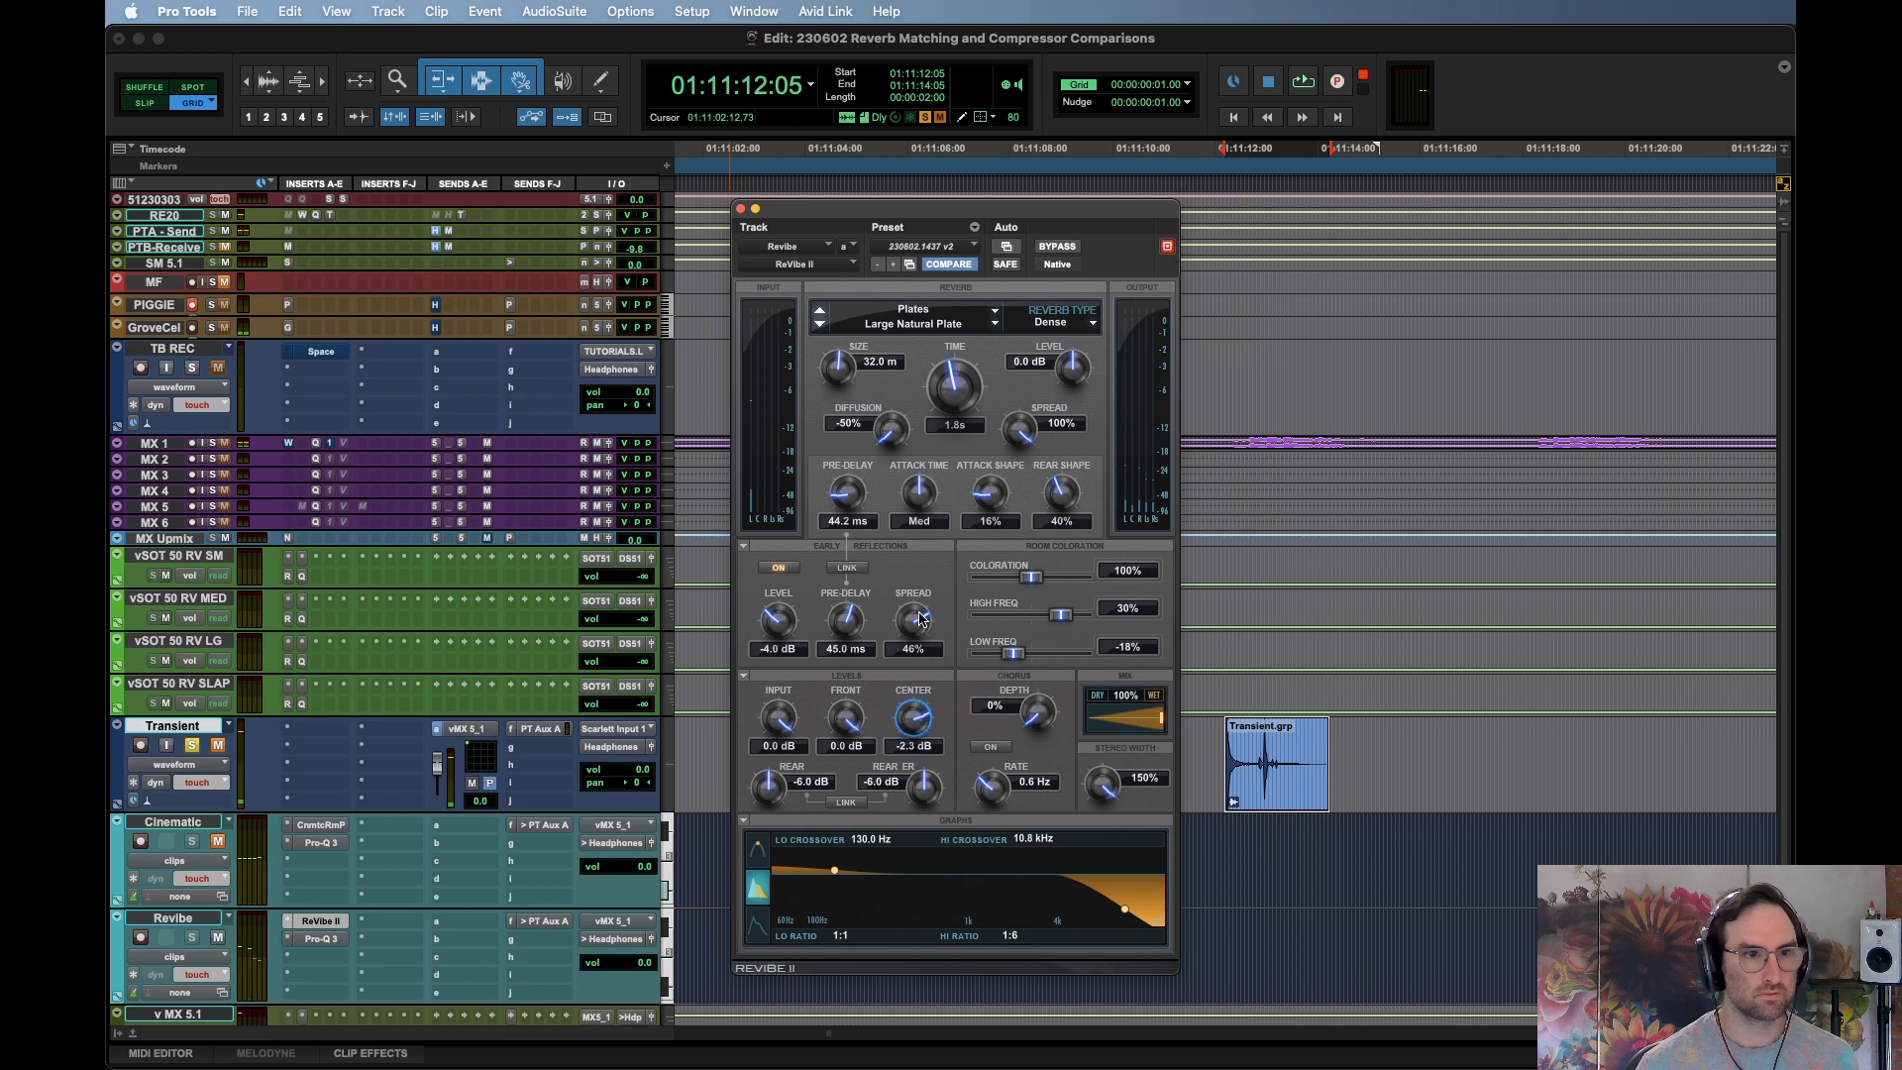
key("space")
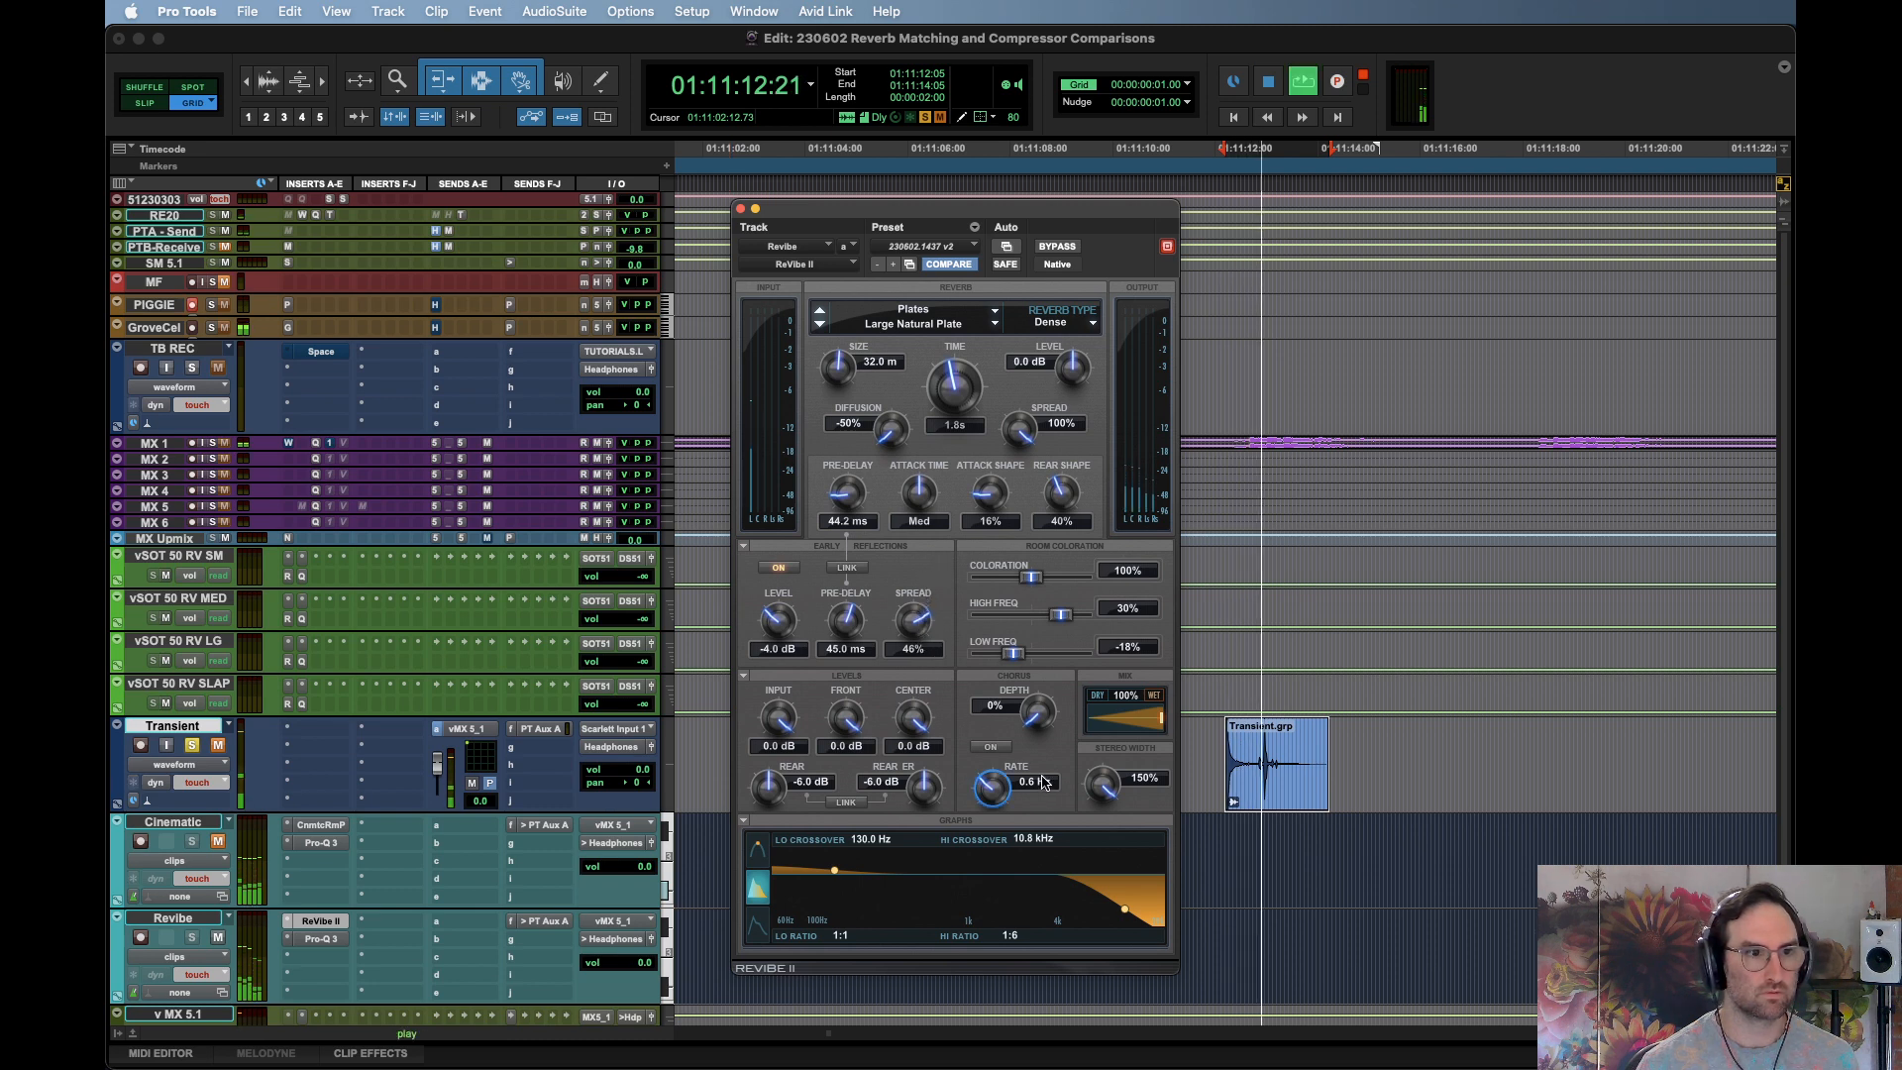
key("space")
key("space")
key("space")
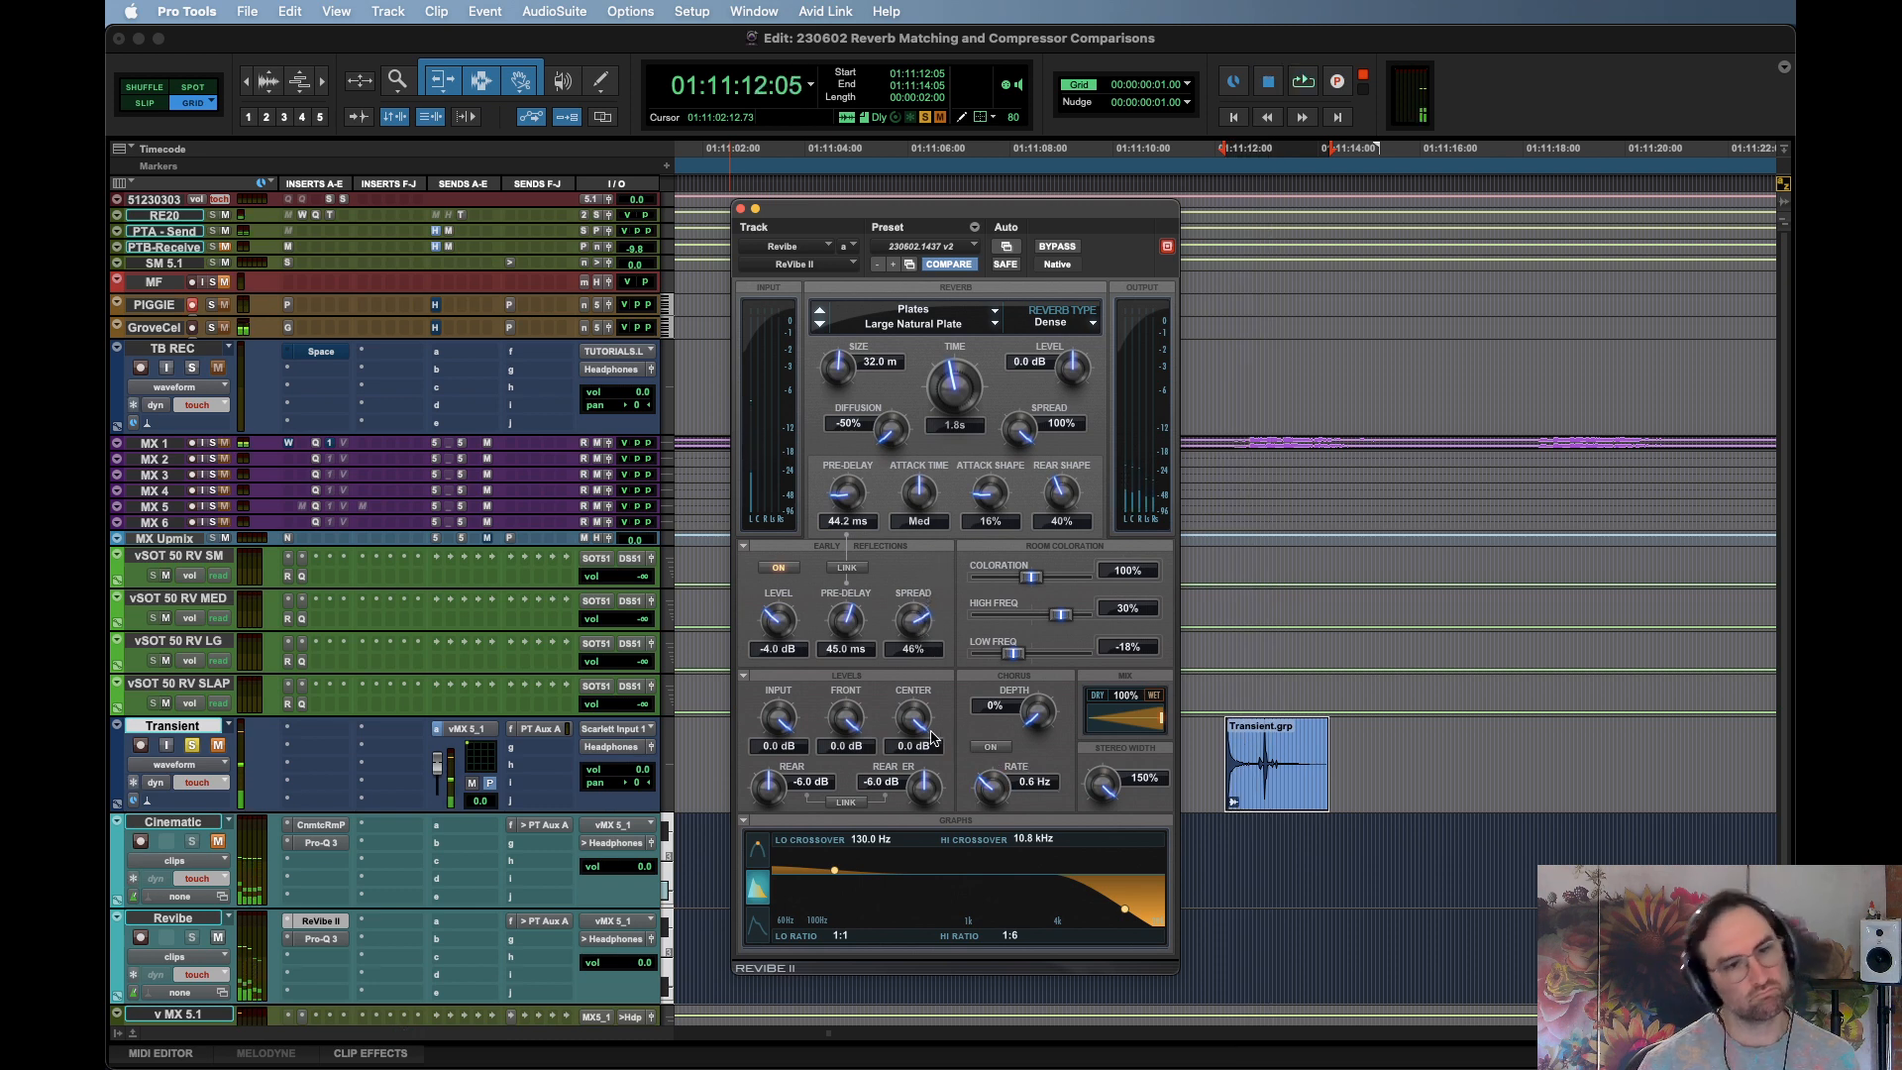
Turn ReVibe II's Center level fully down to -INF and replay the transient
left_click_drag(921, 729, 967, 1012)
key("space")
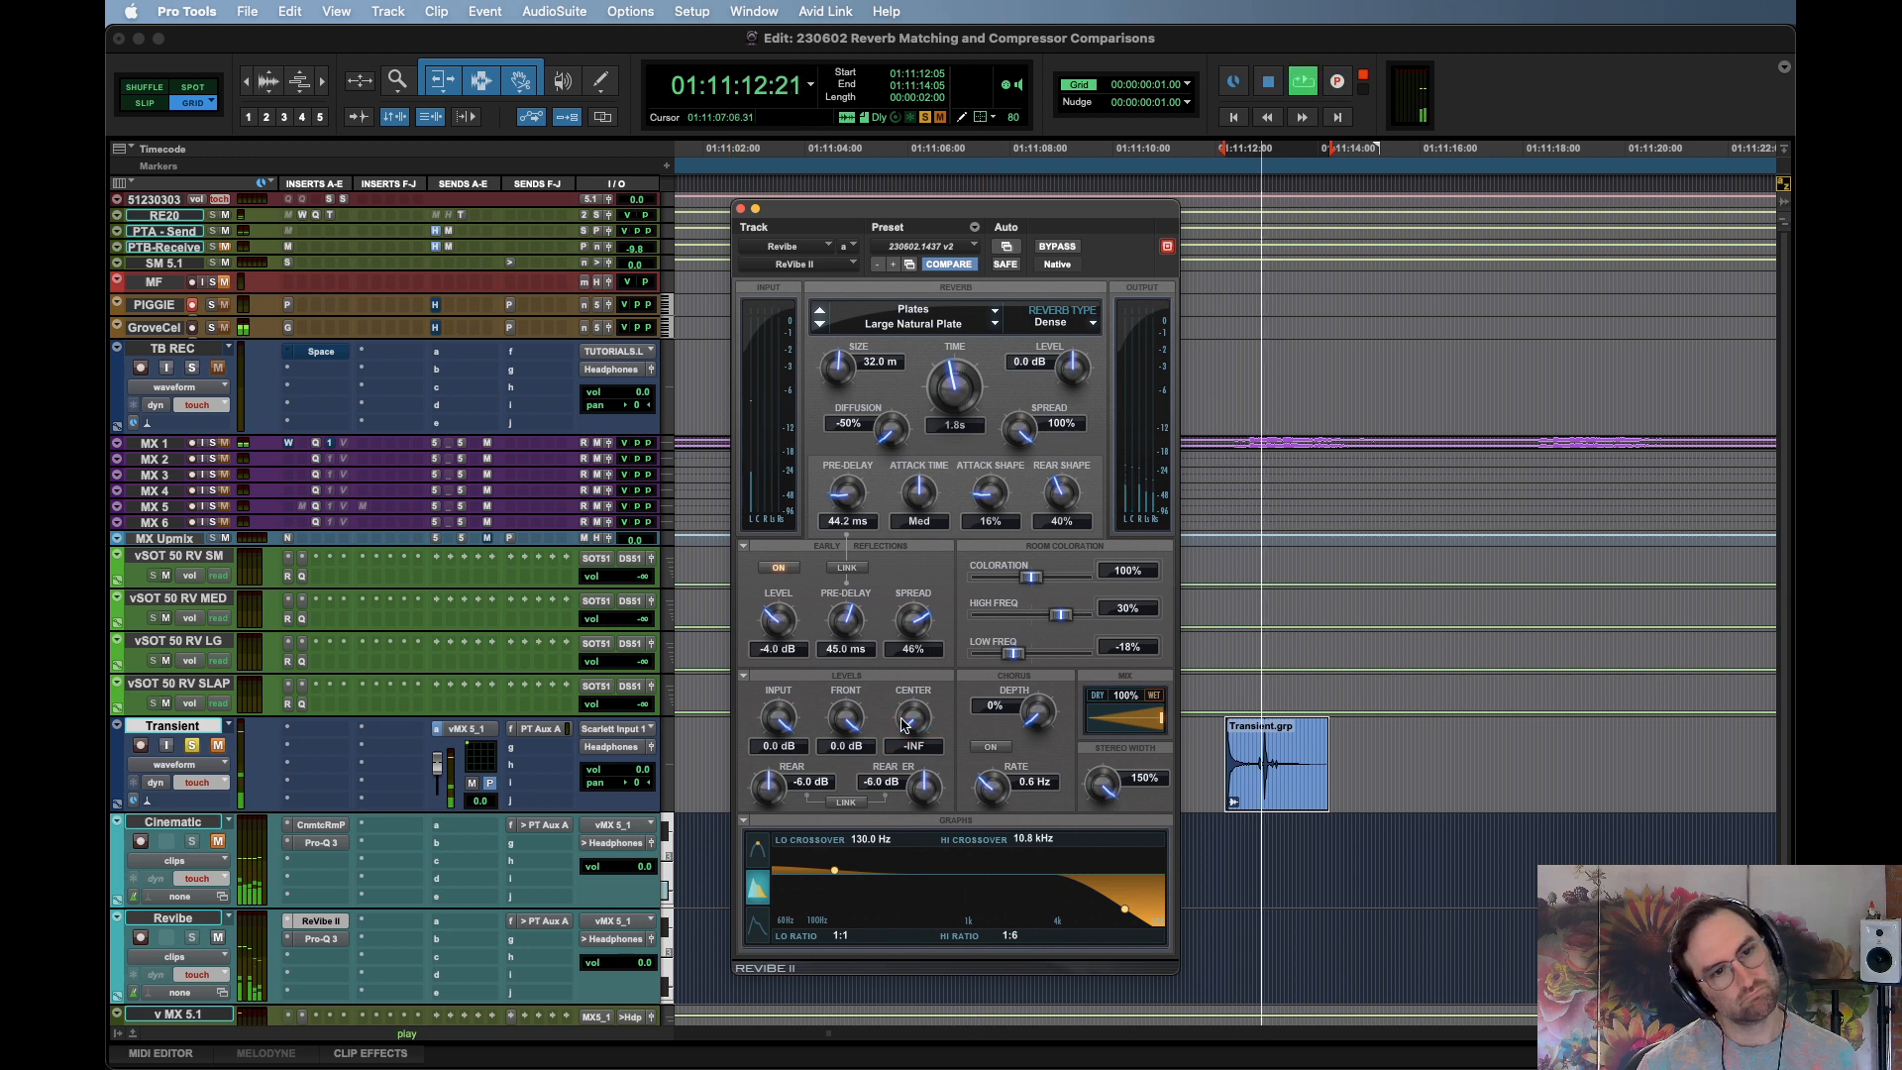
key("space")
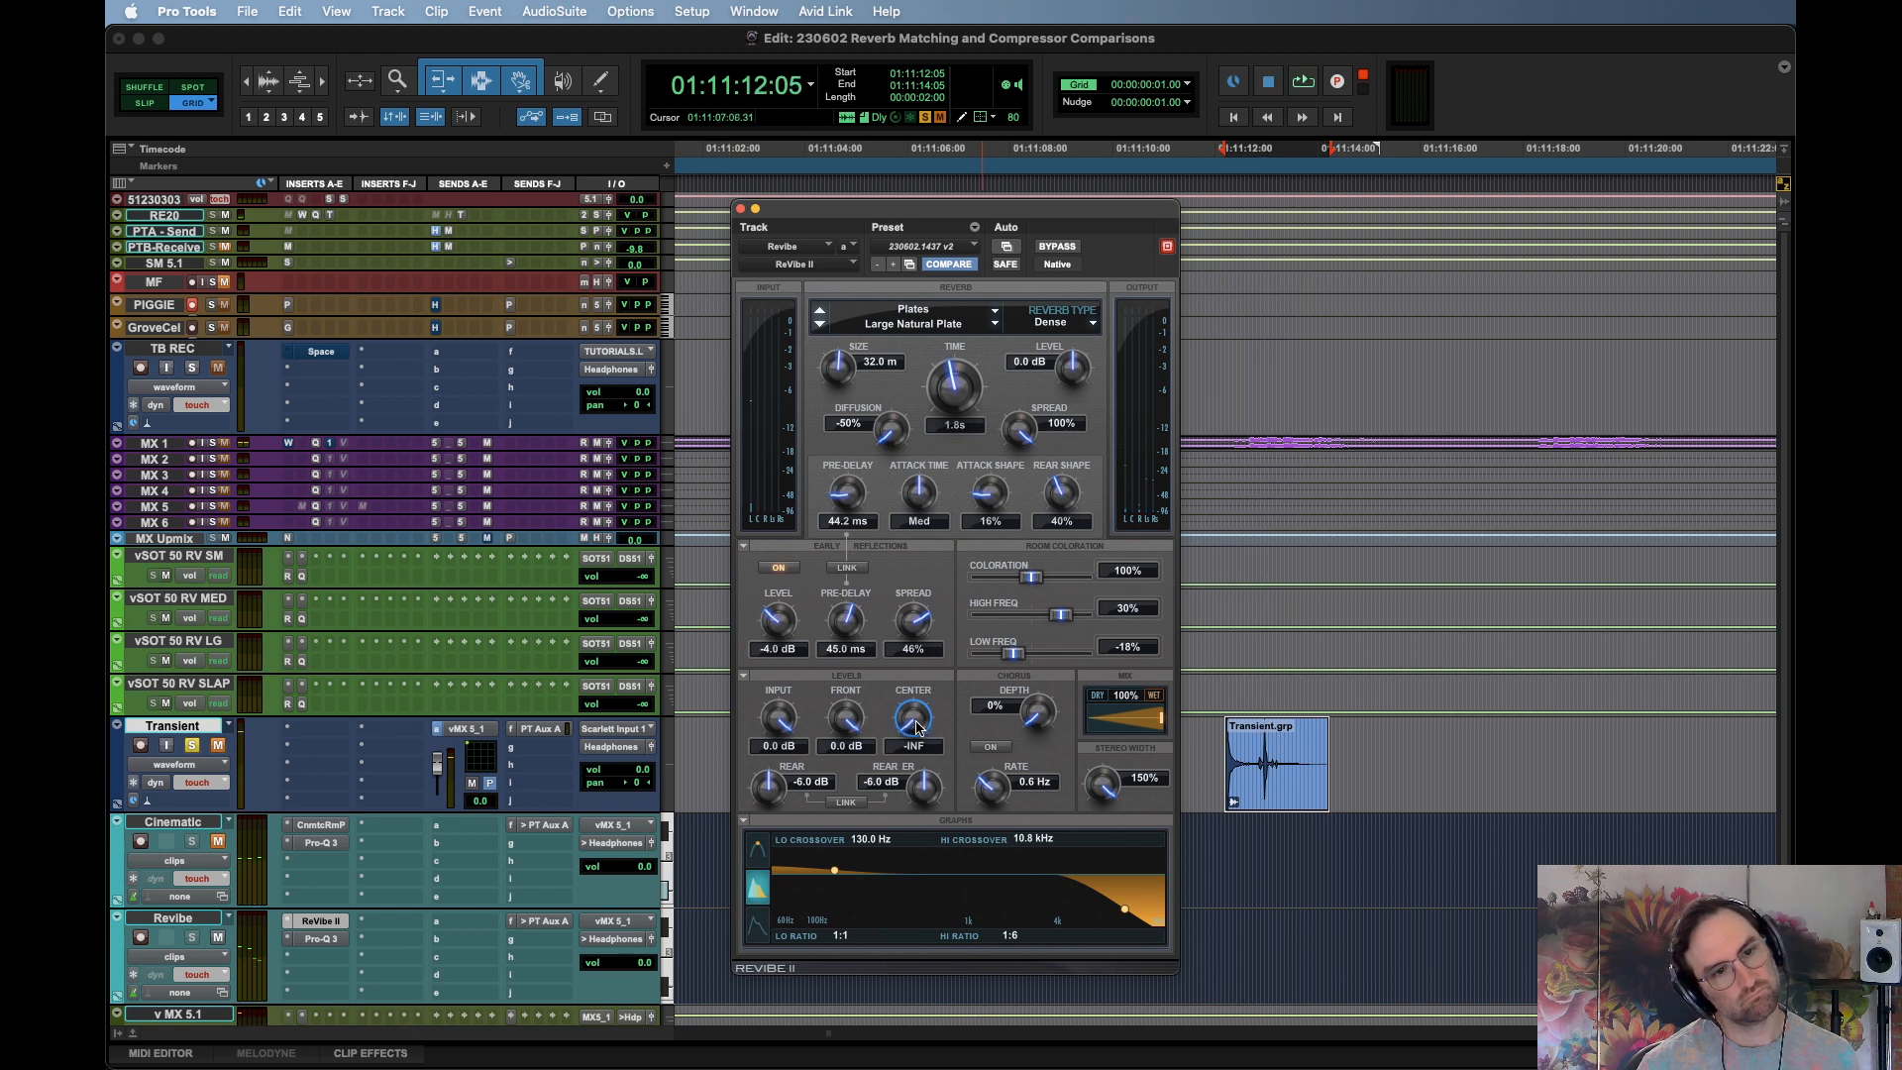
Try ReVibe II's Center level at -4.5 dB while replaying the transient
key("space")
left_click_drag(918, 728, 921, 722)
key("space")
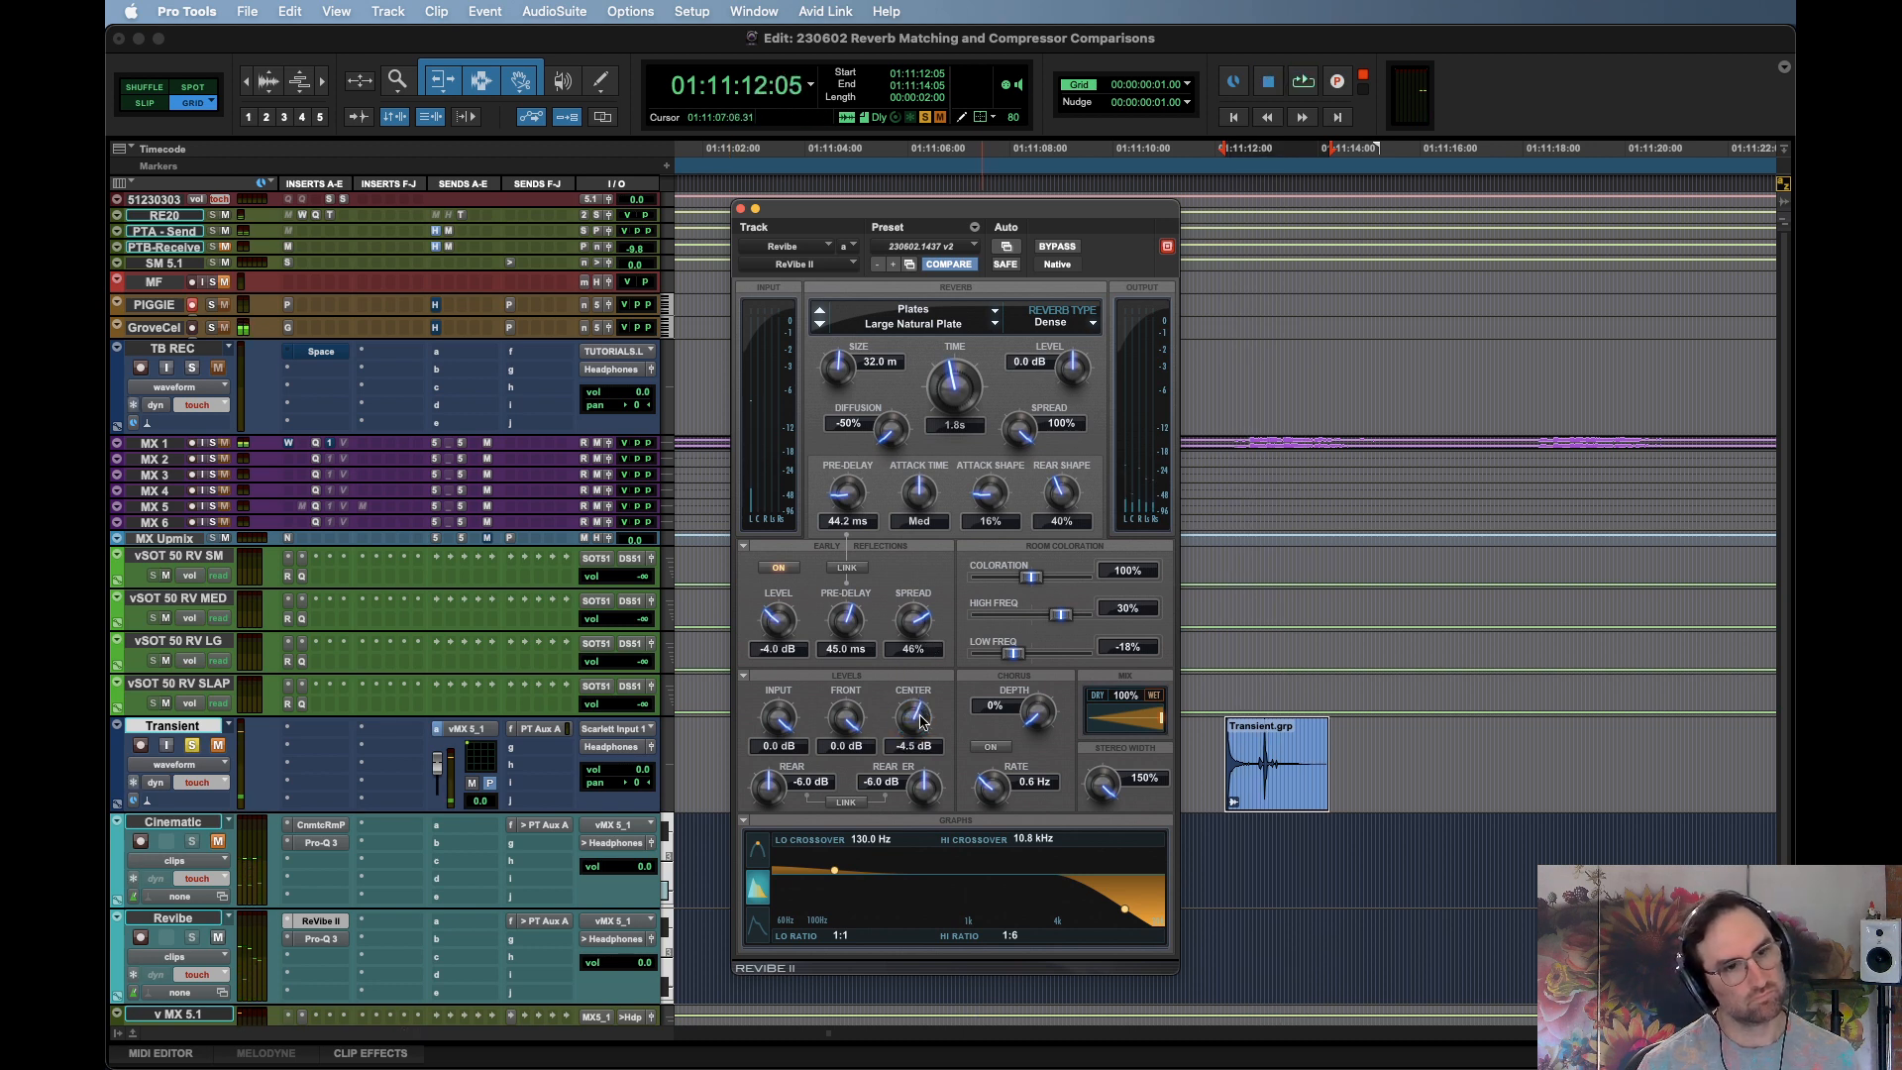
Reset ReVibe II's Center level to 0.0 dB and replay the transient
key("space")
left_click(921, 722, "alt")
key("space")
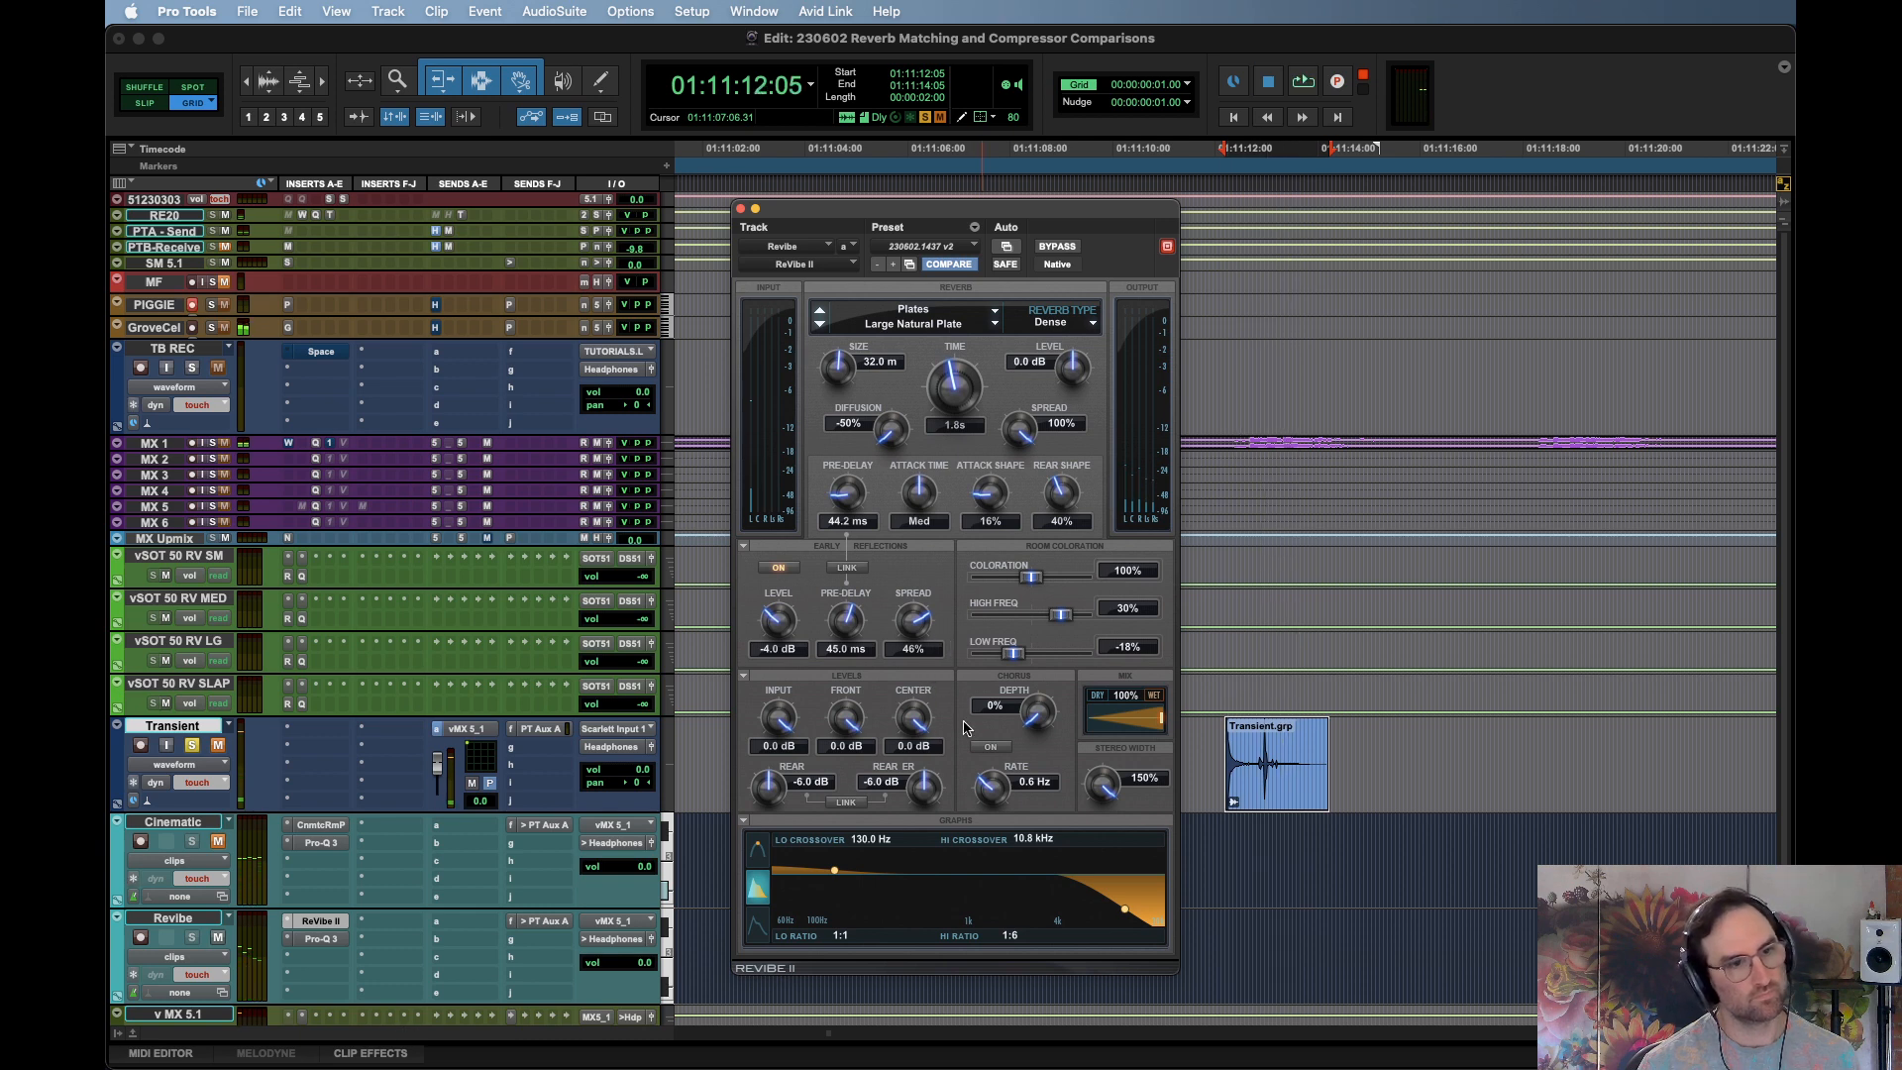
key("space")
key("space")
key("space")
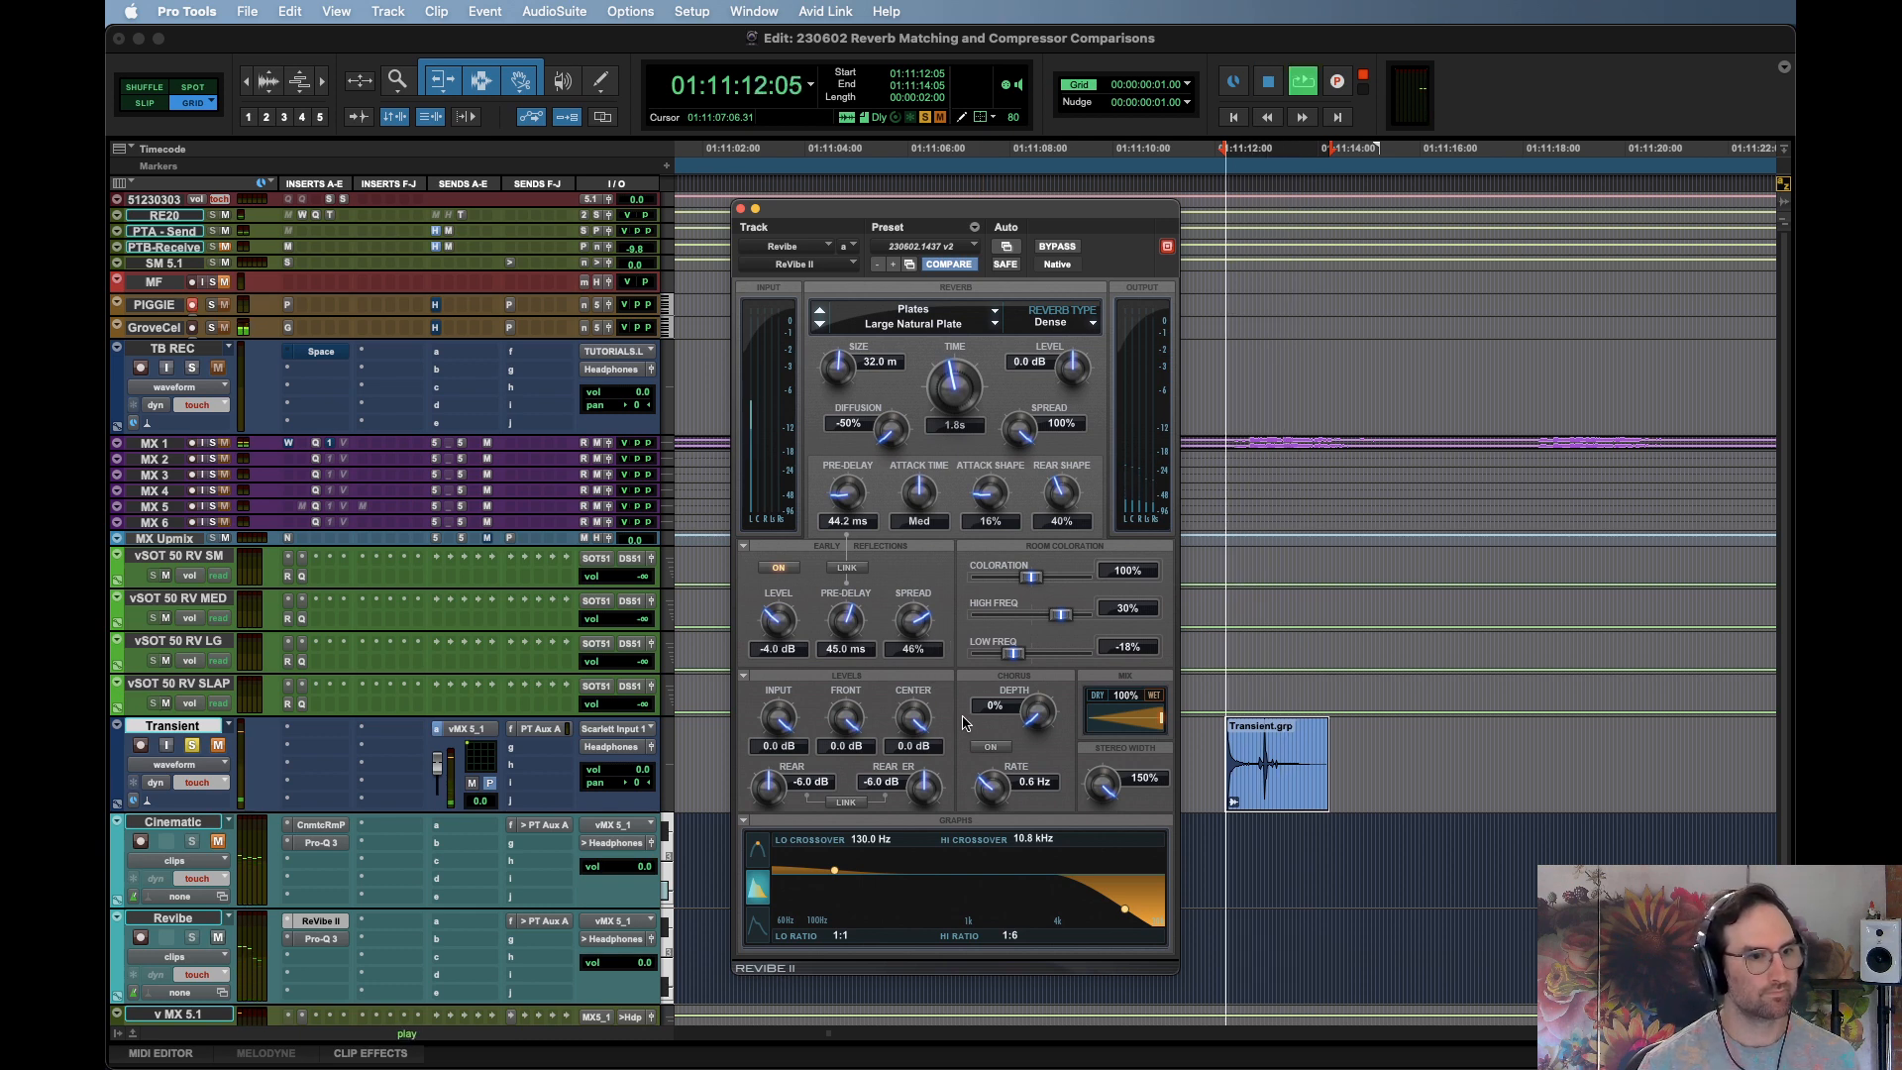
key("space")
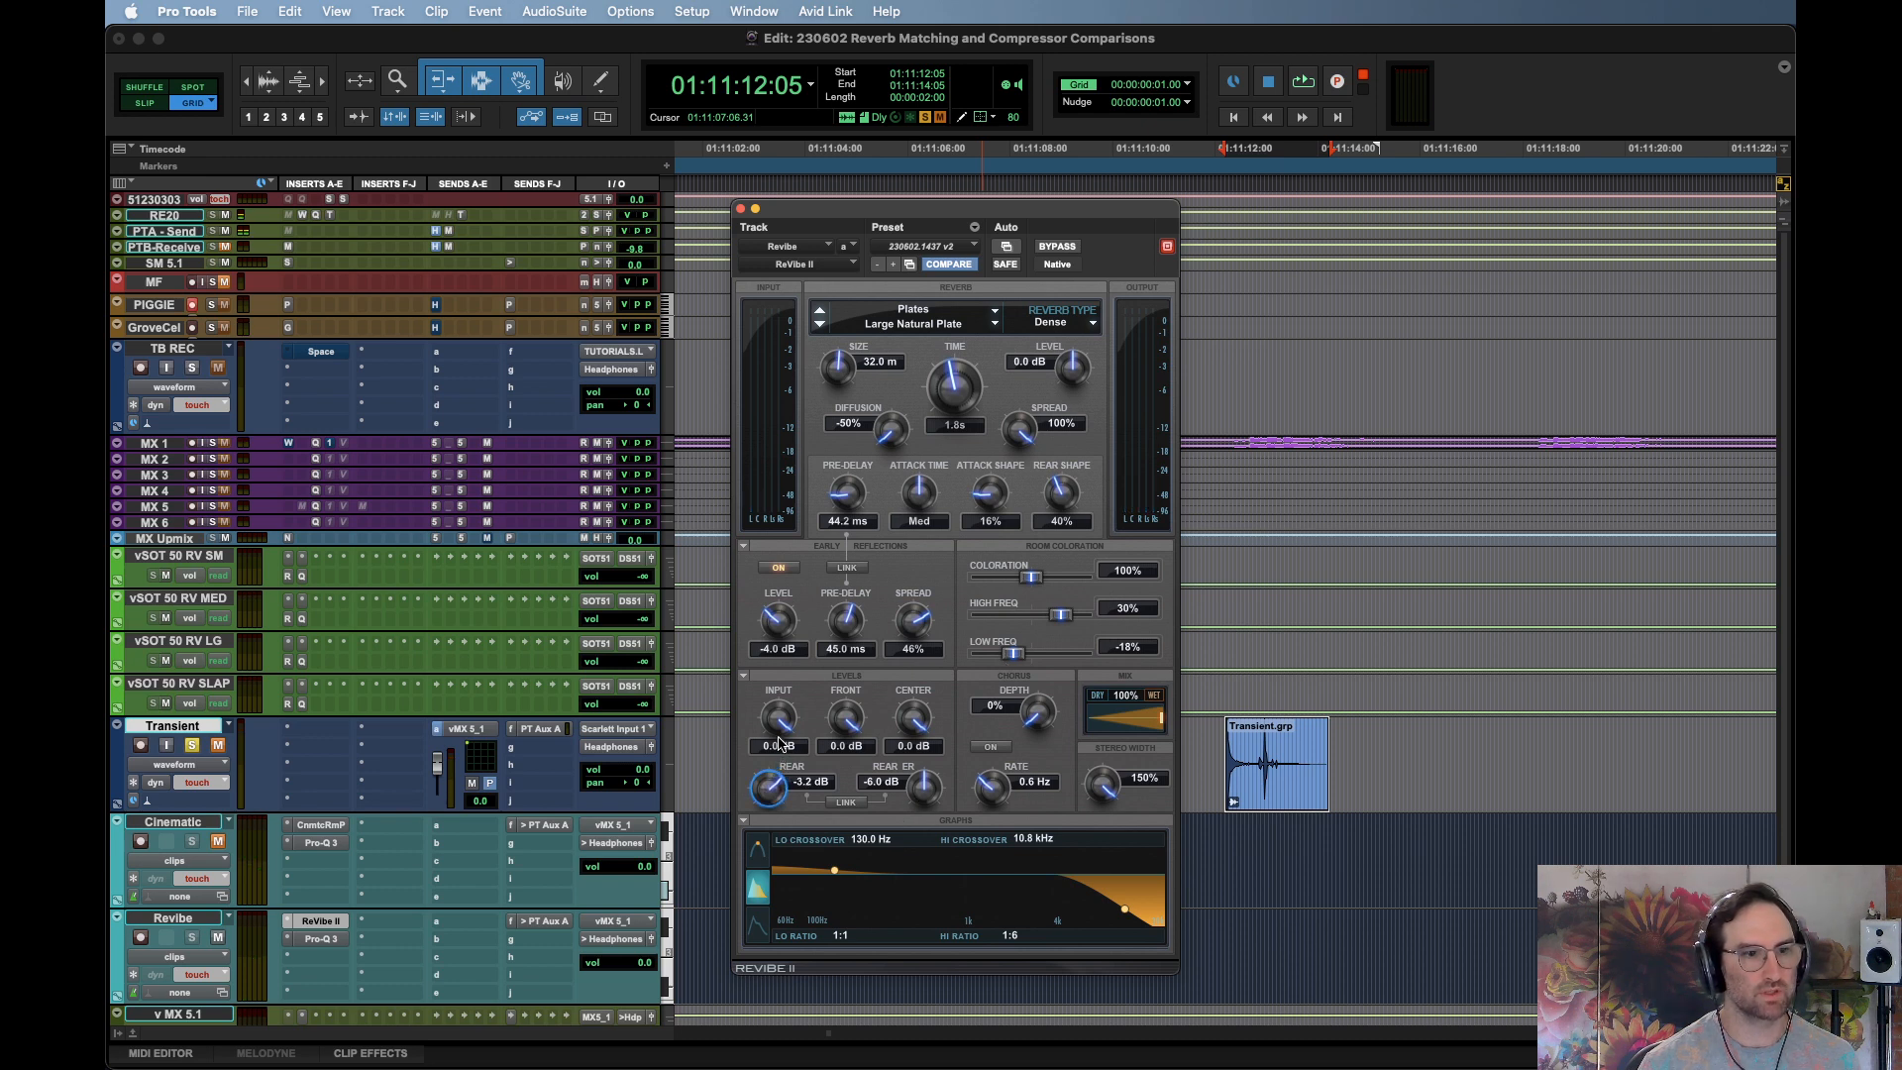
Raise ReVibe II's Rear level and Rear ER level to 0.0 dB each while replaying the transient
key("space")
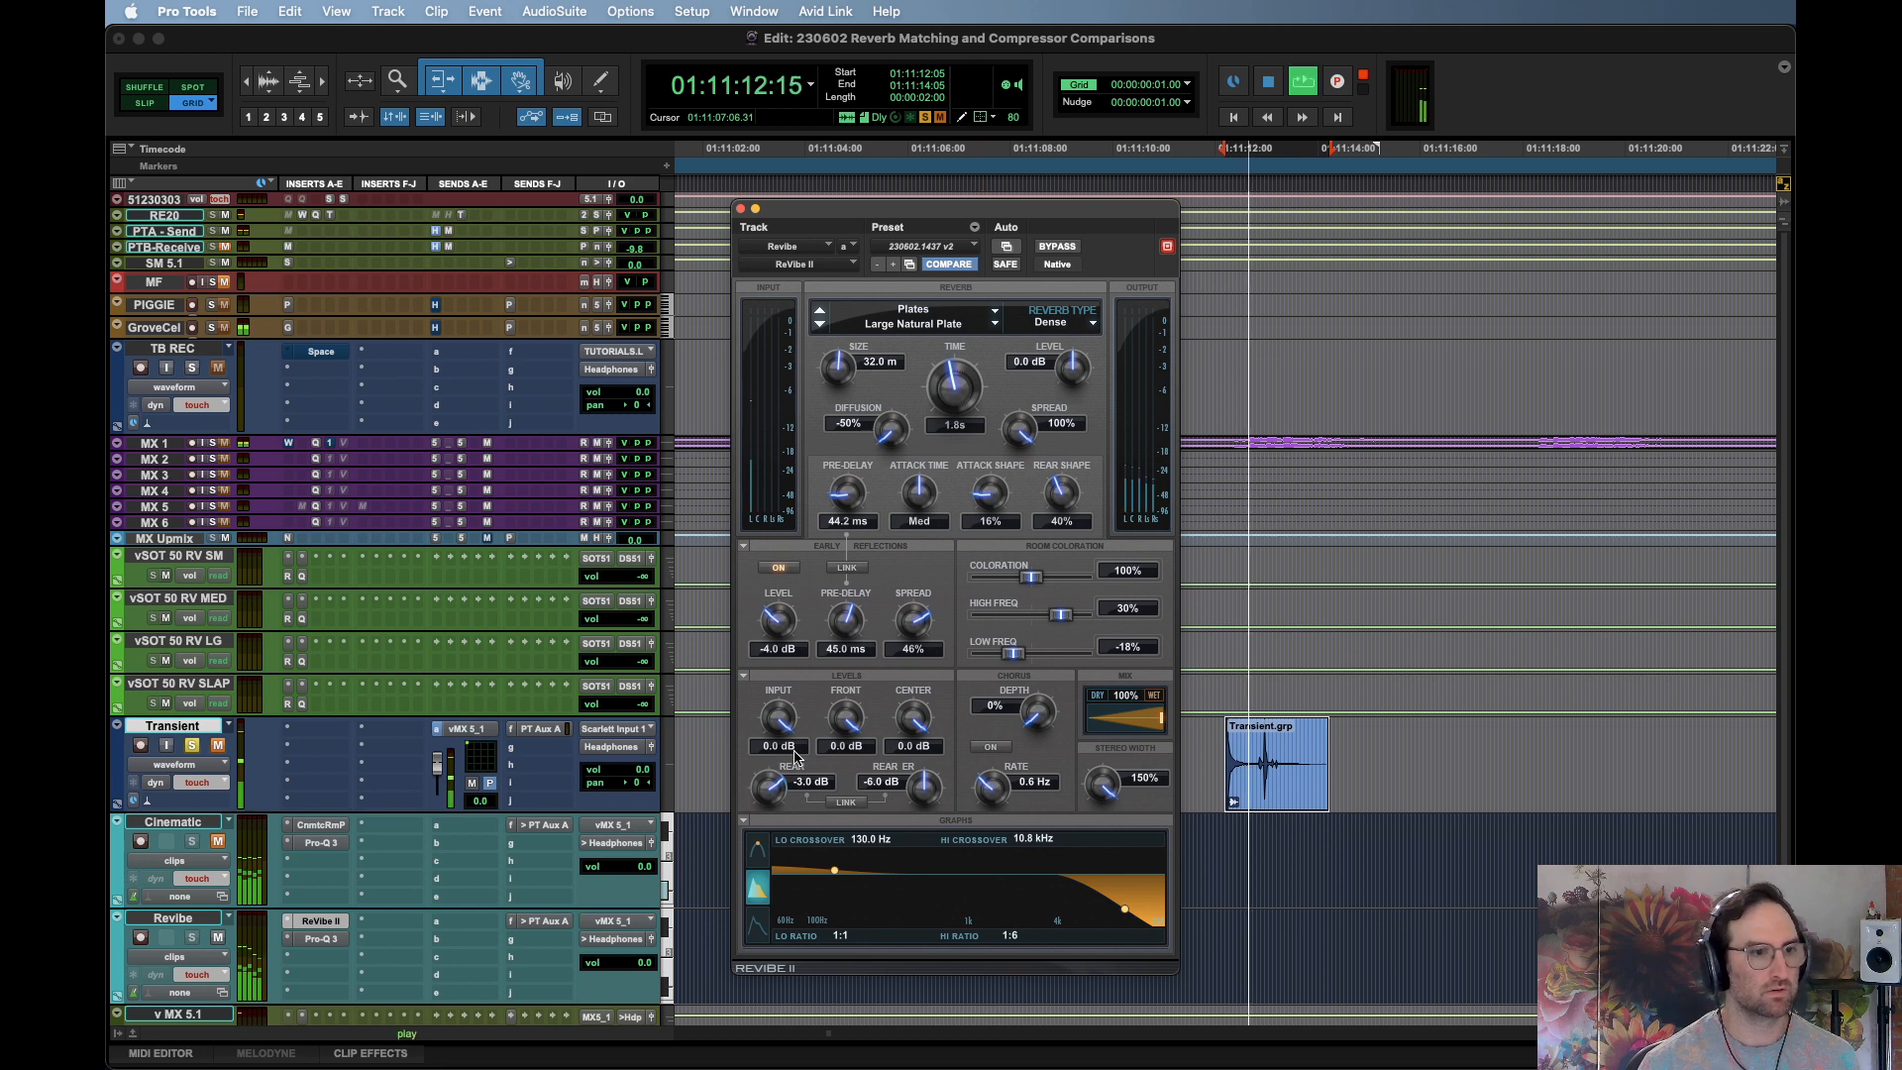
key("space")
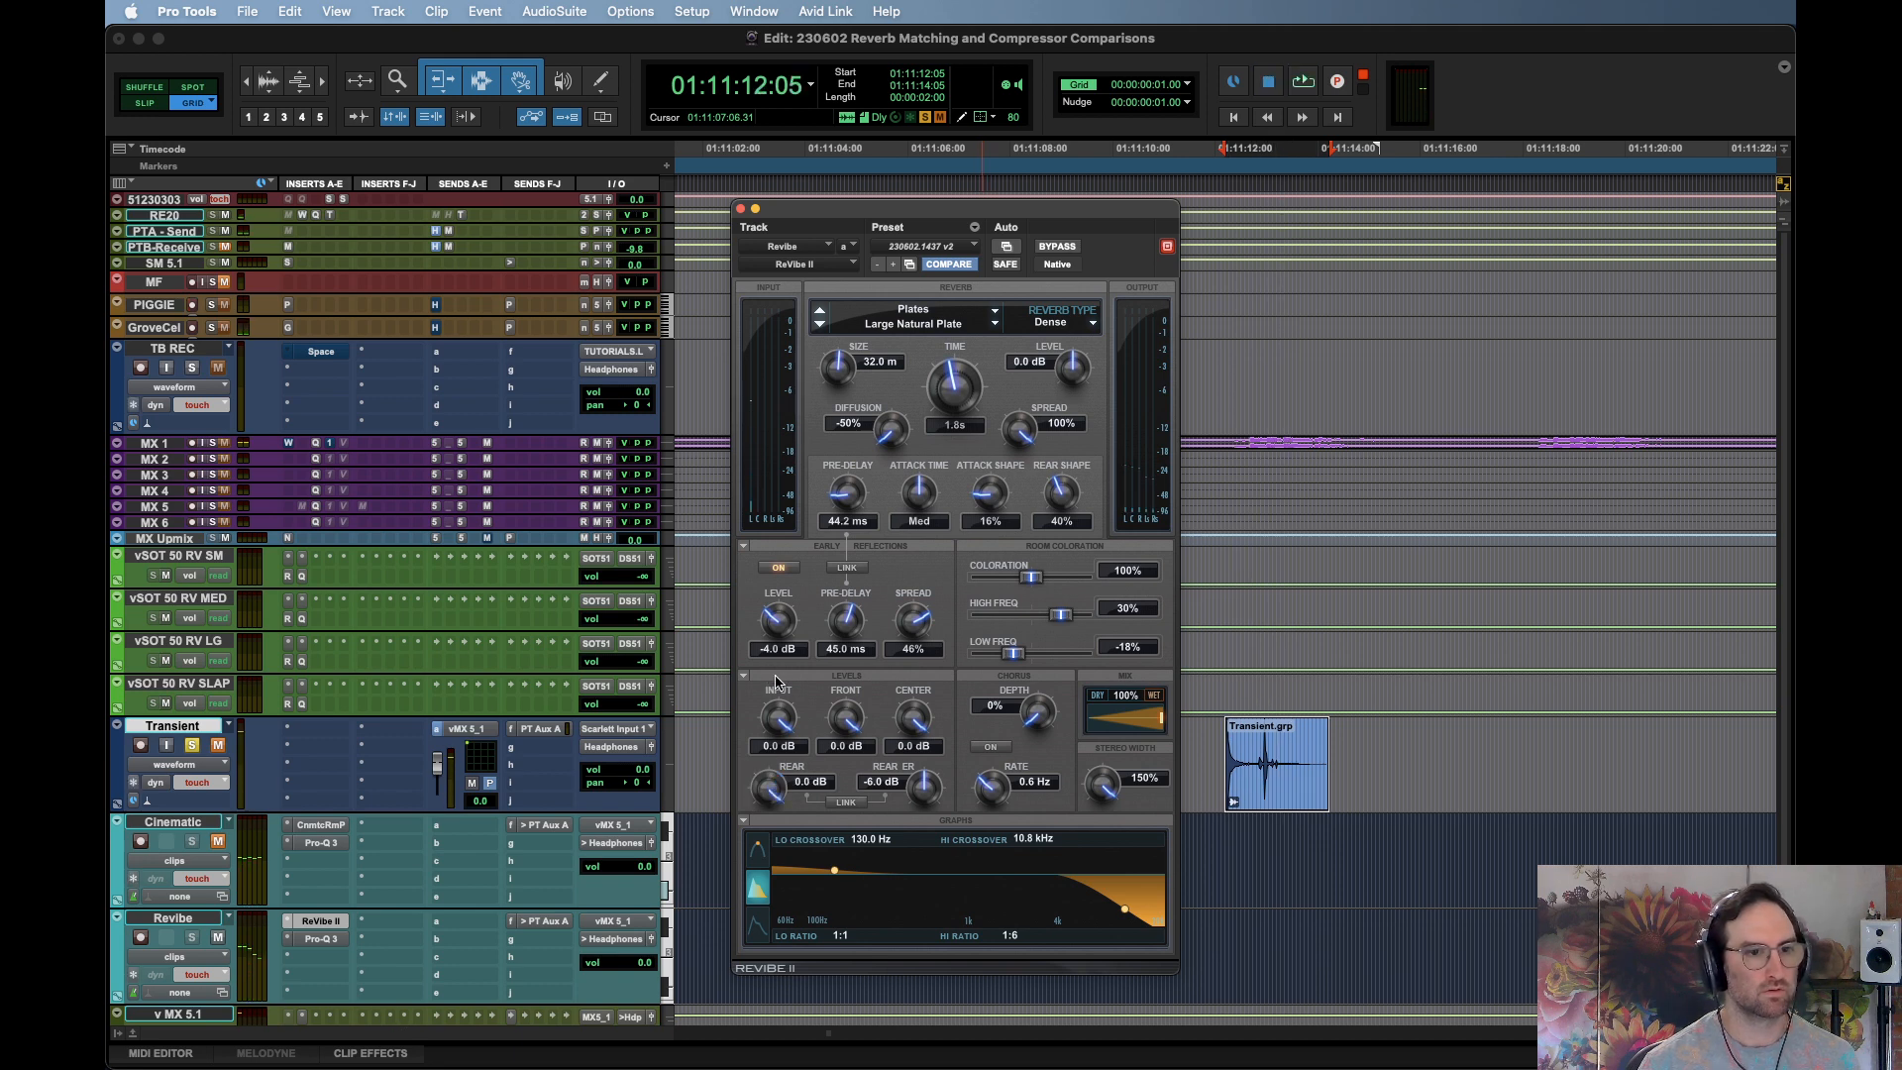
key("space")
key("space")
left_click(921, 780, "alt")
key("space")
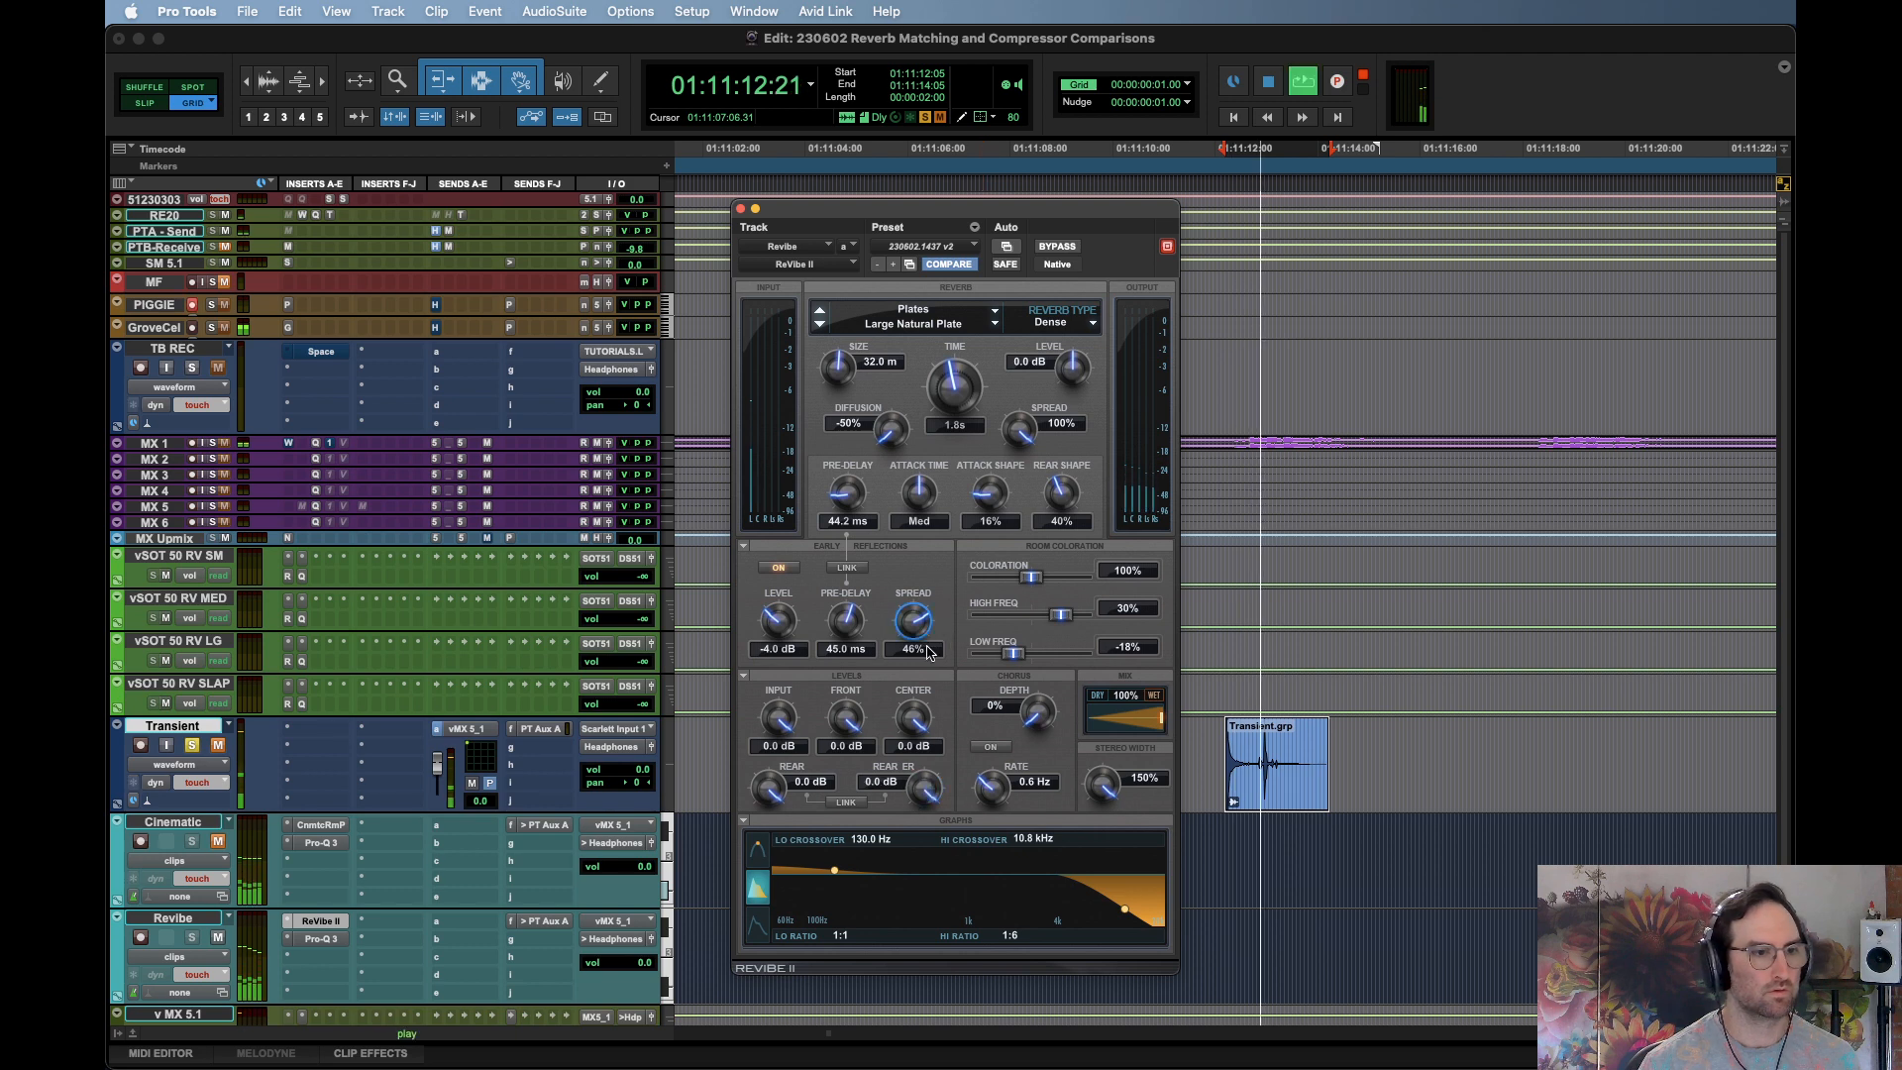
key("space")
key("space")
key("space")
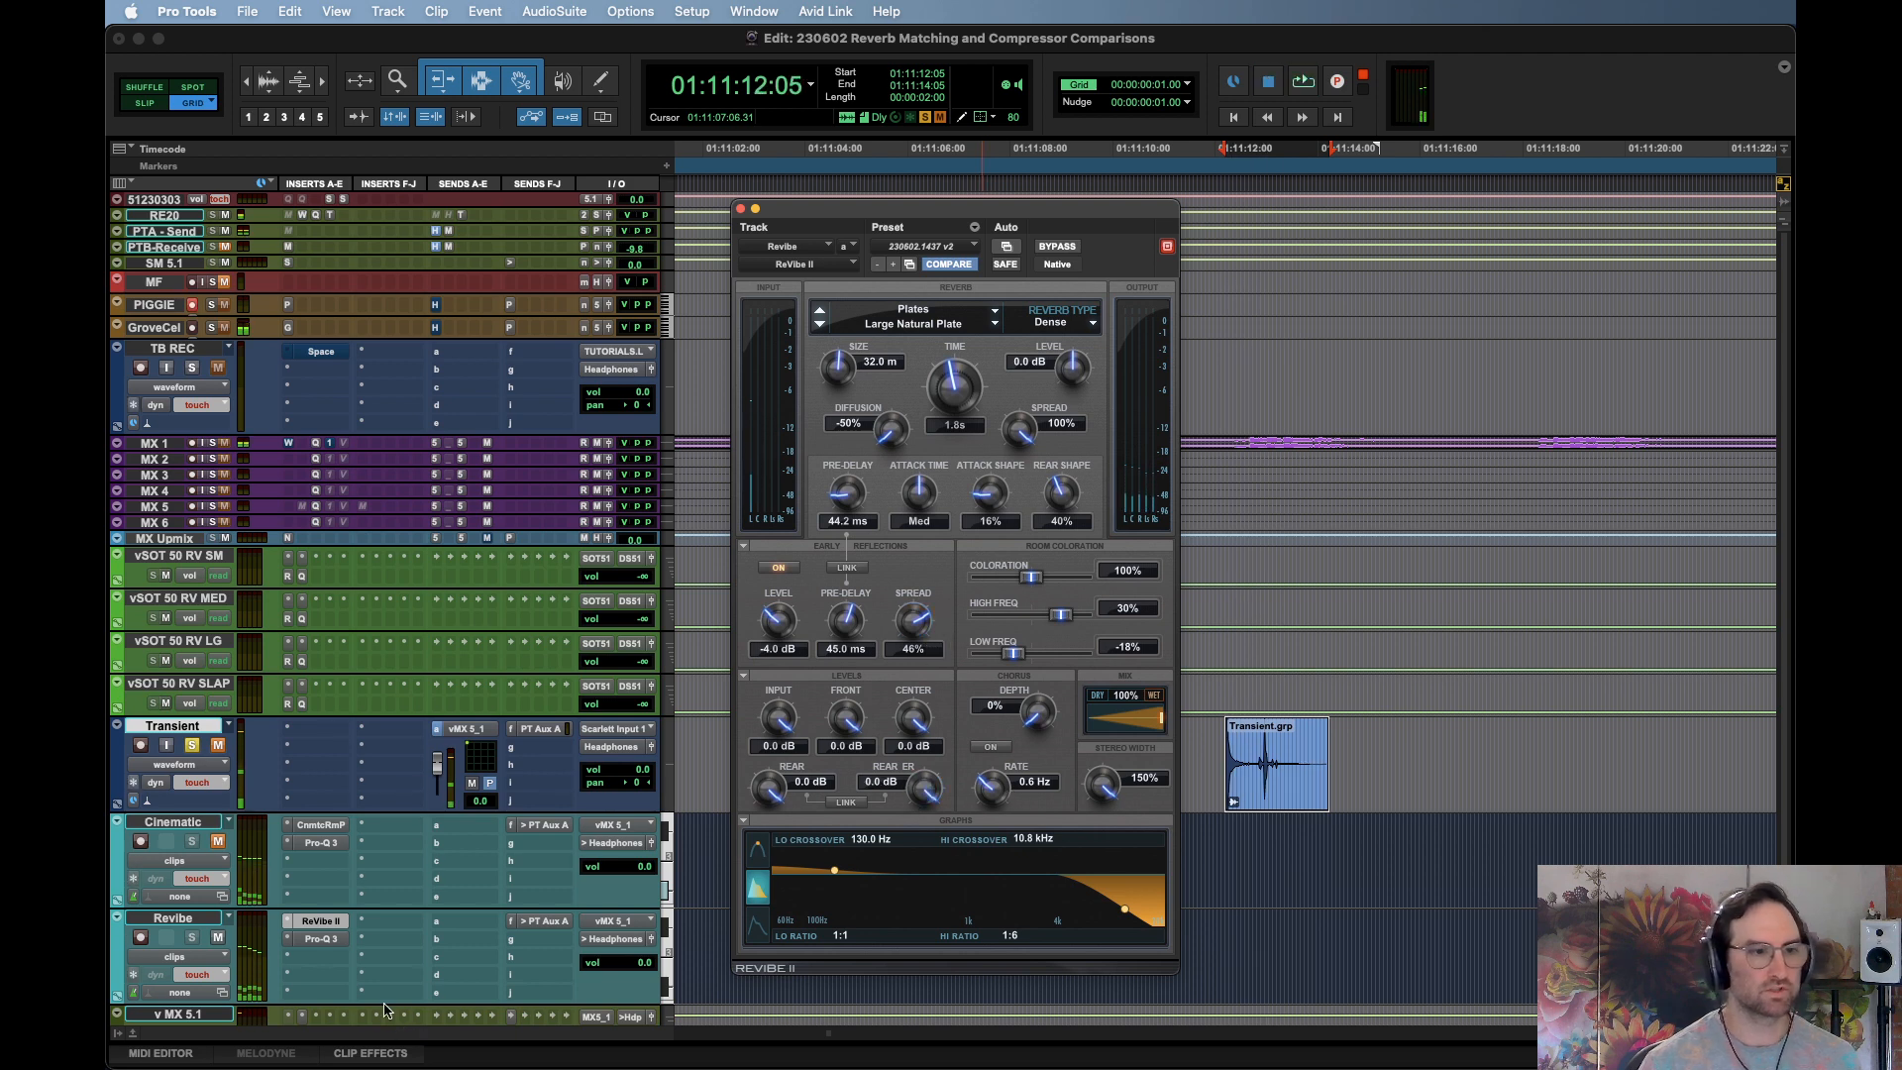
Link ReVibe II's Rear and Rear ER levels, try lowering them, and reset them to 0.0 dB while replaying the transient
left_click_drag(778, 798, 823, 1055)
key("space")
key("space")
left_click(769, 792, "alt")
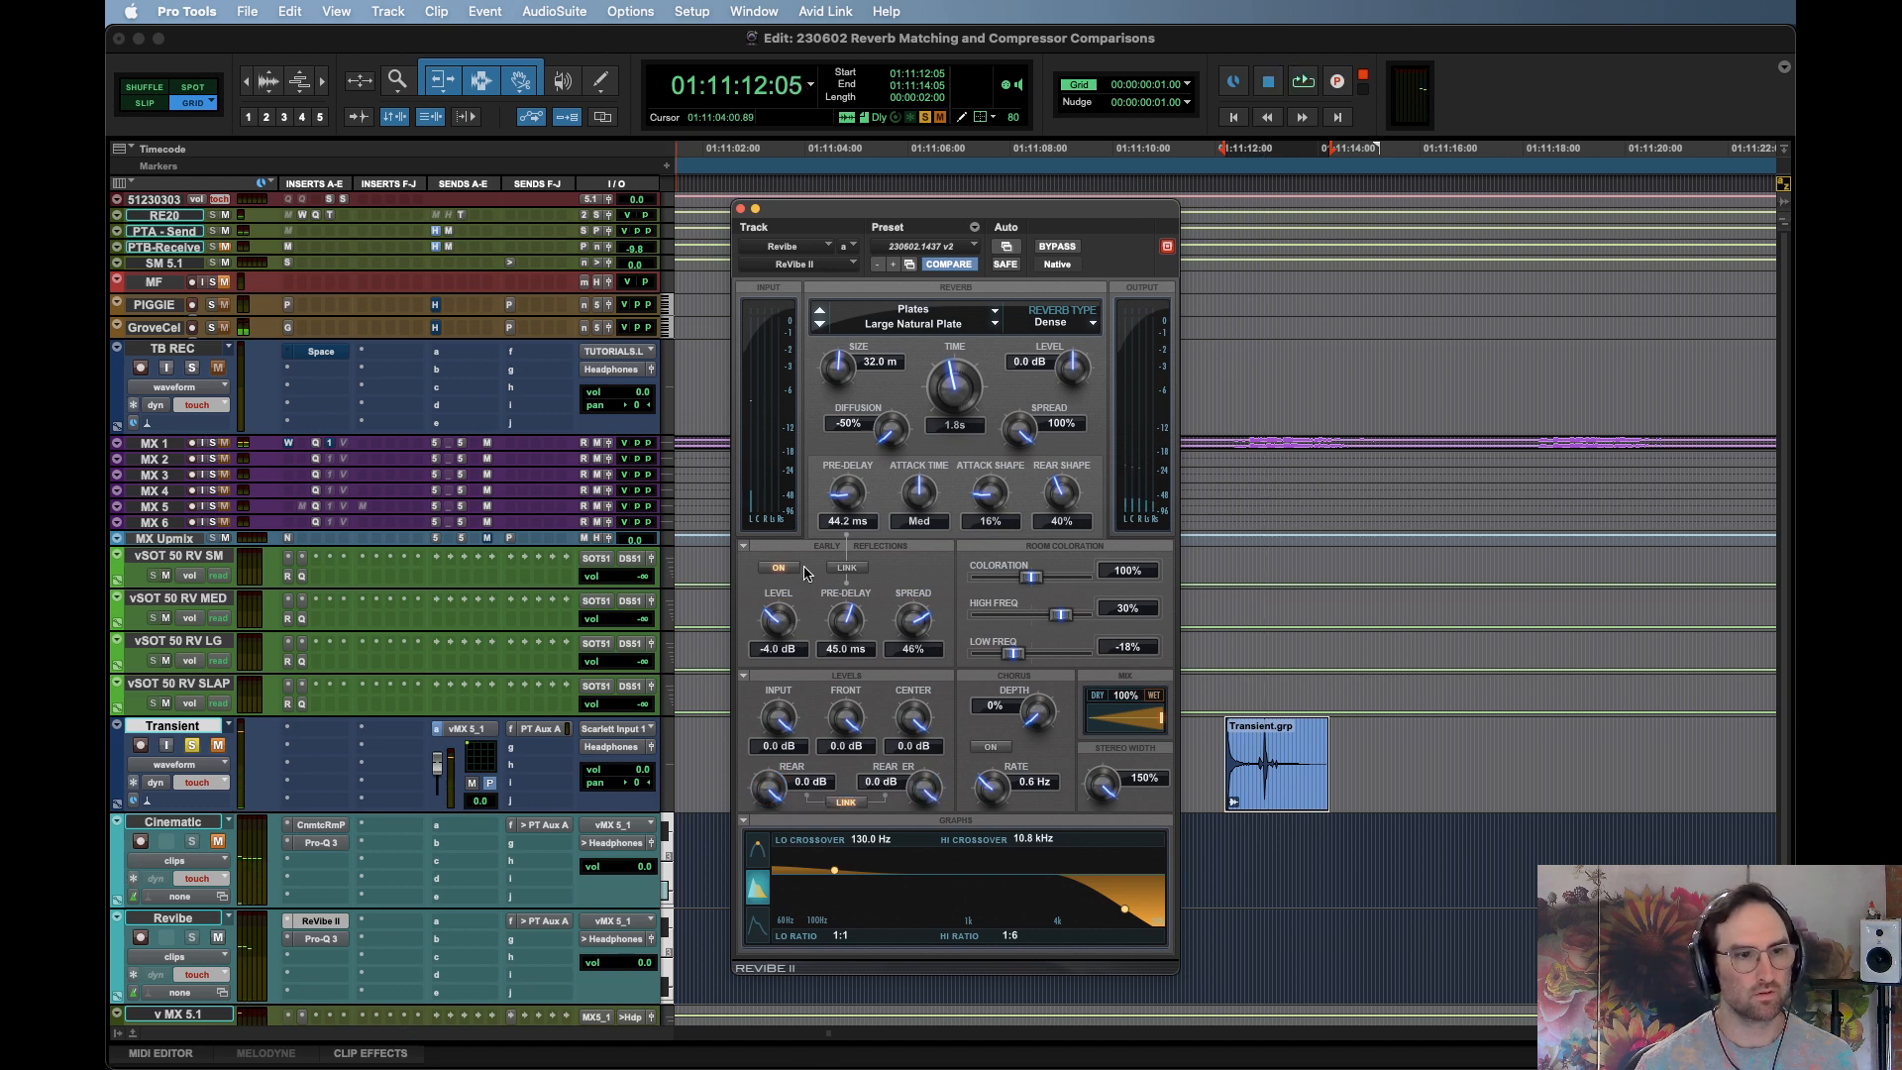
key("space")
key("space")
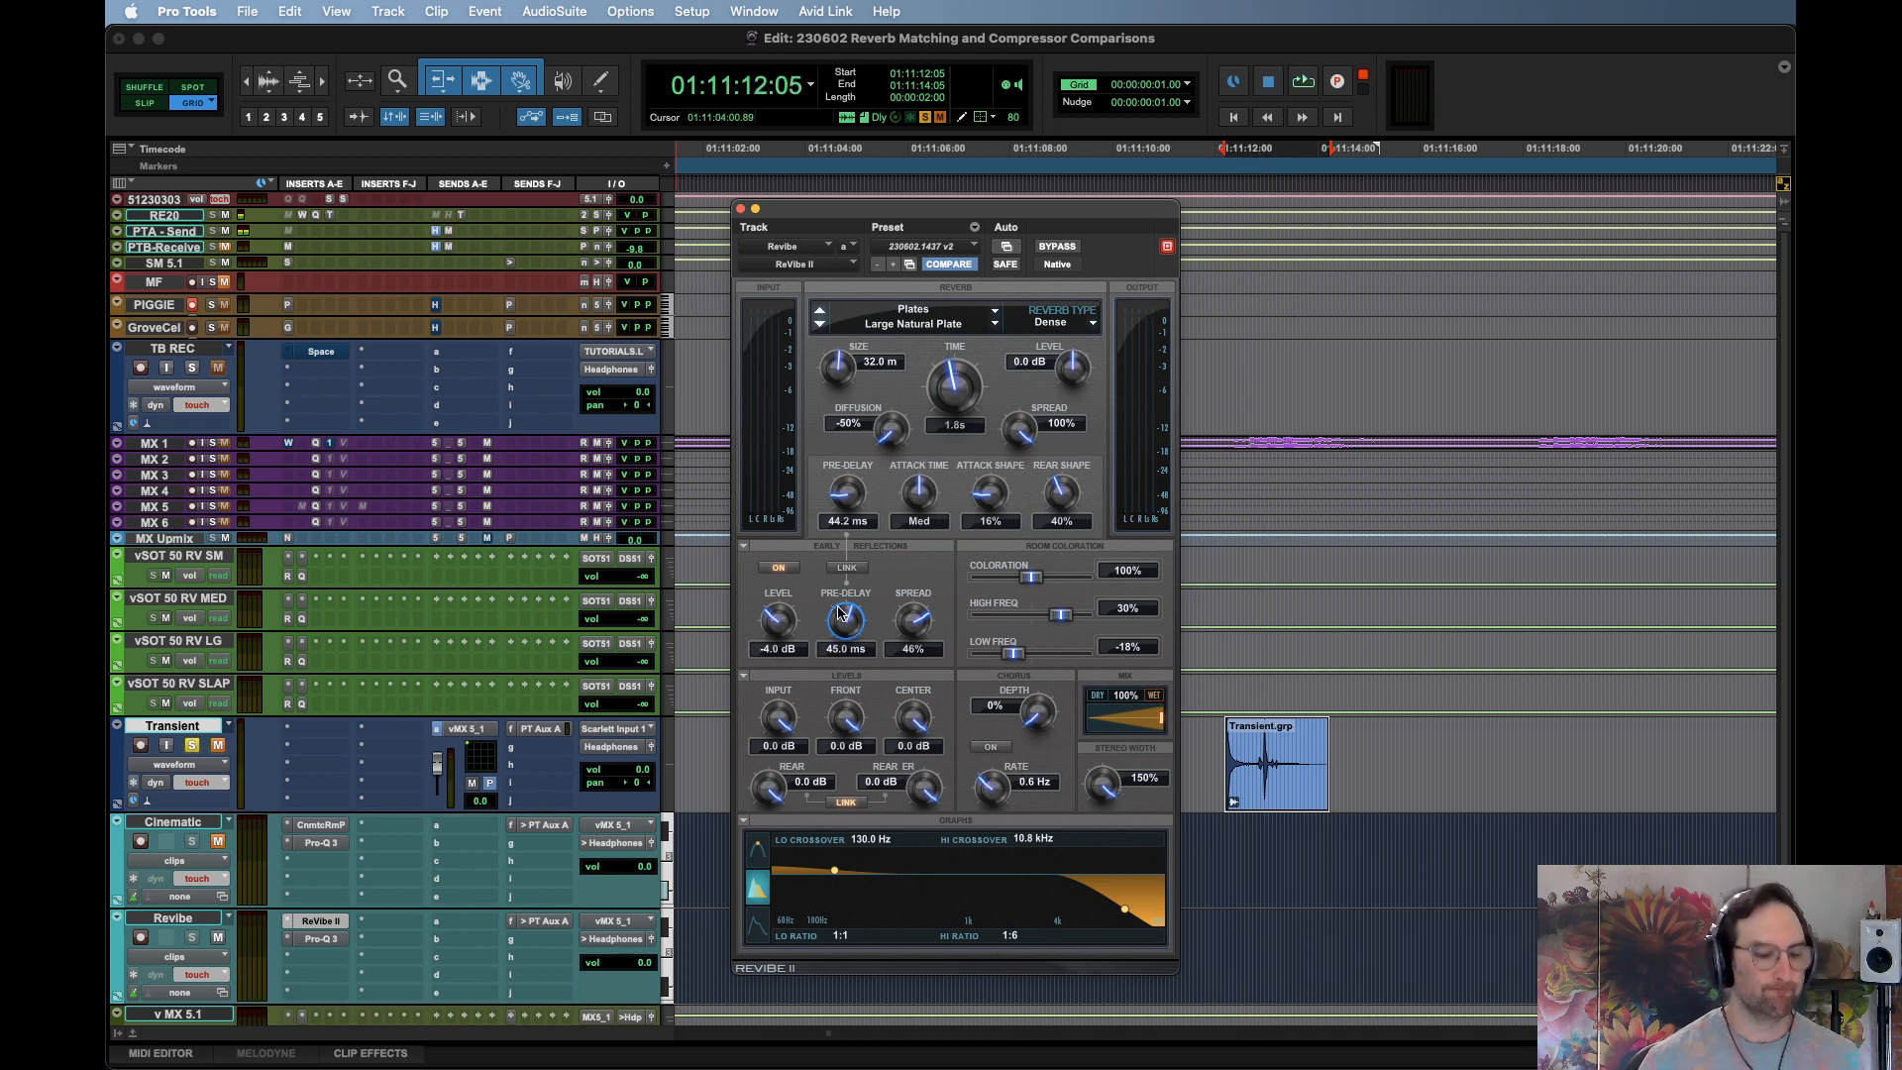
Replay the transient repeatedly to compare ReVibe II's current settings with the Cinematic reverb
key("space")
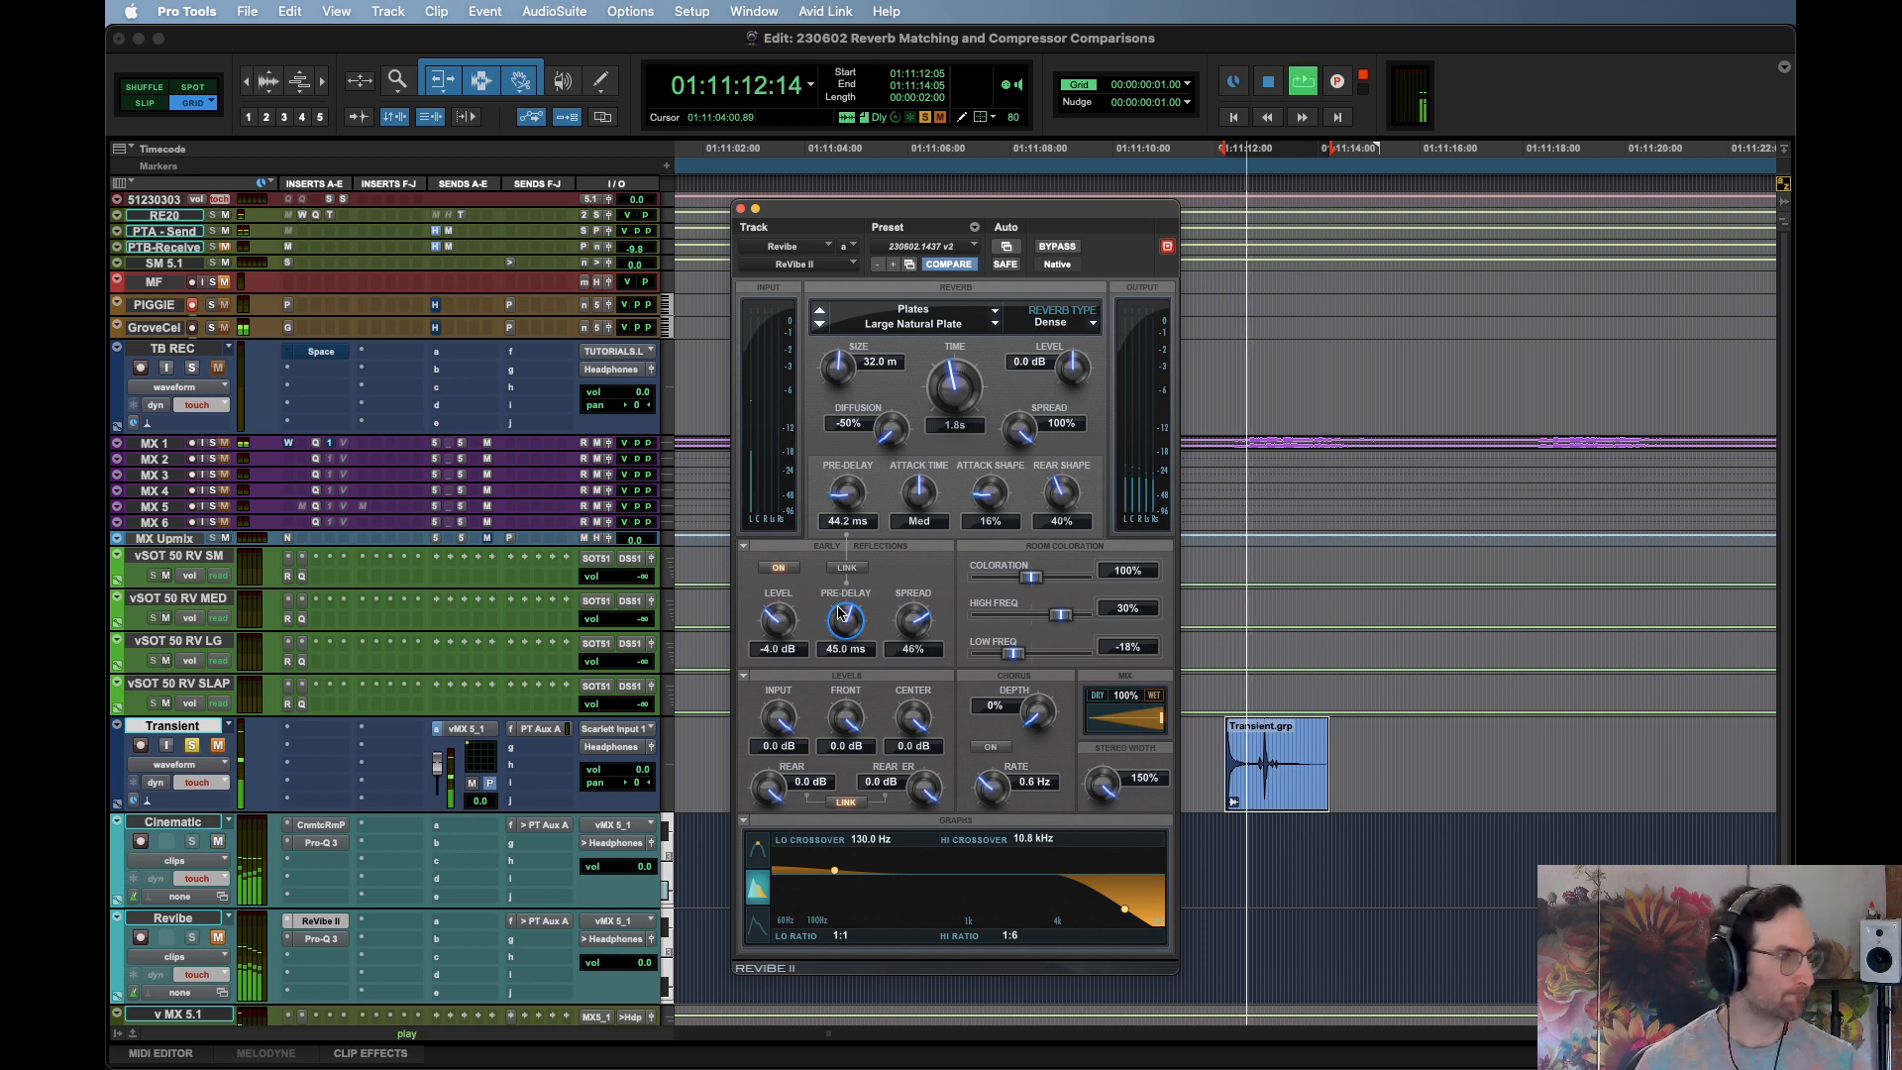
key("space")
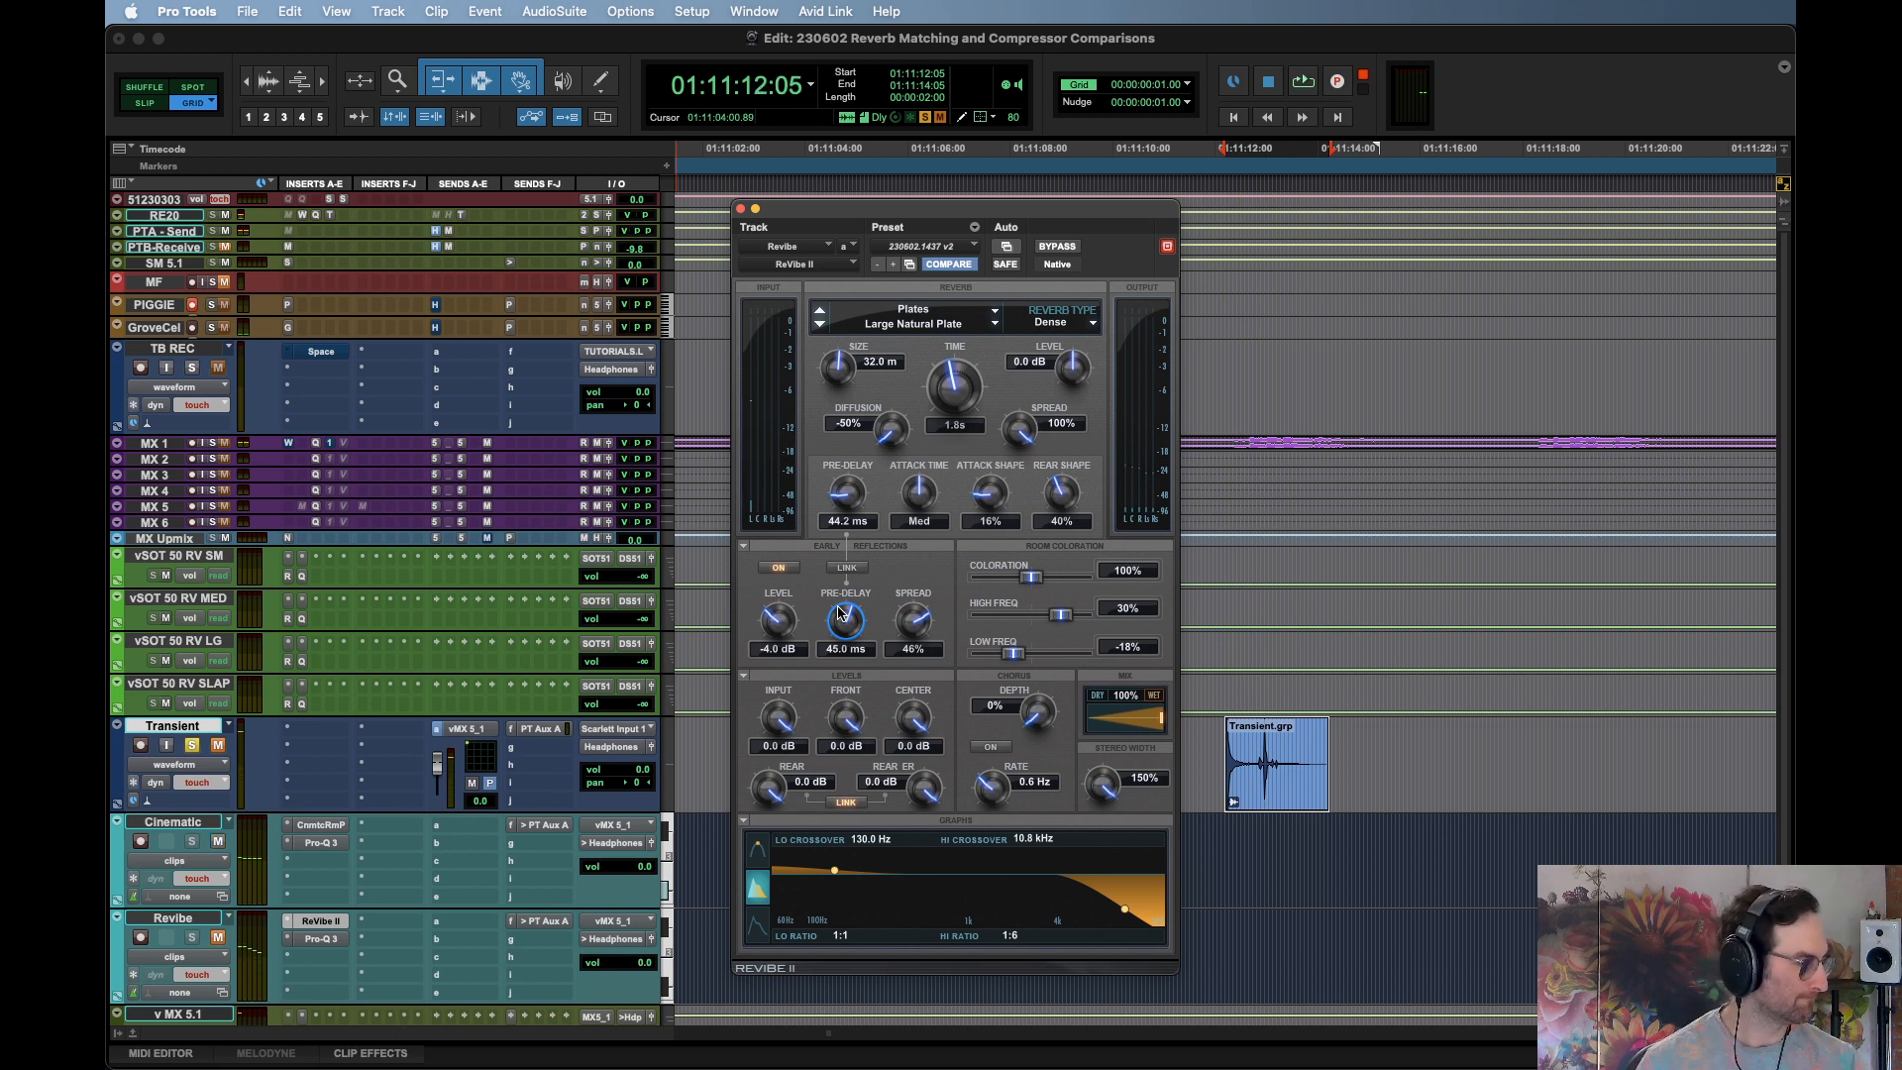
key("space")
key("space")
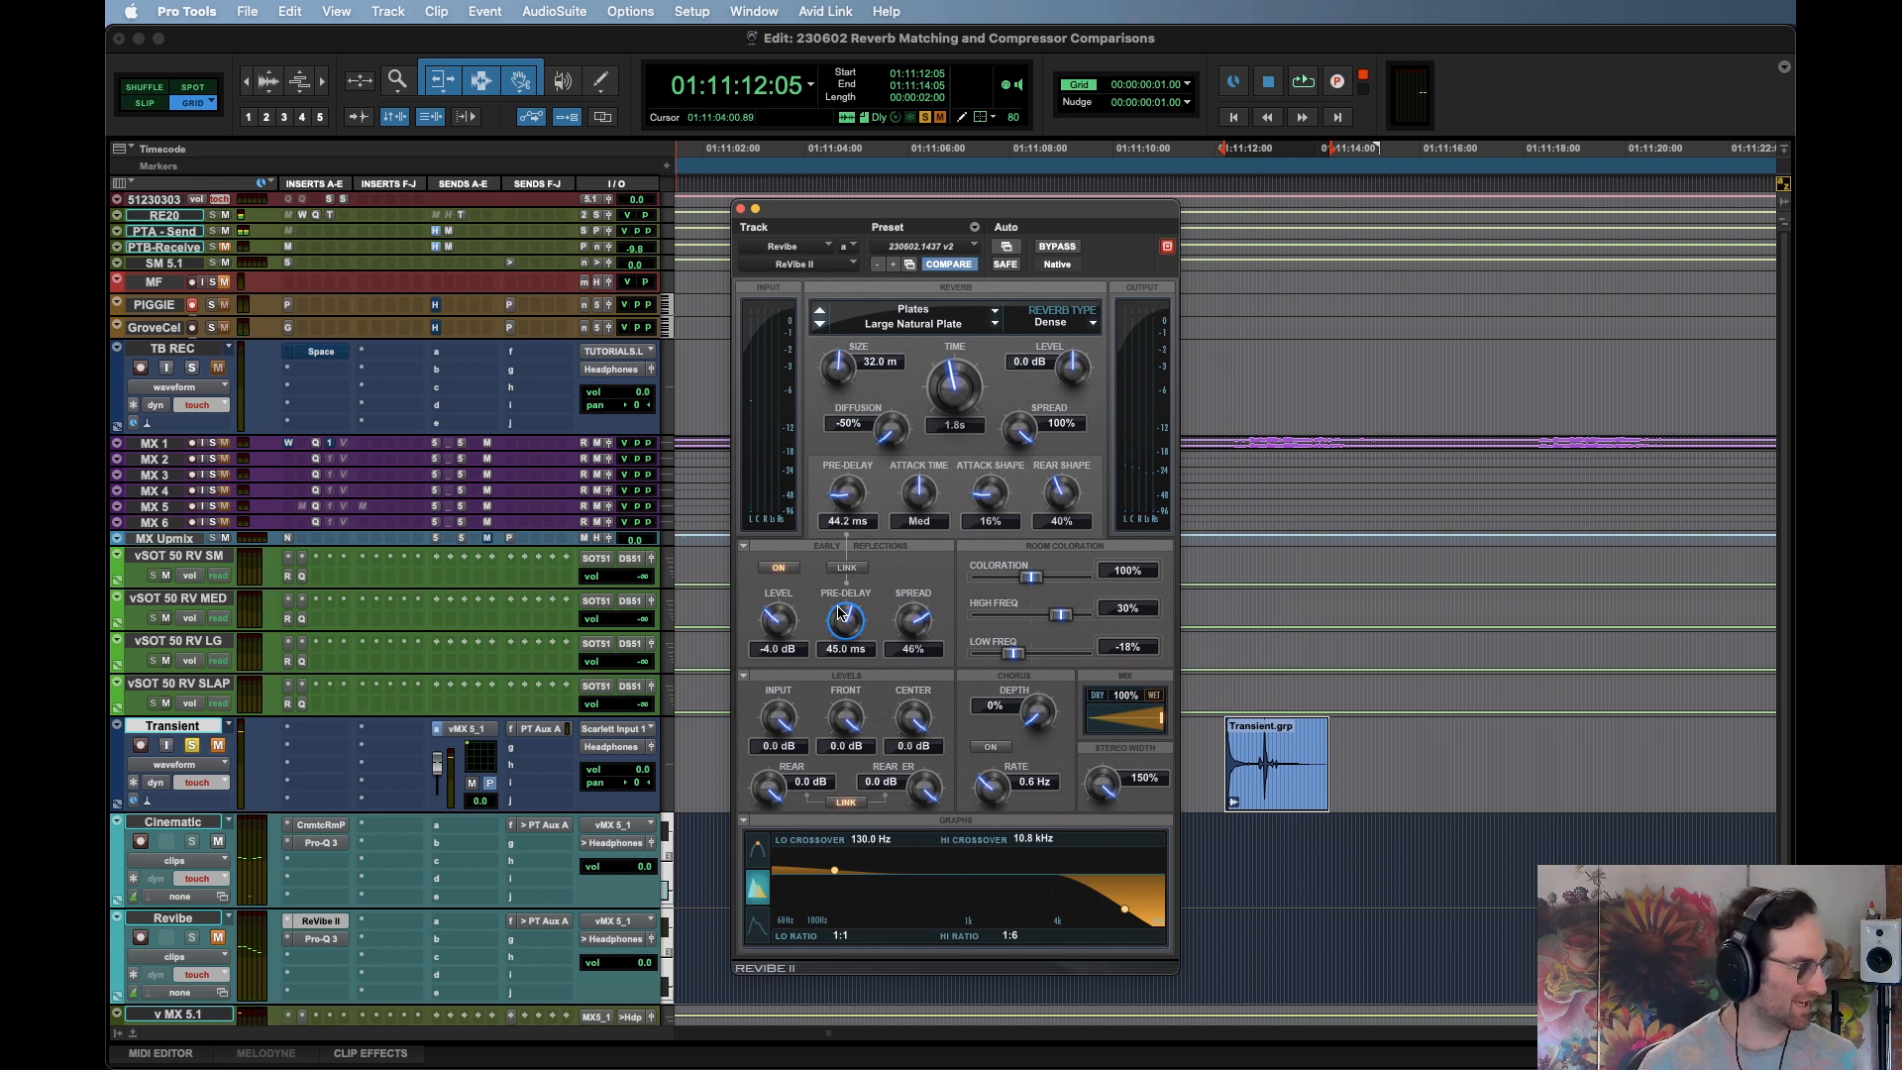
key("space")
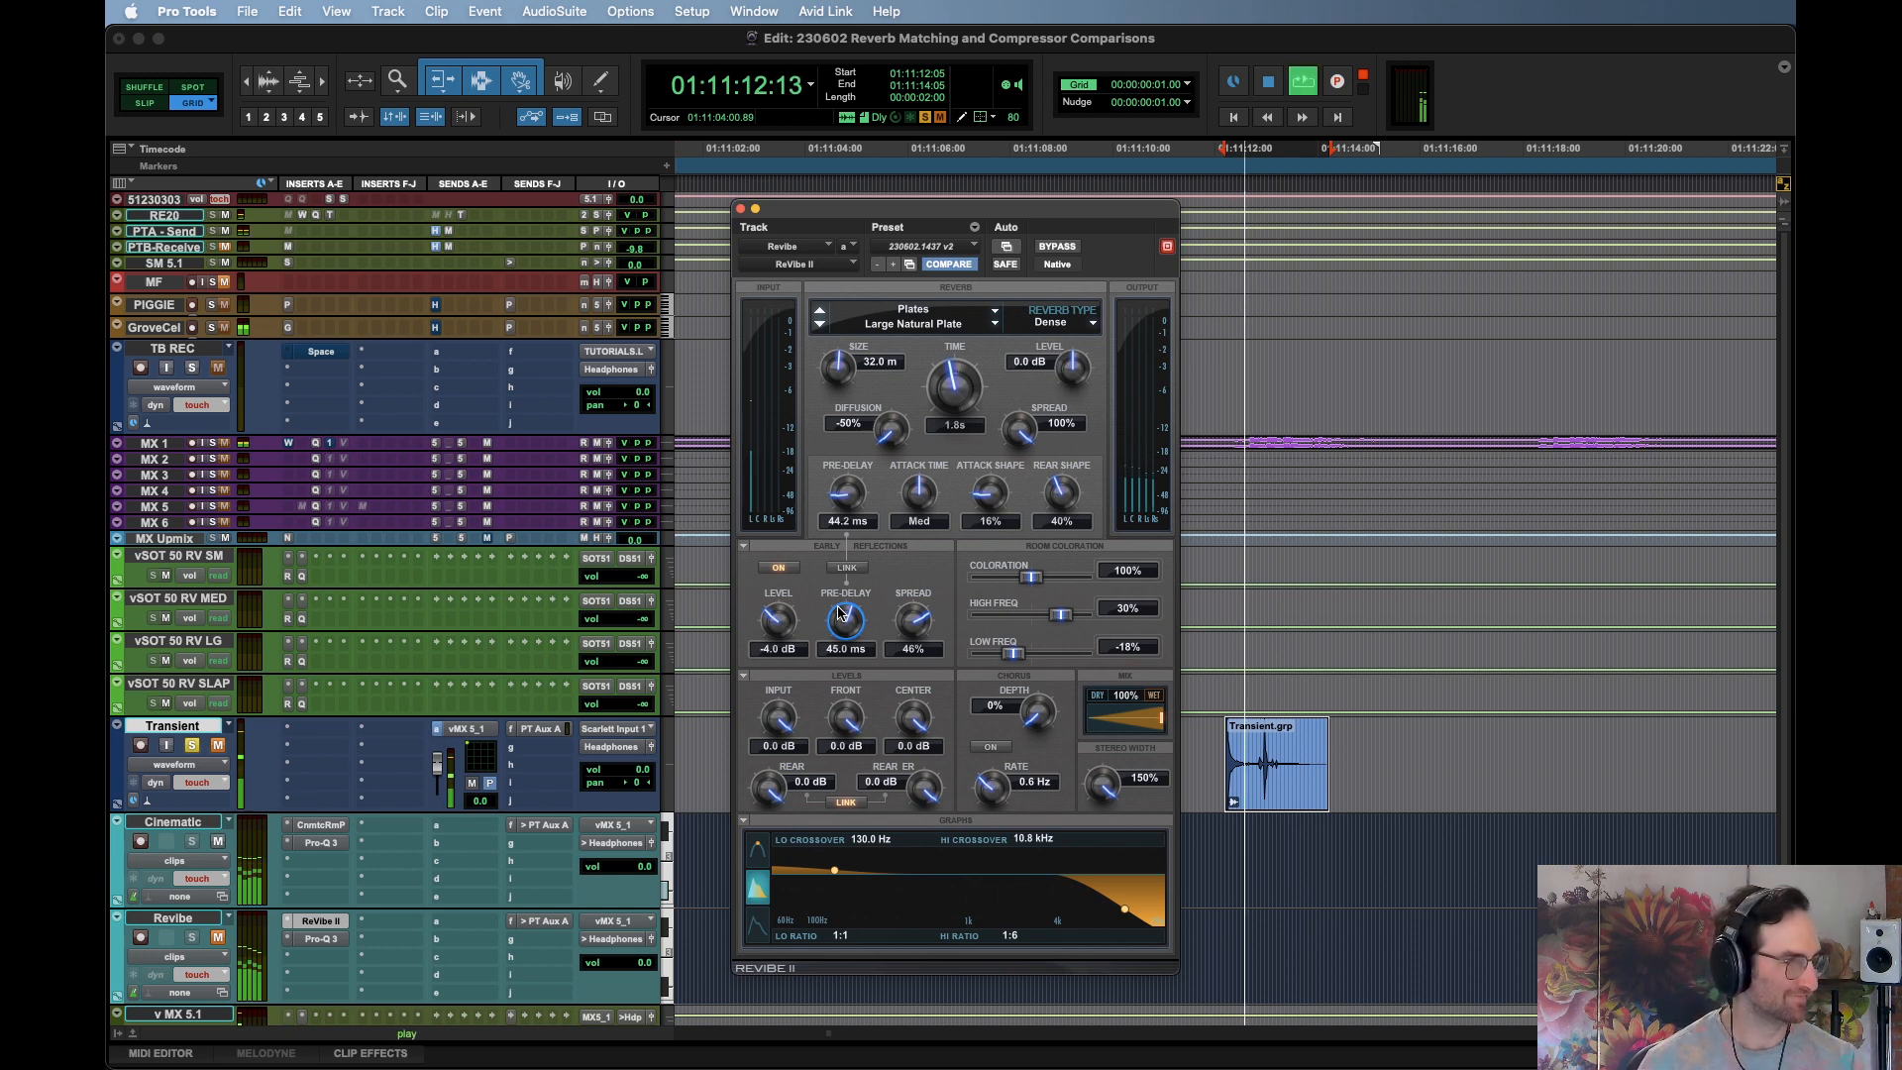
key("space")
key("space")
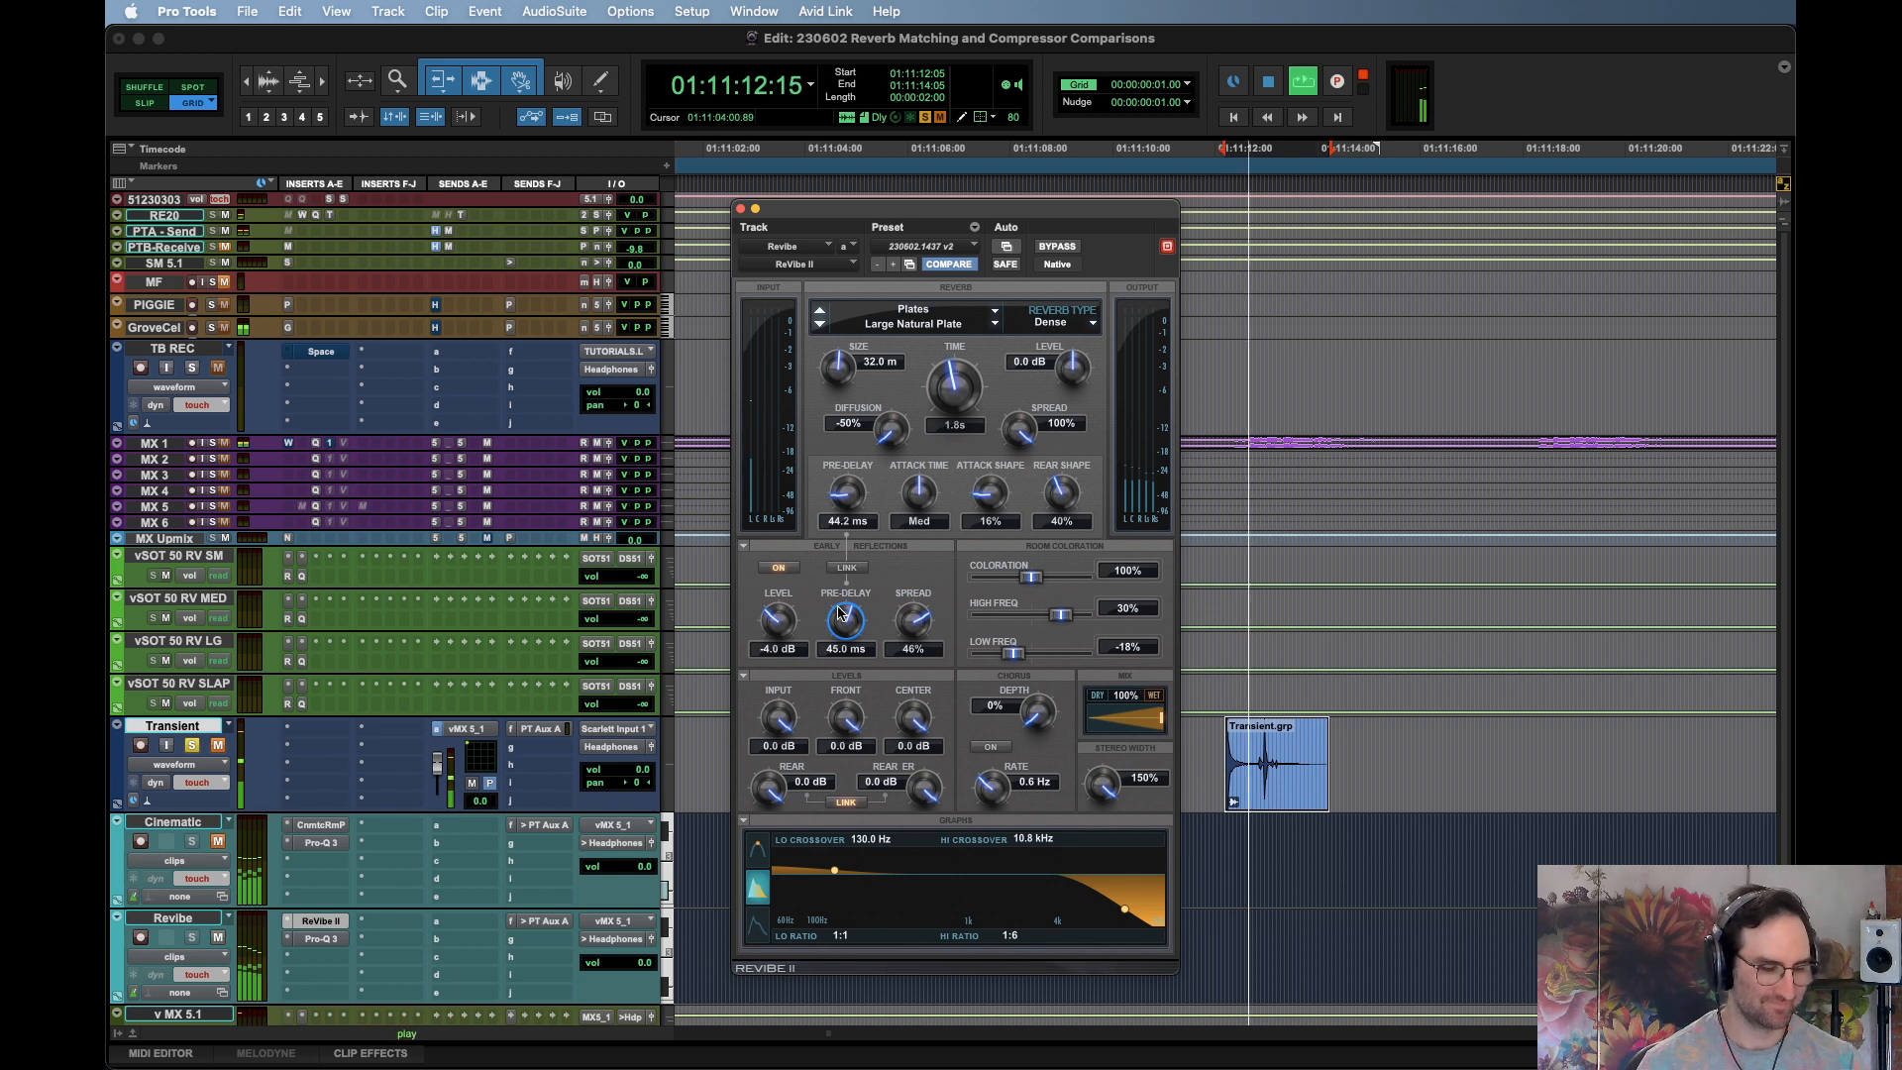
key("space")
key("space")
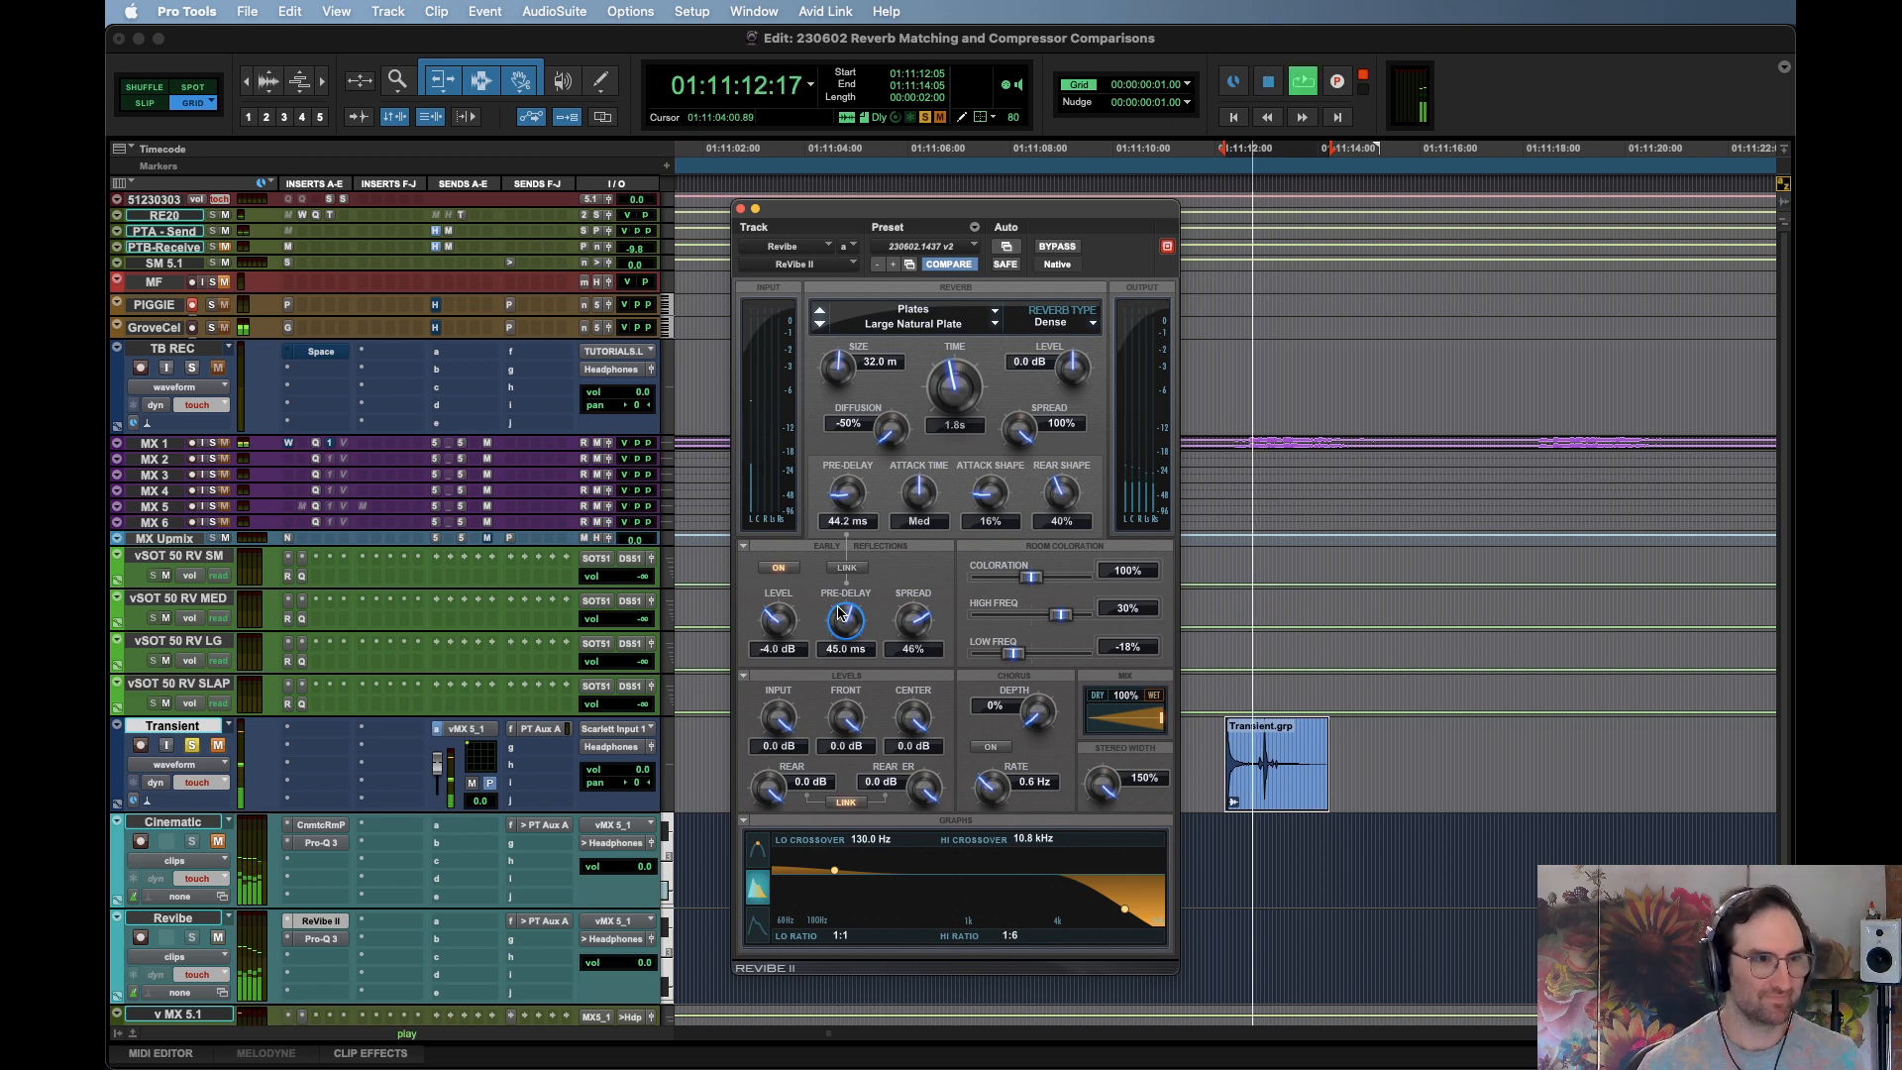
key("space")
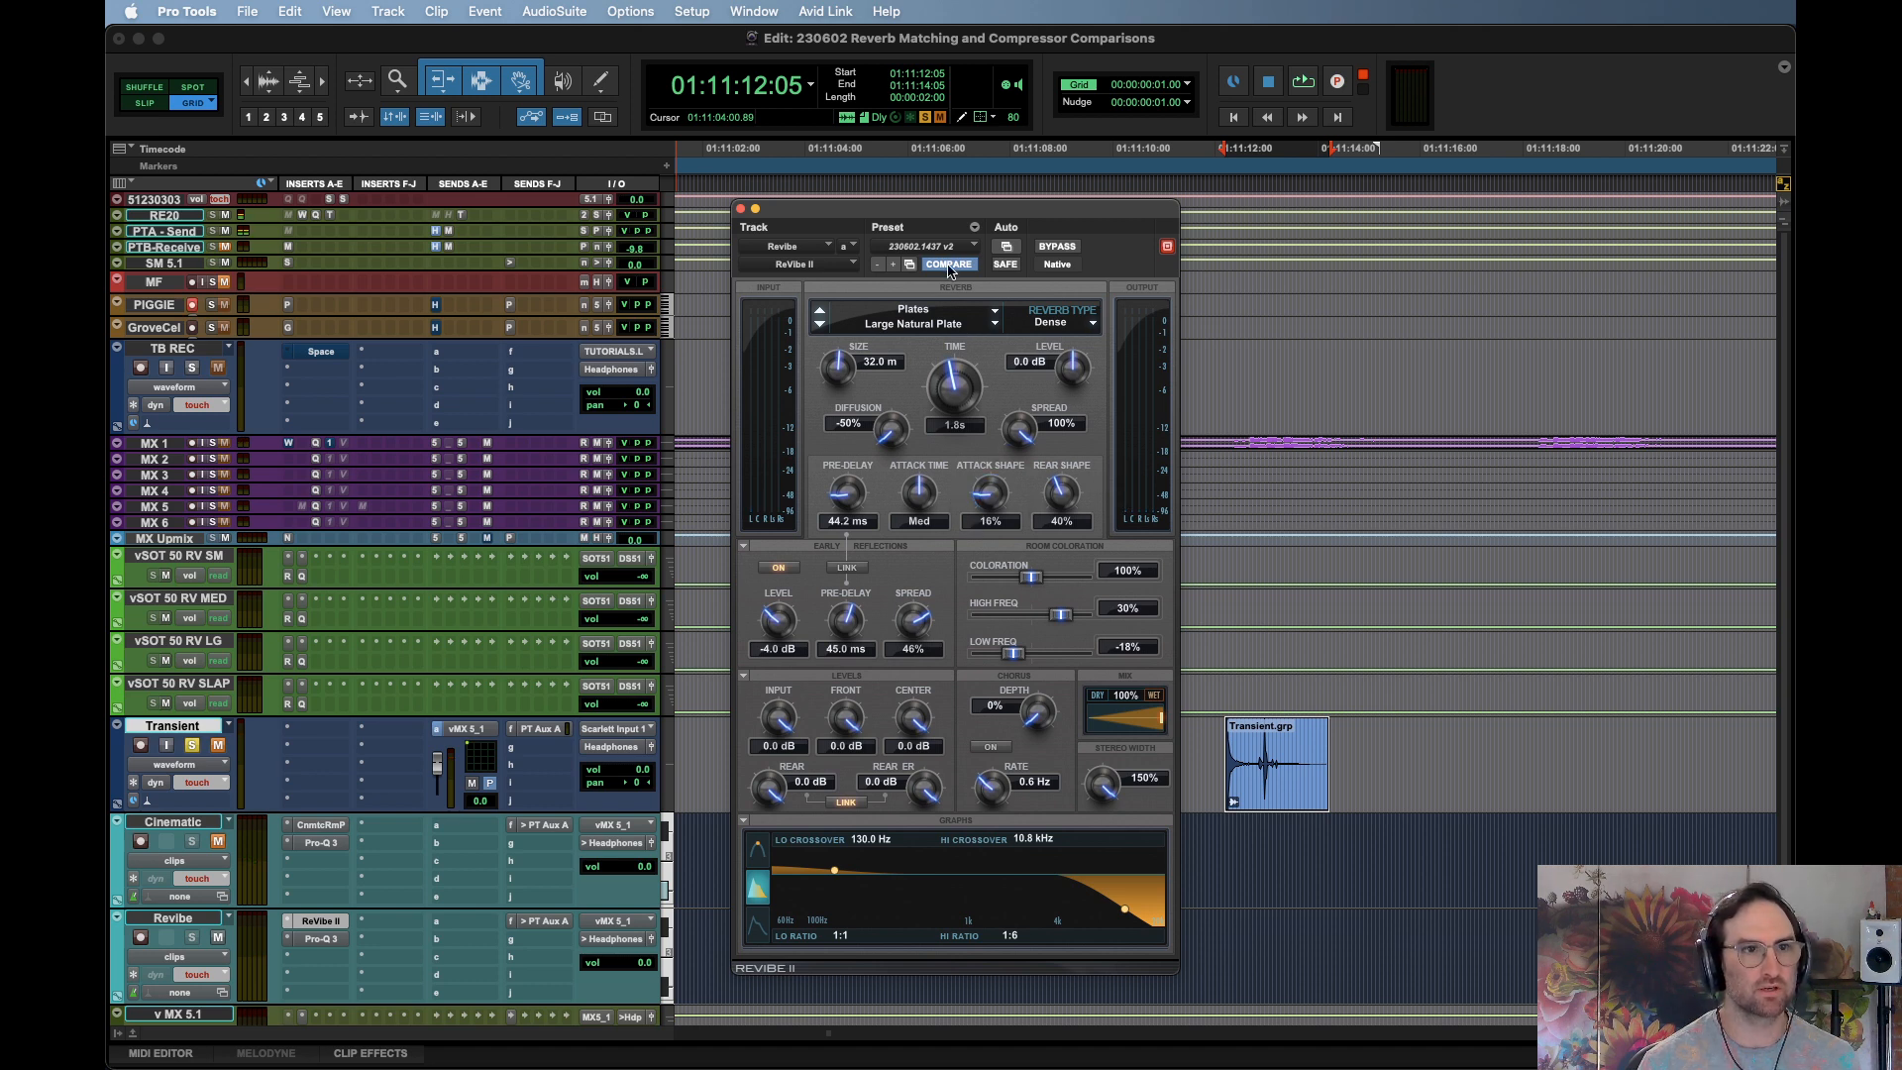
Save the ReVibe II settings as a new preset named 230602.1452 v3
left_click(976, 229)
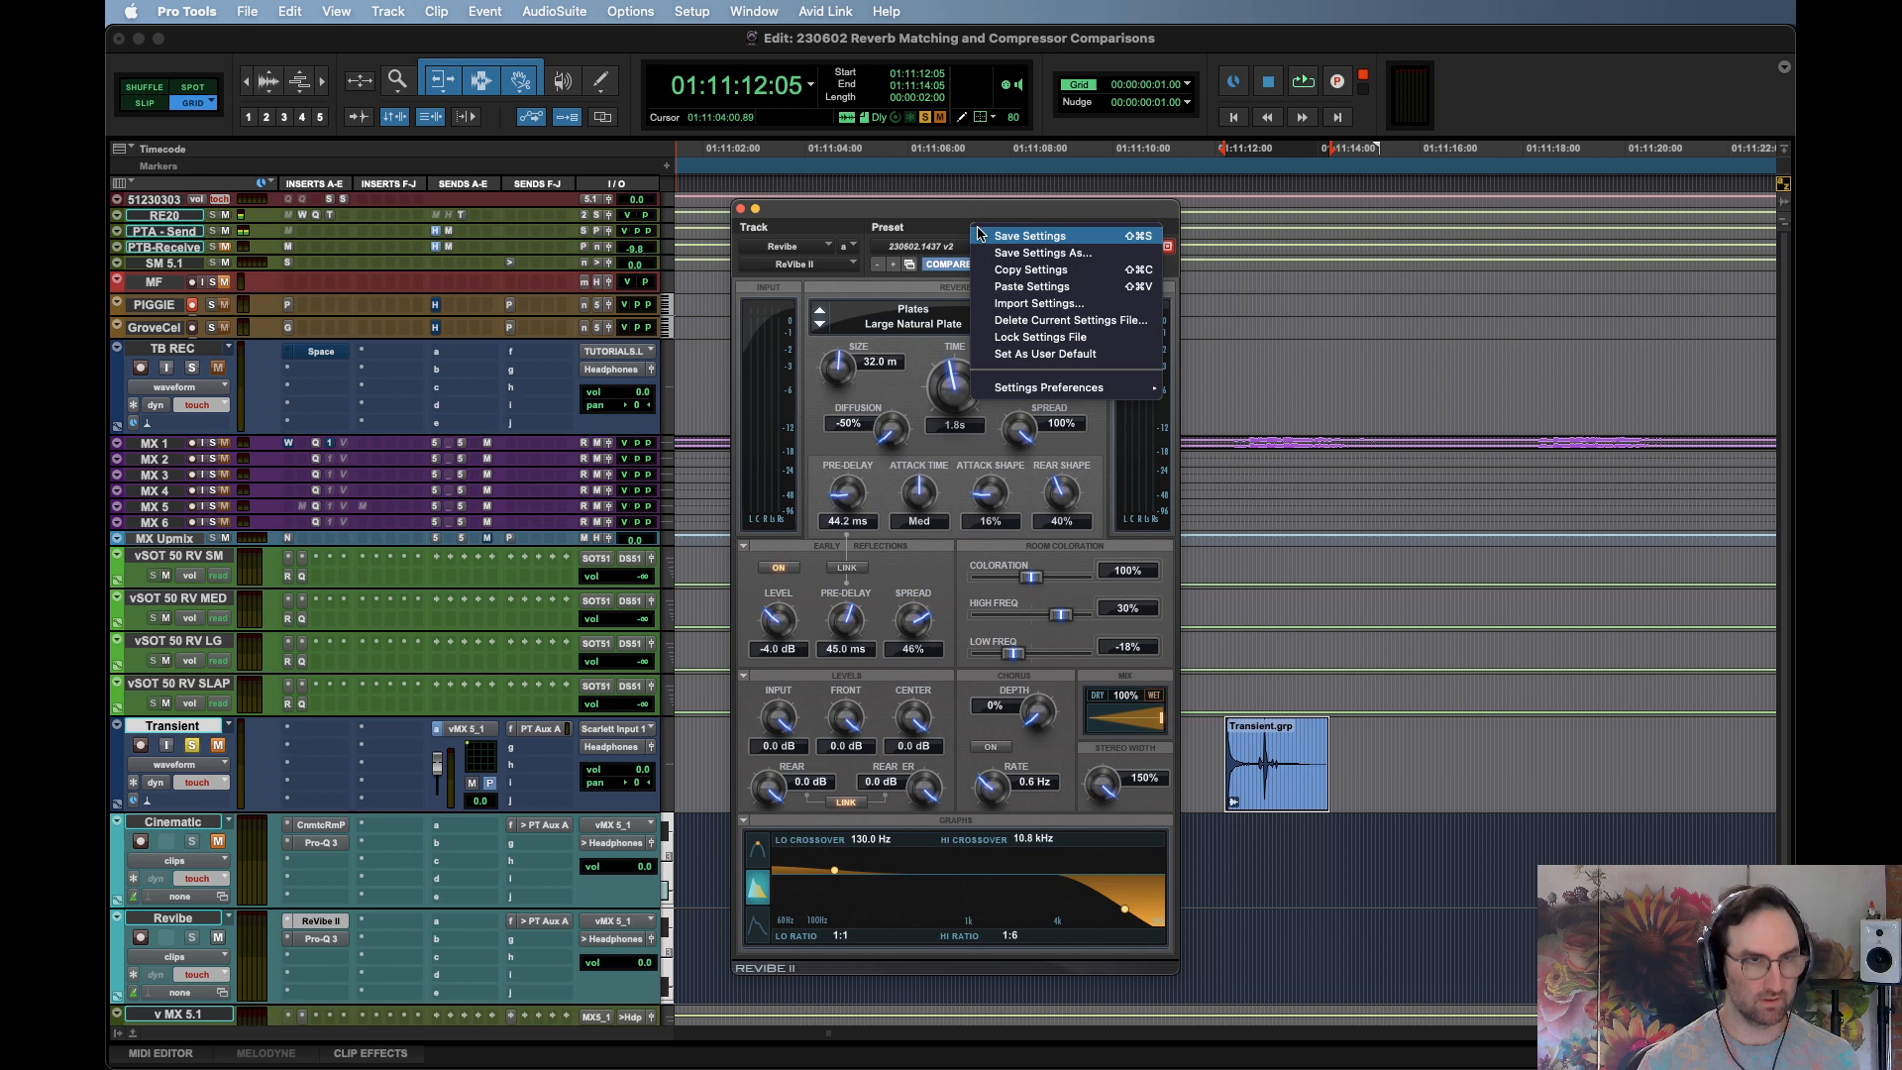
left_click(1040, 251)
type("230602.1452 v3")
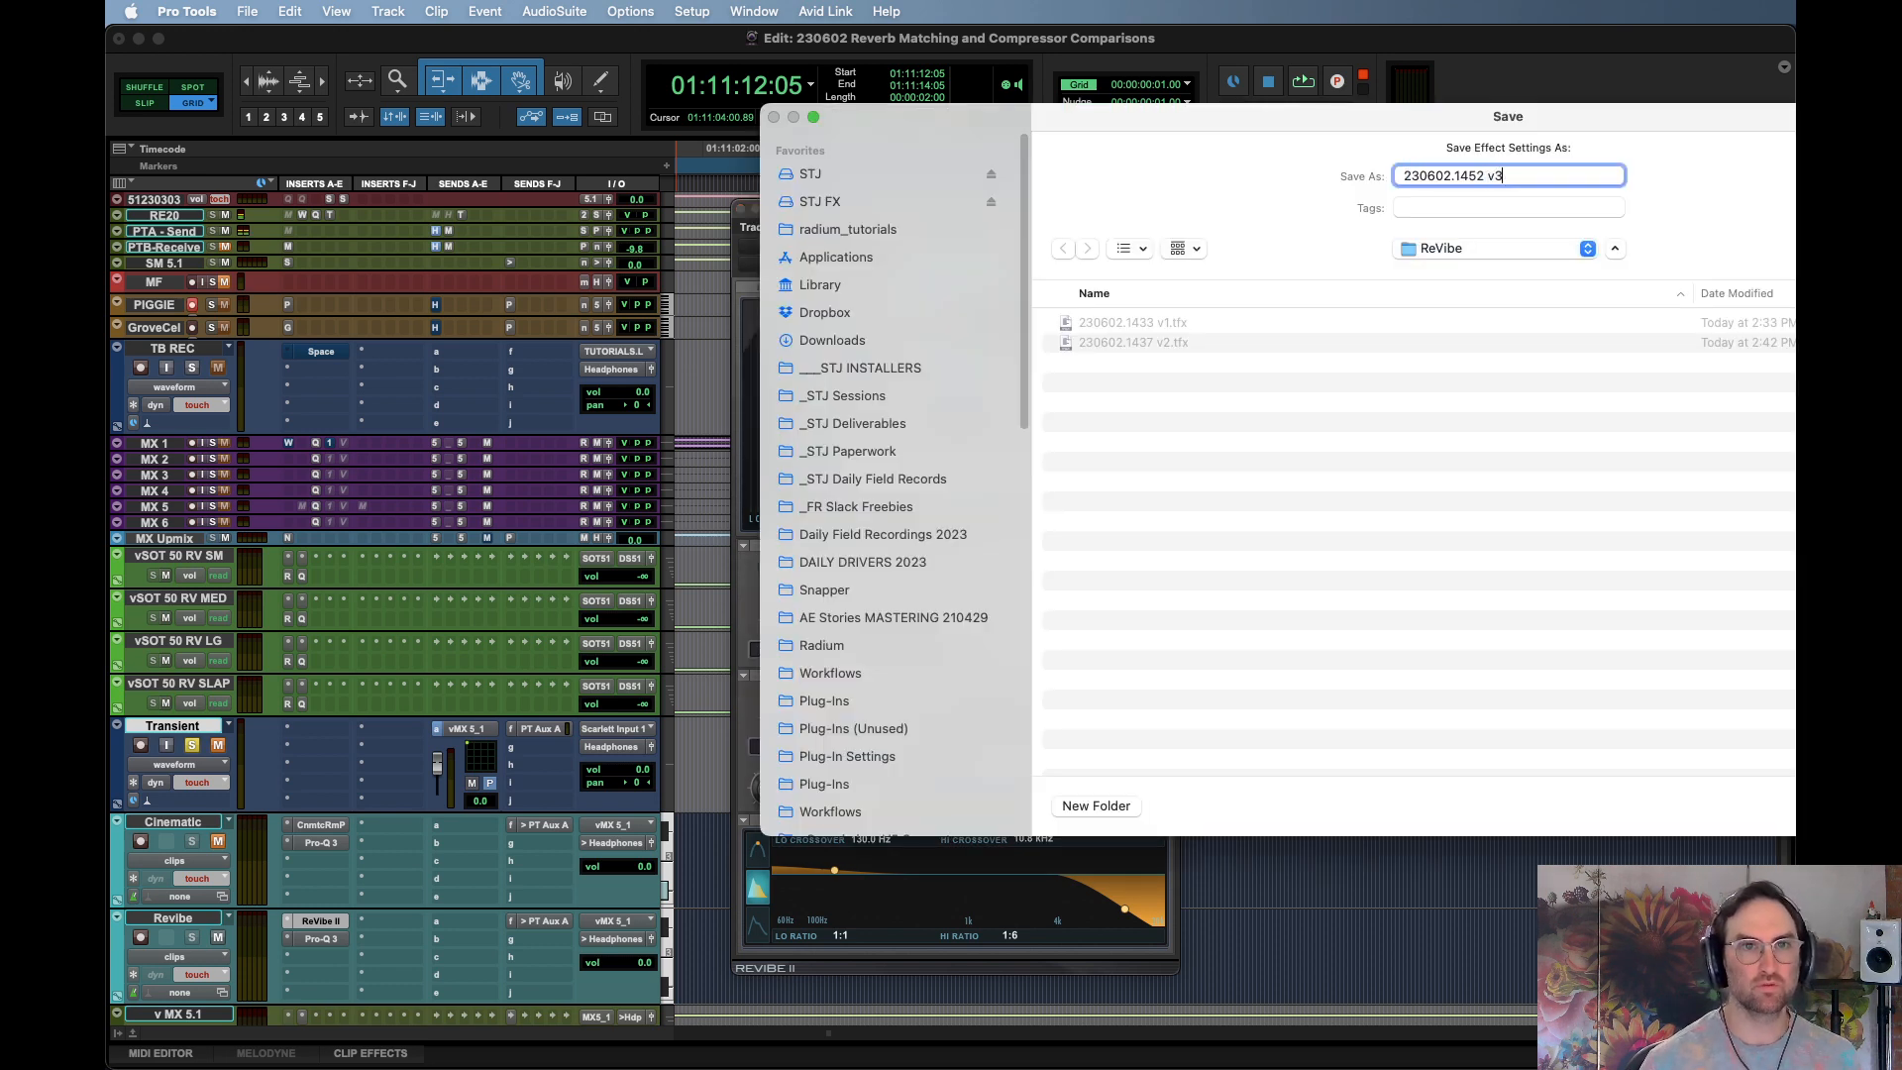
key("Return")
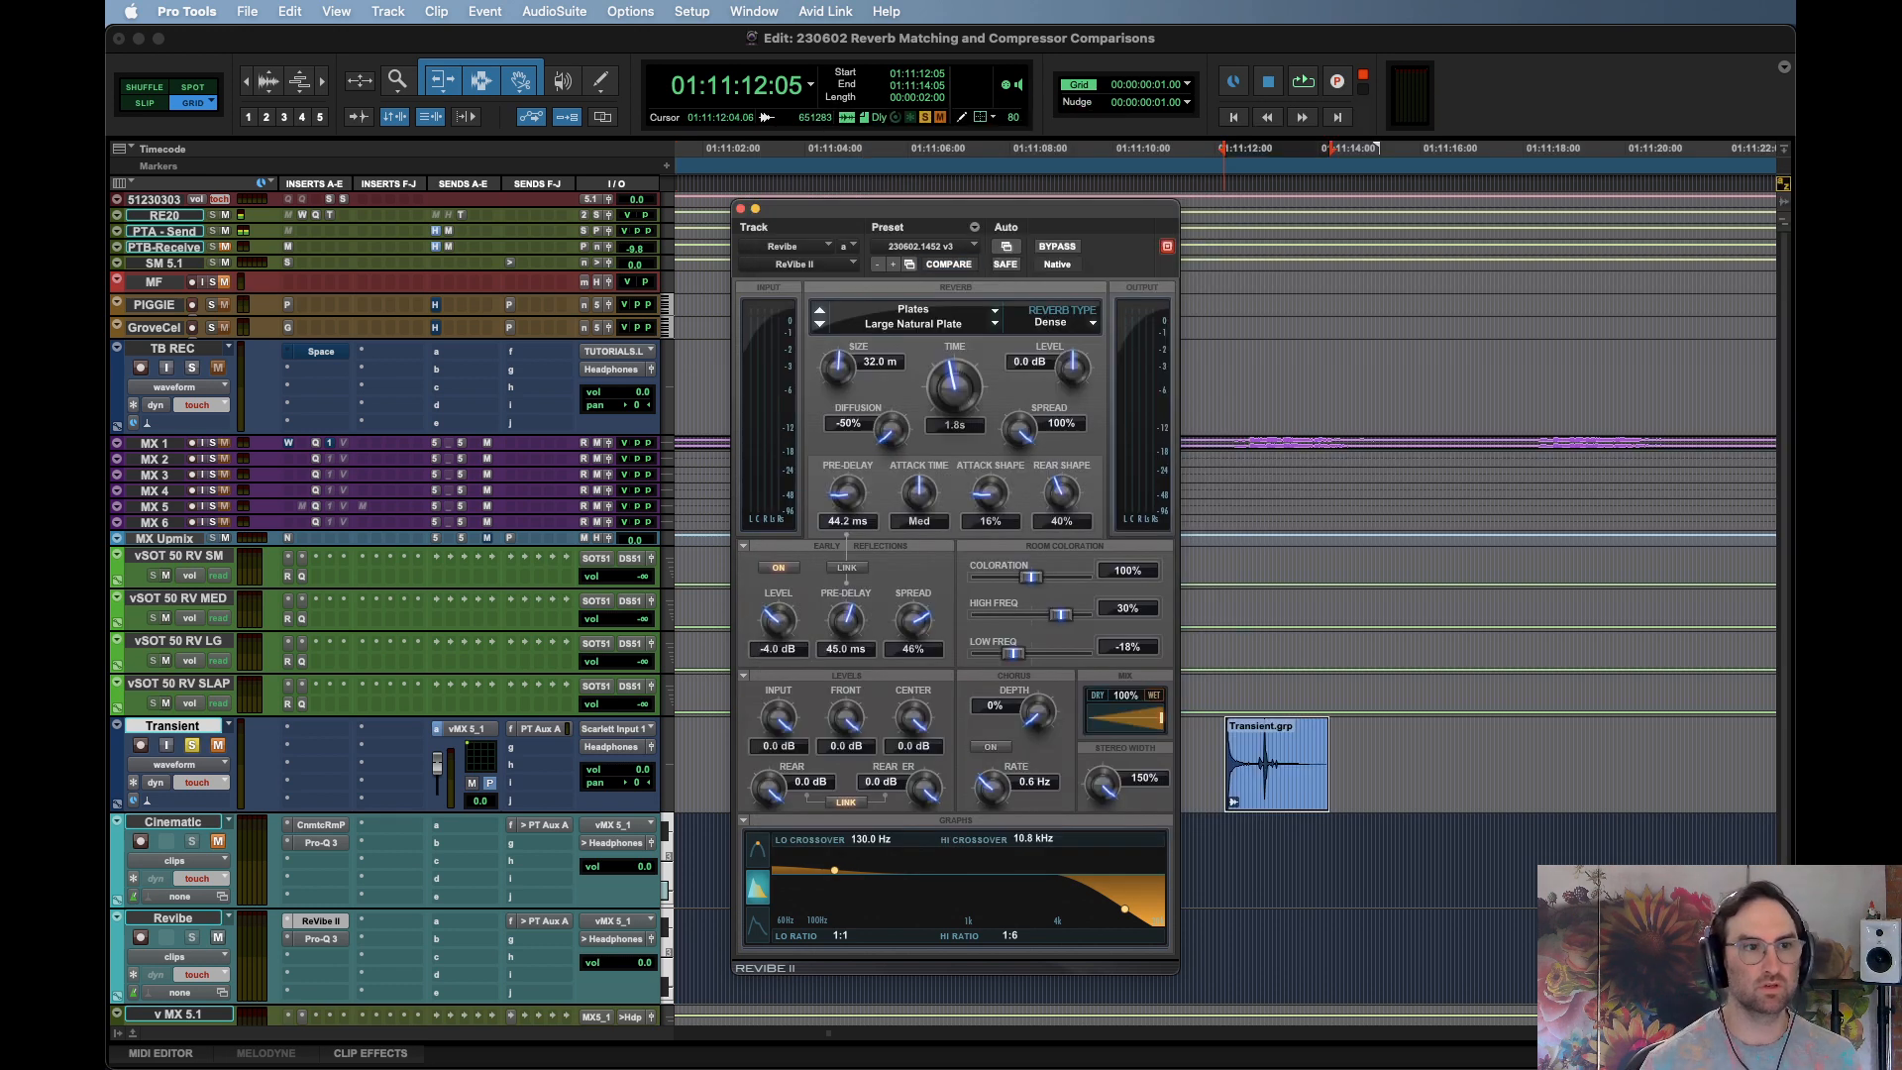
Compare the ReVibe II presets 230602.1433 v1, 230602.1437 v2 and 230602.1452 v3 by replaying the transient, ending on v3
left_click(880, 265)
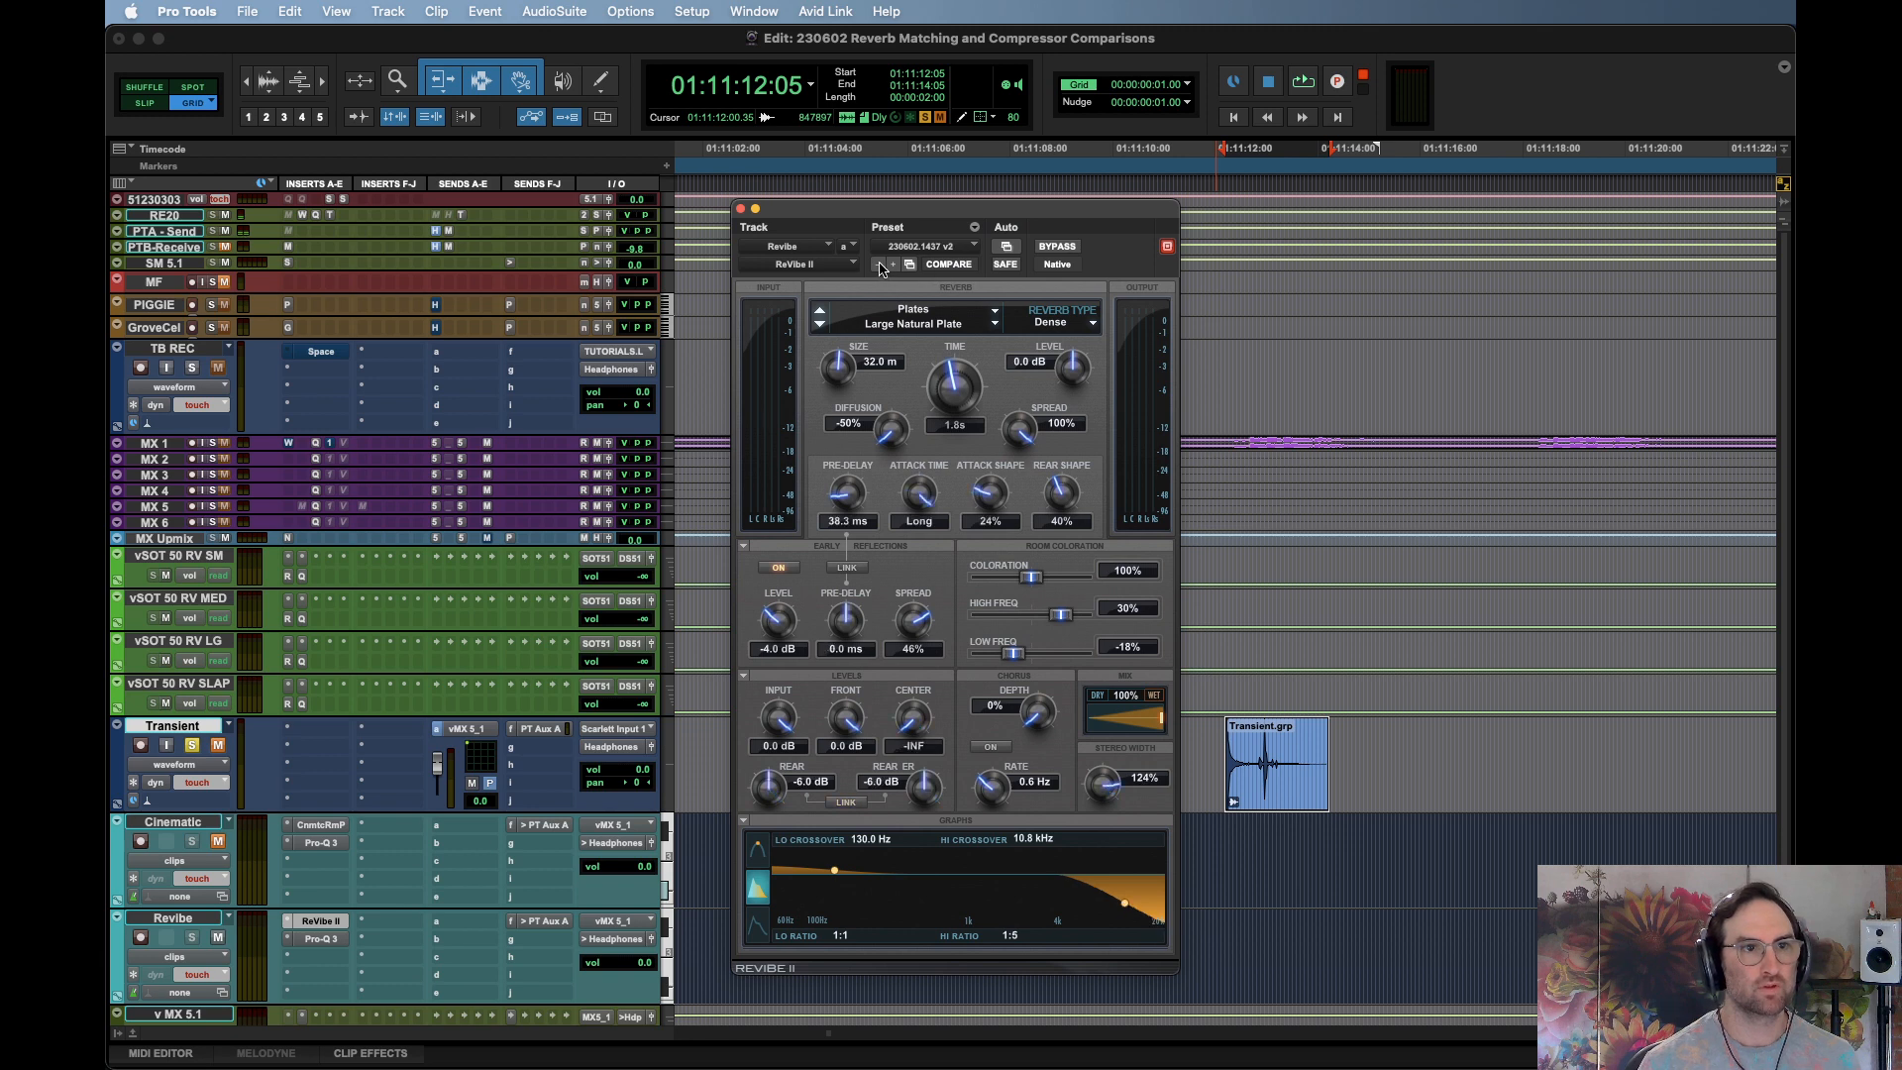
left_click(880, 266)
key("space")
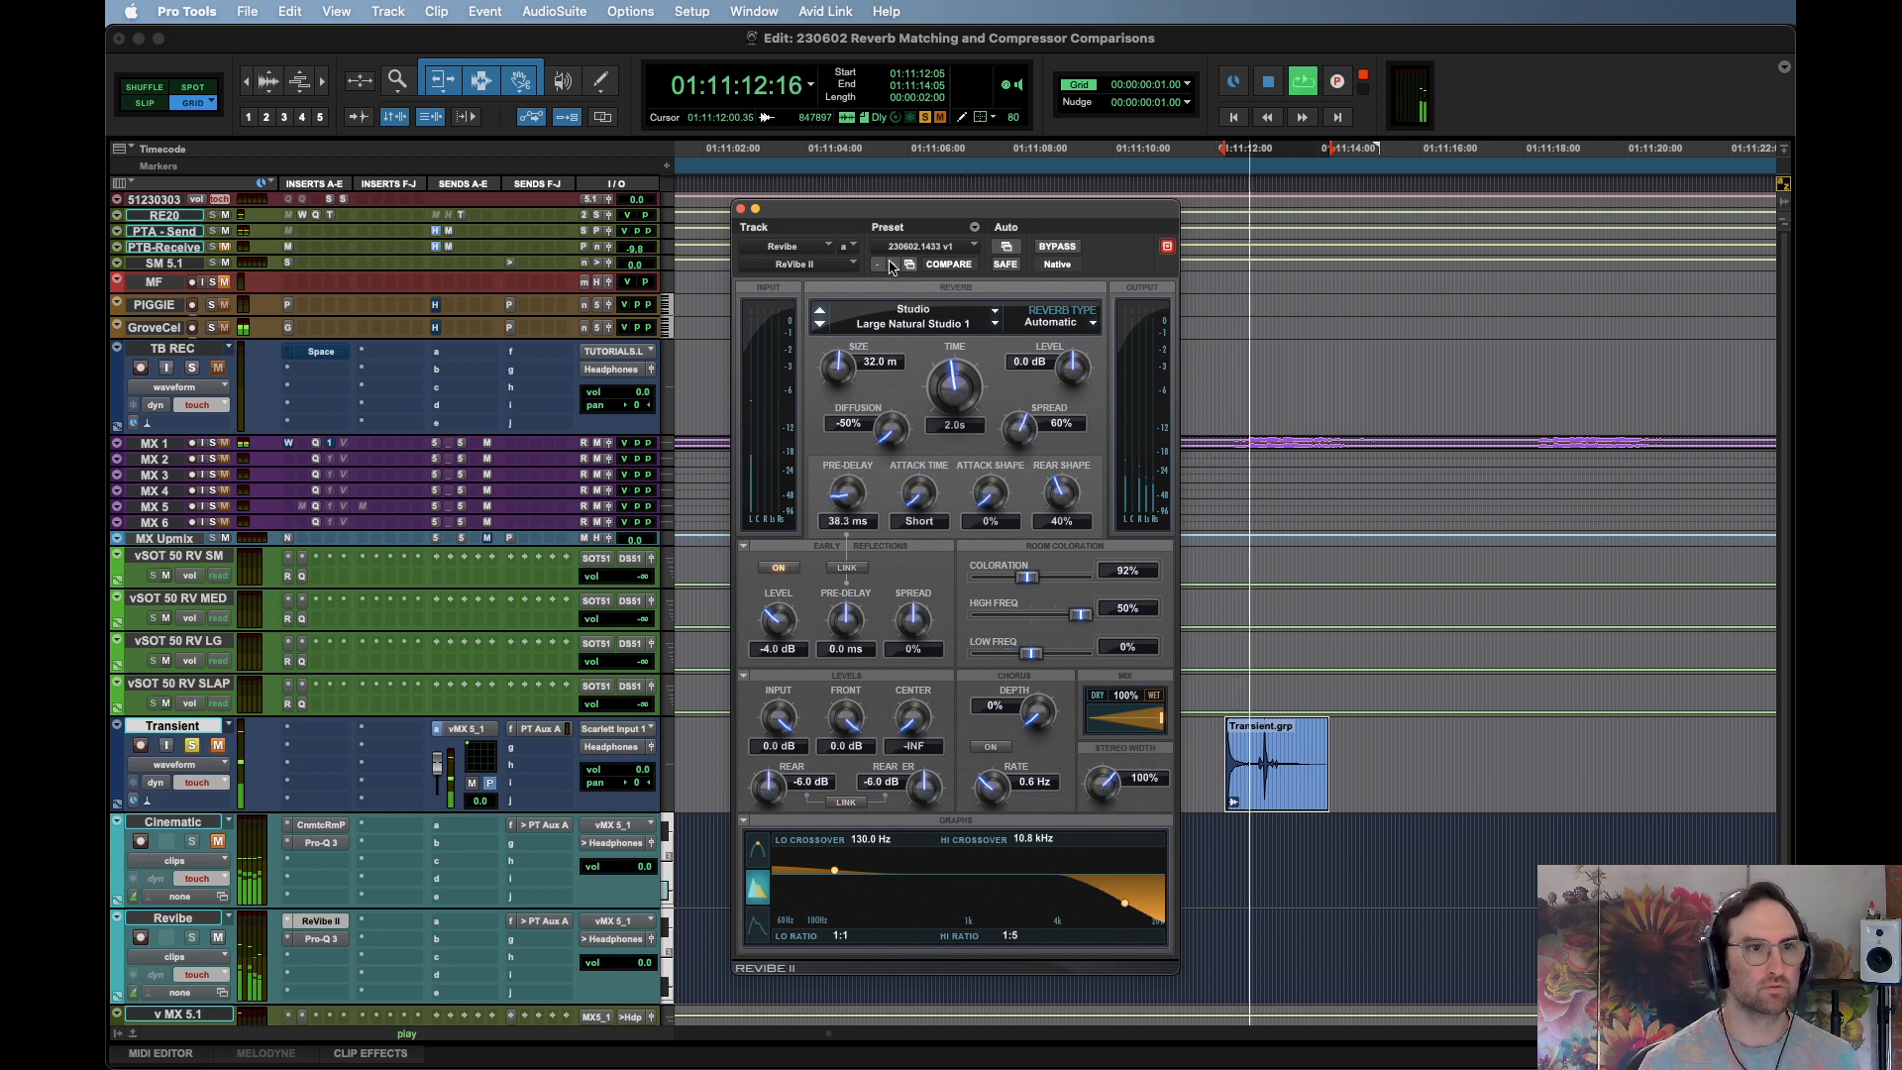
left_click(896, 266)
key("space")
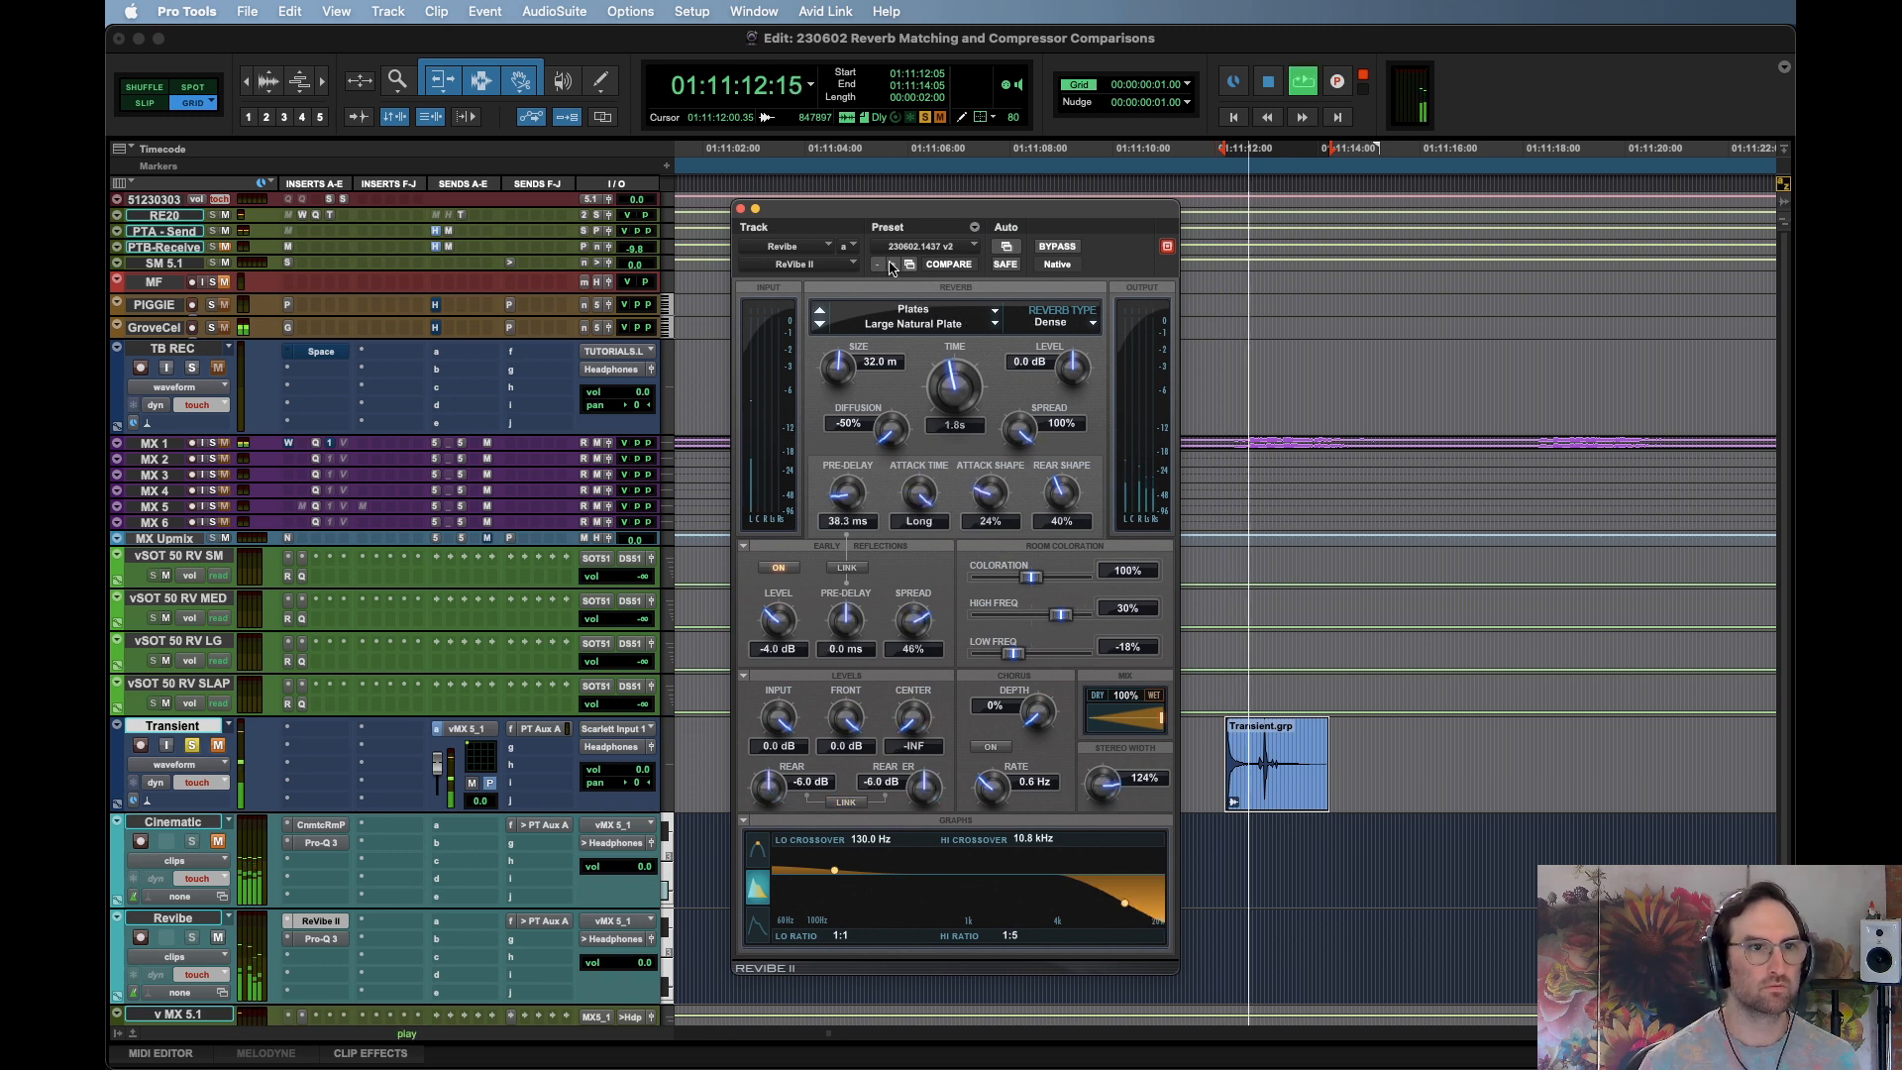
key("space")
left_click(896, 265)
key("space")
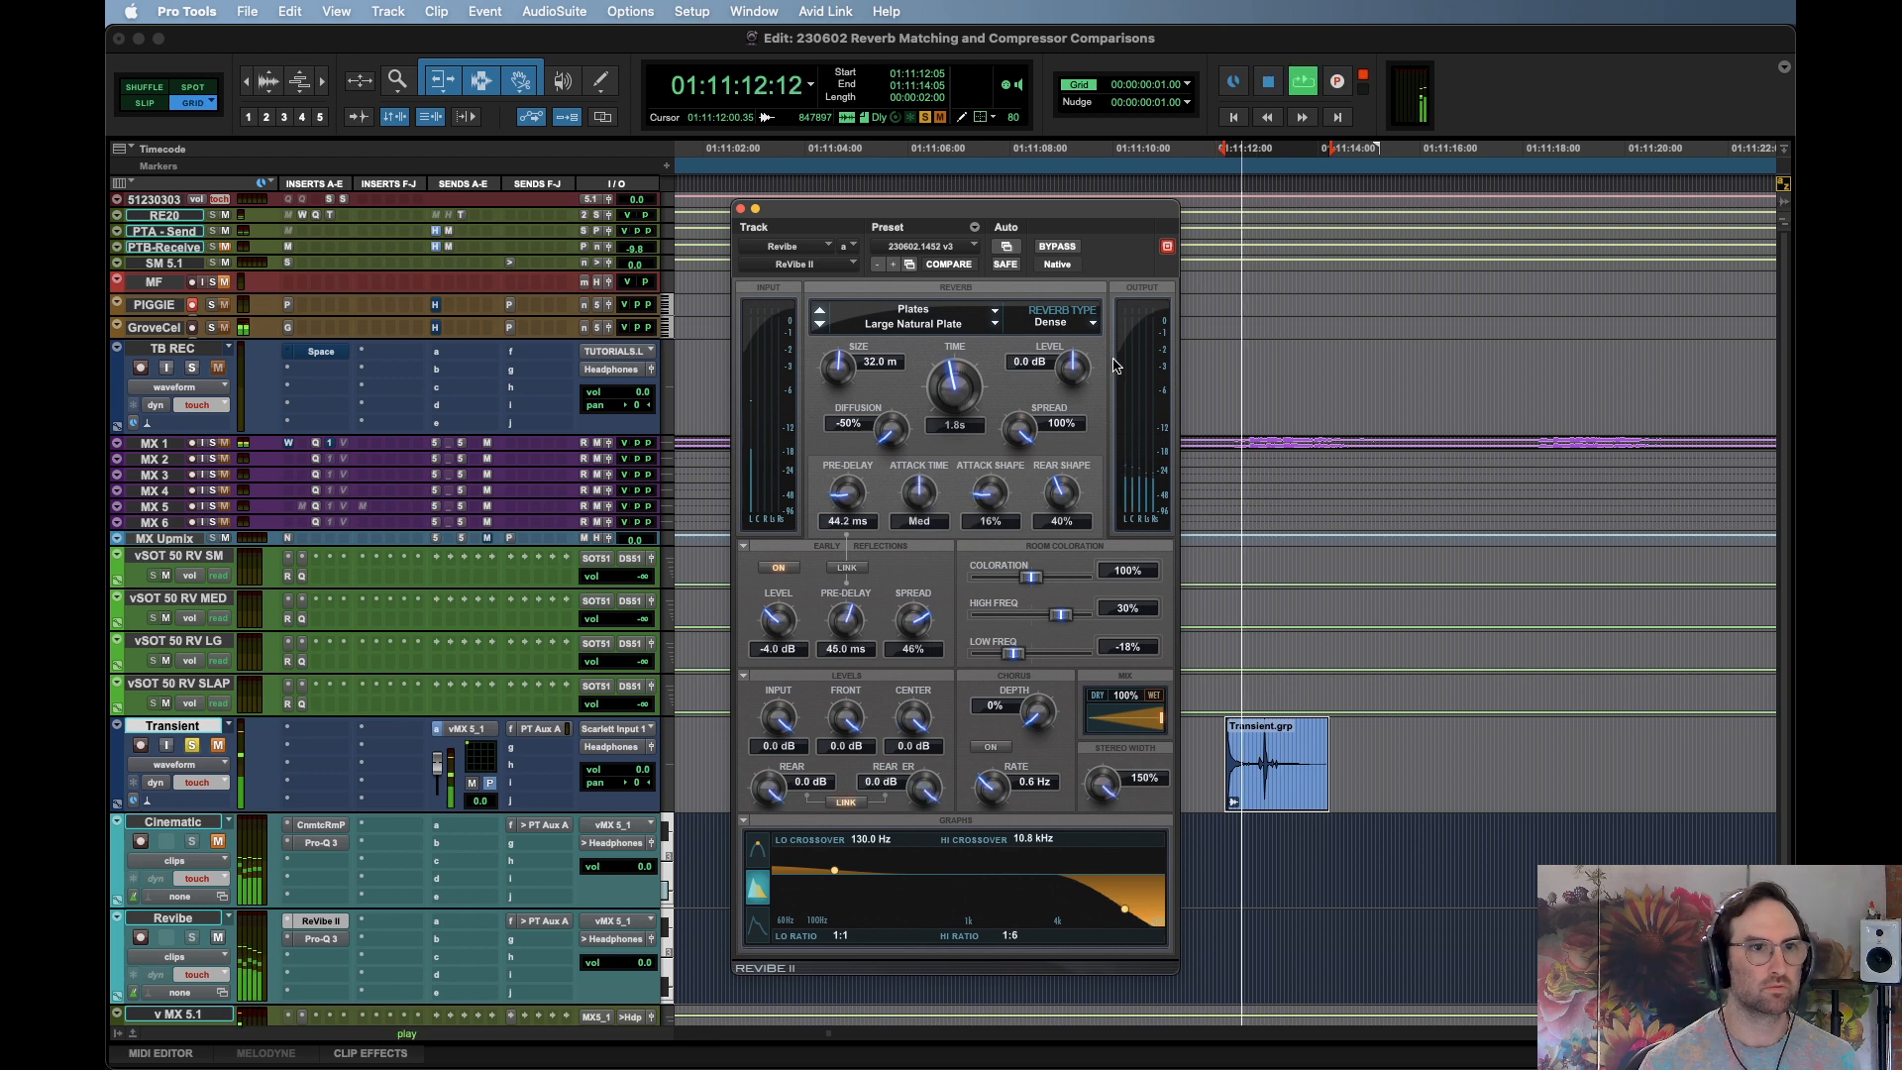
key("space")
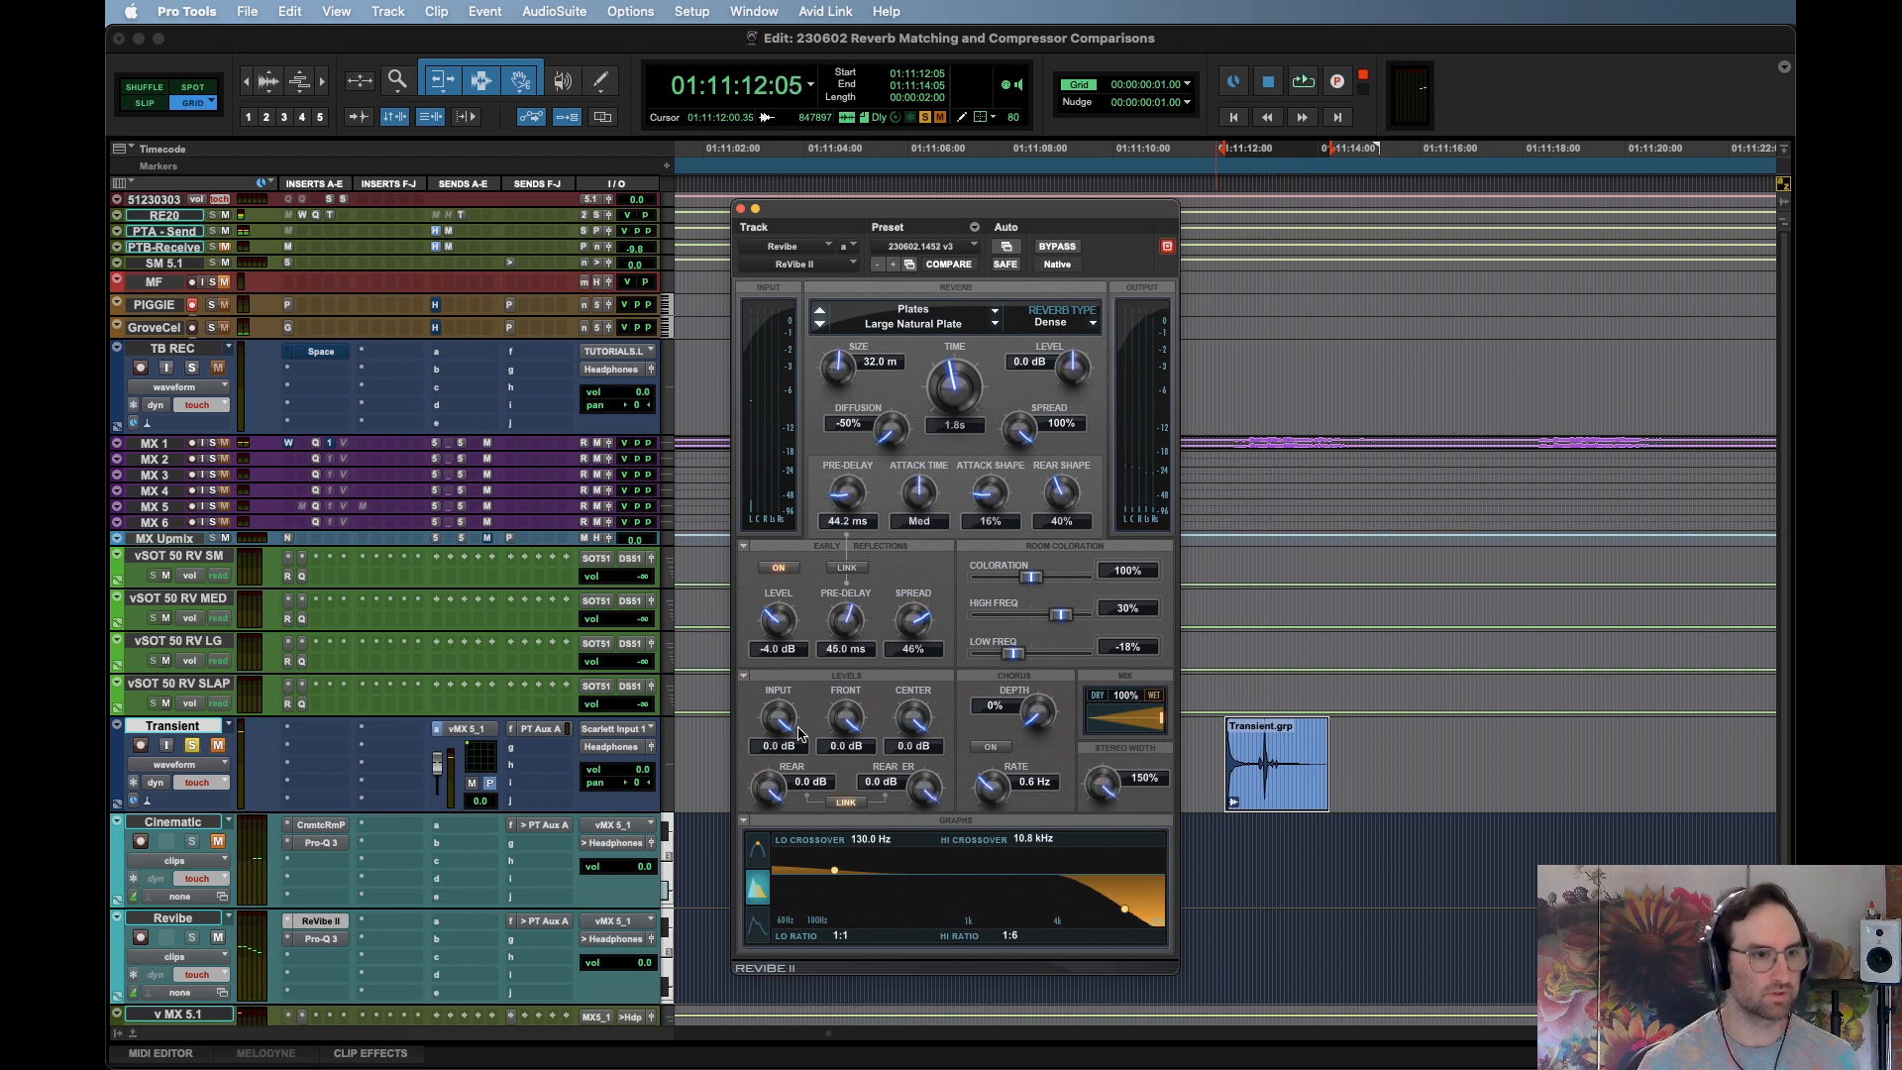
key("space")
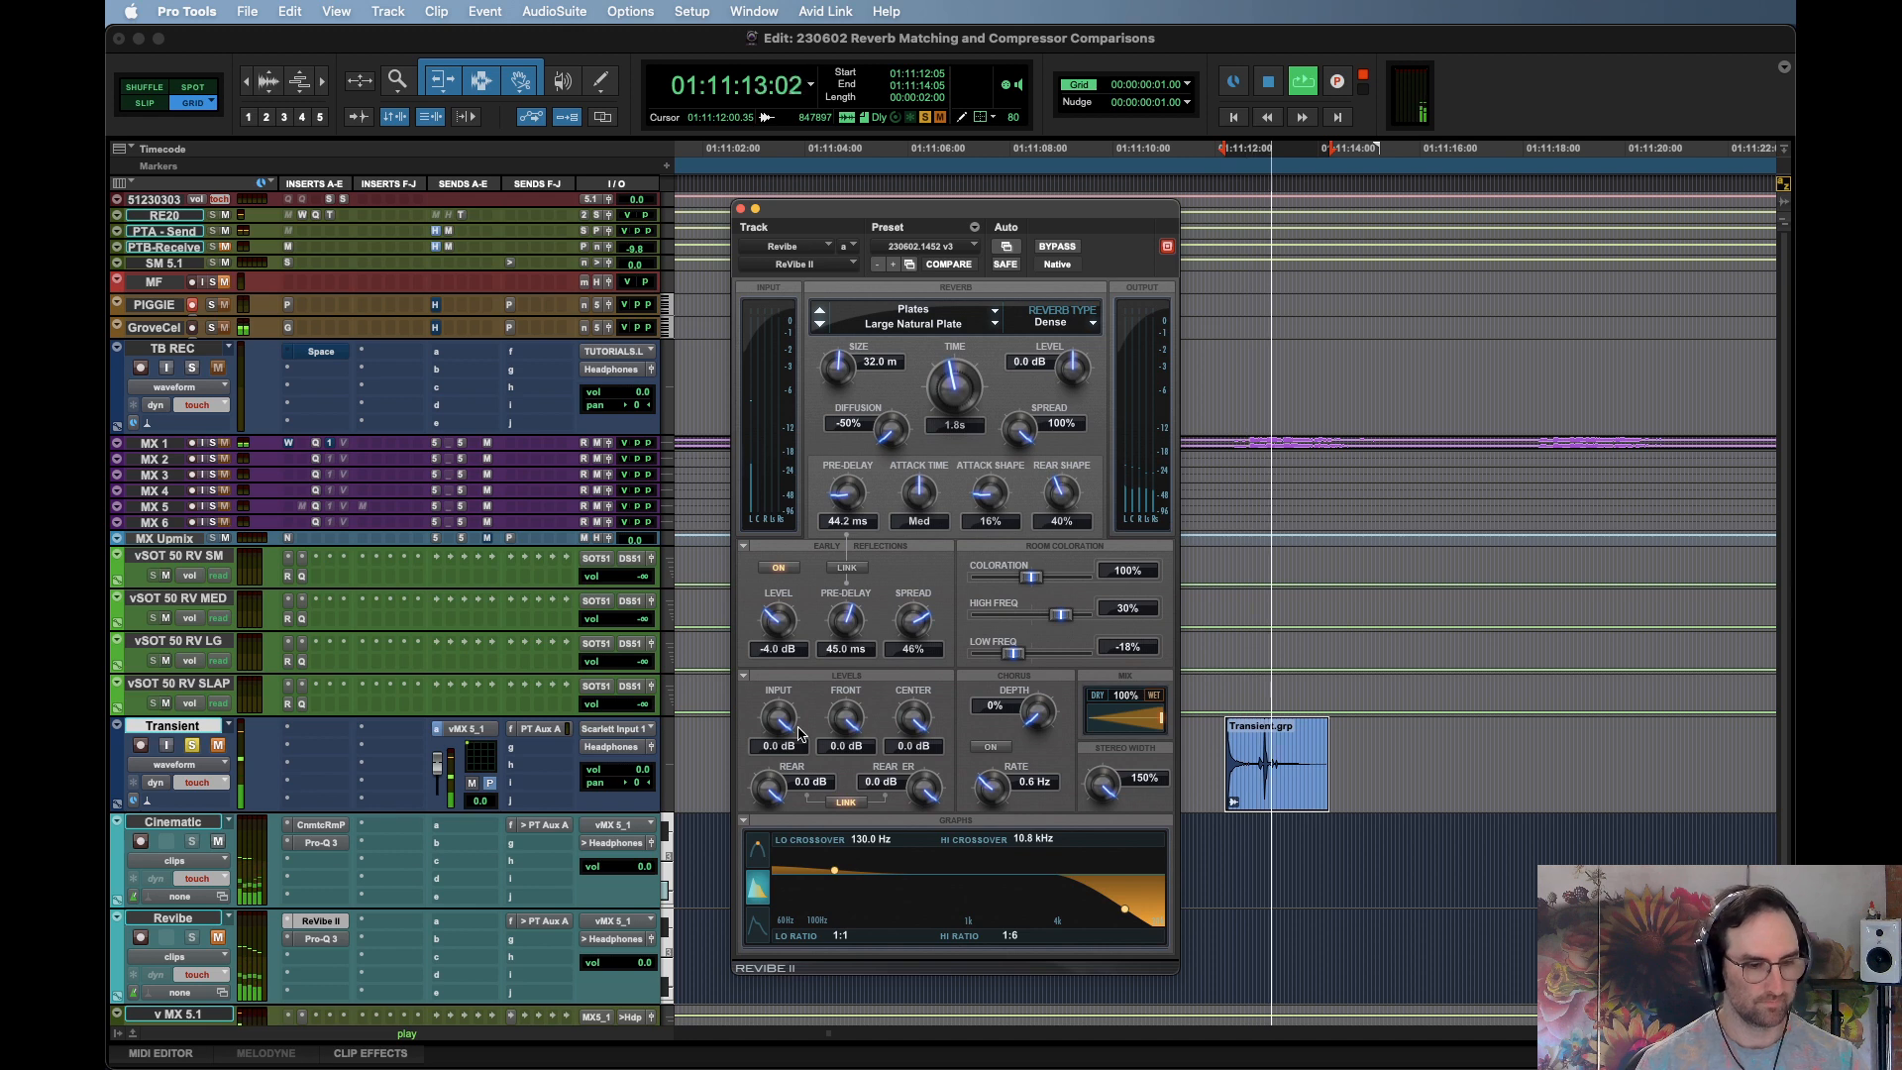
key("space")
key("space")
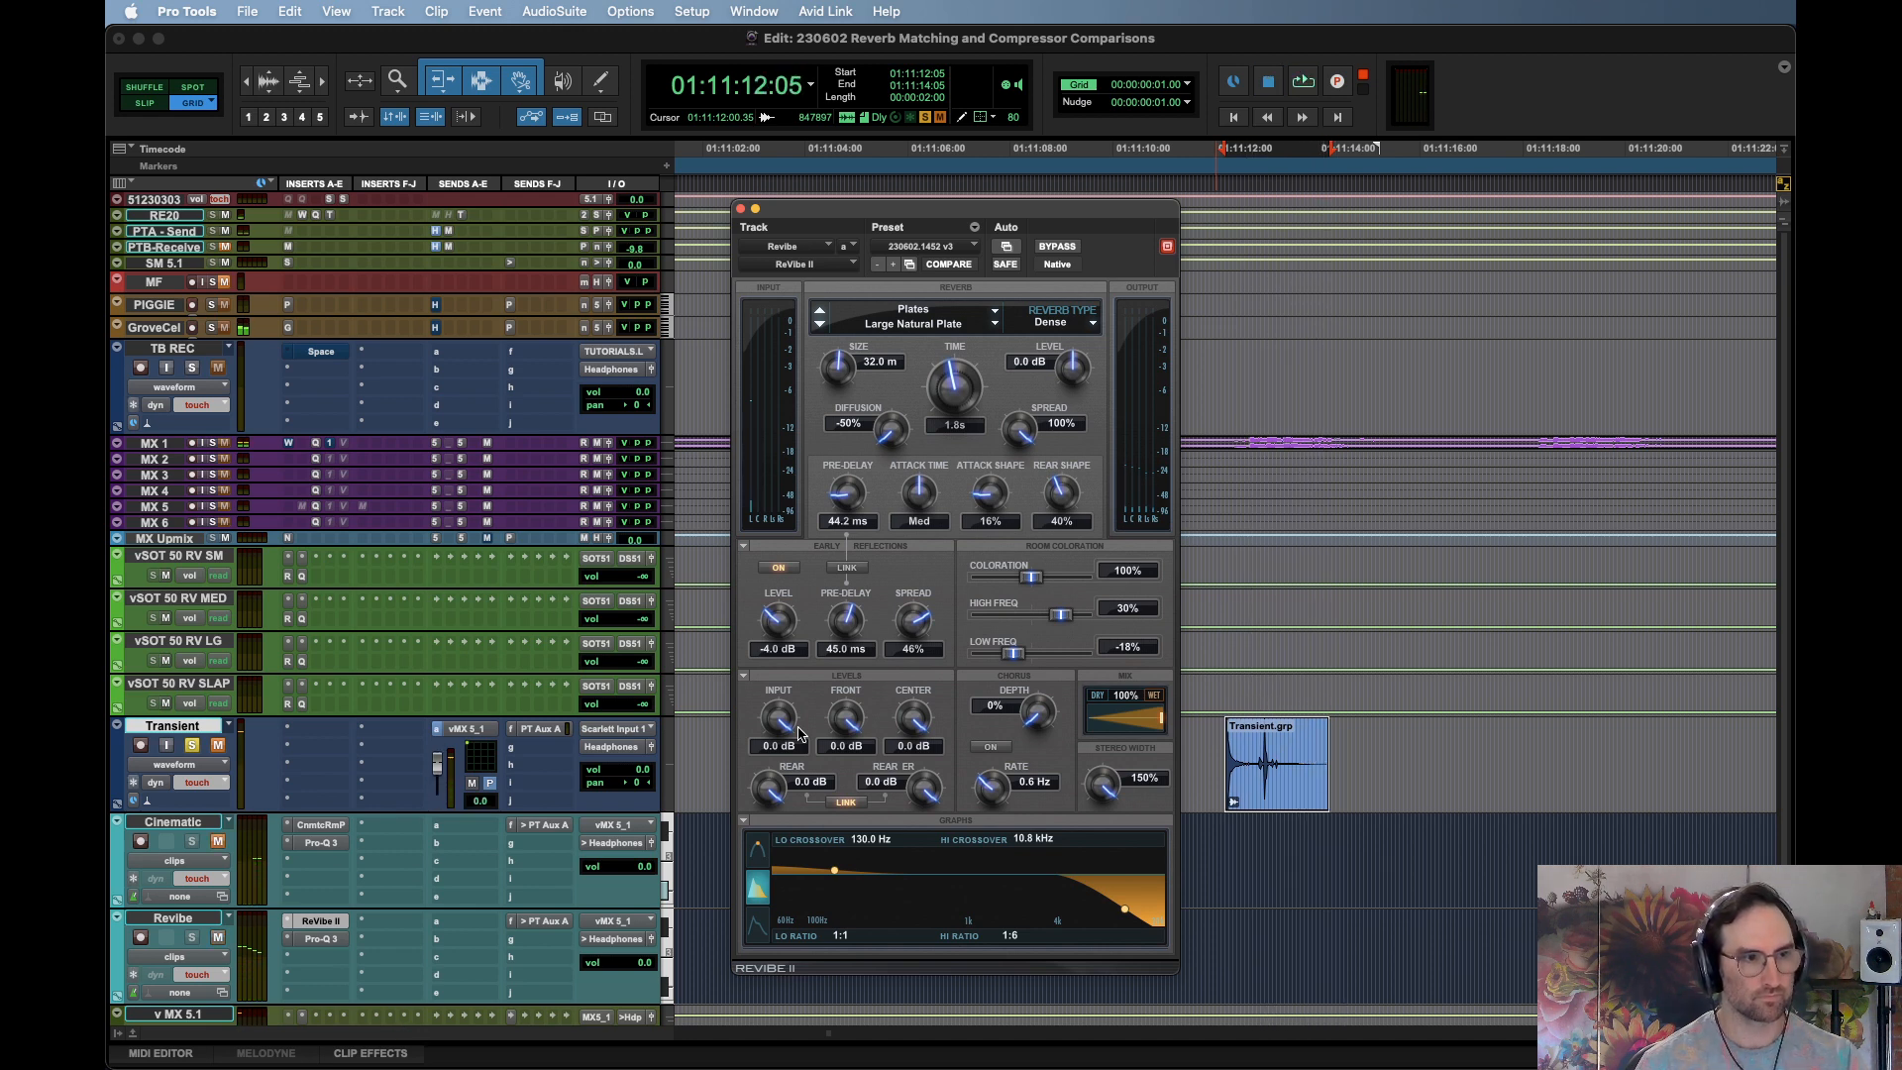
key("space")
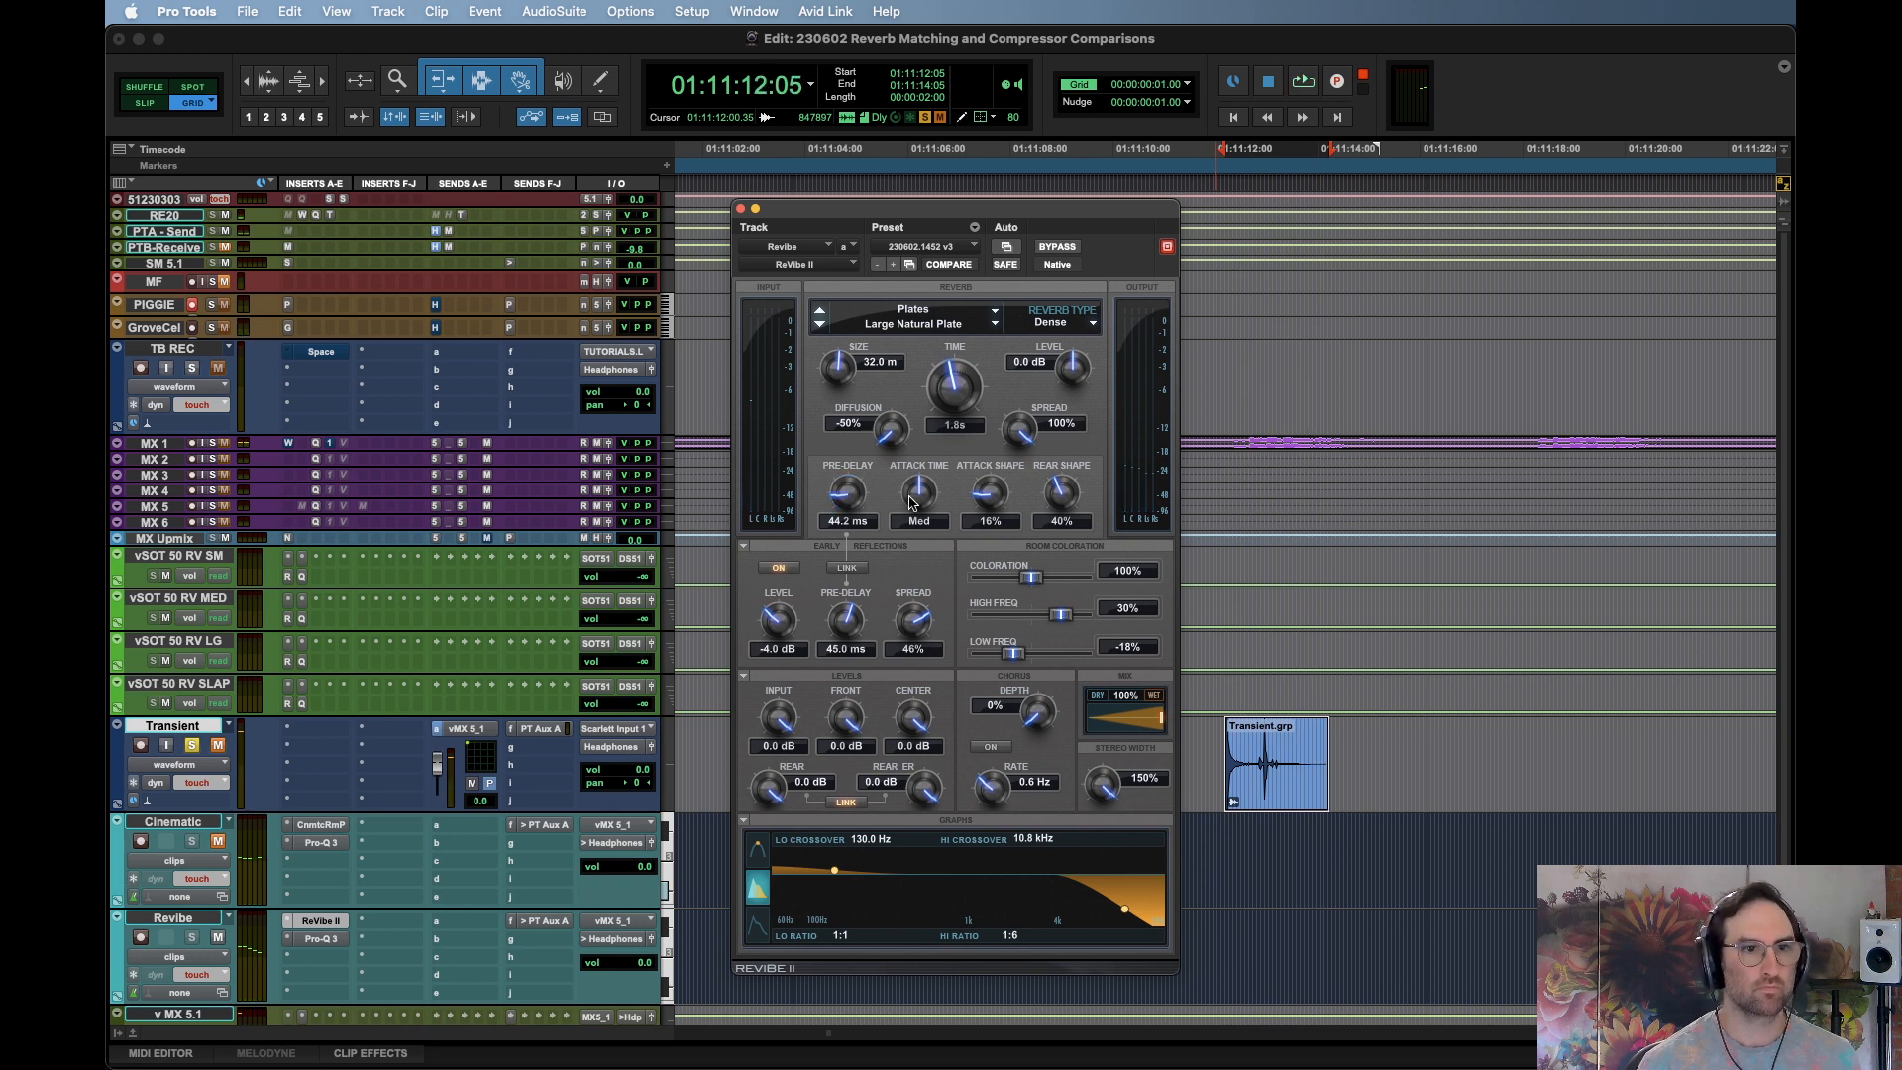
Try ReVibe II's Attack Shape at the extremes of 100% and 0% while replaying the transient
key("space")
left_click_drag(992, 459, 999, 448)
key("space")
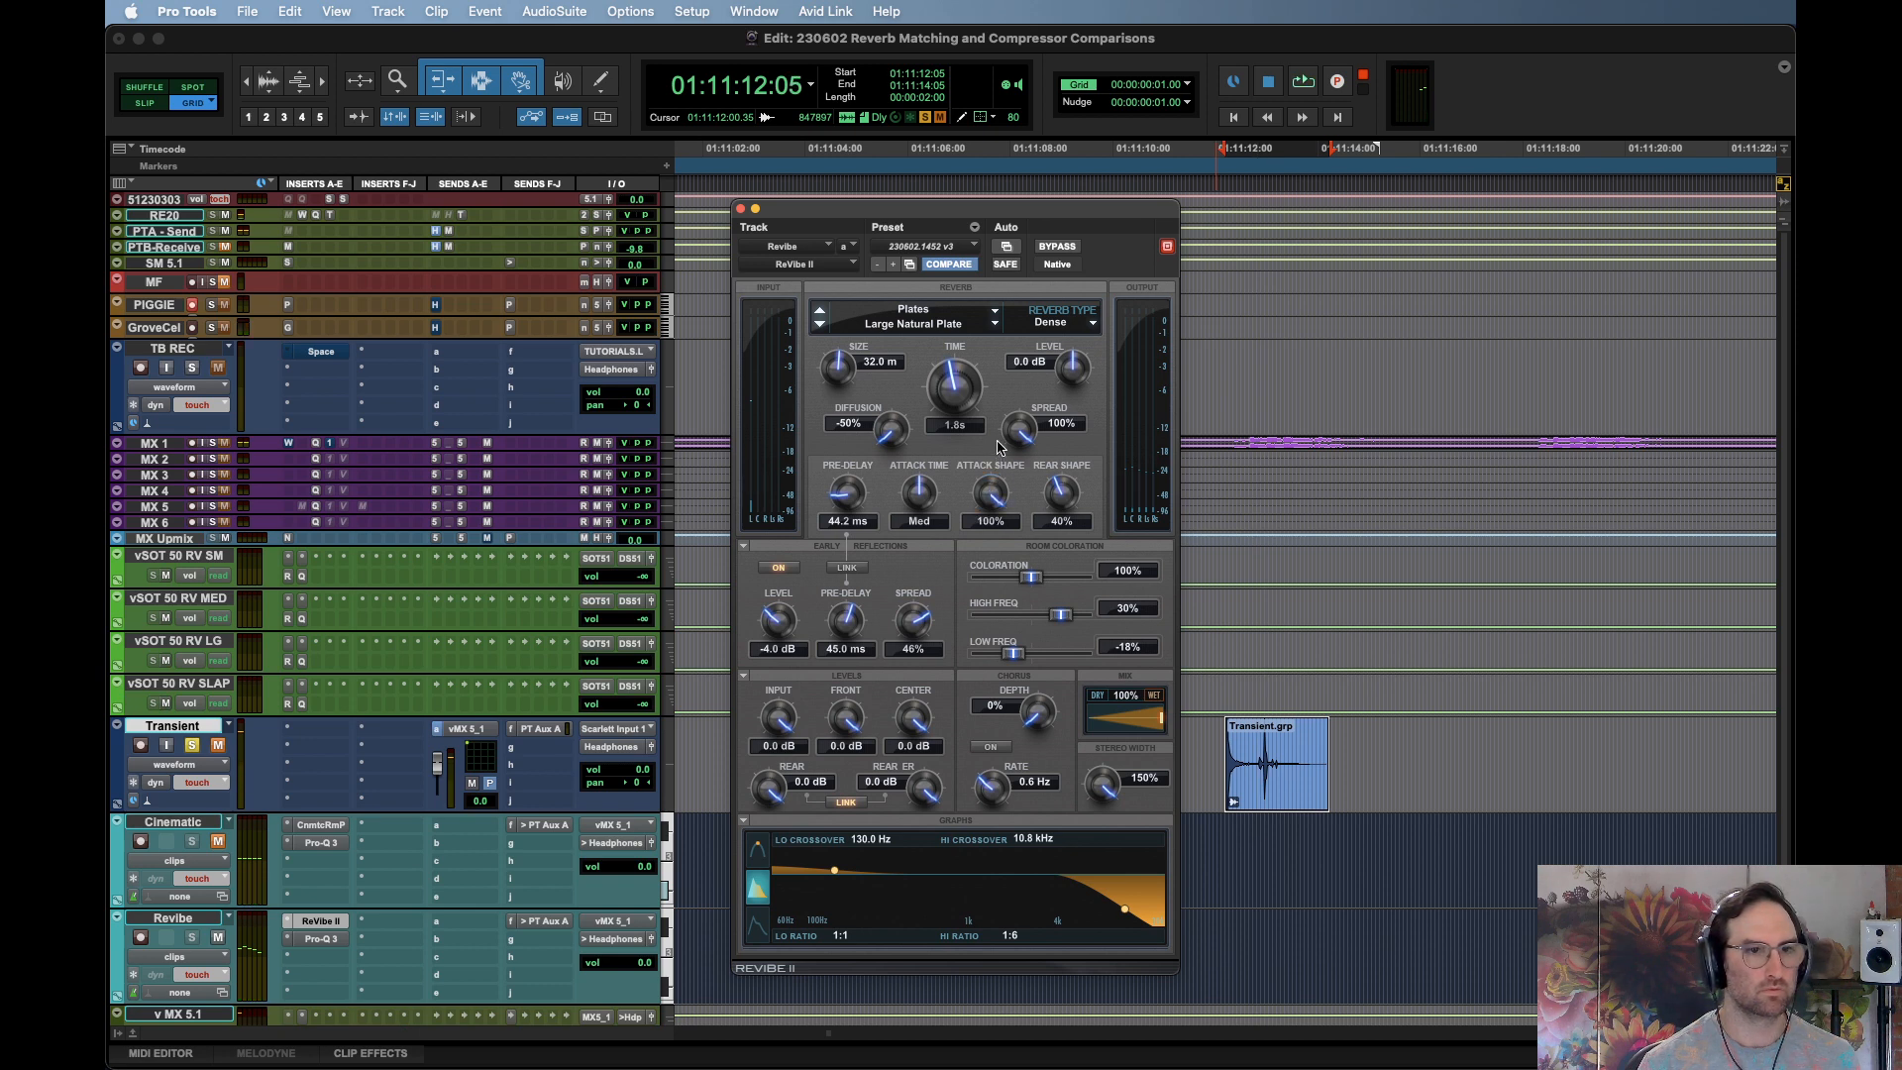
key("space")
key("space")
key("space")
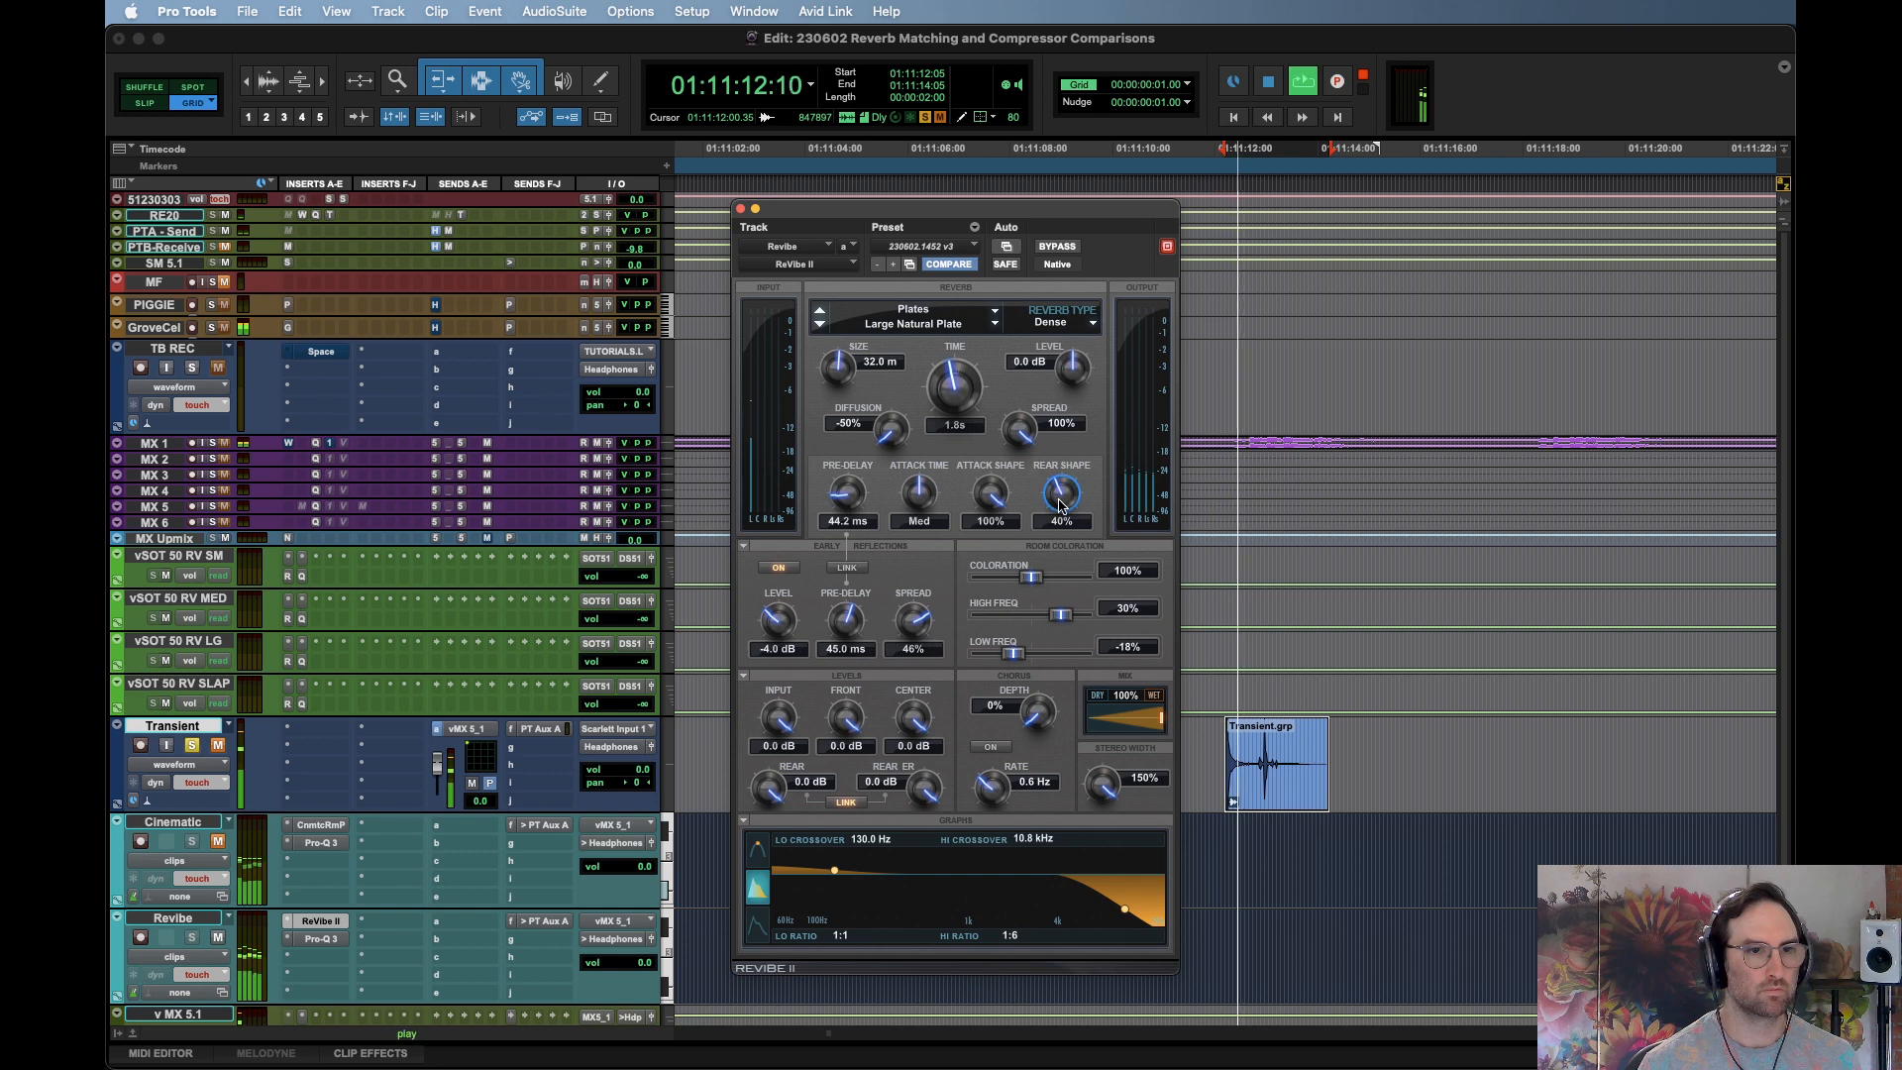
key("space")
key("space")
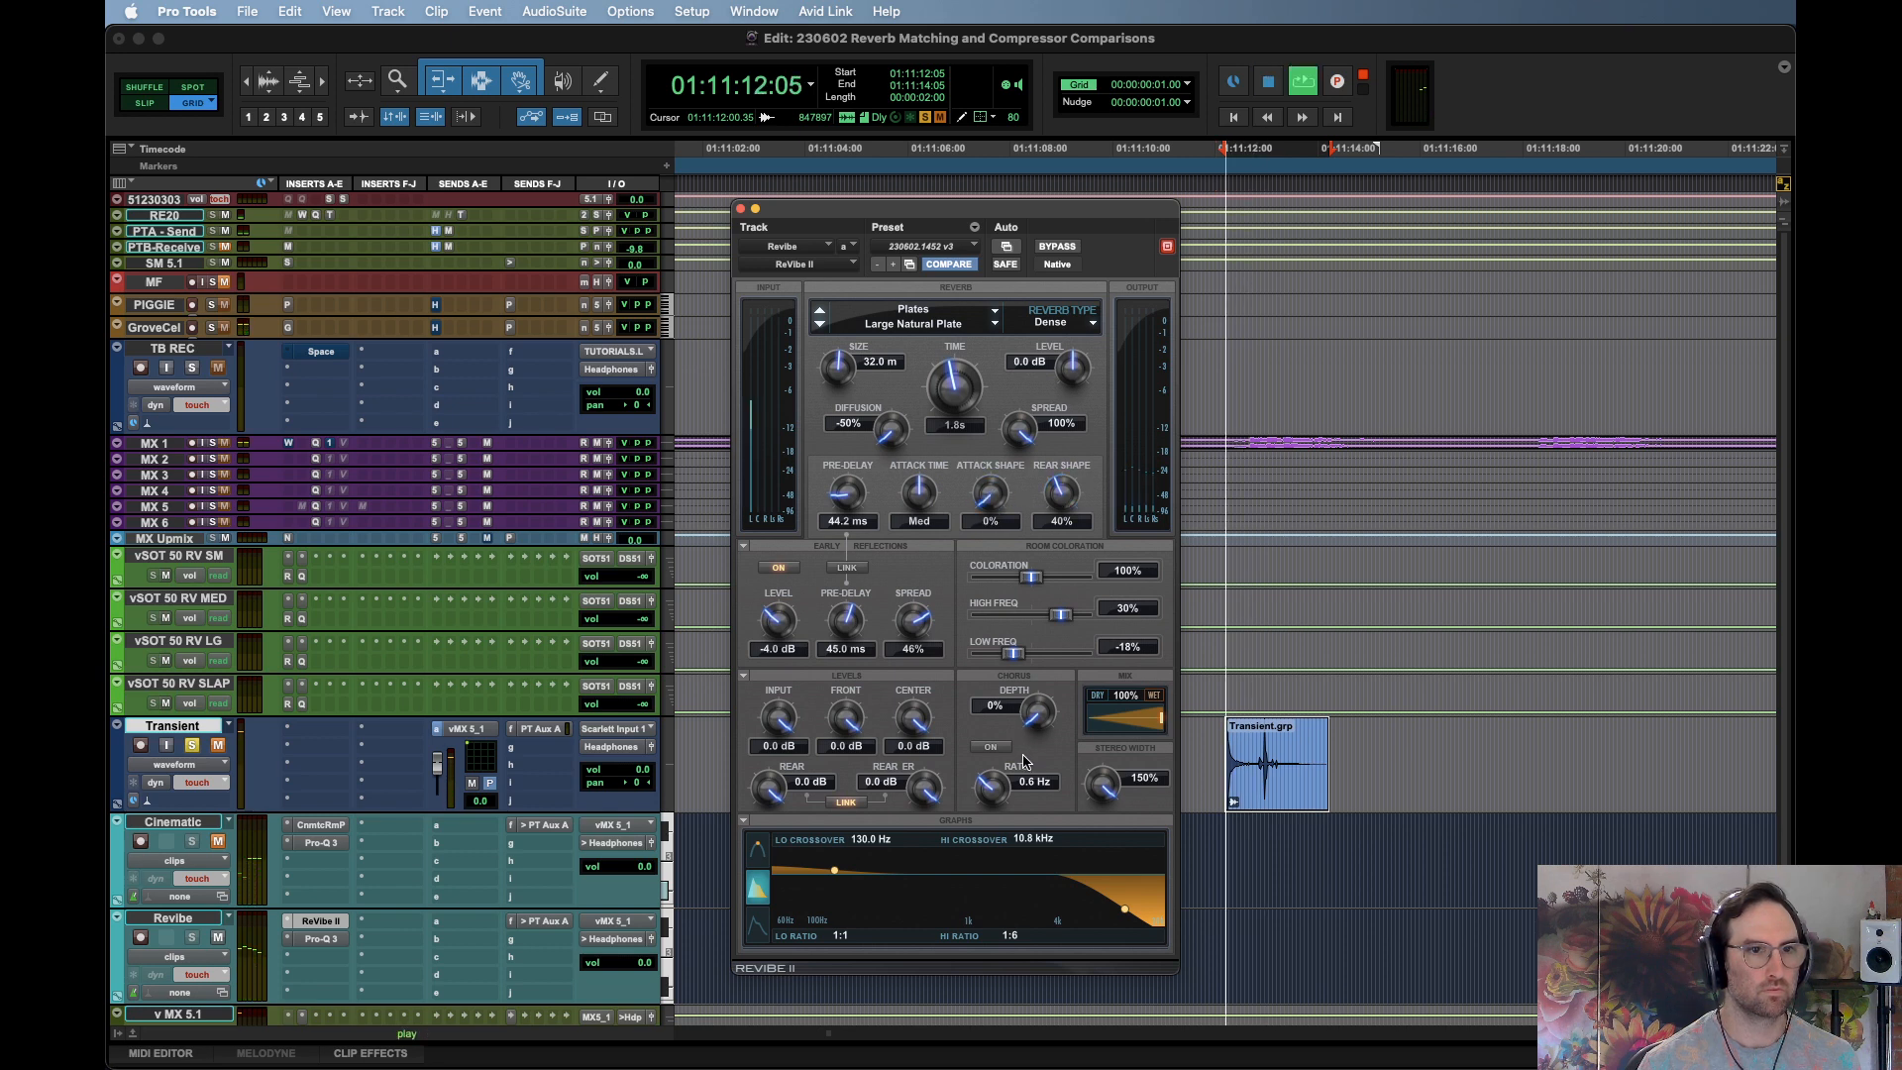
key("space")
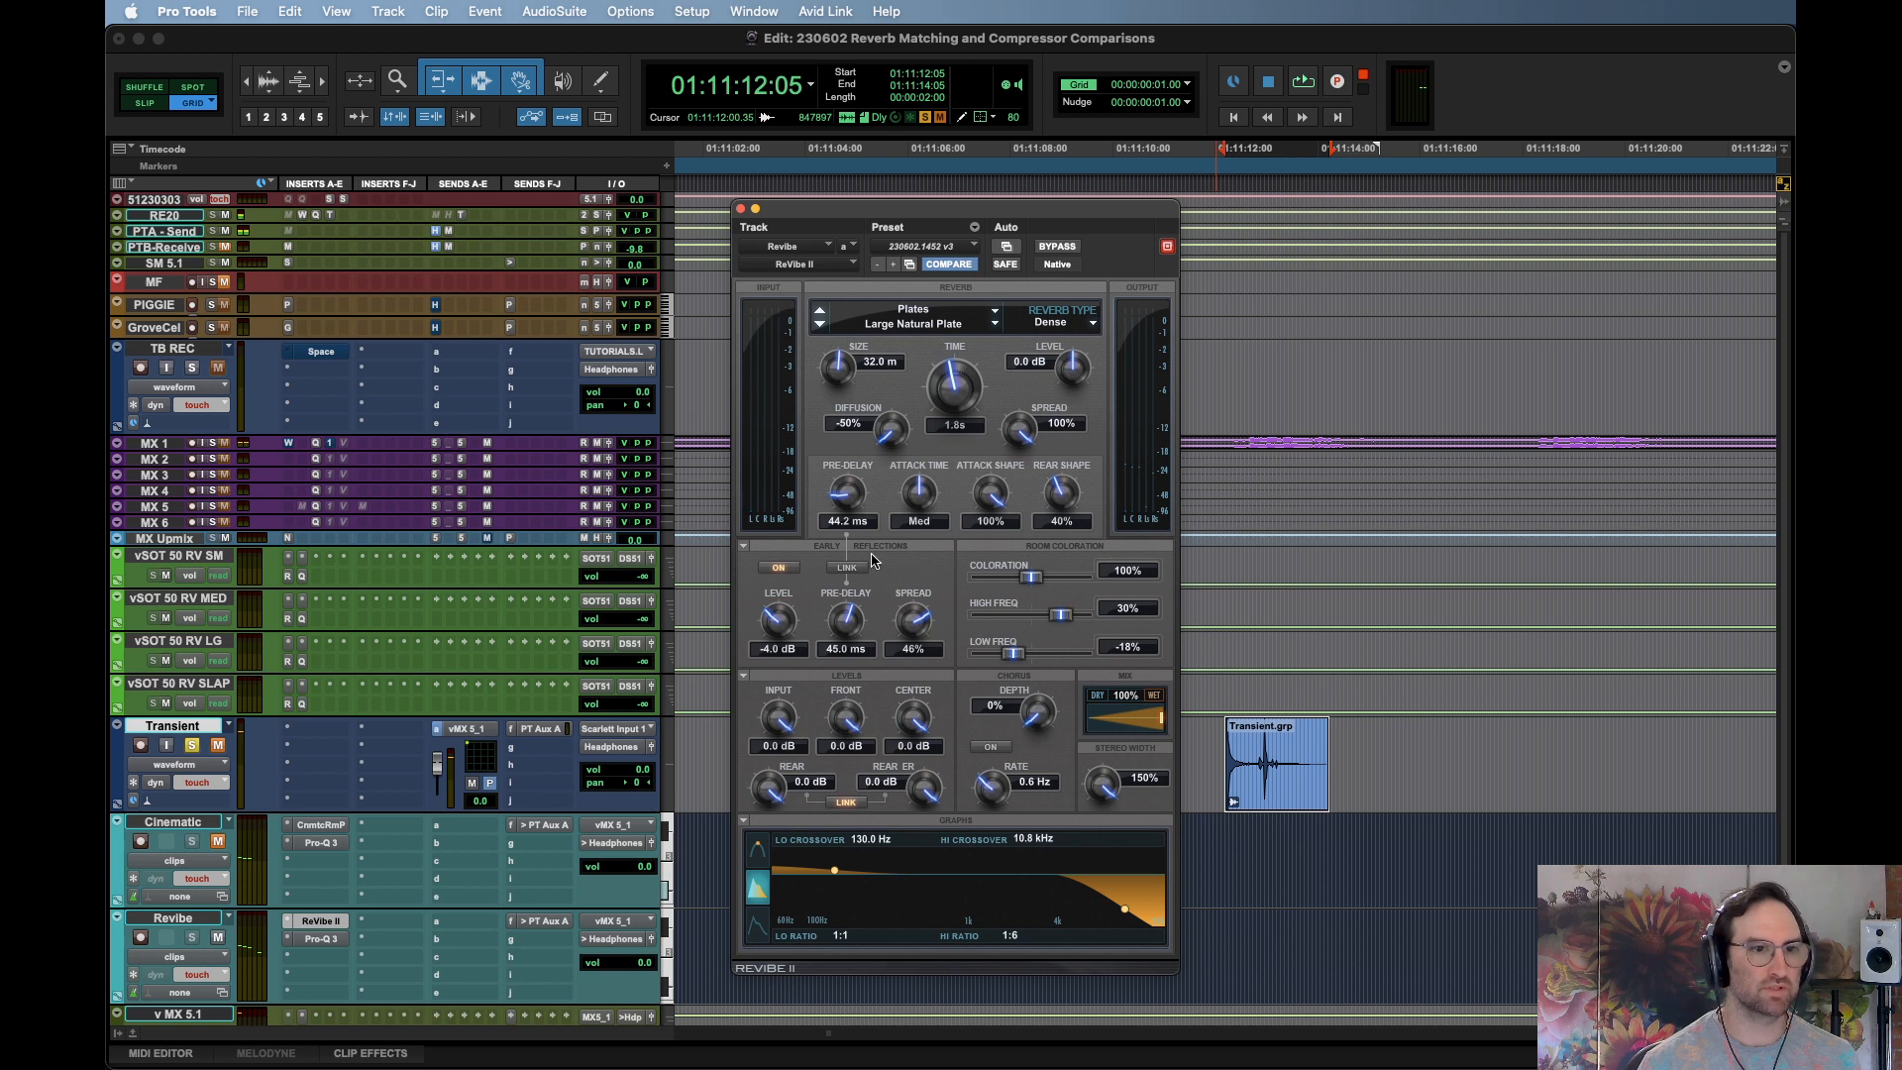
Set ReVibe II's main reverb Pre-Delay to 60.7 ms and try Attack Shape at 46% while replaying the transient
key("space")
left_click_drag(857, 473, 851, 551)
key("space")
key("space")
key("space")
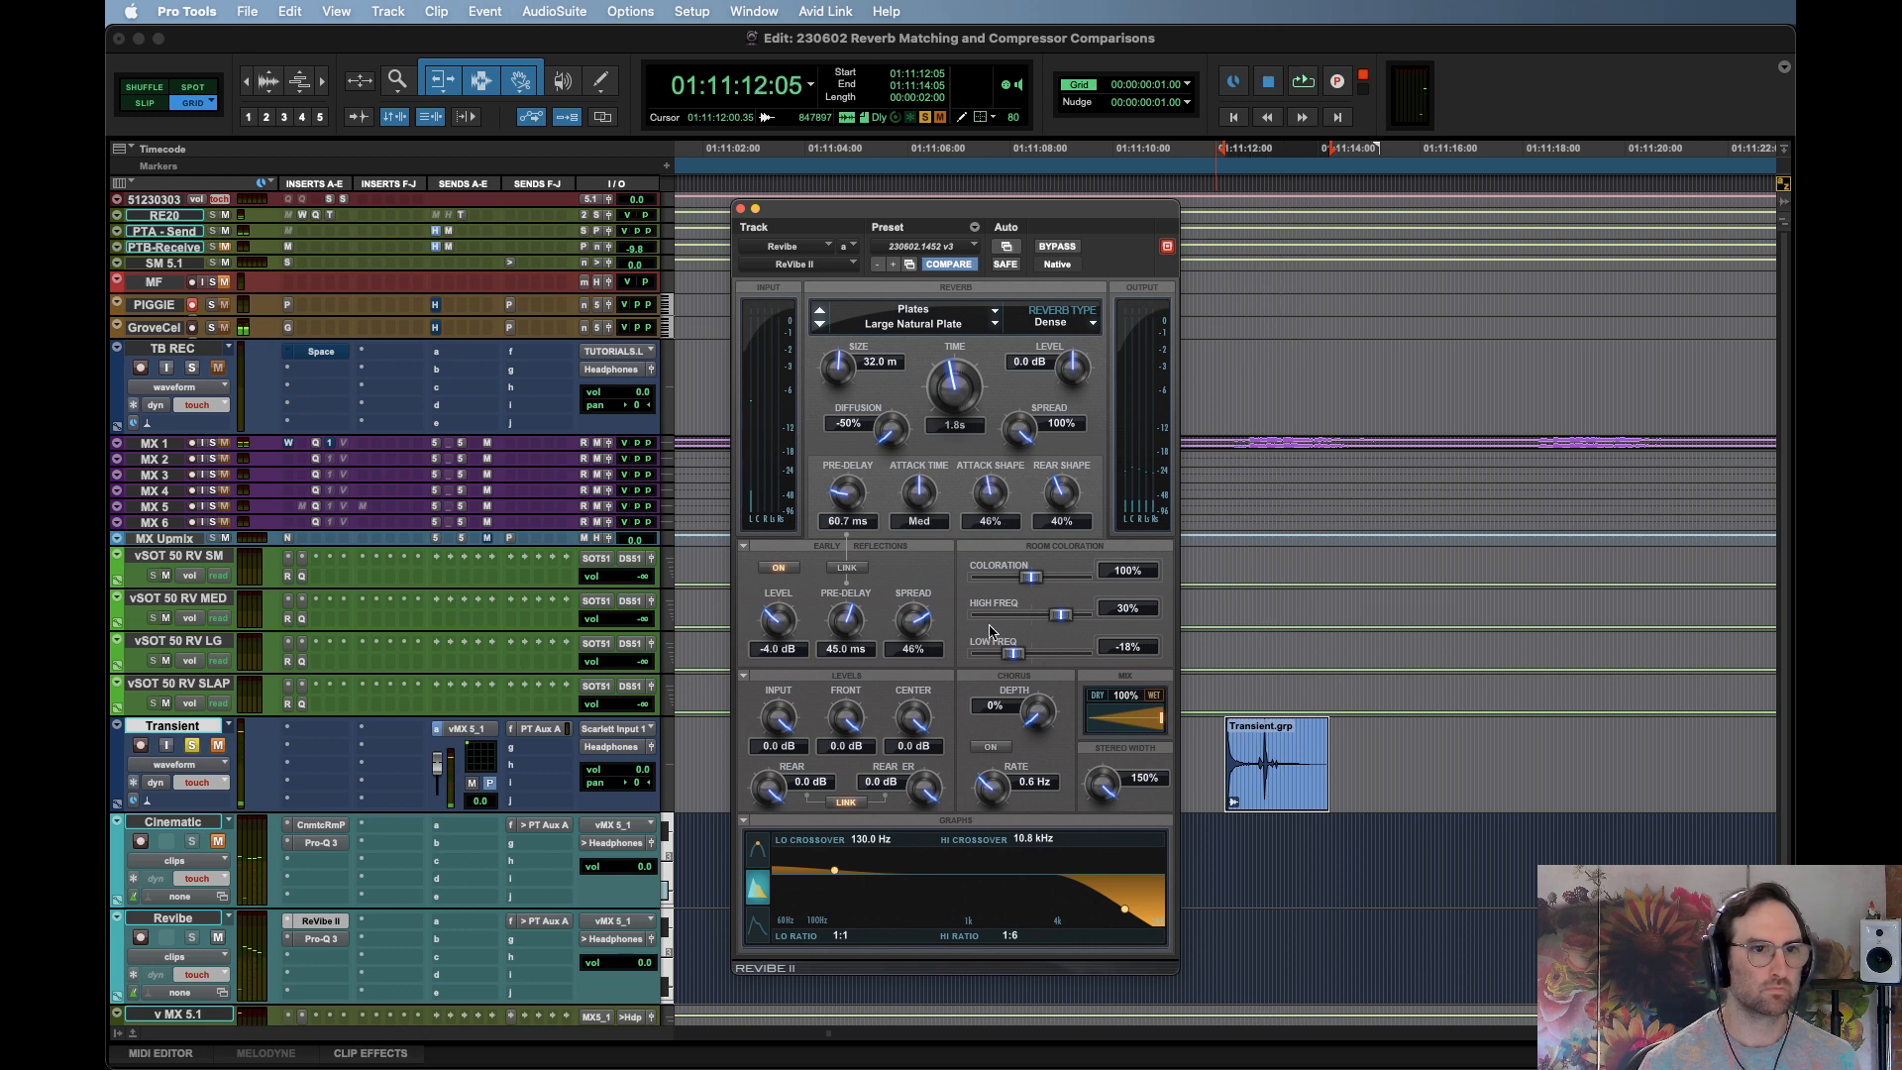
Set ReVibe II's Attack Shape to 66% and replay the transient
key("space")
mouse_move(989, 492)
left_mouse_down()
mouse_move(989, 466)
mouse_move(991, 483)
left_mouse_up()
key("space")
key("space")
key("space")
key("space")
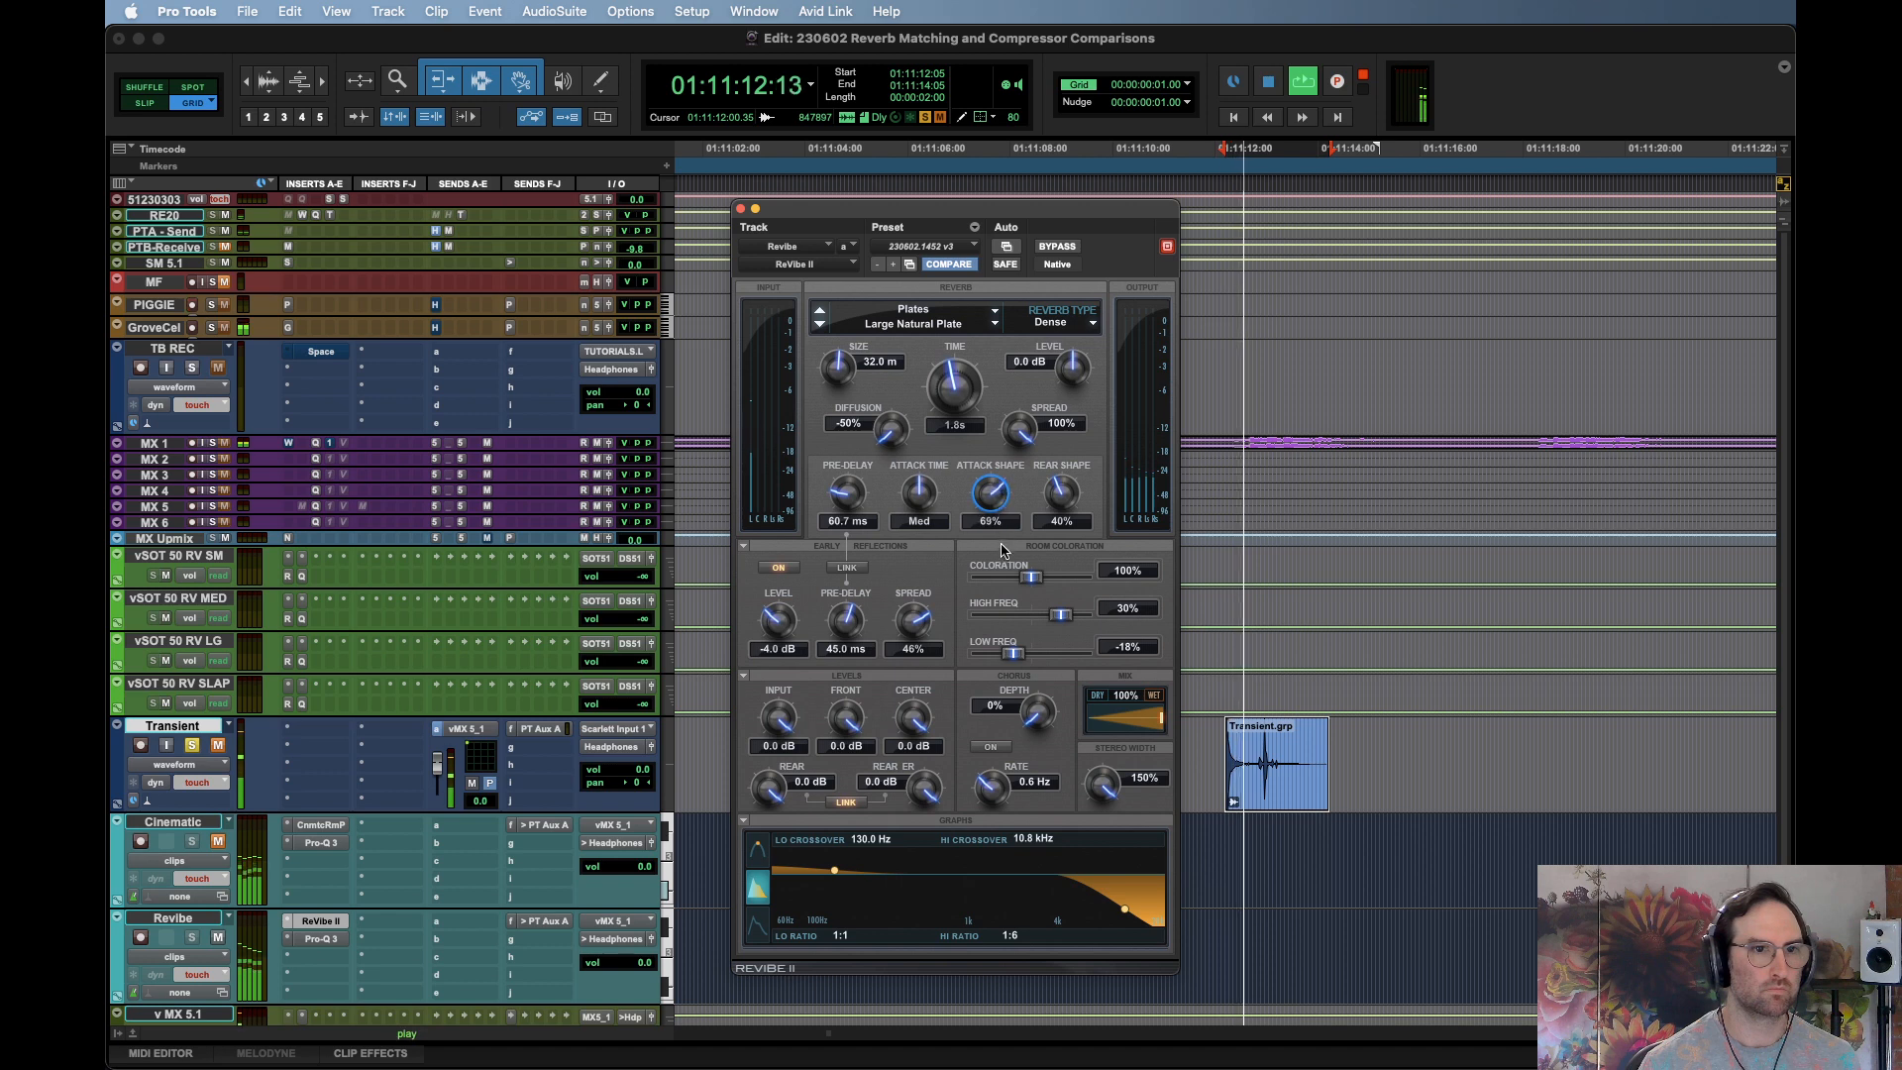
key("space")
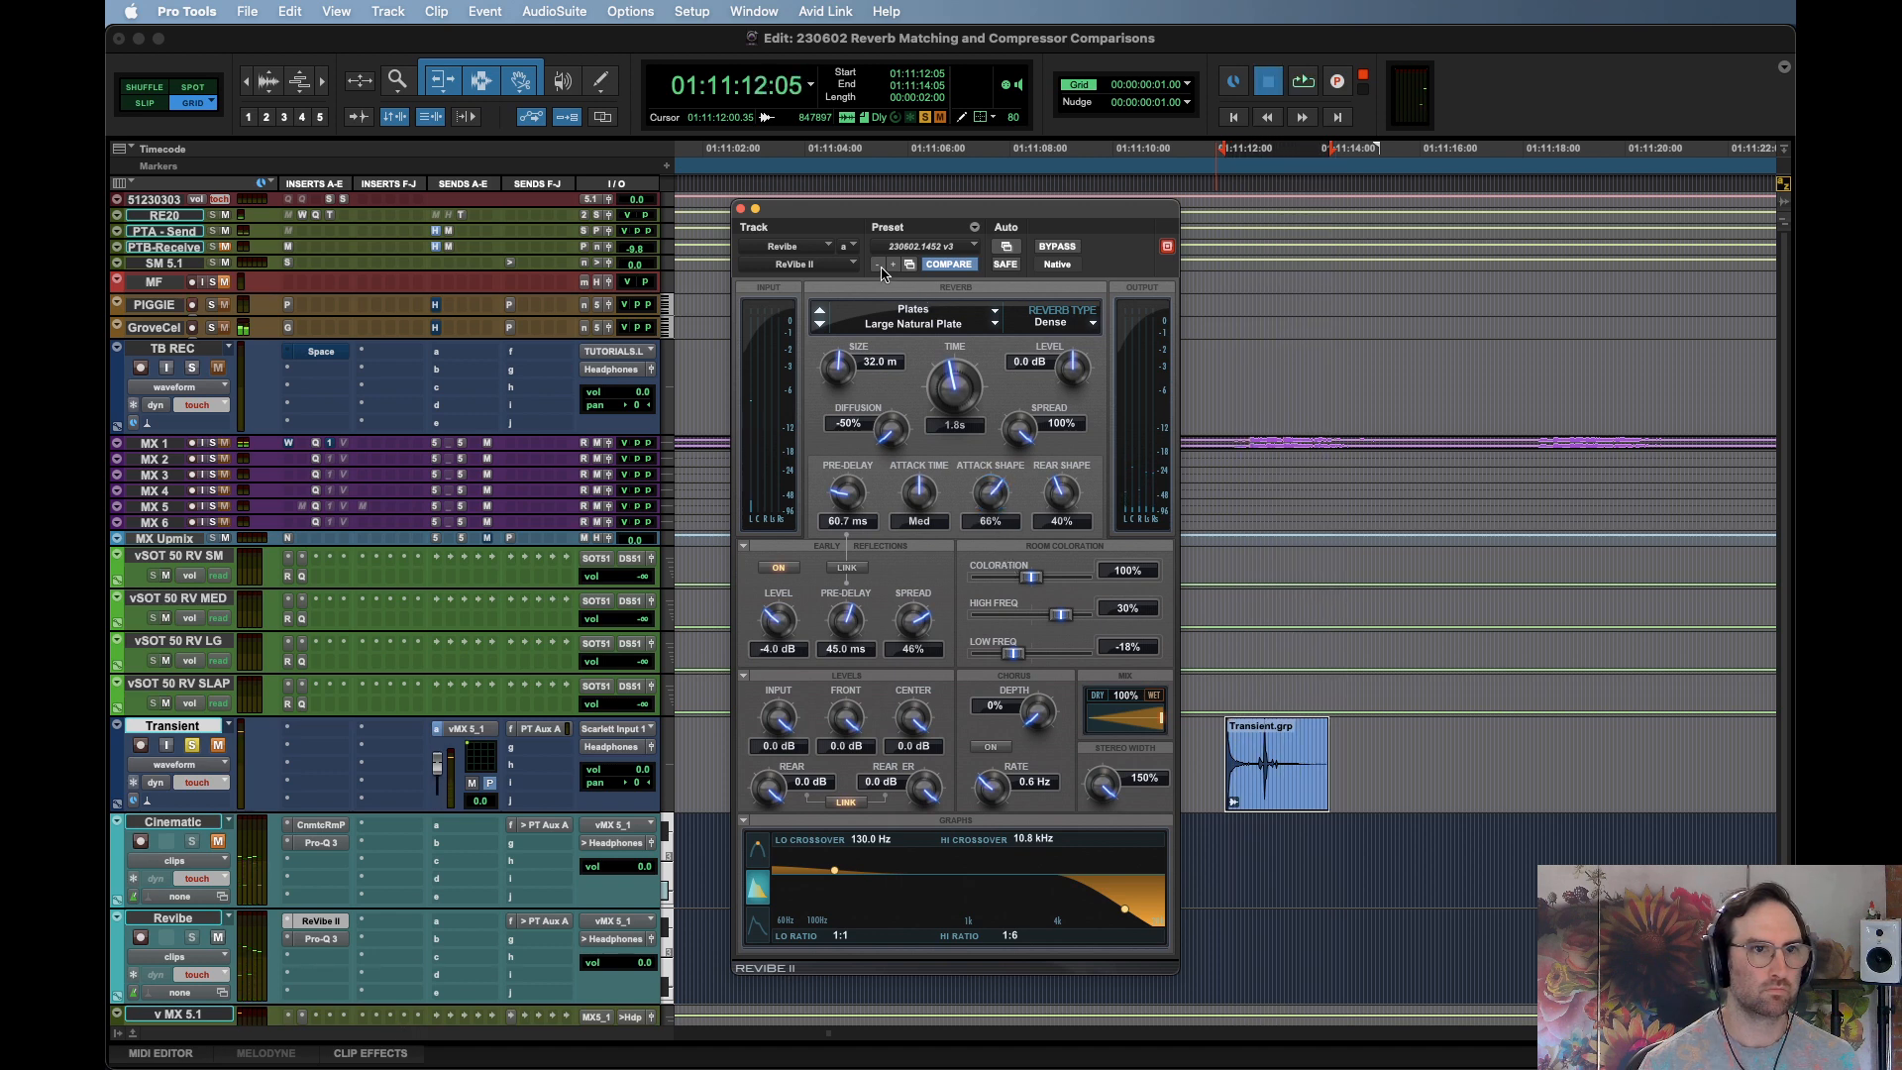
Replay the transient several times to judge the ReVibe II reverb against the Cinematic reverb
key("space")
key("space")
key("space")
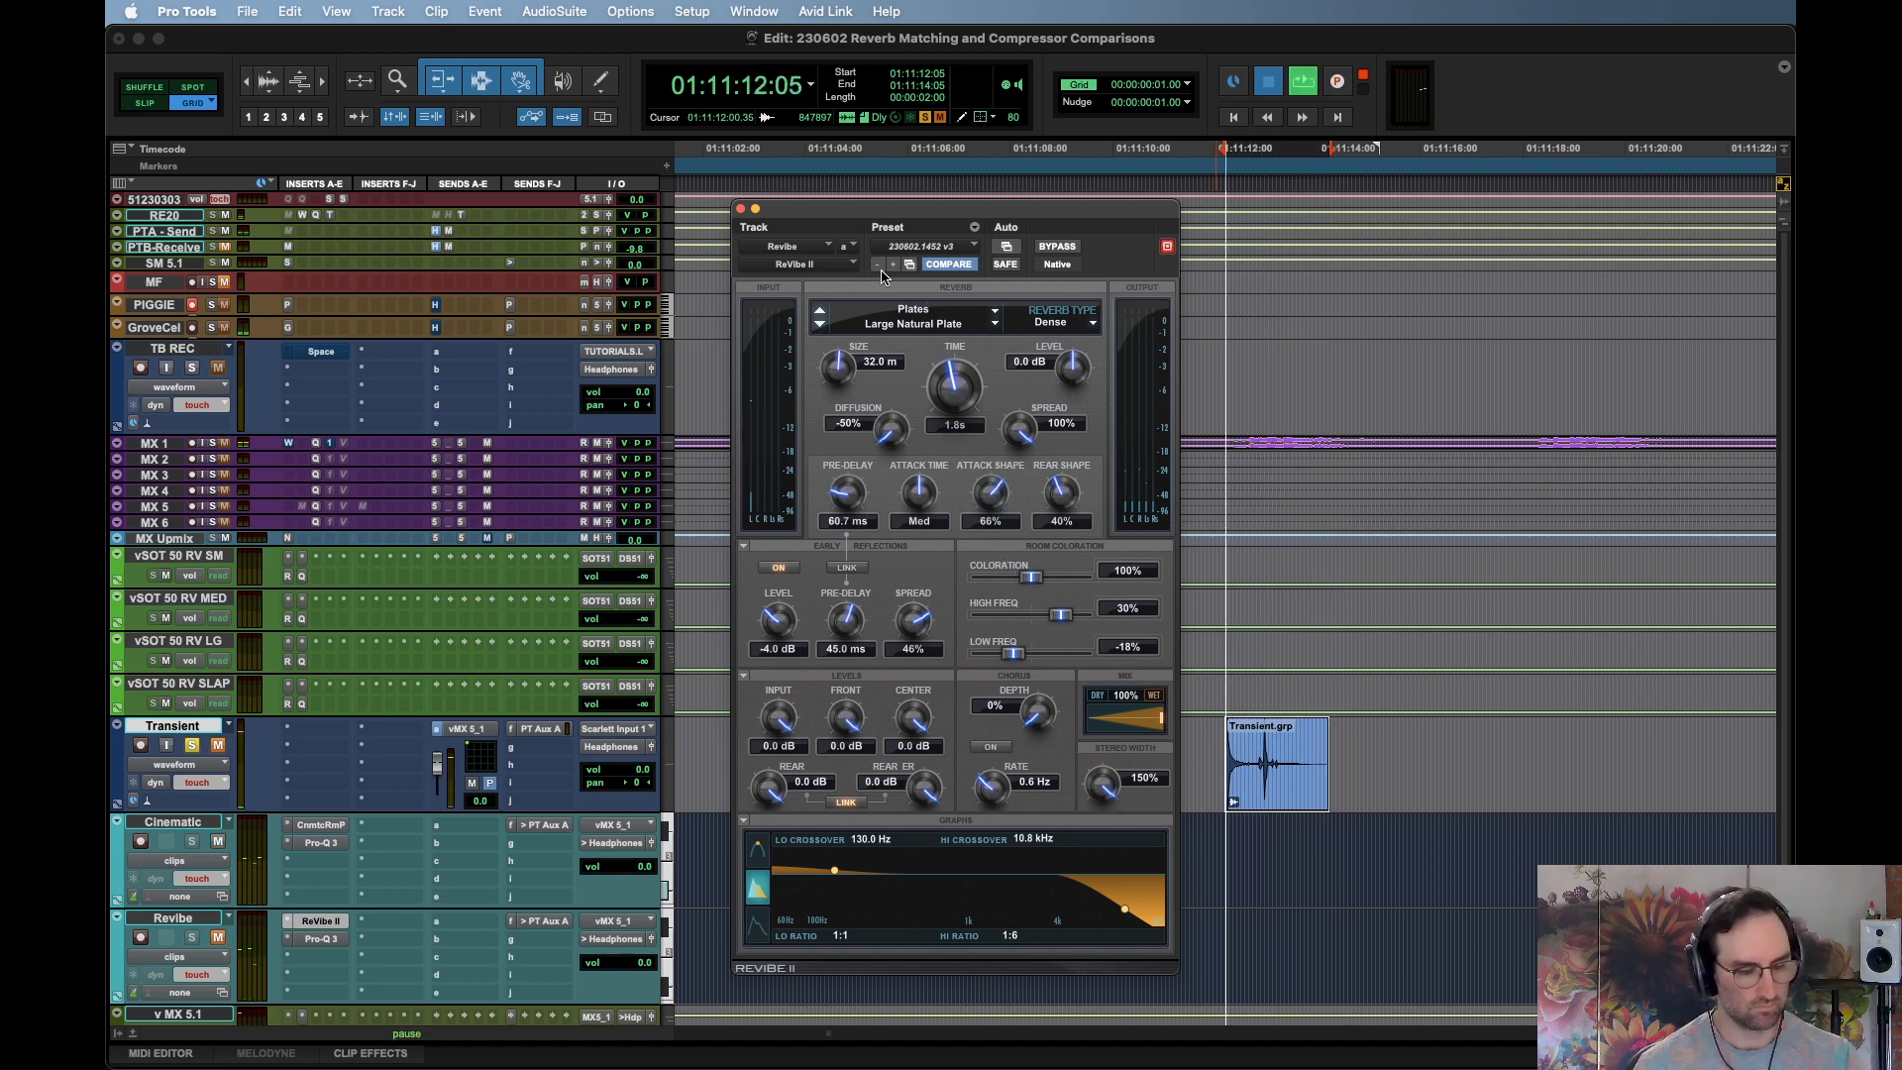
key("space")
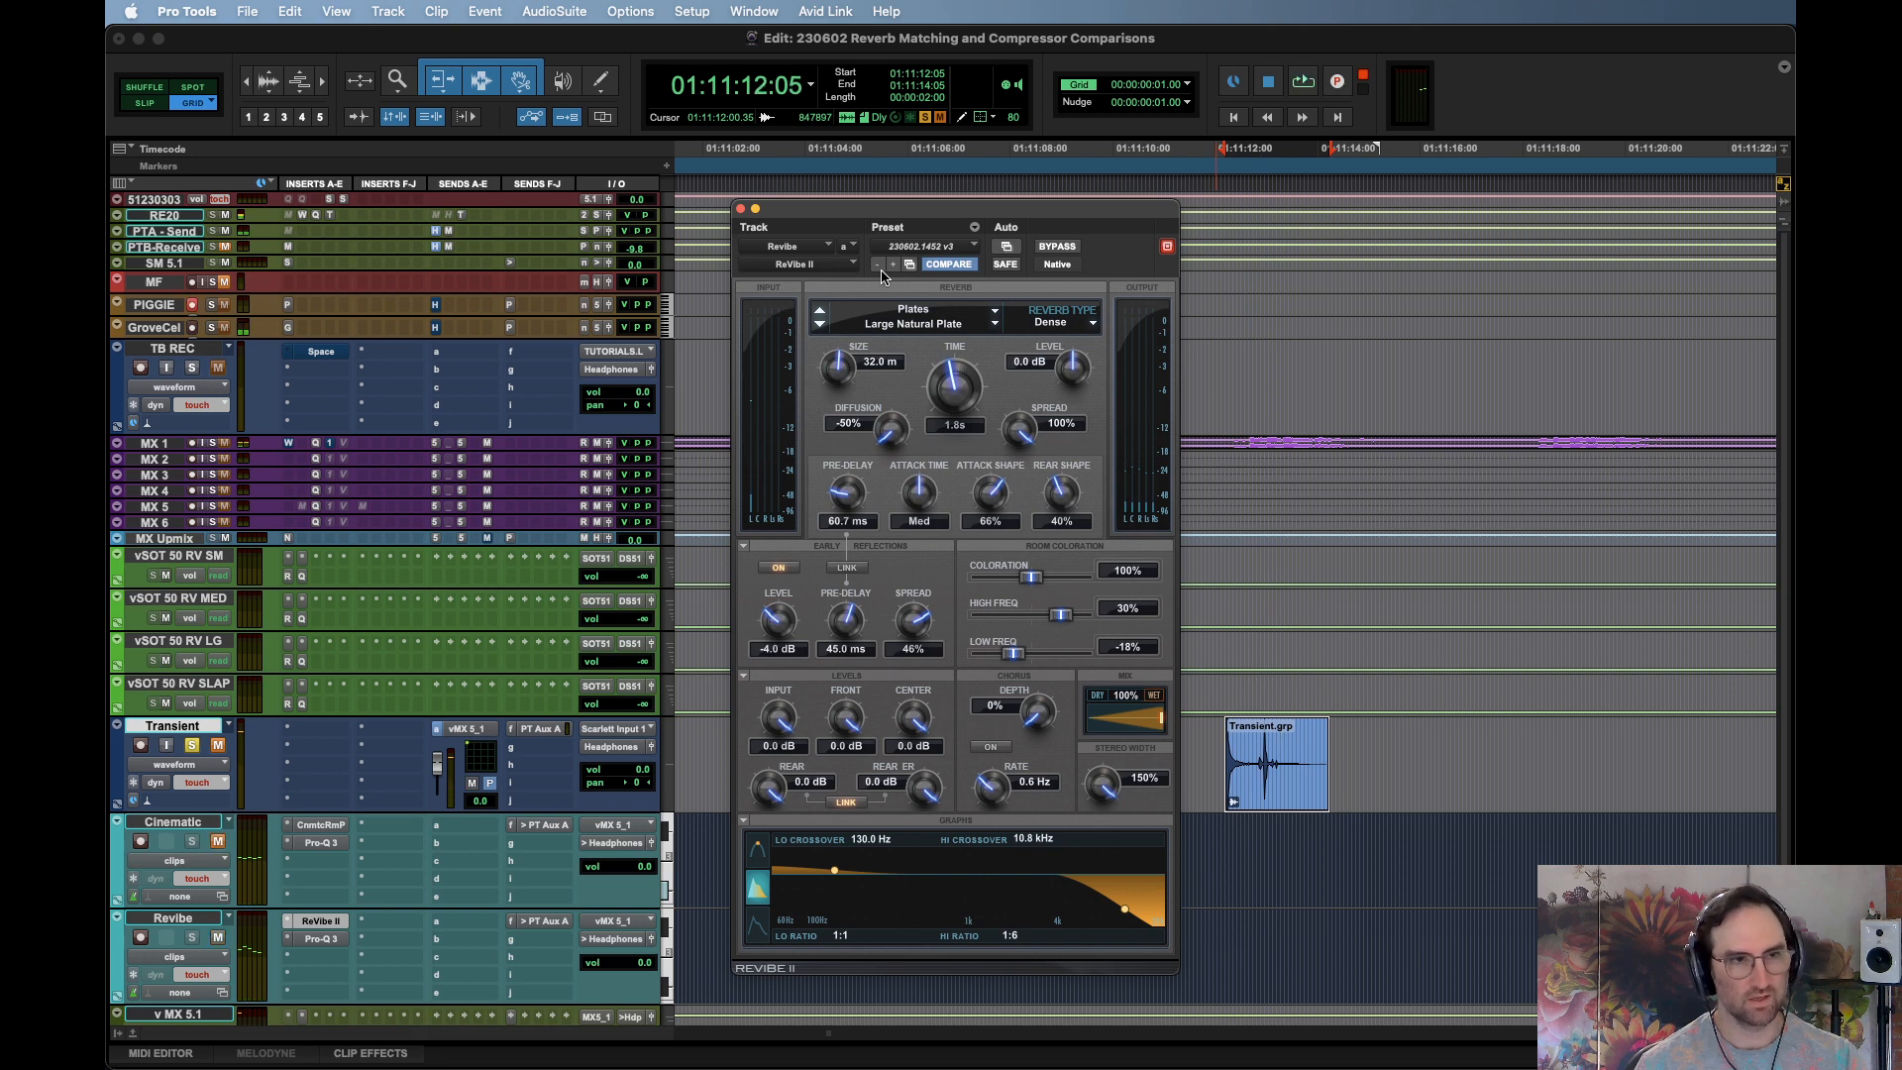
key("space")
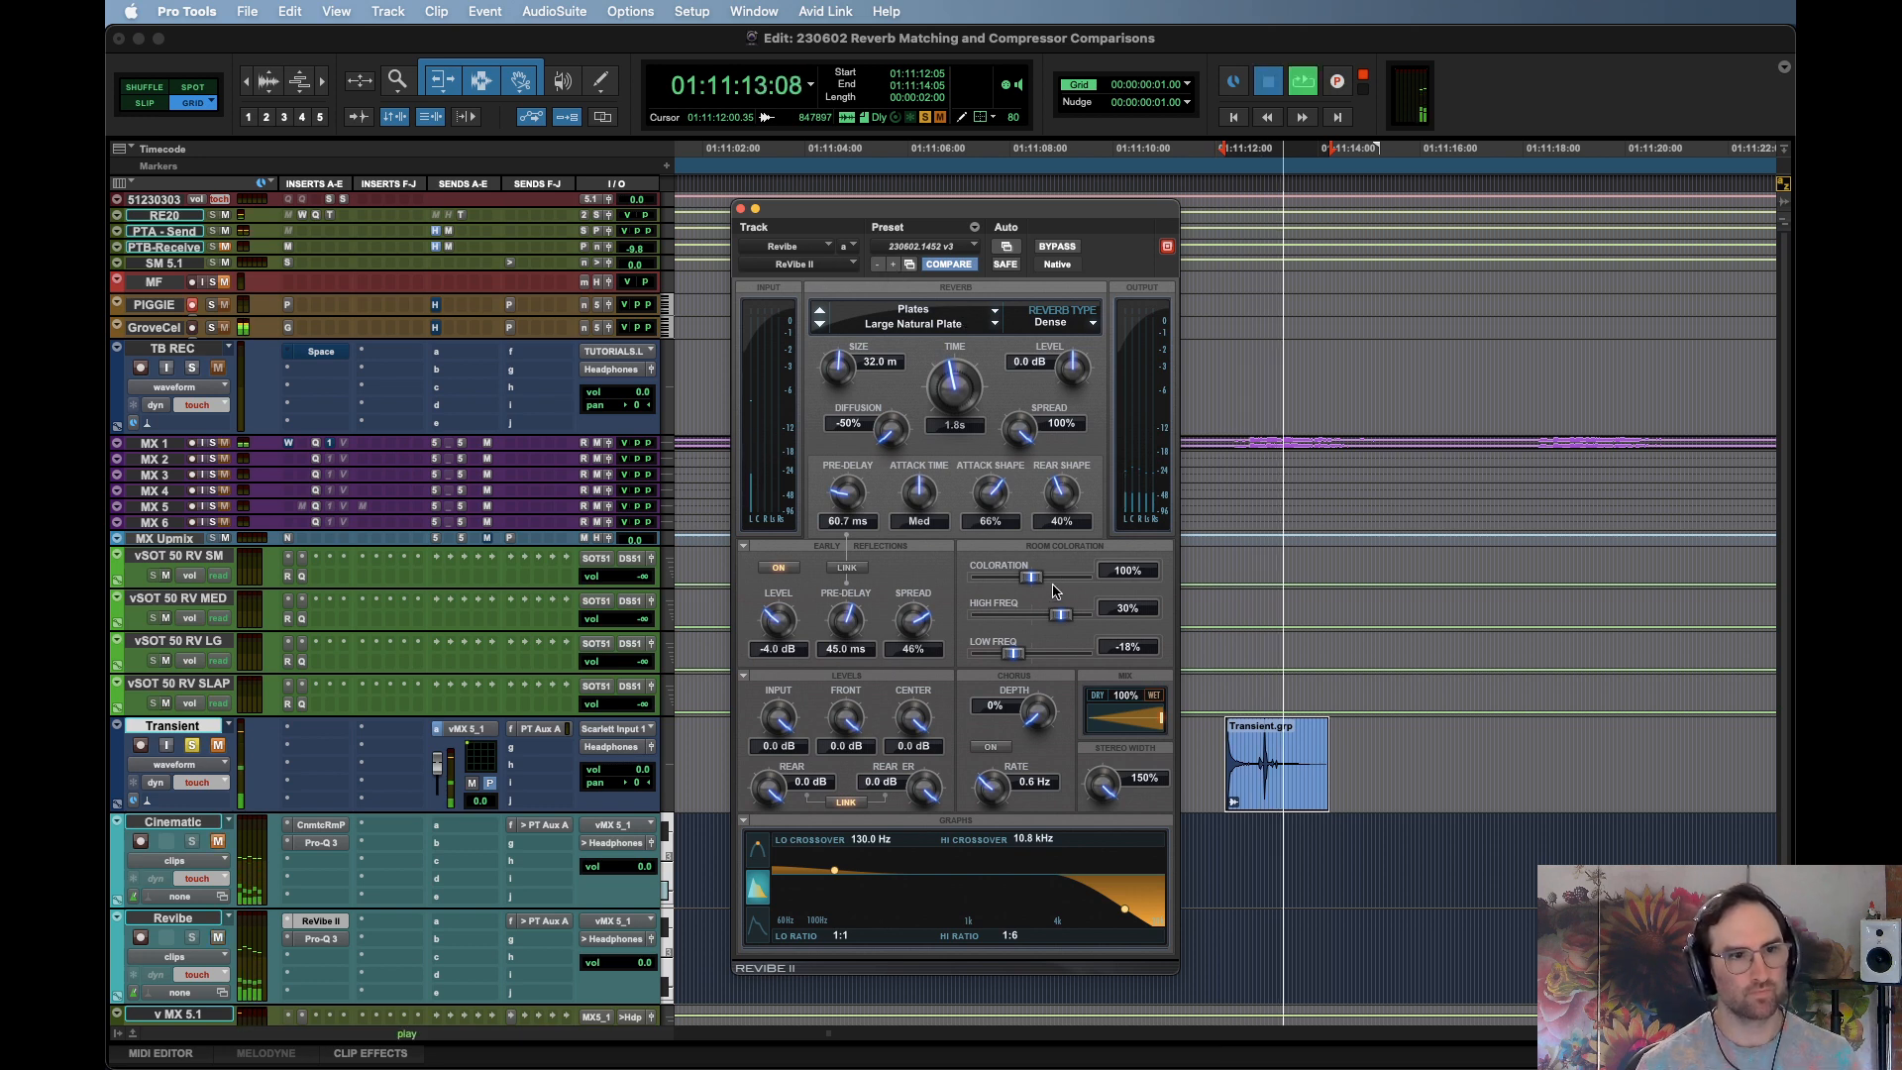
key("space")
Show ReVibe II's reverb contour graph, switch to its EQ graph to check the low-frequency band, and replay the transient
left_click(758, 925)
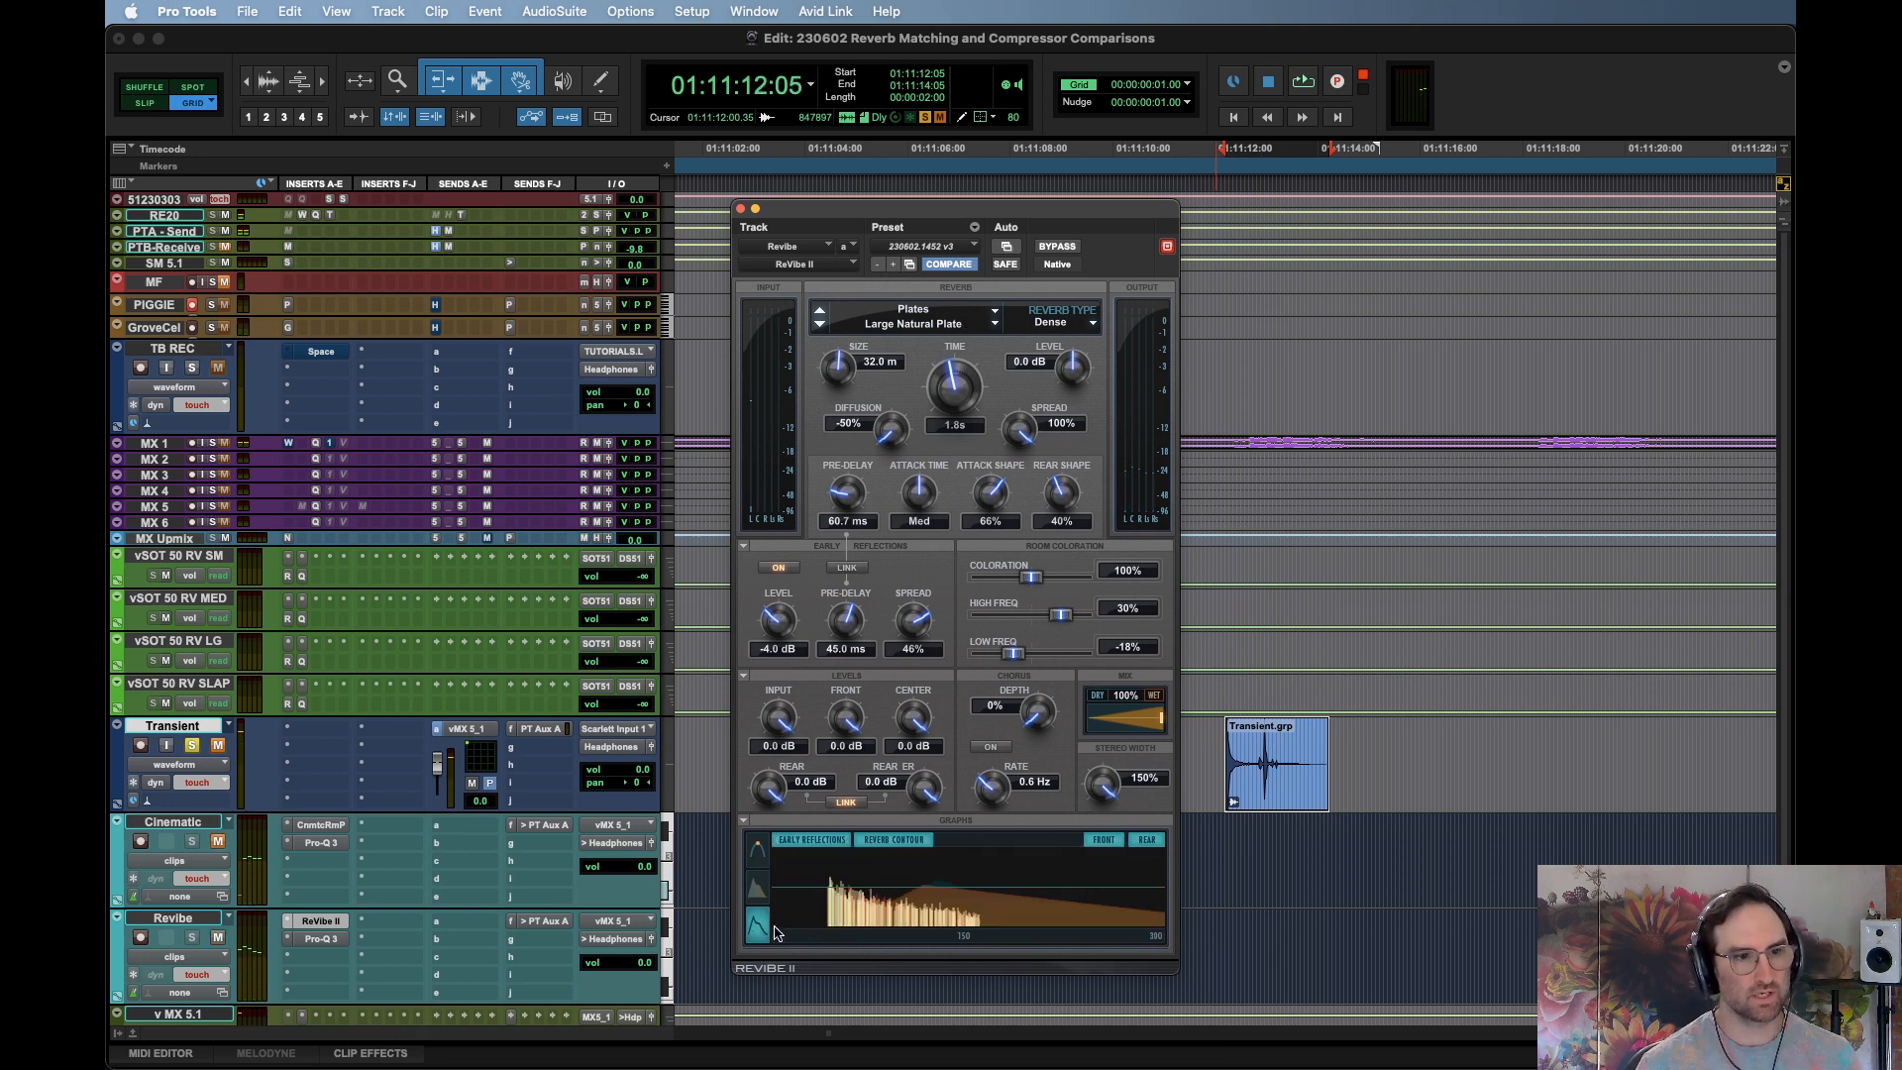
left_click(757, 850)
mouse_move(865, 873)
left_mouse_down()
mouse_move(906, 871)
mouse_move(865, 882)
left_mouse_up()
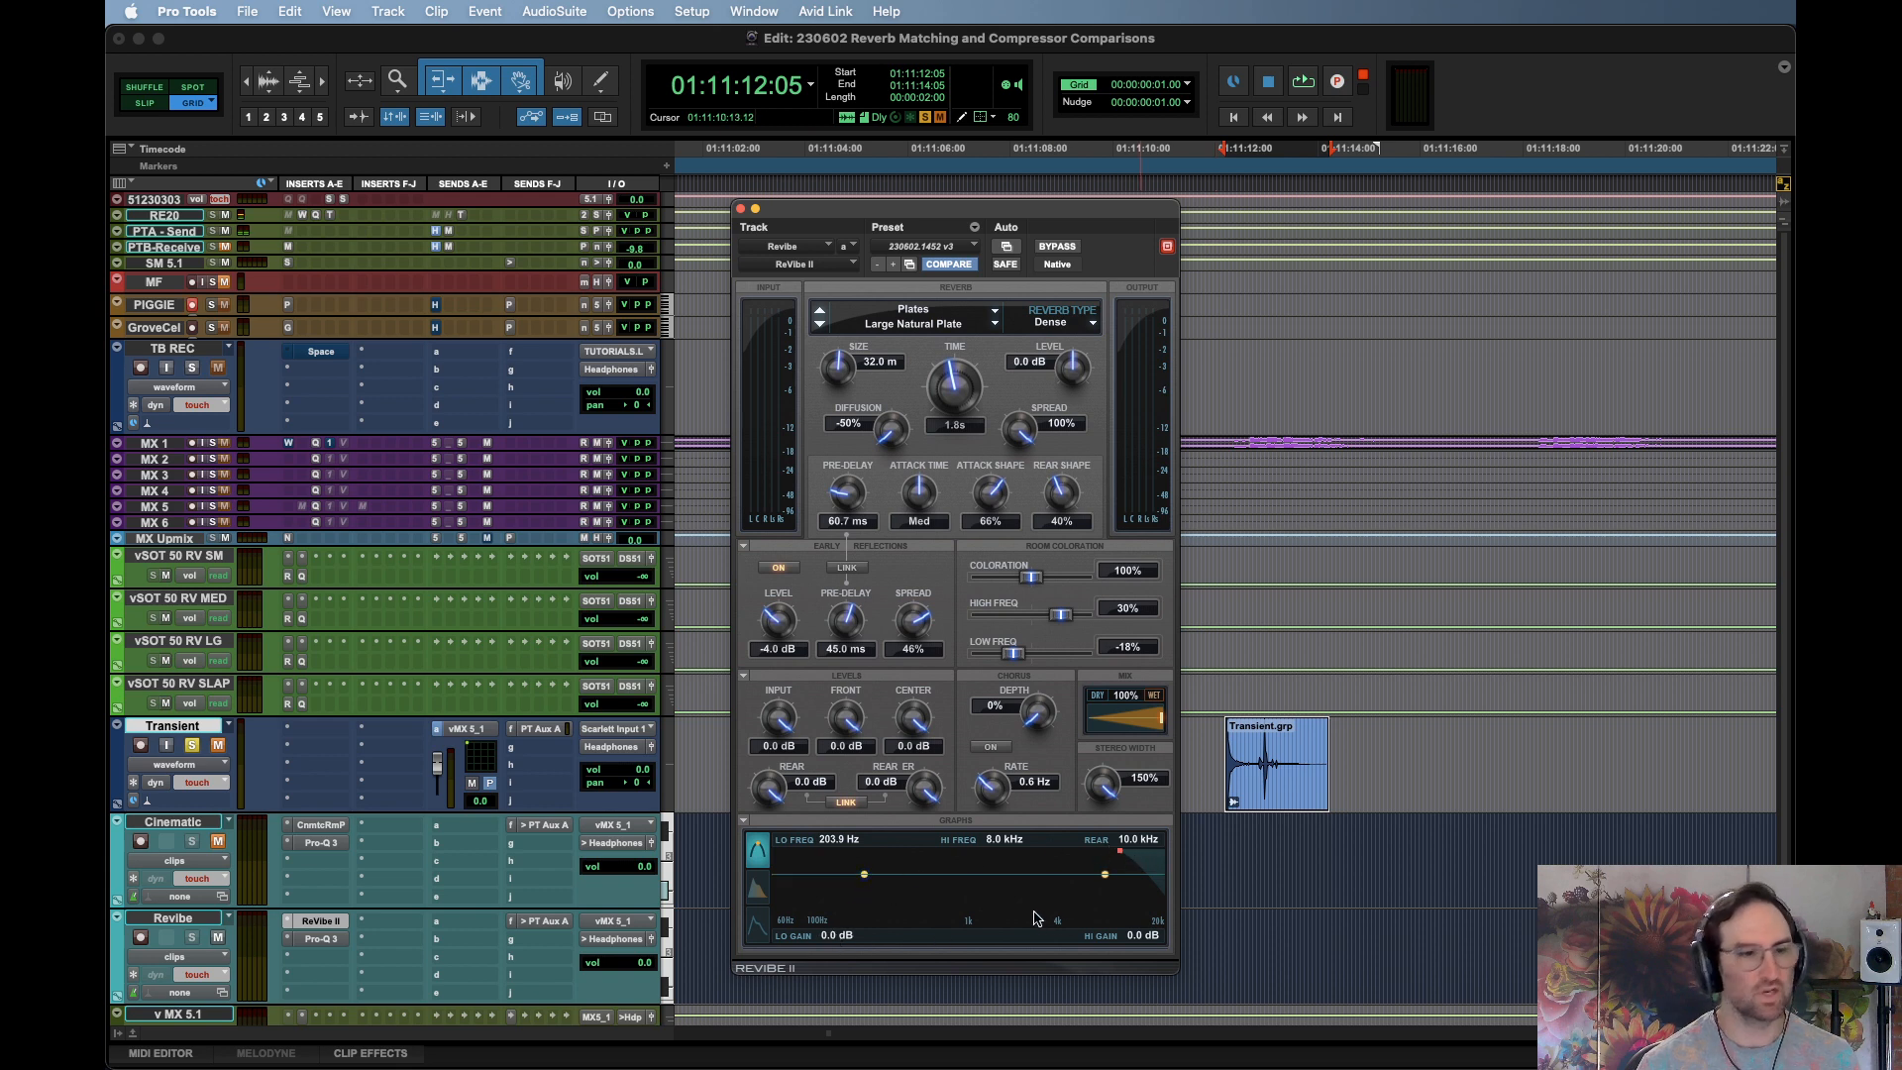
key("space")
key("space")
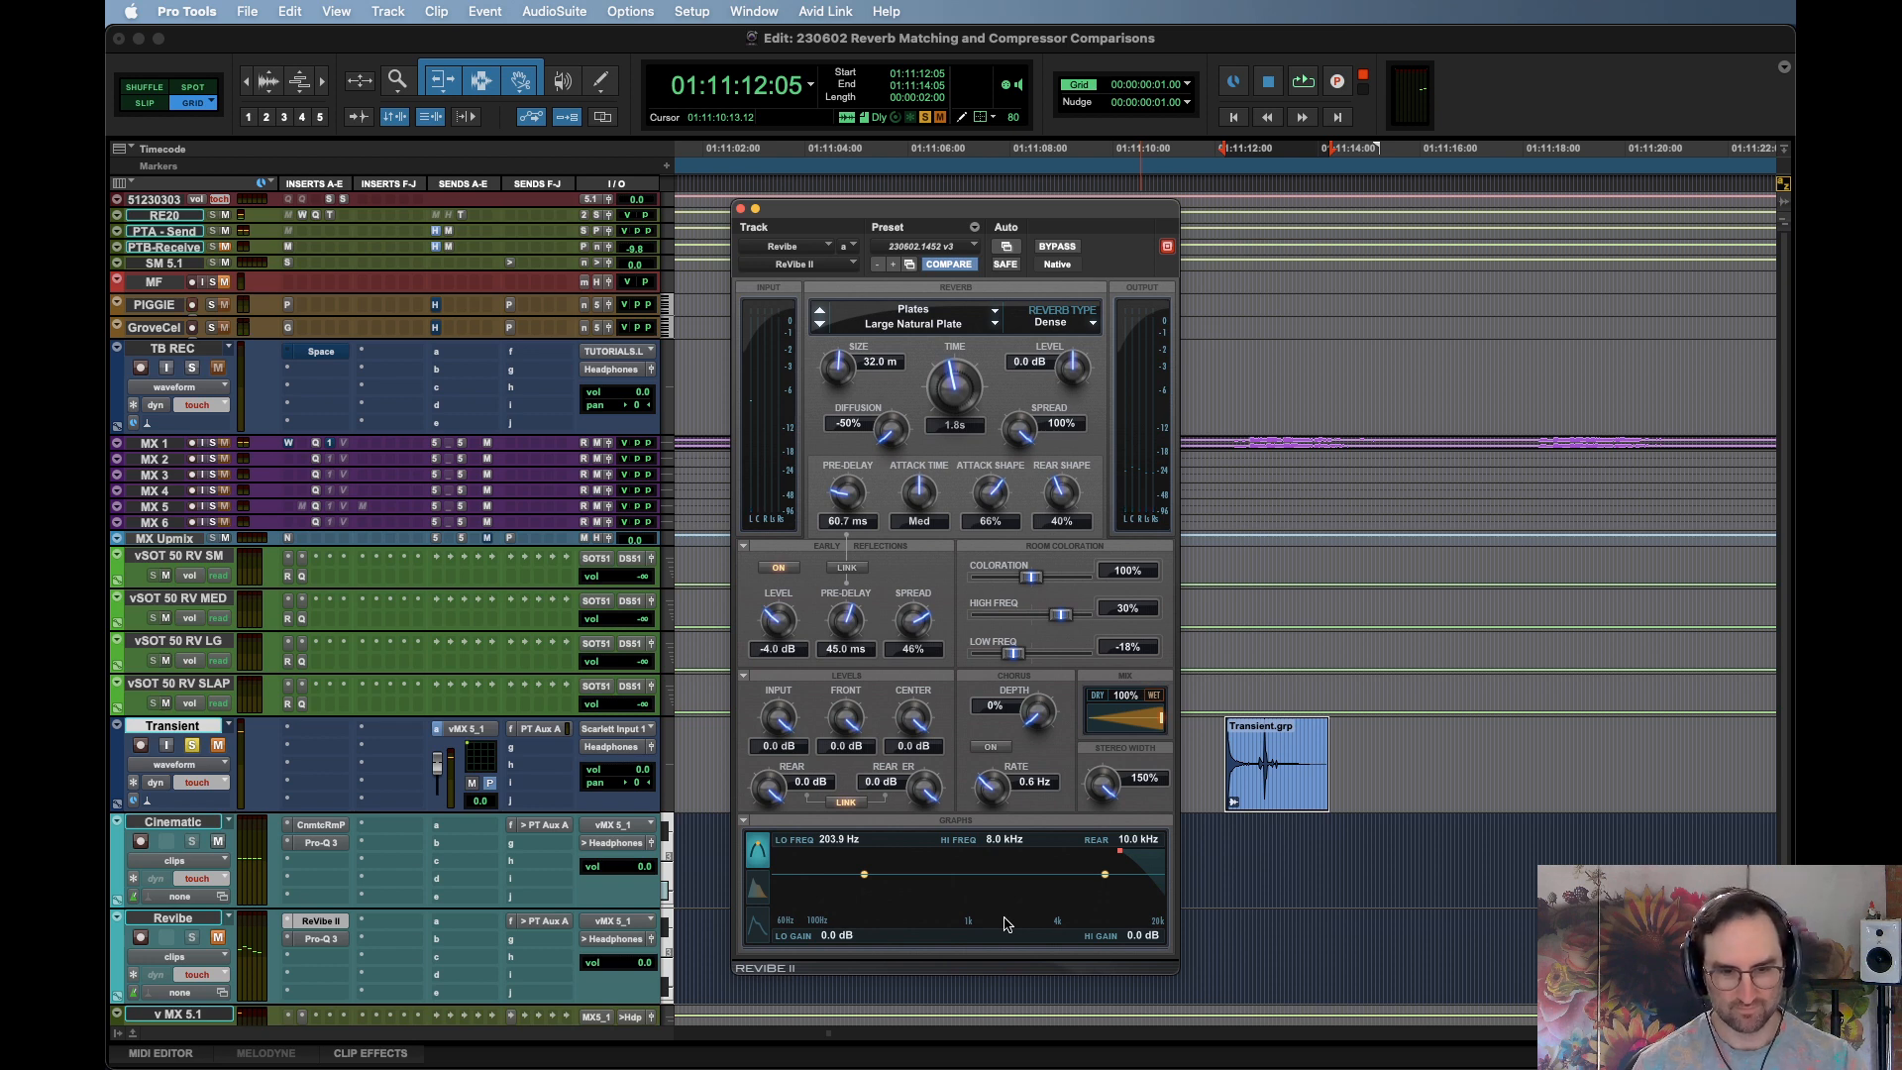
key("space")
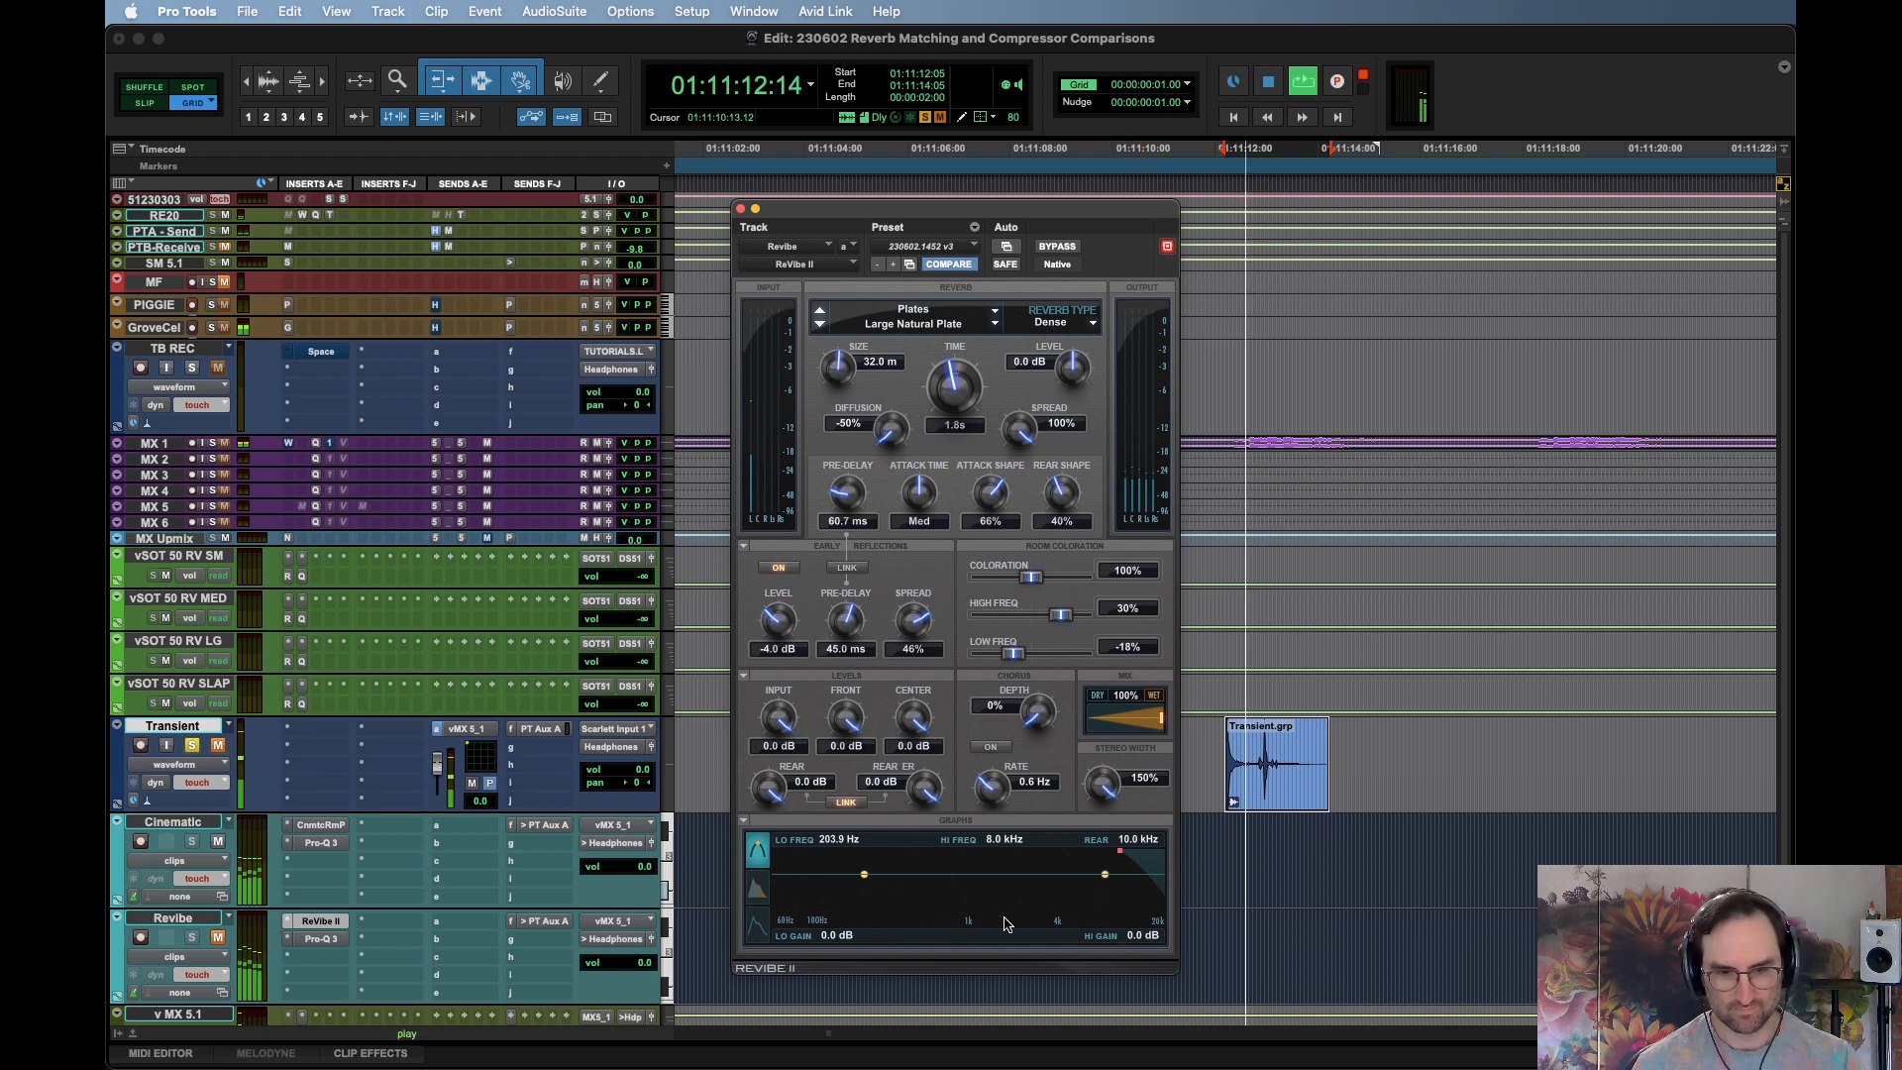
key("space")
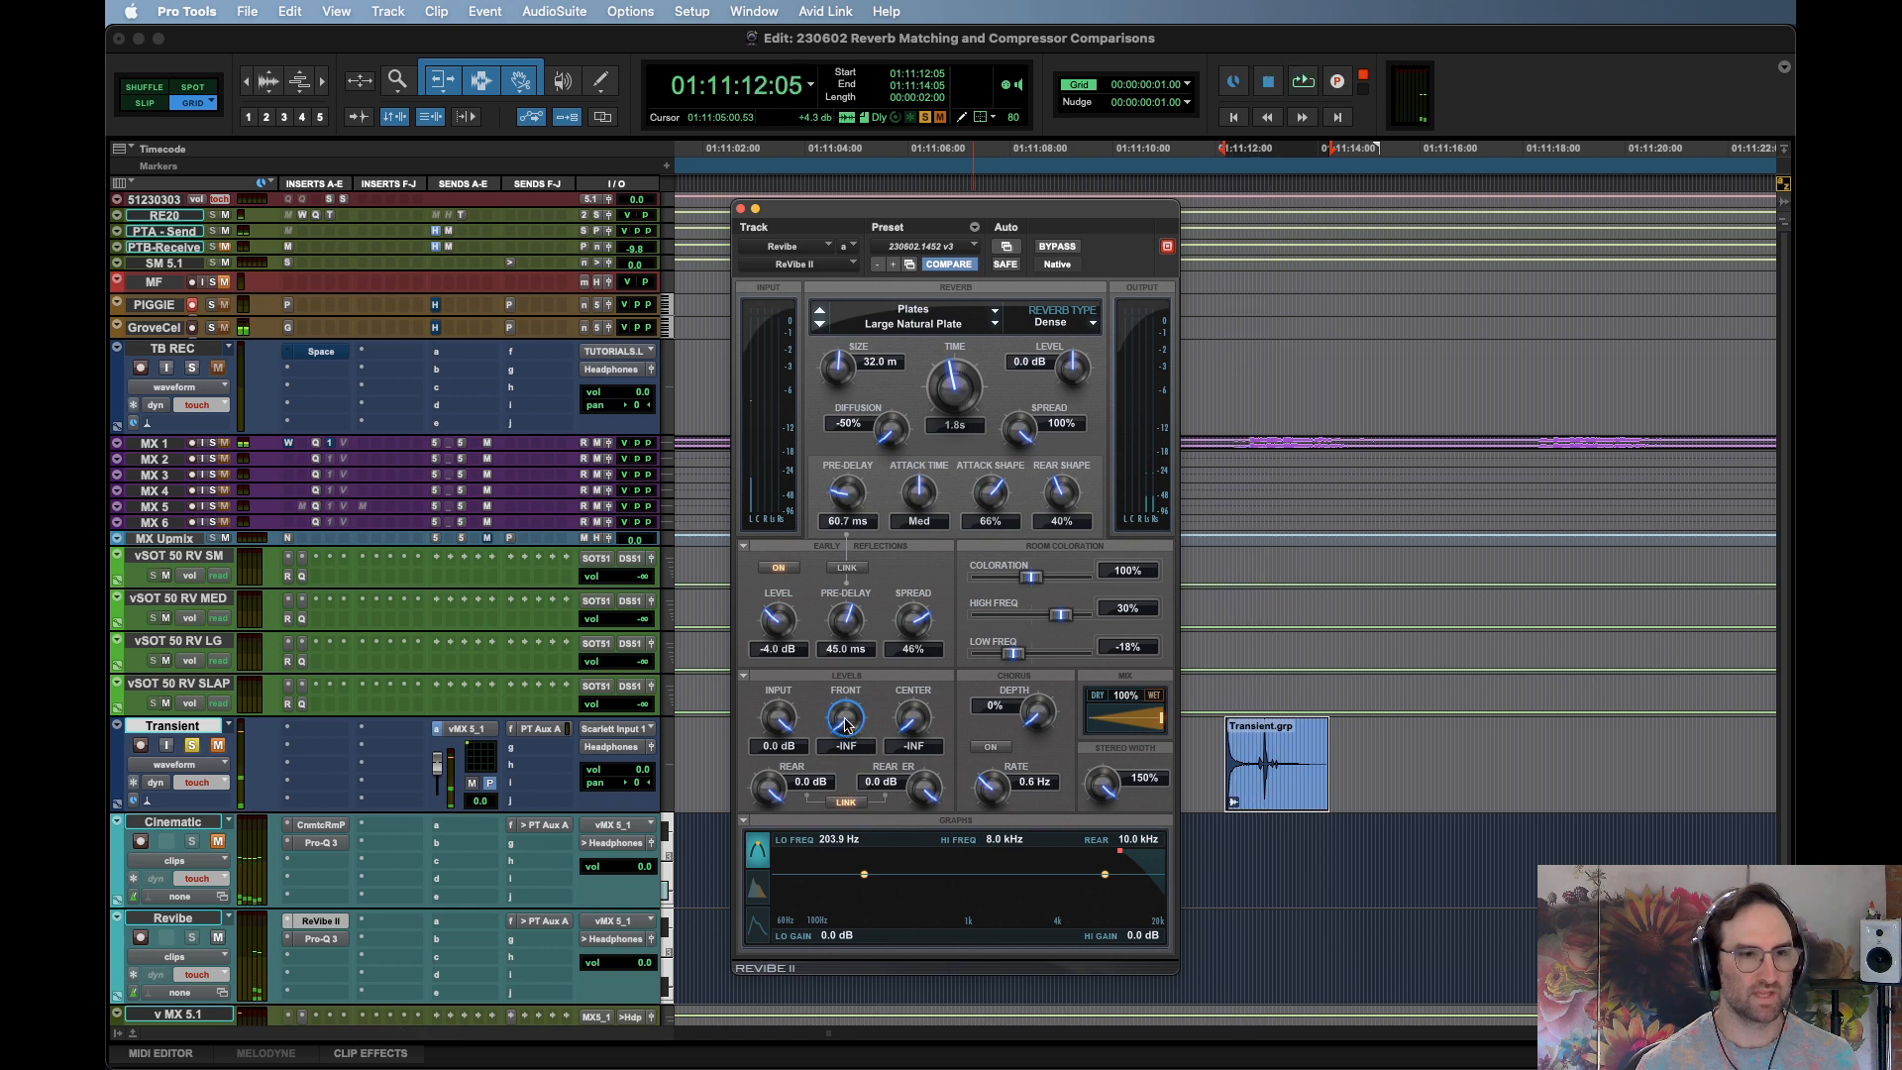
Set ReVibe II's Front level to -3.0 dB and try the Center level at -1.3 dB while replaying the transient
left_click_drag(849, 729, 852, 696)
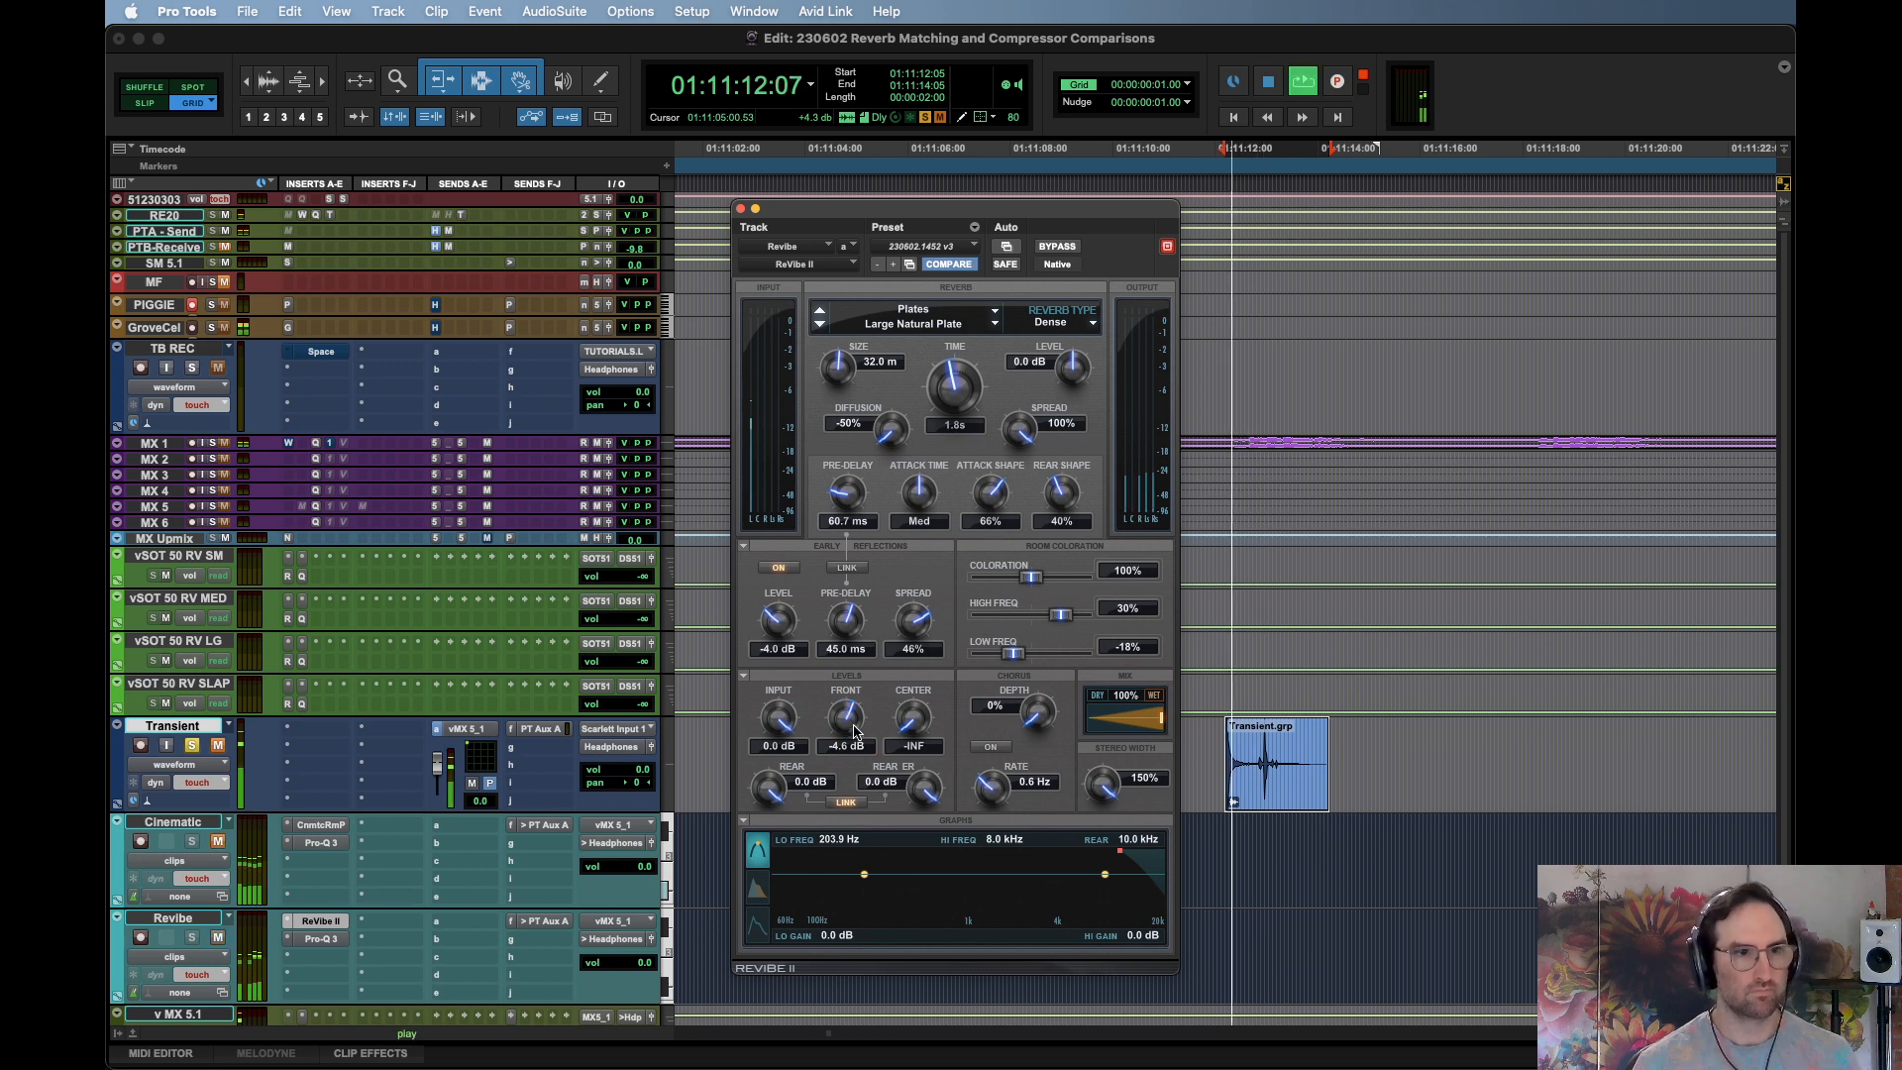
left_click_drag(849, 715, 858, 697)
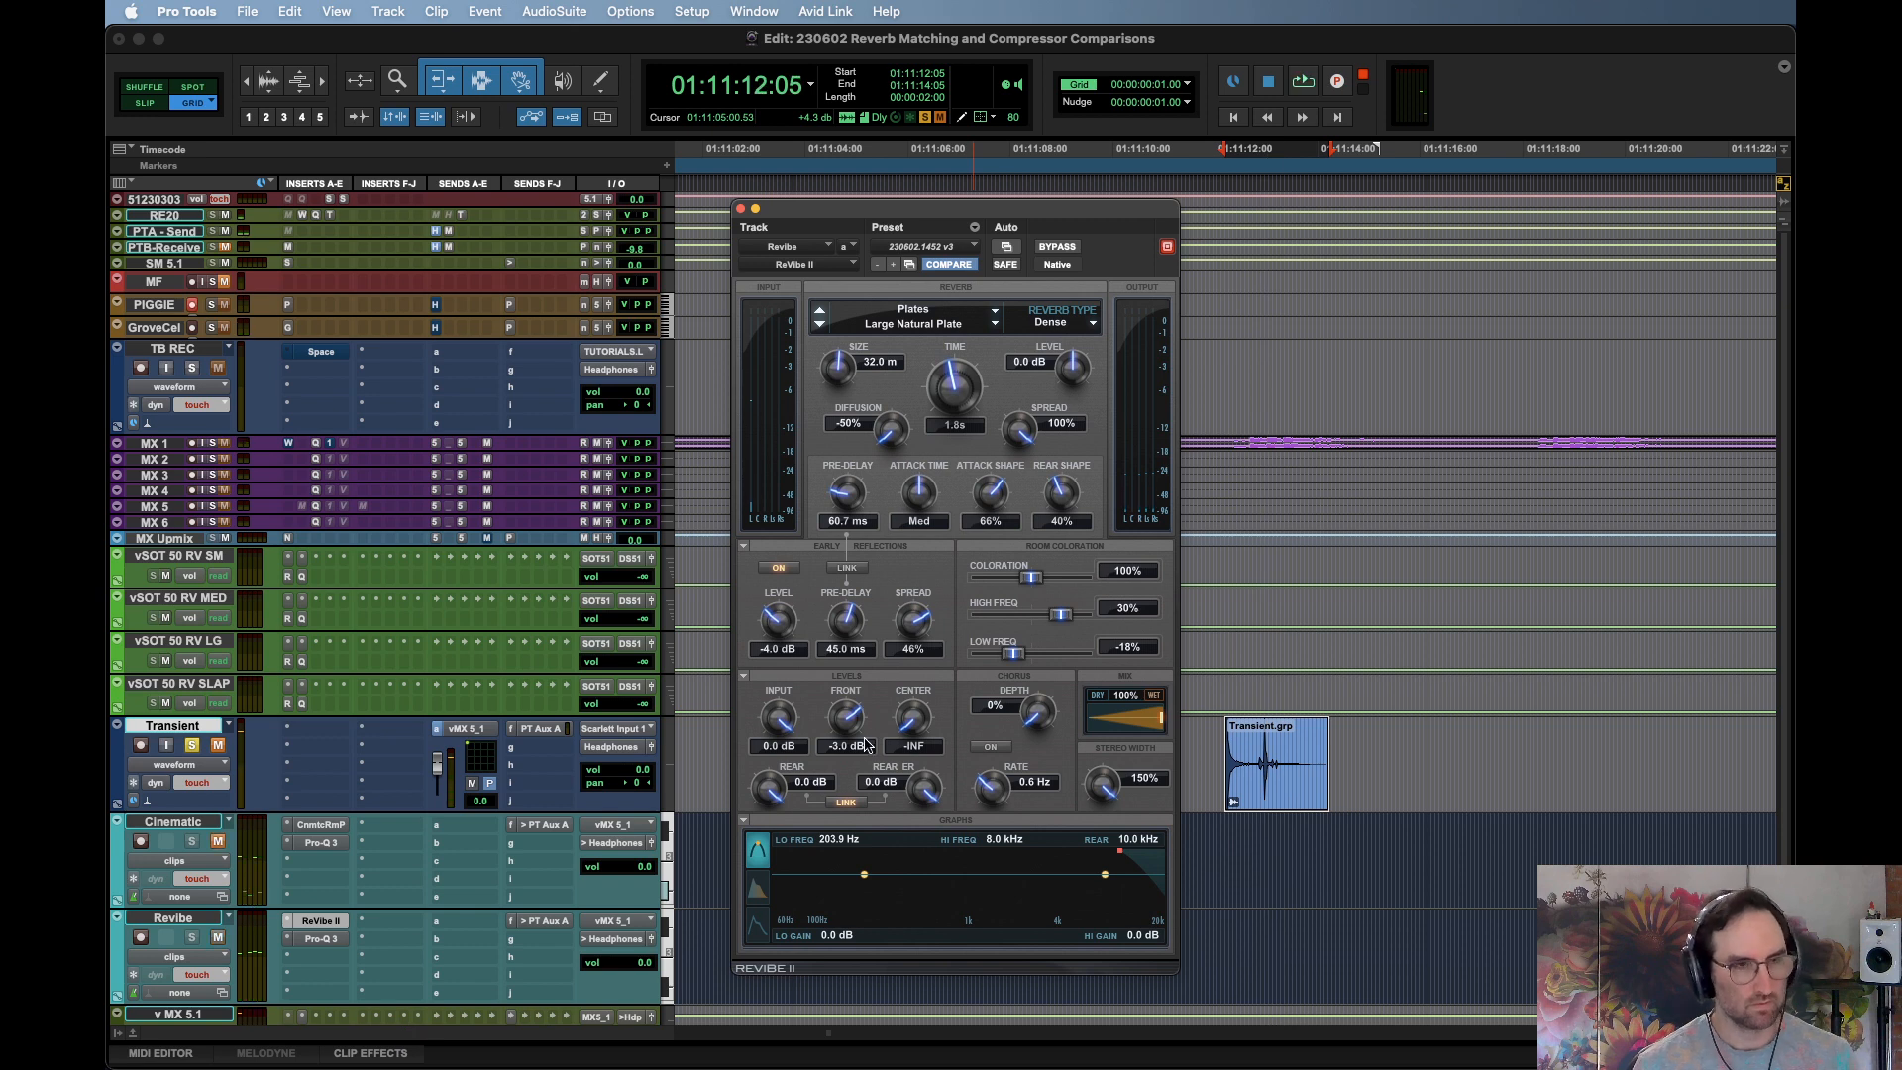
left_click_drag(913, 717, 911, 572)
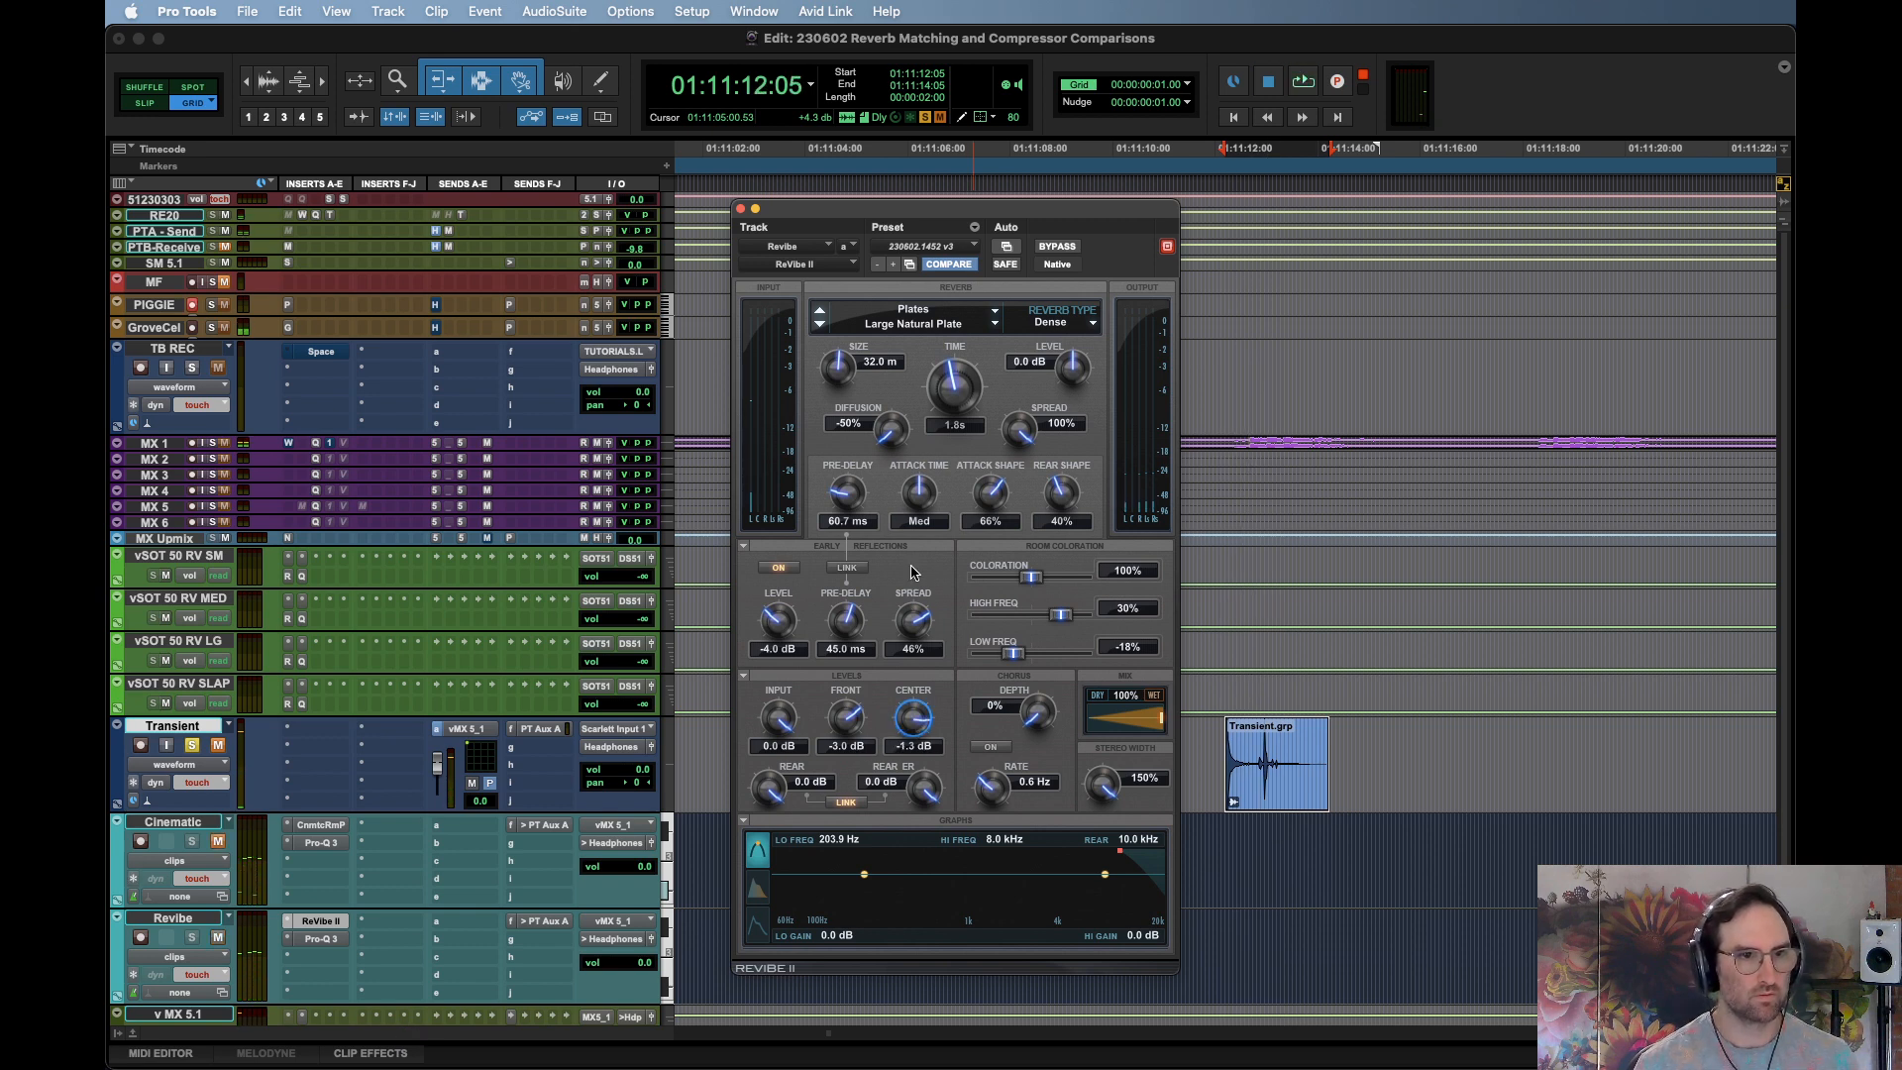
key("space")
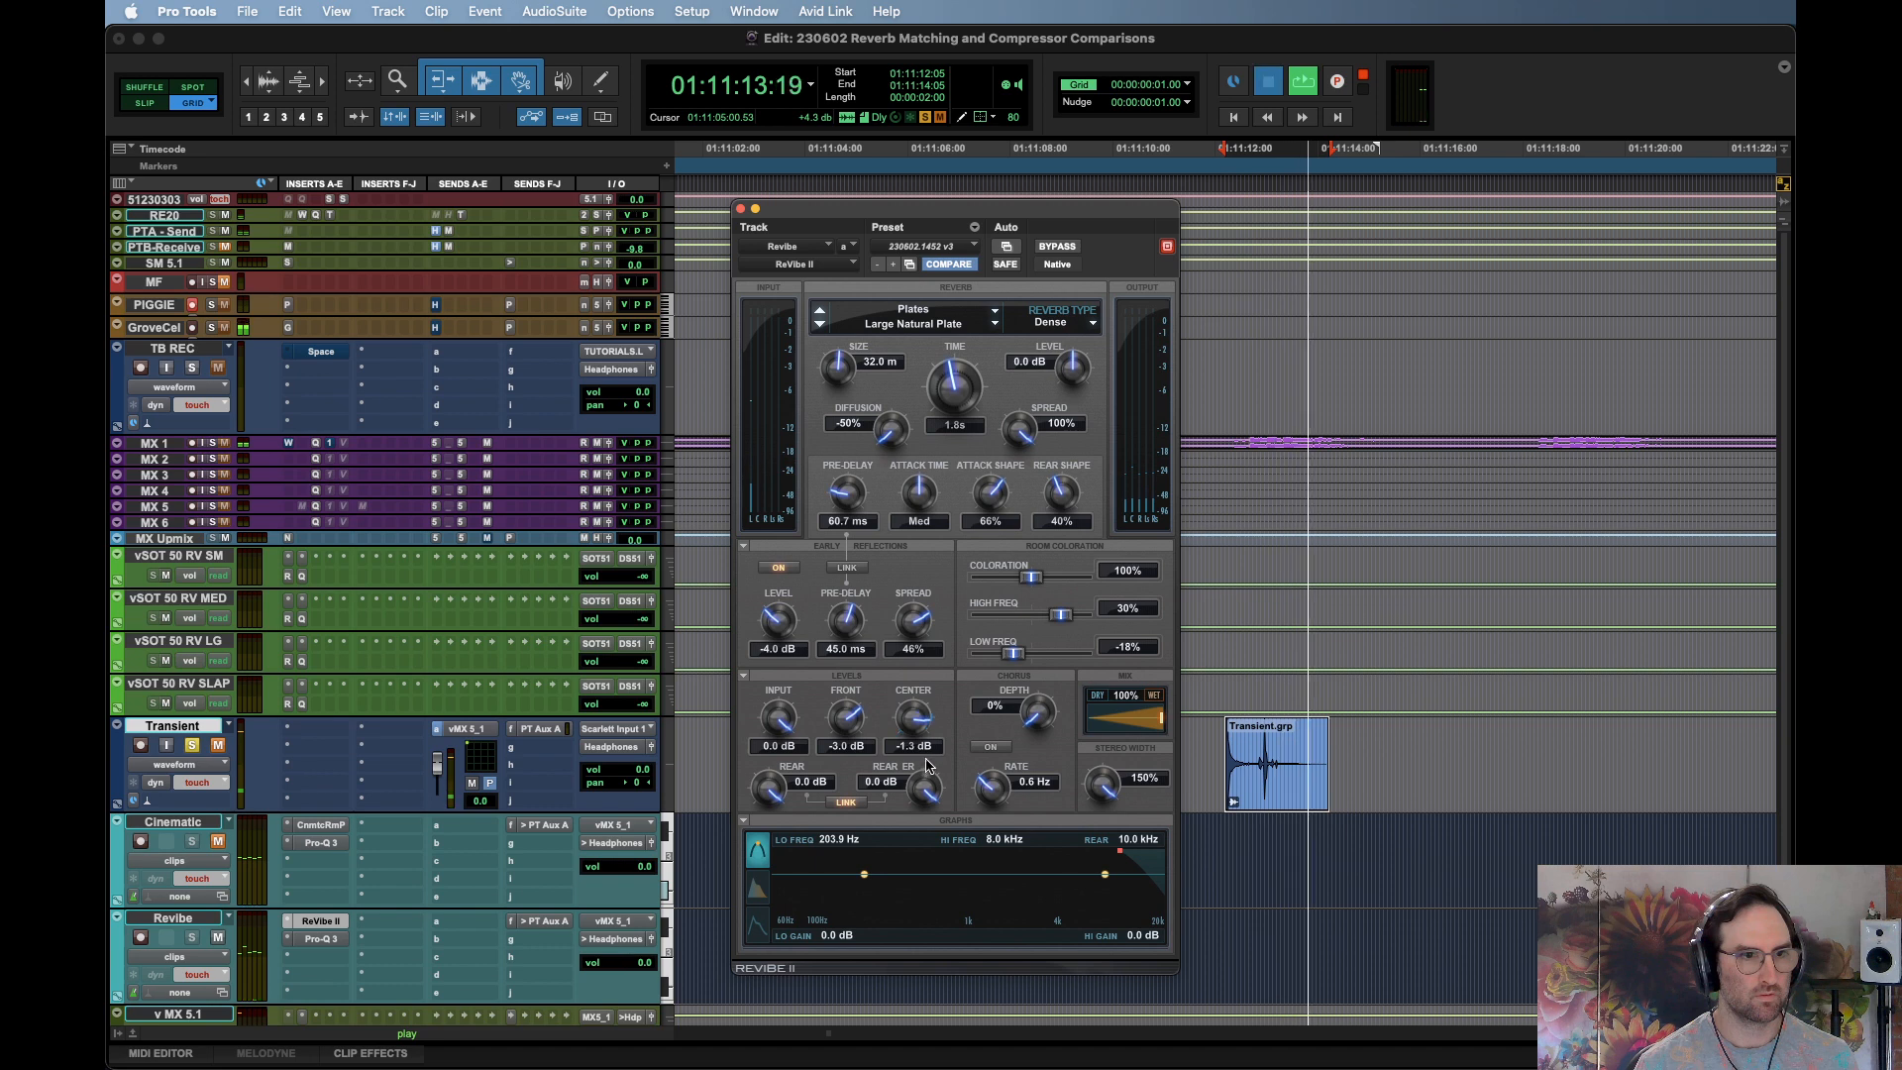
key("space")
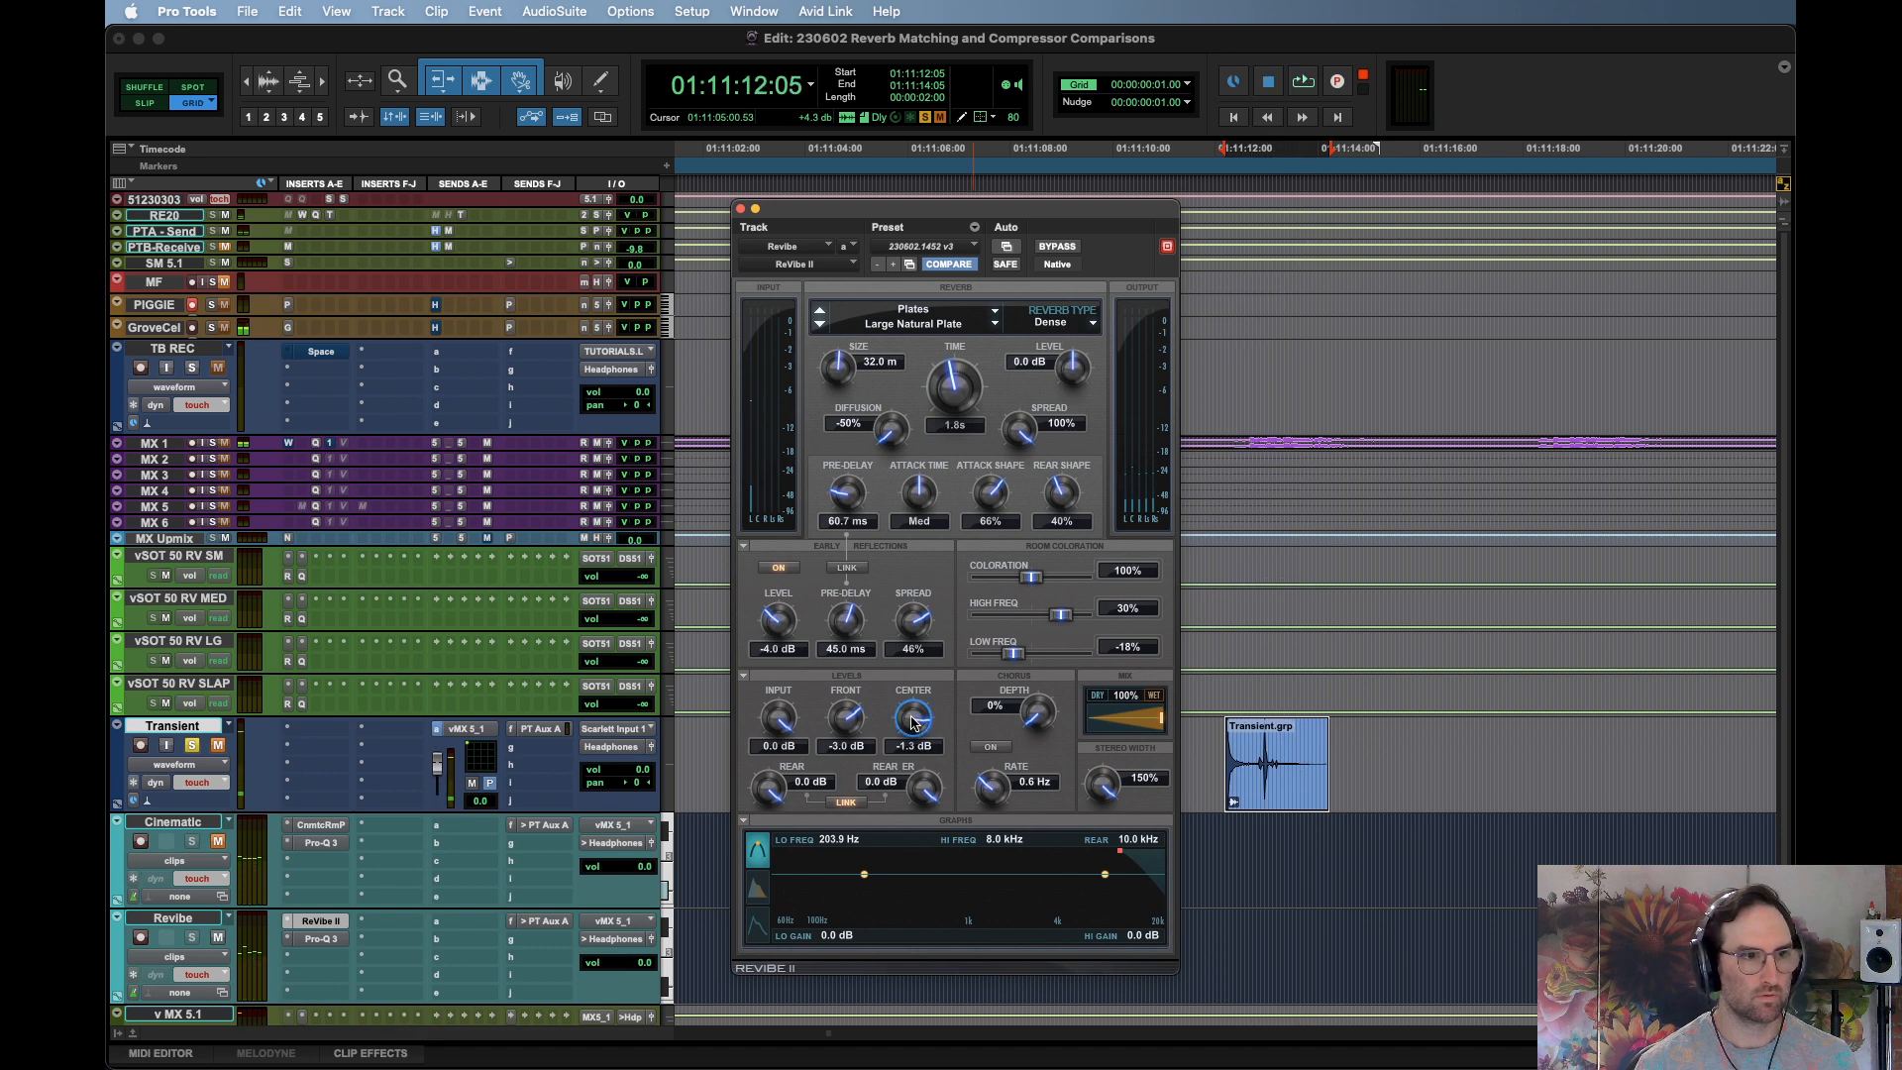
Try ReVibe II's Center level at -3.0 dB with the transient, and set it to -4.5 dB
left_click_drag(913, 721, 922, 779)
key("space")
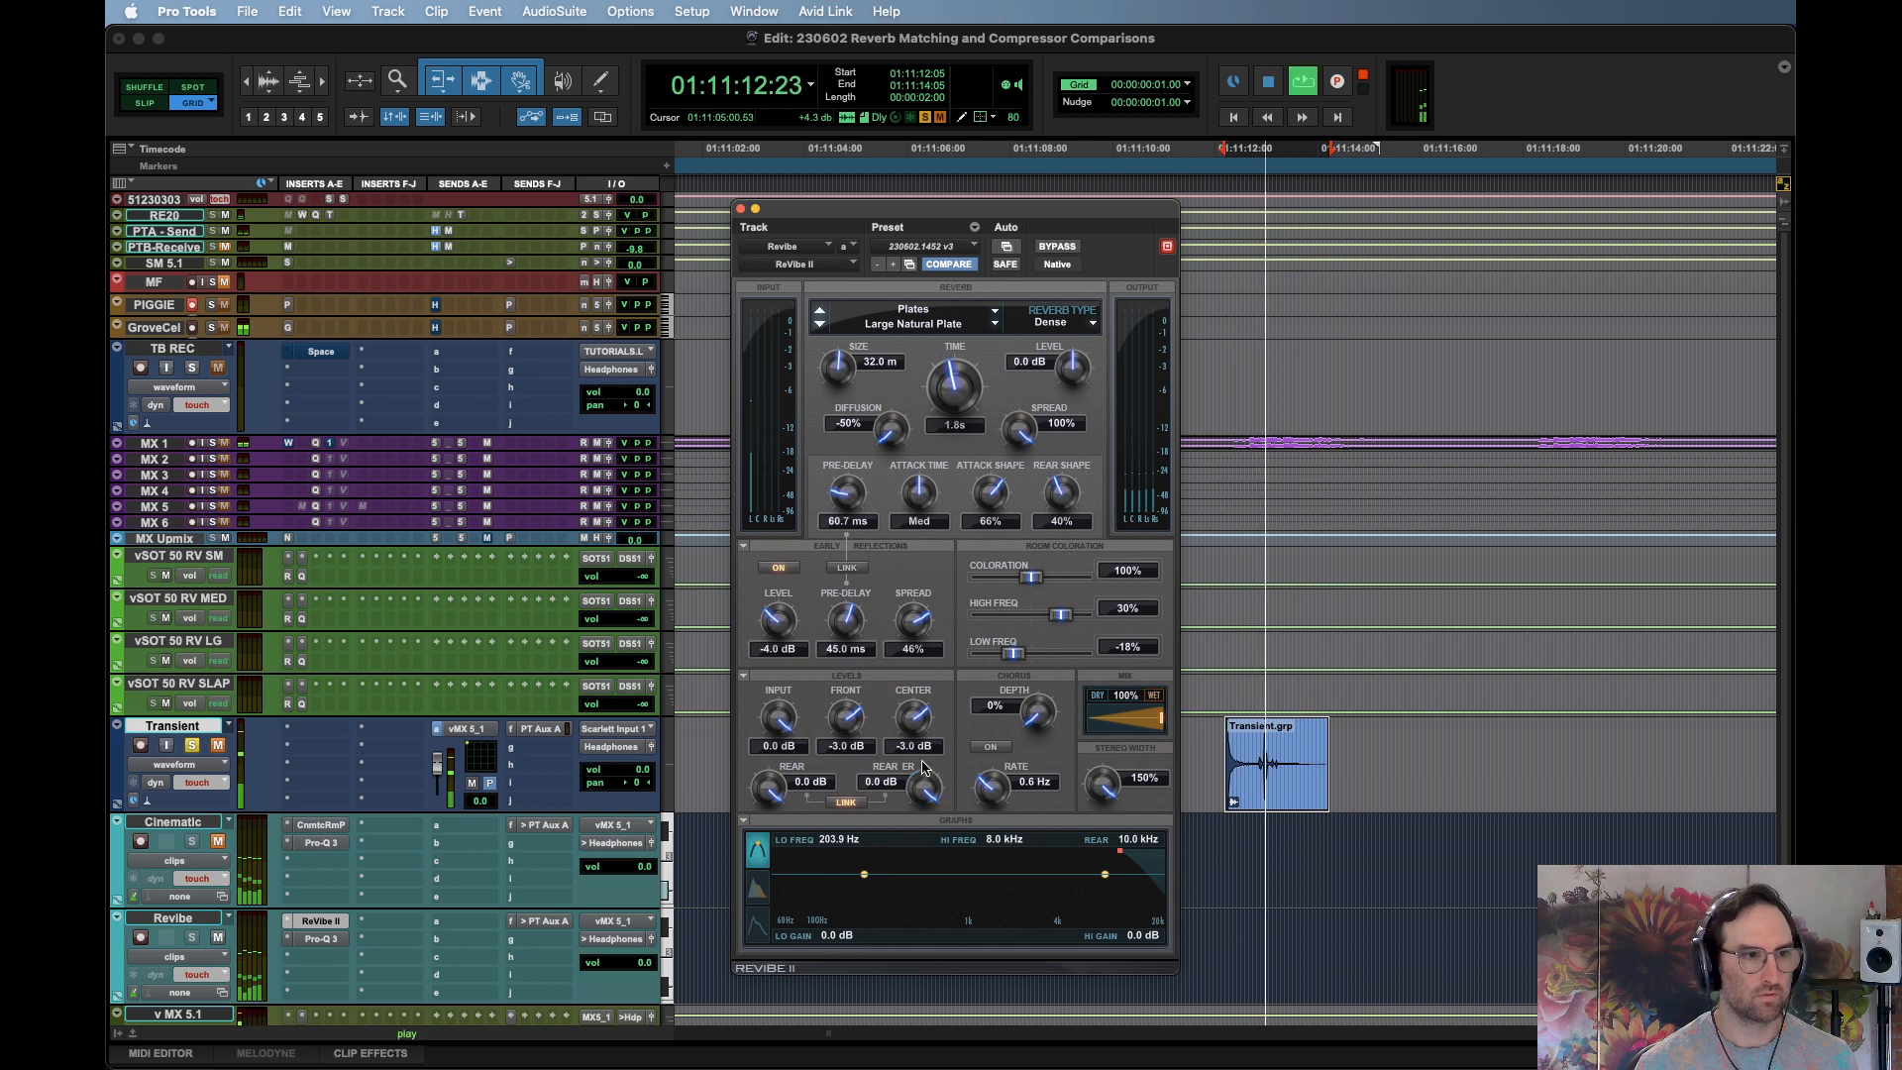
key("space")
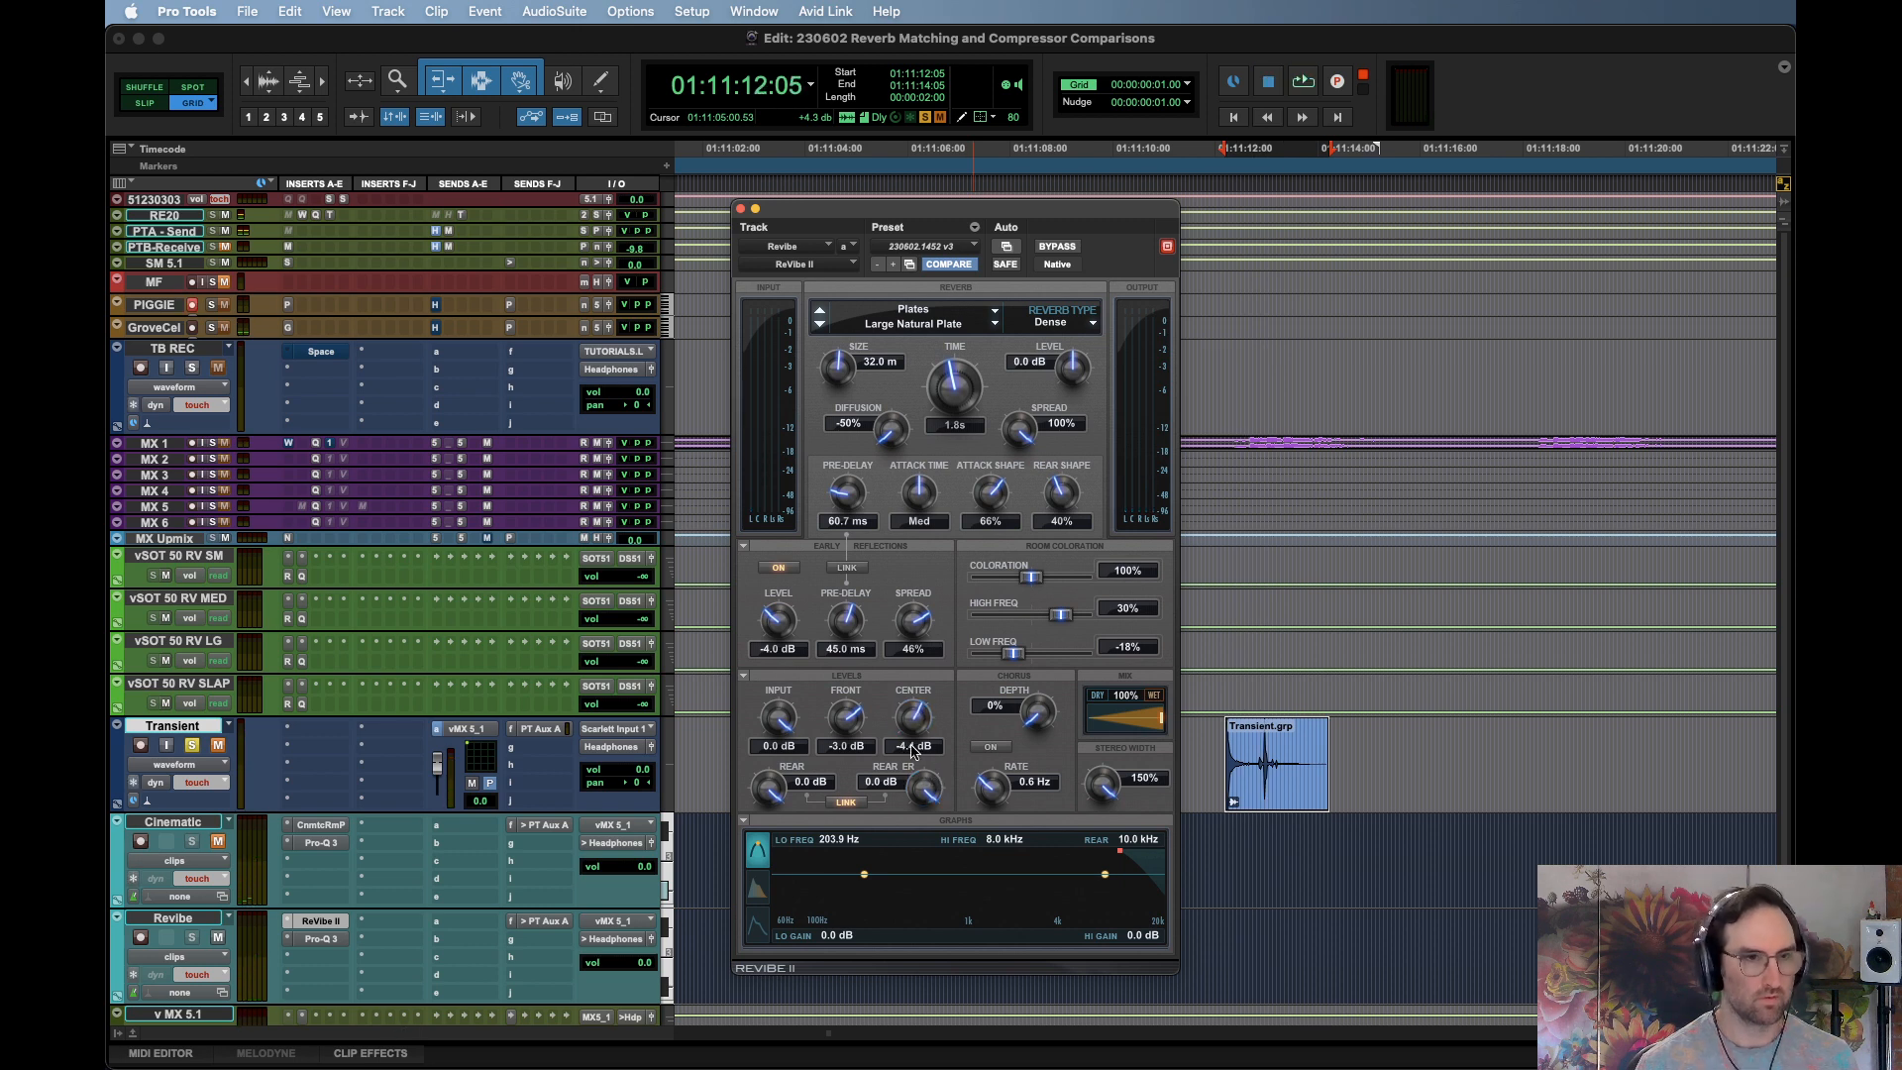
left_click_drag(912, 751, 904, 761)
left_click(911, 747)
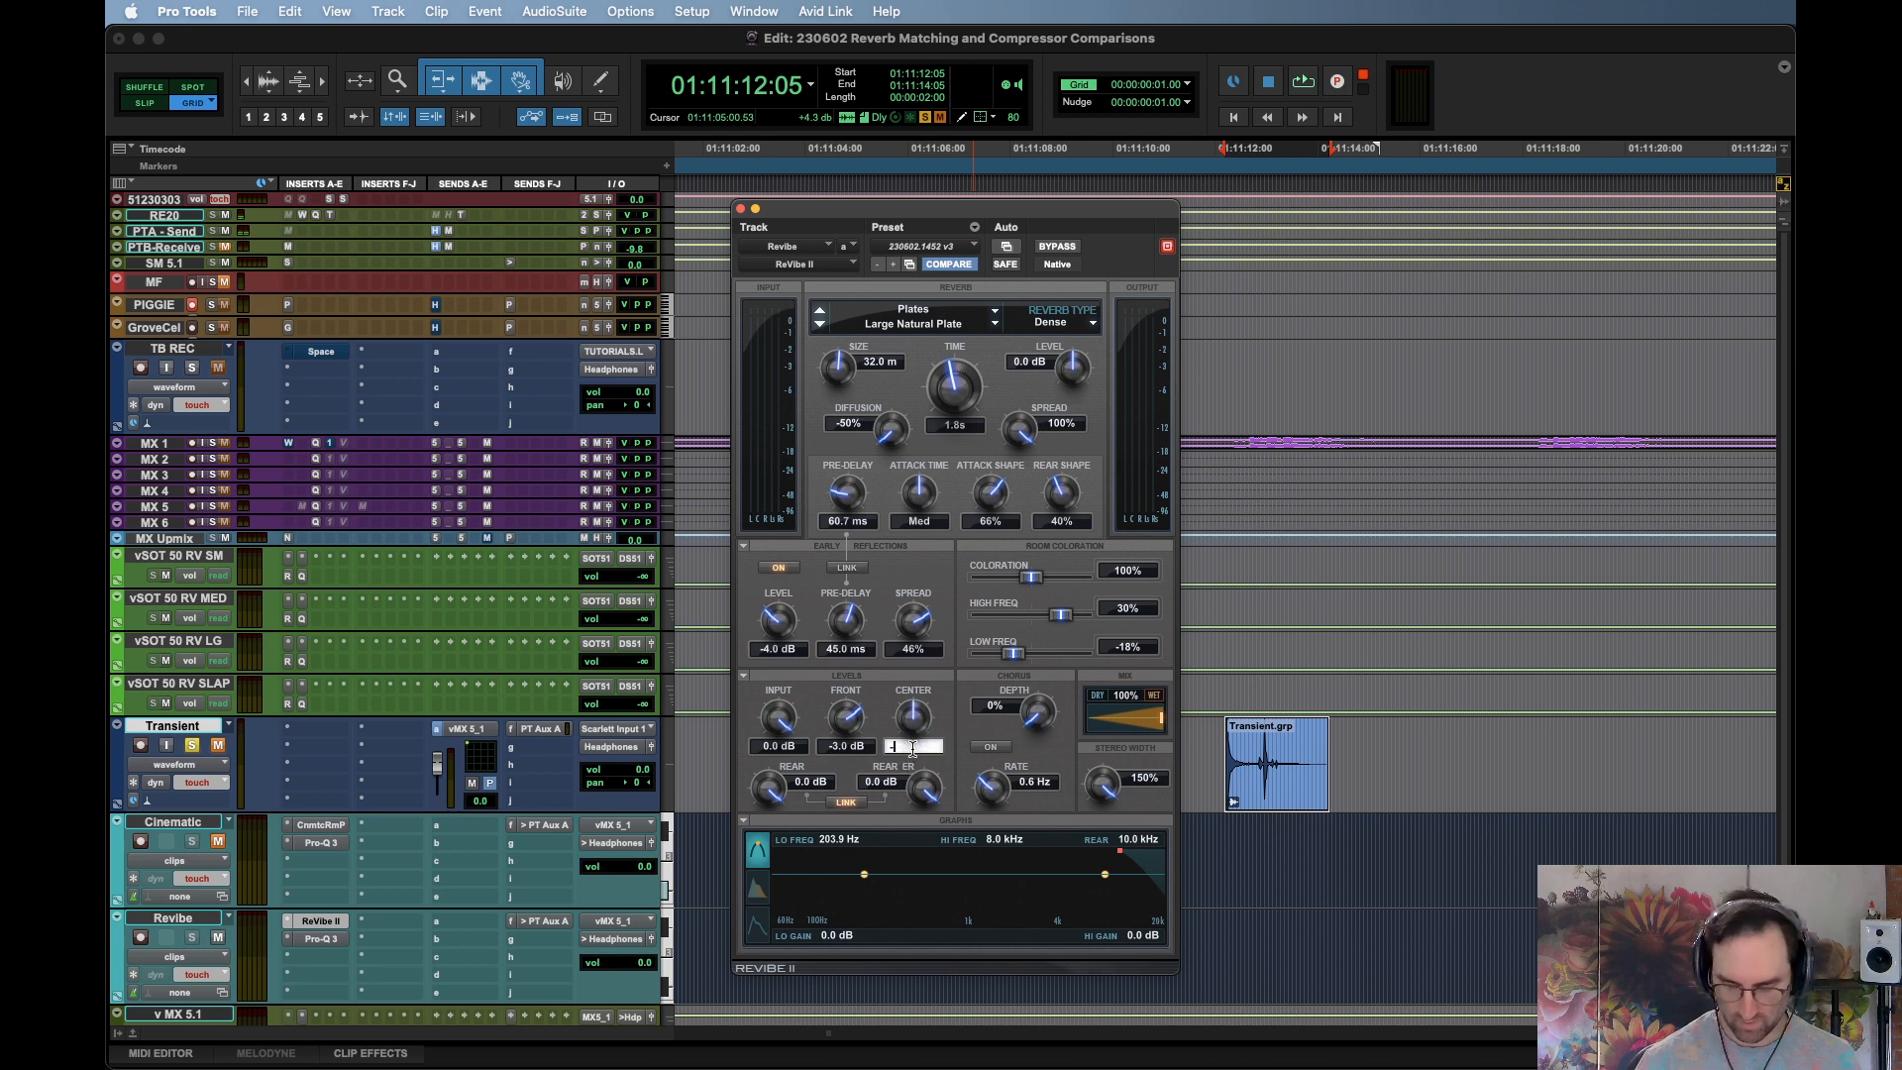
key("Return")
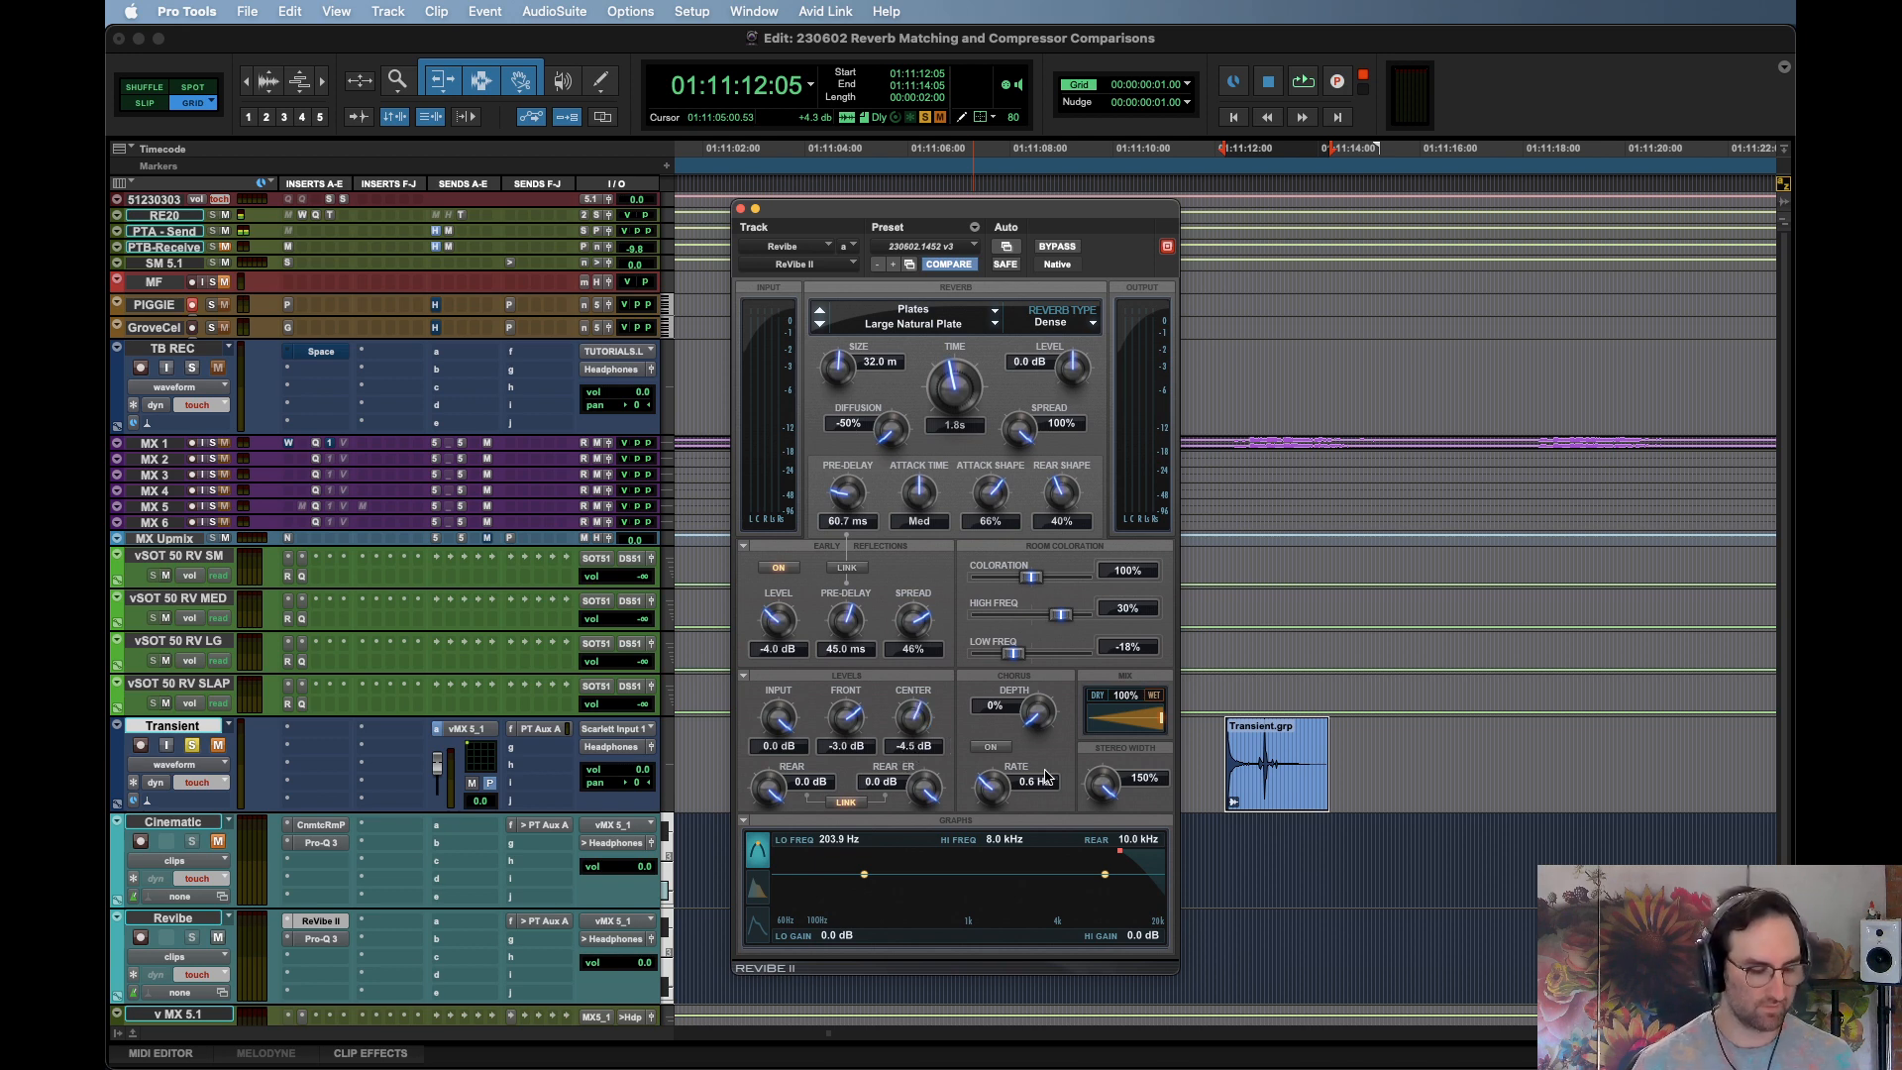
Replay the transient repeatedly to check the adjusted Front and Center levels against the Cinematic reverb
key("space")
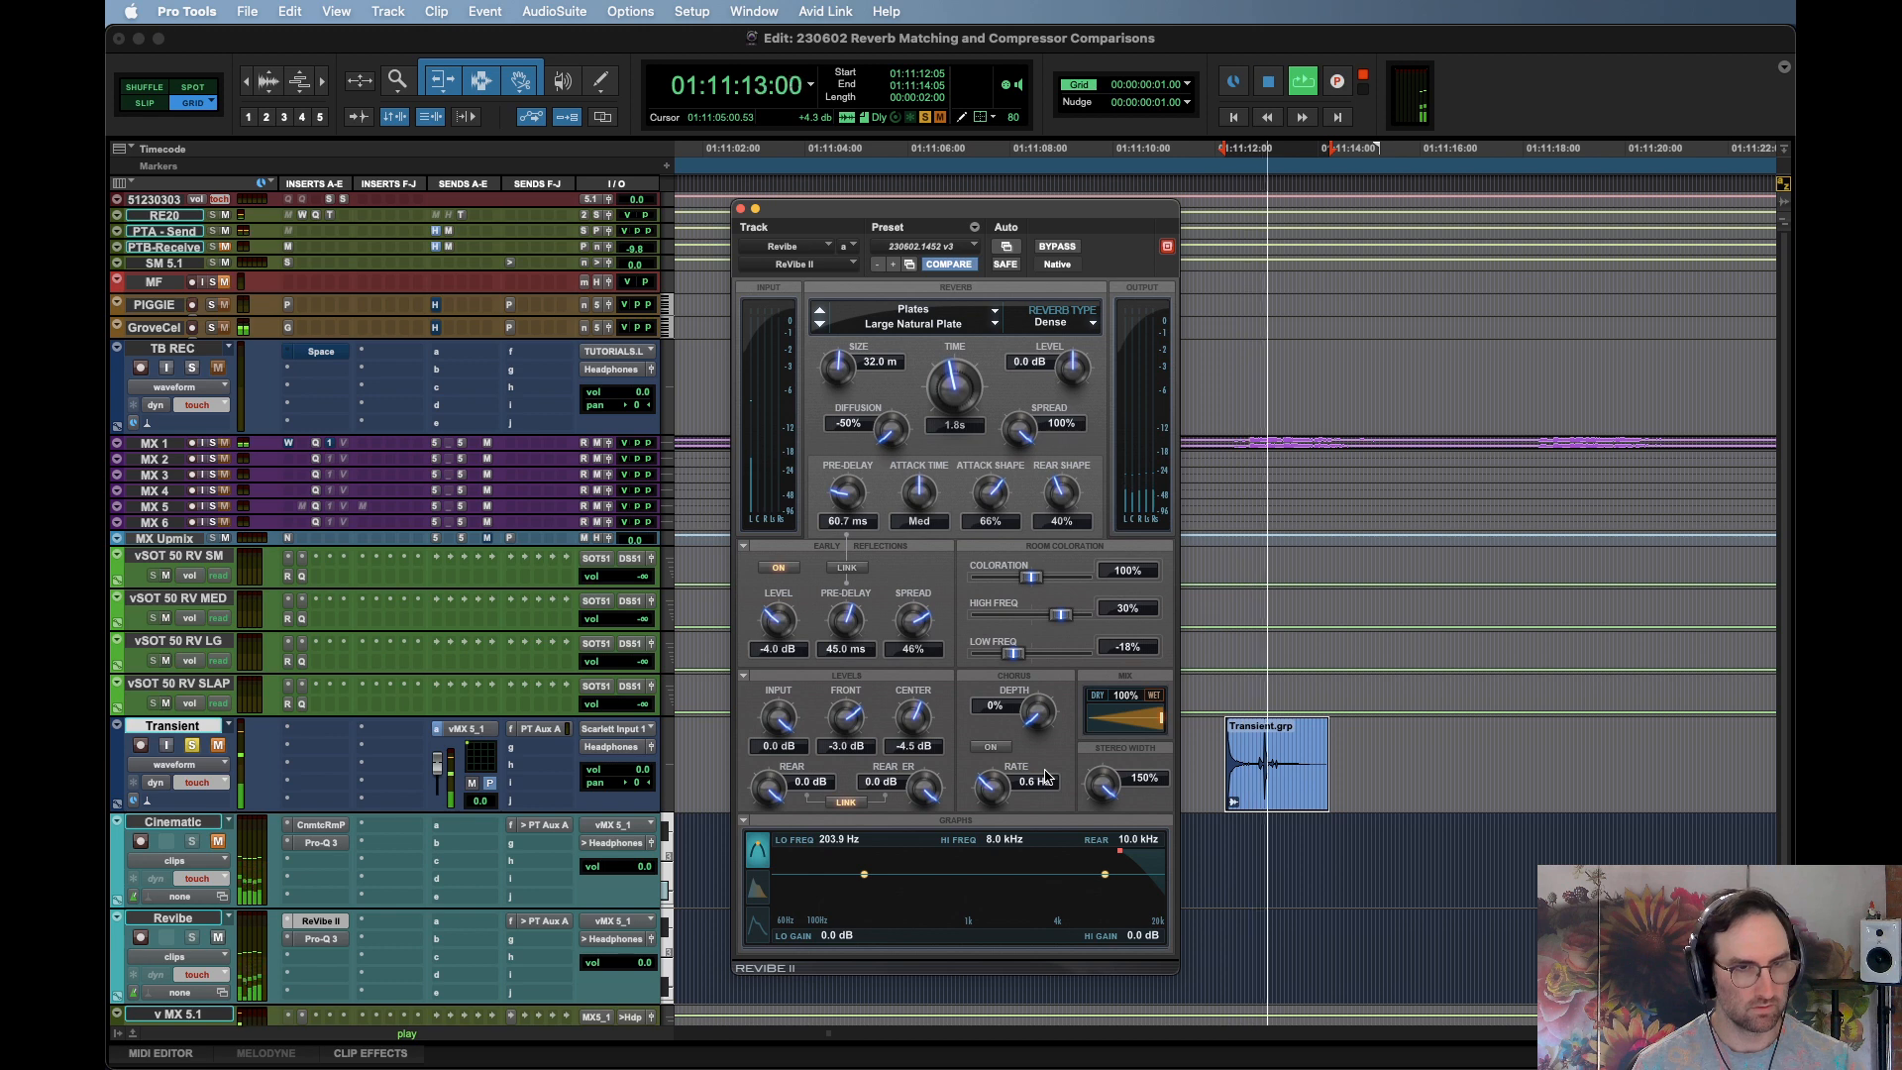
key("space")
key("space")
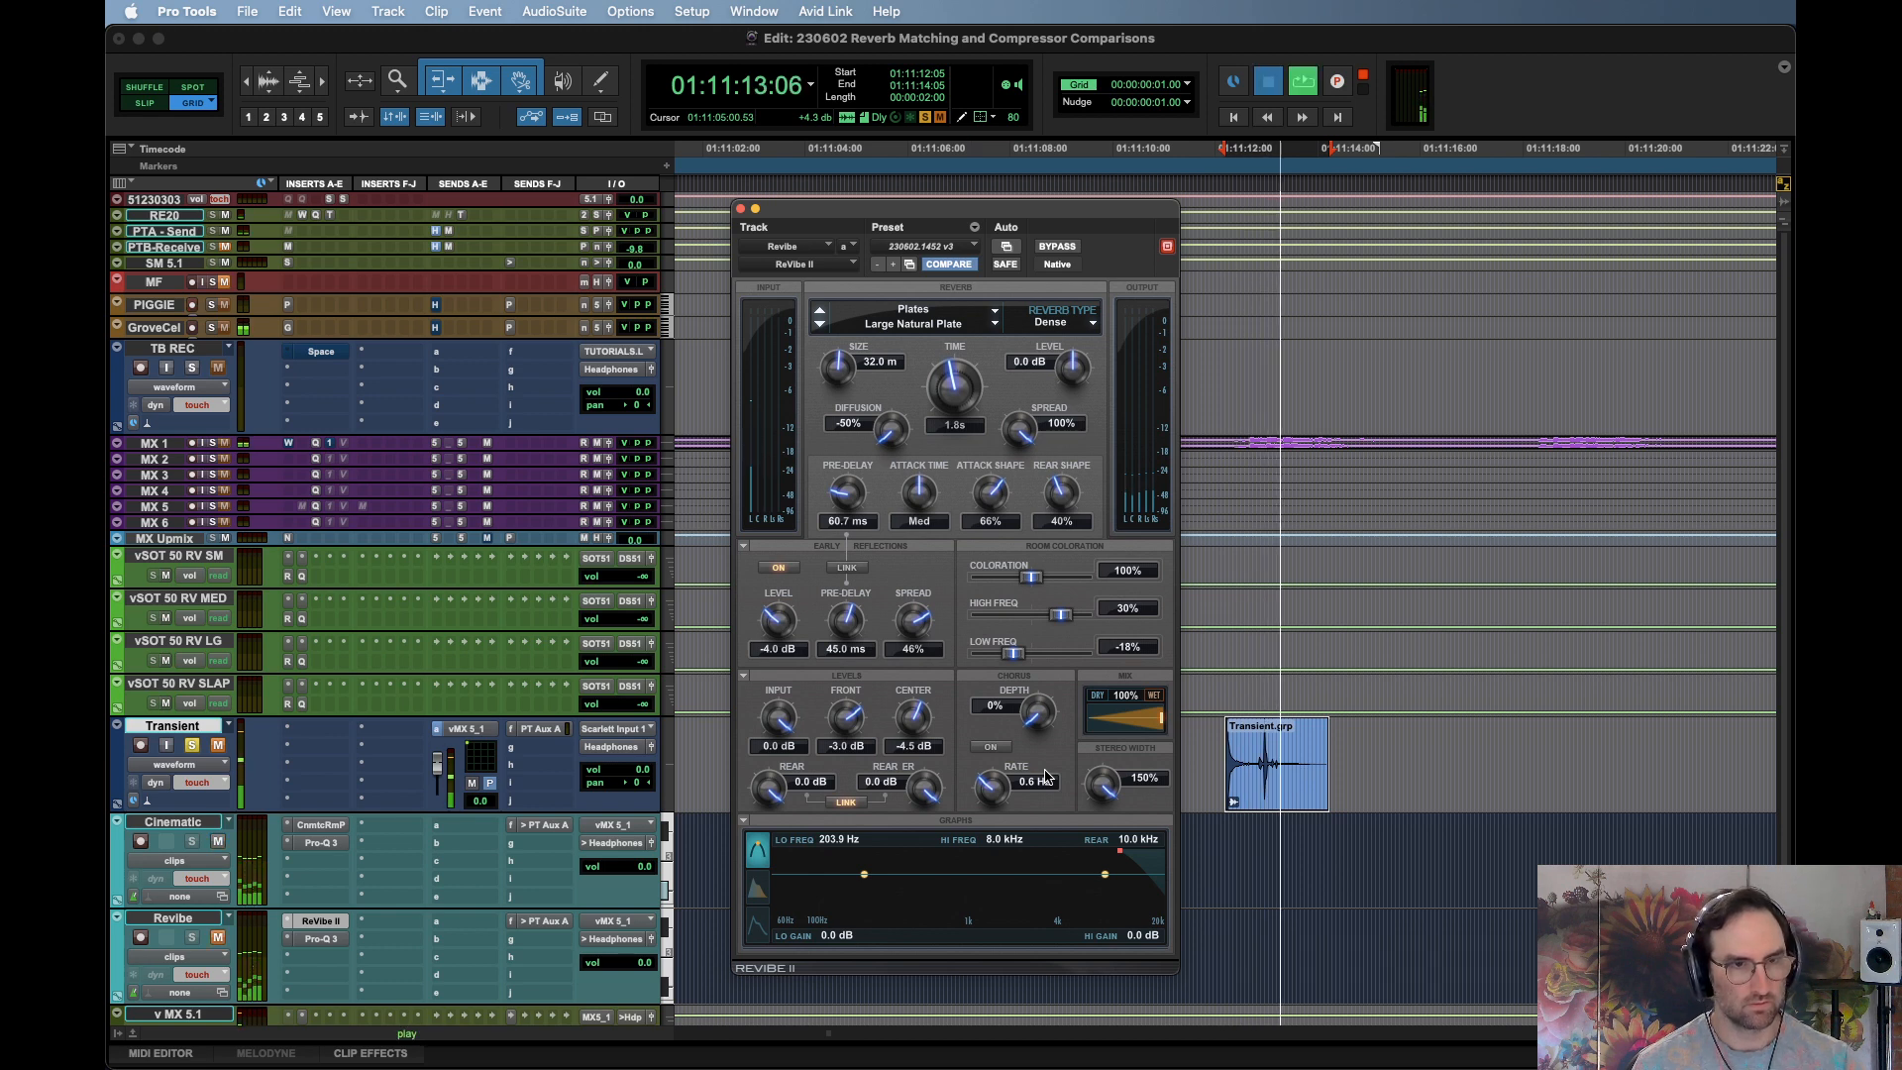
key("space")
key("space")
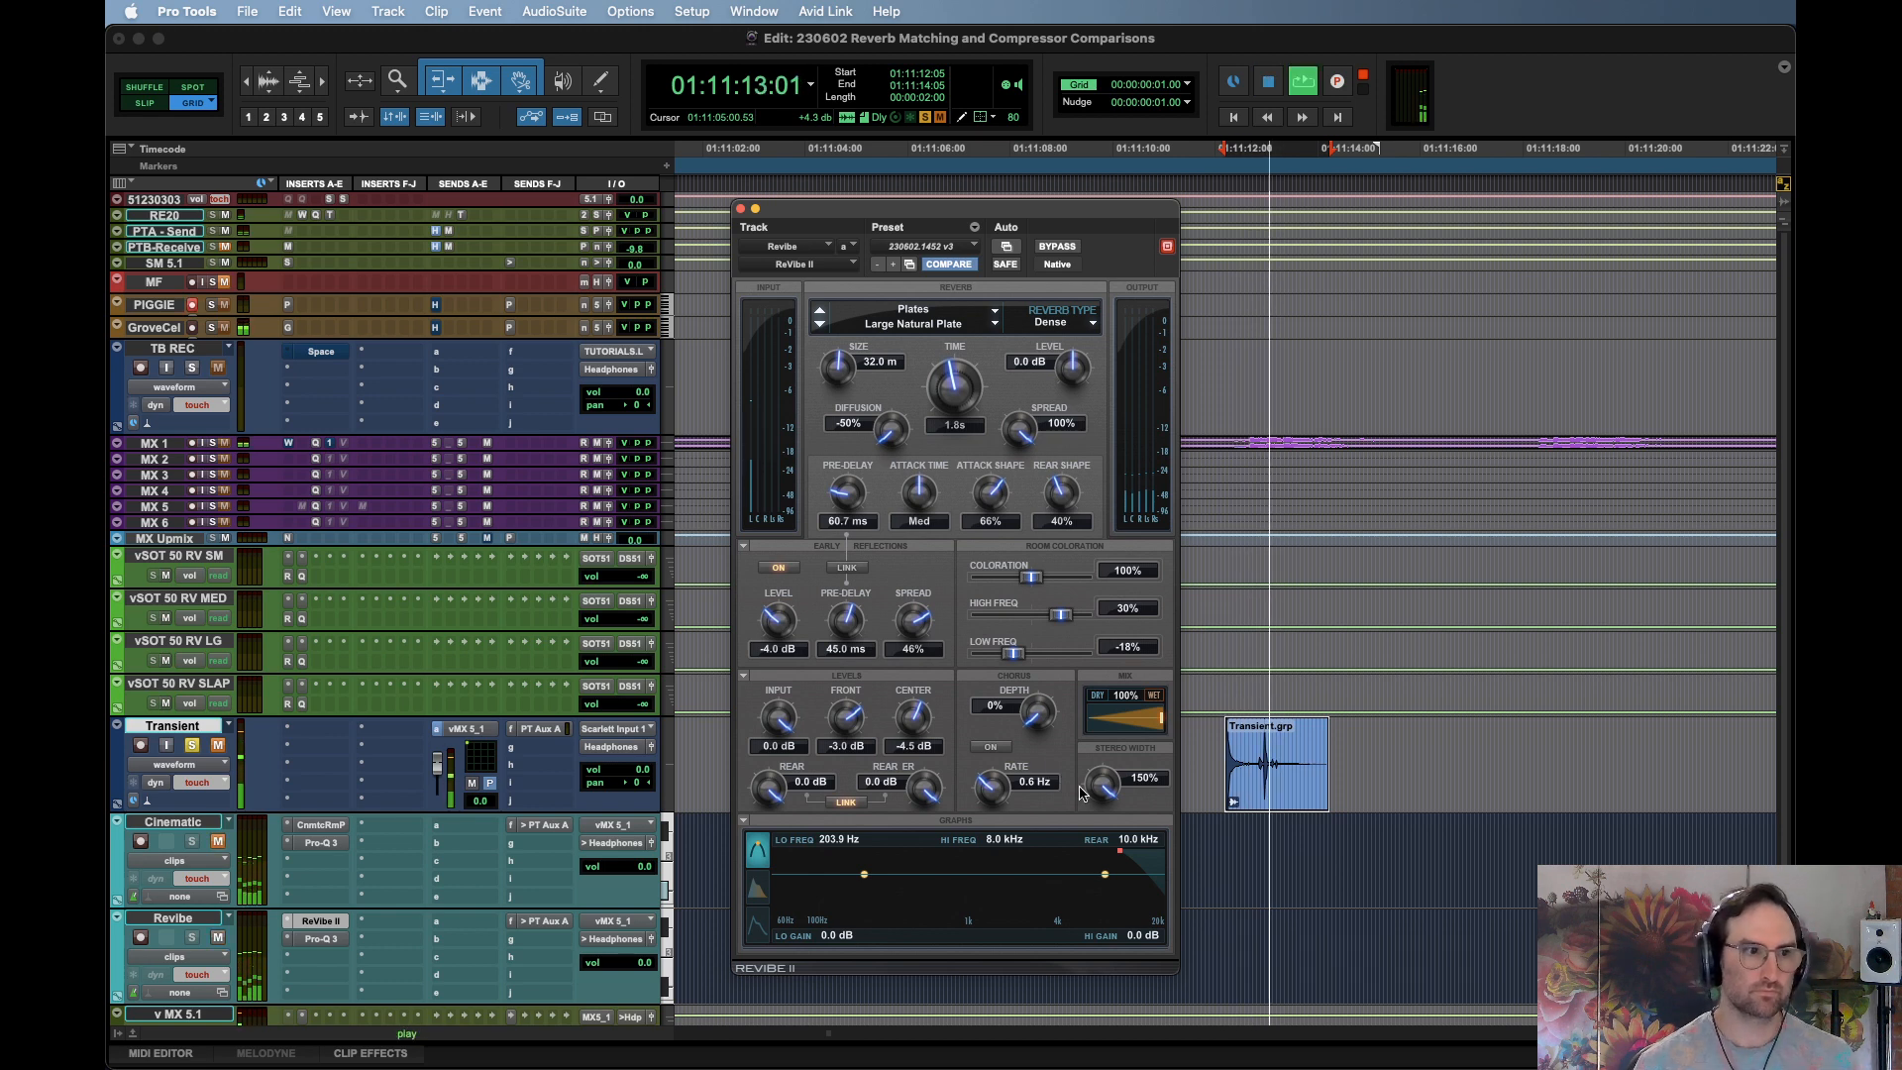
key("space")
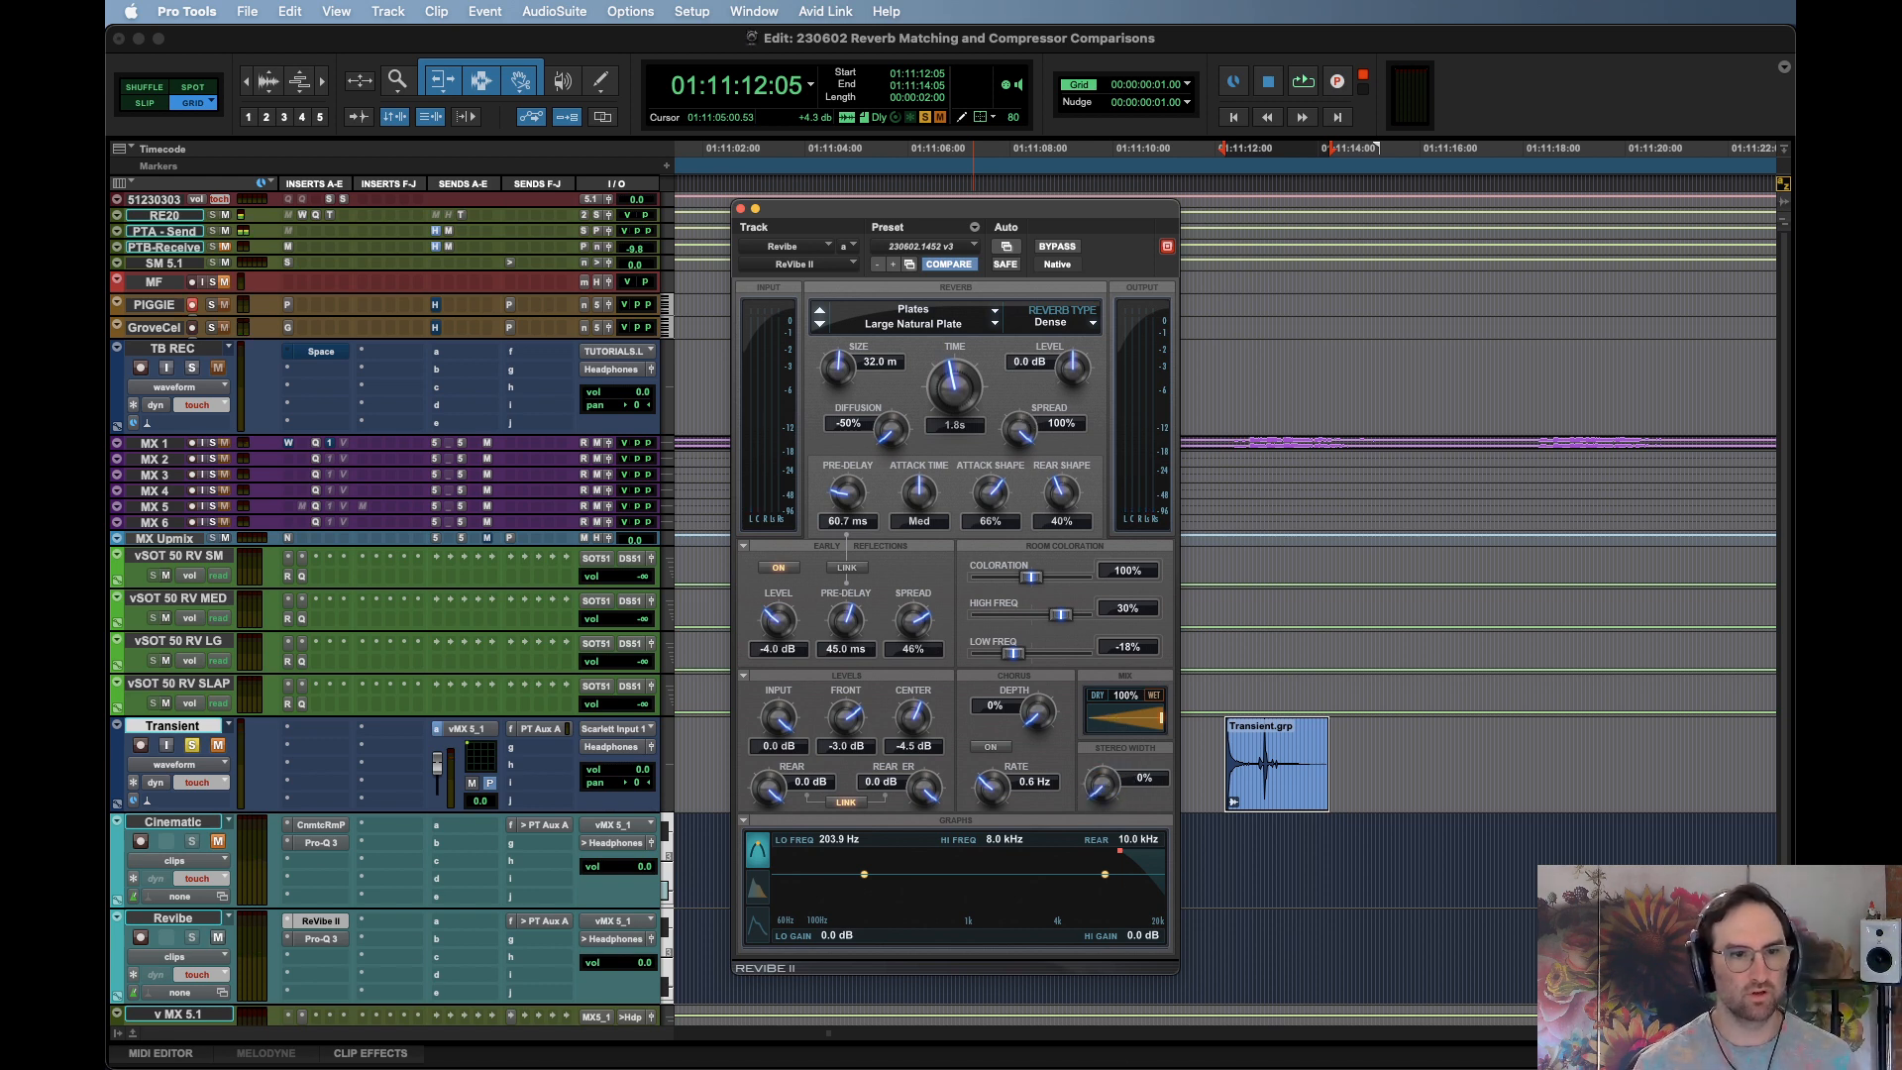
Audition ReVibe II's Stereo Width at 0% with the transient, and return it to 150% for comparison
key("space")
key("space")
left_click_drag(1103, 787, 1109, 525)
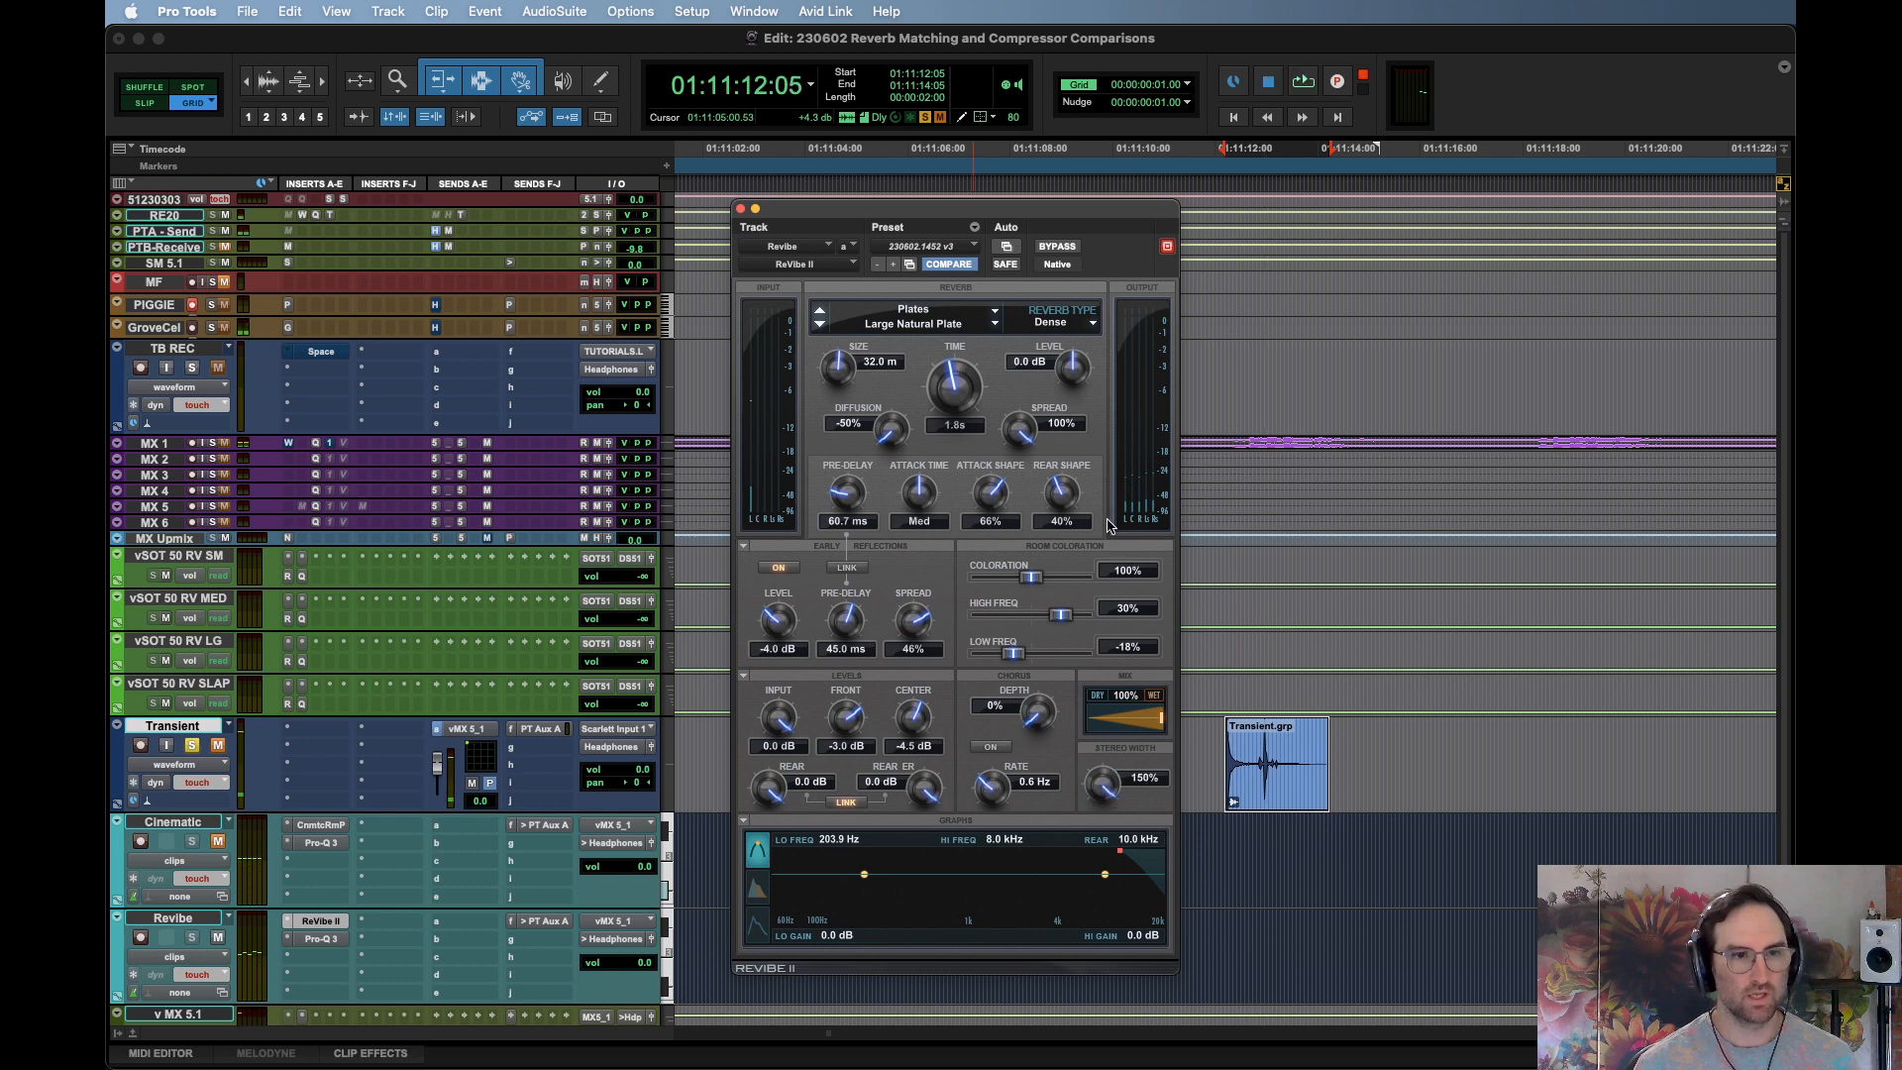
key("space")
key("space")
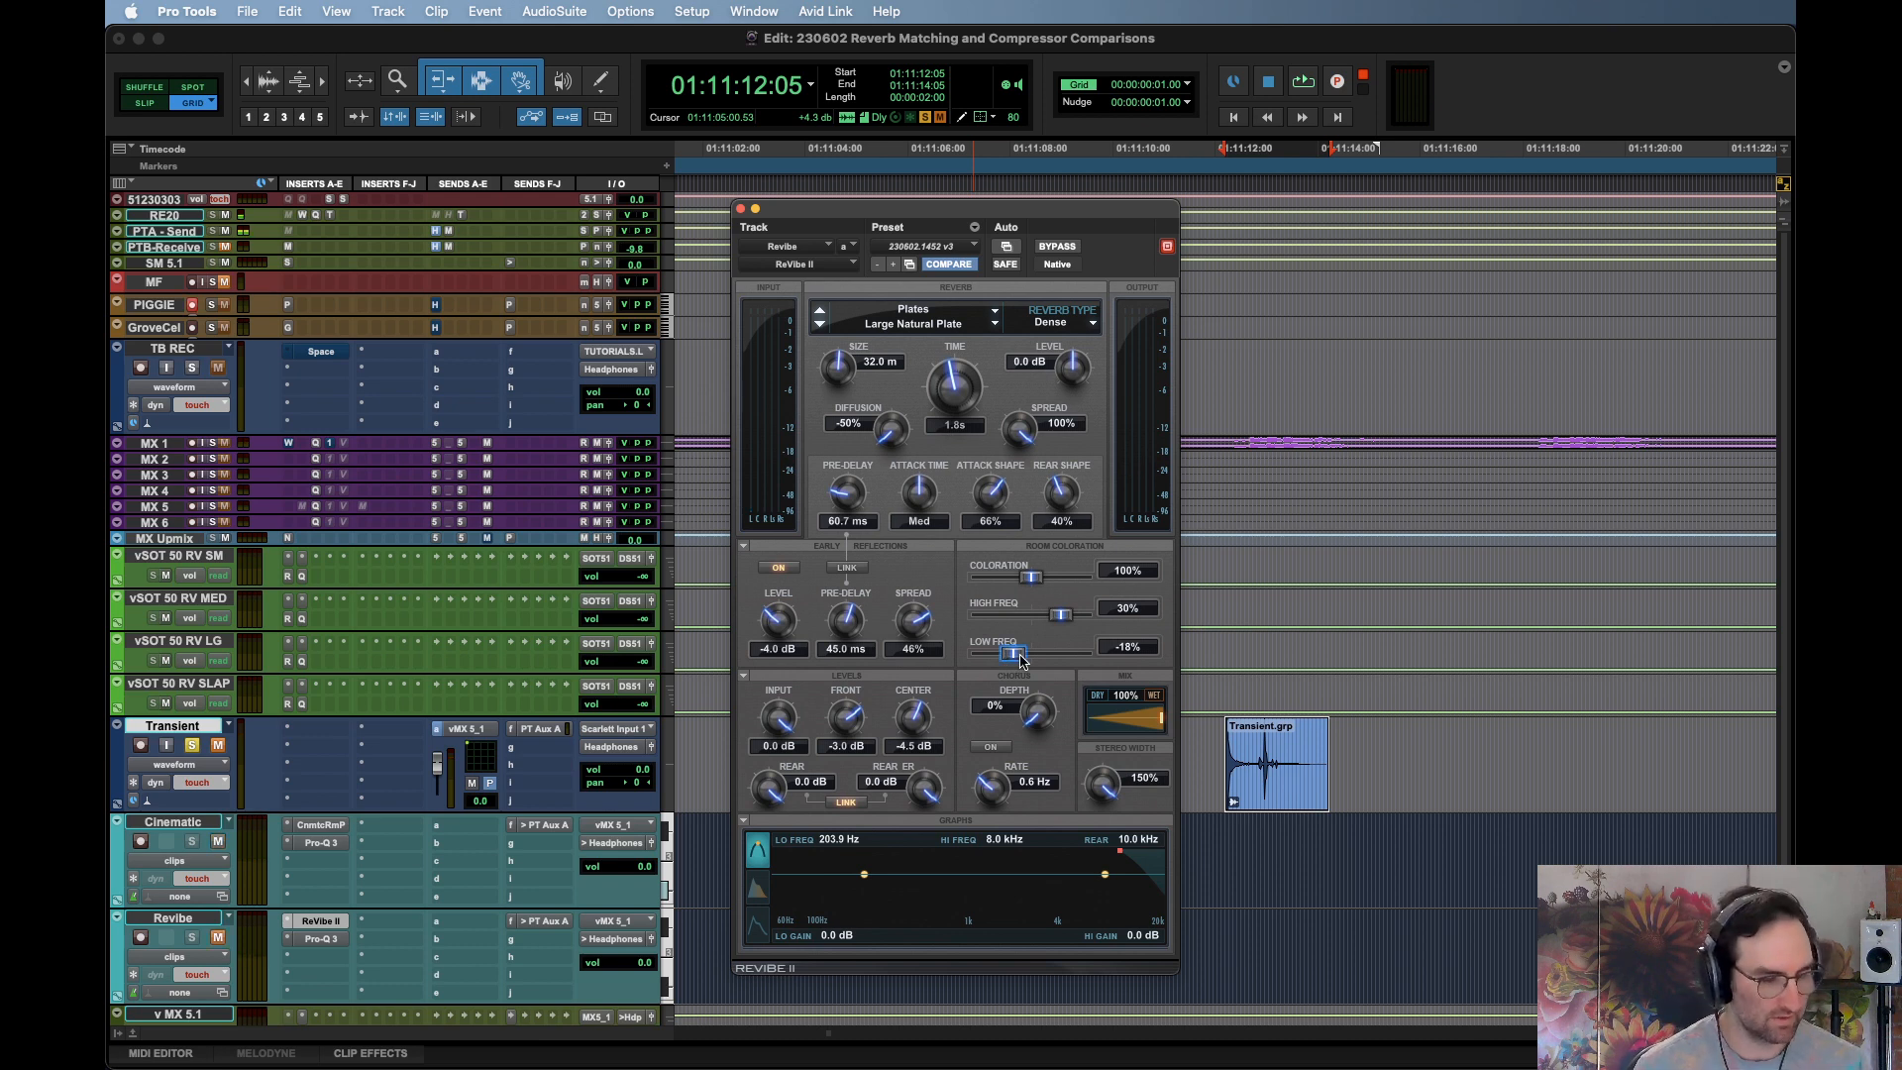
Compare the tone of the ReVibe II and Cinematic reverbs by replaying the transient repeatedly
key("space")
key("space")
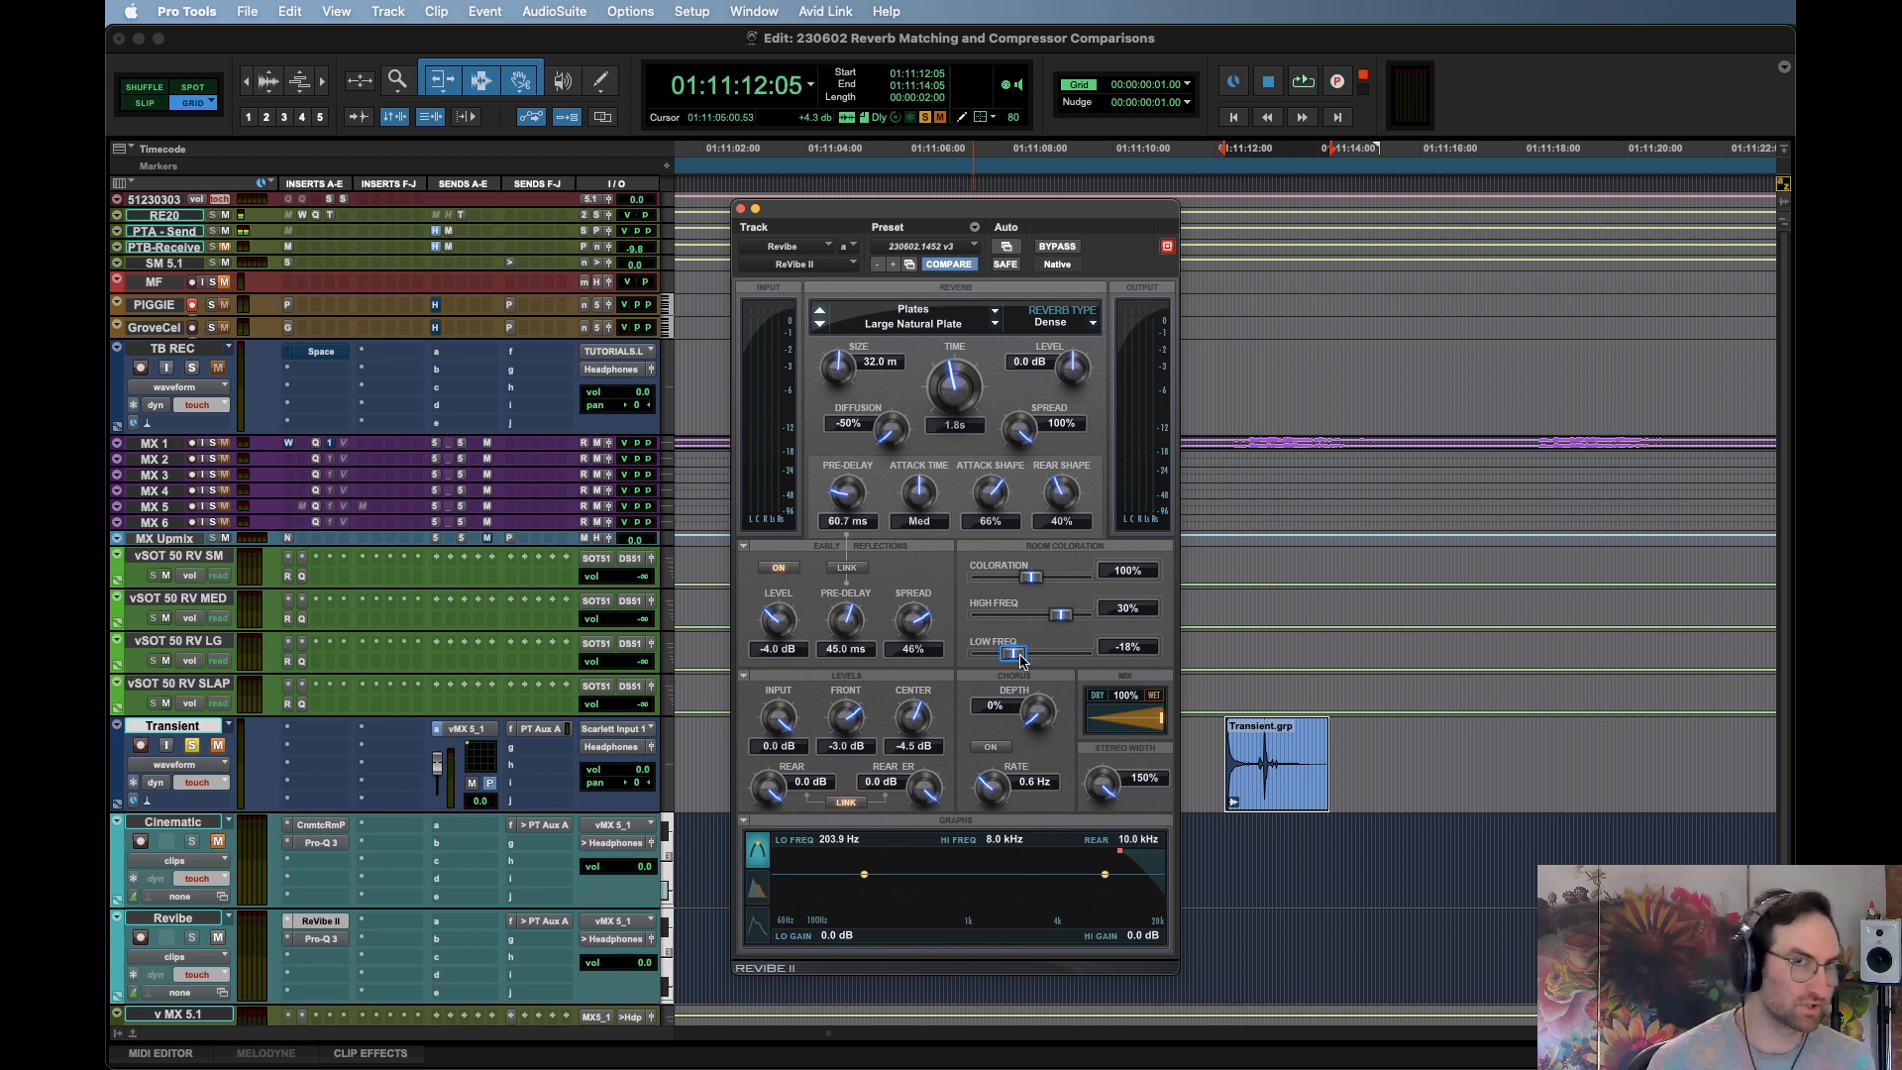
key("space")
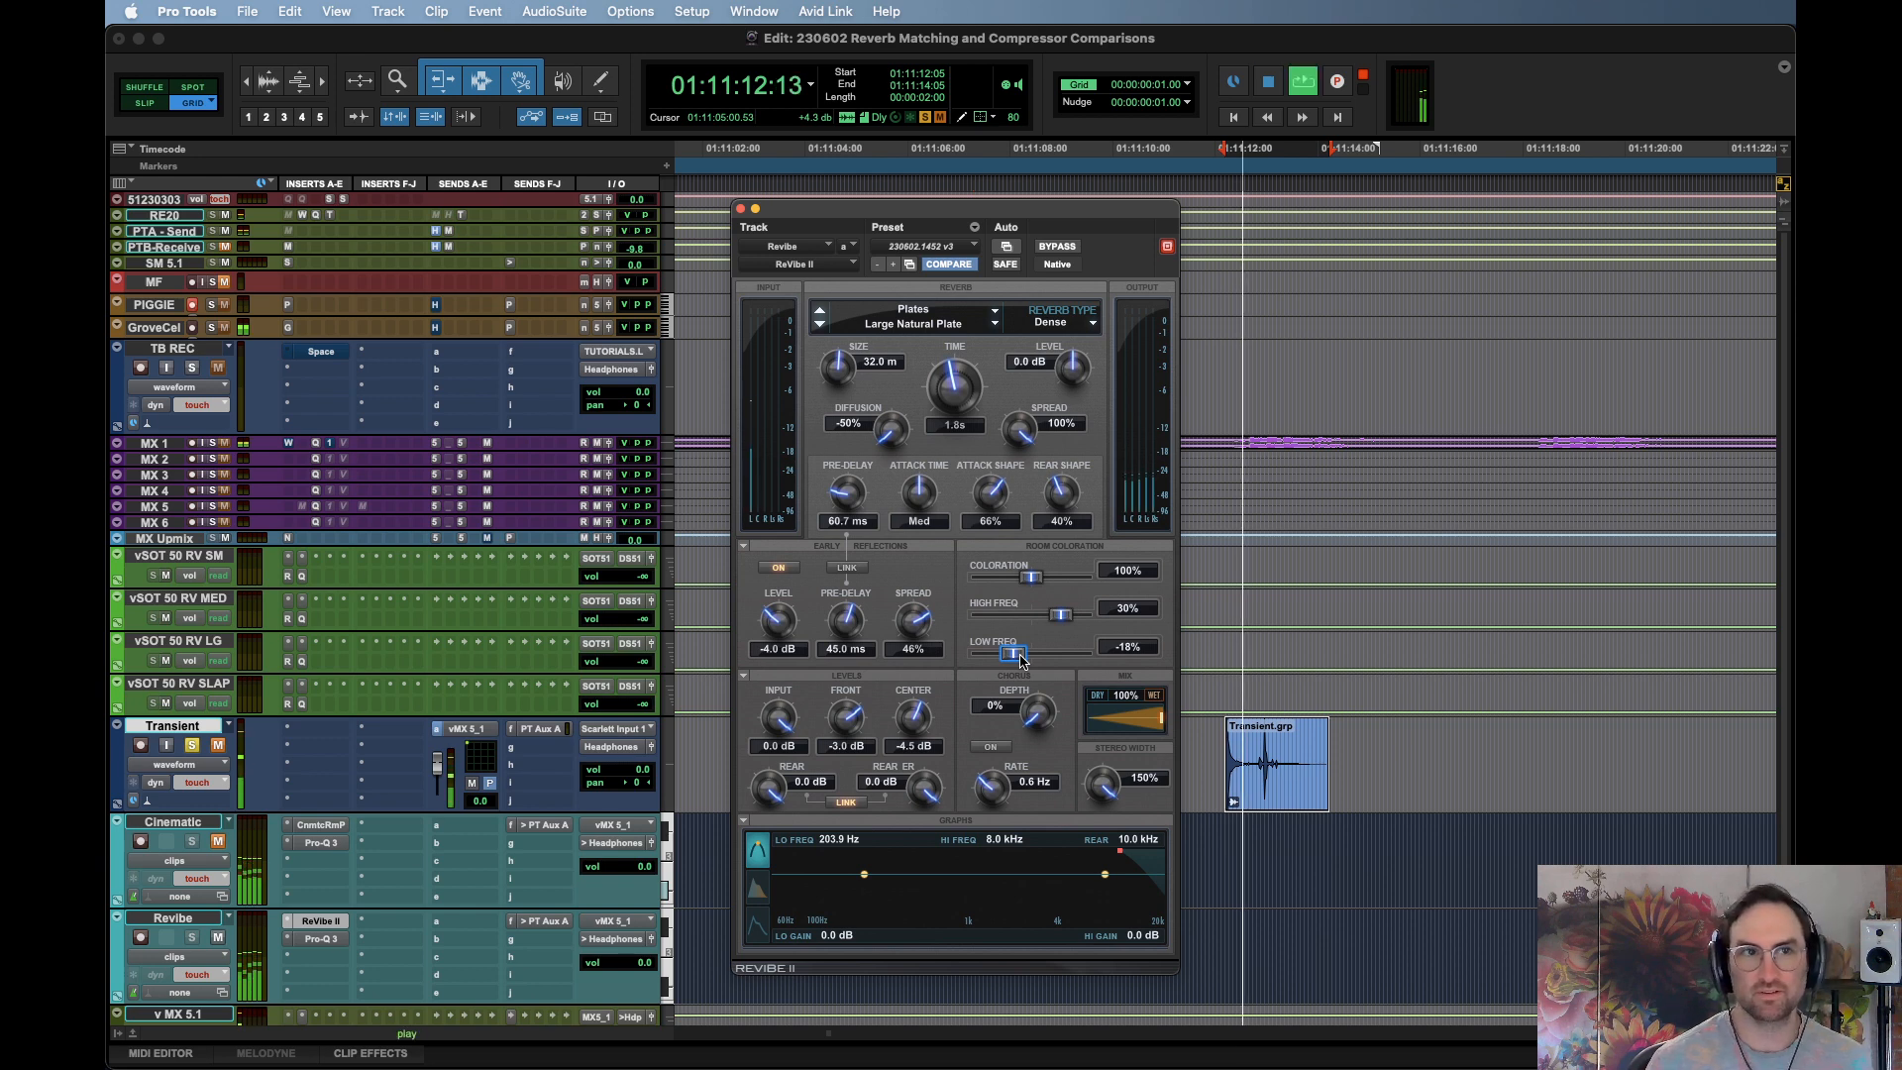
key("space")
key("space")
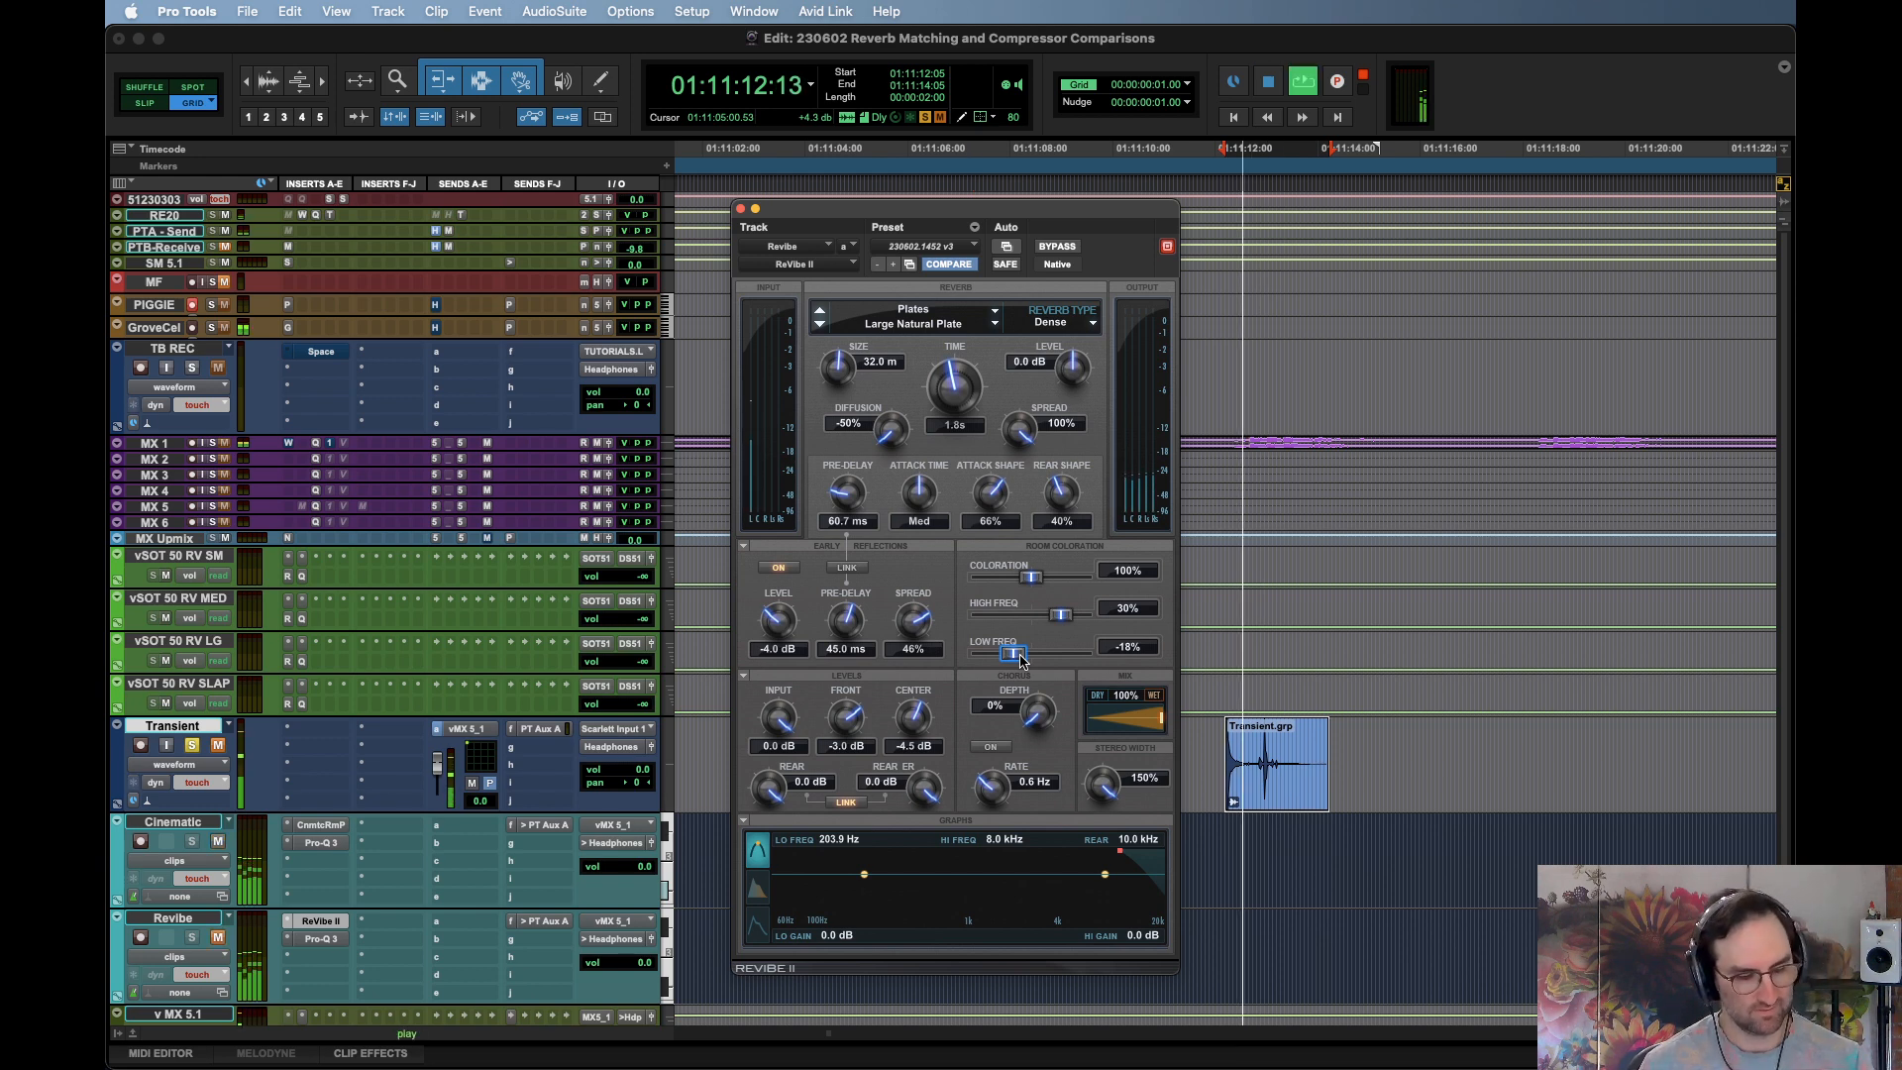
key("space")
key("space")
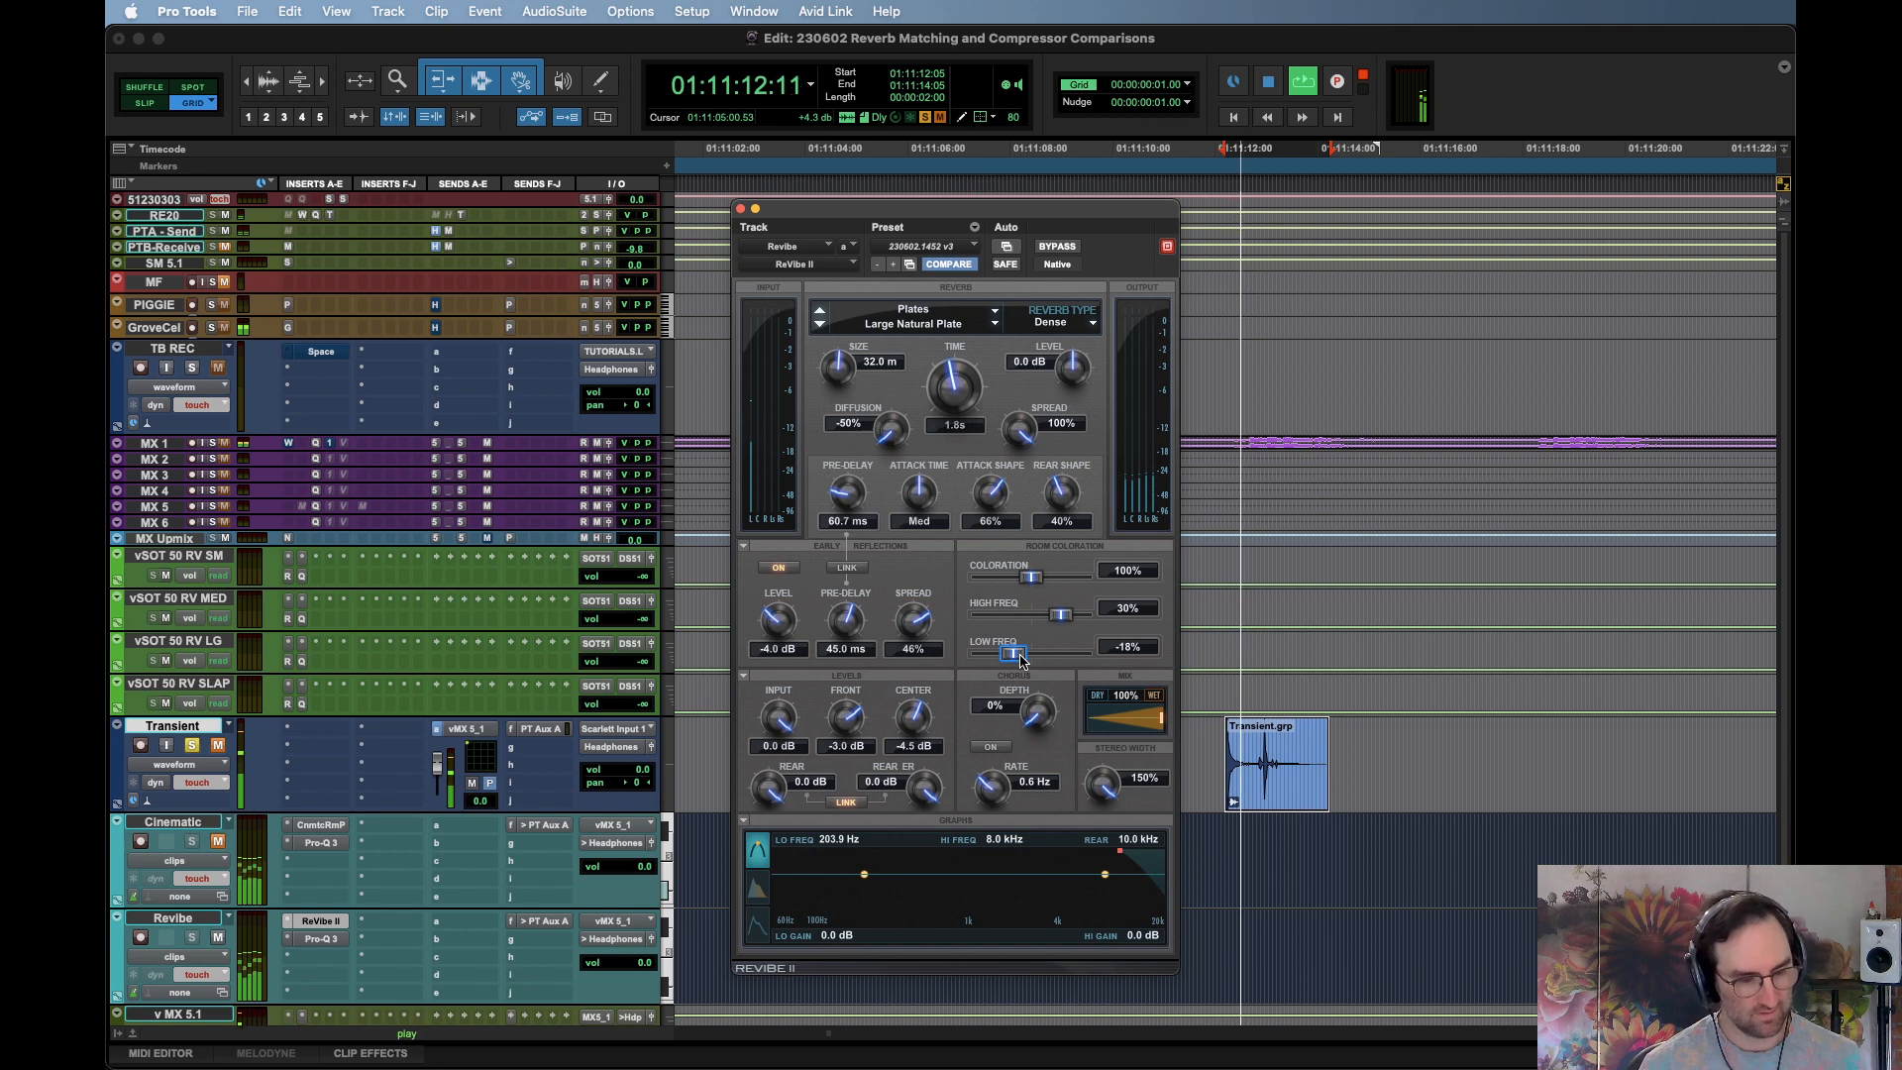
key("space")
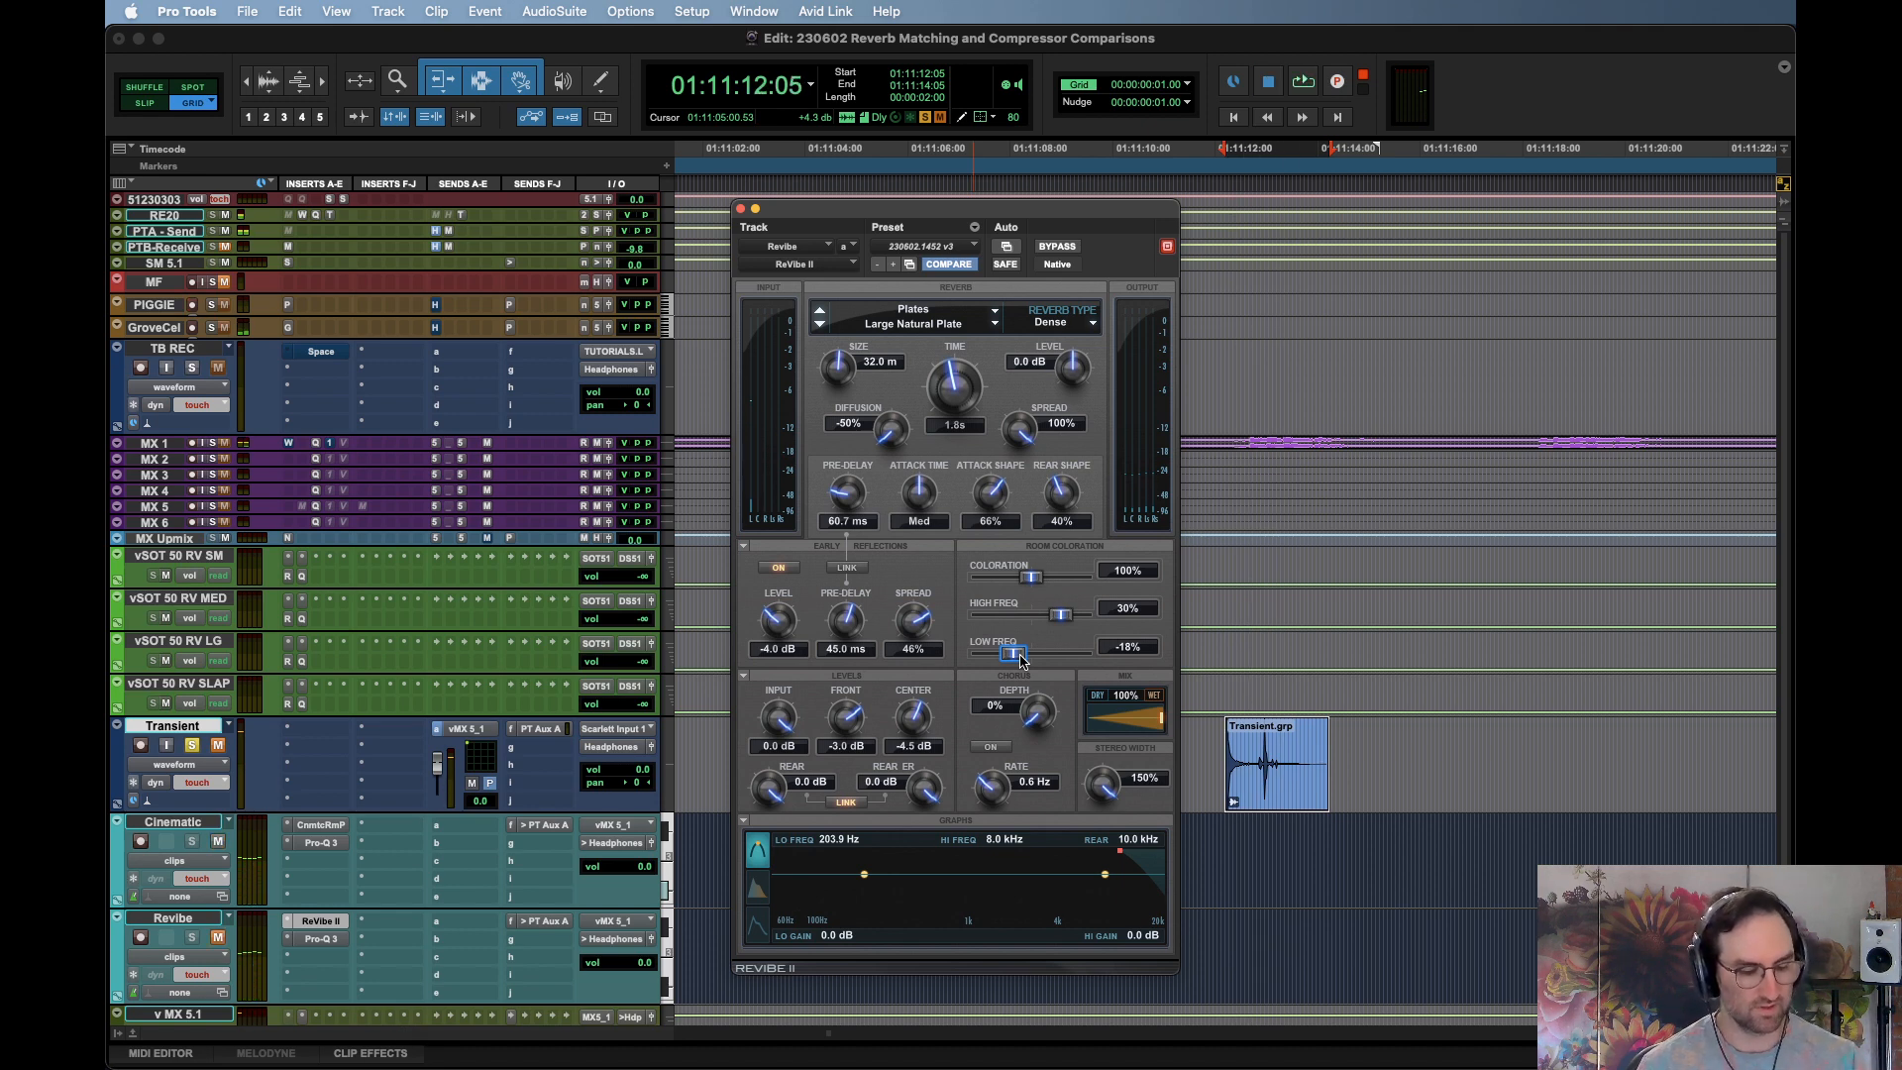
key("space")
key("space")
key("space")
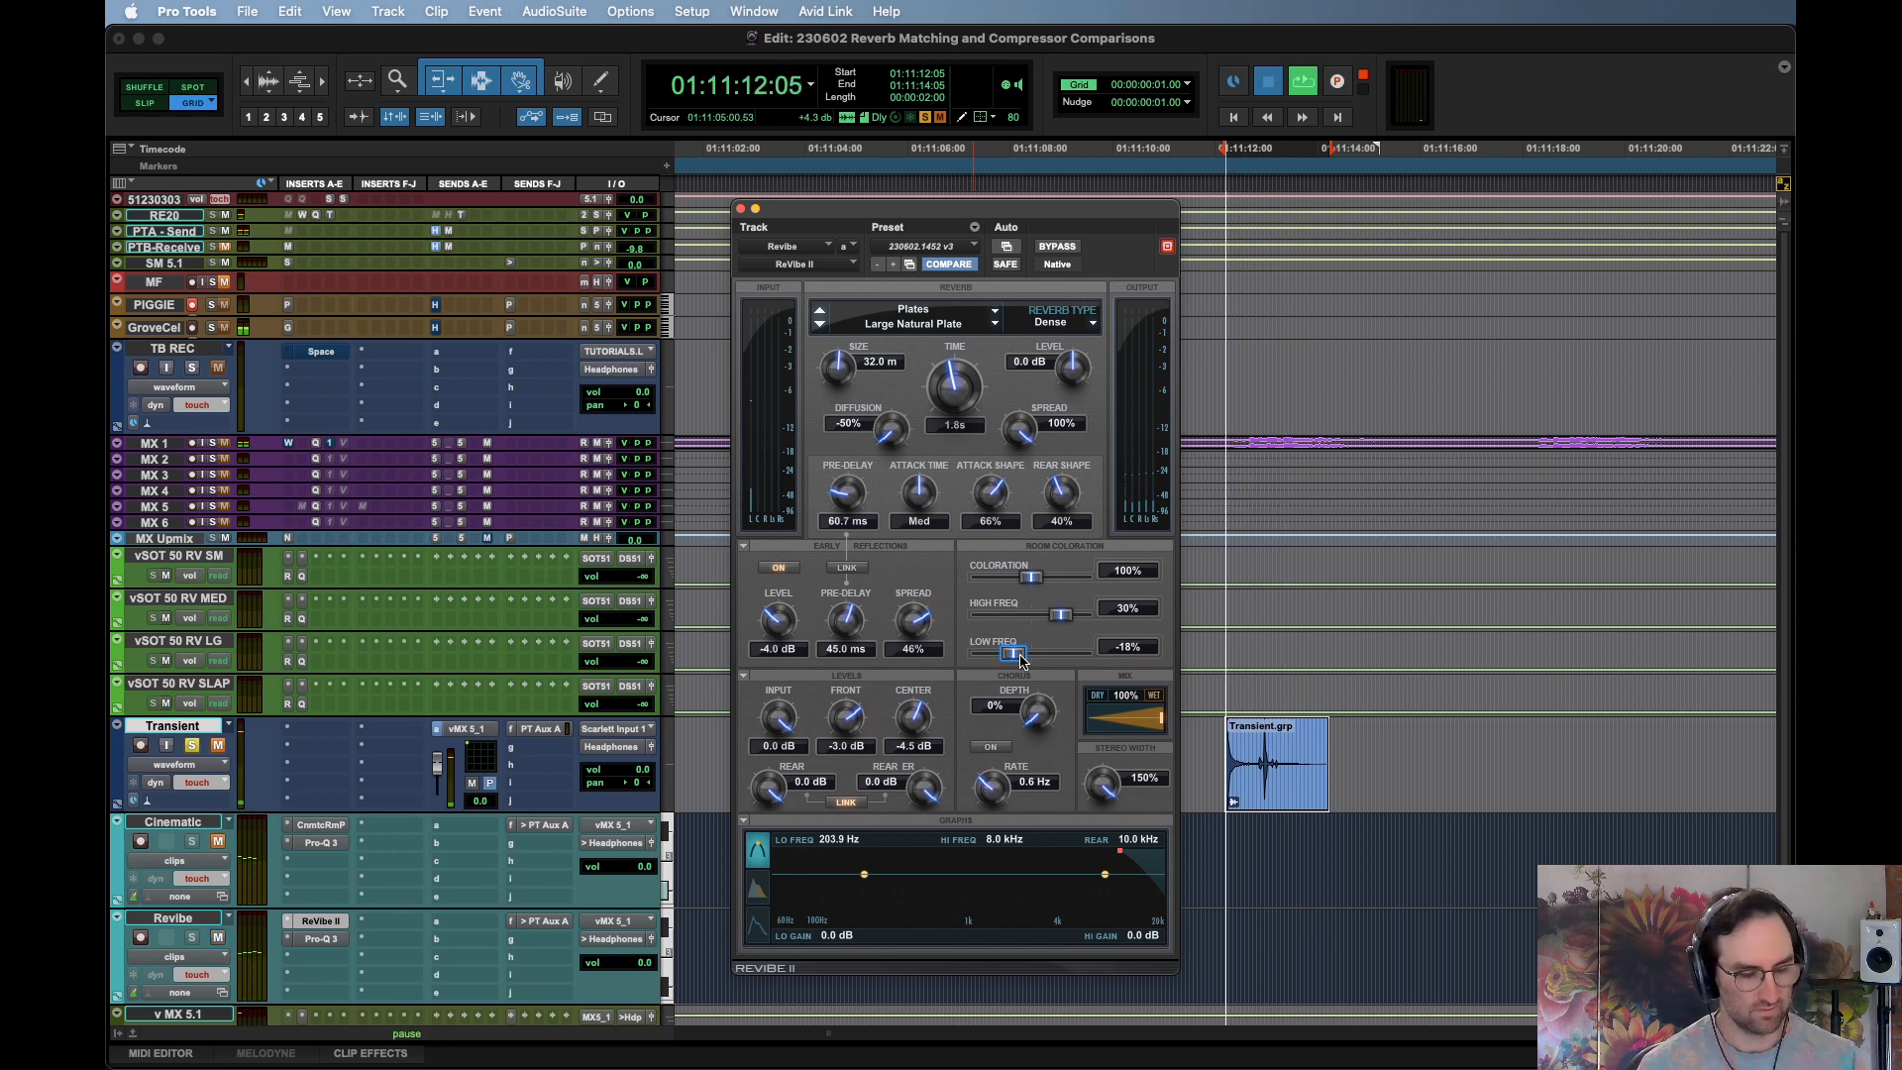
key("space")
Open the Pro-Q 3 equalizer on the Revibe track, reposition its window, and replay the transient to examine the reverb's spectrum
left_click(327, 939)
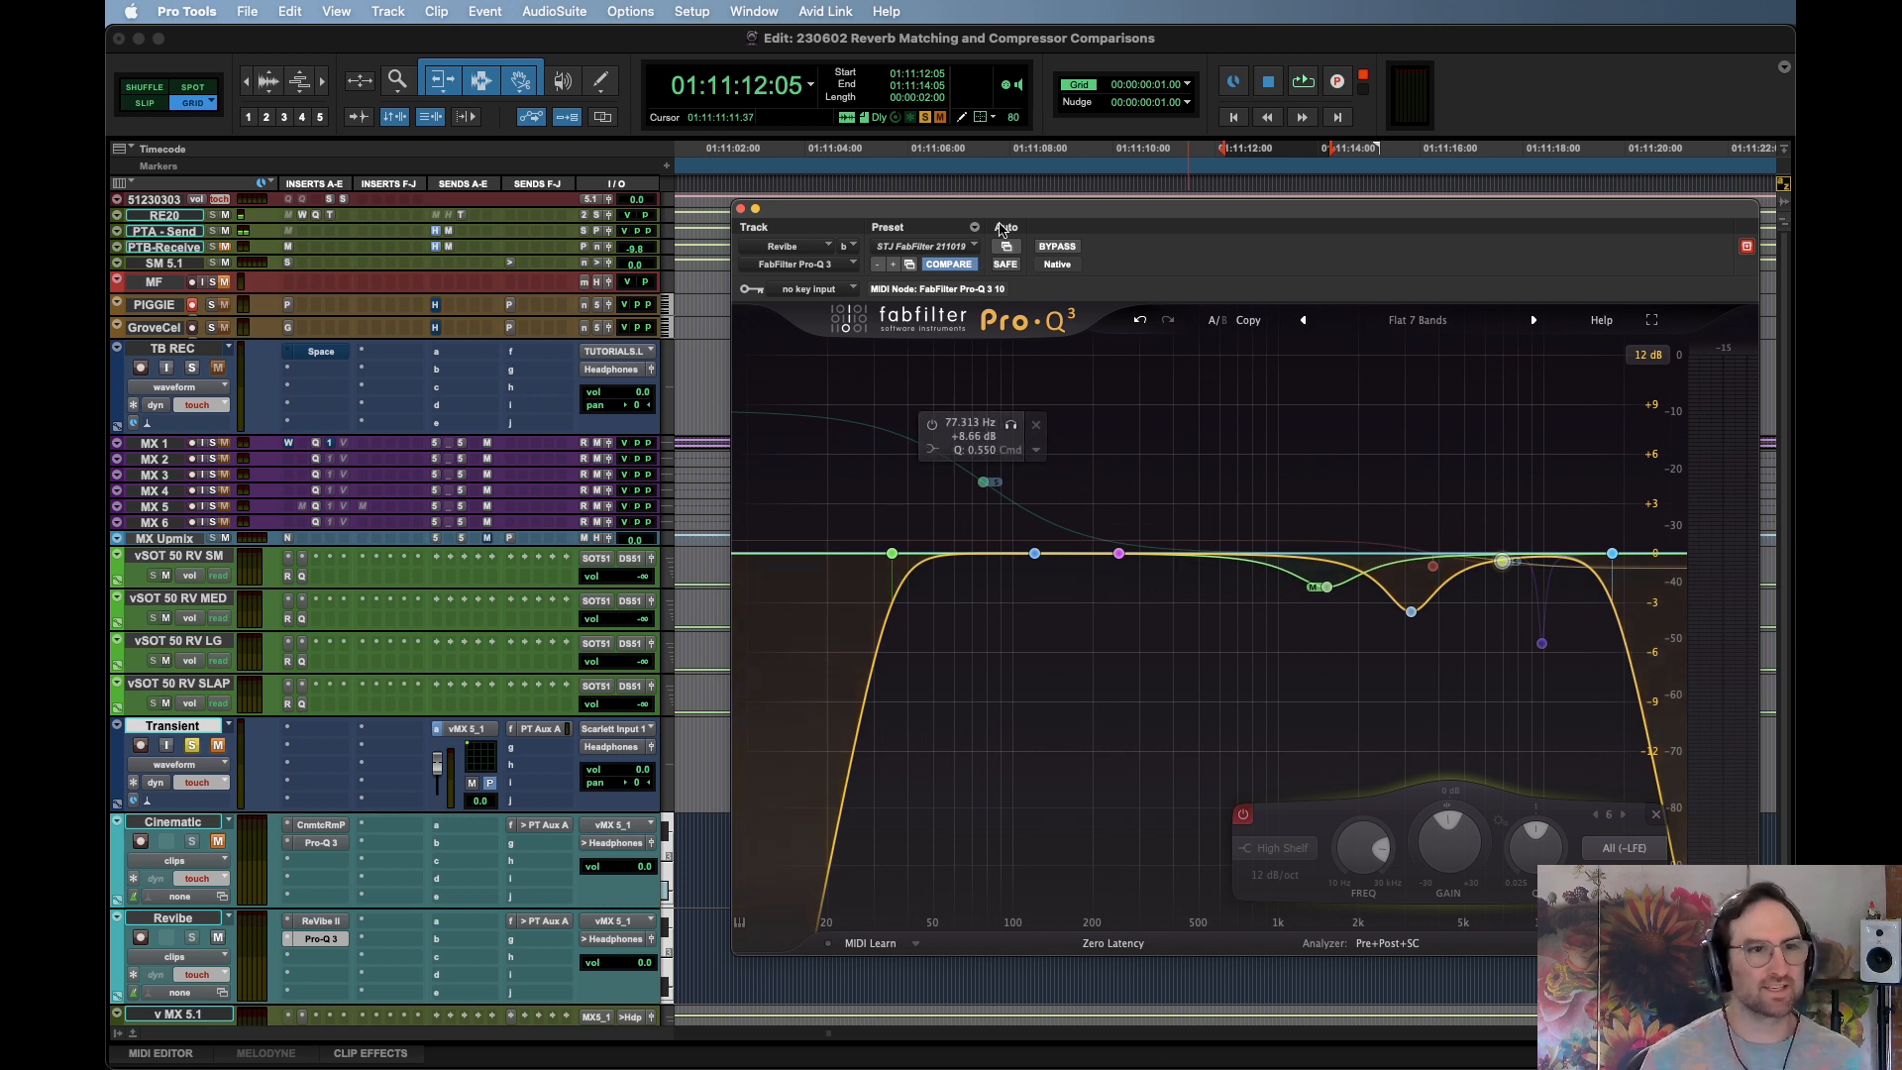
left_click_drag(1247, 214, 1219, 235)
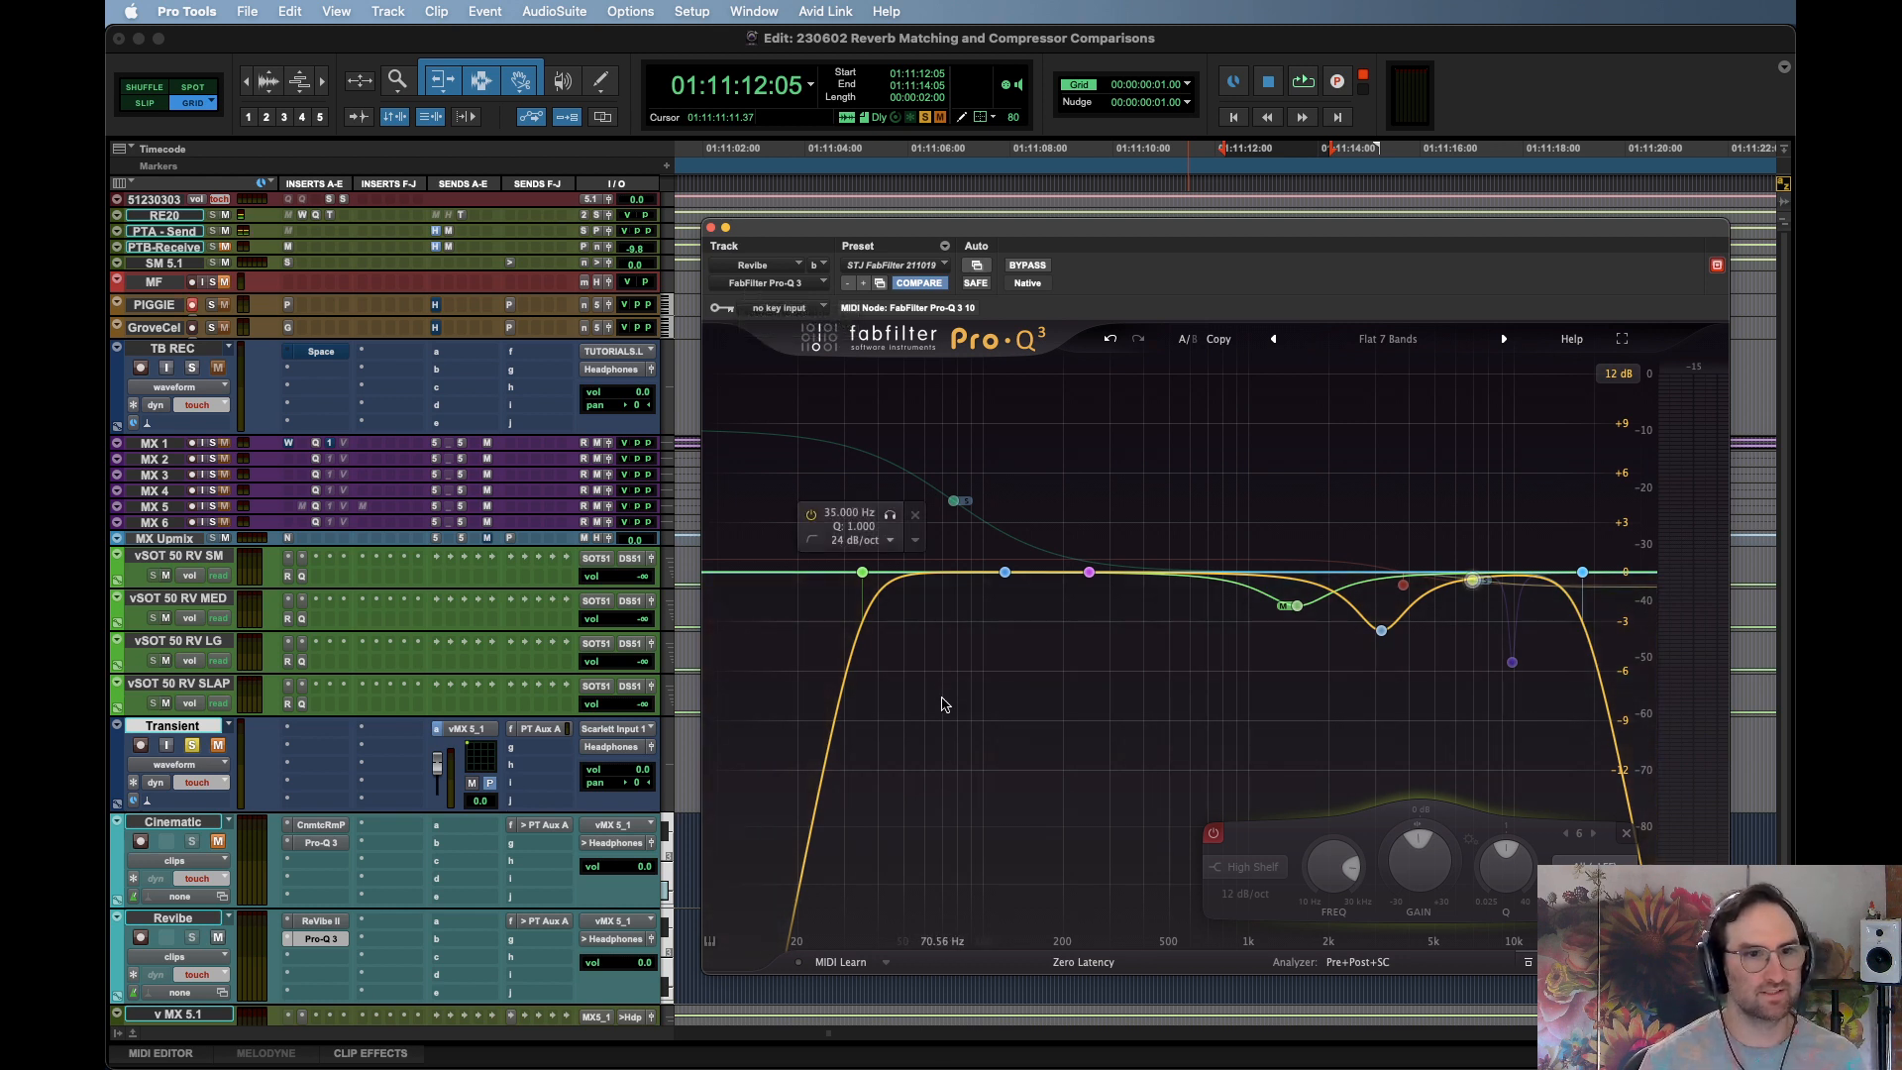
key("space")
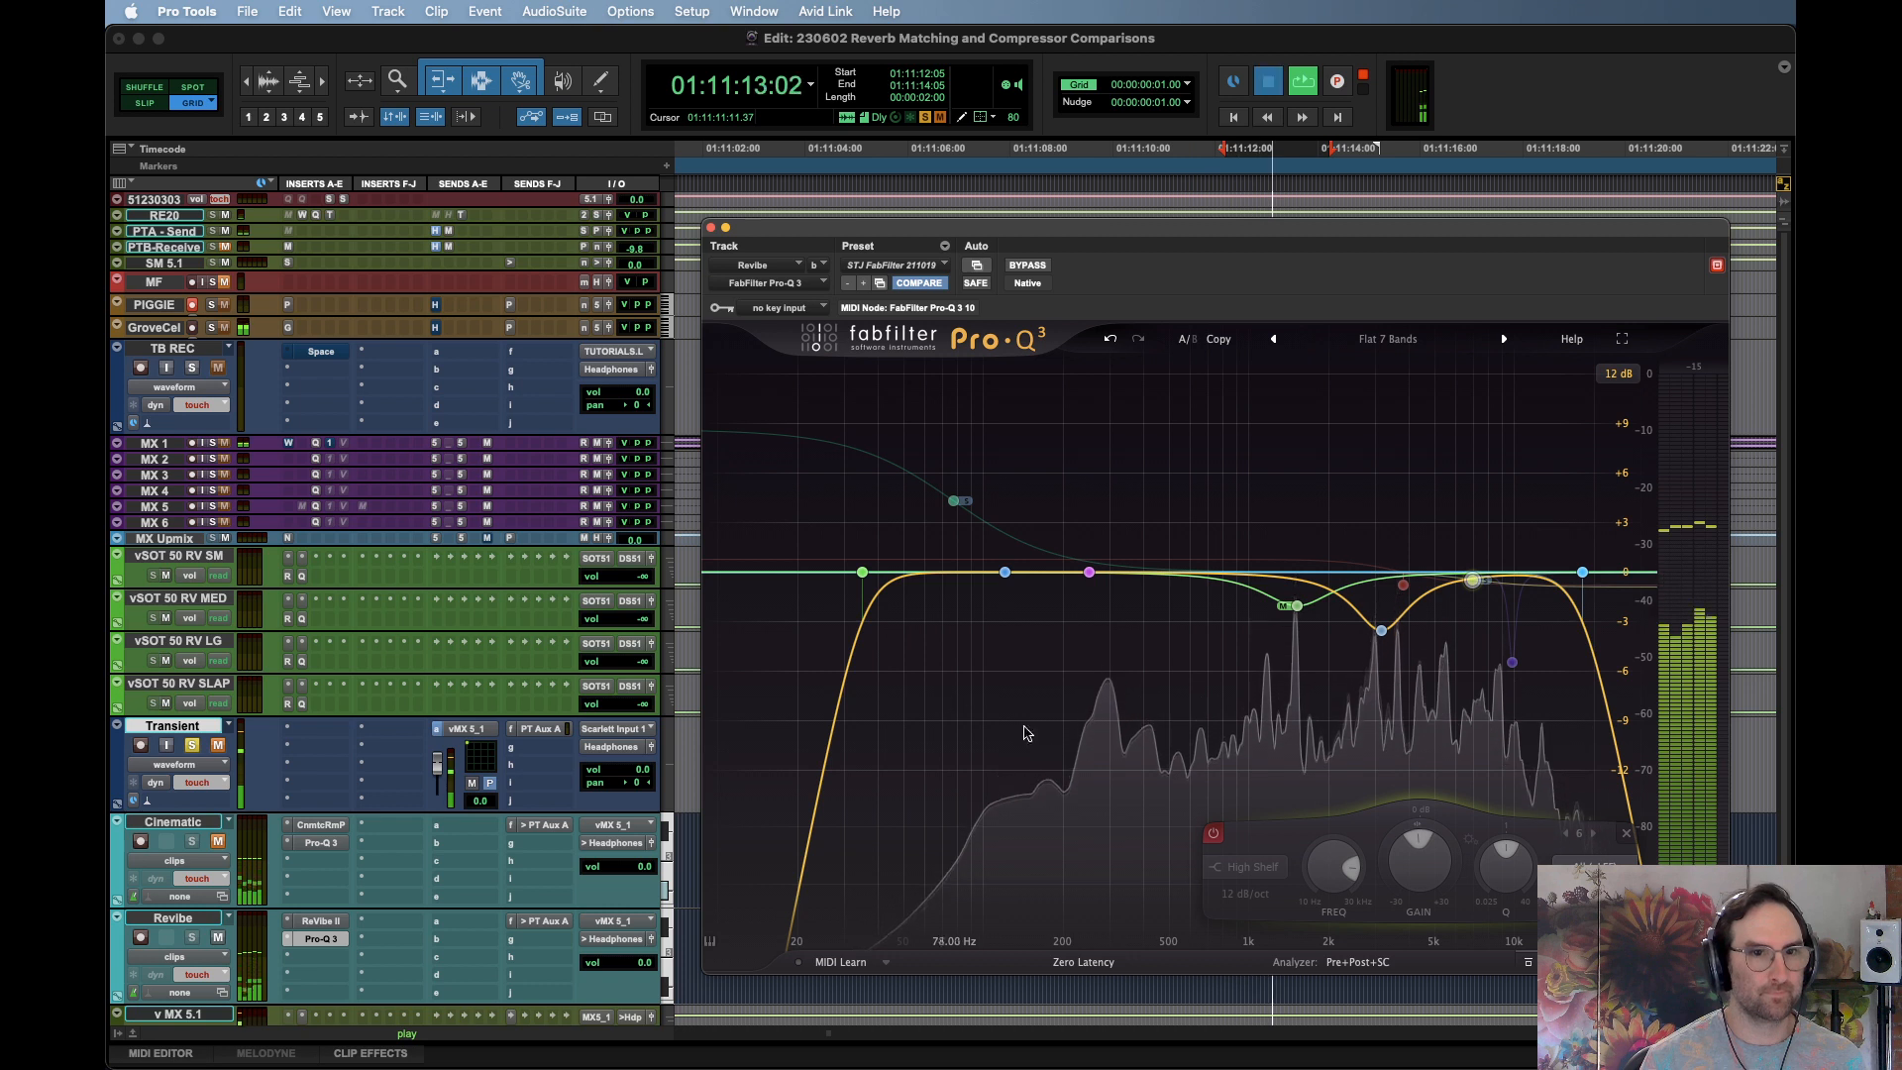
key("space")
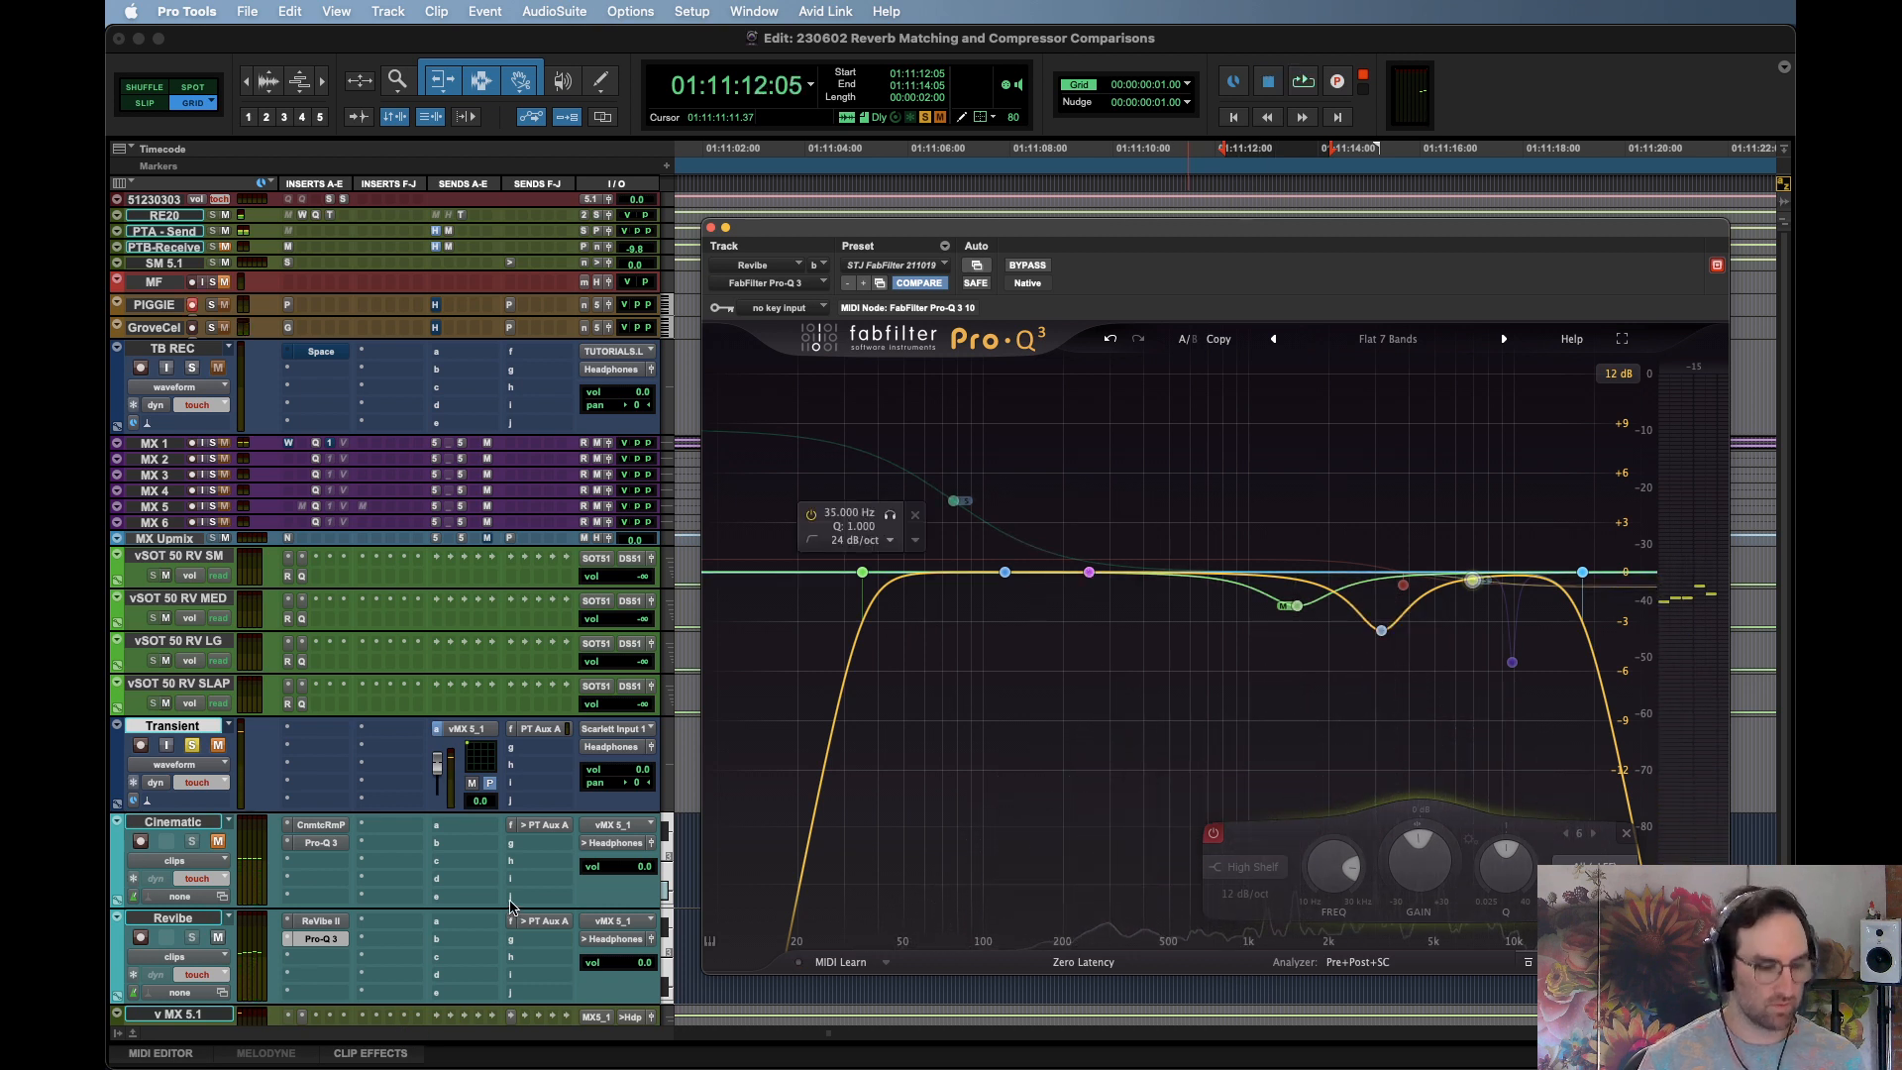
key("space")
key("space")
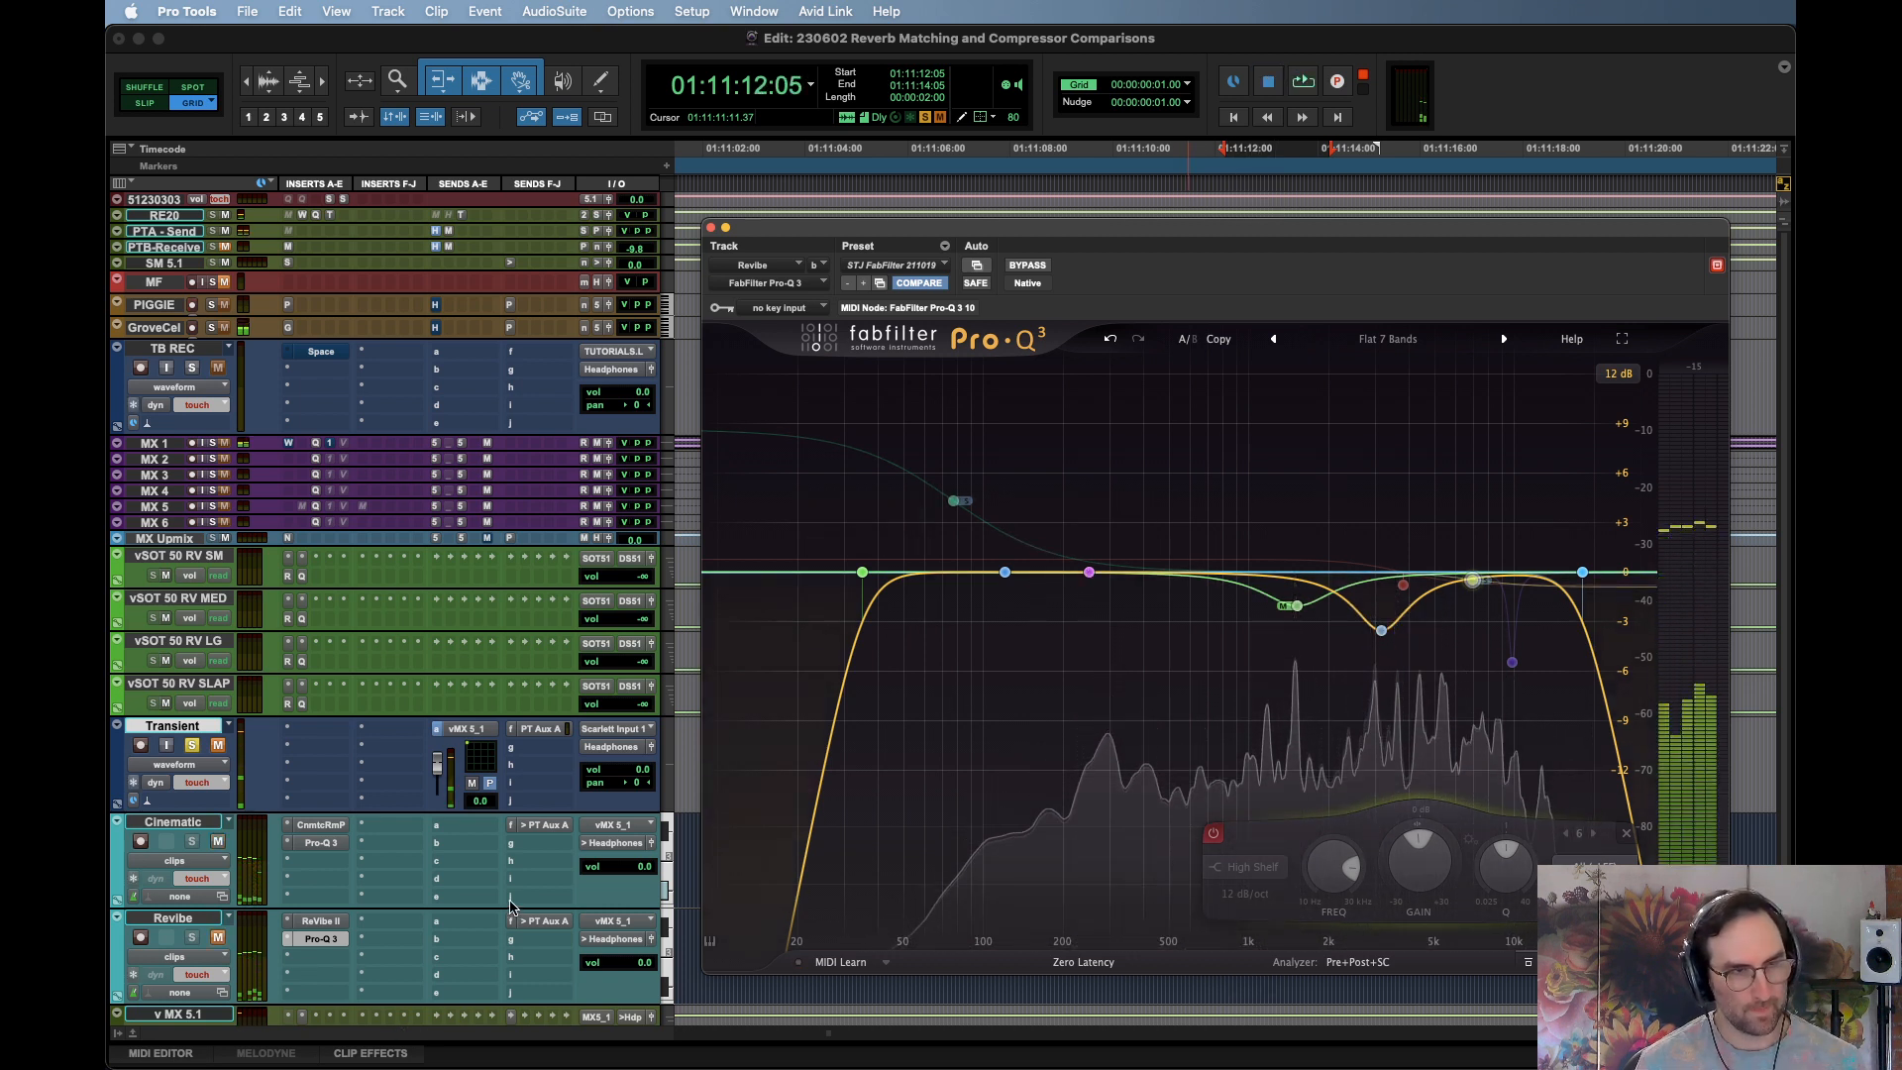
key("space")
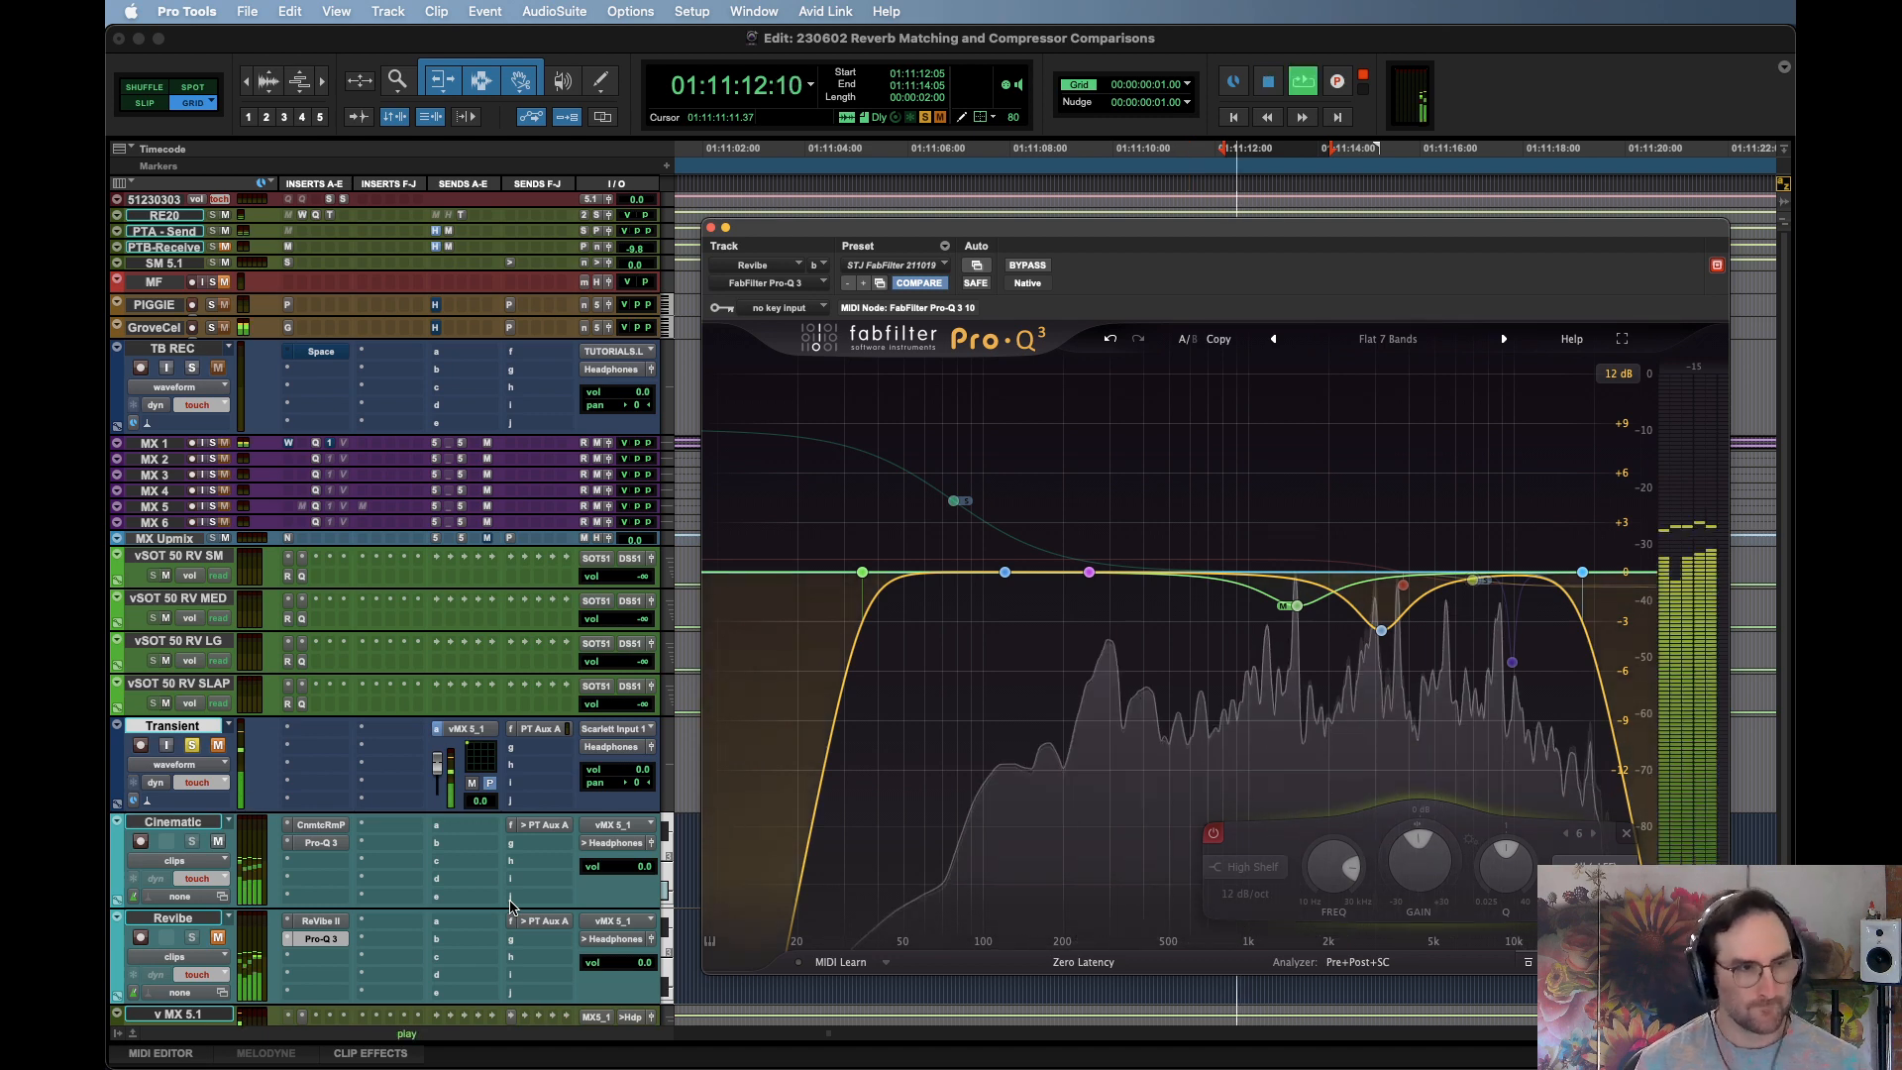
Bring up ReVibe II on the Revibe track, set its decay graph's Hi Ratio to 1:1, and audition it with the transient
key("space")
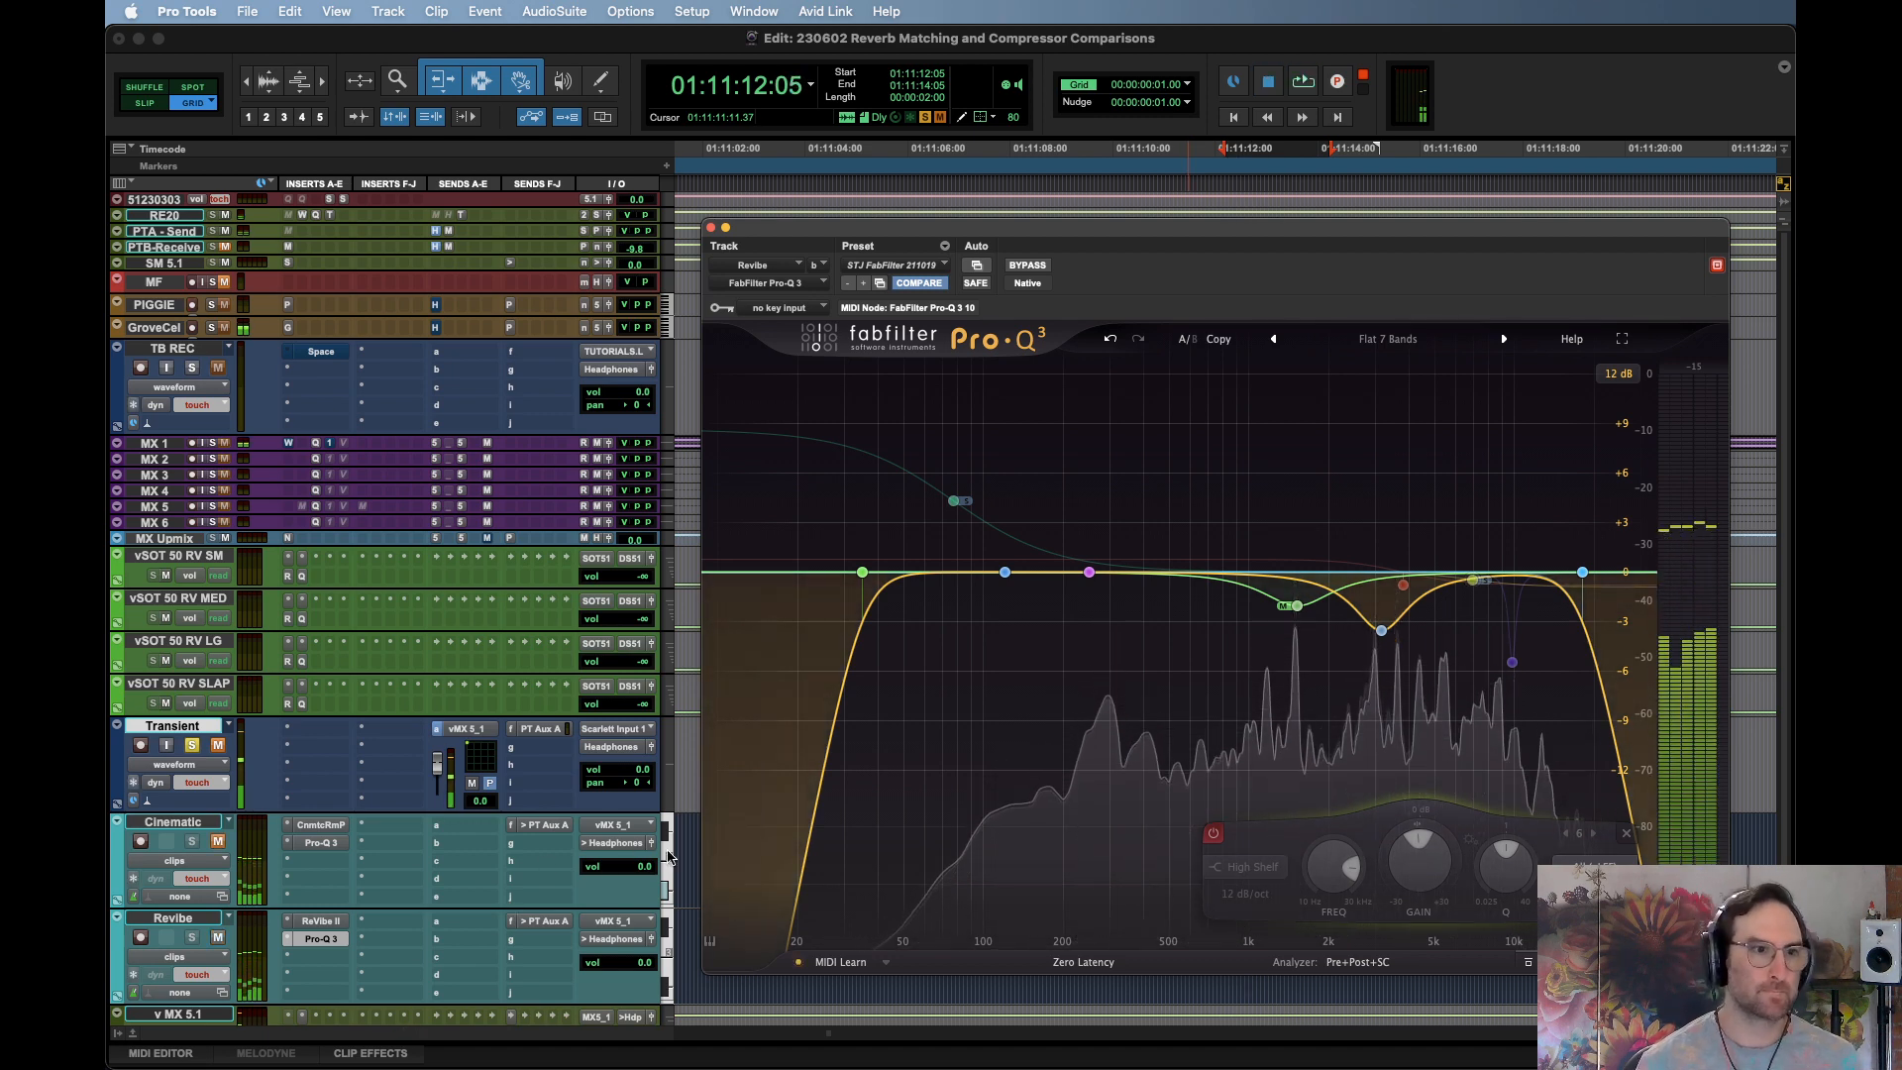
left_click(320, 920)
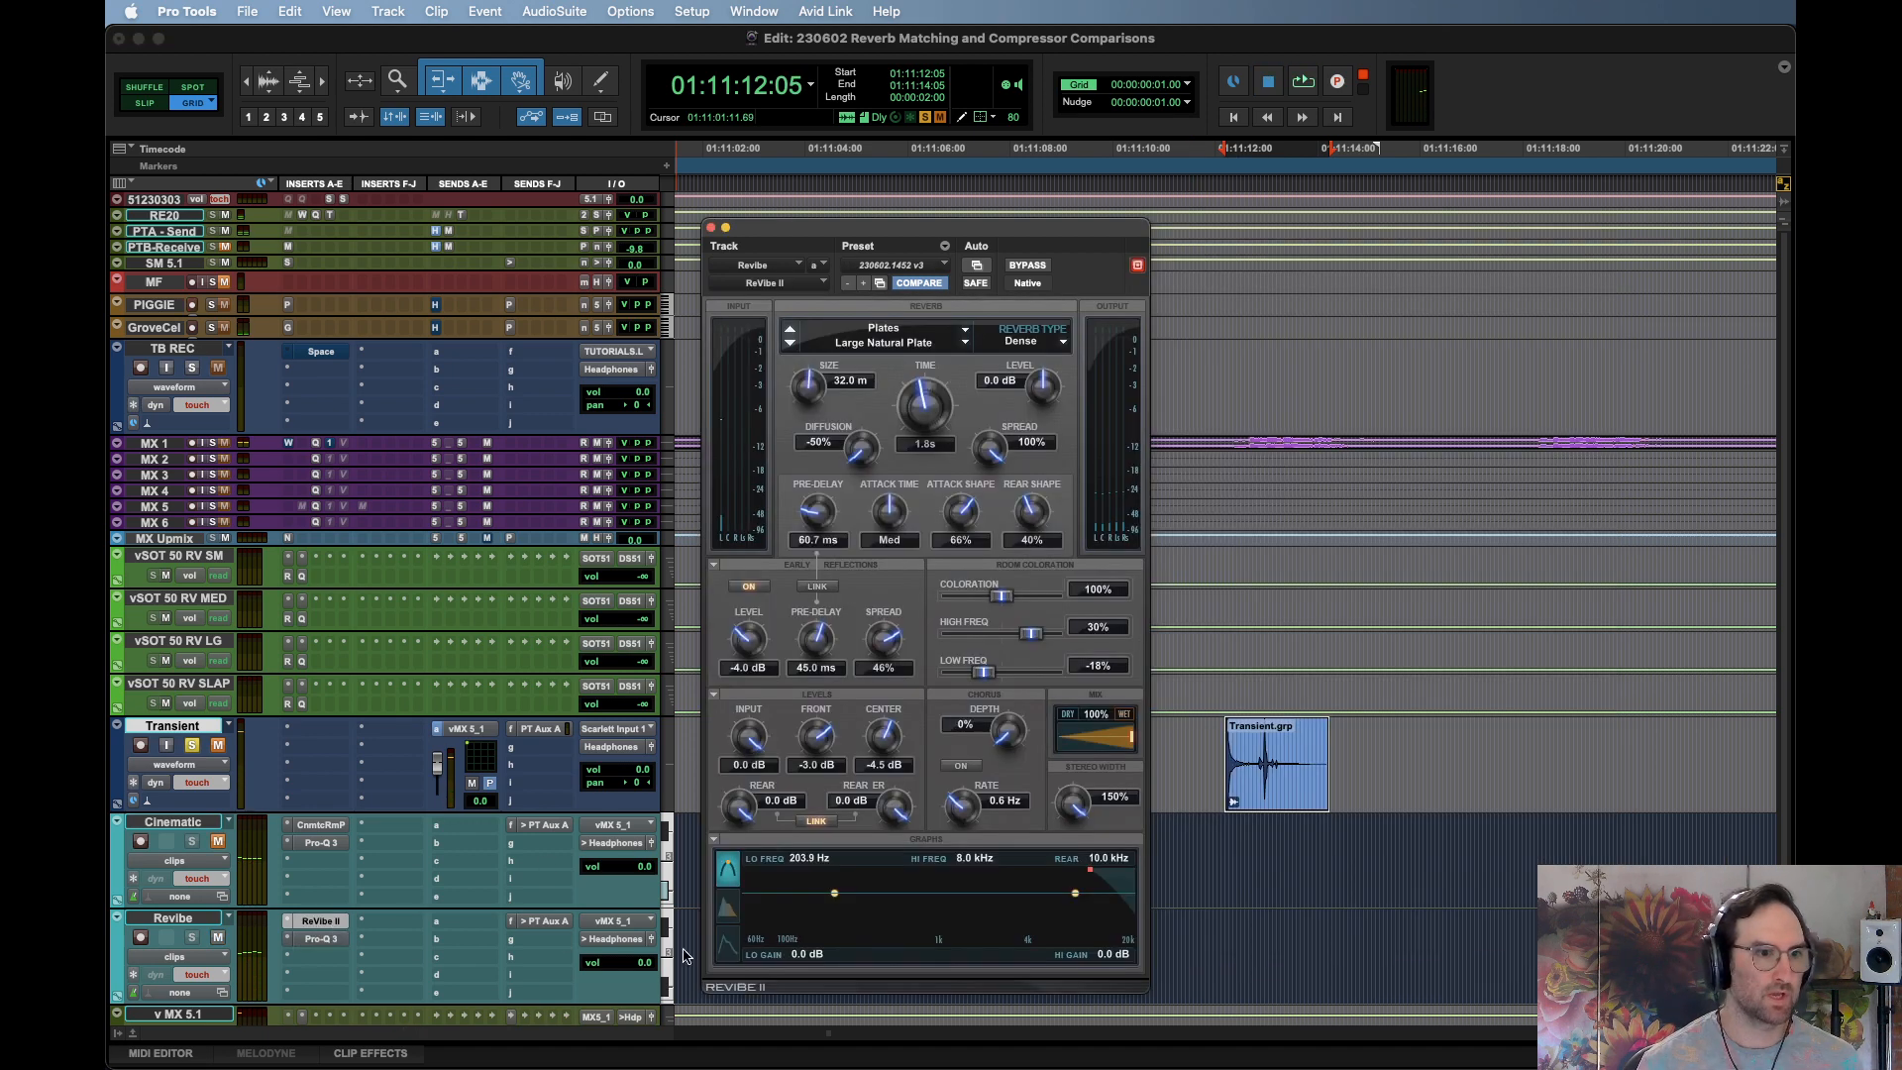
left_click(727, 906)
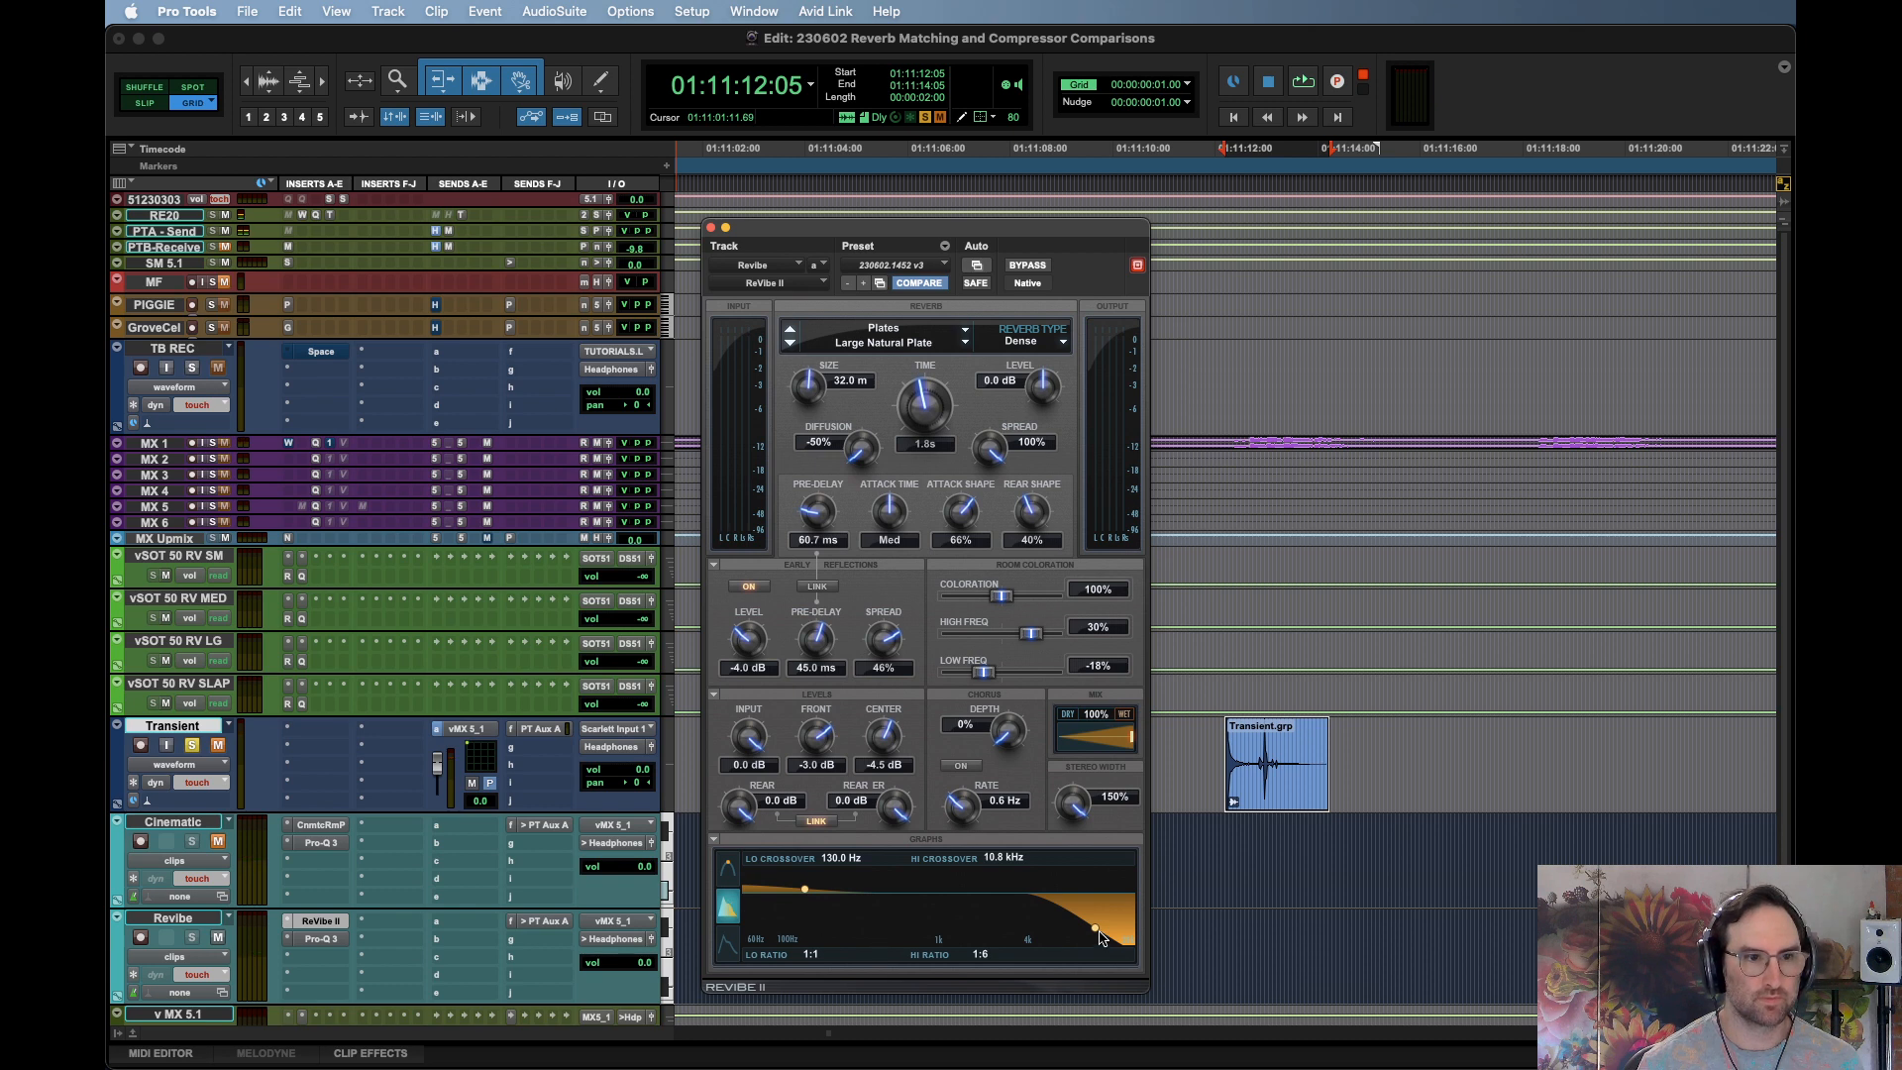
mouse_move(976, 955)
left_mouse_down()
mouse_move(983, 980)
mouse_move(1003, 936)
left_mouse_up()
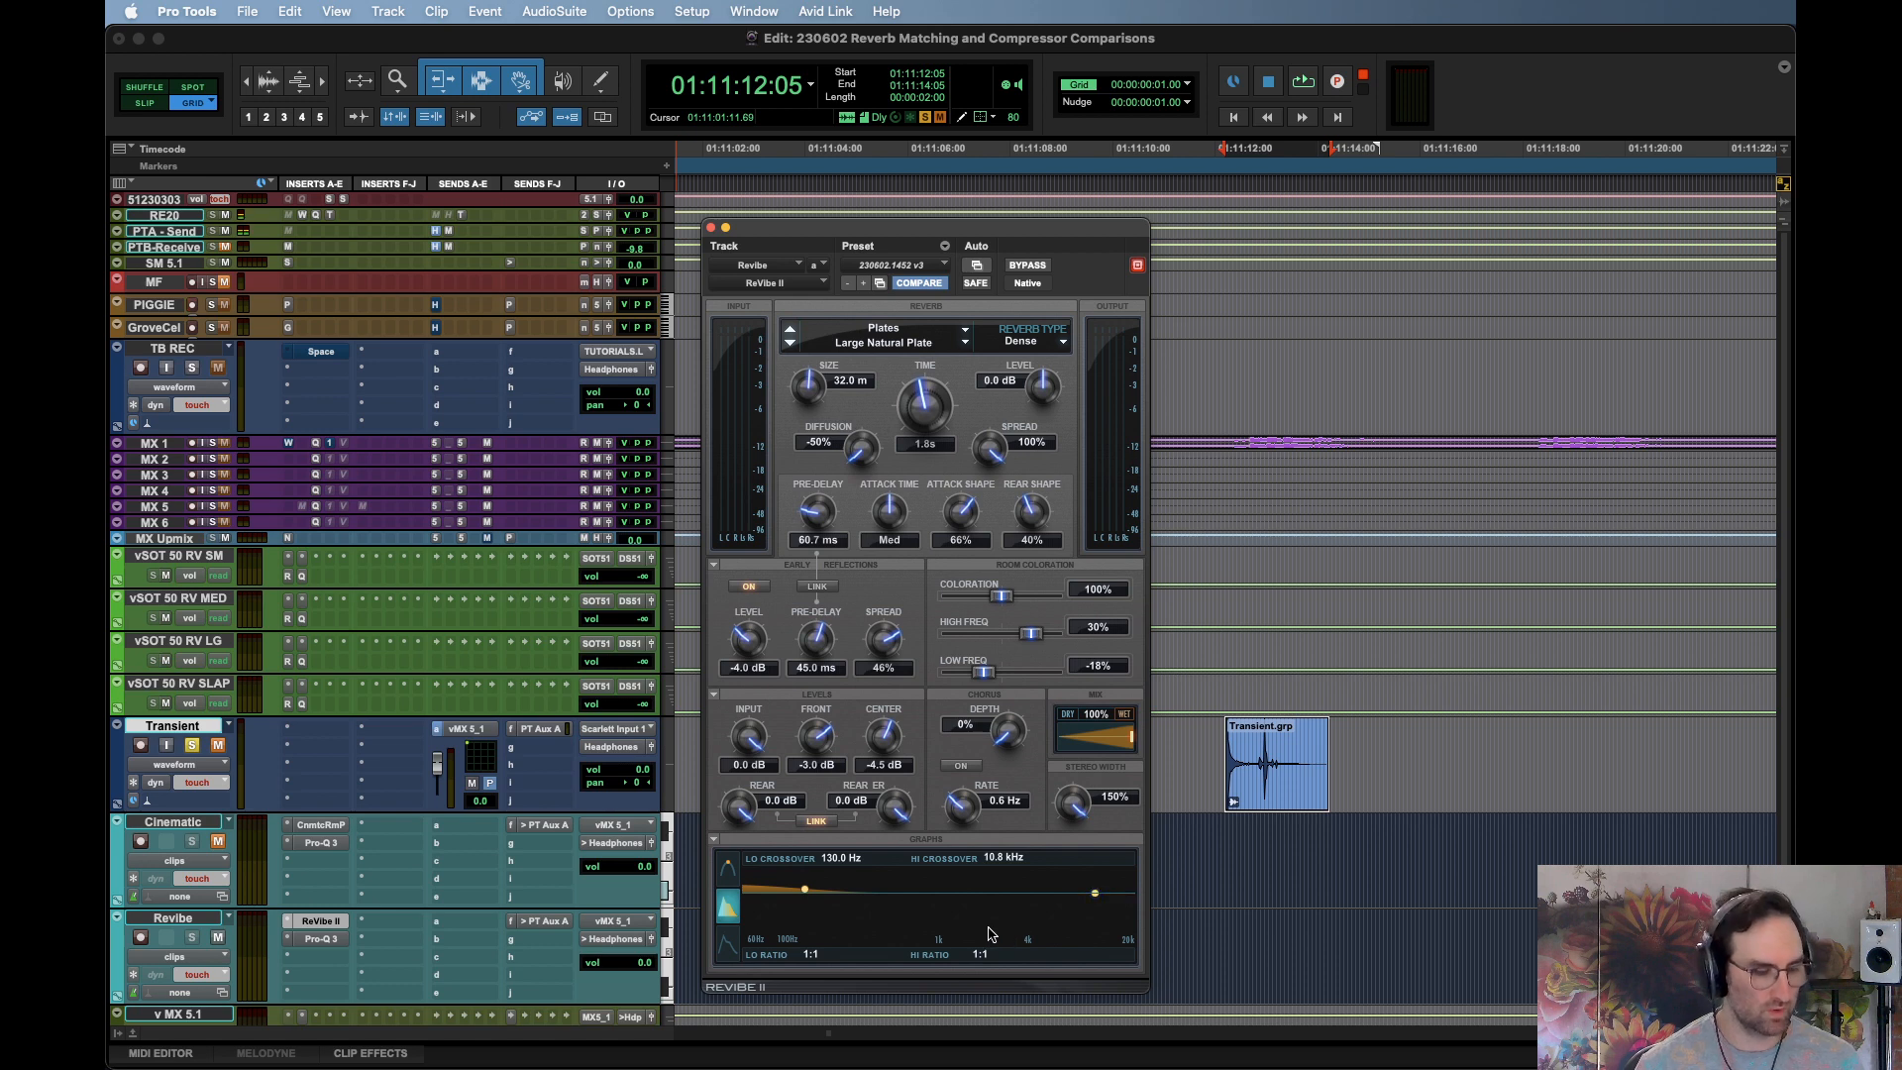
key("space")
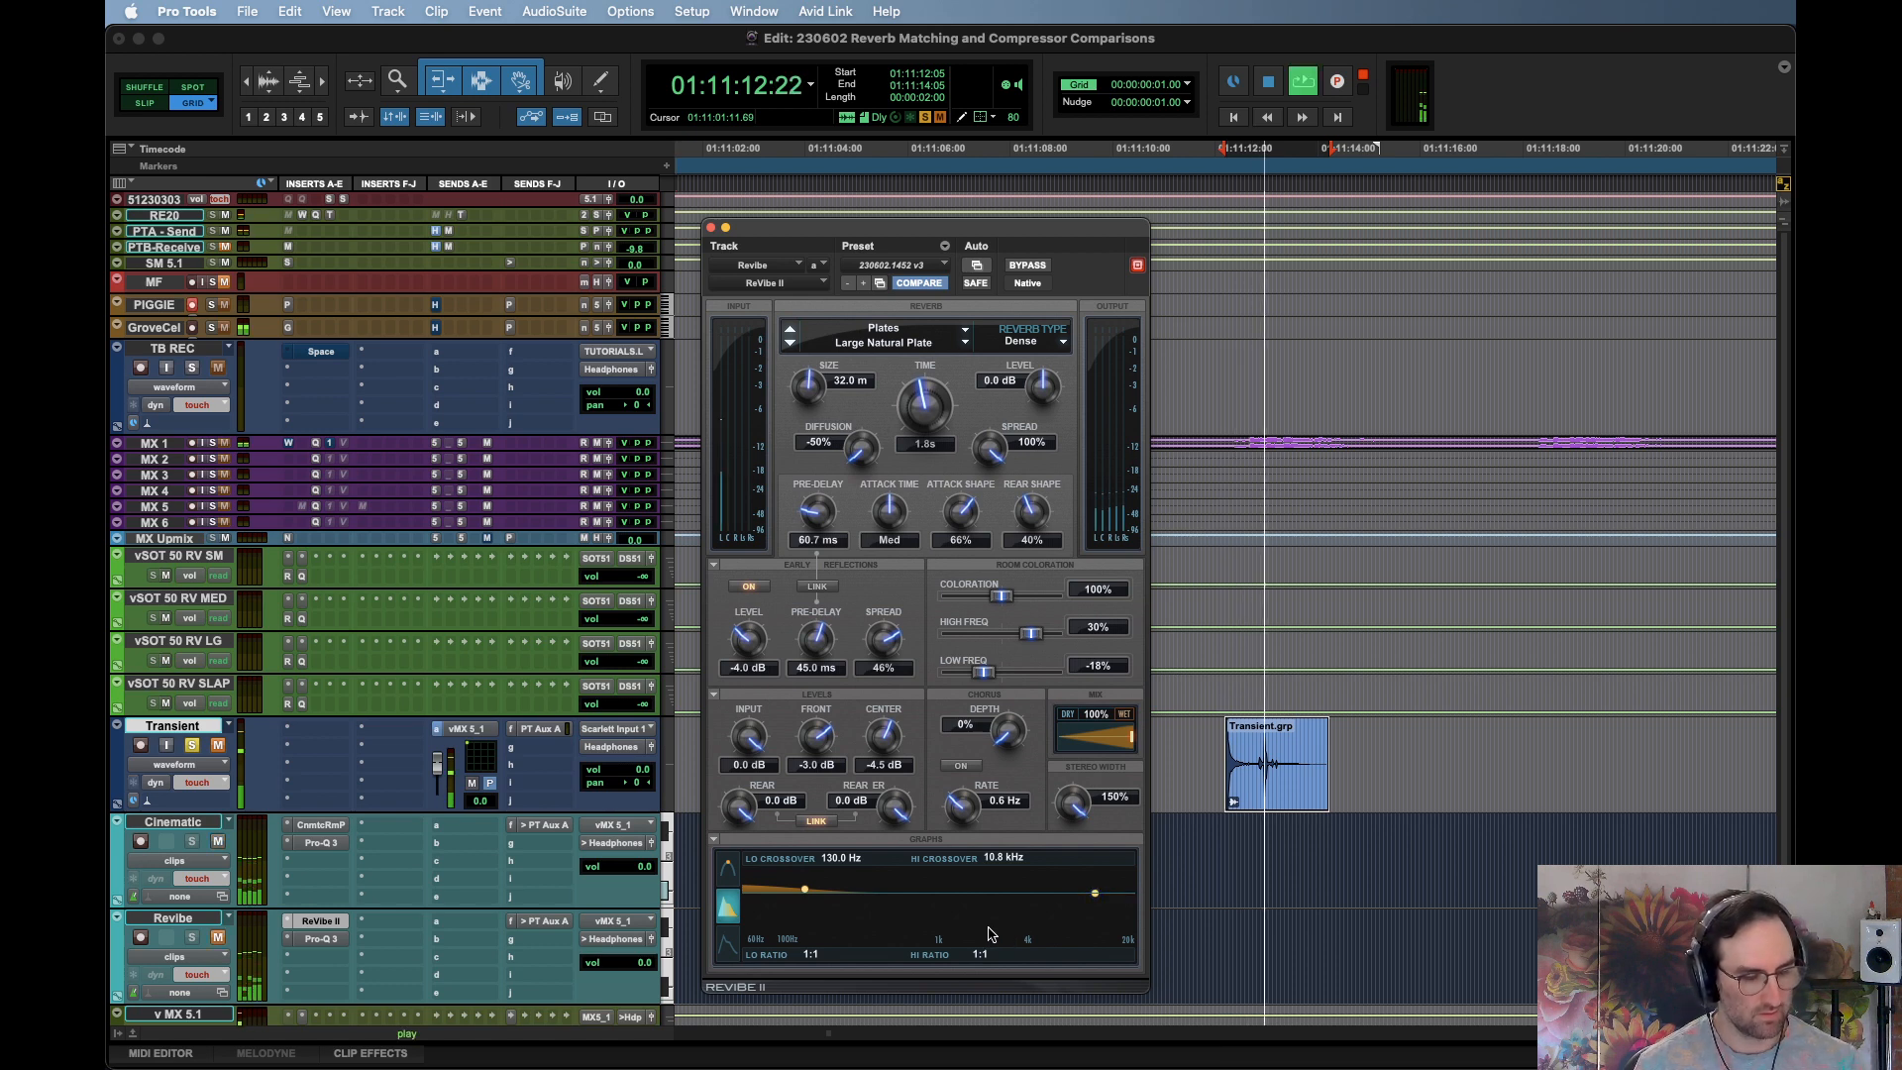
key("space")
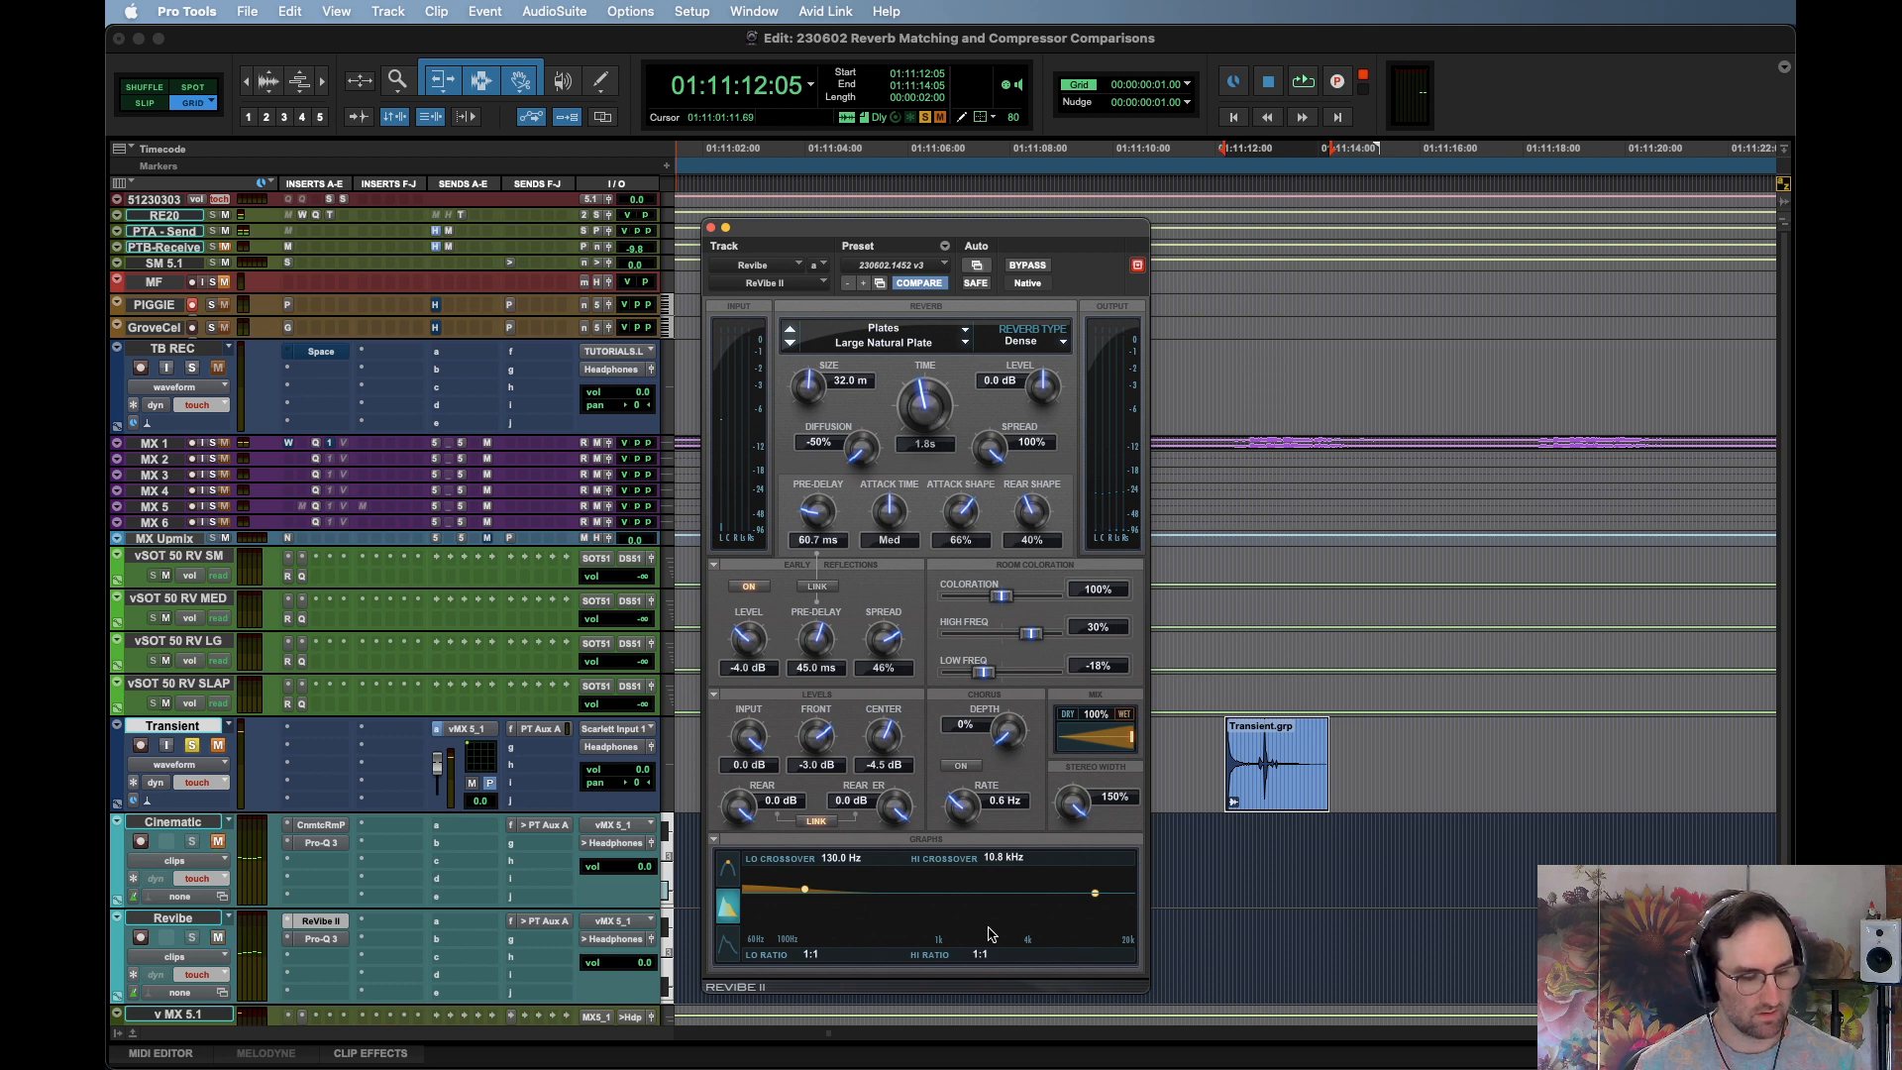
key("space")
key("space")
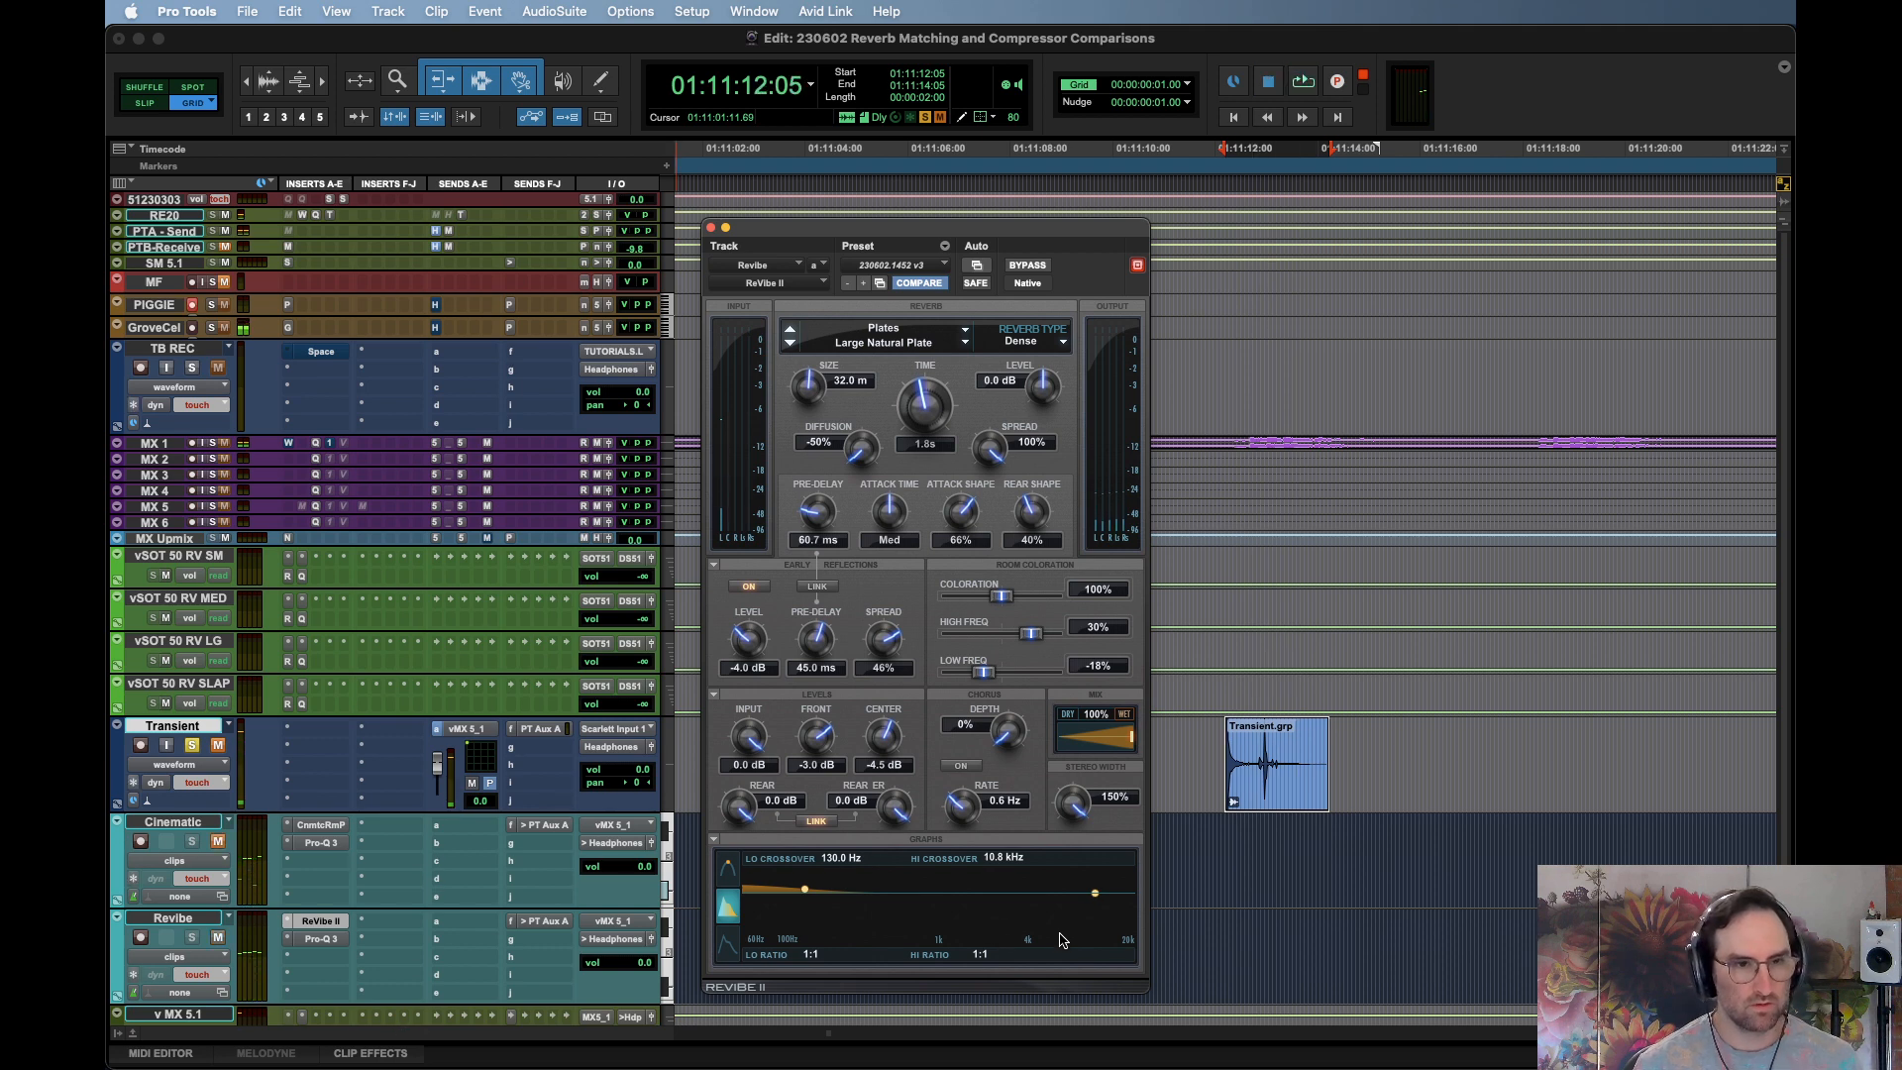
Try ReVibe II's Hi Ratio at 1:3 and replay the transient to compare it with the Cinematic reverb
left_click_drag(979, 953, 983, 1000)
key("space")
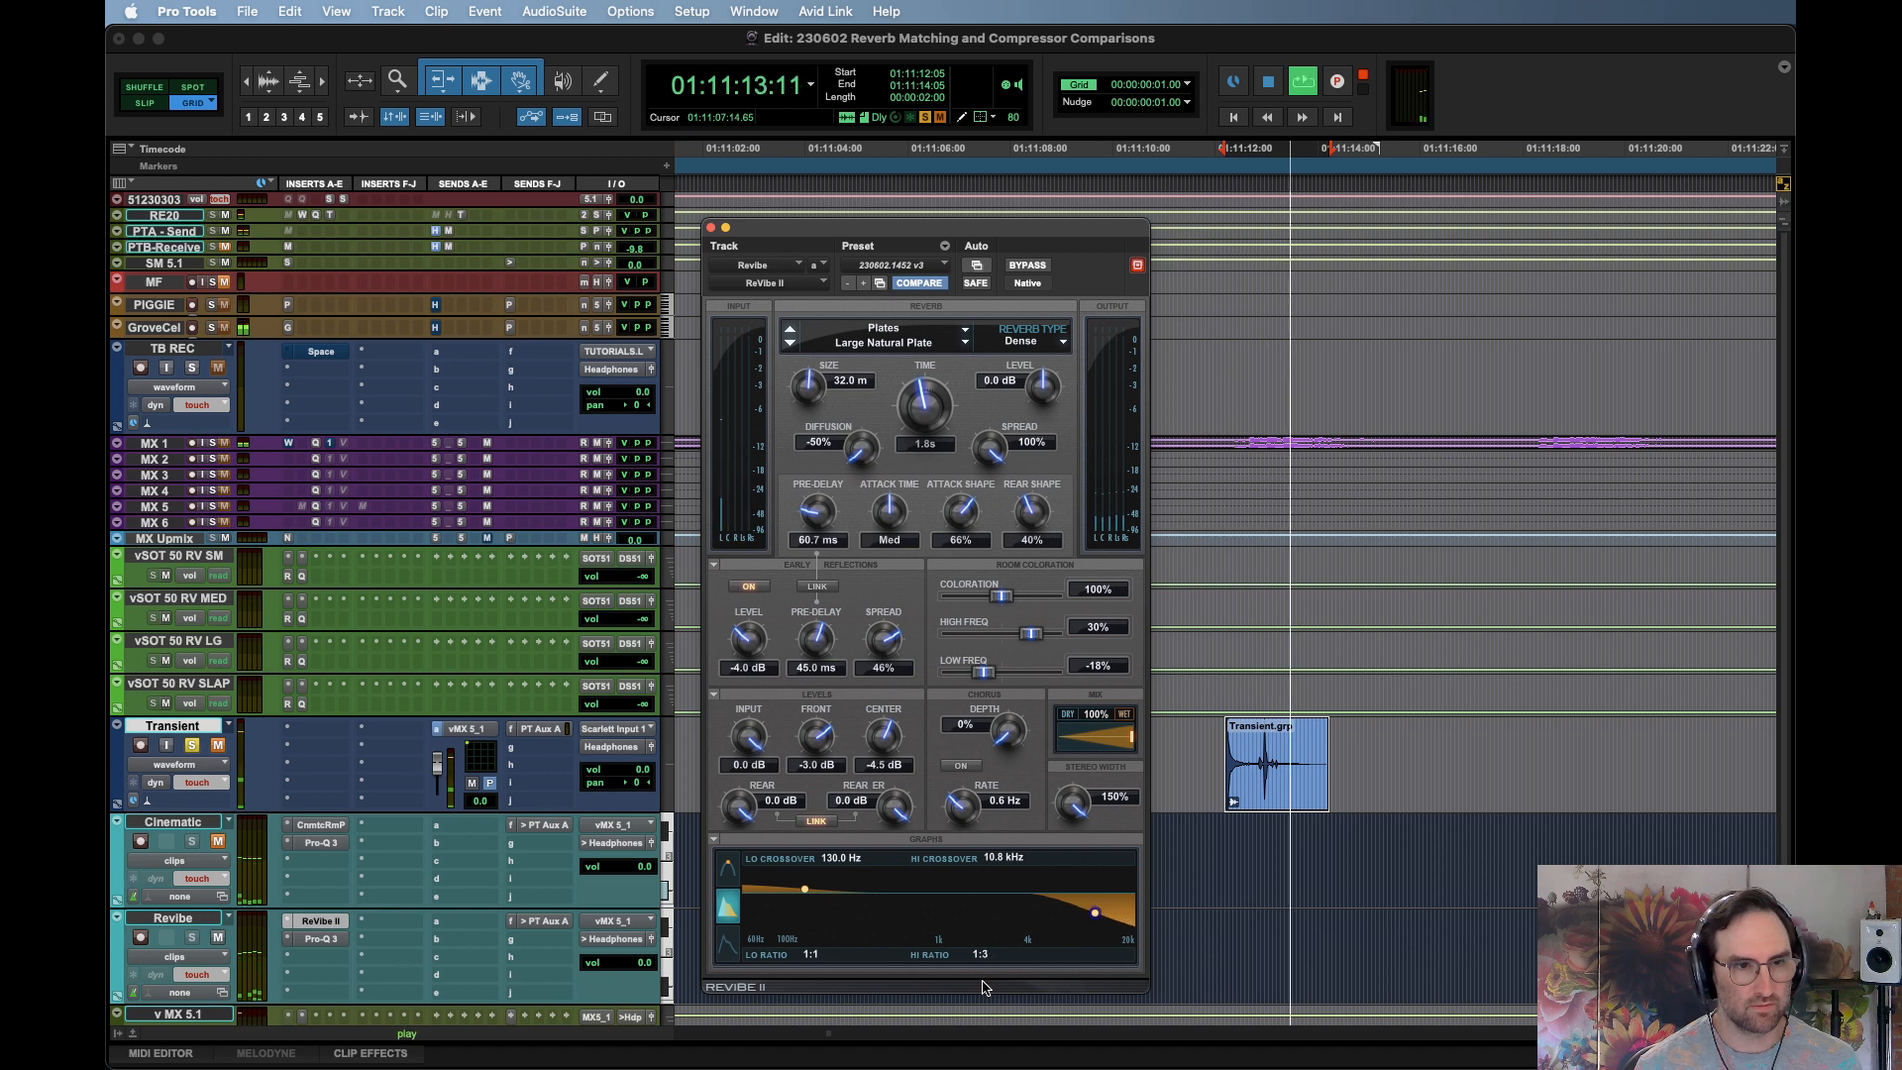
key("space")
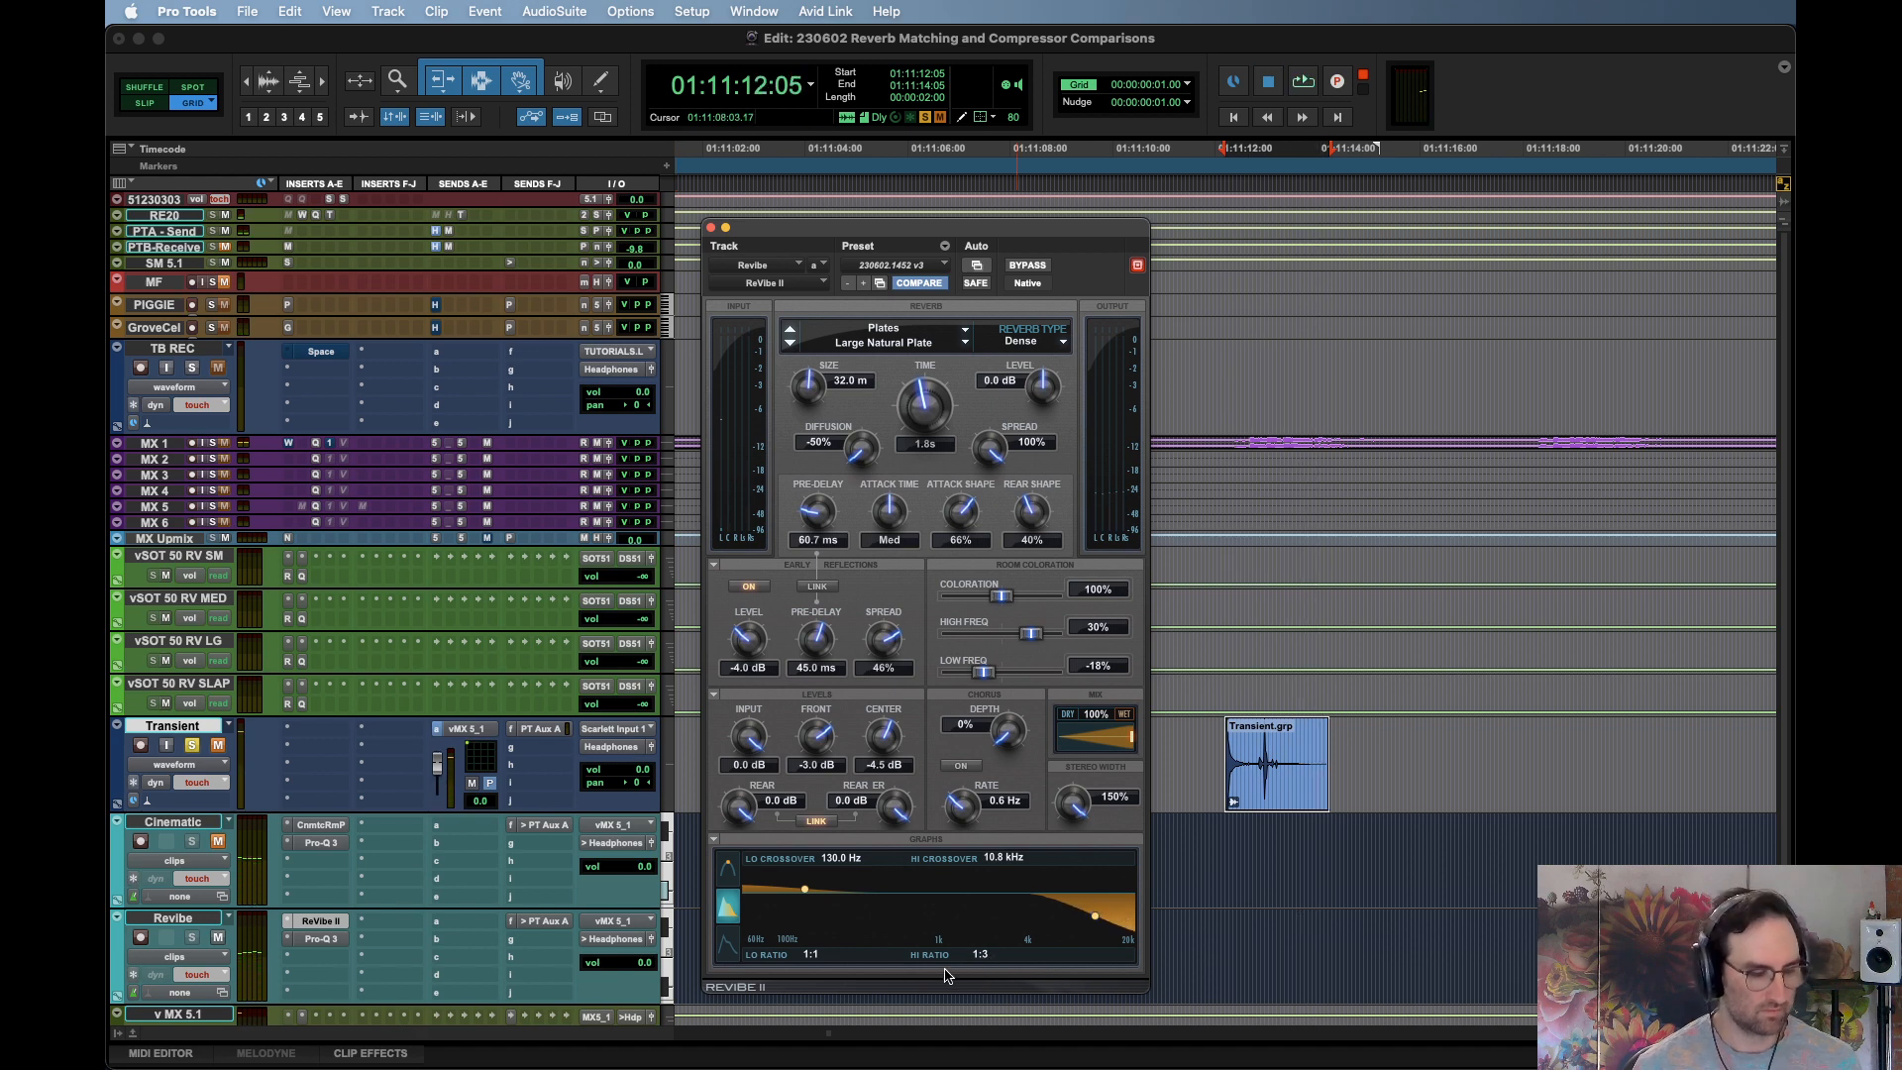
key("space")
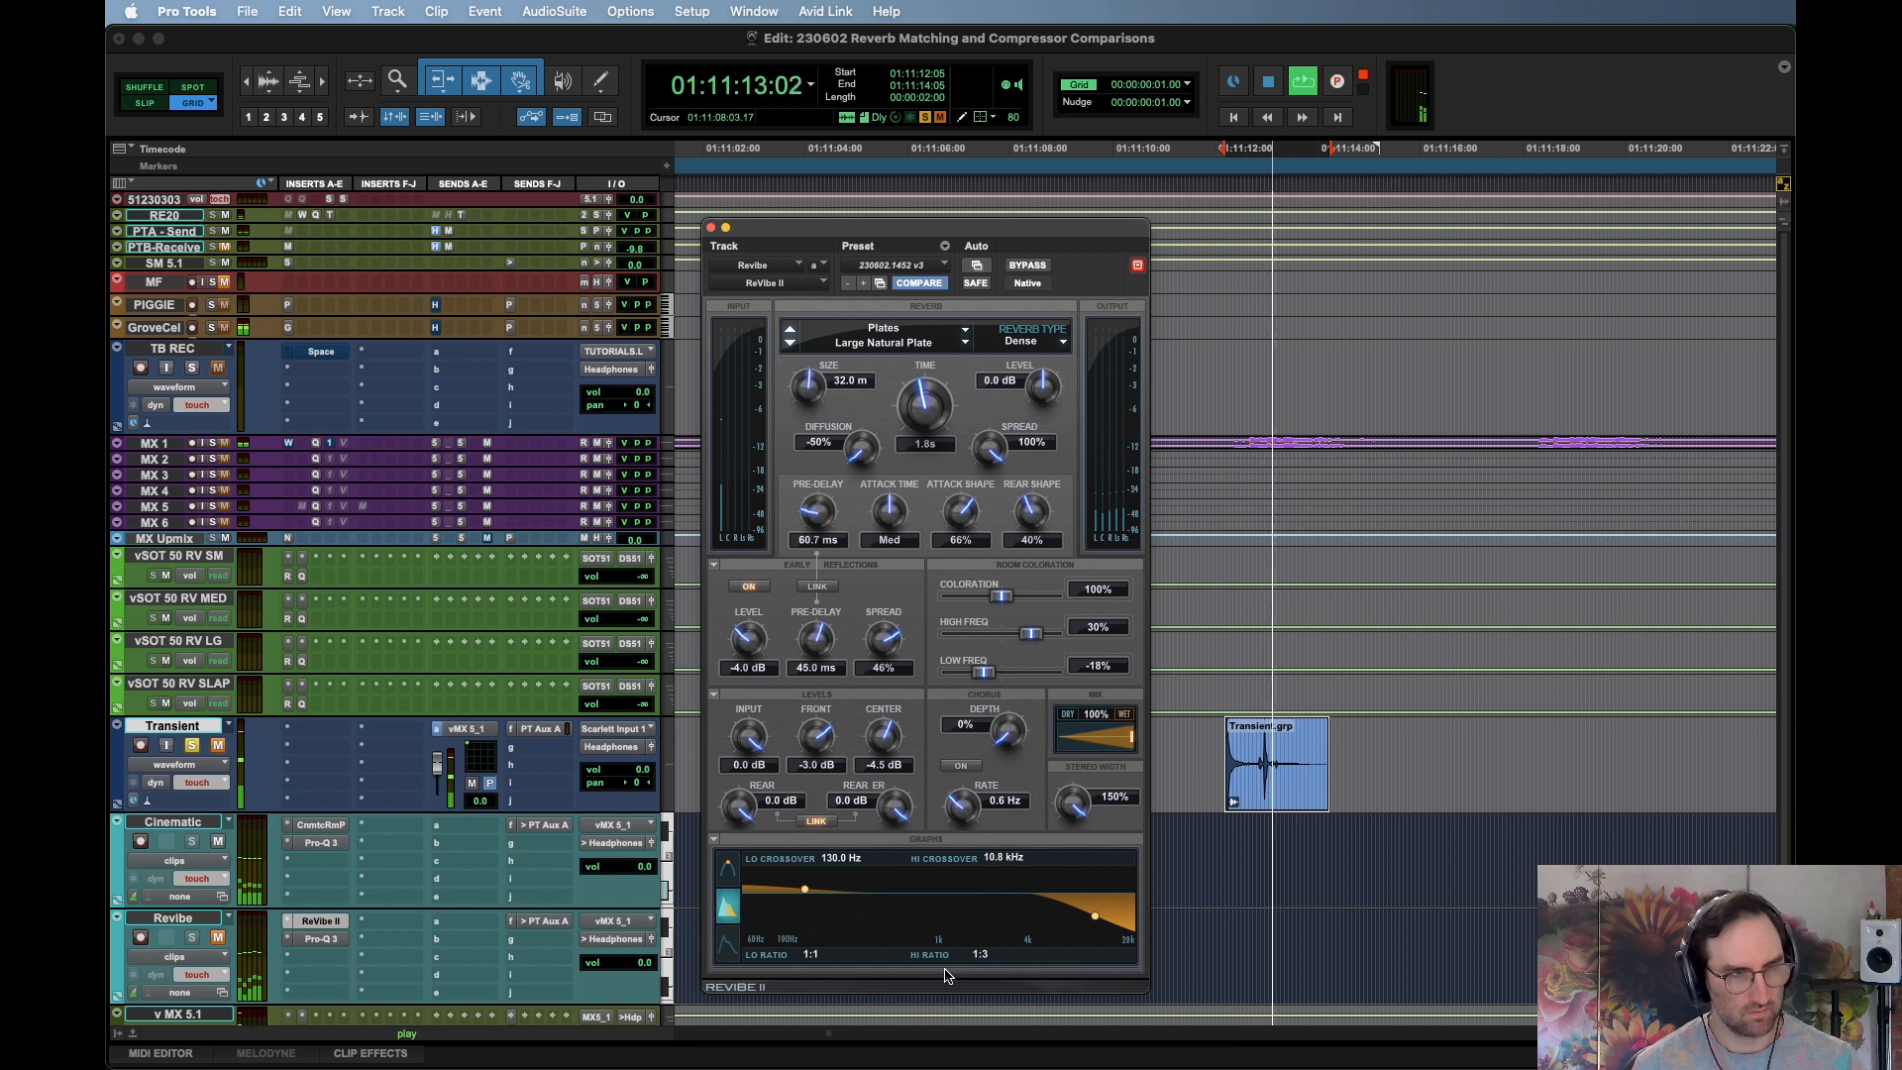
key("space")
key("space")
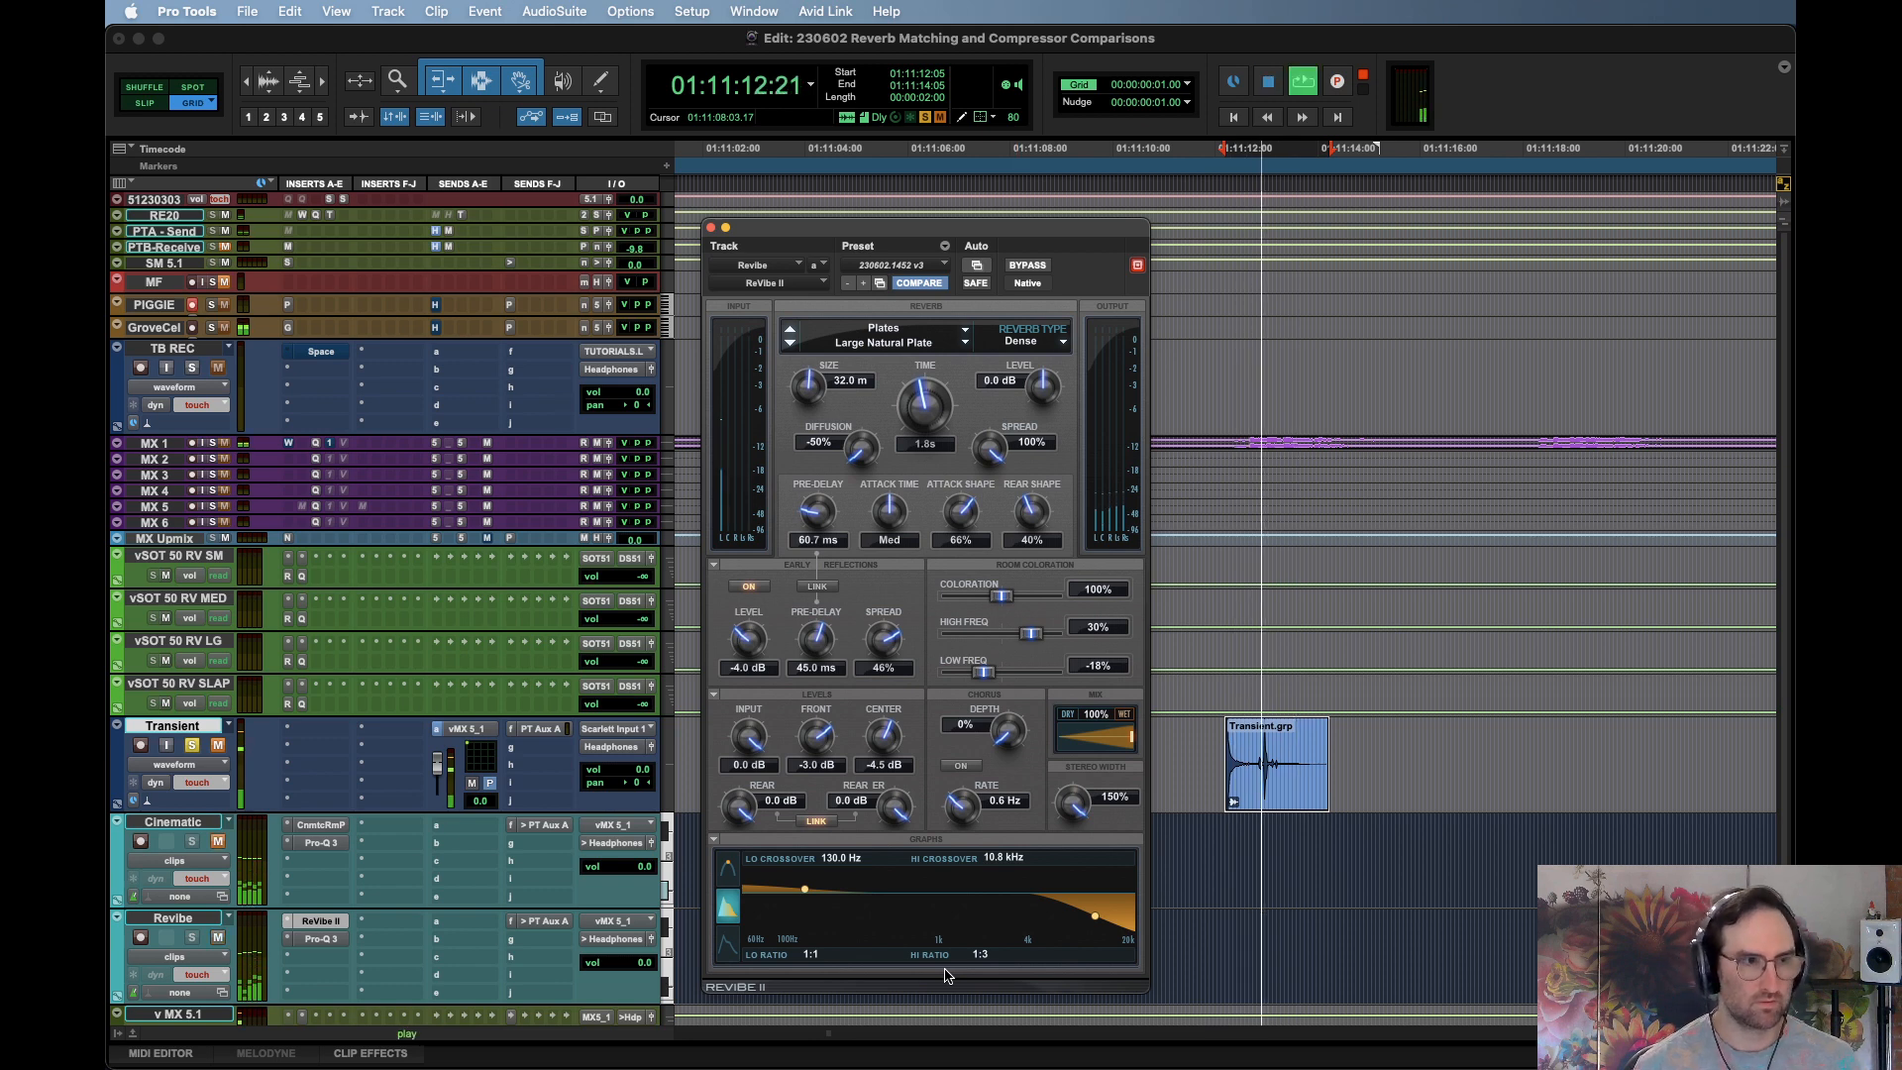
key("space")
Set ReVibe II's Hi Ratio to 1:2 and check it by replaying the transient
left_click_drag(1000, 953, 996, 949)
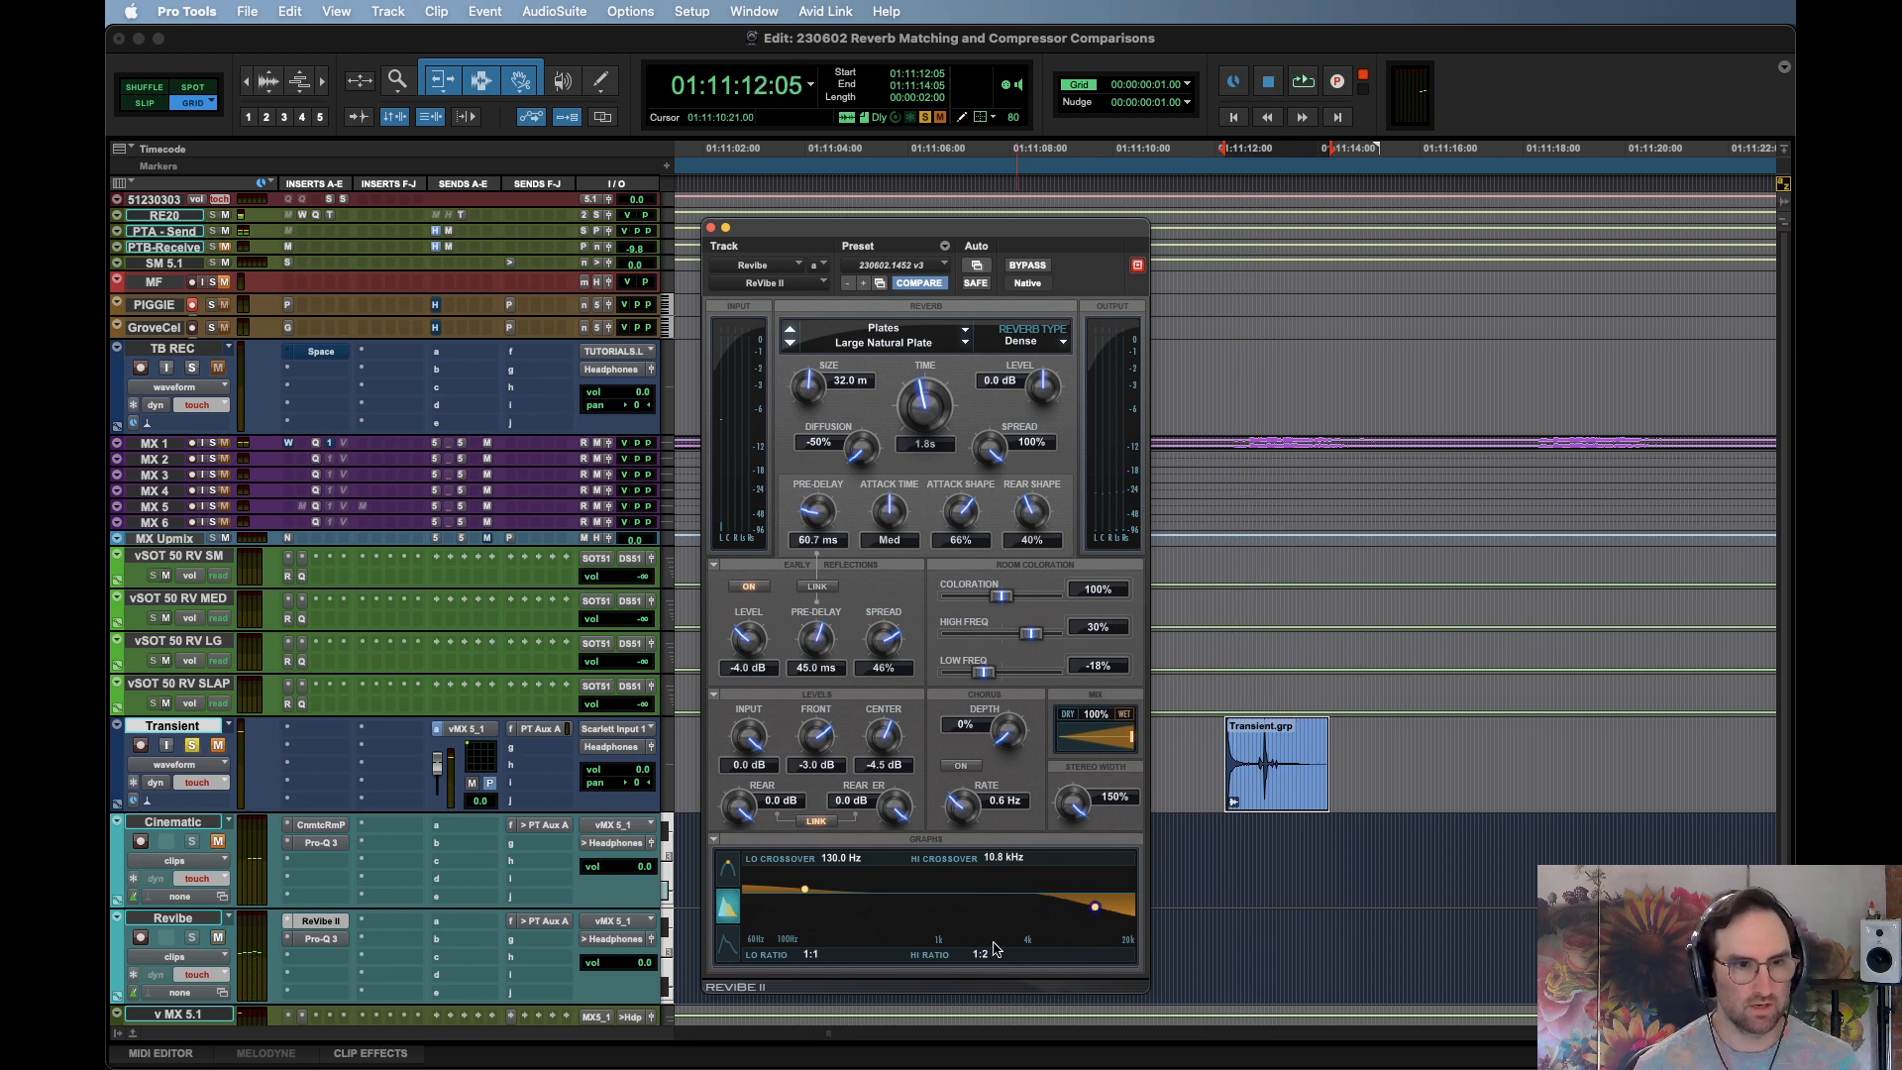
key("space")
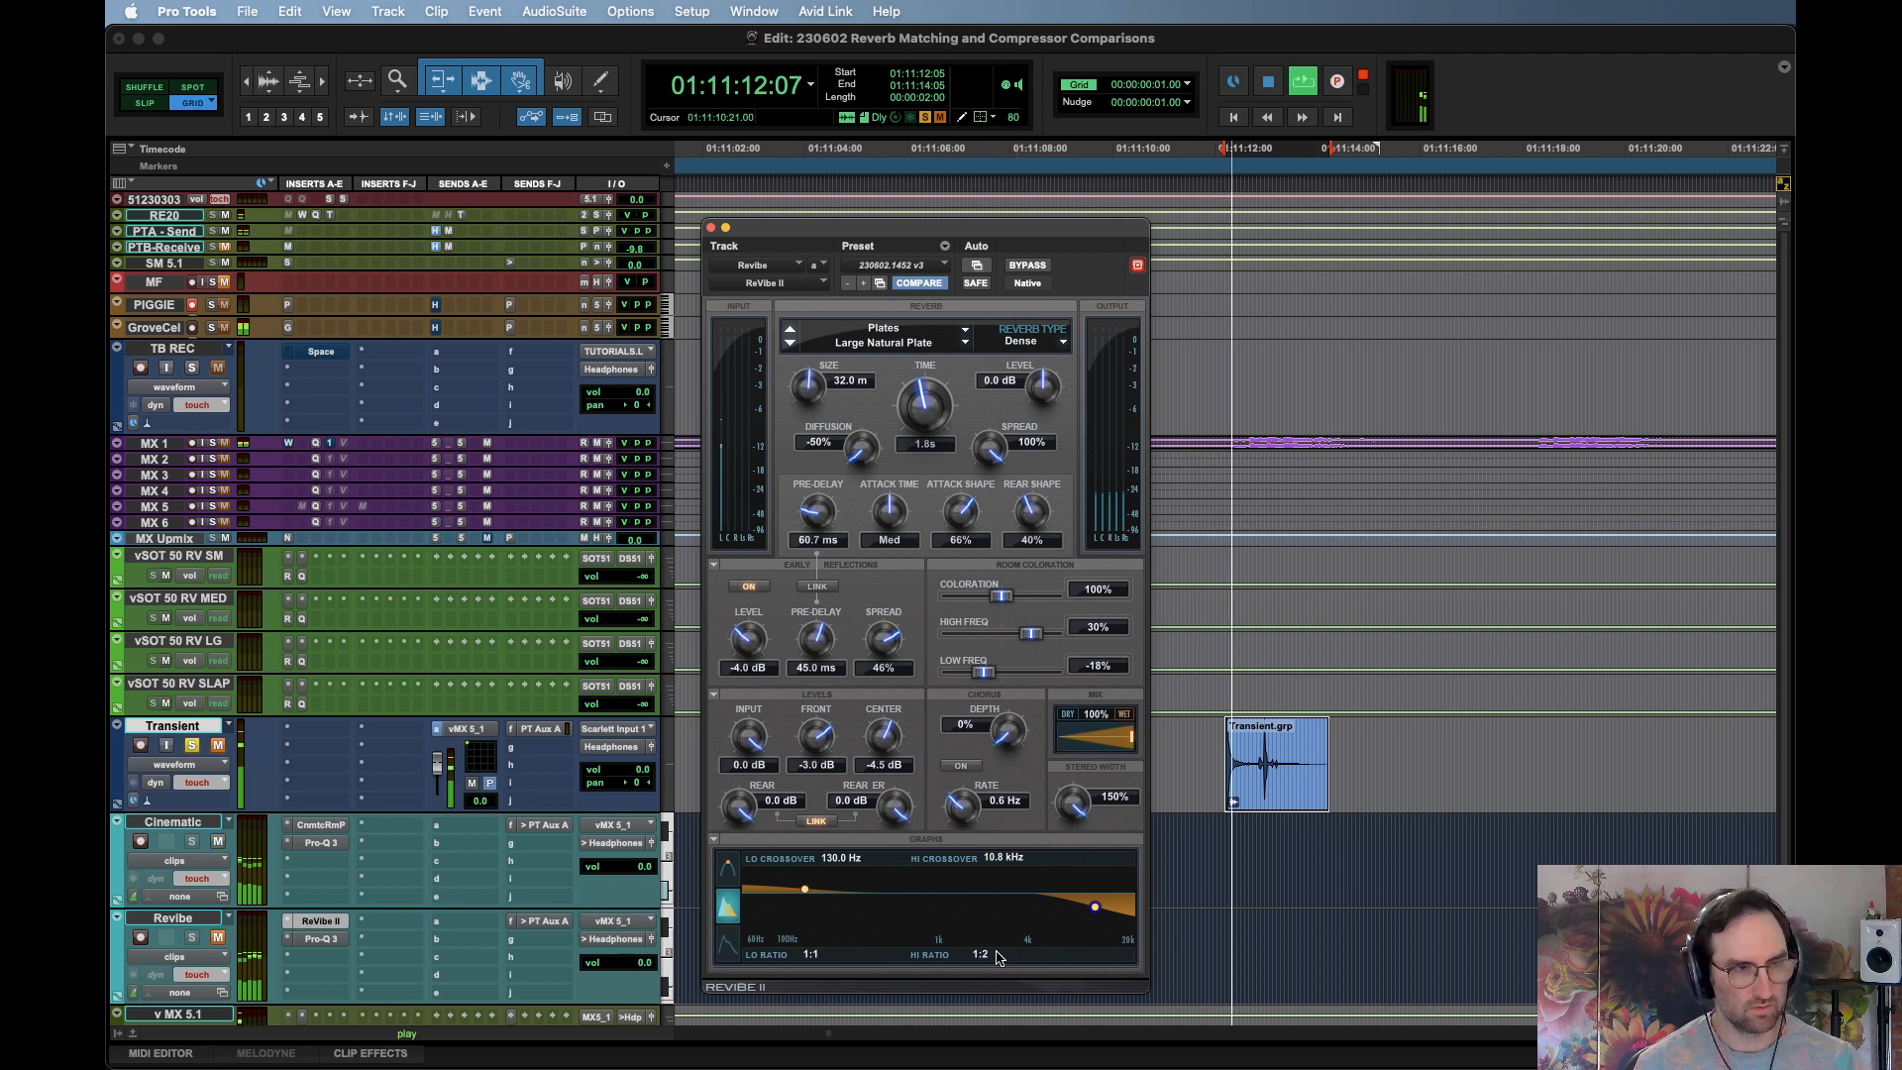
key("space")
key("space")
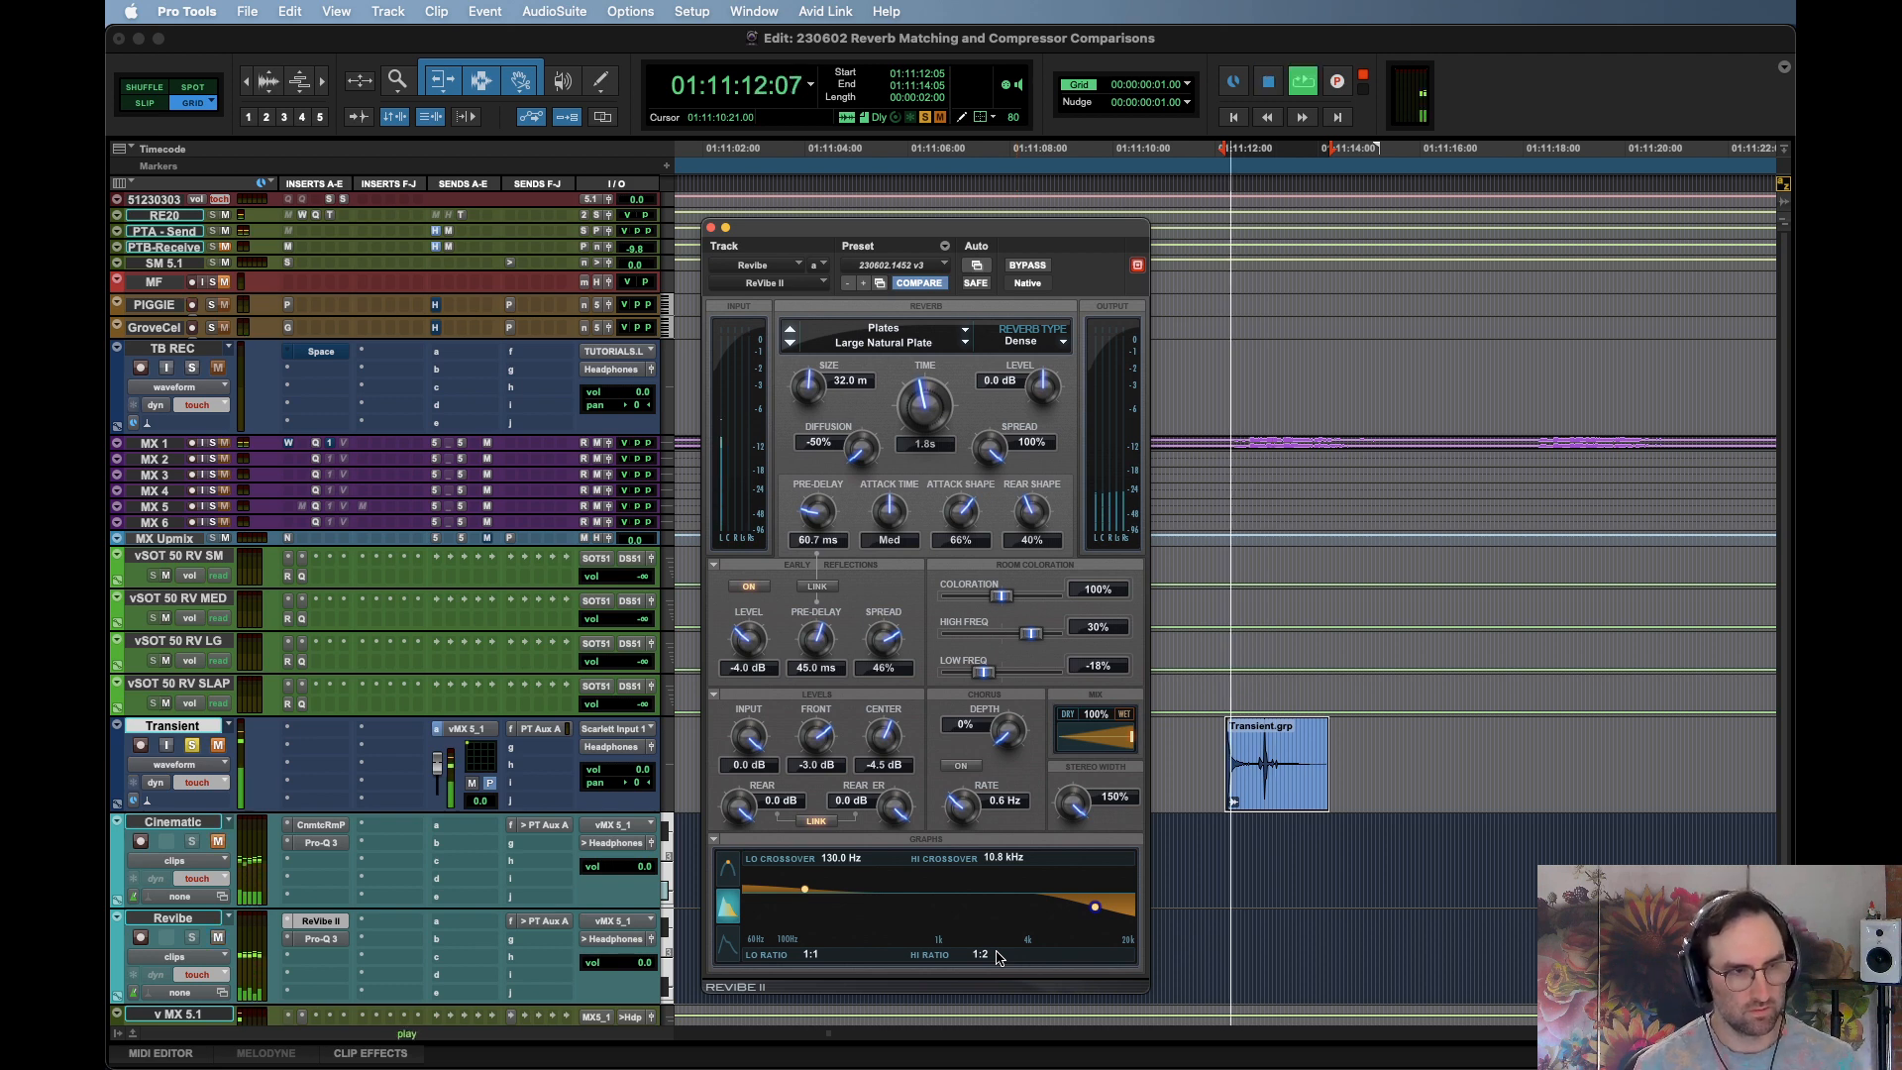
key("space")
left_click_drag(985, 958, 995, 976)
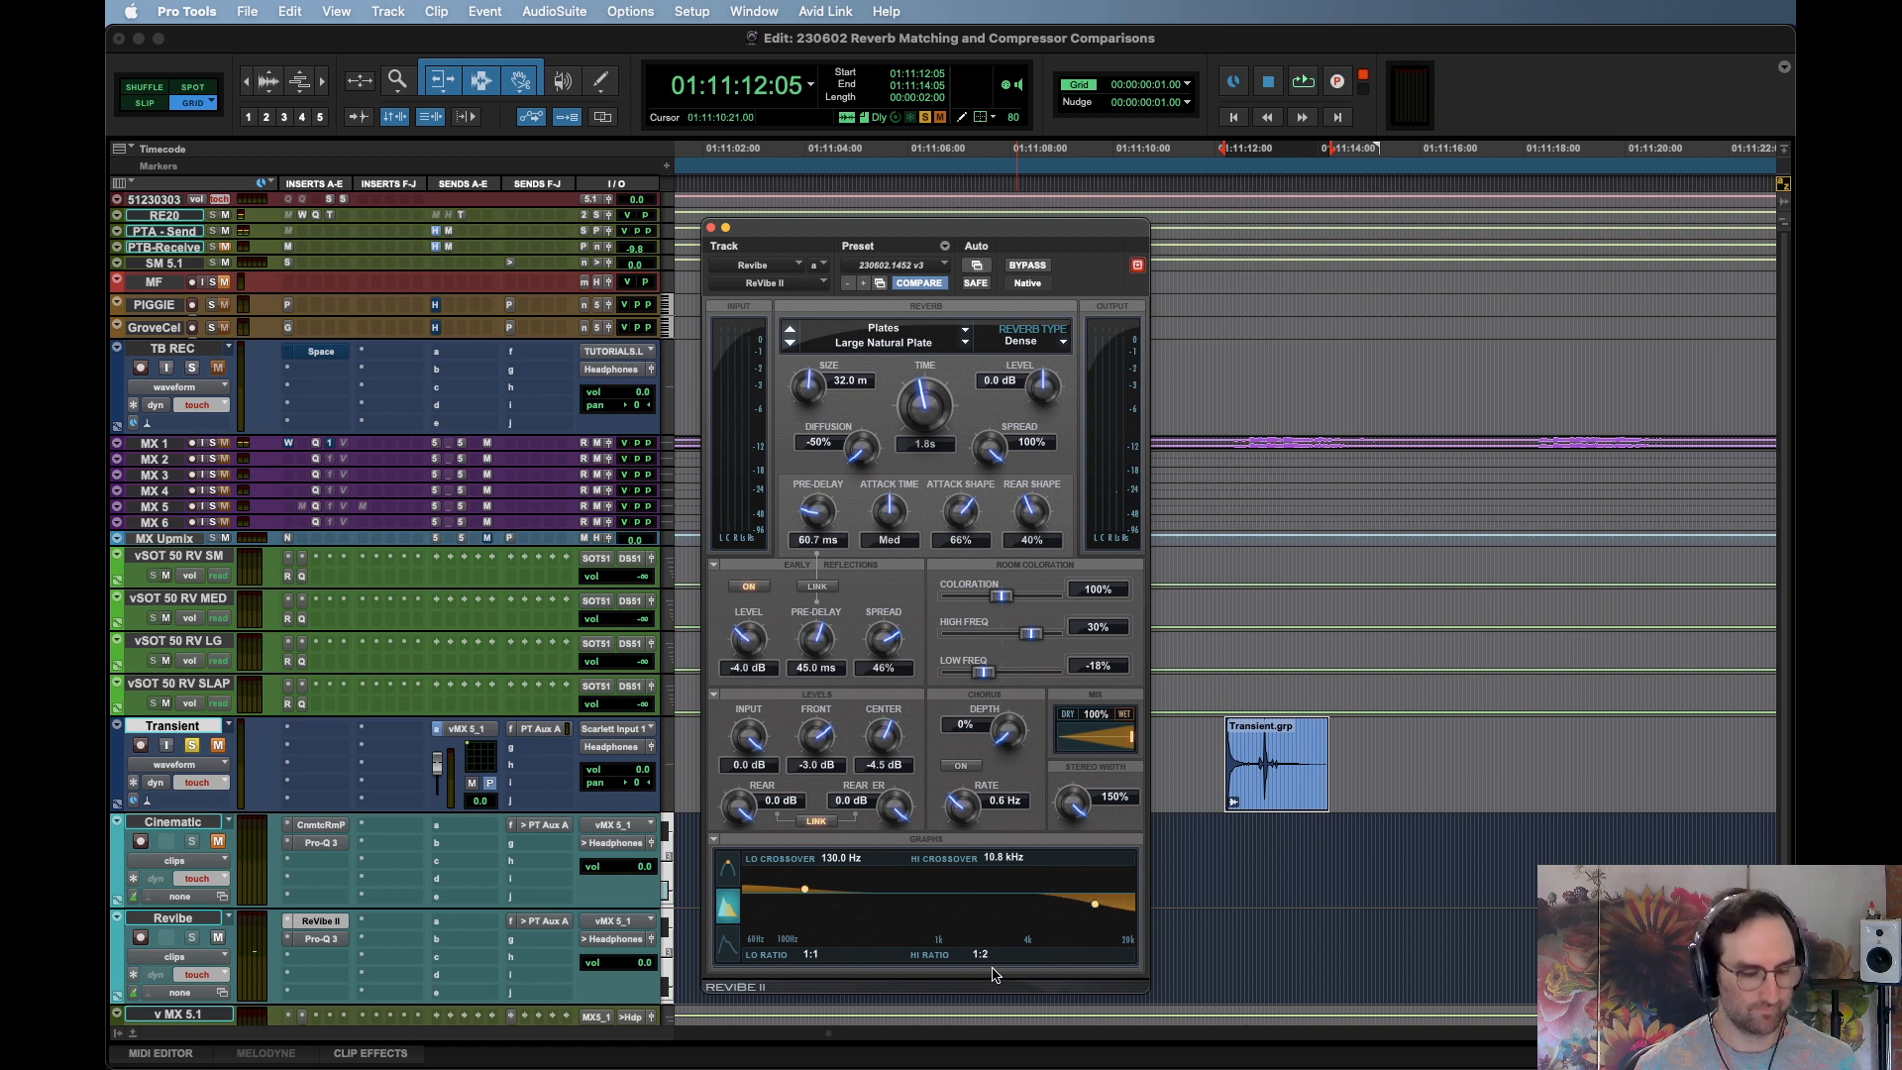
key("space")
key("space")
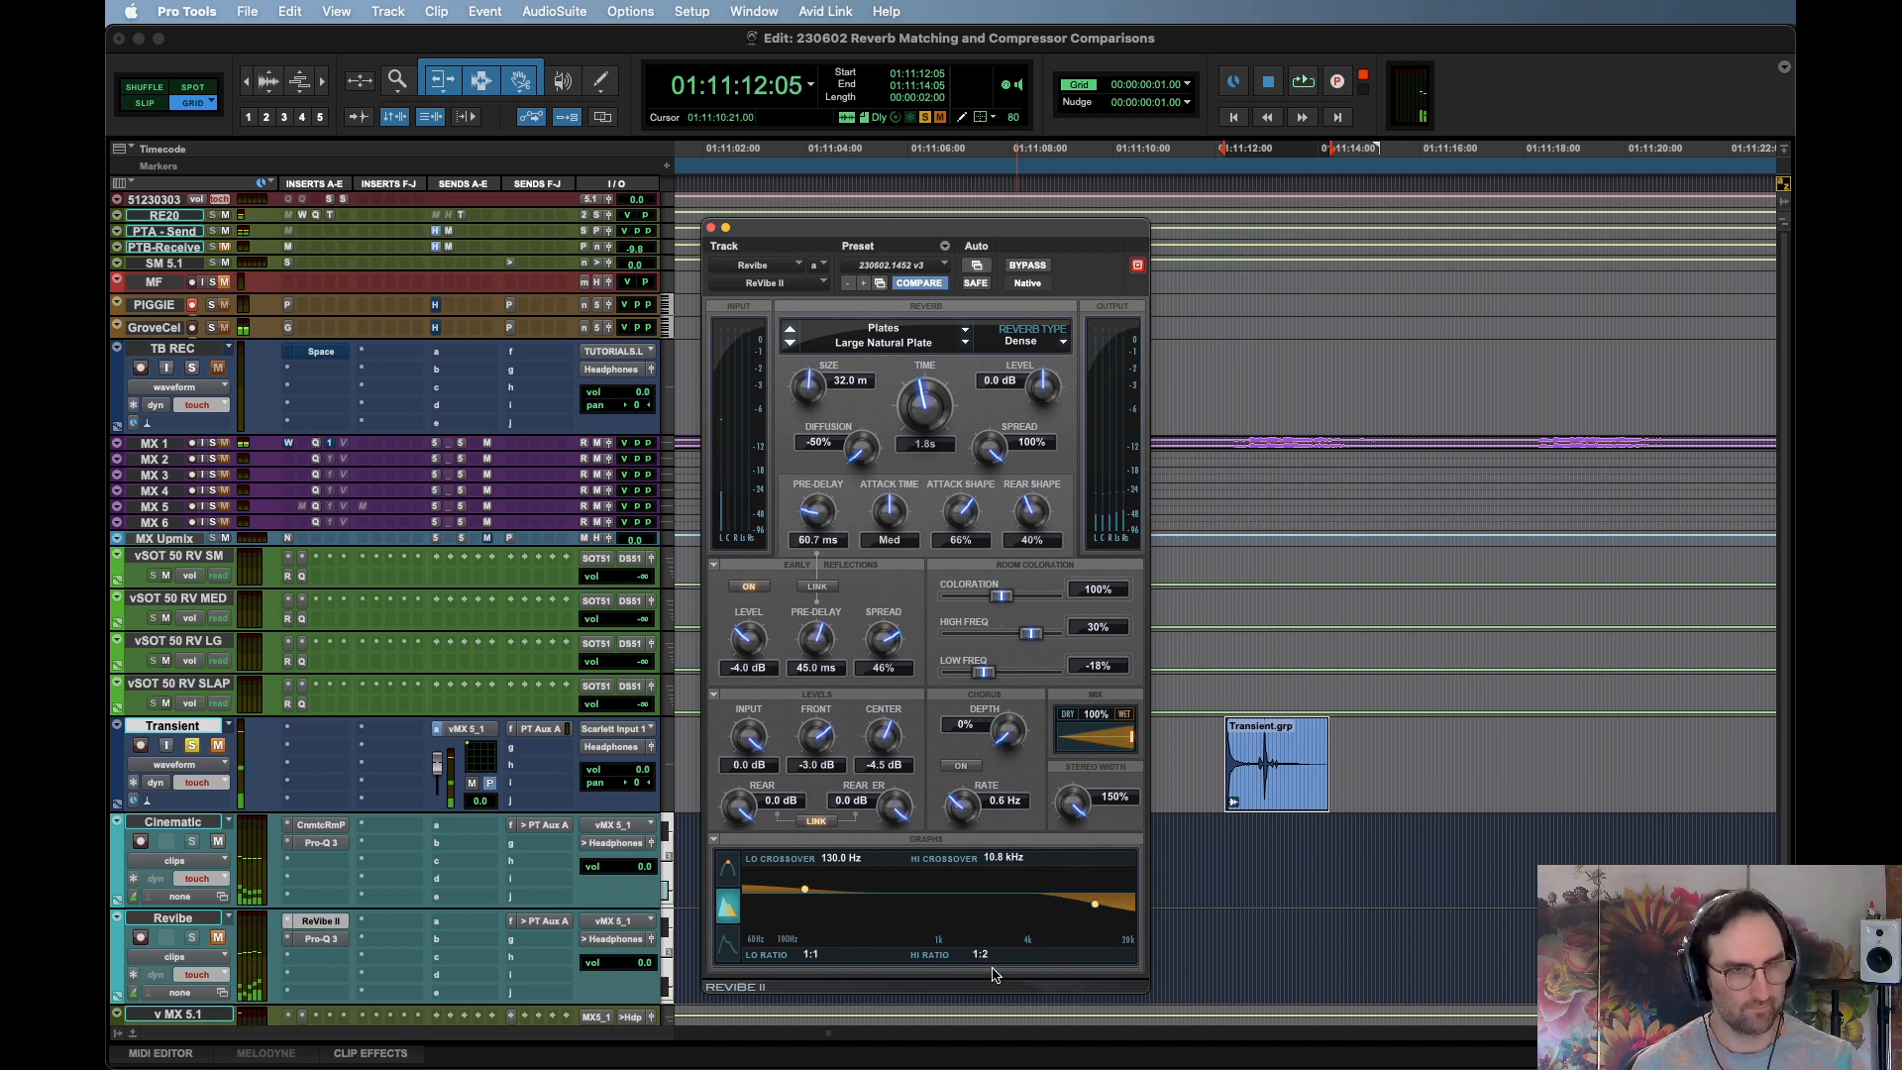
key("space")
key("space")
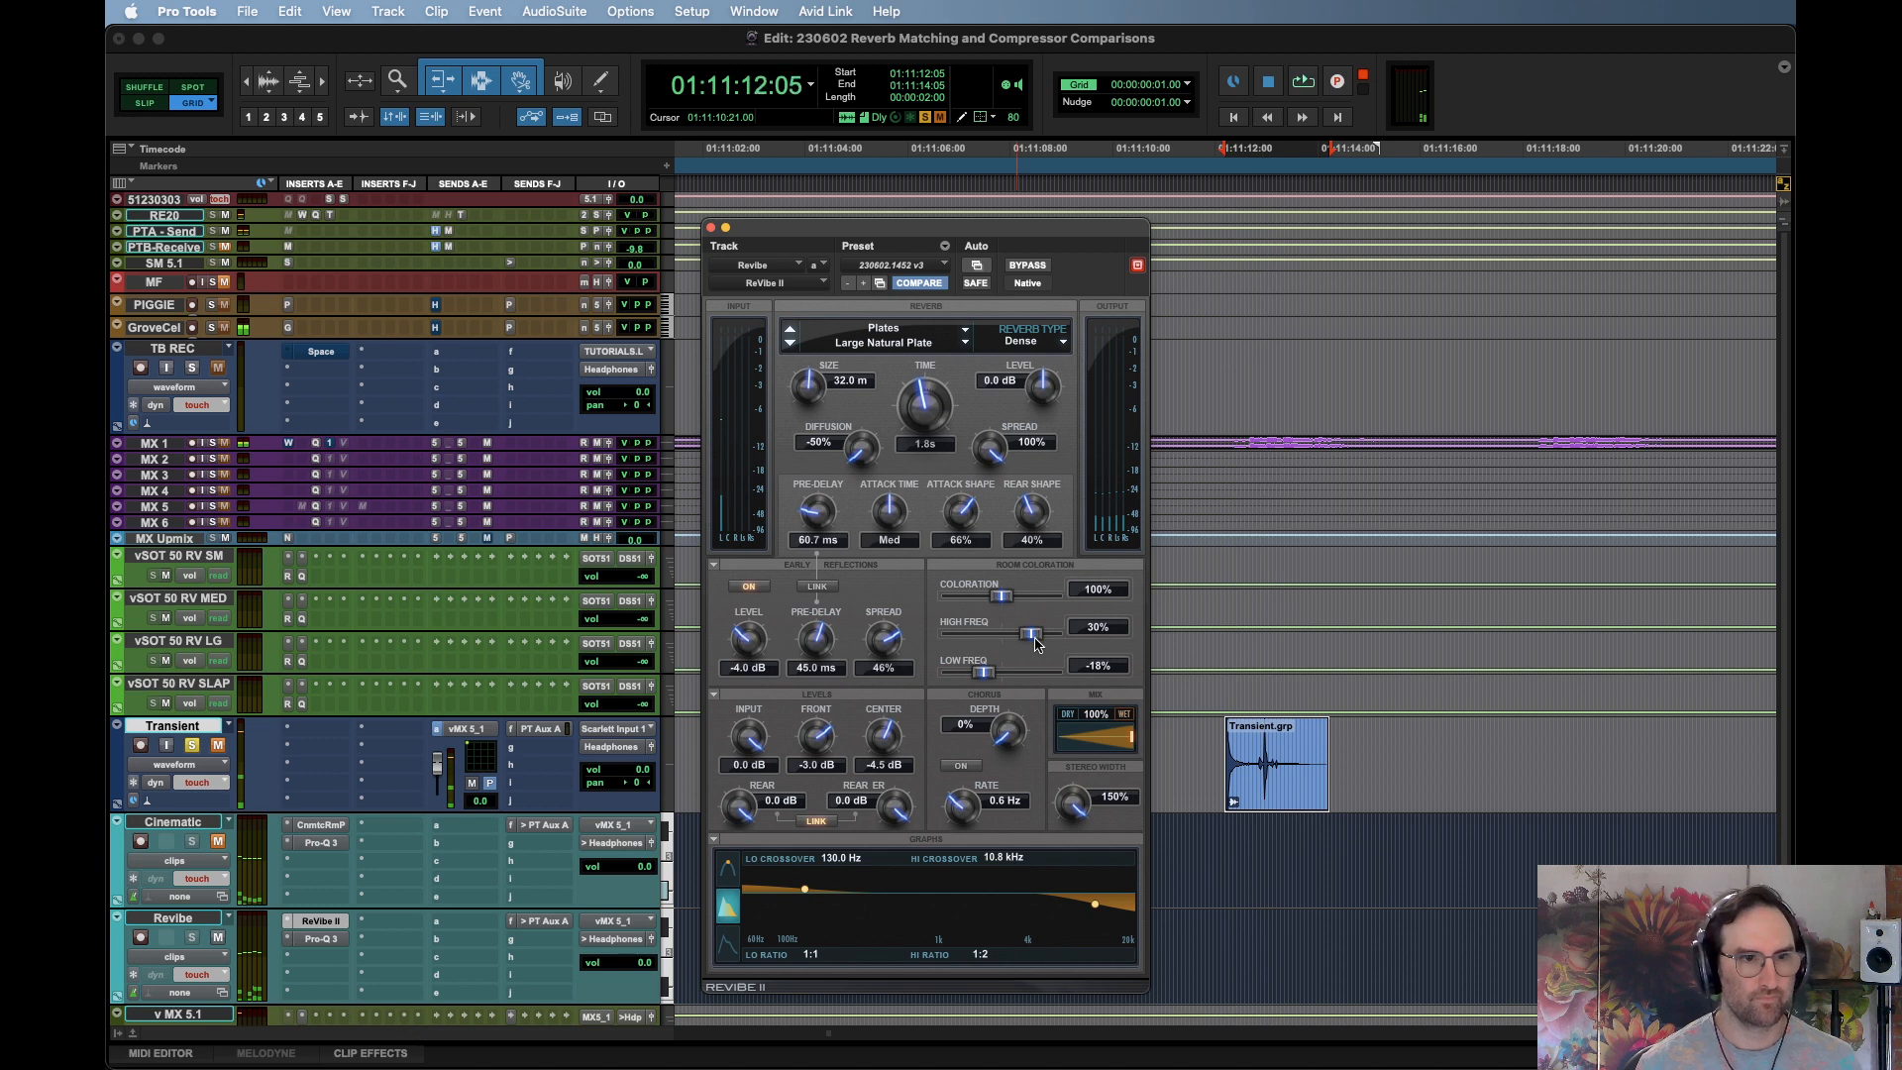
Try the room coloration's High Freq at 18% and at 26%, auditioning each with the transient
left_click_drag(1033, 635, 1024, 637)
key("space")
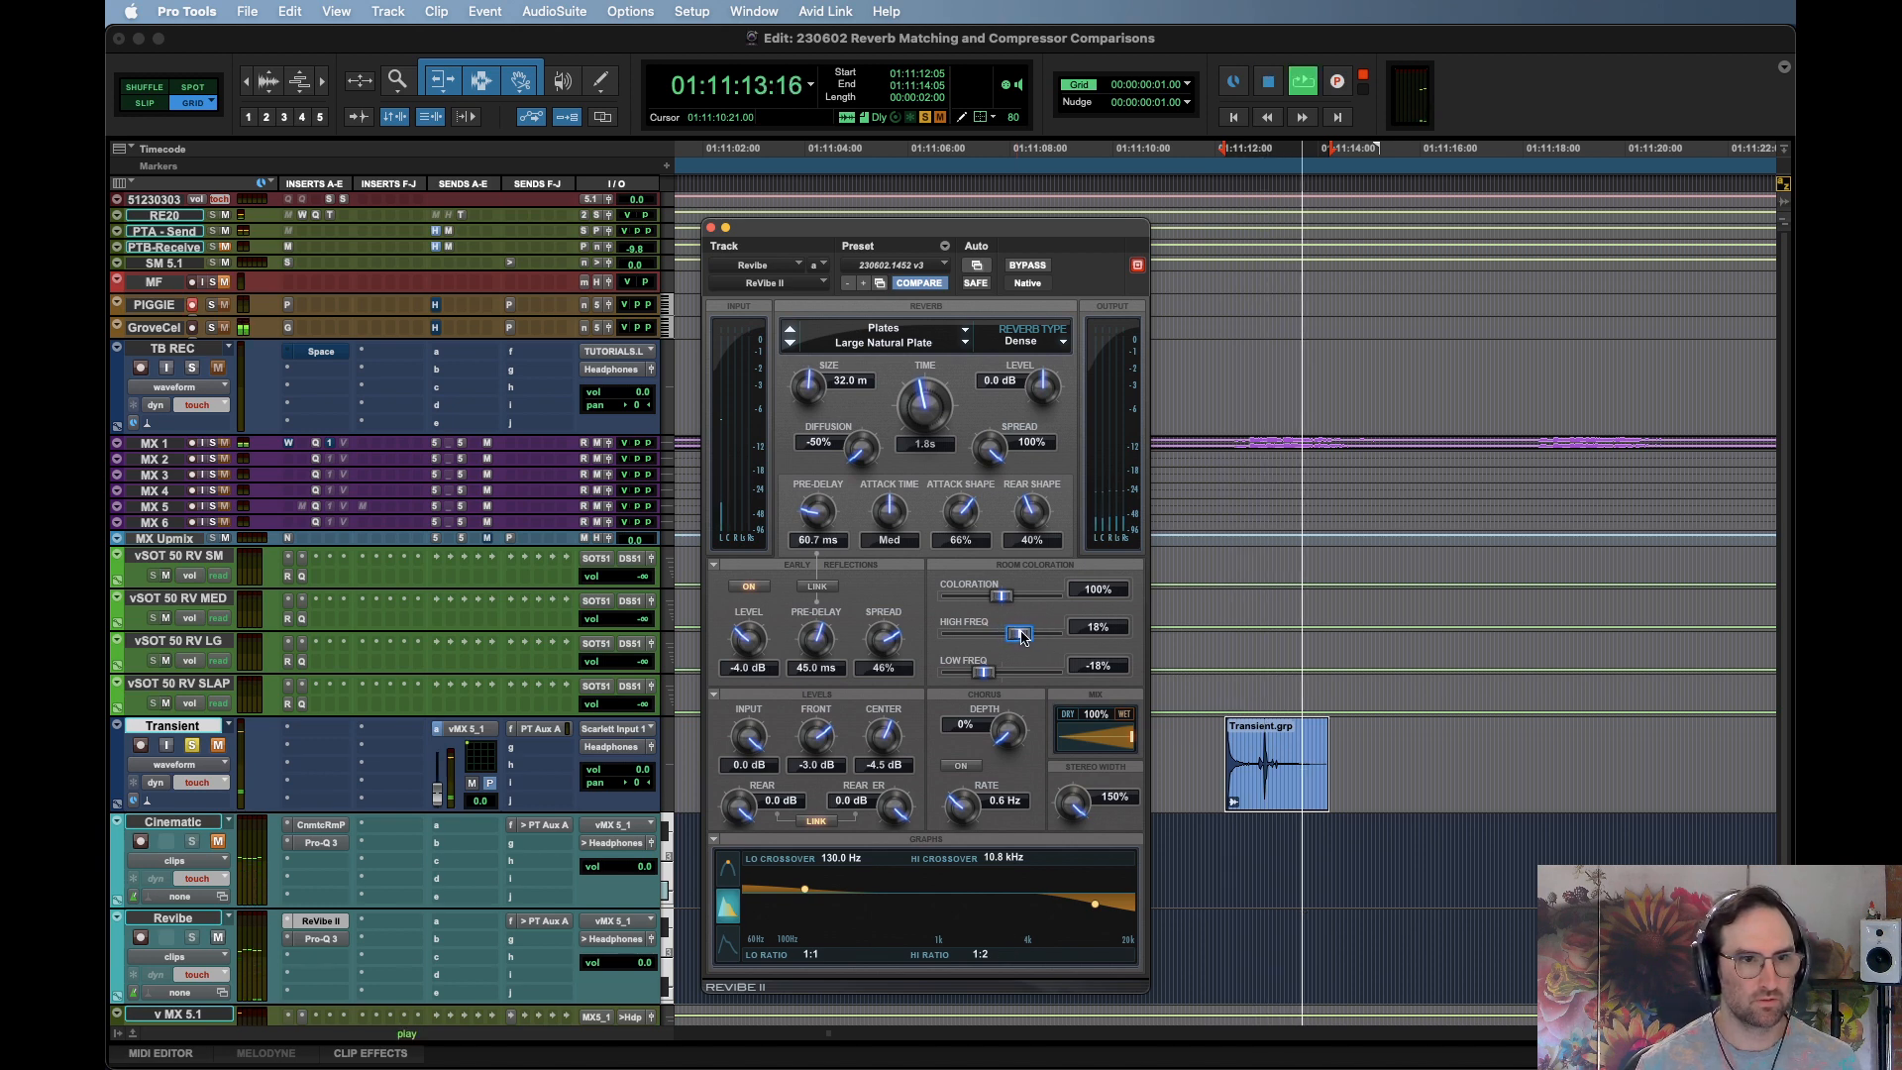
key("space")
key("space")
left_click_drag(1025, 637, 1027, 639)
key("space")
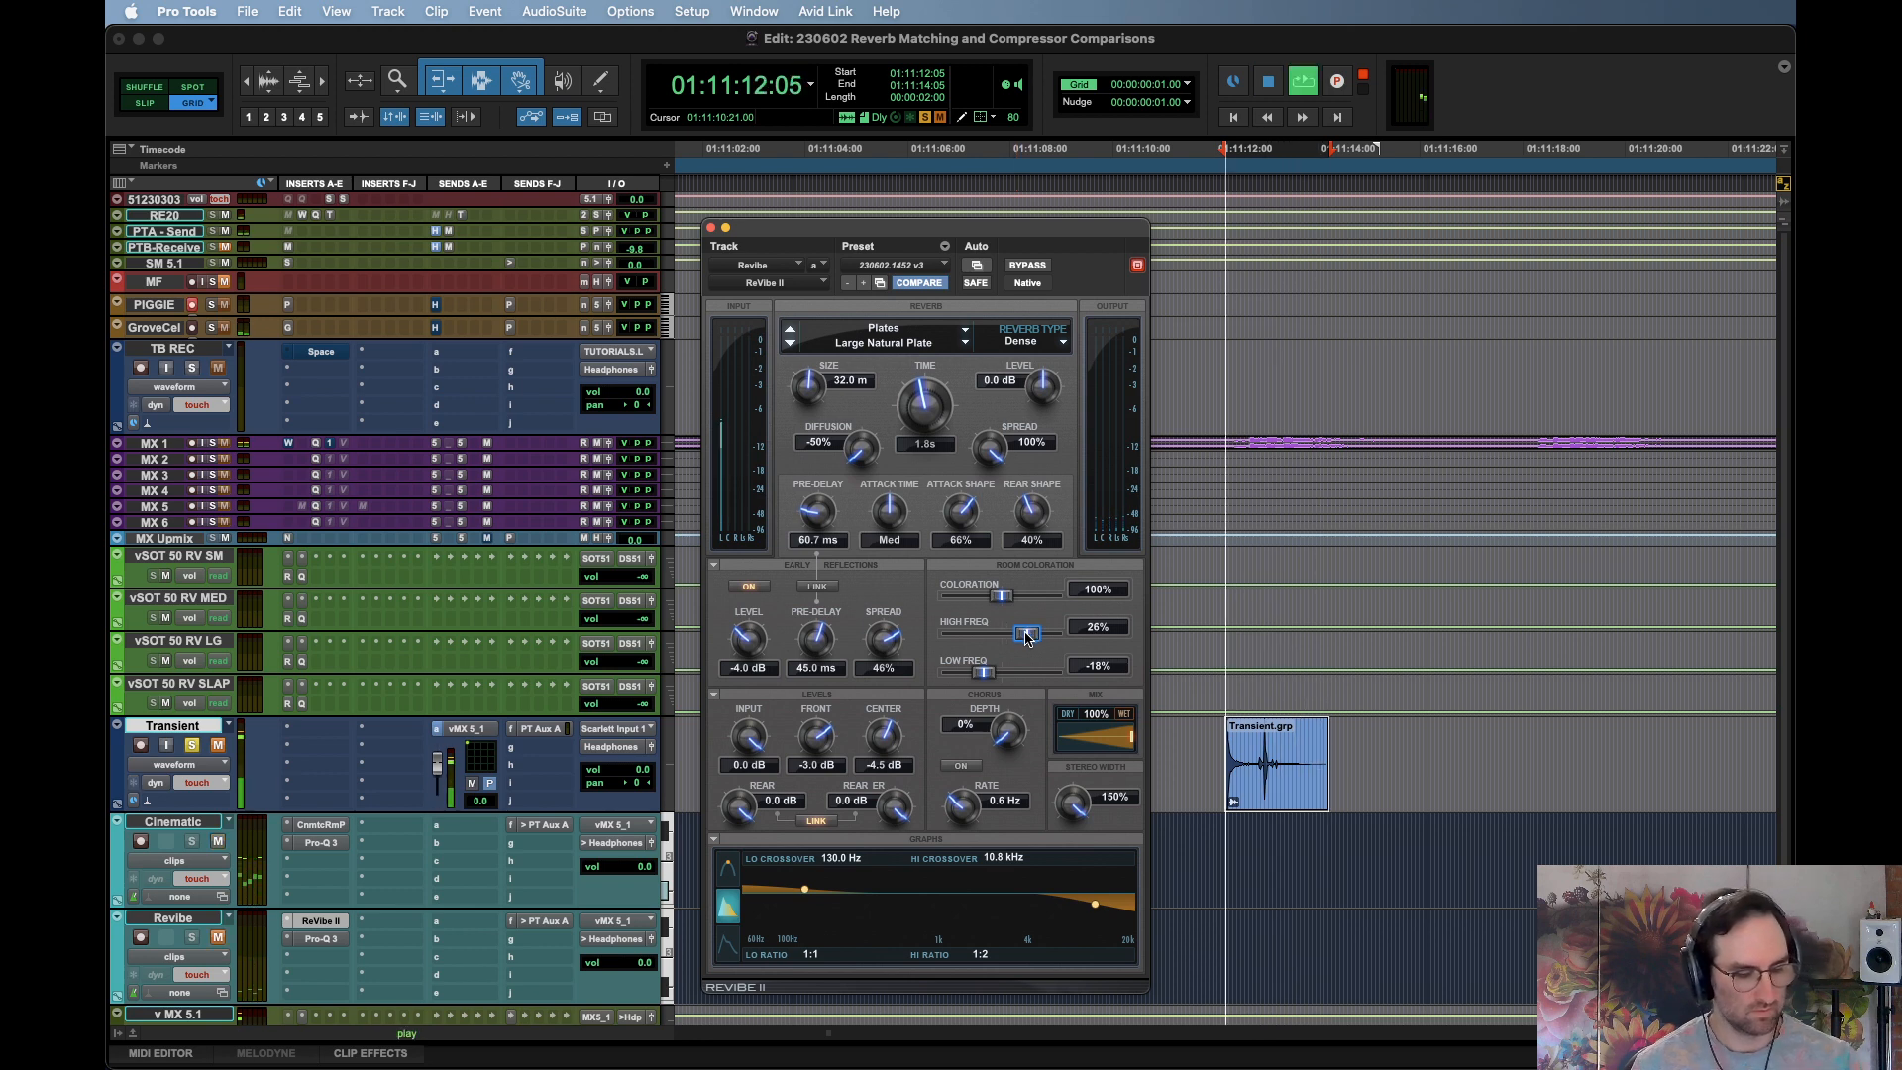
key("space")
key("space")
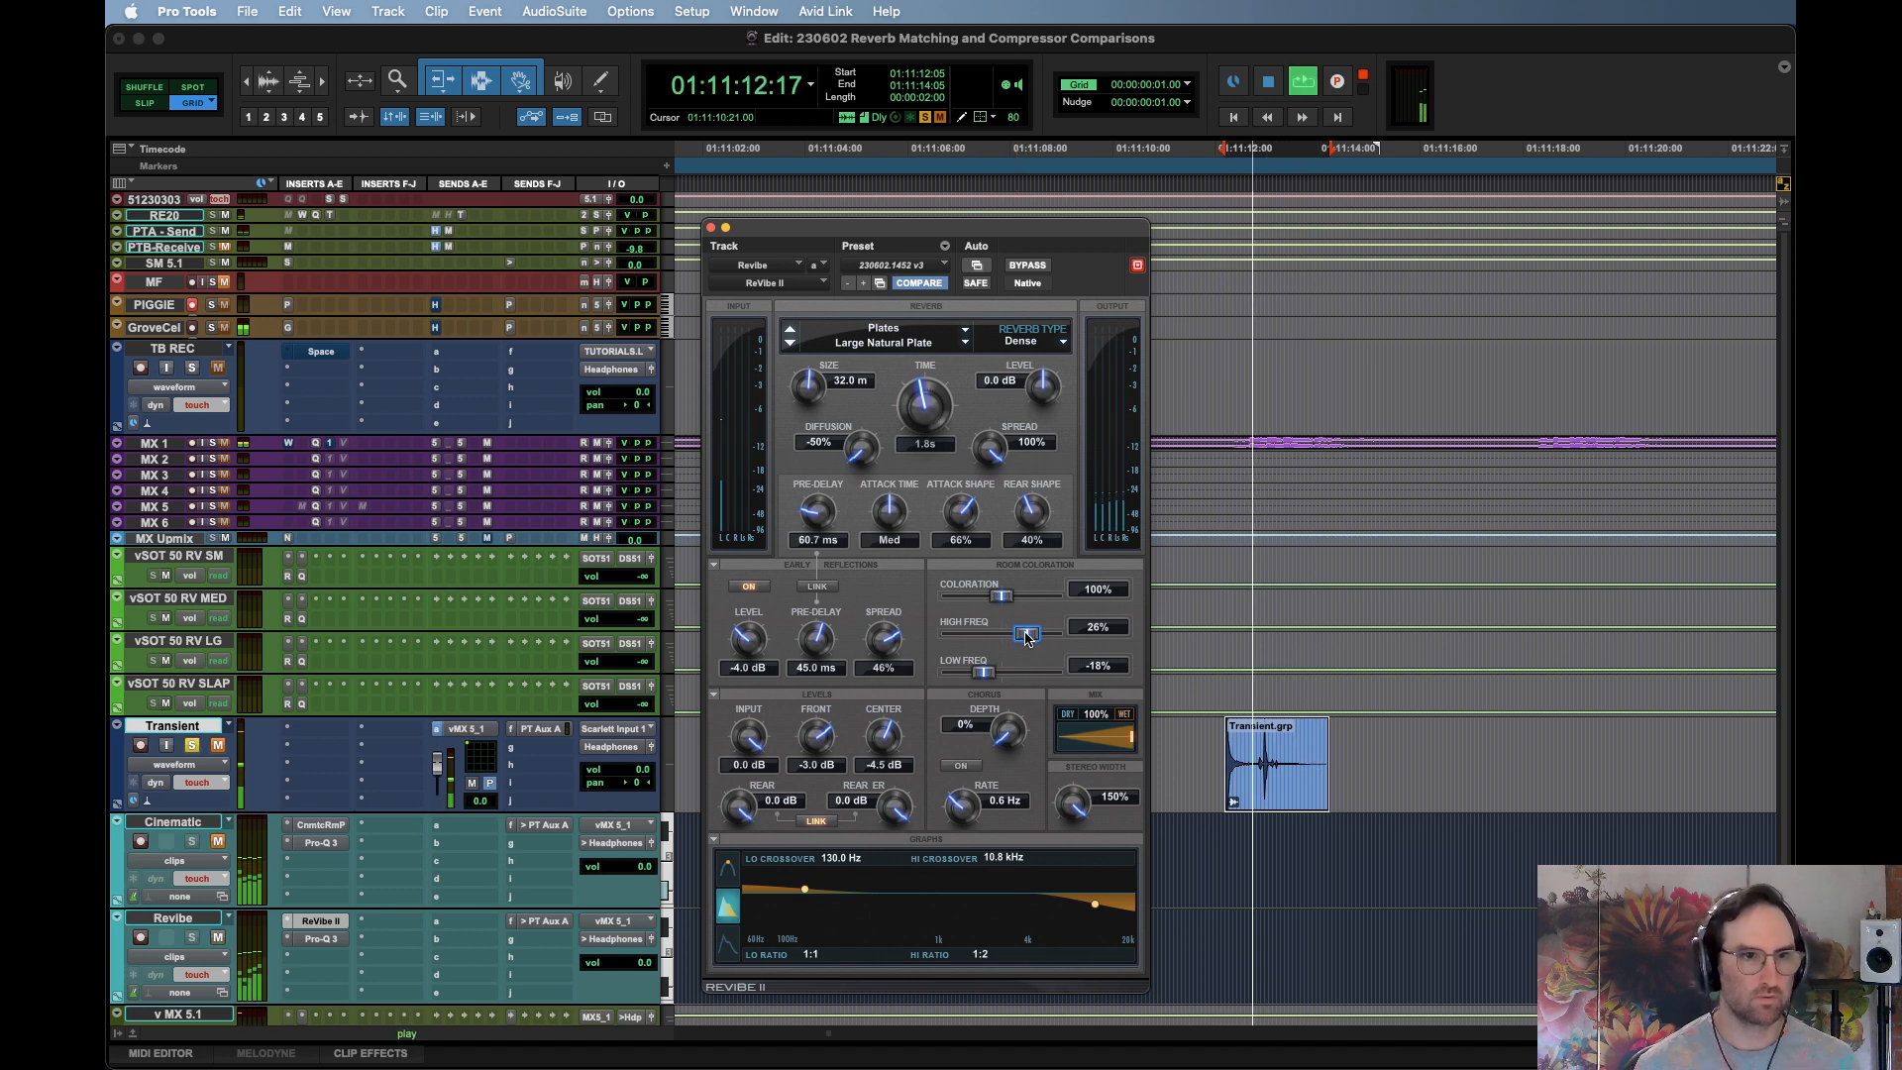
Set the room coloration's High Freq to 36% and replay the transient to compare the two reverbs
left_click_drag(1026, 636, 1035, 634)
key("space")
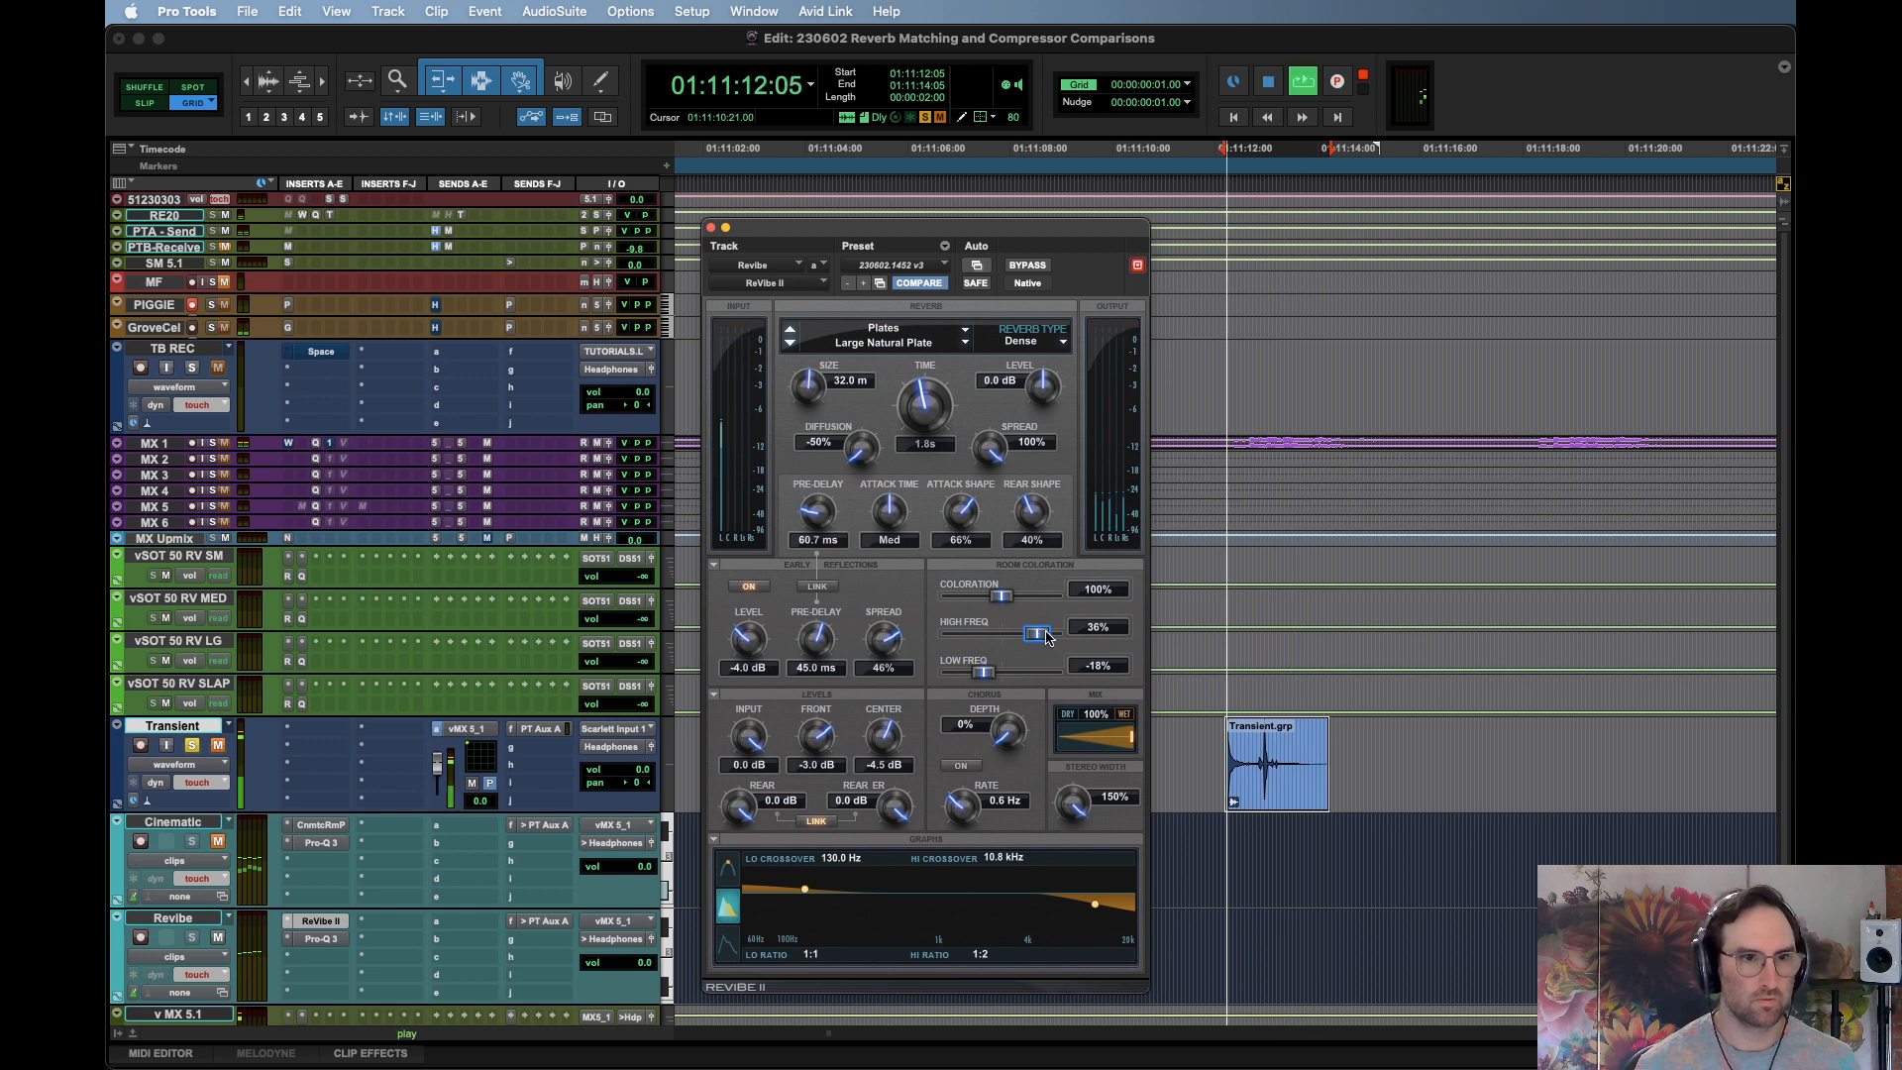
key("space")
key("space")
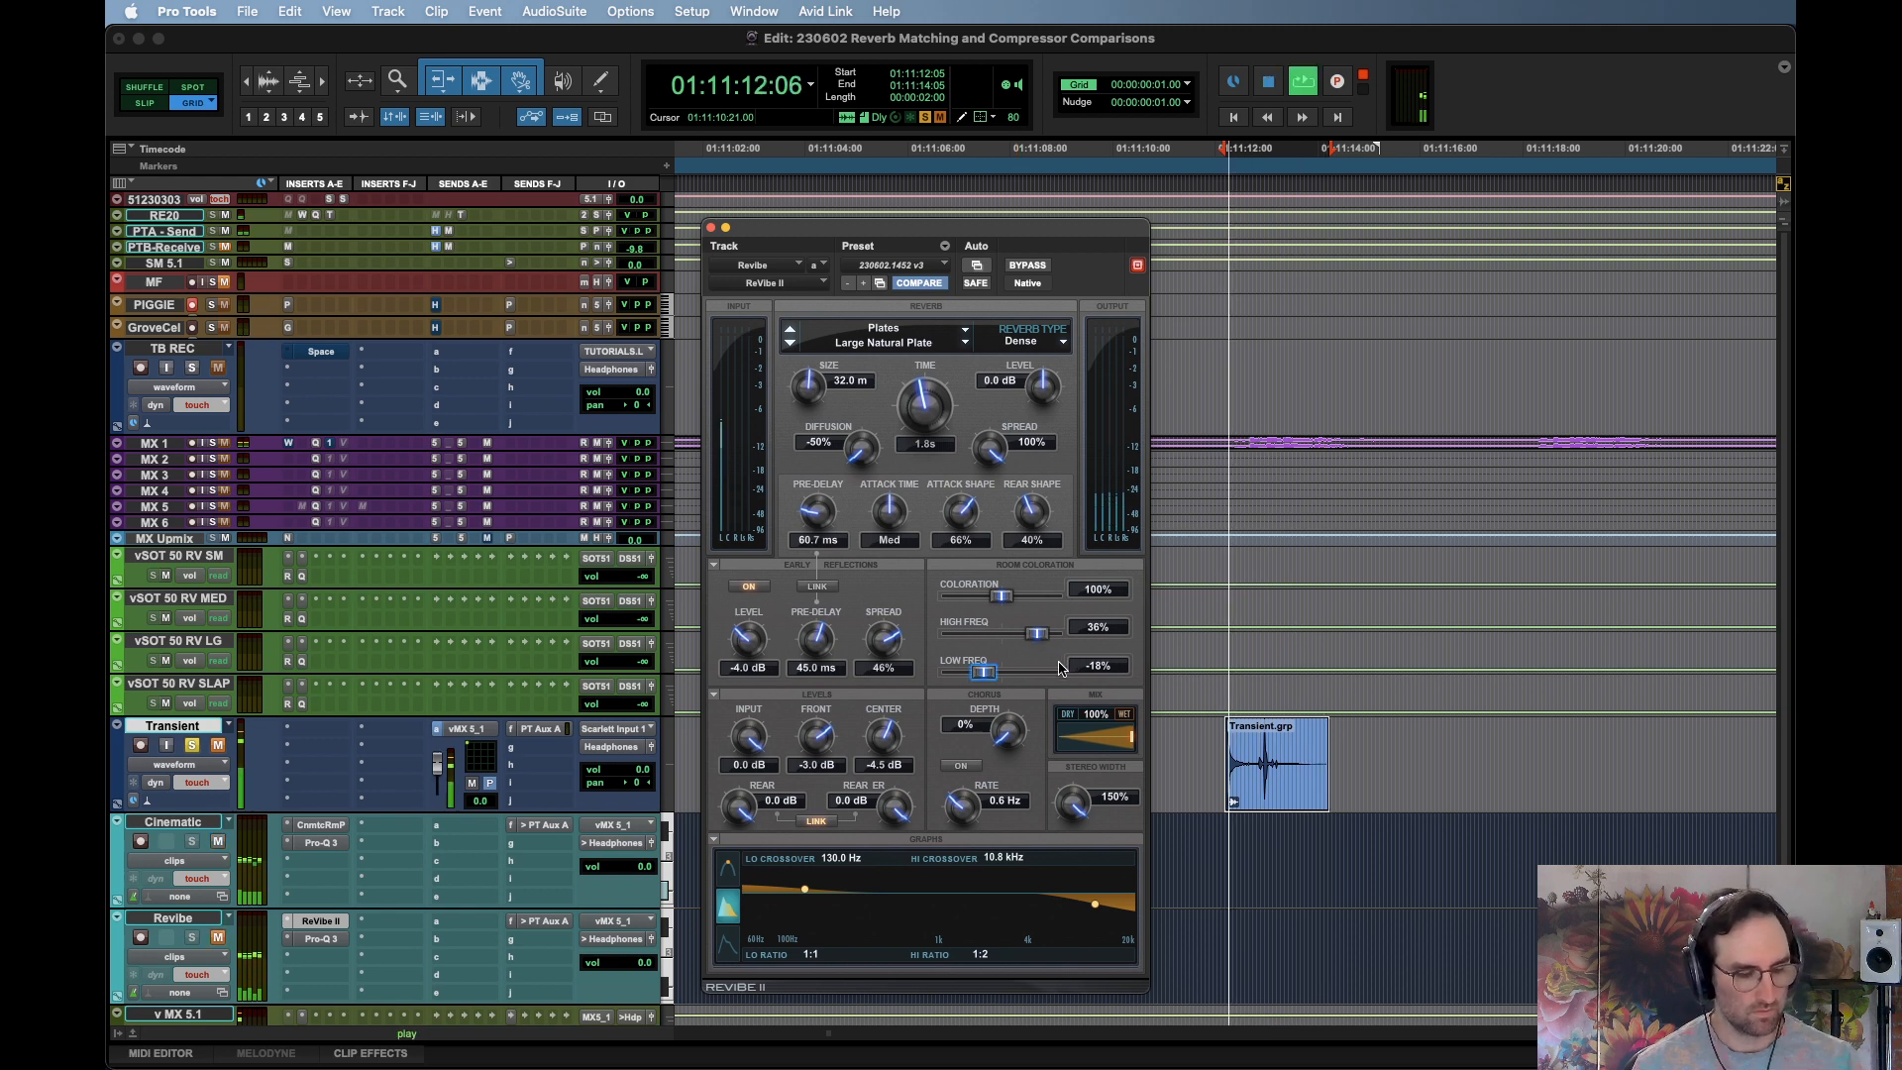
key("space")
key("space")
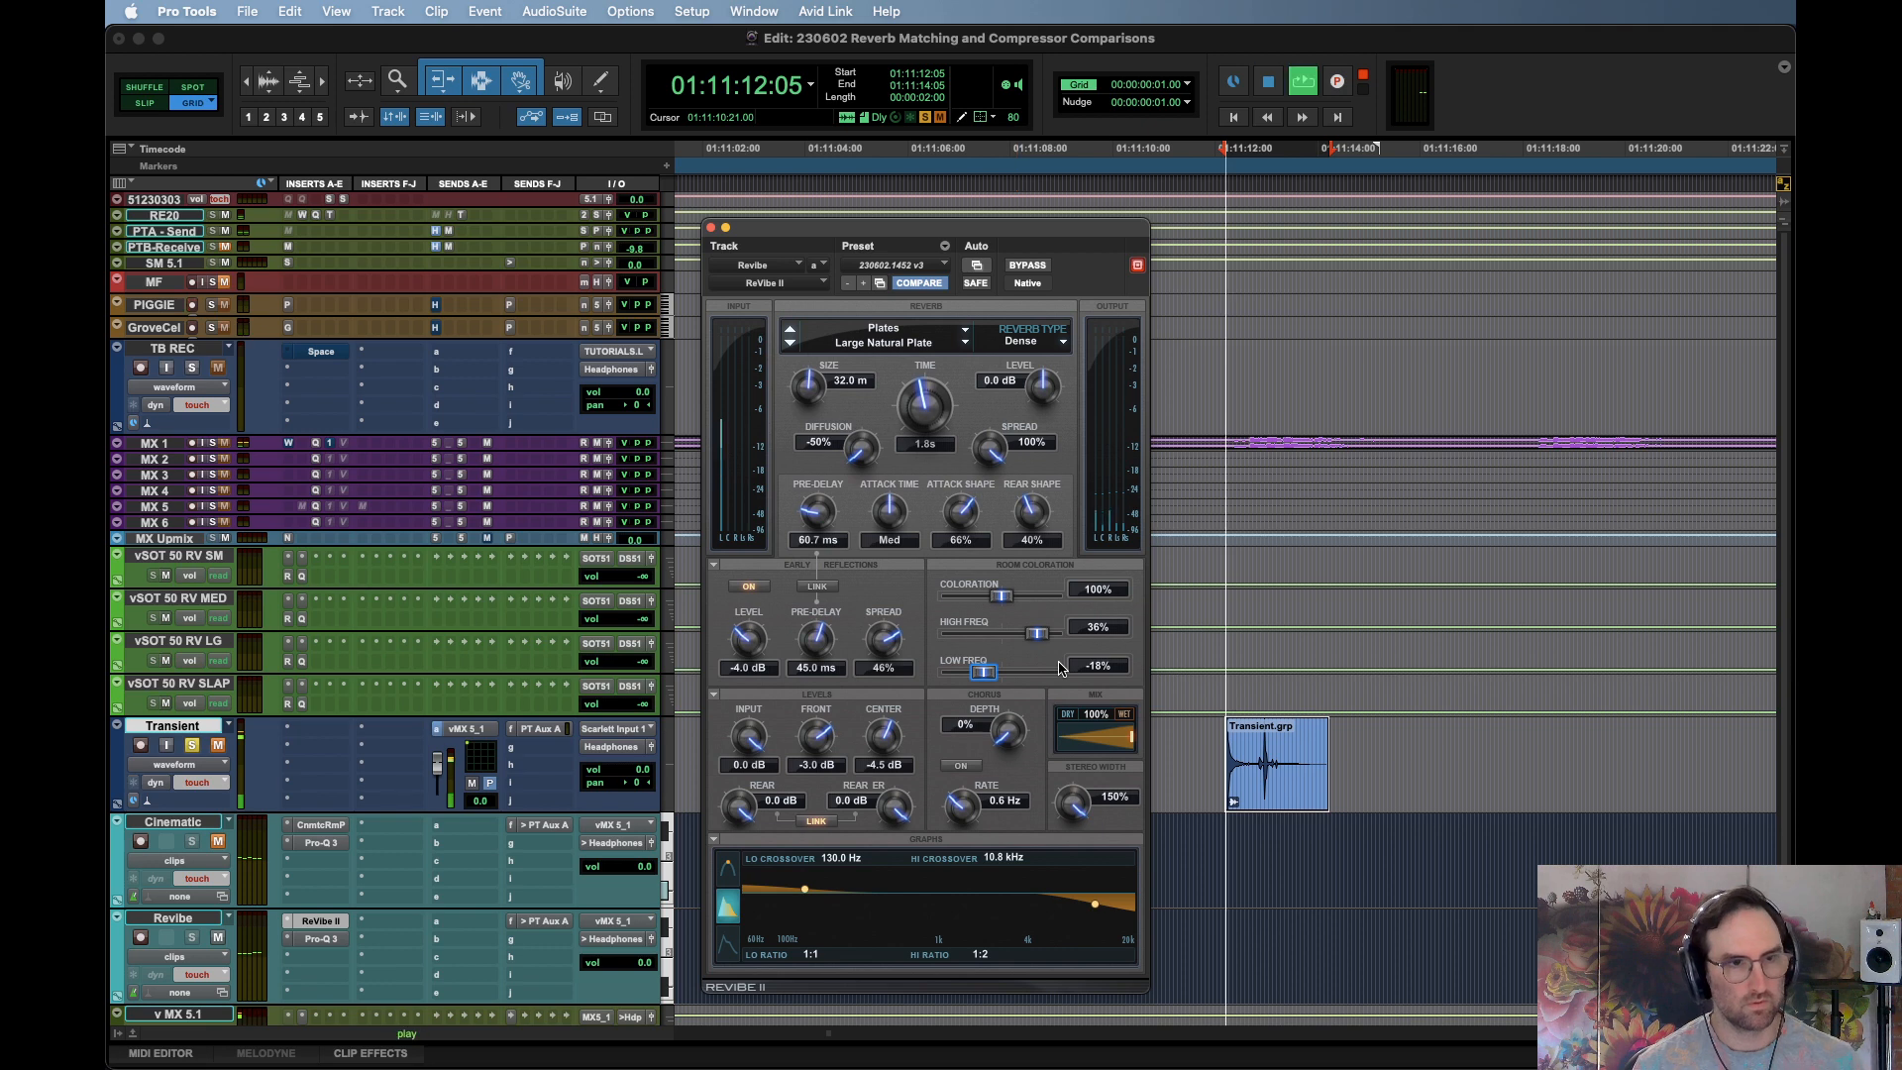
key("space")
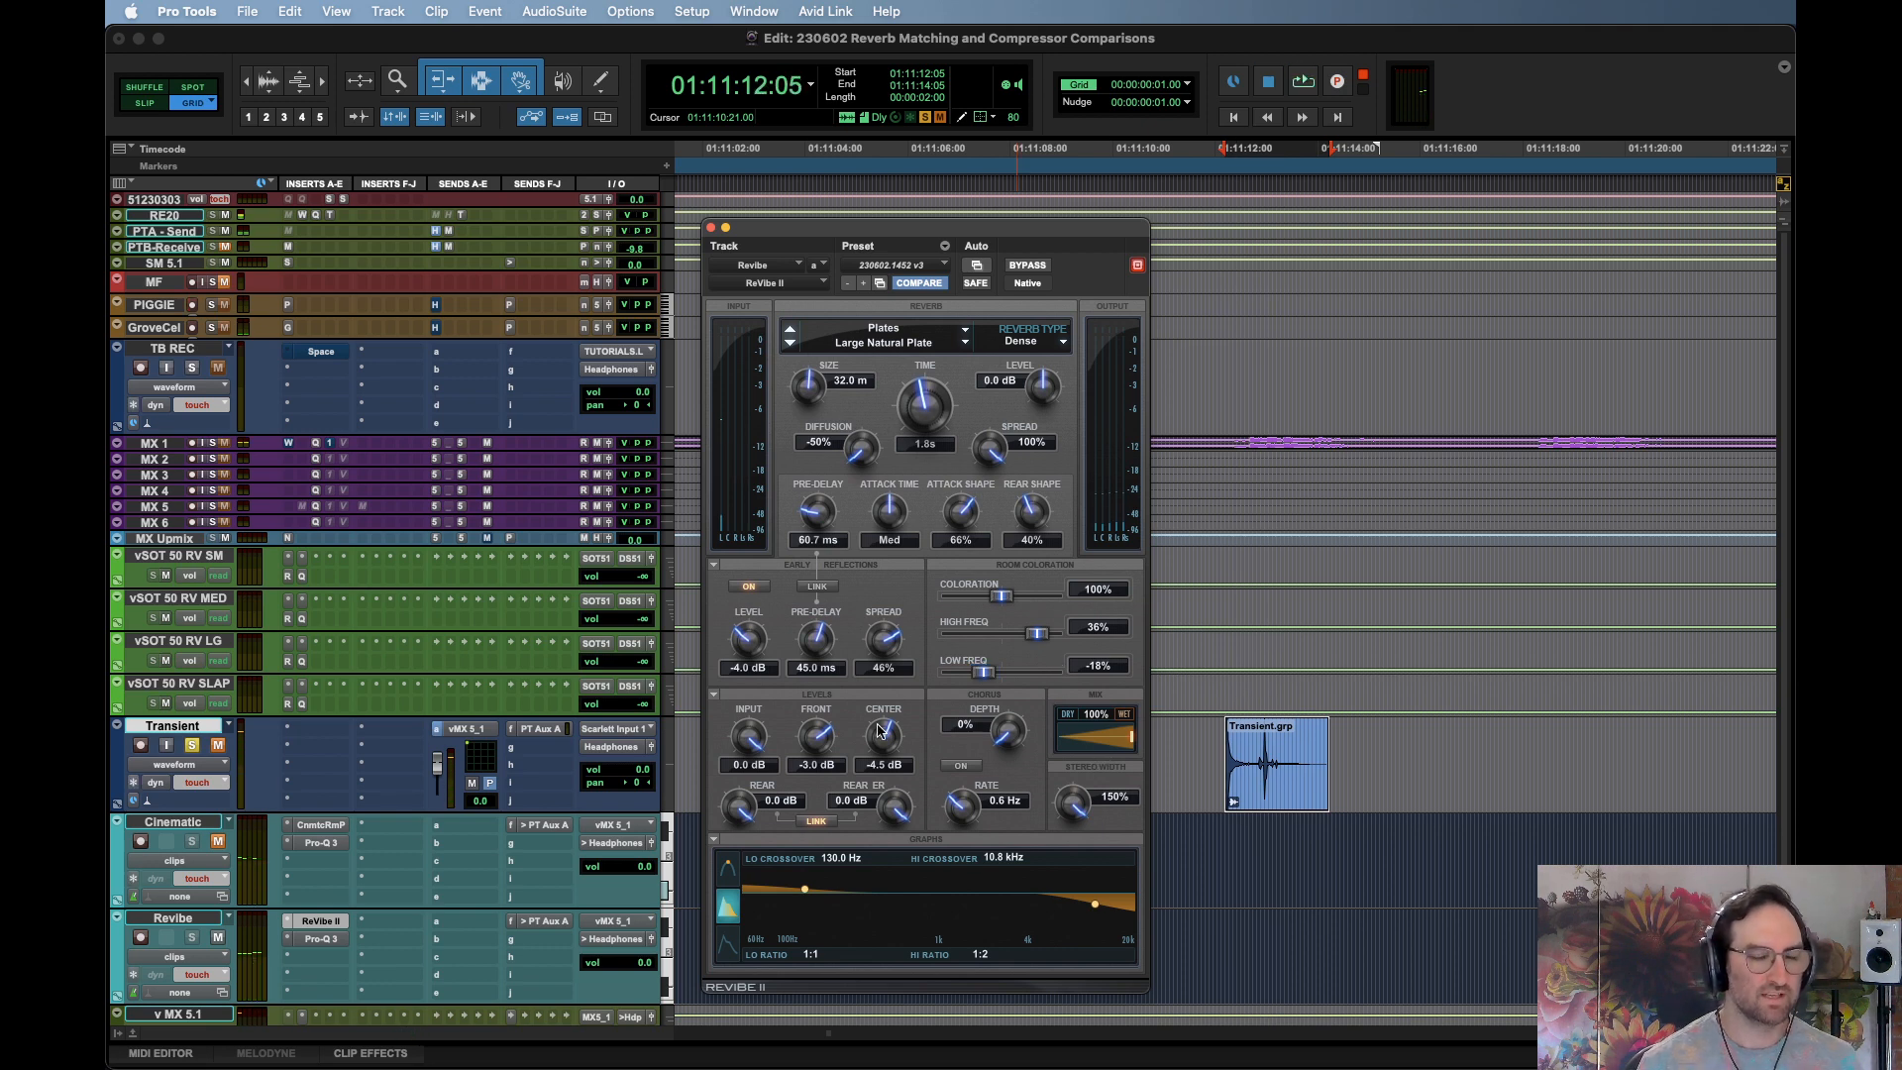
key("space")
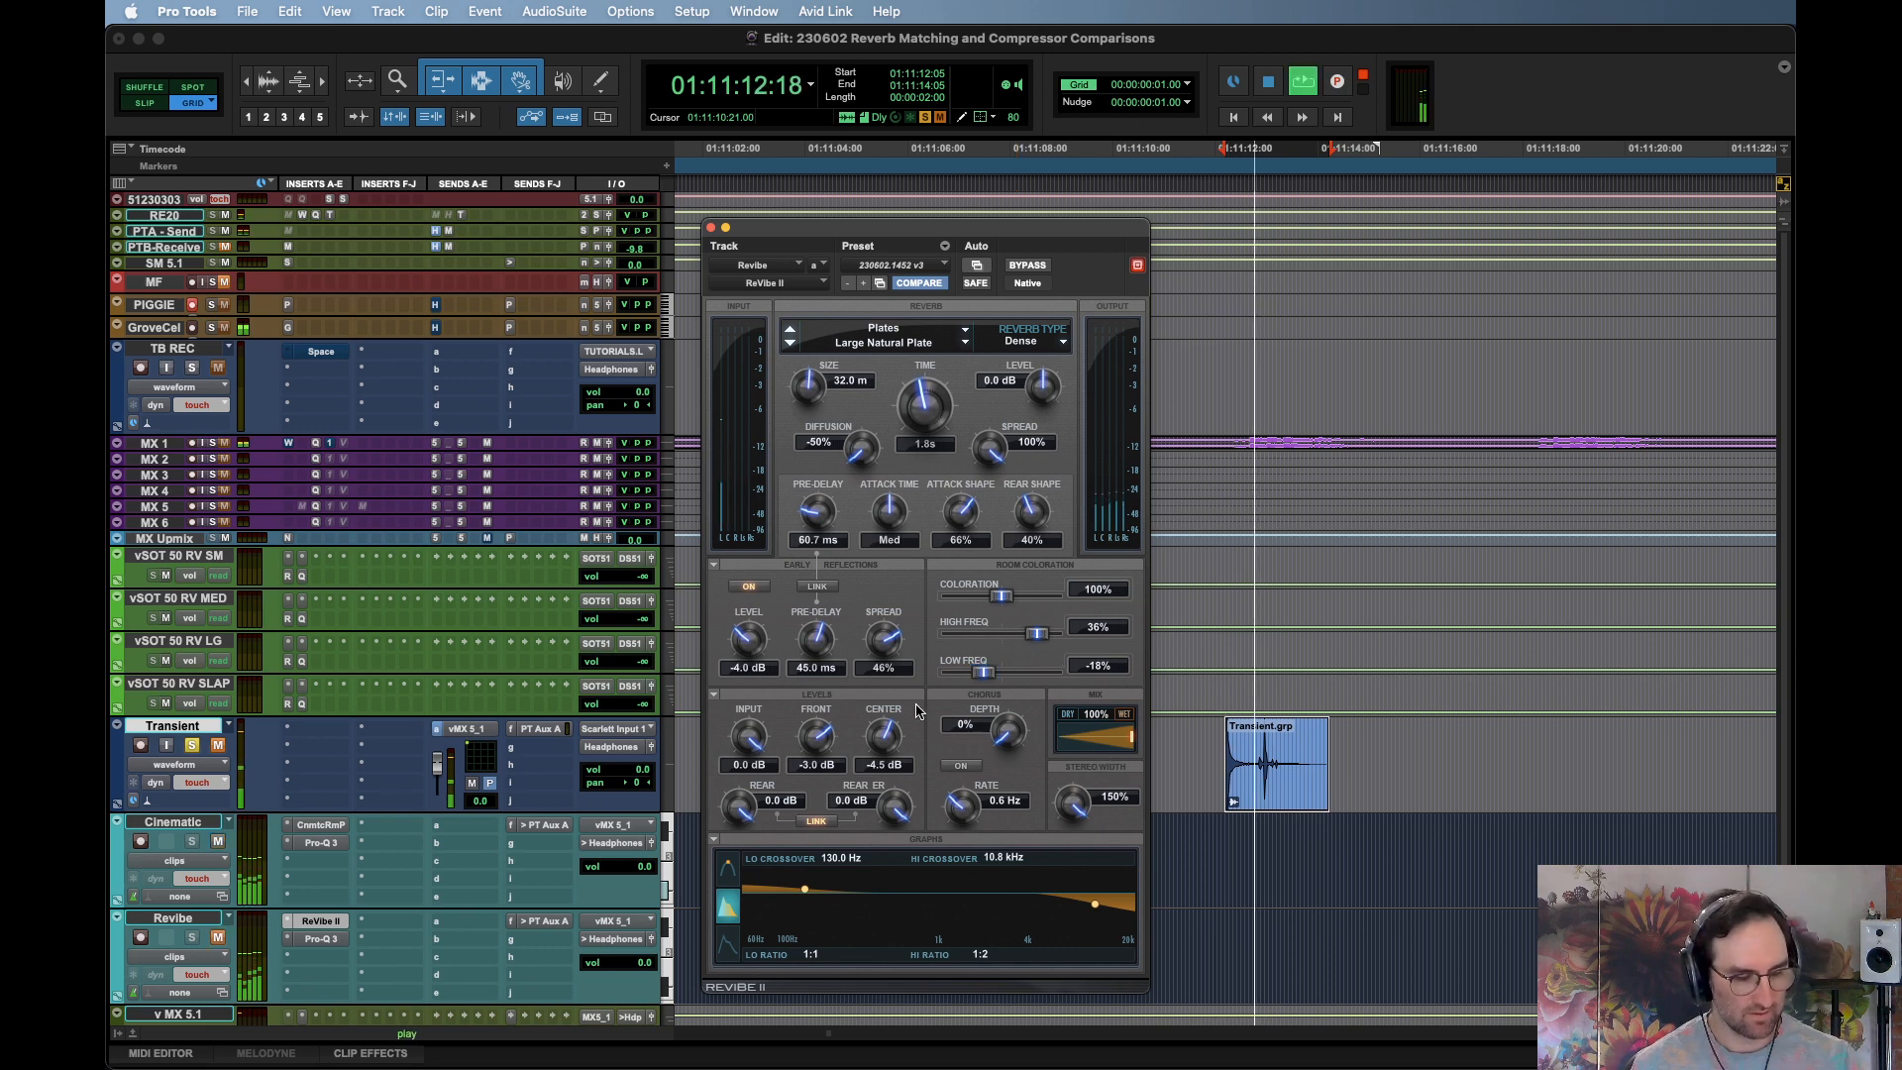
key("space")
key("space")
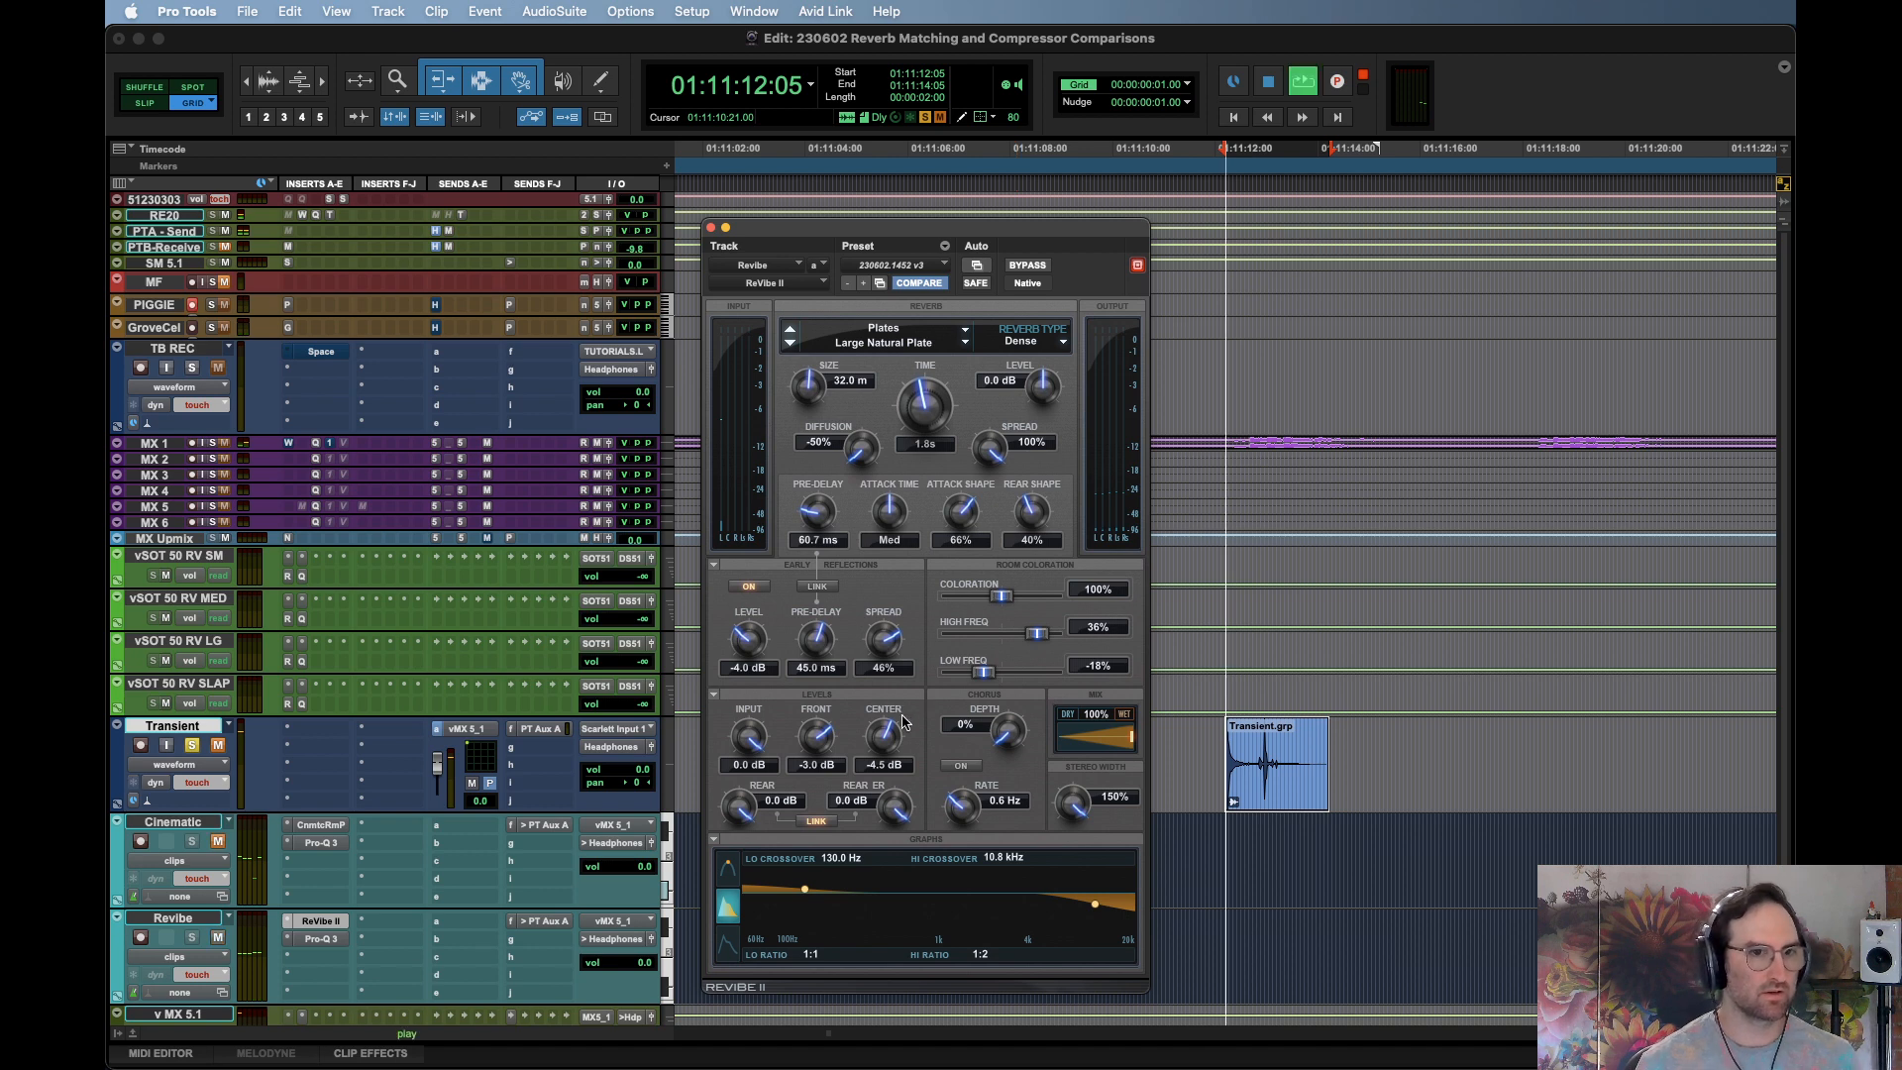
key("space")
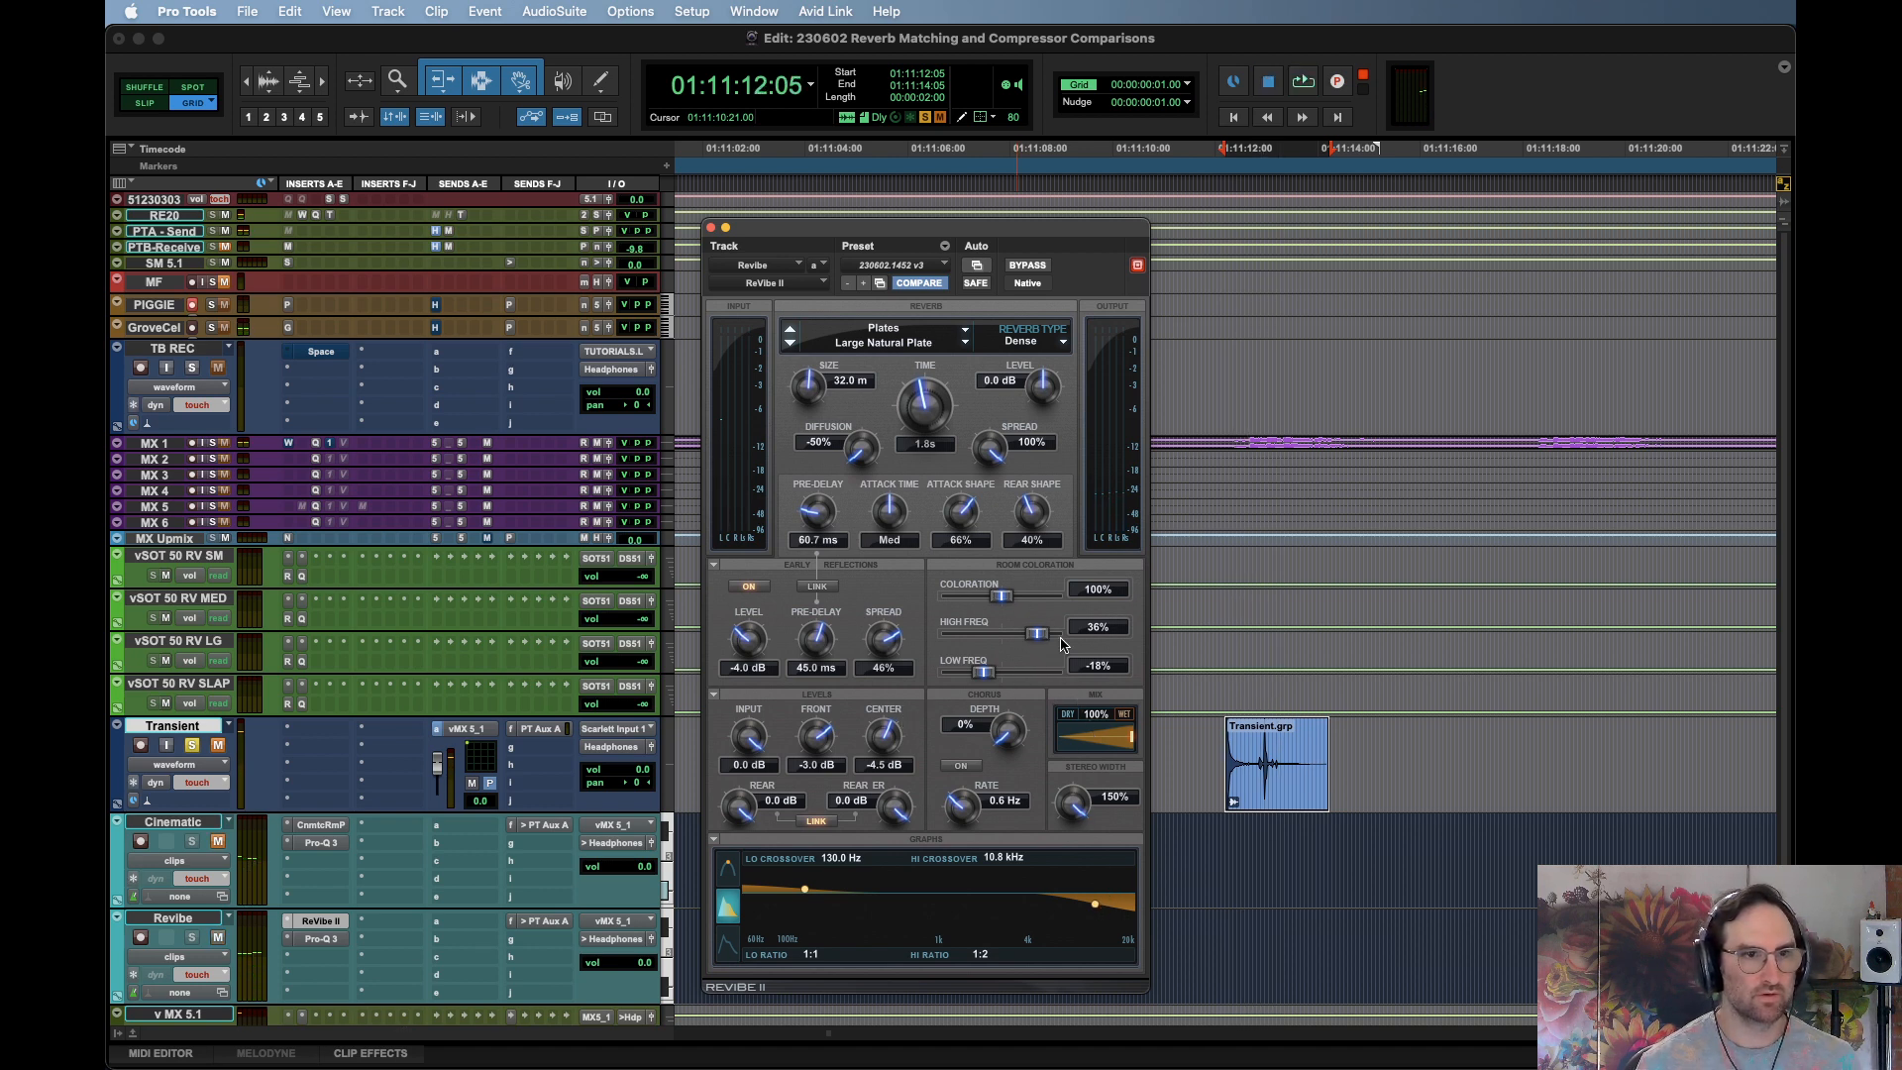
Audition ReVibe II with the main reverb pre-delay at 0 ms, and set the pre-delay to 60 ms
left_click(814, 514, "alt")
key("space")
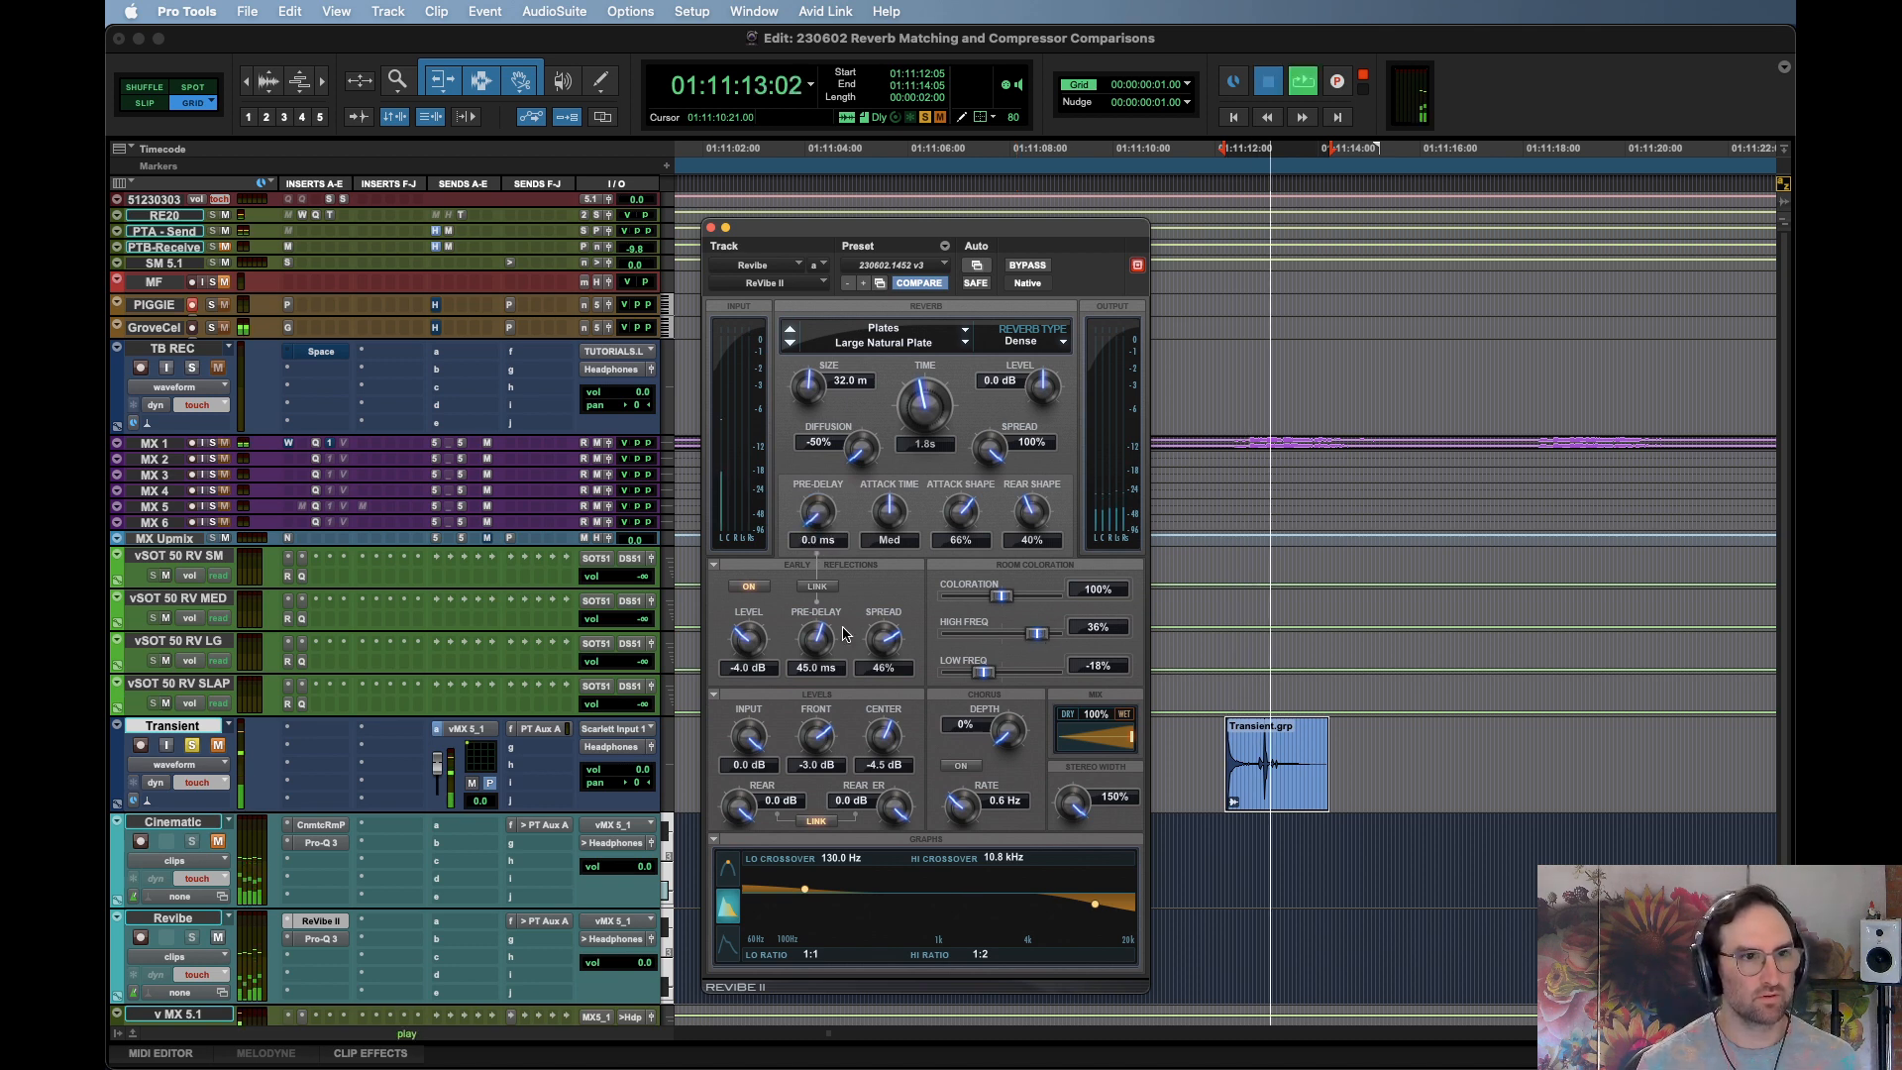
key("space")
left_click(821, 539)
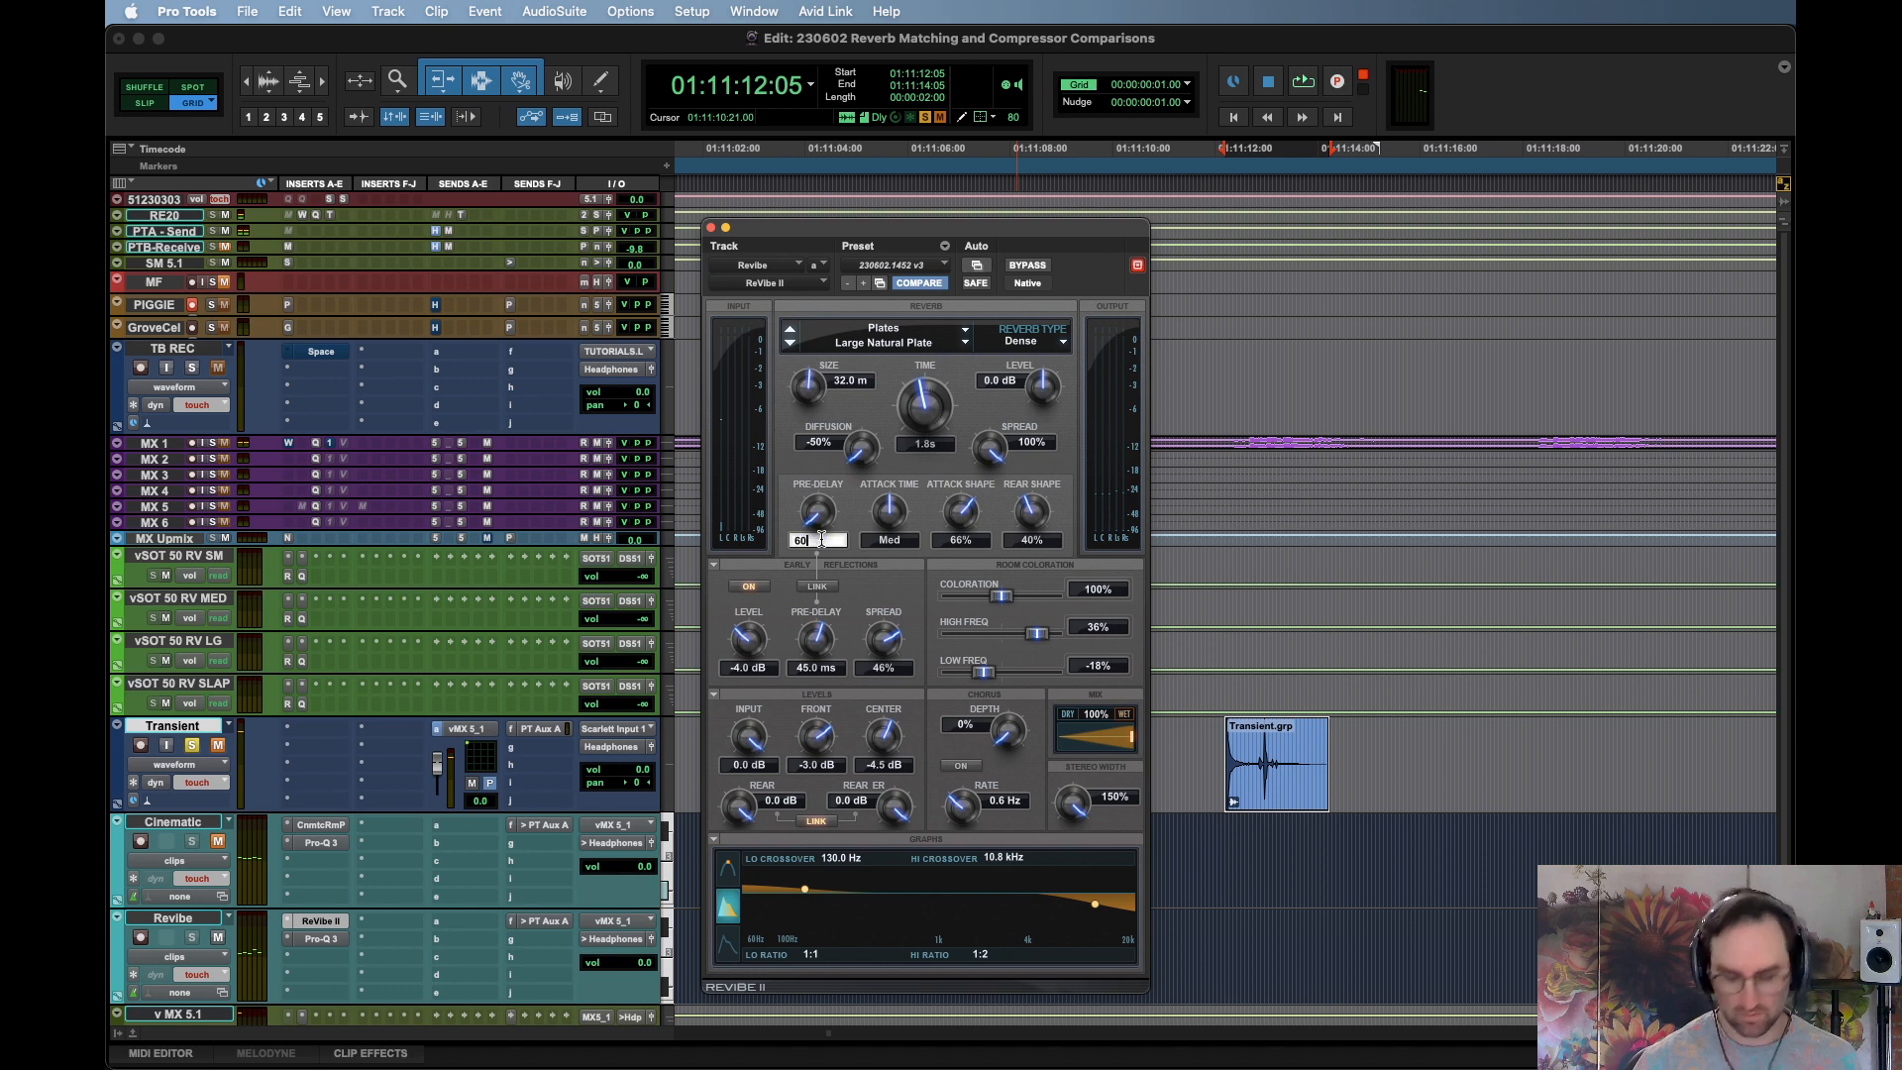
type("60")
key("Return")
Set ReVibe II's Diffusion to 50% while playing the transient
key("space")
scroll(859, 444, "up", 1)
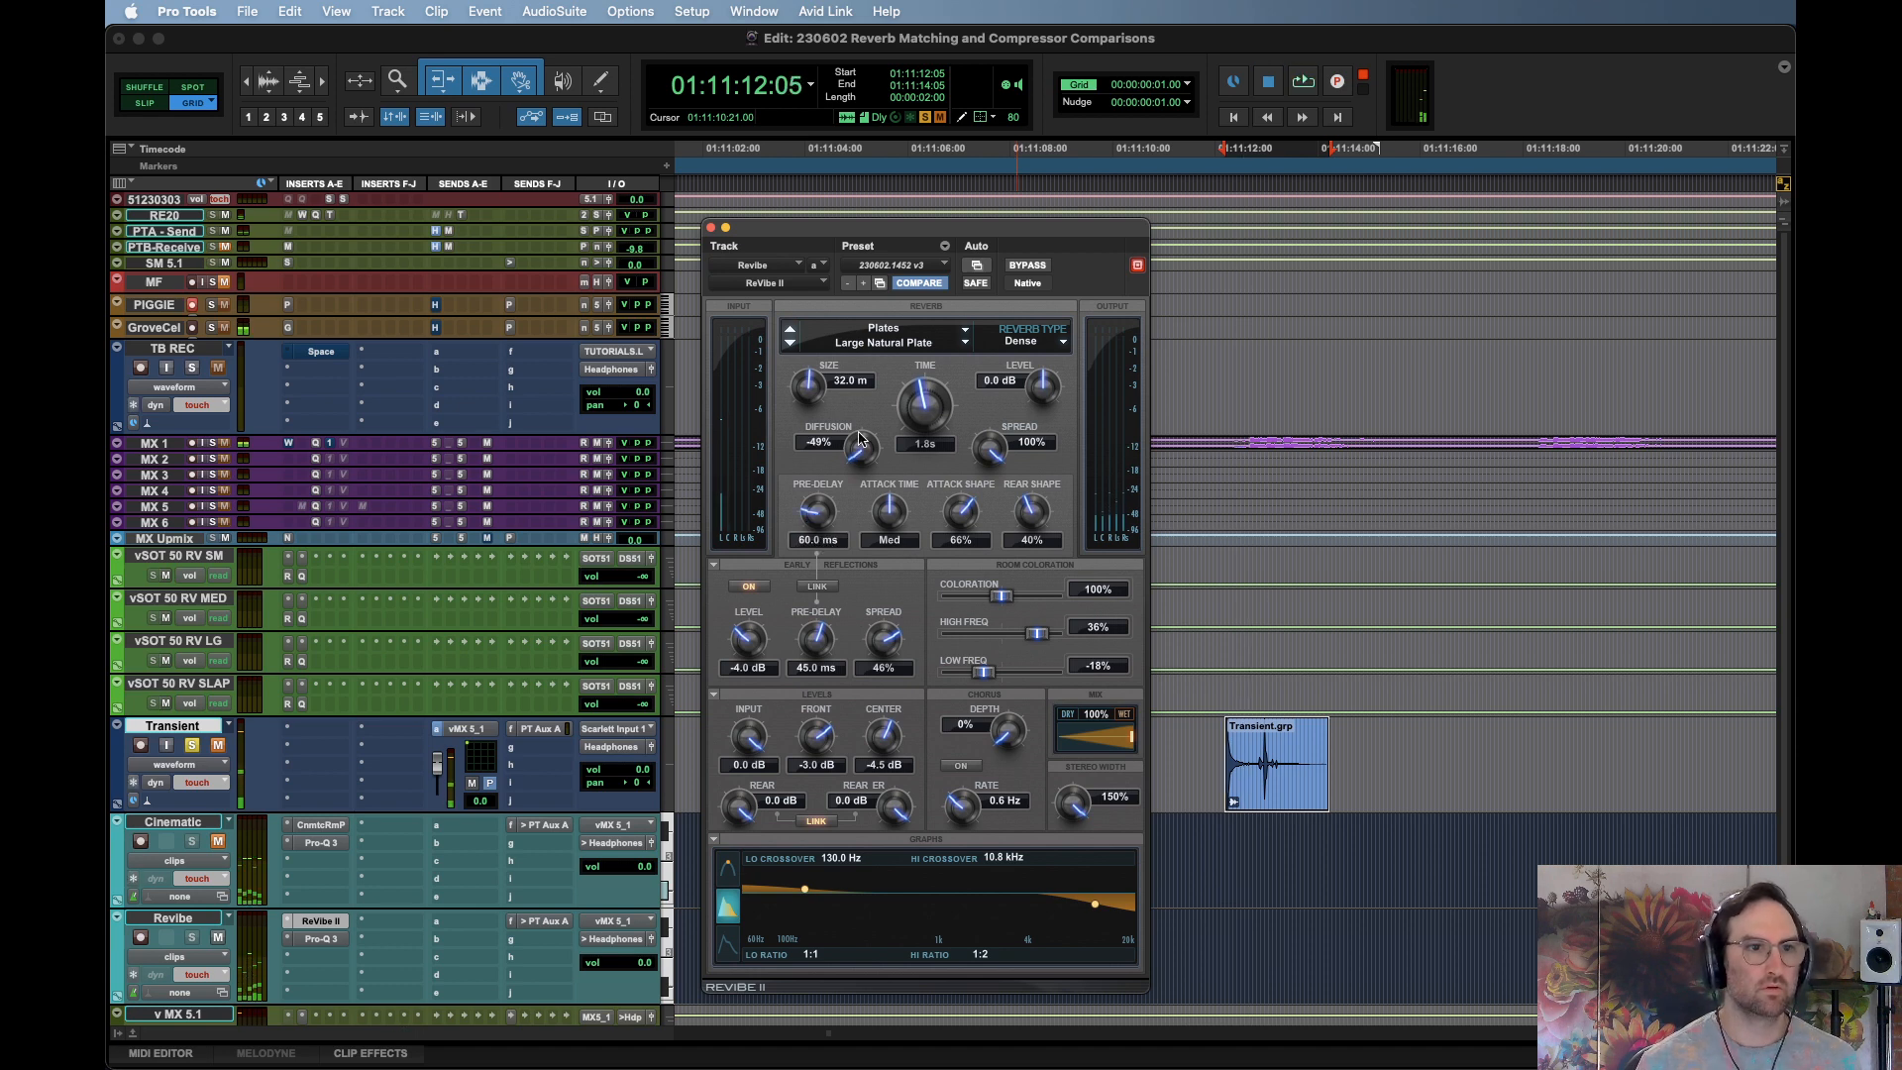
left_click(858, 444, "alt")
key("space")
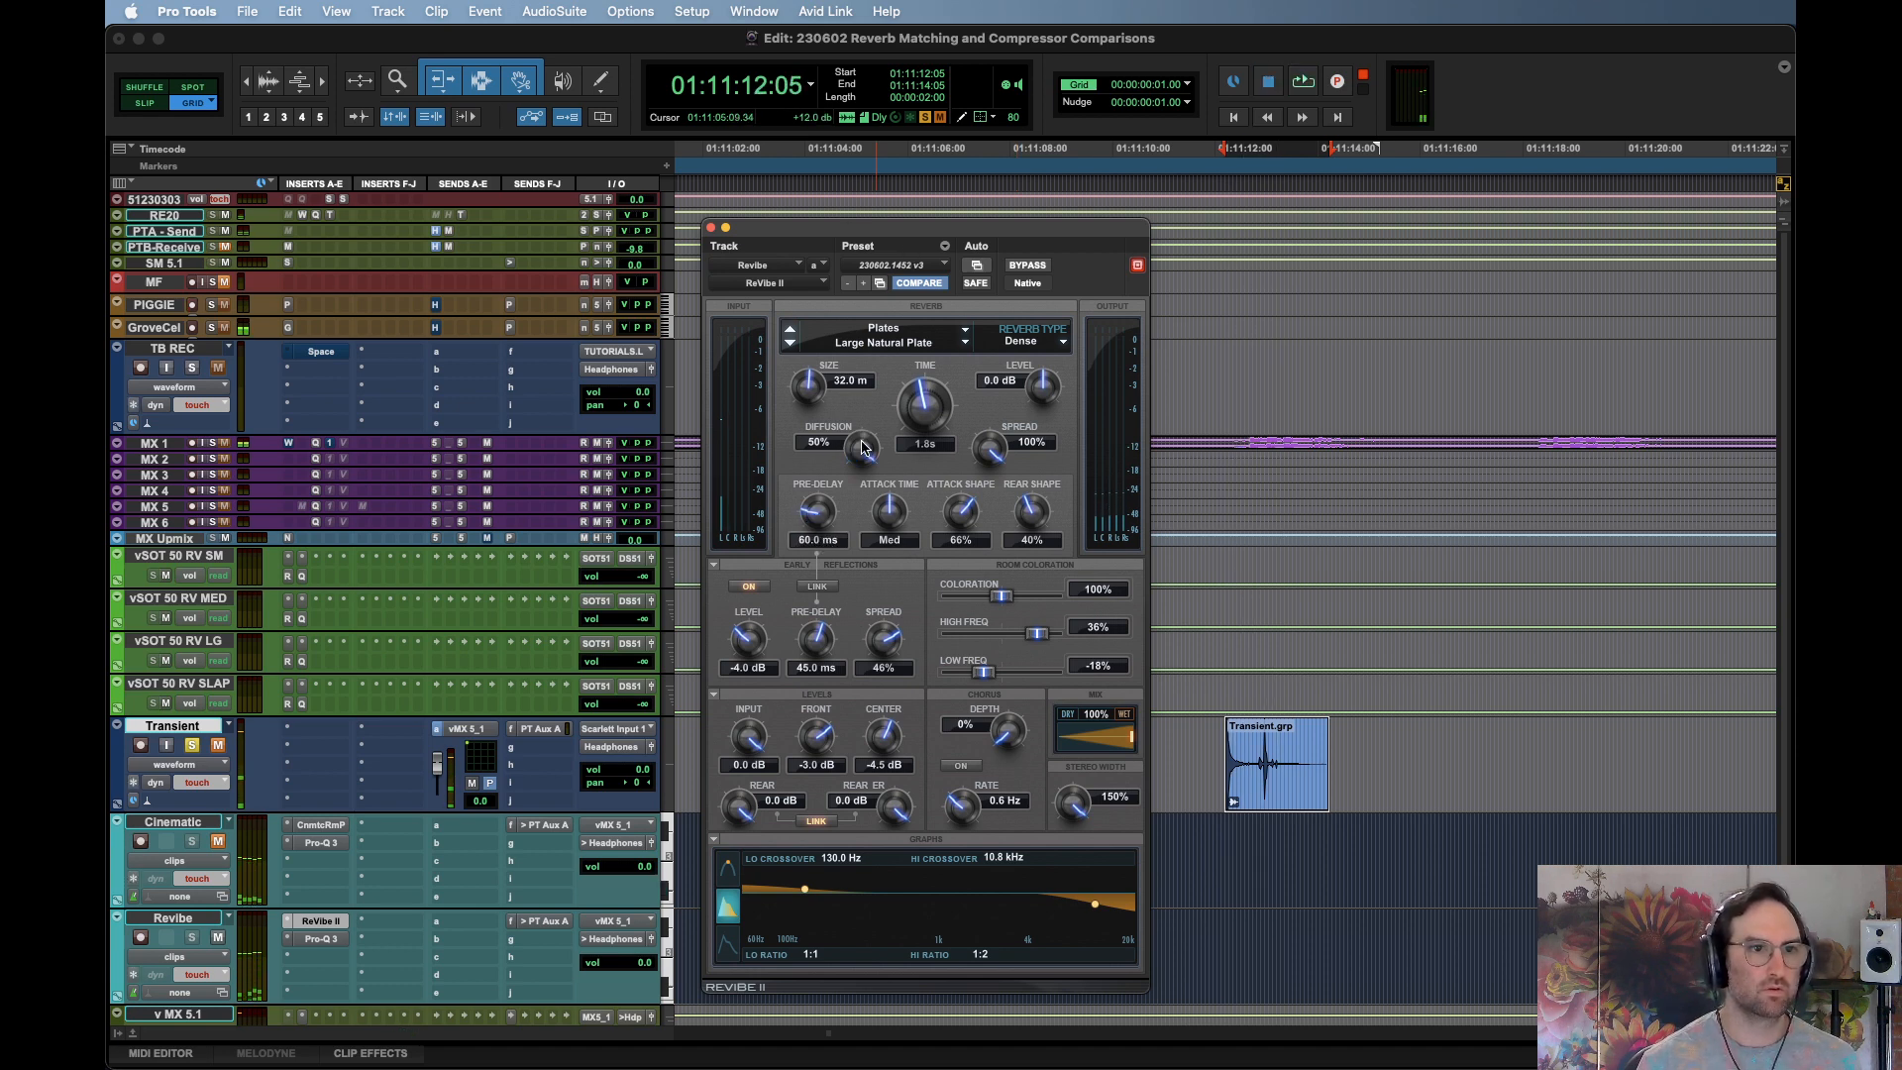
left_click(862, 448, "alt")
Replay the transient to judge the changed diffusion, and open the Pro-Q 3 equalizer on the Revibe track
key("space")
key("space")
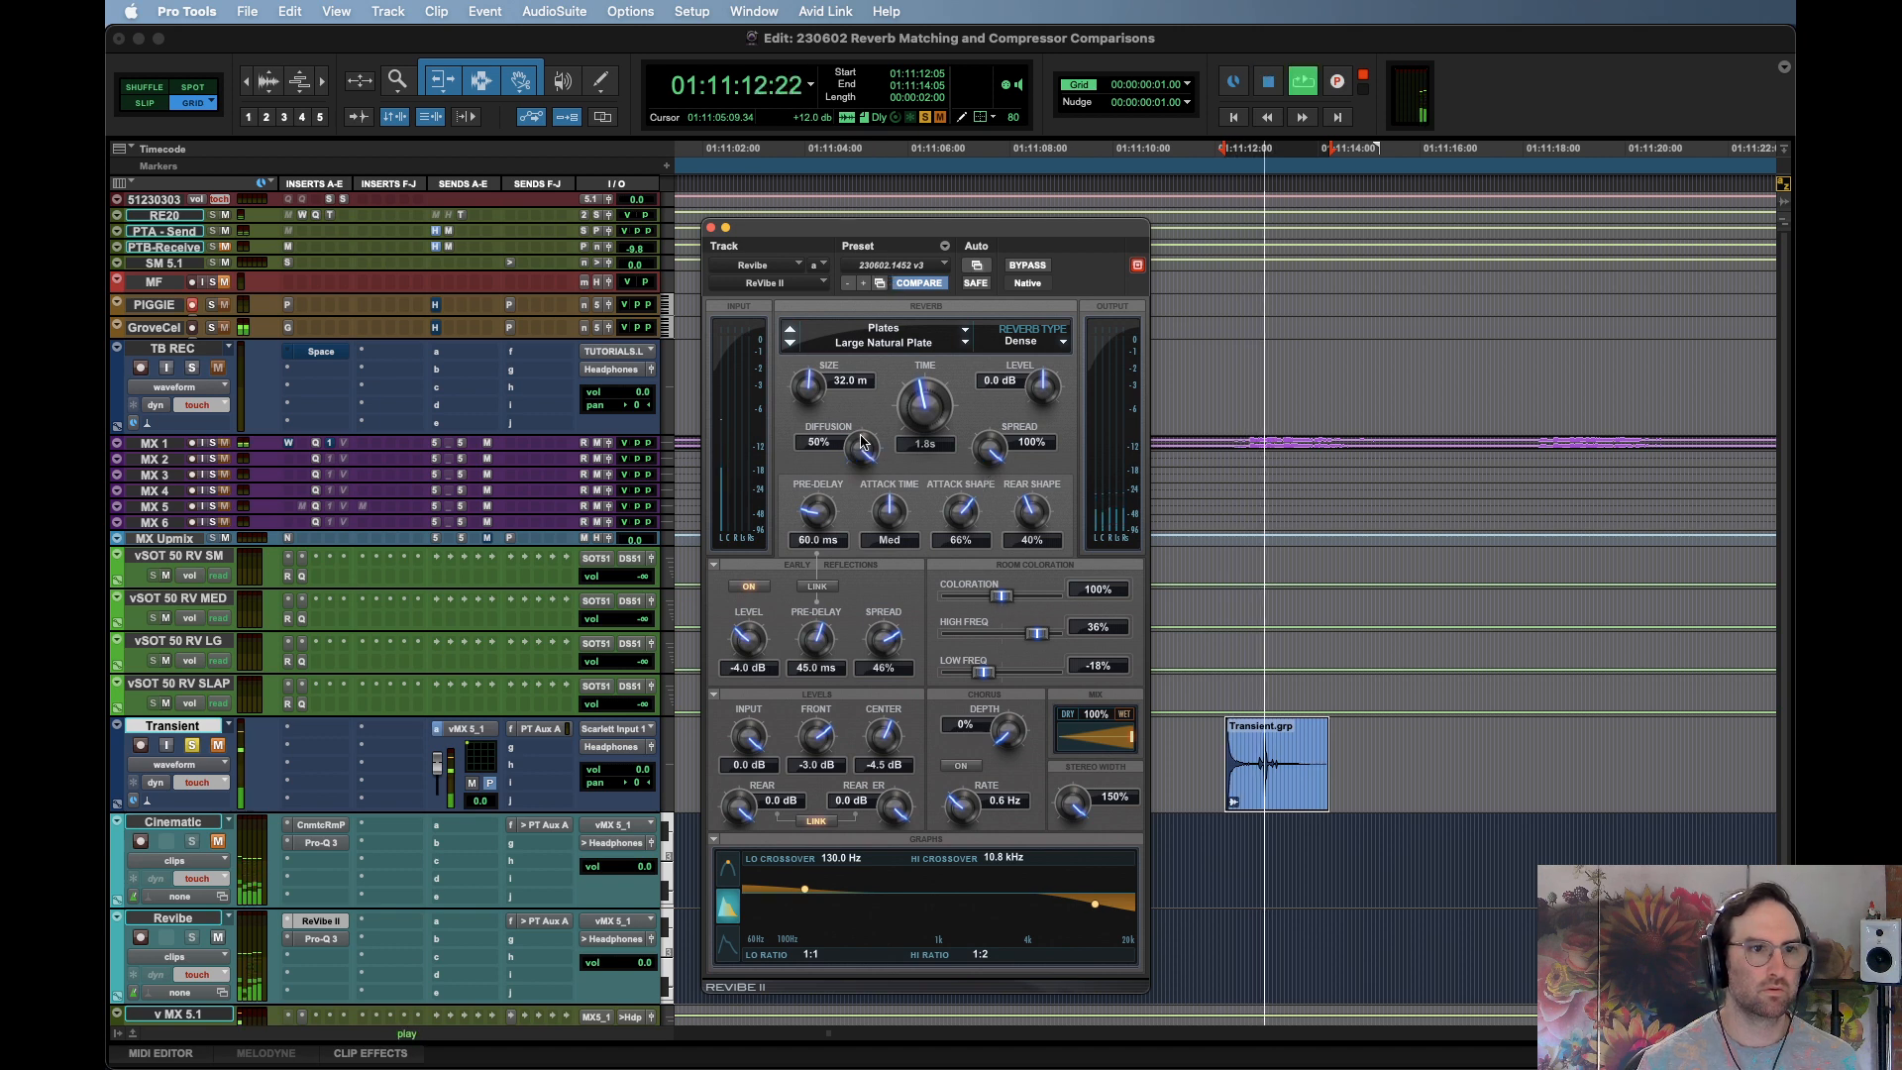
key("space")
key("space")
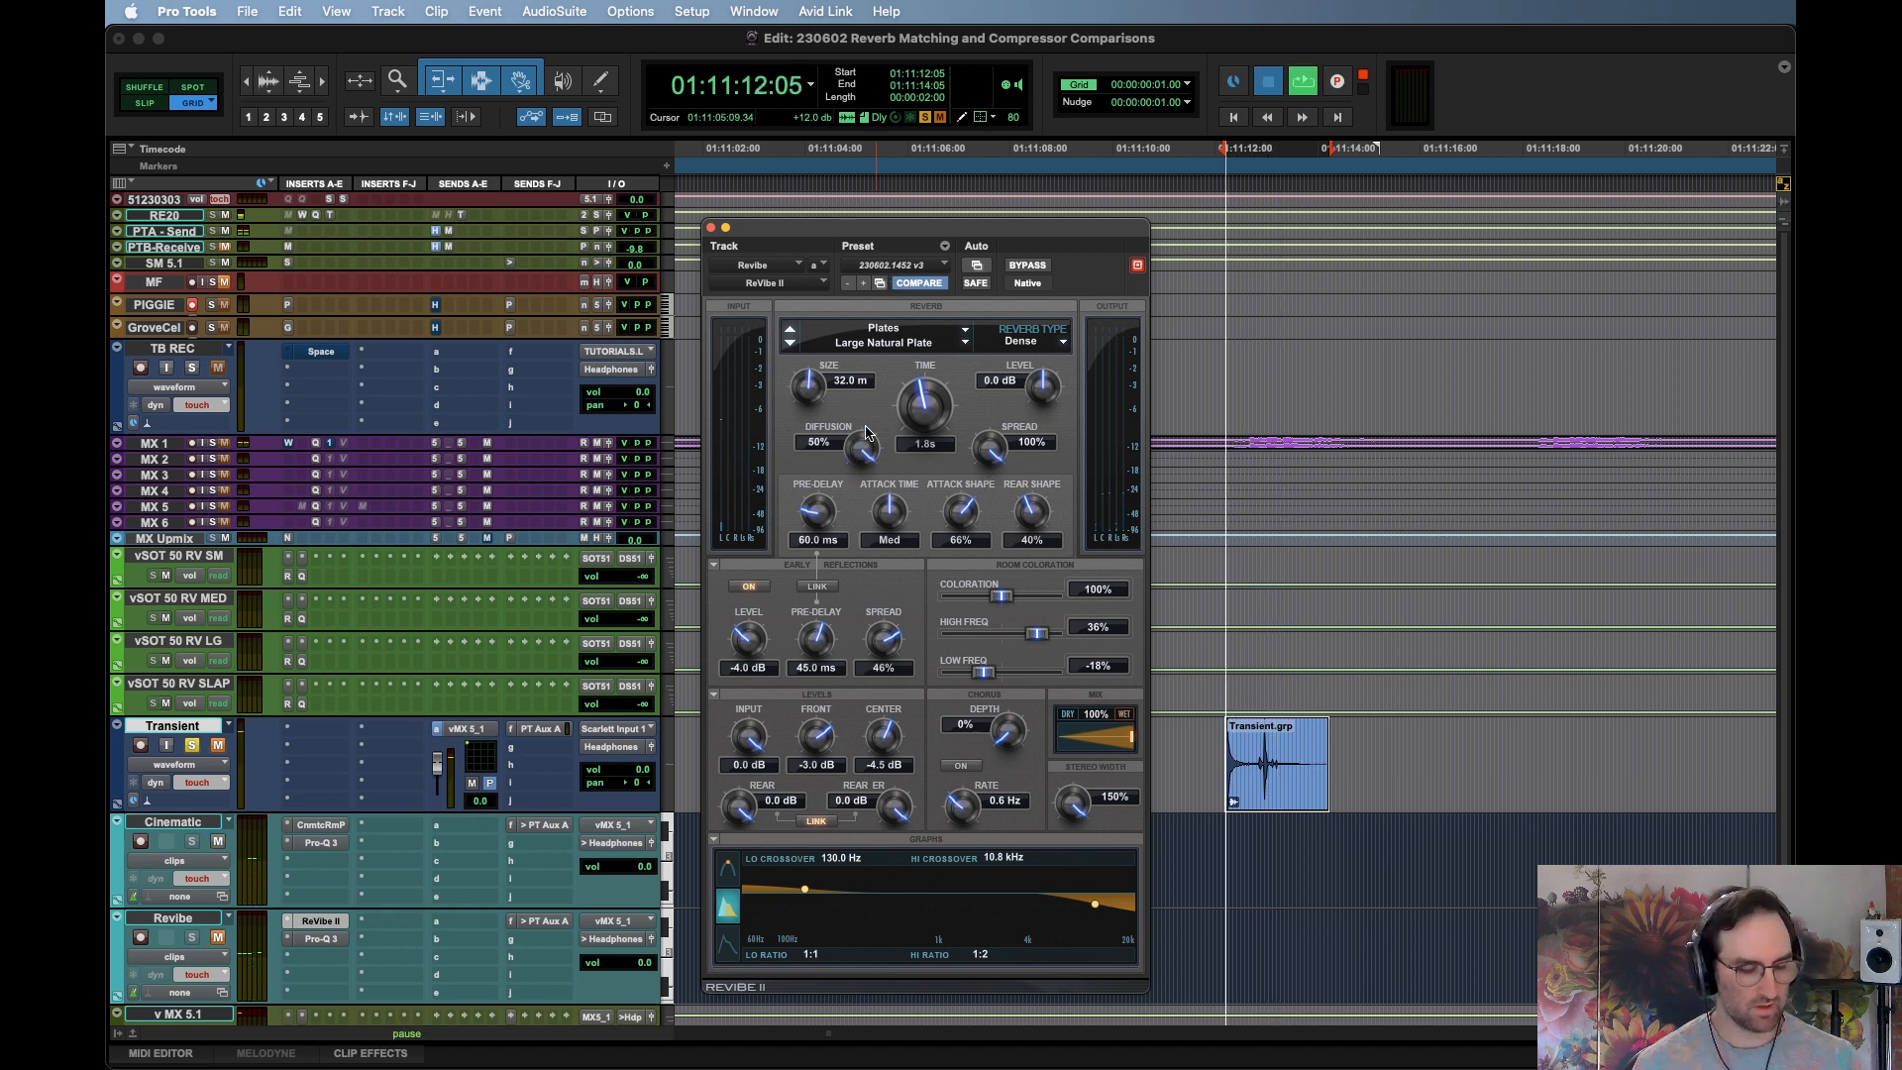
key("space")
key("space")
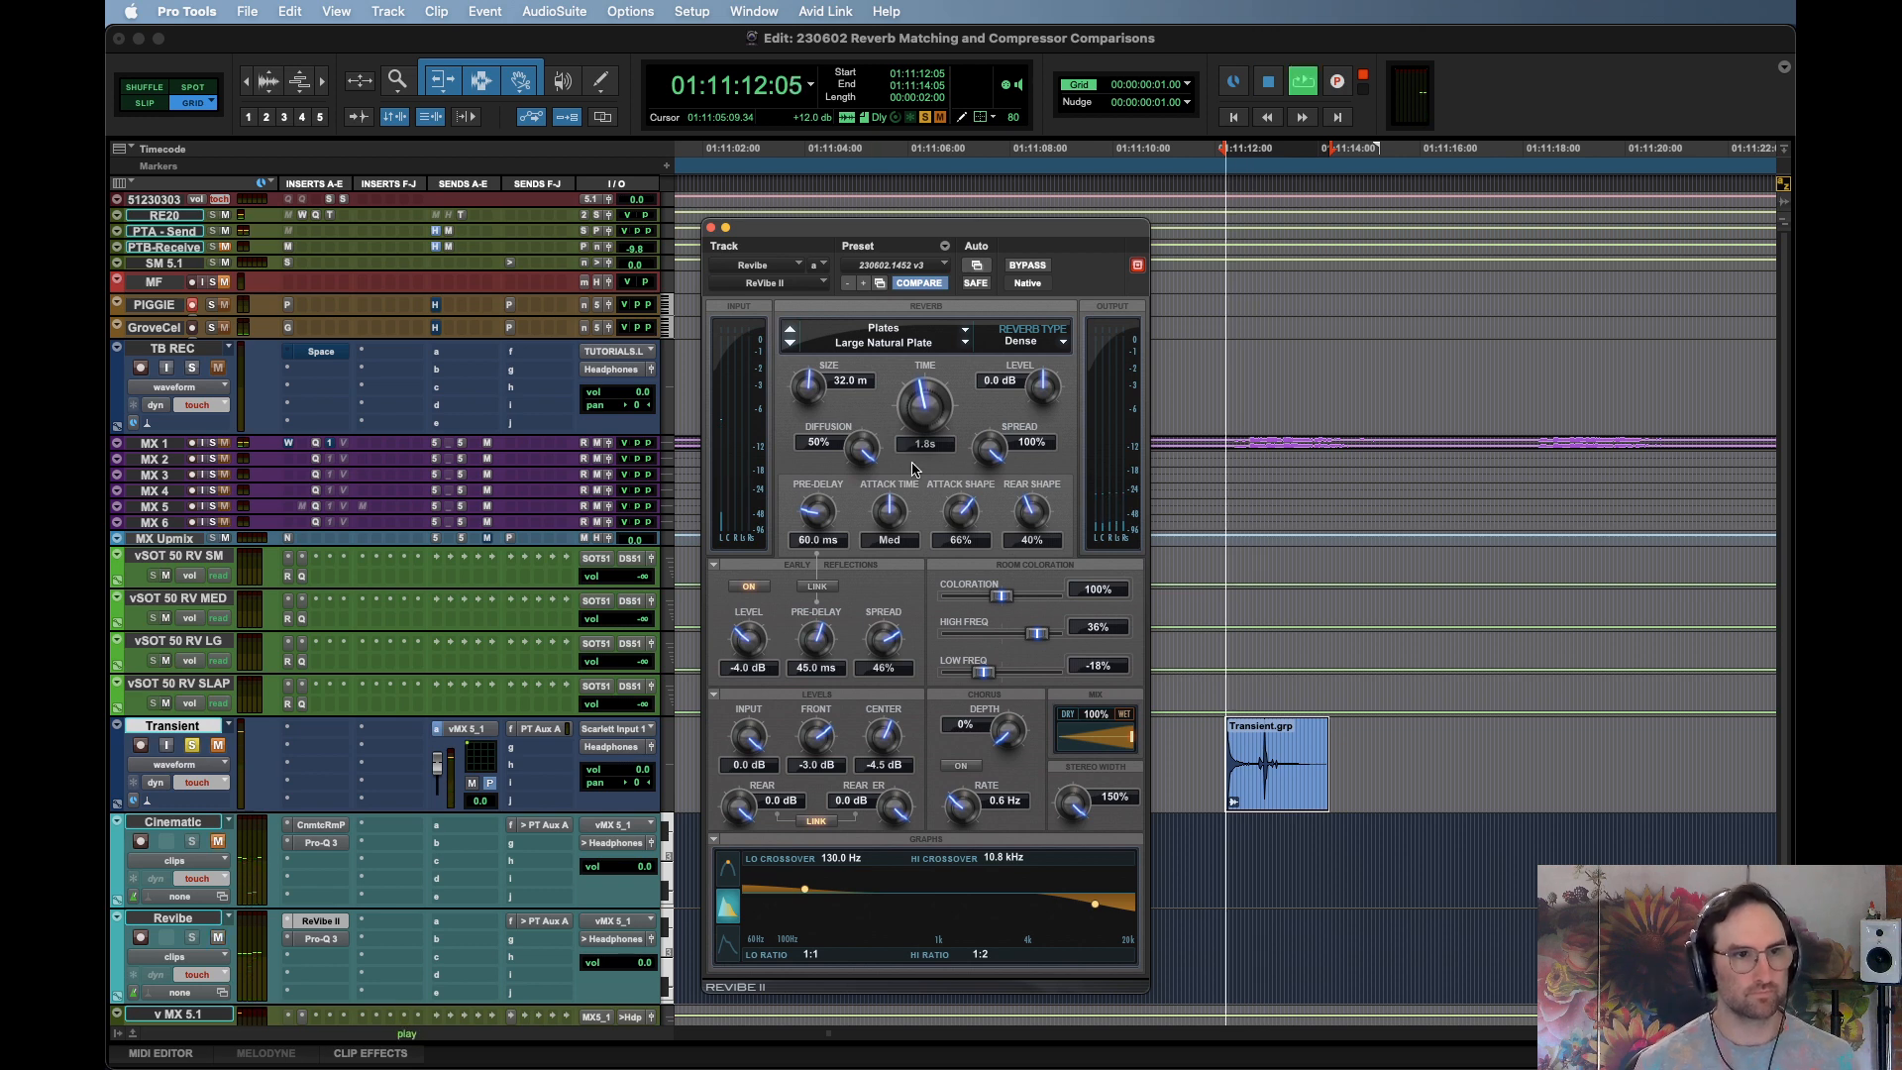
key("space")
left_click(332, 939)
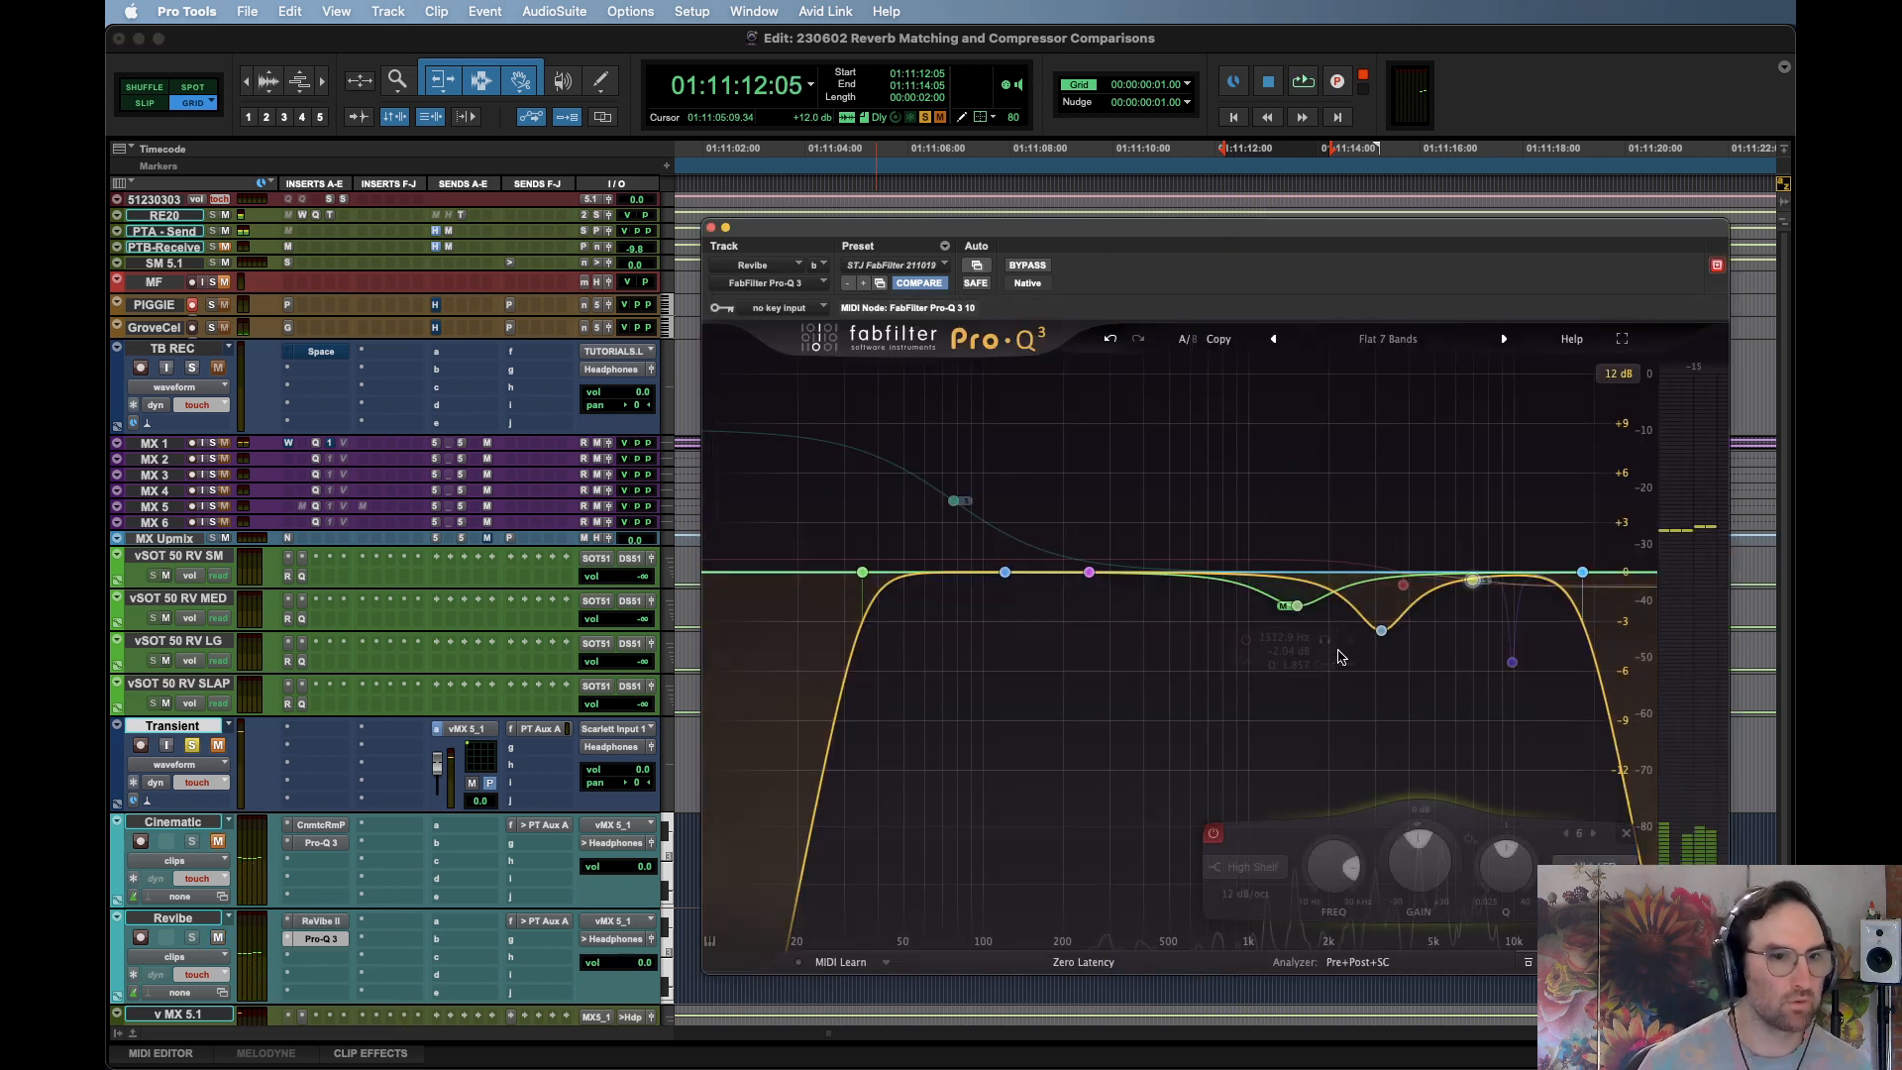
Enable the 3140.7 Hz dip and the narrow 9786.2 Hz cut in the equalizer while replaying the transient
key("space")
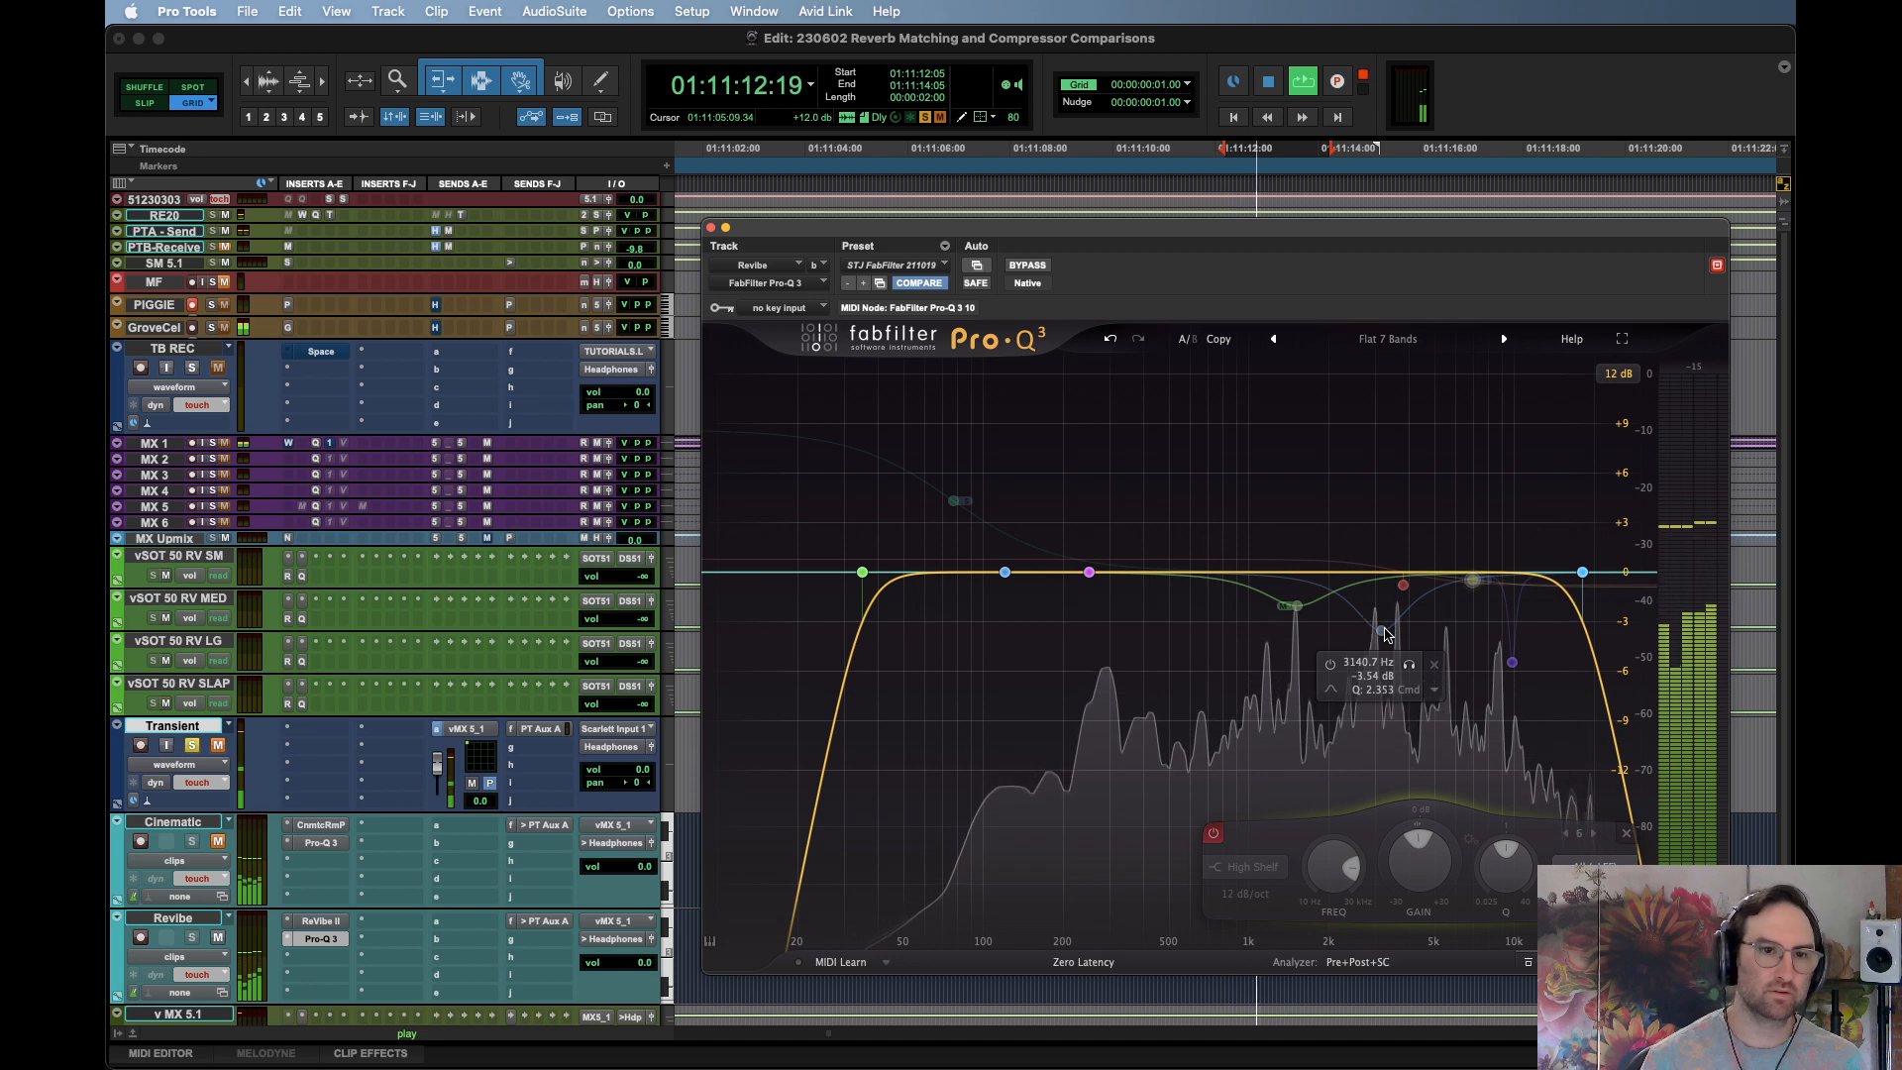
key("space")
left_click(1383, 632, "alt")
left_click(1473, 581, "alt")
left_click(1512, 665, "alt")
key("space")
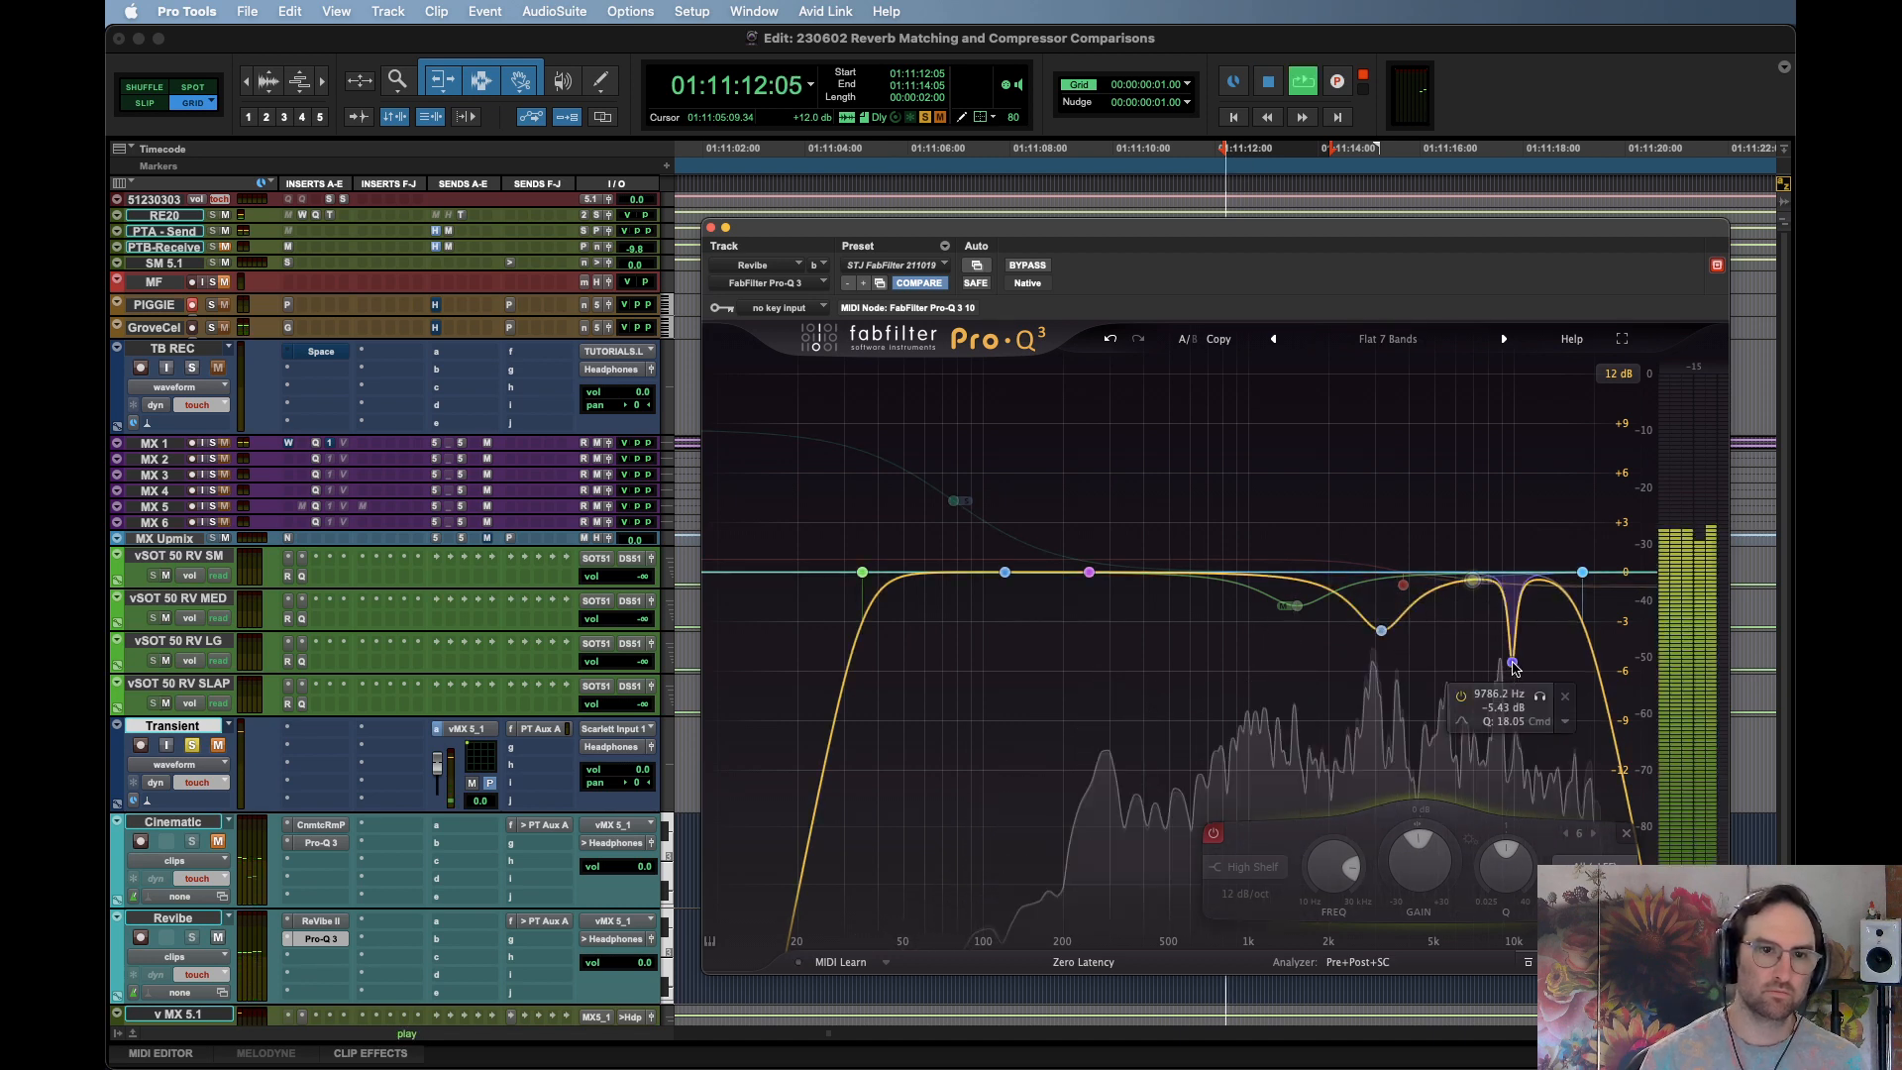
Turn the narrow 9786 Hz cut into a boost of about 10.2 dB at 10764 Hz with Q 7.146, and audition it
left_click_drag(1512, 664, 1522, 408)
scroll(1512, 395, "down", 4)
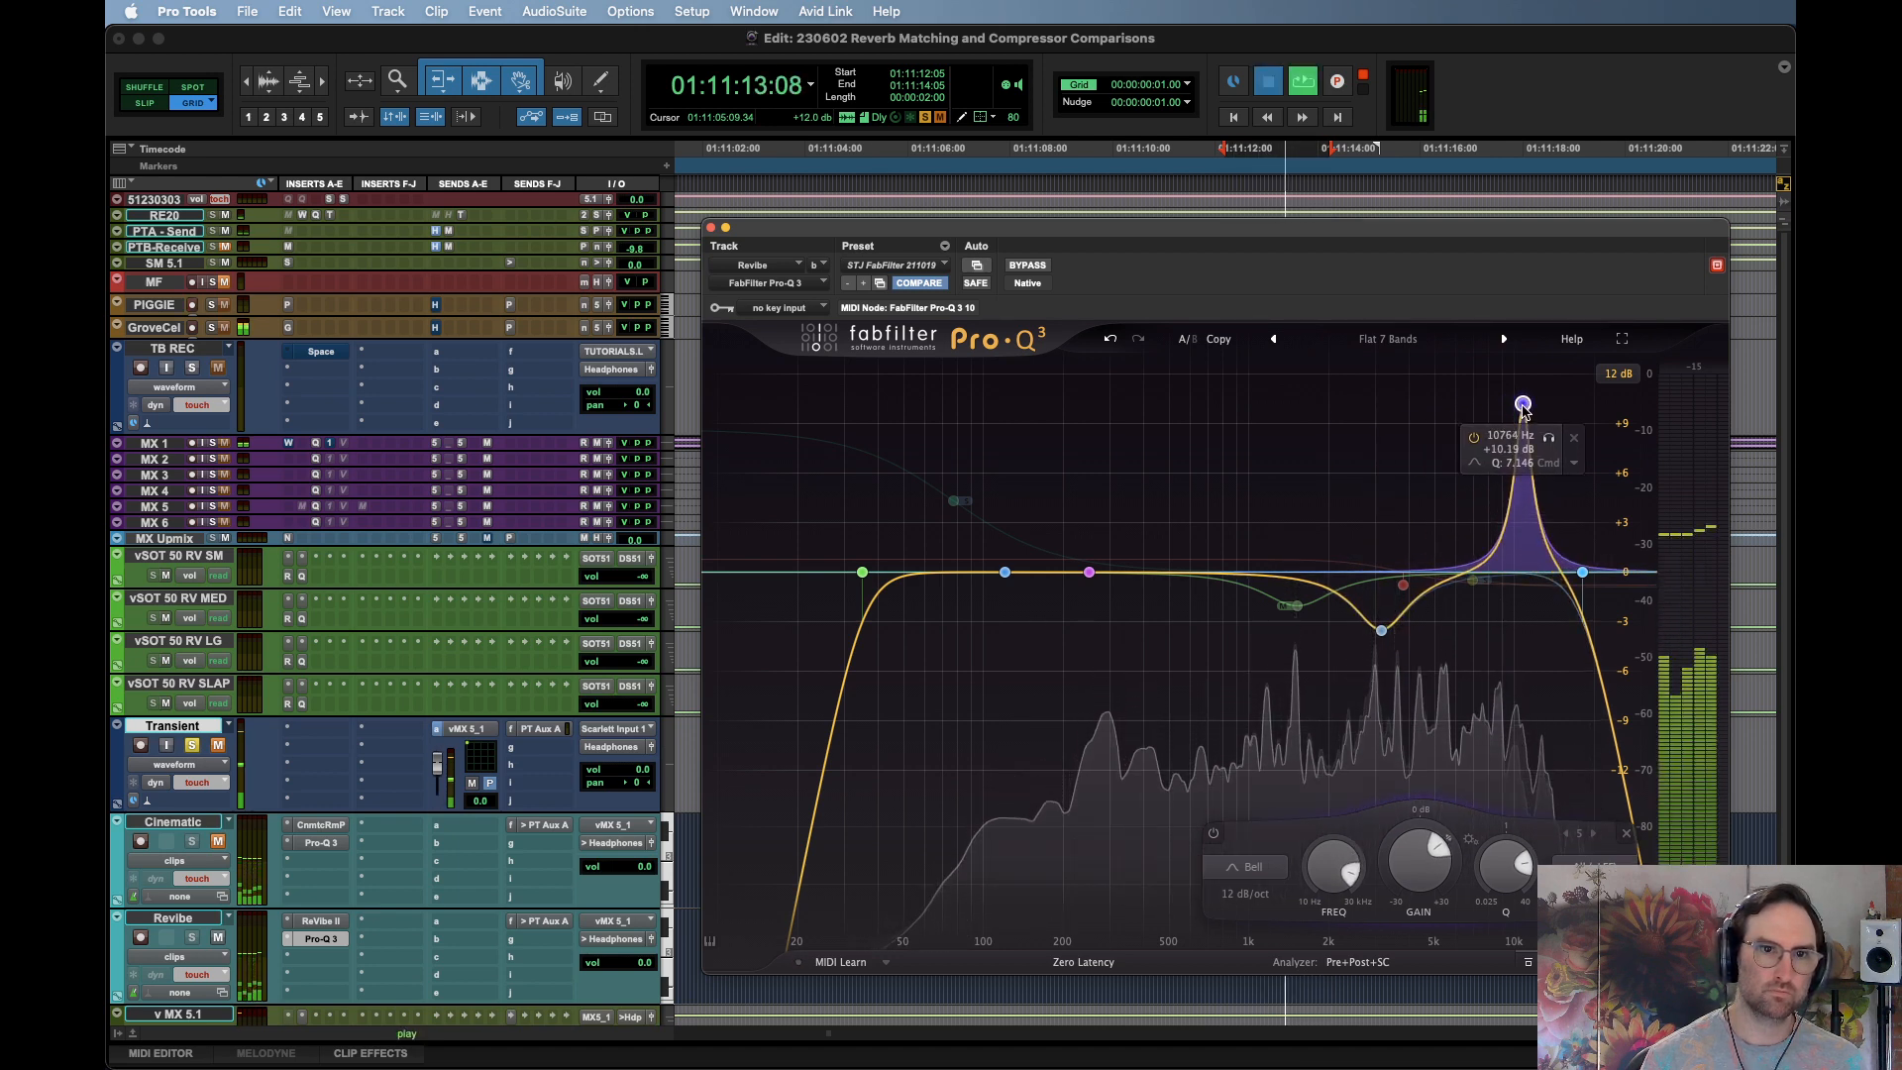
key("space")
key("space")
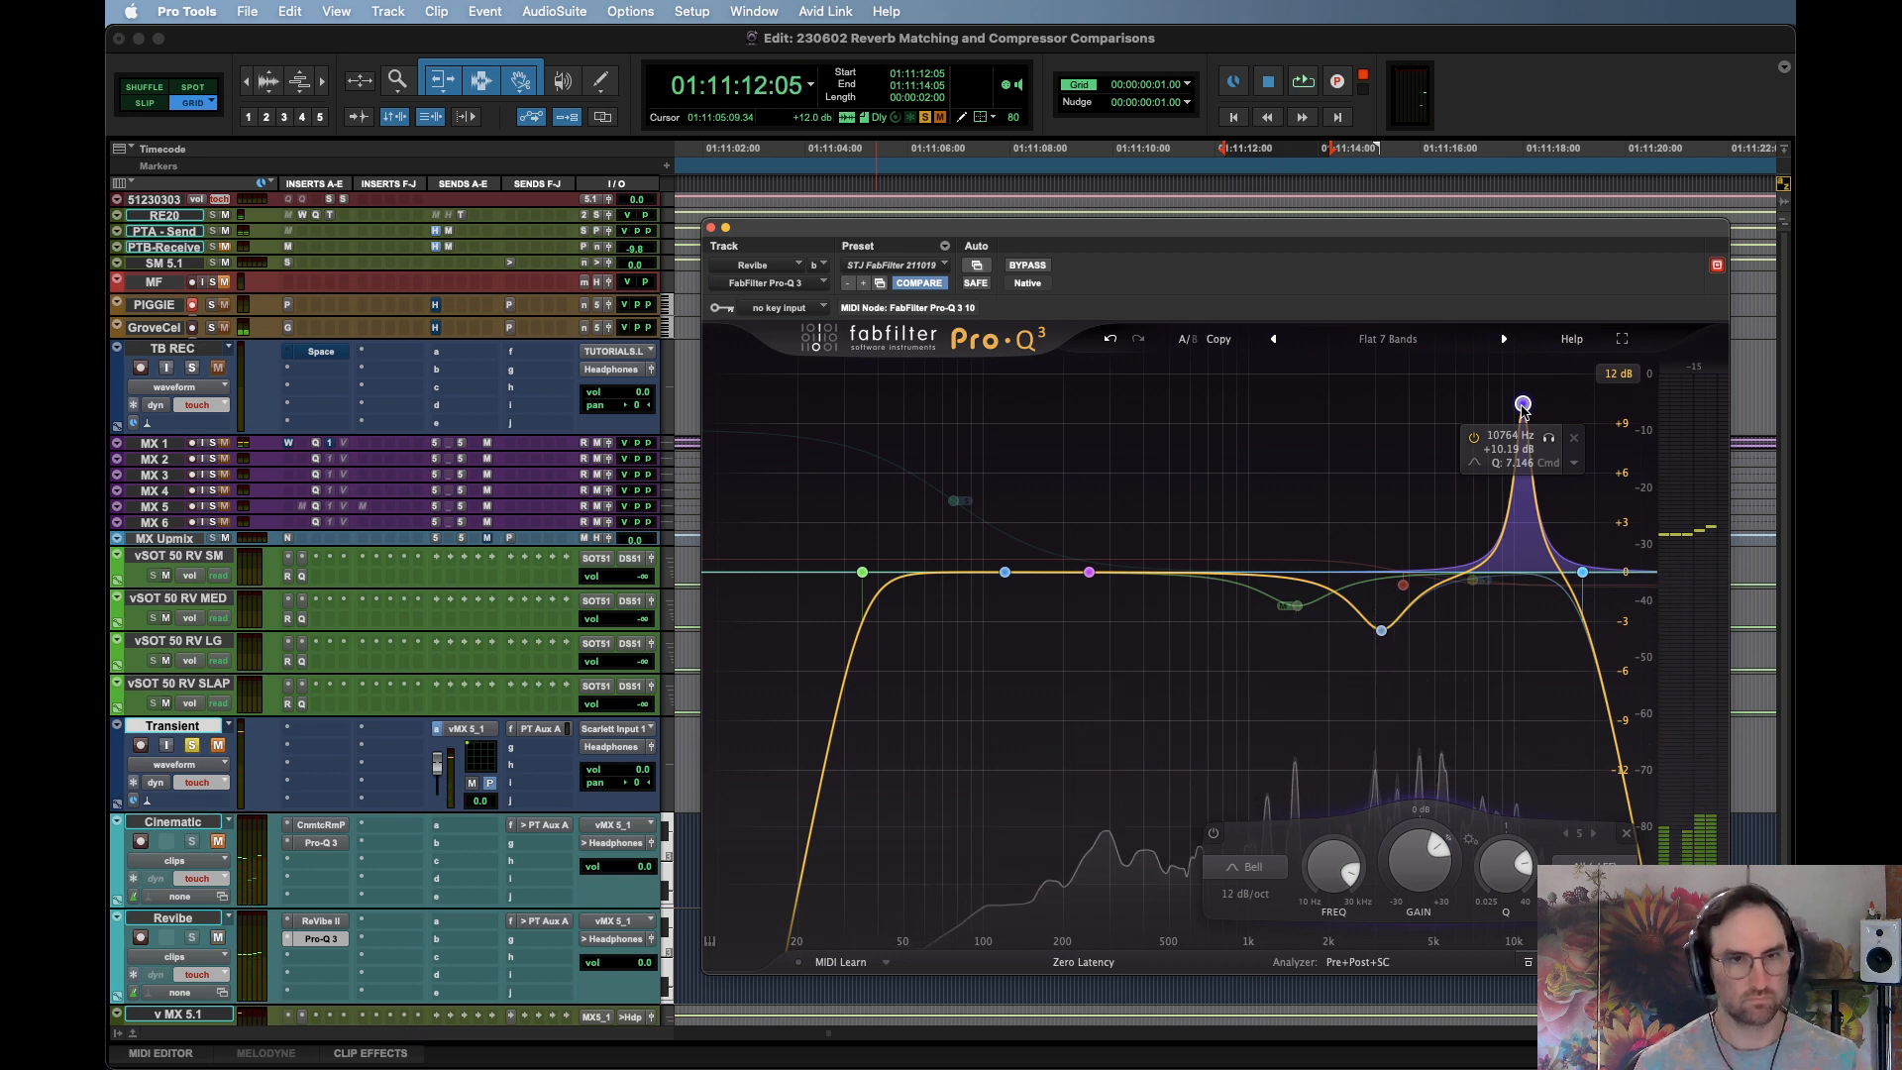
Move the narrow high-frequency boost to about 6728 Hz at +5.03 dB and replay the transient repeatedly to judge it
left_click_drag(1522, 408, 1468, 492)
key("space")
key("space")
key("space")
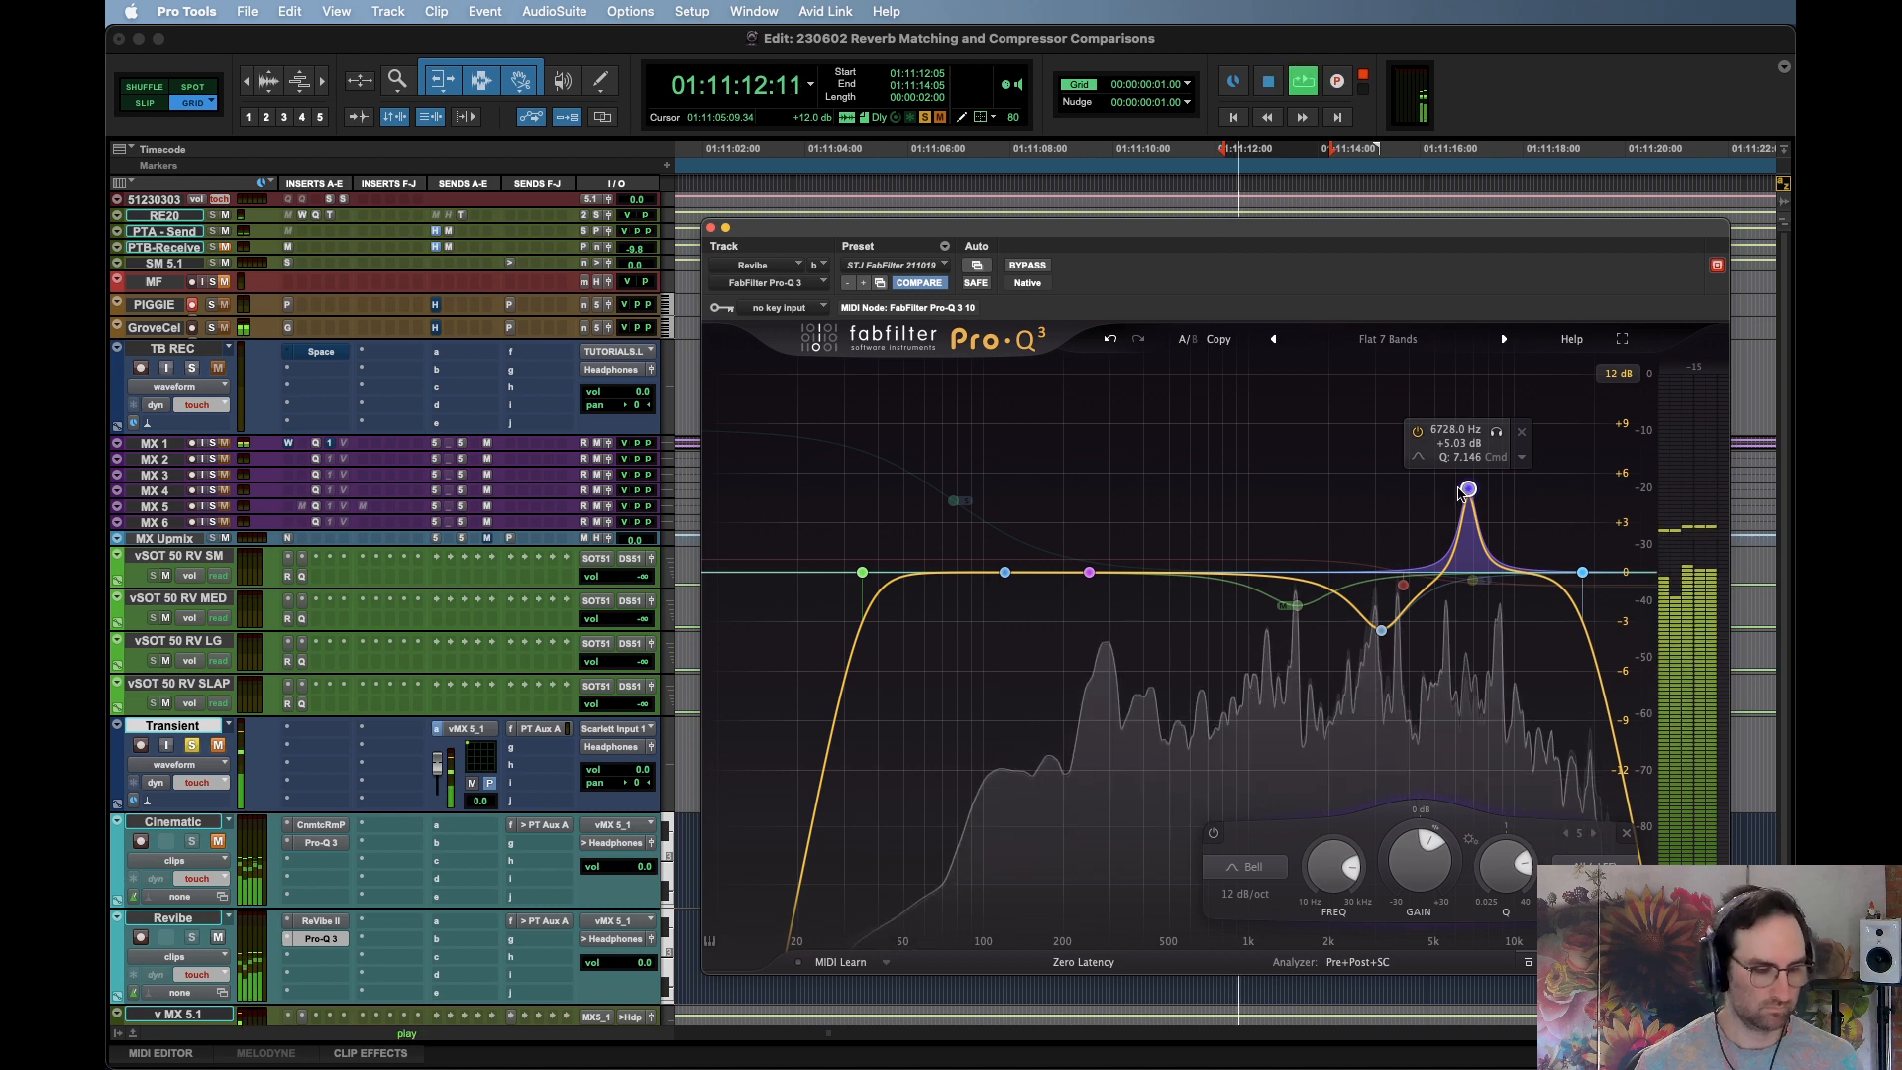
key("space")
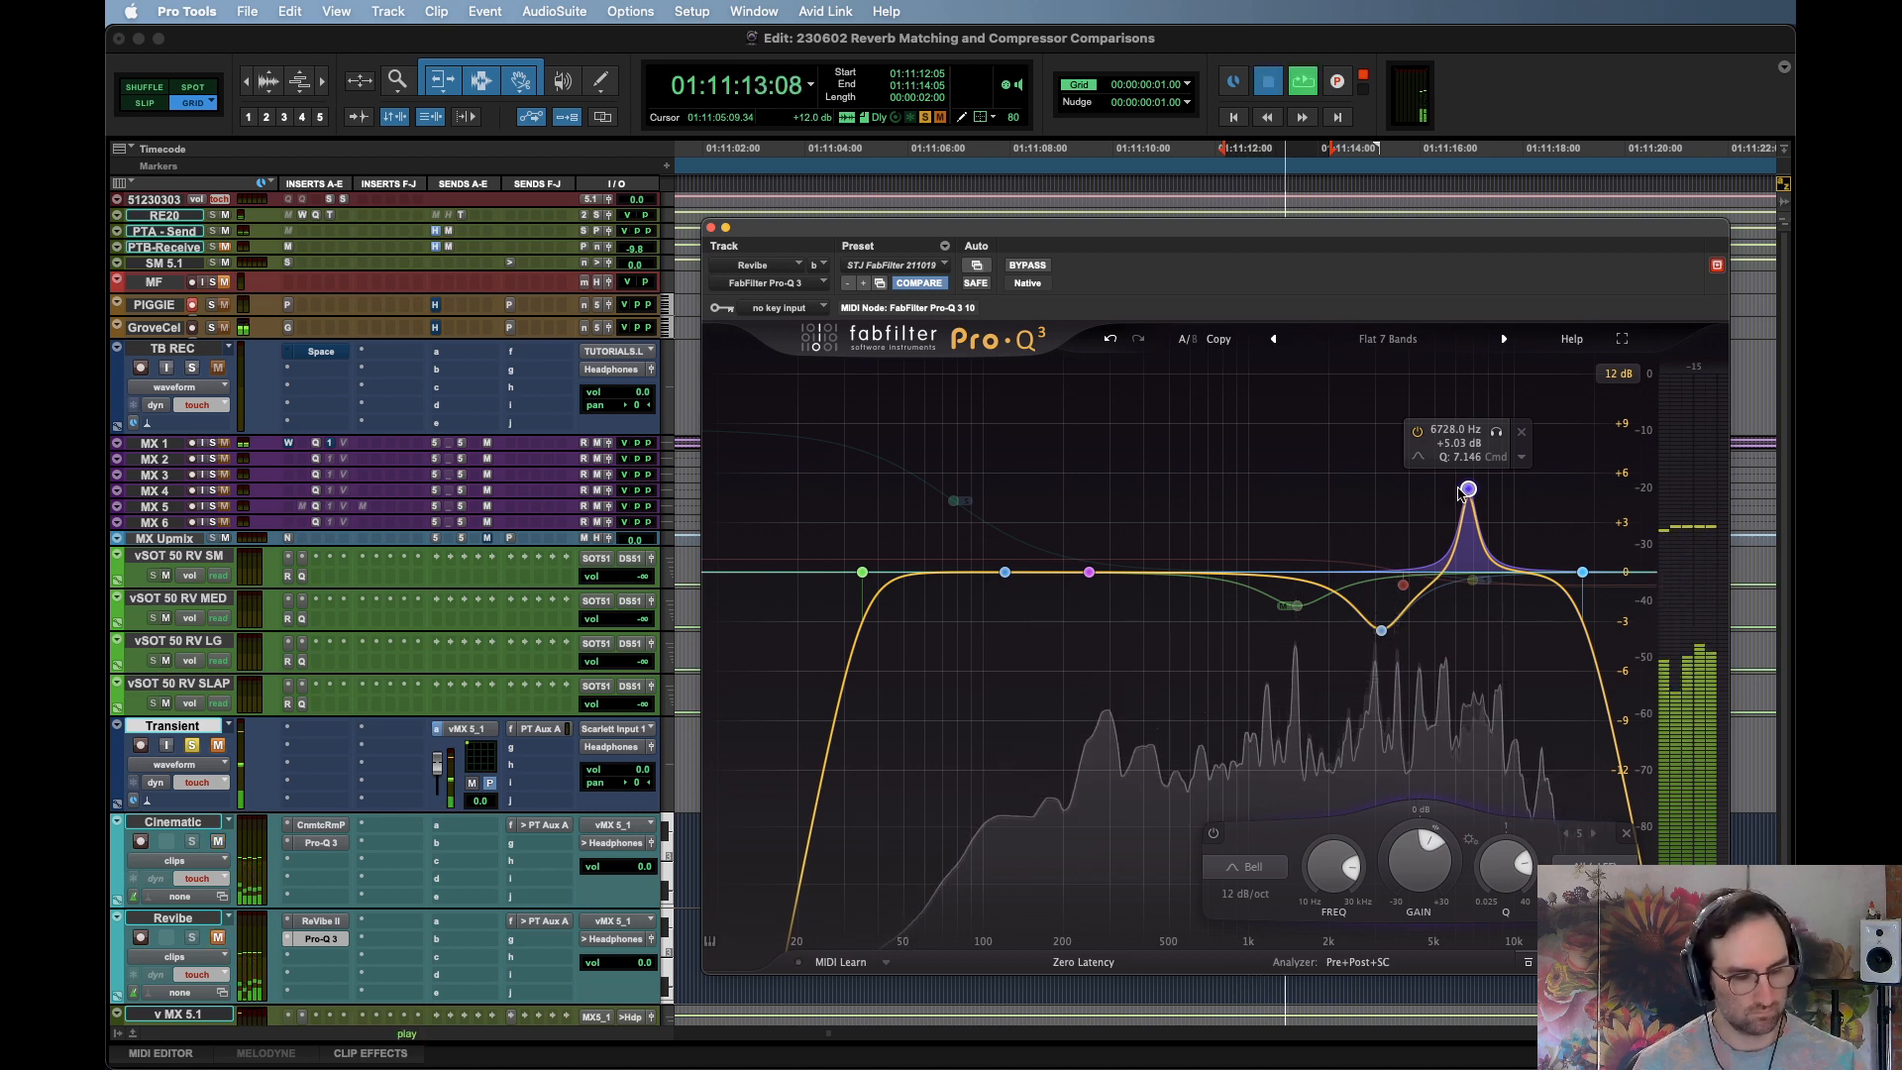
key("space")
key("space")
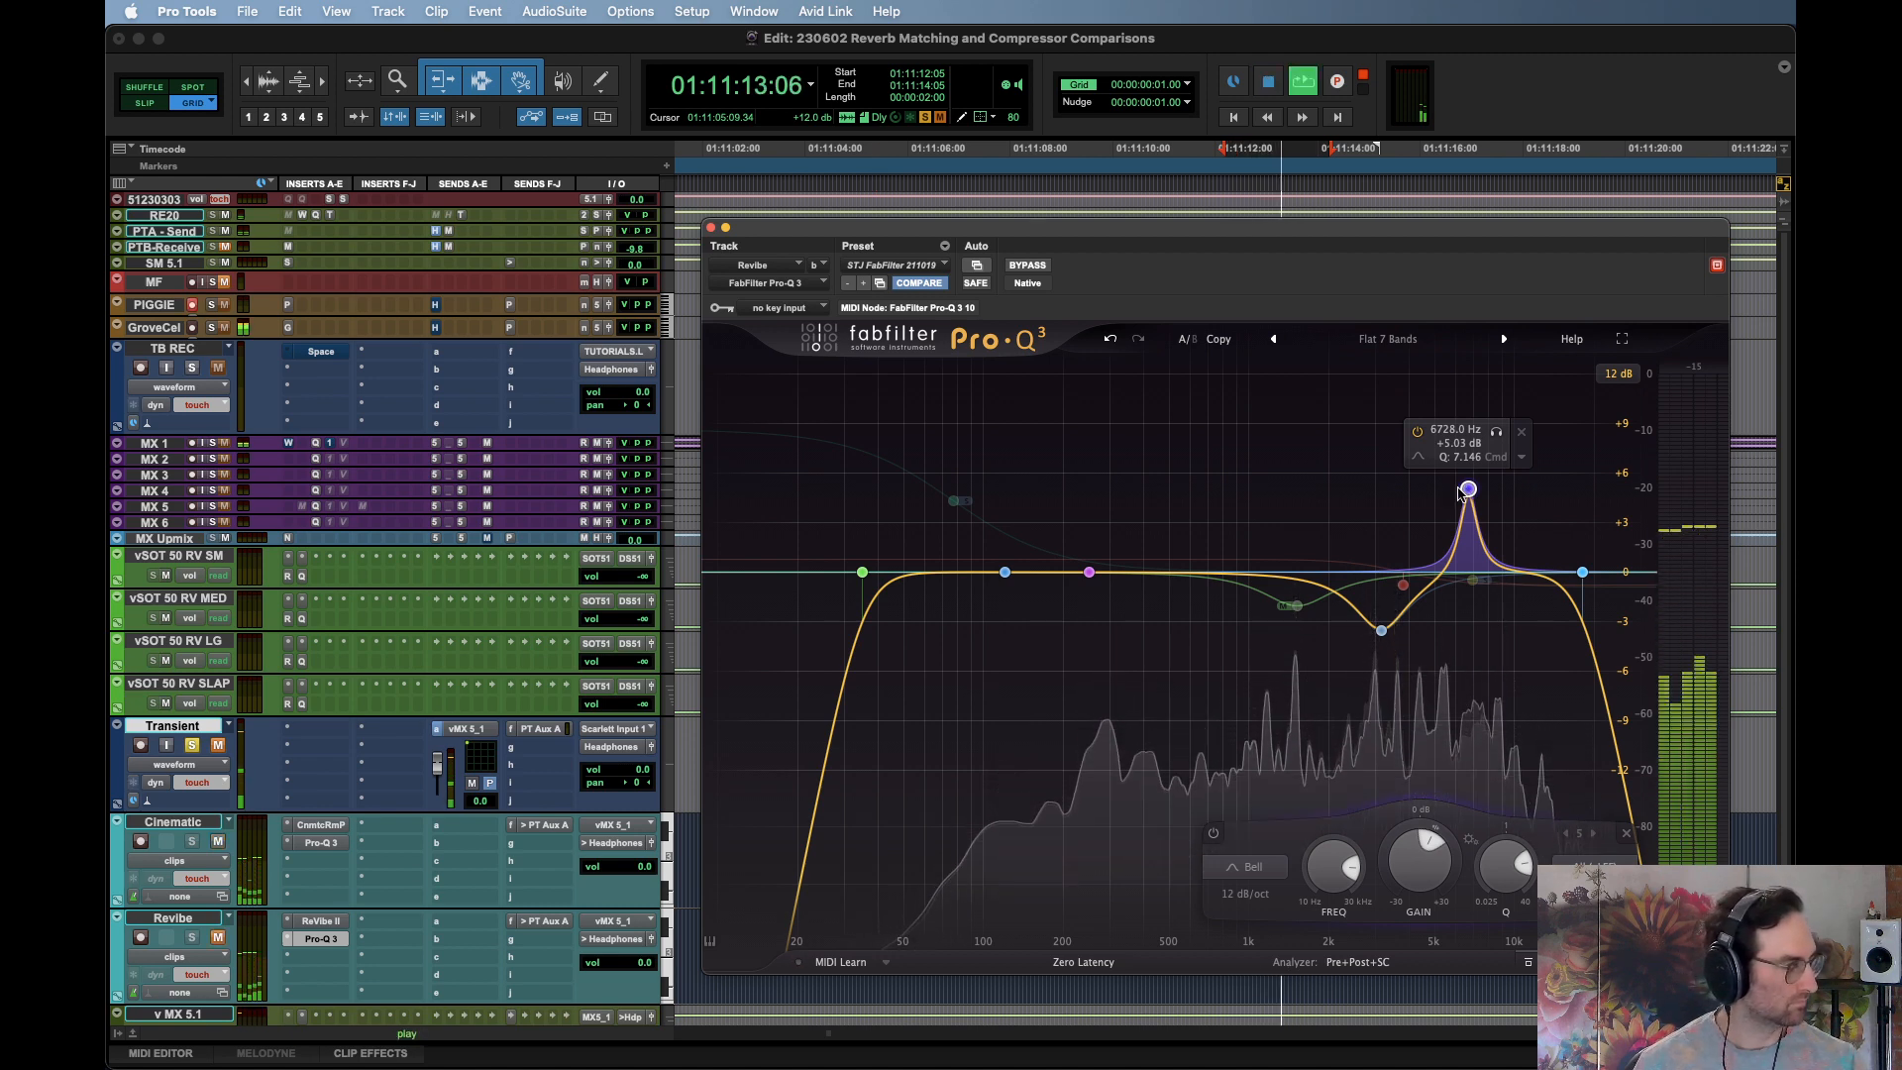
key("space")
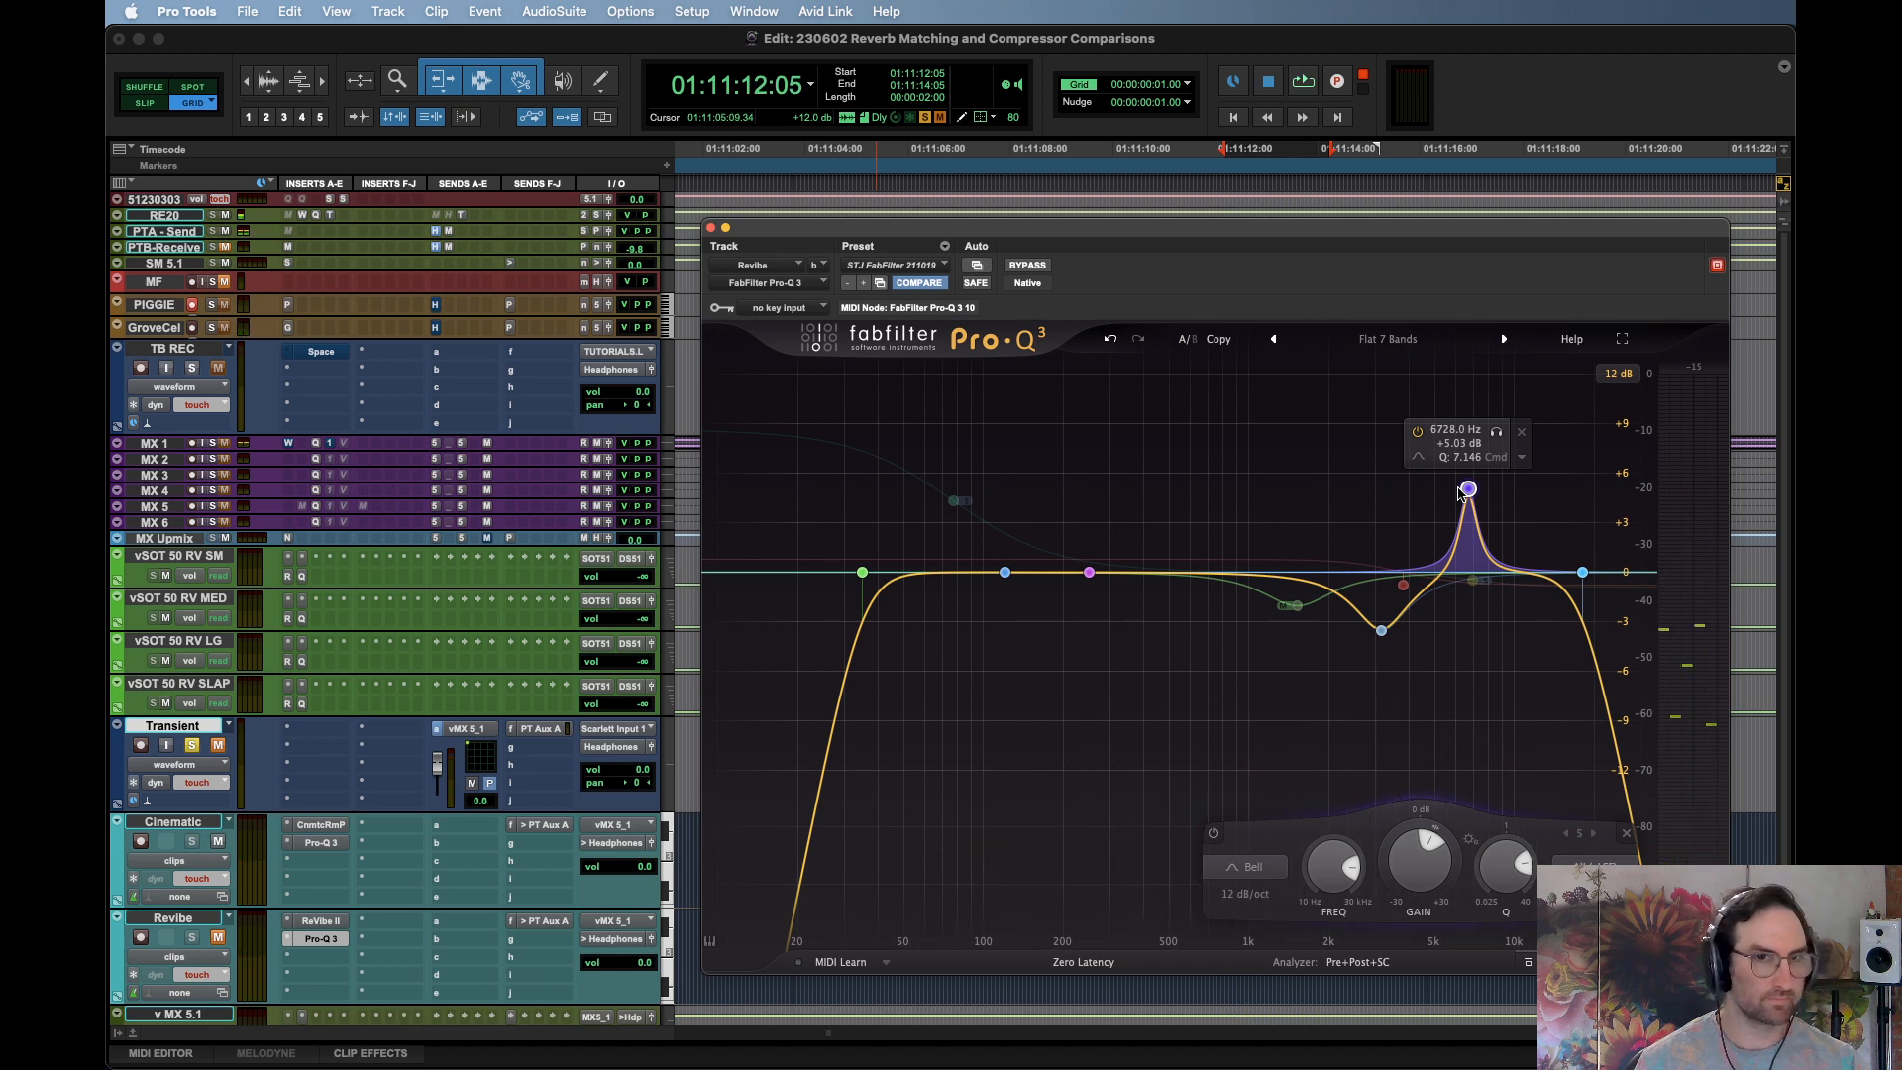
key("space")
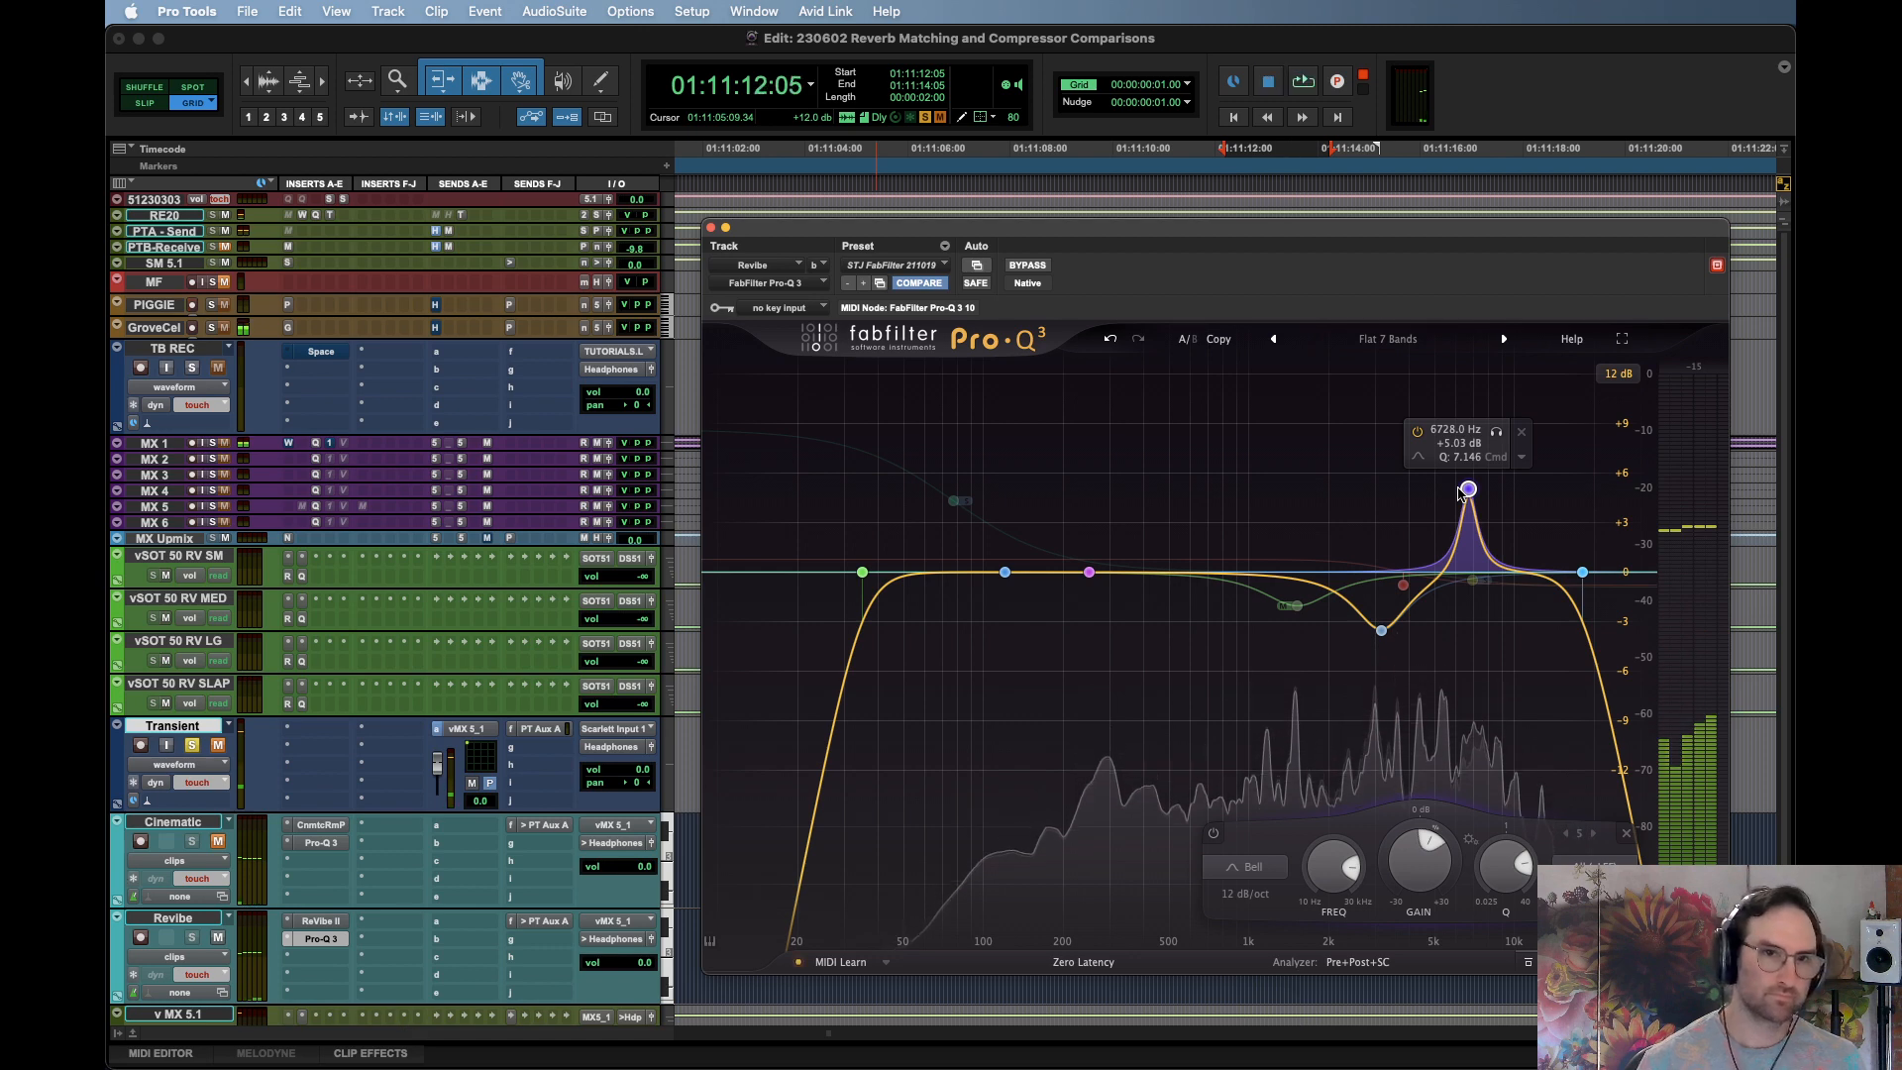
Bypass the 6728 Hz boost band and replay the transient for comparison
double_click(1469, 490)
key("space")
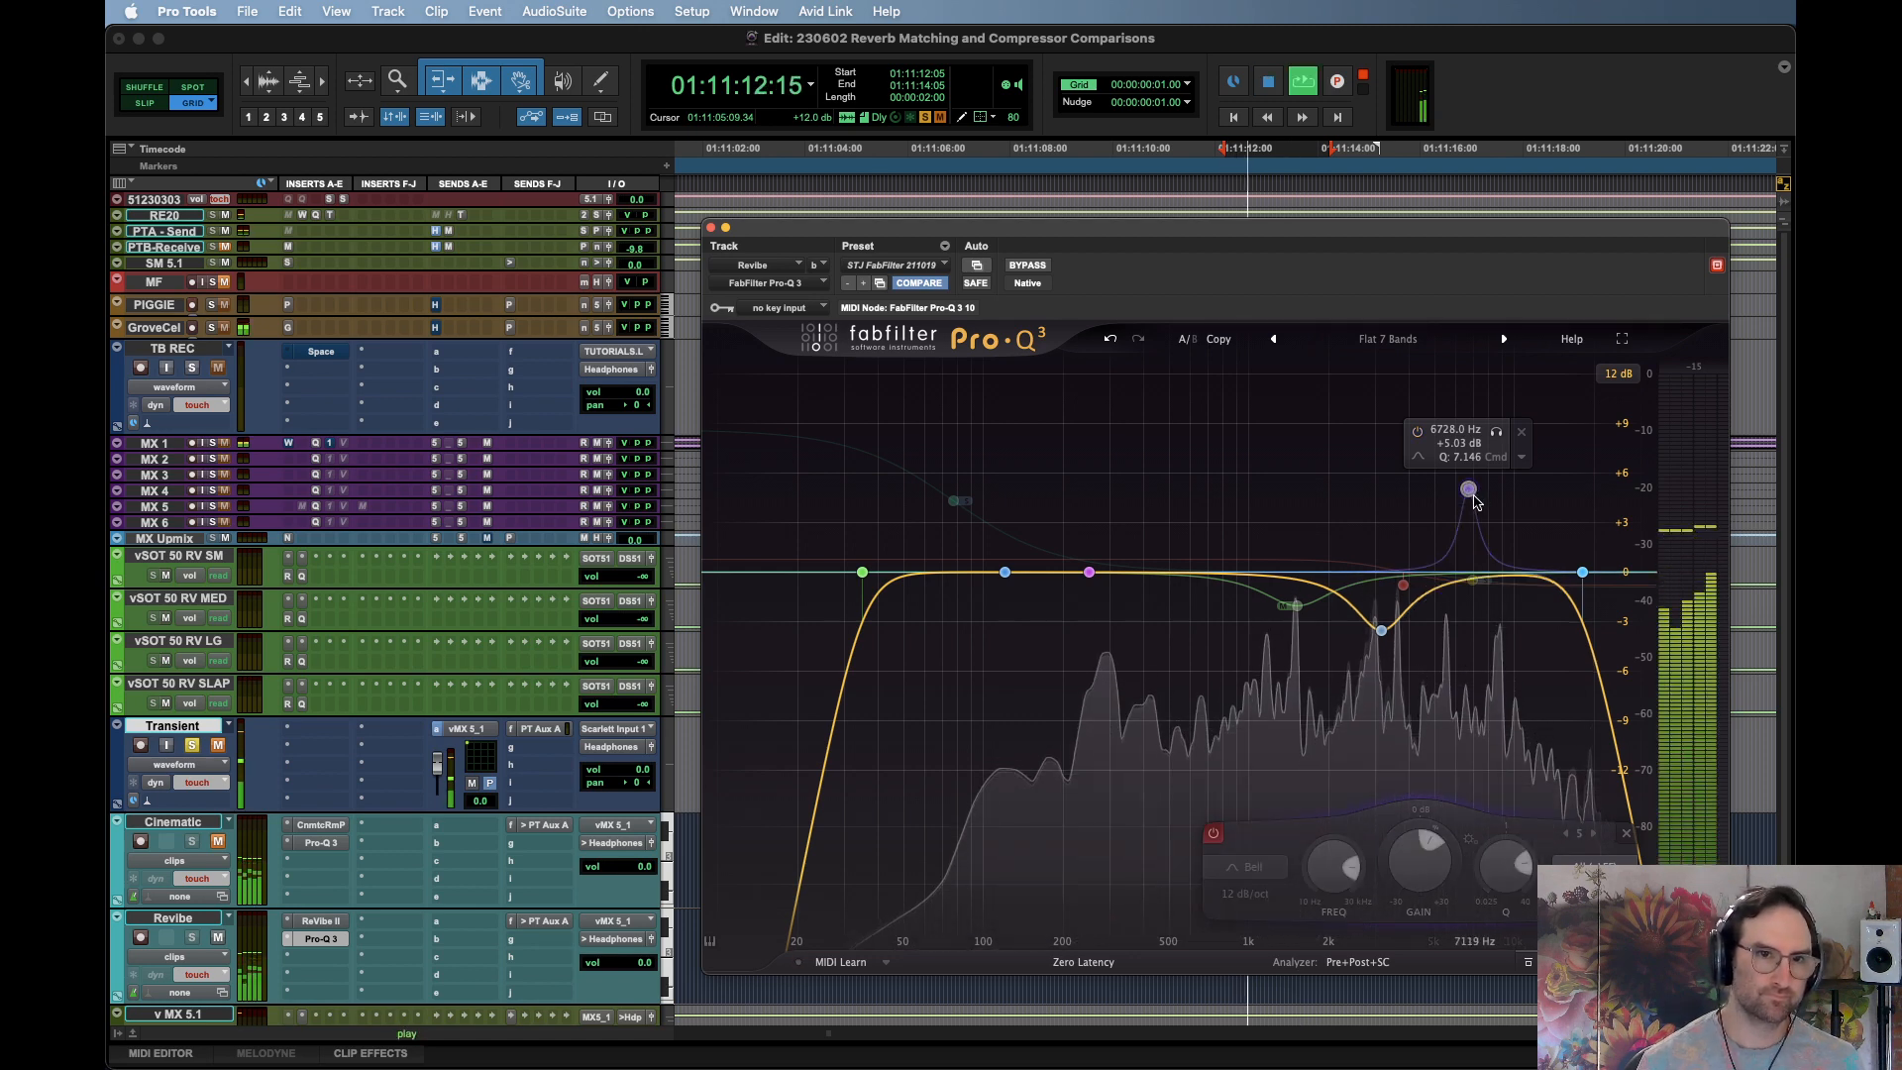
key("space")
Boost the purple mid band by about 6.1 dB at 661 Hz and replay the transient several times
left_click_drag(1104, 575, 1202, 474)
key("space")
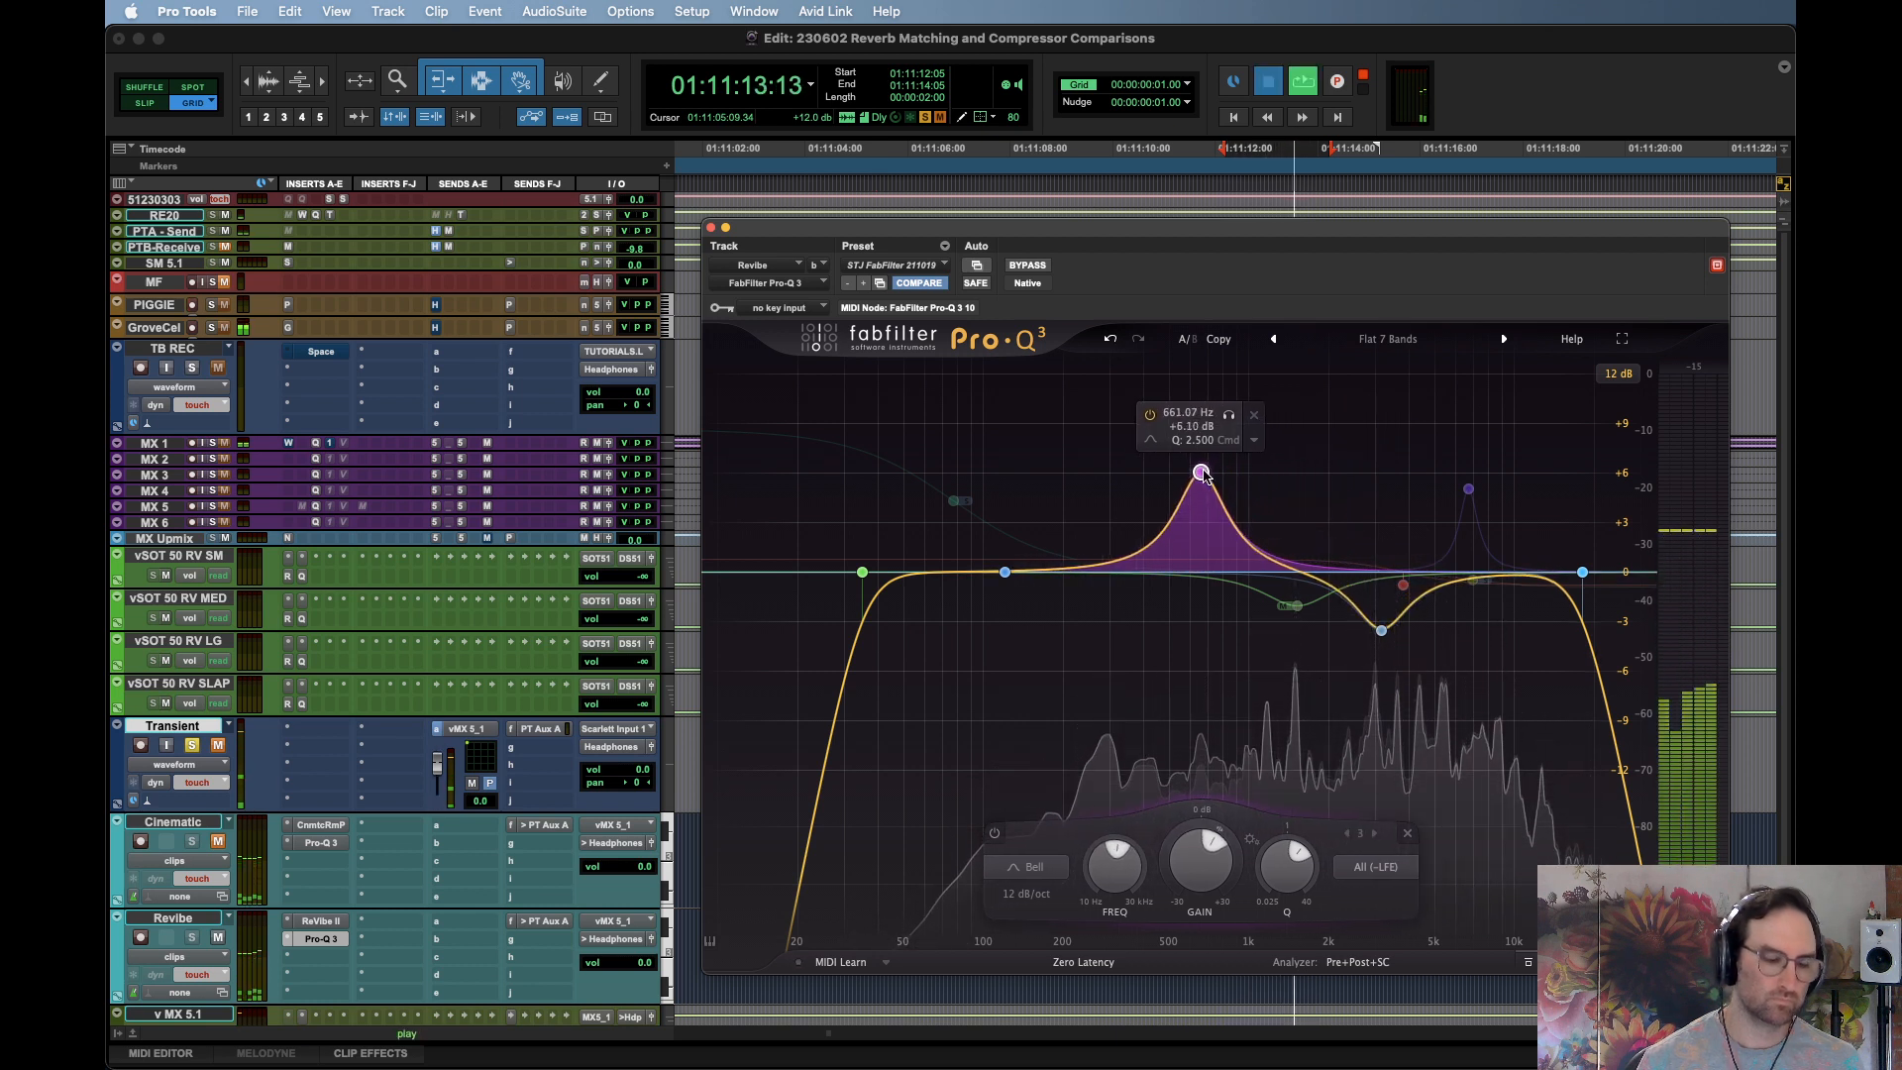
key("space")
key("space")
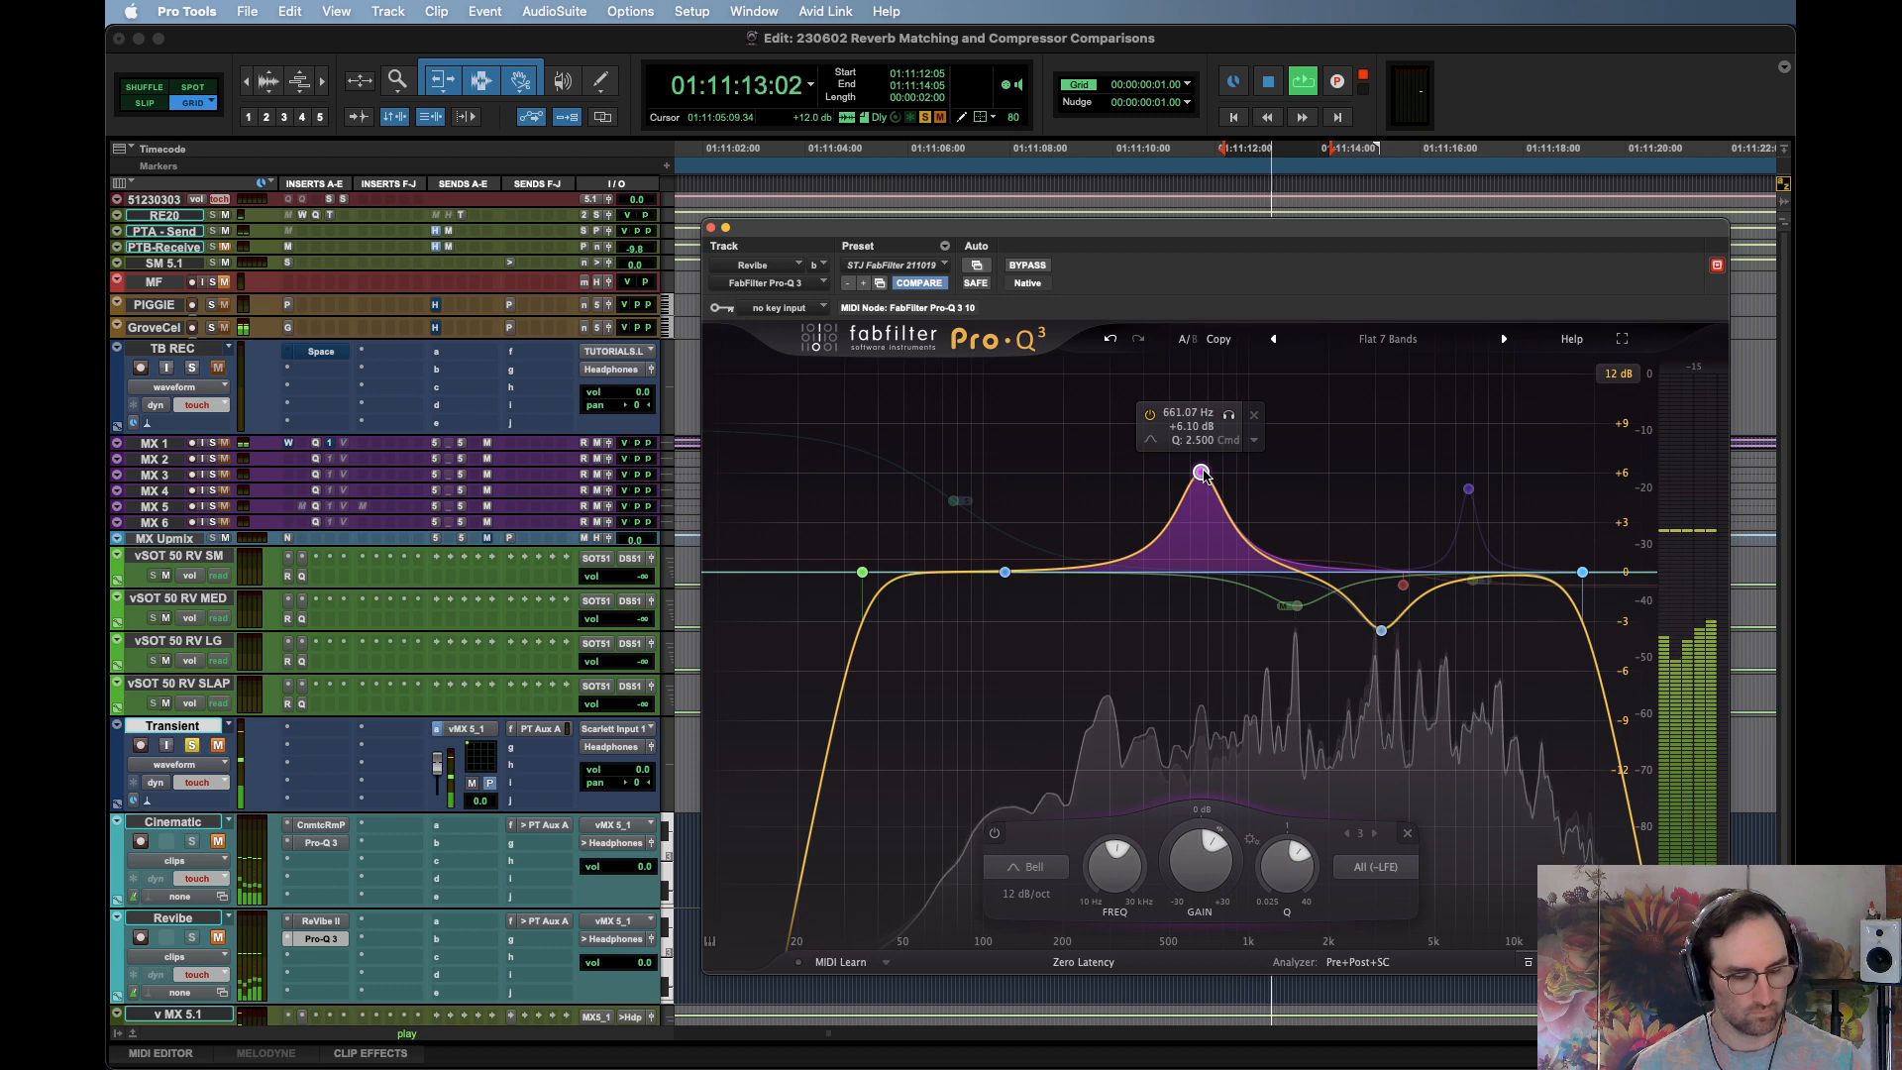
key("space")
key("space")
key("space")
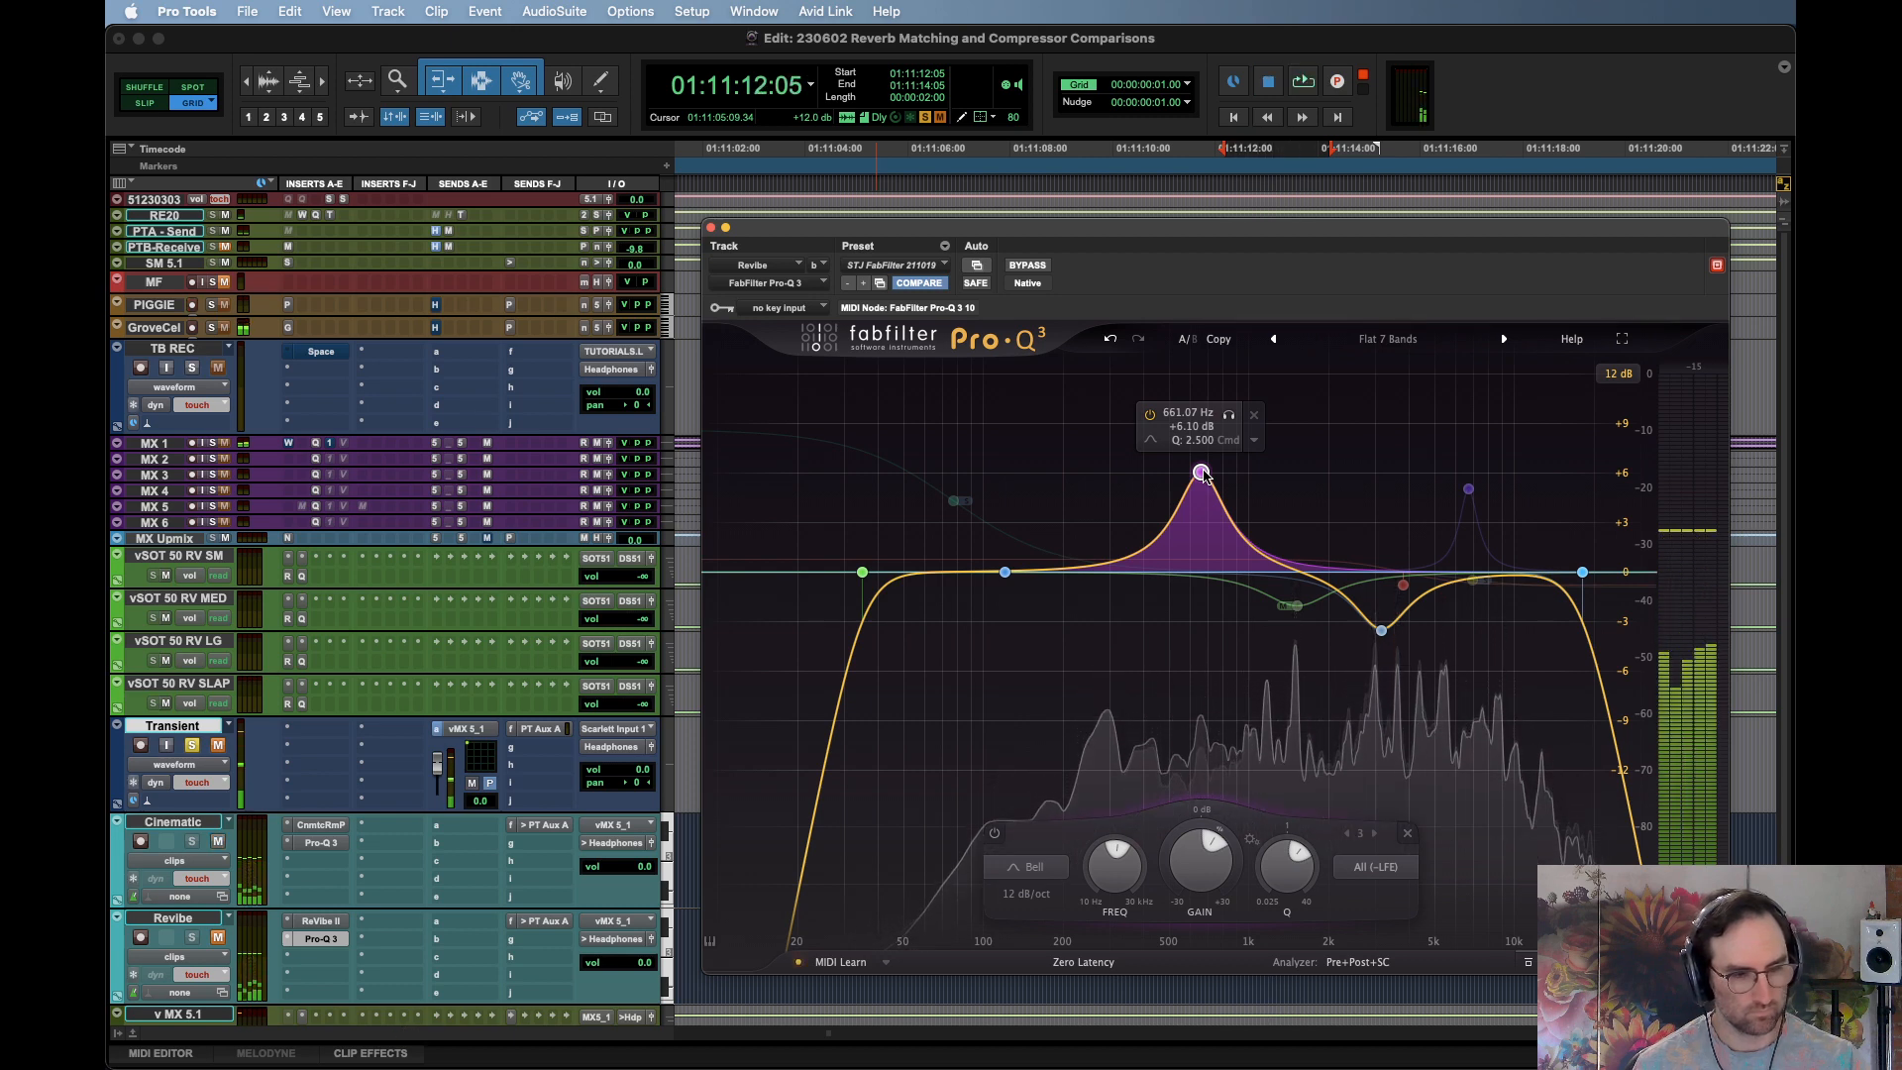
key("space")
Change the mid-band boost to a cut of about 1.5 dB at 677 Hz and replay the transient
left_click_drag(1202, 474, 1204, 597)
key("space")
key("space")
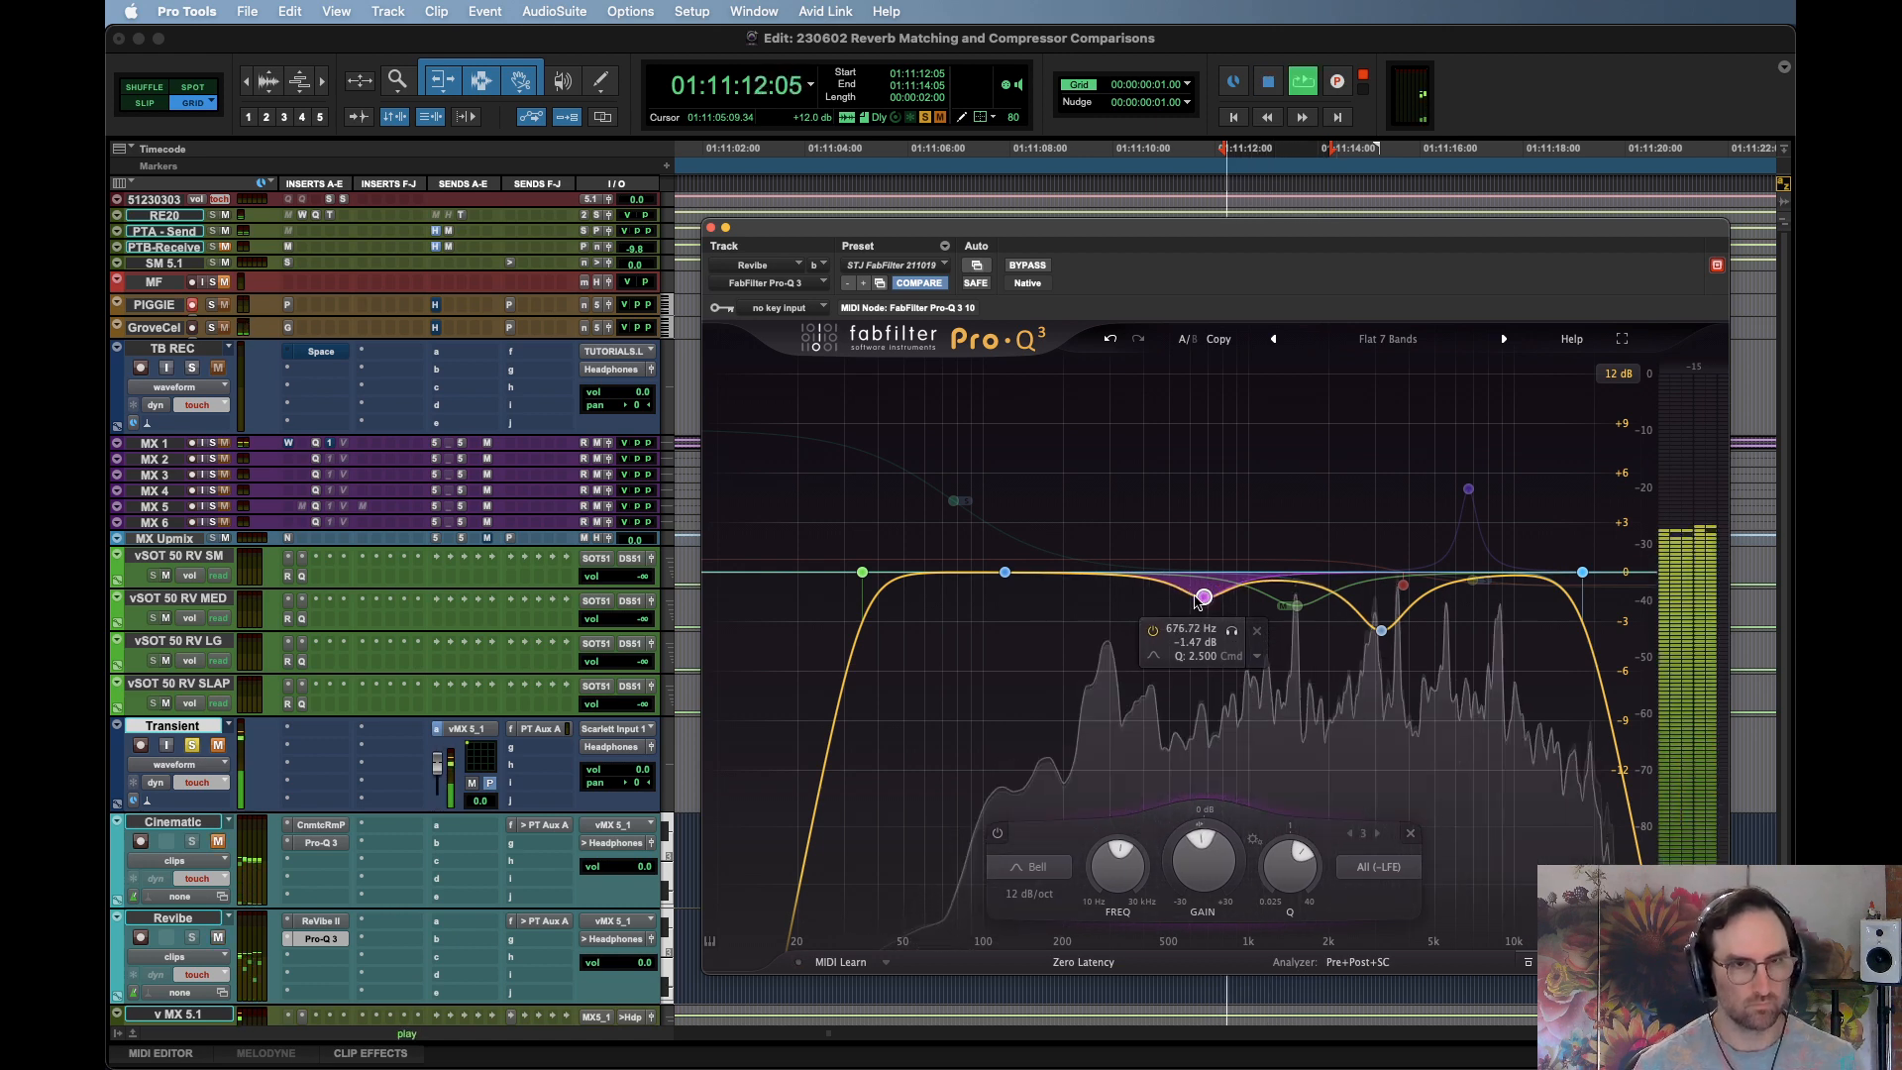
Open the ReVibe II reverb on the Revibe track and audition the transient with High Freq coloration lowered to 24%
key("space")
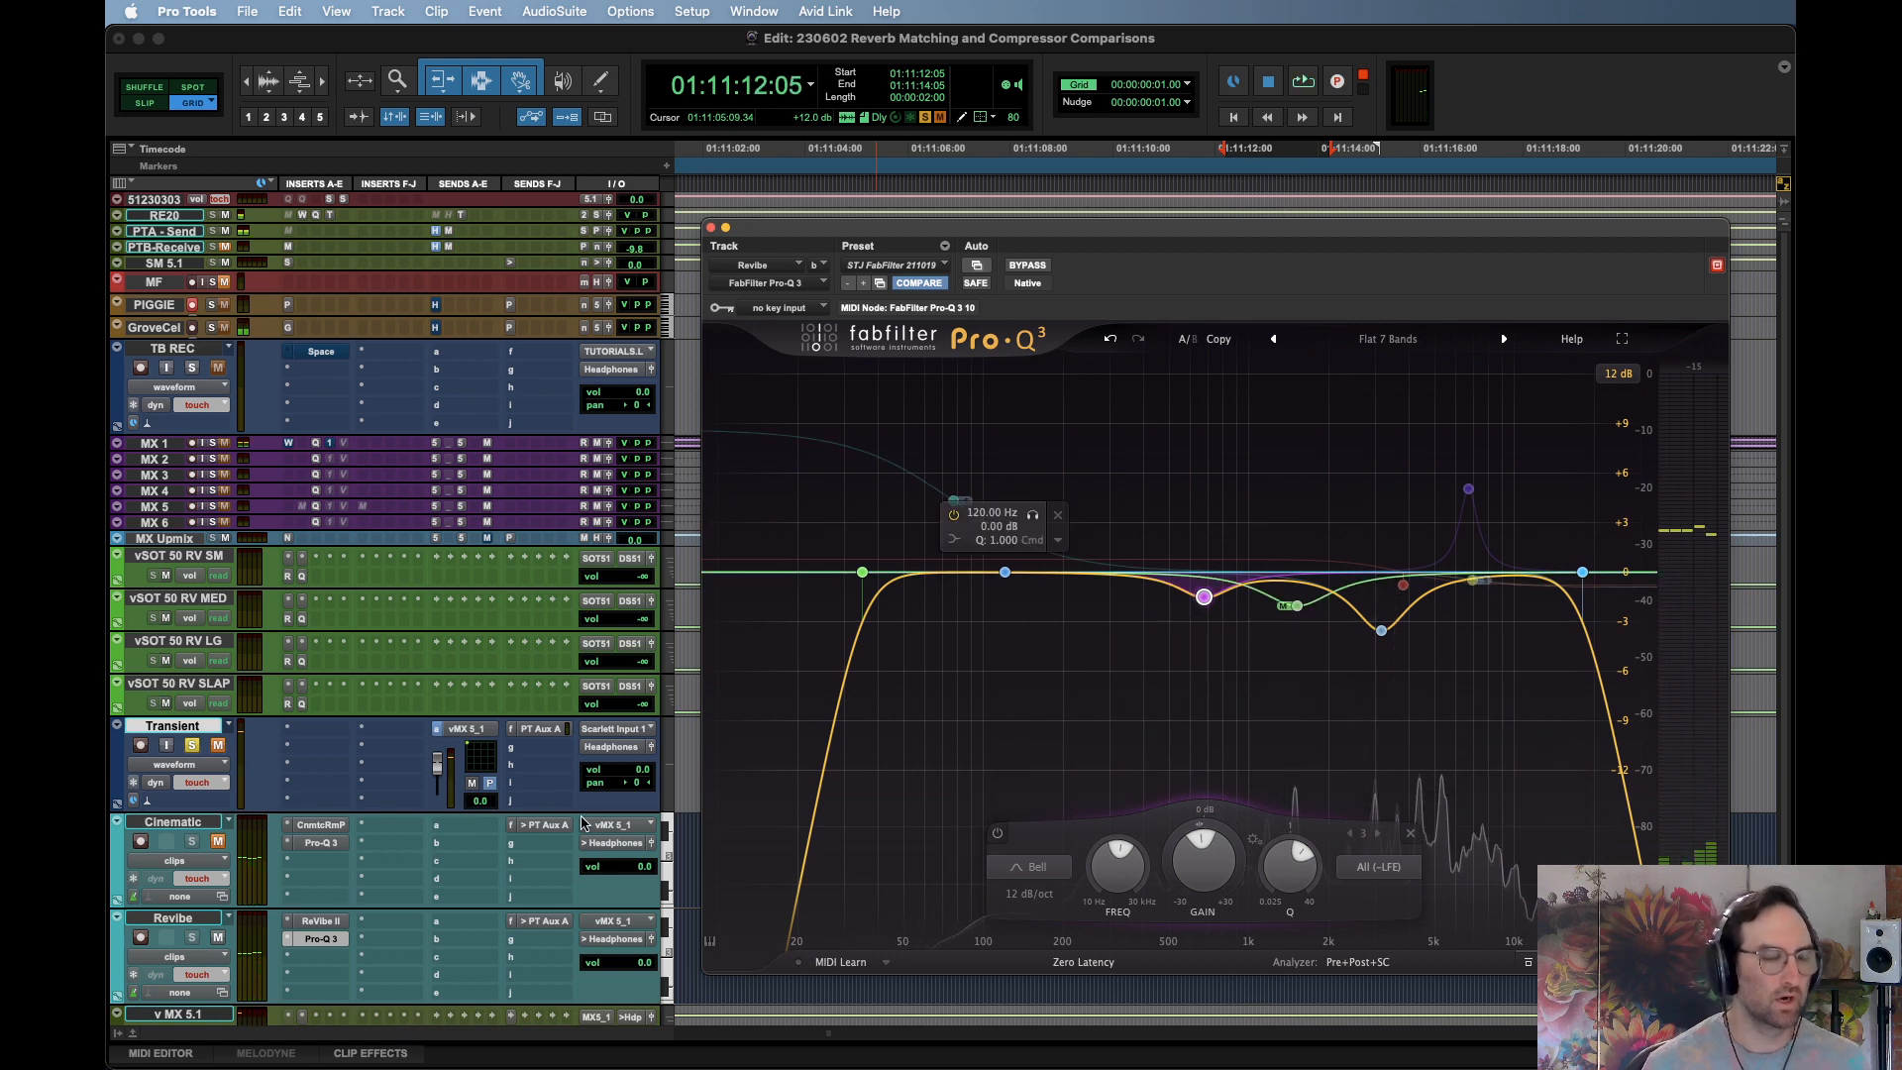
left_click(320, 920)
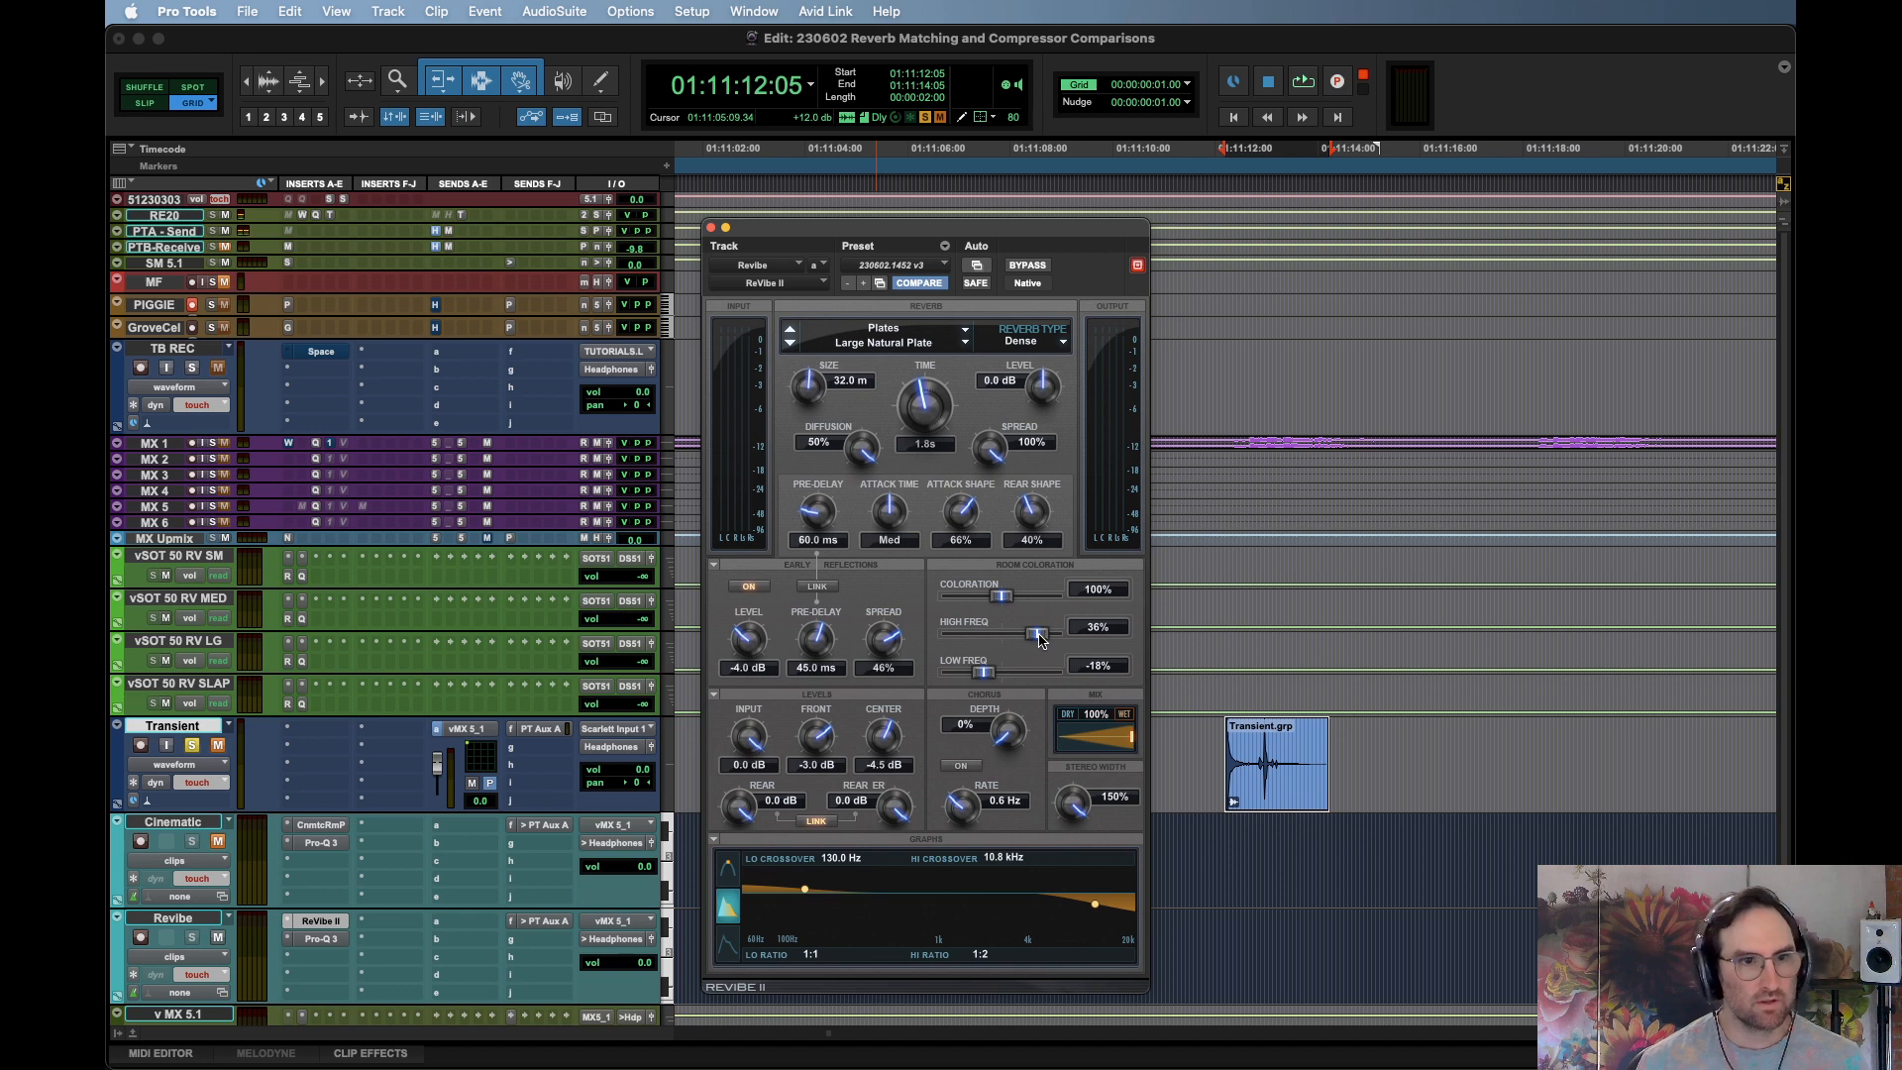
key("space")
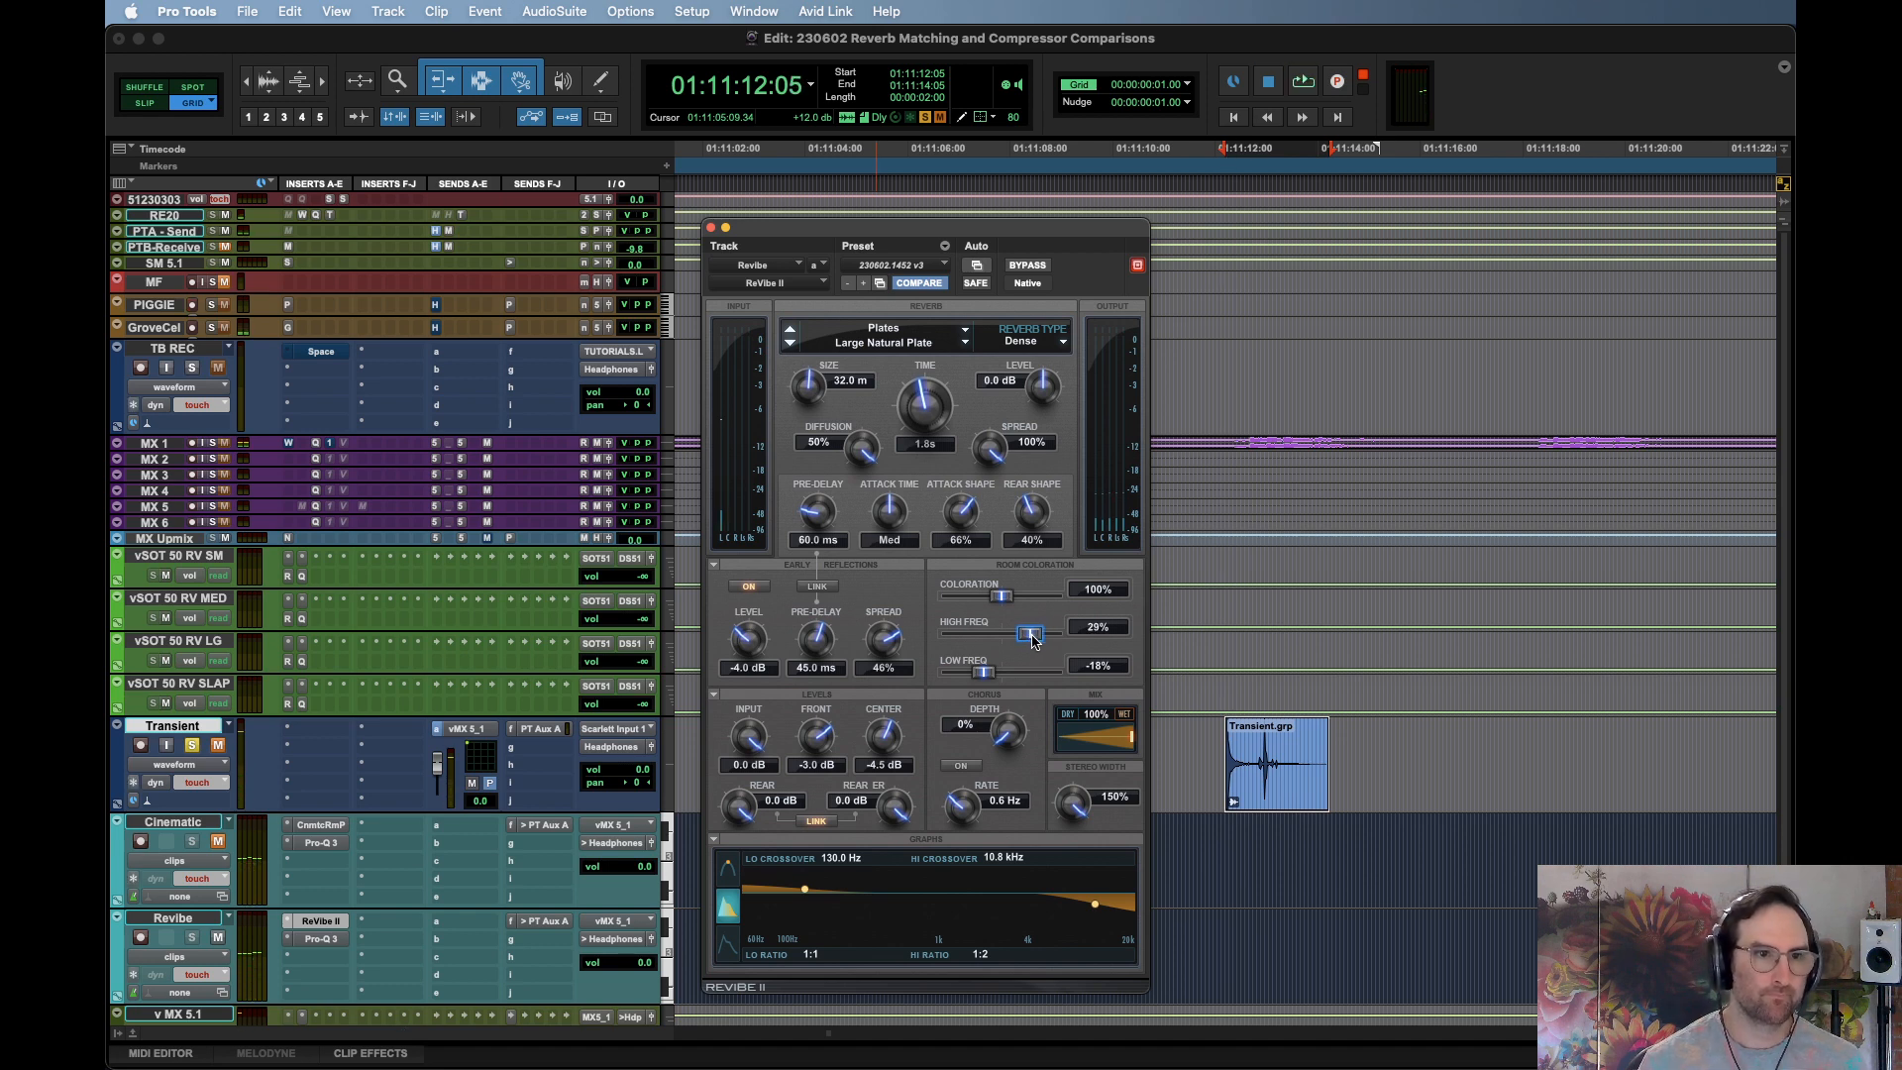
left_click_drag(1032, 641, 1027, 641)
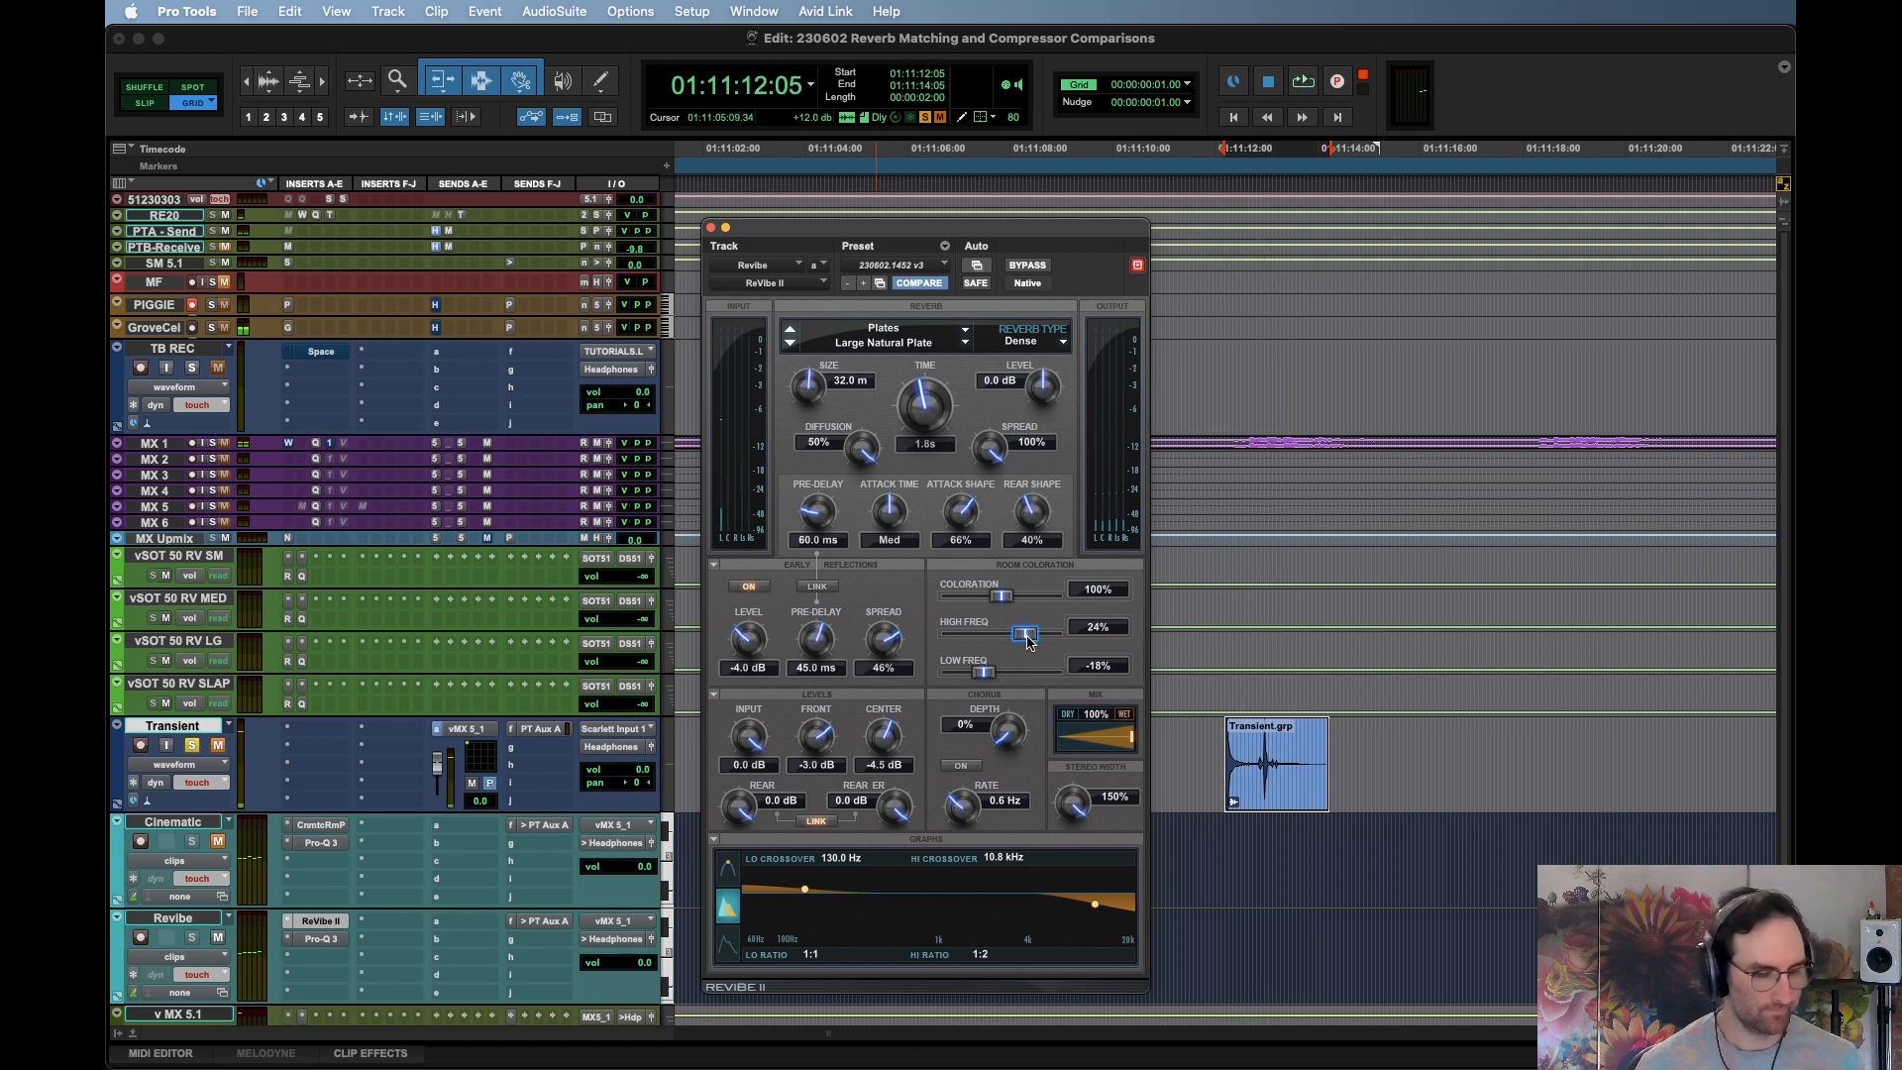
key("space")
key("space")
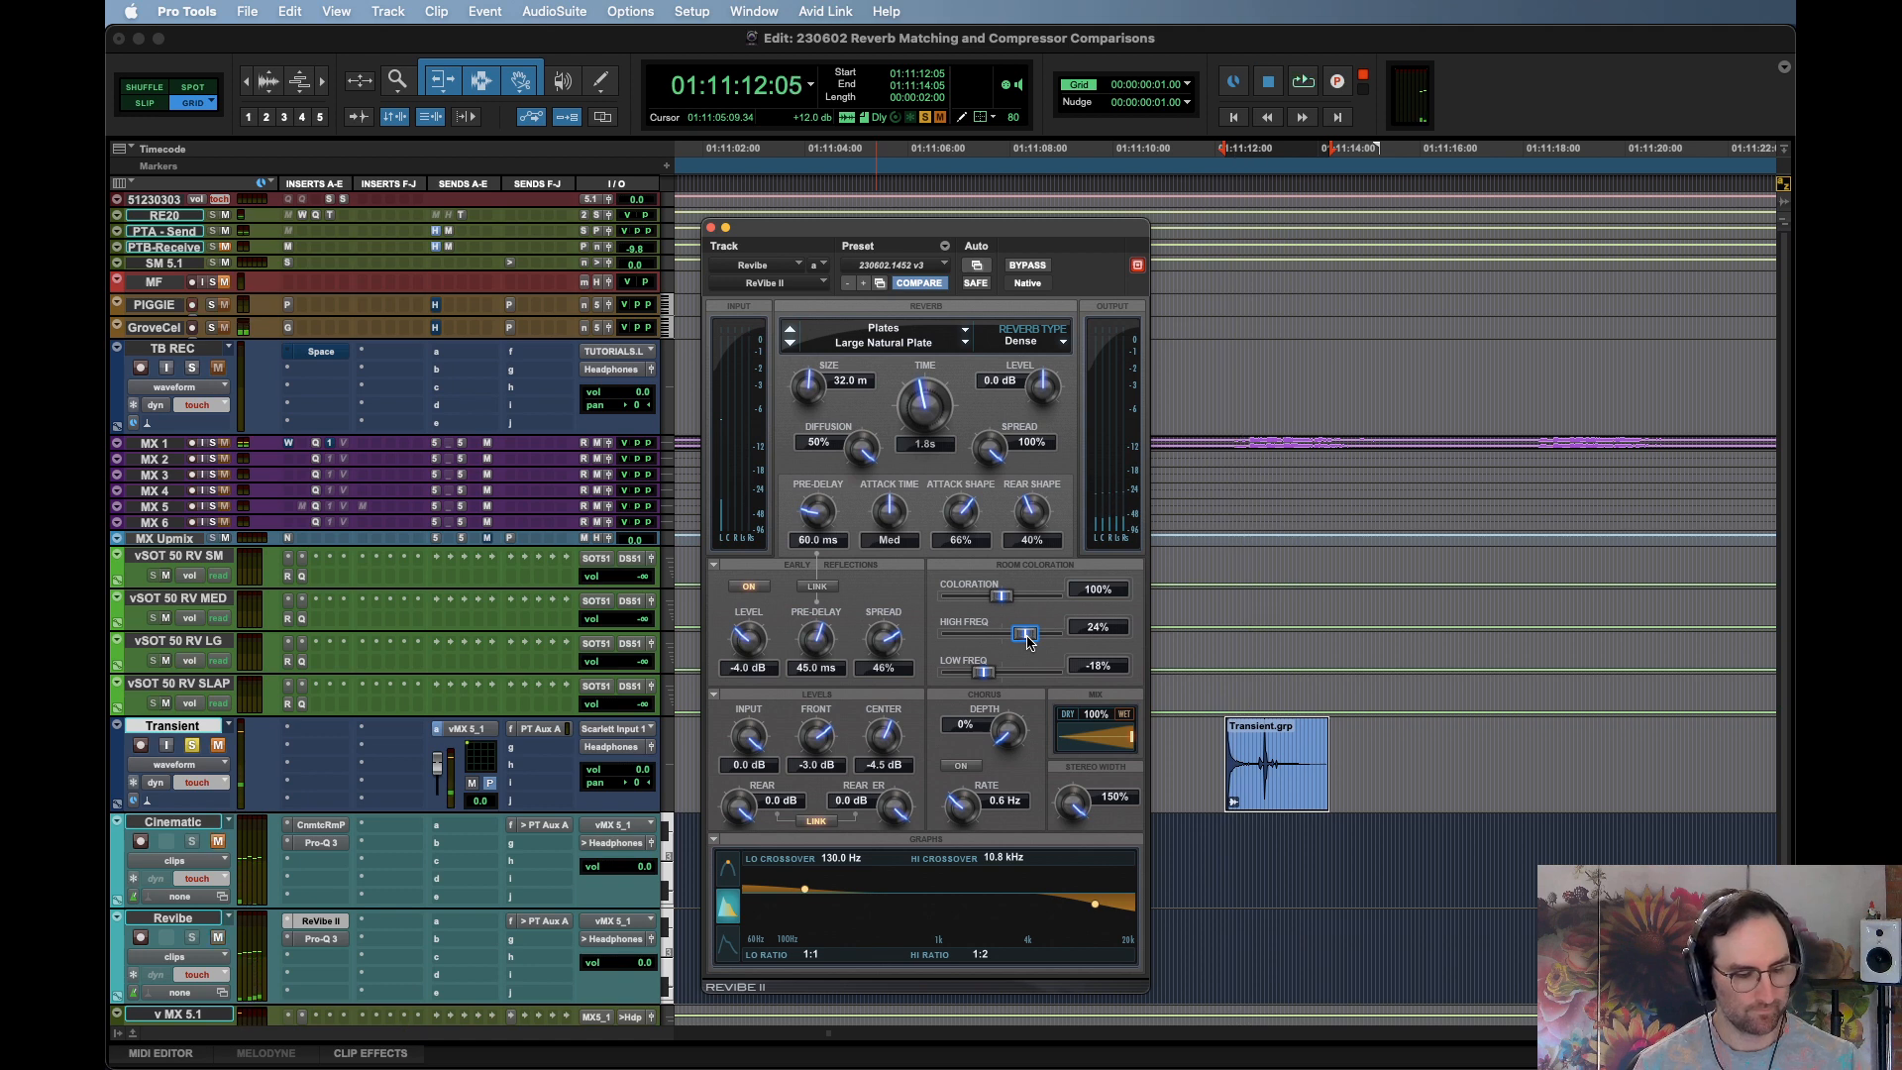
key("space")
key("space")
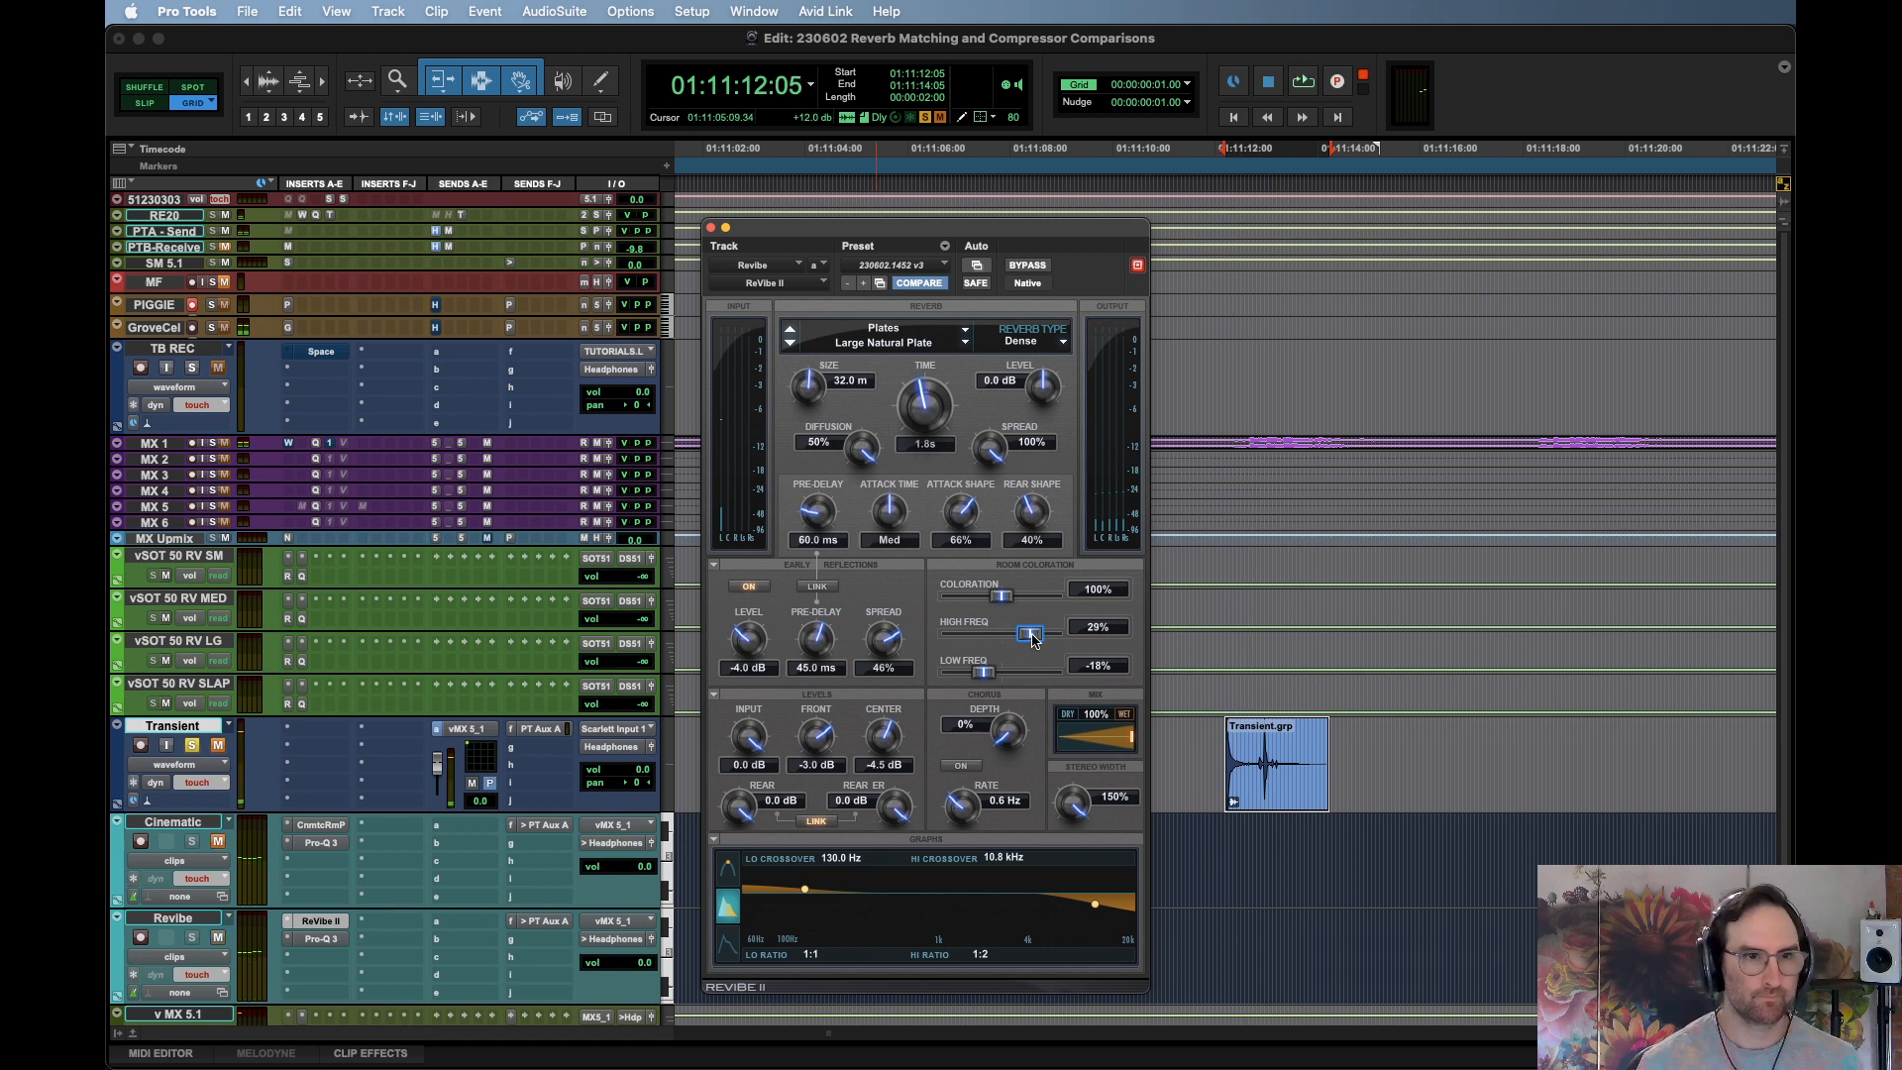
Set ReVibe II's High Freq room coloration to 37% and play the transient again to check it
left_click_drag(1032, 640, 1038, 639)
key("space")
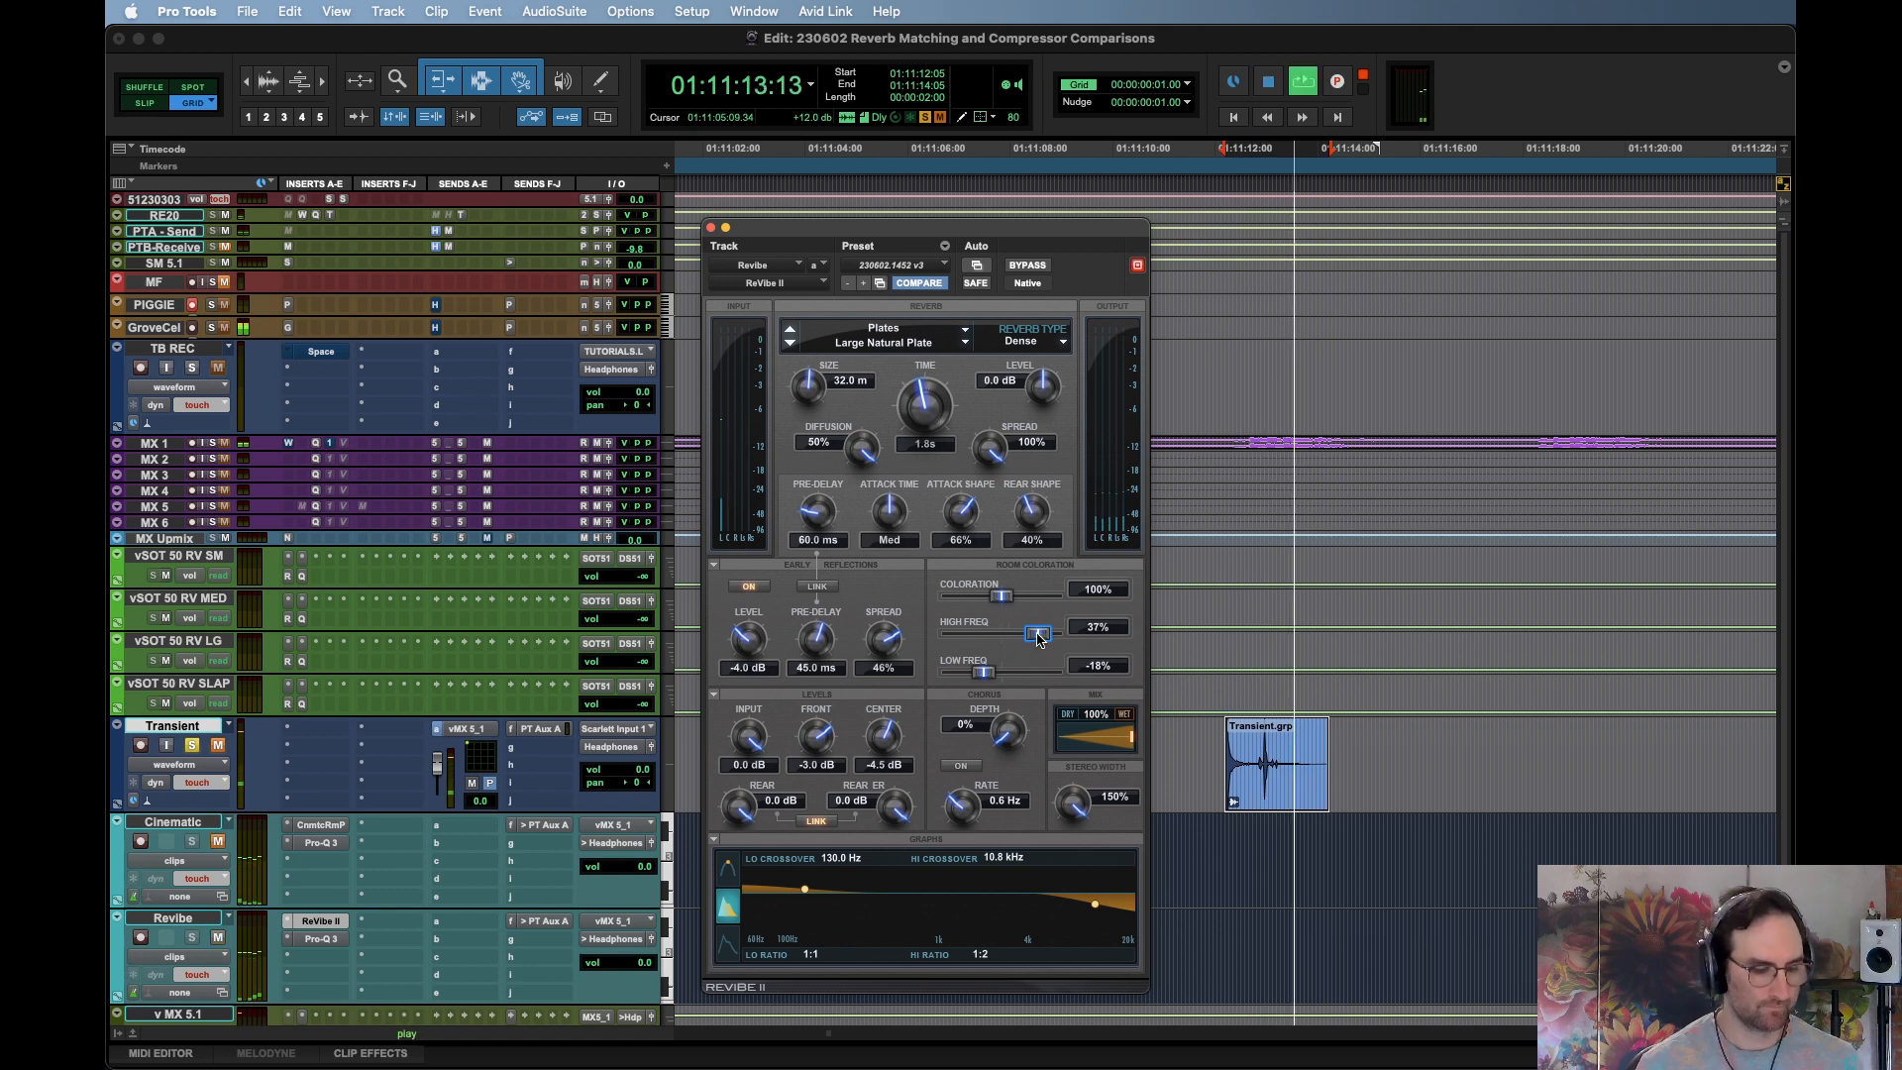
key("space")
key("space")
key("space")
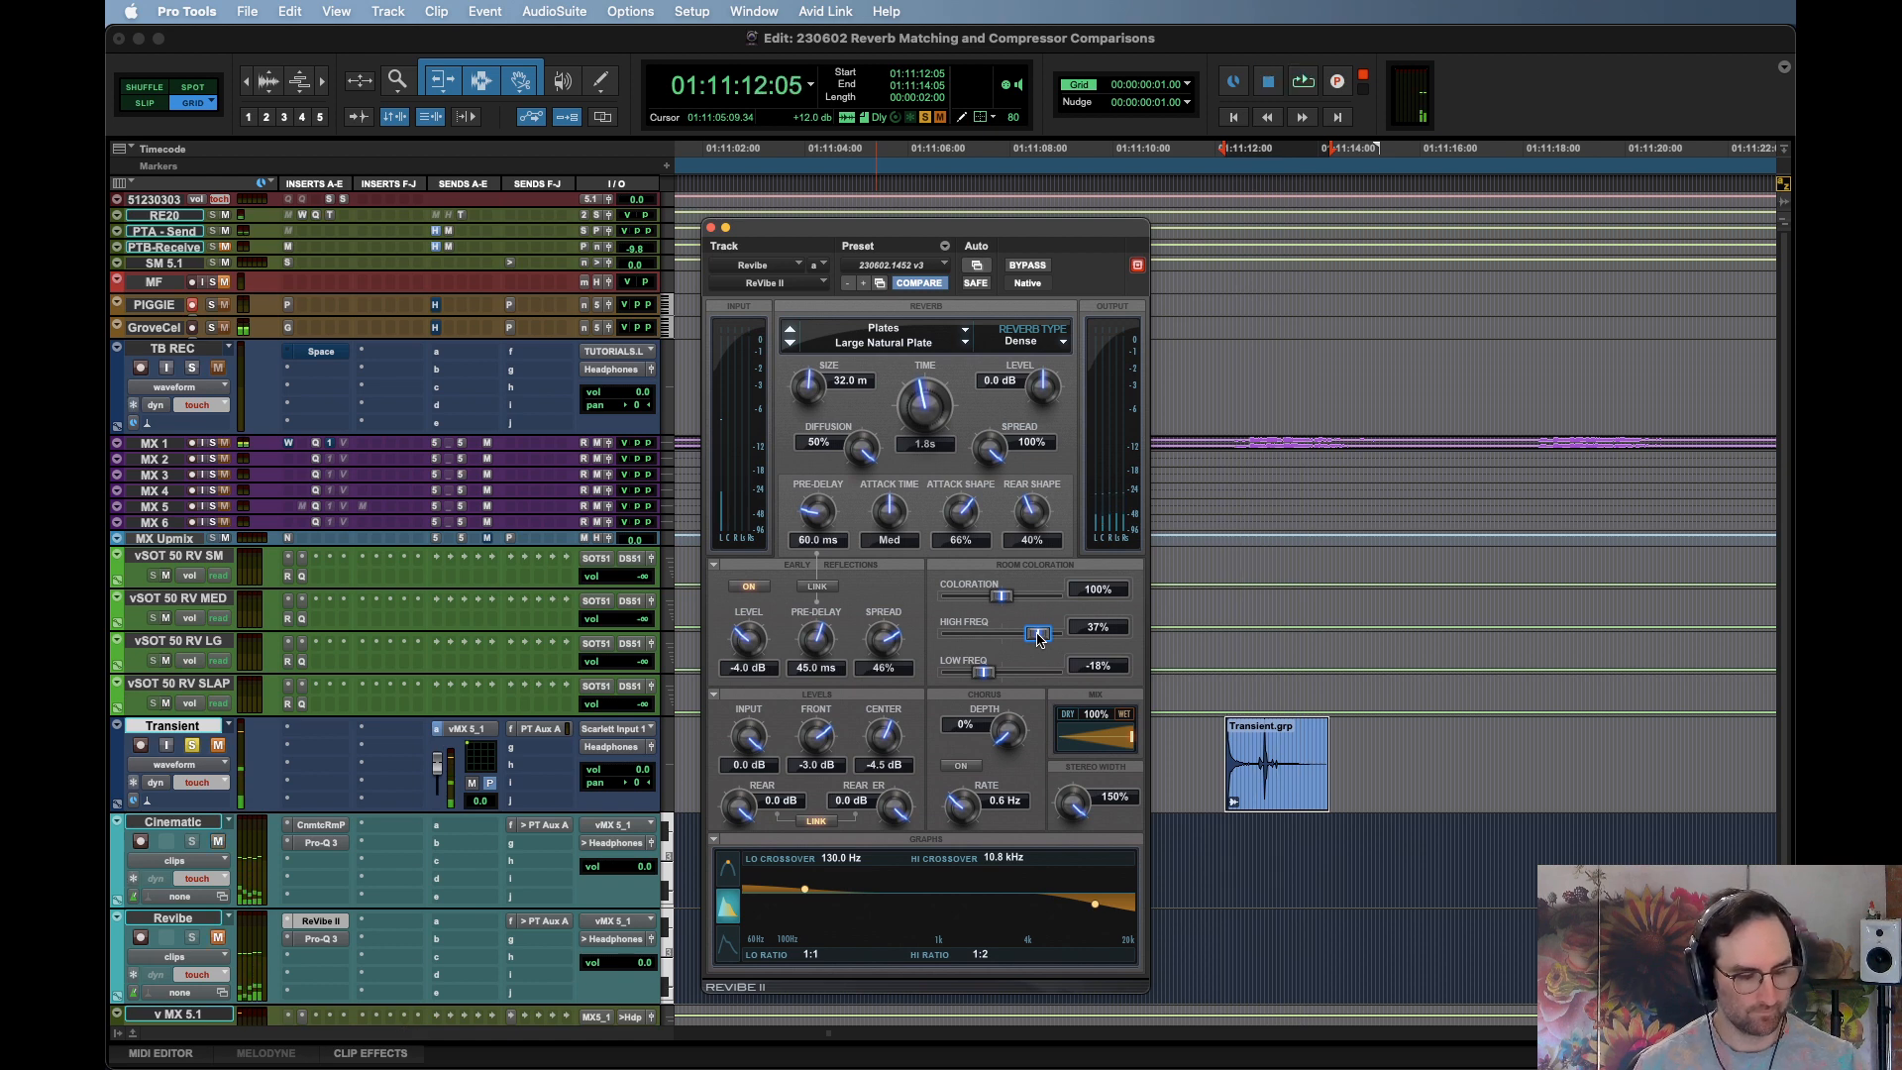
key("space")
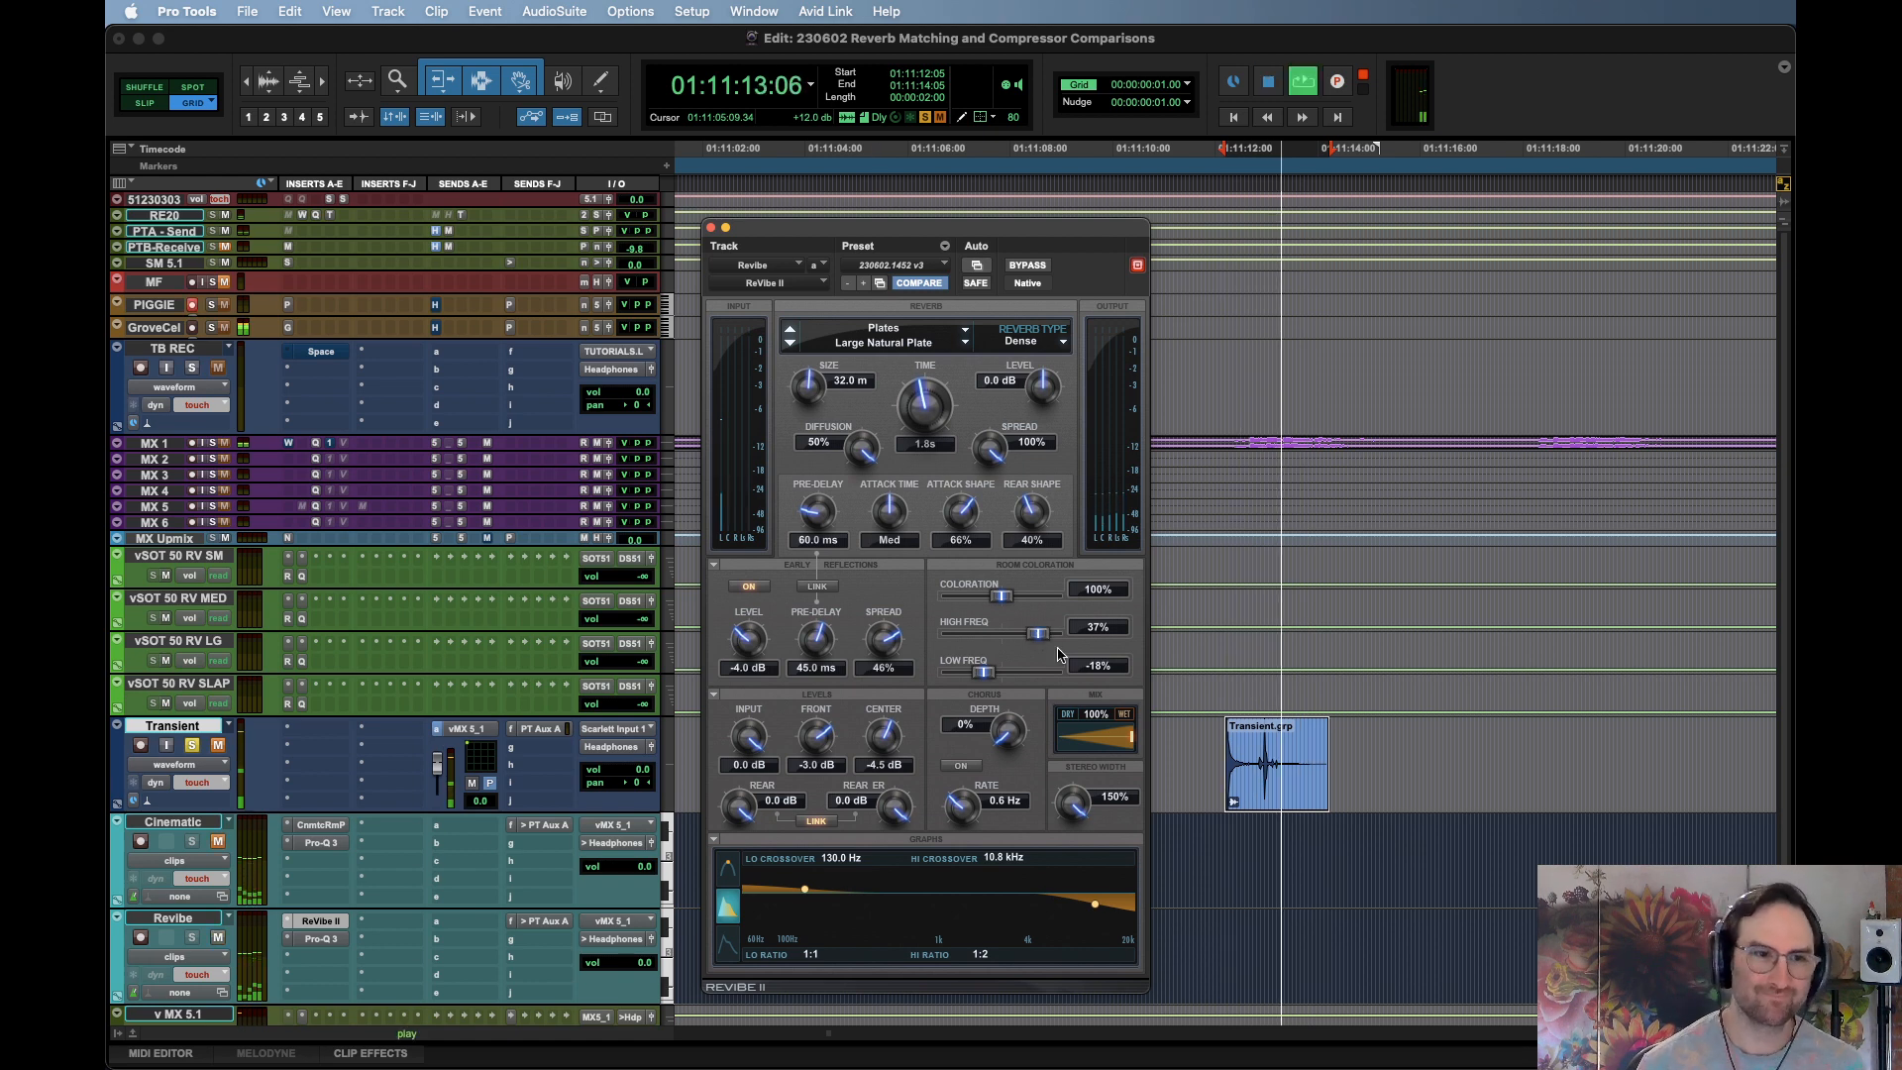
key("space")
Enlarge the MX 1 track and play its music from 01:11:12:16 through the reverb
left_click(1272, 438)
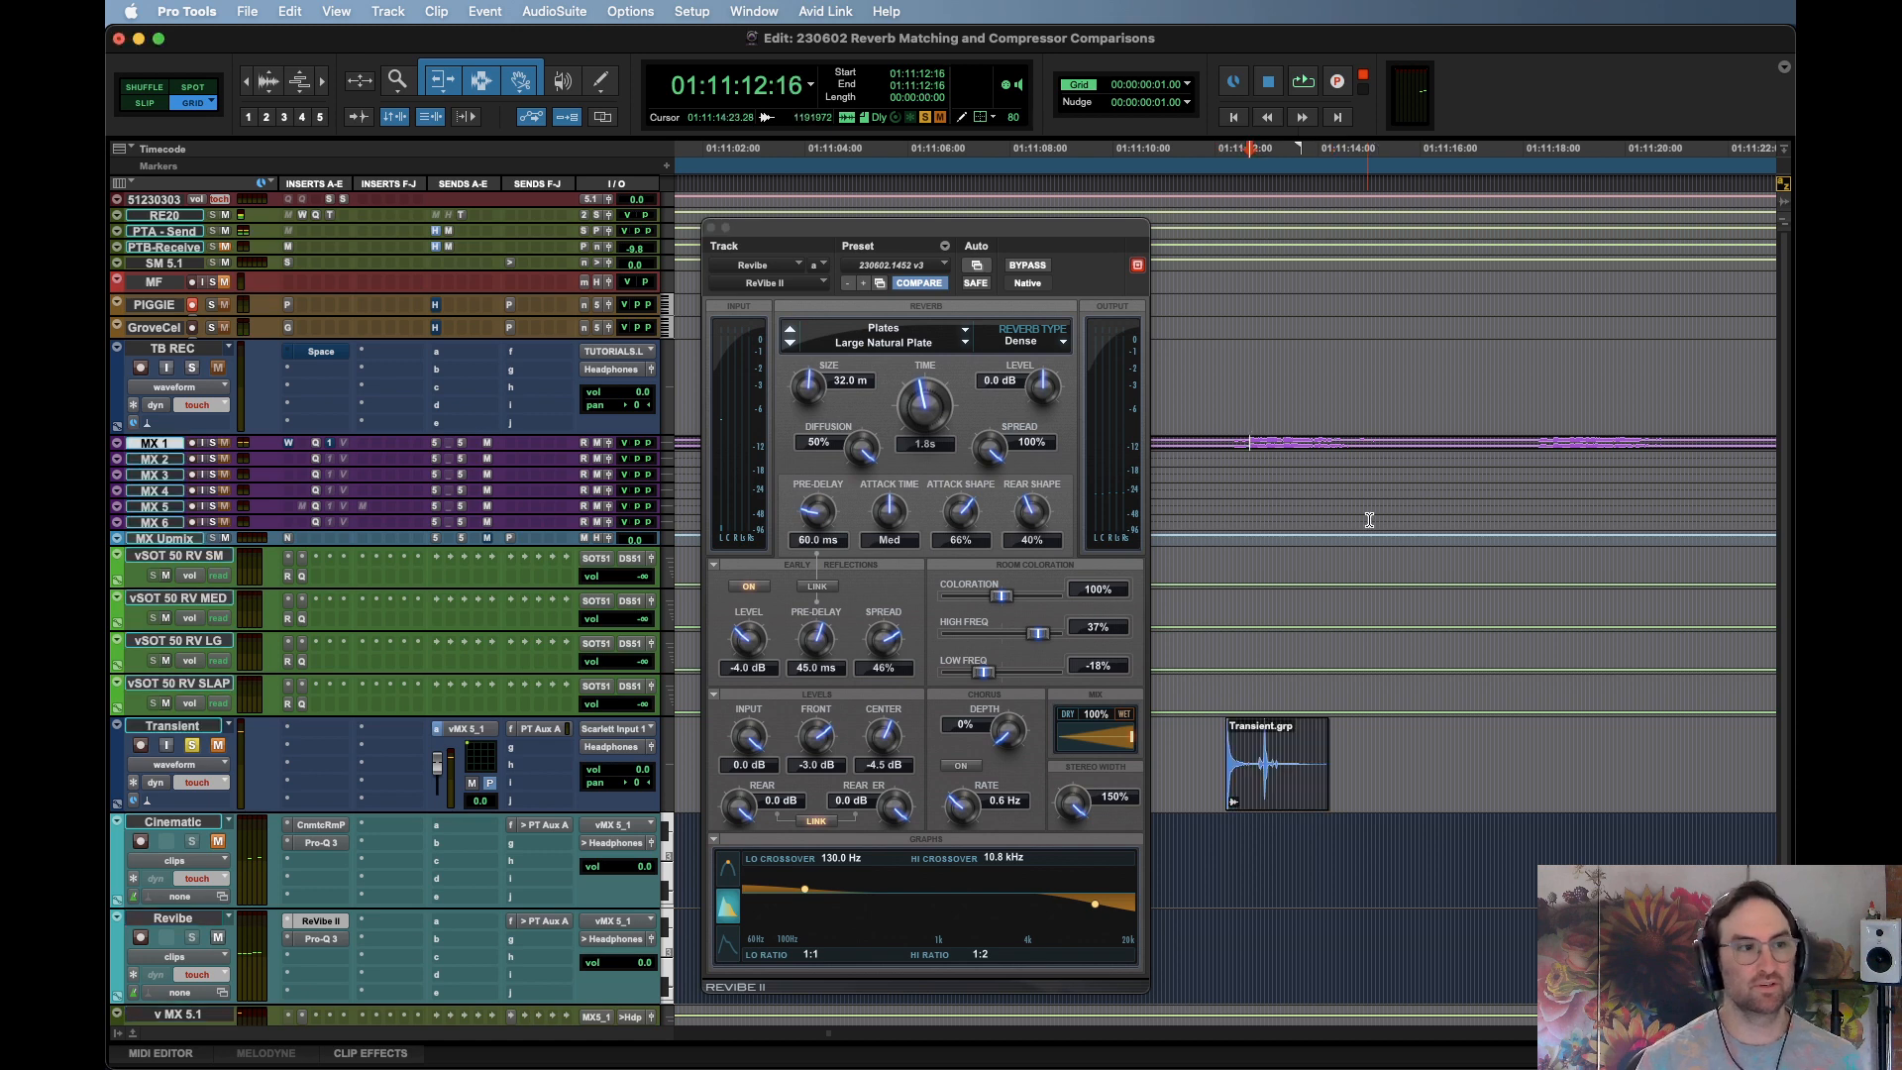
key("ctrl+Up")
key("super+bracketleft")
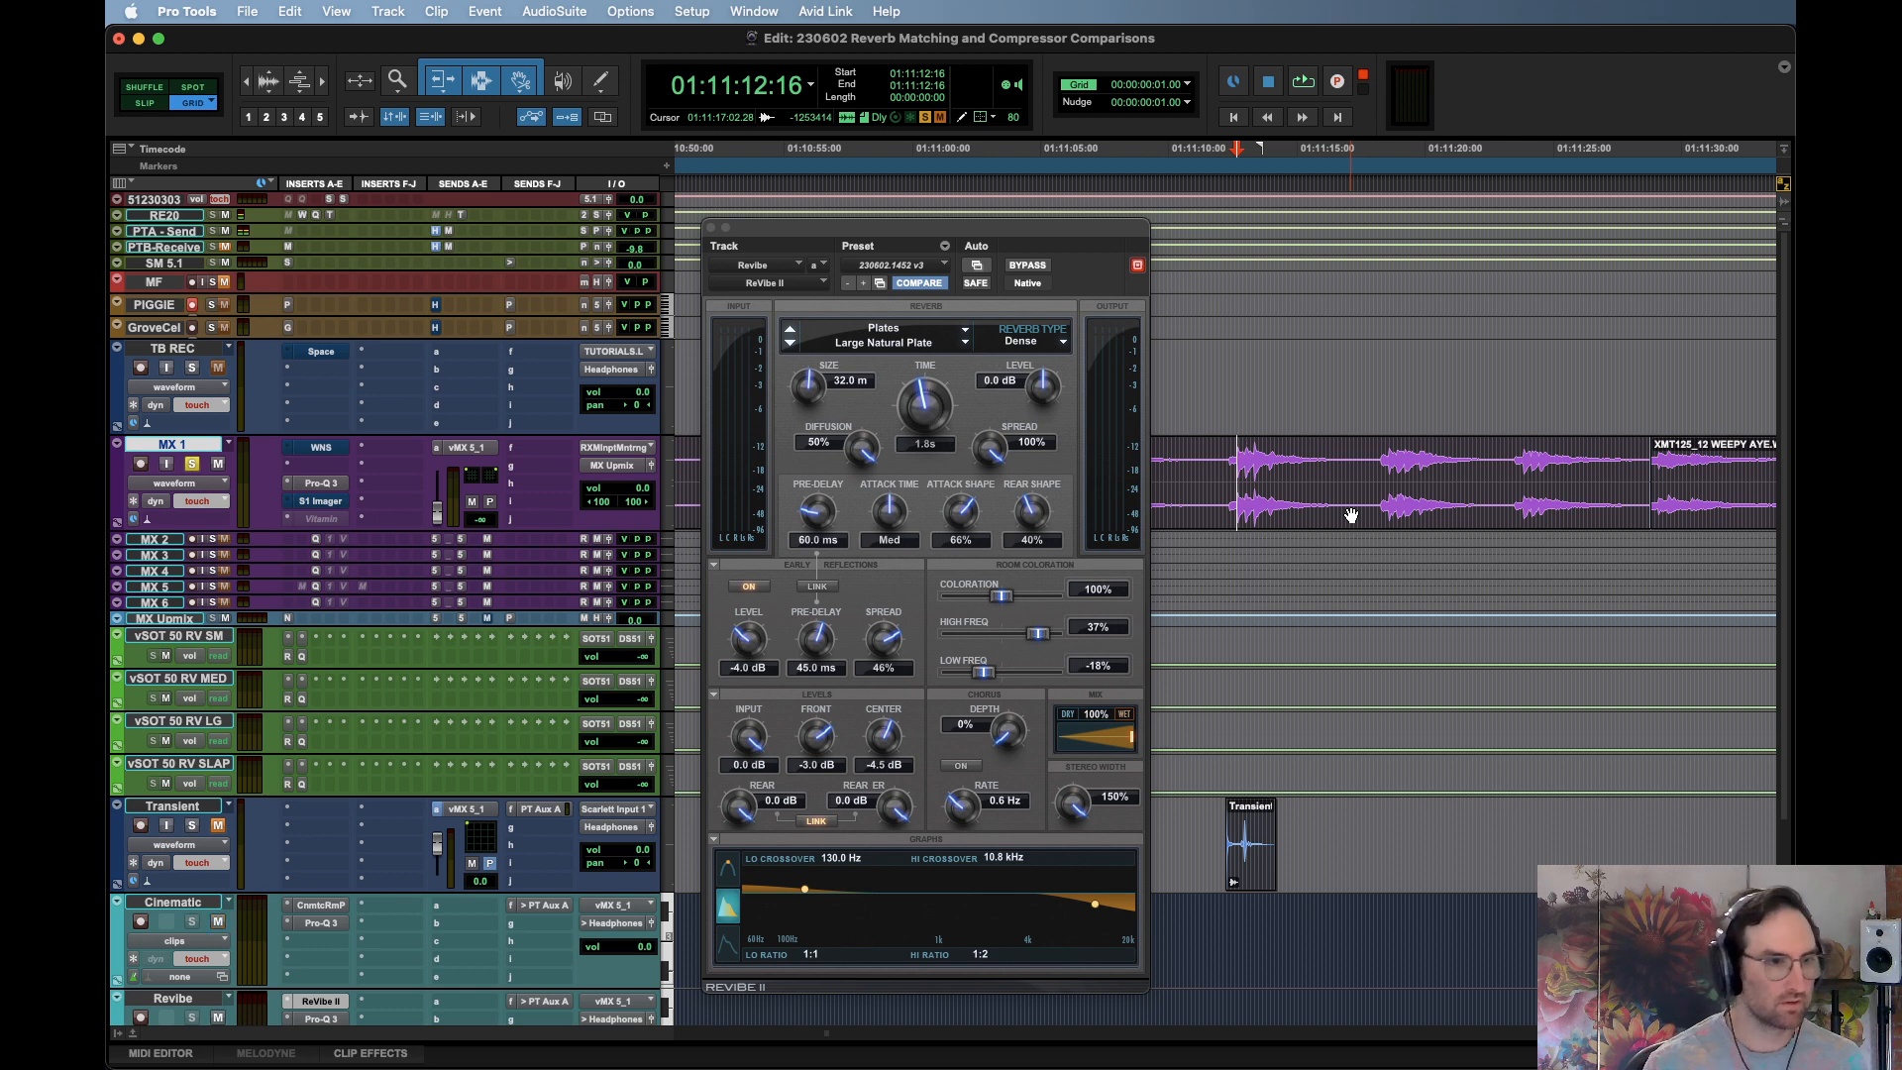
key("space")
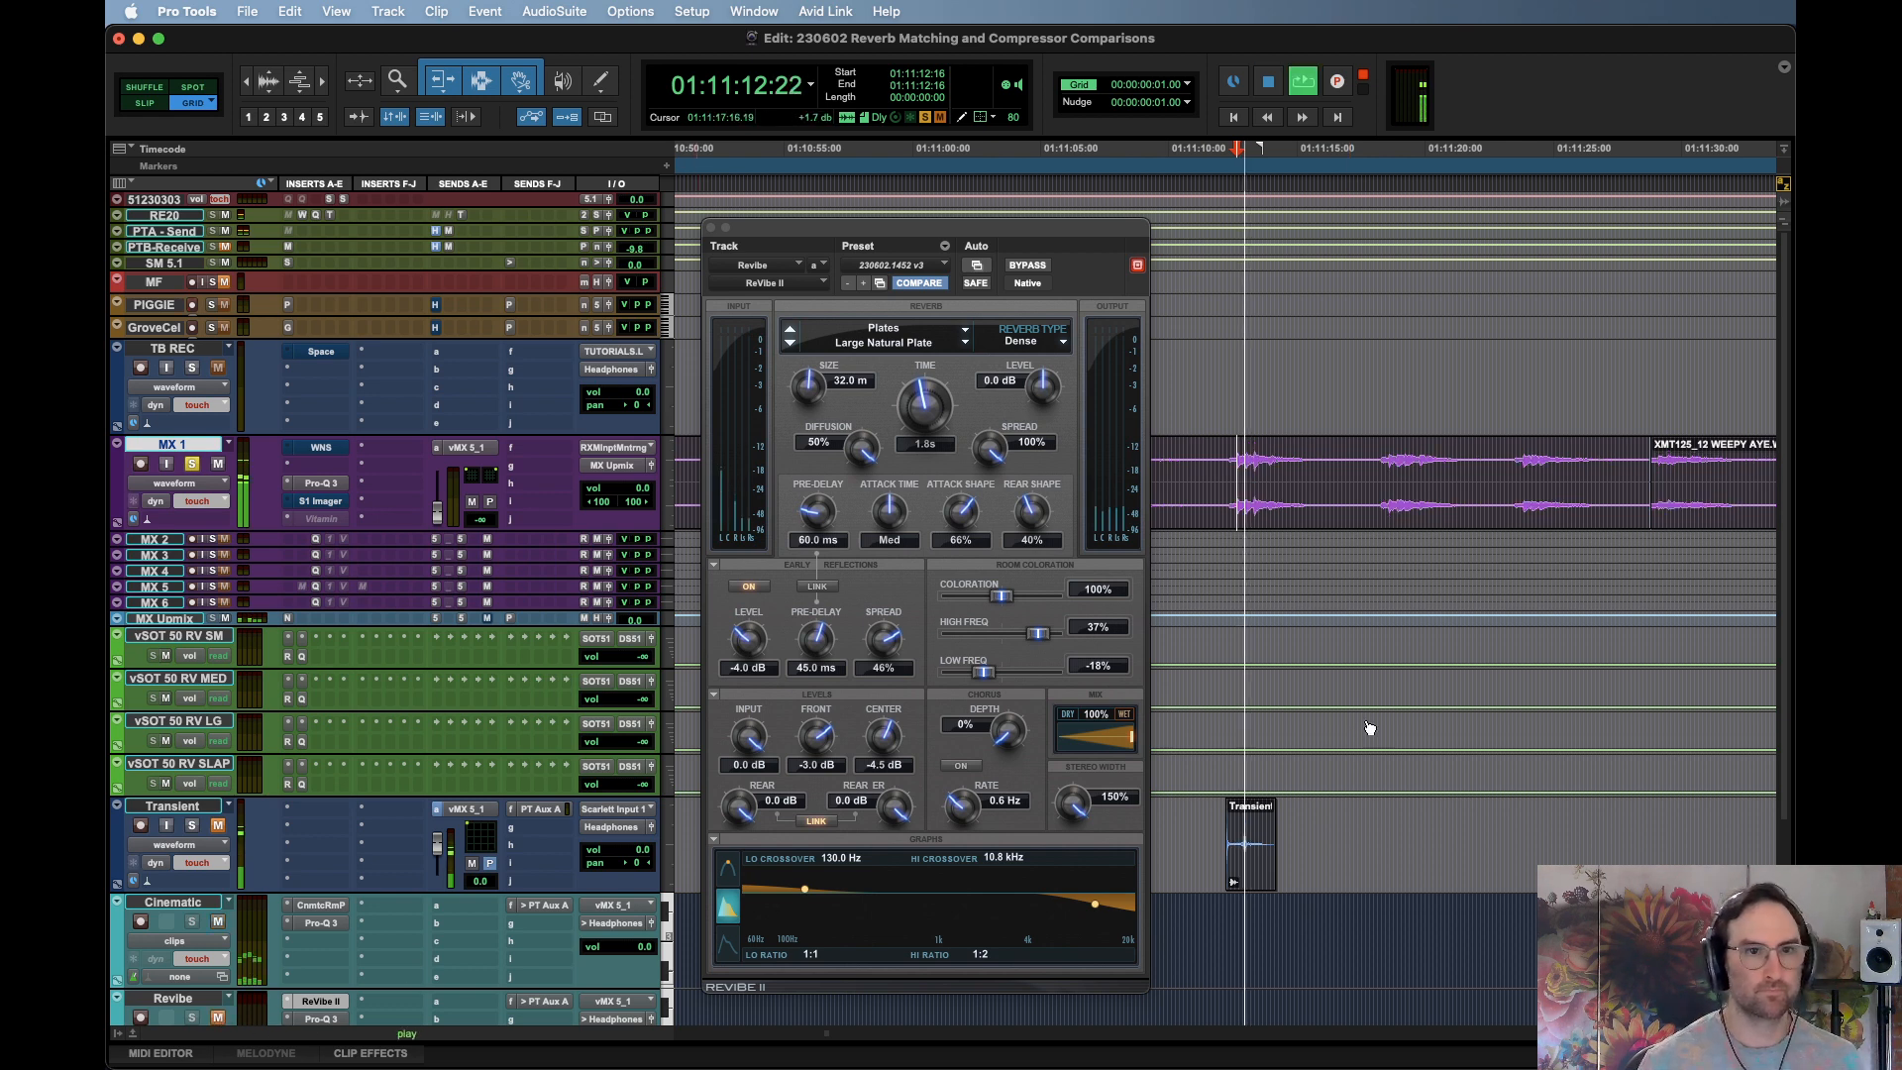
key("space")
Turn off the pre-fader option on the Transient track's vMX 5_1 send and play the selected transient range
left_click(1235, 841)
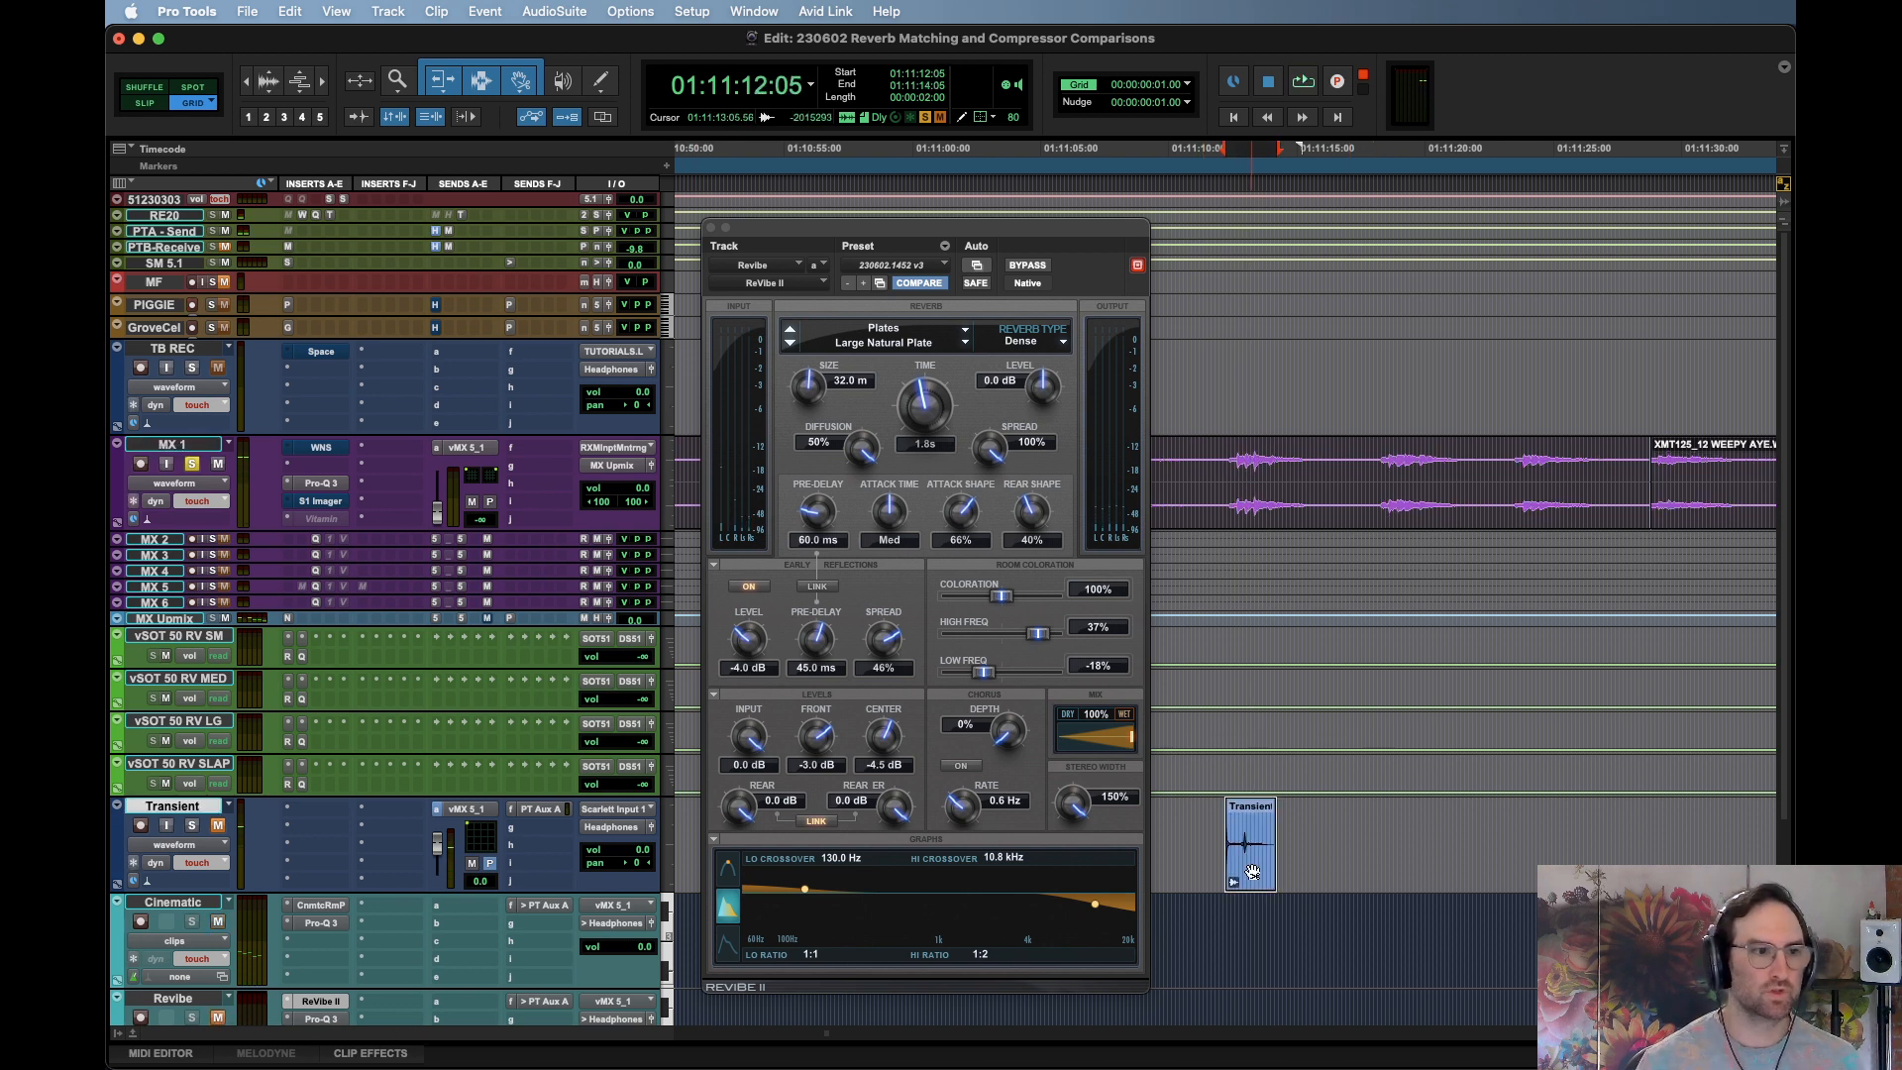
right_click(460, 812)
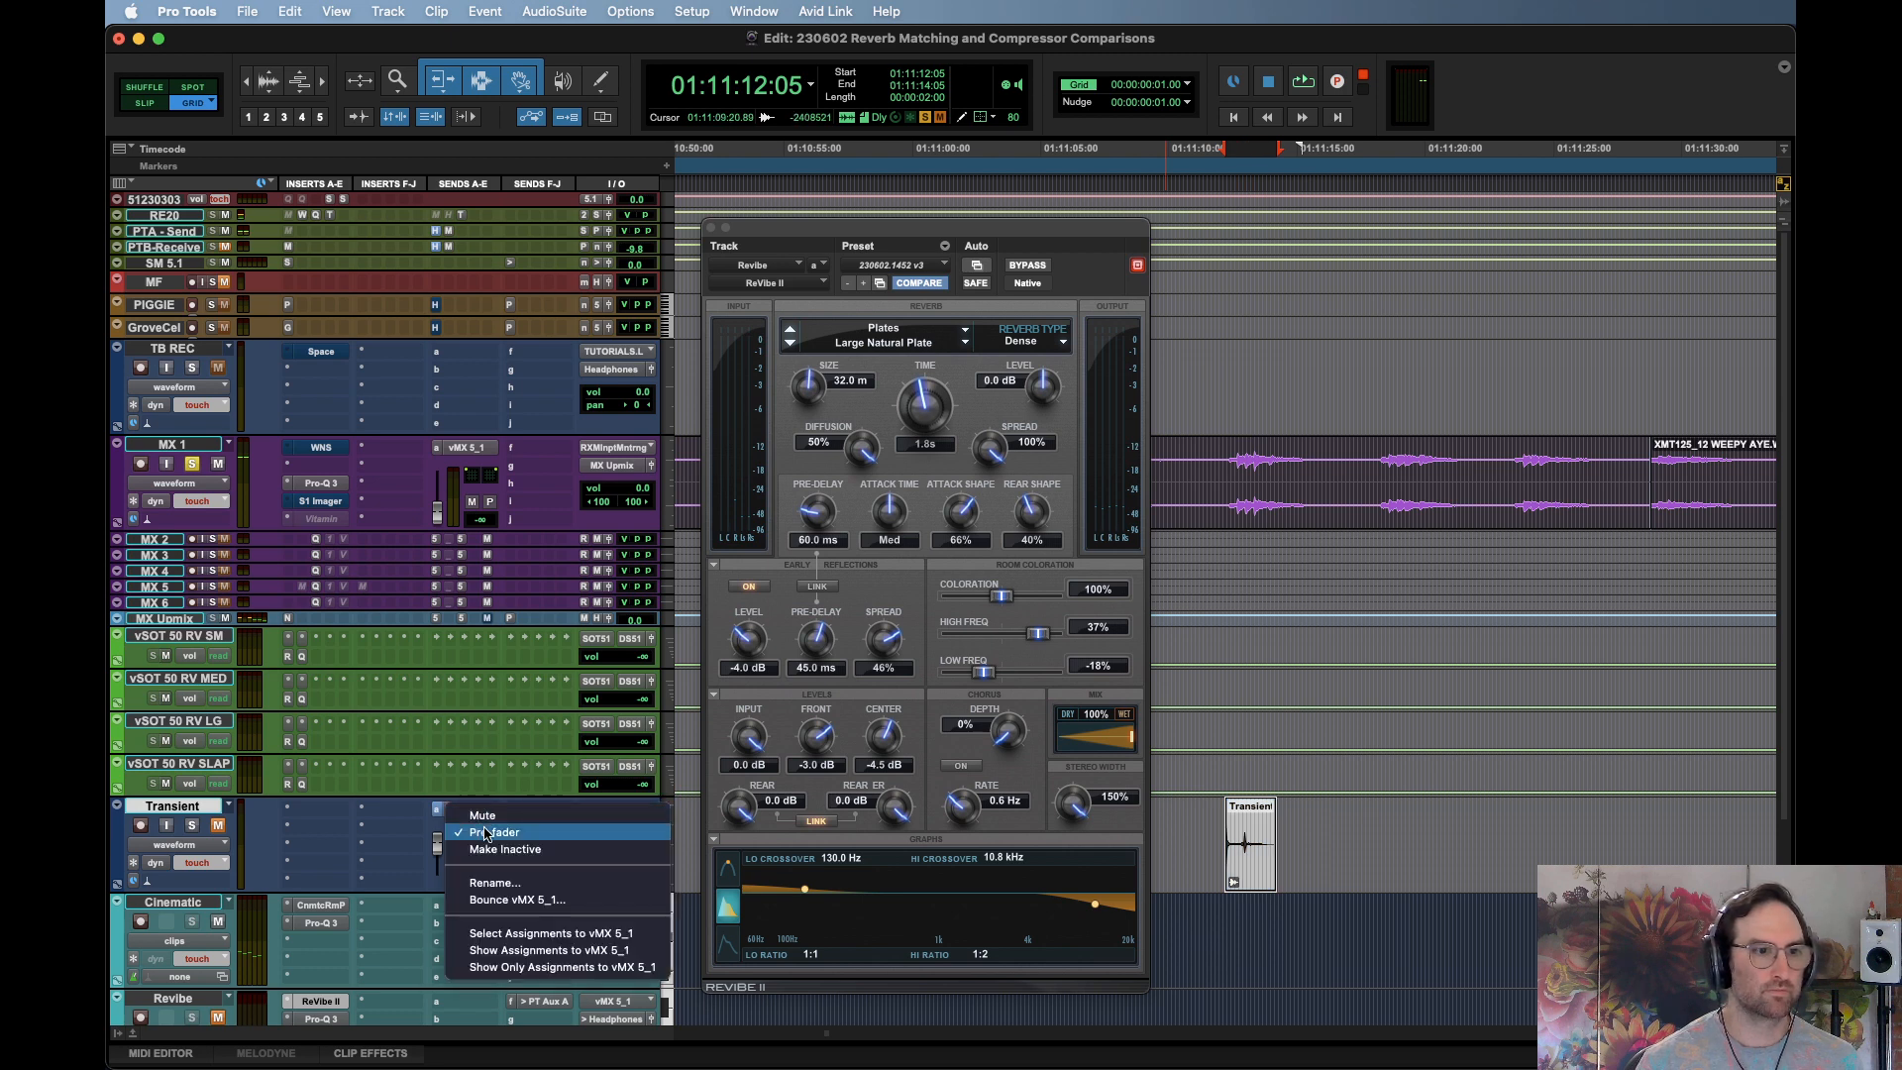
left_click(455, 828)
key("space")
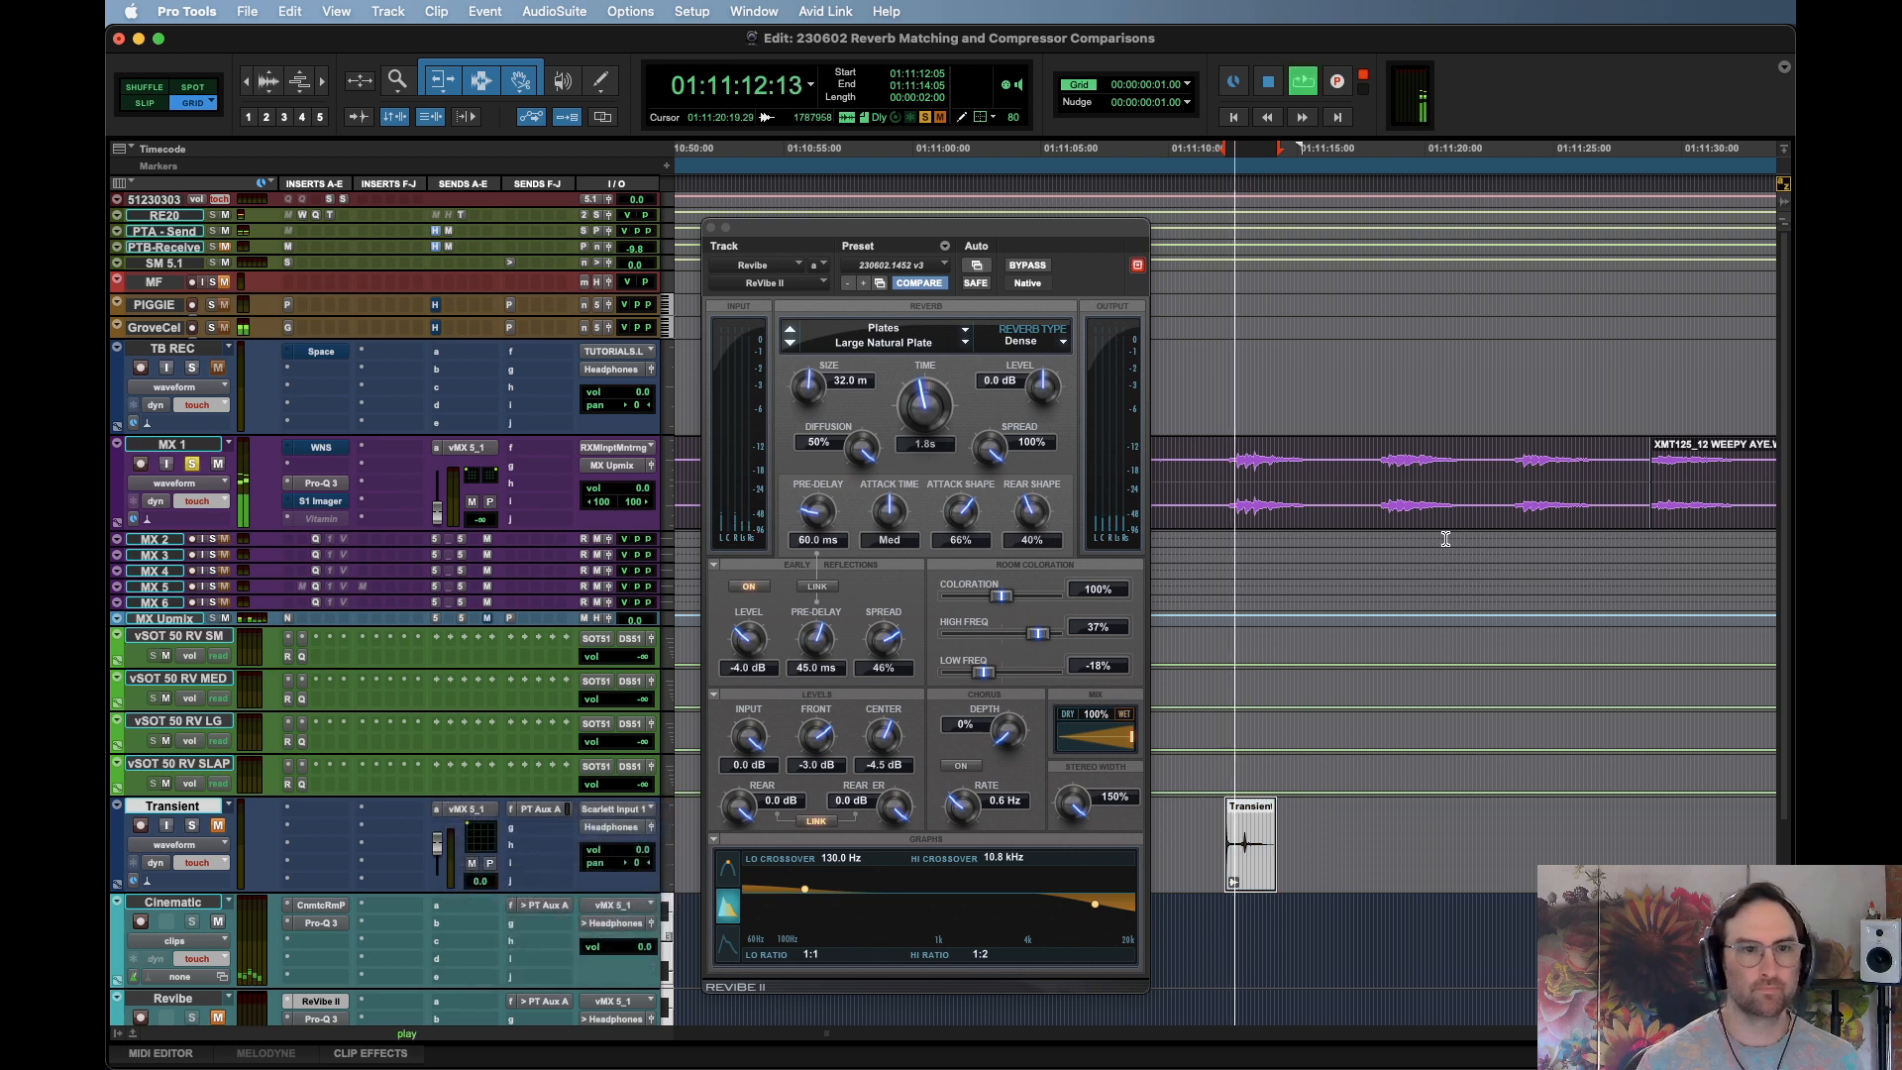
key("space")
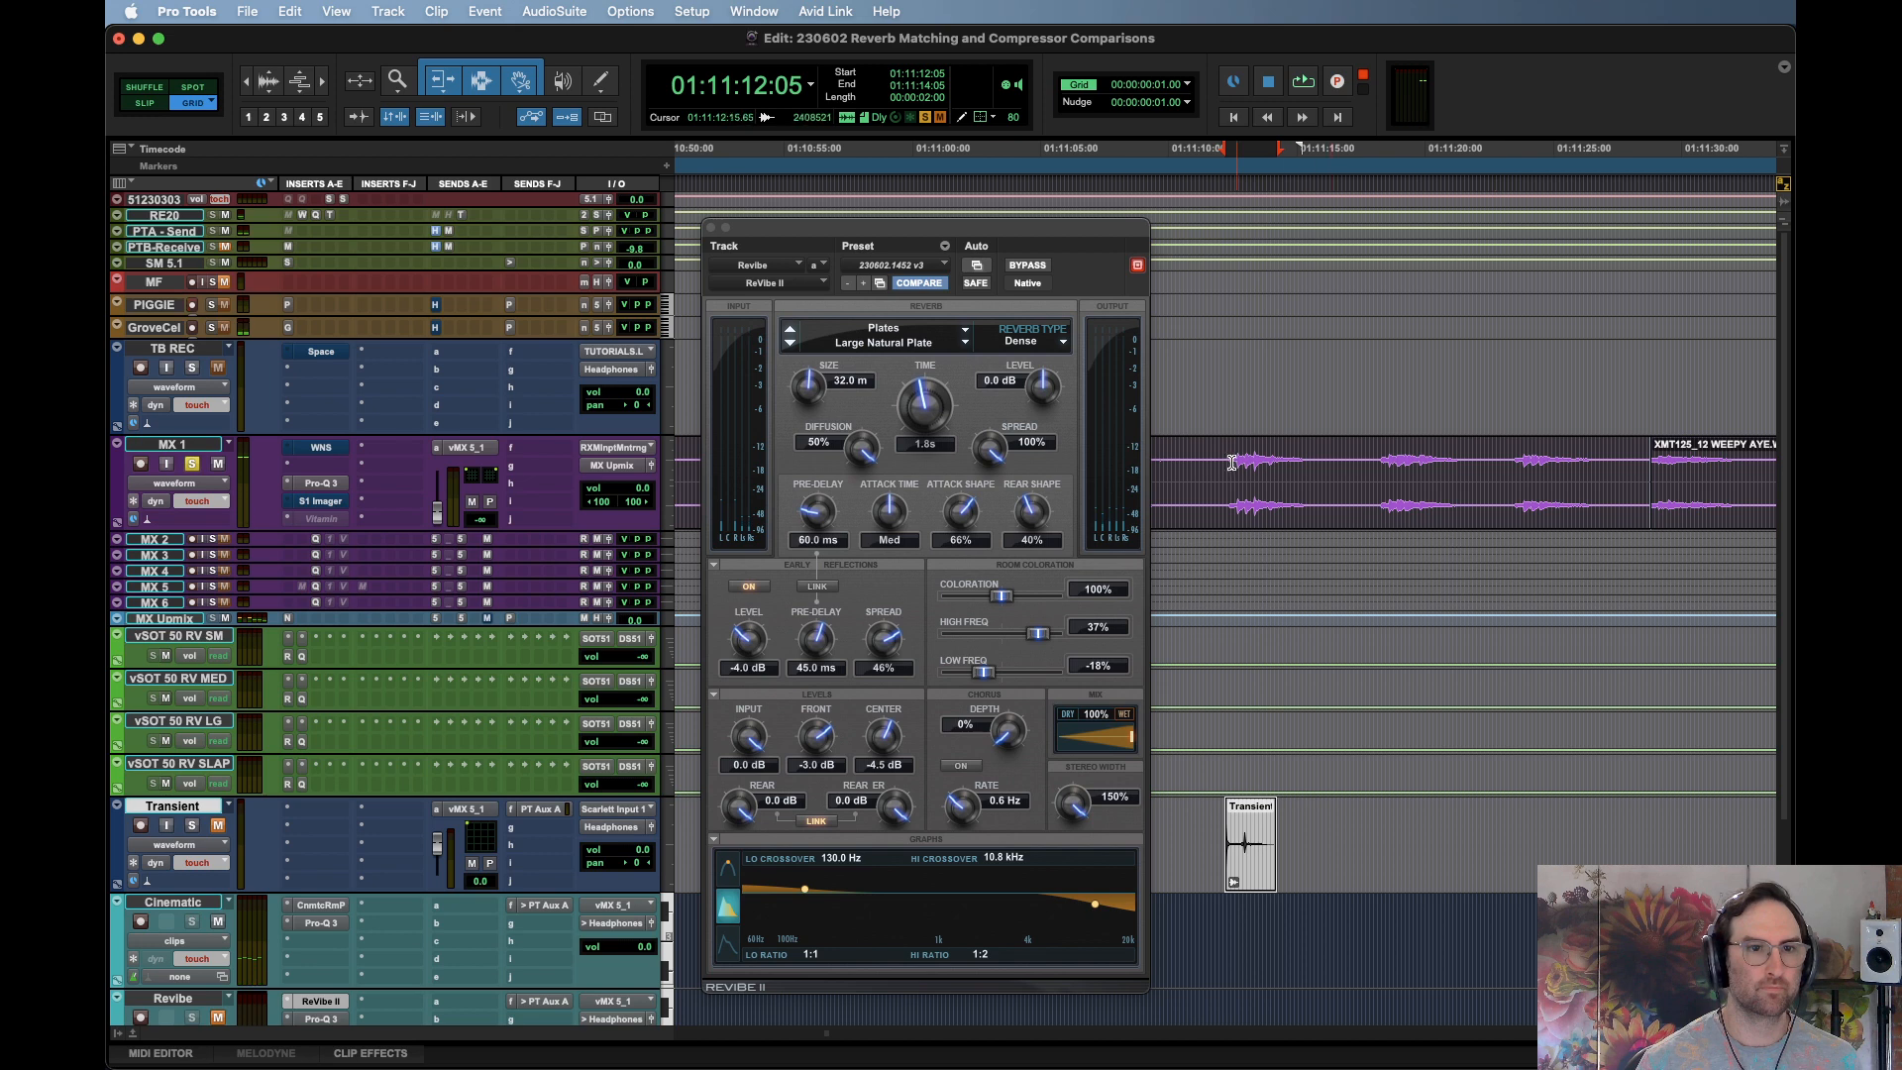
Select the Cinematic and Revibe tracks and play the MX 1 music repeatedly from 01:11:12:10 to compare their reverbs
left_click(1231, 462)
key("space")
key("space")
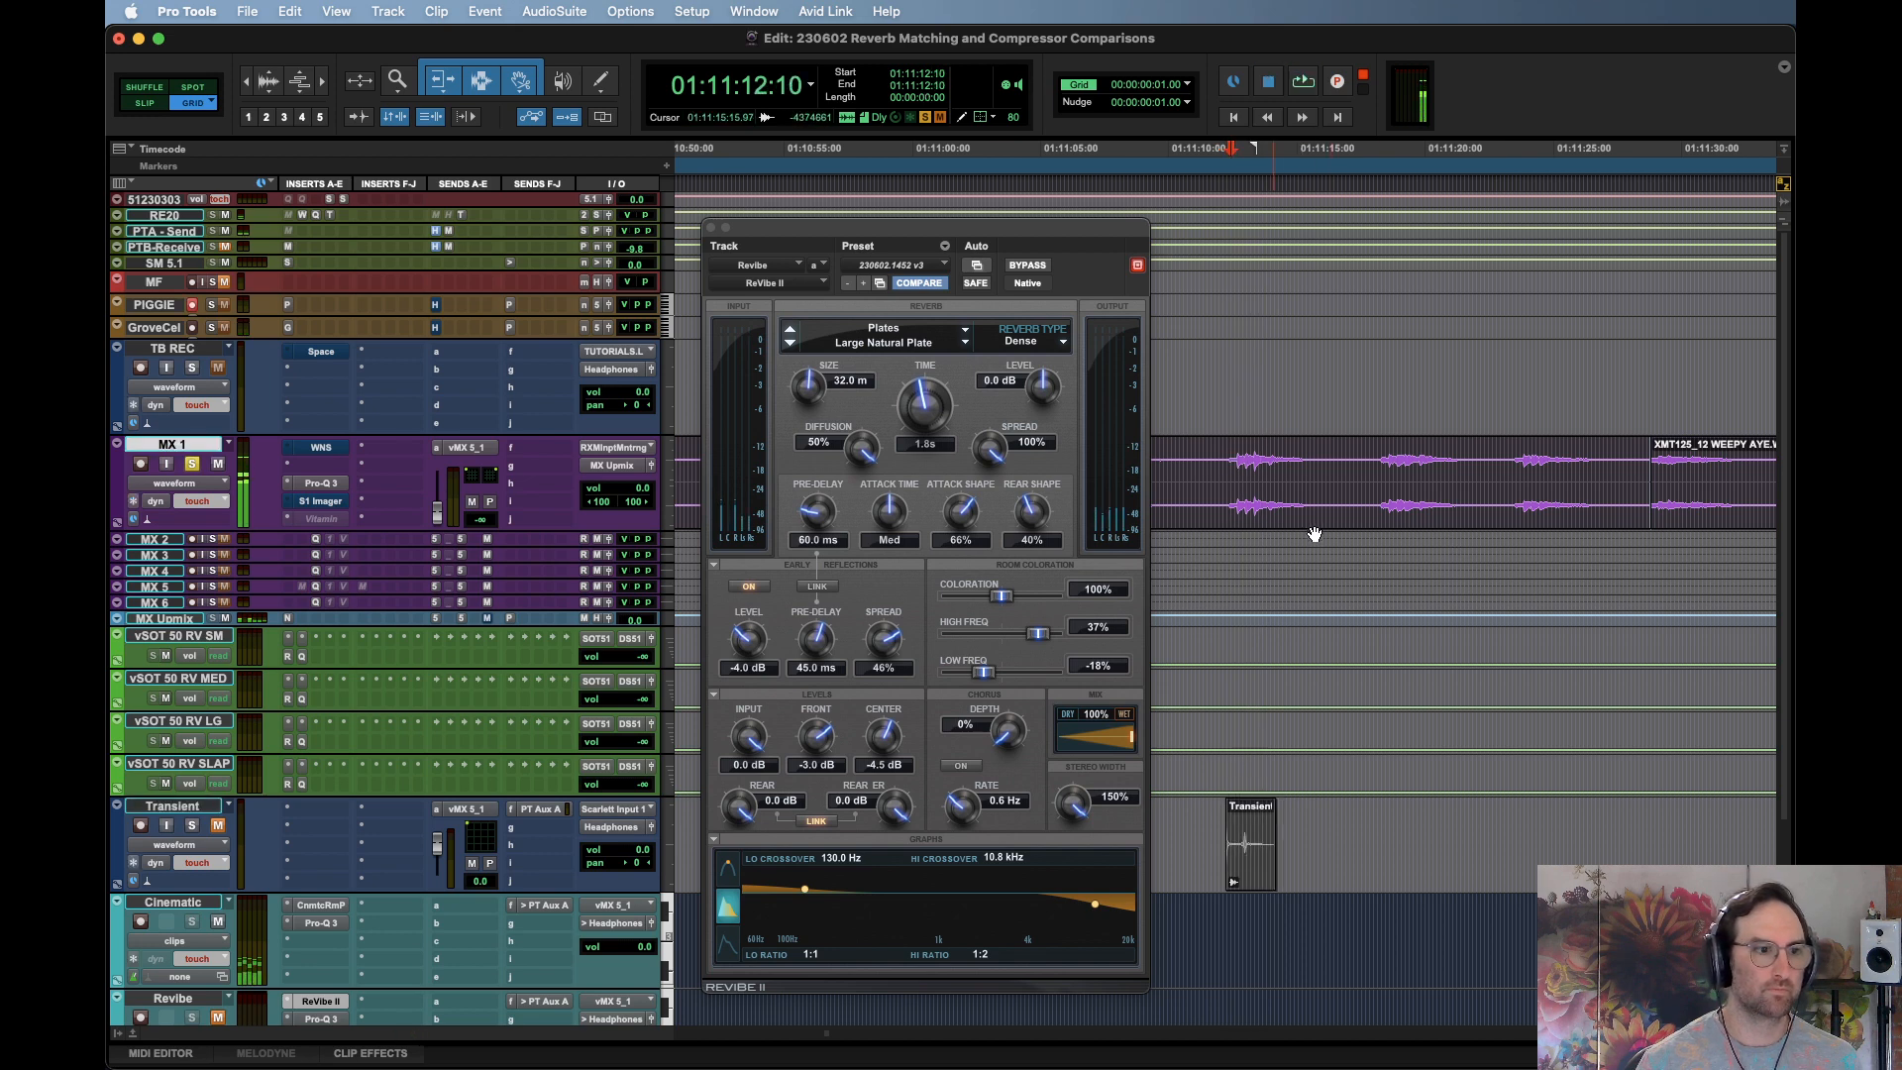
left_click(198, 999)
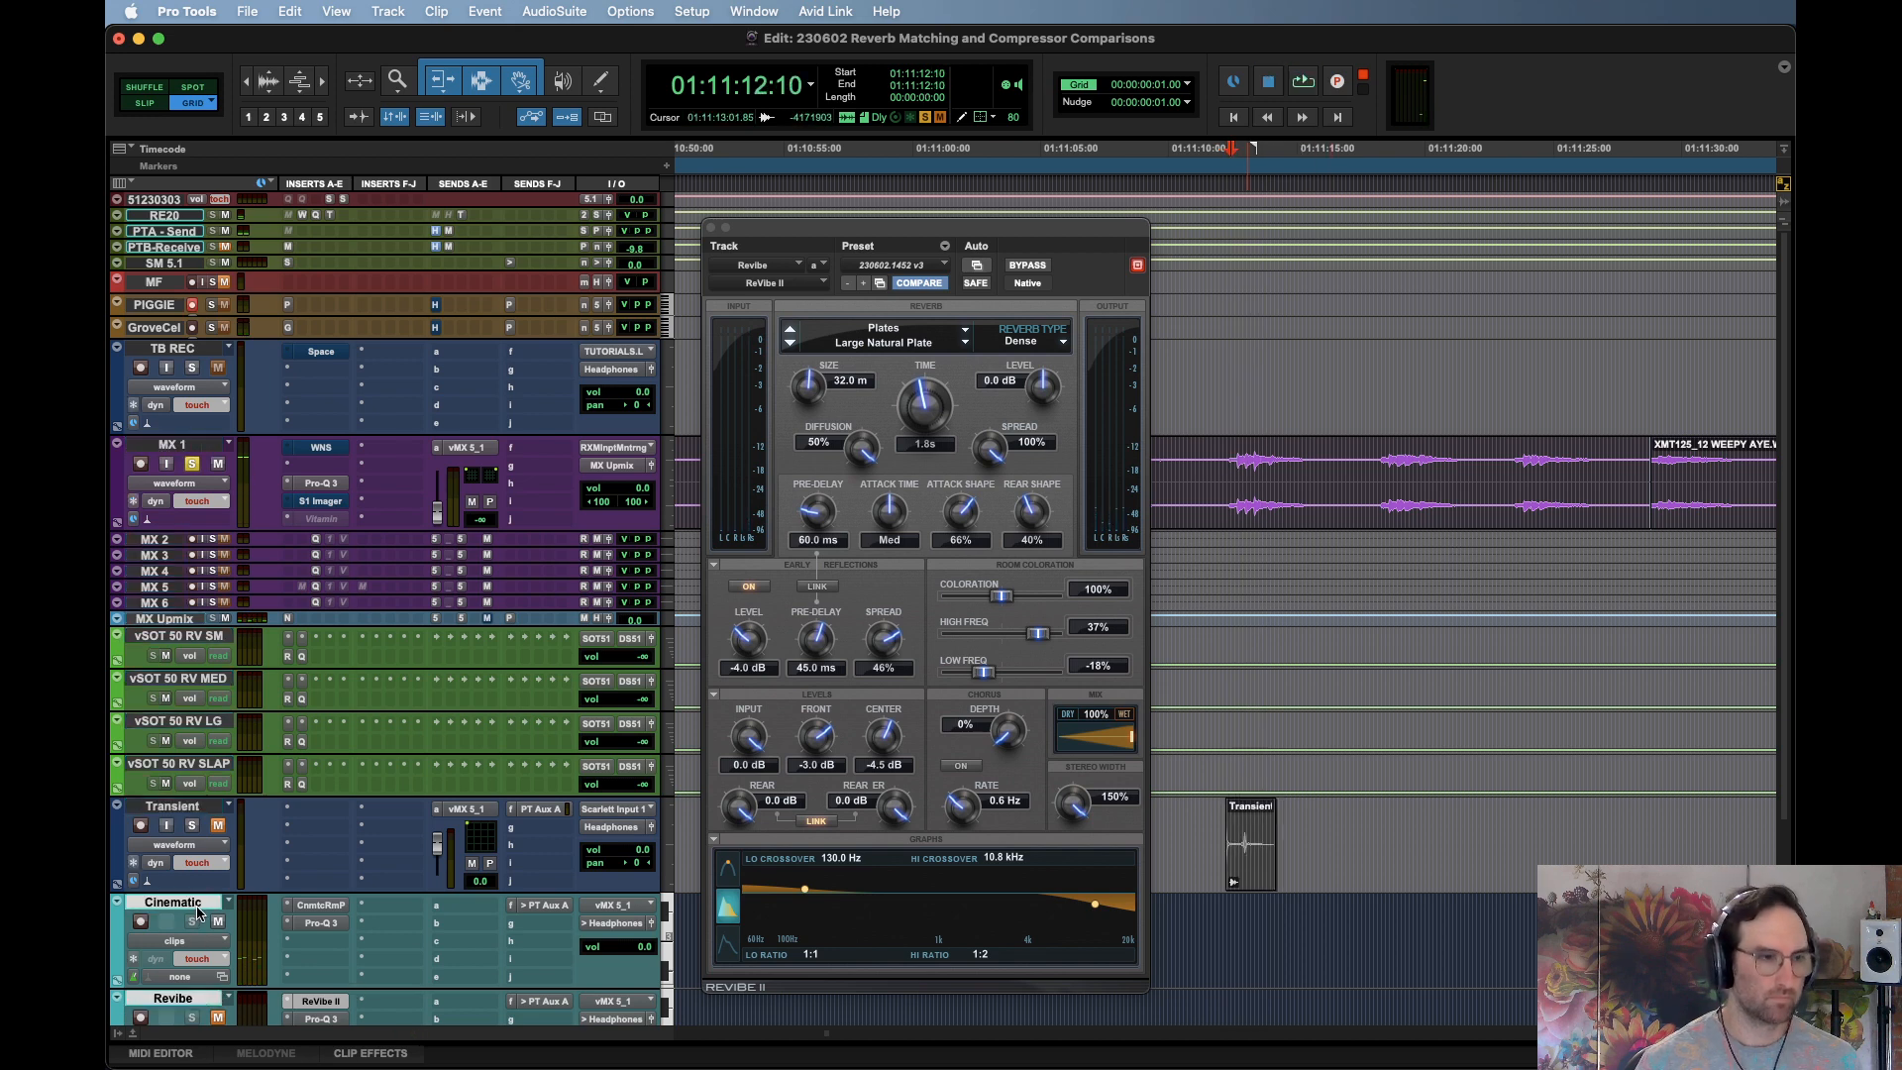
key("space")
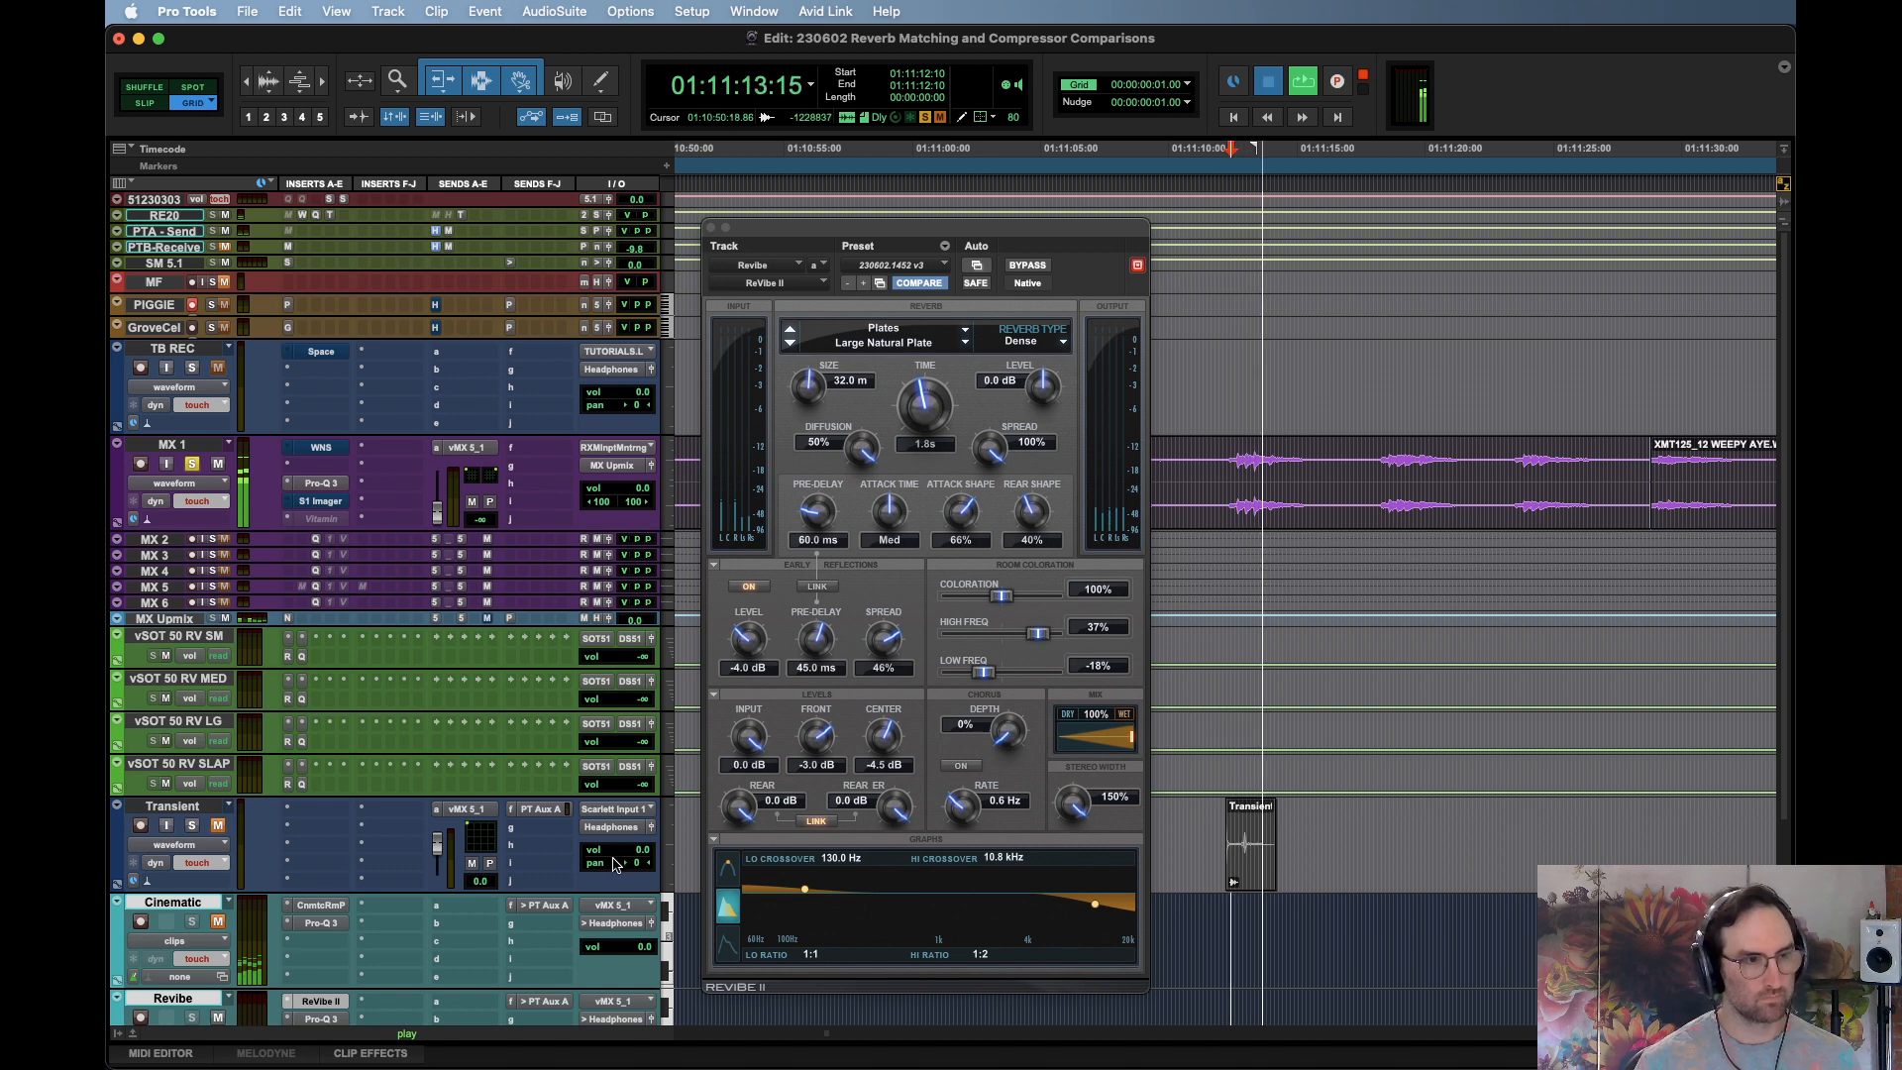
key("space")
key("space")
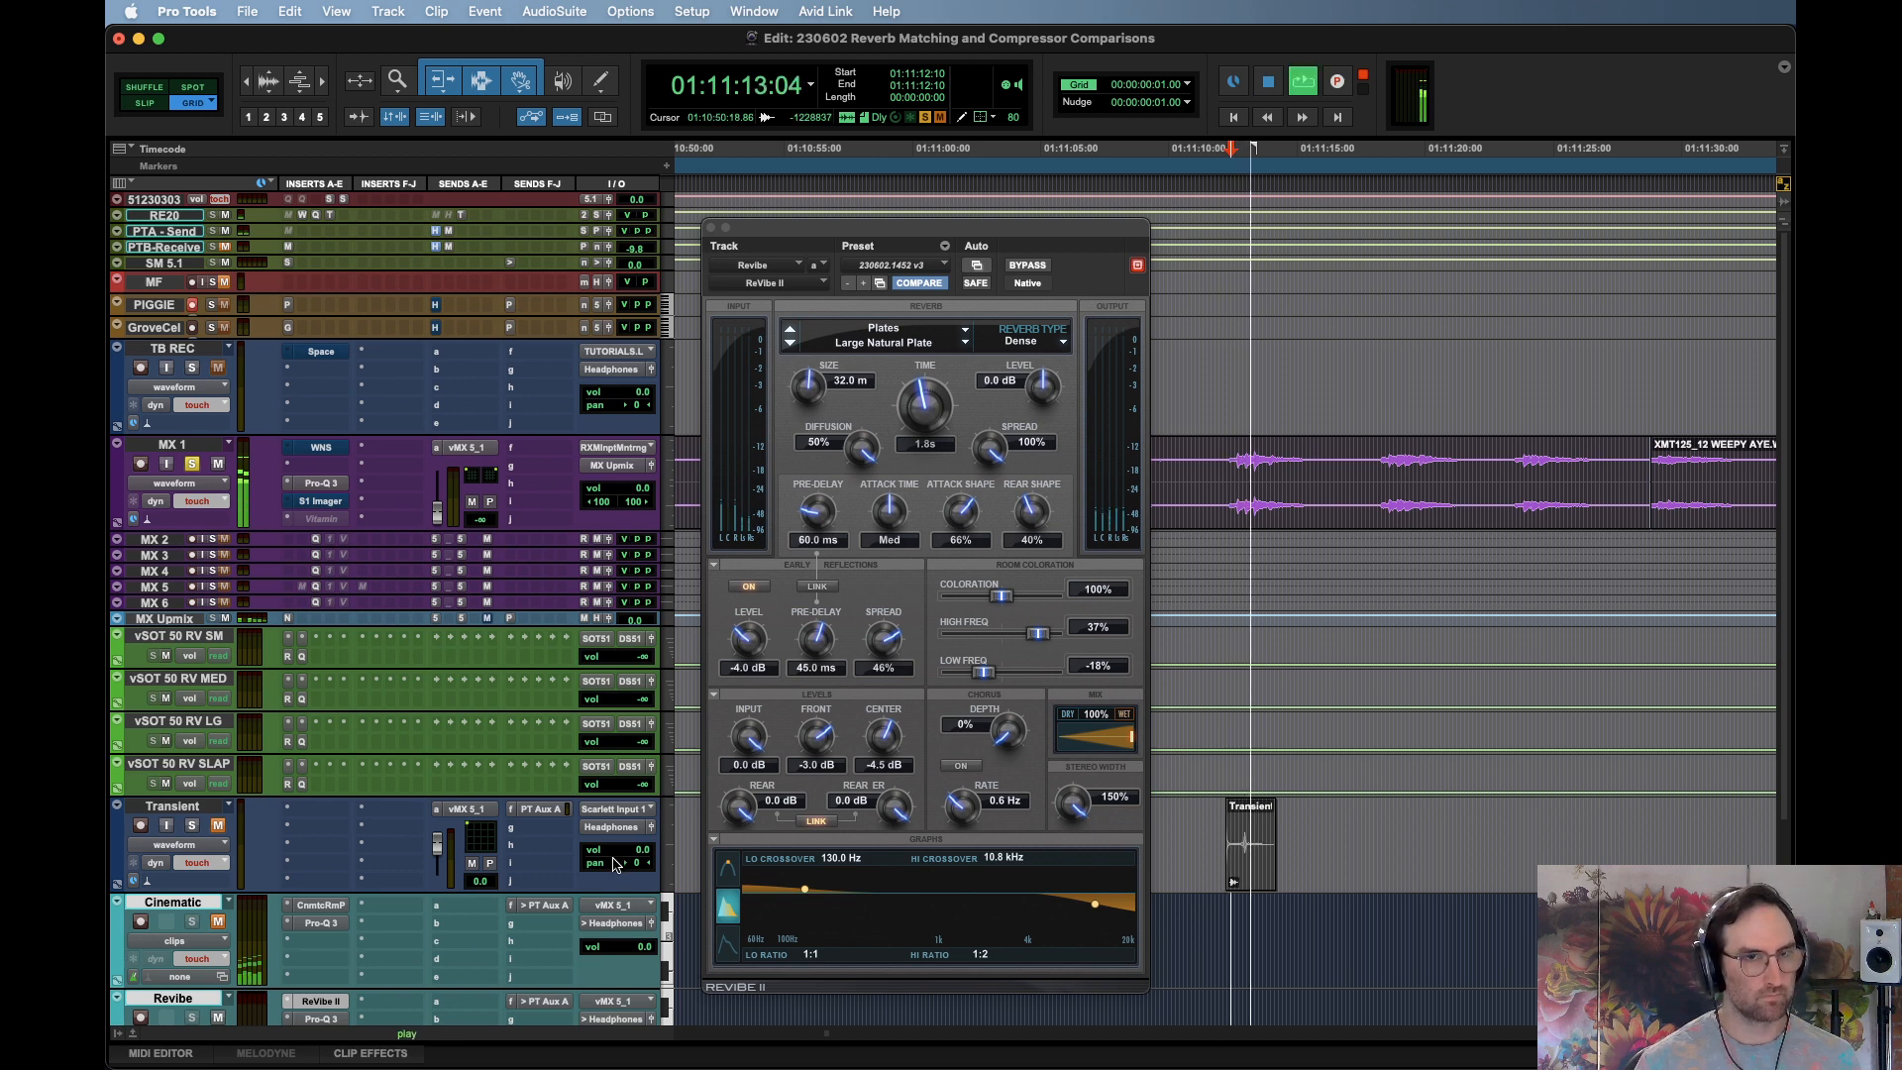
key("space")
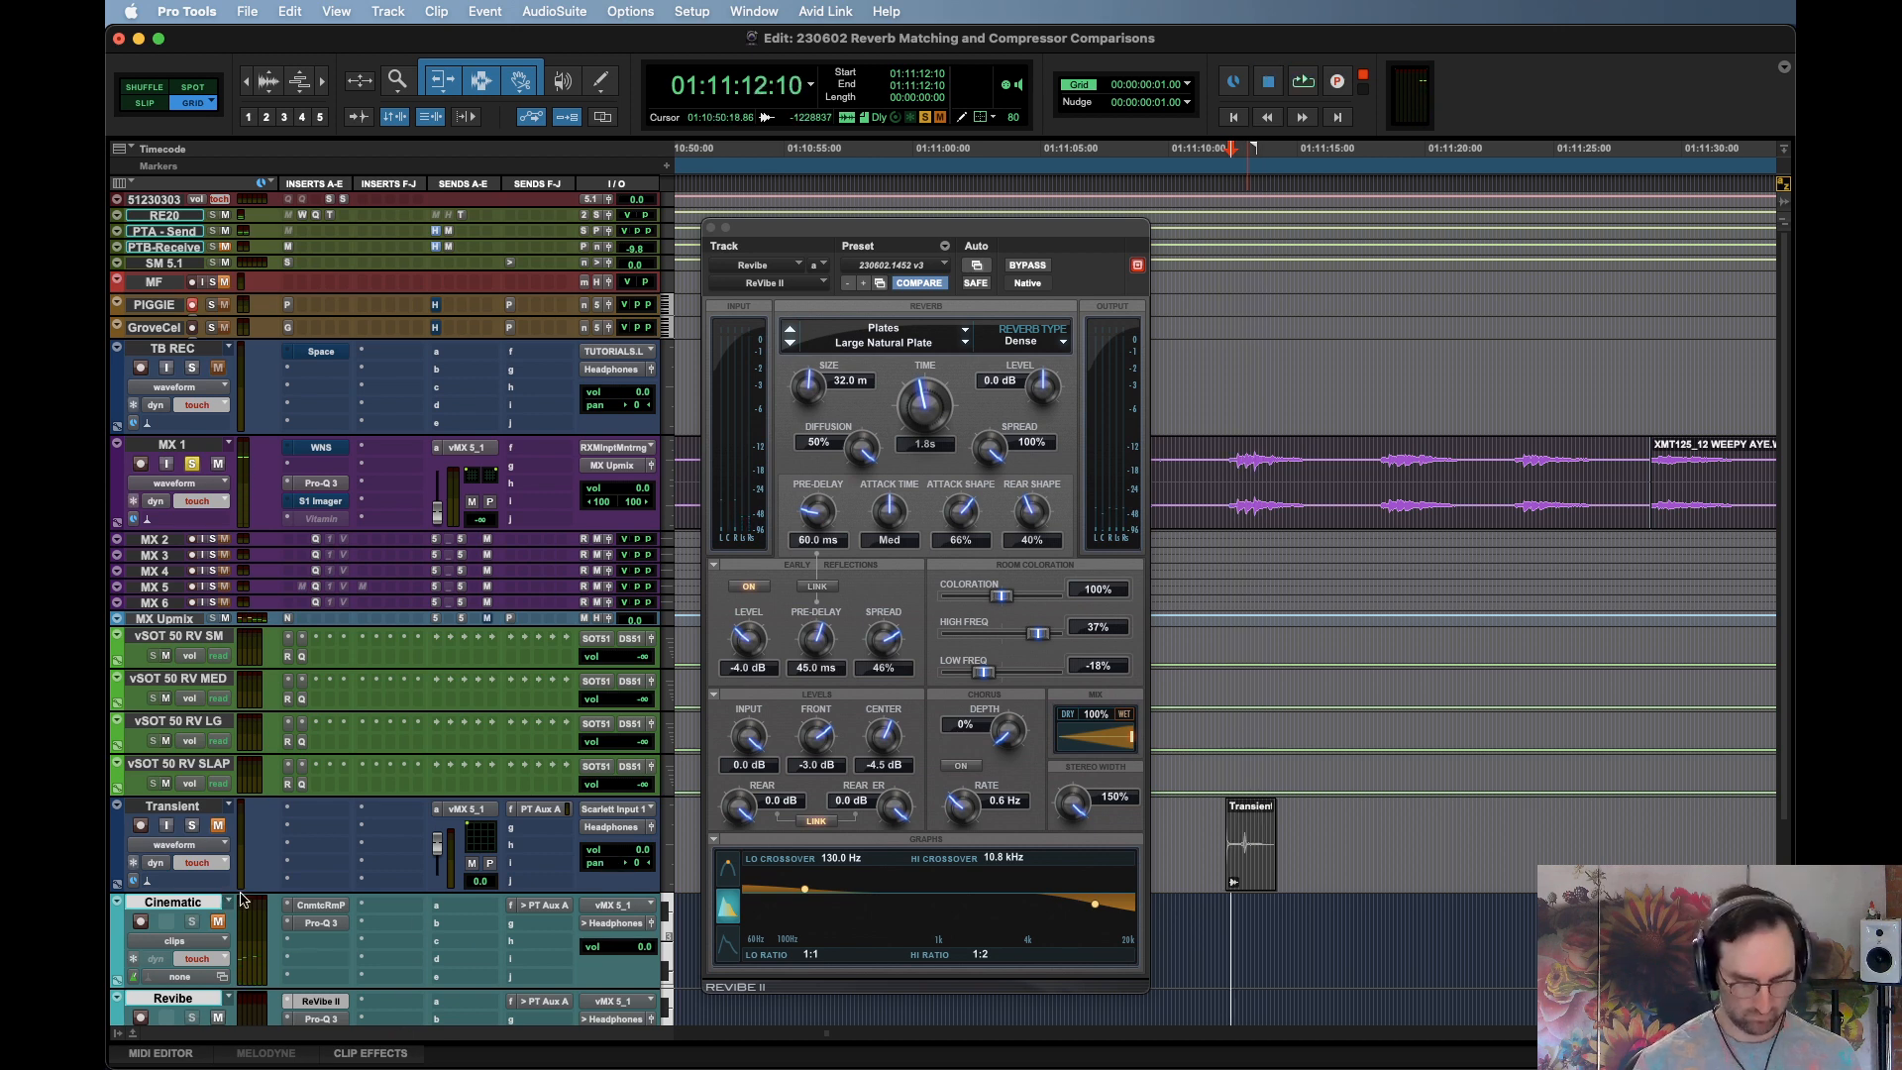
key("space")
key("space")
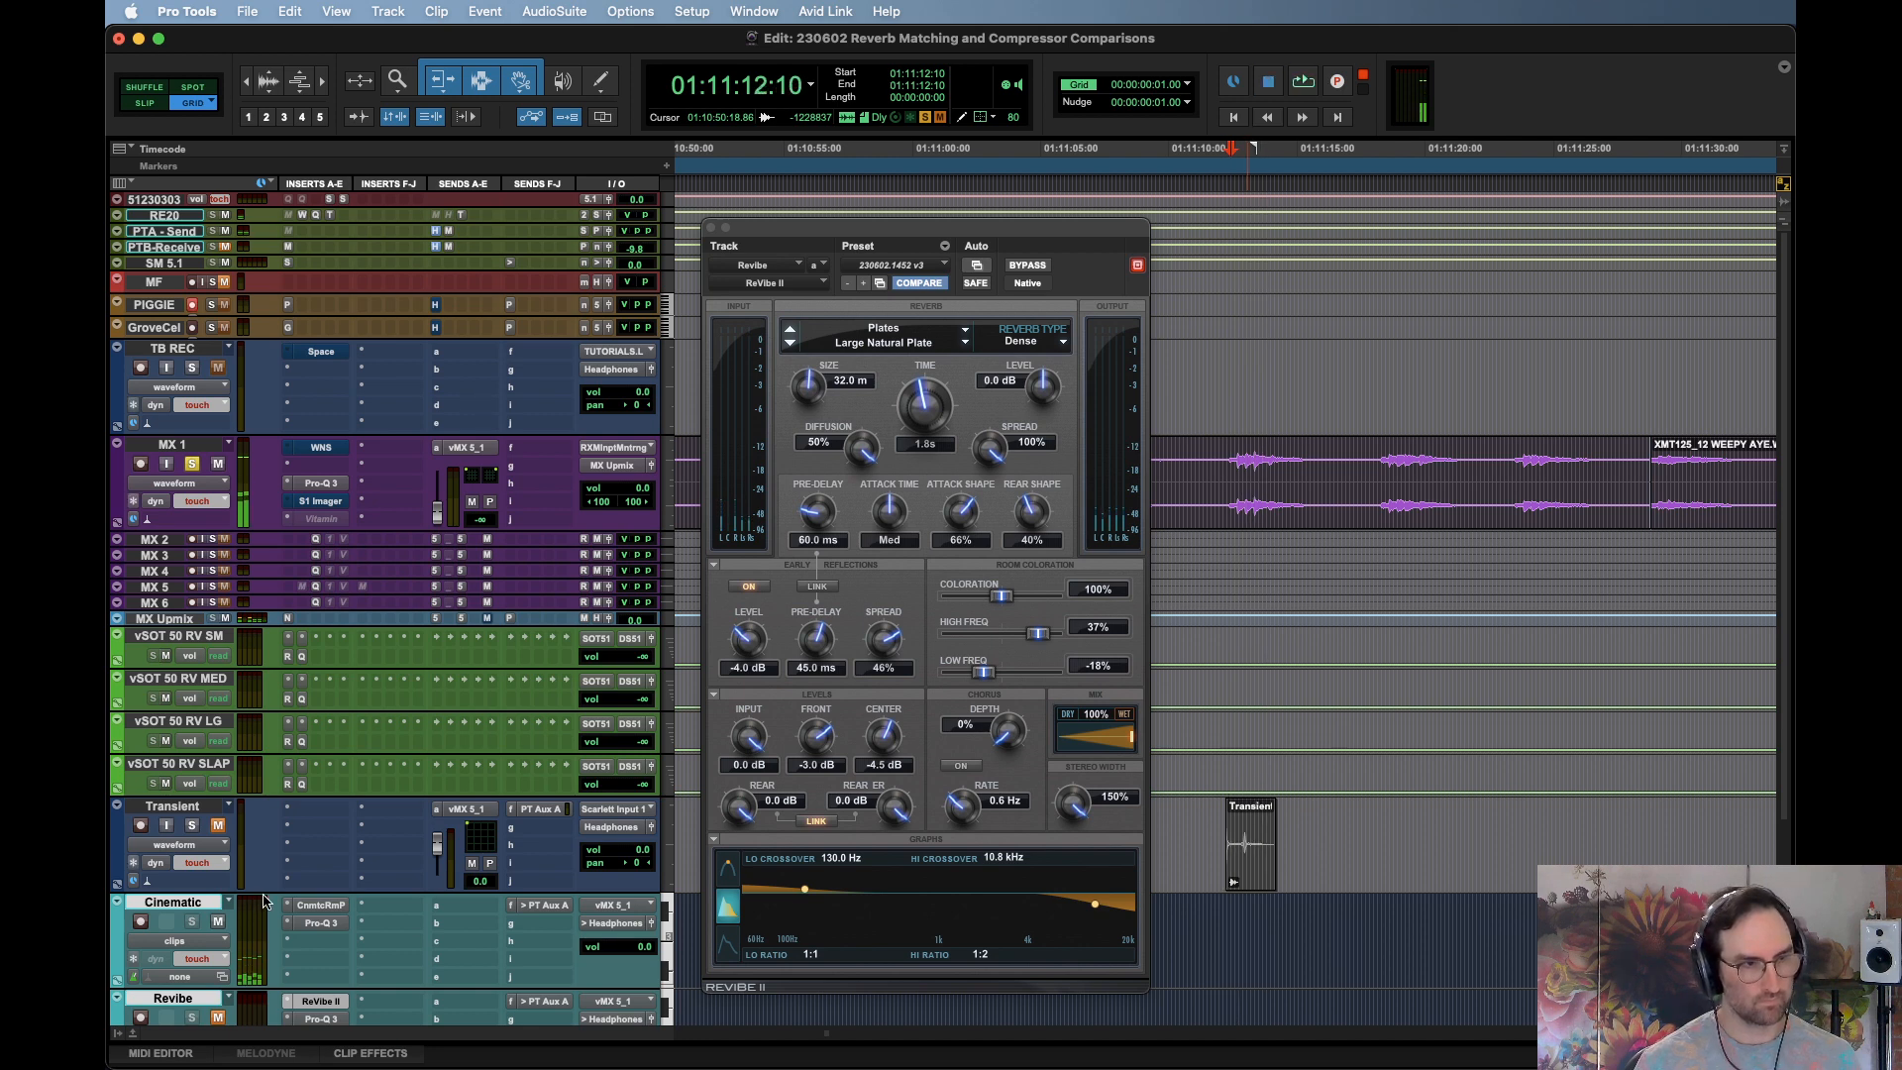
key("space")
key("space")
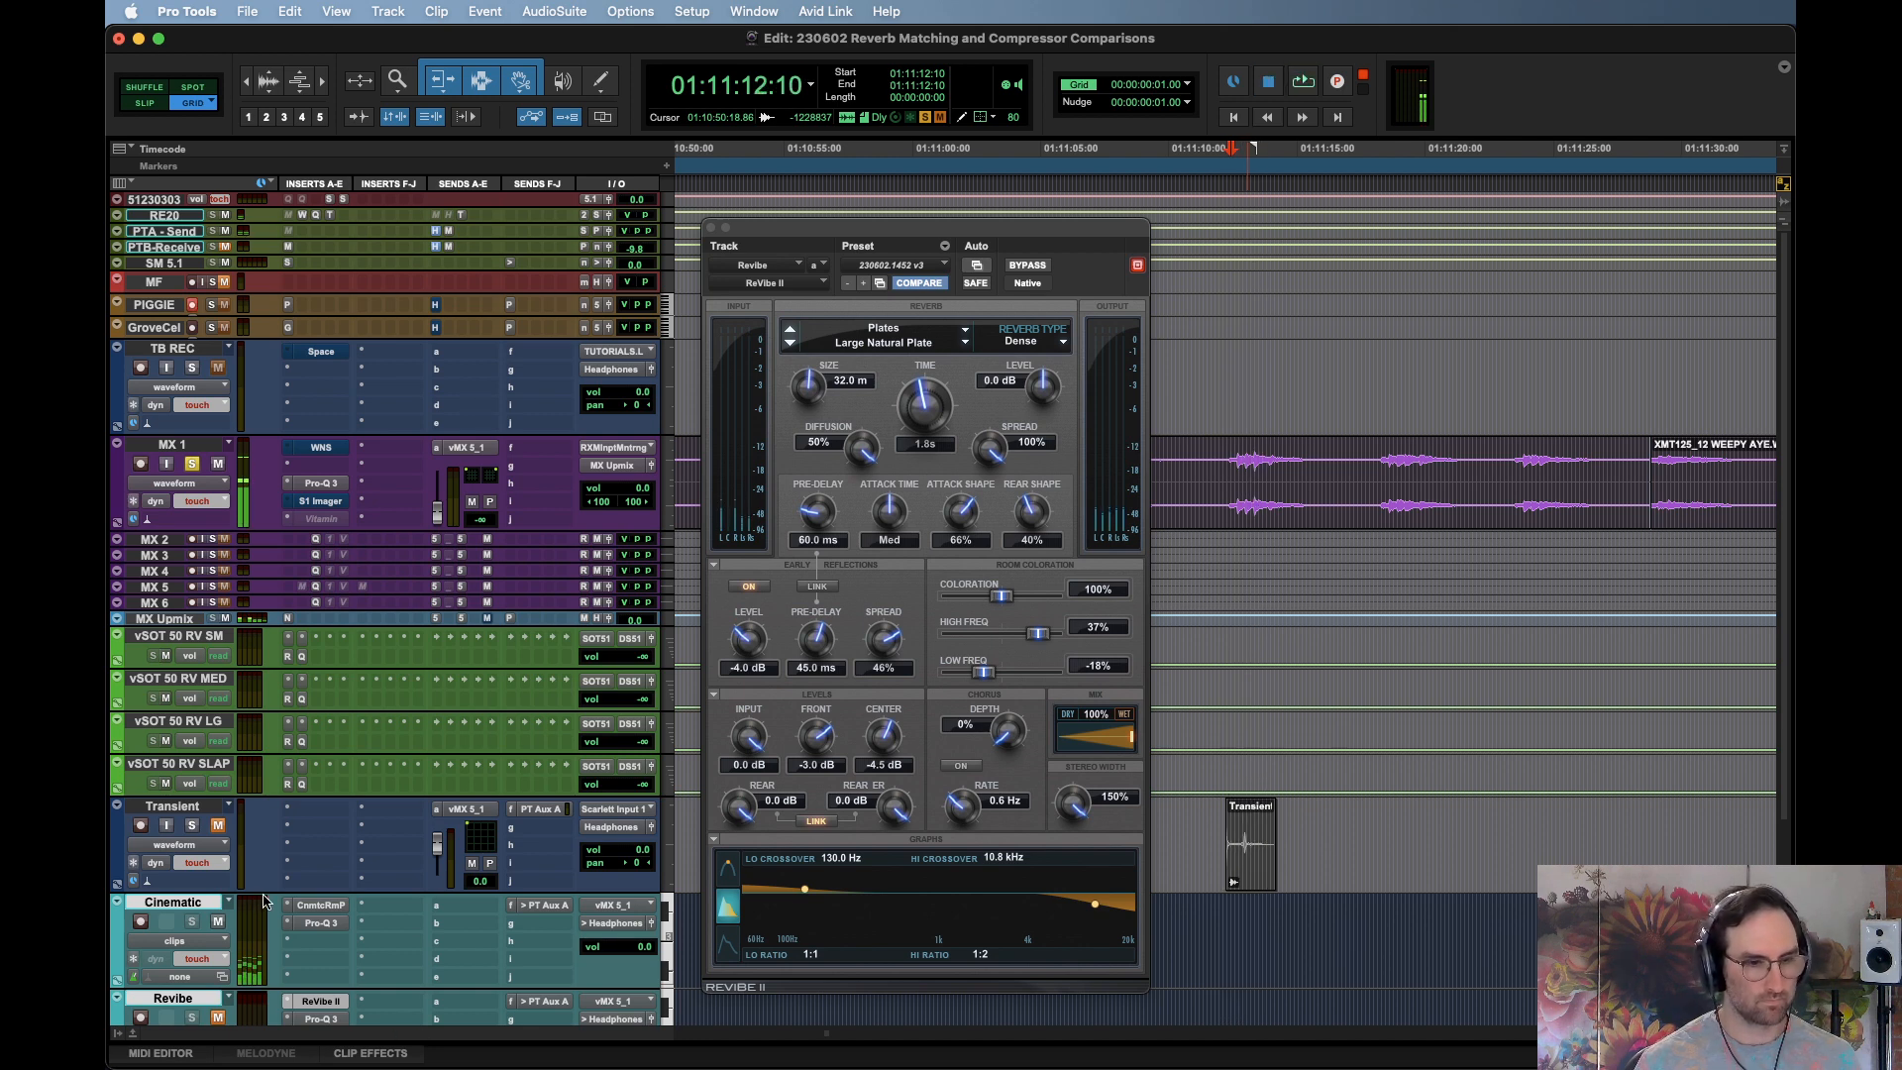
key("space")
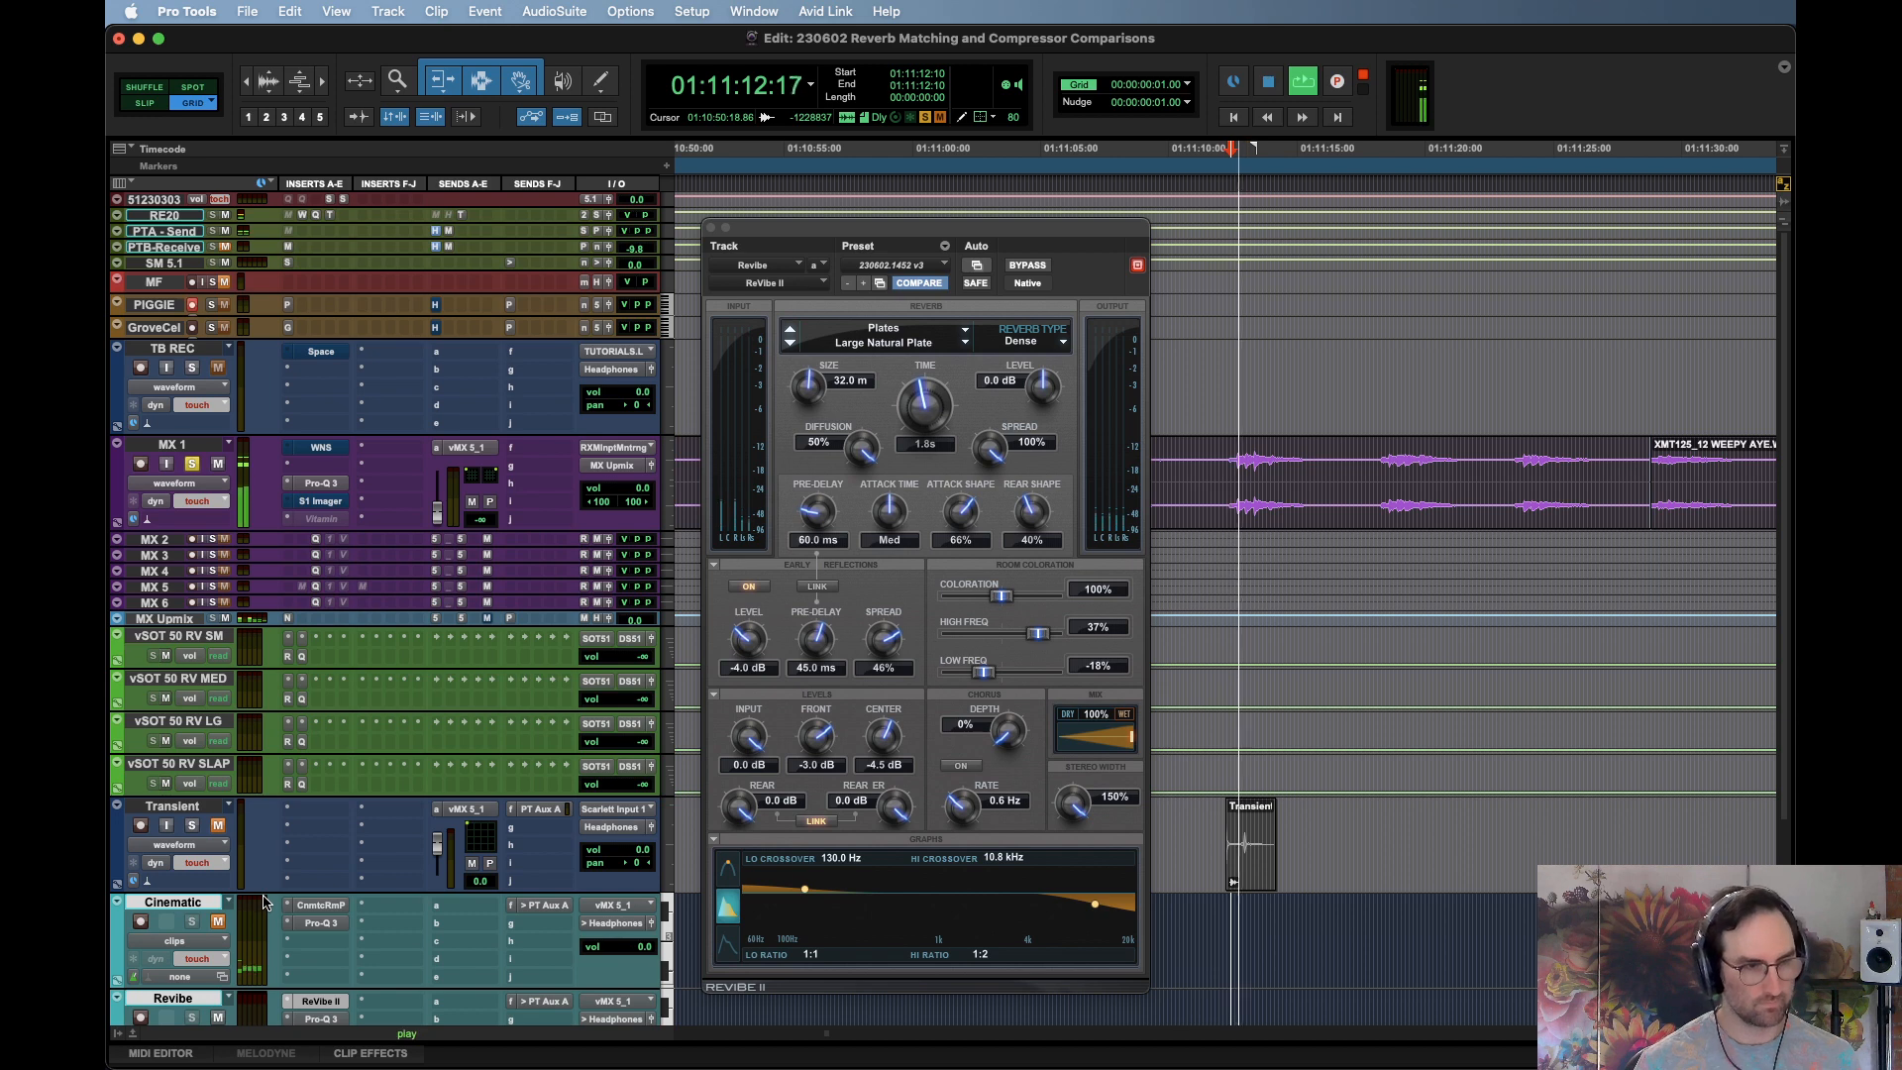
key("space")
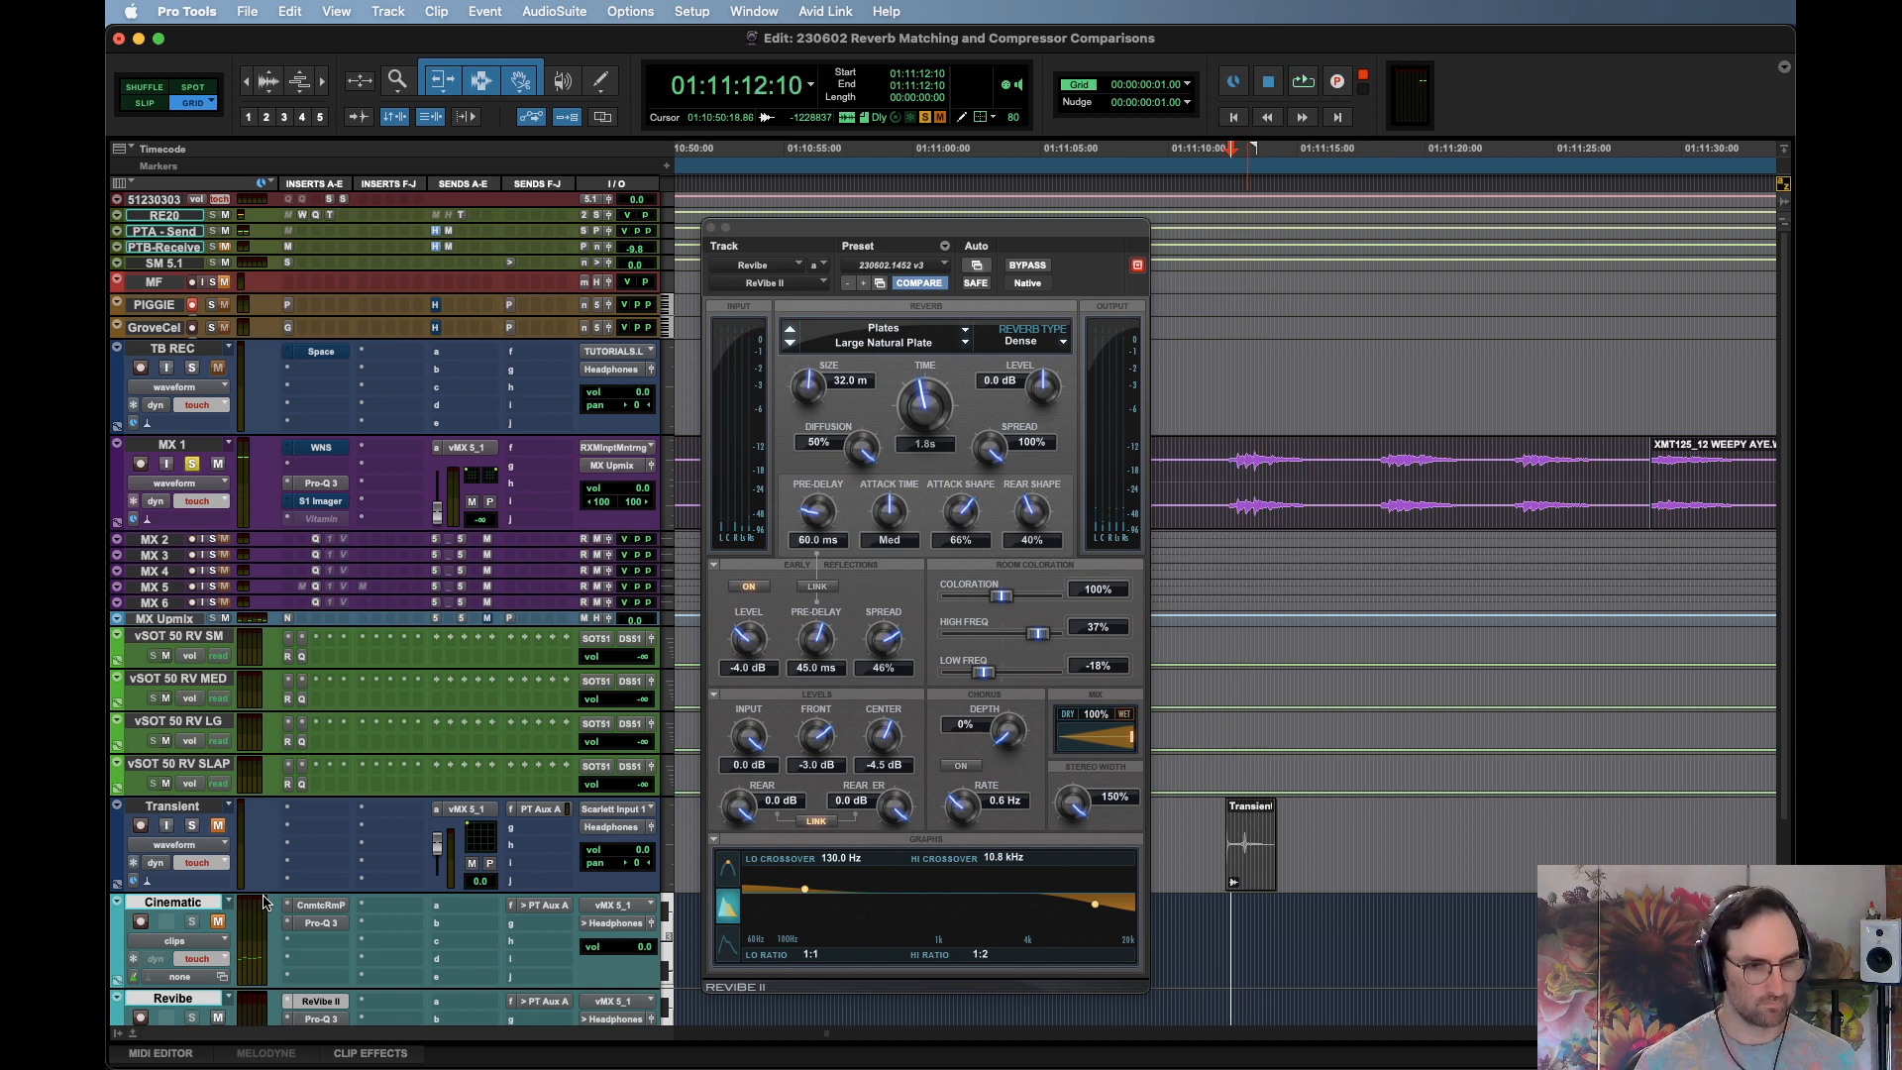
key("space")
key("space")
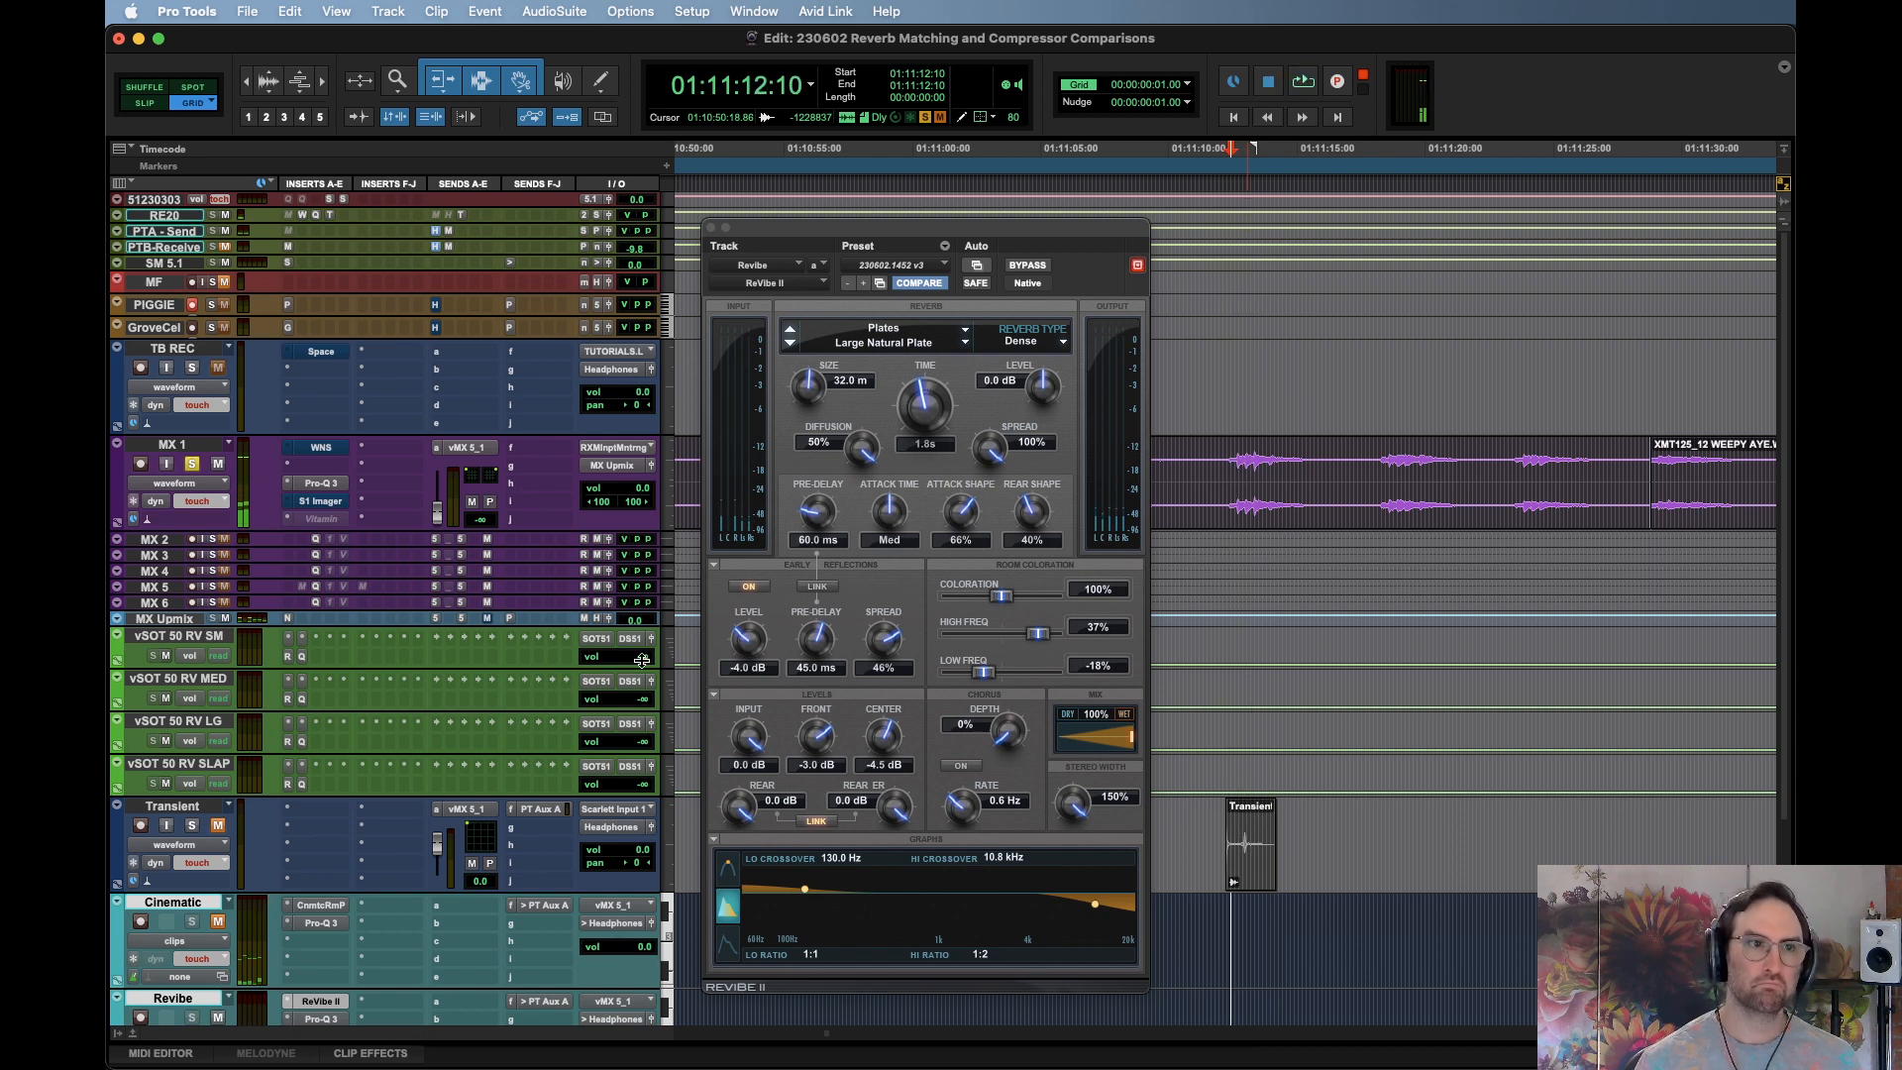
Close the ReVibe II window and make the MX 5 and MX 6 tracks inactive
left_click(711, 228)
key("r")
key("r")
key("r")
key("r")
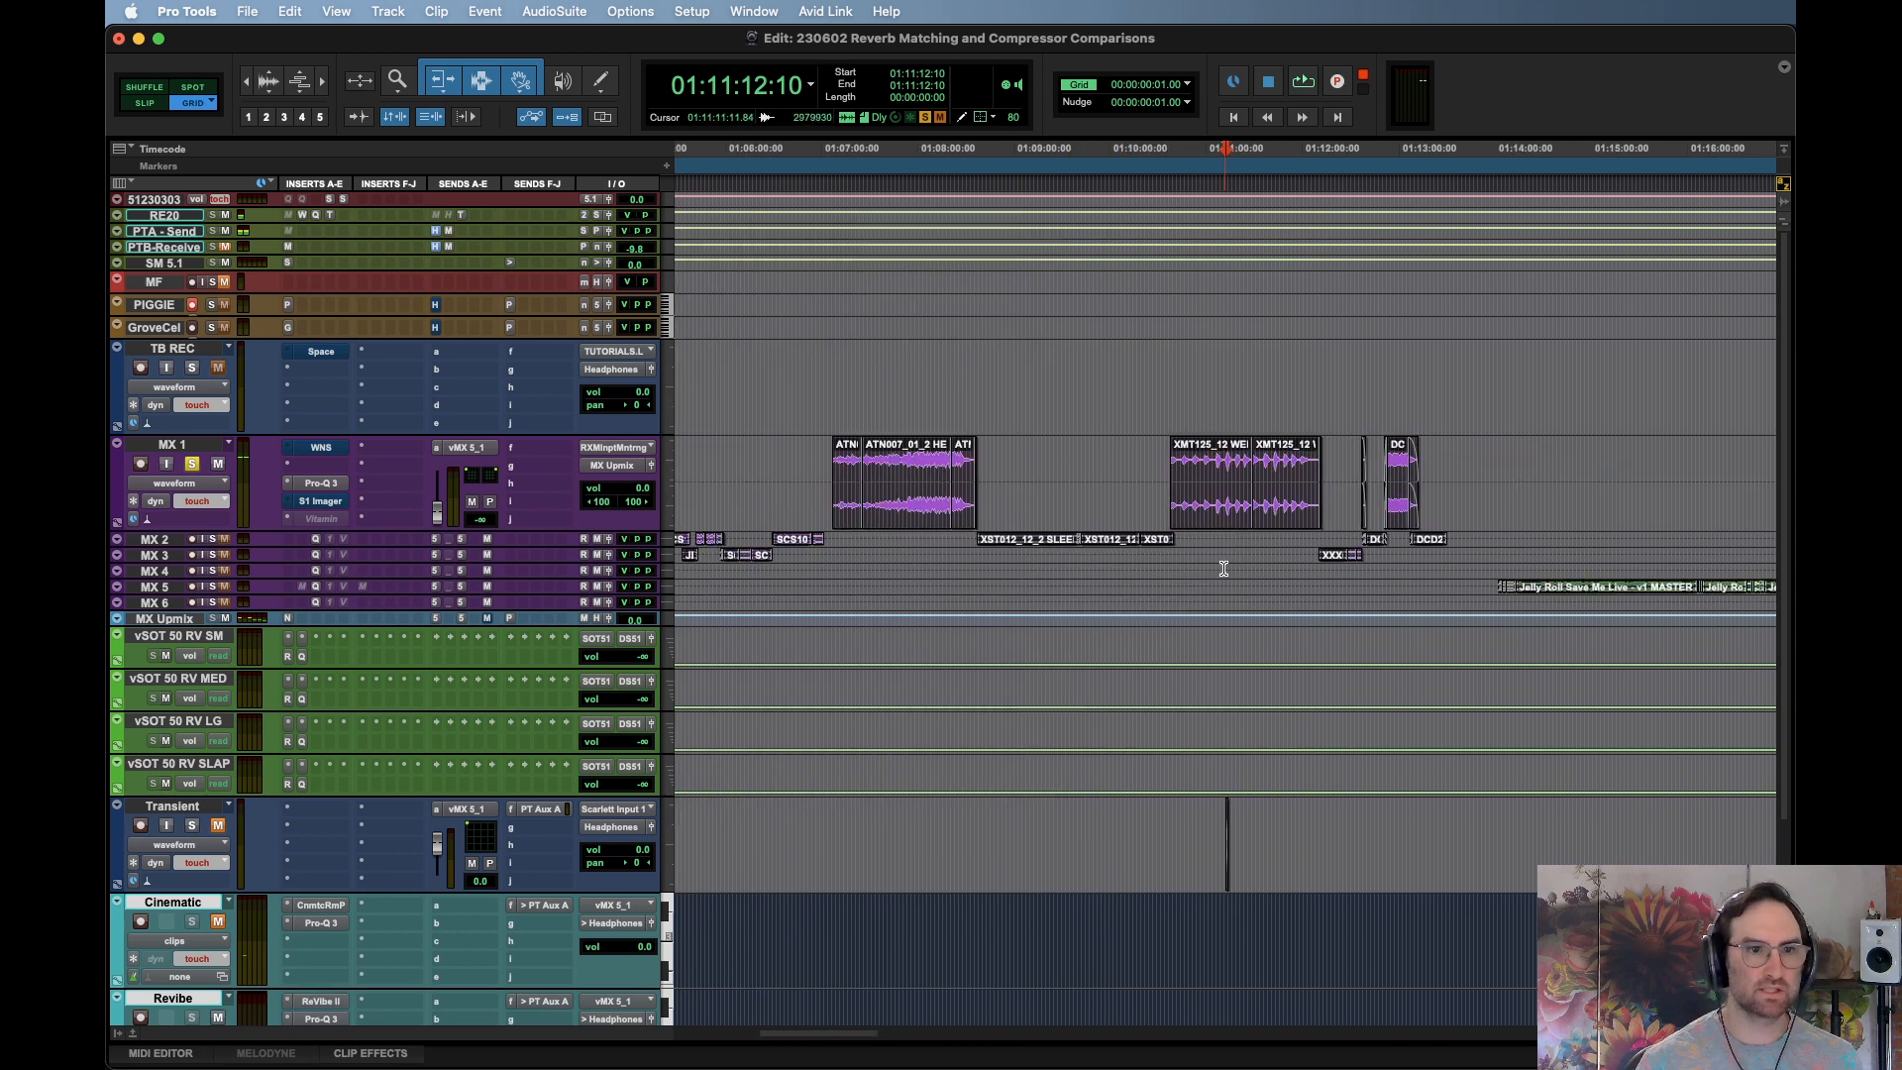
left_click_drag(1221, 539, 1226, 555)
key("r")
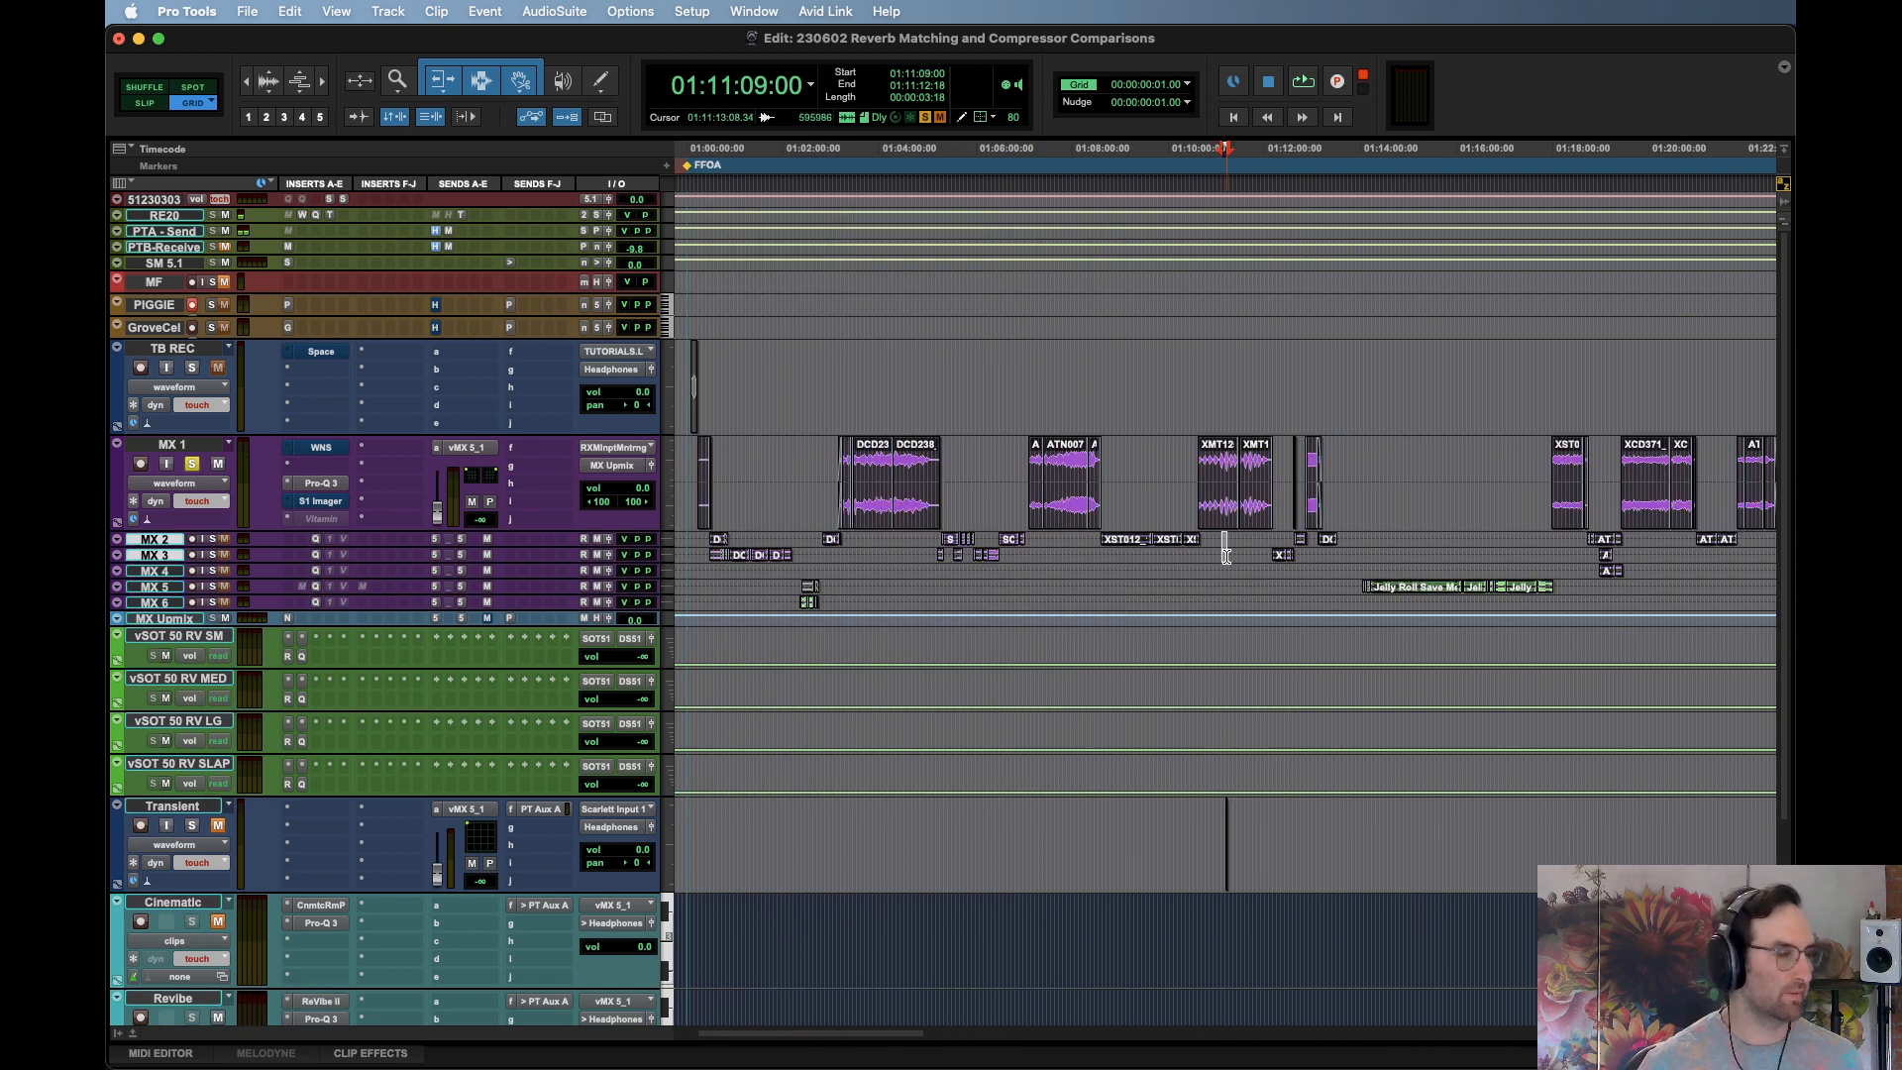
key("r")
left_click(978, 602)
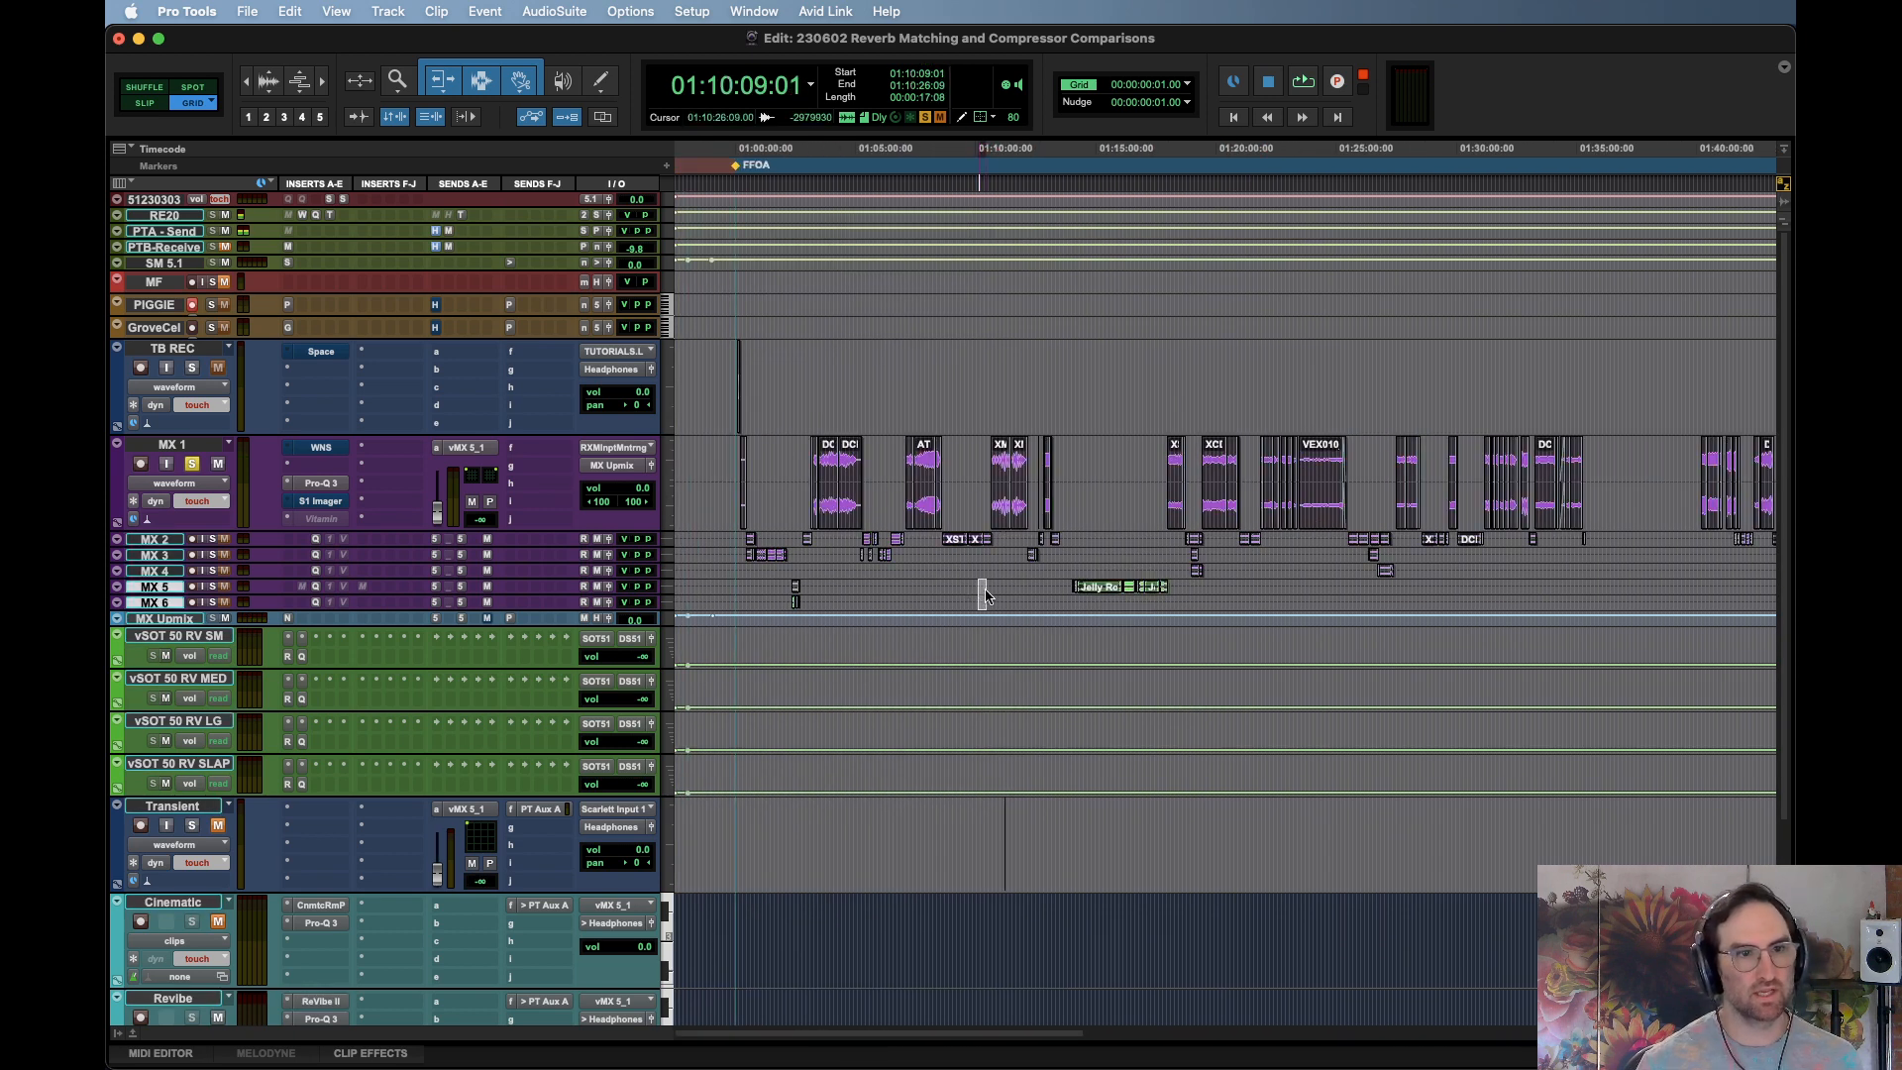
key("ctrl+super+i")
Enlarge the MX 1 to MX 4 tracks and display their send A level automation
left_click_drag(991, 571, 1009, 512)
key("ctrl+Down")
key("ctrl+Down")
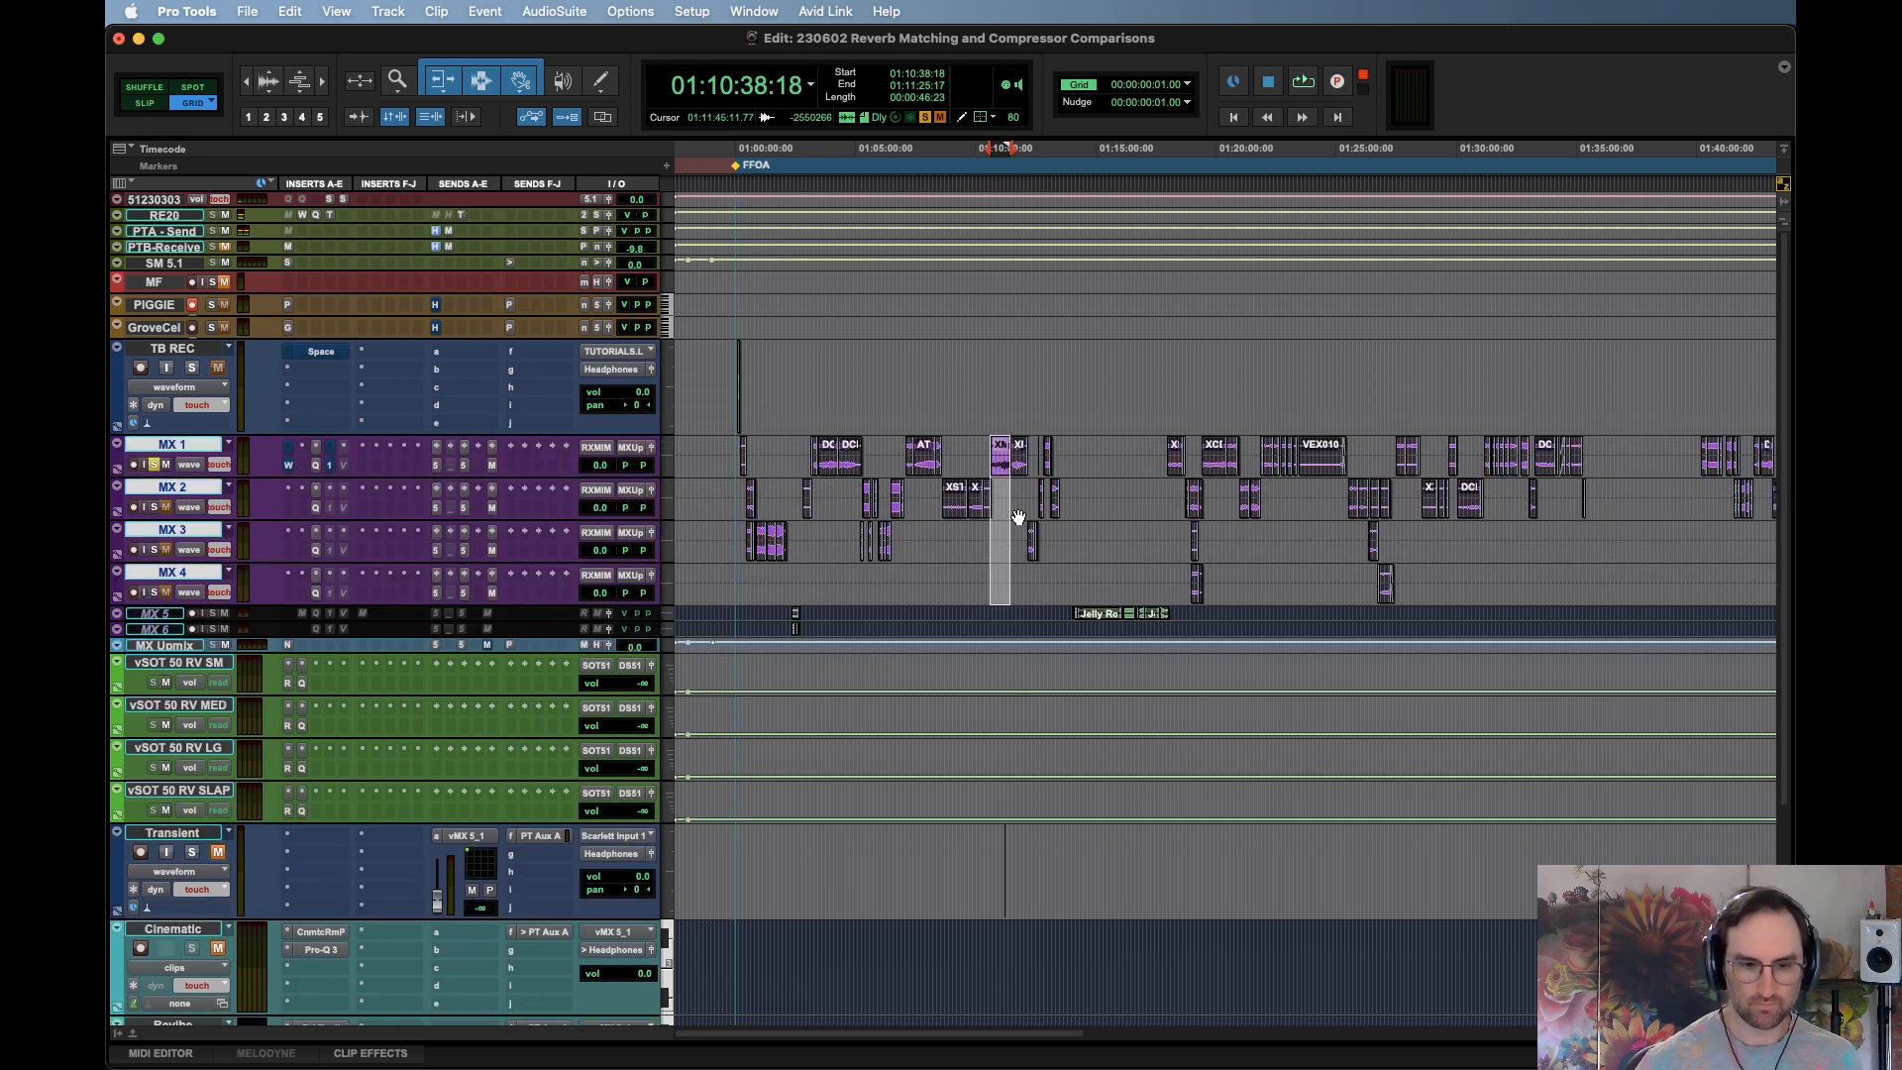
key("ctrl+Down")
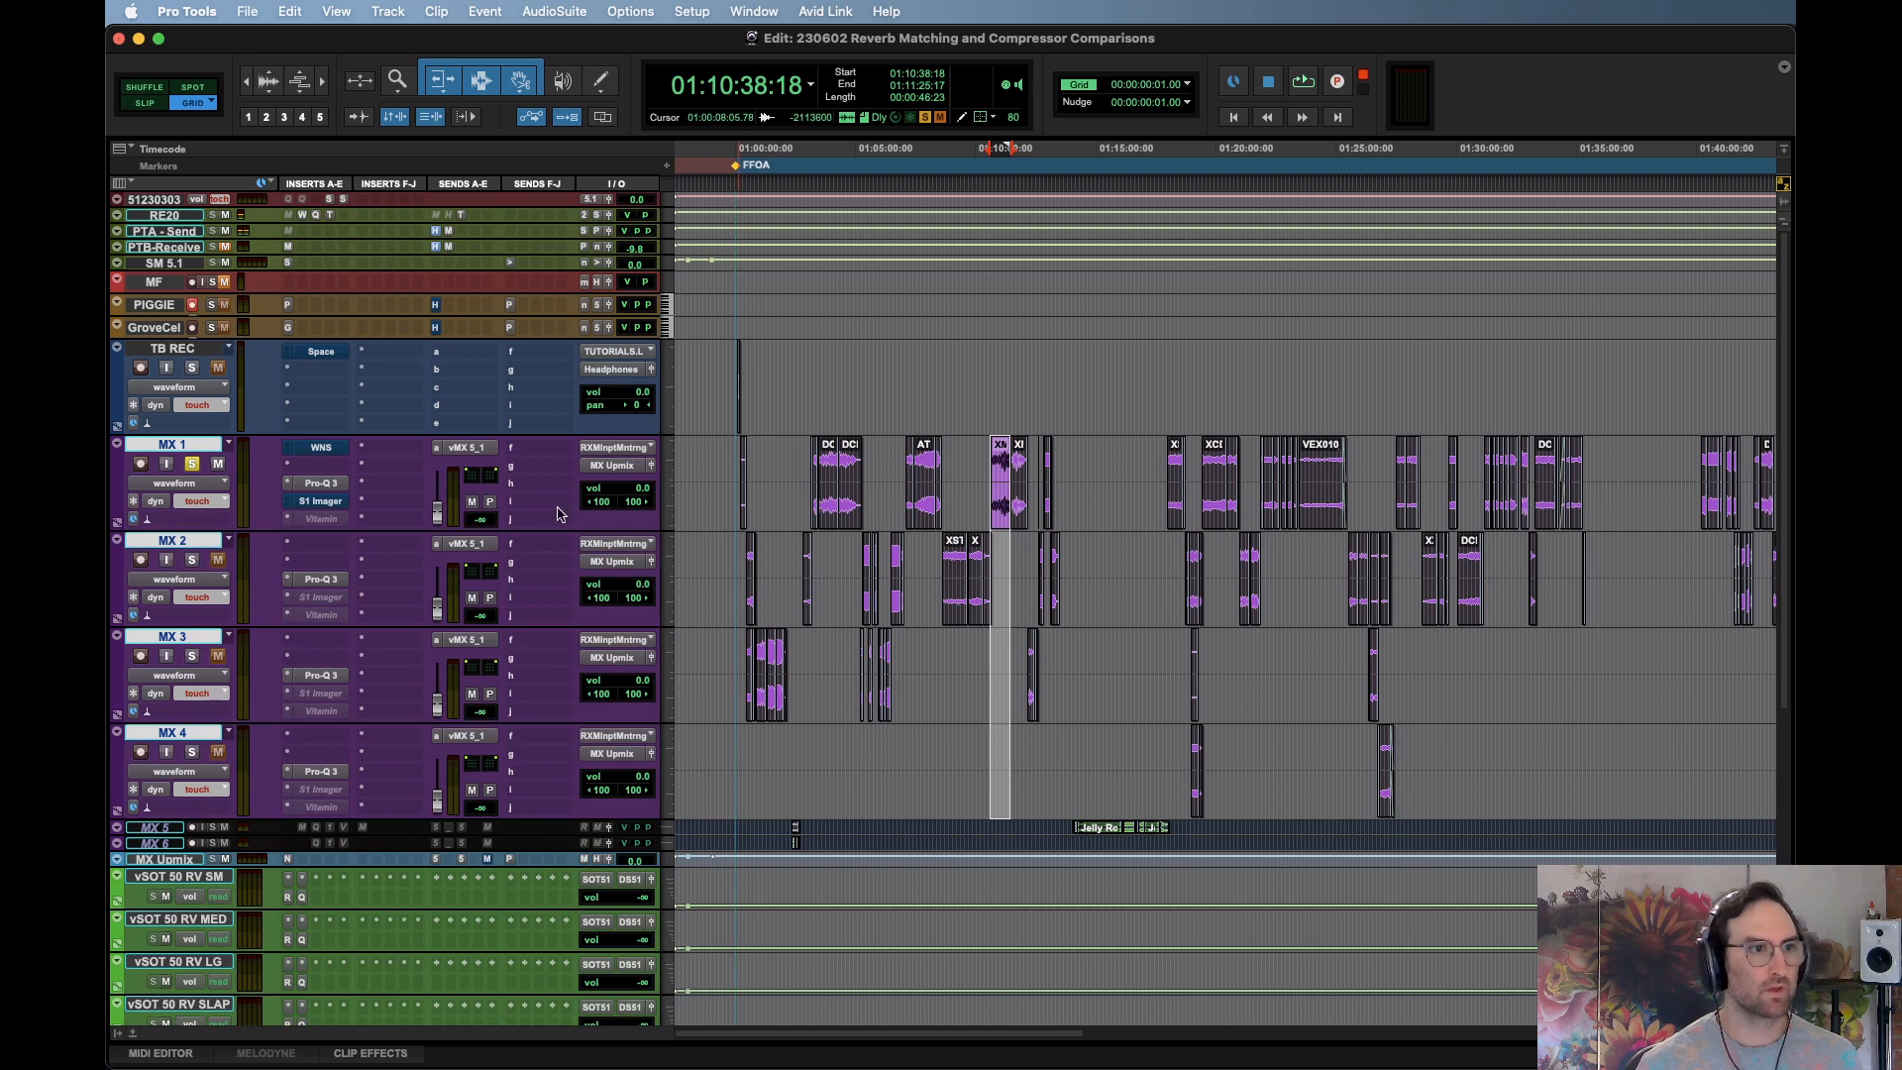
left_click(437, 515, "ctrl+alt+shift+super")
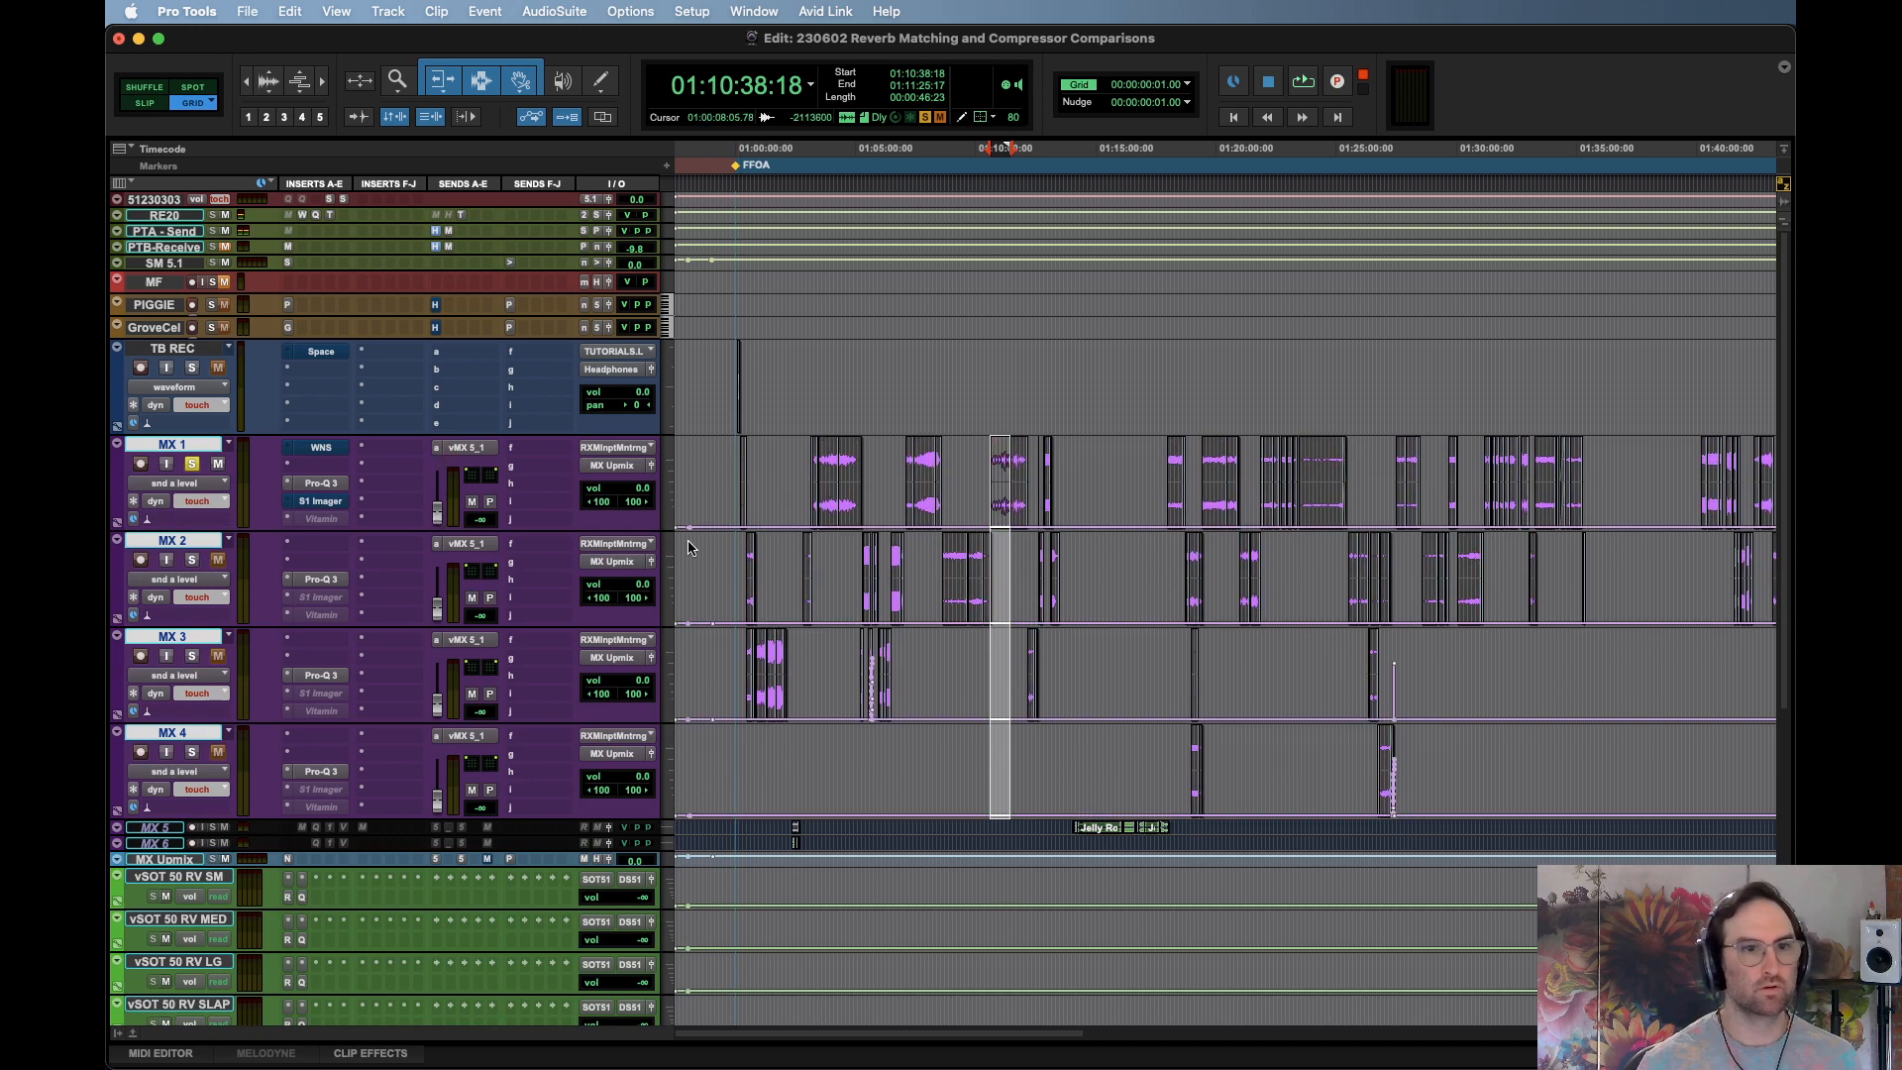
Examine the send A level automation on MX 4 around 01:27:12:16, then return to the whole-timeline overview
left_click(1422, 762)
key("t")
key("t")
key("t")
left_click(966, 780)
key("t")
key("t")
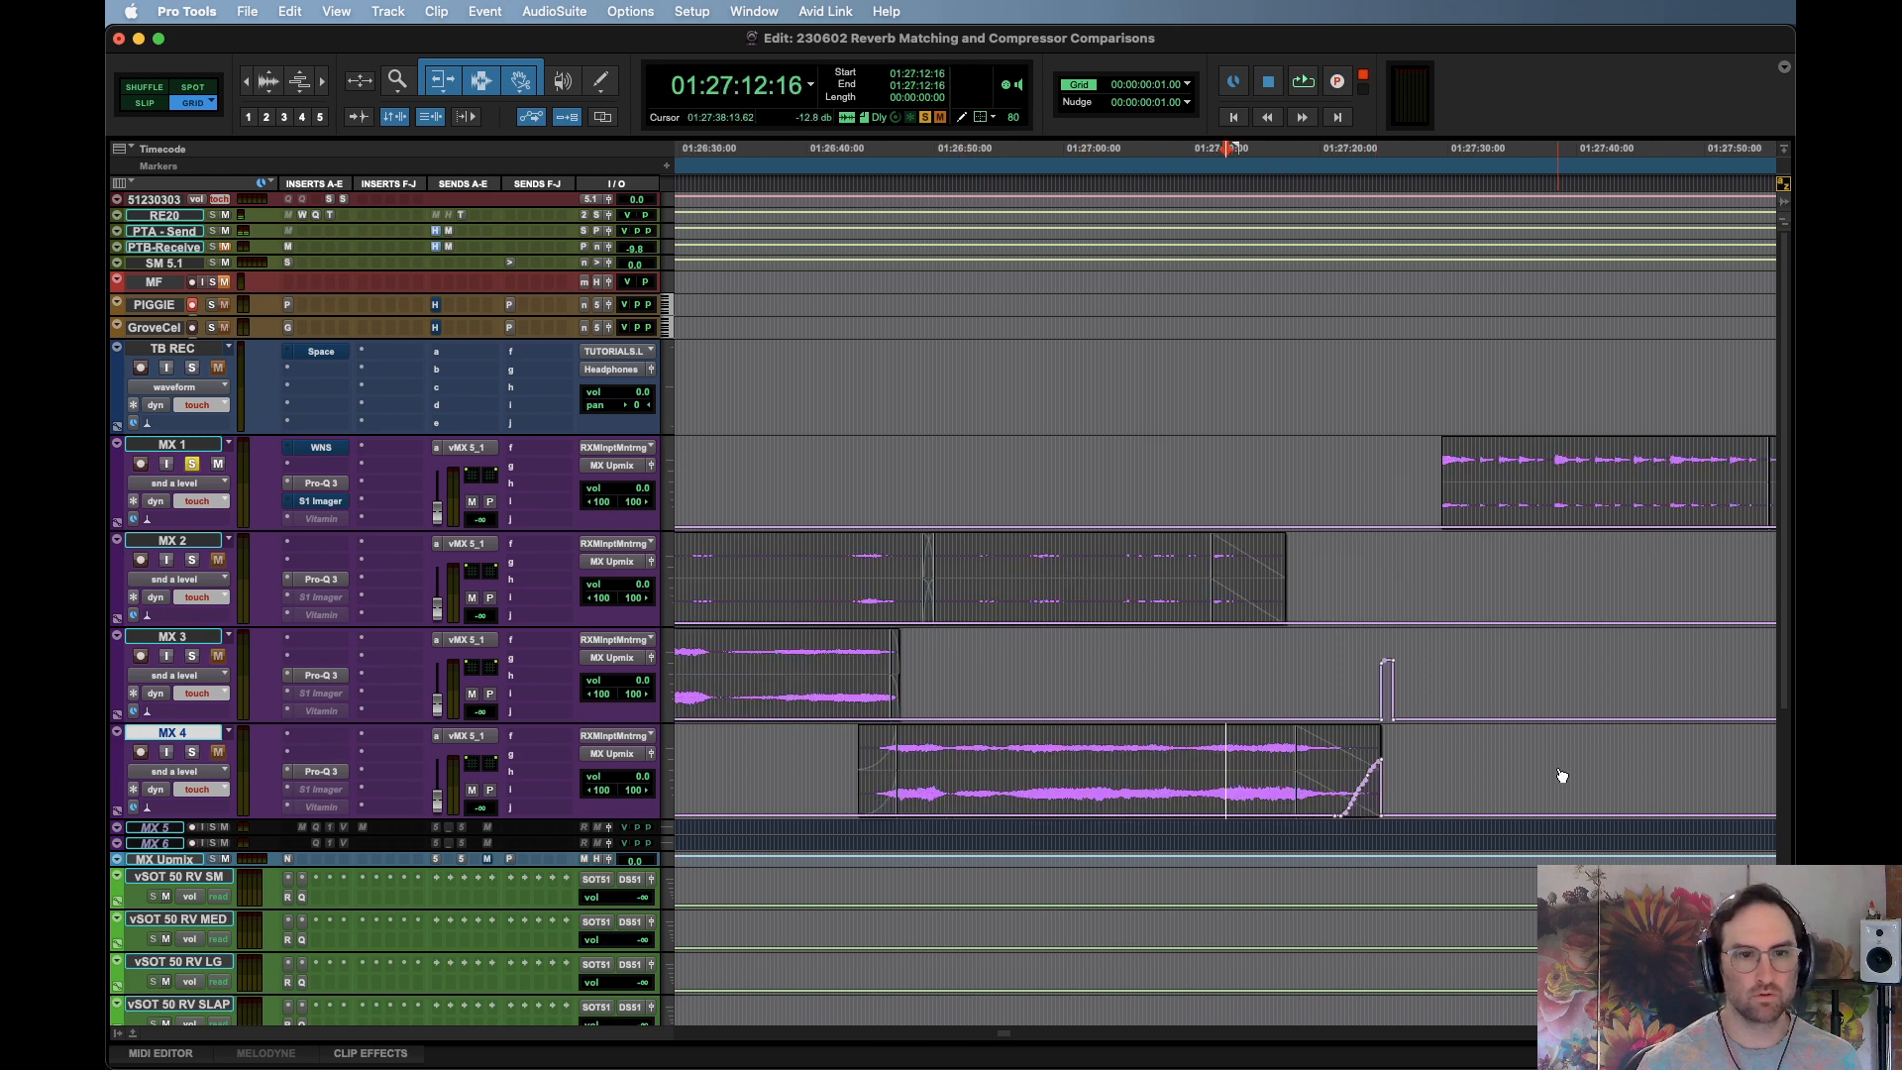
key("r")
key("r")
key("r")
key("r")
key("r")
key("r")
key("r")
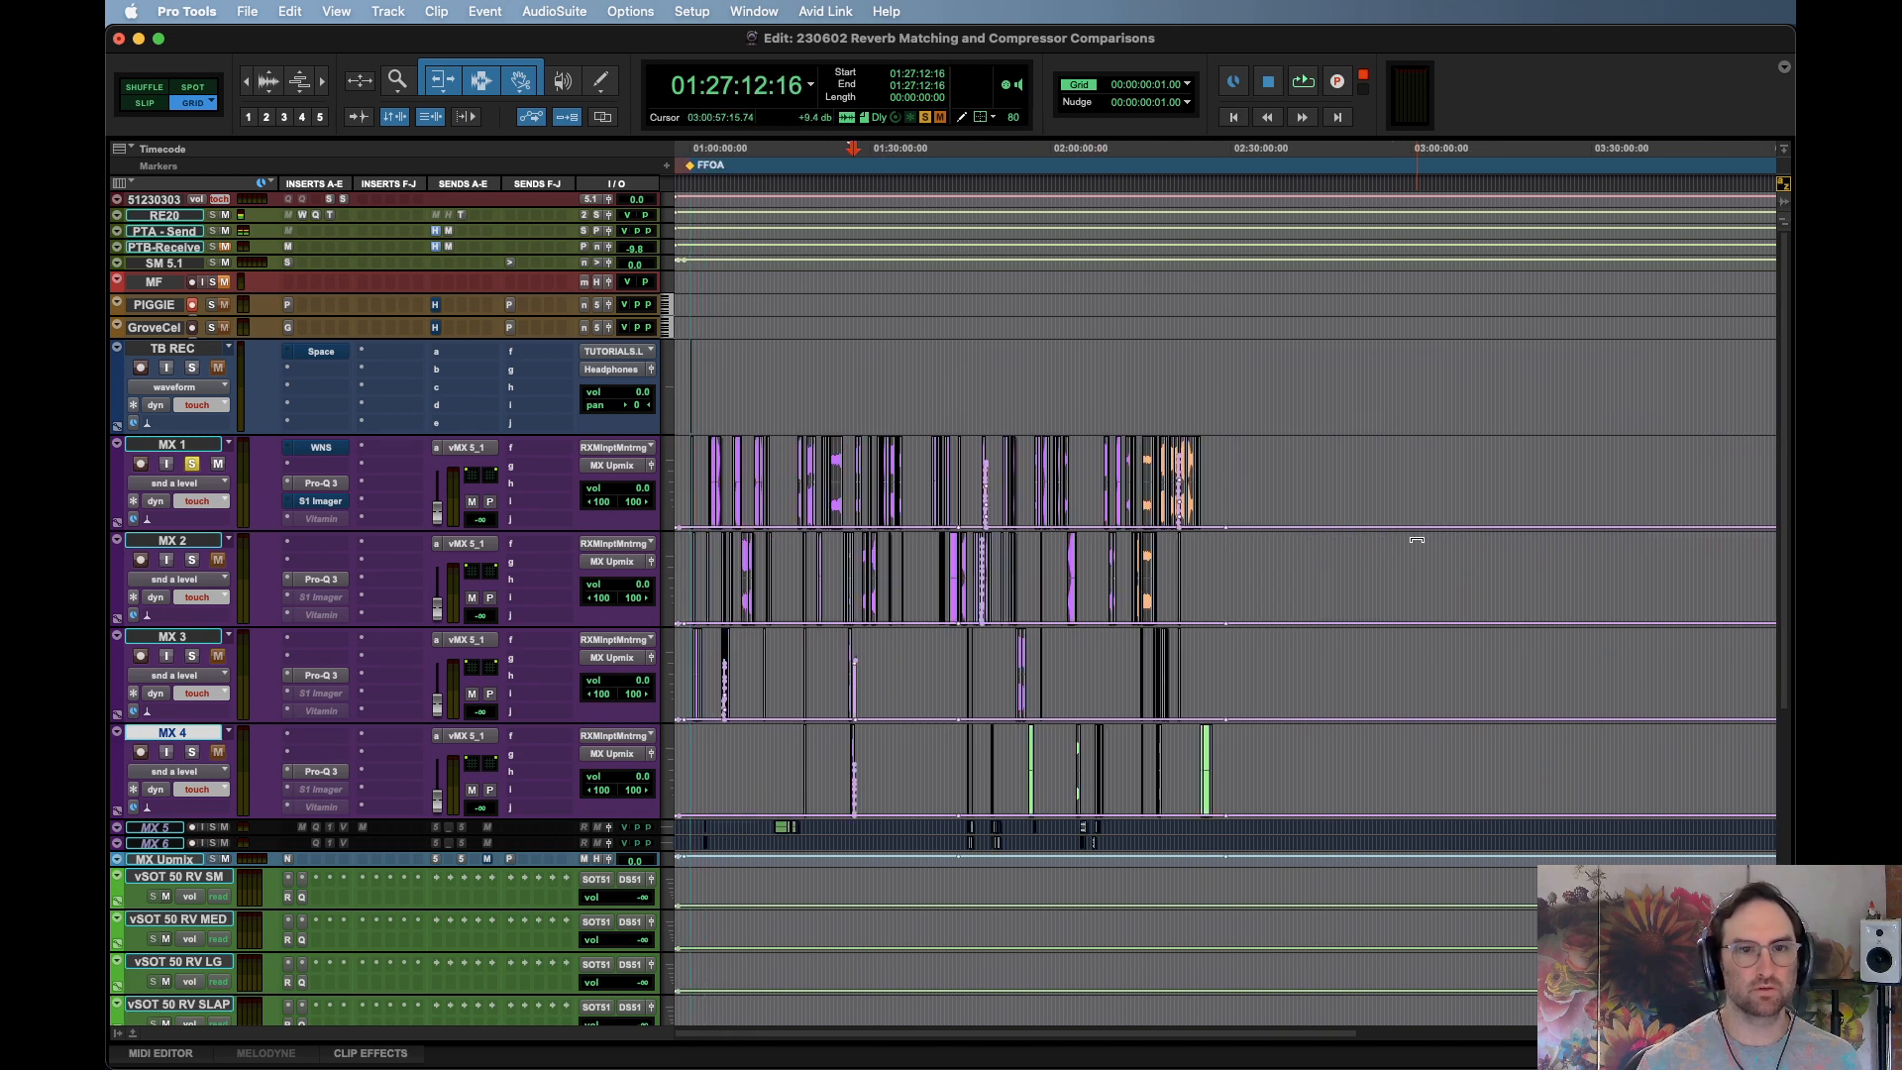
Play the end of the MX 1 music from 02:21:09:20 and follow its send A level automation
left_click_drag(1311, 480, 1003, 733)
left_click(1192, 550)
key("t")
key("t")
key("t")
key("t")
key("t")
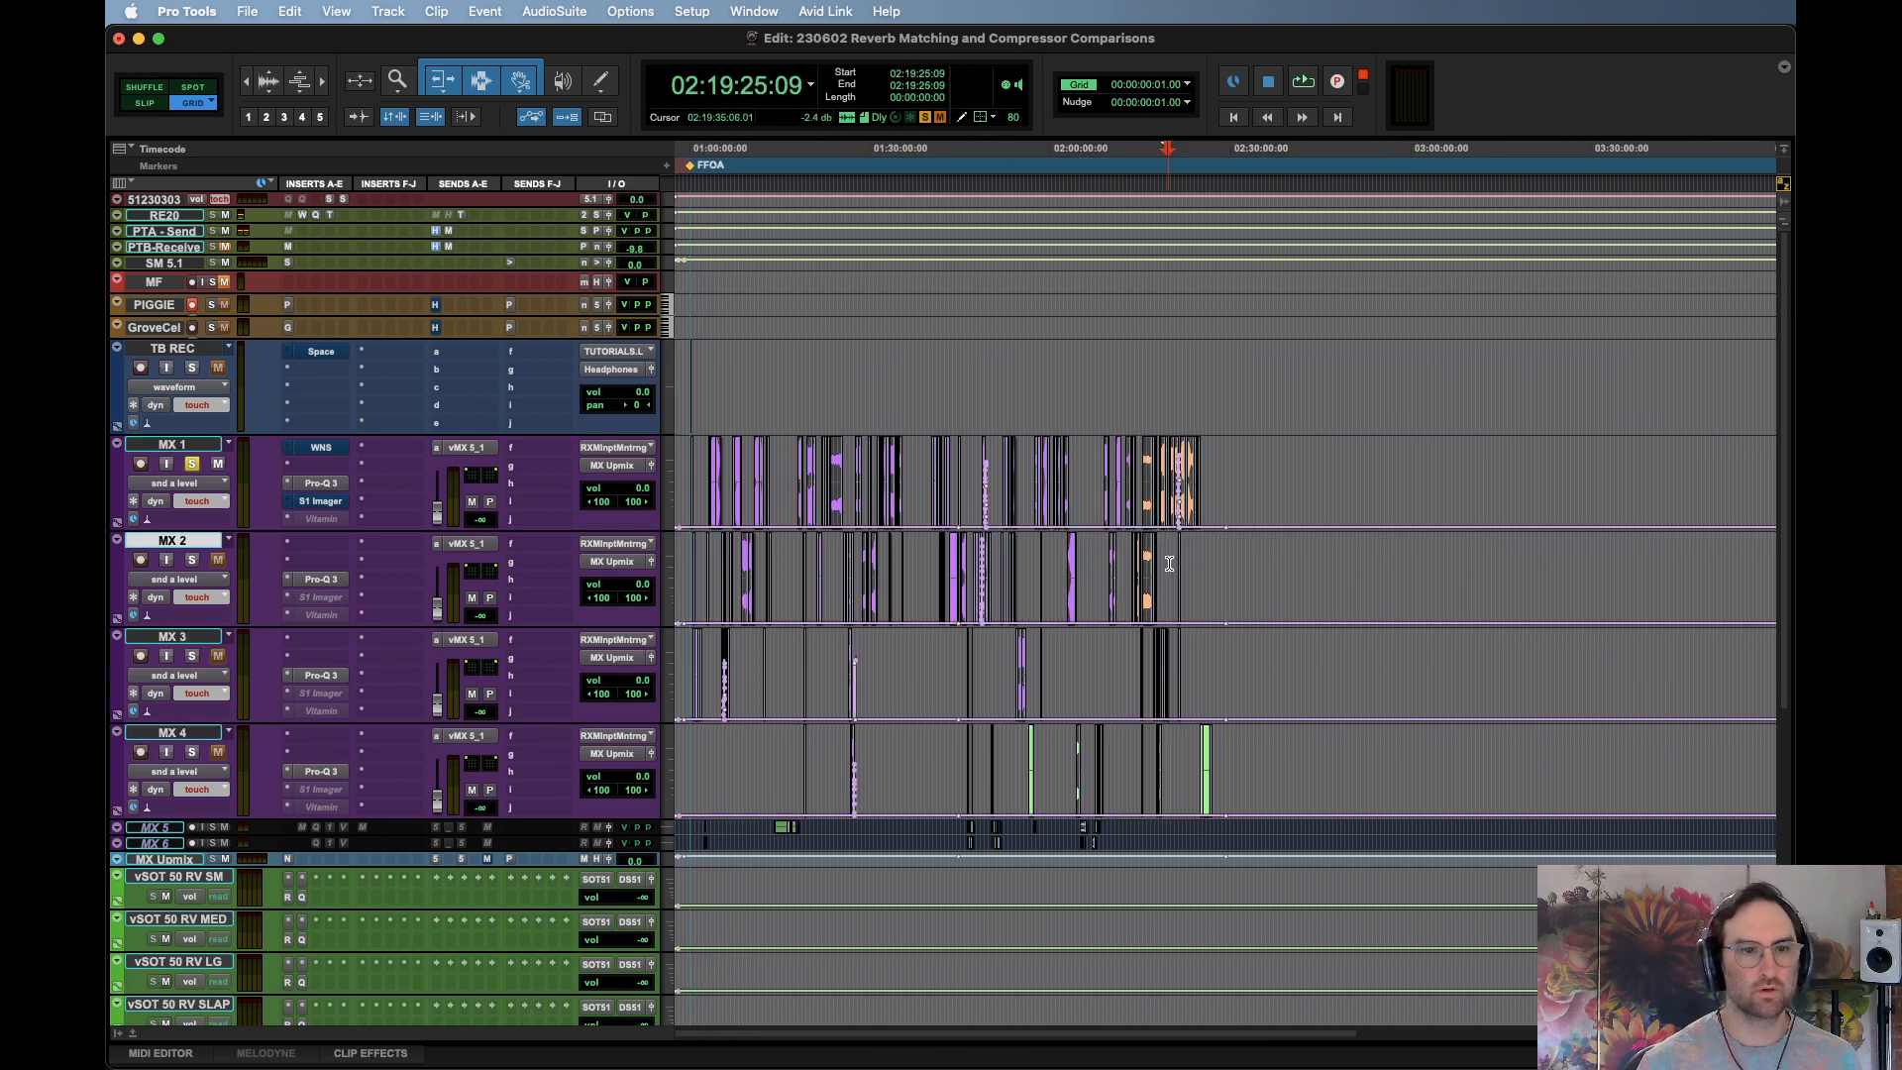
left_click(1349, 483)
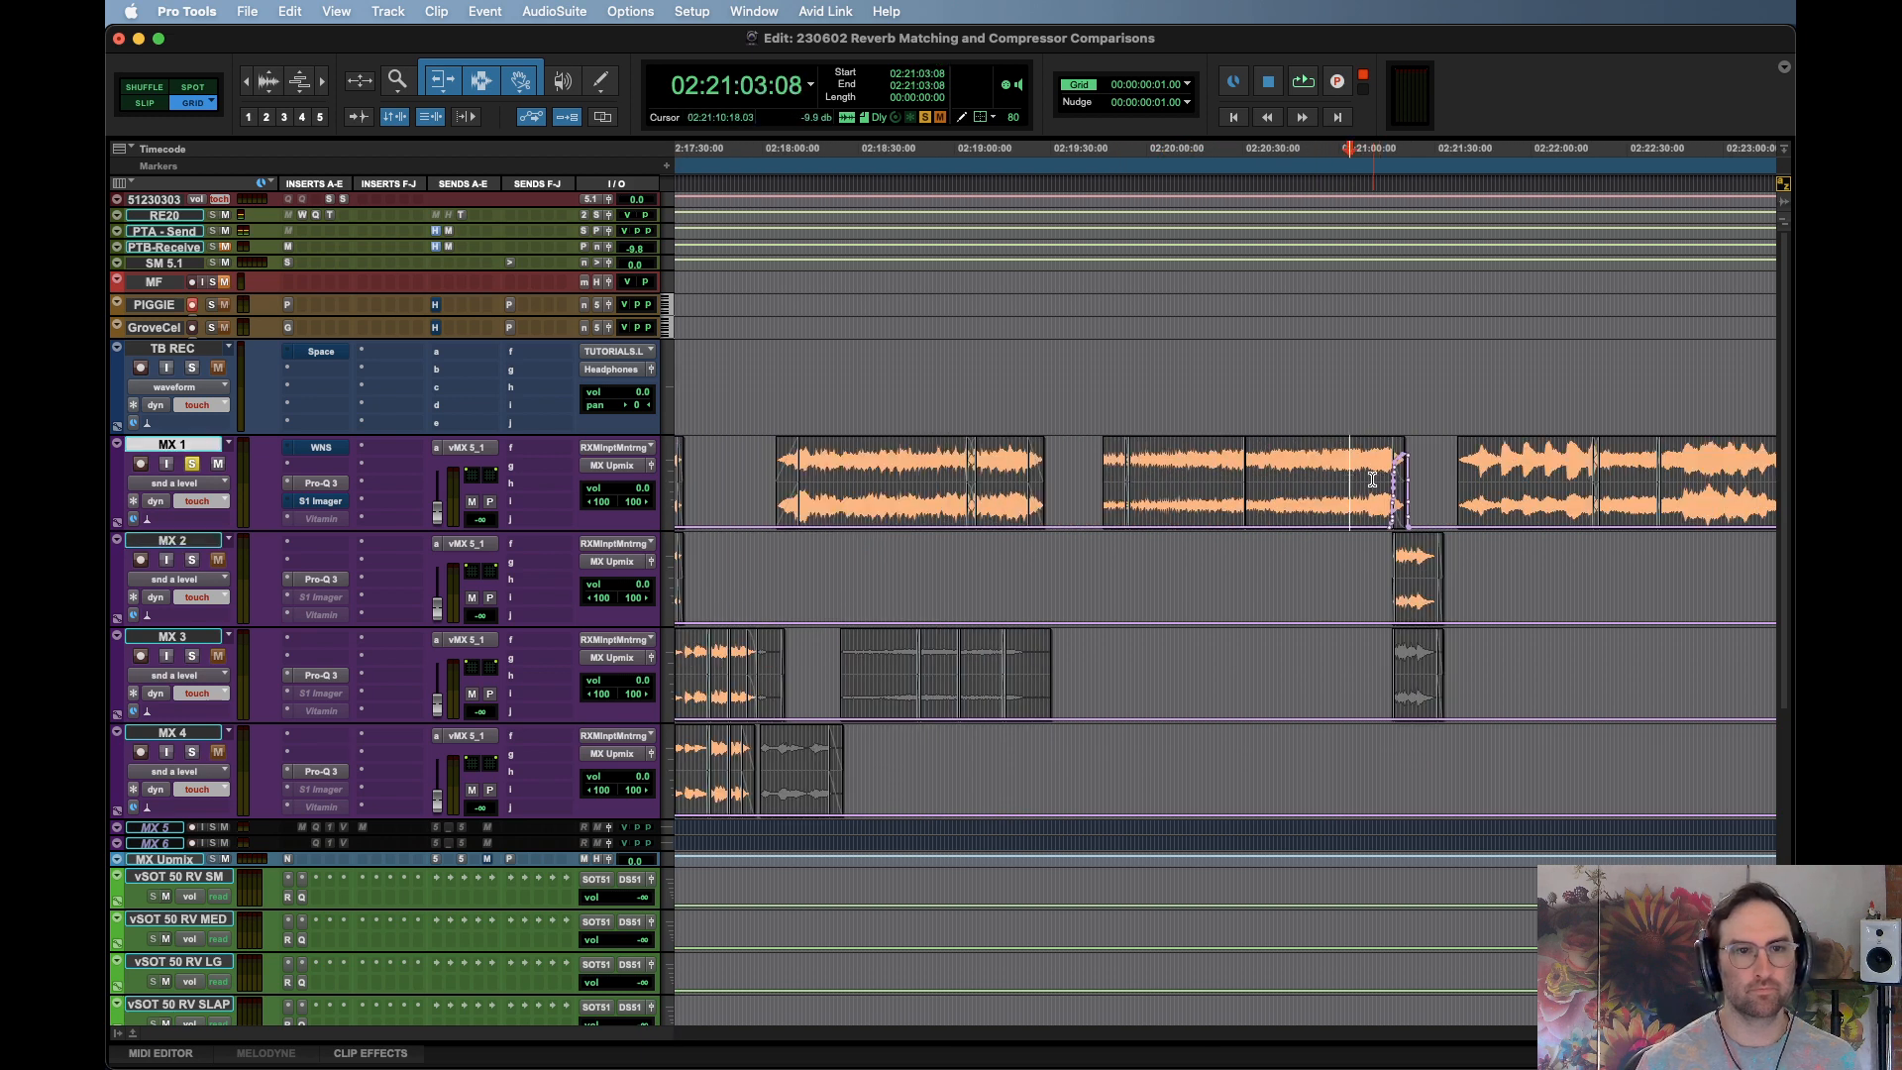
left_click(1372, 479)
key("space")
key("t")
key("t")
key("t")
key("t")
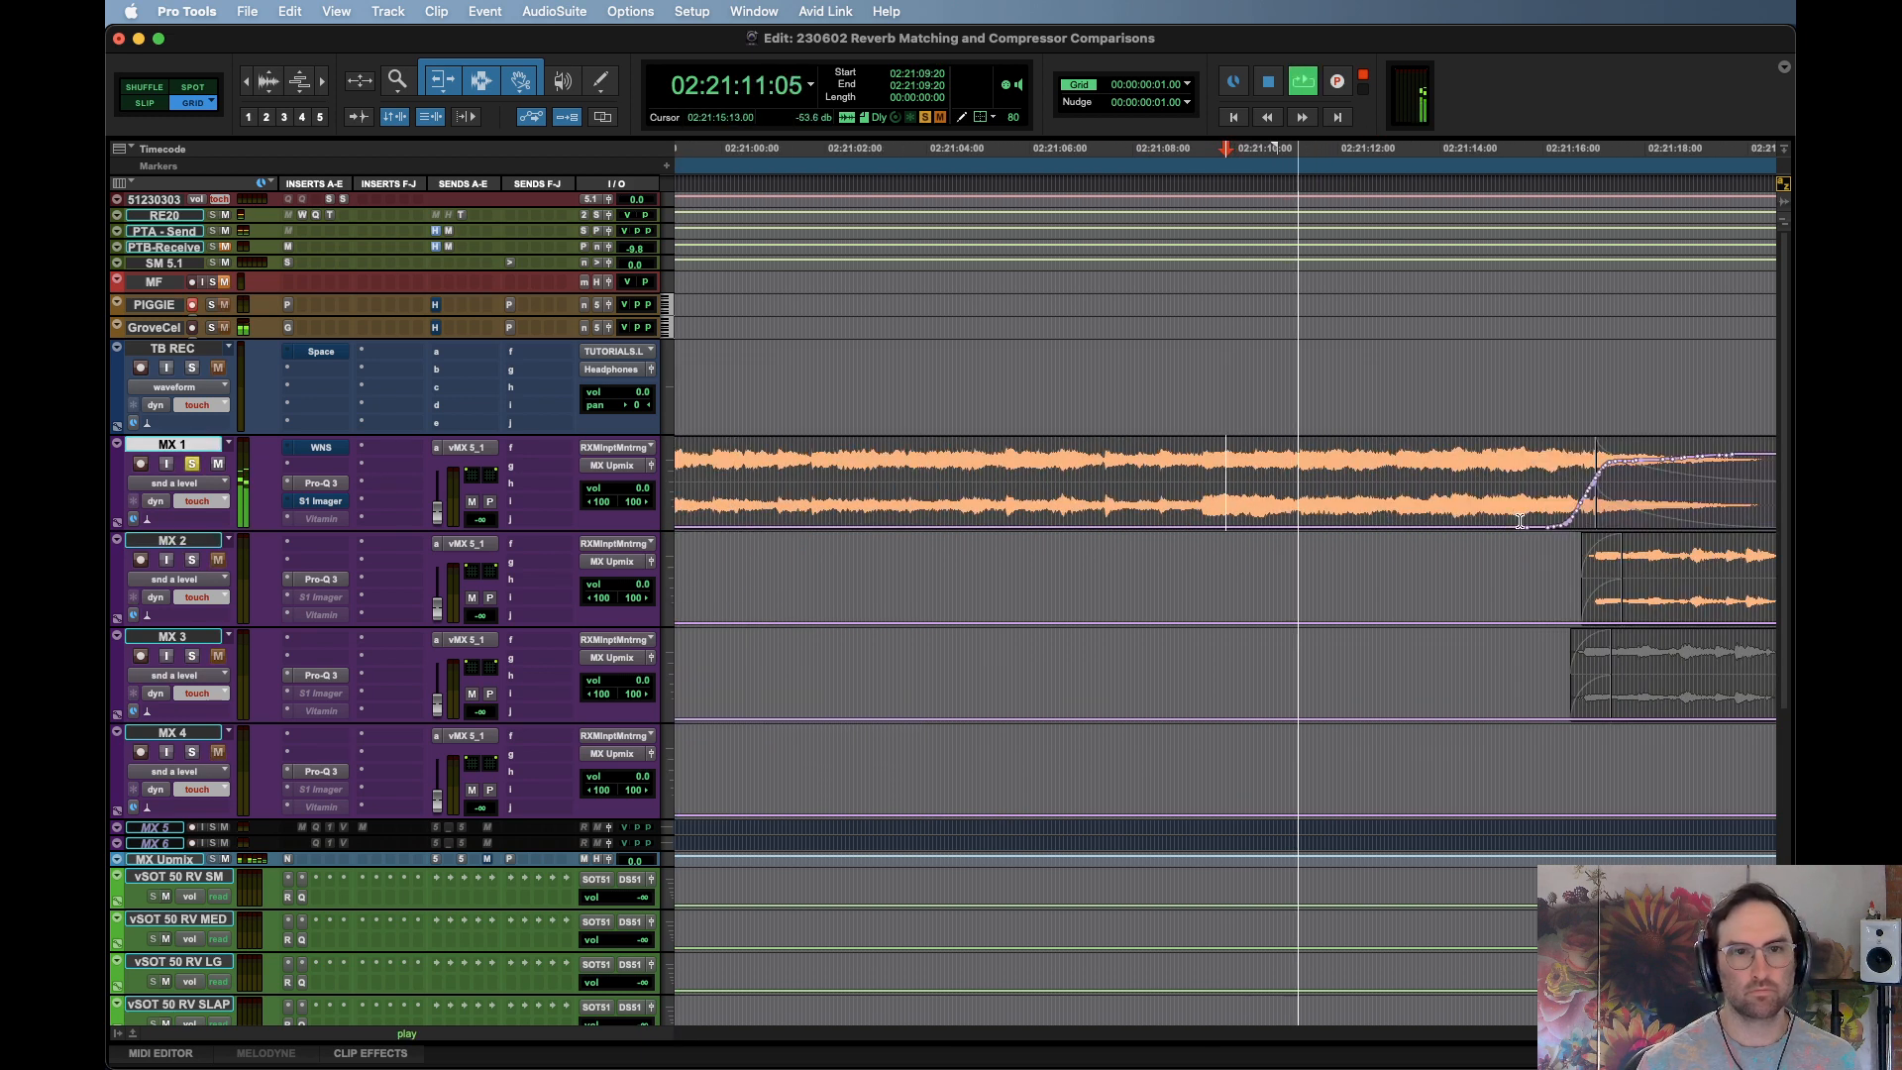
Play the MX 1 to MX 2 transition repeatedly from 02:21:16:12, swapping which of the Cinematic and Revibe tracks is muted to compare their reverbs
left_click(1346, 595)
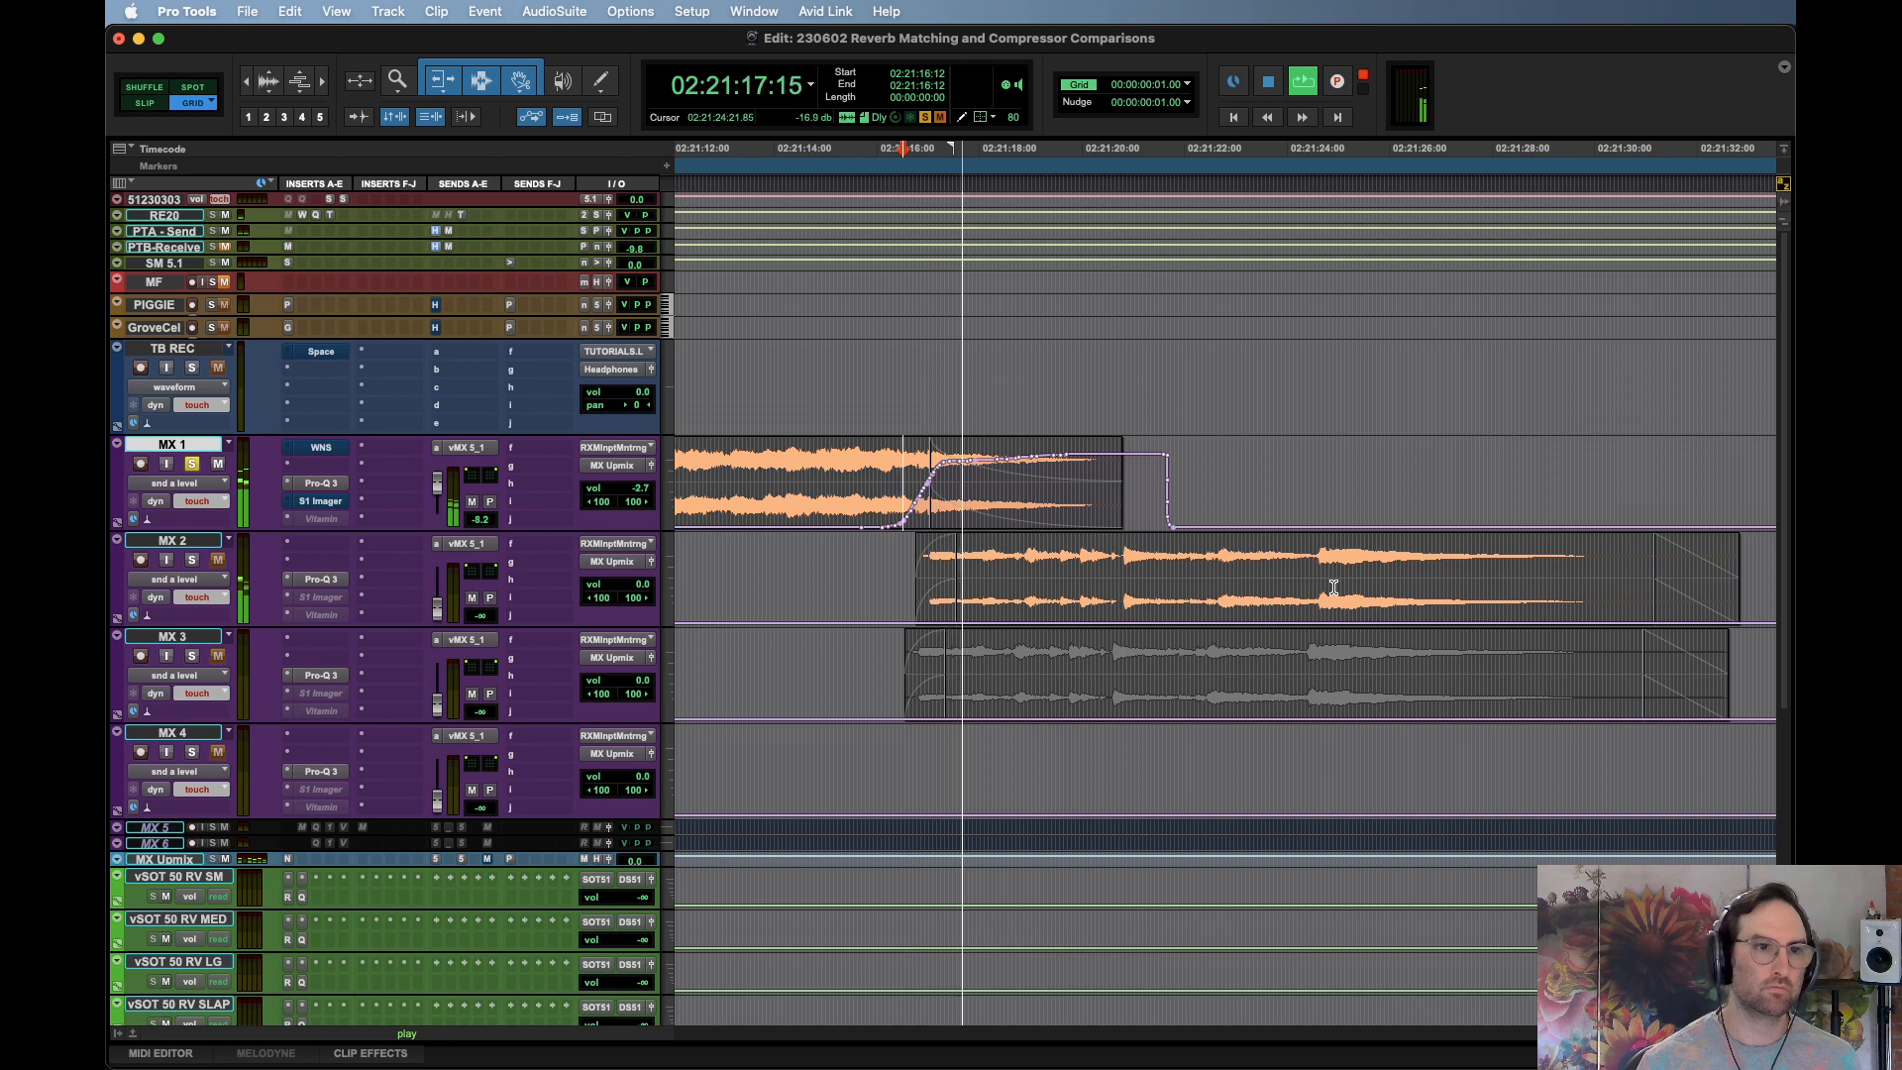
scroll(1147, 619, "down", 5)
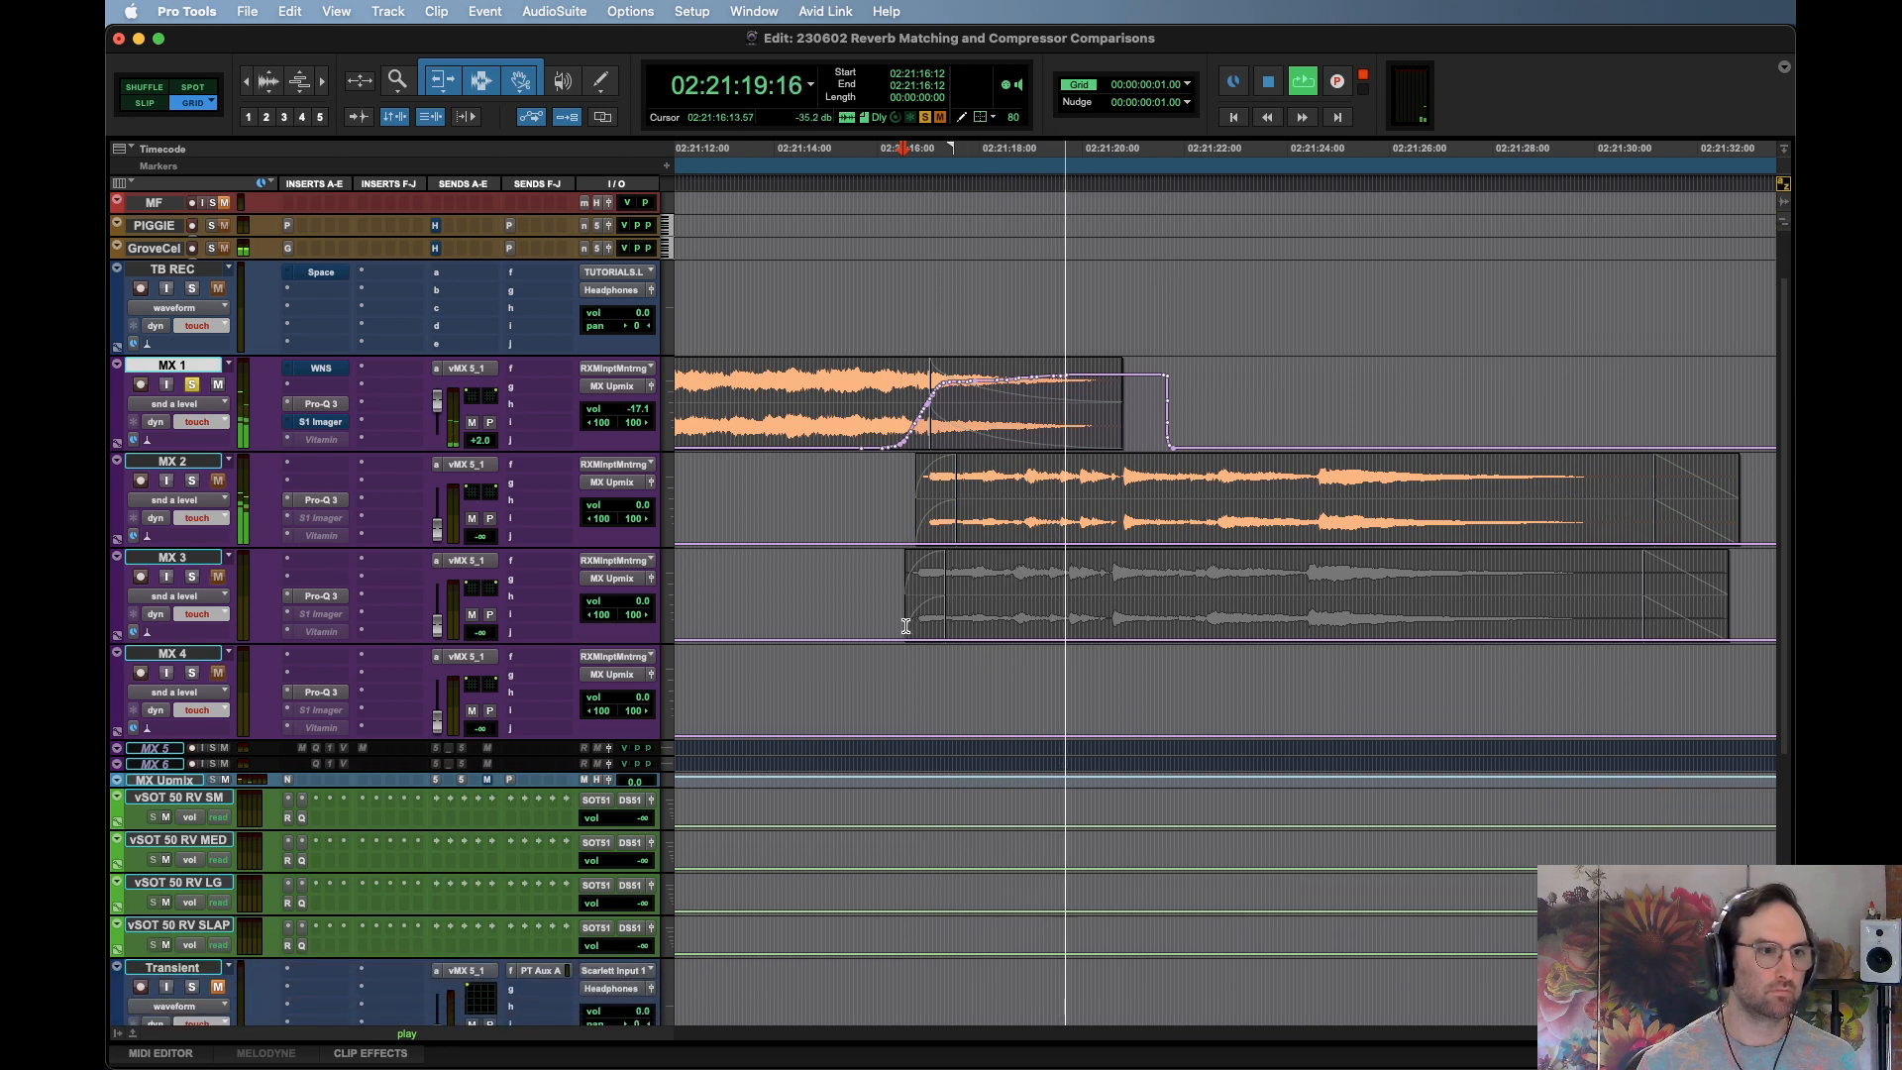
key("space")
scroll(940, 619, "down", 5)
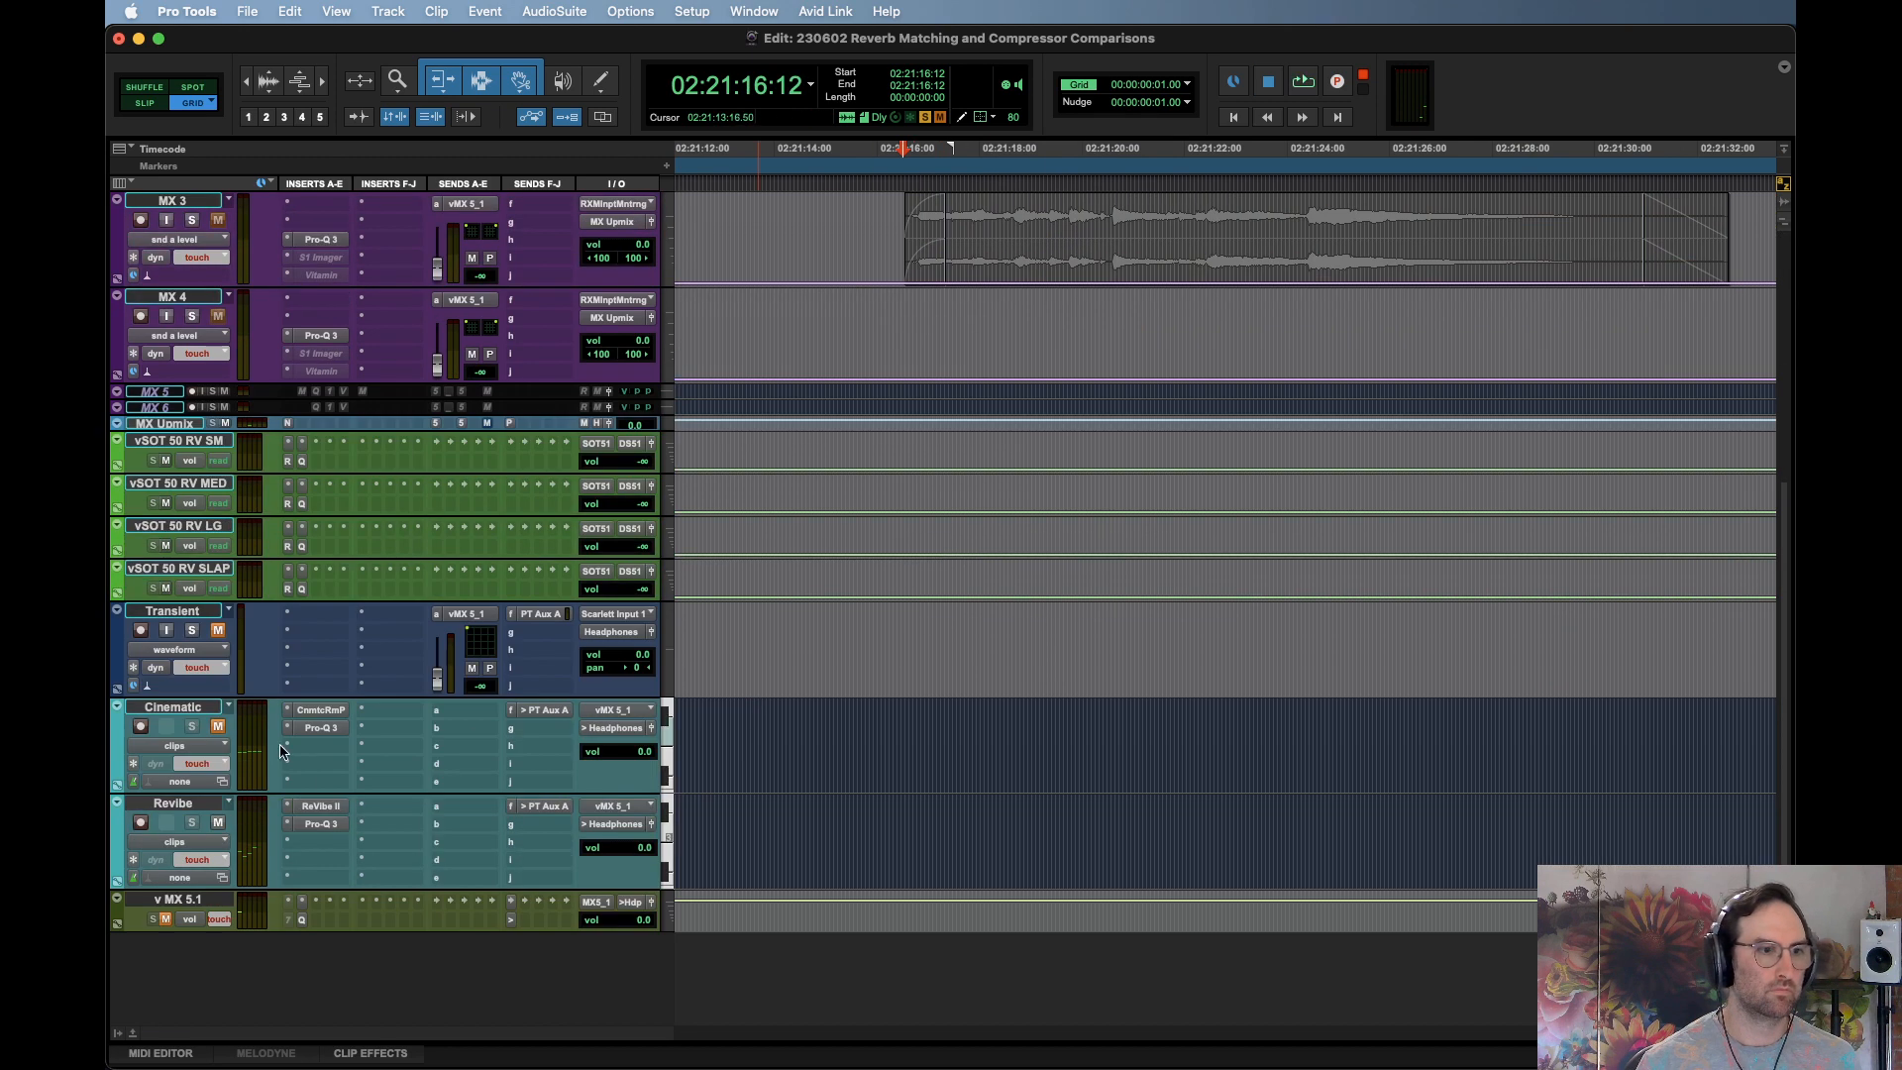
left_click(210, 806)
key("space")
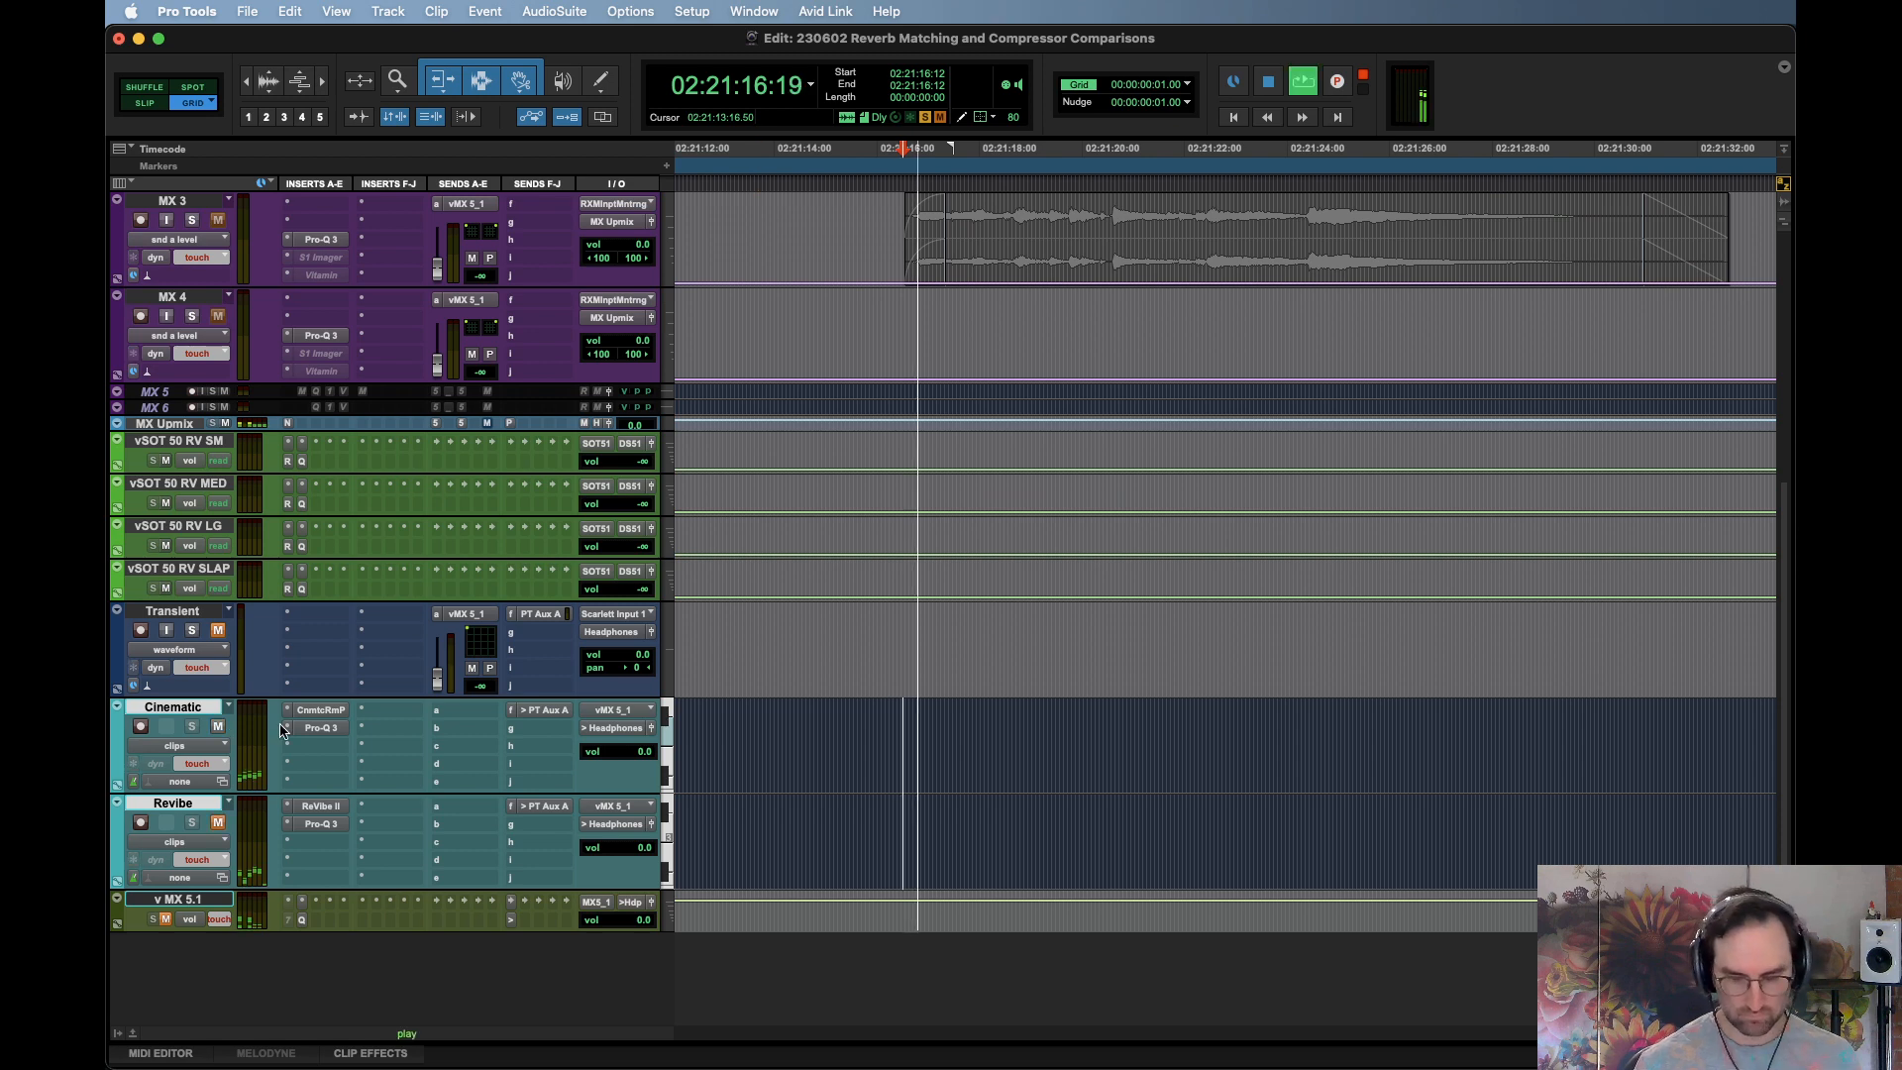
scroll(990, 566, "up", 8)
scroll(990, 566, "up", 1)
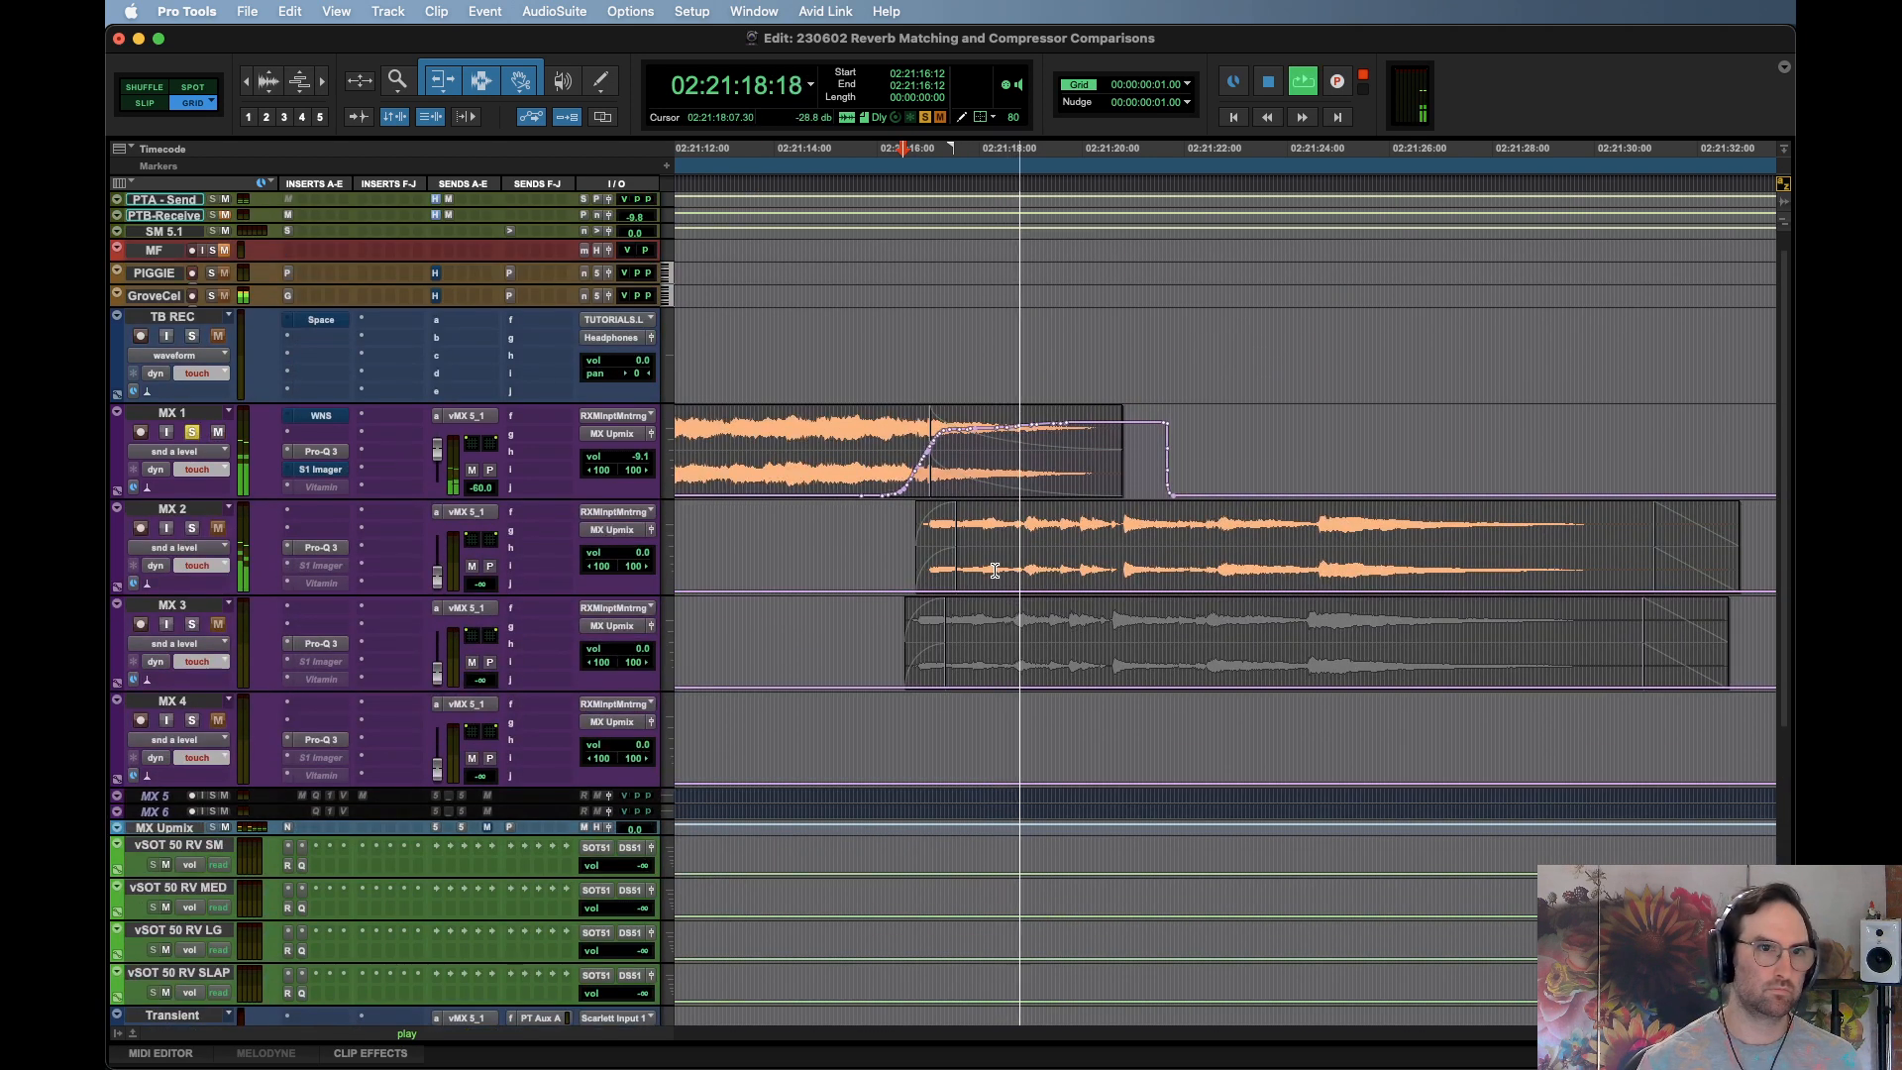
key("space")
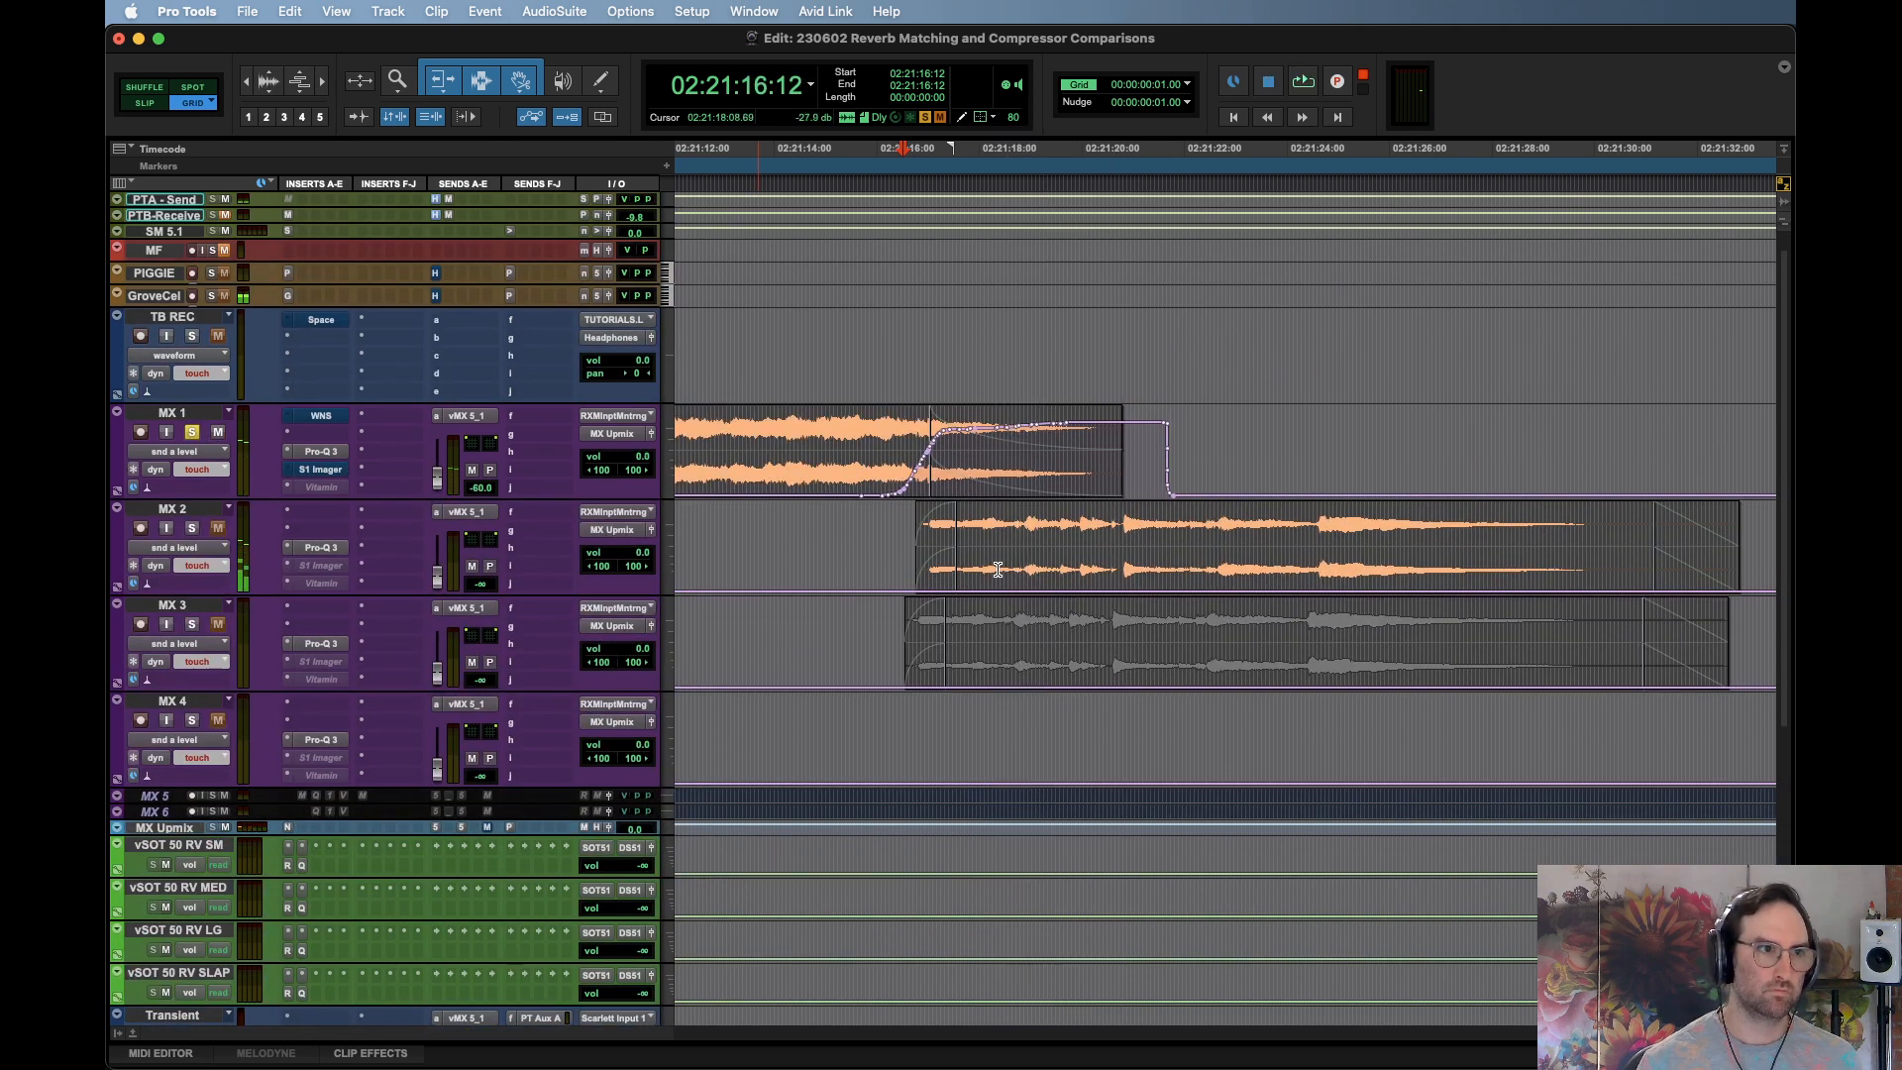
key("space")
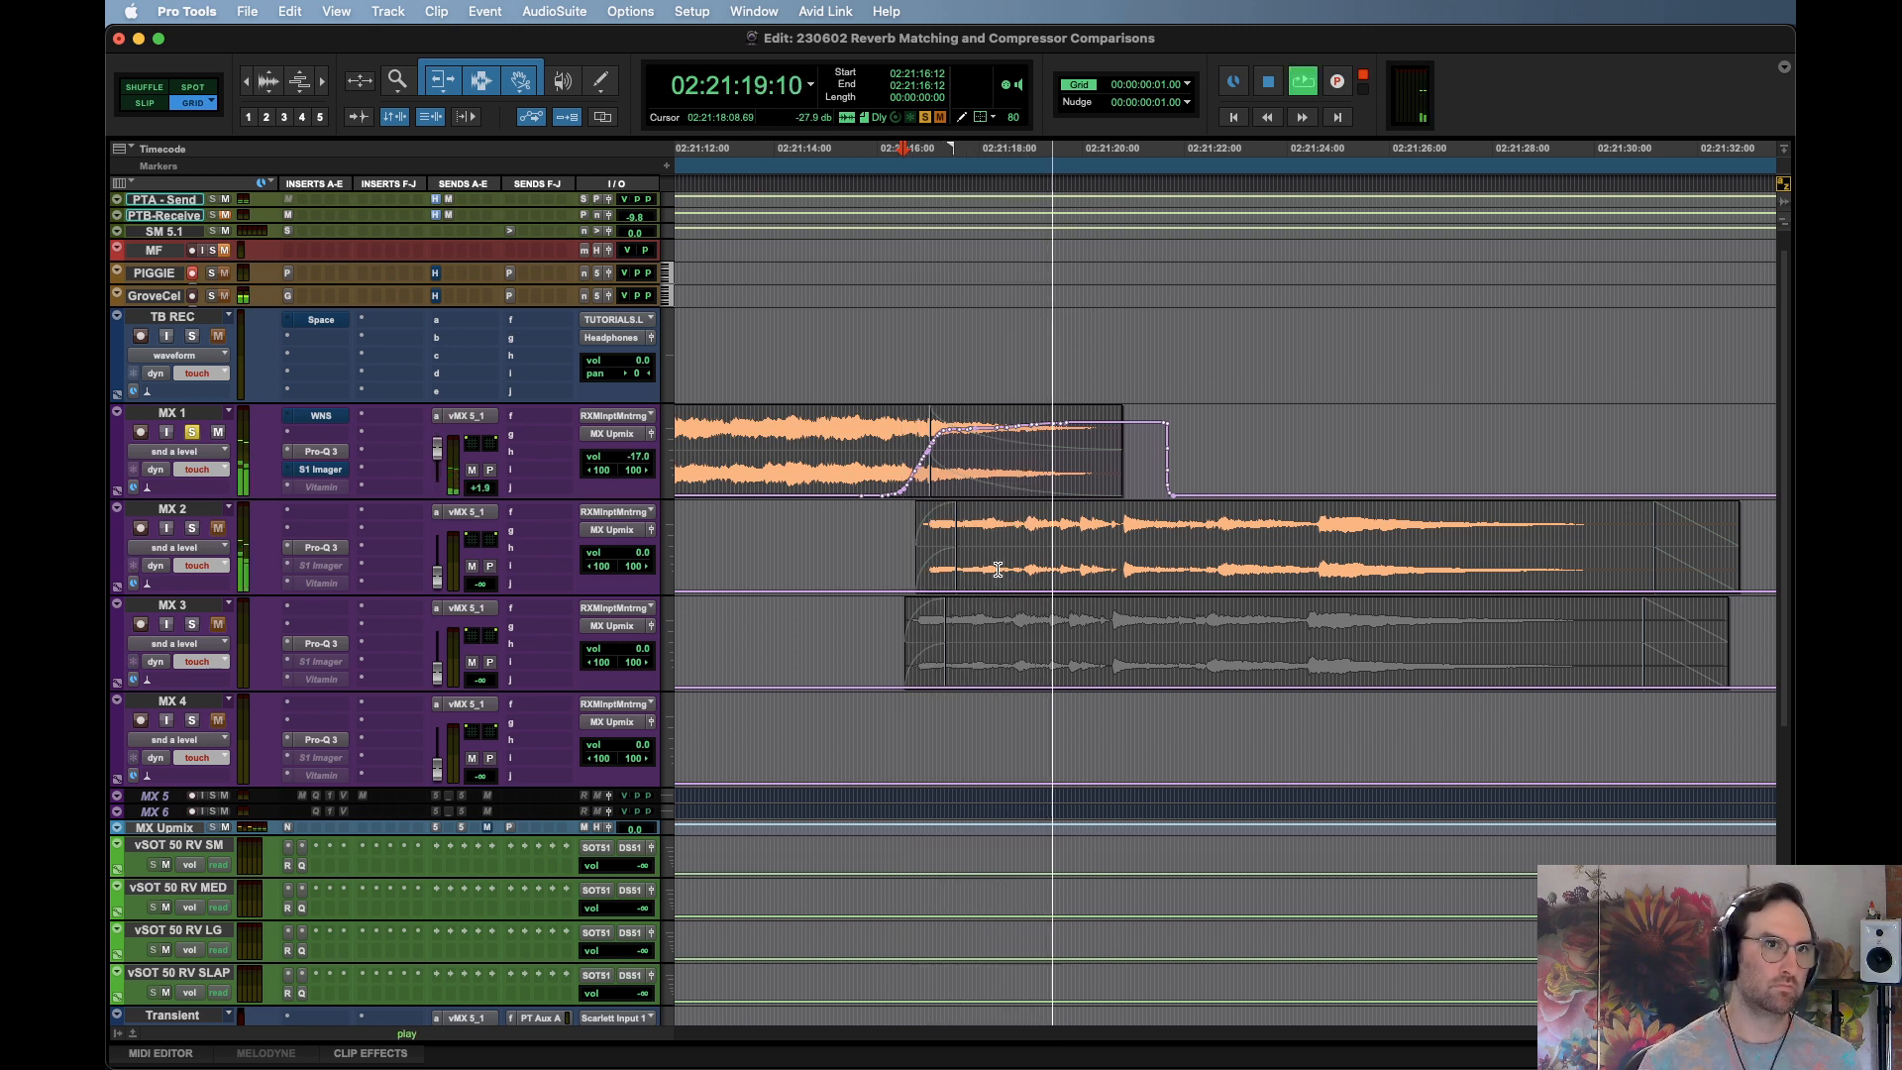
key("space")
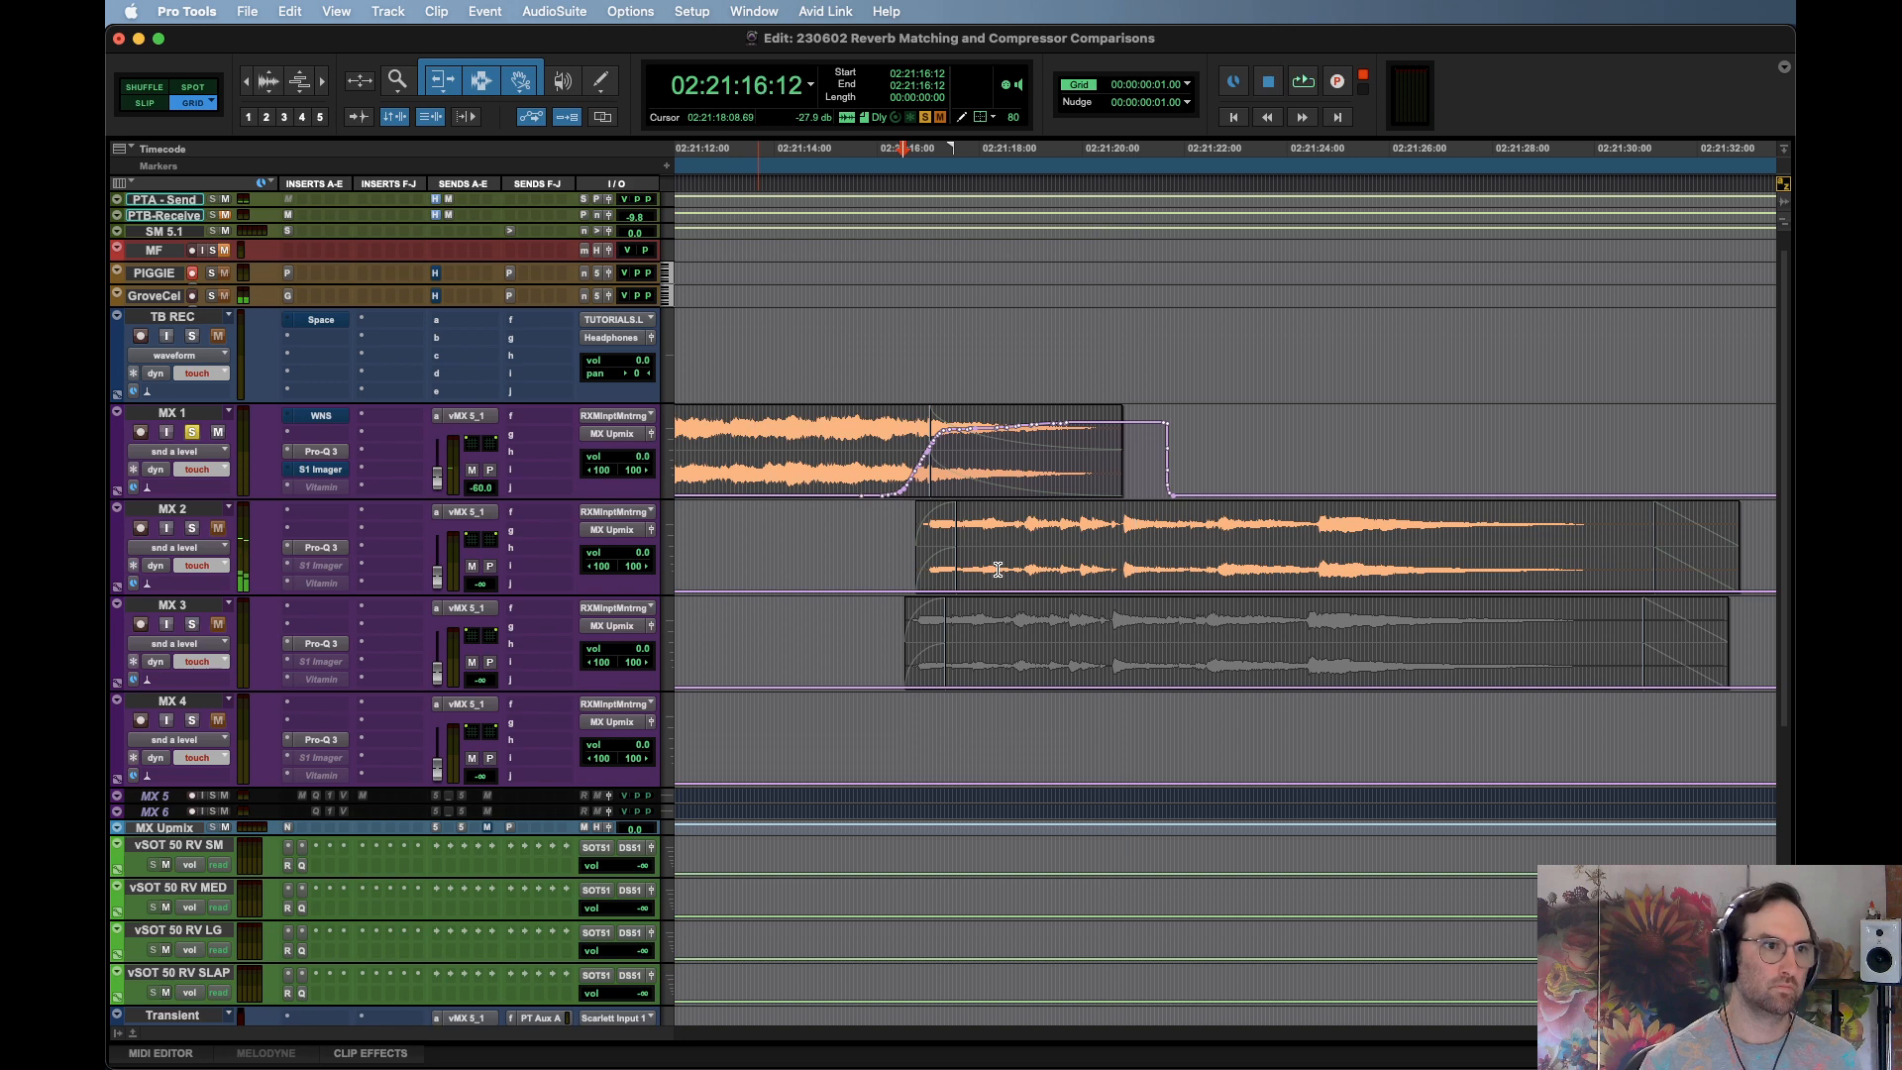
Open ReVibe II on the Revibe track and set its plug-in settings to save to the Root Settings Folder
left_click(756, 458)
key("r")
key("r")
key("r")
key("r")
key("r")
scroll(969, 623, "down", 6)
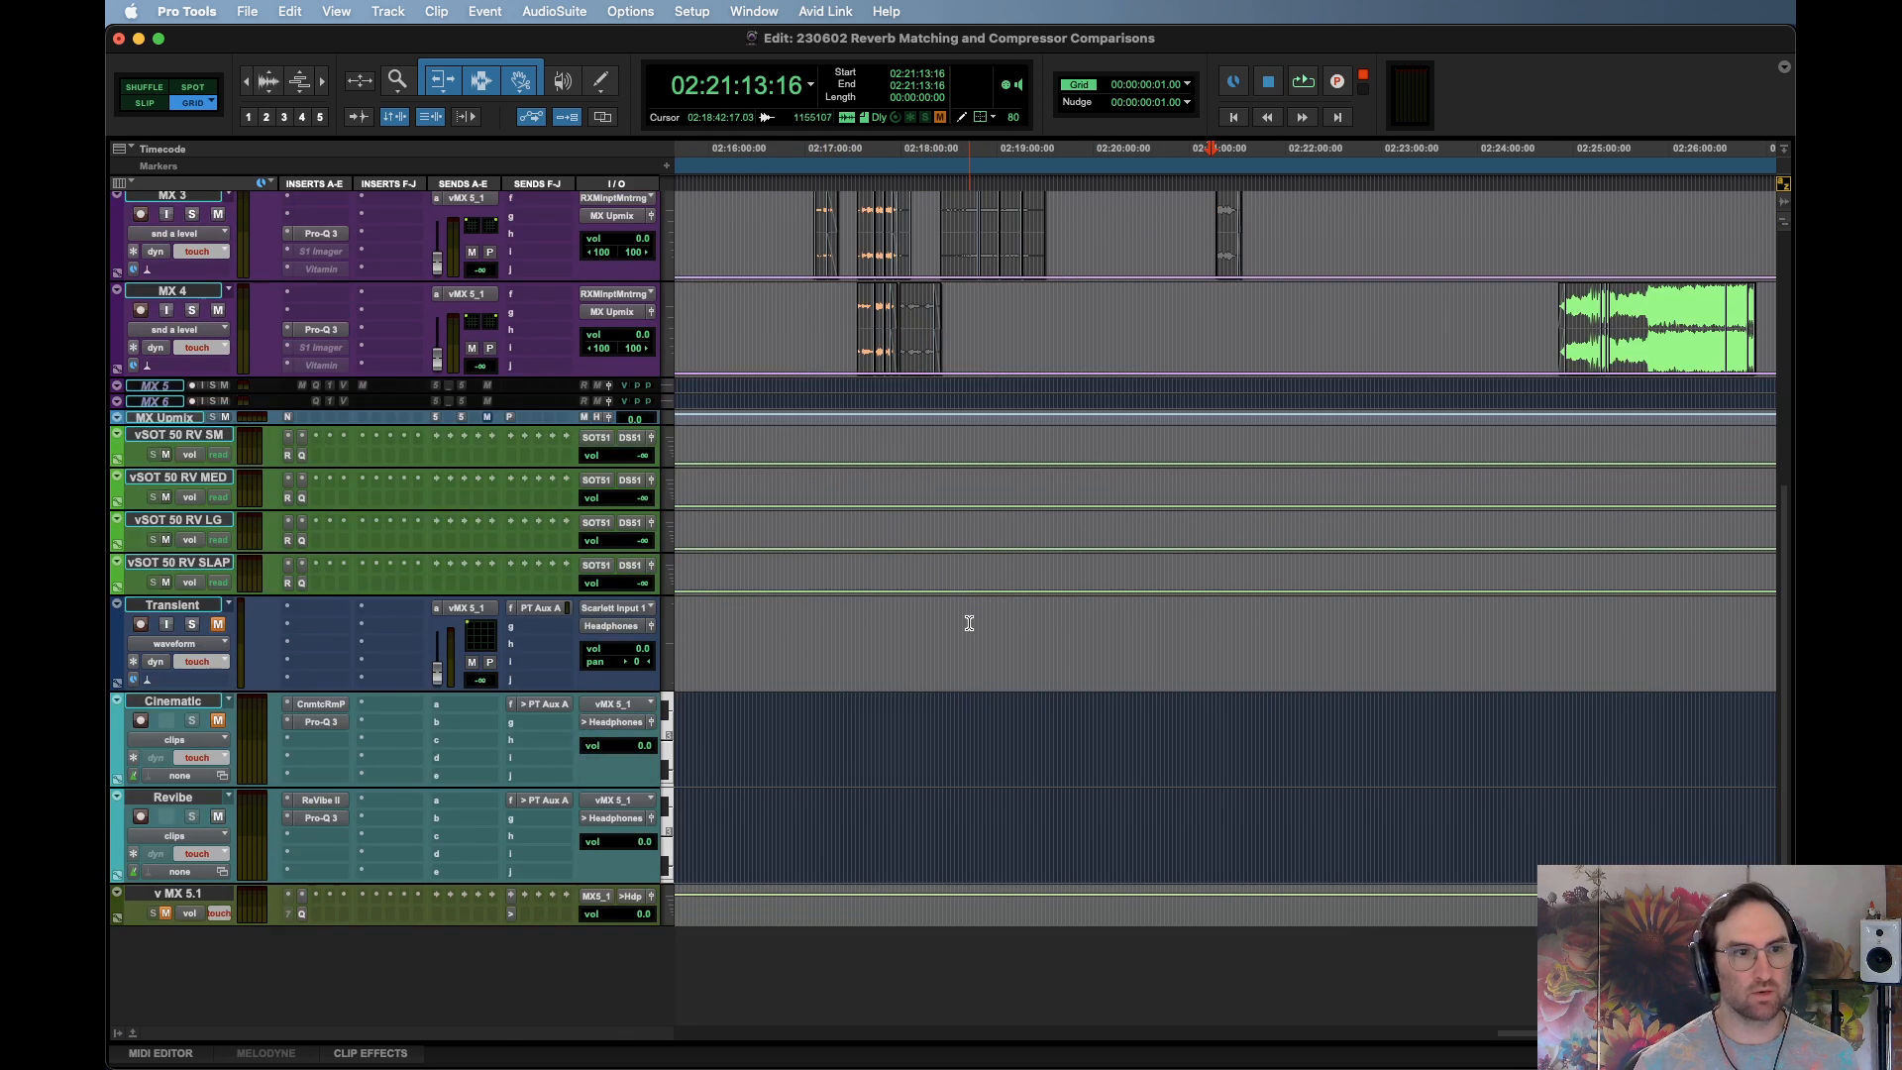
left_click(322, 801)
left_click(329, 819)
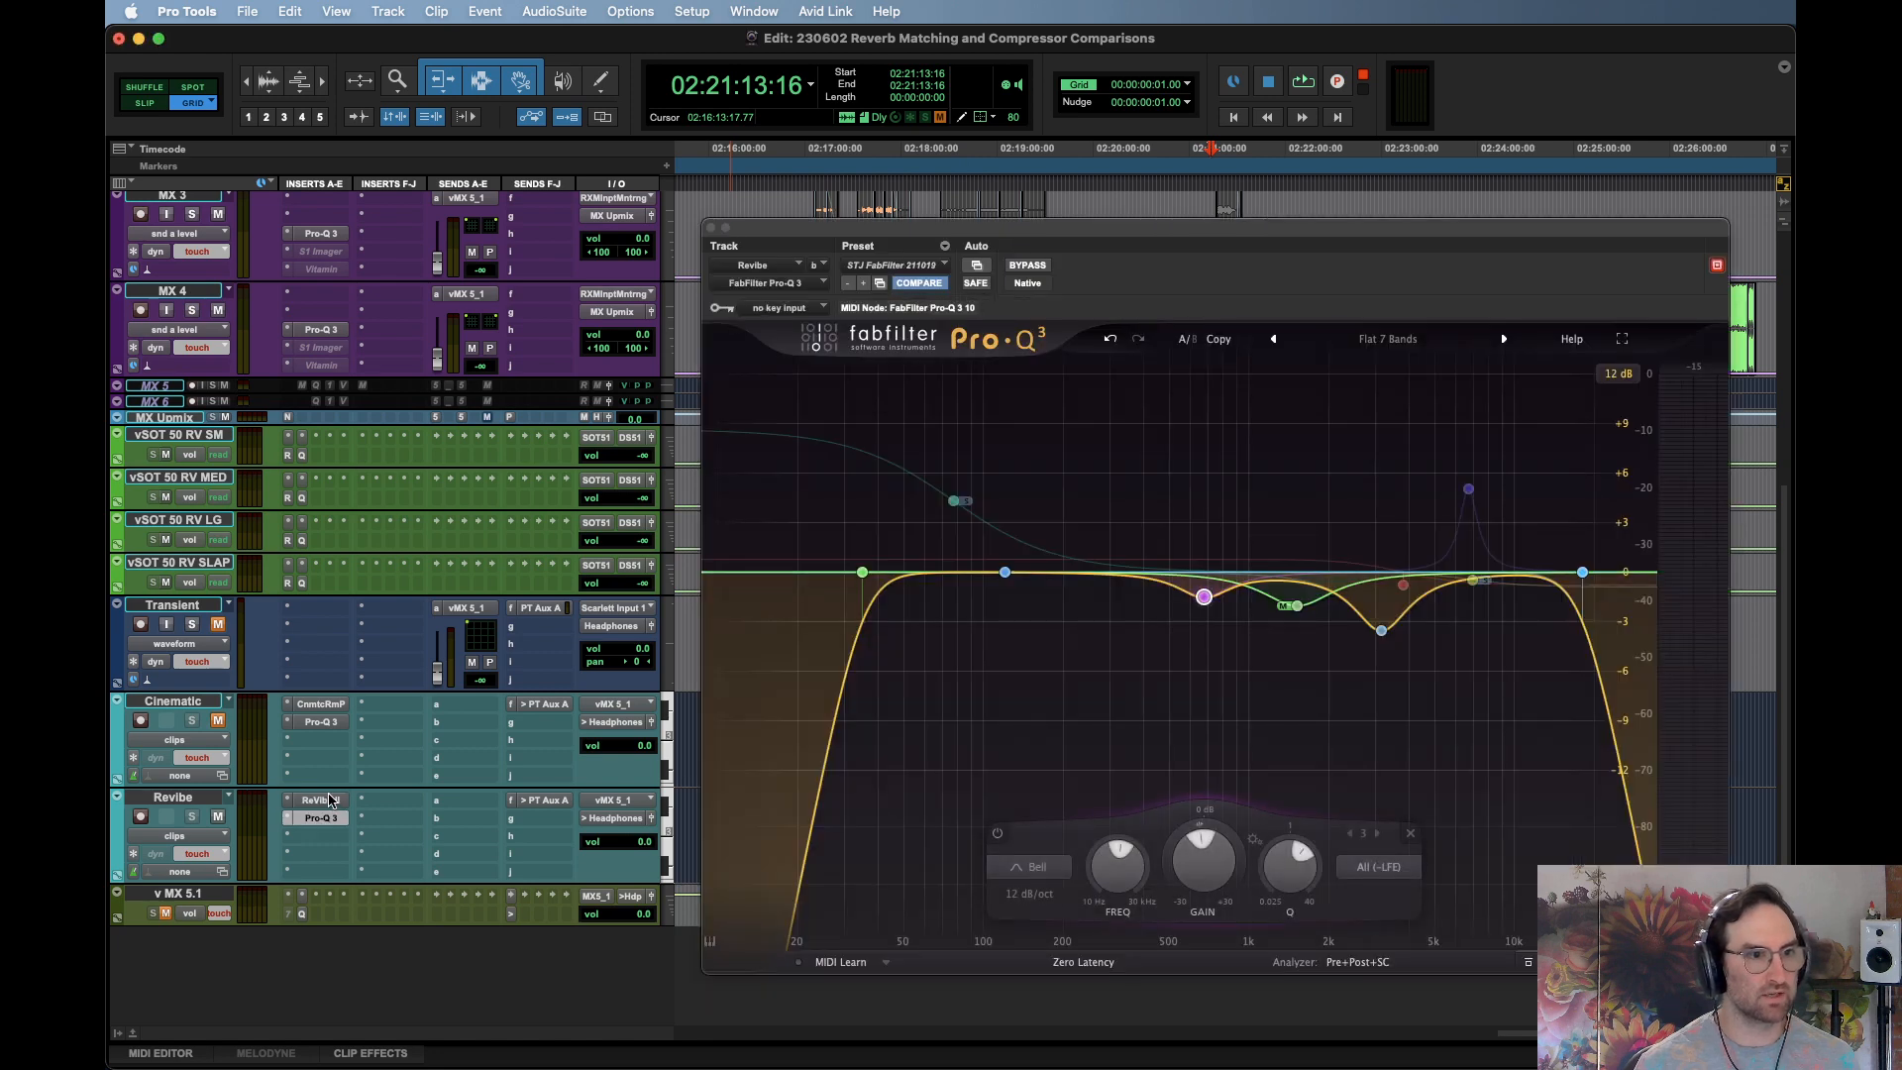
left_click(341, 802)
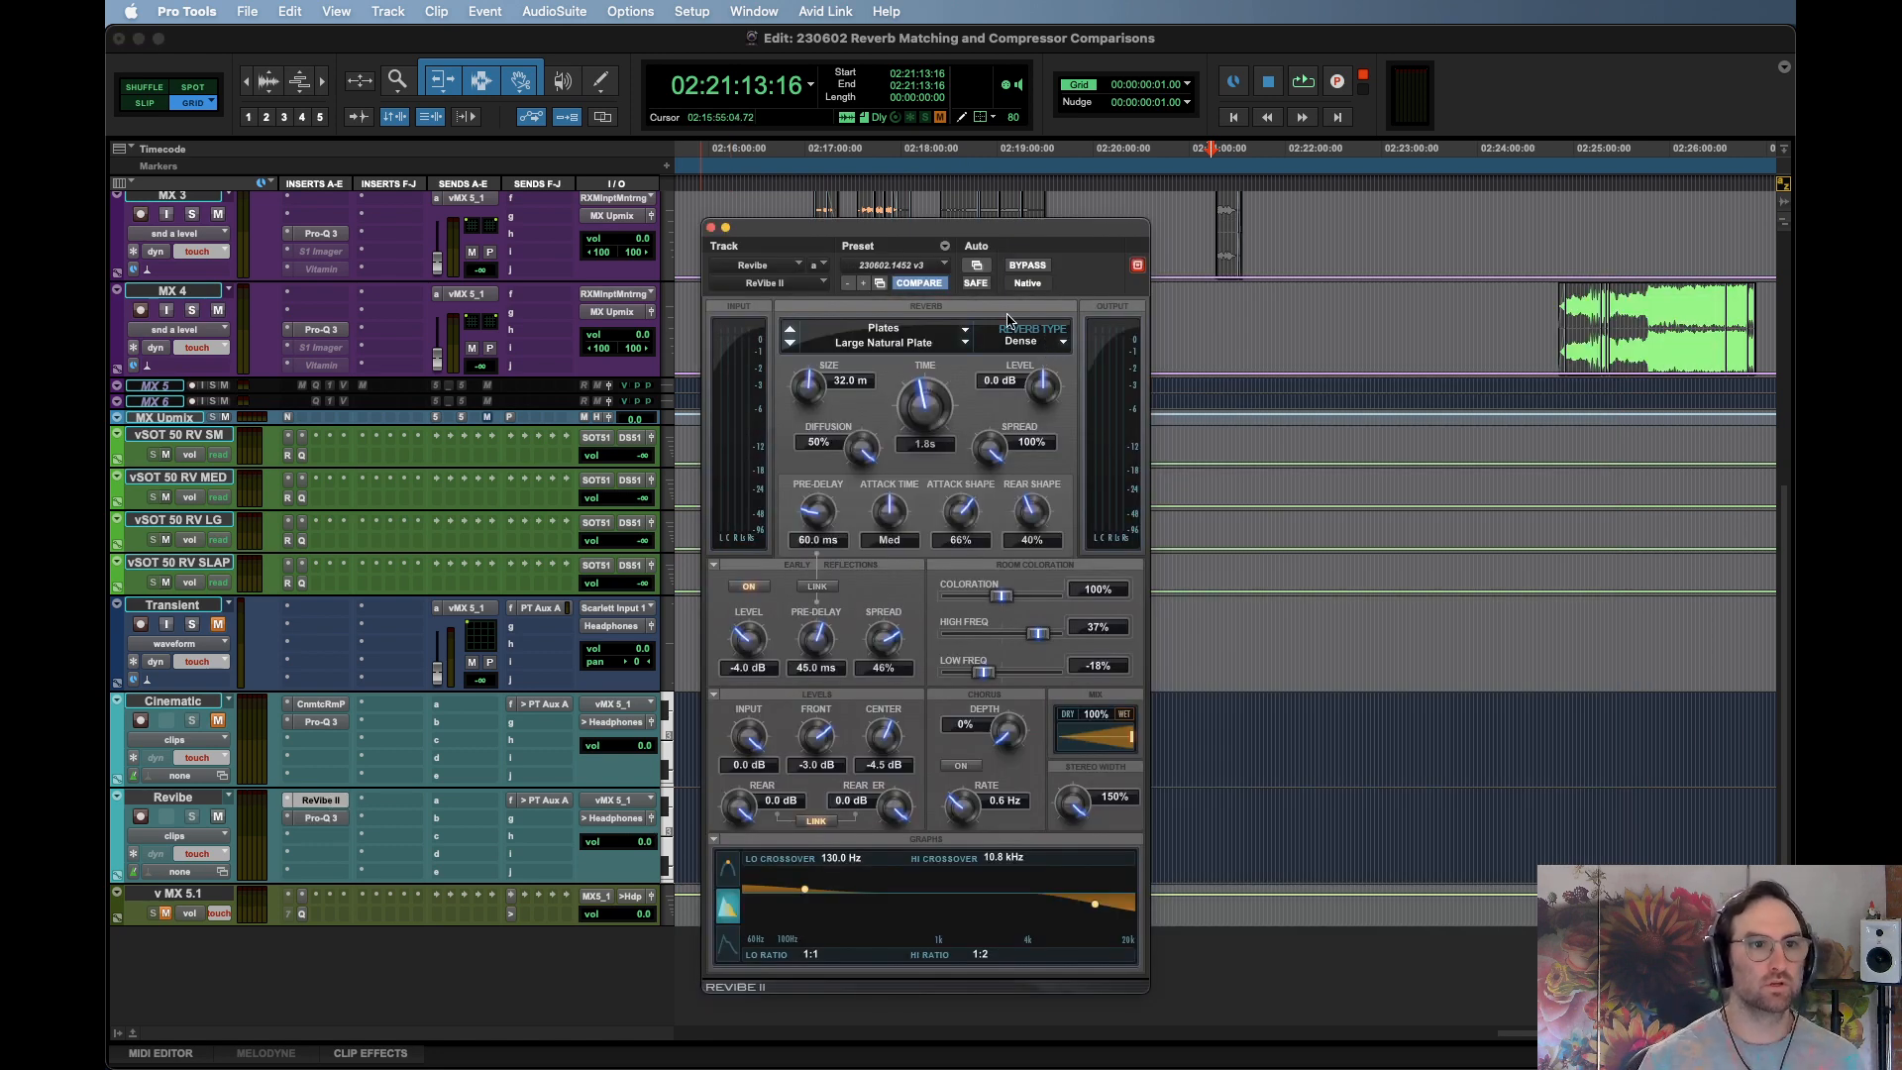
left_click(944, 250)
mouse_move(1050, 406)
mouse_move(1218, 428)
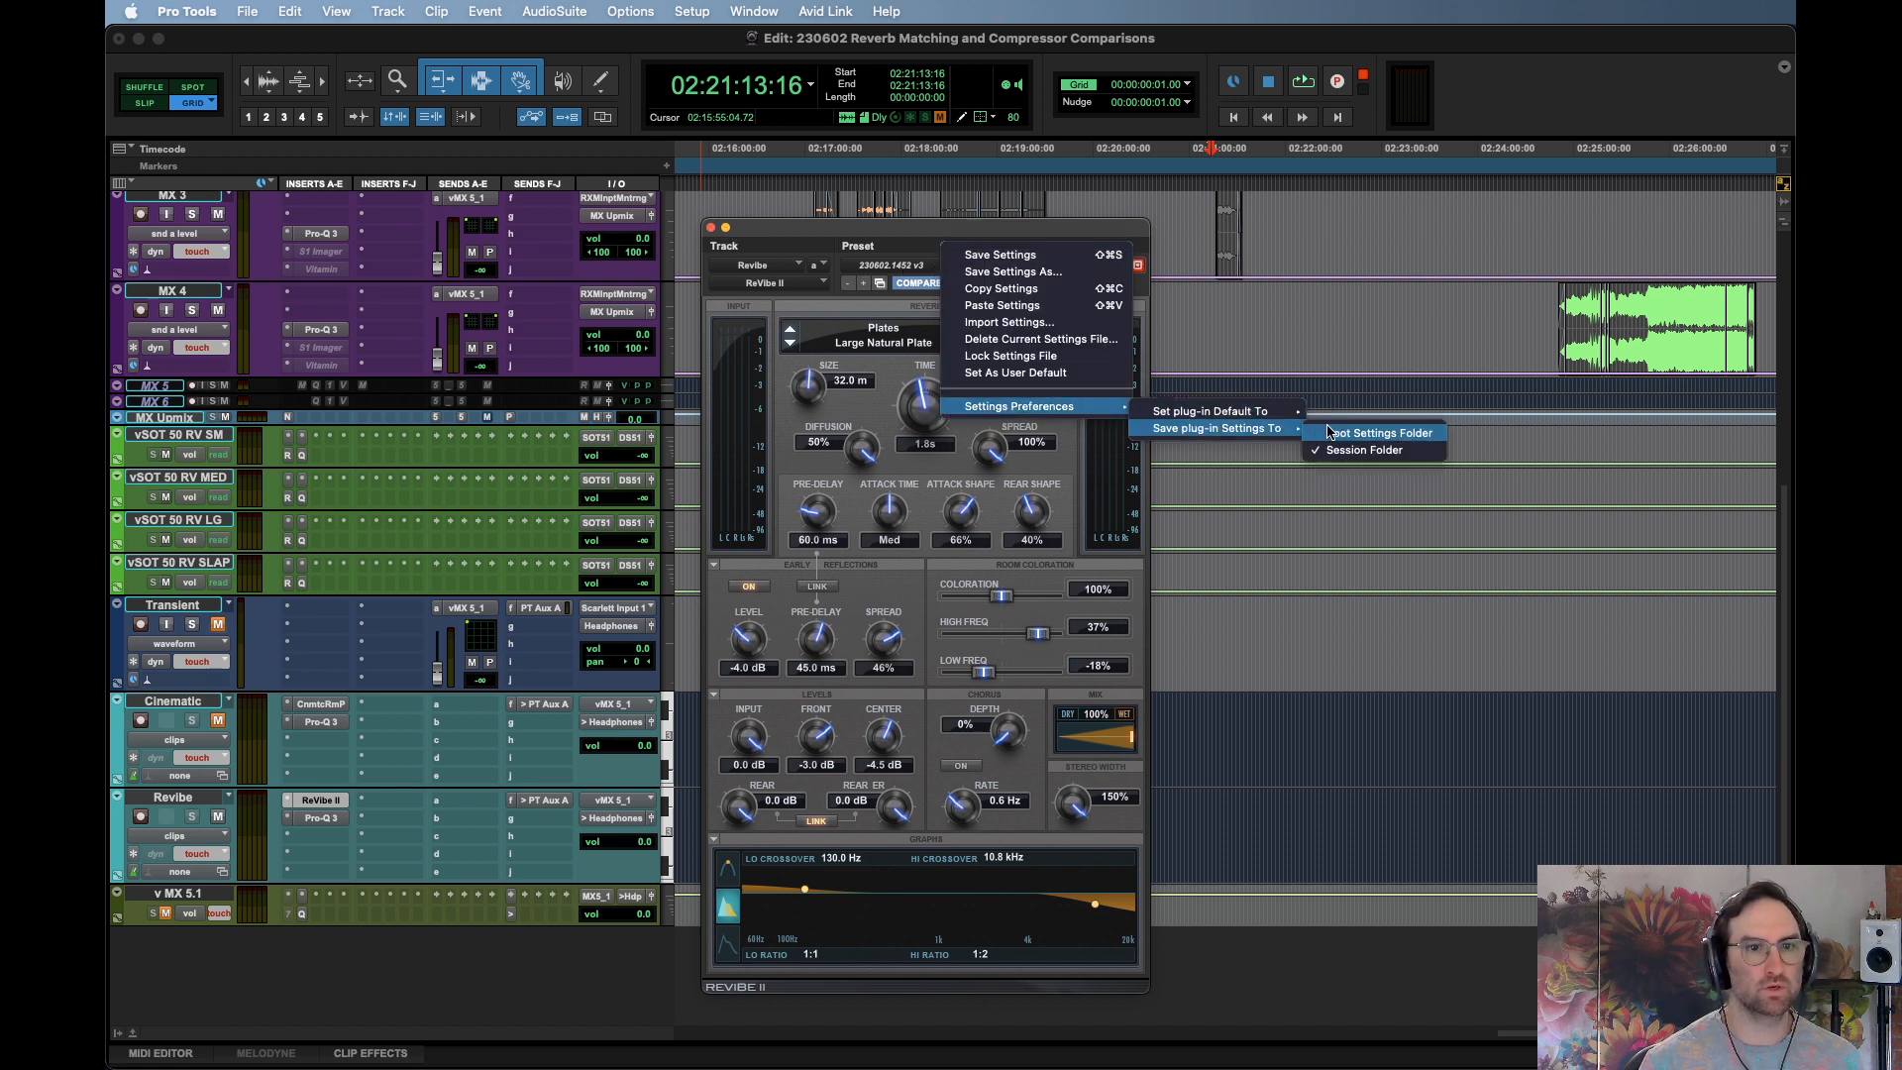
left_click(1377, 433)
Save the ReVibe II settings as a new preset named "STJ MX Cinematic Alternative"
left_click(949, 255)
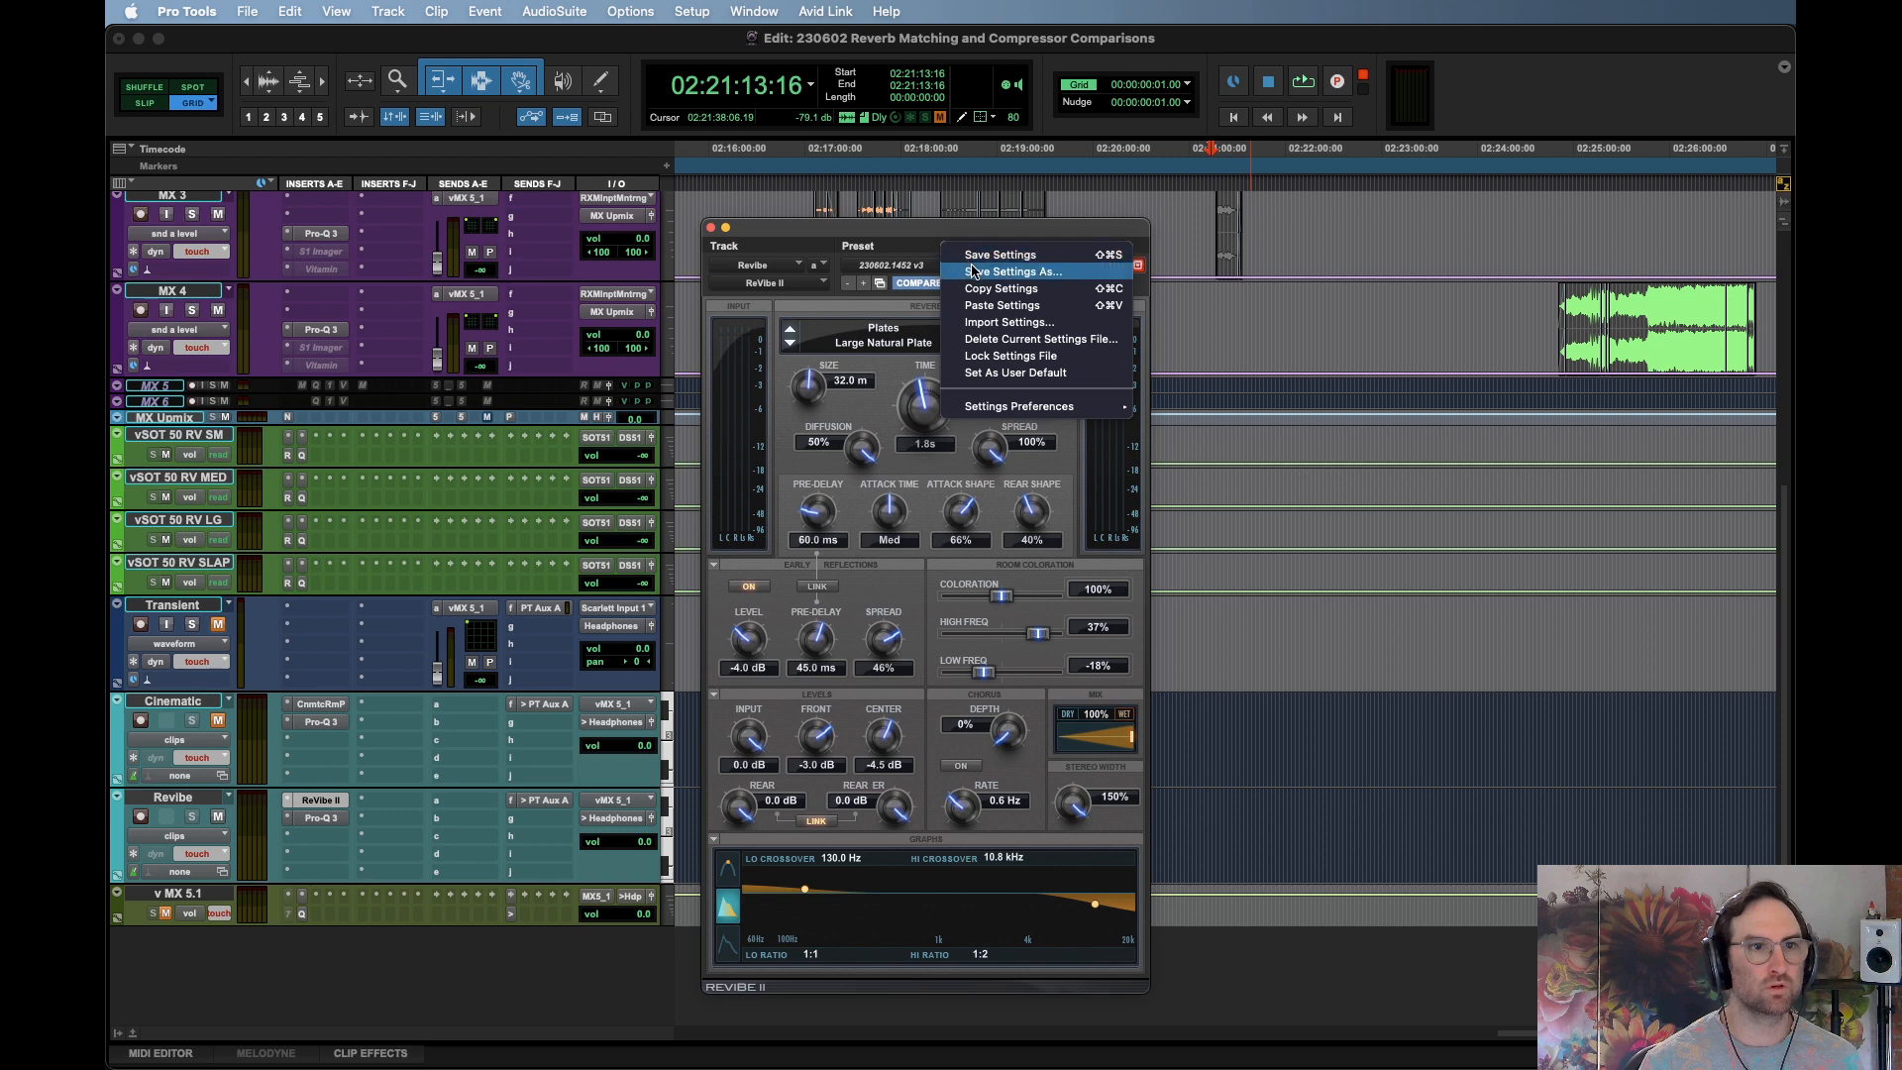
left_click(971, 272)
type("STJ MX Cinematic Alternative")
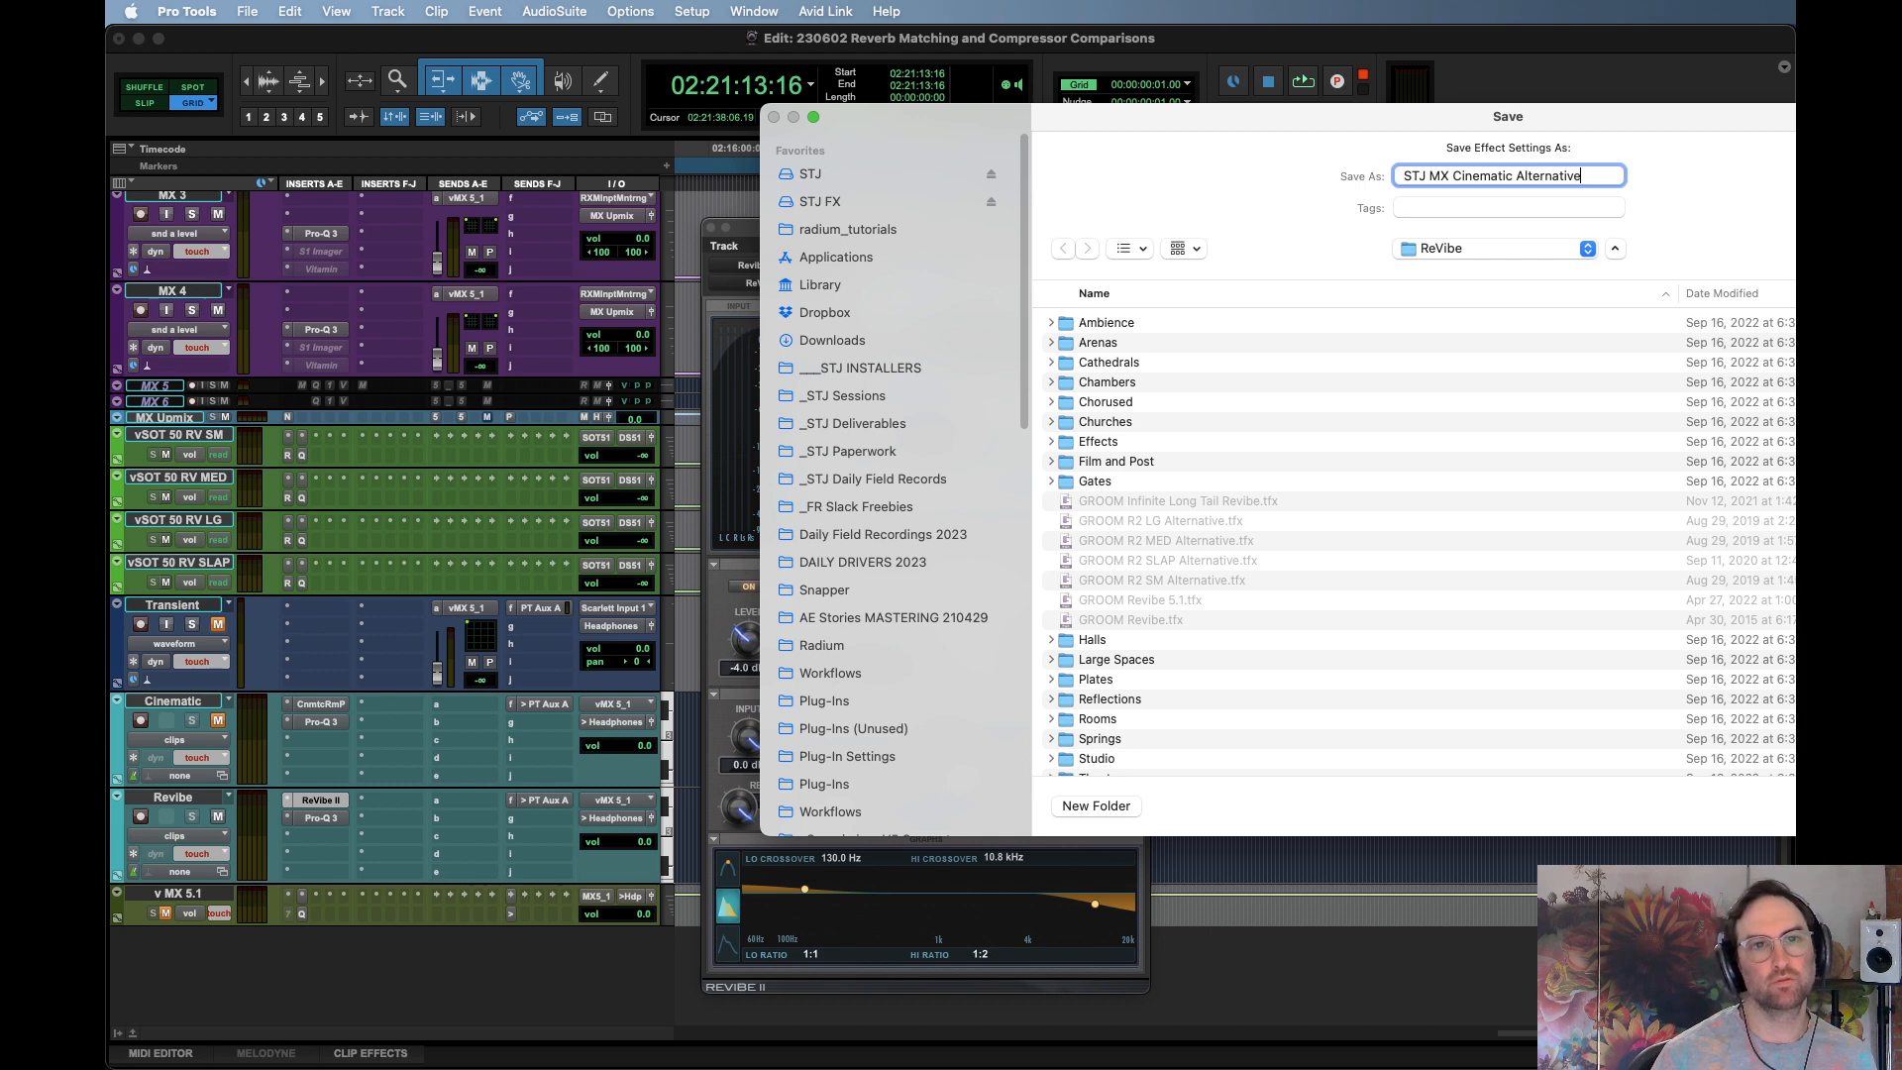
key("Return")
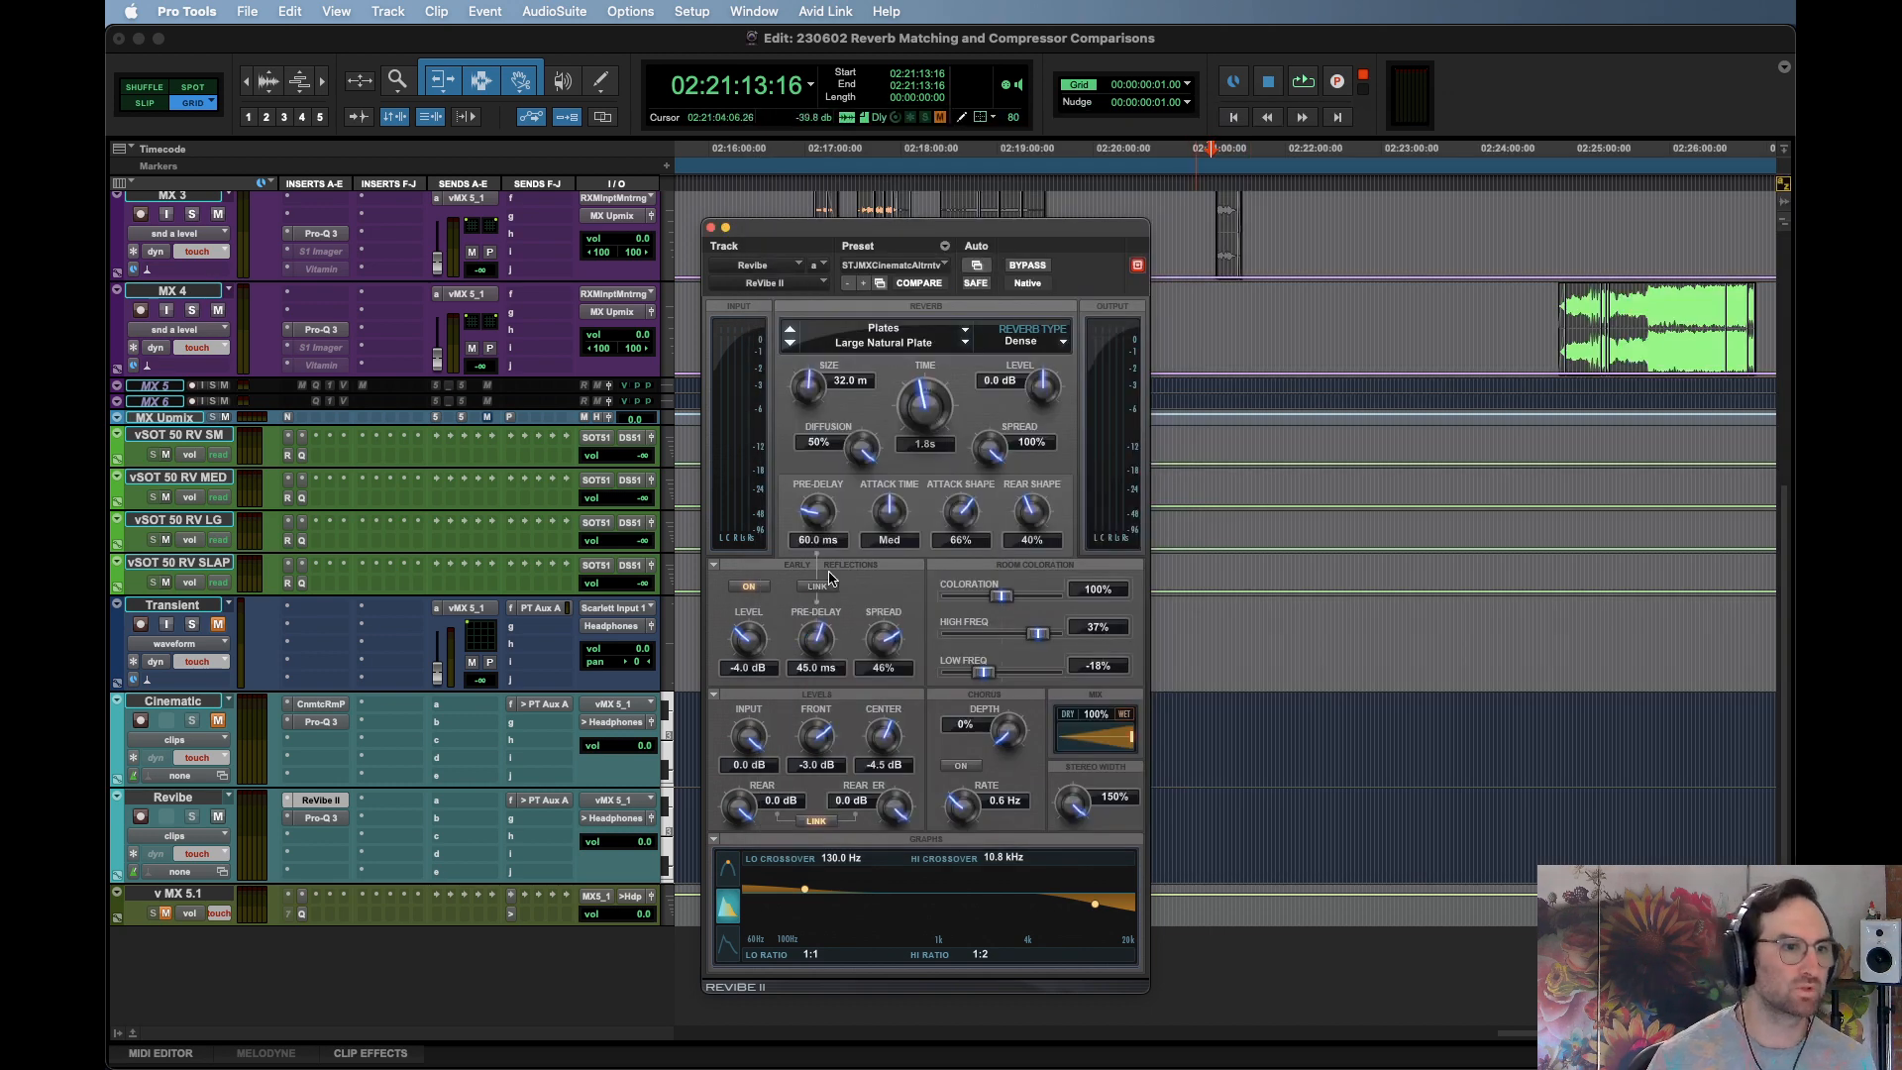
Save the settings of the Revibe track's Pro-Q 3 as a preset named "STJ MX Cinematic Alternative"
left_click(327, 818)
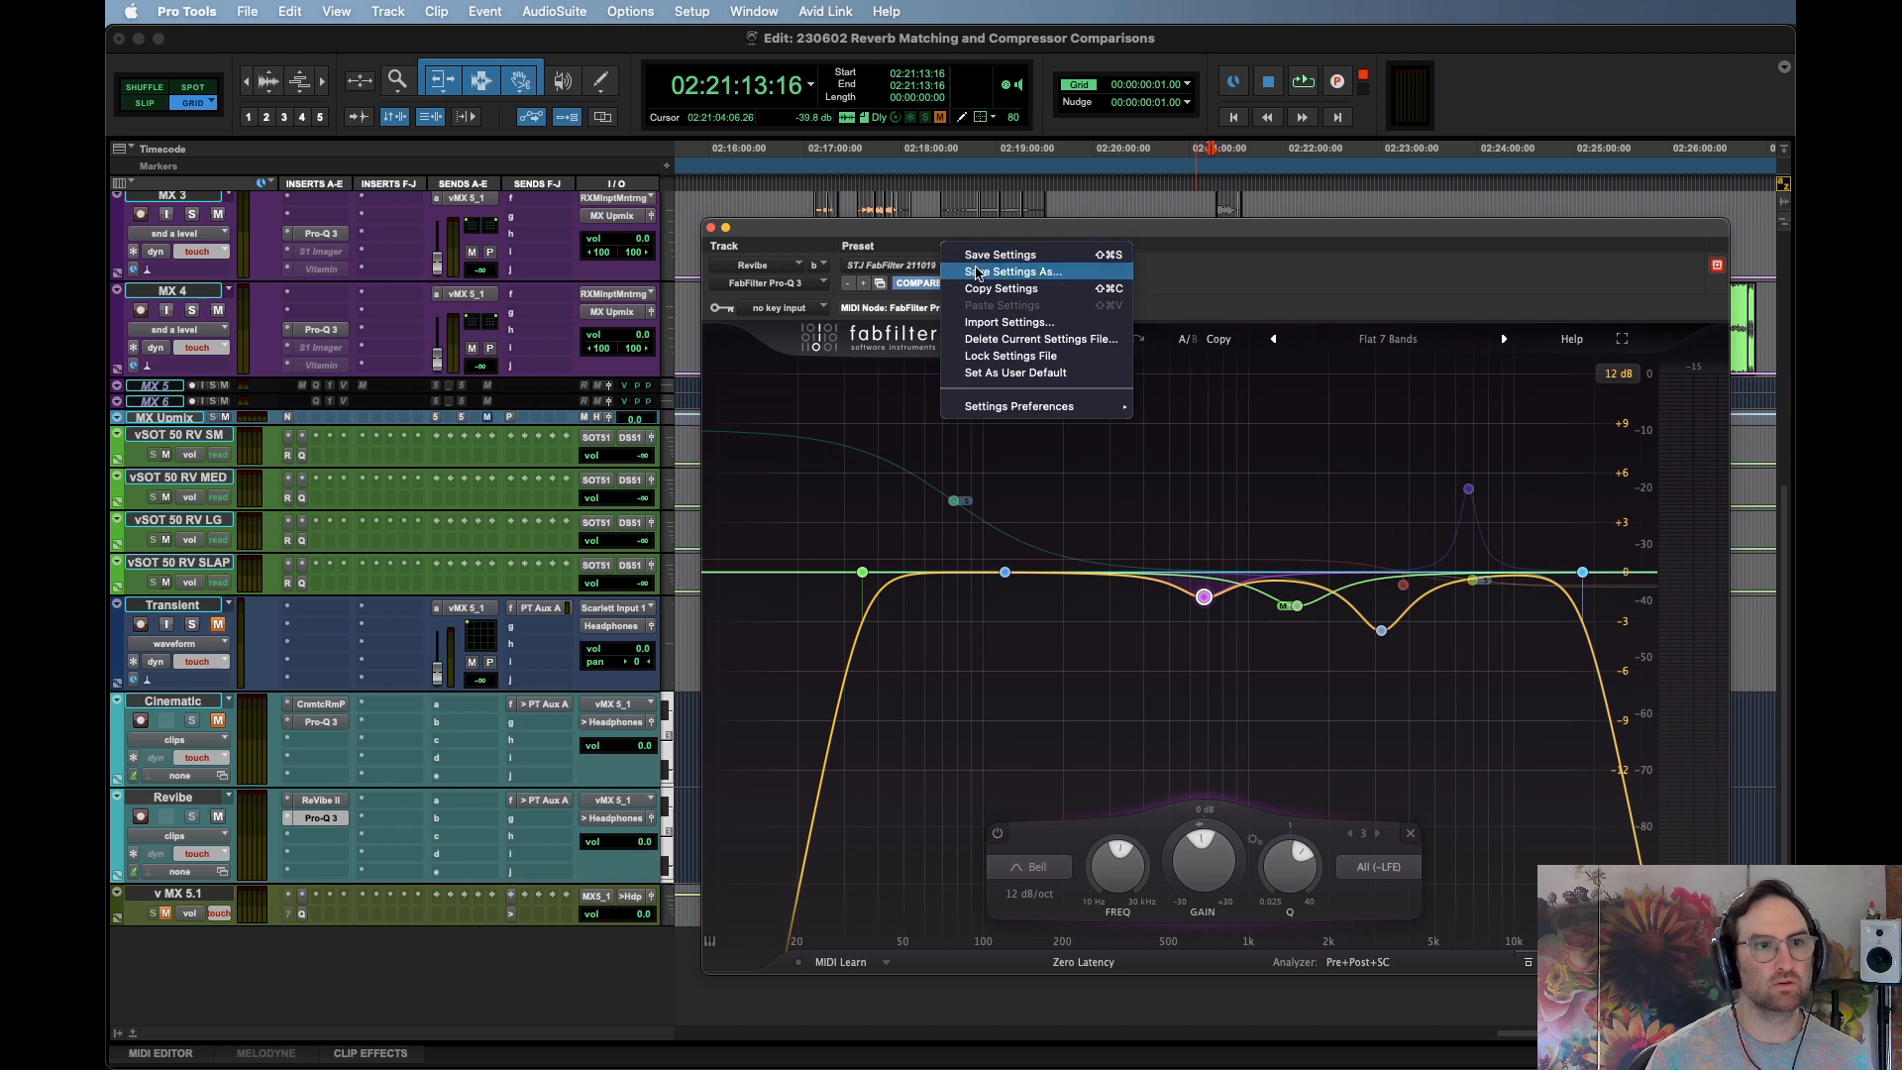
left_click(974, 271)
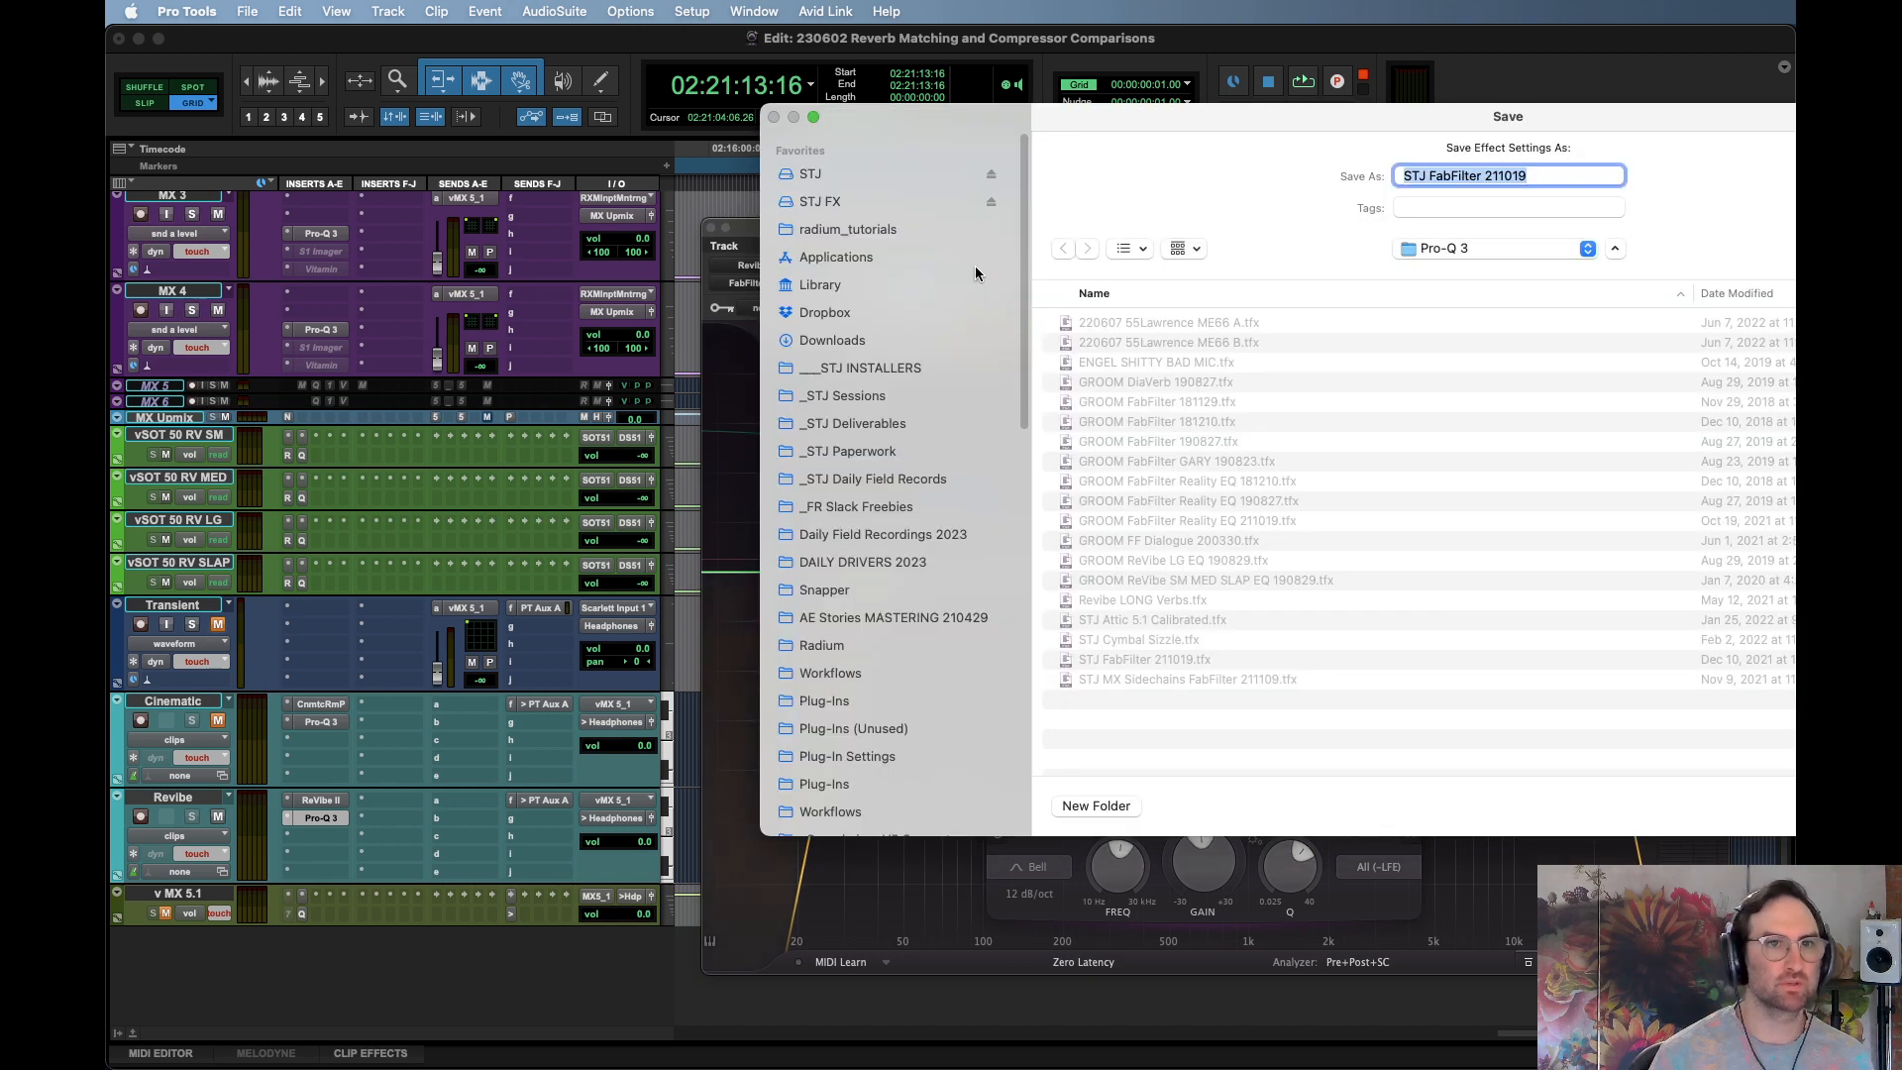
type("STJ")
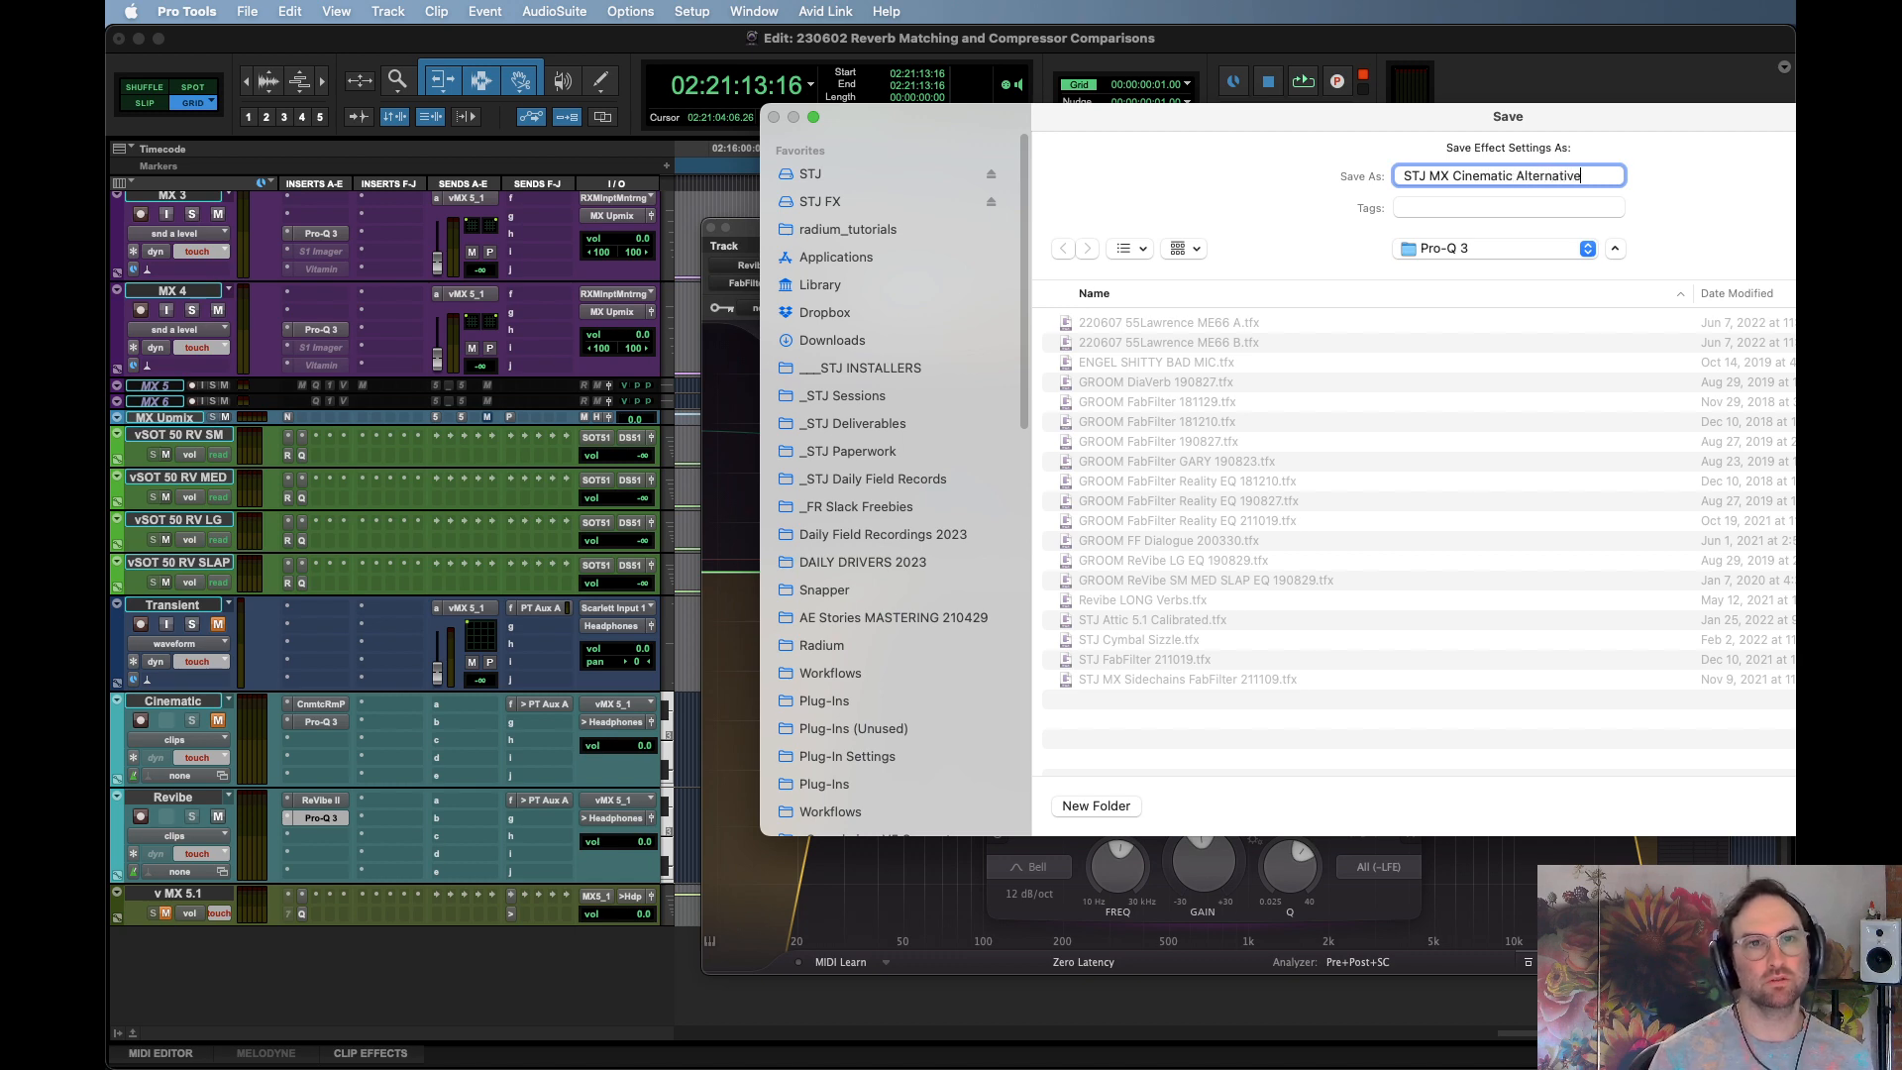
key("Return")
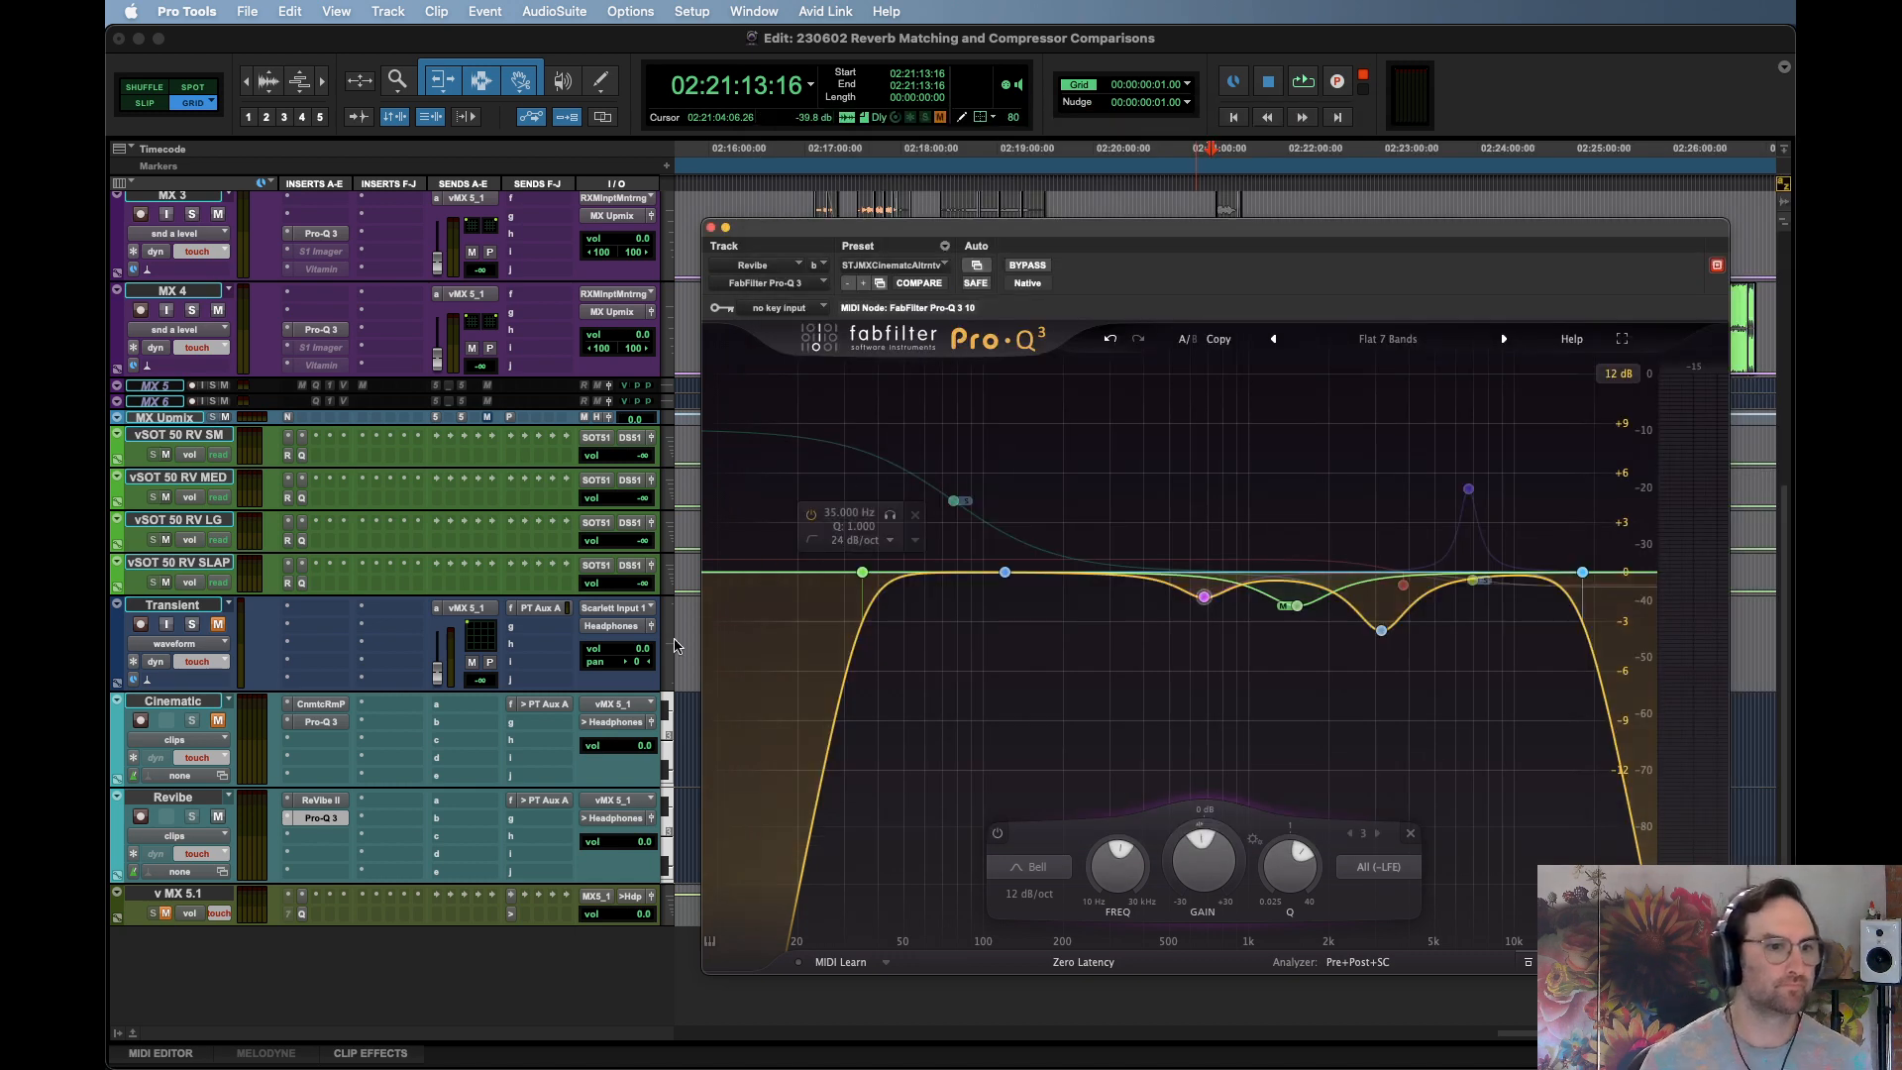
Open and dismiss the Revibe track's name and comments dialog, and close the Pro-Q 3 window
double_click(203, 800)
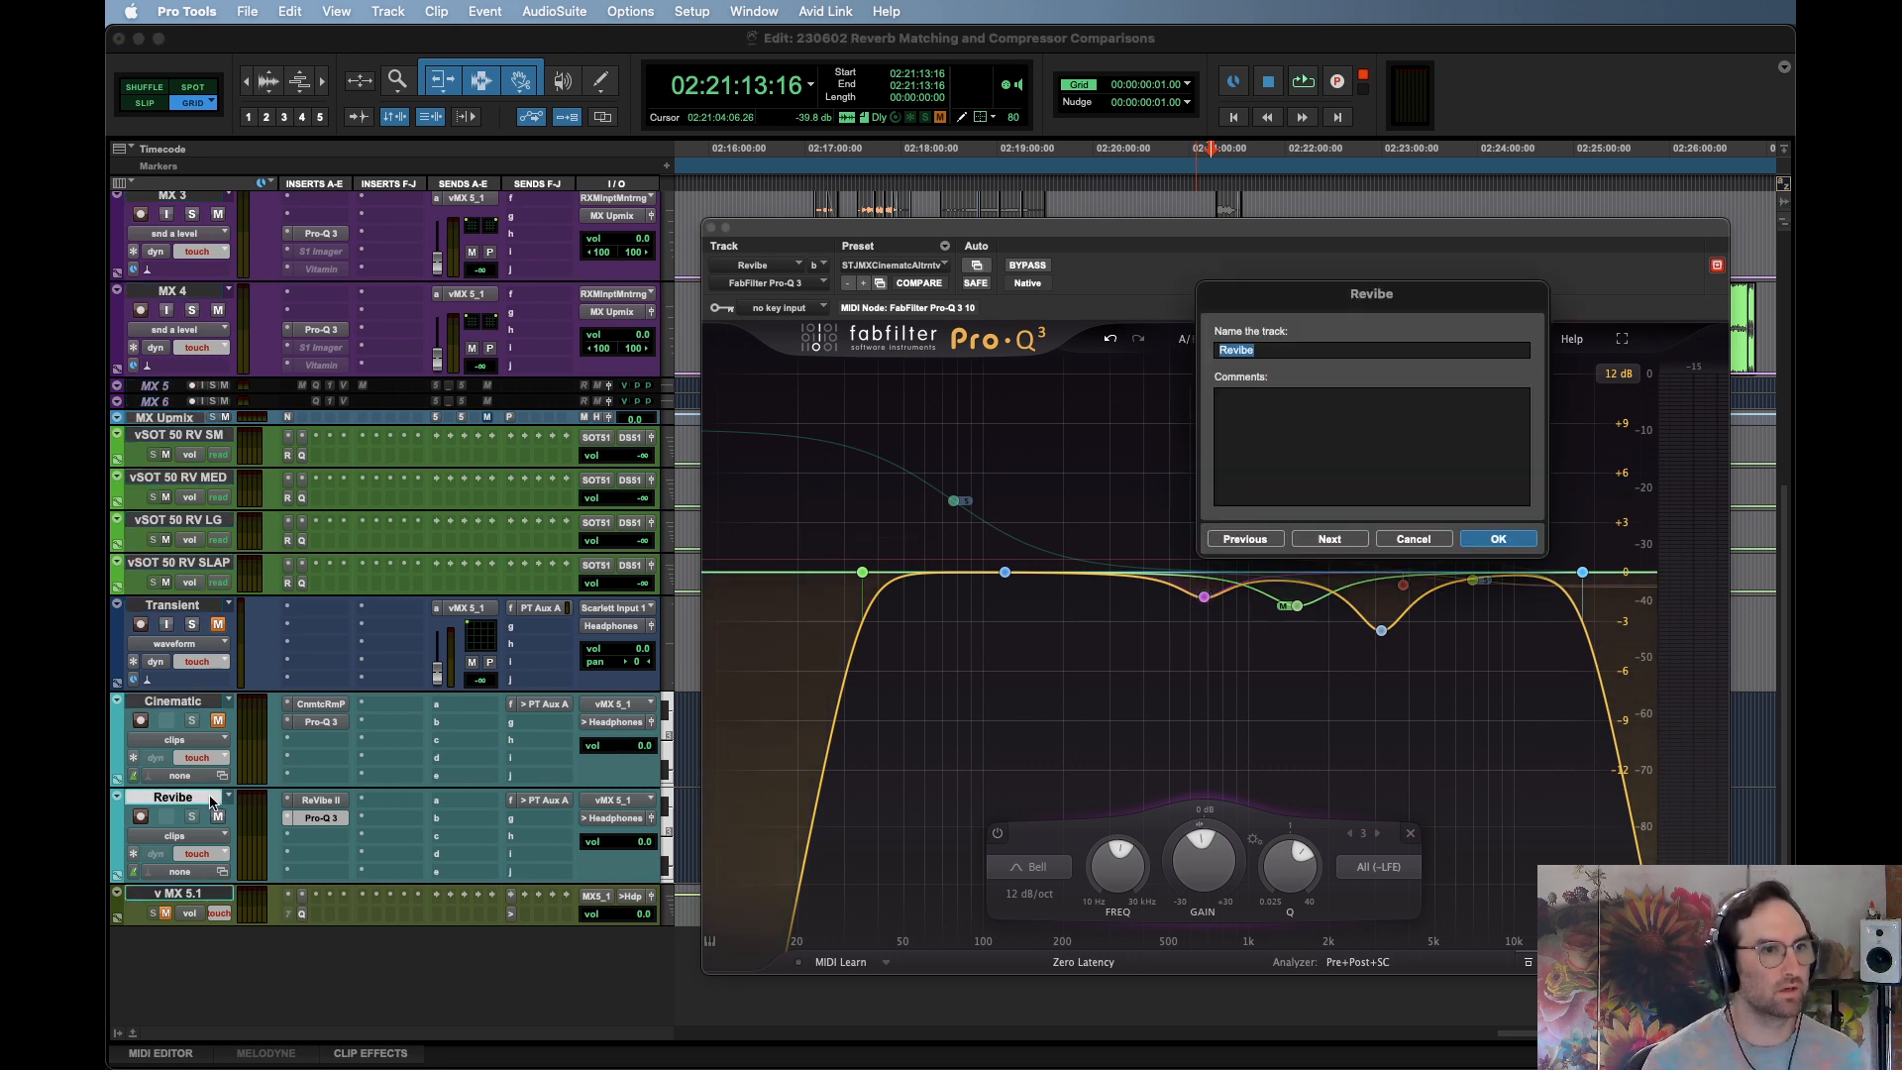
key("Return")
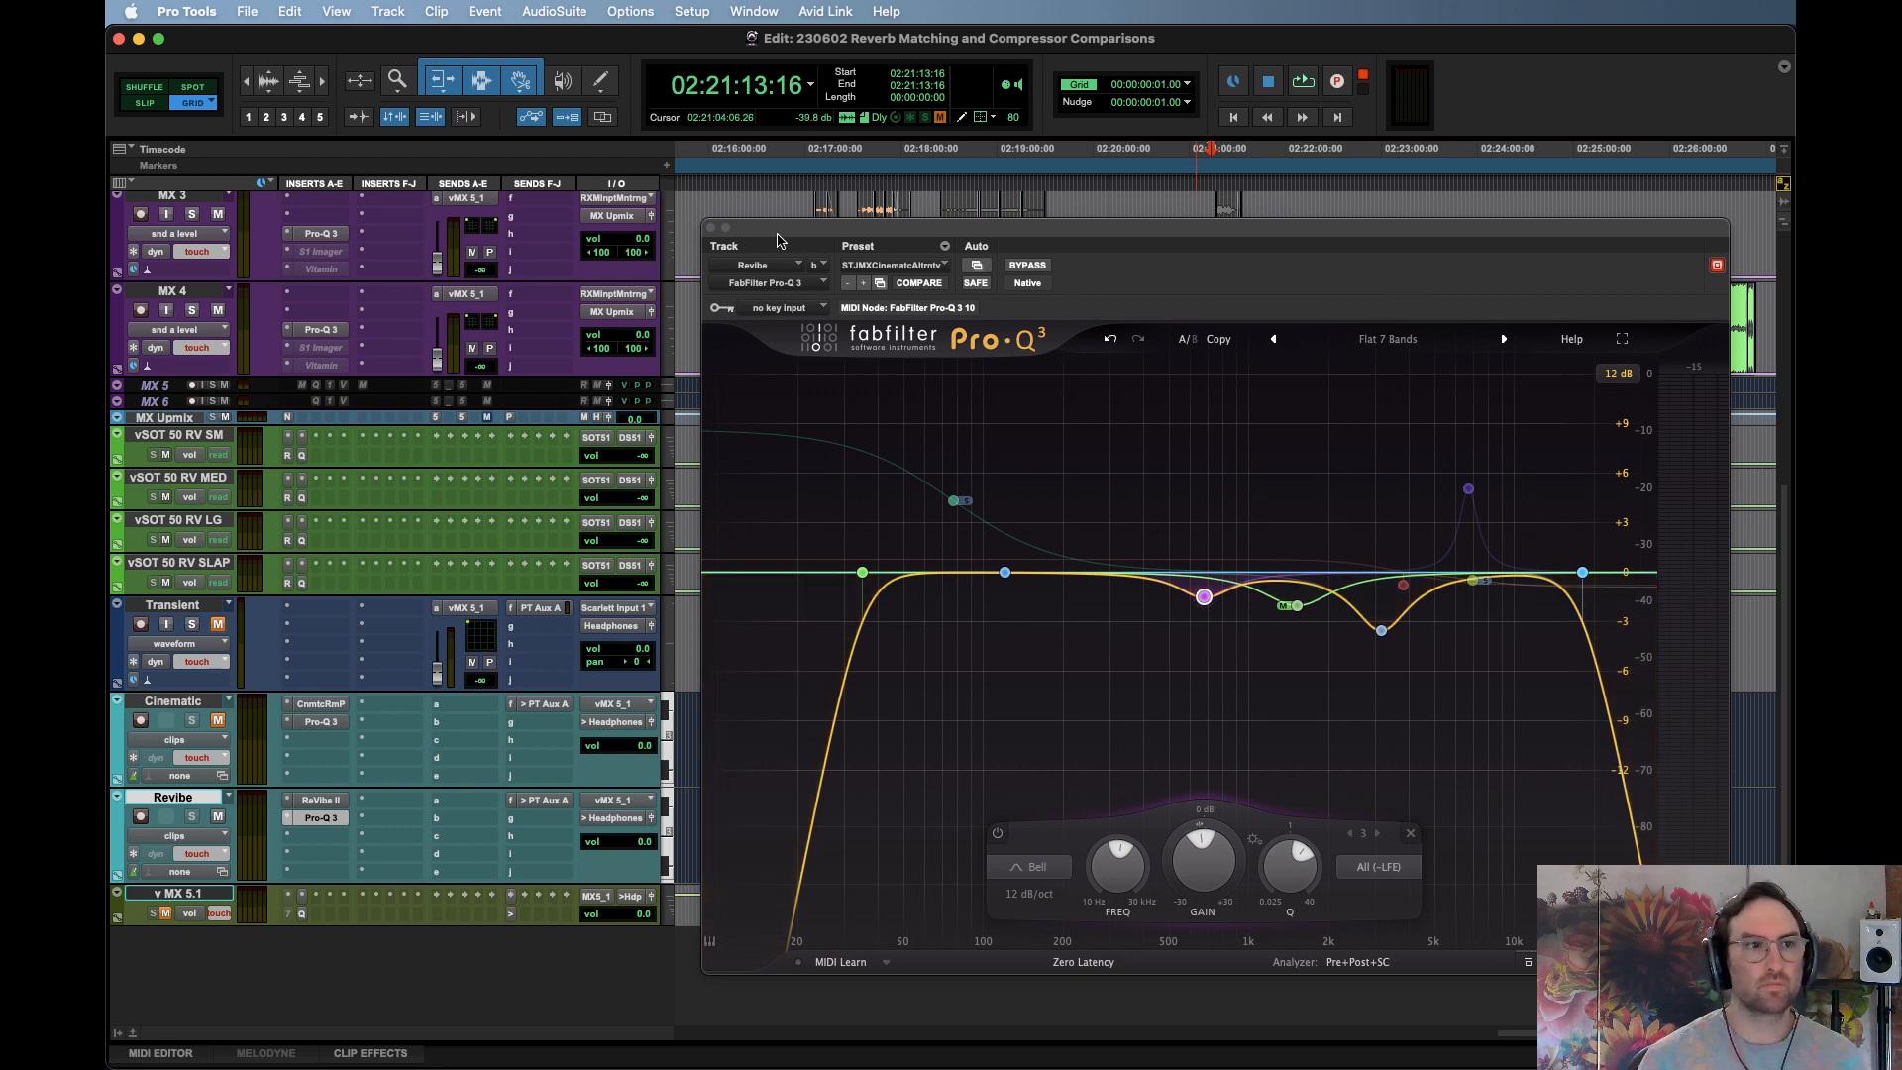
left_click_drag(777, 241, 771, 178)
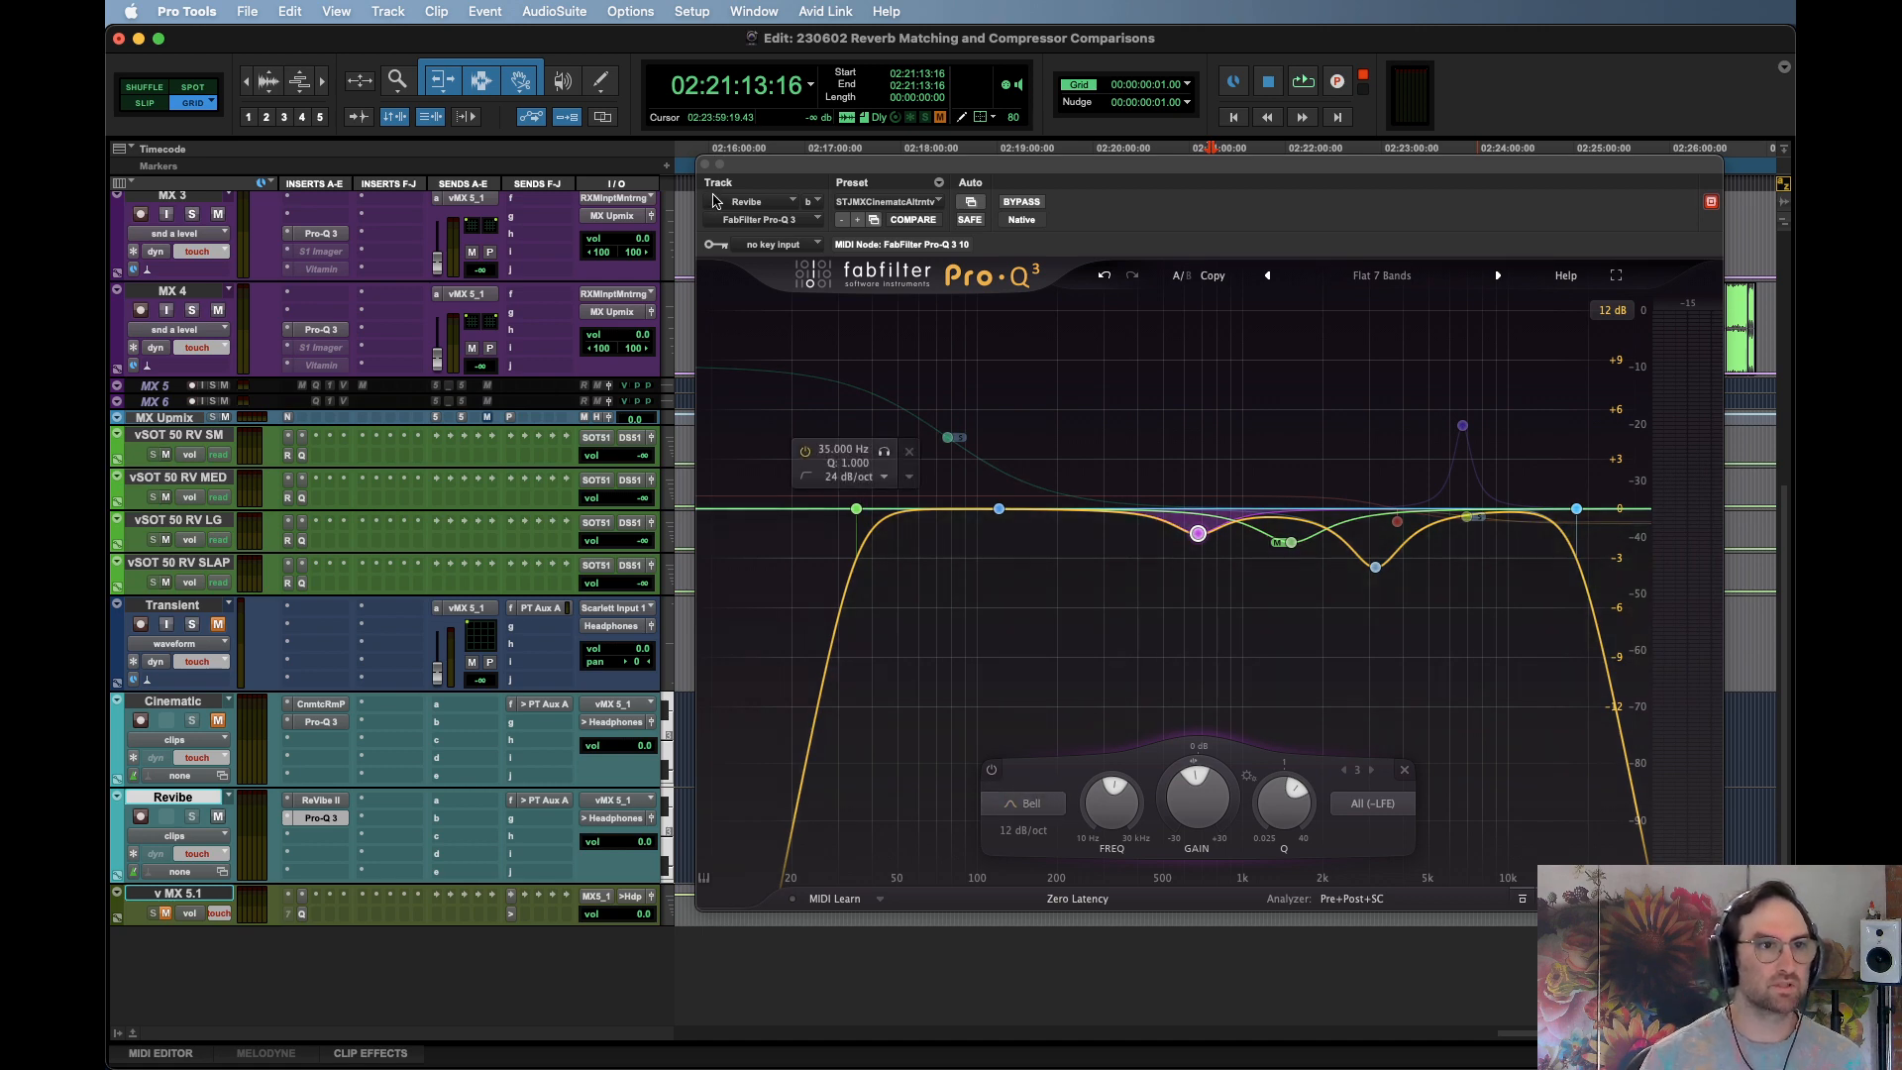
left_click(705, 164)
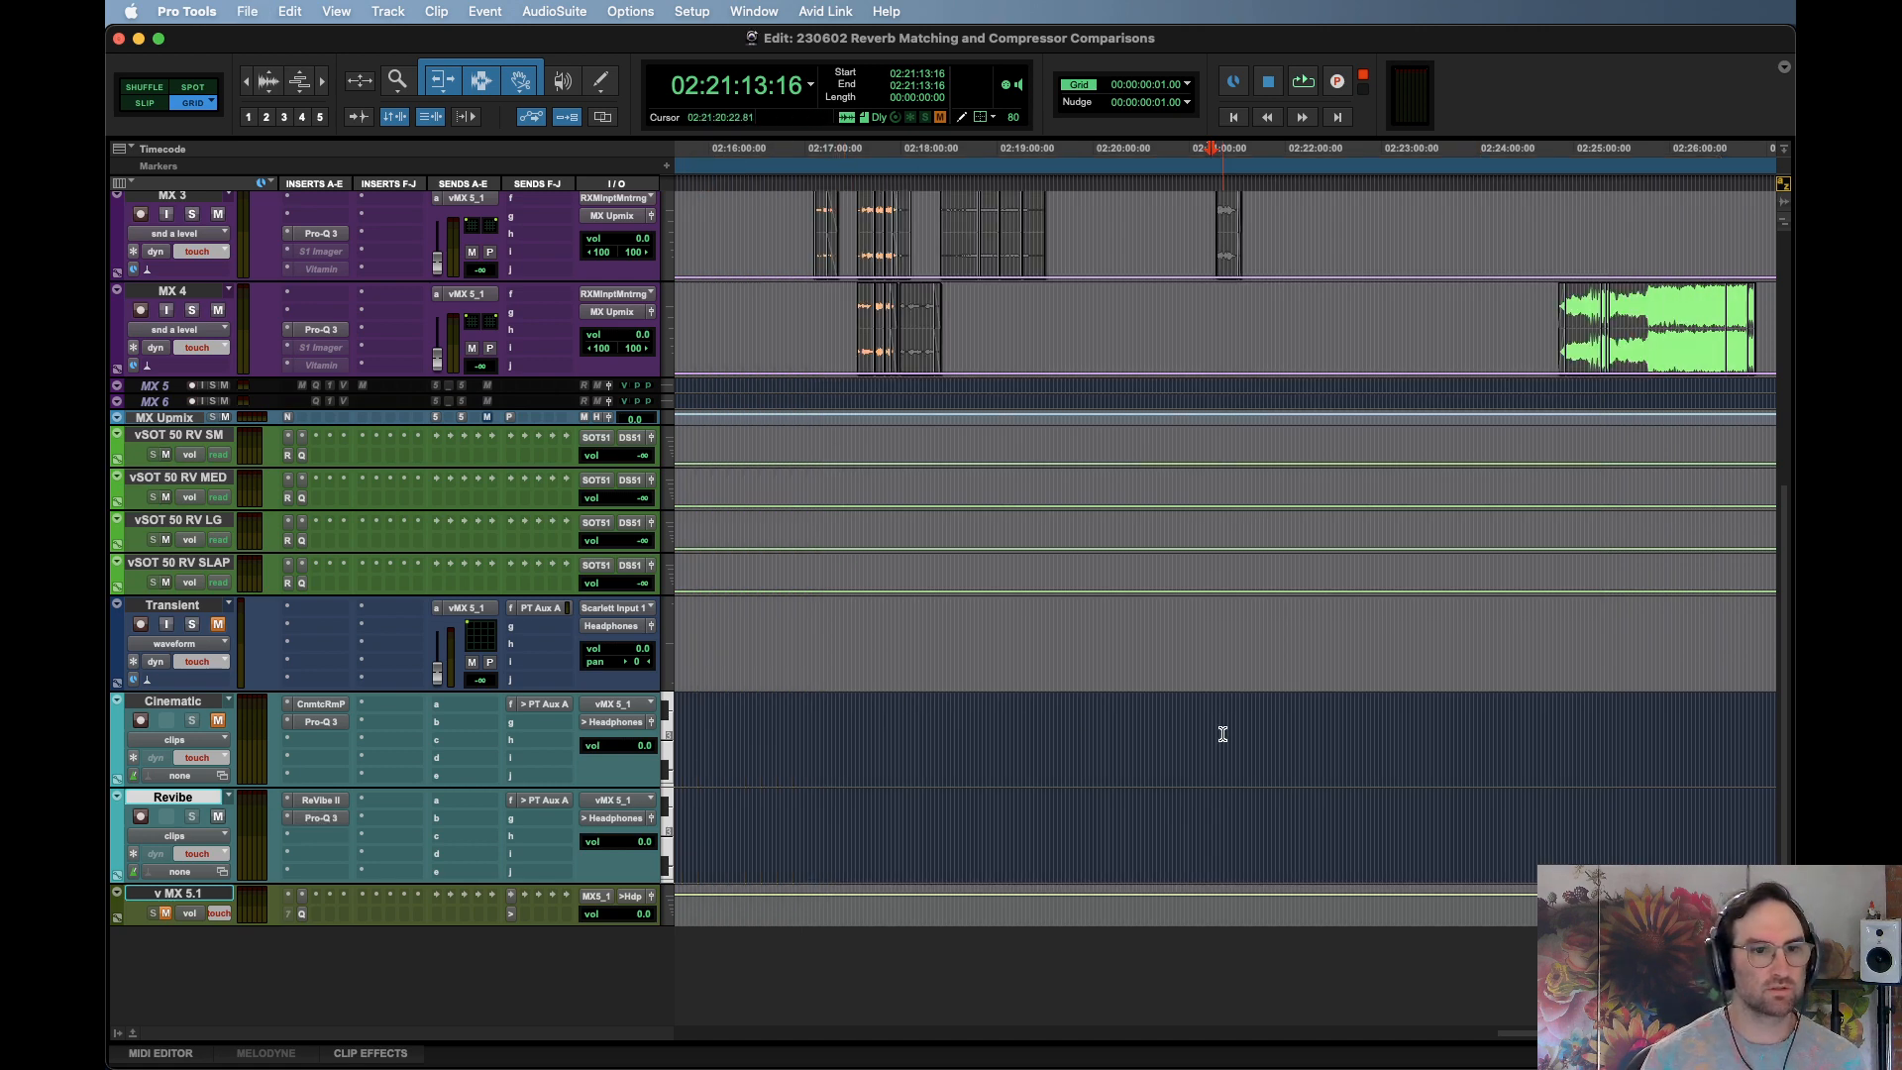
Switch the MX 1 to MX 4 tracks back to waveform view
left_click(186, 806)
key("r")
key("r")
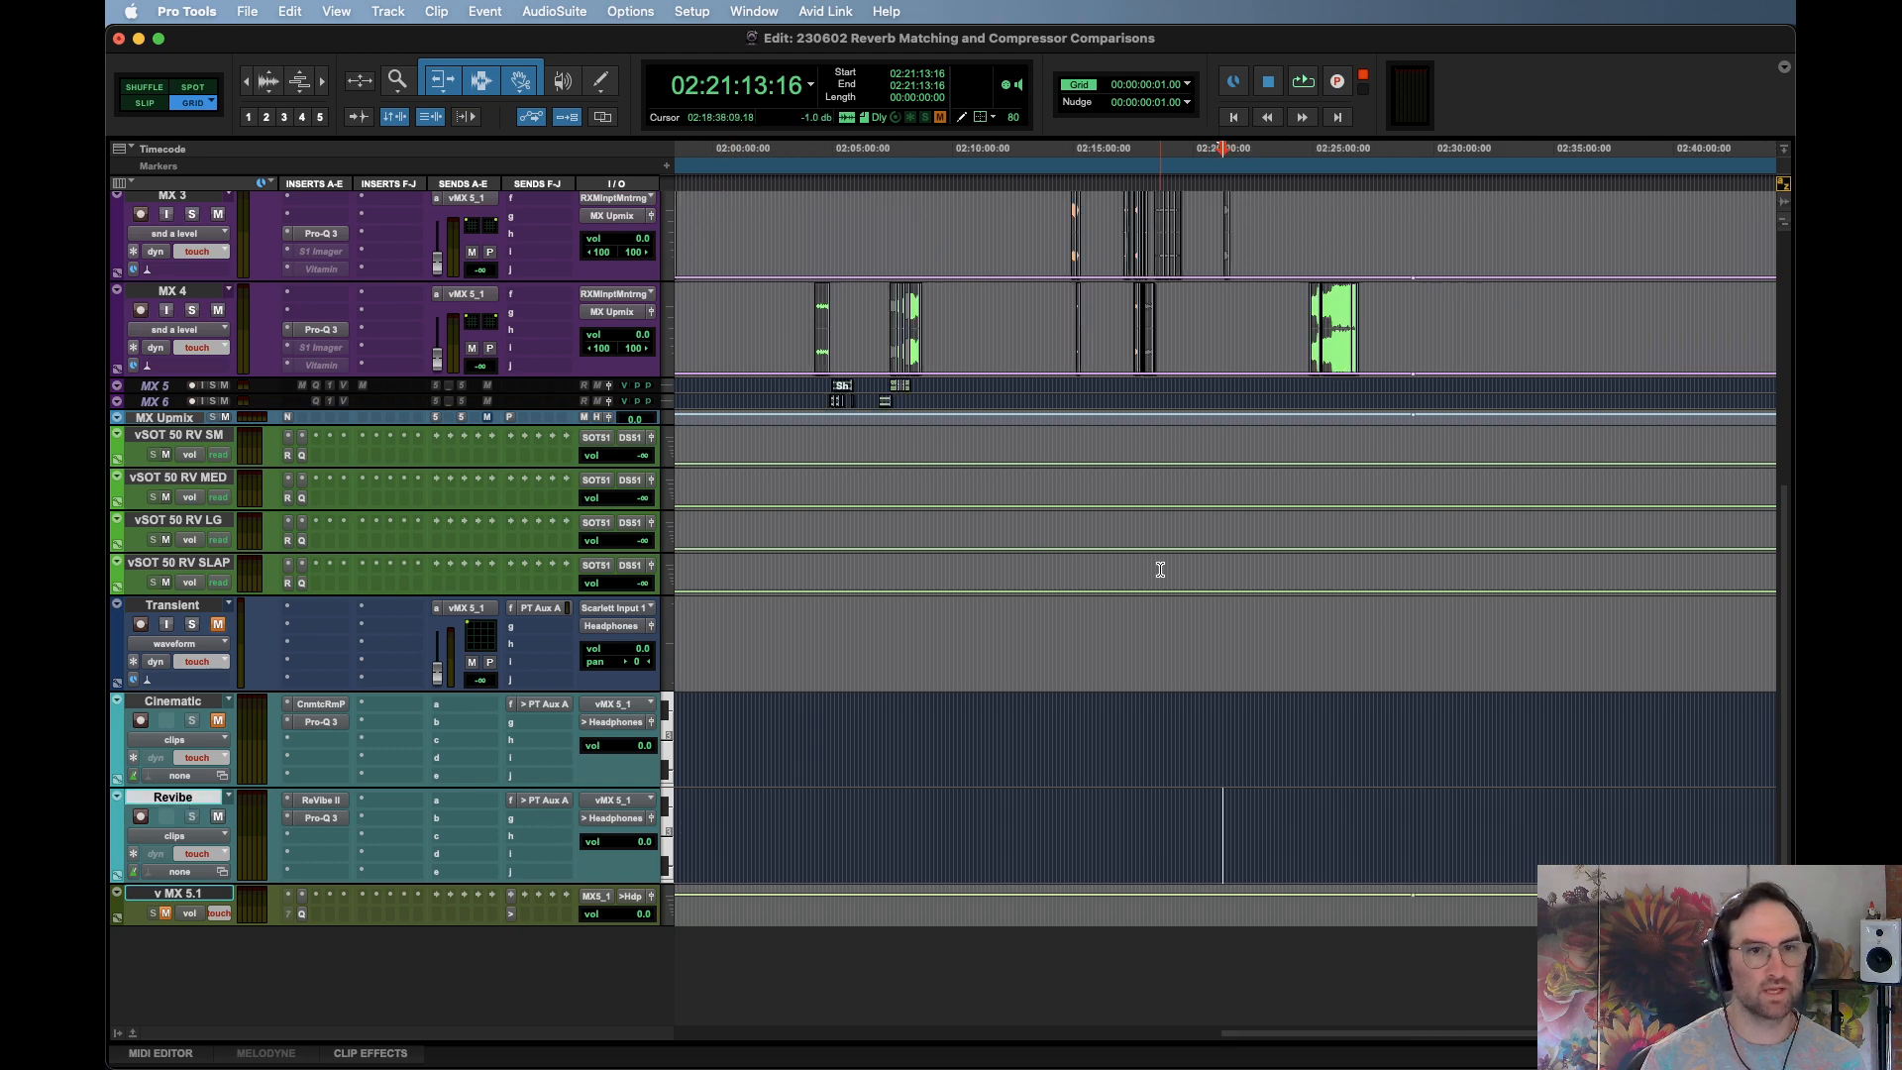
scroll(1158, 572, "up", 5)
key("ctrl+alt+equal")
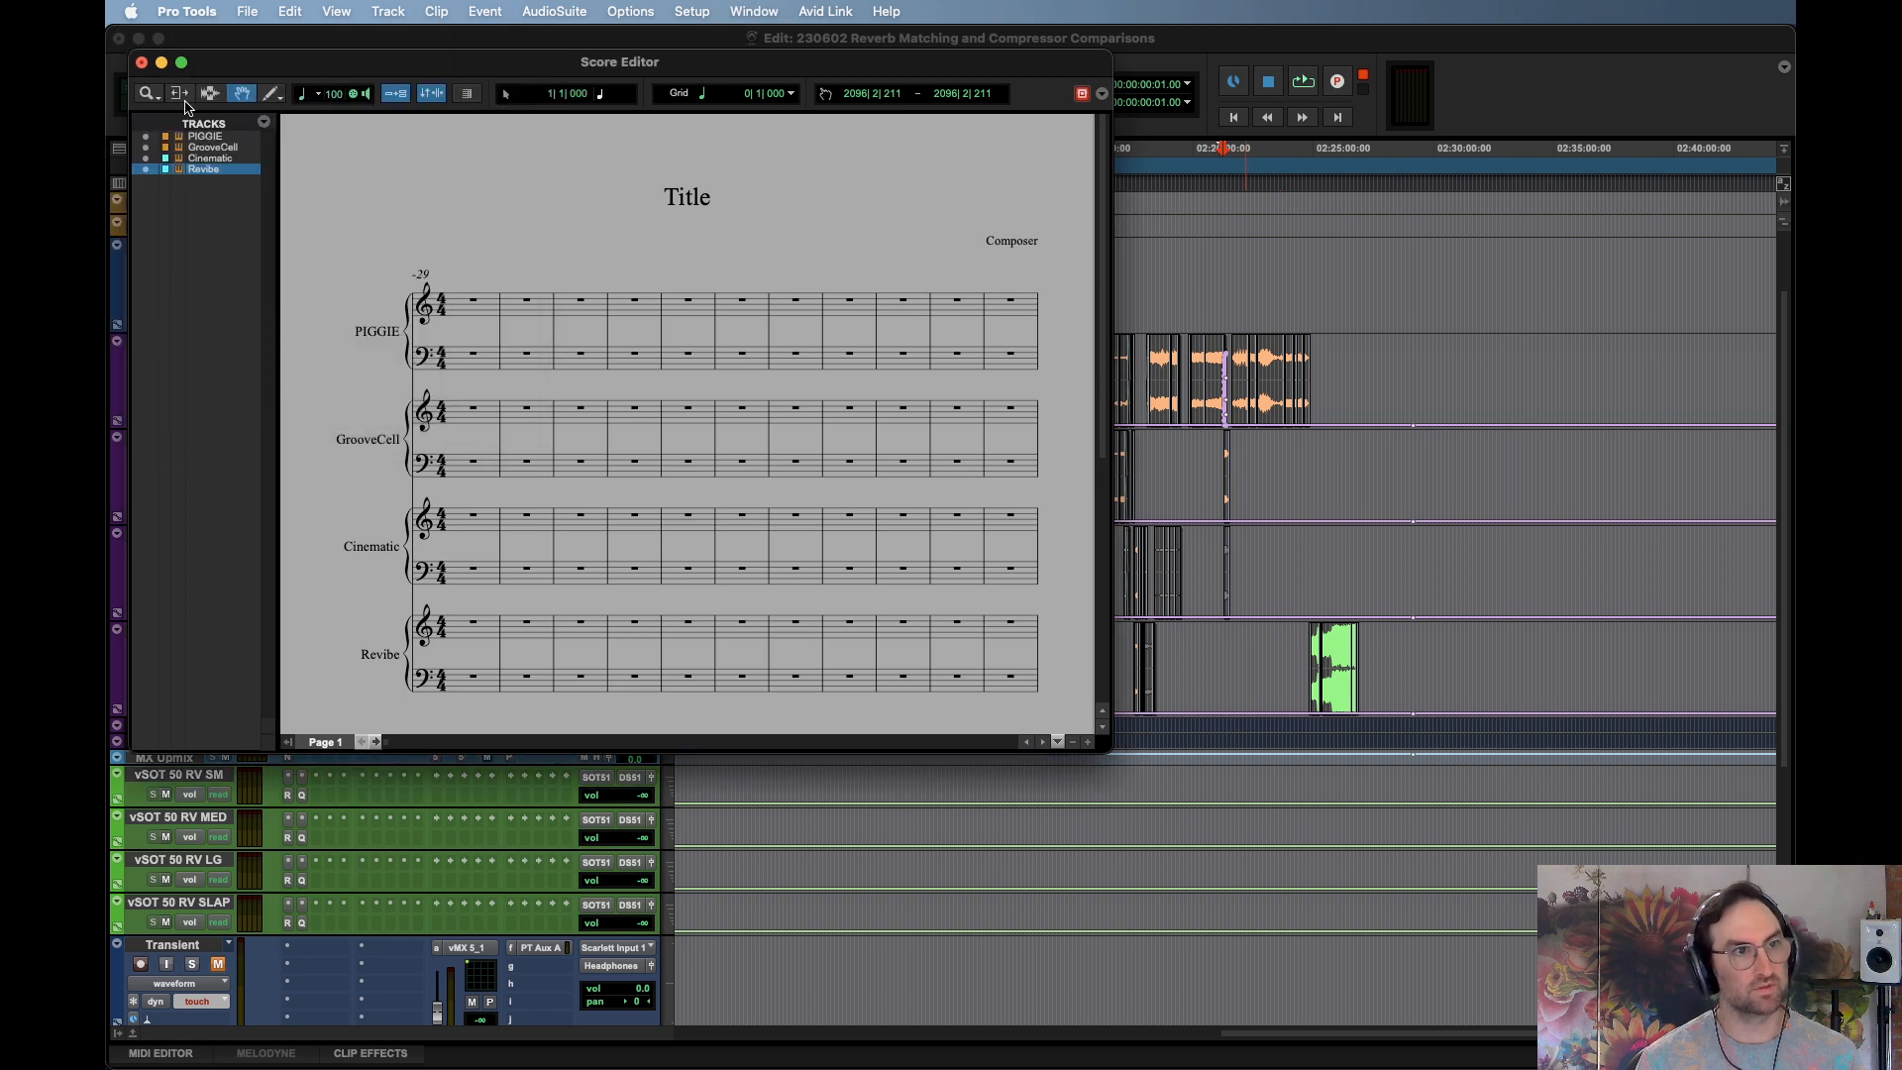
left_click(141, 63)
key("minus")
key("minus")
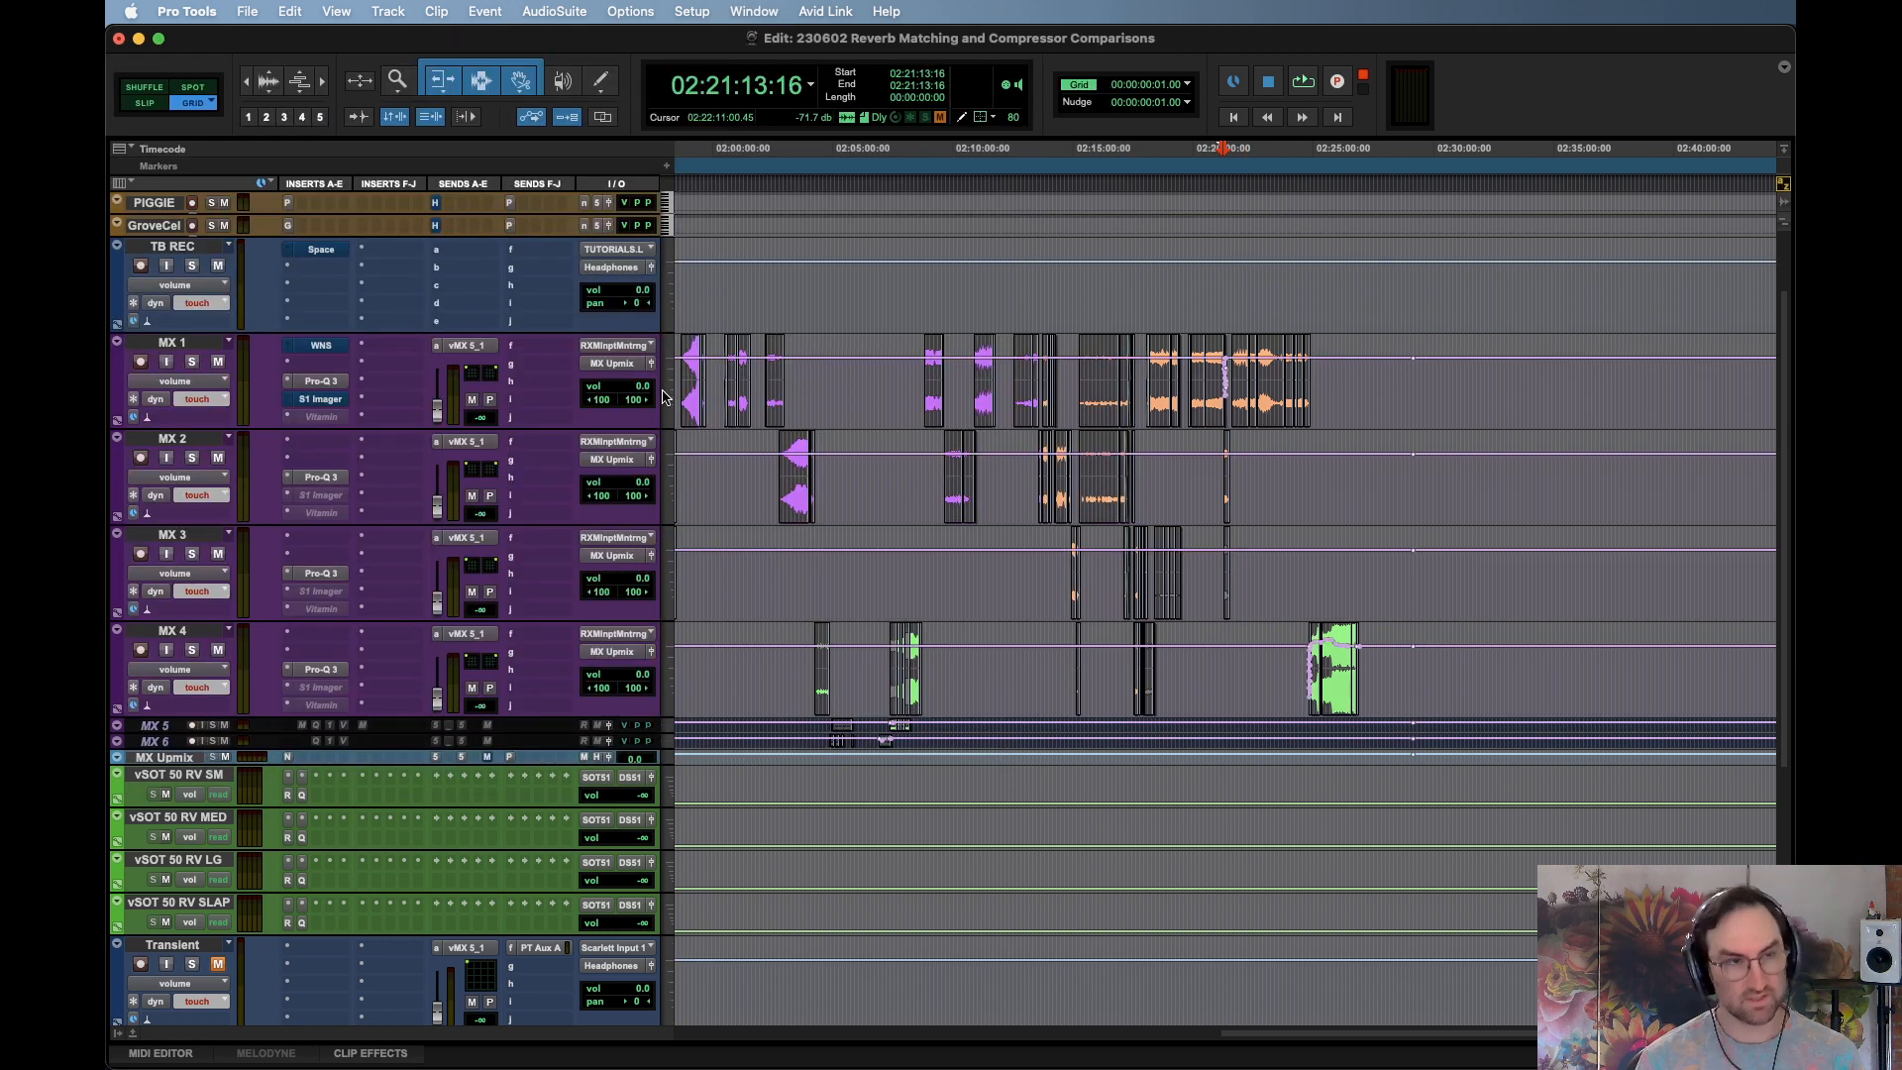
Select the MX 1 to MX 4 tracks and reduce them to a compact track height
left_click(168, 341)
left_click(180, 633, "shift")
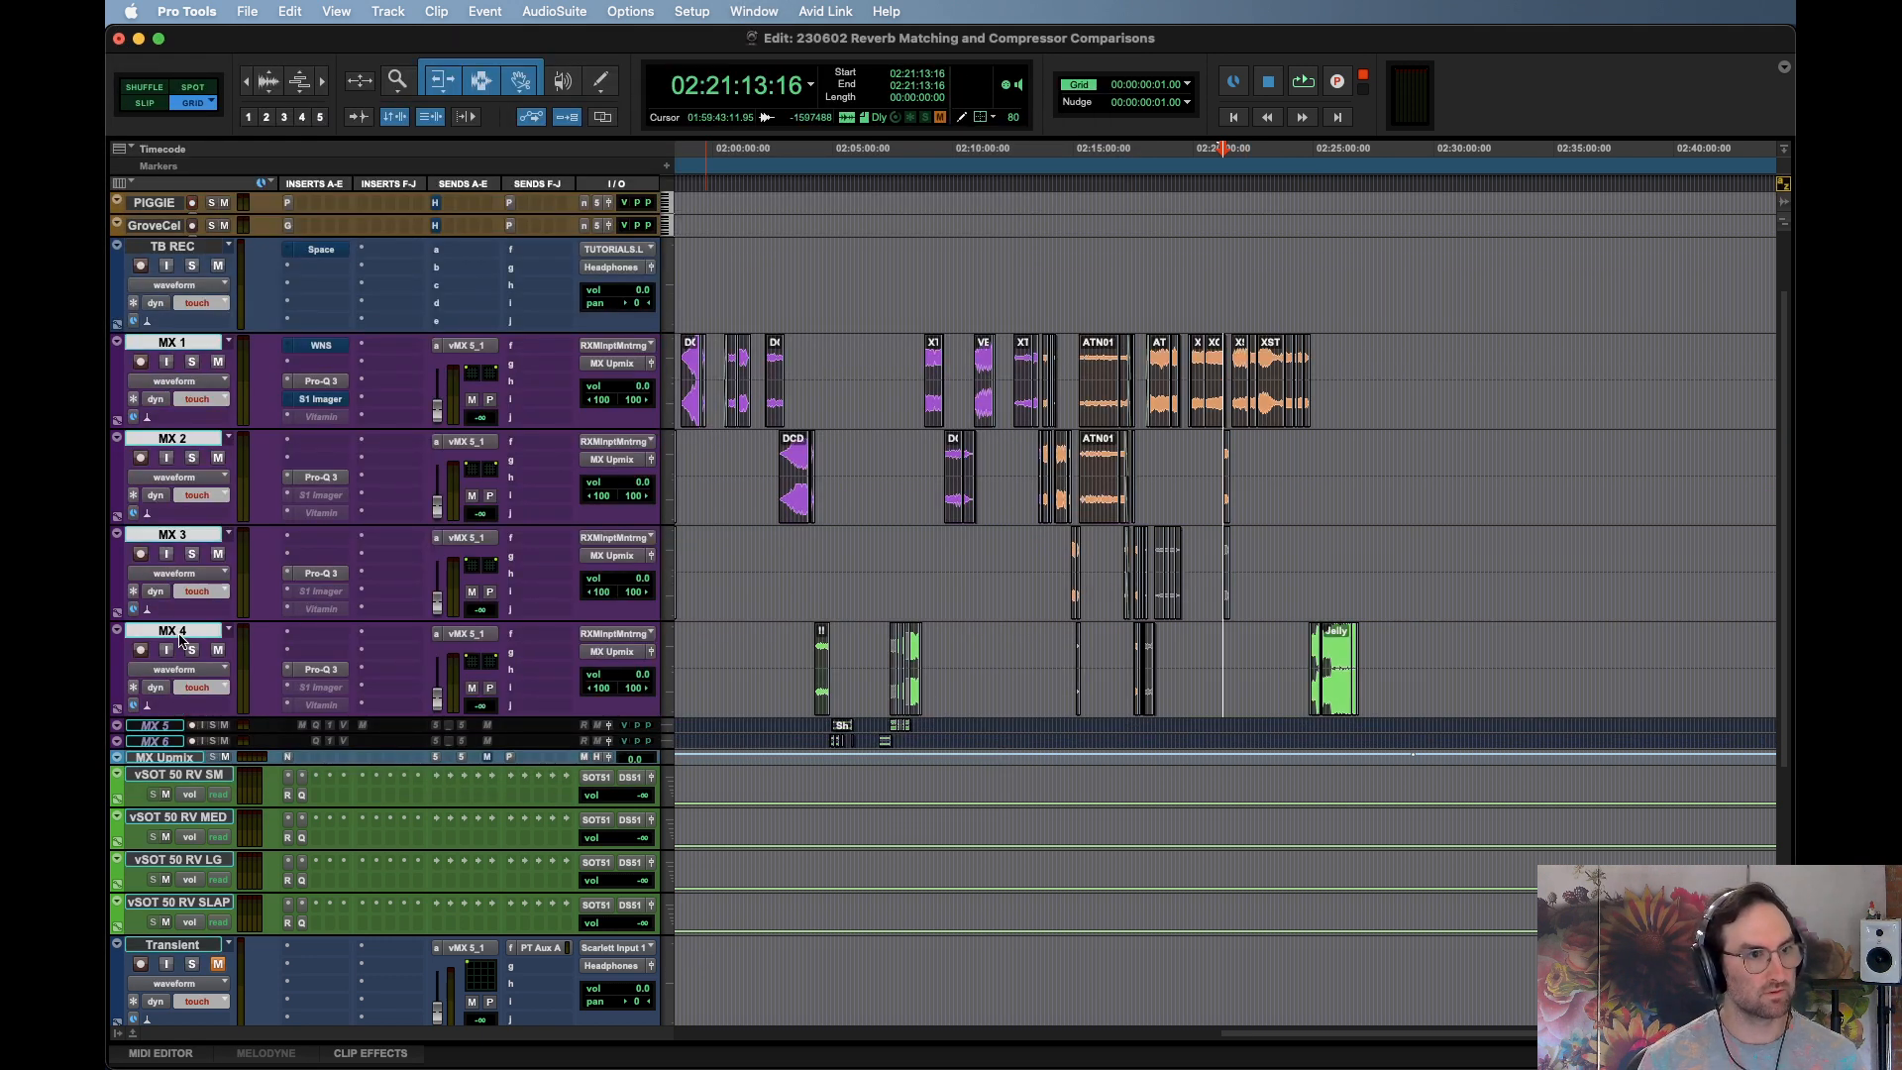
key("ctrl+Down")
key("ctrl+Down")
key("ctrl+Down")
scroll(869, 671, "down", 1)
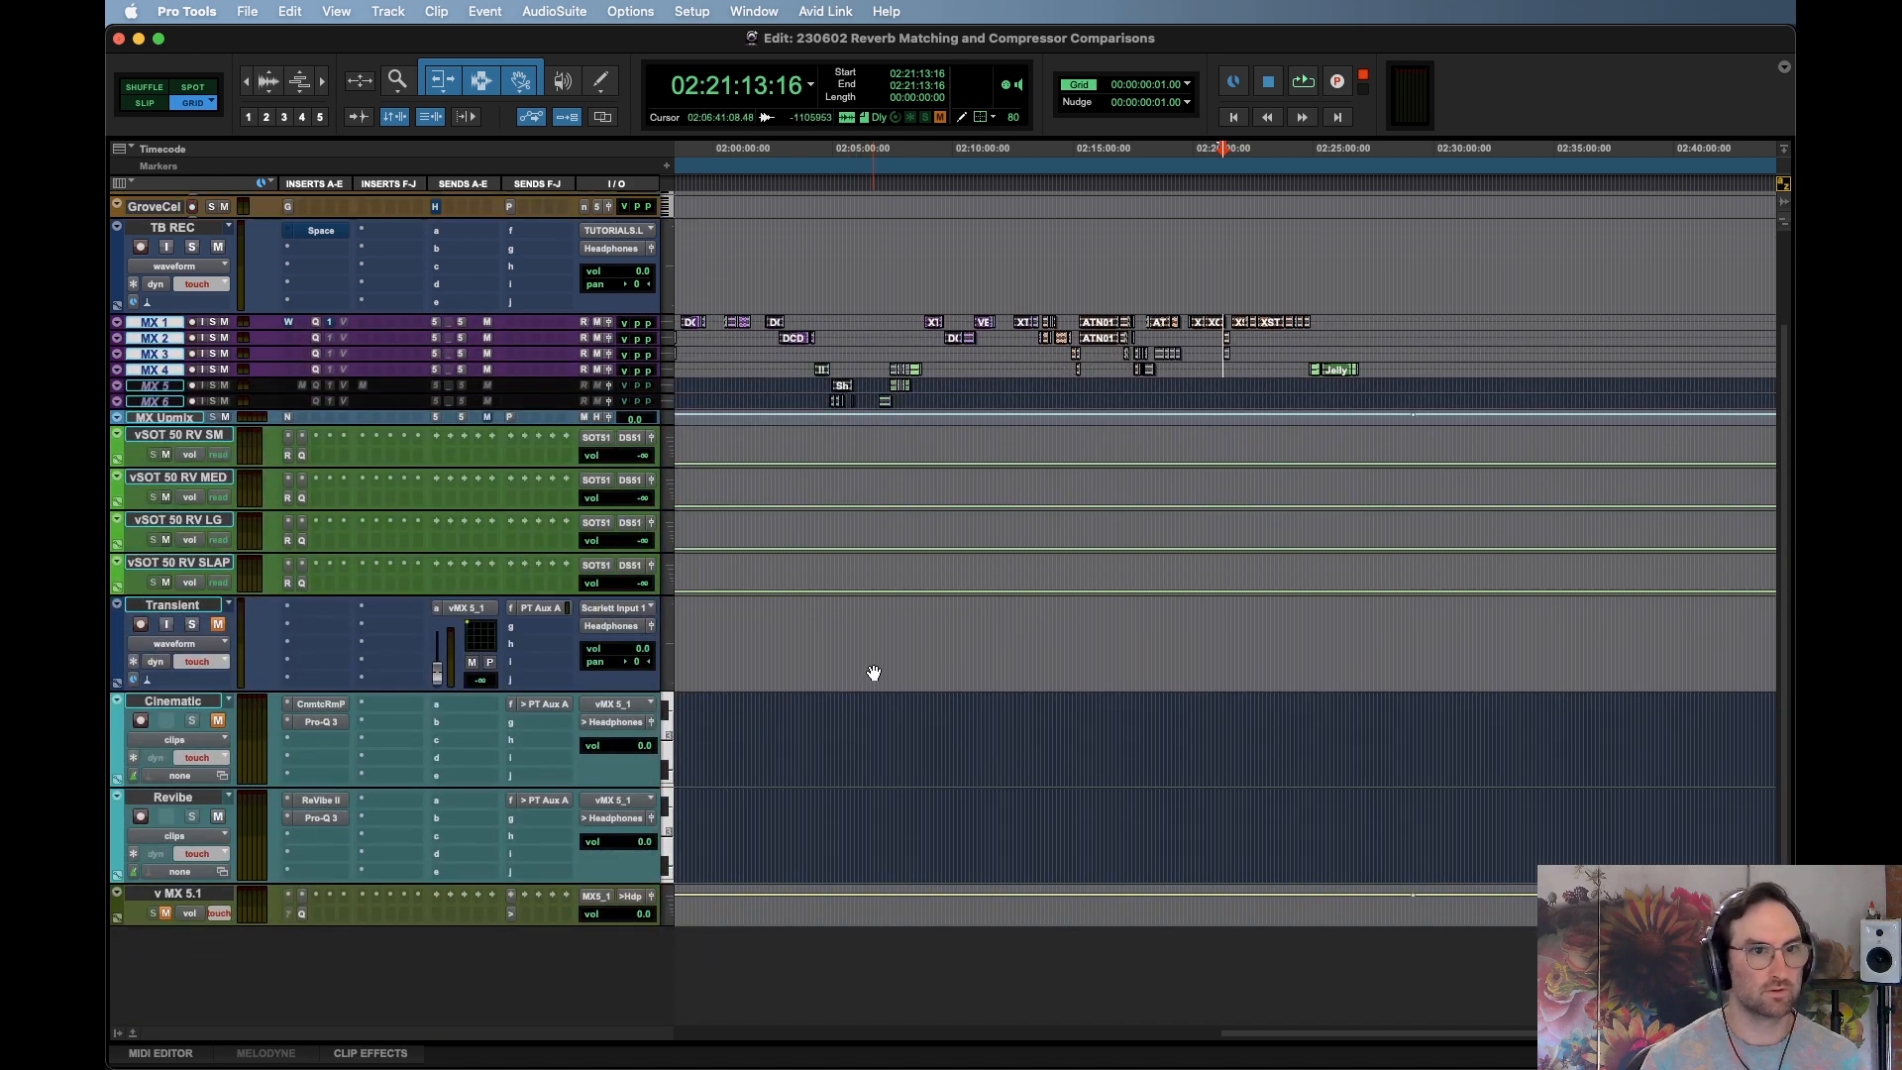
Listen to the sequencer pattern in the GrooveCell plug-in, stop playback, close its window and select the GrooveCell track
scroll(869, 670, "up", 5)
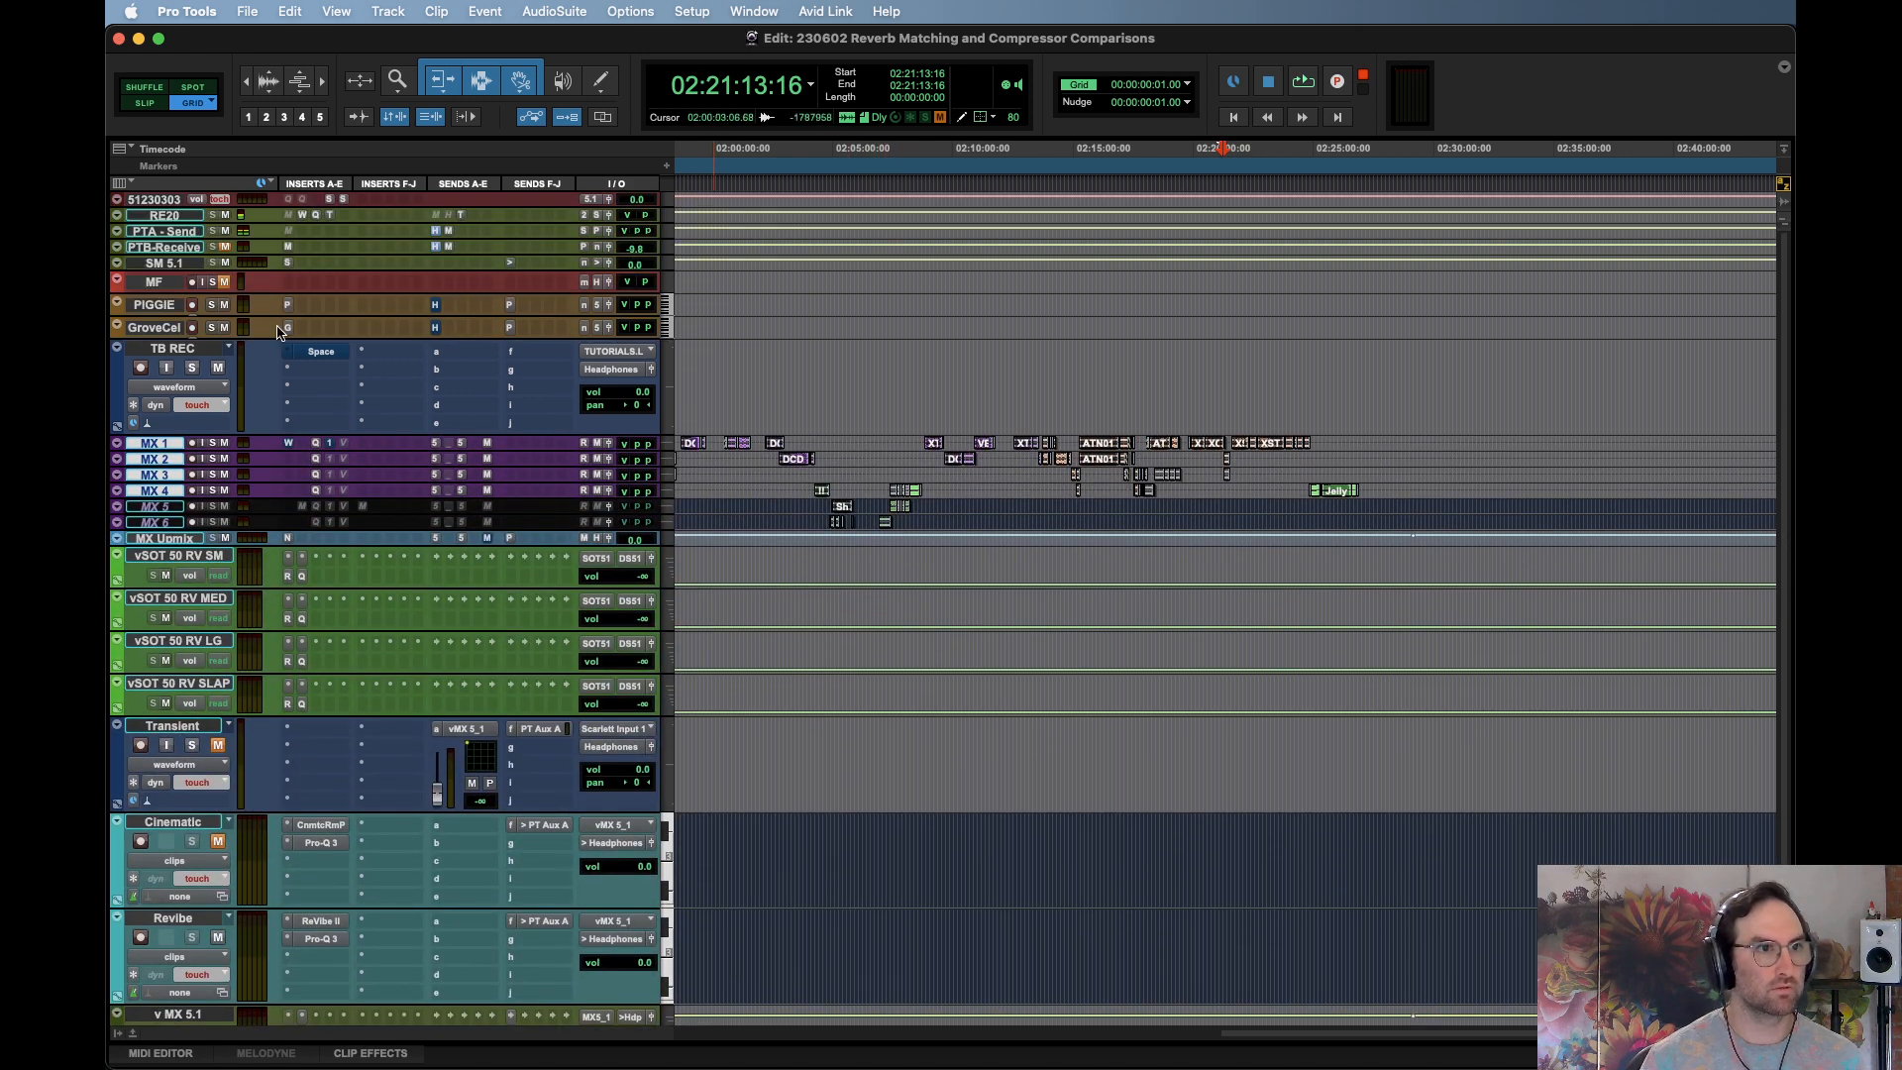
left_click(287, 327)
left_click(1137, 282)
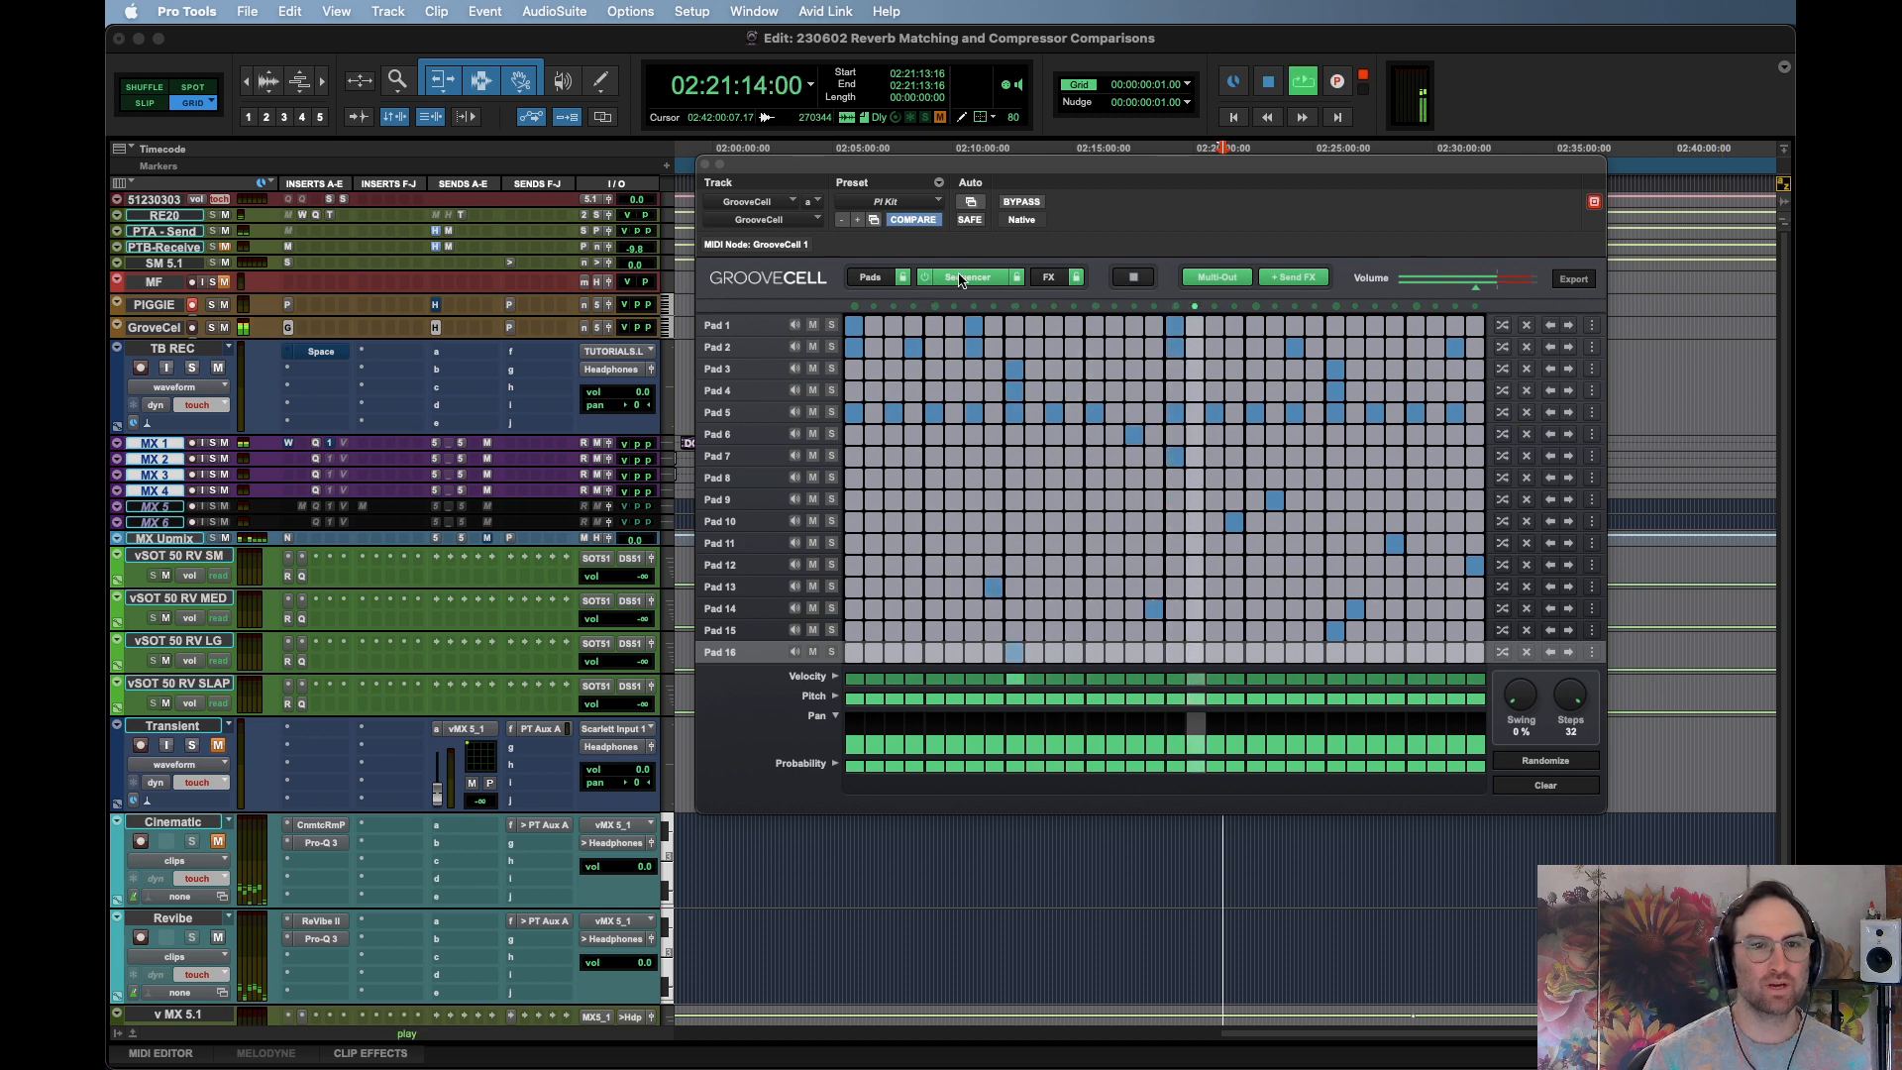
key("space")
left_click(705, 163)
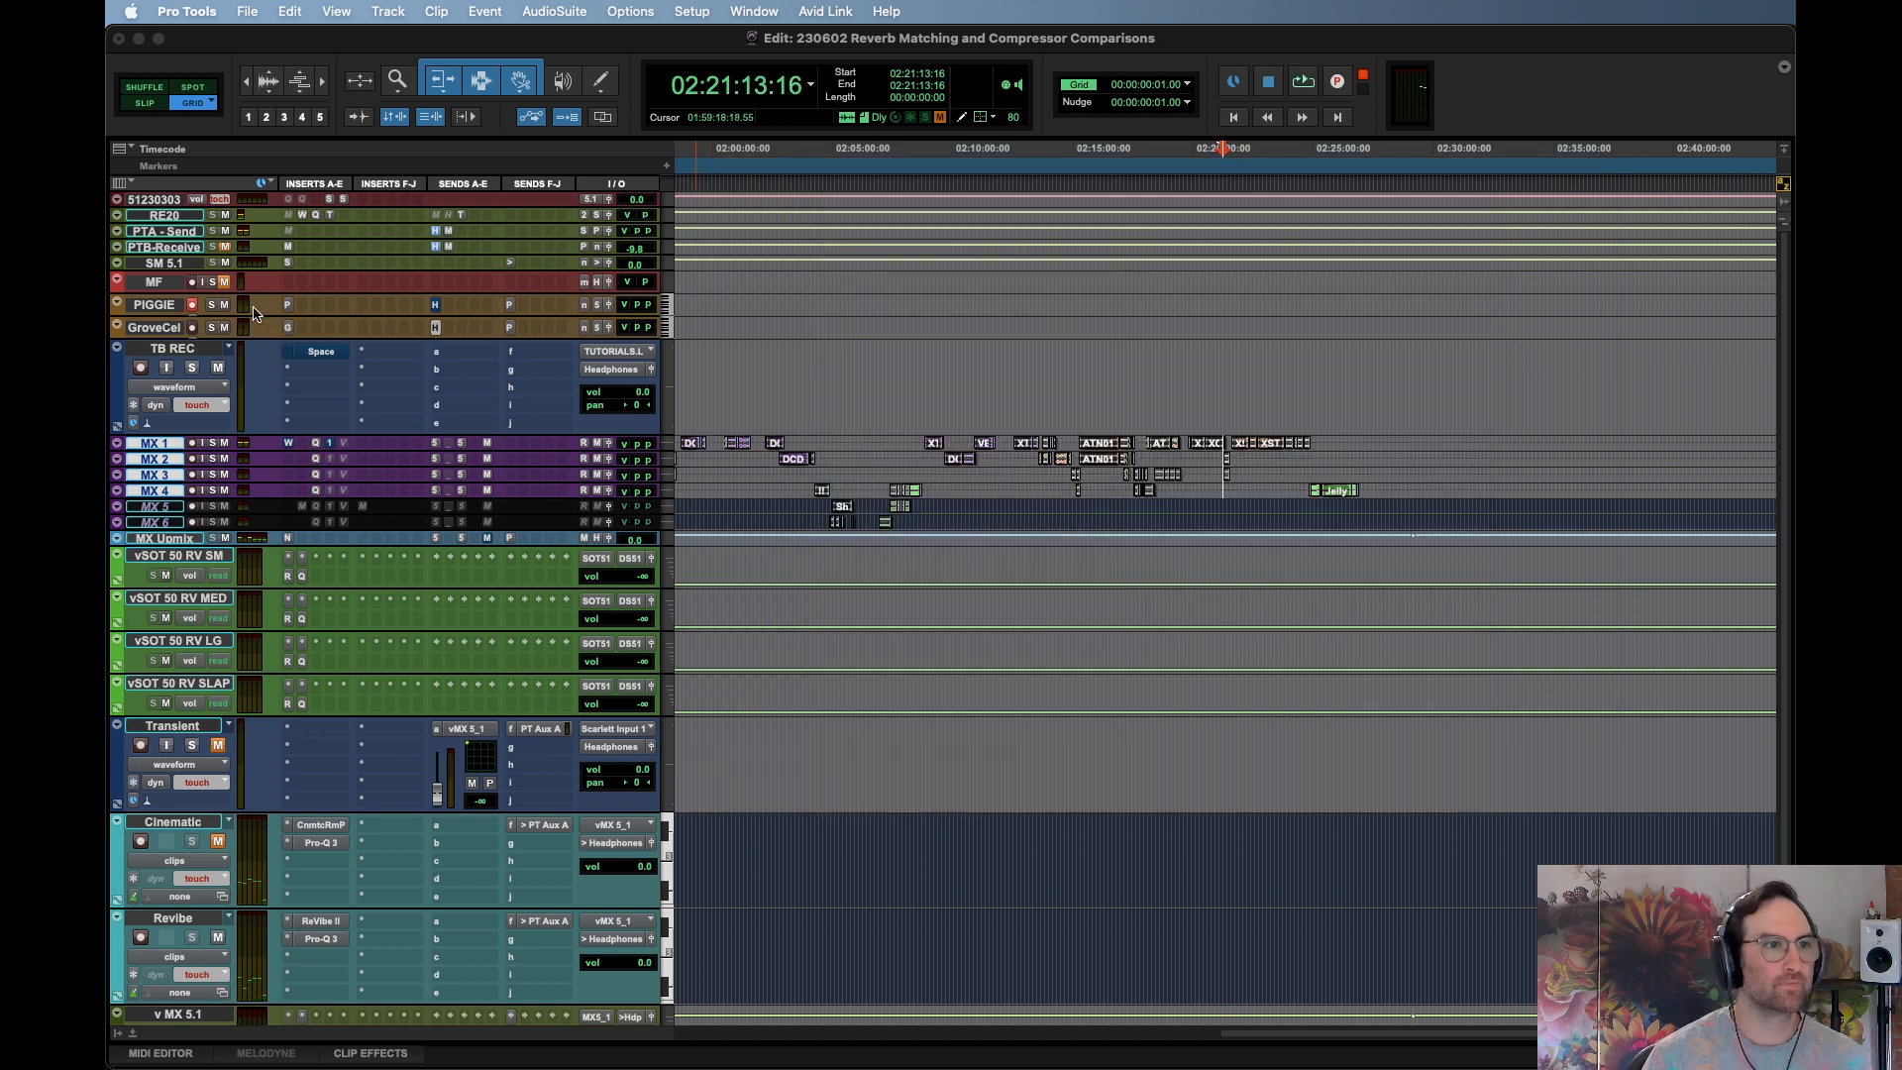
left_click(176, 328)
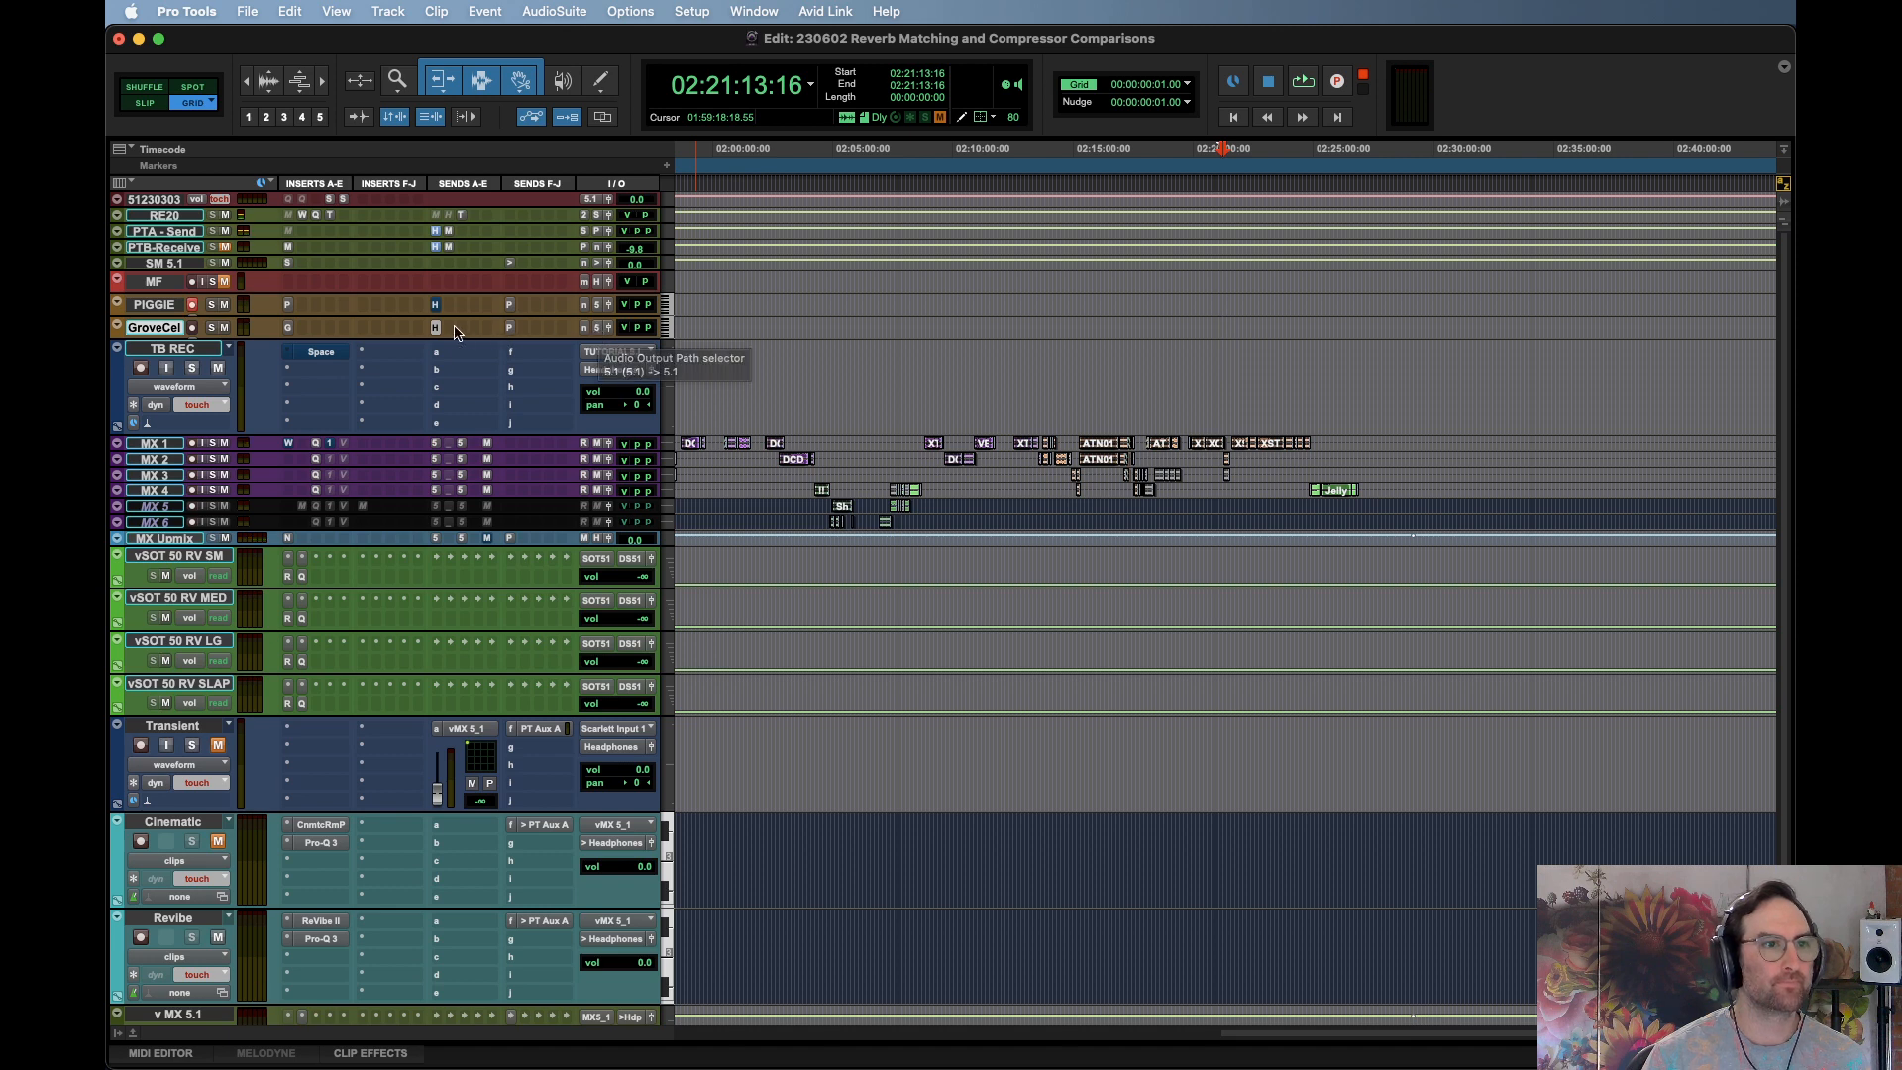
Play the GrooveCell sequencer pattern, toggle the mute on the PIGGIE track's first send and select that track
left_click(287, 328)
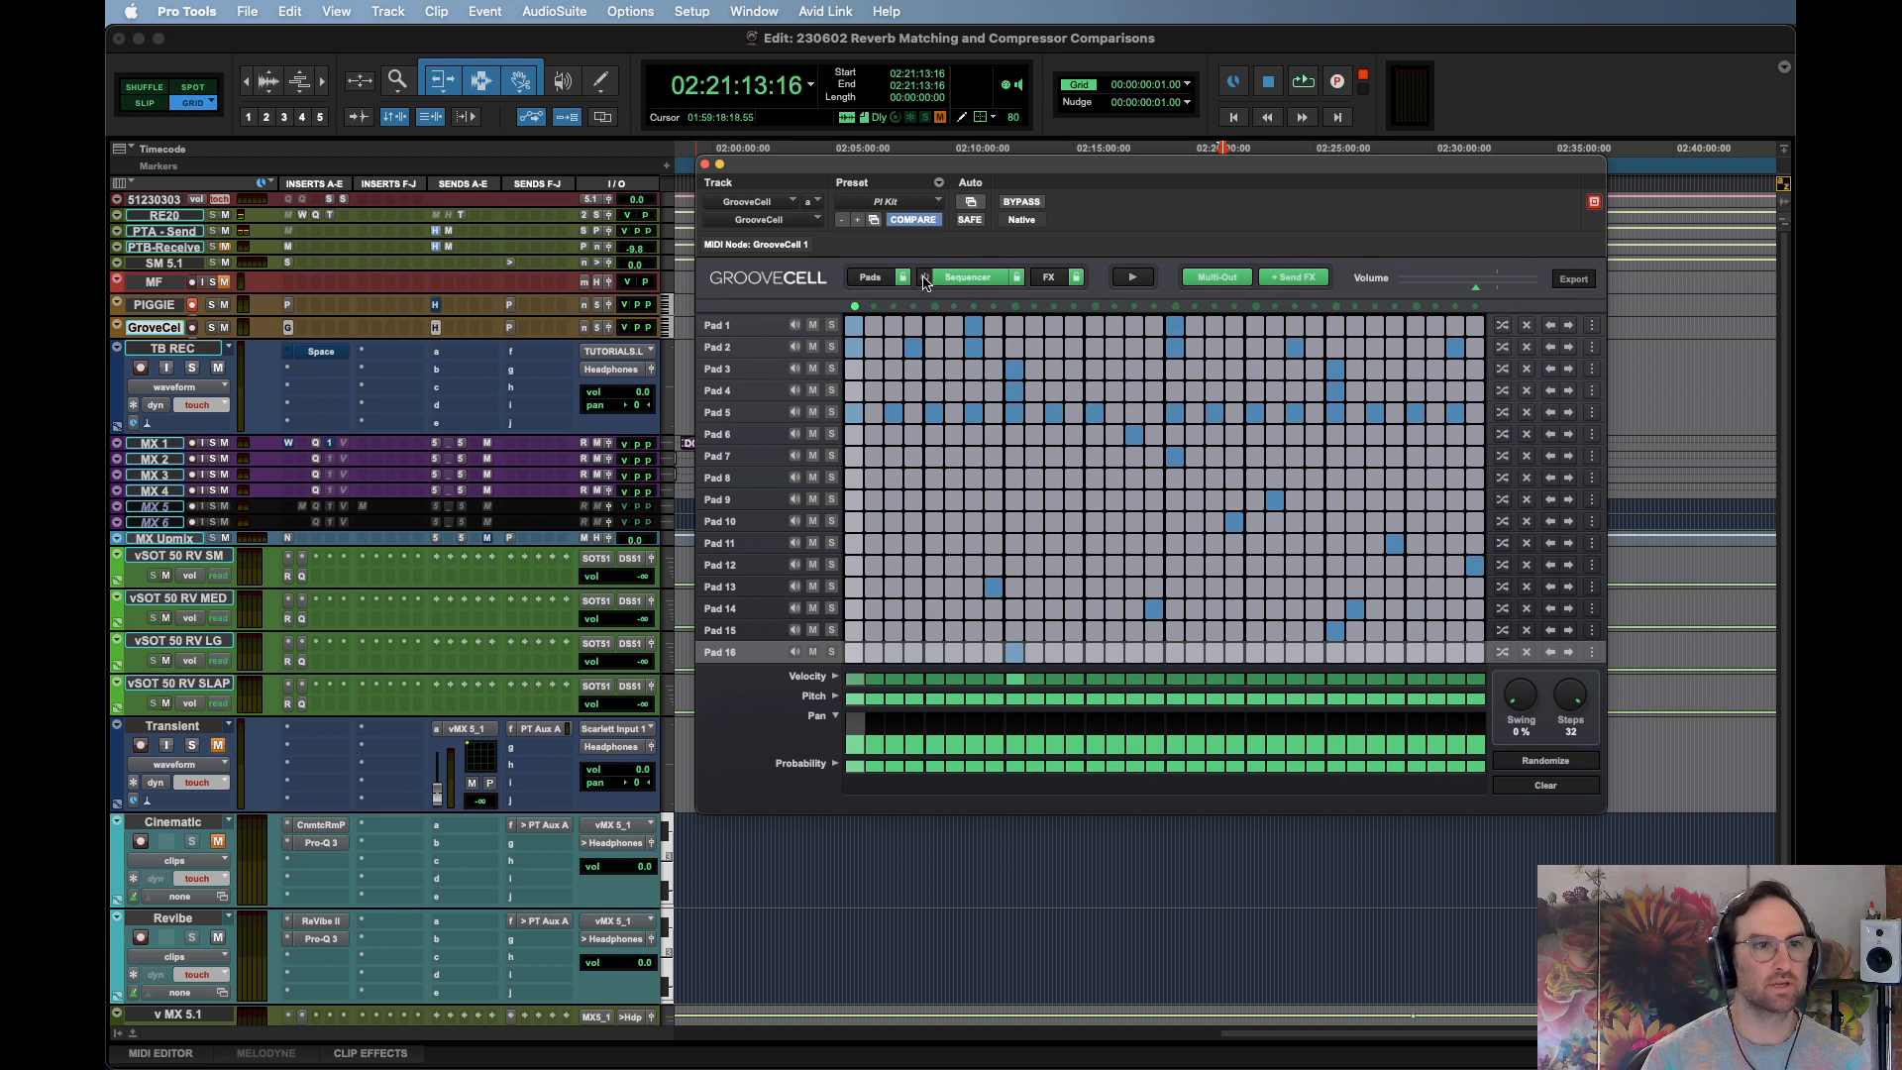
left_click(1146, 284)
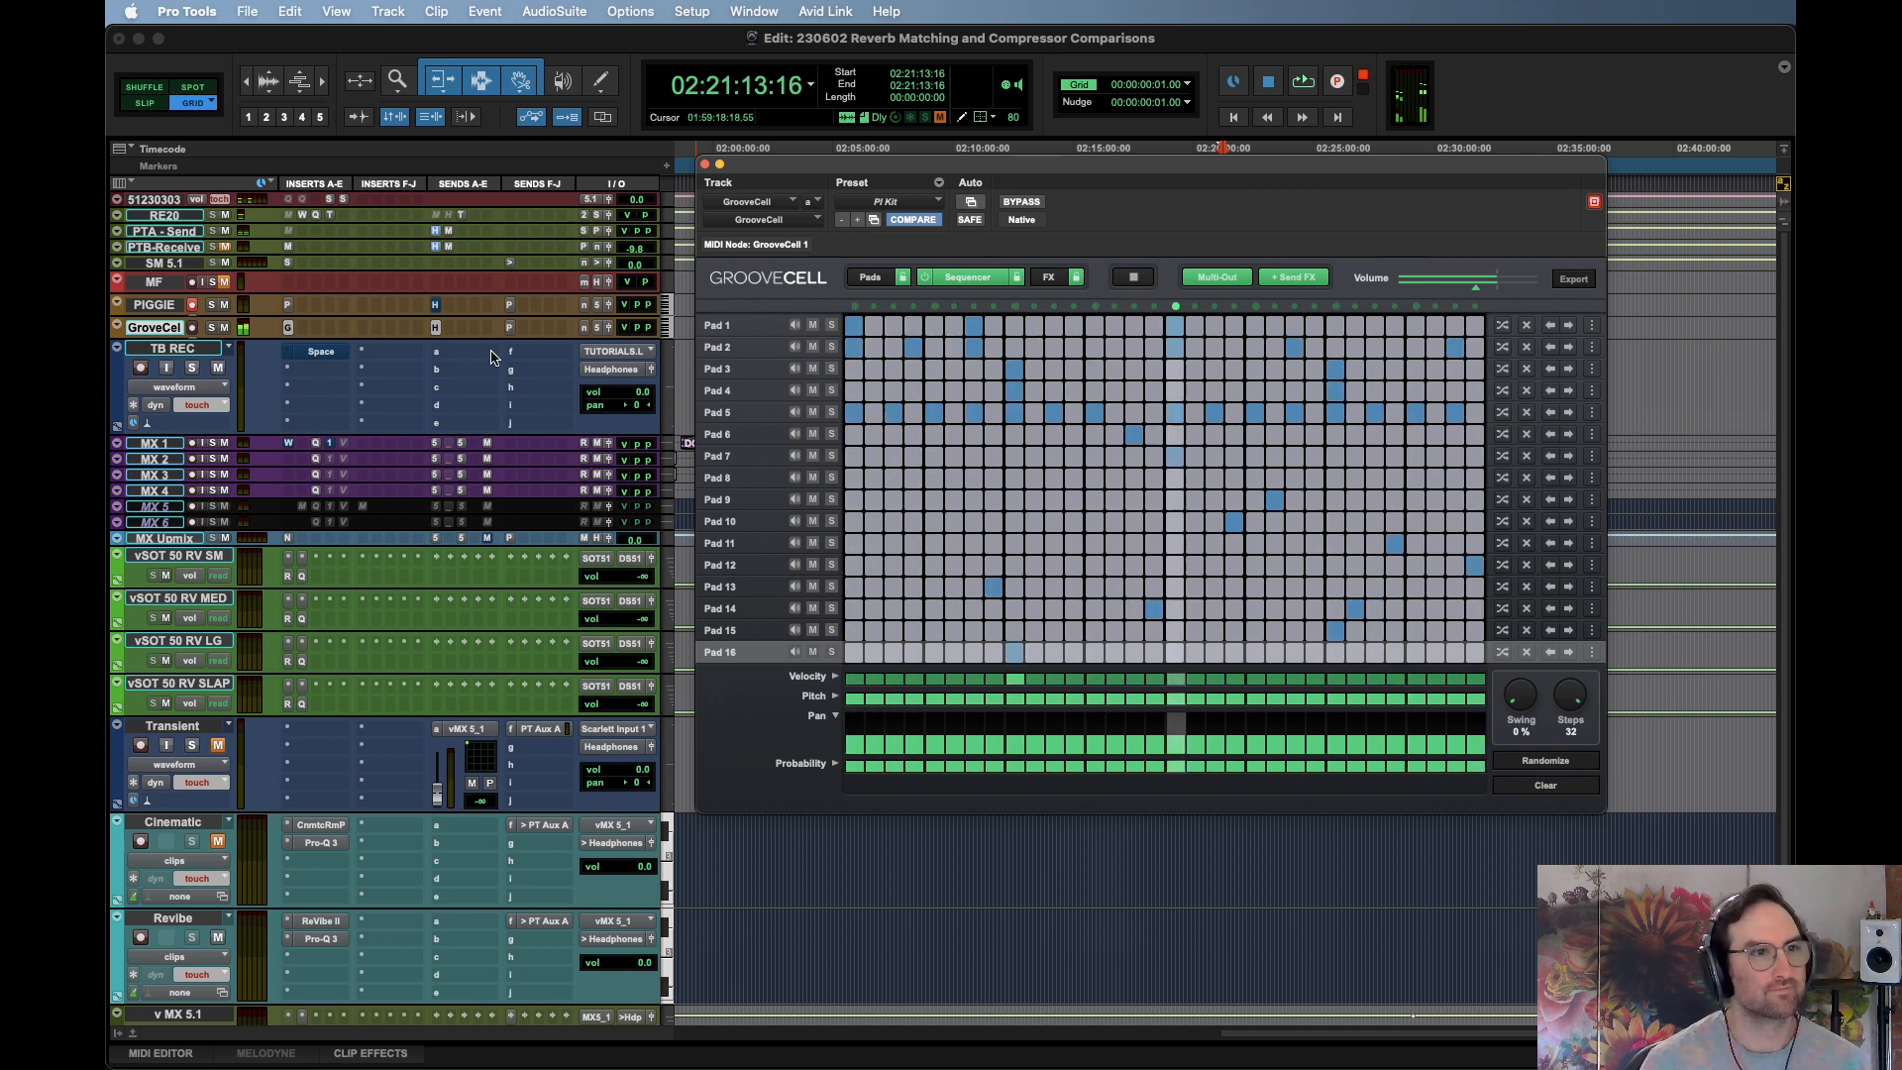
left_click(435, 305, "super")
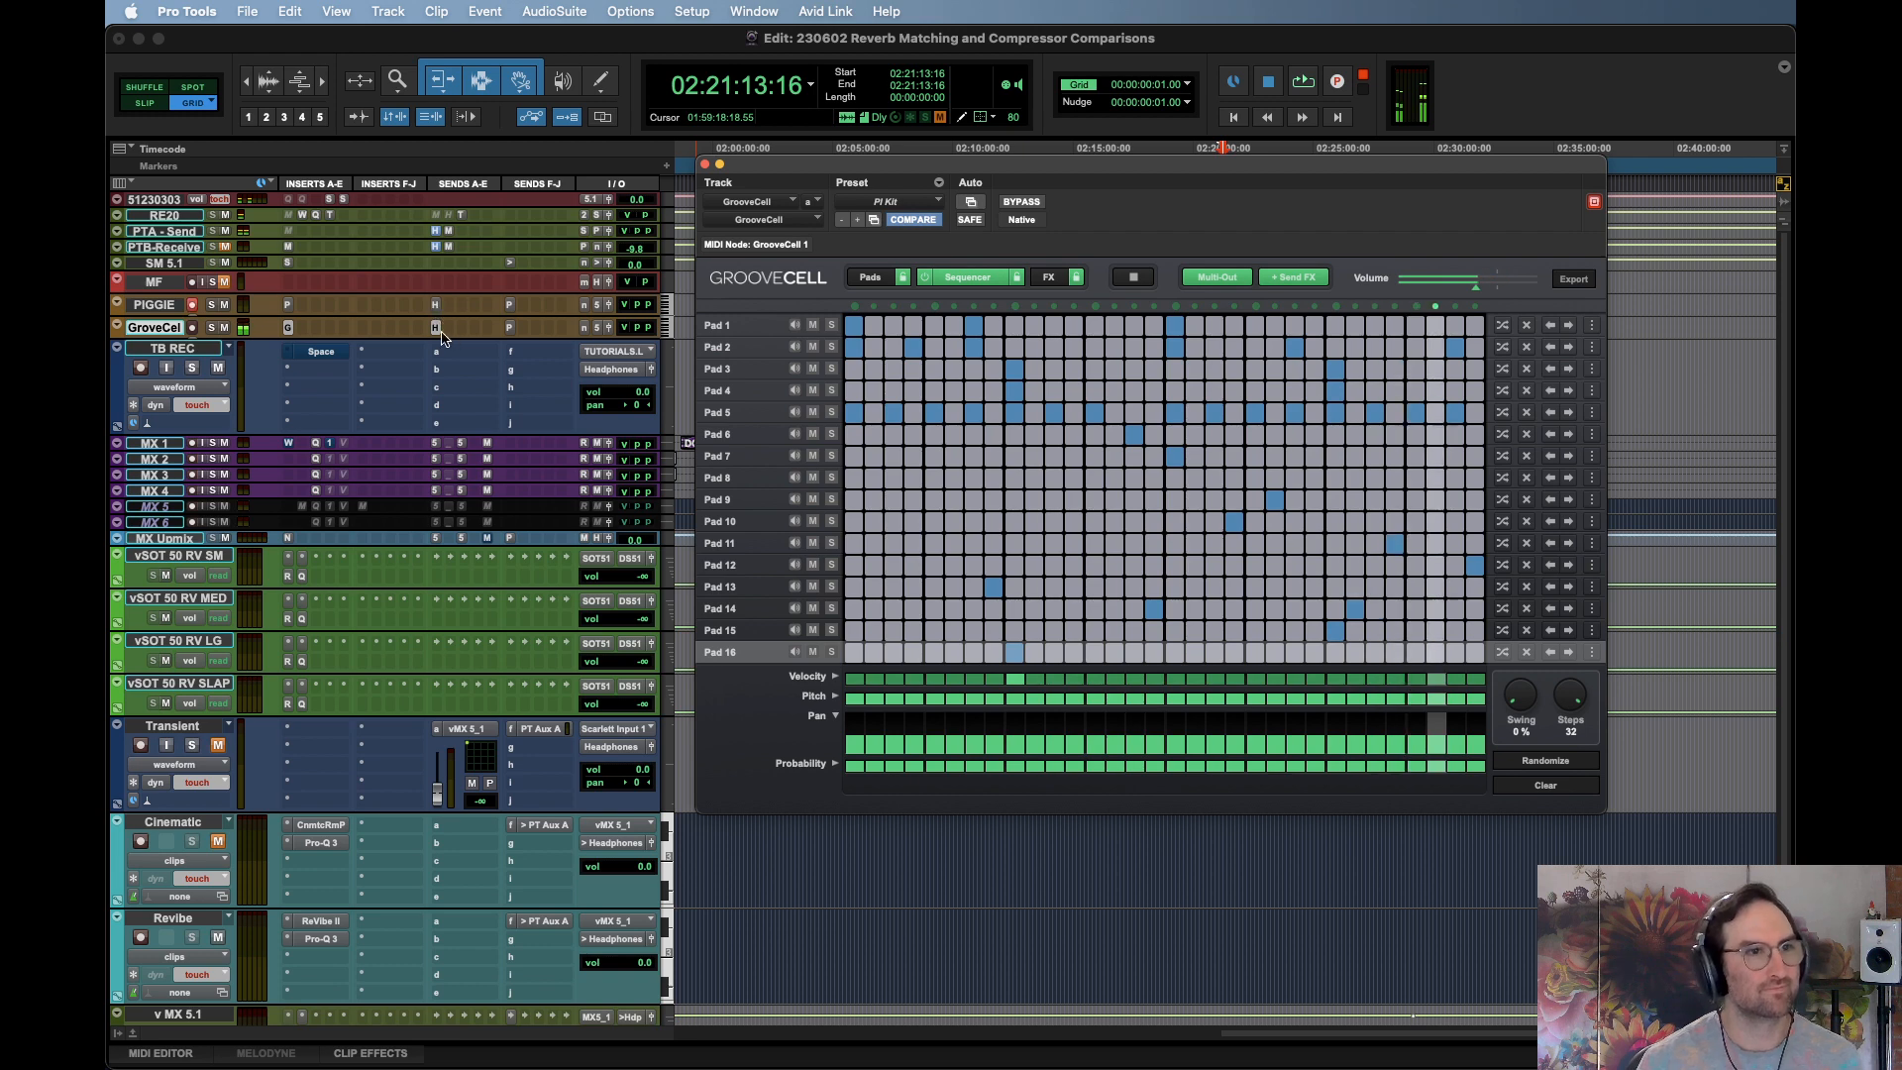
left_click(154, 309)
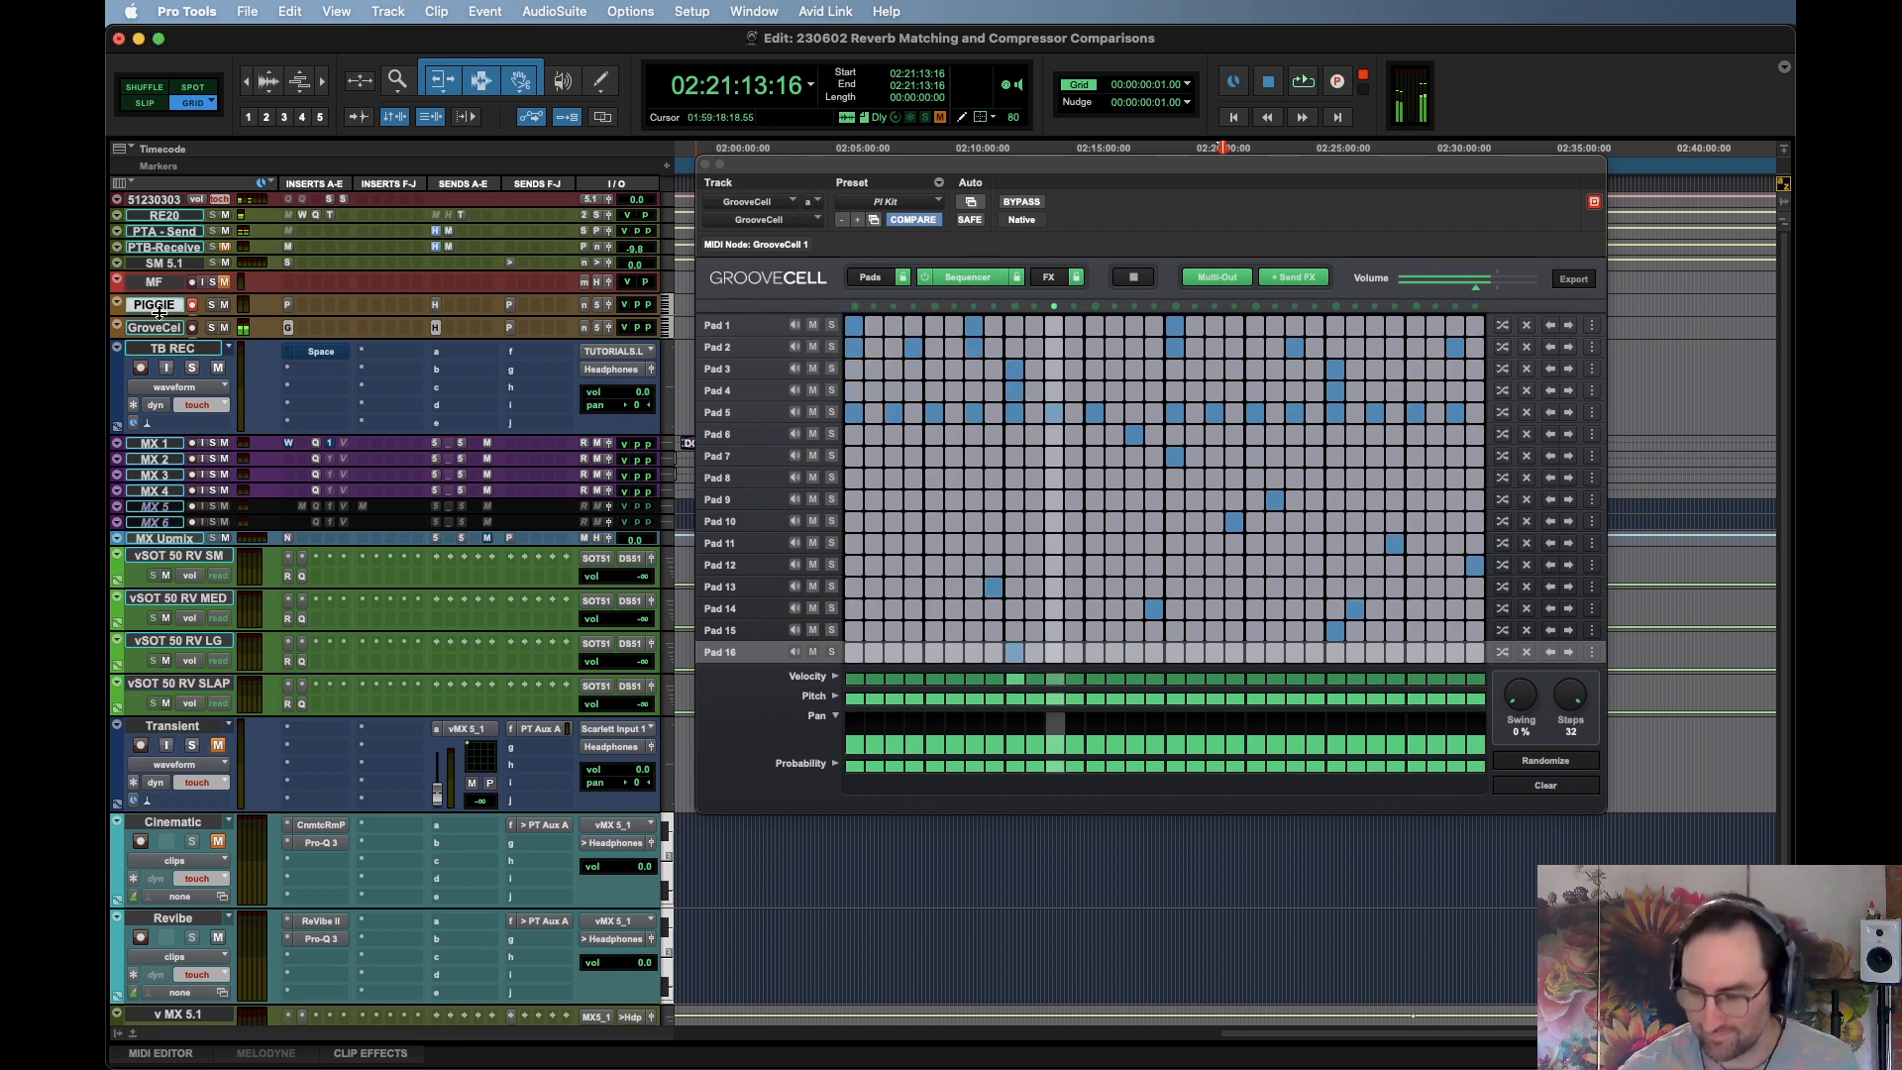
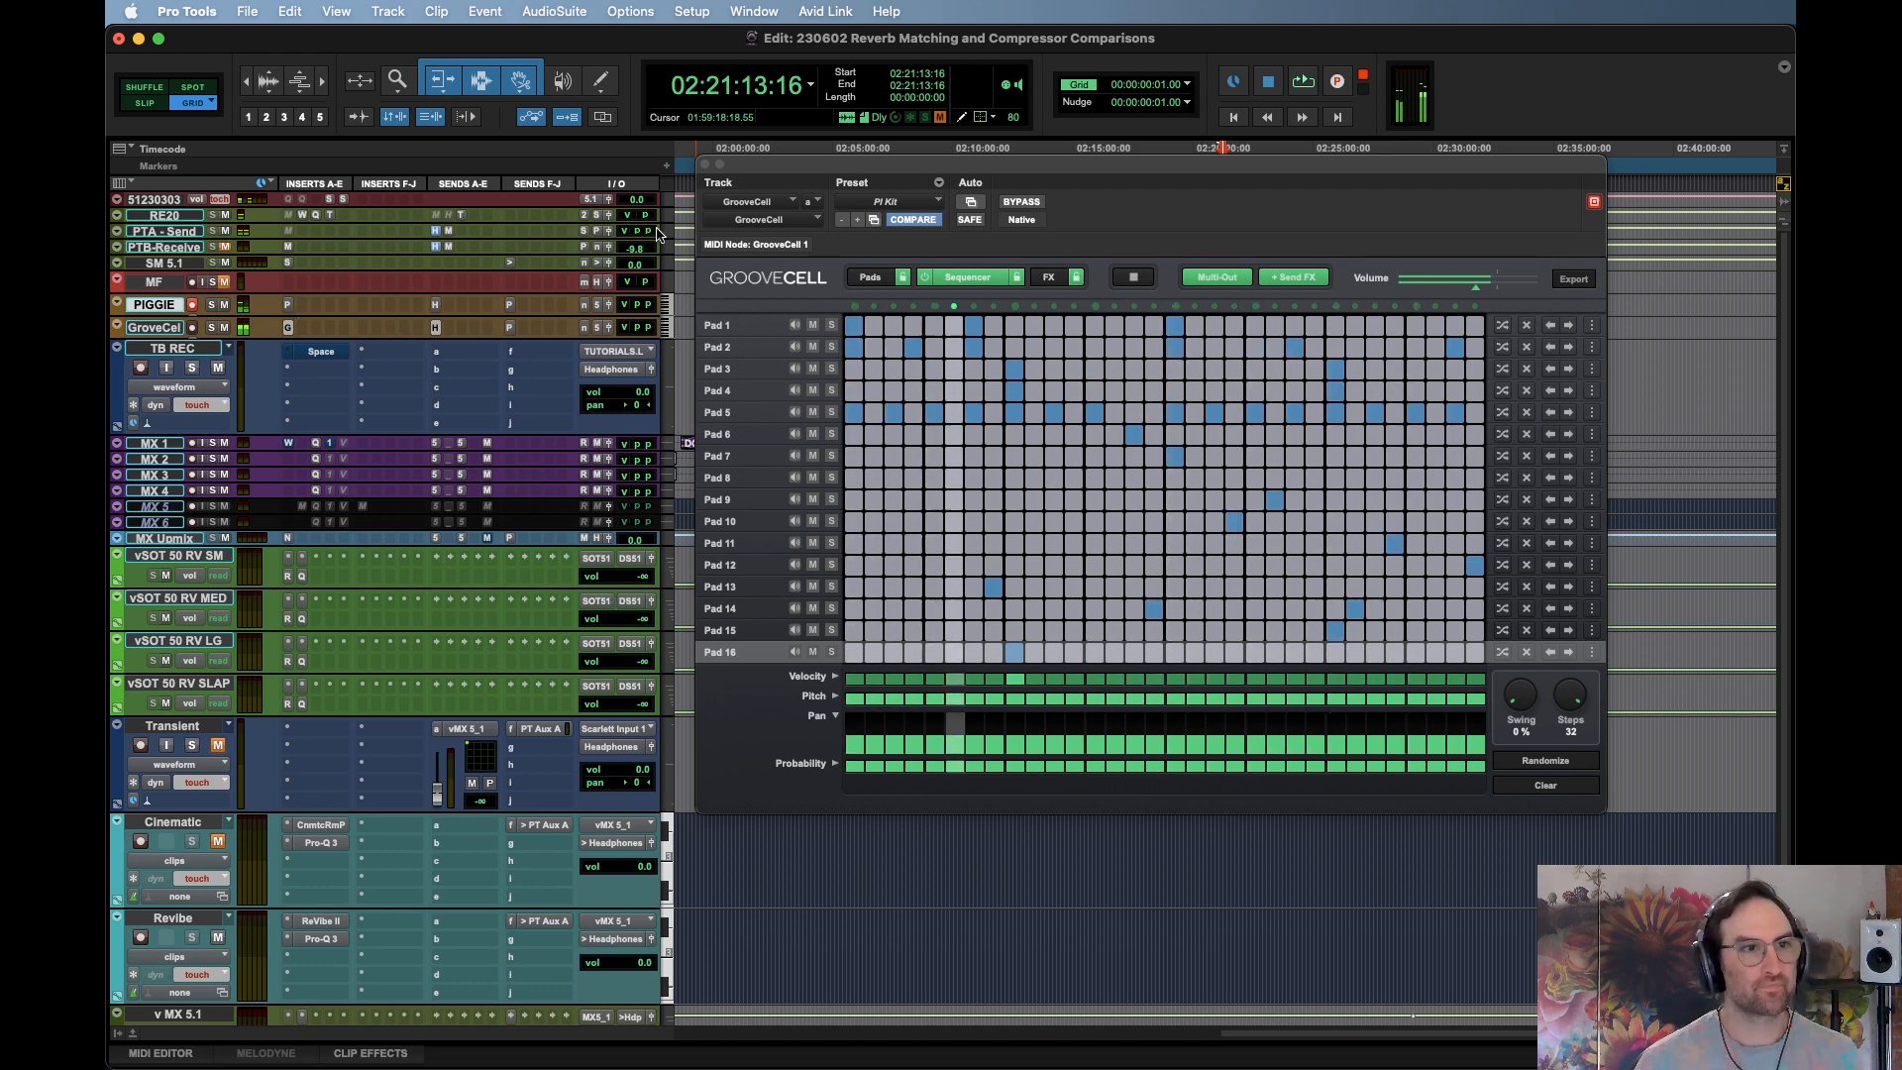
Stop the GrooveCell pattern and close its plug-in window
key("space")
left_click(704, 165)
key("space")
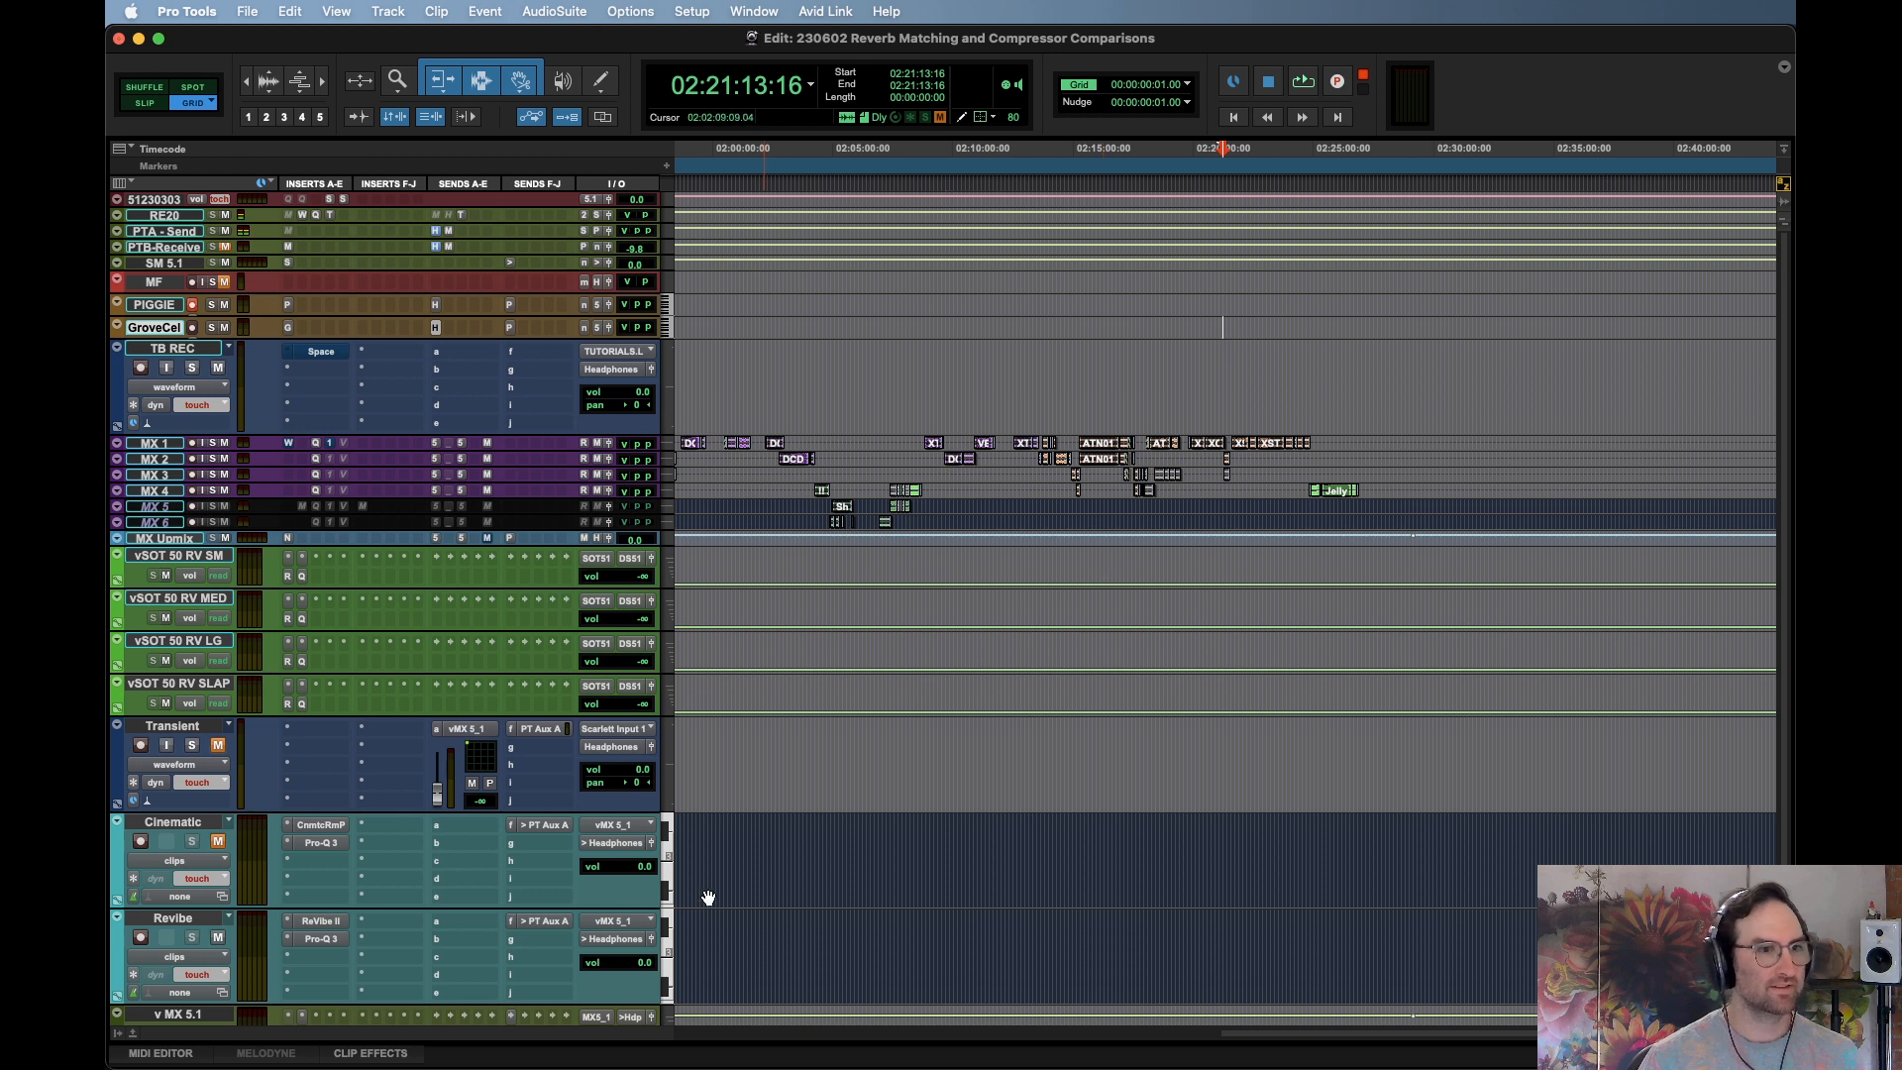
Save the session, reduce the four vSOT 50 RV reverb tracks to a compact height and save again
left_click(205, 823)
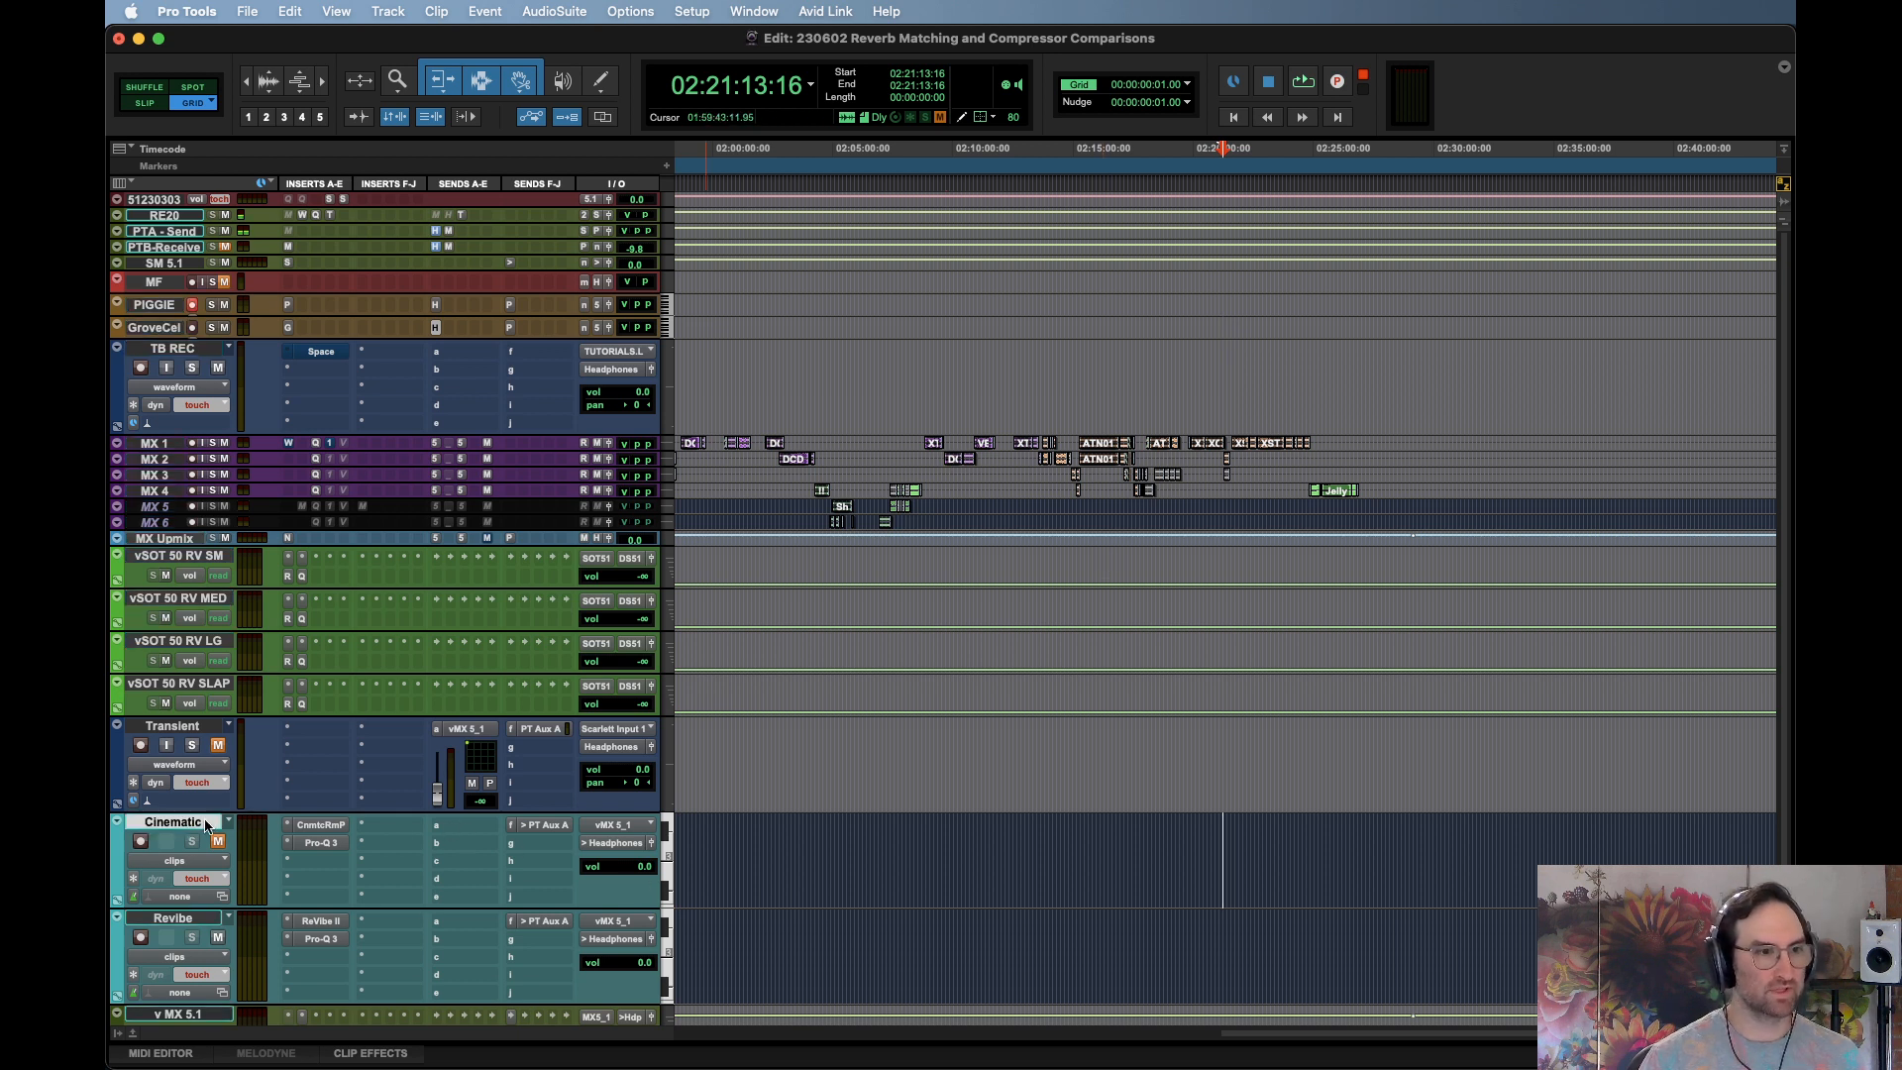
left_click(205, 824)
key("super+s")
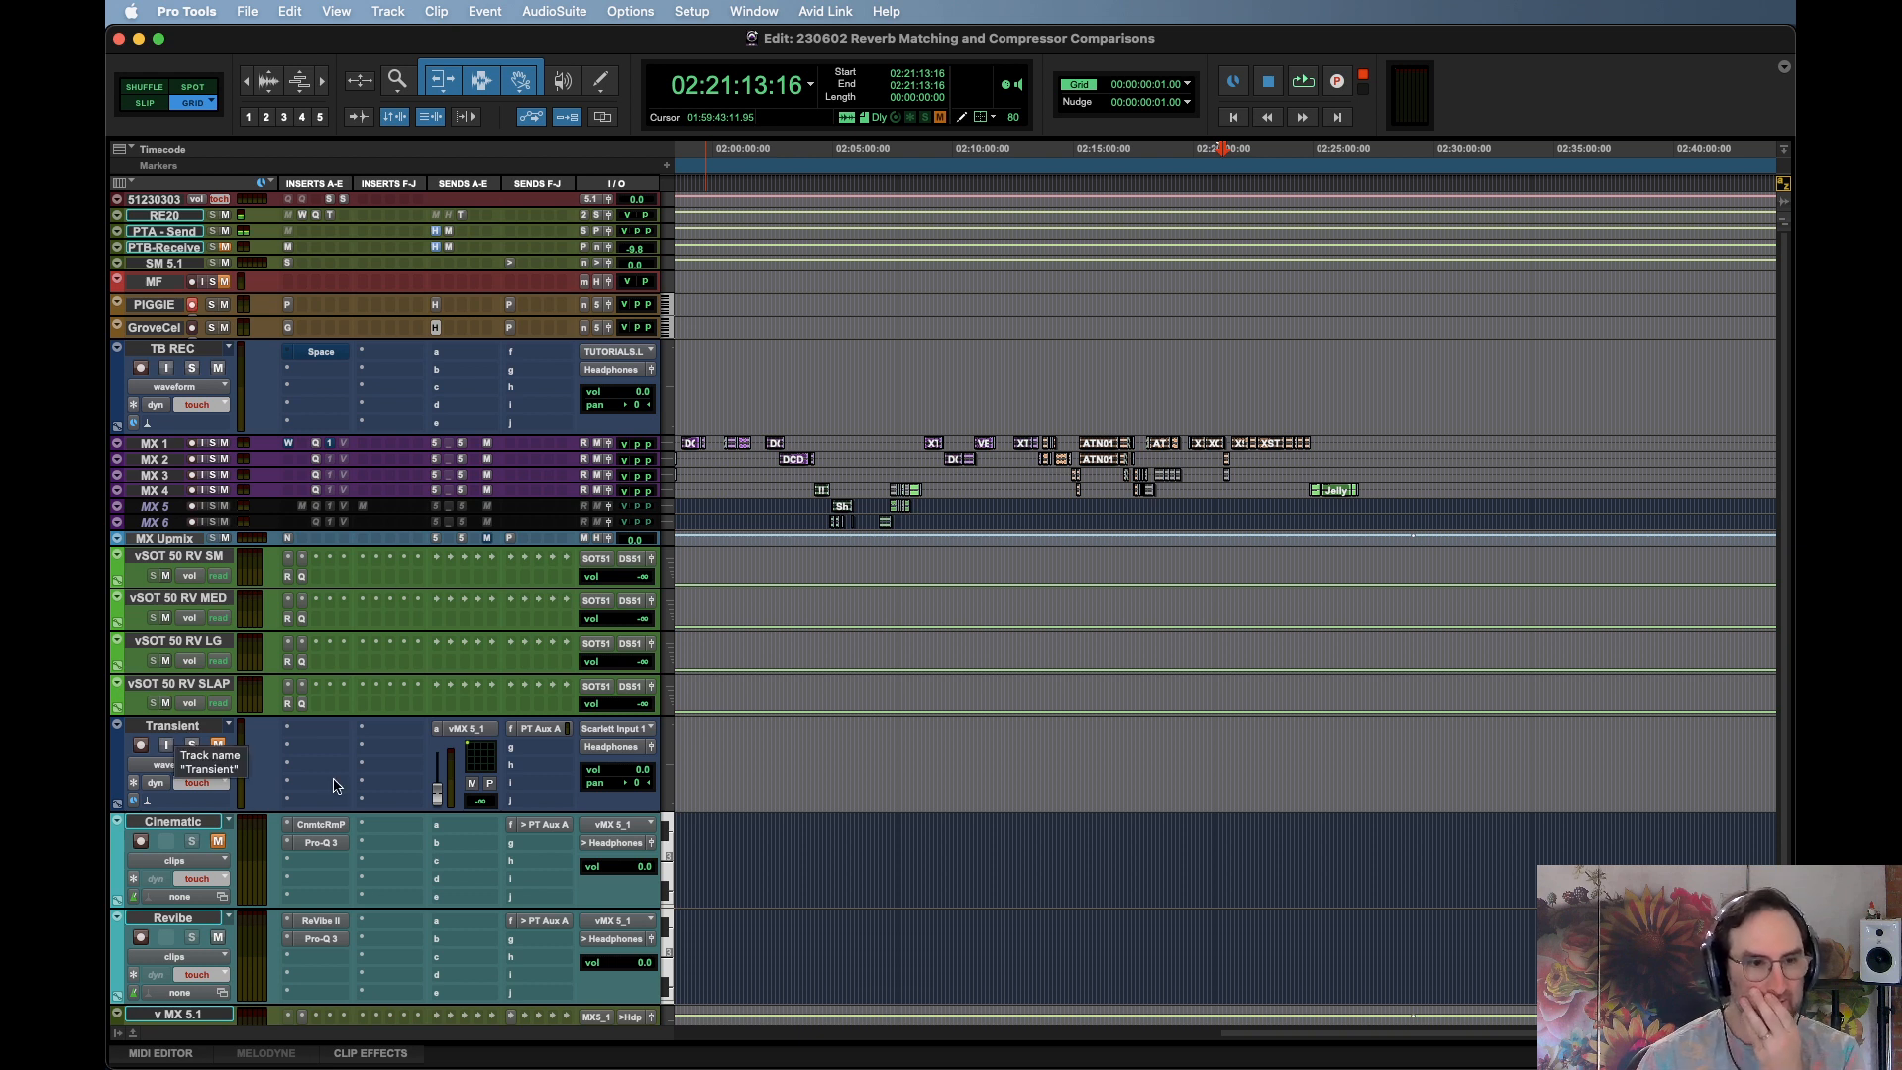
left_click(179, 563)
left_click(195, 690, "shift")
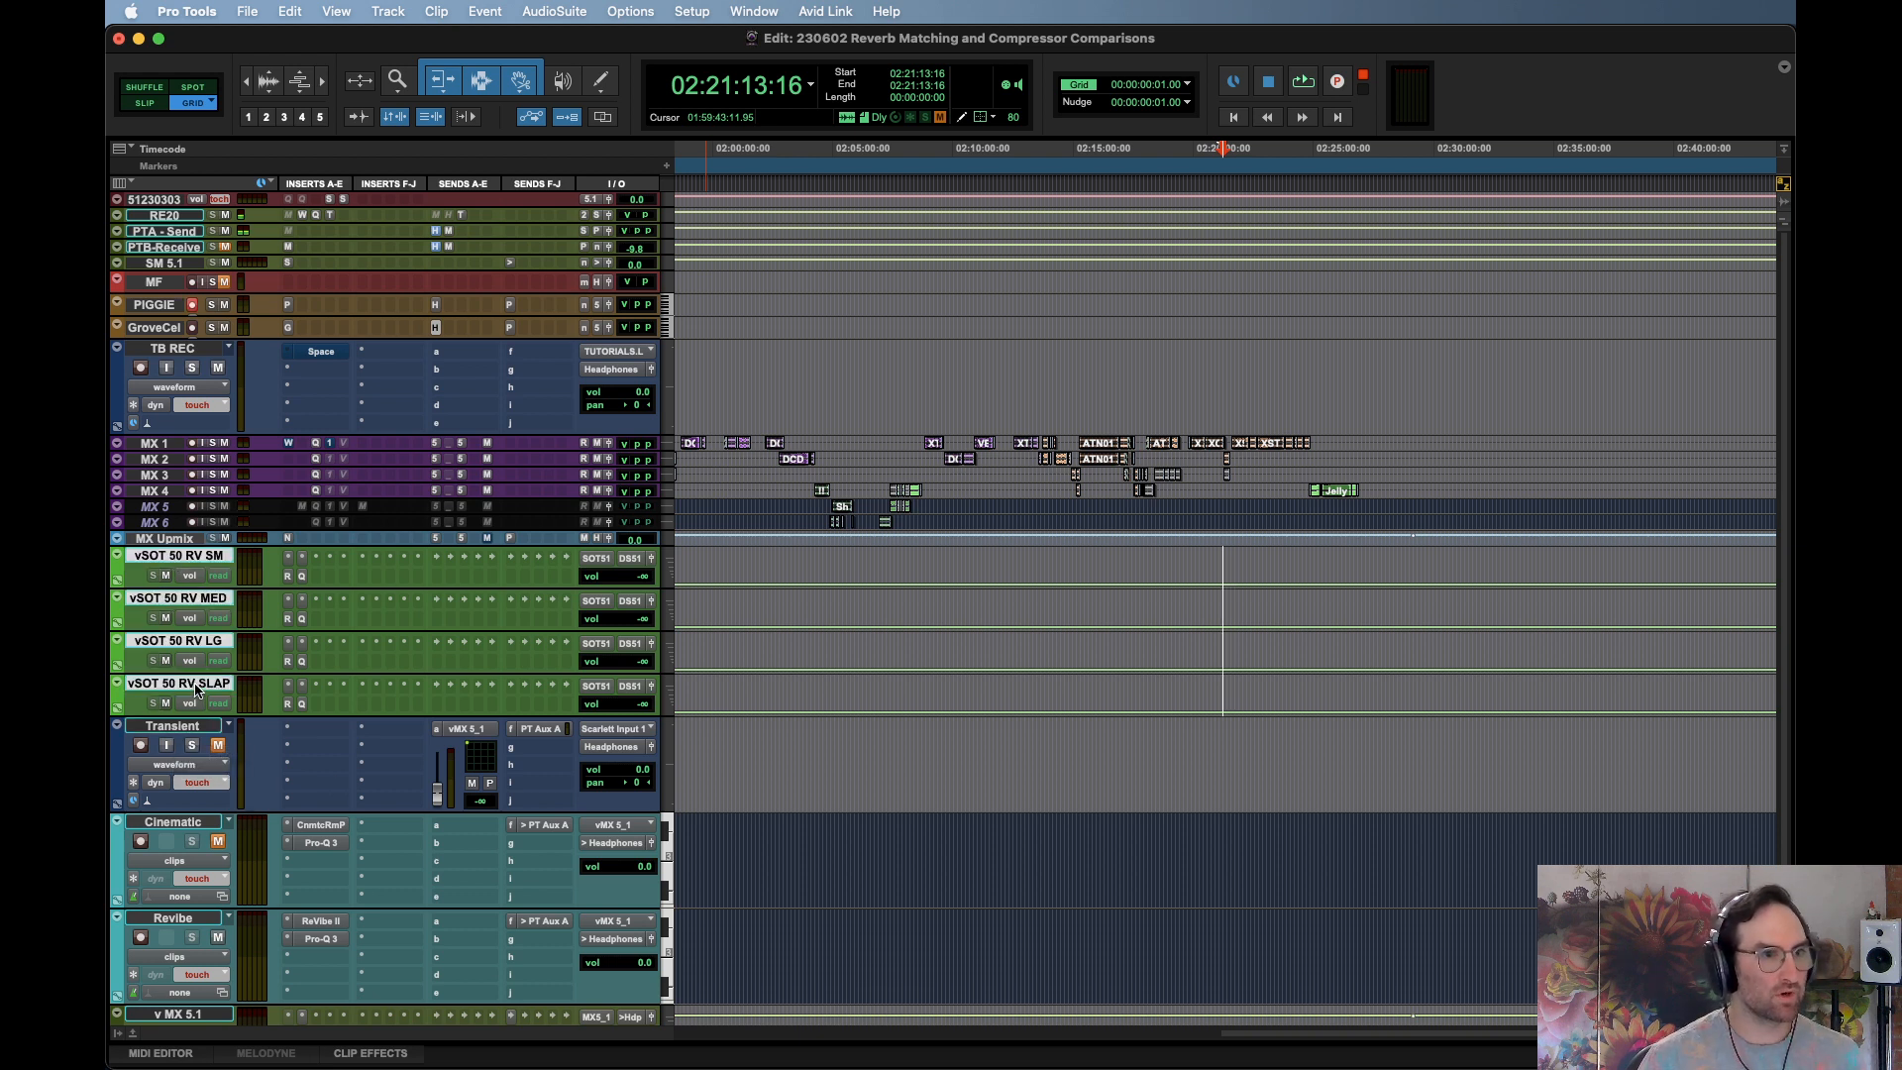
key("ctrl+Down")
key("ctrl+Down")
key("super+s")
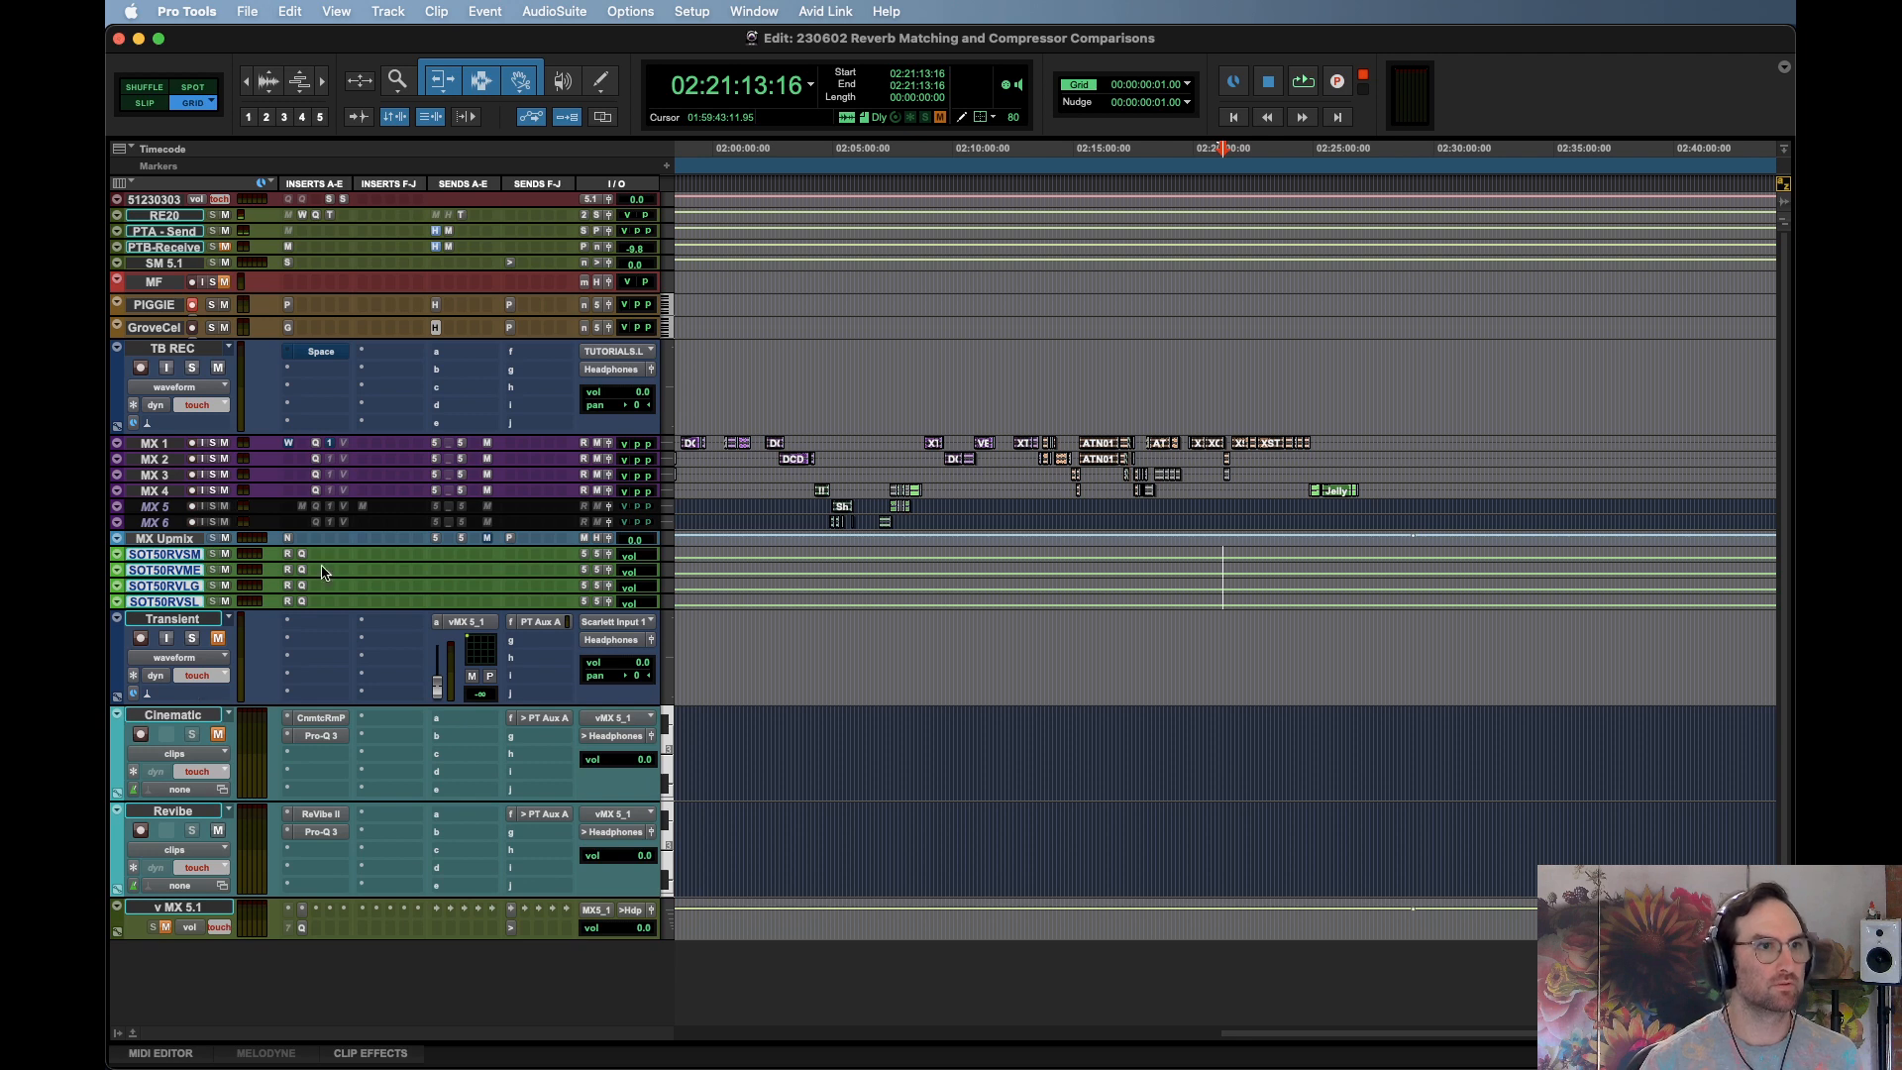
Switch to Chrome, close the rcompressor plugin search page and place the FabFilter Pro-C 2 page ahead of the Renaissance Compressor page
key("super+Tab")
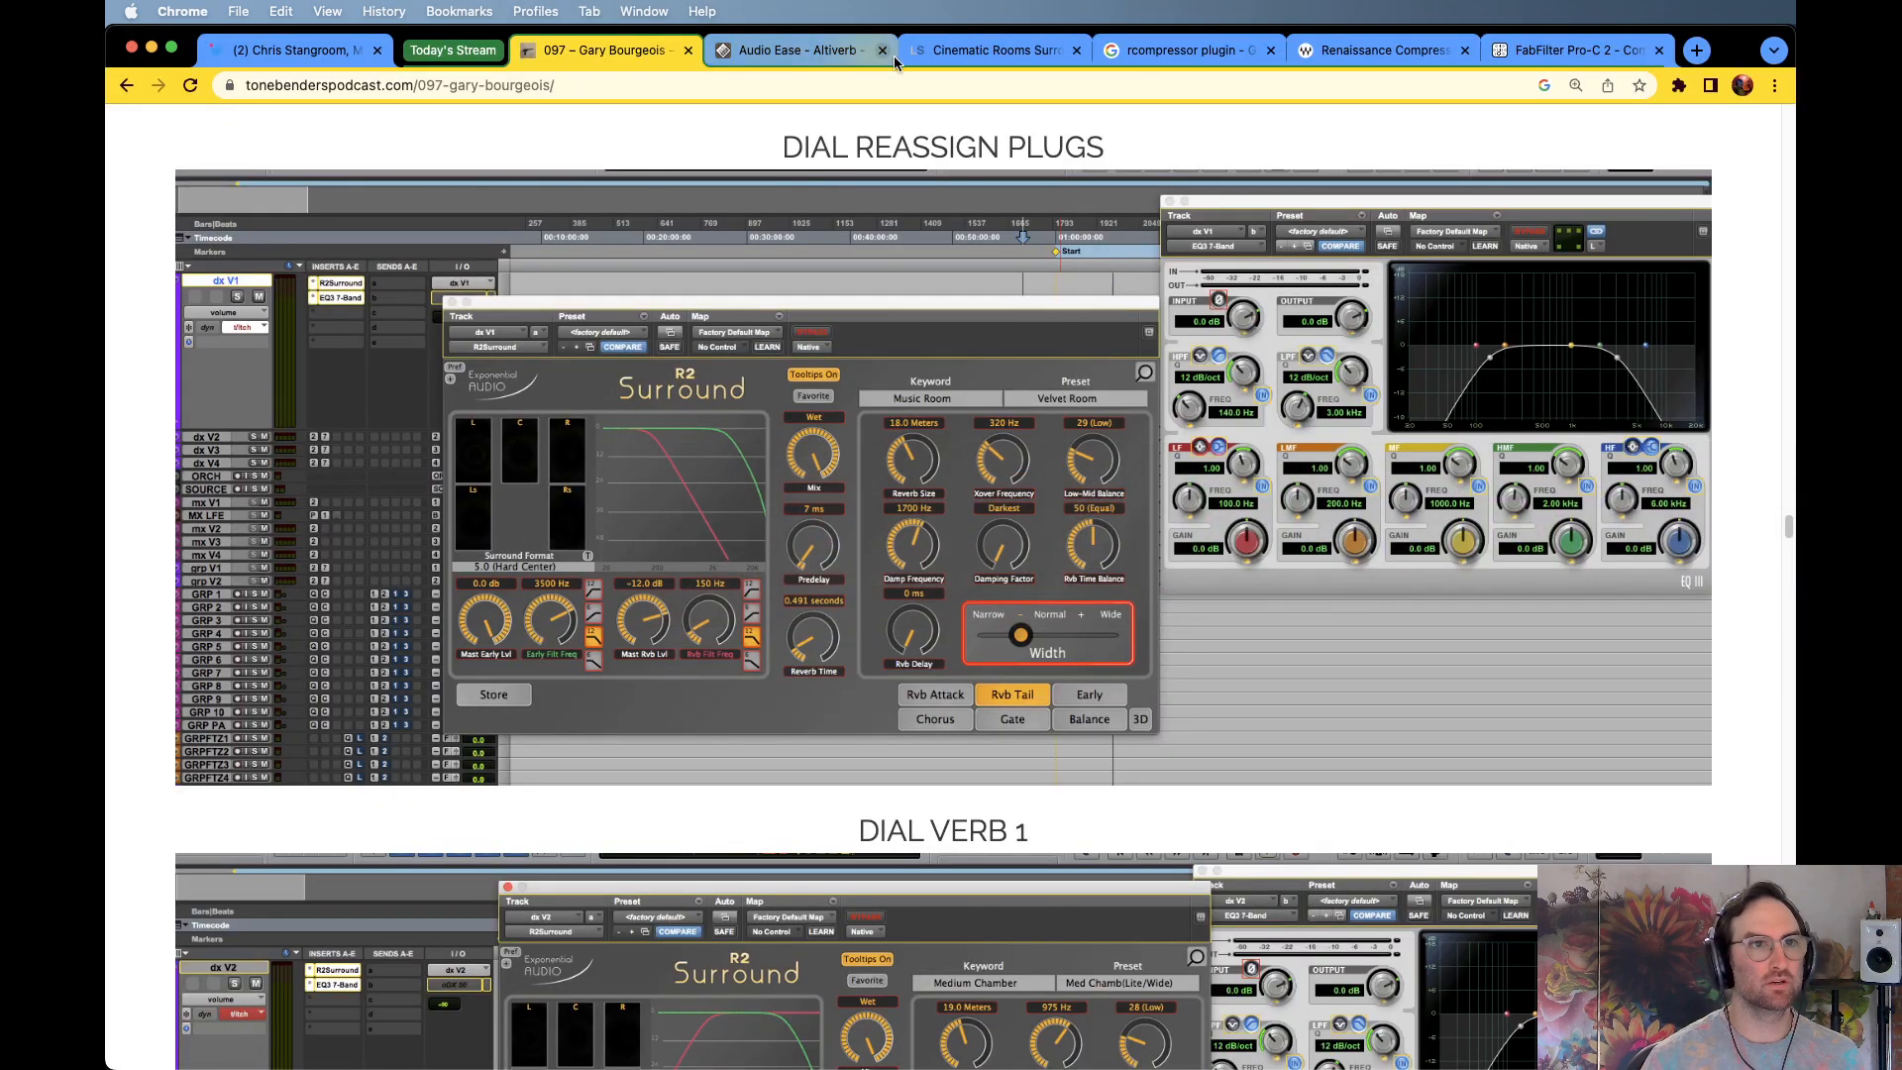
left_click(1224, 51)
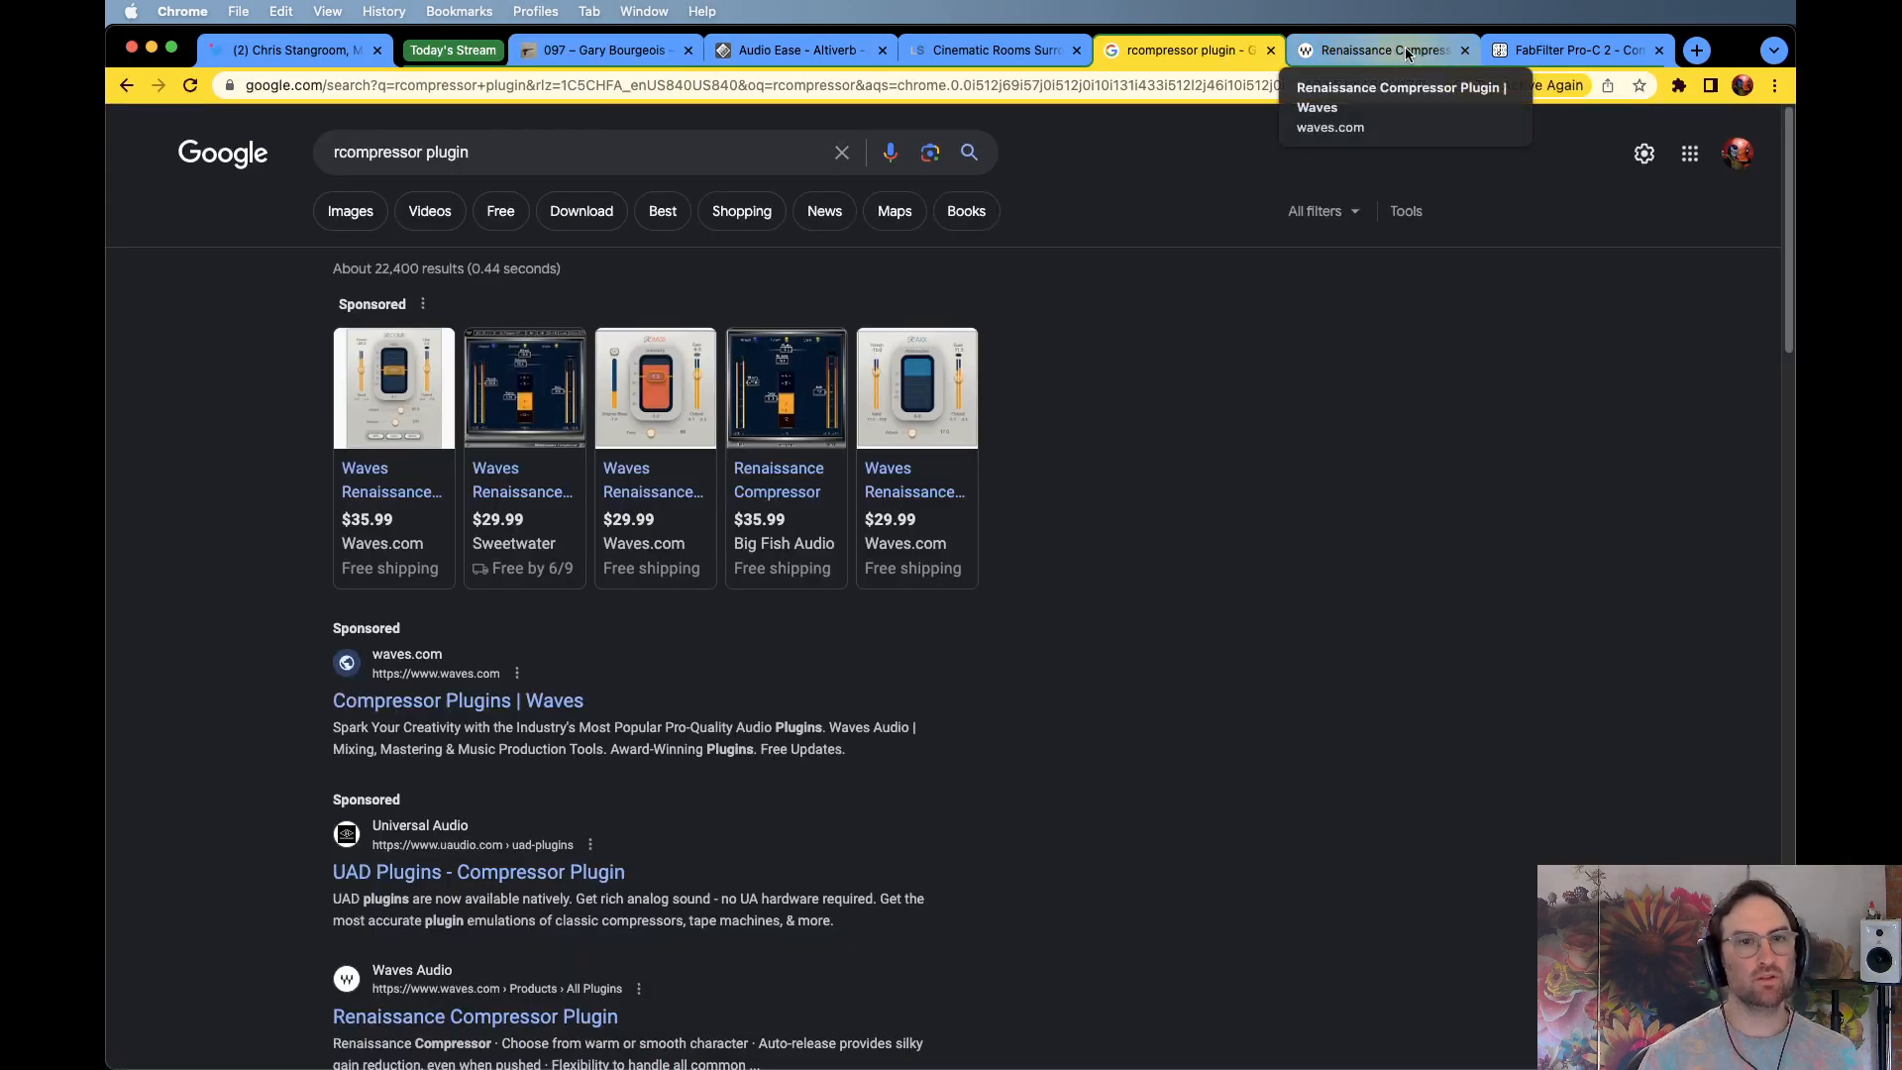
left_click(1387, 48)
left_click(1218, 52)
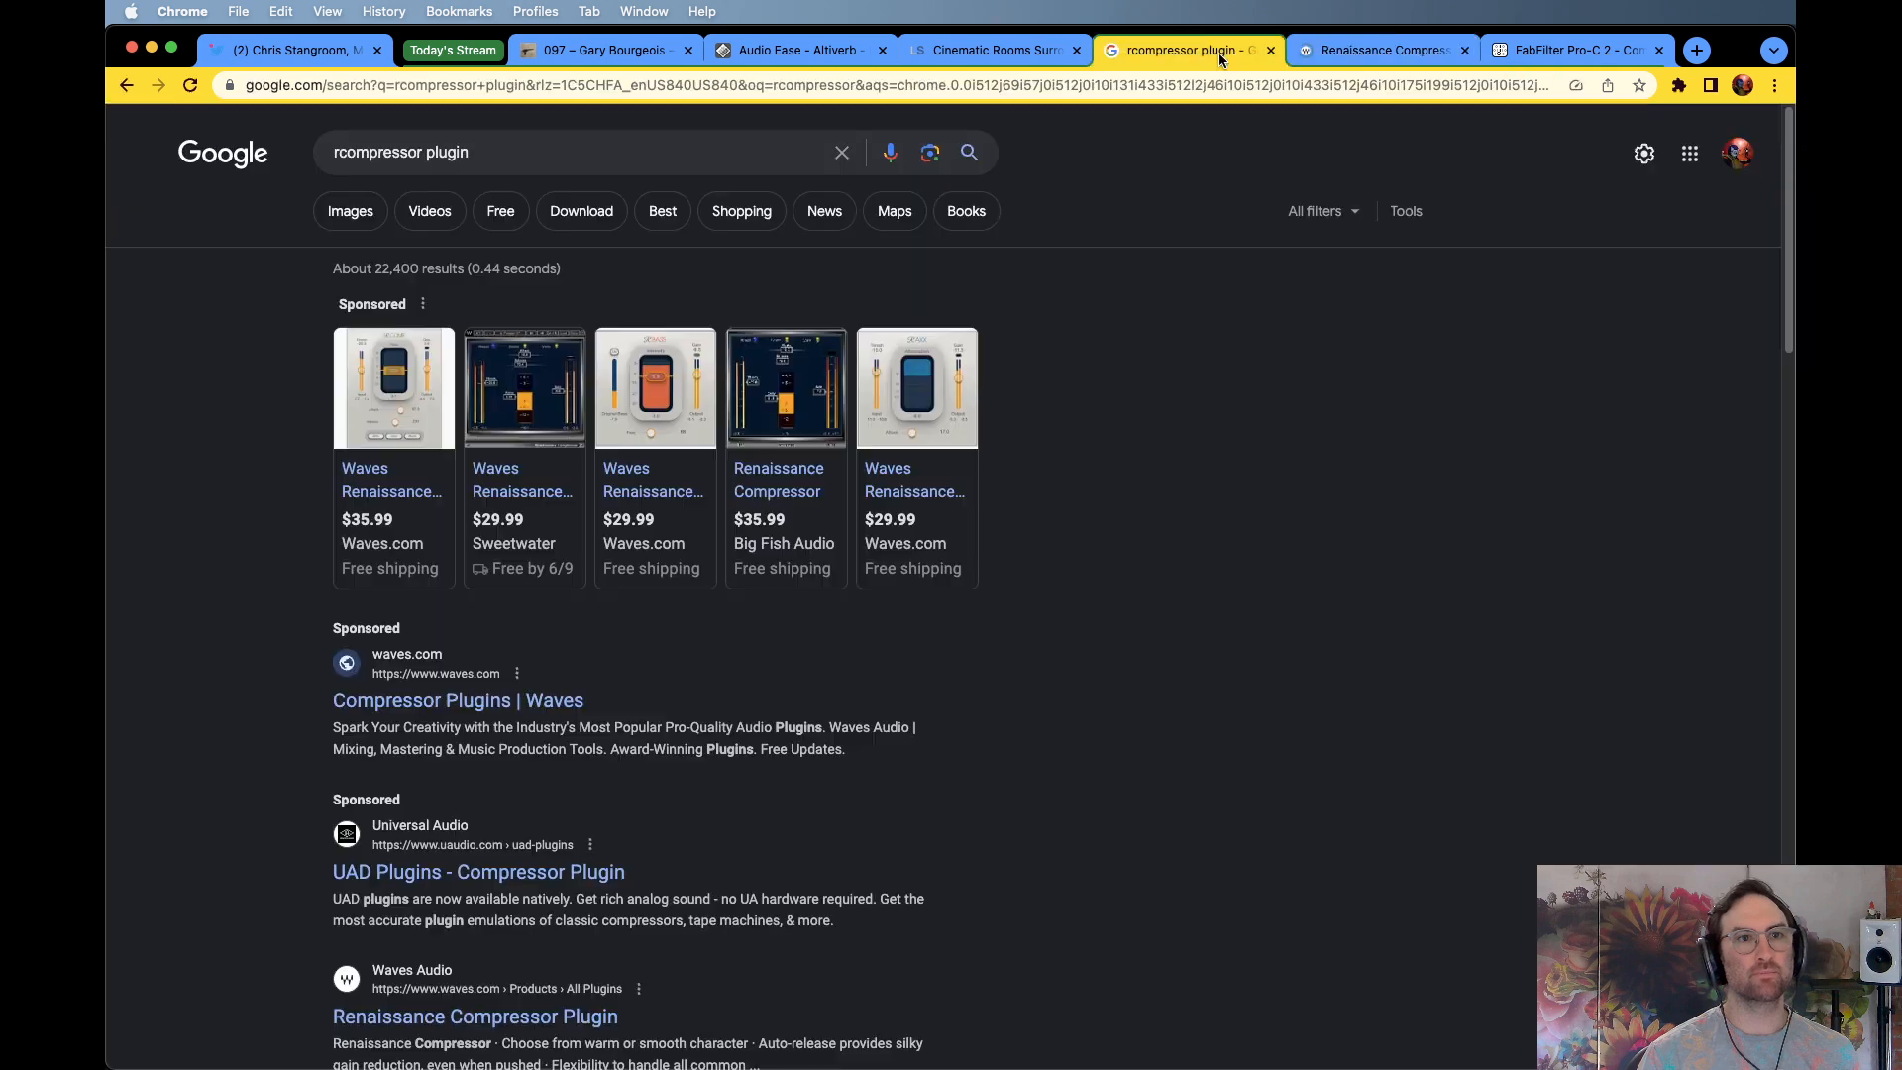
left_click(1272, 48)
left_click(1356, 52)
left_click_drag(1357, 51, 1189, 76)
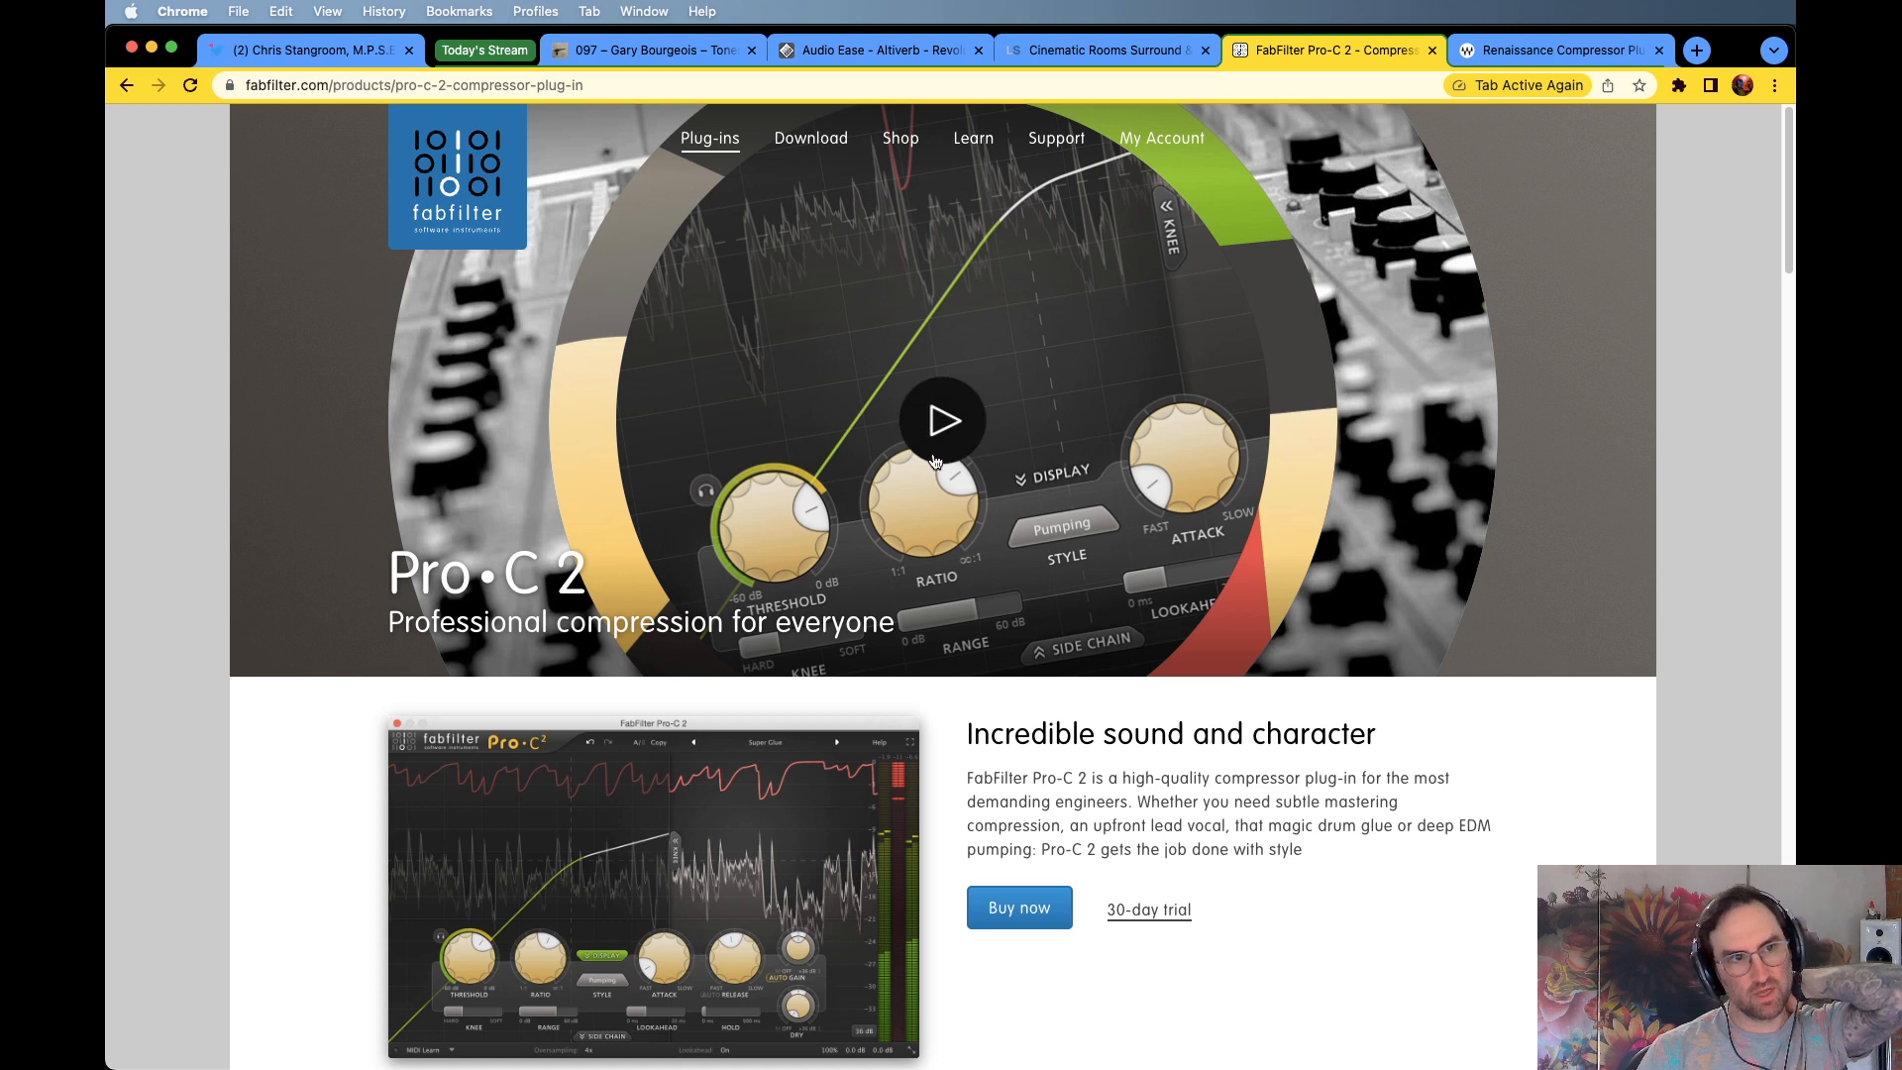
Compare the Waves Renaissance Compressor and FabFilter Pro-C 2 product pages
left_click(1522, 59)
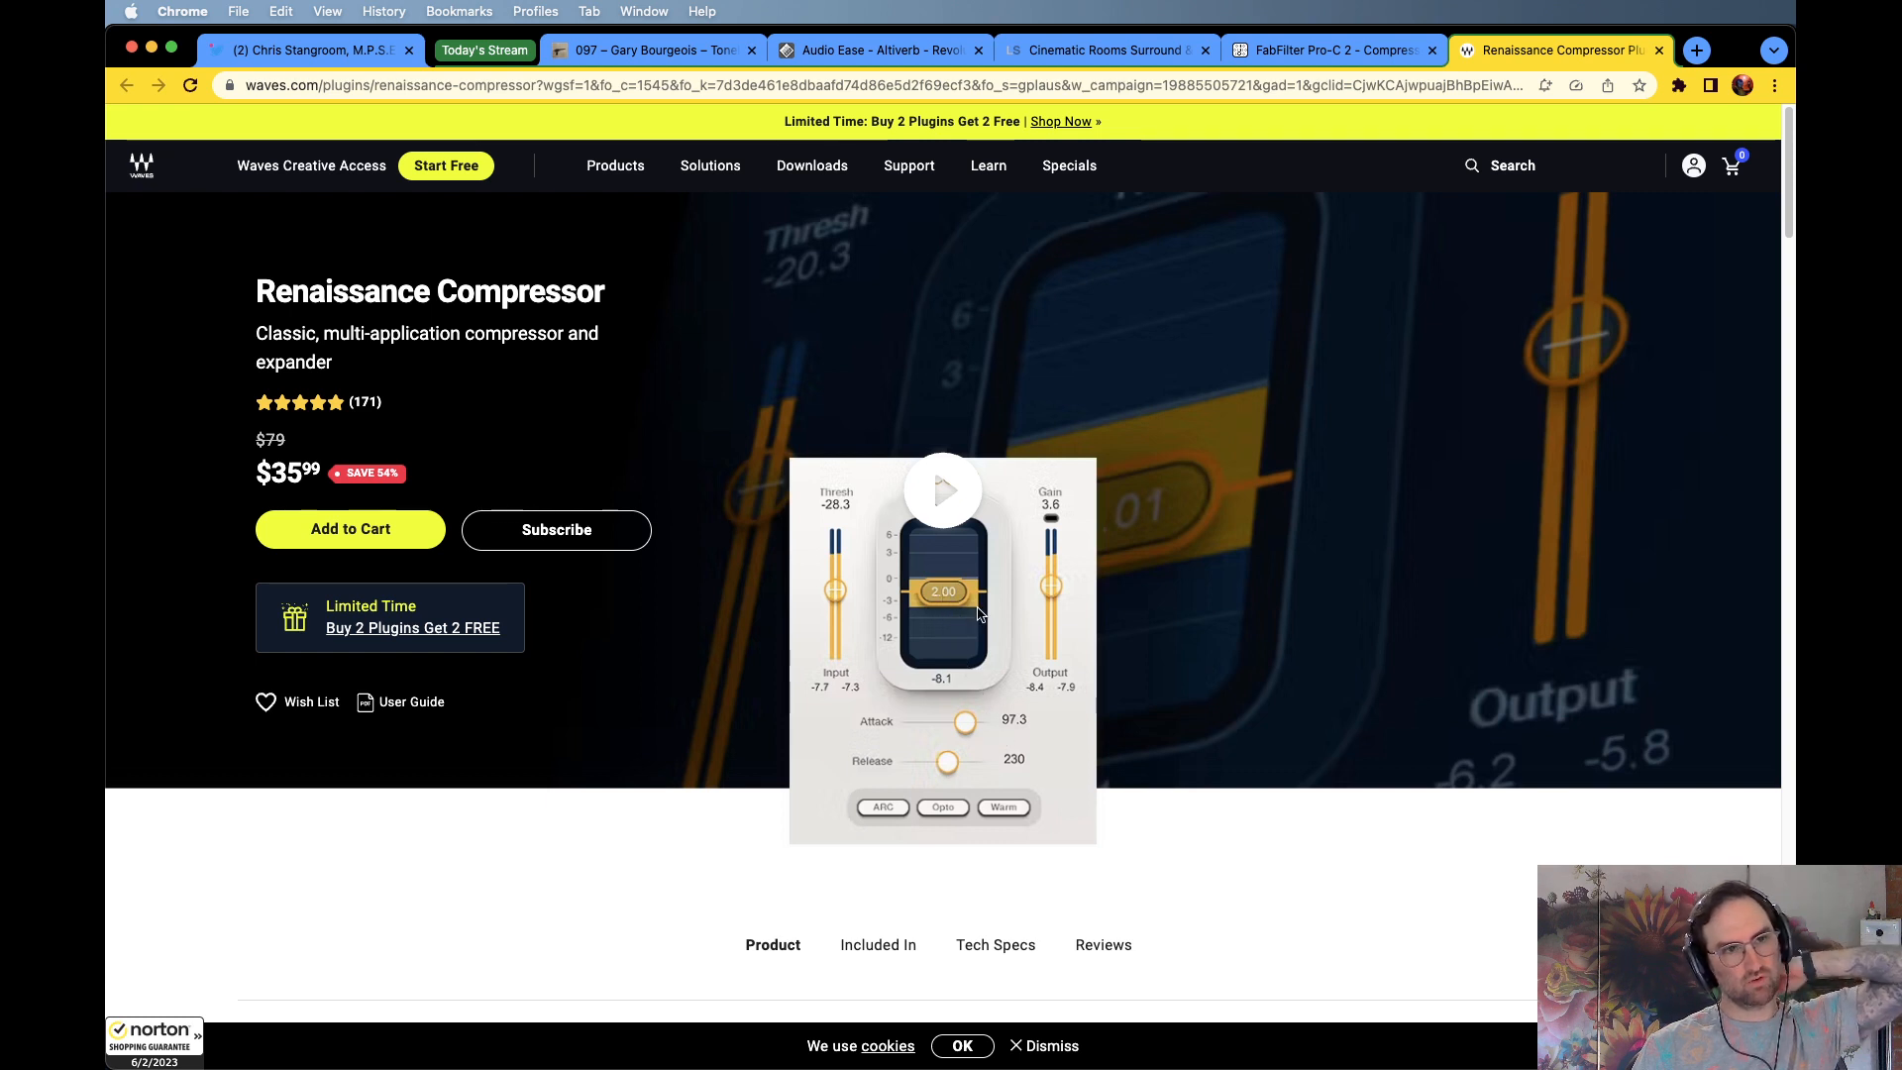
left_click(1335, 56)
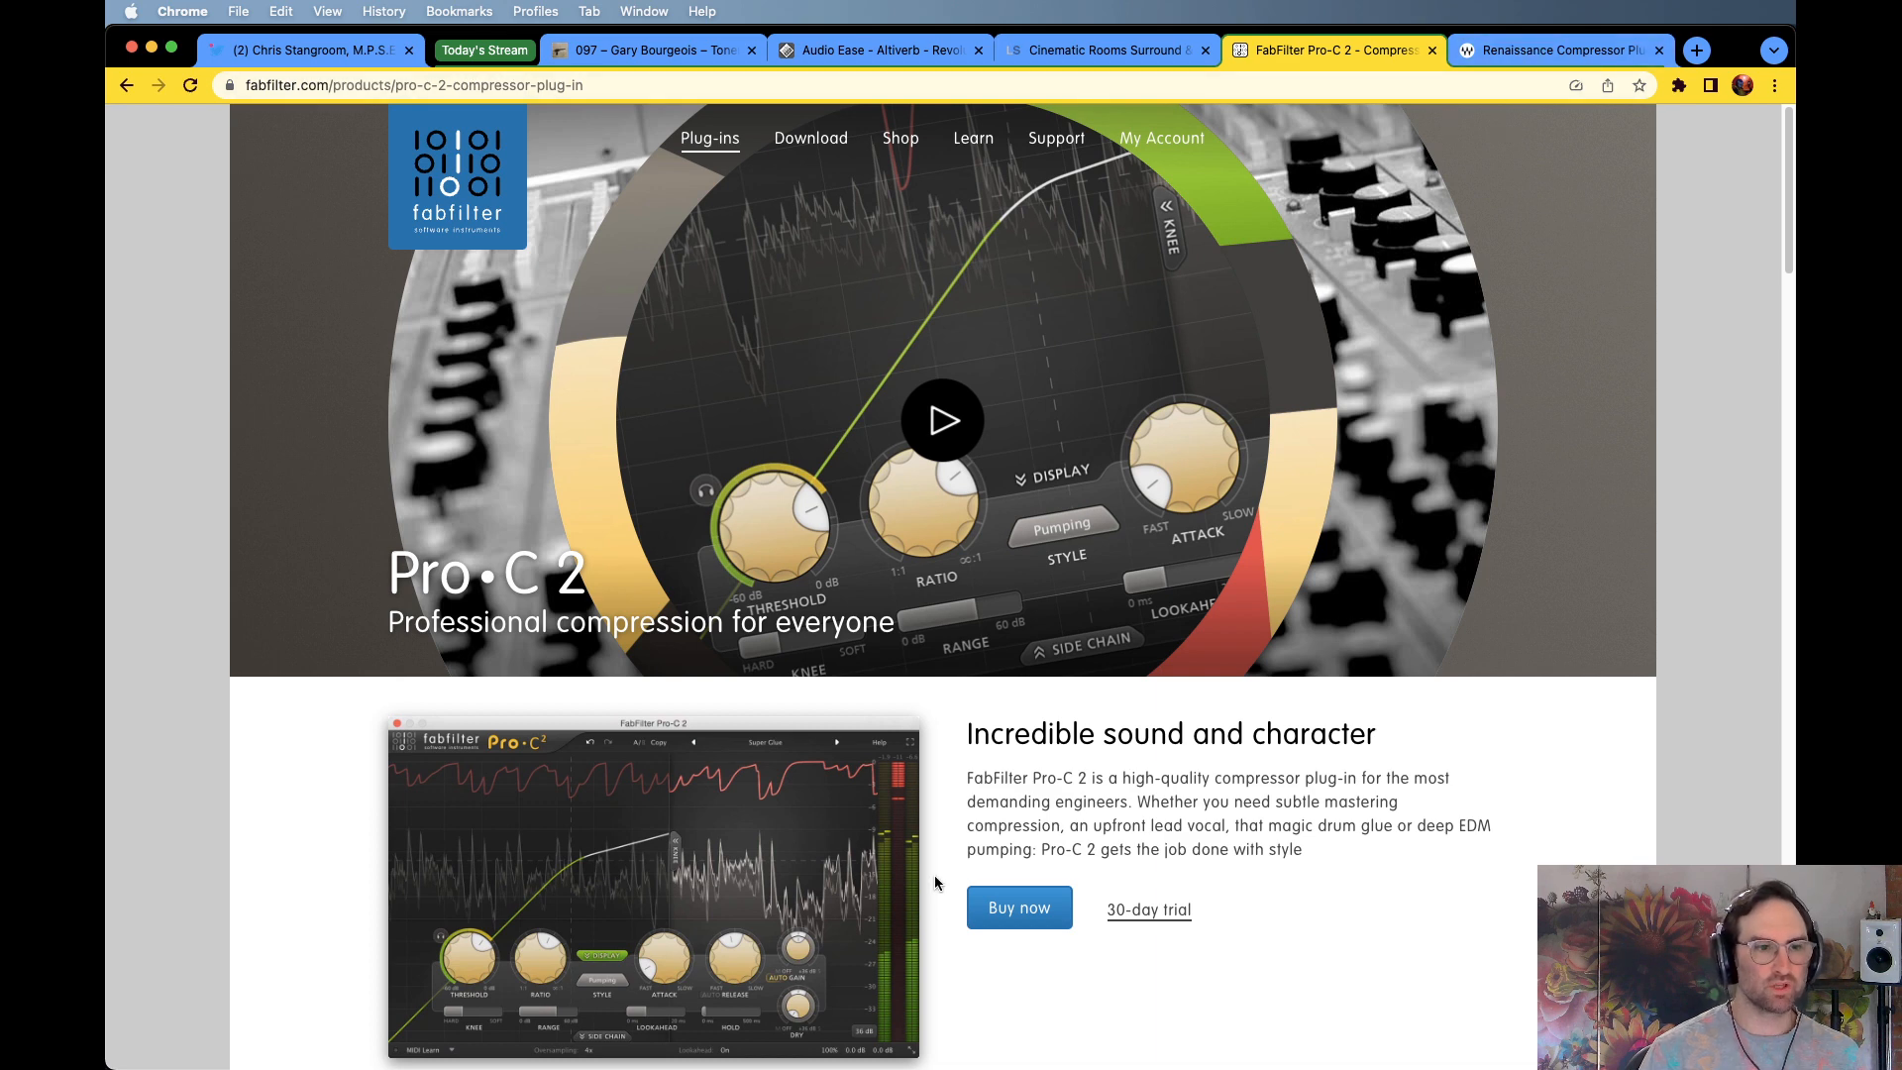
key("ctrl+Tab")
Switch to Pro Tools, move tracks MX 1 through v MX 5.1 into a new basic folder named ƒ MX, collapse it and save
key("super+Tab")
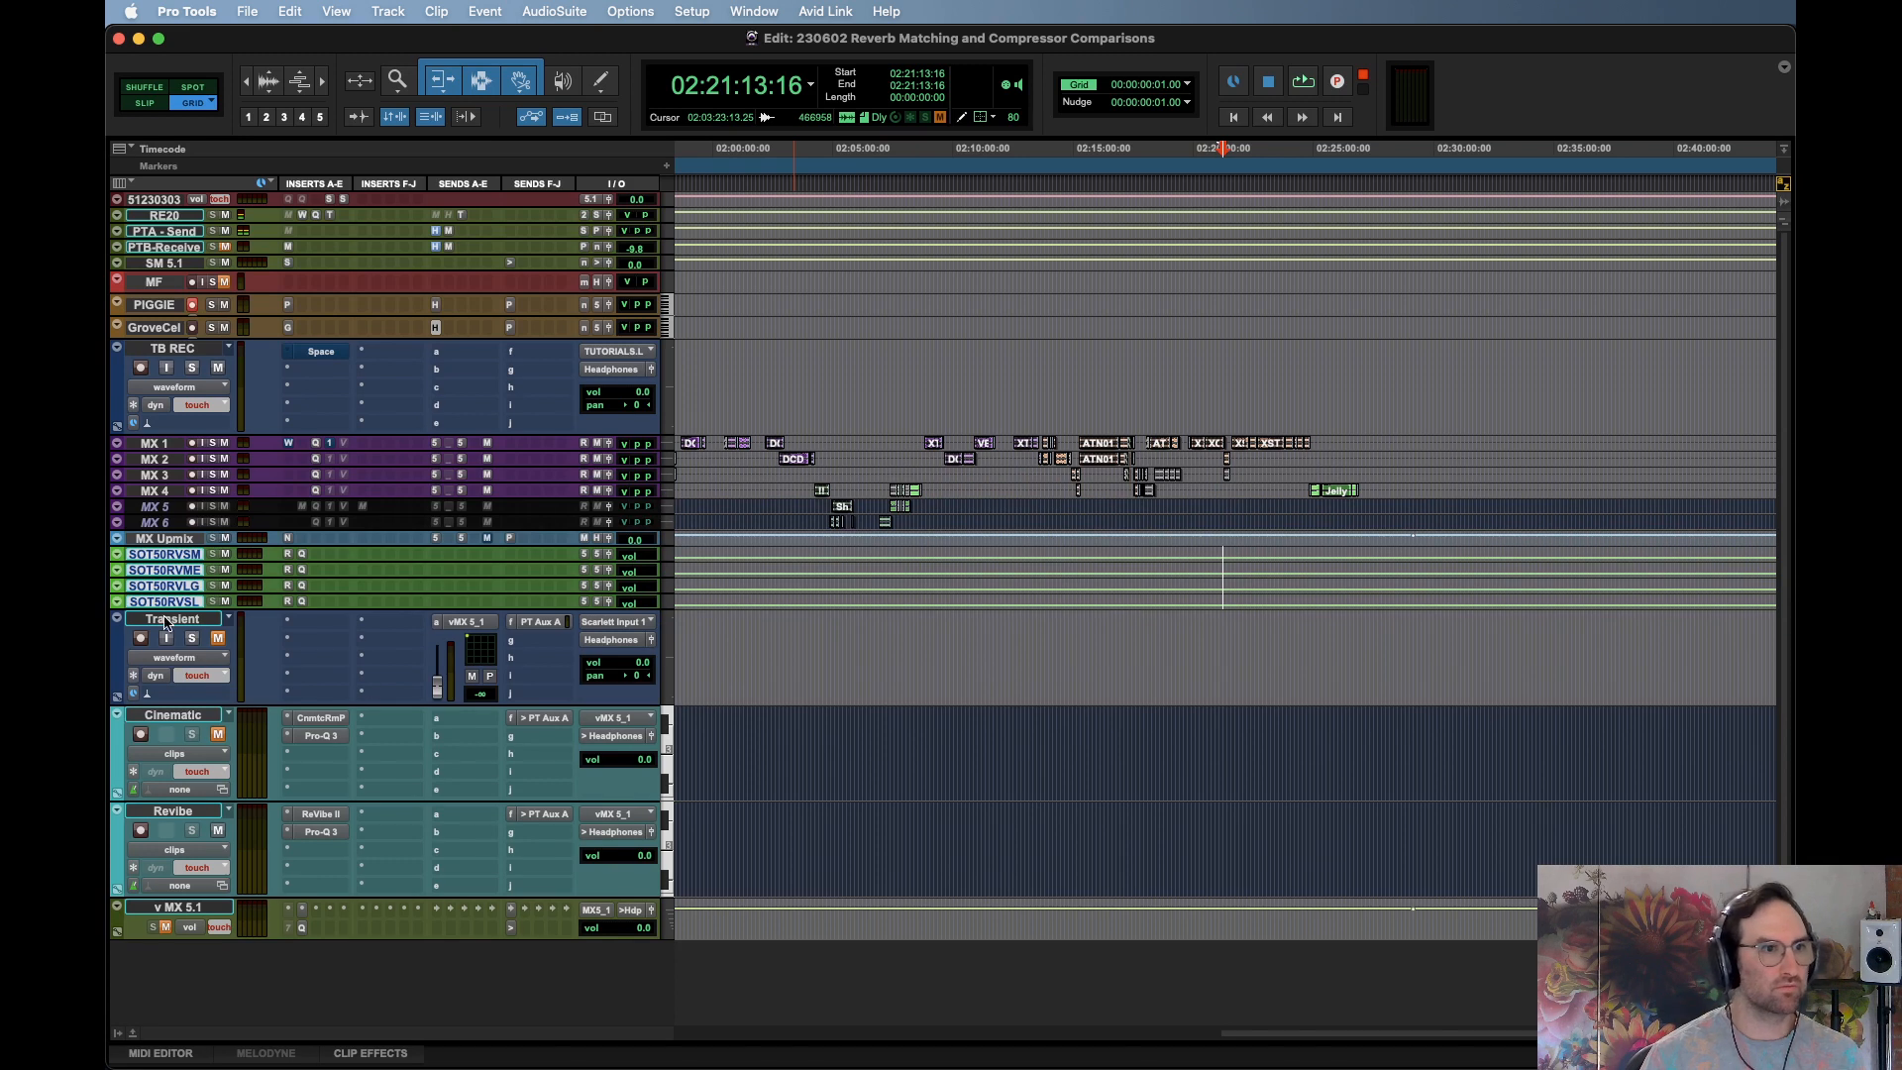
left_click(173, 812)
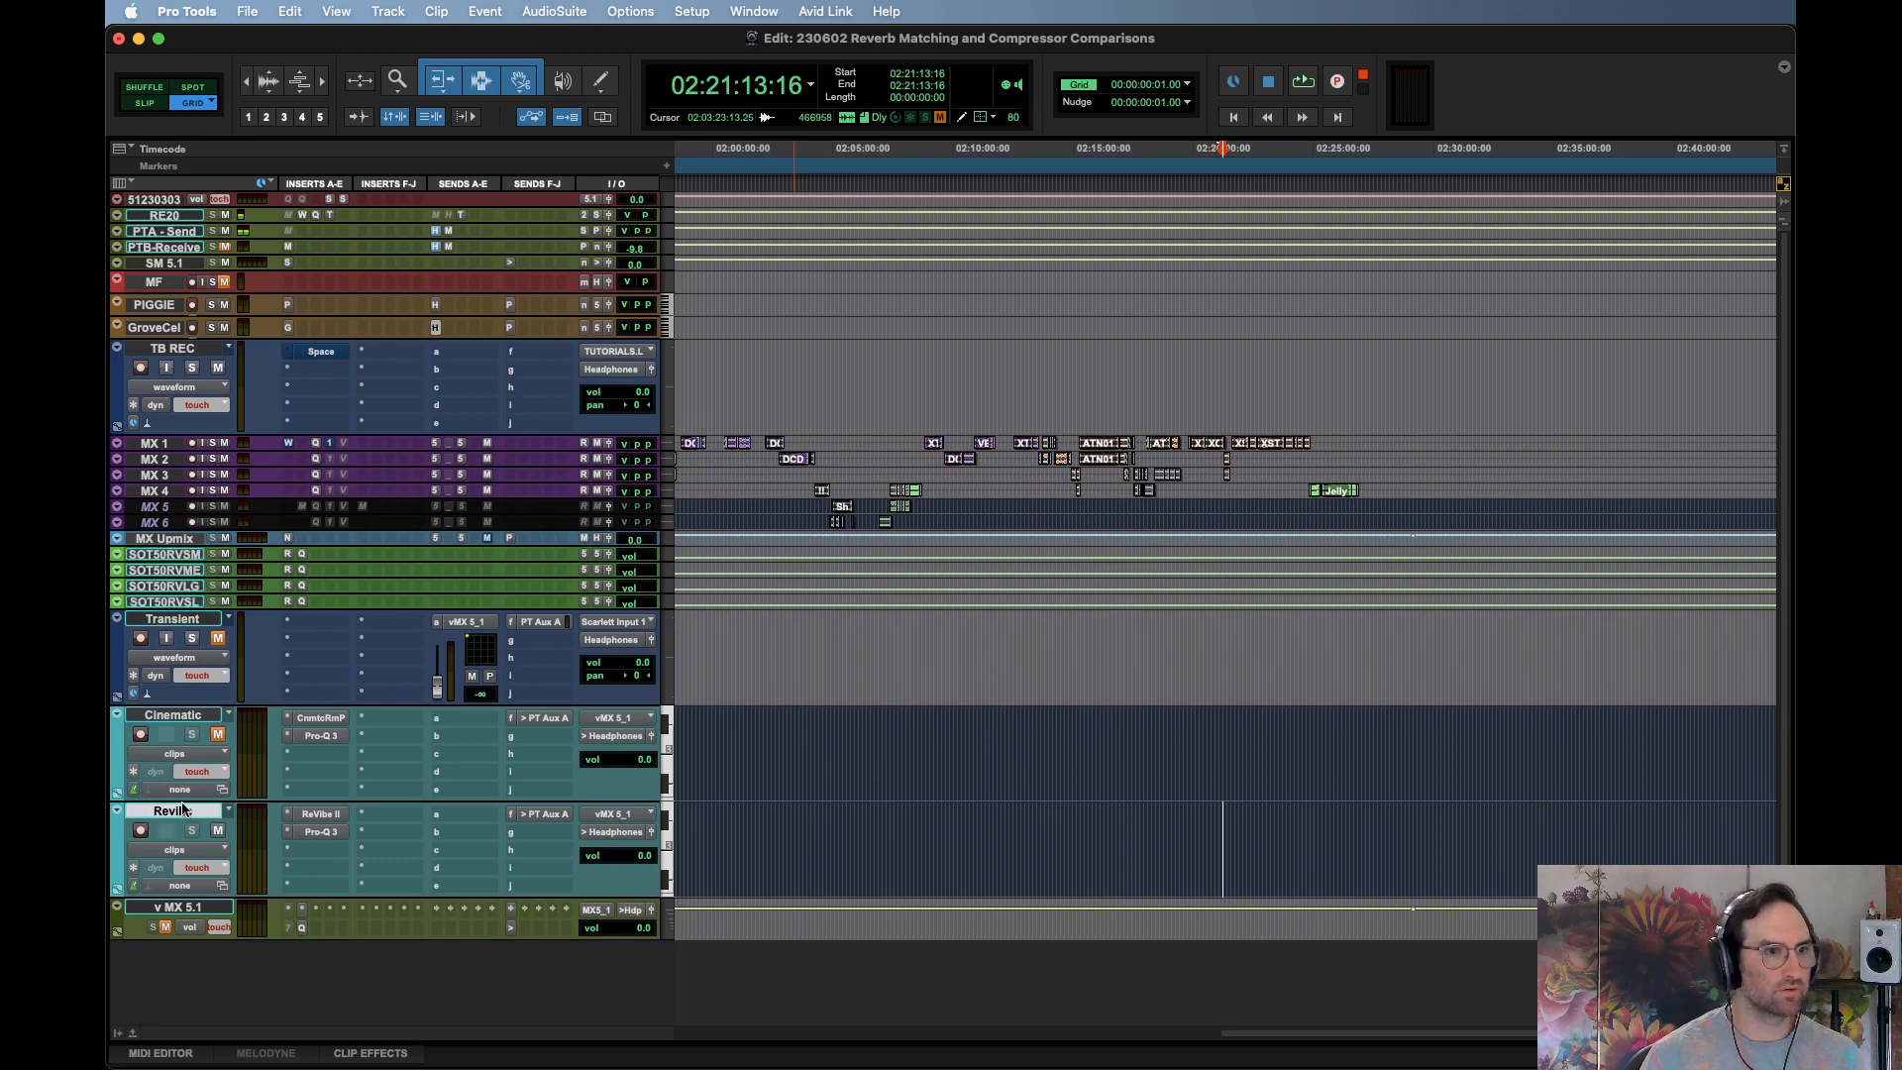
left_click(156, 444, "shift")
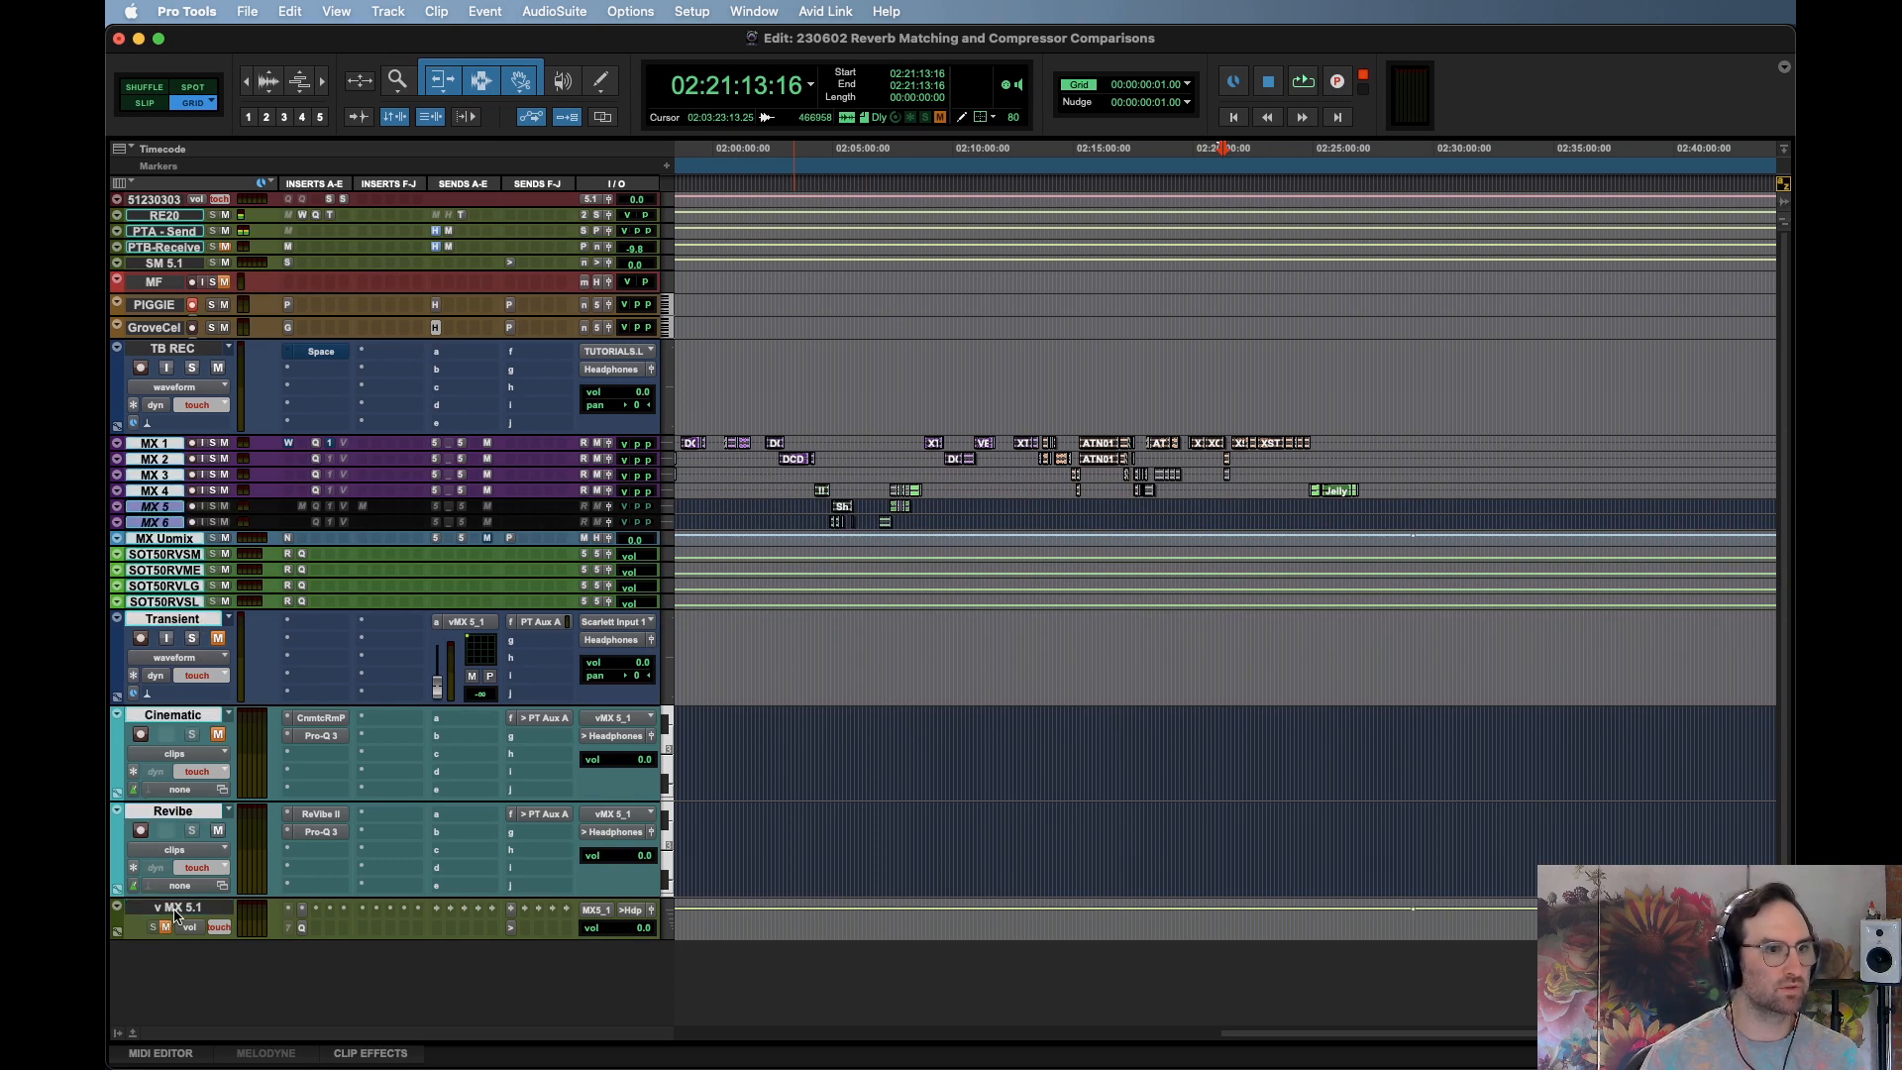
left_click(170, 908)
right_click(140, 444)
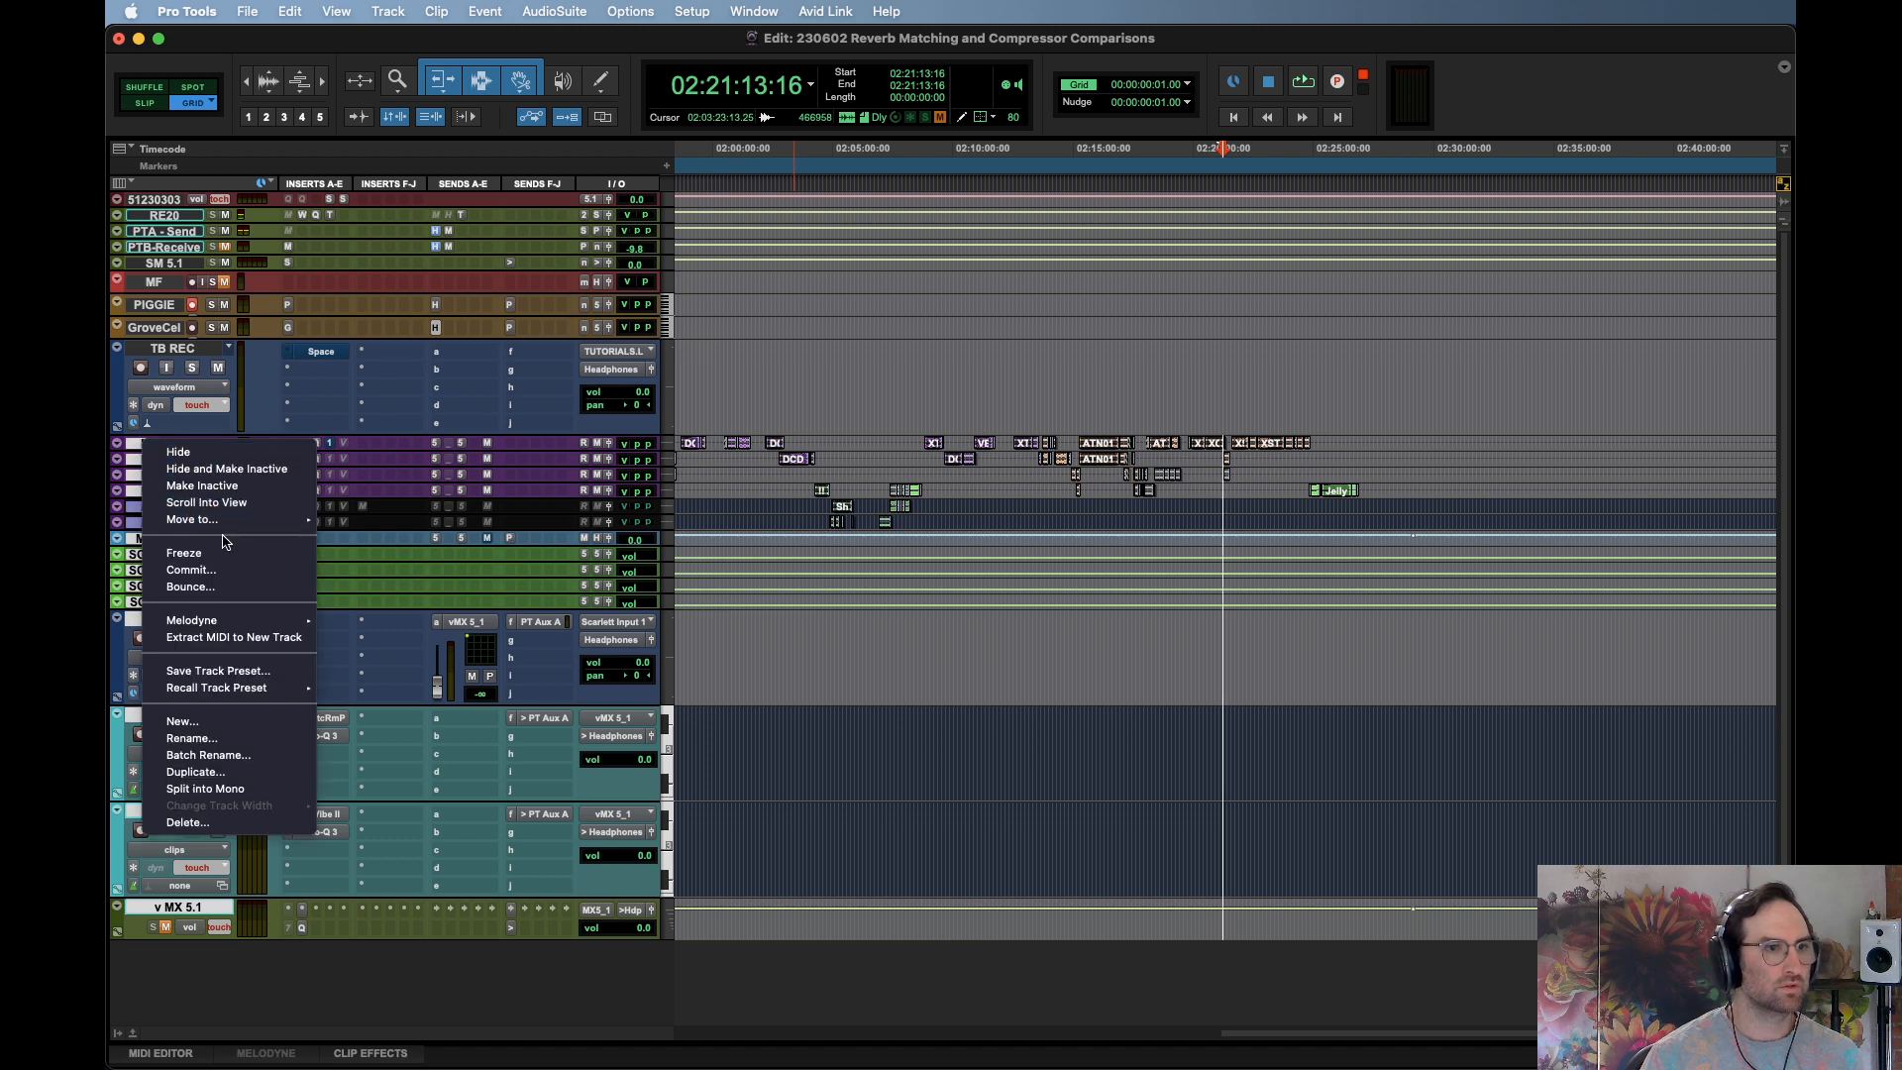
mouse_move(242, 521)
left_click(368, 525)
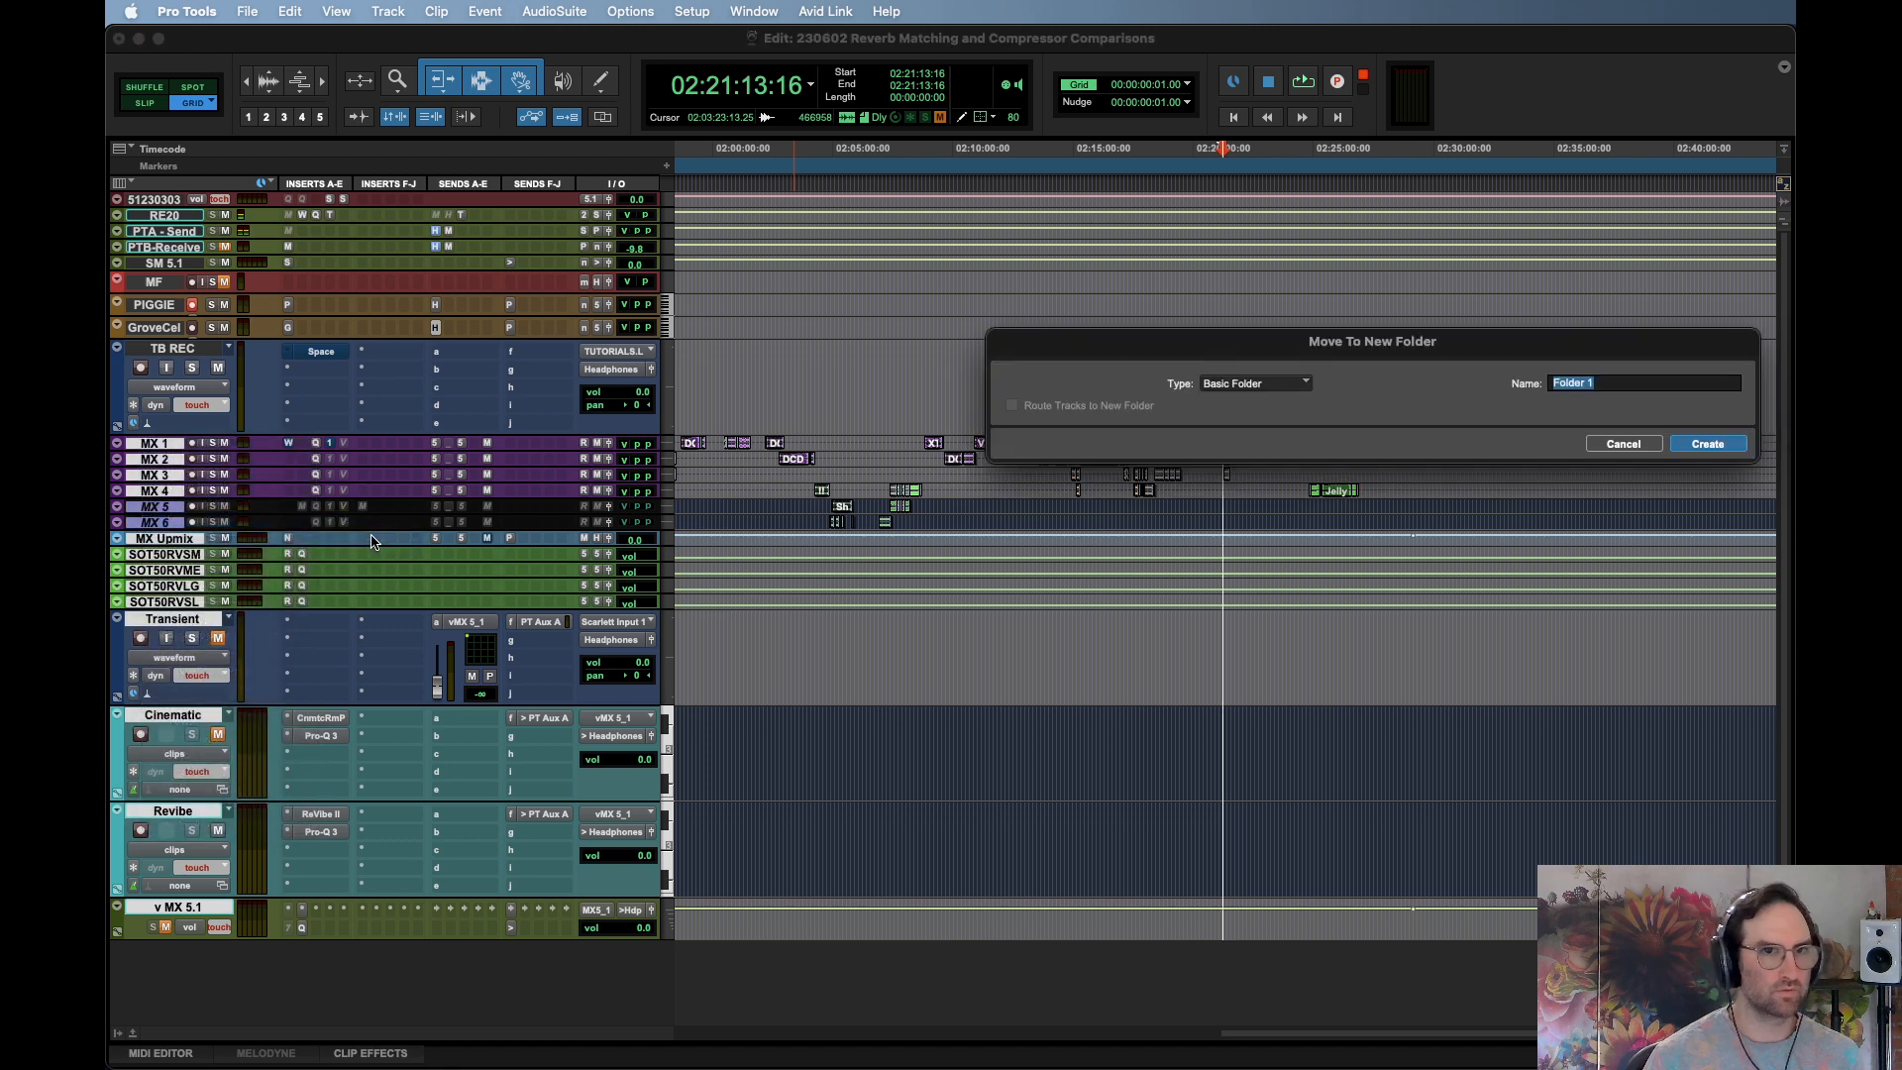
type("ƒ MX")
key("Return")
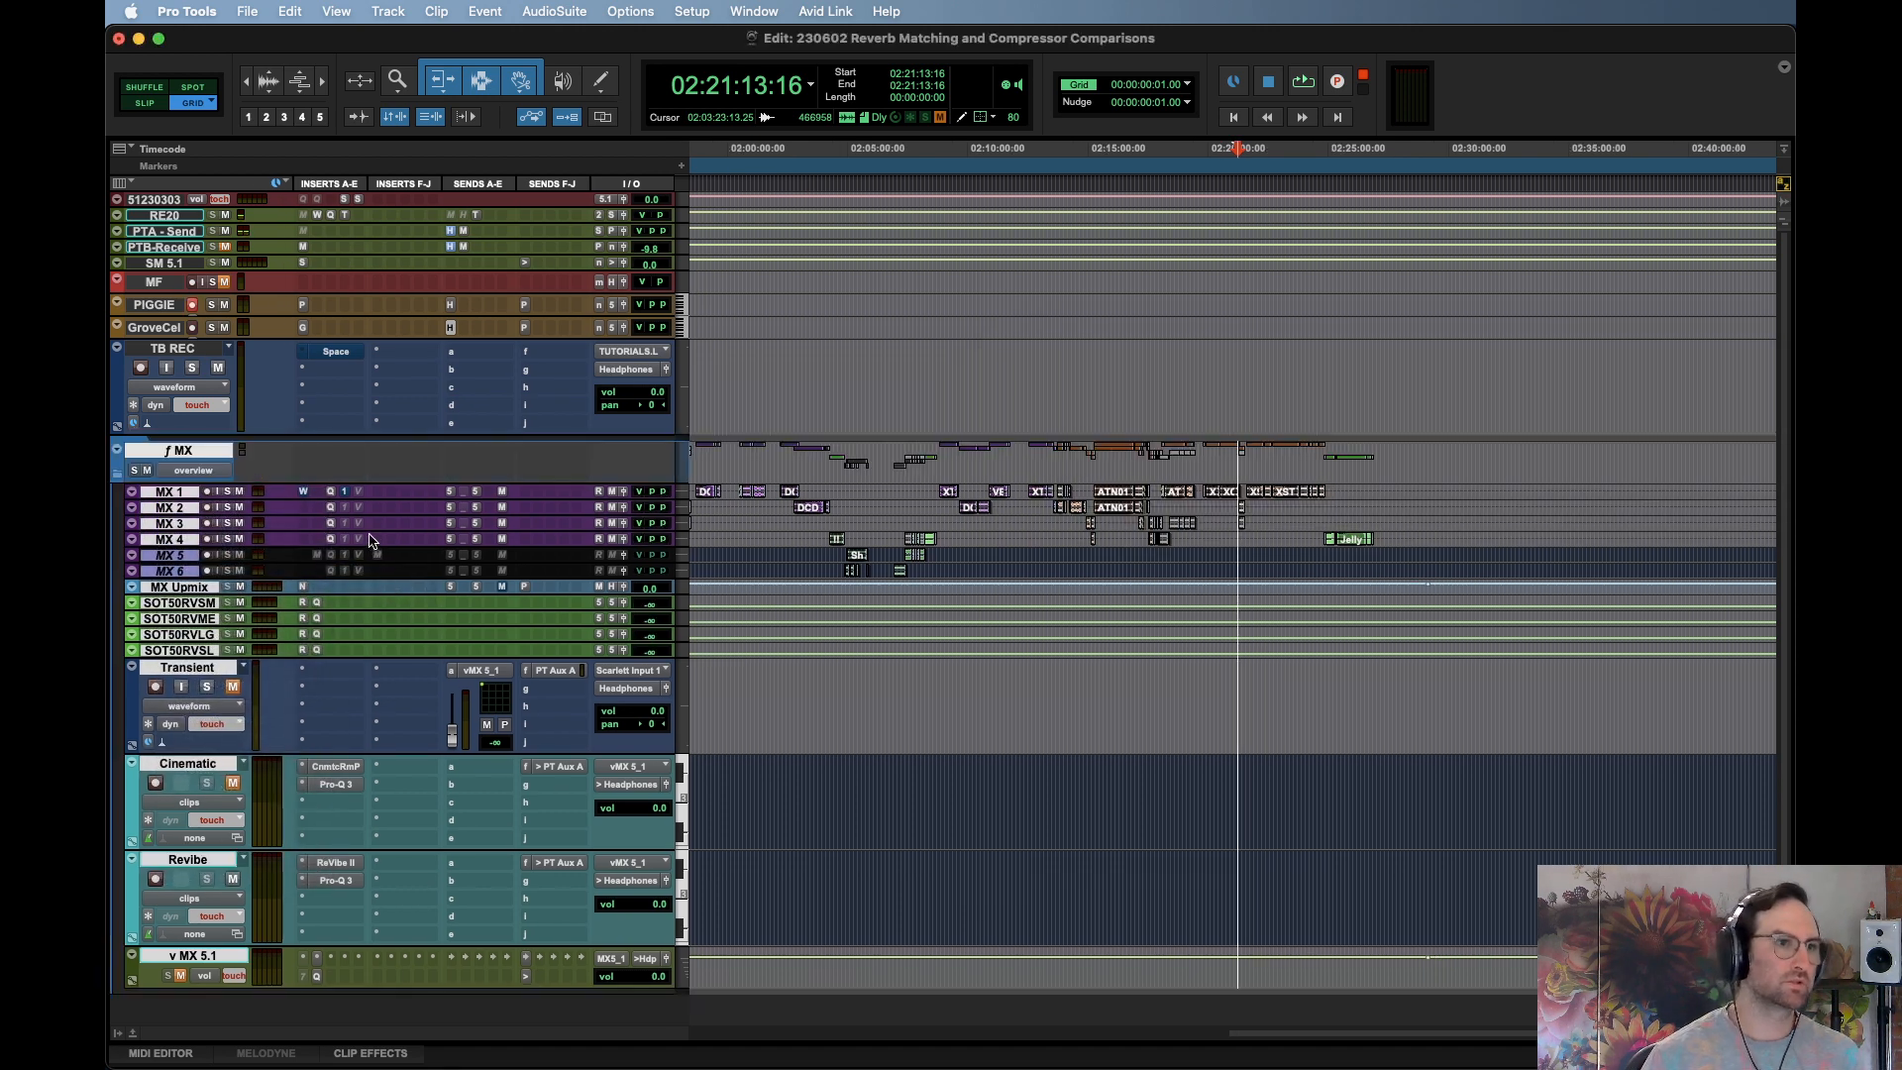
key("super+s")
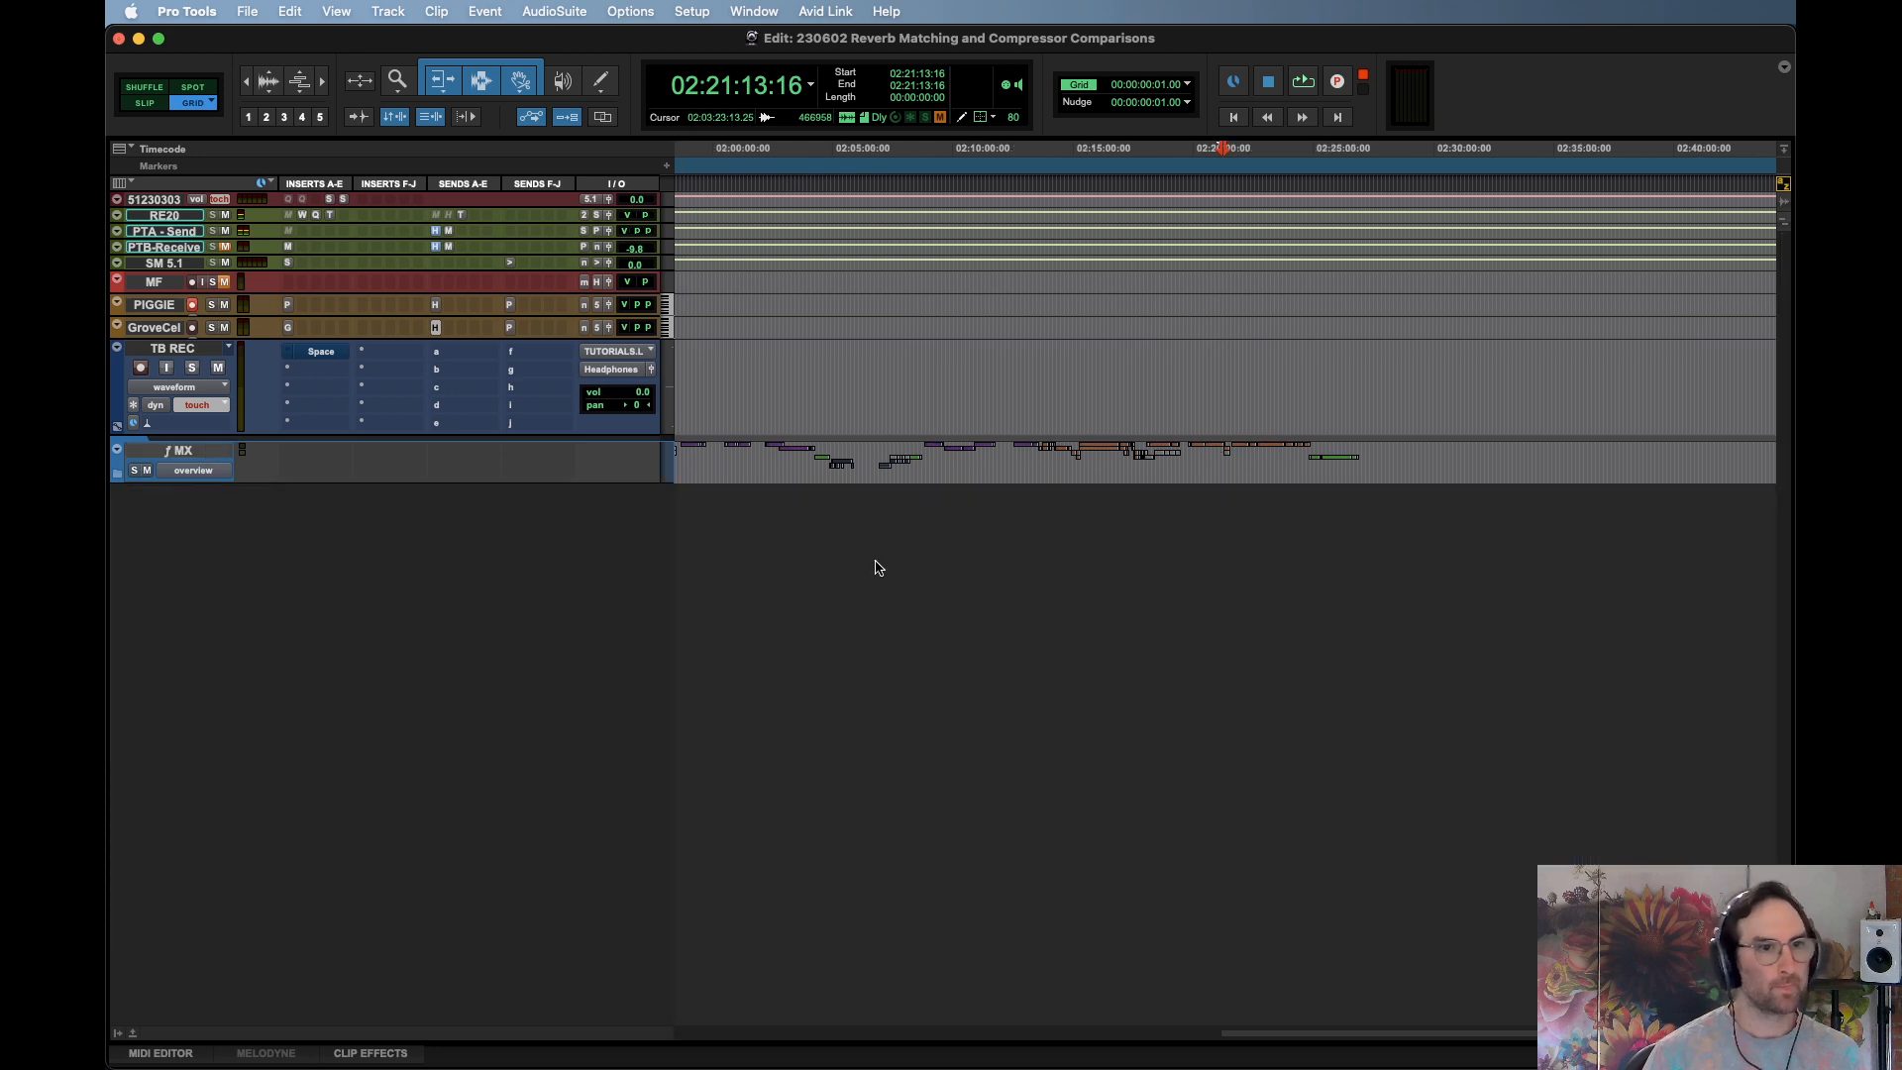
Start importing session data from STJ 5.1 TEMPLATE 230505.ptx and locate the DX A Chain folder among its source tracks
key("alt+shift+i")
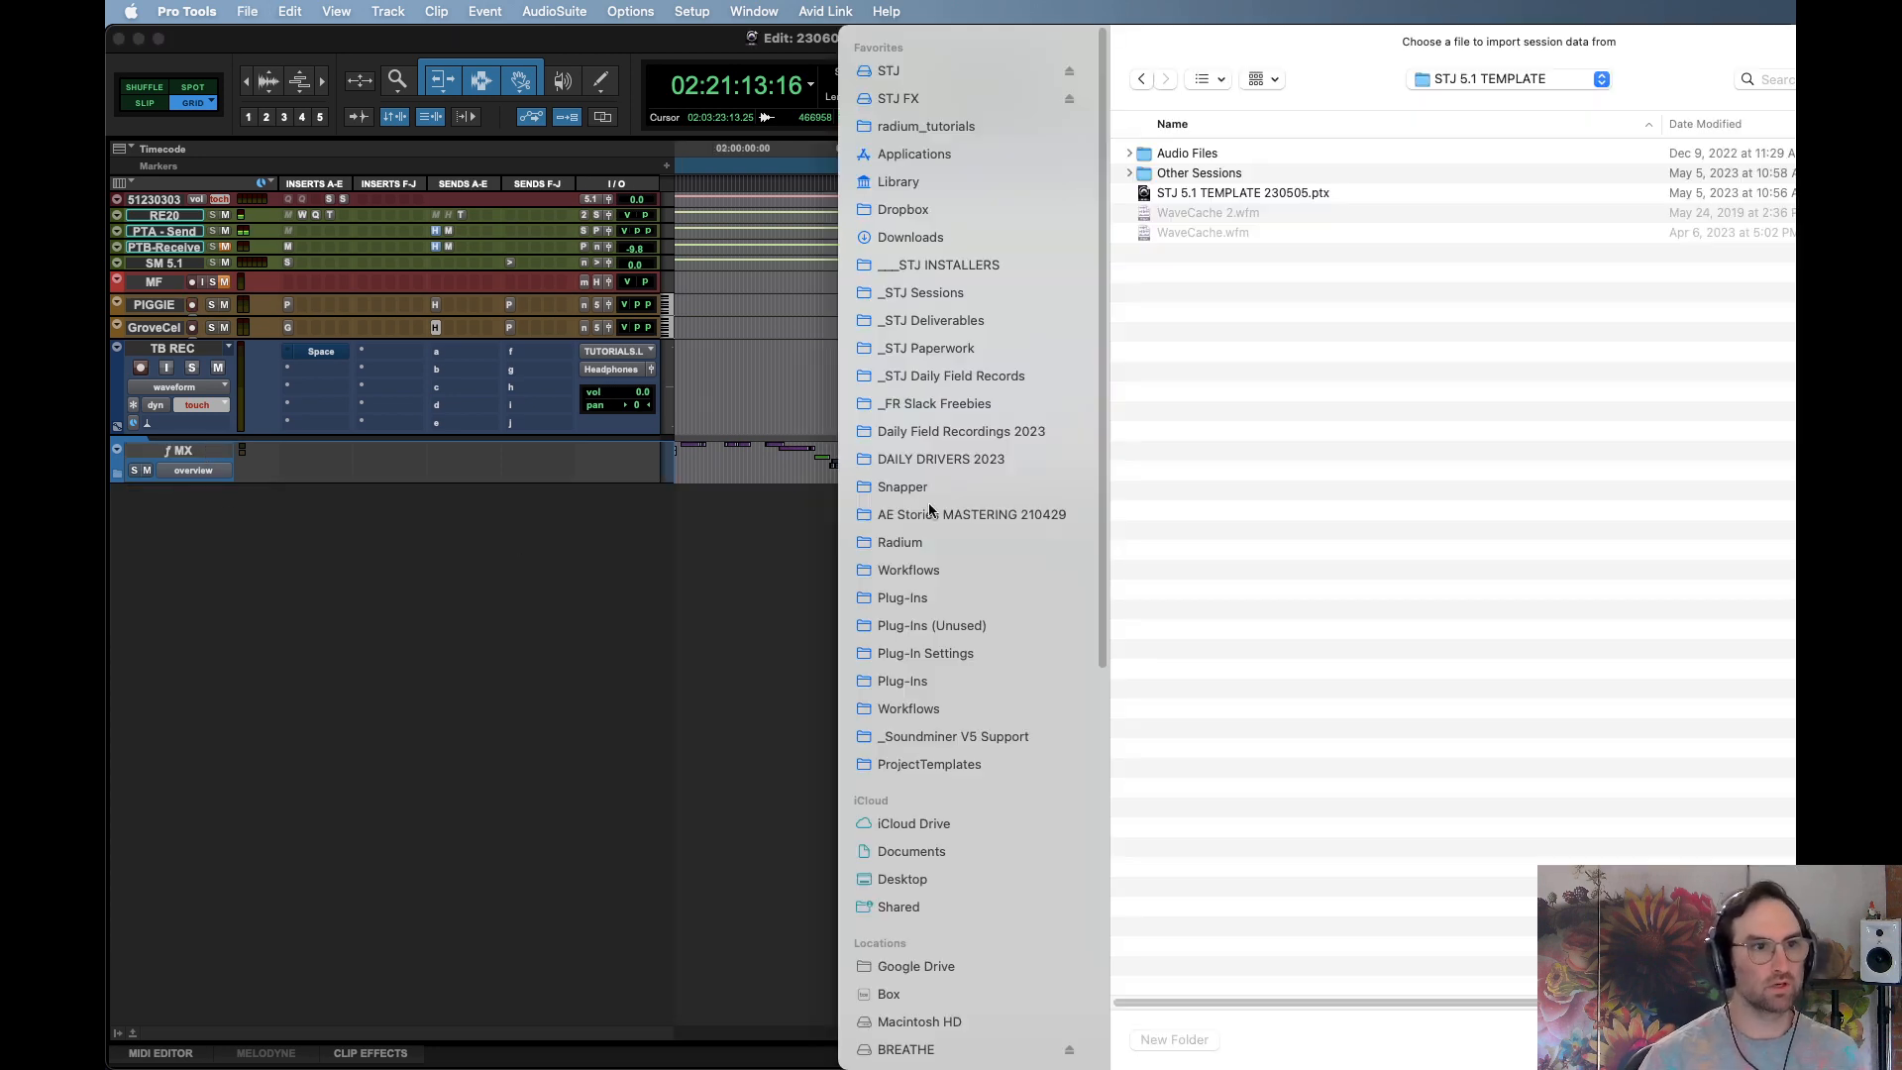
double_click(1302, 193)
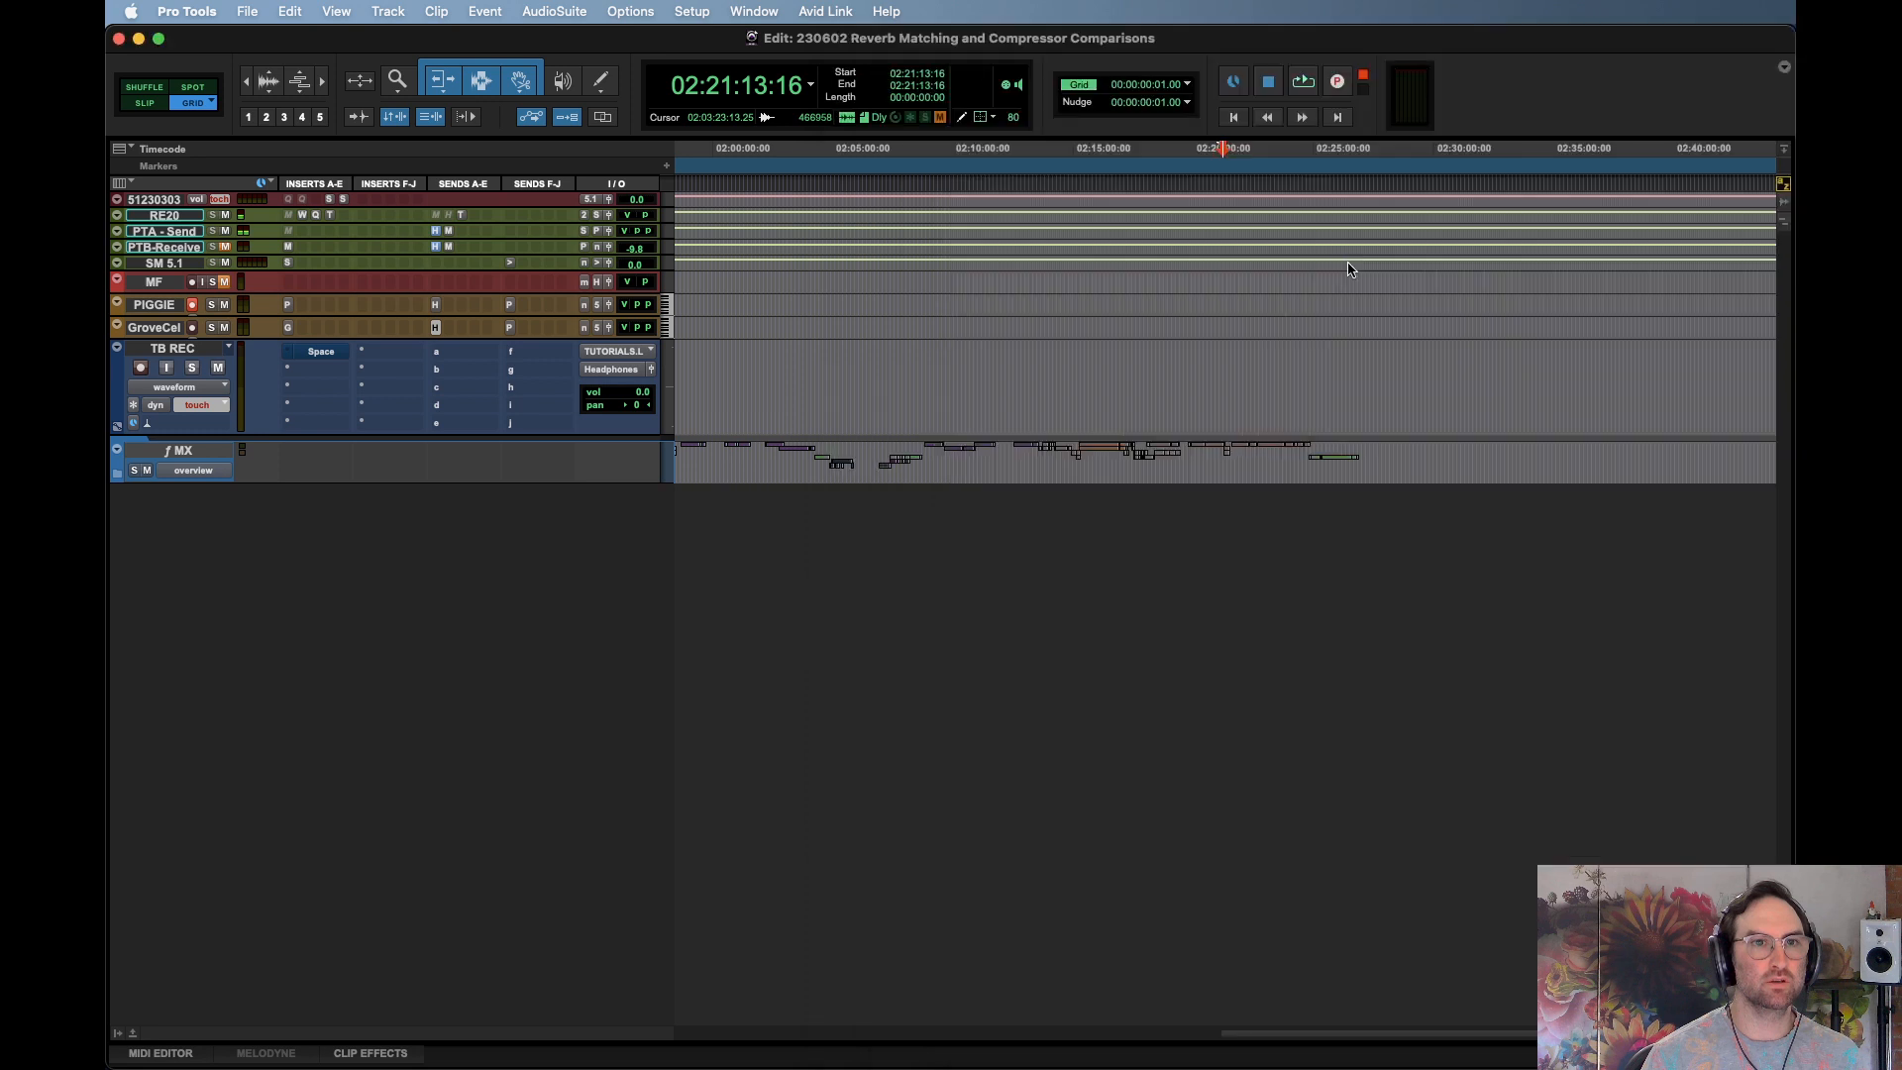
scroll(1575, 545, "down", 15)
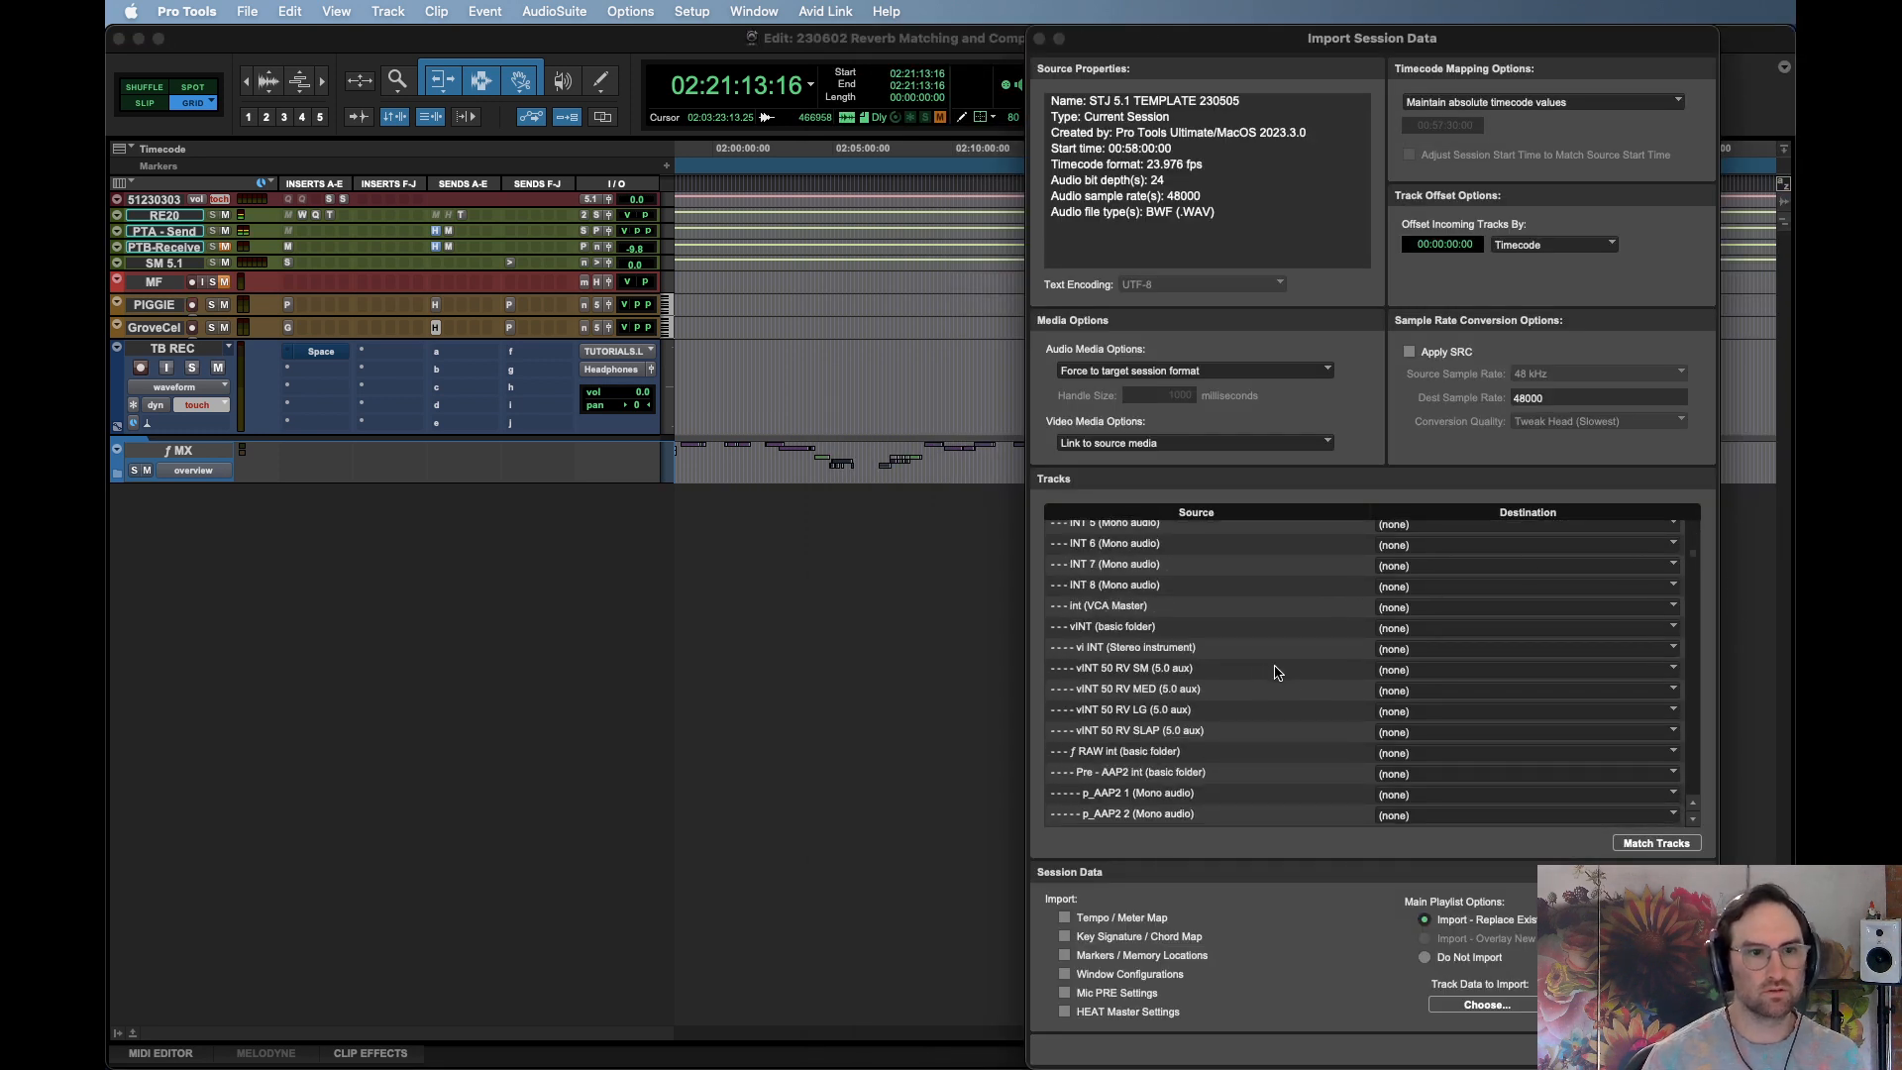
scroll(1223, 715, "down", 10)
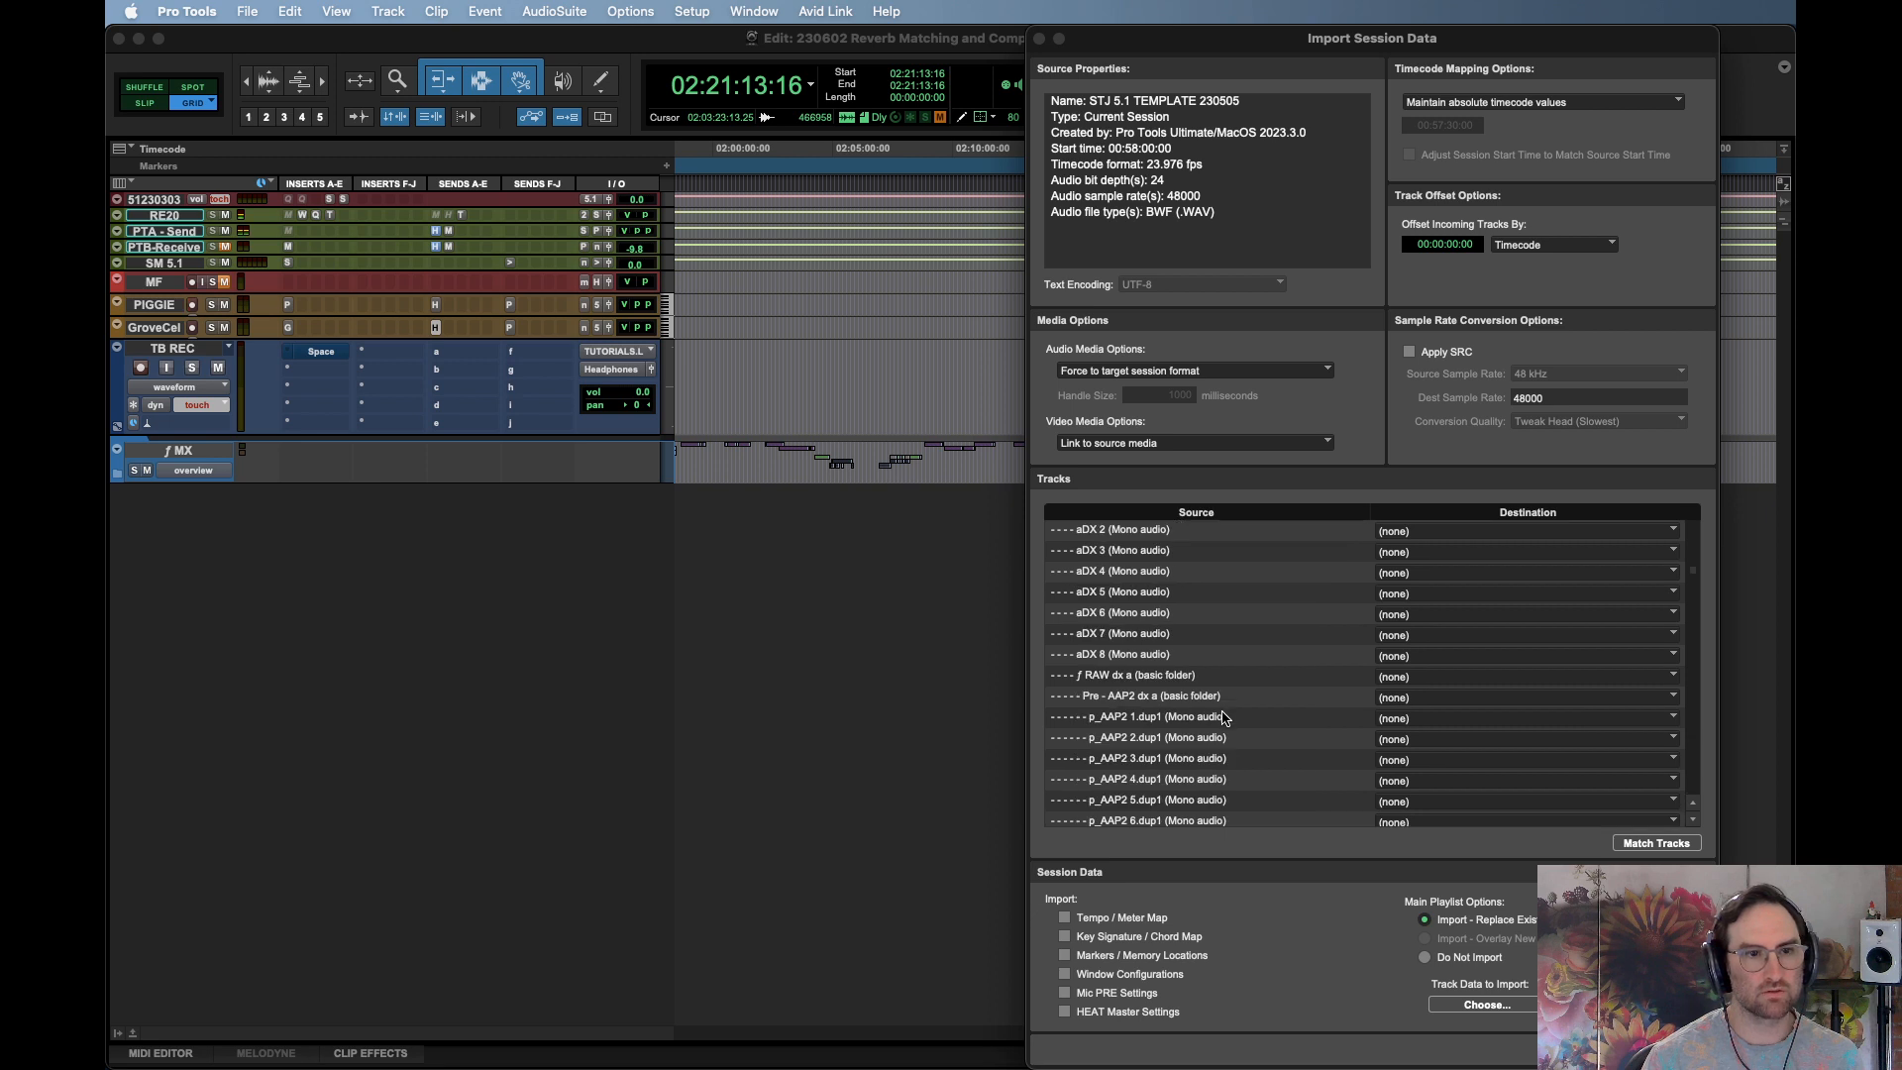
scroll(1221, 719, "up", 3)
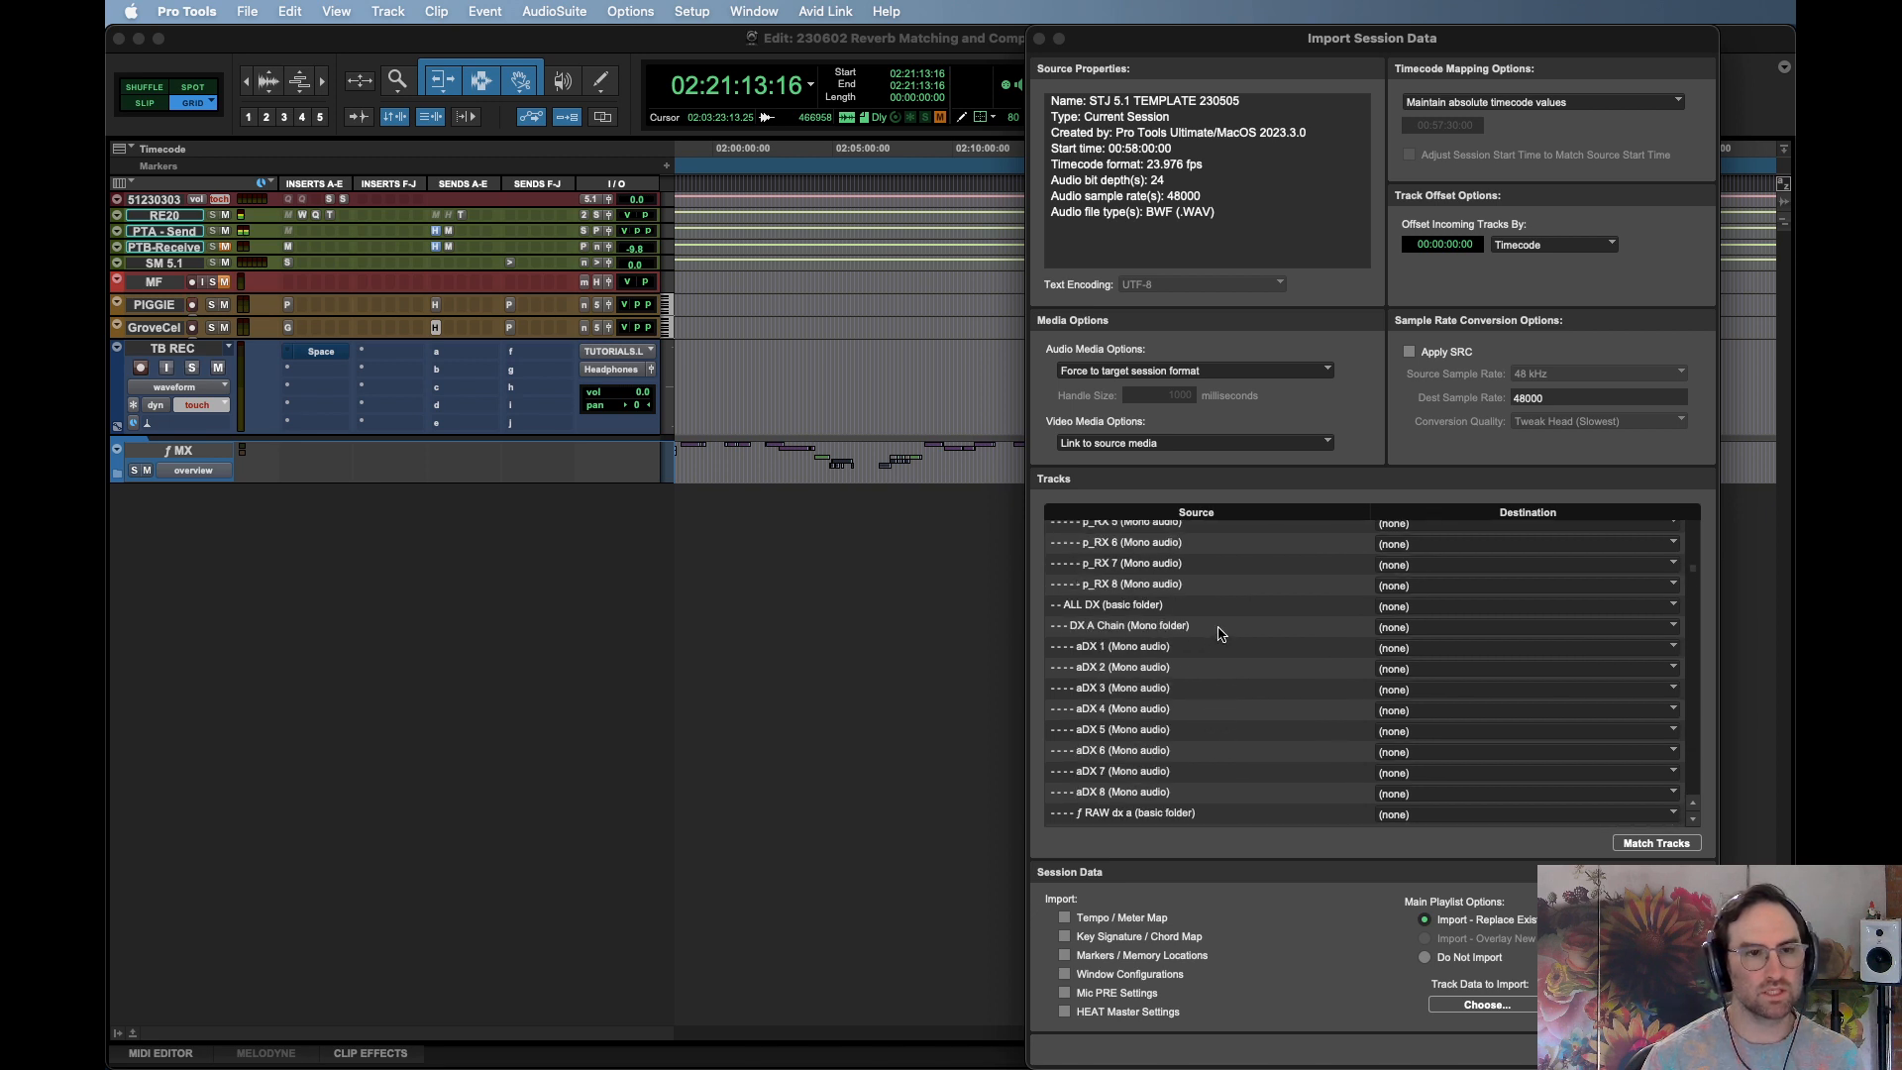
Choose only DX A Chain and aDX 1 as new tracks, change the audio media option and import them
left_click_drag(1228, 630, 1219, 672)
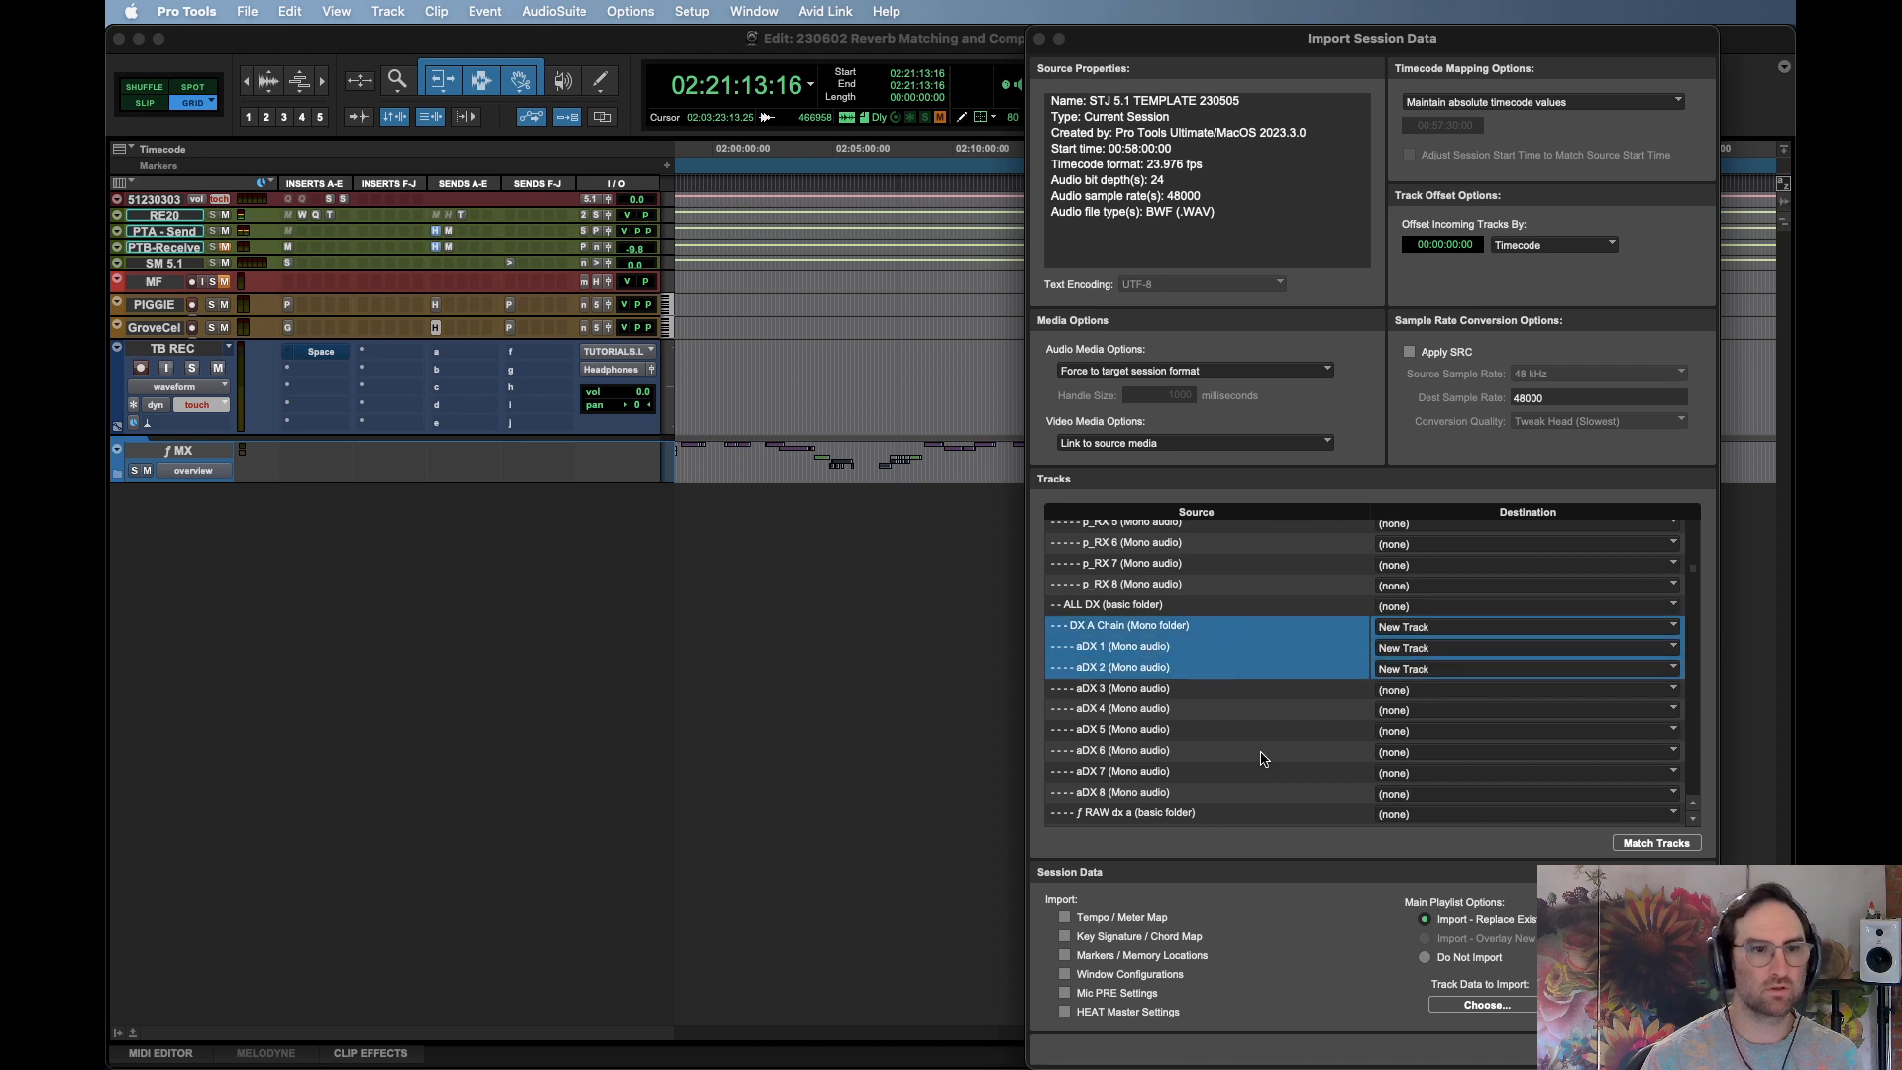
left_click(1186, 670)
left_click(1212, 633, "shift")
left_click(1216, 669, "super")
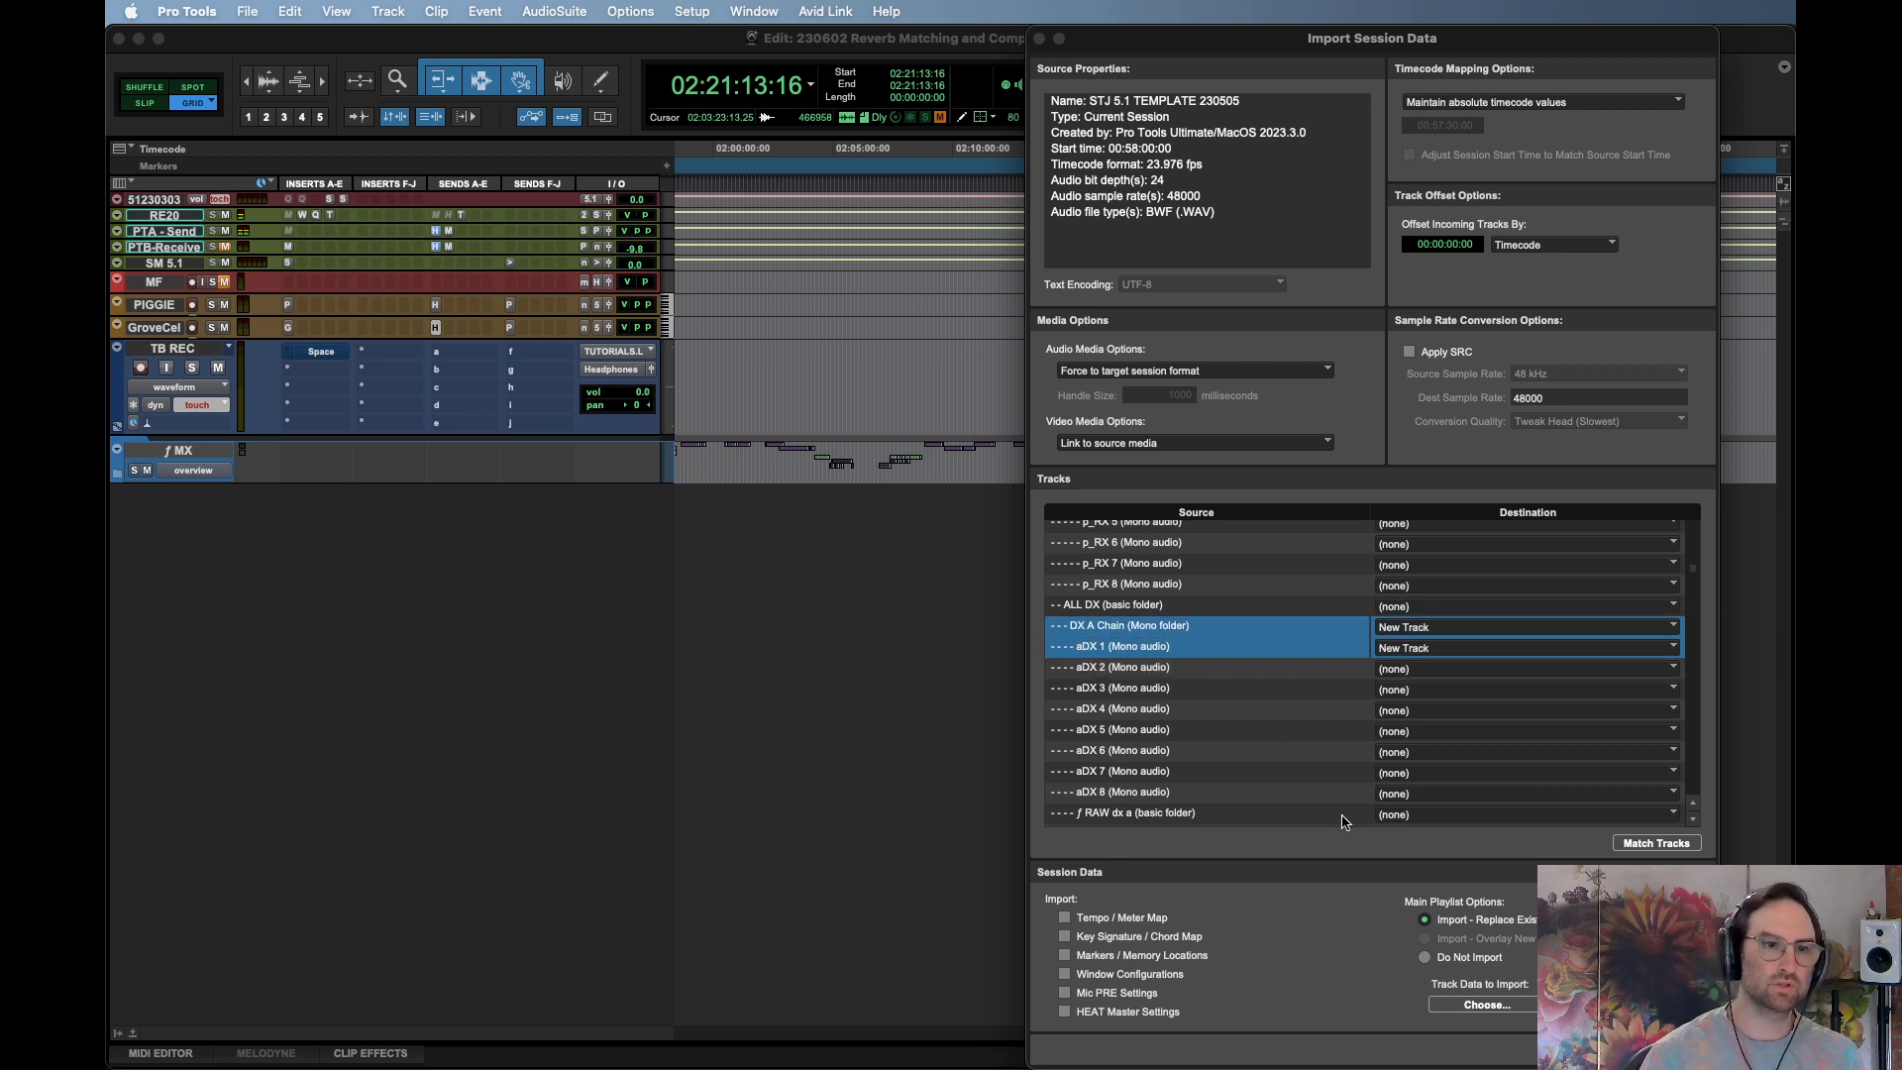
left_click(1194, 371)
left_click(1194, 322)
key("Return")
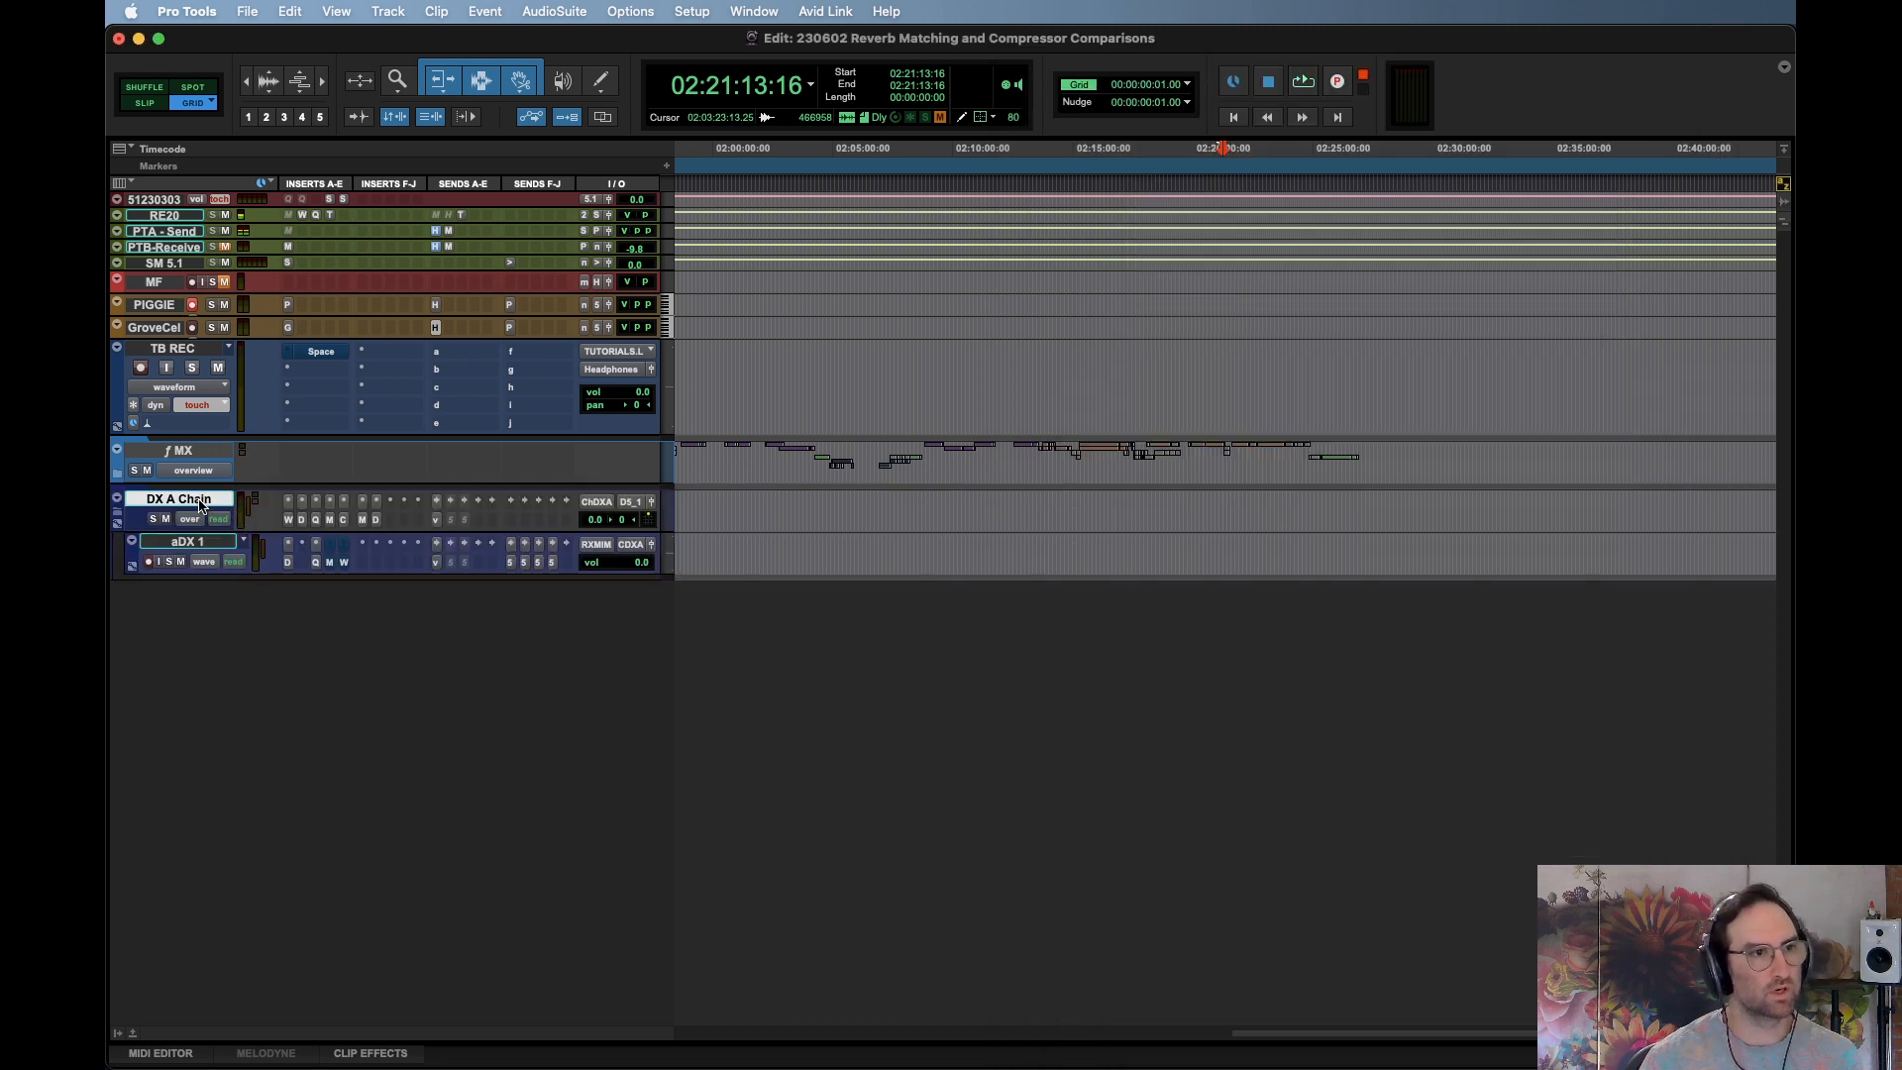
Enlarge the DX A Chain and aDX 1 tracks and place the cursor on aDX 1 at 03:00:00:00
key("ctrl+Up")
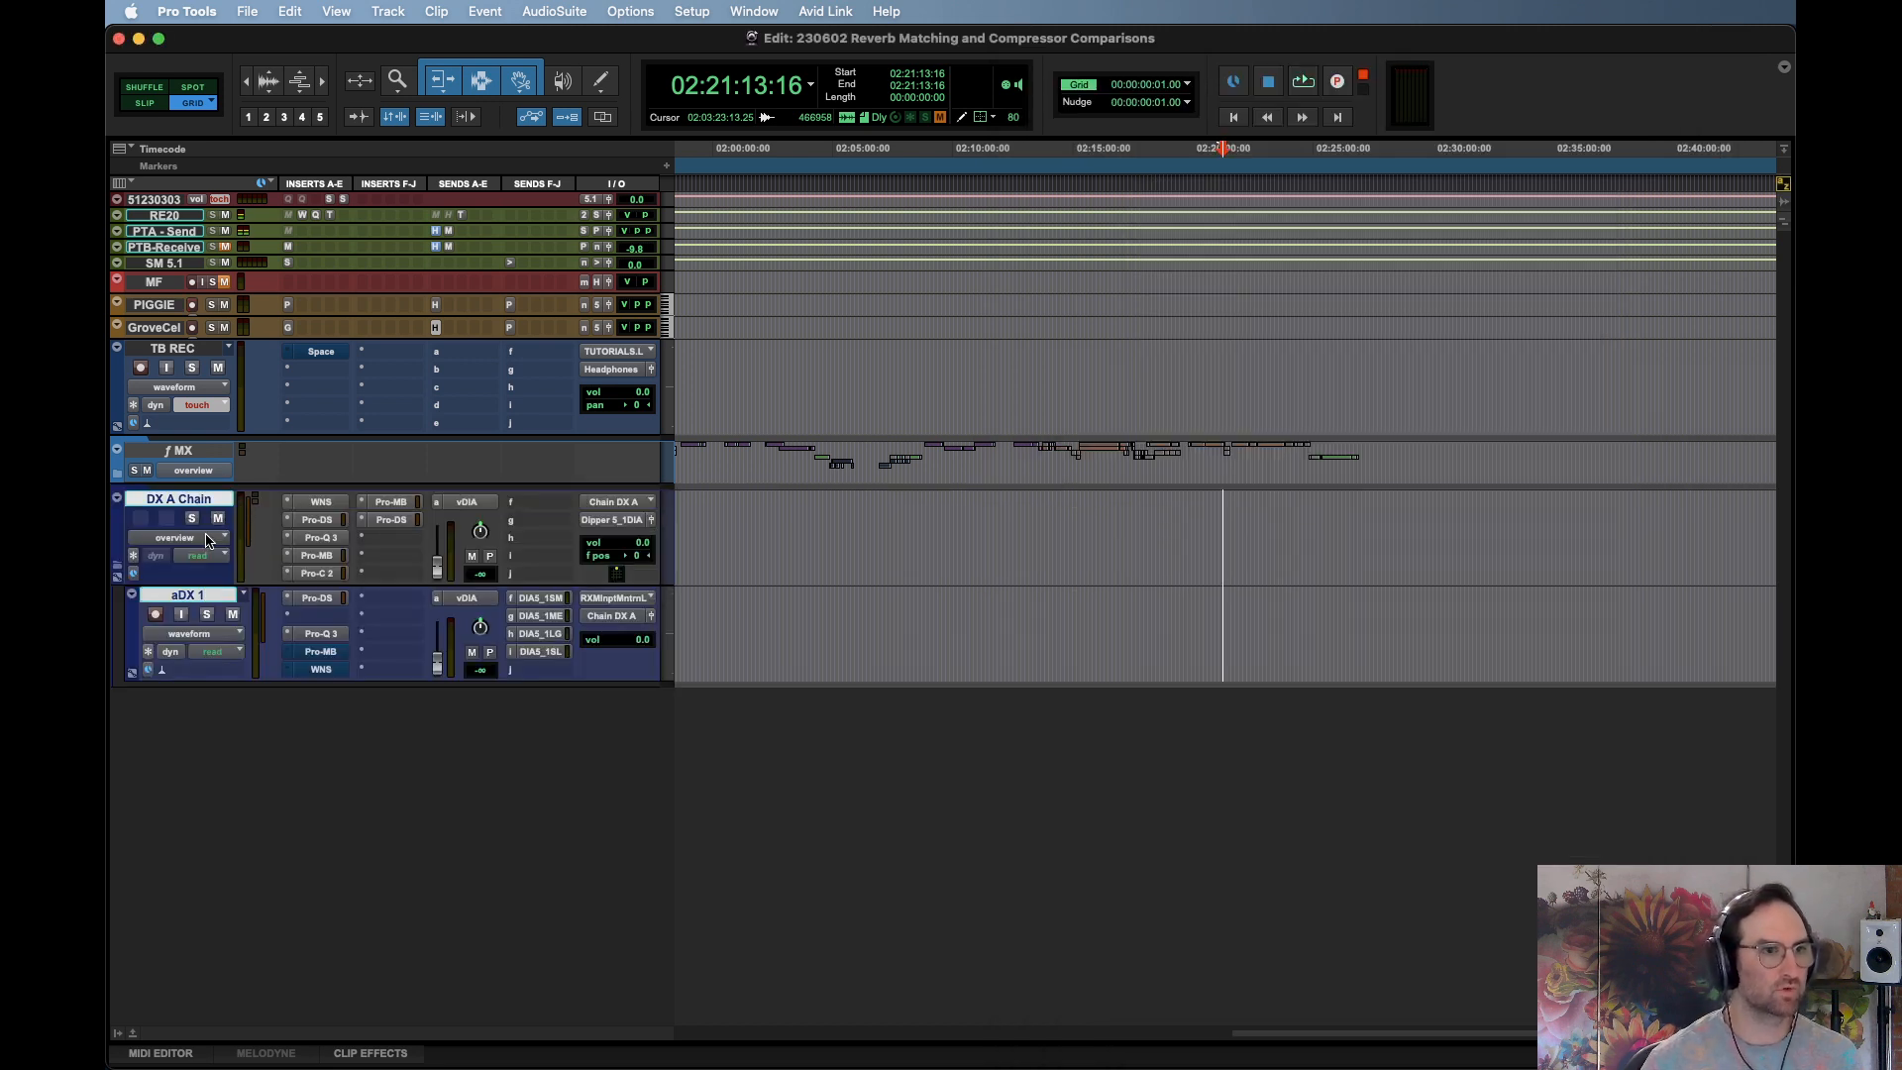
left_click(205, 596, "super")
key("r")
key("r")
key("r")
left_click(849, 616)
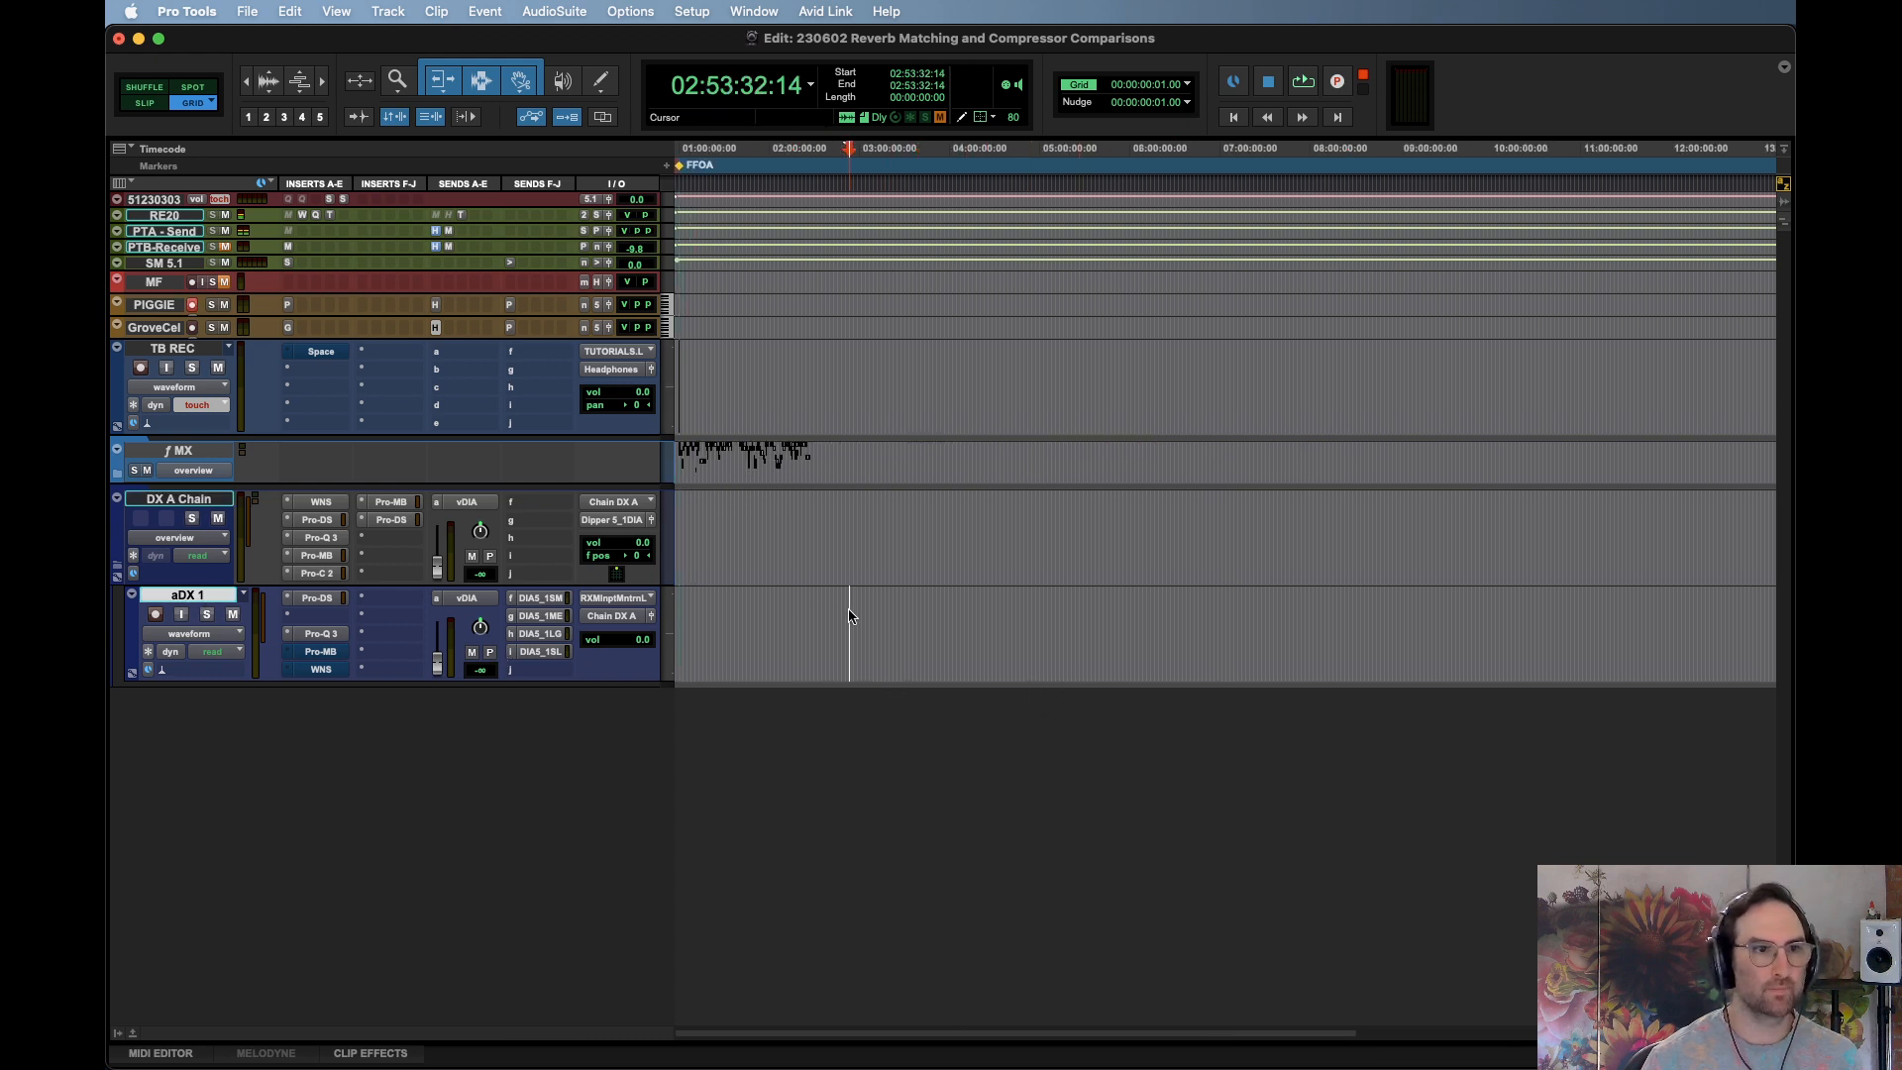
key("KP_Multiply")
type("3000000")
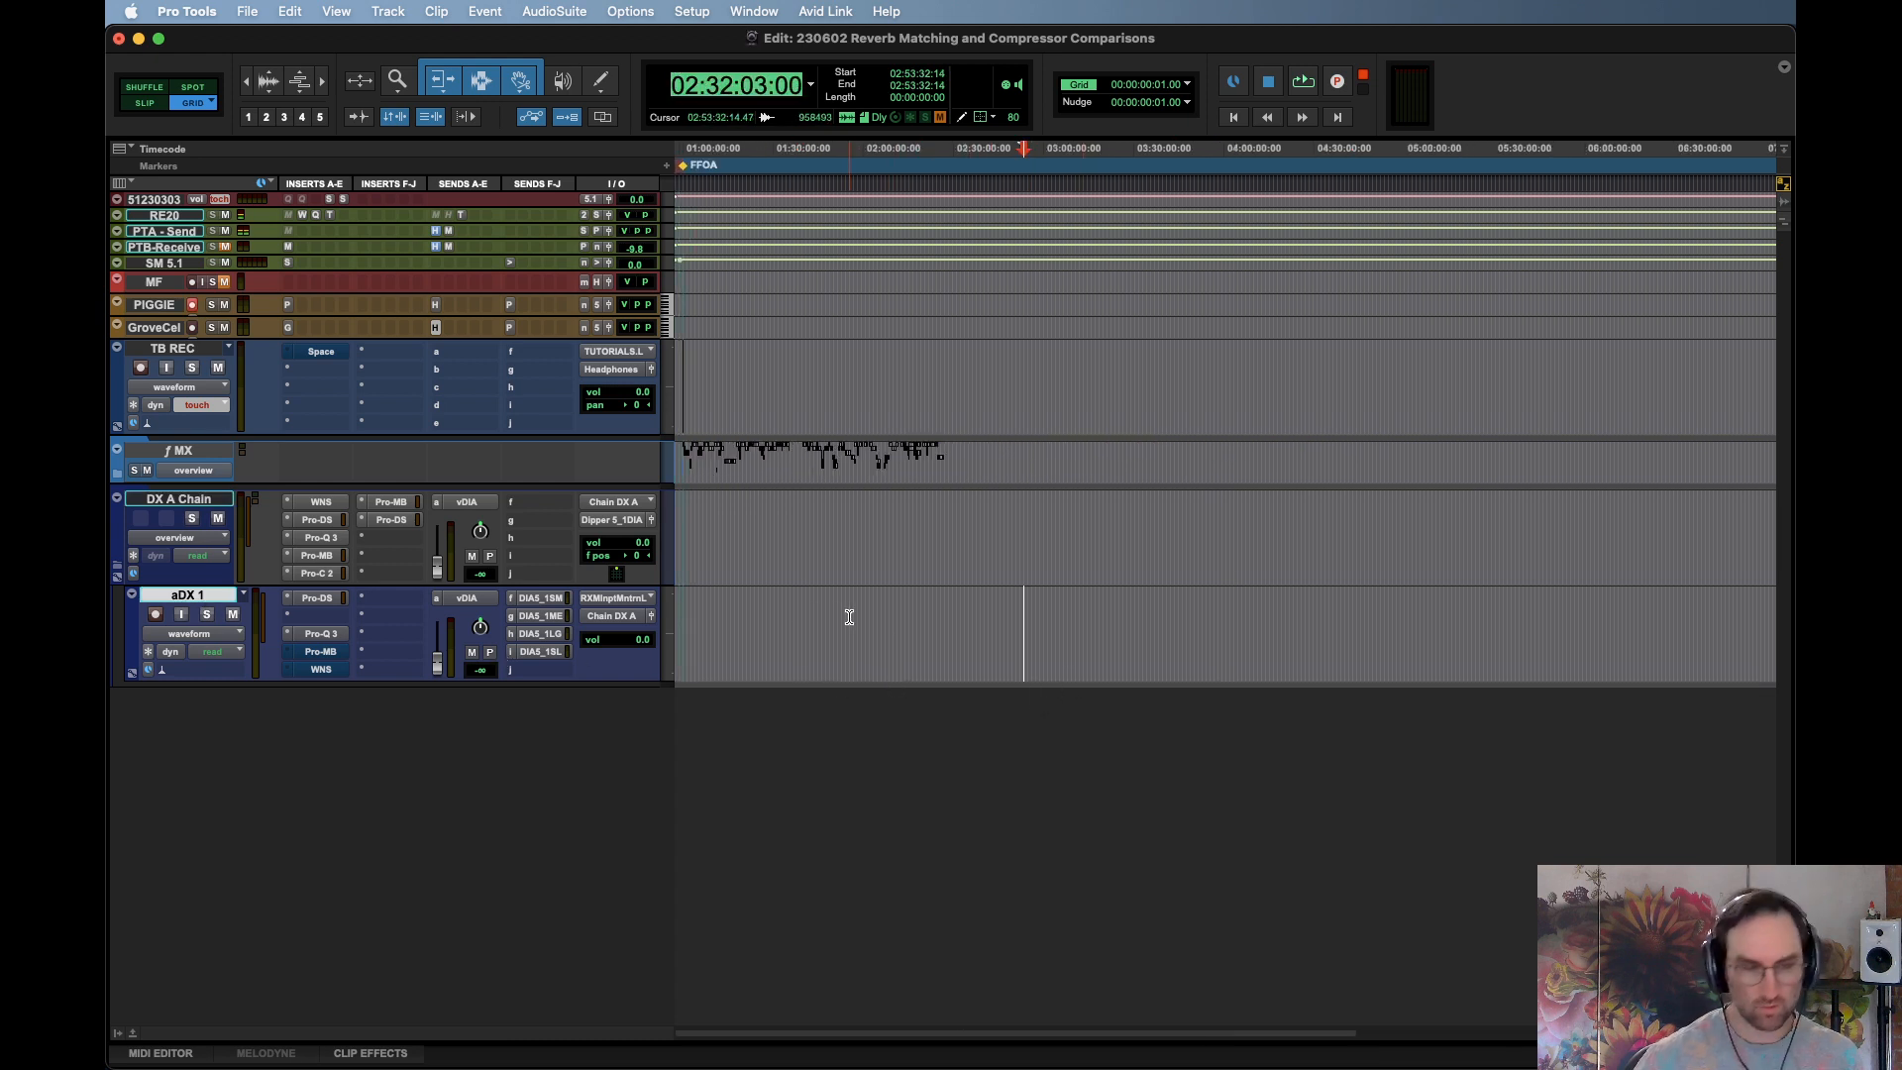
key("Return")
key("t")
key("t")
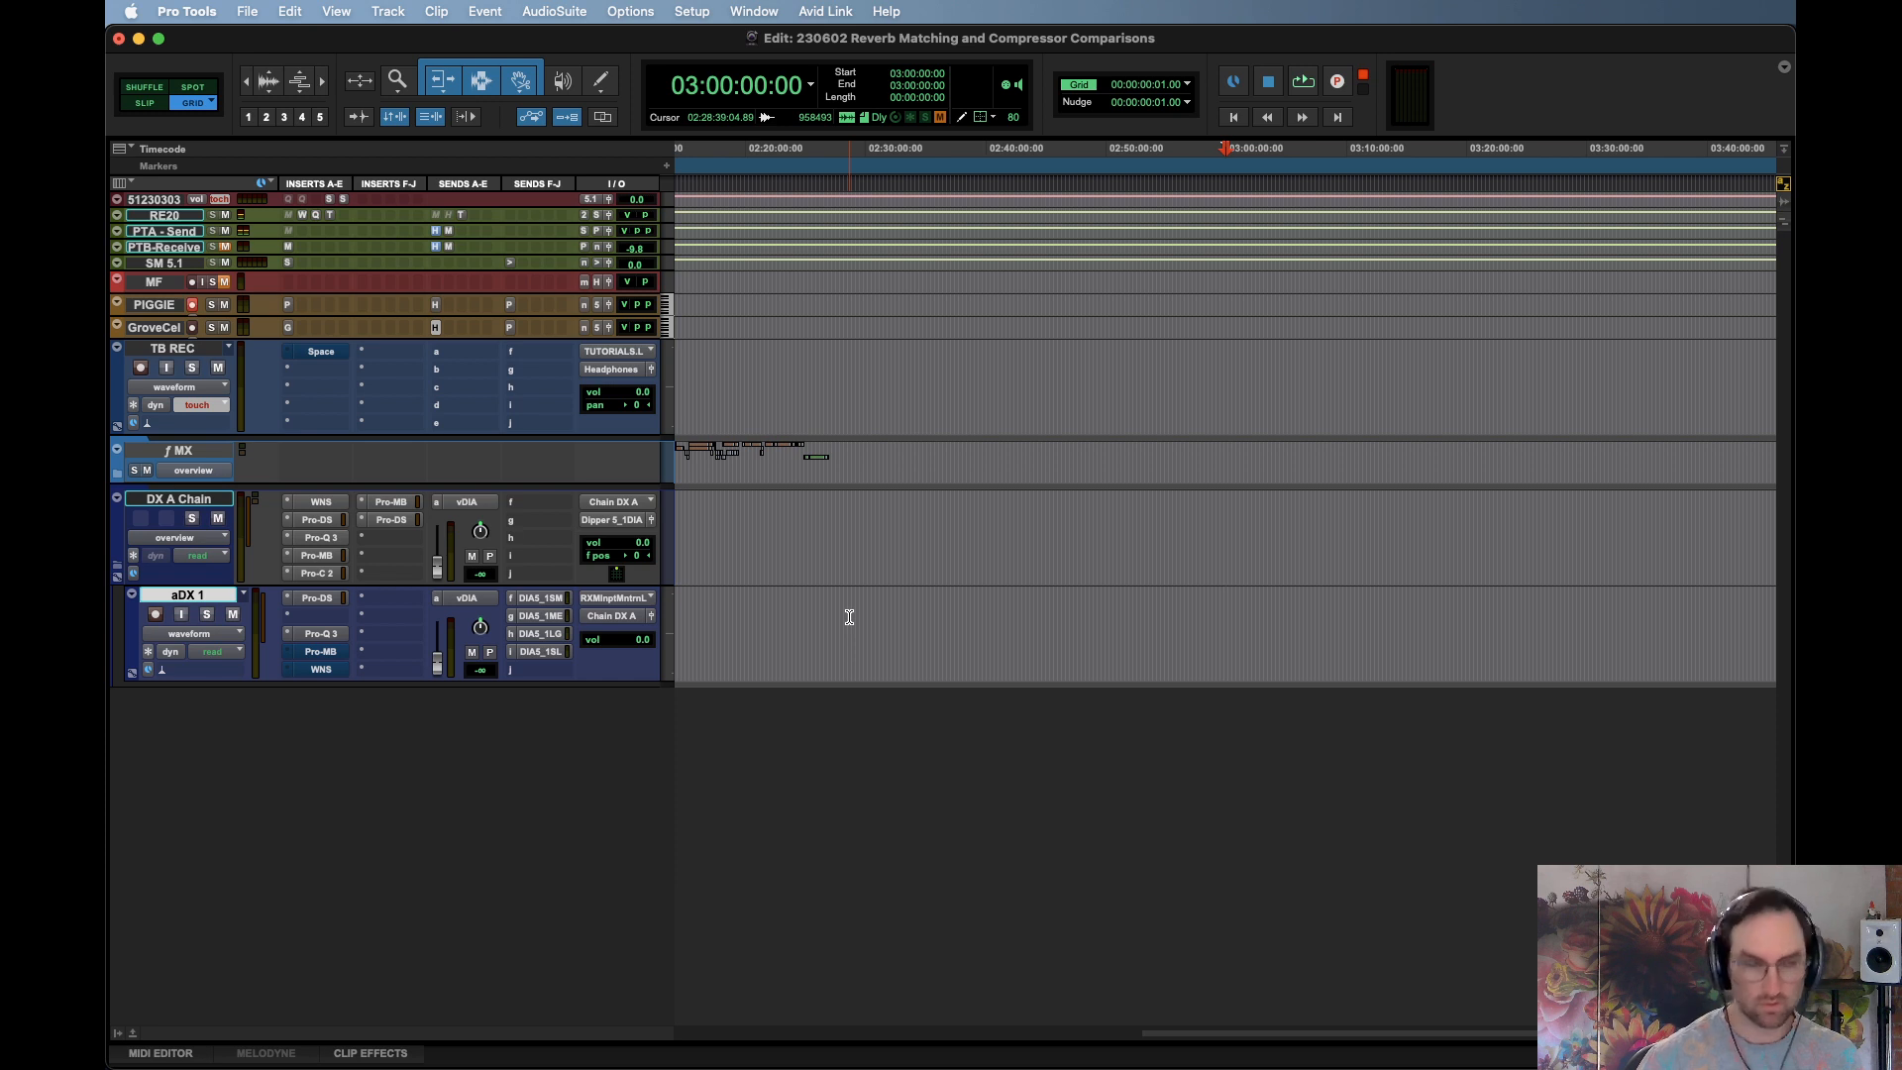
Add a marker named r at 03:00:00:00 on the timeline
key("KP_Enter")
type("r")
key("Return")
key("t")
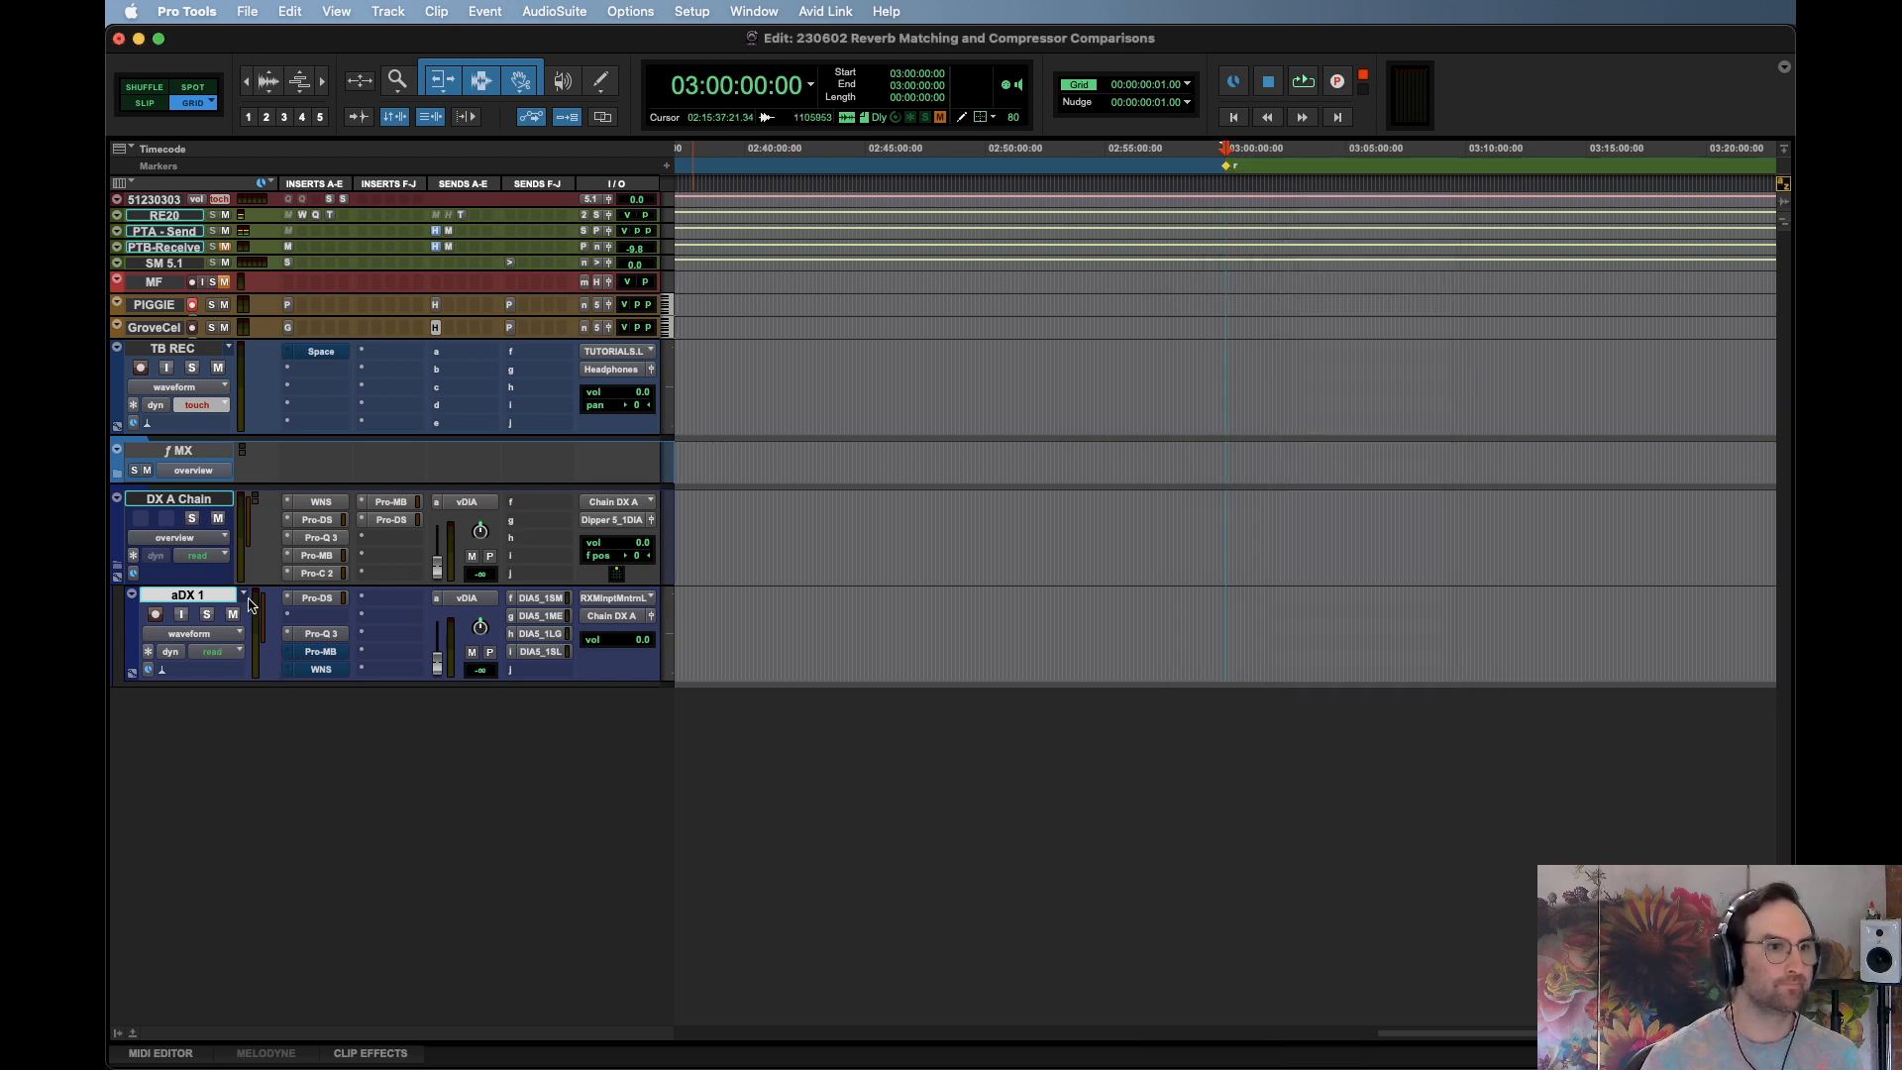
Duplicate the DX A Chain and aDX 1 tracks once, including their playlists, automation, inserts, sends and group assignments
left_click(180, 498, "shift")
key("alt+shift+d")
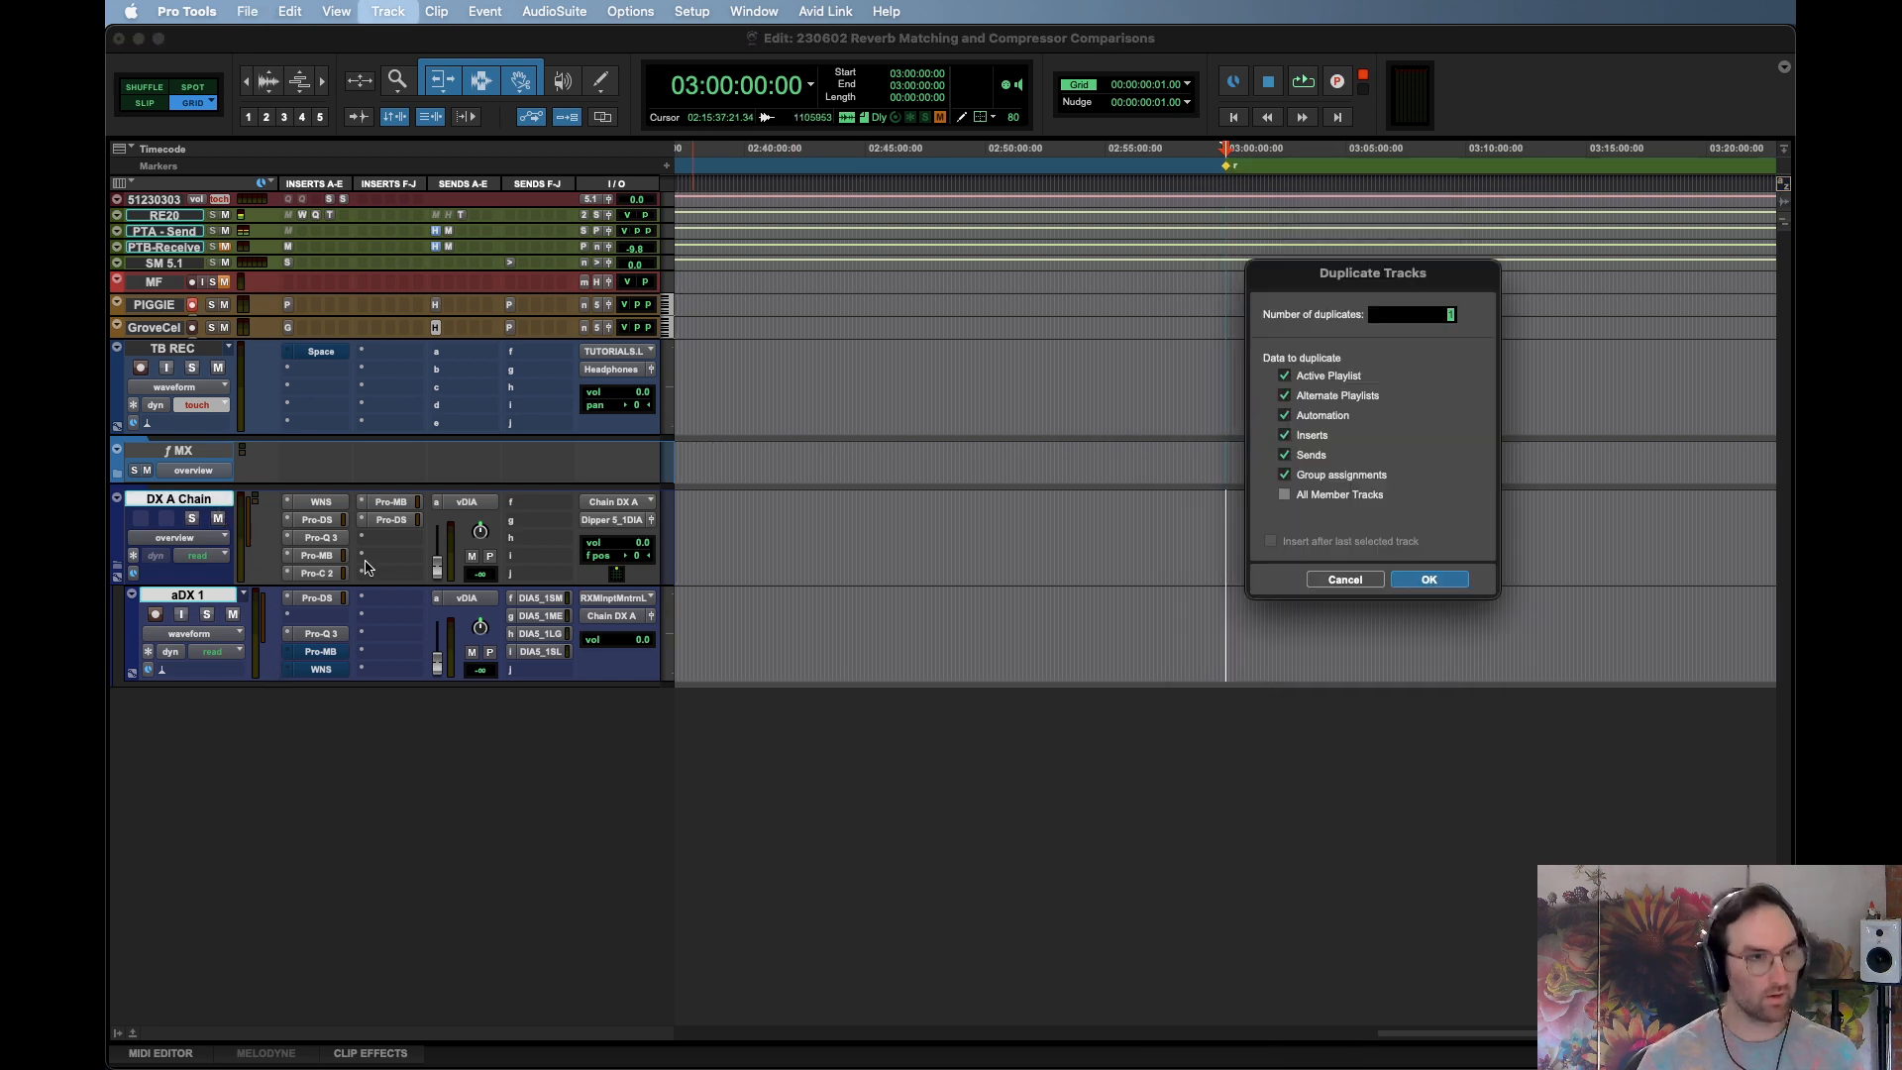
key("Return")
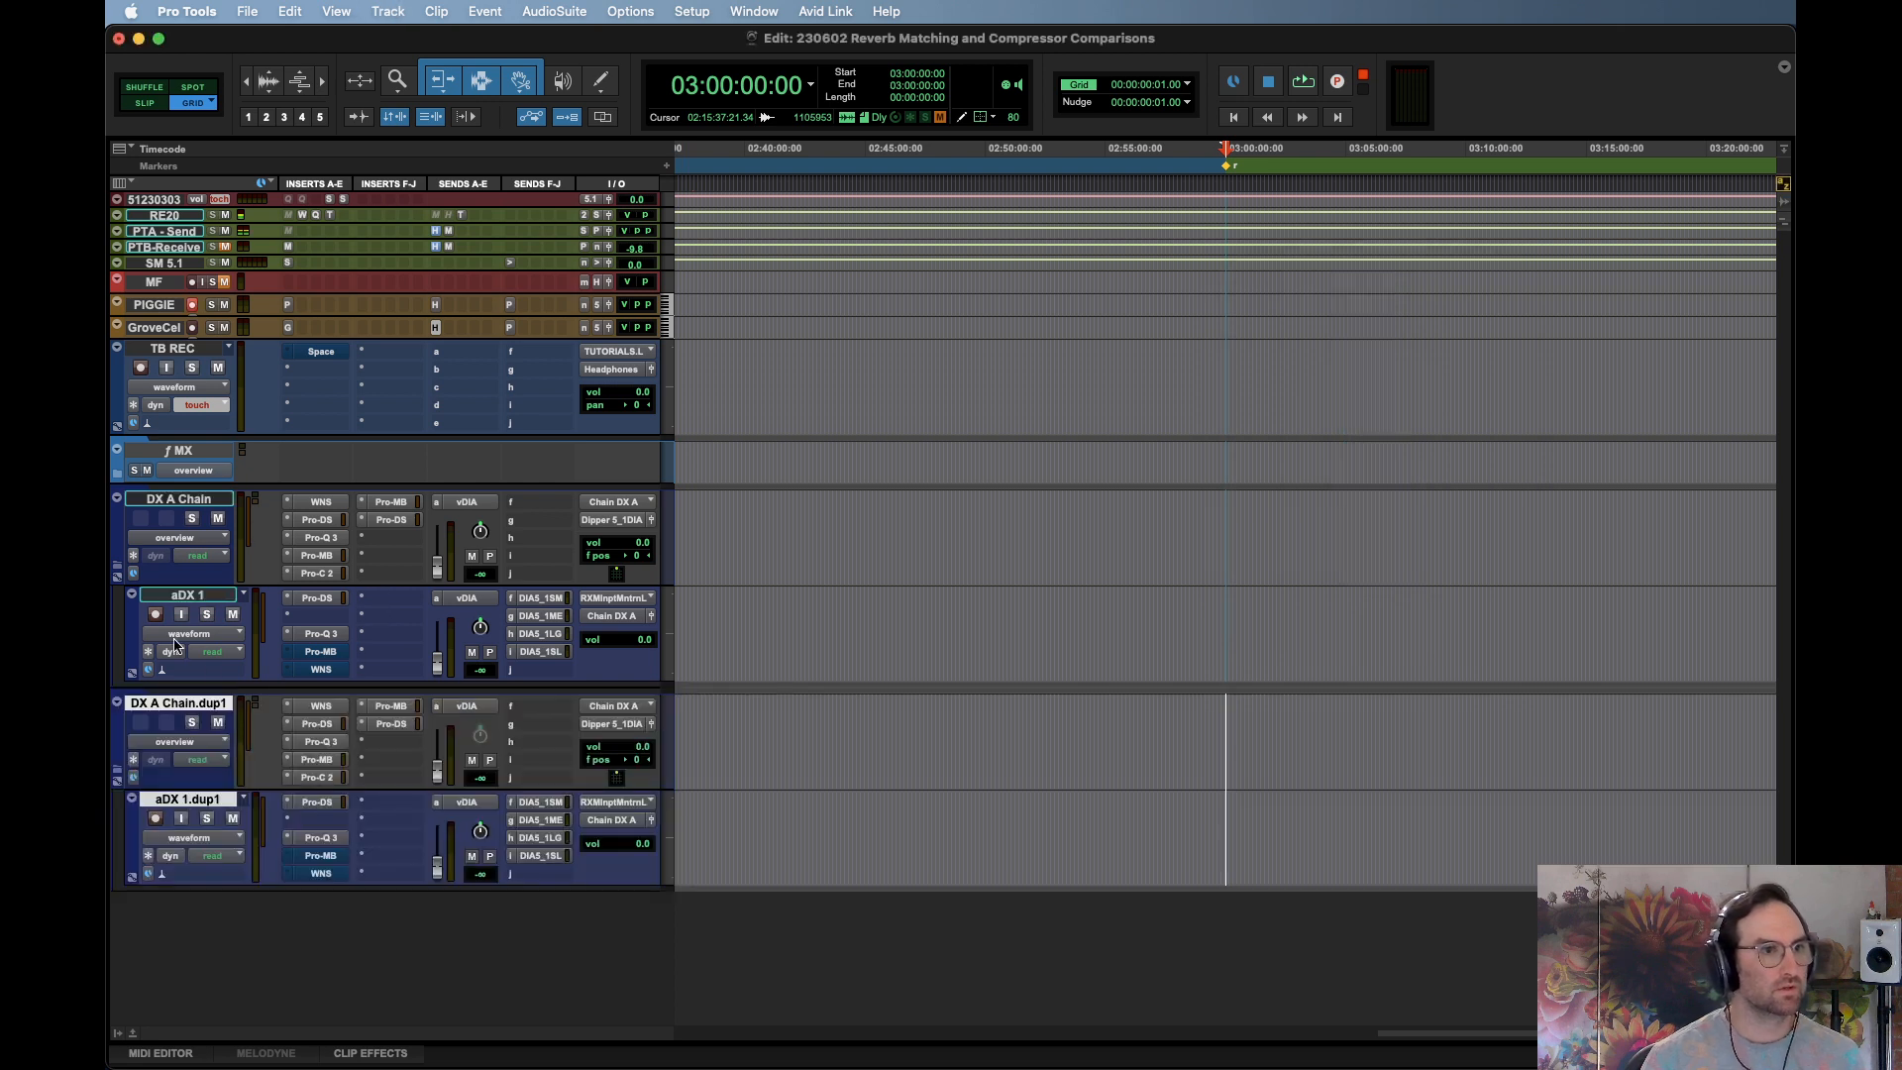
Rename the DX A Chain folder as FF Pro-C and its duplicate as RComp
double_click(187, 496)
type("FF Pro-C")
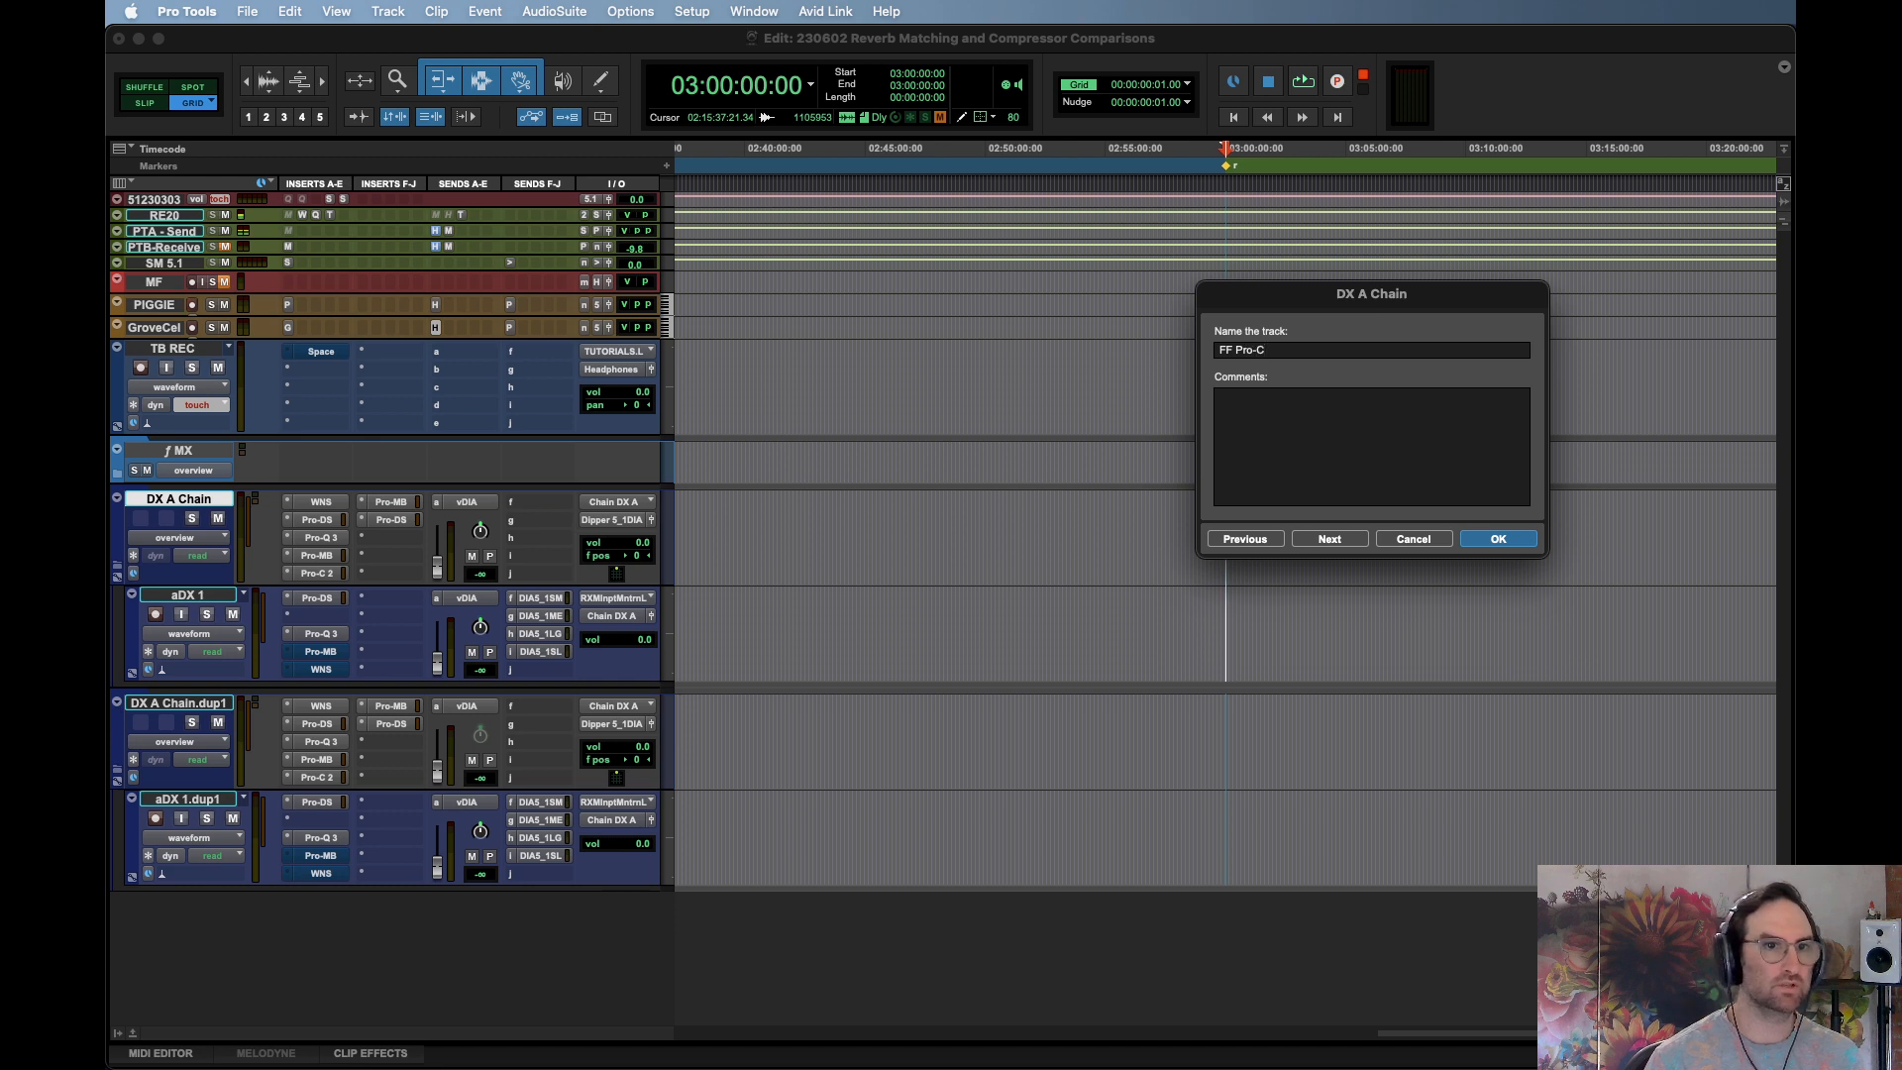
key("Return")
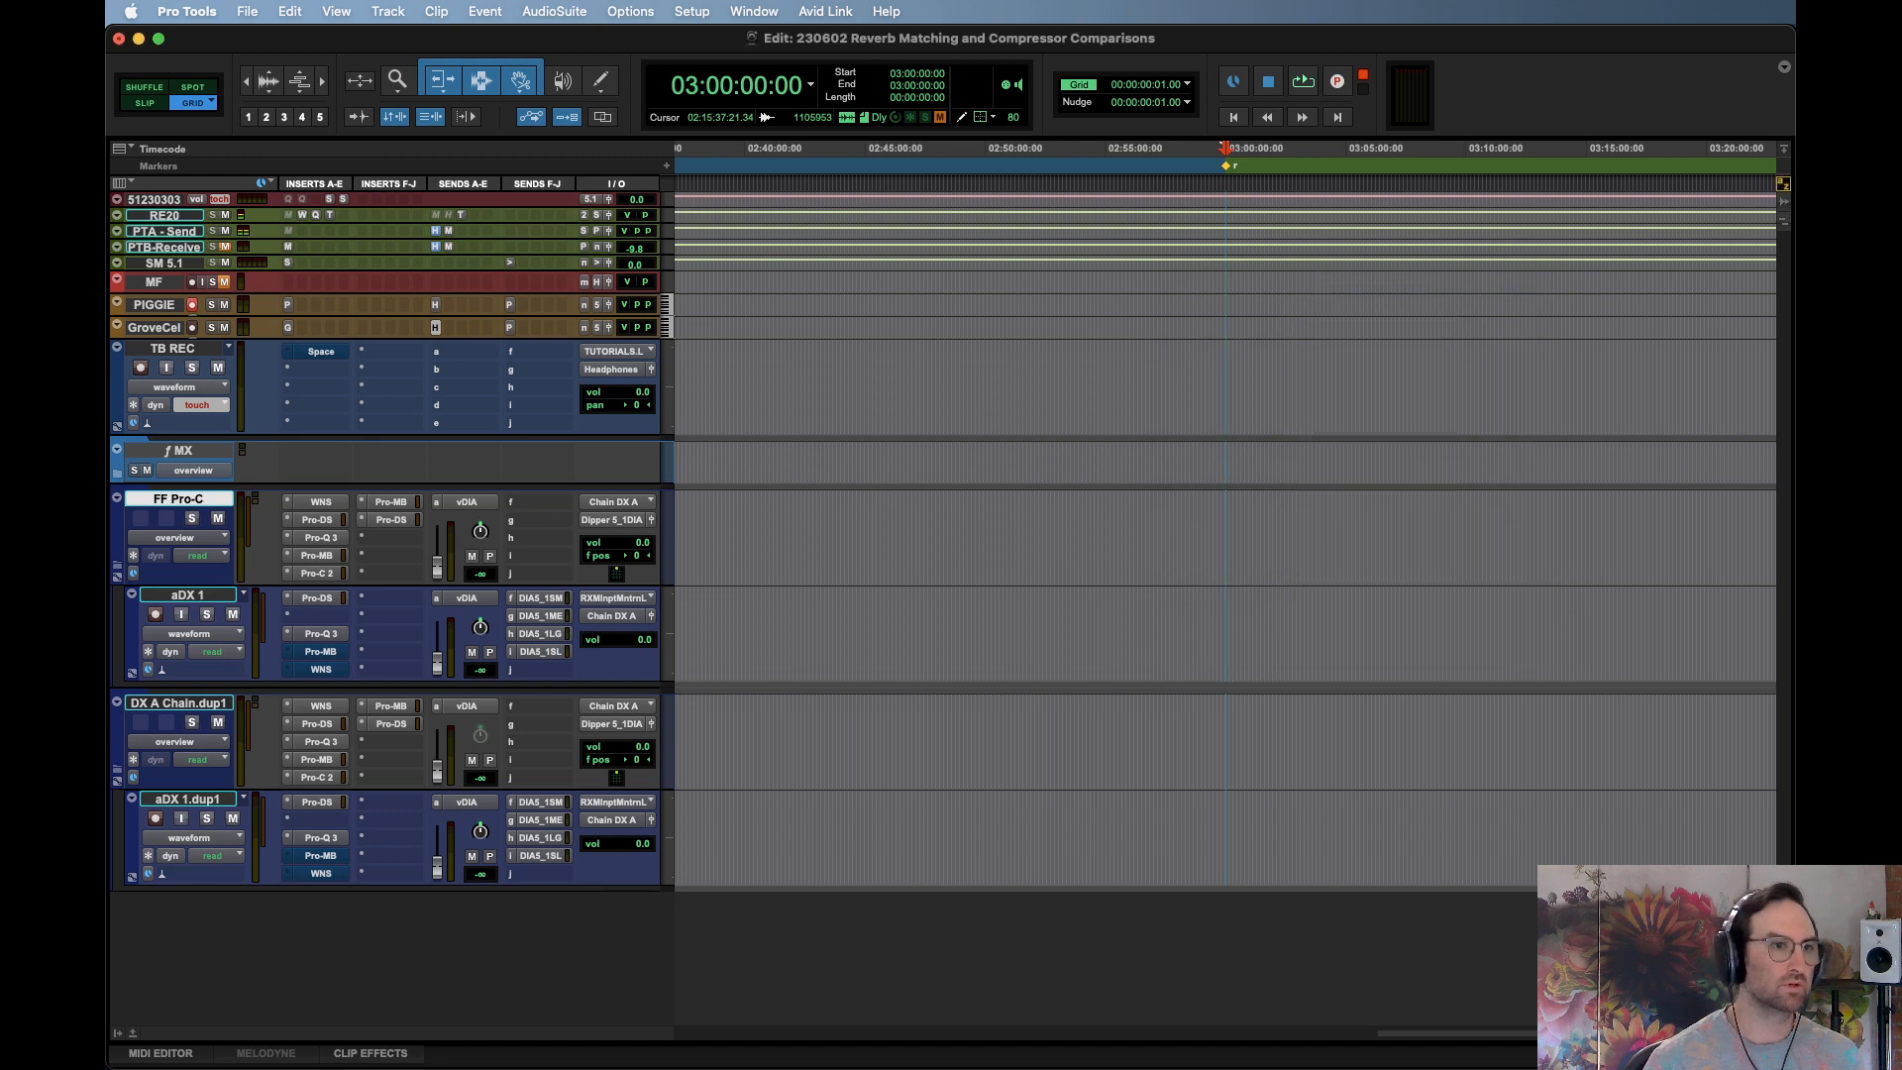
double_click(196, 703)
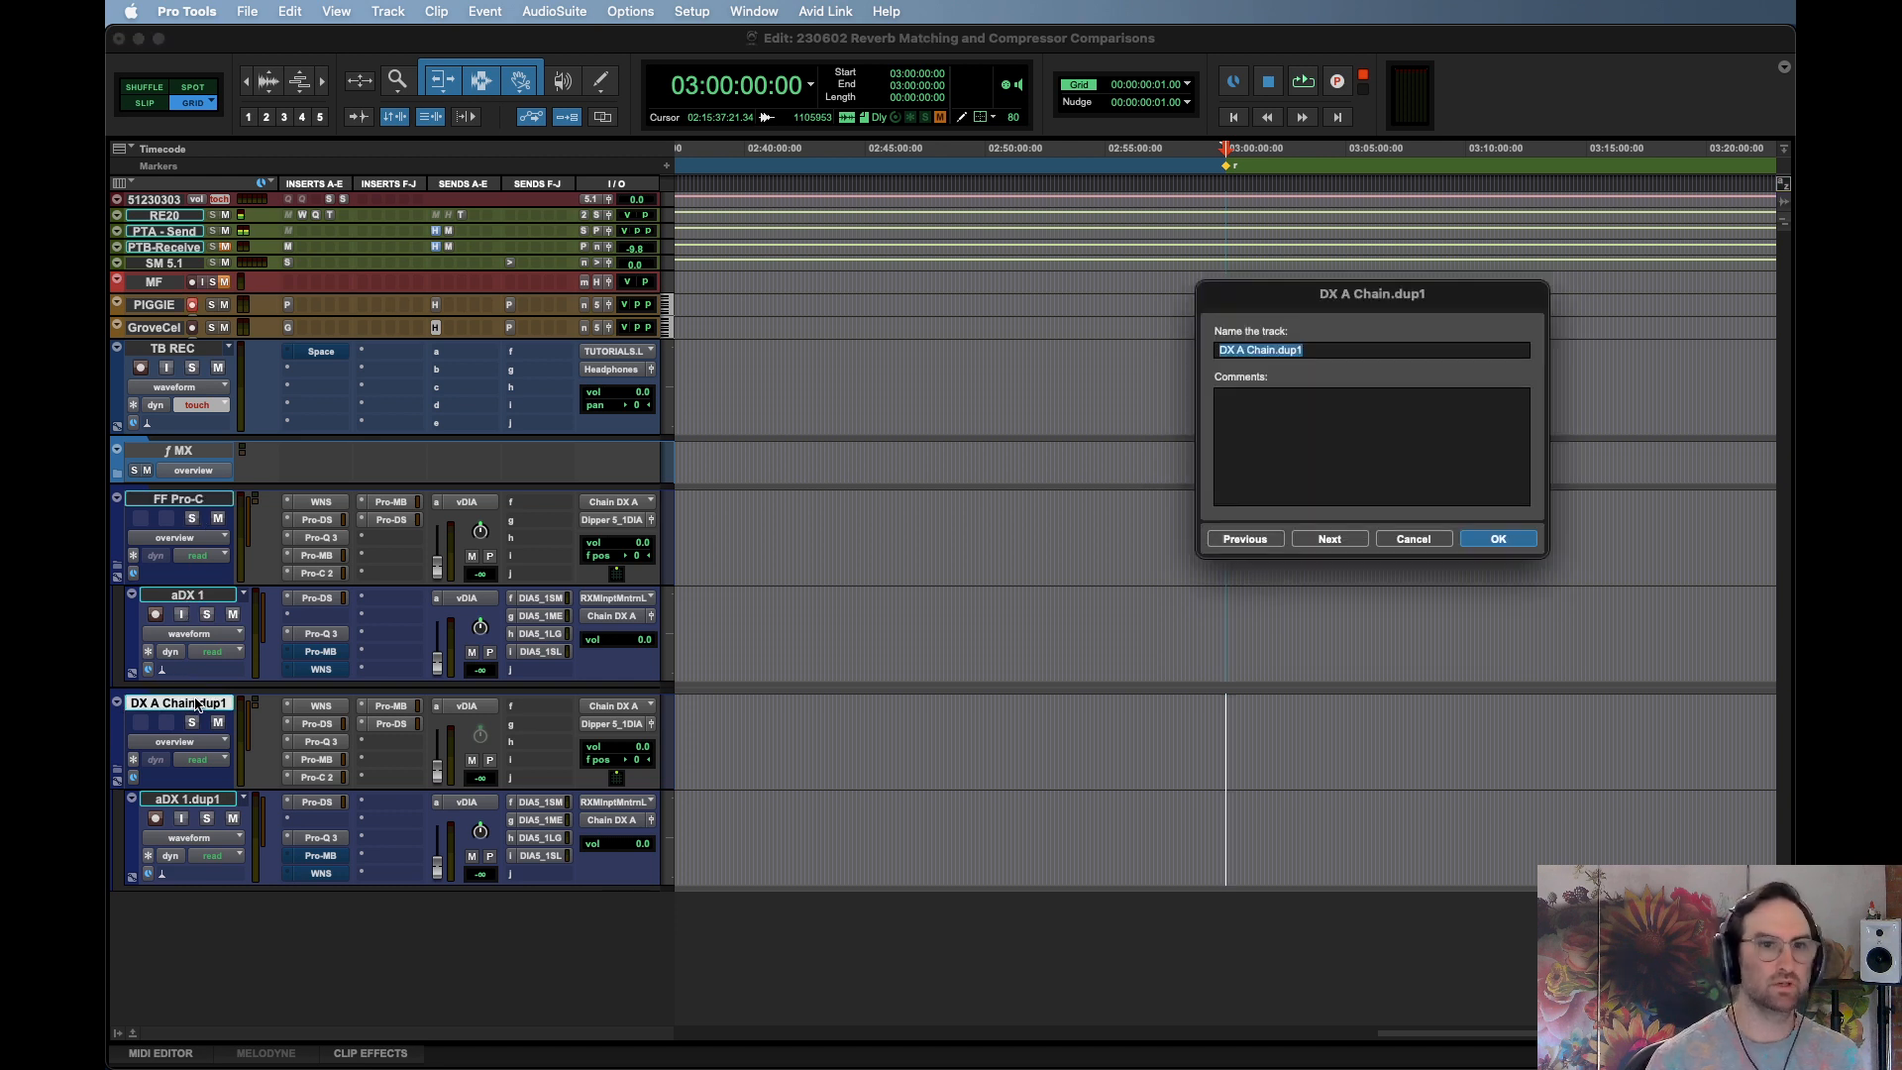
type("RComp")
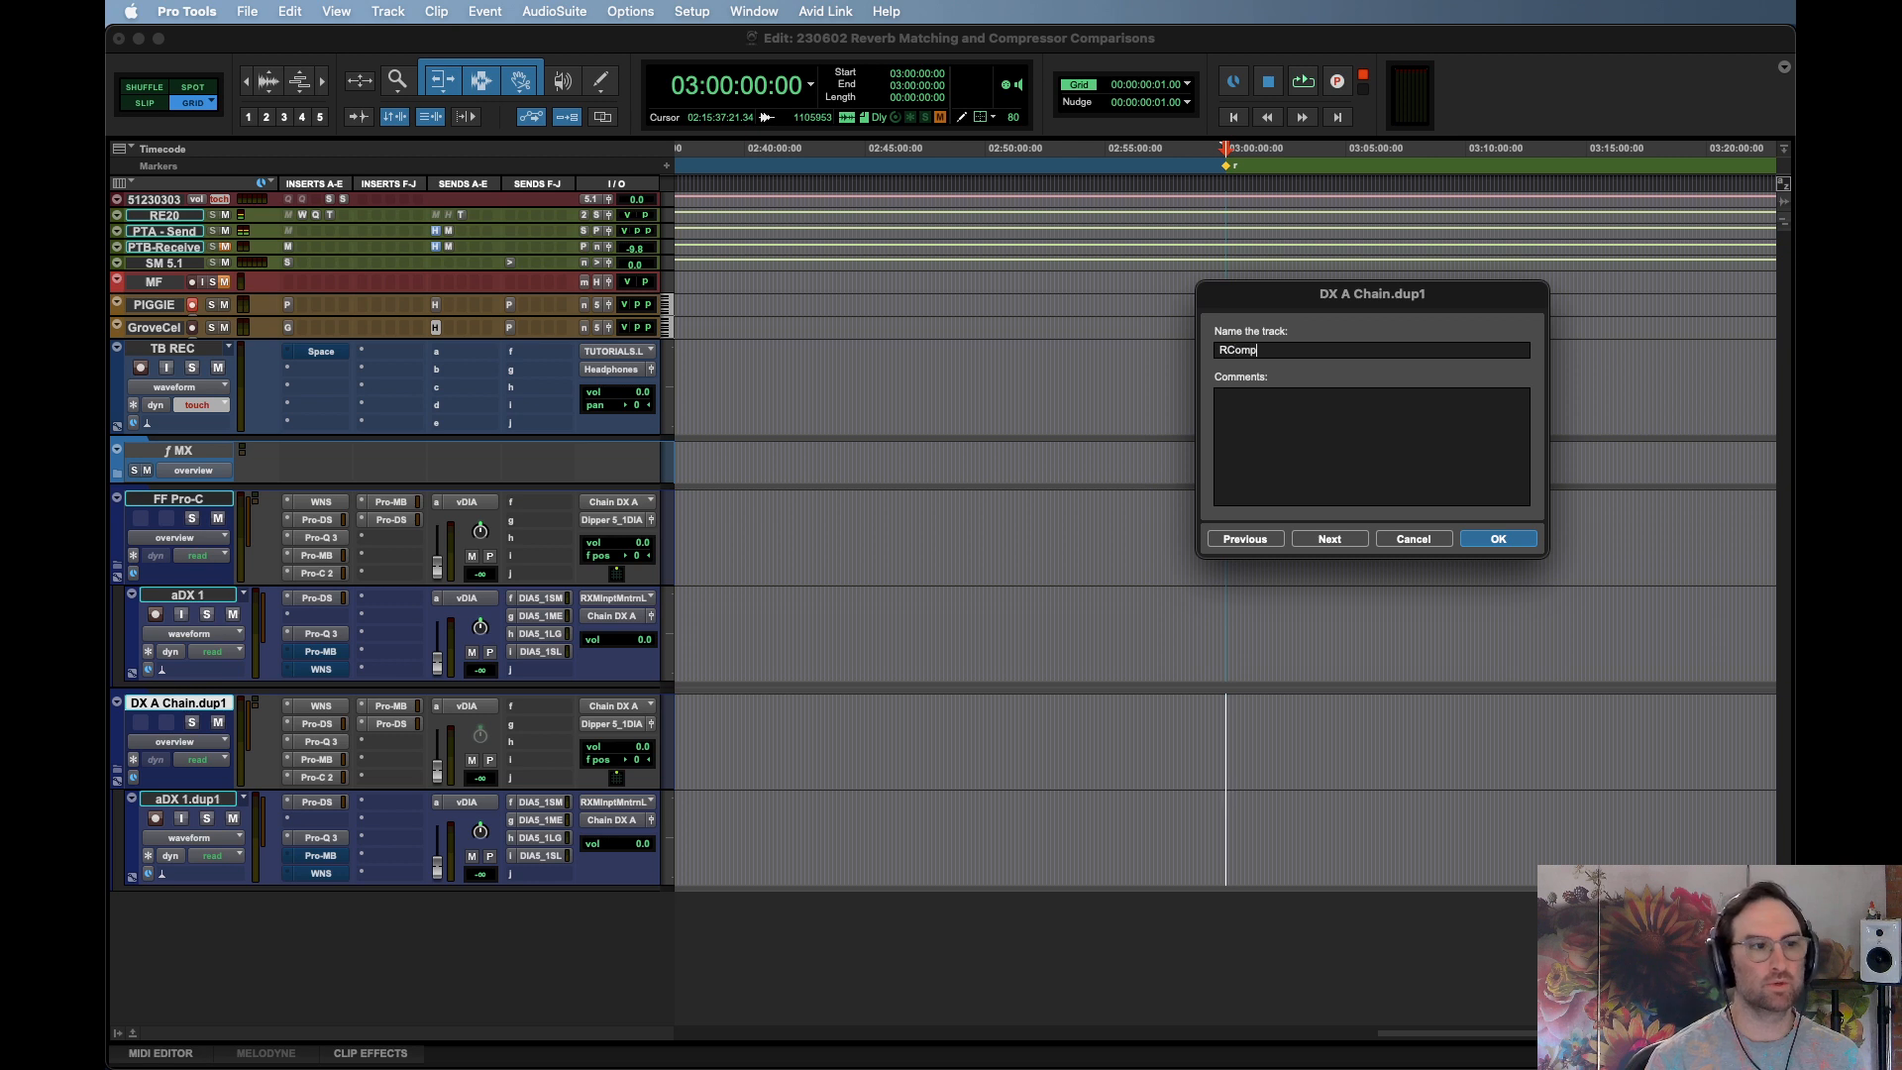
key("Return")
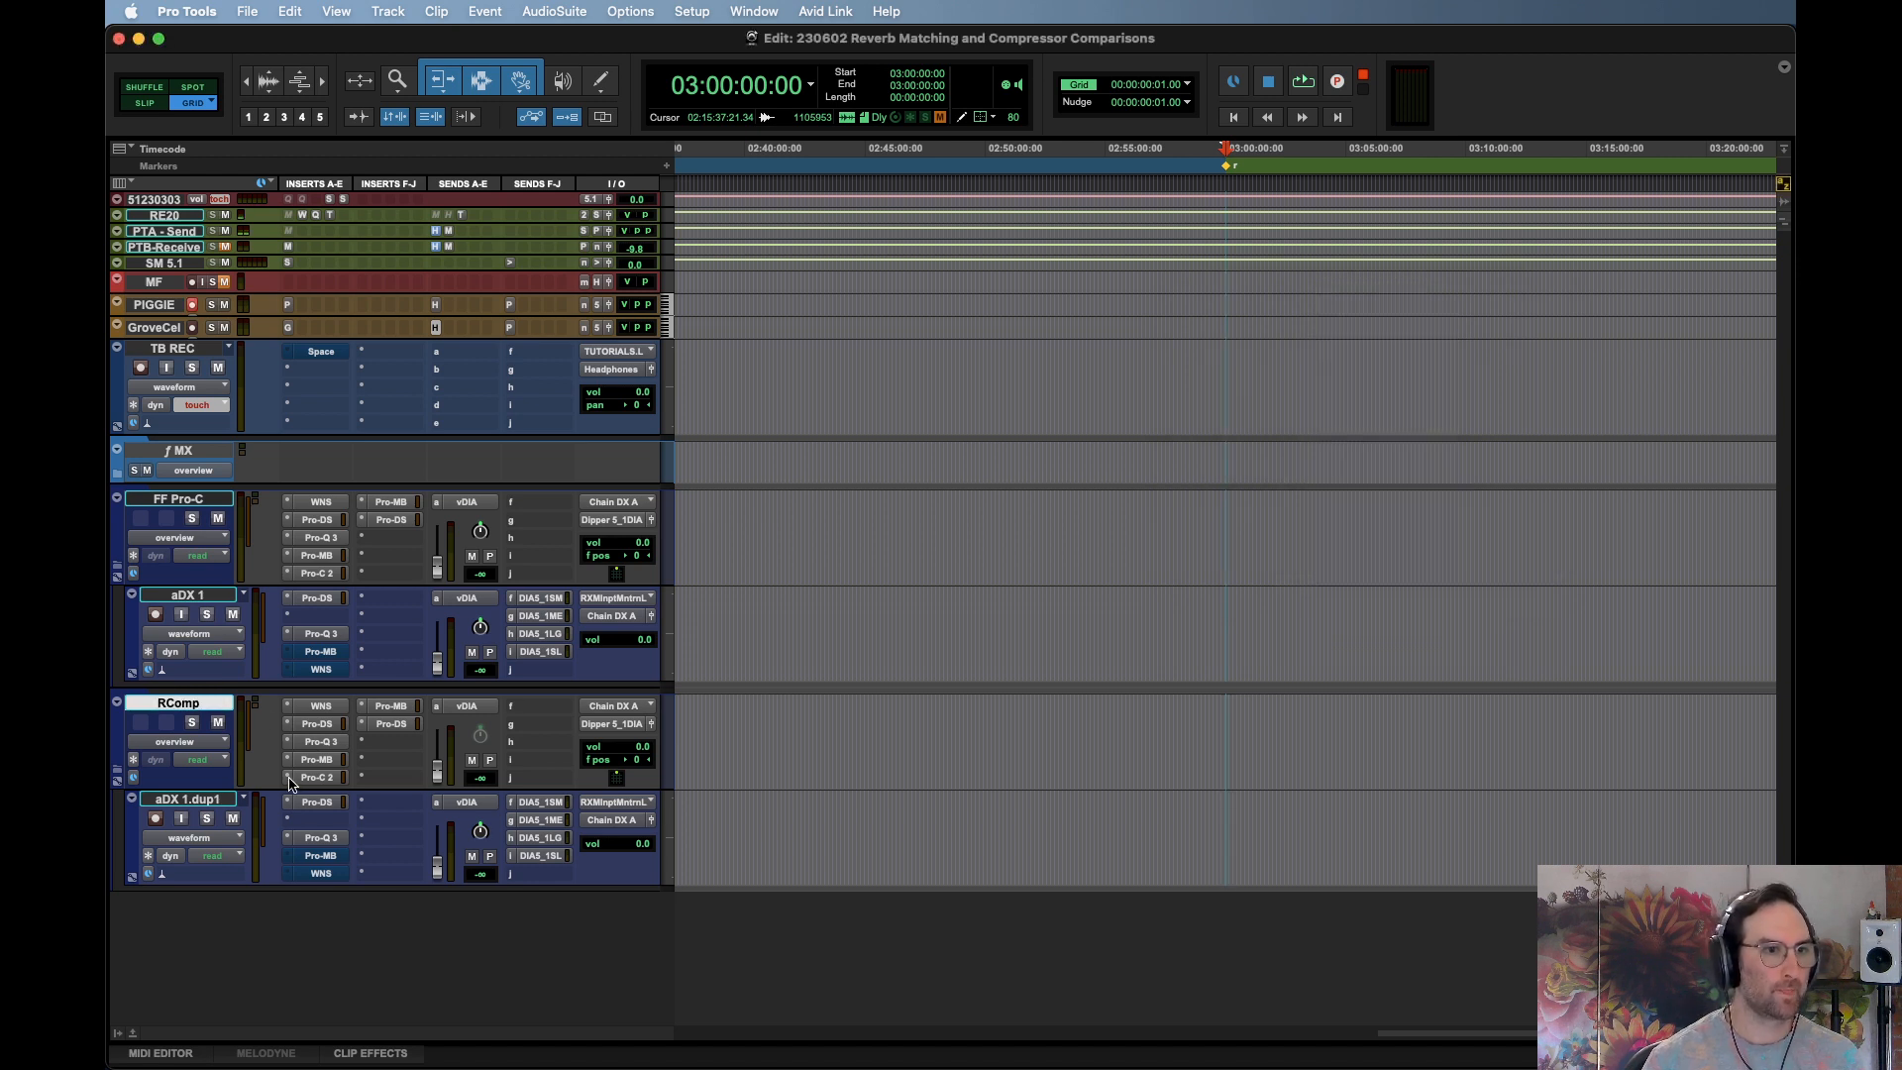
Show the FF Pro-C track's Pro-C 2 in a clear spot and replace the Pro-C 2 insert on RComp with RCompressor
left_click(317, 572)
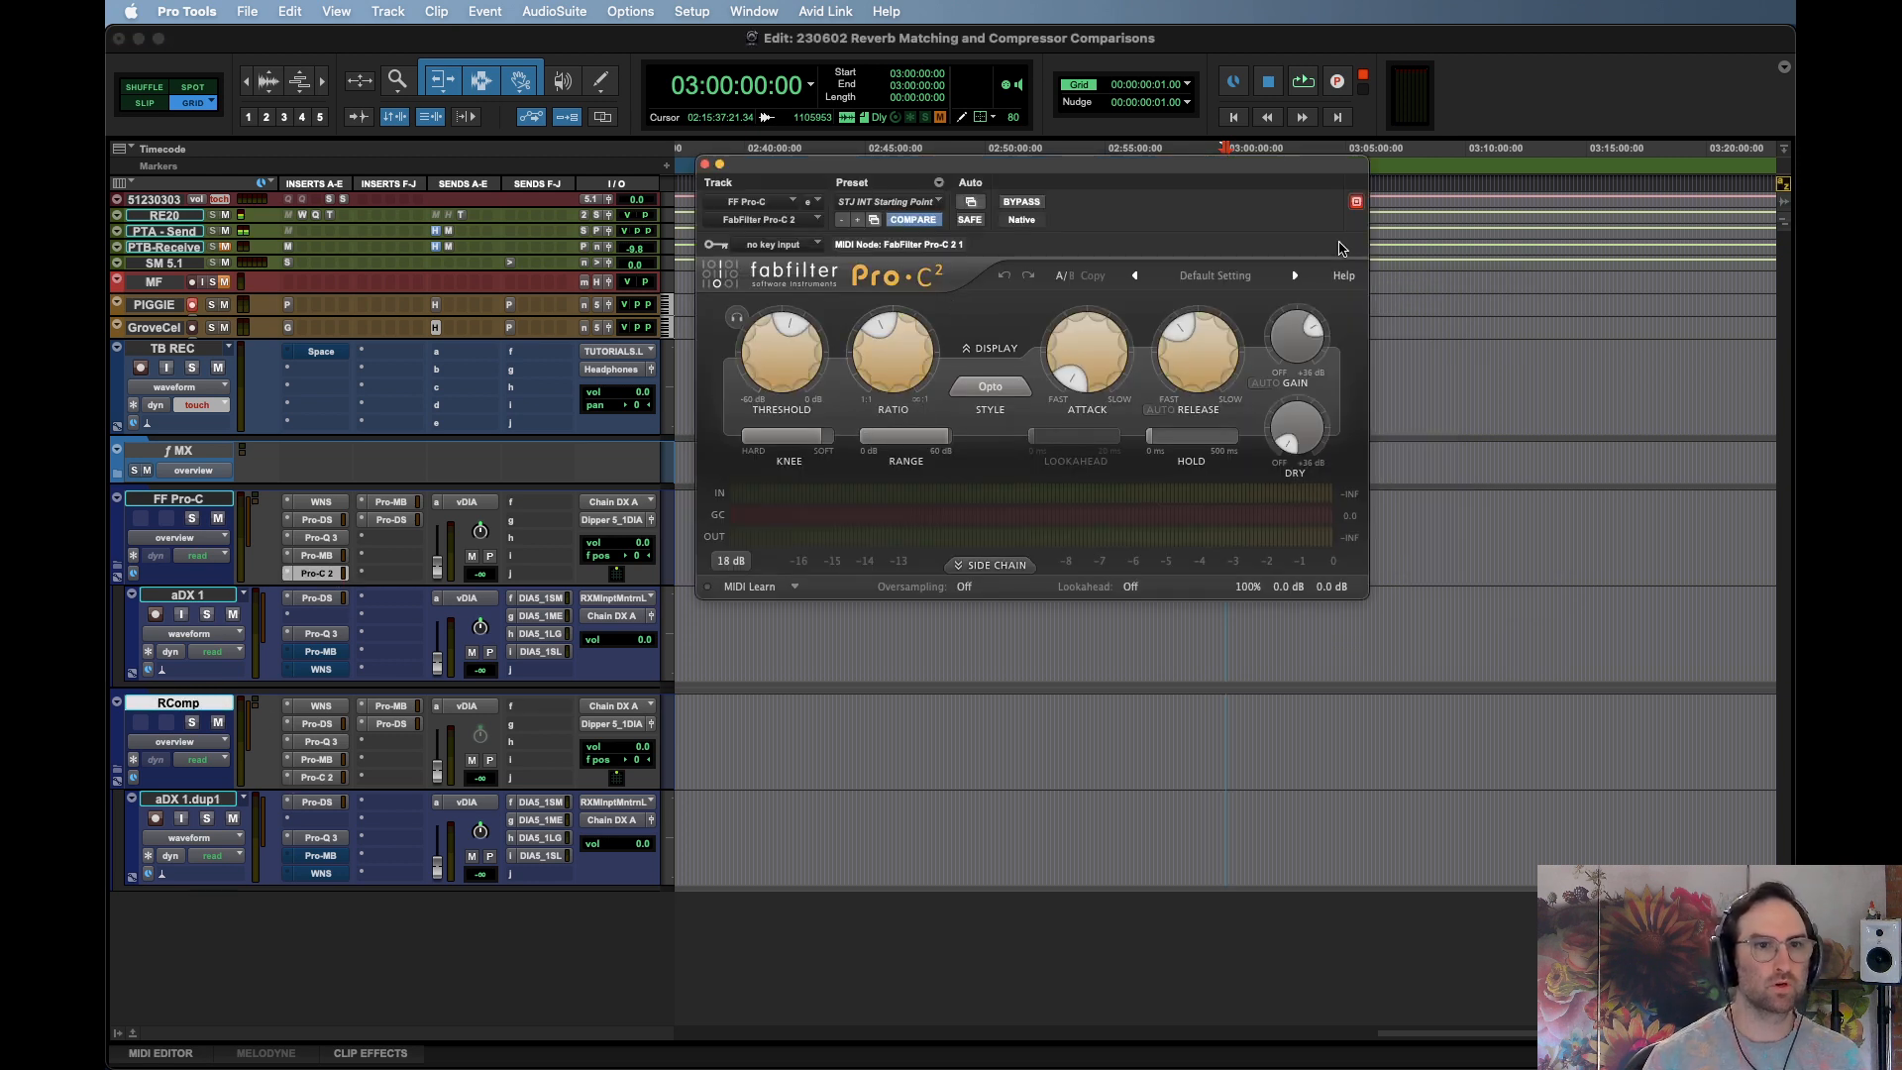
left_click_drag(1312, 175, 738, 96)
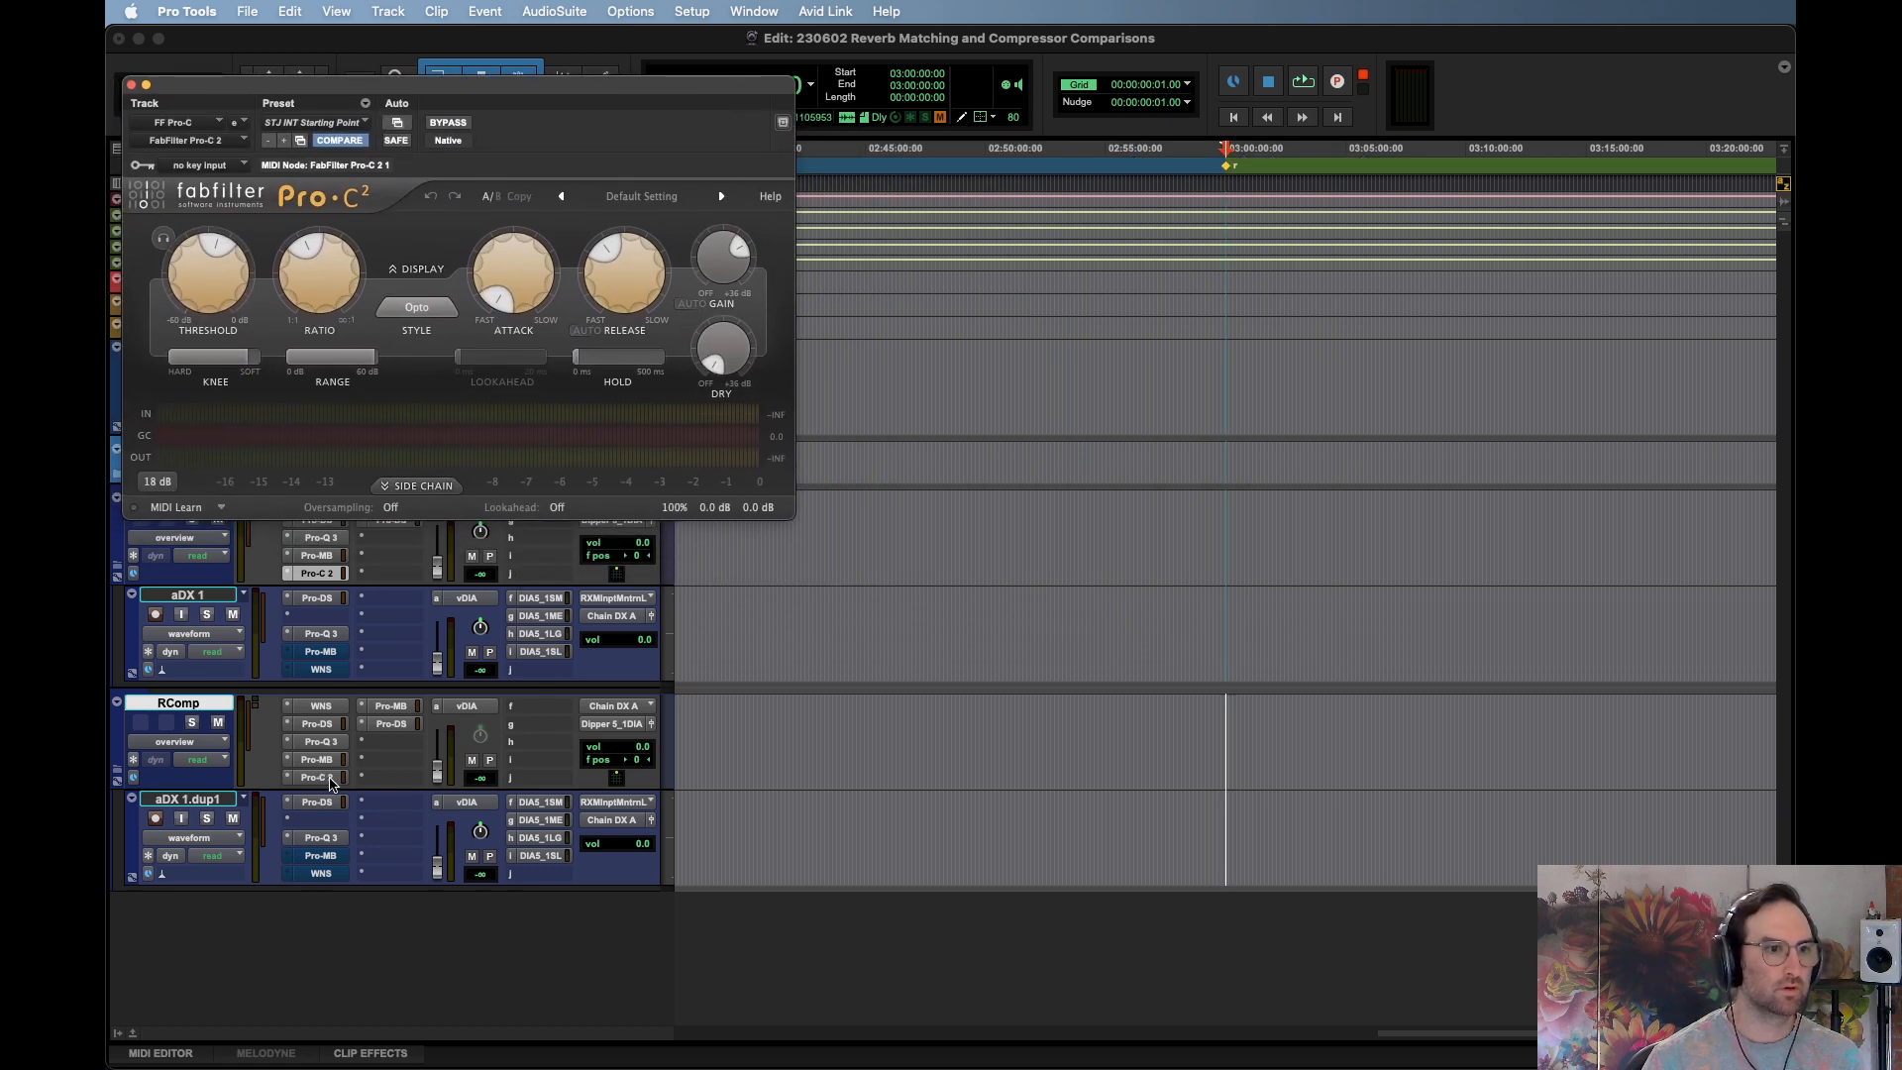
left_click(287, 778)
left_click(347, 697)
type("rcomp")
key("Return")
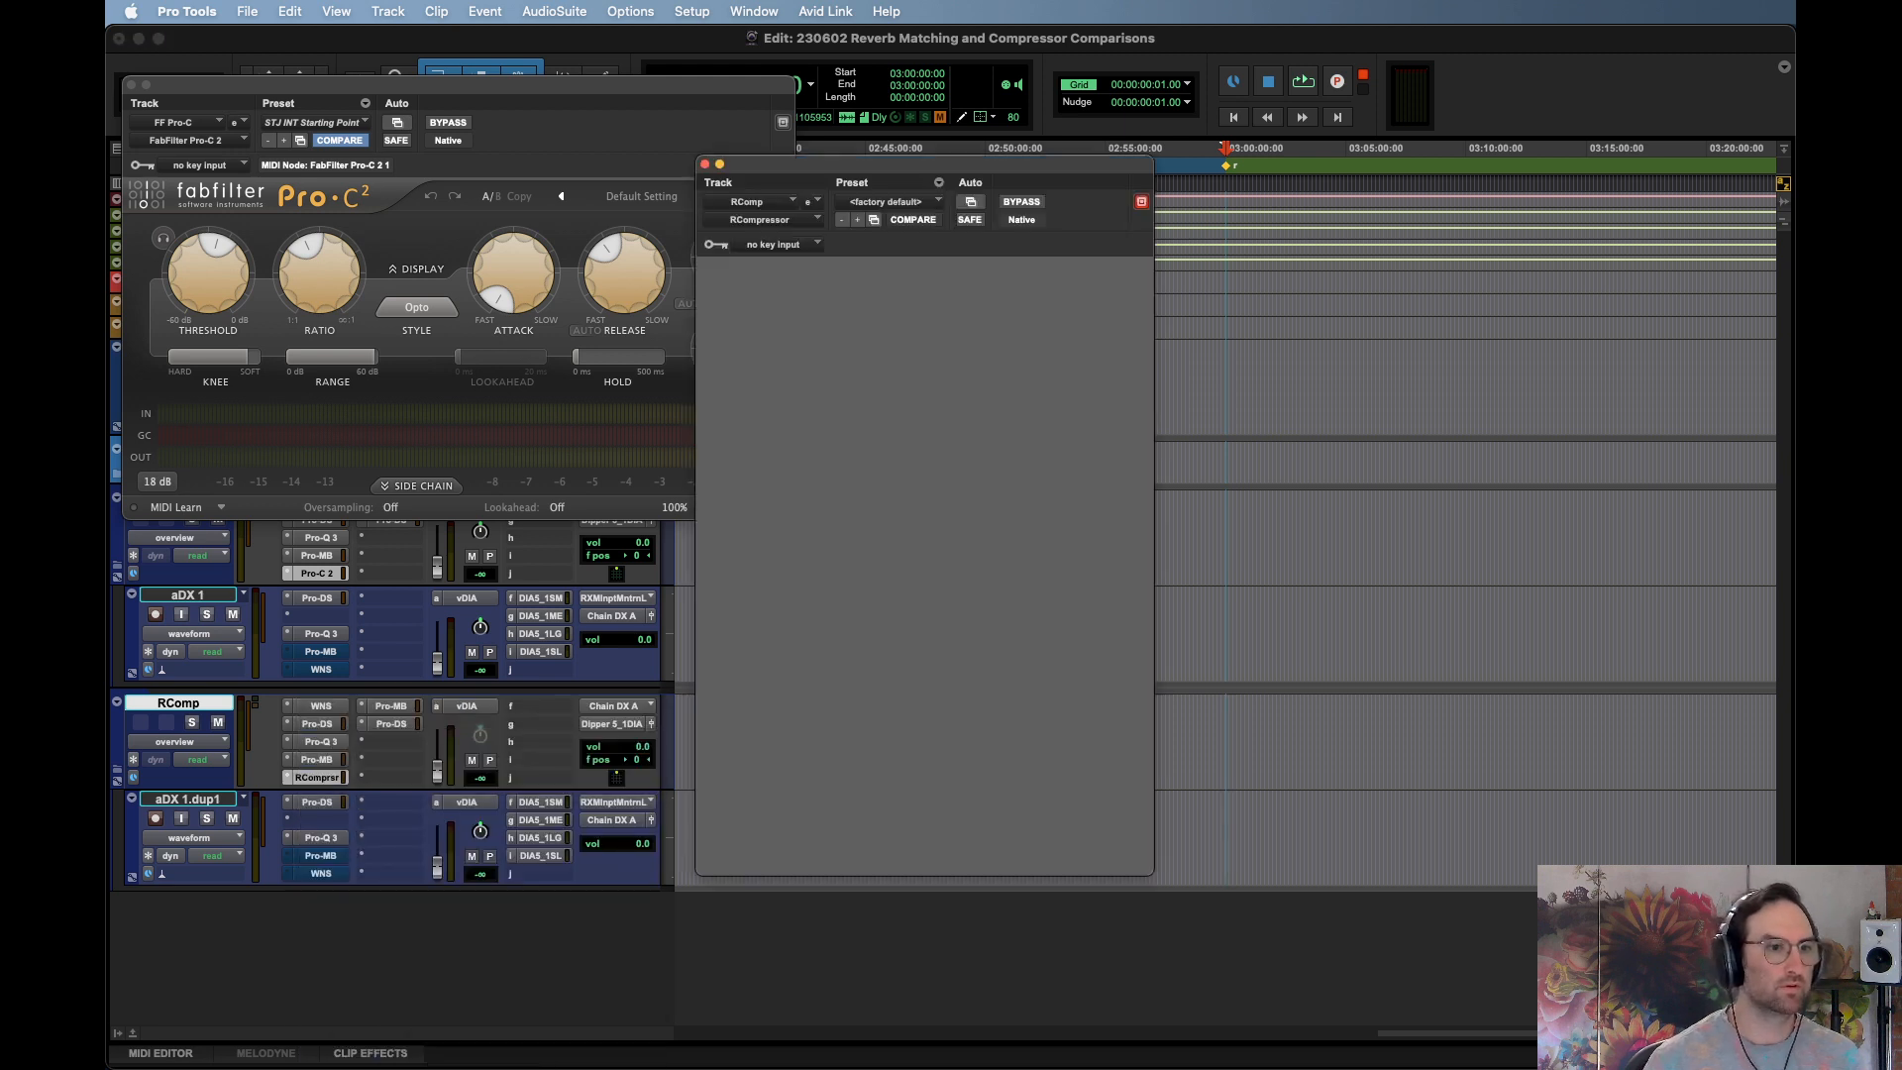
Load the GROOM RComp 2023 preset in RCompressor and place its window beside Pro-C 2
left_click(902, 195)
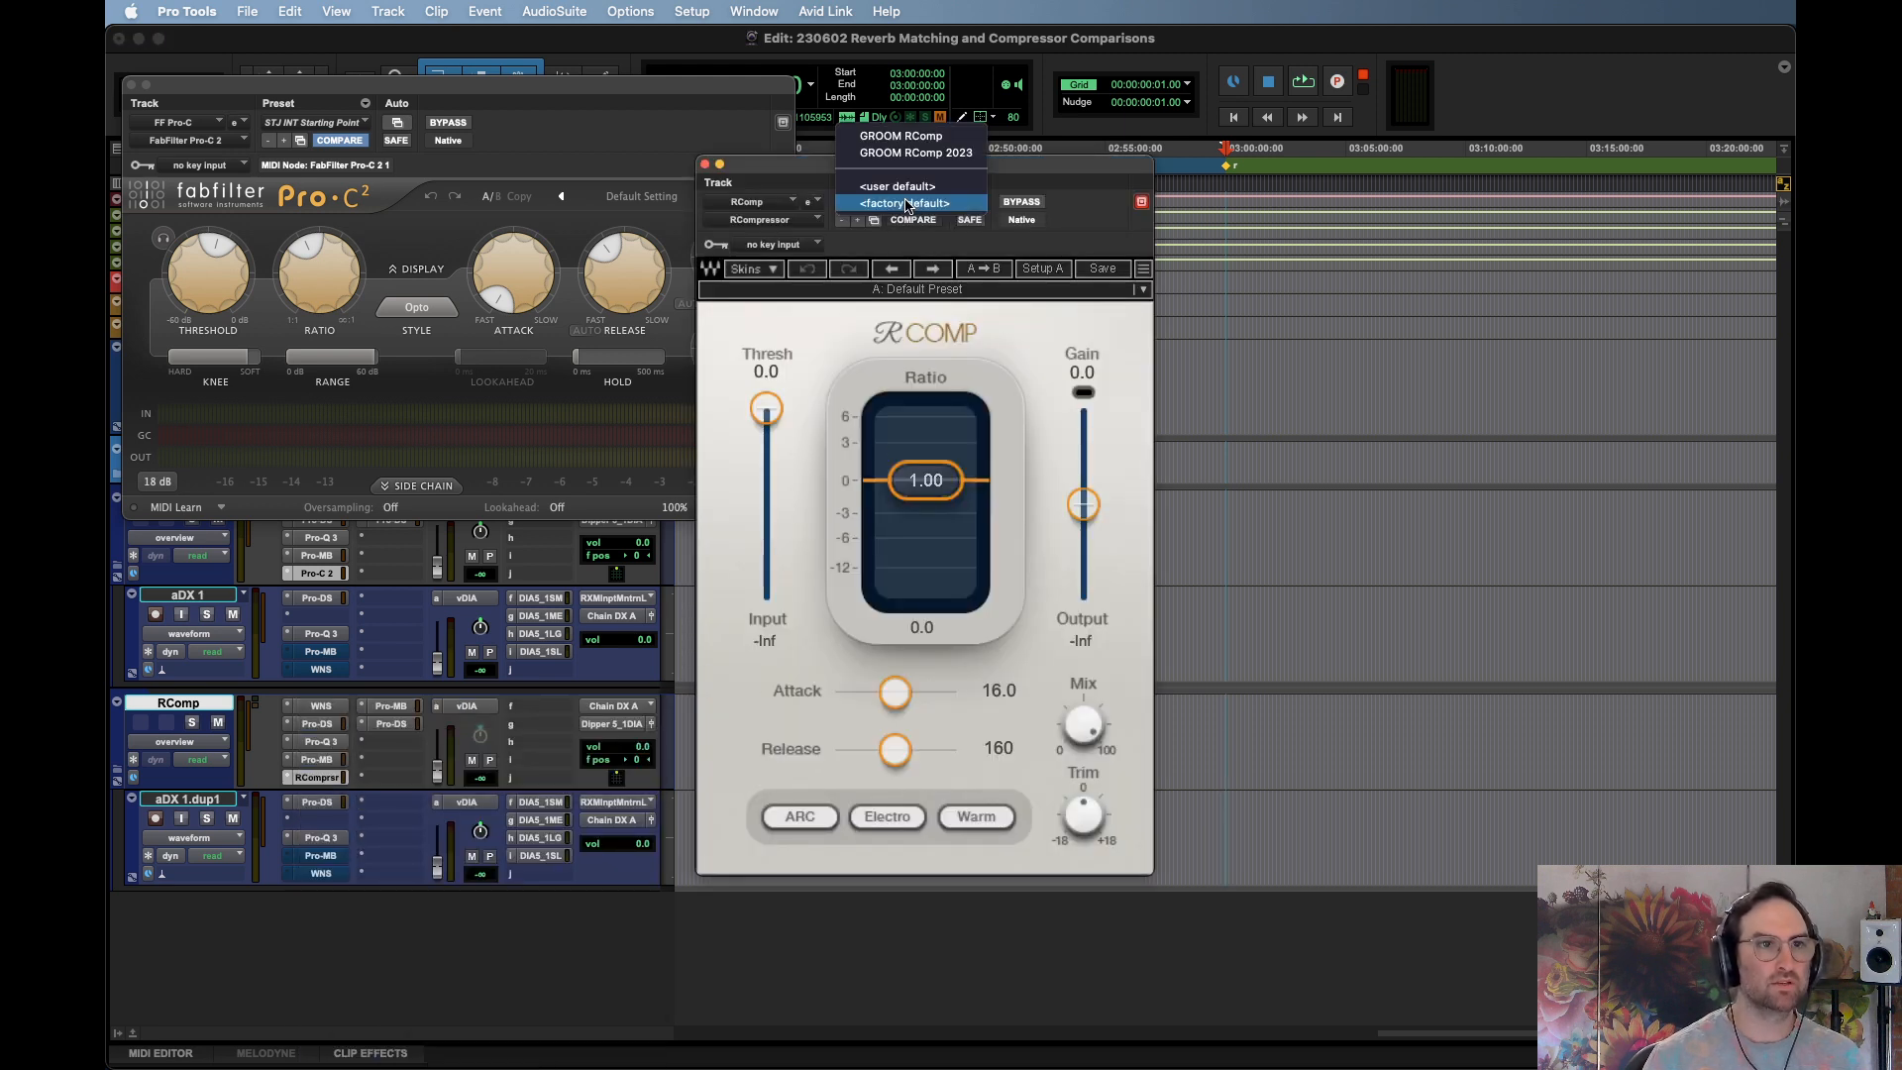
left_click(892, 158)
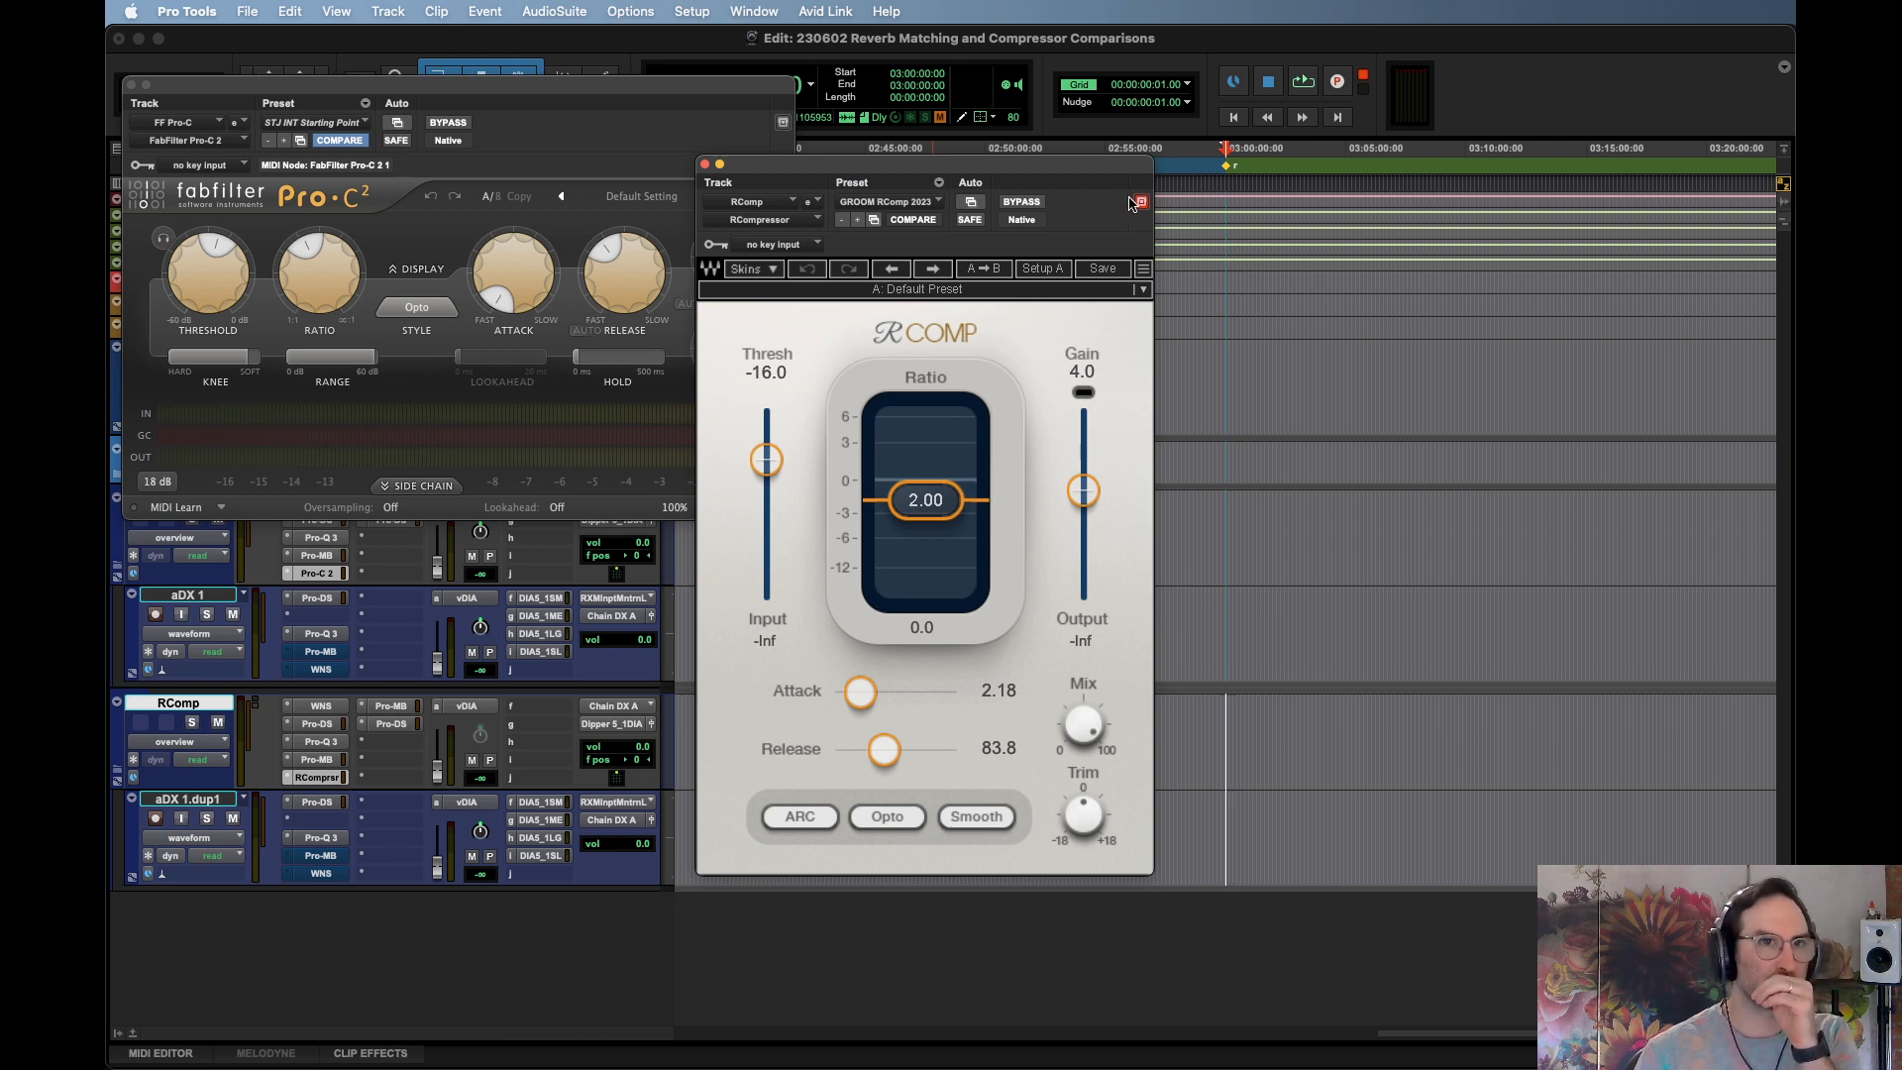
left_click_drag(1080, 171, 1181, 91)
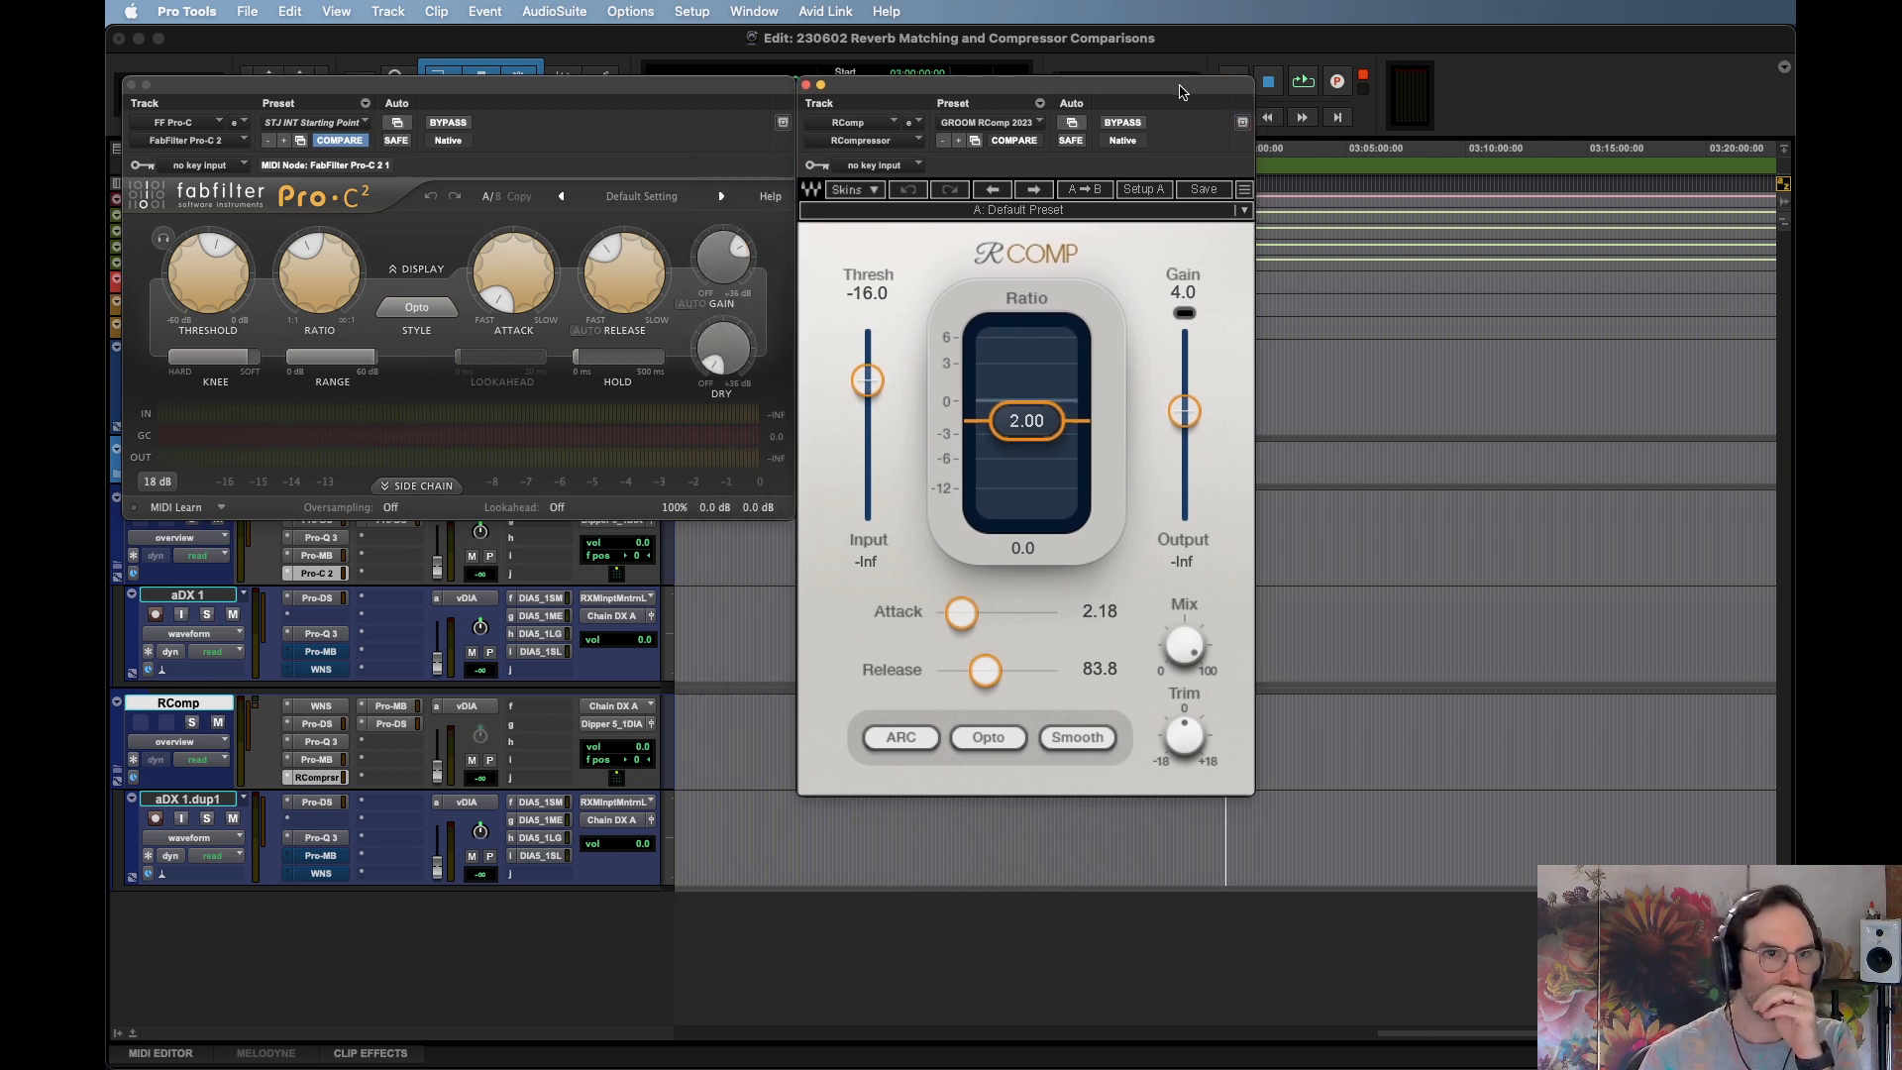
Check Pro-C 2's threshold, ratio and attack values and set the RCompressor attack to 0.50
mouse_move(221, 271)
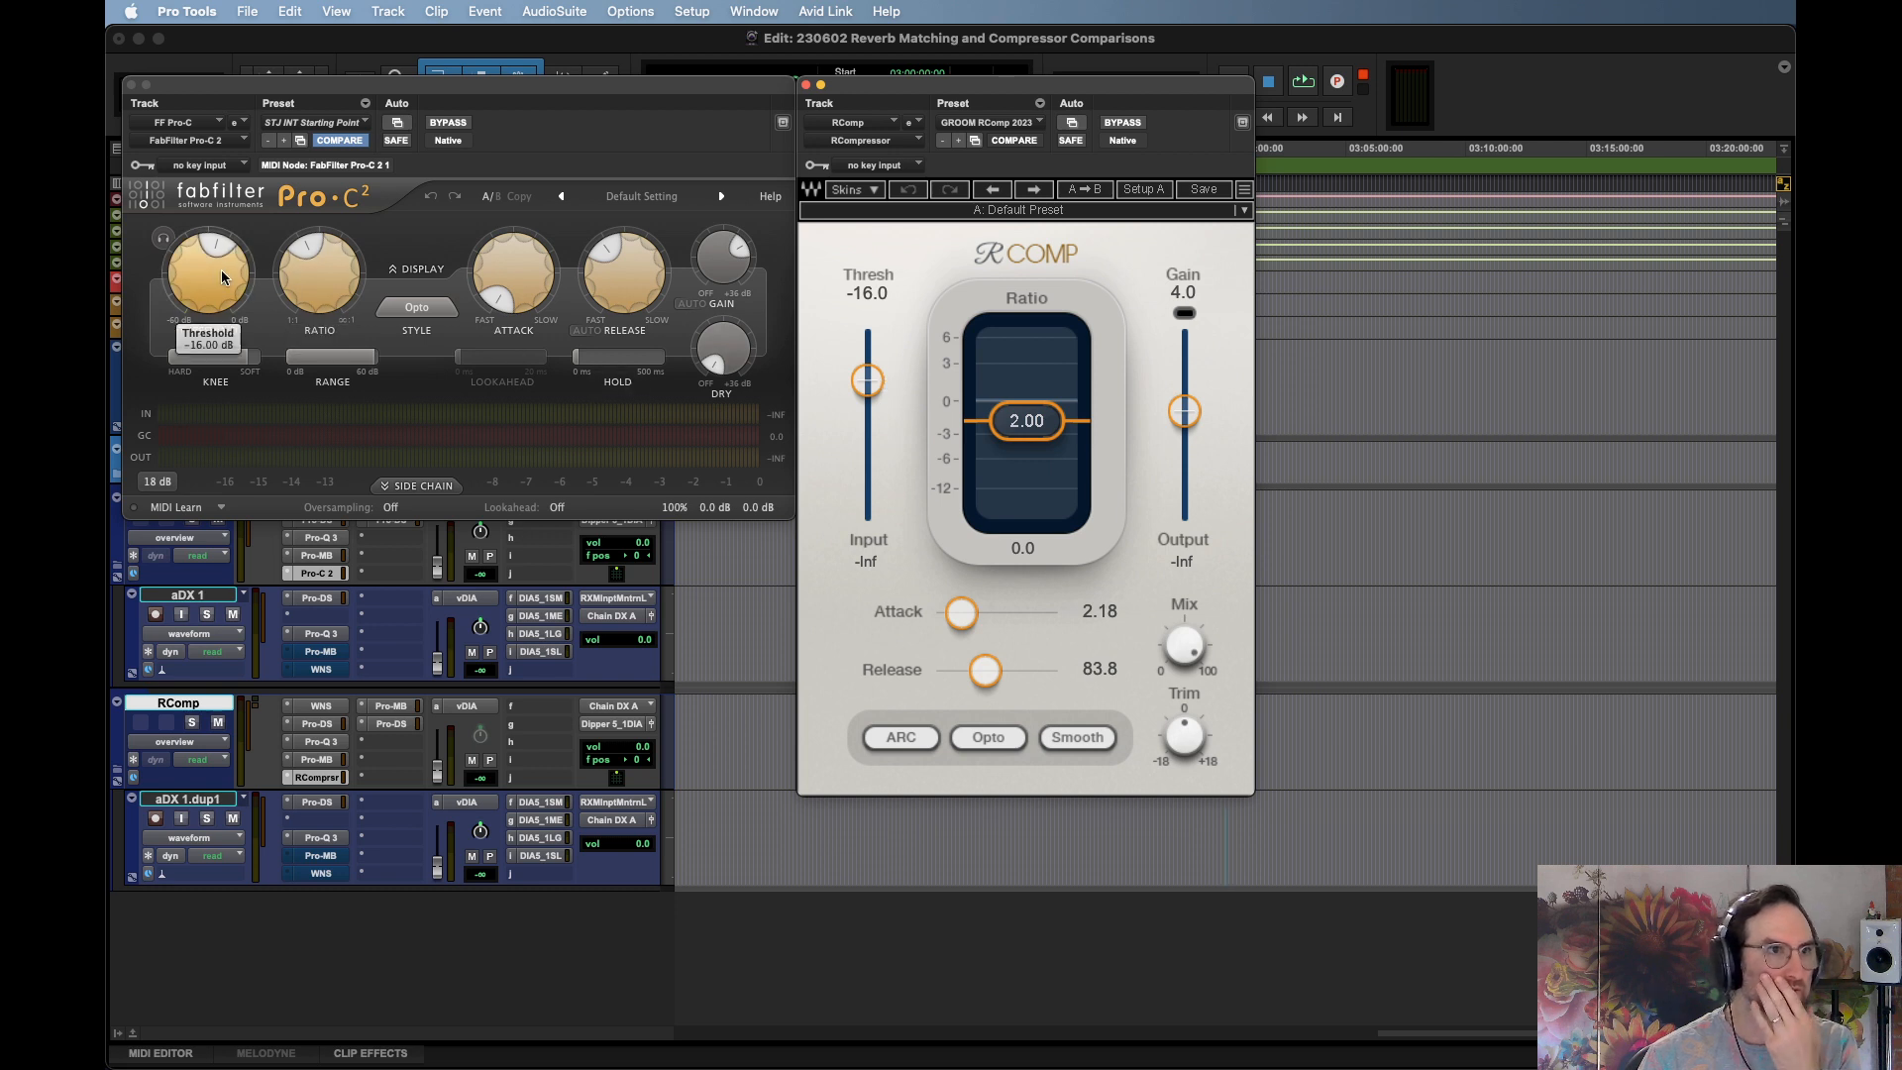
mouse_move(289, 278)
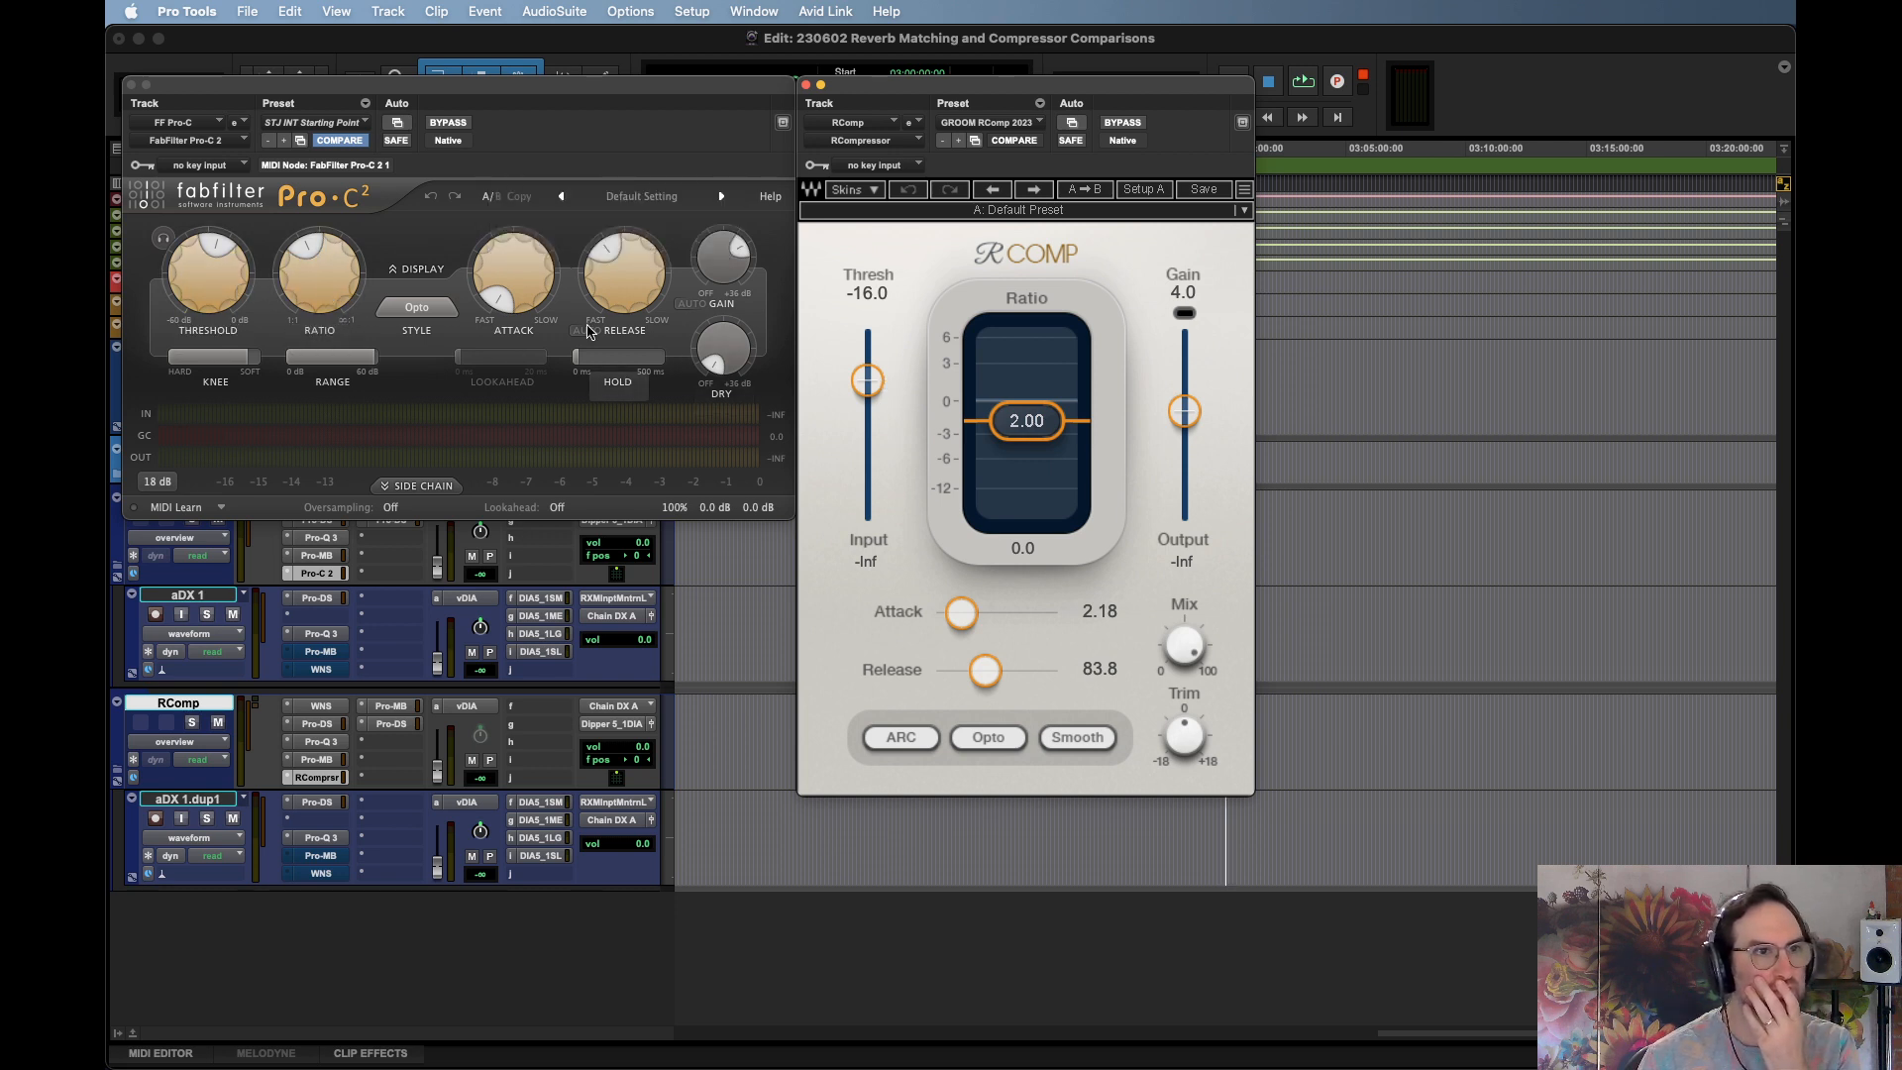
mouse_move(494, 276)
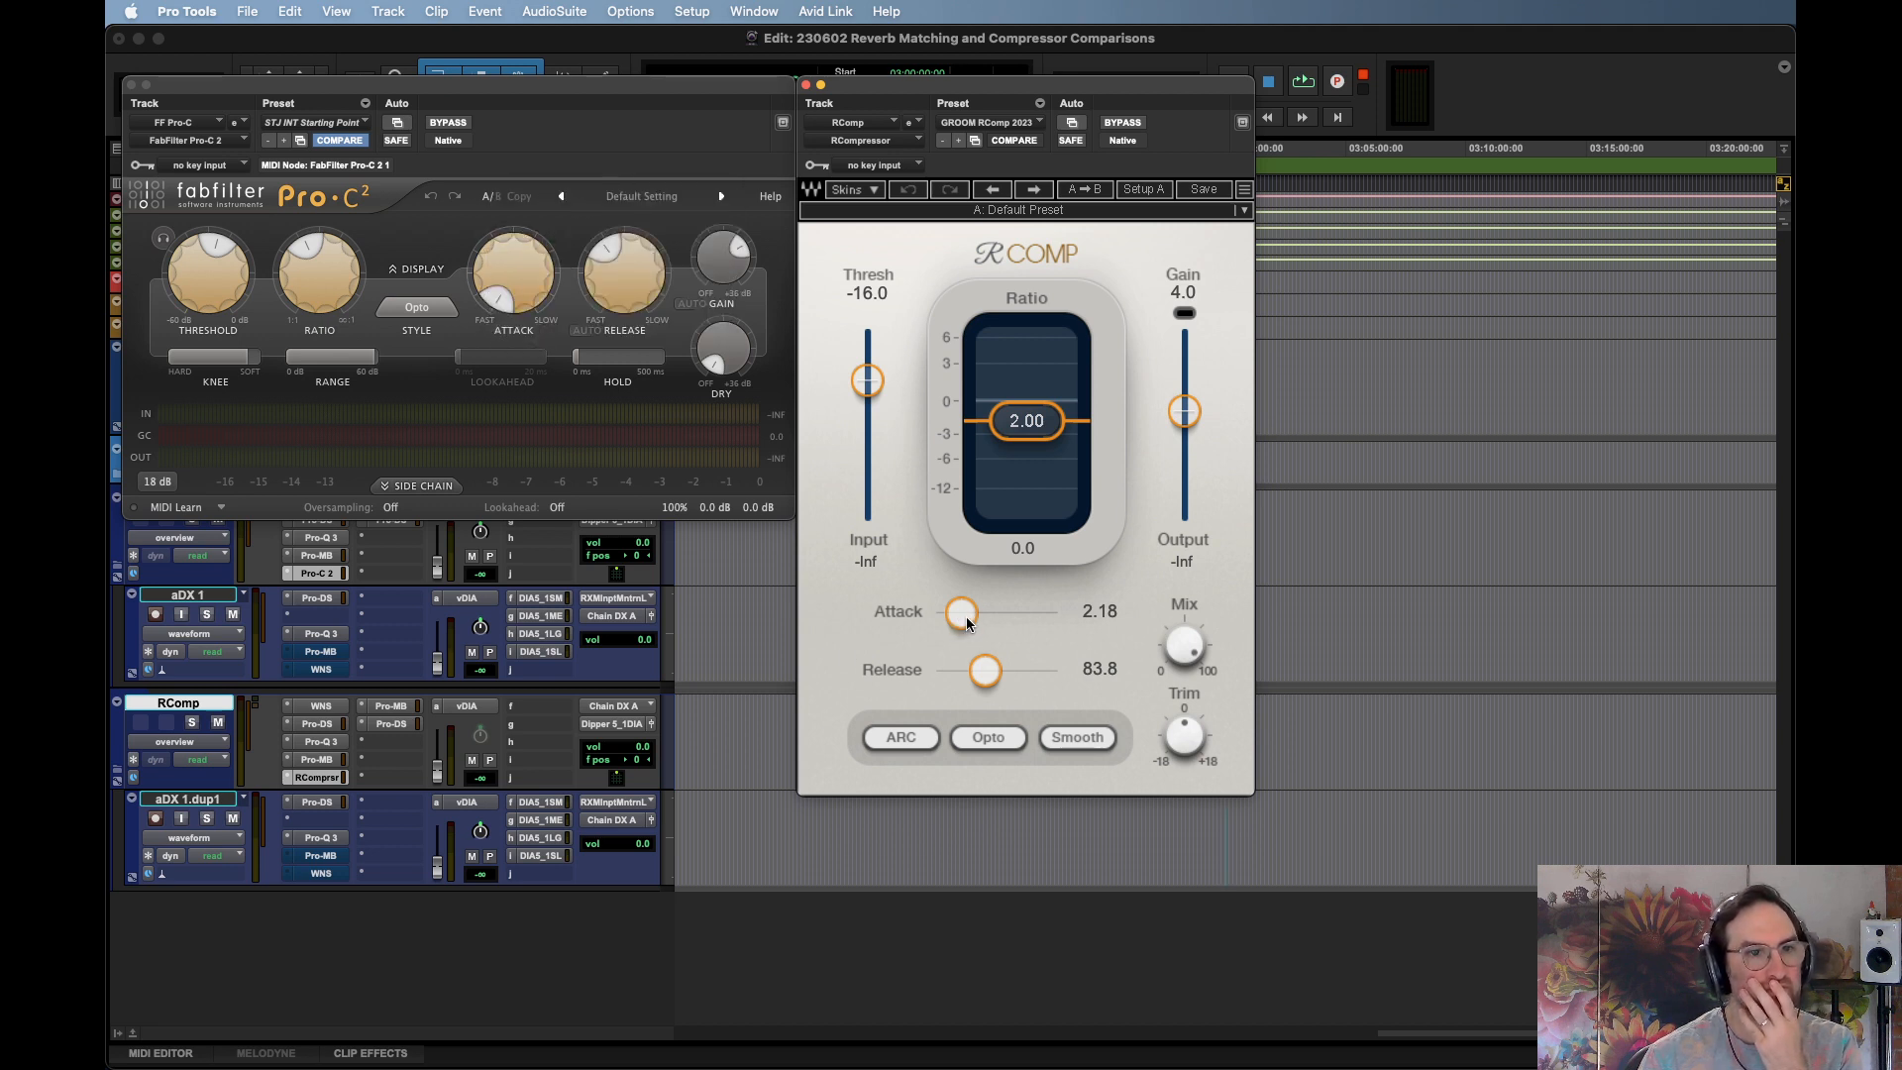
left_click_drag(966, 616, 937, 614)
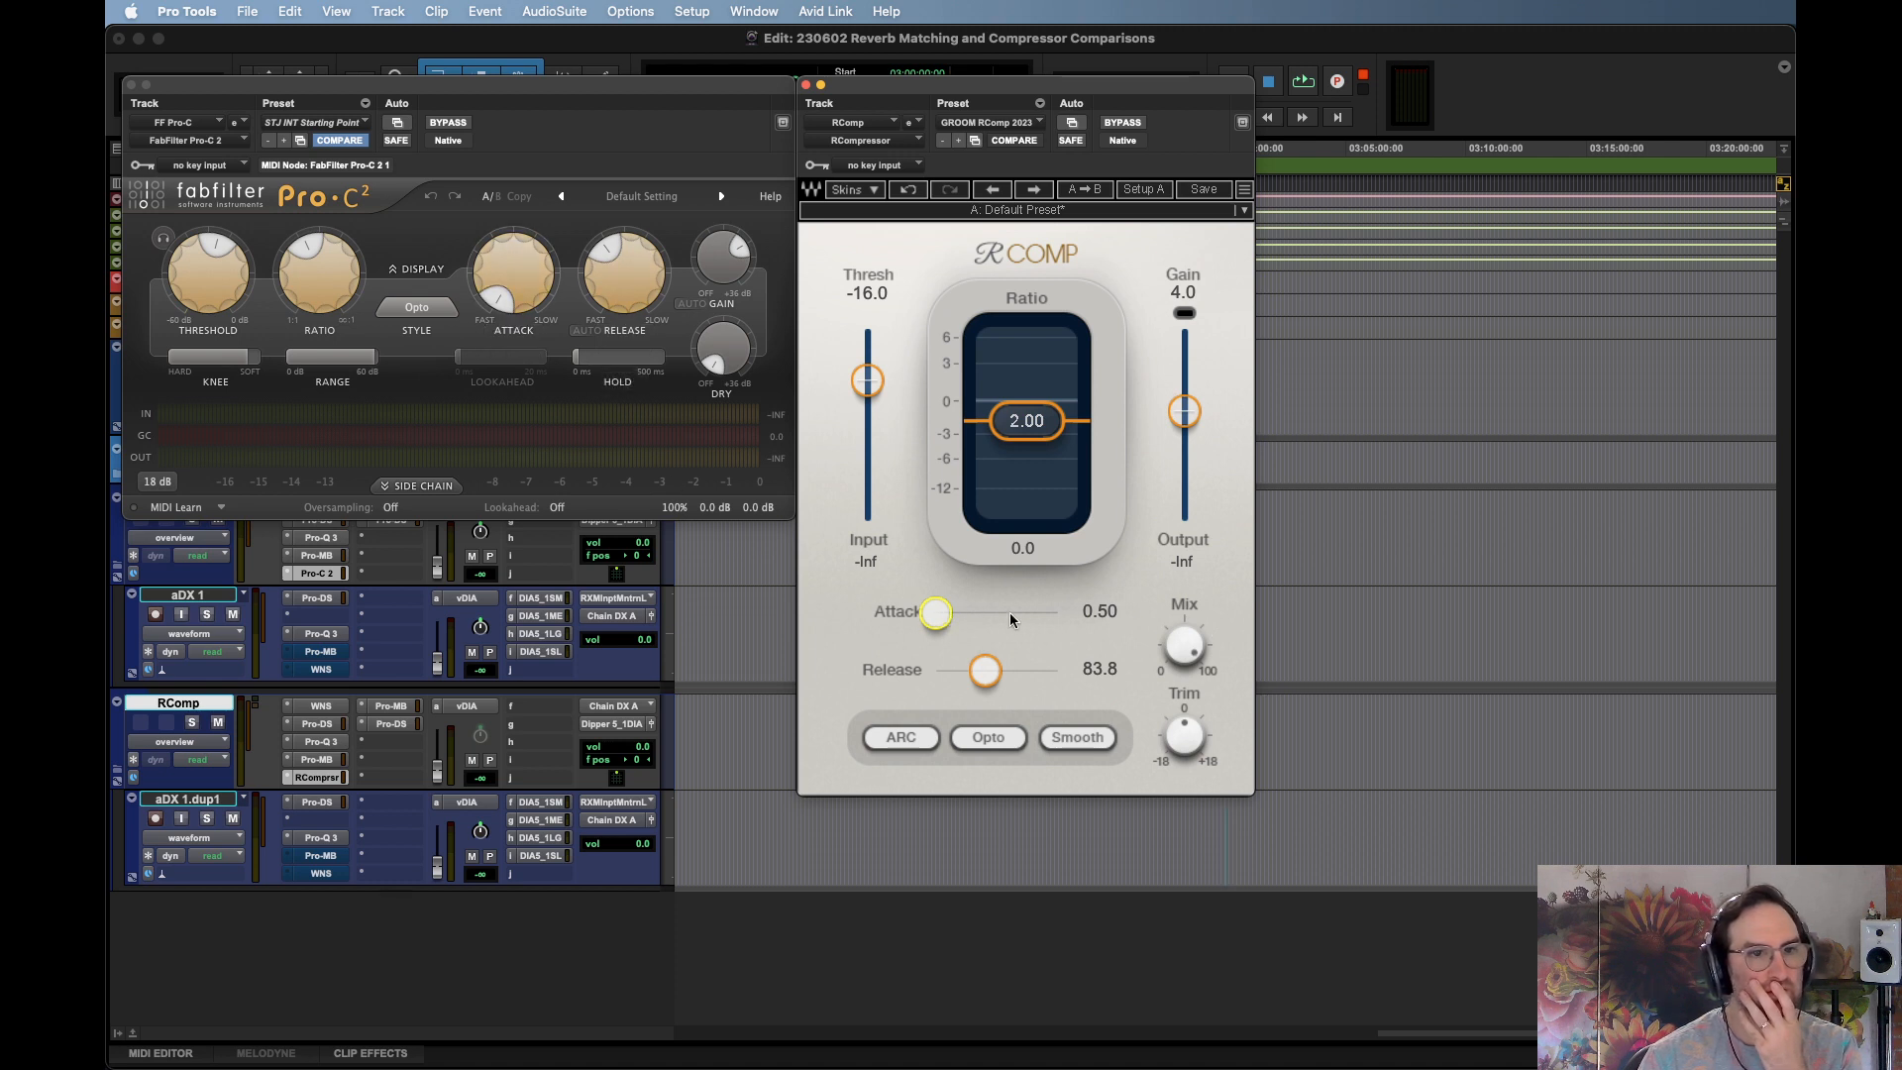
left_click_drag(937, 614, 935, 614)
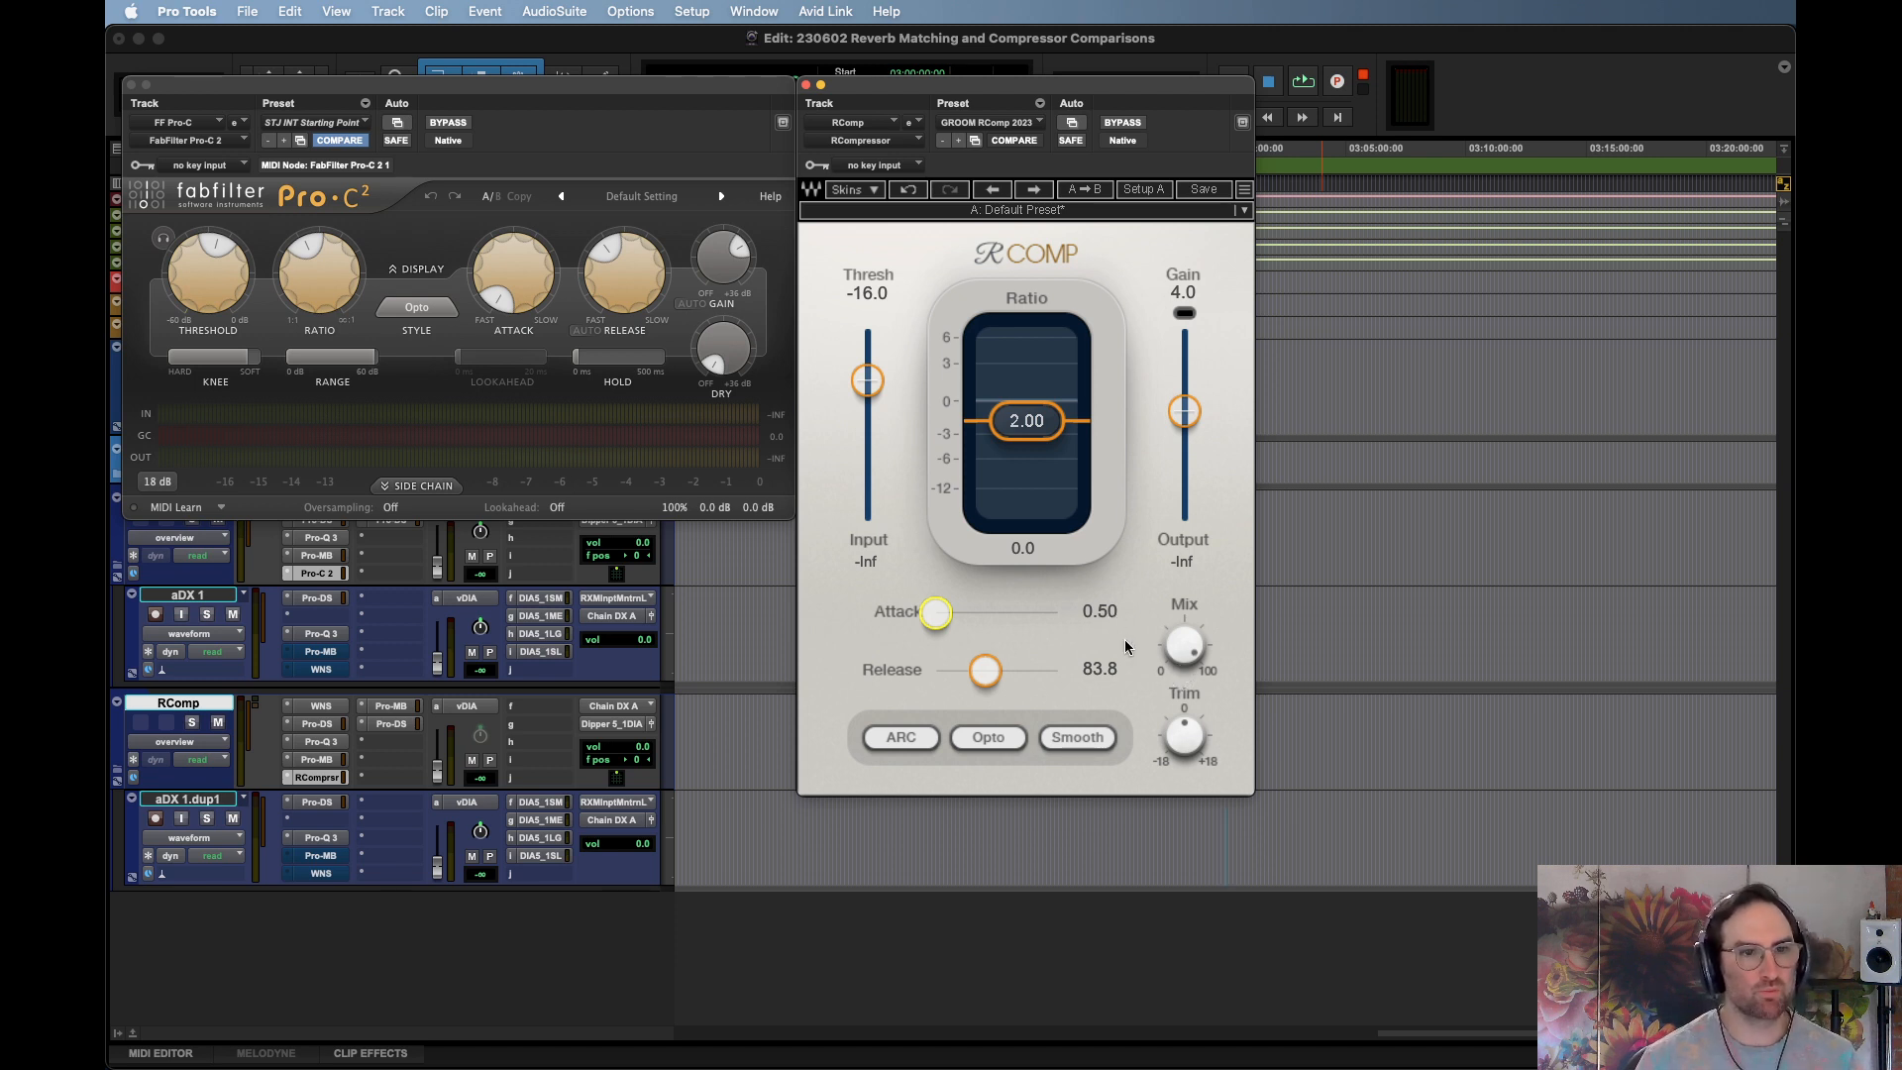
Open the Renaissance Compressor product page from the plug-in and bring up its user guide
left_click(1242, 189)
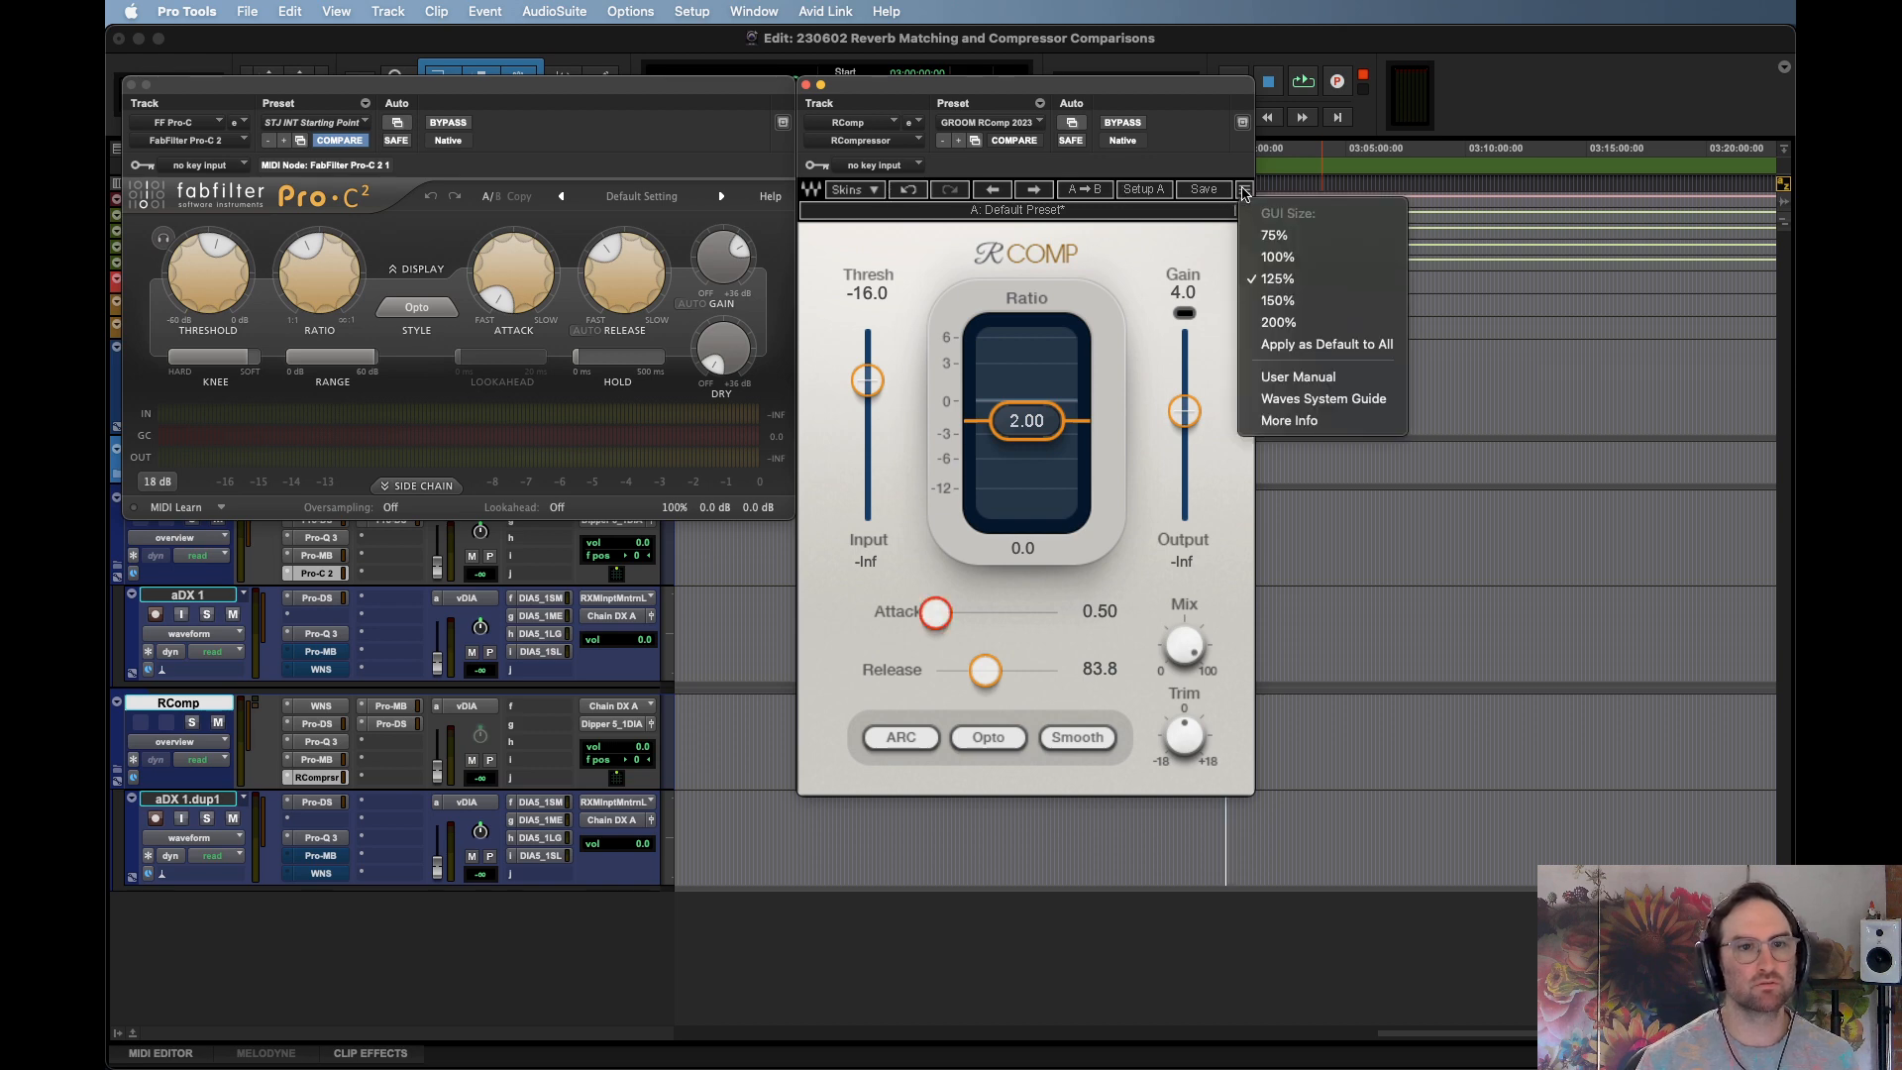
left_click(1293, 420)
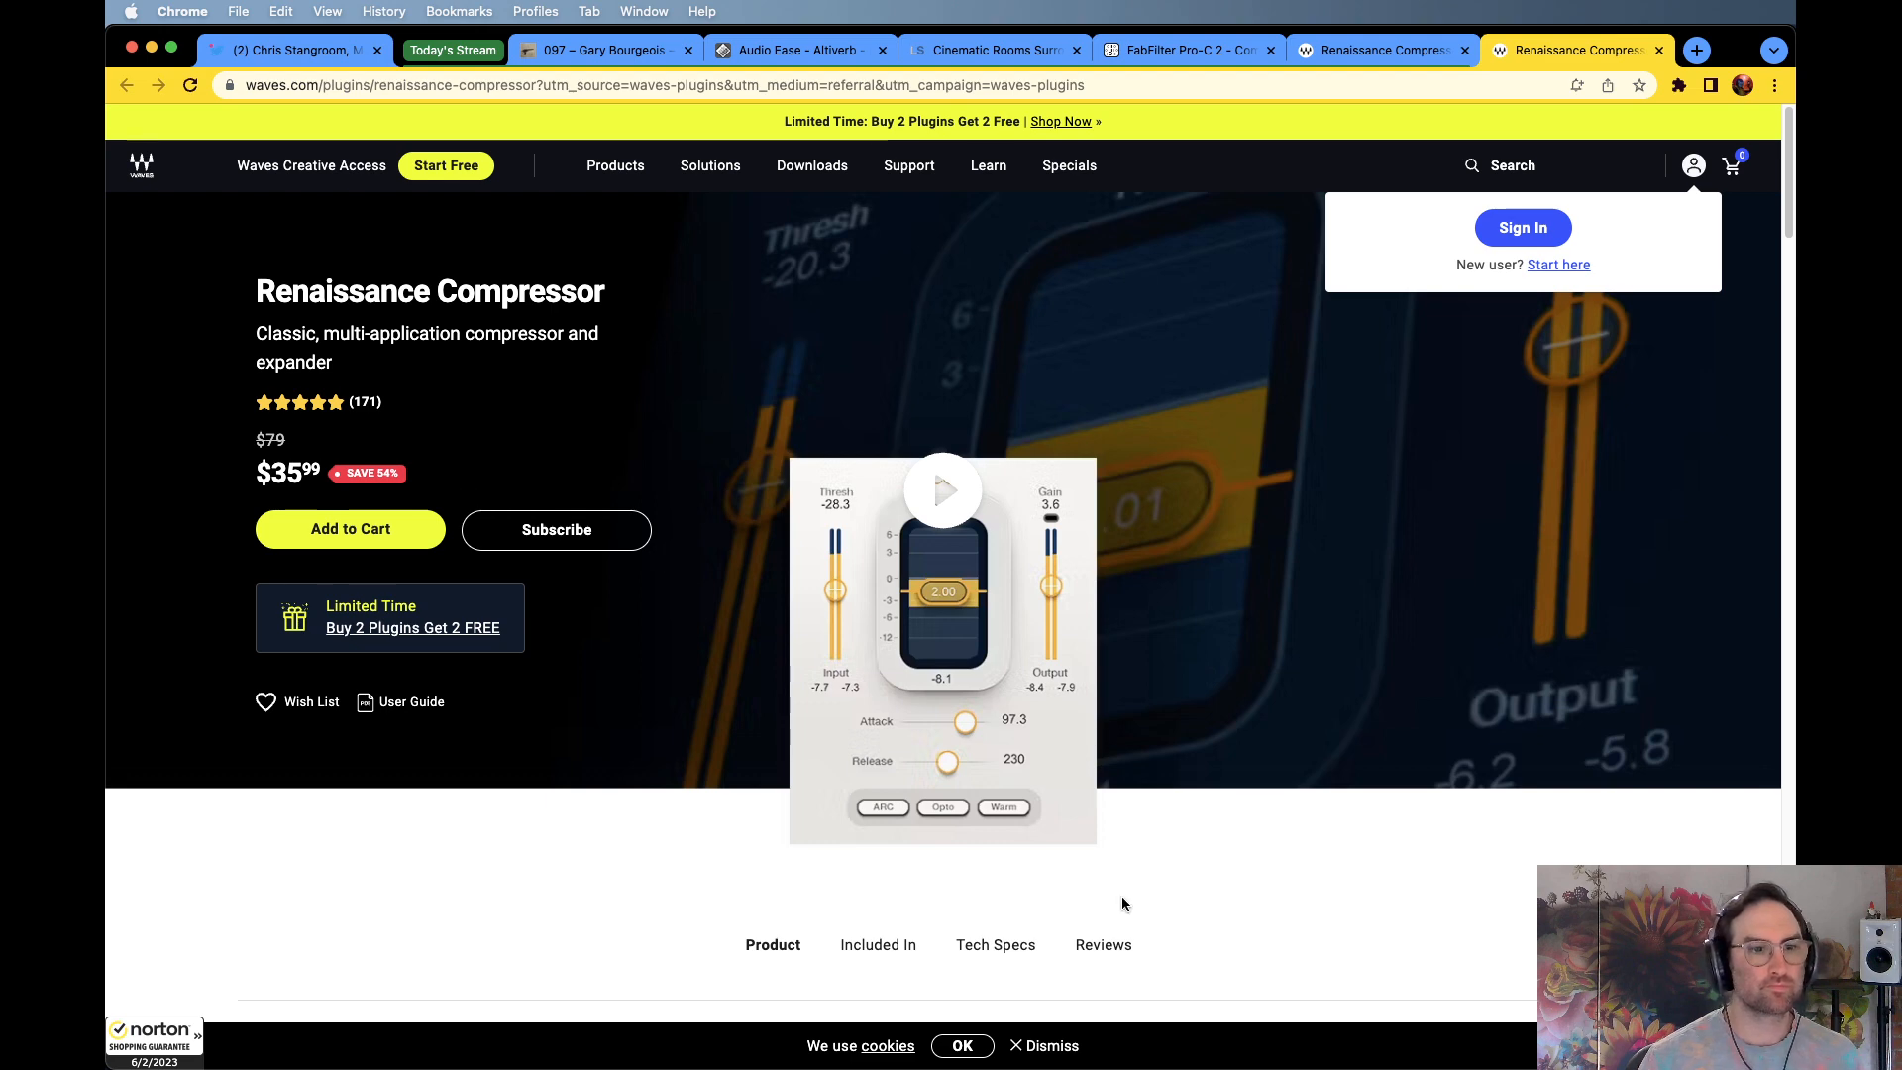
scroll(1310, 806, "down", 1)
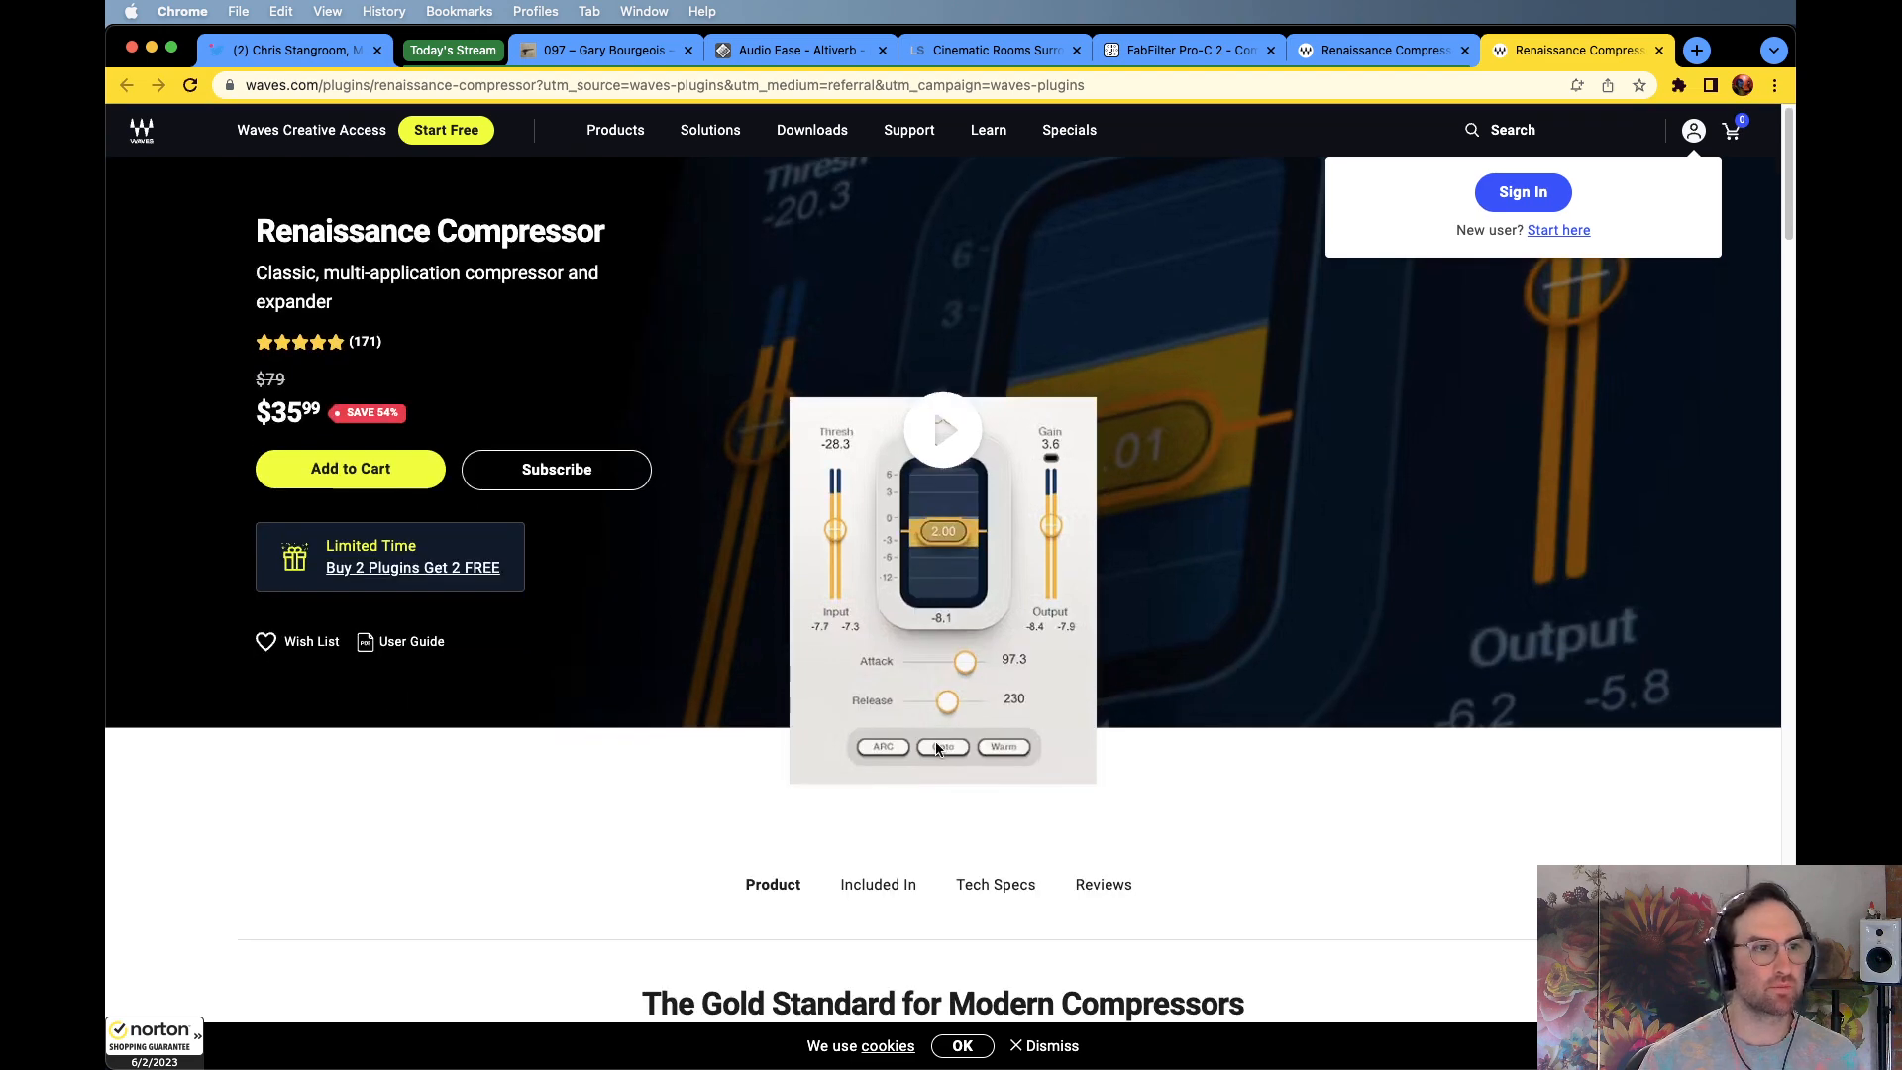
left_click(389, 642)
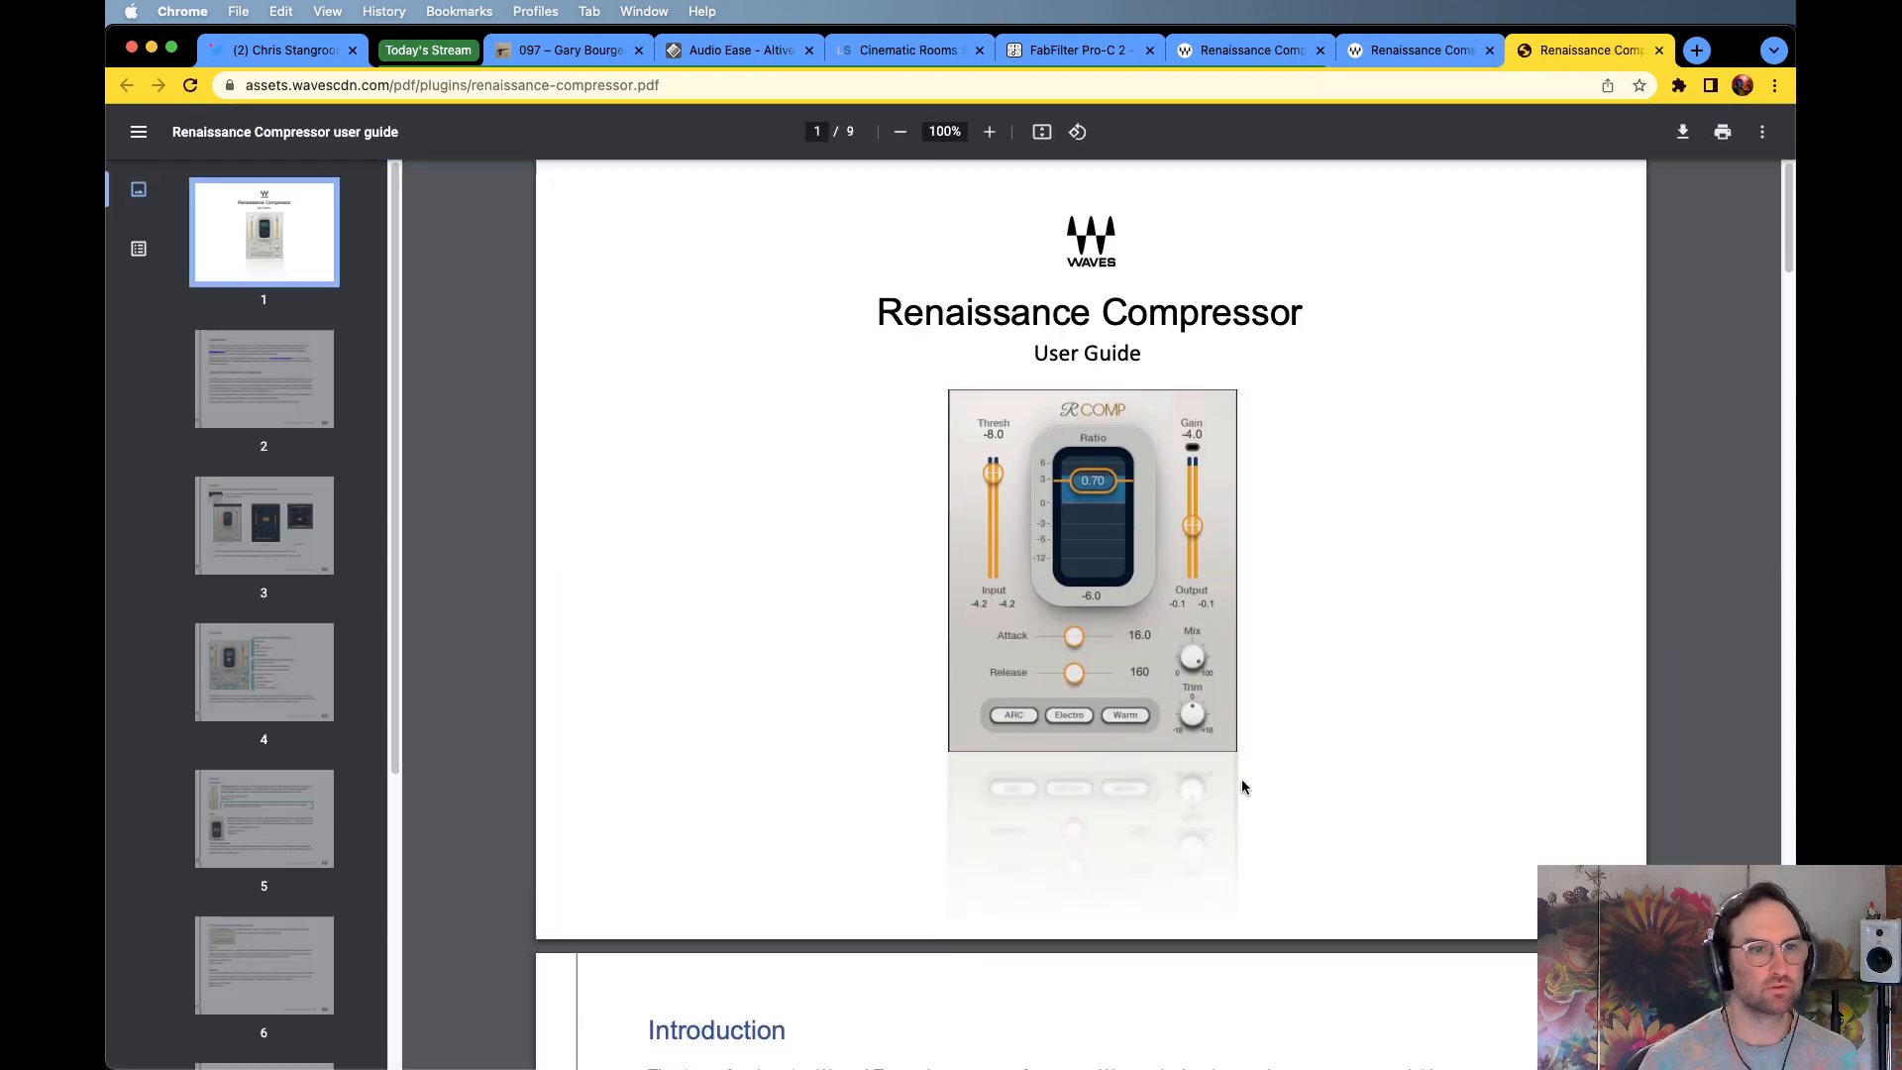
Search the user guide for "attack", read the attack and release descriptions, and return to Pro Tools
scroll(1243, 782, "down", 15)
key("super+f")
type("attack")
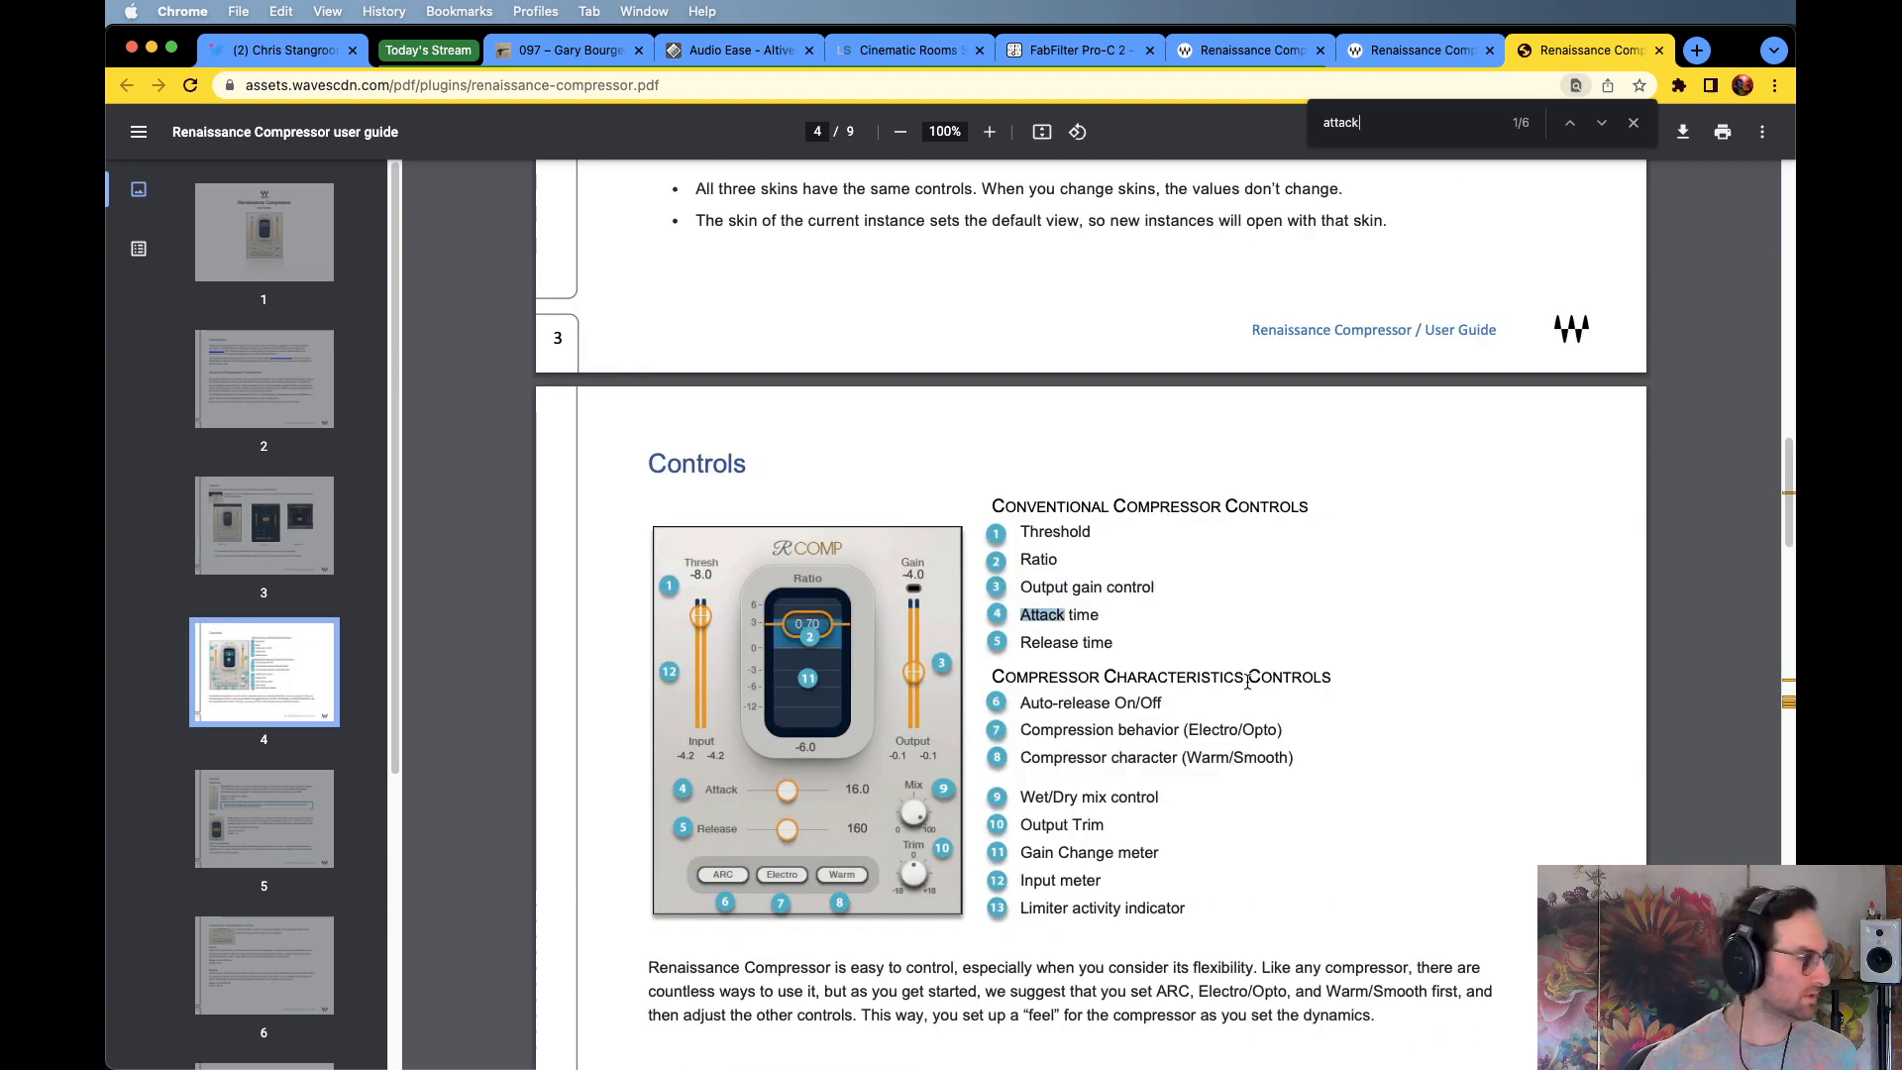
key("Return")
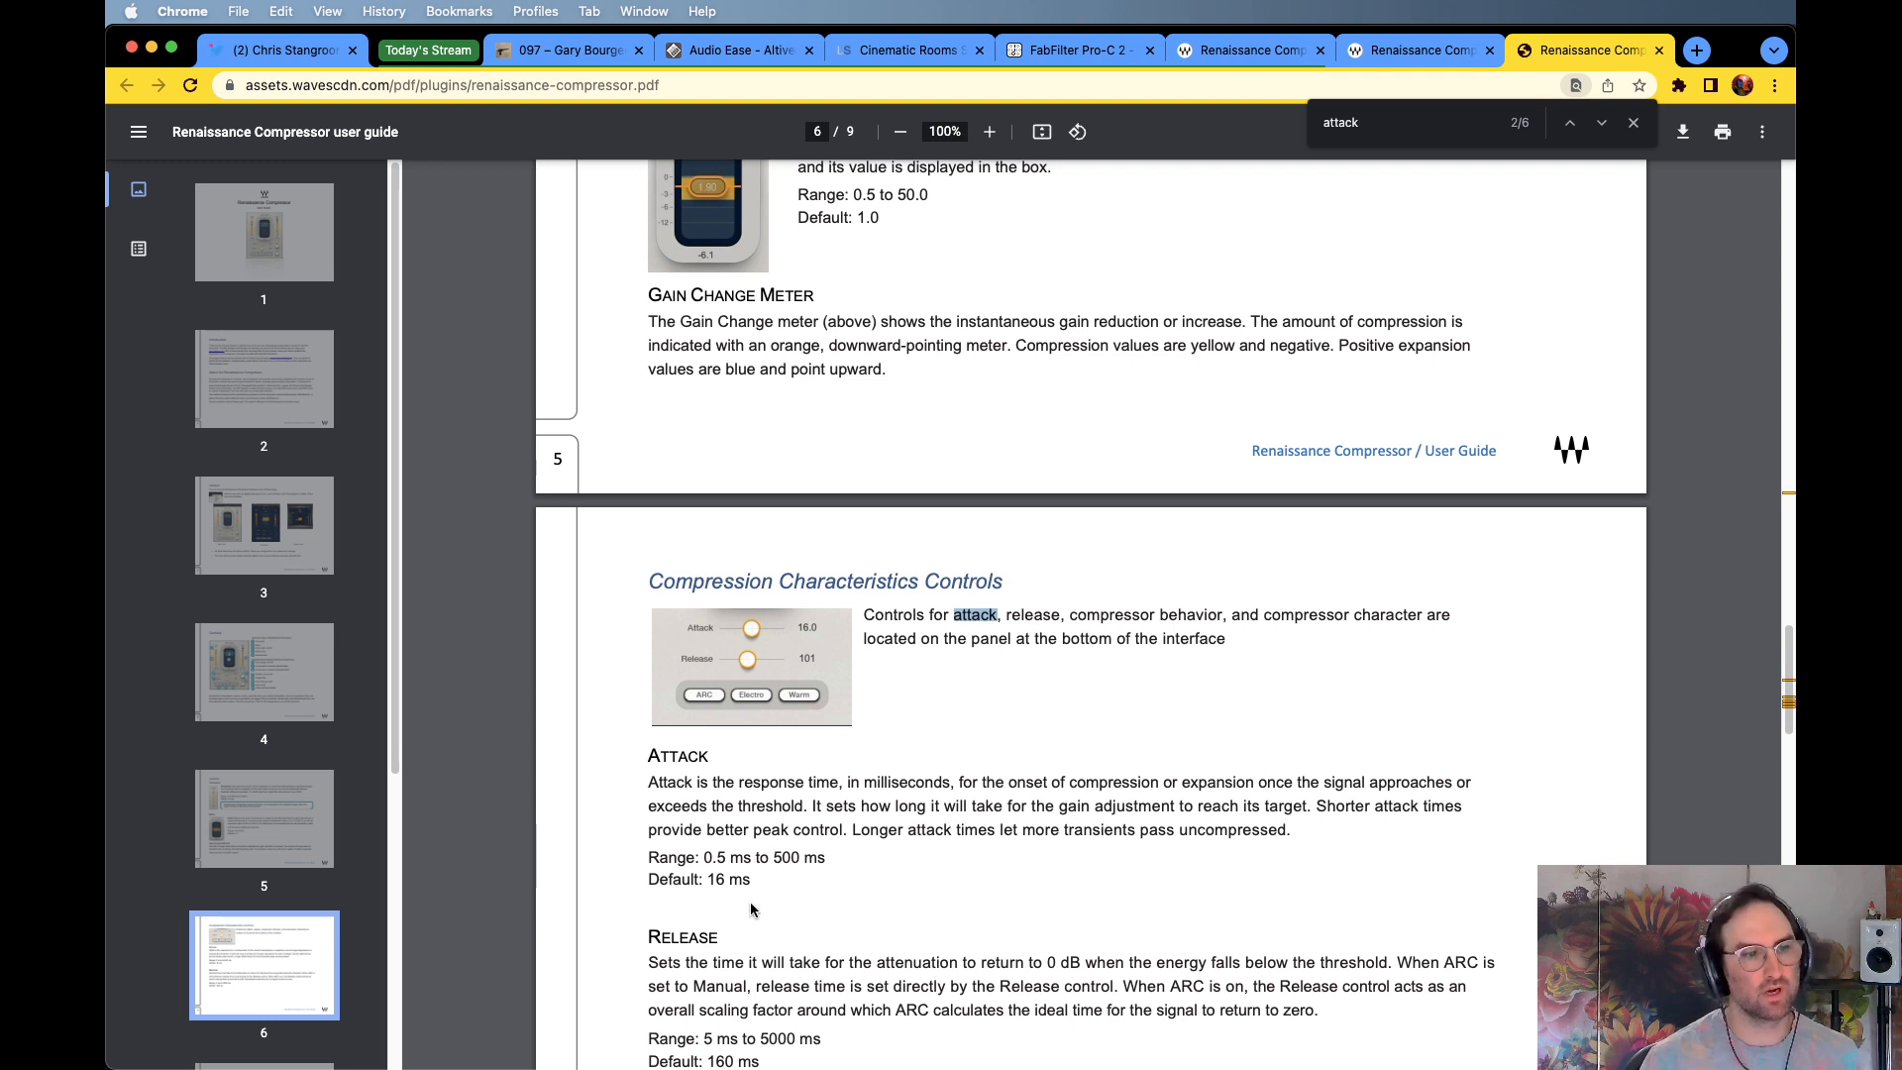
scroll(1122, 825, "down", 1)
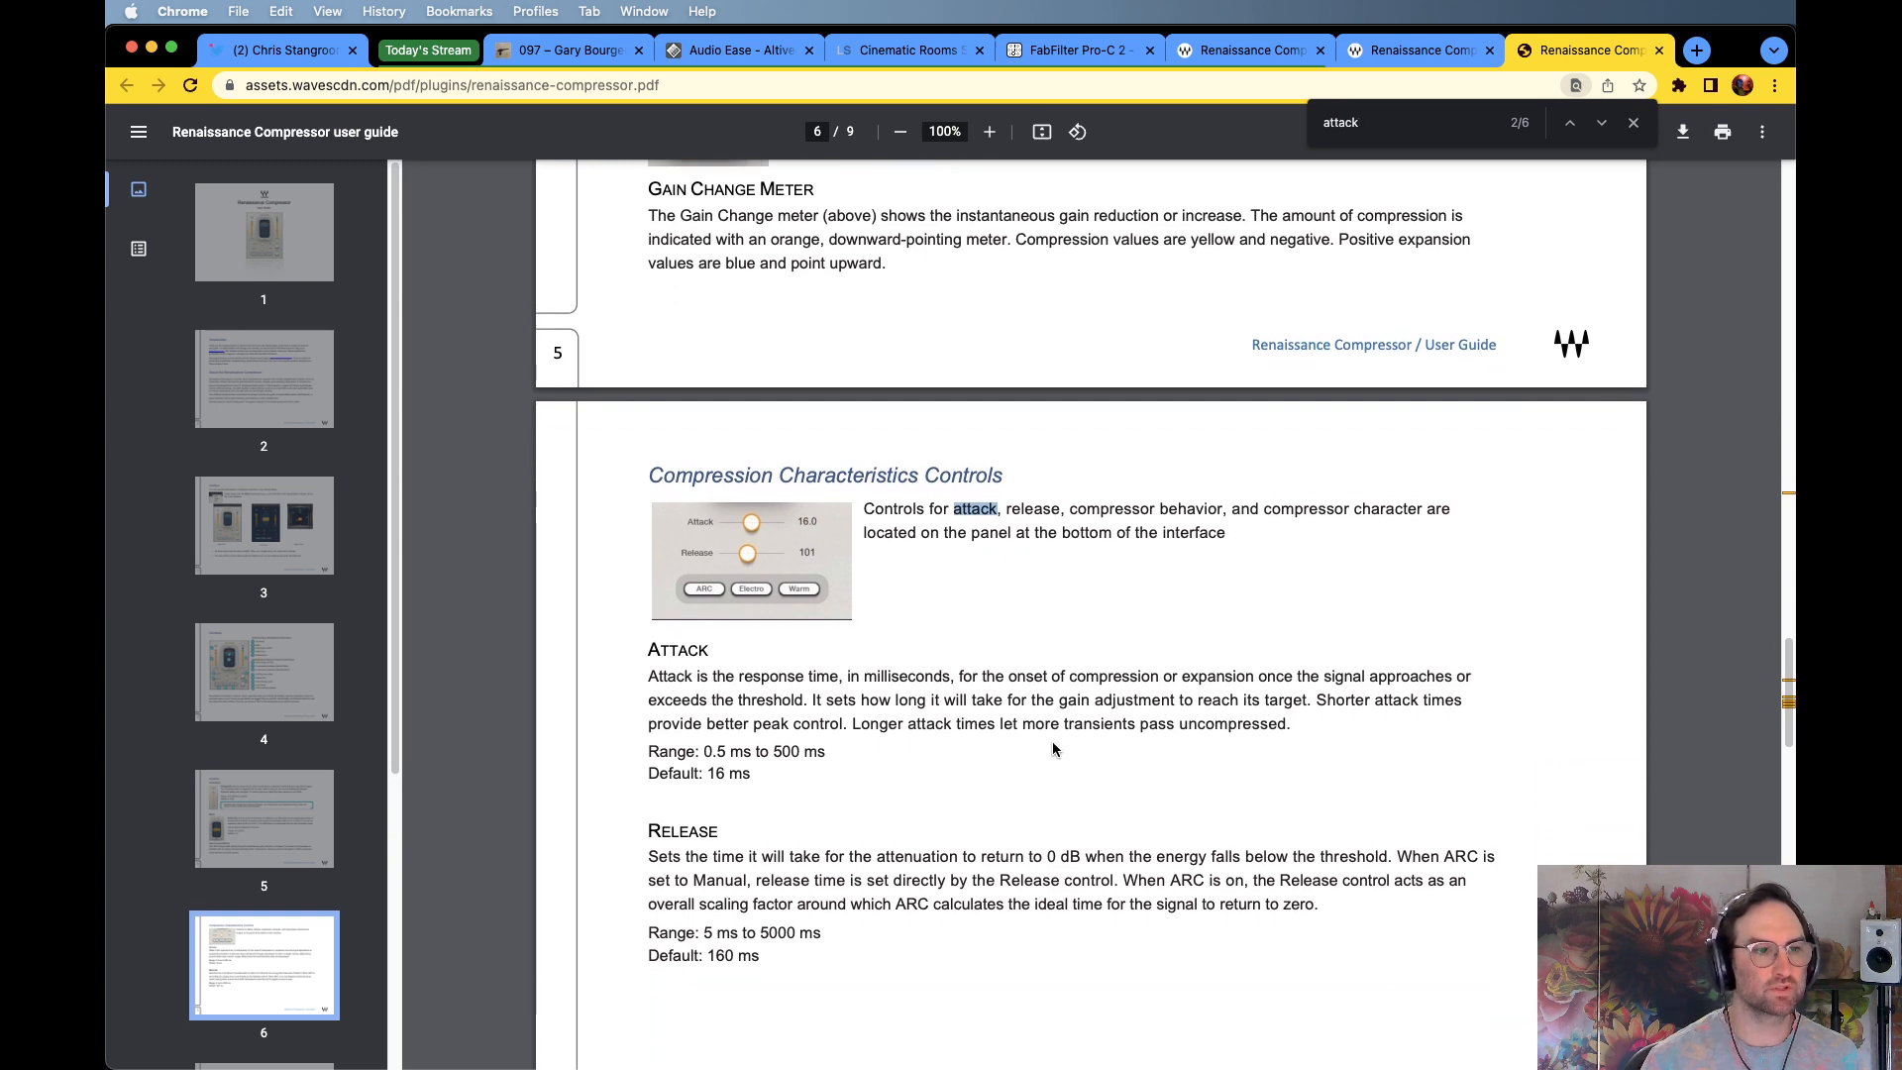
key("super+Tab")
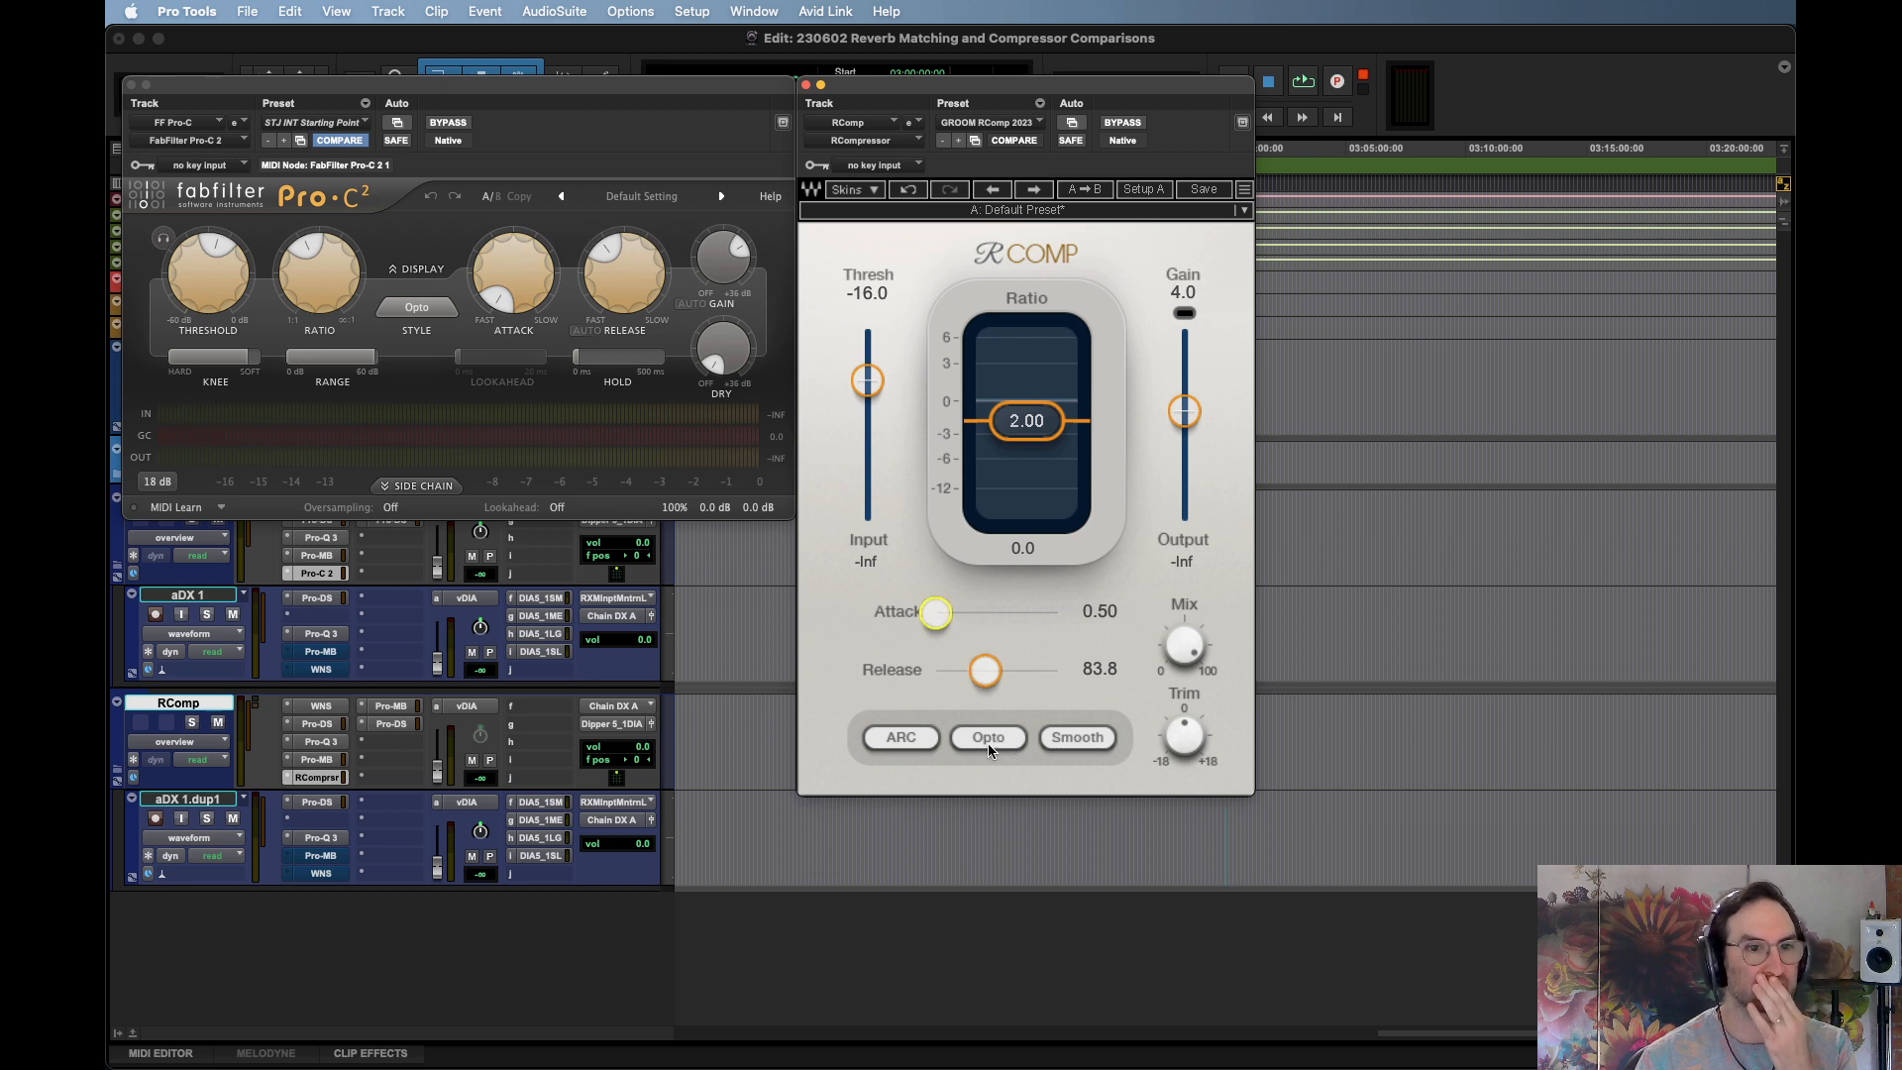
Try the RCompressor mode switches, including Manual release, and restore ARC, Opto and Smooth
left_click(901, 737)
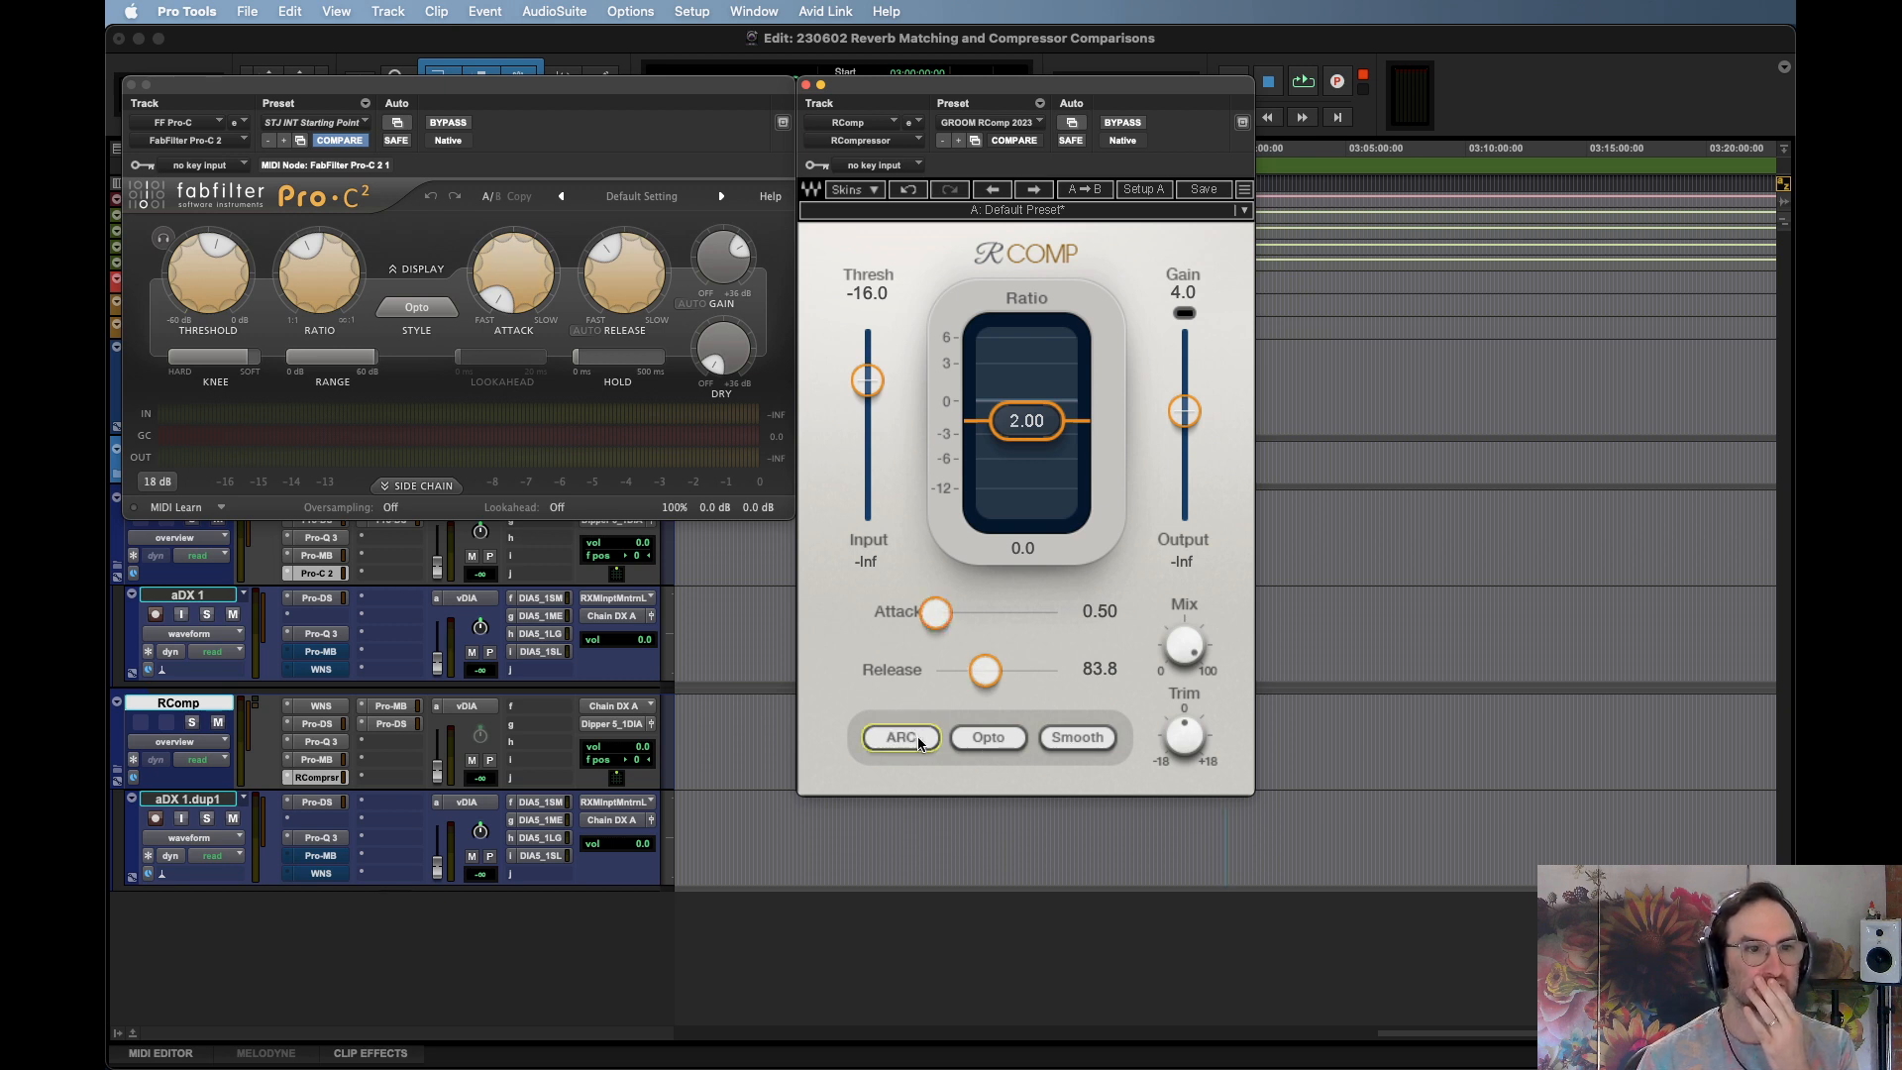
left_click(978, 744)
left_click(1070, 739)
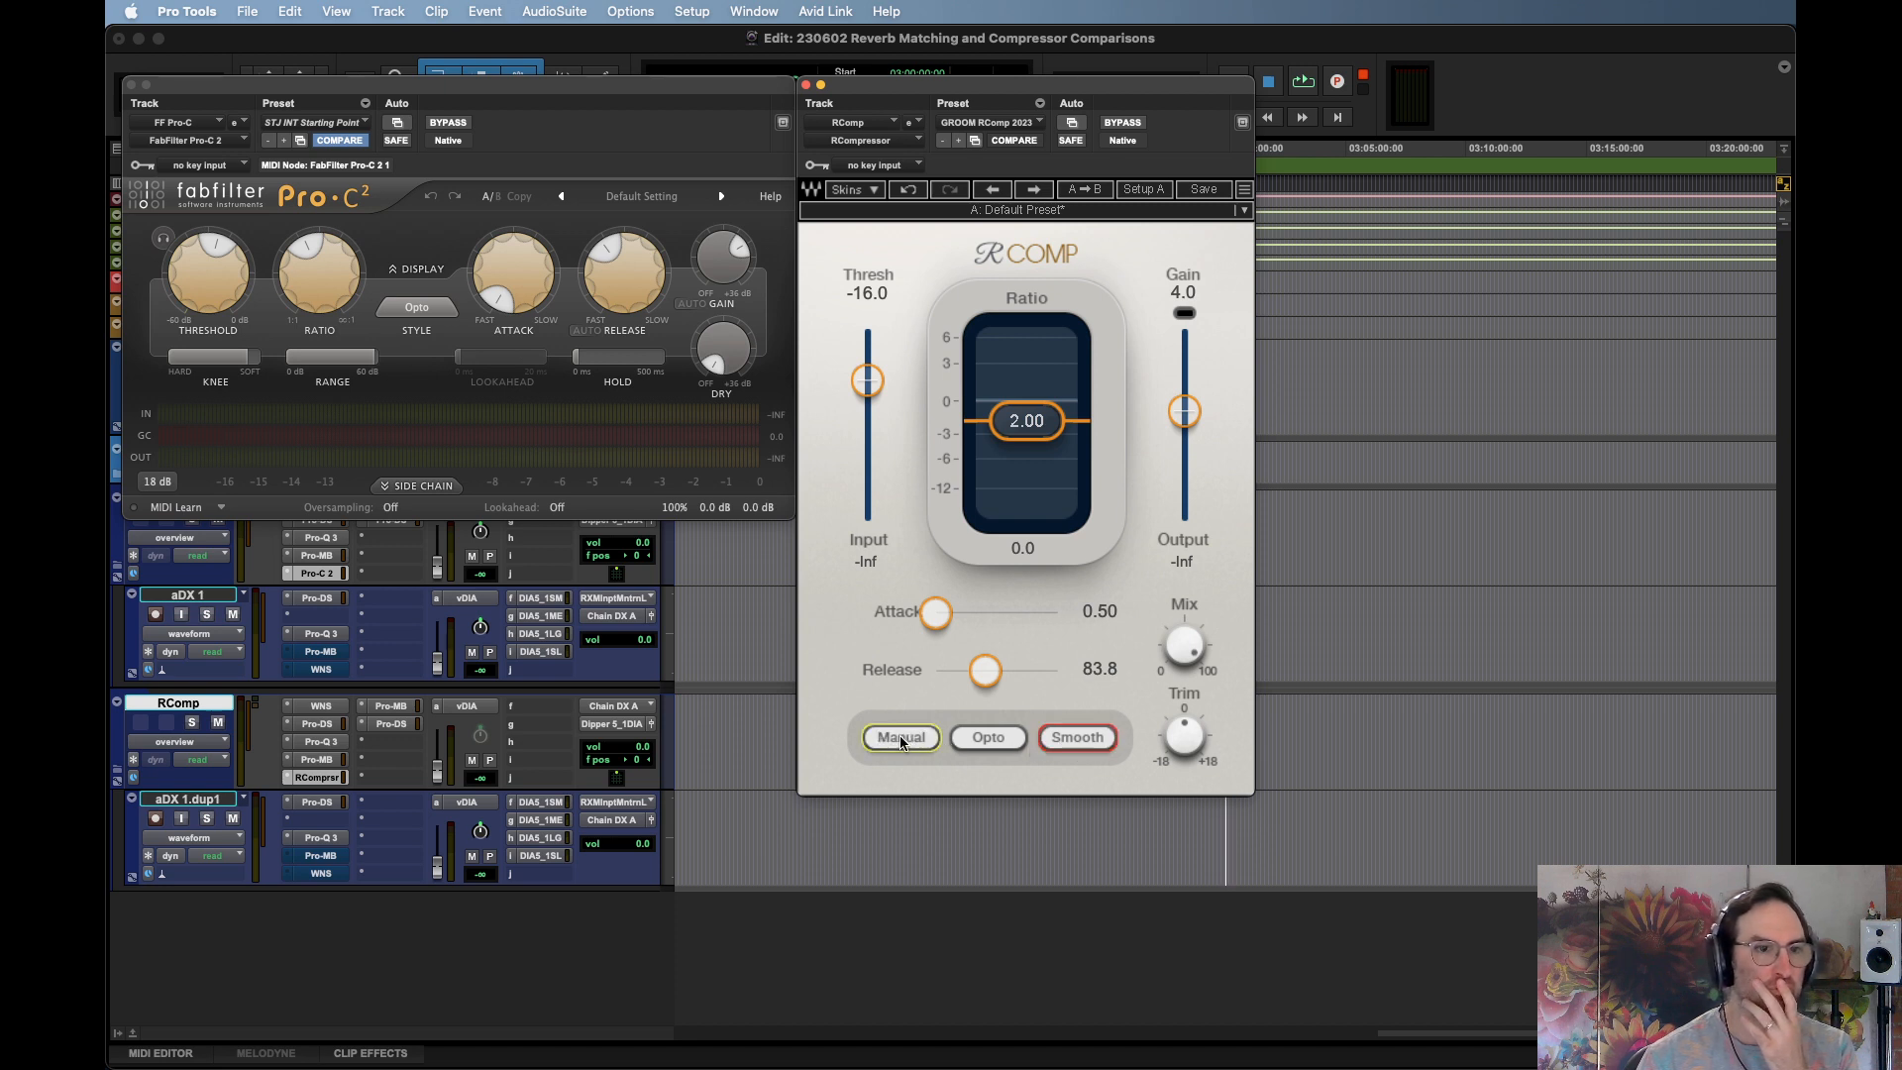
left_click(900, 736)
left_click(908, 734)
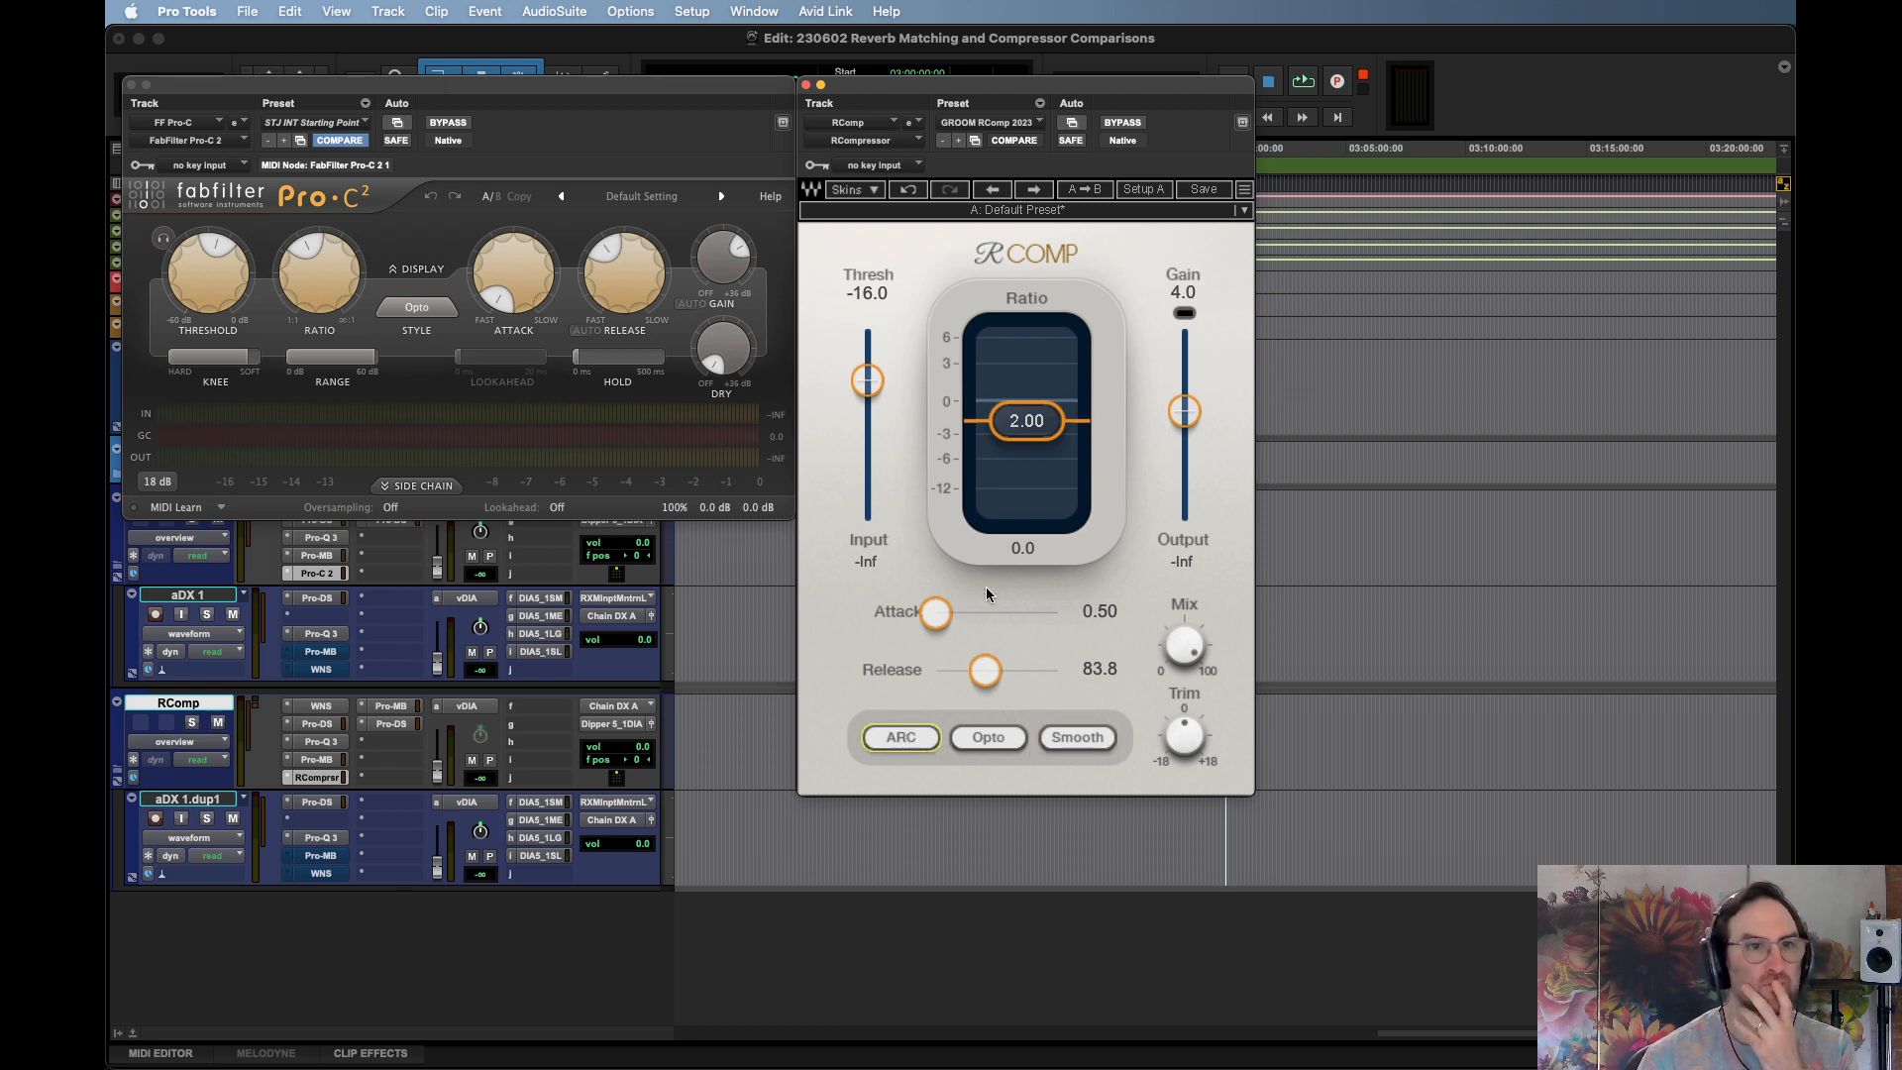
Check Pro-C 2's release time and set the RCompressor release to 178
mouse_move(660, 286)
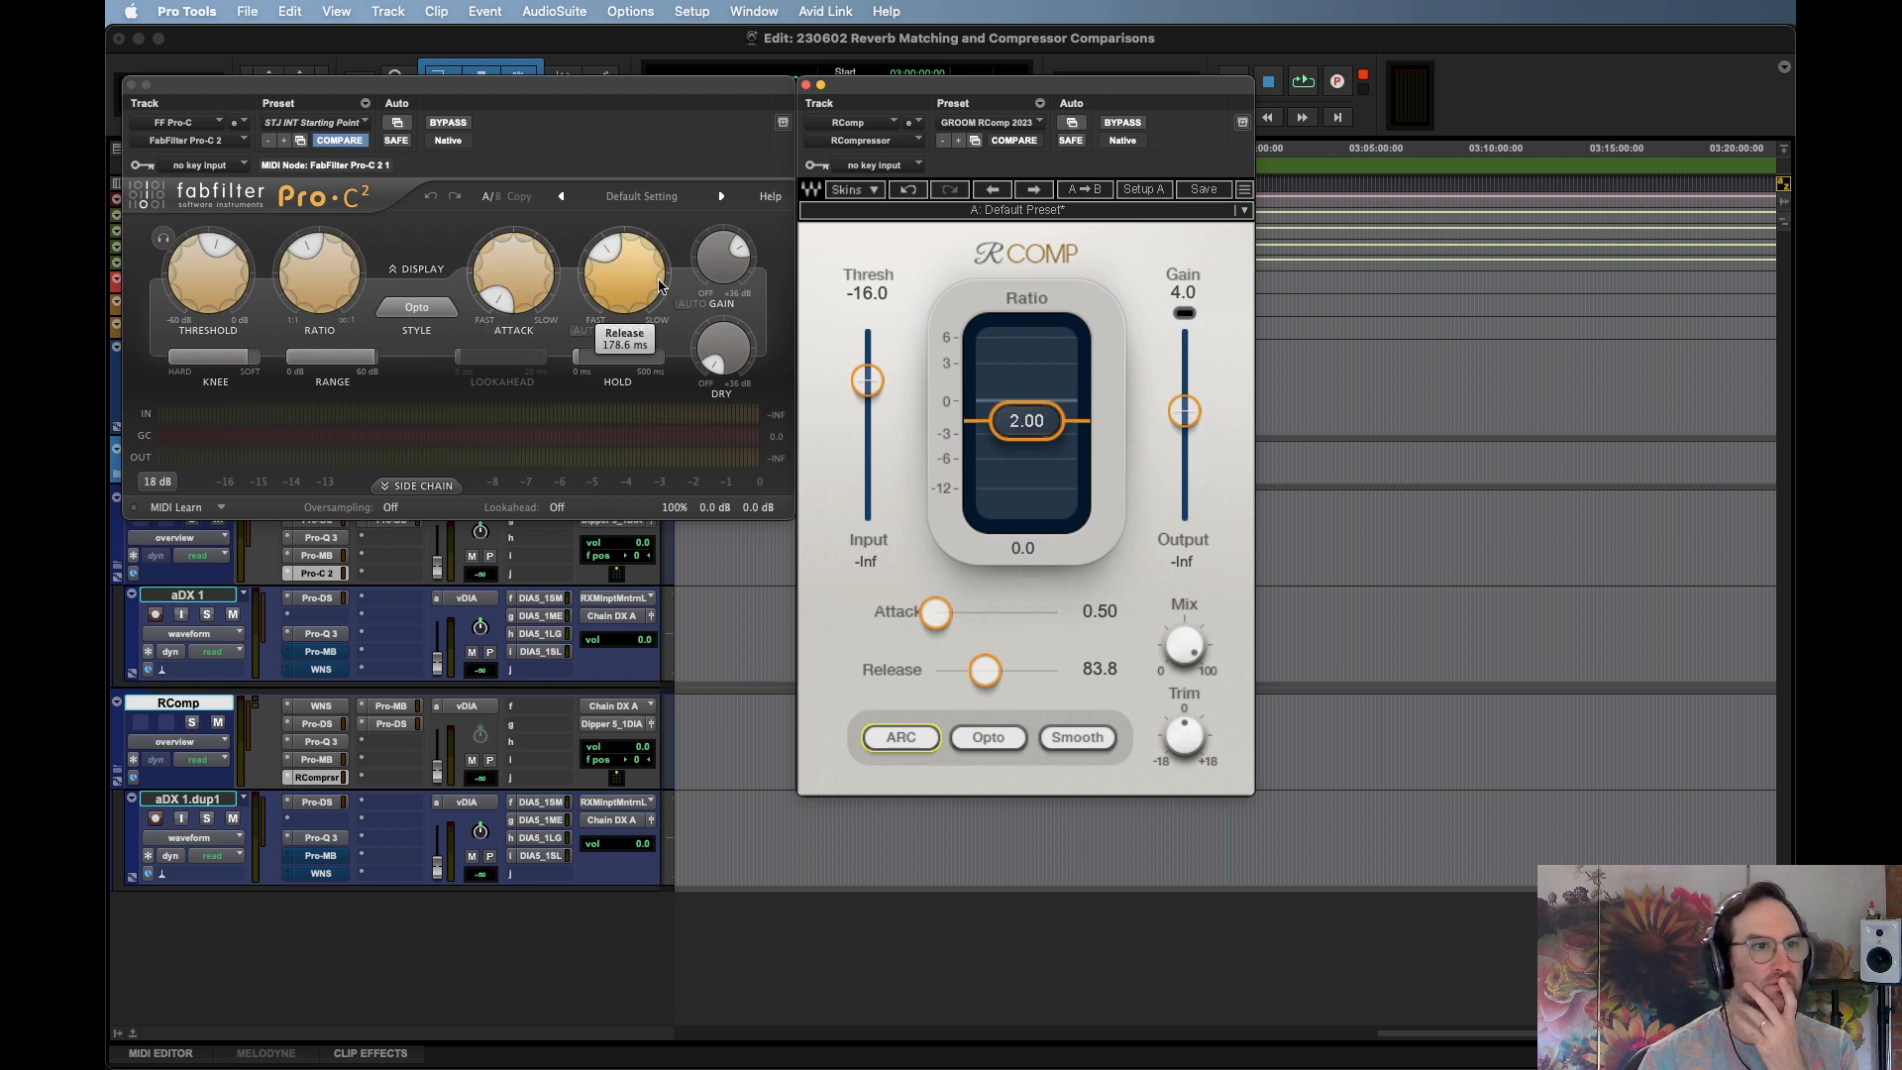
left_click_drag(985, 670, 998, 671)
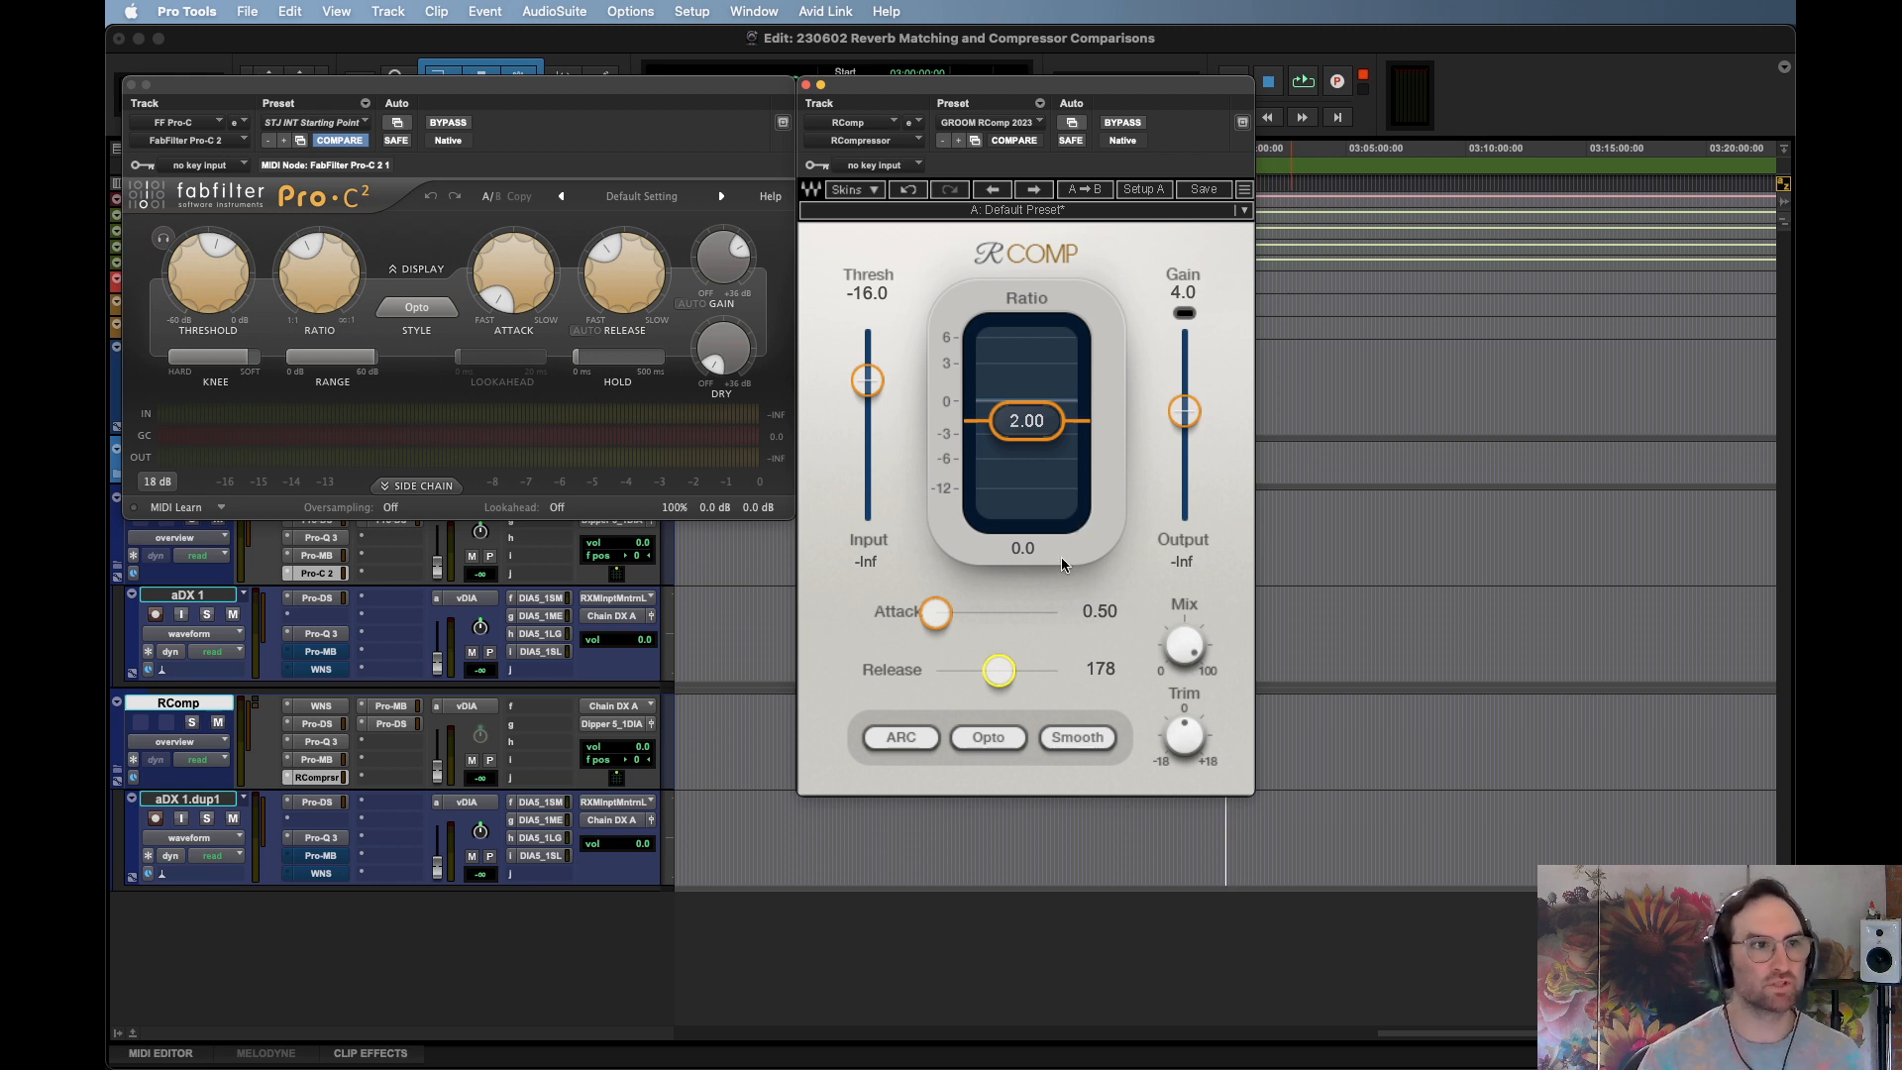
Expand the Pro-C 2 level display and shift the RCompressor window so both plug-ins sit side by side
mouse_move(735, 265)
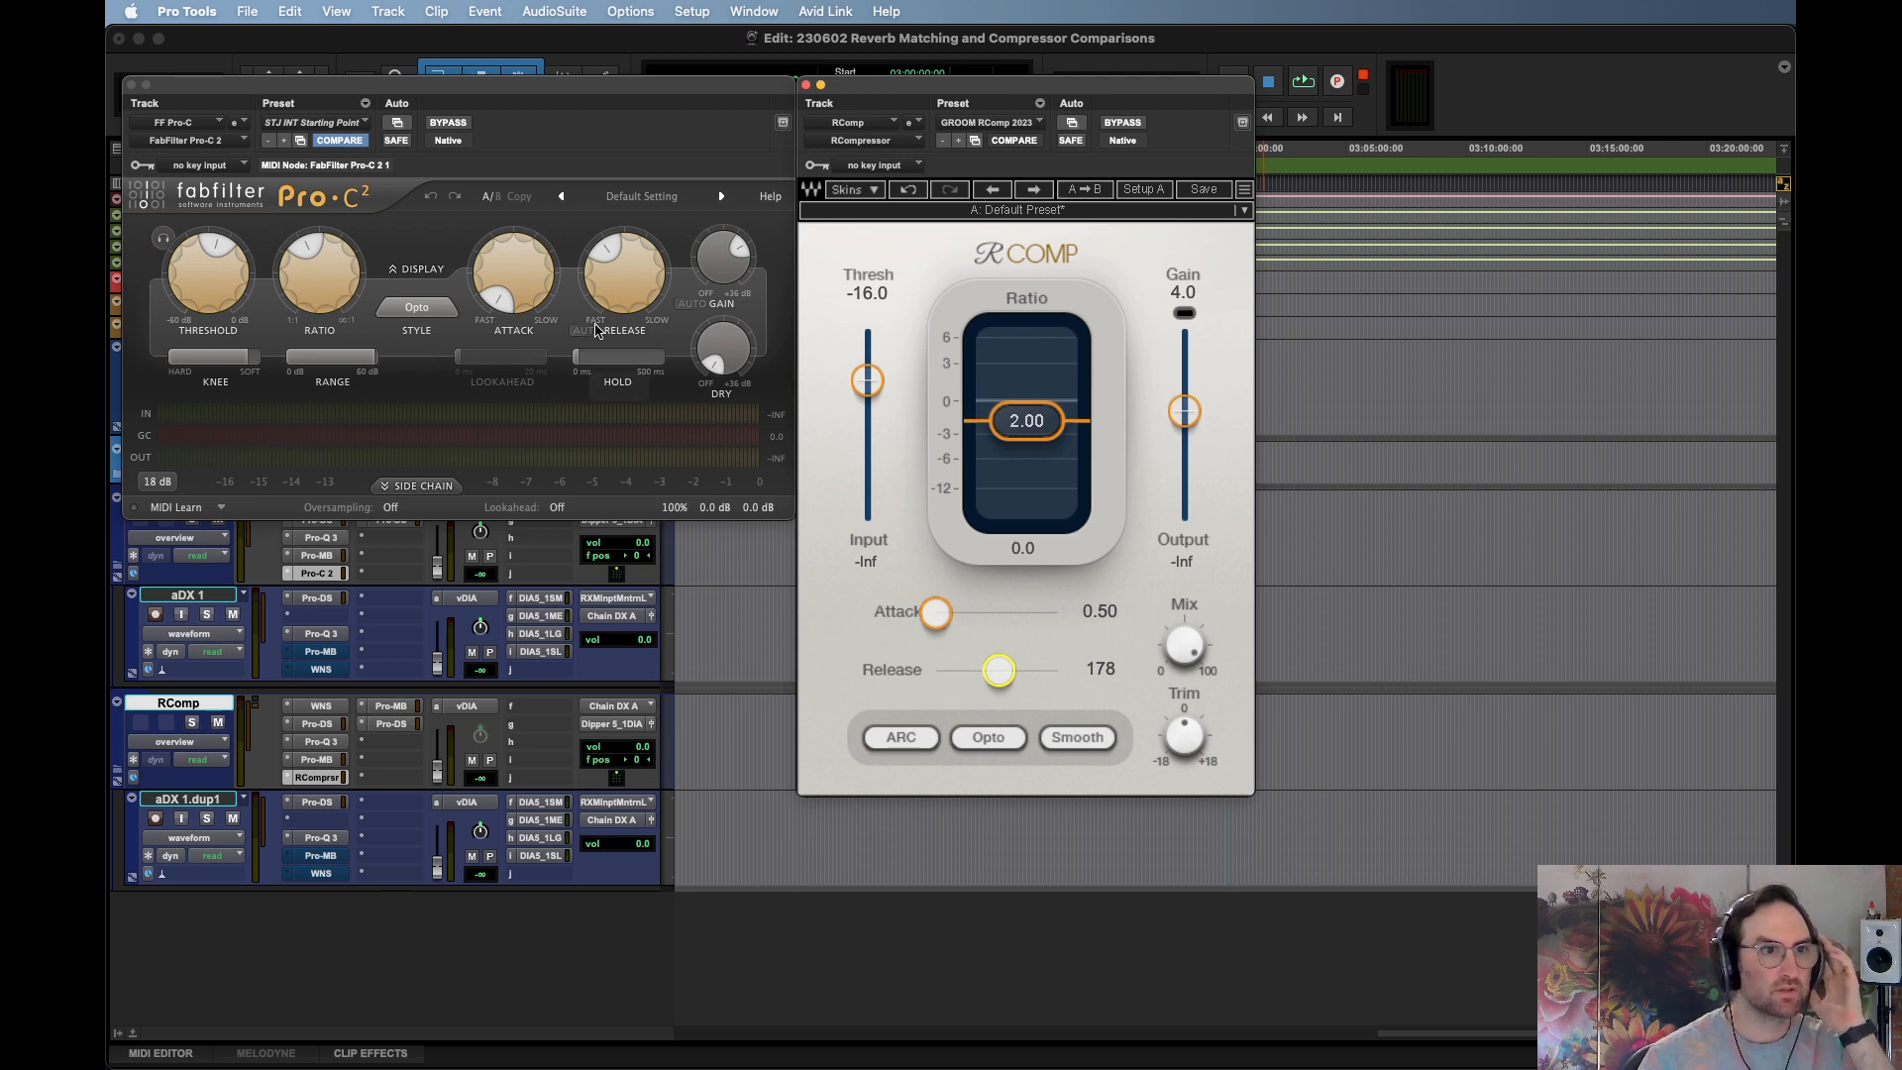
left_click(416, 269)
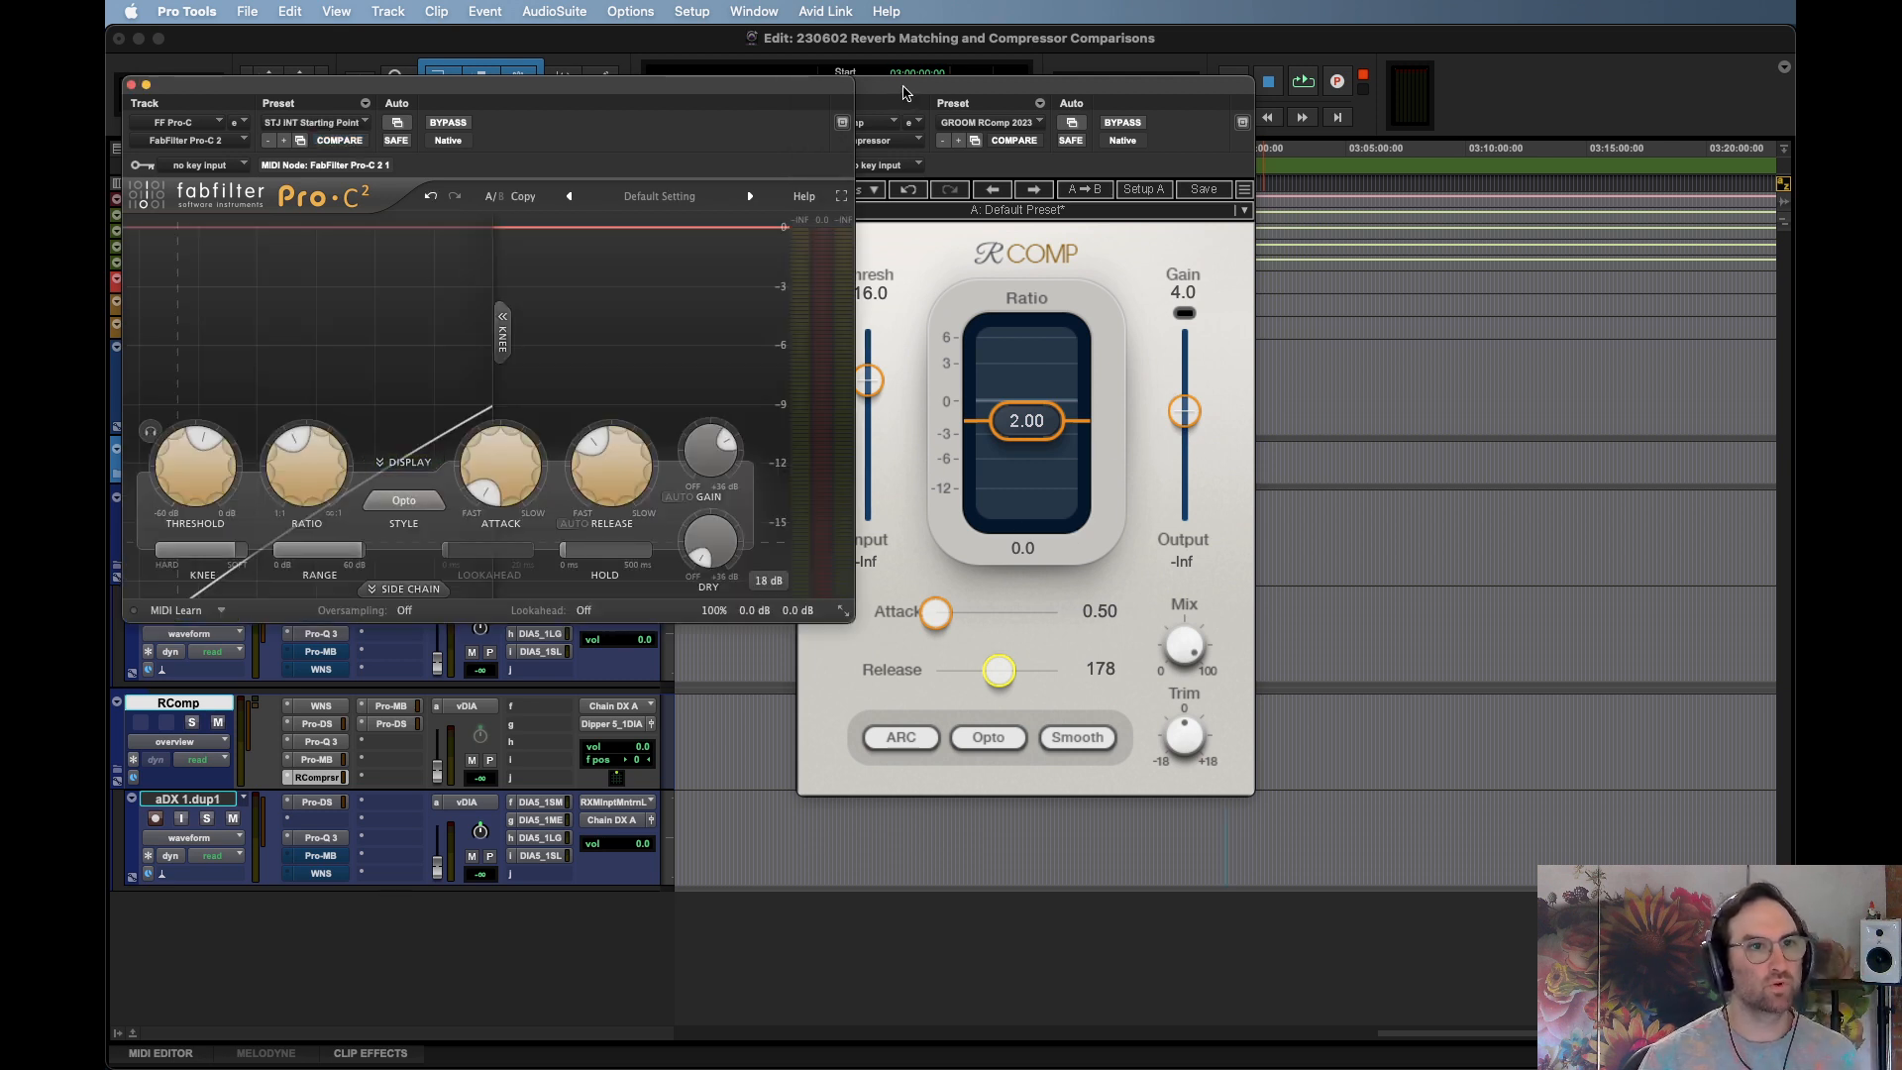
left_click_drag(904, 93, 963, 94)
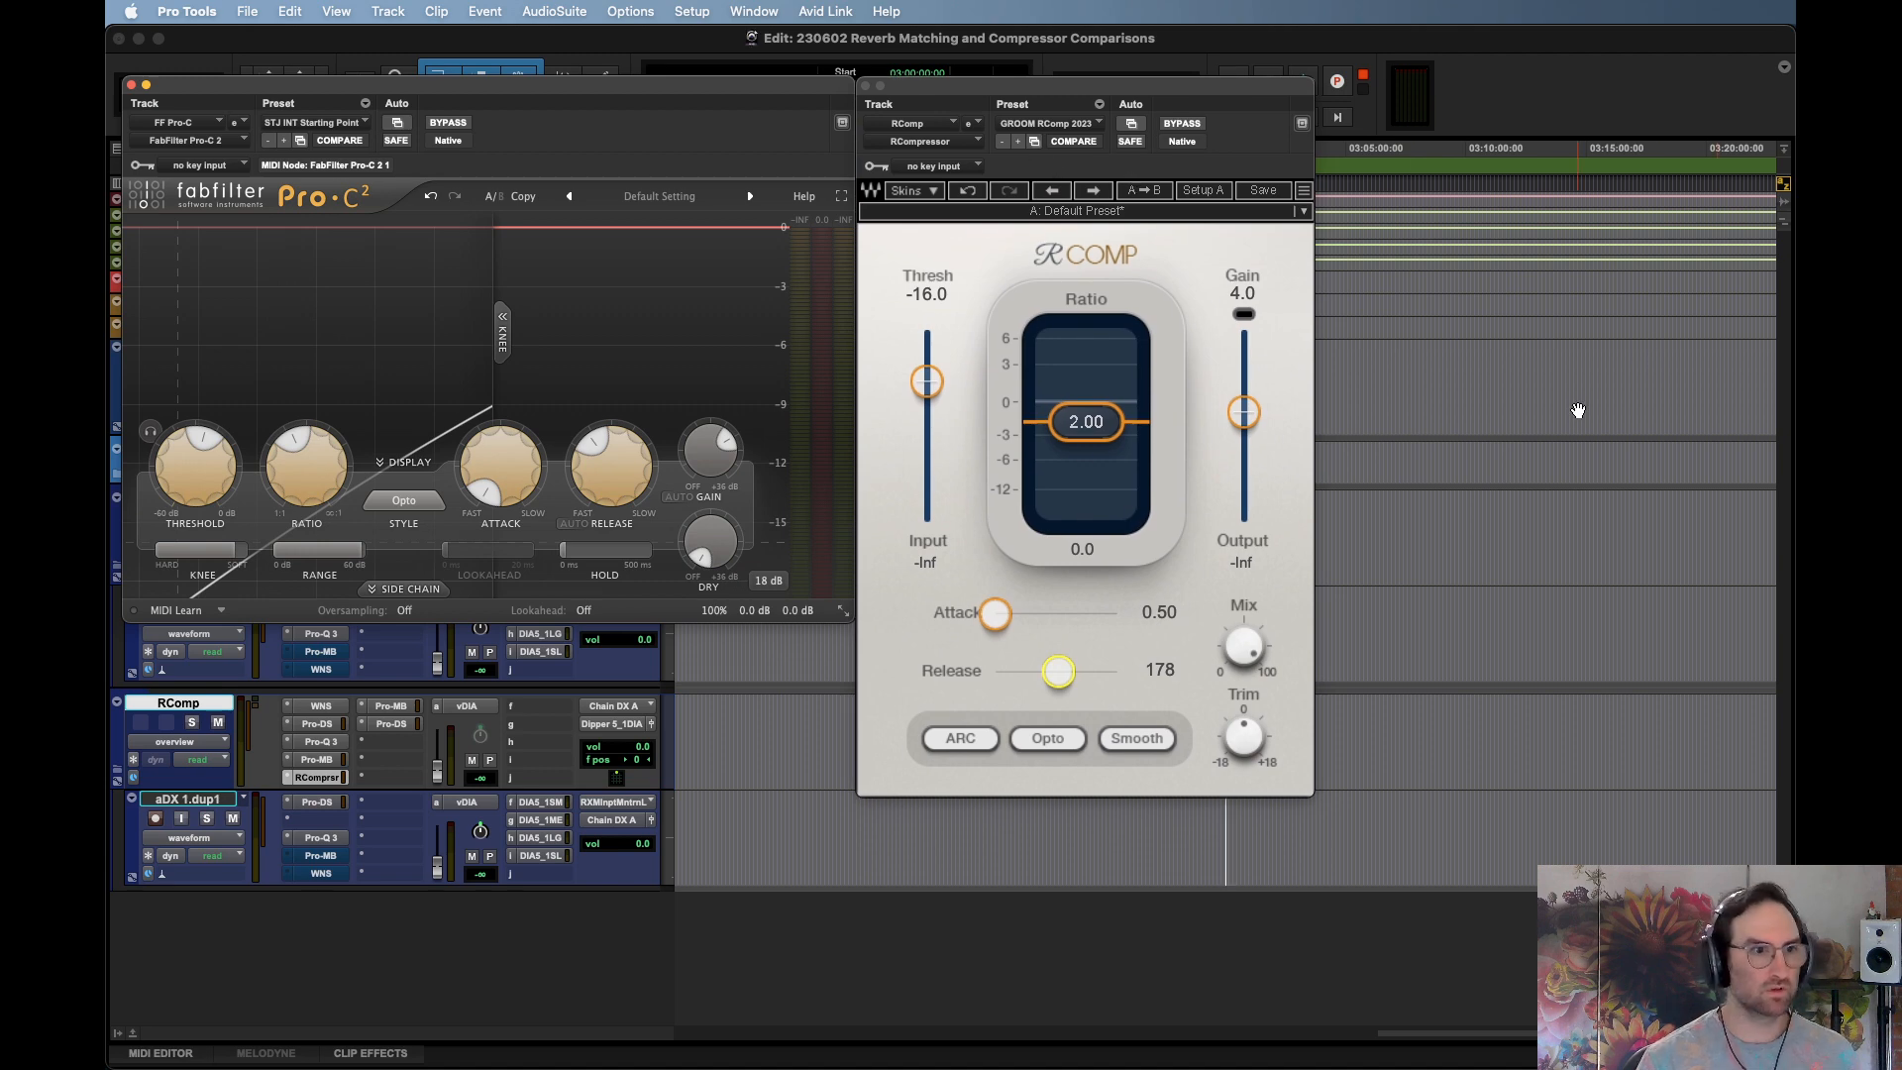
Close the plug-in windows and route the outputs of the FF Pro-C and RComp tracks to Headphones (Stereo)
key("ctrl+alt+super+w")
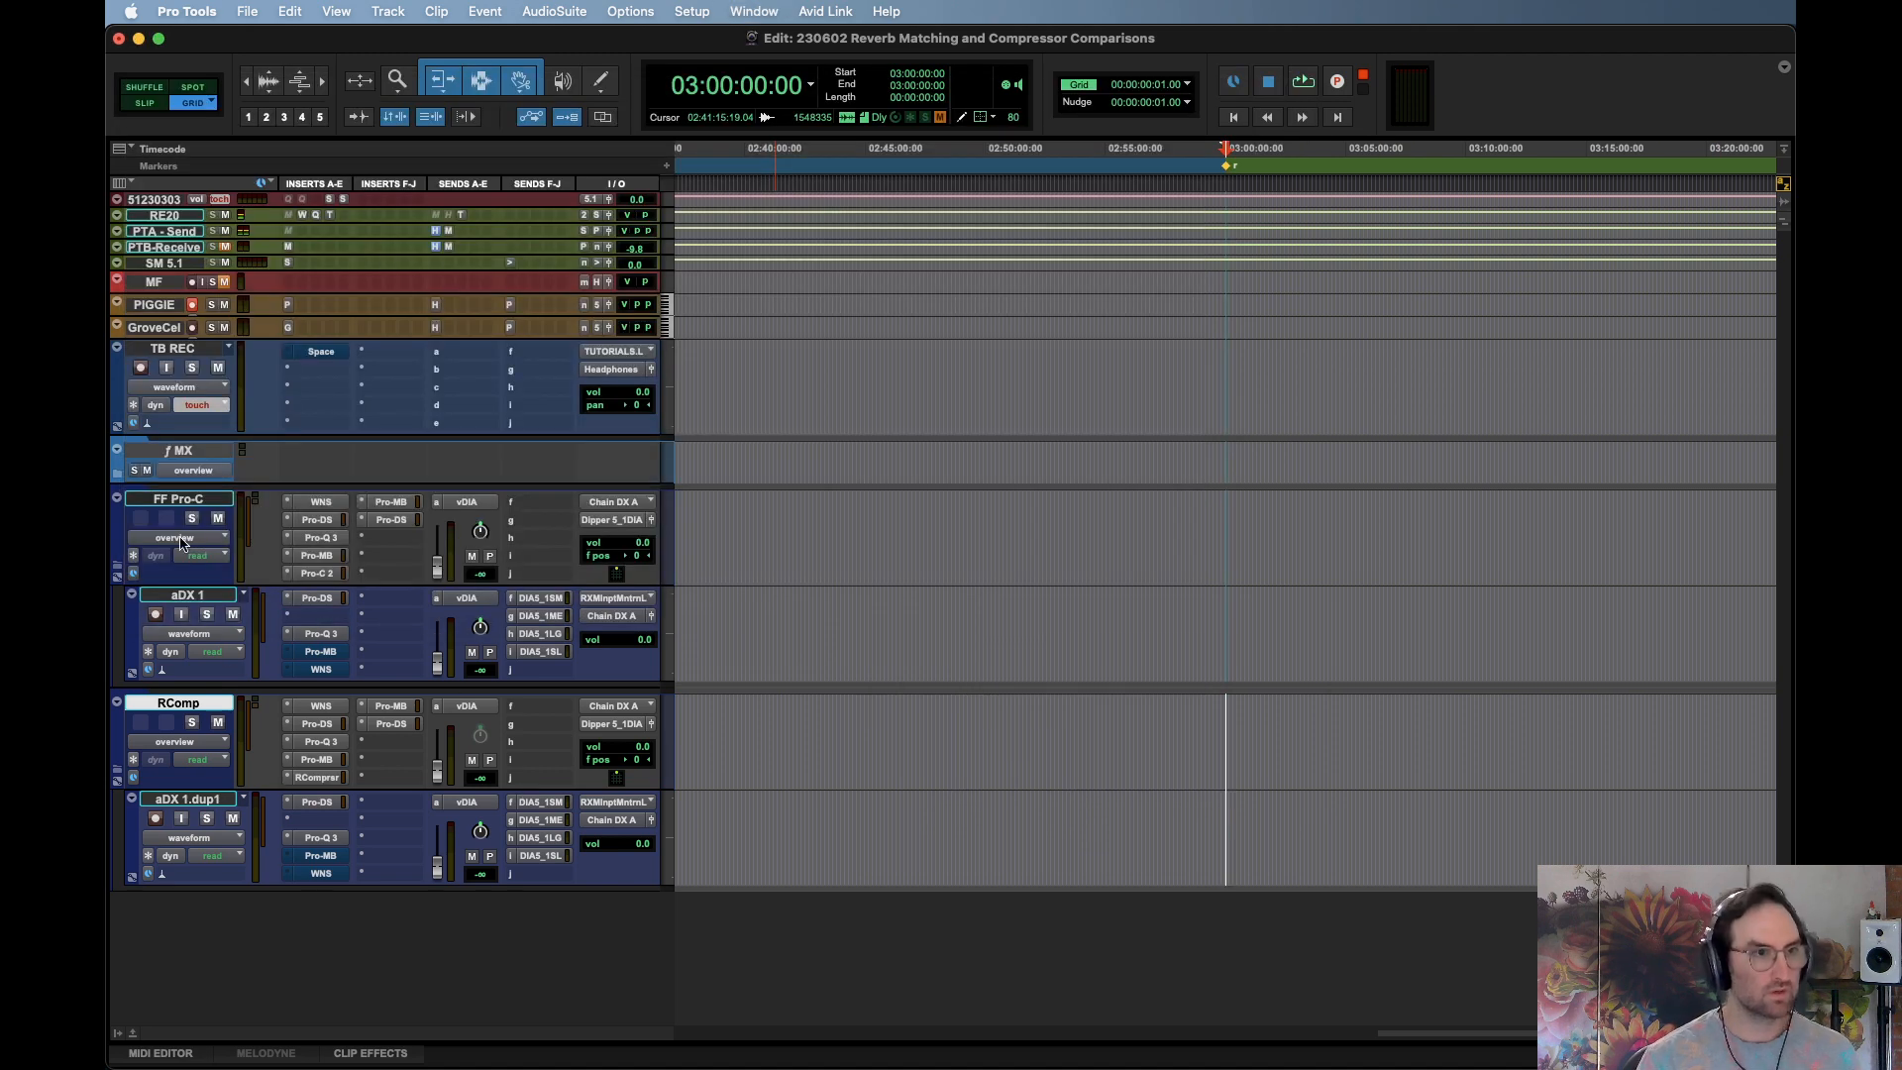
left_click(179, 500)
left_click(200, 705, "super")
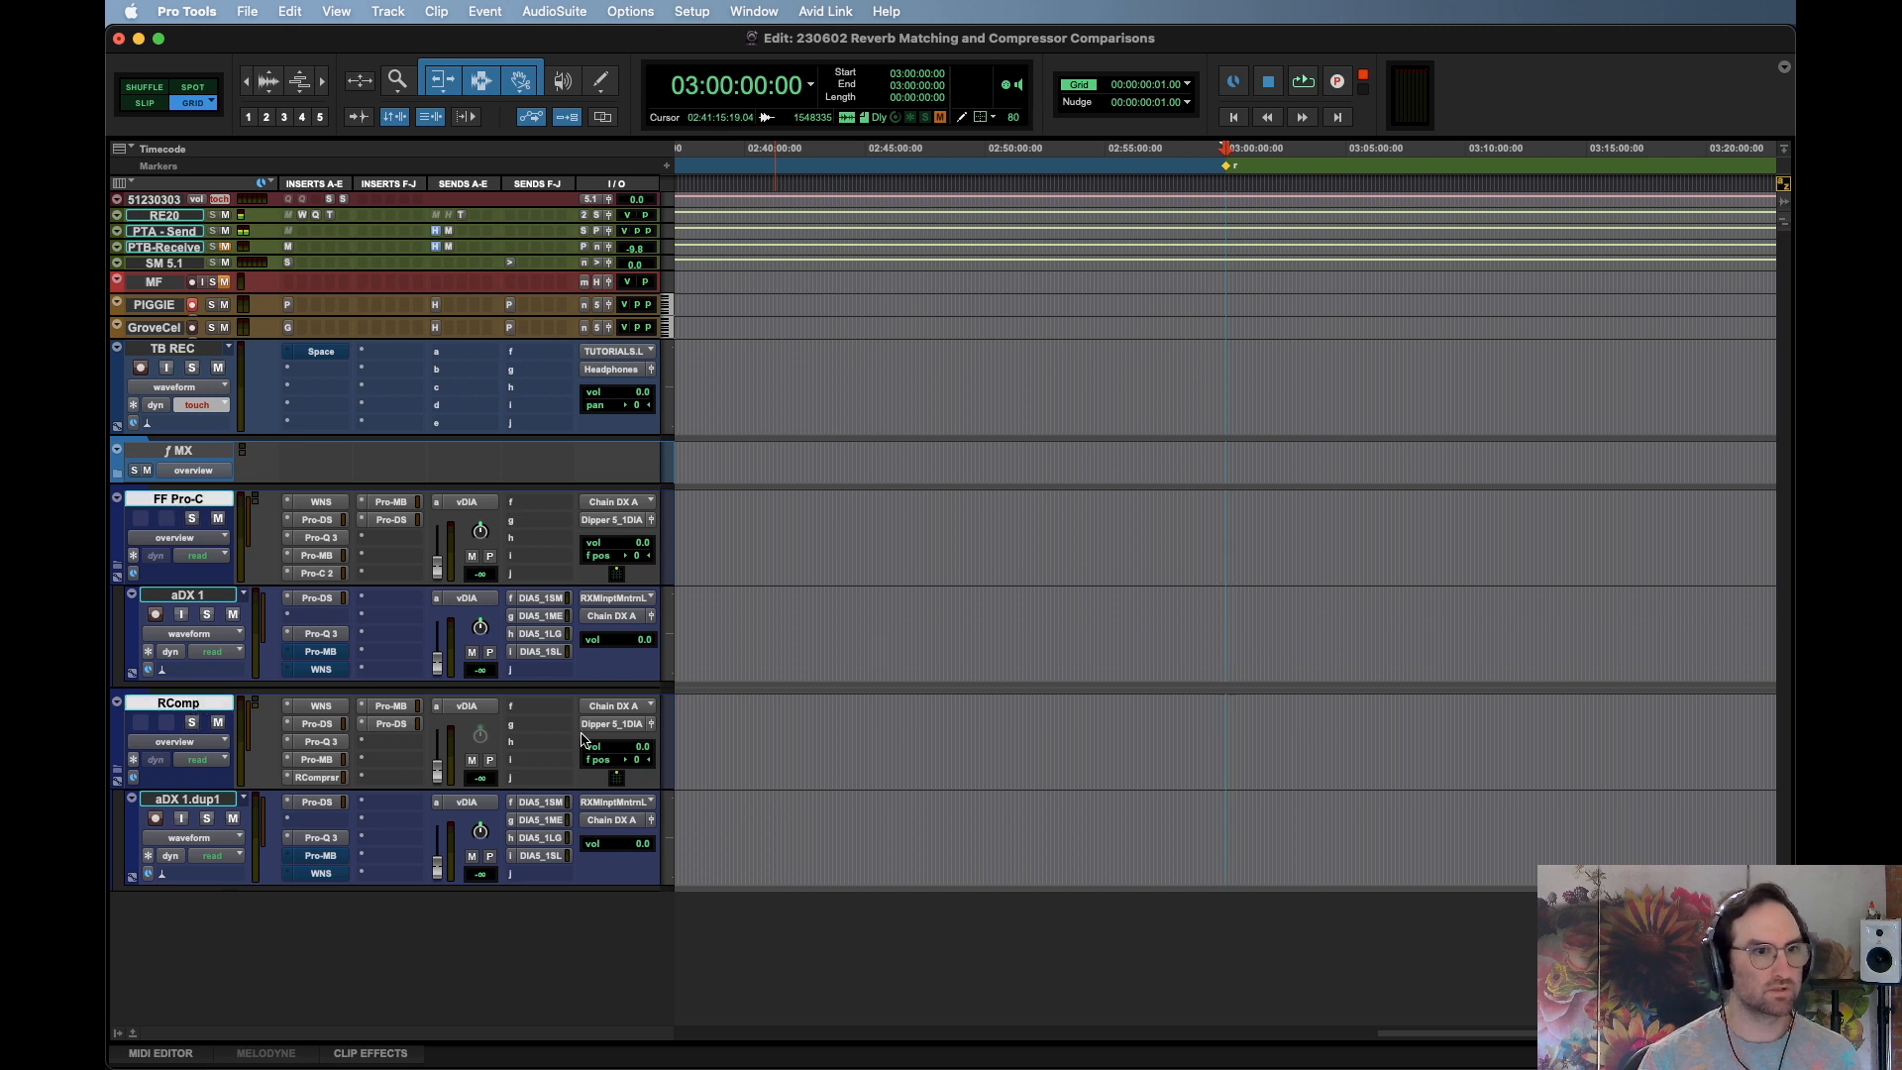
left_click(612, 724)
mouse_move(609, 730)
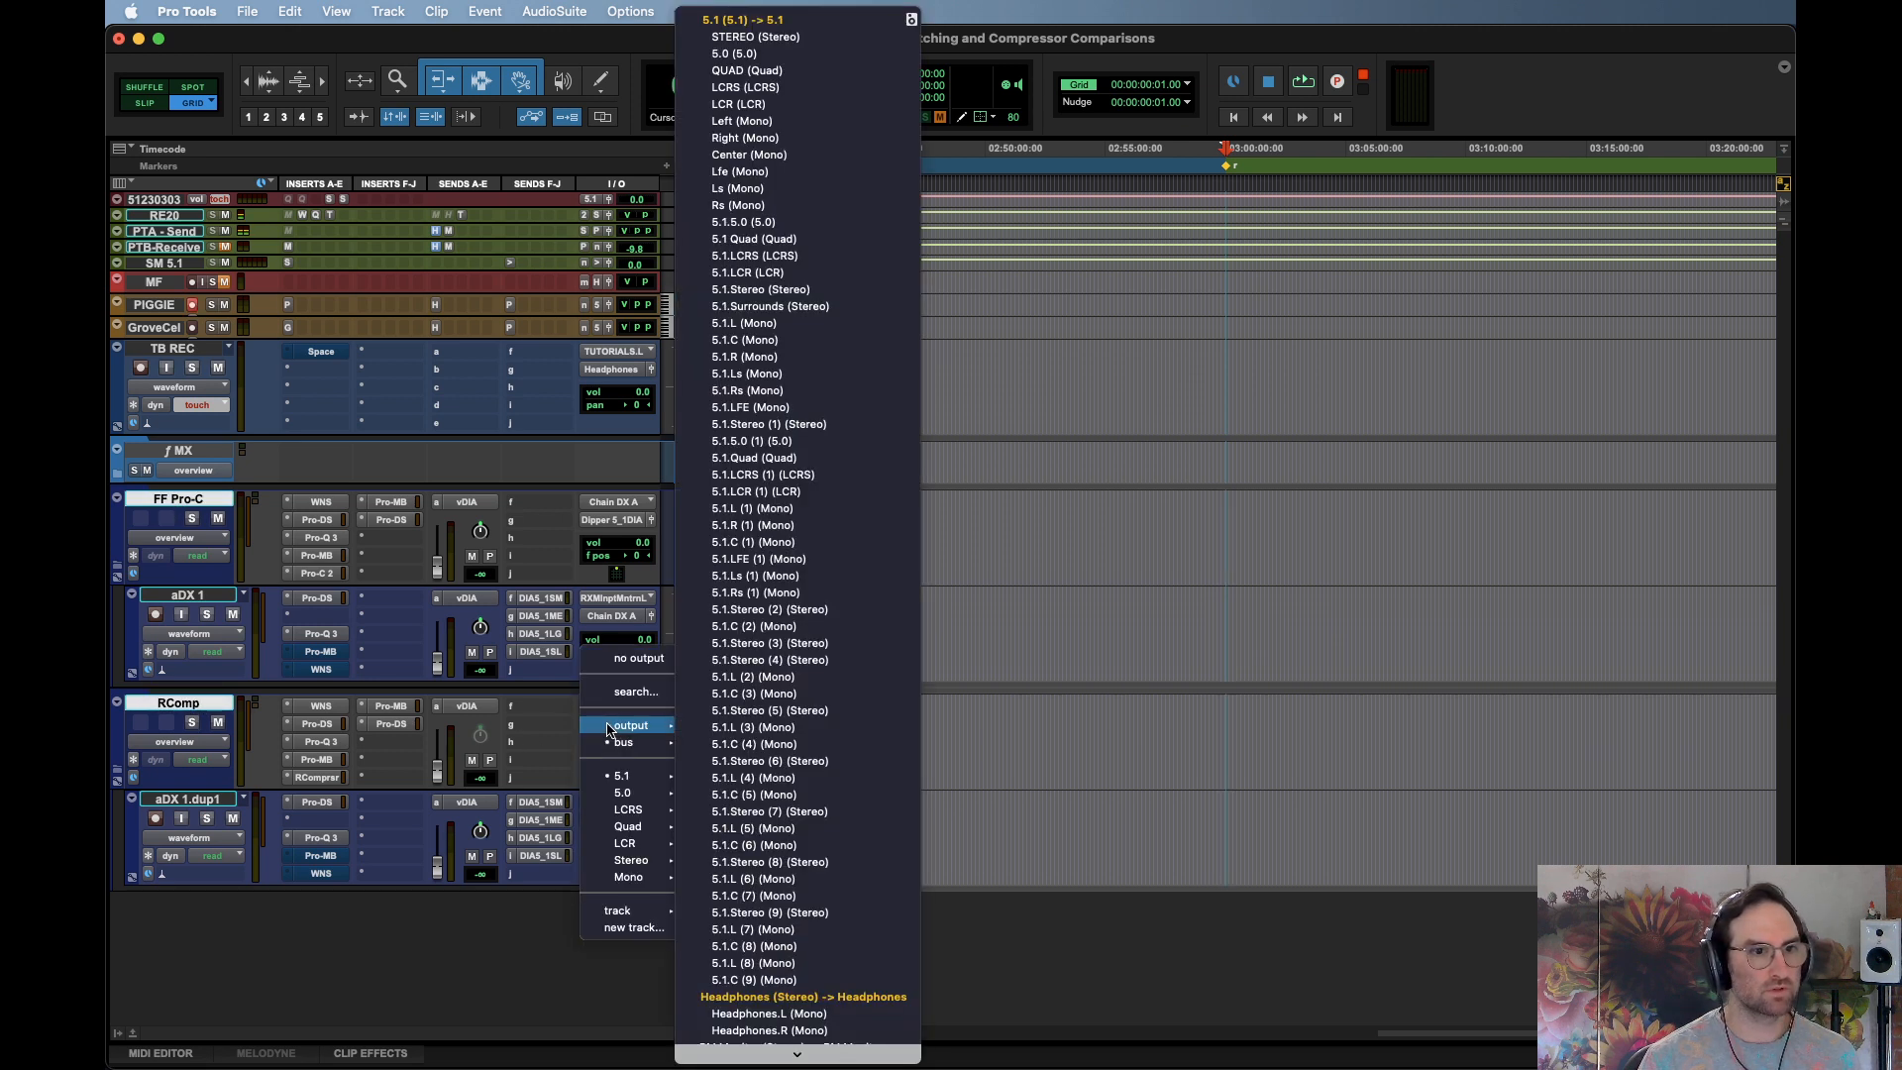
left_click(753, 997)
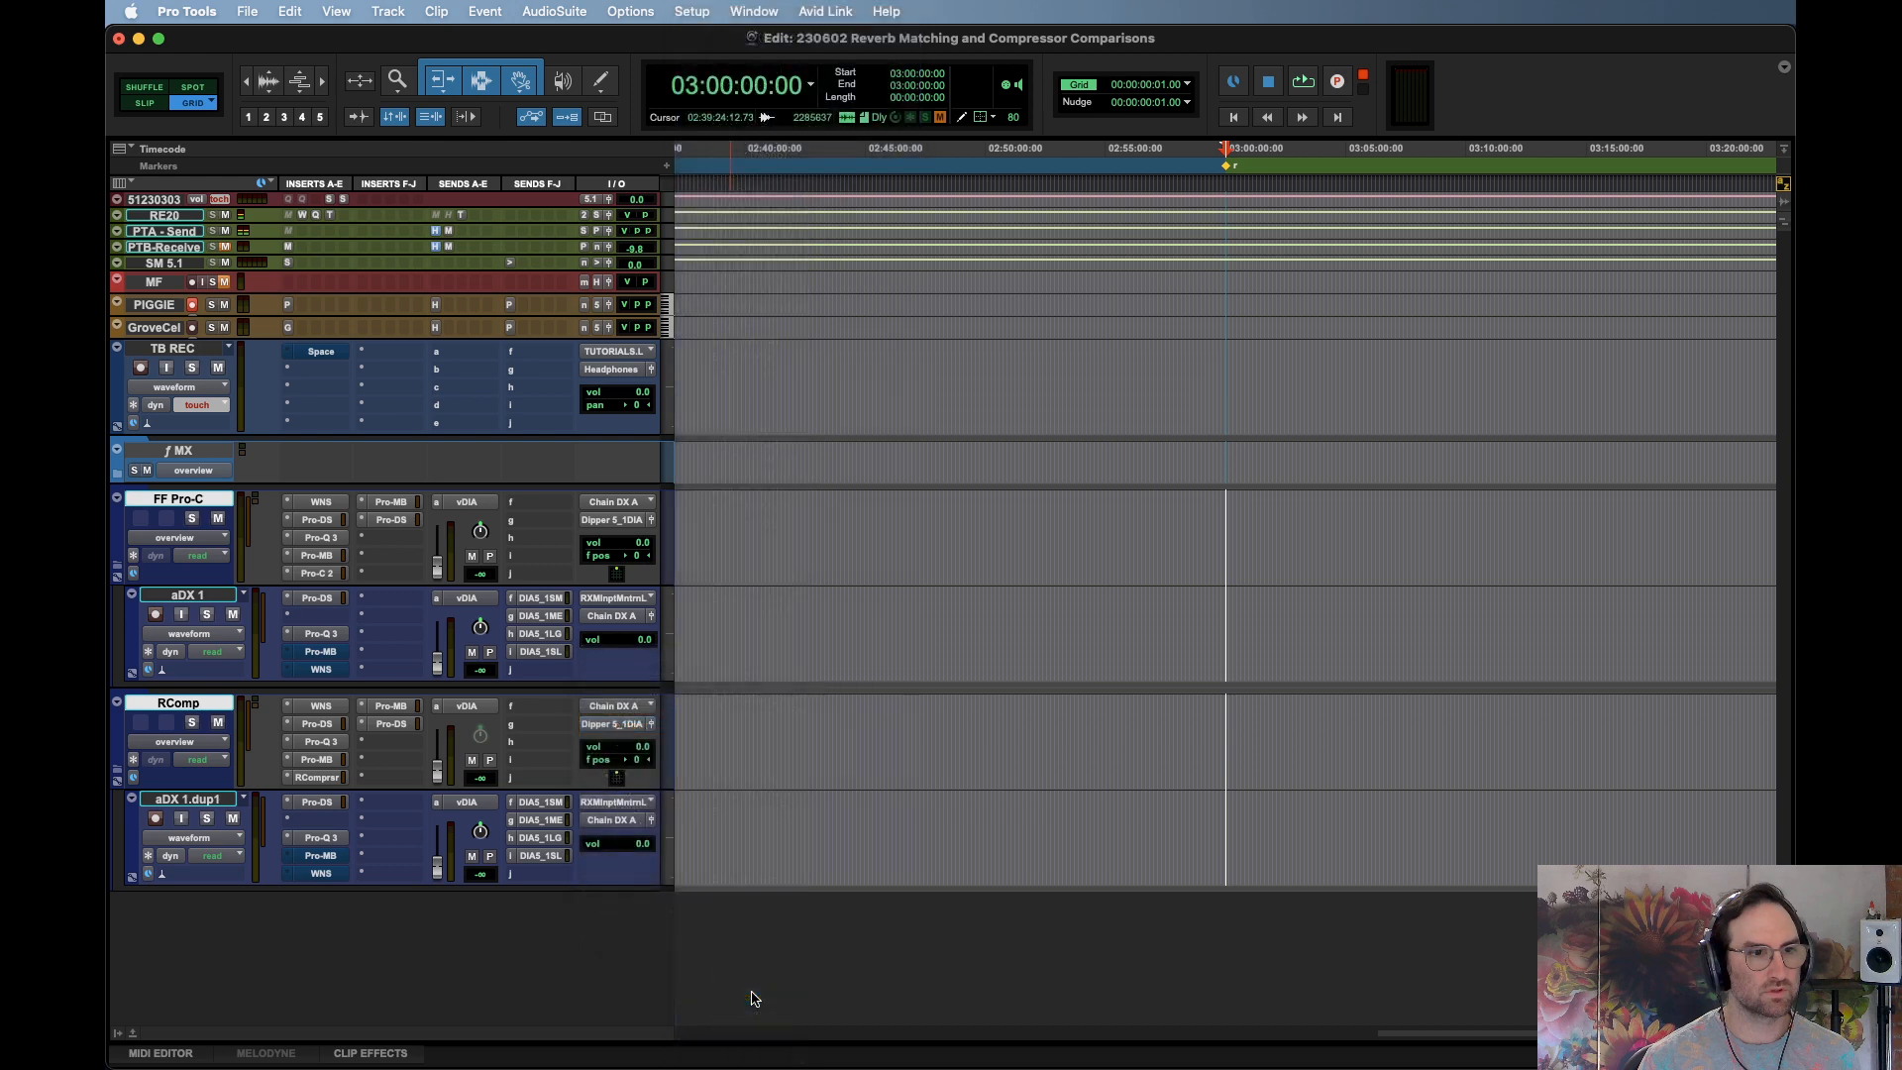
key("Return")
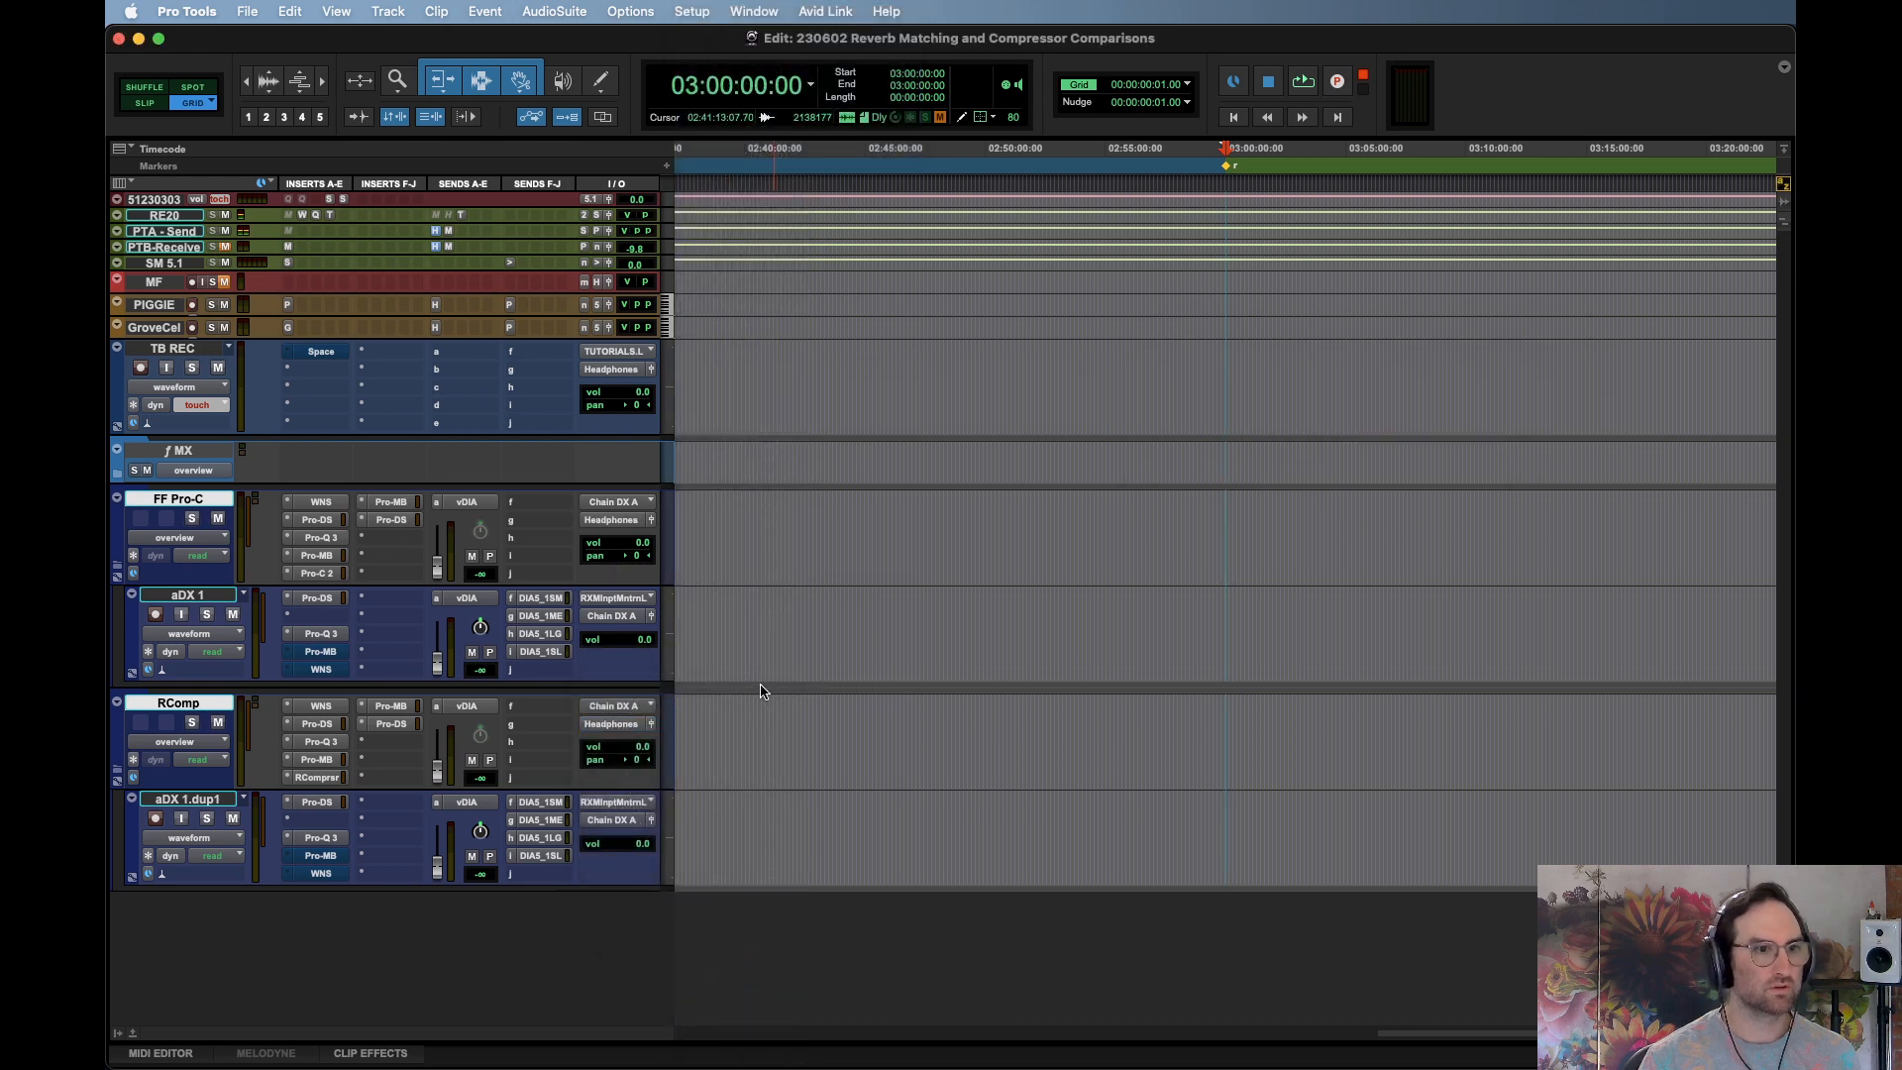
Add an ST to PTA (Stereo) send to the FF Pro-C and RComp tracks, and mute RComp
left_click(517, 507)
mouse_move(558, 503)
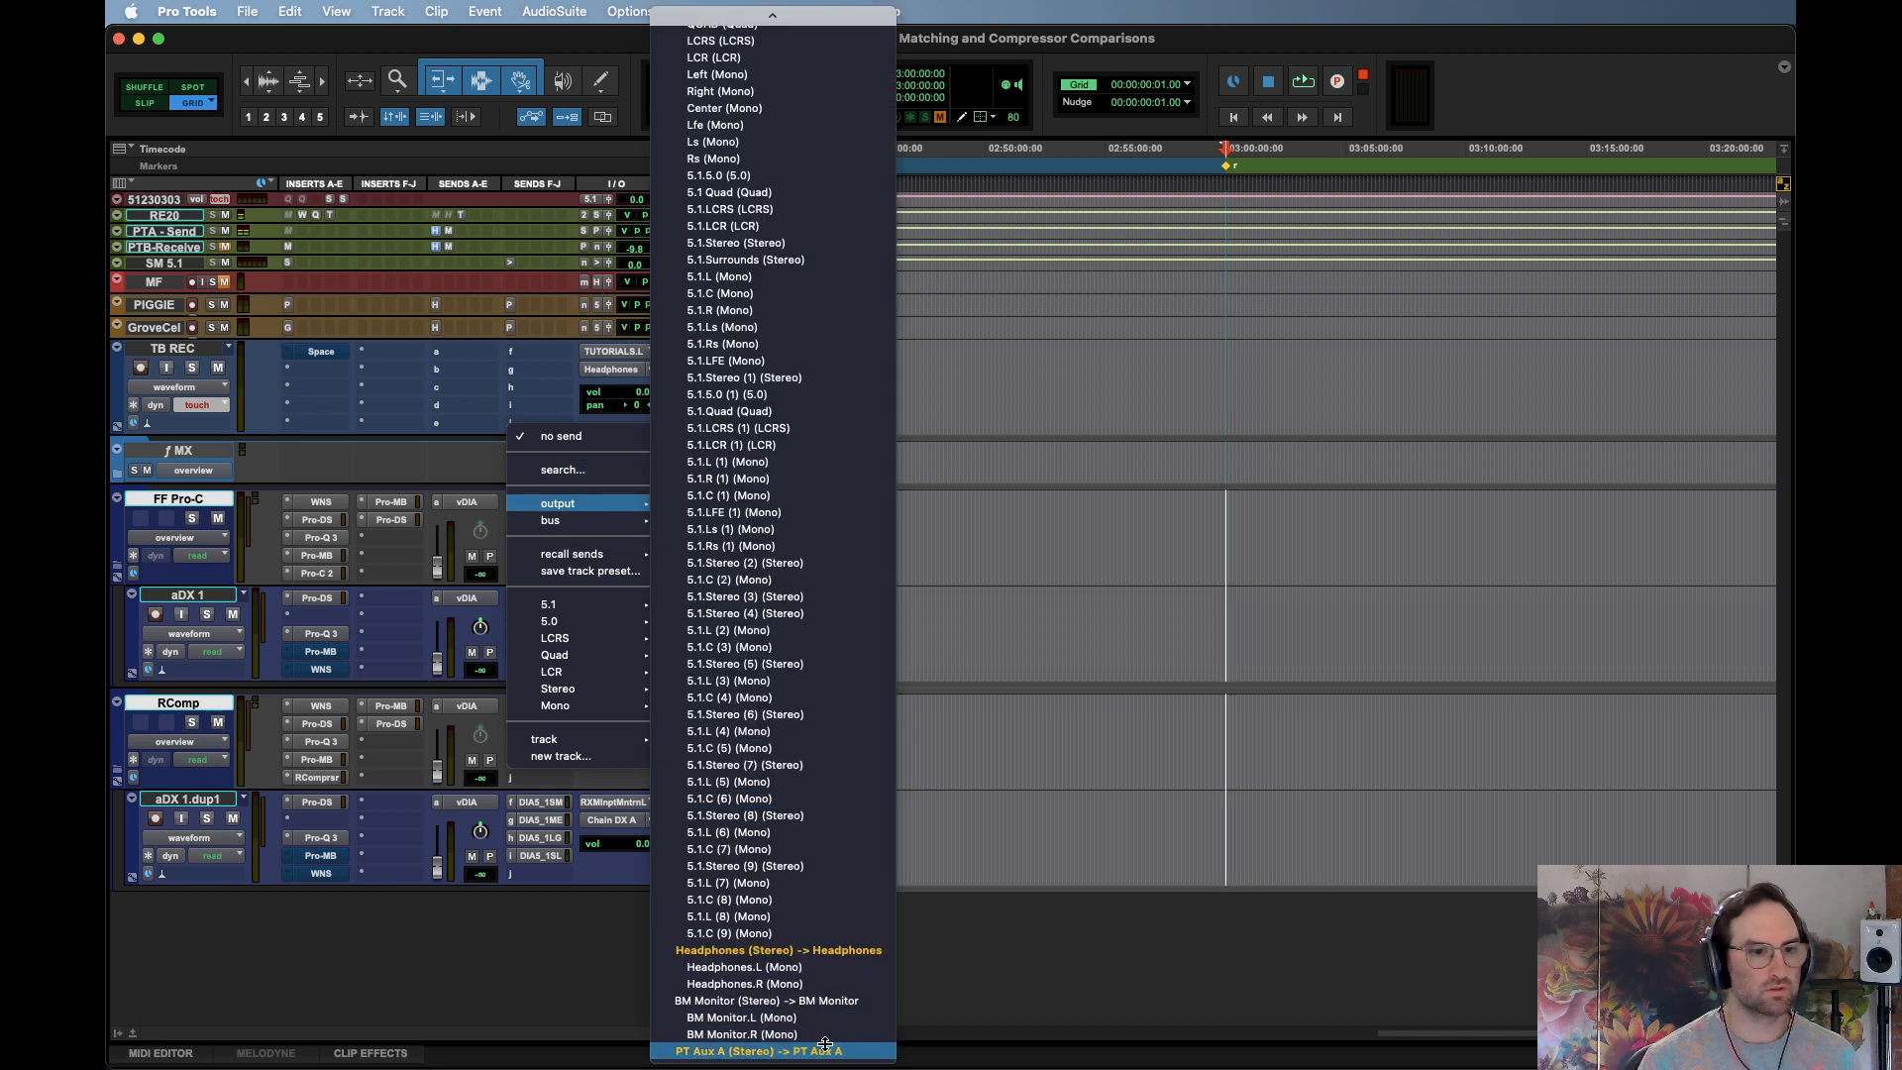
left_click(562, 469)
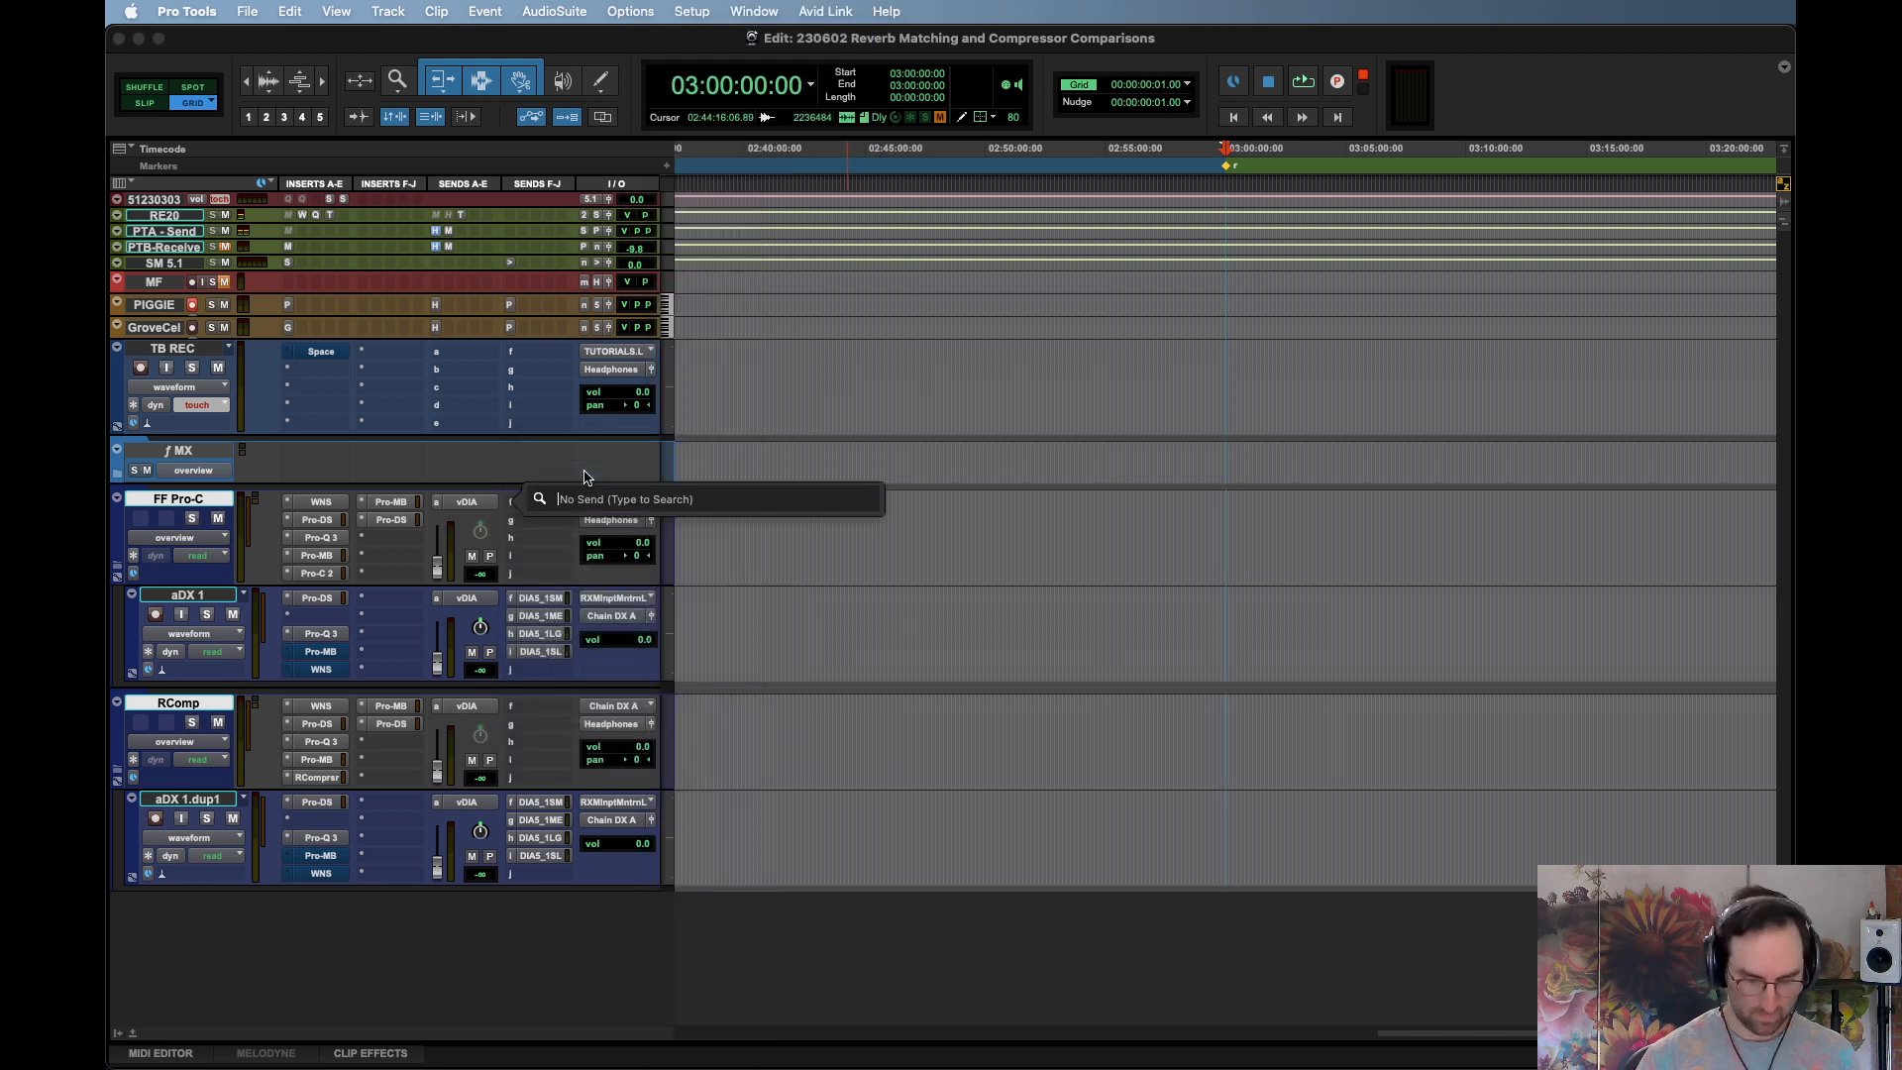
type("pt")
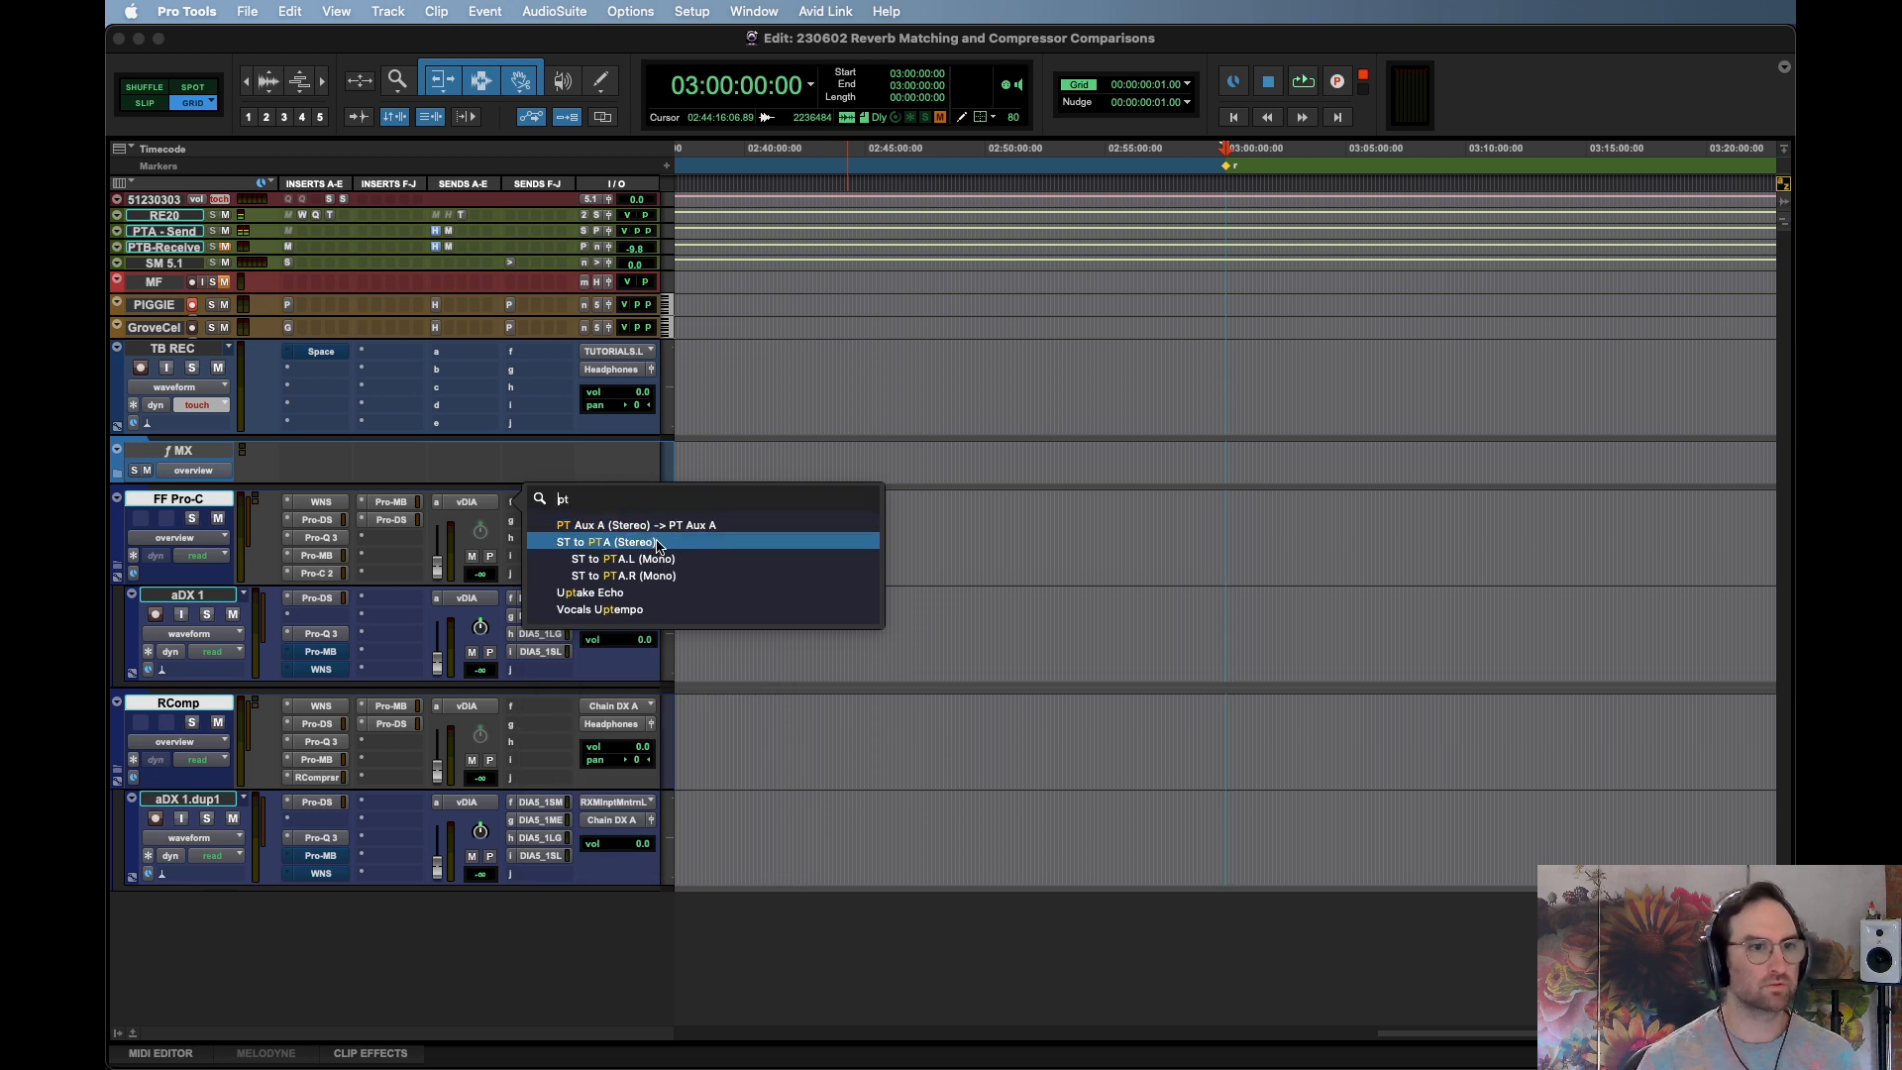
left_click(624, 541)
key("Return")
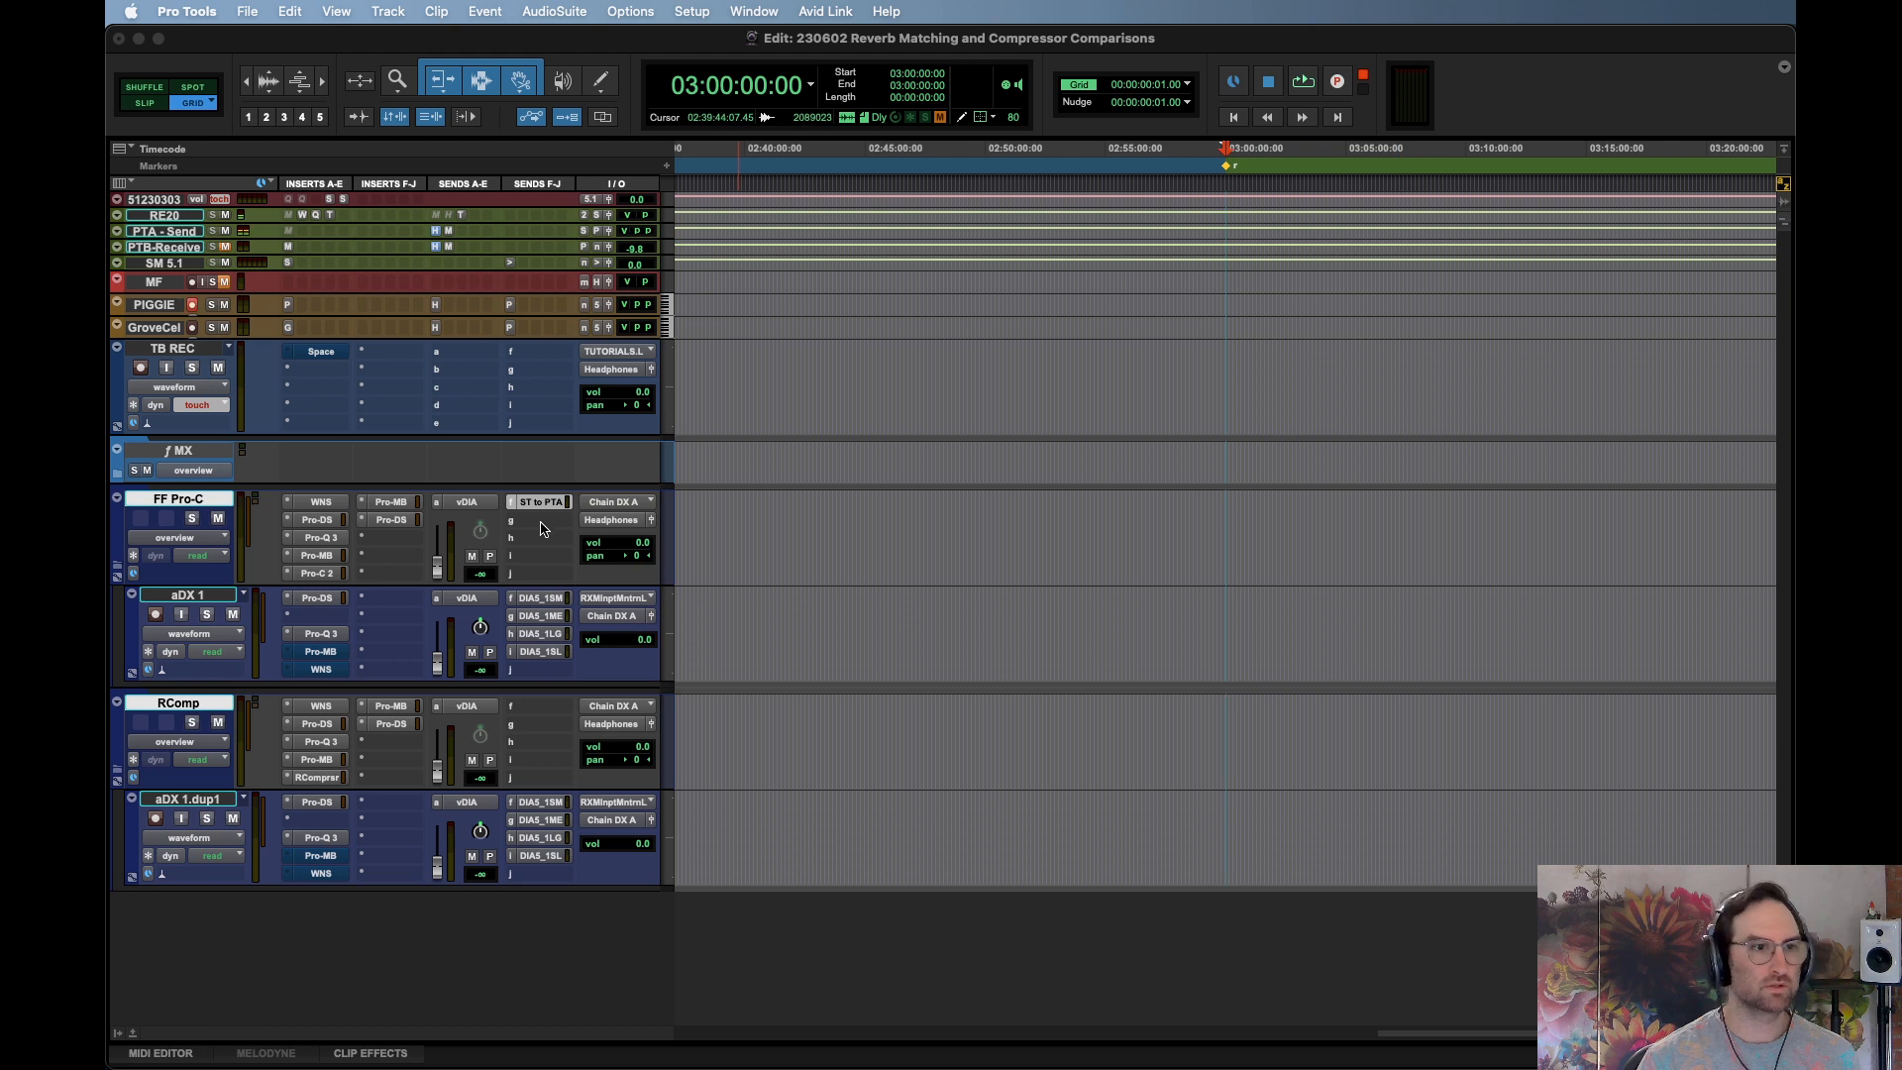
left_click_drag(548, 704, 548, 706)
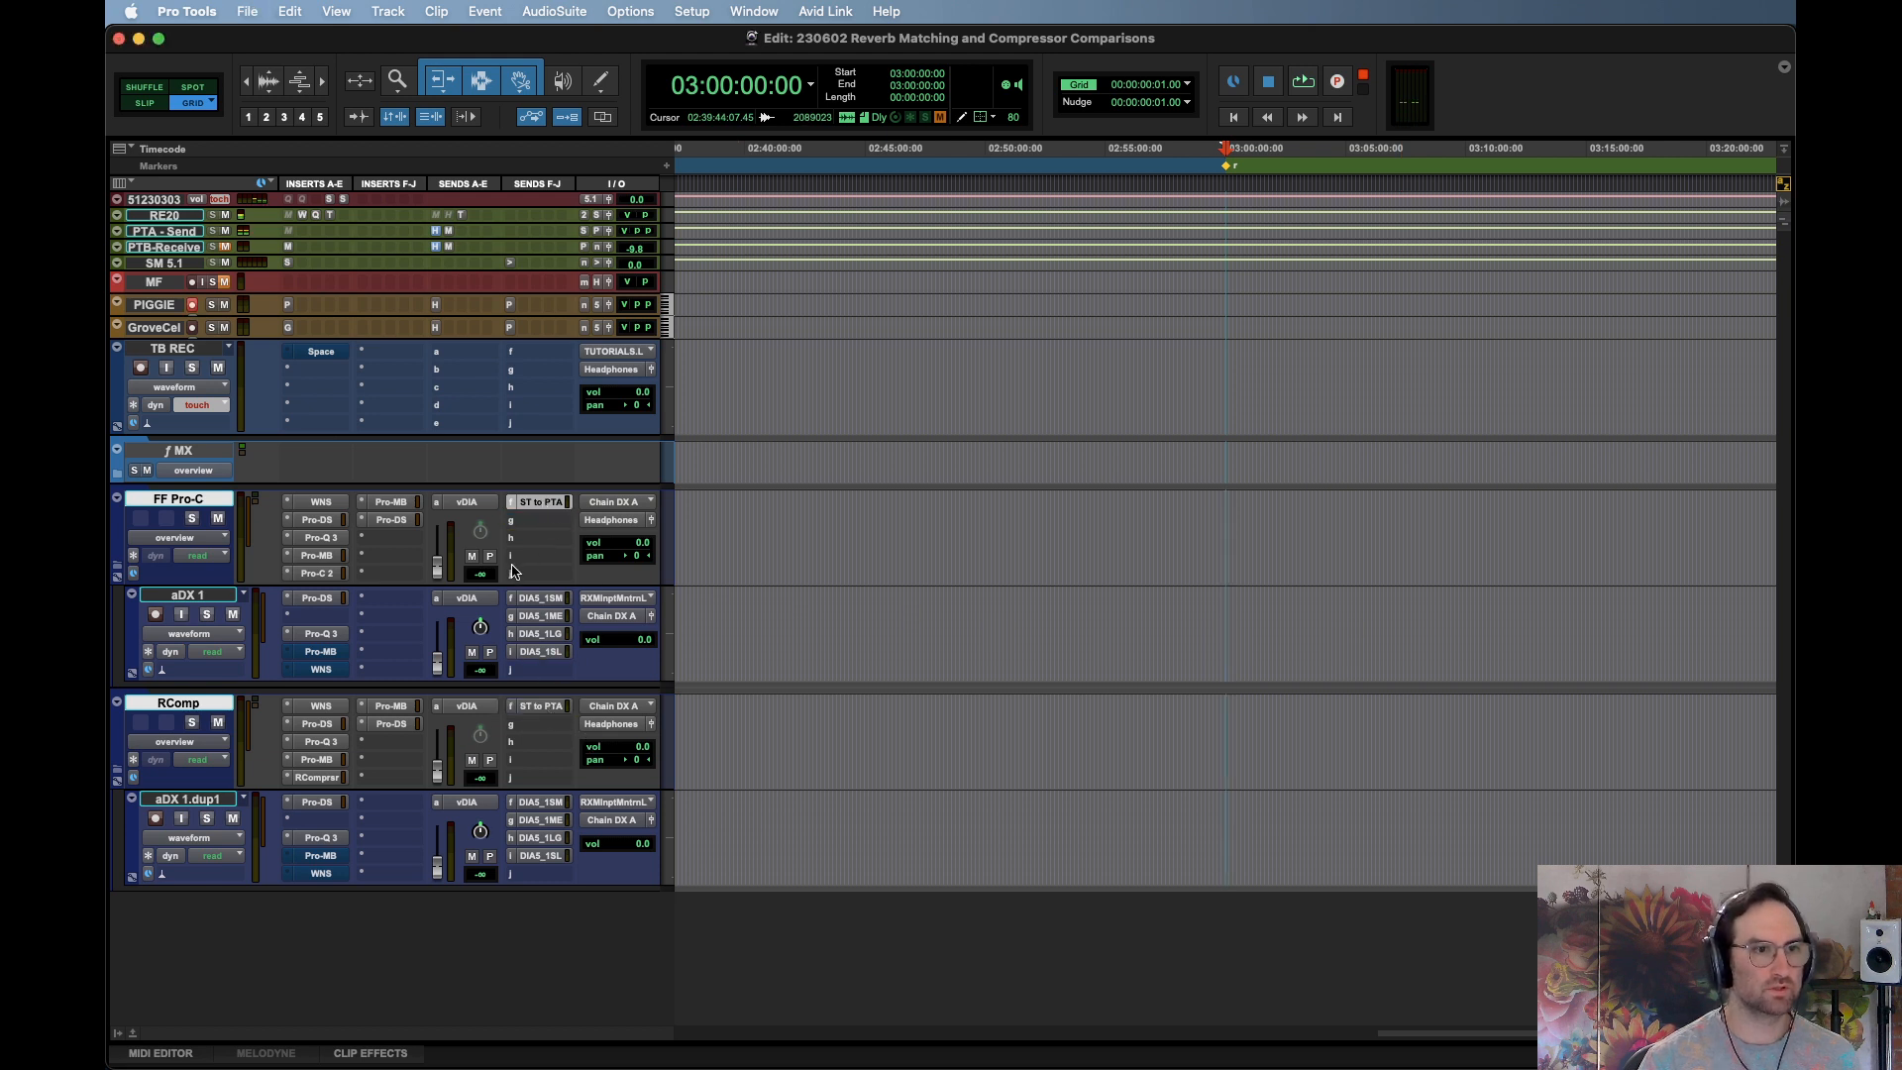
left_click(218, 722)
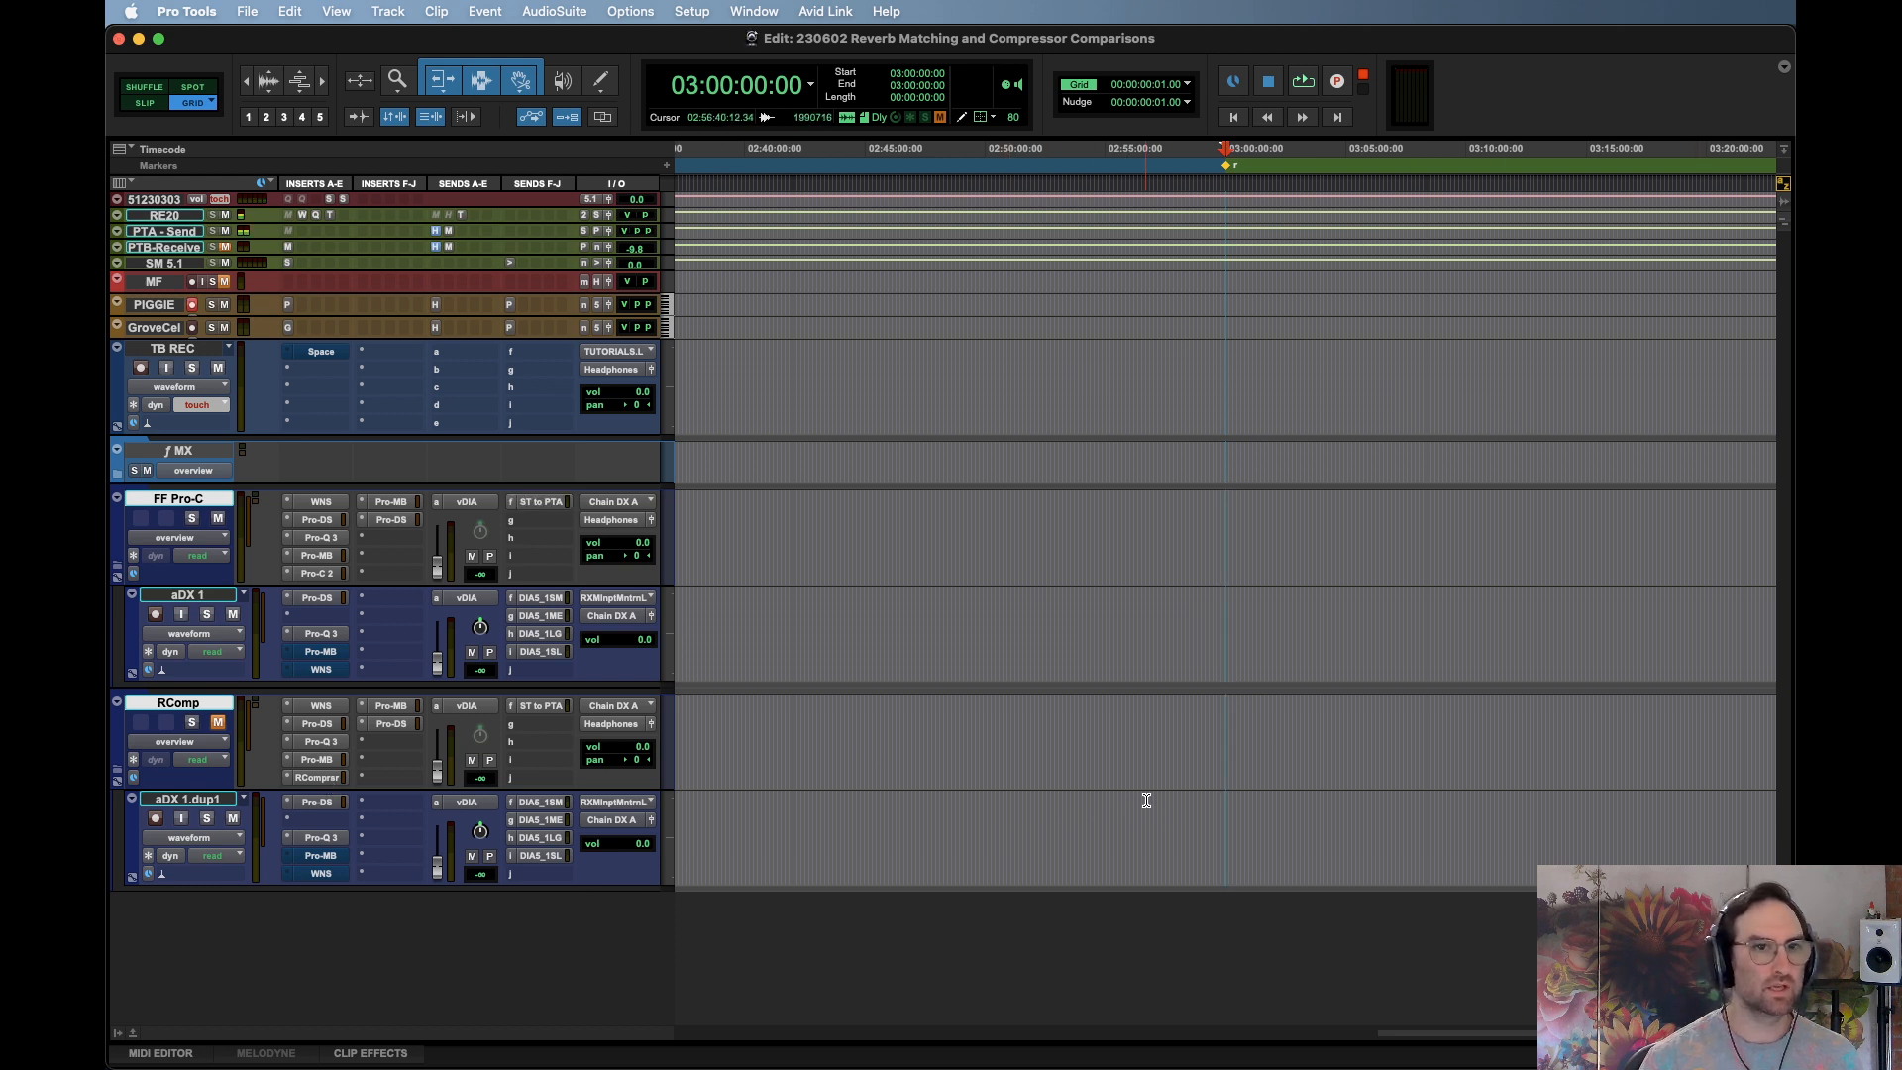
left_click(223, 805)
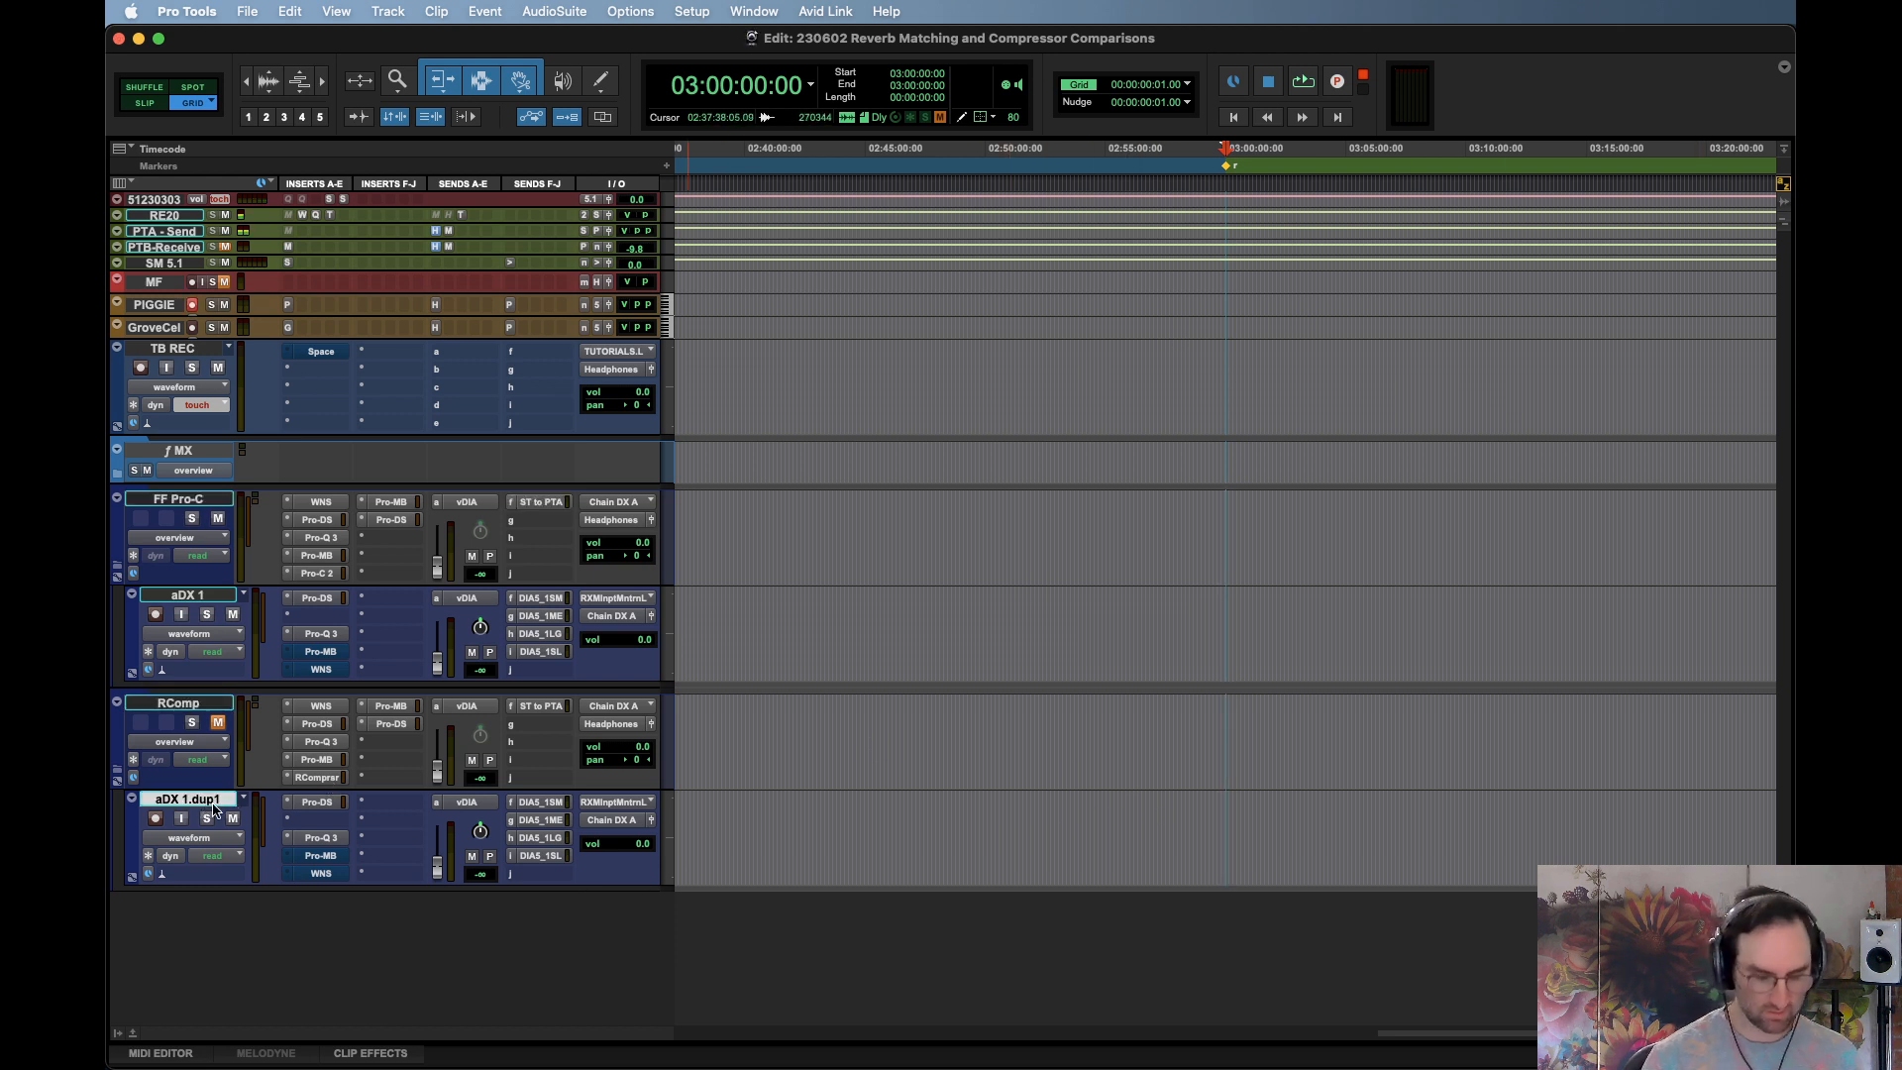
key("super+Tab")
key("super+Tab")
key("super+Tab")
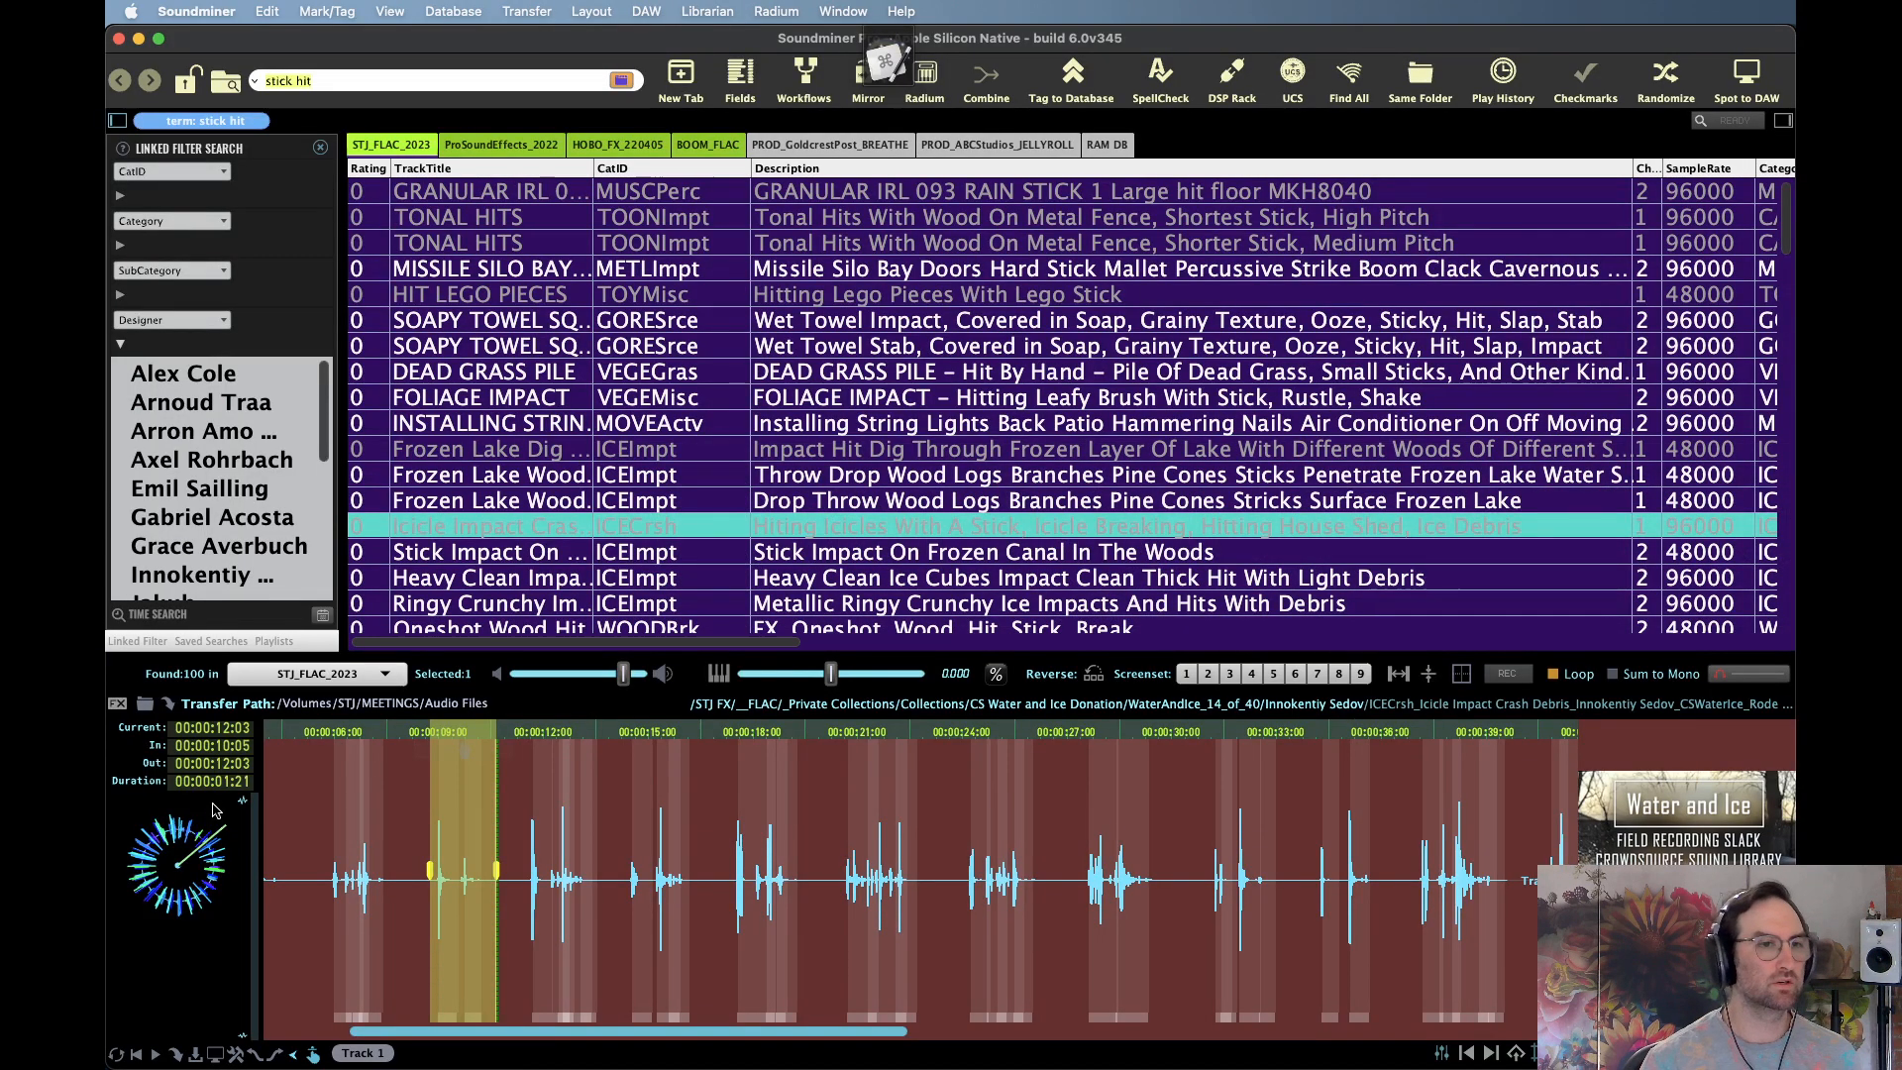
key("super+Tab")
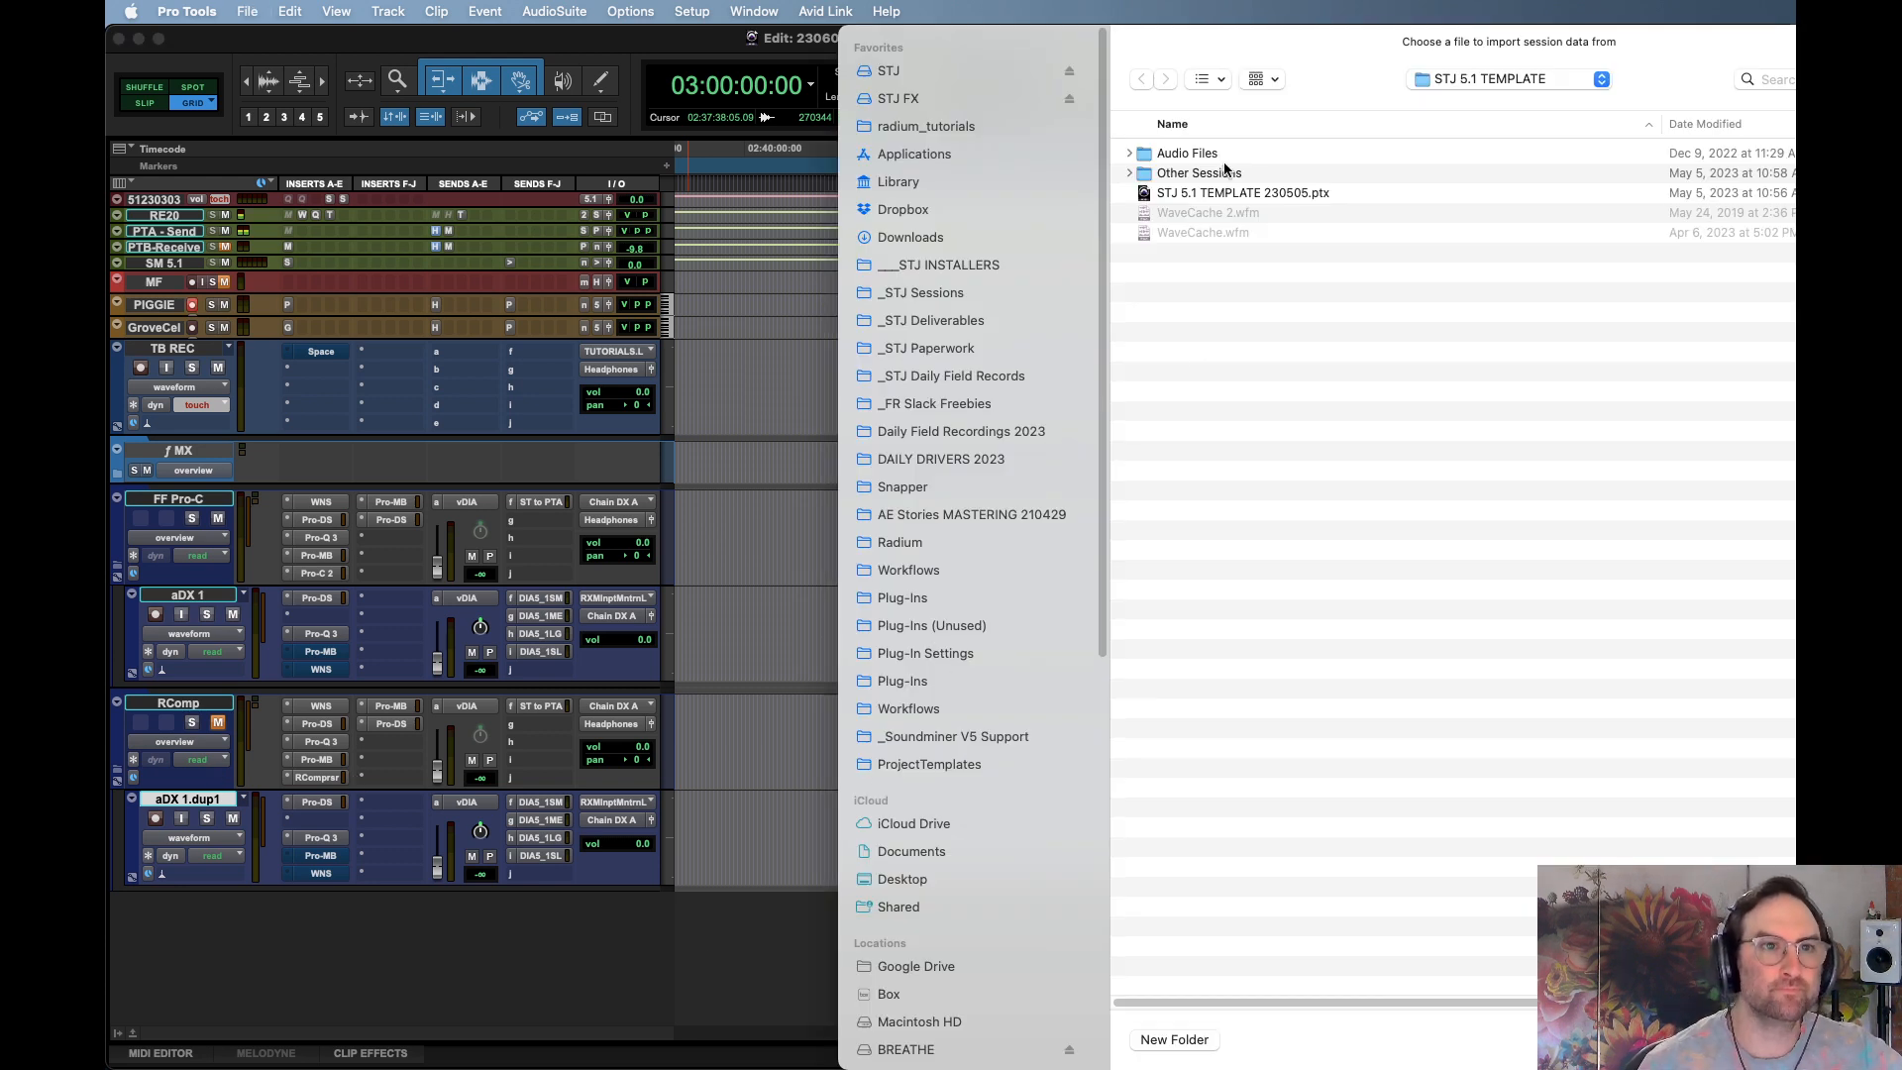
left_click(985, 74)
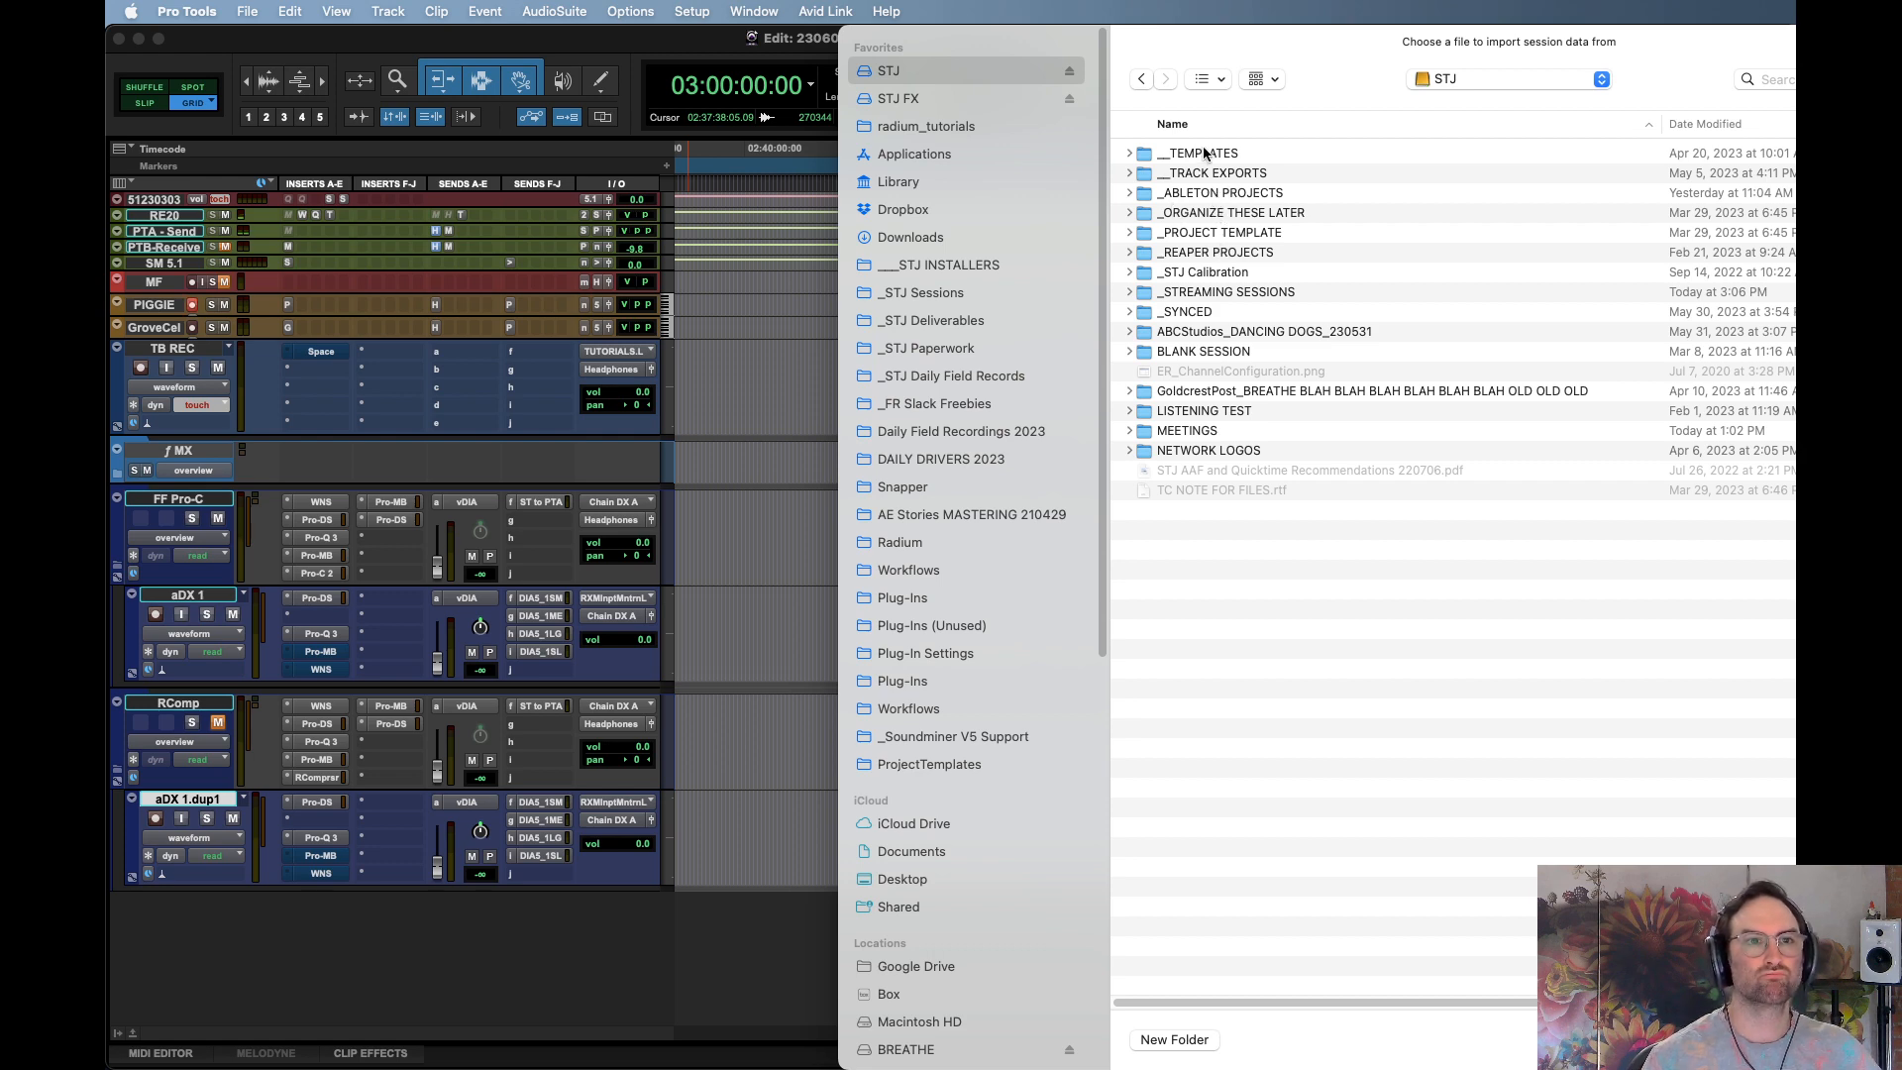
double_click(1197, 313)
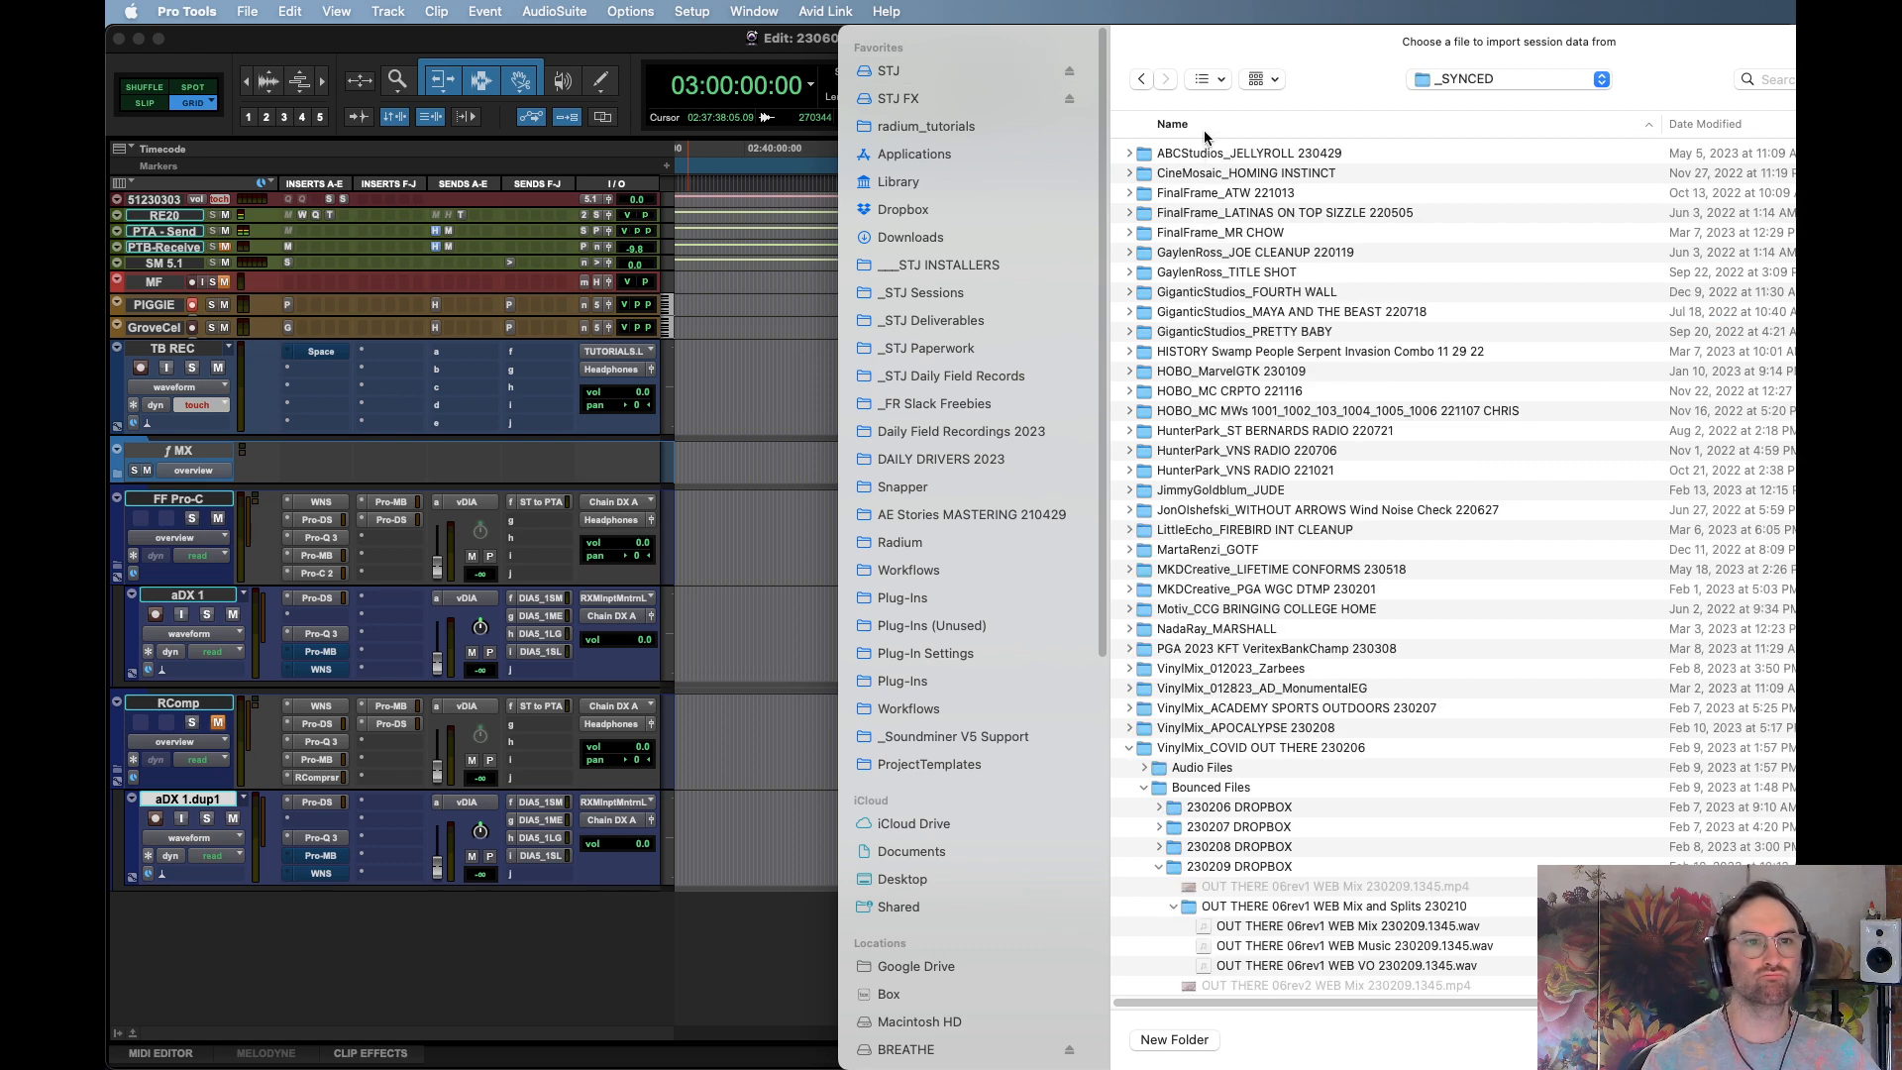
left_click(1128, 748)
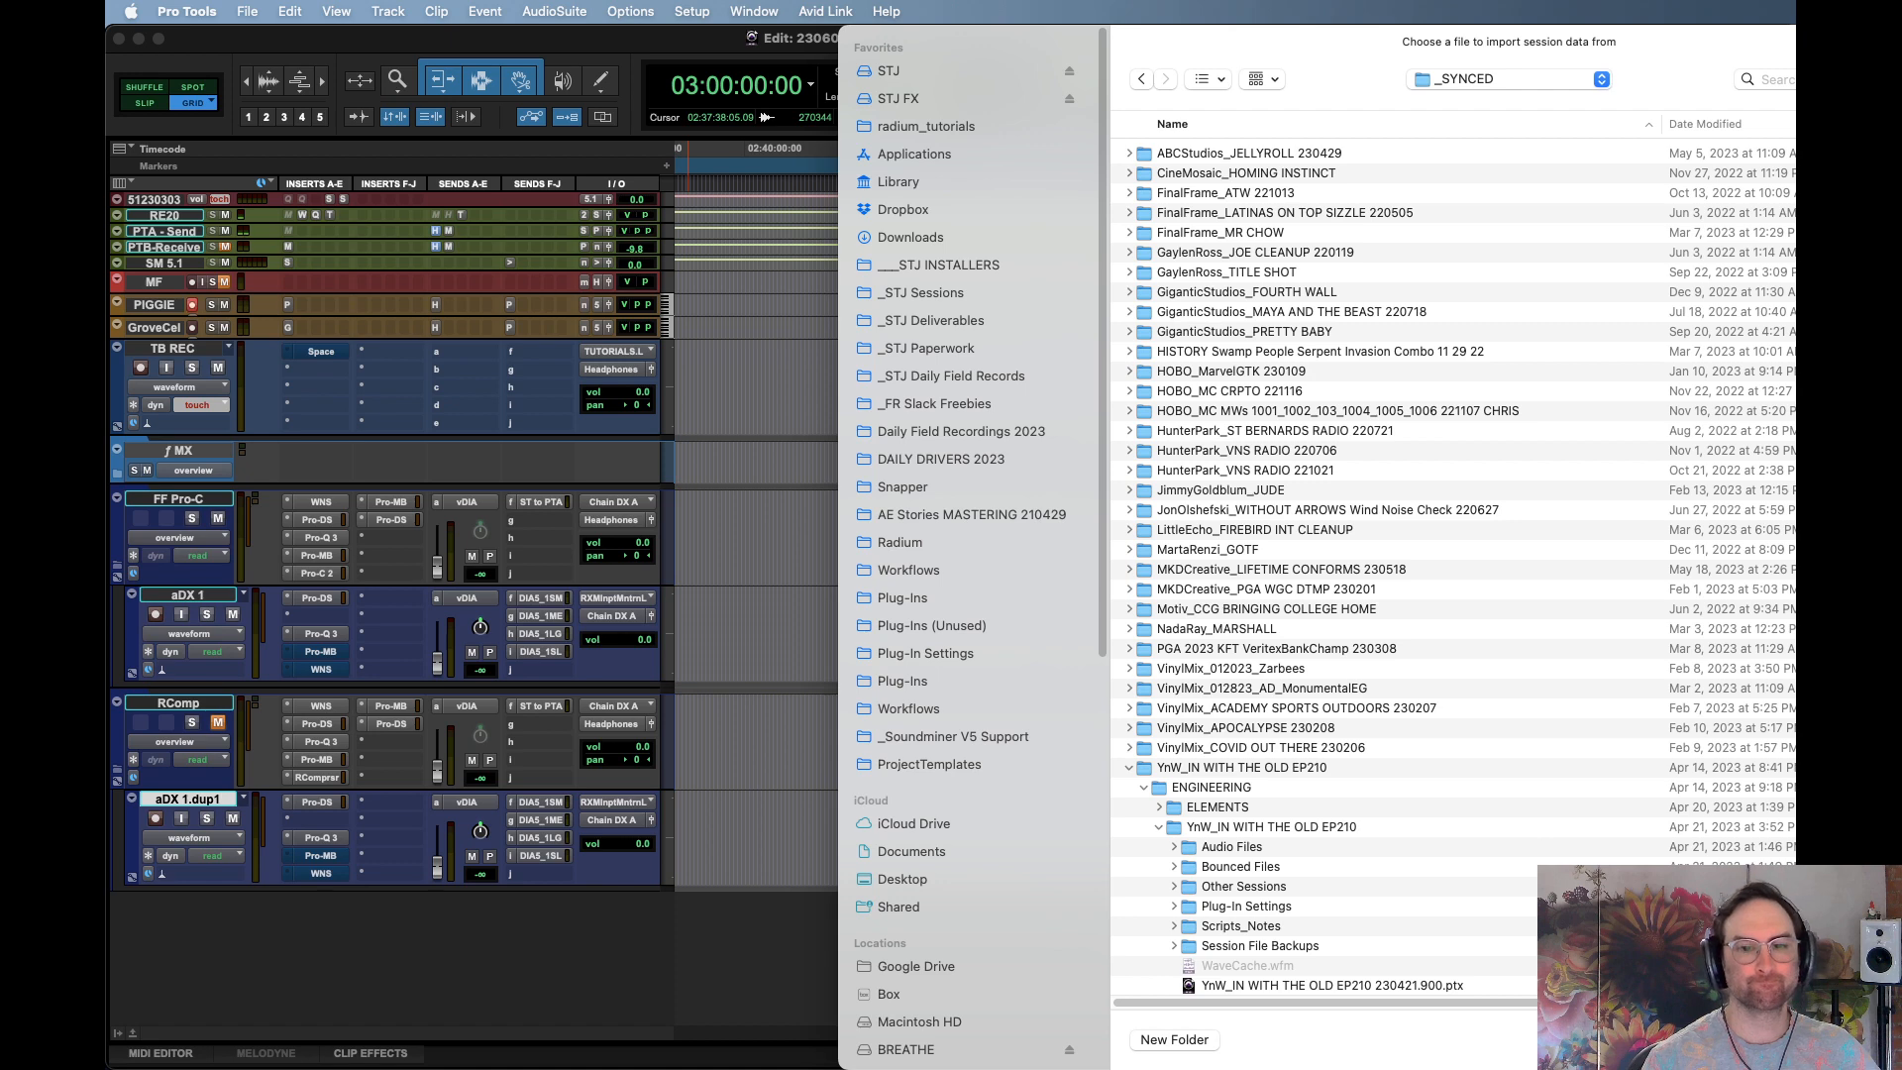
key("Escape")
Mute the TB REC track and turn on its input monitoring
left_click(198, 349)
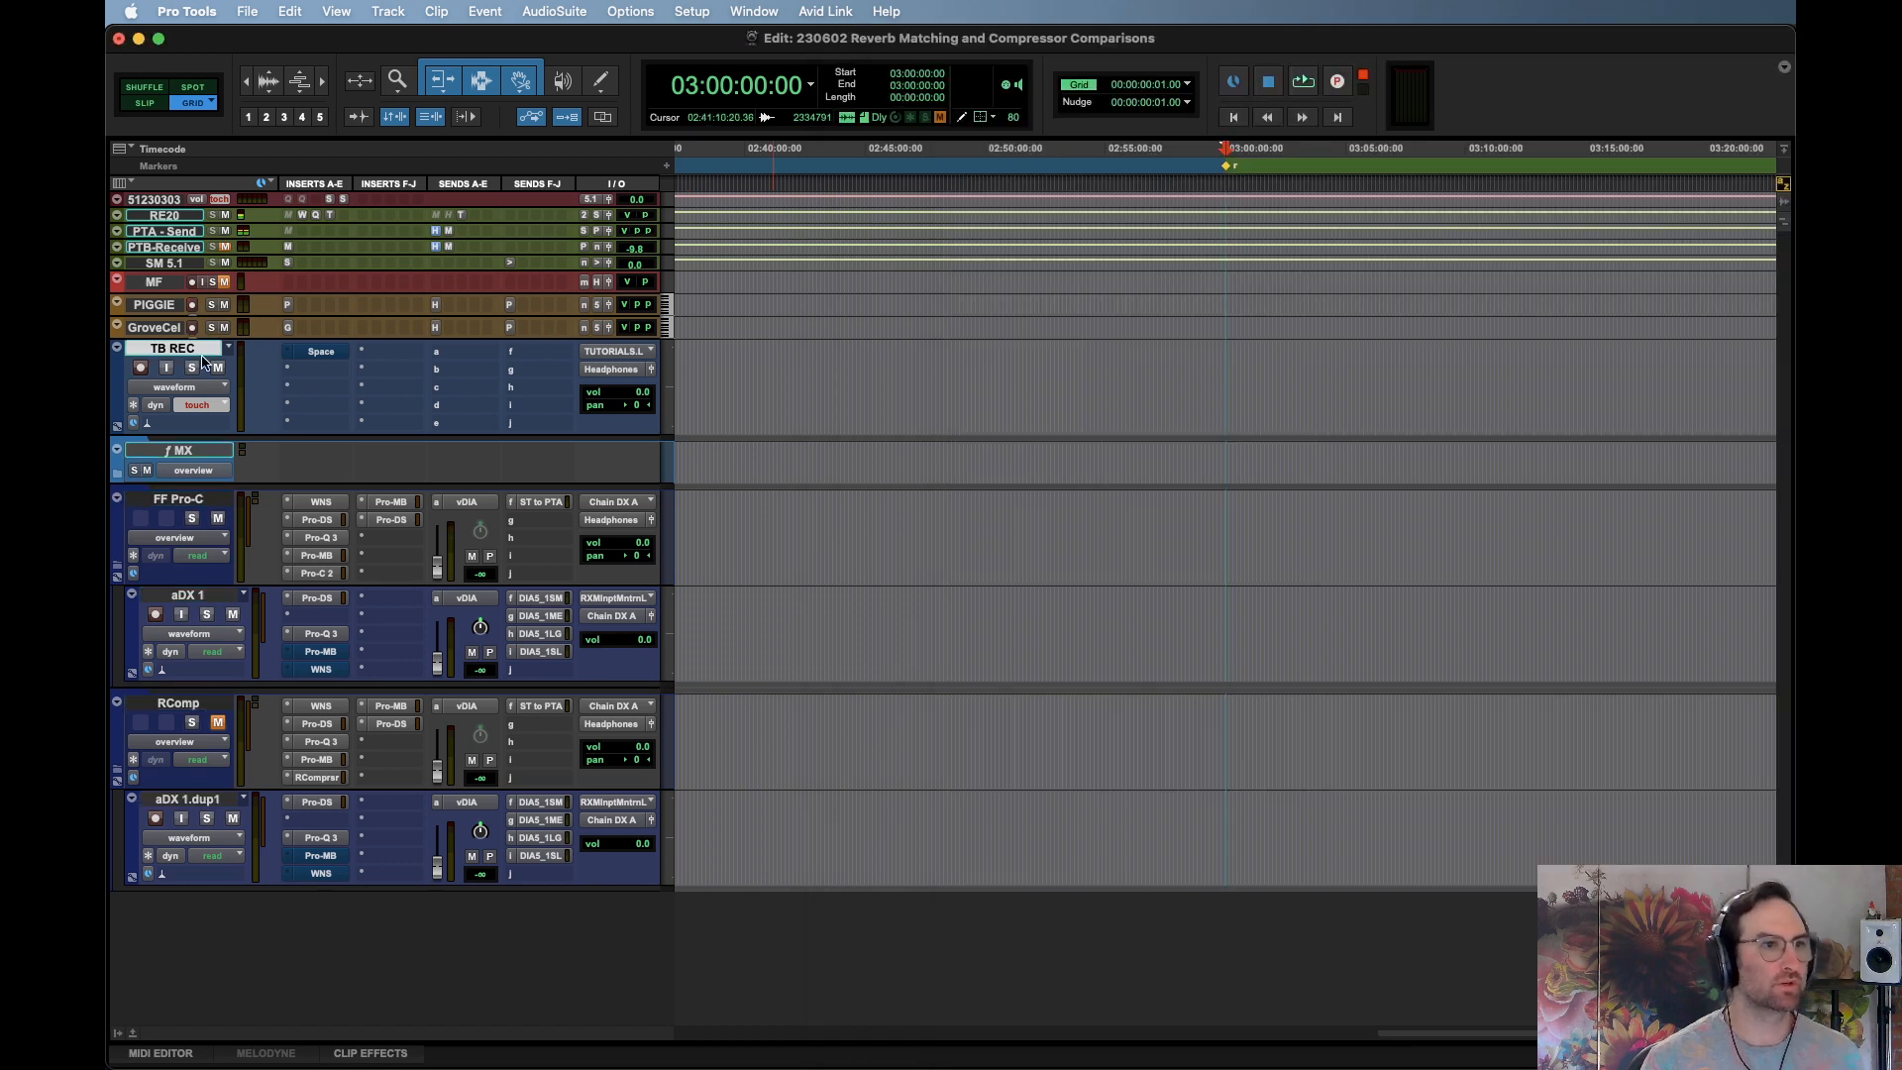
left_click(218, 368)
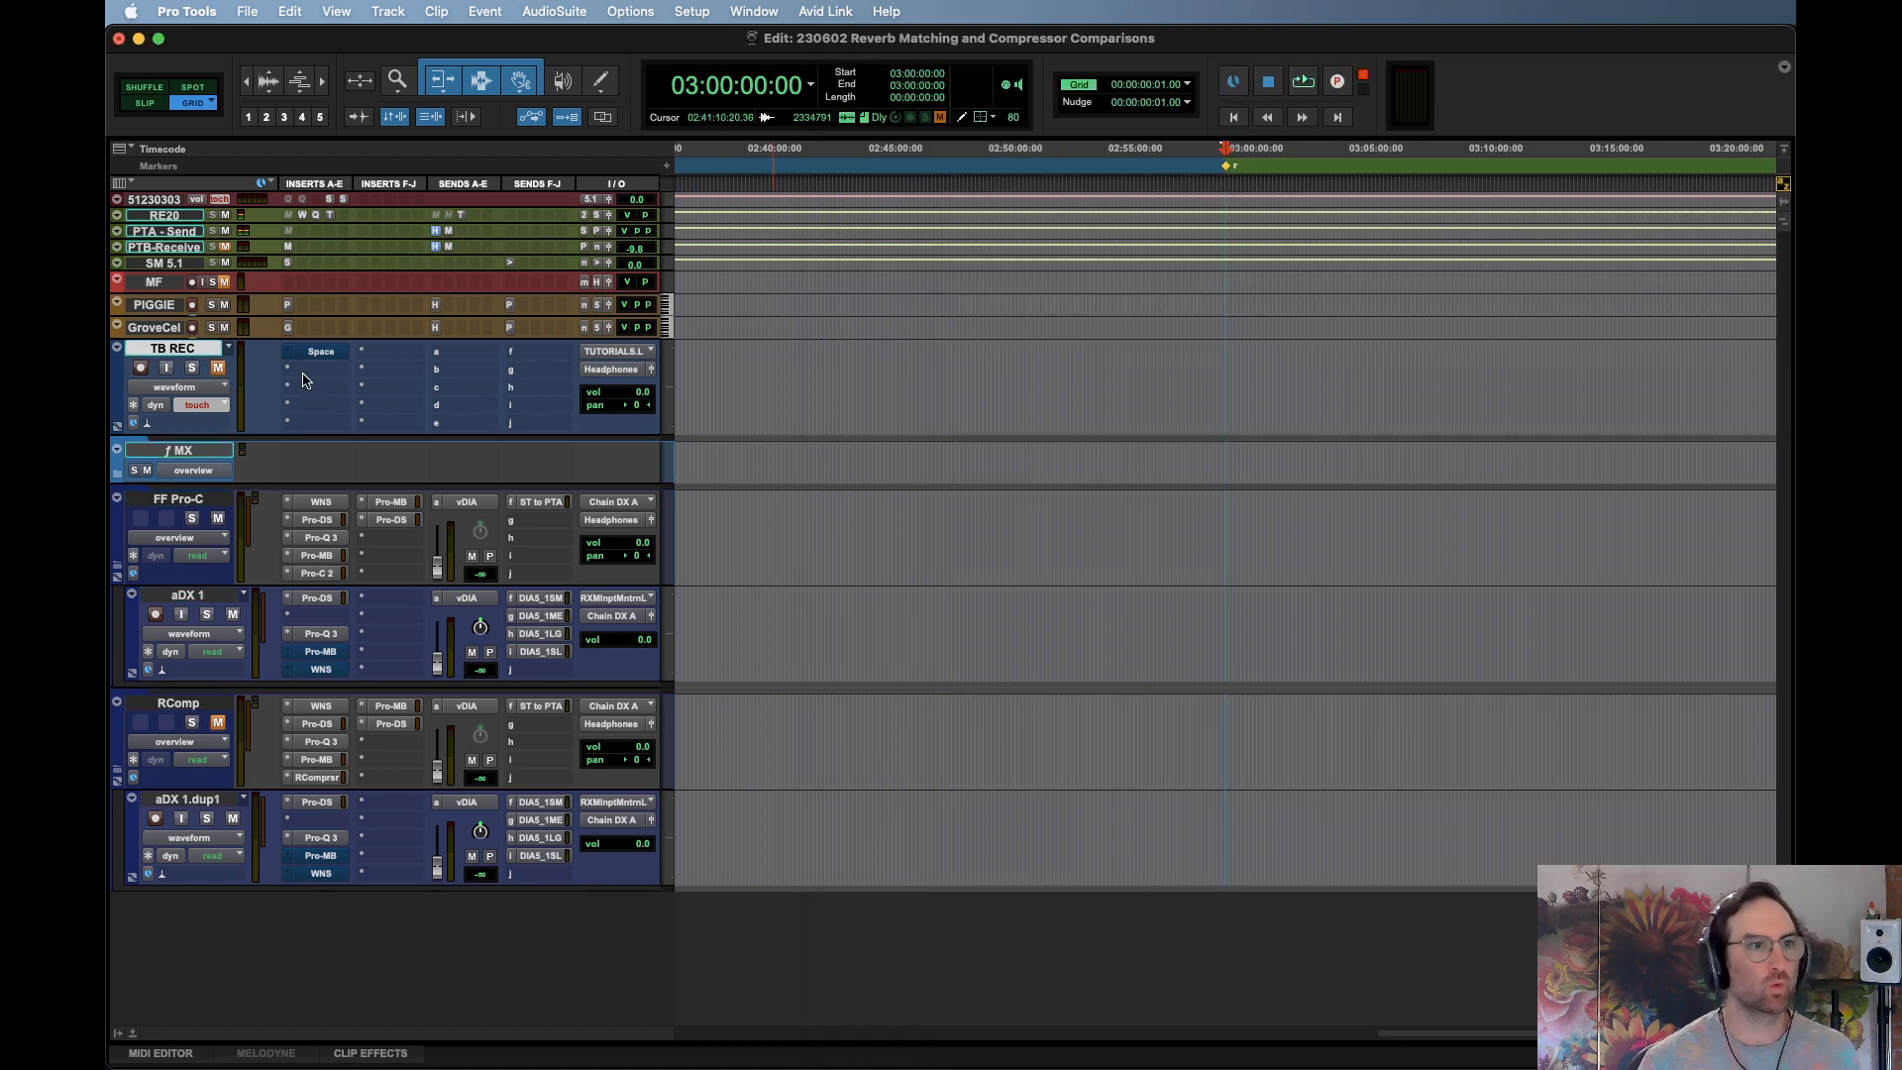
left_click(167, 368)
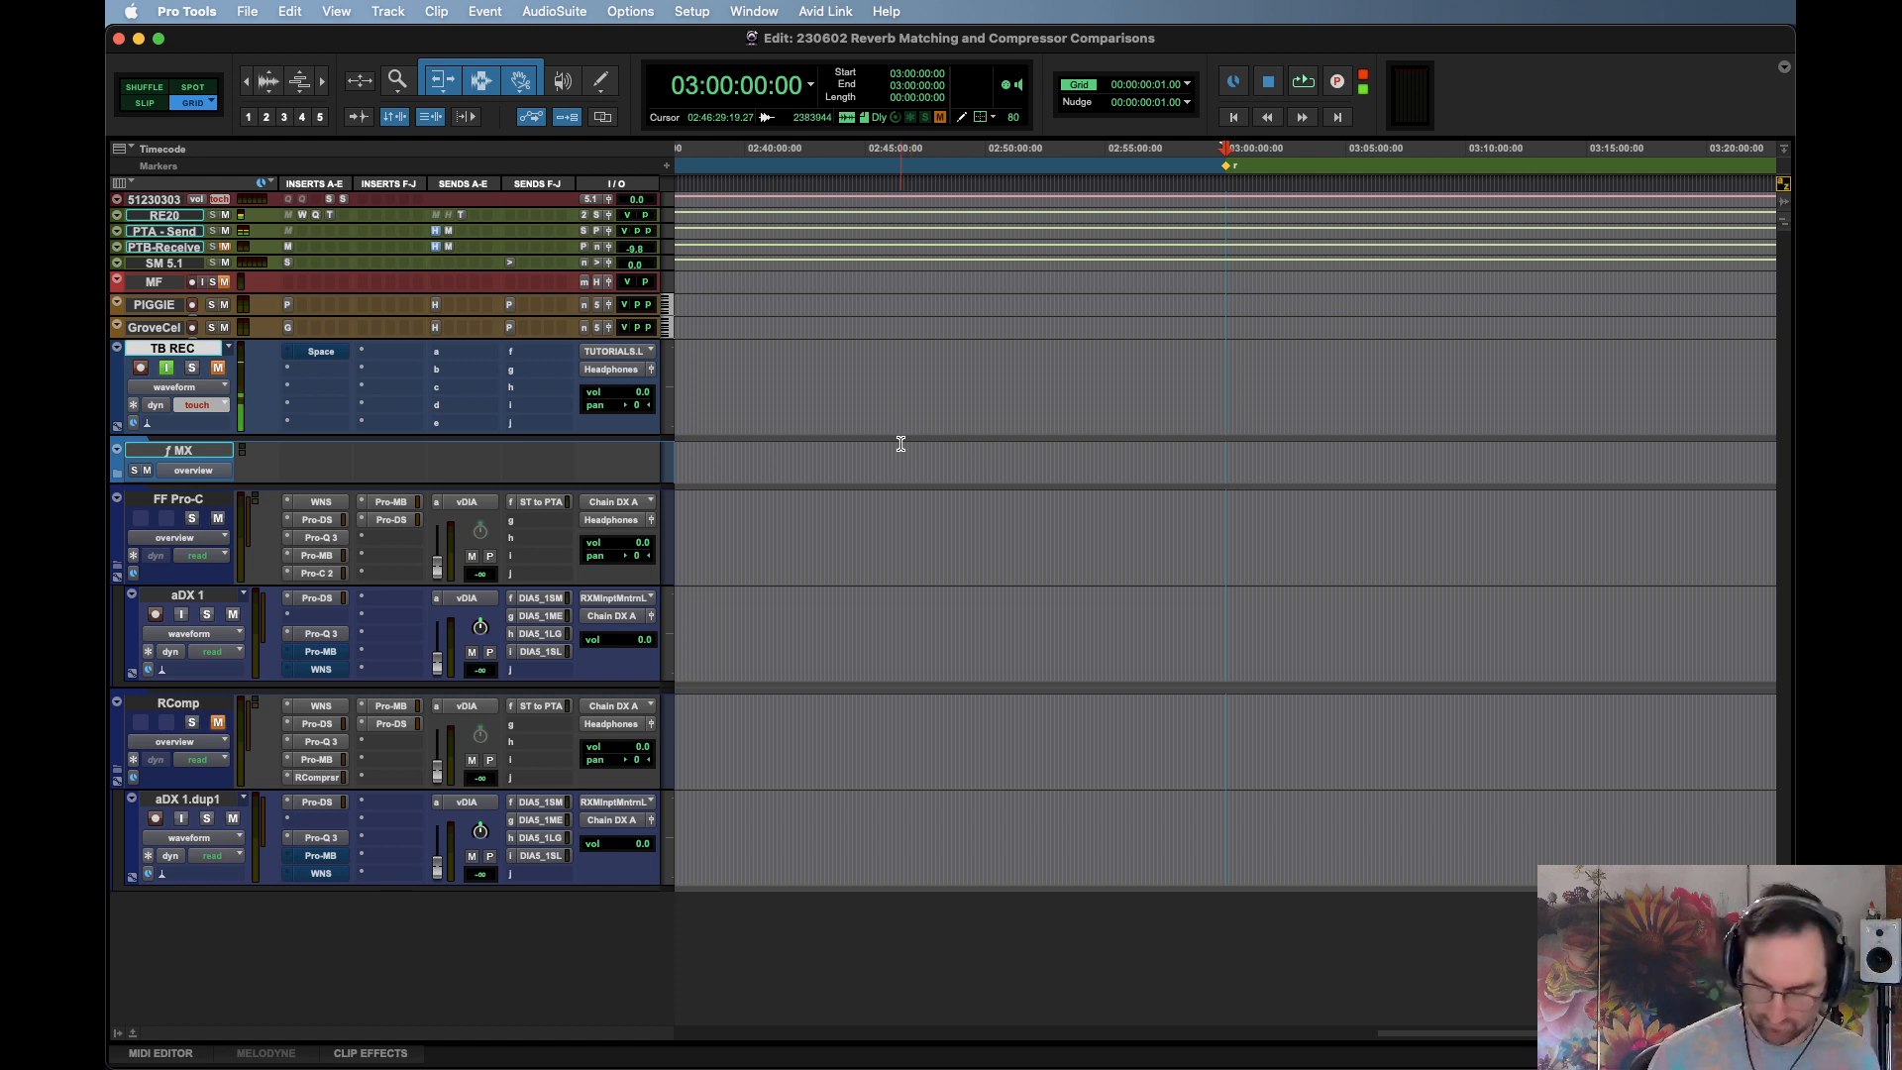
Start recording a take and stop the GrooveCell sequencer that plays along with it
key("super+space")
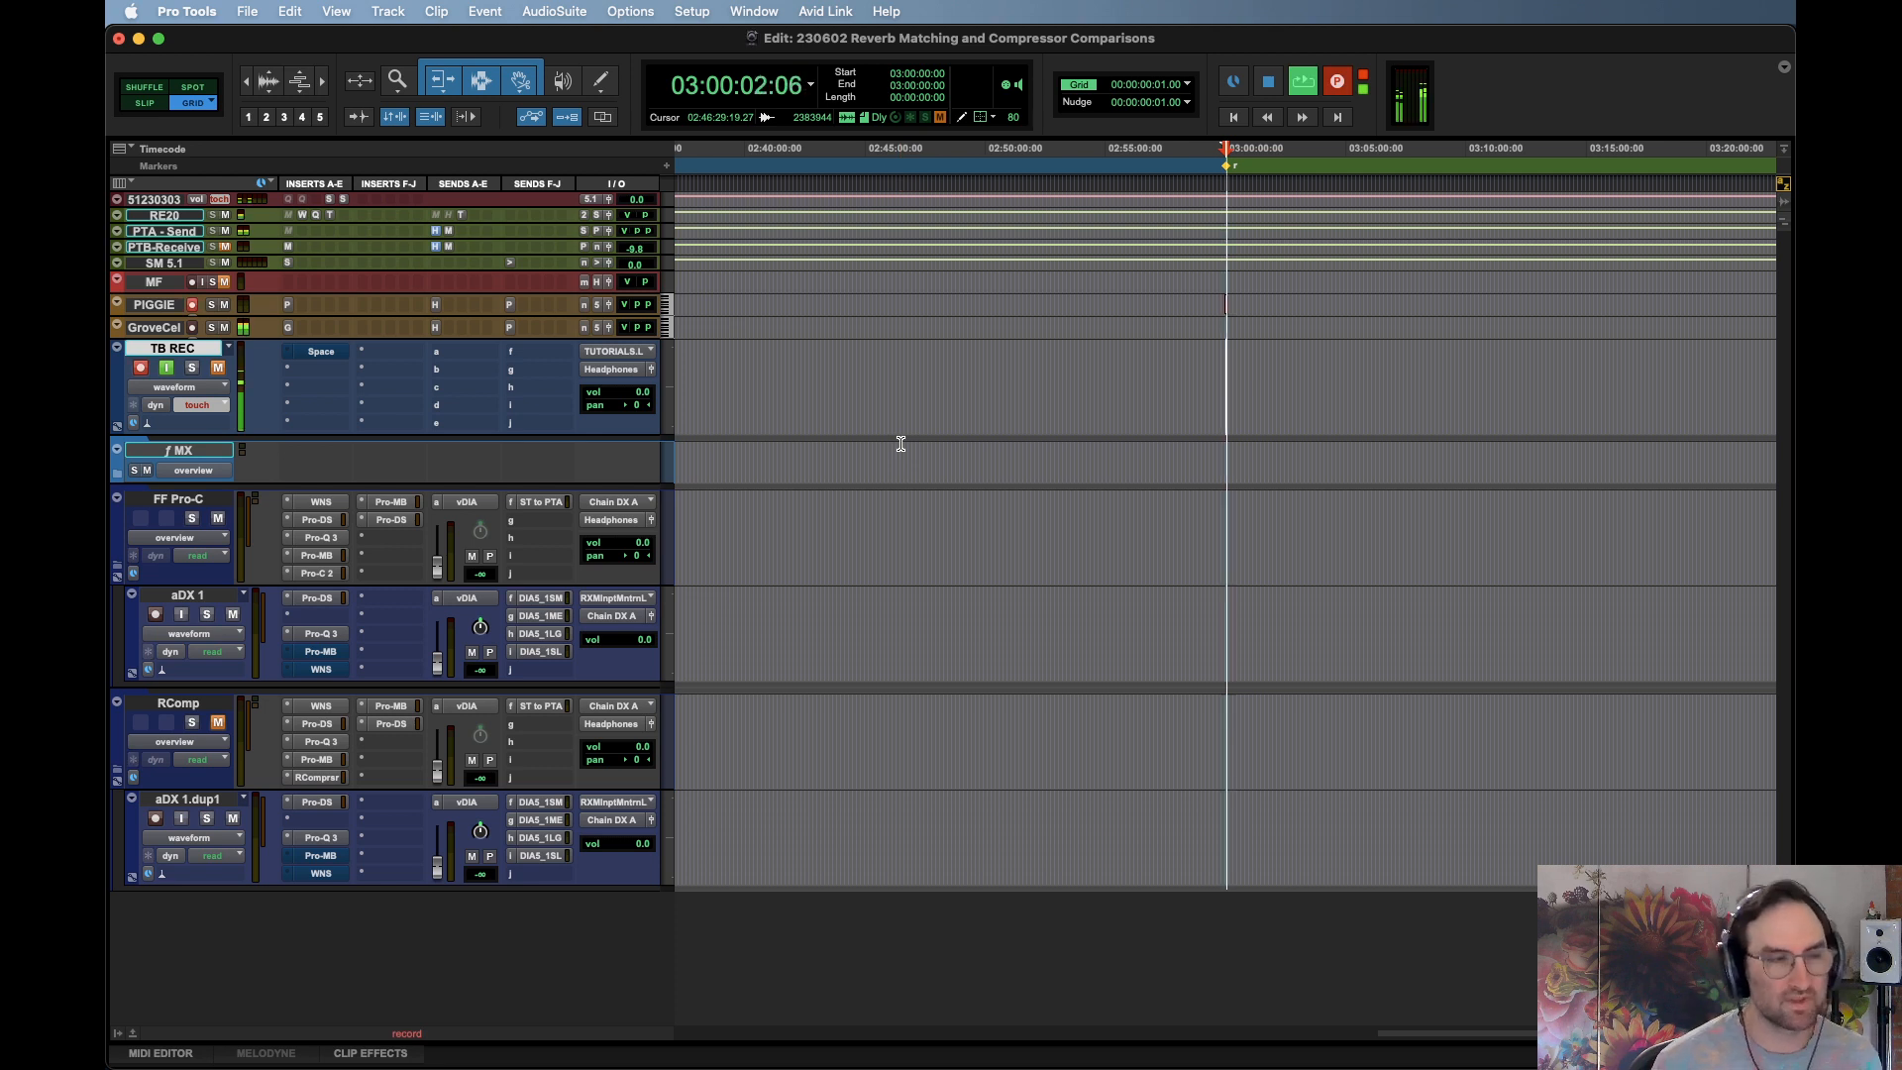
left_click(289, 328)
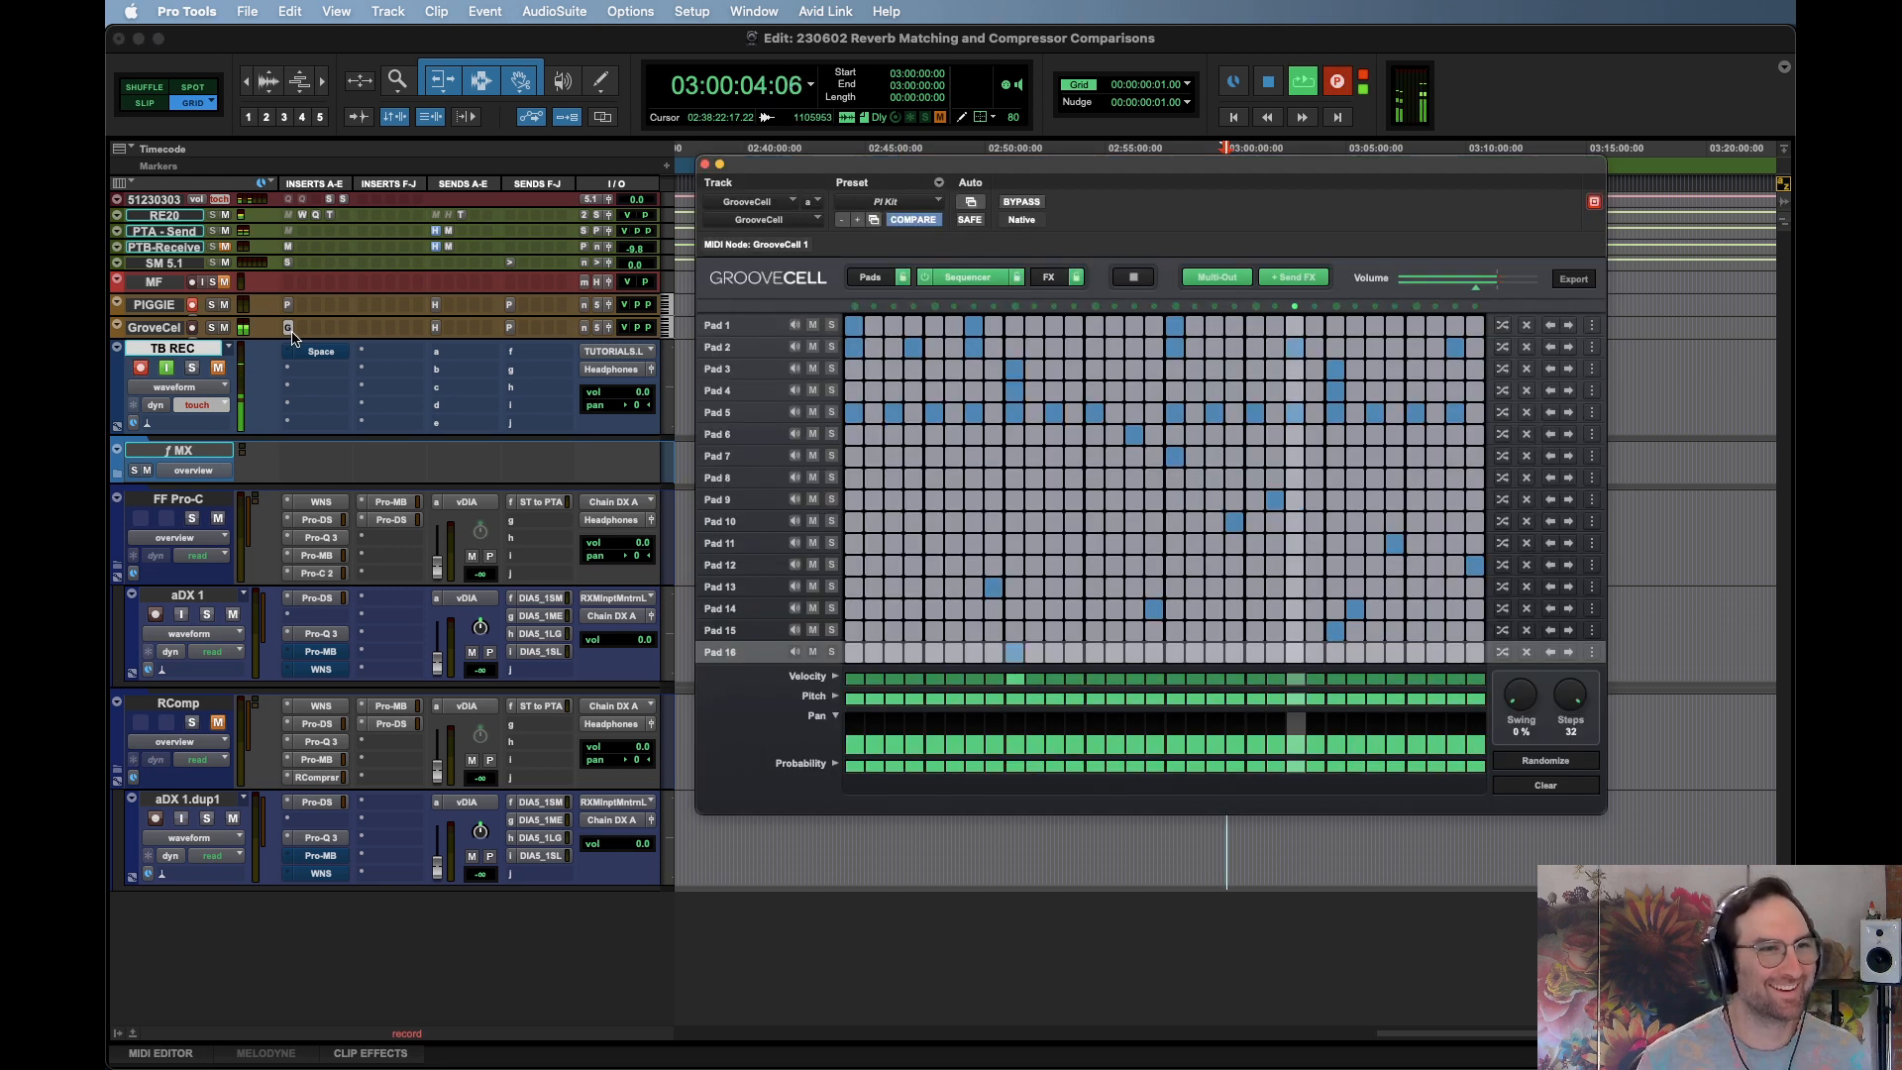
left_click(1132, 278)
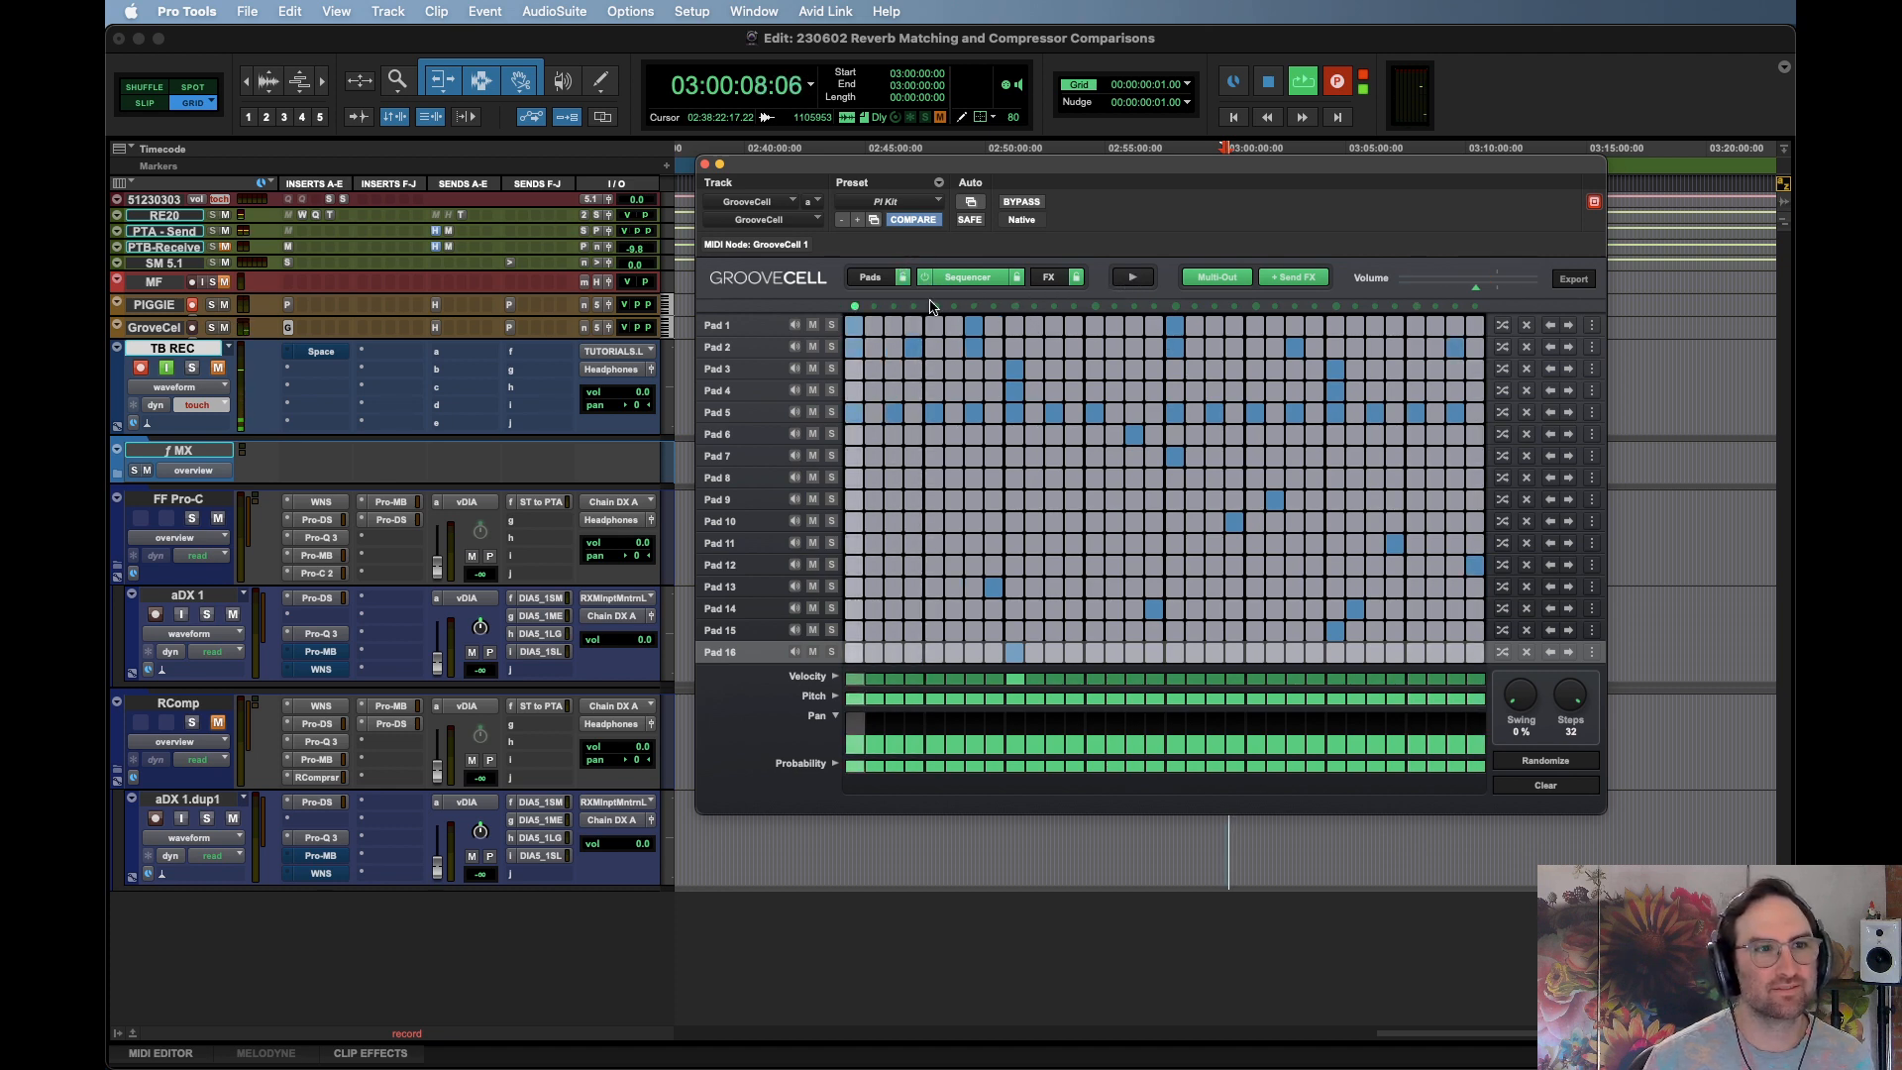
left_click(705, 165)
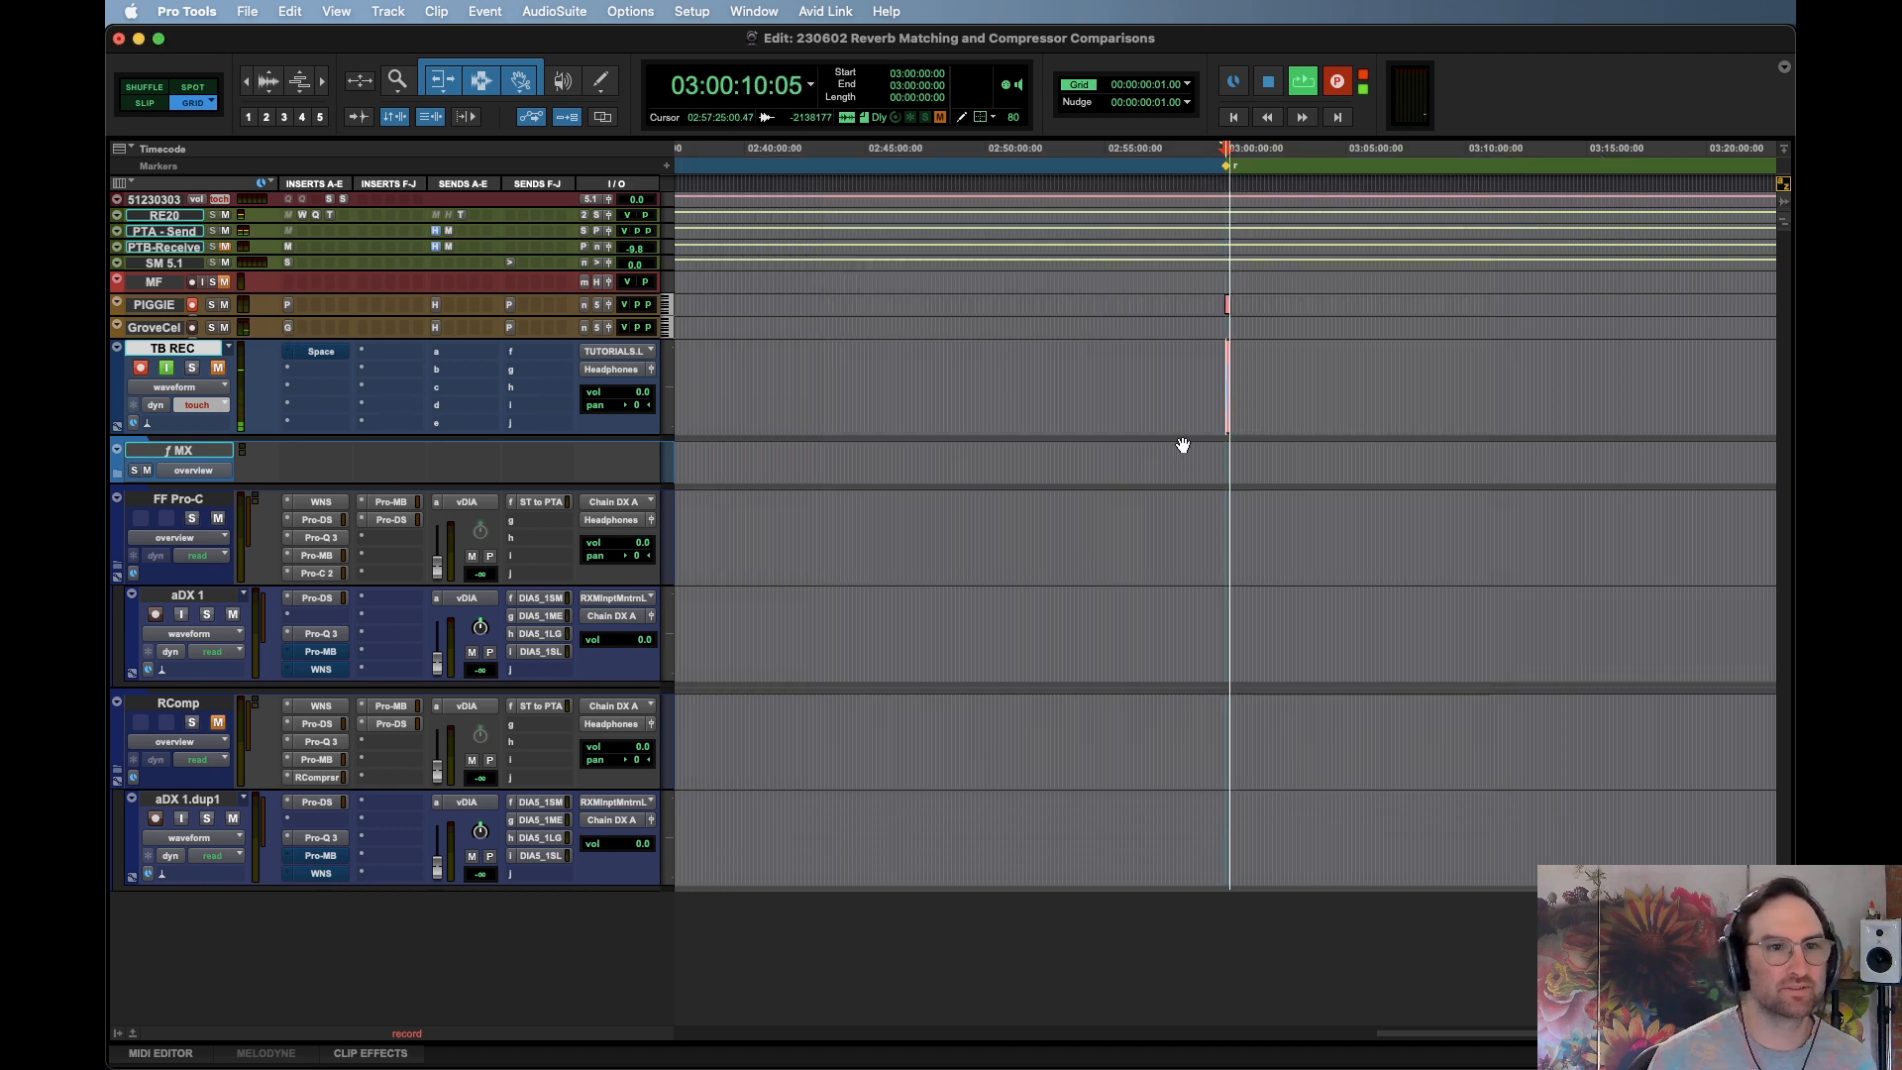
Cancel and discard the take in progress, and disarm recording on the PIGGIE and GrooveCell tracks
key("t")
key("t")
key("t")
key("t")
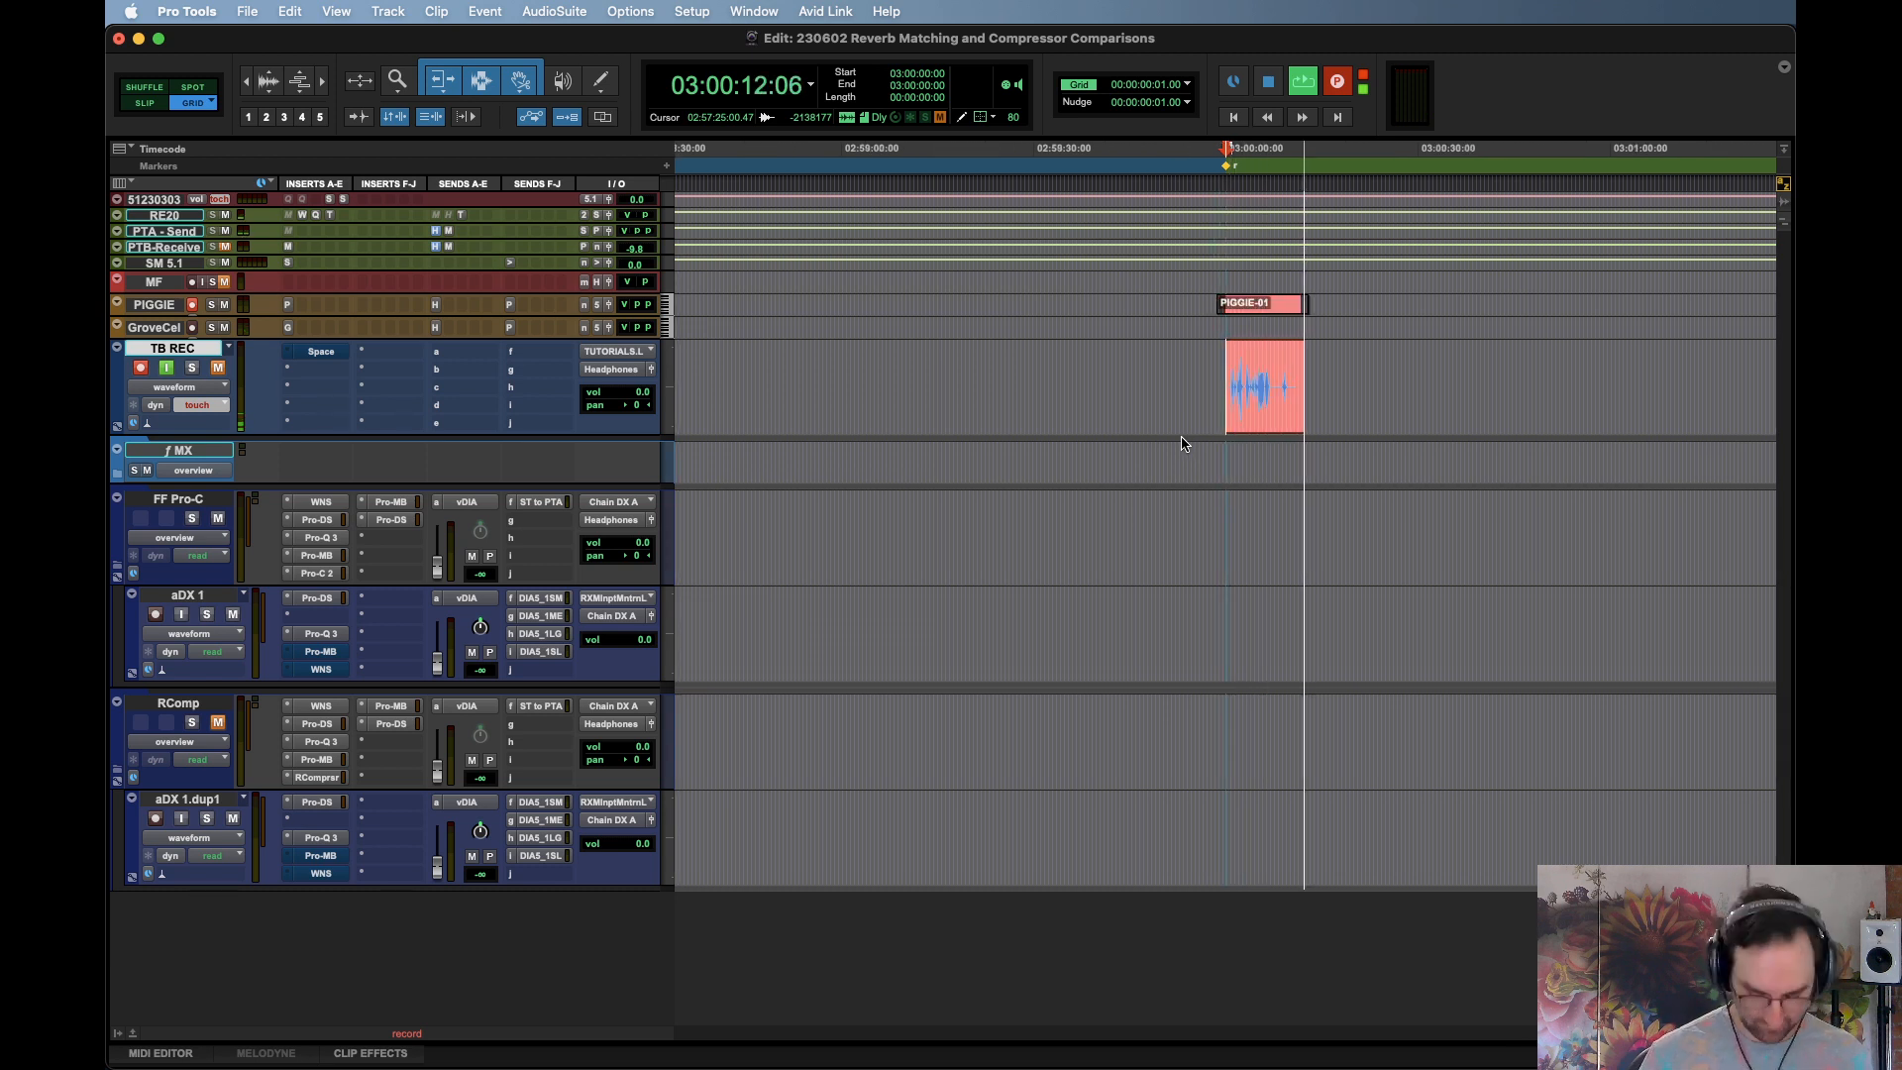
key("super+period")
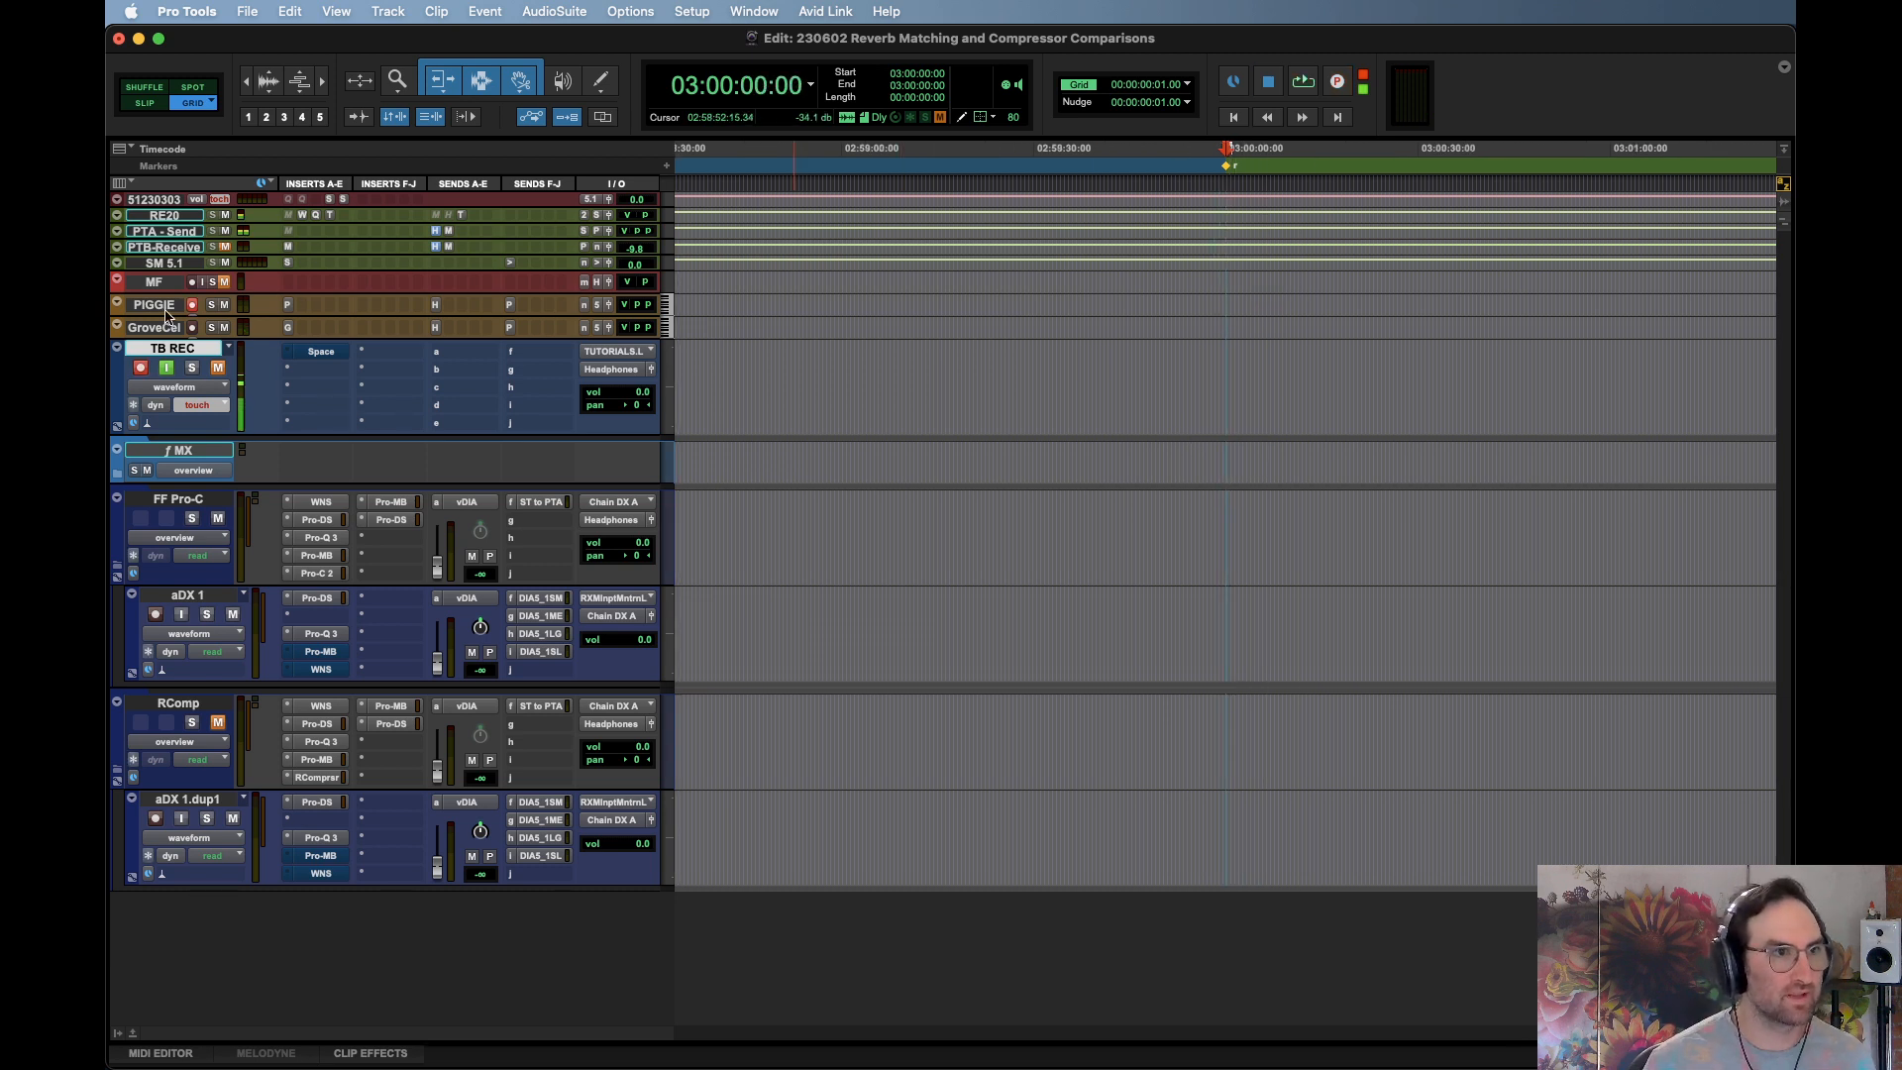
Record a new voice take of about 33 seconds on TB REC starting at 03:00:00:00
key("super+space")
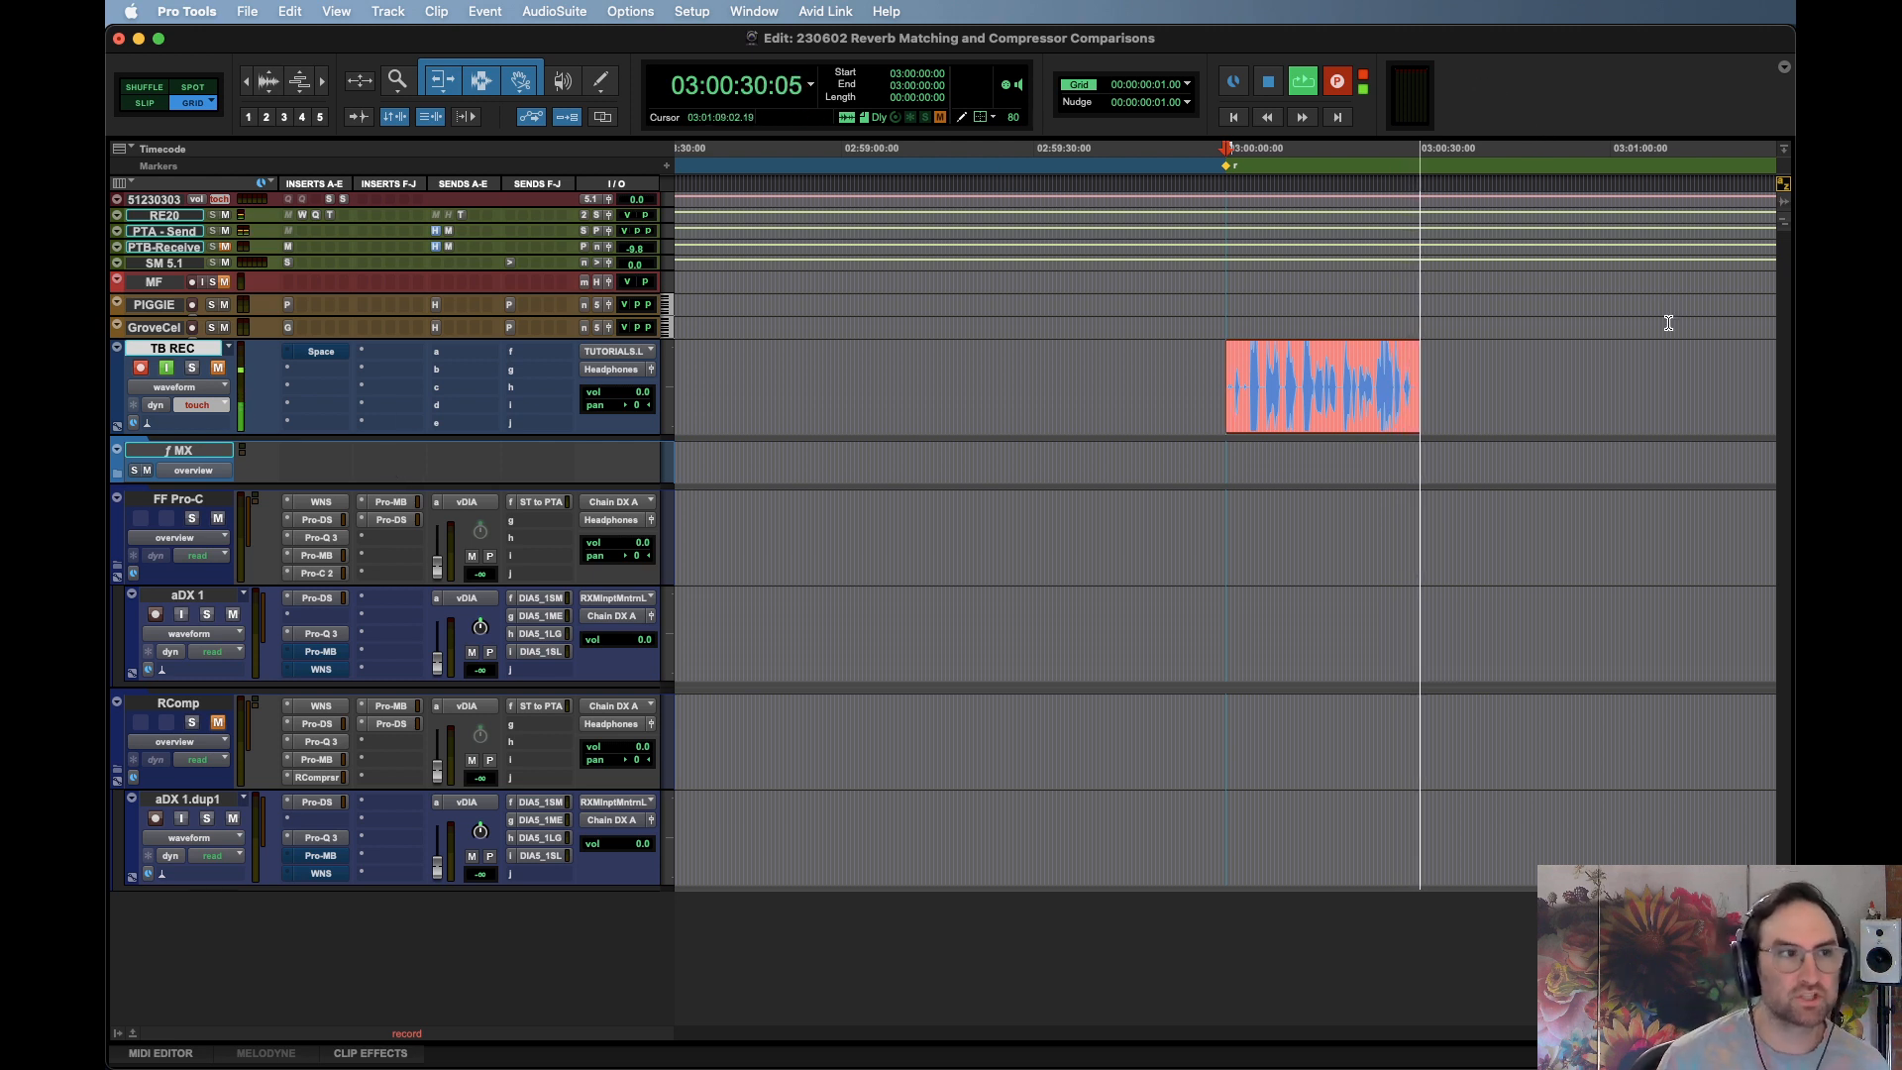
key("super+bracketright")
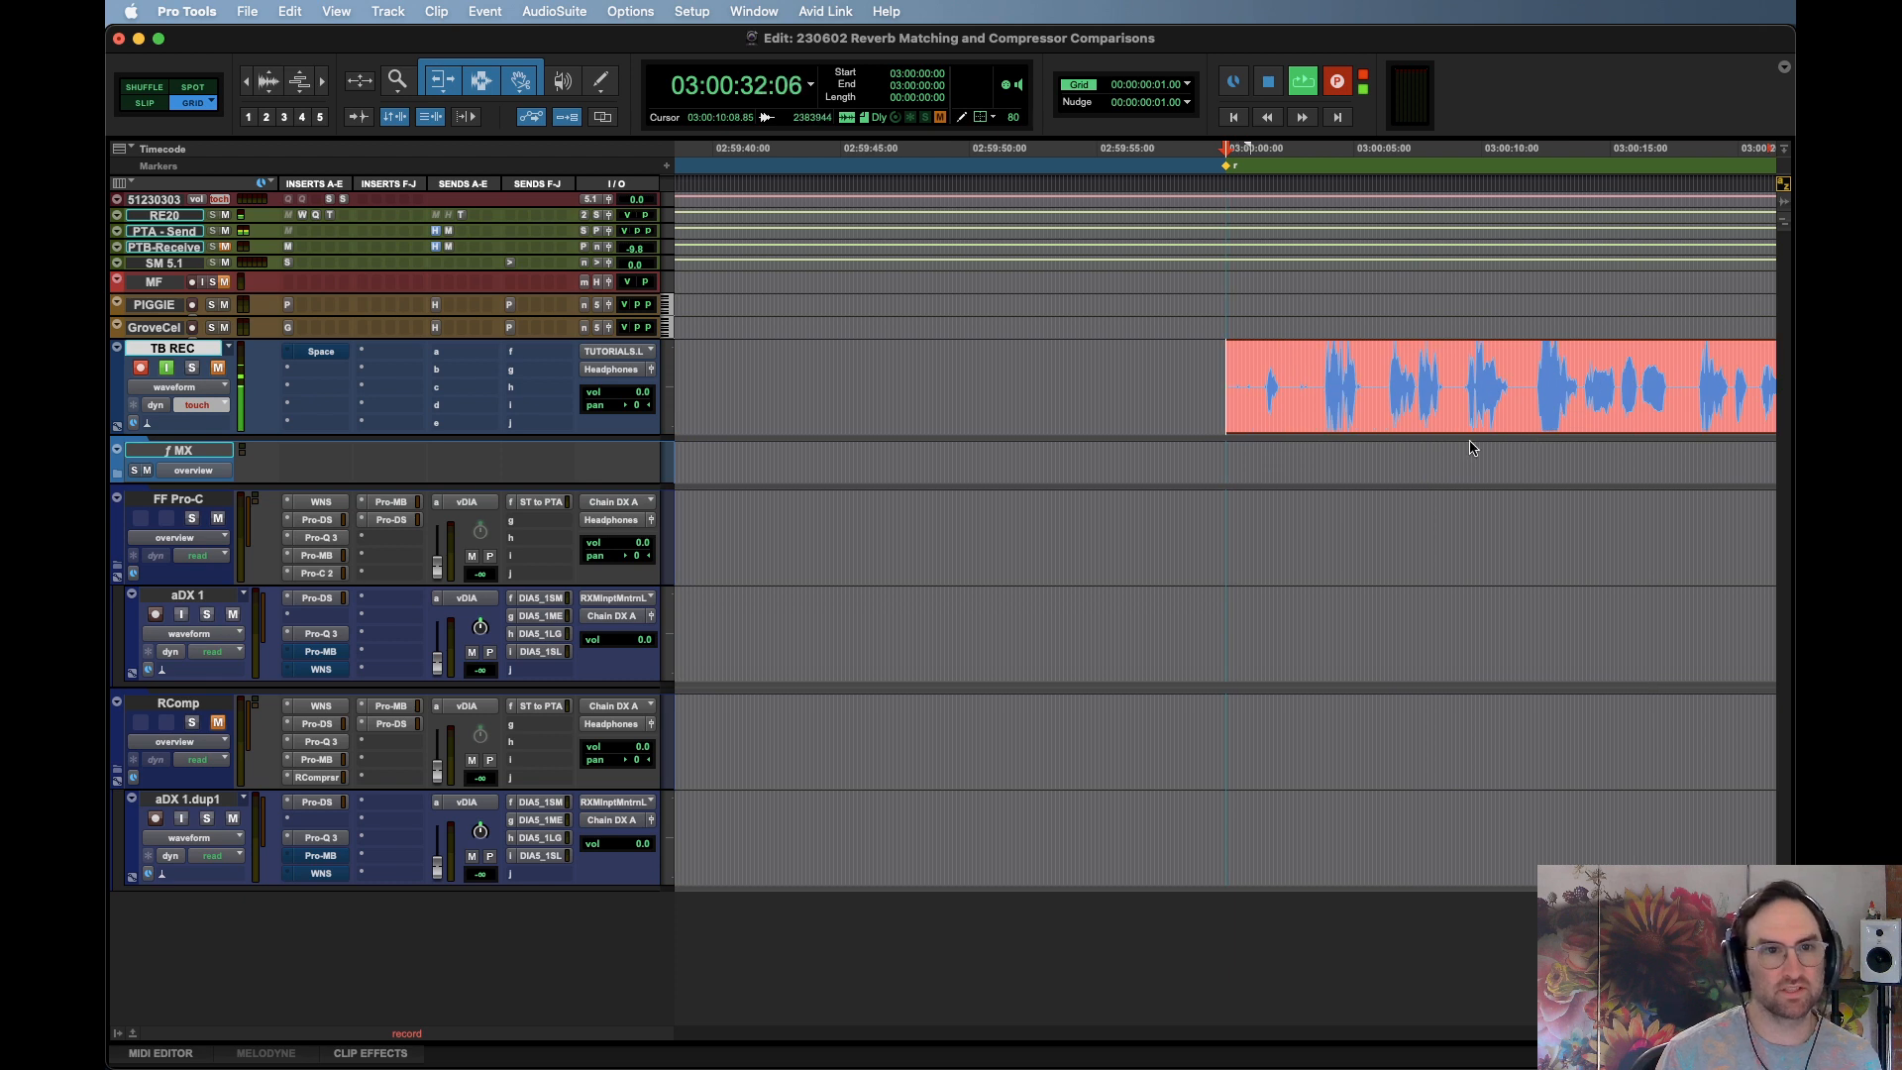
key("space")
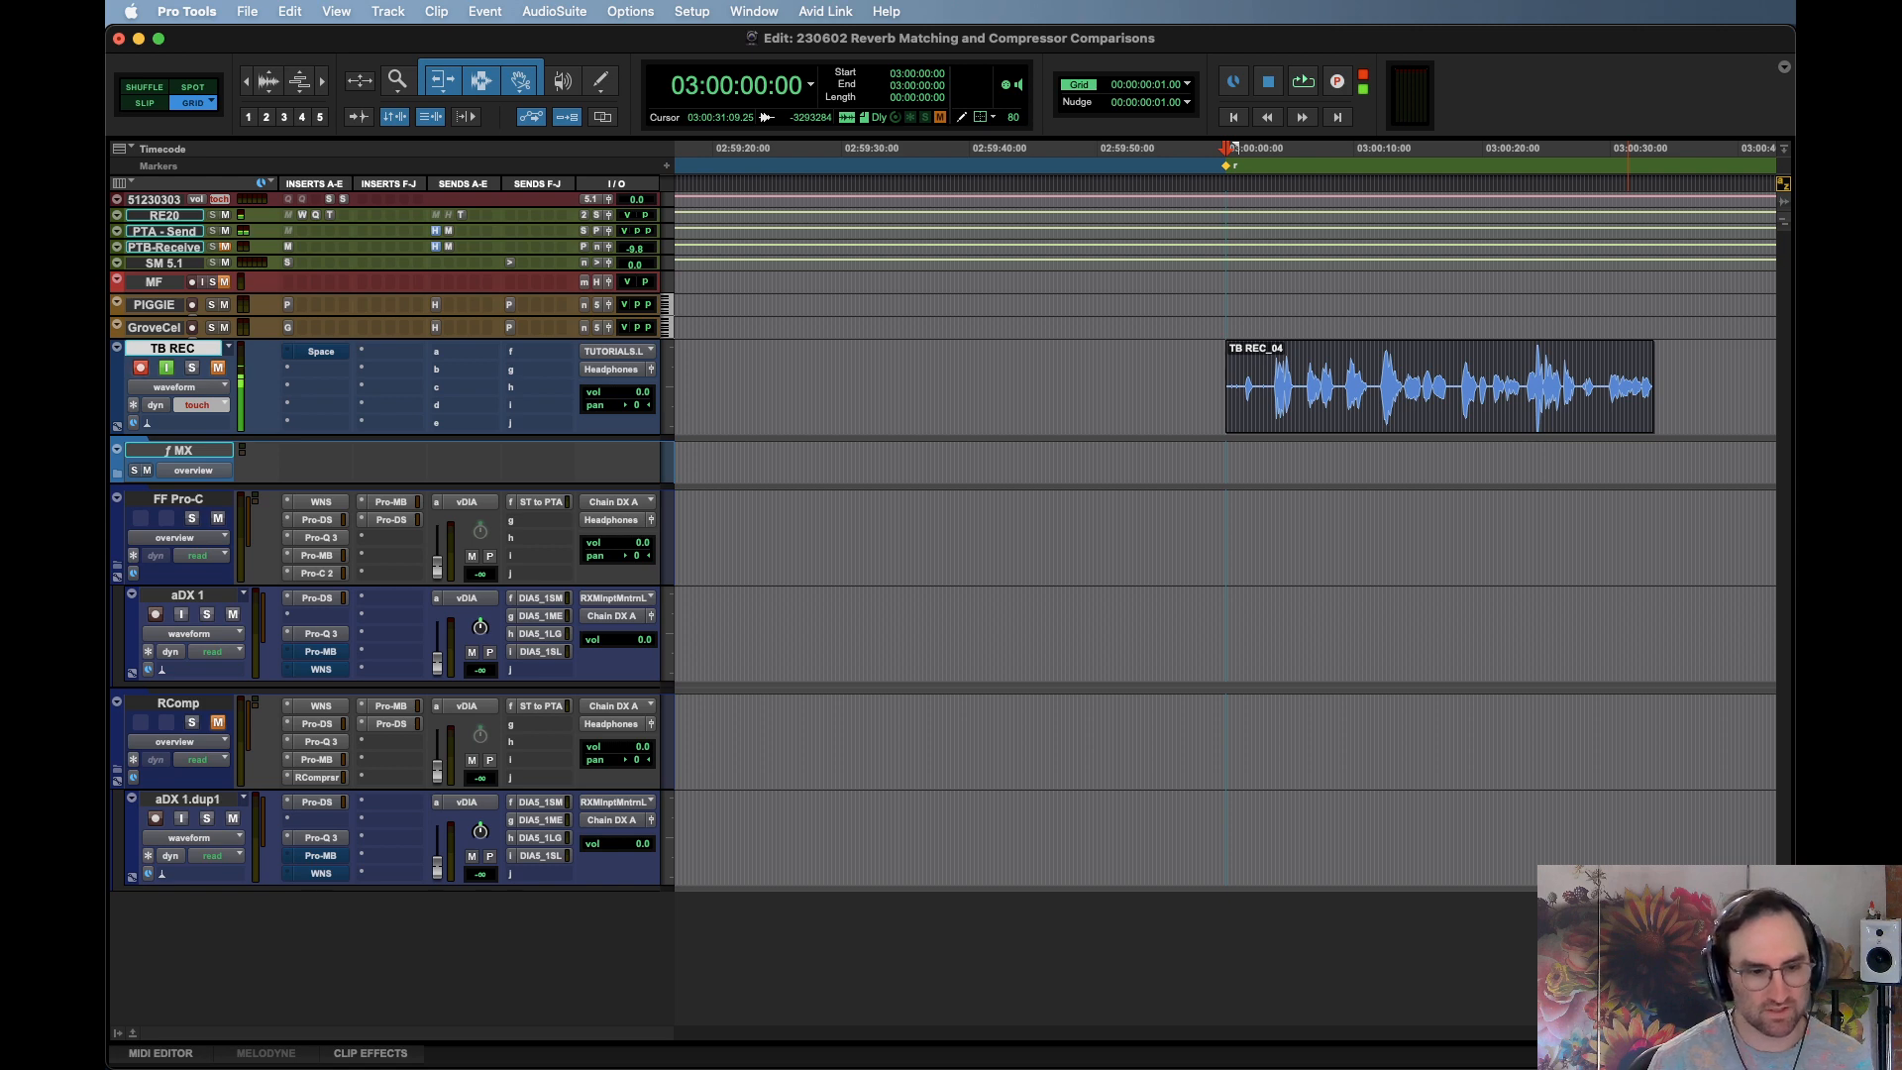
Copy the recorded TB REC clip onto the aDX 1 track at the same timeline position
left_click(1262, 353)
key("t")
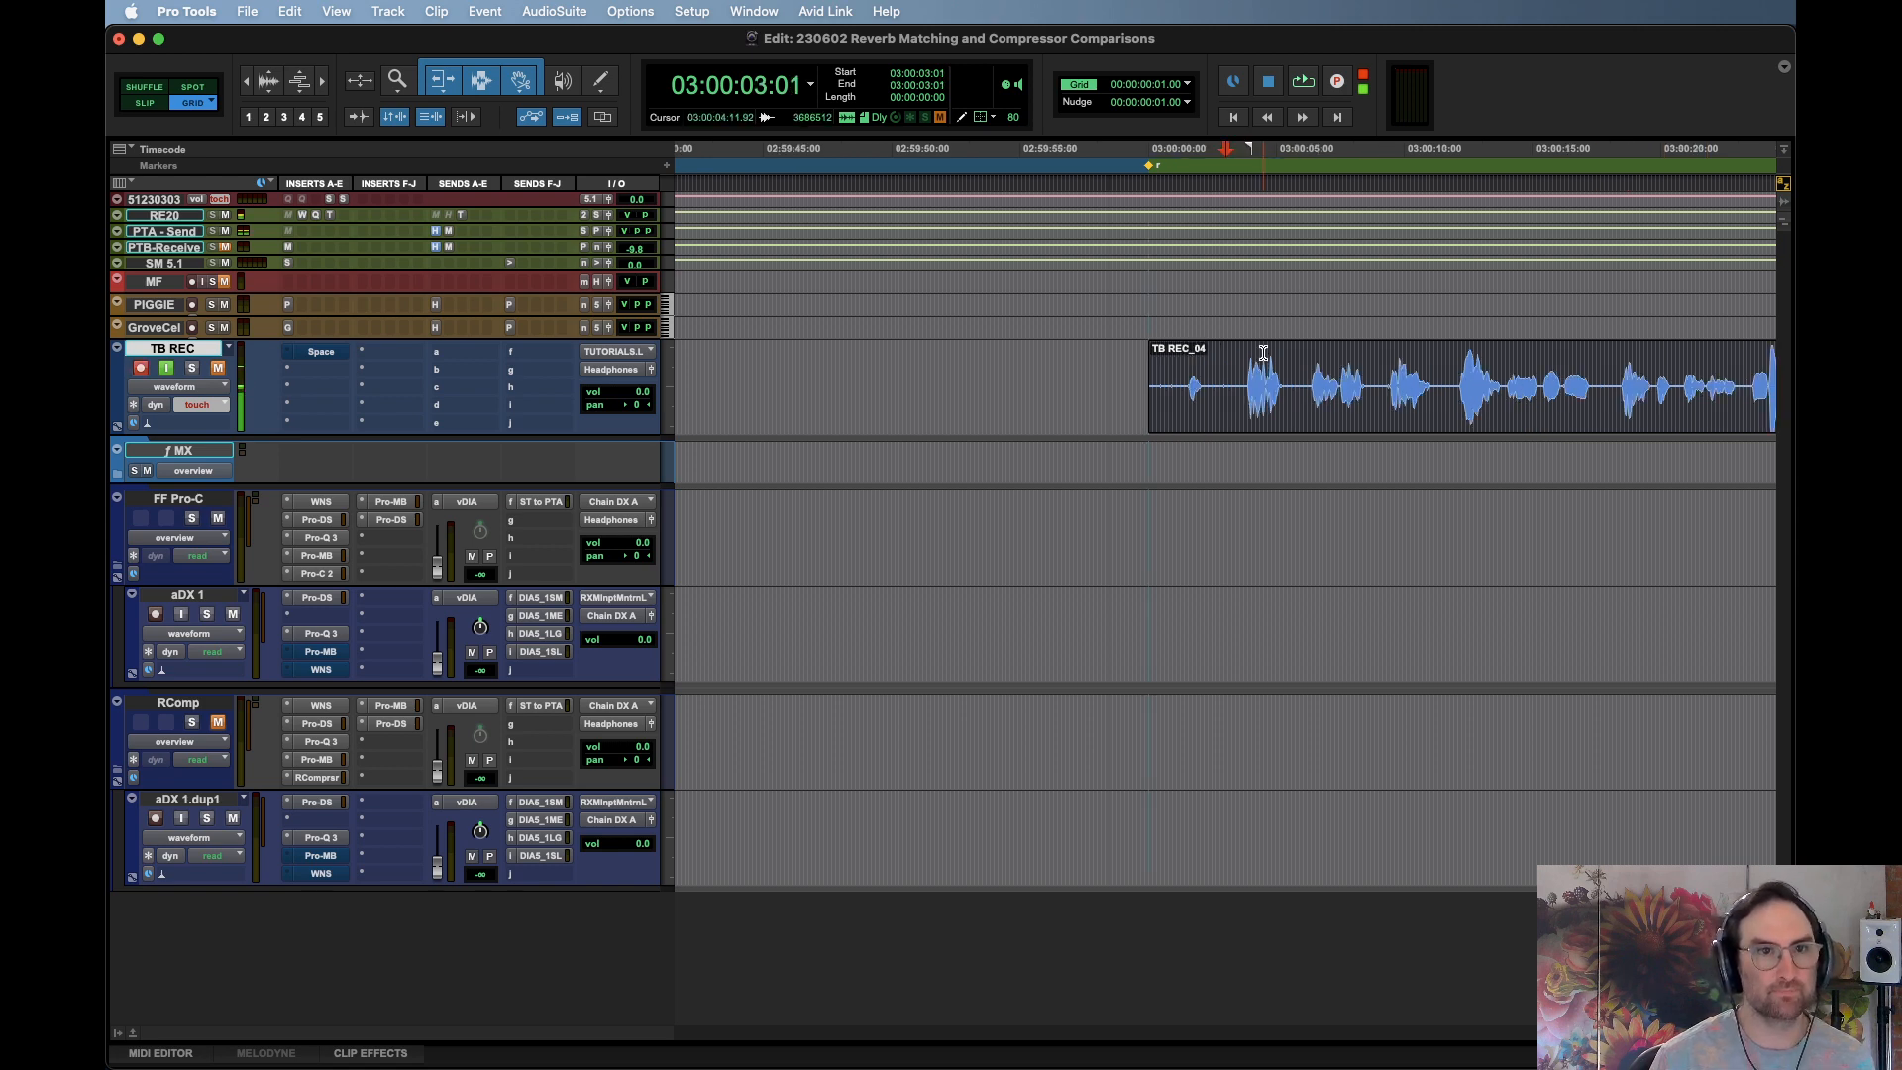
key("t")
left_click(1380, 407)
key("r")
key("r")
left_click_drag(1337, 407, 1340, 669)
key("t")
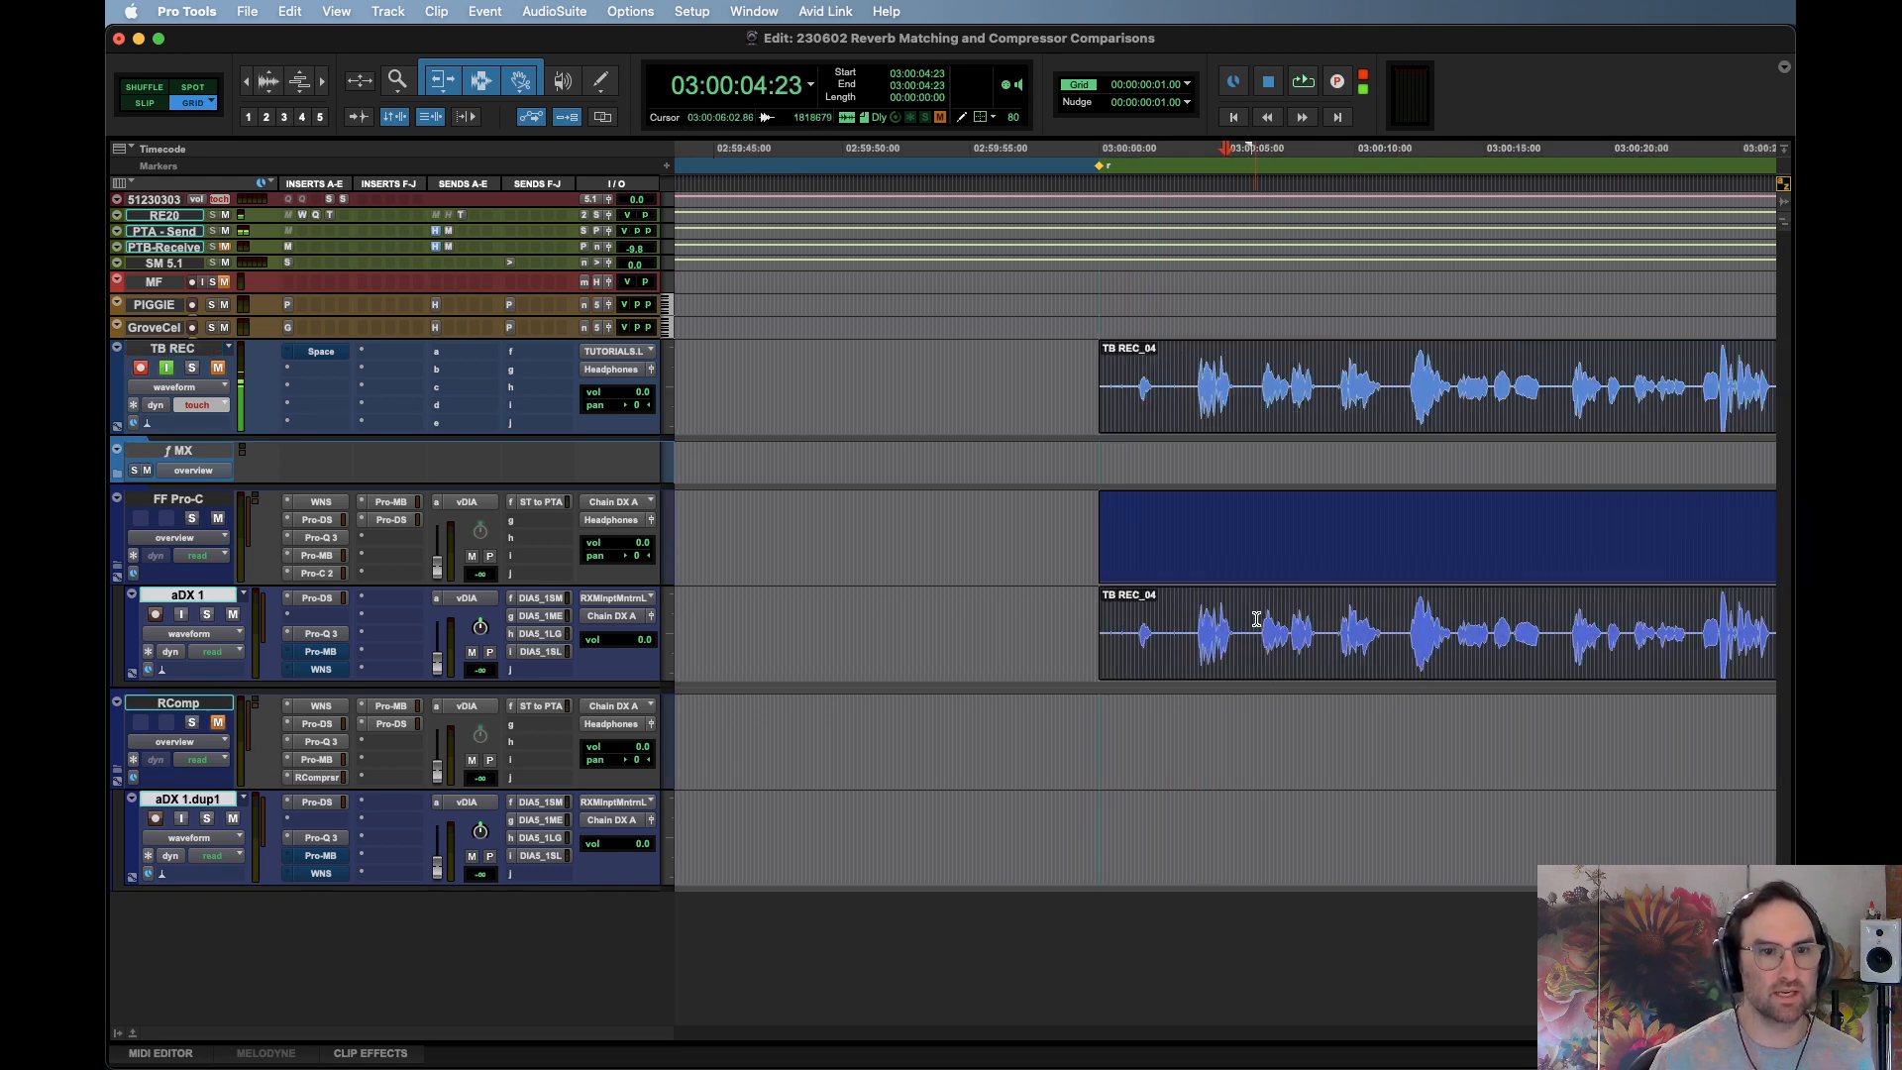
Mute the original clip on TB REC and switch off that track's record arm and input monitoring
key("t")
left_click(1144, 383)
double_click(1144, 384)
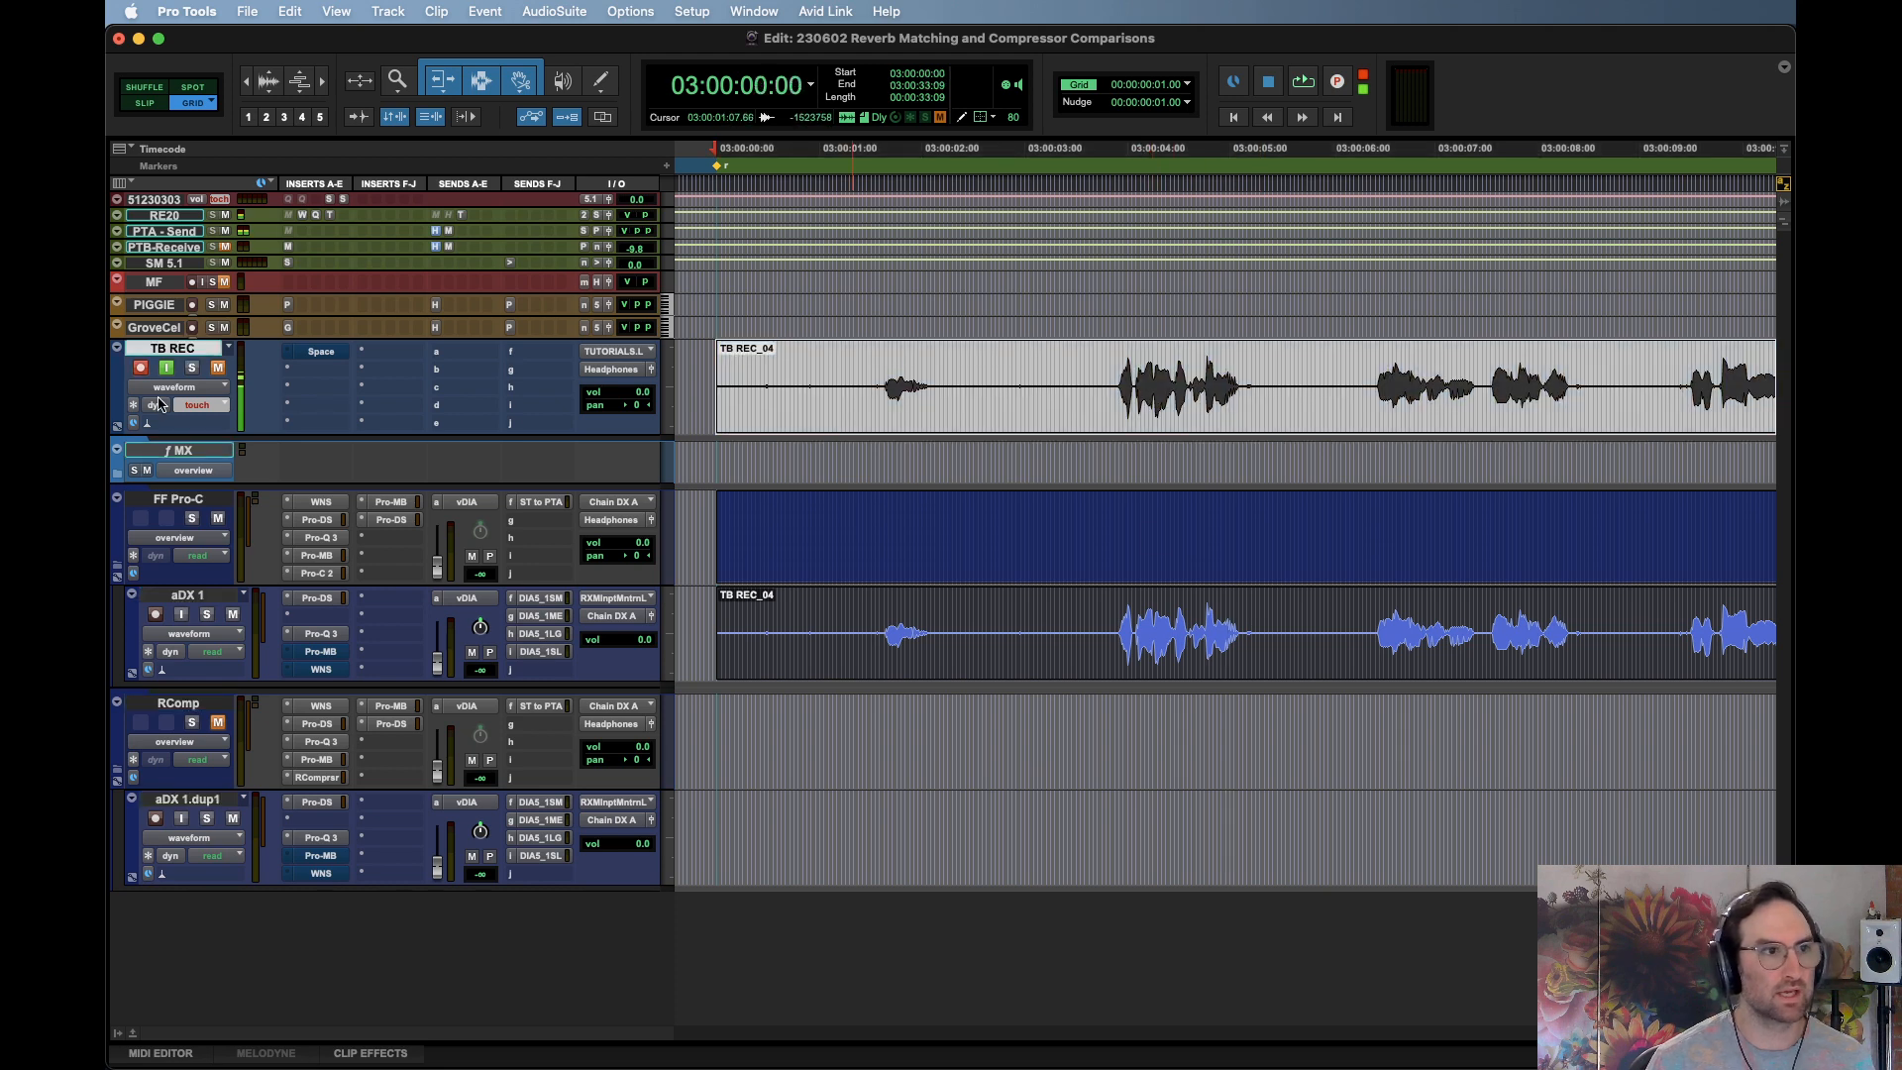
left_click(141, 367)
Trim the start of the aDX 1 clip to 03:00:03:21 and play it with aDX 1 and aDX 1.dup1 soloed
double_click(1137, 663)
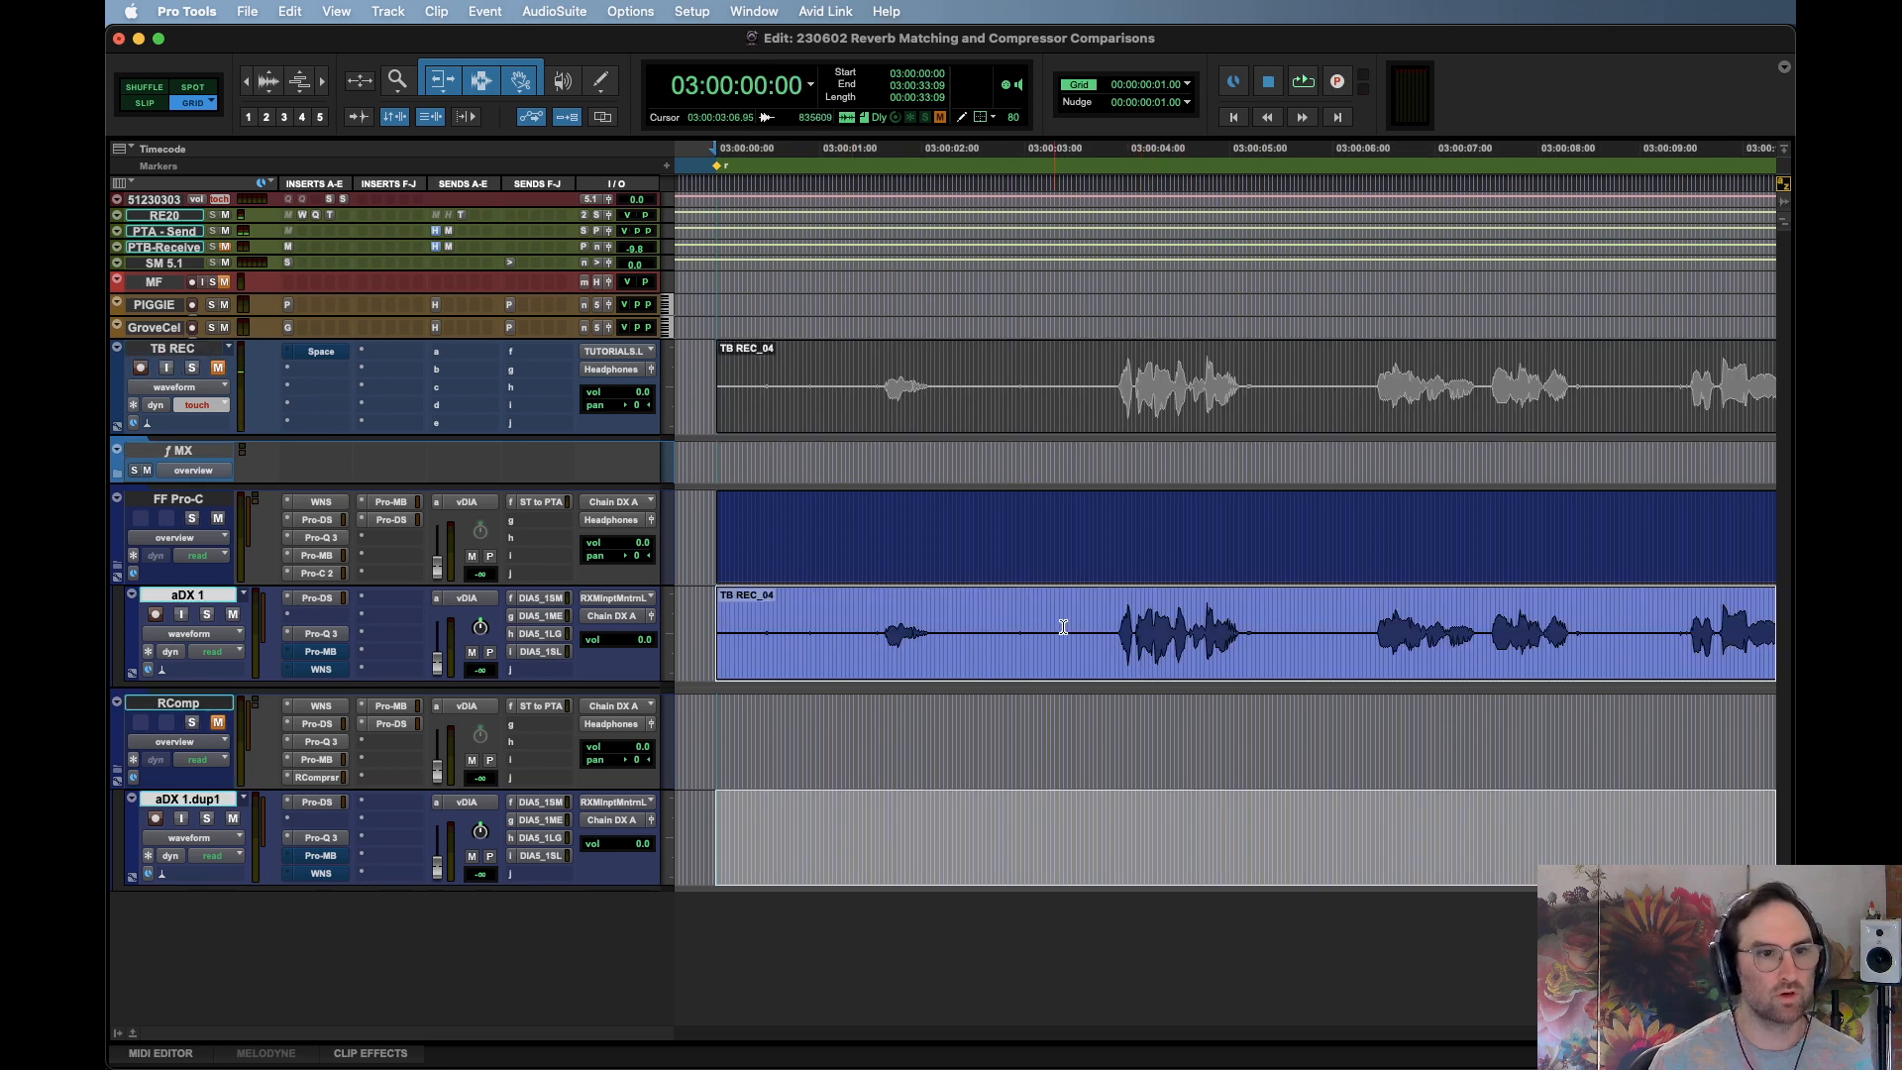
left_click(1115, 614)
key("a")
key("shift+s")
key("space")
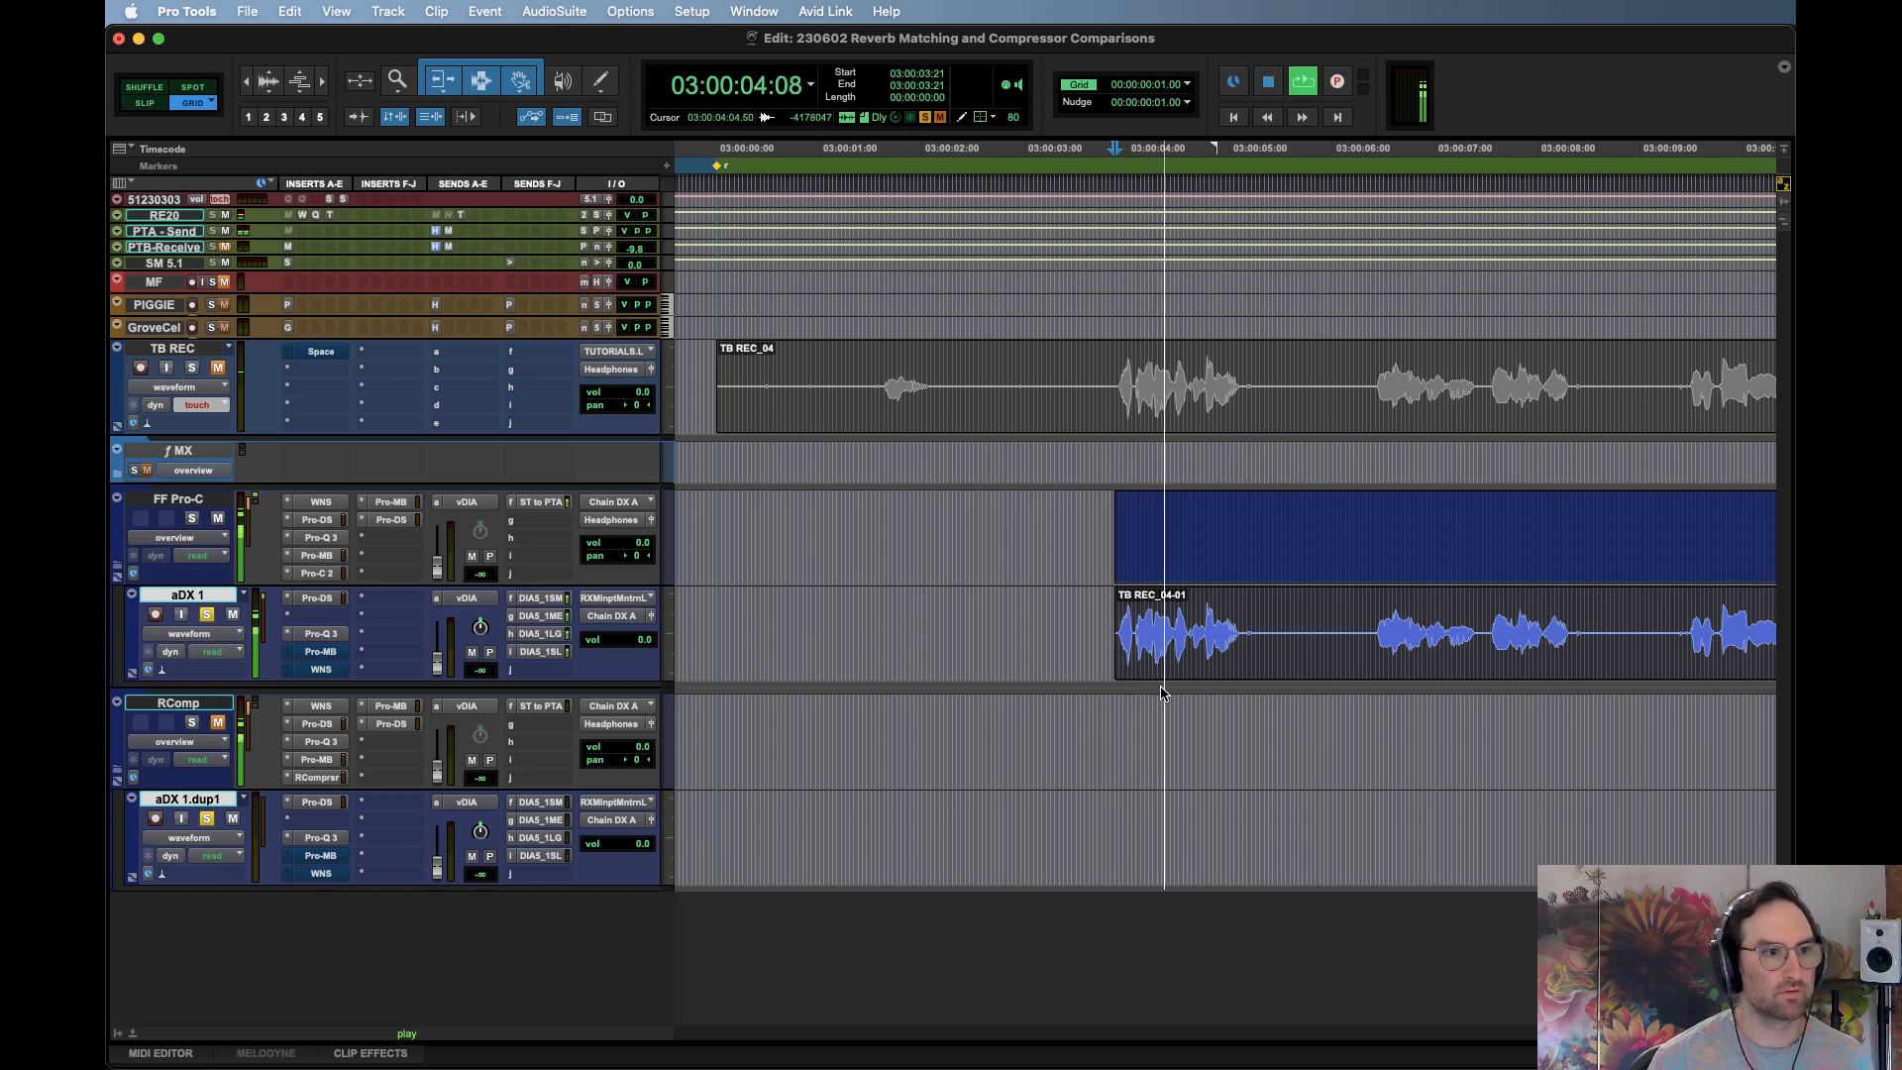
key("r")
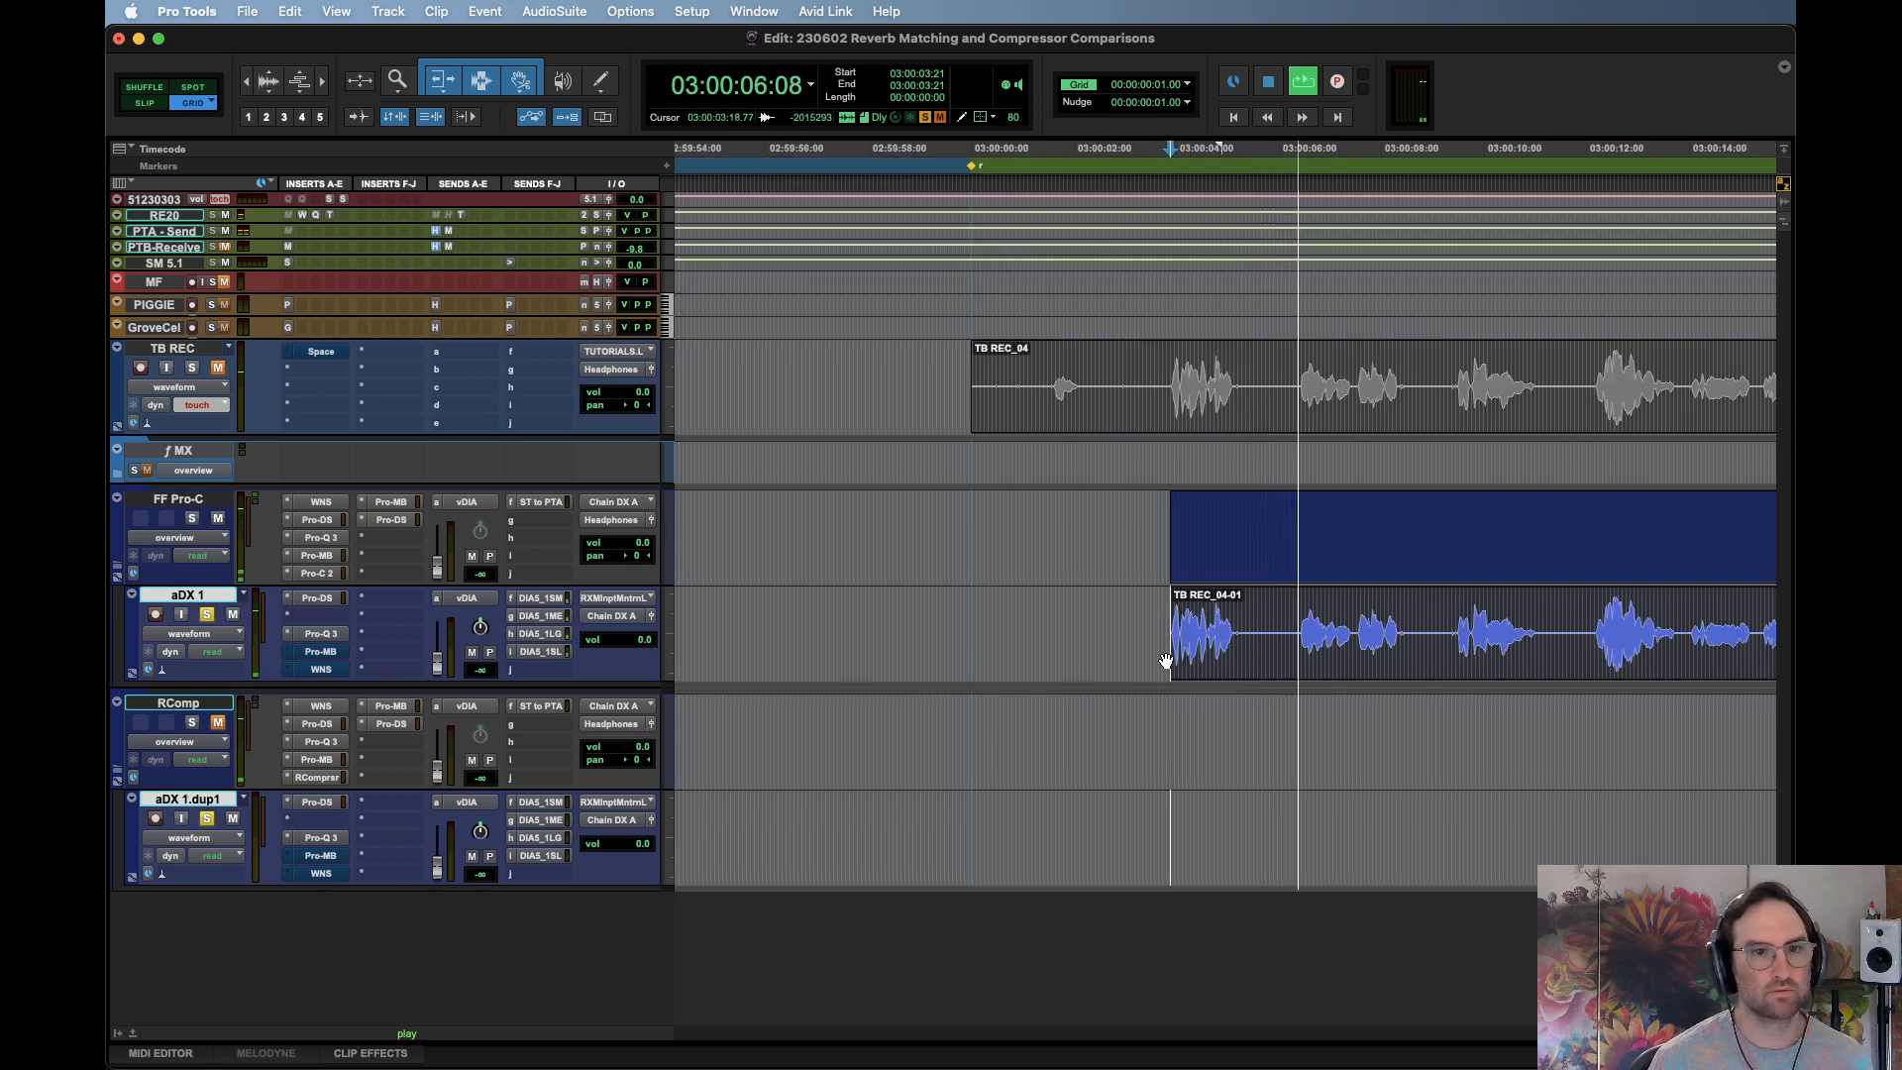
Stop playback and copy the trimmed aDX 1 clip onto aDX 1.dup1 at the same timeline position
key("r")
key("space")
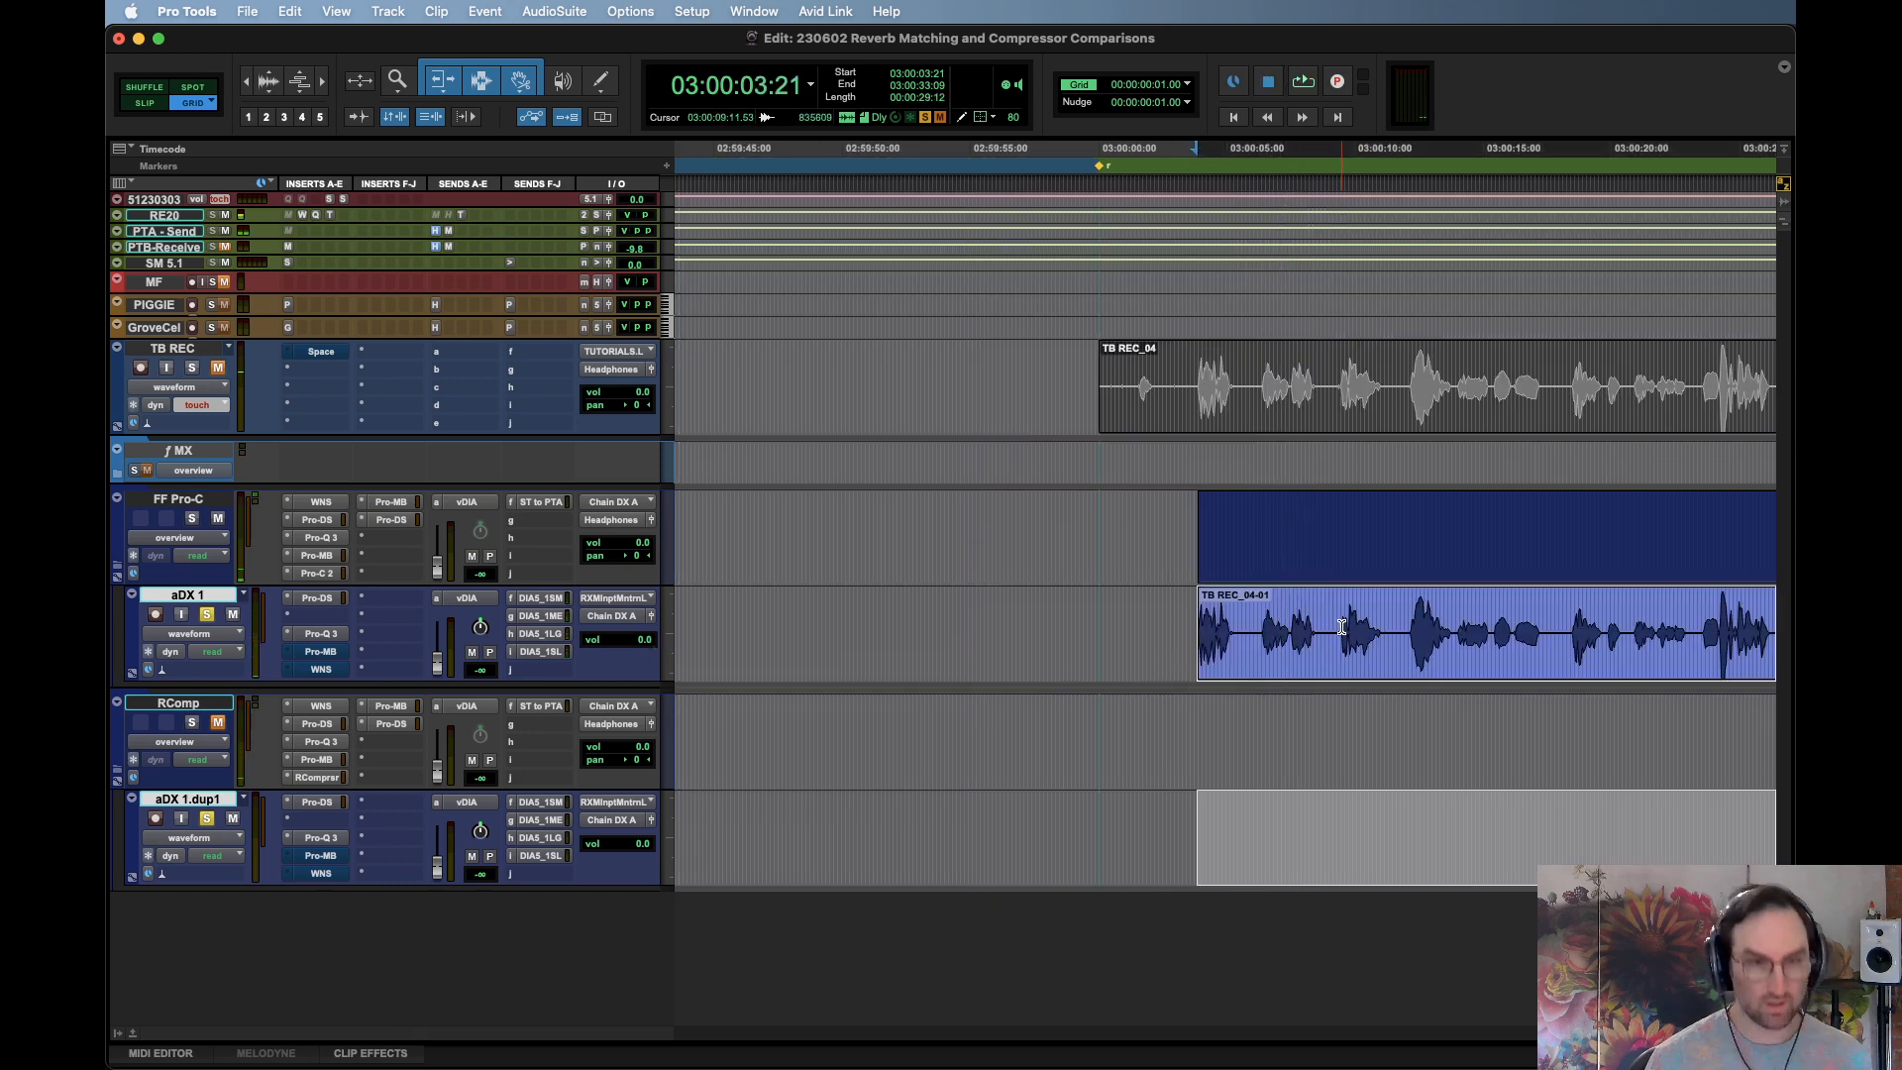
left_click(1350, 654)
left_click_drag(1349, 653, 1356, 810)
left_click(1335, 675)
key("t")
key("r")
key("r")
key("r")
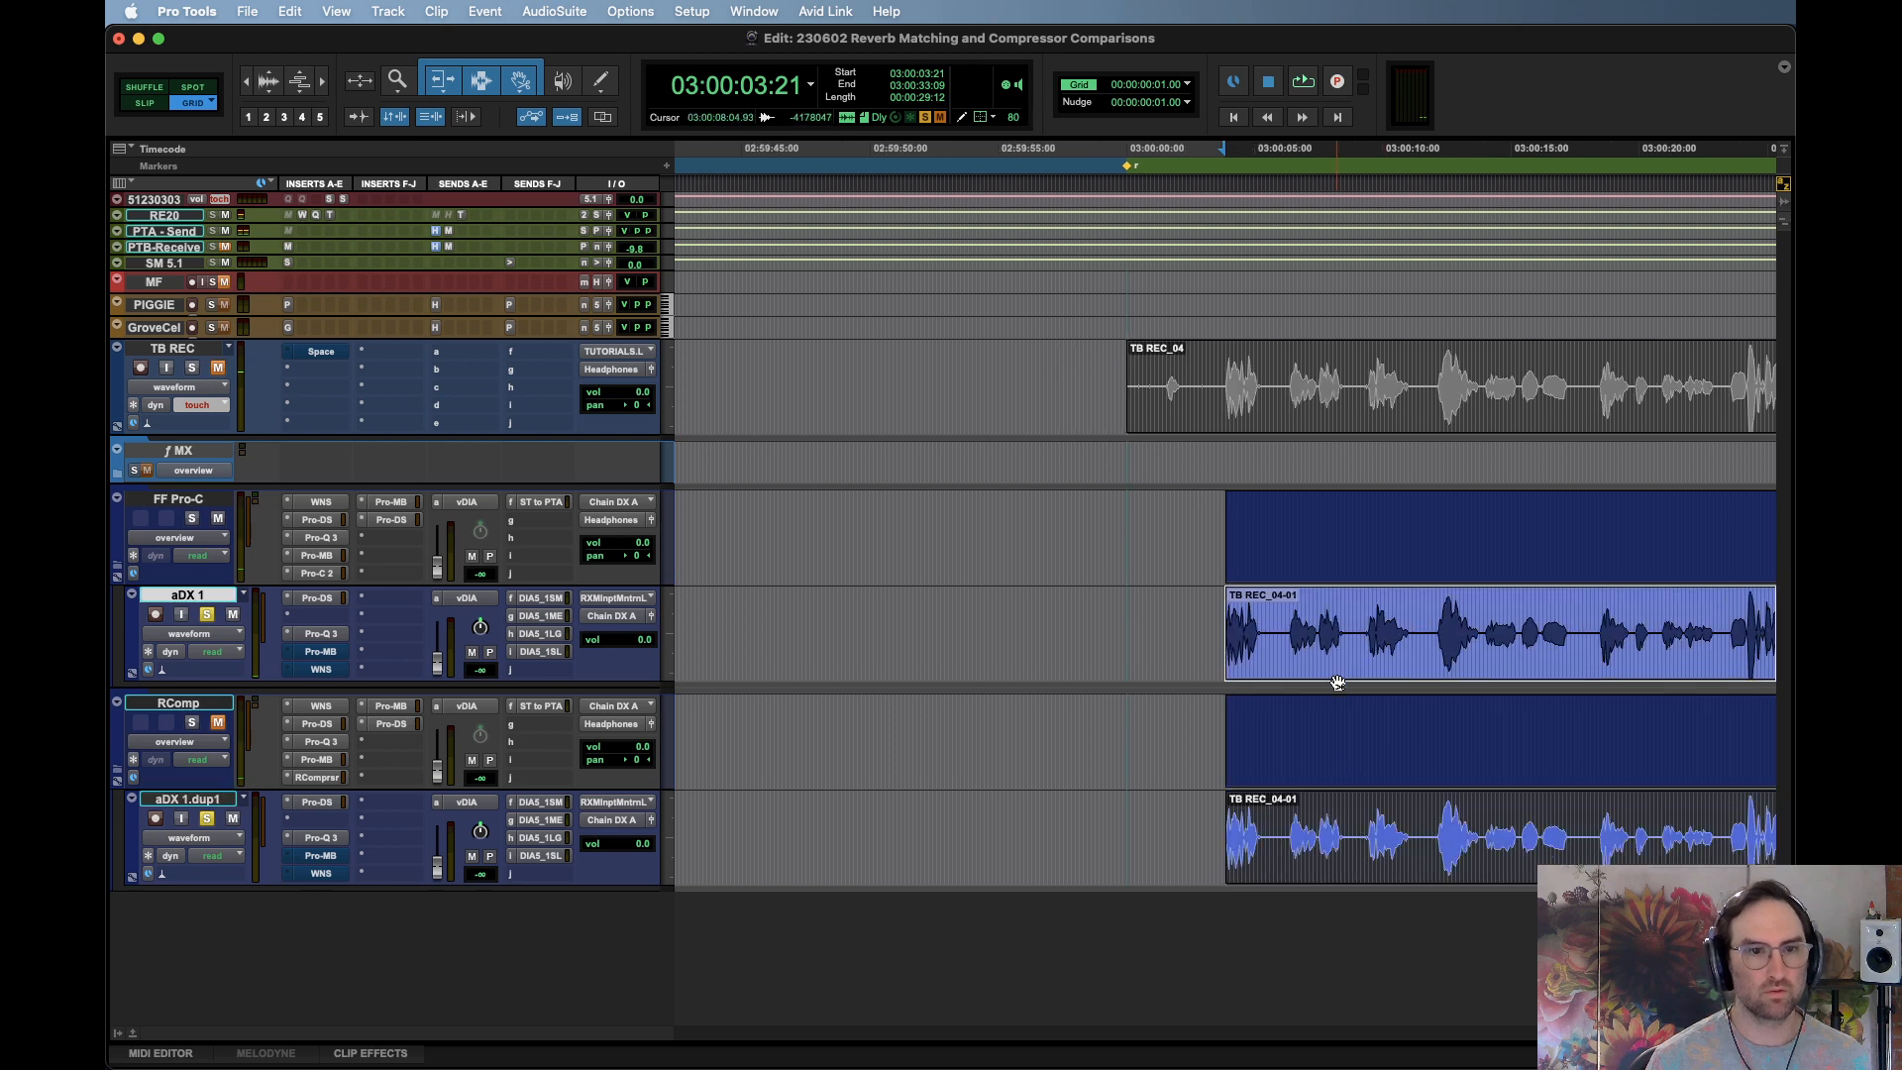
key("t")
key("t")
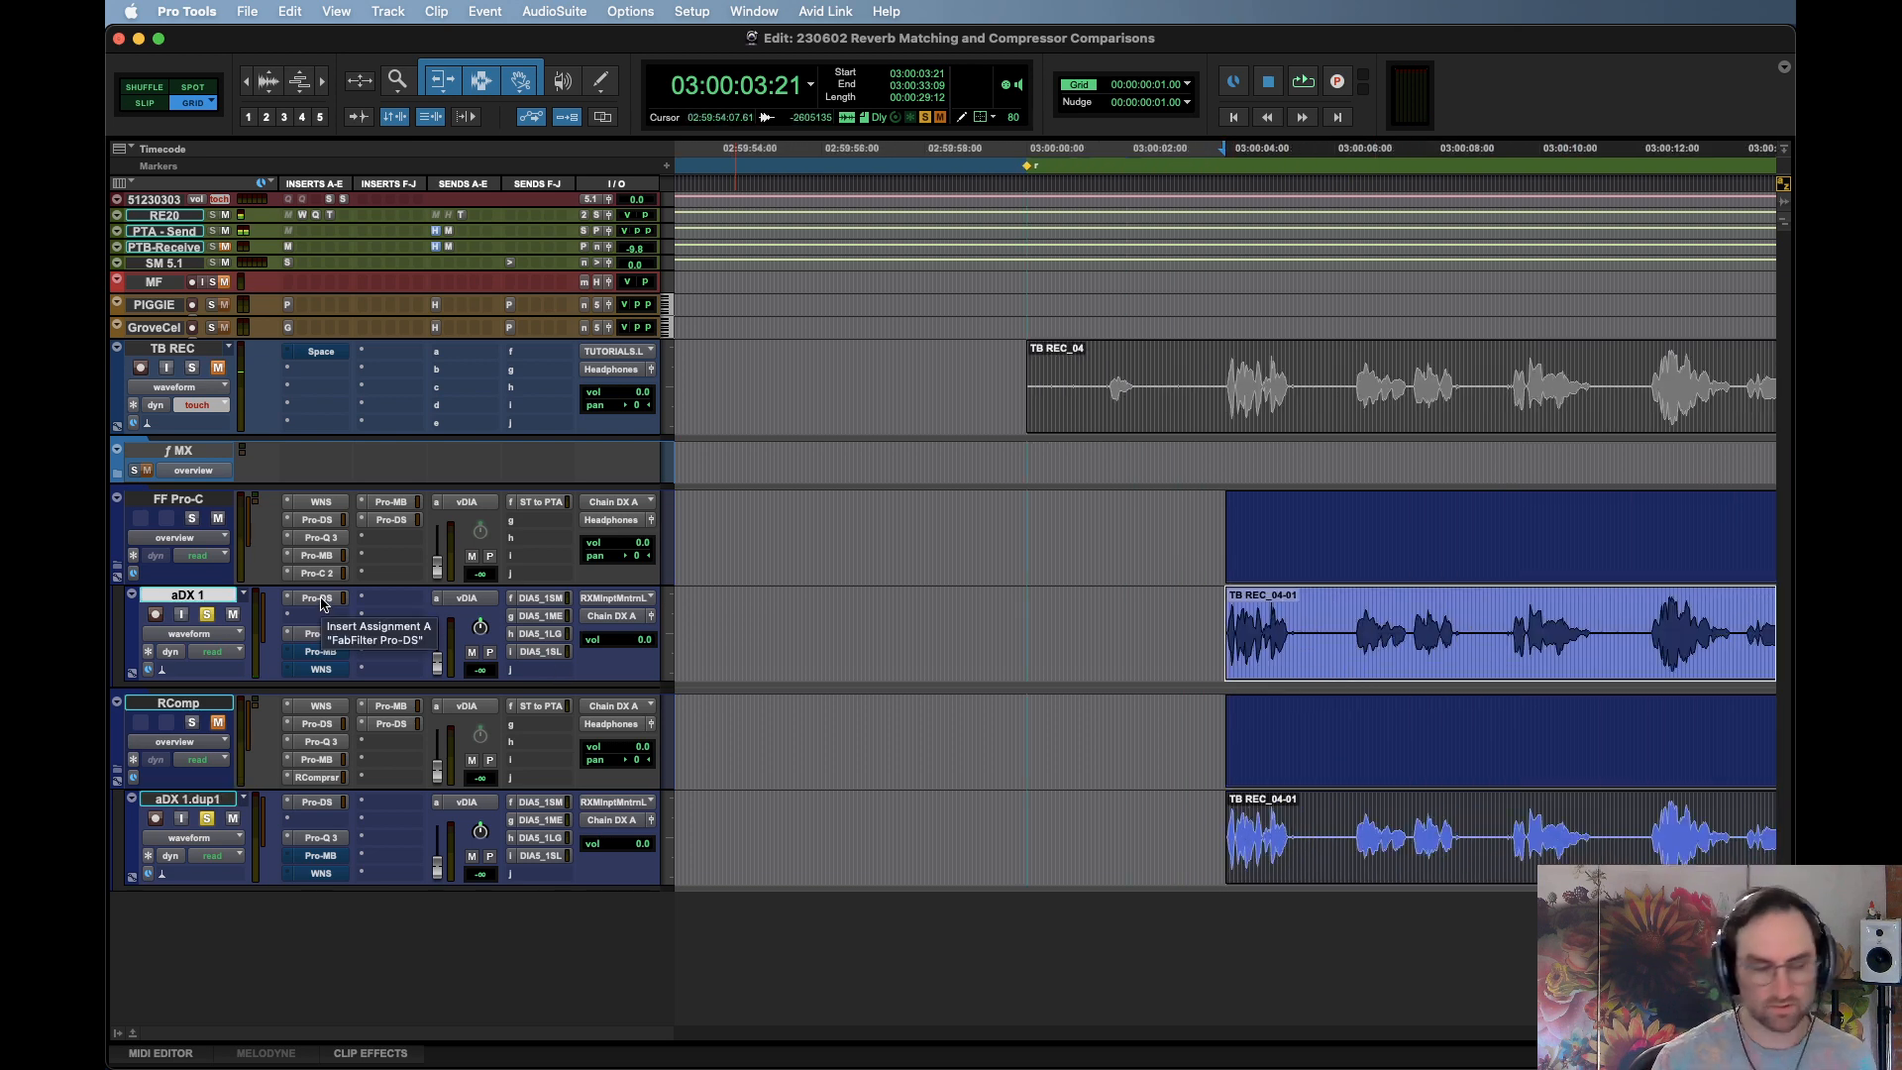
Try to switch off the 155 Hz low cut and adjust the 366 Hz band in aDX 1's Pro-Q 3 while playing the clip
left_click(320, 633)
key("space")
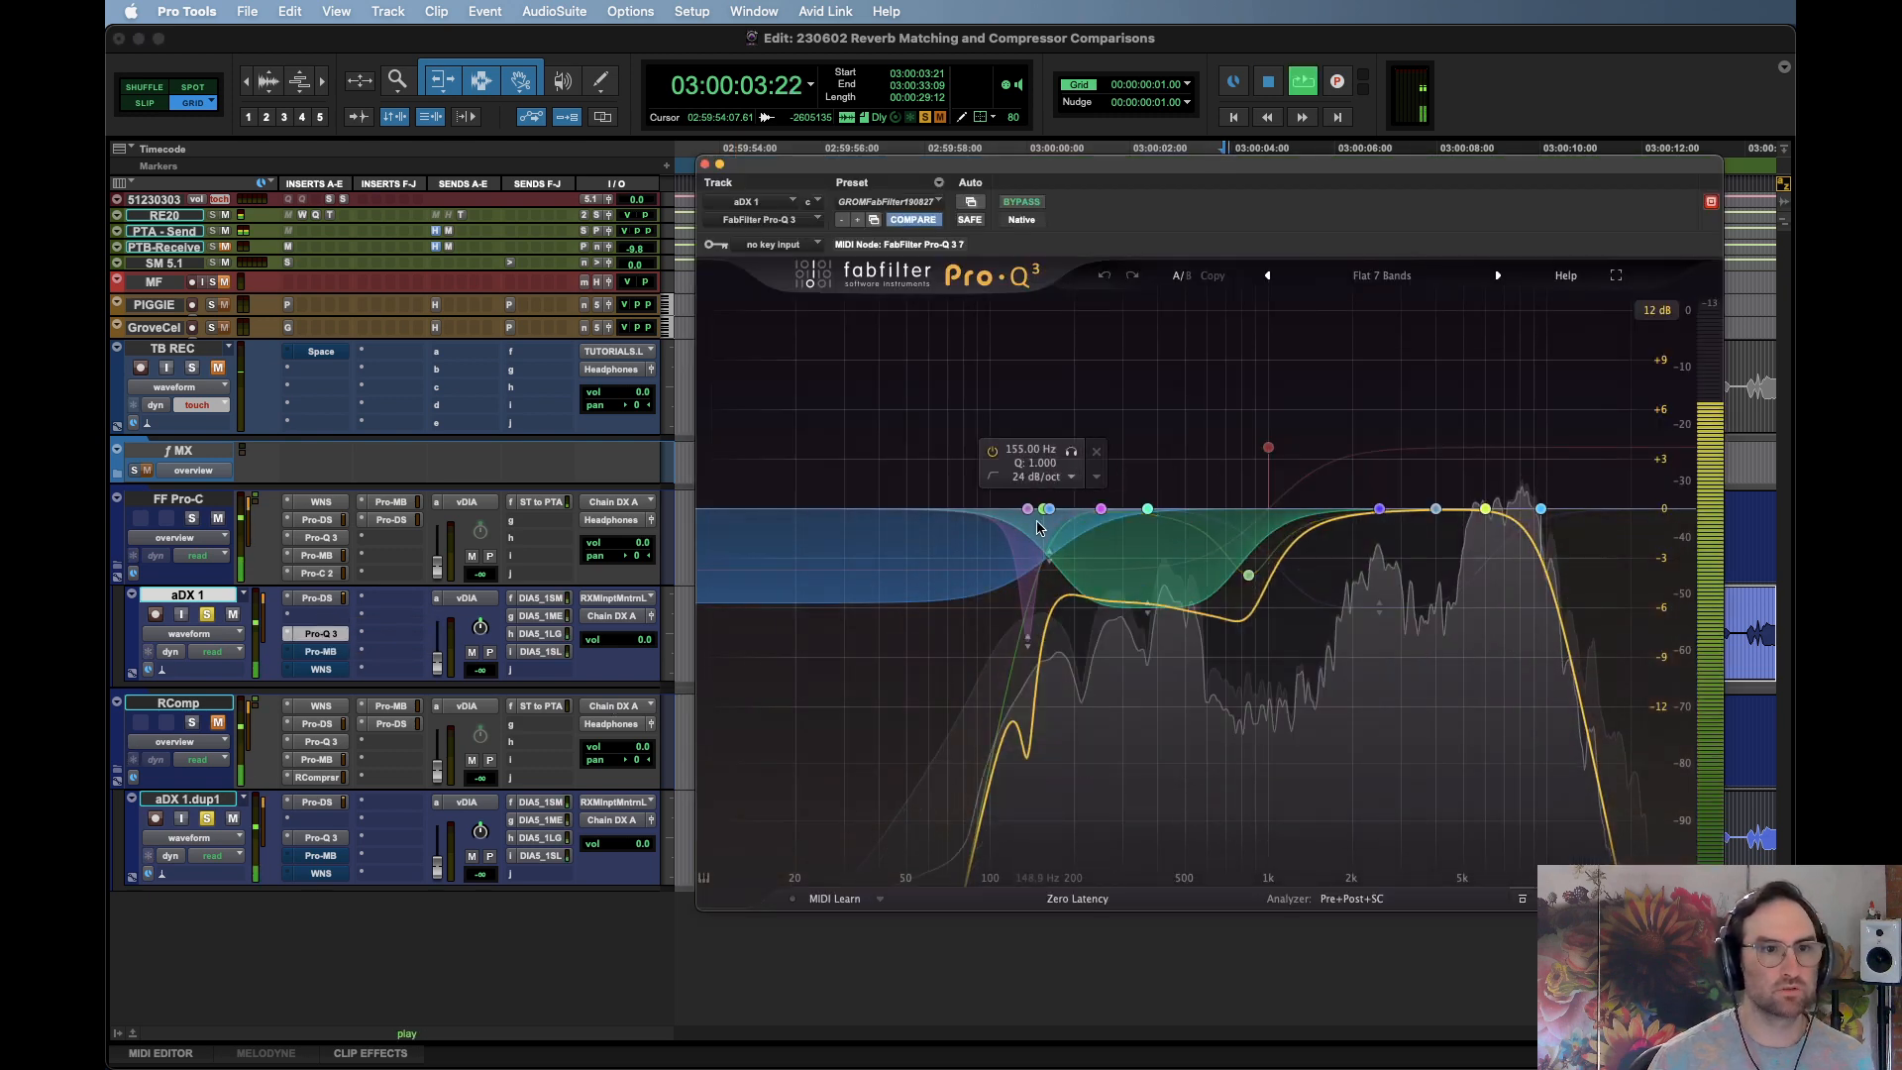
double_click(1046, 509)
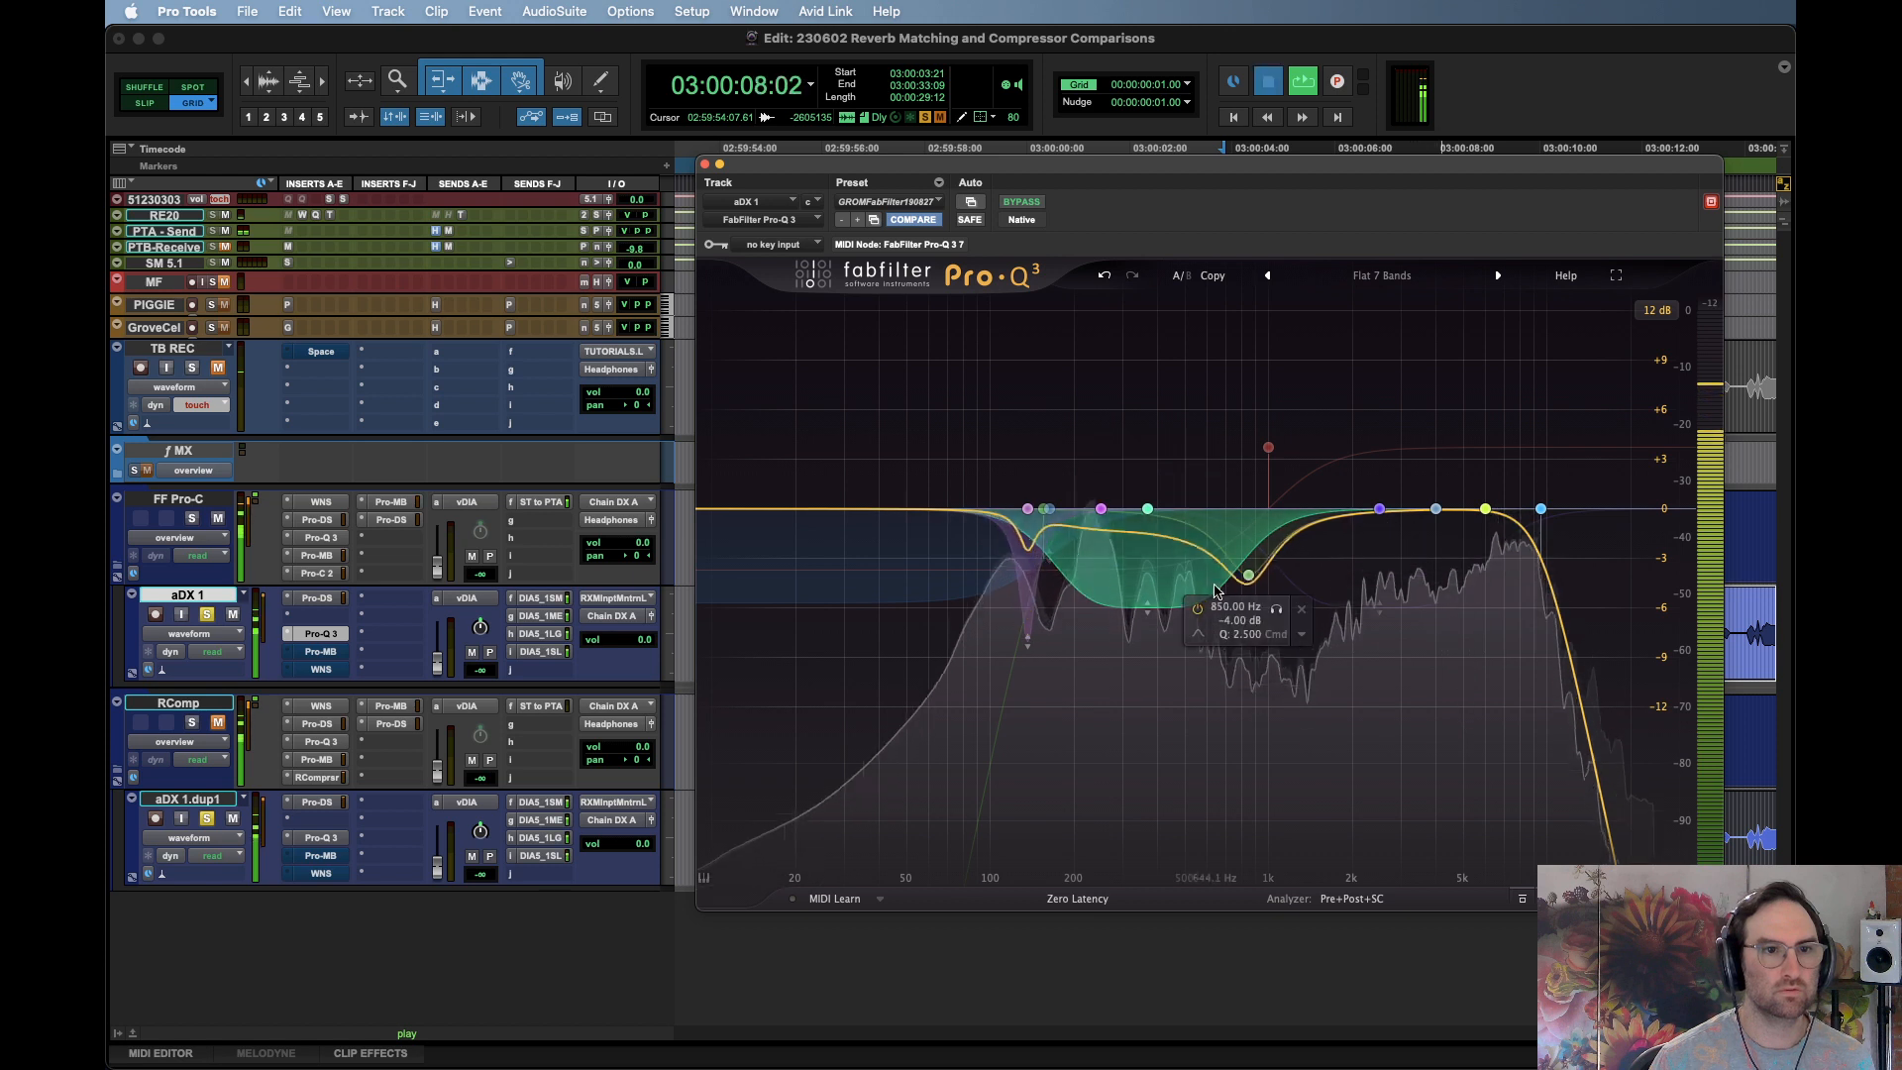
key("space")
key("space")
mouse_move(1148, 607)
left_mouse_down()
mouse_move(1169, 521)
mouse_move(1181, 610)
left_mouse_up()
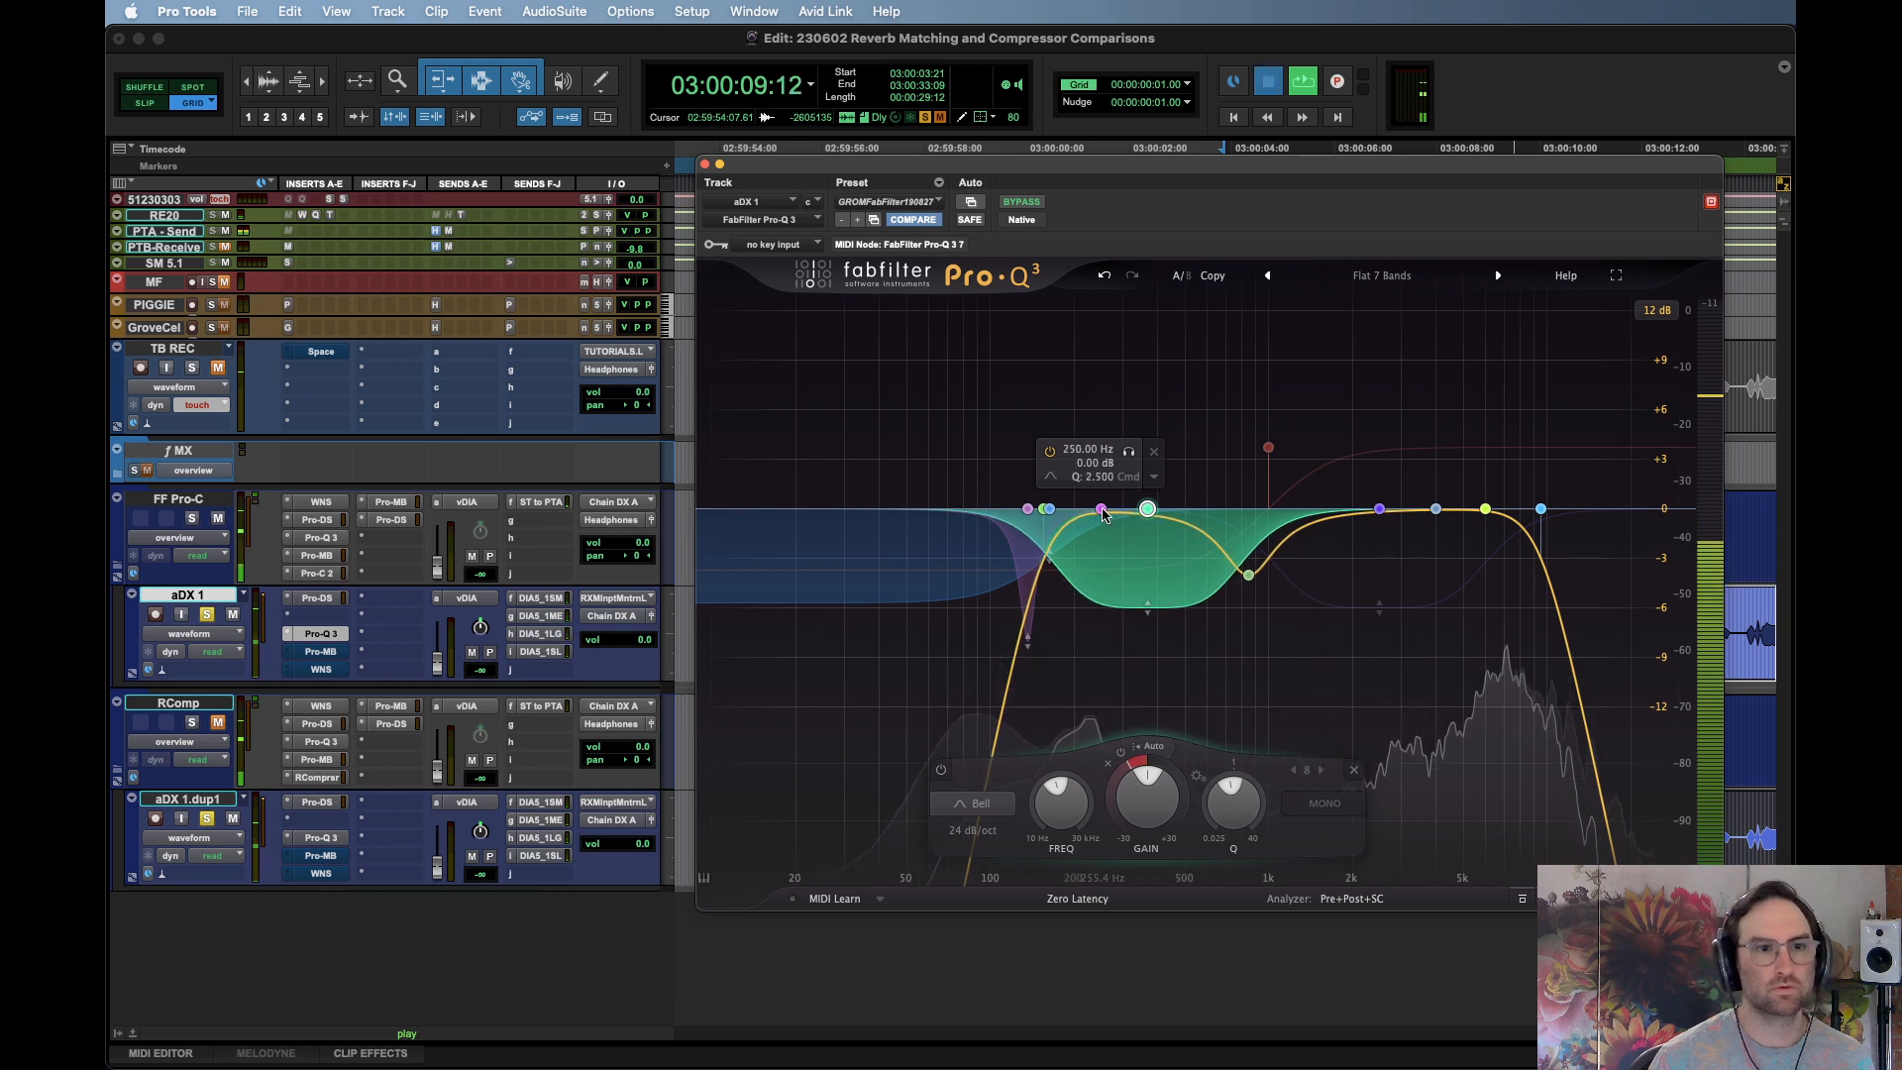
key("space")
key("space")
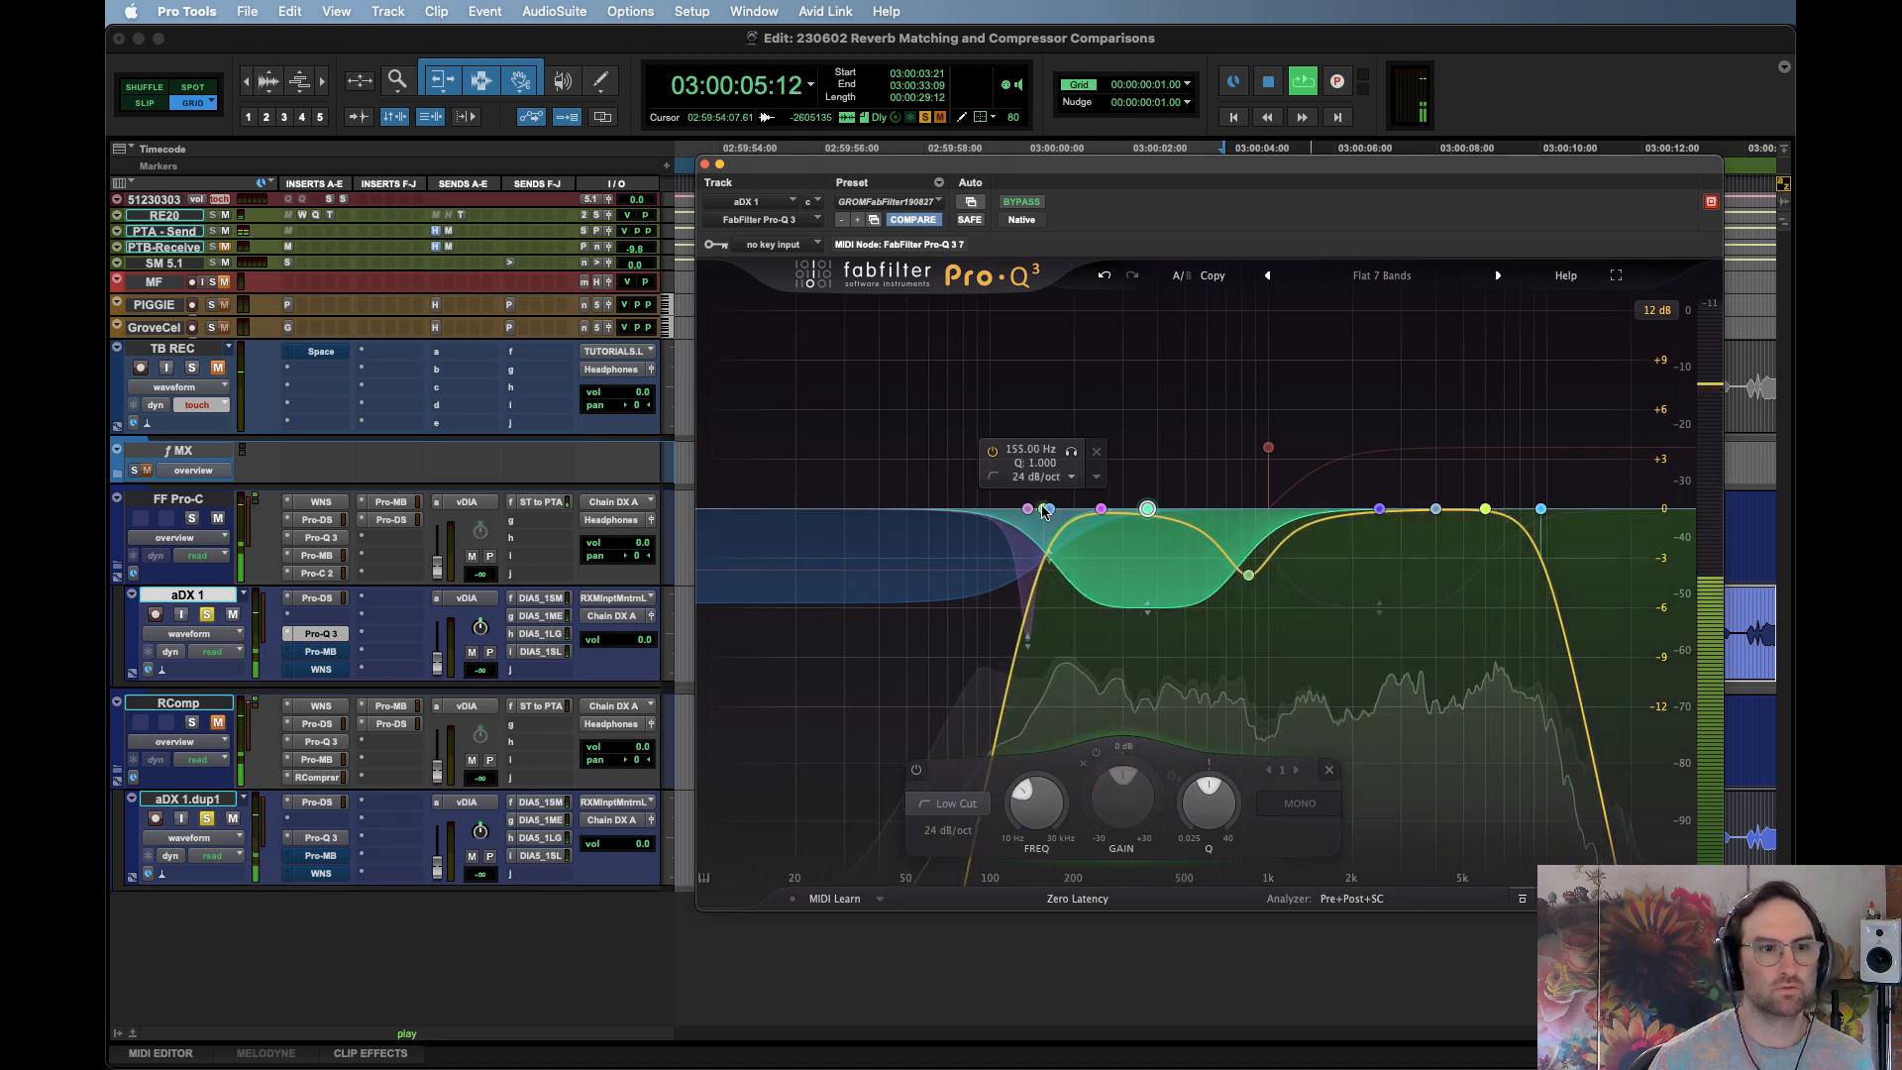
mouse_move(1045, 508)
left_mouse_down()
mouse_move(805, 507)
mouse_move(1043, 508)
left_mouse_up()
key("space")
key("space")
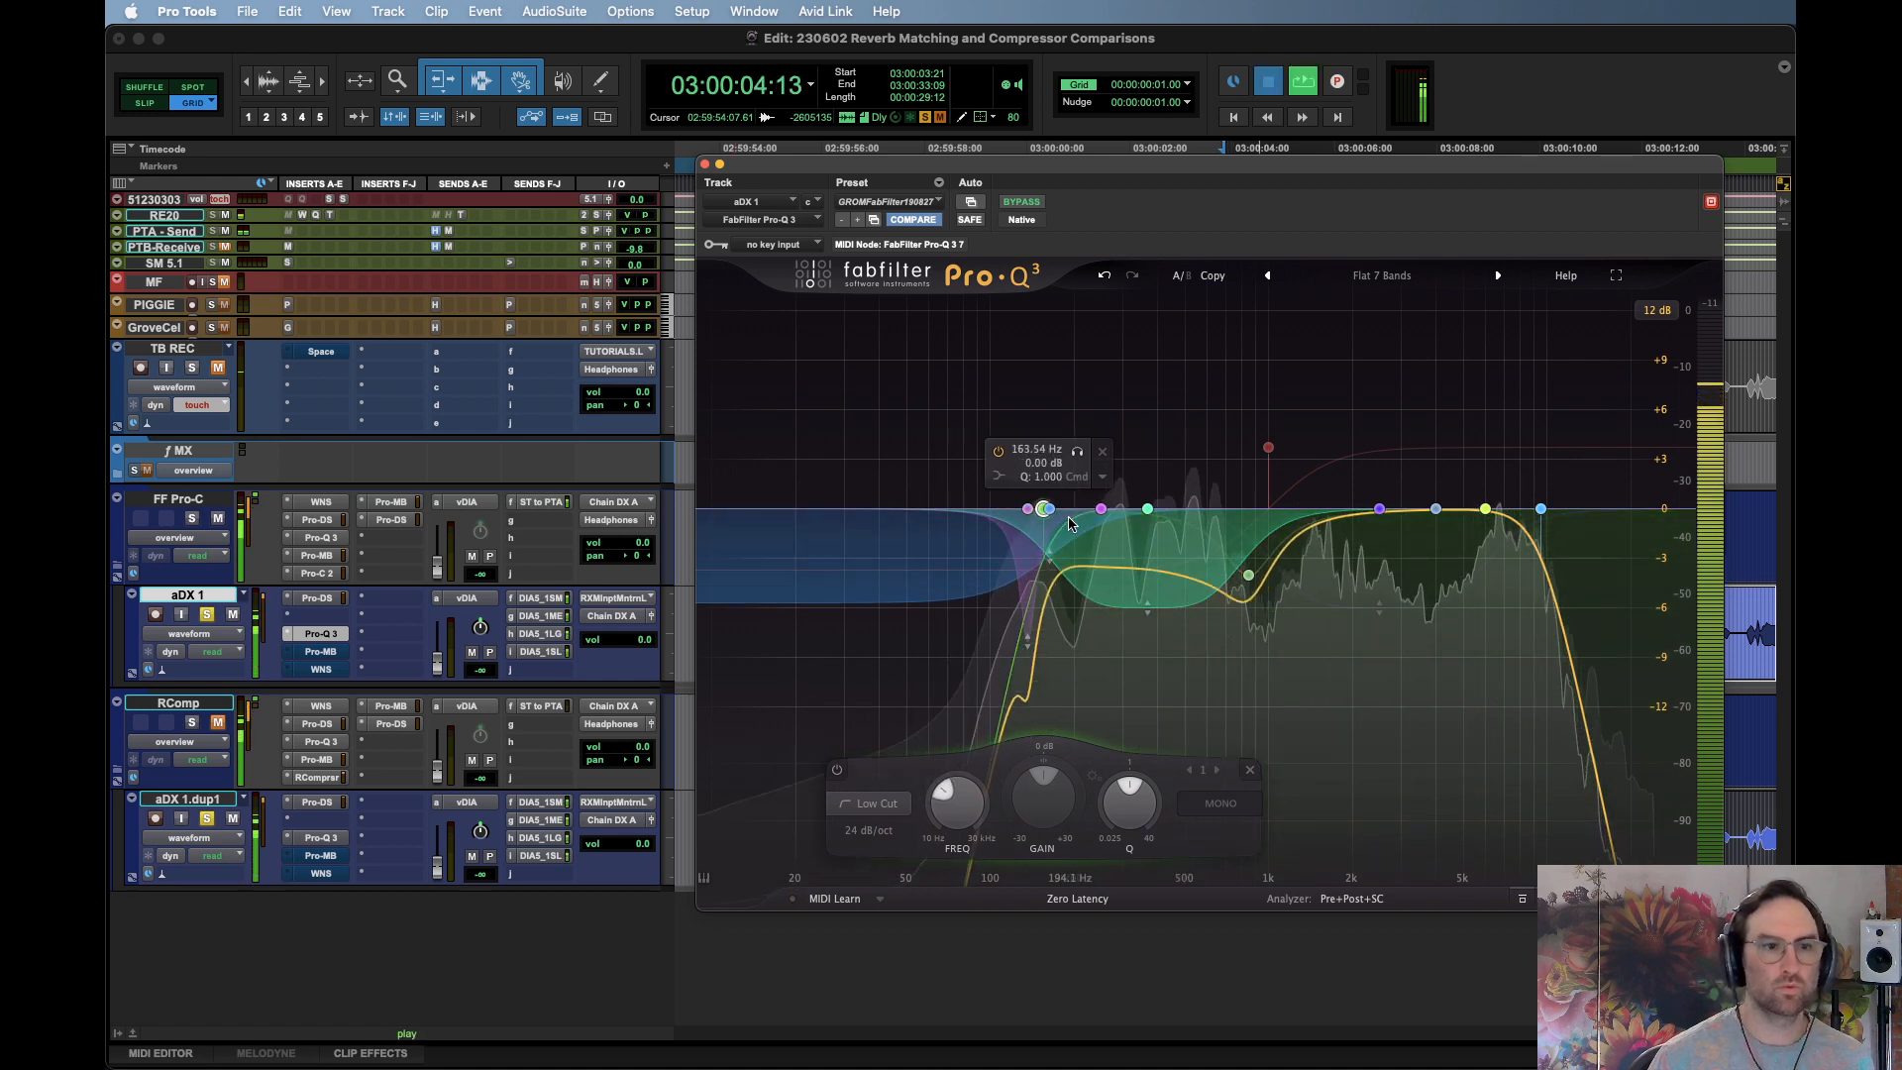
key("space")
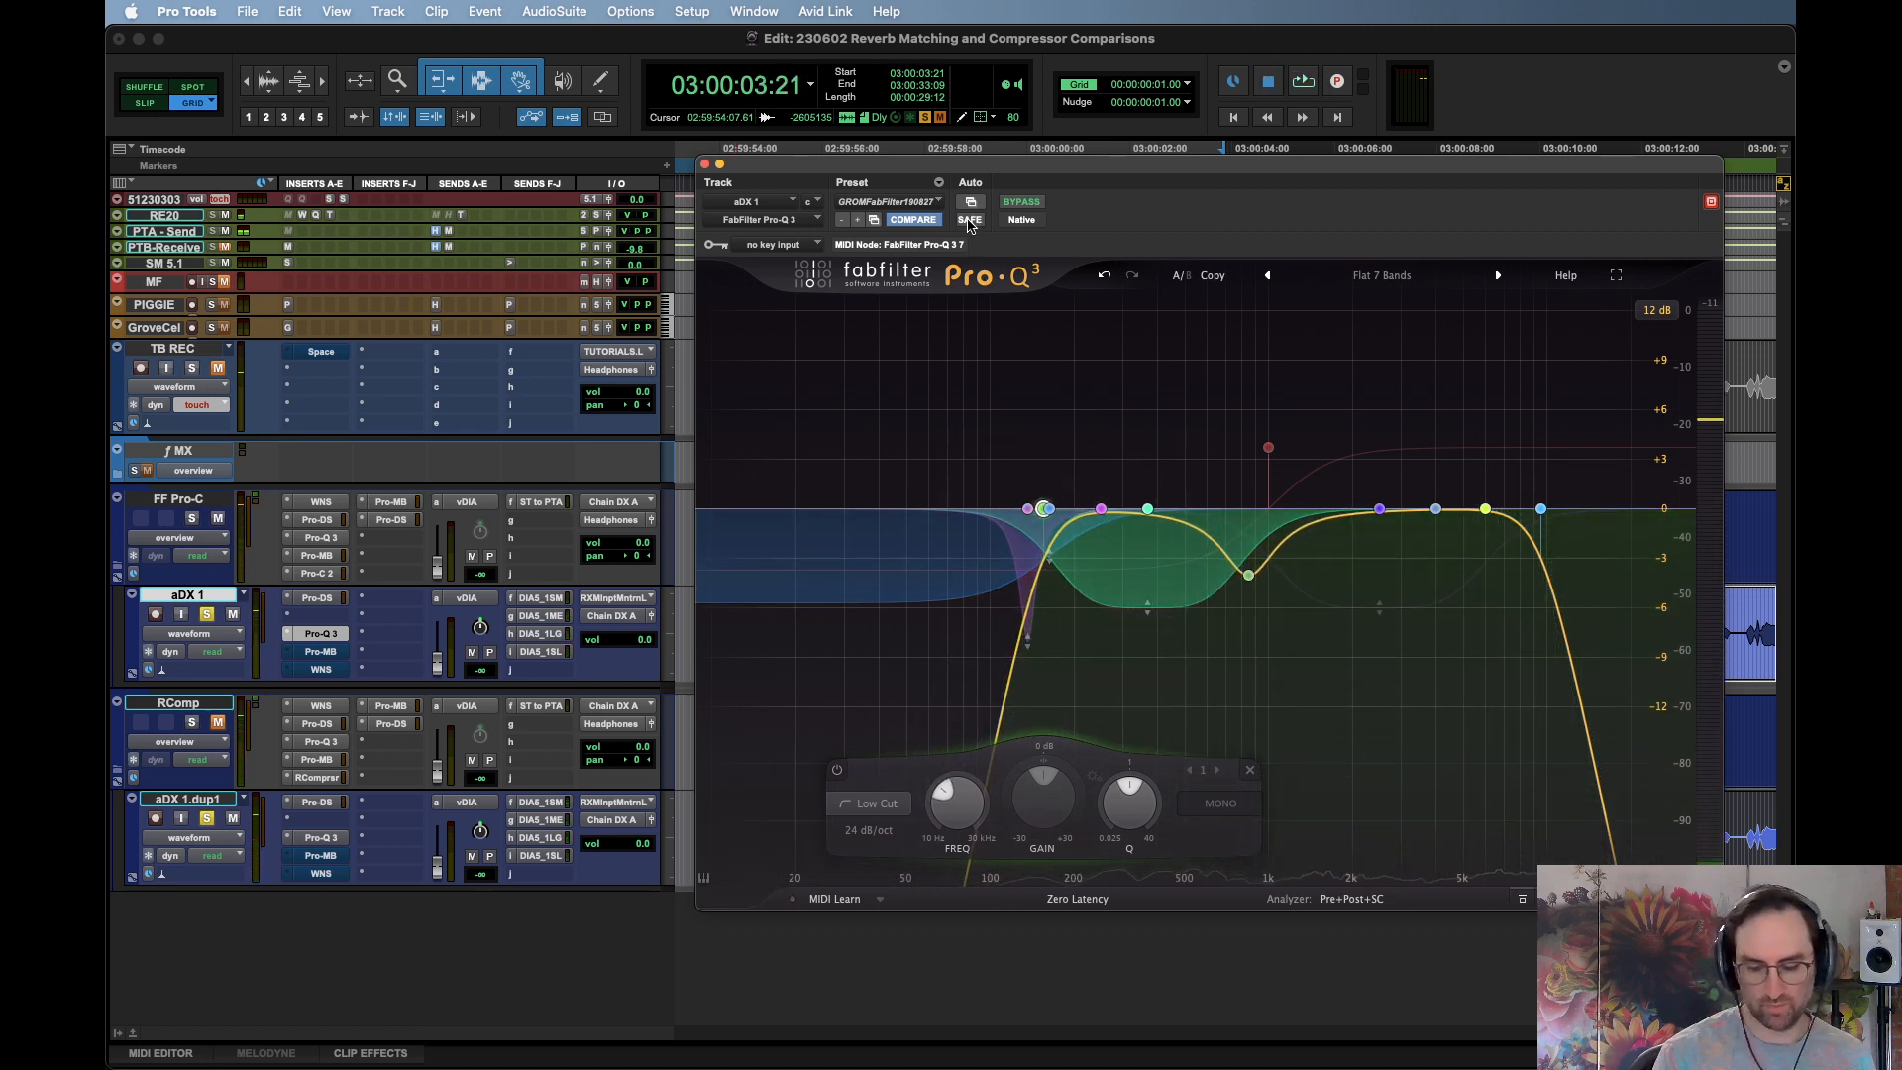
Disable automation of the Pro-Q 3 parameters on aDX 1
left_click(970, 202)
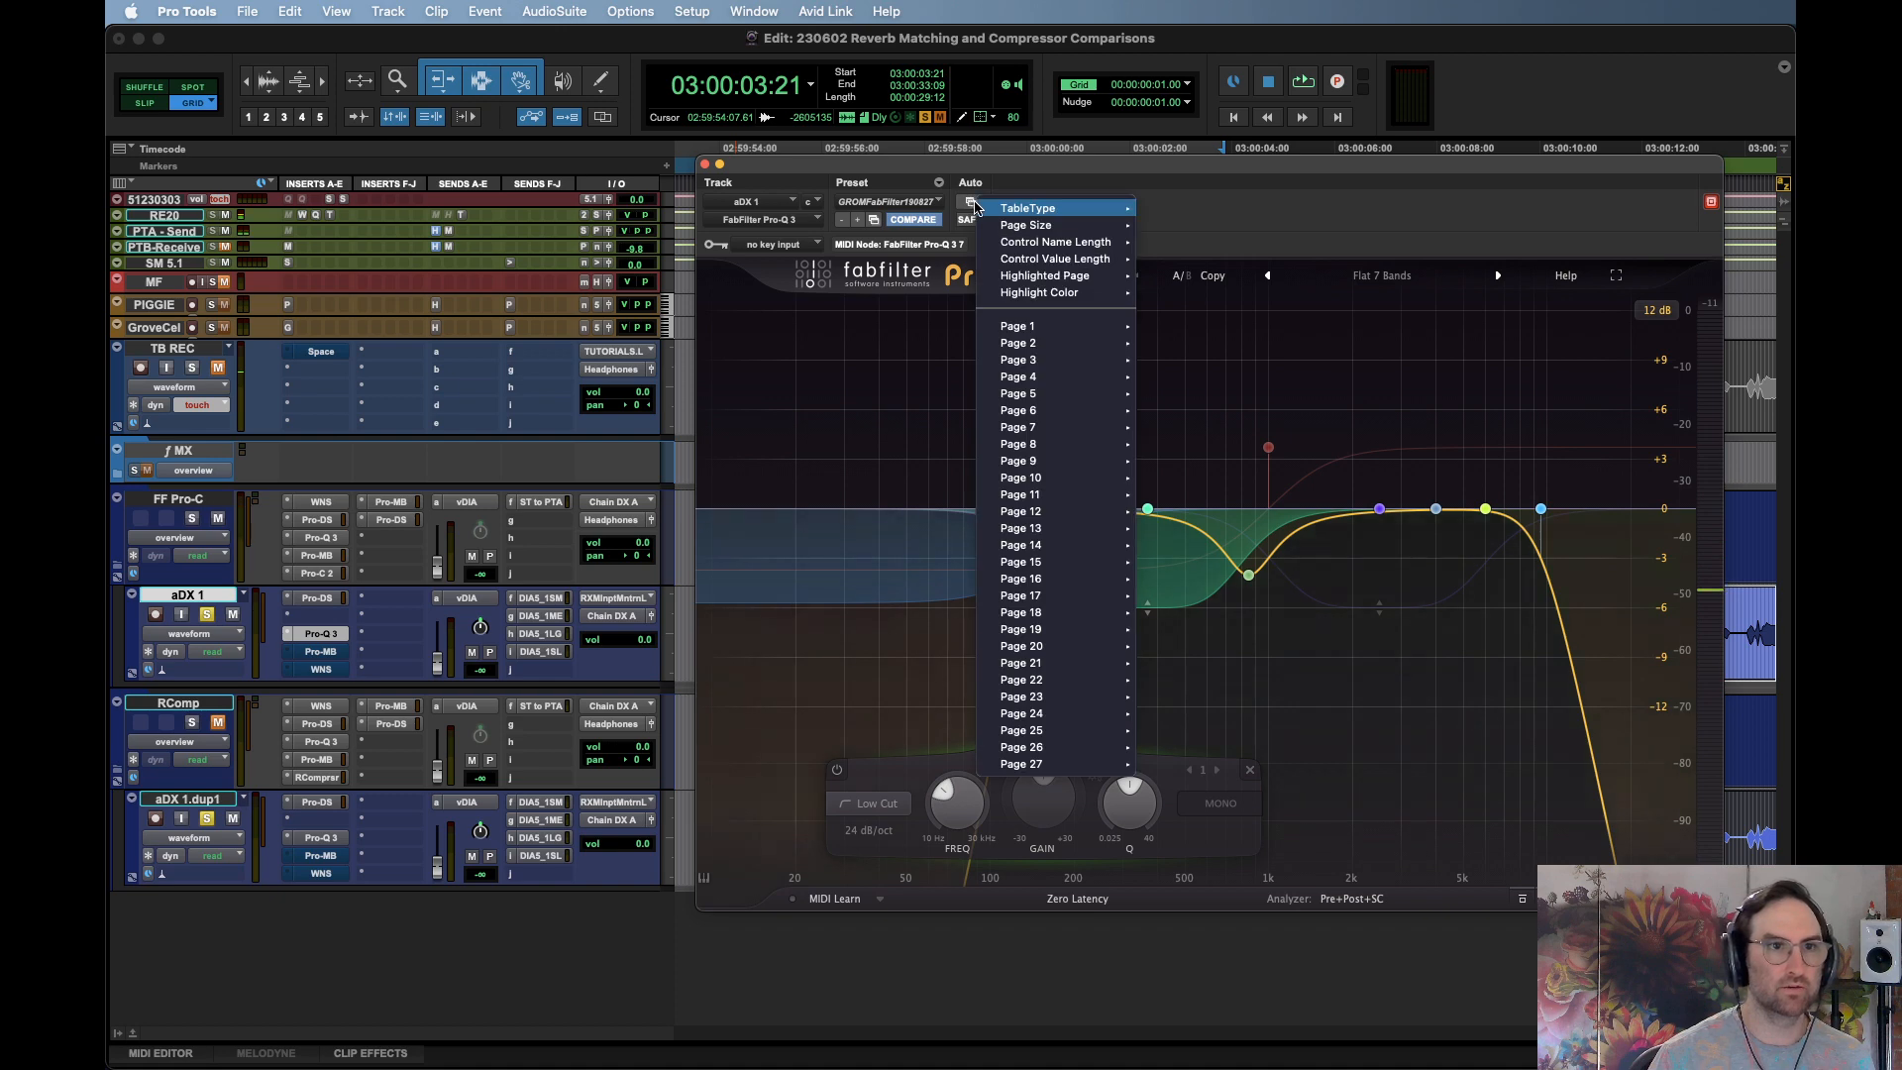
left_click(977, 204)
key("Return")
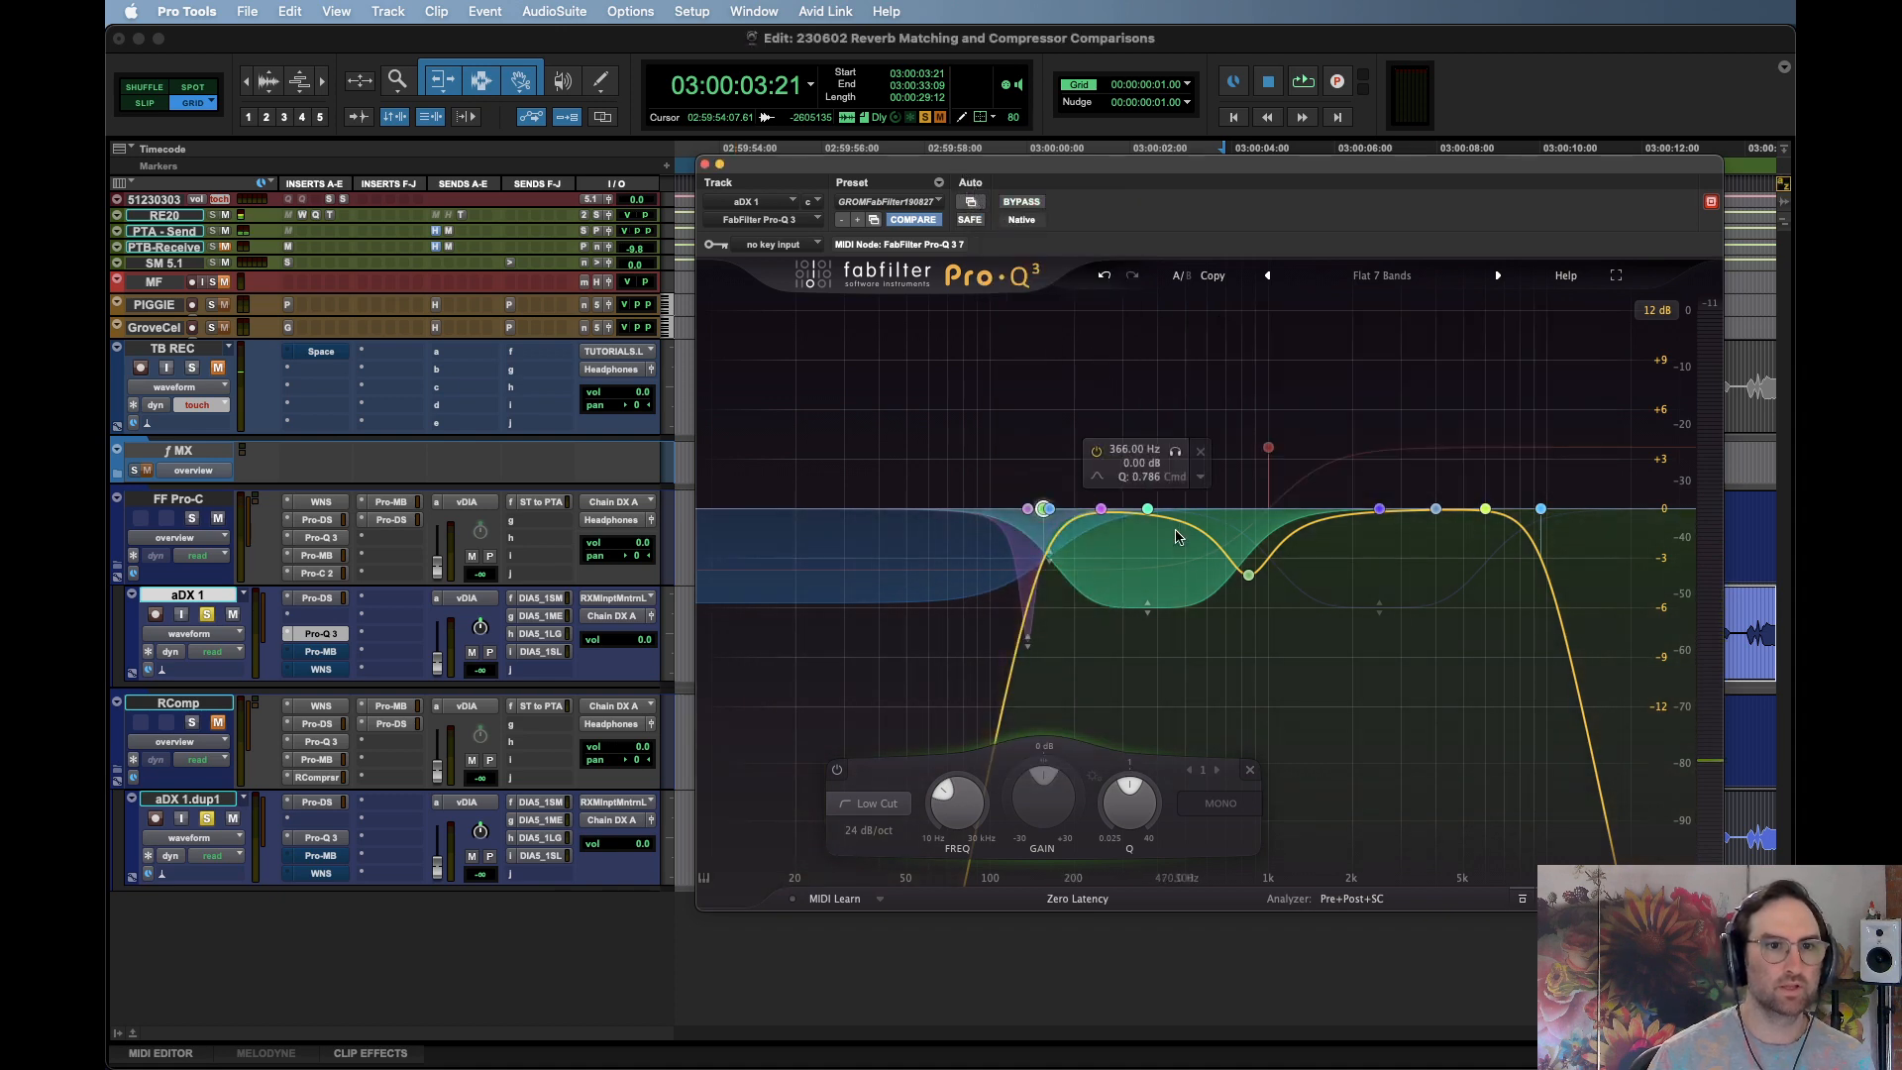
Open WNS on FF Pro-C and compare it with the Dial Master Chain Broadcast screenshots on the Tonebenders podcast page in Chrome
left_click(327, 506)
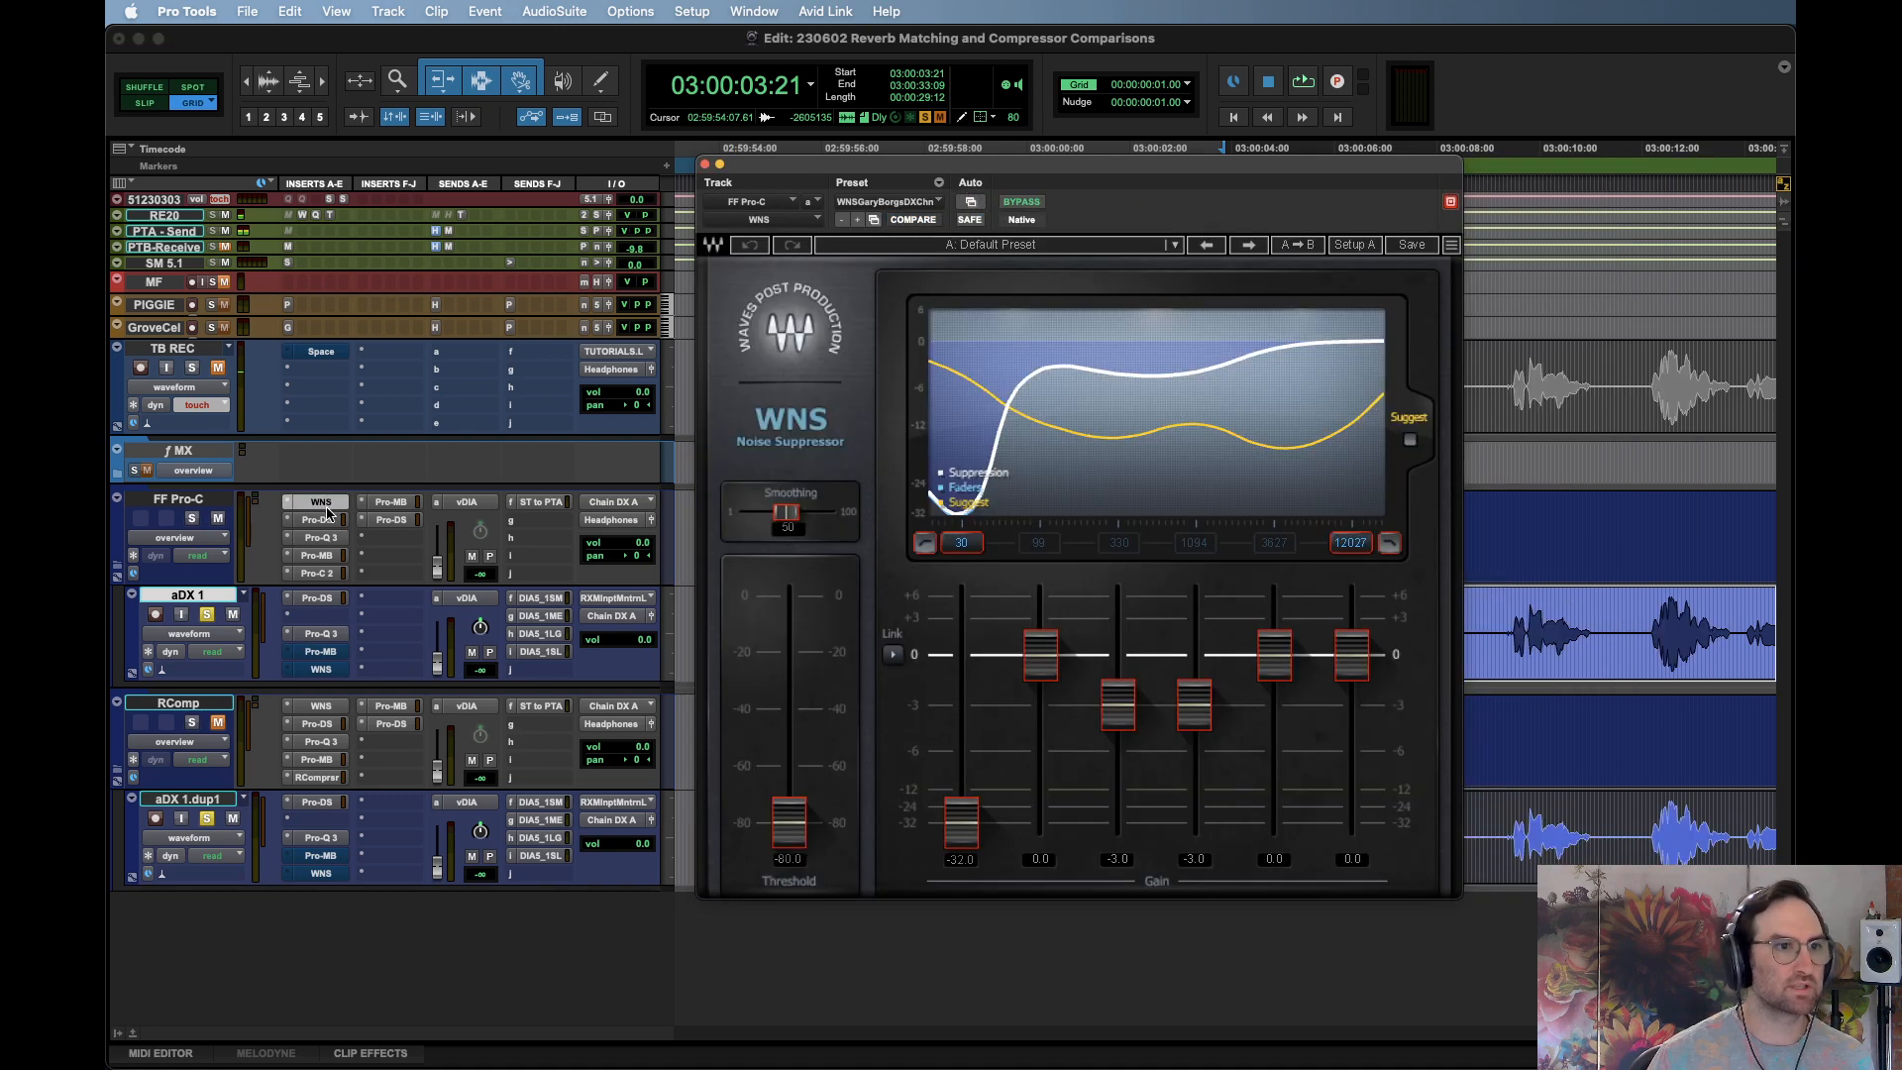
key("super+Tab")
key("super+Tab")
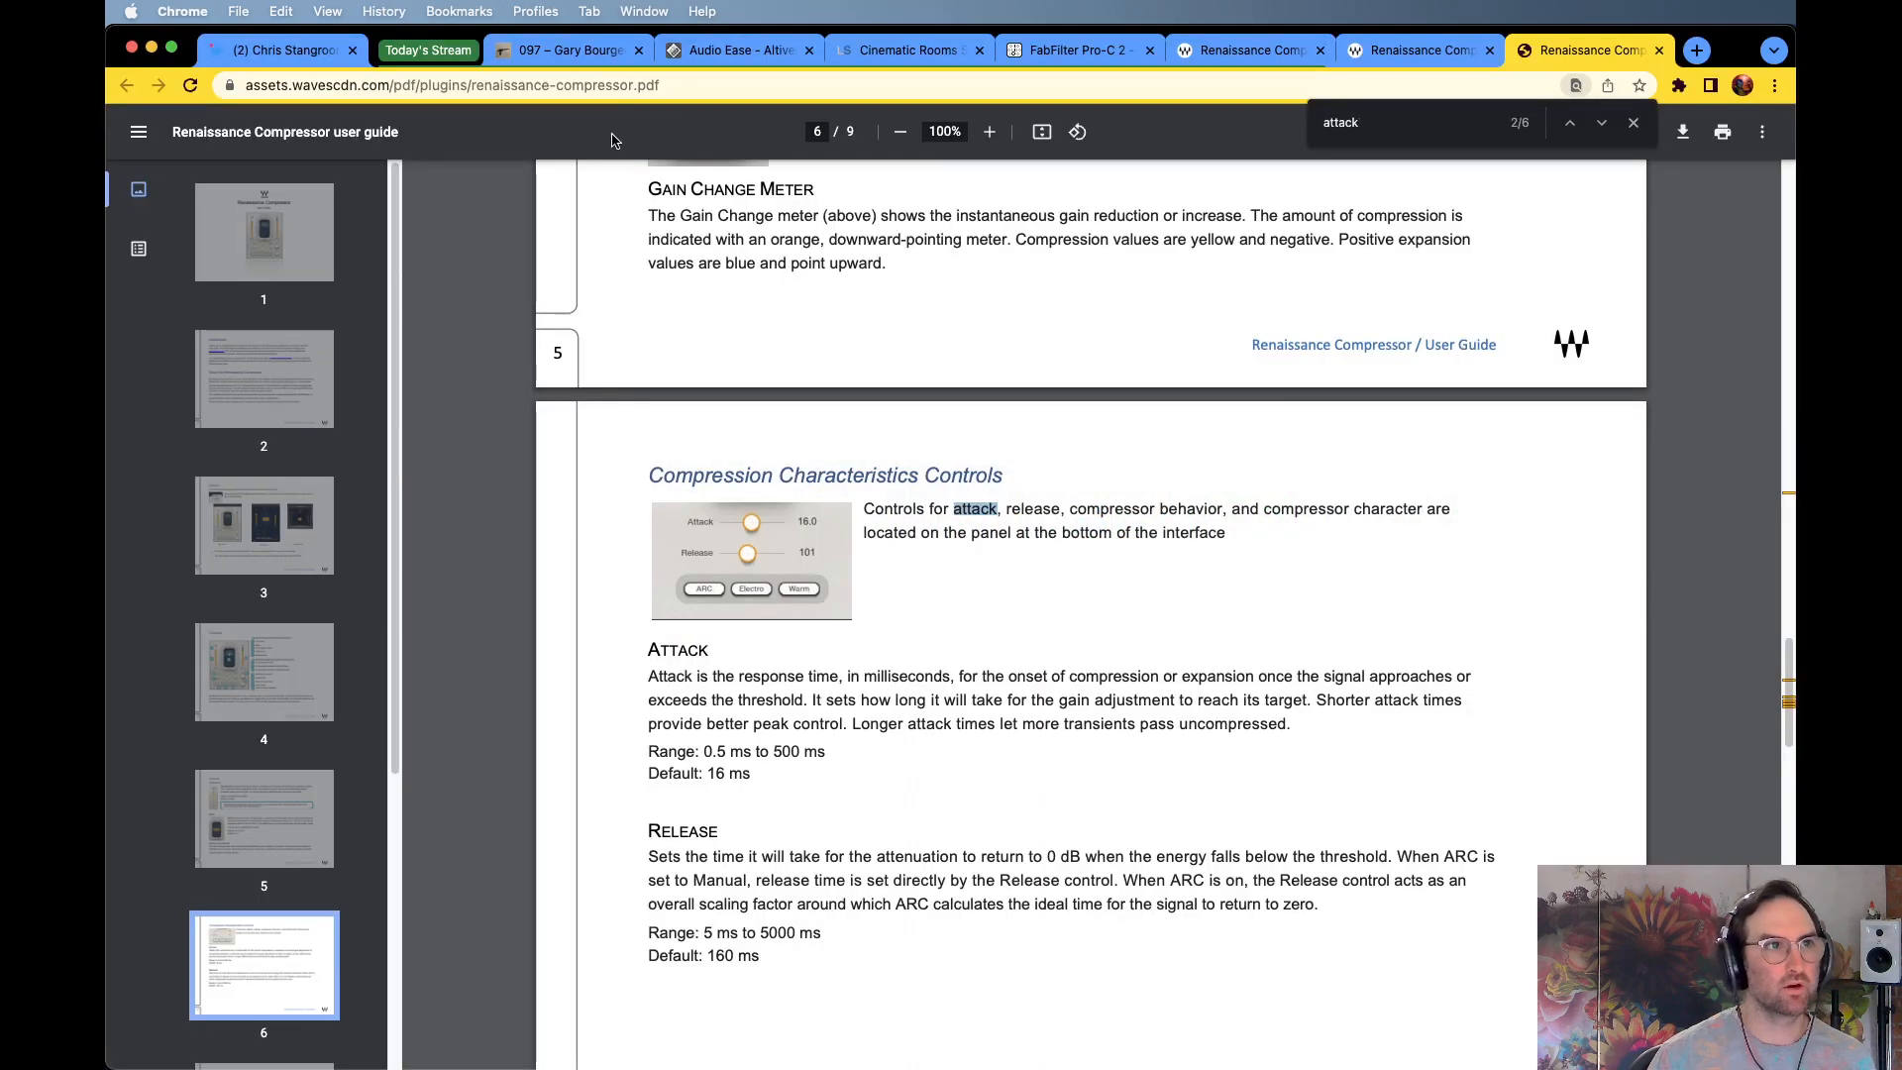
left_click(569, 49)
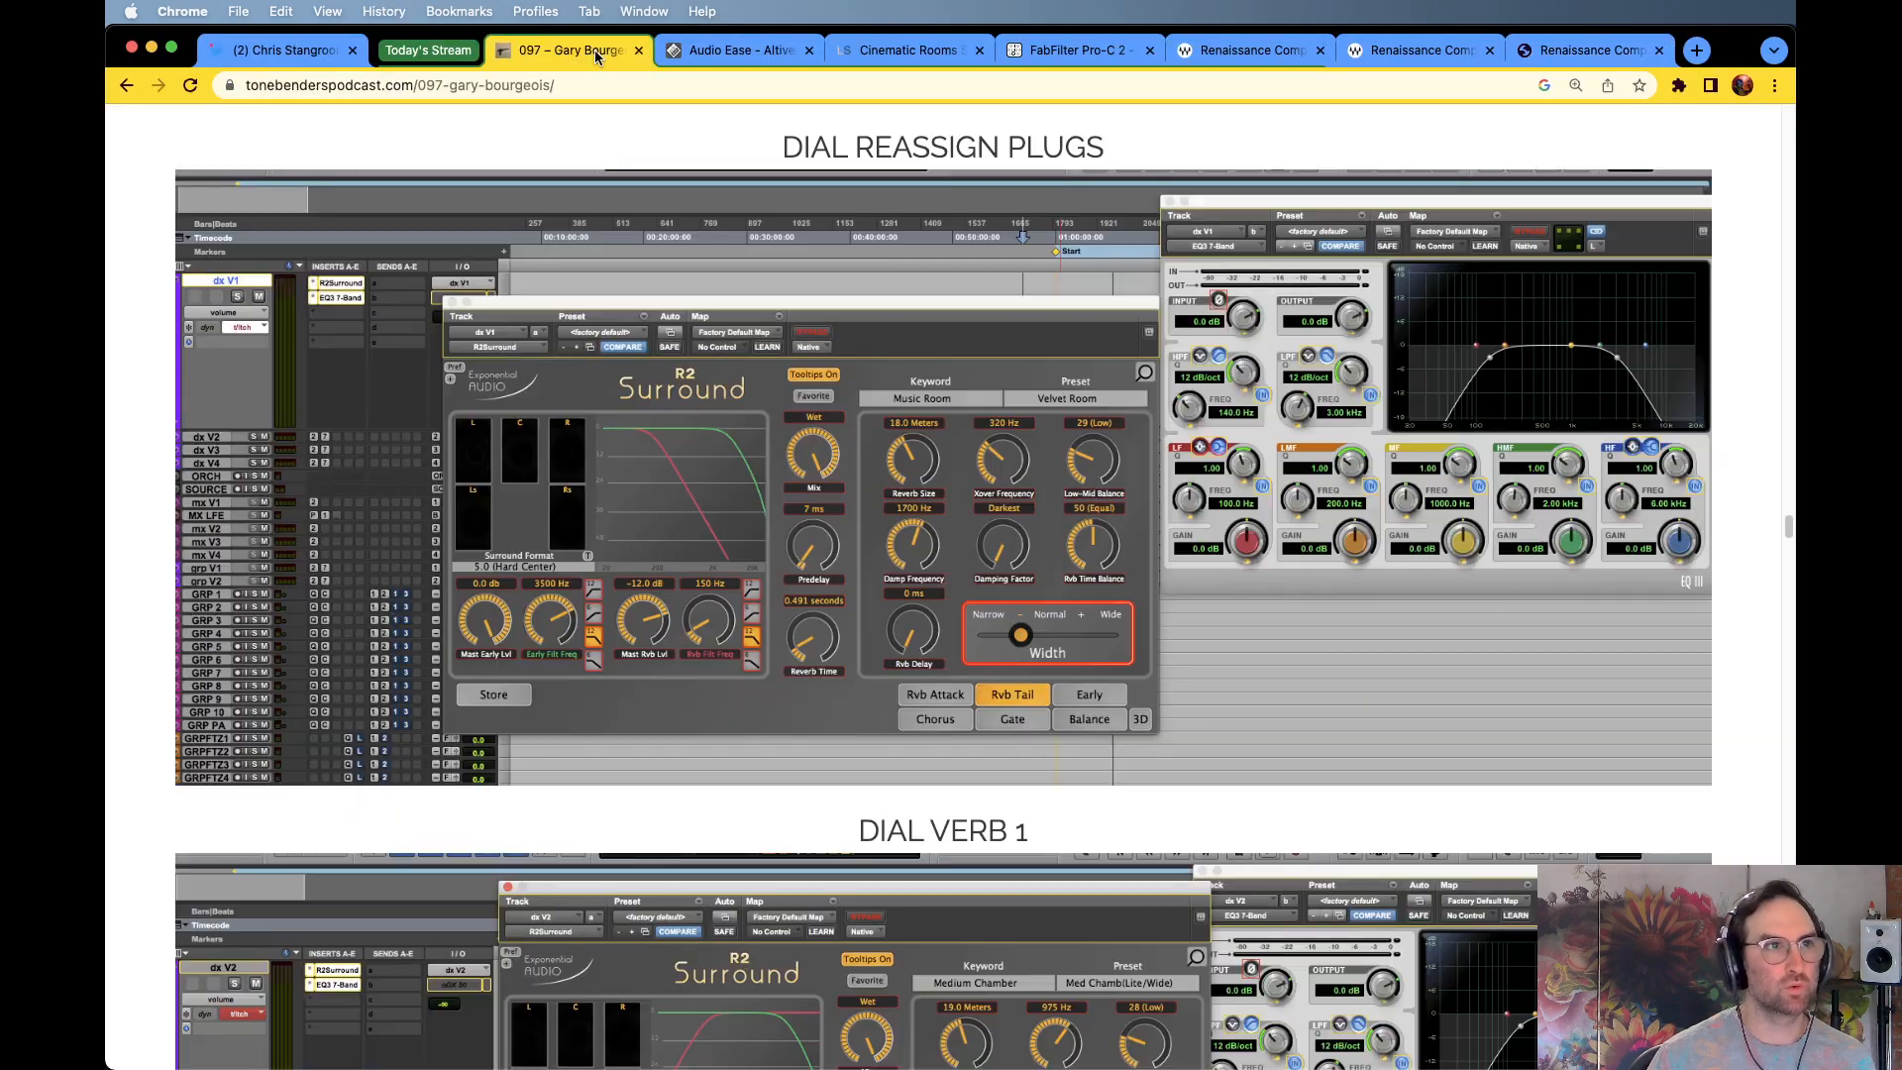
mouse_move(1791, 531)
left_mouse_down()
mouse_move(1791, 484)
mouse_move(1792, 504)
left_mouse_up()
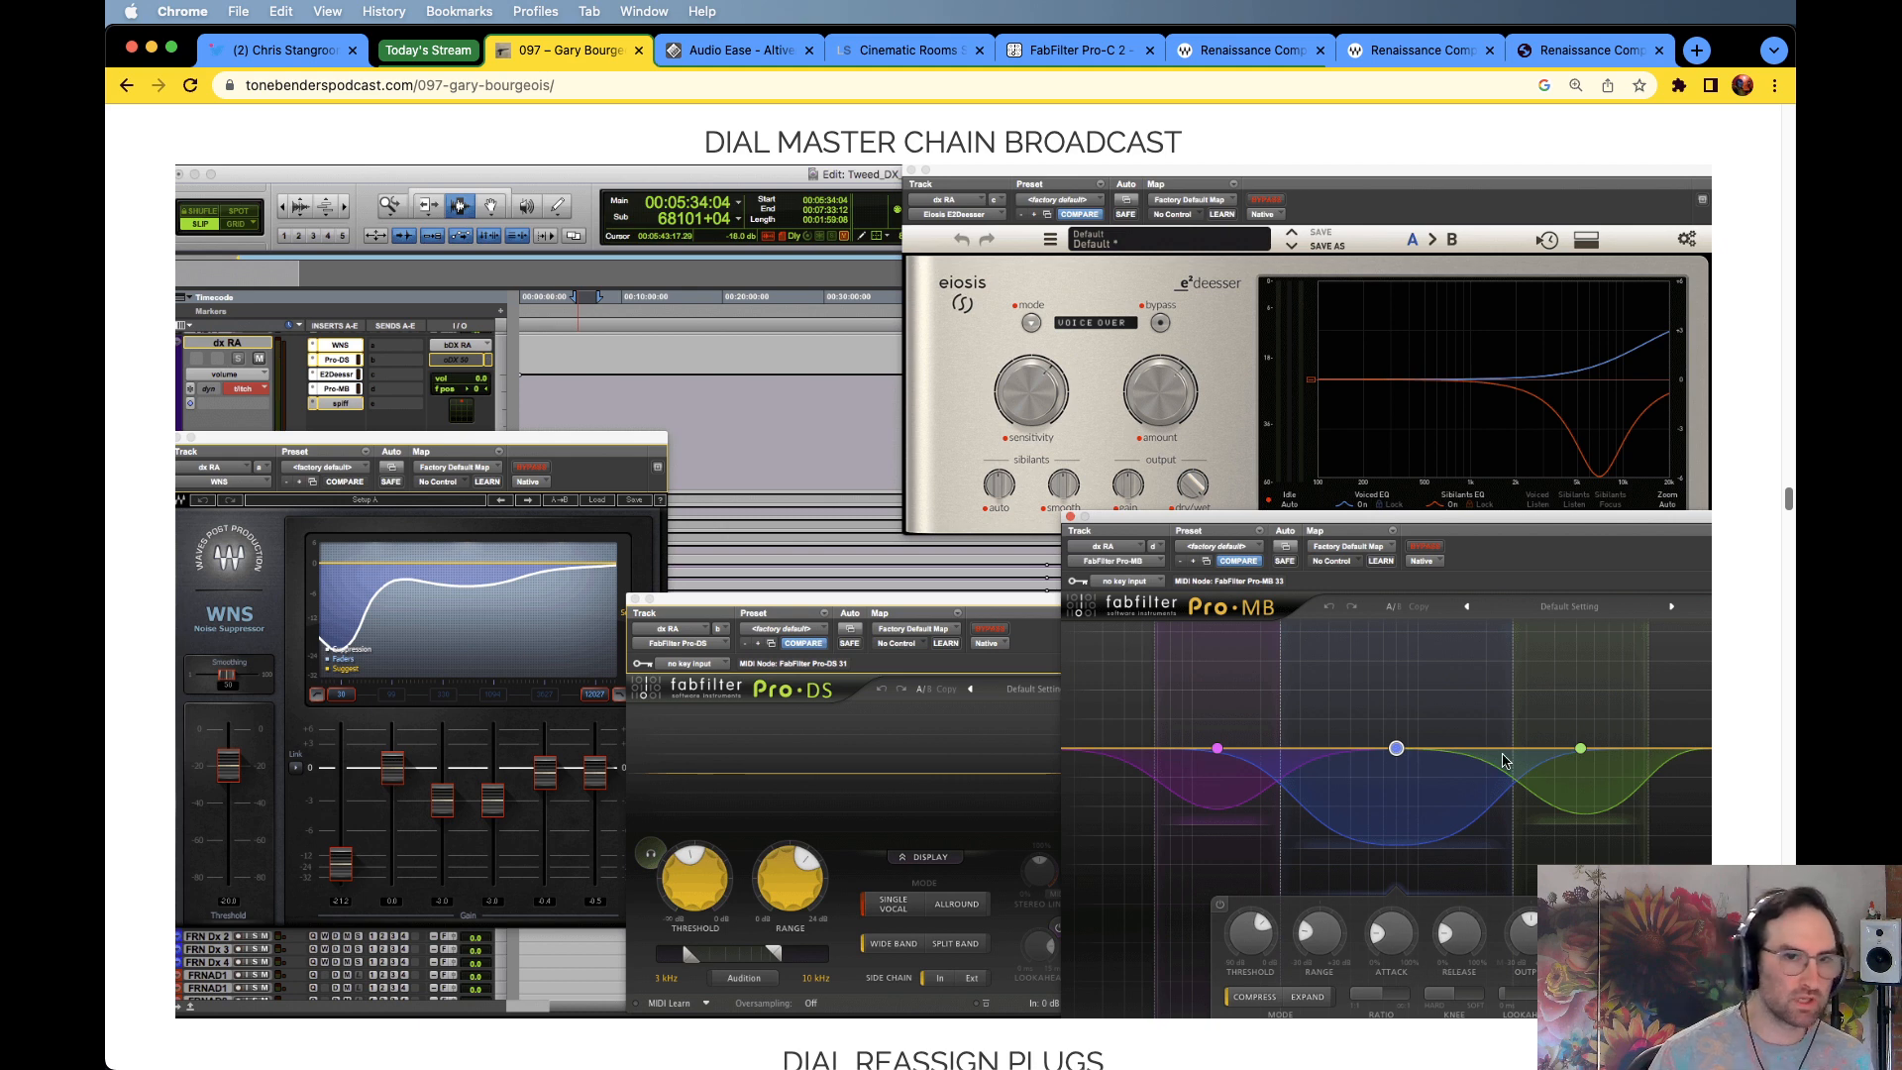
key("super+Tab")
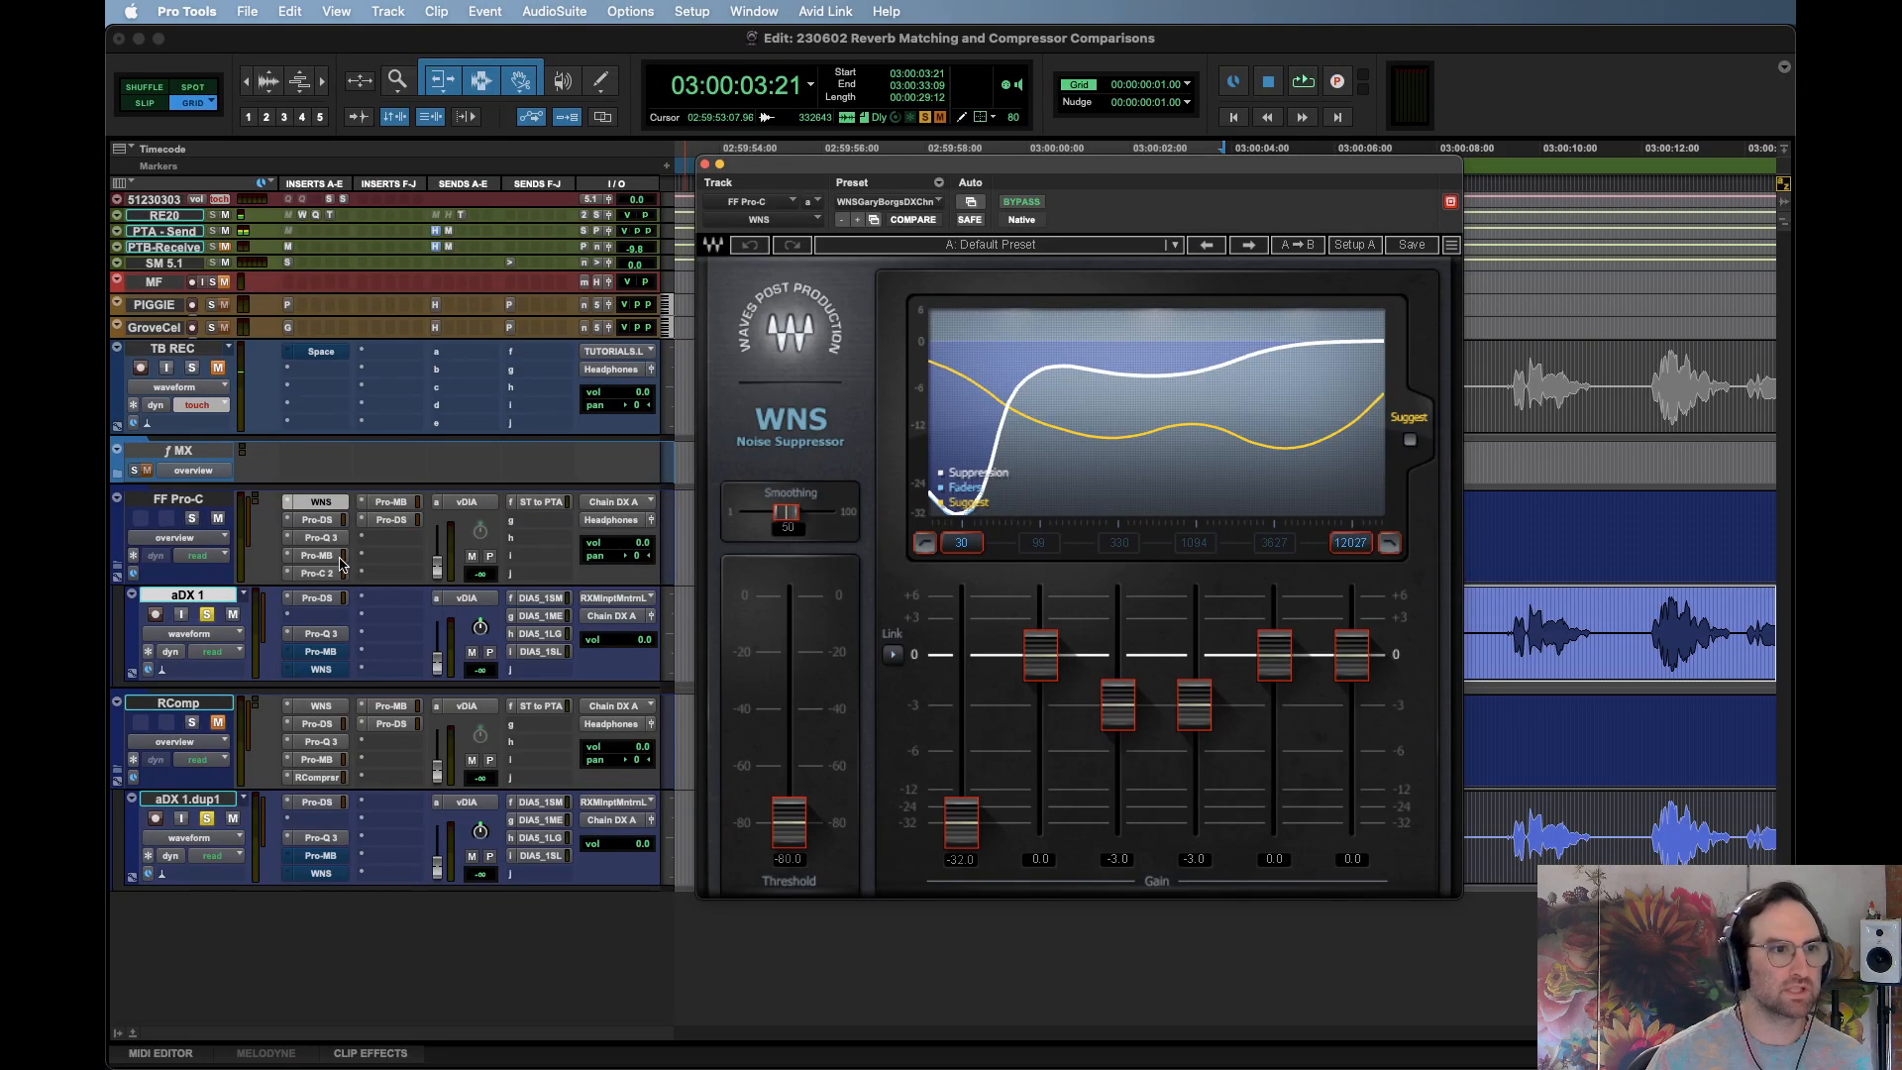
Return to Pro Tools, check FF Pro-C's Pro-MB during playback, and compare the Pro-Q 3 curves on aDX 1 and FF Pro-C
left_click(338, 556)
key("space")
key("space")
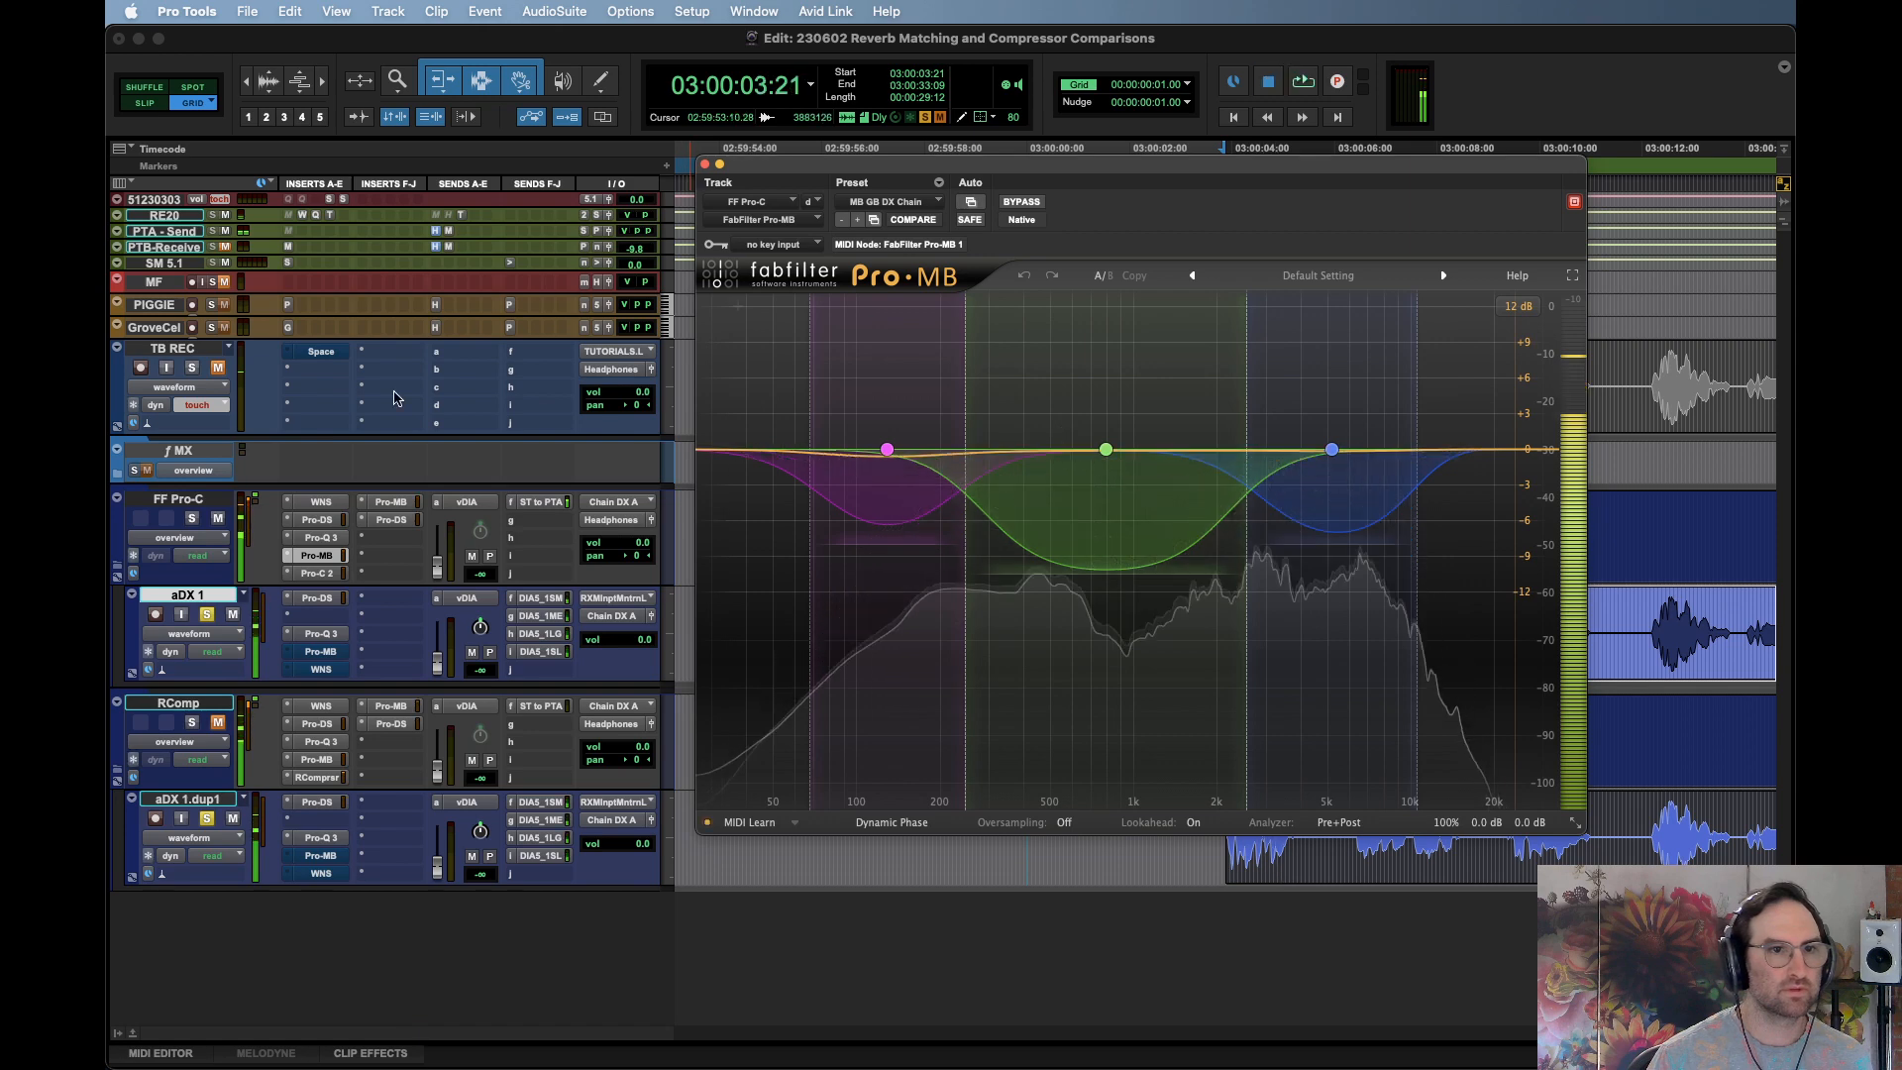
left_click(333, 636)
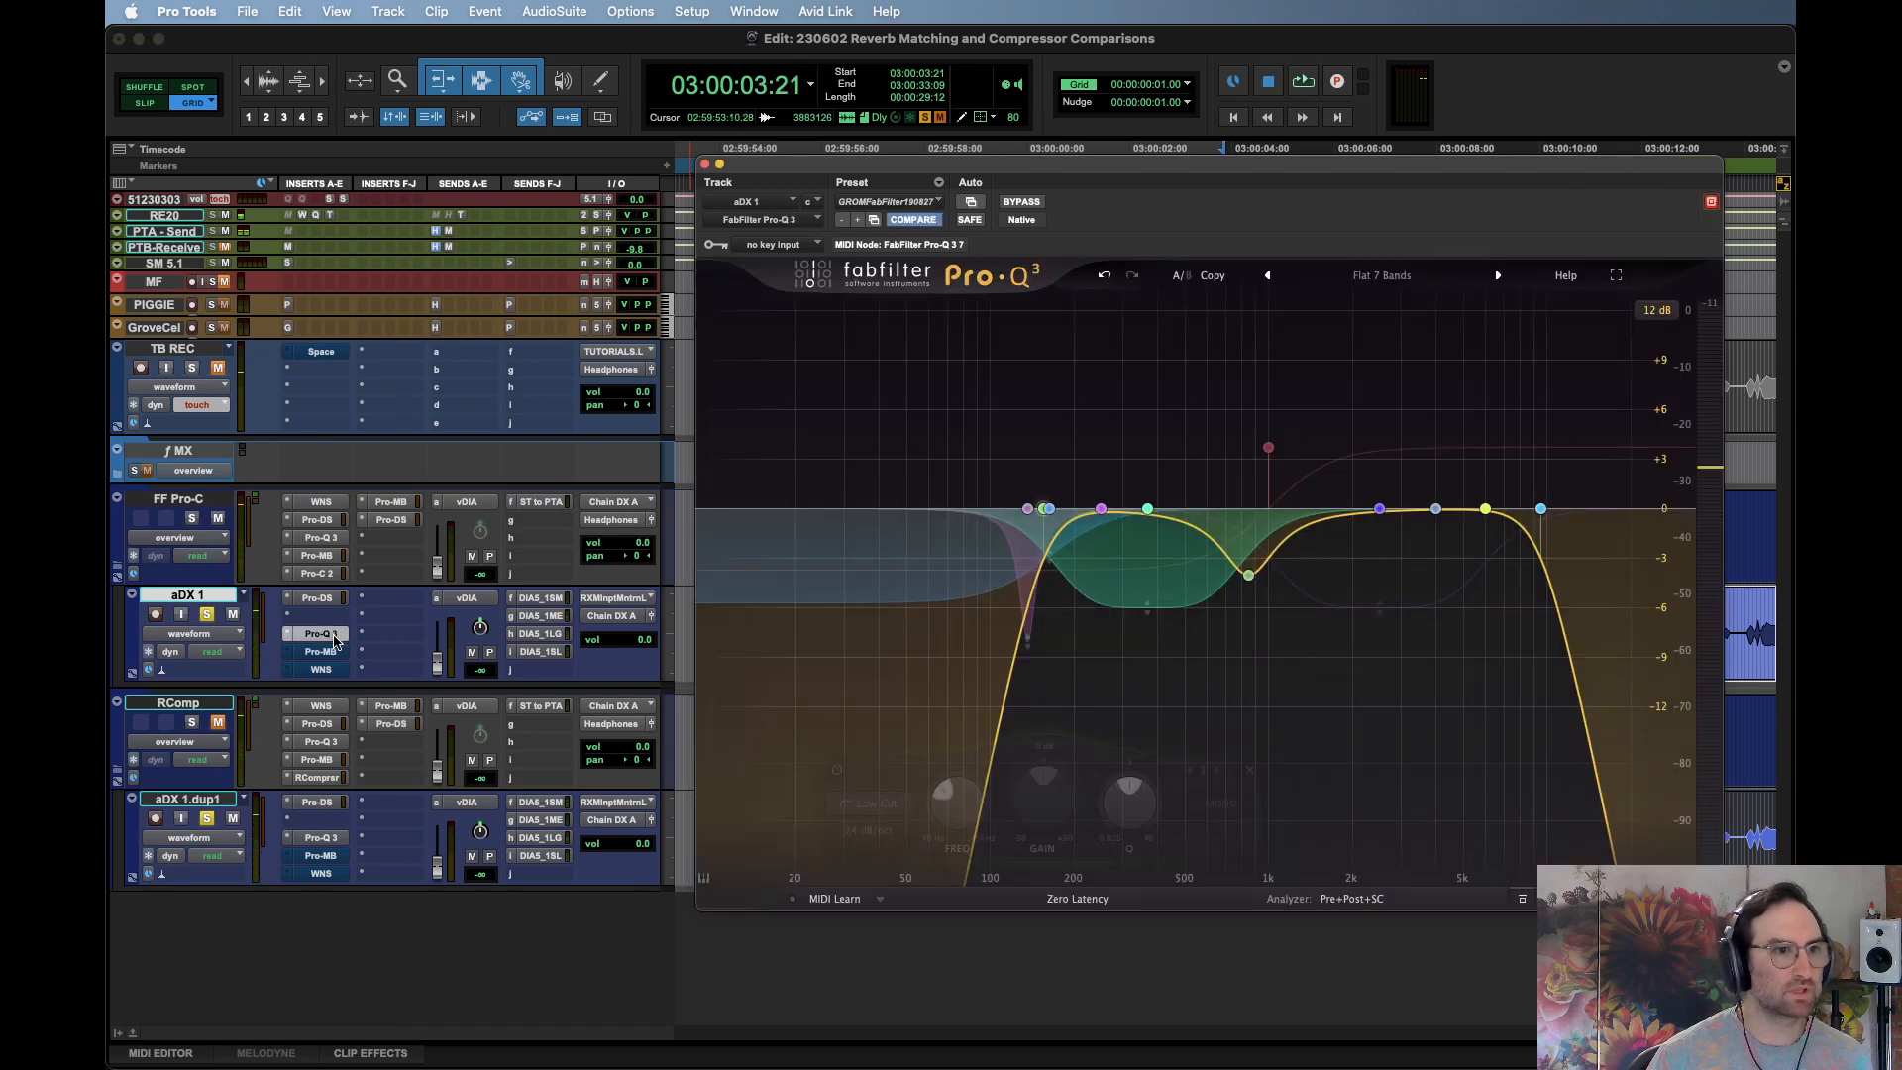
left_click(327, 540)
Play the clip while watching gain reduction in FF Pro-C's Pro-C 2 and RComp's RCompressor, and move the RCompressor window aside
left_click(327, 574)
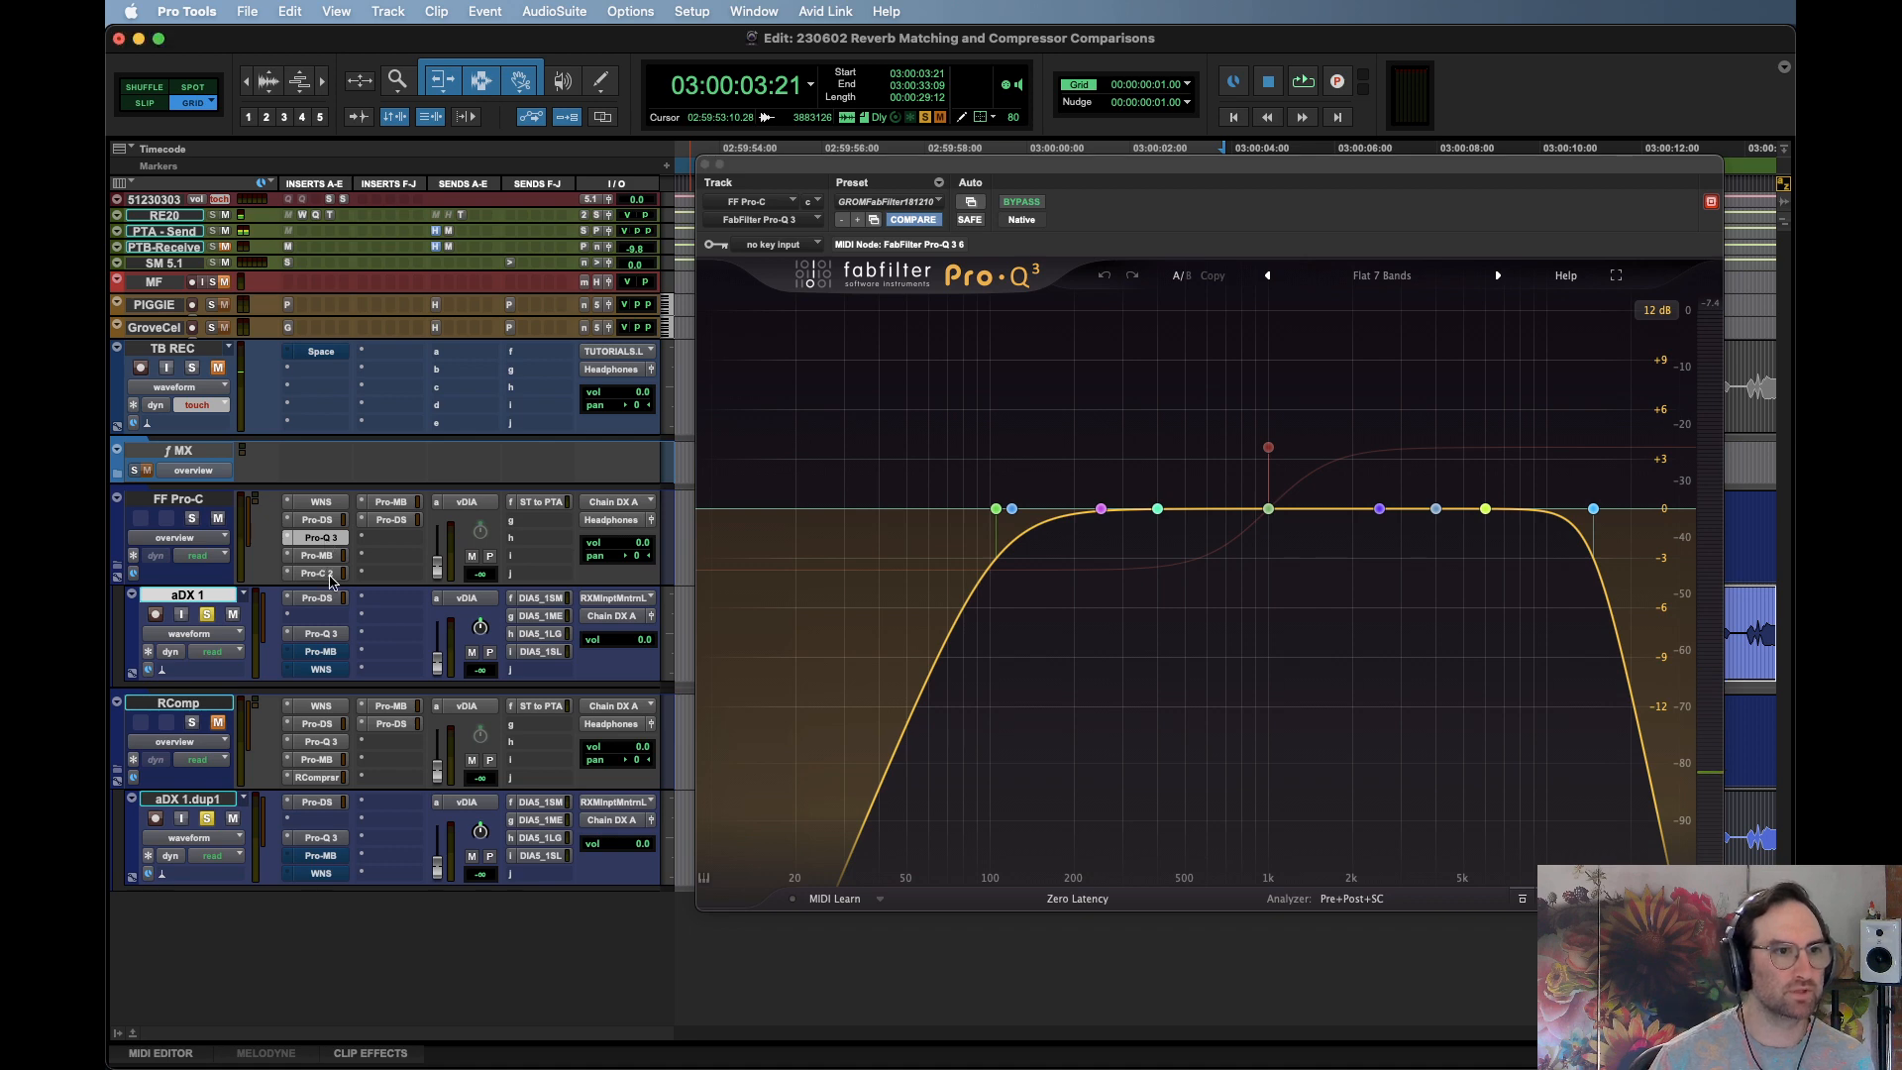
key("space")
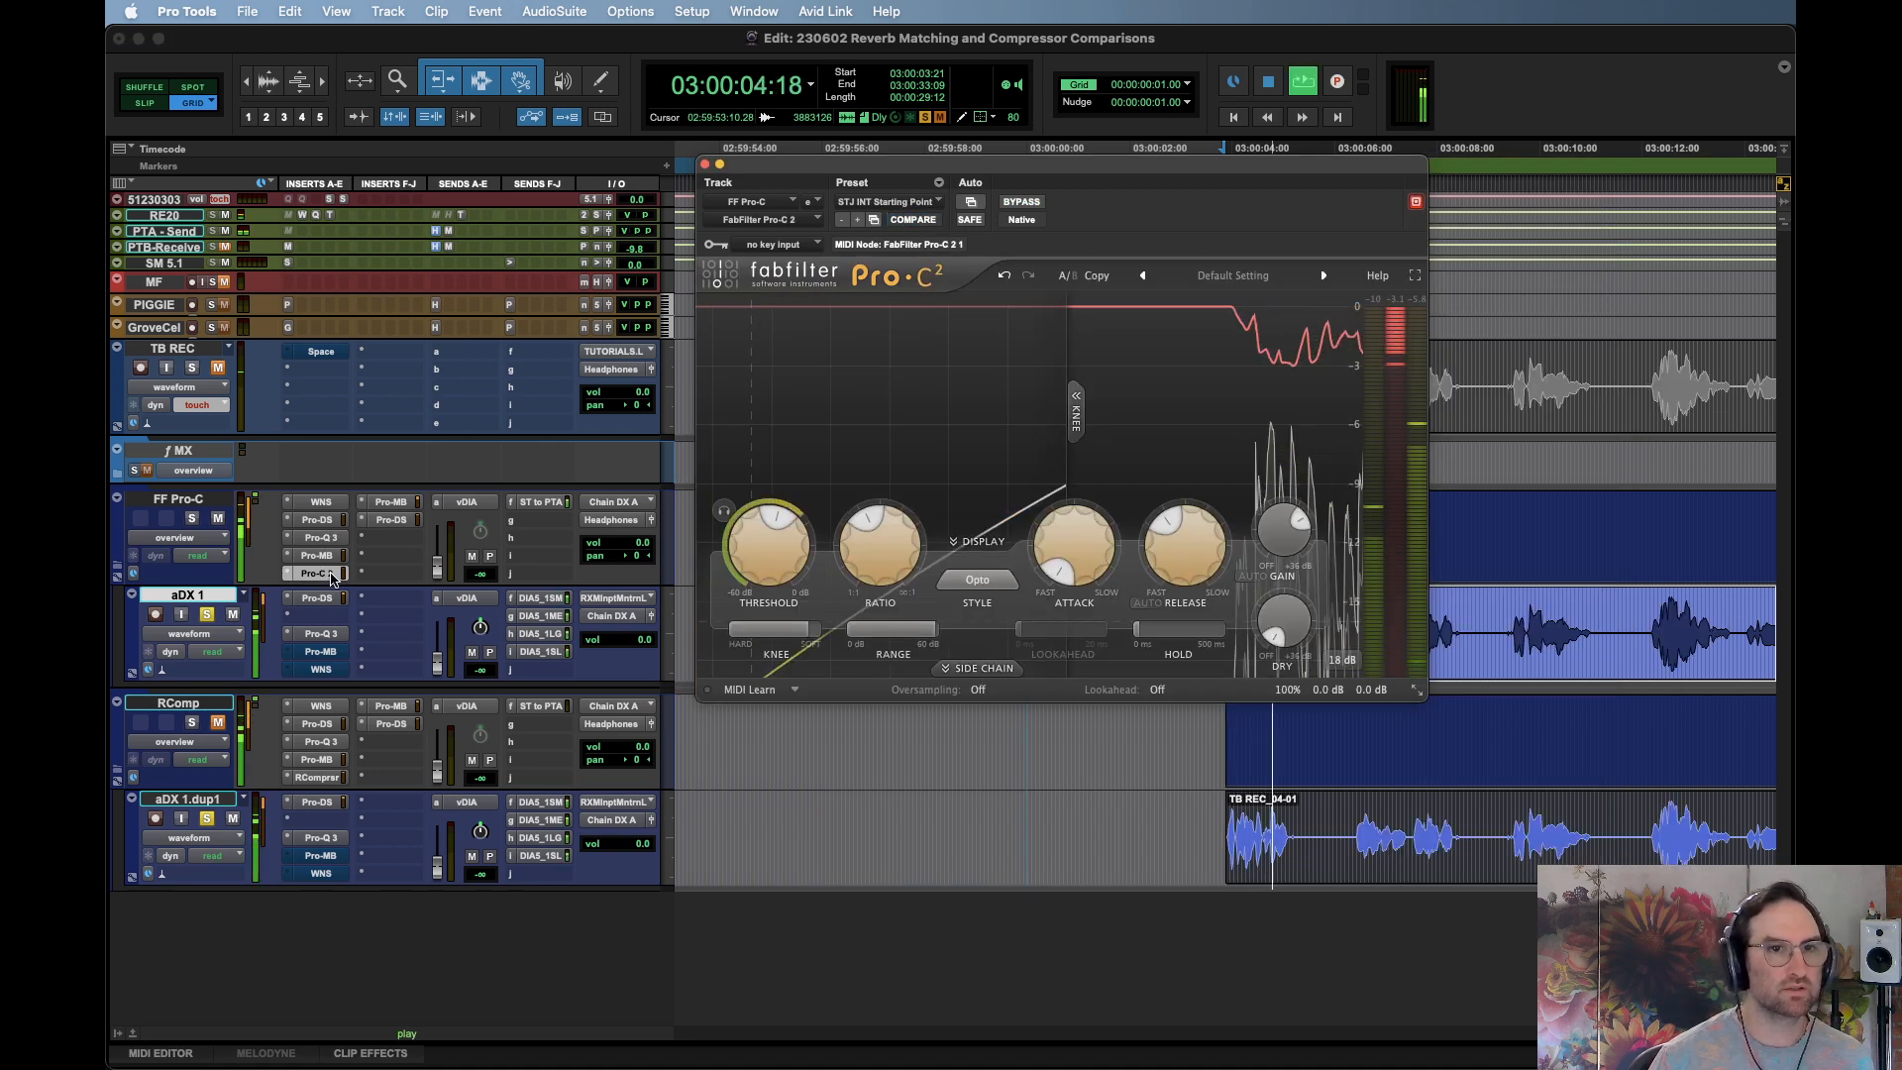
key("space")
left_click(331, 779)
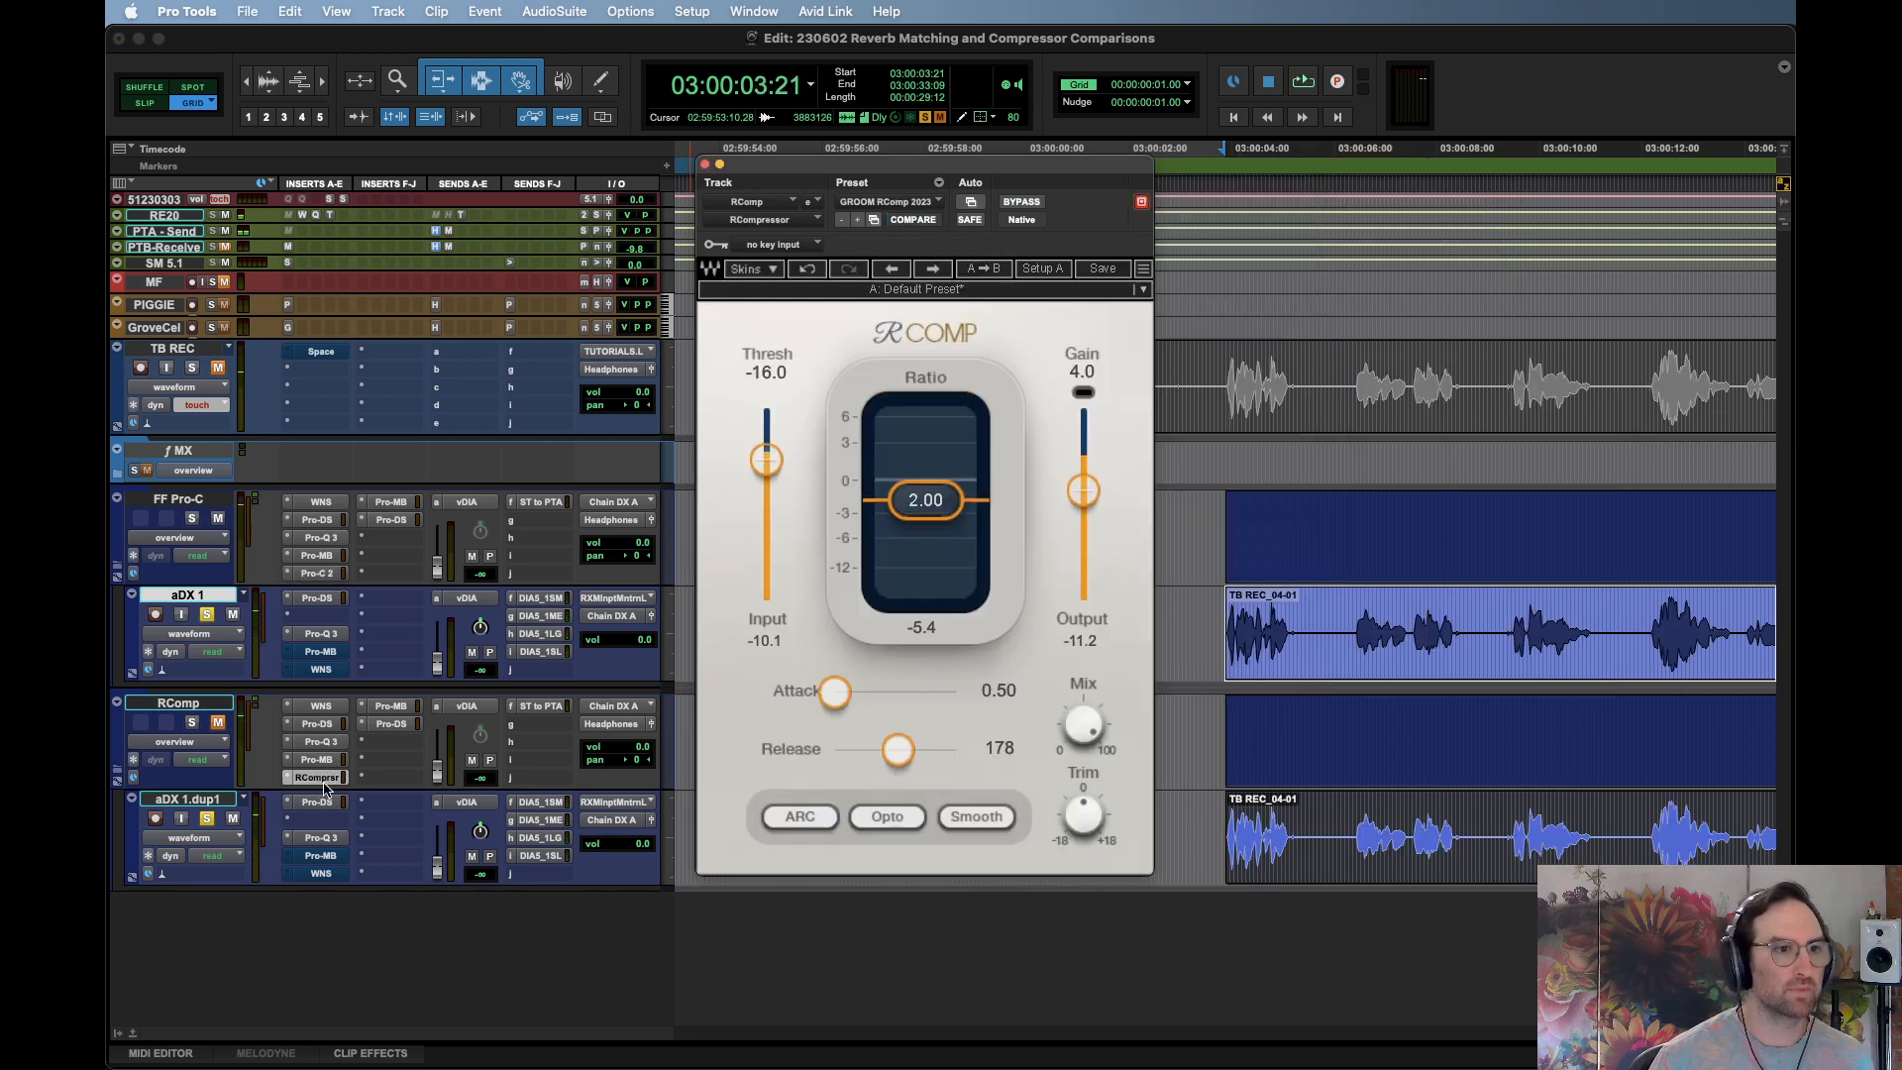
key("space")
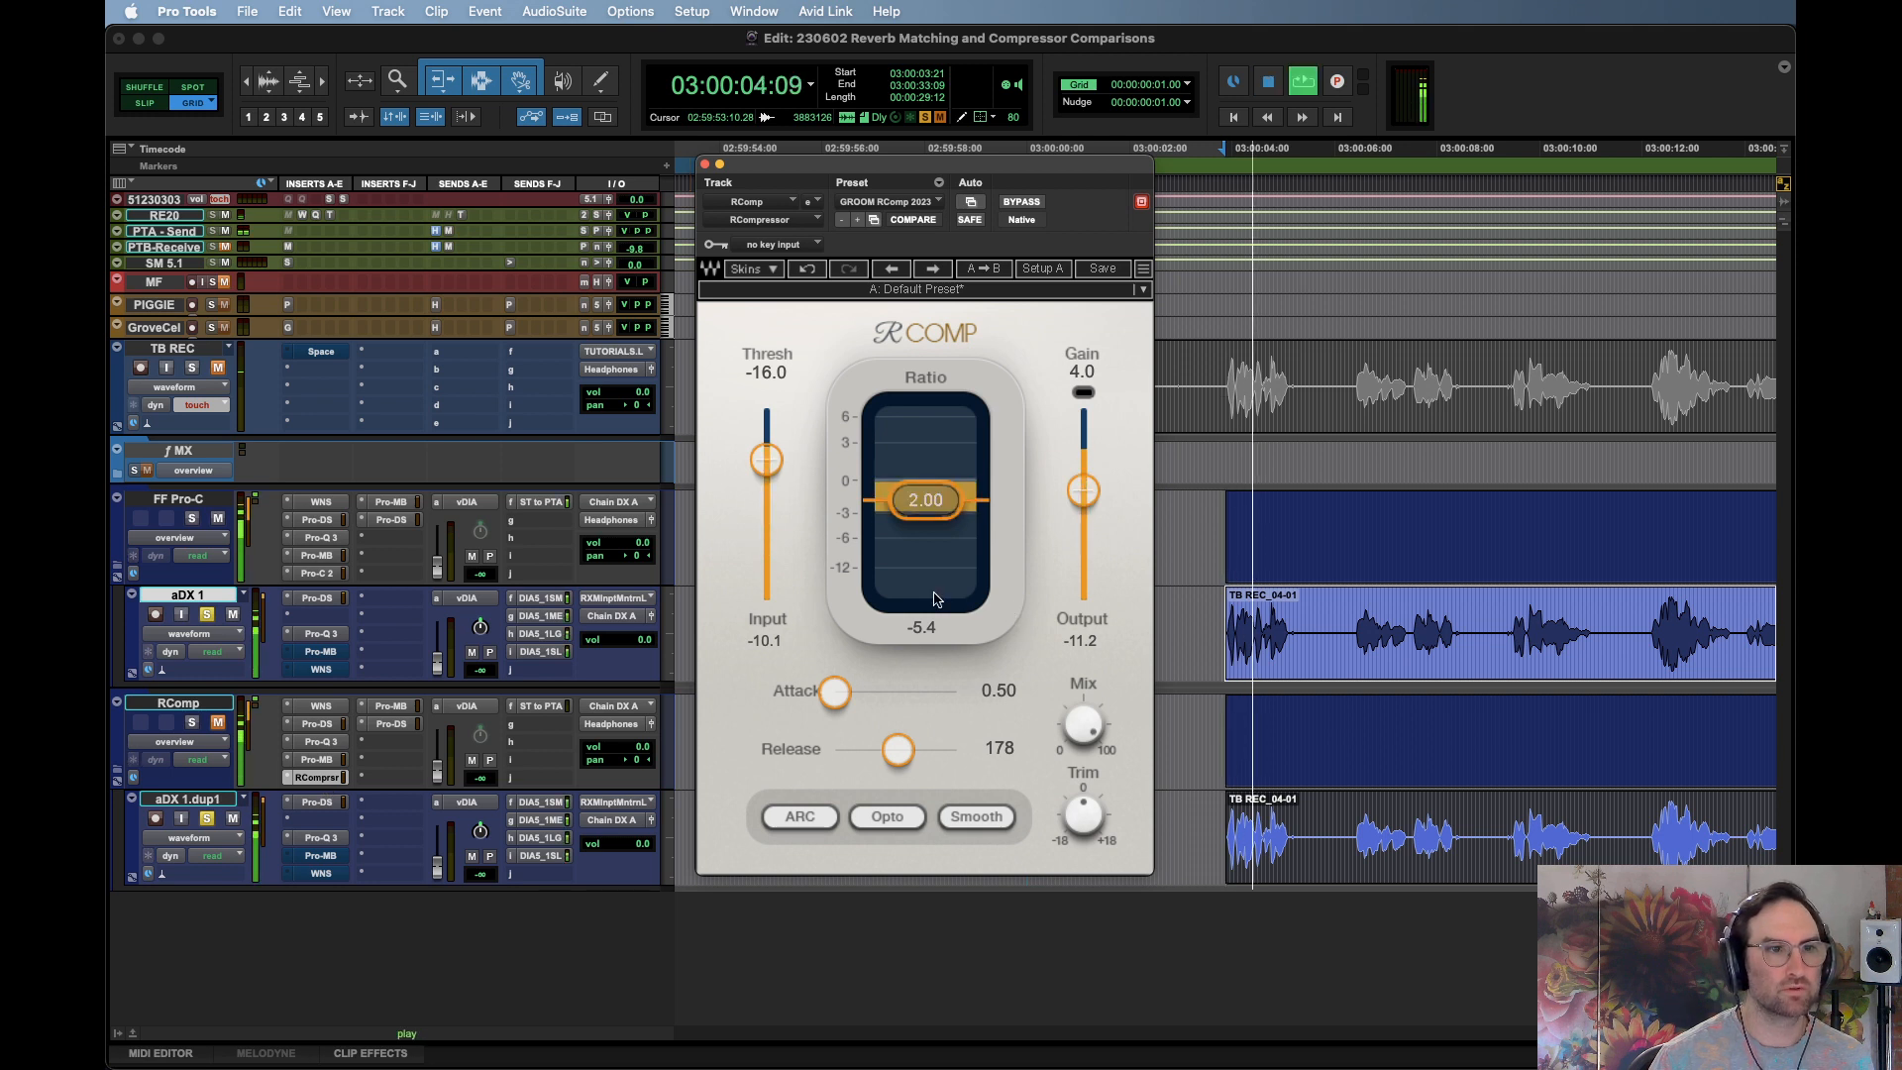
key("space")
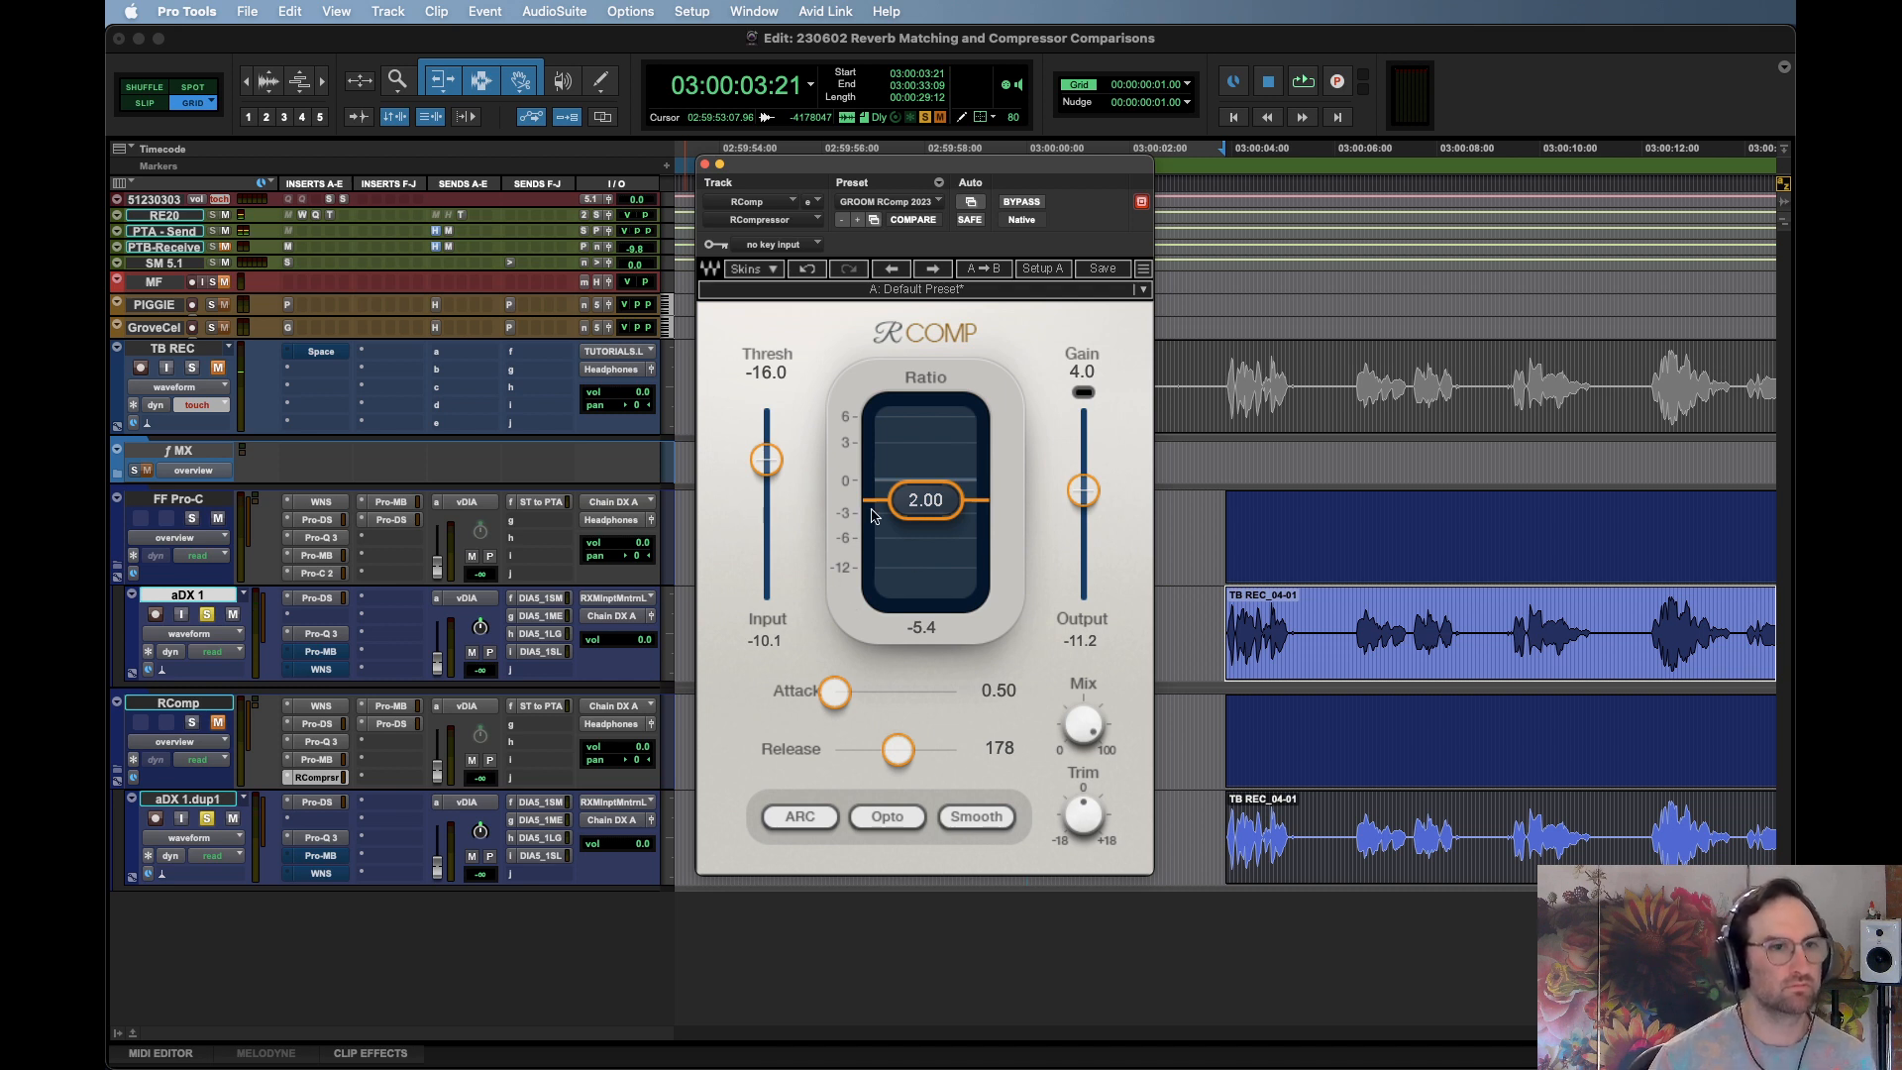
left_click_drag(921, 188, 1283, 208)
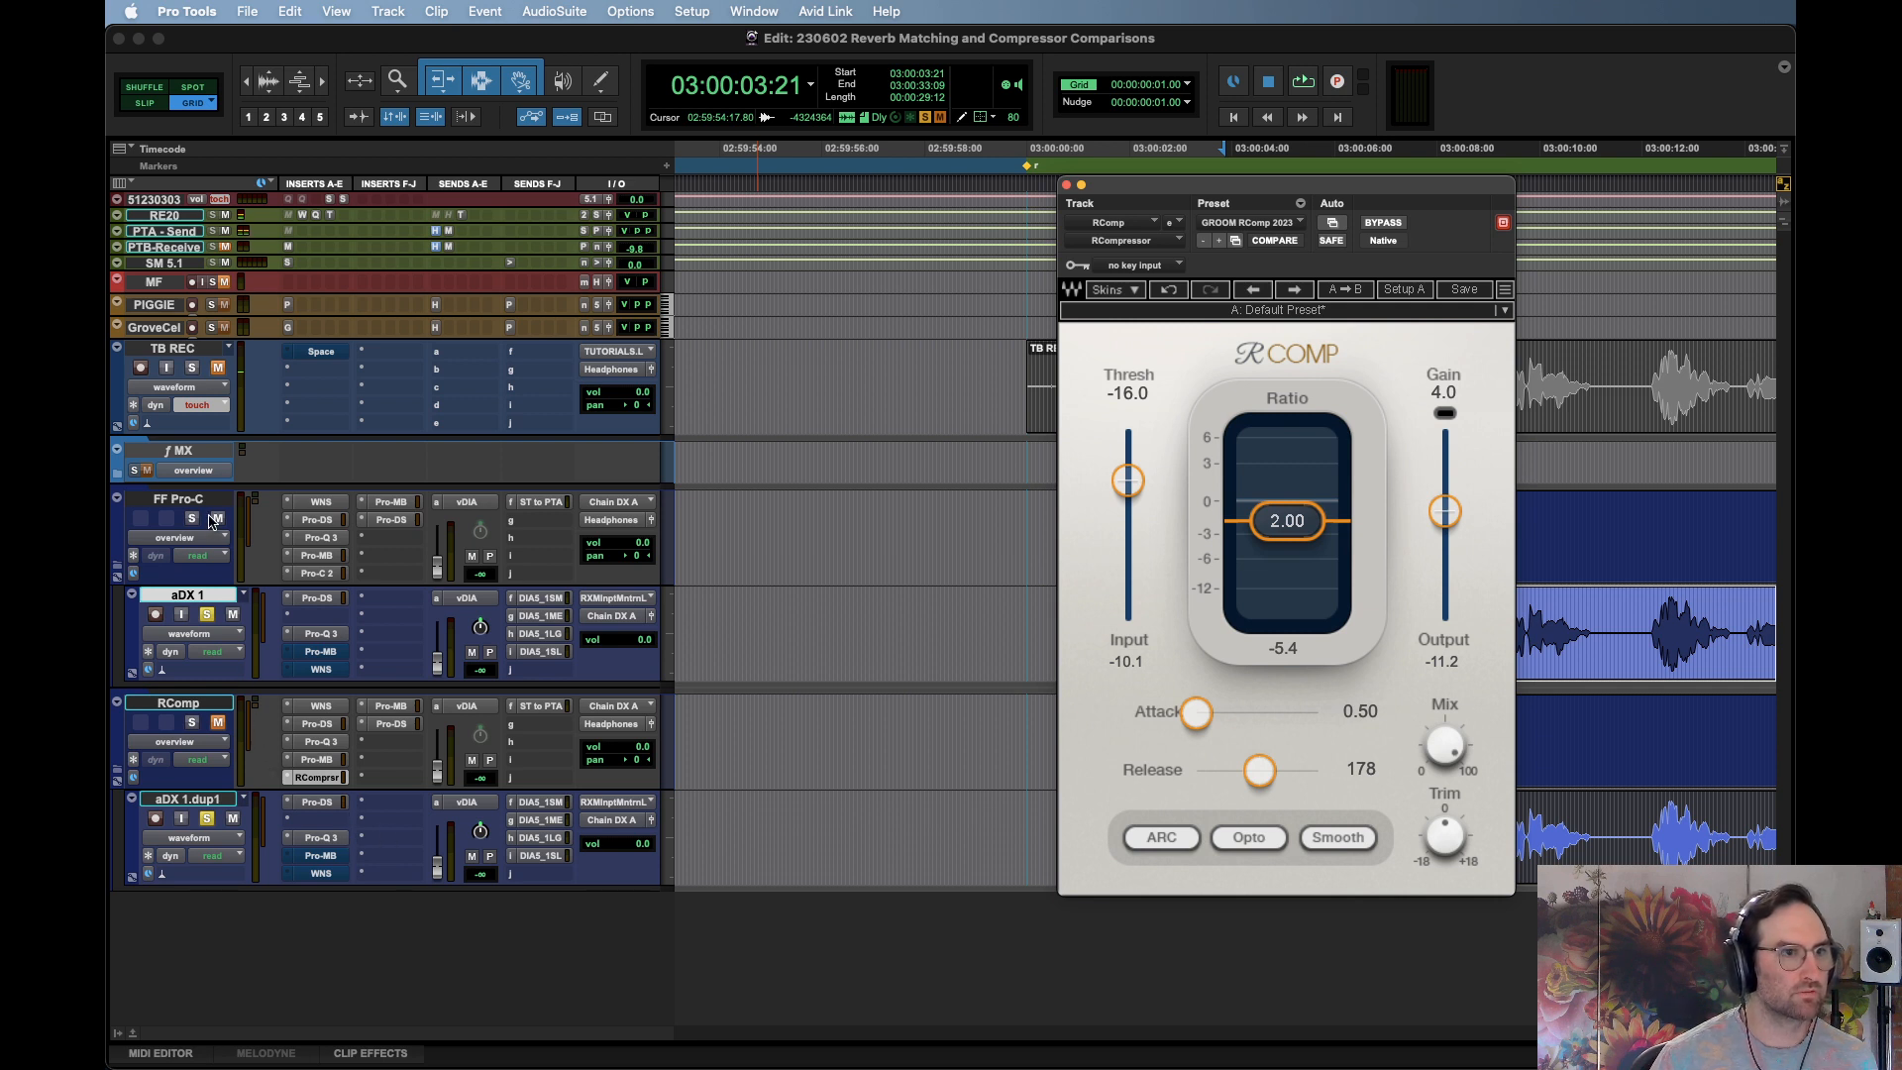
Examine the final Pro-MB and Pro-DS inserts on FF Pro-C against the broadcast master chain reference in Chrome
left_click(388, 503)
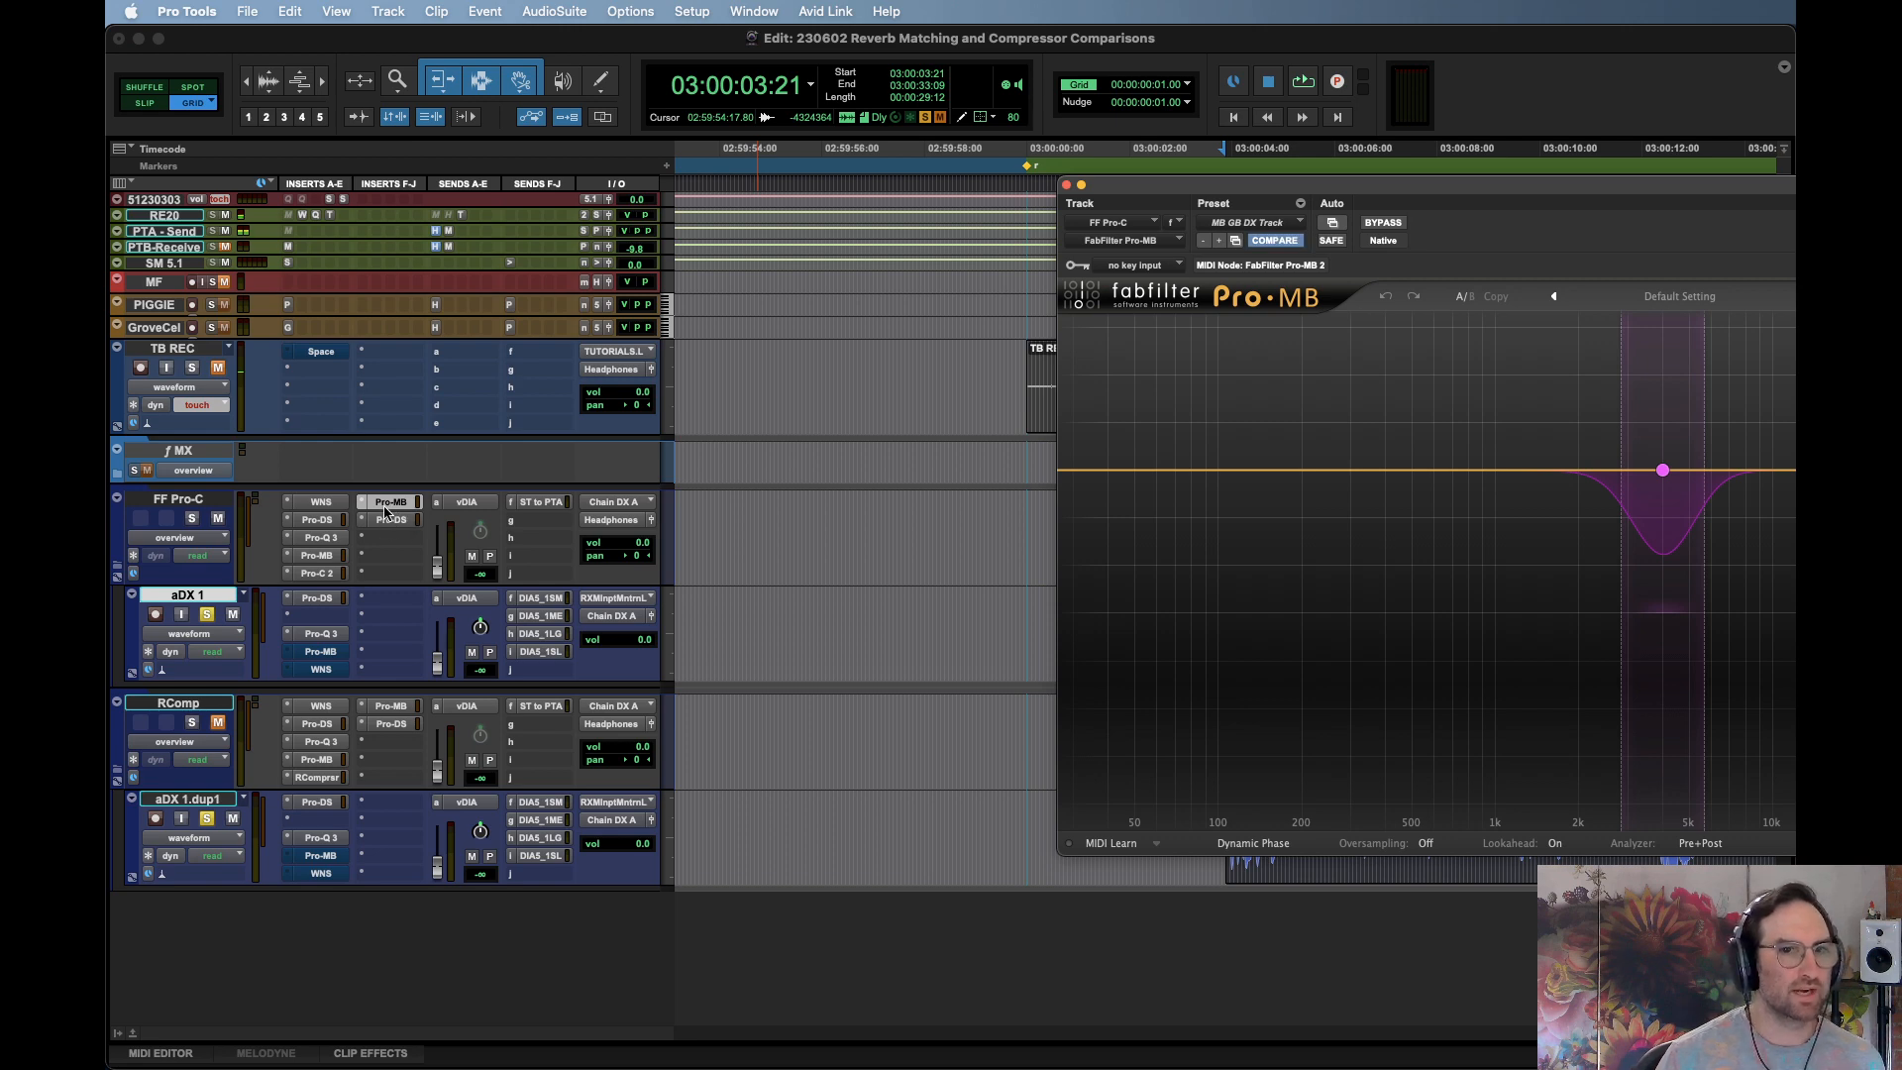
left_click(390, 519)
left_click(397, 503)
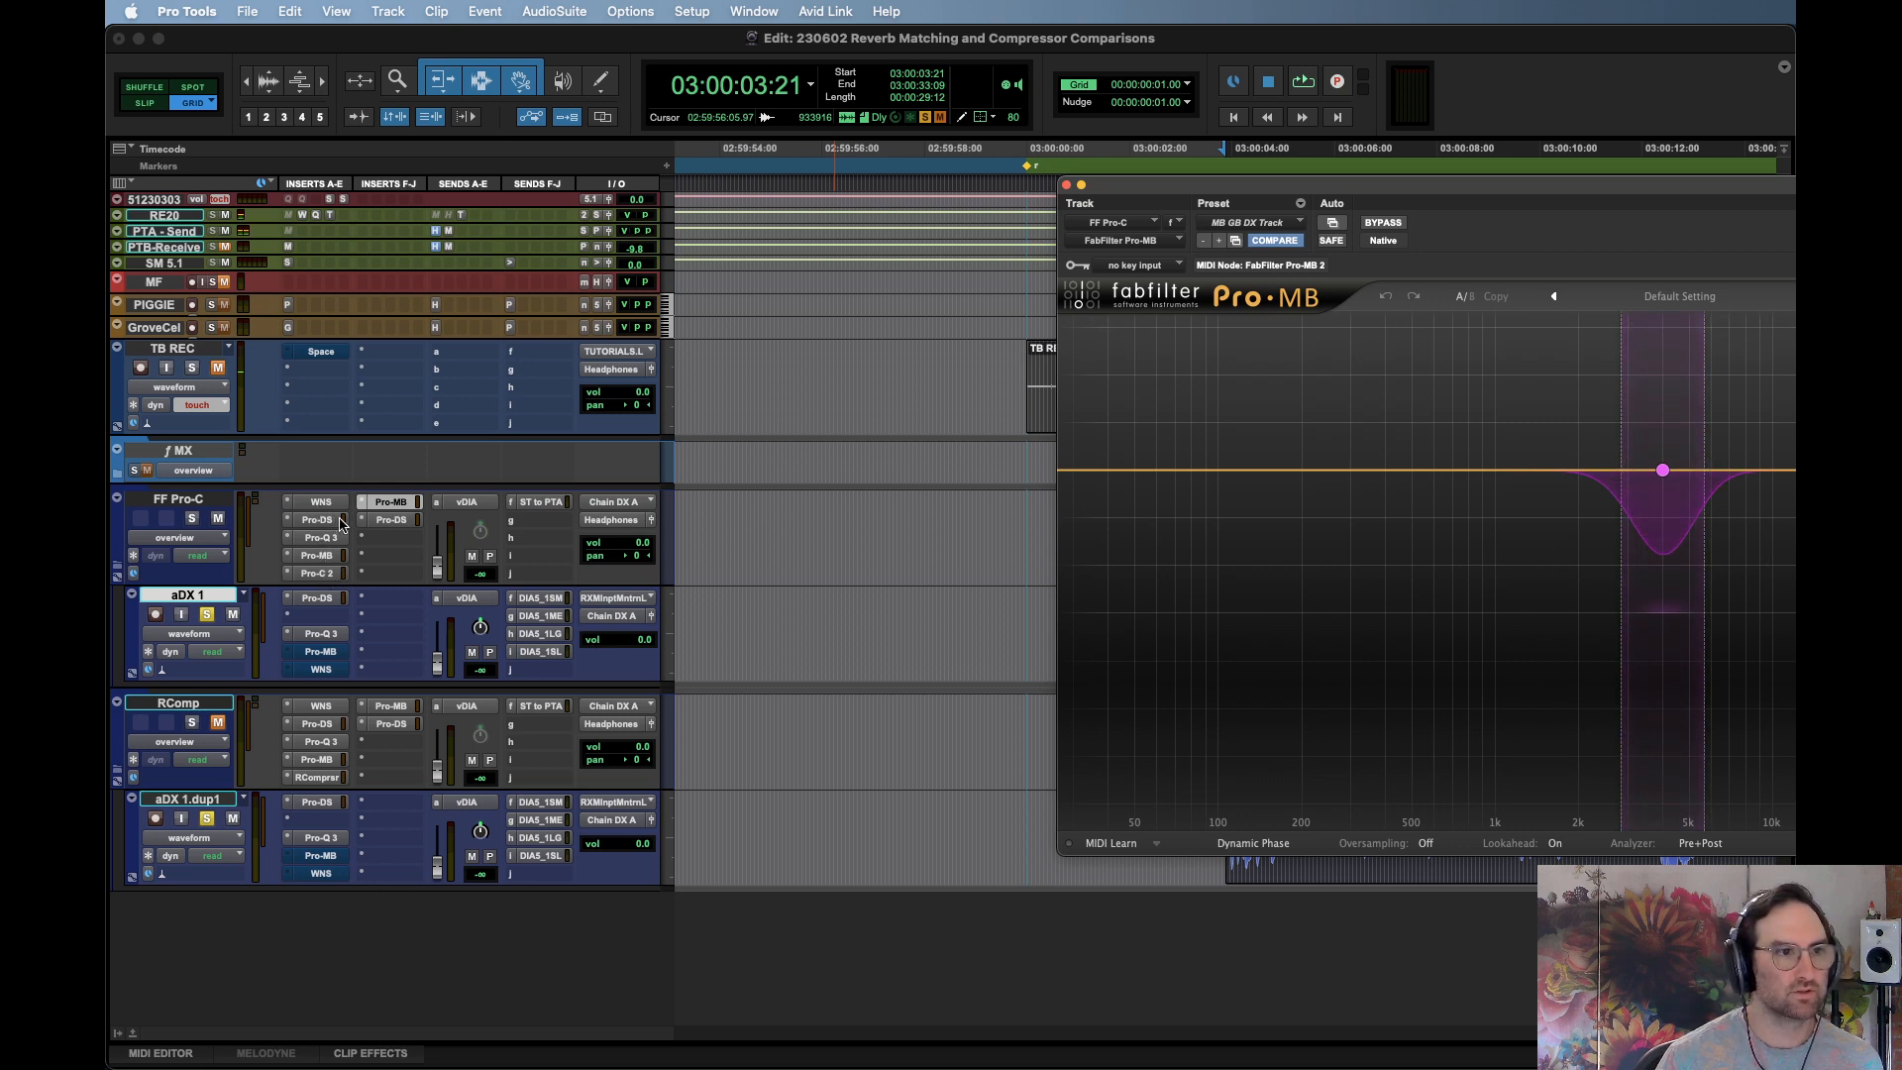
left_click(390, 520)
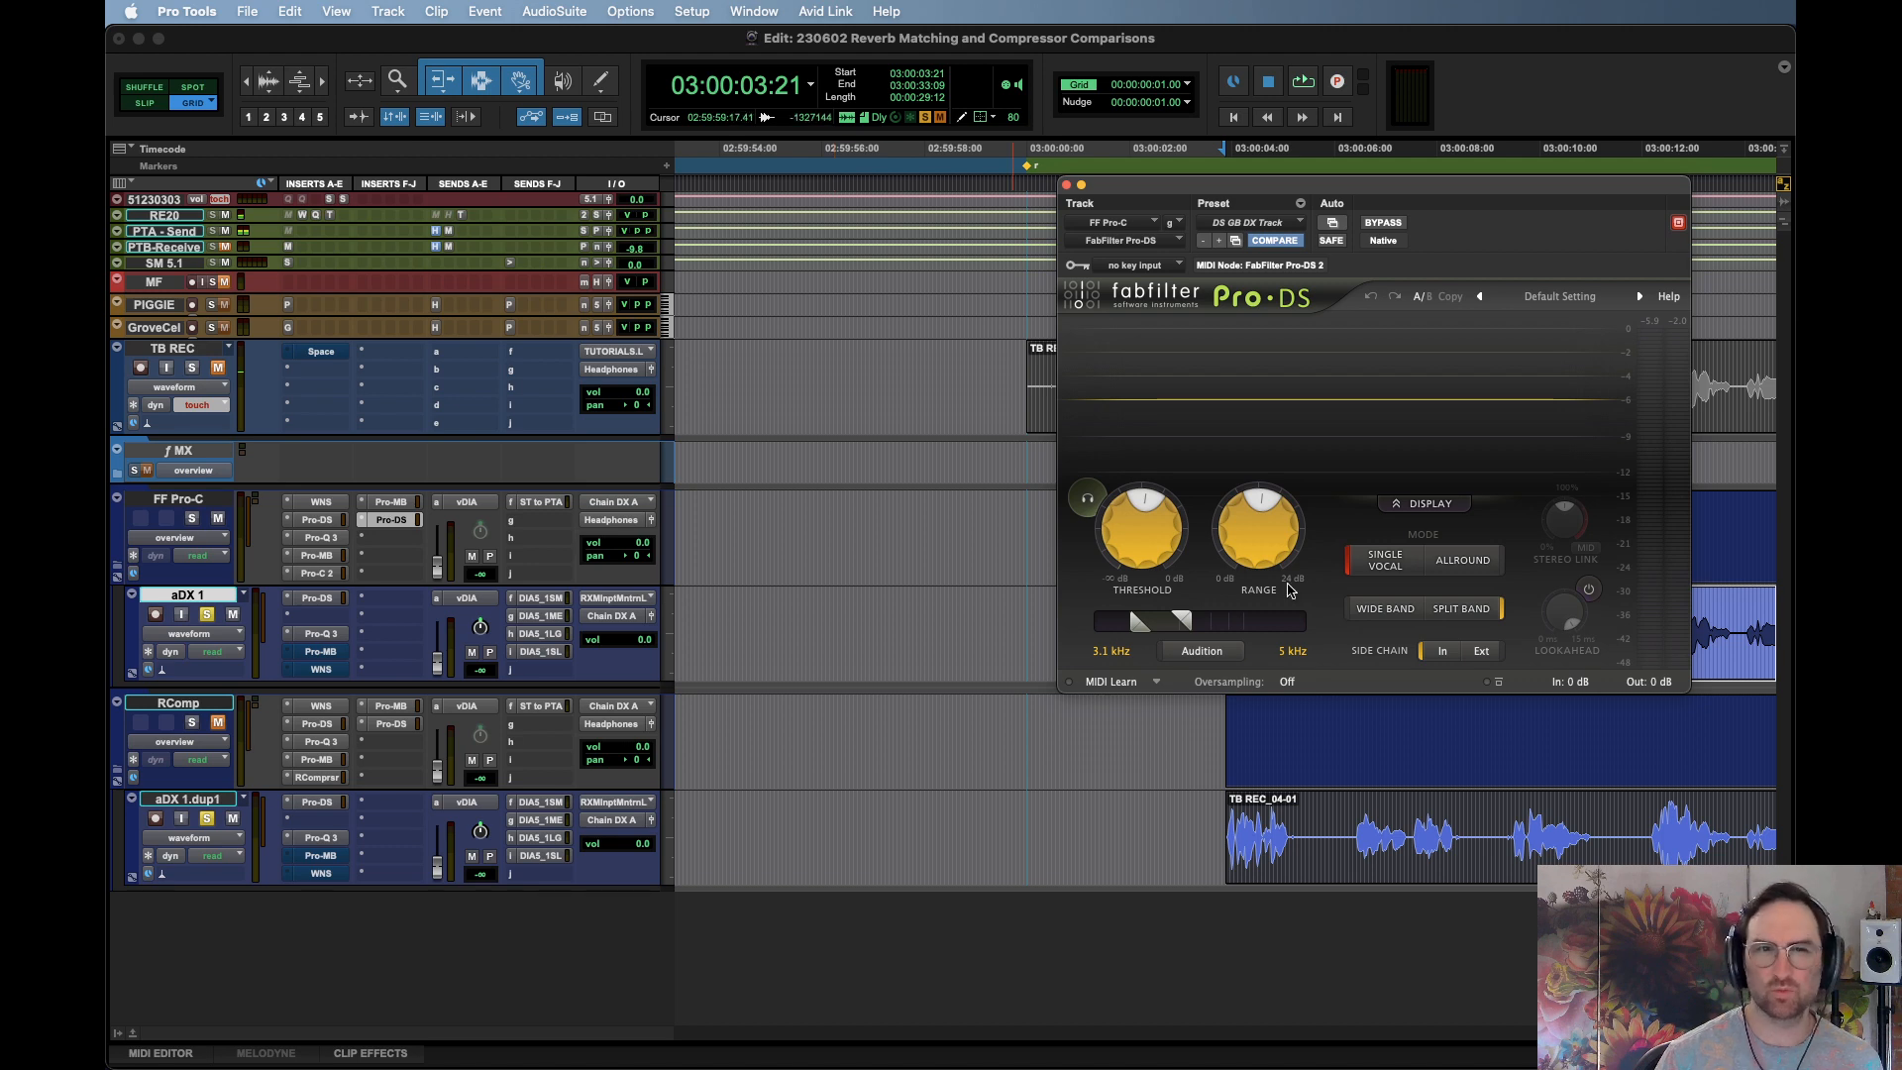
key("super+Tab")
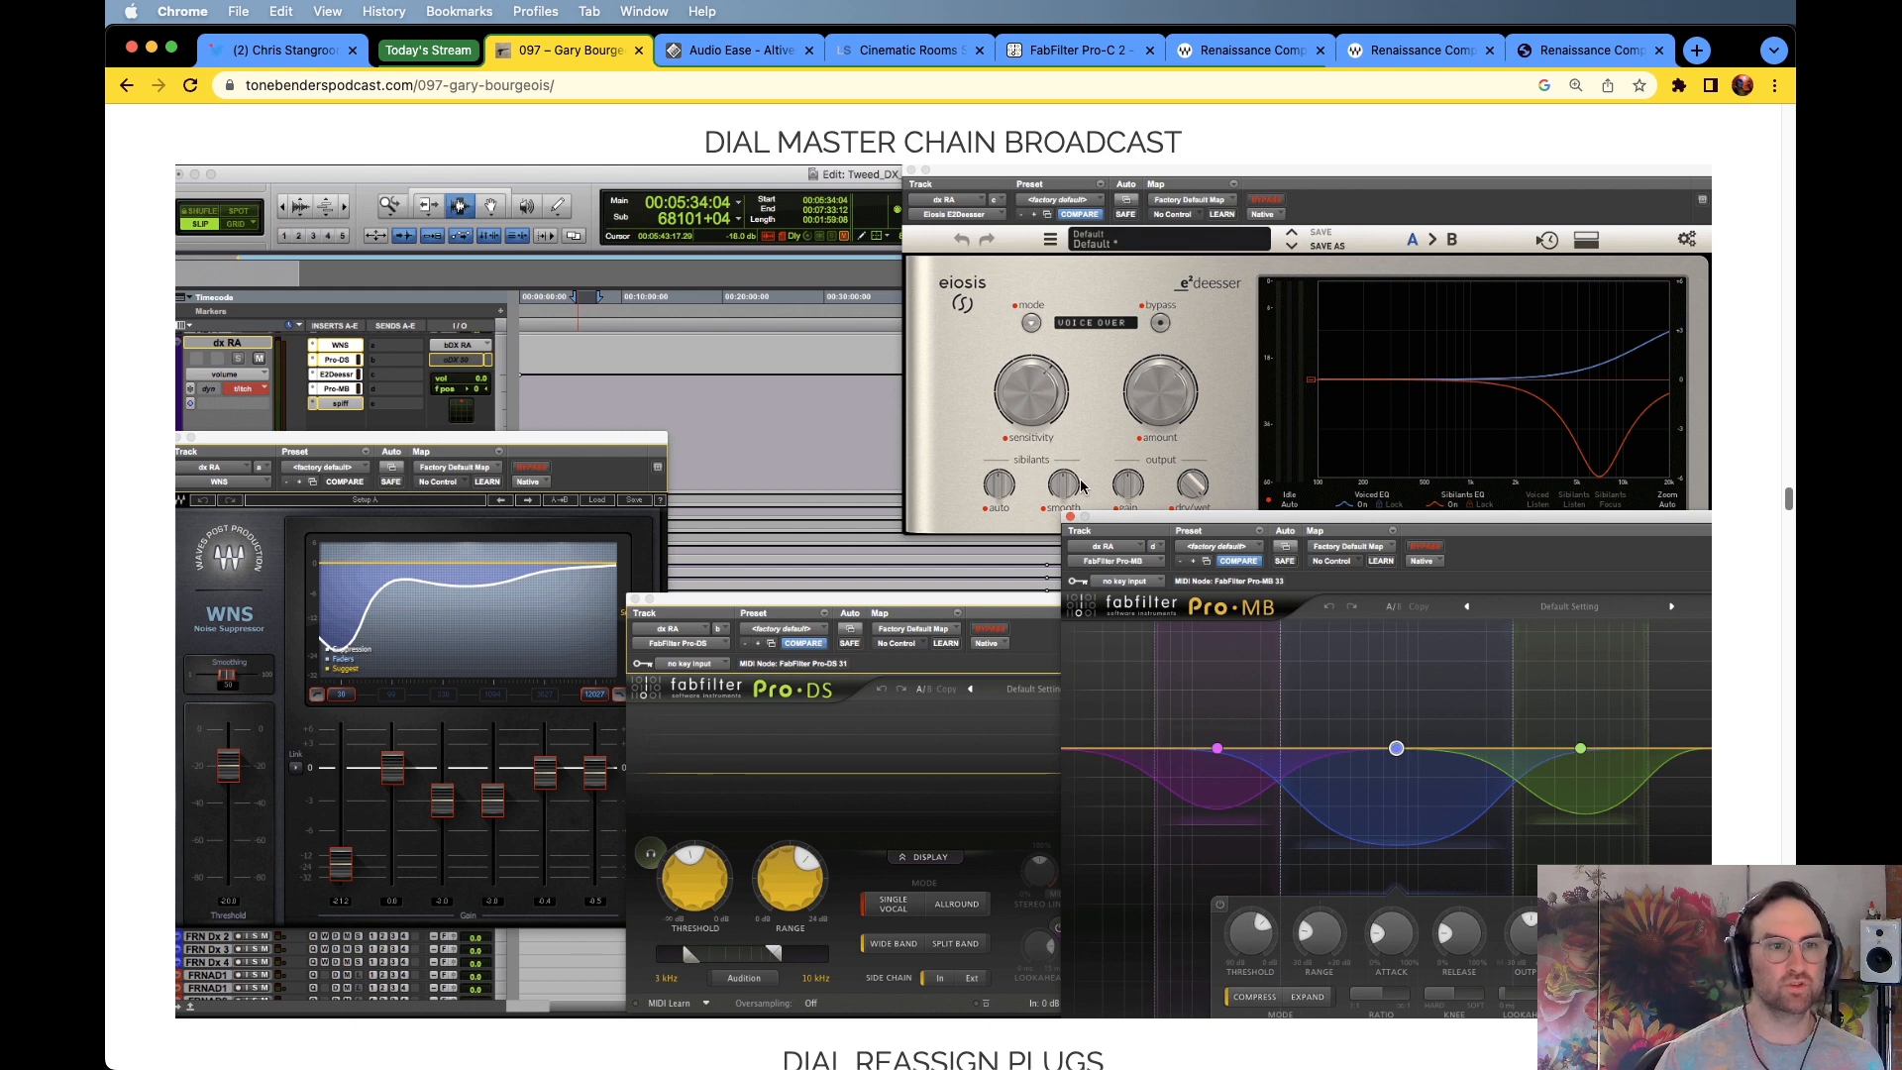
key("super+Tab")
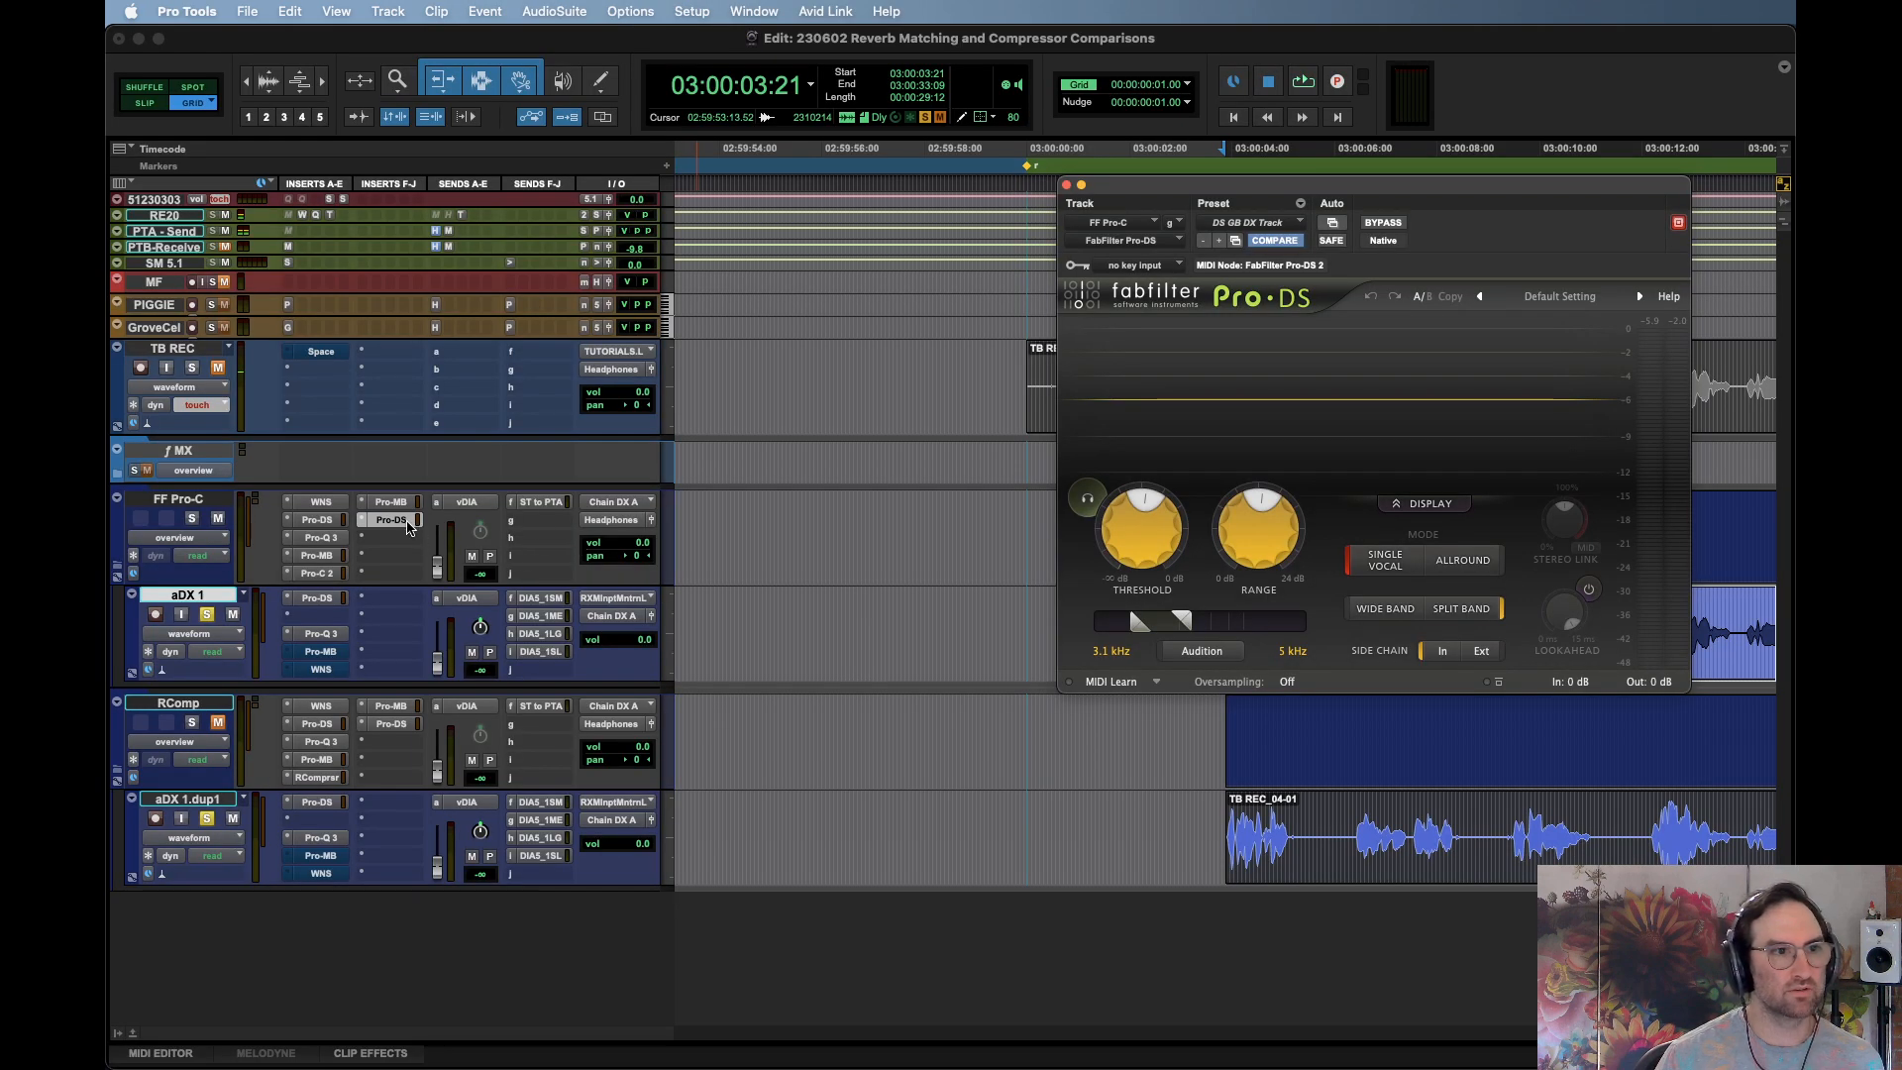
left_click(408, 527)
left_click(408, 527)
Switch to Chrome and search Google for "eiosis e2deesser" in a new tab
key("super+Tab")
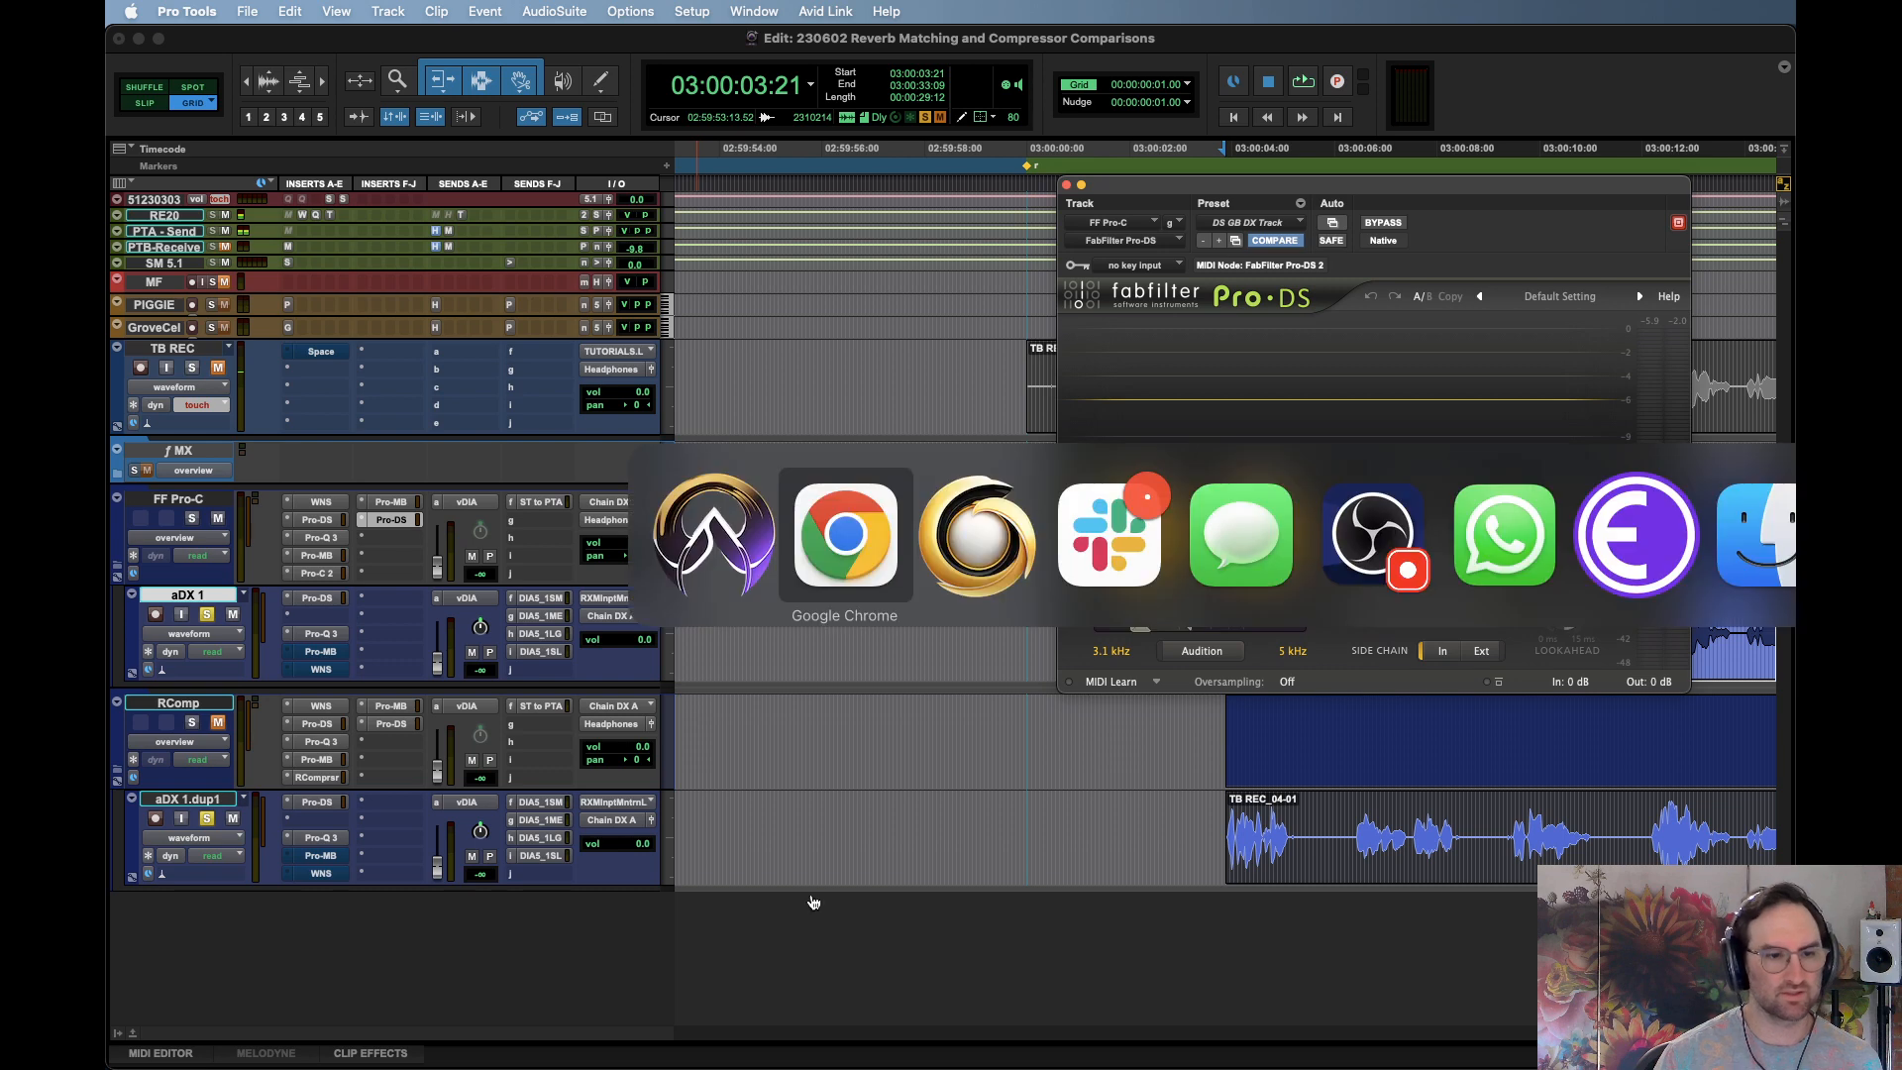
type("eios")
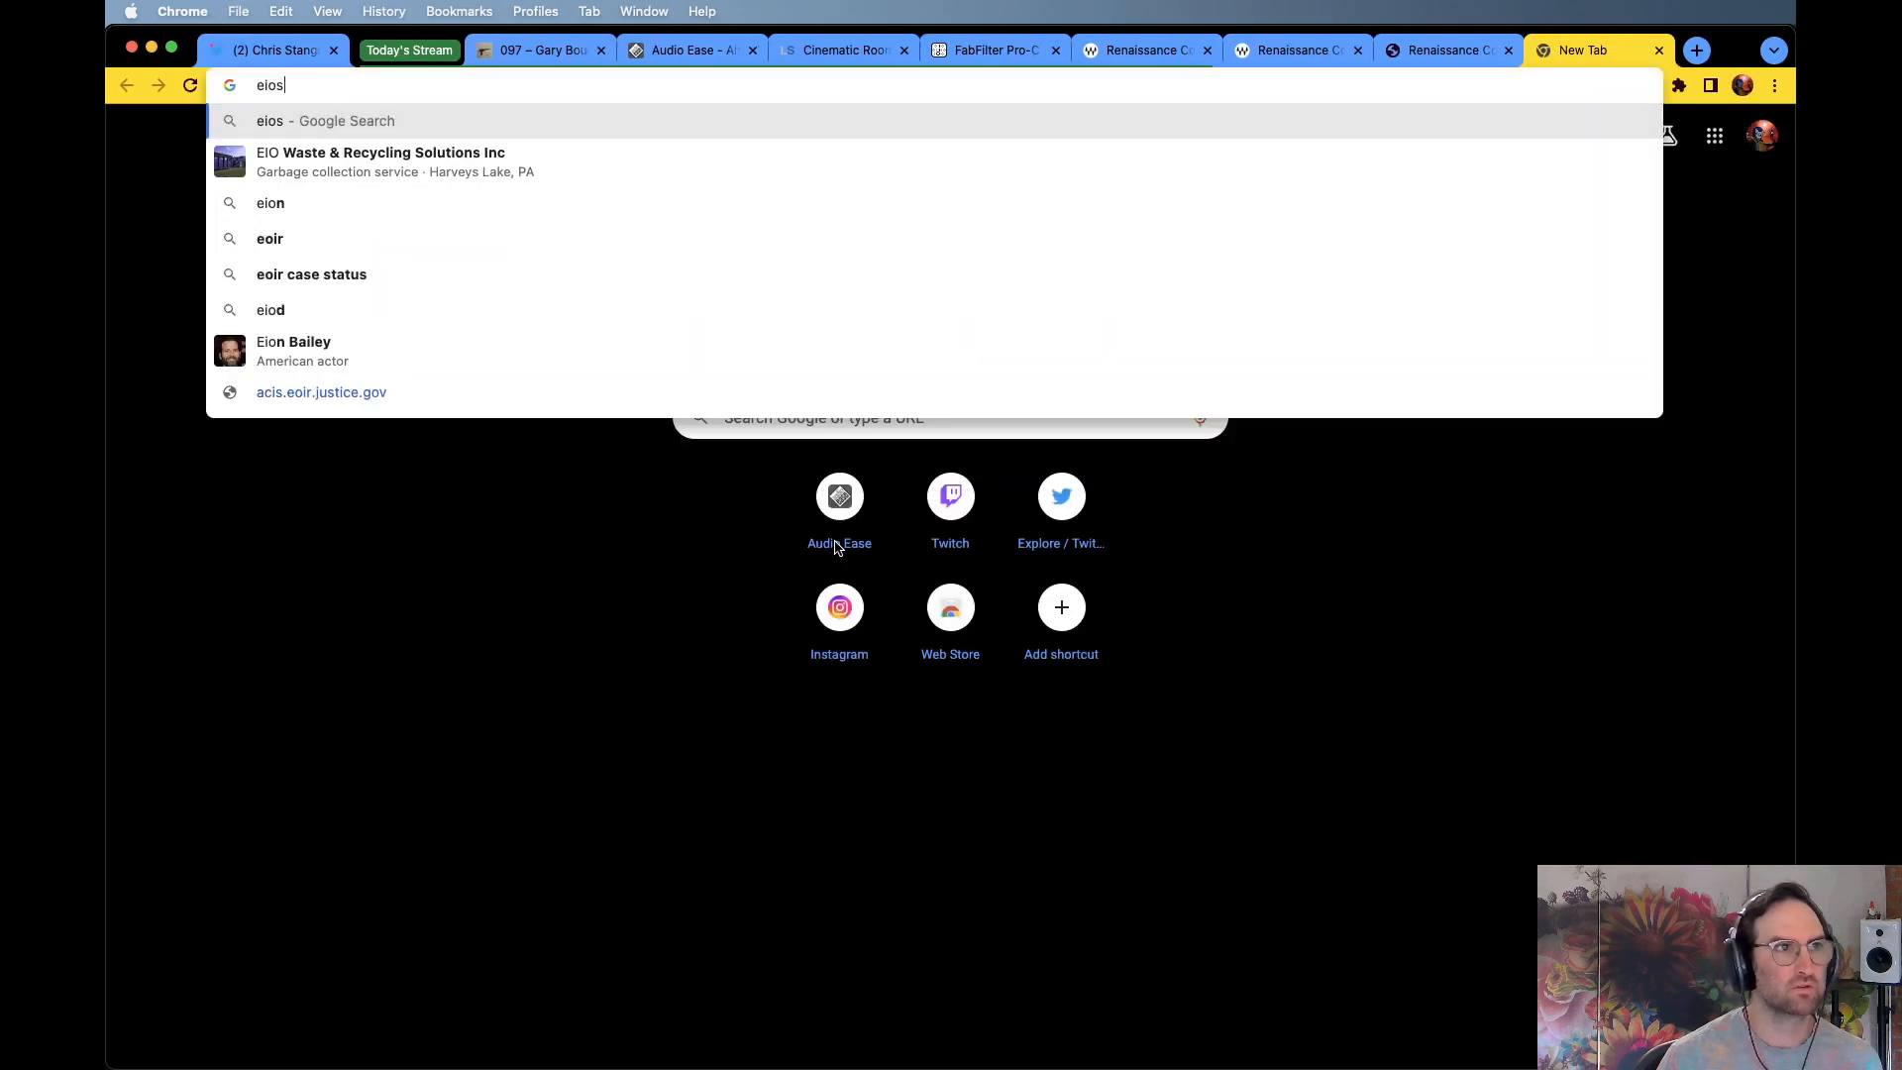
type("is")
key("Down")
key("Down")
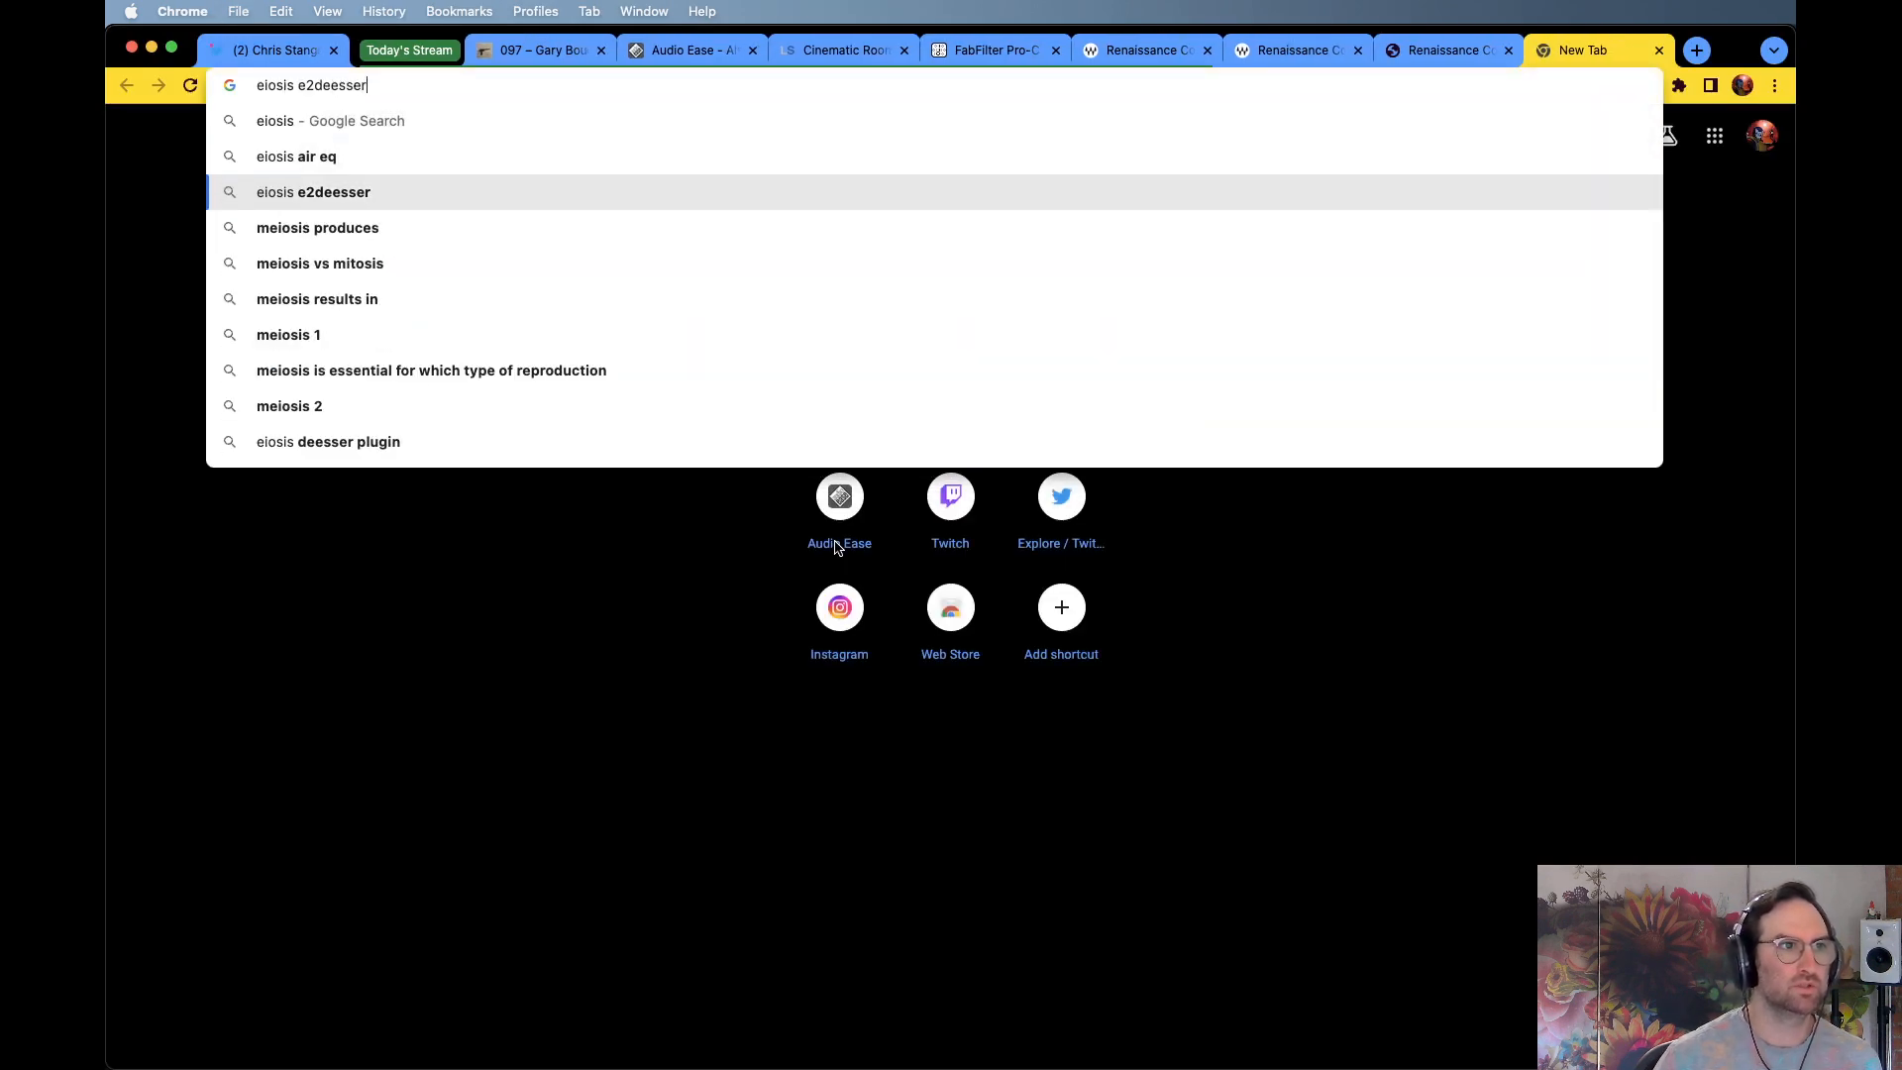
key("Return")
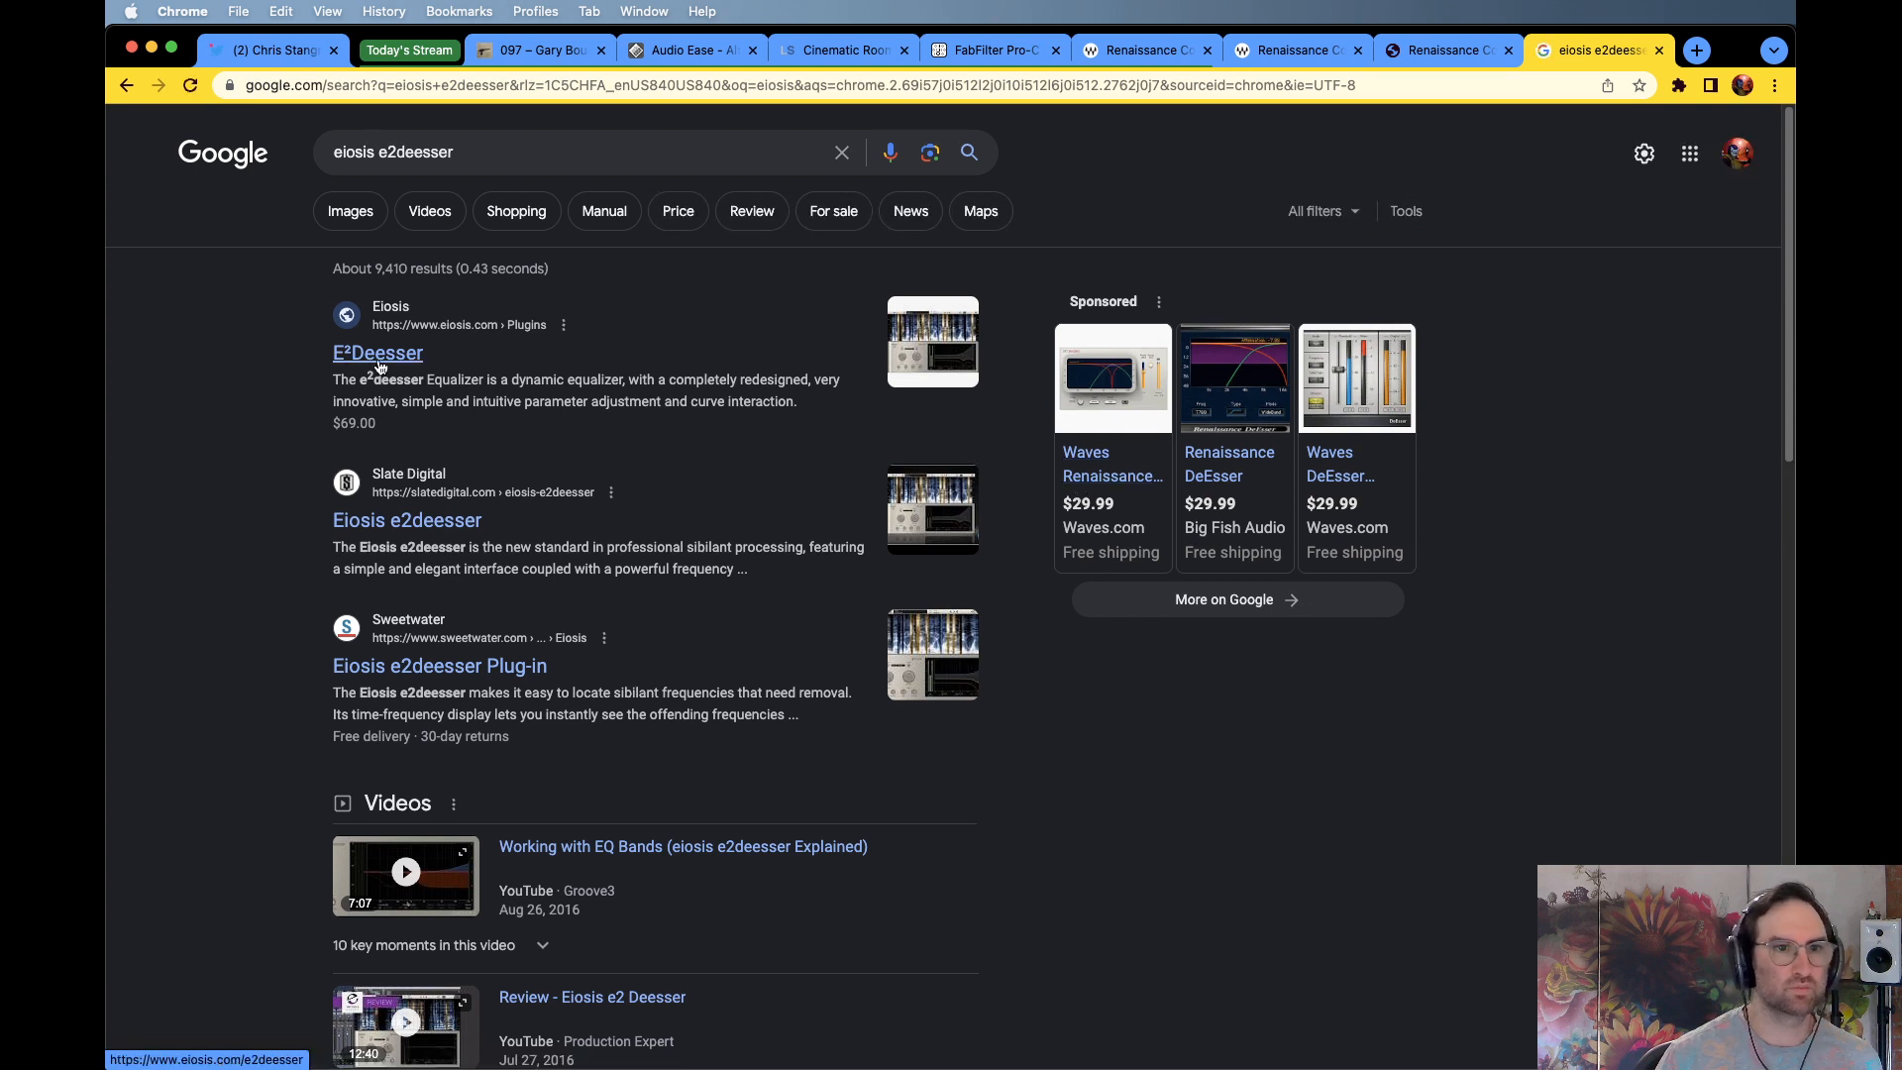
Try to open the E²Deesser page on the Eiosis website, going back to the search results to retry it
left_click(379, 359)
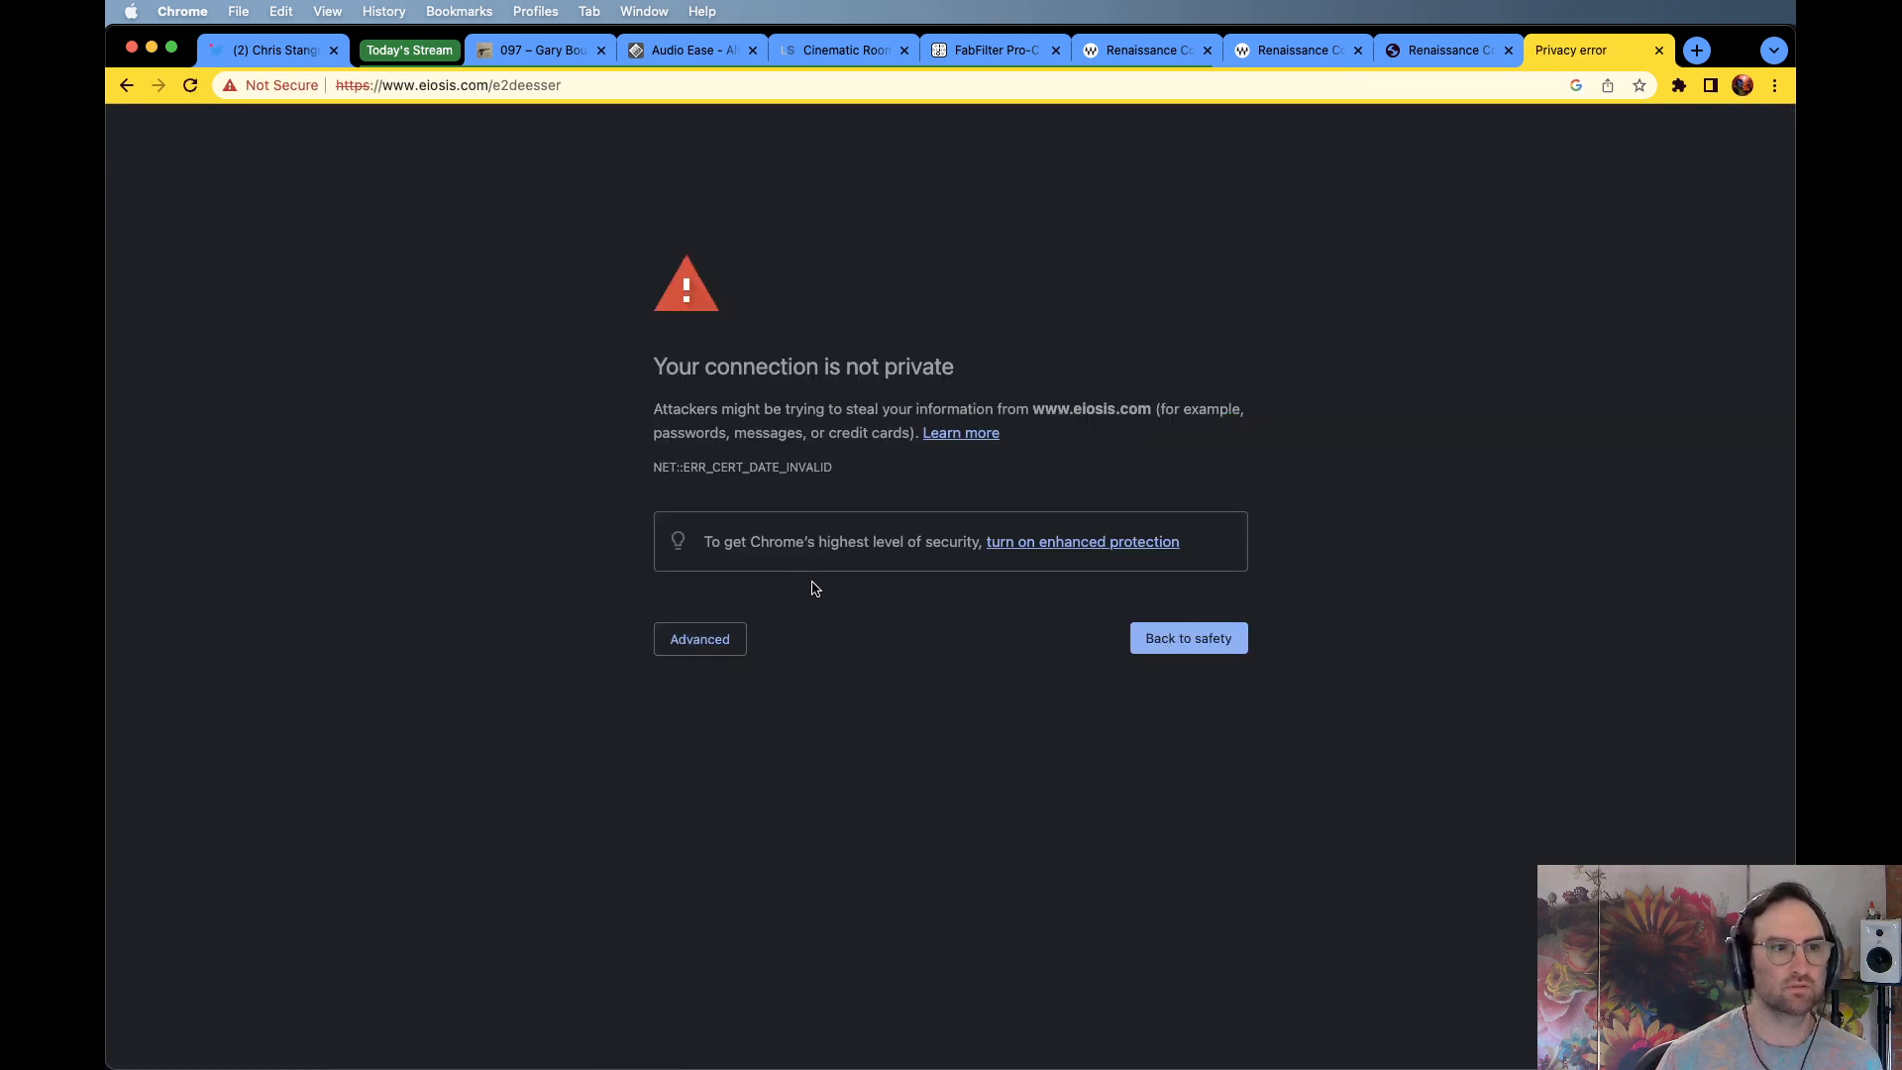
key("super+bracketleft")
left_click(387, 353)
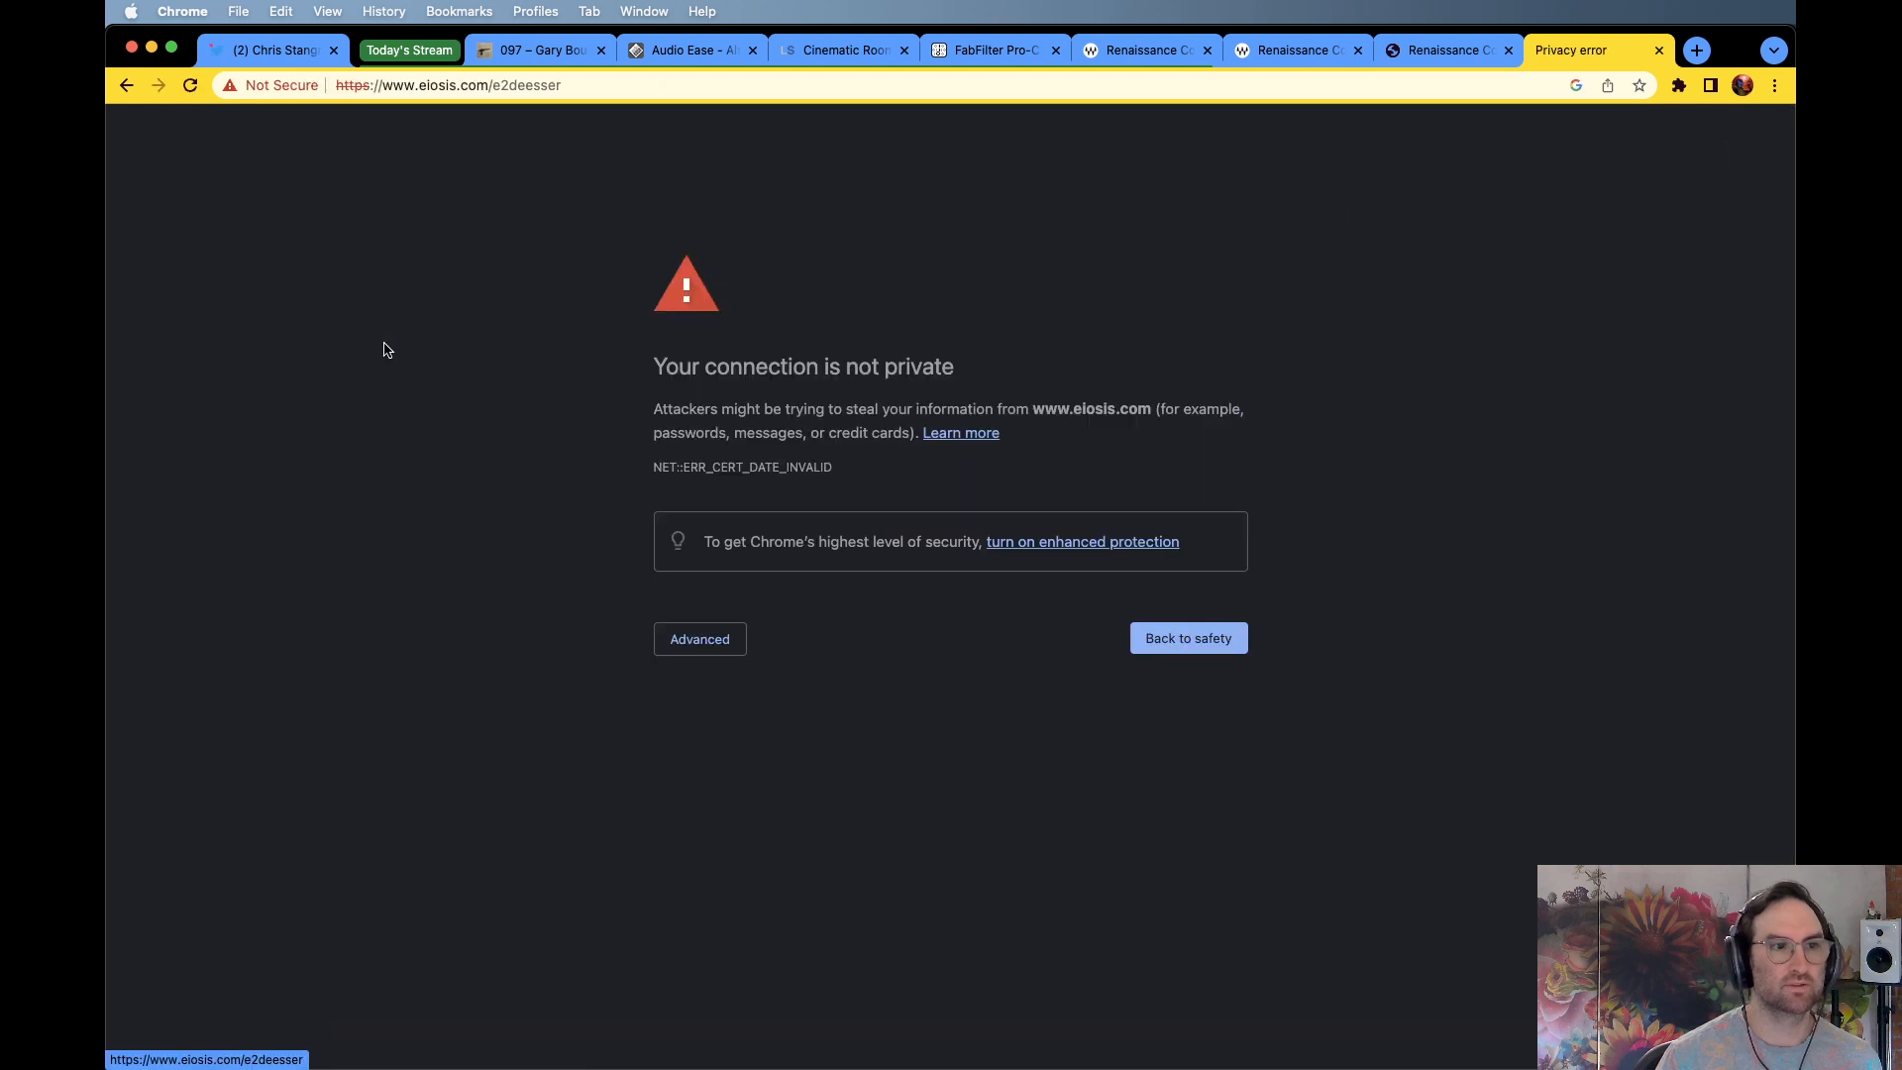
Proceed to the Eiosis site despite the privacy warning and look through the Slate Digital installers for E2Deesser
left_click(717, 642)
left_click(761, 842)
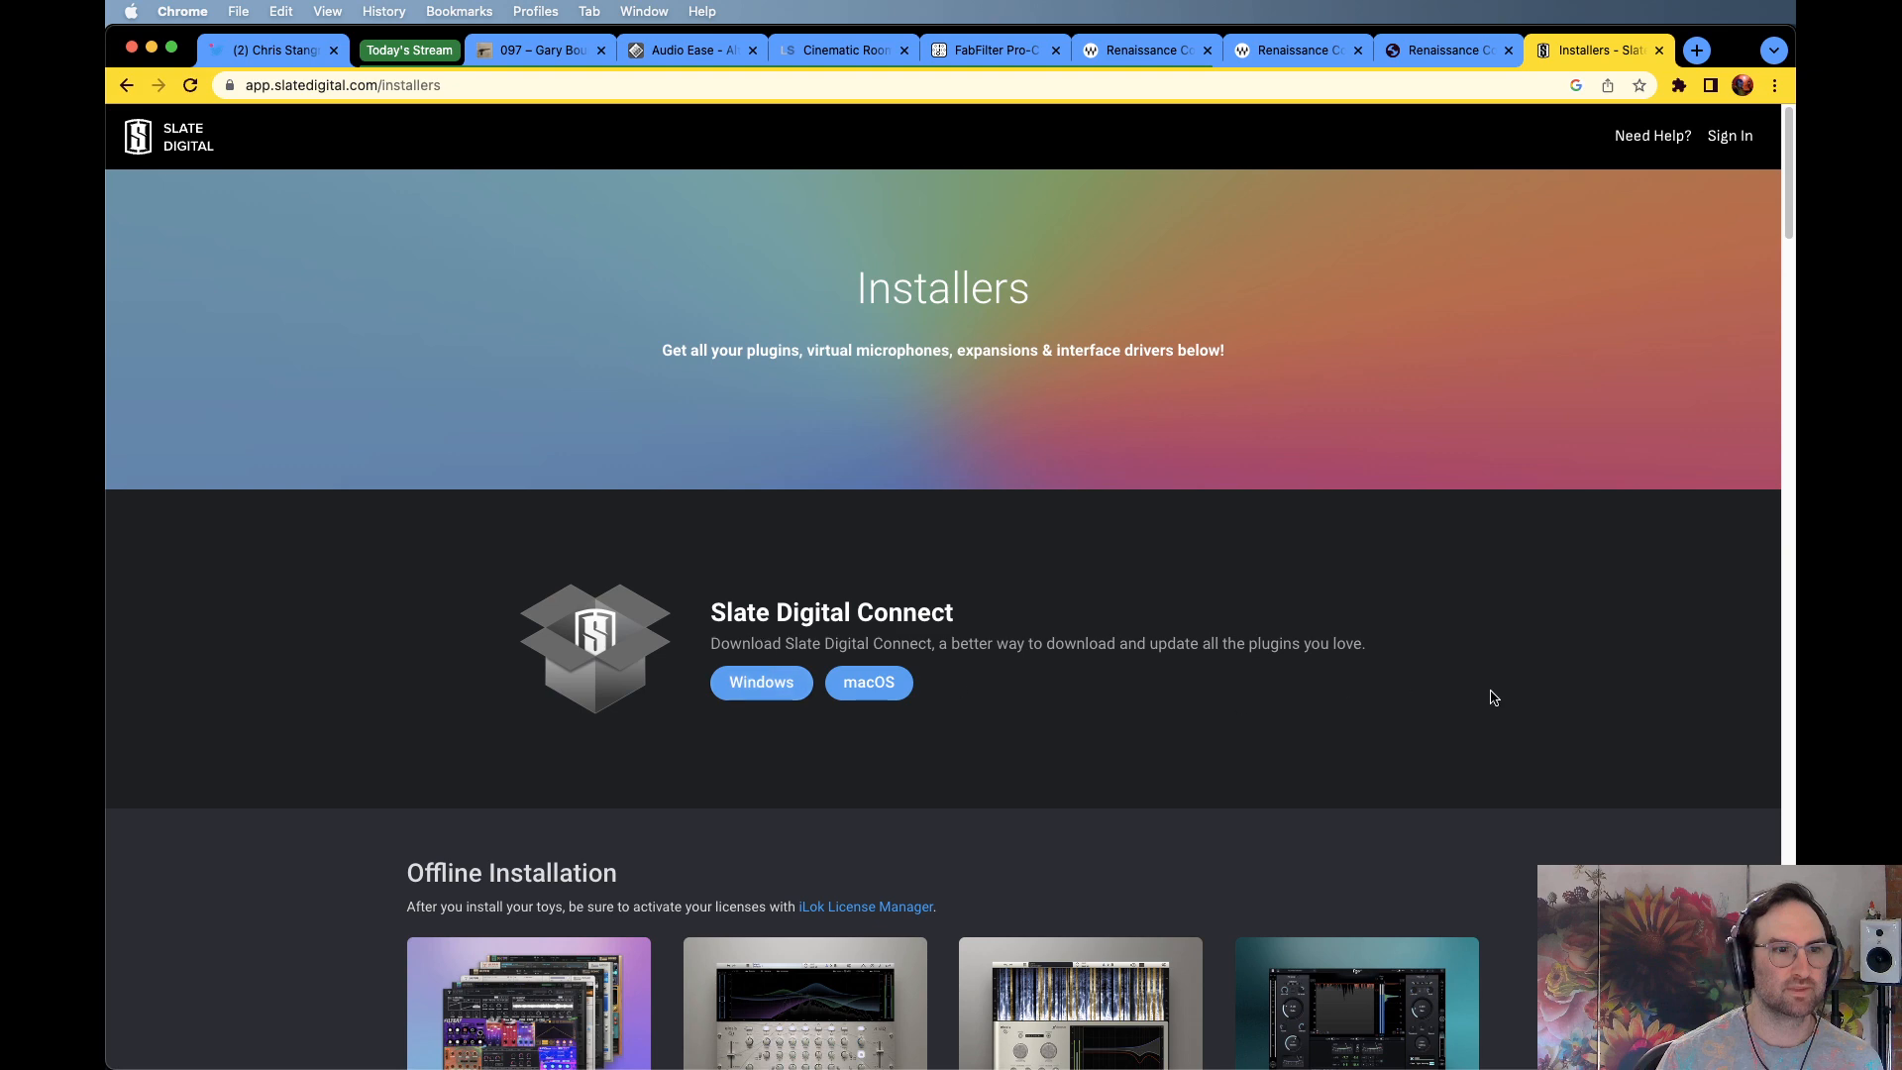
scroll(1590, 764, "down", 4)
scroll(1585, 763, "up", 4)
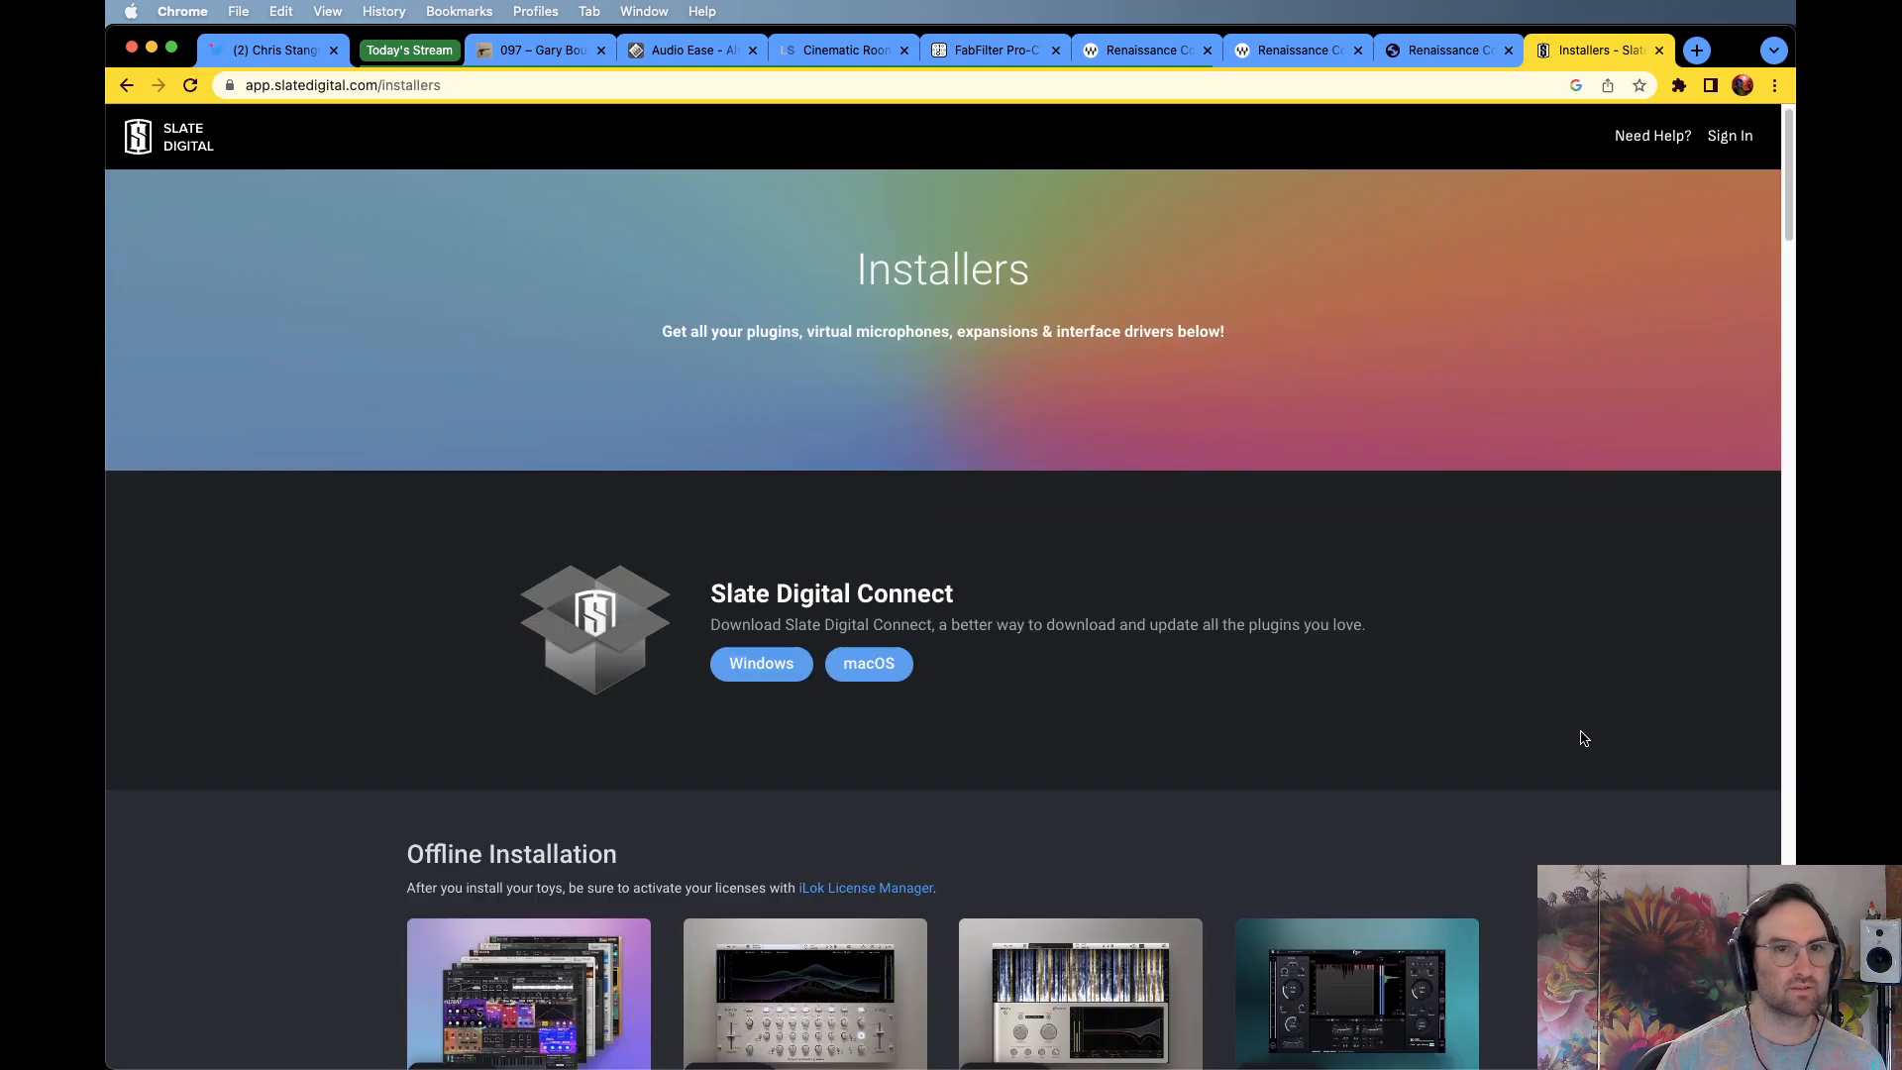
scroll(1317, 735, "down", 9)
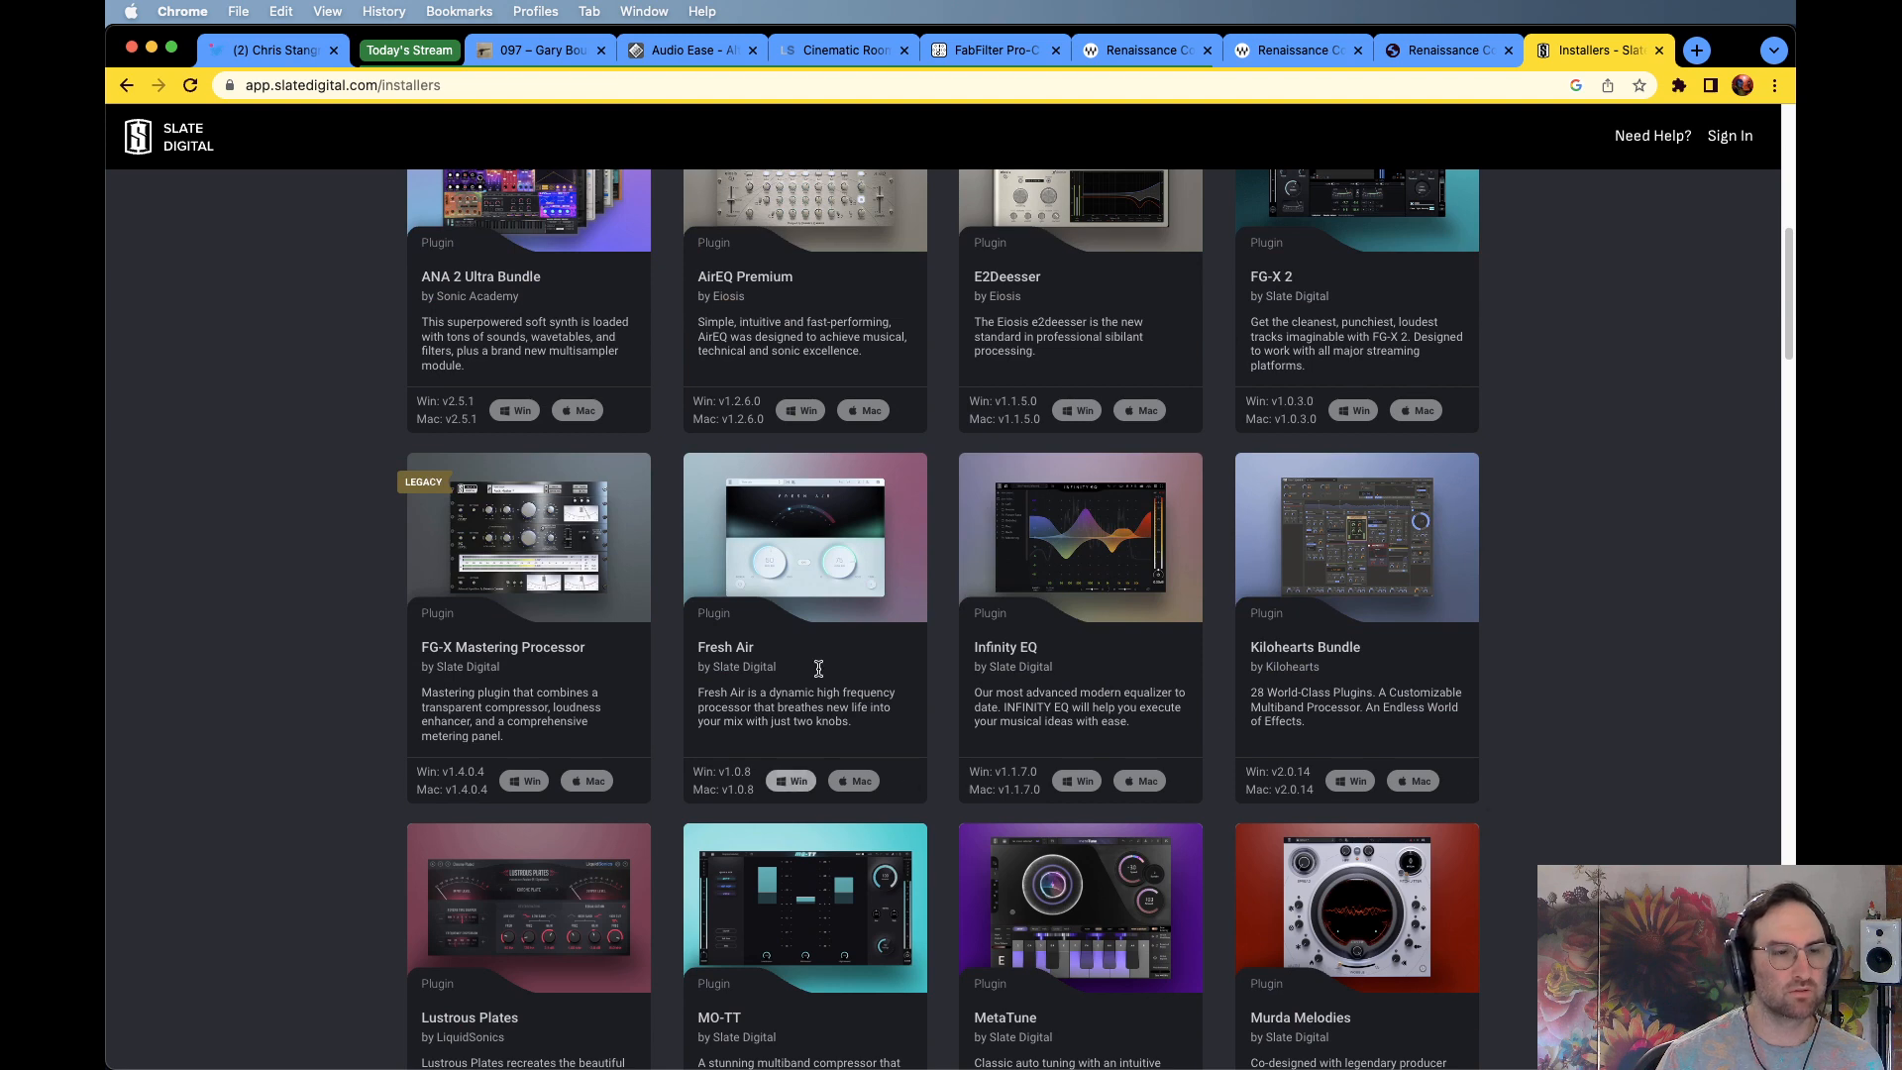
scroll(967, 556, "up", 7)
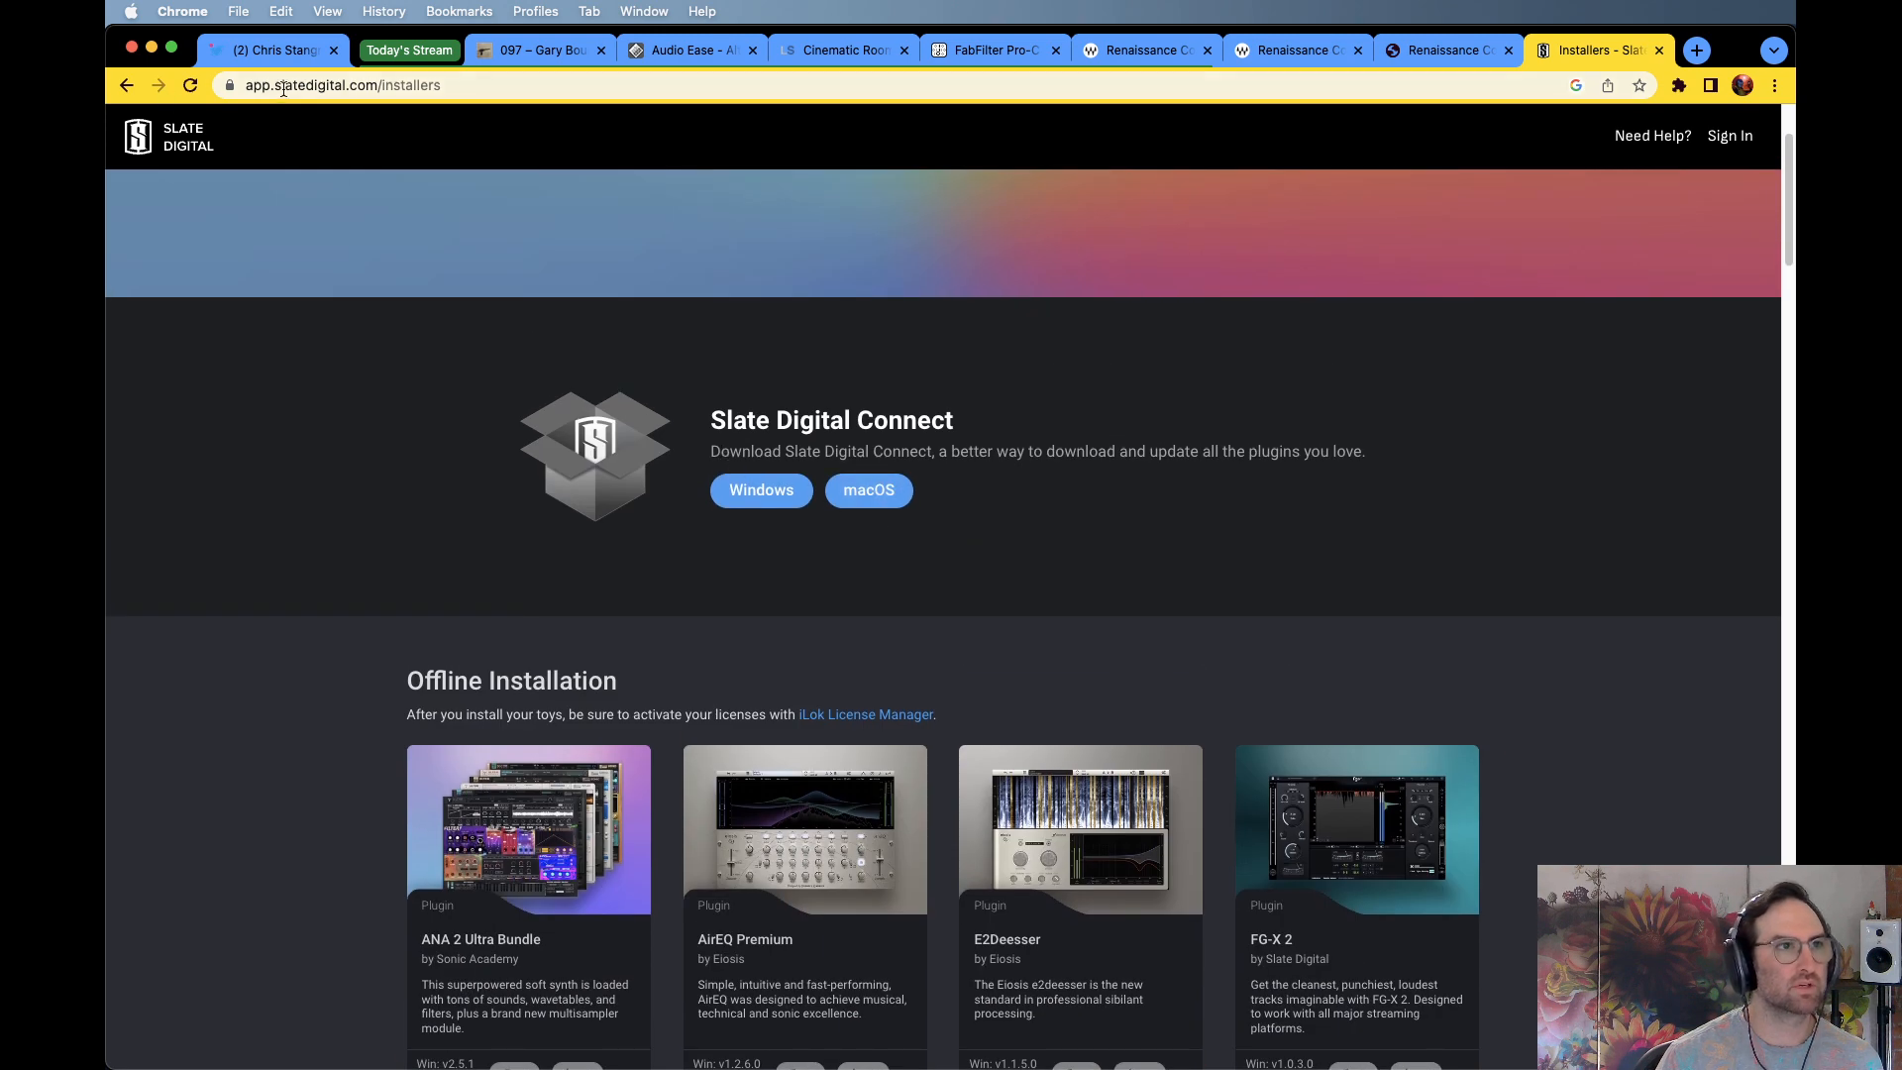
Go to the Slate Digital homepage and search its Our Plugins page for the Eiosis de-esser
left_click(168, 139)
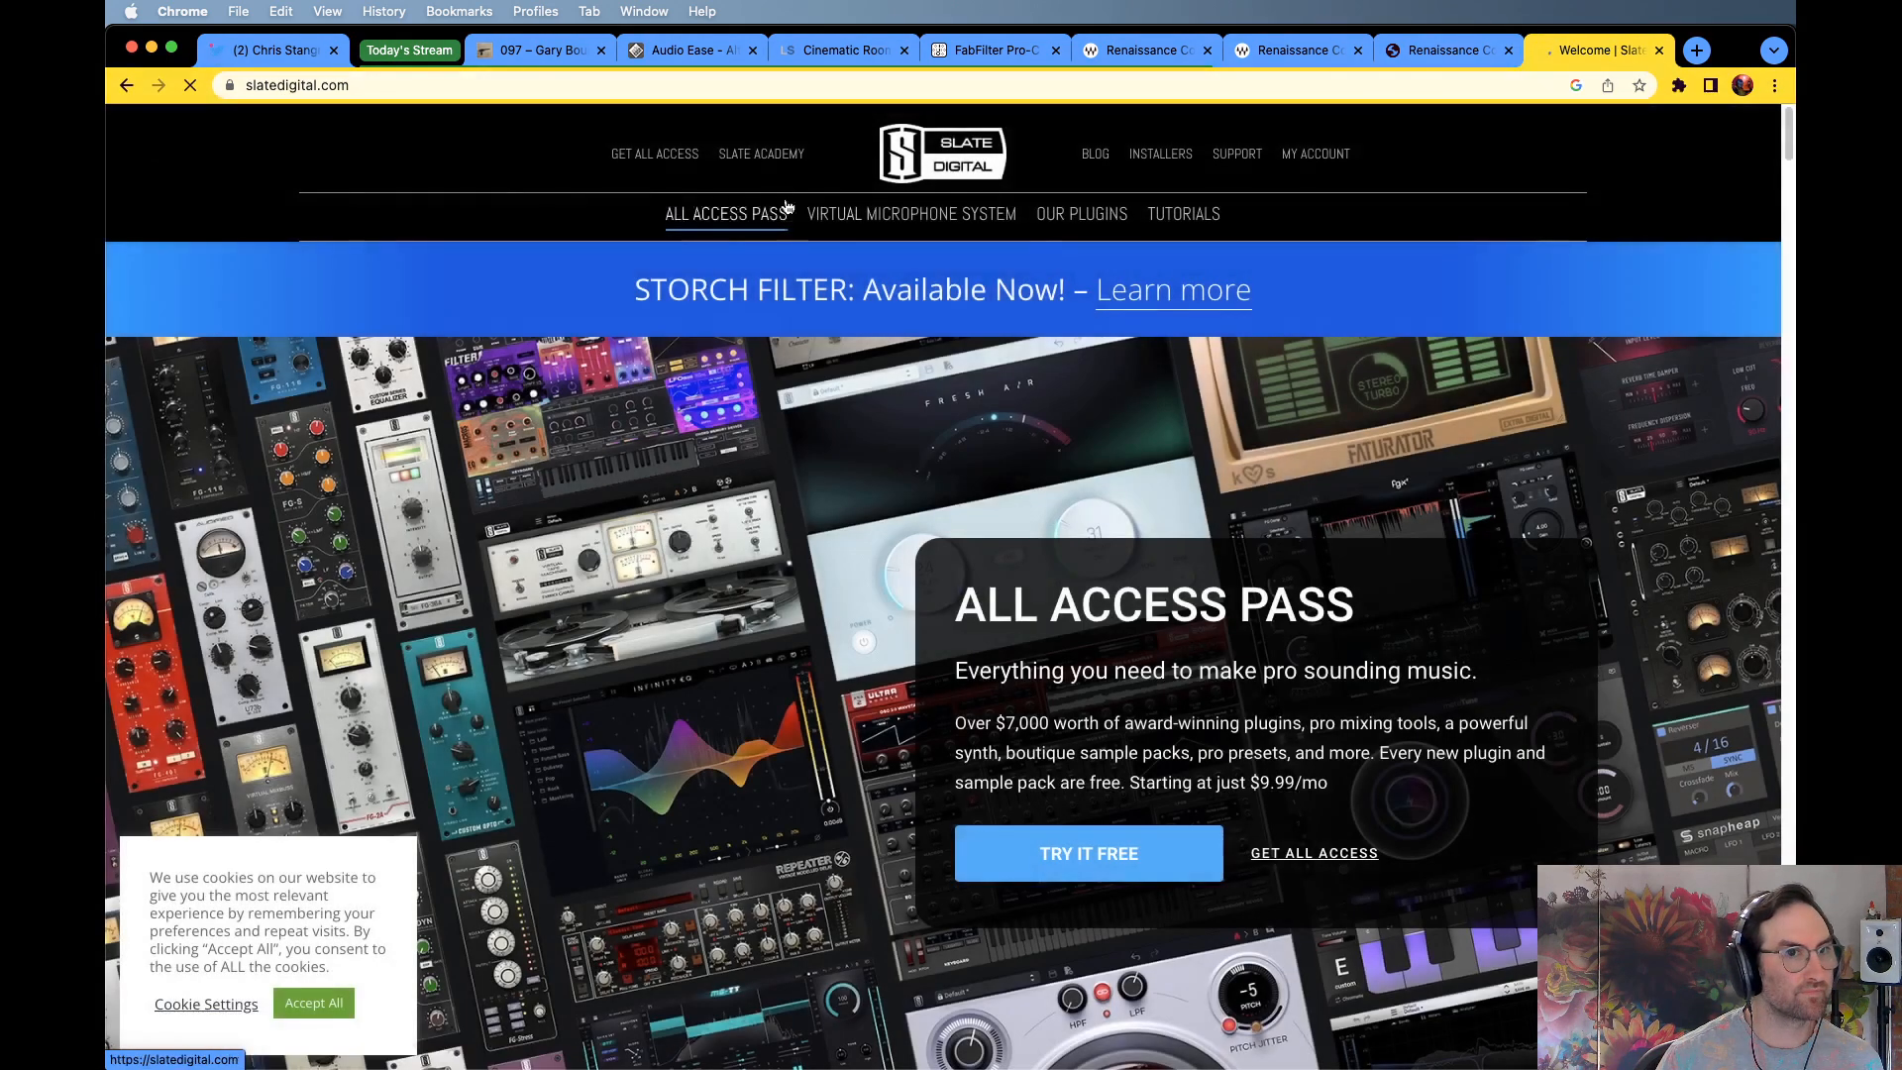
mouse_move(825, 203)
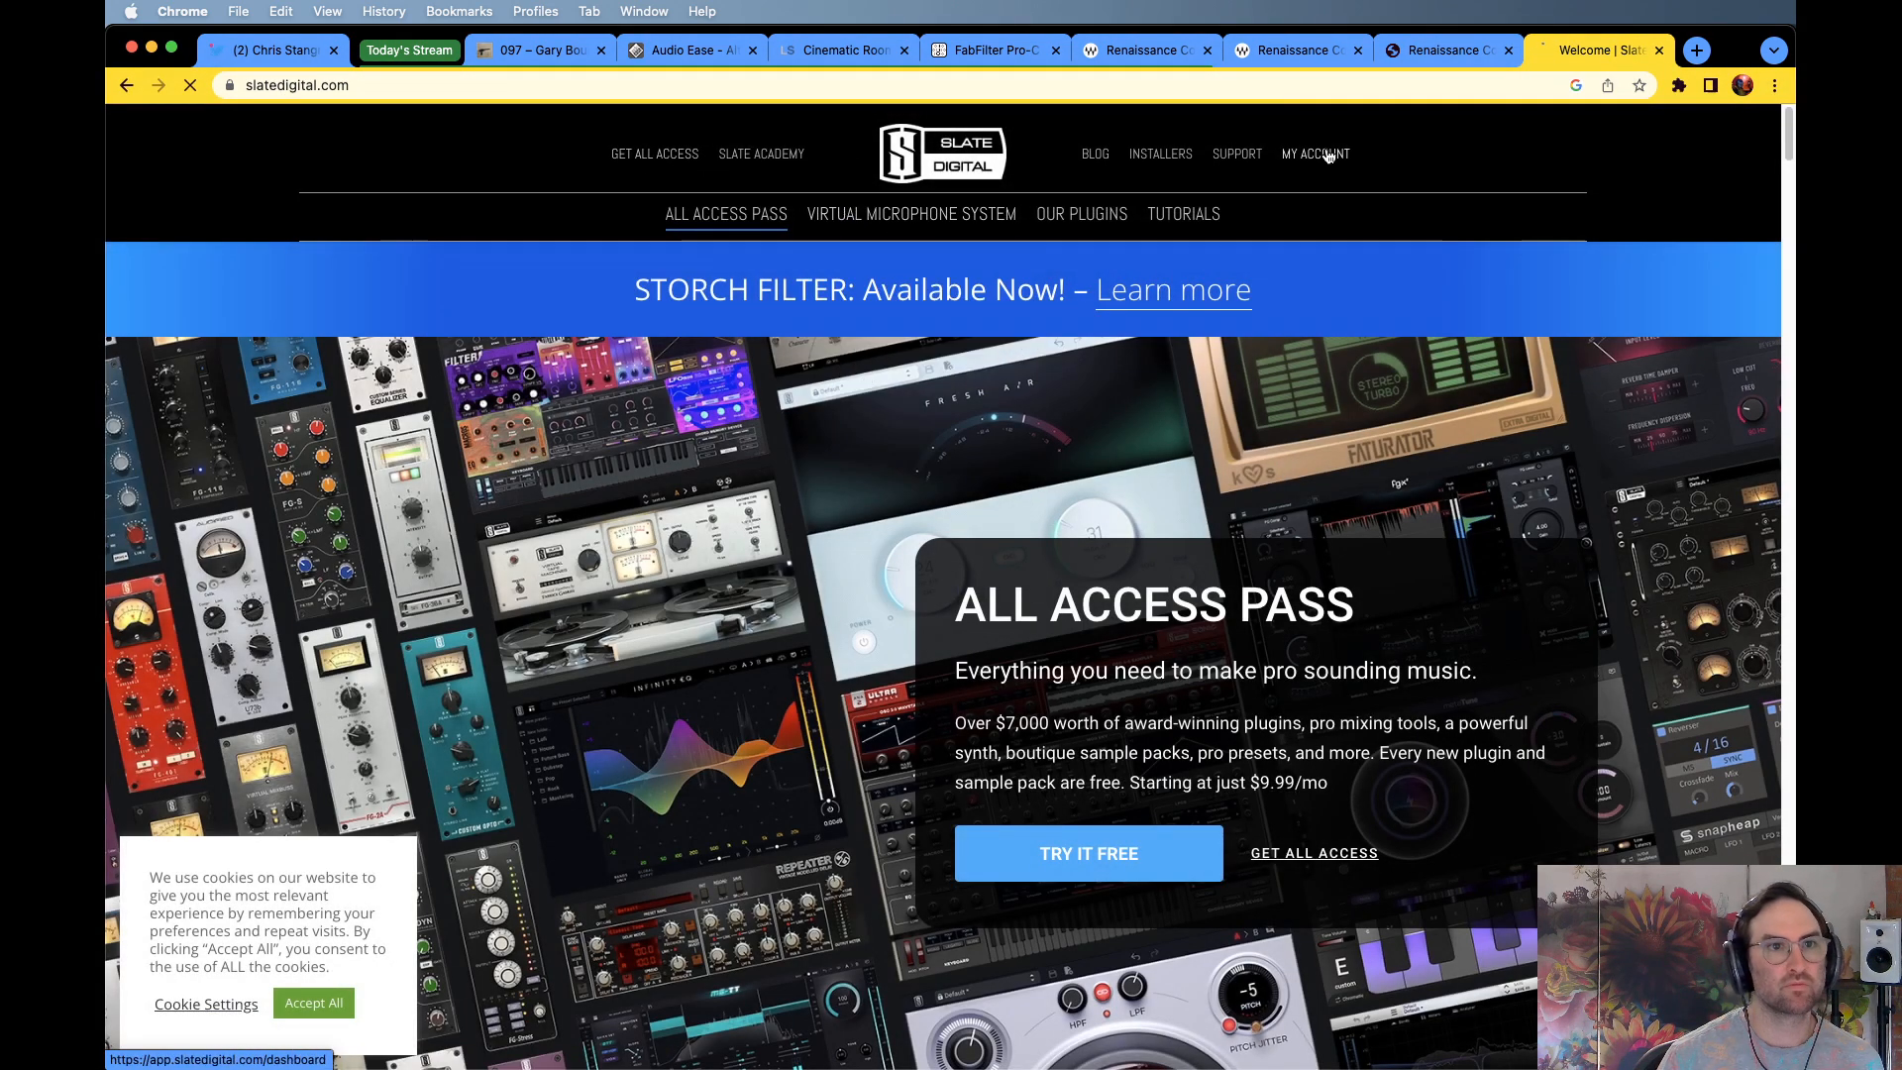
left_click(1055, 218)
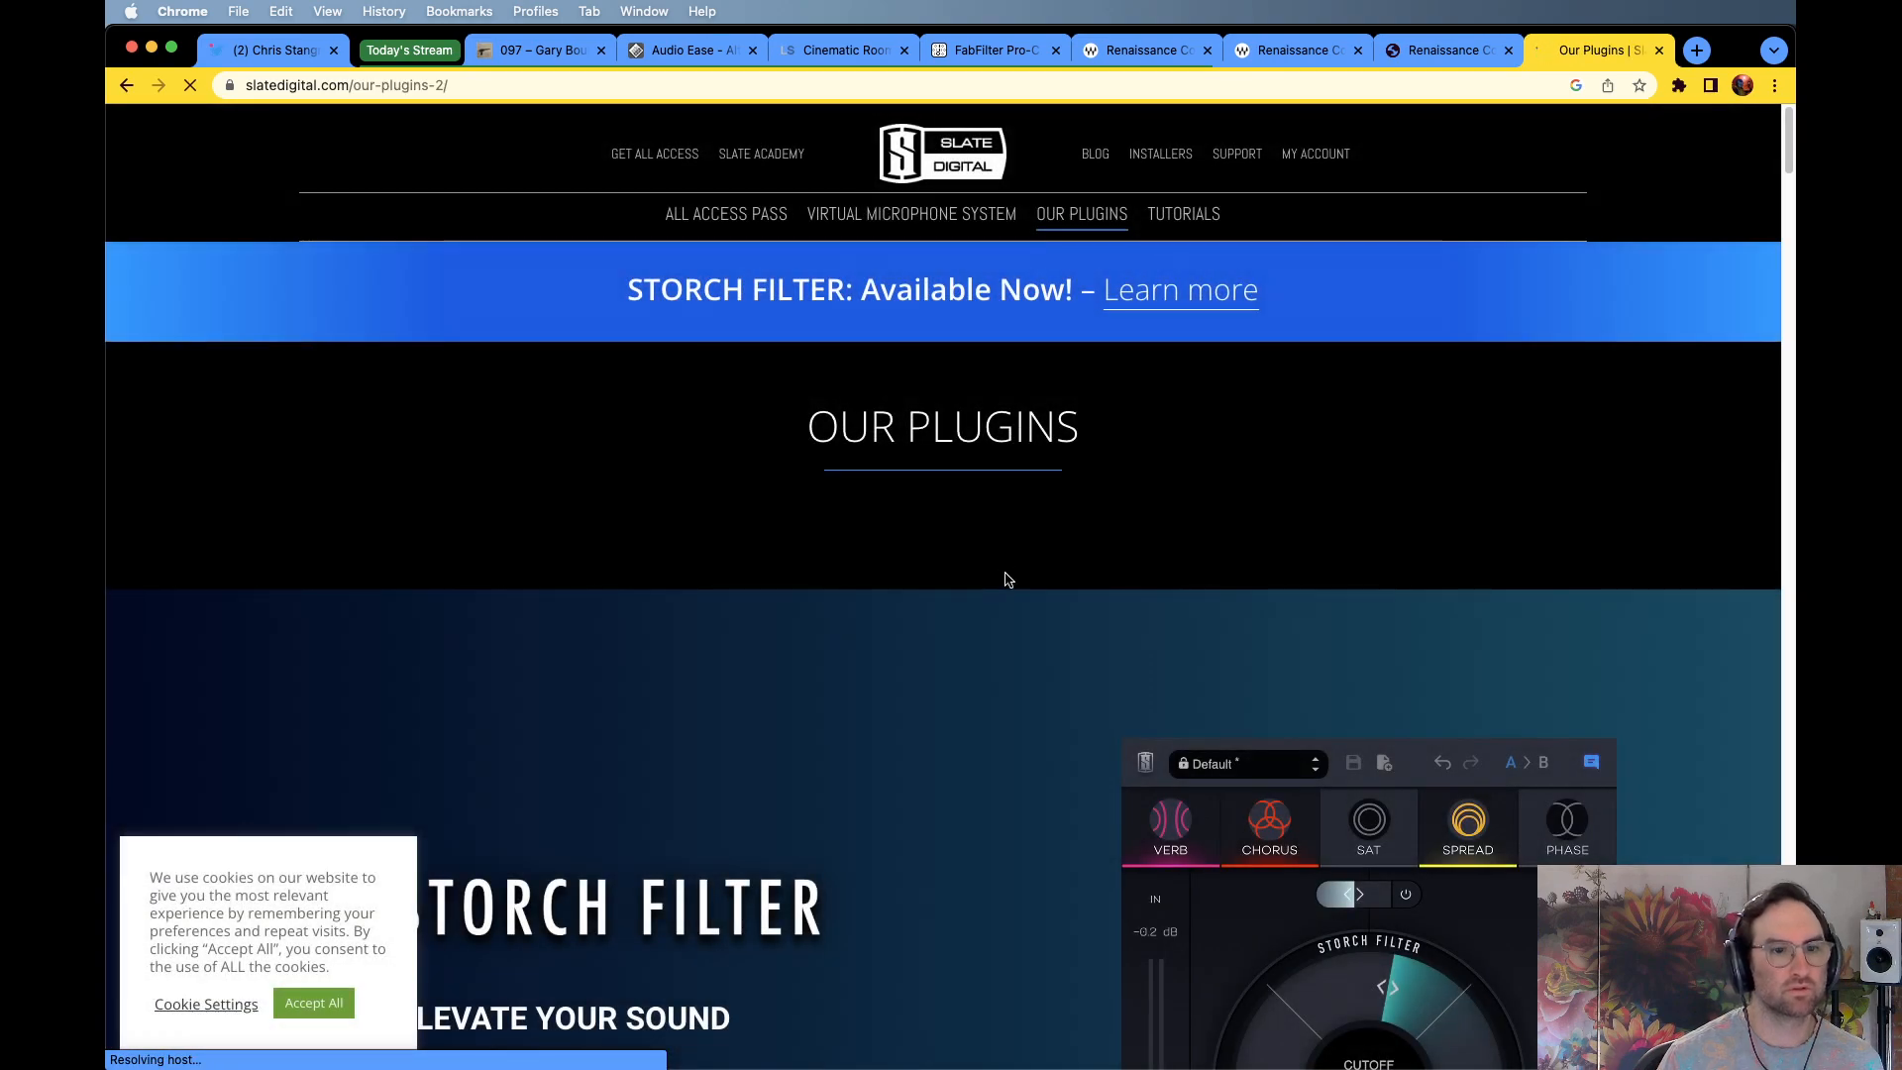
scroll(1000, 579, "down", 5)
scroll(978, 582, "down", 20)
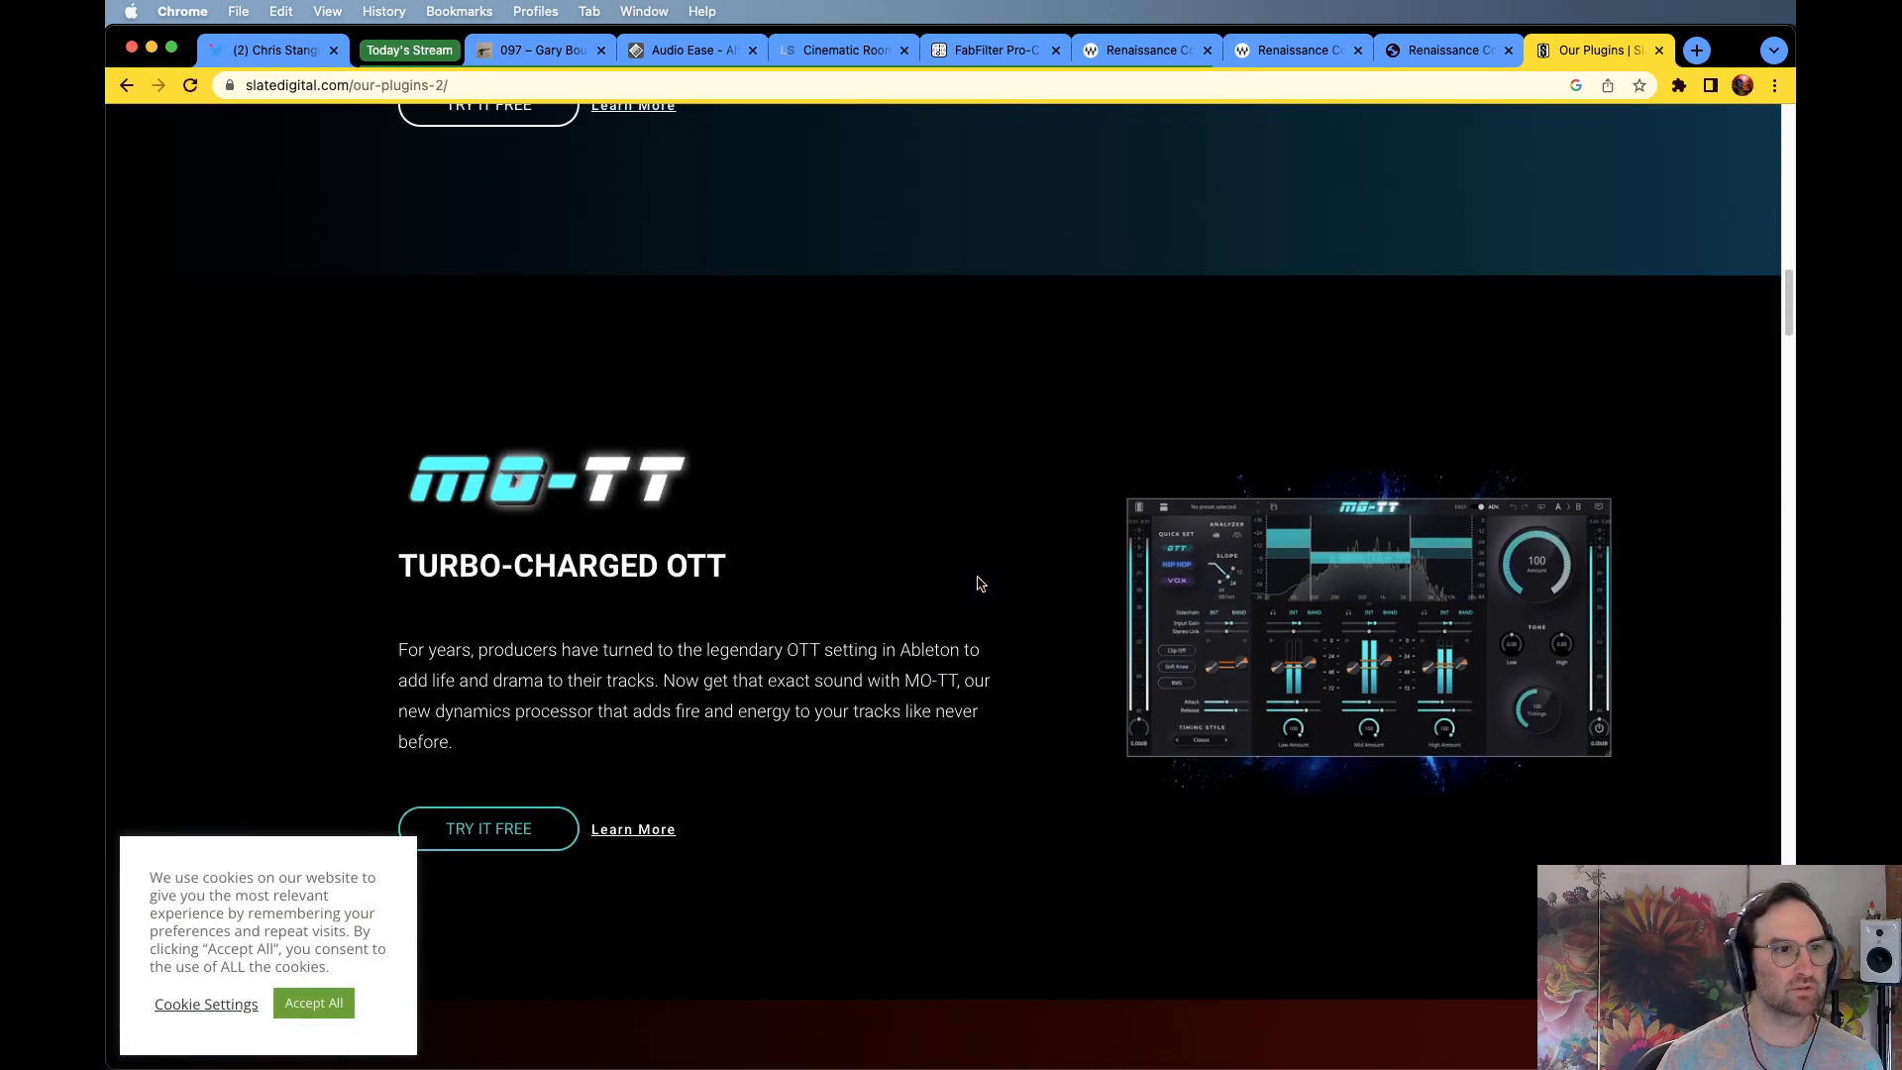
scroll(978, 582, "down", 15)
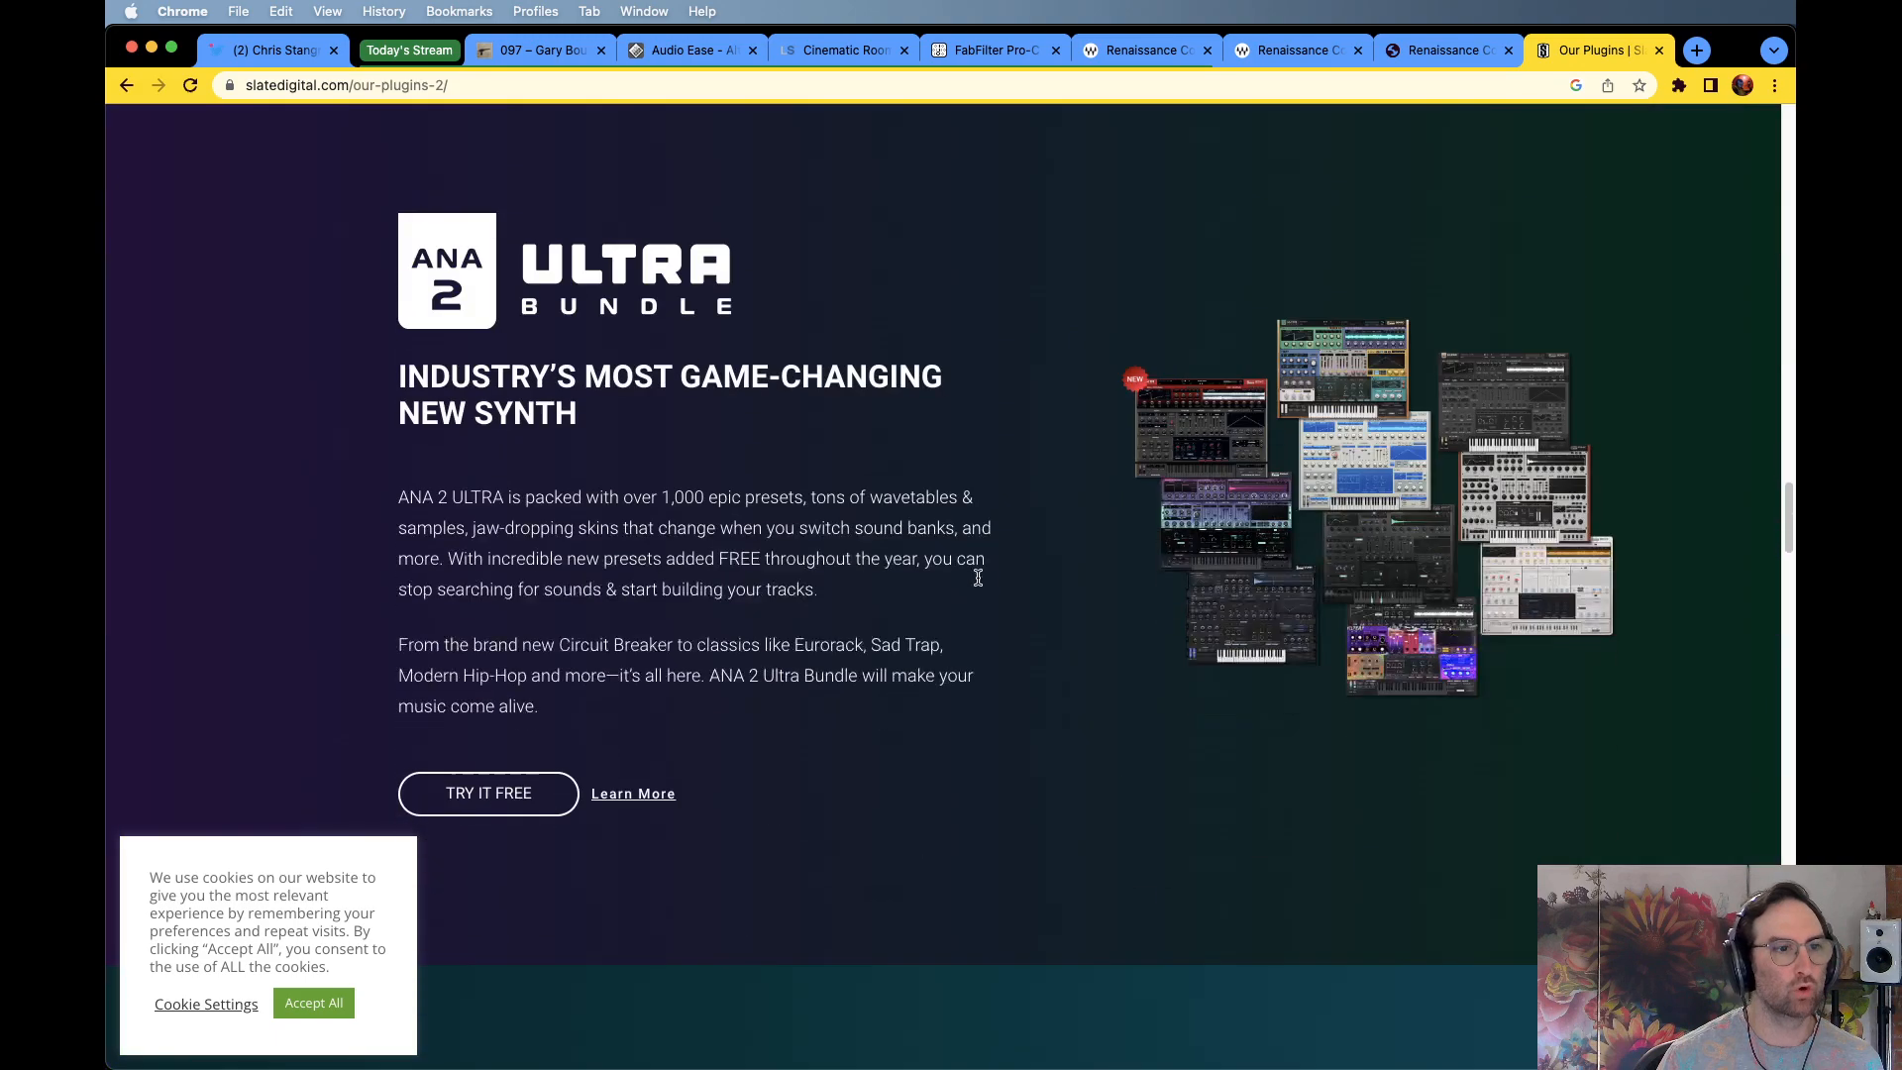
scroll(979, 582, "down", 5)
scroll(978, 582, "up", 5)
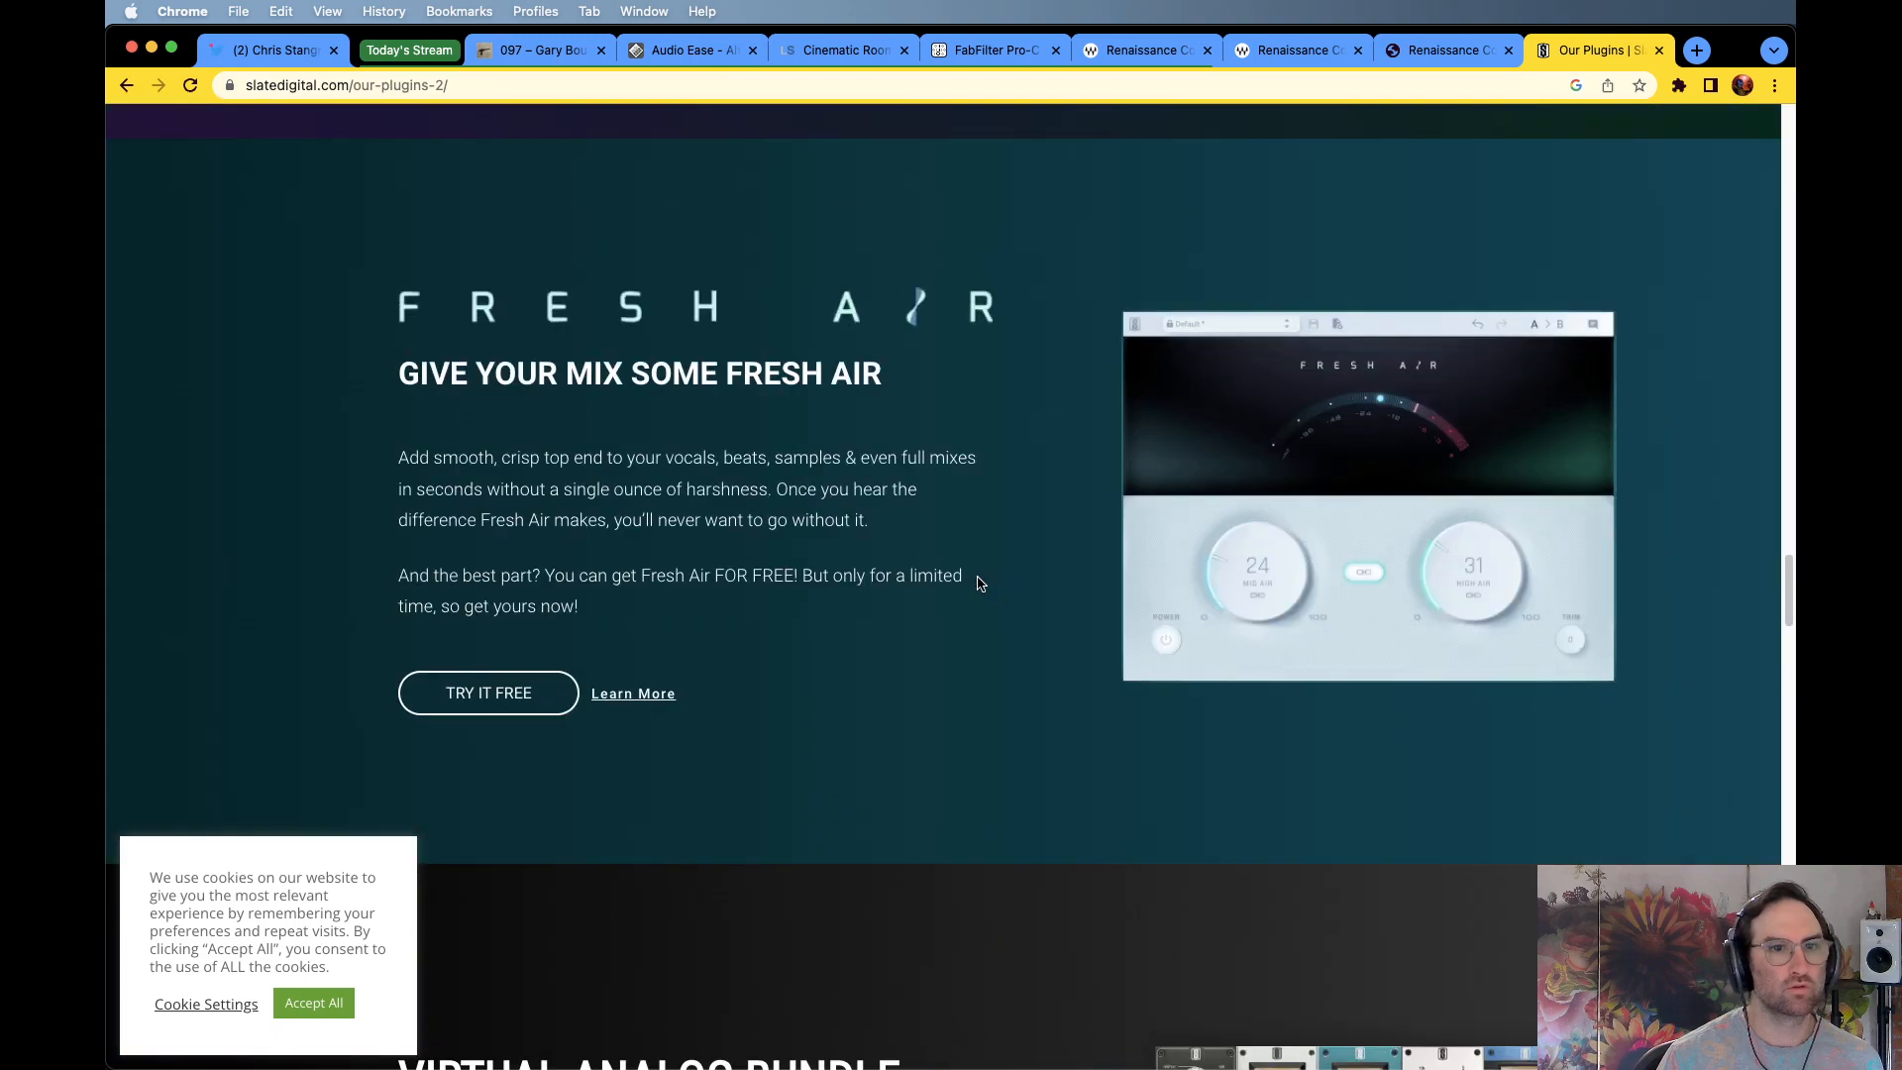
scroll(979, 582, "down", 5)
scroll(979, 585, "down", 10)
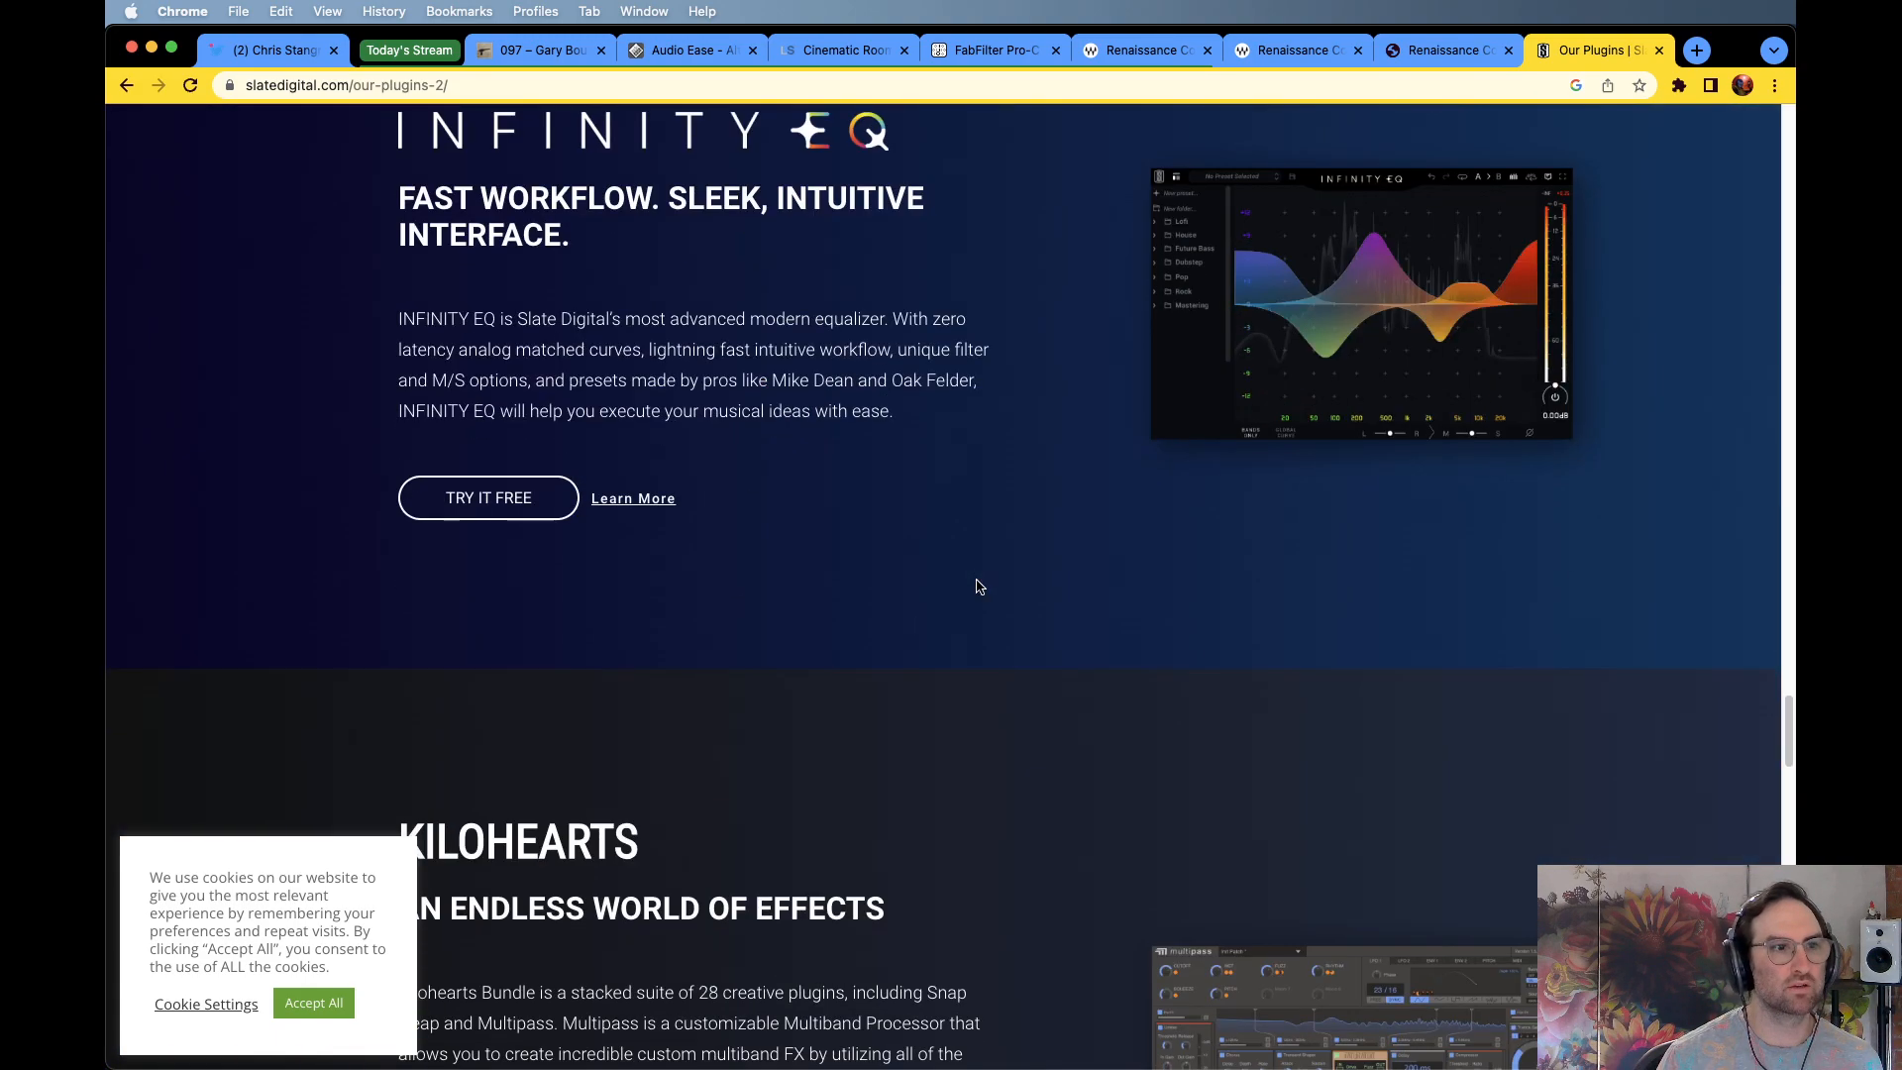
scroll(978, 587, "down", 20)
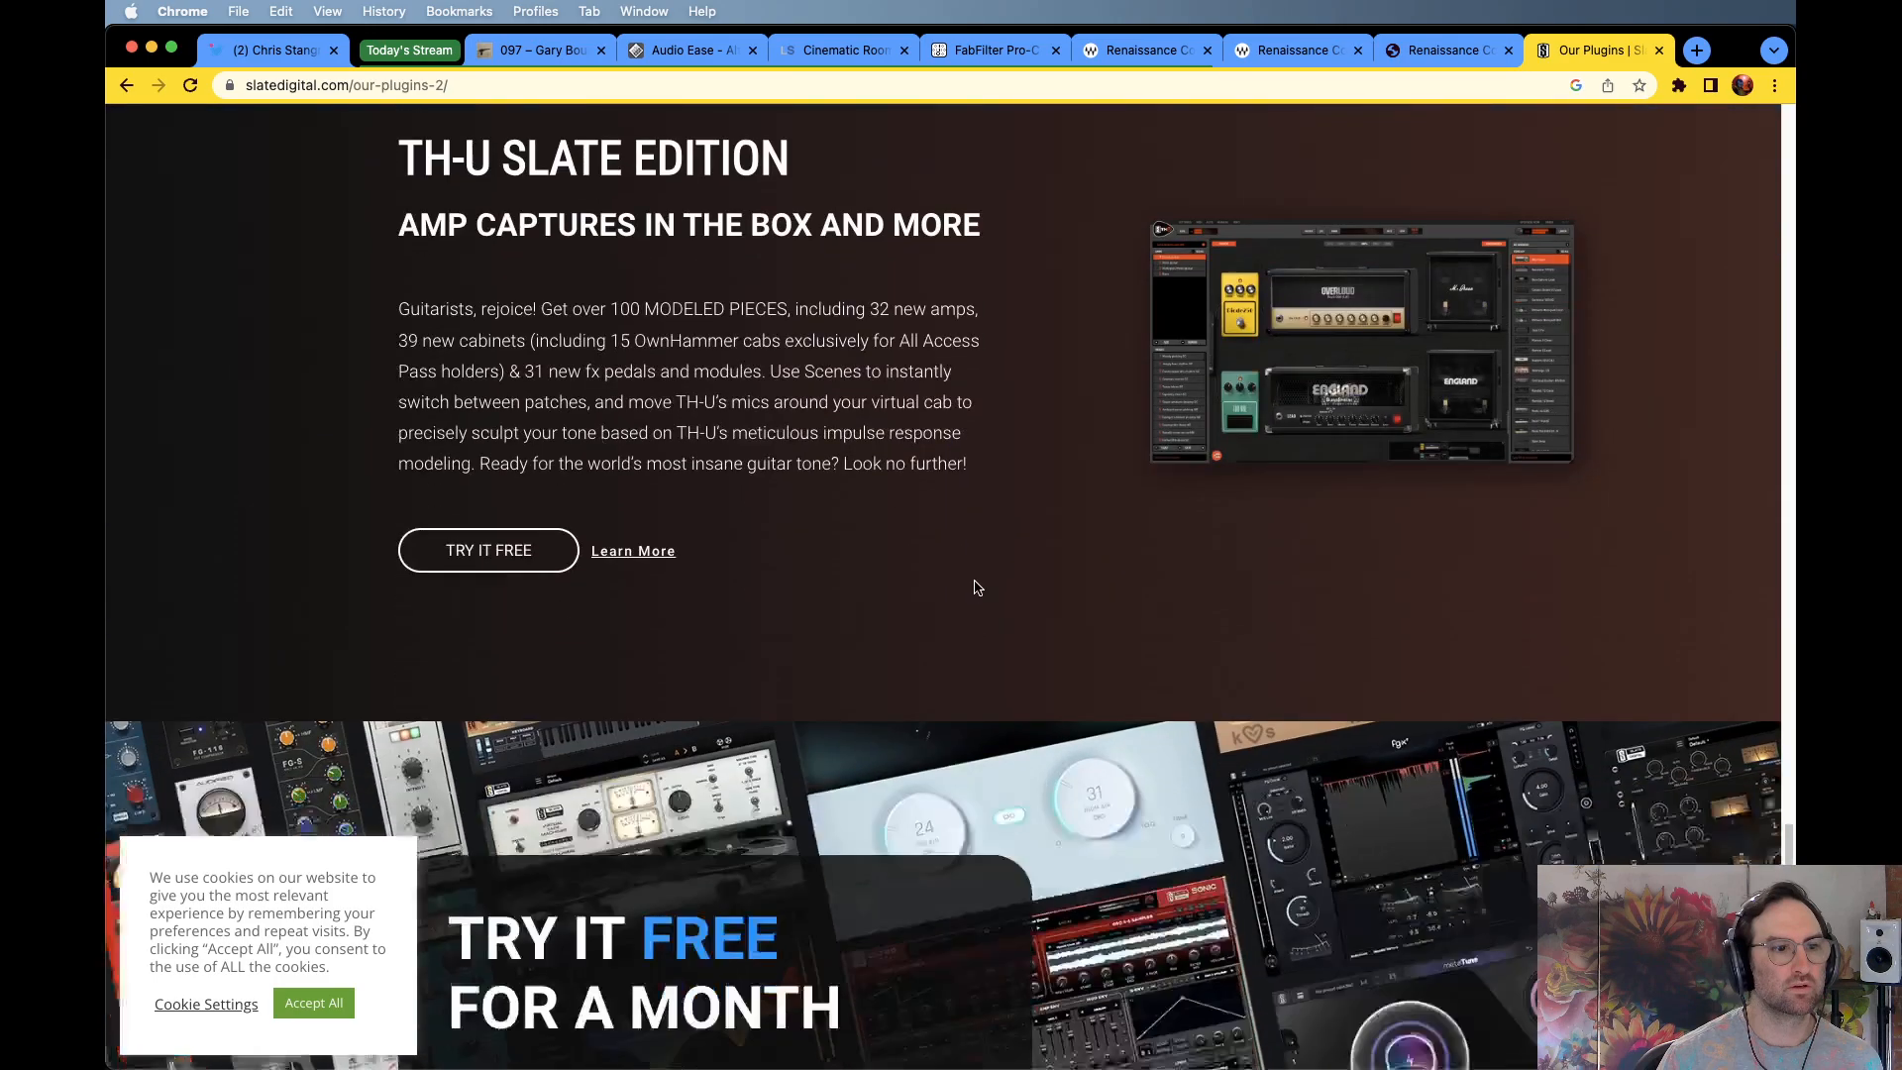
scroll(979, 587, "up", 20)
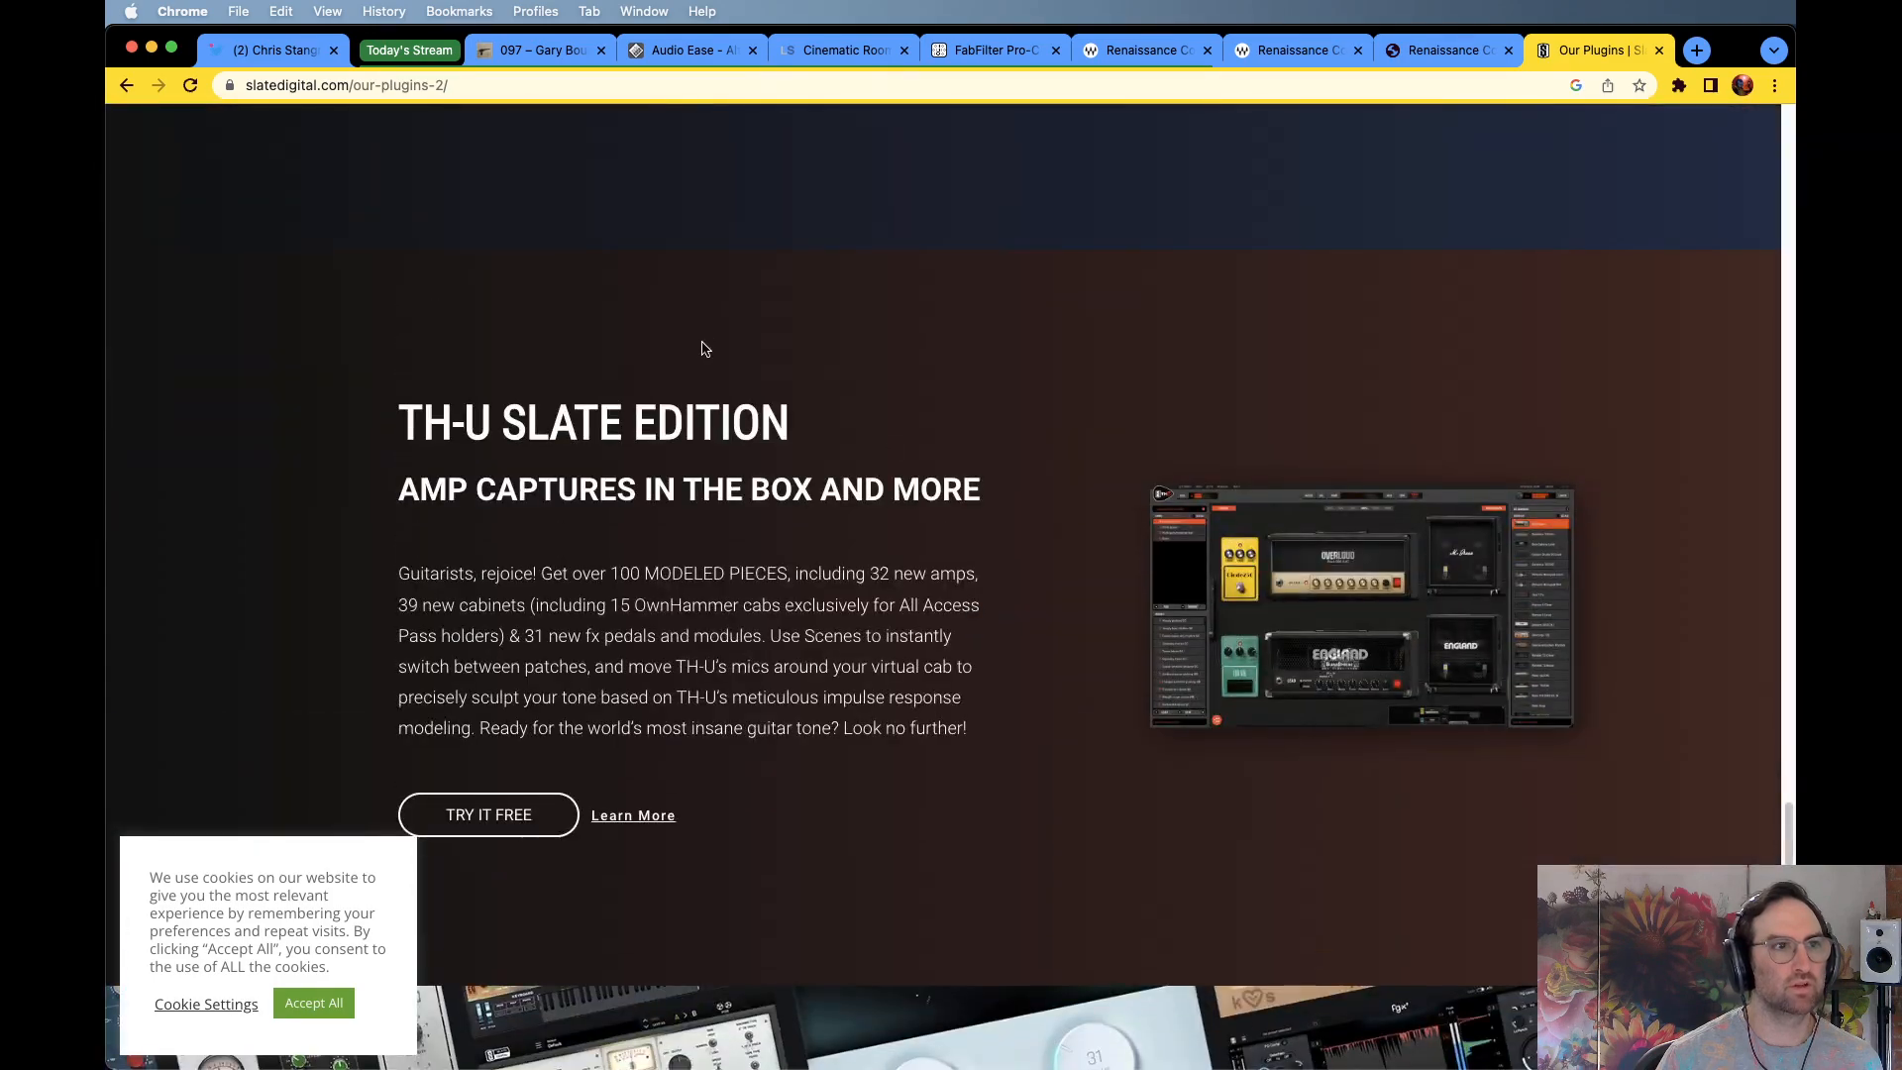
Return to the Google results for "eiosis e2deesser" and open Slate Digital's Eiosis e2deesser product page
key("super+bracketleft")
key("super+bracketleft")
key("super+bracketleft")
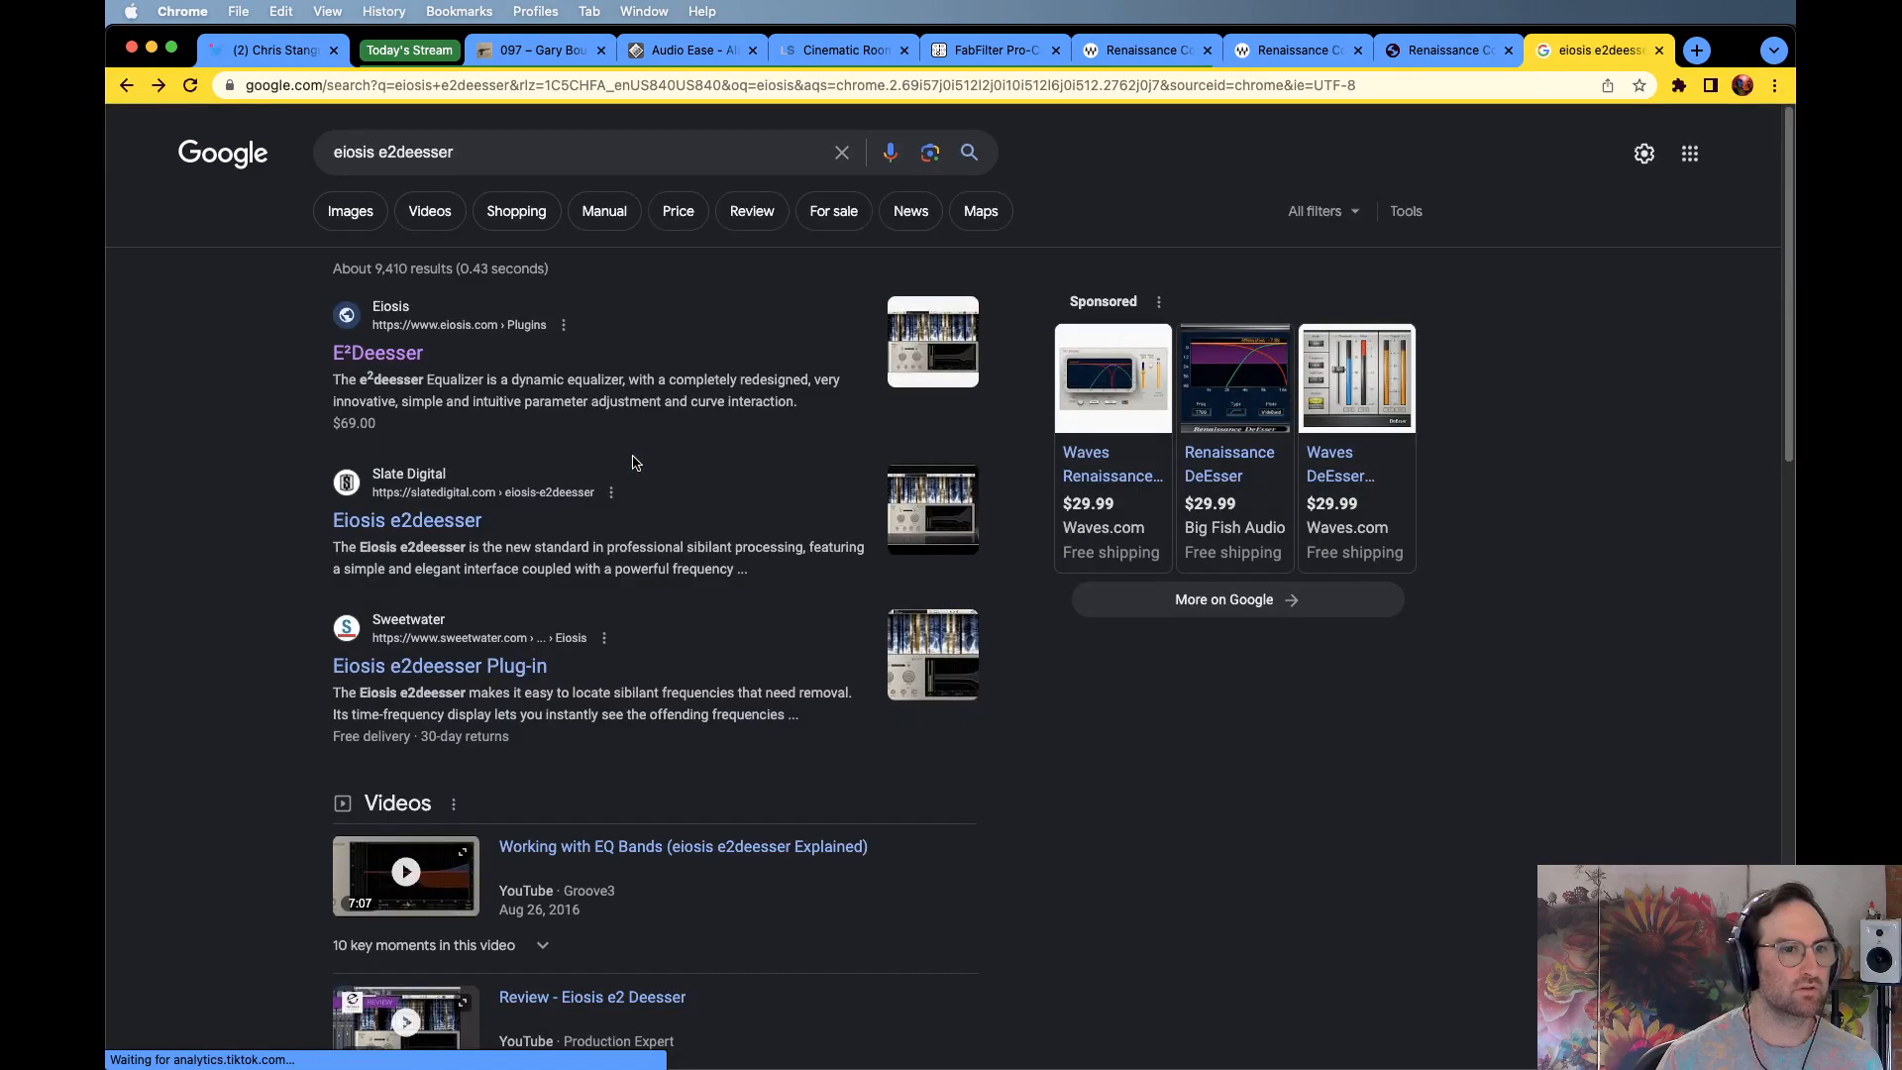
left_click(450, 523)
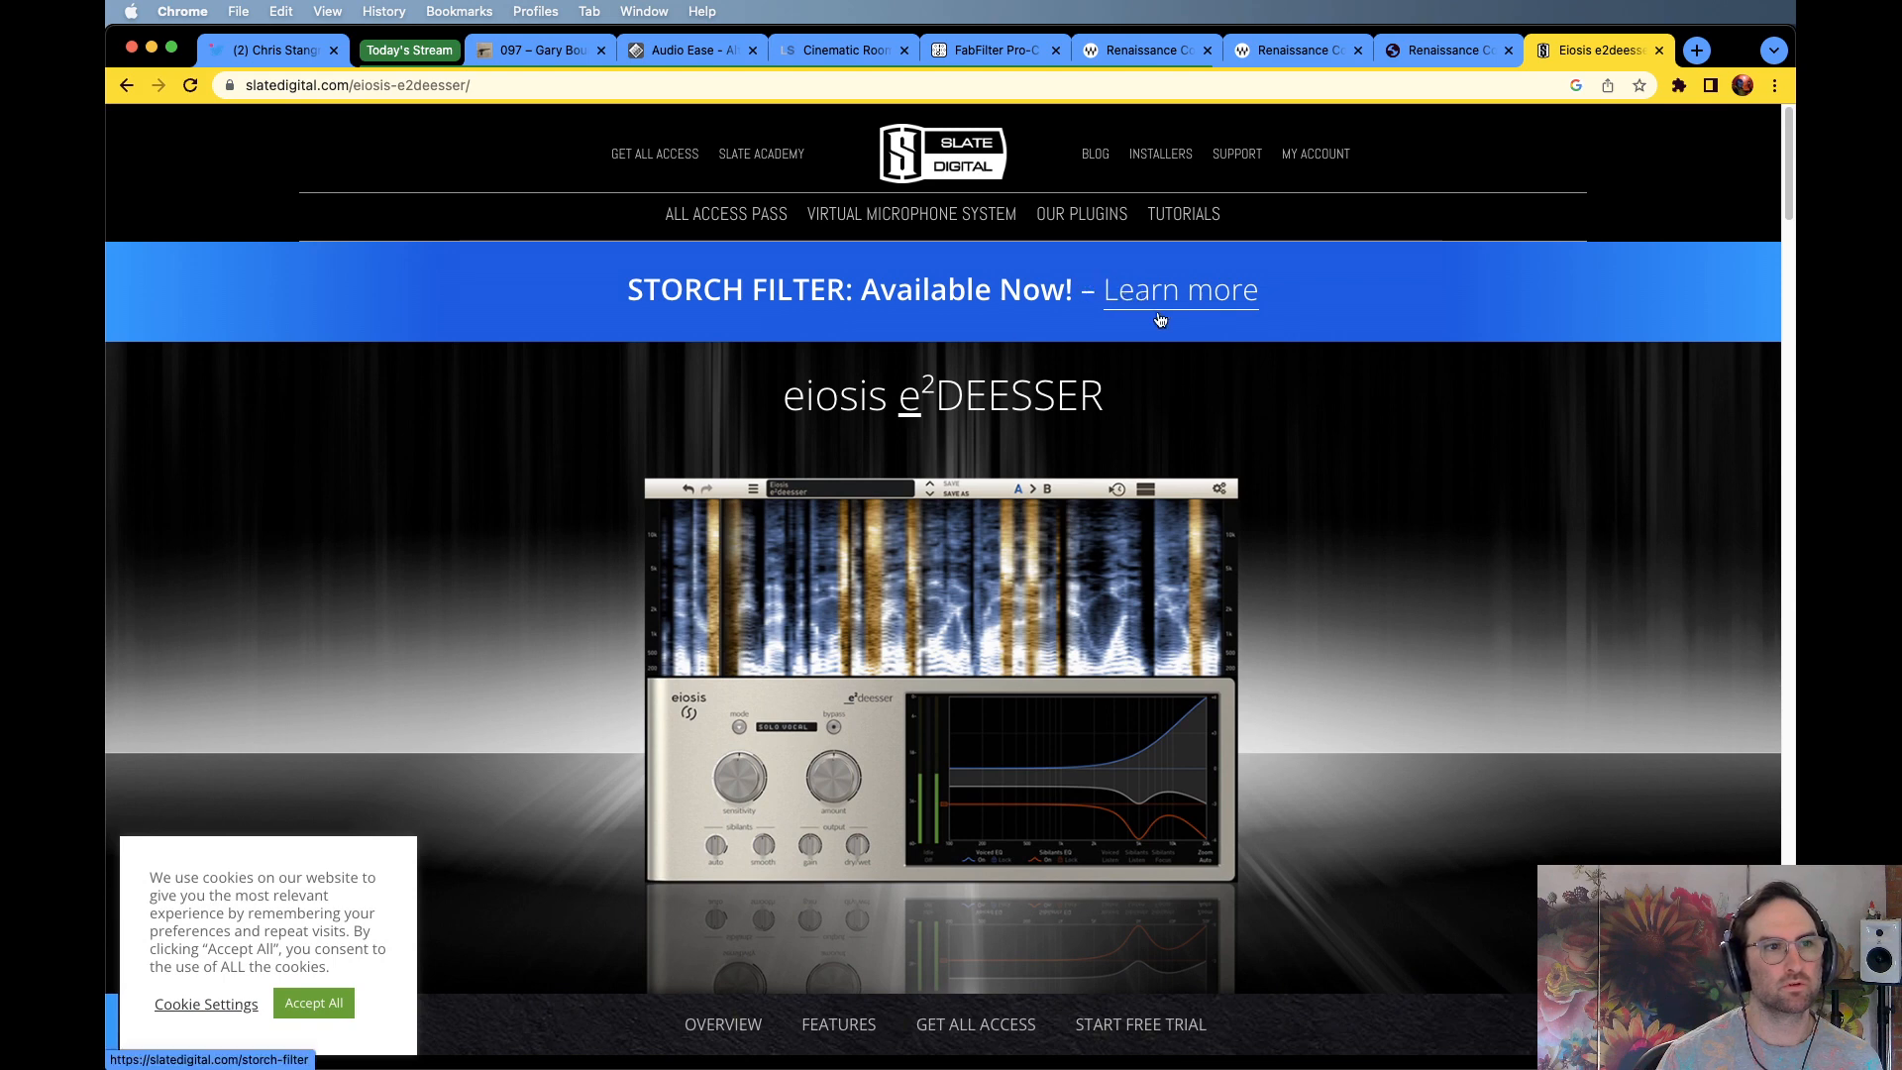
Examine the e2deesser page's features, All Access plans and perpetual license offer, accepting the site's cookies
scroll(1365, 645, "down", 5)
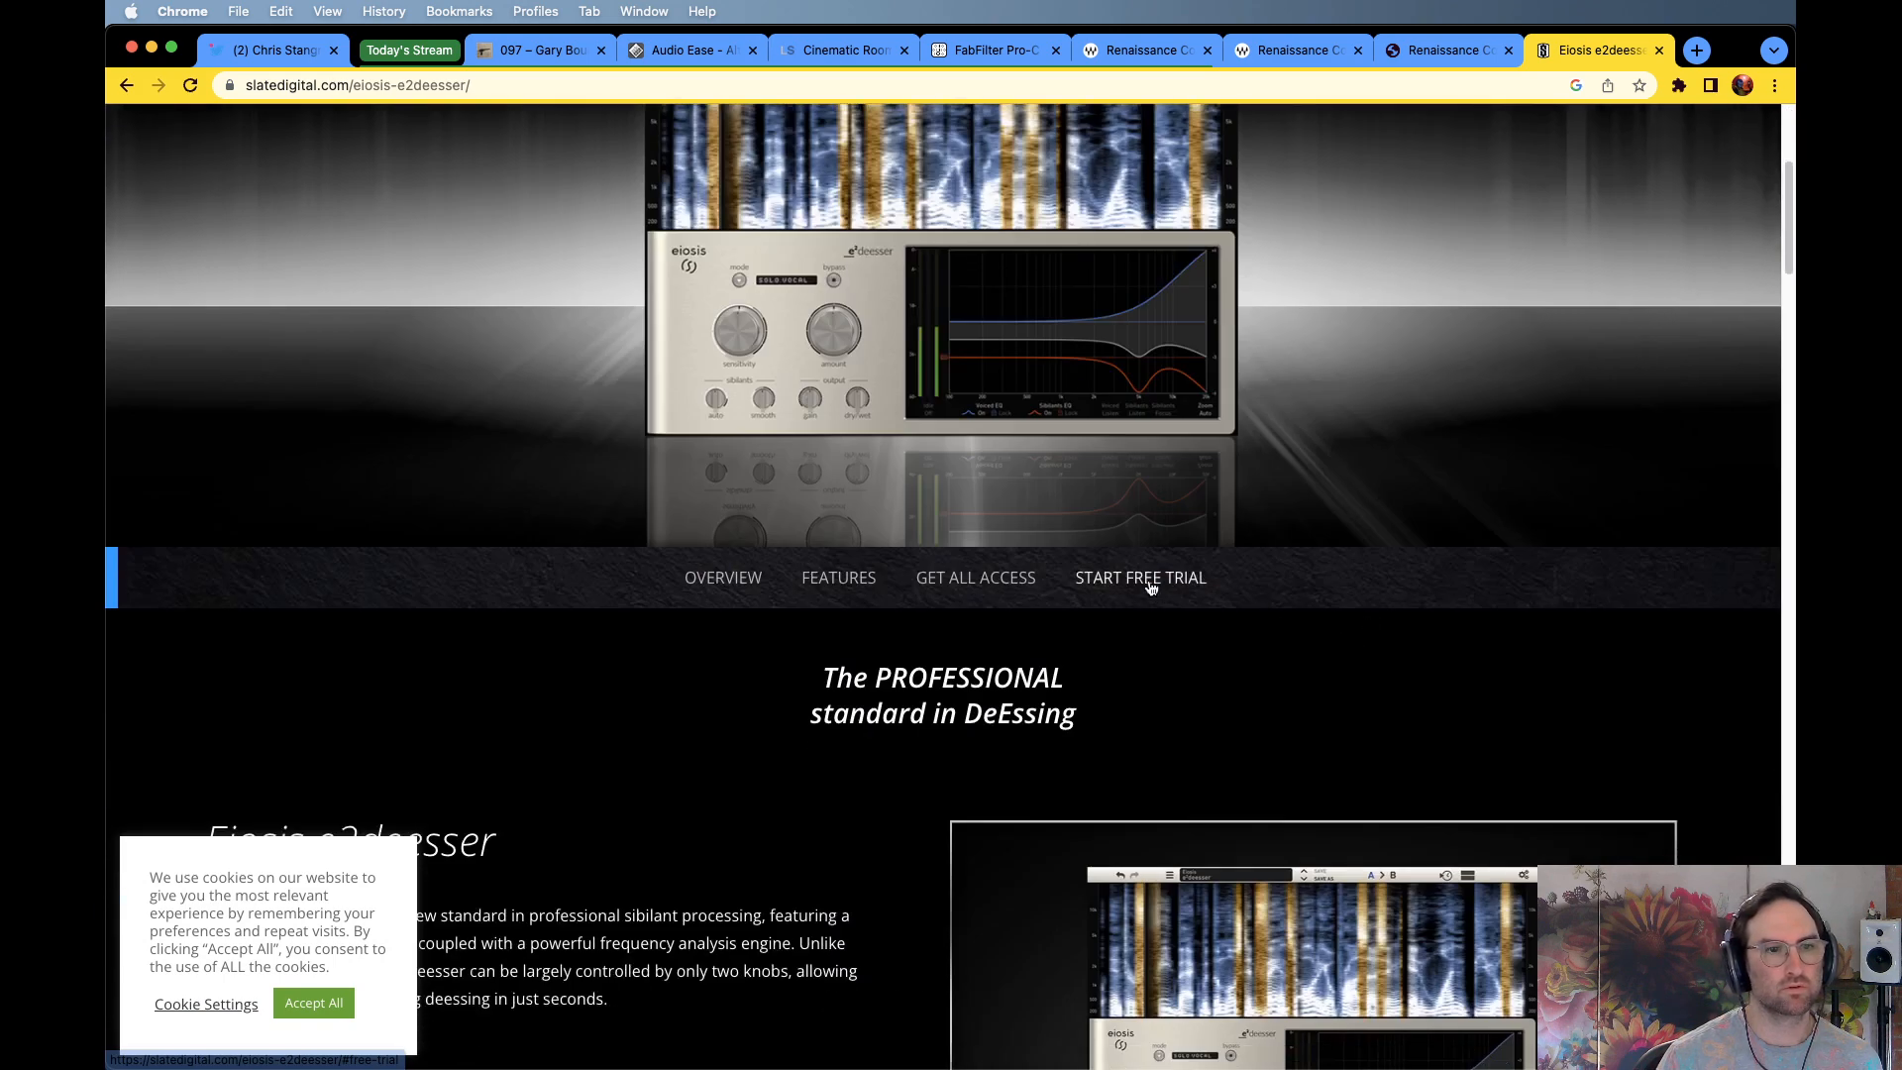
scroll(1435, 622, "down", 8)
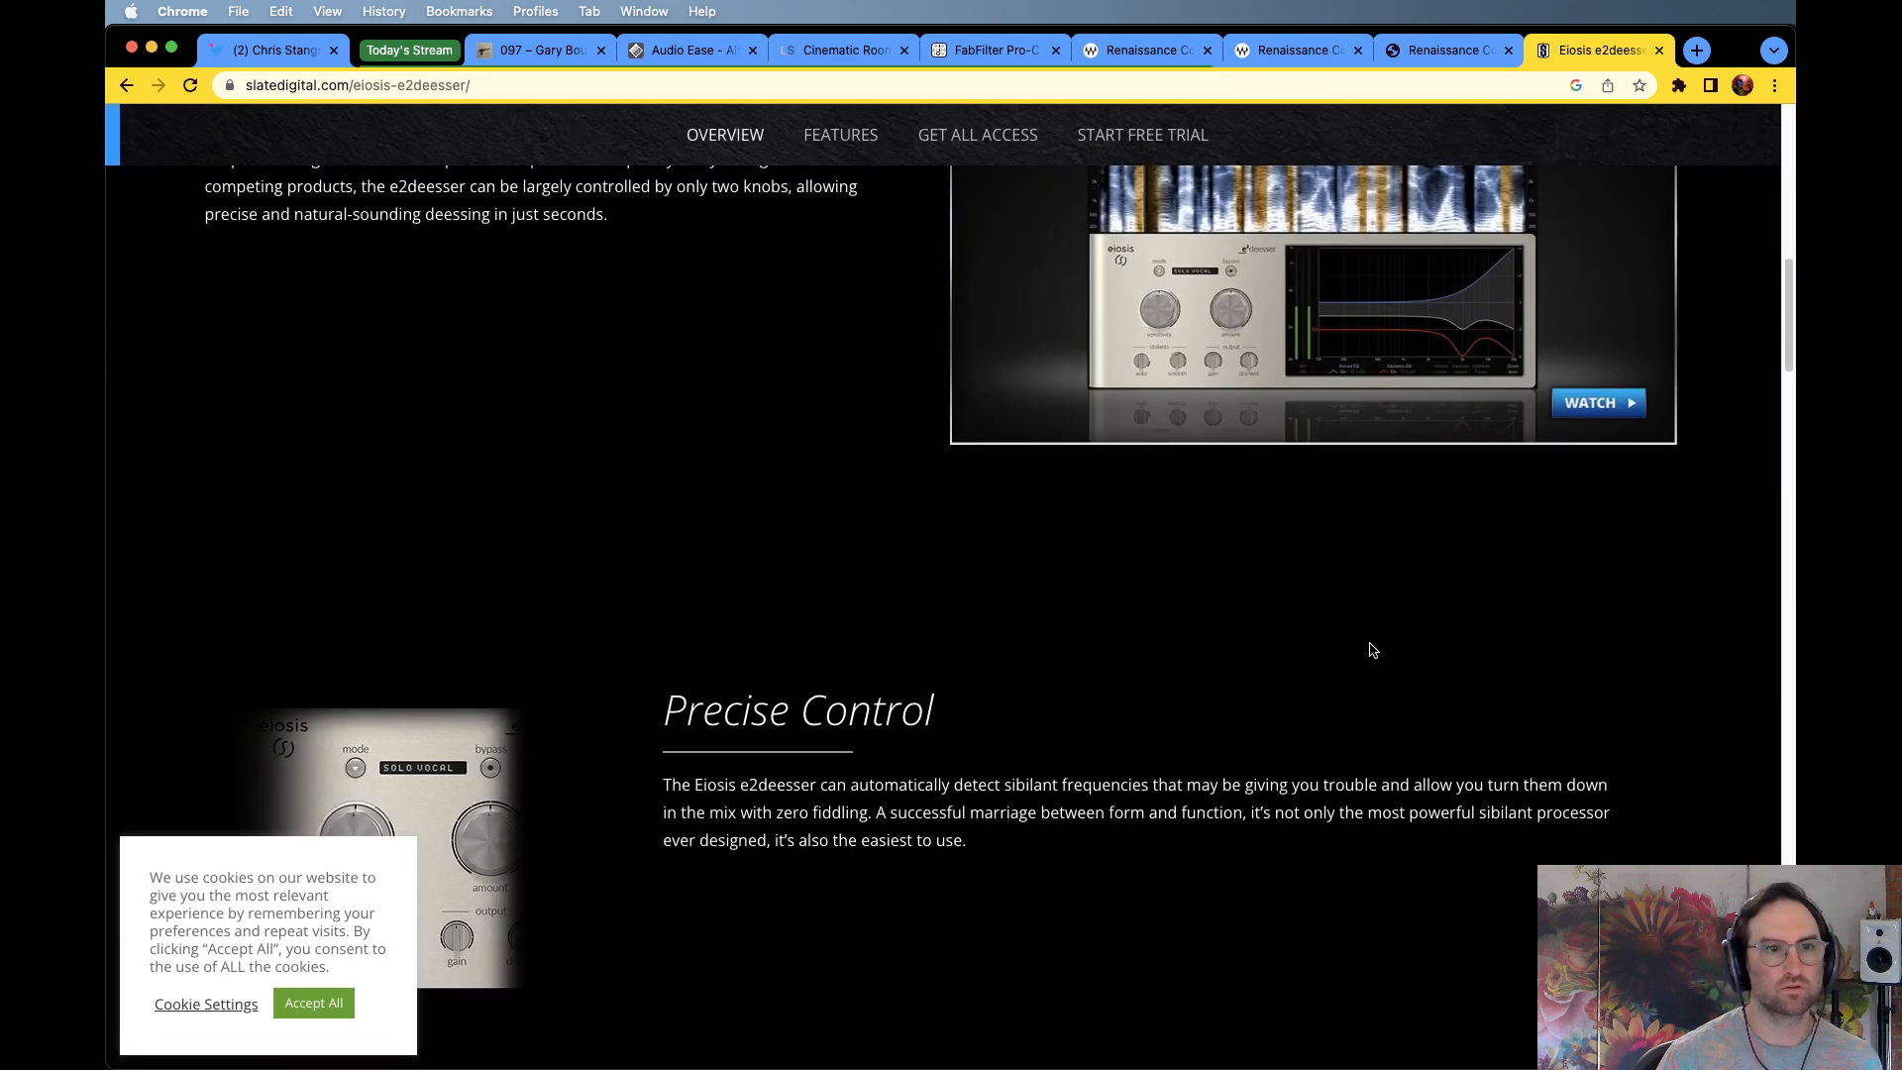
scroll(1078, 657, "down", 18)
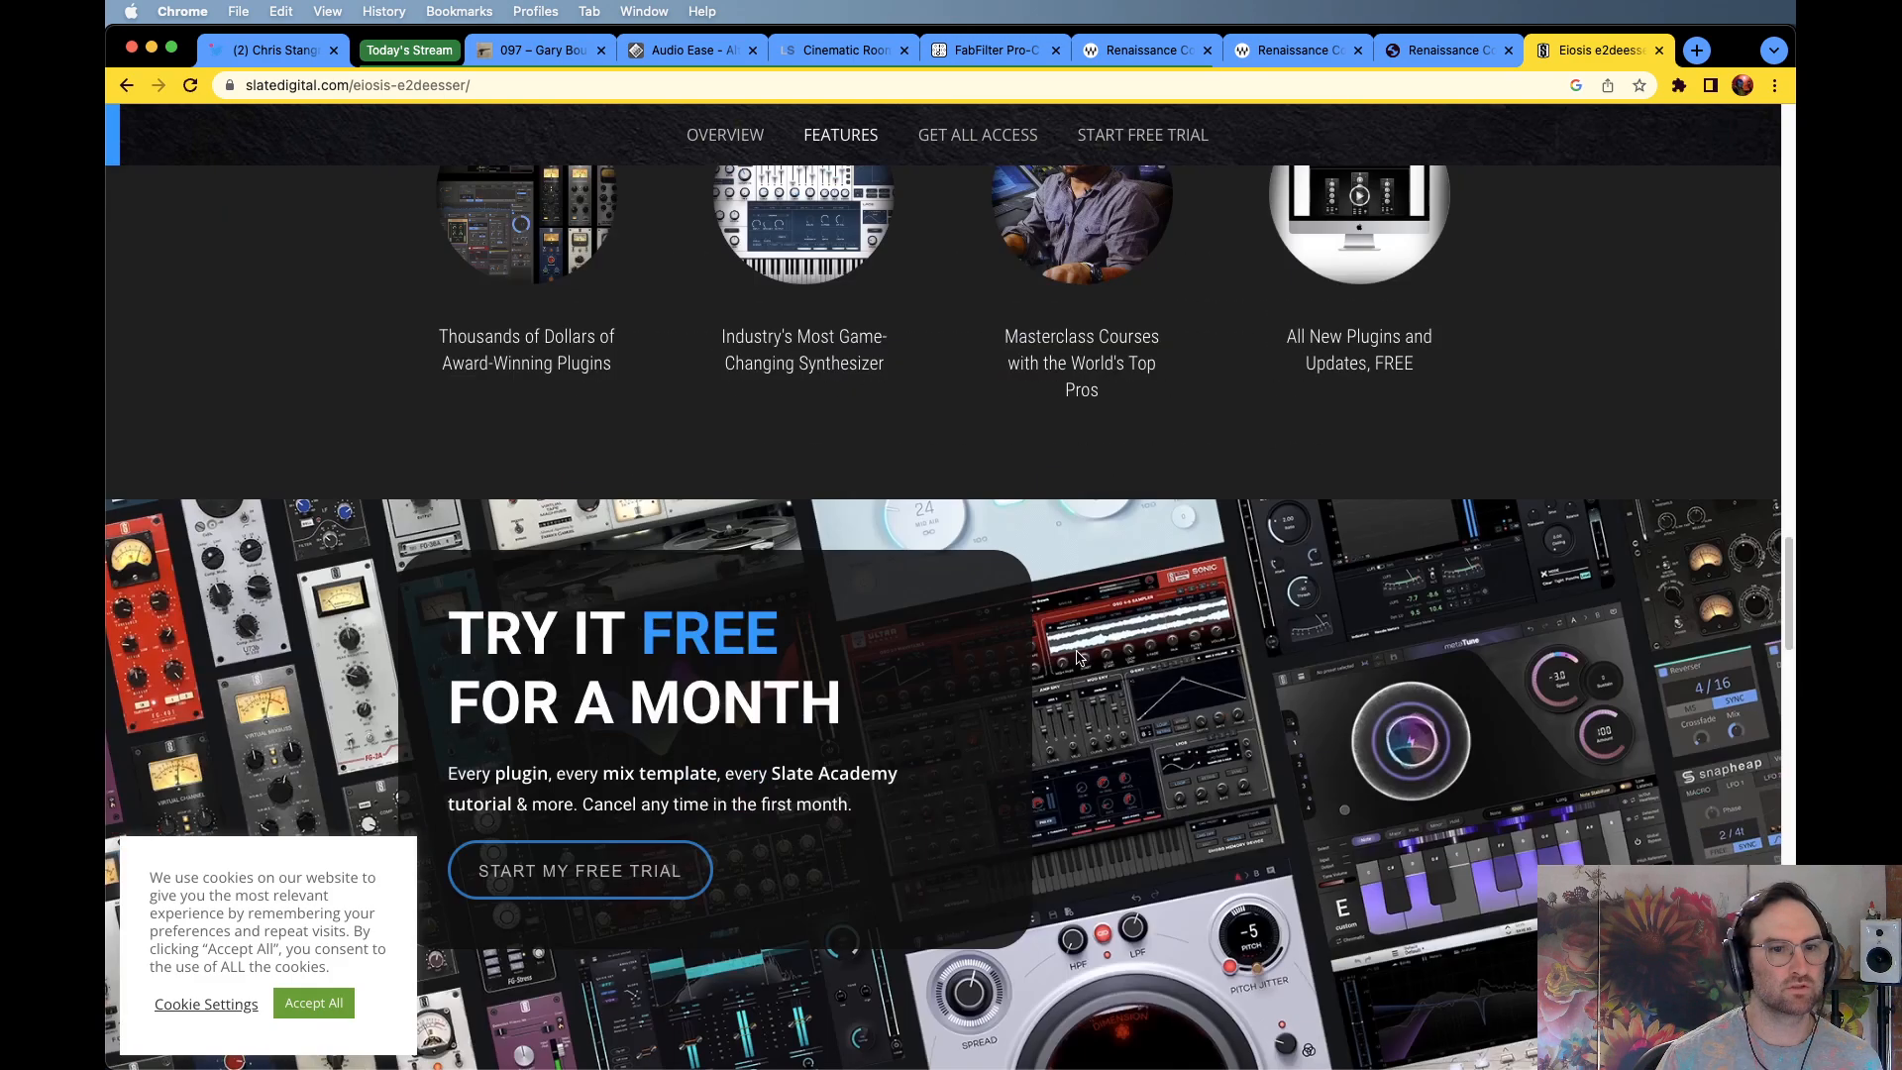
scroll(1077, 657, "down", 2)
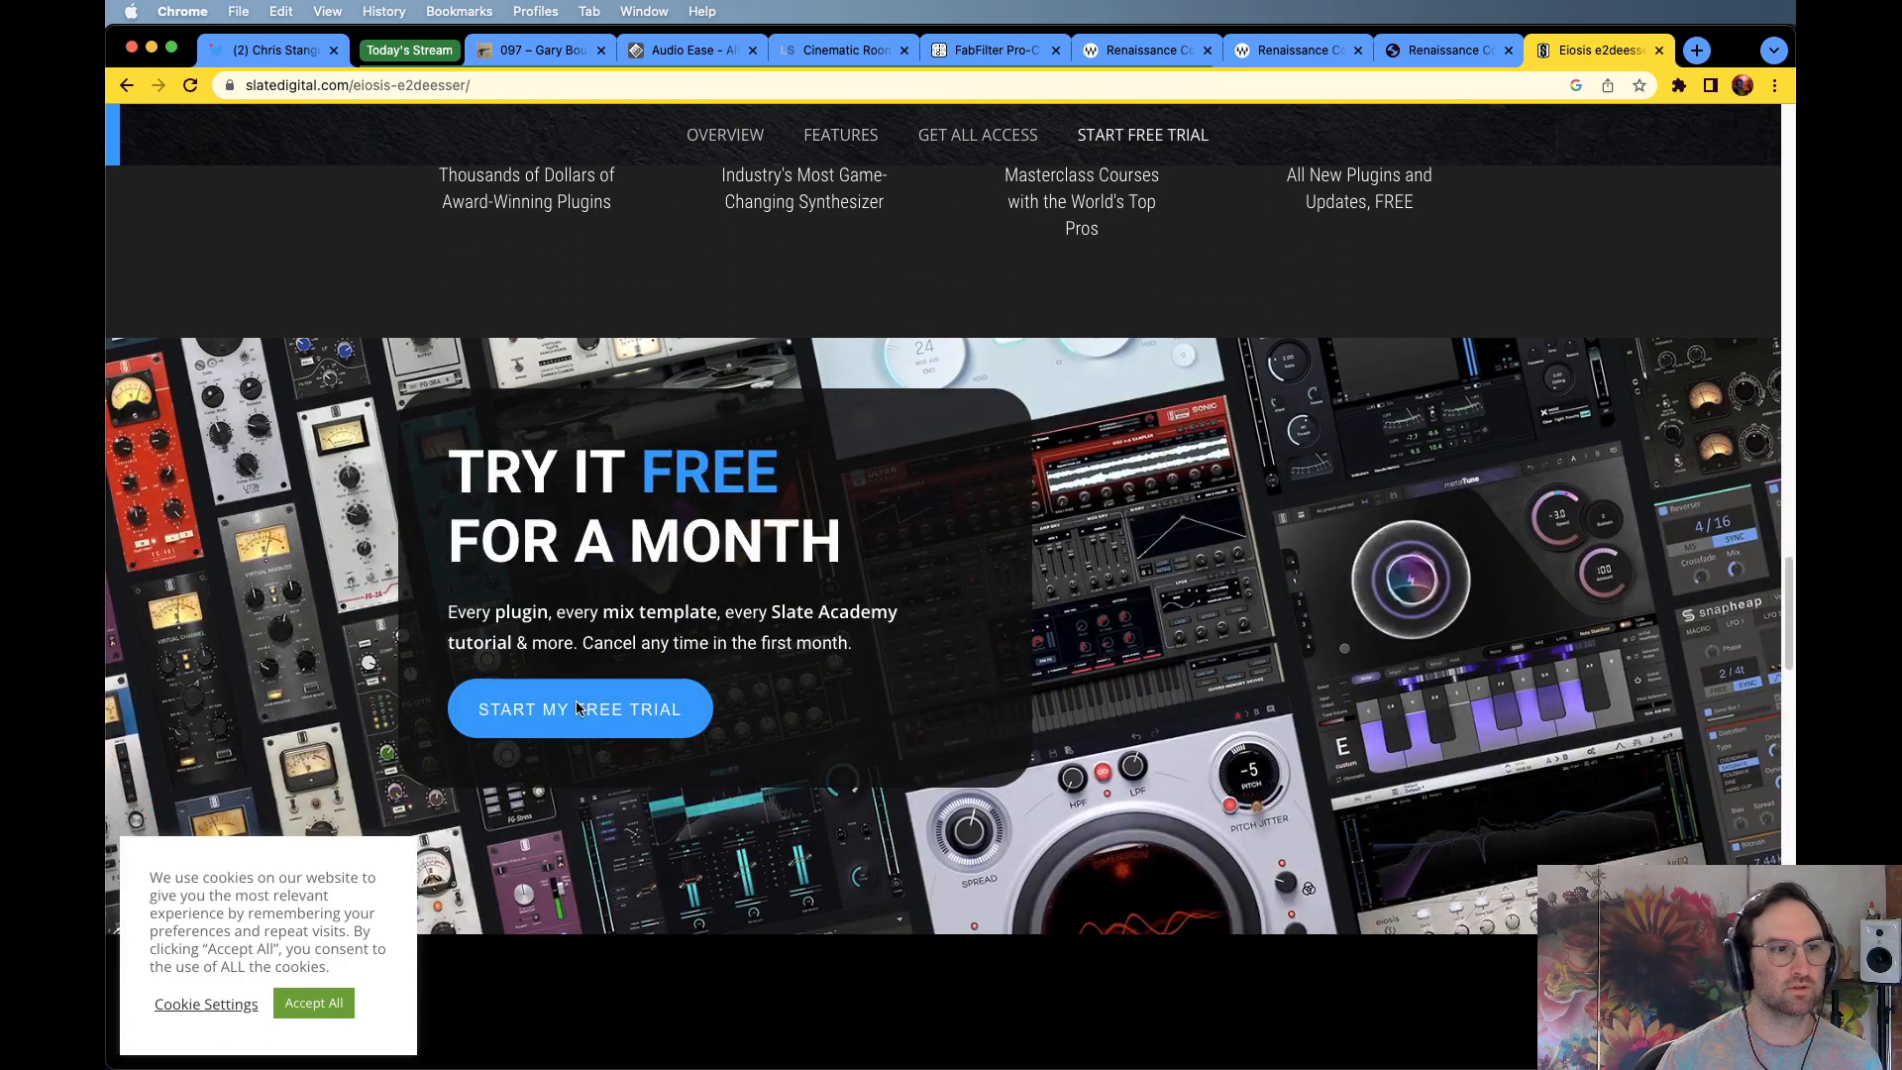
left_click(313, 1019)
scroll(1078, 772, "down", 5)
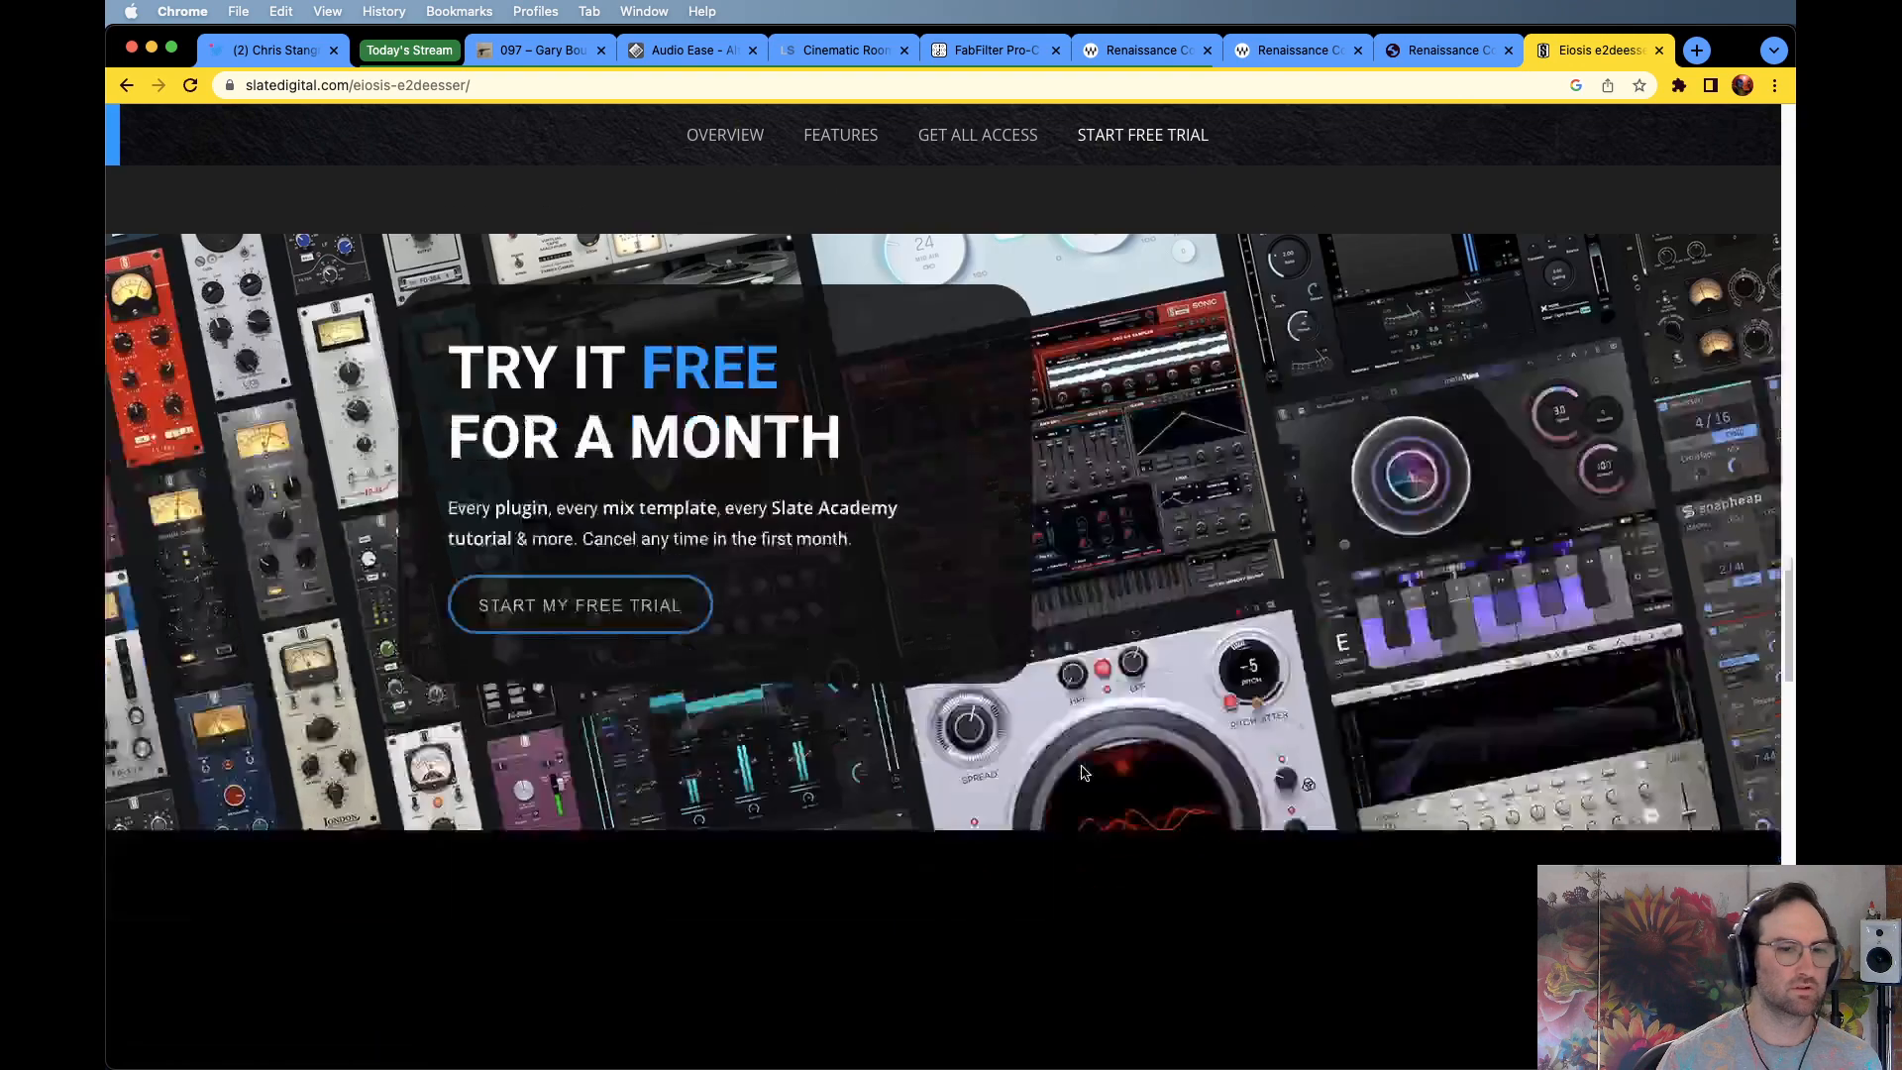
scroll(1082, 770, "down", 3)
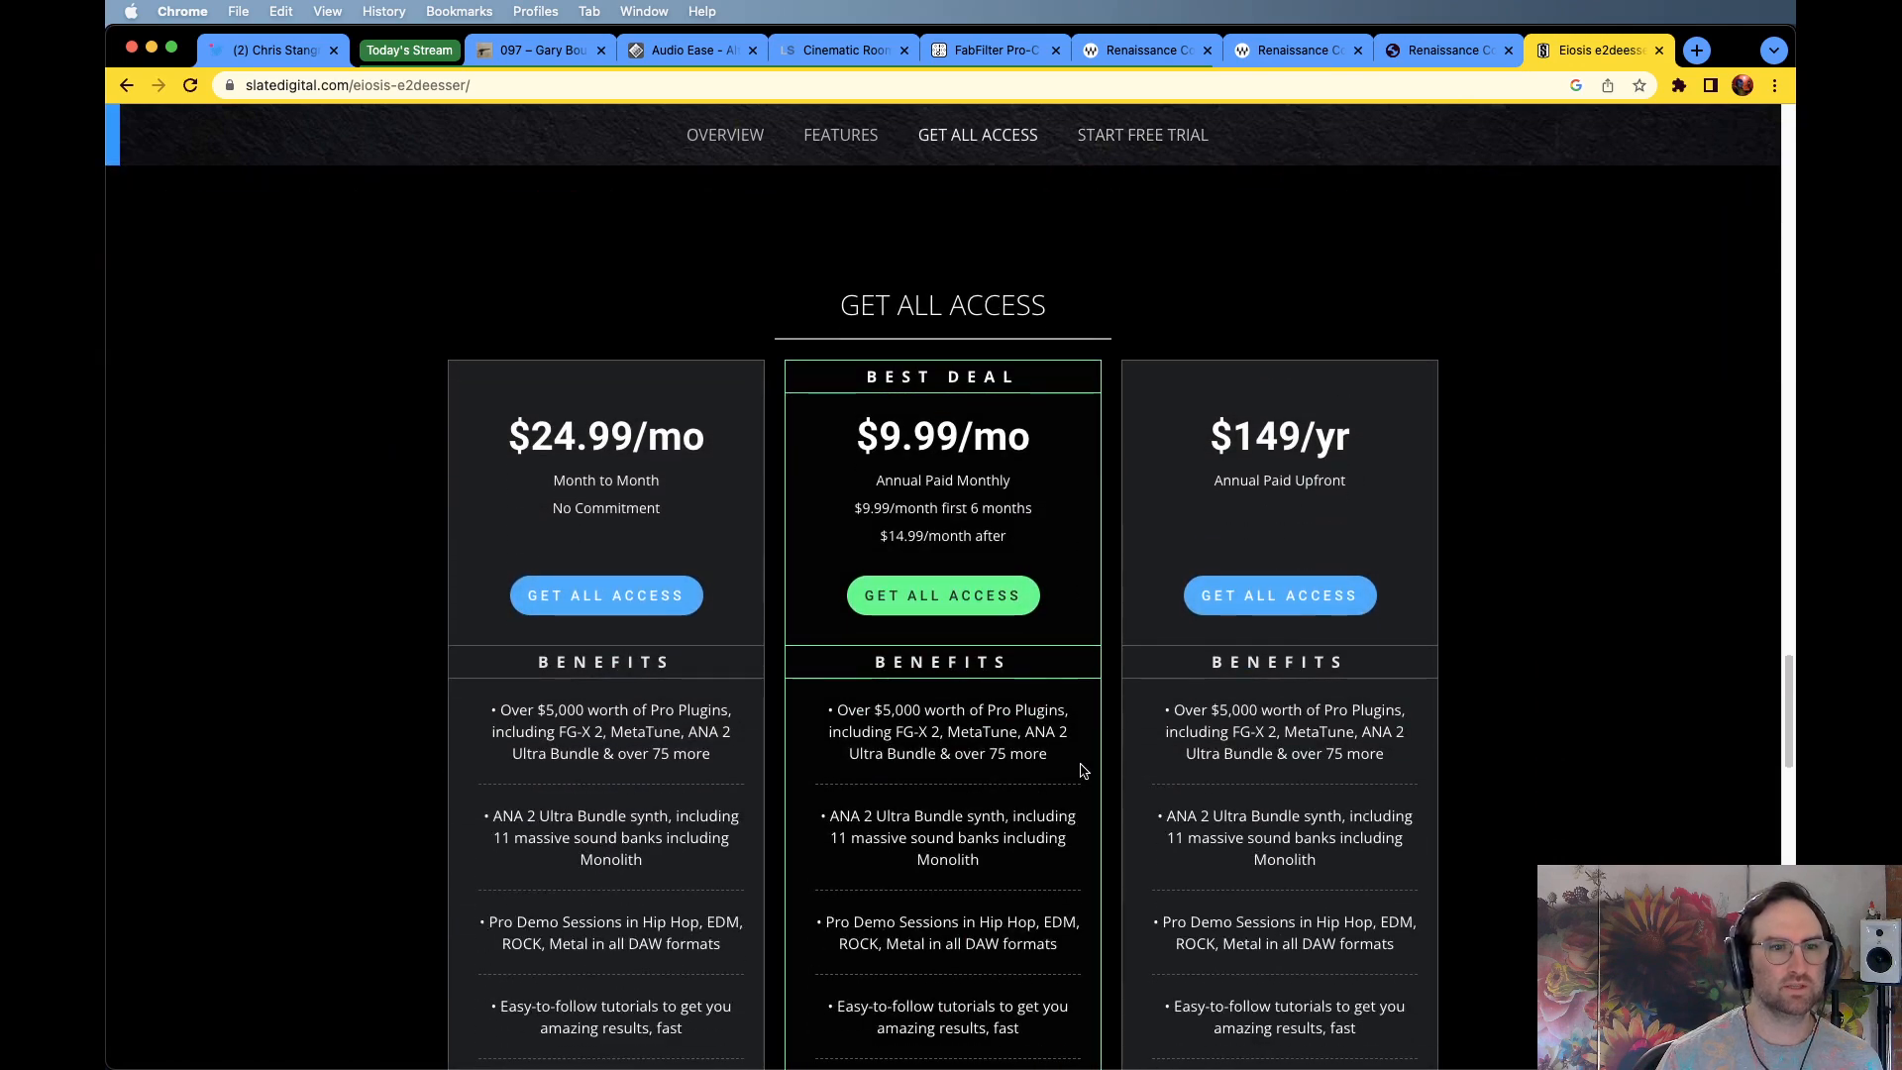
scroll(1081, 769, "down", 10)
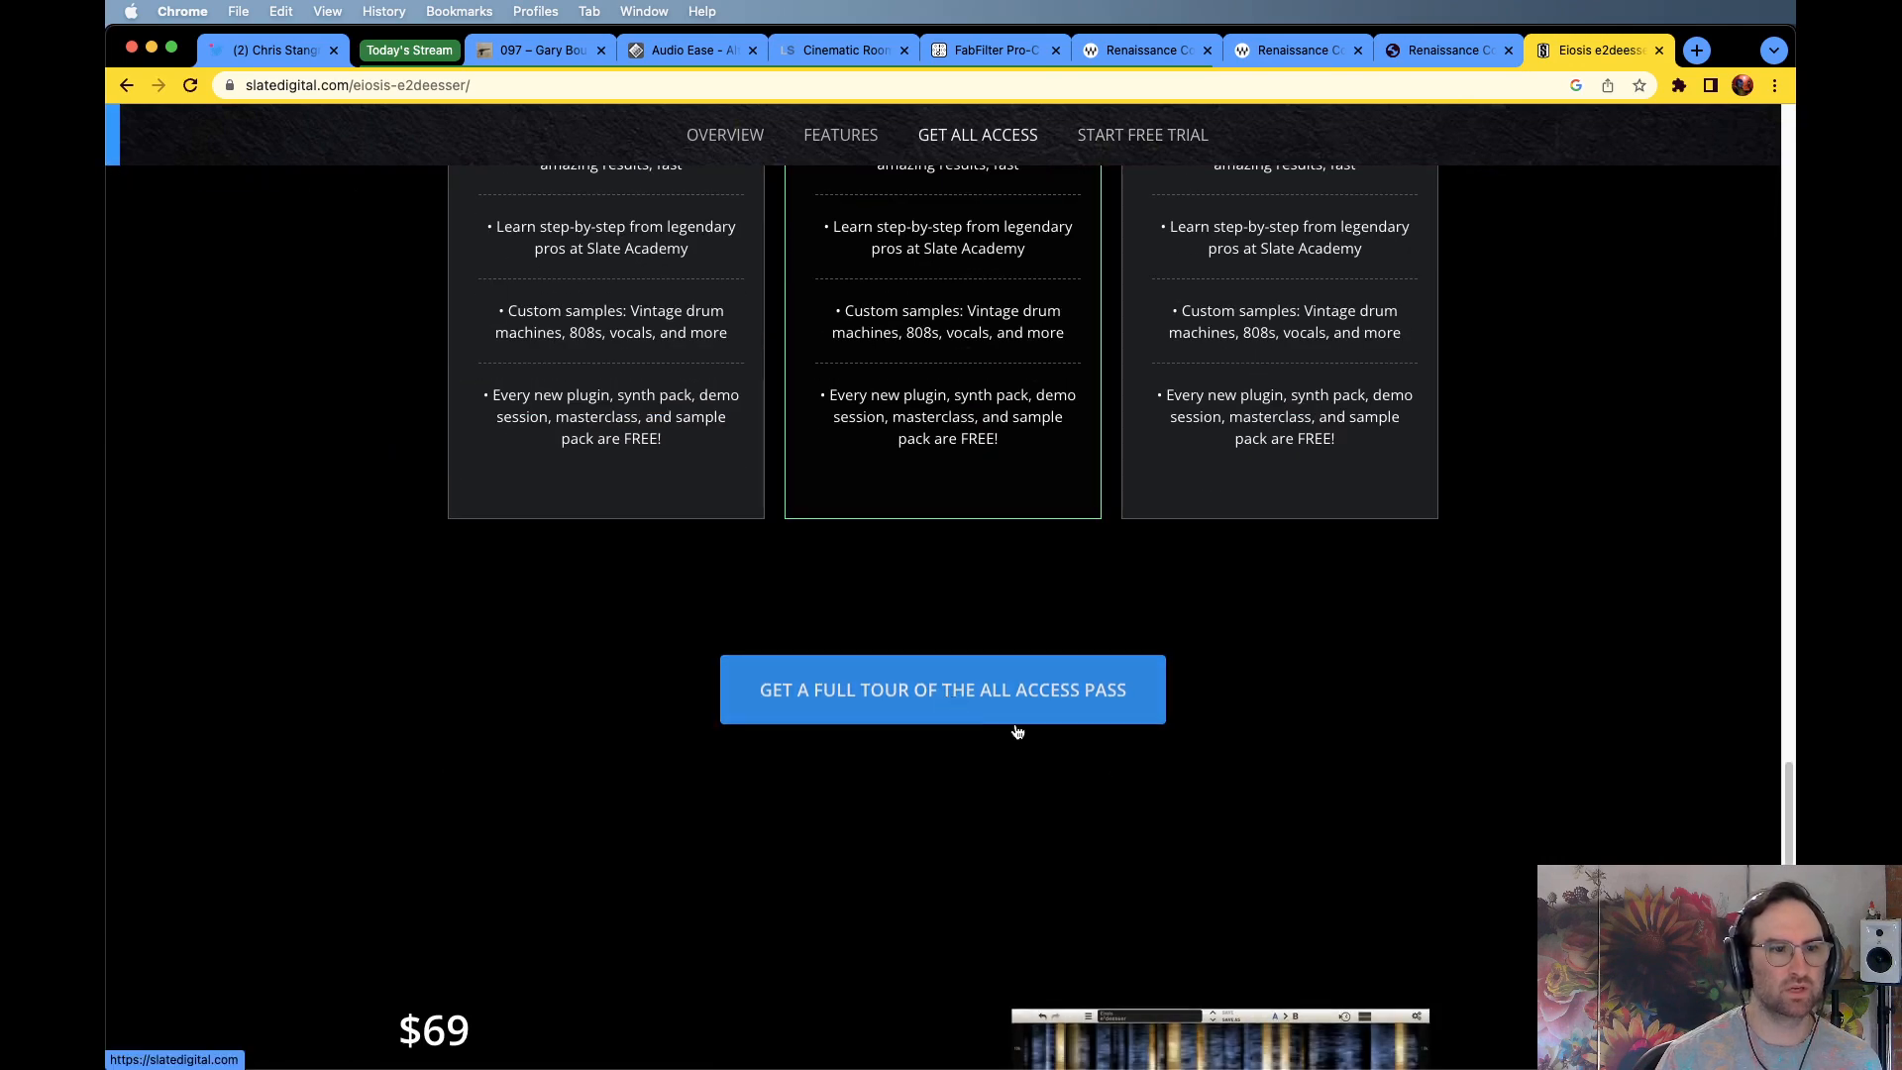
scroll(1130, 798, "down", 7)
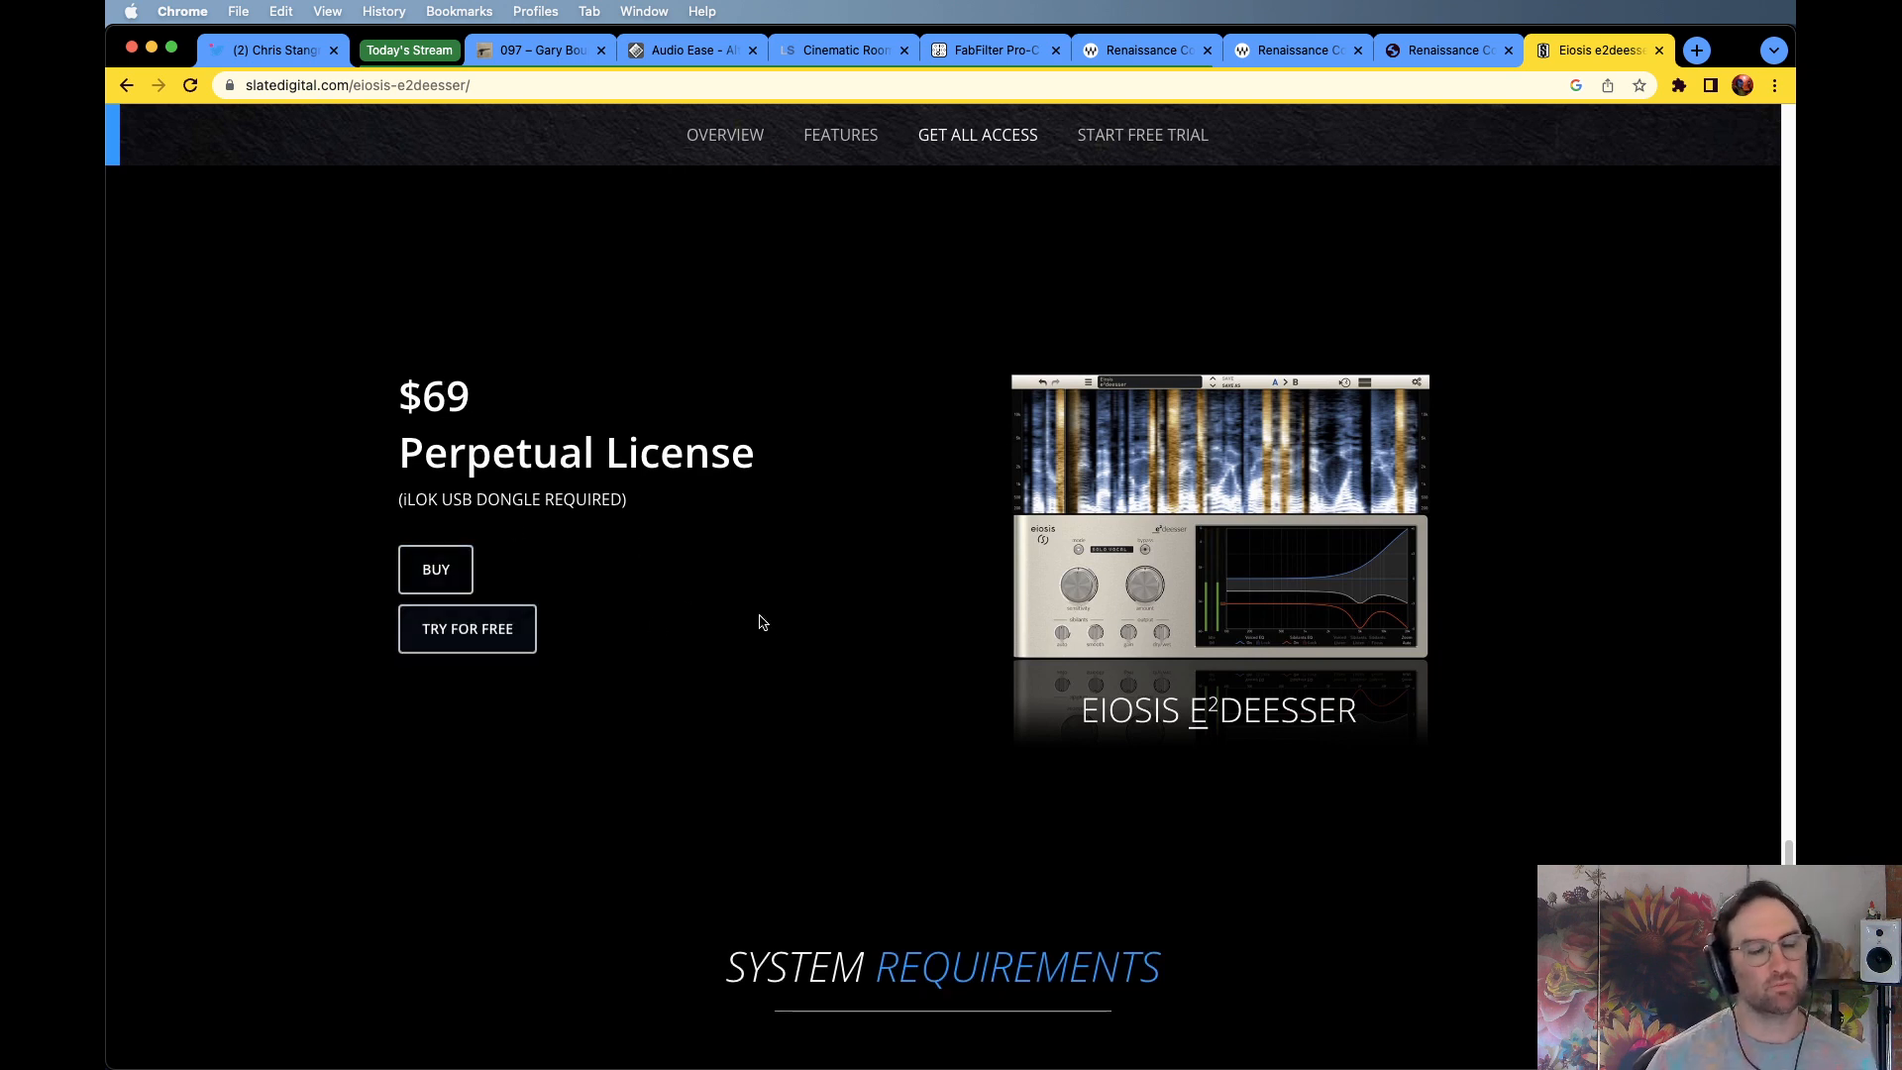
Switch to Pro Tools, close FF Pro-C's Pro-DS window, and briefly check the Pro-DS insert on aDX 1
key("super+Tab")
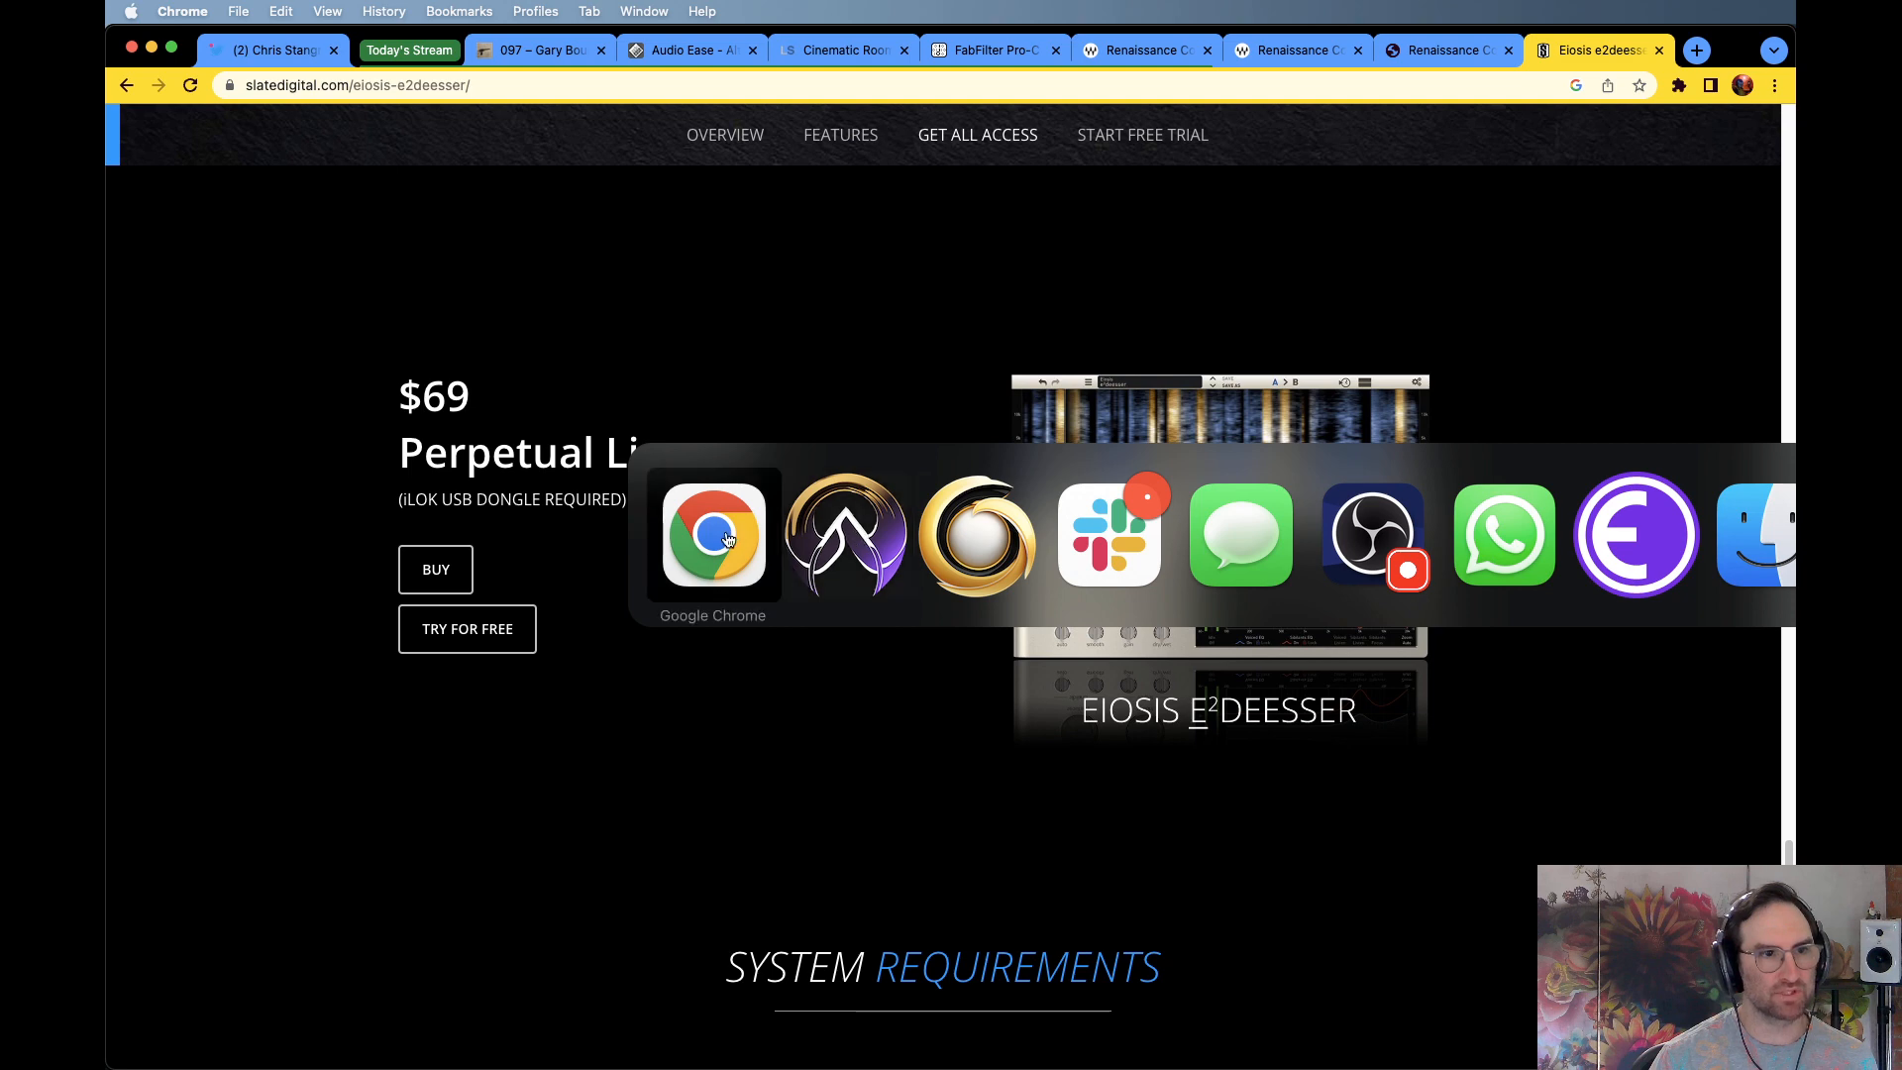
key("super+Tab")
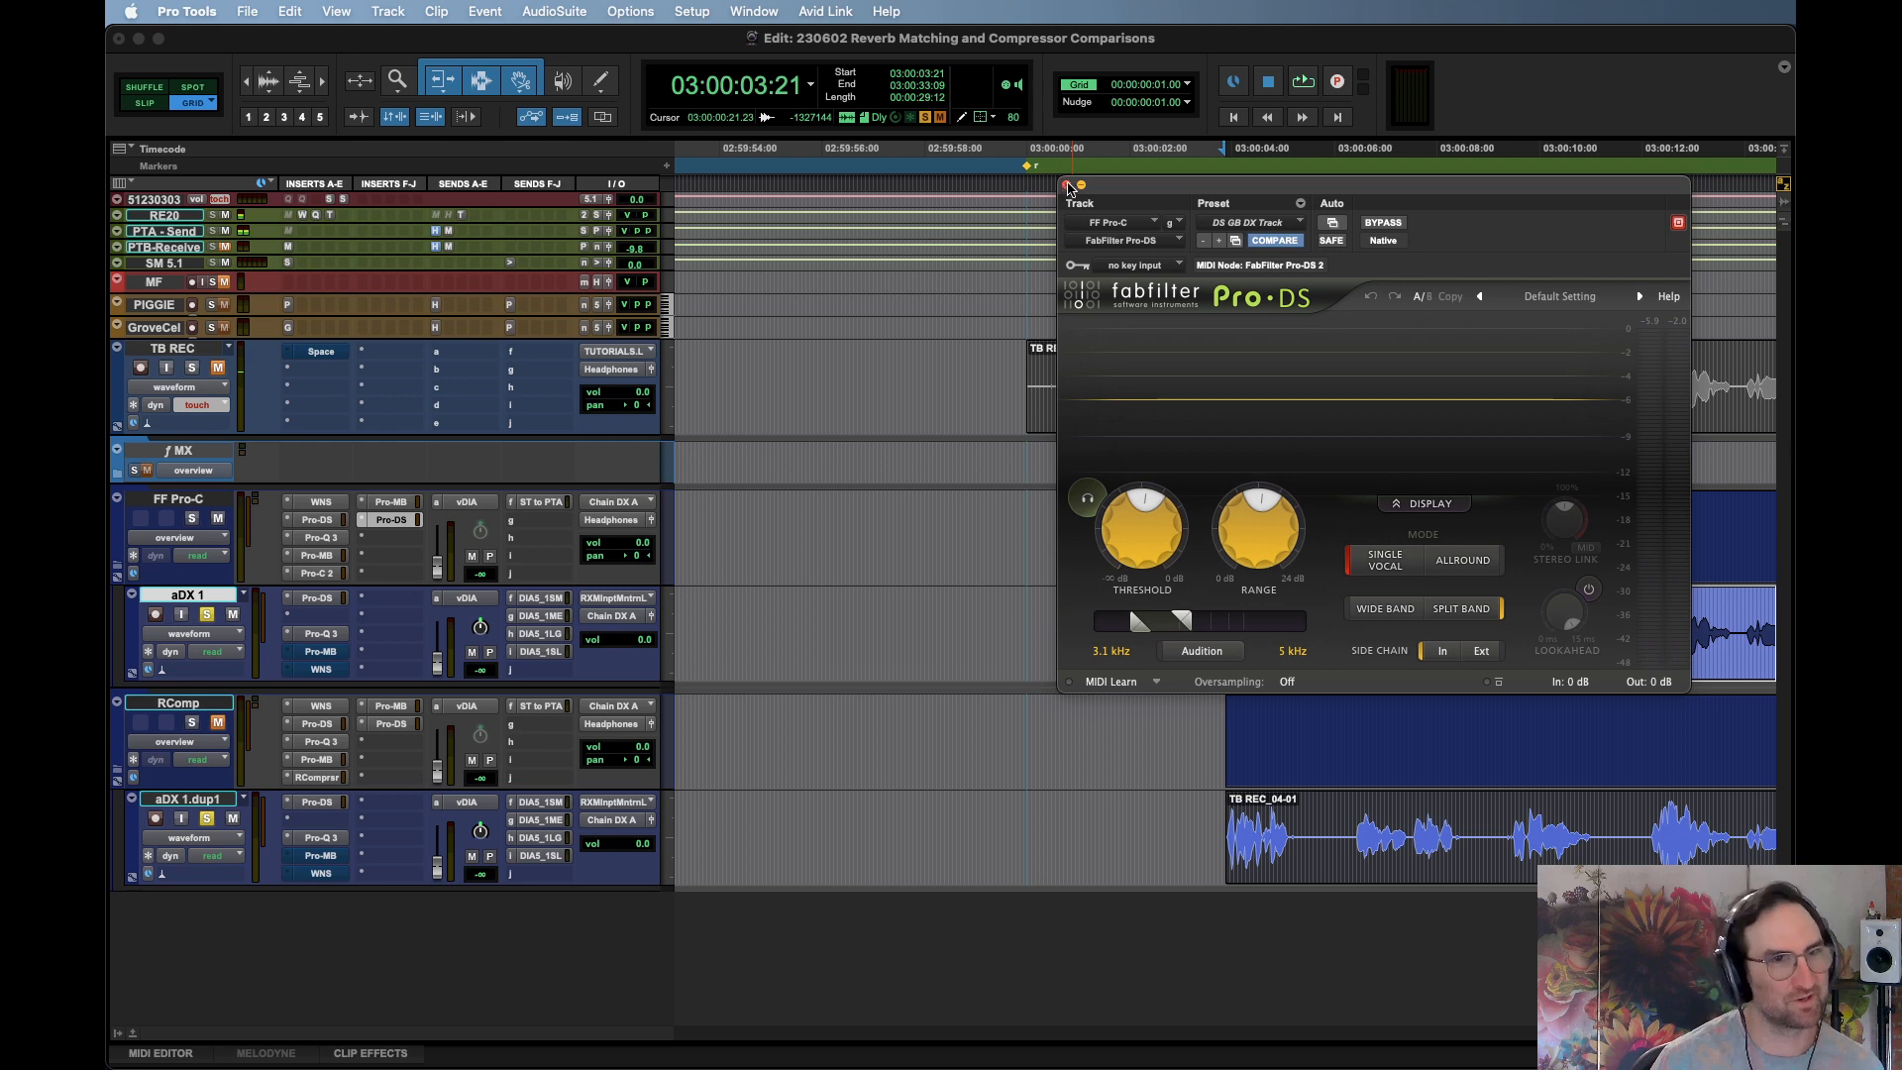
left_click(1066, 187)
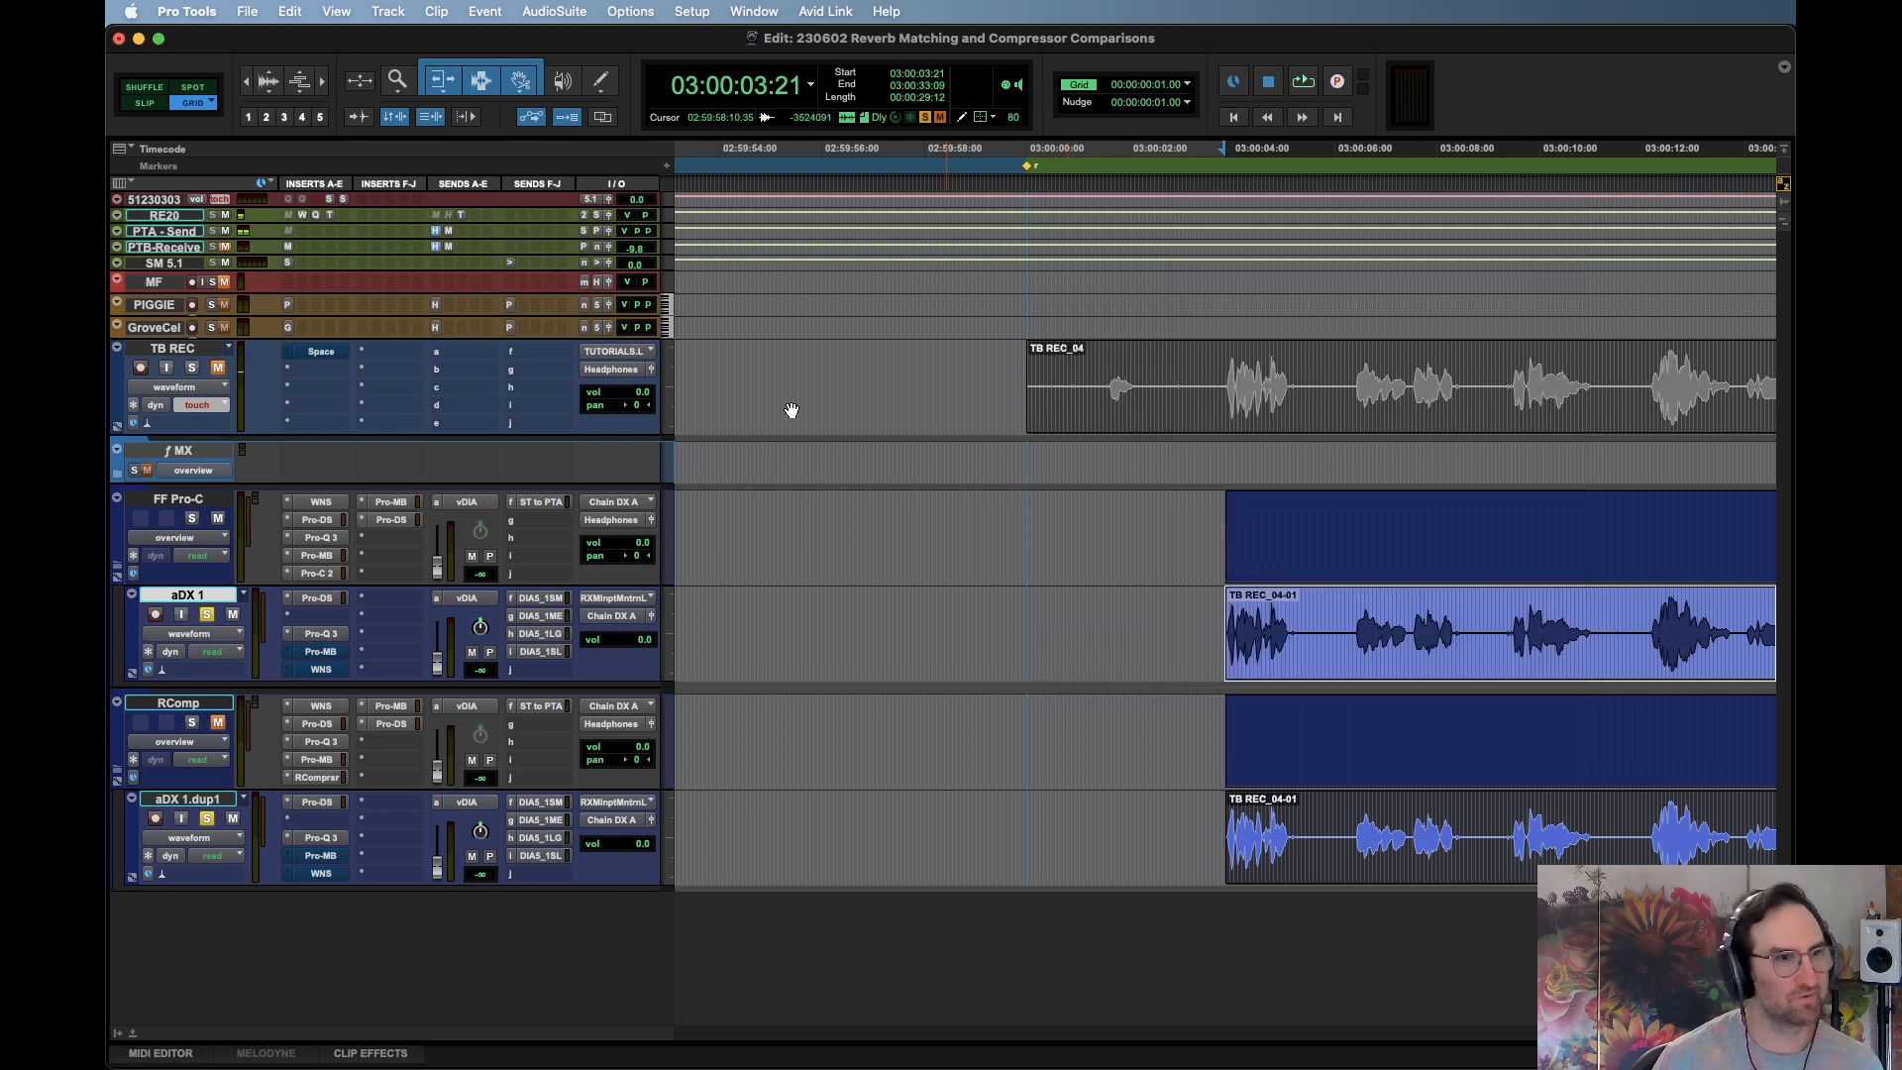
left_click(320, 600)
left_click(320, 600)
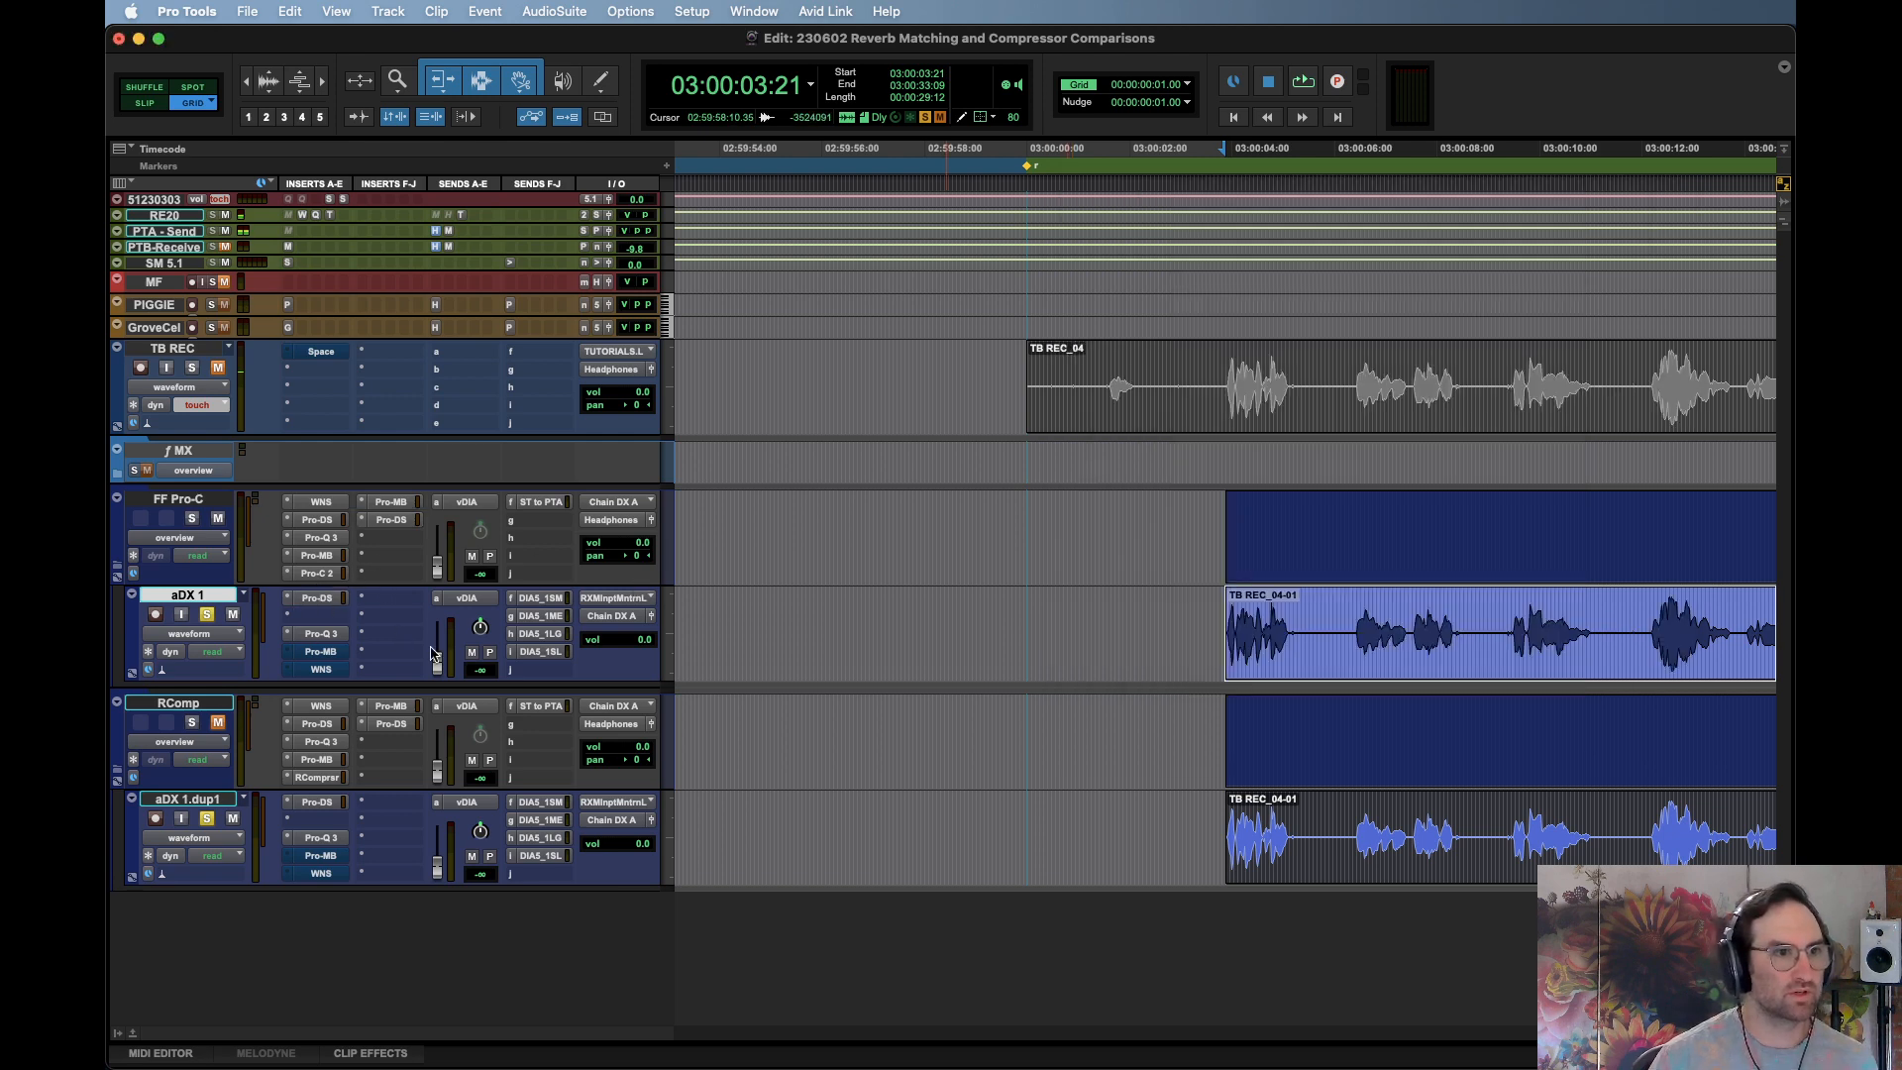
Check Pro-Q 3 on aDX 1, then remove the automated controls and their automation data from Pro-Q 3 on aDX 1.dup1
left_click(327, 634)
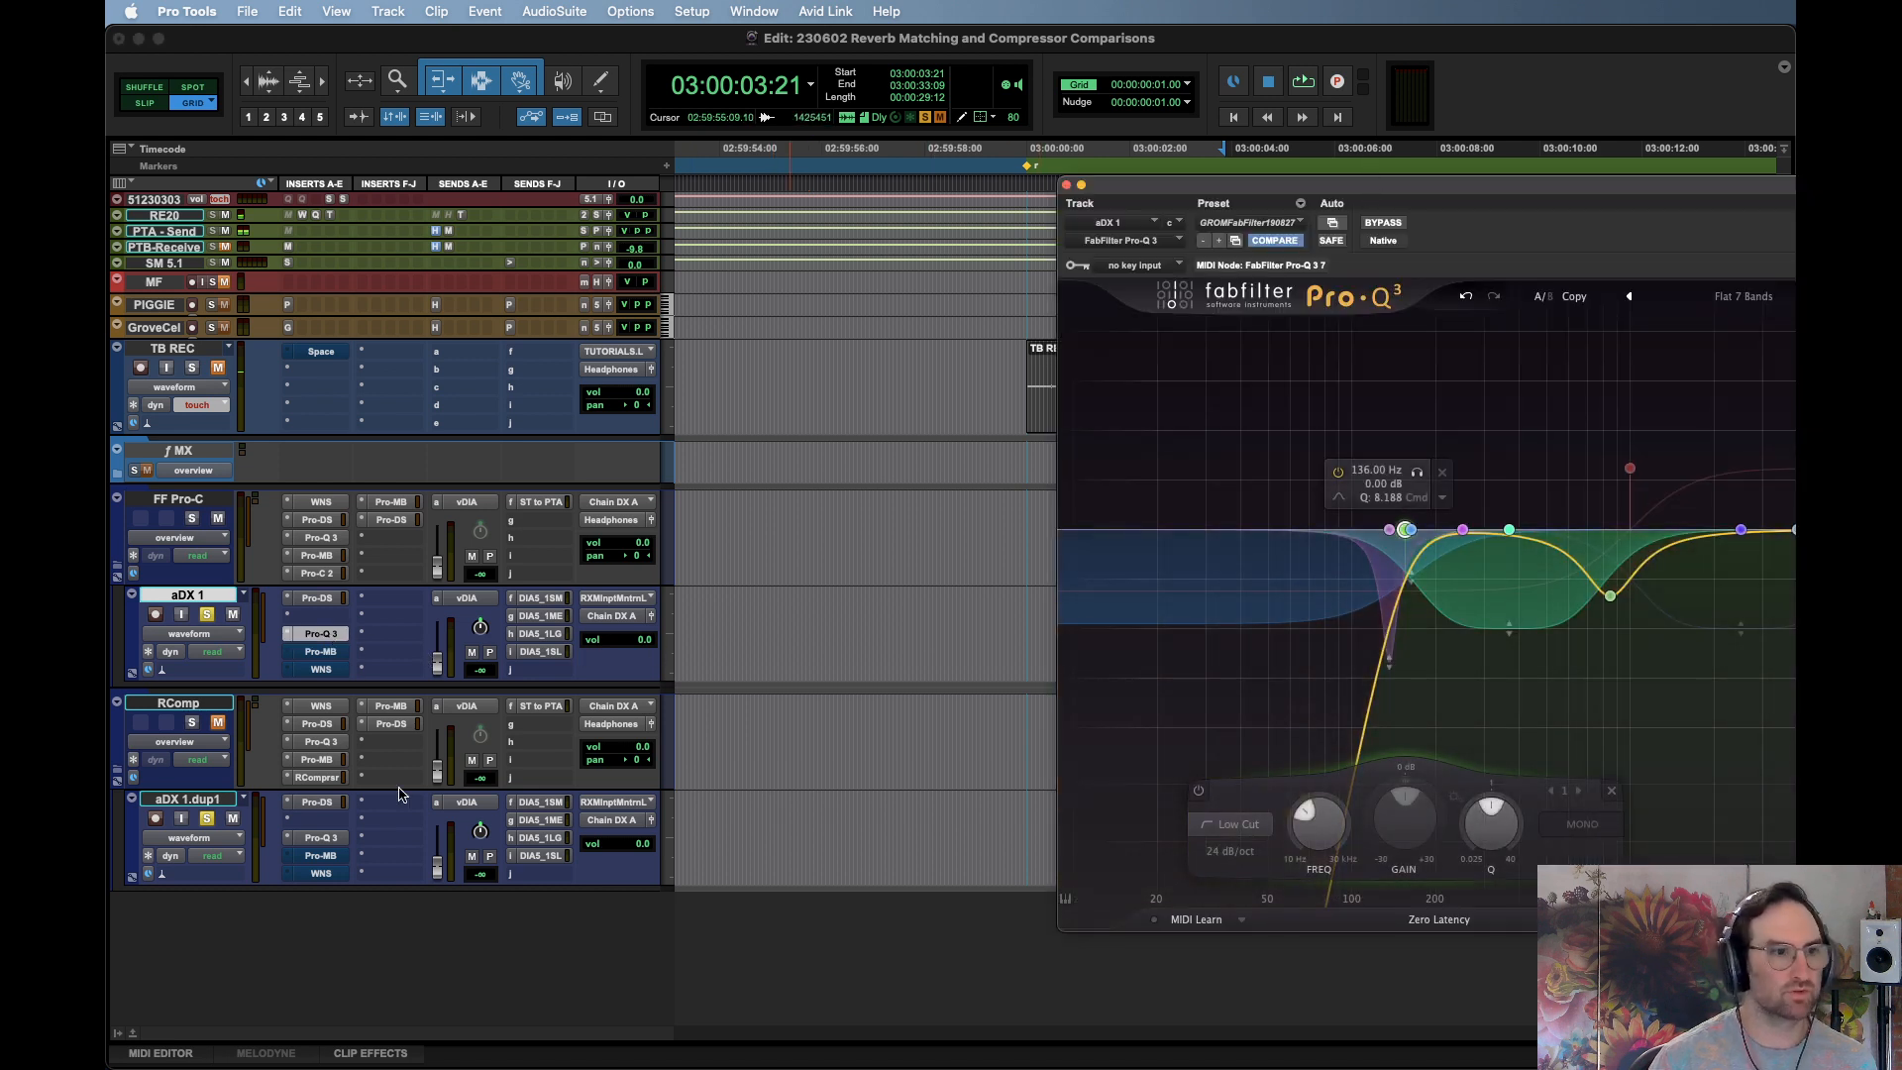
left_click(320, 837)
left_click(1330, 224)
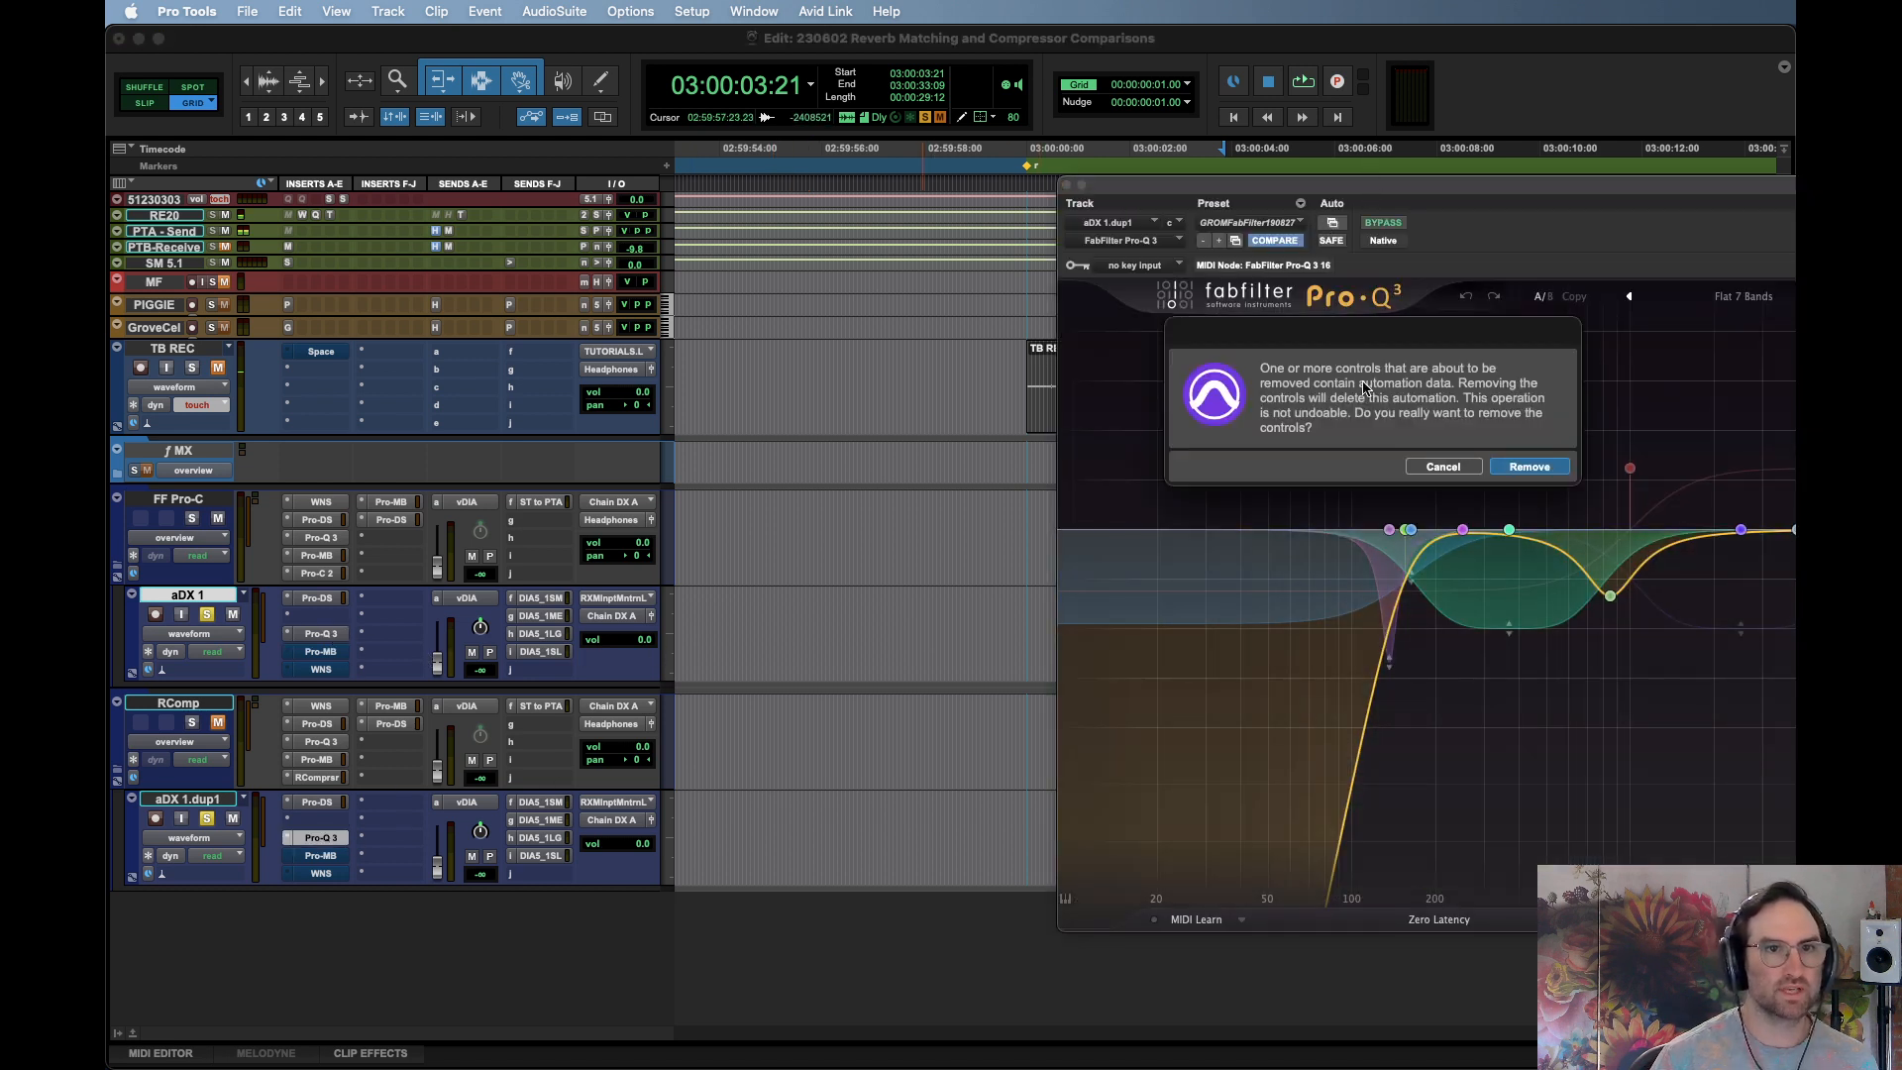
key("Return")
Play the clip and deepen the midrange bell cut in Pro-Q 3 on aDX 1, shifting it slightly lower in frequency
left_click(320, 633)
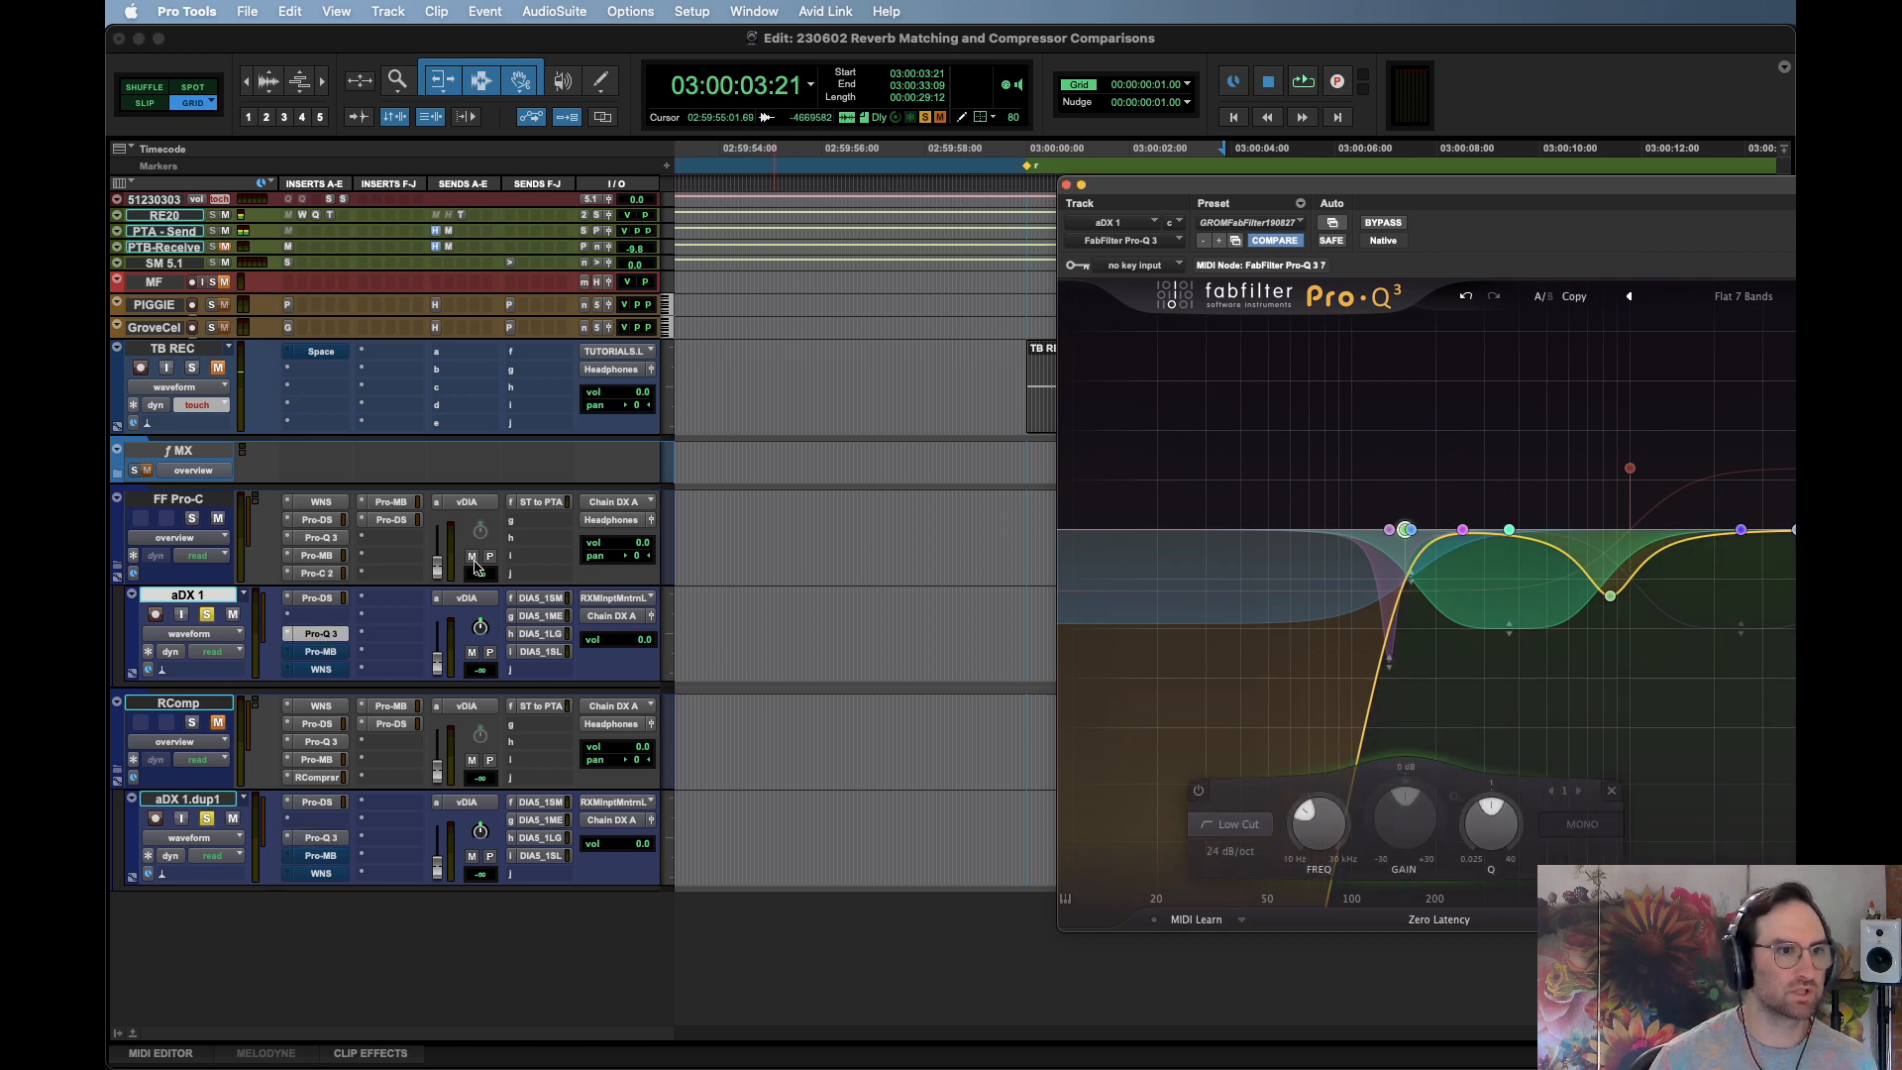
key("space")
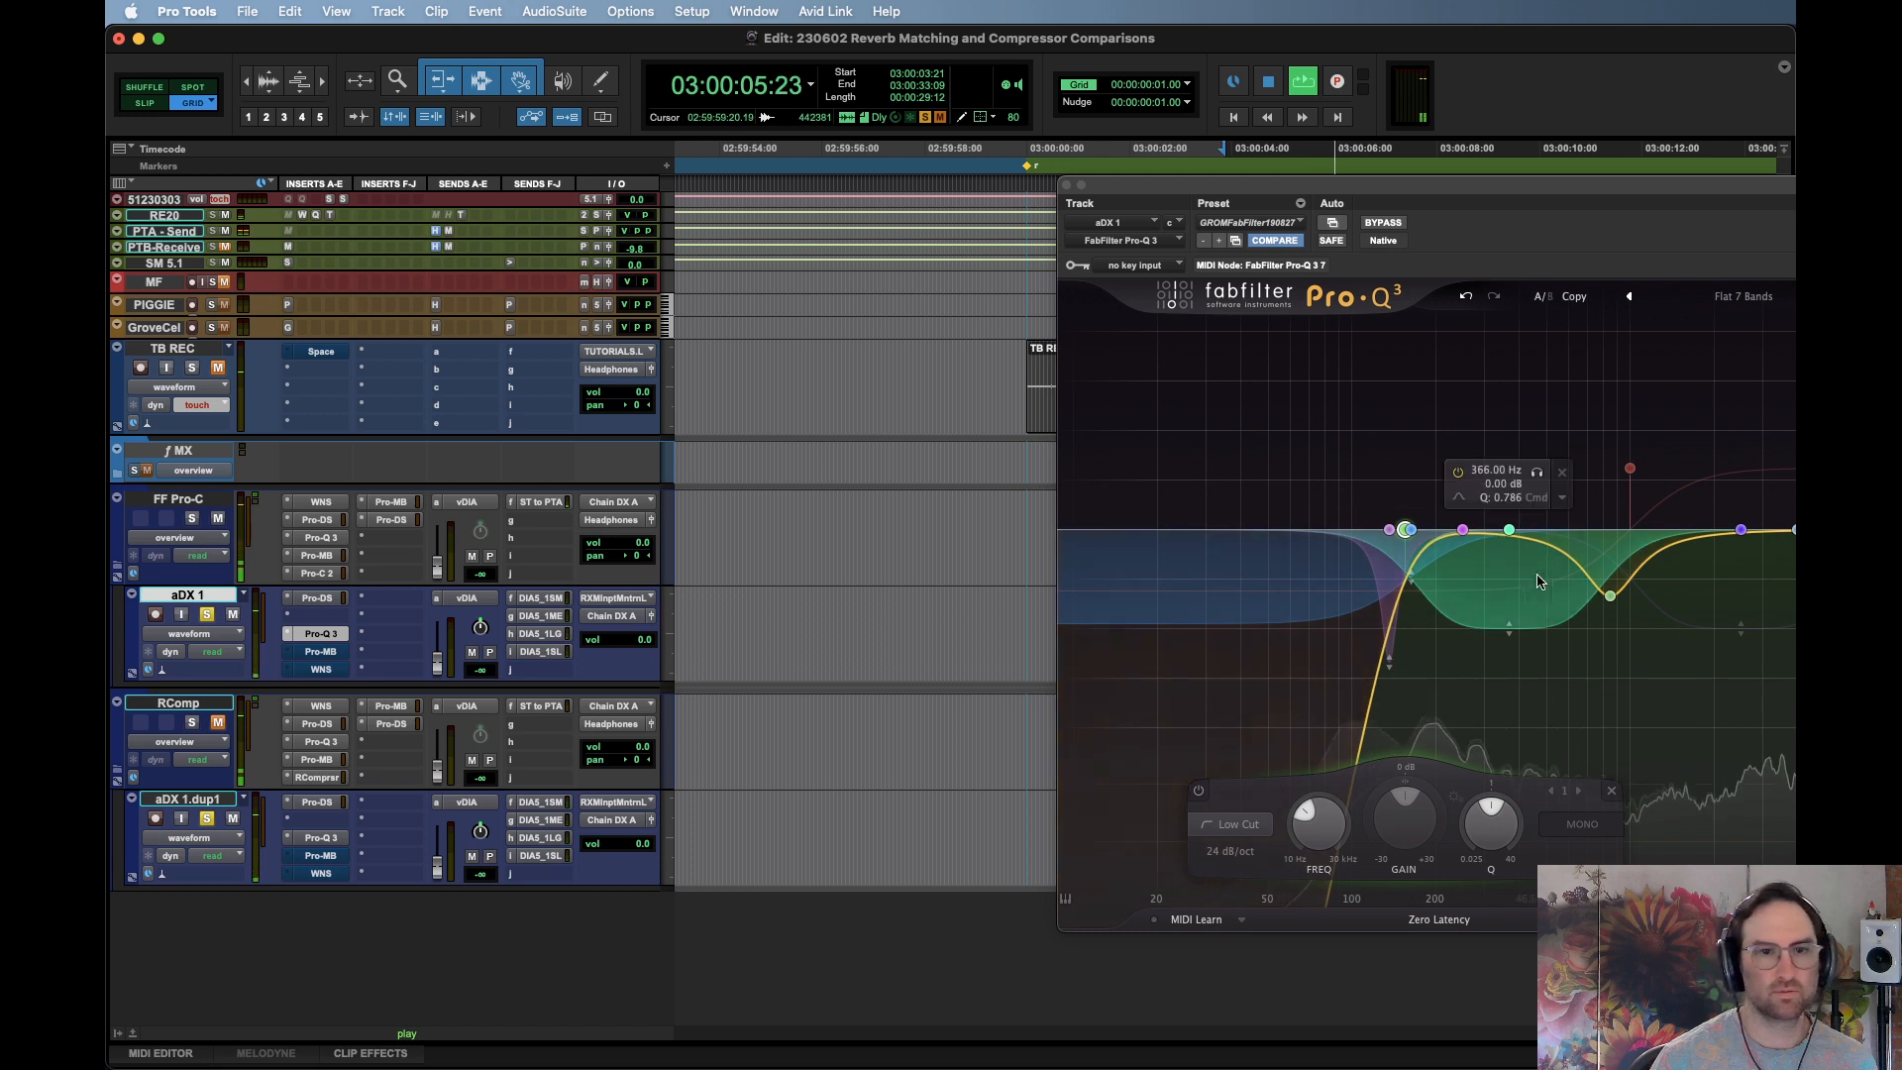
mouse_move(1610, 596)
left_mouse_down()
mouse_move(1761, 408)
mouse_move(1651, 364)
mouse_move(1600, 391)
mouse_move(1613, 525)
mouse_move(1591, 380)
mouse_move(1598, 608)
left_mouse_up()
key("space")
key("space")
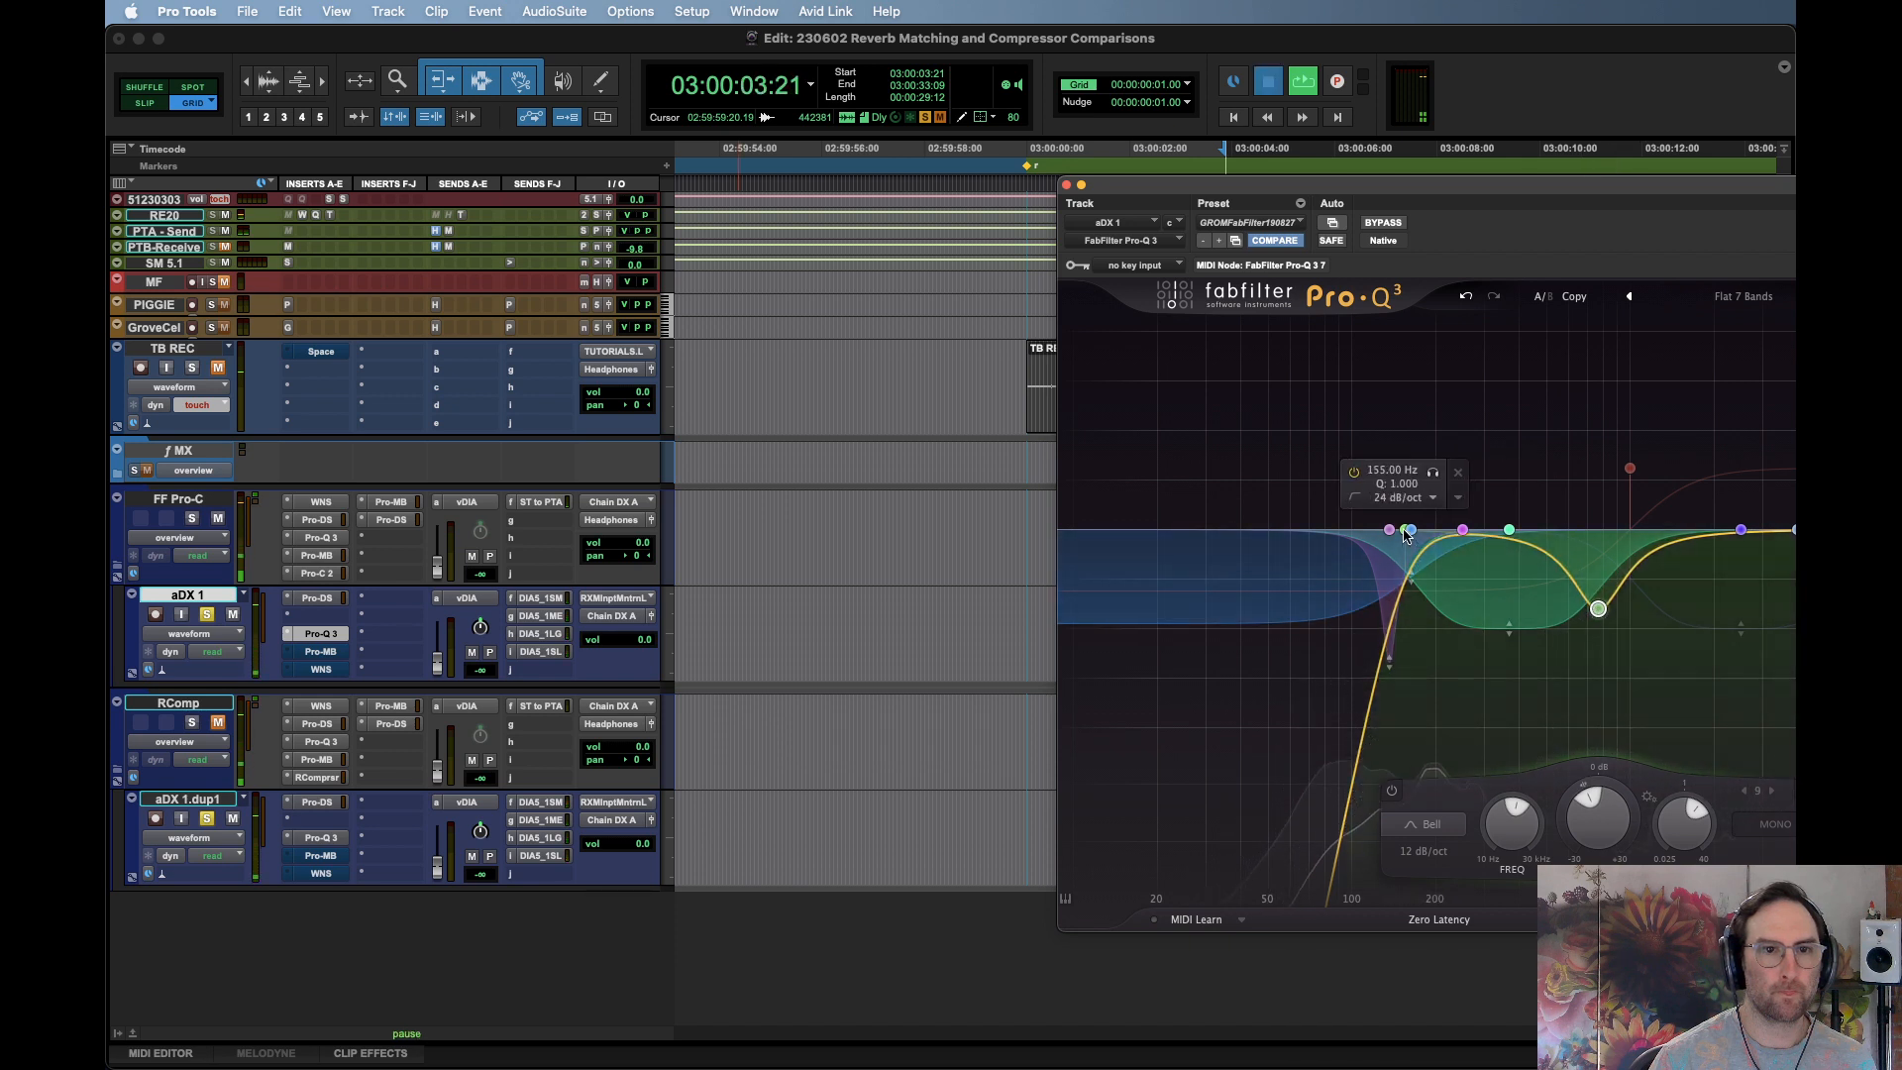
In aDX 1's Pro-Q 3, lower the low-cut frequency, bypass two low bands, and set a bell to about 290 Hz at -2.1 dB
left_click_drag(1405, 530, 1497, 519)
left_click(1388, 531, "alt")
left_click(1411, 531, "alt")
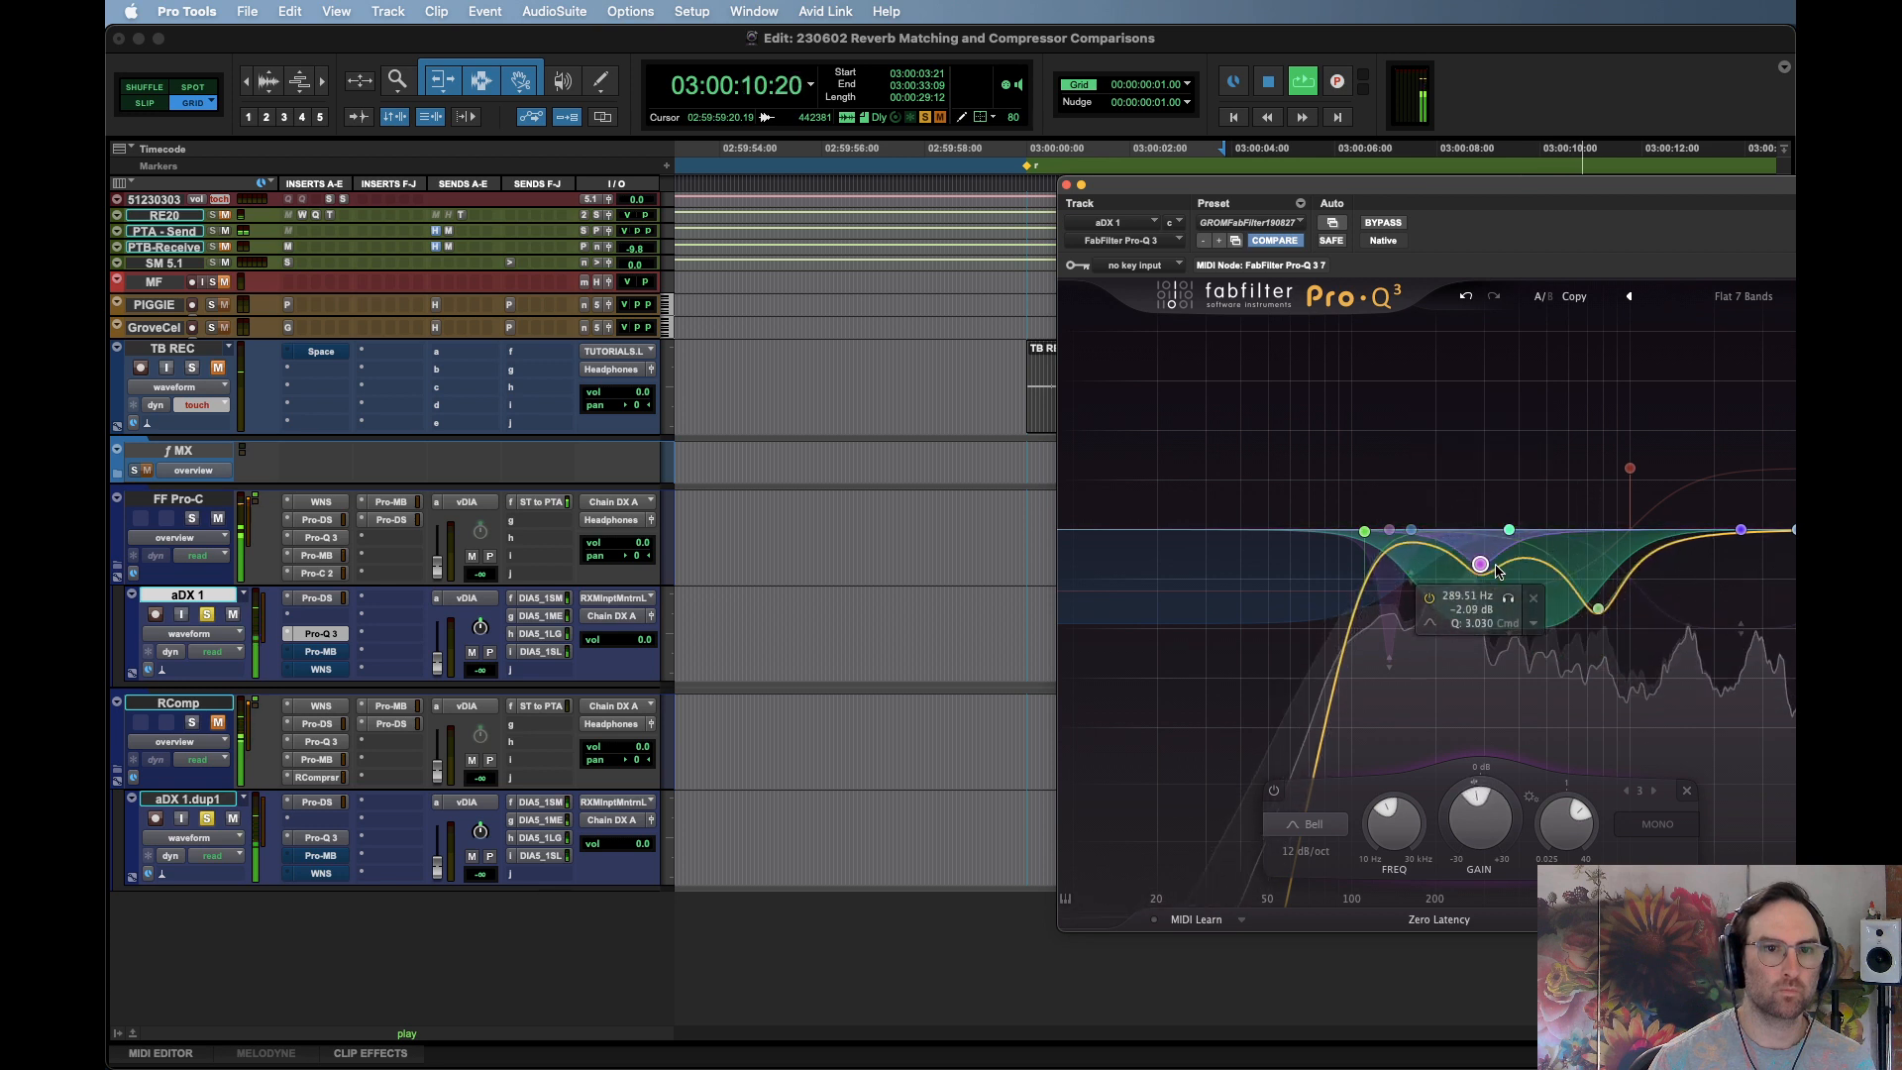
In aDX 1's Pro-Q 3, set the midrange bell to about 750 Hz at -5 dB and deepen the 366 Hz bell's dynamic cut
mouse_move(1614, 597)
left_mouse_down()
mouse_move(1579, 509)
mouse_move(1743, 407)
mouse_move(1597, 421)
mouse_move(1592, 475)
mouse_move(1668, 406)
mouse_move(1604, 446)
mouse_move(1593, 404)
mouse_move(1593, 596)
left_mouse_up()
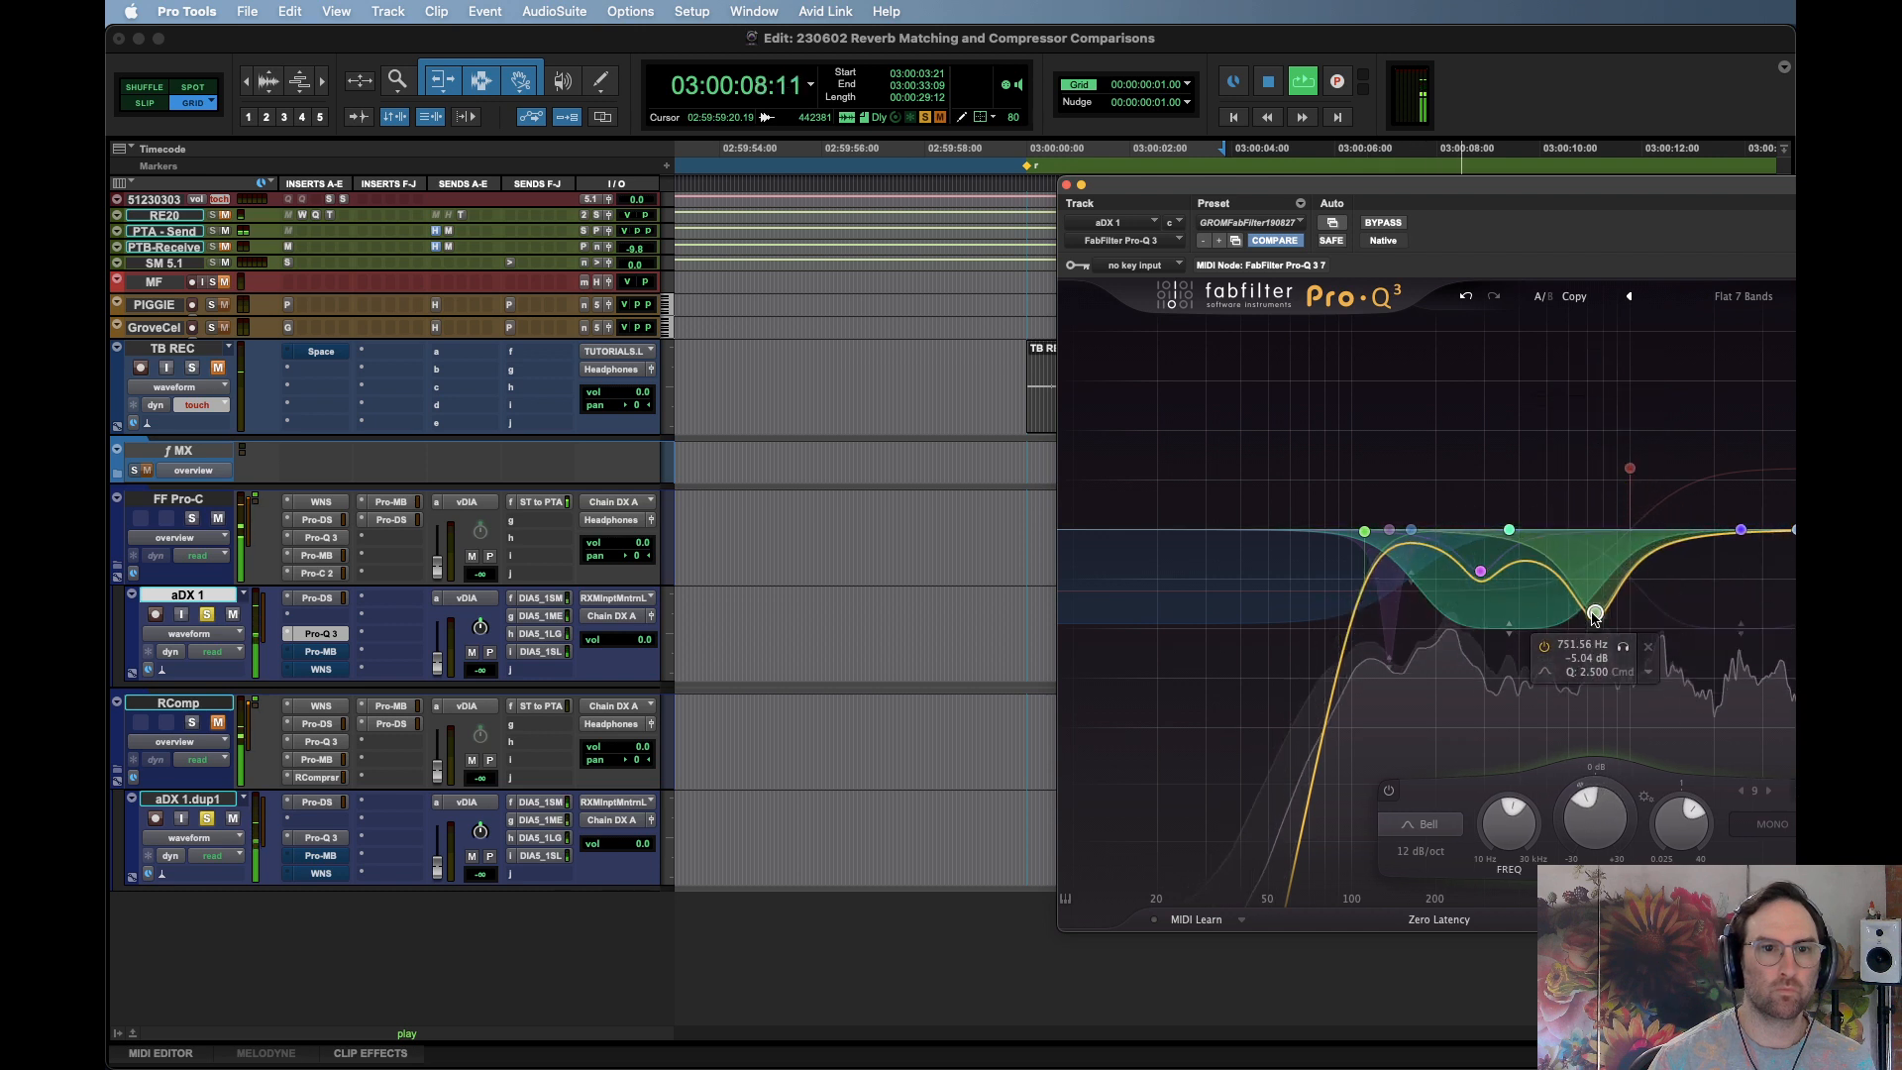
left_click(1508, 533)
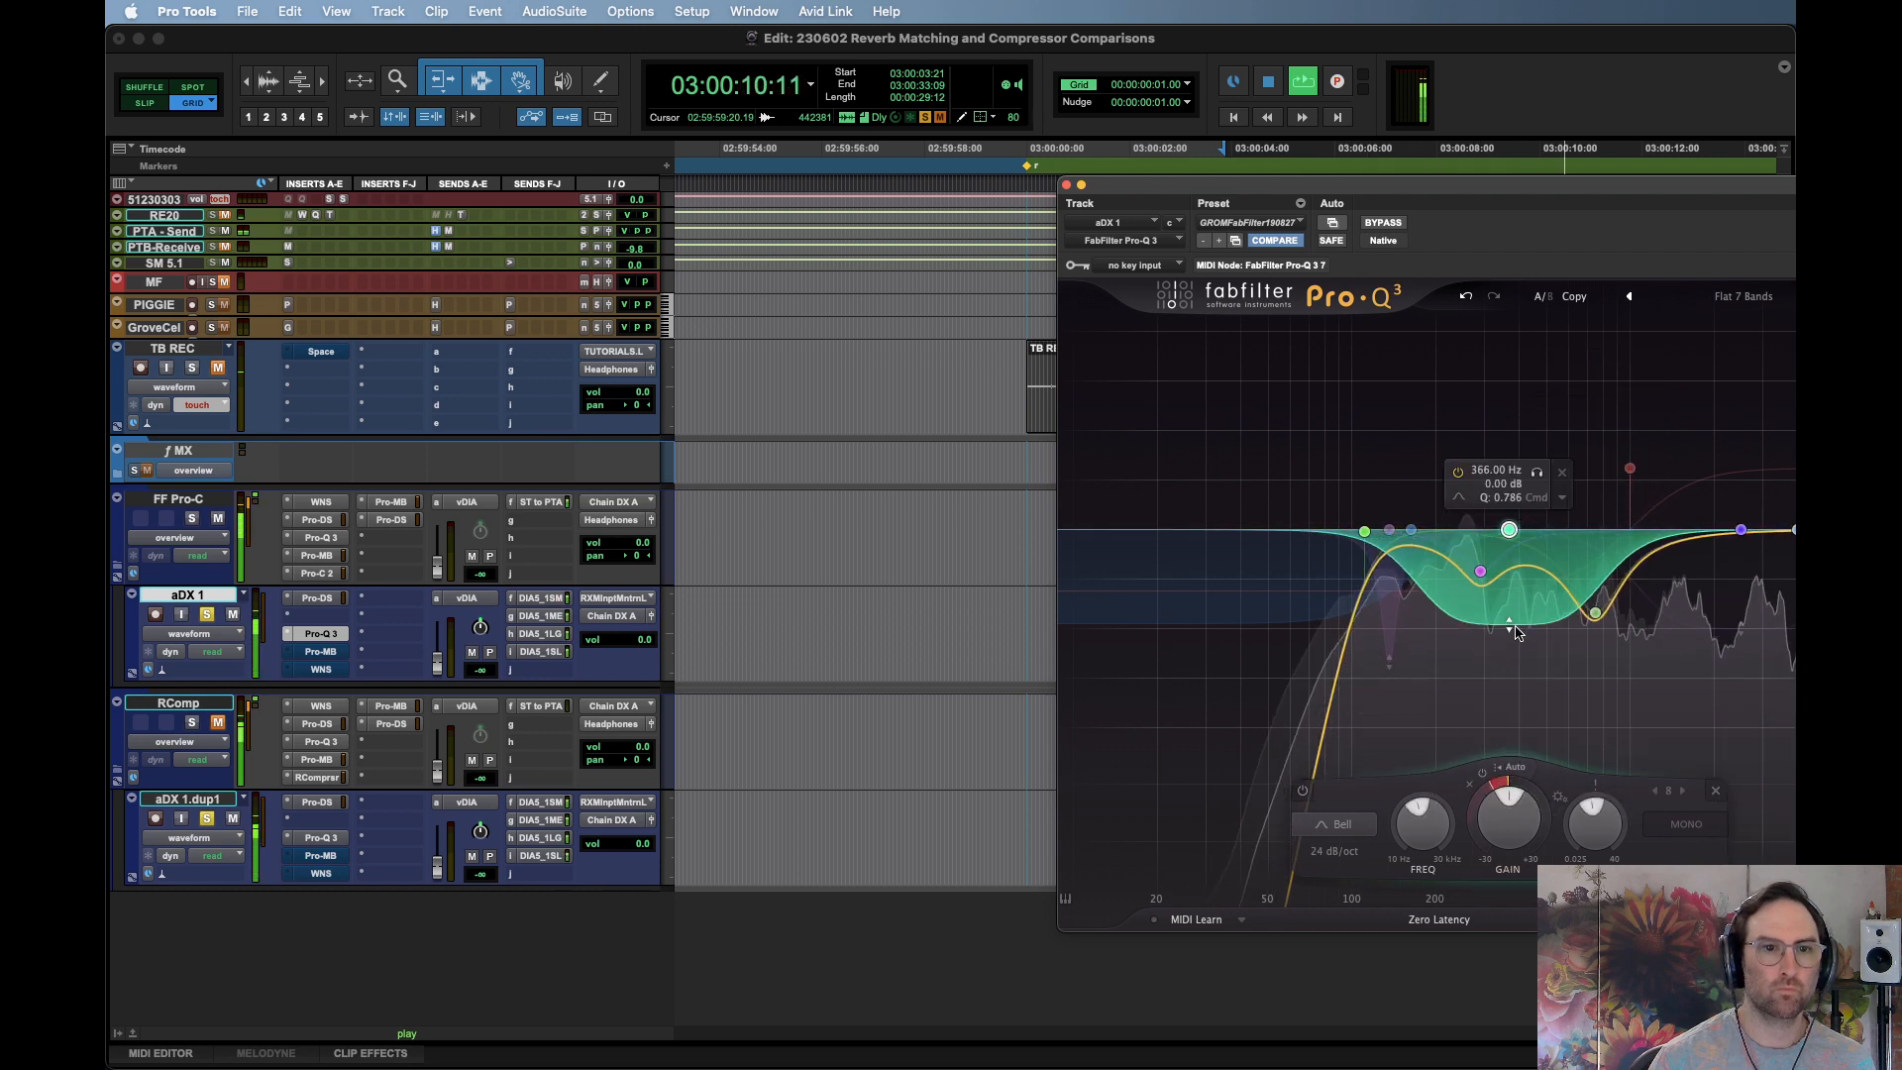
left_click_drag(1516, 634, 1496, 705)
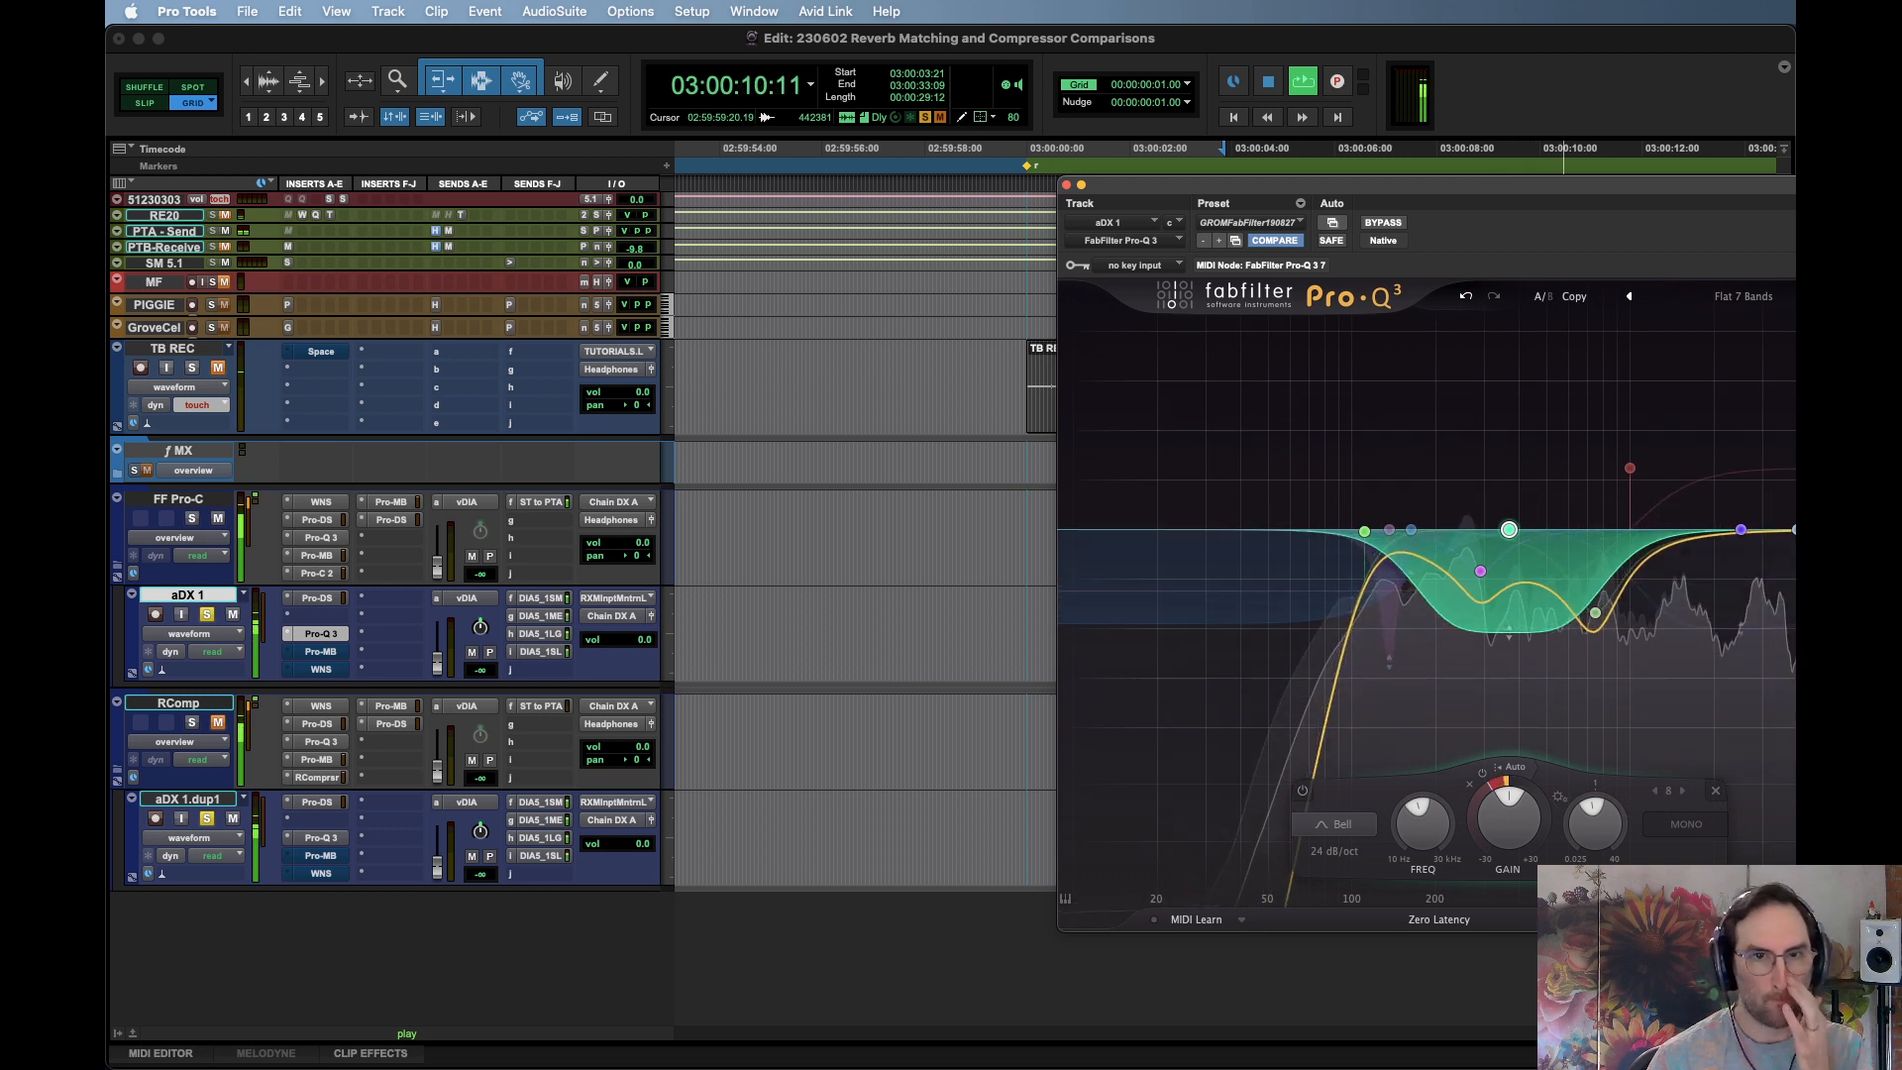
key("space")
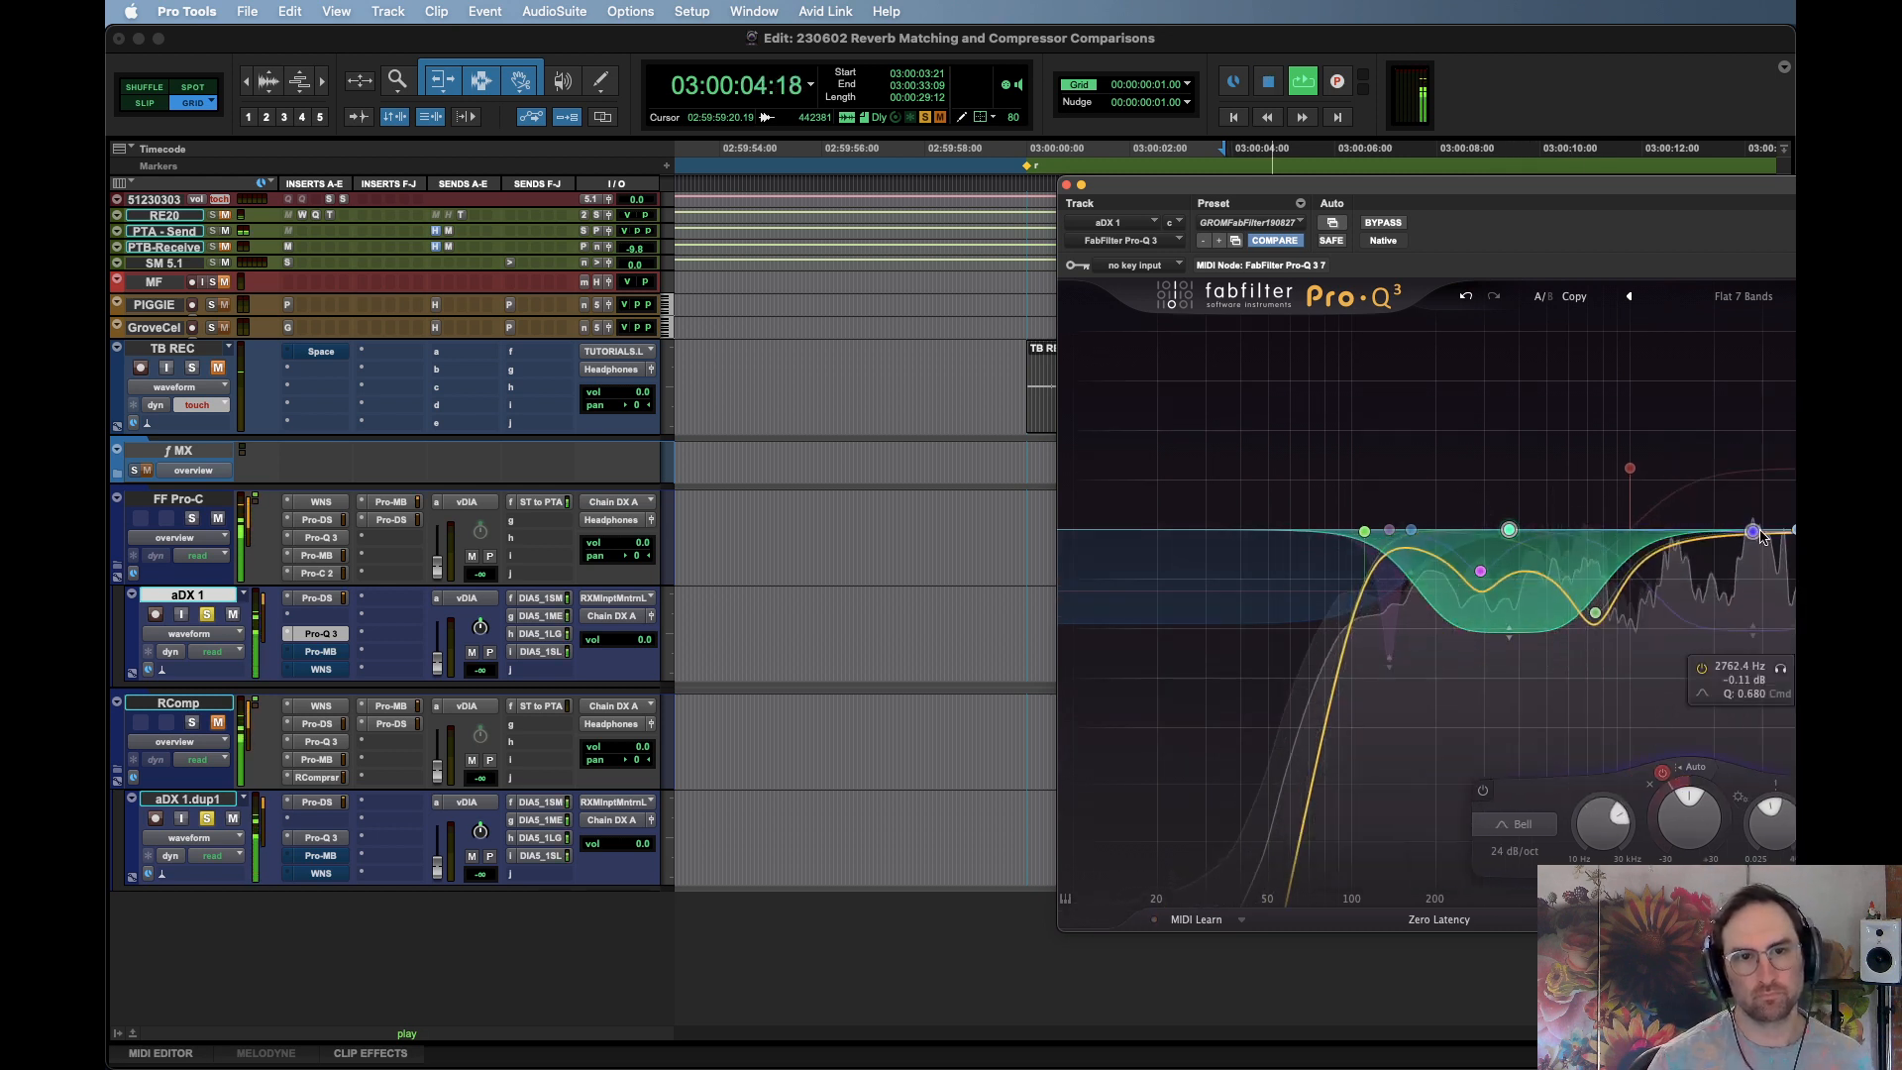
Move the 2.8 kHz bell to about 1.39 kHz, make it a cut by ear, and compare the sound with the band bypassed
left_click_drag(1743, 535, 1674, 613)
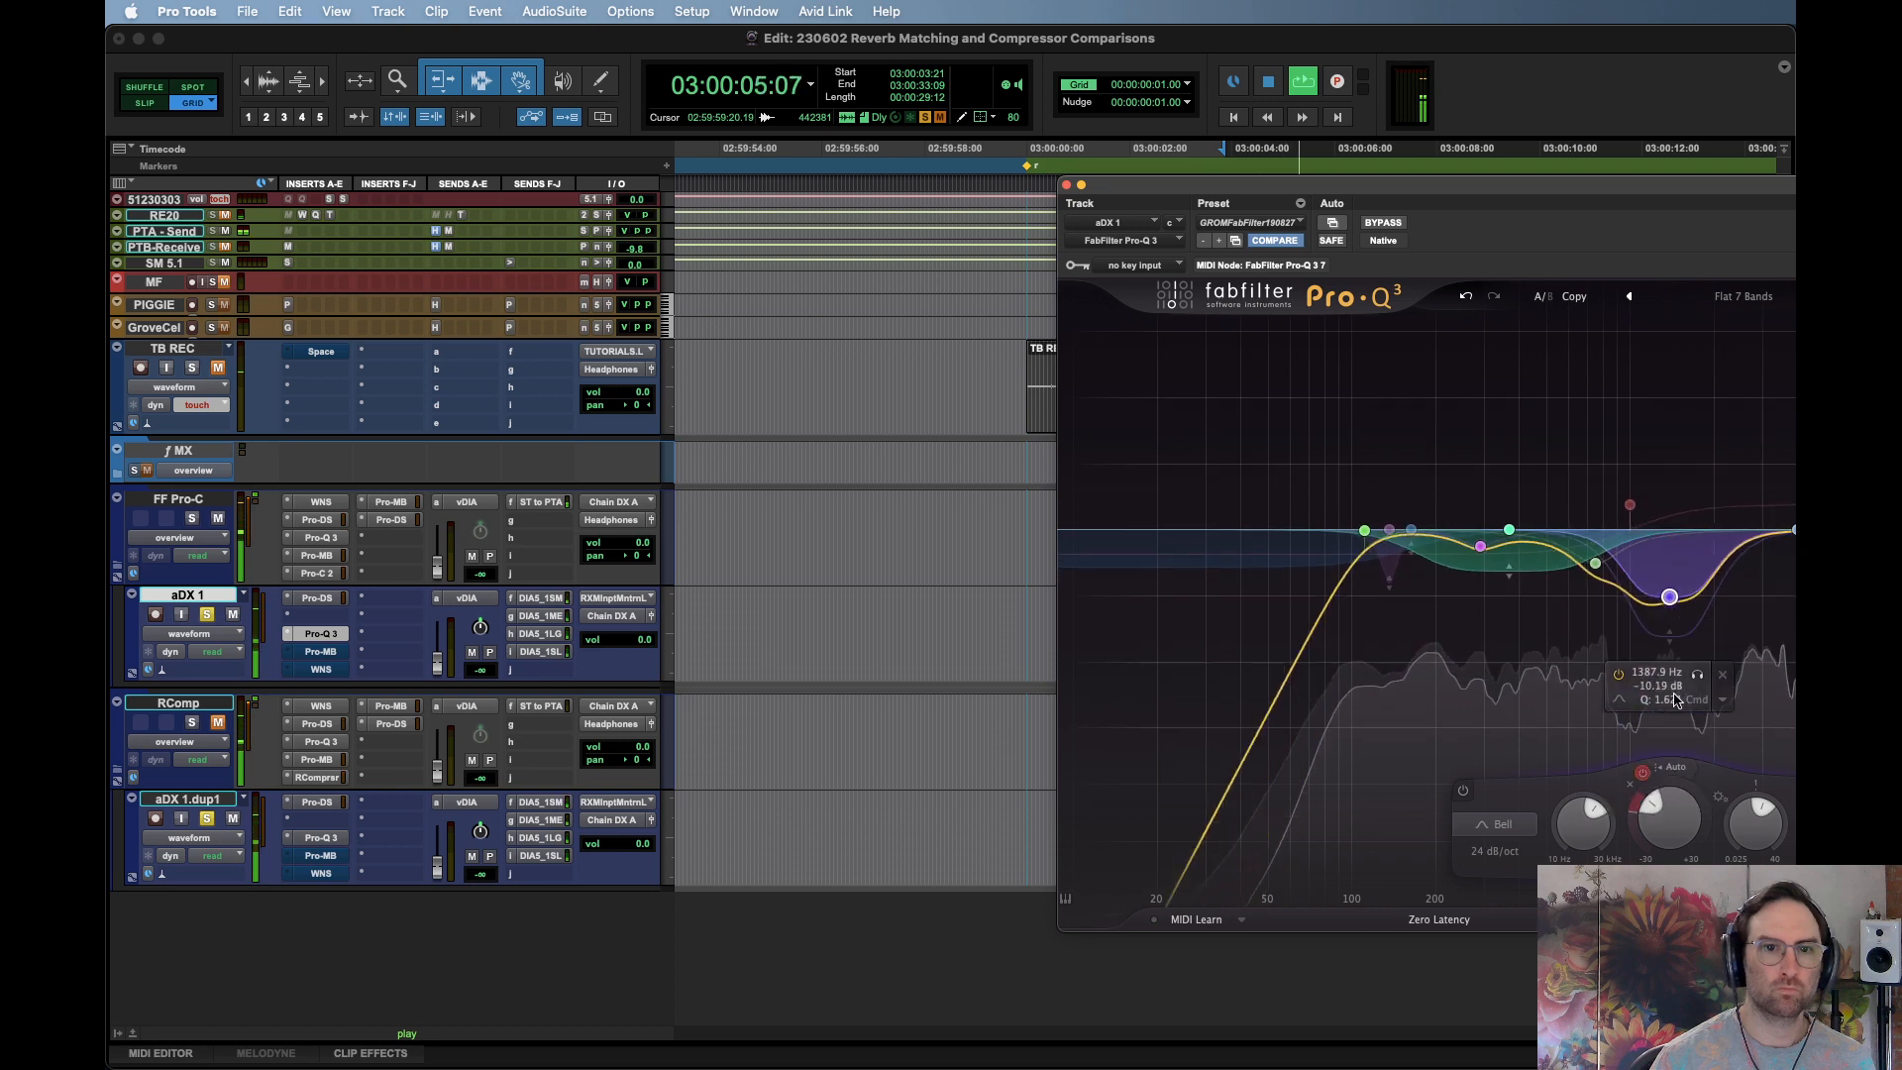
double_click(1670, 580)
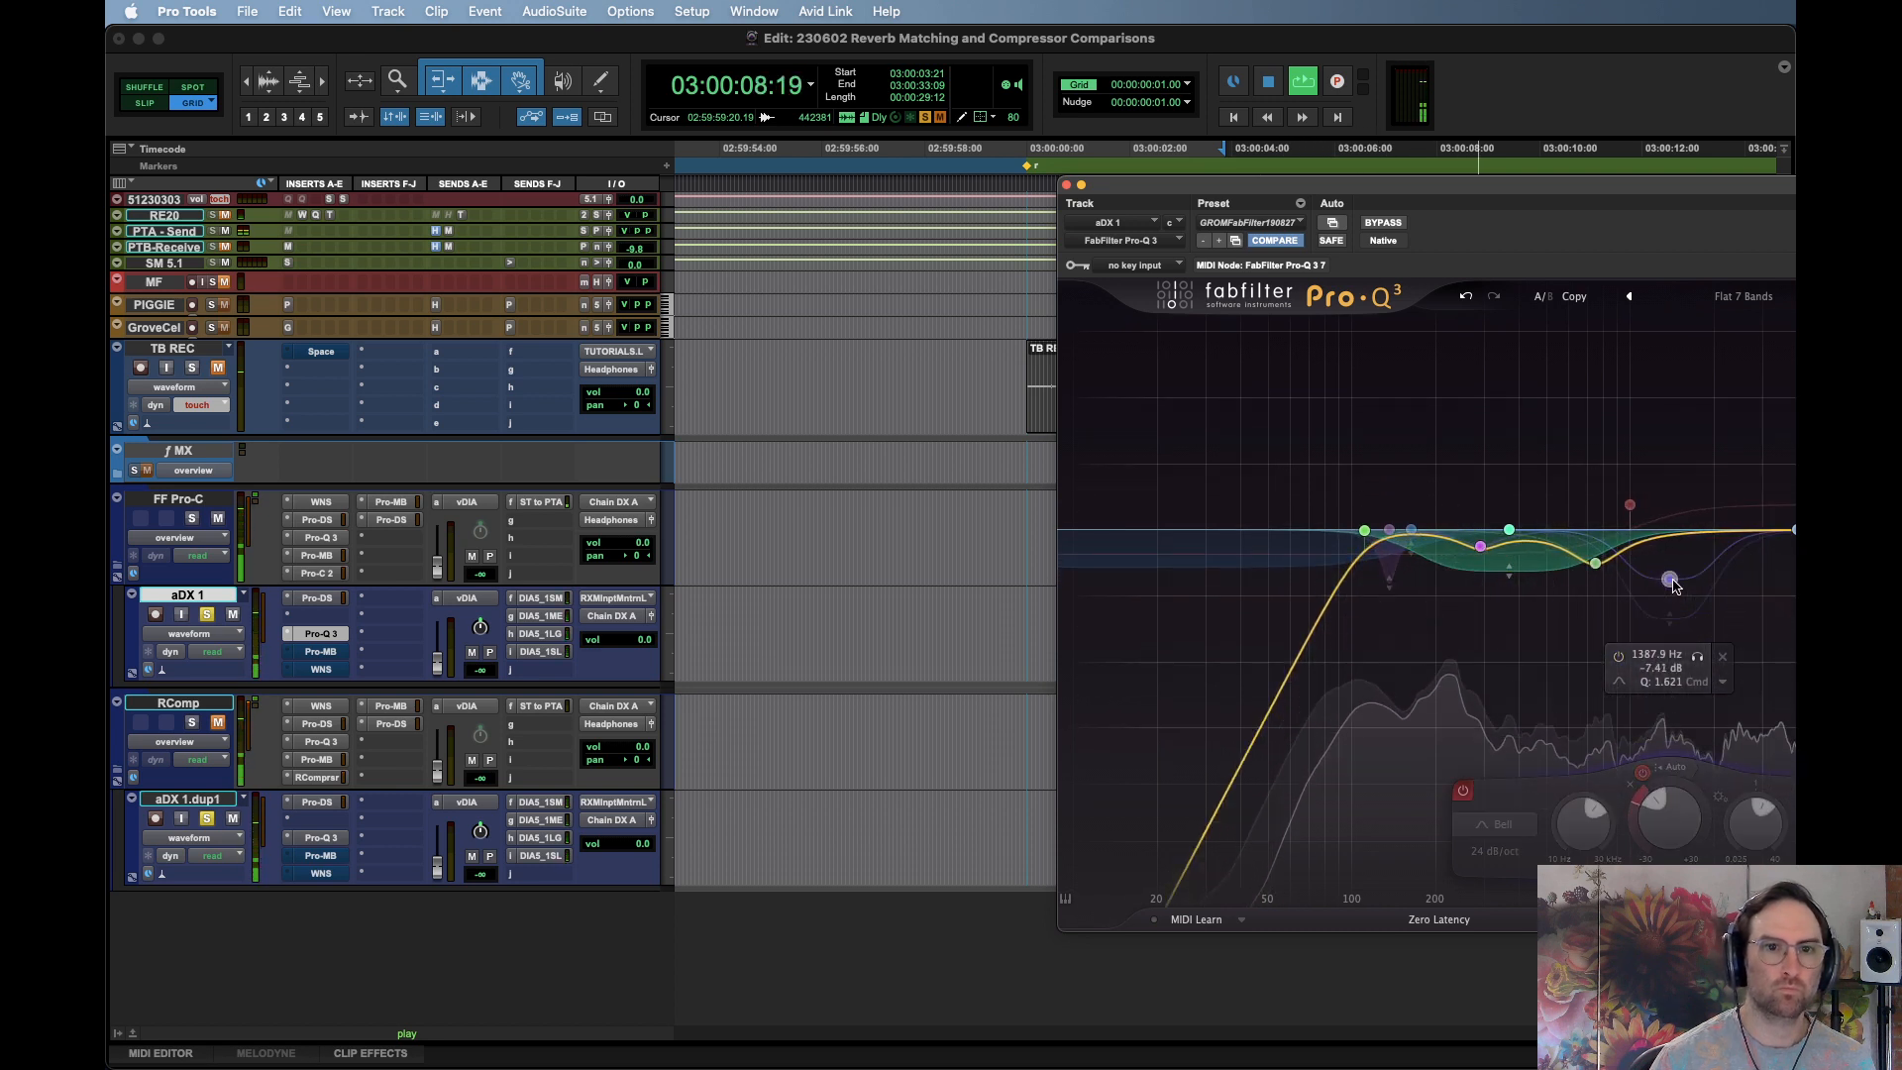
double_click(1670, 582)
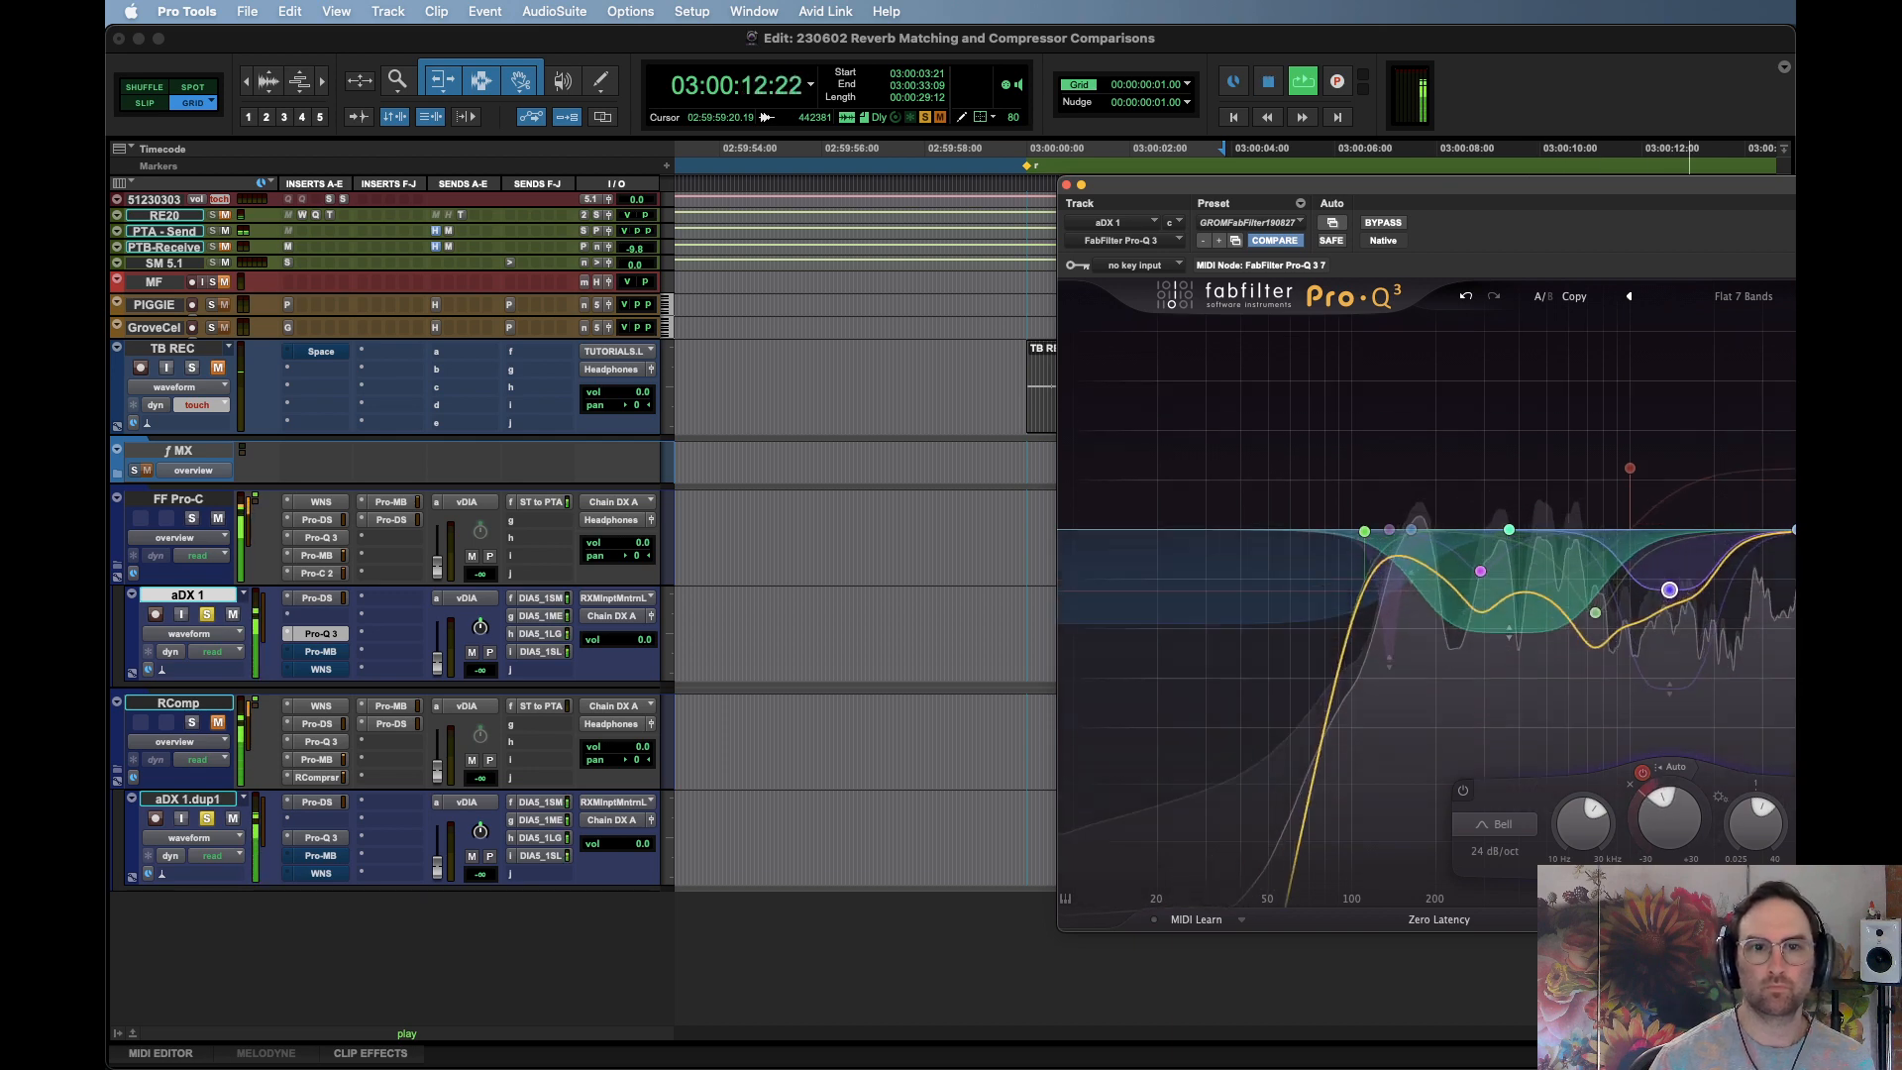
key("space")
key("space")
Add a bell in the upper range, sweep it as a boost during playback, and settle it as a slight cut above the 1.39 kHz bell
mouse_move(1794, 533)
left_mouse_down()
mouse_move(1760, 533)
mouse_move(1794, 531)
left_mouse_up()
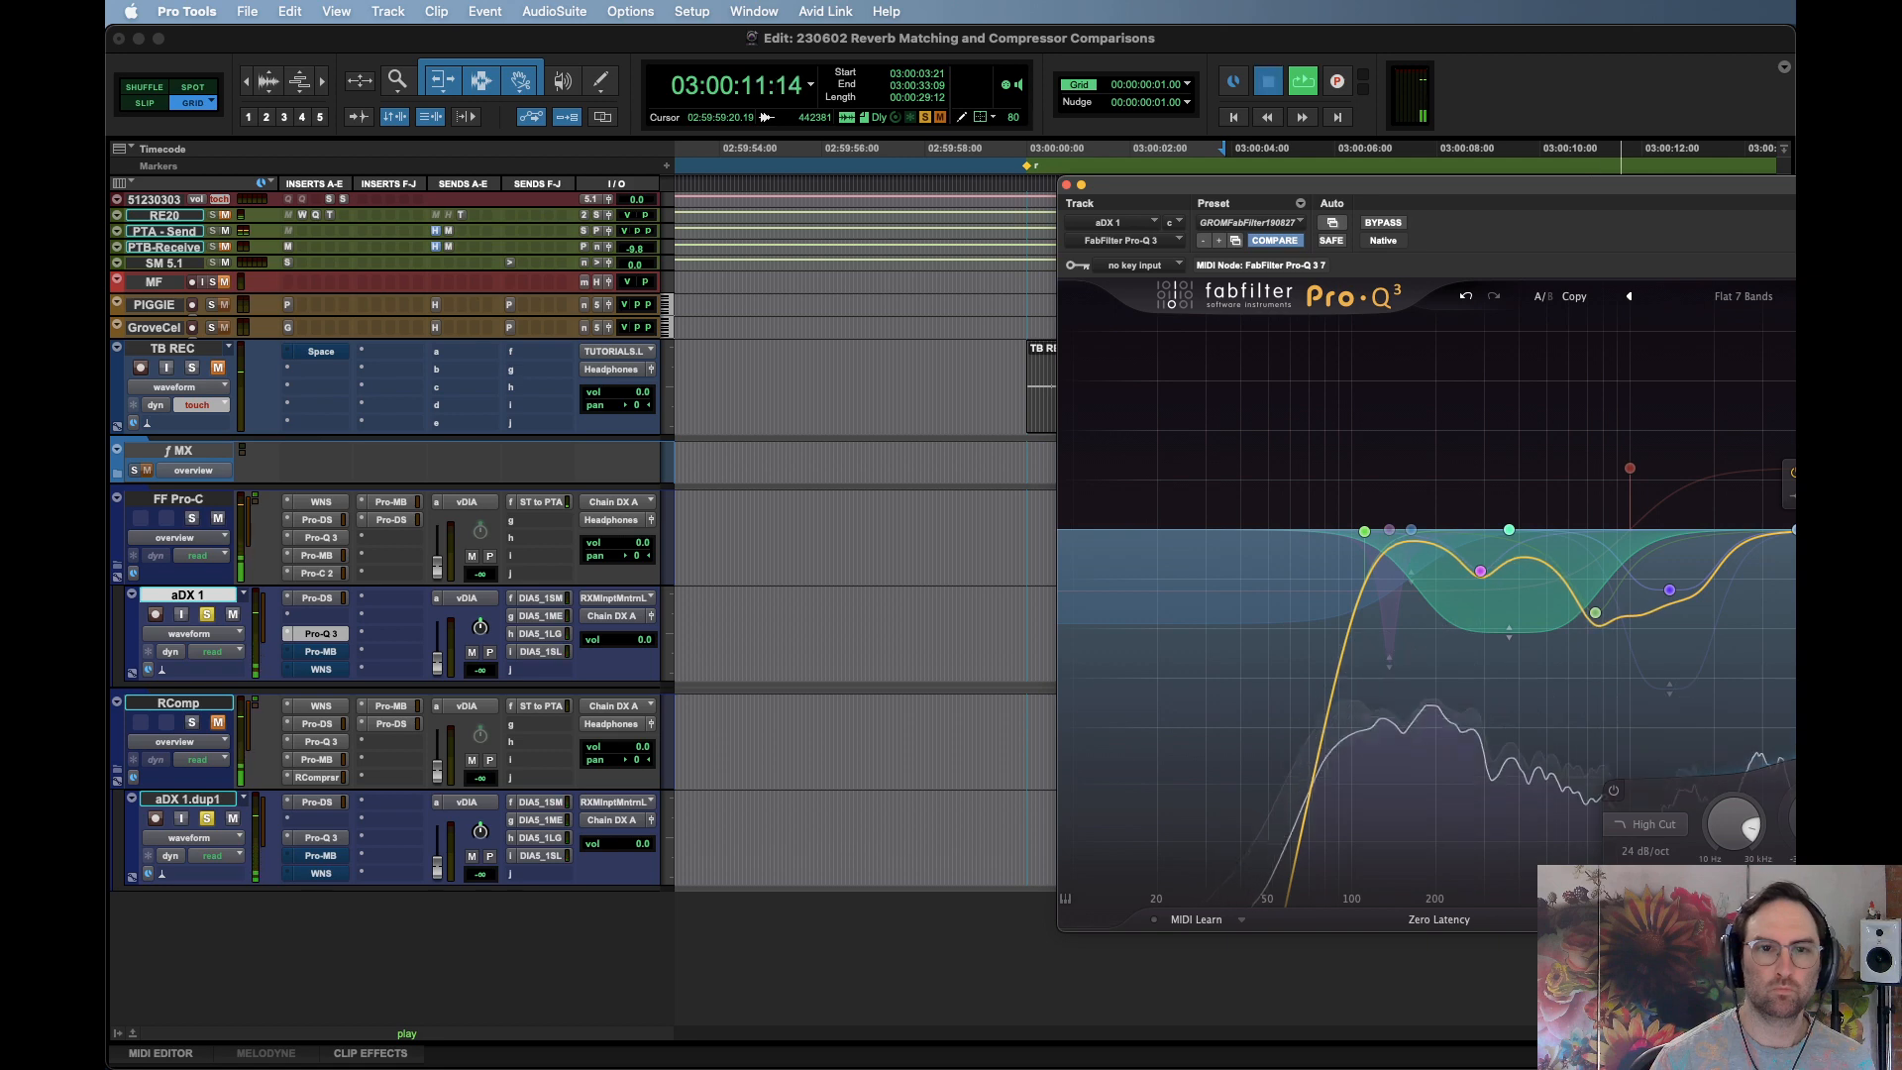
key("space")
key("space")
double_click(1716, 421)
scroll(1715, 421, "up", 4)
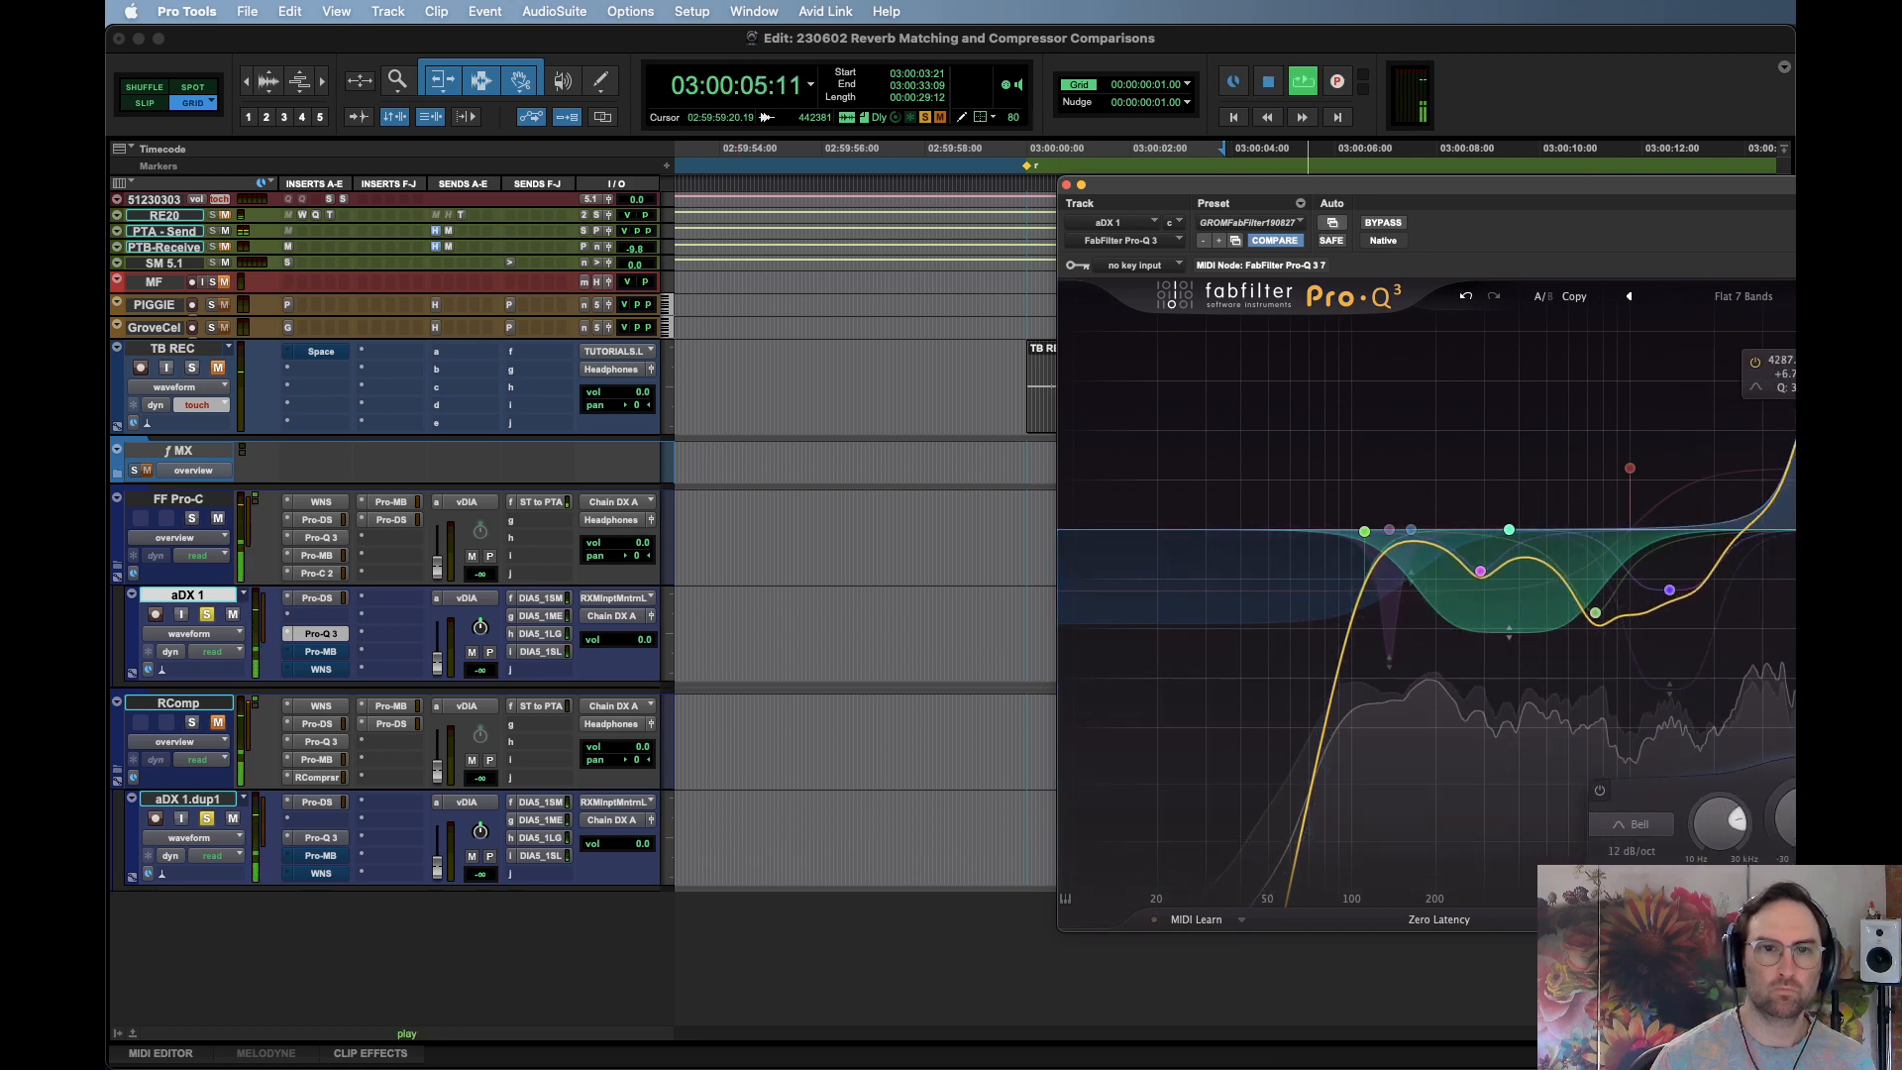
left_click_drag(1716, 421, 1791, 396)
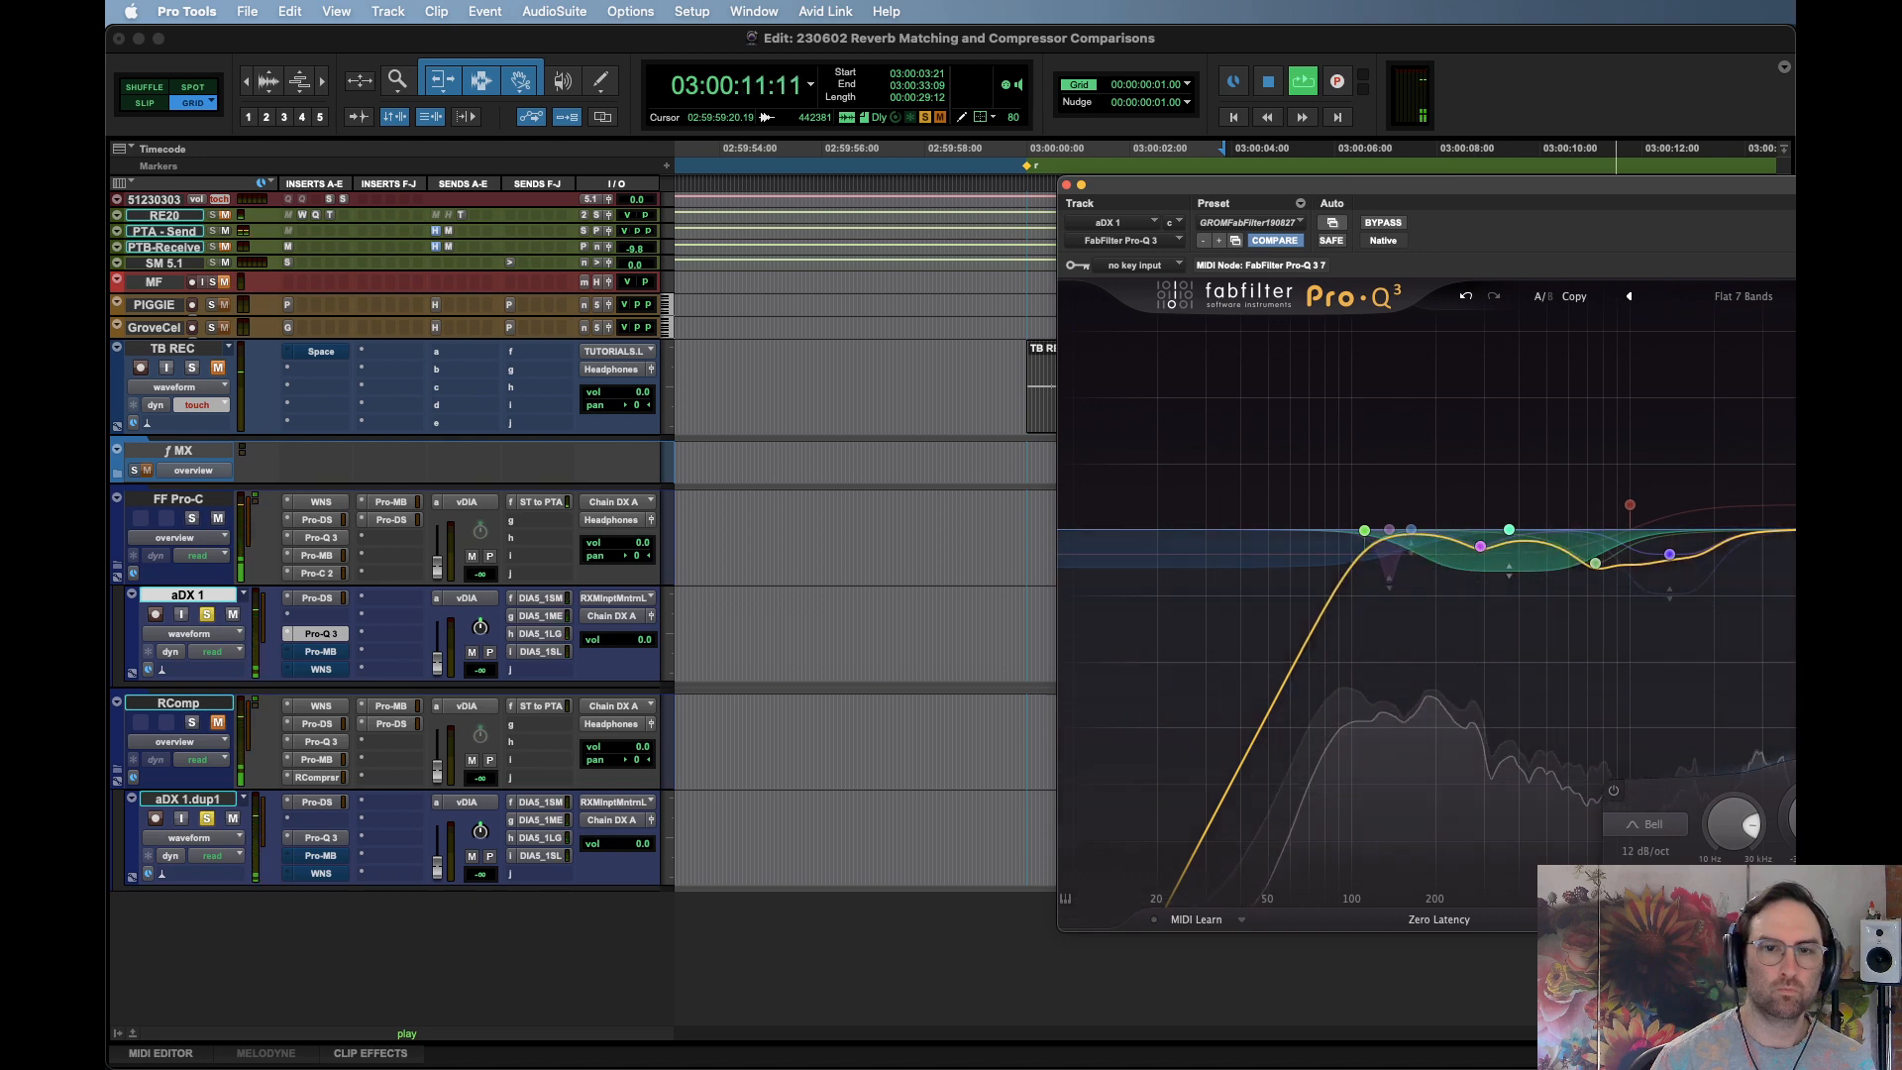
key("space")
key("space")
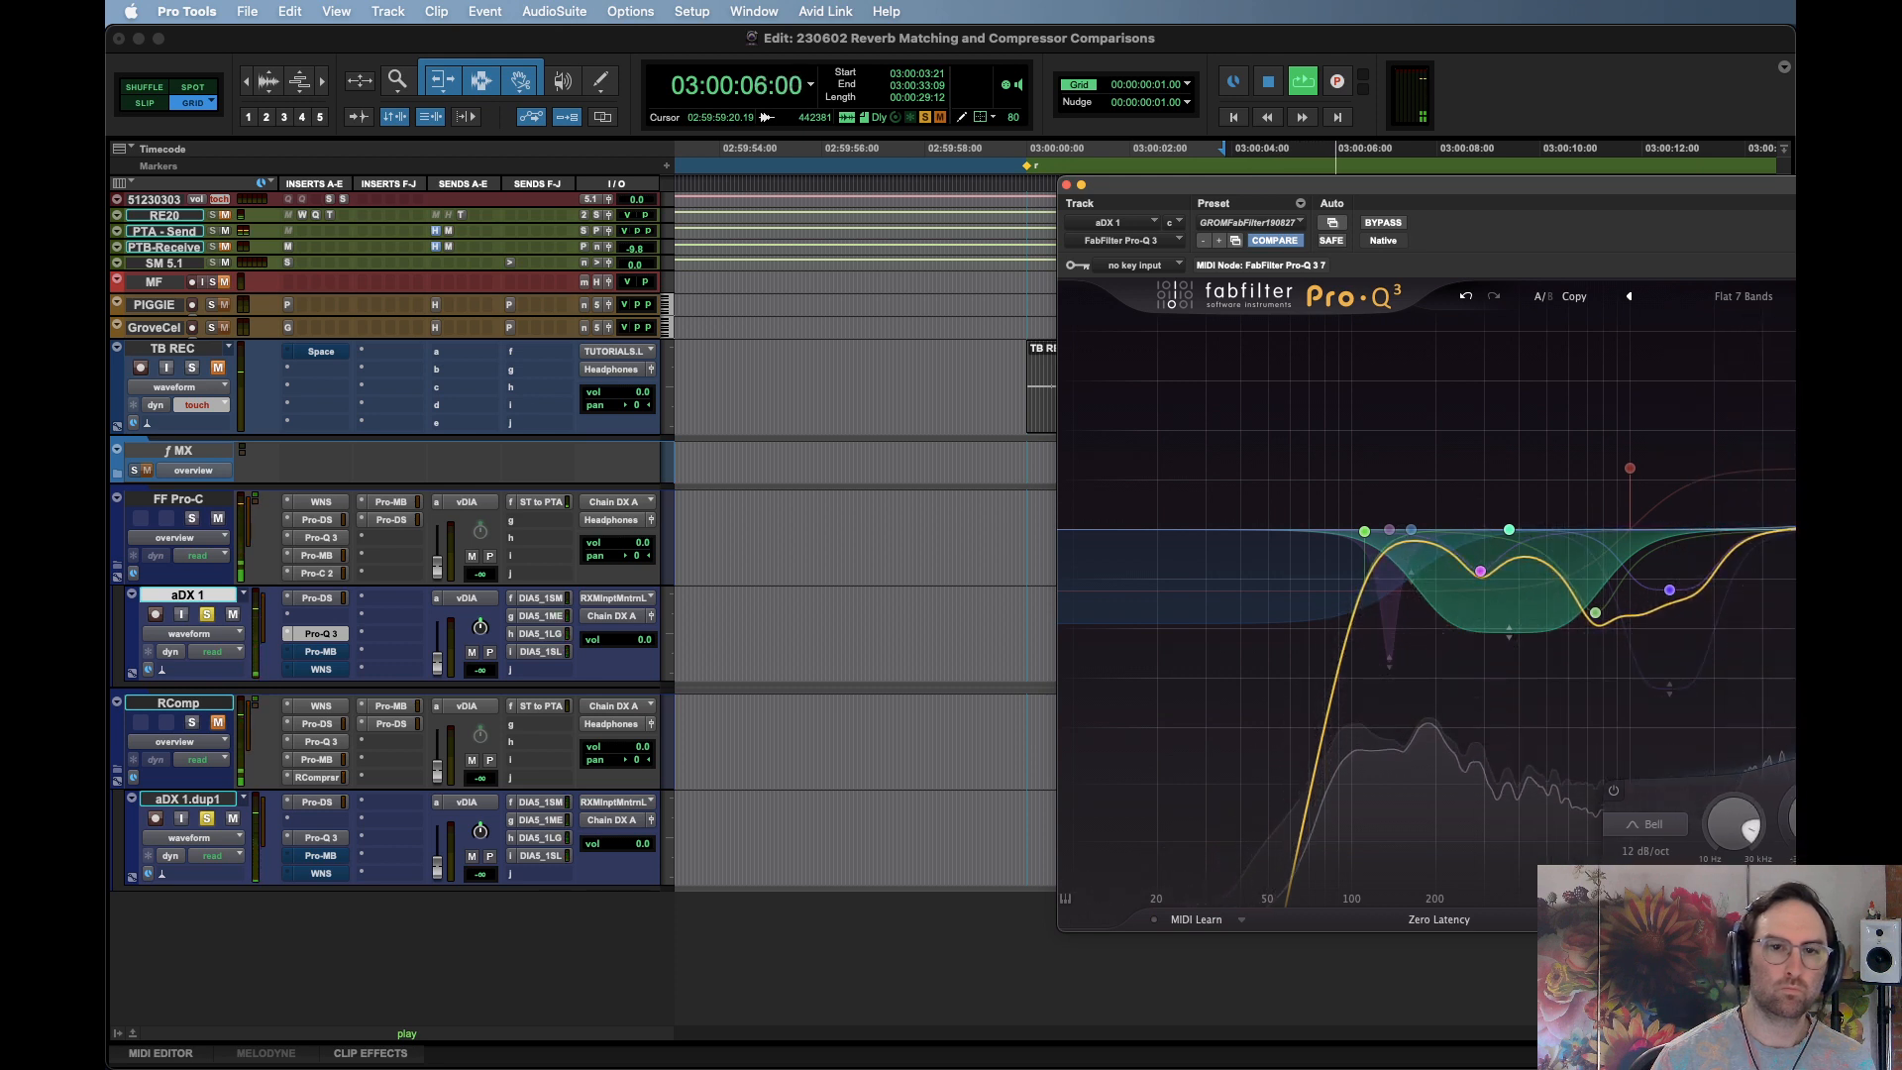
left_click_drag(1791, 395, 1737, 458)
left_click_drag(1739, 405, 1738, 552)
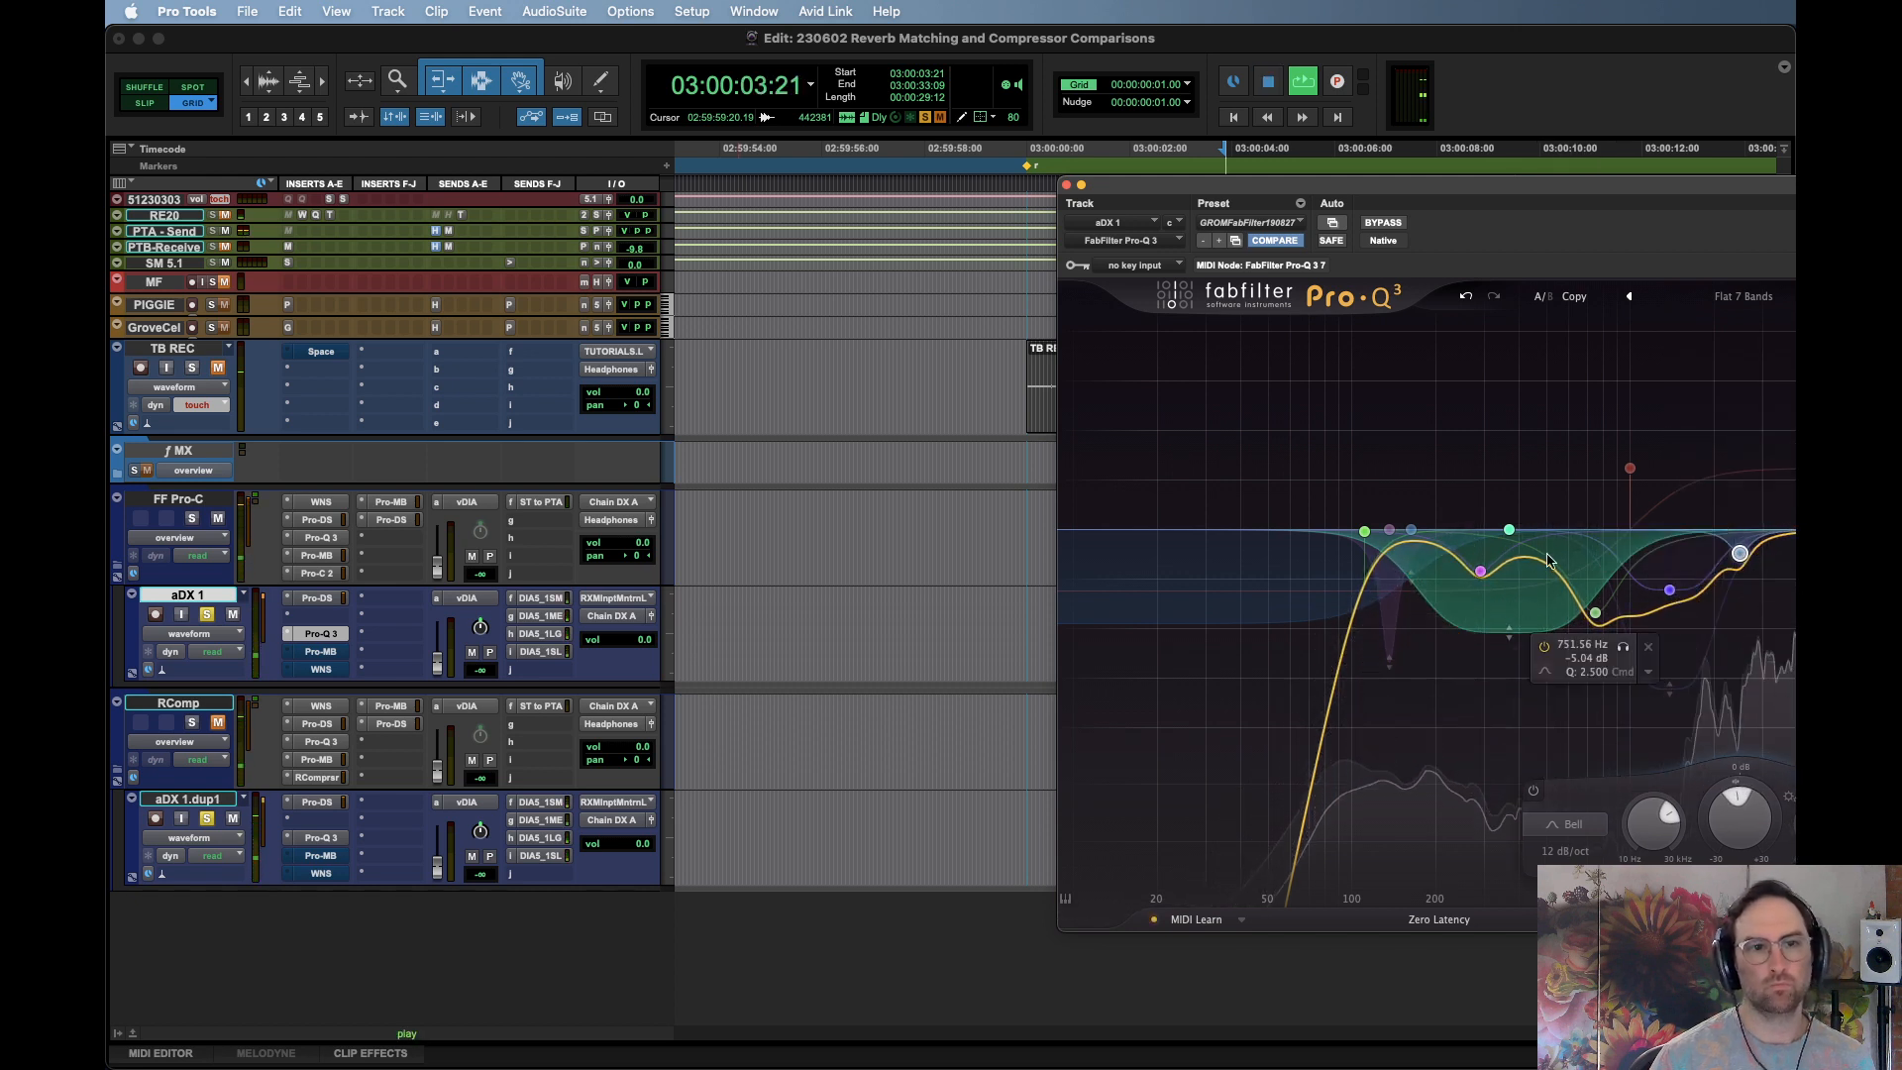
Shift the narrow 136 Hz dynamic bell slightly lower in frequency by sweeping it during playback, and reset its static gain to 0 dB
left_click(1387, 662)
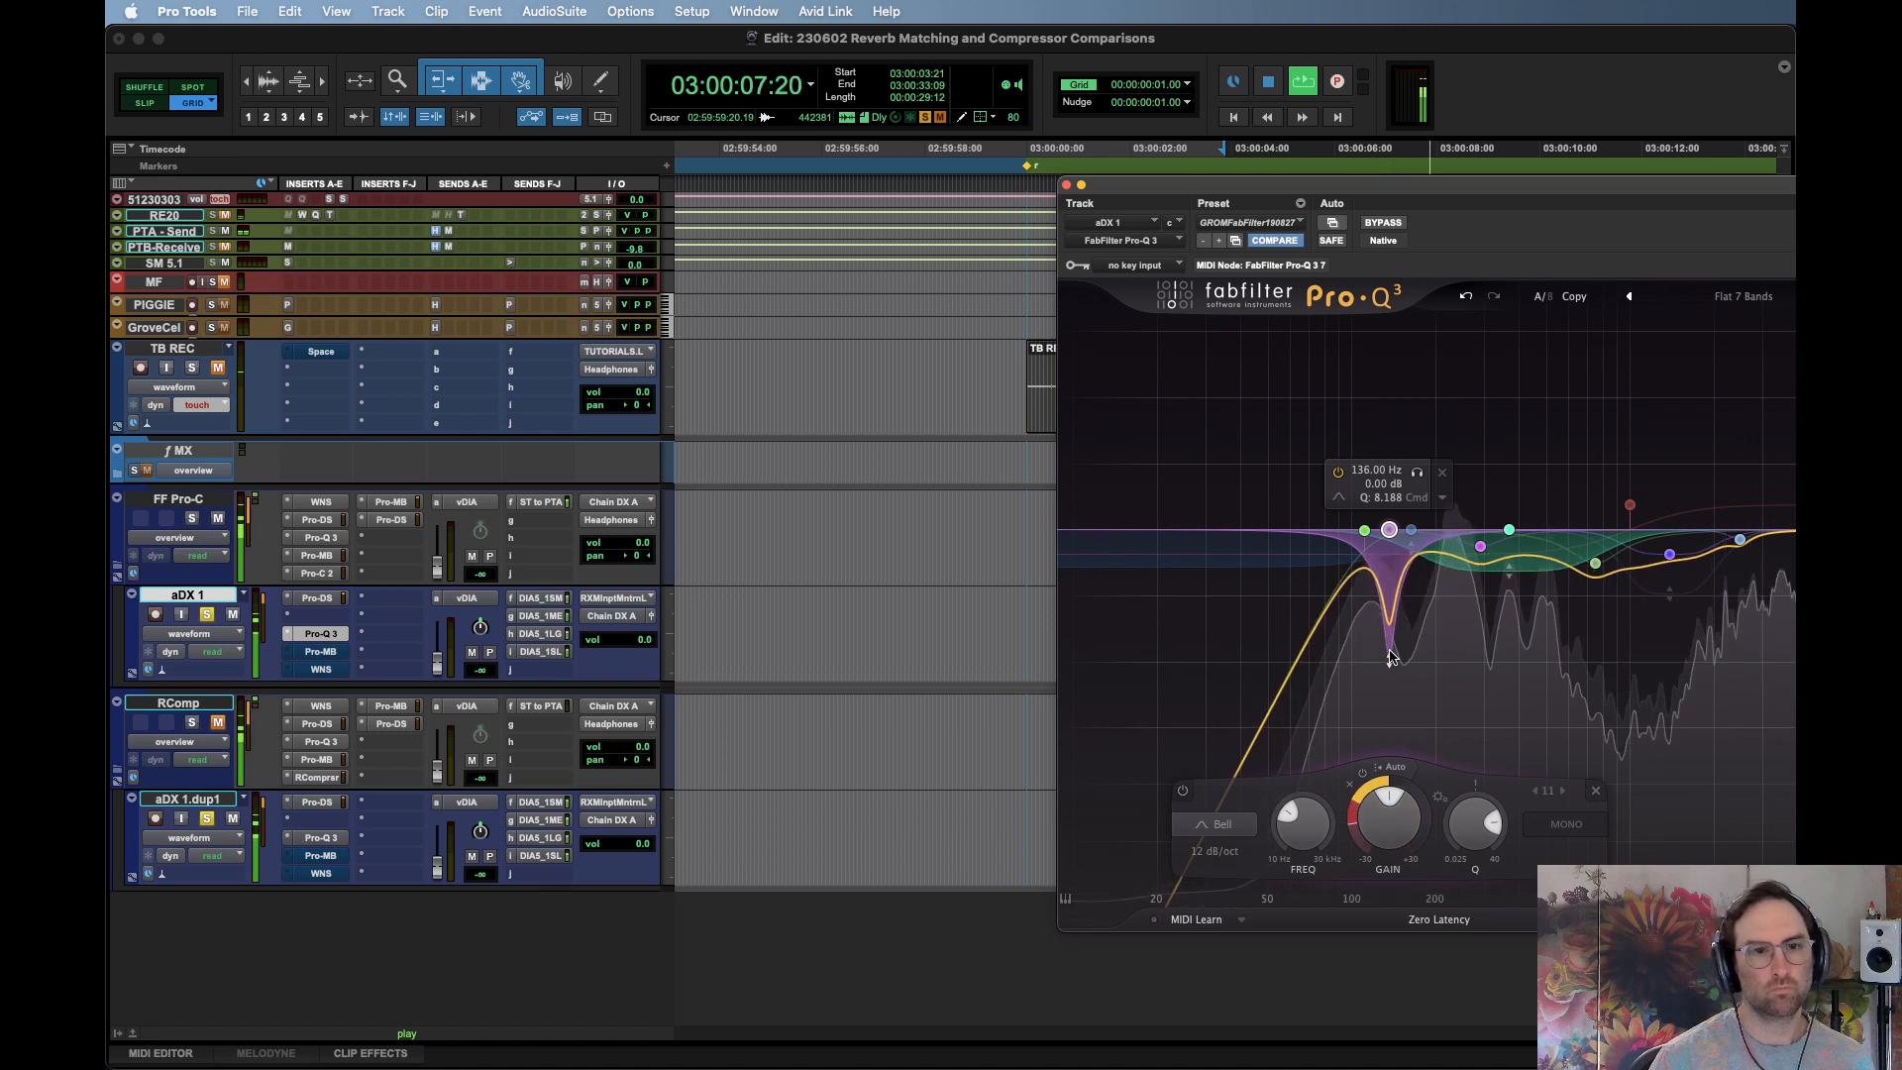
key("space")
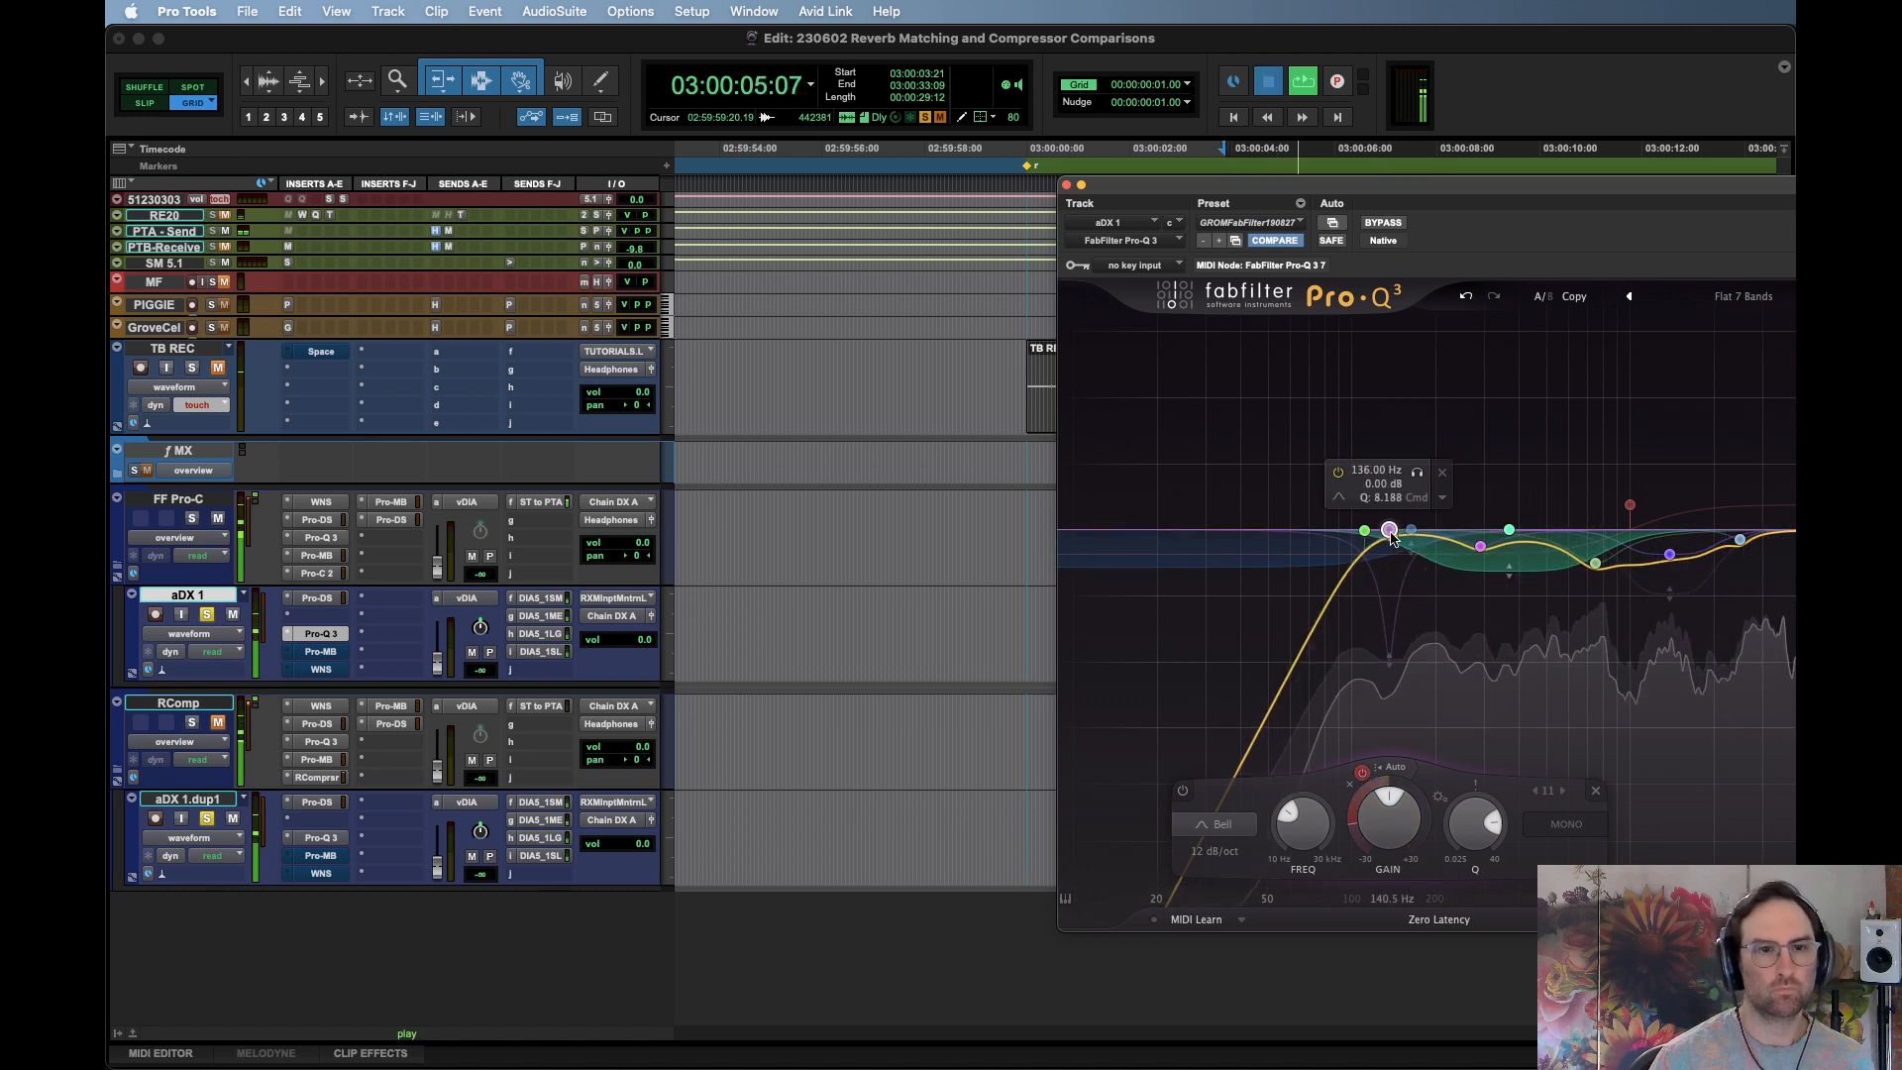
key("space")
key("space")
left_click_drag(1390, 531, 1365, 394)
double_click(1369, 805)
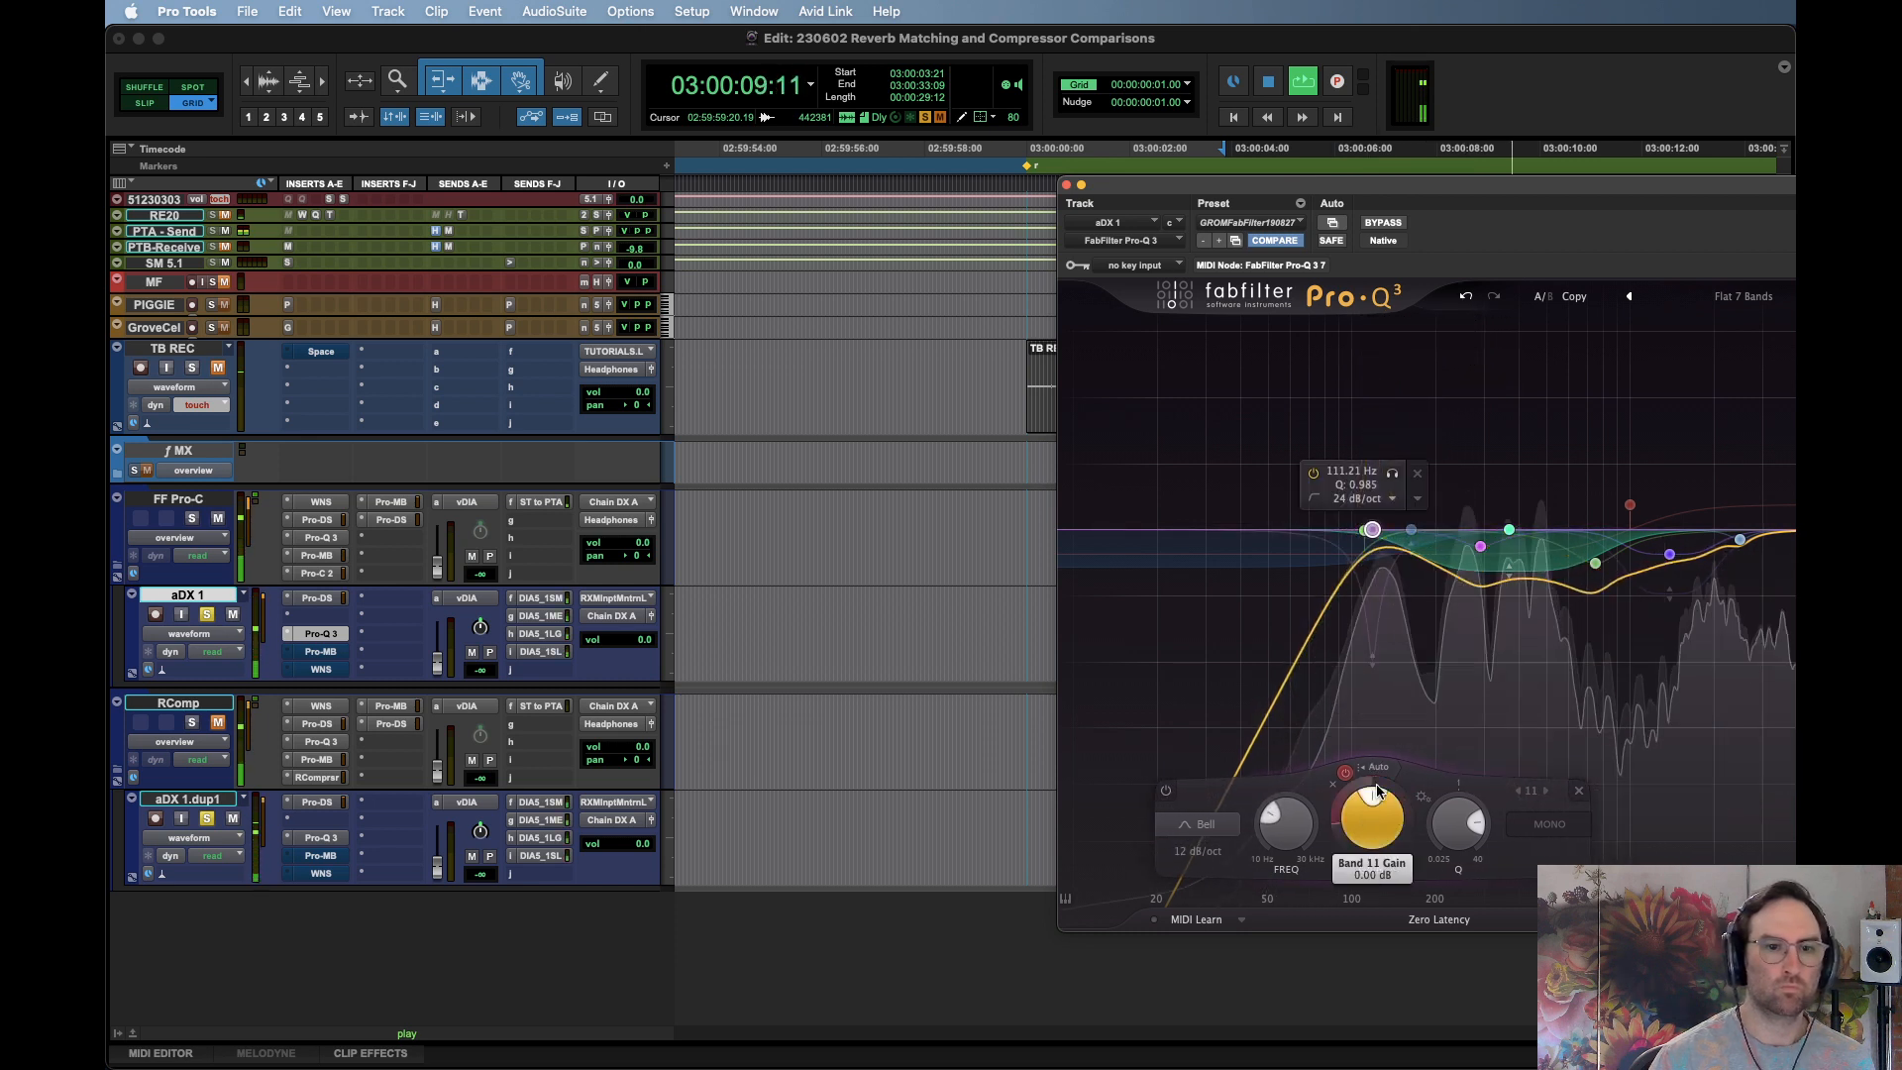
key("space")
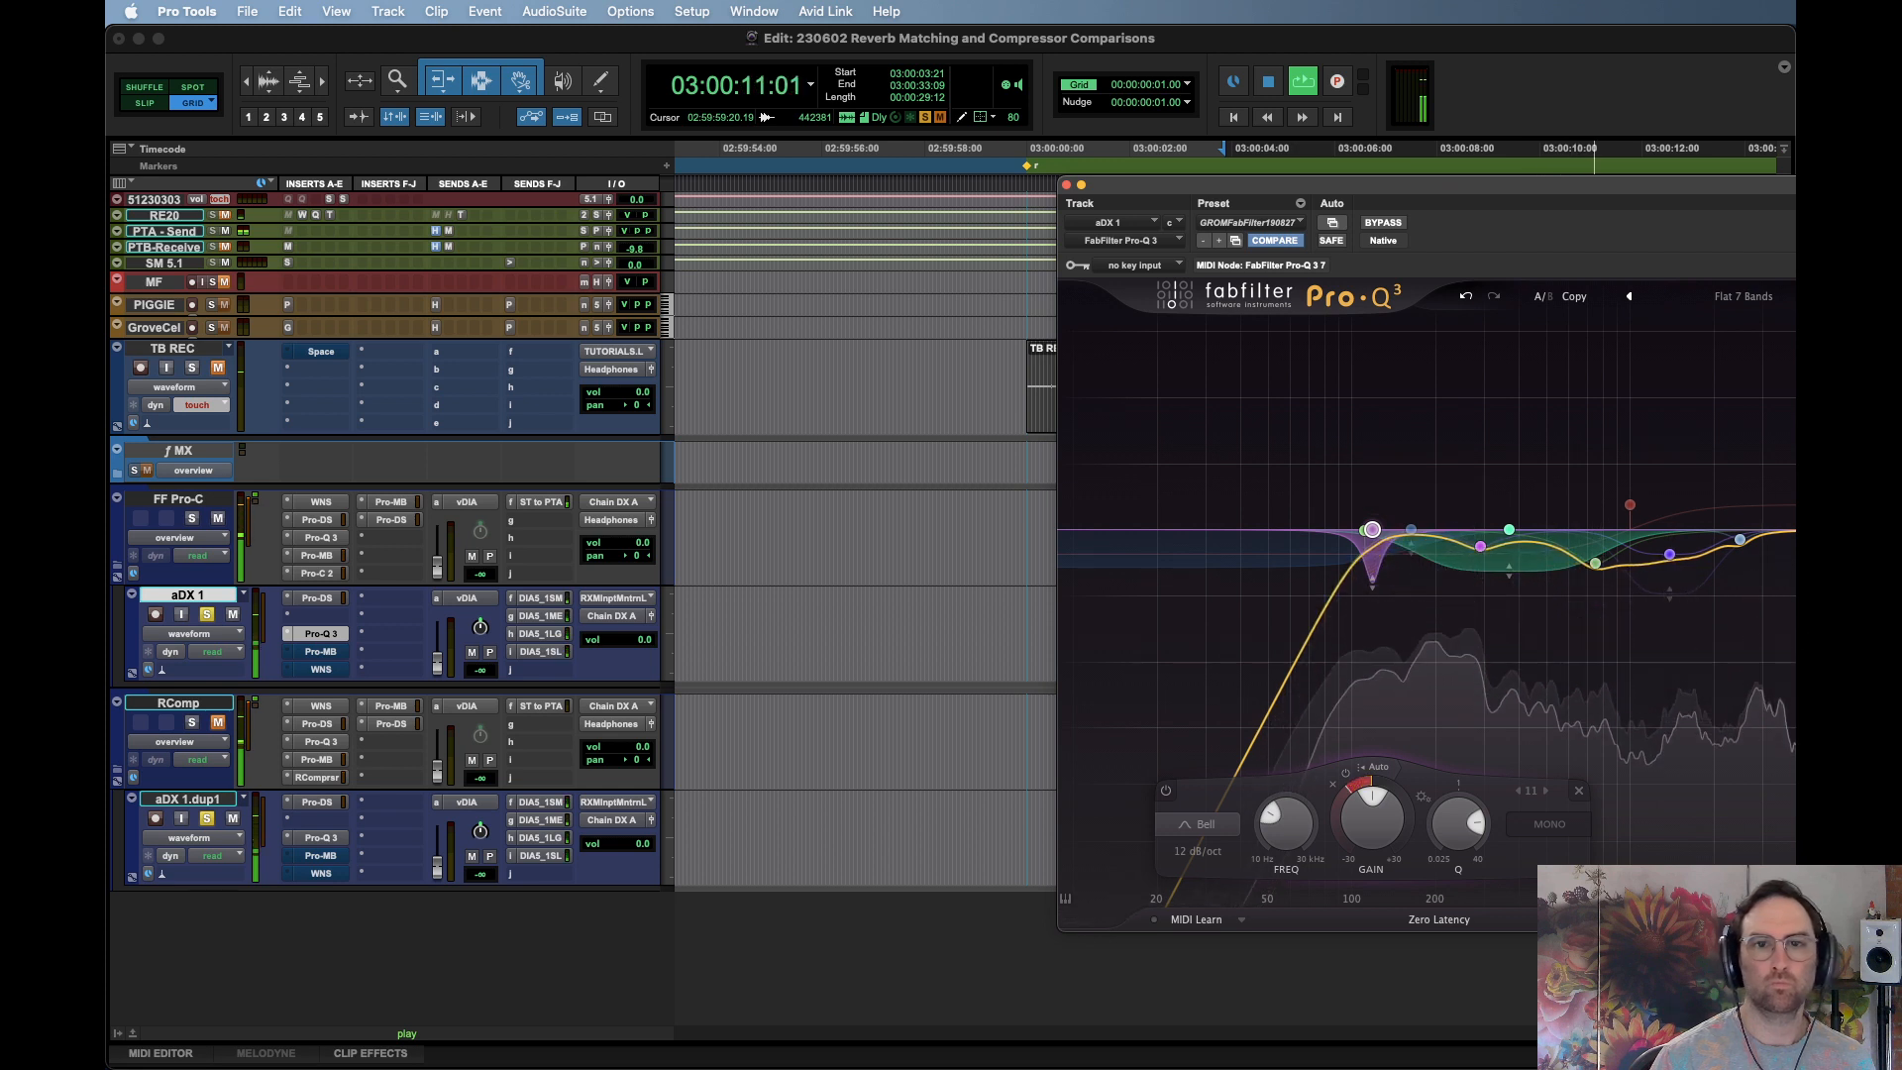
Stop playback and copy the adjusted Pro-Q 3 insert from aDX 1 onto aDX 1.dup1
key("space")
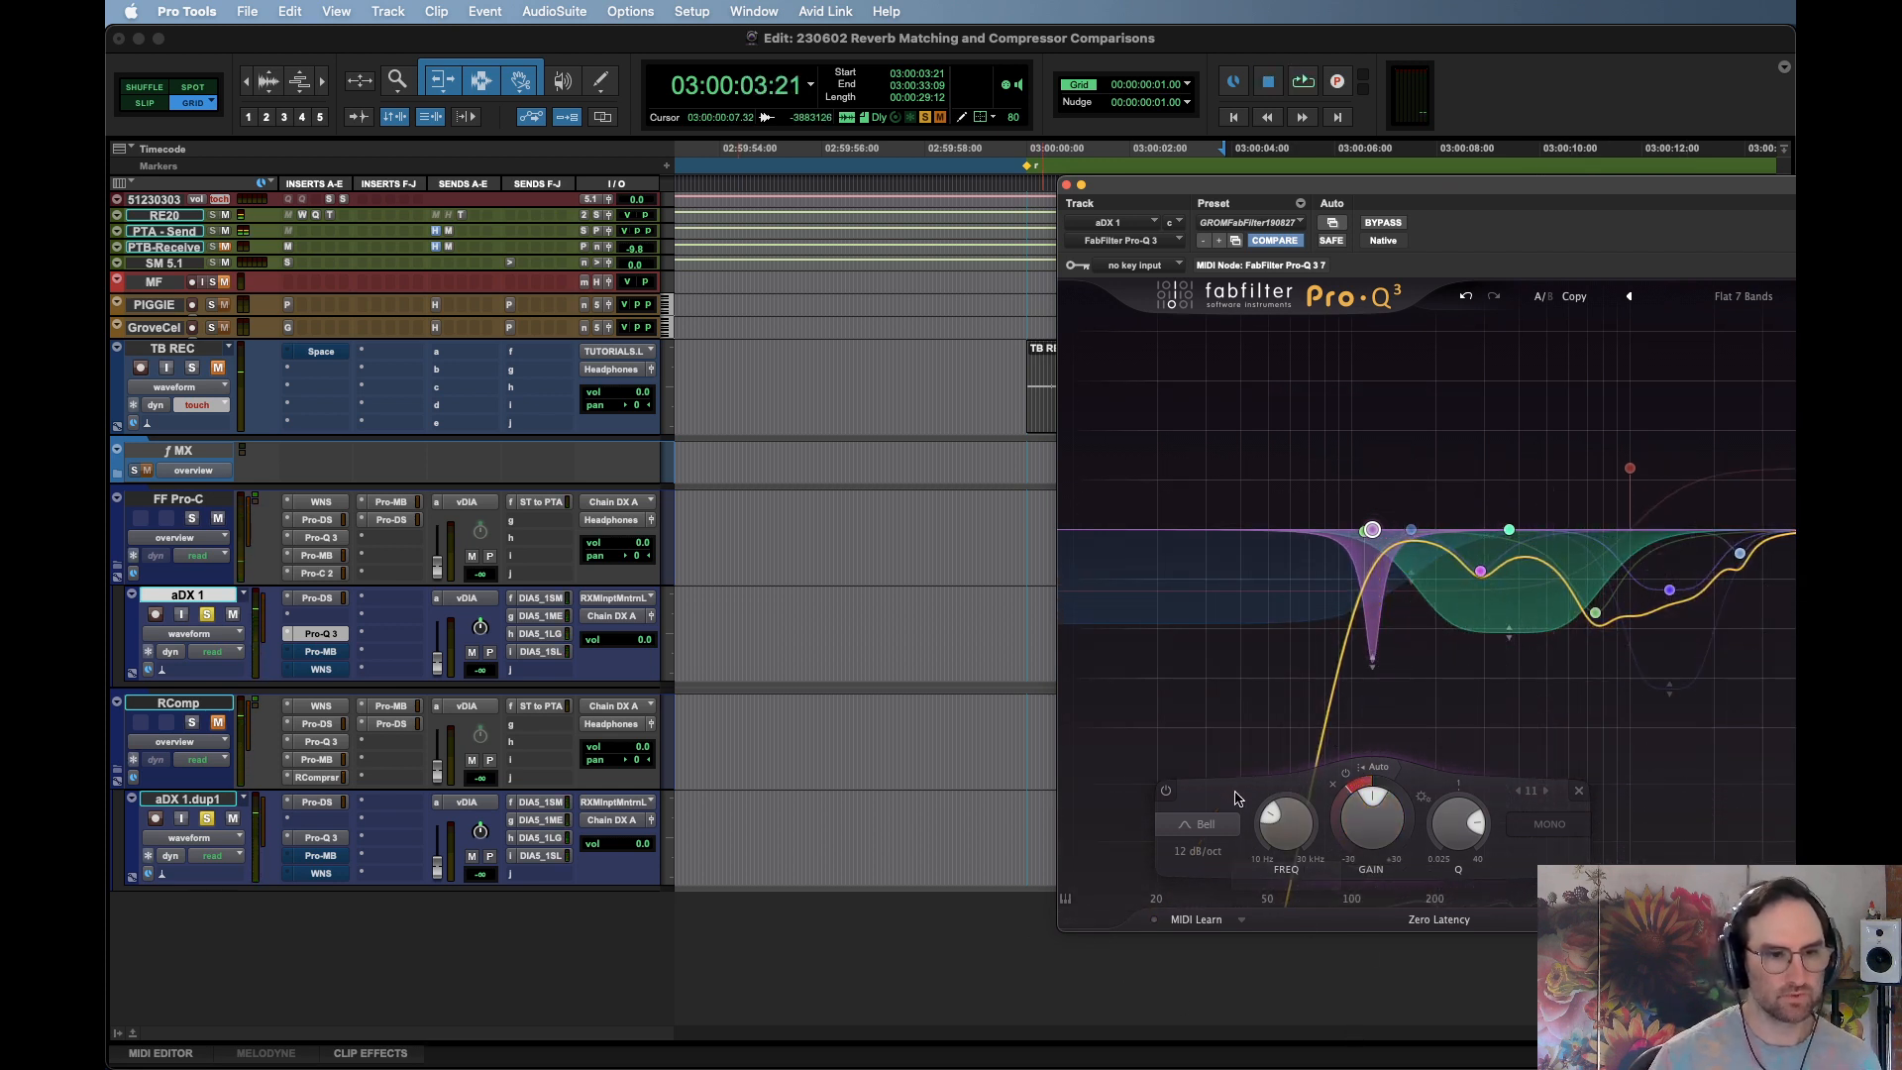
key("space")
key("space")
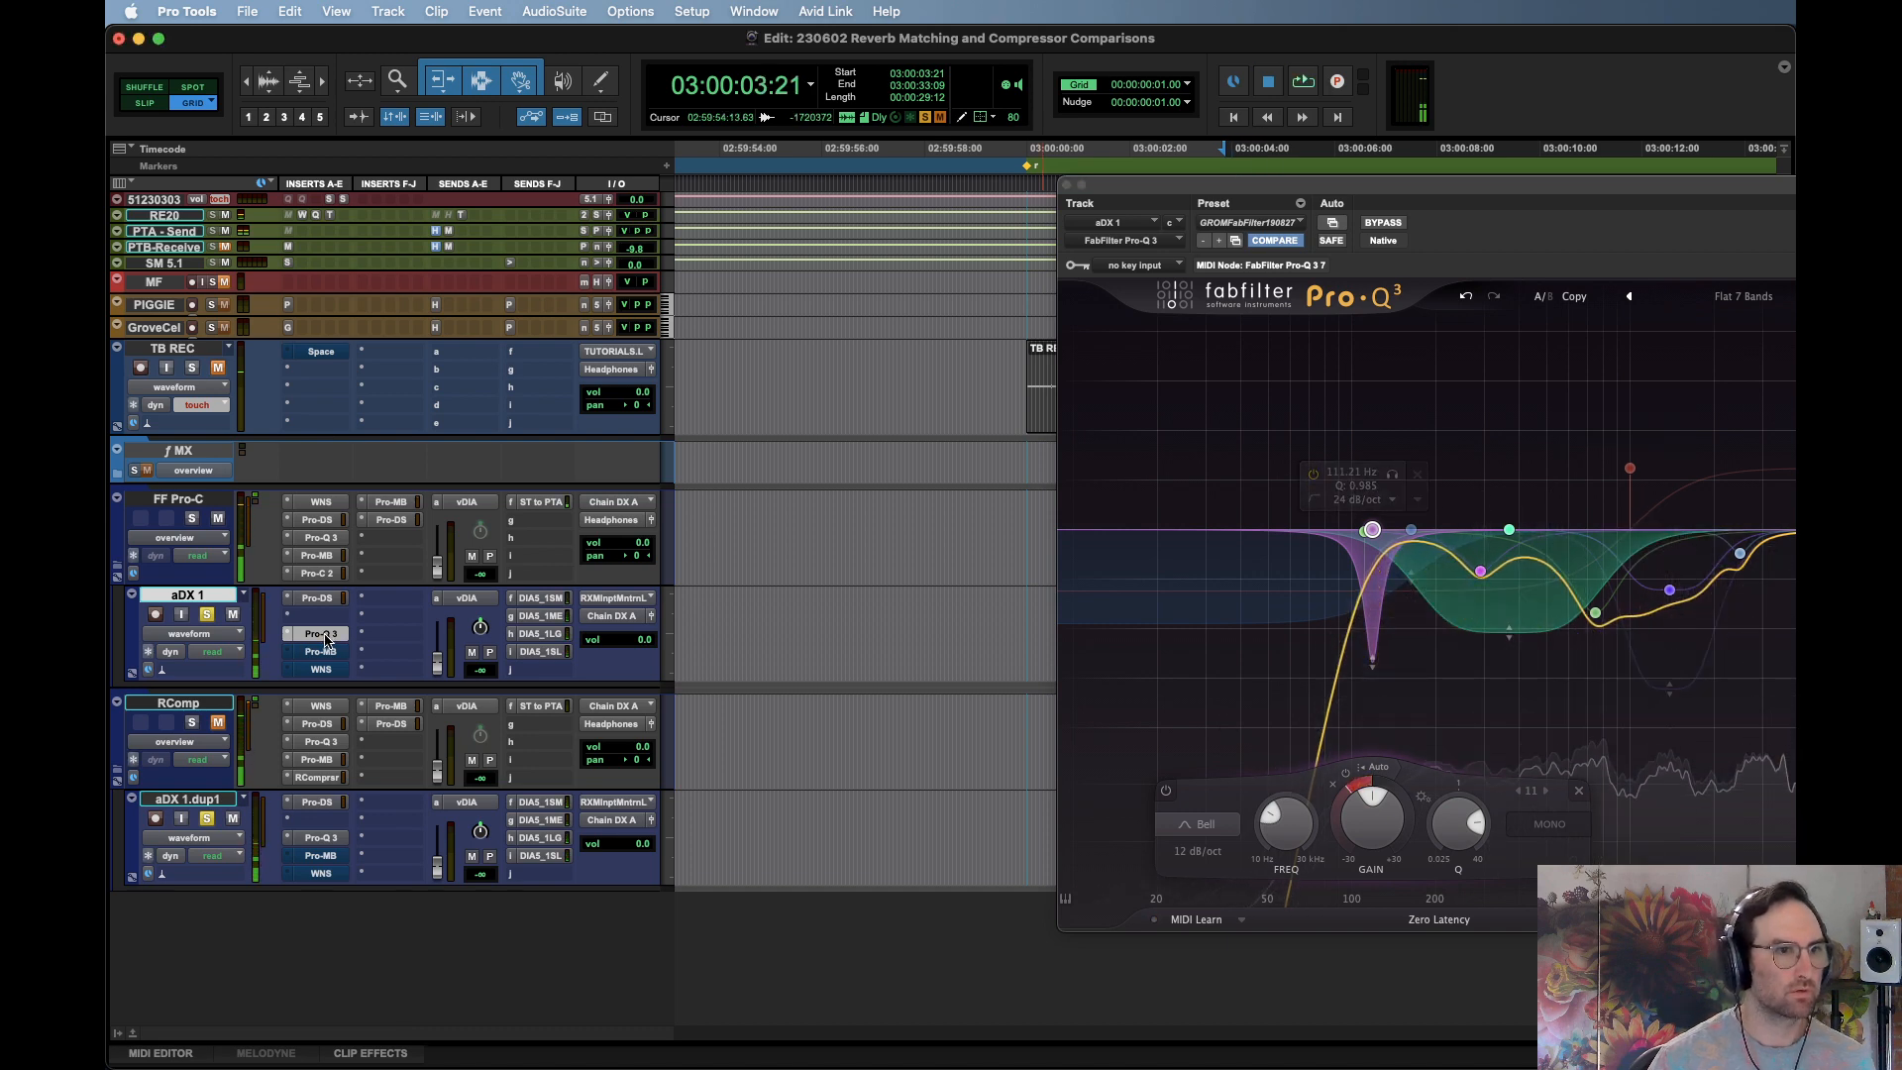
left_click_drag(326, 639, 325, 842)
Open Pro-MB on aDX 1, take it out of bypass, and audition the clip with the middle band selected
left_click(324, 656)
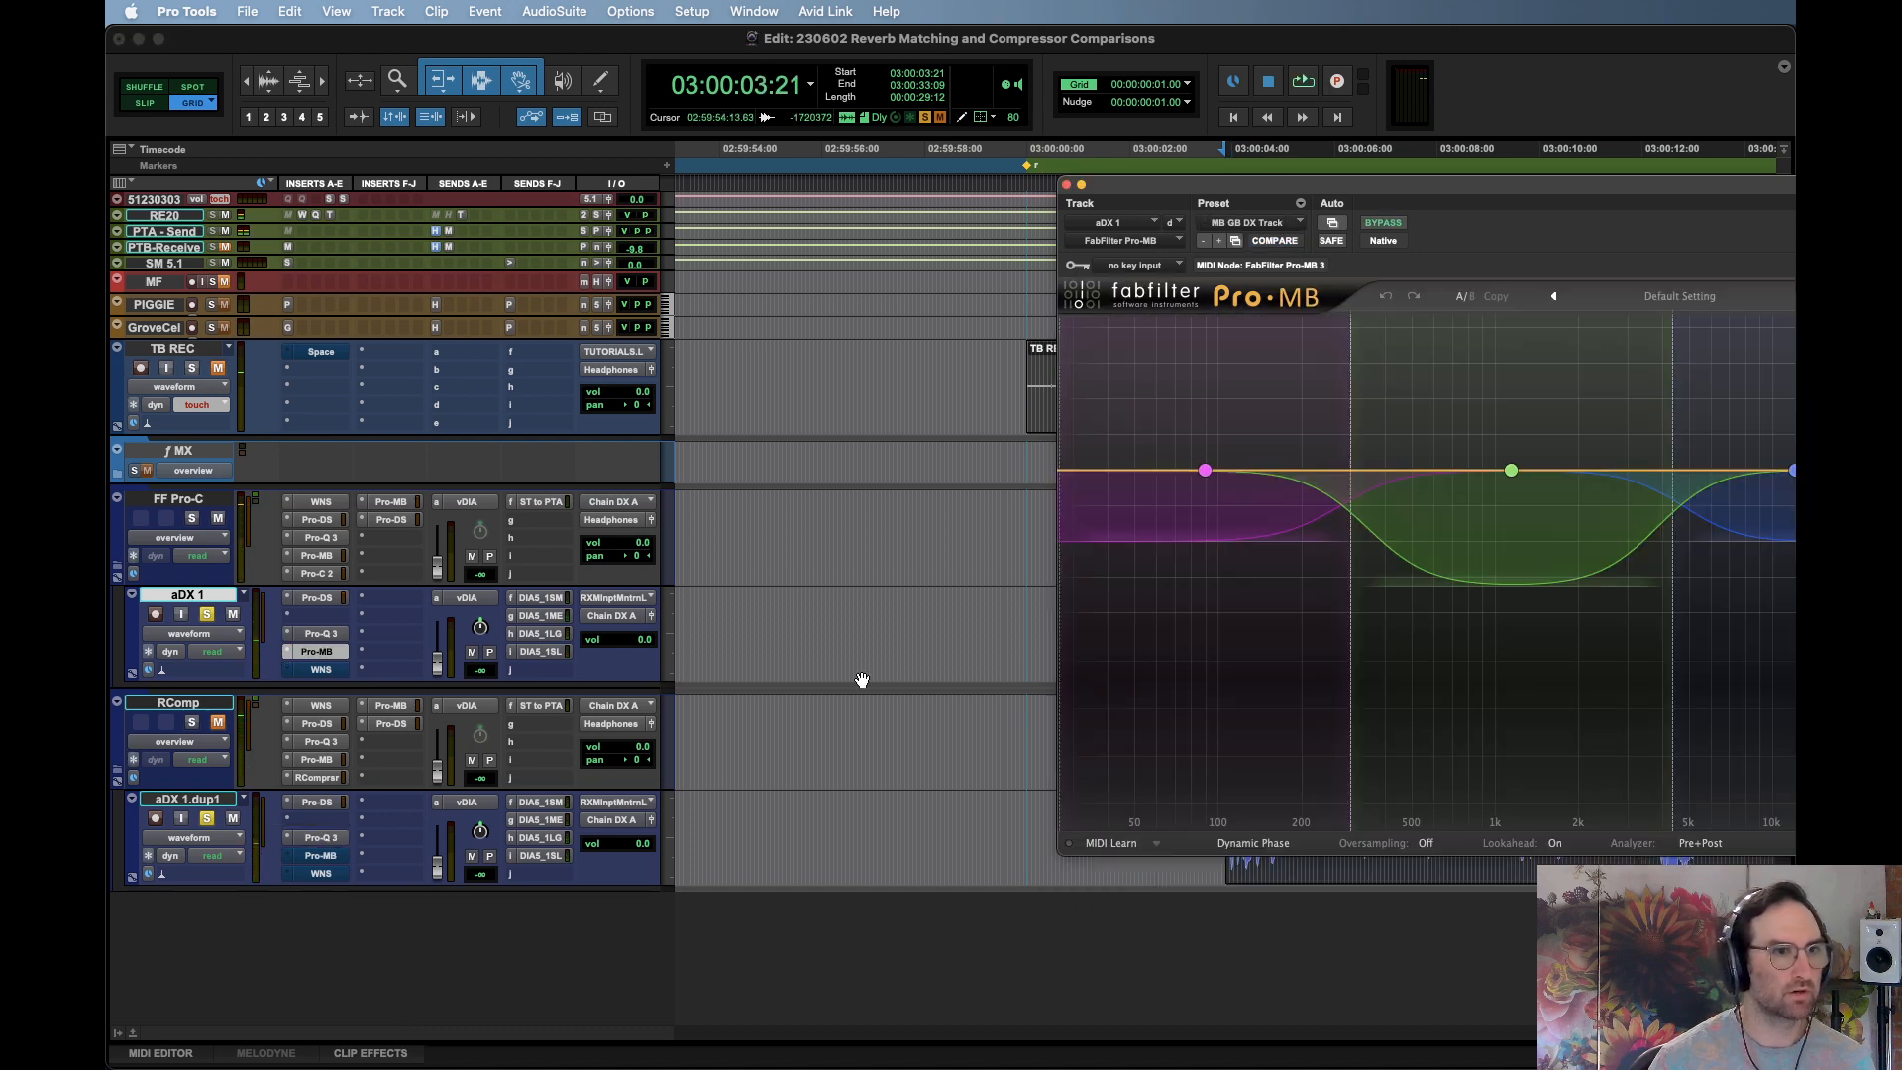
left_click(1342, 222, "ctrl+alt+super")
left_click(1481, 470)
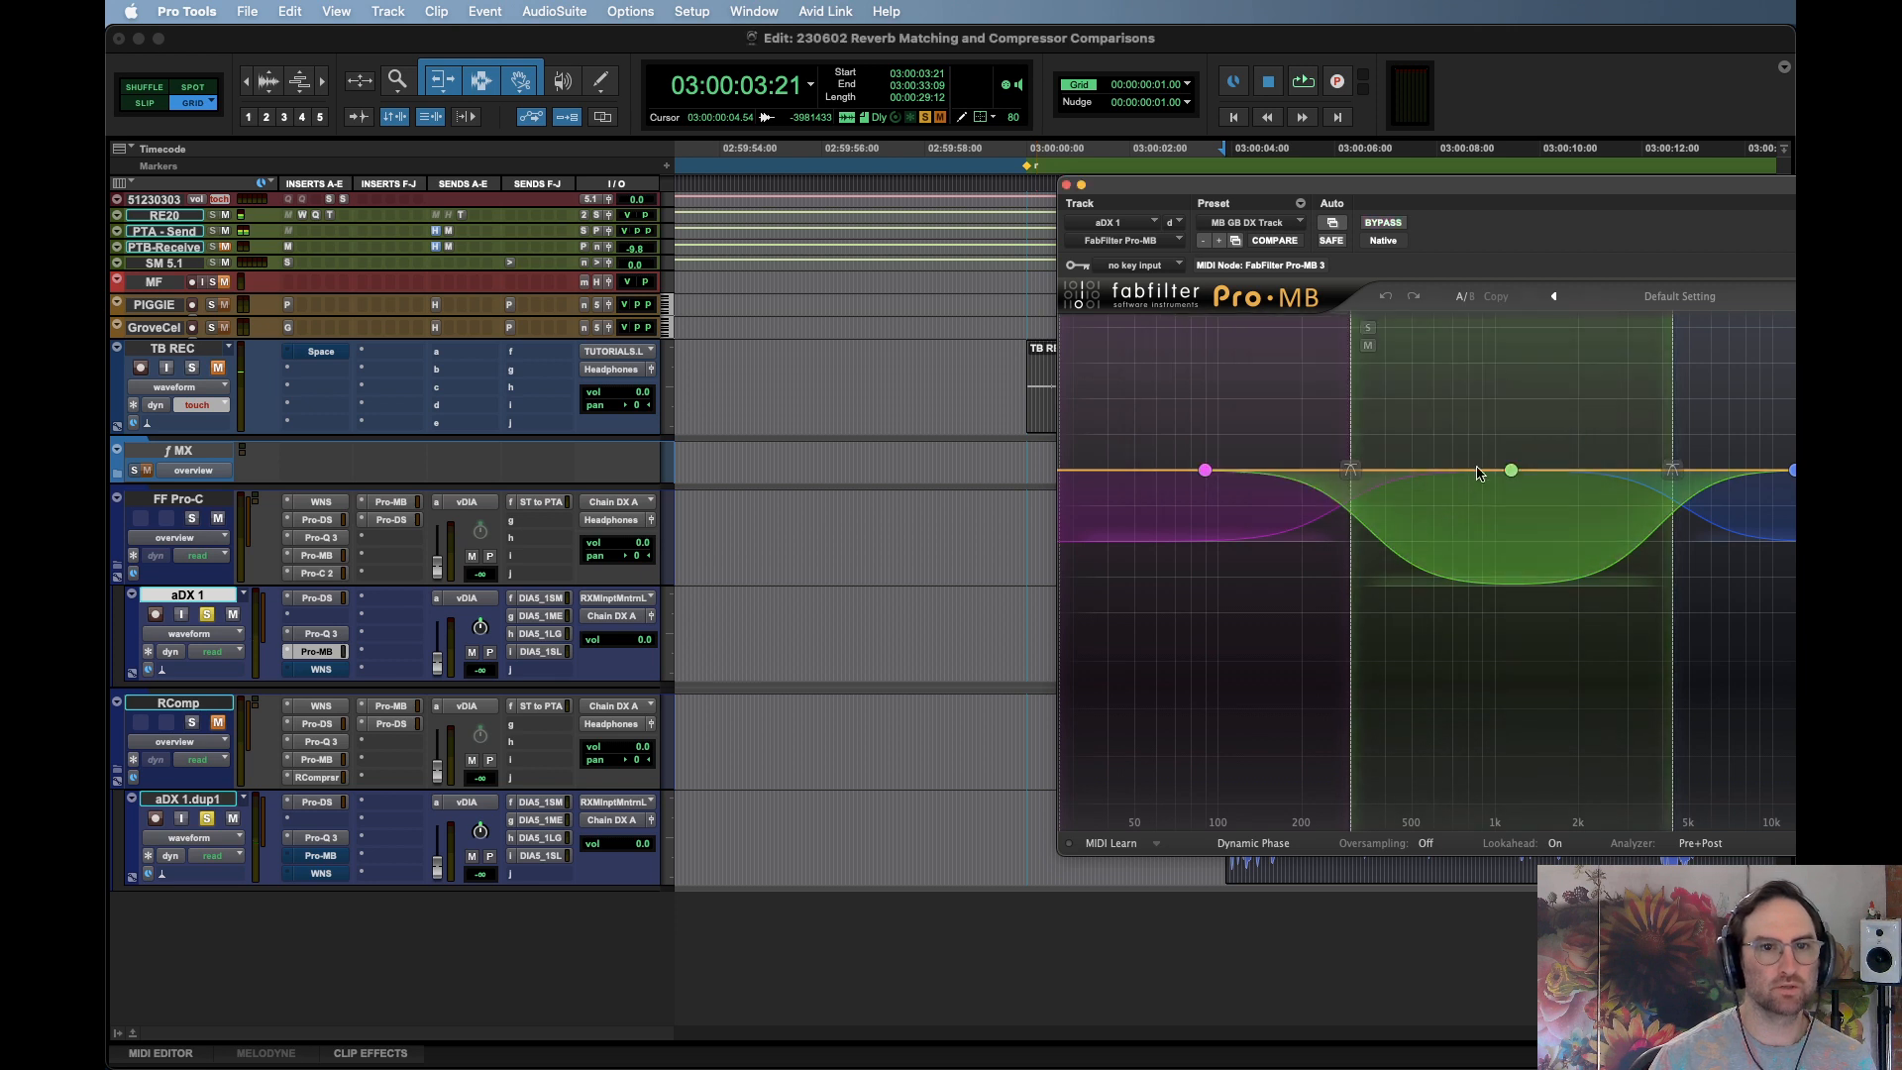
key("space")
left_click(1512, 471)
key("space")
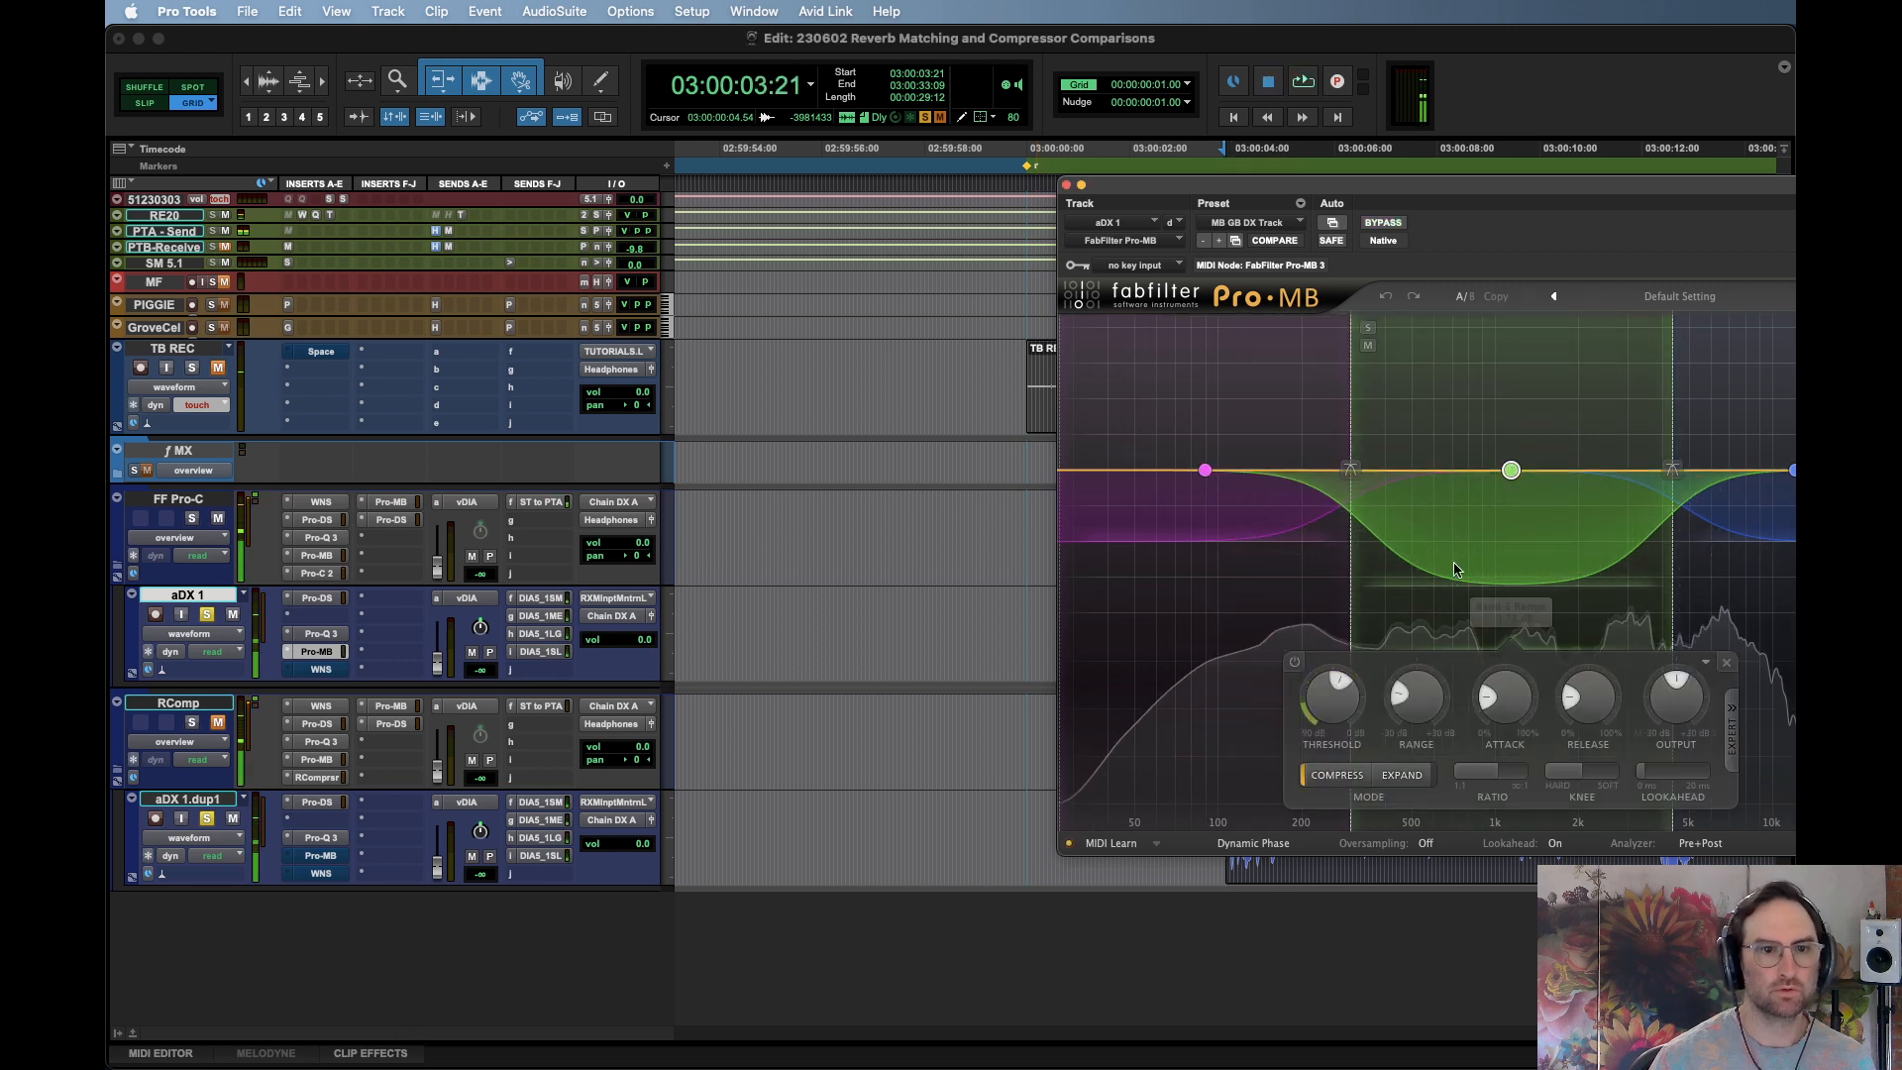
key("space")
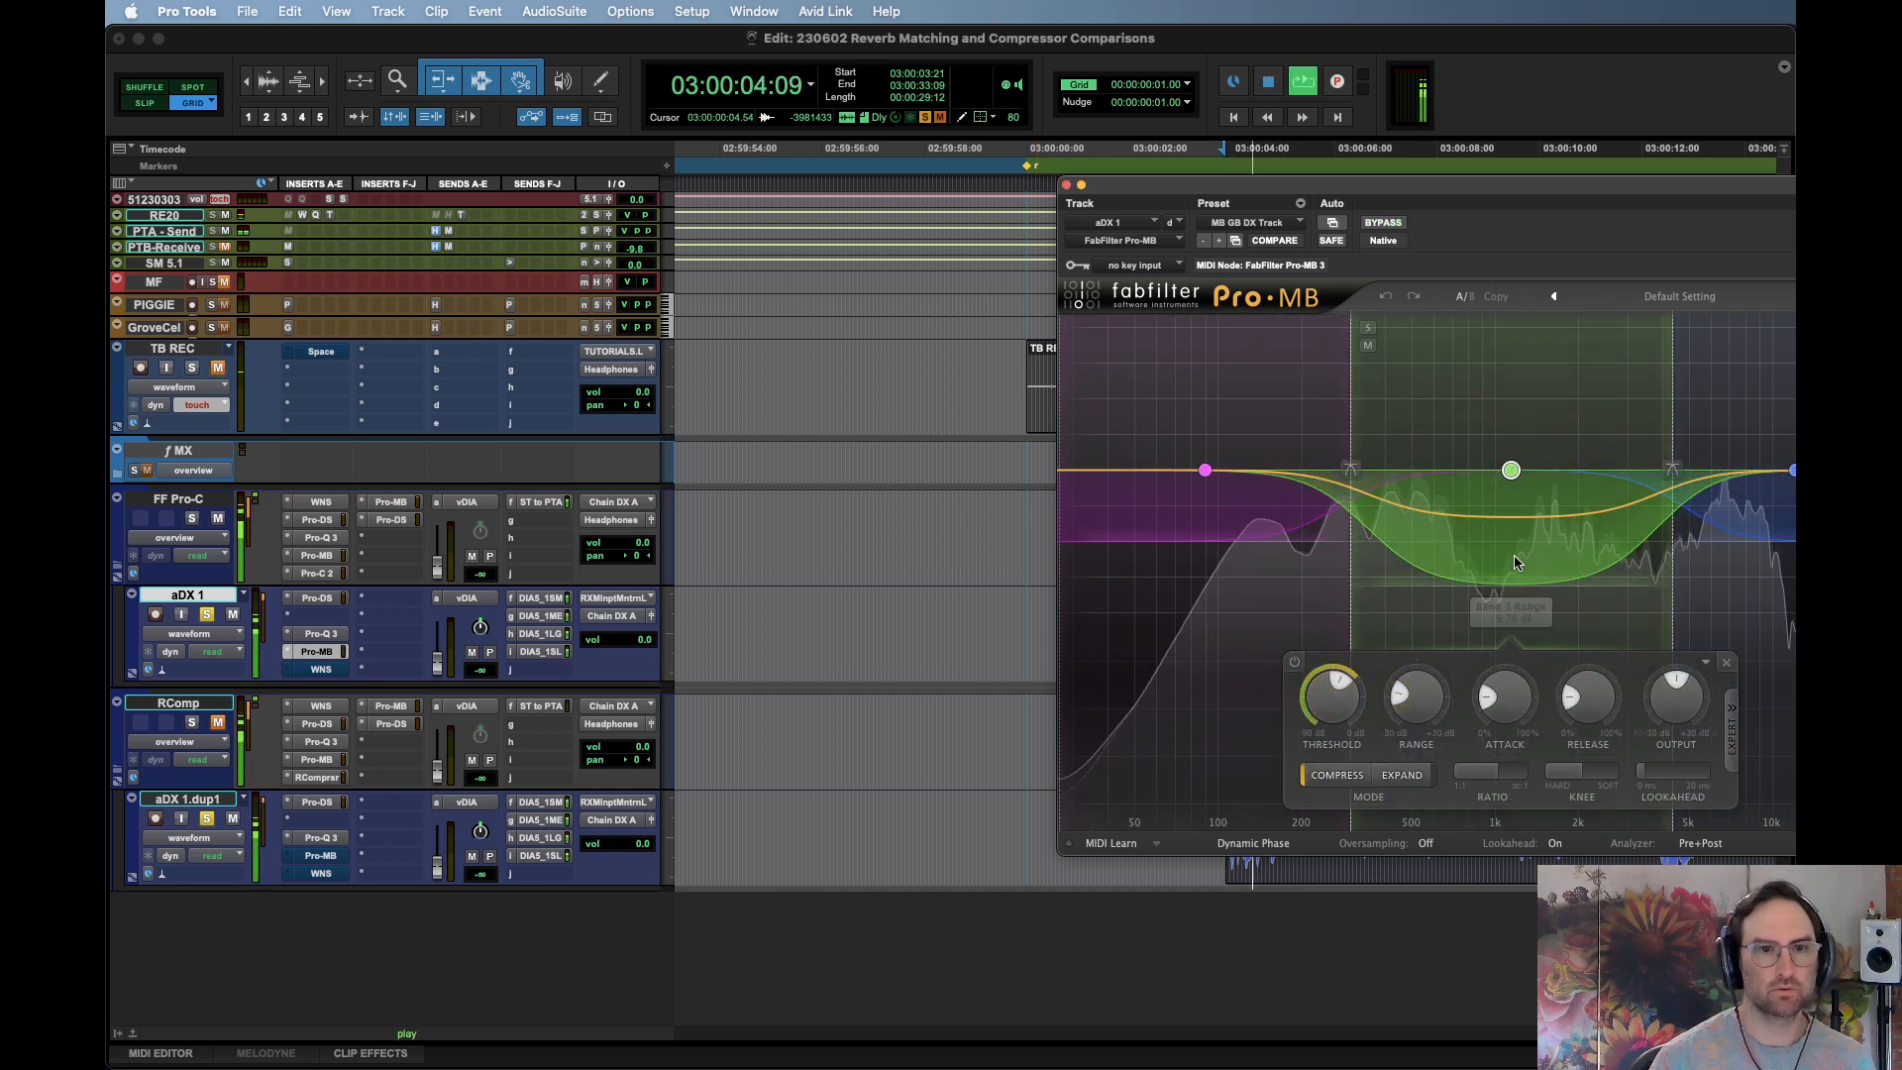
key("space")
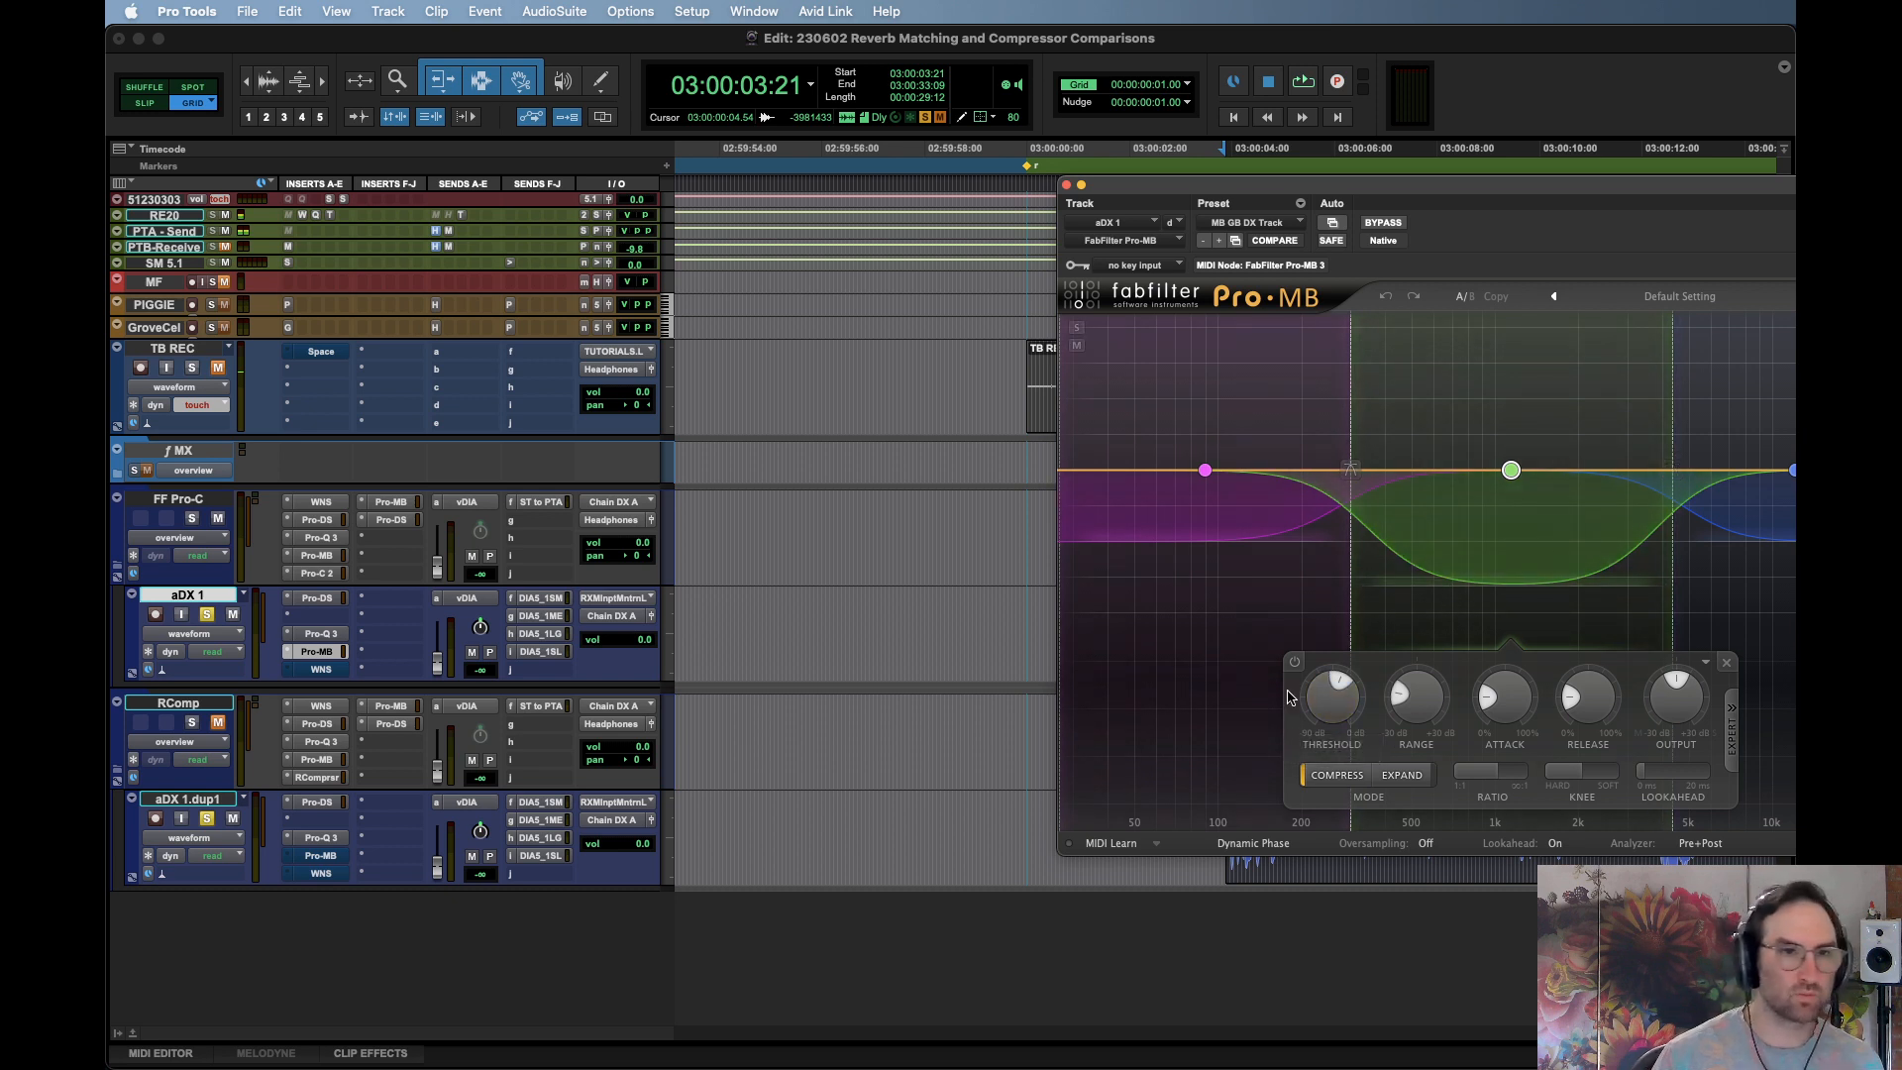
key("space")
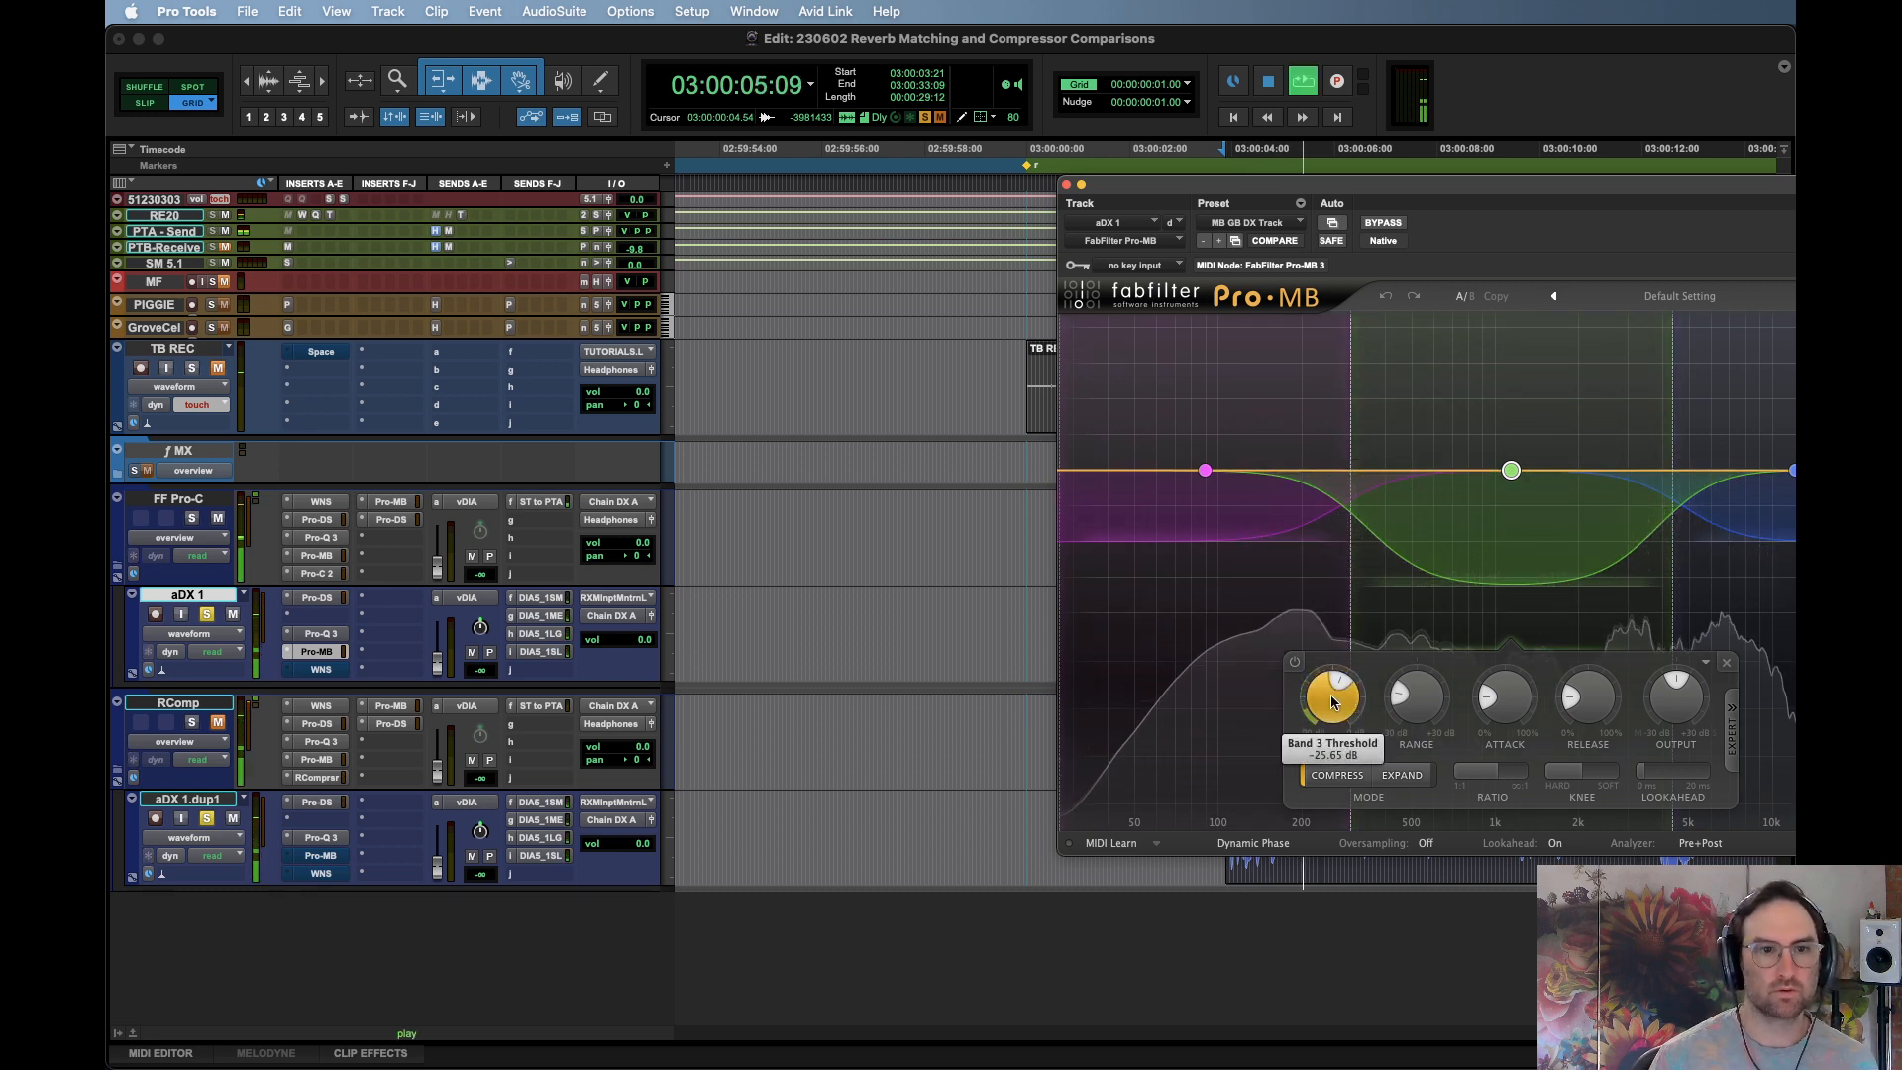
Exaggerate the middle band's range in Pro-MB, drop its threshold fully, and raise the threshold again by ear during playback
left_click_drag(1519, 588, 1518, 680)
key("space")
key("space")
left_click_drag(1337, 768, 1358, 943)
key("space")
key("space")
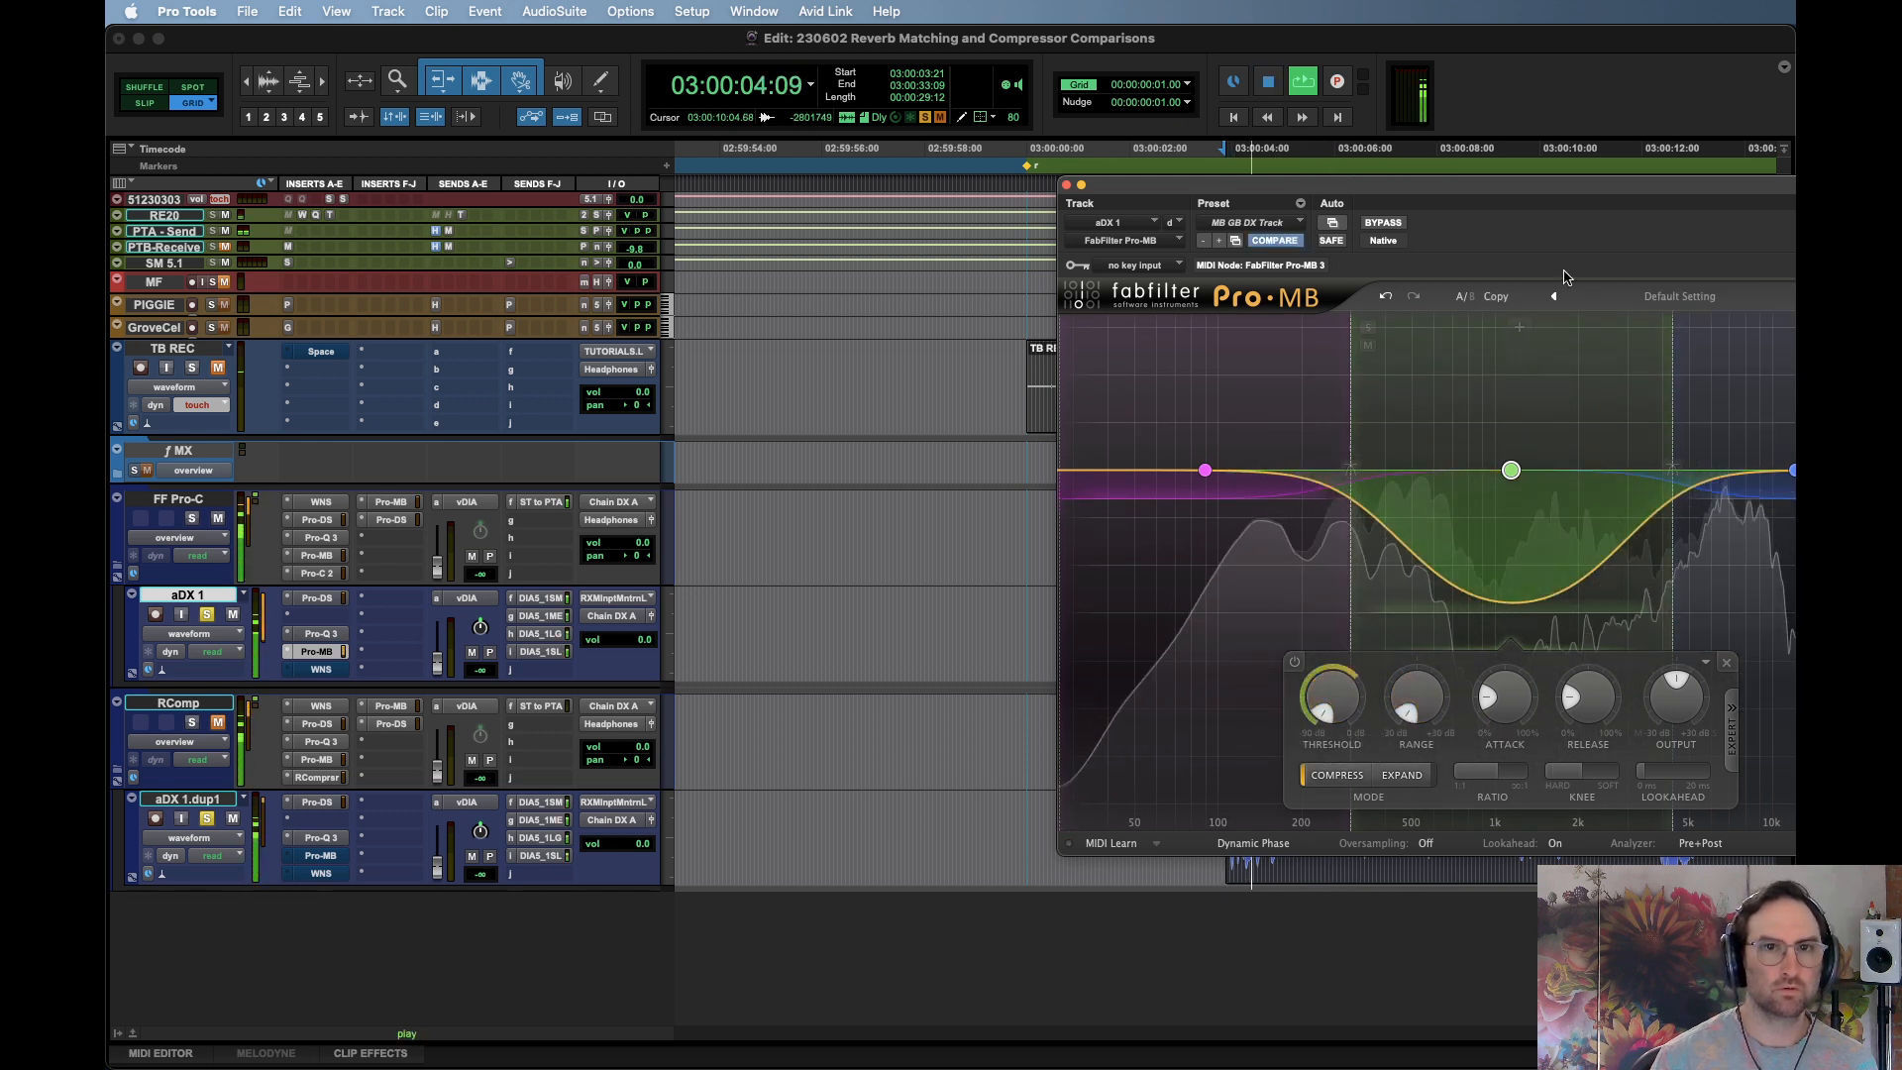
left_click_drag(1647, 187, 1311, 193)
left_click_drag(986, 726, 1013, 520)
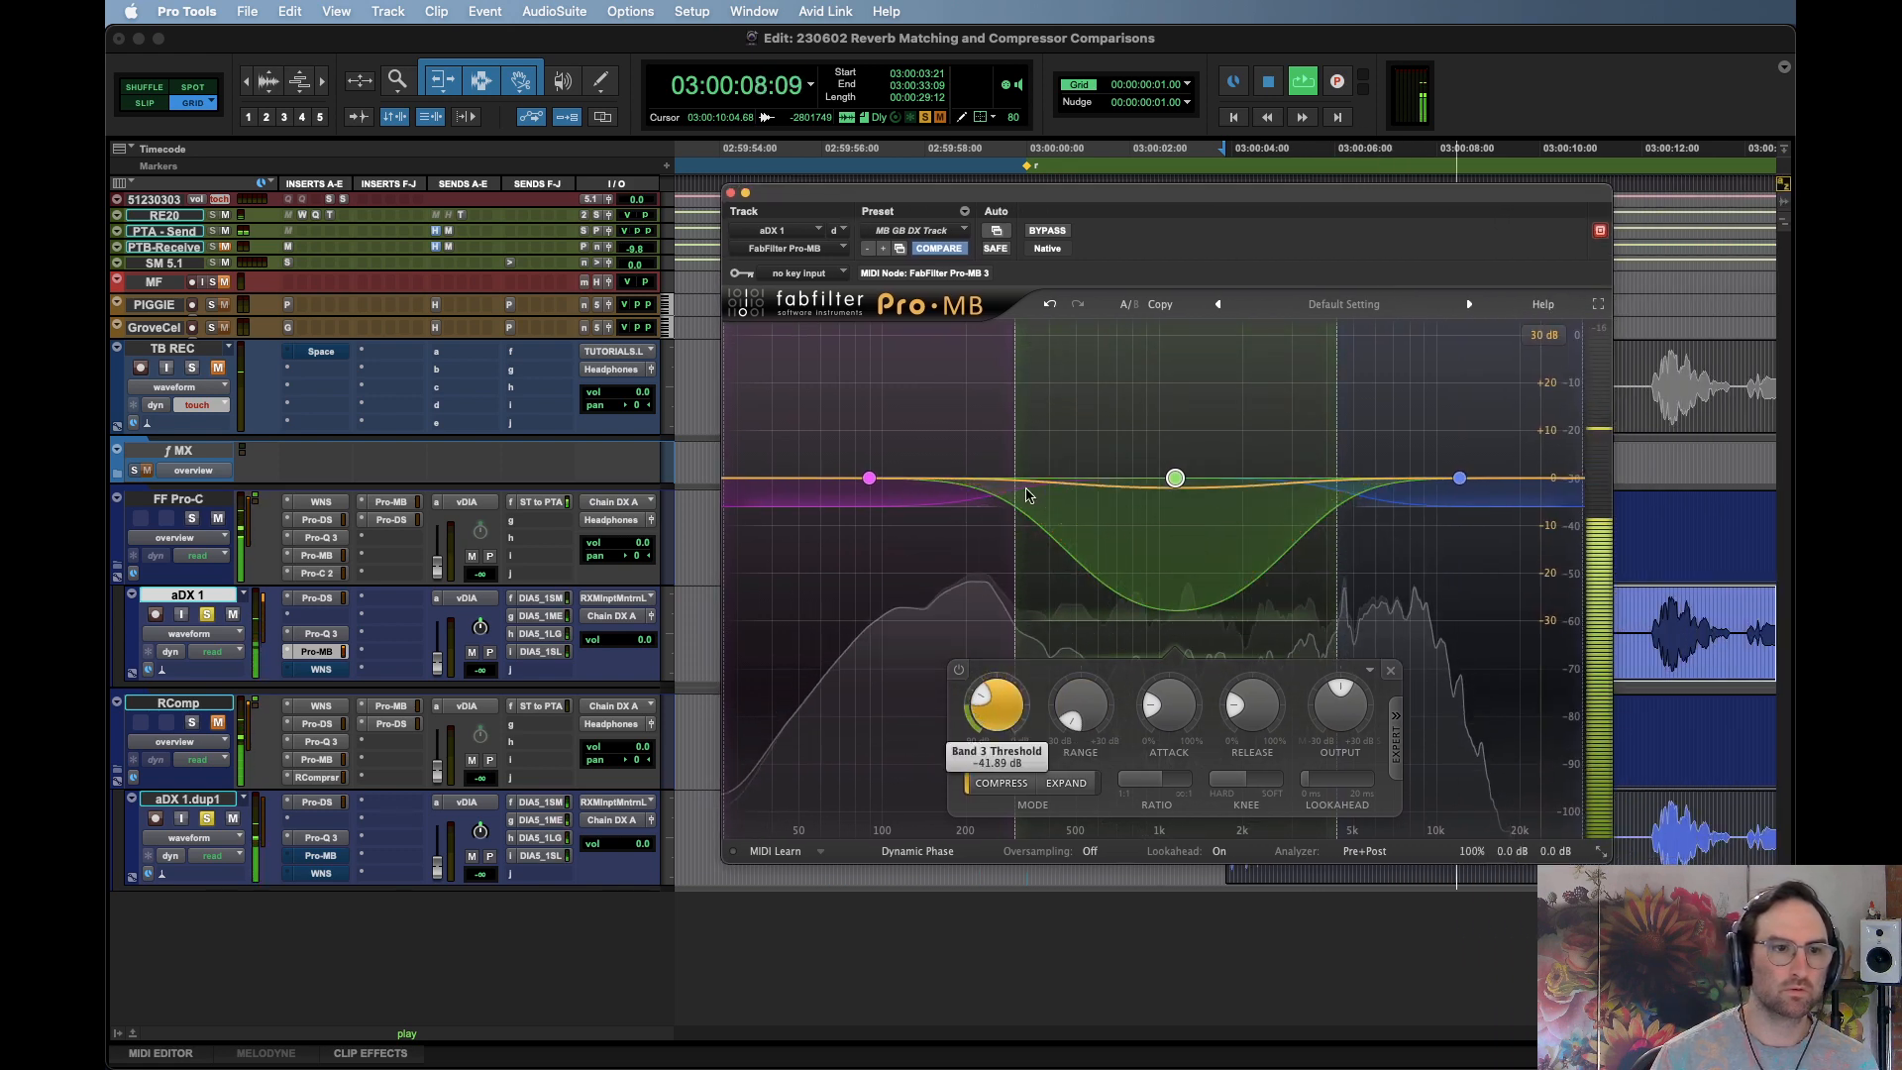
left_click_drag(1006, 676, 1056, 578)
key("space")
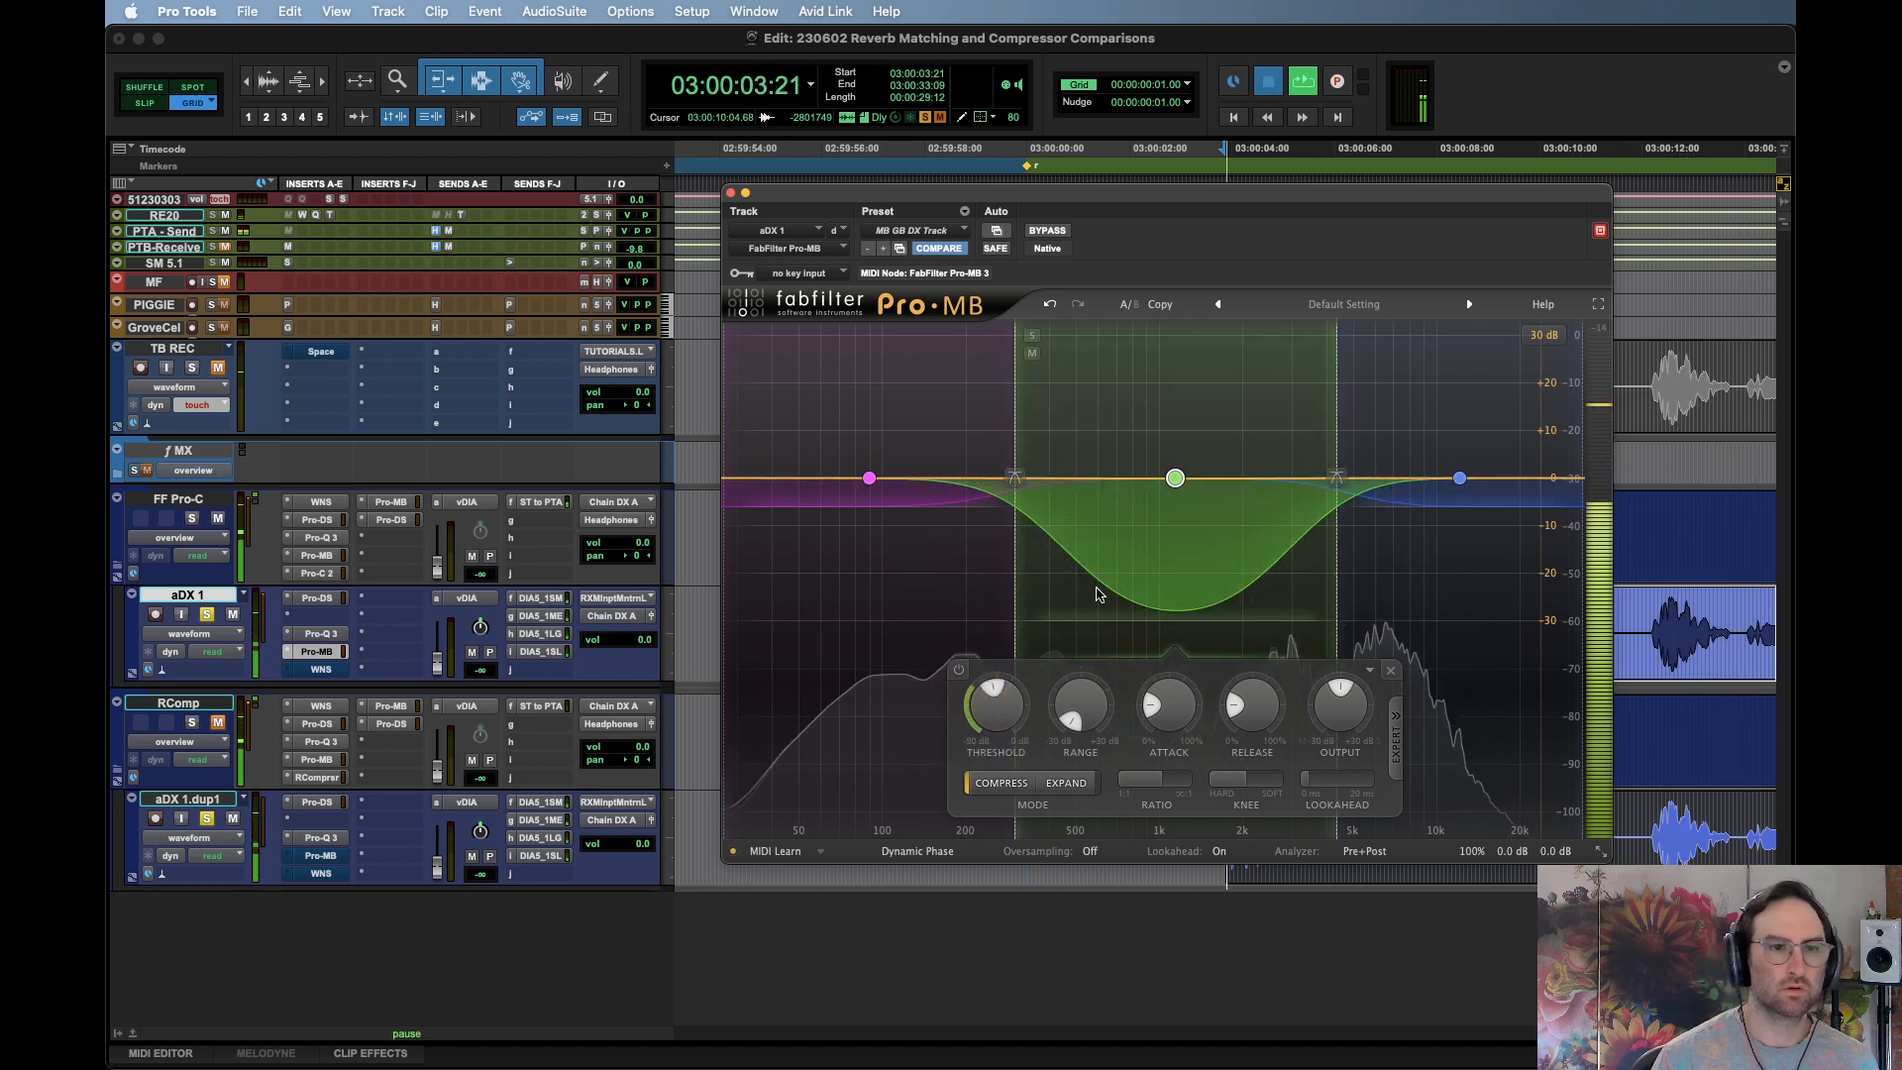
Reduce the Pro-MB middle band's range to -8 dB and set the display scale to 12 dB
key("space")
key("space")
left_click_drag(1207, 487, 1208, 491)
key("space")
key("space")
key("space")
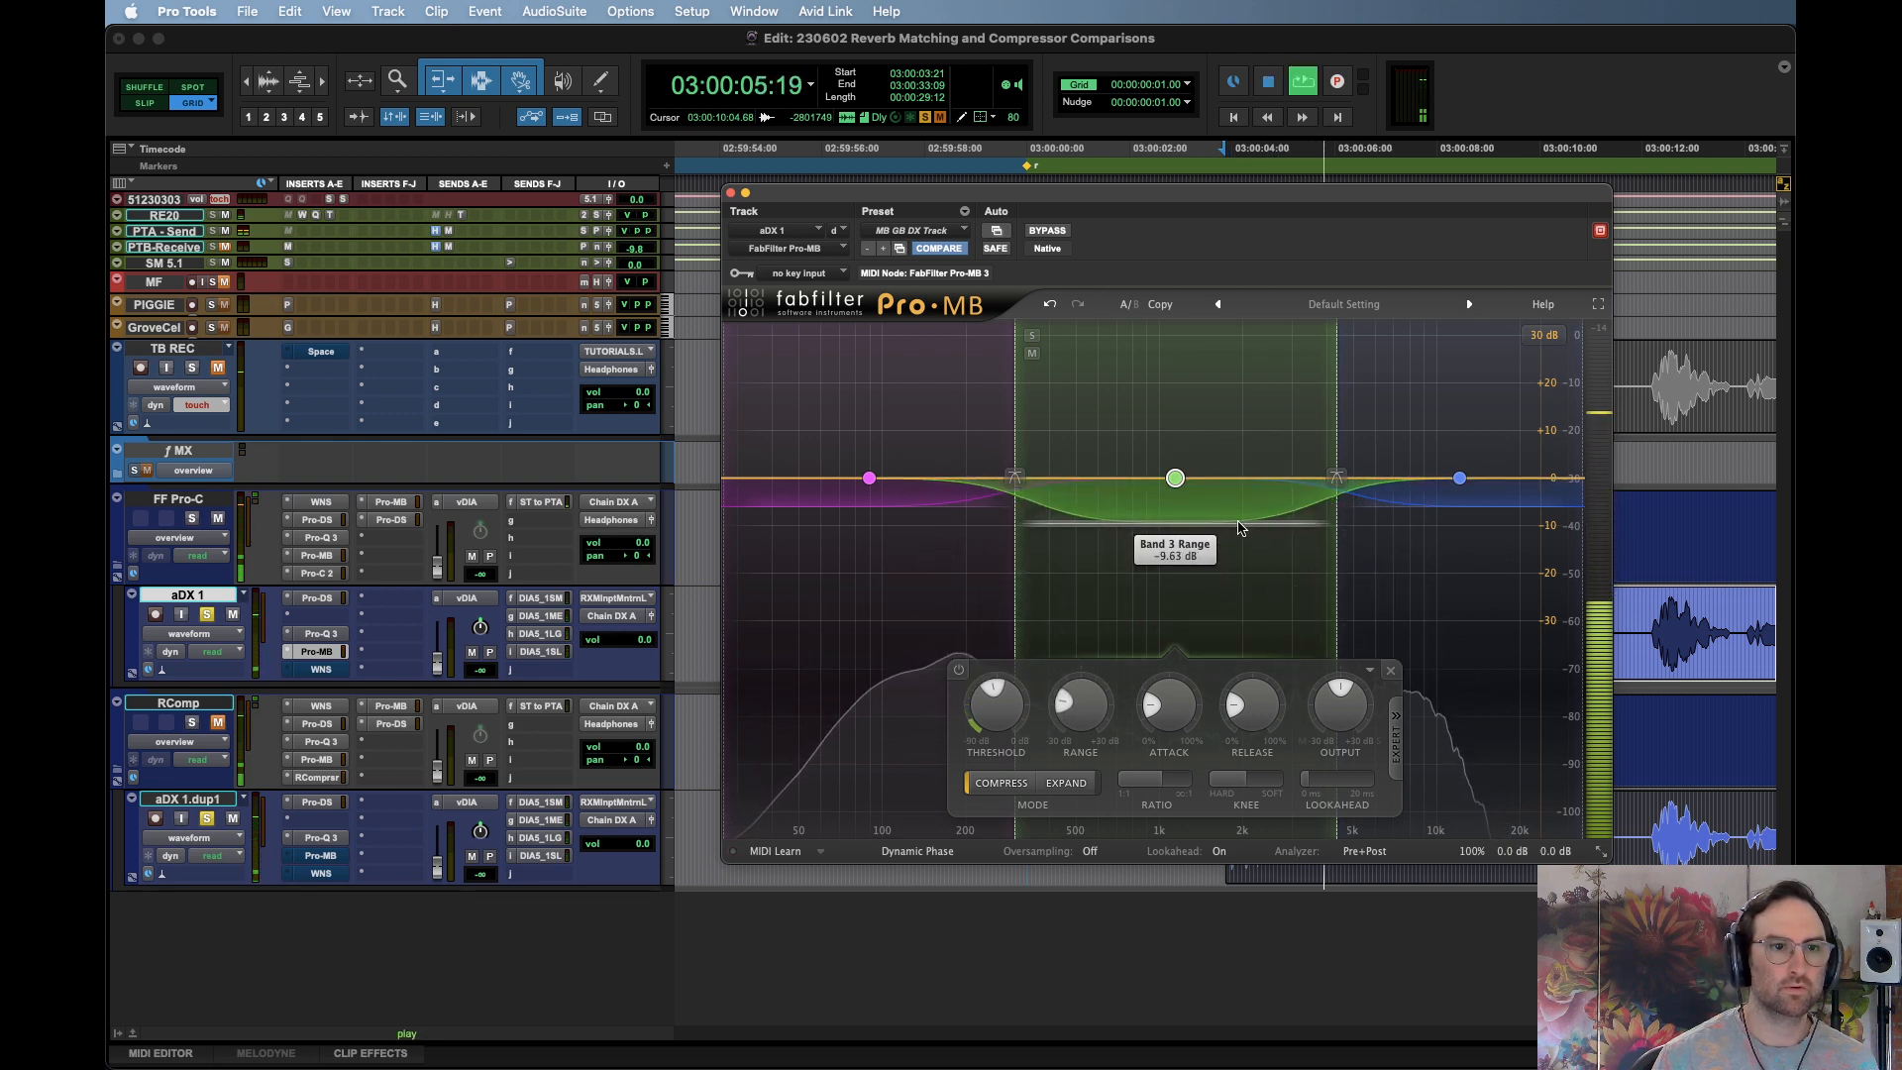
left_click_drag(1238, 521, 1239, 521)
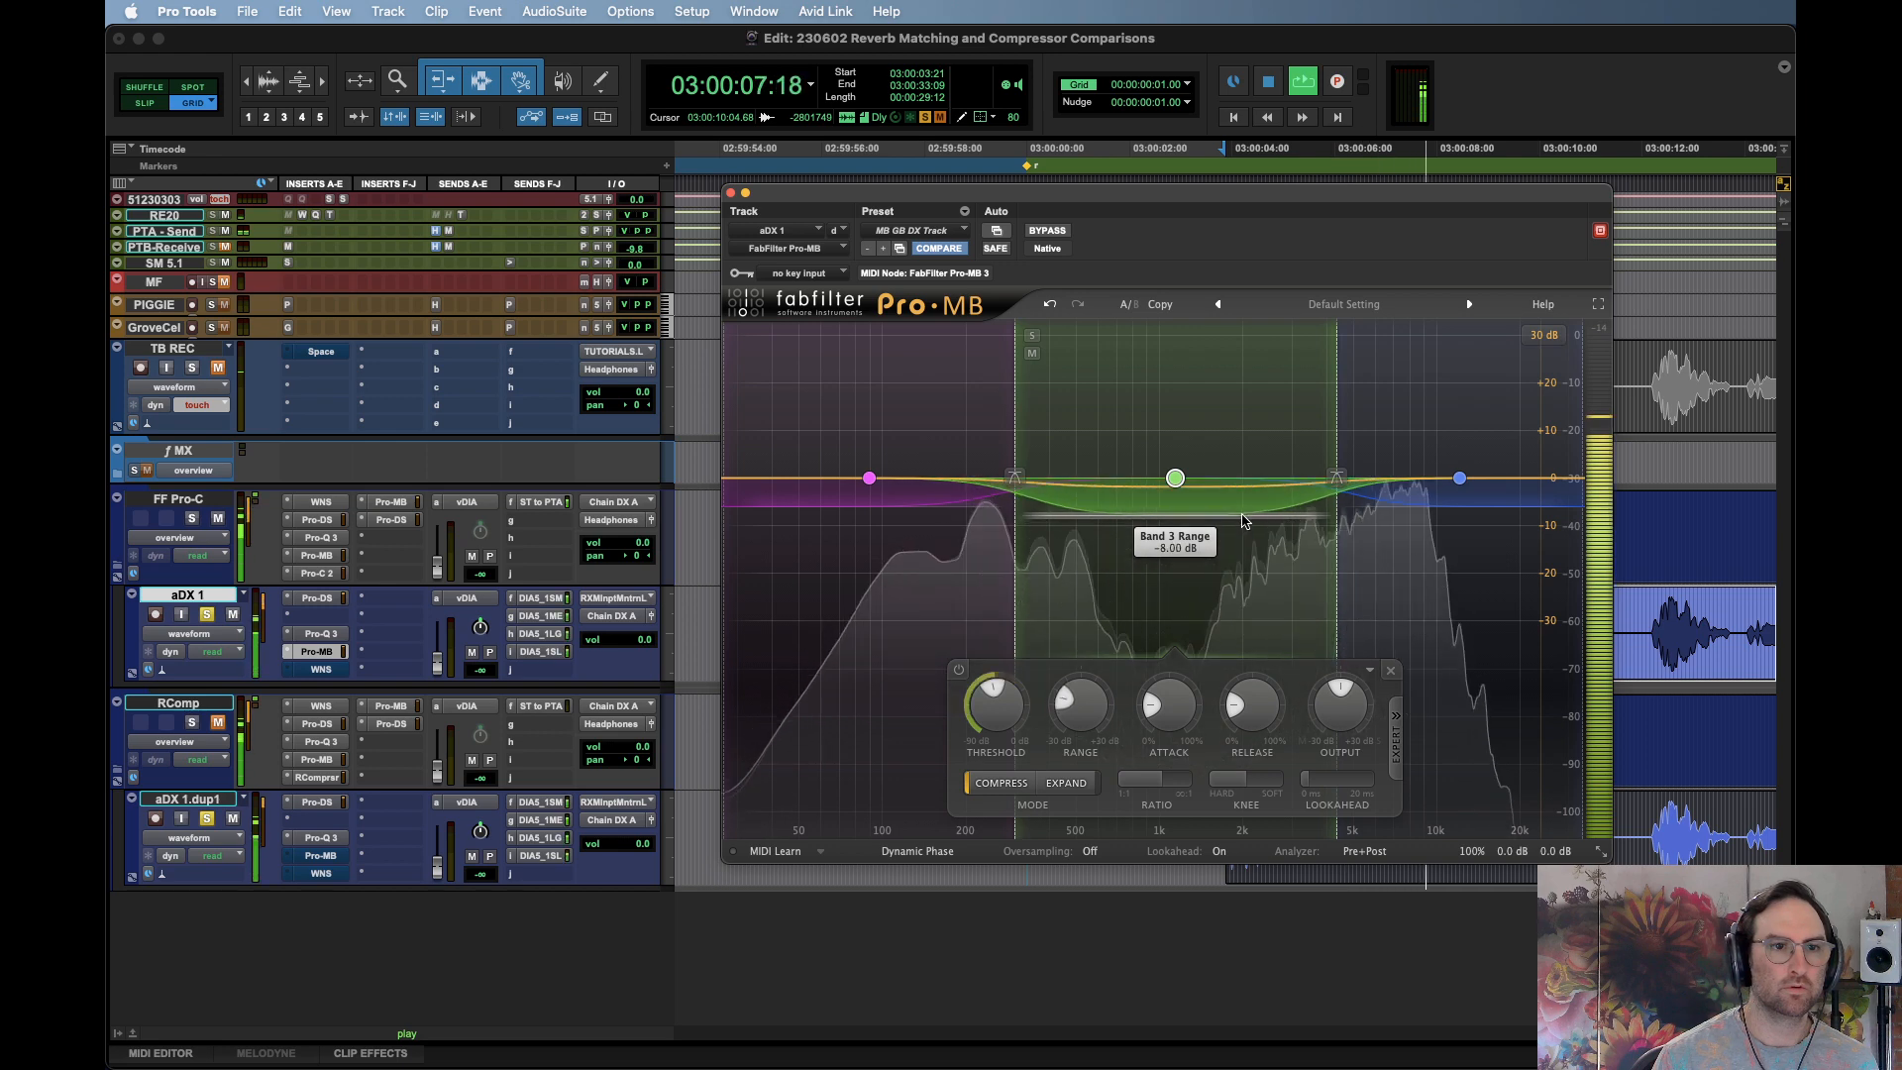
left_click(1544, 336)
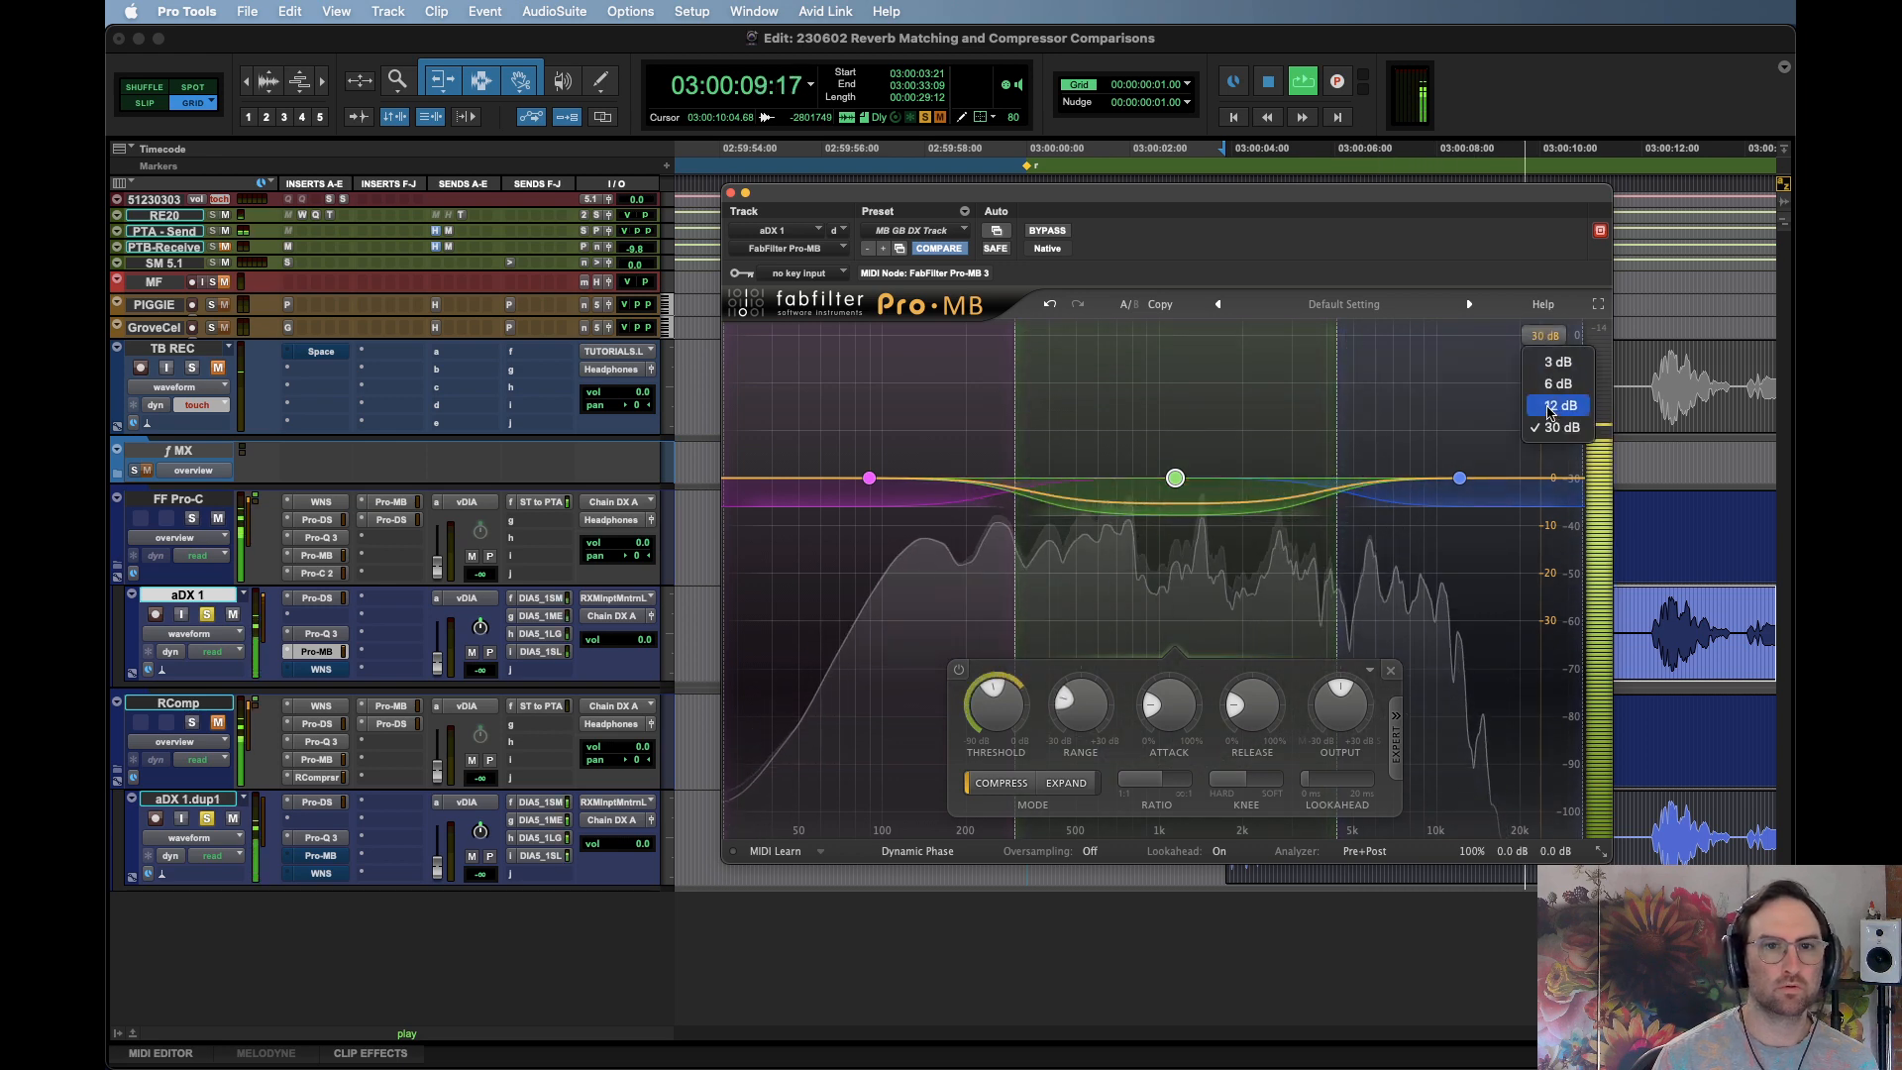
left_click(1550, 407)
key("space")
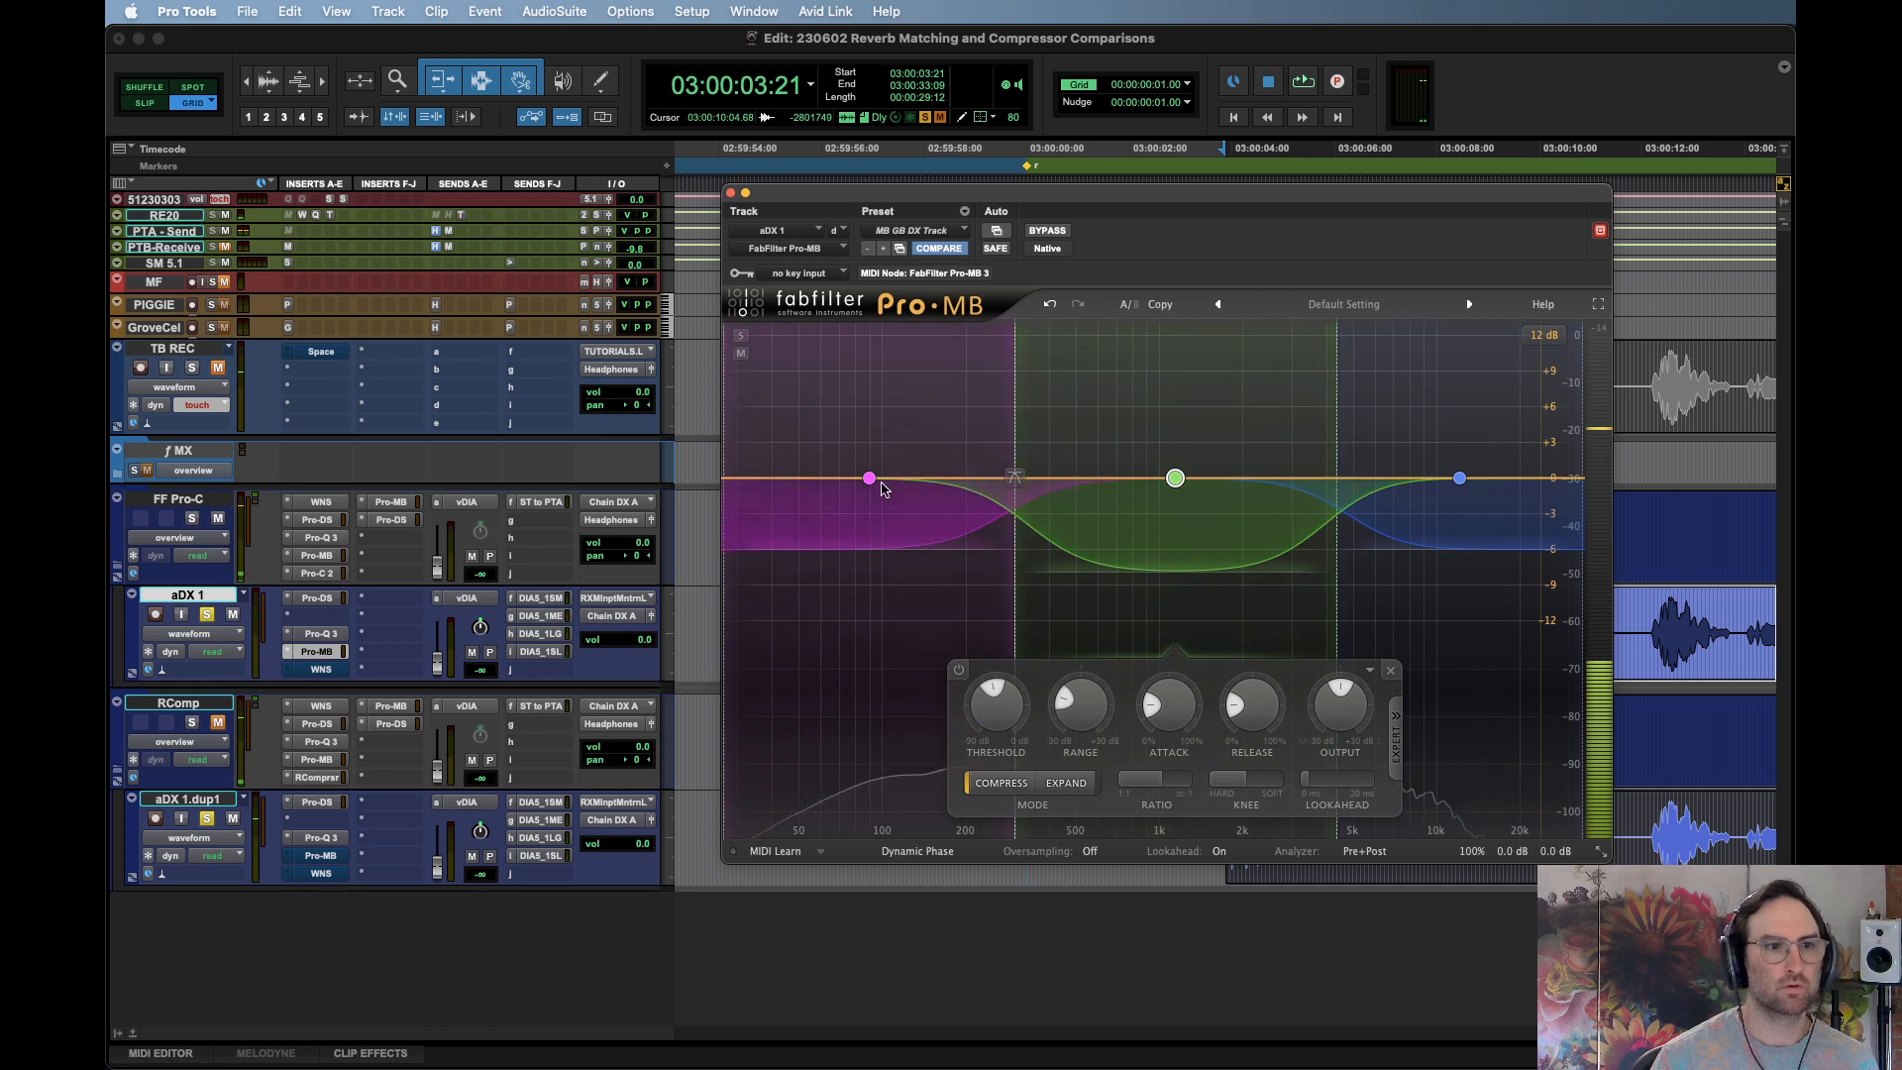
Set the Pro-MB low band's threshold by ear during playback with an exaggerated range, and bring the range back to about -4.5 dB
left_click(870, 479)
key("space")
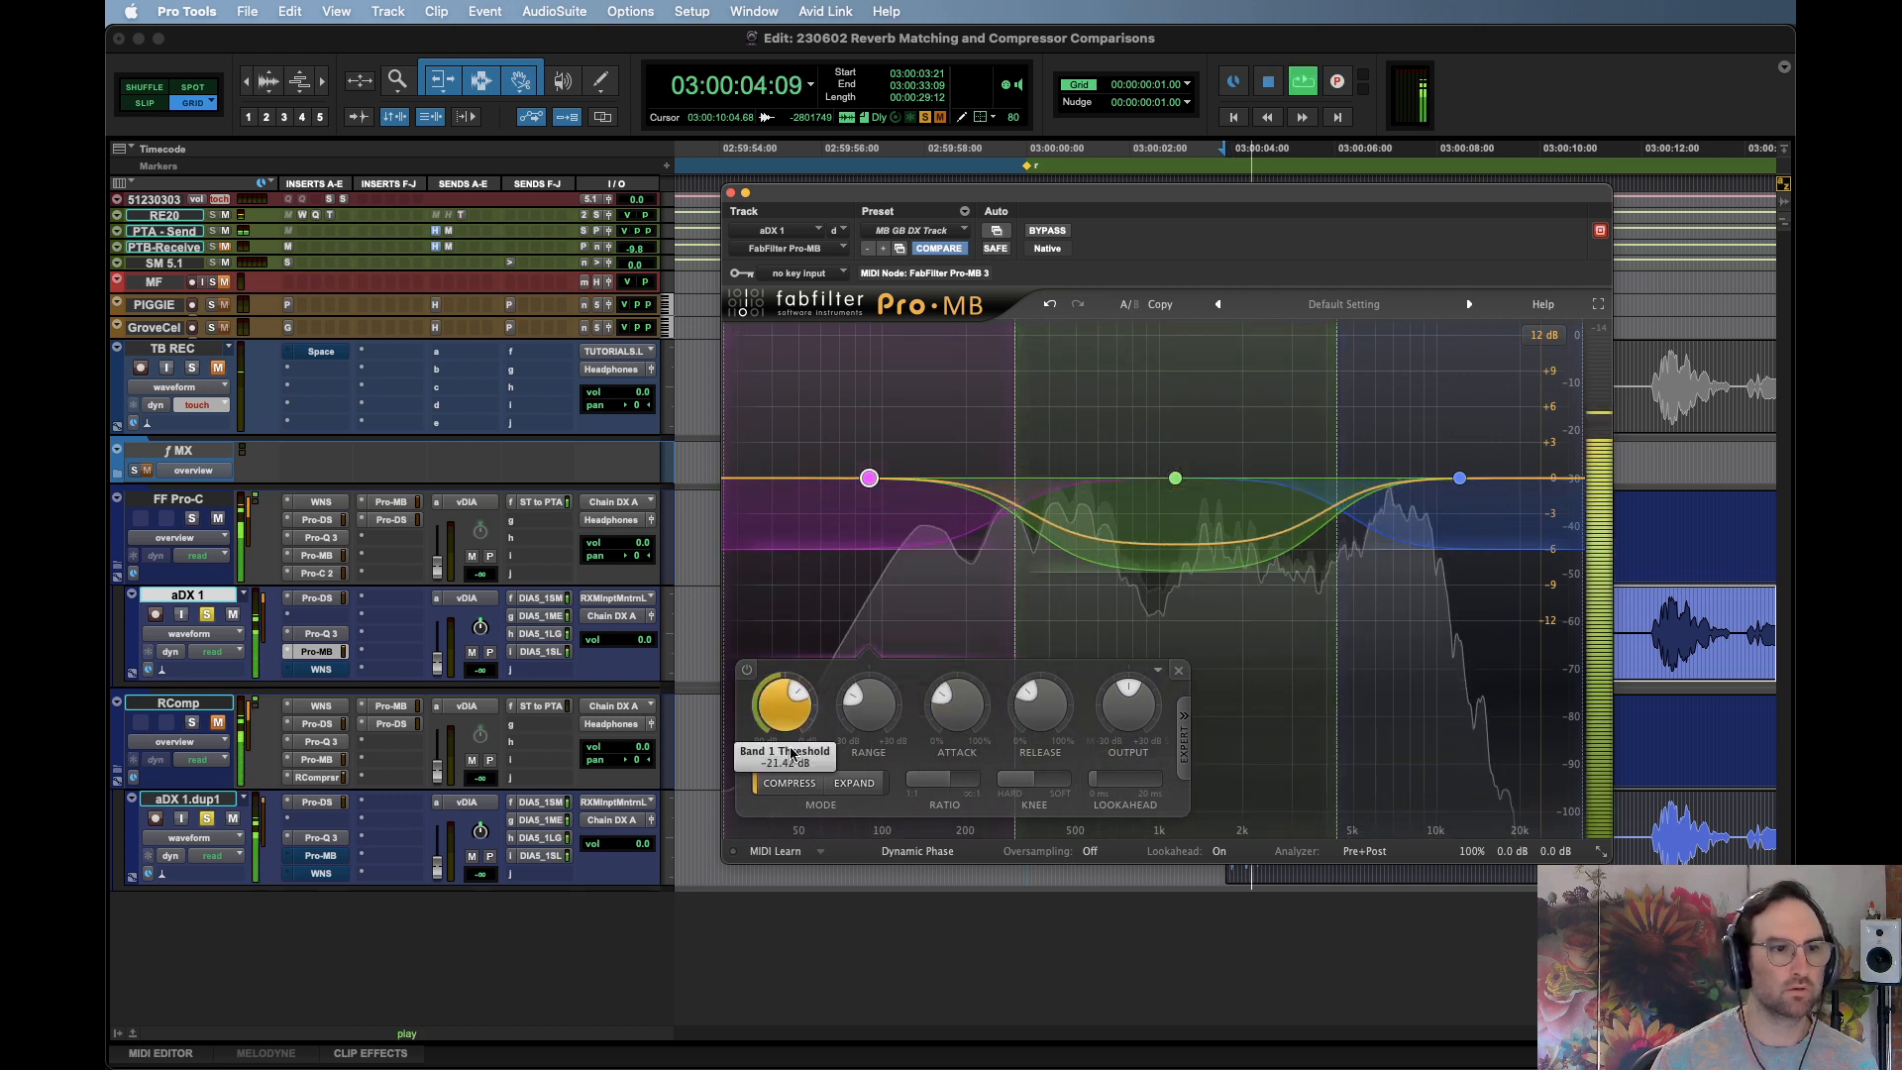
left_click_drag(819, 967, 819, 969)
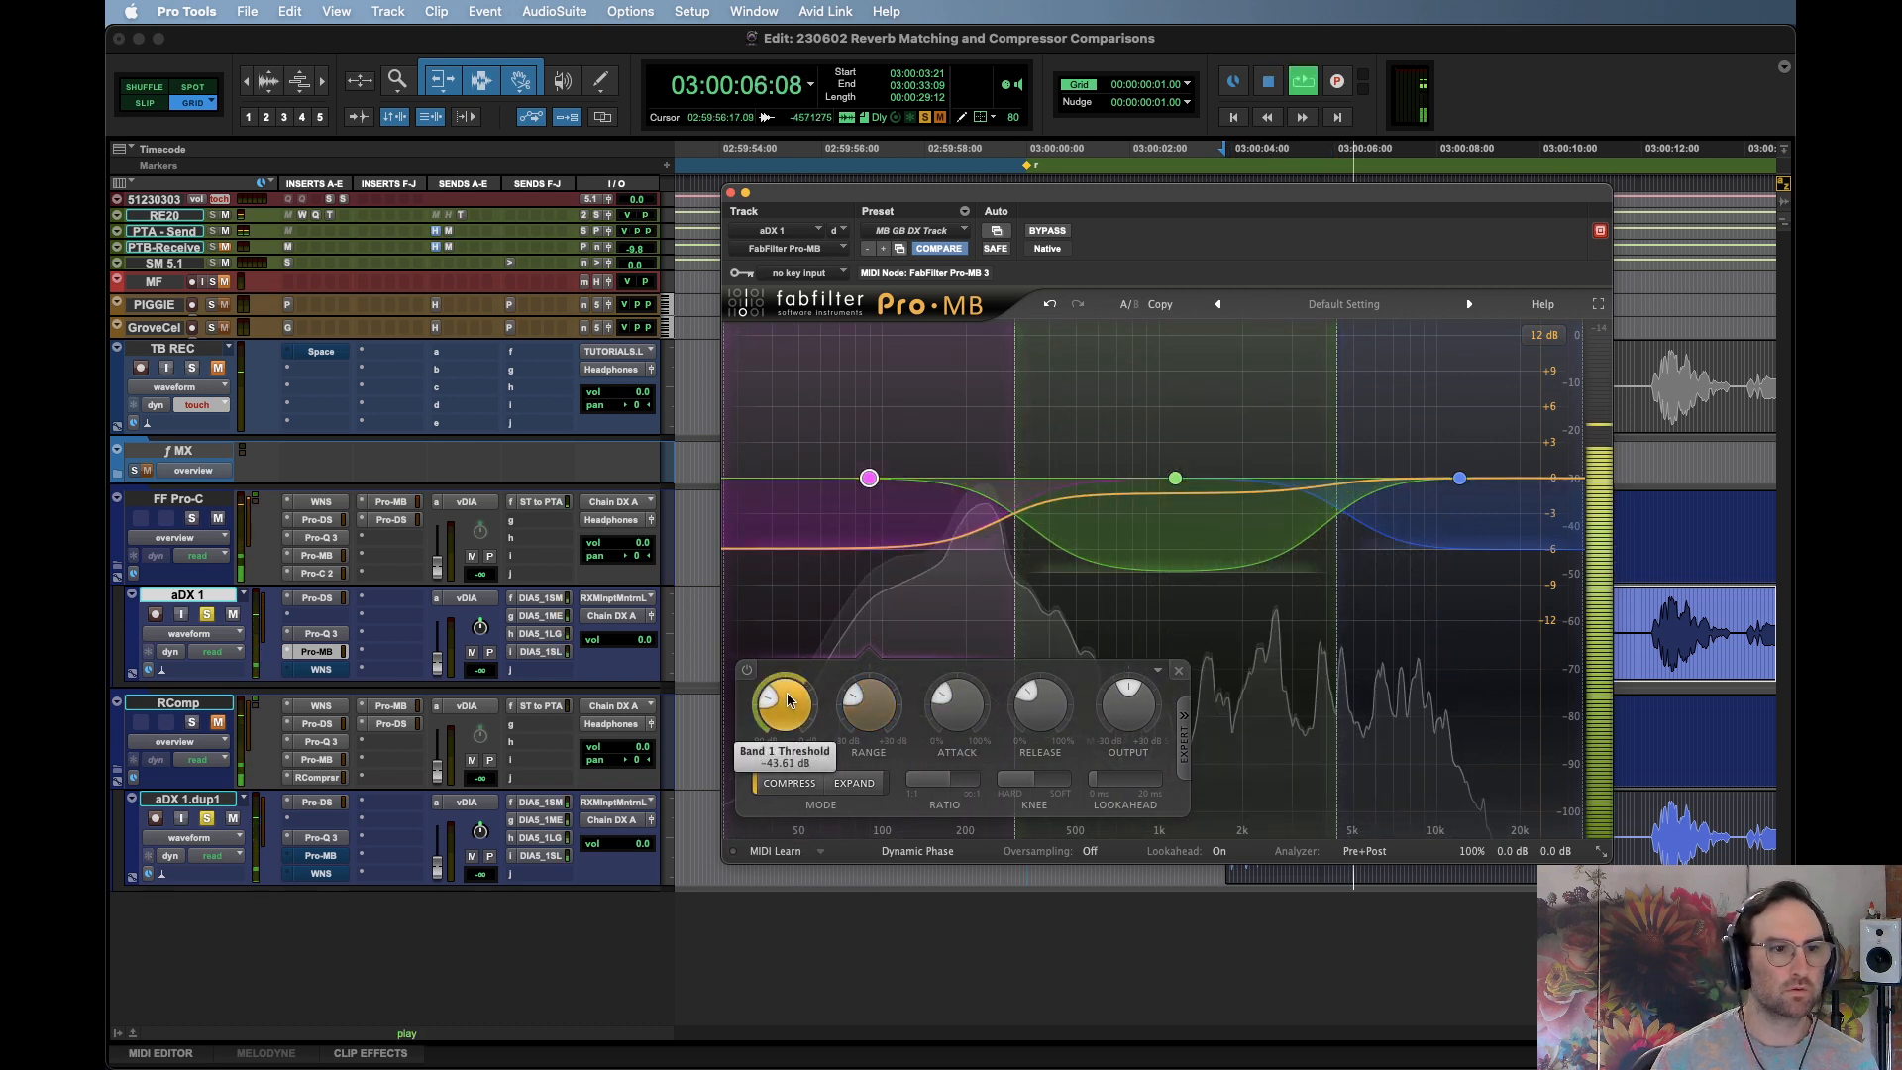
key("space")
left_click_drag(880, 545, 888, 772)
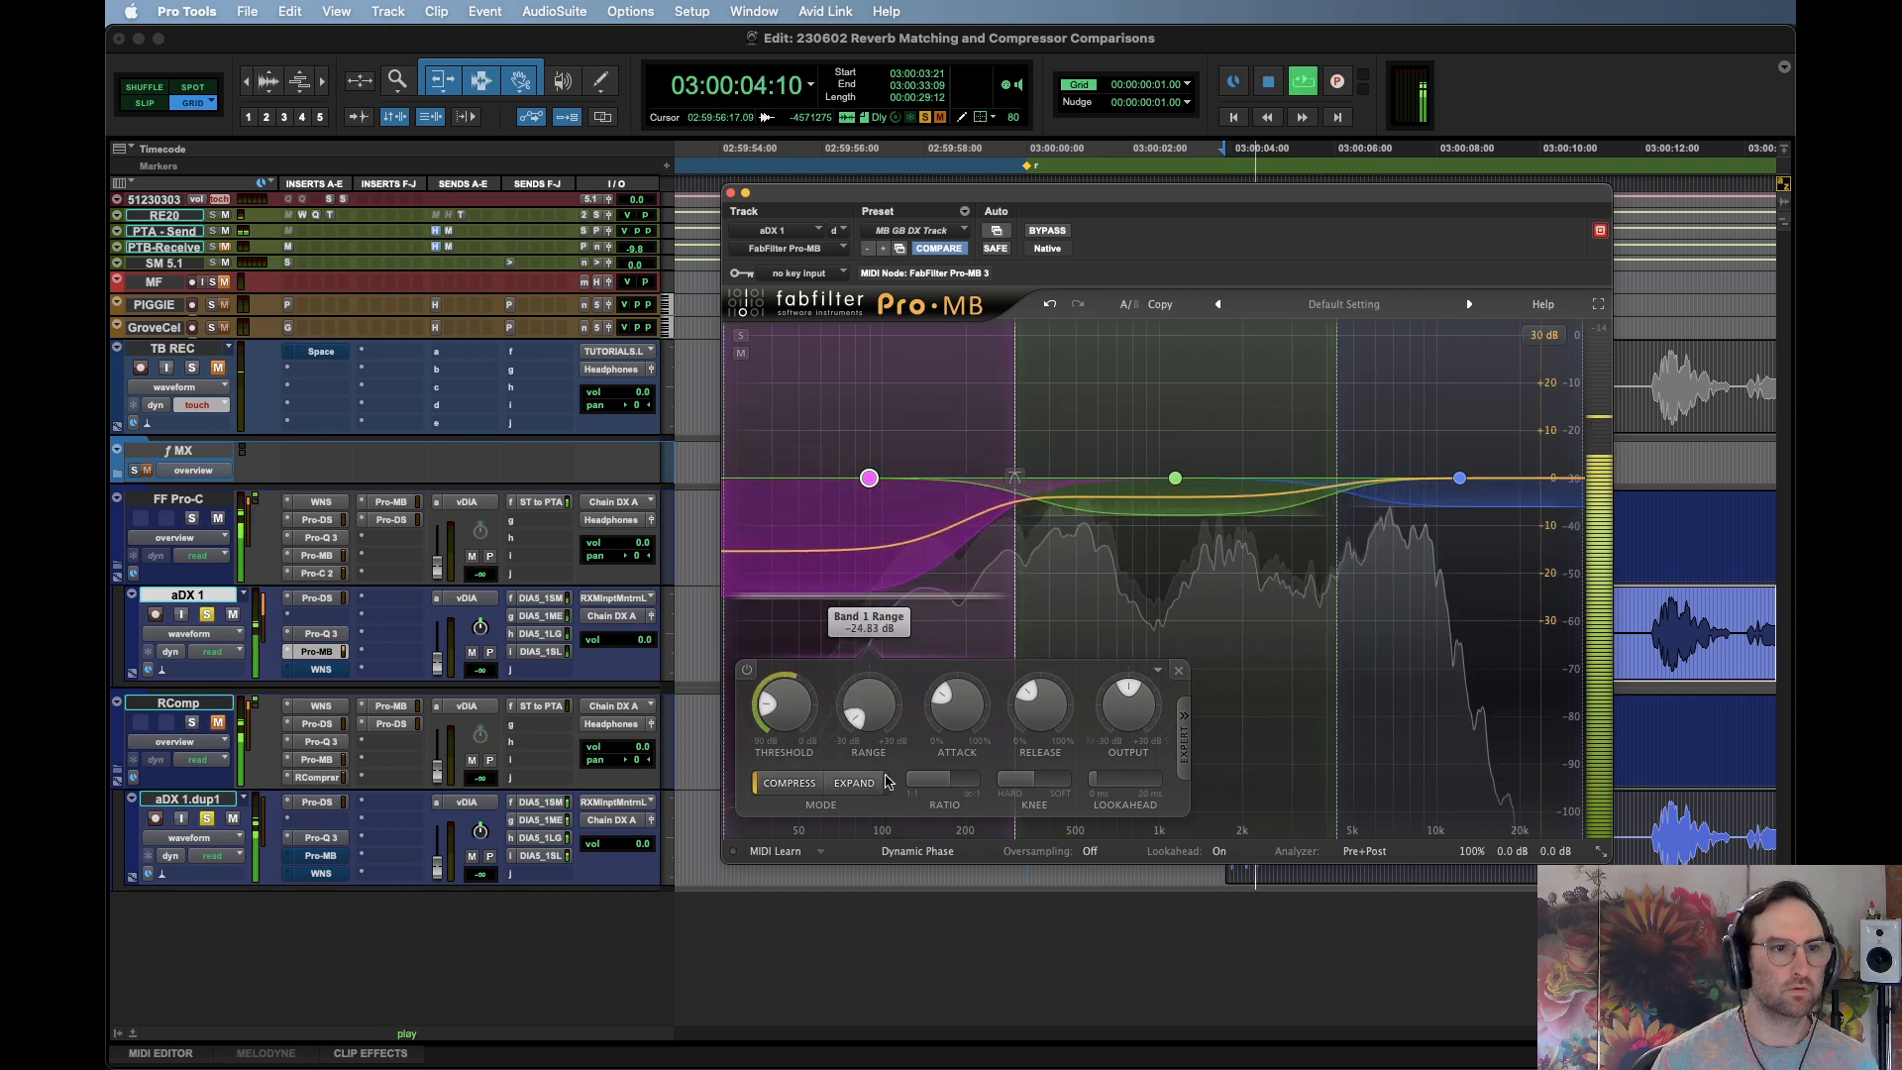
key("space")
key("space")
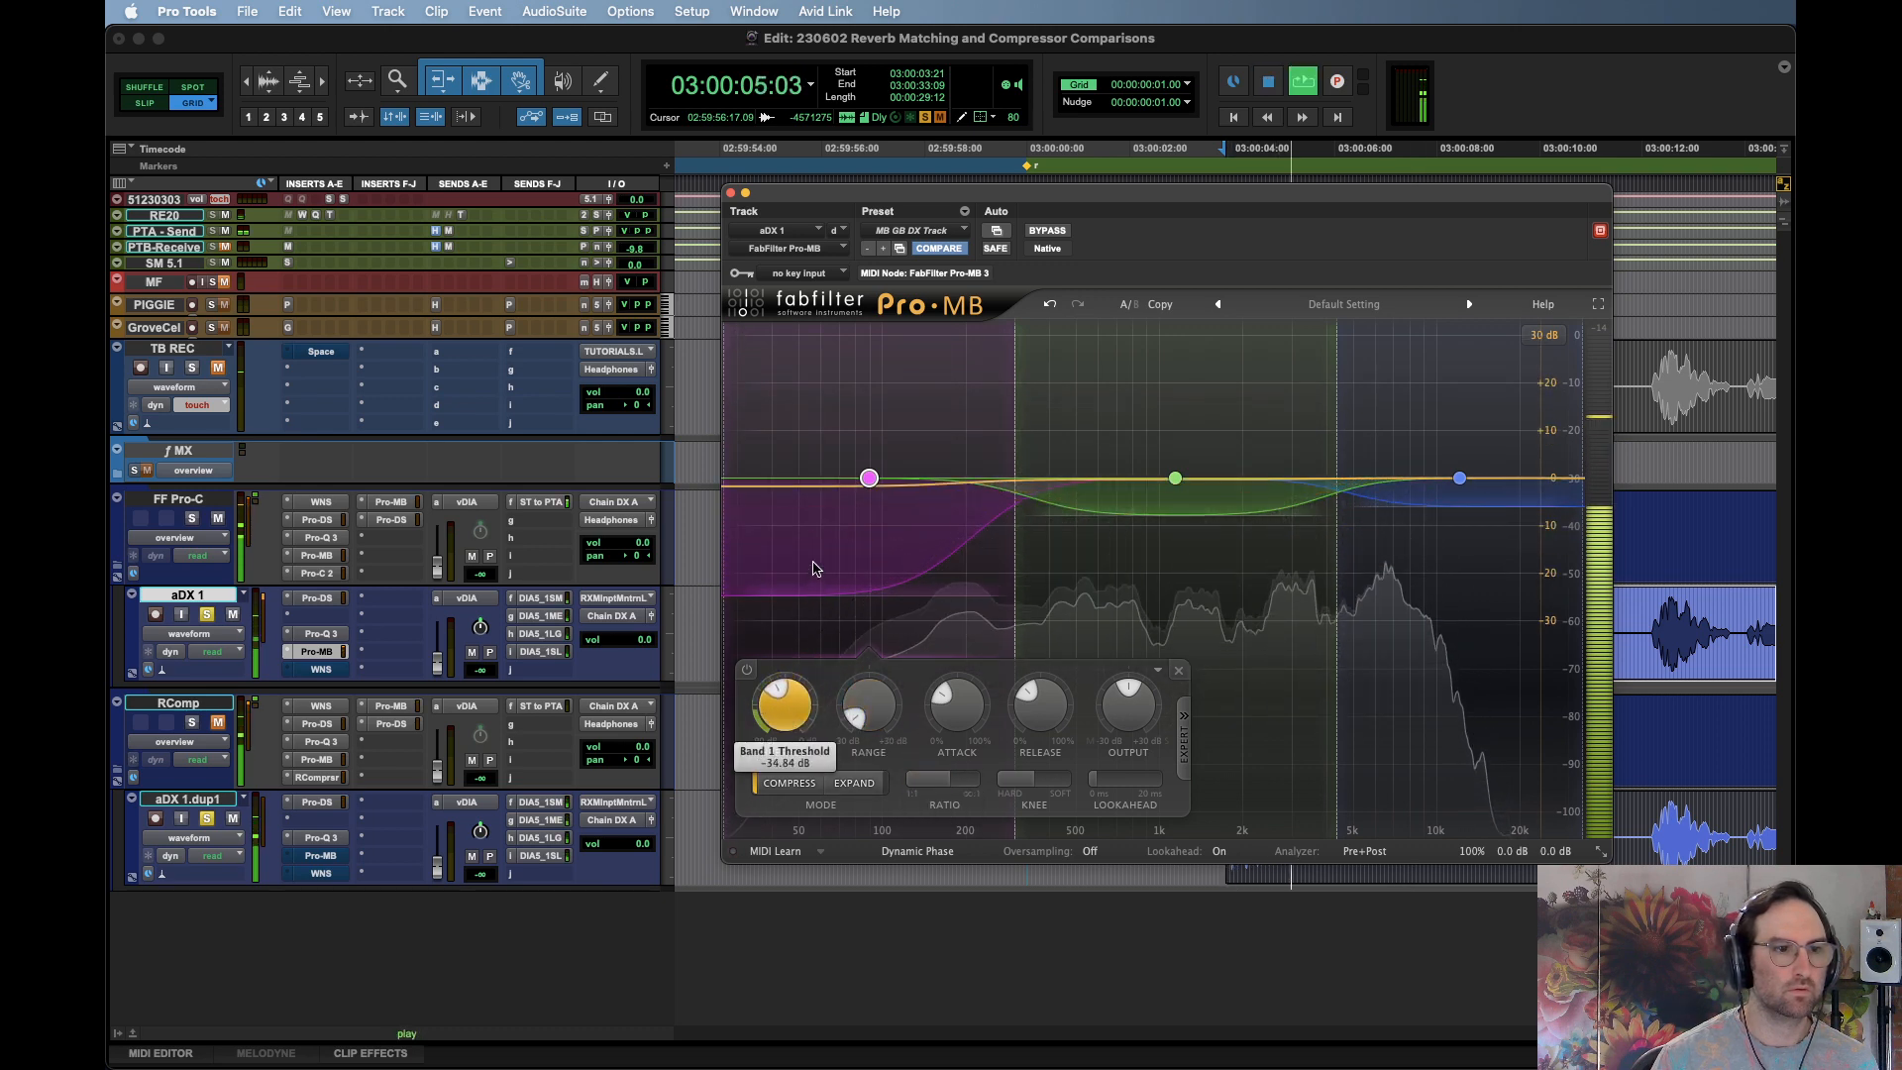
left_click_drag(814, 562, 819, 554)
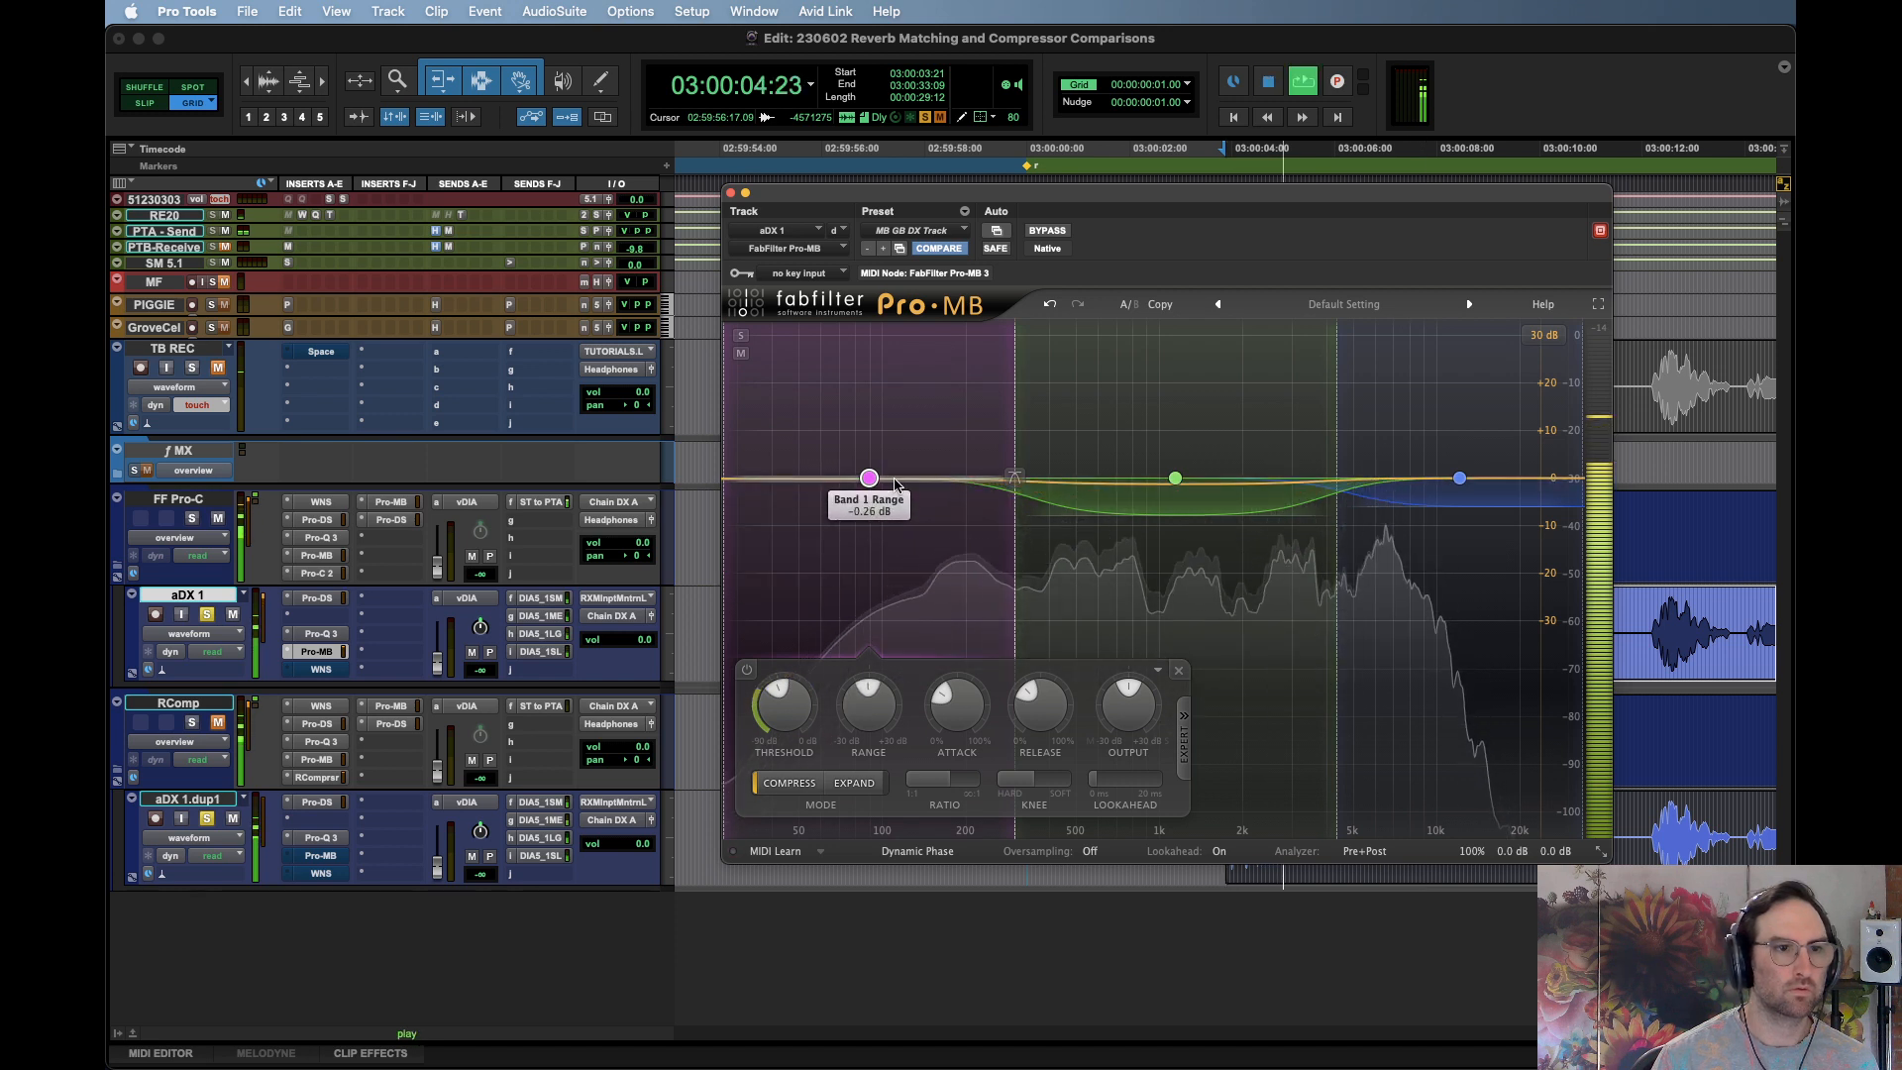
left_click_drag(896, 485, 898, 635)
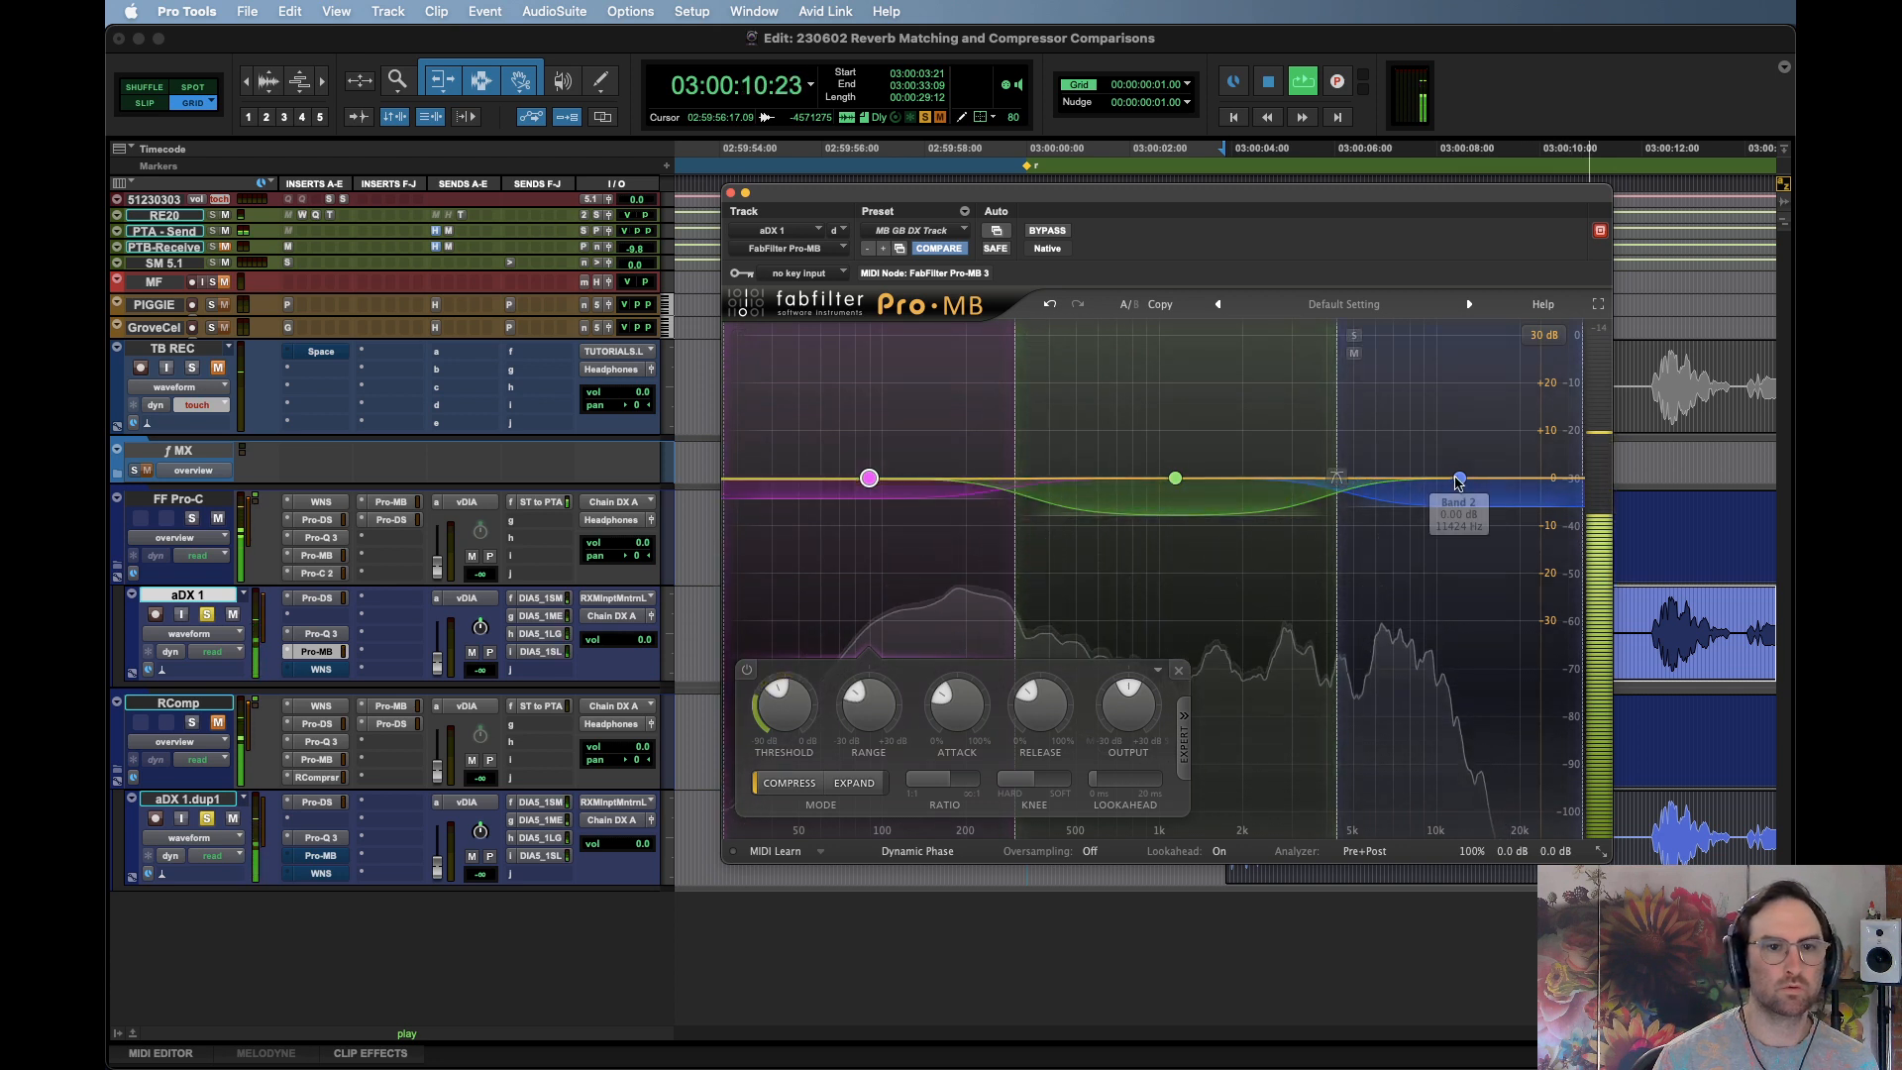
Drop the Pro-MB high band's threshold to -90 dB, exaggerate its range to about -30 dB, and raise the threshold by ear during playback
left_click(1448, 507)
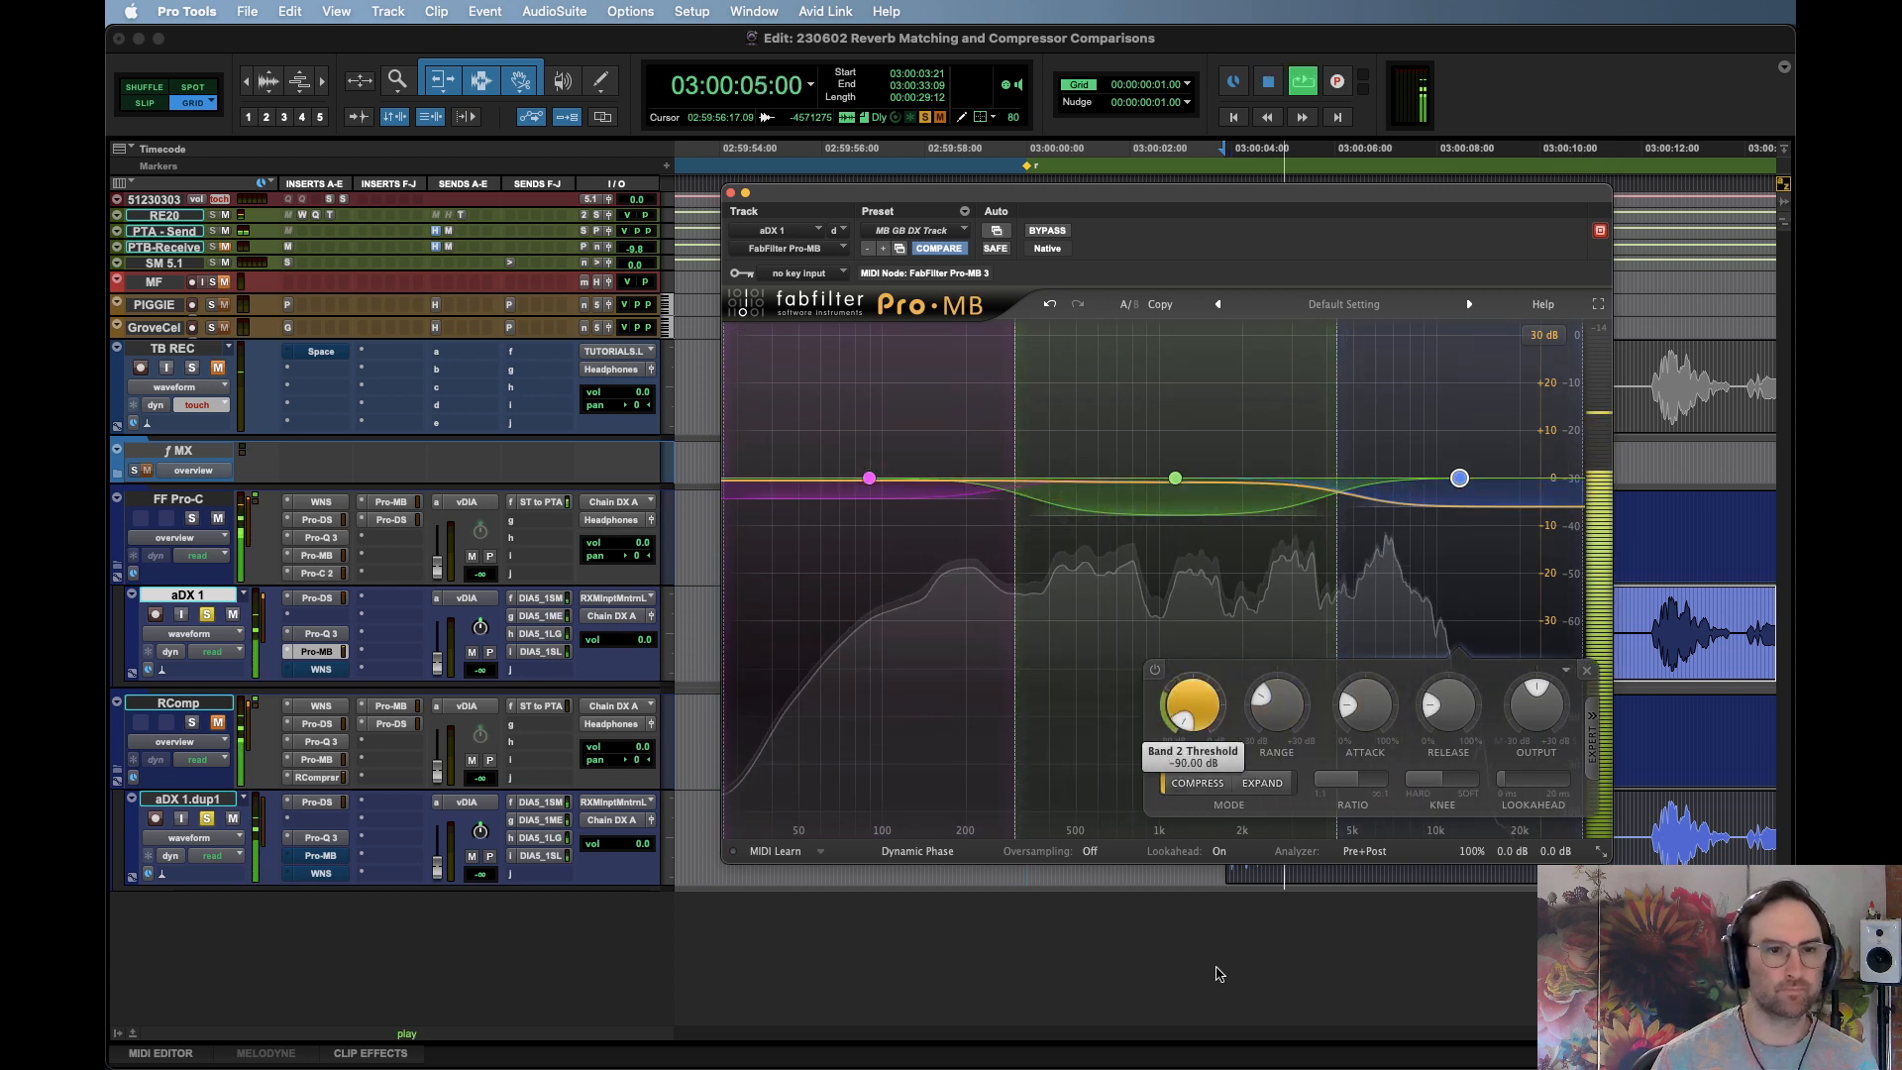
left_click_drag(1219, 975, 1246, 1002)
key("space")
key("space")
key("space")
key("space")
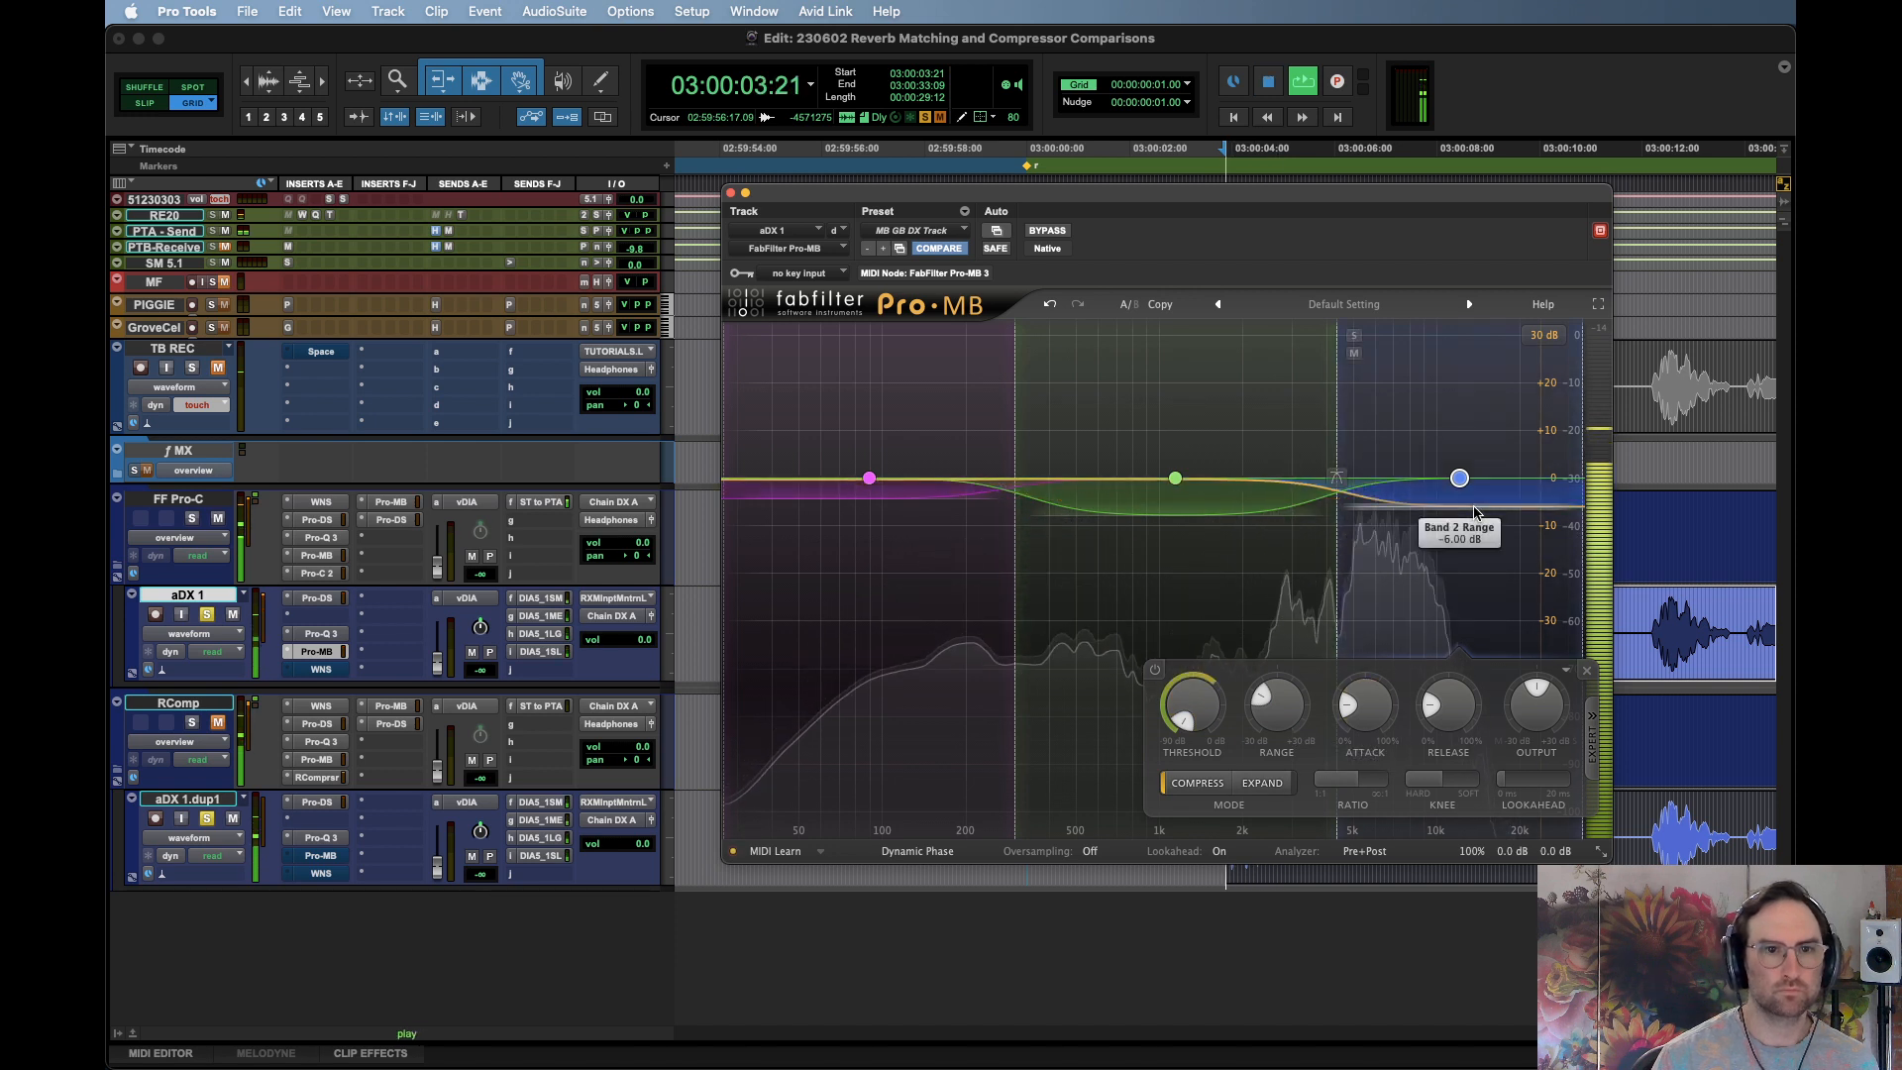
left_click_drag(1474, 512, 1475, 728)
key("space")
key("space")
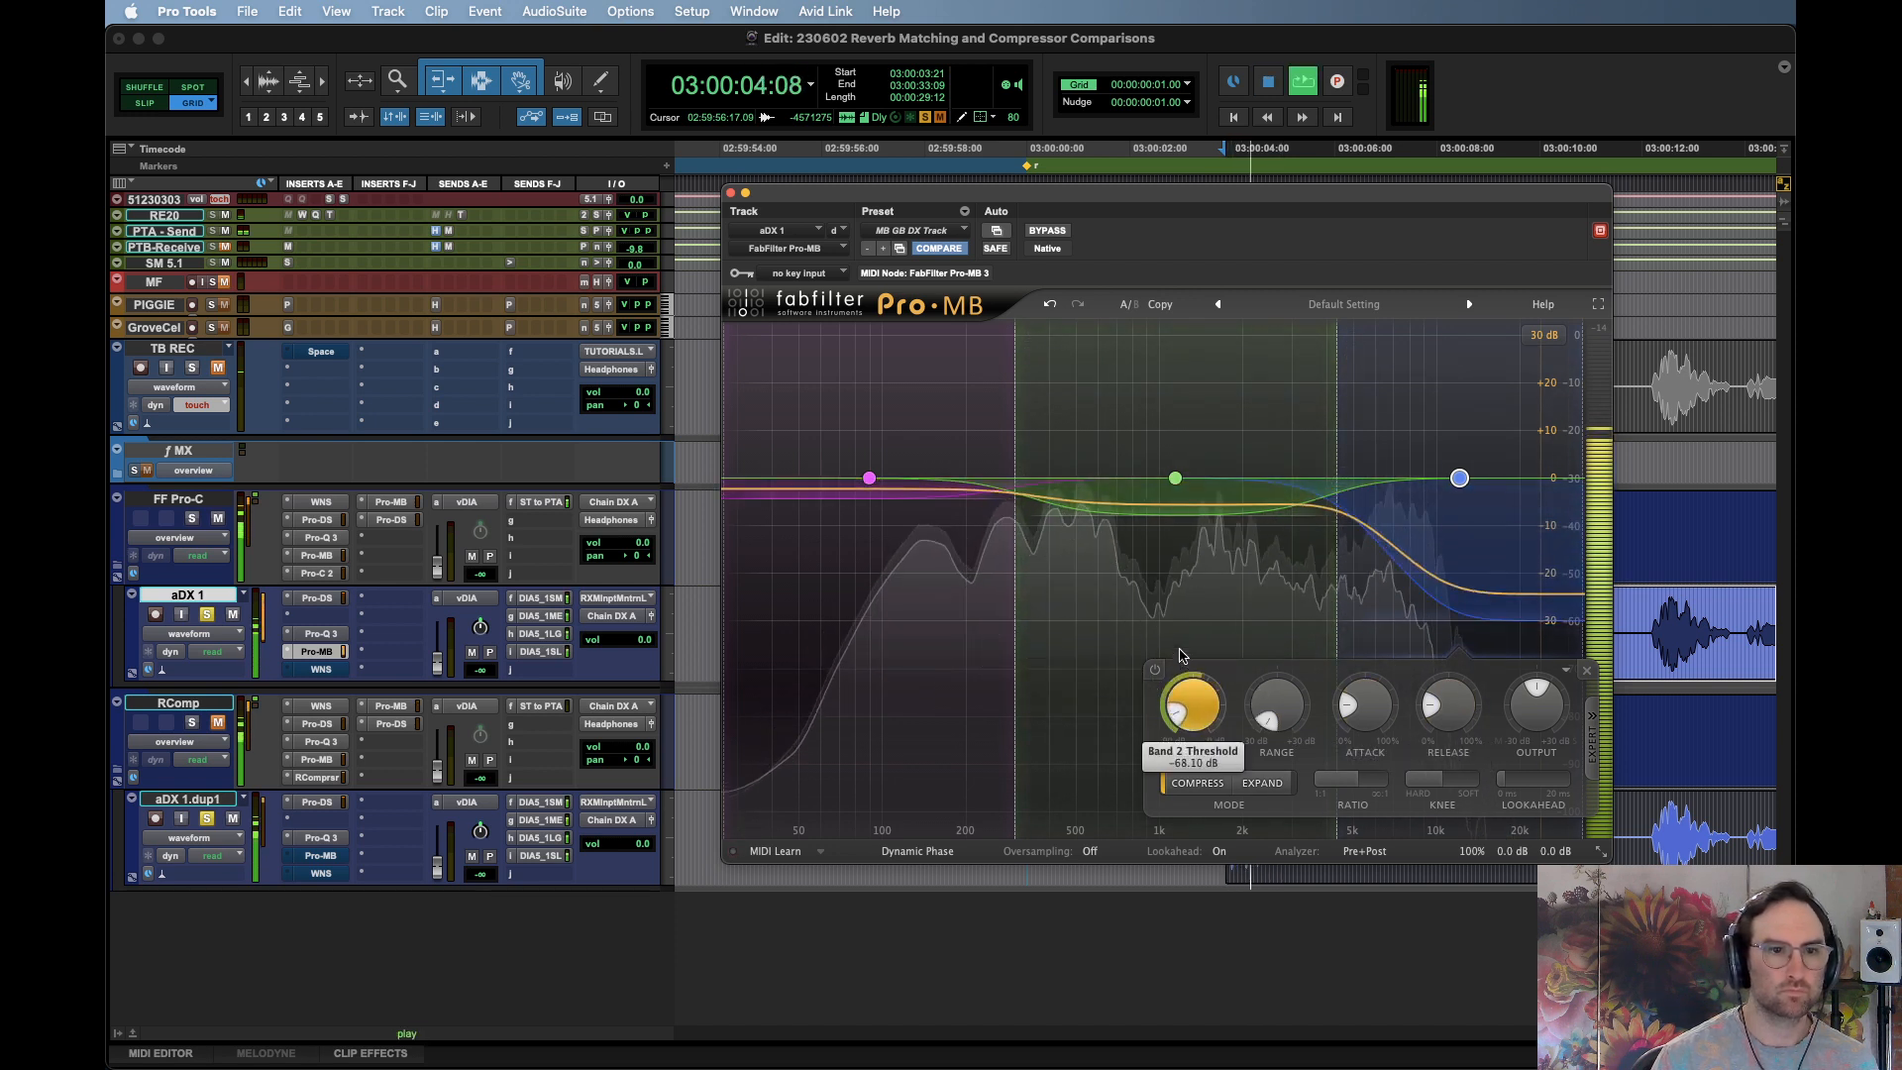
left_click_drag(1225, 511, 1225, 504)
key("space")
key("space")
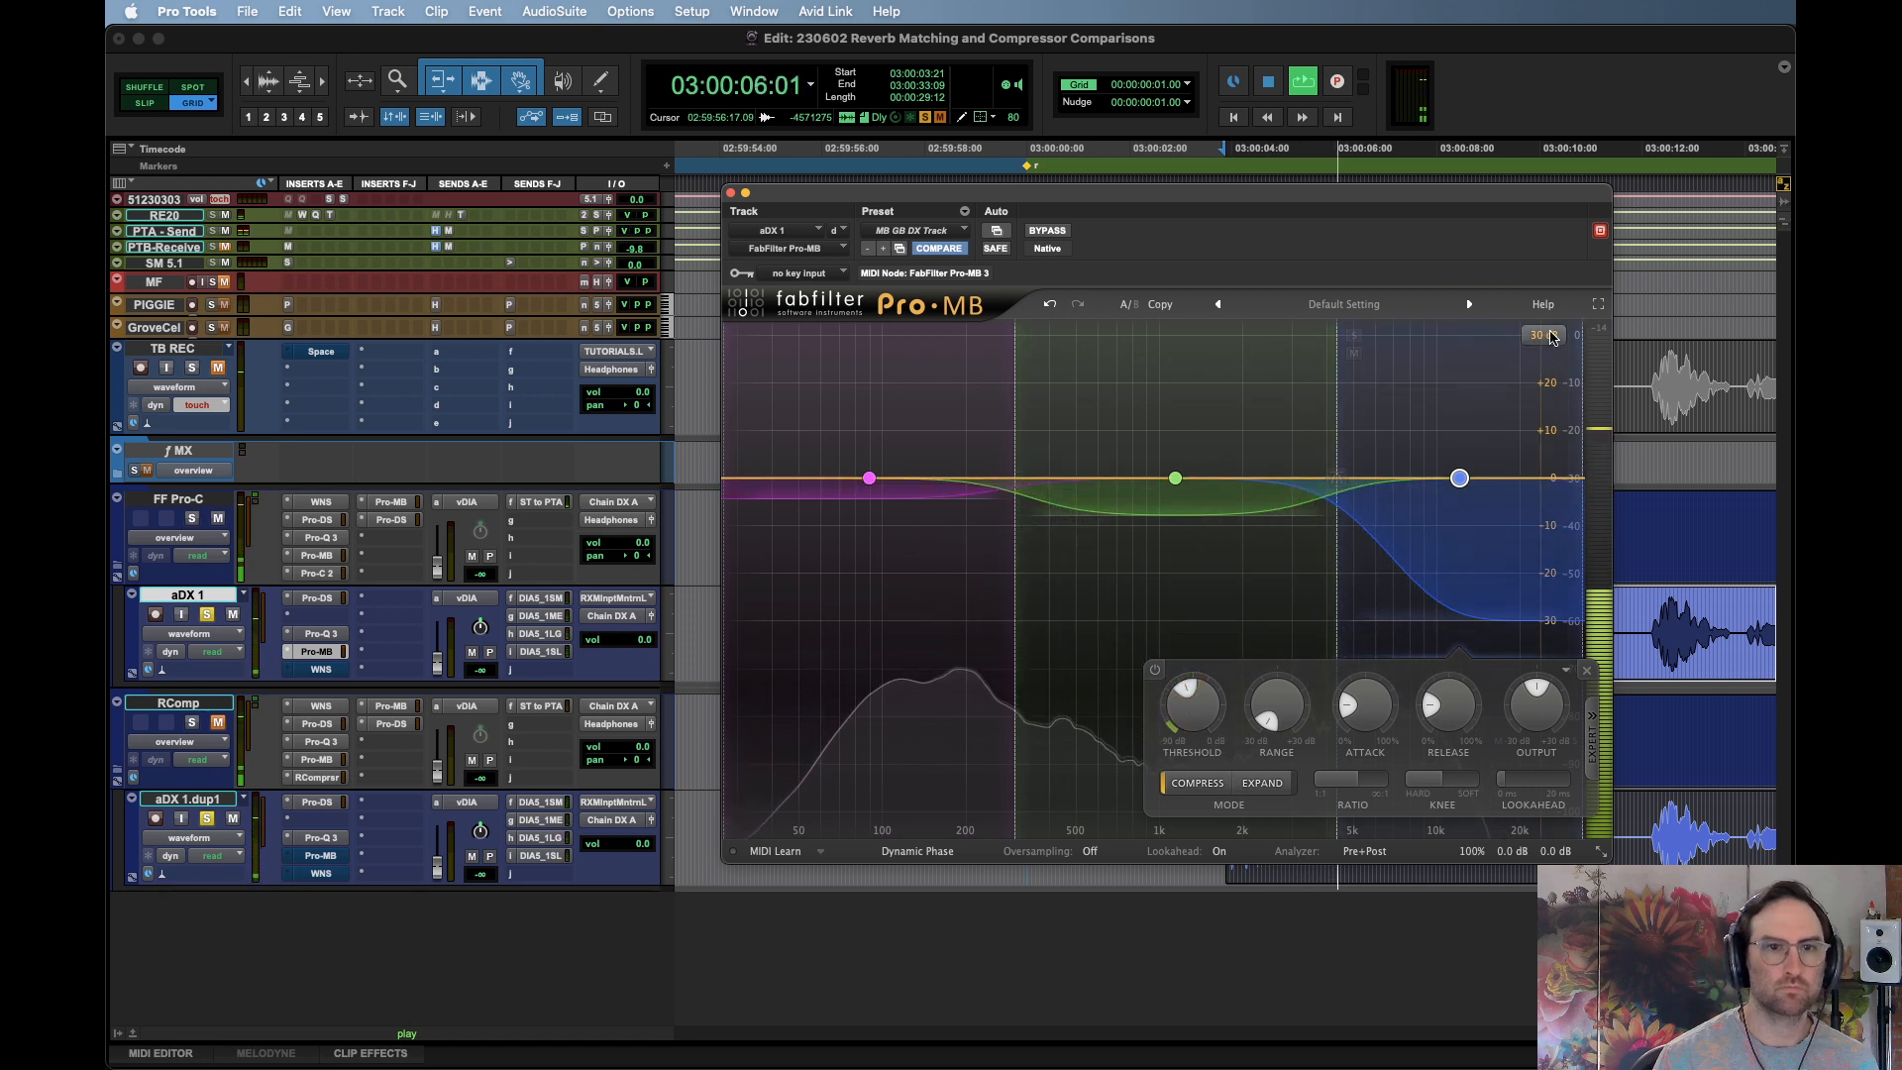
Reduce the Pro-MB high band's range to about -4.5 dB while auditioning, and set the display scale to 12 dB
left_click_drag(1474, 626, 1507, 500)
key("space")
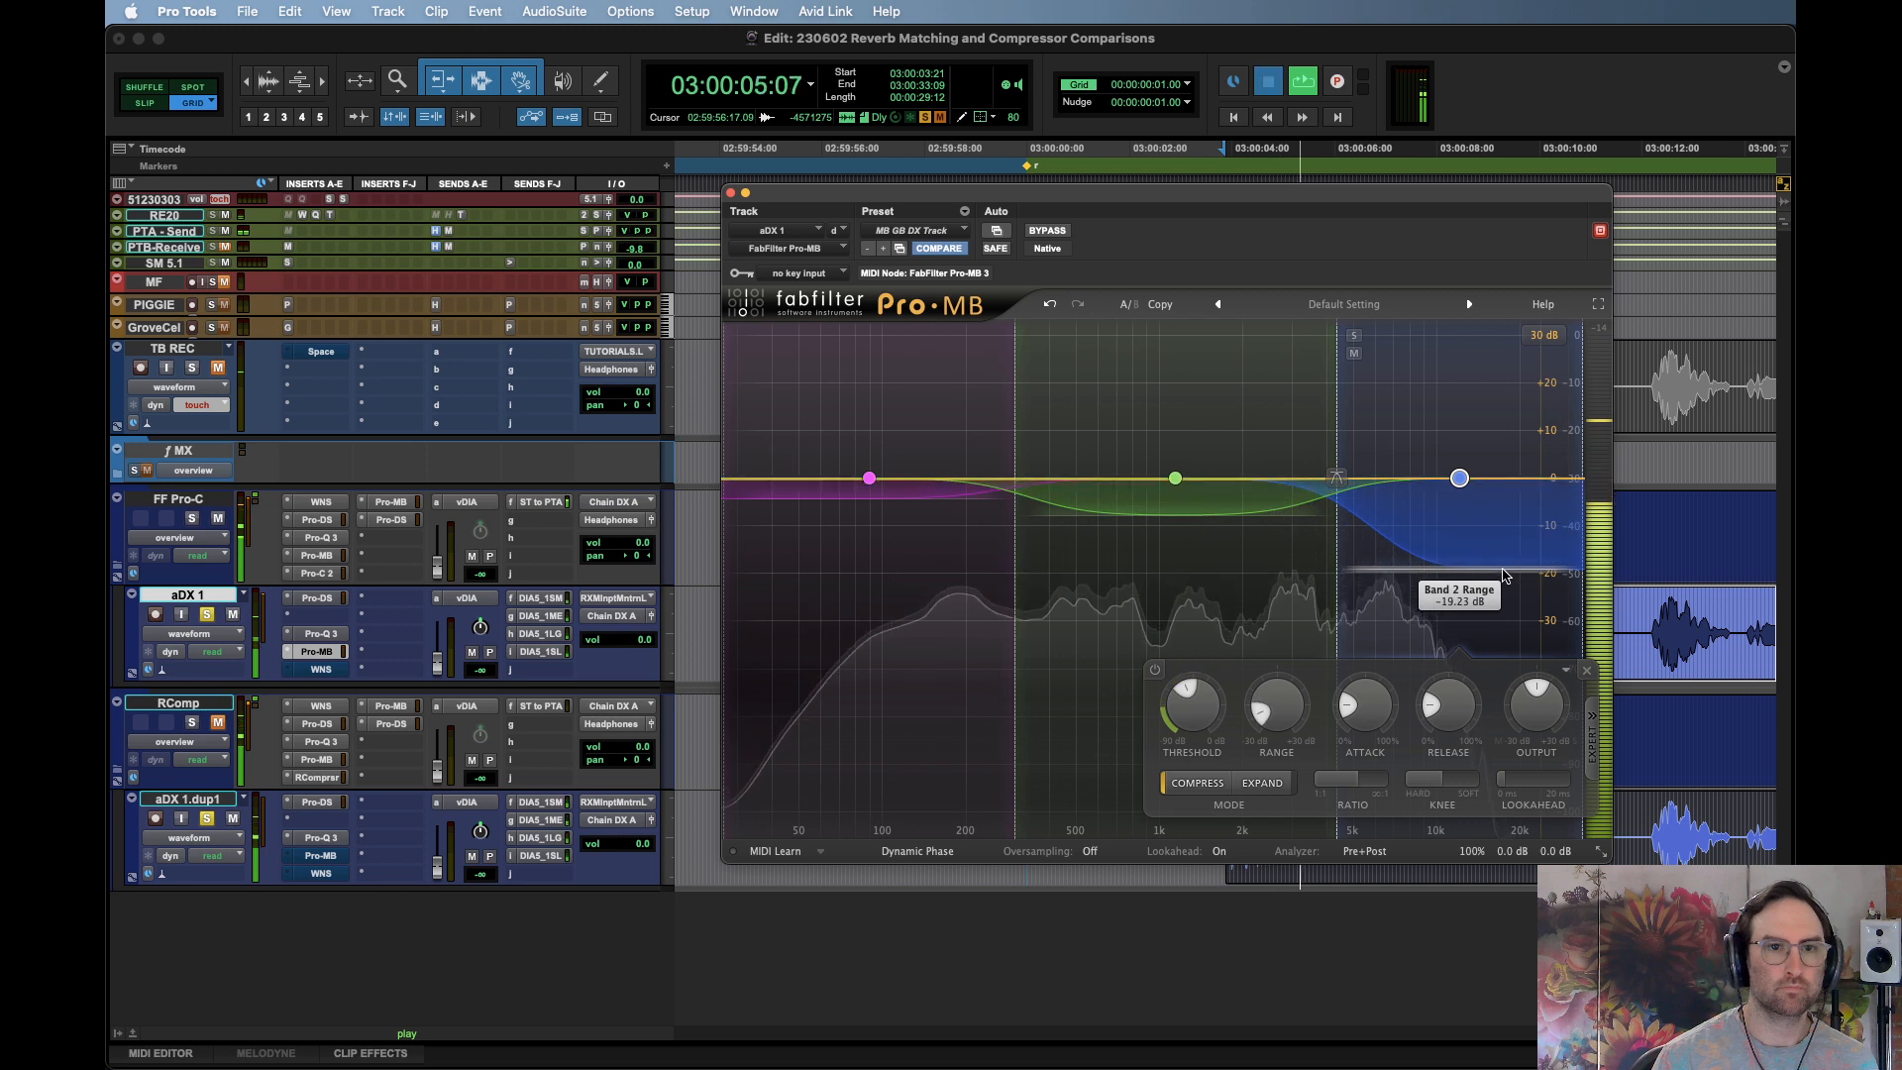
key("space")
key("space")
left_click_drag(1502, 570, 1532, 504)
key("space")
key("space")
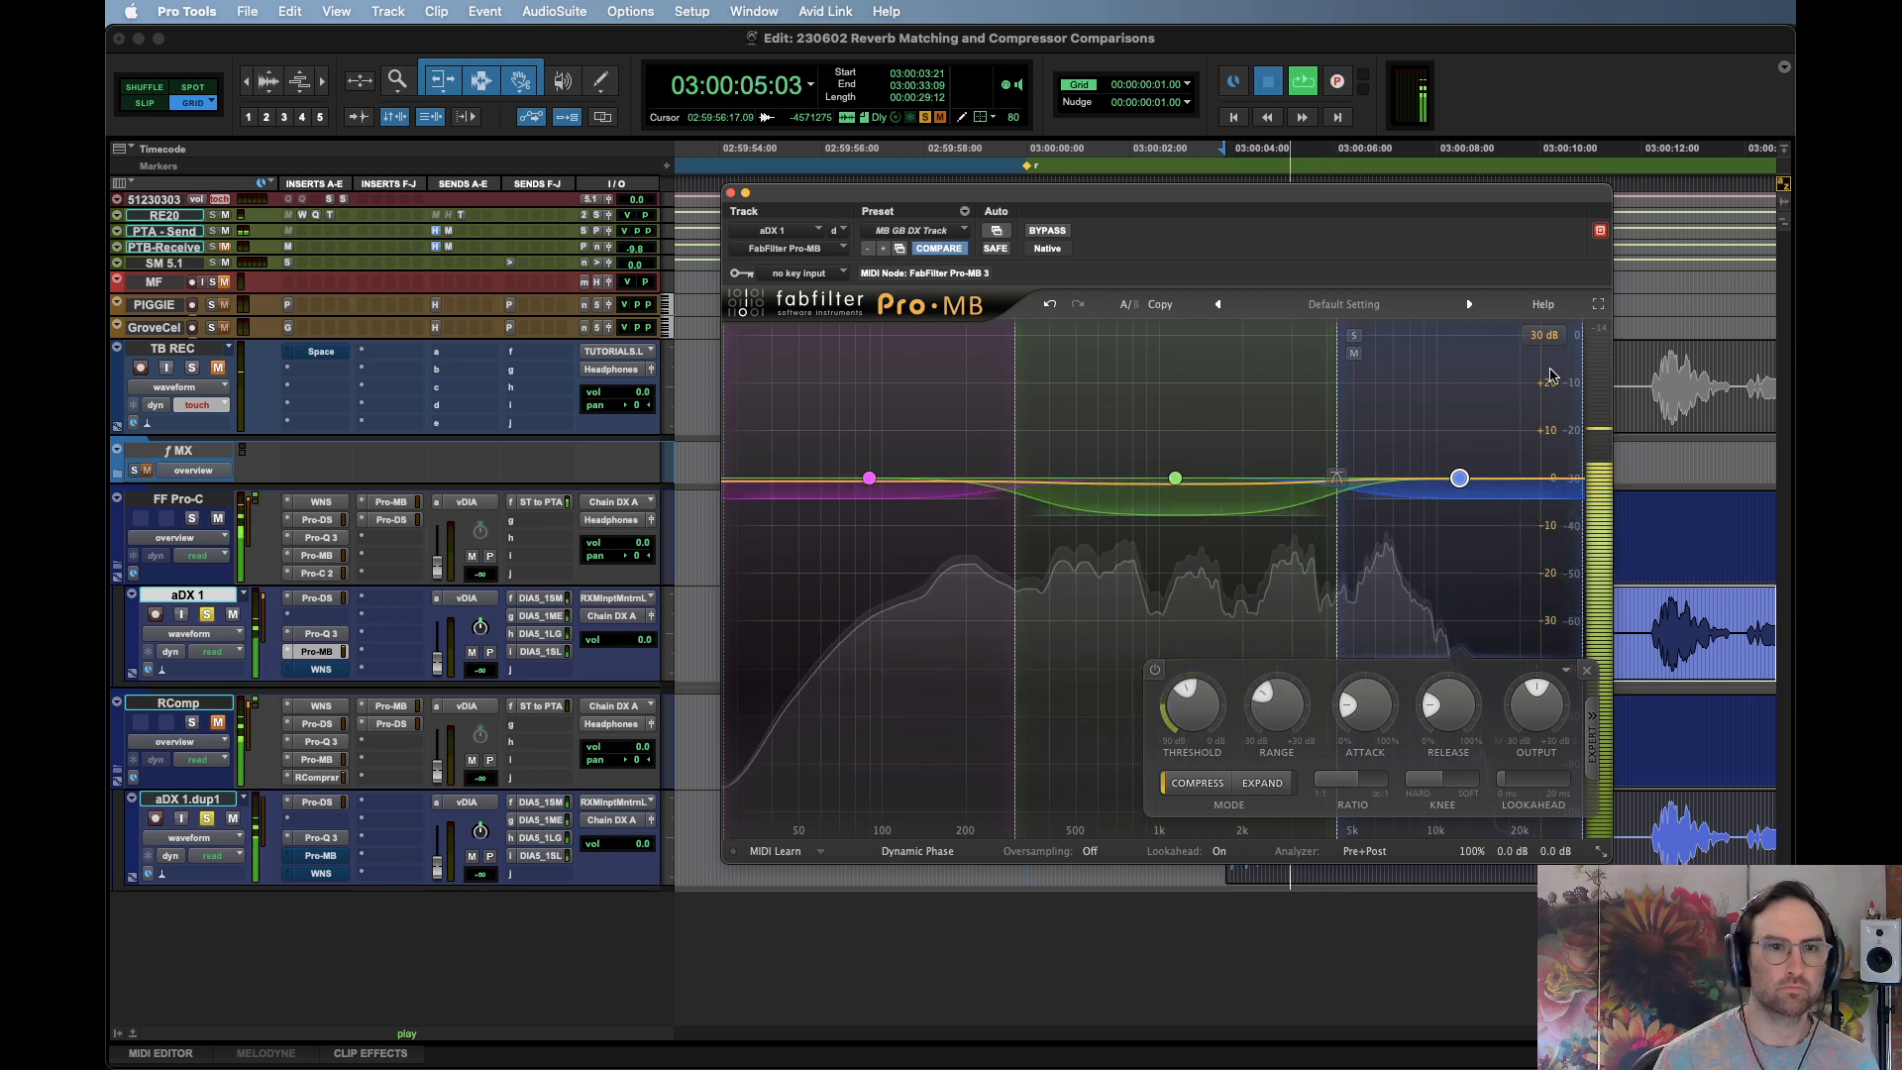
key("space")
left_click(1544, 335)
left_click(1552, 370)
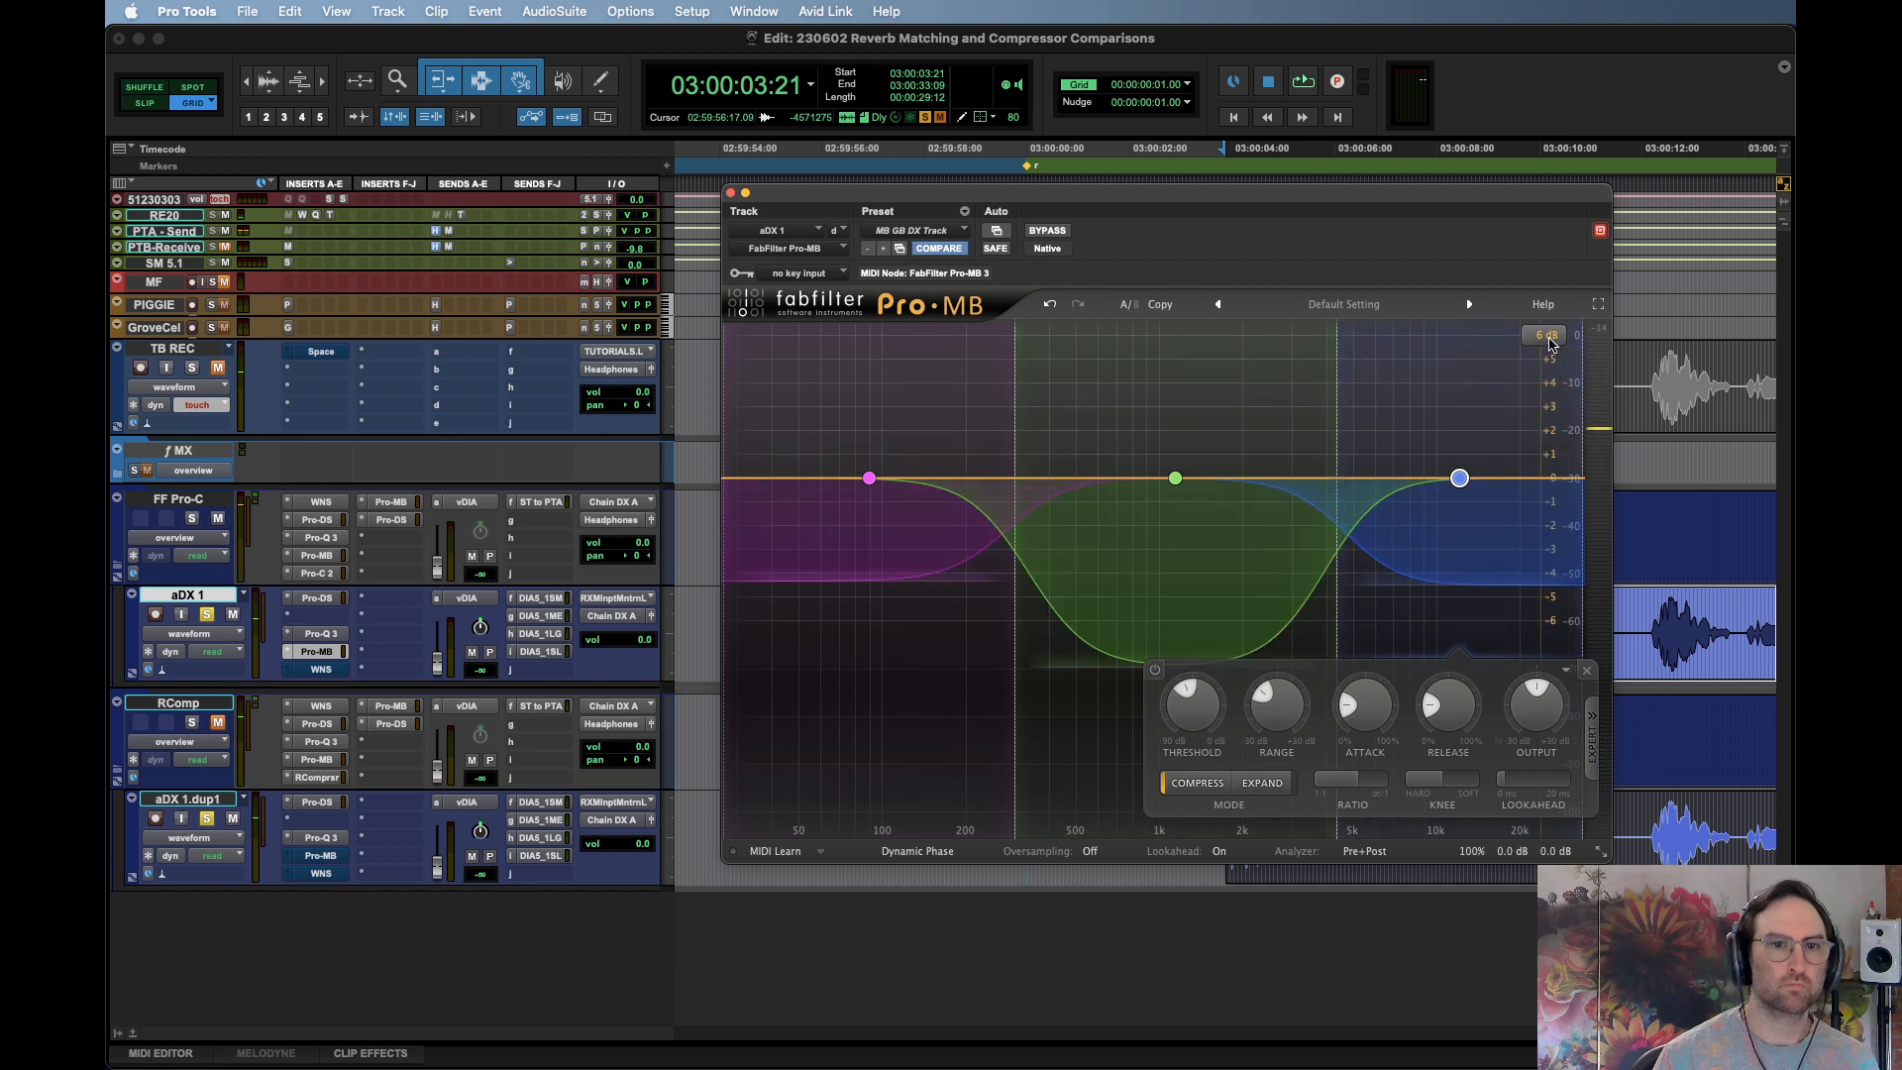
left_click(1546, 335)
left_click(1560, 405)
Compare the clip with Pro-MB bypassed and active on aDX 1 during playback
left_click(1050, 231)
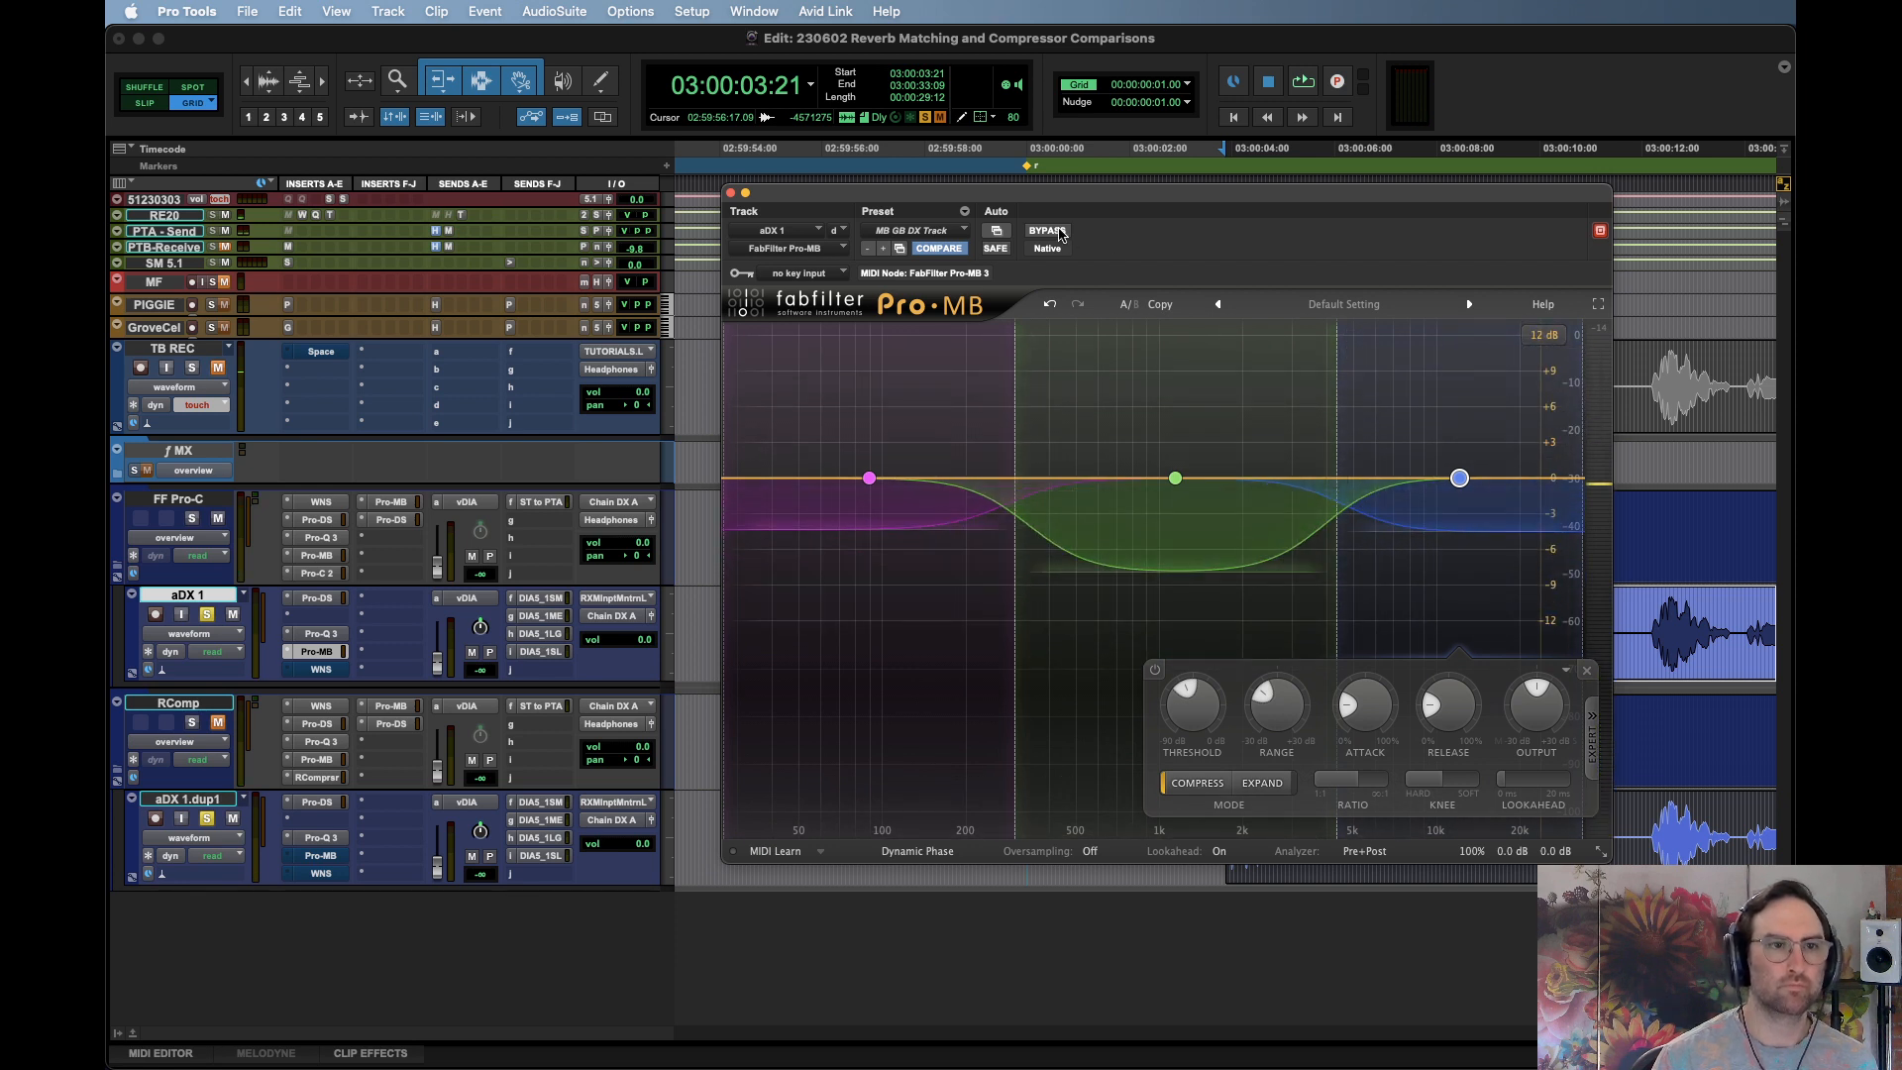
key("space")
left_click(1050, 231)
key("space")
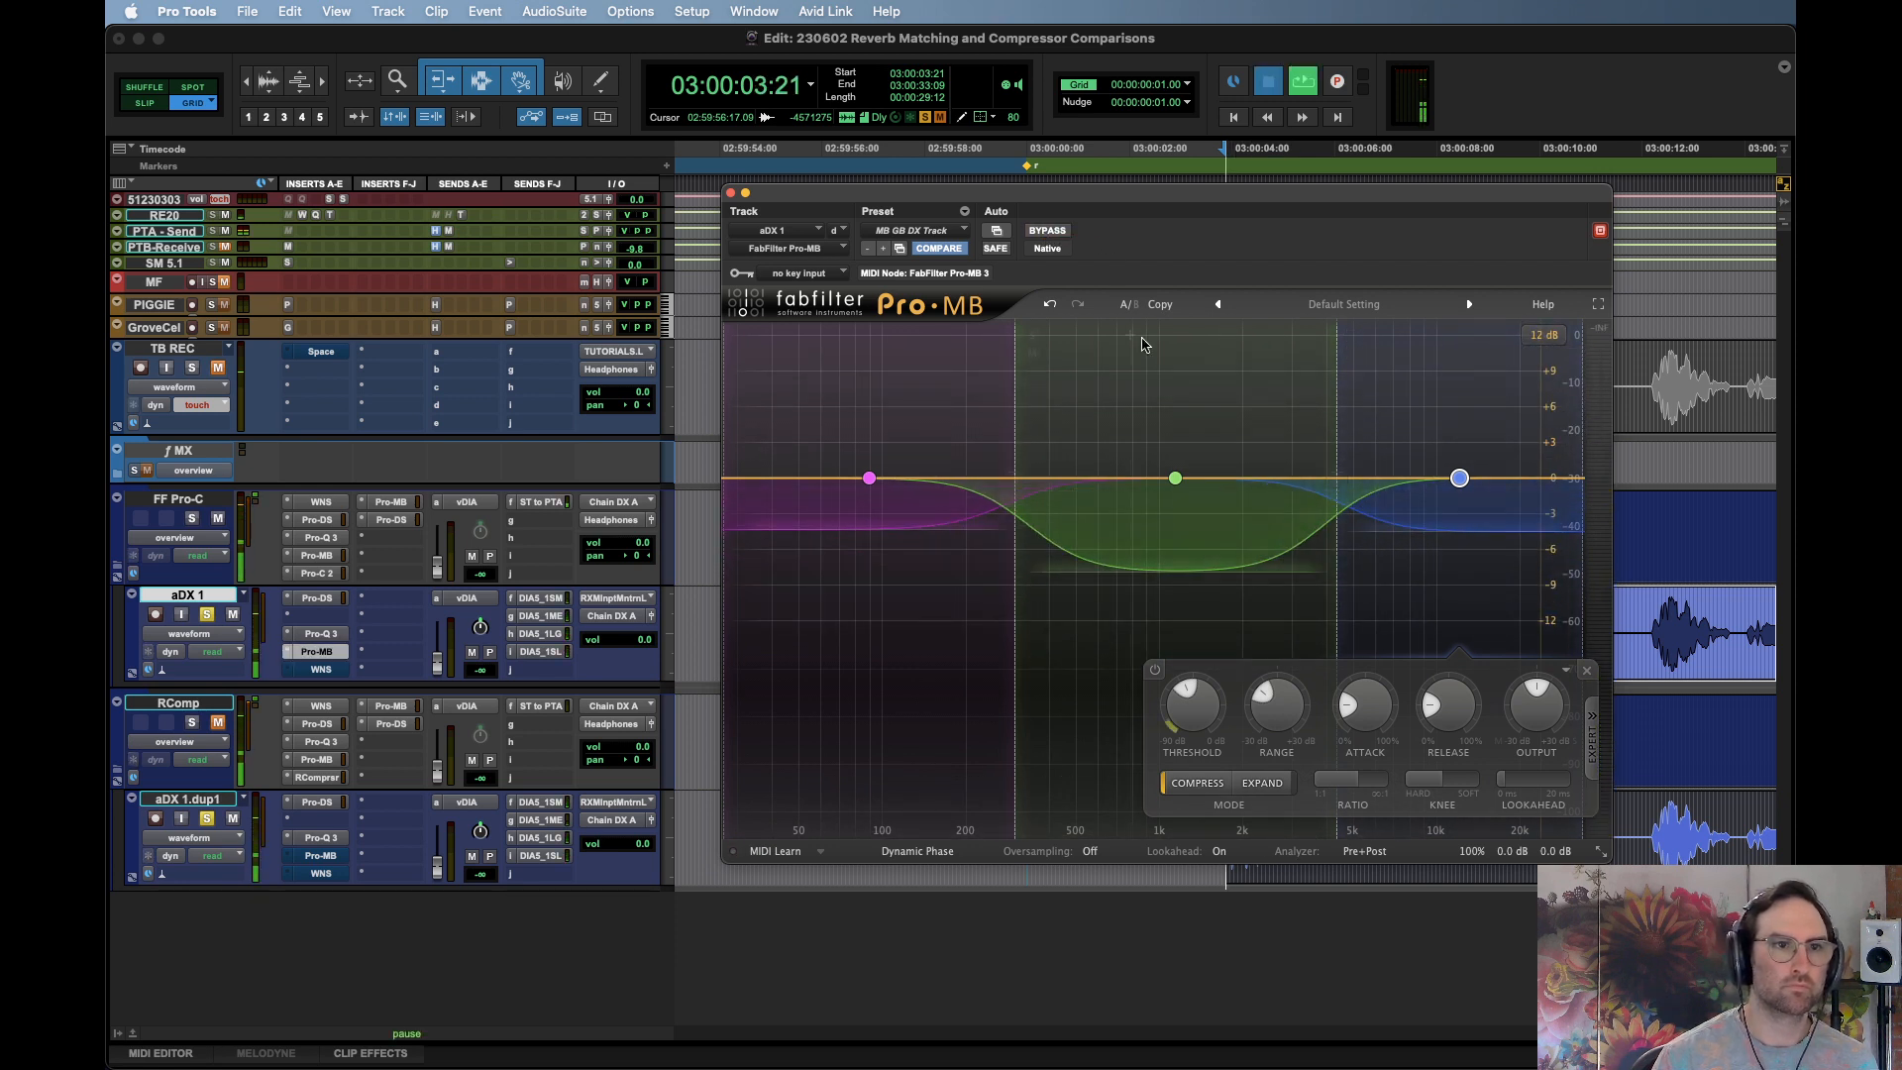
key("space")
key("space")
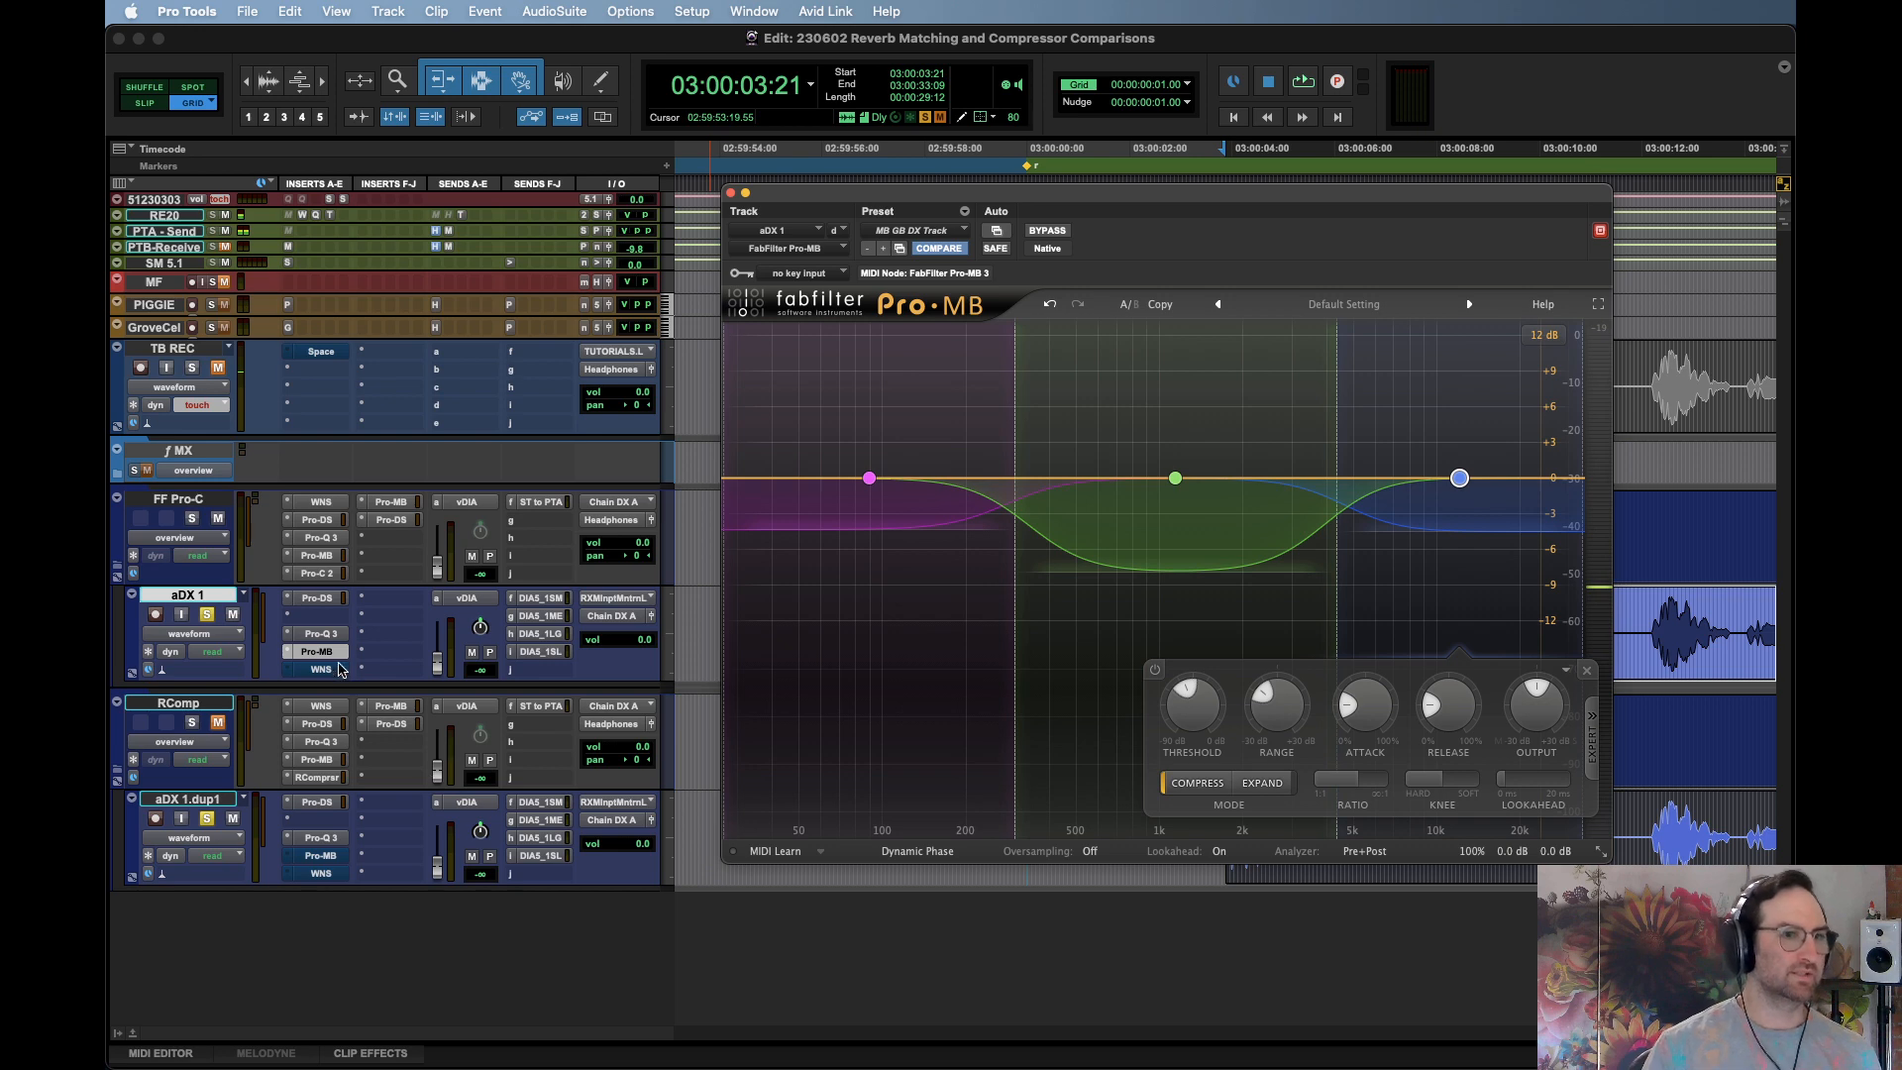
Copy the adjusted Pro-MB insert from aDX 1 onto aDX 1.dup1 and close the plug-in window
left_click(327, 857)
key("Return")
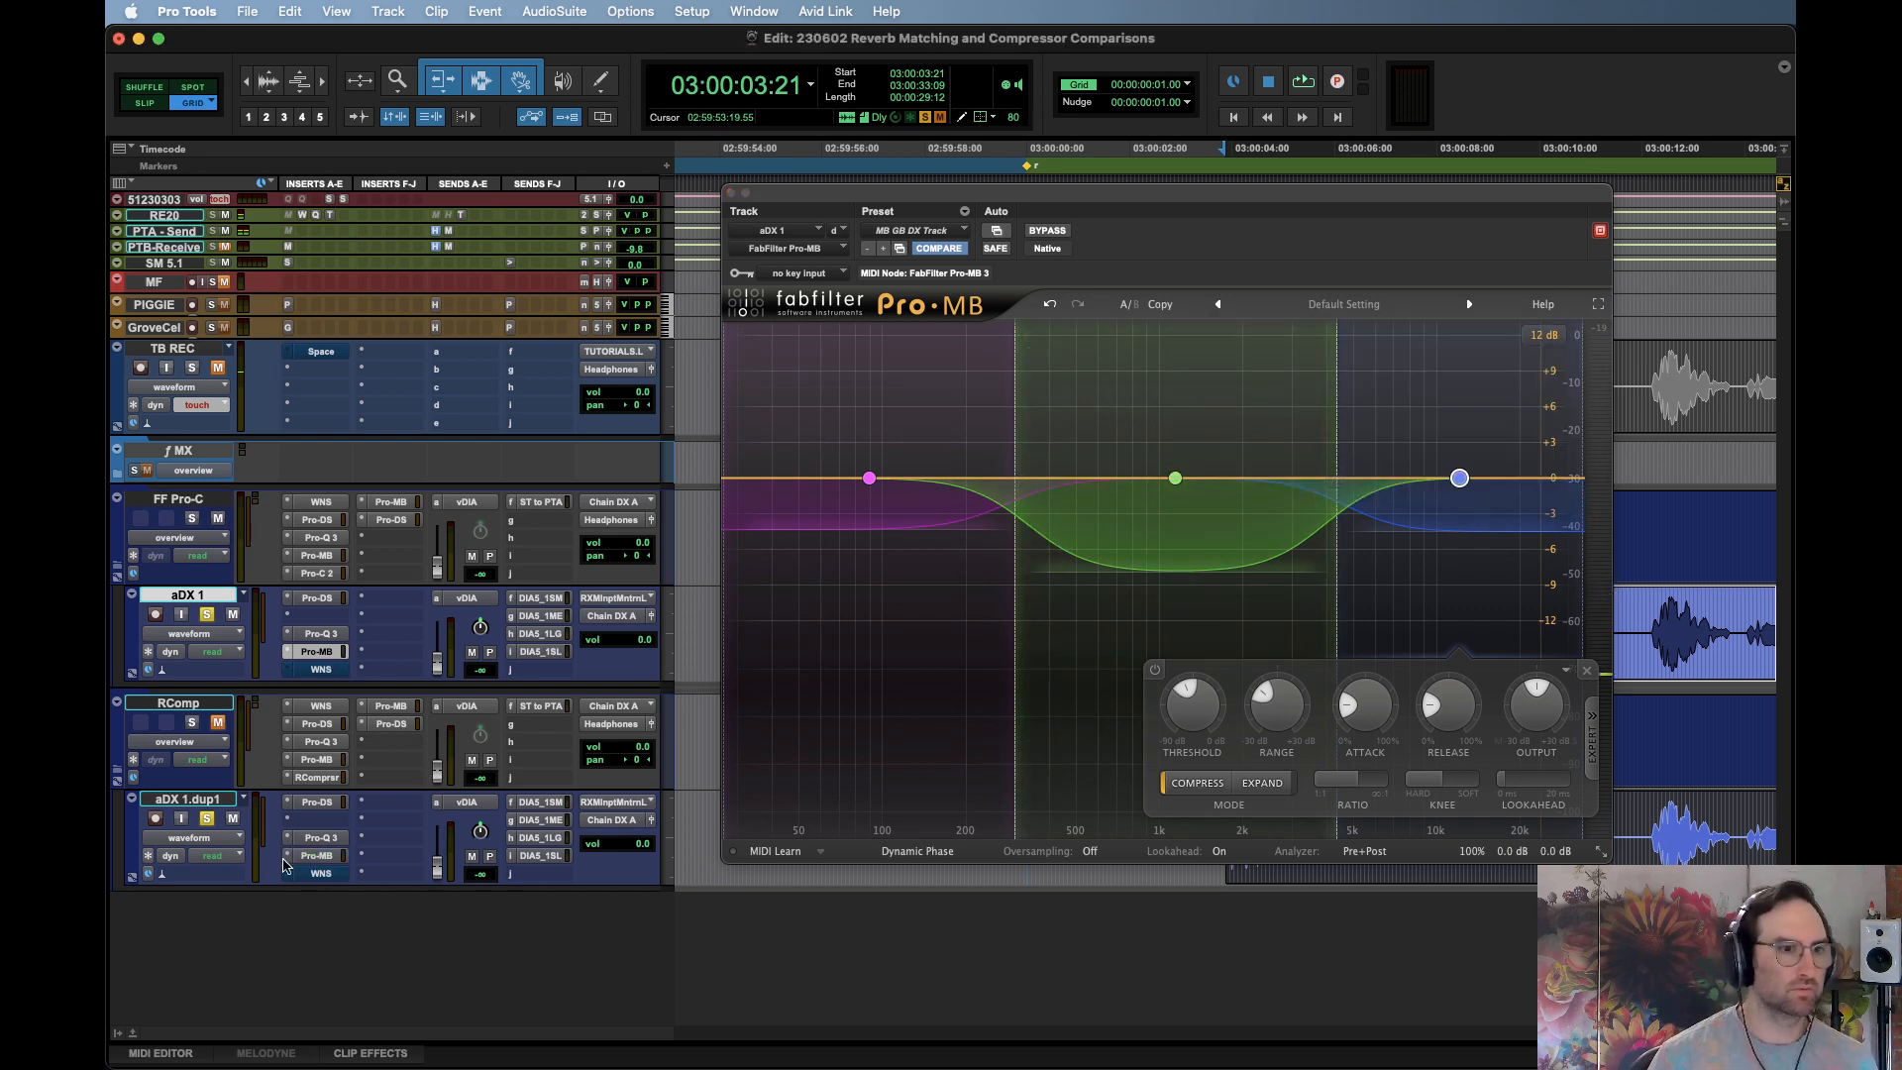
left_click(328, 859)
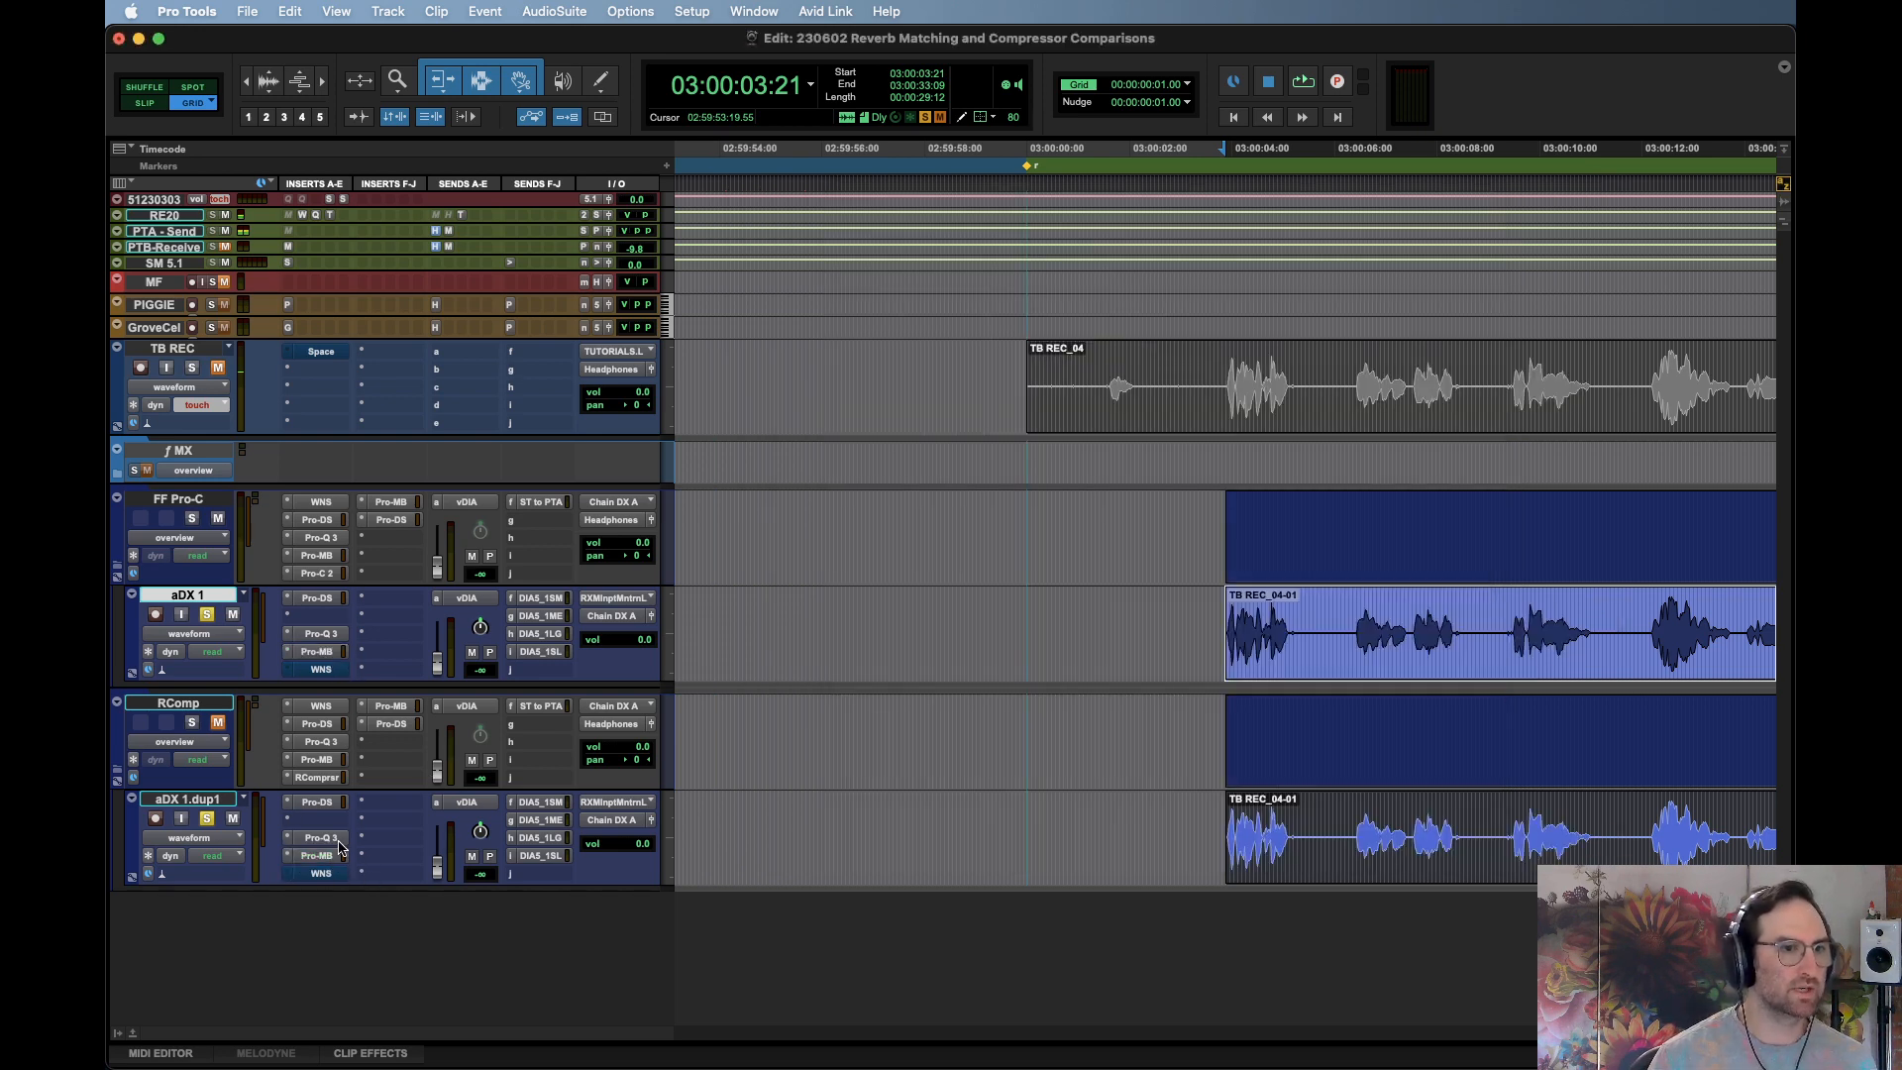
Review the WNS, Pro-DS and Pro-Q 3 inserts on the FF Pro-C track
left_click(321, 503)
left_click(319, 521)
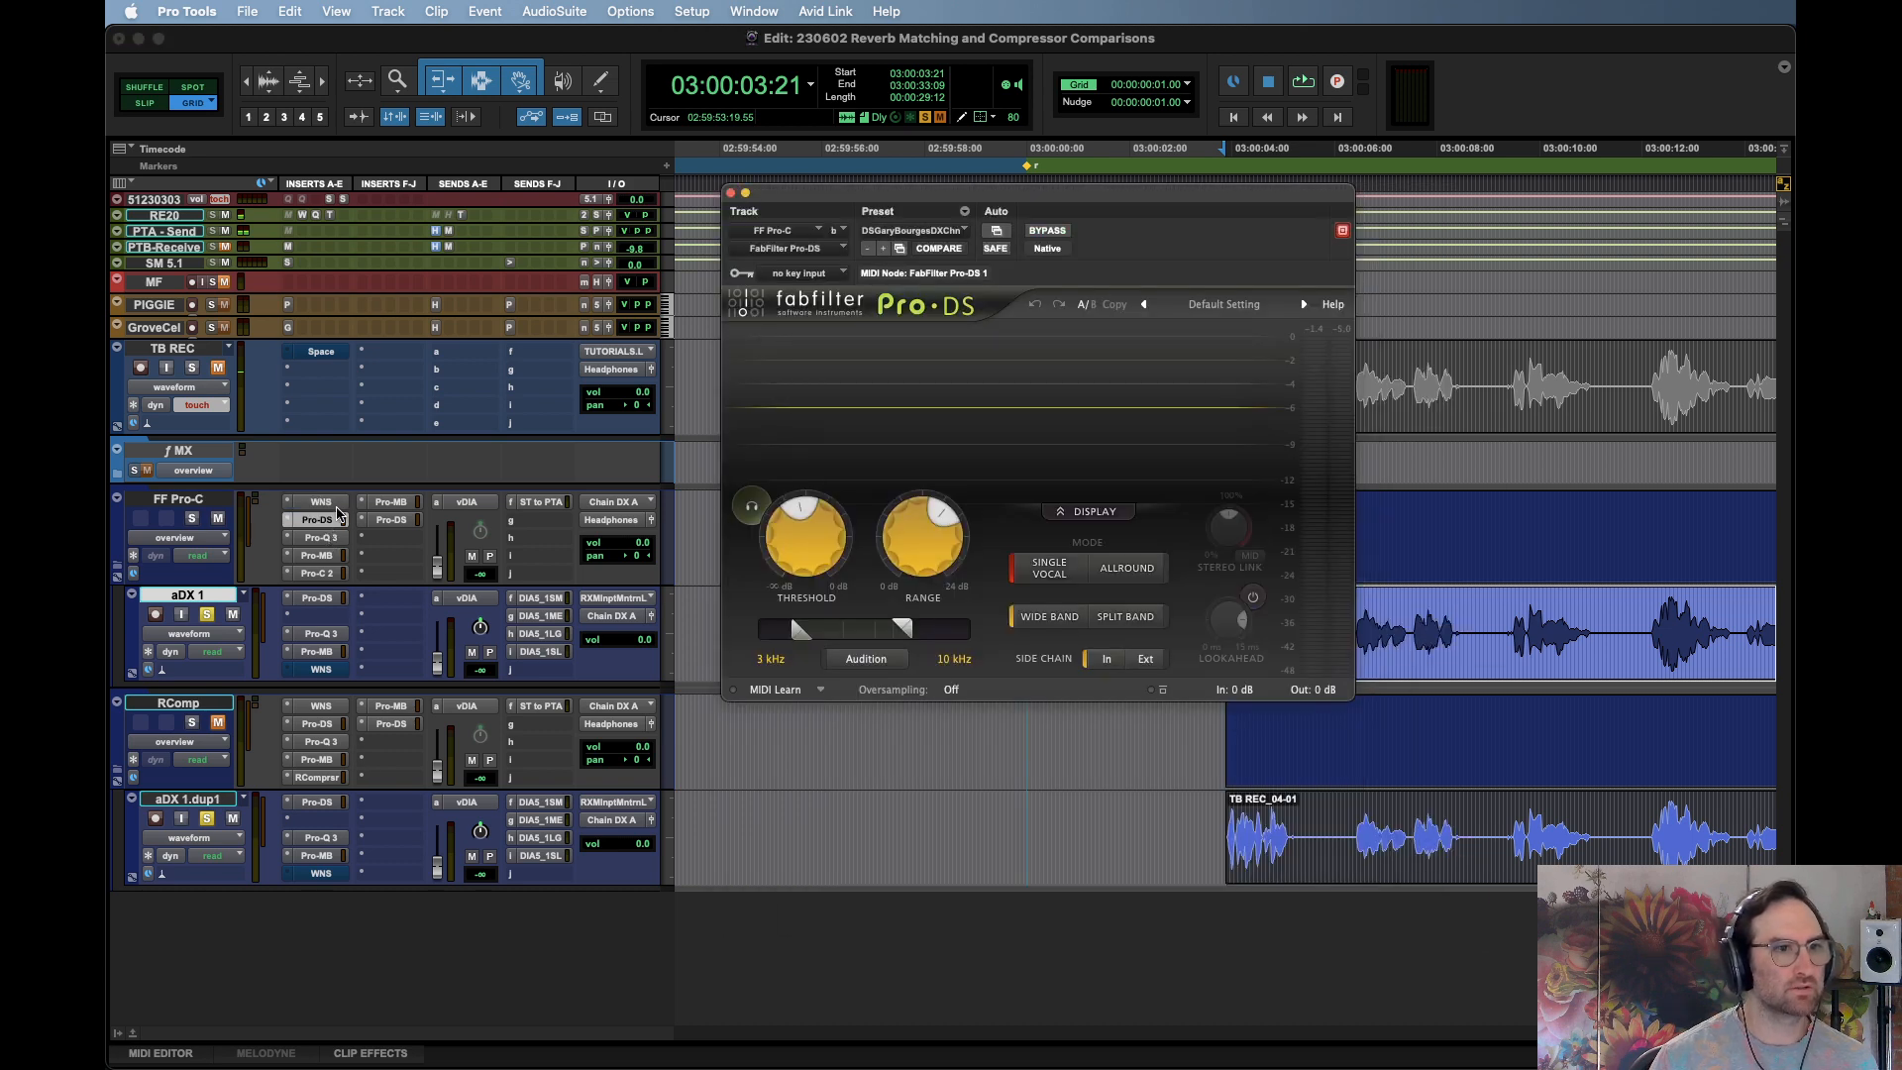
left_click(323, 502)
left_click(323, 520)
left_click(327, 537)
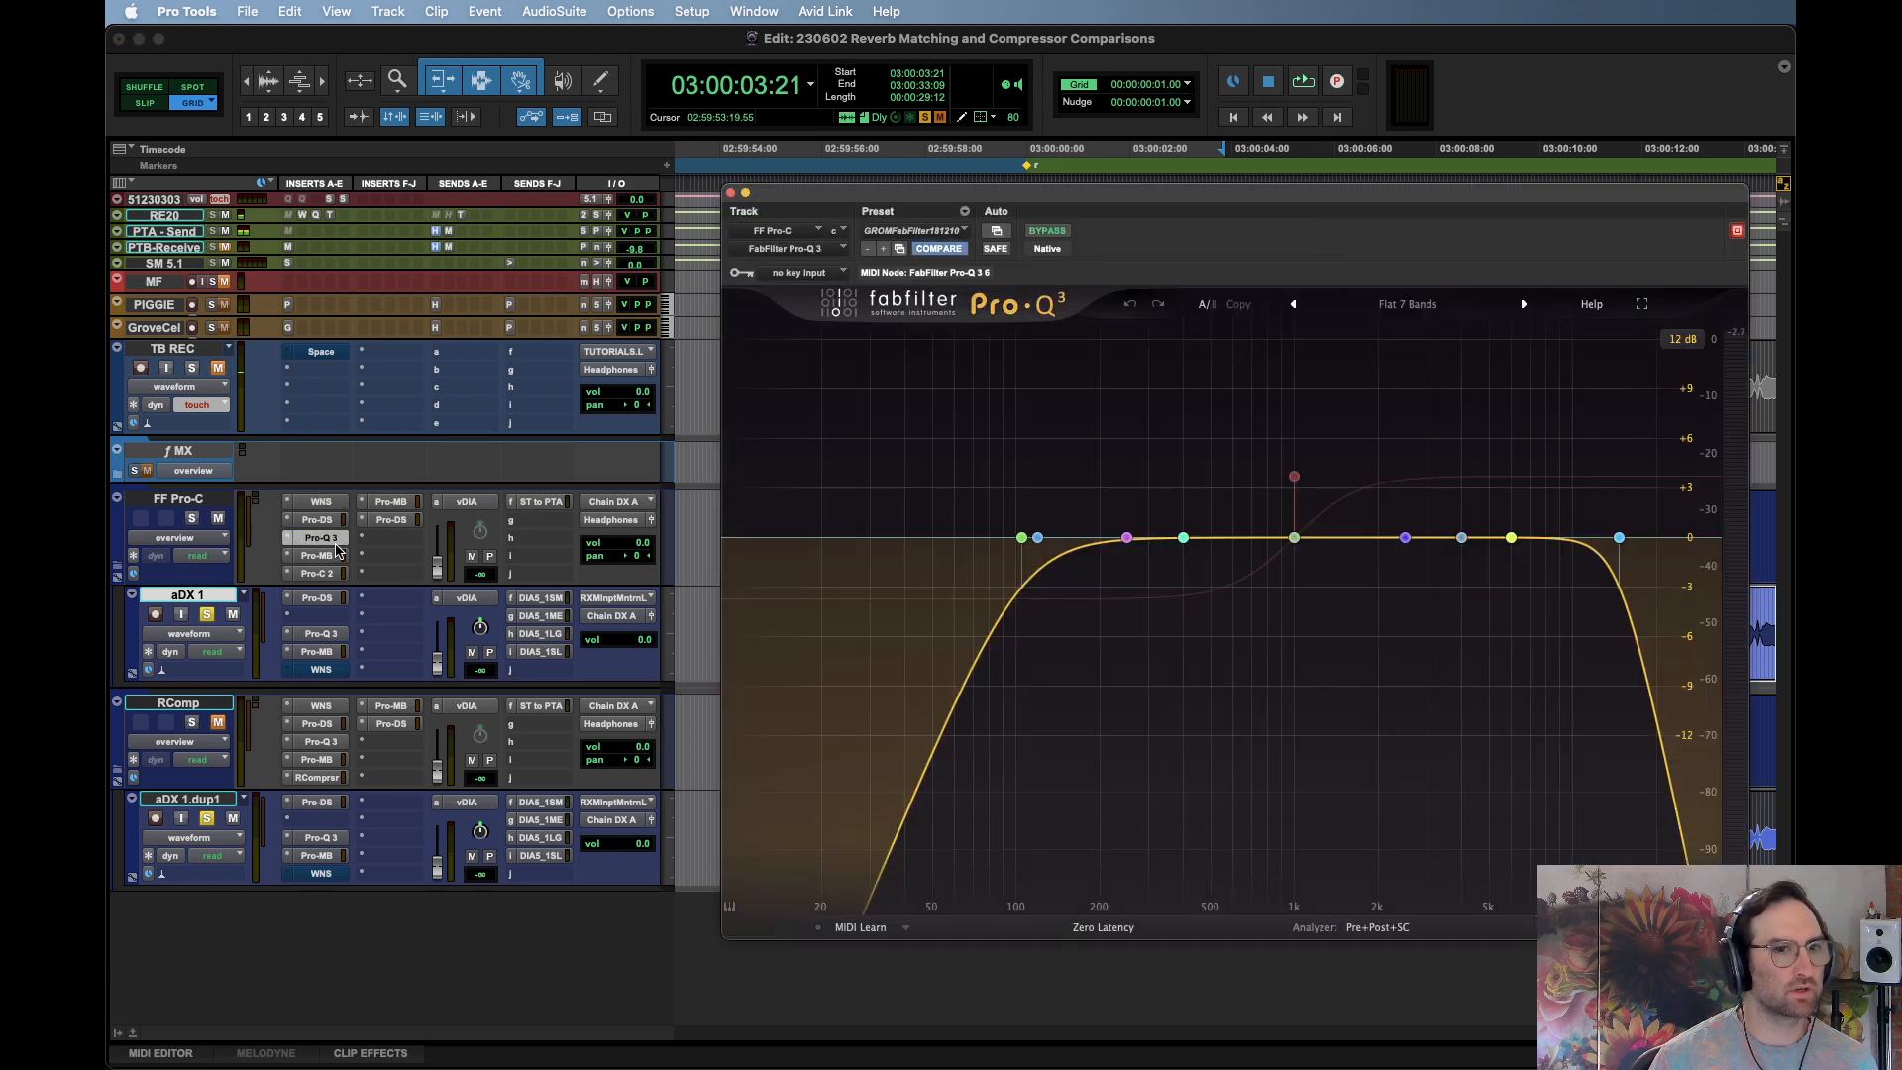
Open WNS on FF Pro-C and remove its automation-enabled controls together with their automation data
left_click(323, 502)
left_click(1001, 235, "ctrl+alt+super")
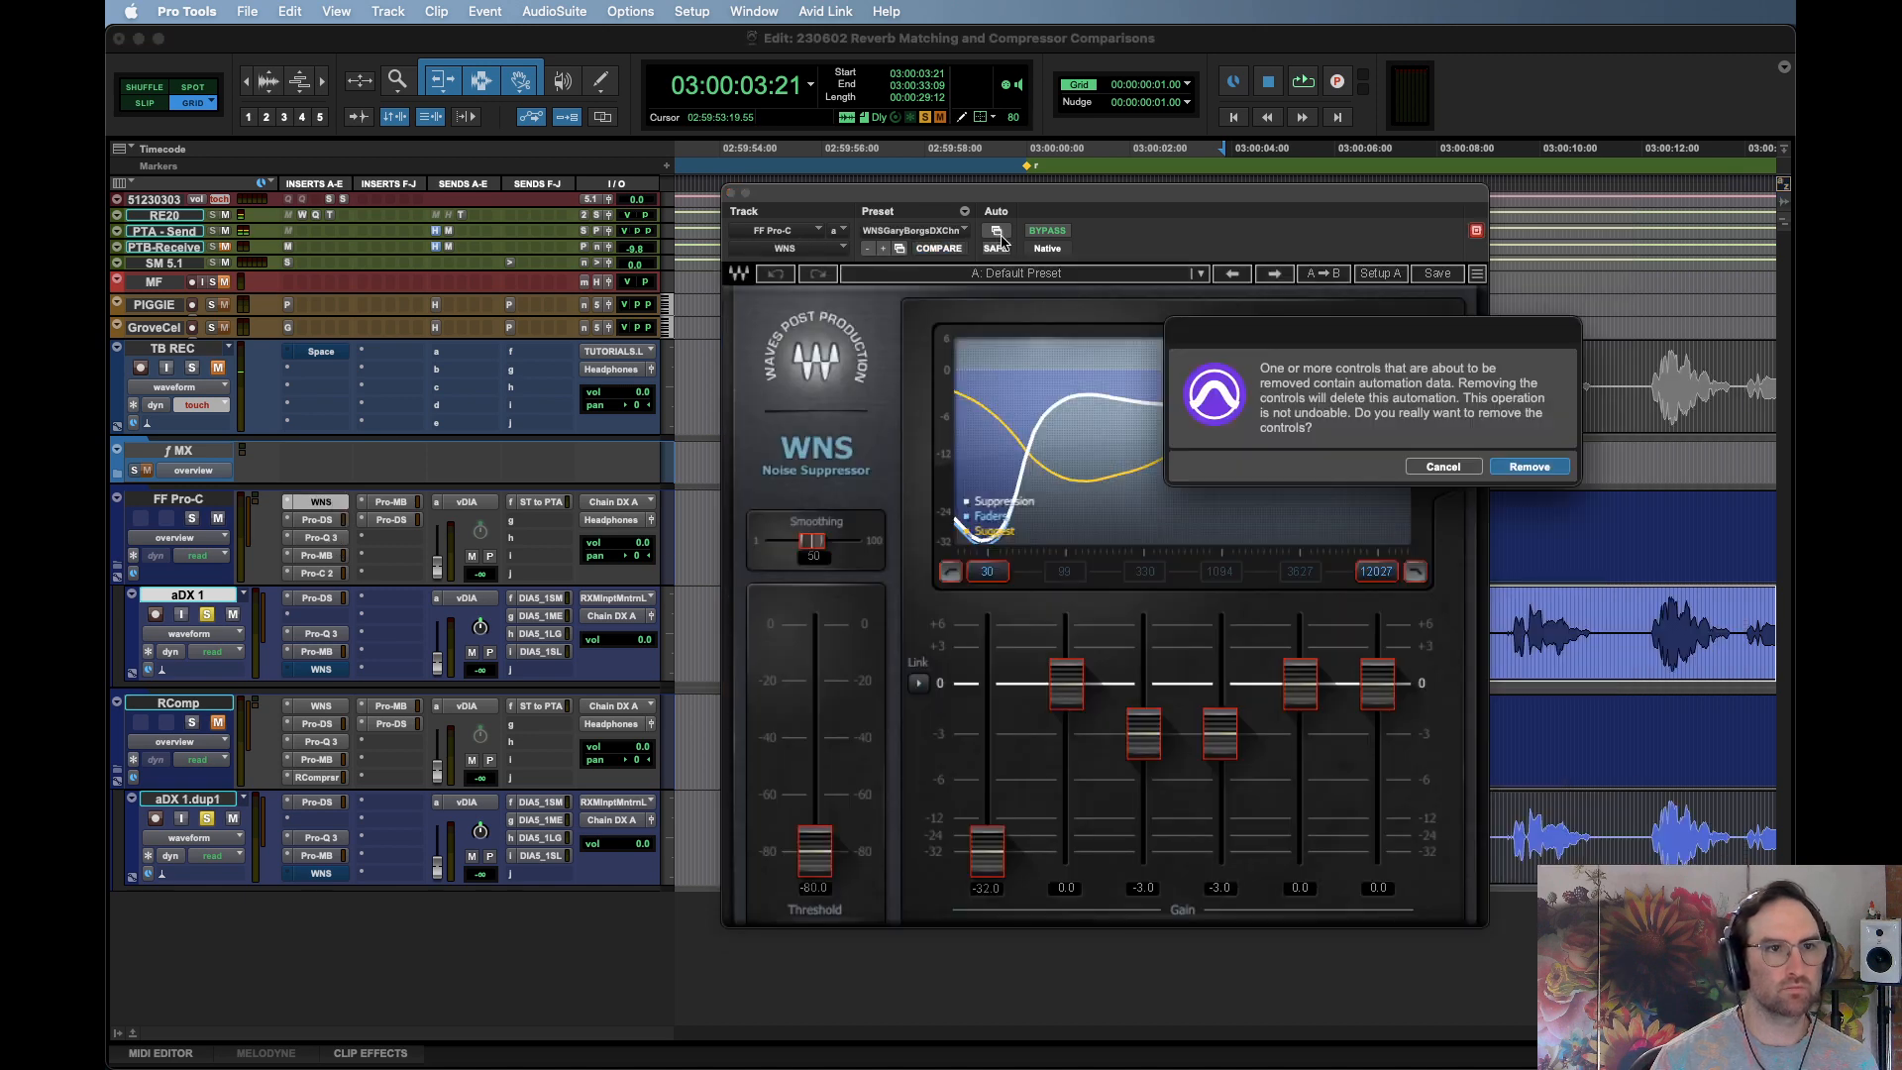
key("Return")
Adjust the WNS threshold on FF Pro-C by ear during playback and settle it at -50.0
key("space")
left_click_drag(814, 847, 827, 684)
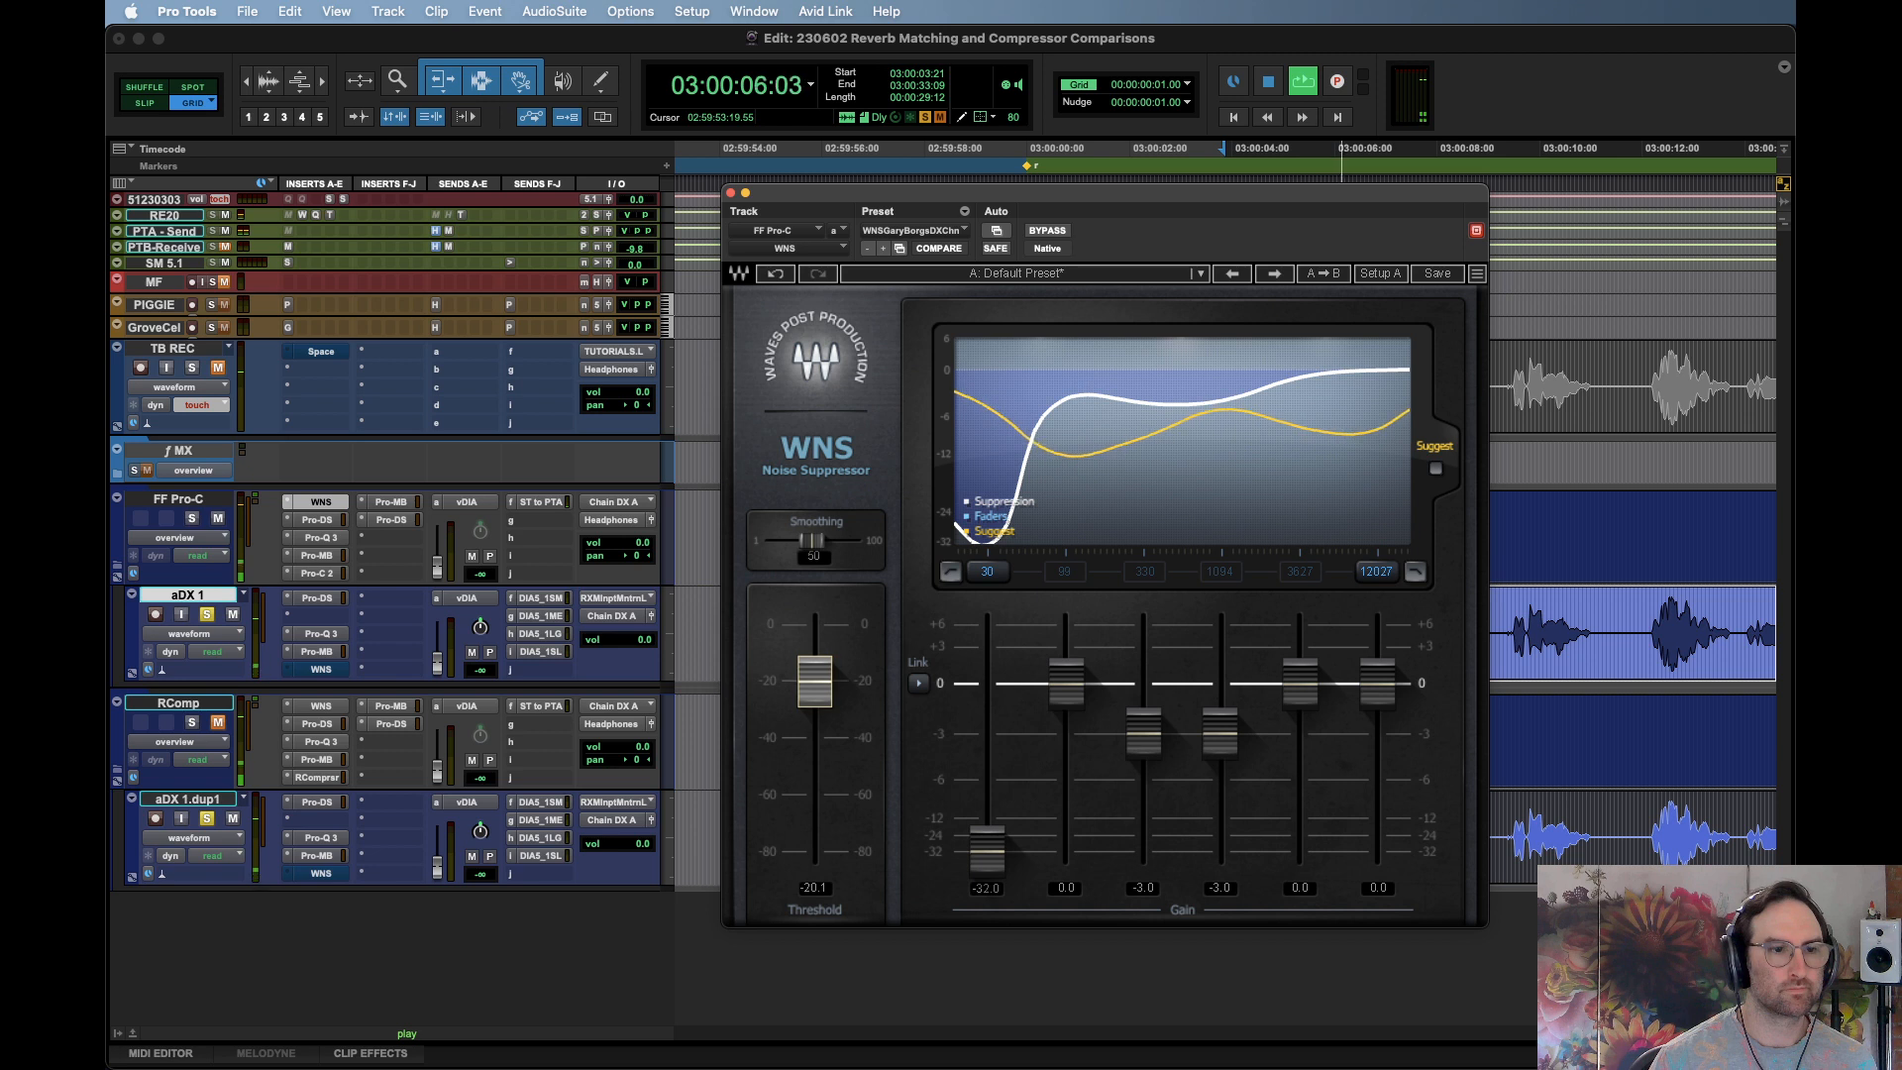
left_click_drag(814, 682, 814, 763)
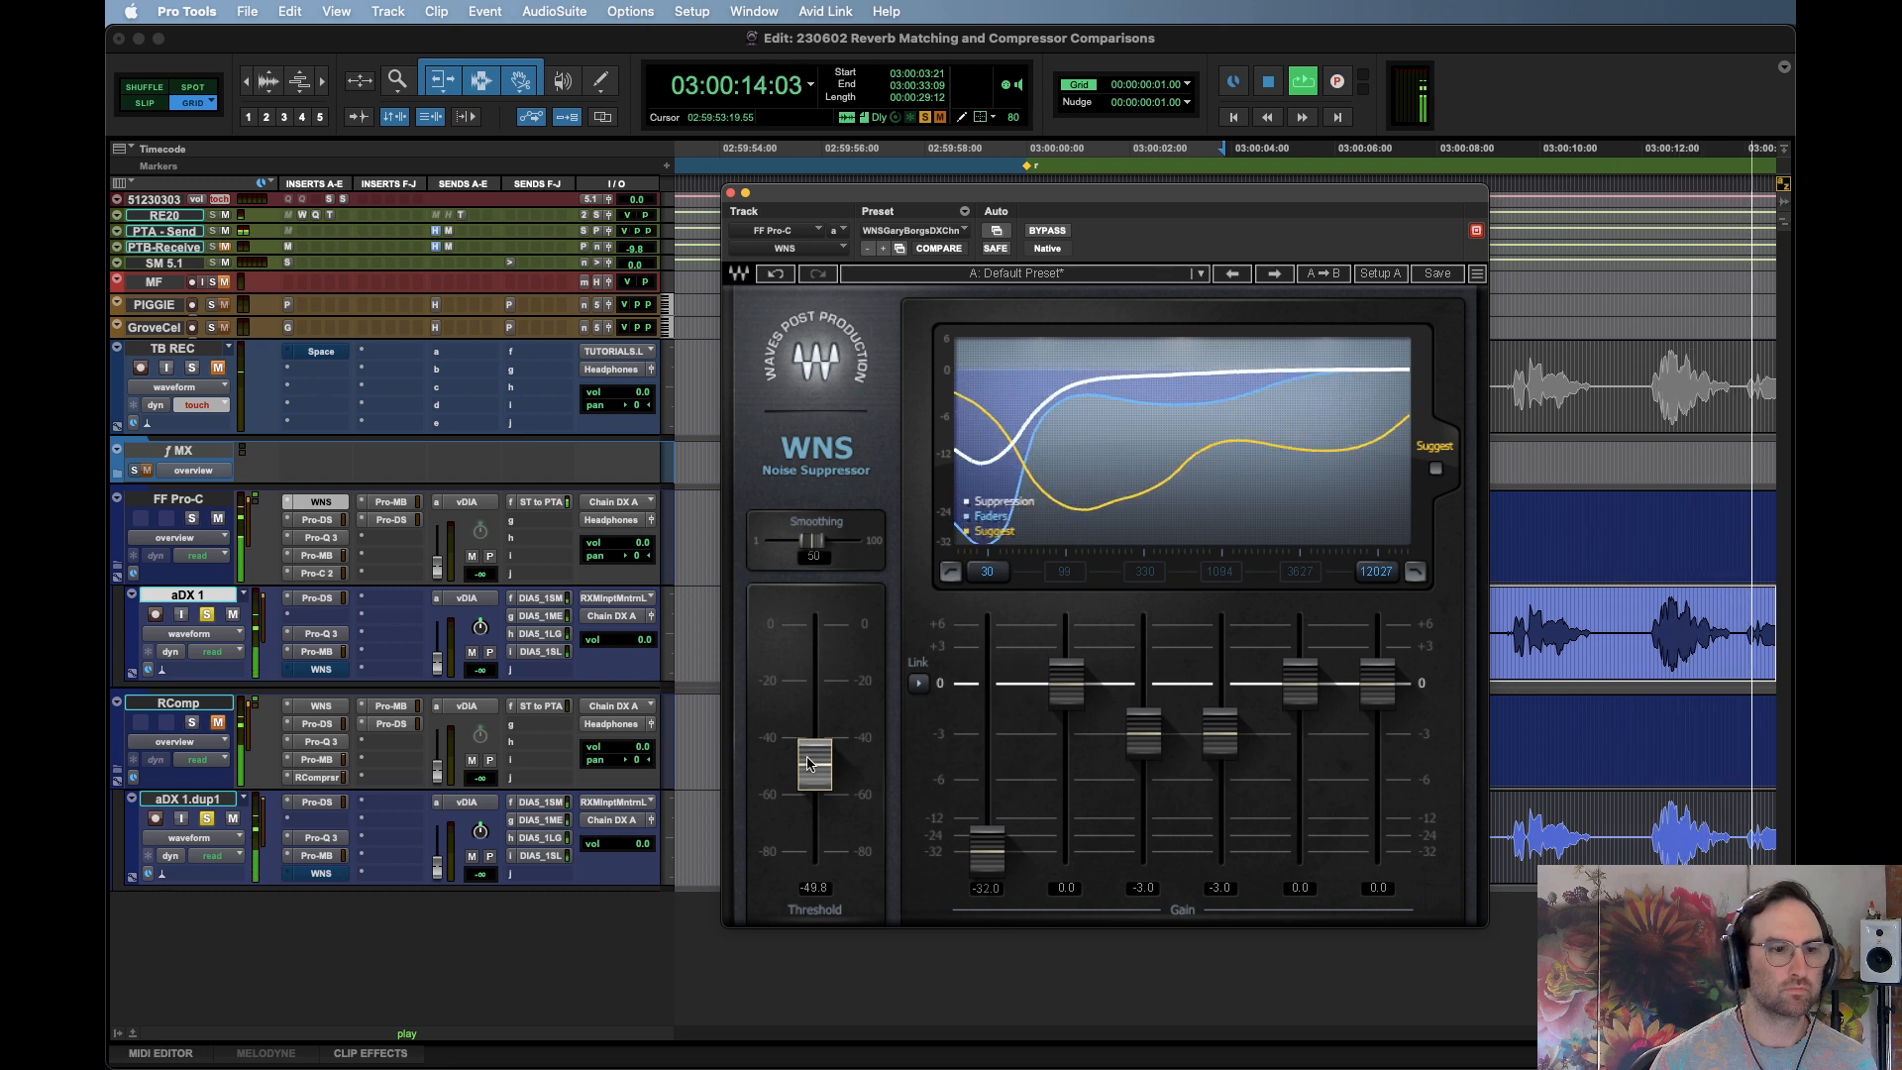
left_click_drag(814, 763, 814, 767)
left_click(814, 887)
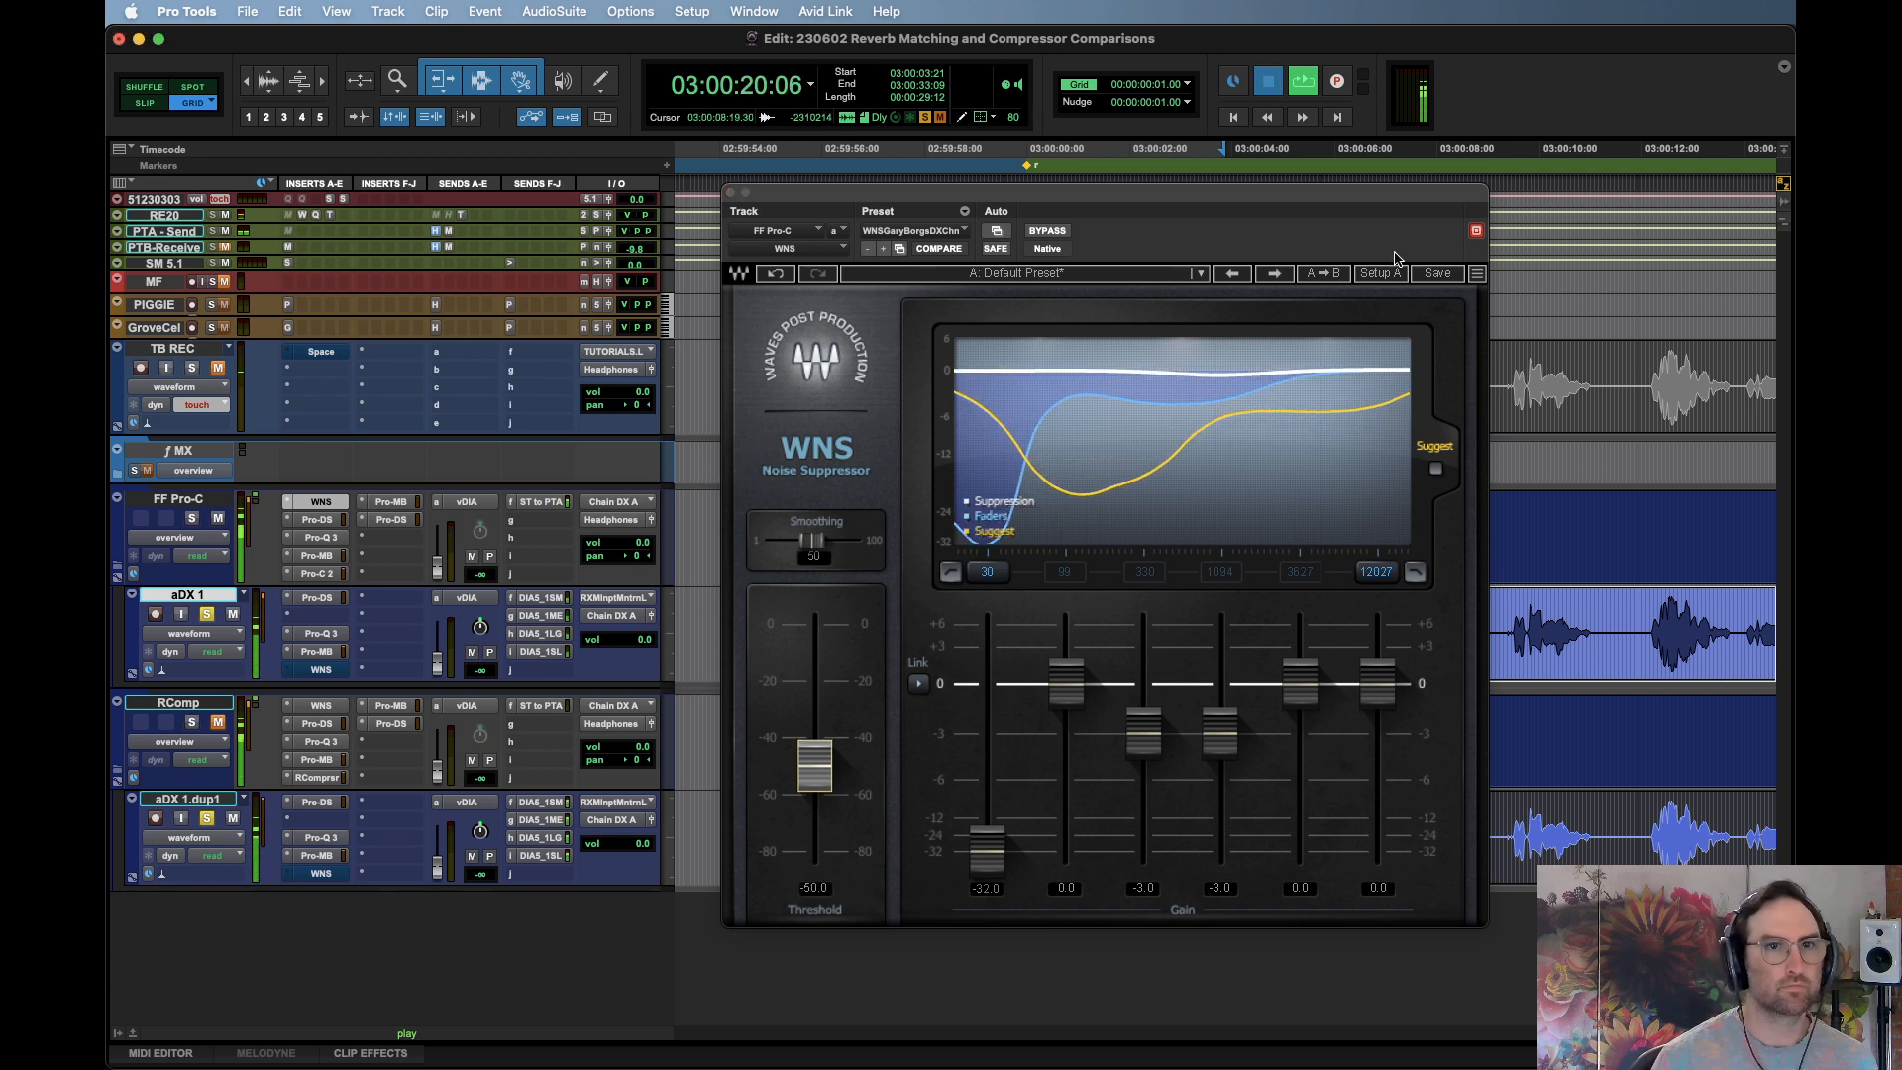
key("space")
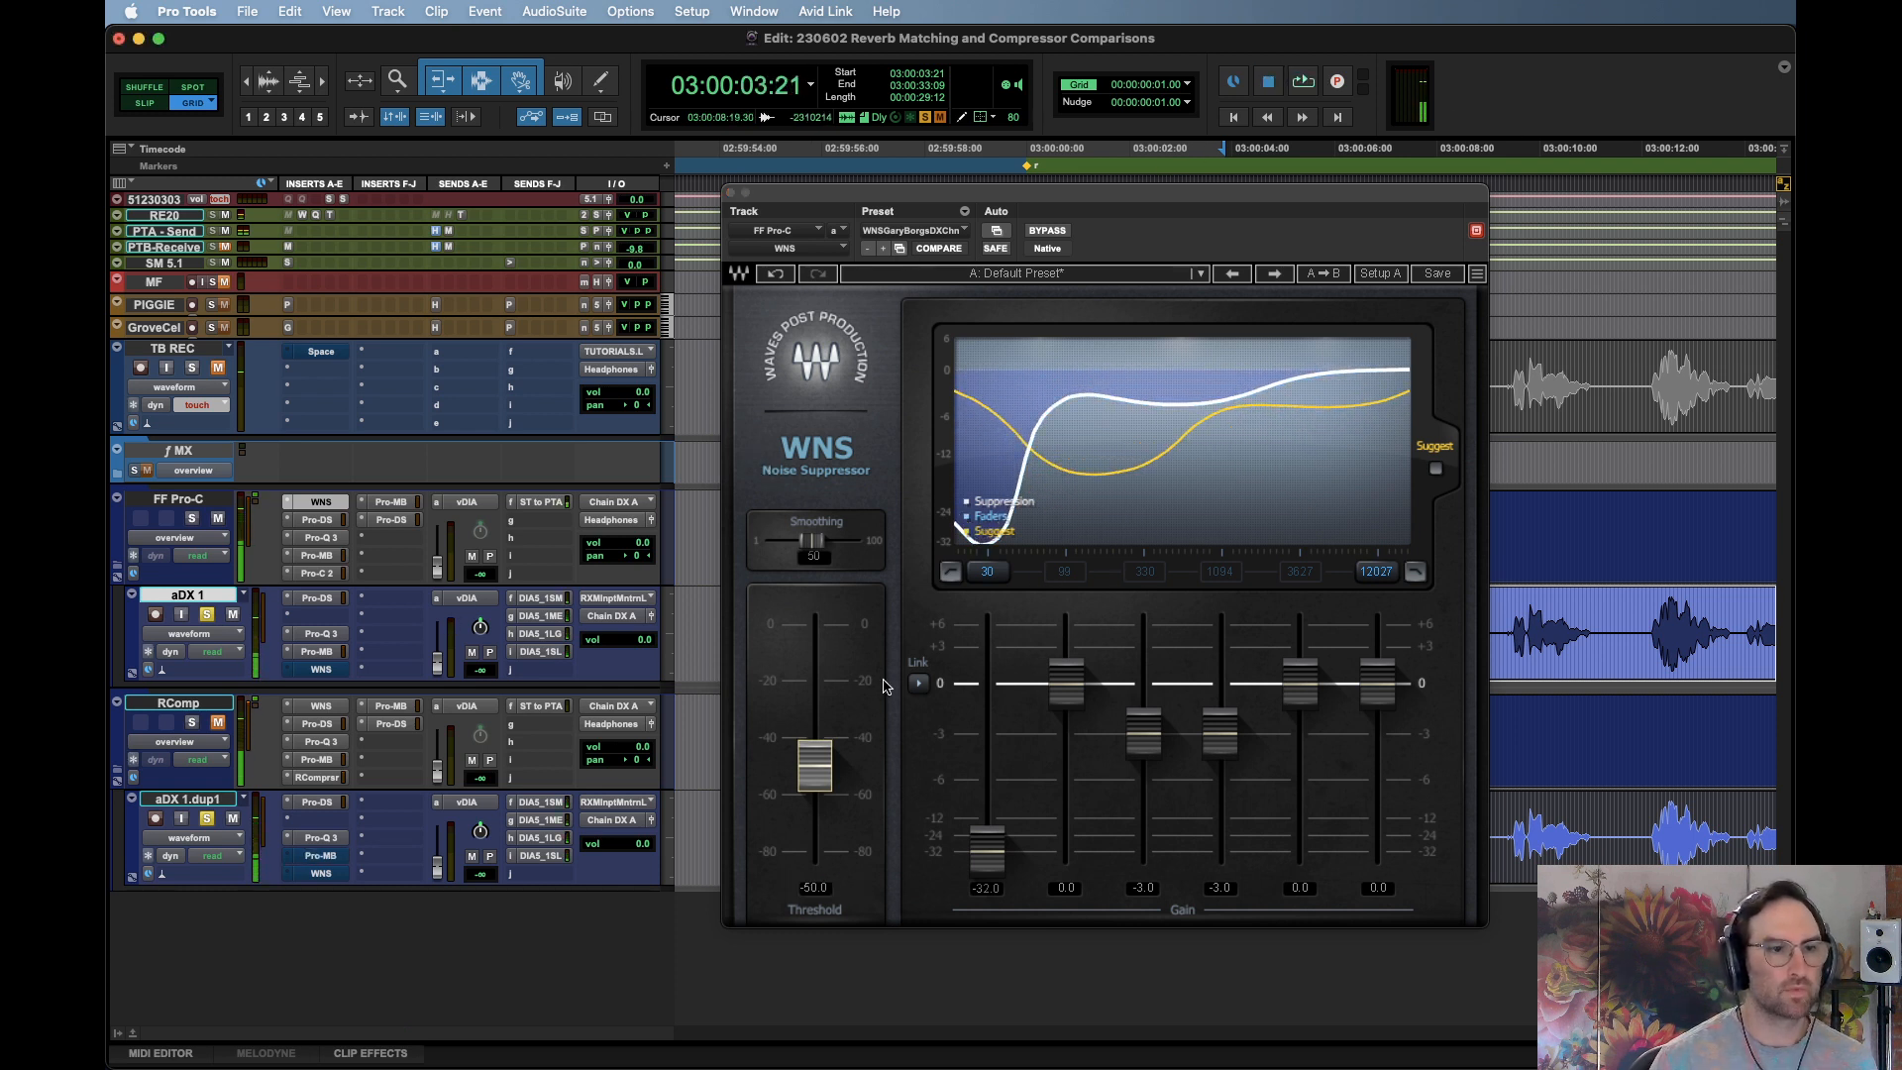
Remove the automation-enabled controls from WNS on RComp, match its threshold at -50.0 during playback, and close the plug-in
left_click(319, 706)
left_click(994, 230)
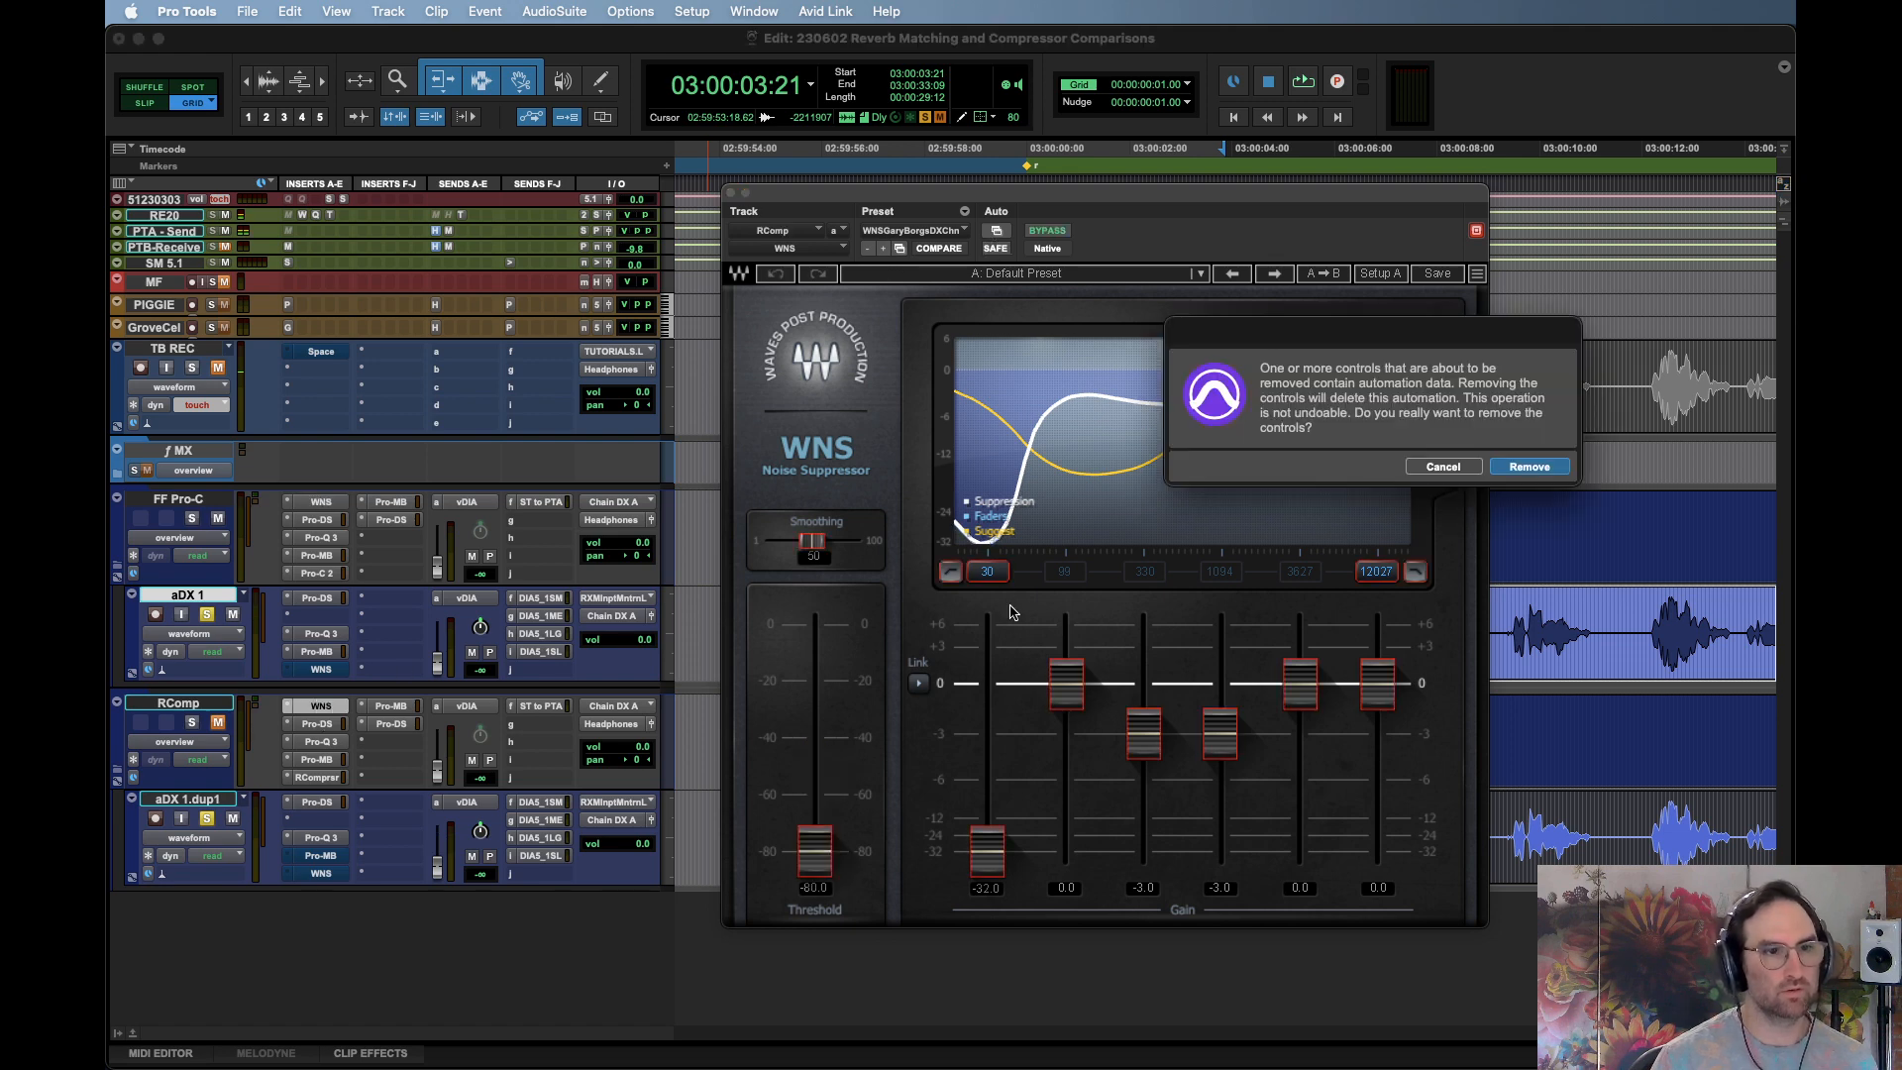
key("Return")
key("space")
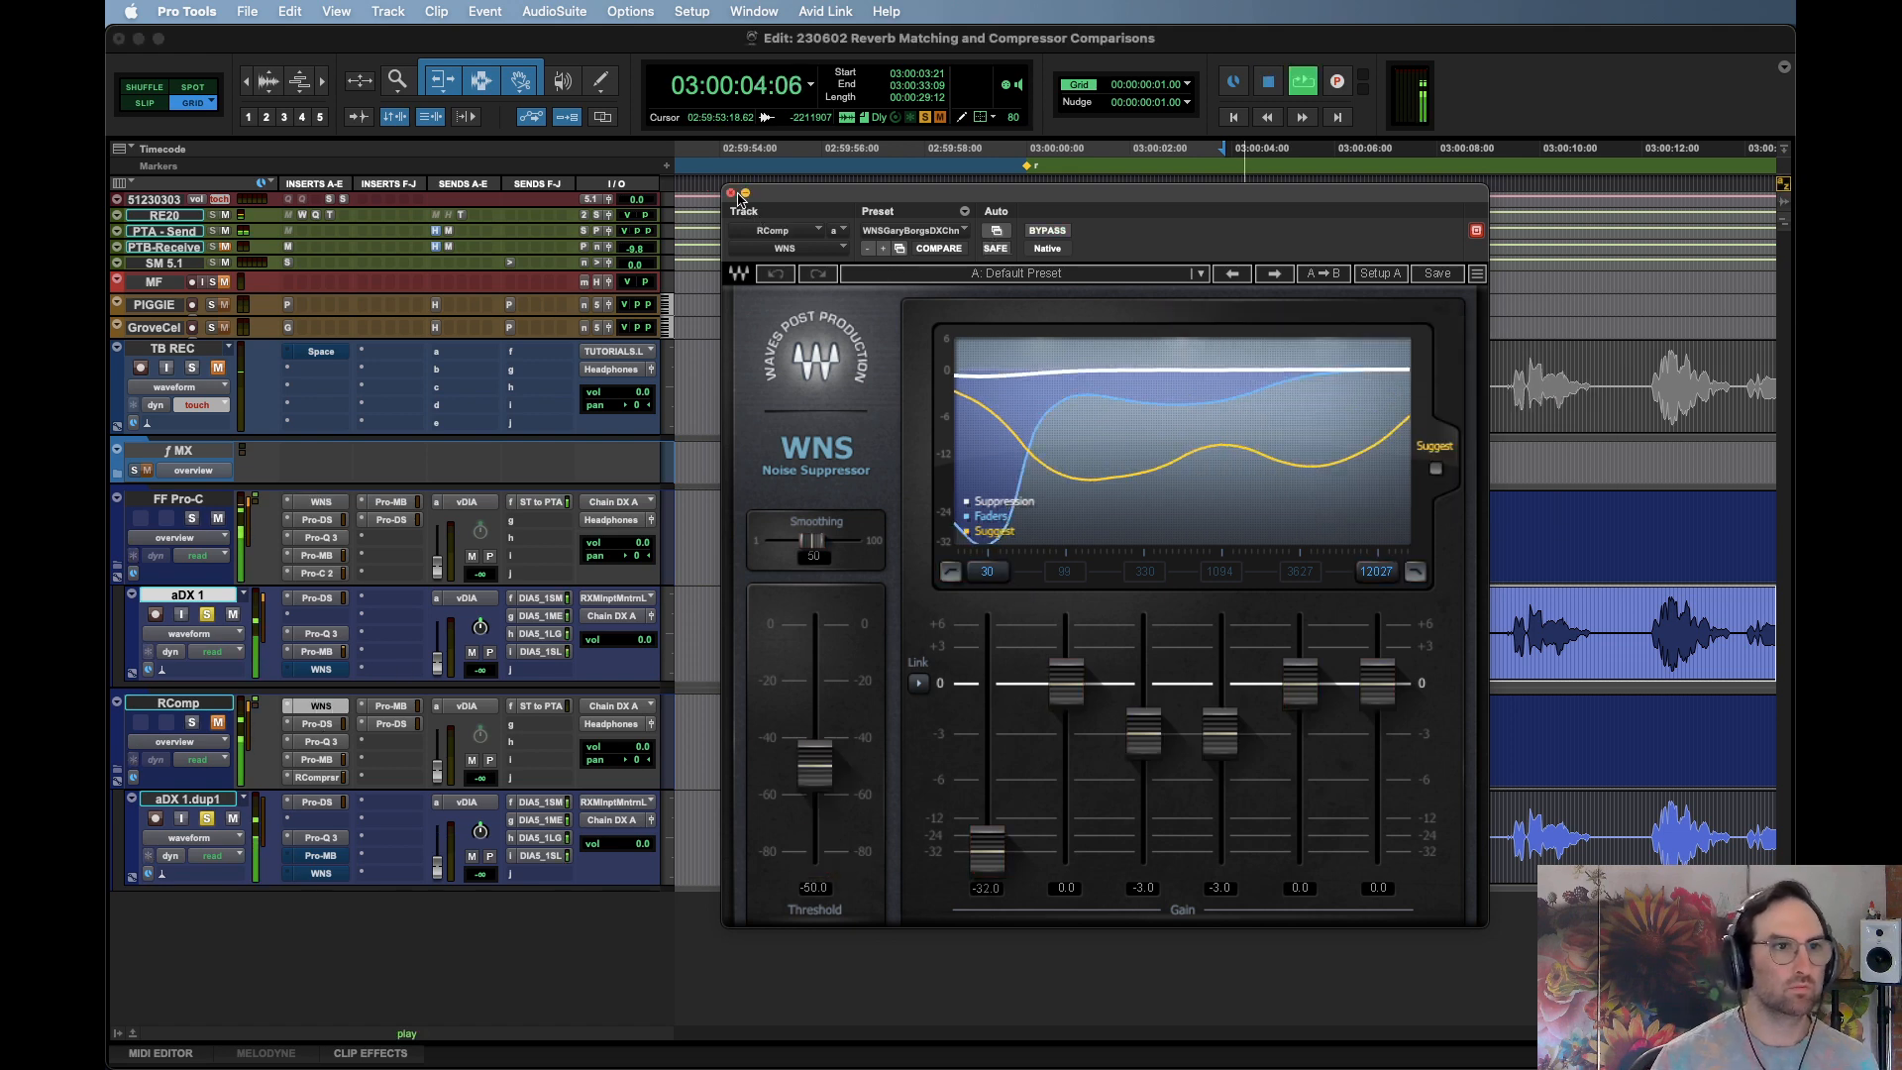
left_click(730, 192)
key("space")
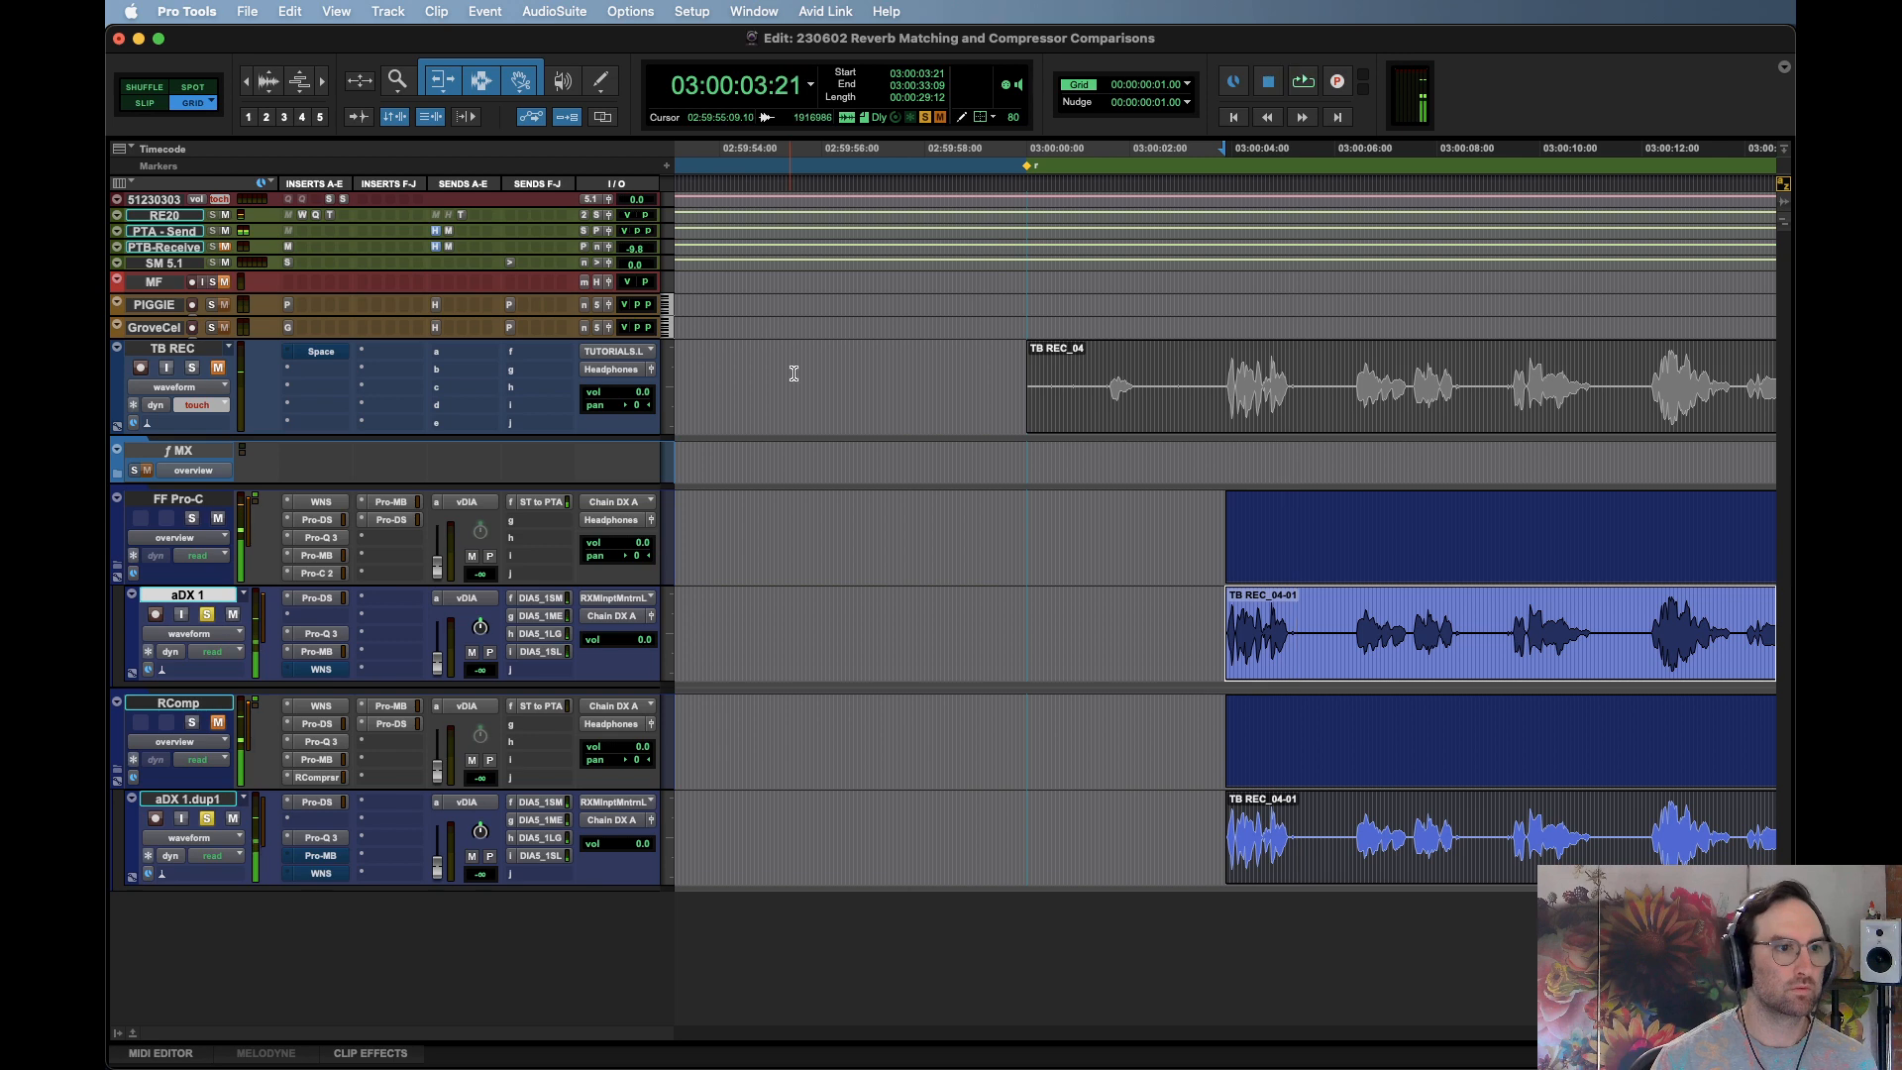
Inspect Pro-Q 3 and Pro-MB on FF Pro-C, comparing Pro-MB active and bypassed during playback
left_click(320, 538)
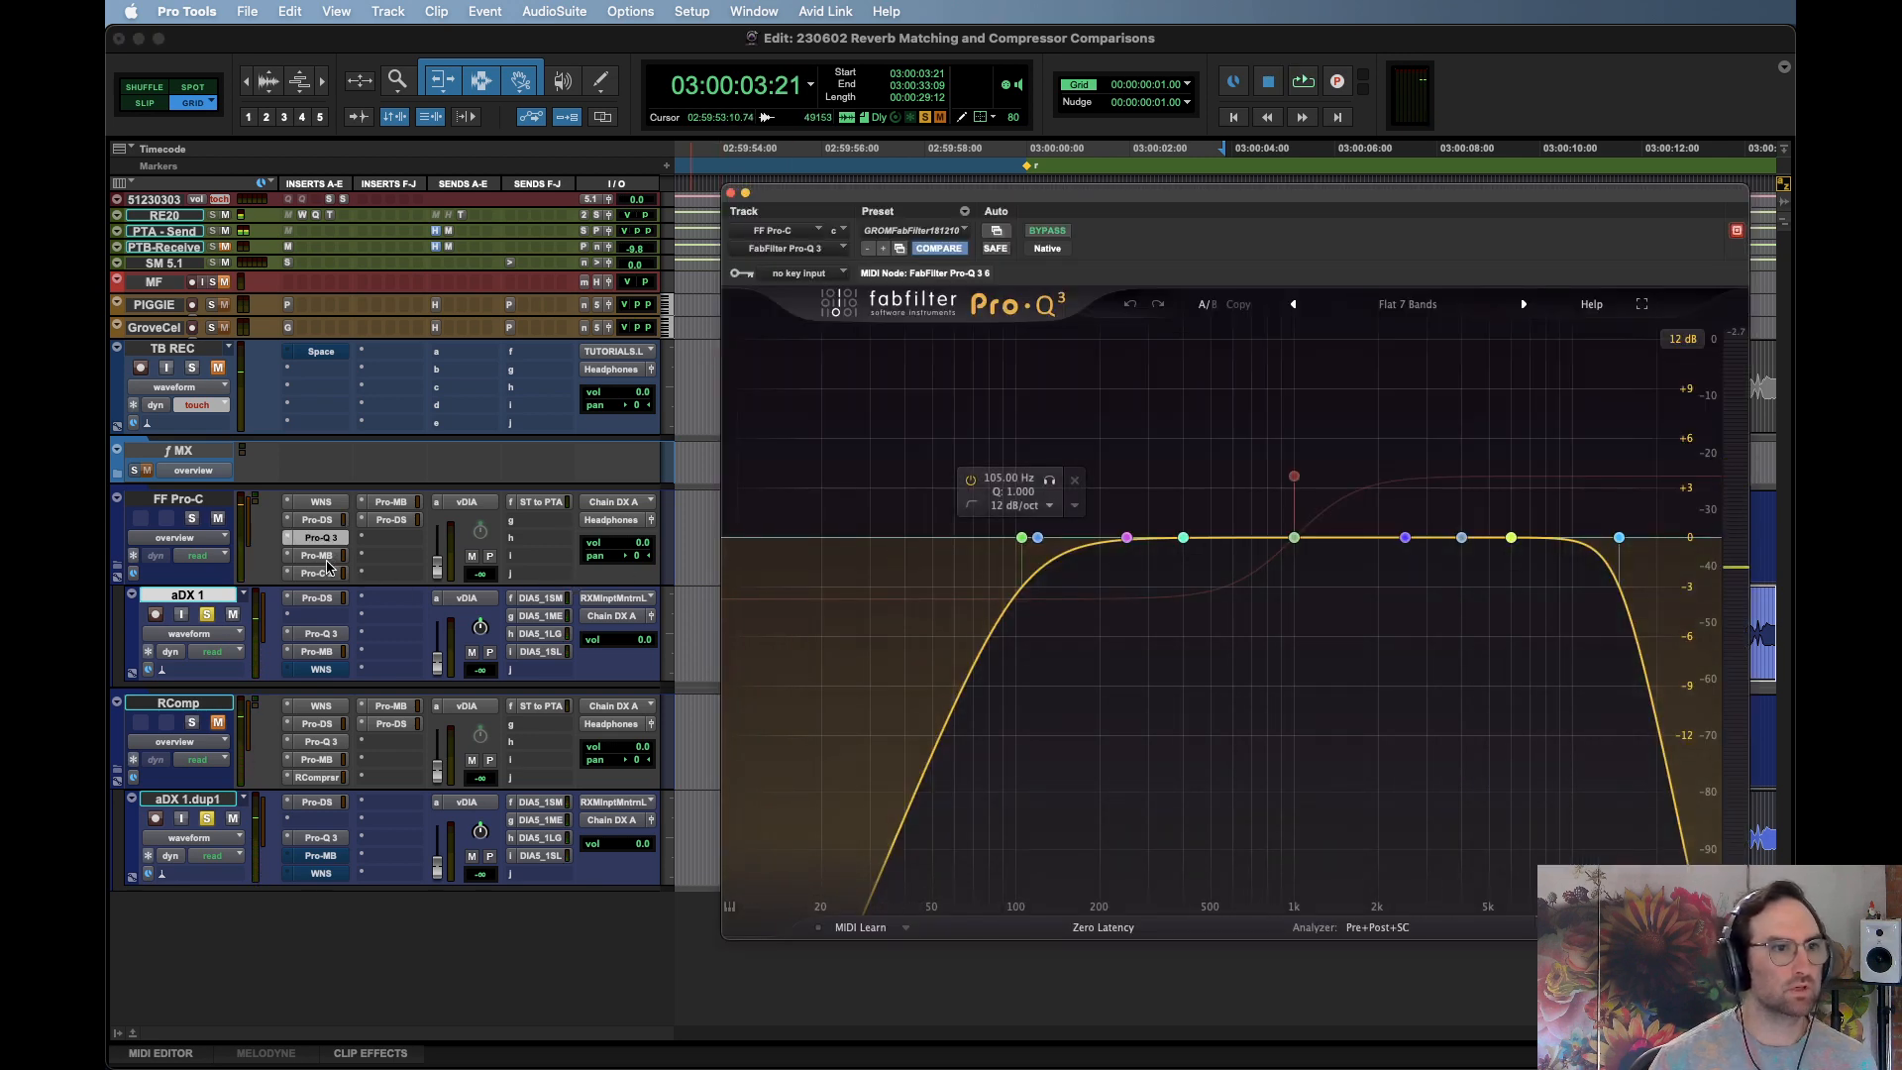
left_click(327, 558)
key("space")
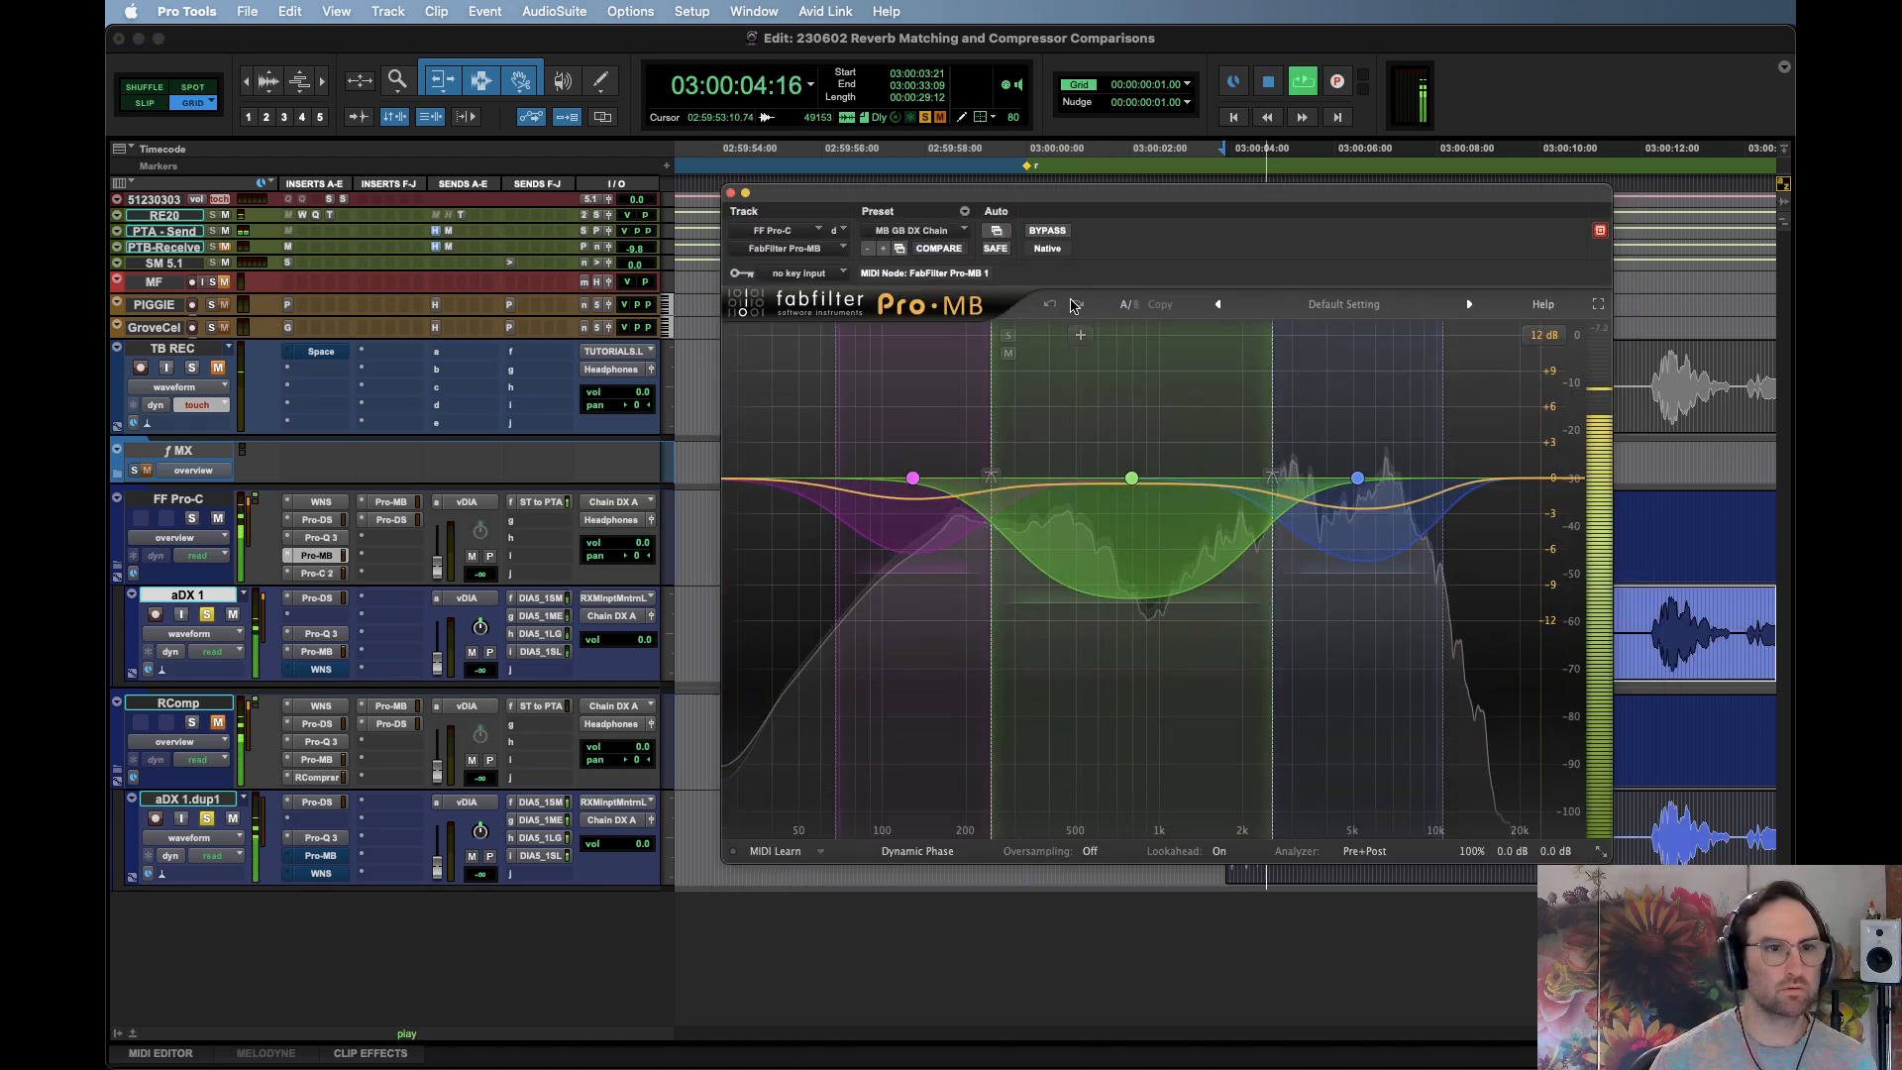
key("space")
left_click(1047, 232)
key("space")
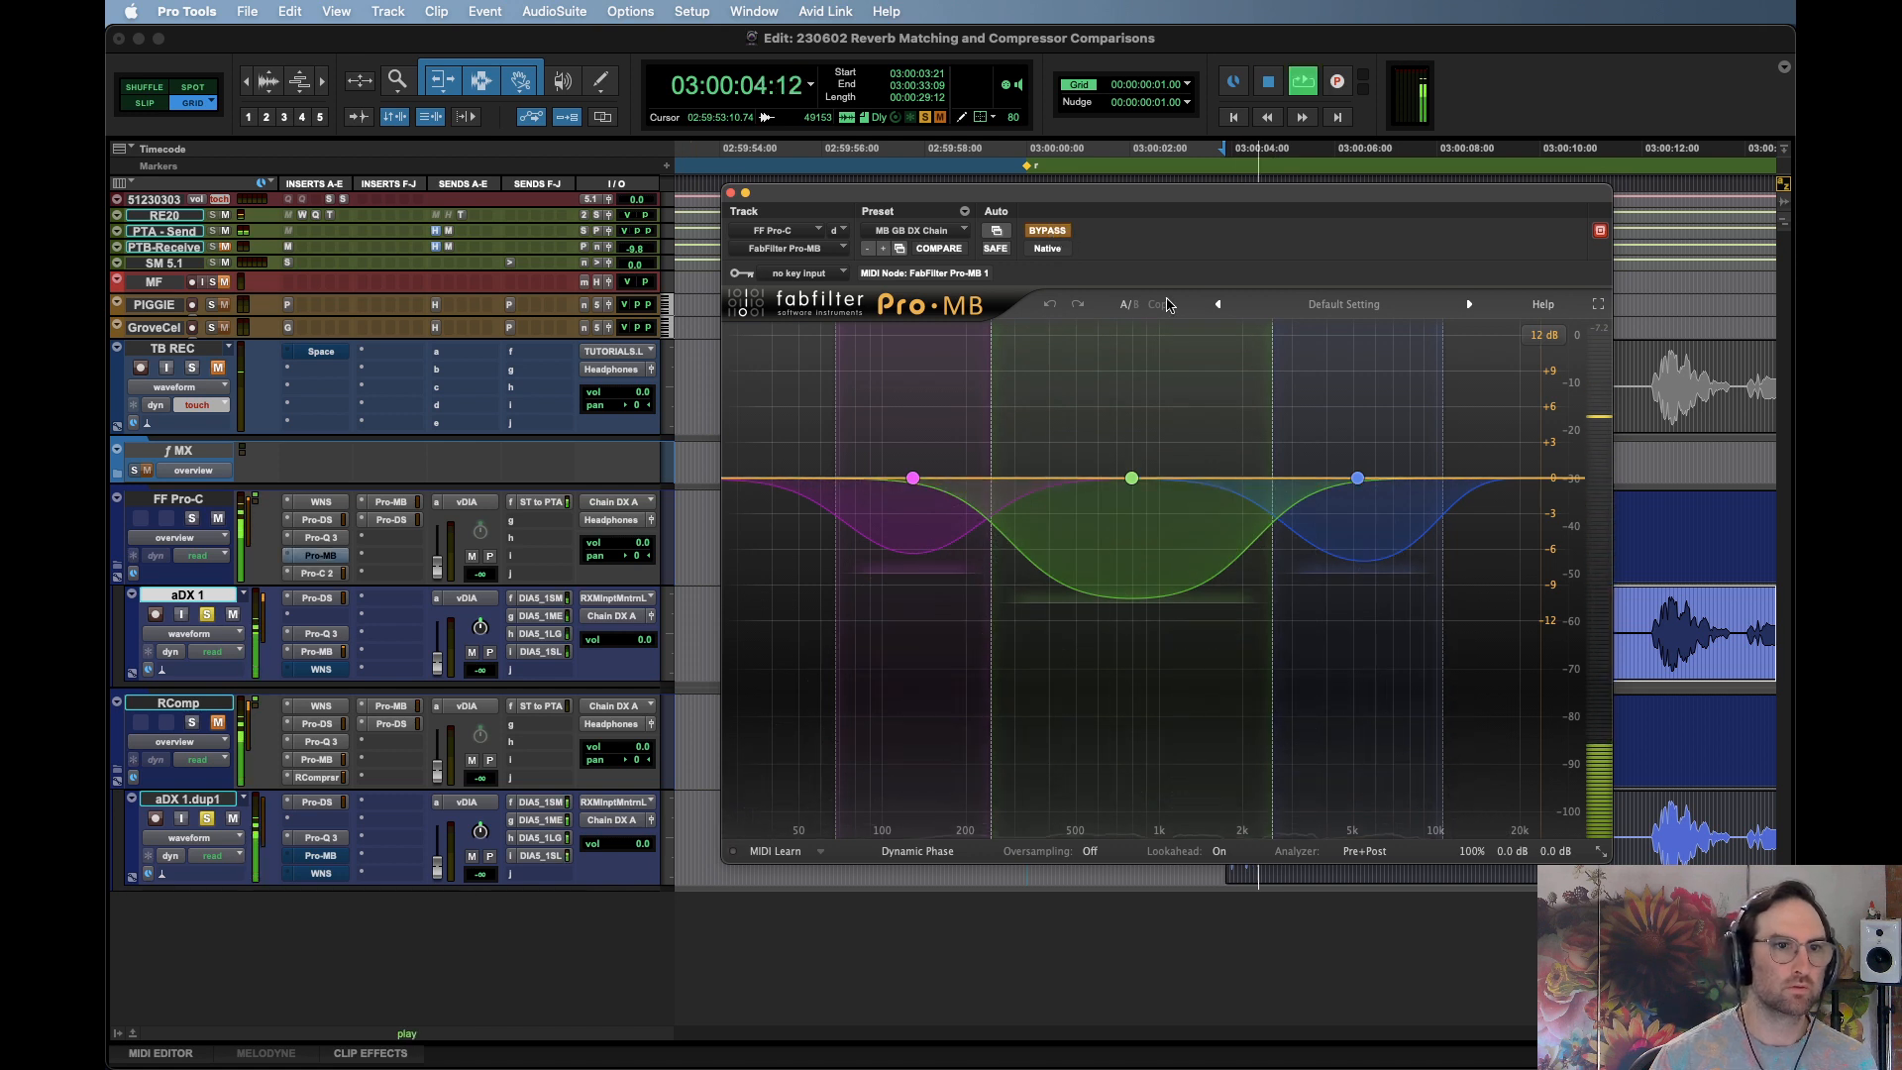
key("space")
left_click(1052, 230)
key("space")
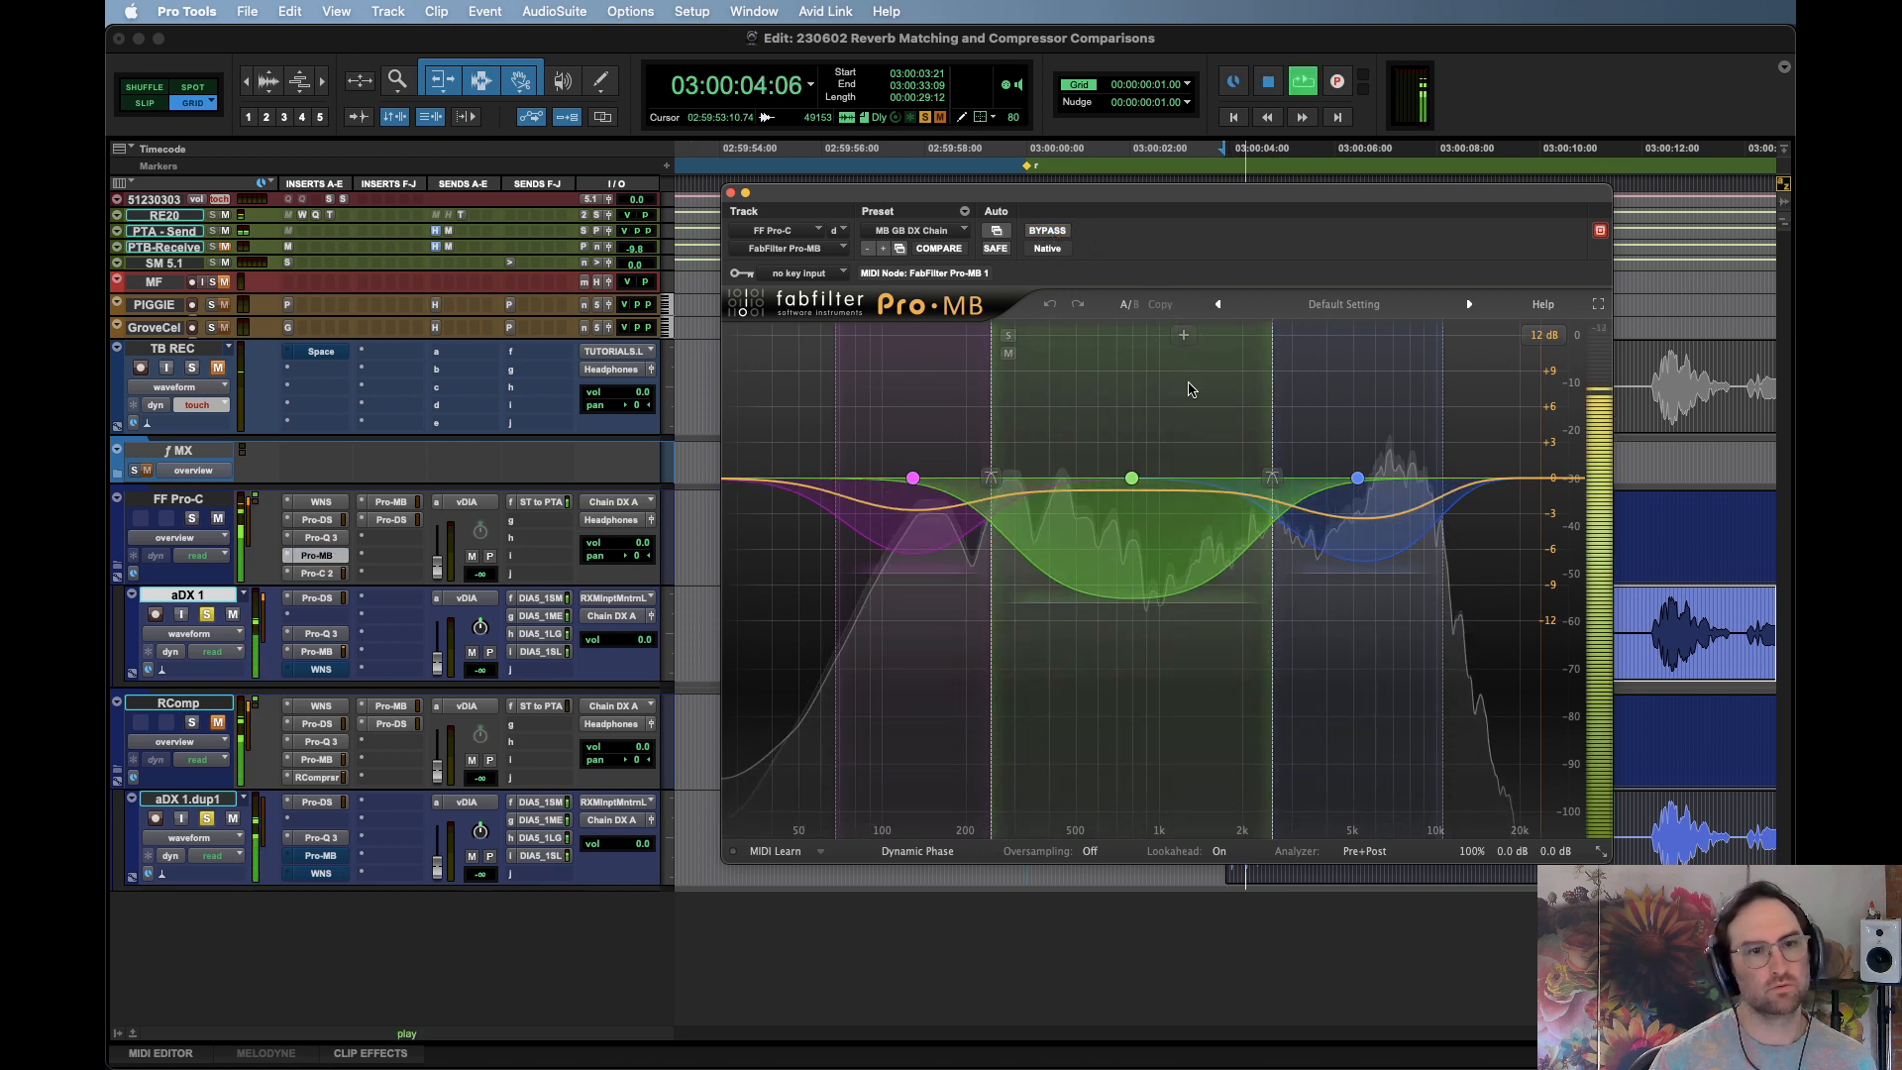
key("space")
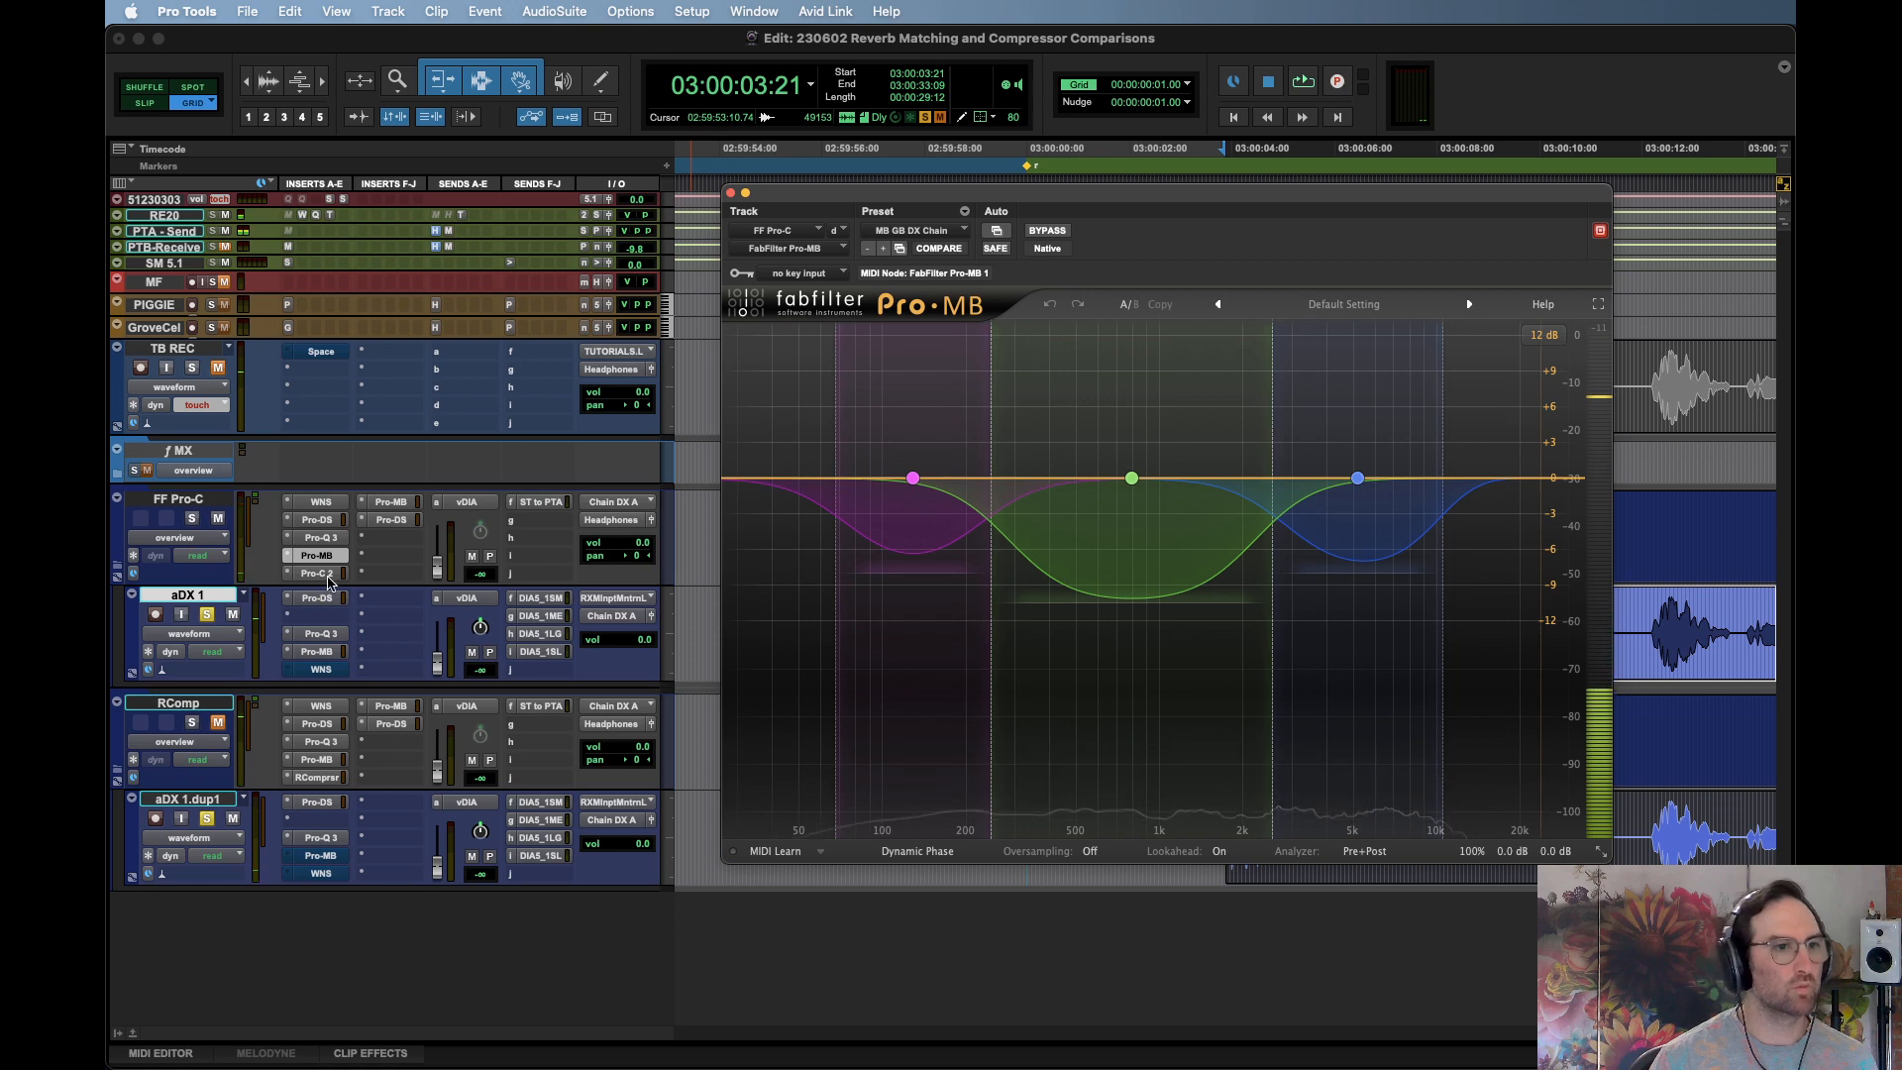
Open Pro-C 2 on FF Pro-C, bring the whole TB REC_04-01 clip into view, and audition the compression
left_click(325, 575)
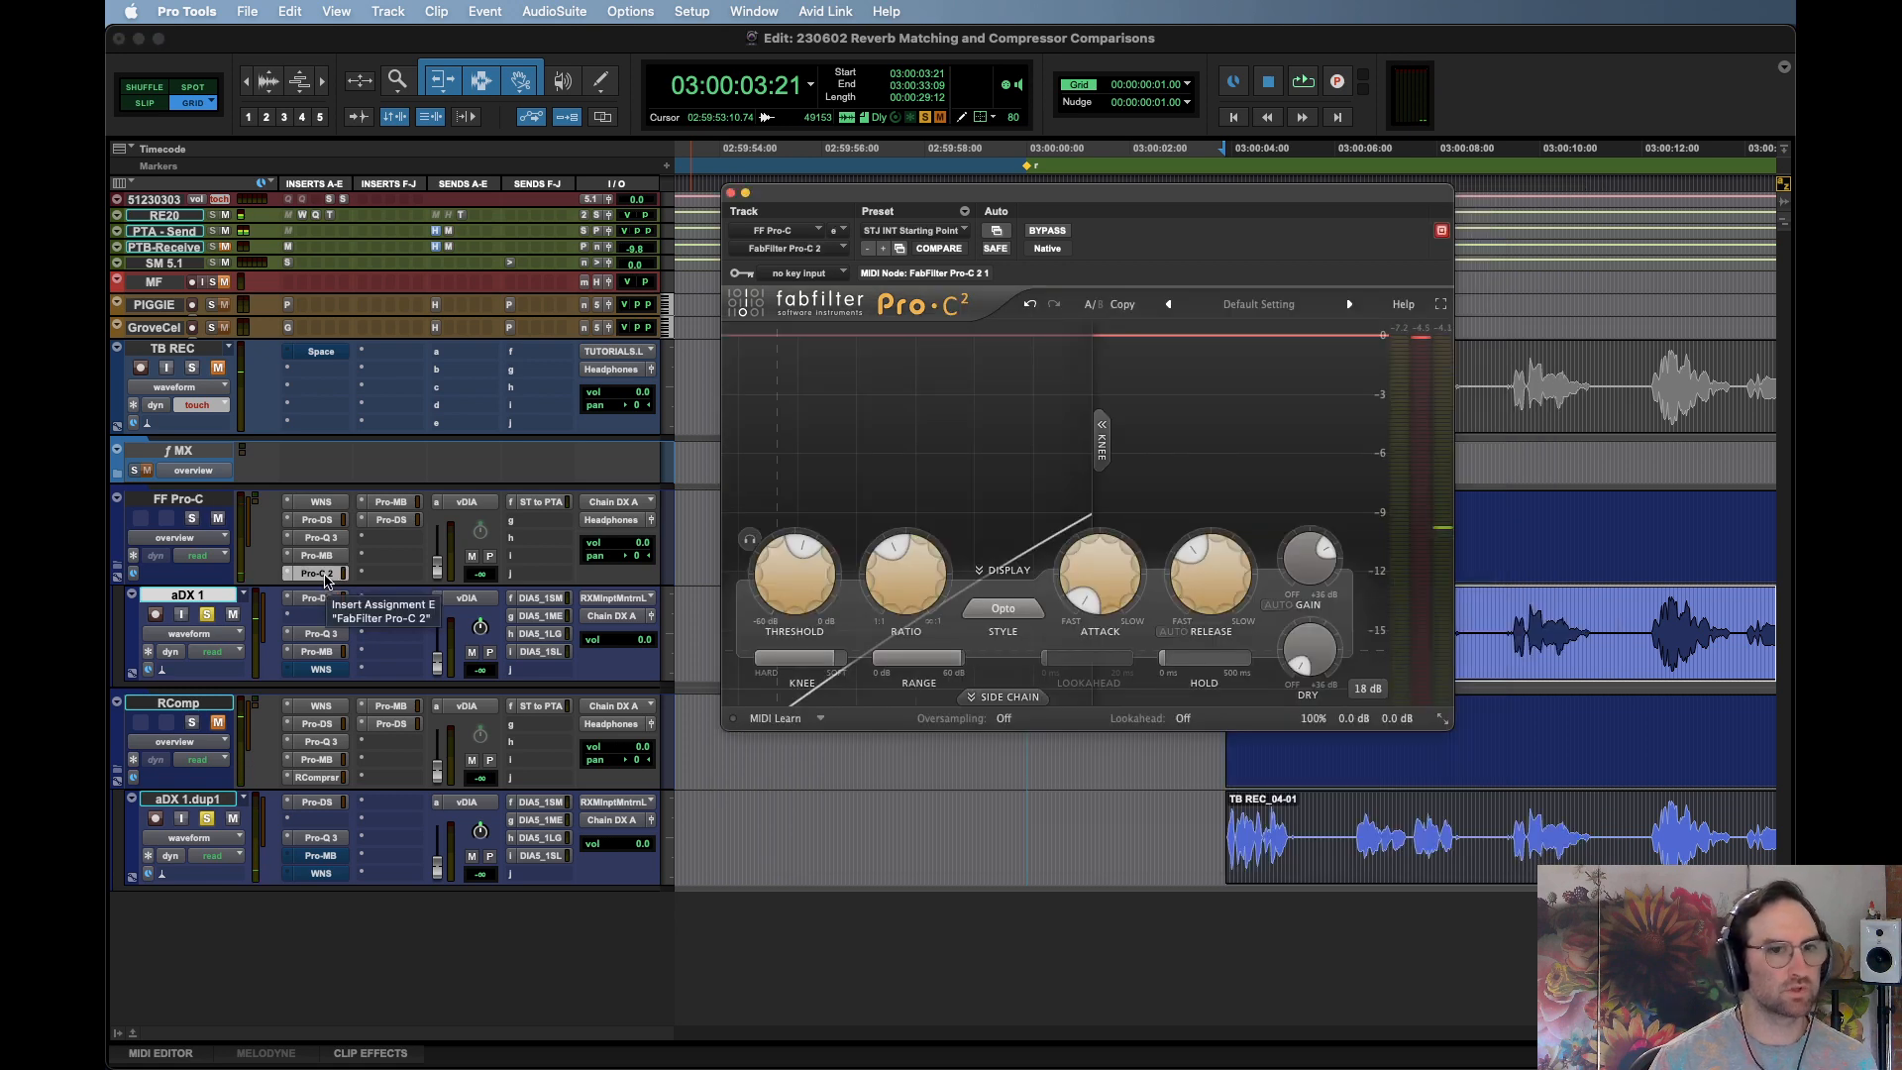
left_click_drag(1284, 213, 1446, 49)
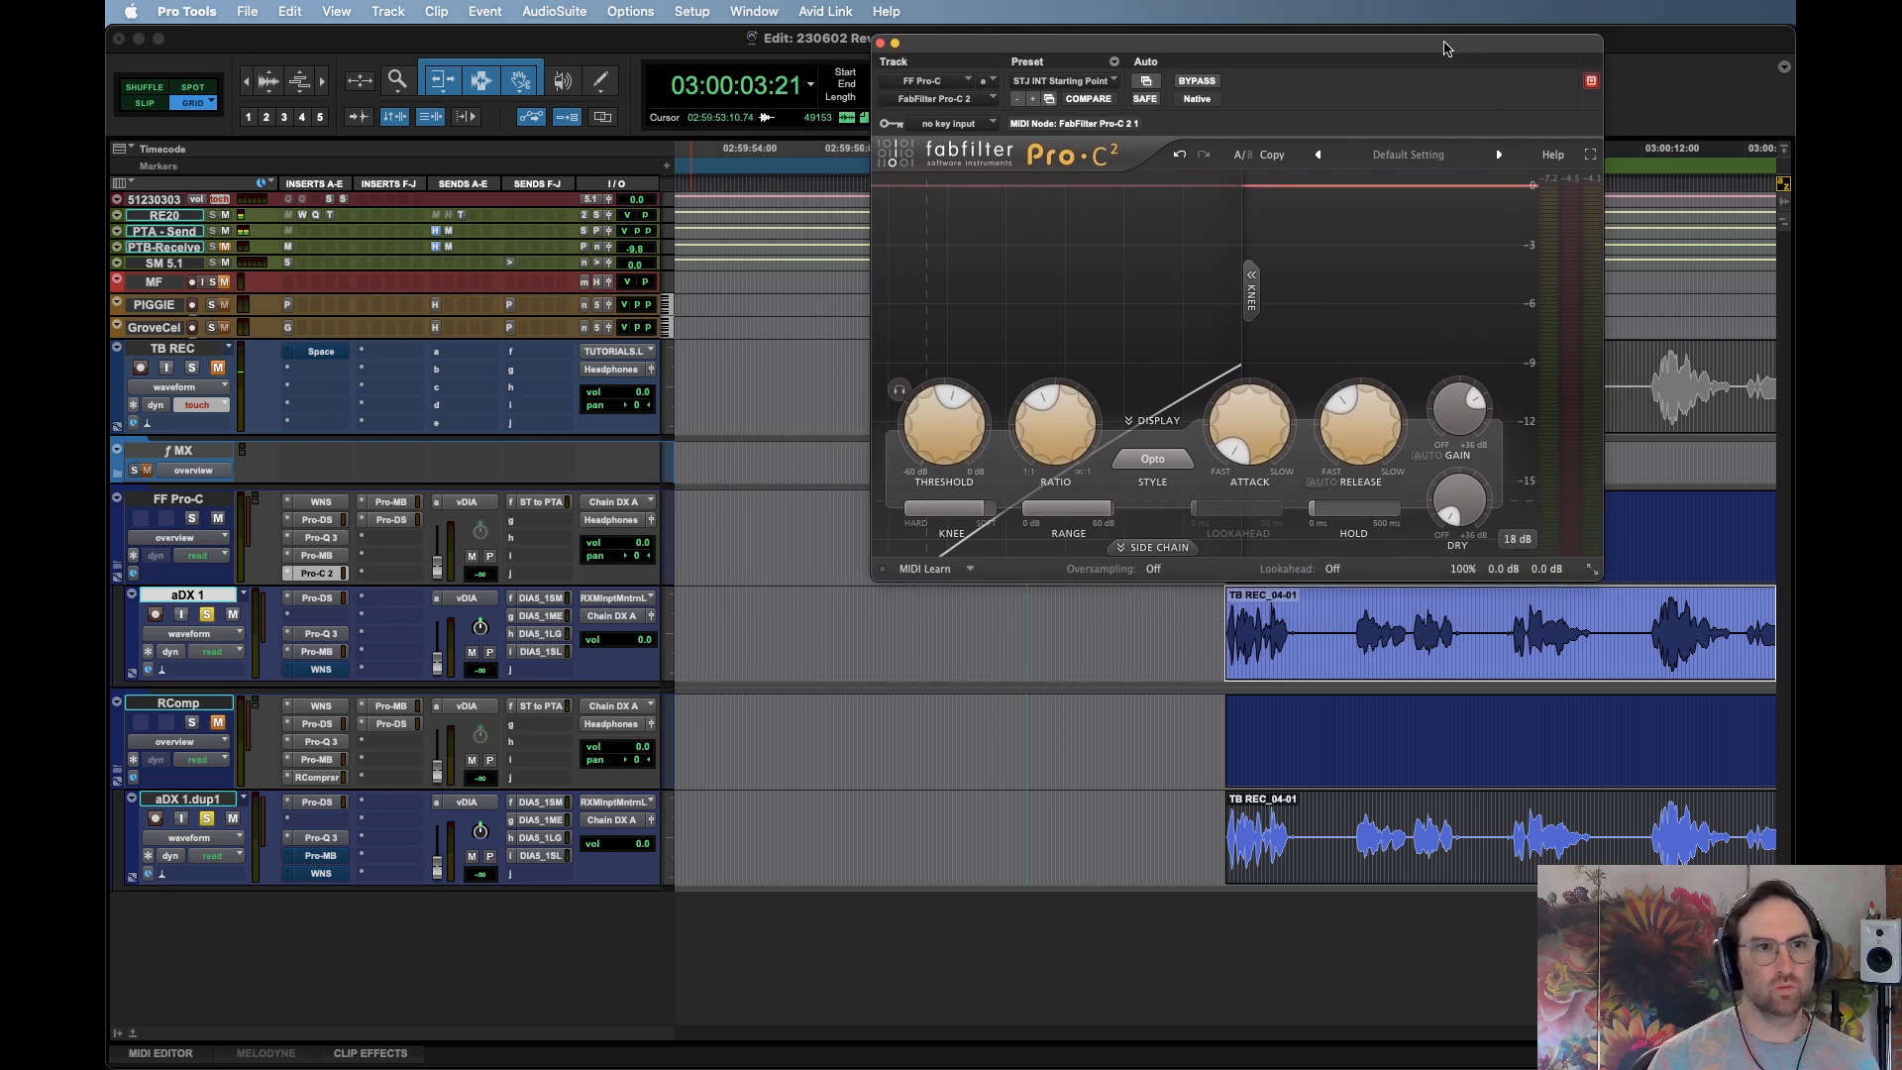
key("r")
scroll(1265, 733, "right", 8)
scroll(1253, 735, "left", 4)
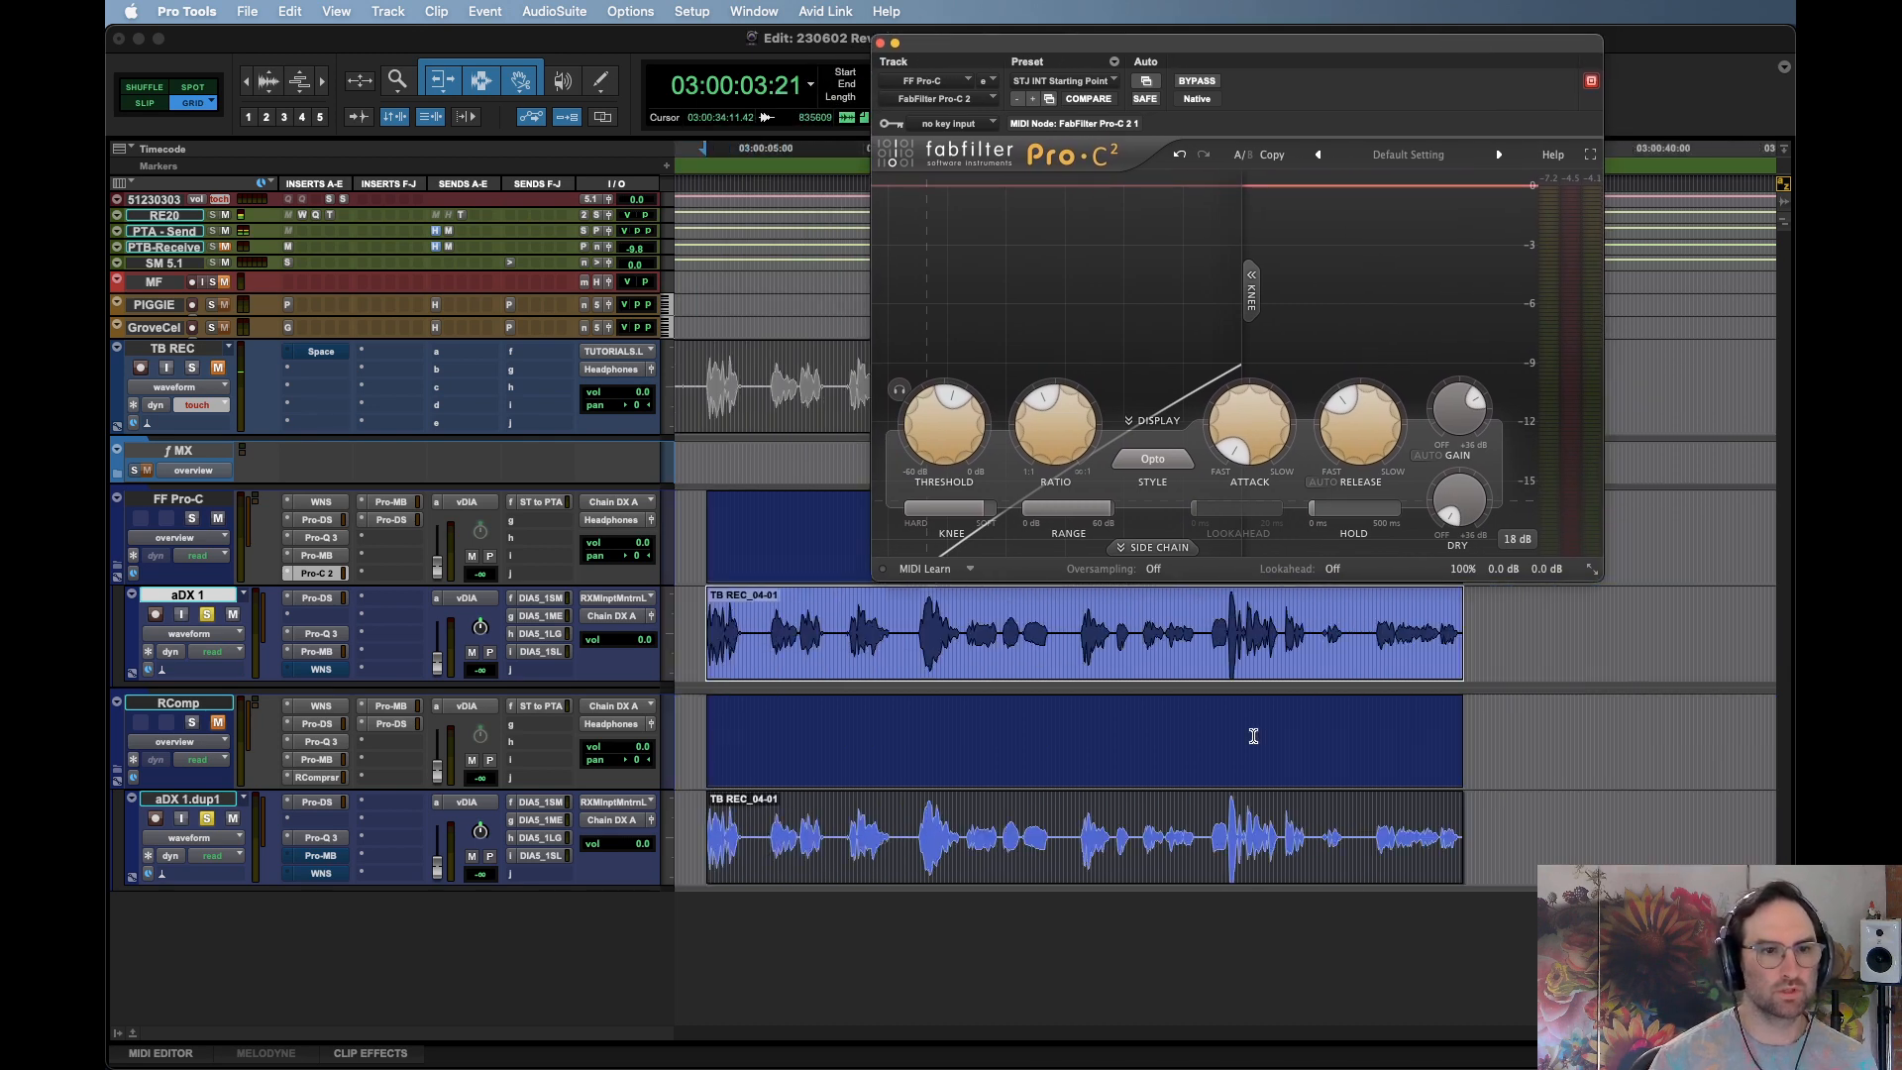
key("space")
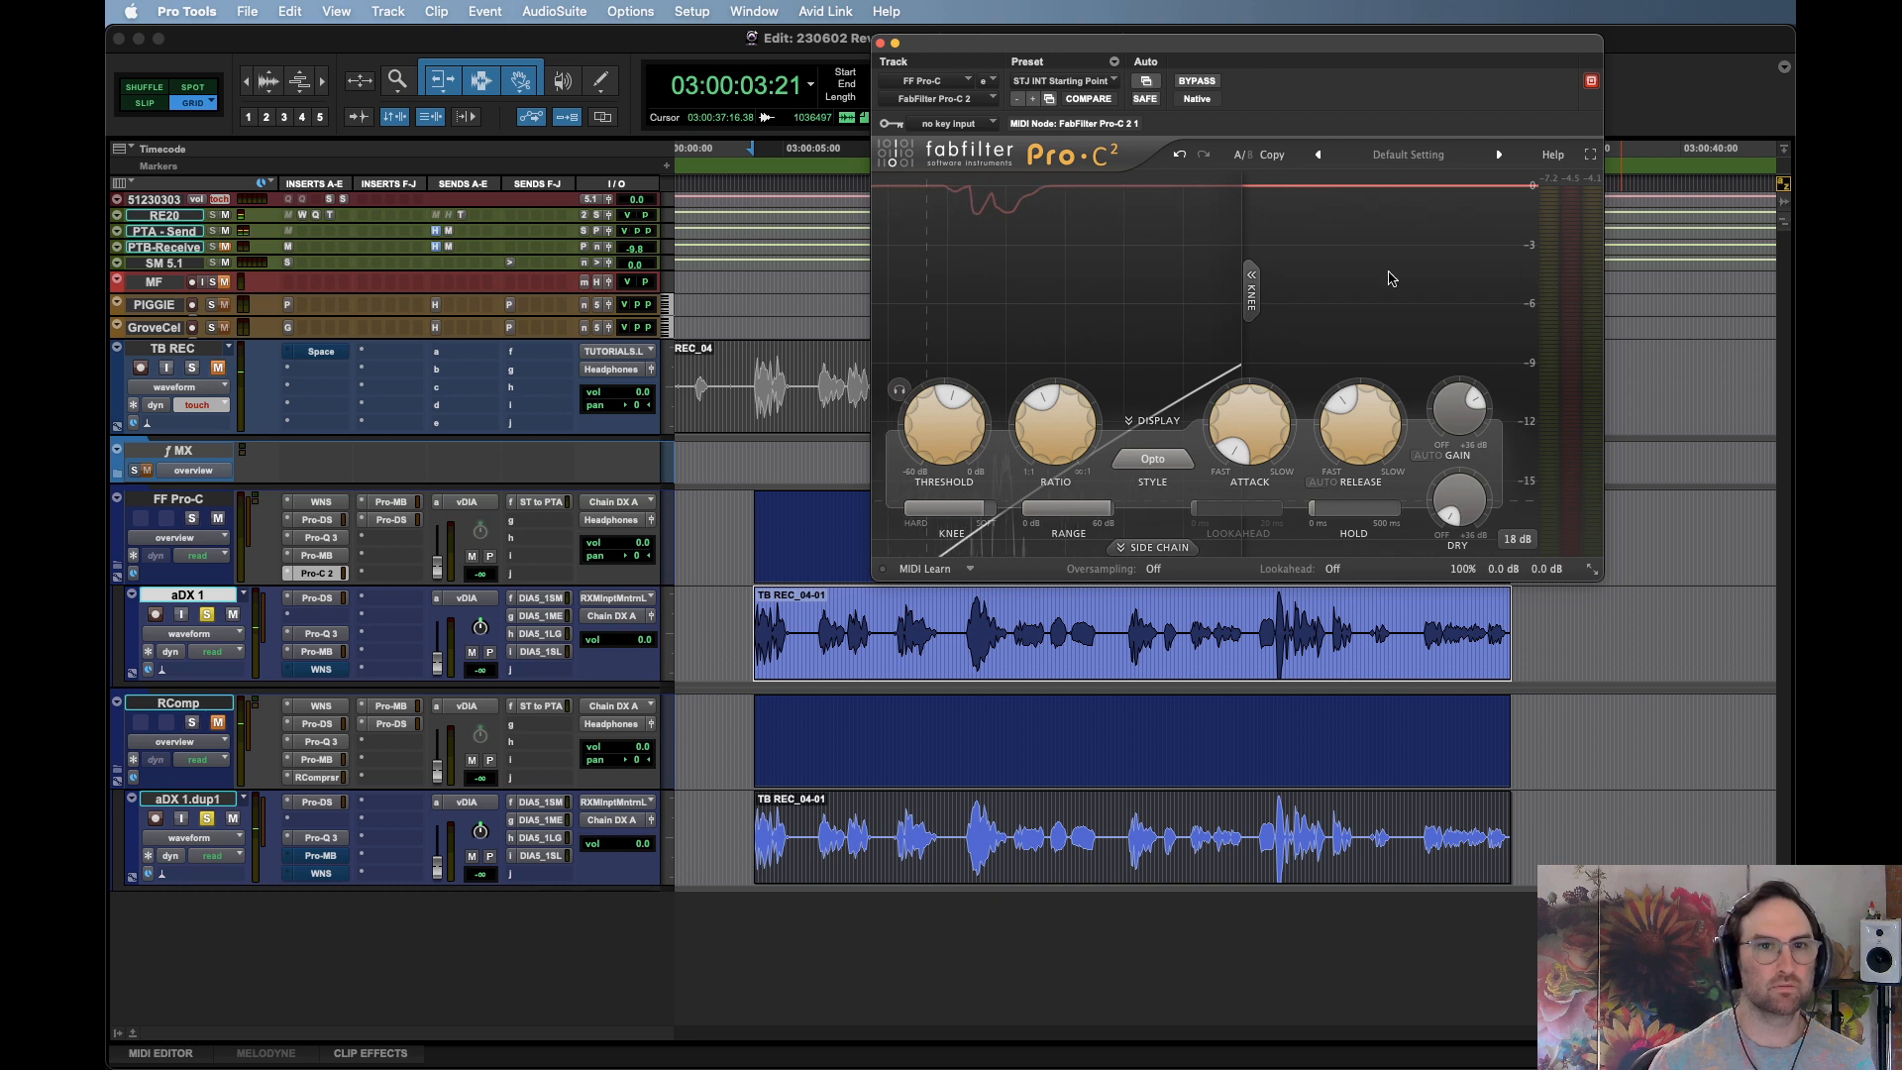
Select the FF Pro-C and RComp tracks together and show their Pro-C 2 and RComp windows side by side during playback
left_click(201, 508)
left_click(236, 715, "super")
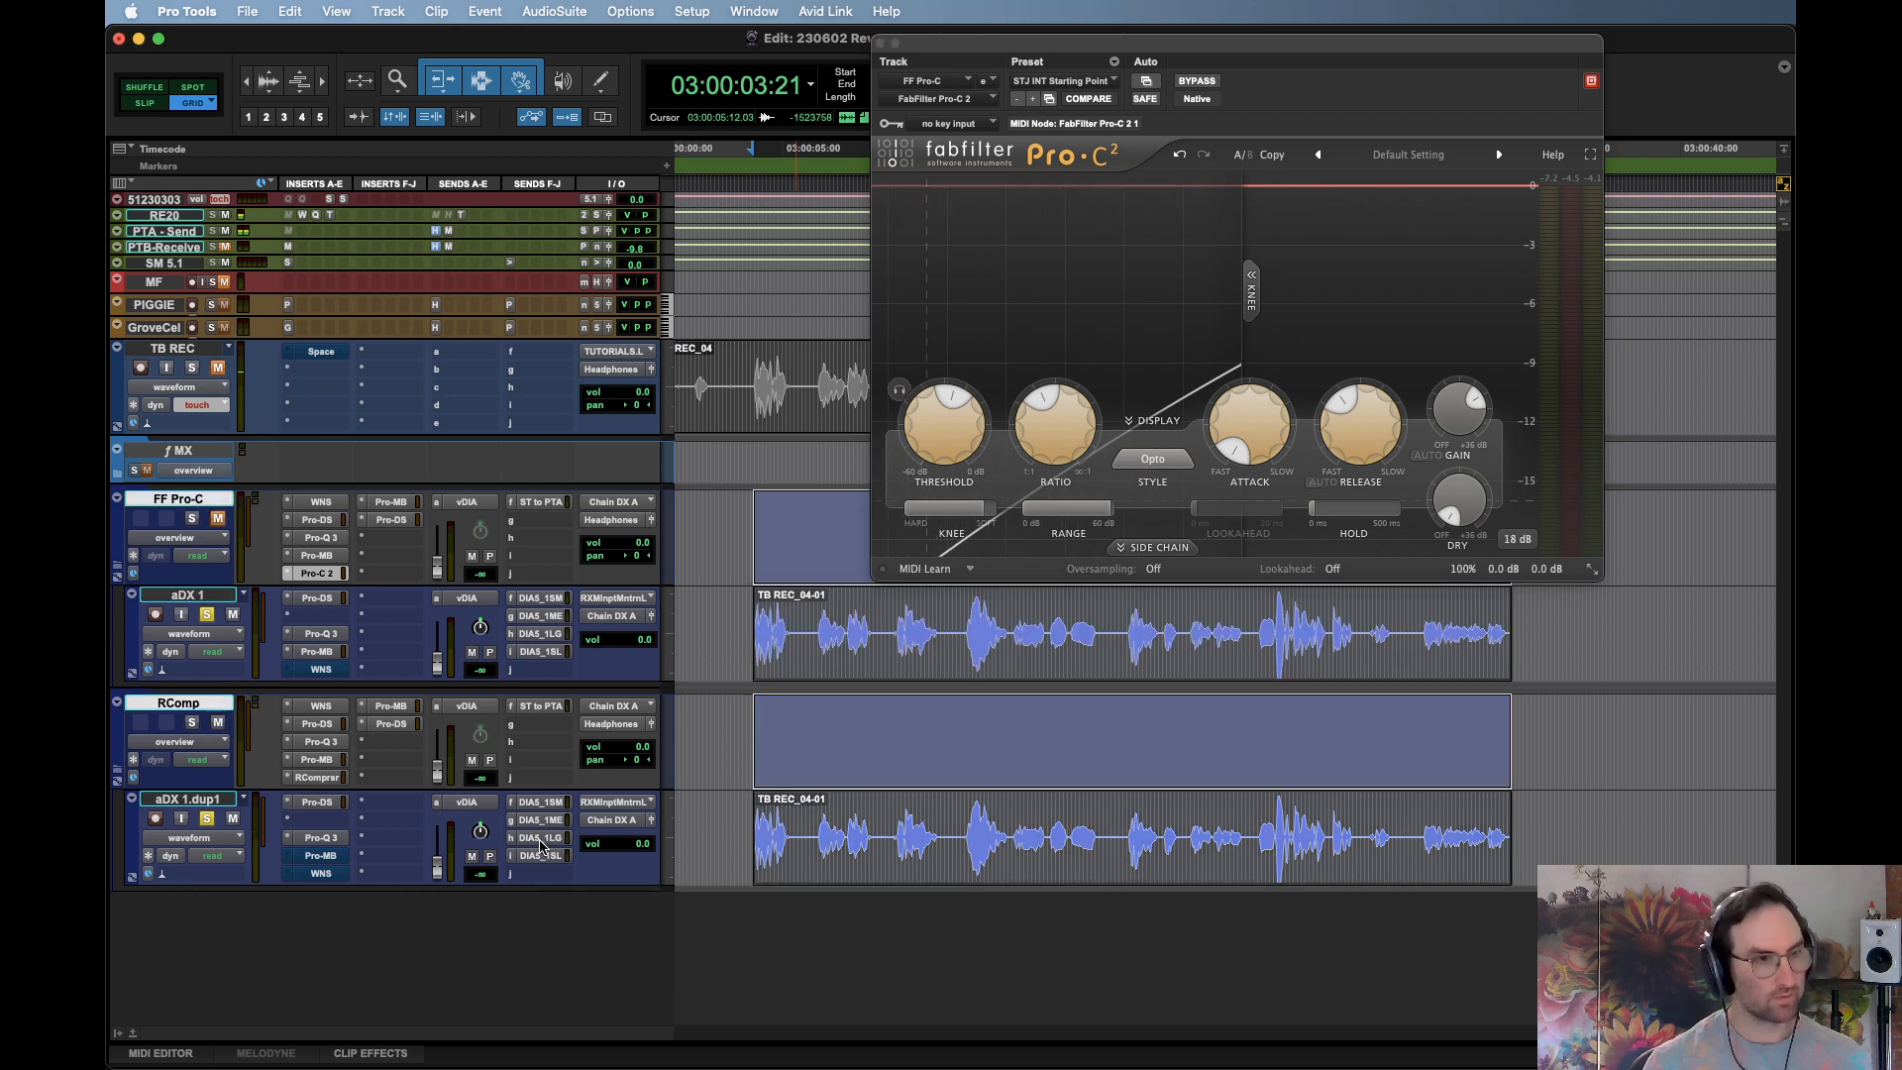
key("space")
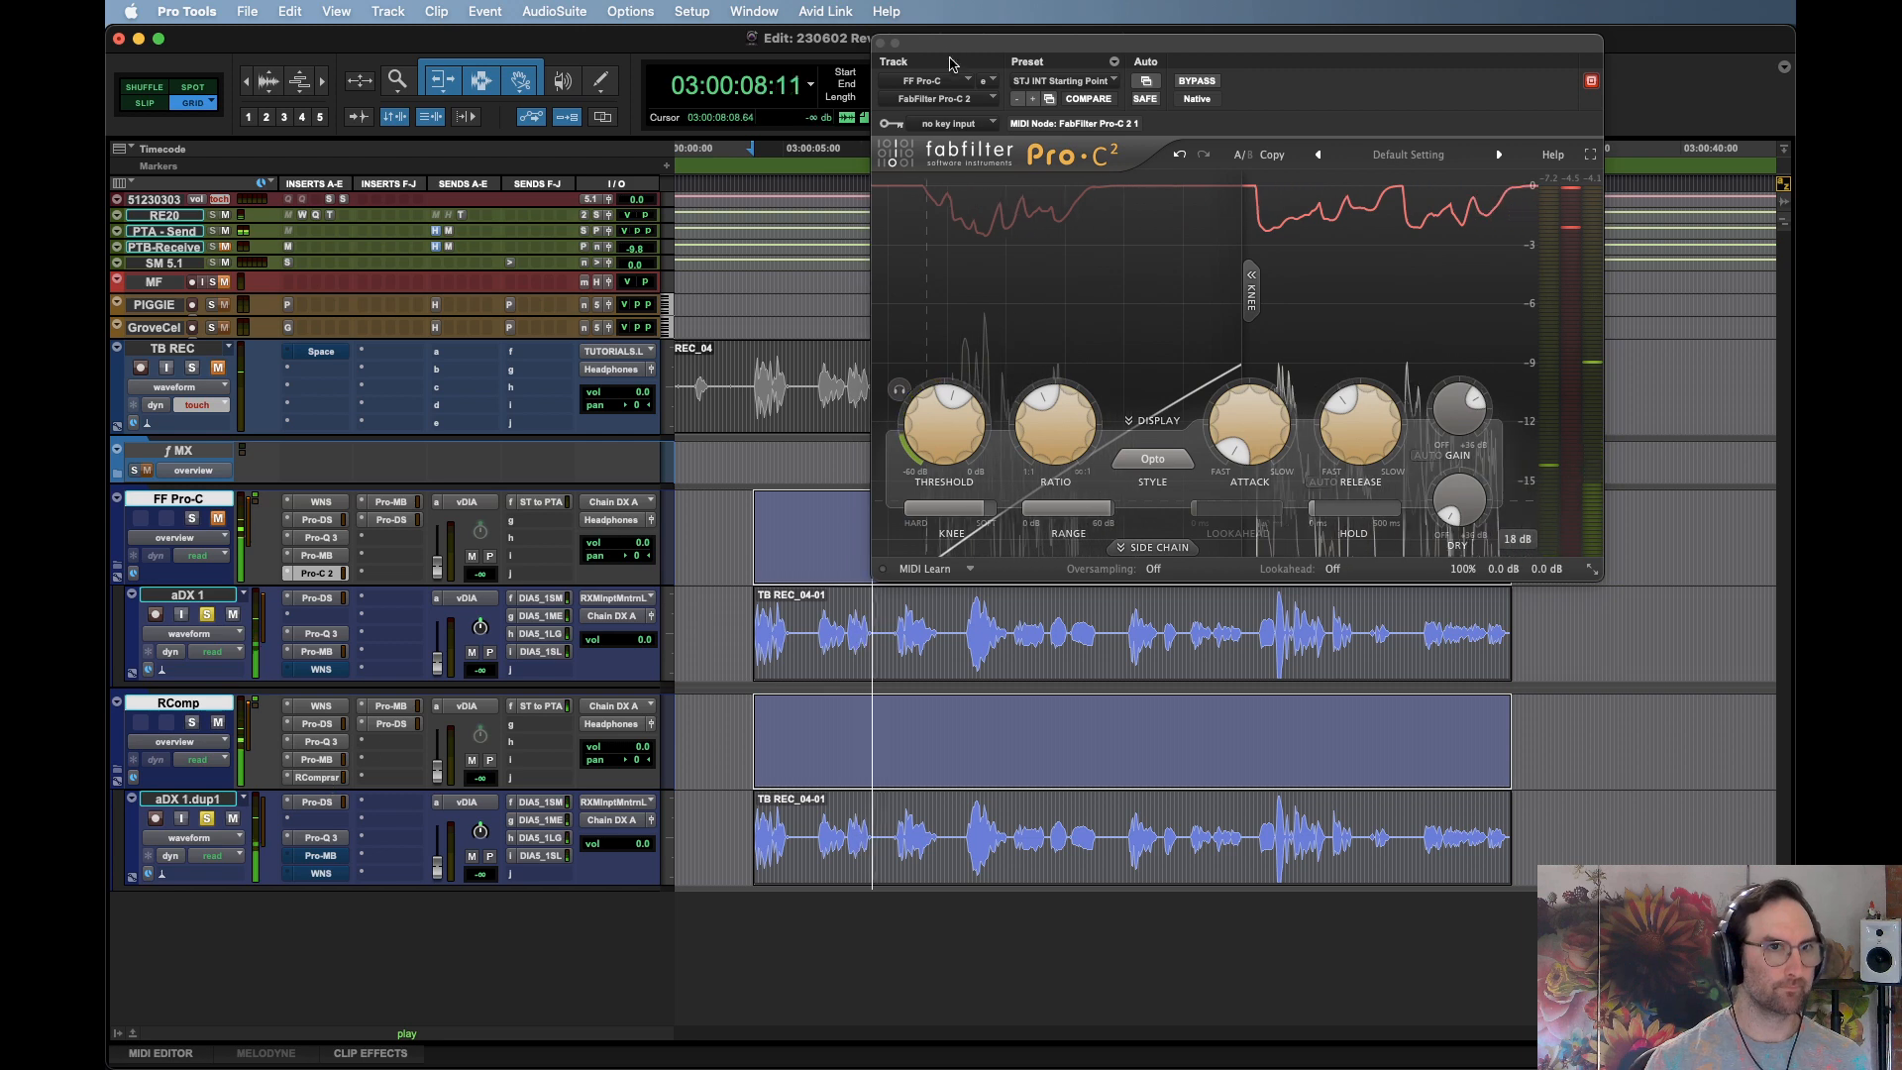
left_click(879, 43)
key("ctrl+alt+super+w")
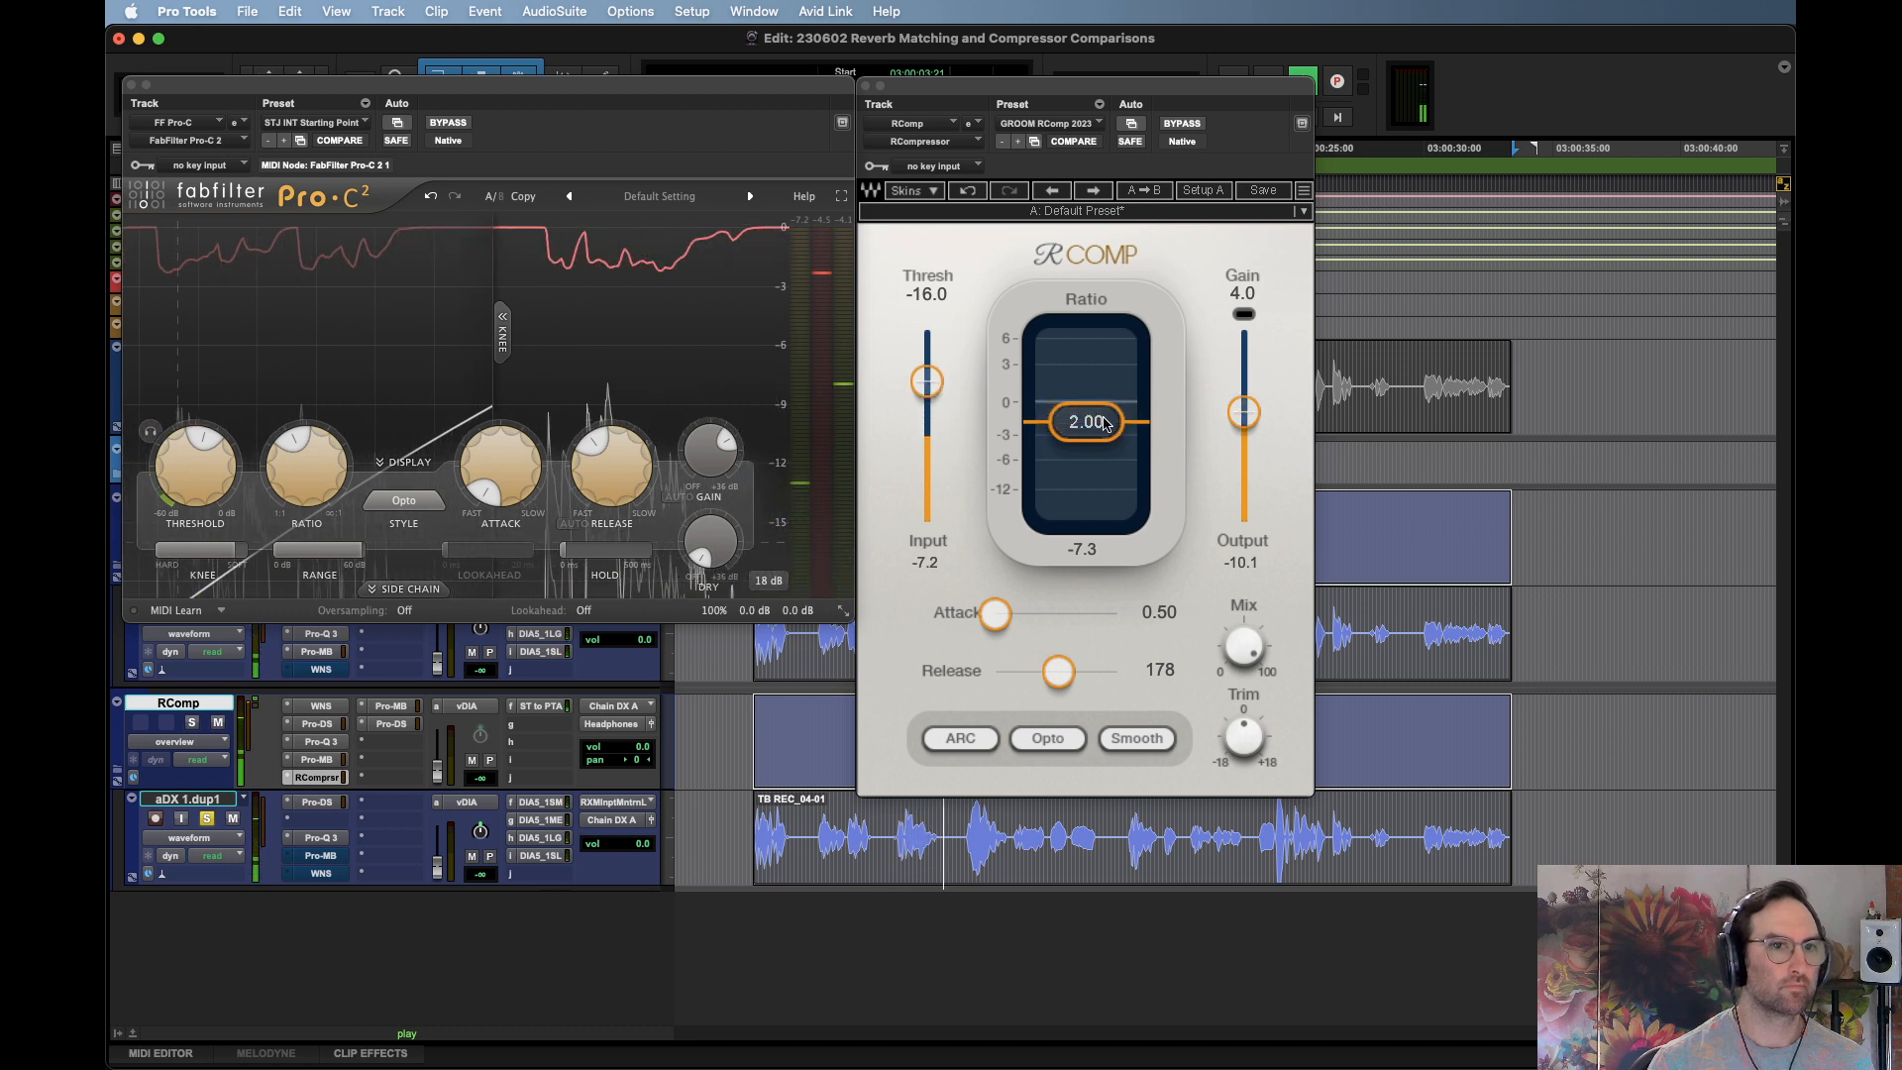
Lower the RComp ratio by ear to 1.43 during playback
left_click_drag(1098, 419, 1098, 412)
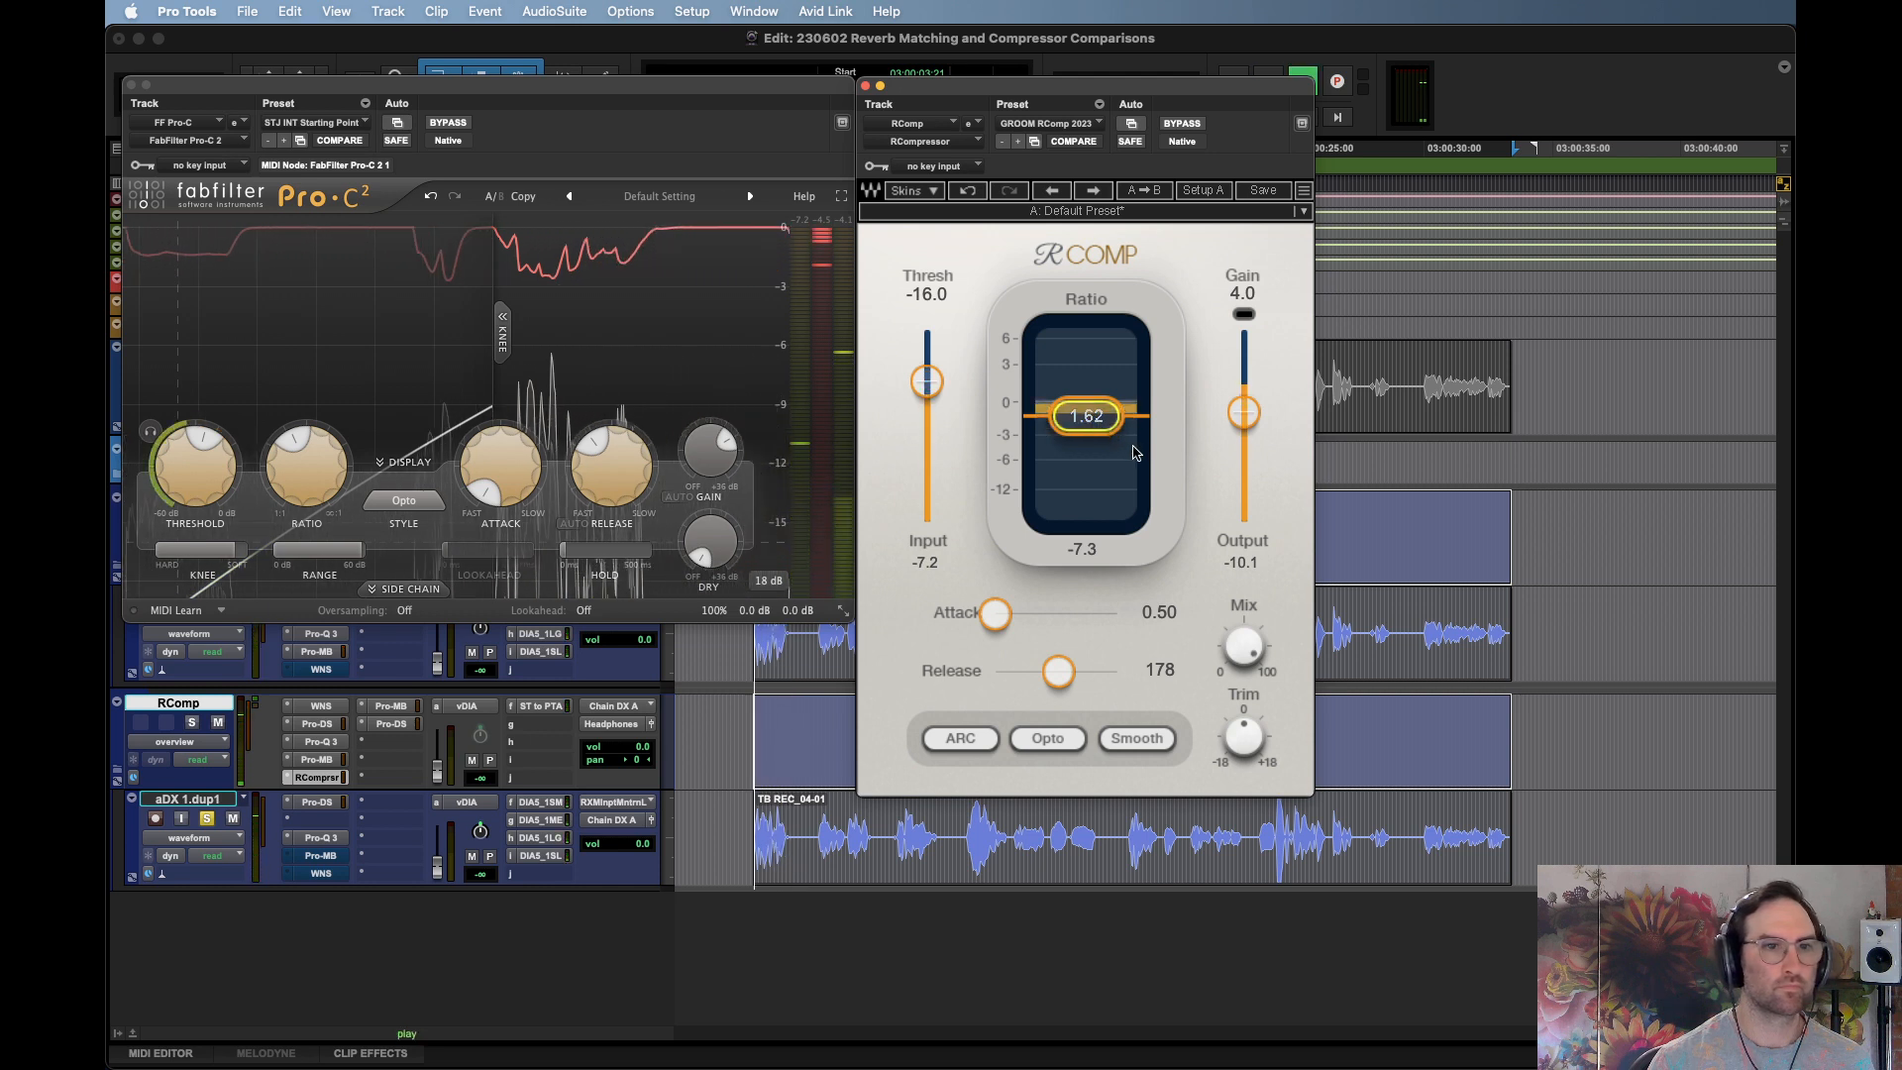
left_click_drag(1086, 417, 1086, 412)
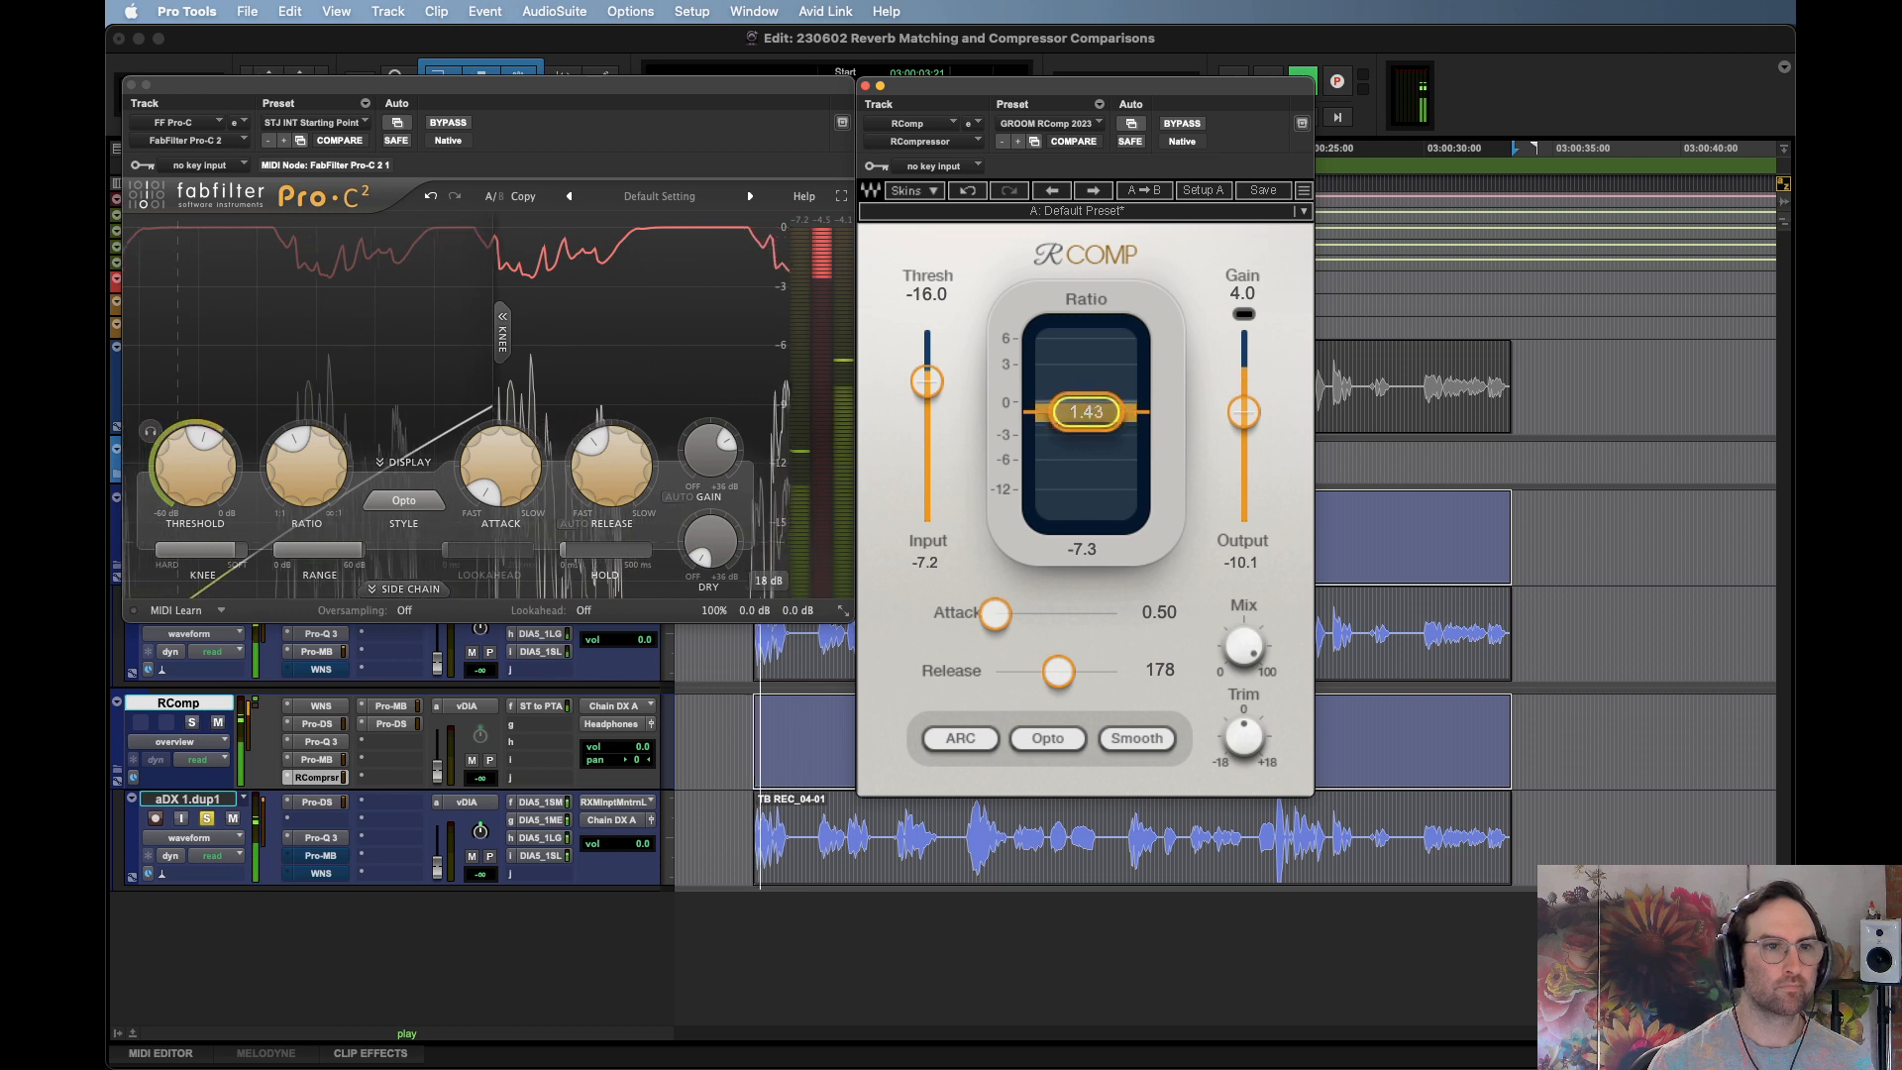
key("space")
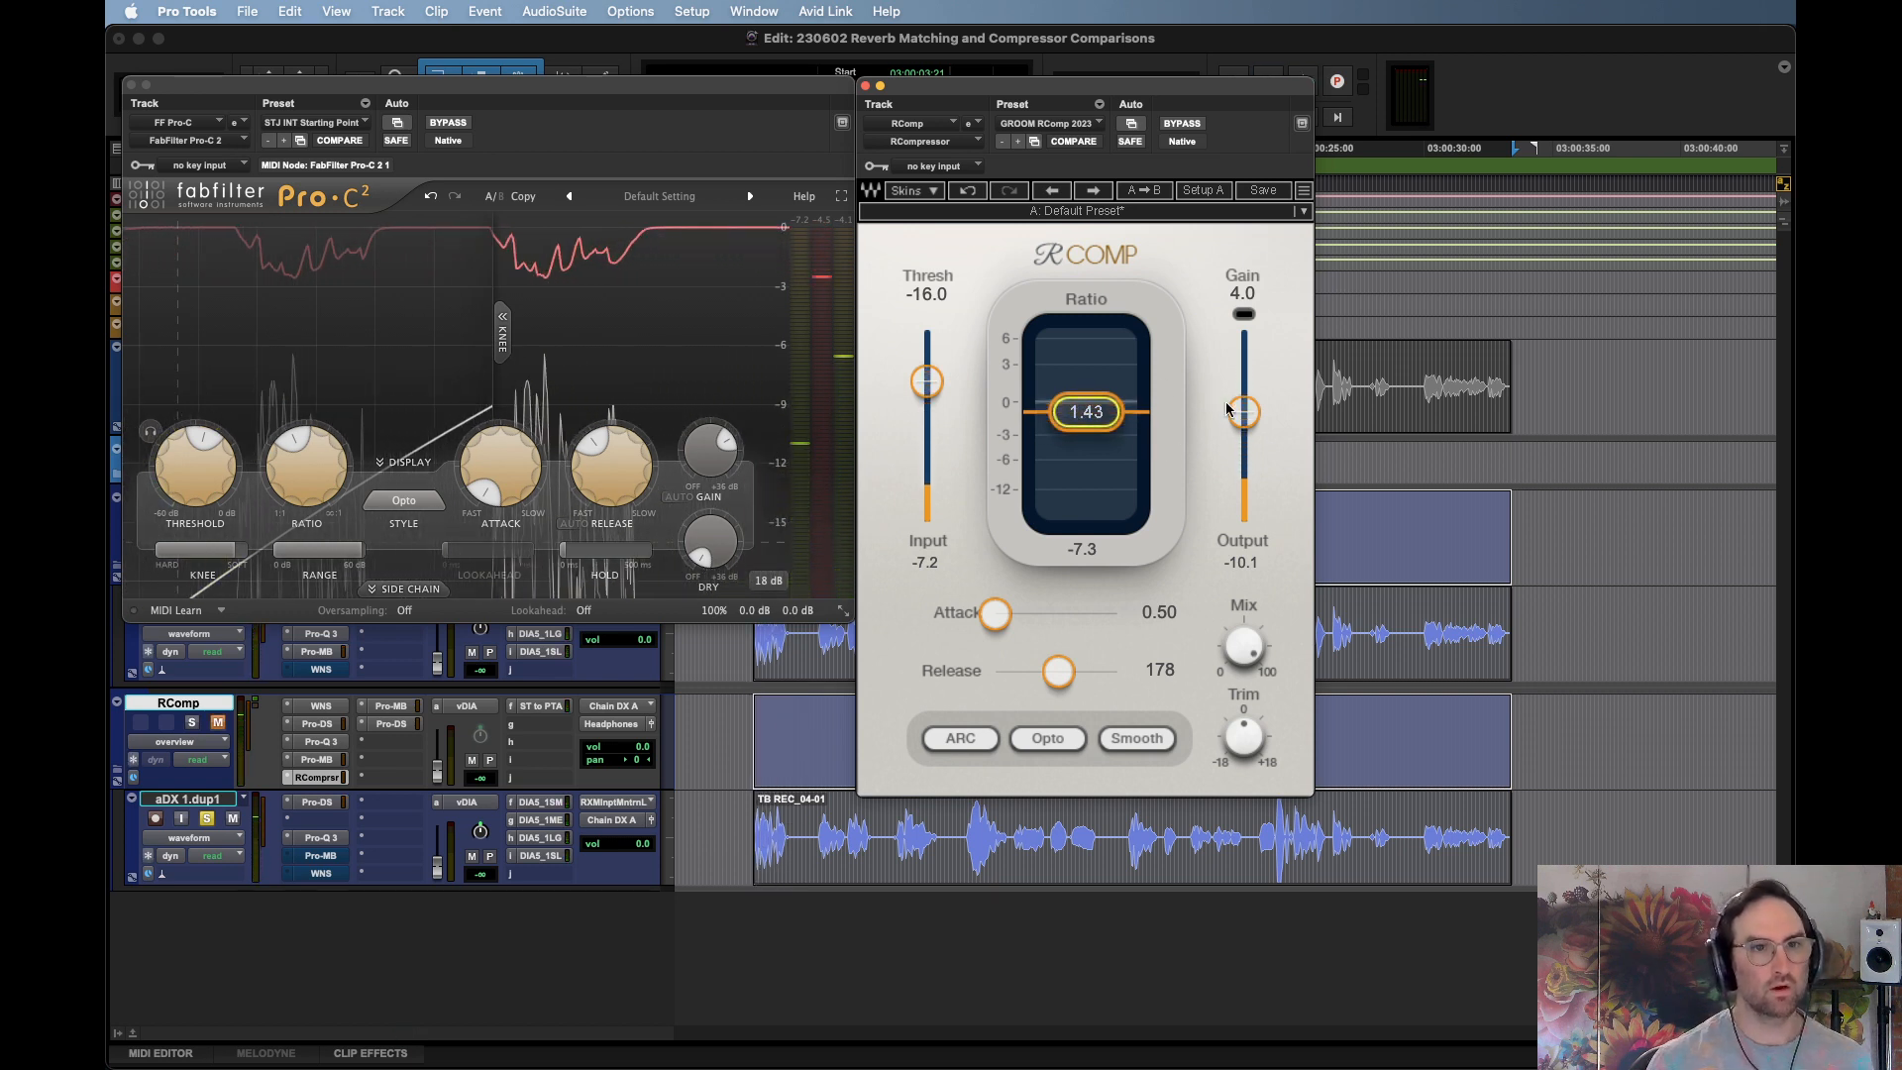
Raise the RComp gain to 7.0, and fine-tune it by ear to 5.5 during playback
left_click_drag(1243, 412, 1244, 408)
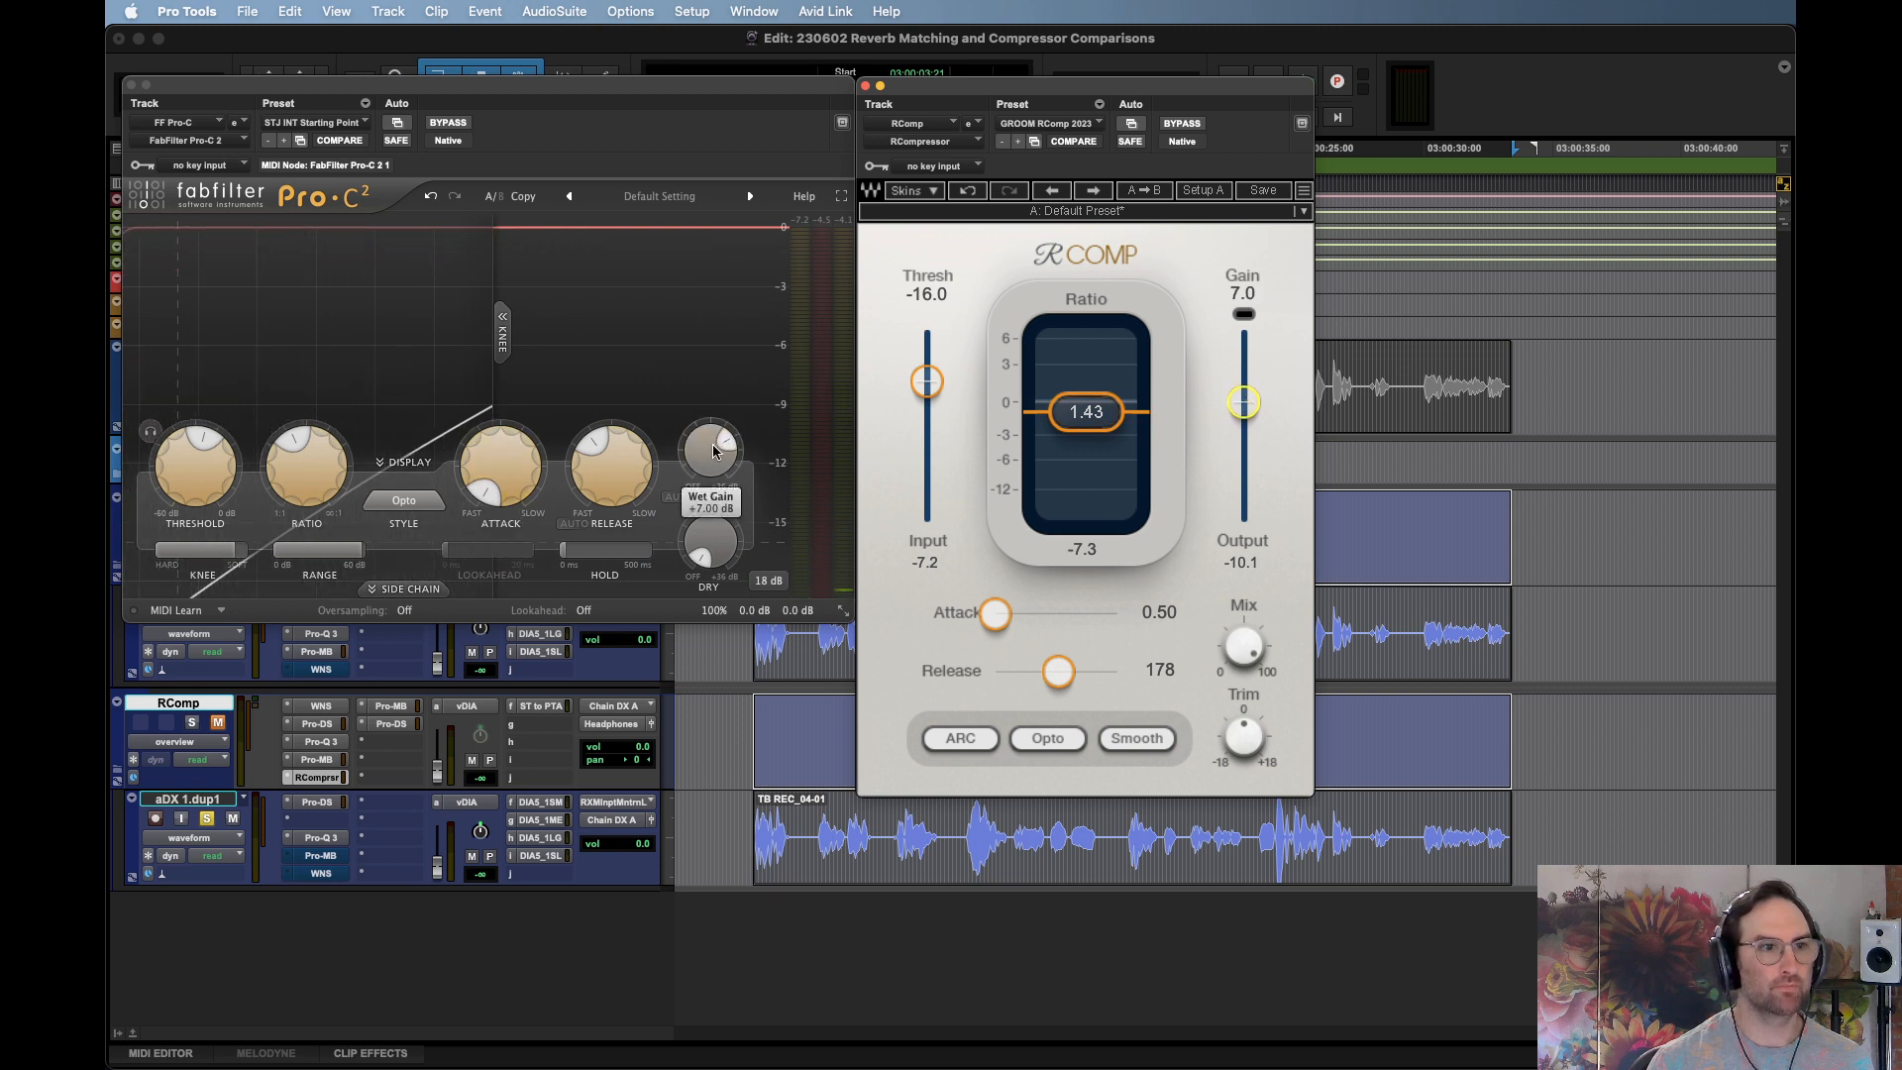
key("space")
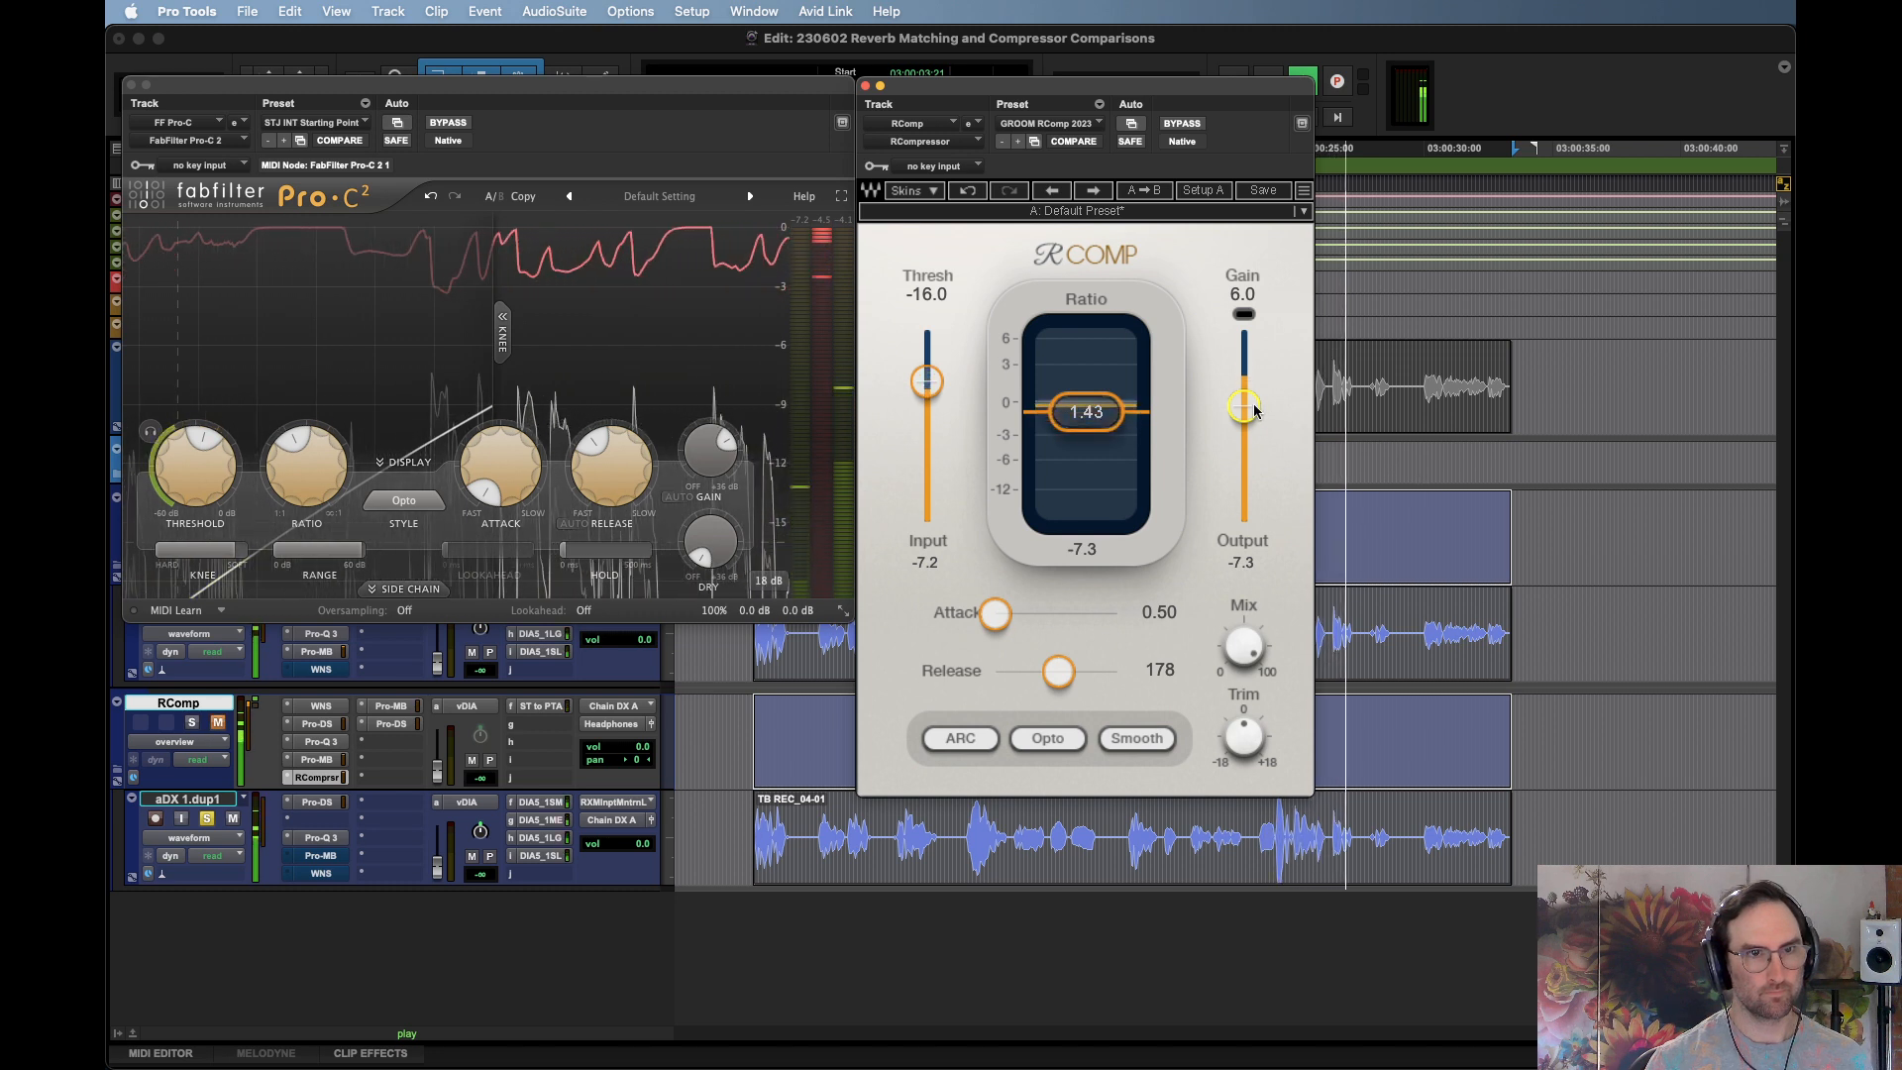
left_click_drag(1255, 409, 1256, 407)
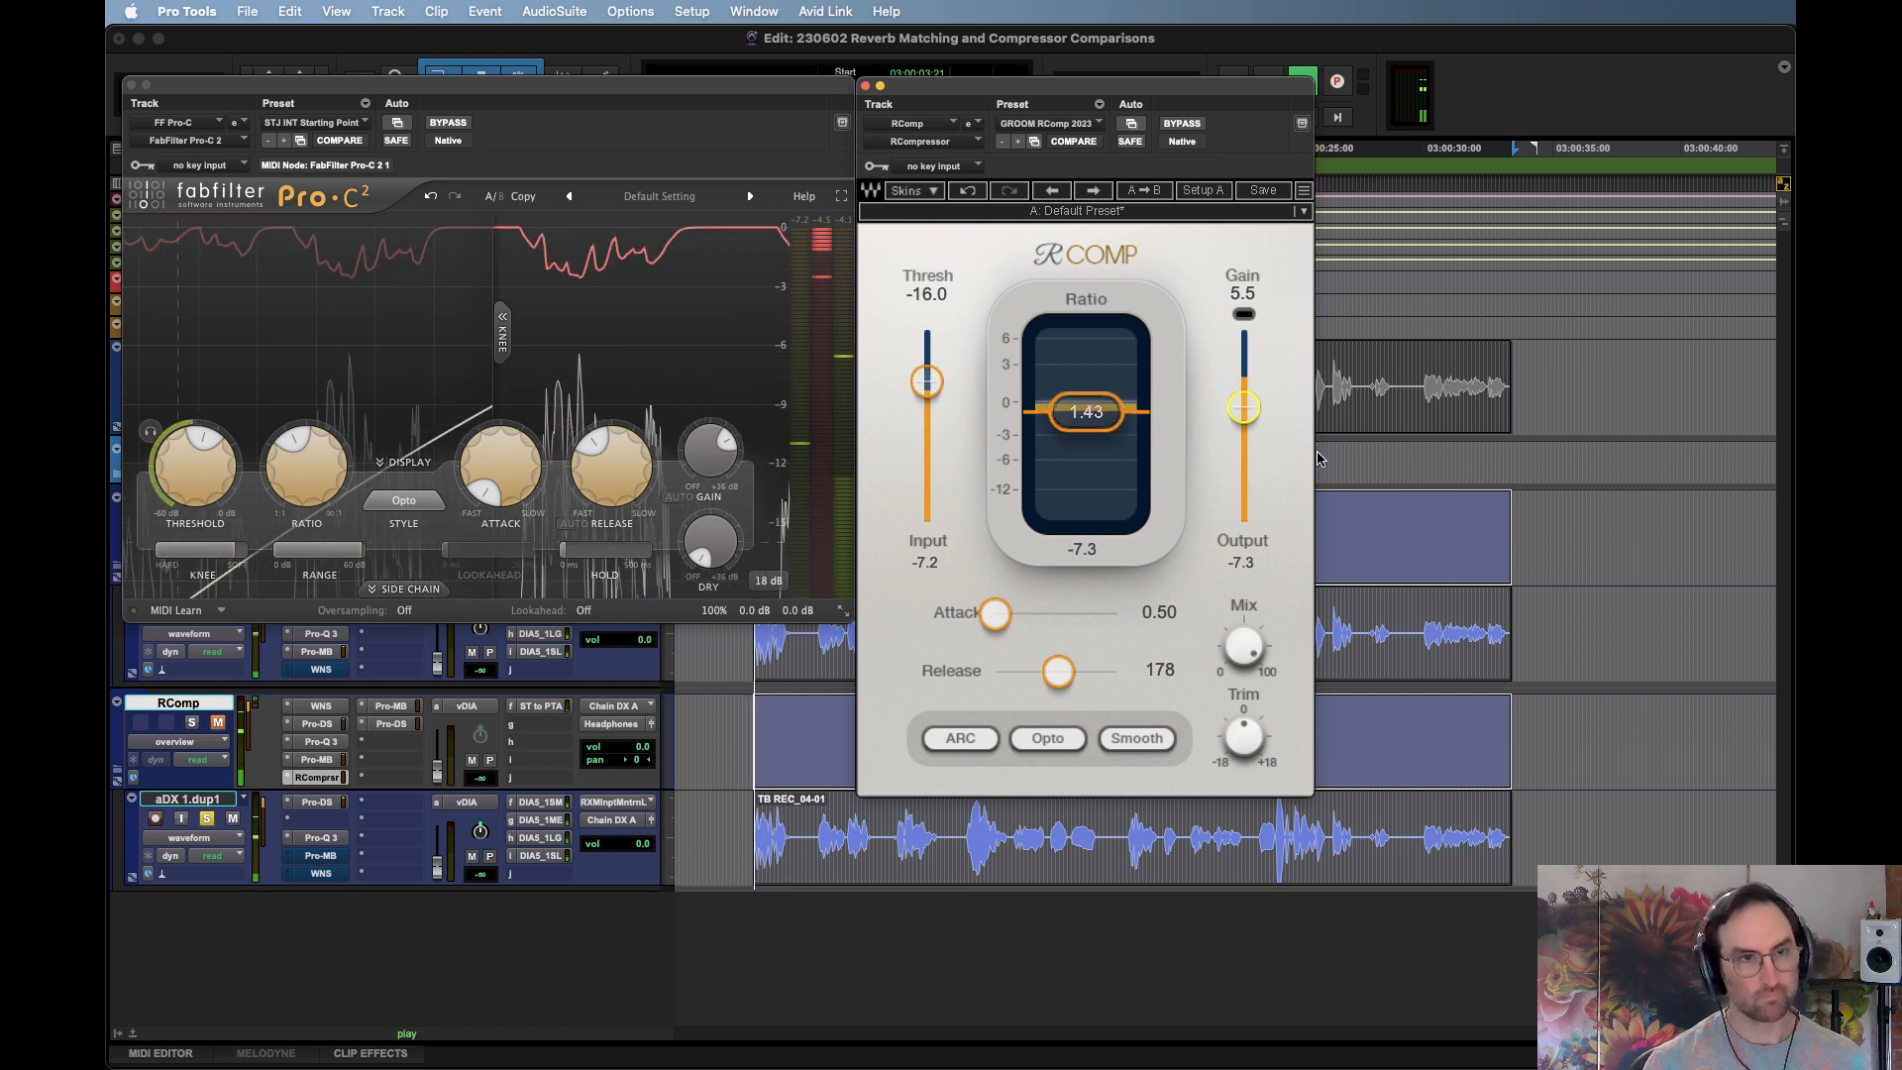
key("space")
Set the RComp ratio to 1.50 and play the dialogue with it
left_click(1086, 412)
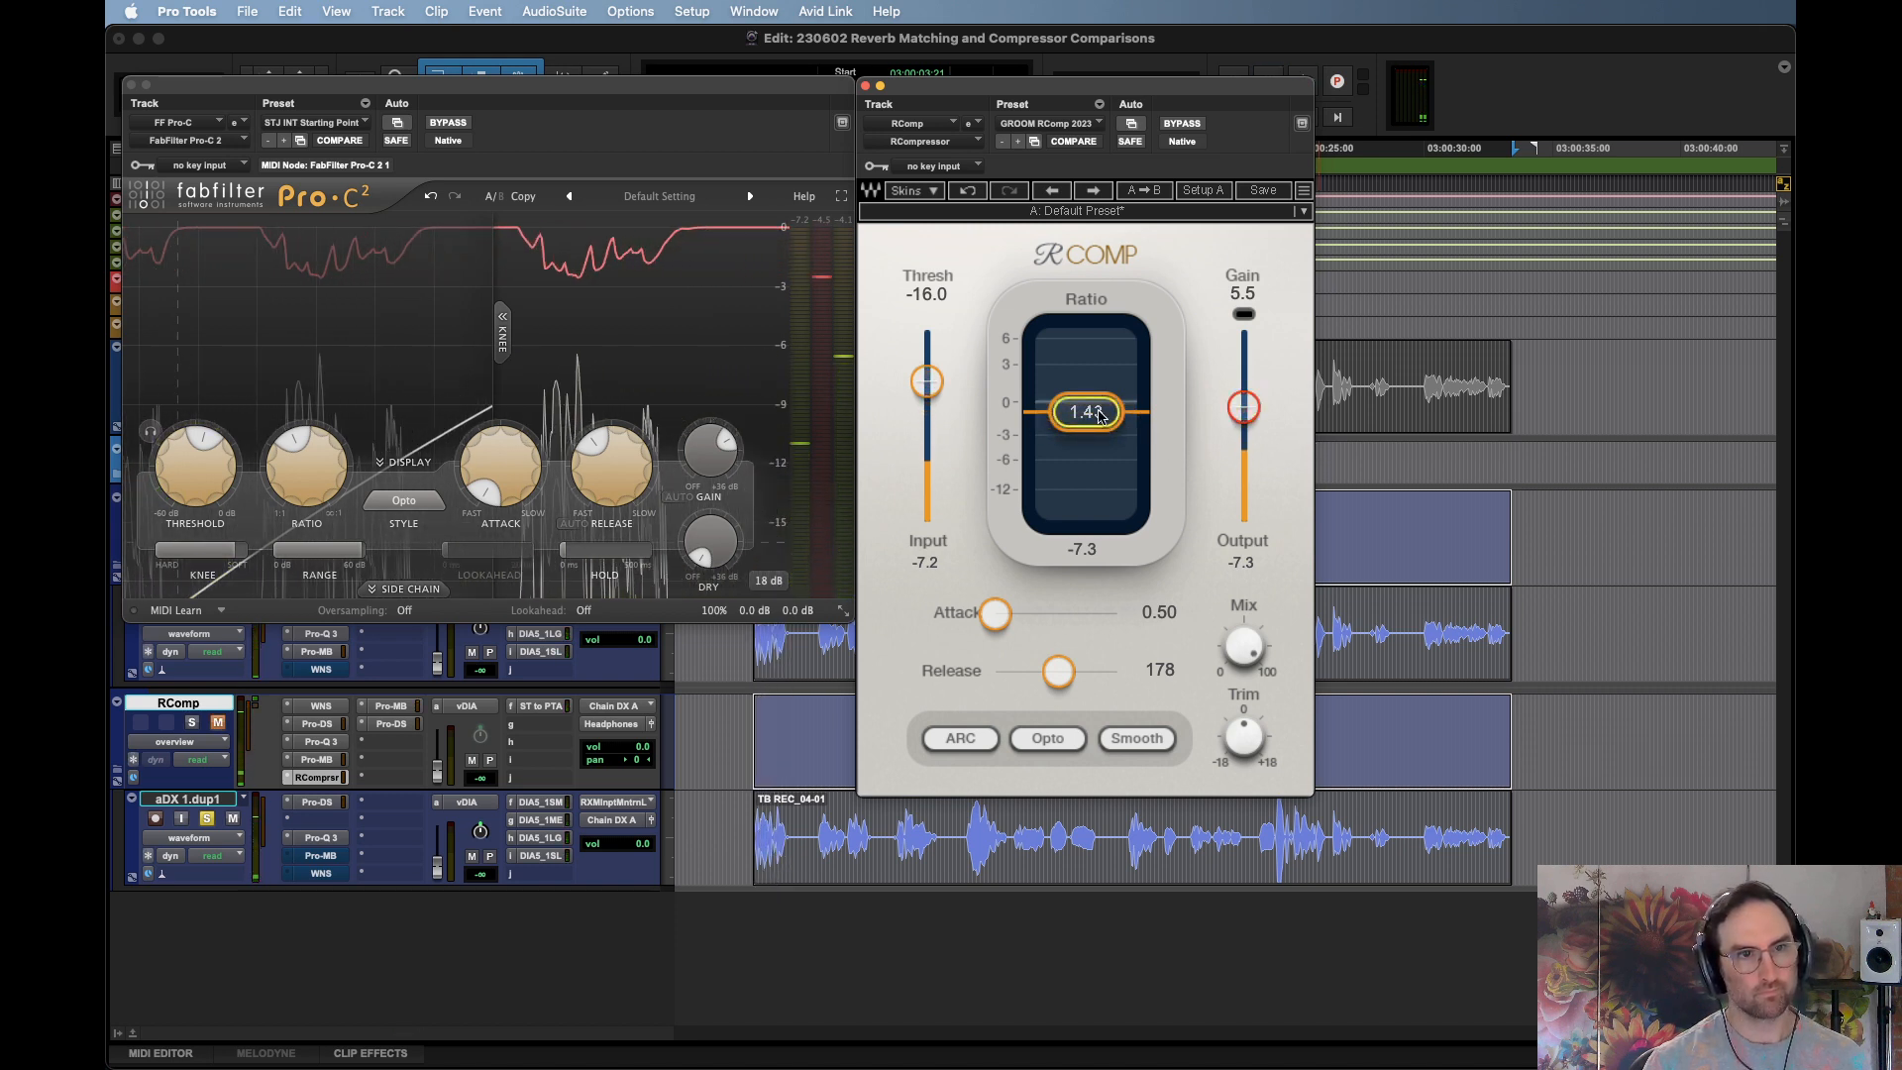
type("1.")
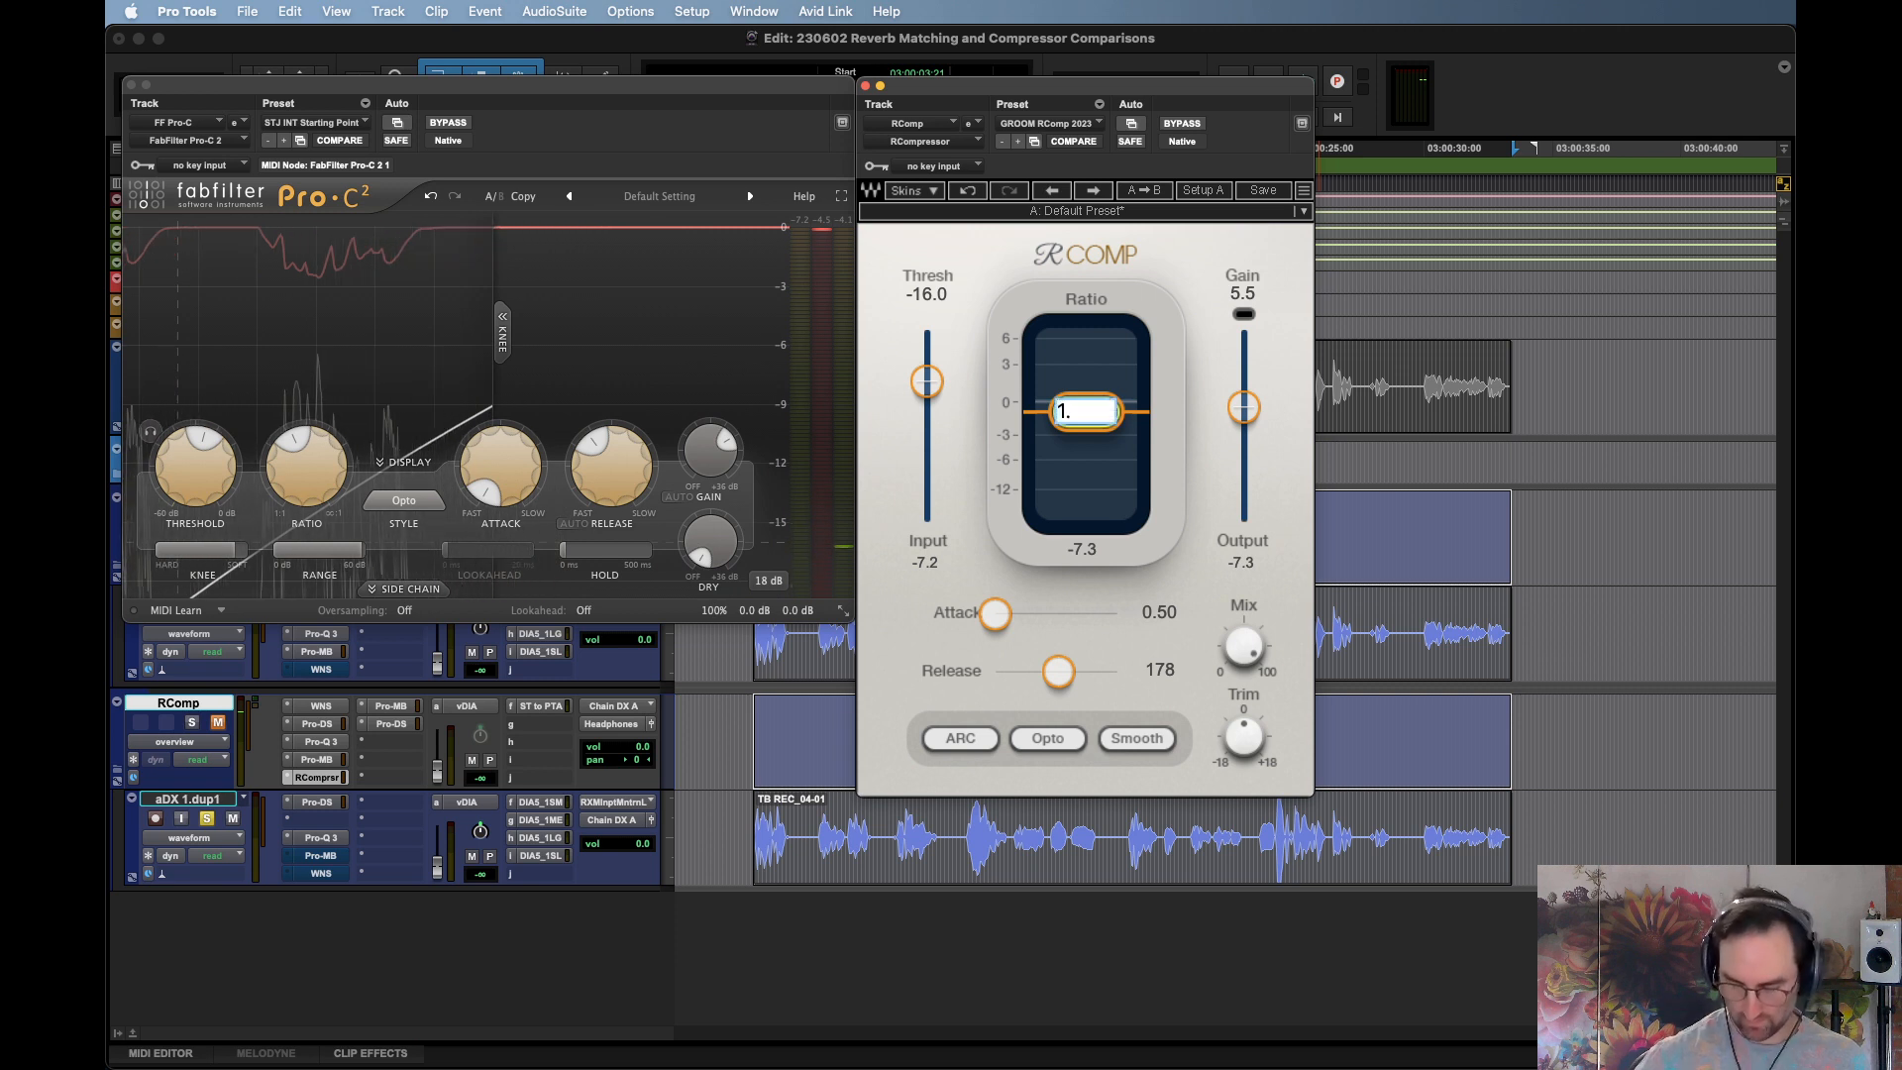
type("5")
key("Return")
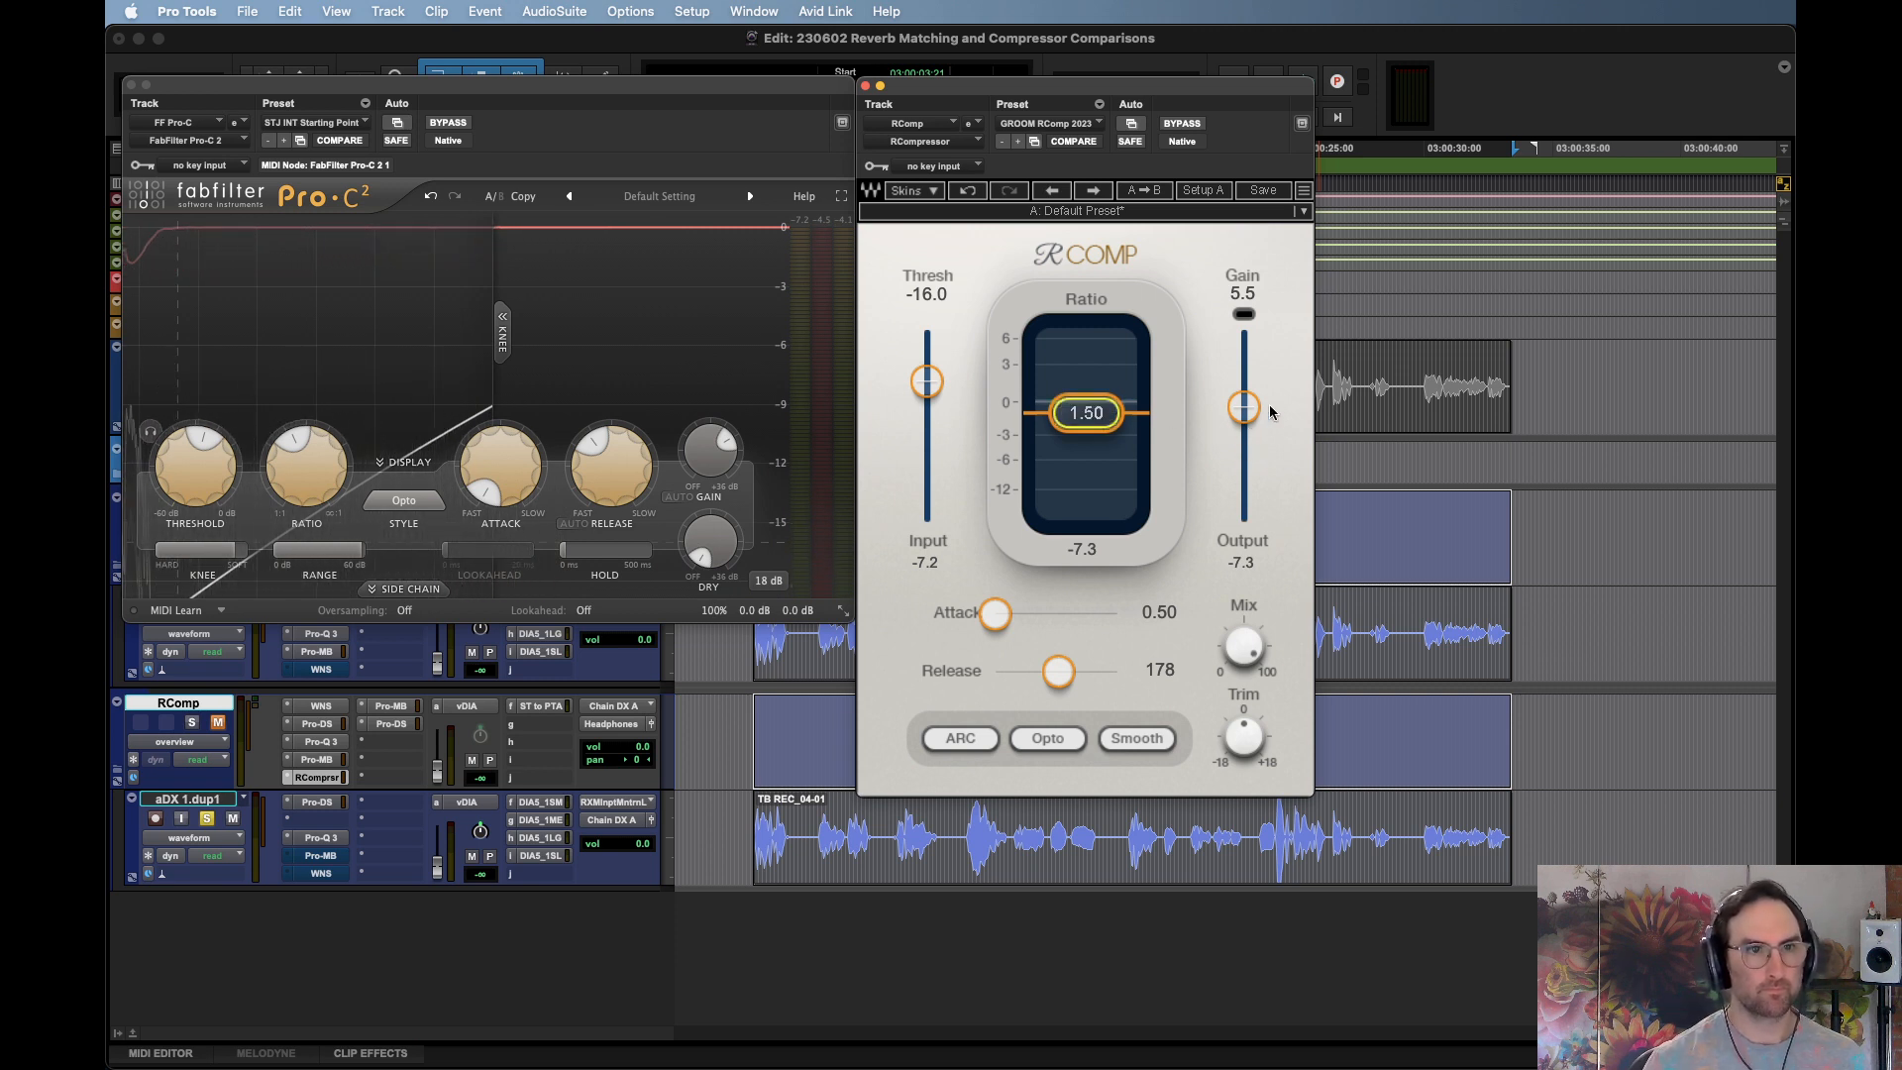
key("space")
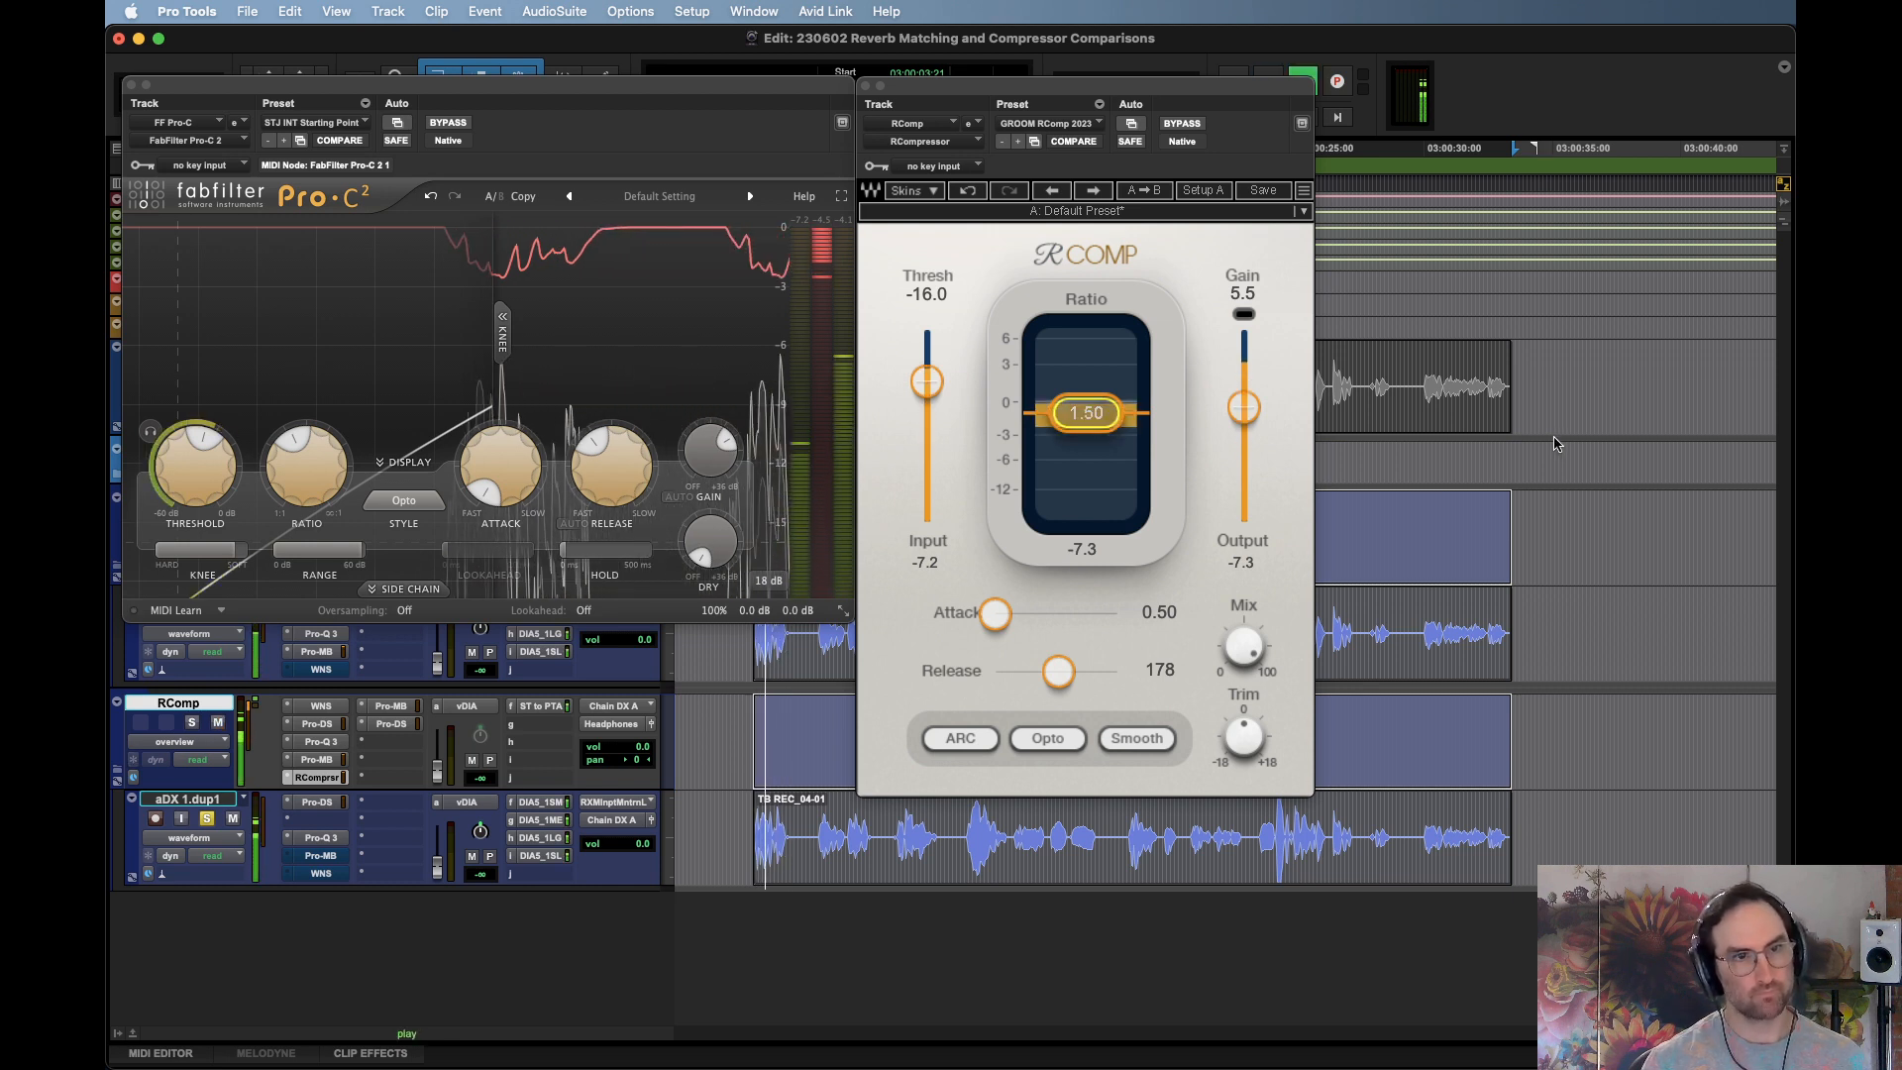
Swap the mutes between FF Pro-C and RComp during playback to compare the two compressors' levels
key("shift+m")
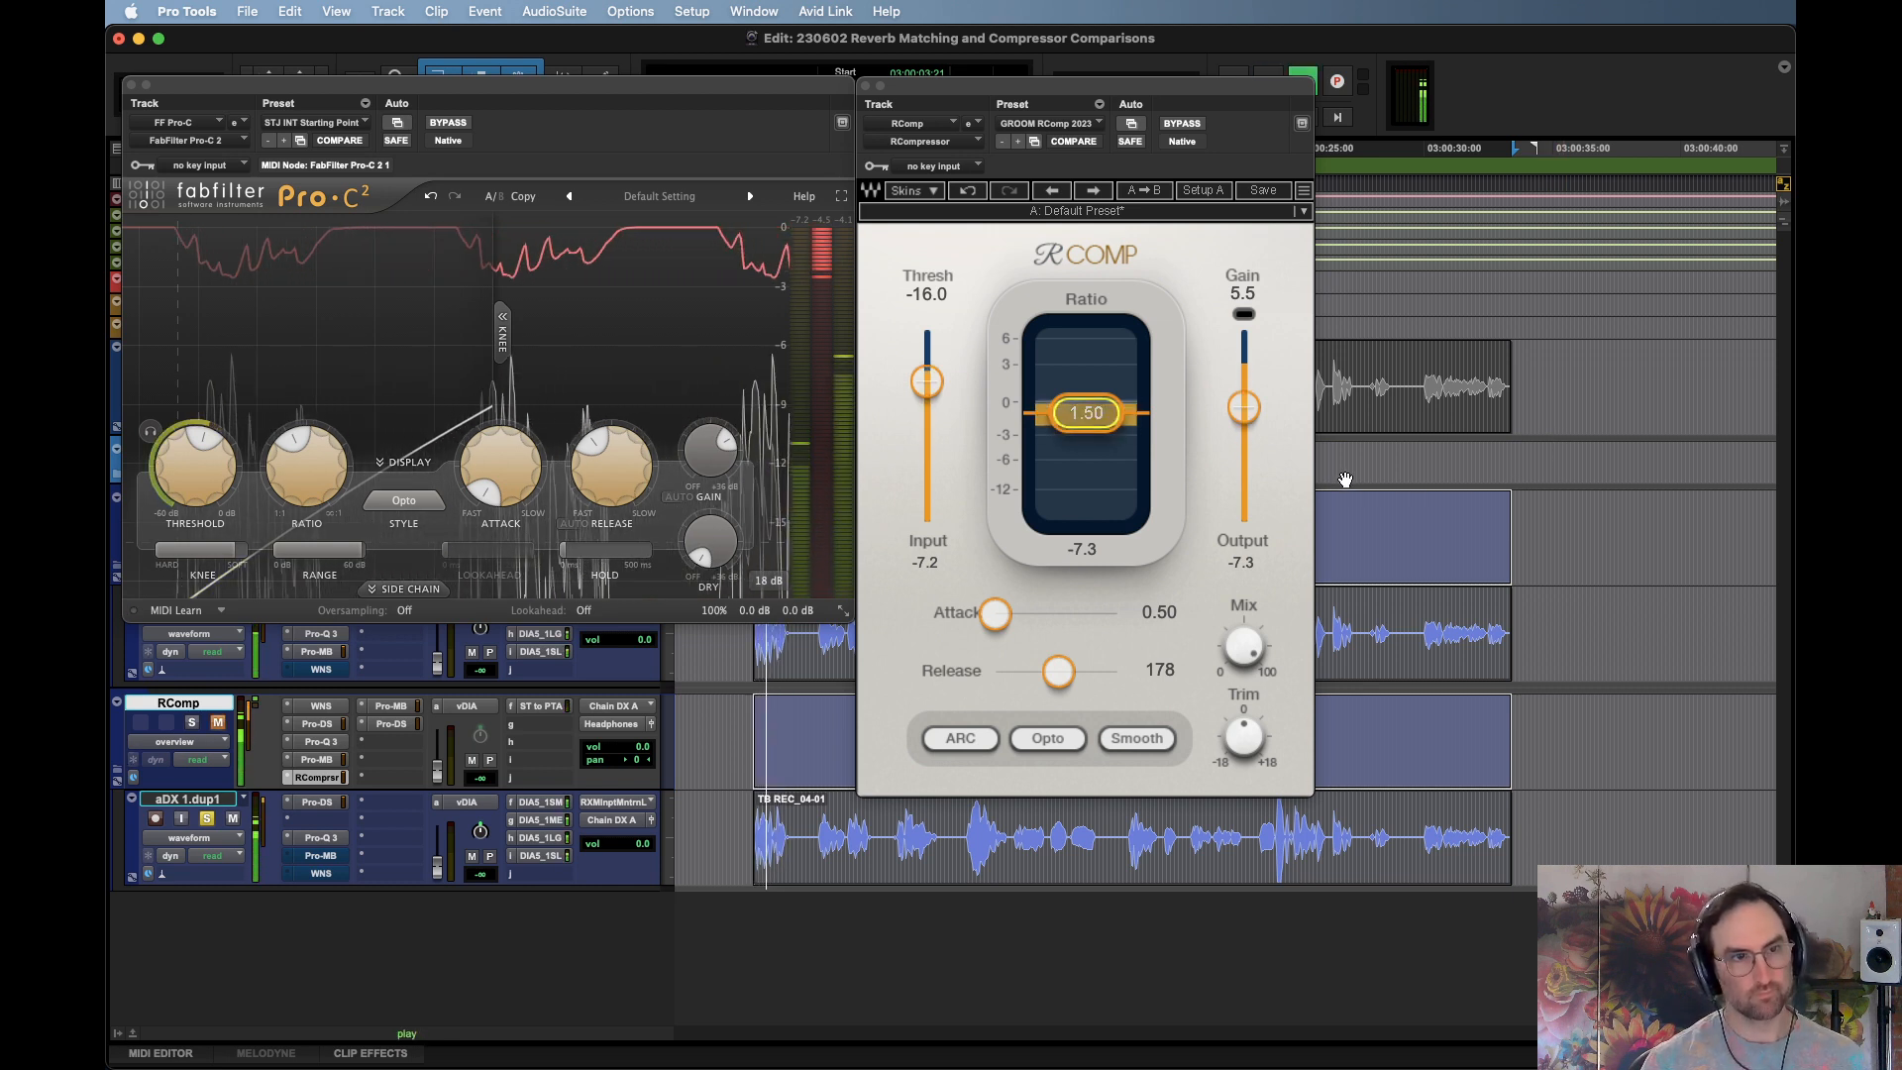
key("space")
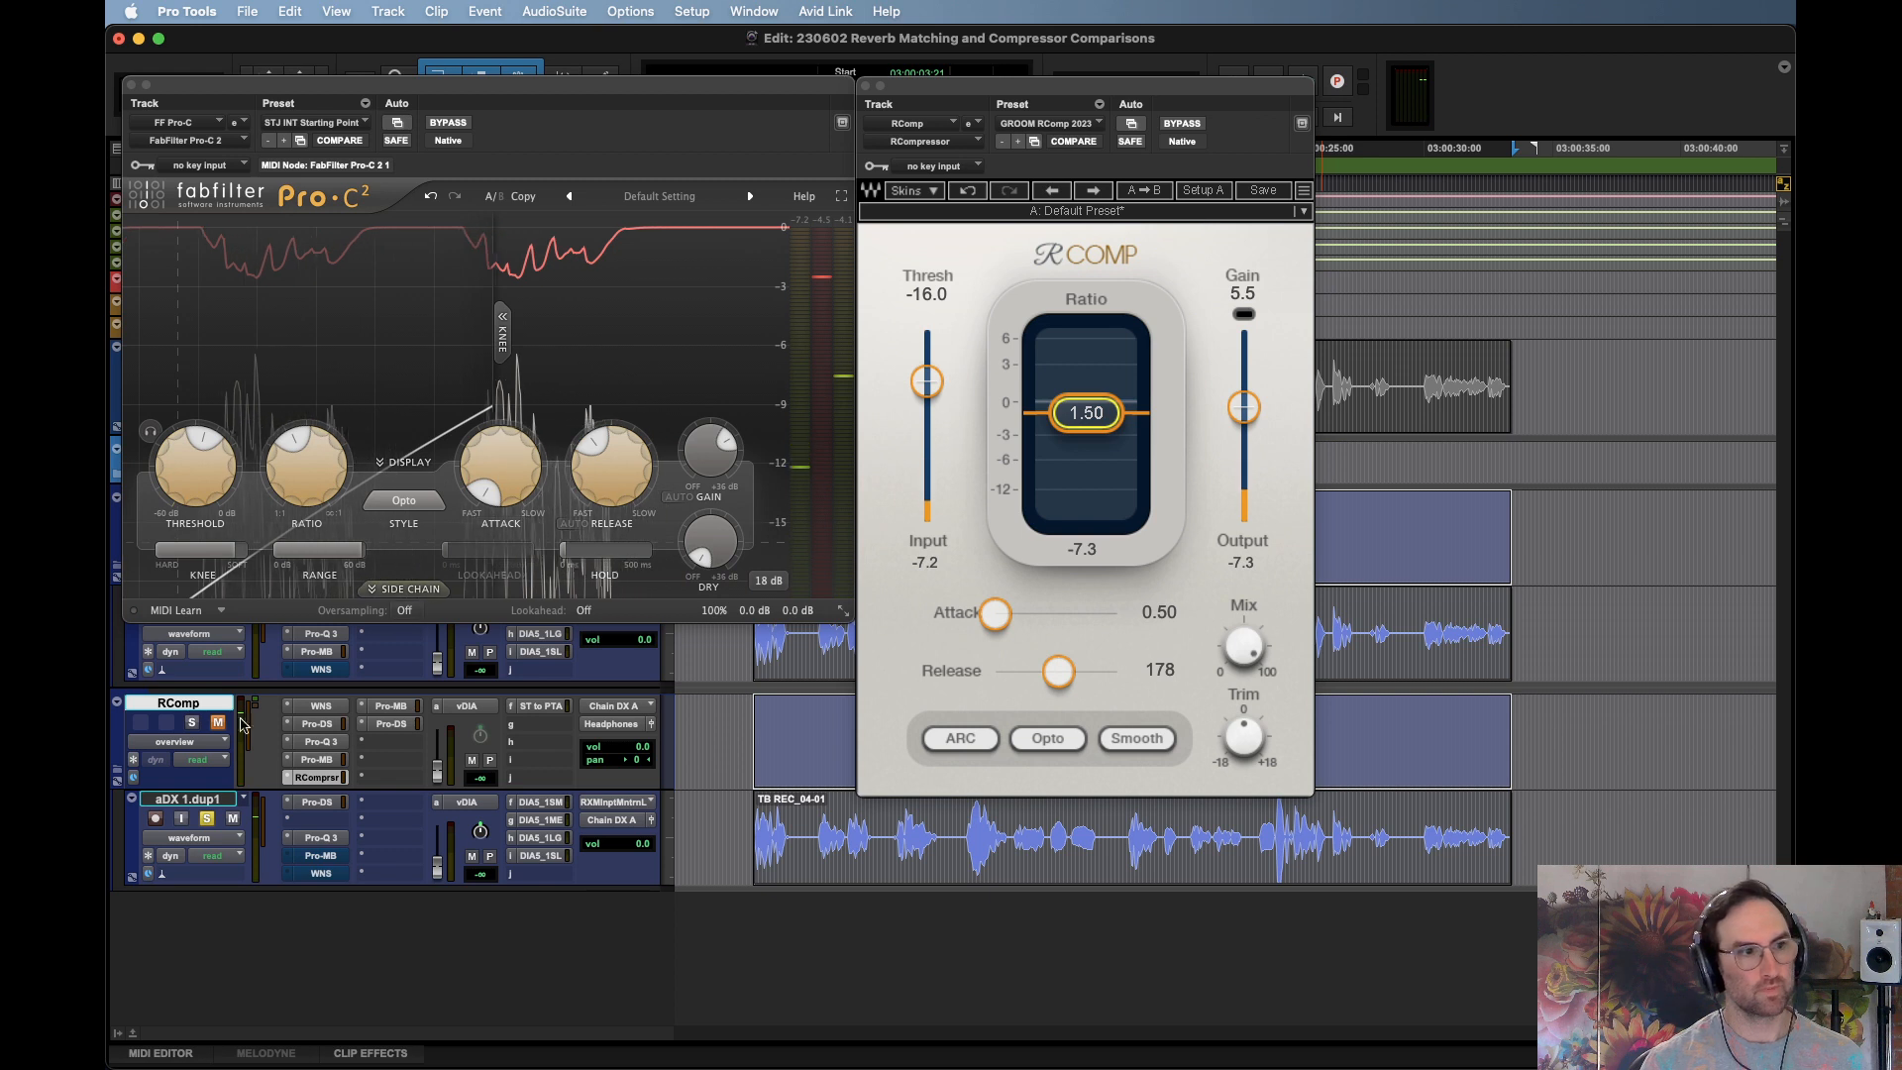
key("shift+m")
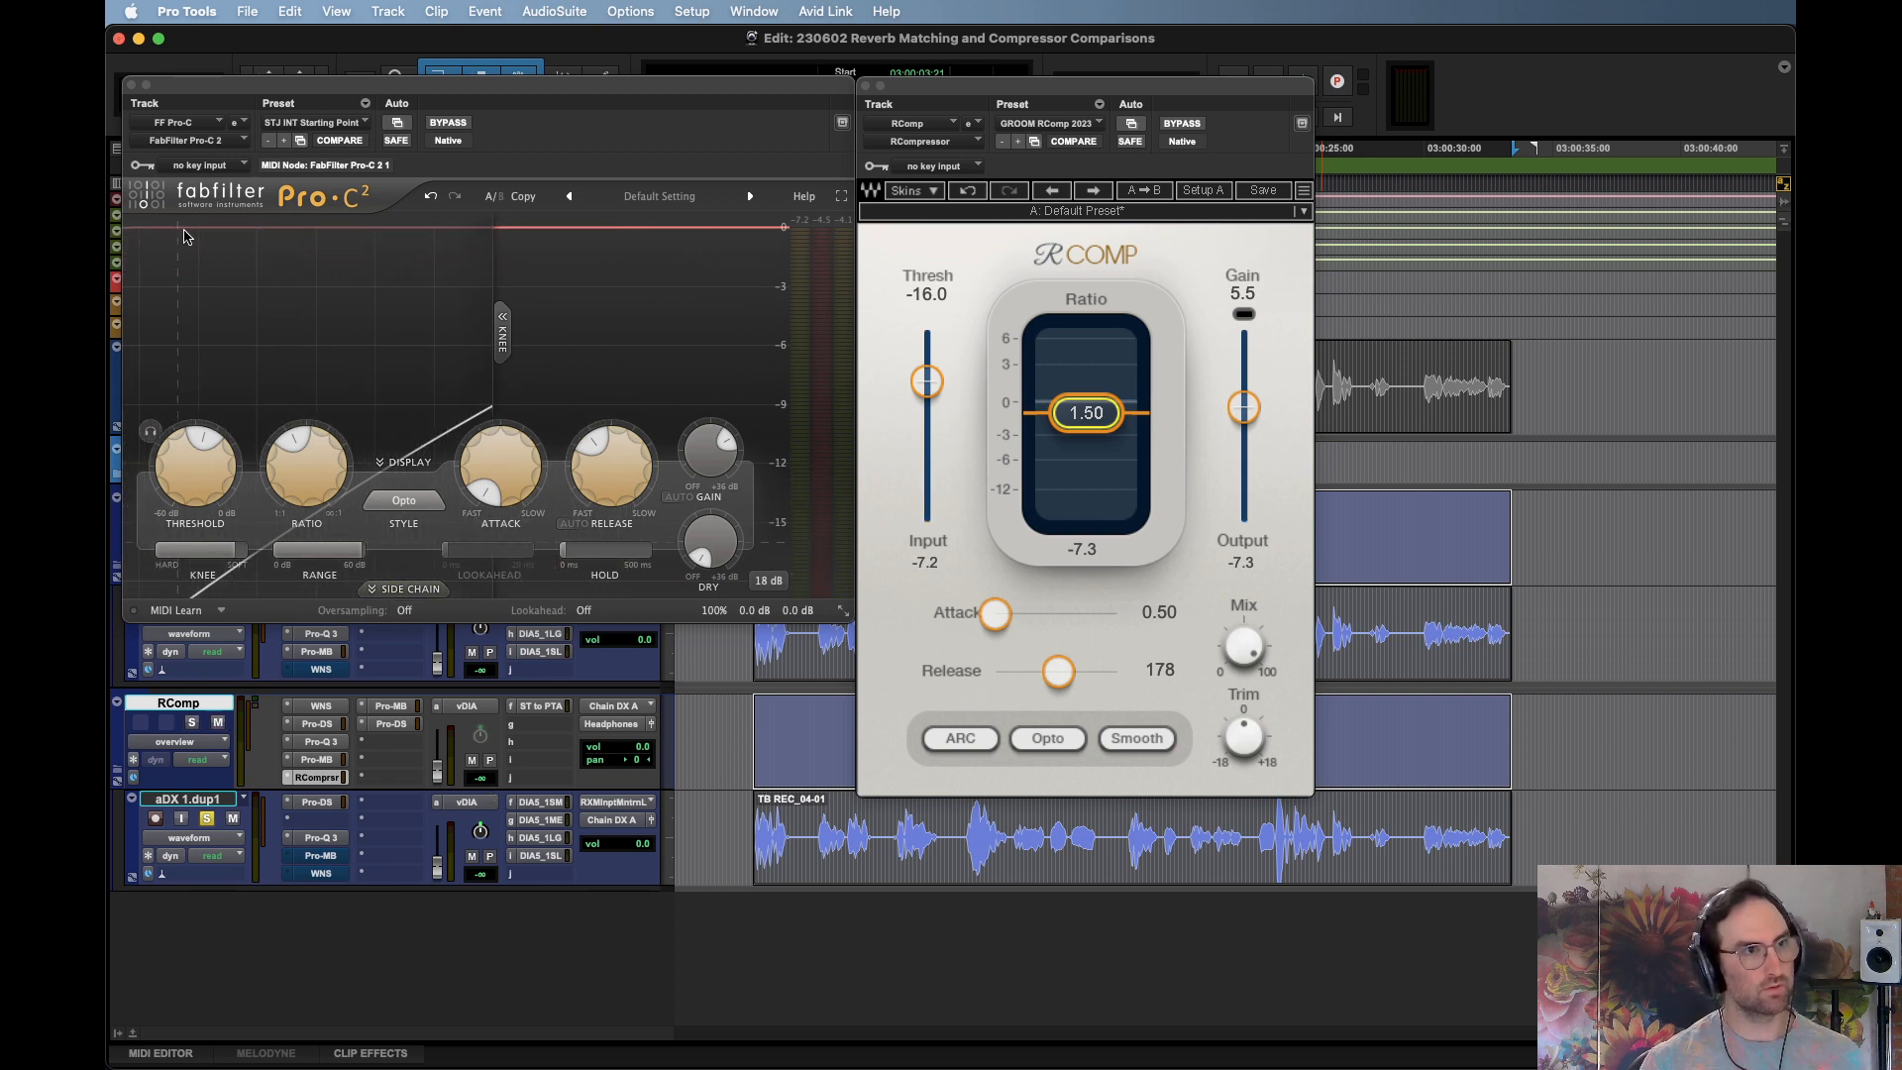
key("space")
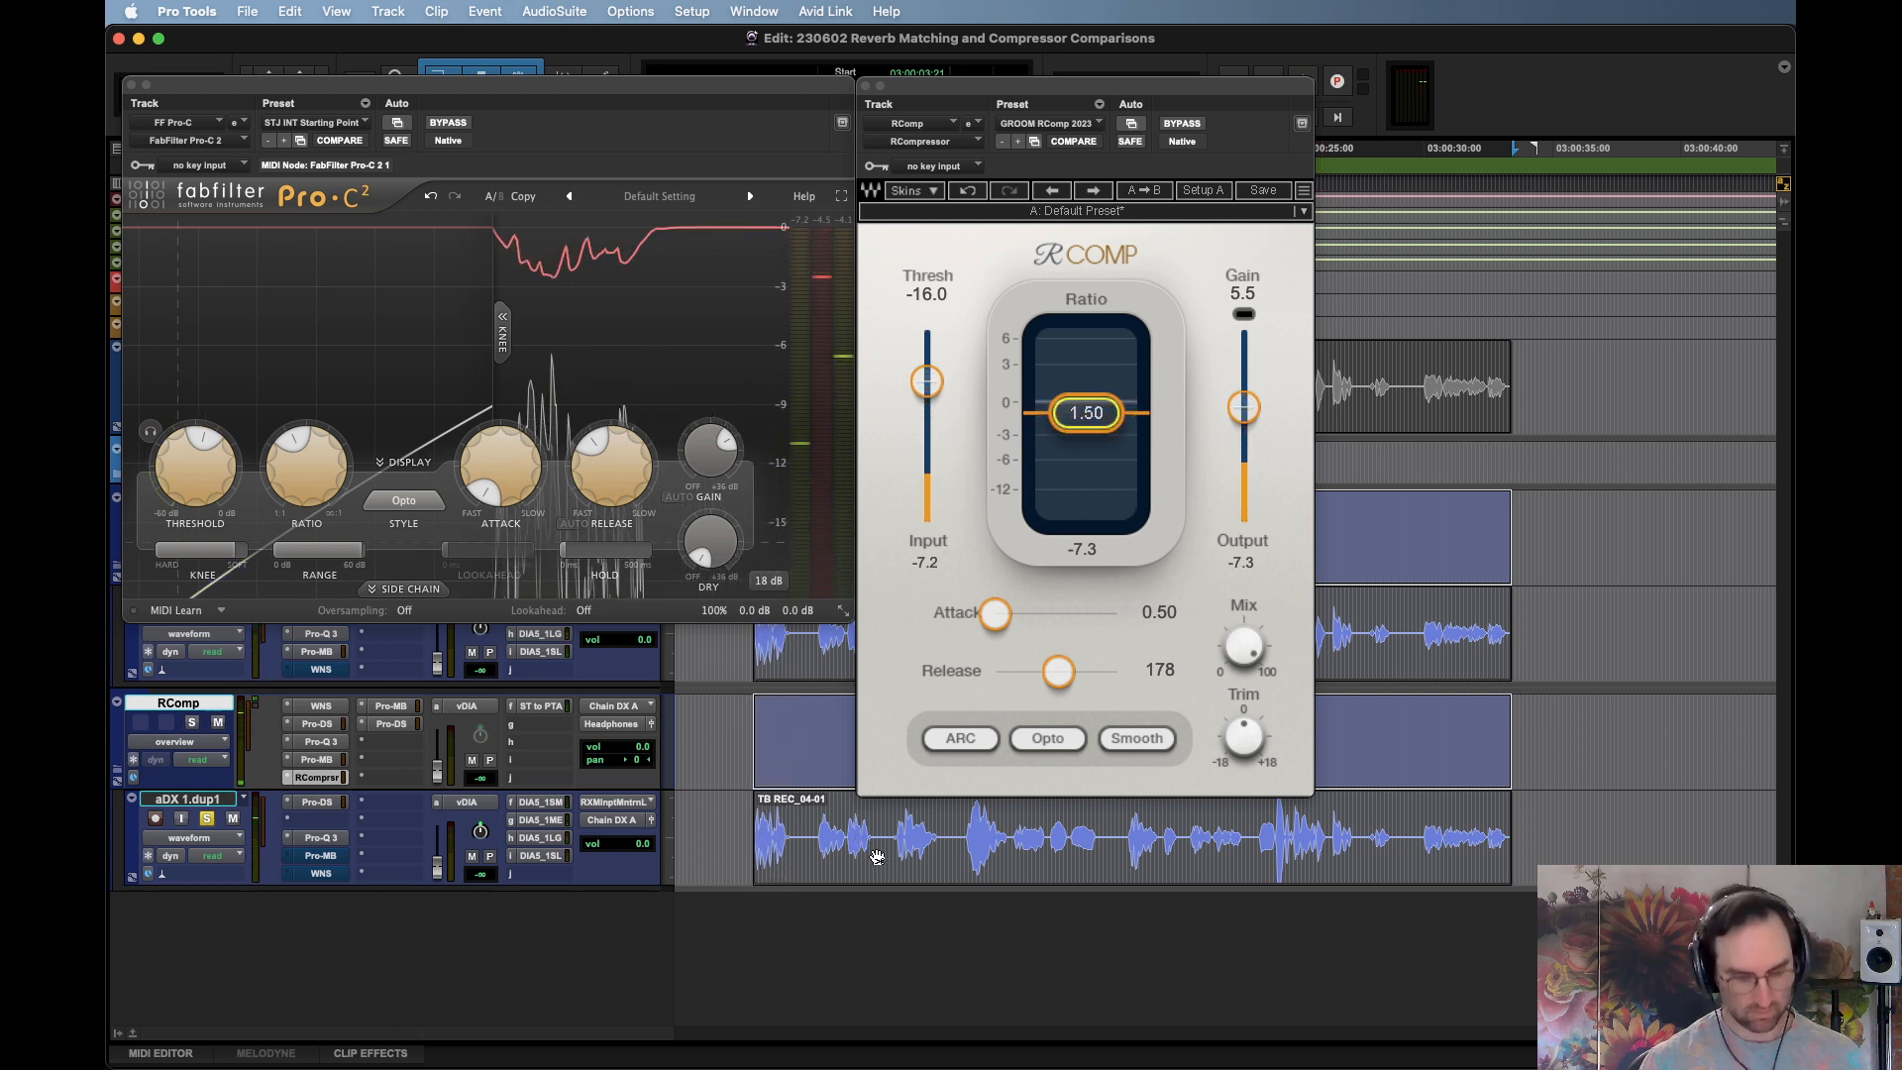
key("shift+m")
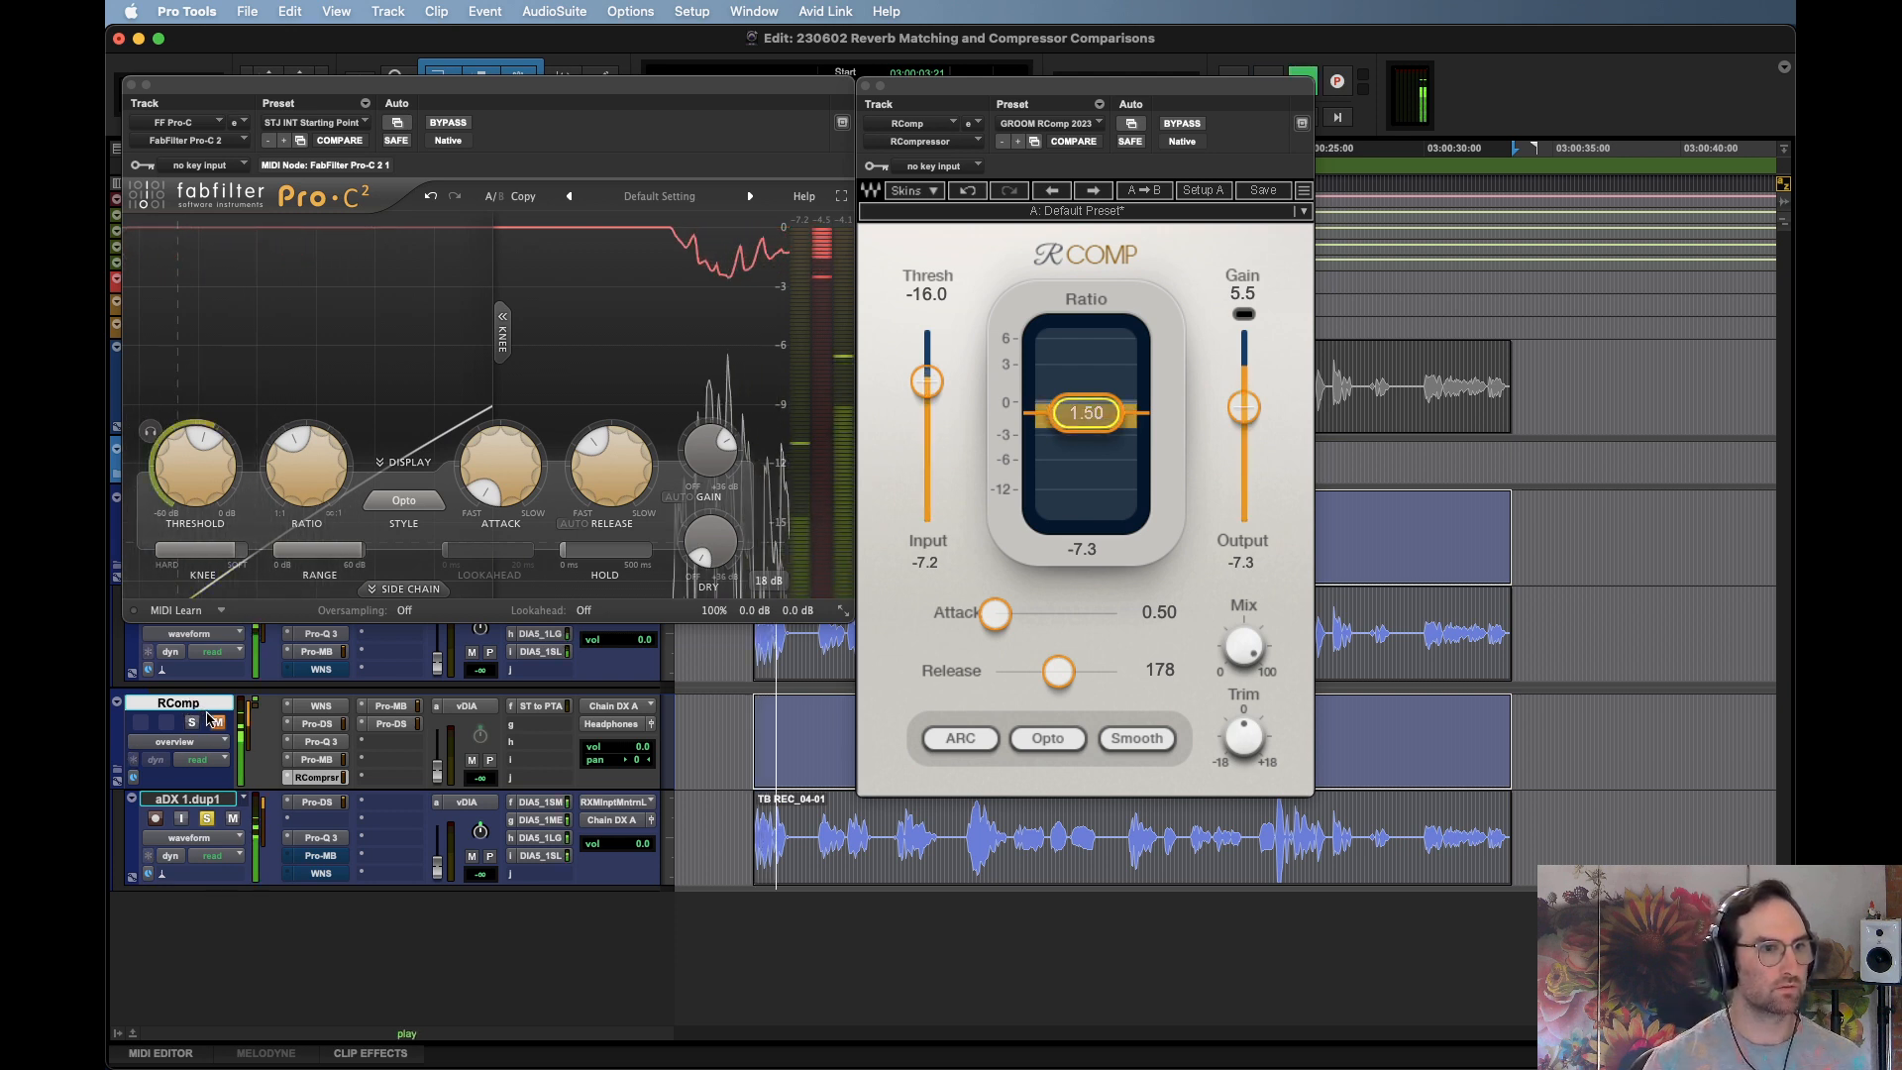
key("shift+m")
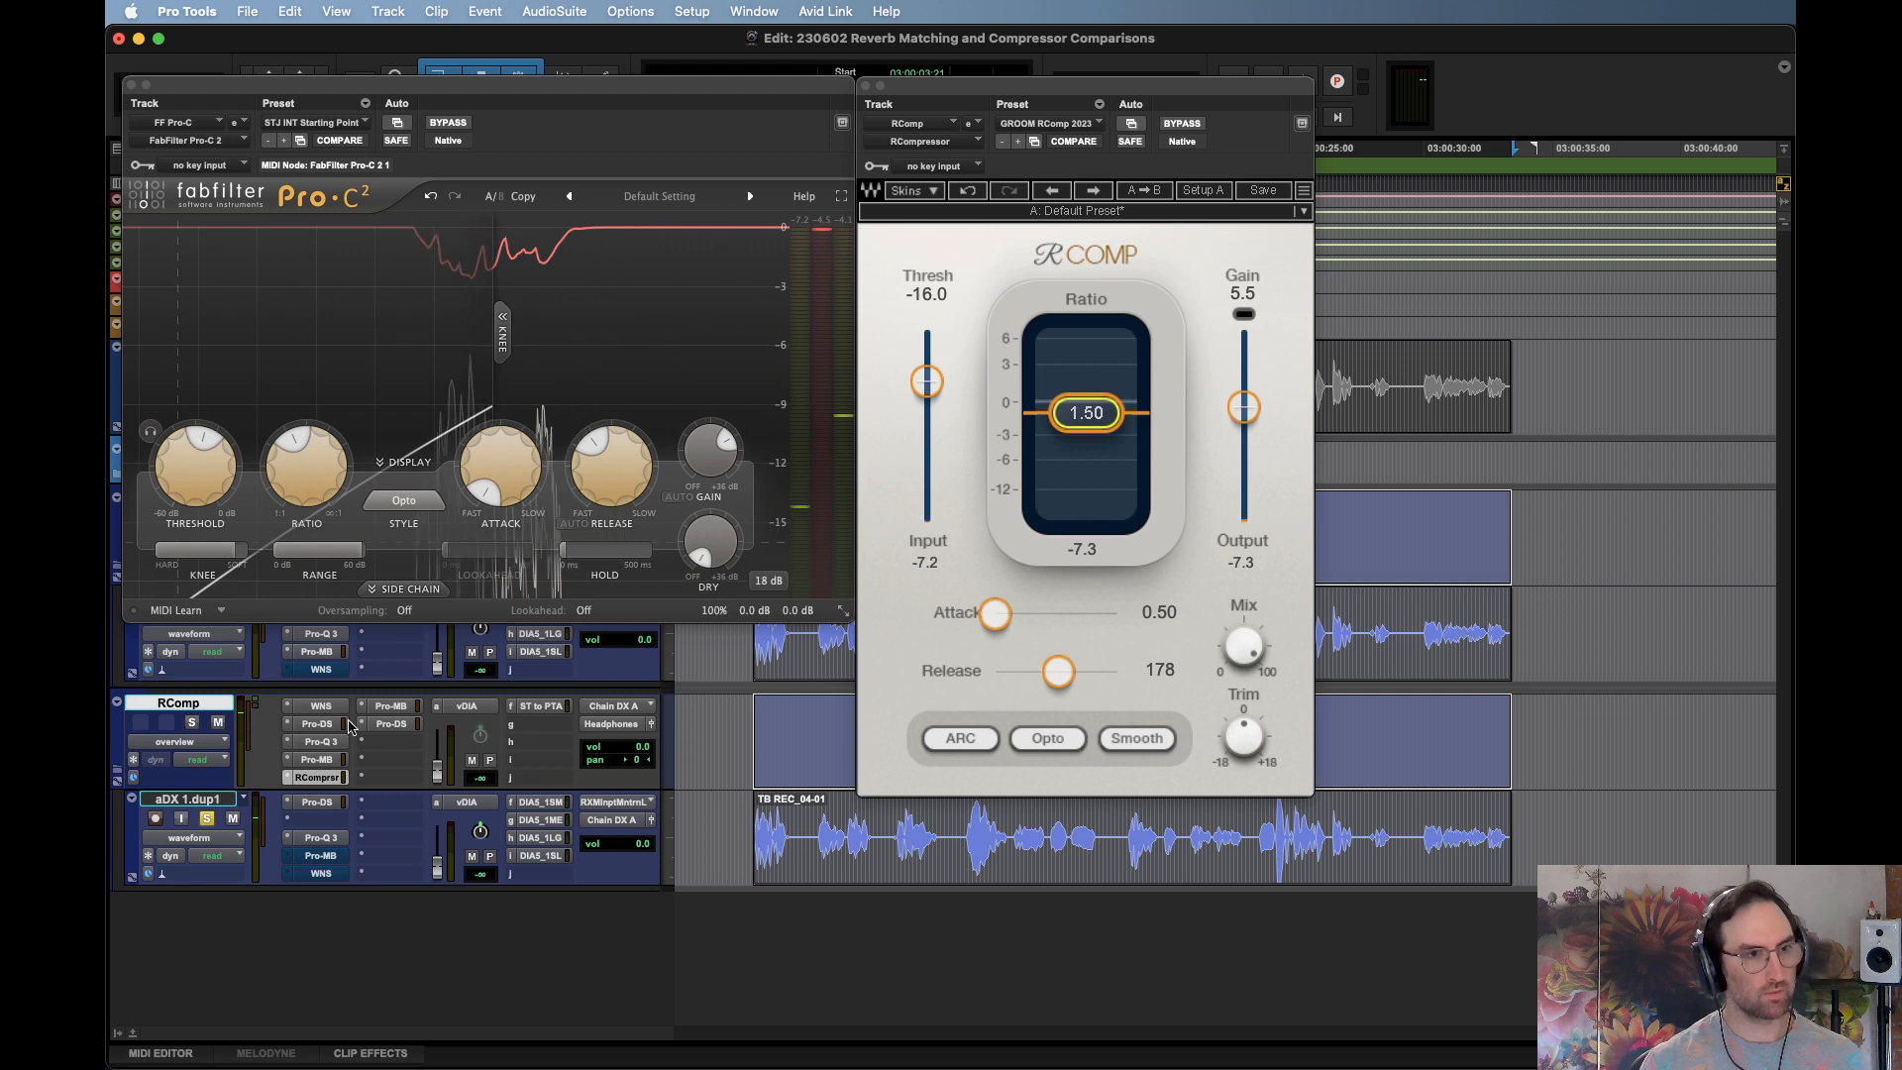
Adjust RComp by ear during playback, settling on a gain of 7.0 and a ratio of 1.40
left_click(1244, 407)
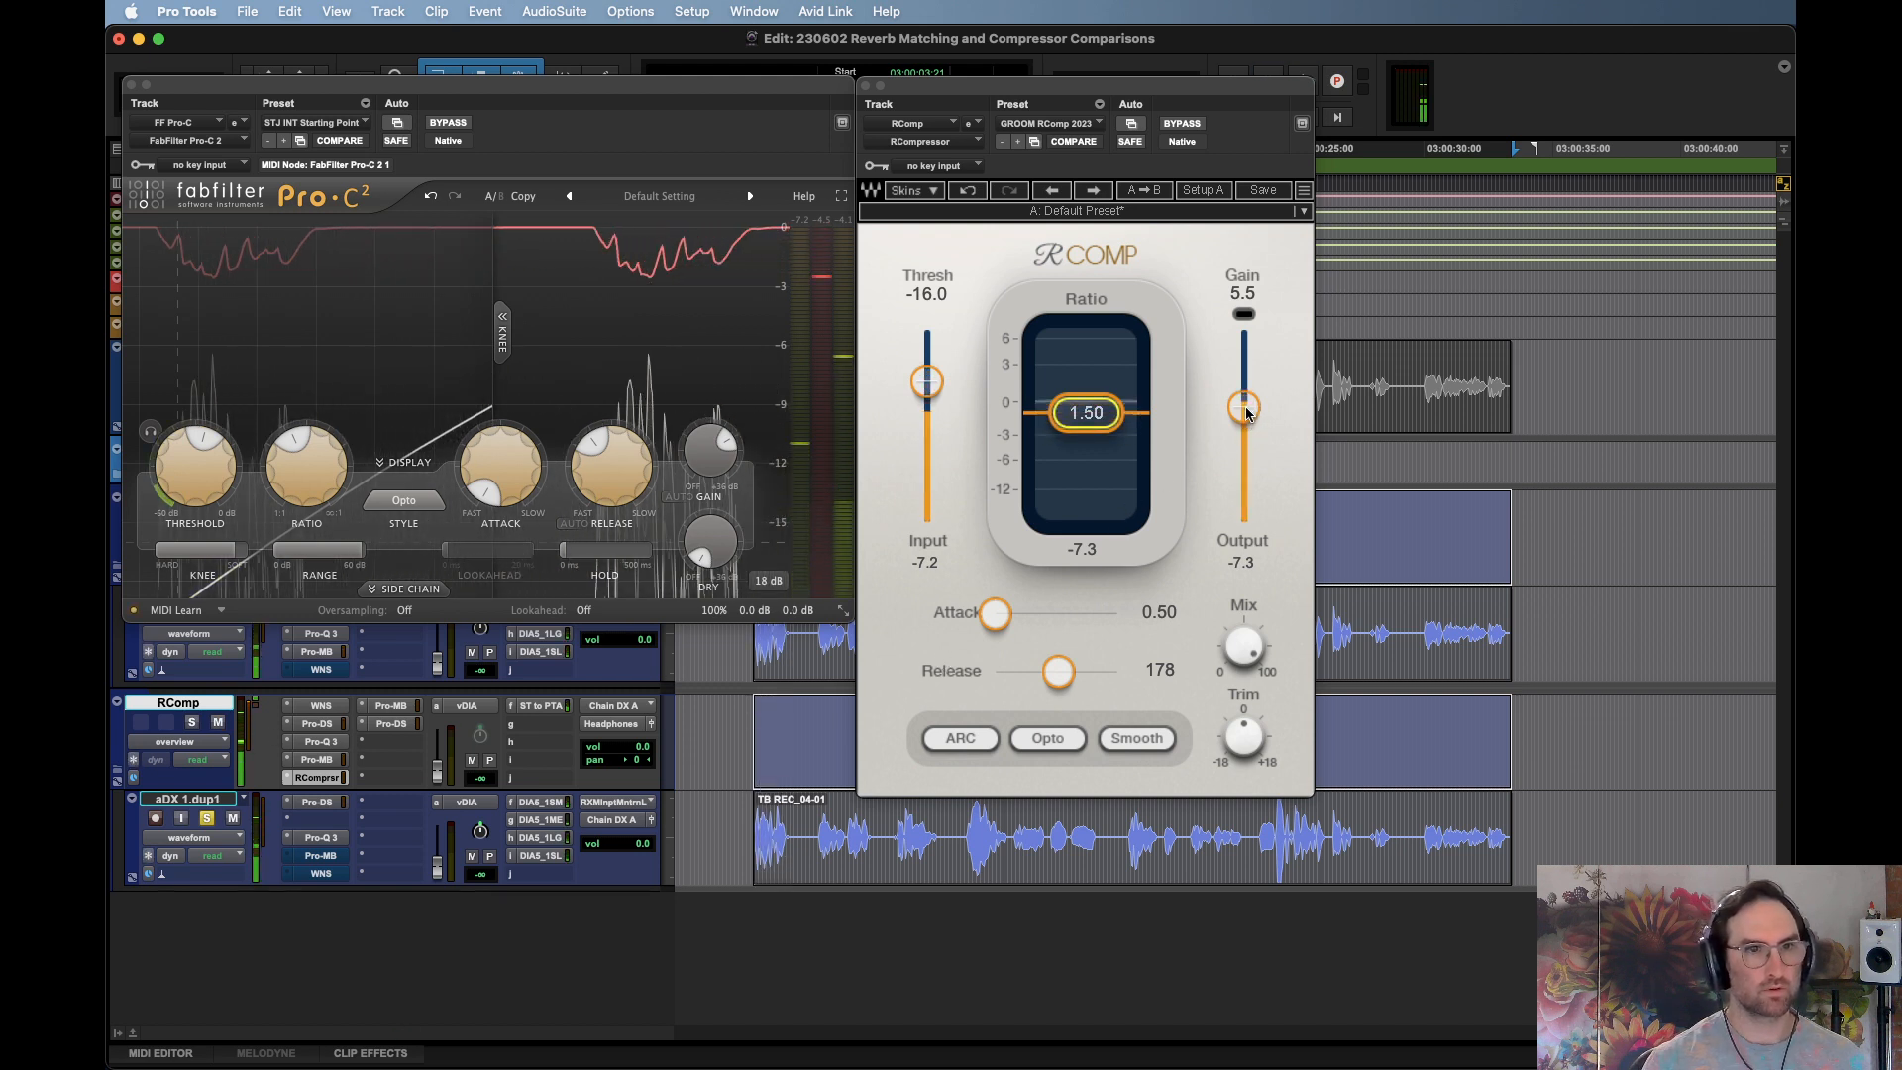
left_click_drag(1244, 407, 1248, 424)
key("space")
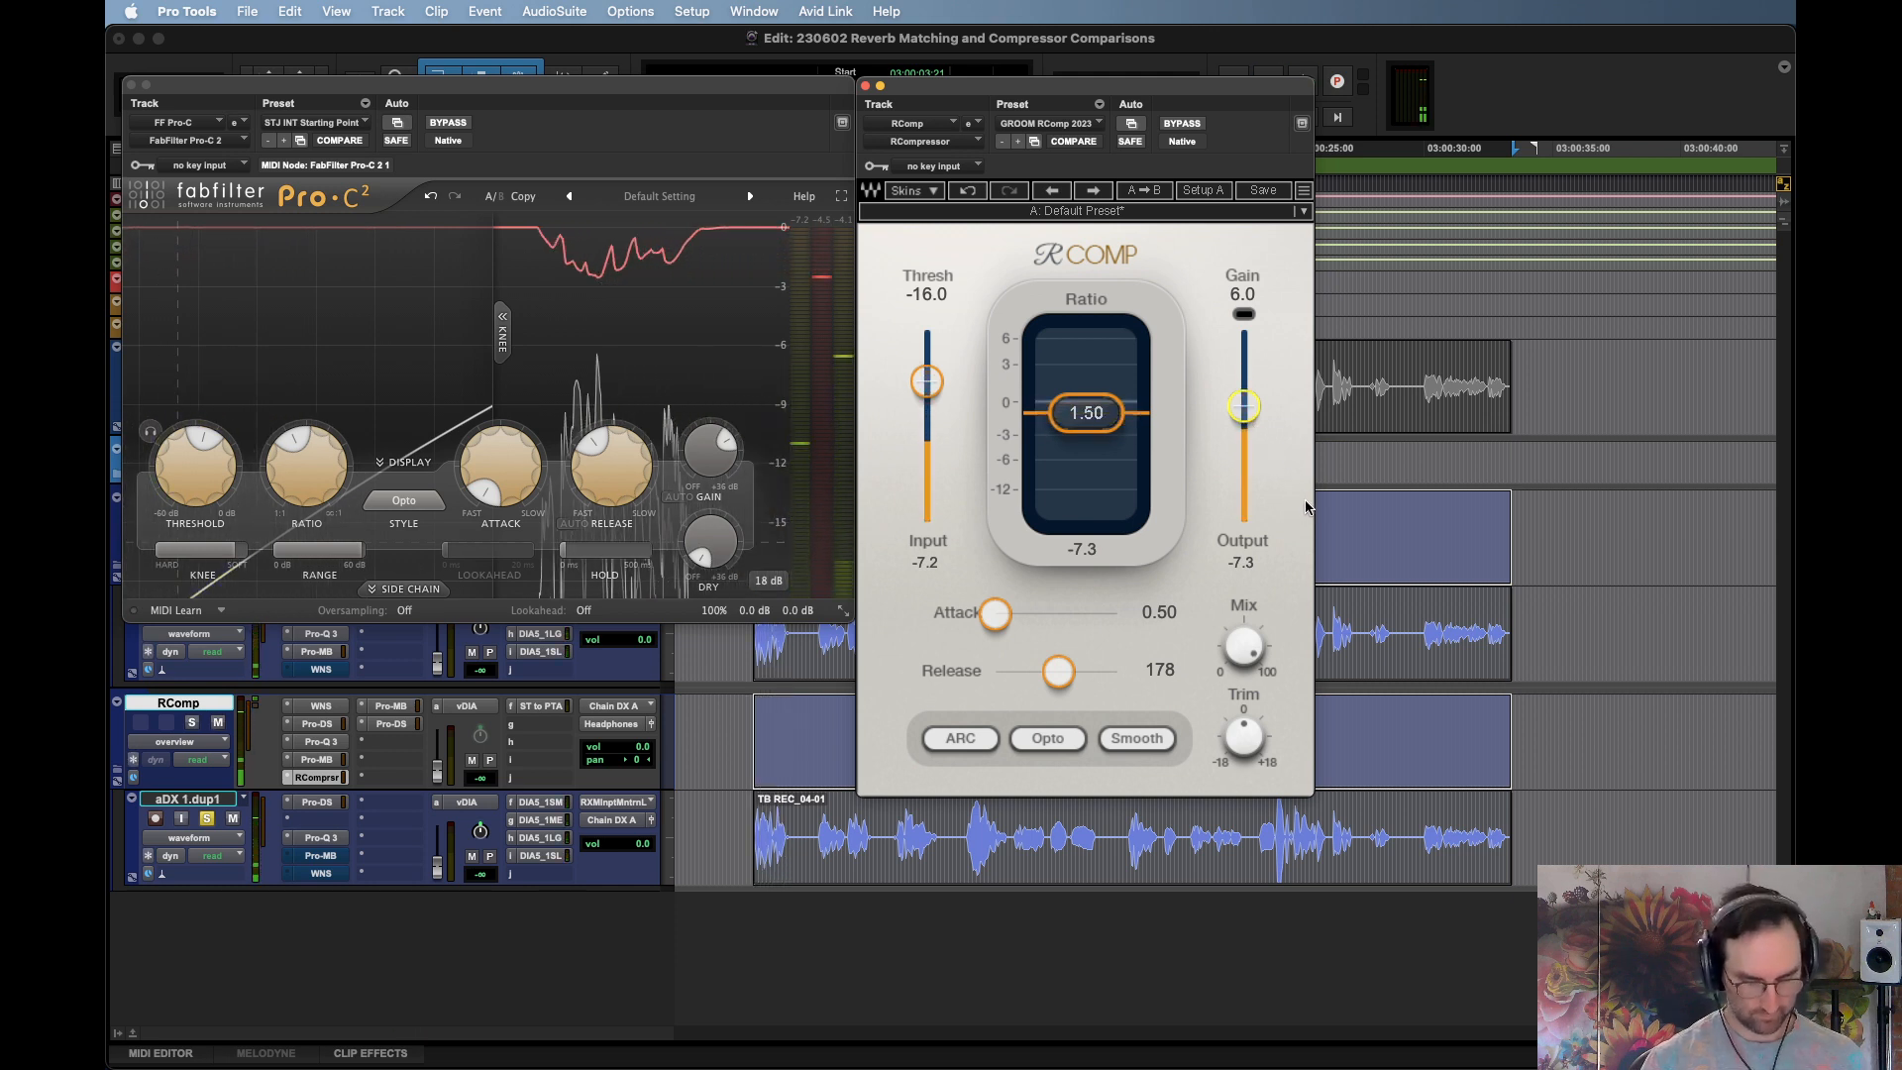
left_click_drag(1243, 404, 1244, 402)
key("space")
key("space")
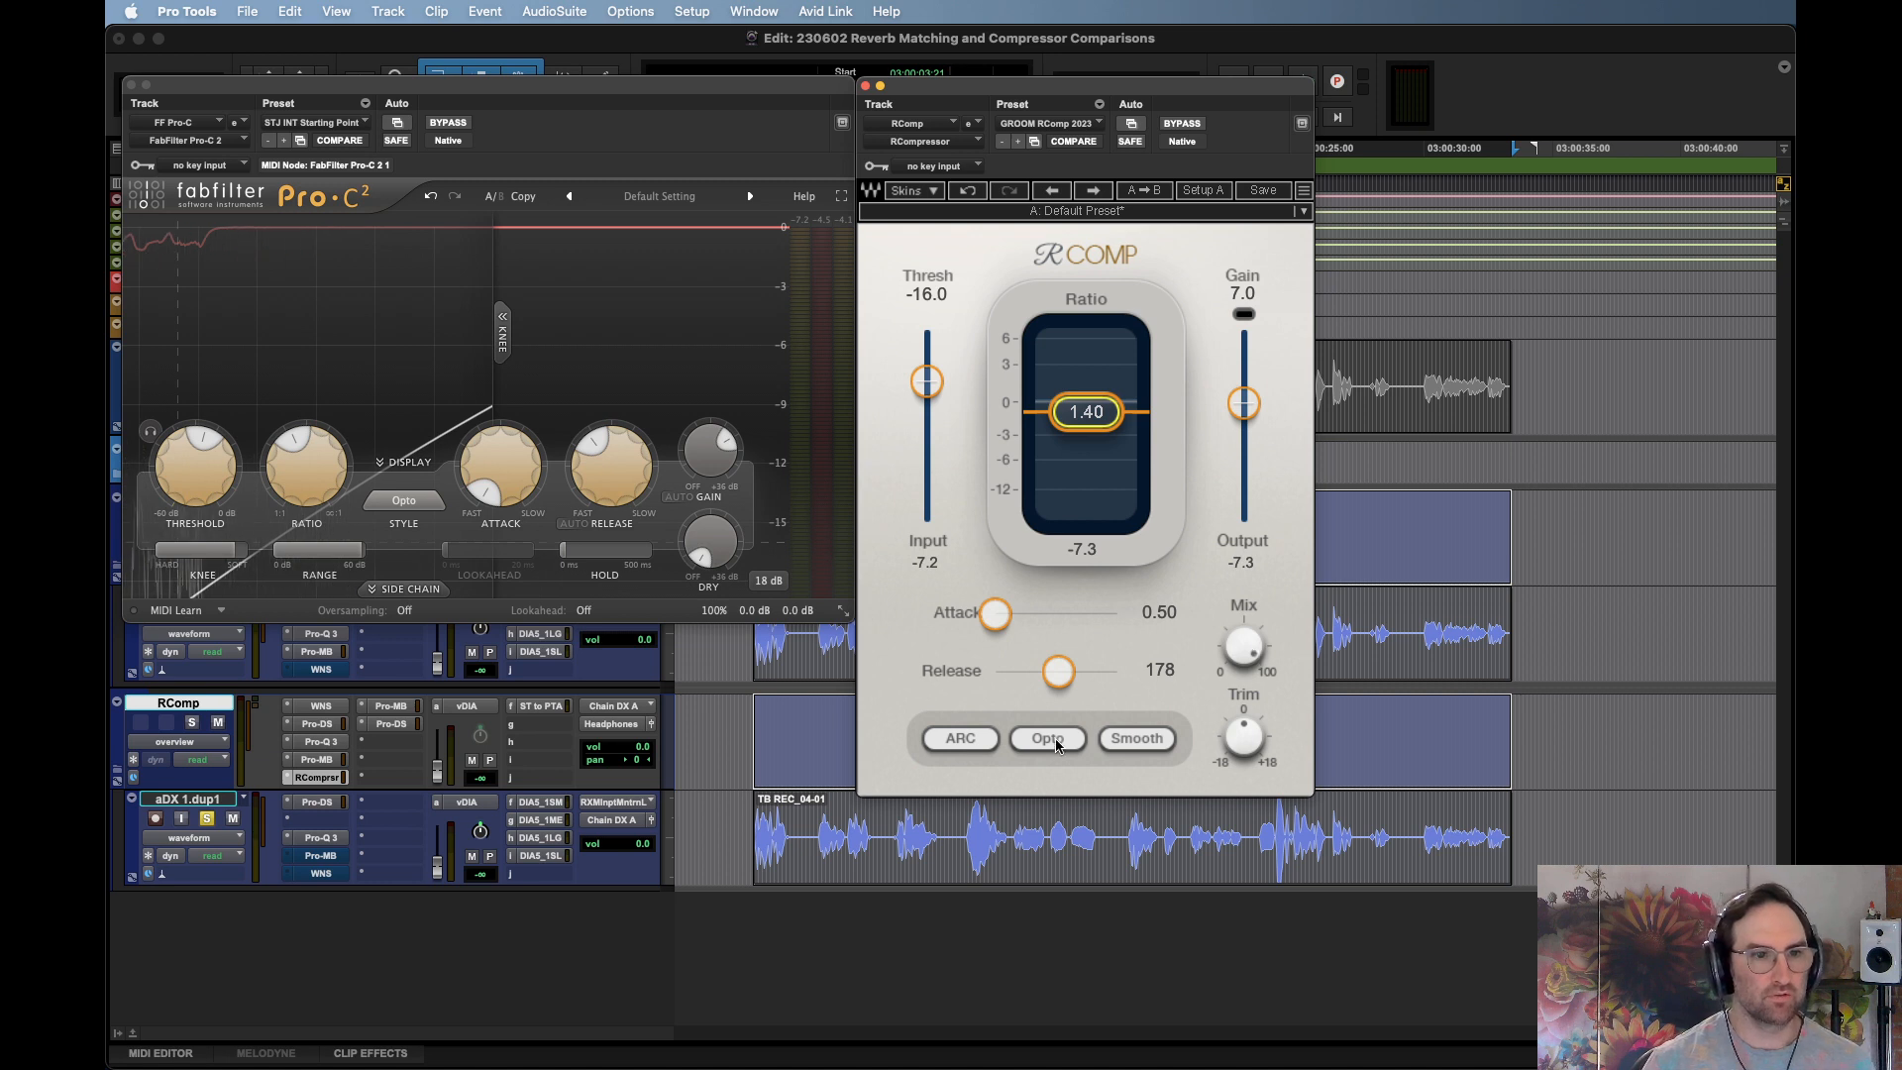
Toggle RComp's ARC, Opto and Smooth options to try their alternatives, and play the dialogue in Opto mode
left_click(982, 740)
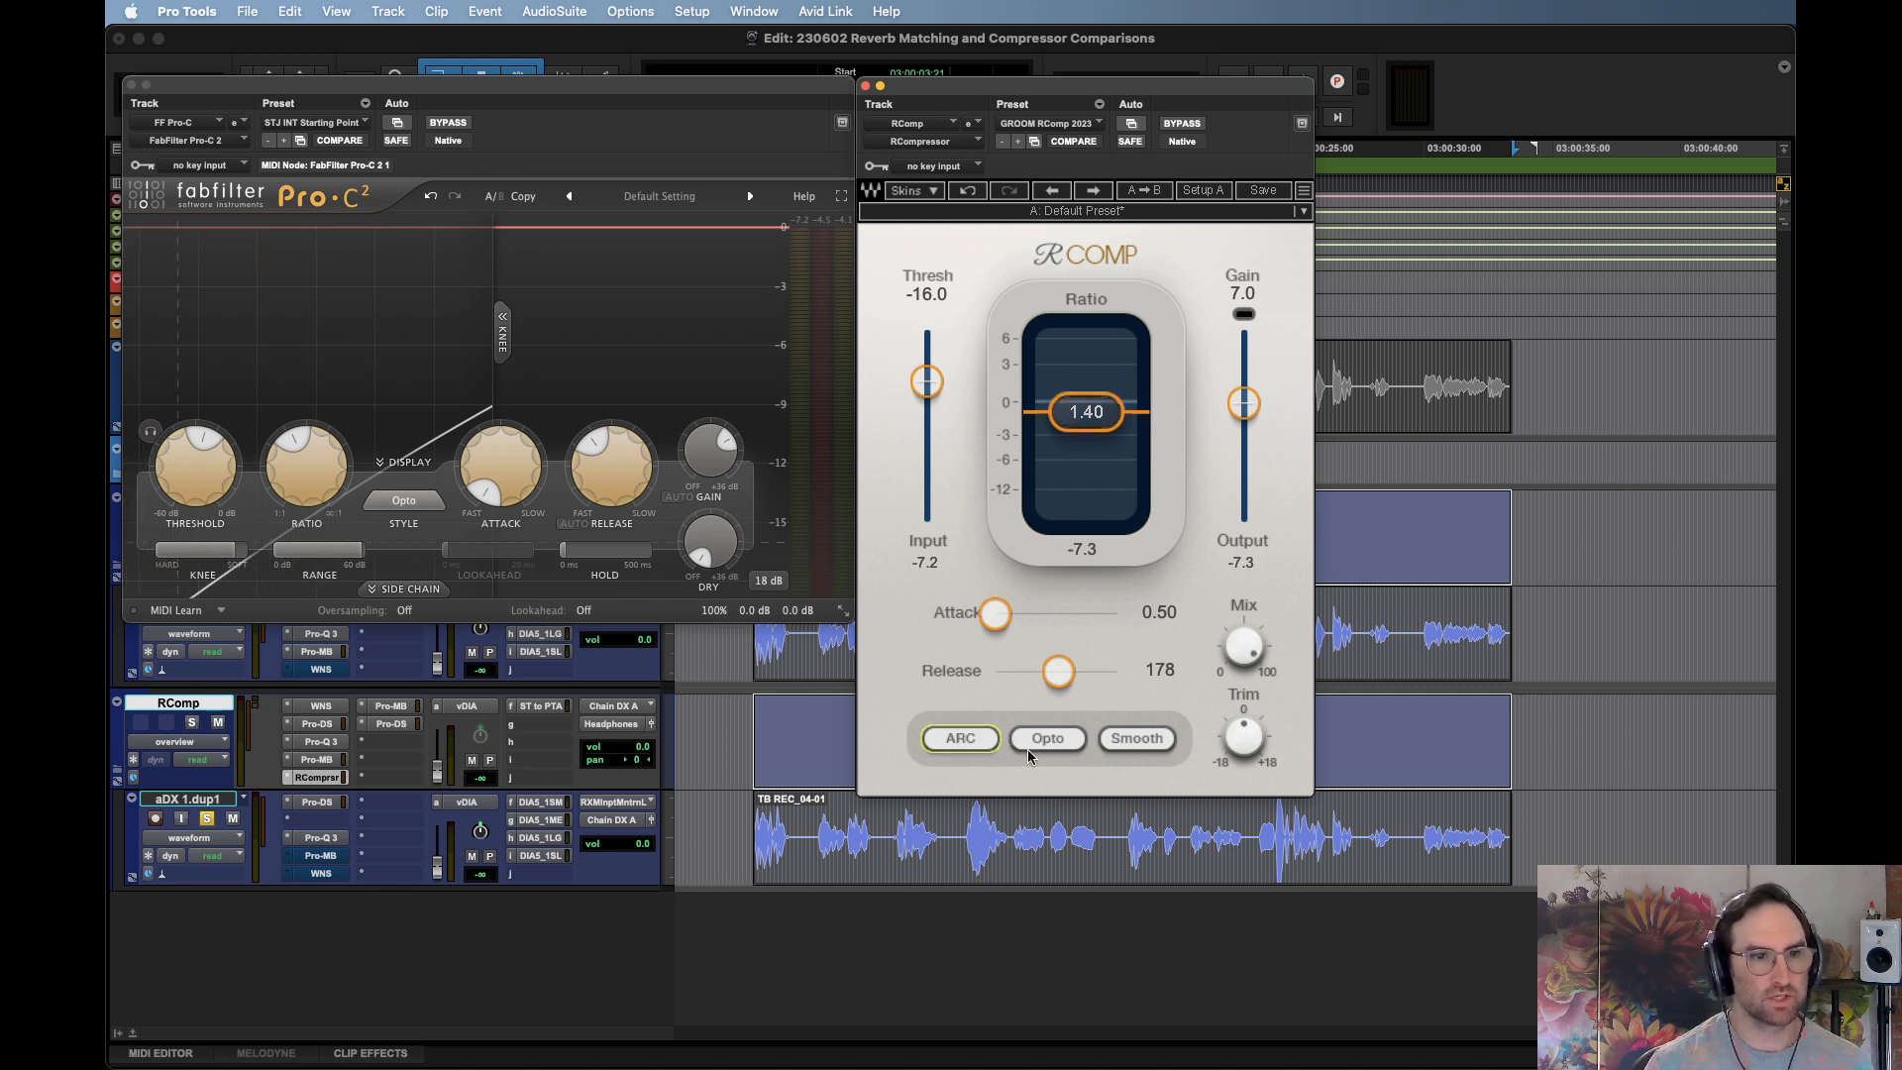
left_click(1048, 741)
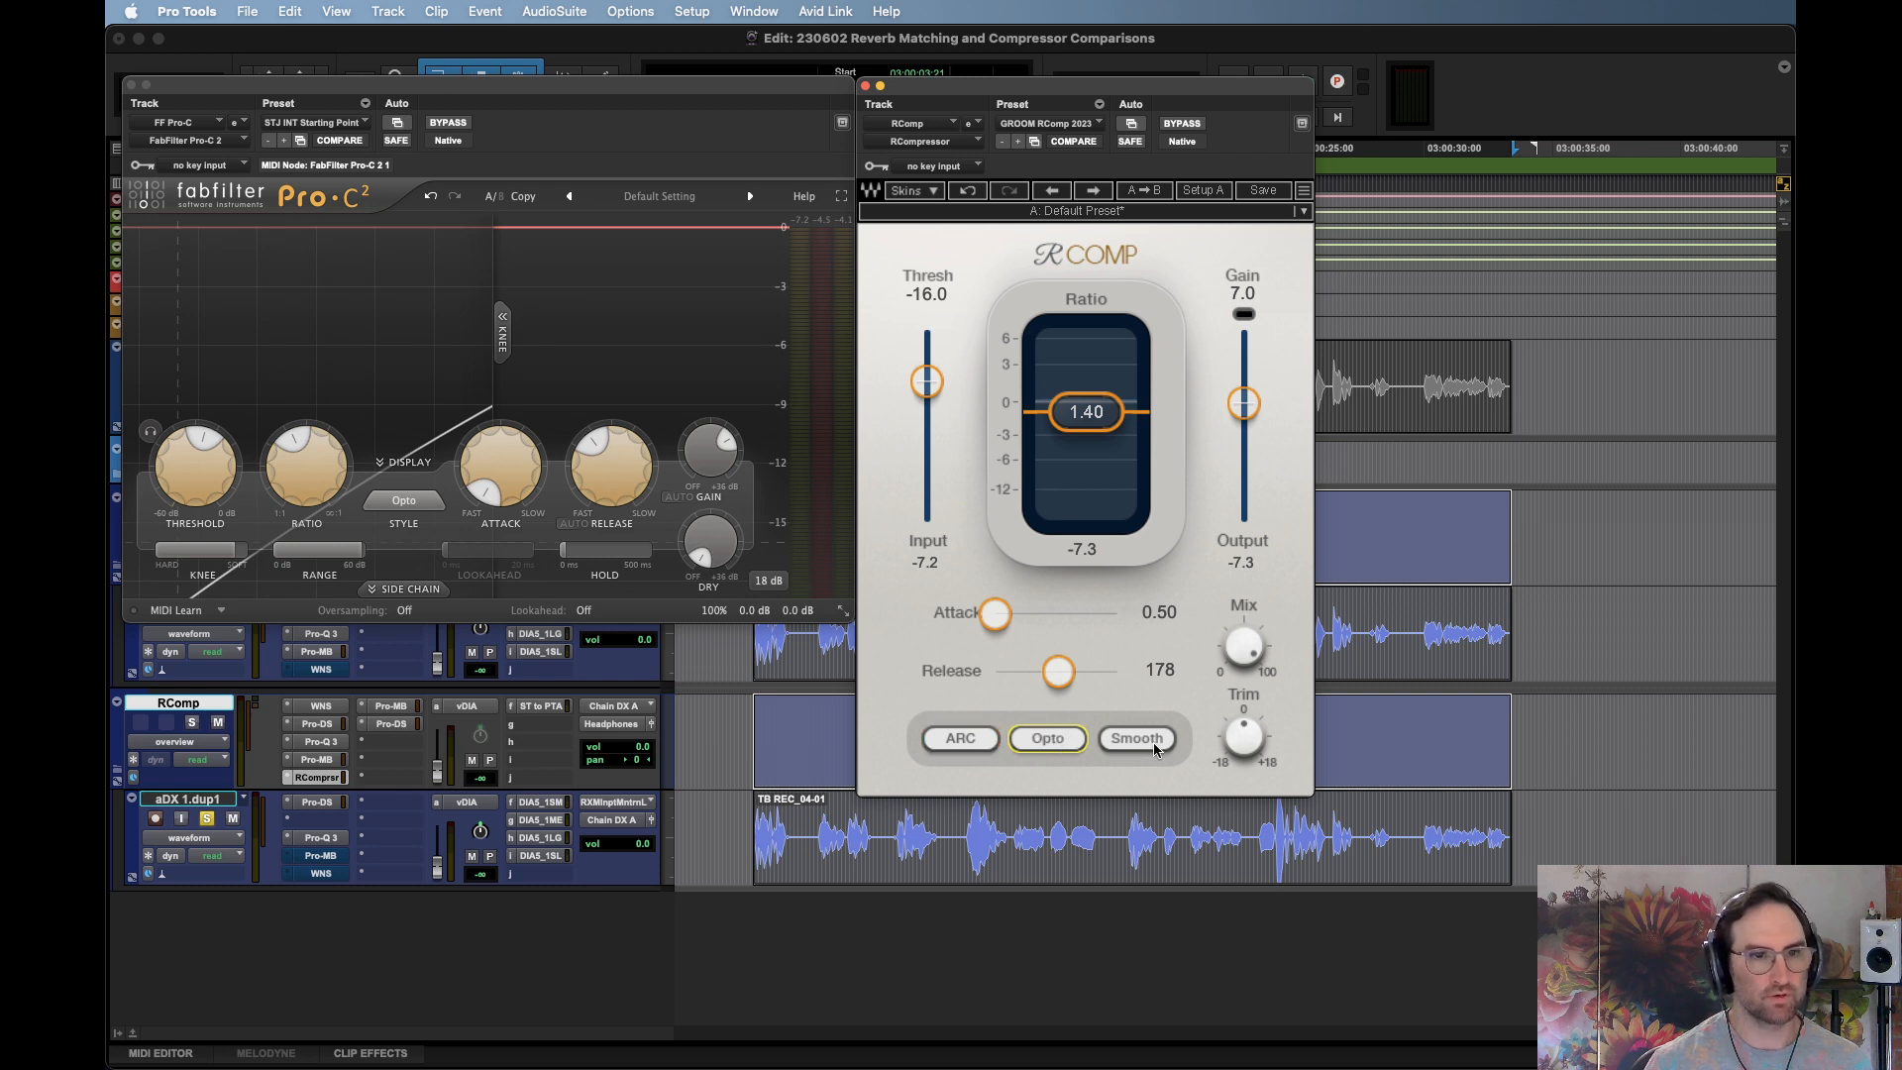
left_click(1149, 740)
left_click(1061, 741)
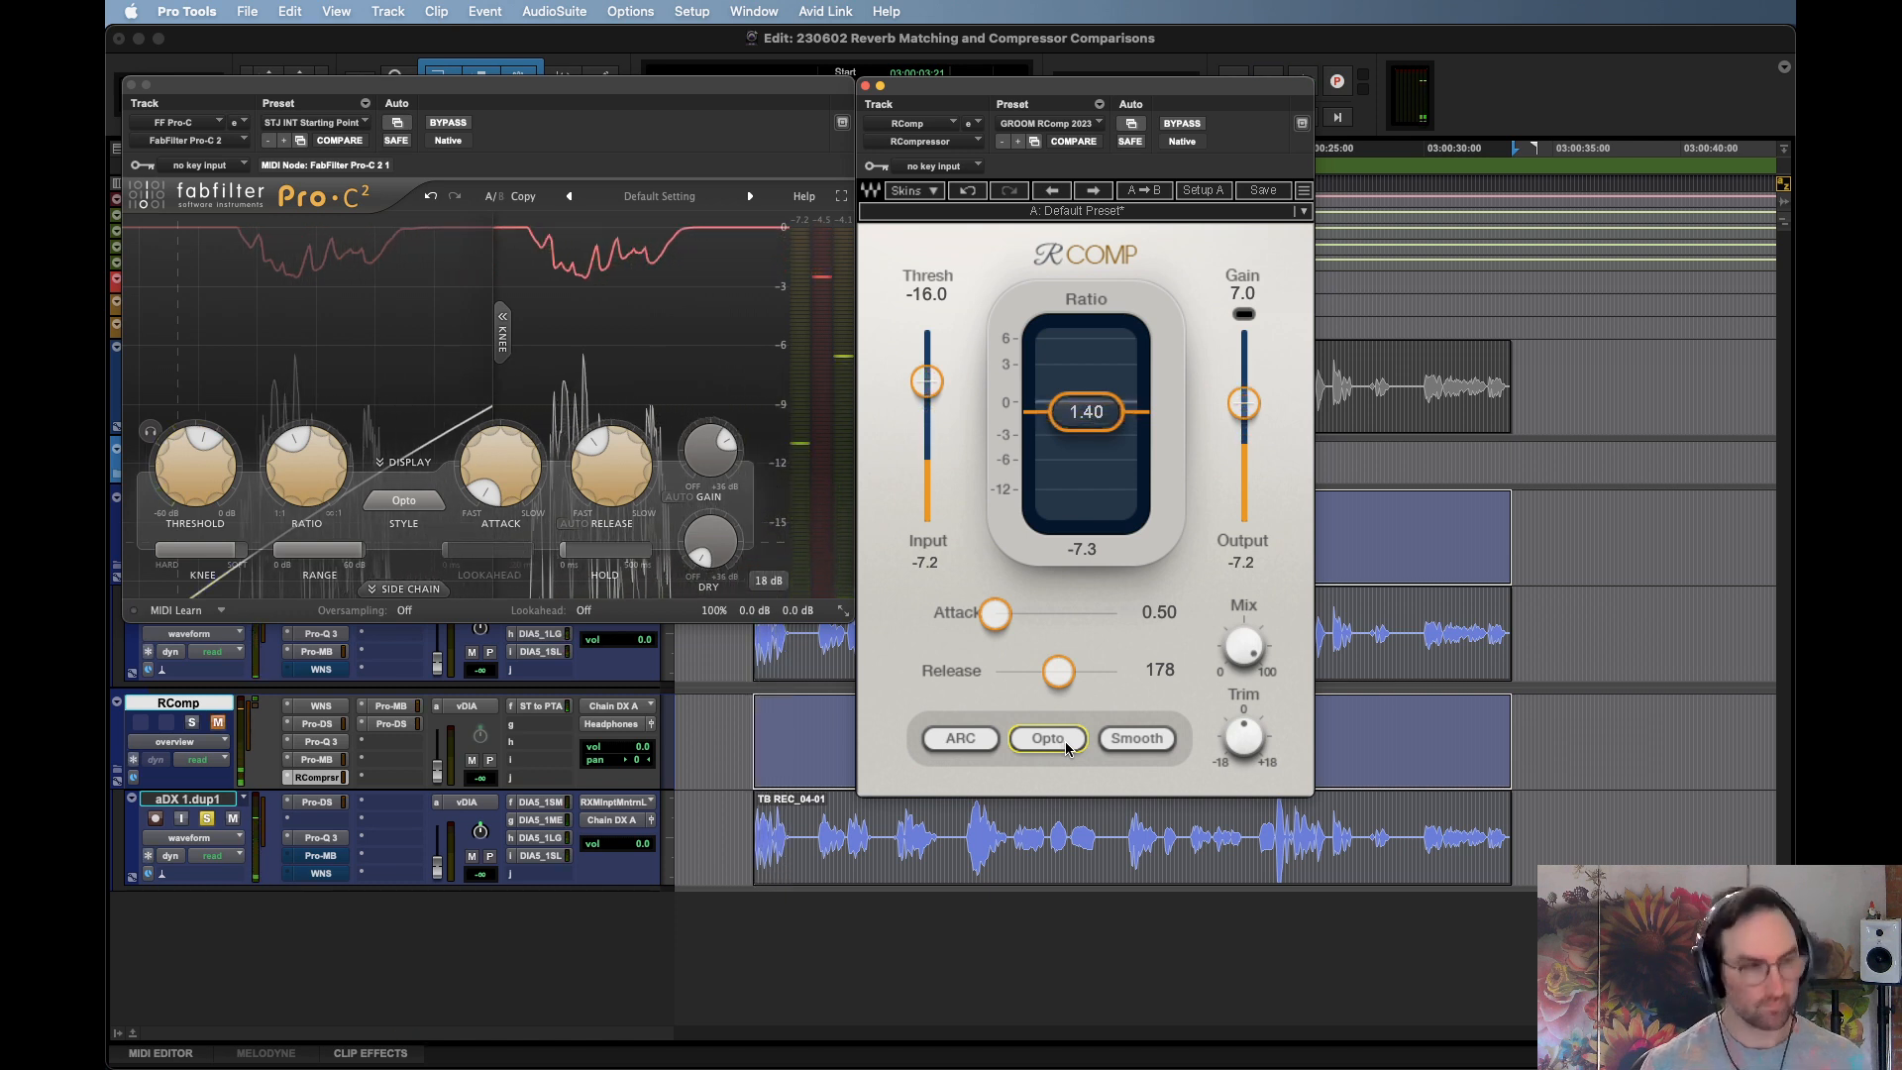
key("space")
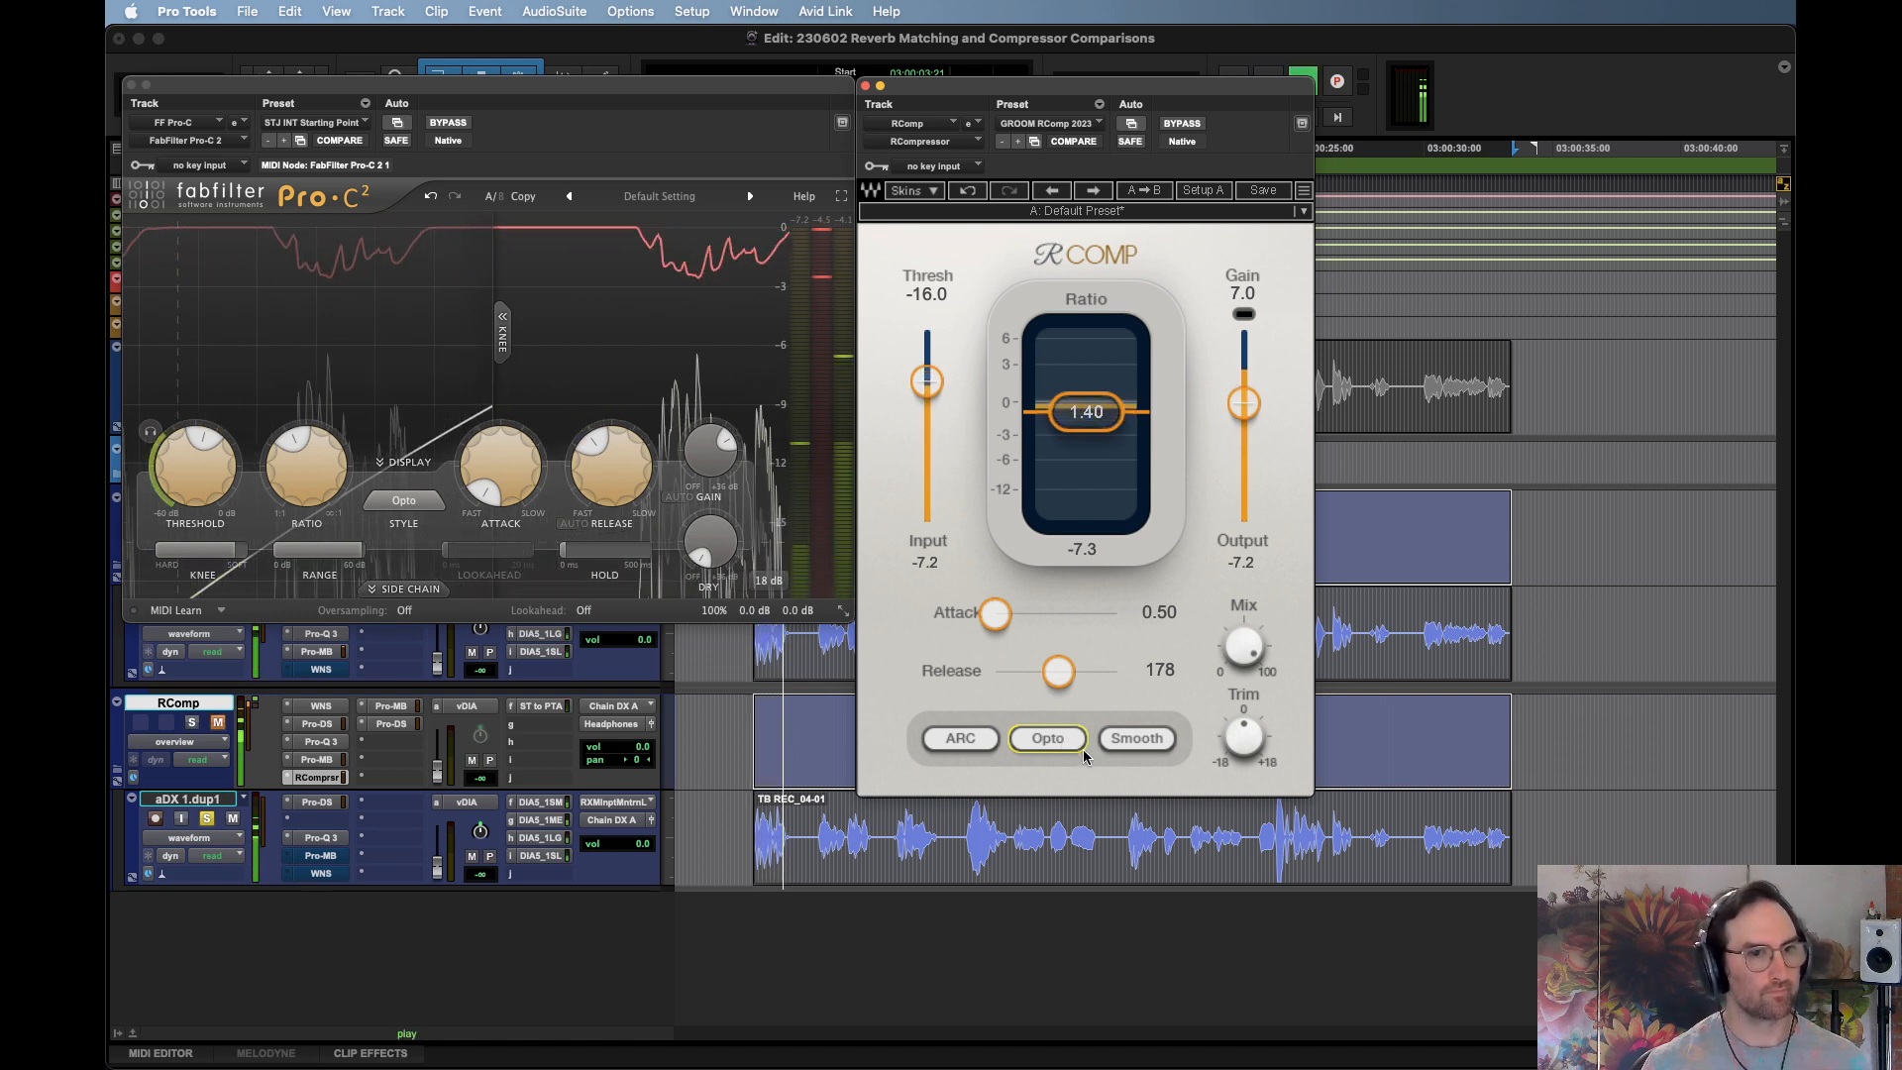
Audition RComp's Warm and Smooth characters during playback, and switch its compression mode to Electro
left_click(1081, 746)
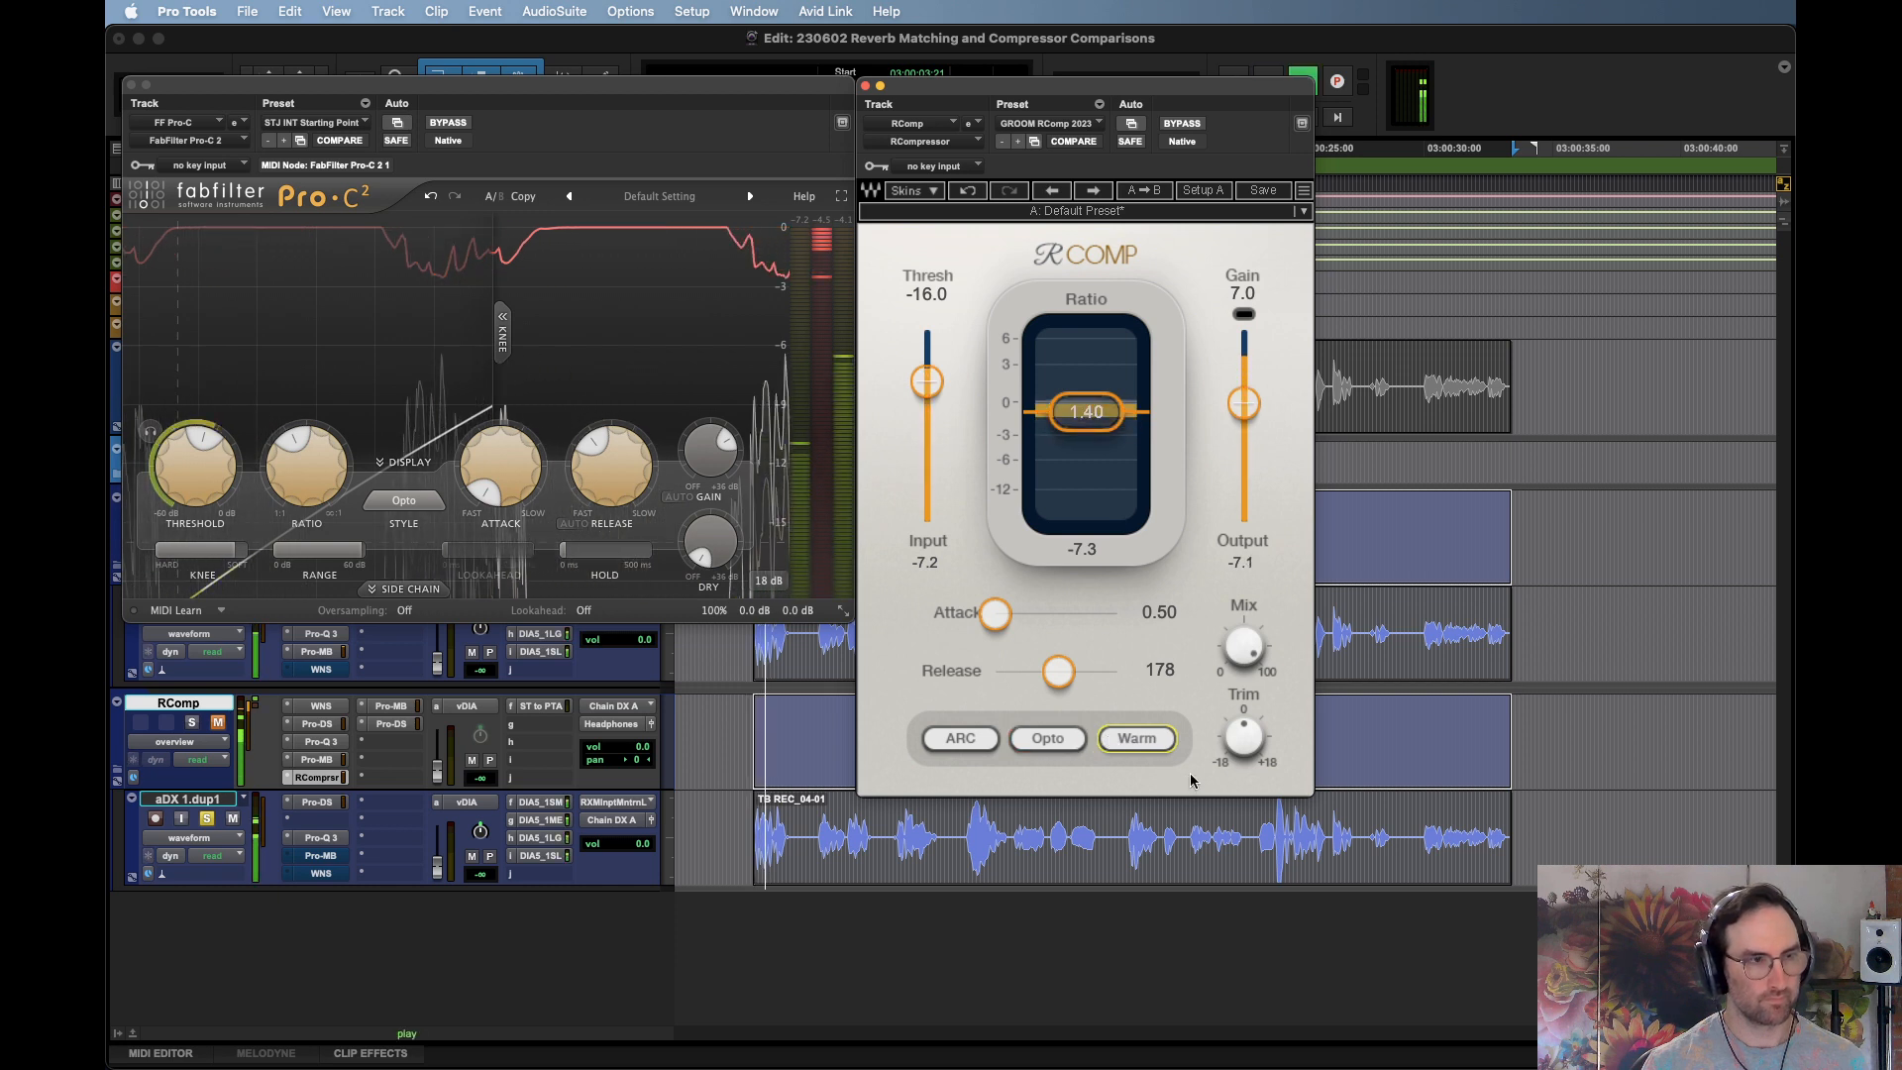
key("space")
key("space")
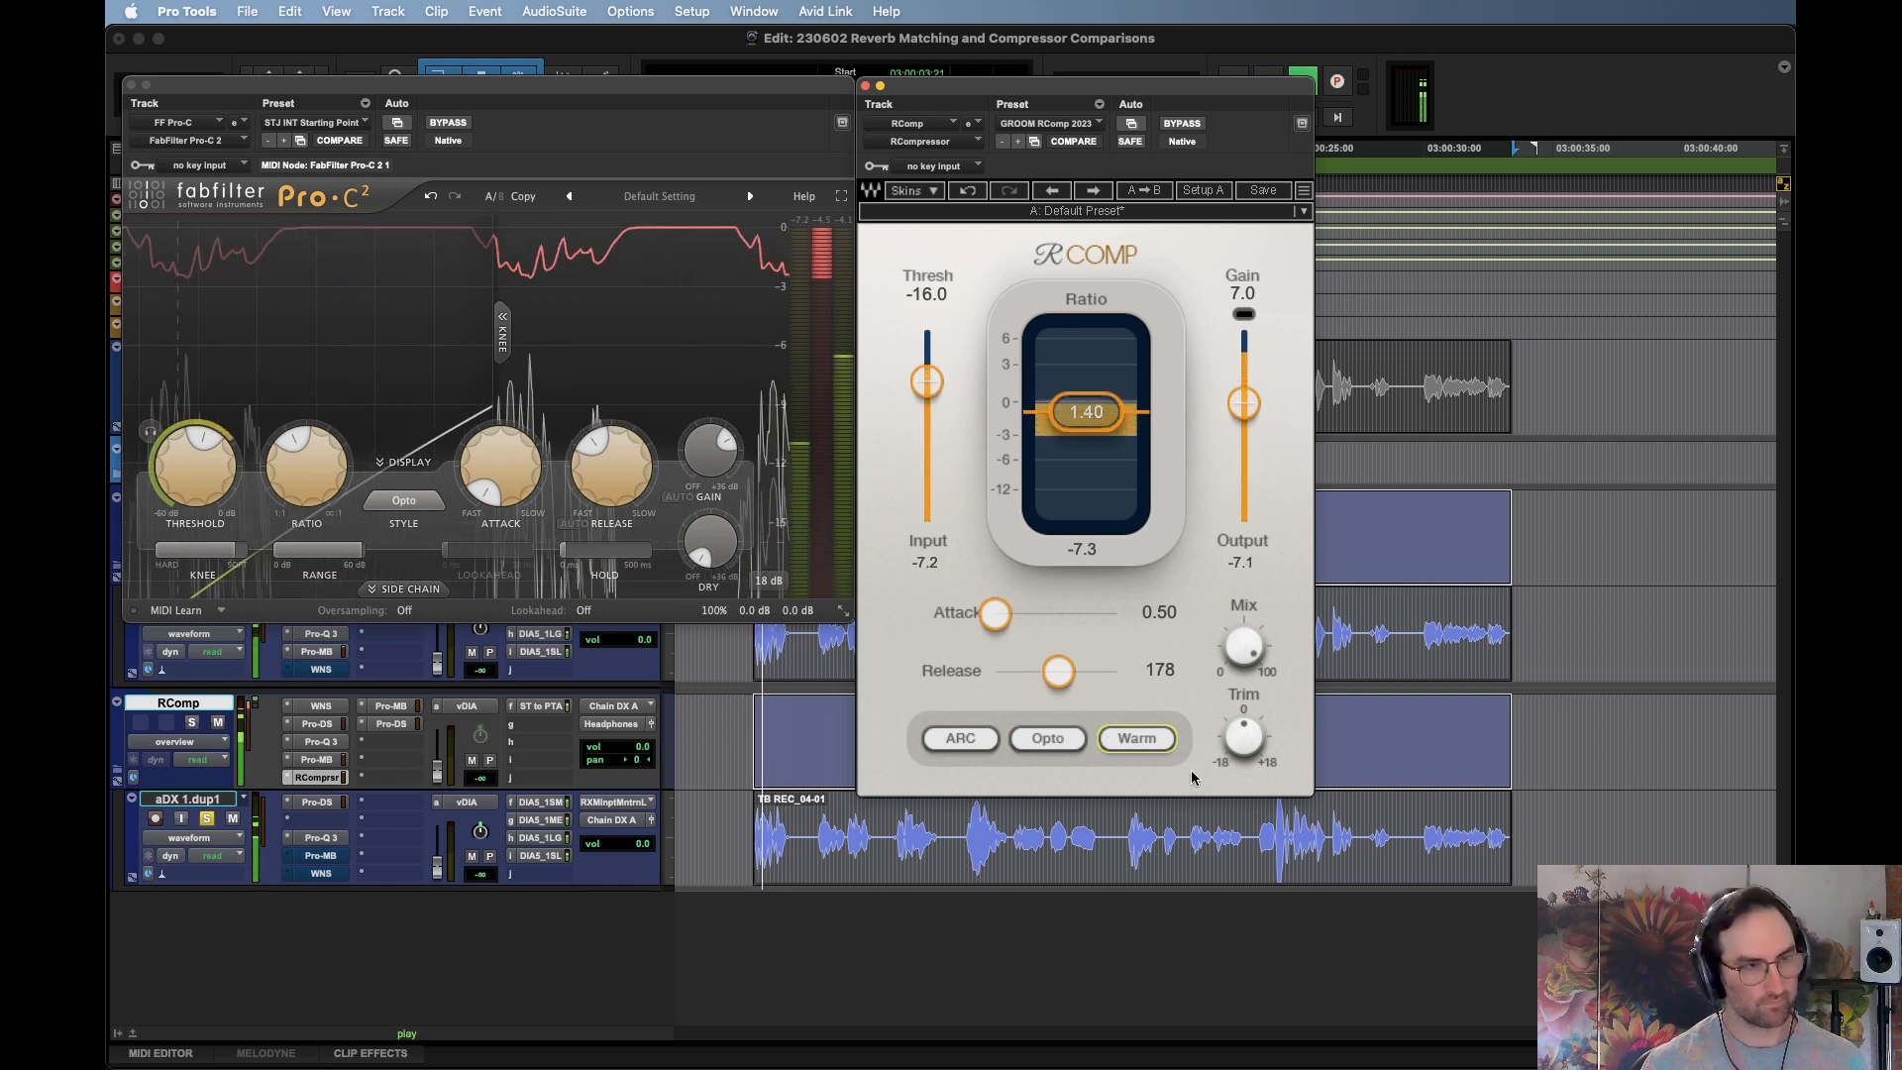
left_click(1144, 741)
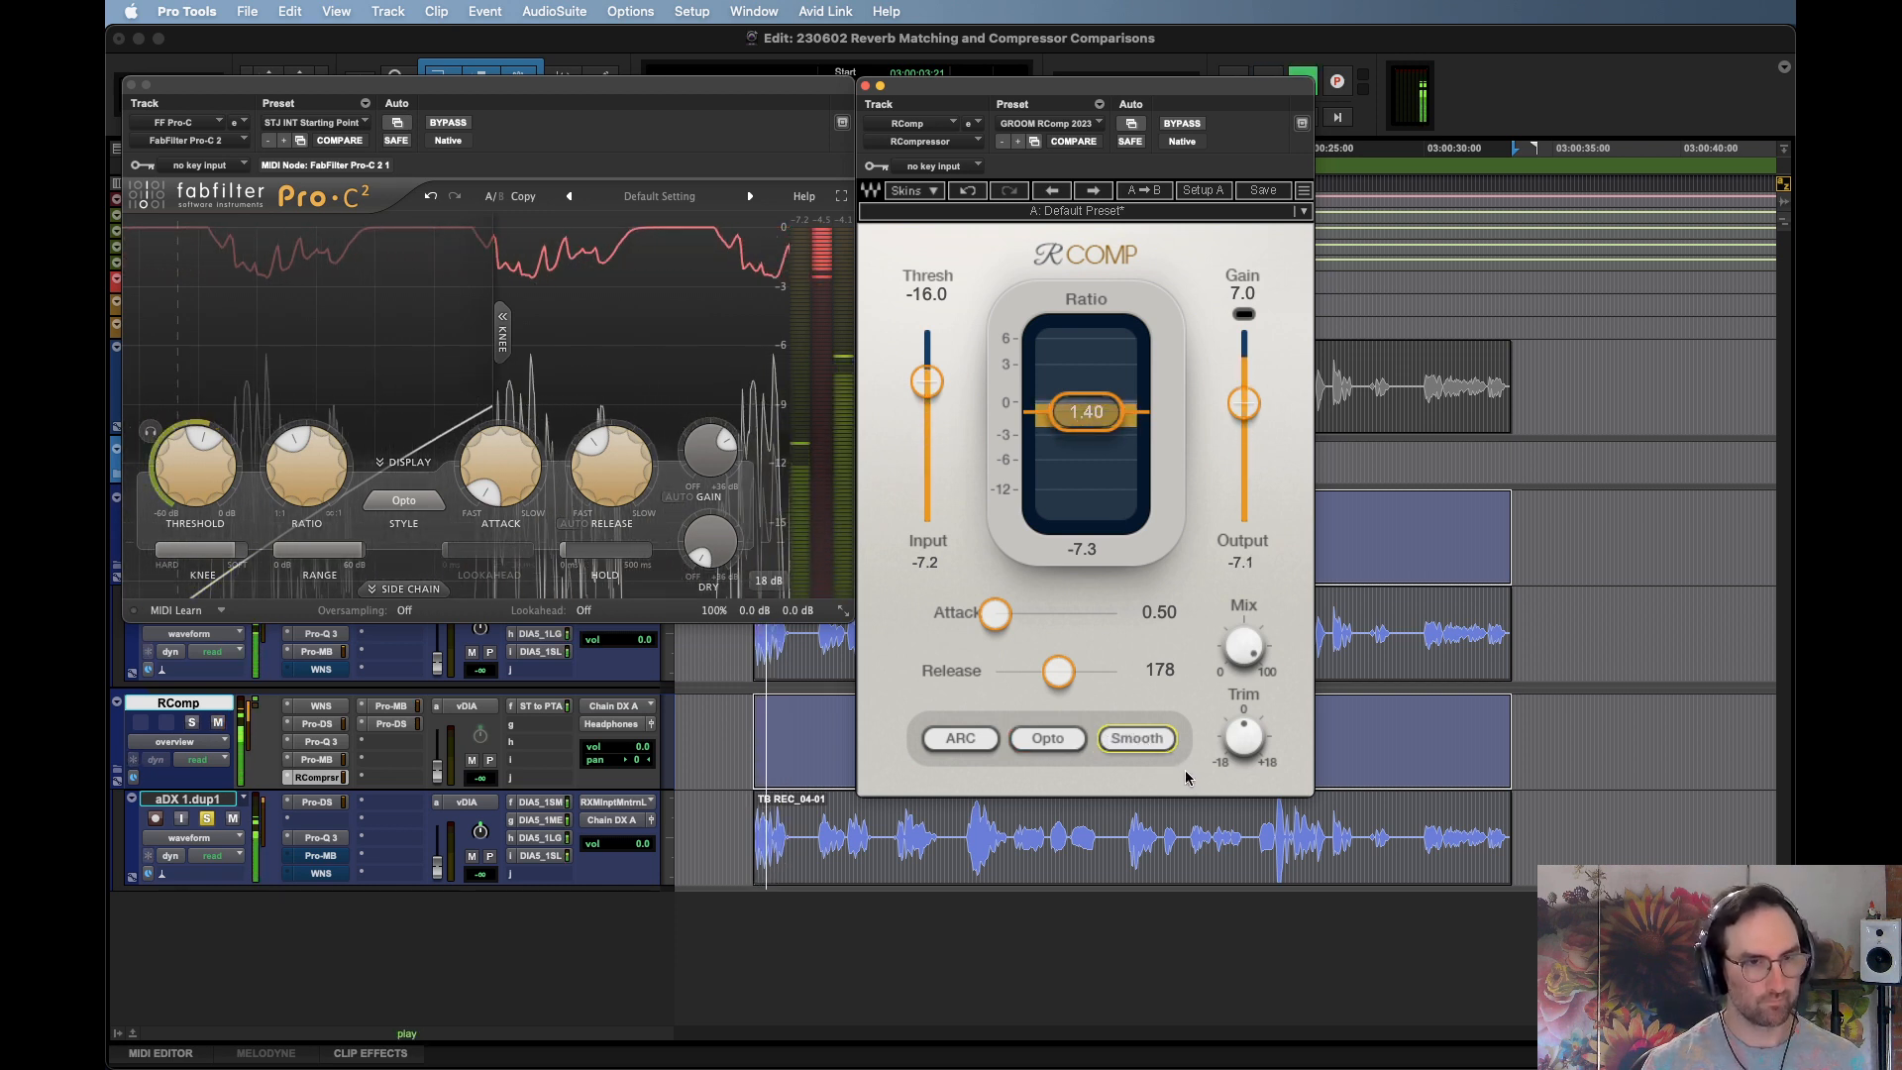
left_click(1056, 740)
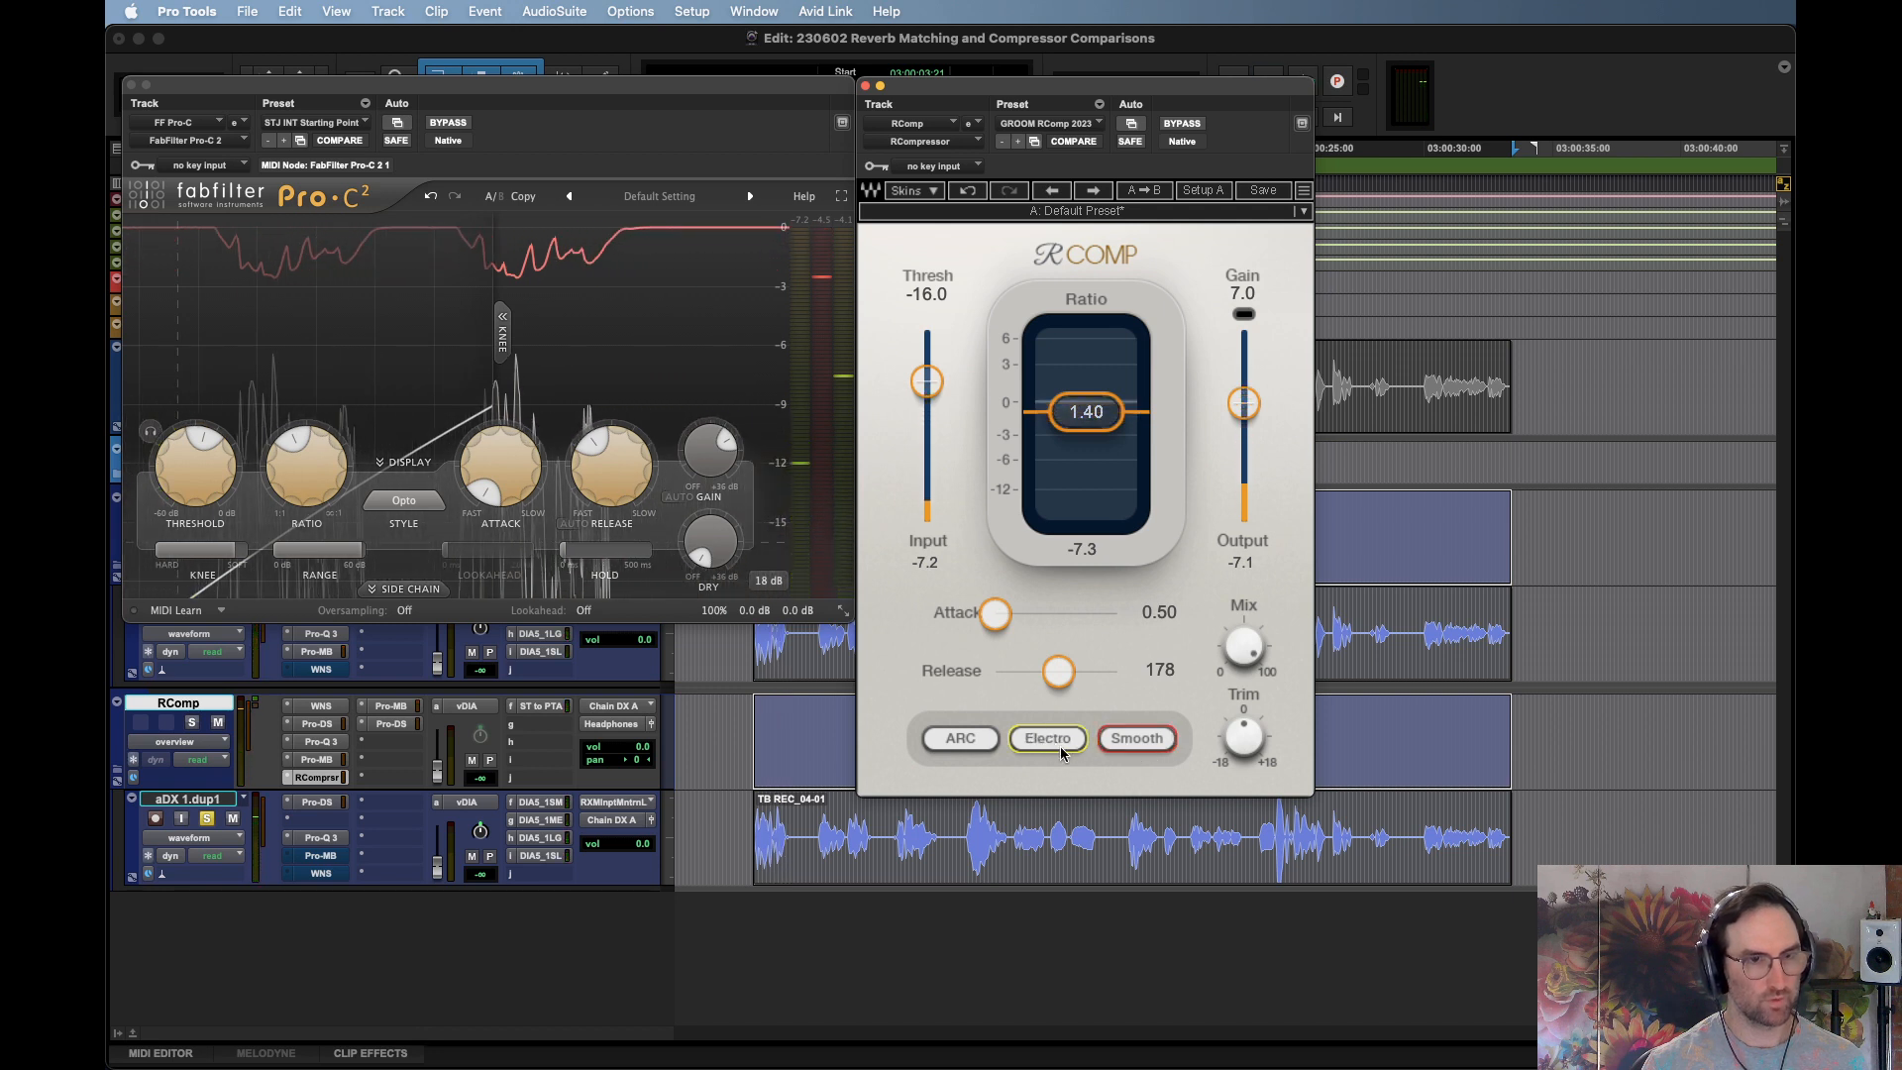
key("space")
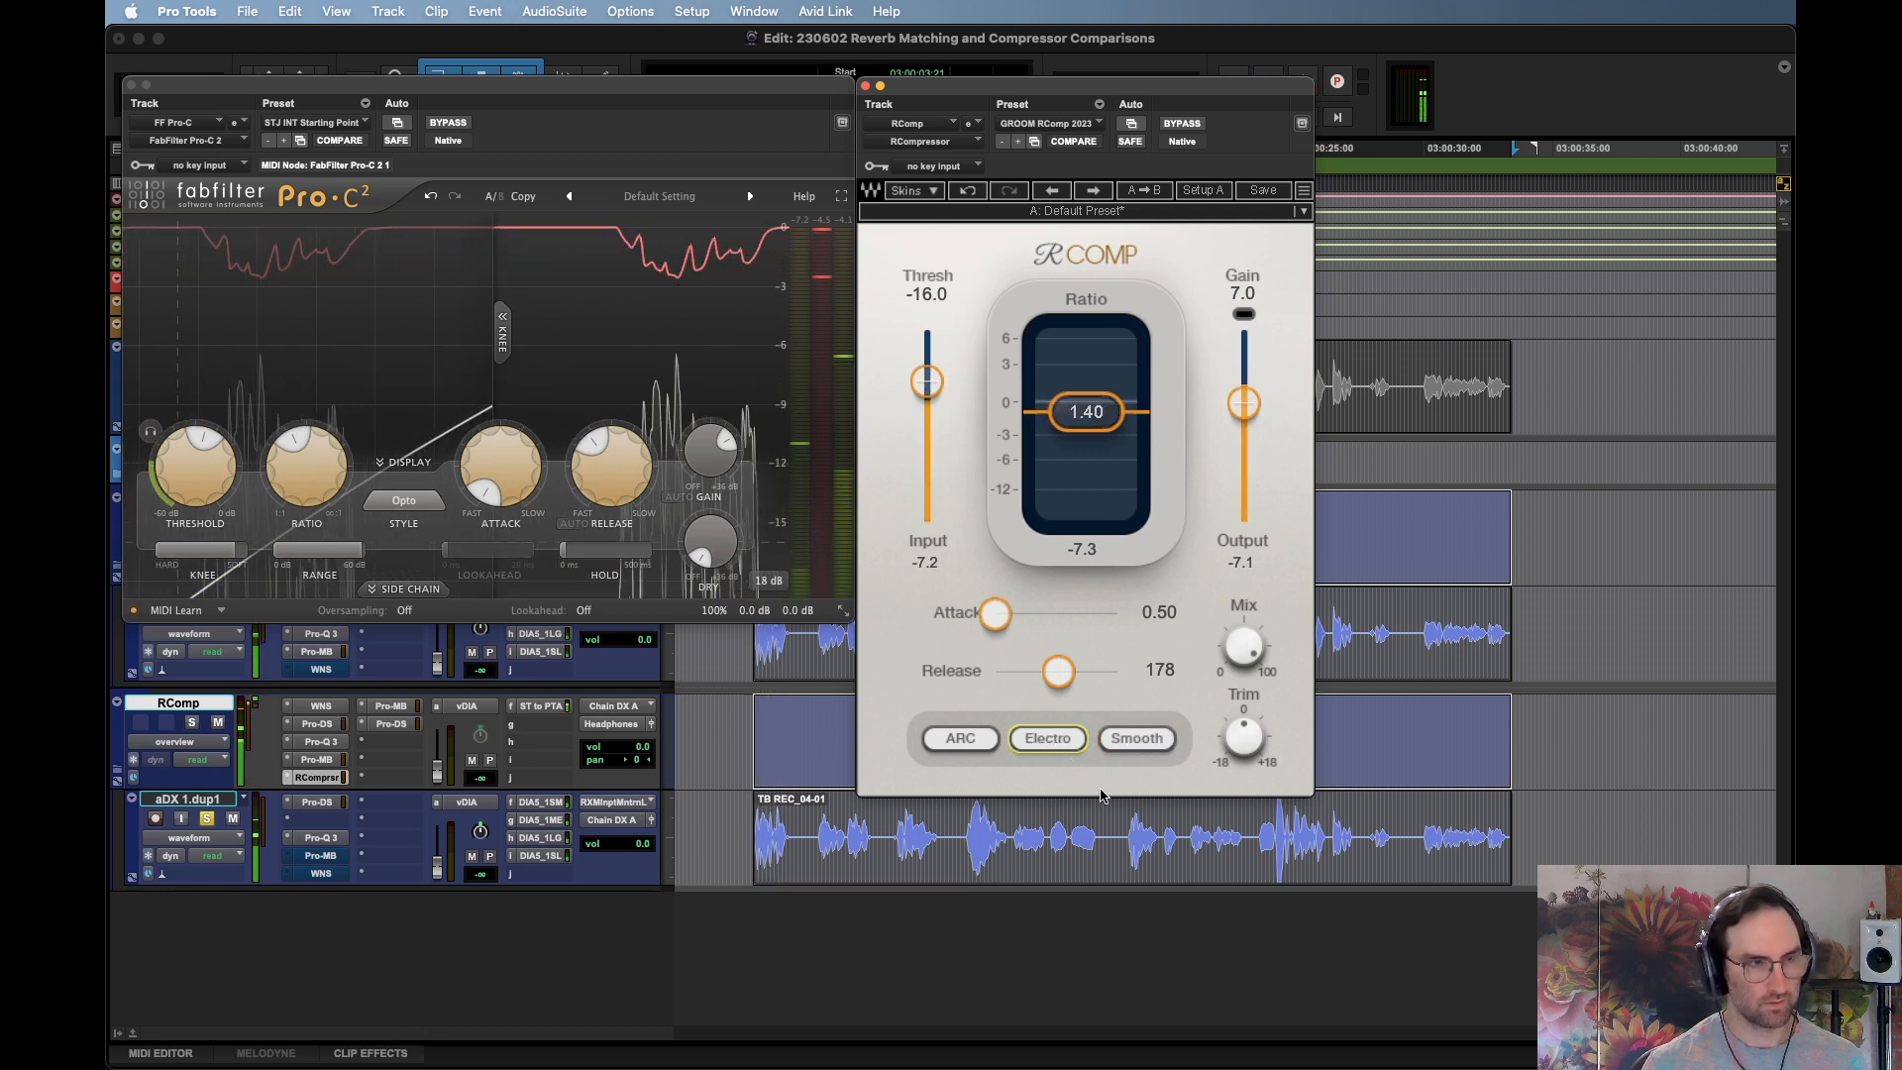
Compare RComp's Opto and Electro modes on the dialogue, then play it back in Electro mode
left_click(1052, 745)
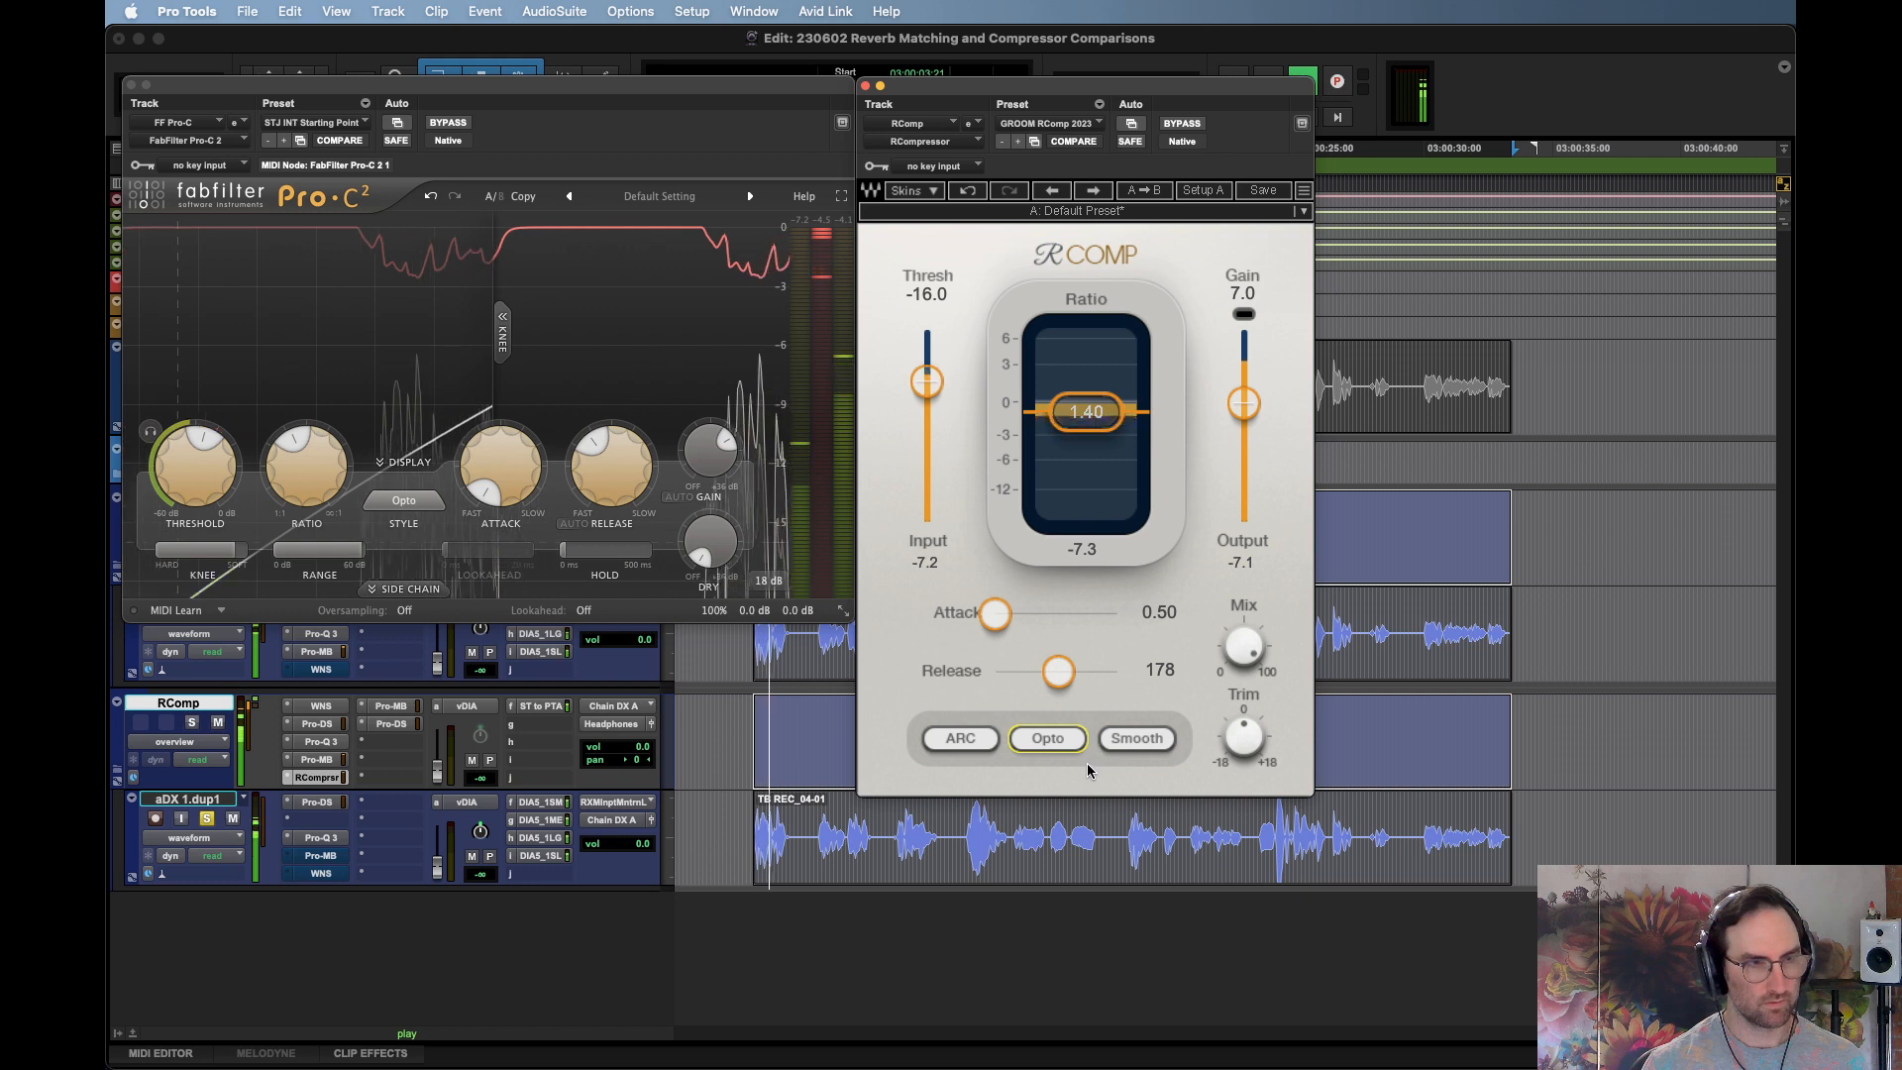
left_click(1054, 745)
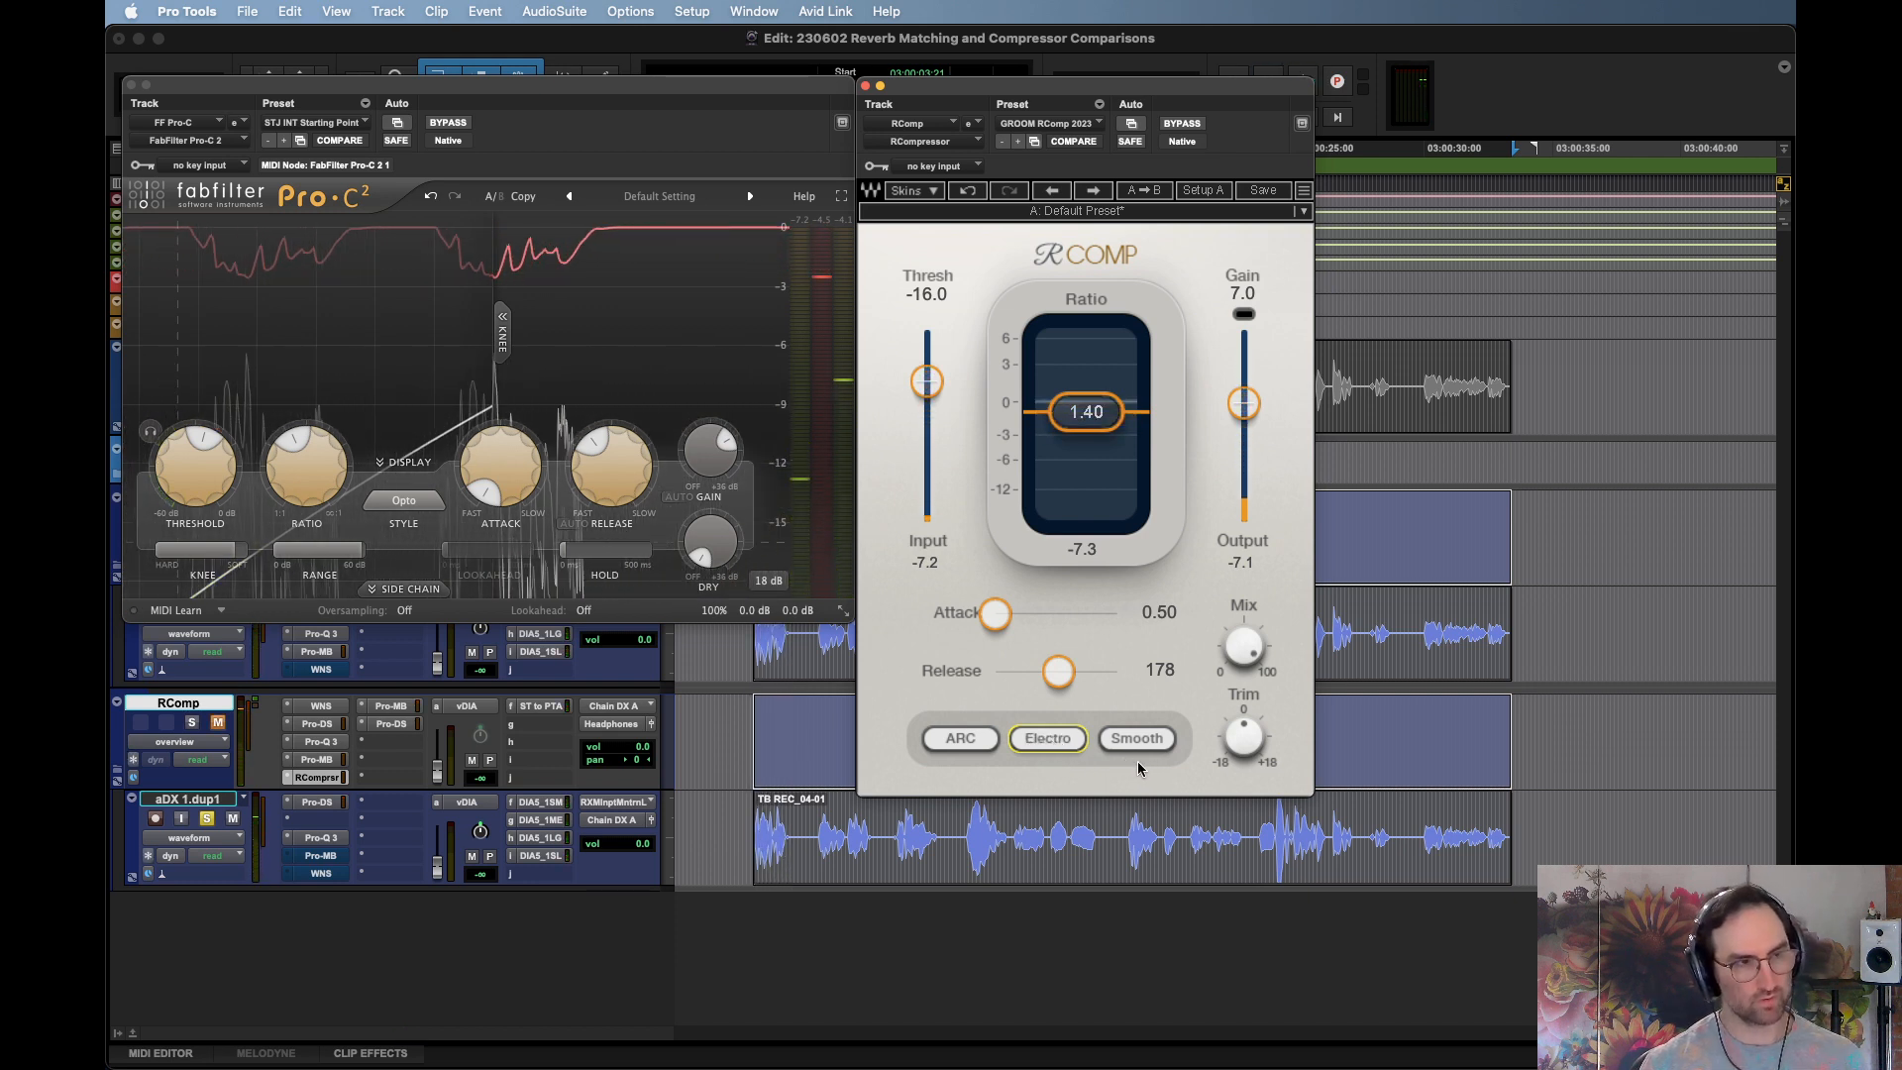
key("space")
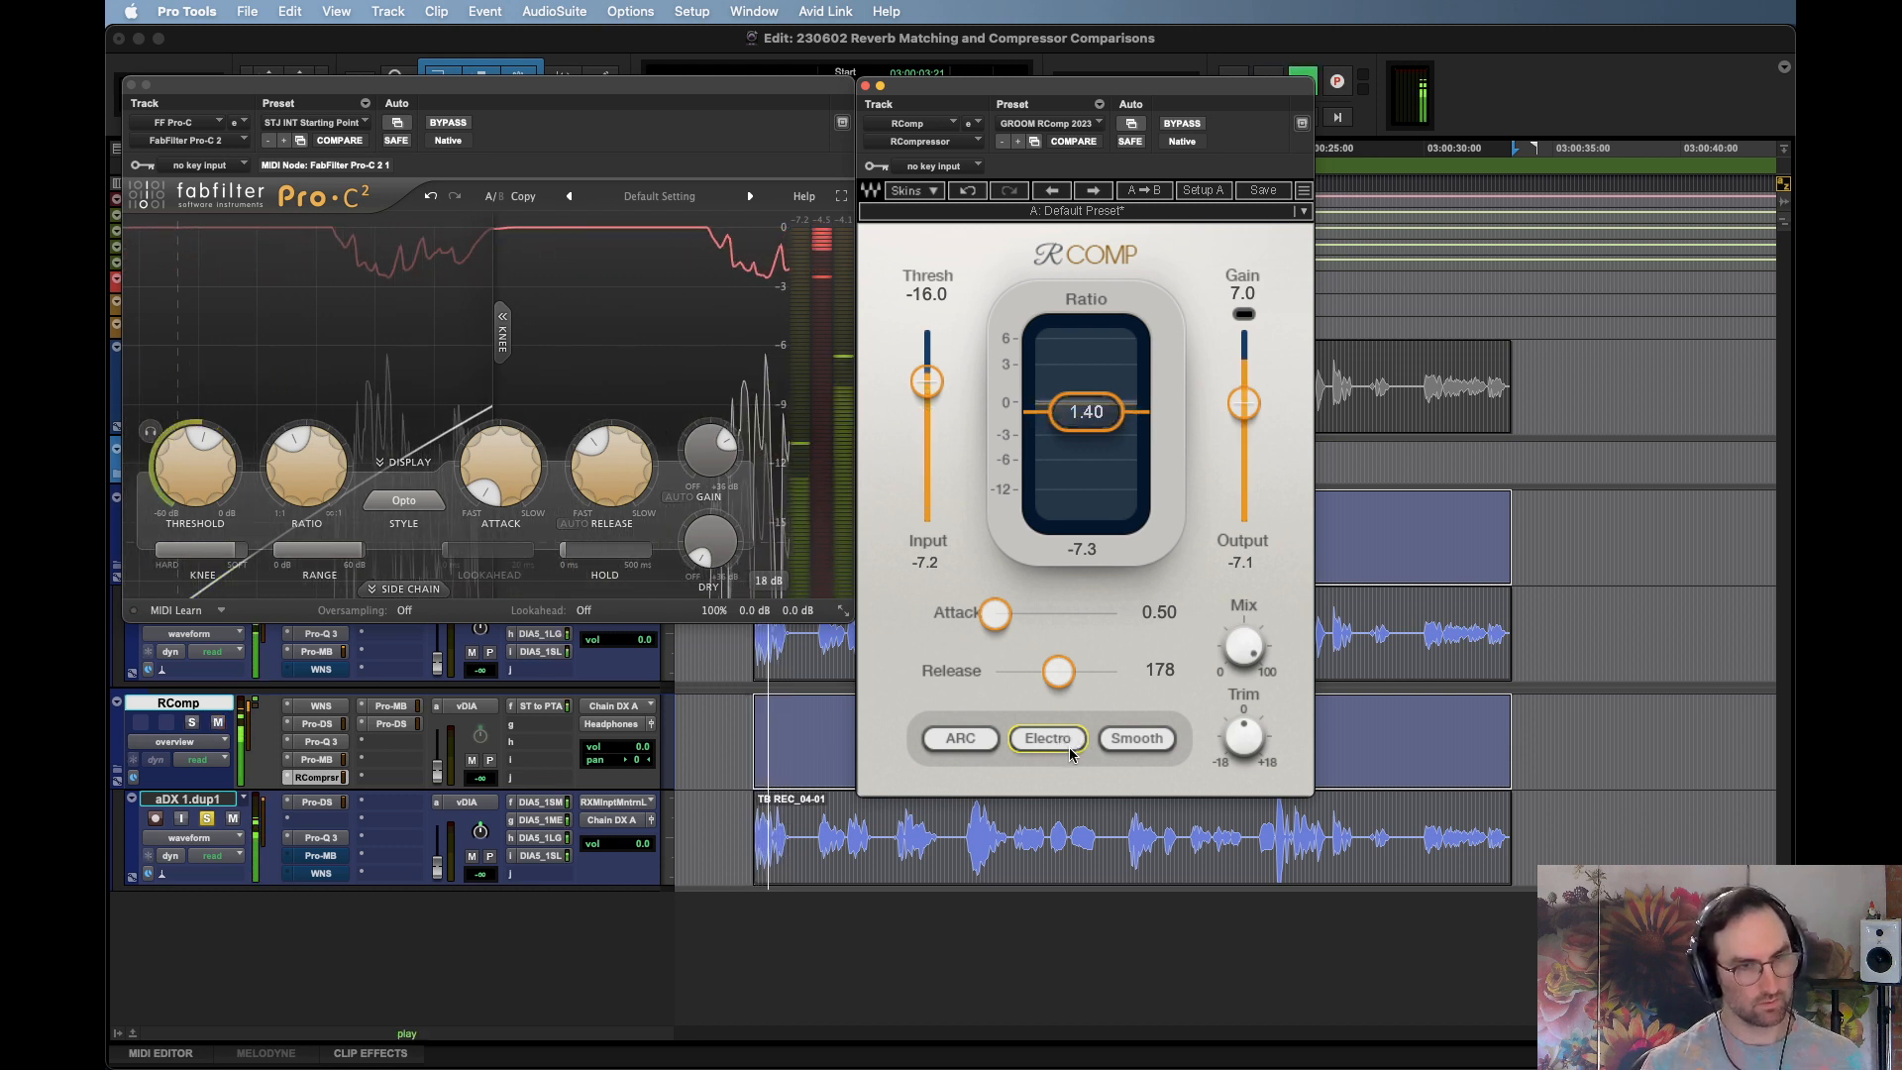
key("space")
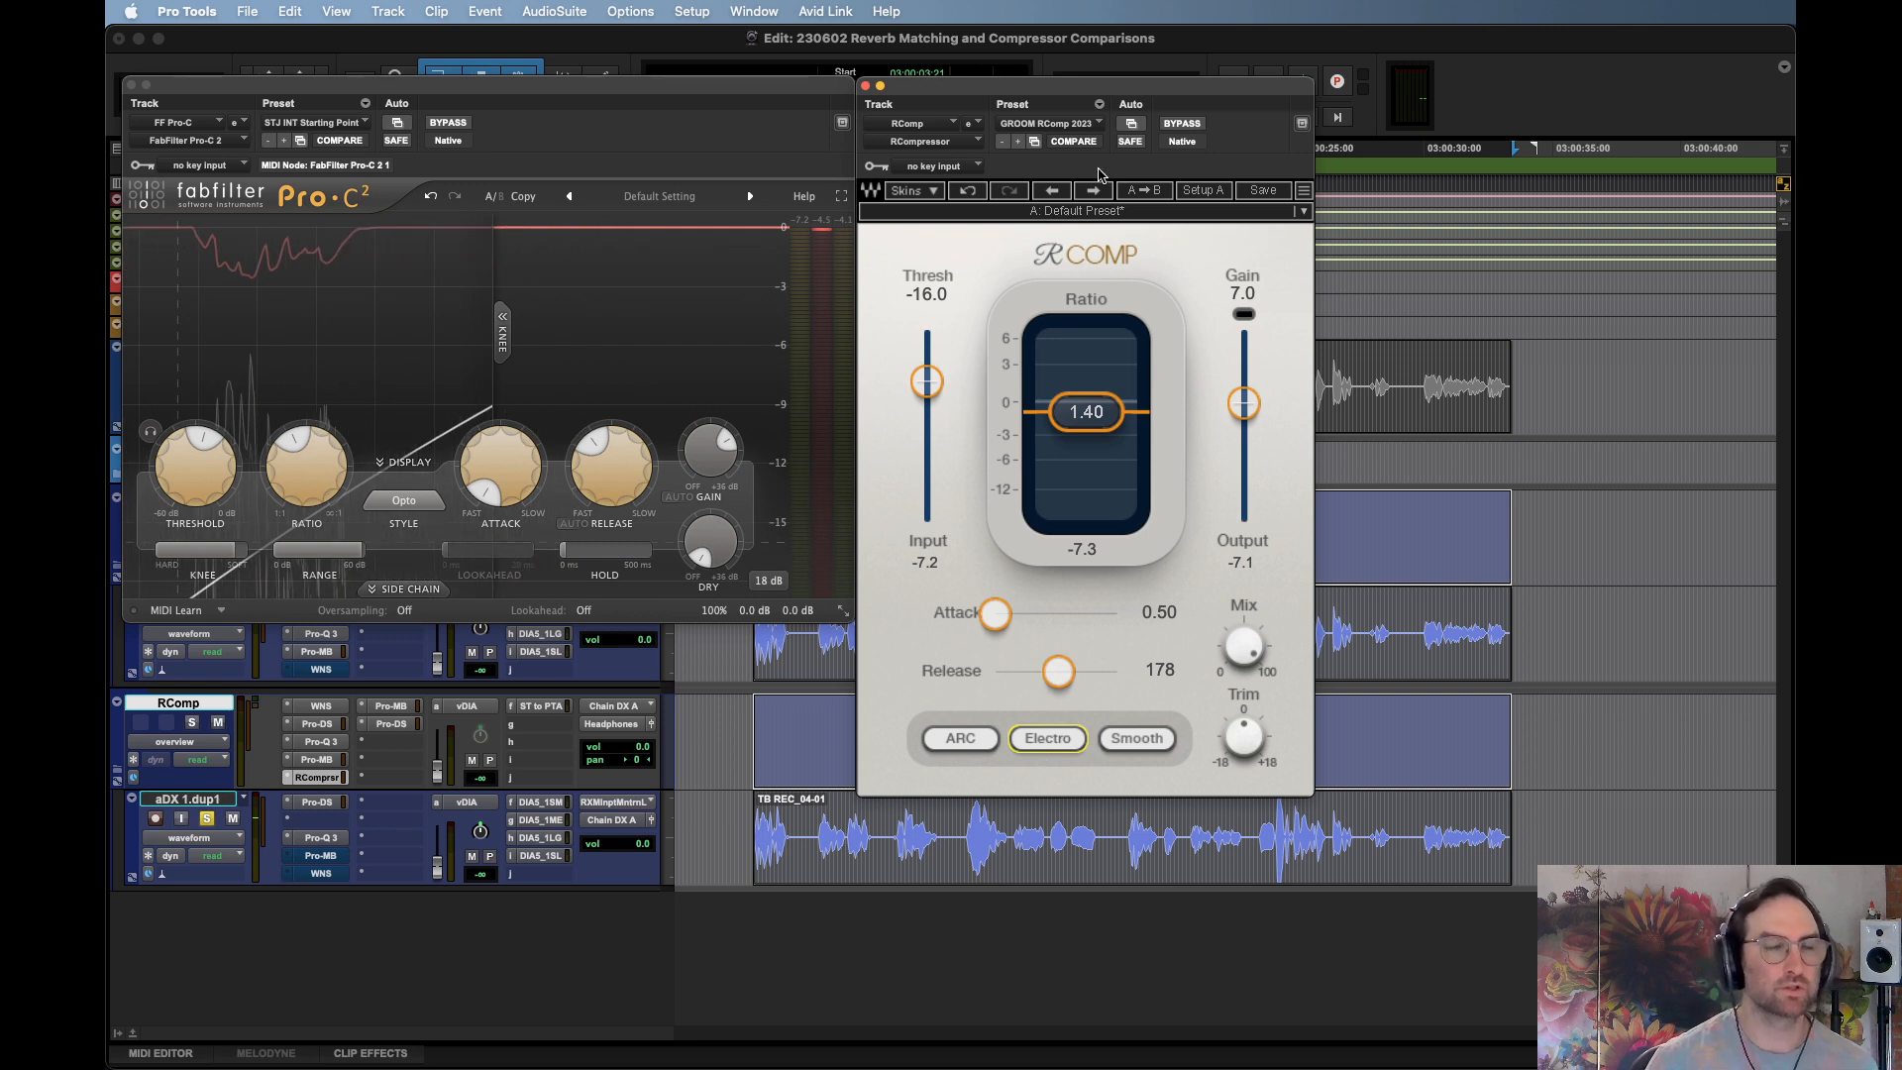
Save the RComp settings as a new preset named "STJ RComp Pro-C Alternative" in the WaveShell AAX folder
left_click(1101, 105)
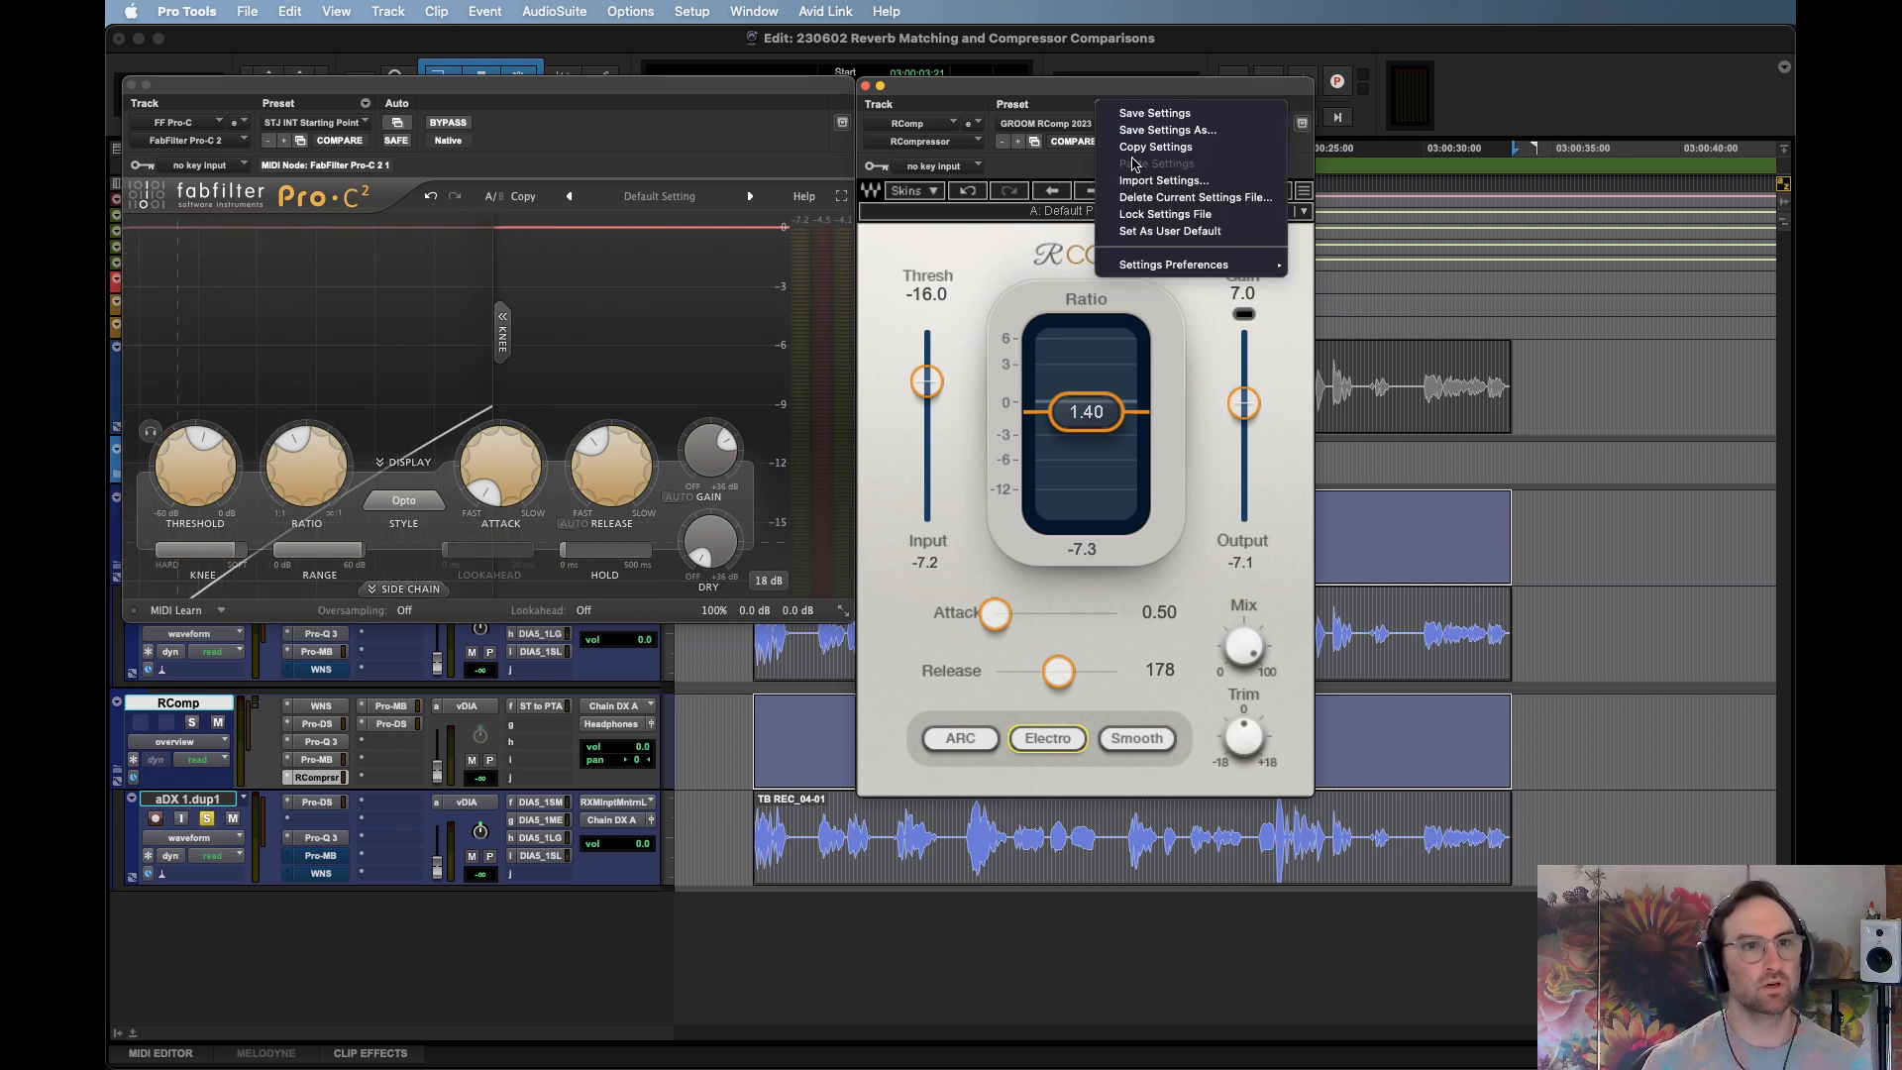
mouse_move(1204, 265)
mouse_move(1321, 295)
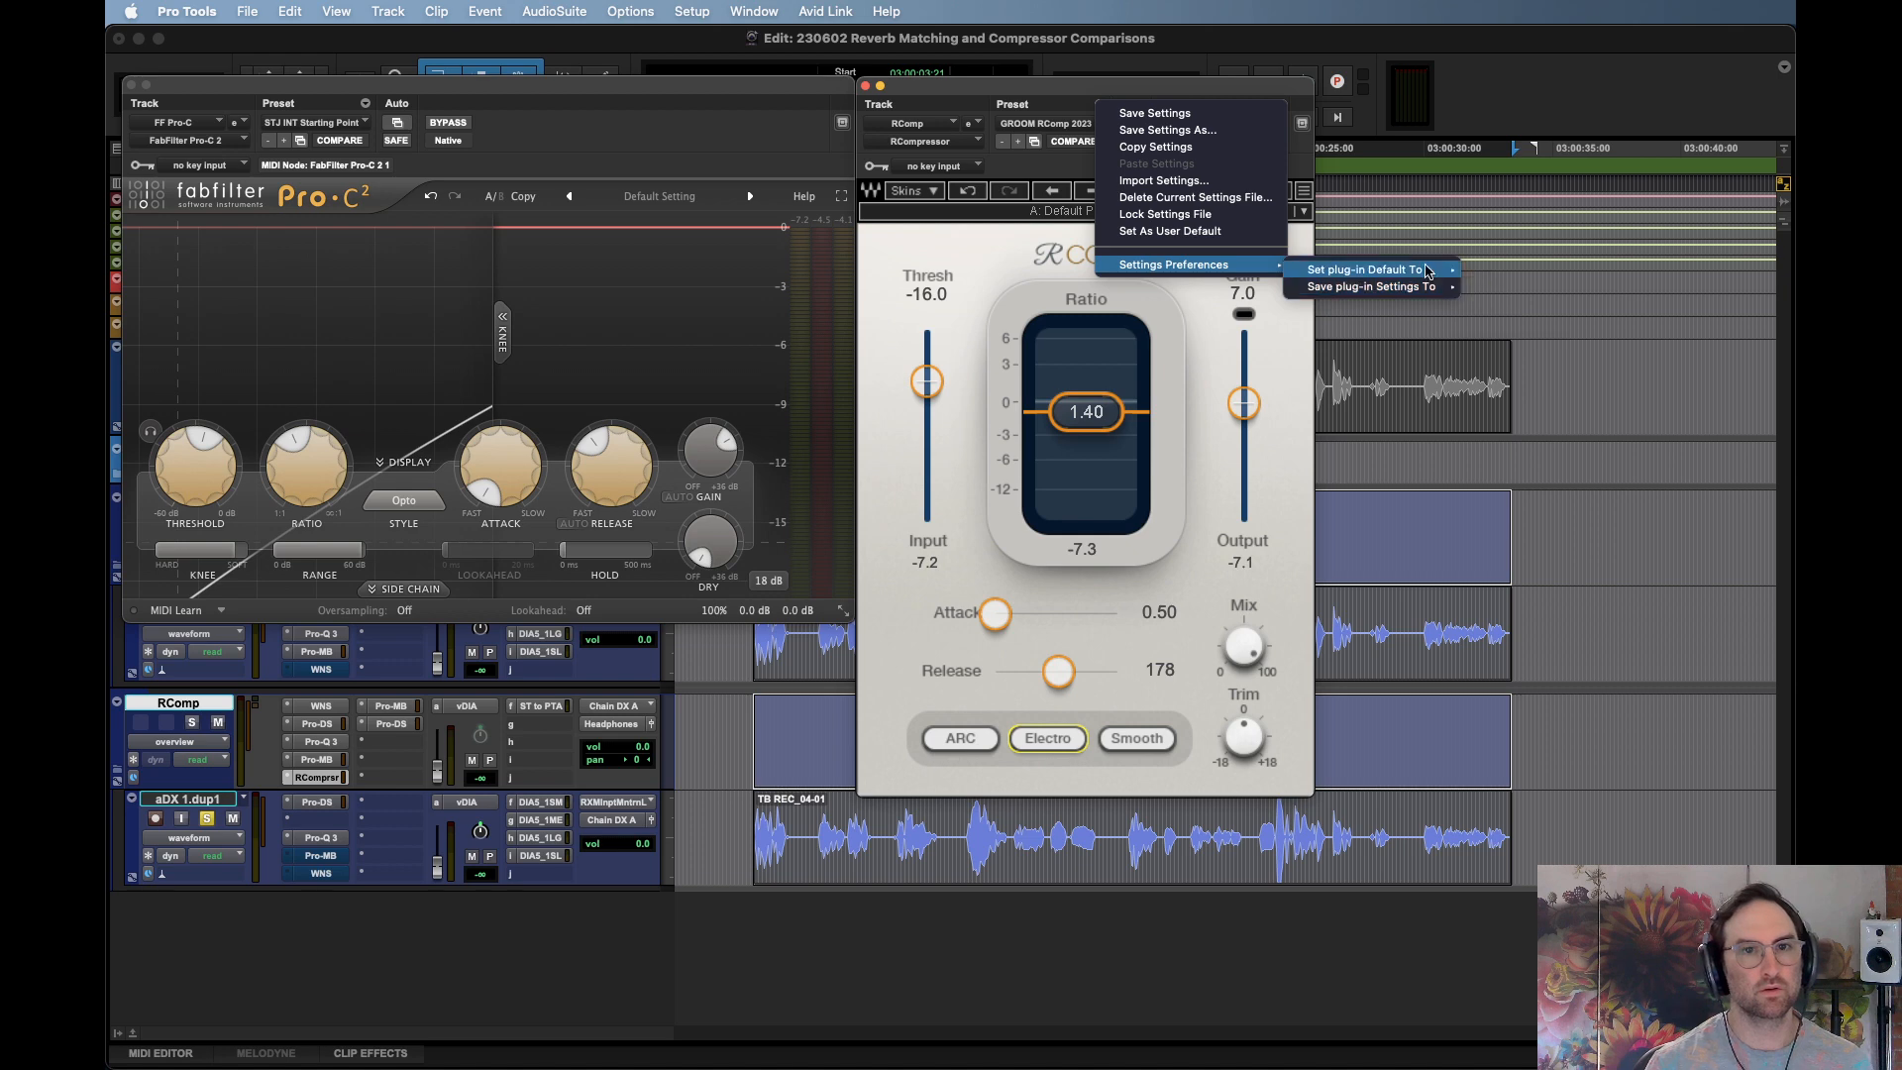
left_click(1197, 130)
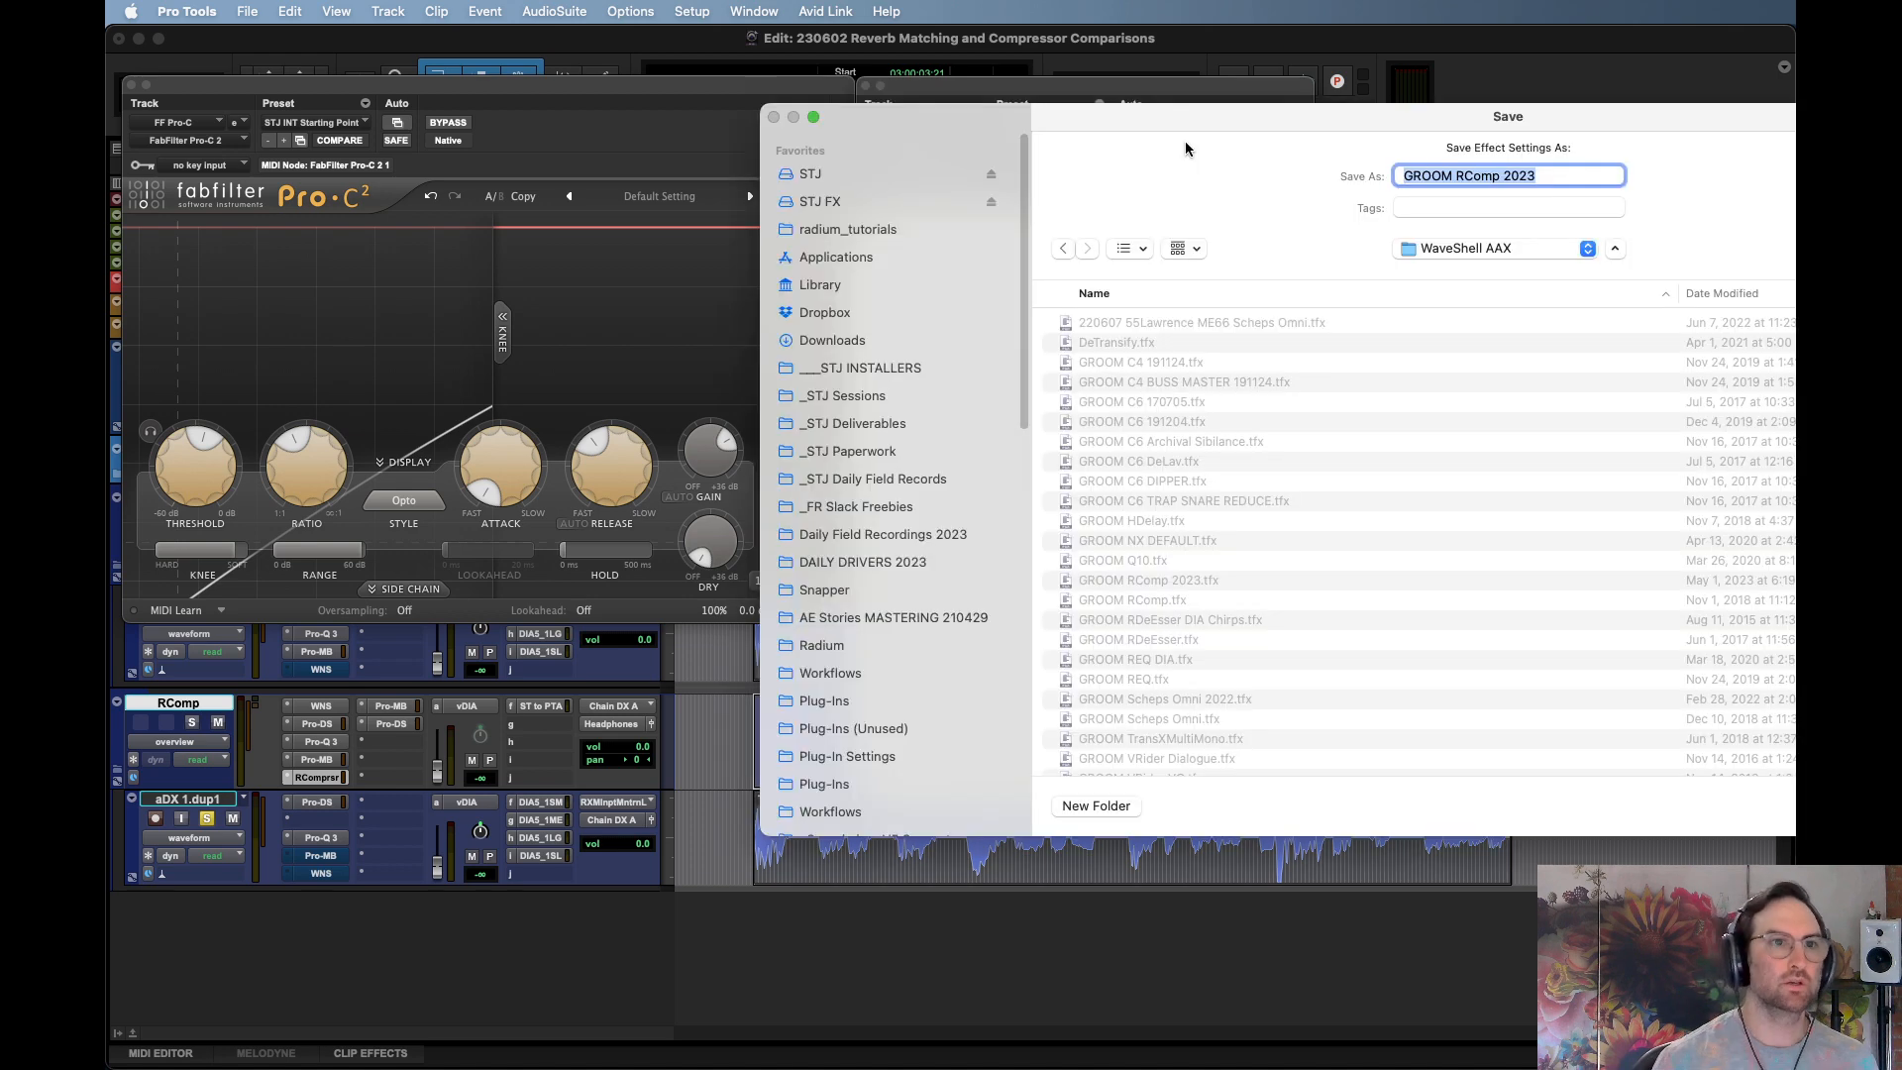
type("STJ Rcomp")
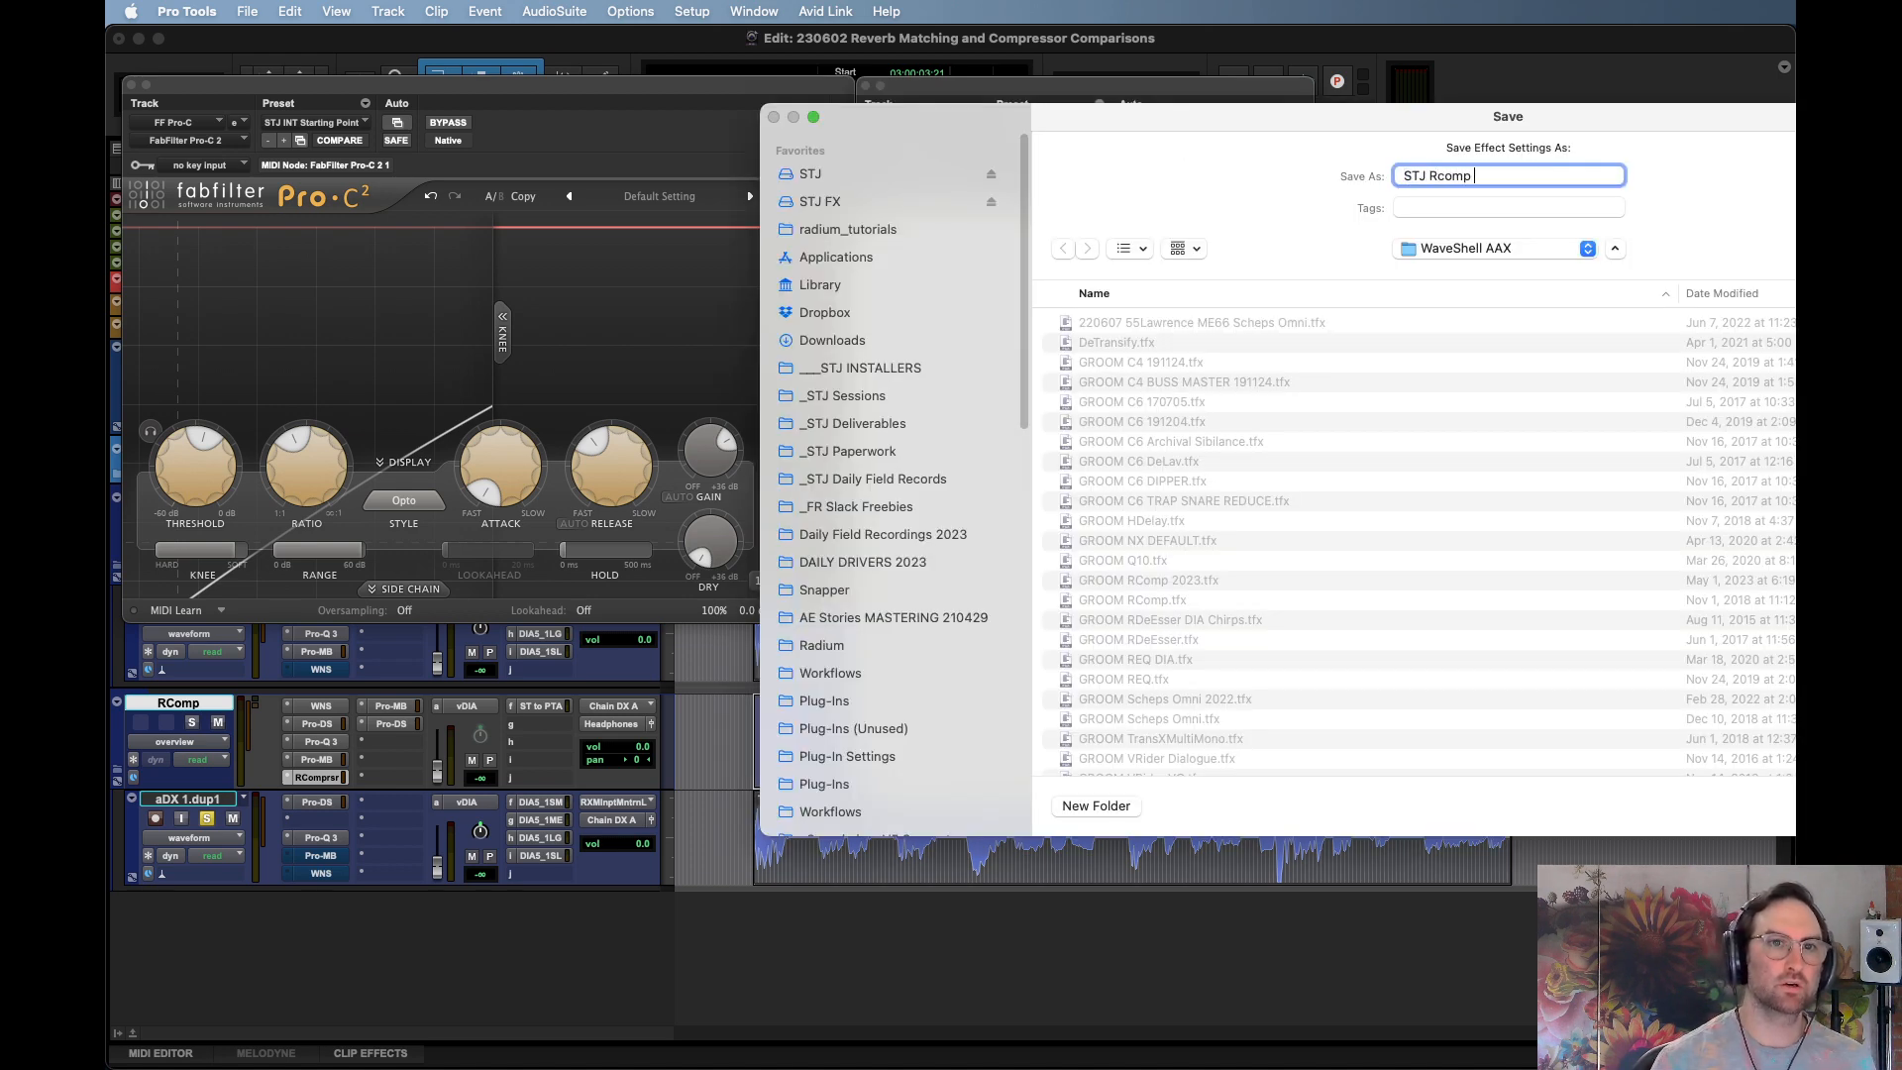
key("BackSpace")
key("BackSpace")
key("BackSpace")
key("BackSpace")
key("BackSpace")
type("Co")
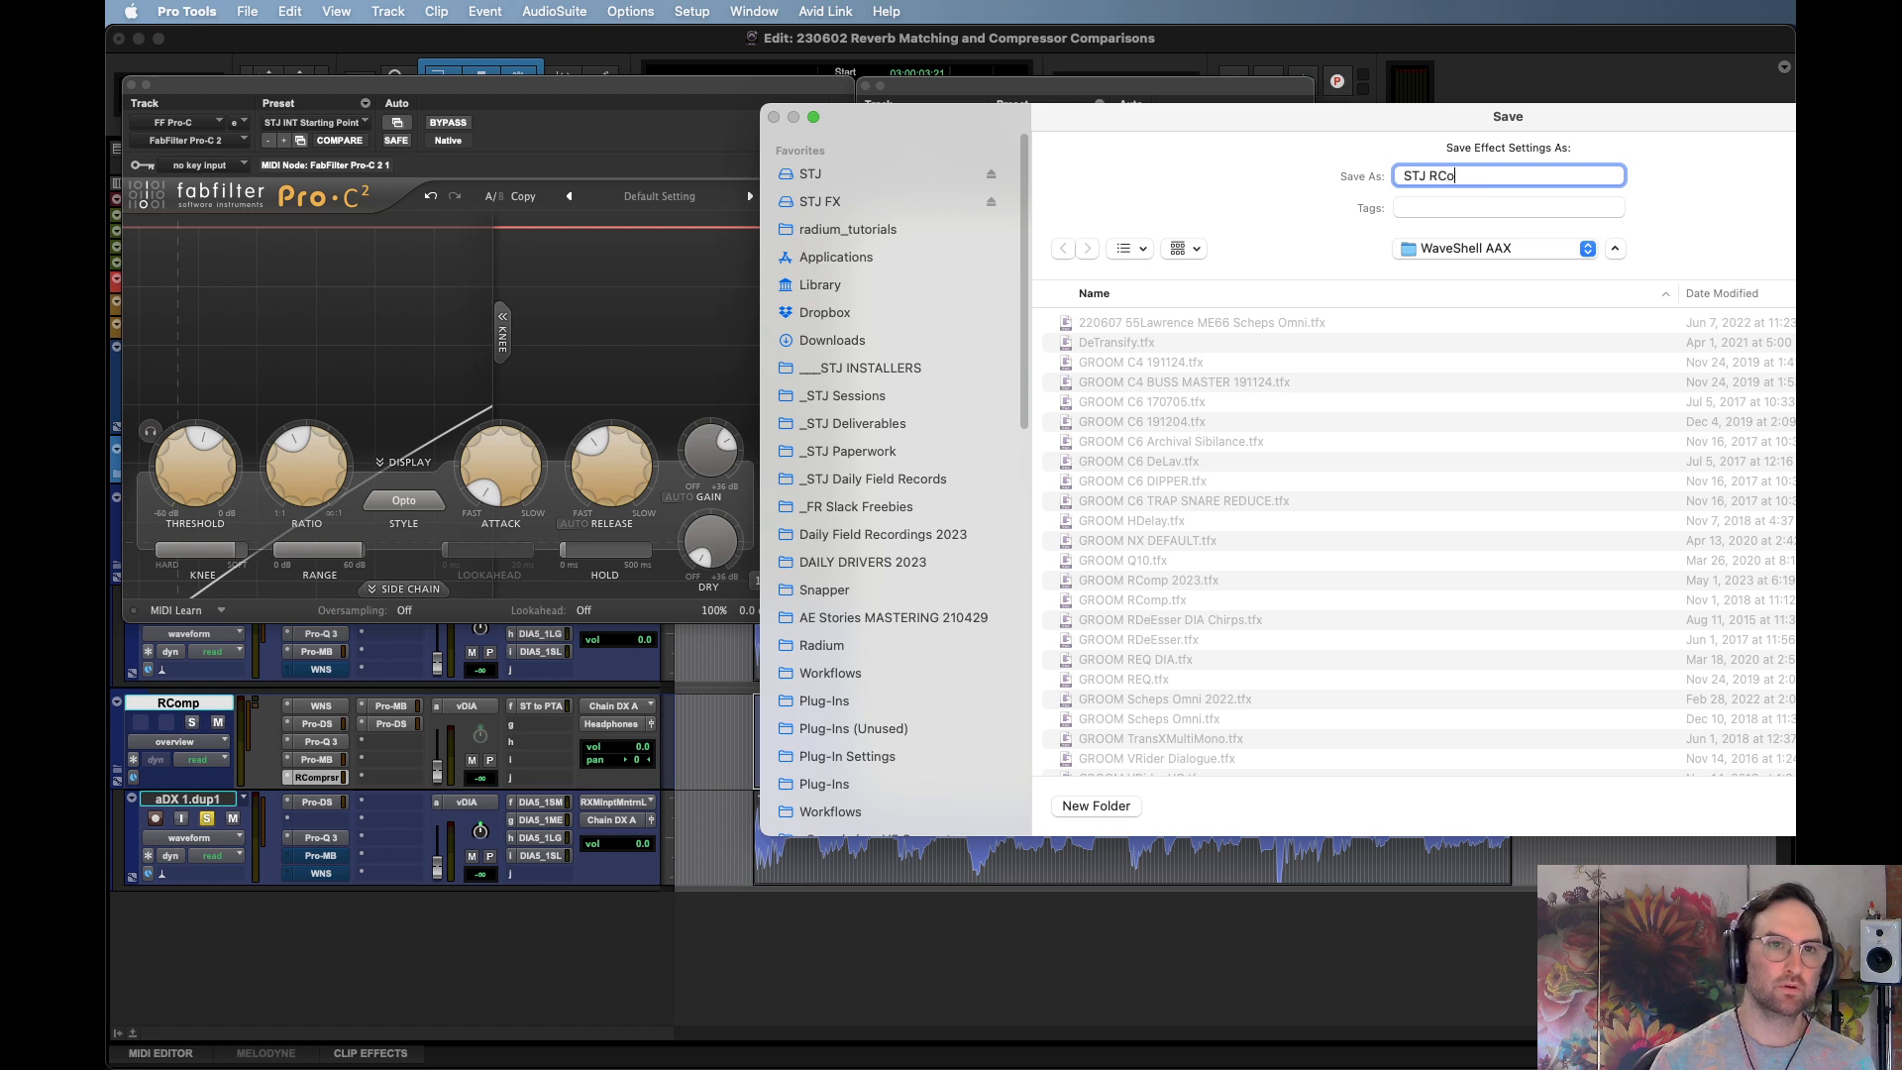
type("mp Pro-C")
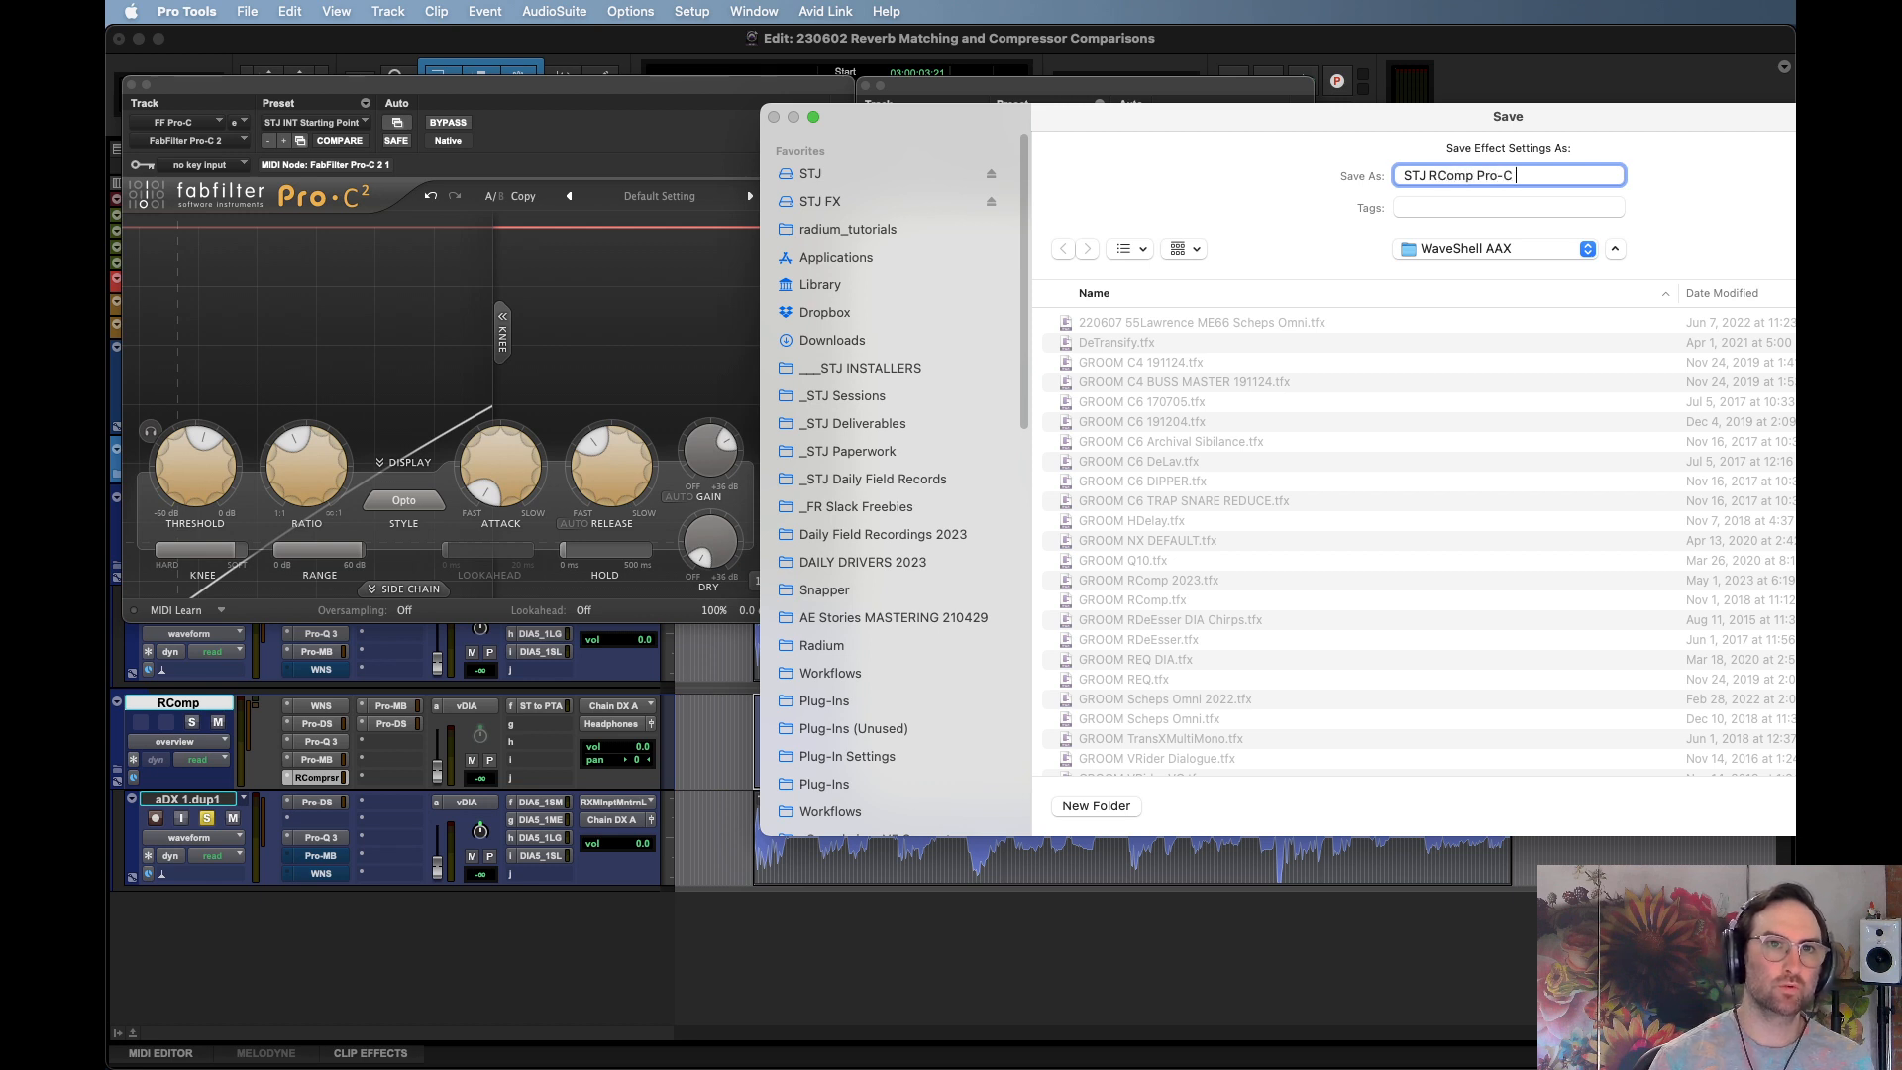
type(" Altern")
type("rnati")
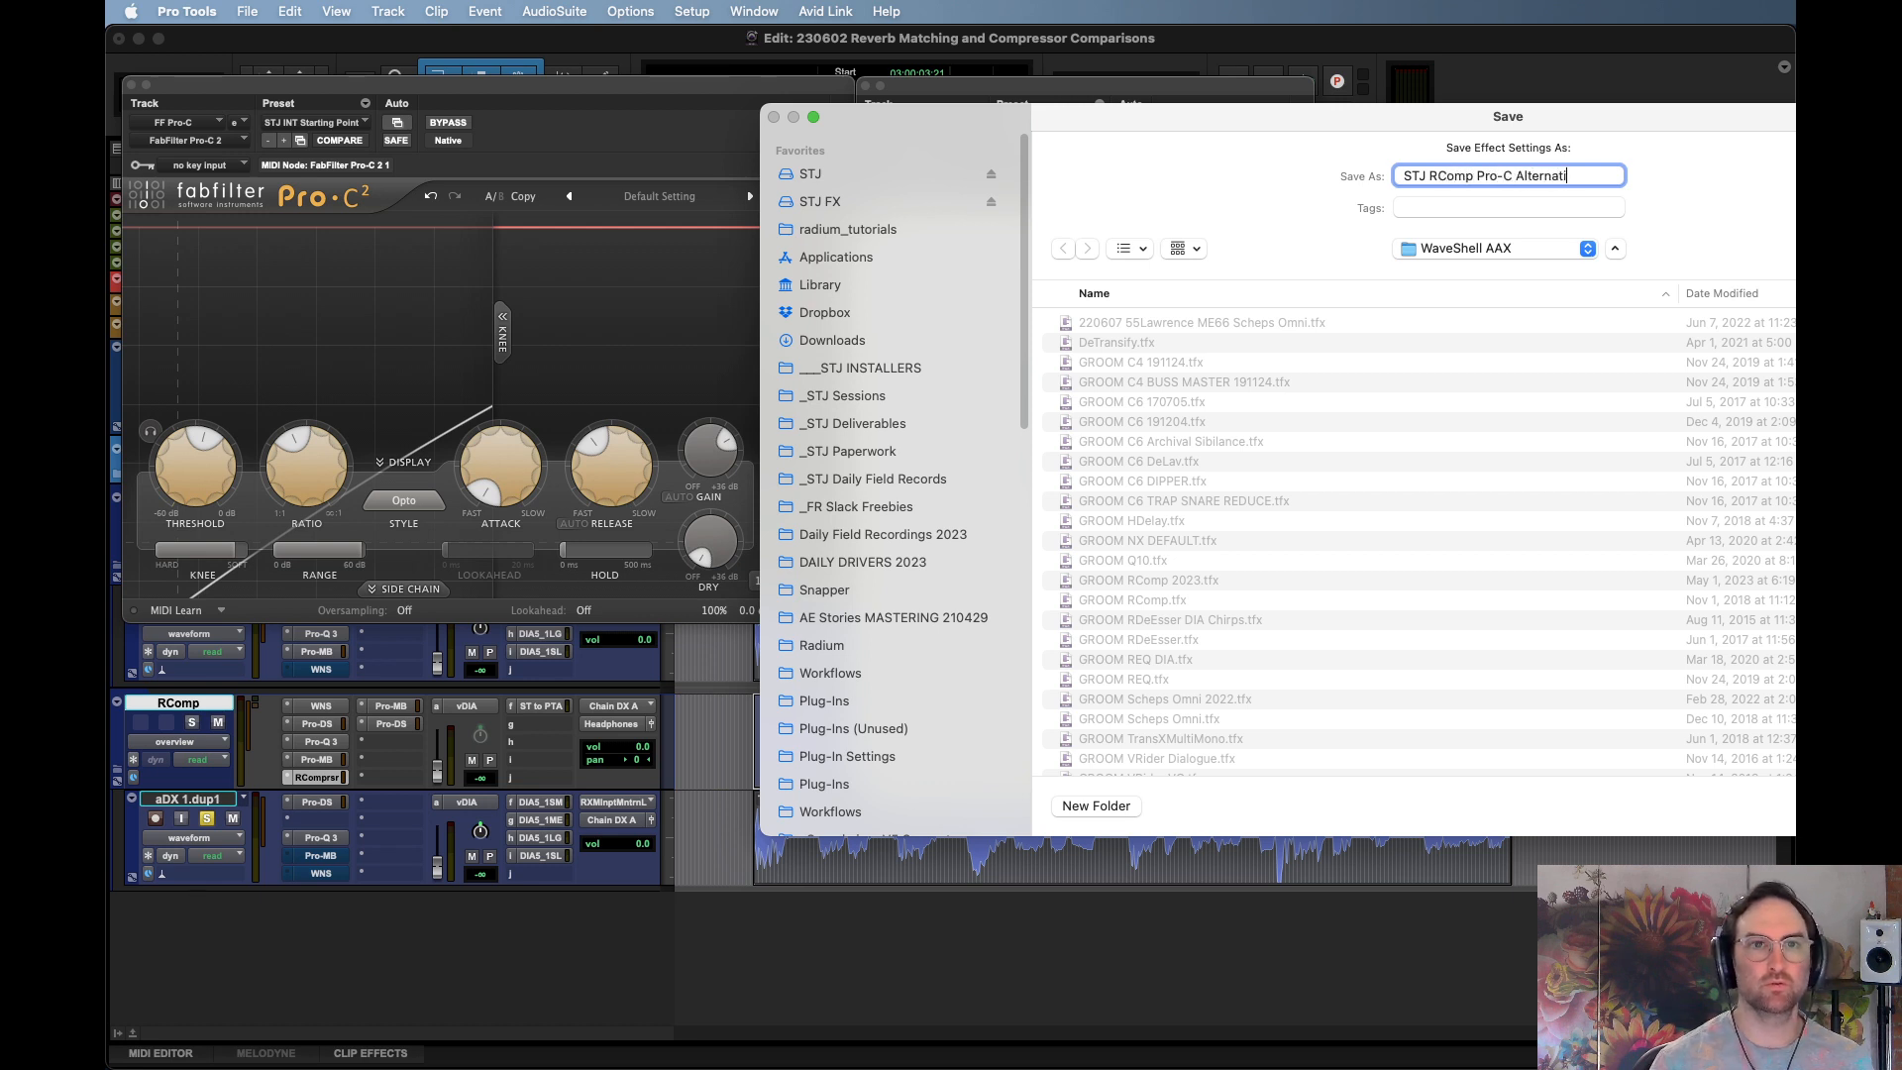
key("Return")
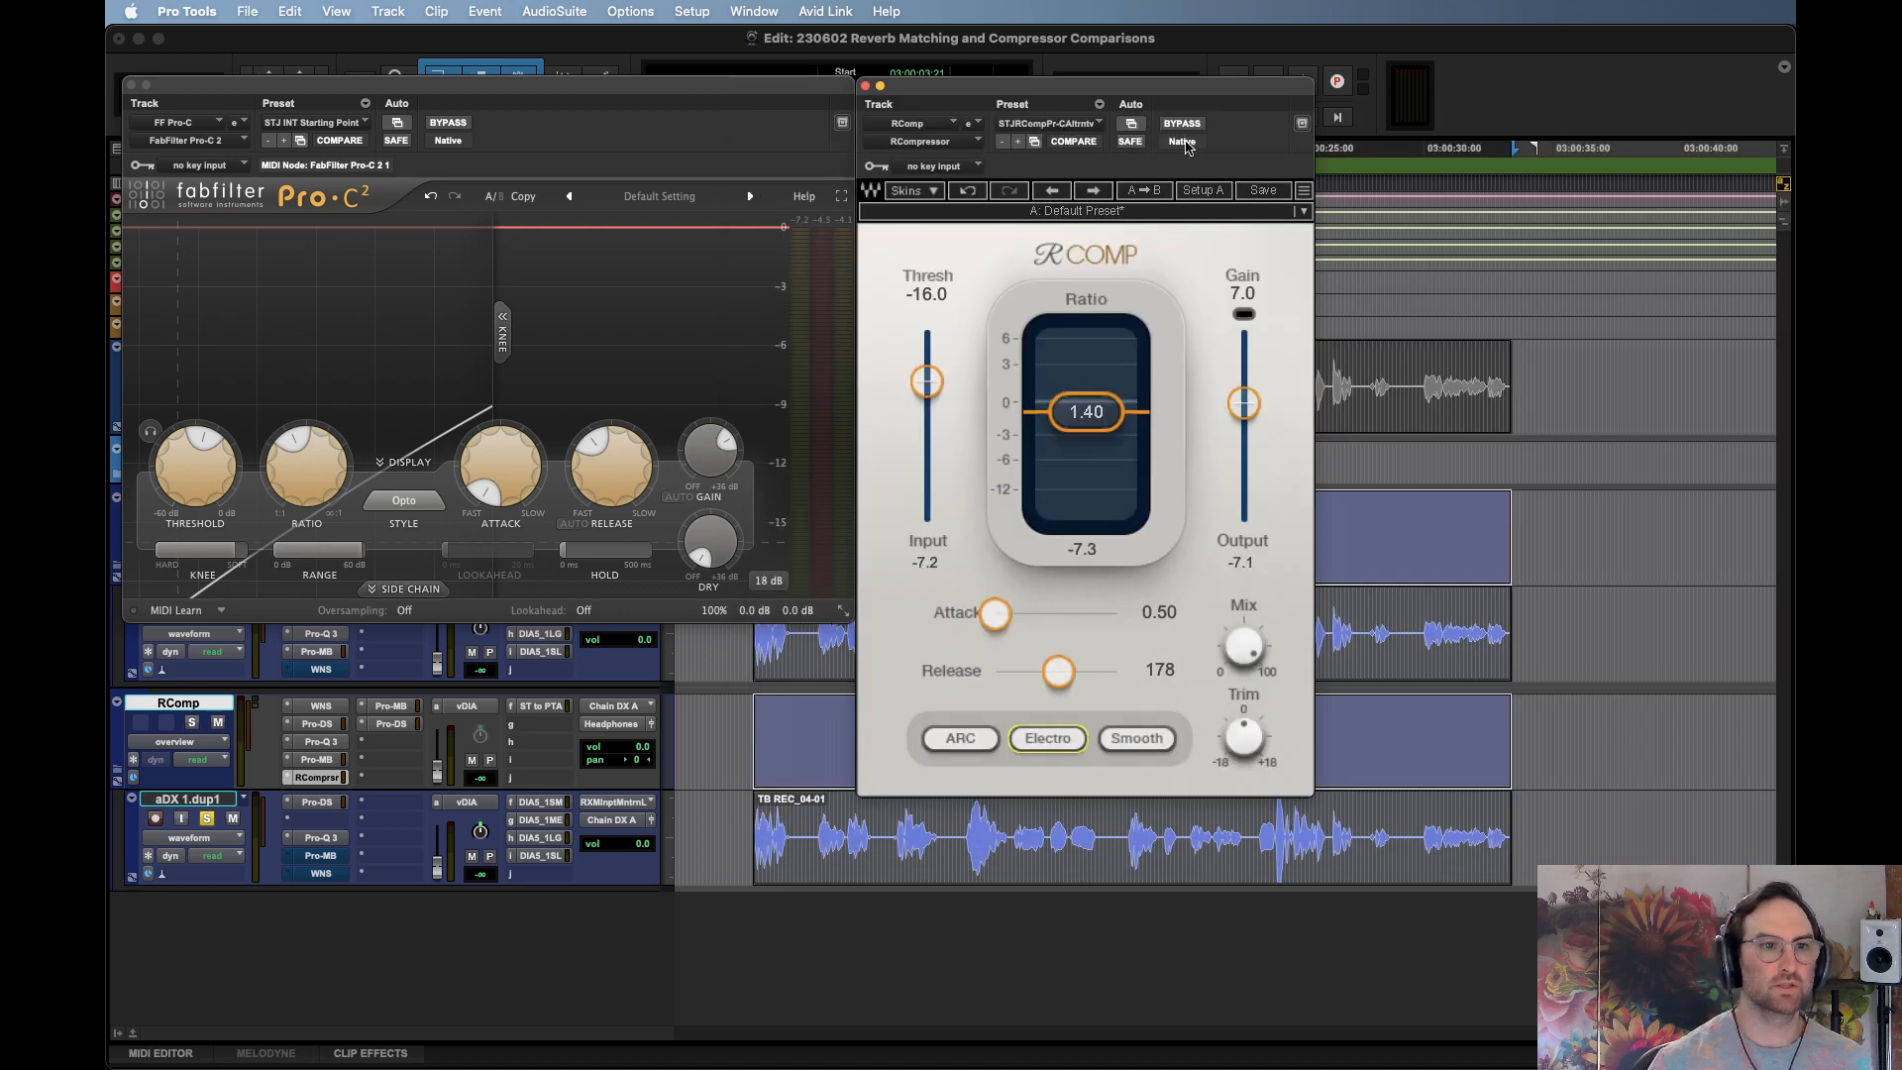
Close both compressor plug-in windows and select the TB REC_04-01 dialogue clip on the aDX 1 track
left_click(132, 86)
left_click(865, 86)
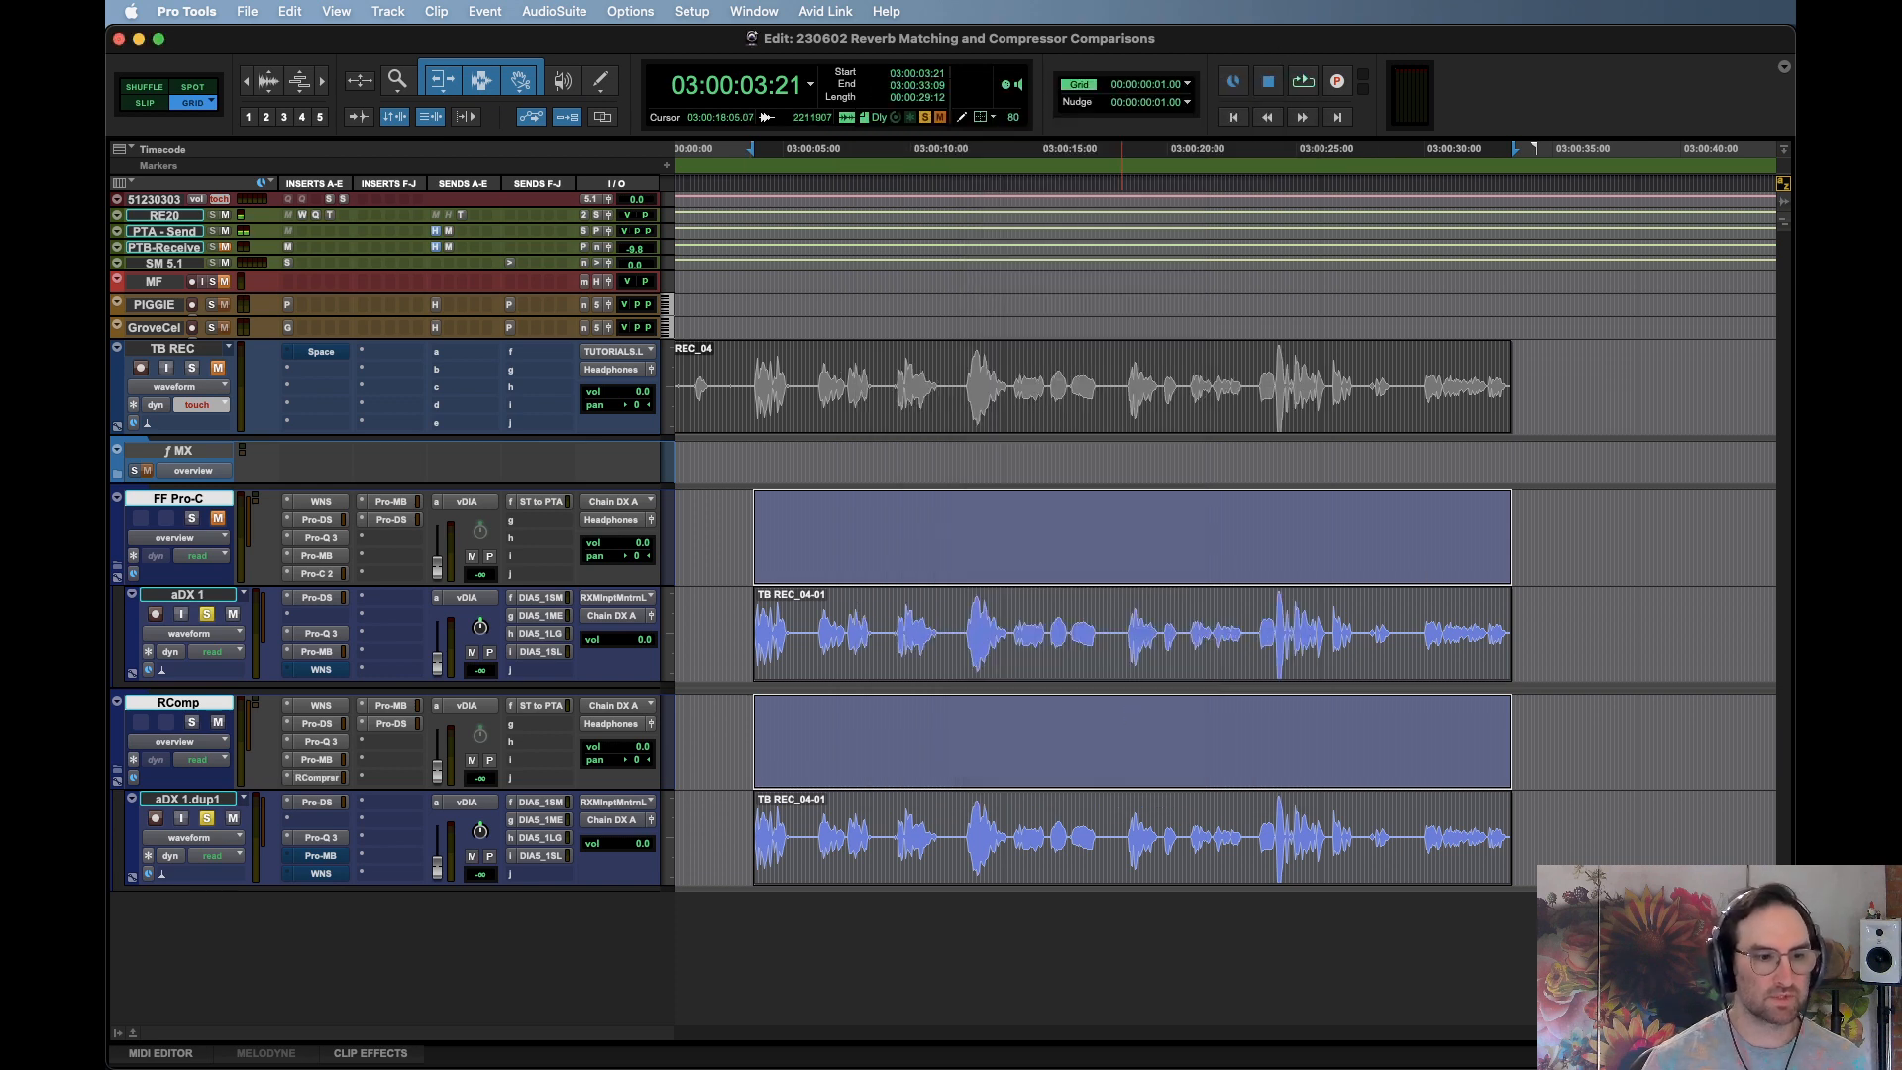
left_click(857, 650)
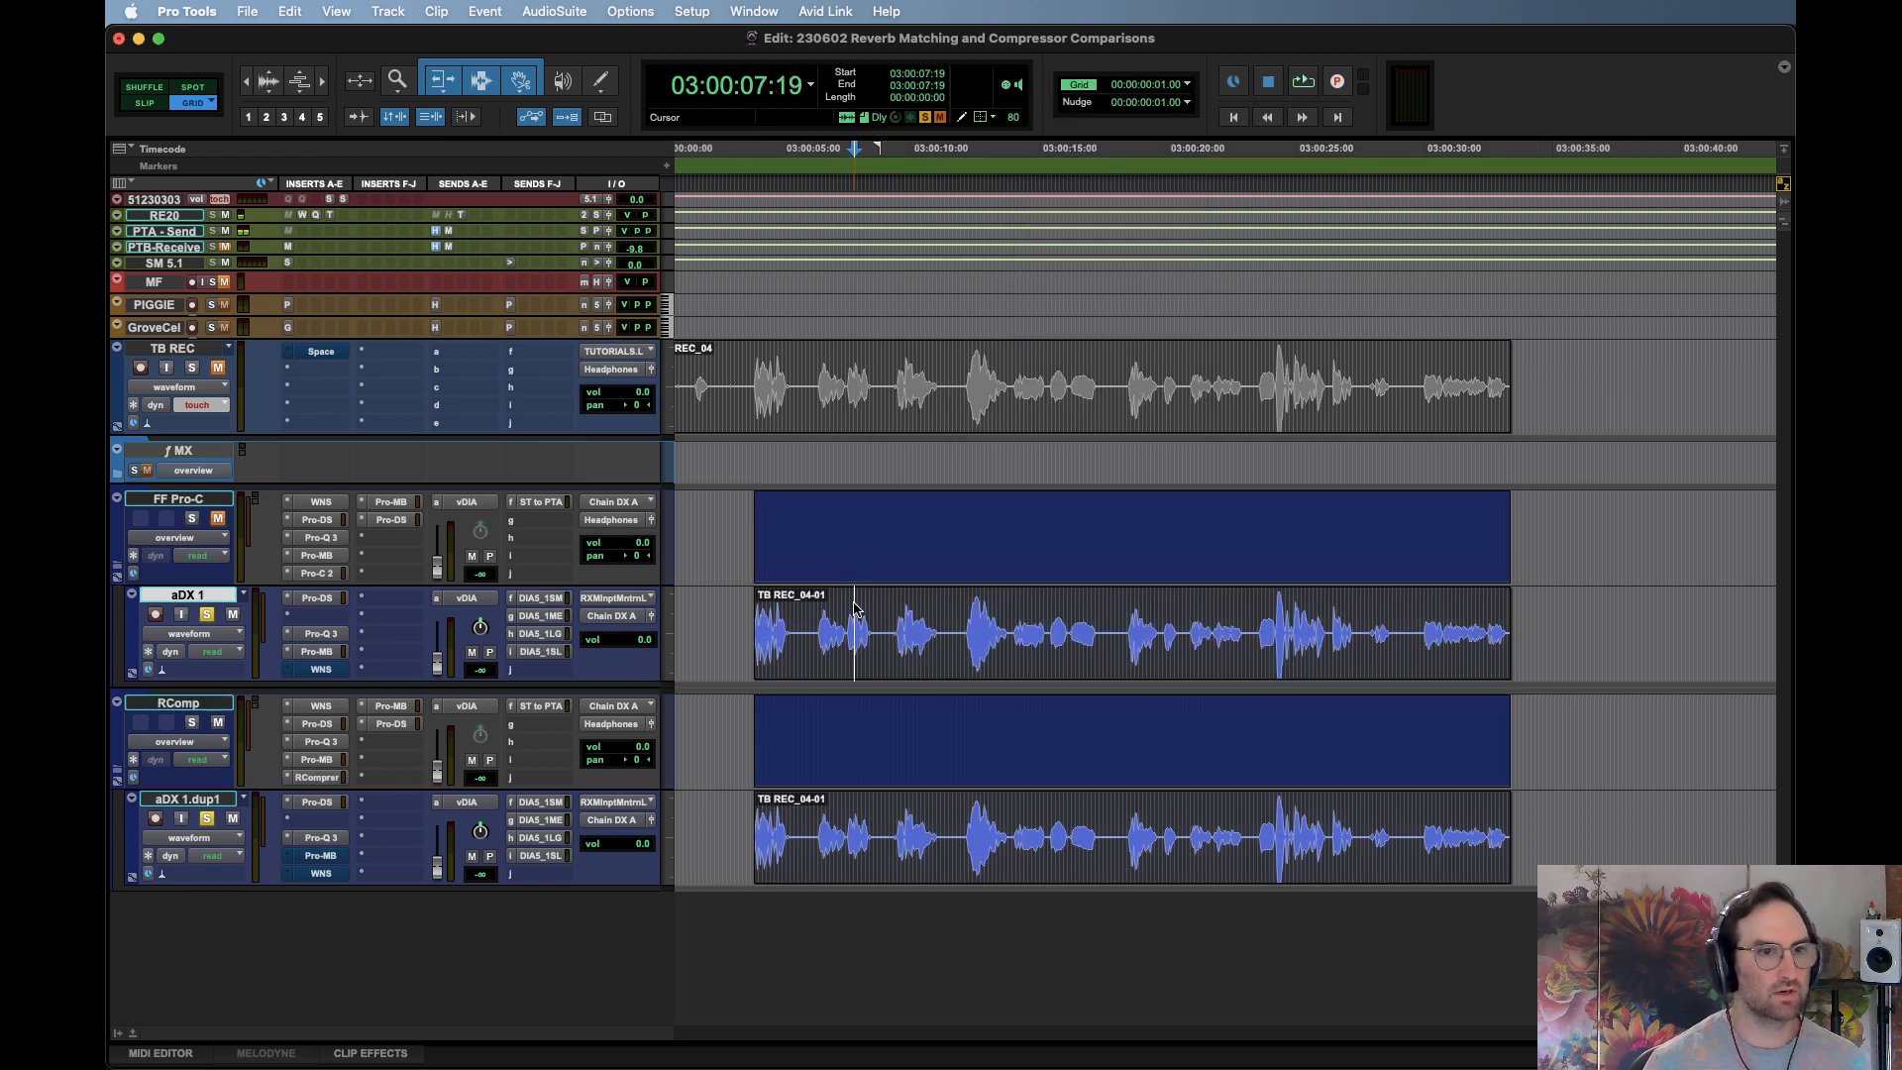
key("r")
key("r")
left_click(1244, 664)
key("r")
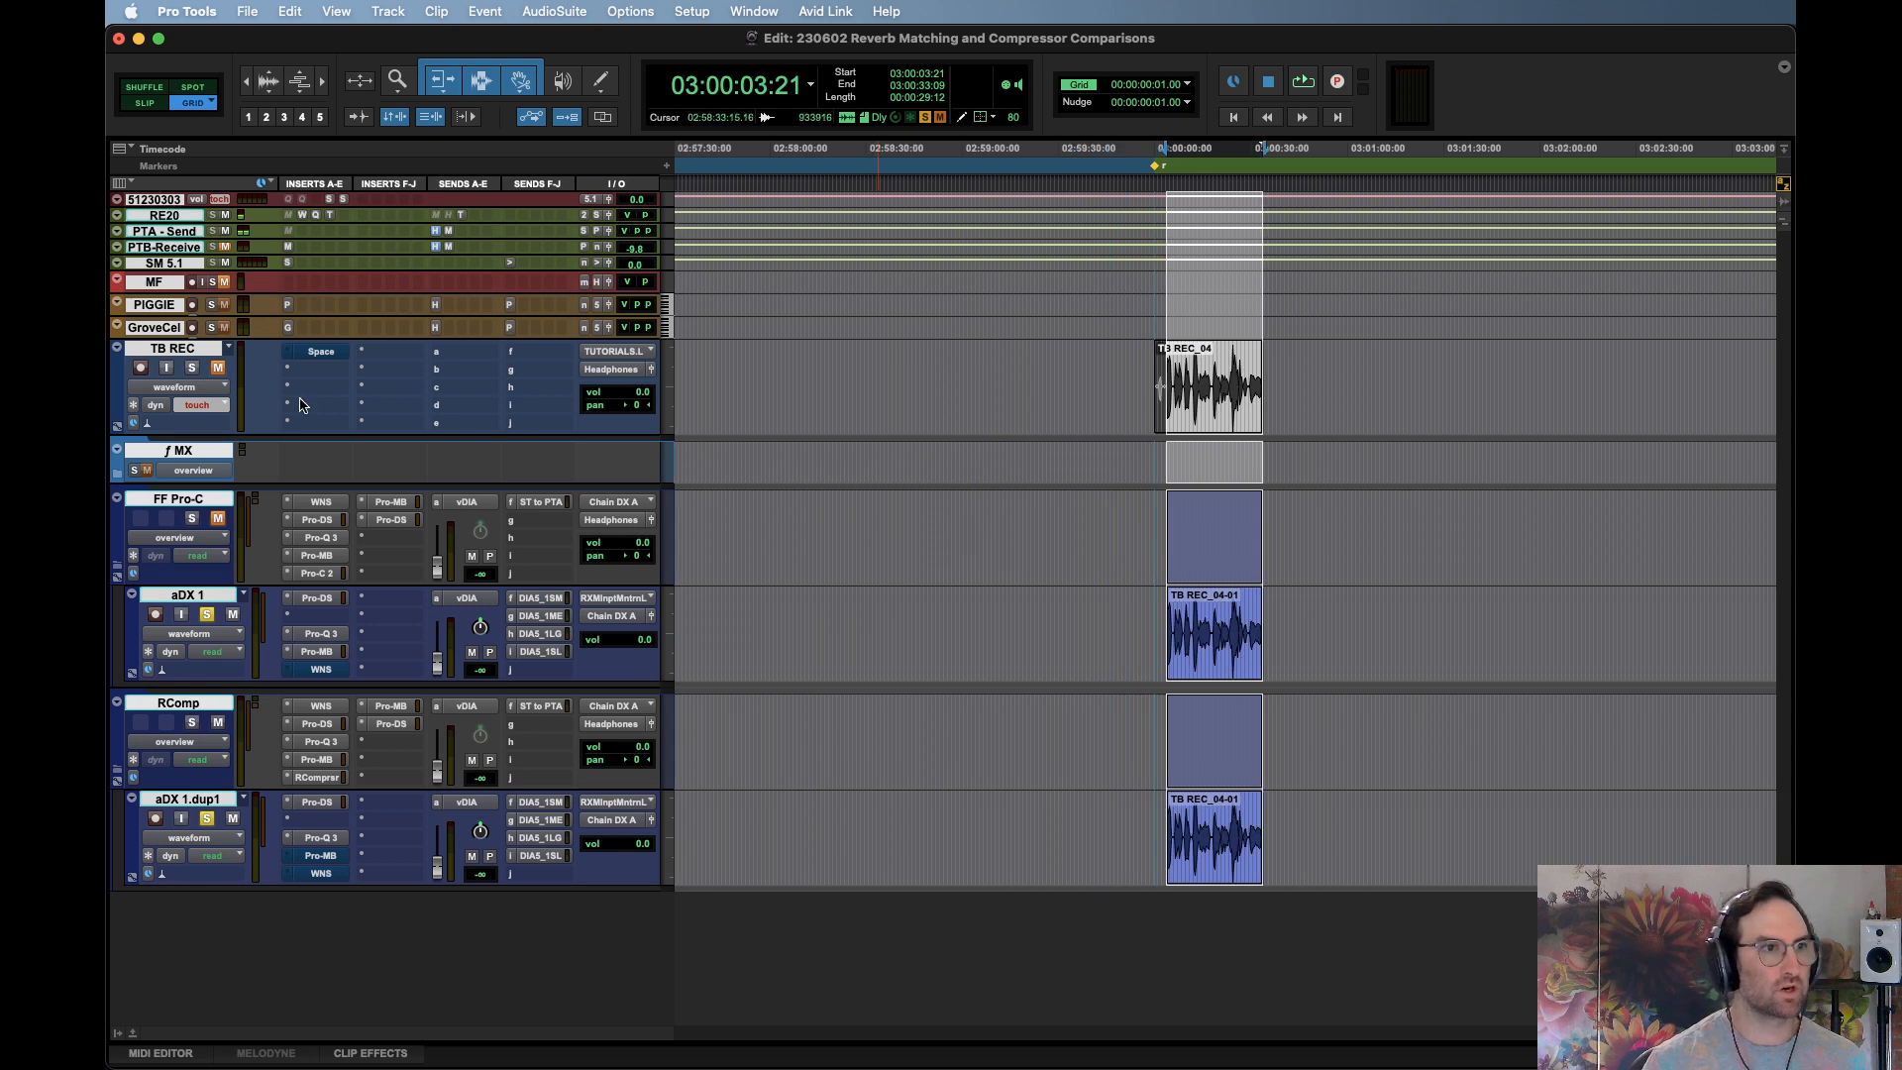
left_click(1076, 592)
left_click(1210, 626)
left_click(1228, 662)
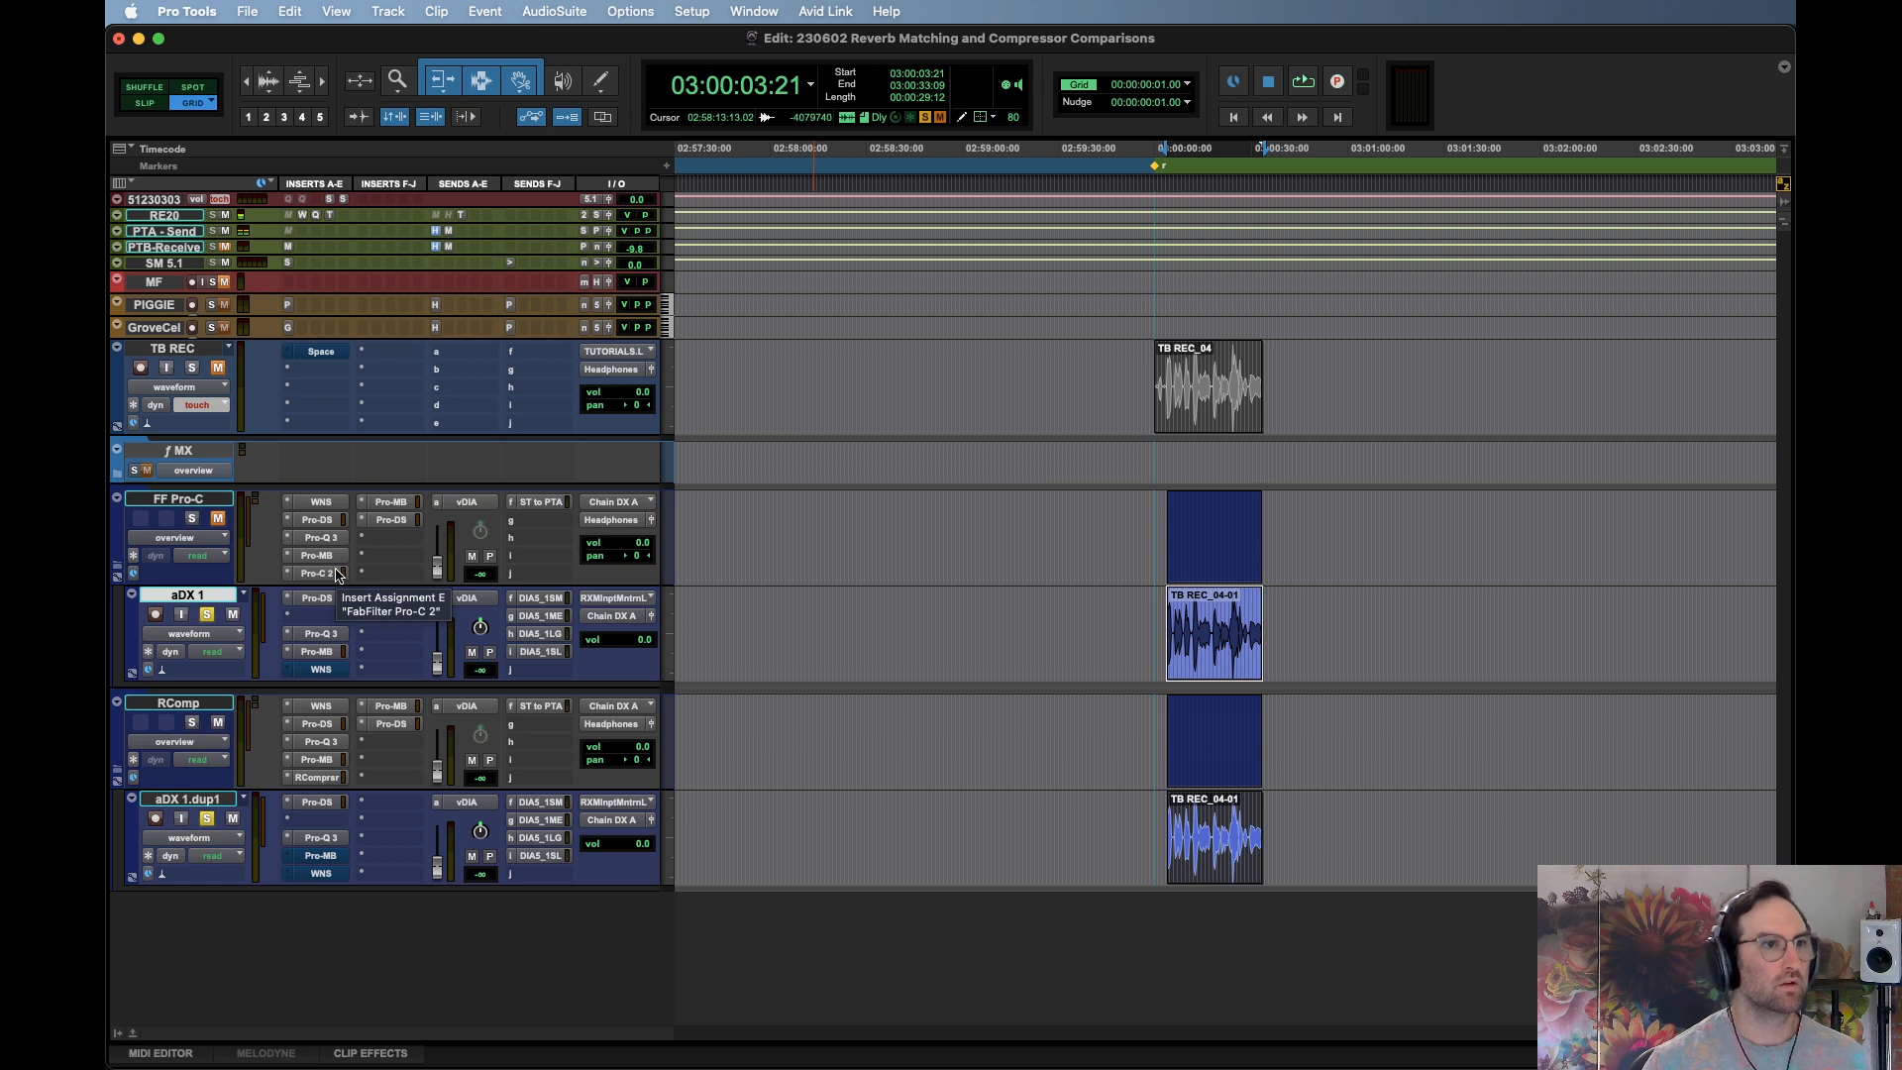
Expand the MX folder to check its tracks, collapse it again, and save the session
left_click(184, 449)
left_click(167, 449)
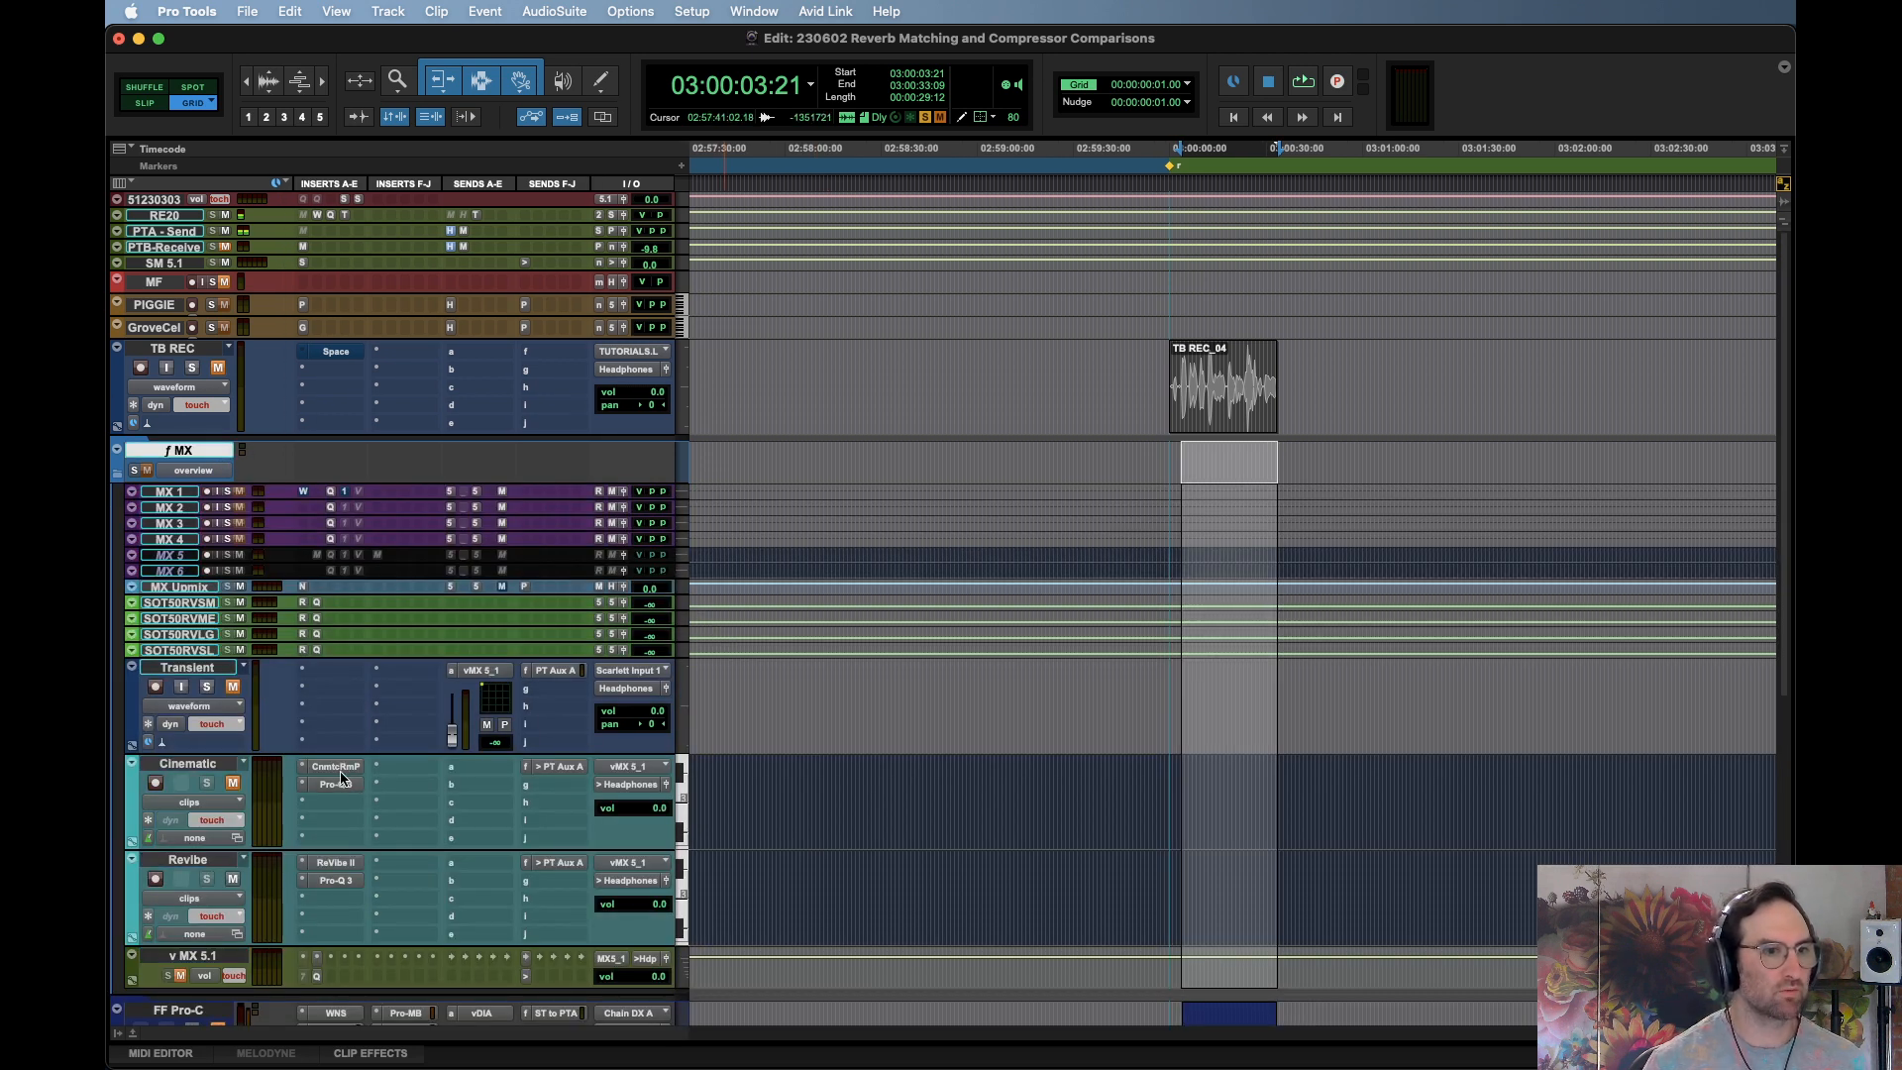
left_click(191, 458)
key("super+s")
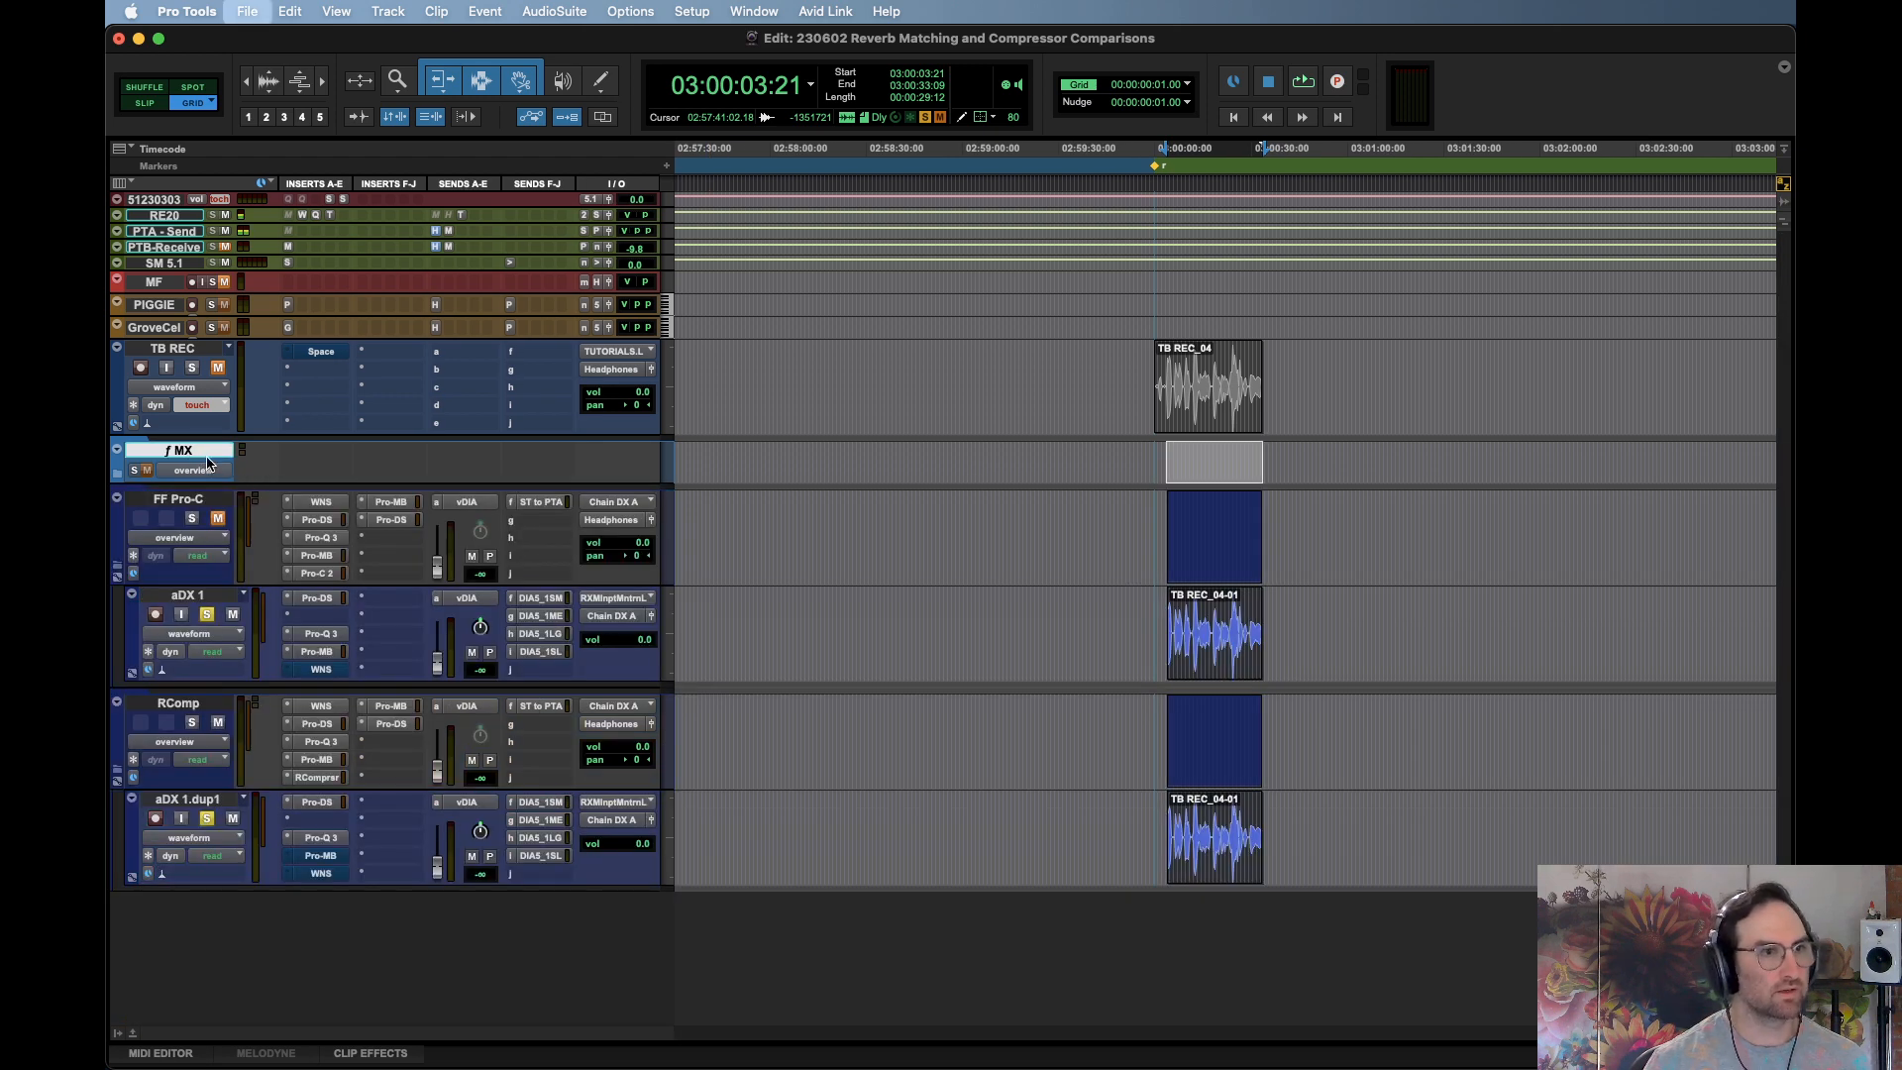
Select all tracks from FF Pro-C through aDX 1.dup1 and reduce their track height
left_click(208, 462)
left_click(211, 504)
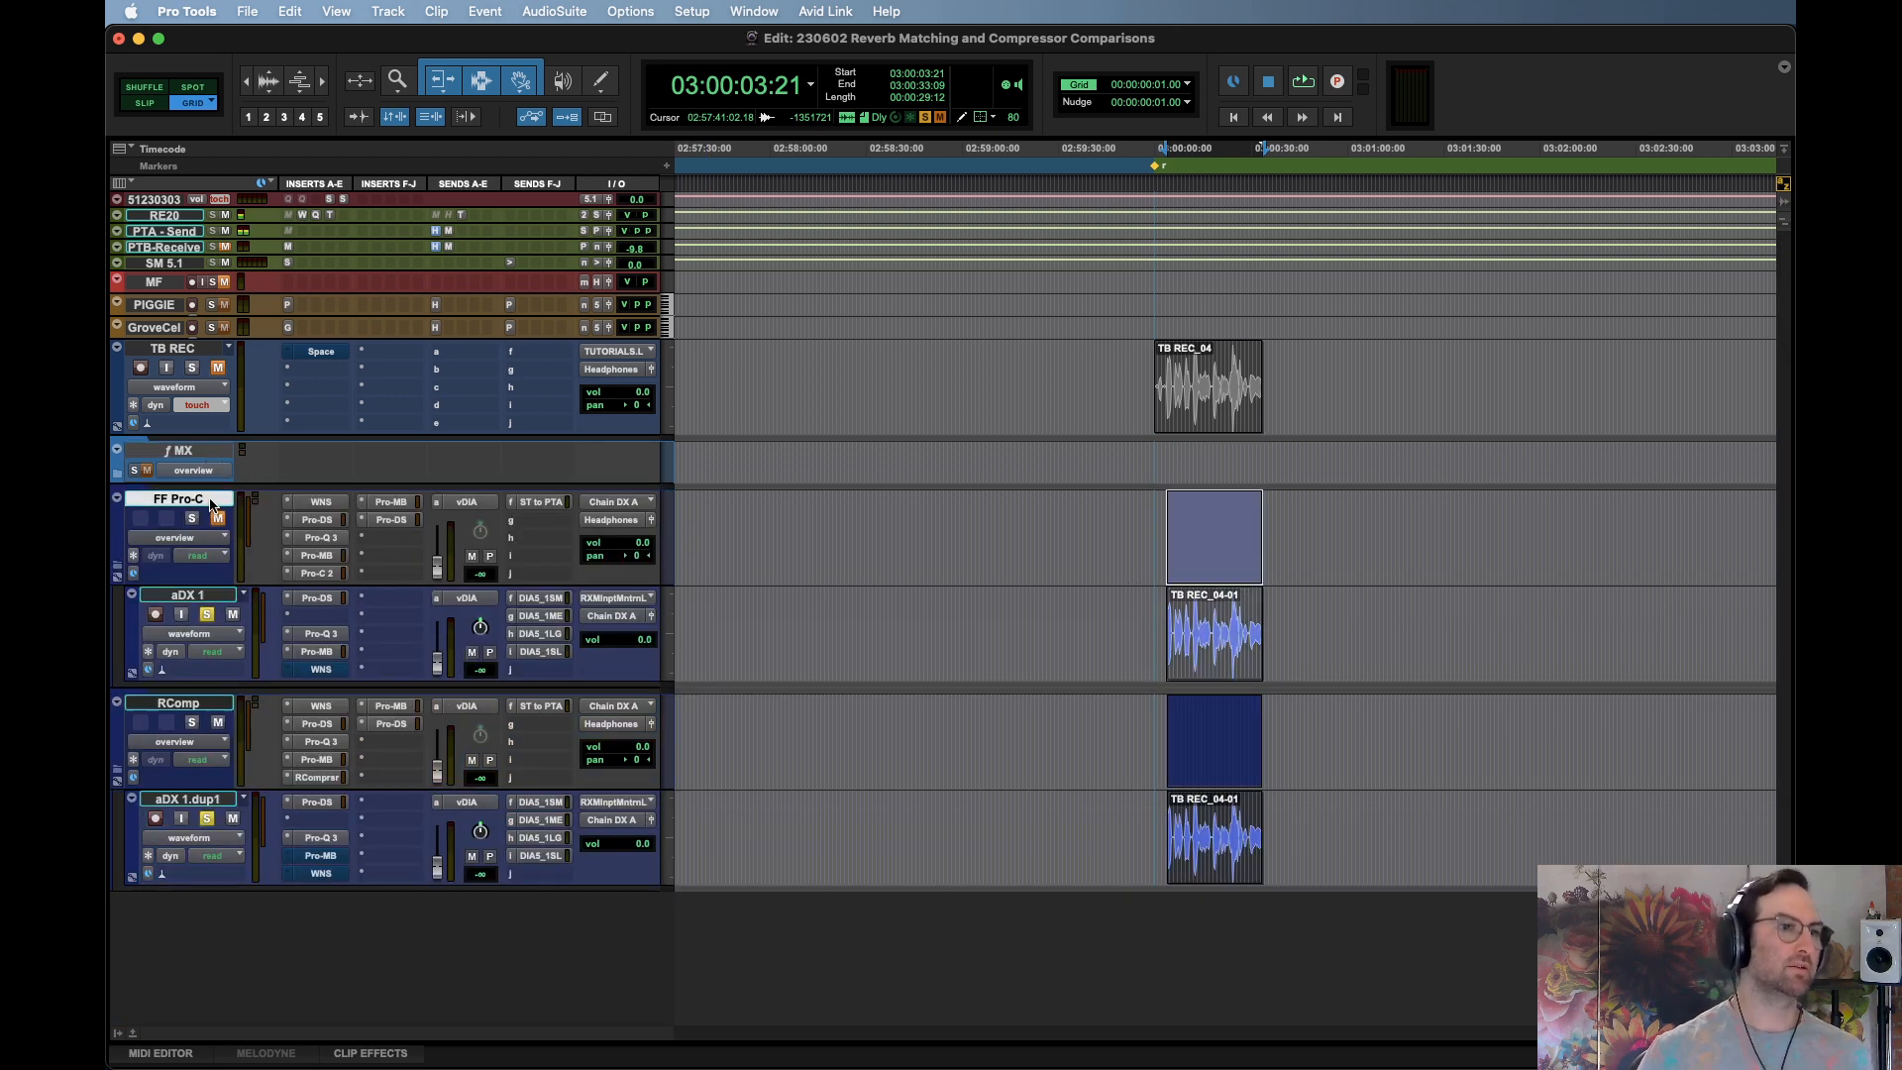
left_click(202, 805, "shift")
key("ctrl+Down")
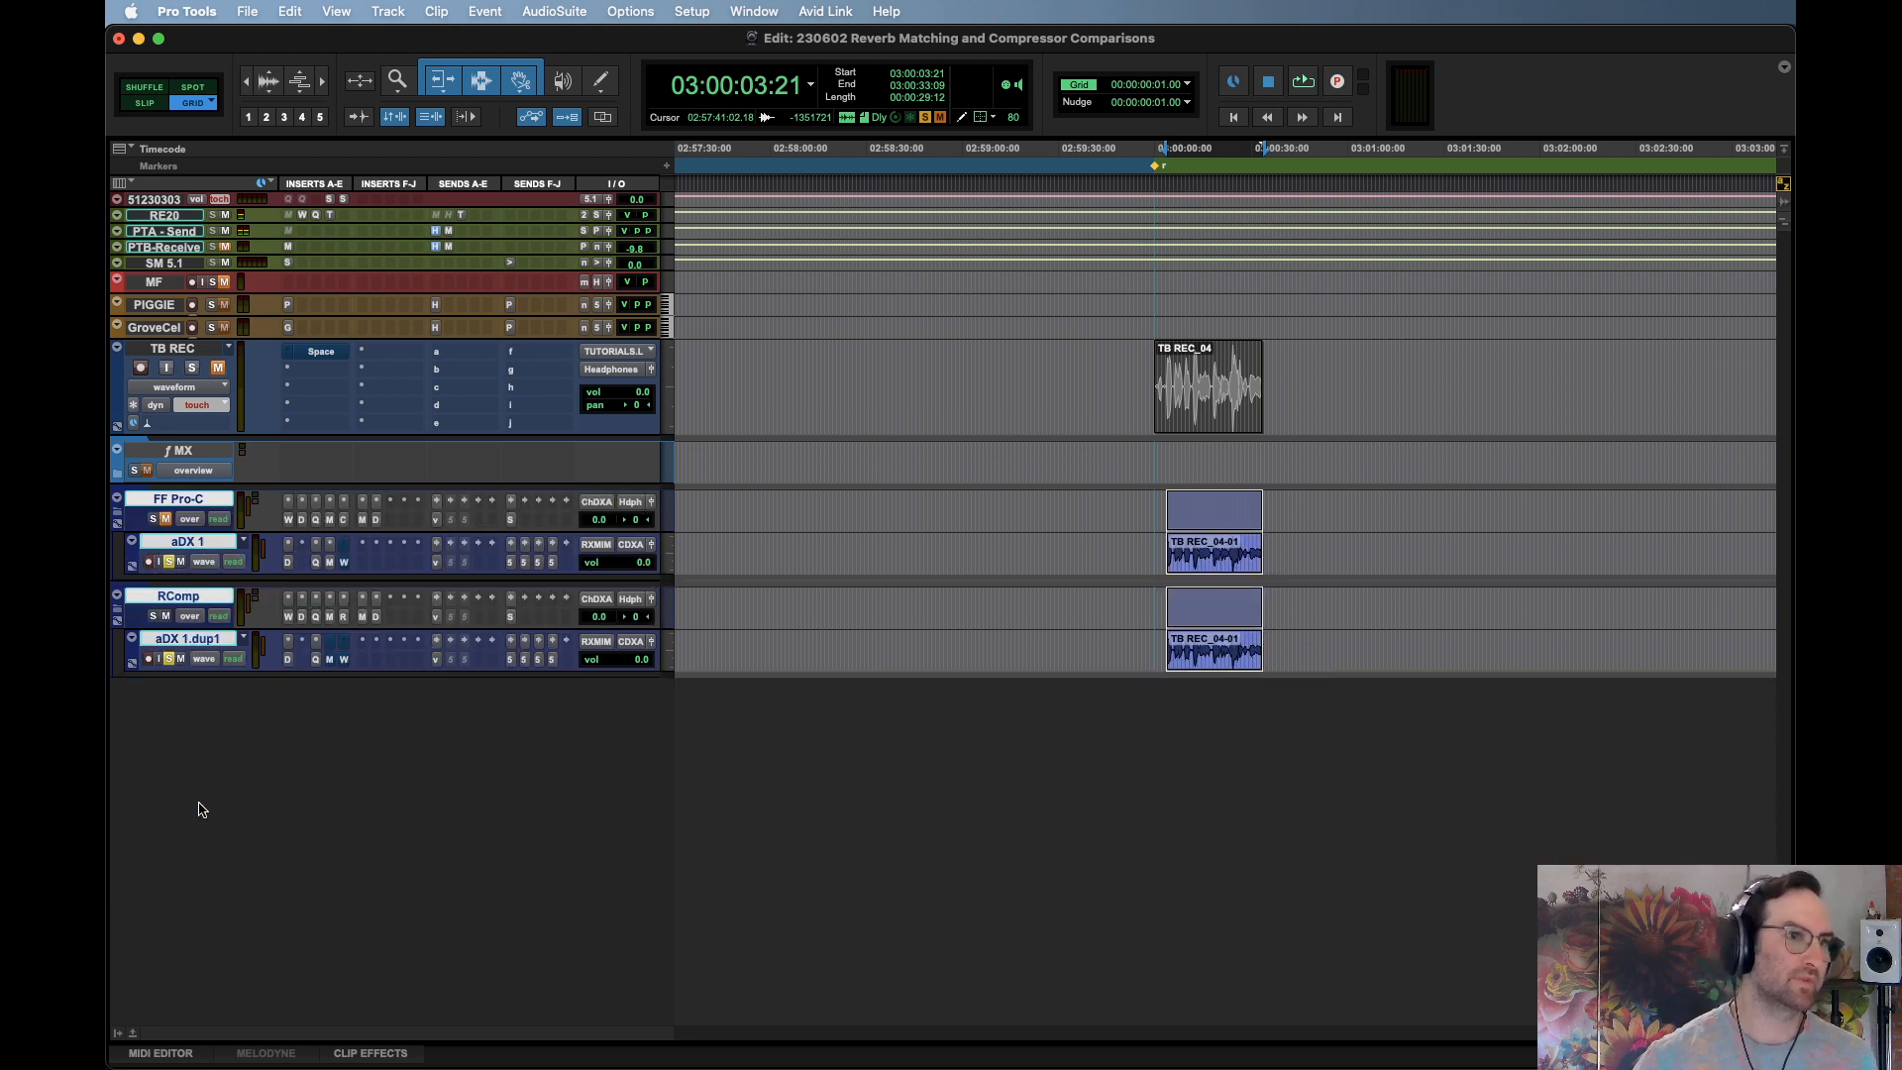
Select only the FF Pro-C and RComp folder tracks together
left_click(209, 502)
left_click(215, 596, "super")
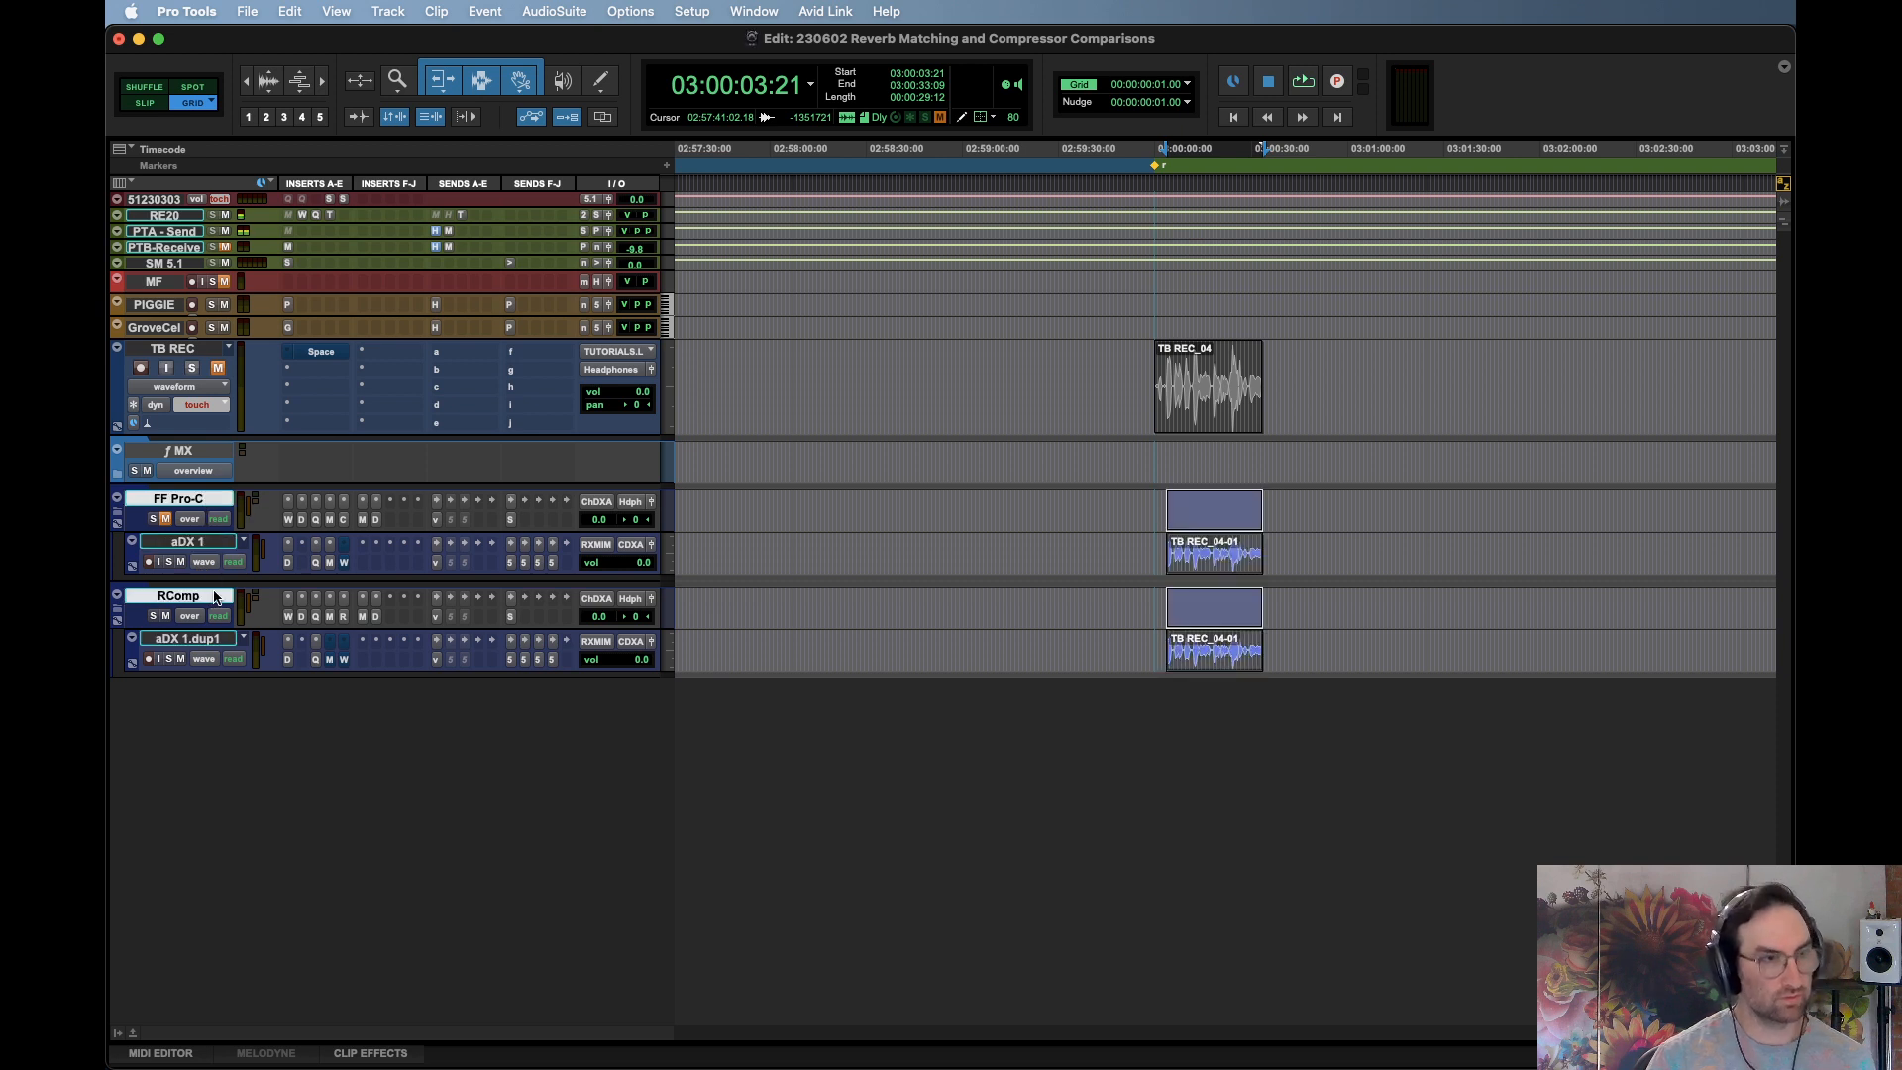